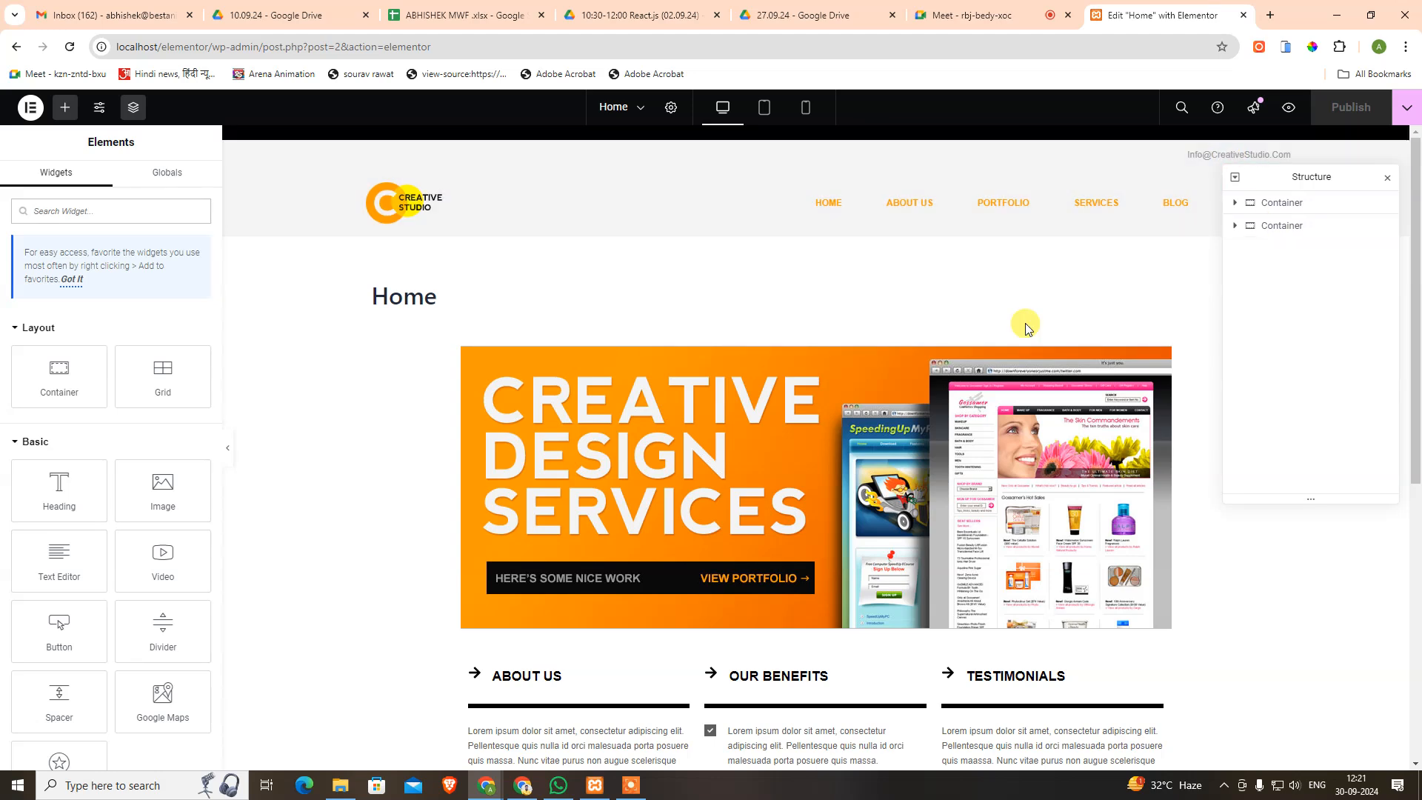
Review the Home page's existing sections in both the desktop and mobile portrait previews, down to the footer.
{"action": "left_click", "coordinate": [1282, 229]}
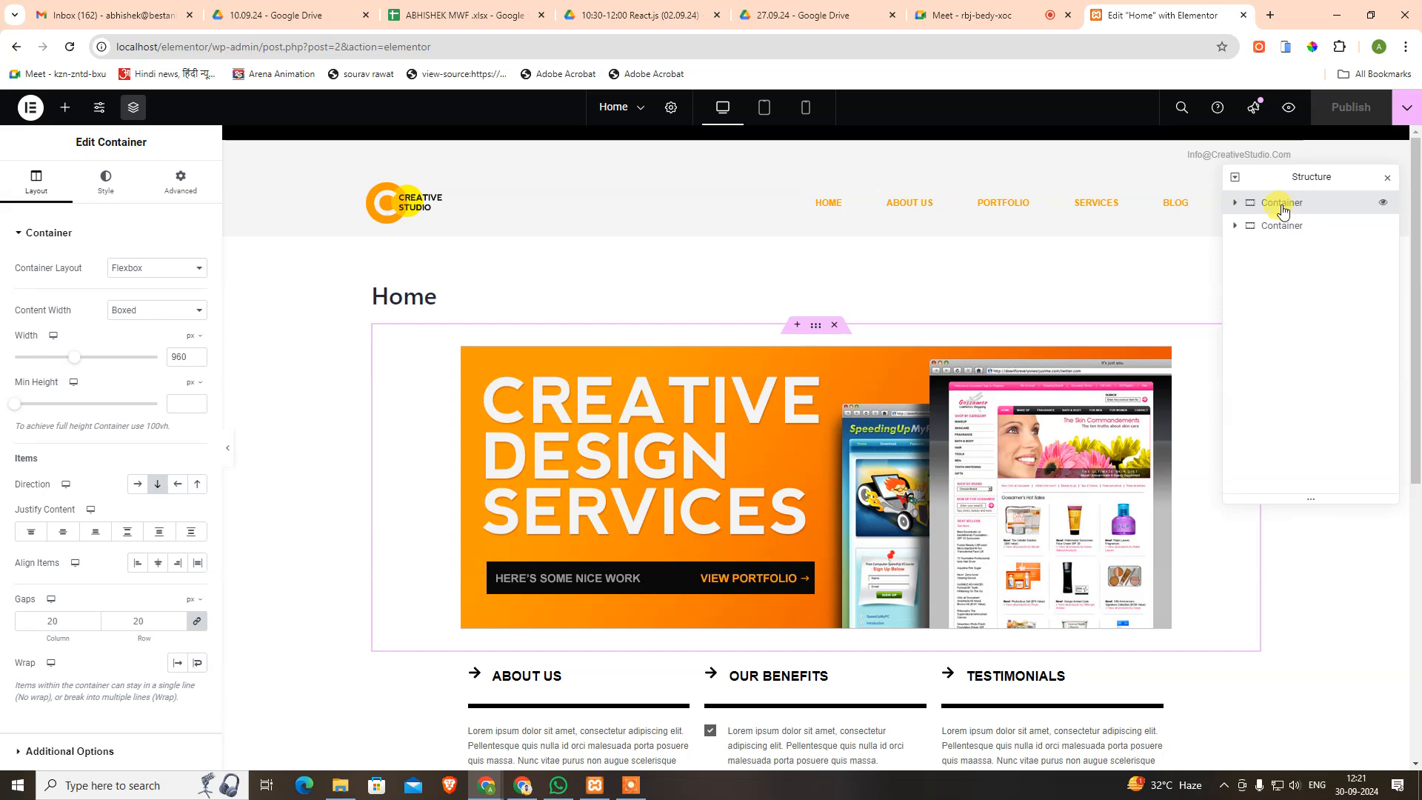
{"action": "scroll", "coordinate": [306, 542], "scroll_direction": "down", "scroll_amount": 5}
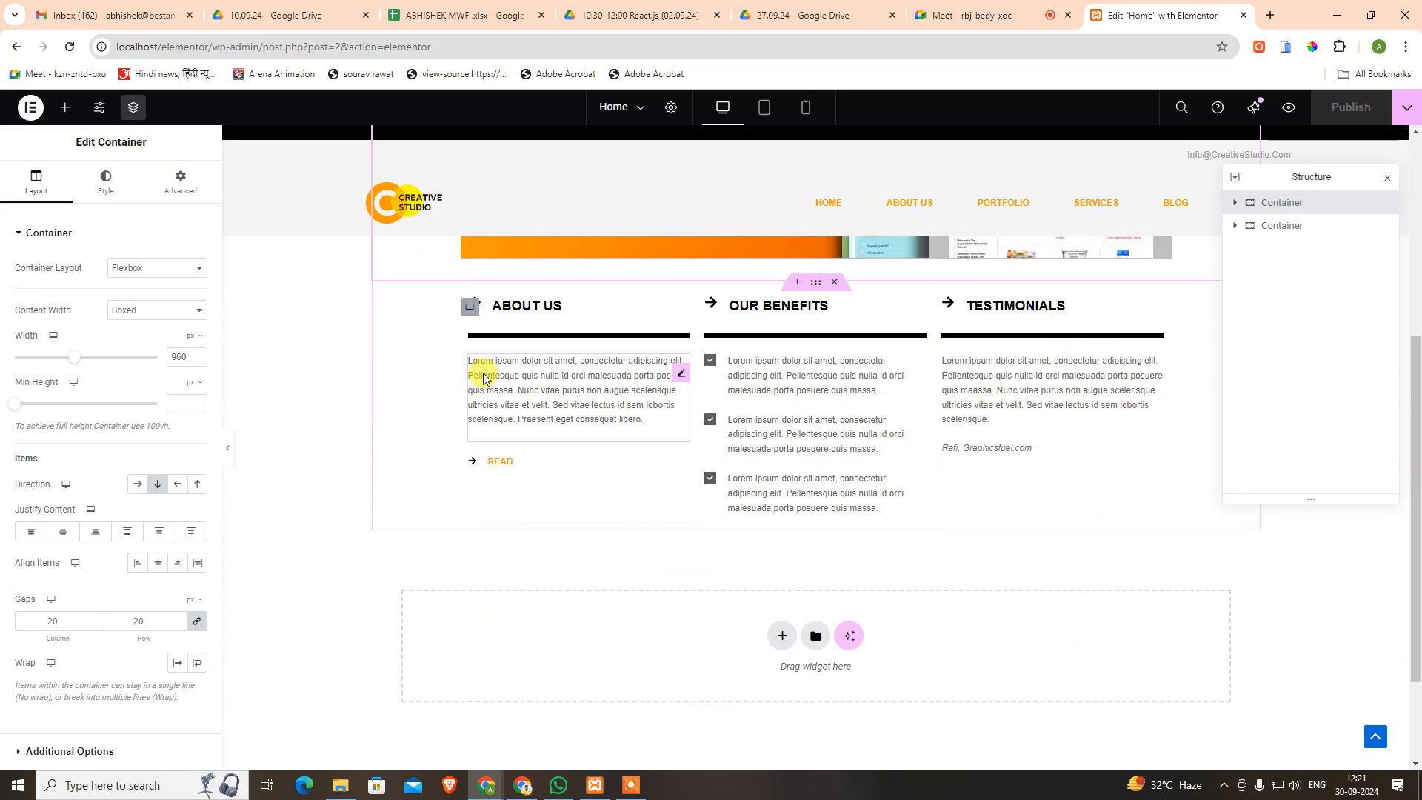
{"action": "left_click", "coordinate": [806, 108]}
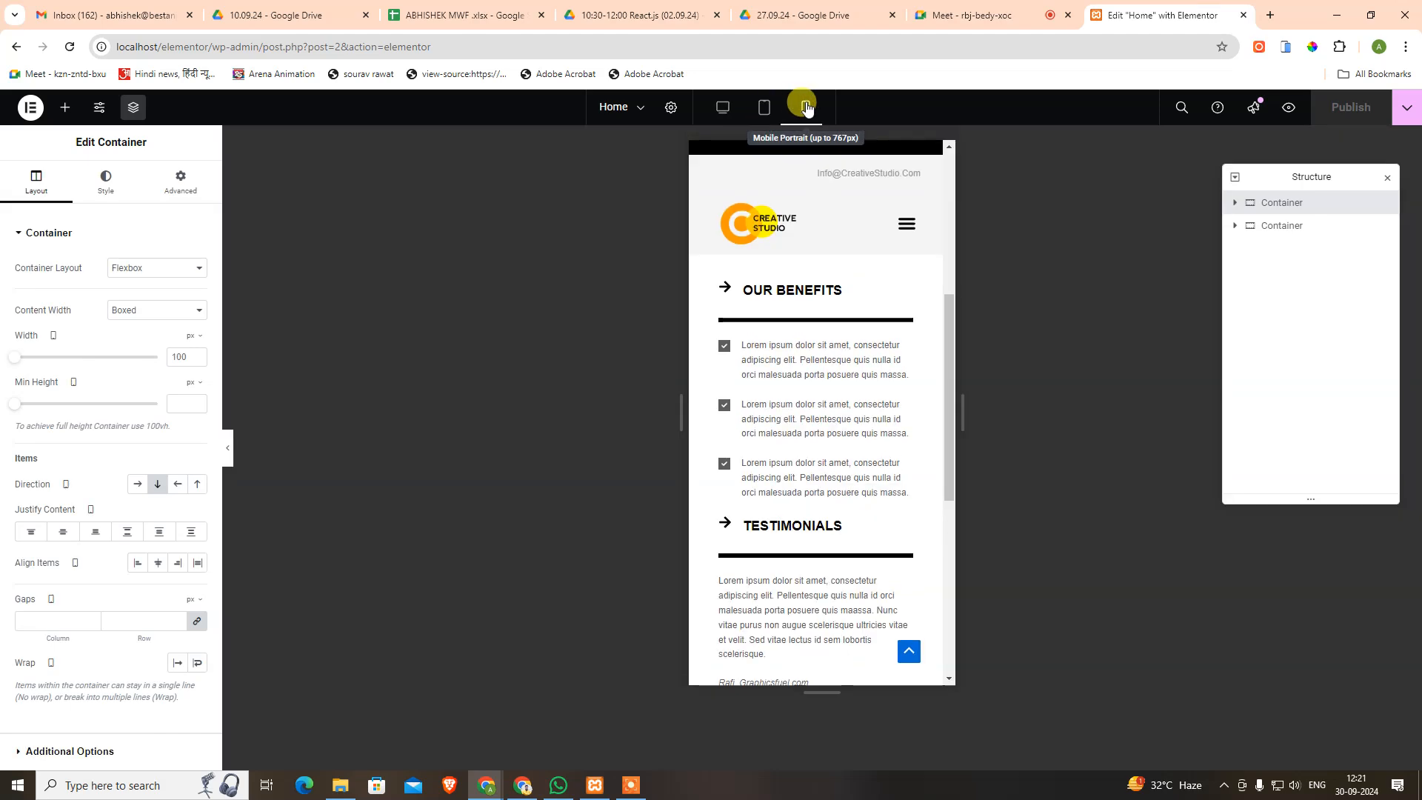
{"action": "scroll", "coordinate": [810, 546], "scroll_direction": "up", "scroll_amount": 5}
{"action": "scroll", "coordinate": [812, 552], "scroll_direction": "down", "scroll_amount": 7}
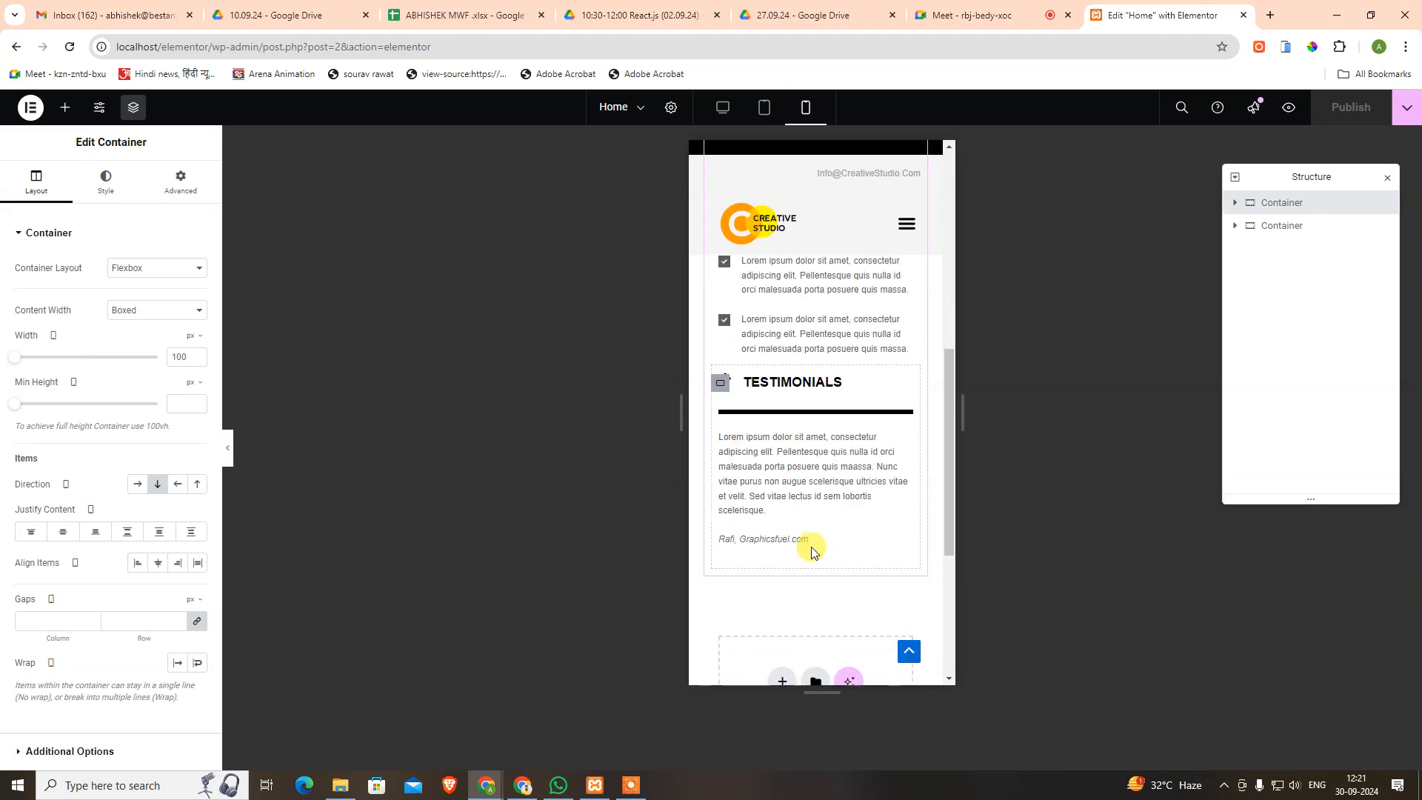
{"action": "scroll", "coordinate": [812, 555], "scroll_direction": "down", "scroll_amount": 4}
{"action": "scroll", "coordinate": [814, 518], "scroll_direction": "up", "scroll_amount": 5}
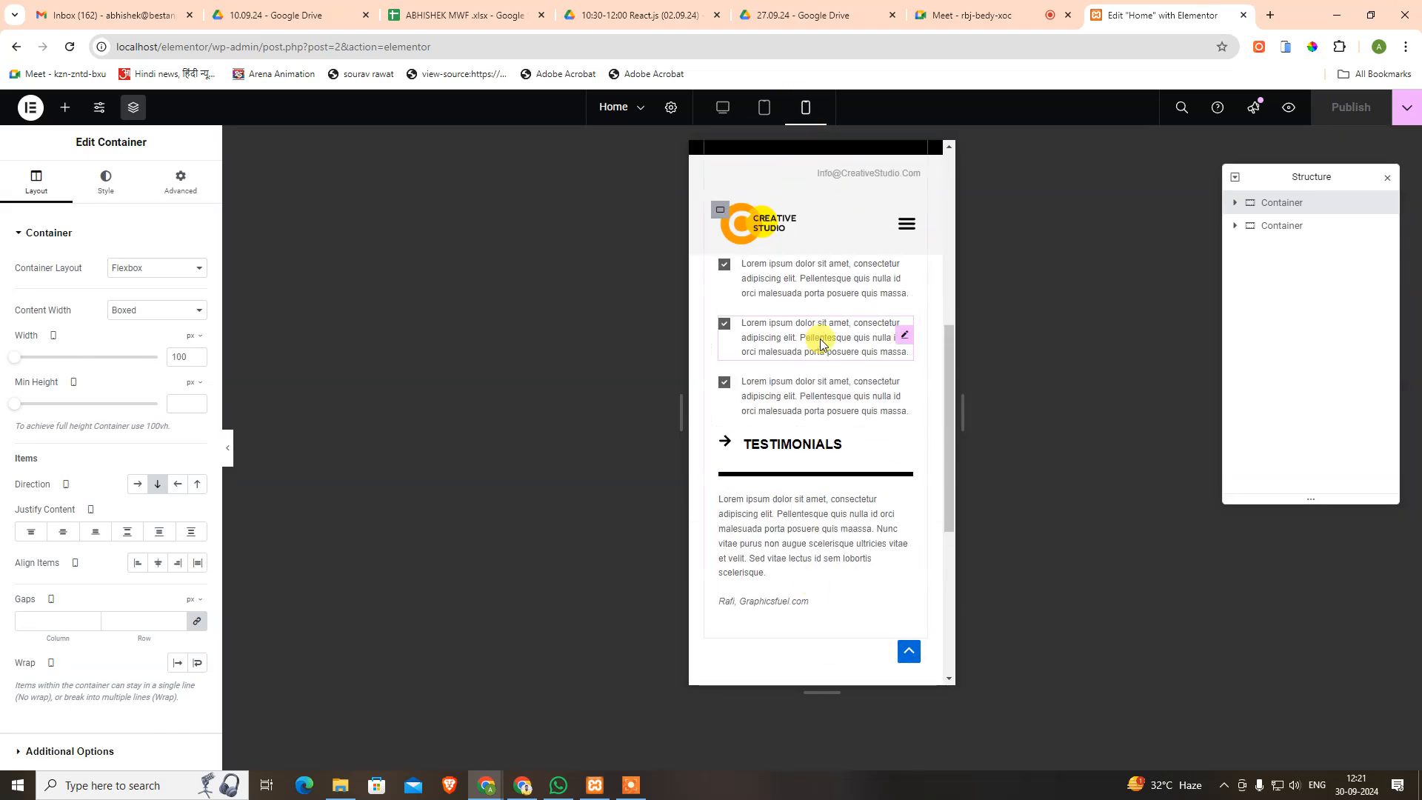
{"action": "left_click", "coordinate": [718, 118]}
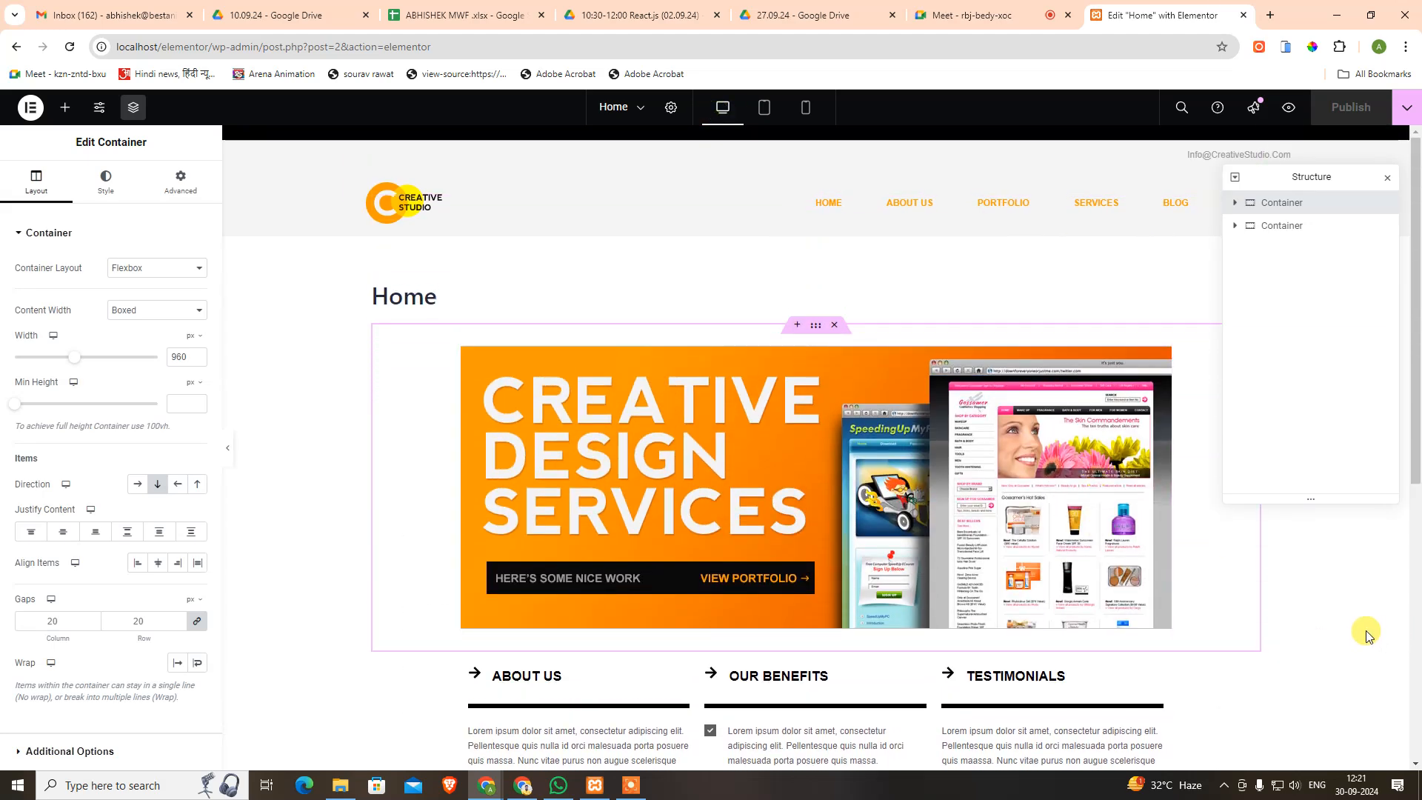
{"action": "left_click", "coordinate": [1366, 634]}
{"action": "scroll", "coordinate": [1356, 641], "scroll_direction": "down", "scroll_amount": 7}
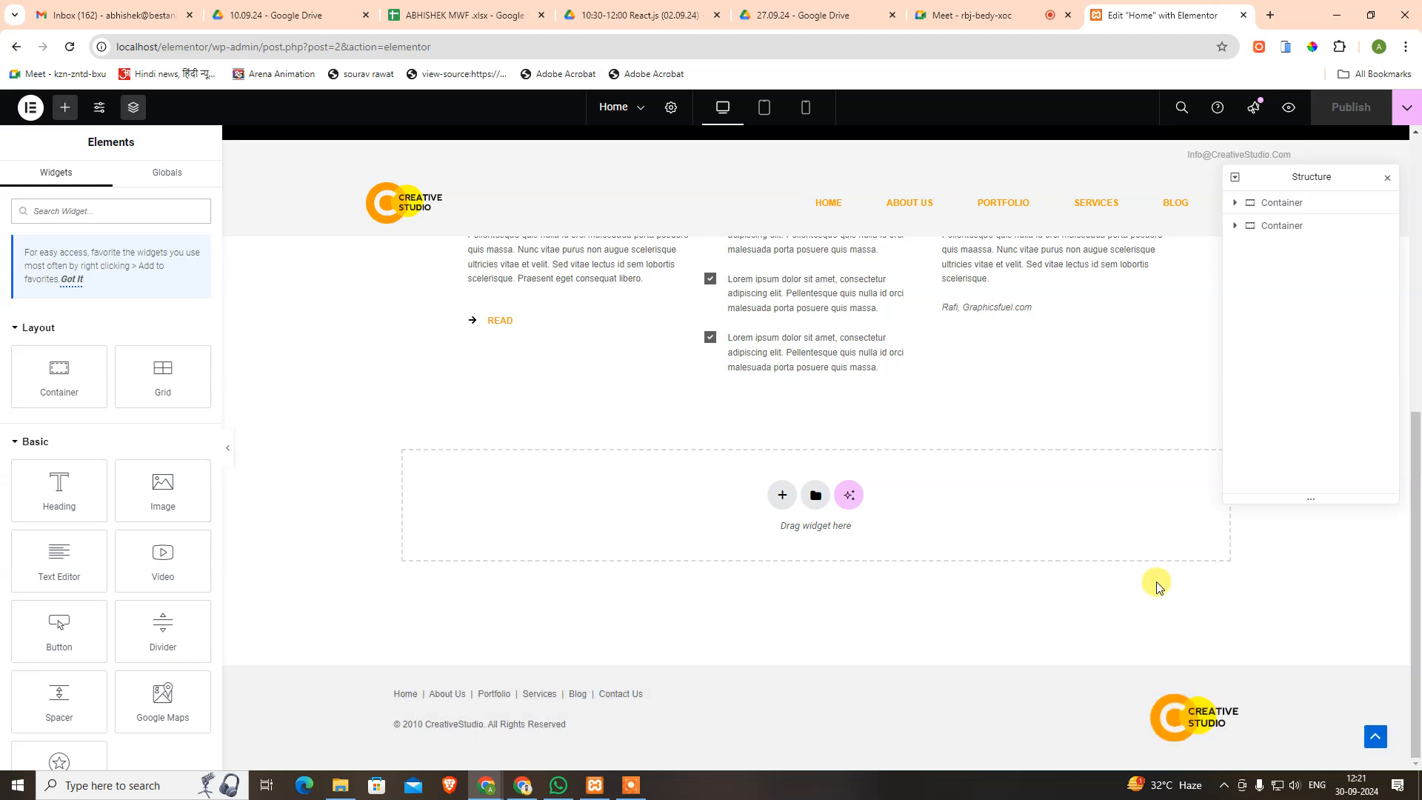
Switch to Adobe Photoshop 2023 by searching for it with "photo" and launching it.
{"action": "key", "text": "super"}
{"action": "type", "text": "photo"}
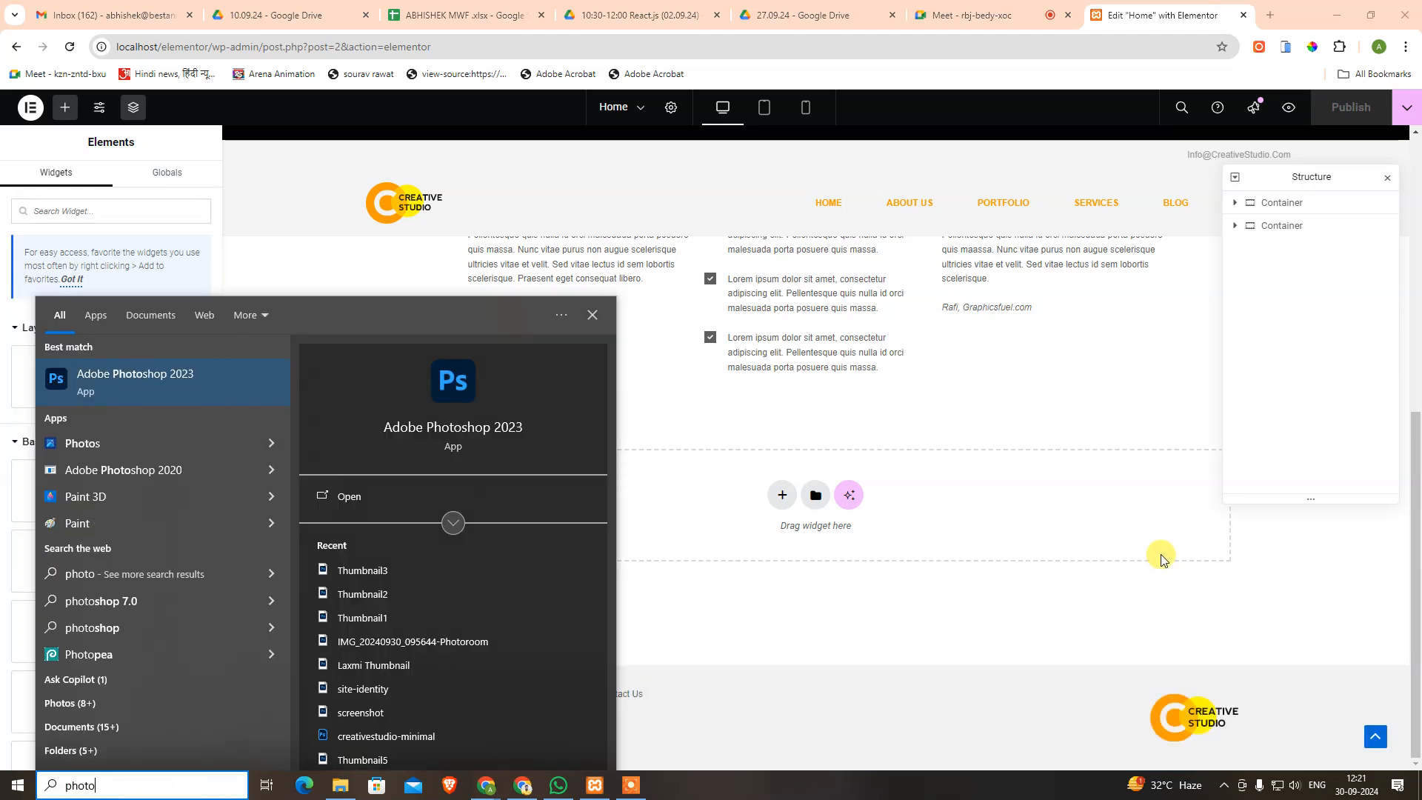
{"action": "key", "text": "Return"}
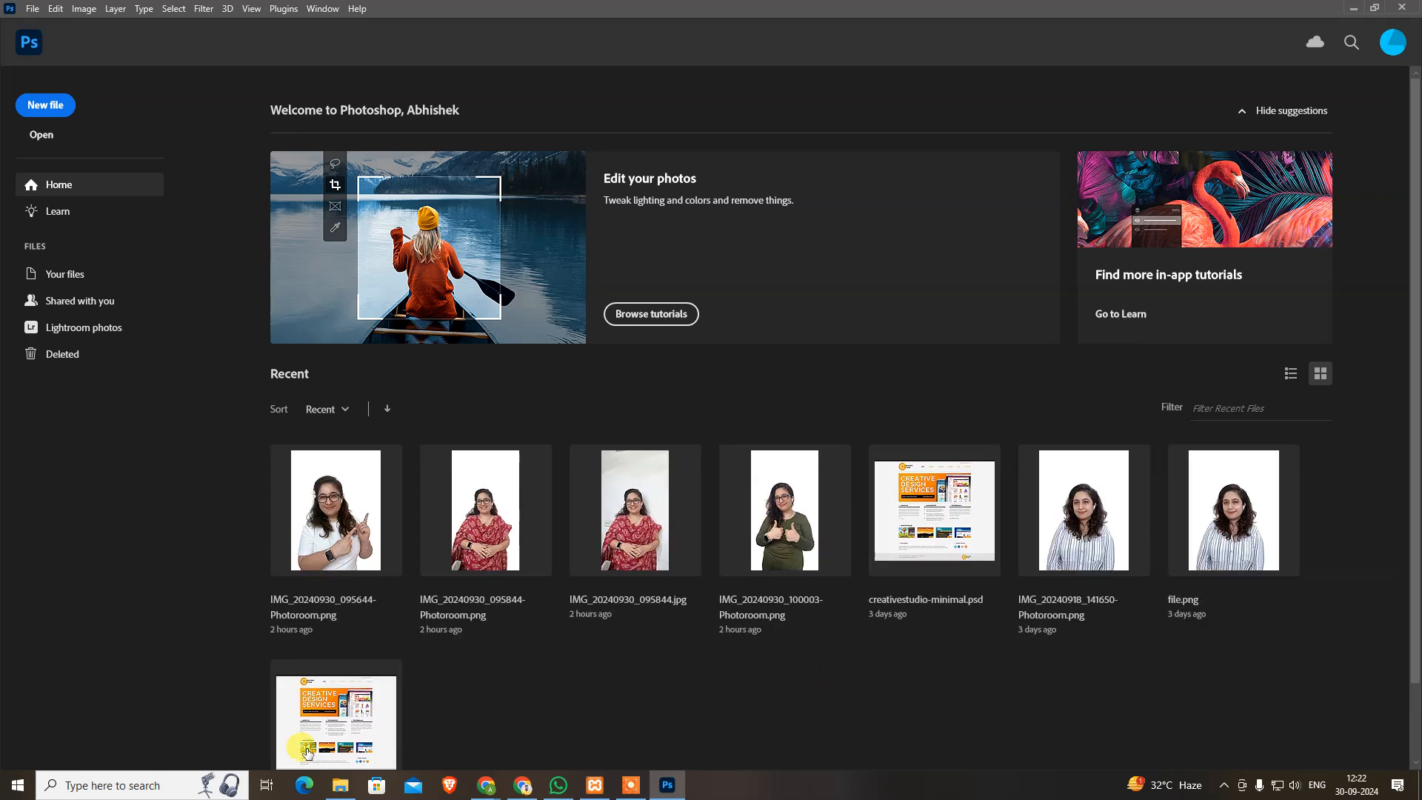
{"action": "scroll", "coordinate": [311, 737], "scroll_direction": "down", "scroll_amount": 1}
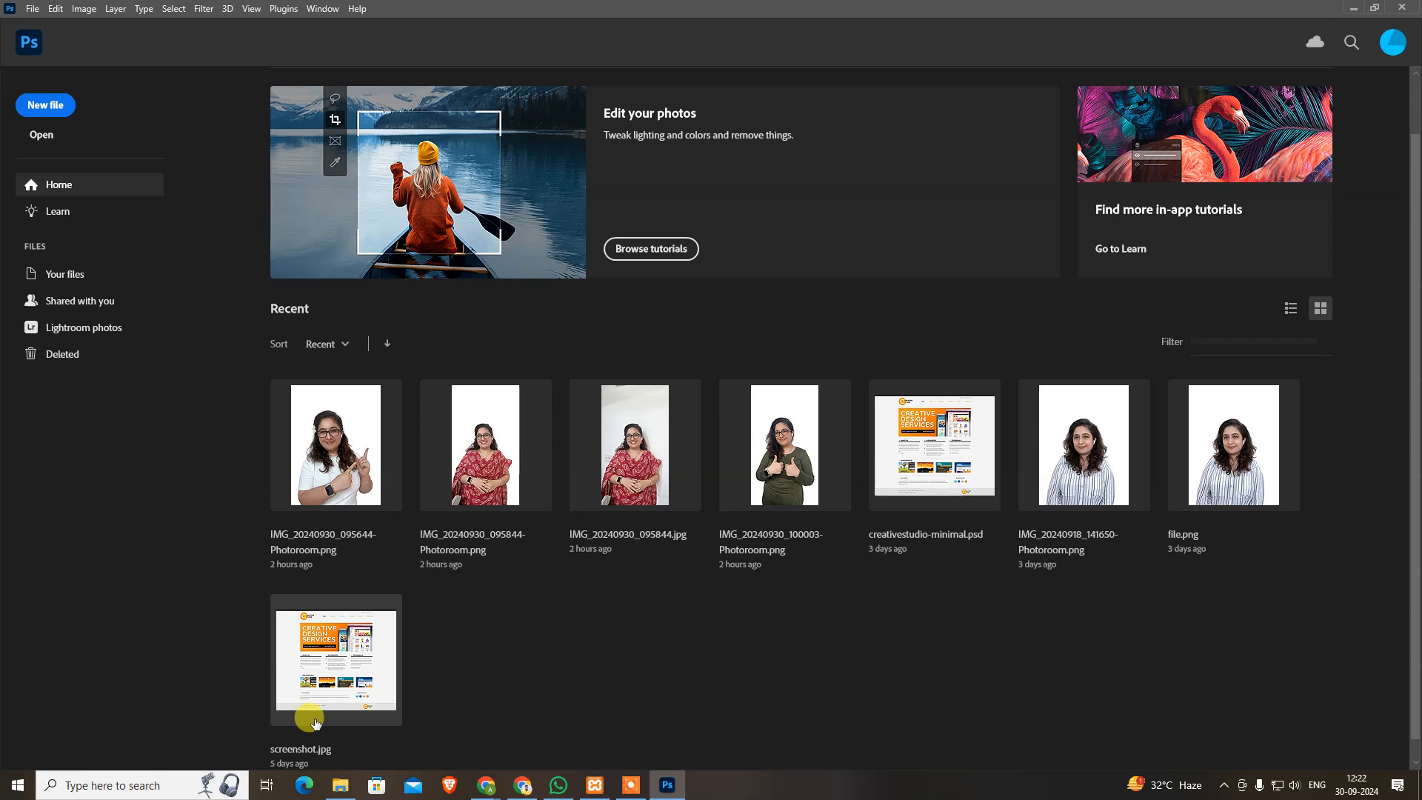
{"action": "left_click", "coordinate": [315, 724]}
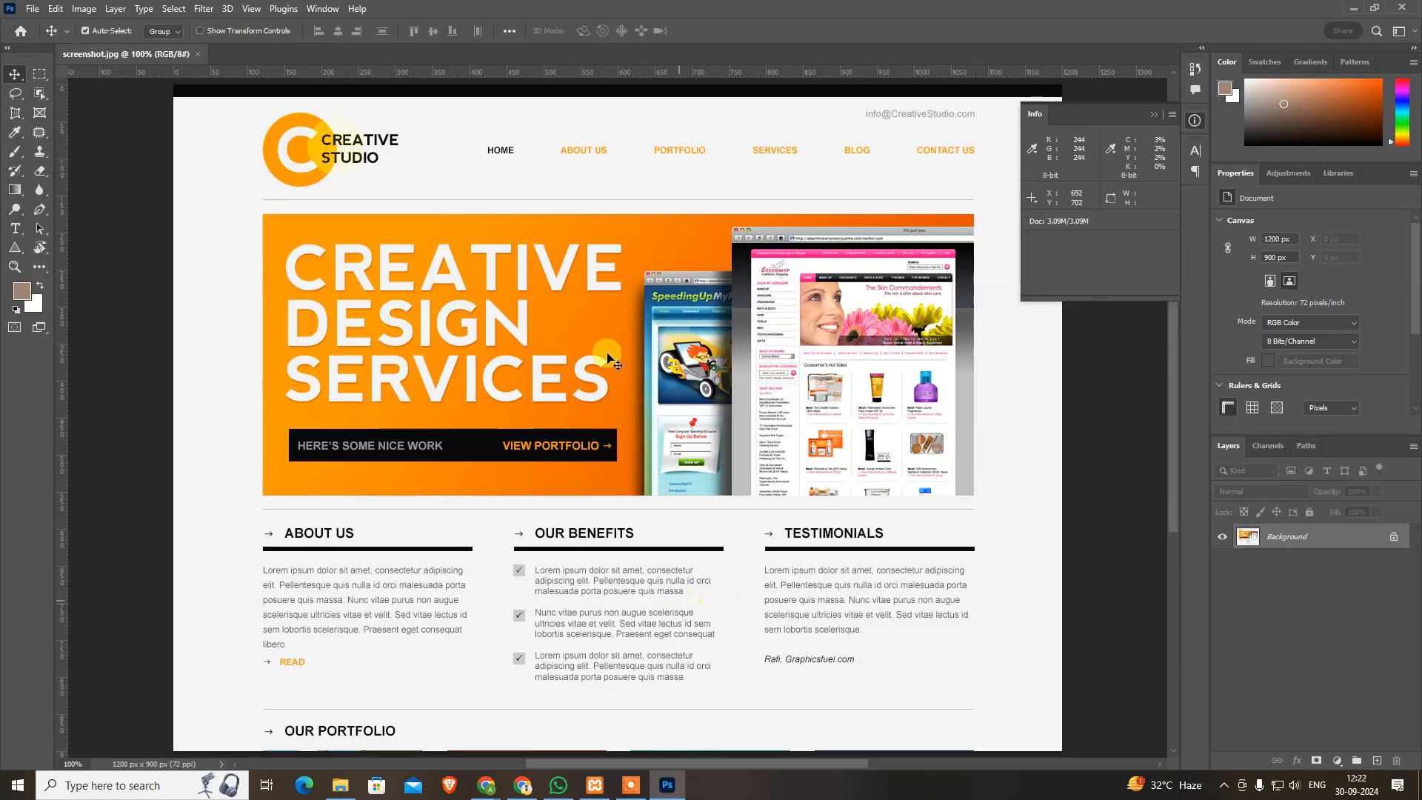
{"action": "left_click", "coordinate": [198, 57]}
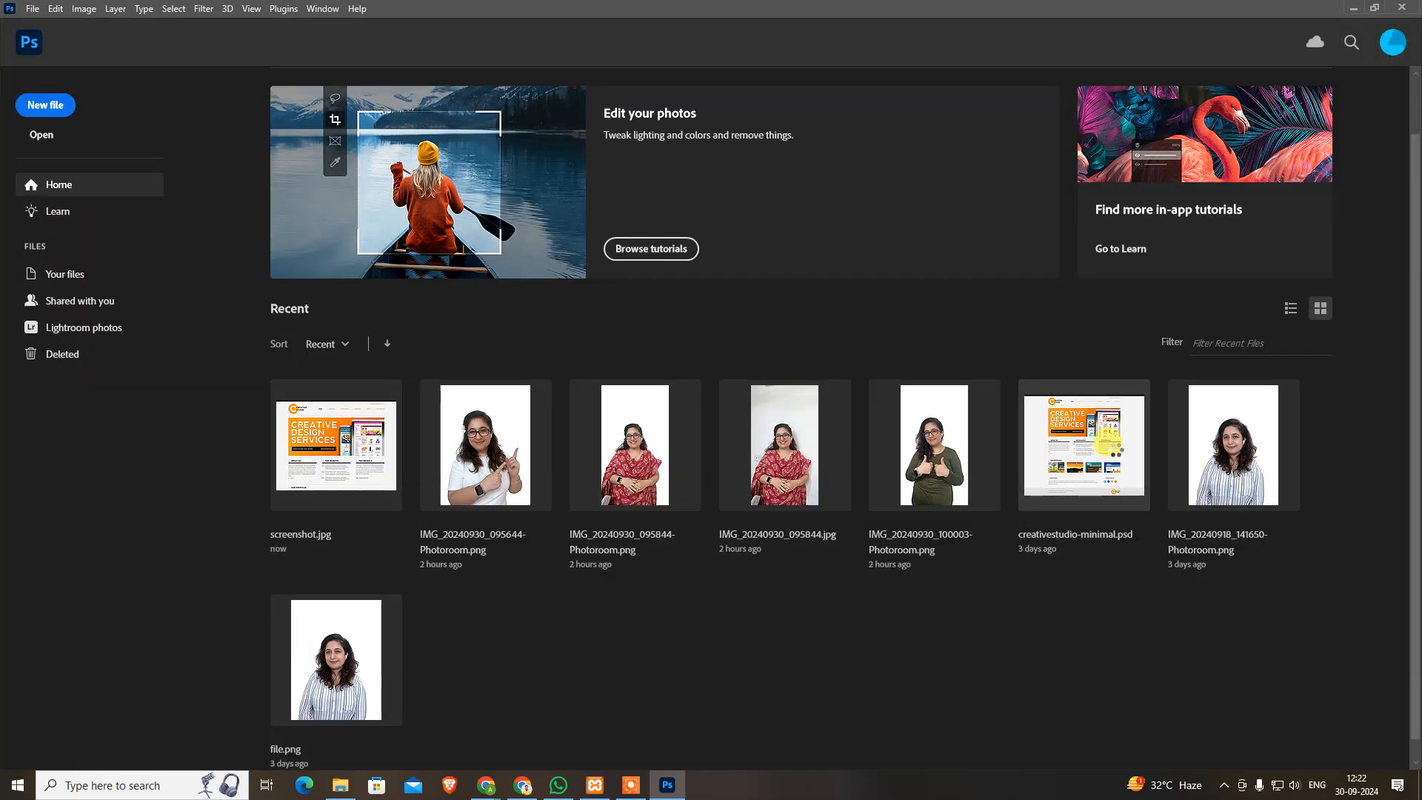
Open the recent file creativestudio-minimal.psd and display it at 100% around the Our Portfolio section.
{"action": "left_click", "coordinate": [1116, 449]}
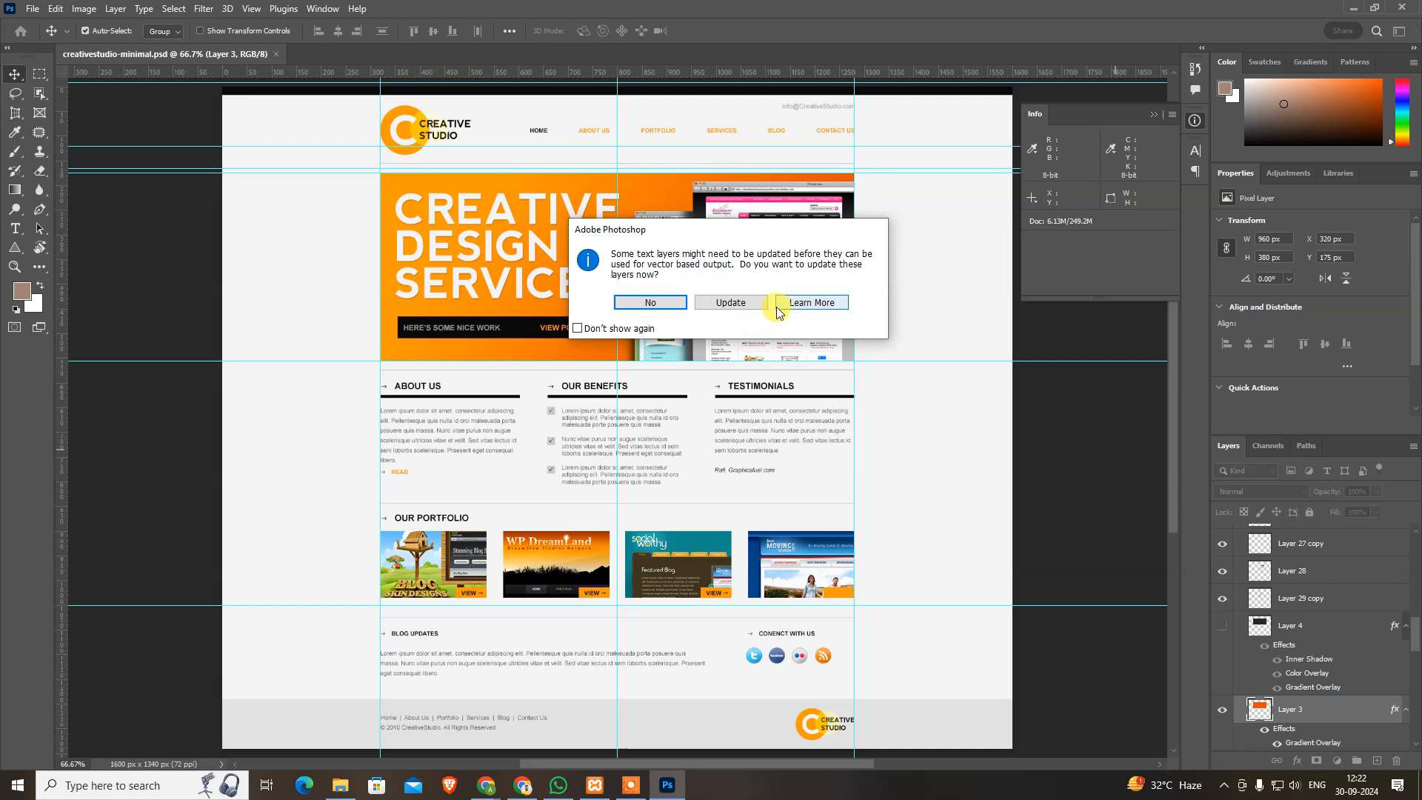
{"action": "left_click", "coordinate": [716, 305]}
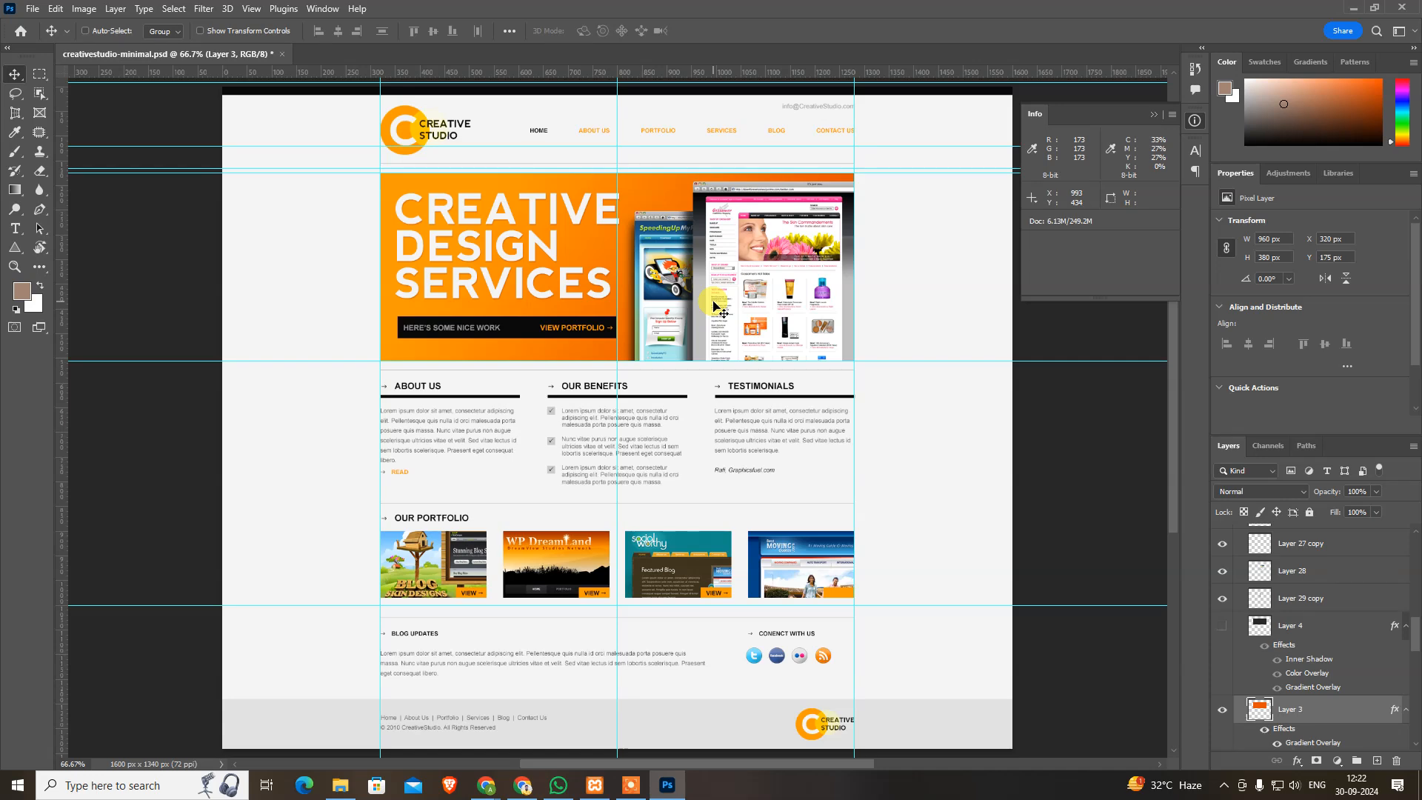
{"action": "key", "text": "ctrl+z"}
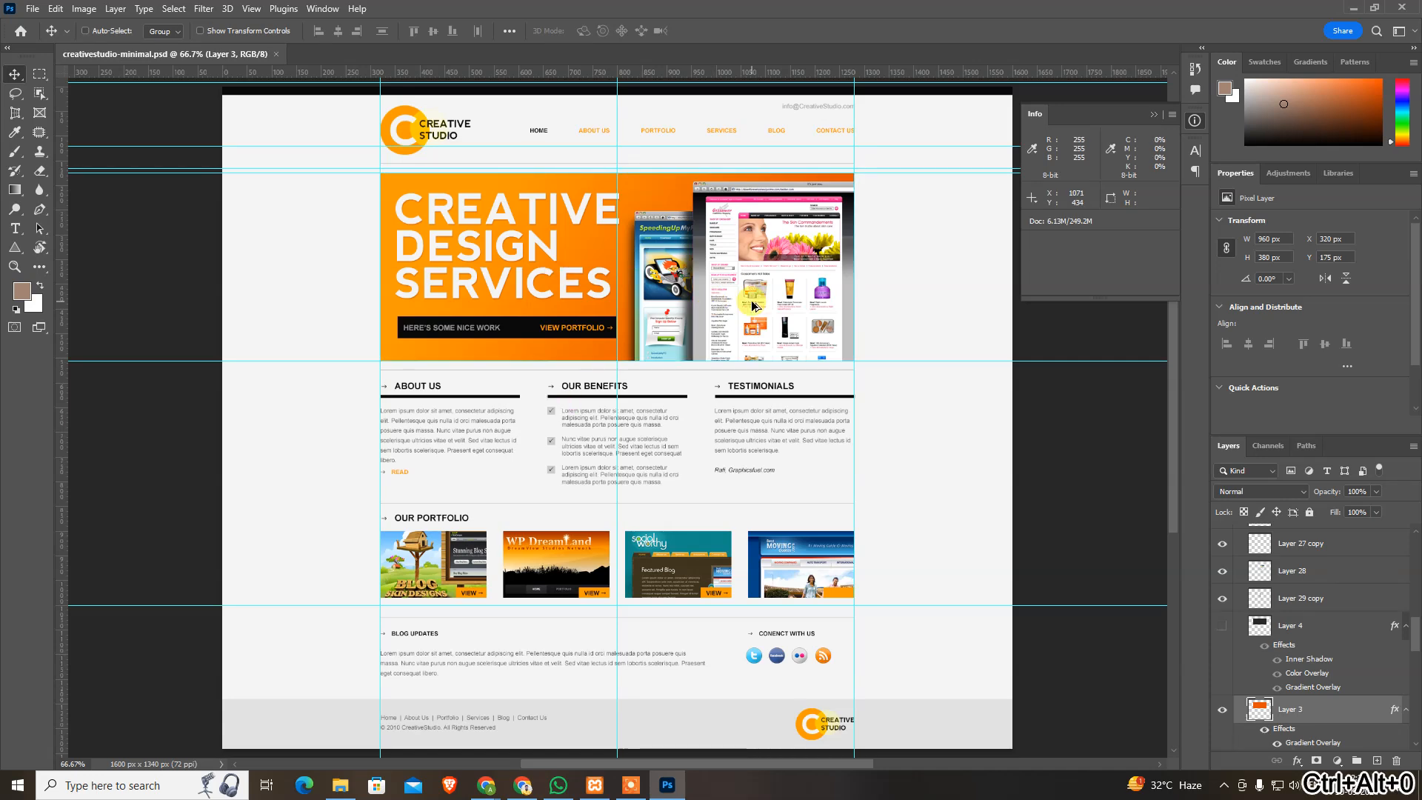
{"action": "key", "text": "ctrl+alt+0"}
{"action": "left_click_drag", "start_coordinate": [711, 449], "coordinate": [734, 212]}
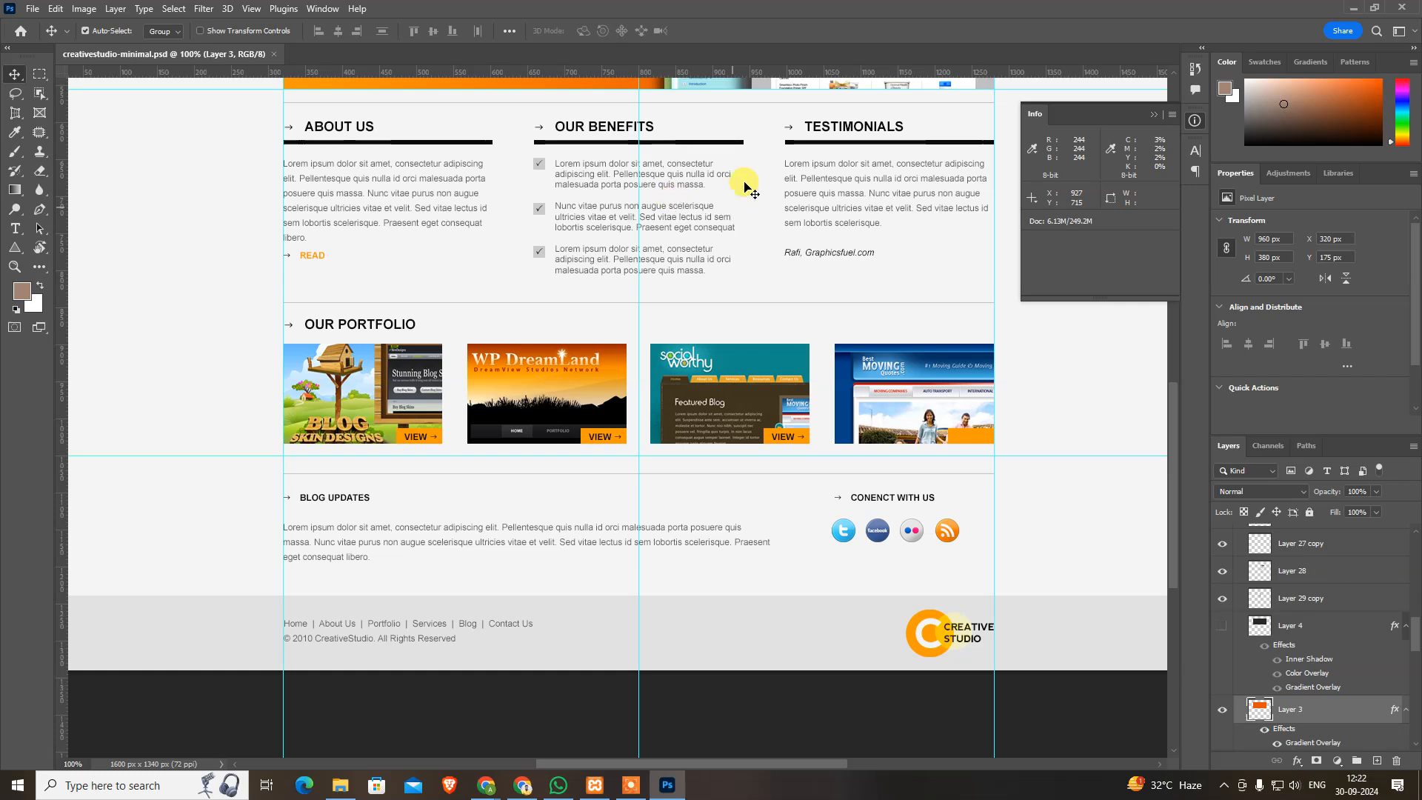
Hide the Info panel and collapse the Color and Properties panels to give the layer list more room.
{"action": "left_click", "coordinate": [1195, 122]}
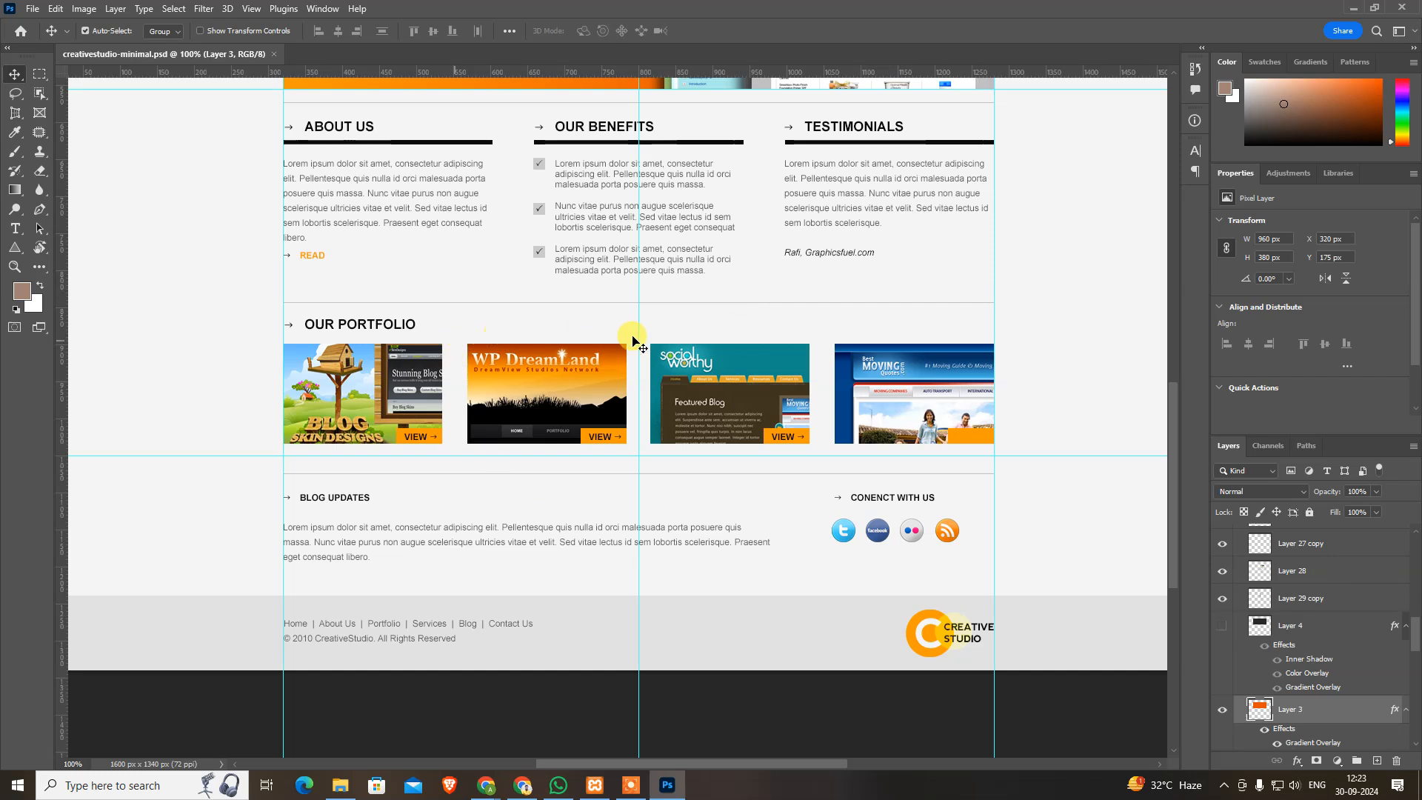
{"action": "key", "text": "ctrl+space"}
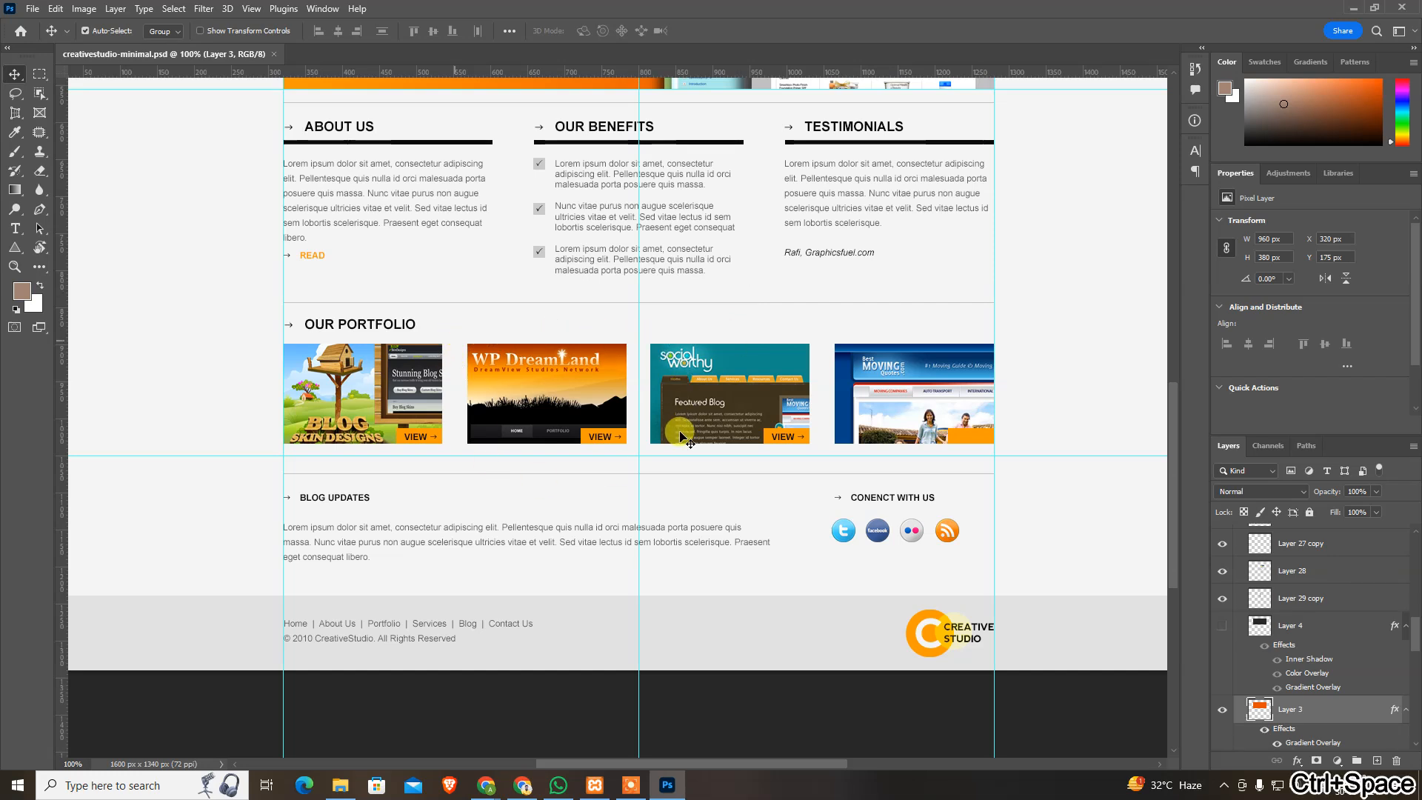
{"action": "left_click", "coordinate": [771, 398]}
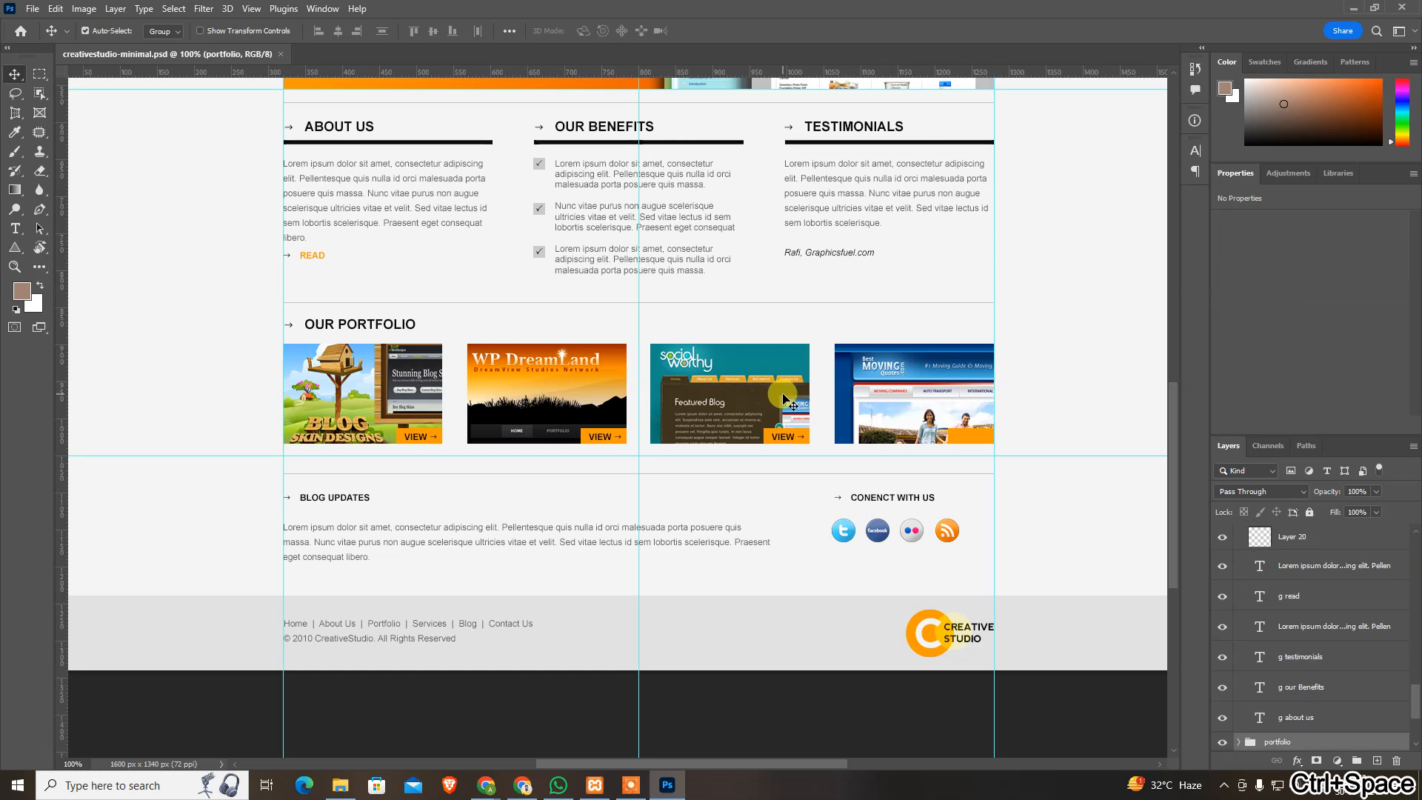
{"action": "left_click", "coordinate": [779, 291]}
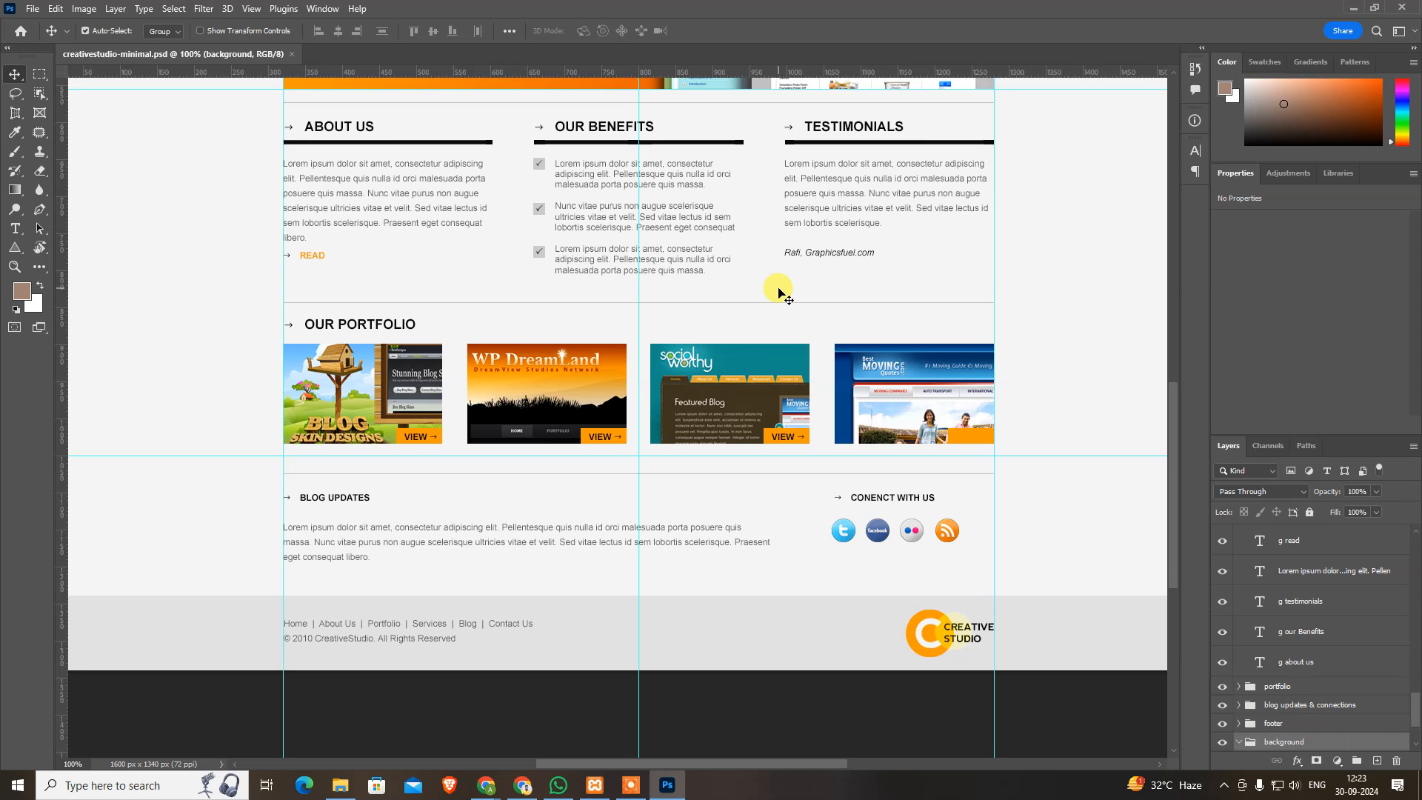
{"action": "double_click", "coordinate": [1230, 63]}
{"action": "double_click", "coordinate": [1235, 86]}
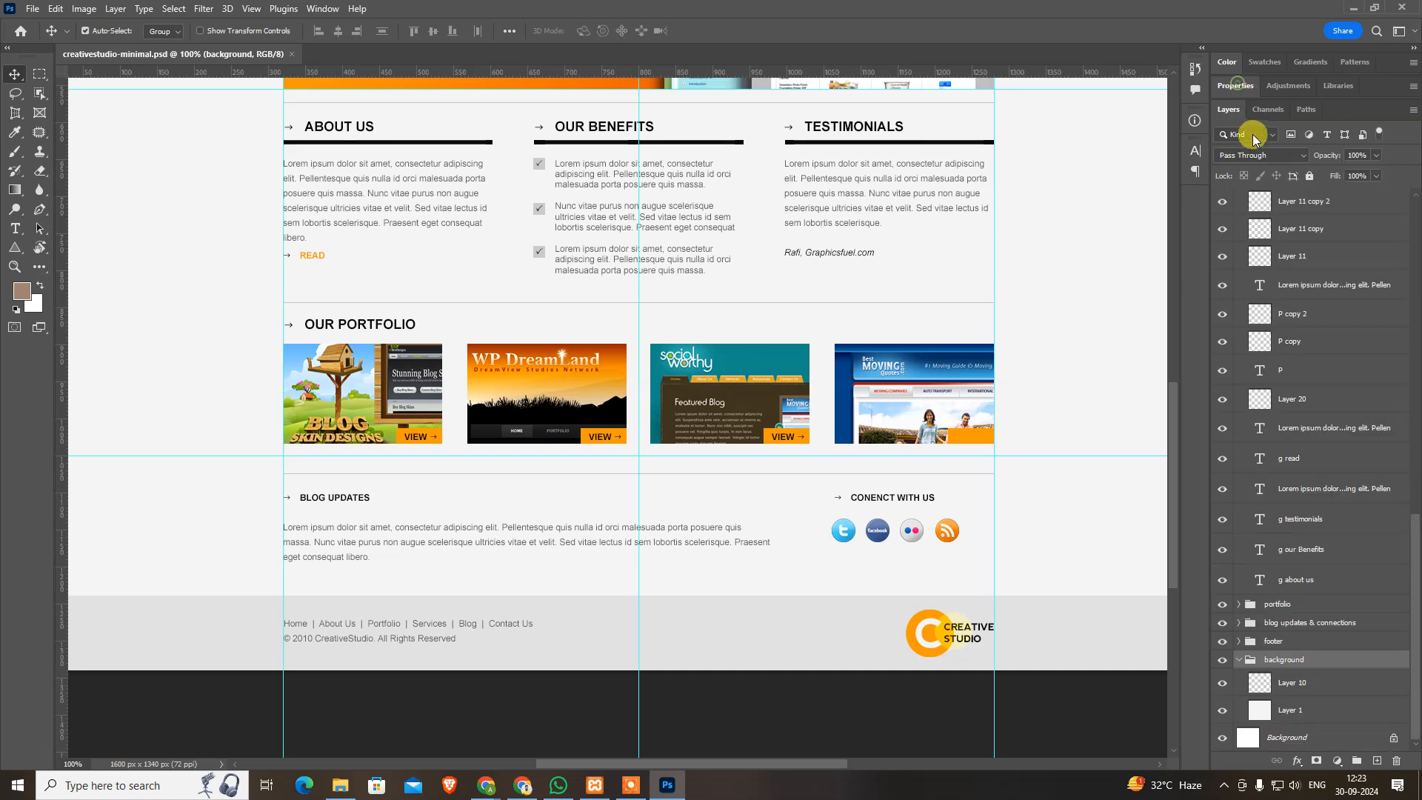
Collapse the logo, navigation, header image, body content and background groups in the layer list.
{"action": "scroll", "coordinate": [1336, 531], "scroll_direction": "down", "scroll_amount": 5}
{"action": "scroll", "coordinate": [1349, 415], "scroll_direction": "up", "scroll_amount": 6}
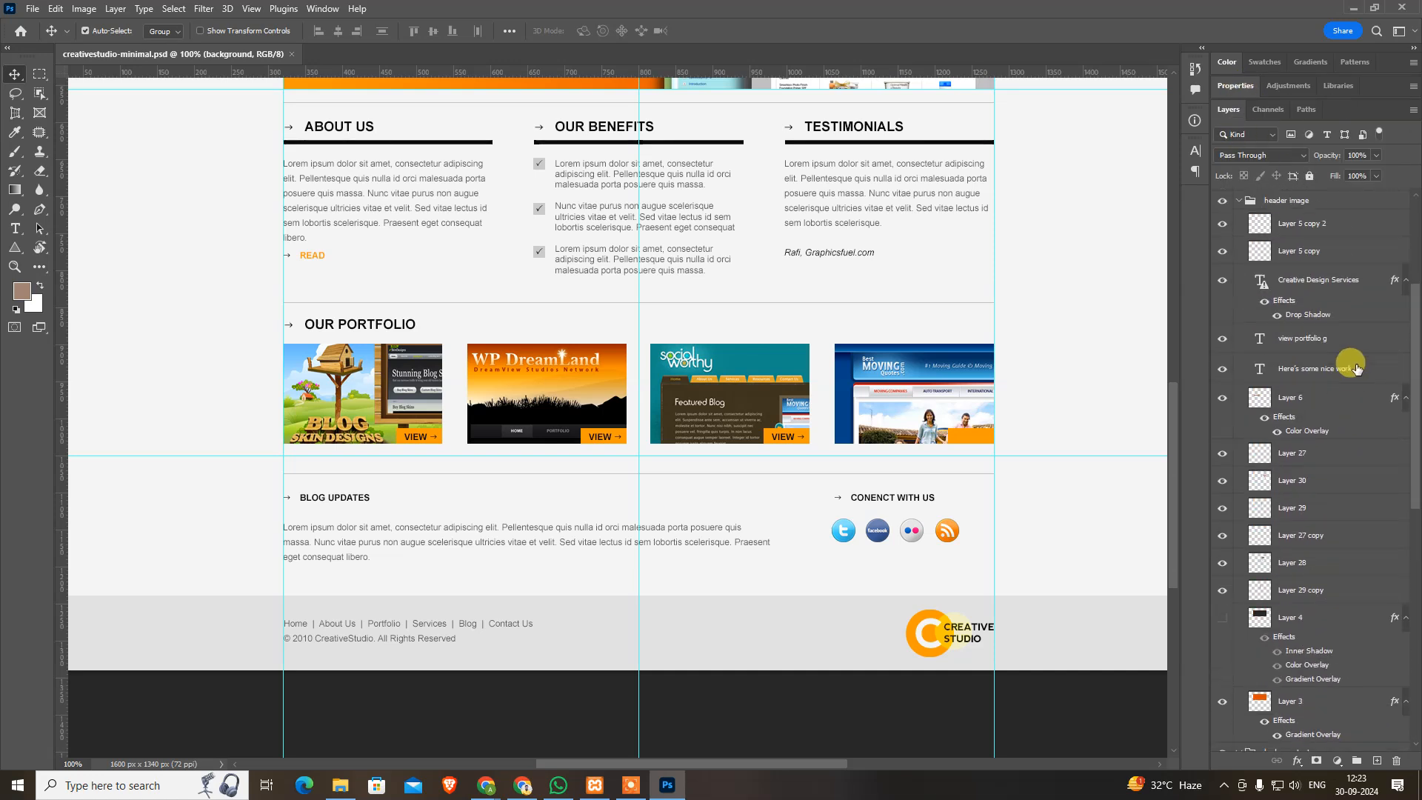
{"action": "left_click", "coordinate": [1239, 196]}
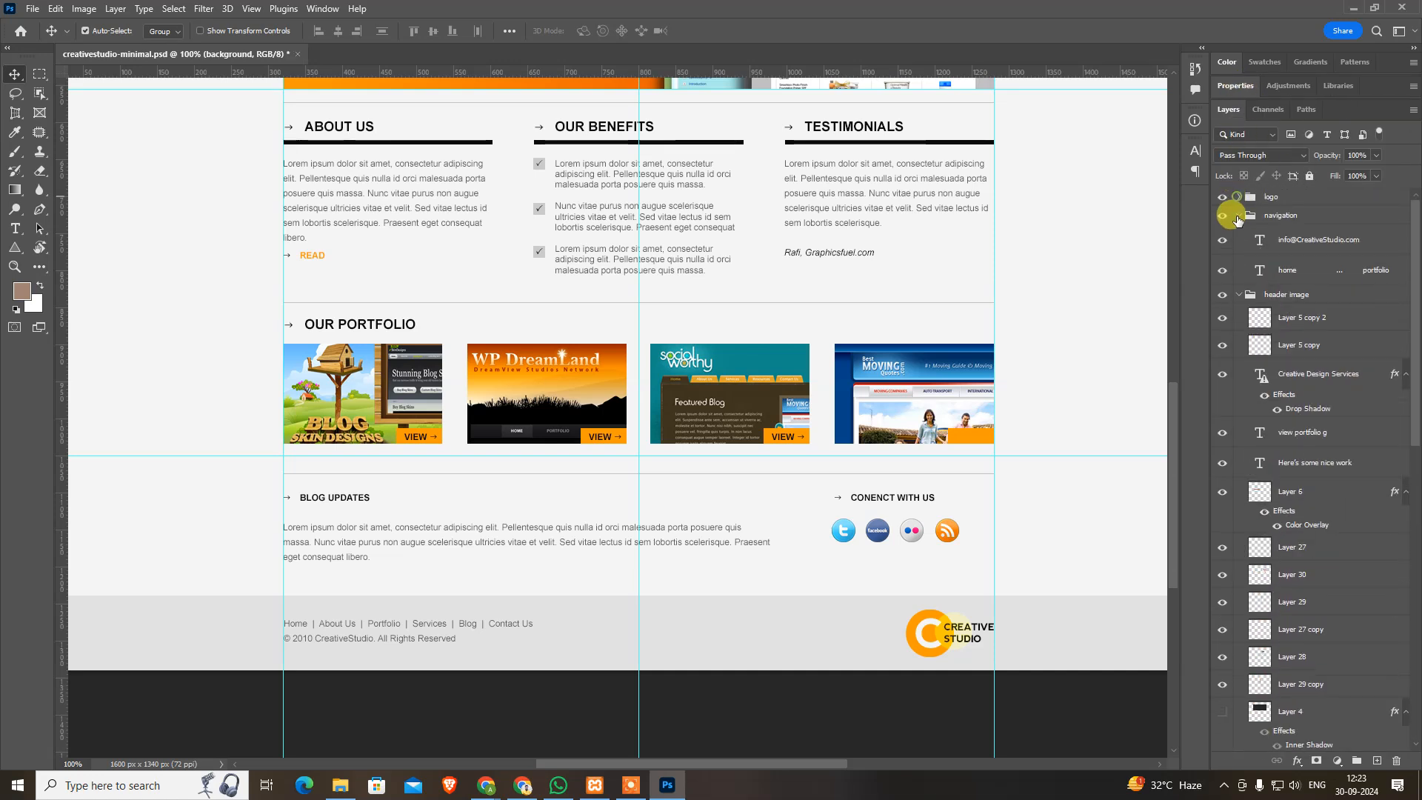
{"action": "left_click", "coordinate": [1238, 215]}
{"action": "left_click", "coordinate": [1238, 233]}
{"action": "left_click", "coordinate": [1239, 252]}
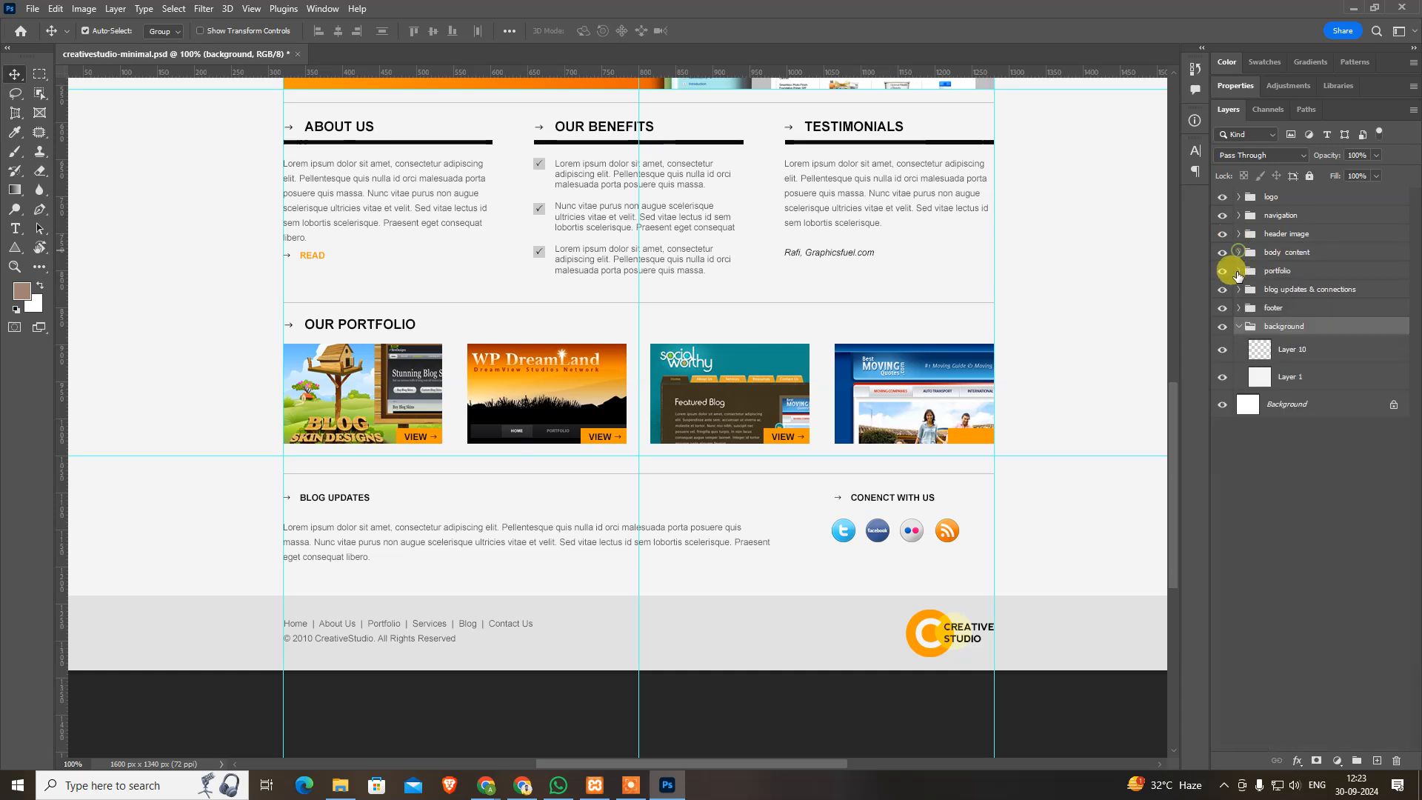
{"action": "left_click", "coordinate": [1238, 326]}
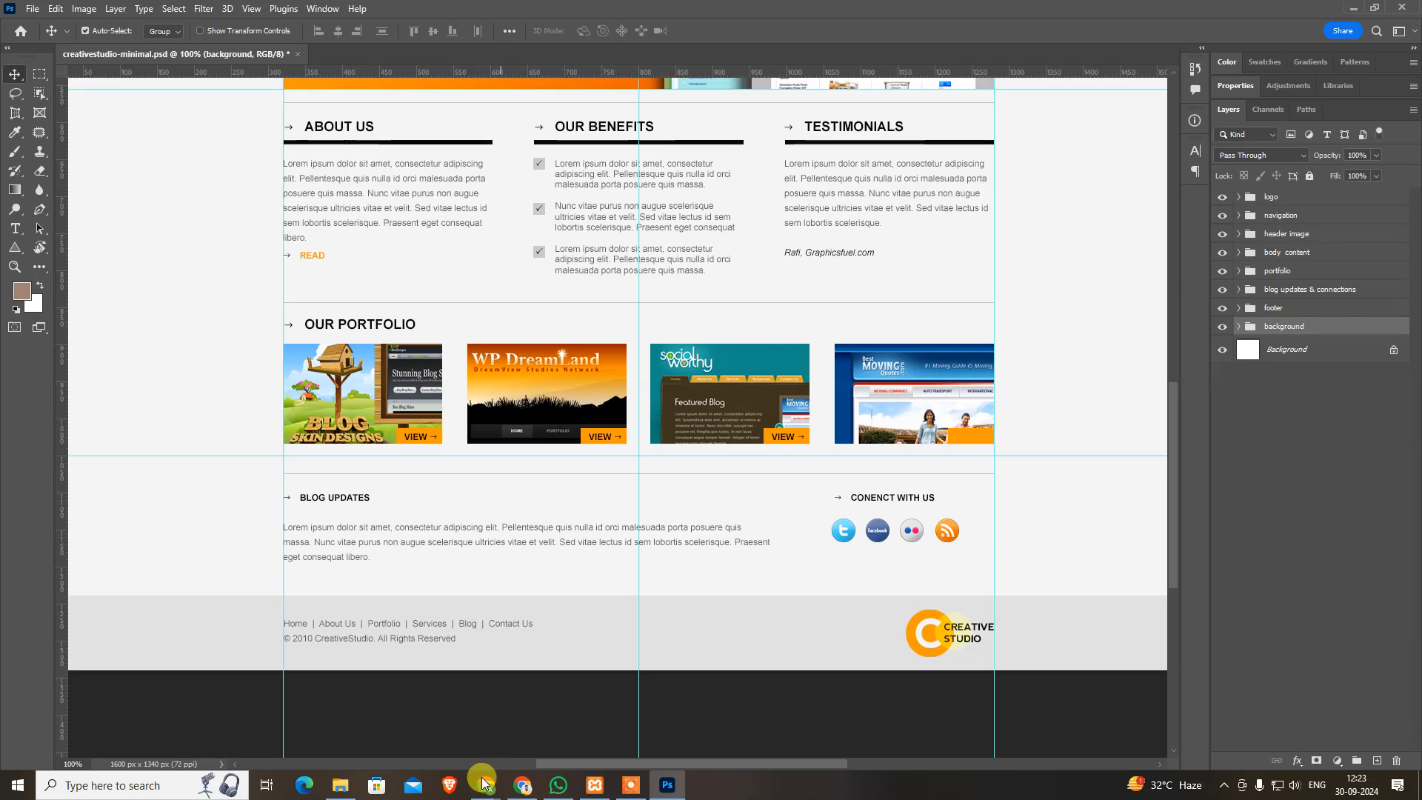
Switch to the Google Meet call in Chrome and check the participants and who is waiting to join.
{"action": "mouse_move", "coordinate": [486, 783]}
{"action": "left_click", "coordinate": [427, 752]}
{"action": "left_click", "coordinate": [996, 12]}
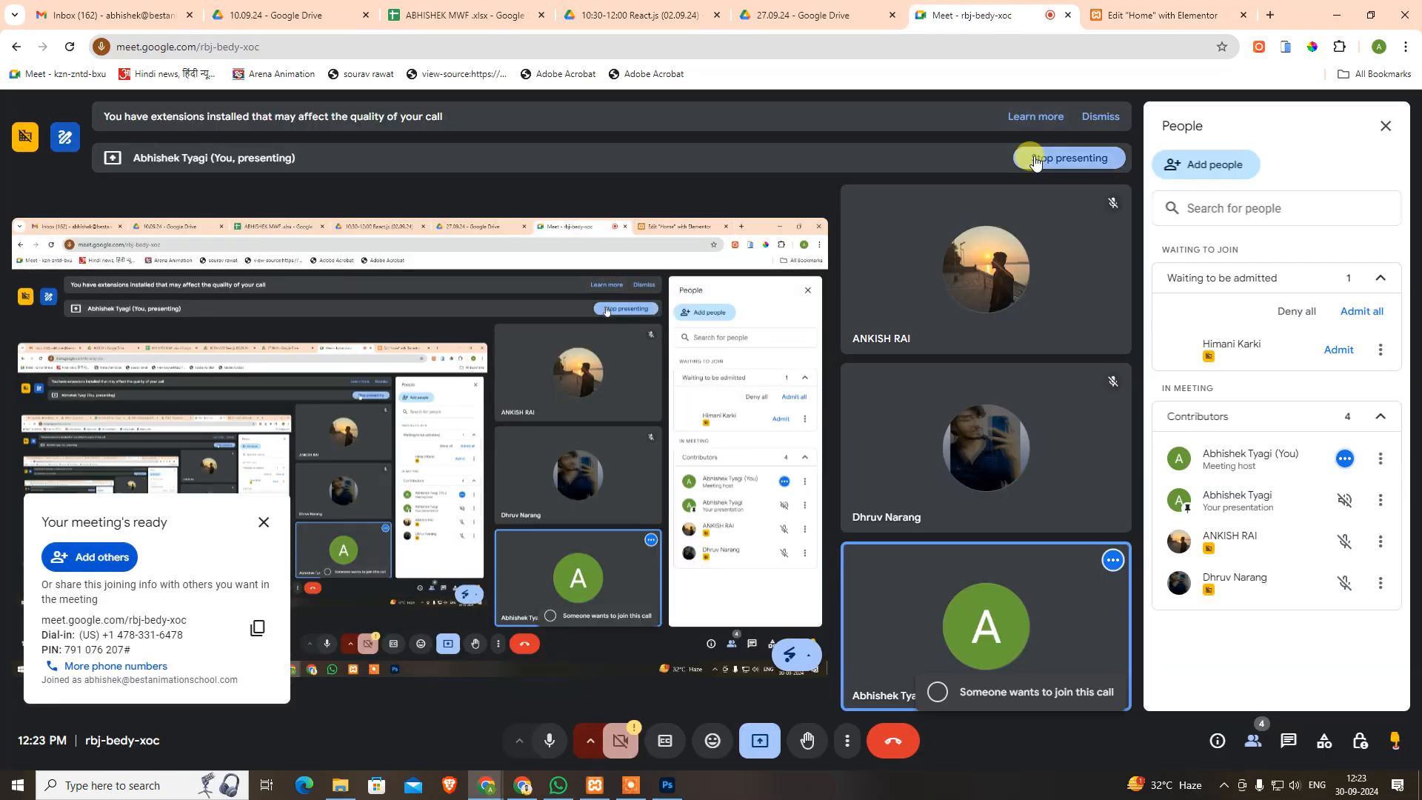
Mark the student in row 12 of the WordPress batch attendance sheet as present (P) for day 30.
{"action": "left_click", "coordinate": [511, 16]}
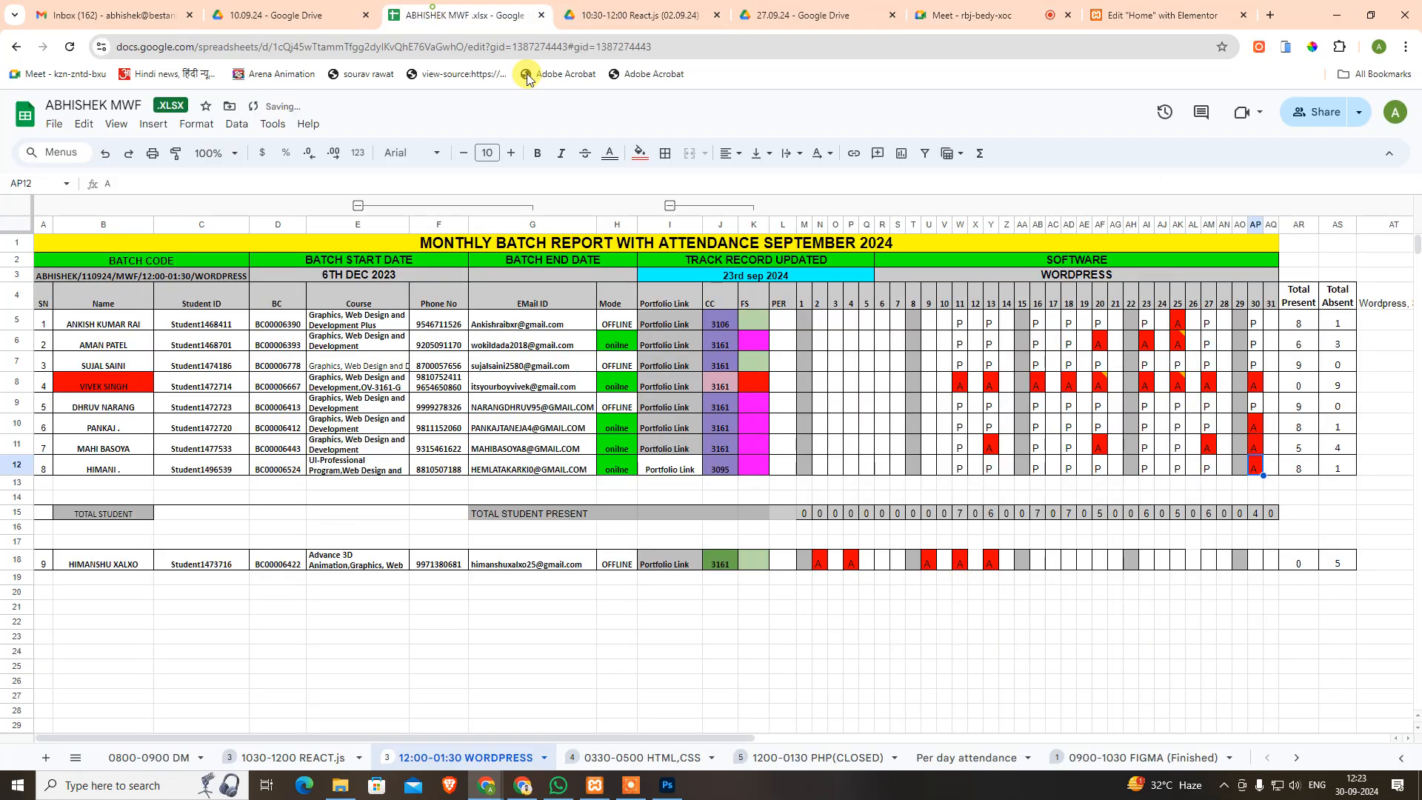
{"action": "left_click", "coordinate": [1228, 483]}
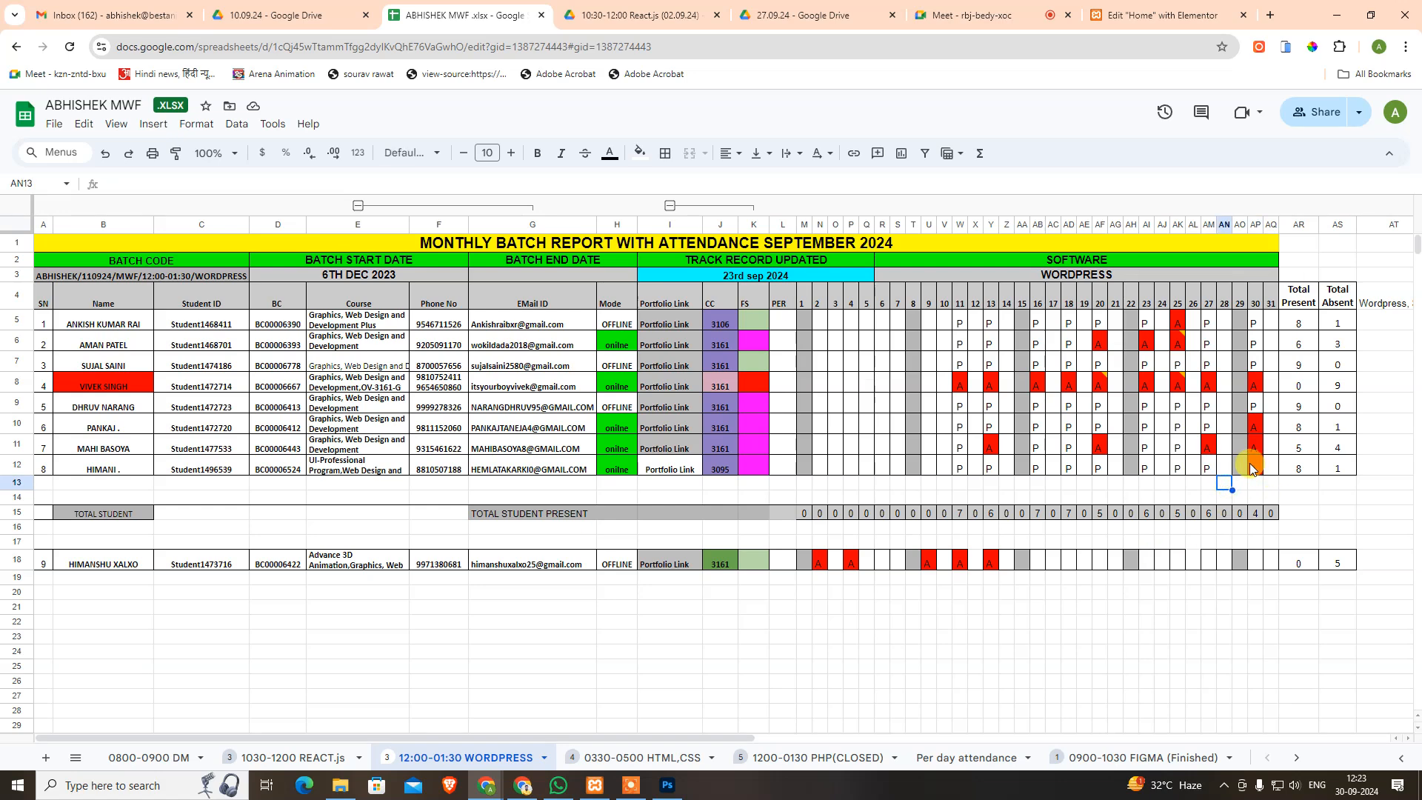
{"action": "left_click", "coordinate": [1251, 465]}
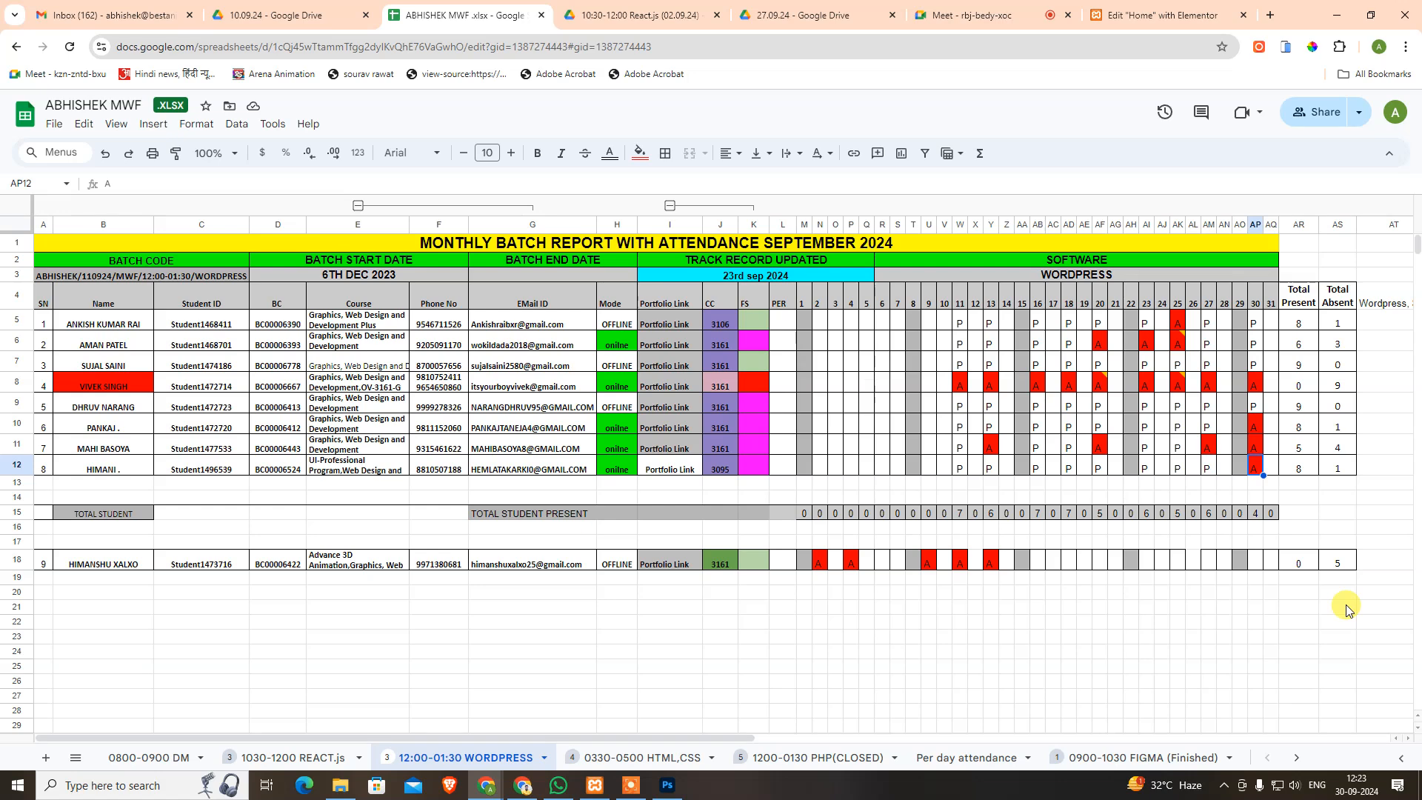
{"action": "key", "text": "Return"}
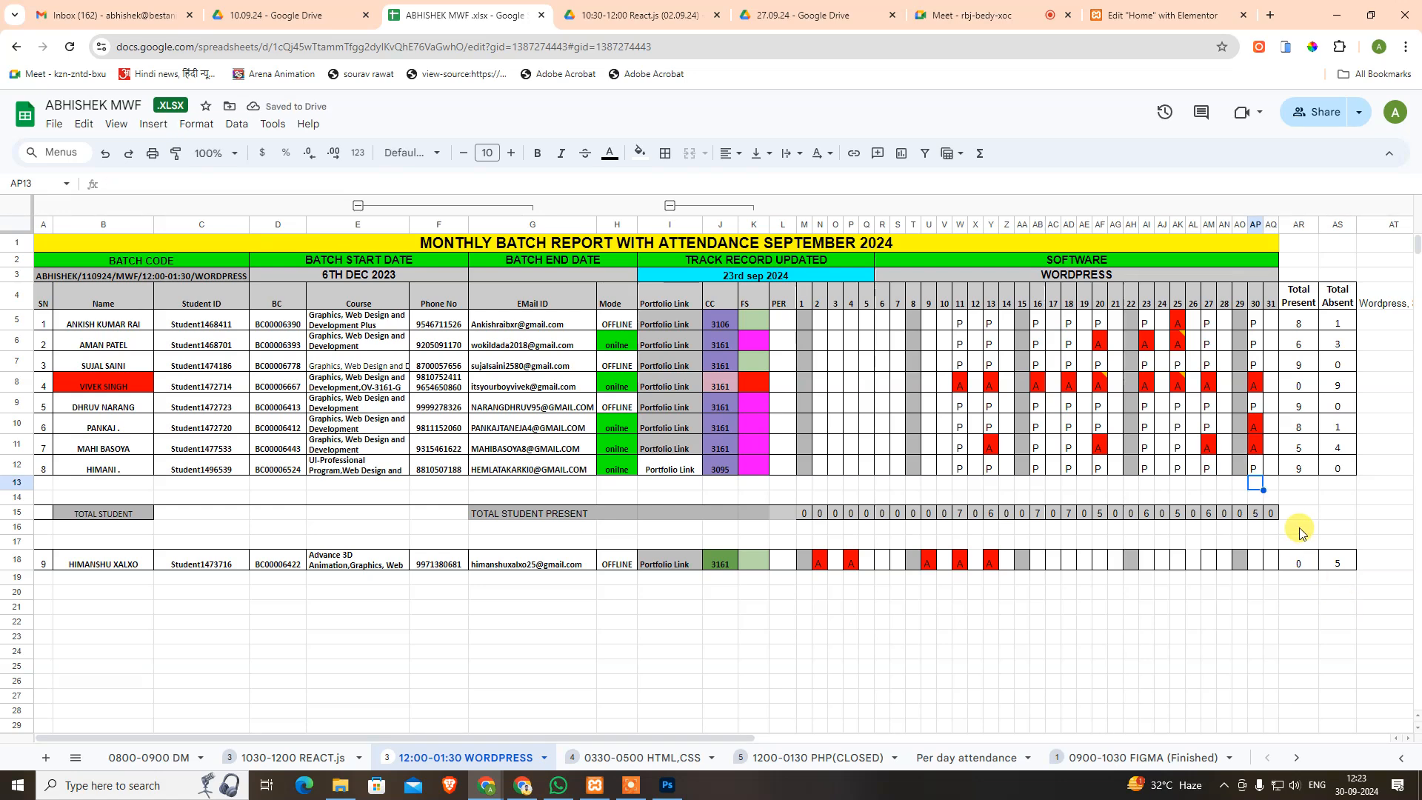
Compare the Elementor Home page with the Photoshop portfolio design and view the layout options for a new container.
{"action": "left_click", "coordinate": [1163, 15]}
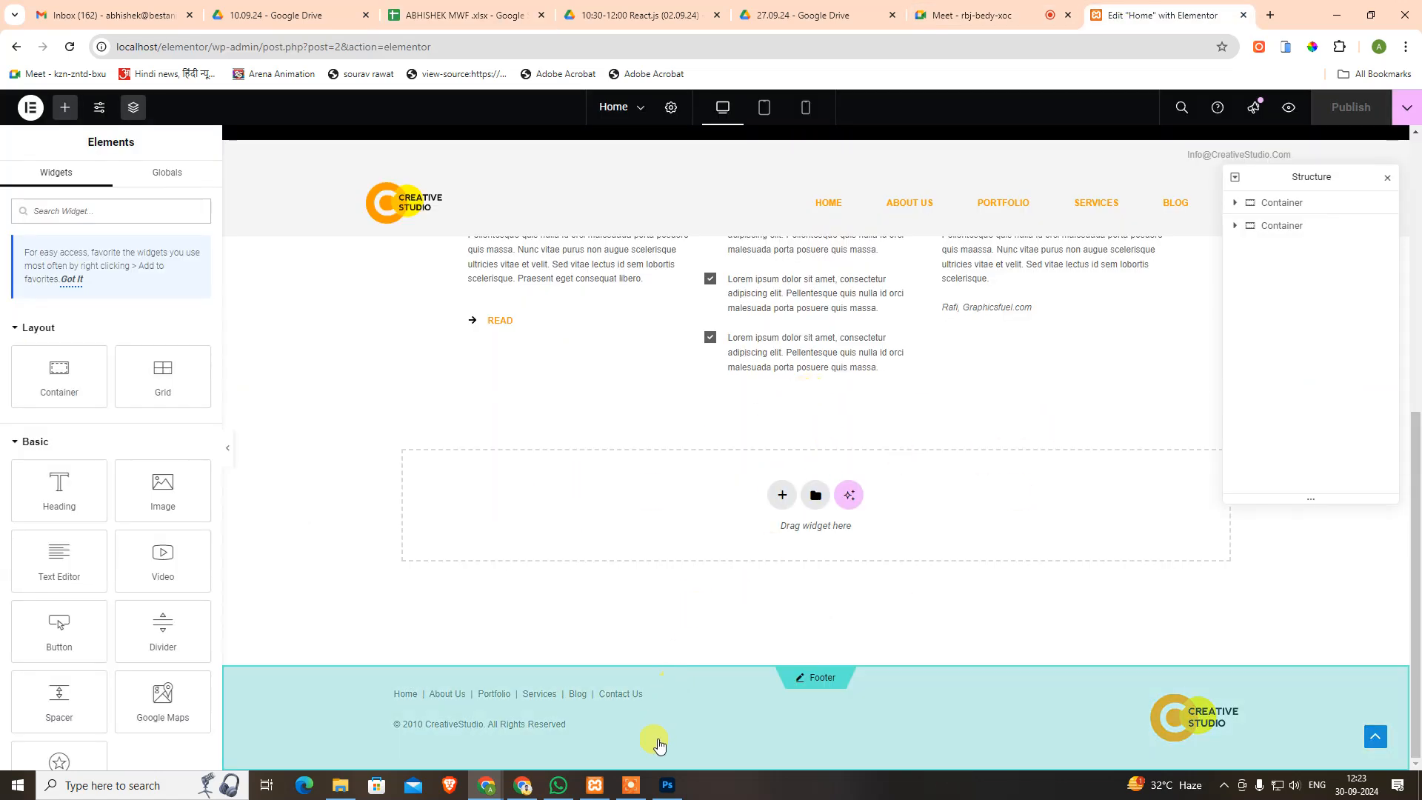
{"action": "left_click", "coordinate": [666, 786]}
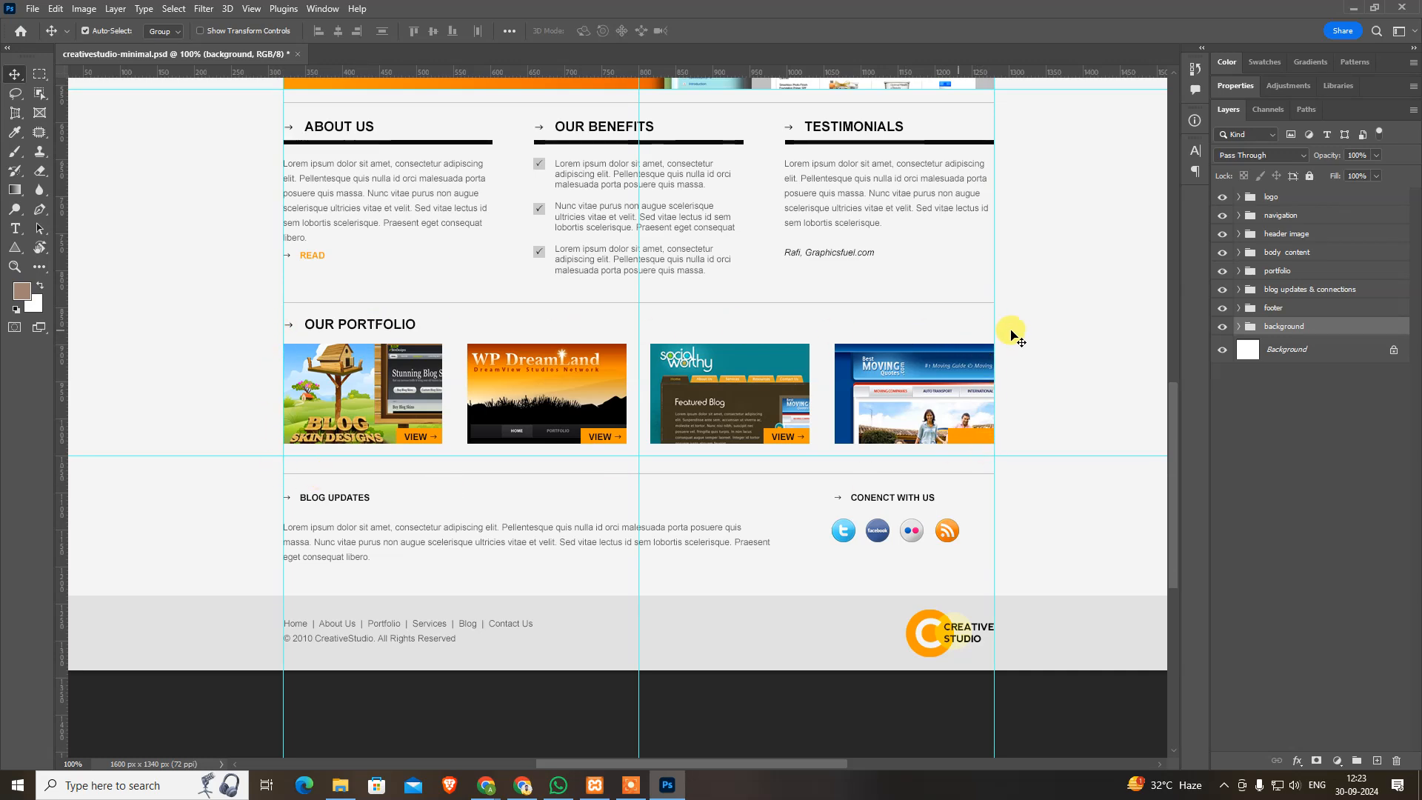
{"action": "key", "text": "alt+Tab"}
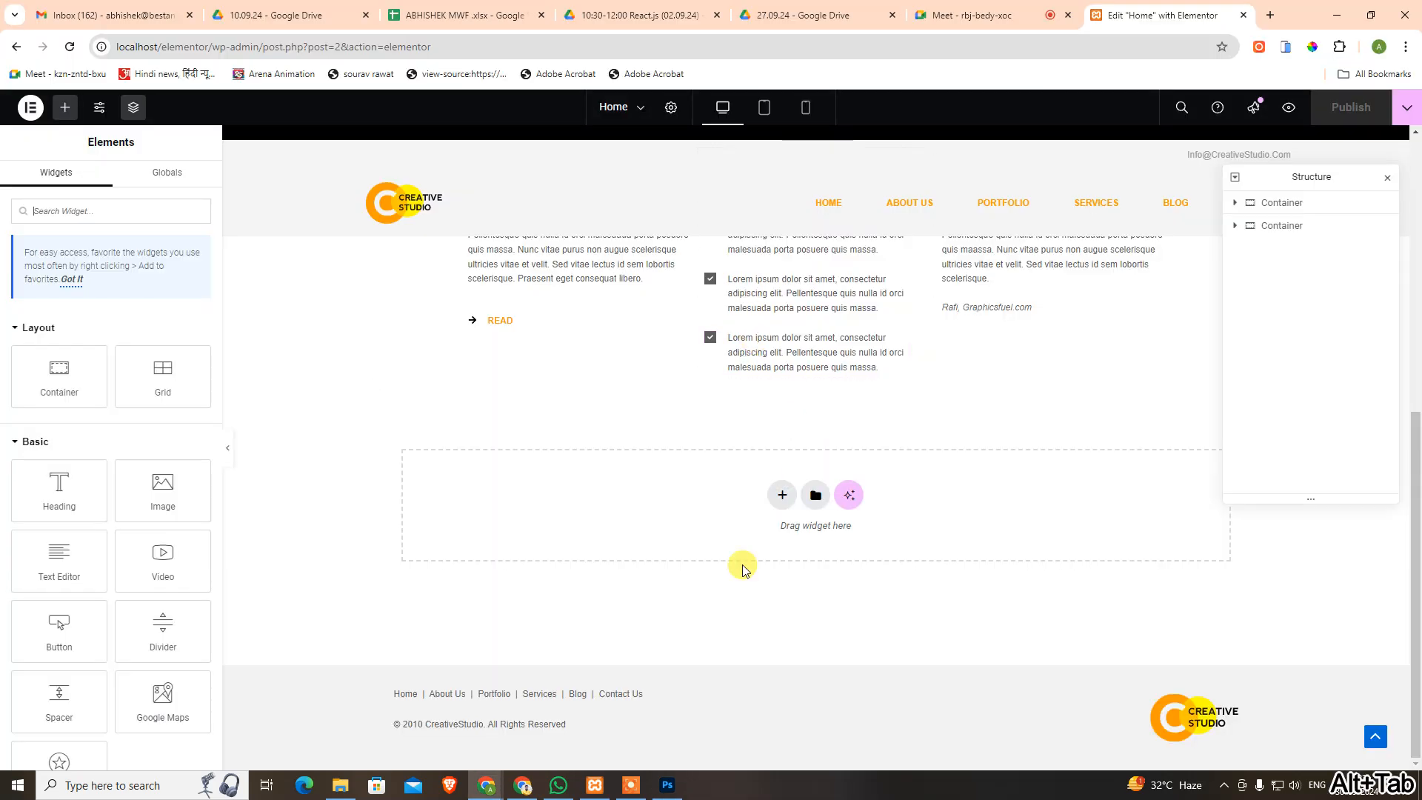
{"action": "left_click", "coordinate": [781, 495]}
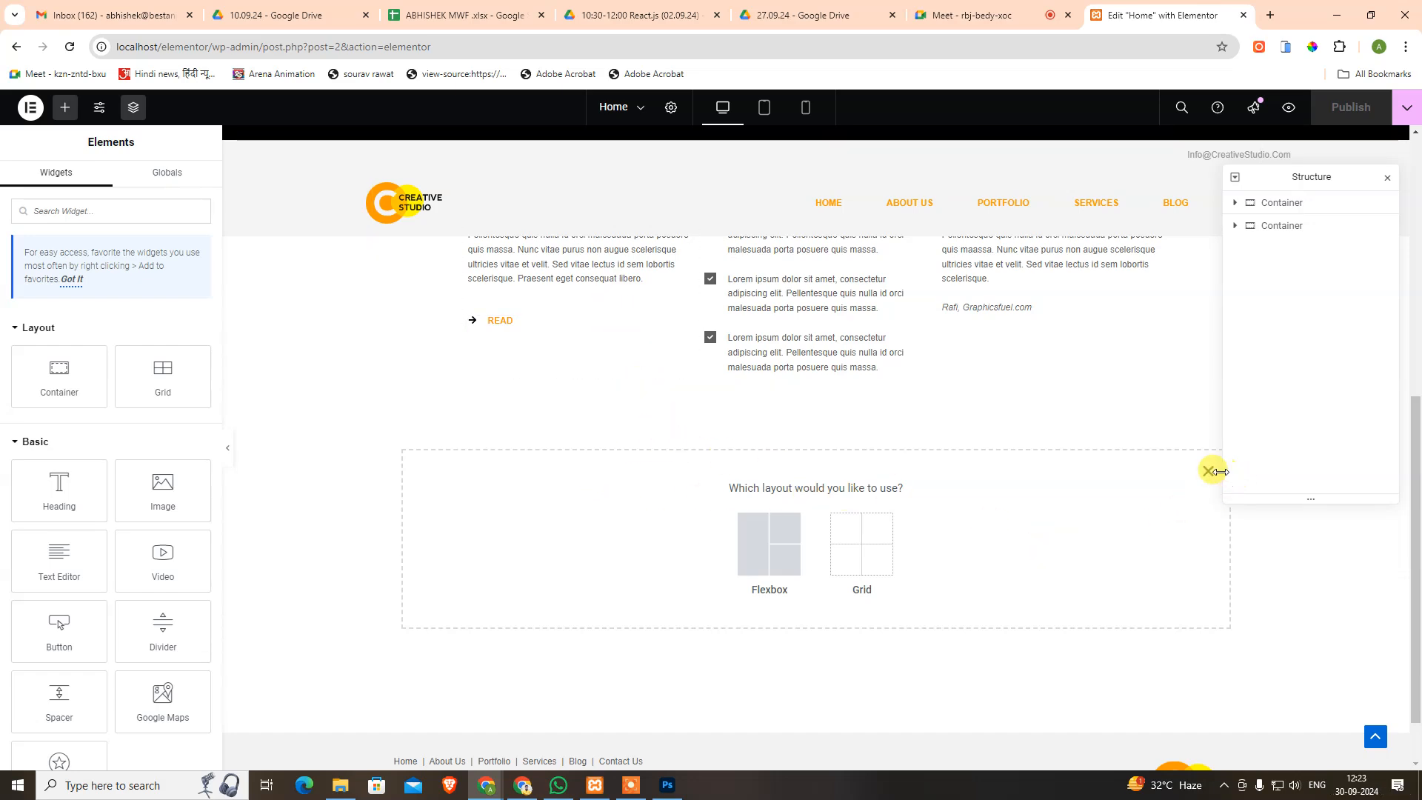
{"action": "left_click", "coordinate": [1209, 472]}
{"action": "scroll", "coordinate": [415, 362], "scroll_direction": "up", "scroll_amount": 5}
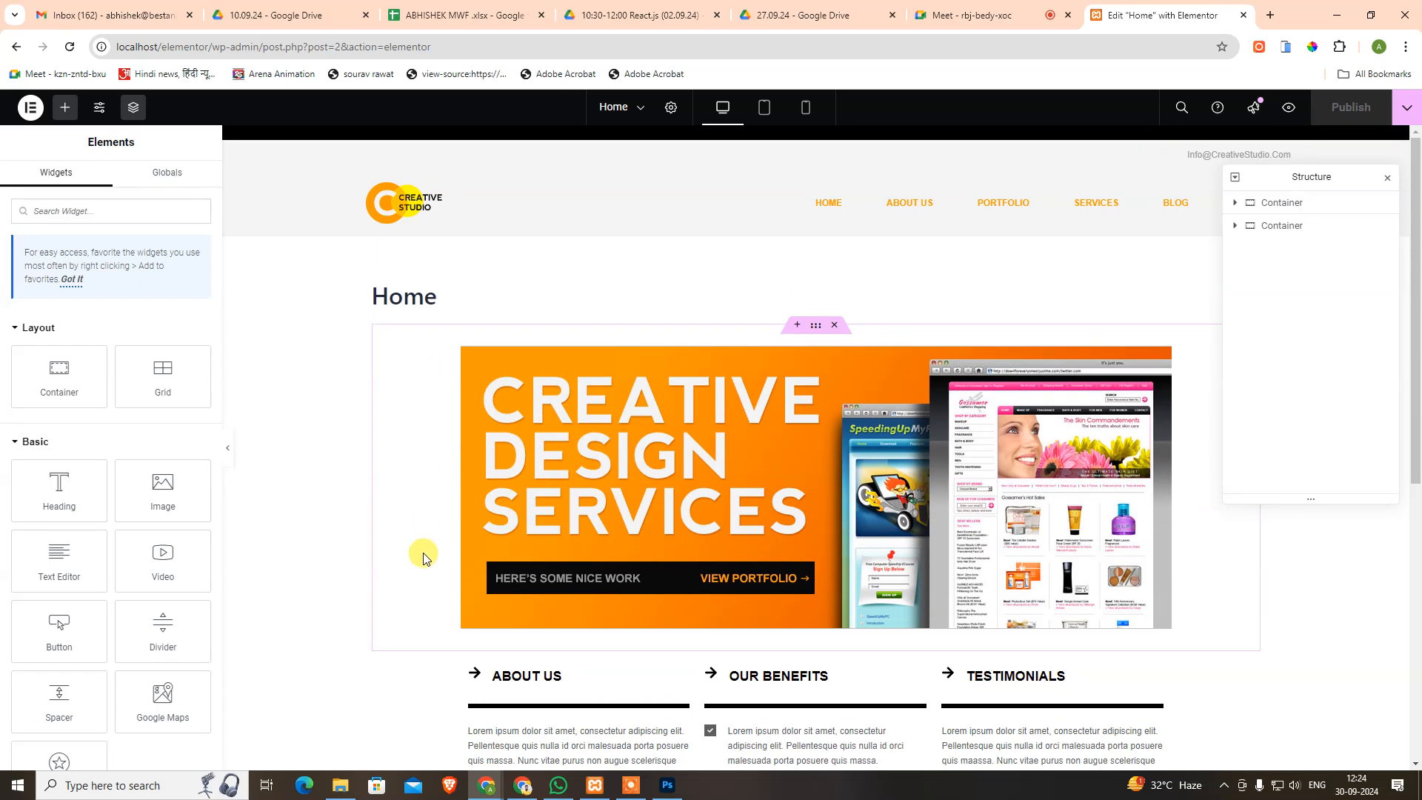
Duplicate the container holding the About Us, Our Benefits and Testimonials columns.
{"action": "scroll", "coordinate": [406, 544], "scroll_direction": "down", "scroll_amount": 3}
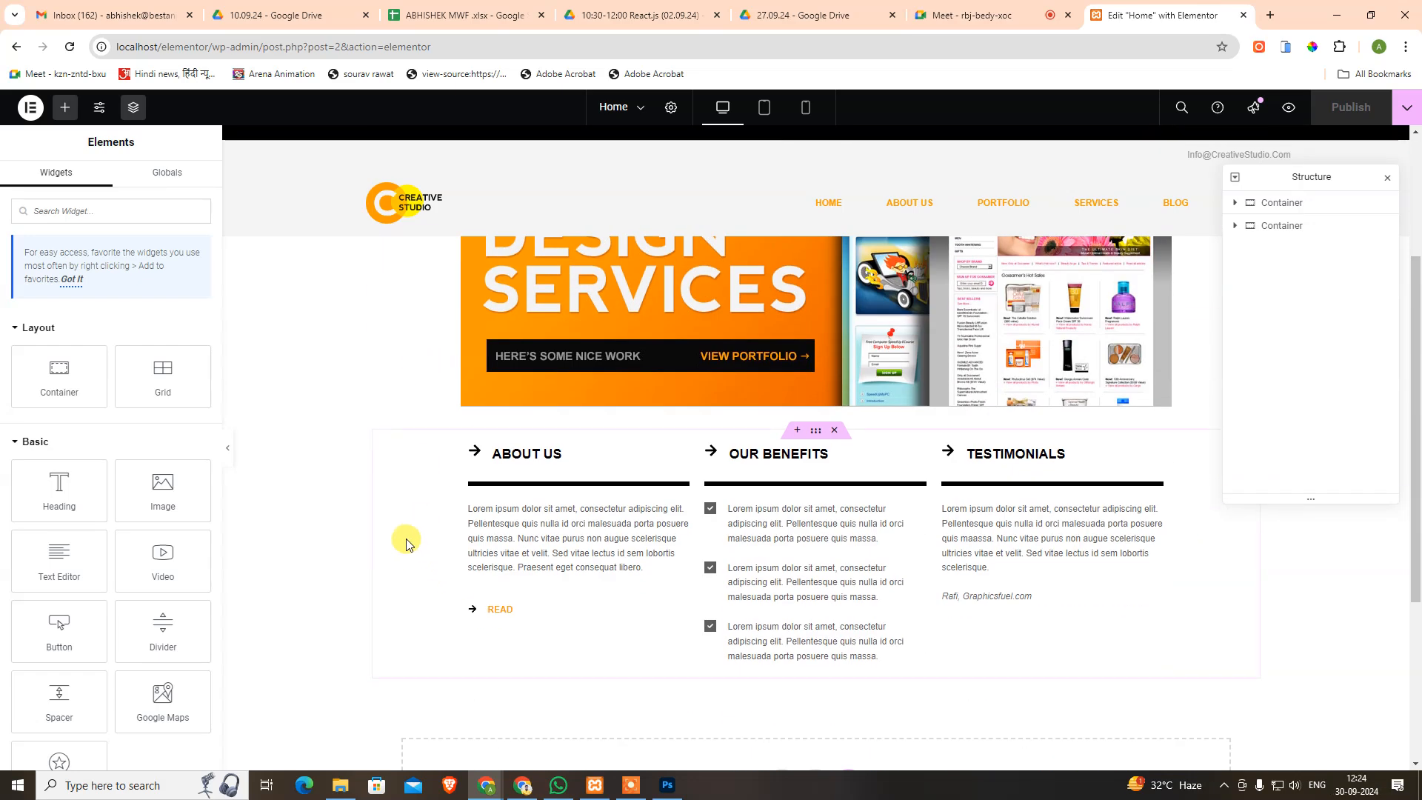
{"action": "left_click", "coordinate": [1298, 231]}
{"action": "right_click", "coordinate": [1297, 230]}
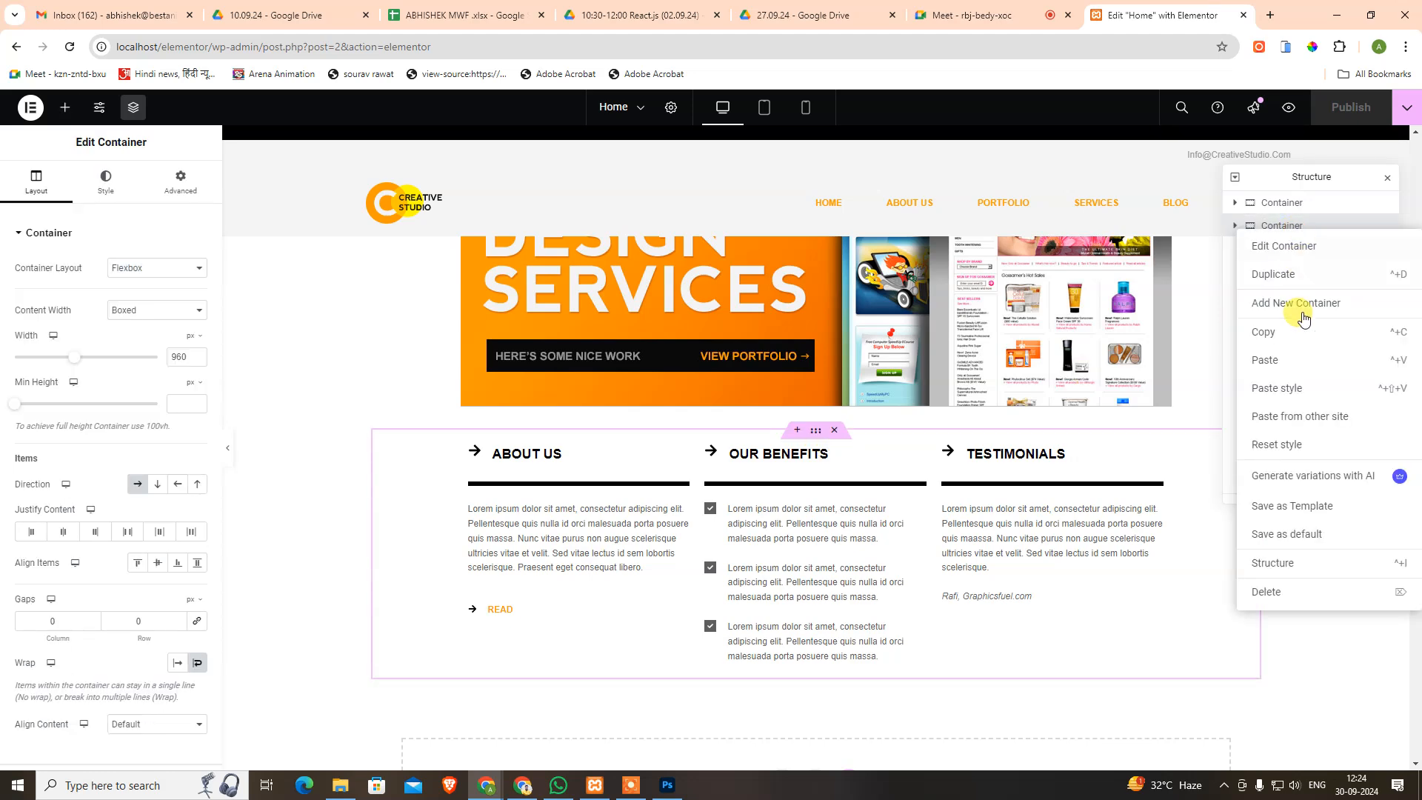
{"action": "left_click", "coordinate": [1274, 274]}
{"action": "scroll", "coordinate": [1074, 467], "scroll_direction": "down", "scroll_amount": 6}
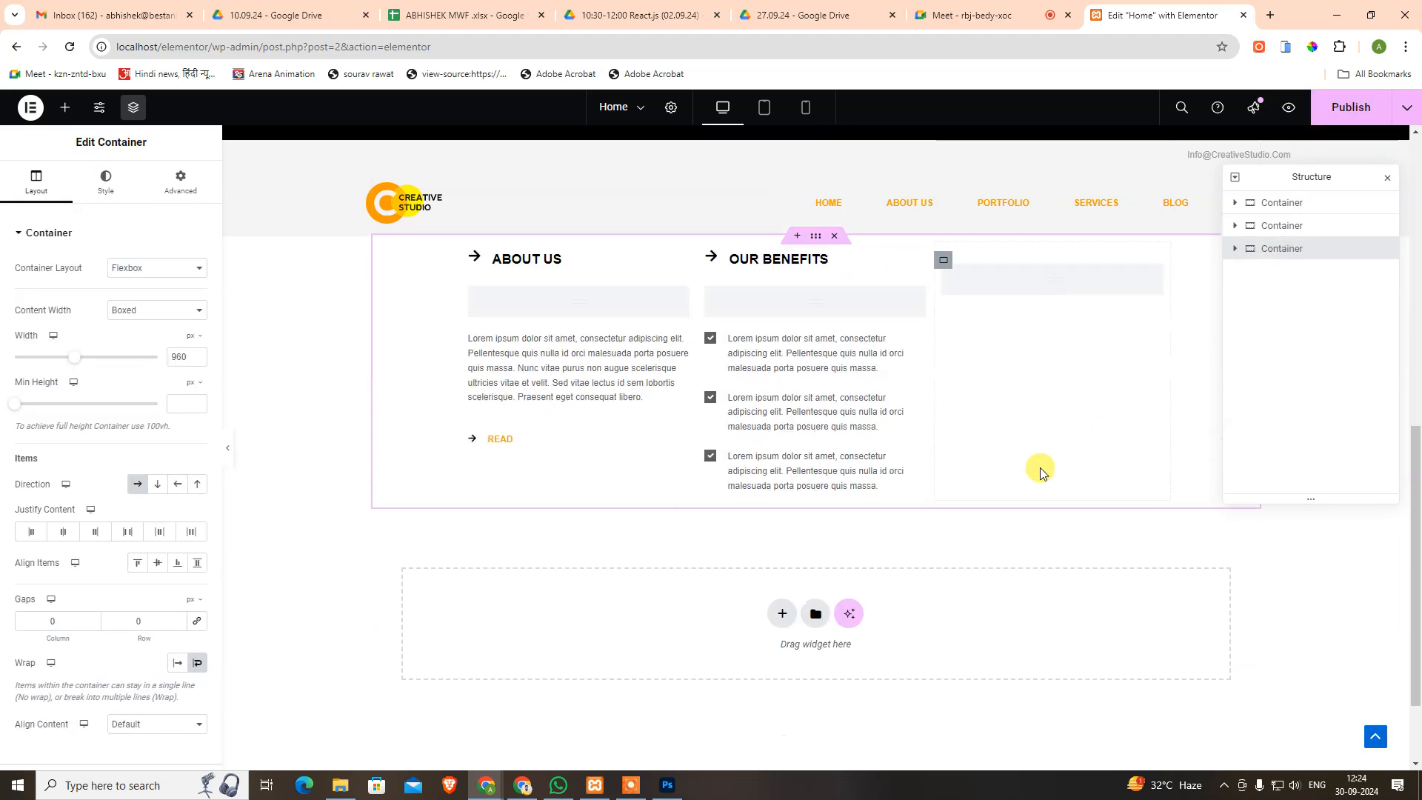
Delete the Our Benefits and Testimonials columns from the duplicated container.
{"action": "scroll", "coordinate": [786, 393], "scroll_direction": "up", "scroll_amount": 2}
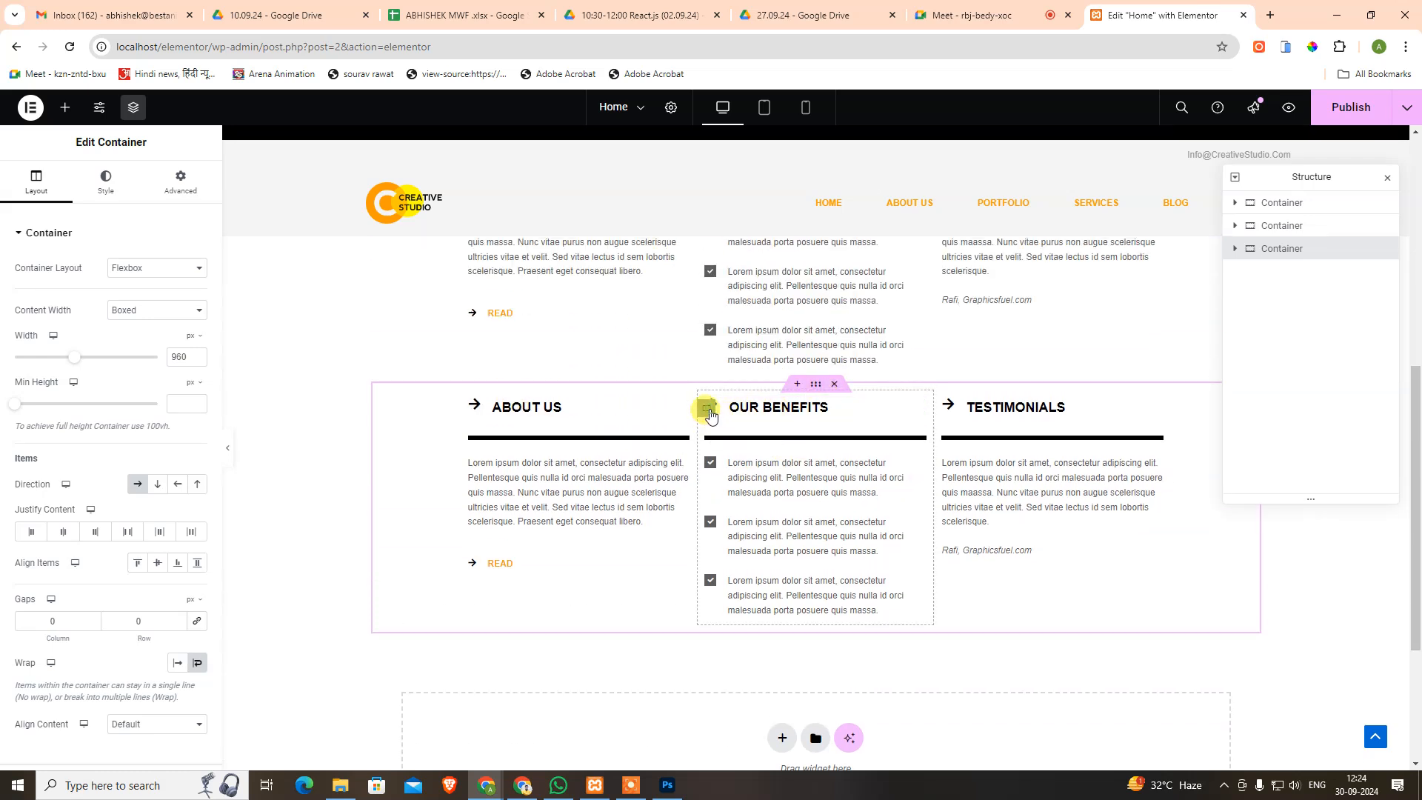
{"action": "right_click", "coordinate": [710, 415]}
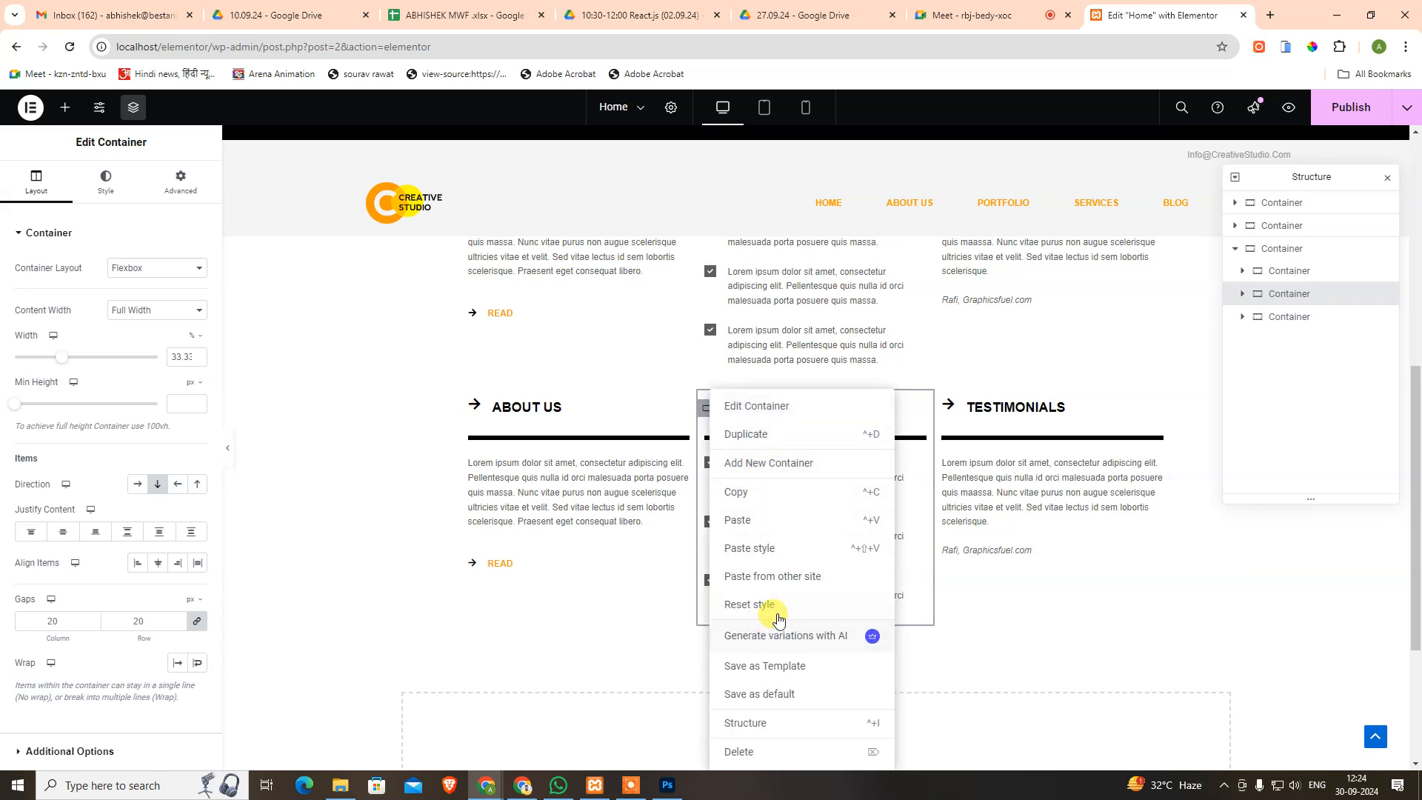
{"action": "left_click", "coordinate": [821, 752]}
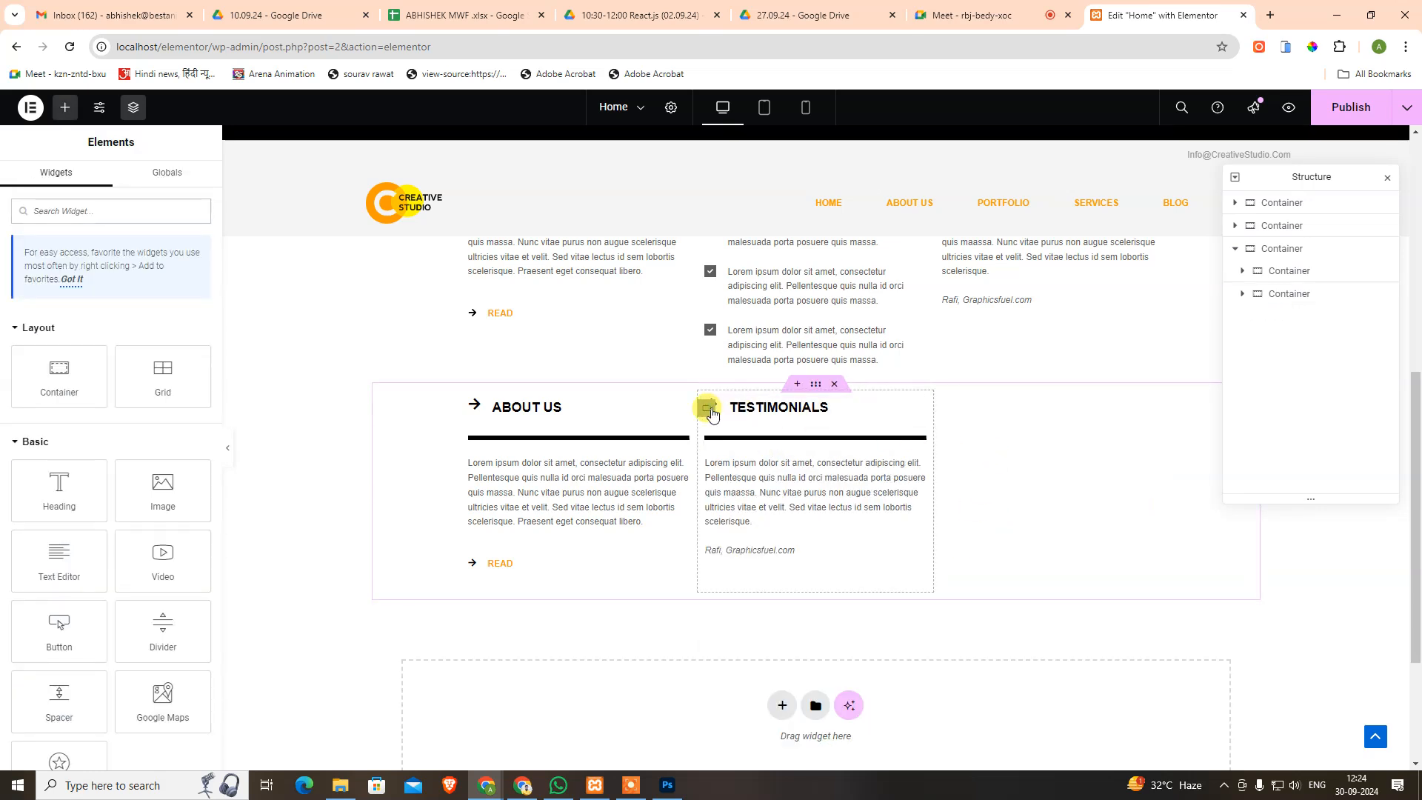
{"action": "right_click", "coordinate": [709, 412]}
{"action": "left_click", "coordinate": [781, 752]}
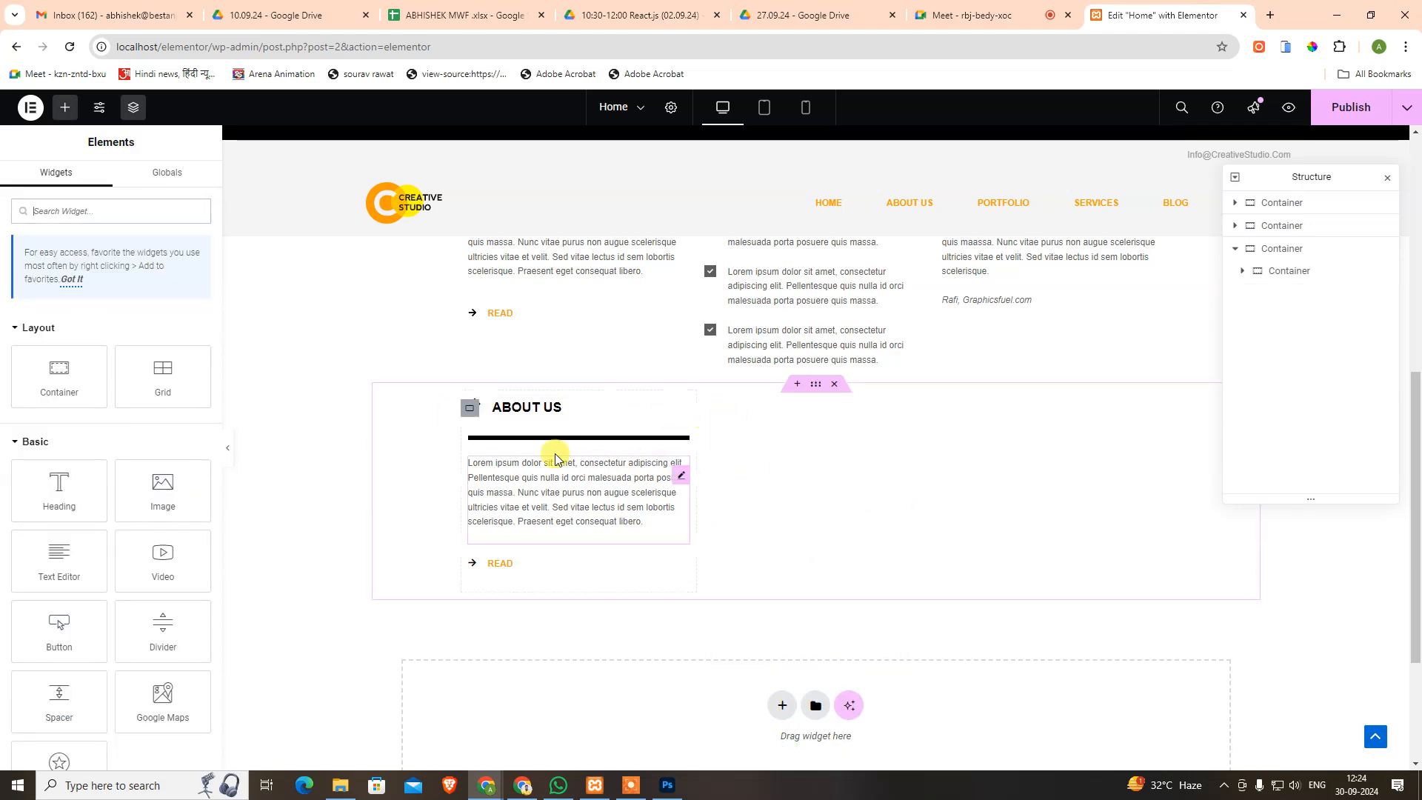
Check the Photoshop portfolio design, then delete the paragraph text, divider and READ icon box from the duplicated About Us column.
{"action": "key", "text": "alt+Tab"}
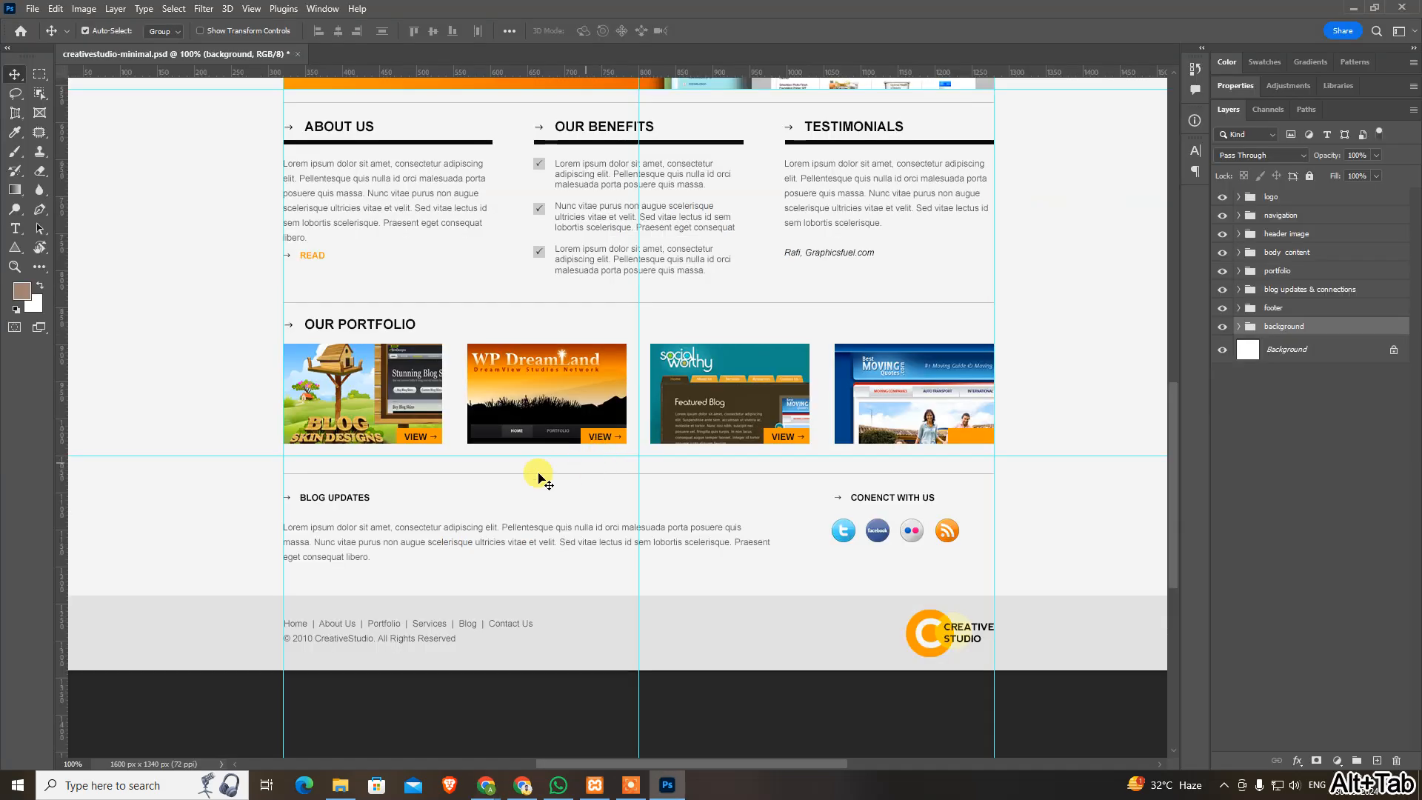
{"action": "key", "text": "alt+Tab"}
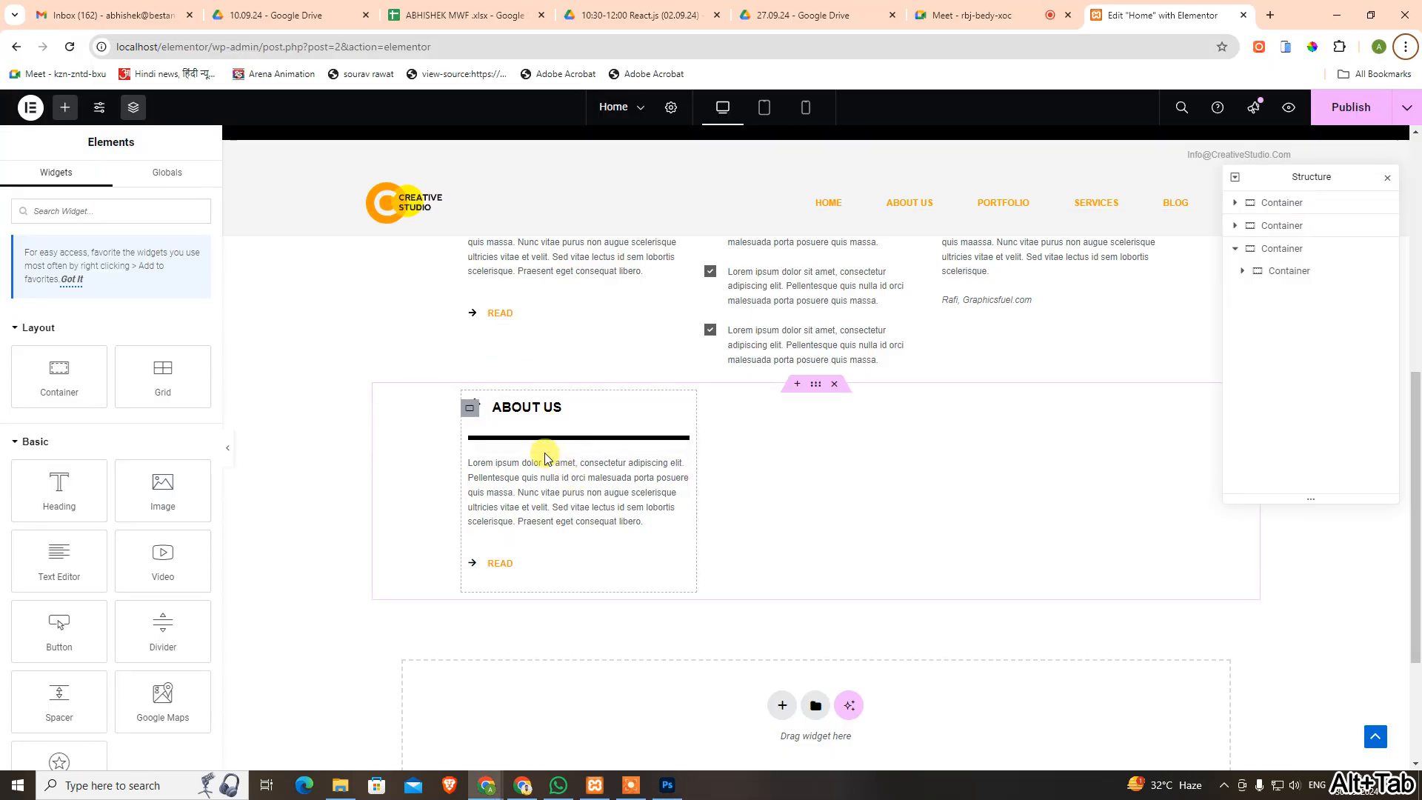
{"action": "left_click", "coordinate": [666, 438]}
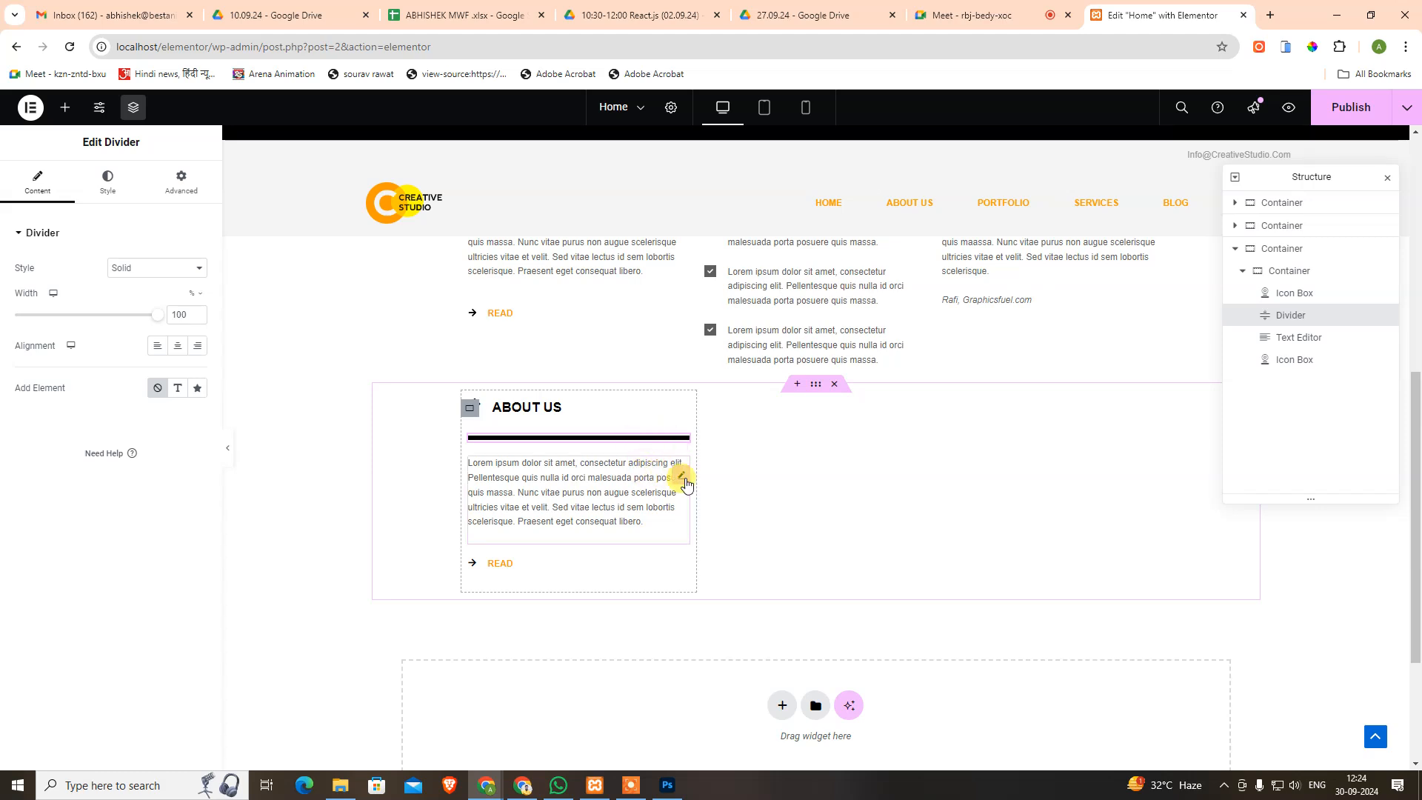
{"action": "left_click", "coordinate": [684, 480]}
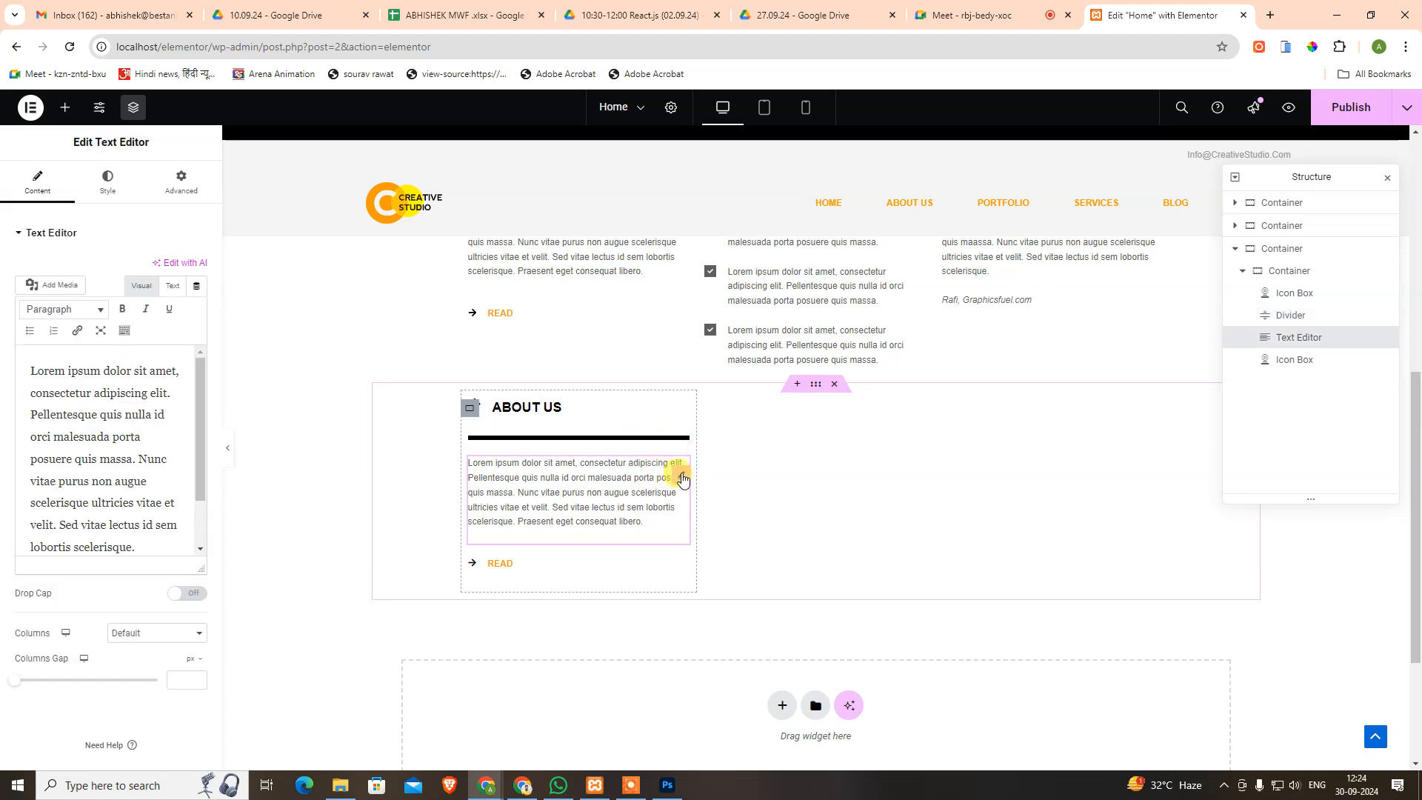
{"action": "key", "text": "Delete"}
{"action": "left_click", "coordinate": [677, 438]}
{"action": "key", "text": "Delete"}
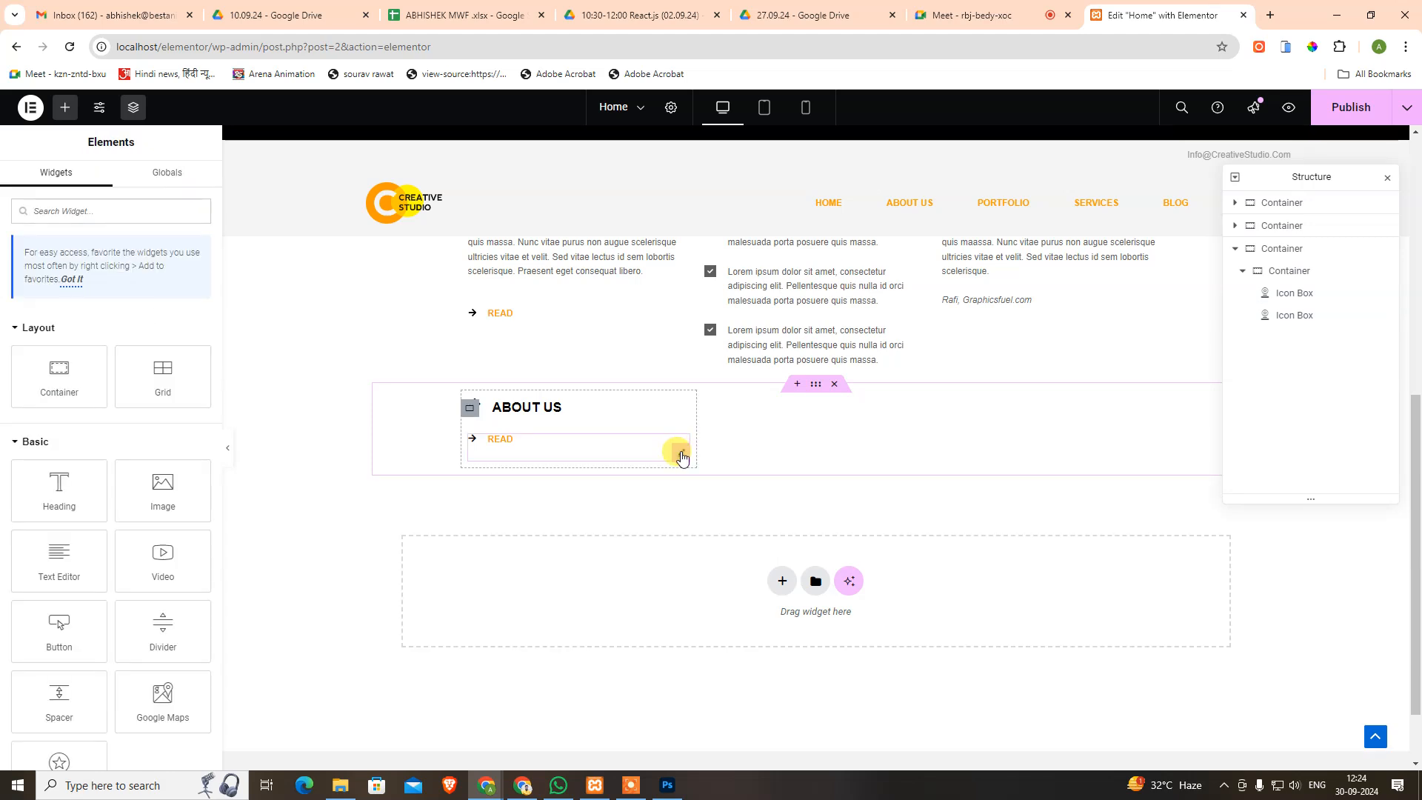
{"action": "left_click", "coordinate": [680, 454]}
{"action": "key", "text": "Delete"}
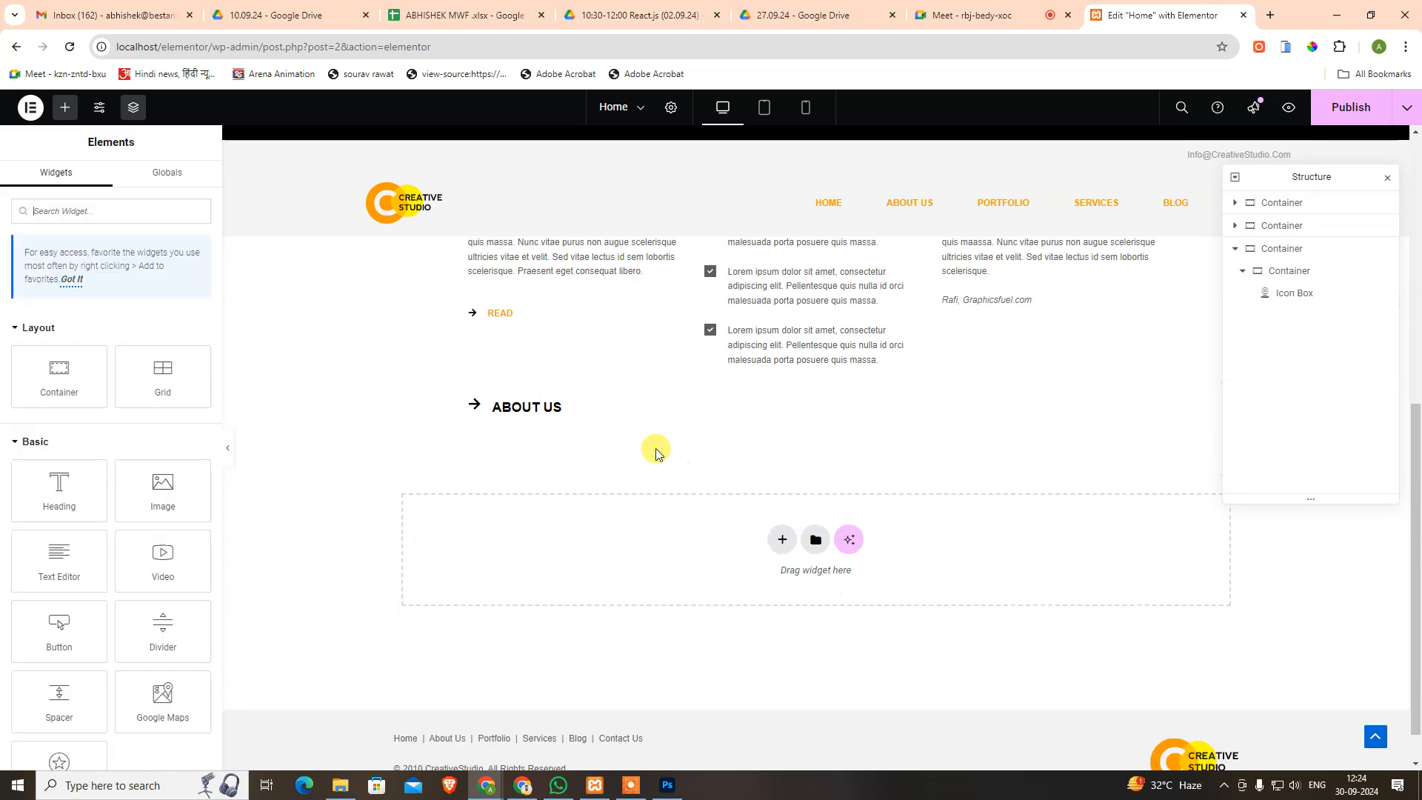
Set the width of the duplicated About Us column's container to 100%.
{"action": "left_click", "coordinate": [470, 414]}
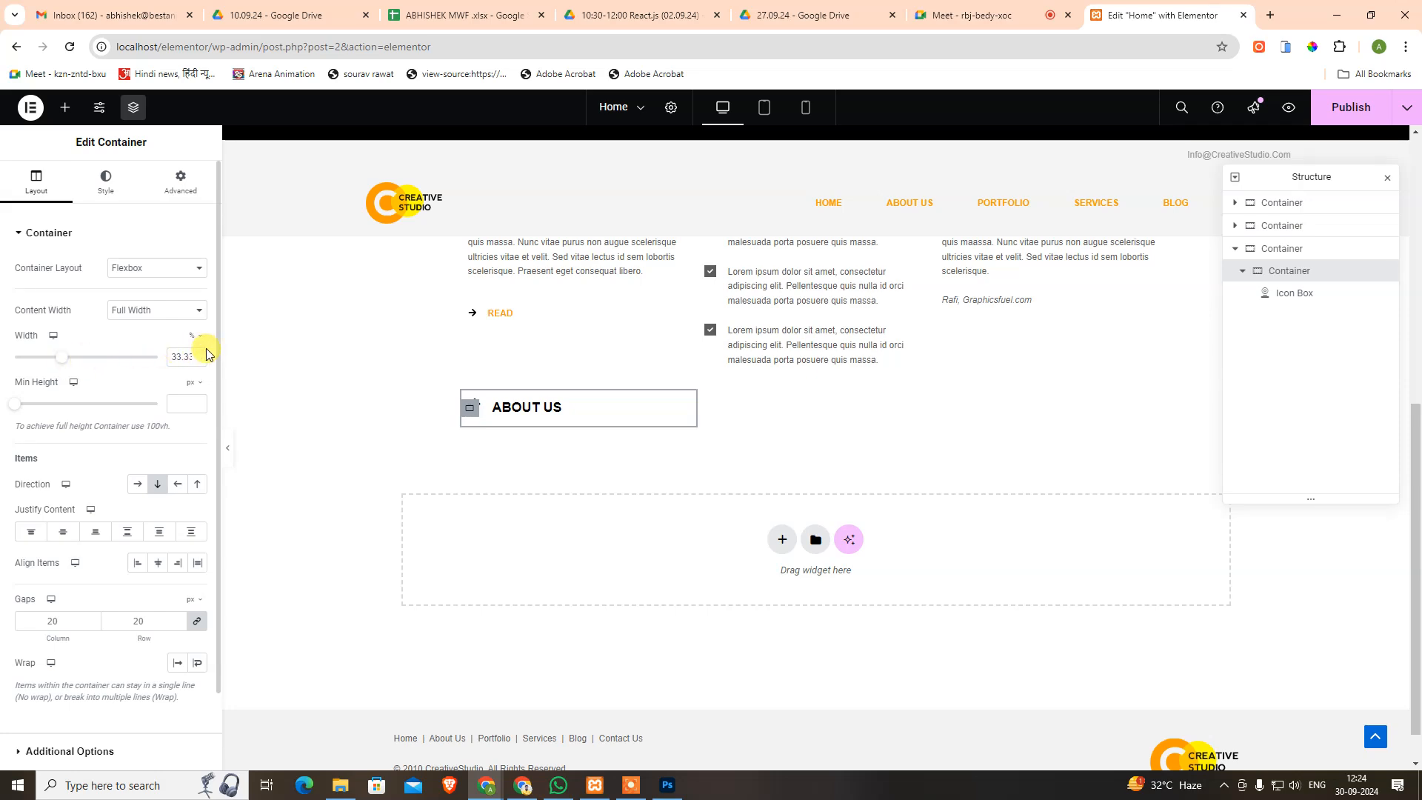
{"action": "left_click_drag", "start_coordinate": [62, 357], "coordinate": [238, 358]}
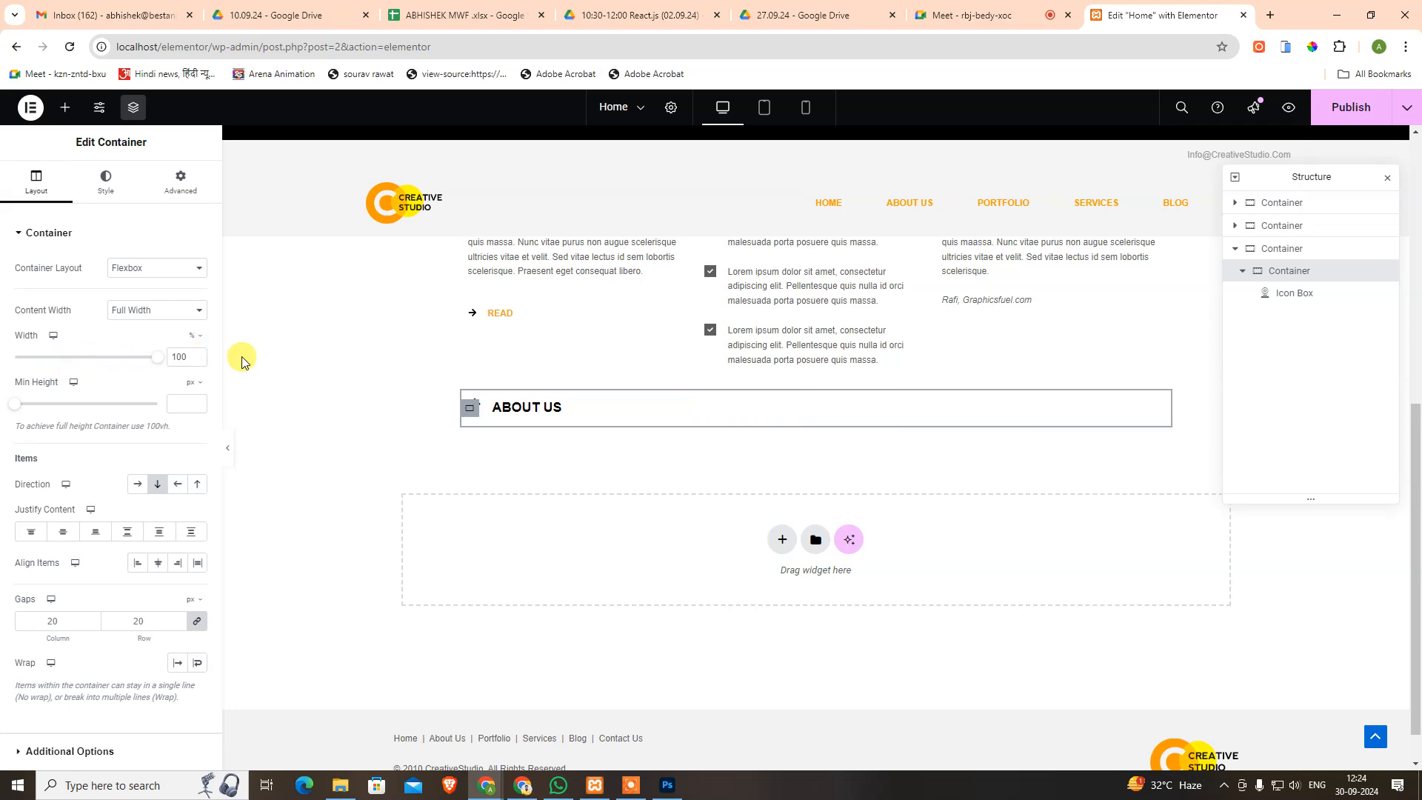
{"action": "scroll", "coordinate": [440, 409], "scroll_direction": "up", "scroll_amount": 3}
{"action": "scroll", "coordinate": [496, 445], "scroll_direction": "down", "scroll_amount": 2}
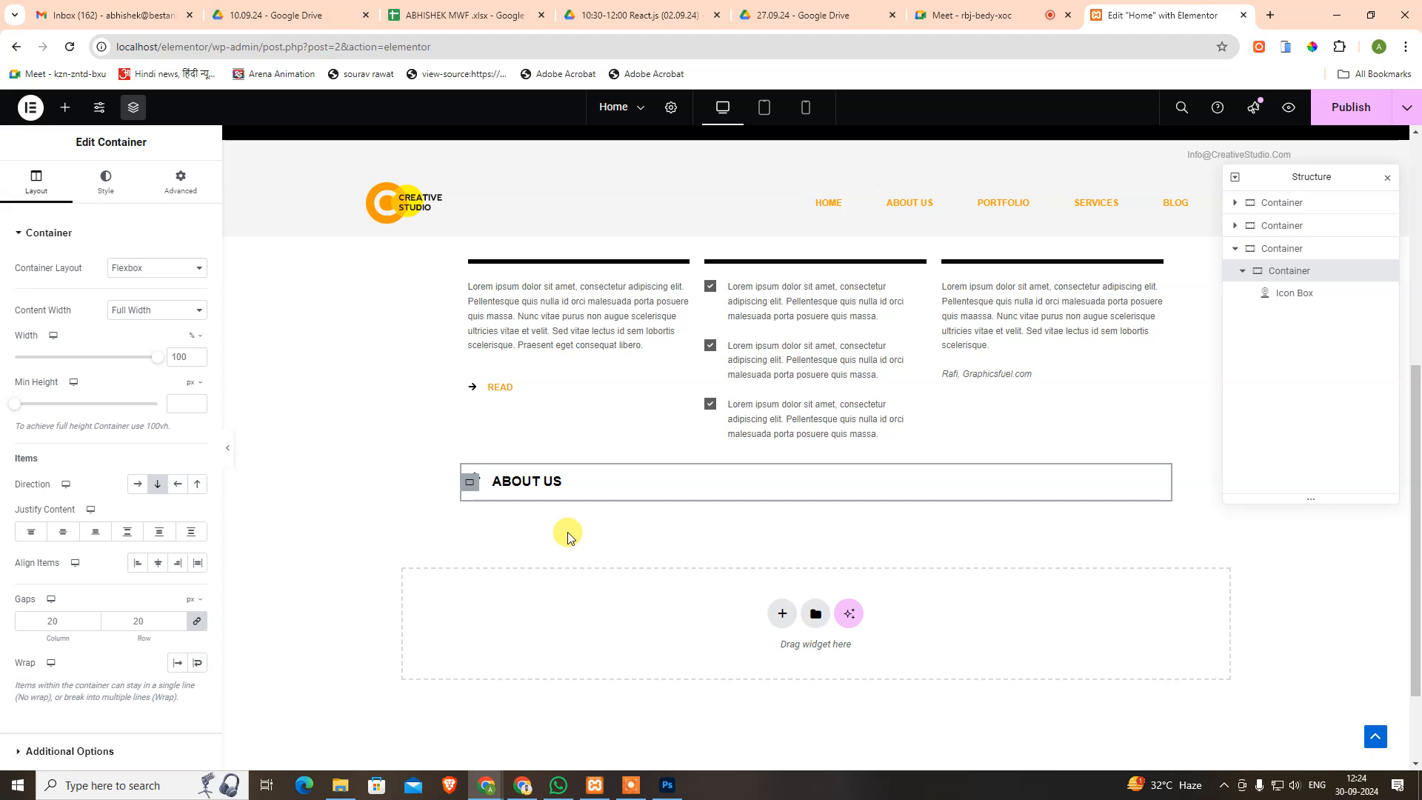
Check the section heading in the Photoshop design and change the duplicated About Us icon box title to "our portfolio".
{"action": "left_click", "coordinate": [528, 487]}
{"action": "key", "text": "alt+Tab"}
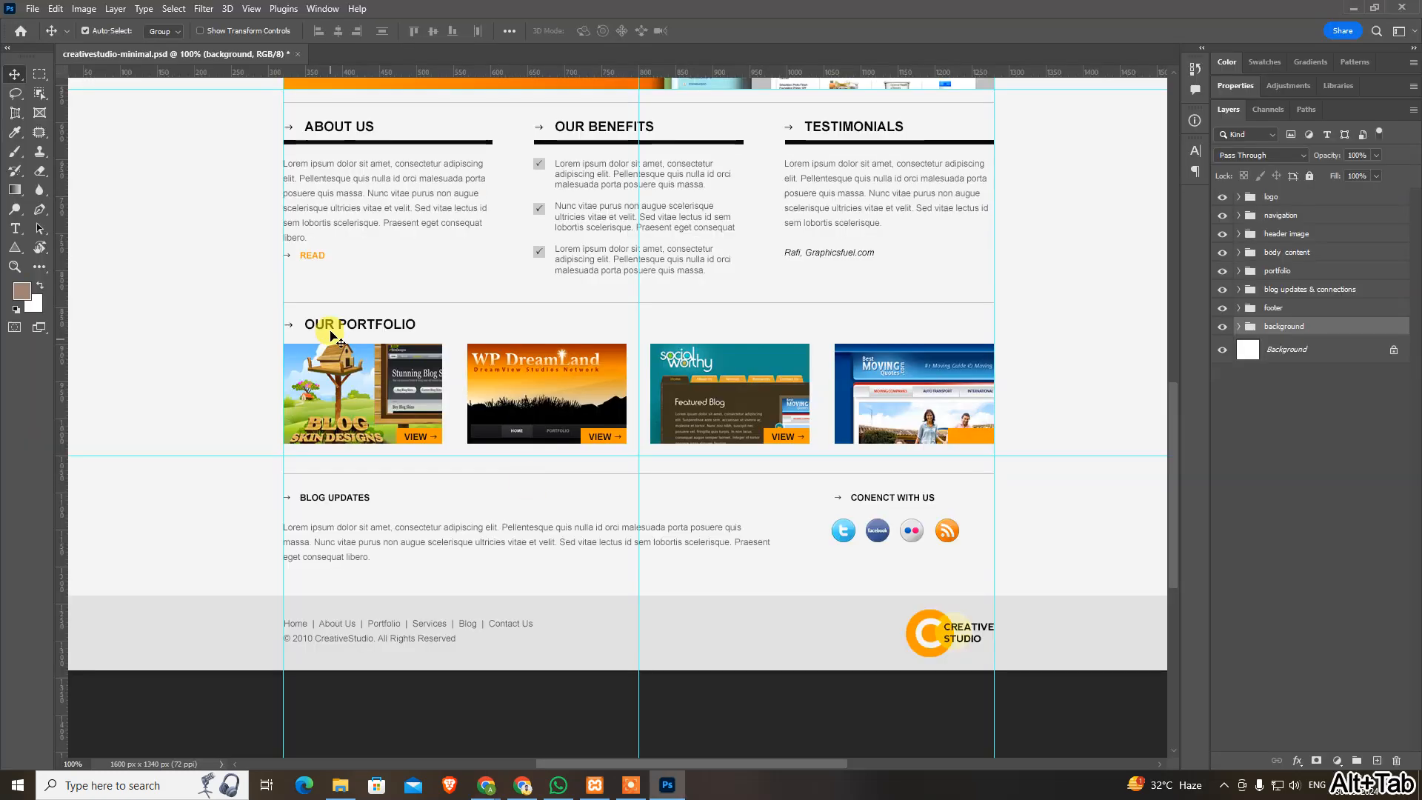
{"action": "key", "text": "alt+Tab"}
{"action": "key", "text": "alt+Tab"}
{"action": "key", "text": "alt+Tab"}
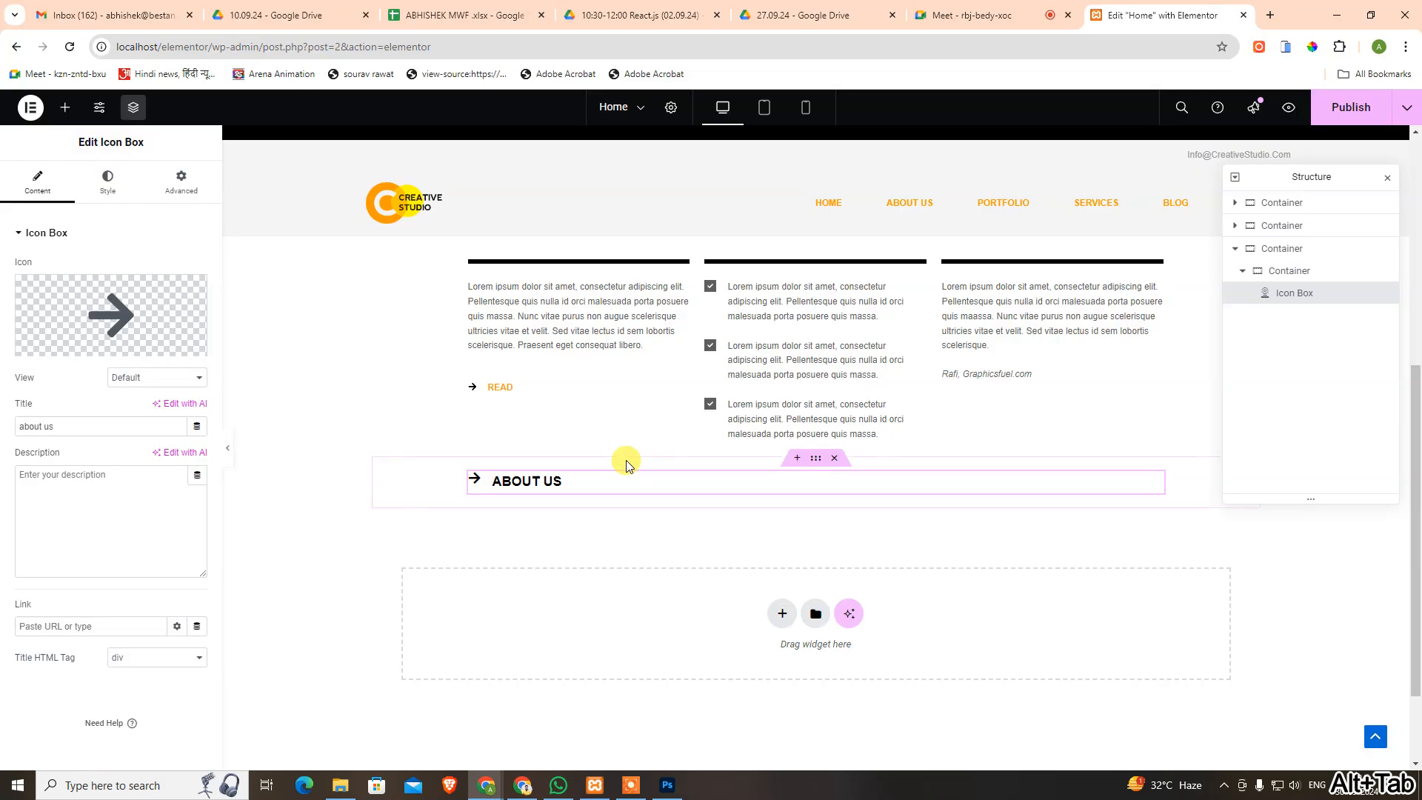
{"action": "left_click", "coordinate": [561, 482]}
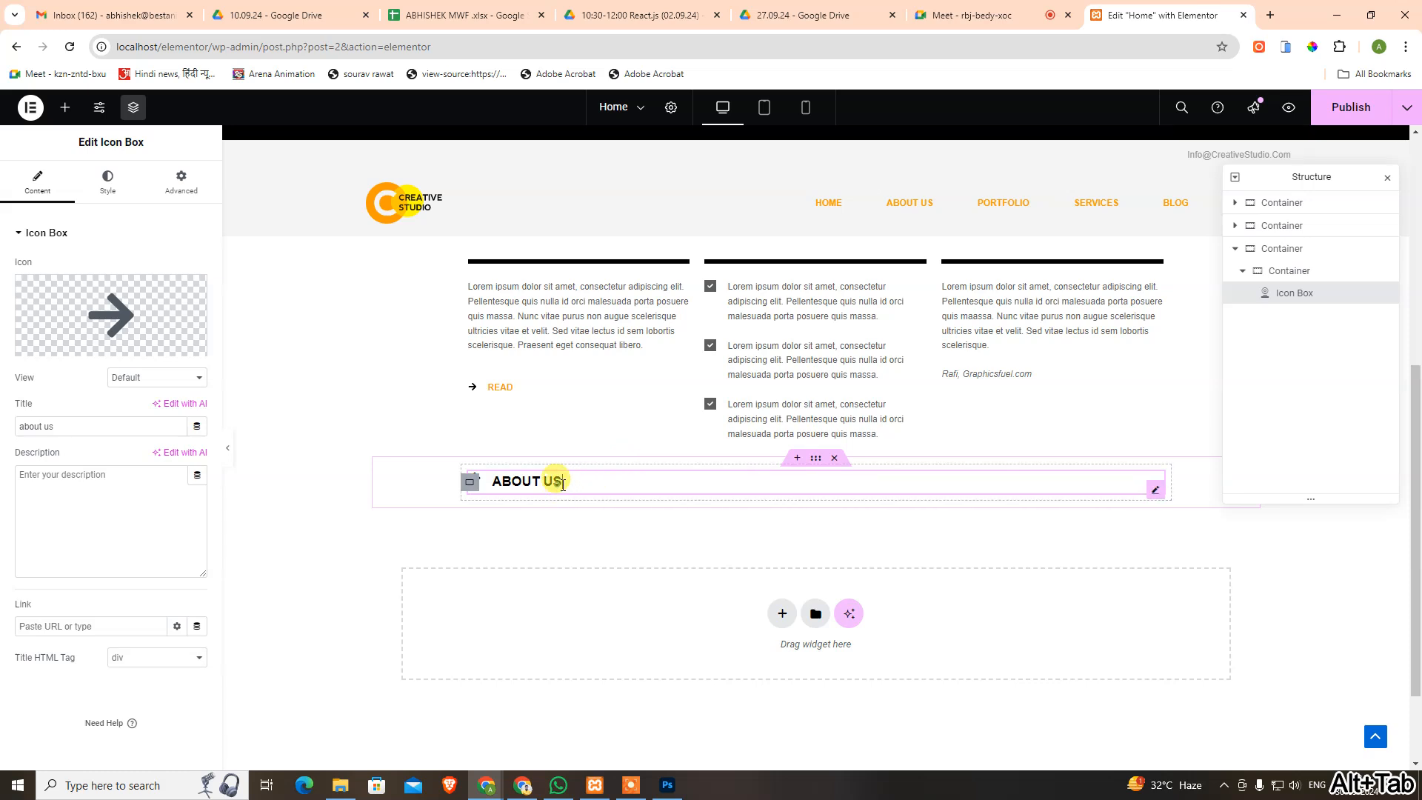
{"action": "key", "text": "BackSpace"}
{"action": "key", "text": "BackSpace"}
{"action": "key", "text": "BackSpace"}
{"action": "key", "text": "BackSpace"}
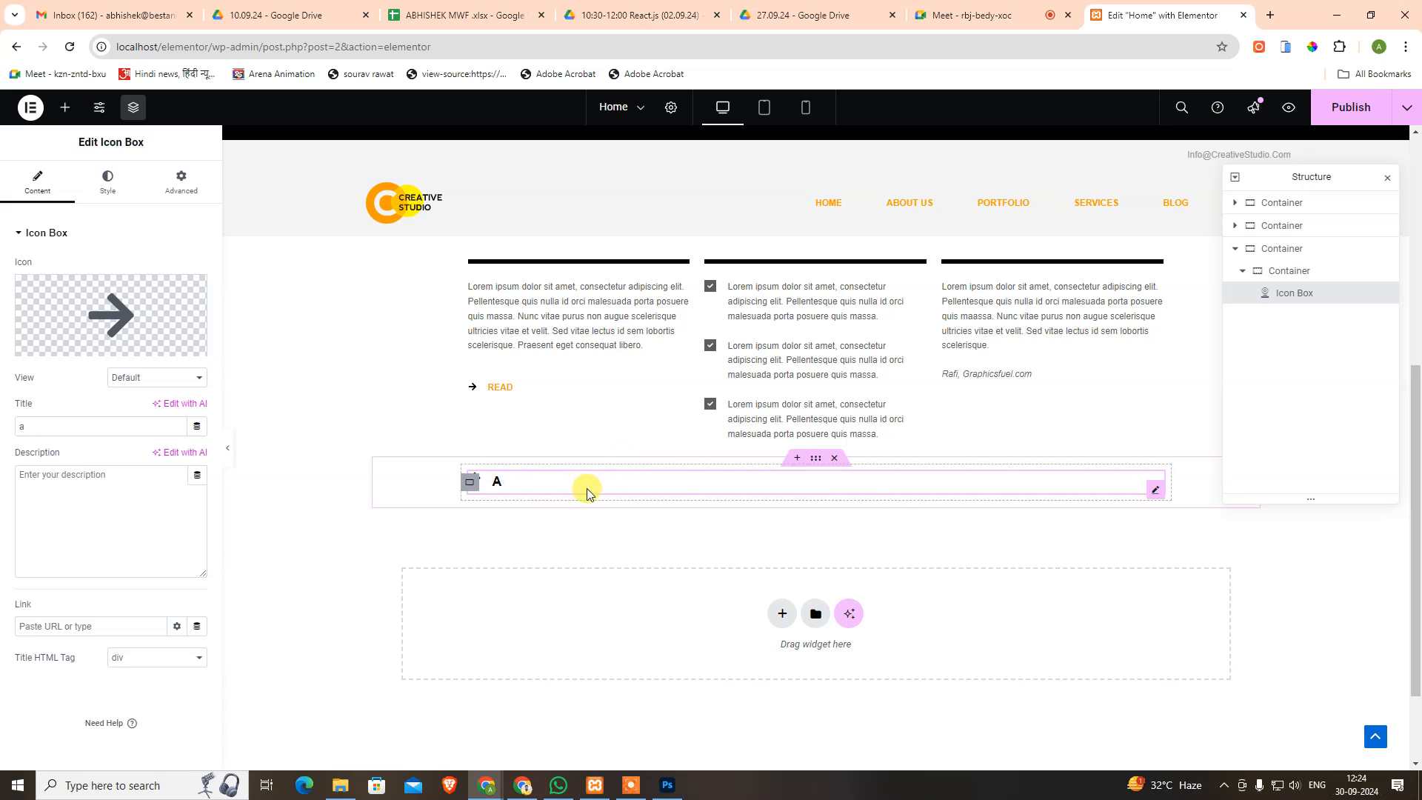
{"action": "key", "text": "BackSpace"}
{"action": "type", "text": "our "}
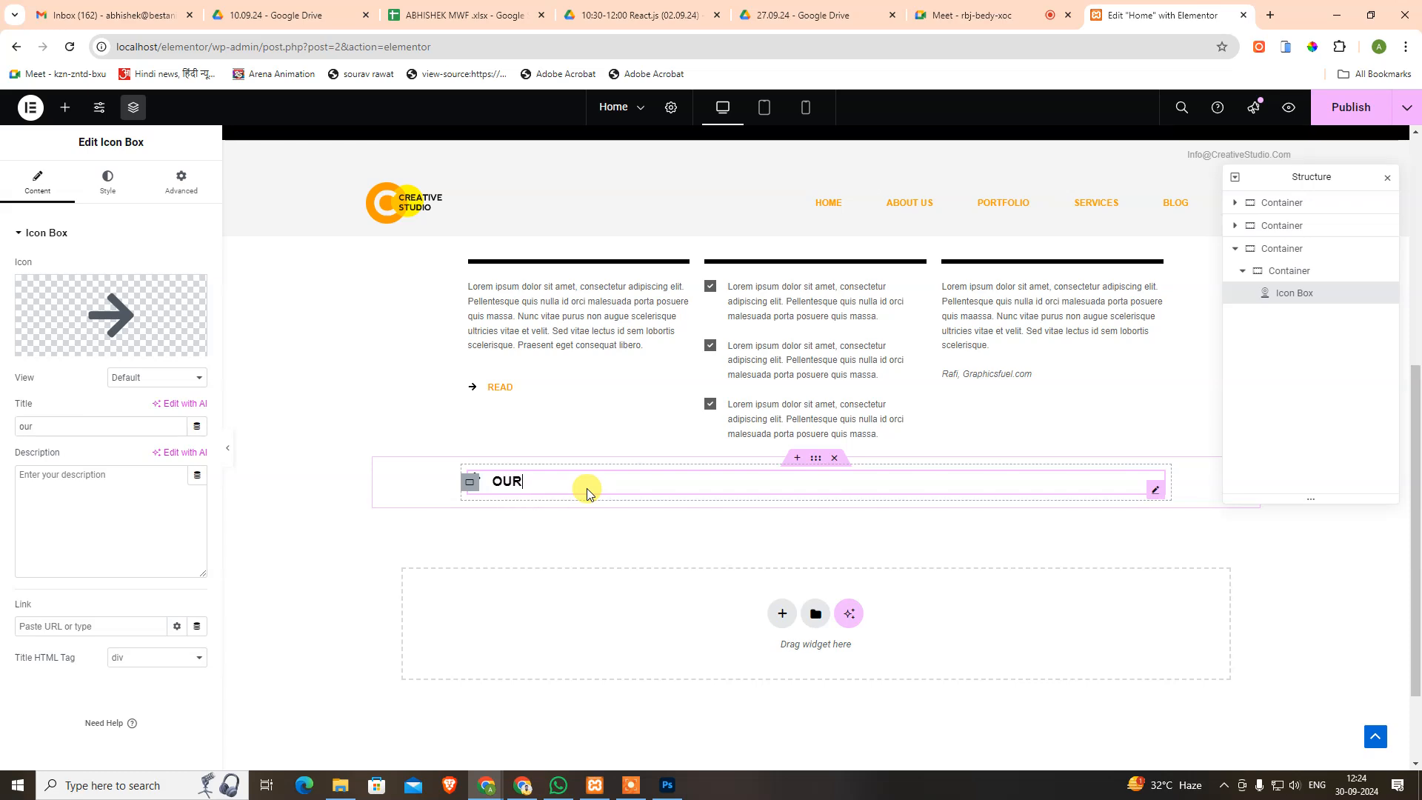
{"action": "type", "text": "portfolio"}
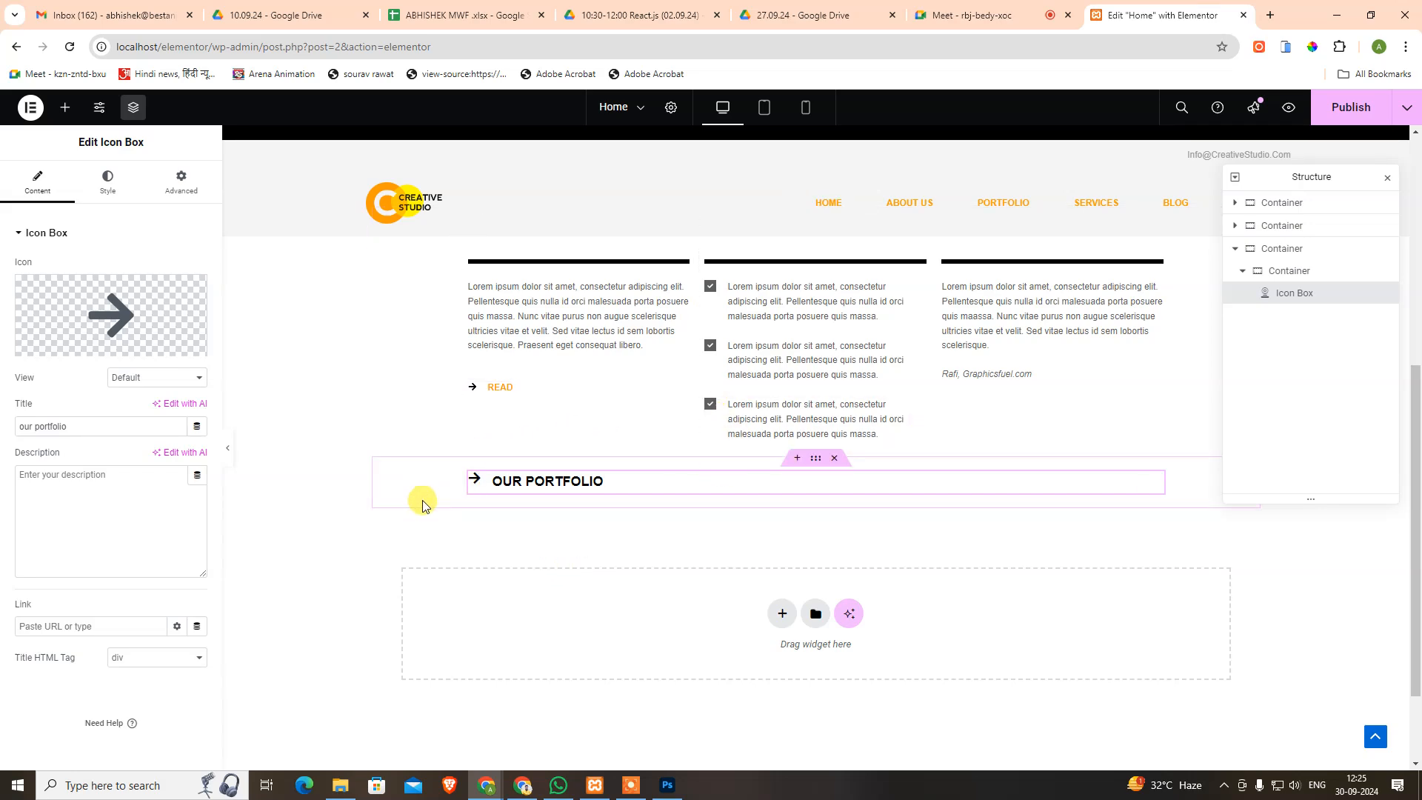
{"action": "key", "text": "alt+Tab"}
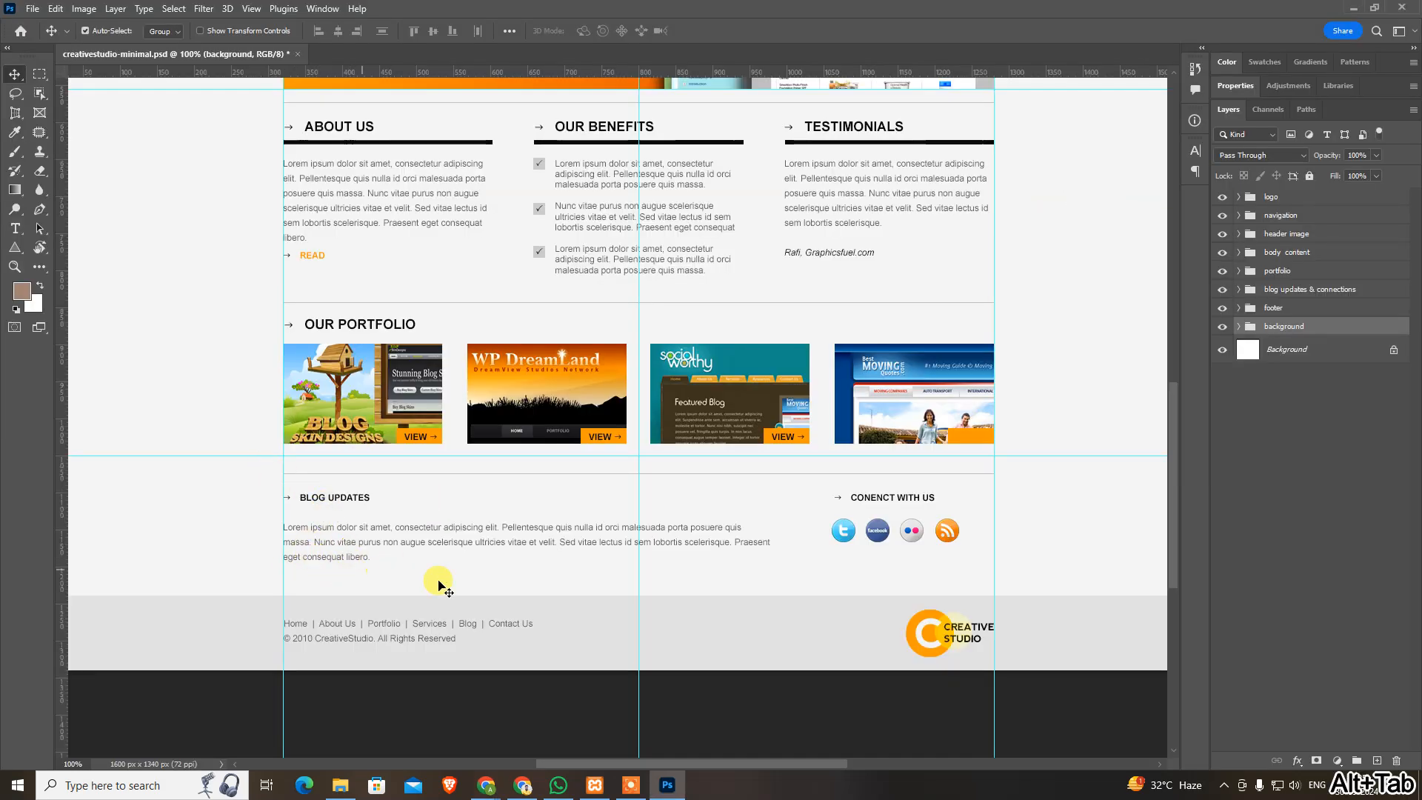
{"action": "key", "text": "alt+Tab"}
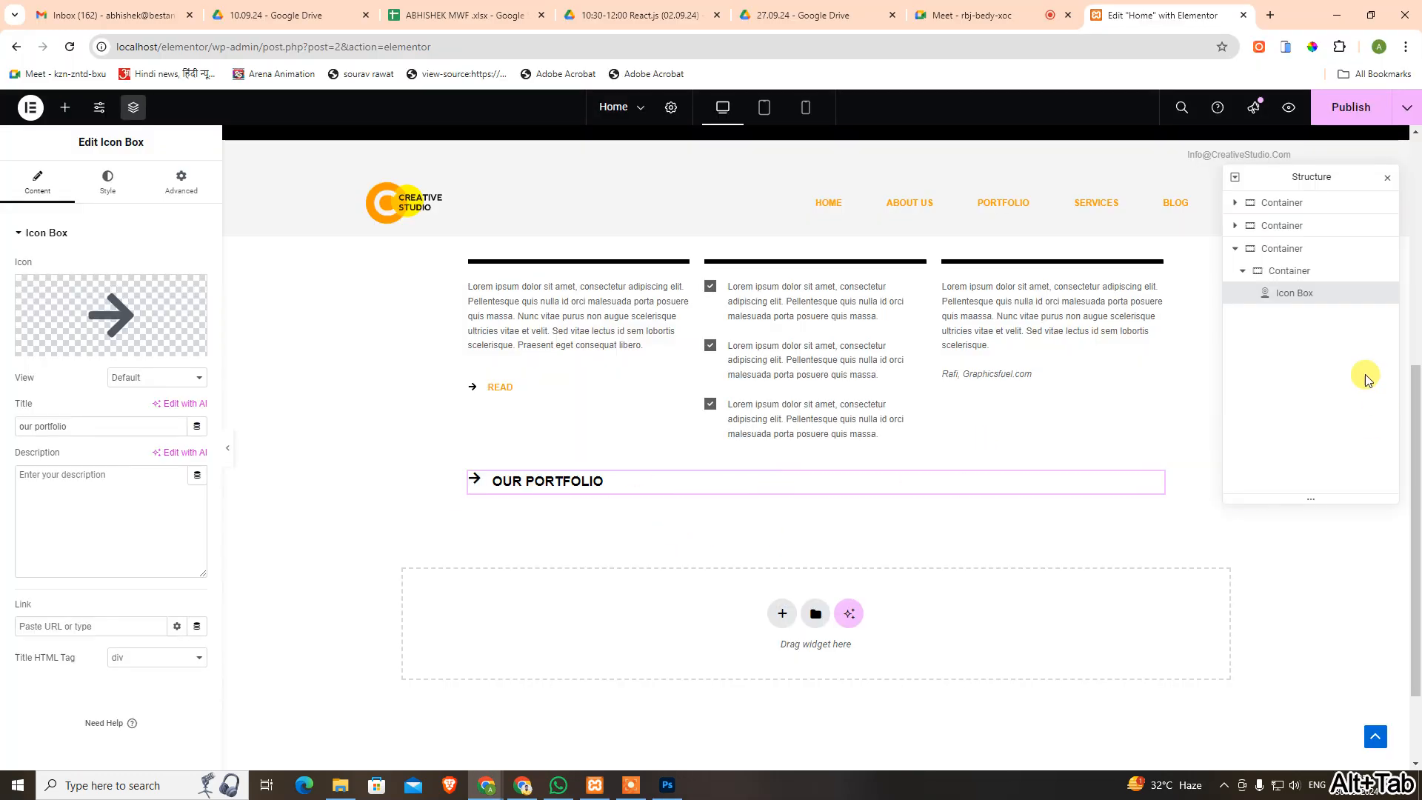
{"action": "left_click", "coordinate": [1243, 272]}
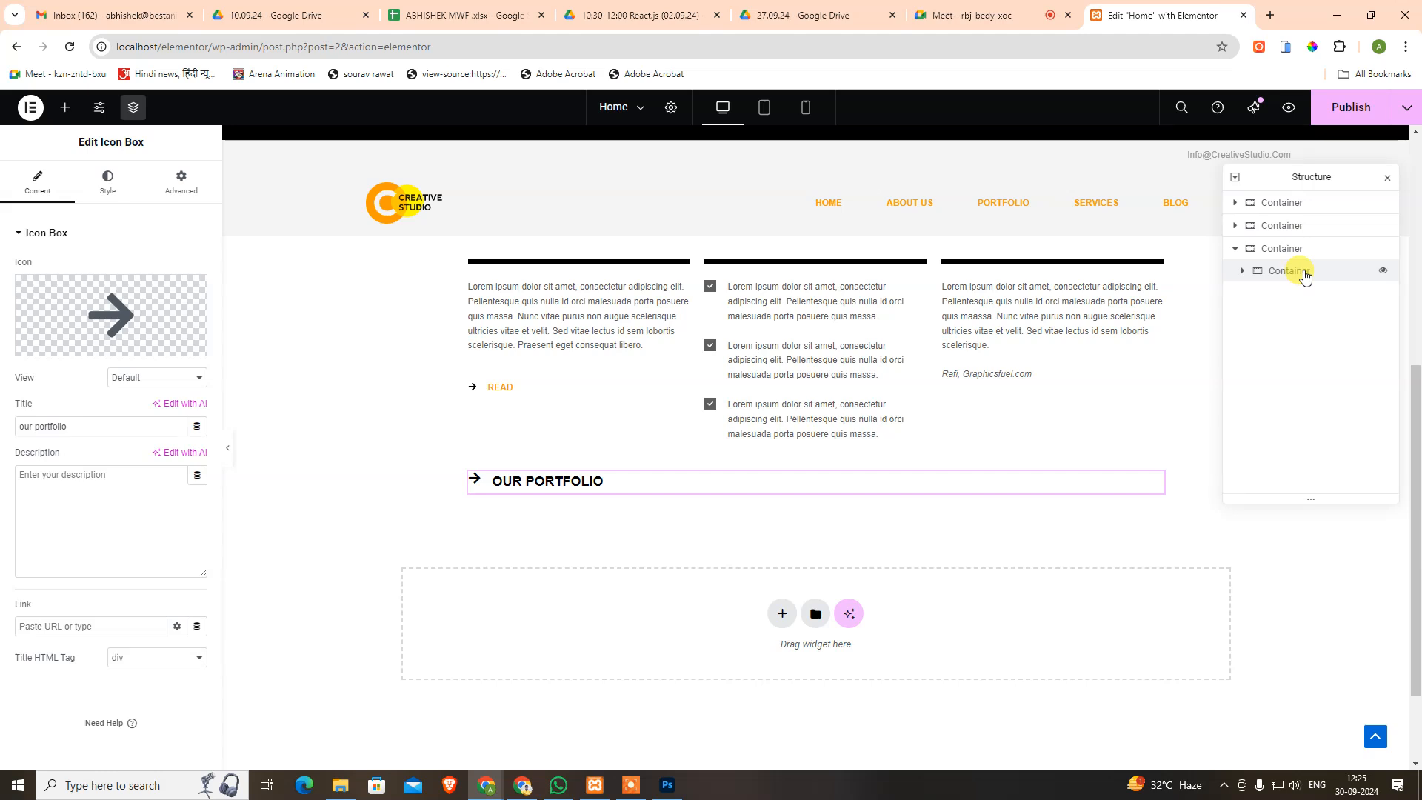
{"action": "left_click", "coordinate": [1302, 272]}
{"action": "right_click", "coordinate": [1304, 276]}
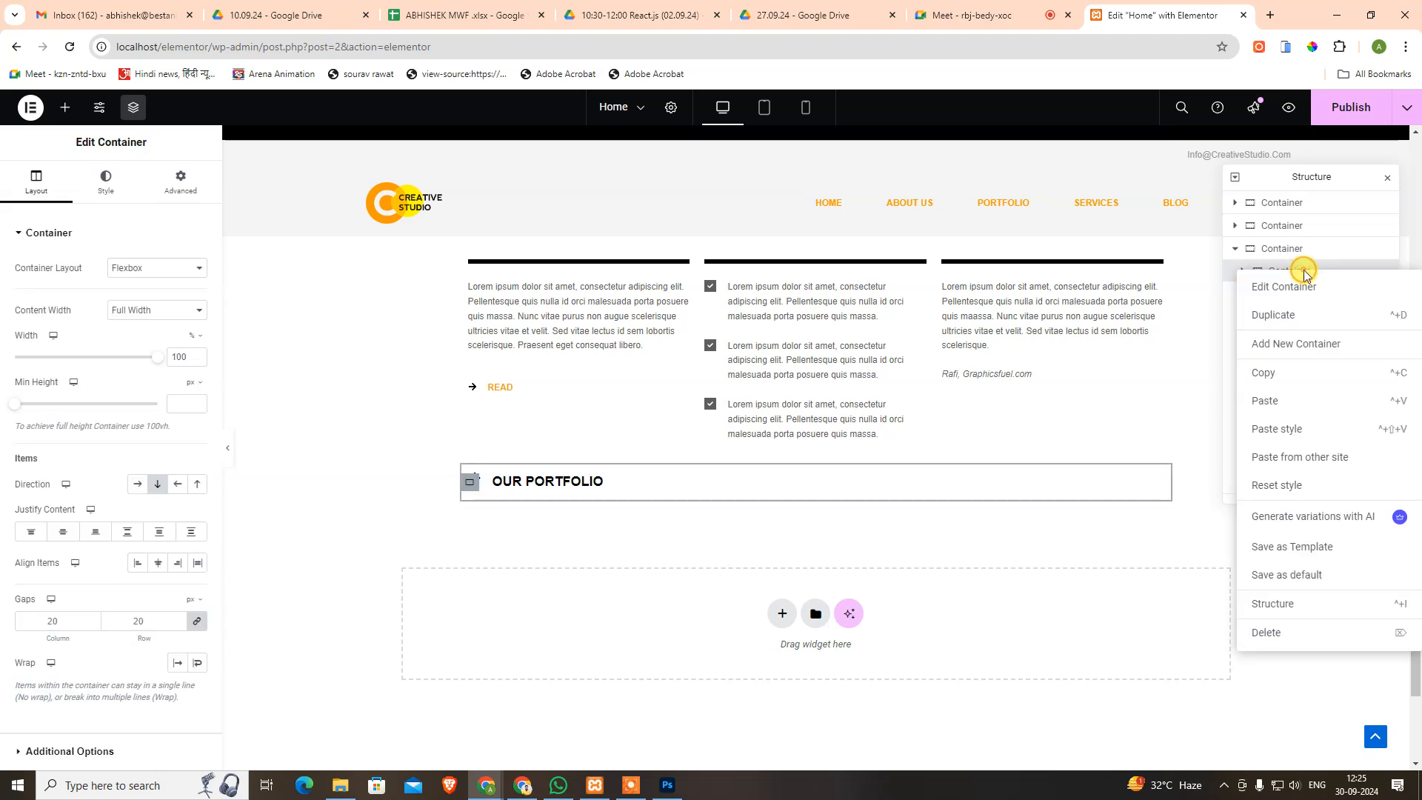
{"action": "left_click", "coordinate": [1229, 372]}
Add a new Flexbox container with four equal columns below the Our Portfolio heading.
{"action": "left_click", "coordinate": [782, 613]}
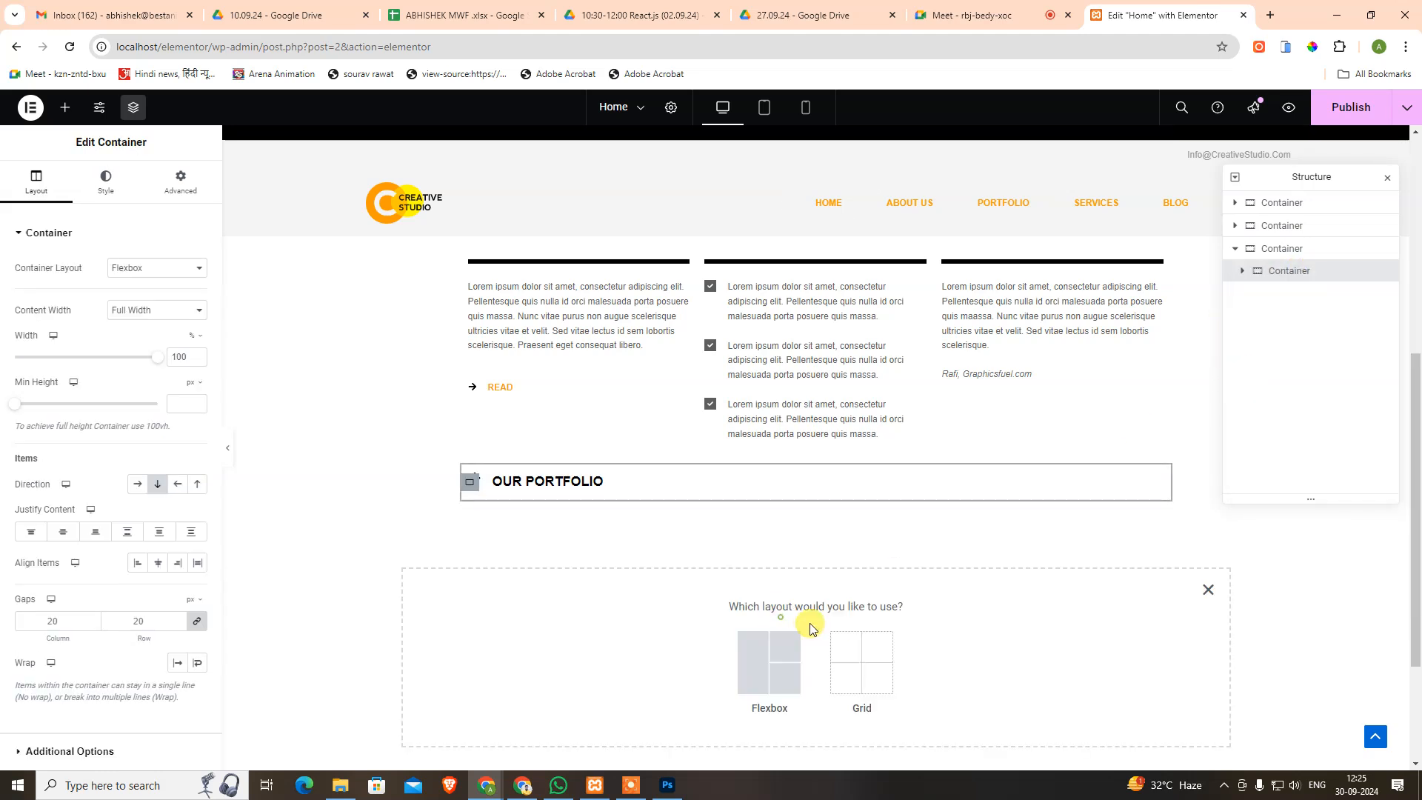
{"action": "left_click", "coordinate": [763, 660]}
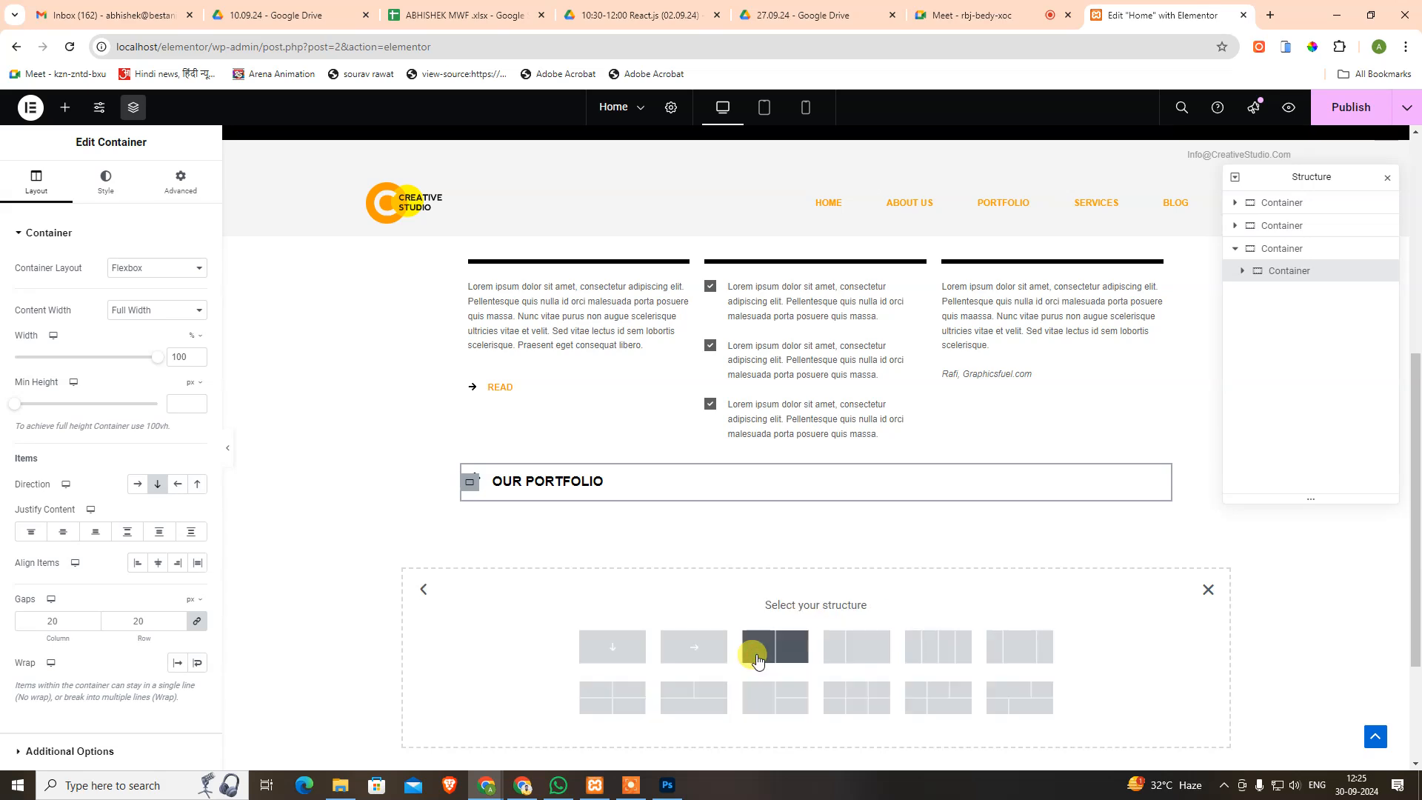
{"action": "left_click", "coordinate": [921, 647]}
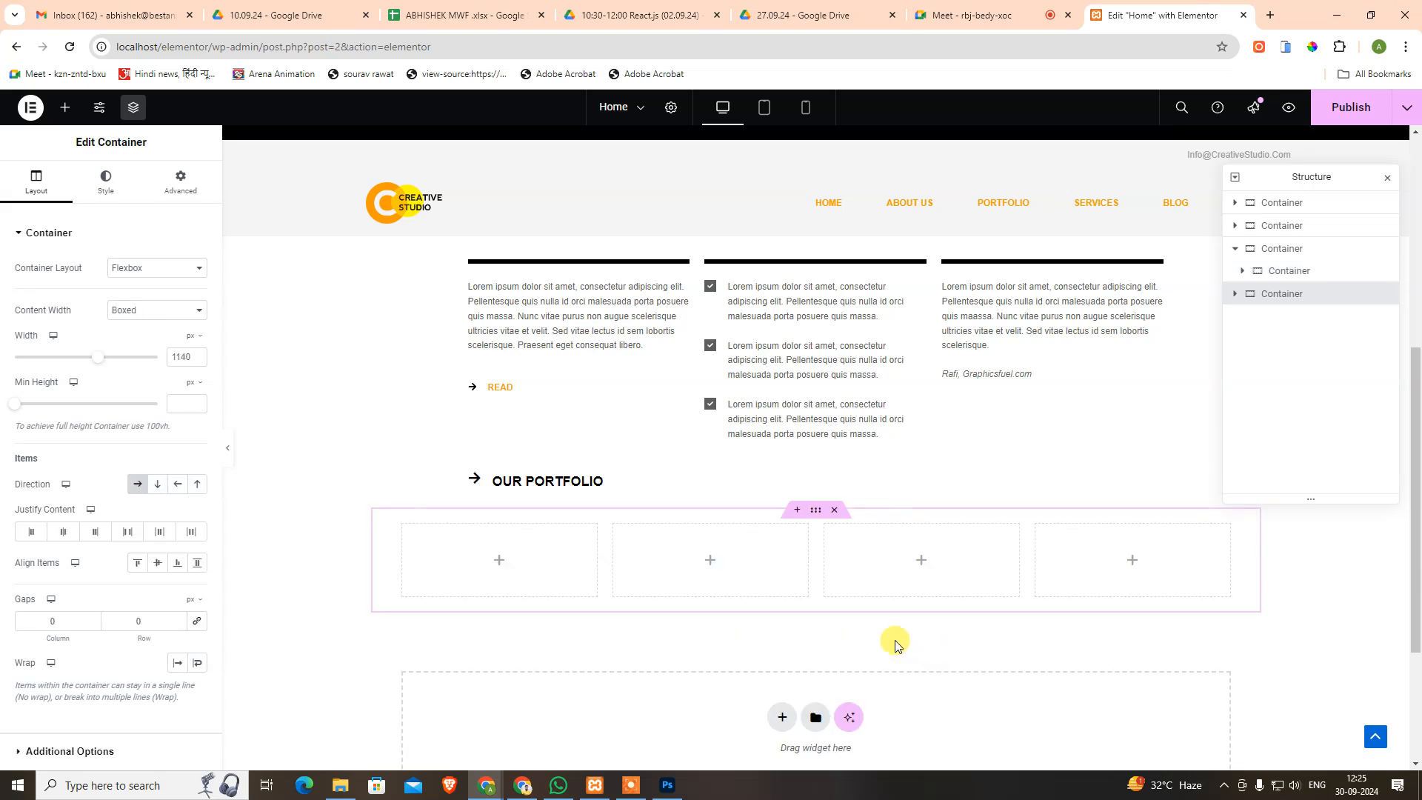
Place an Image widget in the first of the four columns and open the media library to choose its picture.
{"action": "left_click", "coordinate": [500, 563]}
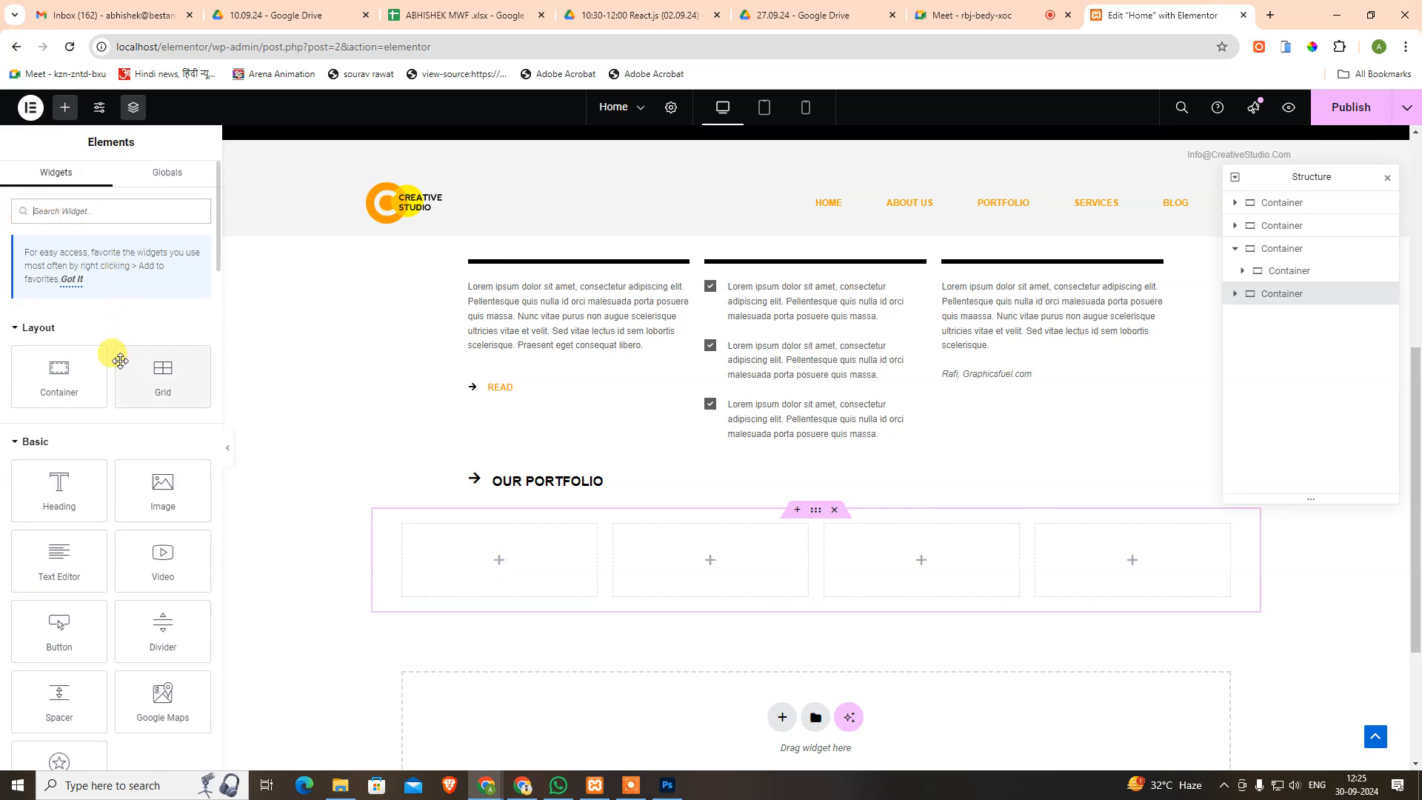
{"action": "left_click_drag", "start_coordinate": [163, 487], "coordinate": [460, 562]}
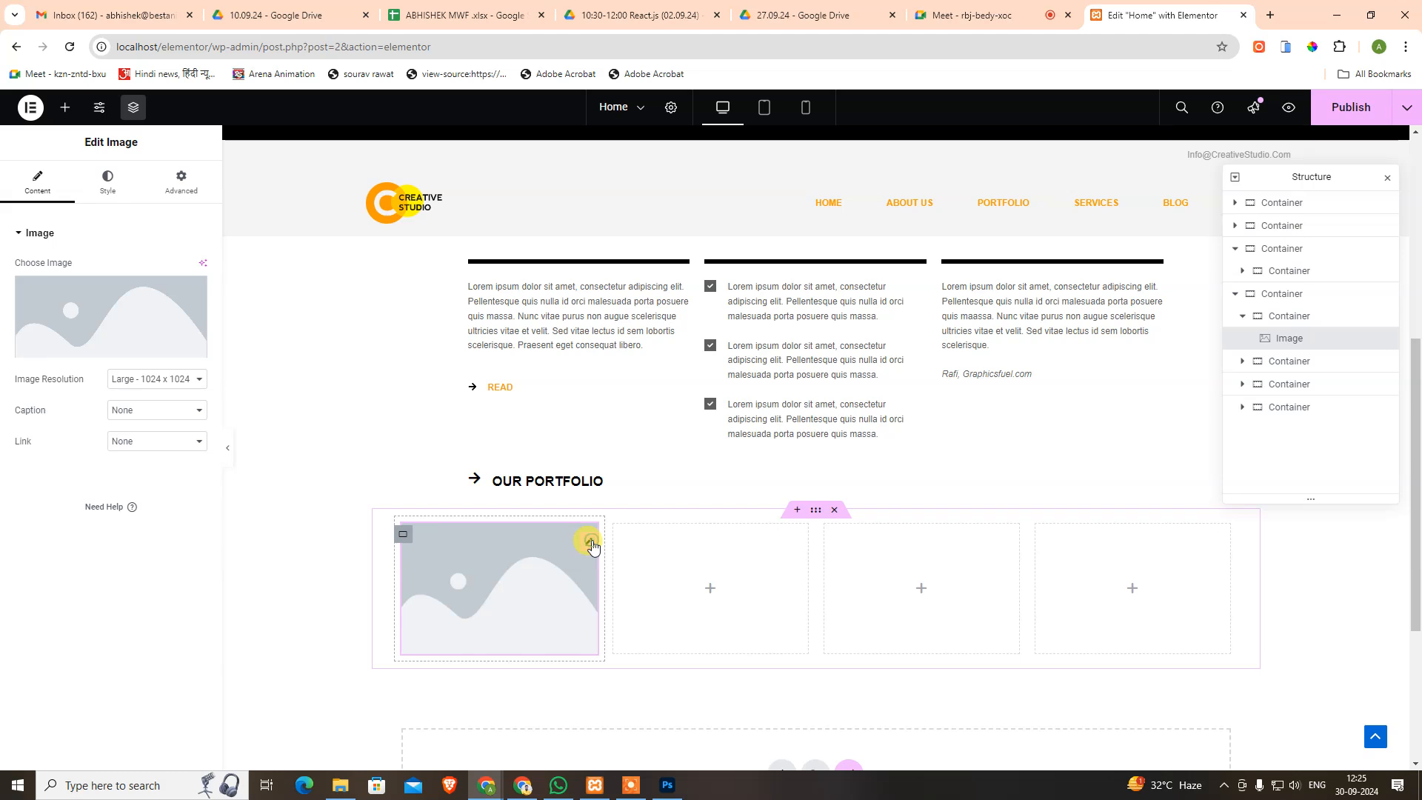
{"action": "left_click", "coordinate": [104, 346]}
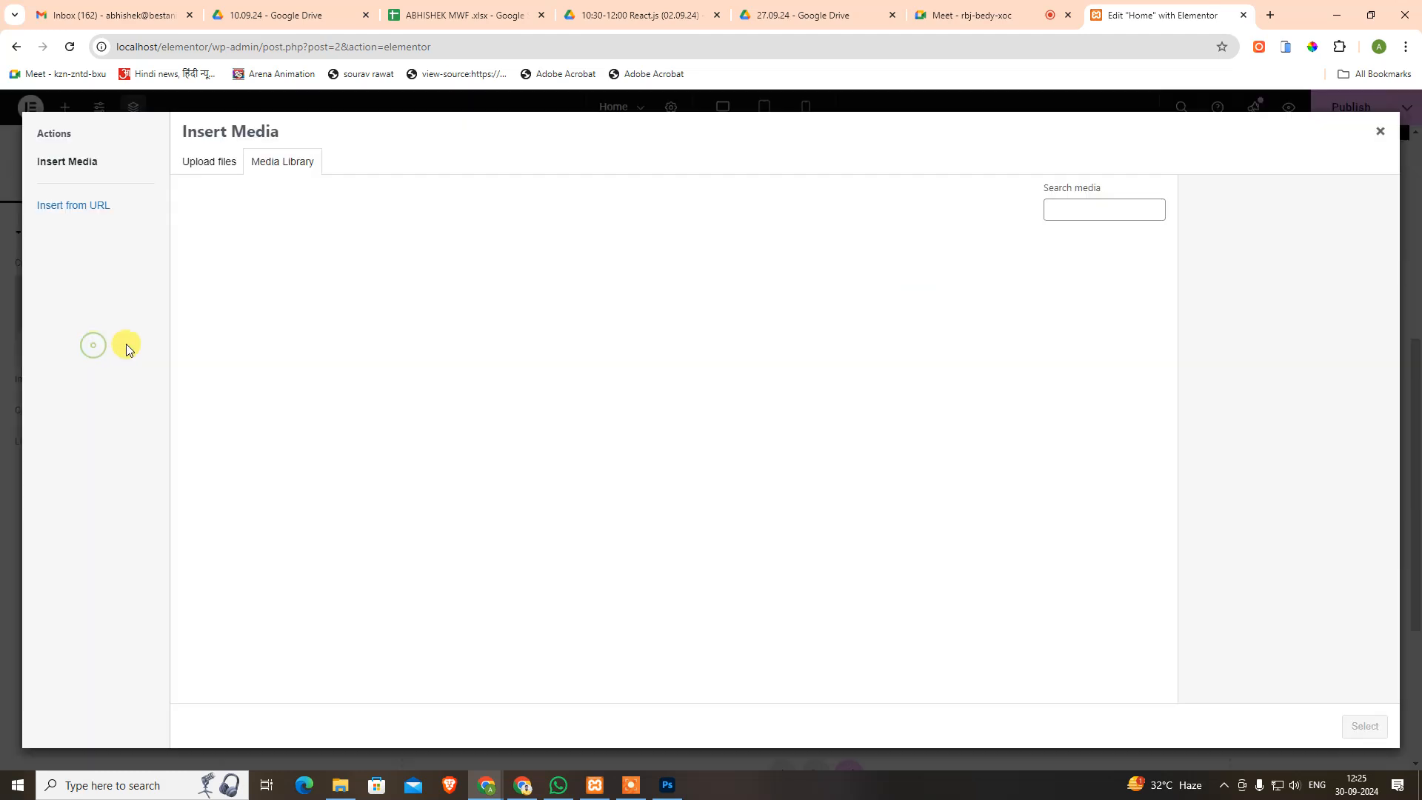
Copy the folder path of creativestudio-minimal from Photoshop's Save As dialog, close it without saving, and return to the media library in Chrome.
{"action": "left_click", "coordinate": [655, 779]}
{"action": "key", "text": "ctrl+shift+s"}
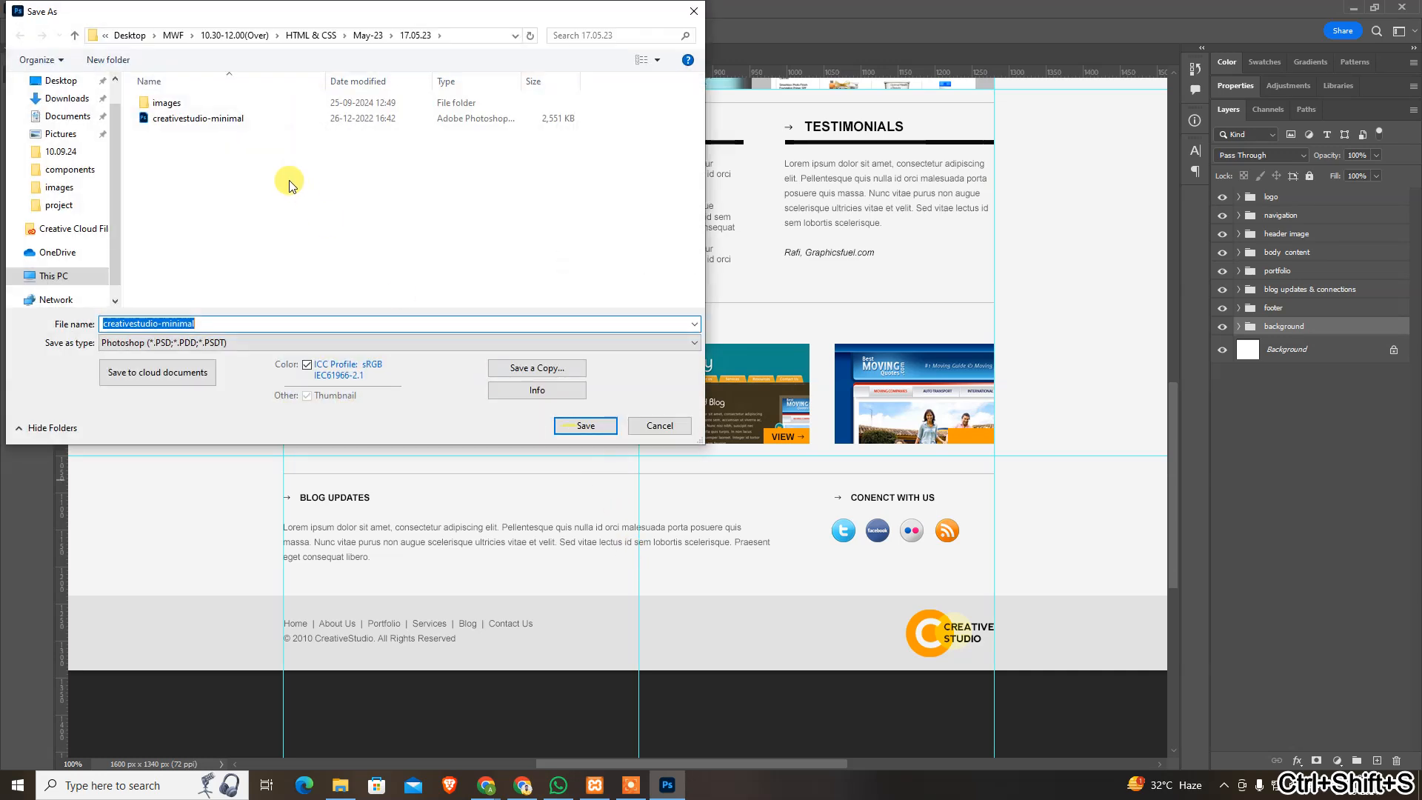
{"action": "left_click", "coordinate": [451, 34]}
{"action": "key", "text": "ctrl+c"}
{"action": "left_click", "coordinate": [604, 426]}
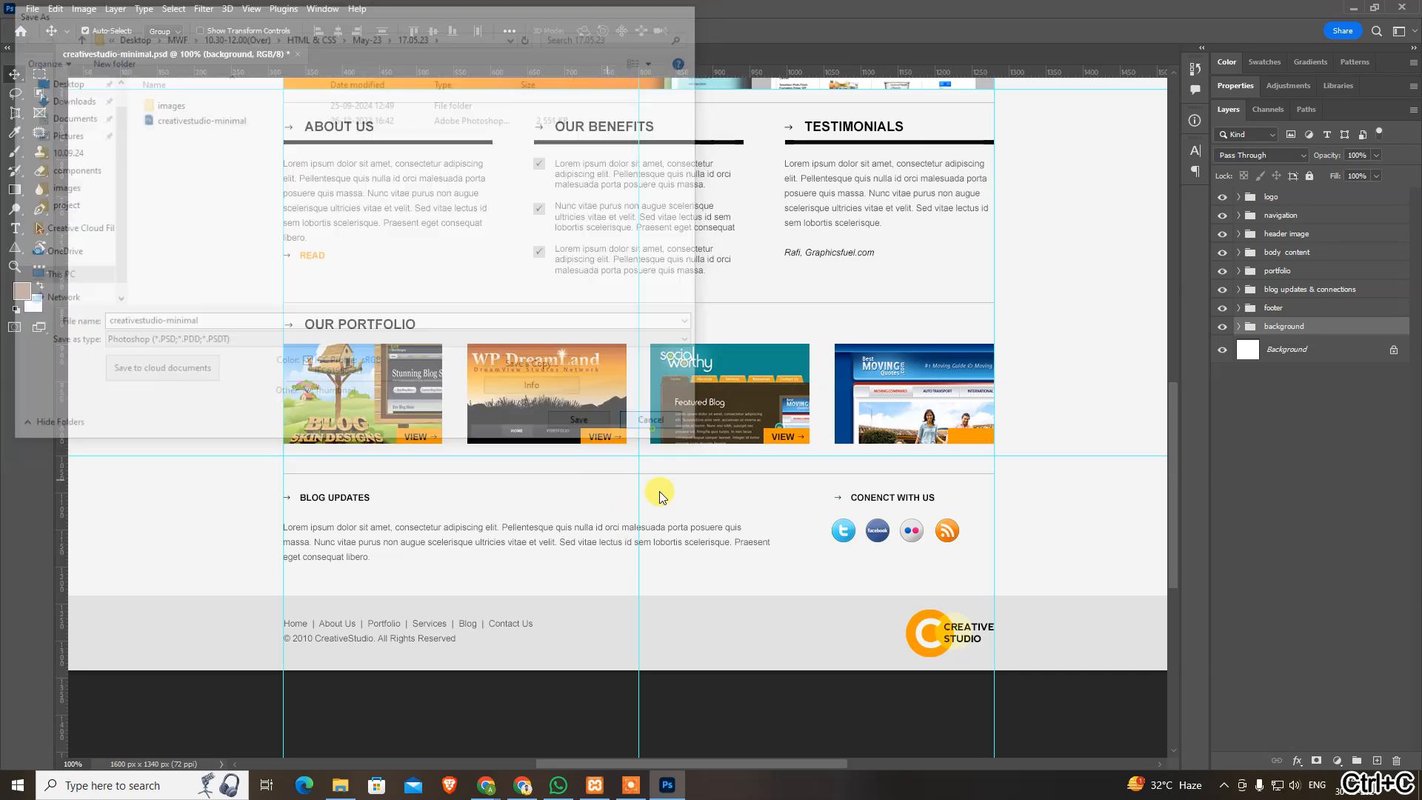
{"action": "left_click", "coordinate": [476, 722]}
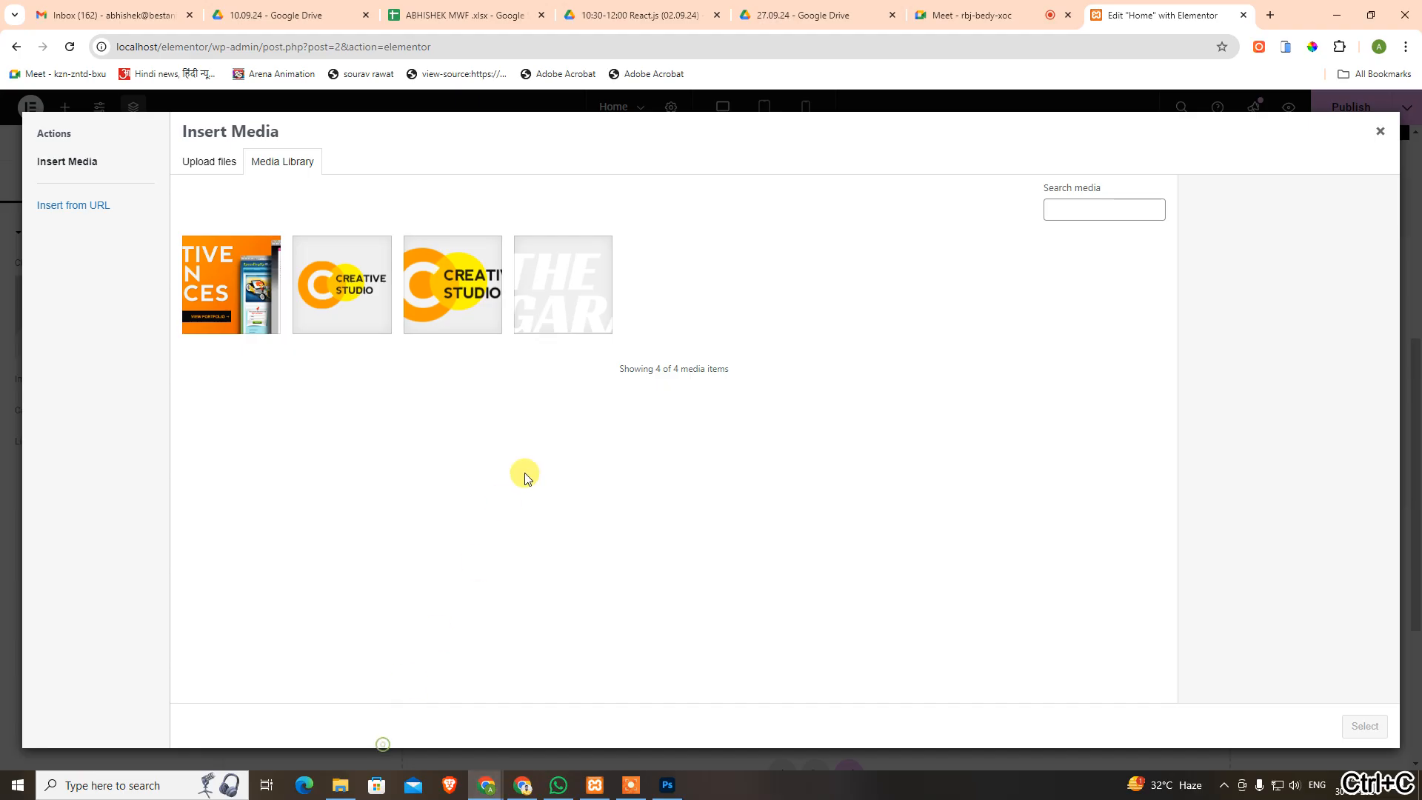
Upload portfolio1, portfolio2, portfolio3 and portfolio4 from the images folder inside 17.05.23 to the media library.
{"action": "left_click", "coordinate": [209, 161]}
{"action": "left_click", "coordinate": [748, 400]}
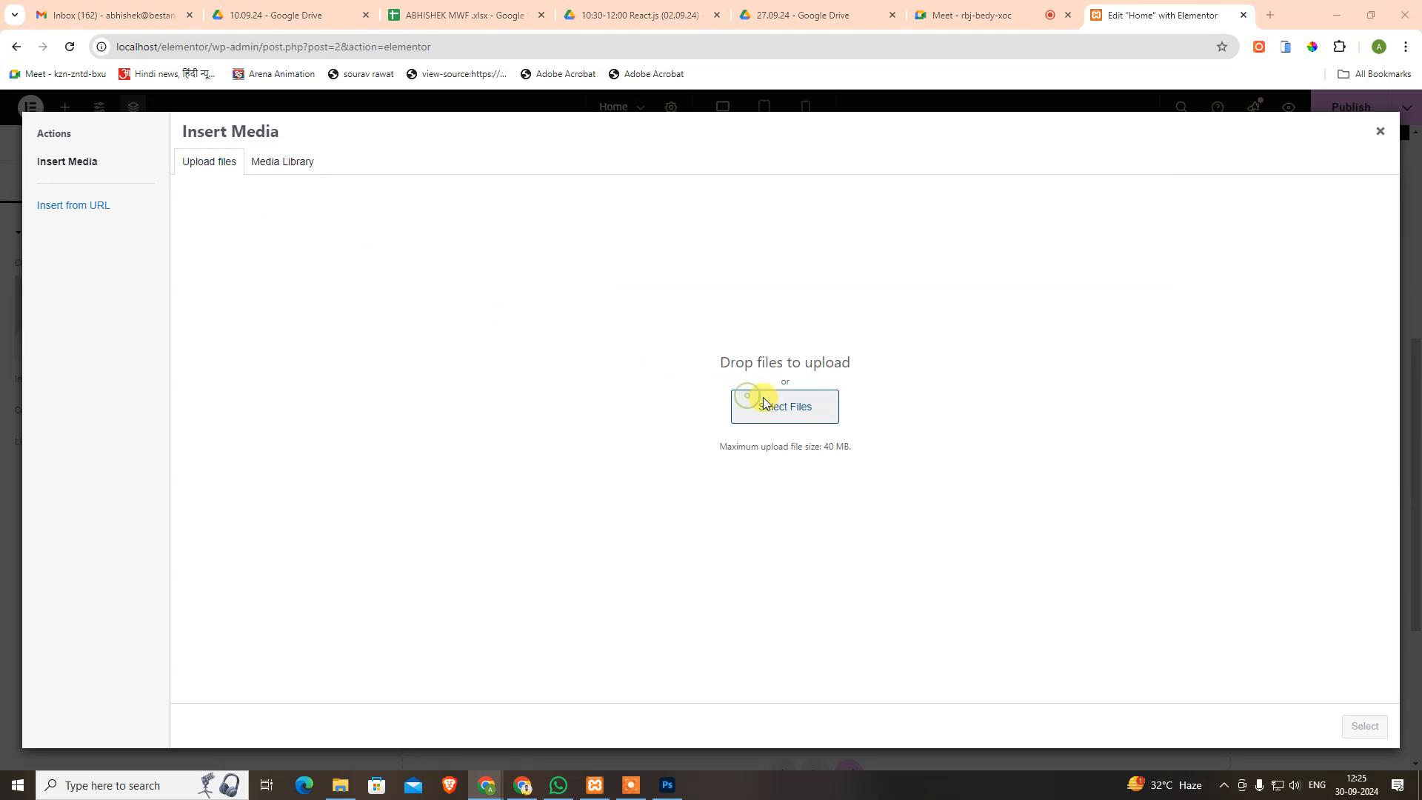
{"action": "key", "text": "ctrl+v"}
{"action": "left_click", "coordinate": [446, 332]}
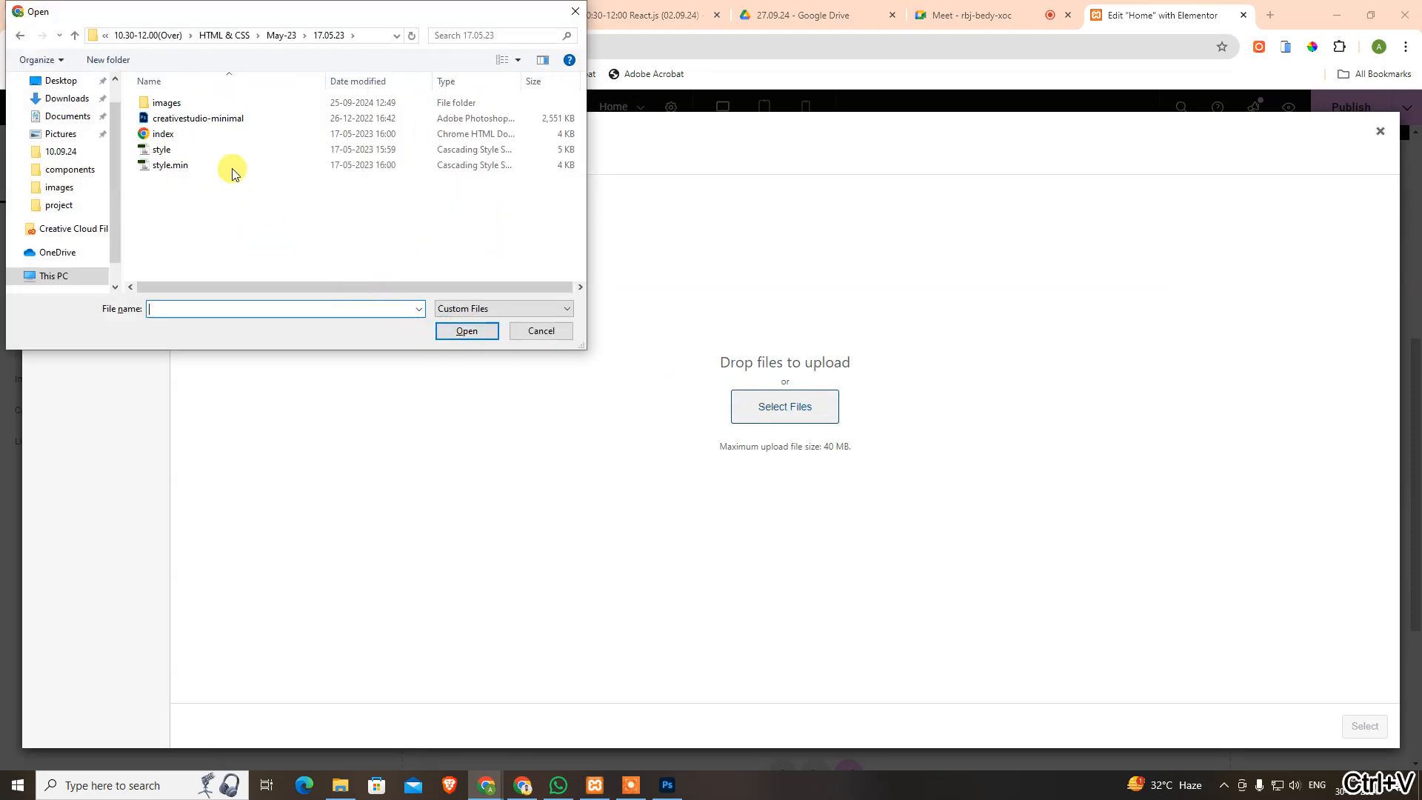
{"action": "double_click", "coordinate": [197, 105]}
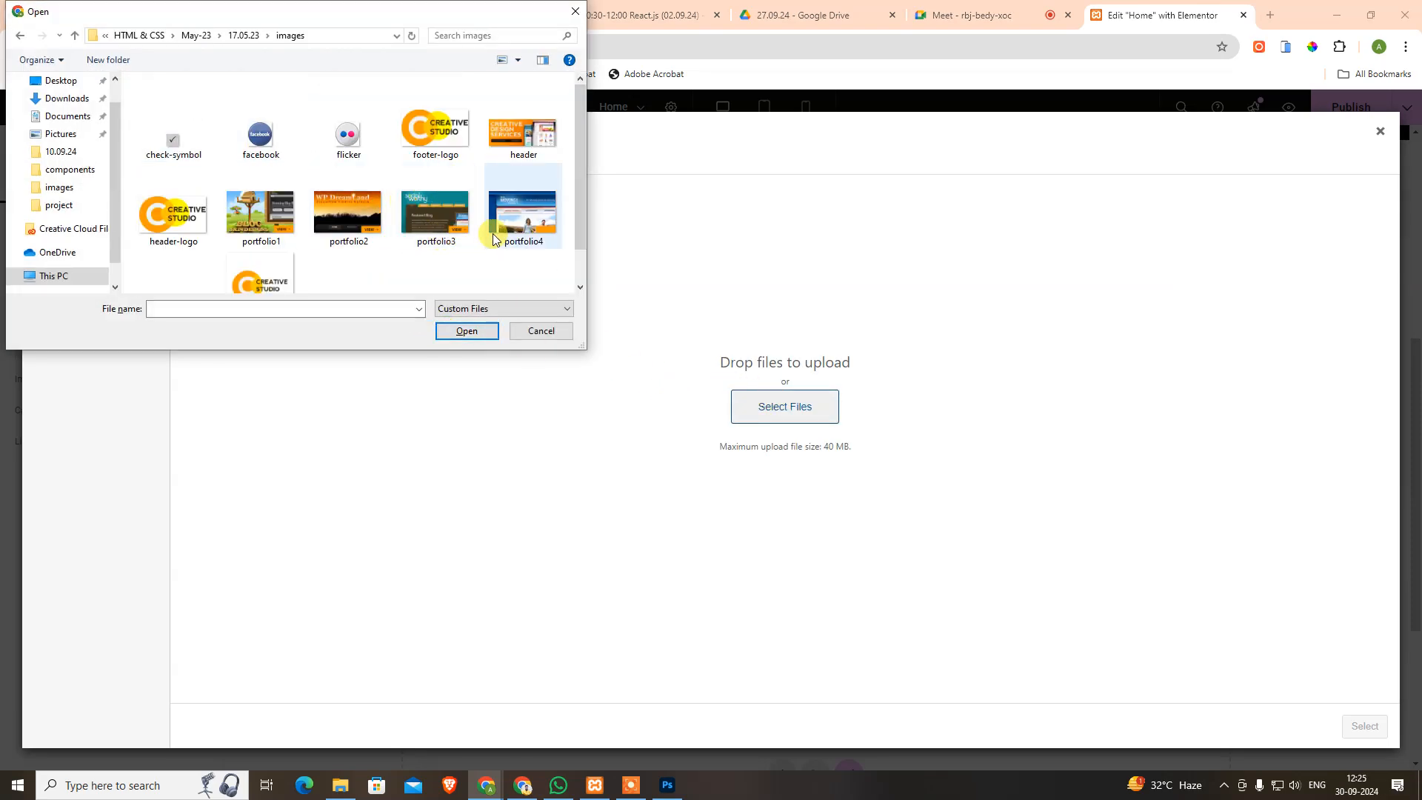
{"action": "left_click", "coordinate": [266, 223]}
{"action": "left_click", "coordinate": [510, 211], "text": "shift"}
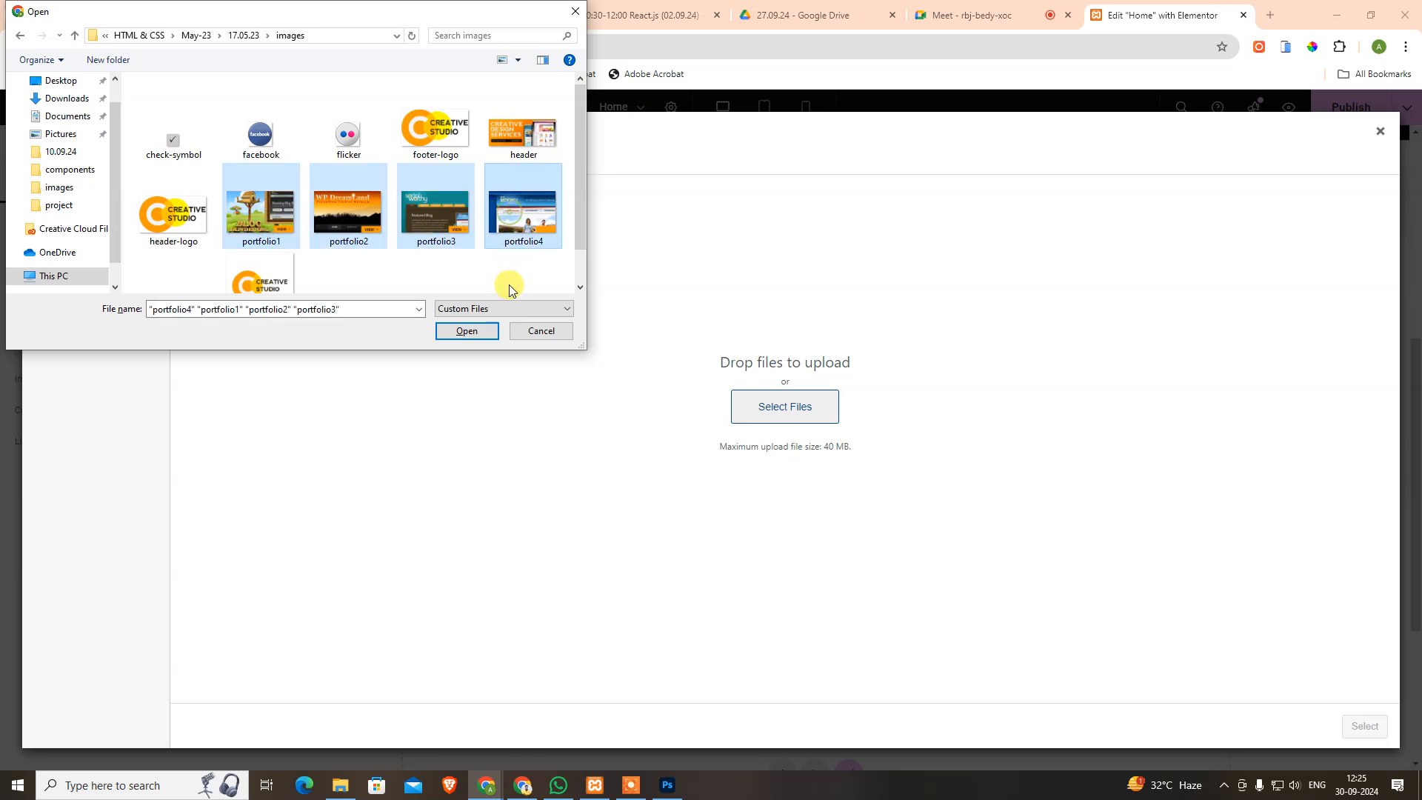
{"action": "left_click", "coordinate": [473, 329]}
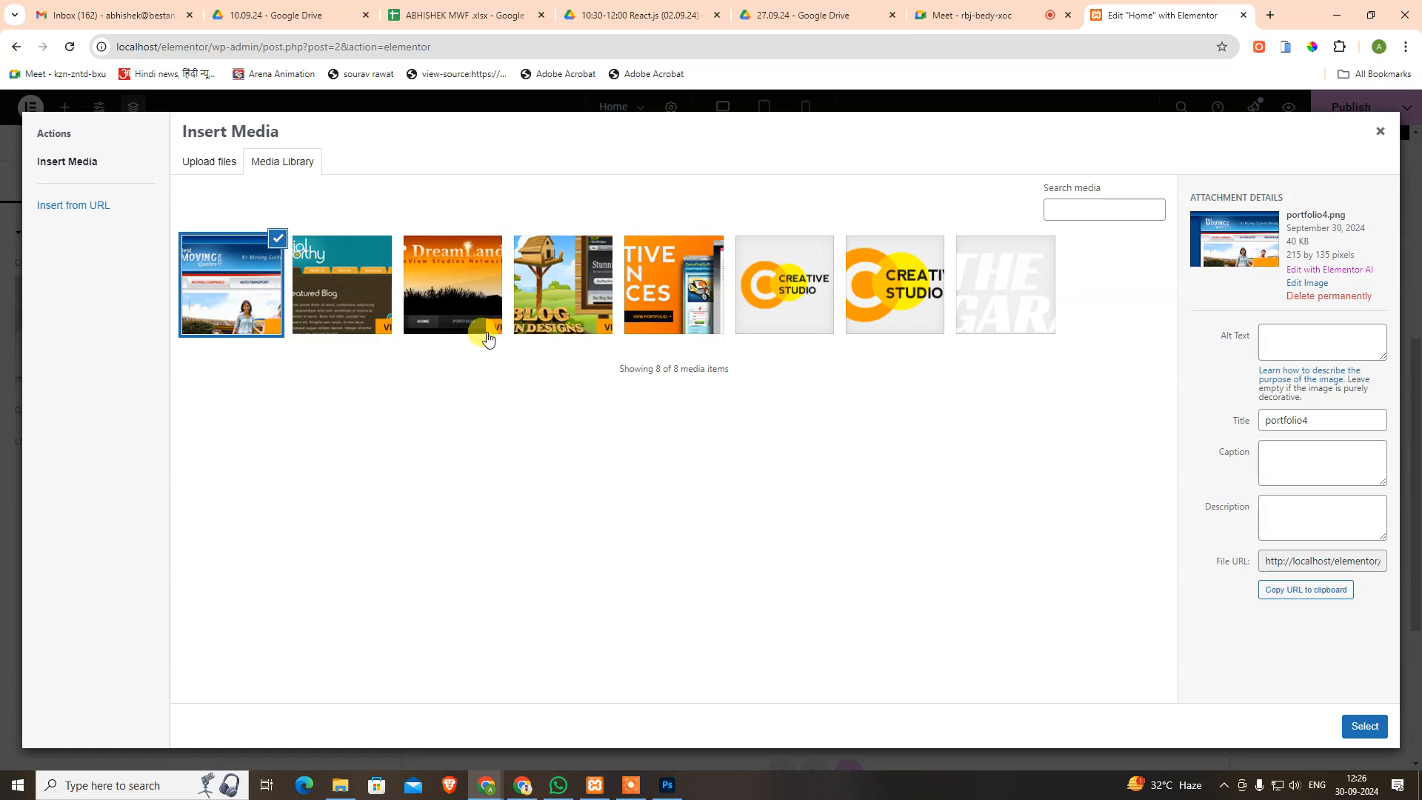
Insert portfolio1 as the first column's picture and open the image's style settings.
{"action": "left_click", "coordinate": [566, 291]}
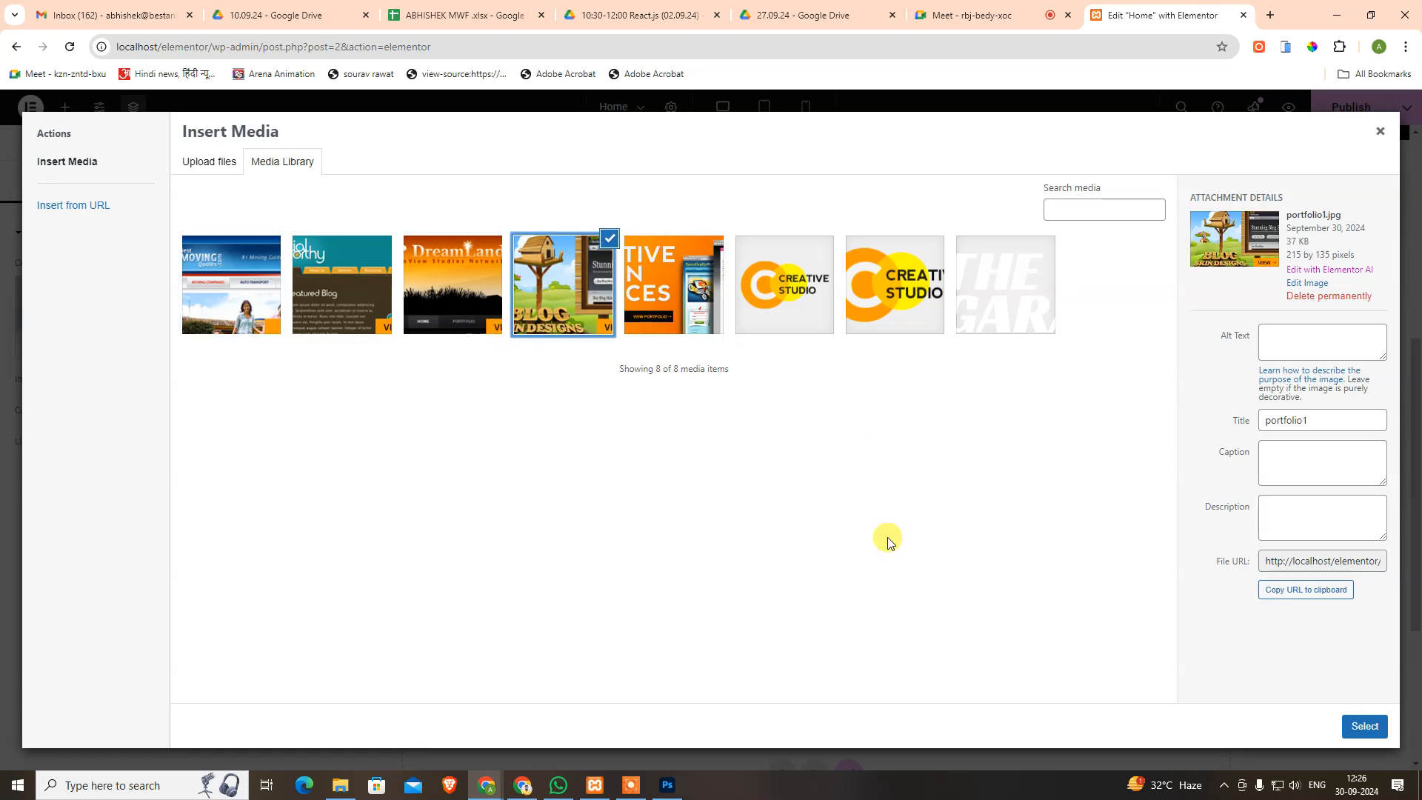
{"action": "left_click", "coordinate": [1366, 726]}
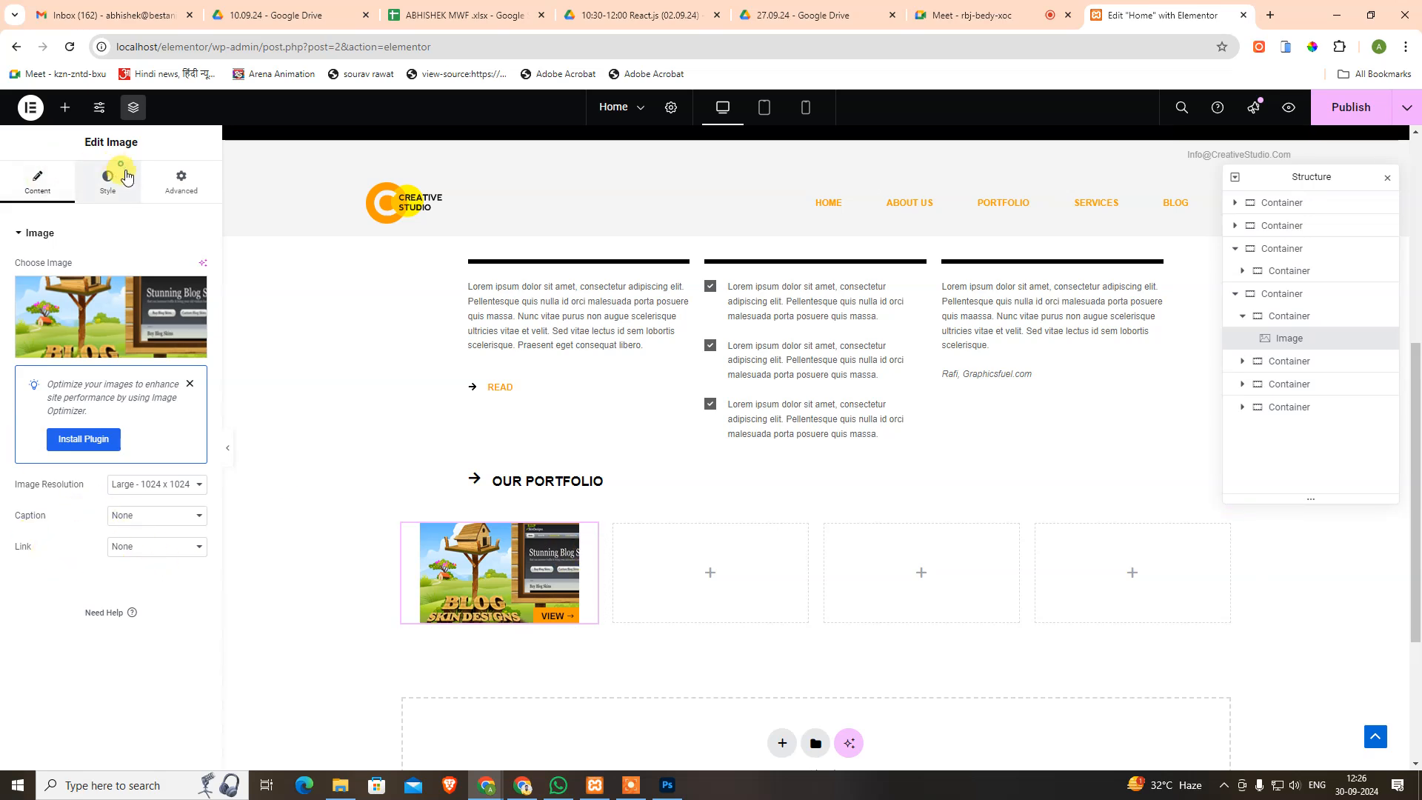
{"action": "left_click", "coordinate": [108, 180]}
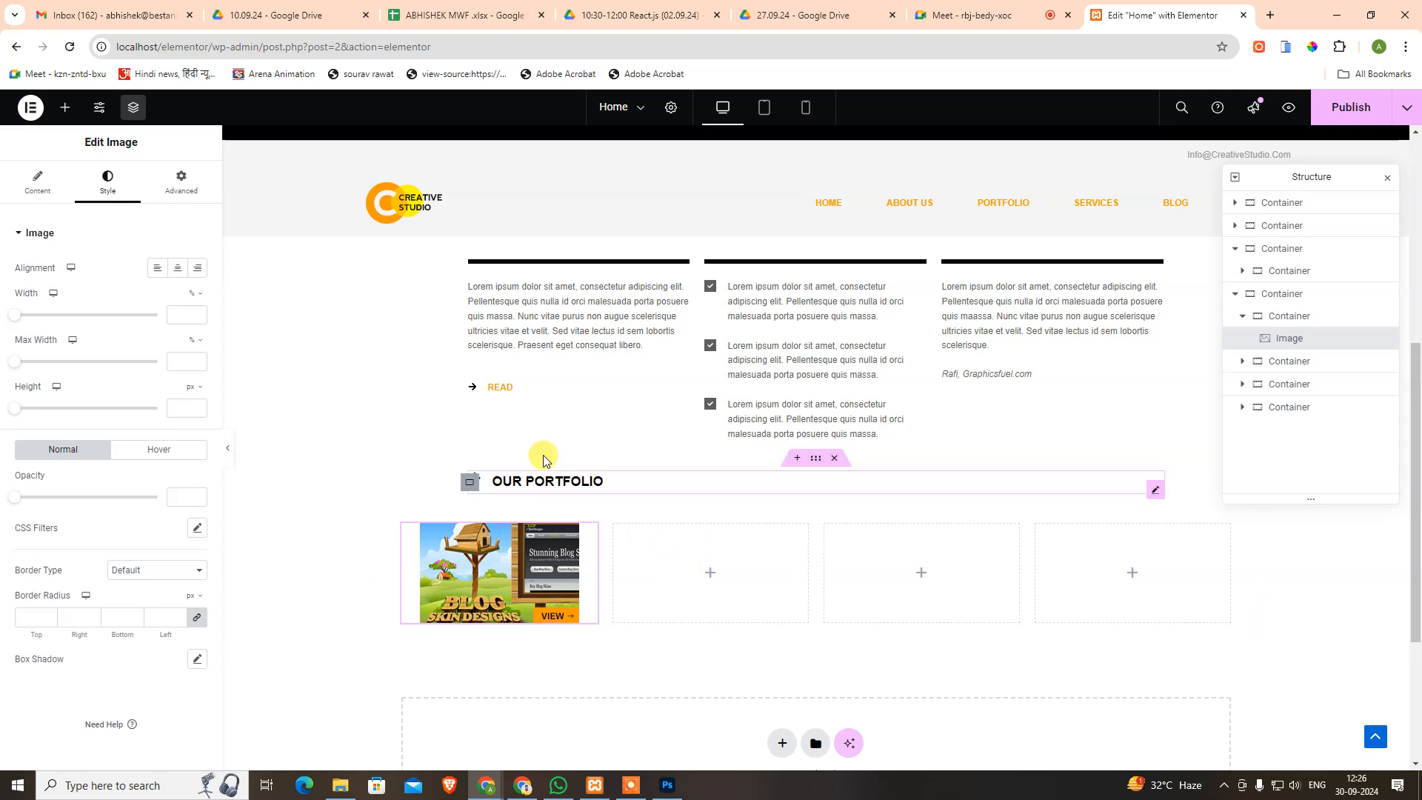
Copy the width from the Our Portfolio heading's container and set the four-column container's width to the same 960 px.
{"action": "left_click", "coordinate": [815, 458]}
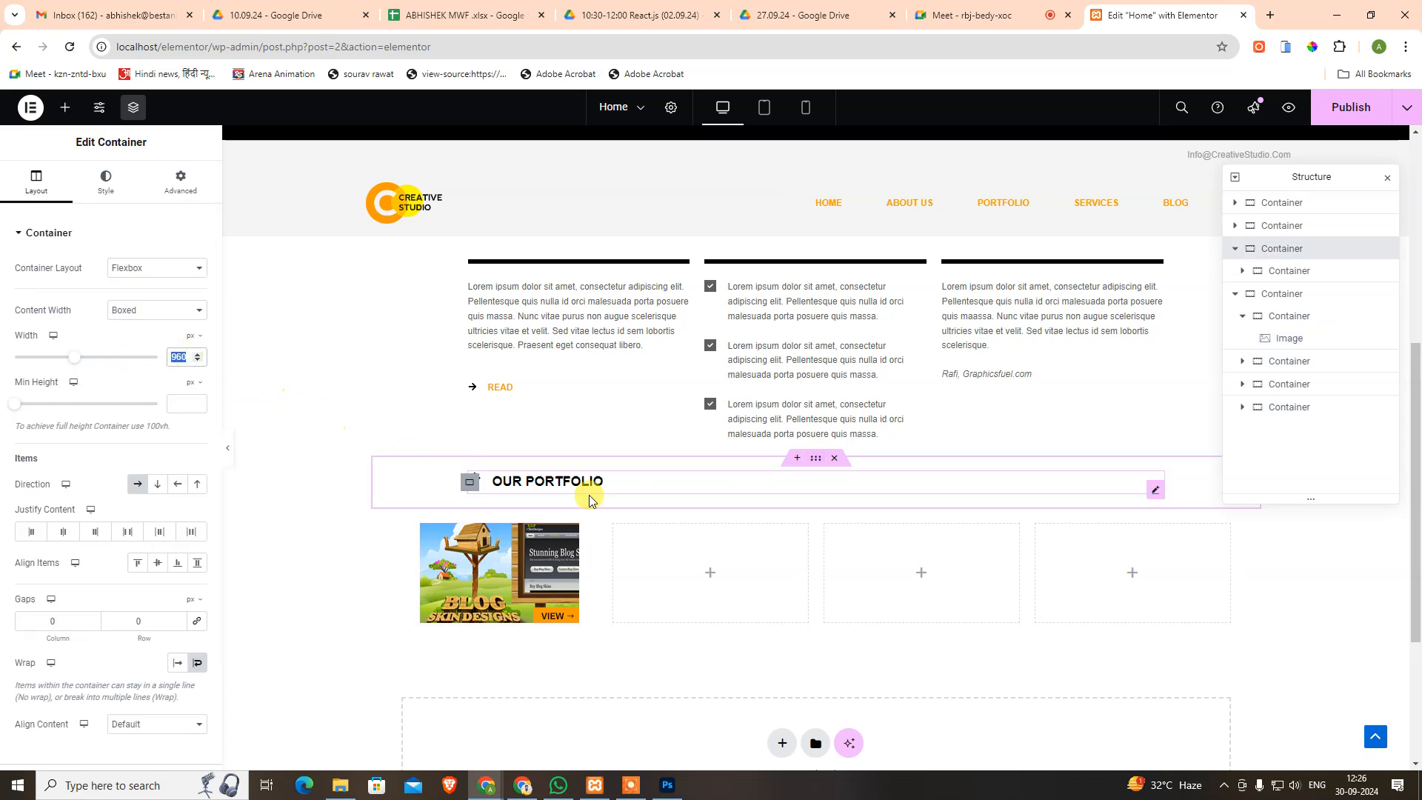
{"action": "key", "text": "ctrl+c"}
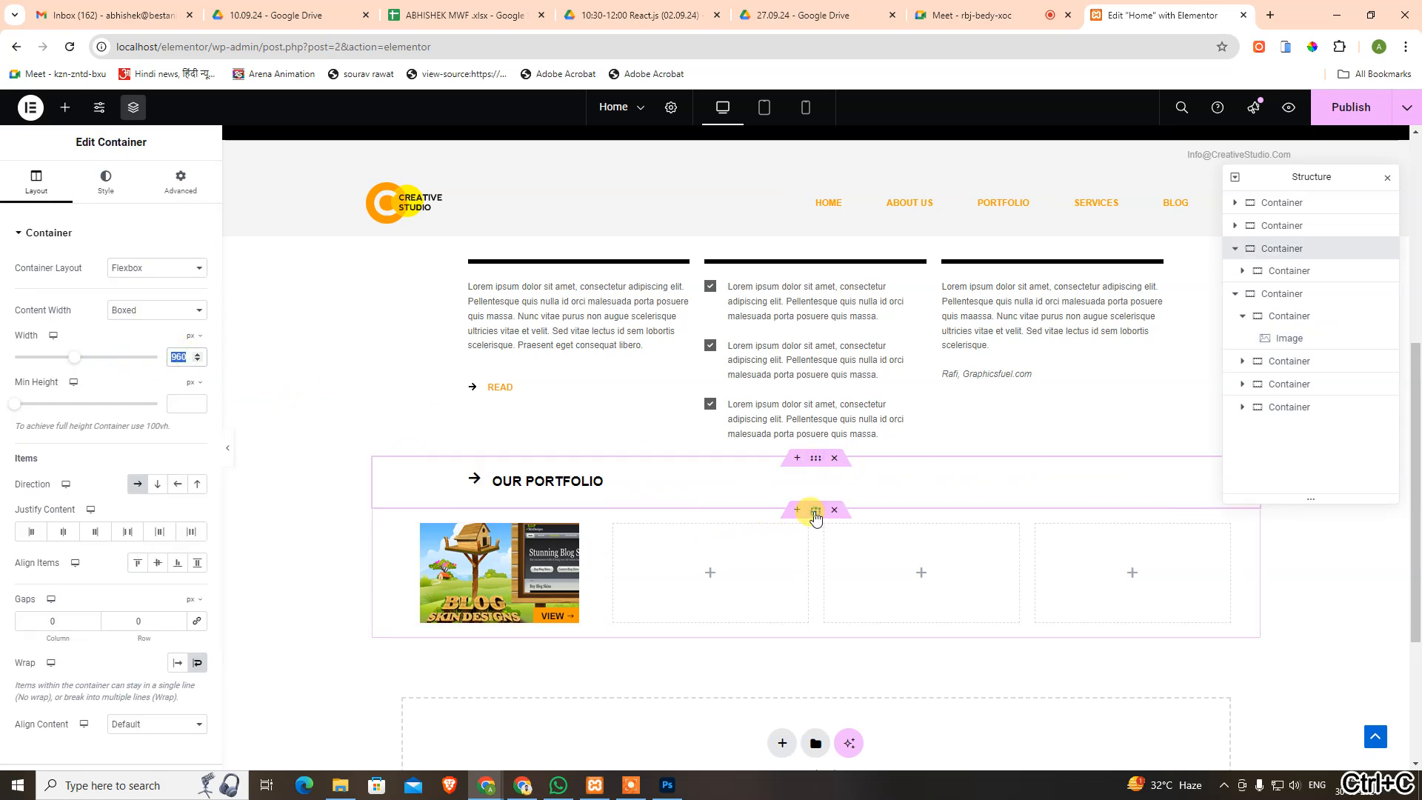
{"action": "left_click", "coordinate": [815, 510]}
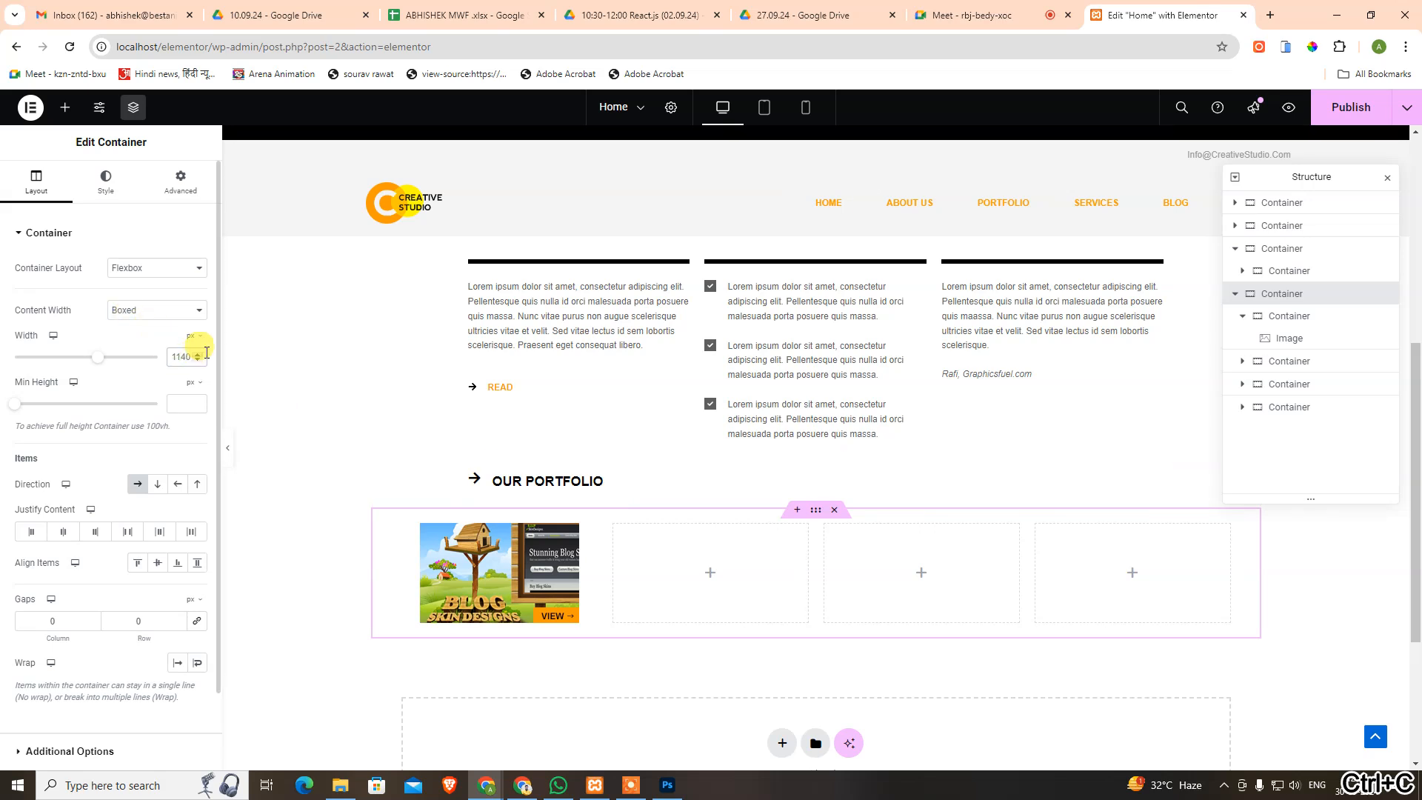
{"action": "key", "text": "ctrl+v"}
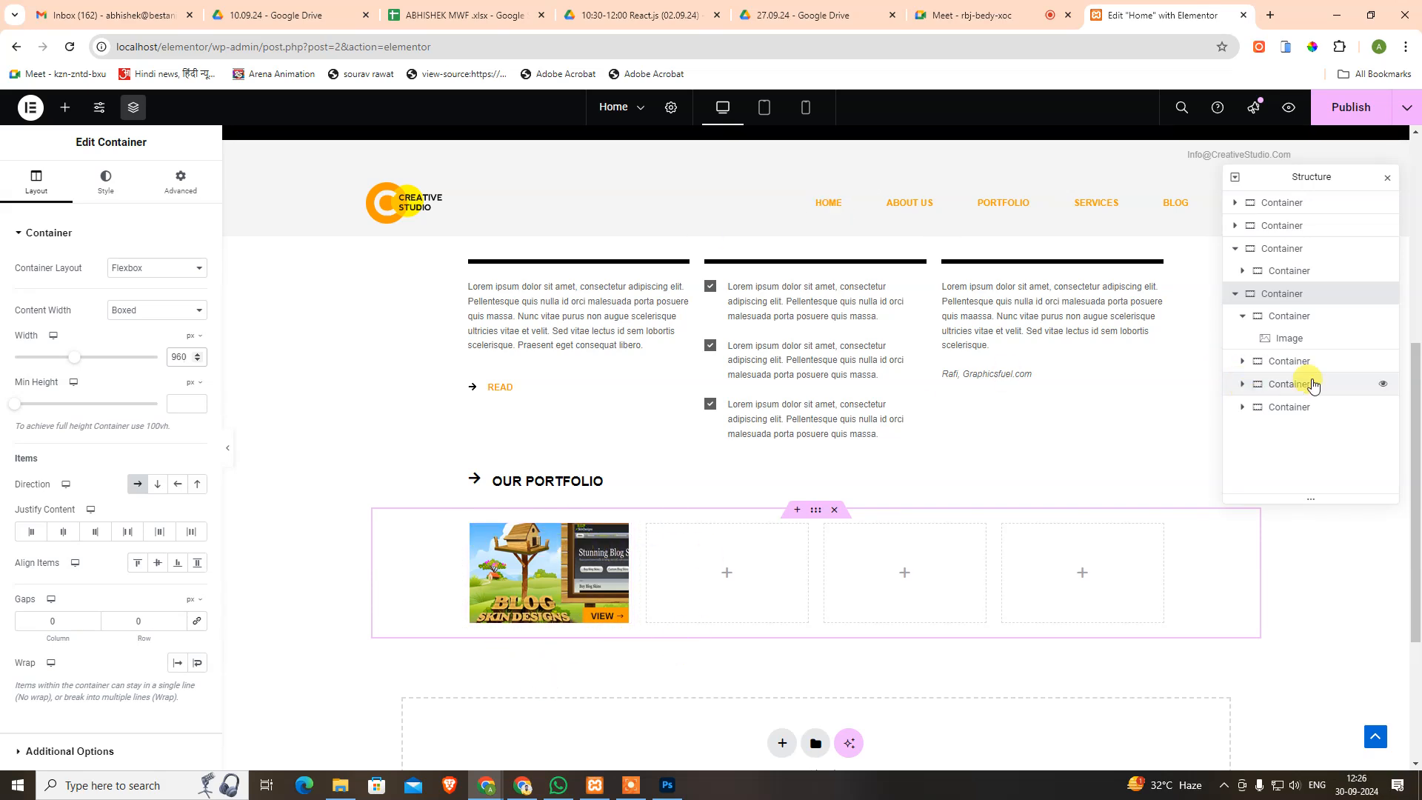
Duplicate the Image widget inside the first column of the portfolio row.
{"action": "left_click", "coordinate": [1315, 339]}
{"action": "left_click", "coordinate": [1243, 317]}
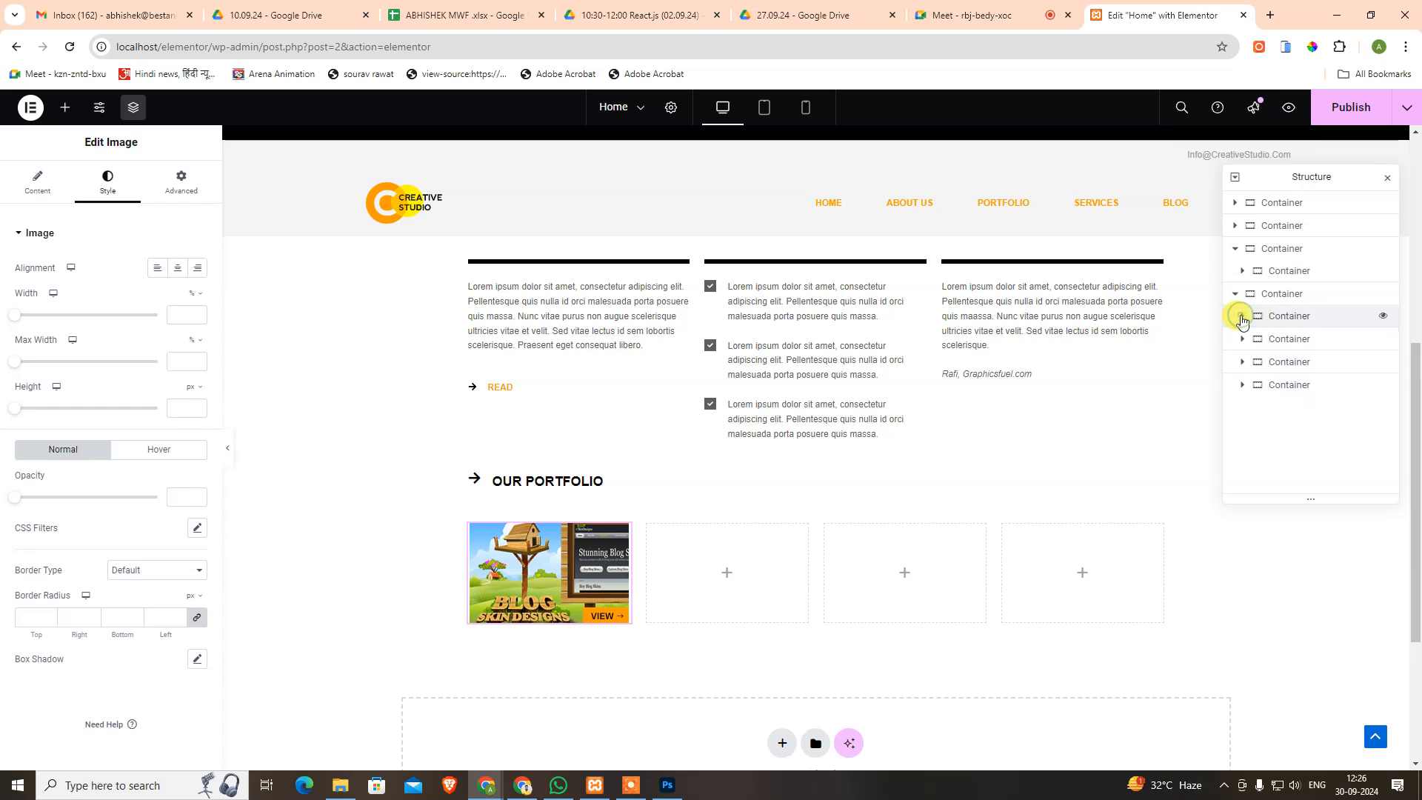
{"action": "left_click", "coordinate": [1244, 317]}
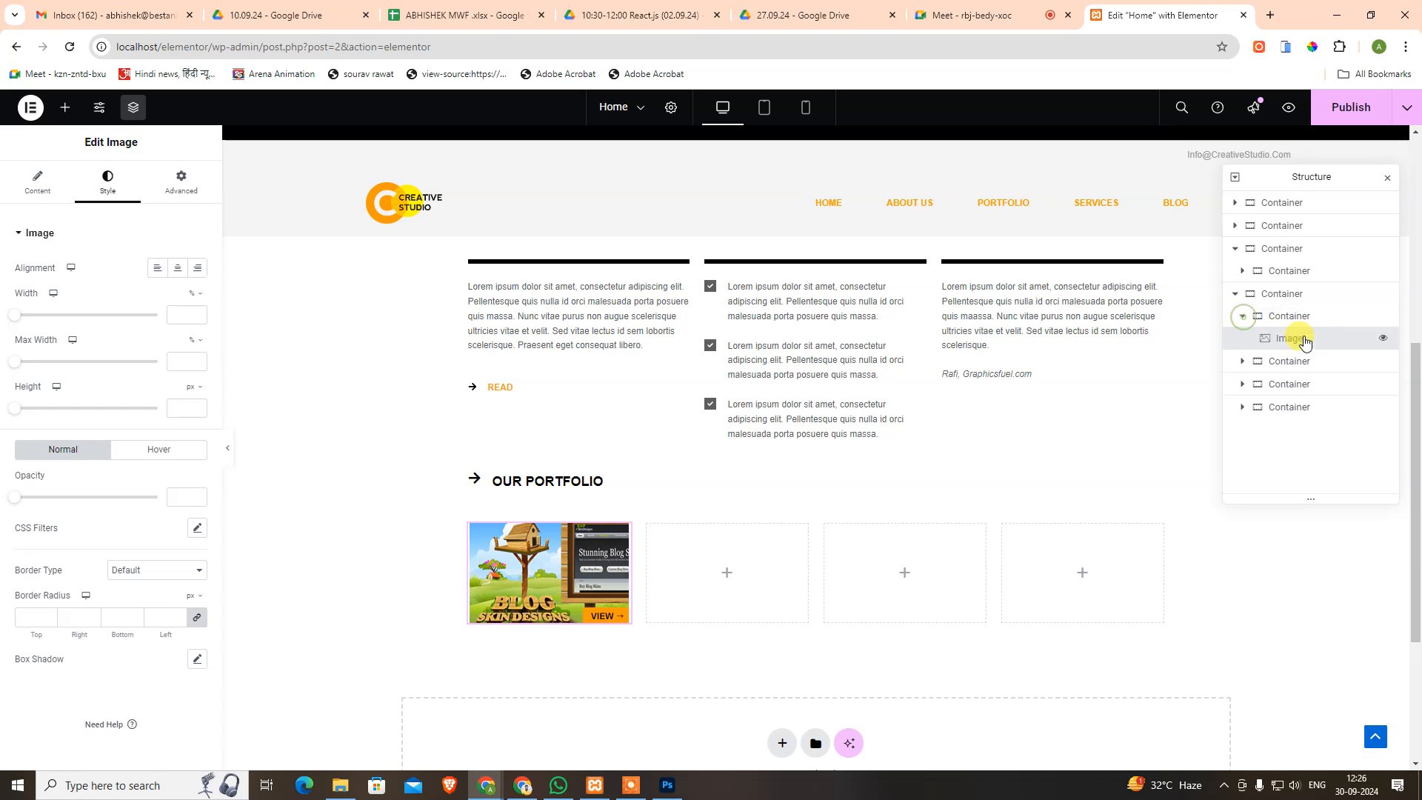
{"action": "right_click", "coordinate": [1305, 338]}
{"action": "left_click", "coordinate": [1301, 391]}
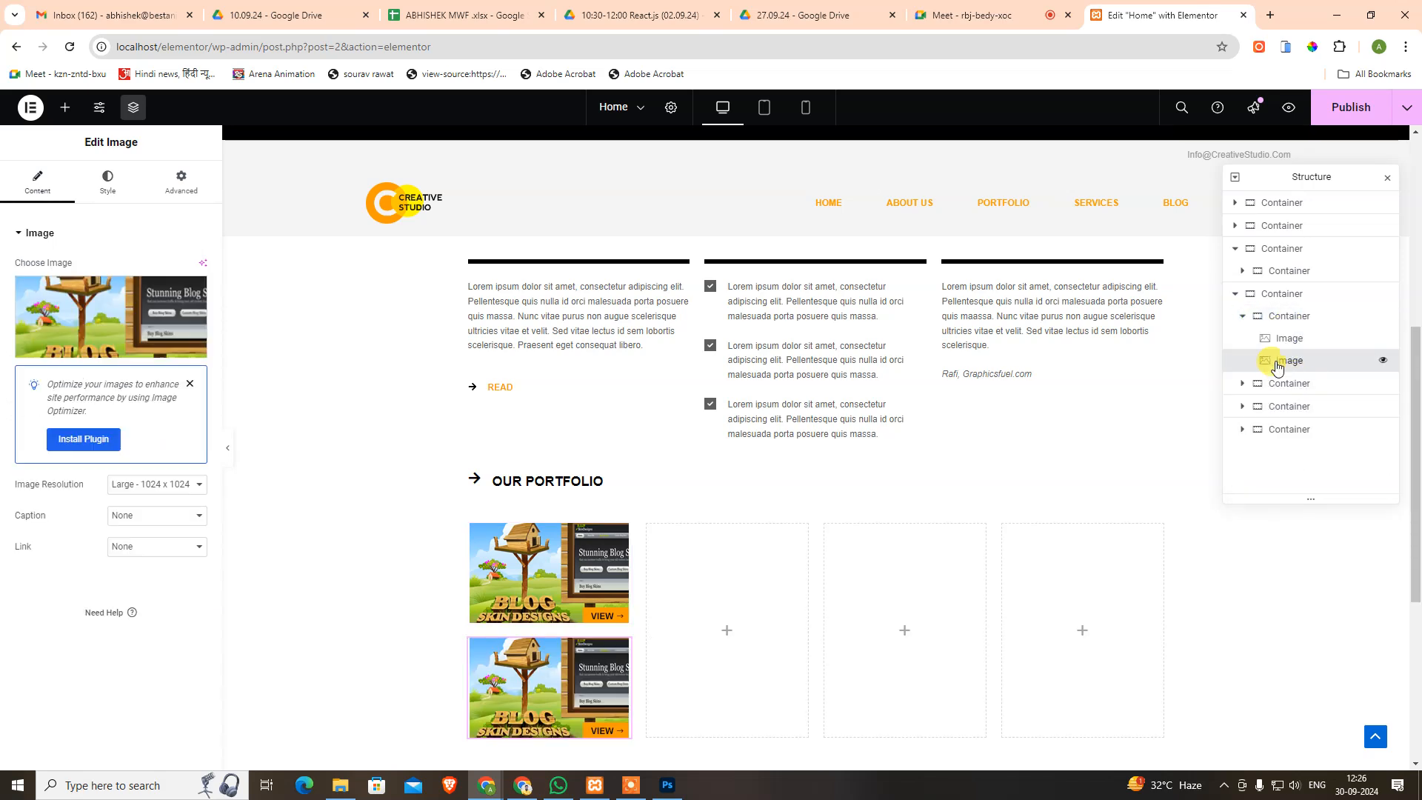
Try to move the duplicated image into the second column, and undo both moves.
{"action": "left_click_drag", "start_coordinate": [1274, 371], "coordinate": [1284, 393]}
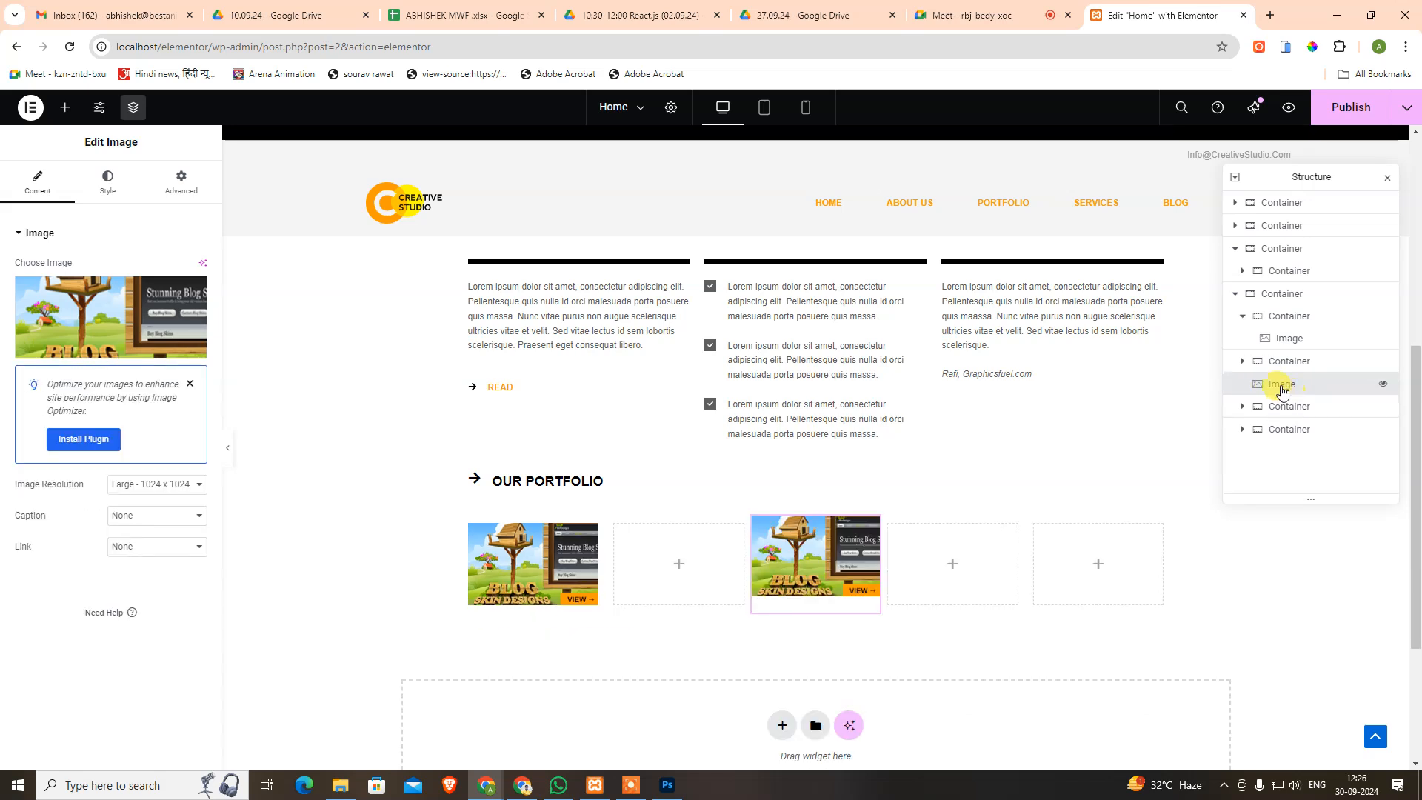
{"action": "mouse_move", "coordinate": [1282, 384]}
{"action": "left_mouse_down"}
{"action": "mouse_move", "coordinate": [1278, 359]}
{"action": "mouse_move", "coordinate": [1286, 396]}
{"action": "left_mouse_up"}
{"action": "left_click", "coordinate": [1242, 383]}
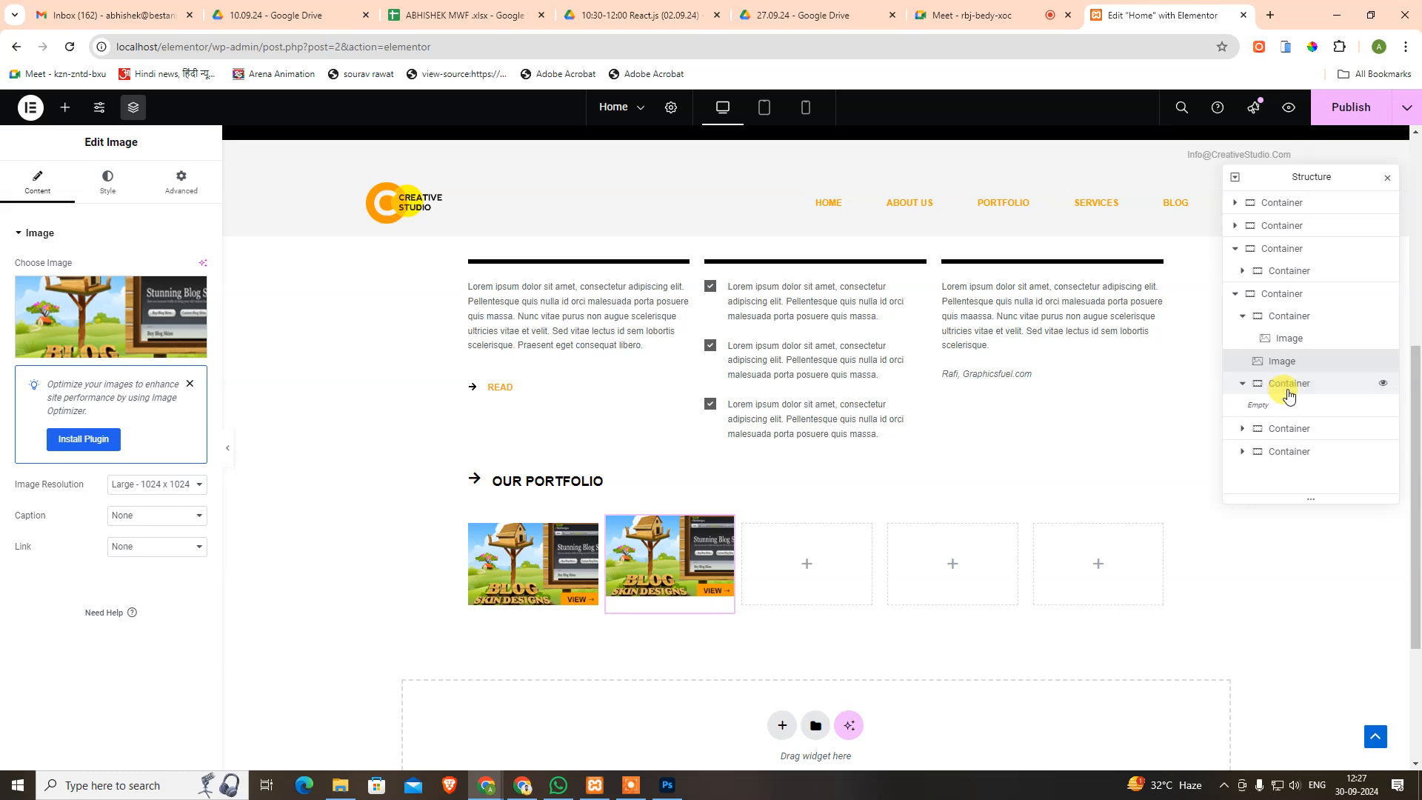
{"action": "key", "text": "ctrl+z"}
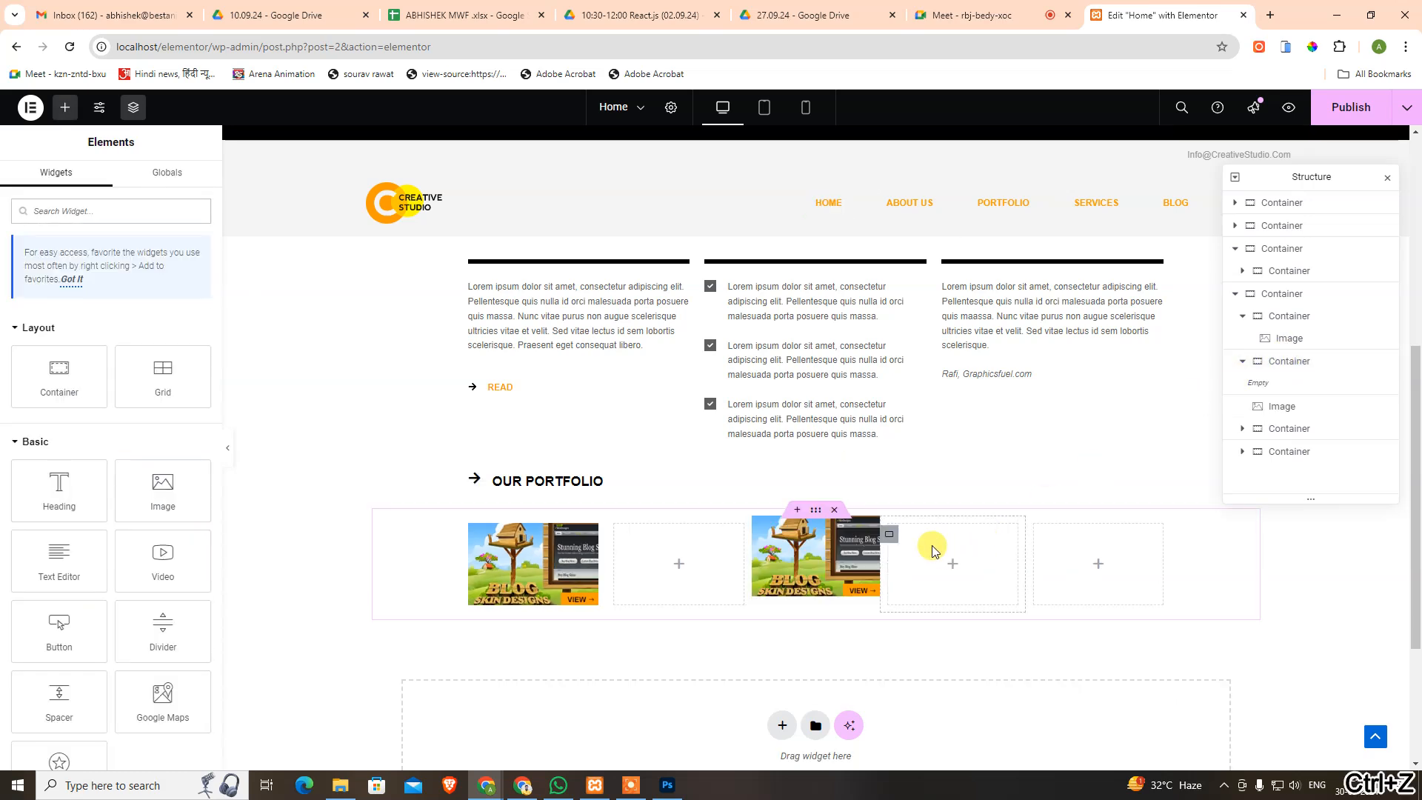
{"action": "key", "text": "ctrl+z"}
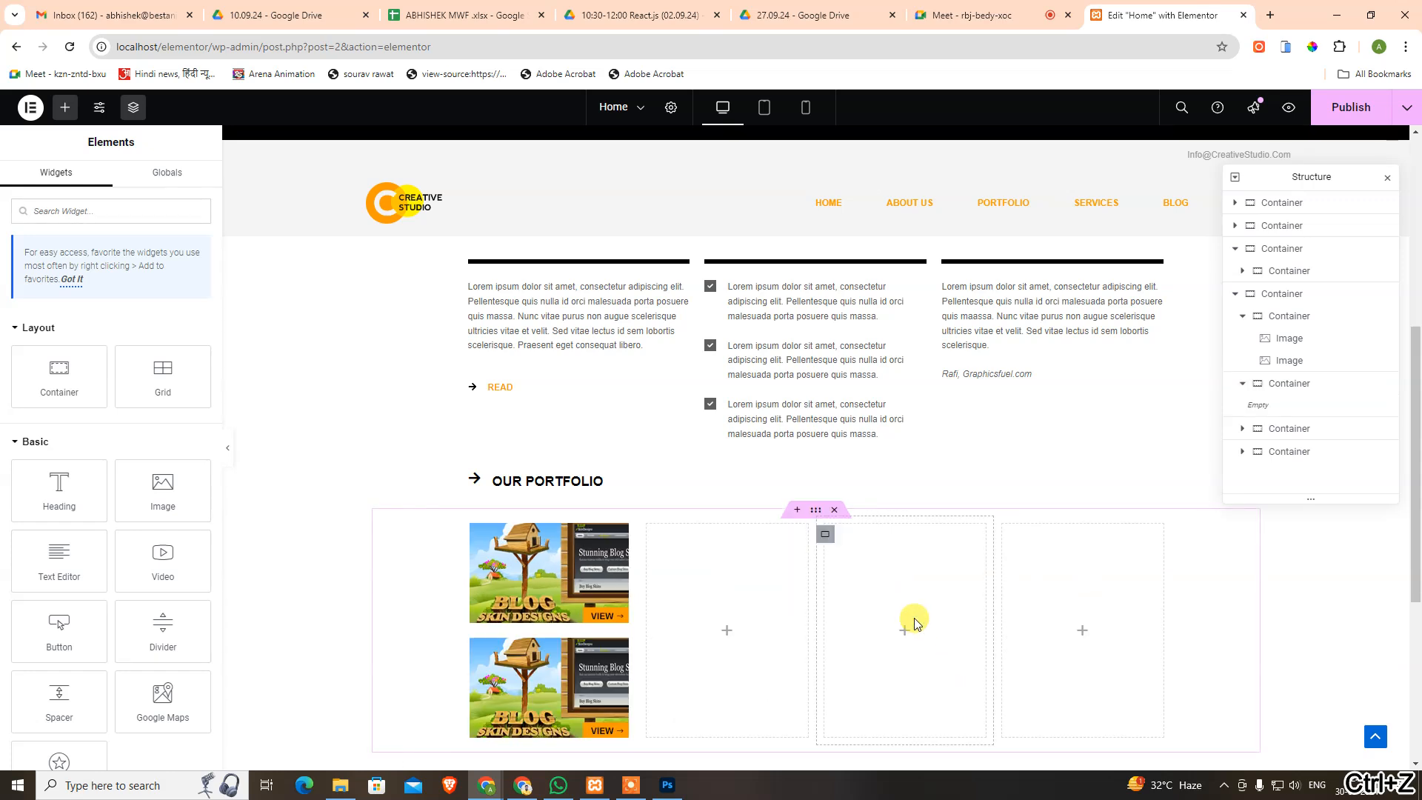
Move the duplicated image into the second column's container and place another duplicate of it in the third column's container.
{"action": "left_click", "coordinate": [602, 672]}
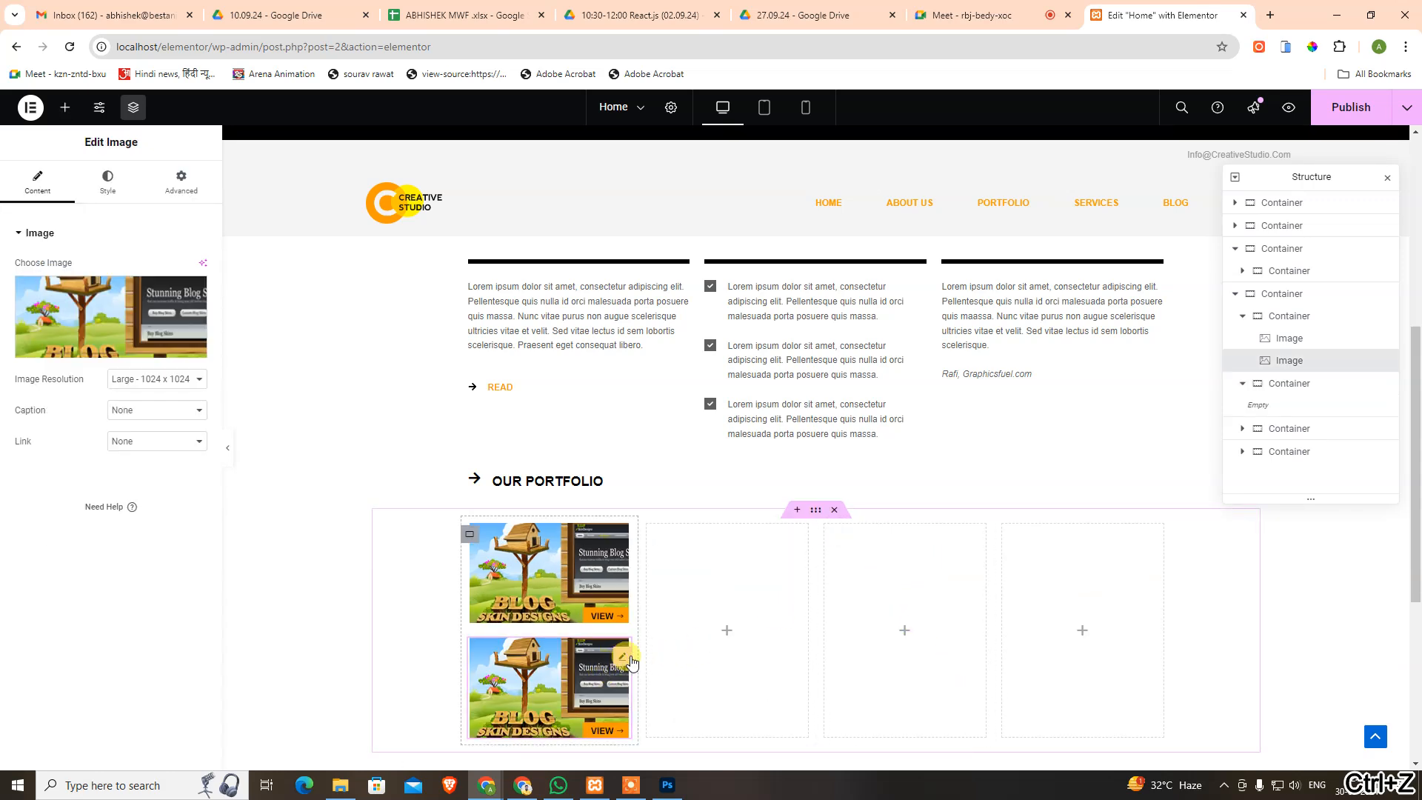
{"action": "left_click_drag", "start_coordinate": [1279, 360], "coordinate": [1247, 381]}
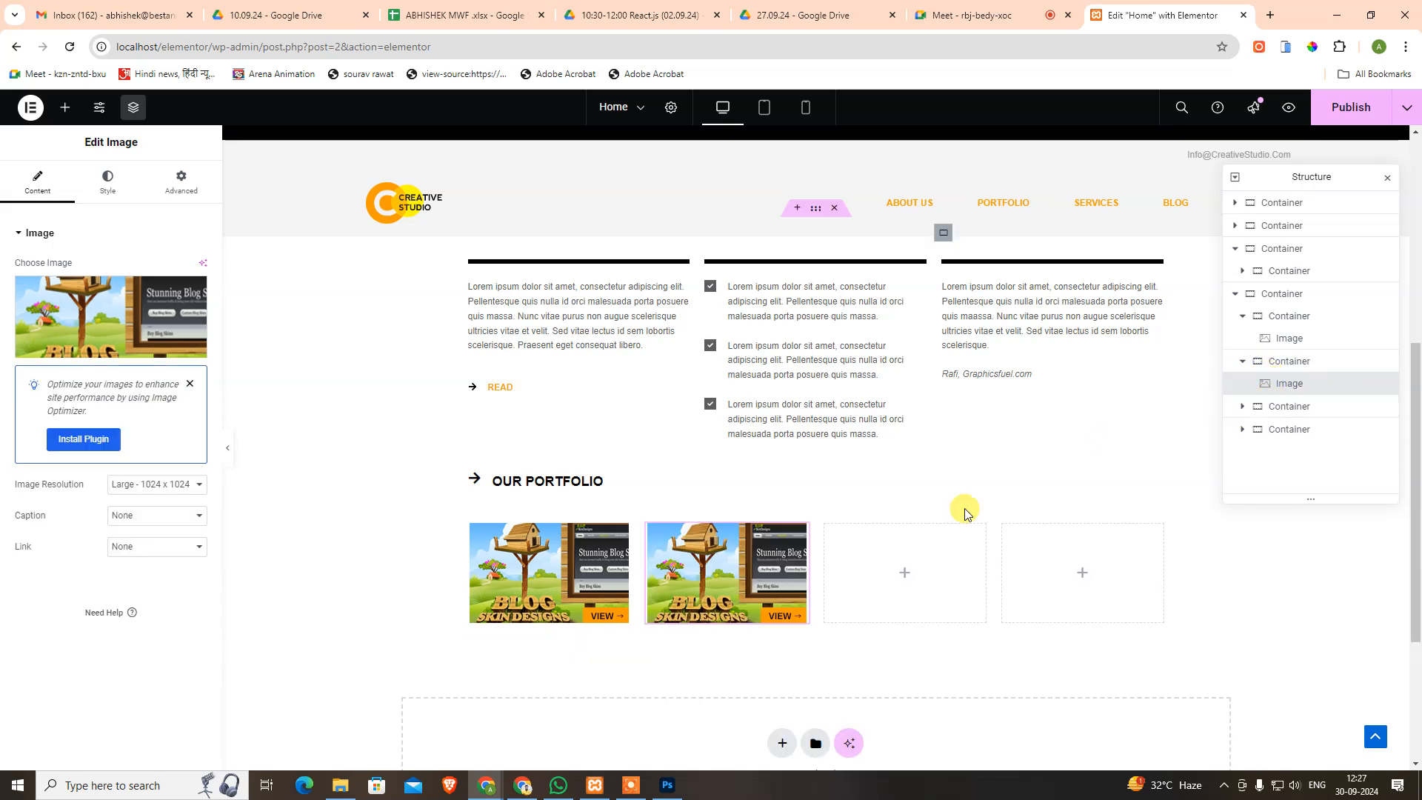
{"action": "right_click", "coordinate": [1283, 383]}
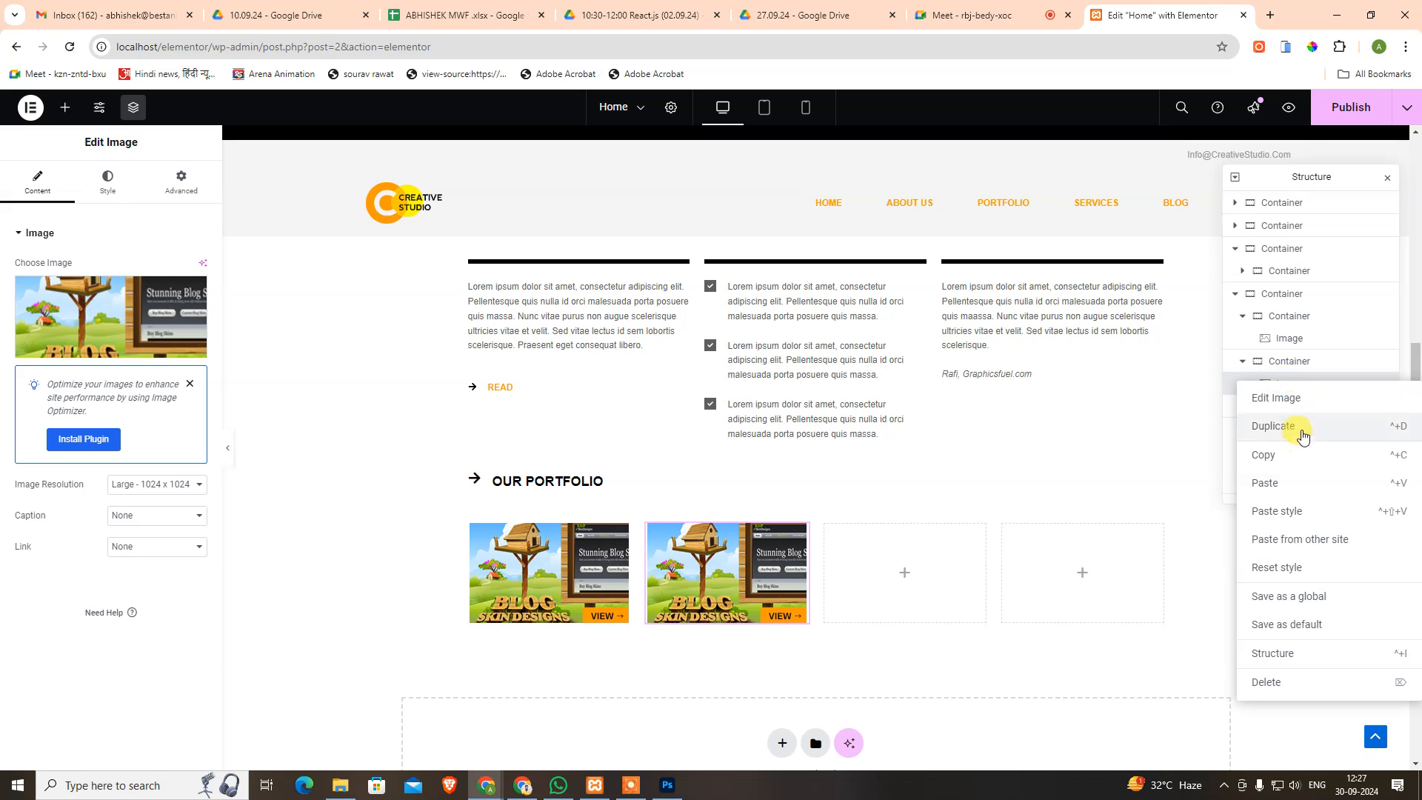
{"action": "left_click", "coordinate": [1292, 426]}
{"action": "left_click", "coordinate": [1243, 429]}
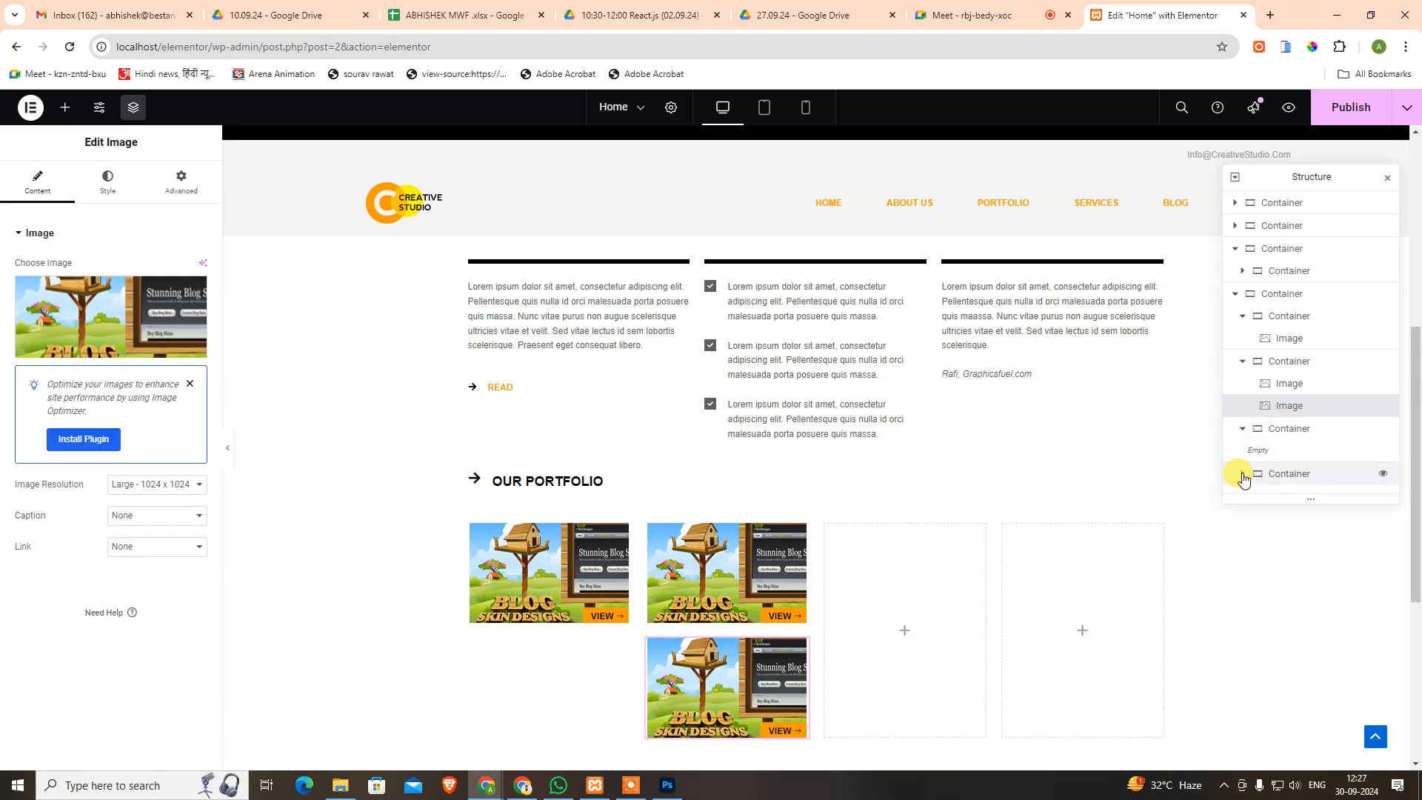
{"action": "left_click", "coordinate": [1276, 472]}
{"action": "mouse_move", "coordinate": [1282, 410]}
{"action": "left_mouse_down"}
{"action": "mouse_move", "coordinate": [1261, 442]}
{"action": "mouse_move", "coordinate": [1260, 428]}
{"action": "left_mouse_up"}
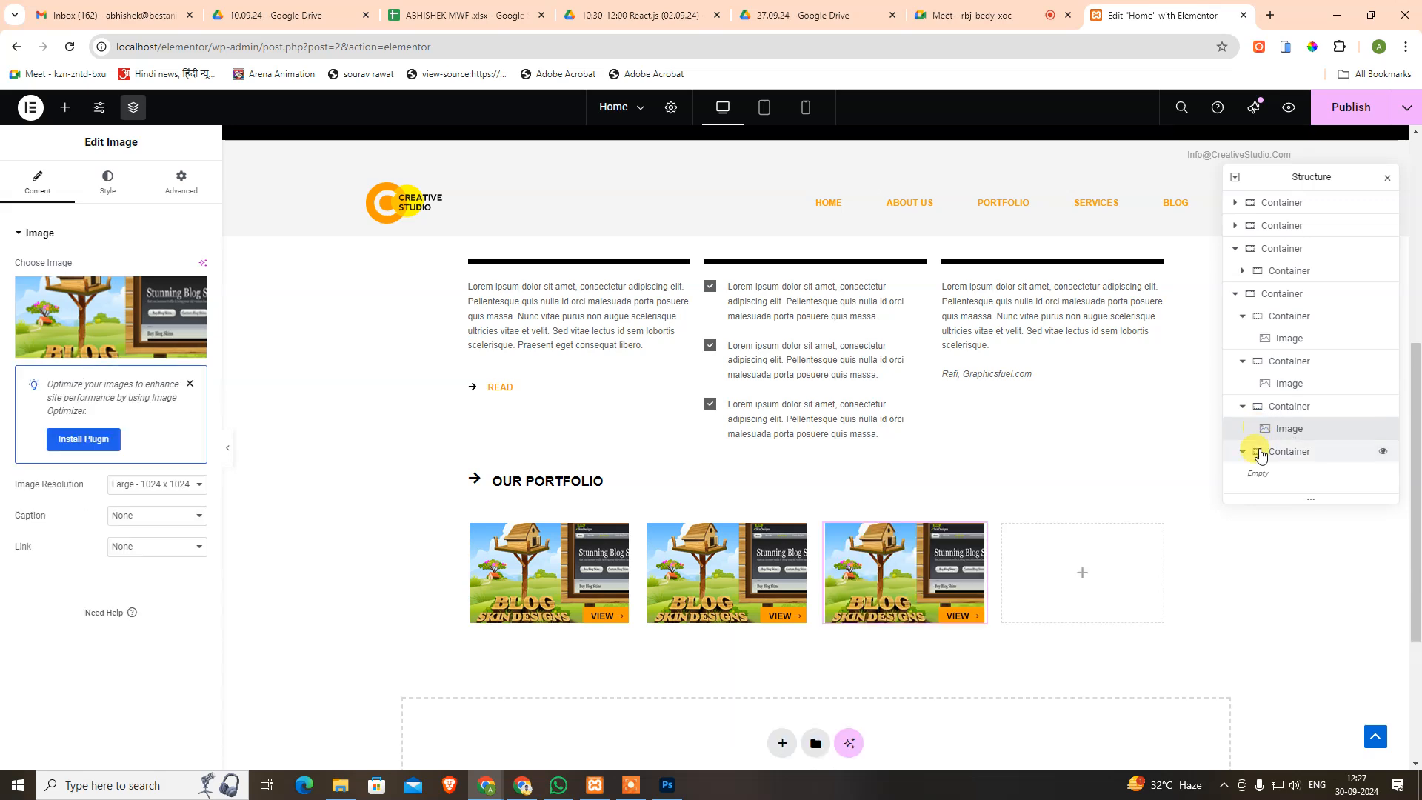
Duplicate the third column's image and move the copy into the fourth column's container.
{"action": "right_click", "coordinate": [1276, 431]}
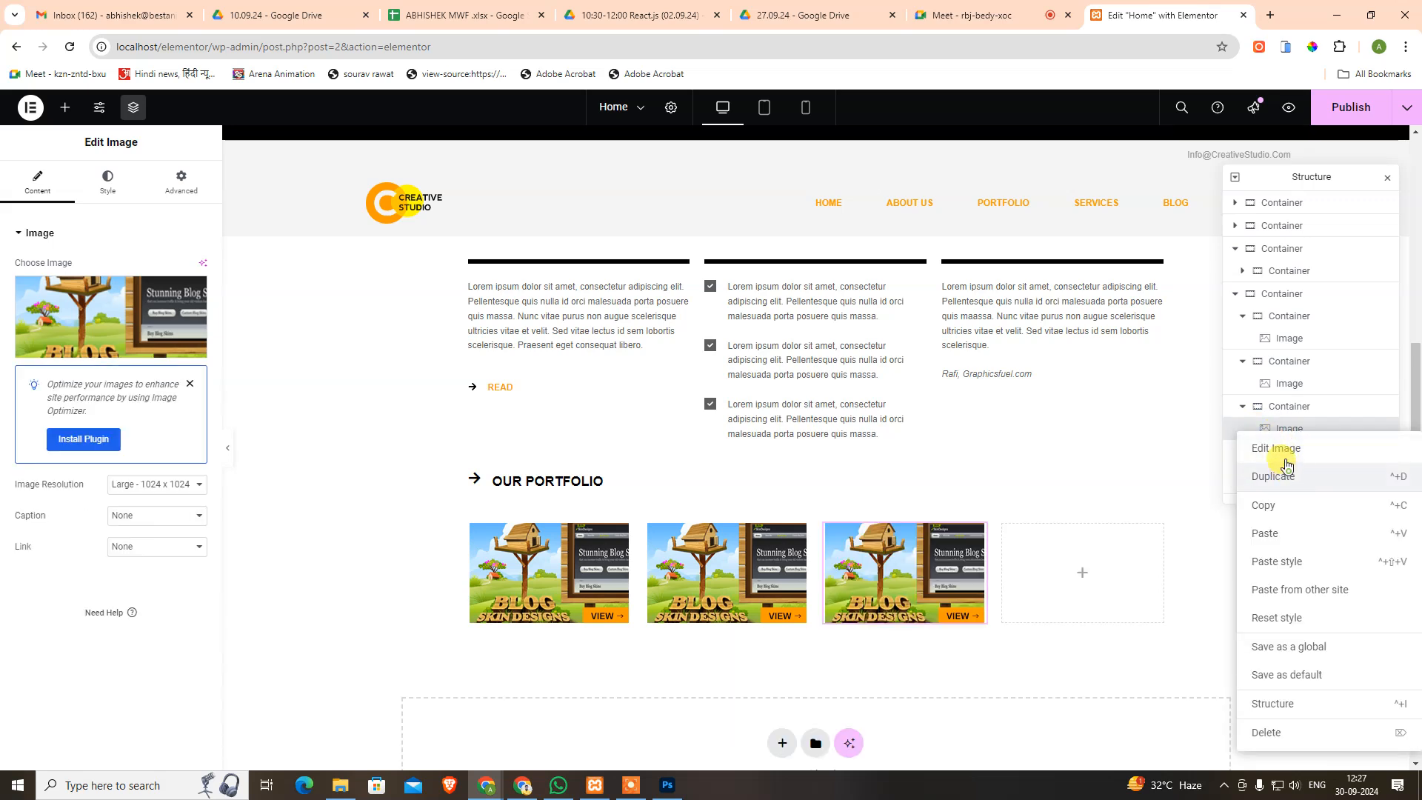
{"action": "left_click", "coordinate": [1278, 464]}
{"action": "mouse_move", "coordinate": [1260, 450]}
{"action": "left_mouse_down"}
{"action": "mouse_move", "coordinate": [1257, 482]}
{"action": "mouse_move", "coordinate": [1267, 420]}
{"action": "mouse_move", "coordinate": [1261, 452]}
{"action": "left_mouse_up"}
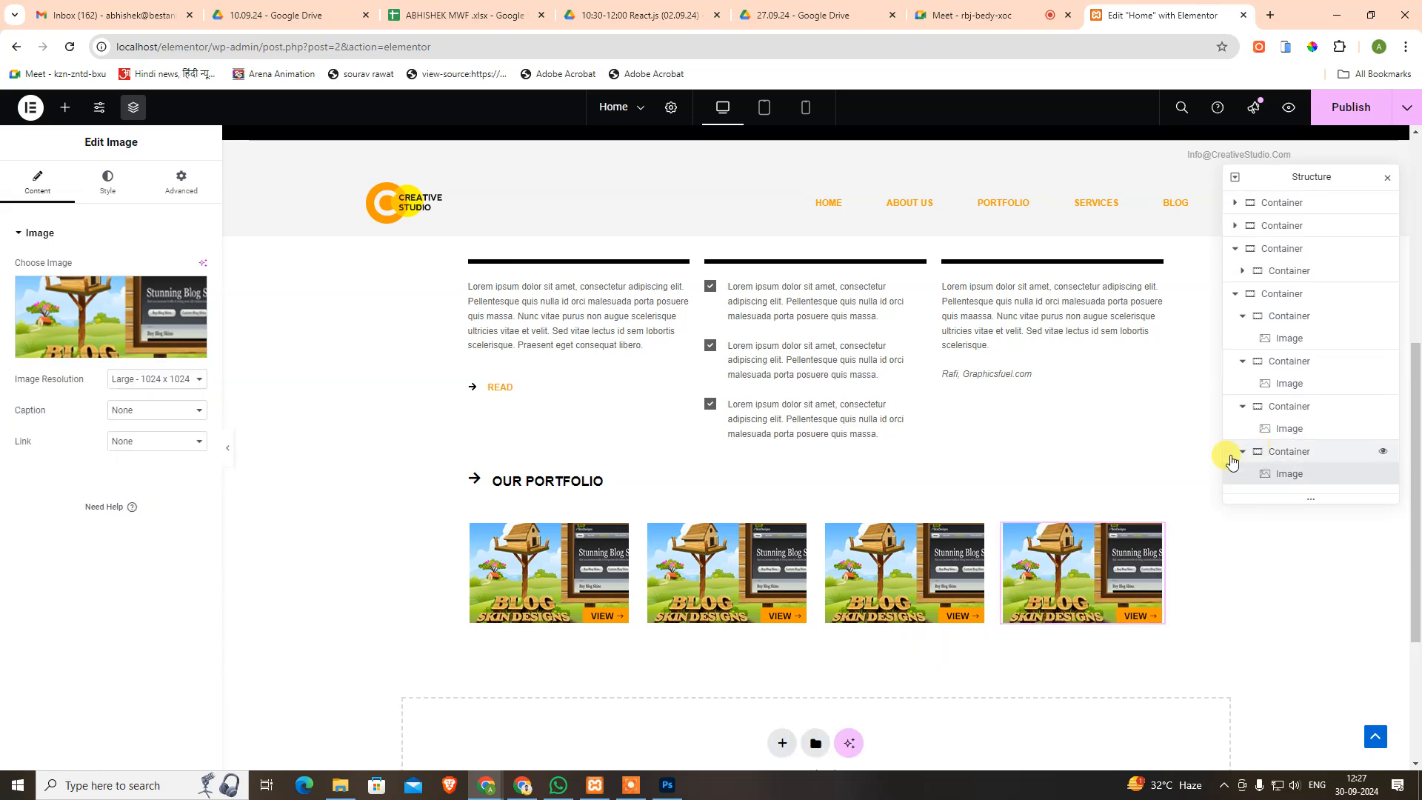
Replace the second column's picture with portfolio2, the WP DreamLand image, from the media library.
{"action": "left_click", "coordinate": [771, 566]}
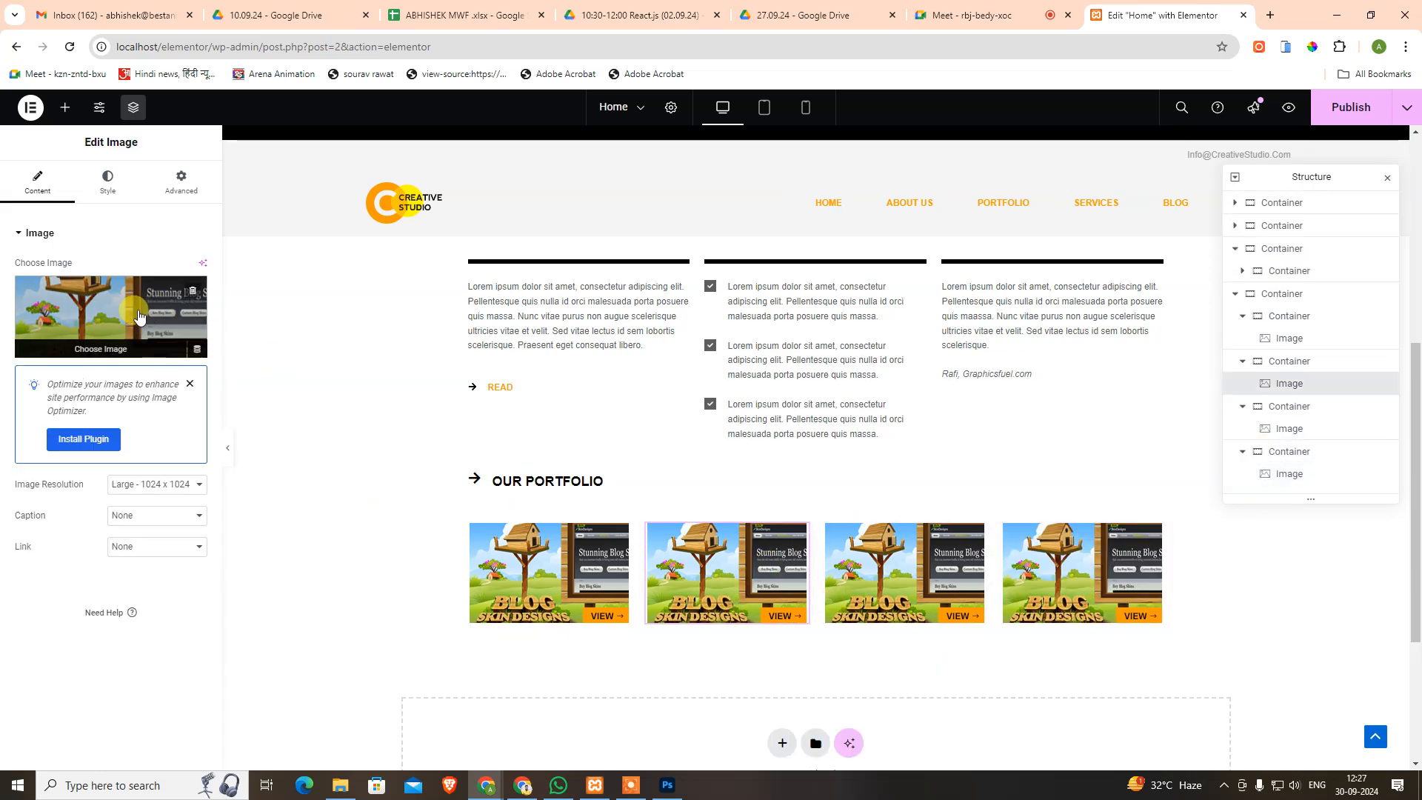
{"action": "left_click", "coordinate": [101, 324]}
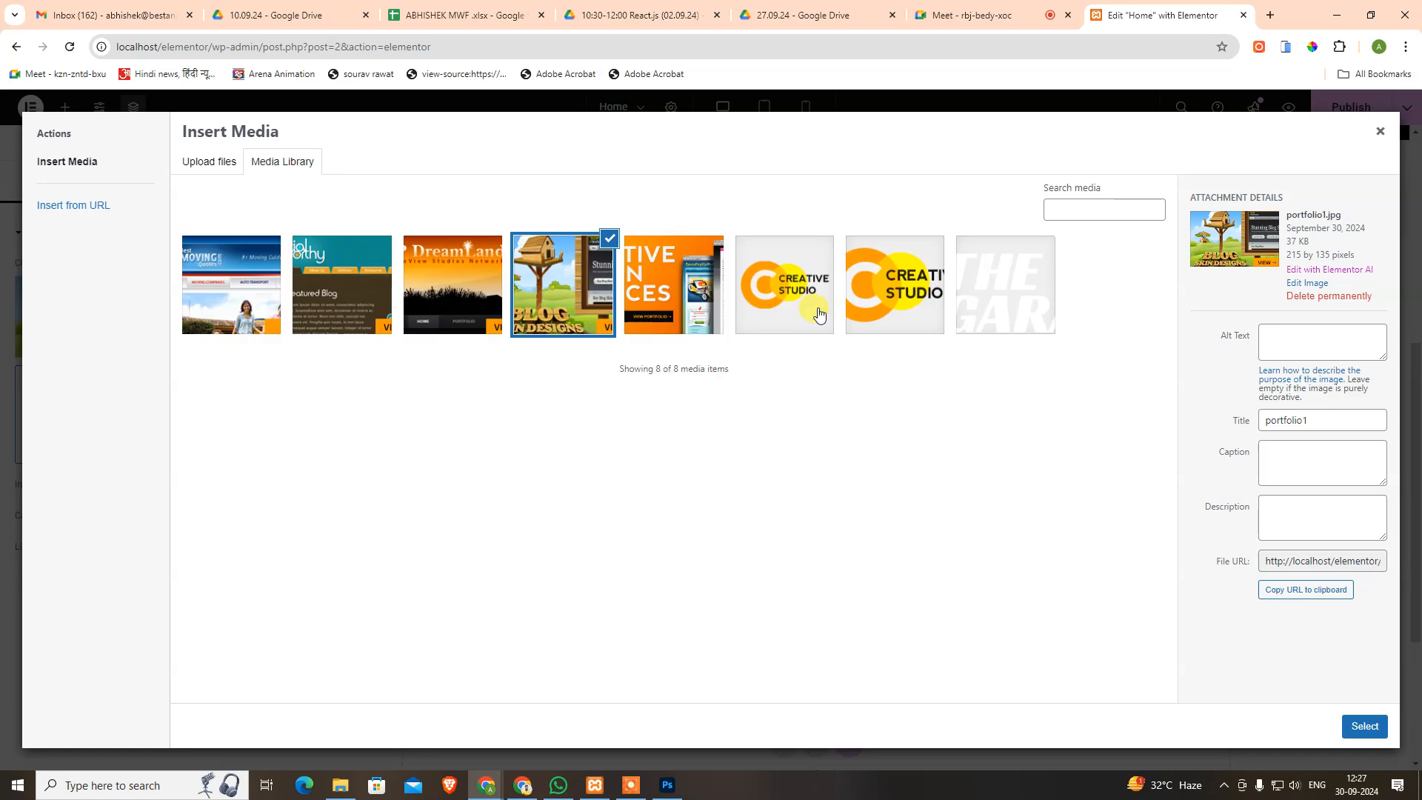
{"action": "left_click", "coordinate": [481, 300]}
{"action": "left_click", "coordinate": [1363, 726]}
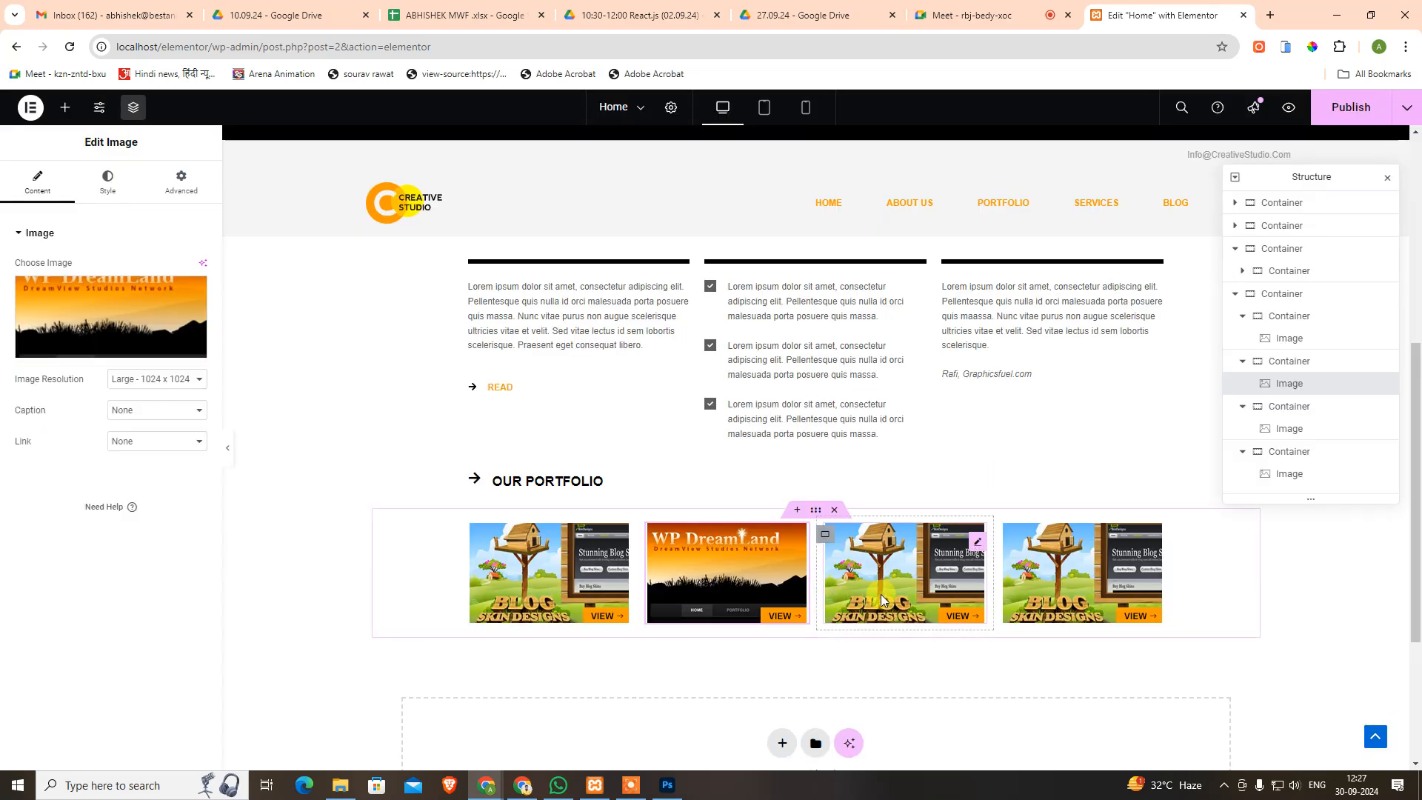
Replace the third column's picture with portfolio3 from the media library.
{"action": "left_click", "coordinate": [859, 559]}
{"action": "left_click", "coordinate": [88, 355]}
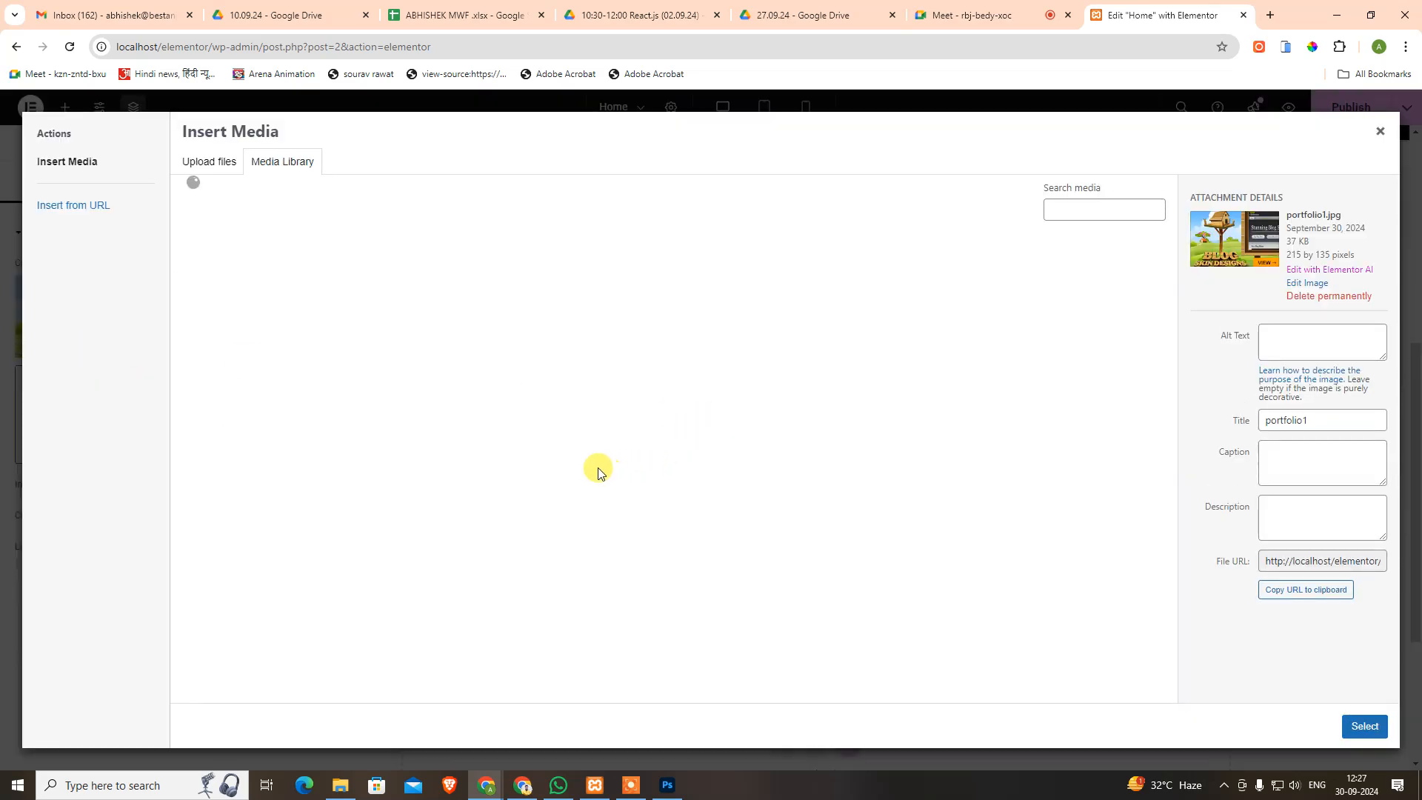
{"action": "left_click", "coordinate": [348, 303]}
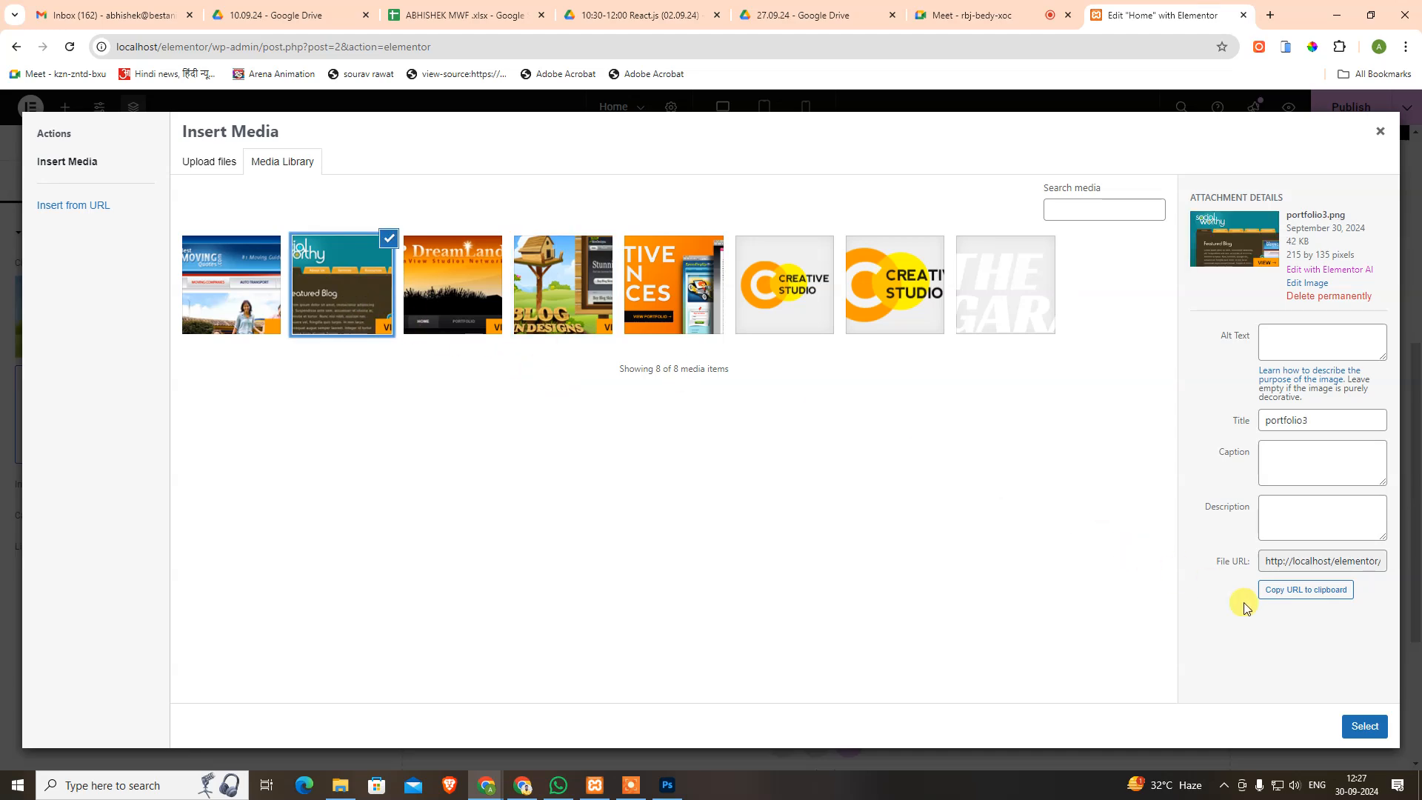
{"action": "left_click", "coordinate": [1365, 725]}
Replace the fourth column's picture with portfolio4 from the media library and review the finished portfolio row.
{"action": "left_click", "coordinate": [1056, 571]}
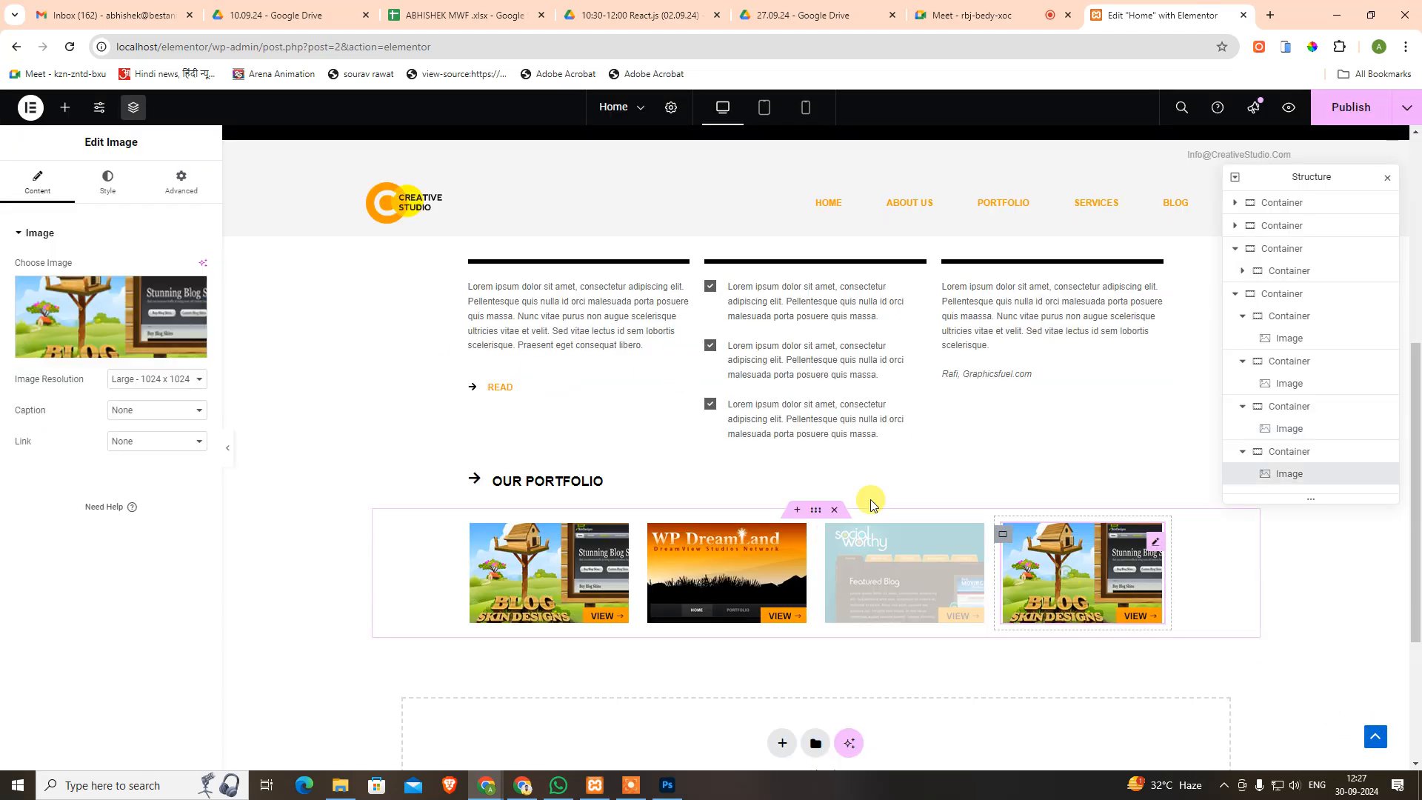
{"action": "left_click", "coordinate": [115, 347]}
{"action": "left_click", "coordinate": [231, 285]}
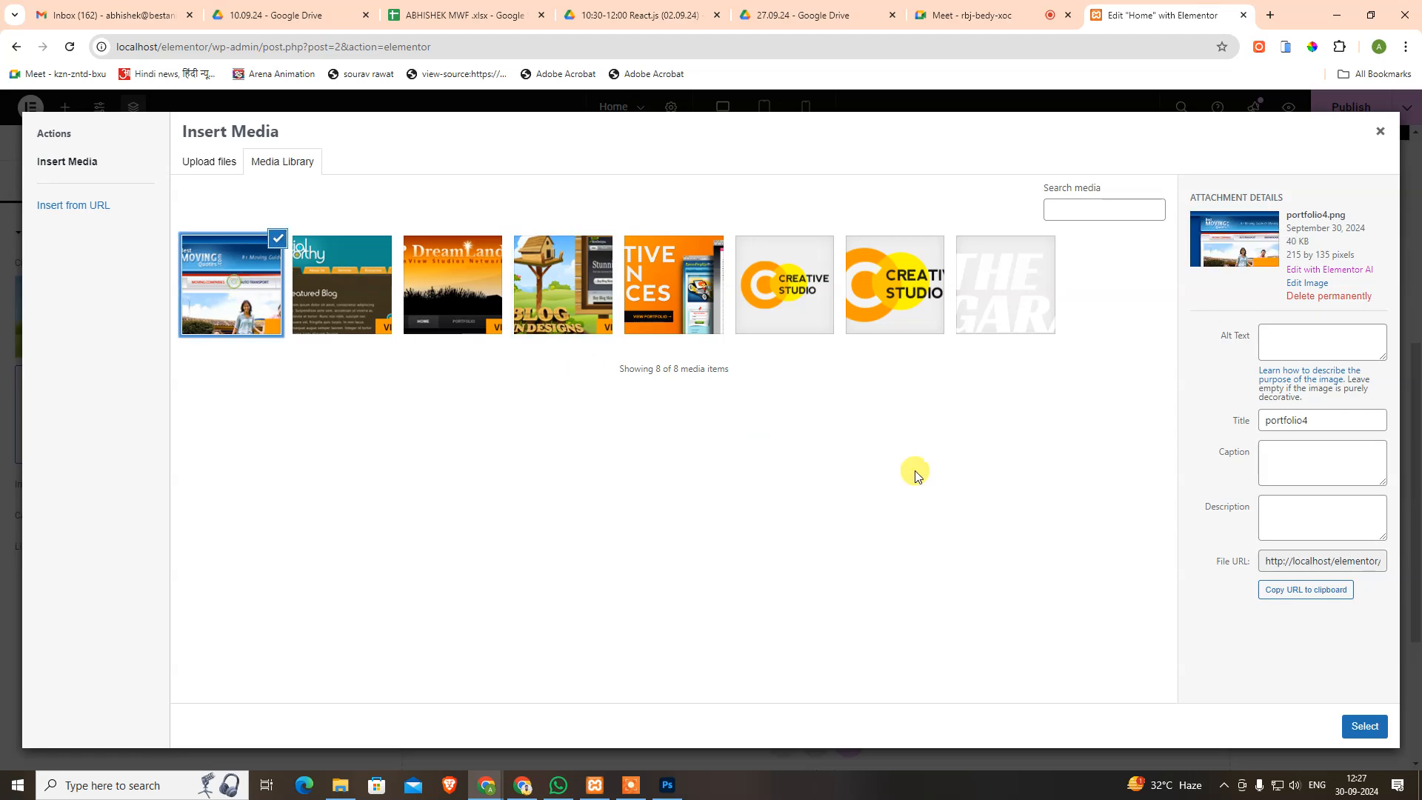
{"action": "left_click", "coordinate": [1362, 730]}
{"action": "scroll", "coordinate": [848, 470], "scroll_direction": "down", "scroll_amount": 3}
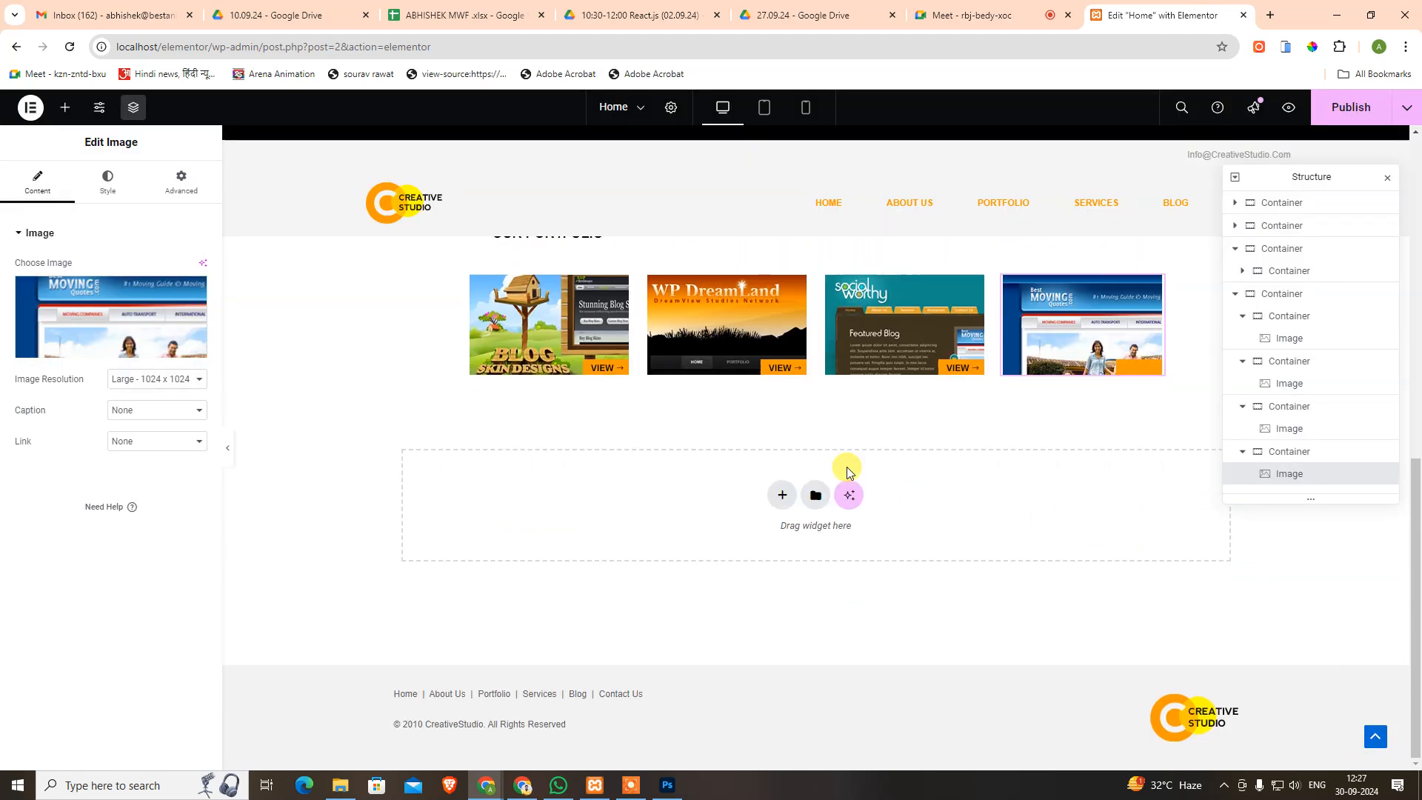
{"action": "scroll", "coordinate": [625, 435], "scroll_direction": "up", "scroll_amount": 3}
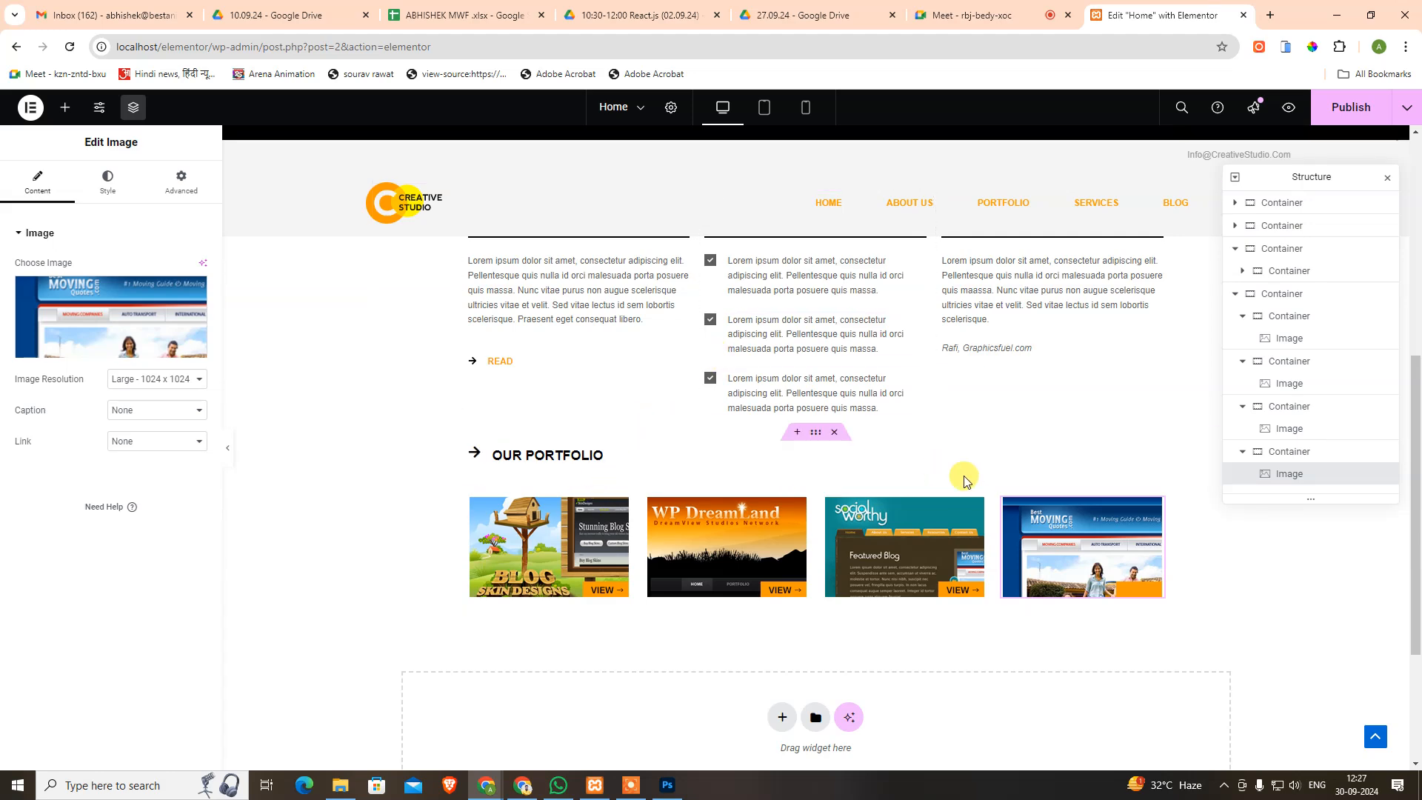
Check the portfolio section against the Photoshop design and open the settings of the inner container around the Our Portfolio heading.
{"action": "key", "text": "alt+Tab"}
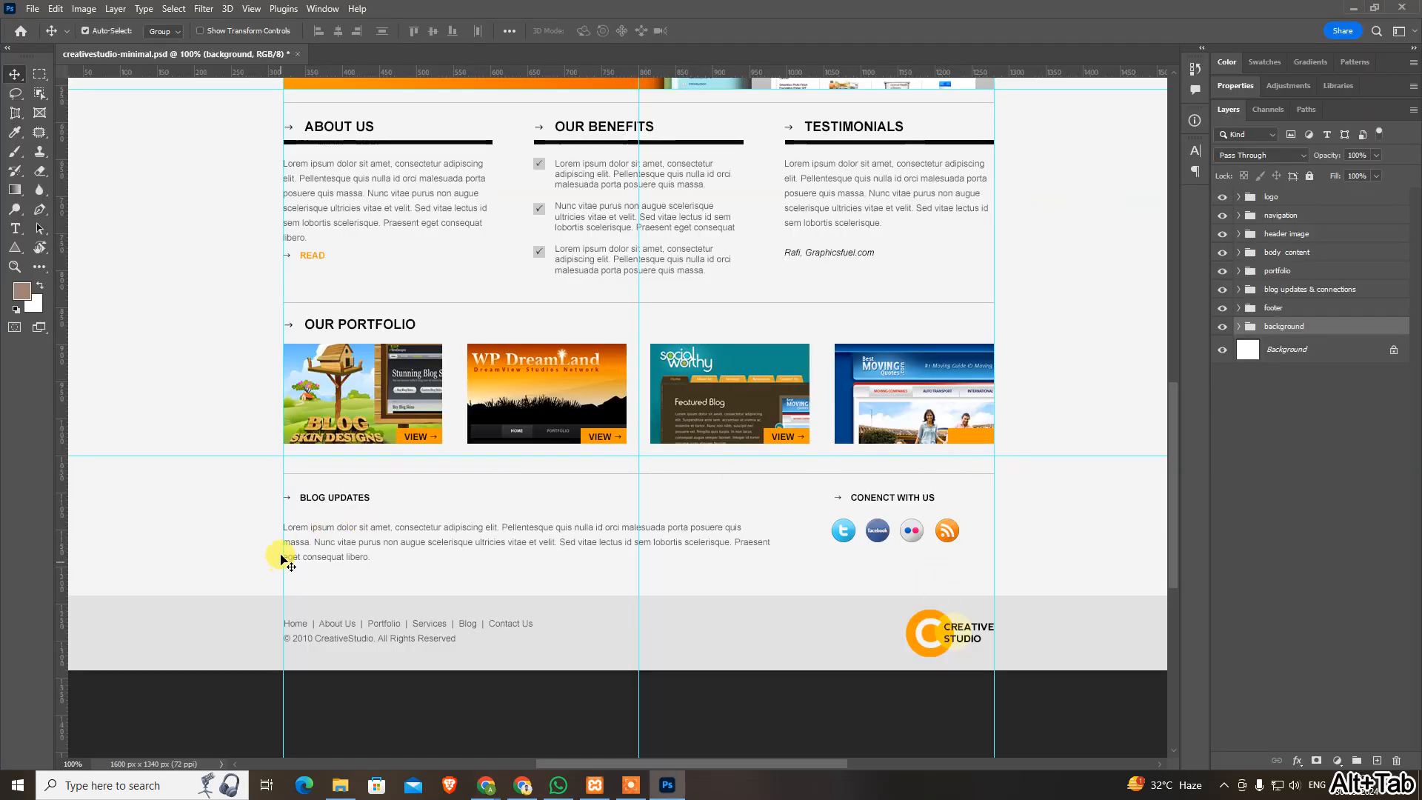
{"action": "key", "text": "alt+Tab"}
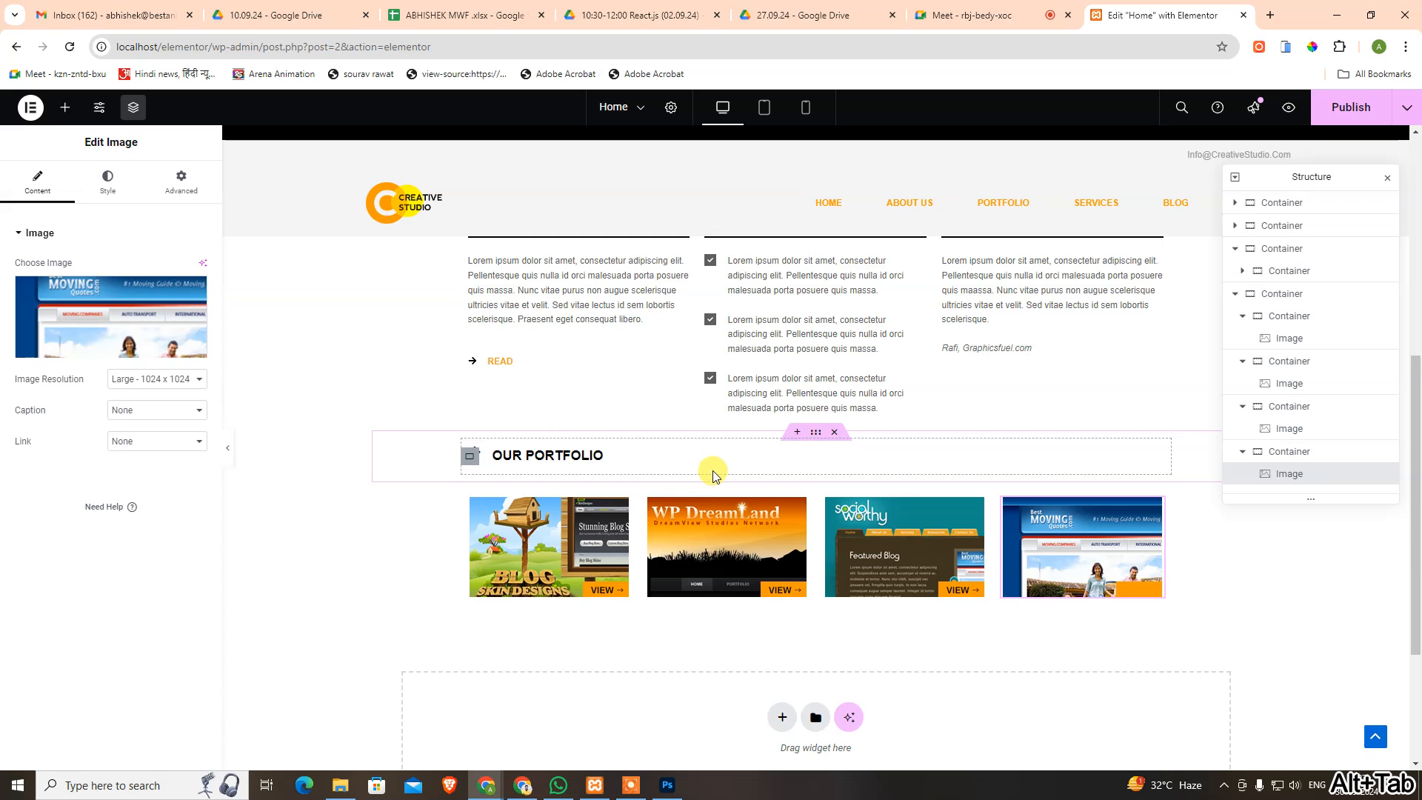
{"action": "left_click", "coordinate": [816, 437]}
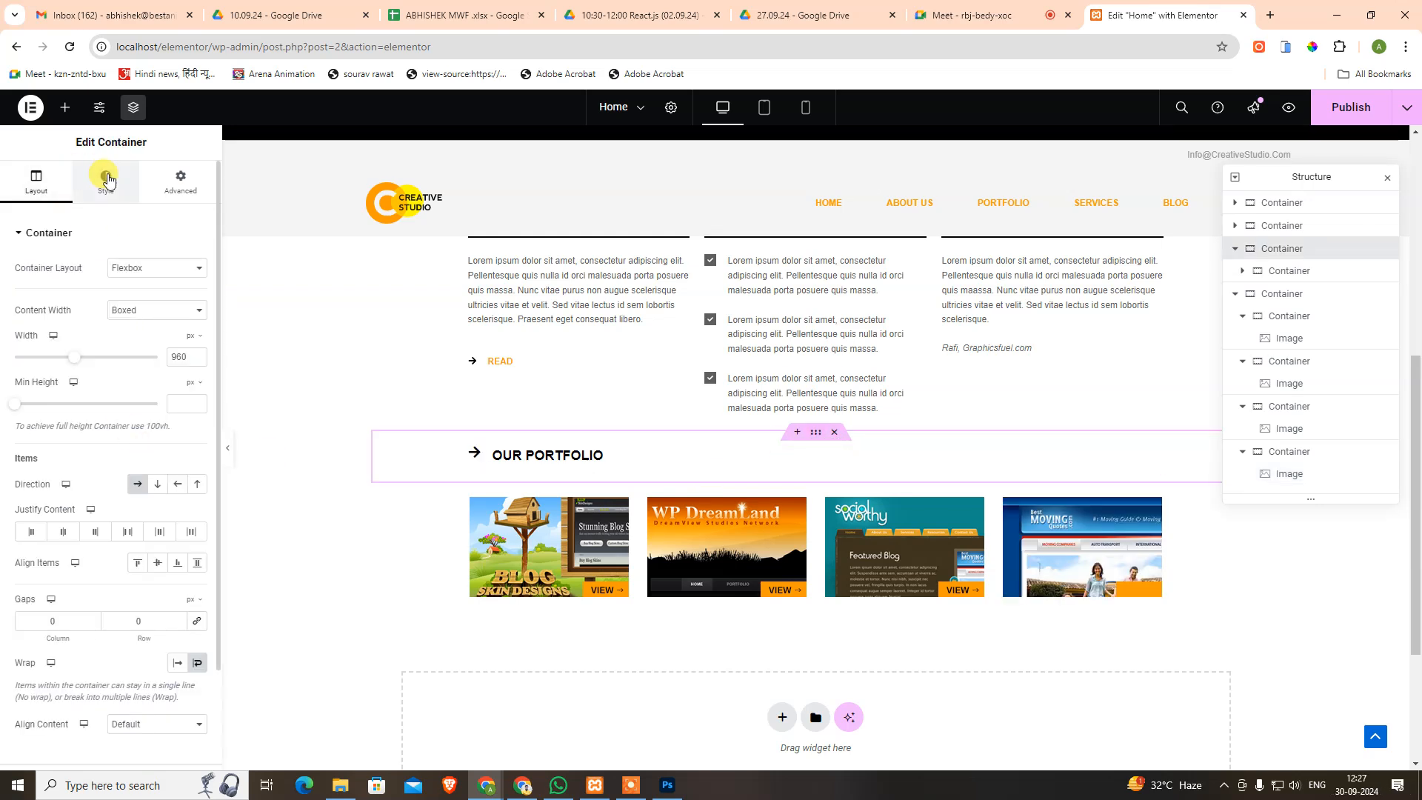
{"action": "left_click", "coordinate": [722, 455]}
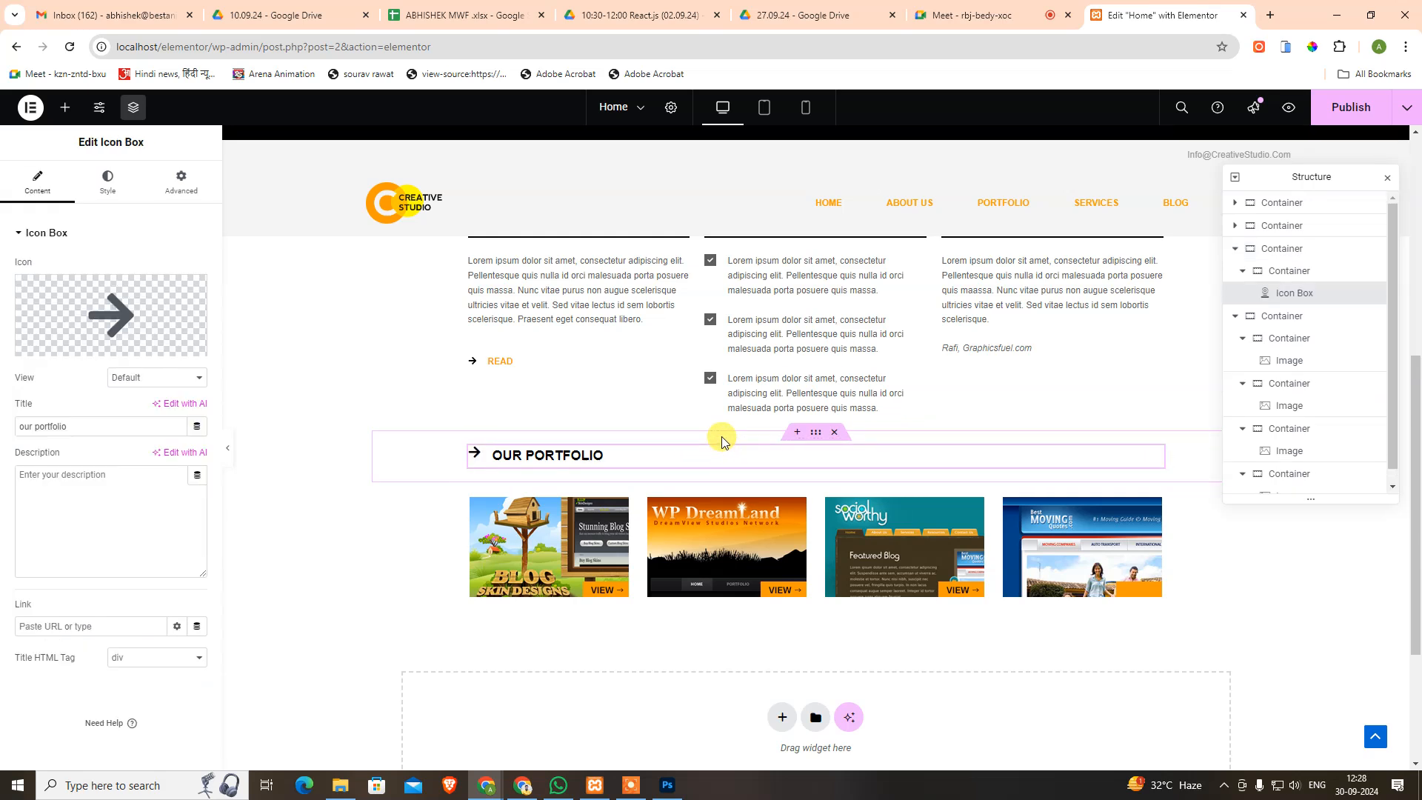
{"action": "left_click", "coordinate": [472, 456]}
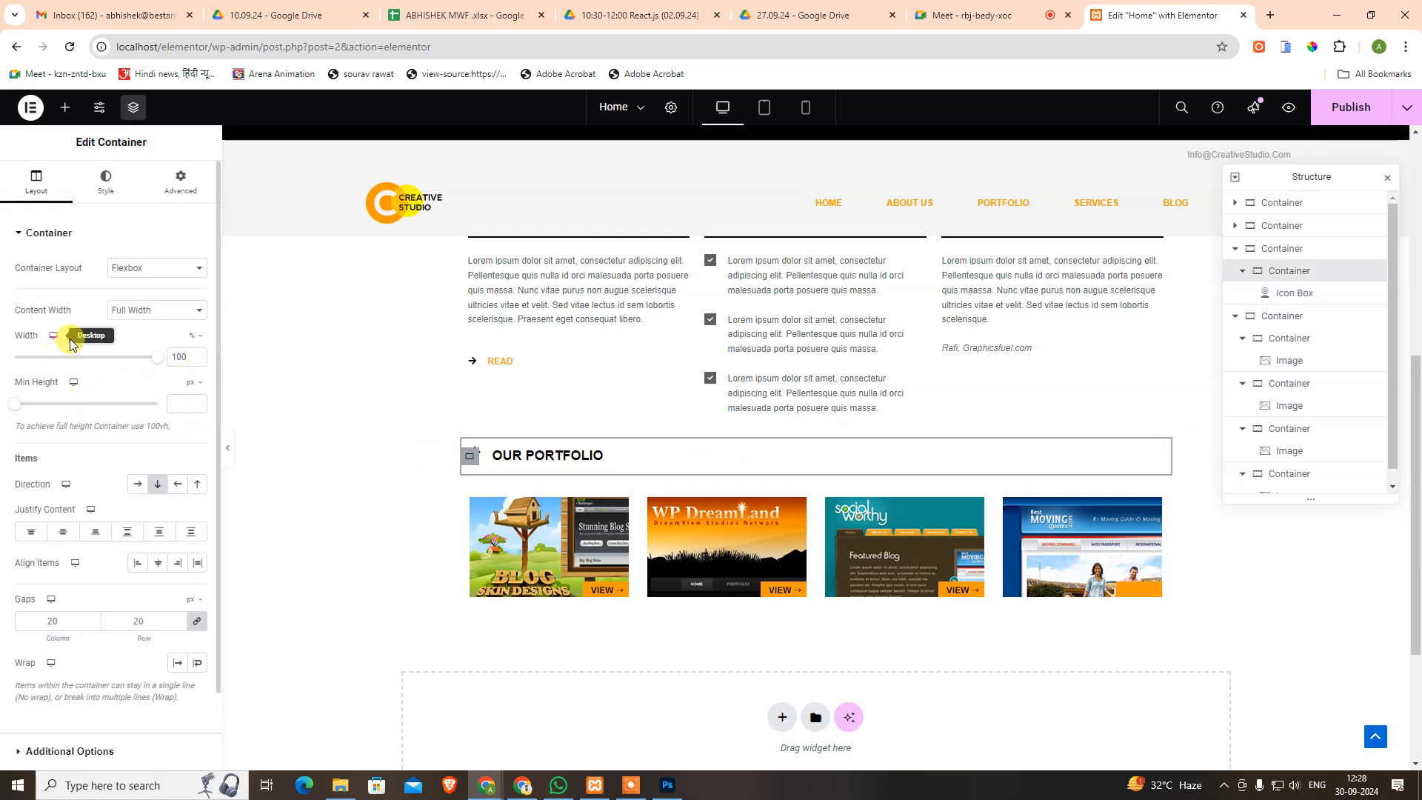
{"action": "scroll", "coordinate": [113, 589], "scroll_direction": "down", "scroll_amount": 1}
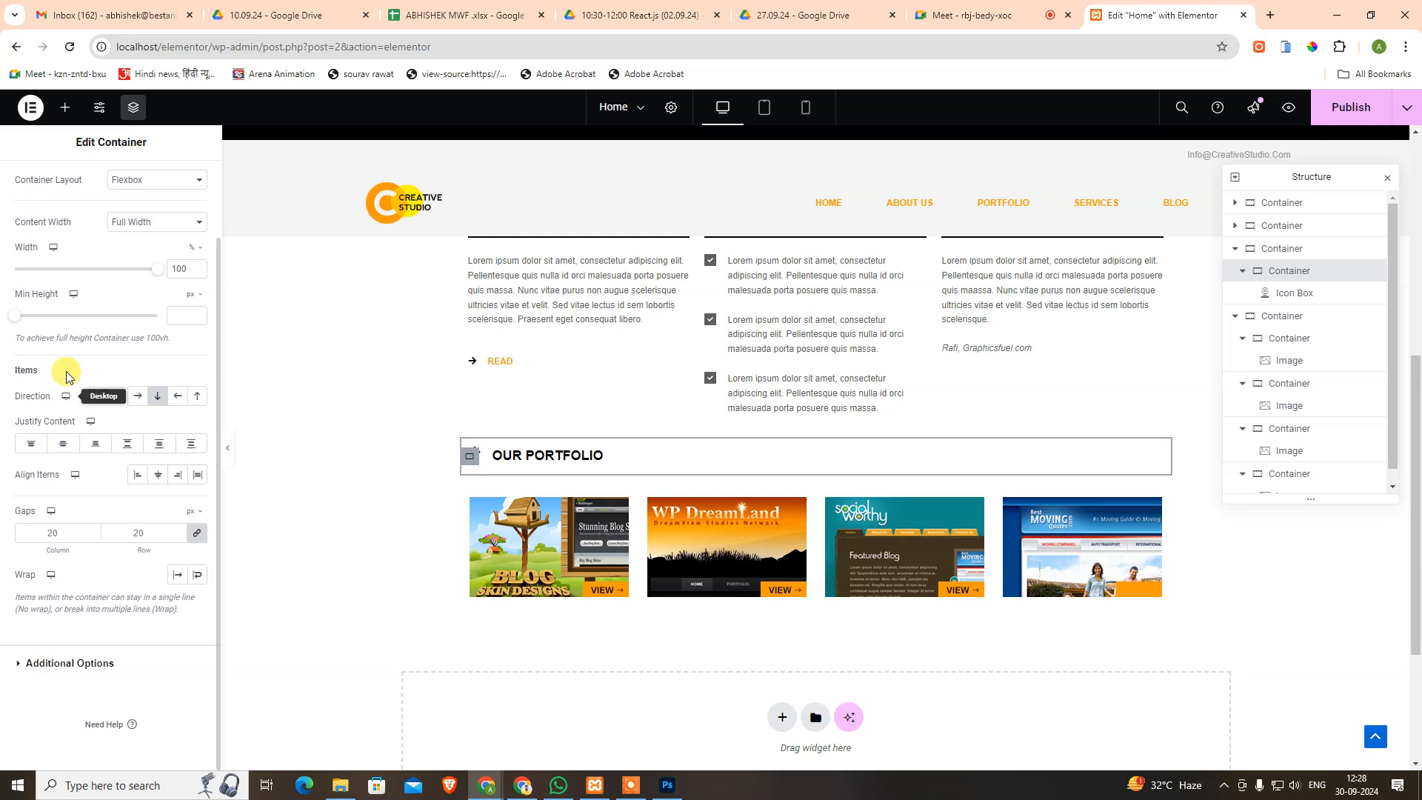
{"action": "scroll", "coordinate": [86, 412], "scroll_direction": "up", "scroll_amount": 1}
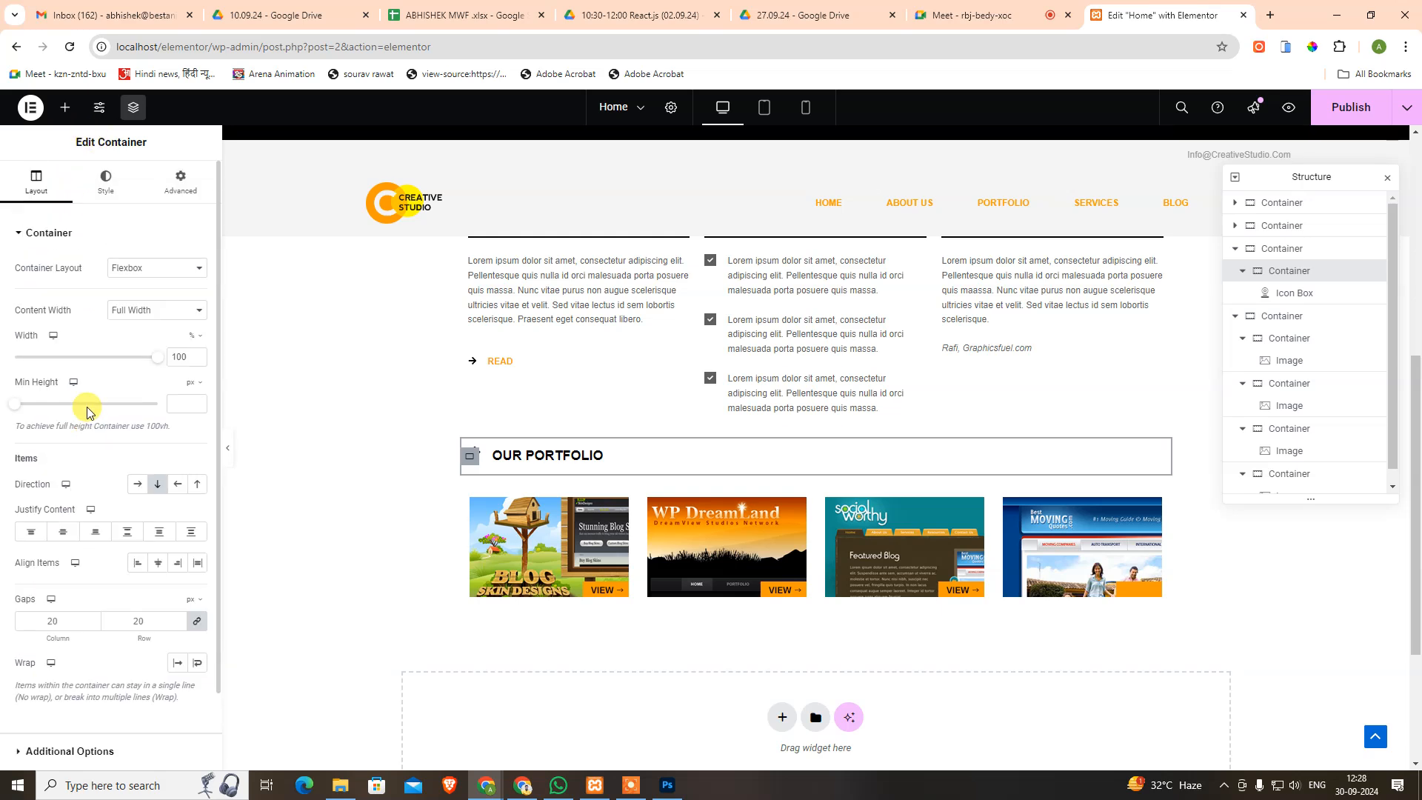
Give the Our Portfolio heading's inner container a solid border 1 px wide and unlink the side widths.
{"action": "left_click", "coordinate": [106, 185]}
{"action": "left_click", "coordinate": [50, 389]}
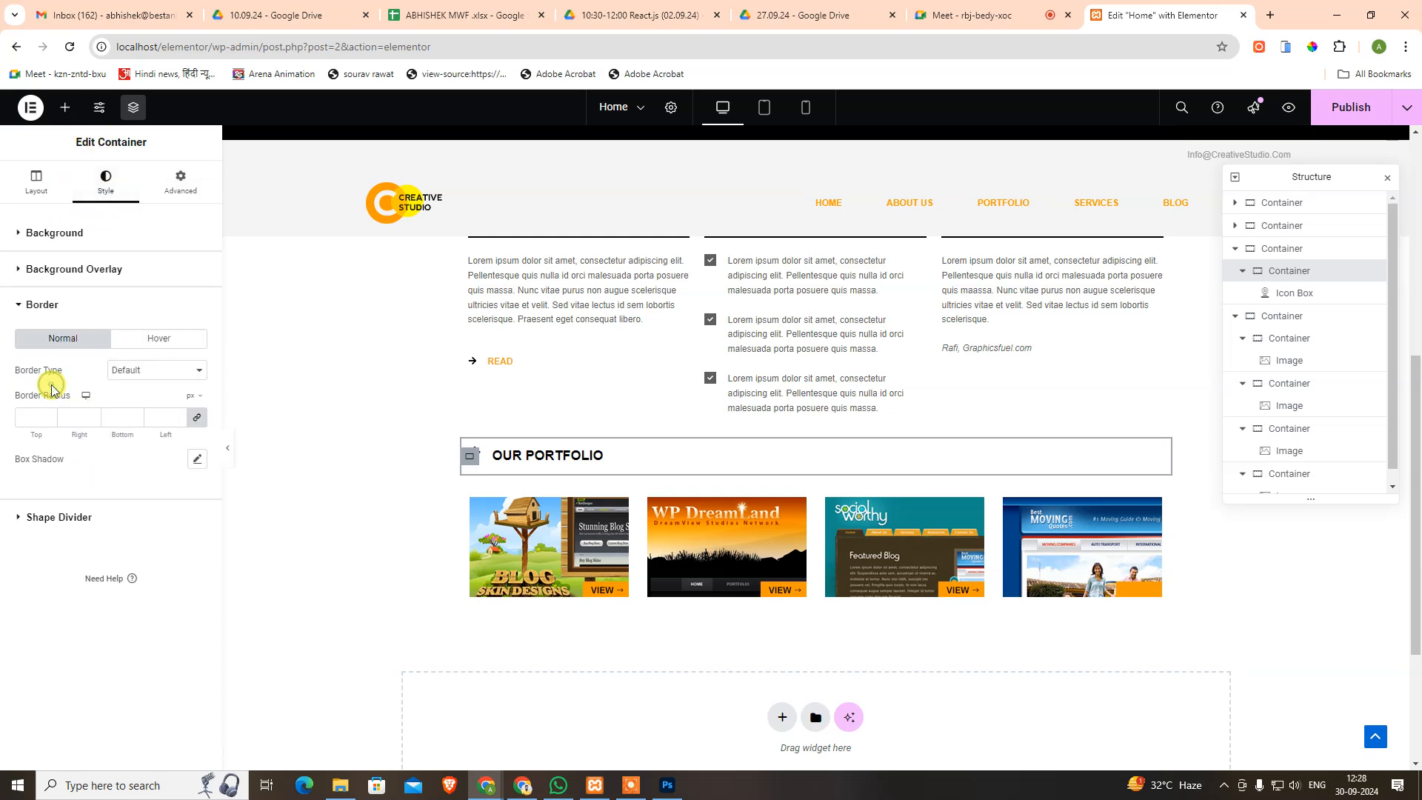
{"action": "left_click", "coordinate": [159, 369]}
{"action": "left_click", "coordinate": [148, 428]}
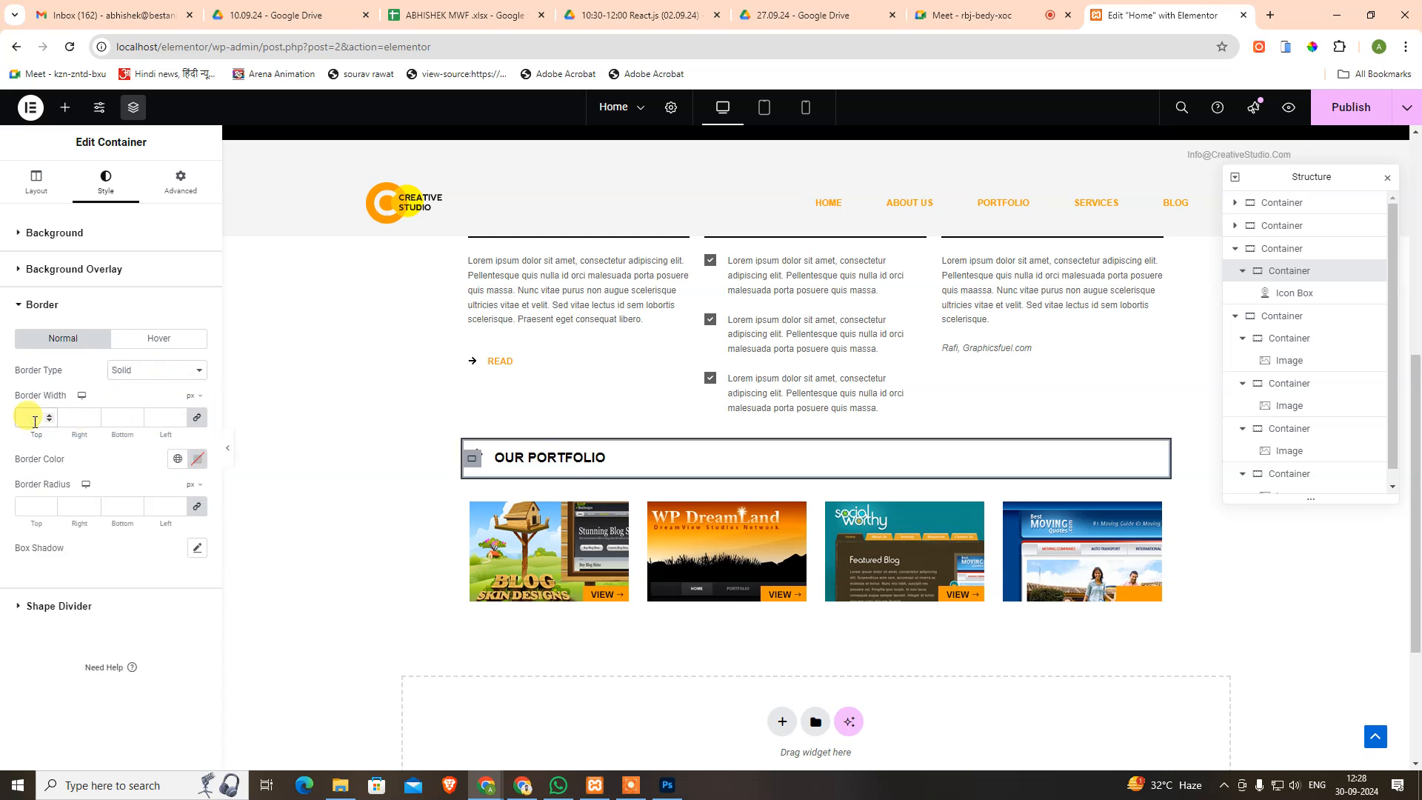
{"action": "type", "text": "1"}
{"action": "left_click", "coordinate": [165, 420]}
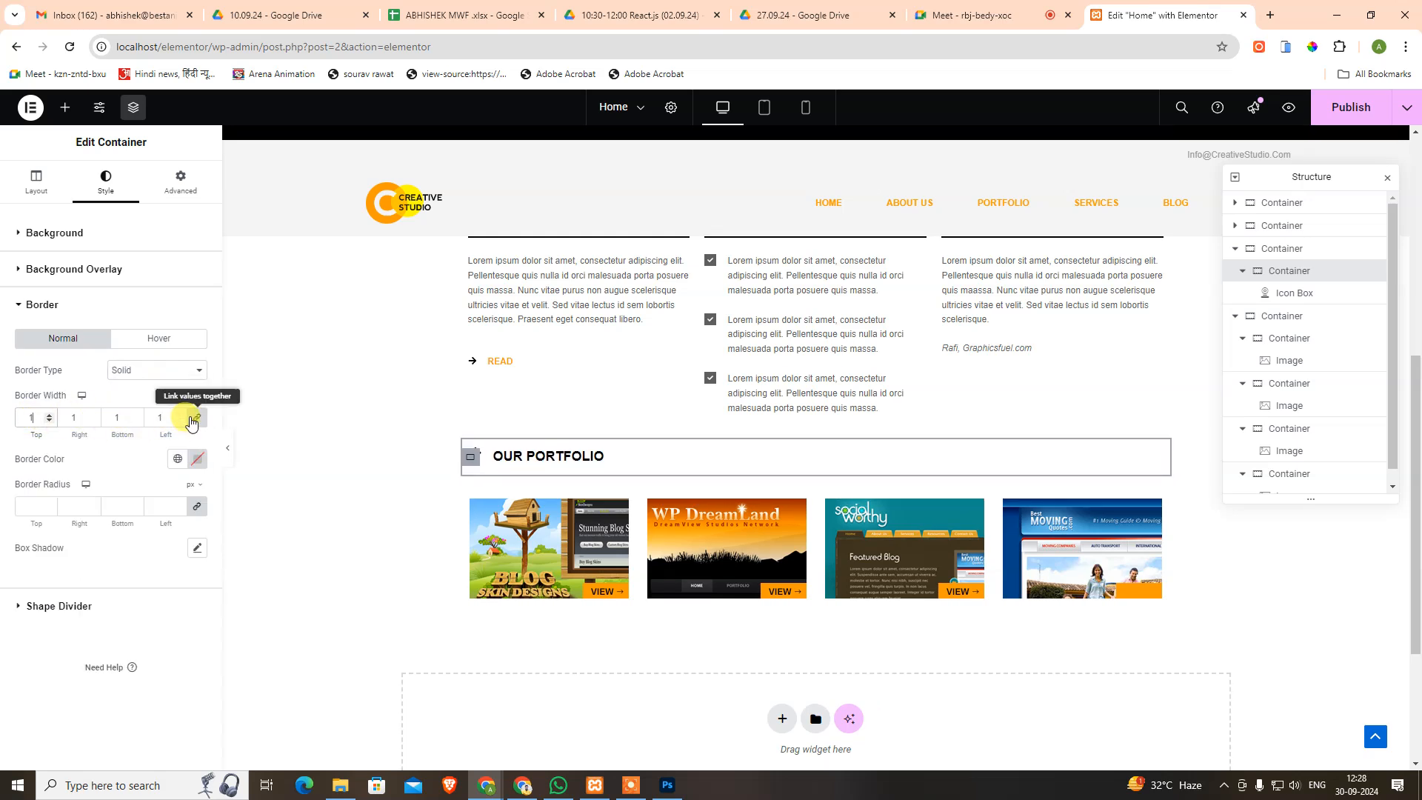
Reselect the Solid border type and set the right, bottom and left border widths to 0, keeping only the top line.
{"action": "left_click", "coordinate": [123, 372]}
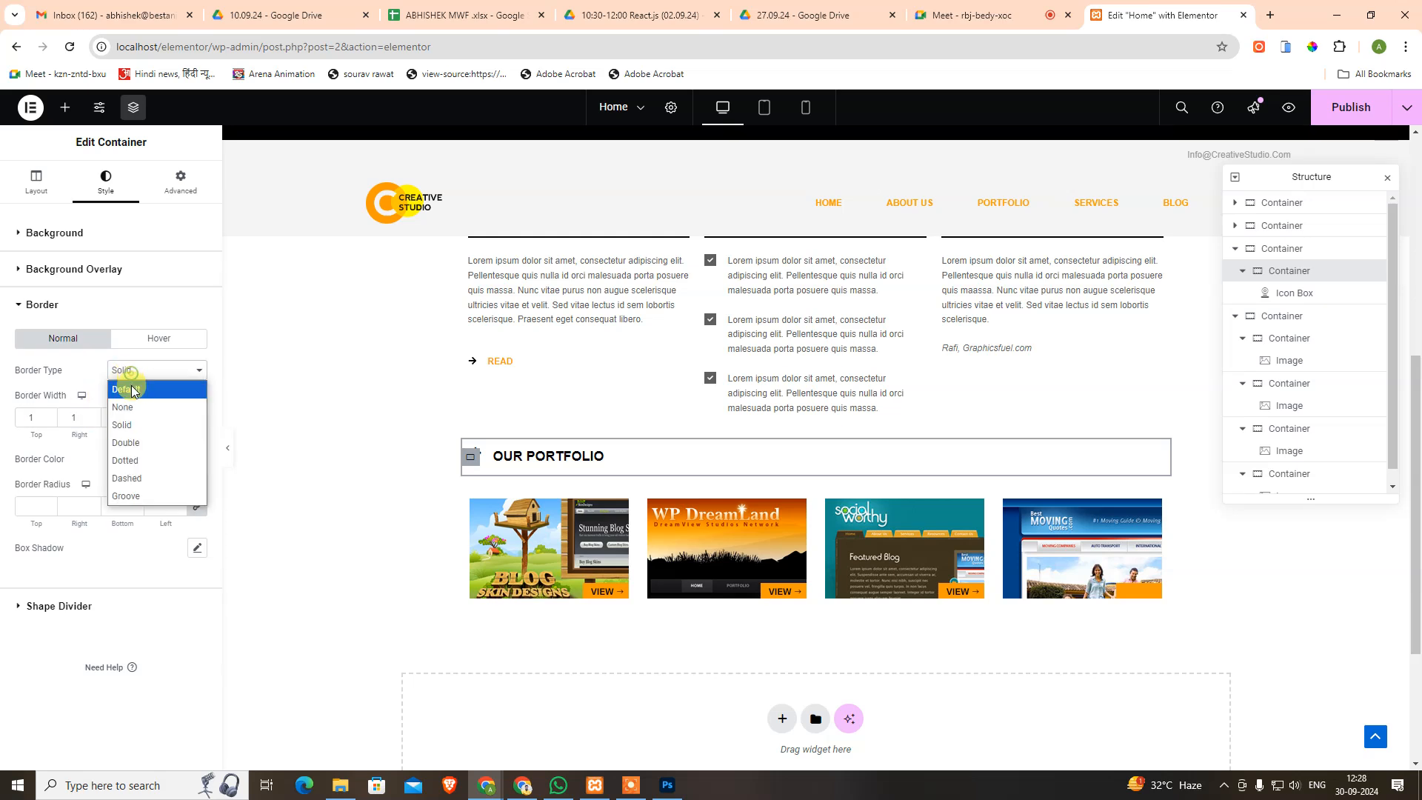
{"action": "left_click", "coordinate": [127, 389]}
{"action": "left_click", "coordinate": [134, 374]}
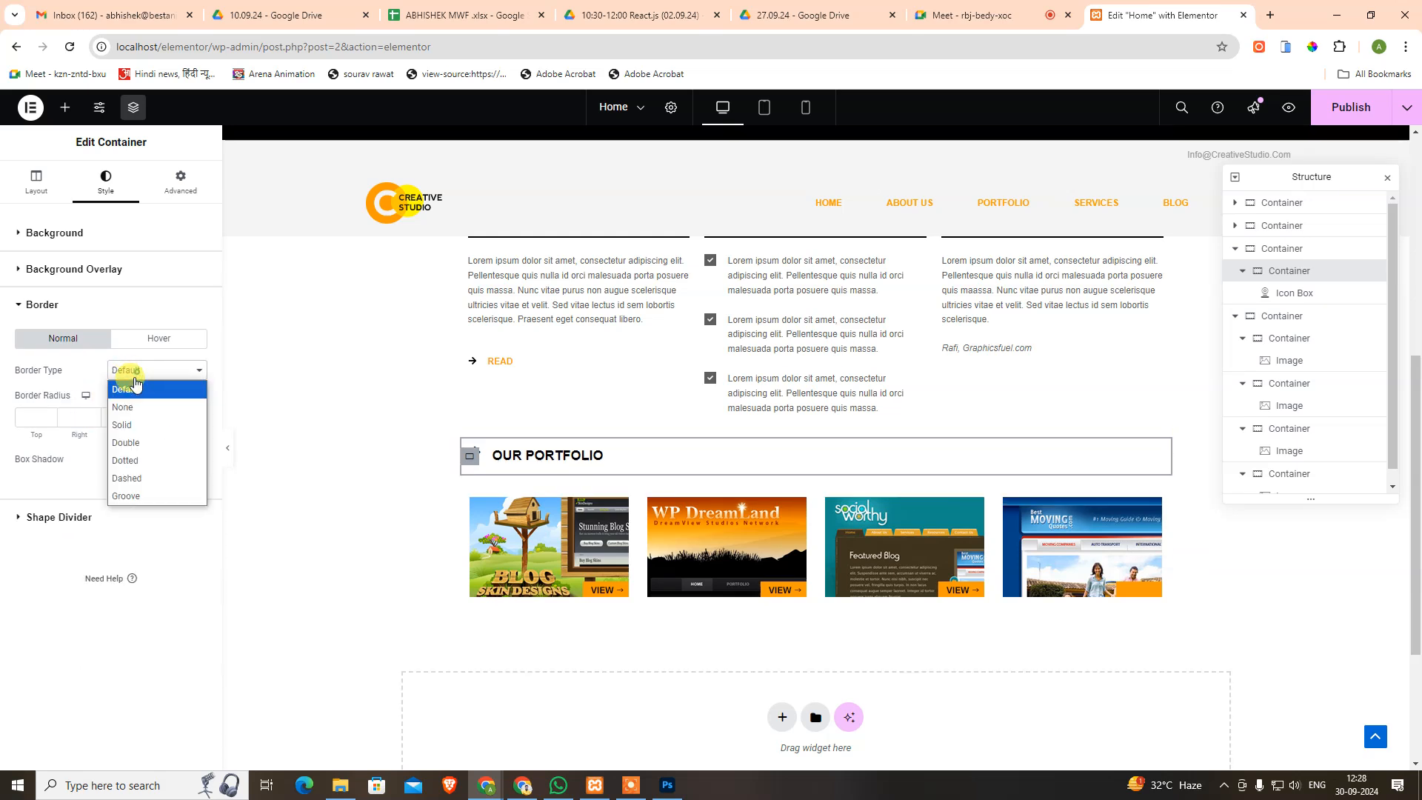
{"action": "left_click", "coordinate": [127, 425]}
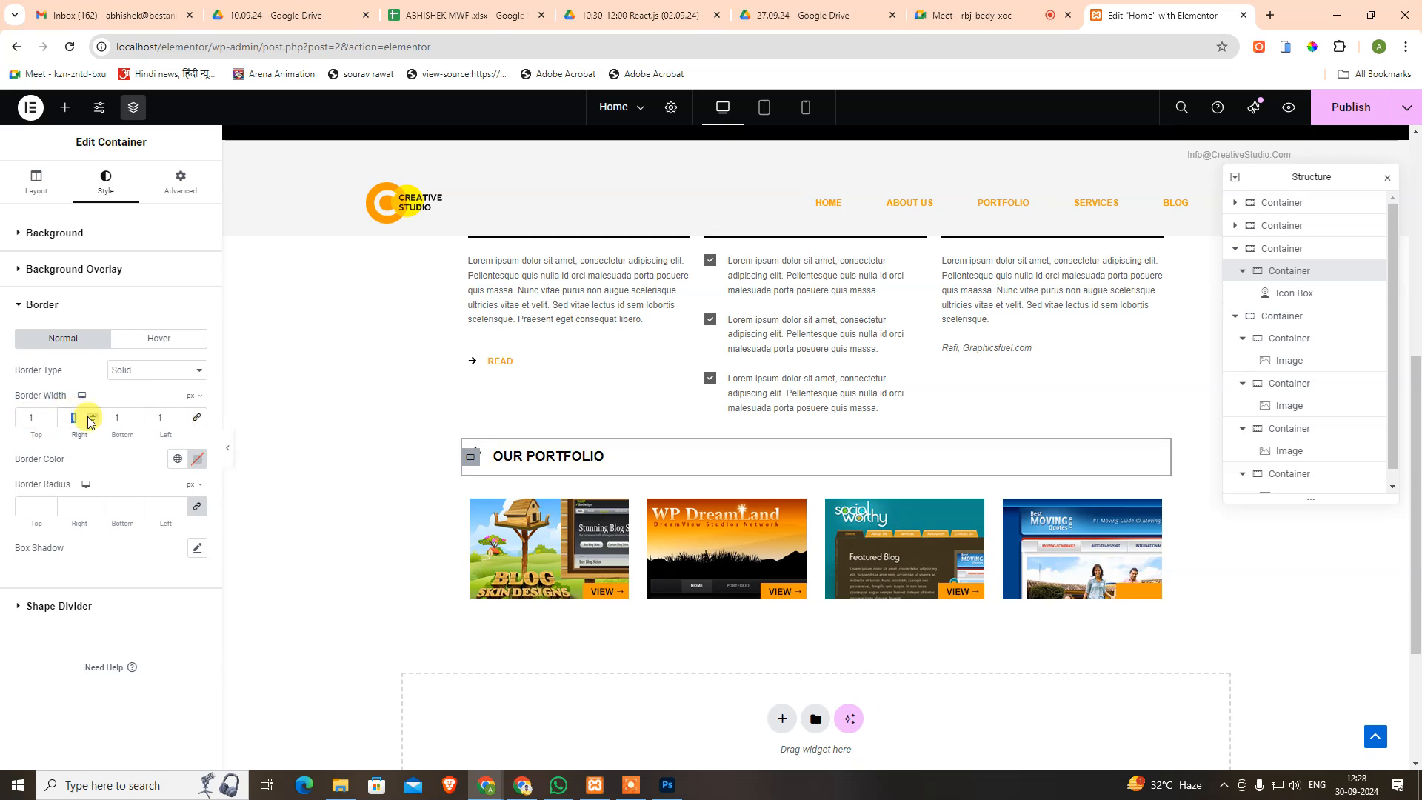
{"action": "type", "text": "0"}
{"action": "key", "text": "Tab"}
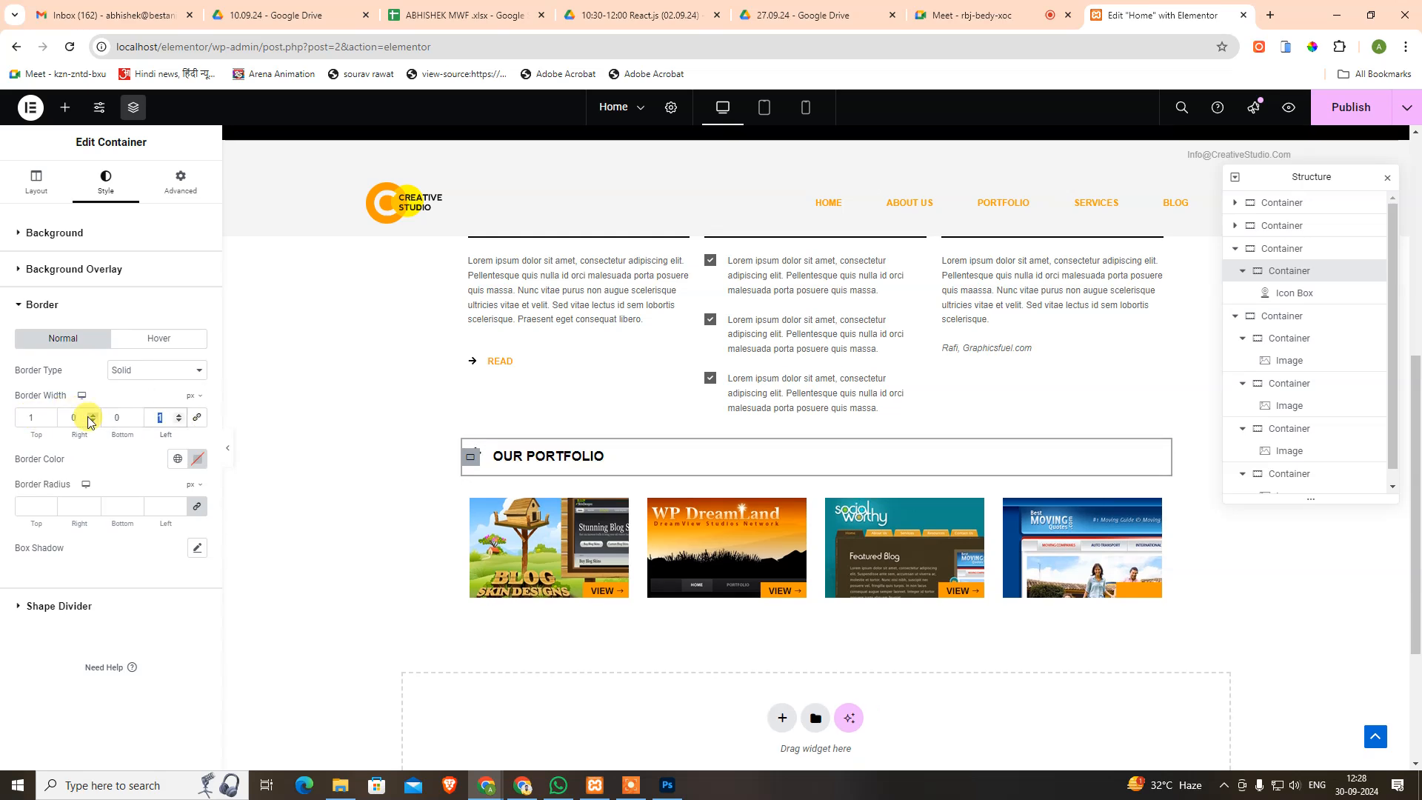
{"action": "type", "text": "0"}
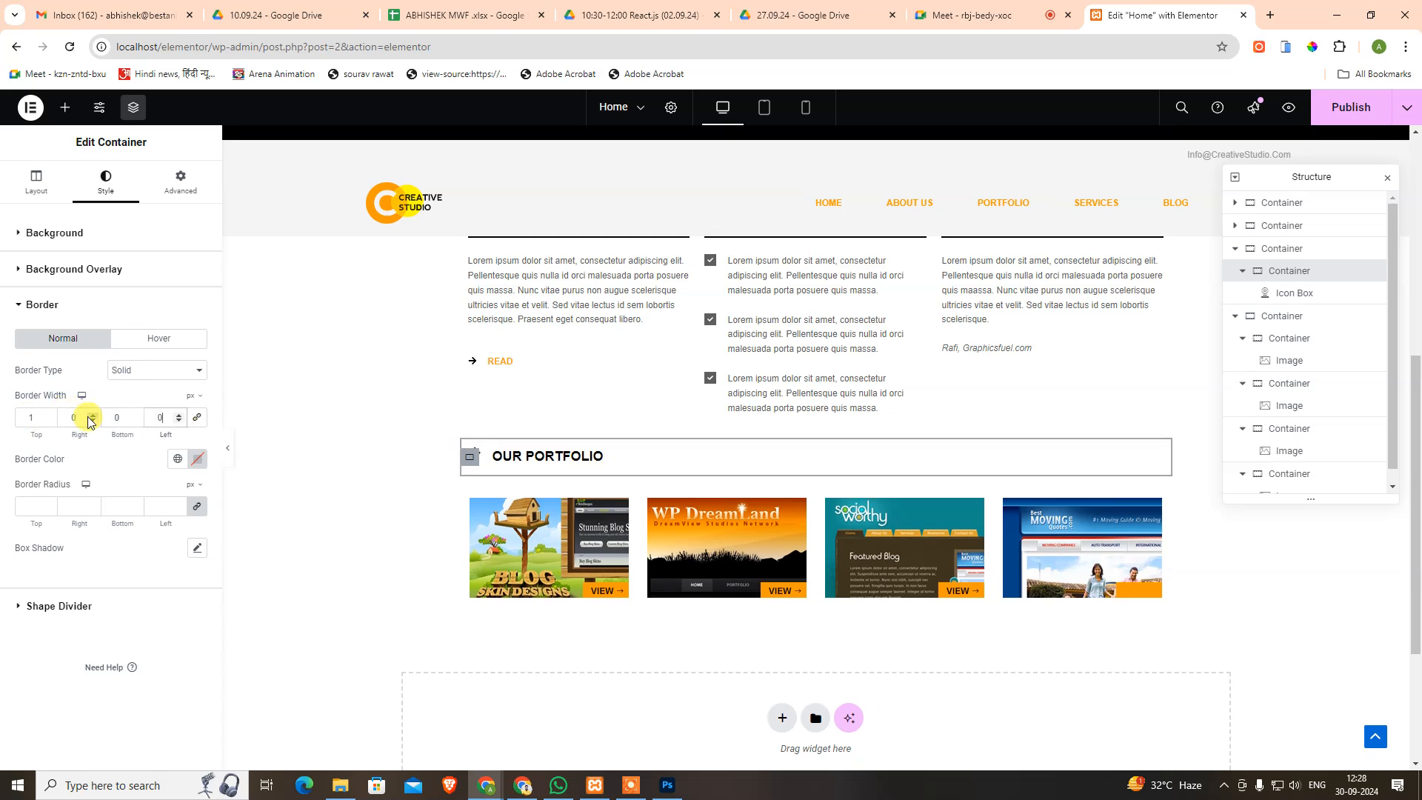
Set the heading container's border colour to #c0c0c0 and deselect the container.
{"action": "left_click", "coordinate": [202, 465]}
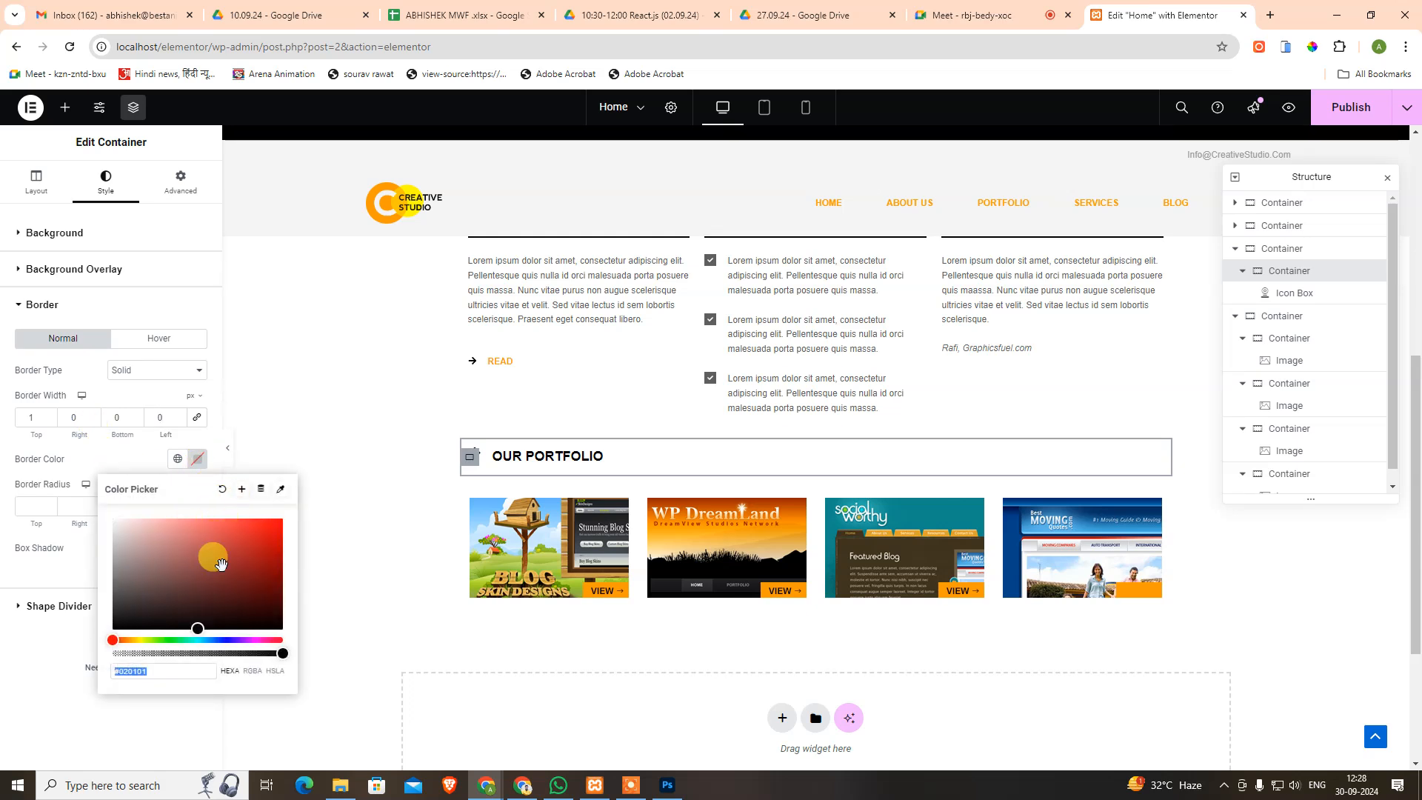
{"action": "type", "text": "c"}
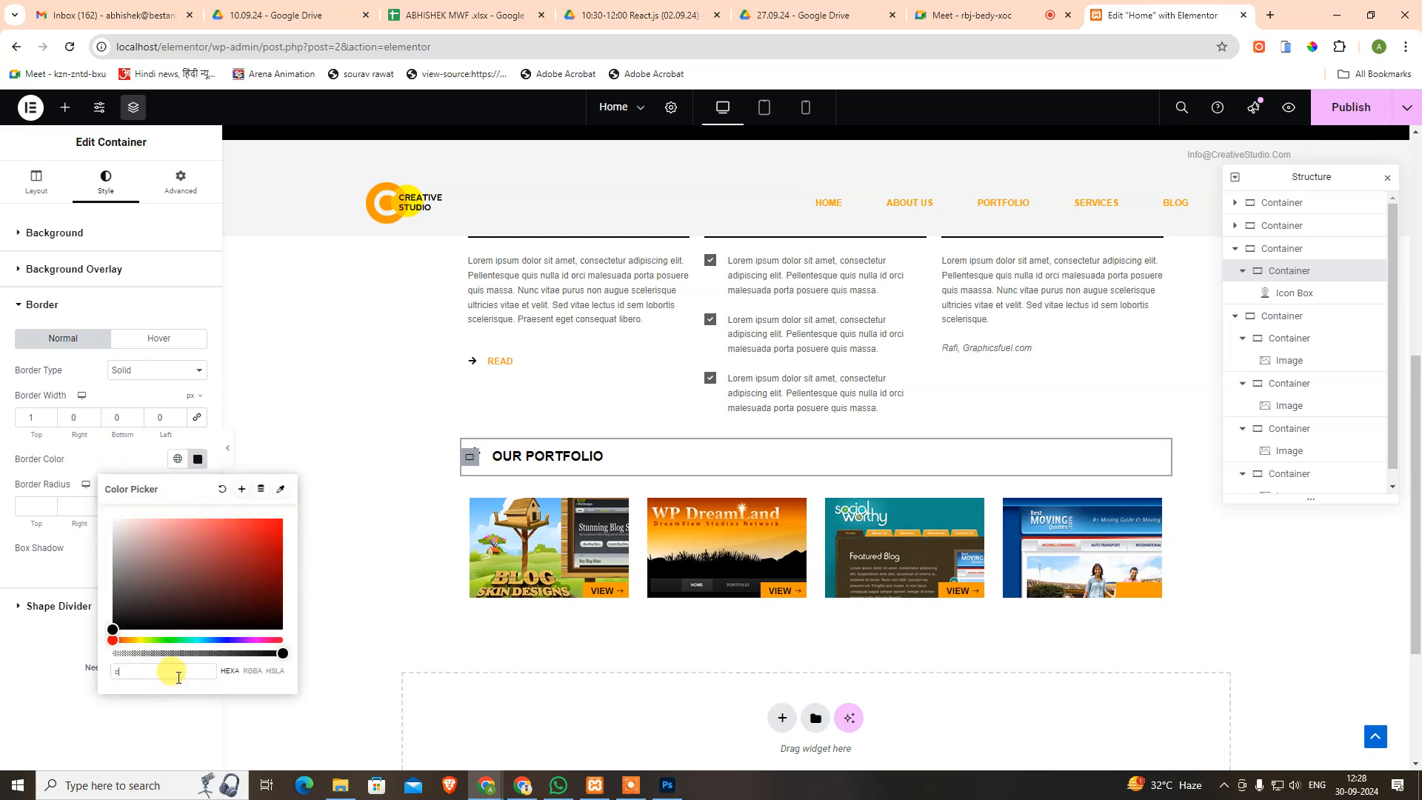
{"action": "type", "text": "0c0c0"}
{"action": "left_click", "coordinate": [177, 745]}
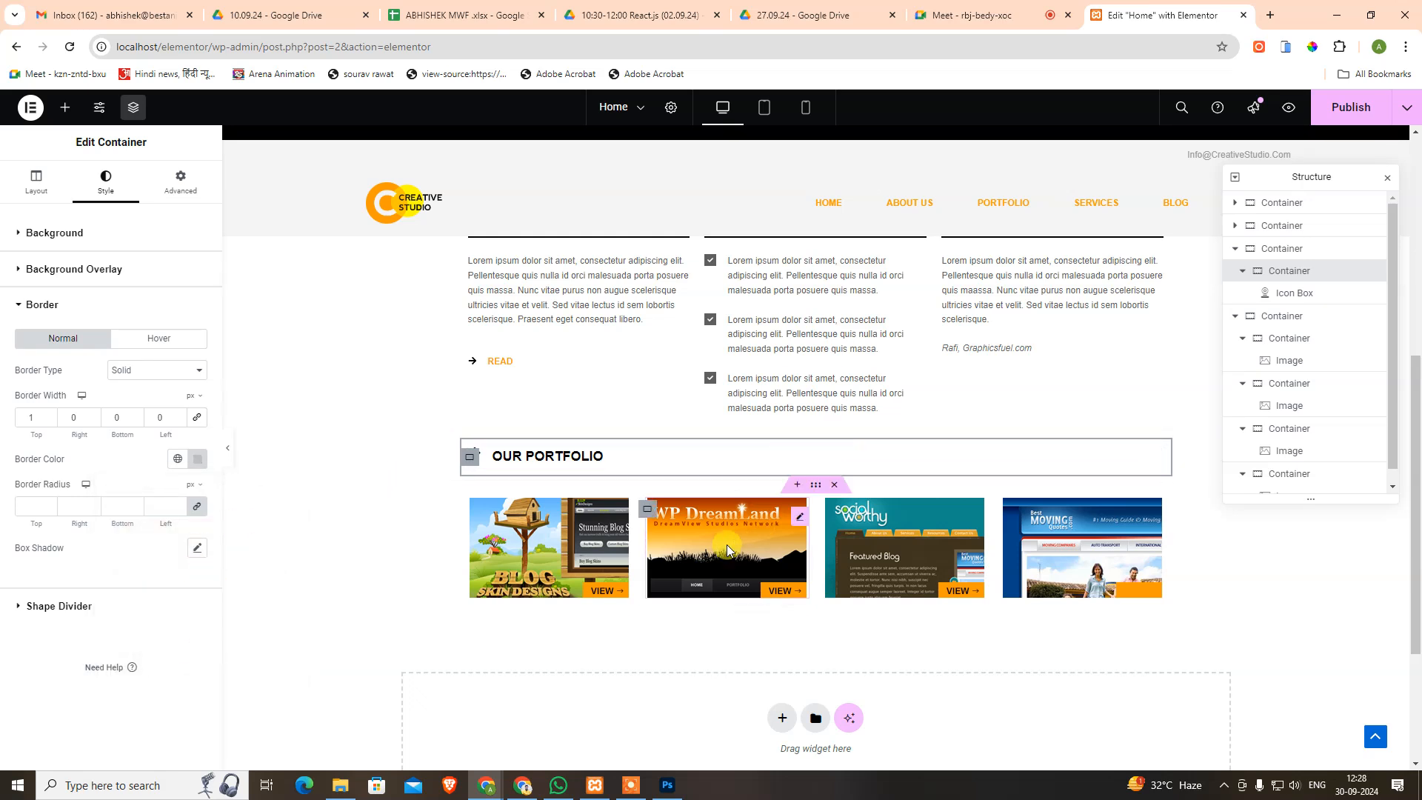
{"action": "left_click", "coordinate": [311, 518]}
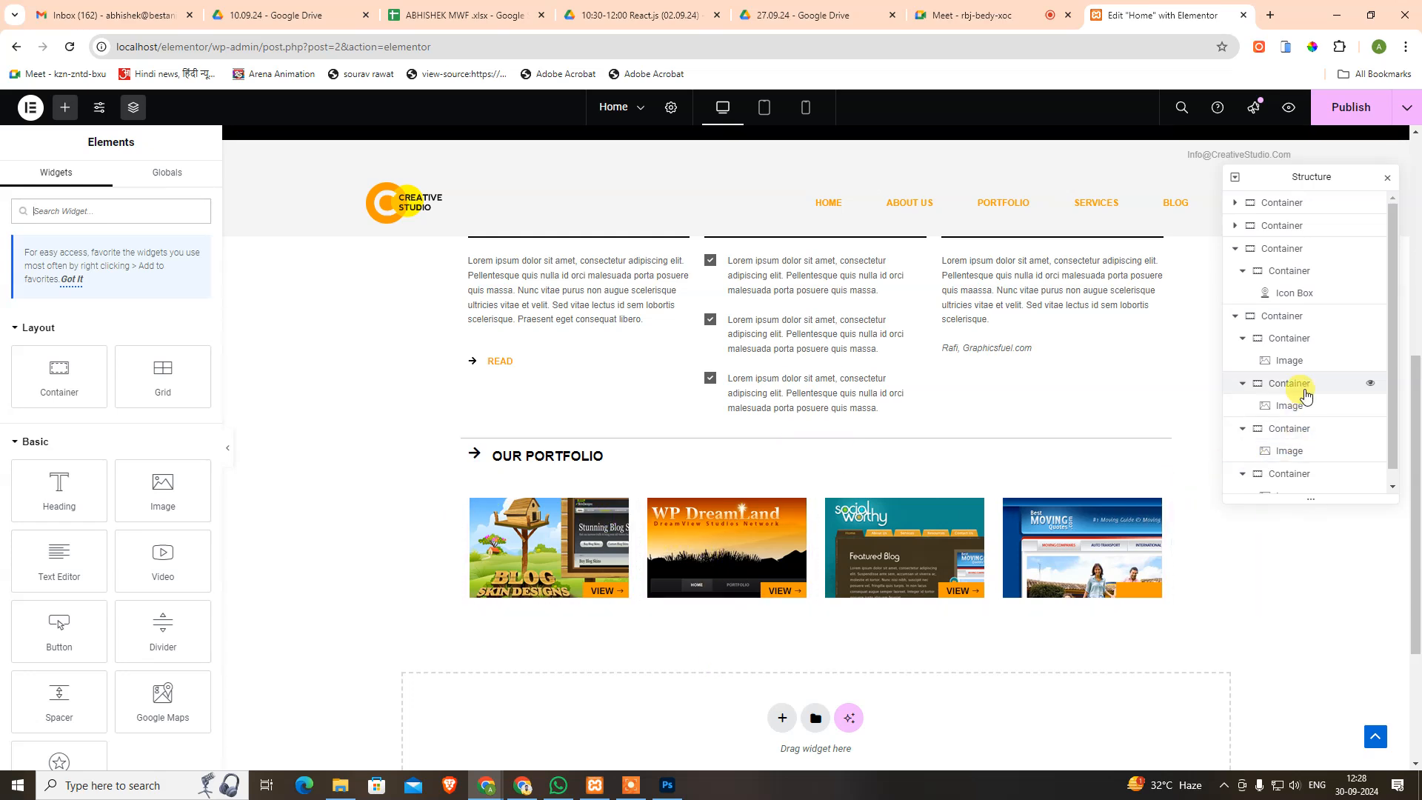
Collapse the four portfolio image column containers in the page structure tree.
{"action": "left_click", "coordinate": [1243, 340]}
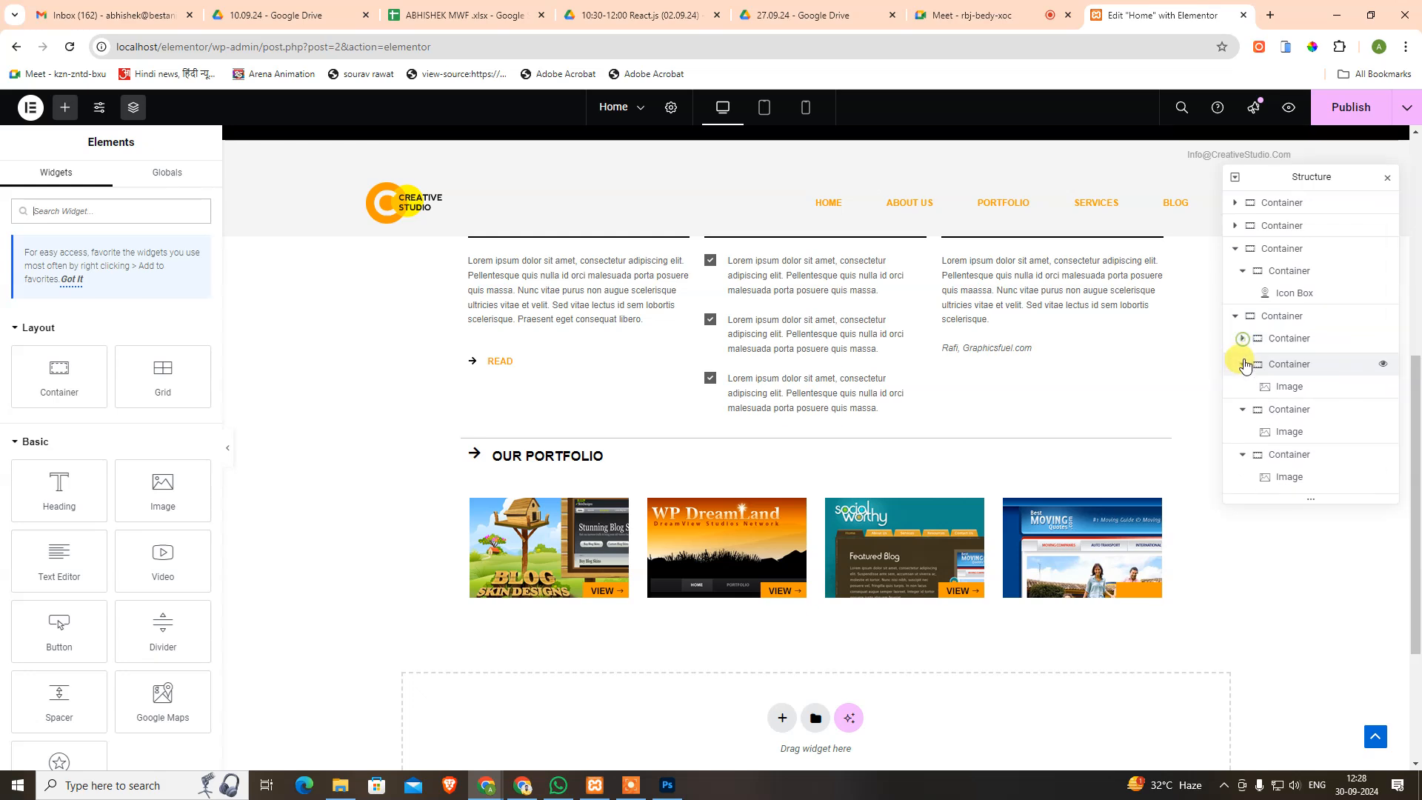
{"action": "left_click", "coordinate": [1245, 367]}
{"action": "left_click", "coordinate": [1243, 363]}
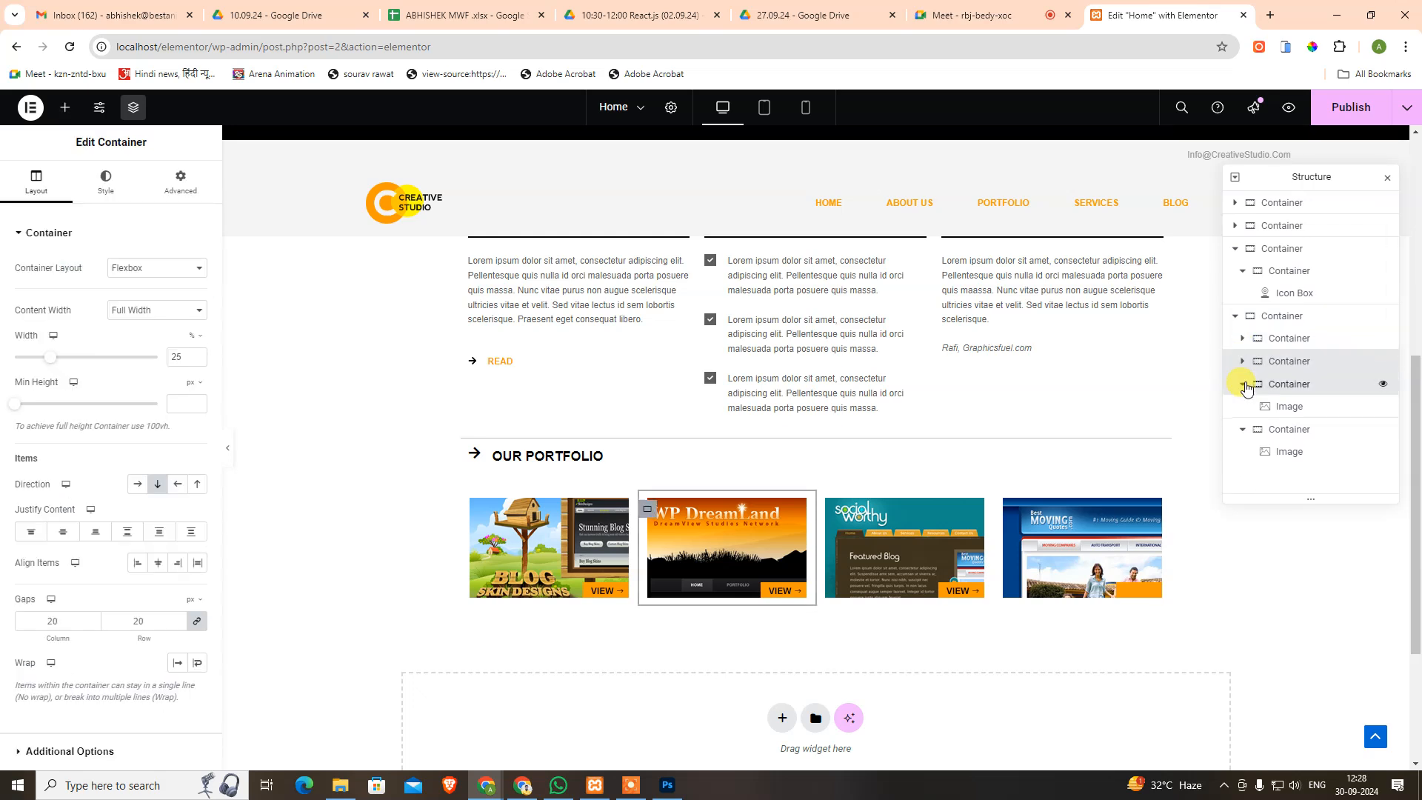
{"action": "left_click", "coordinate": [1244, 386]}
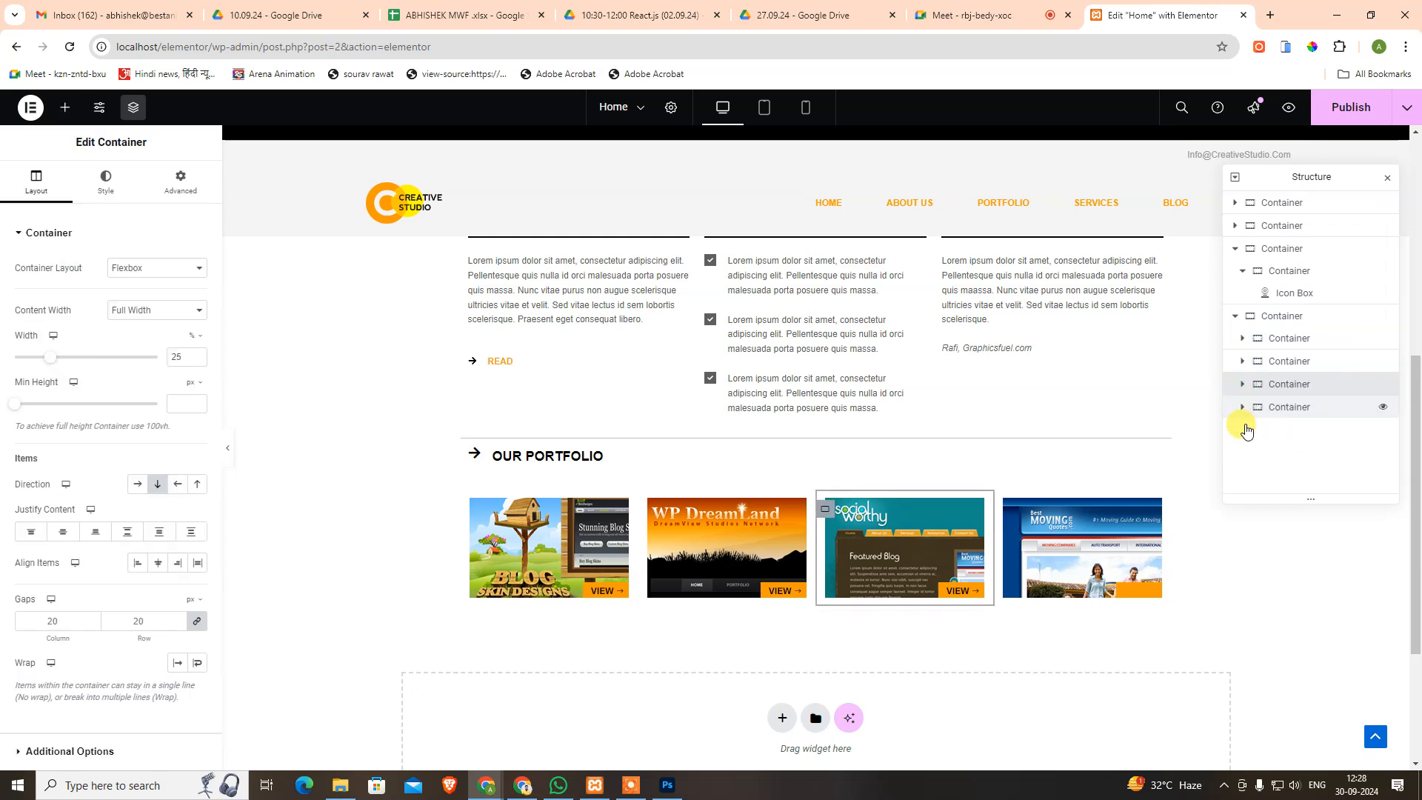
{"action": "left_click", "coordinate": [1243, 409]}
Try a solid border on the portfolio images' parent container with a bottom width of 1 px and the other sides 0.
{"action": "left_click", "coordinate": [1284, 317]}
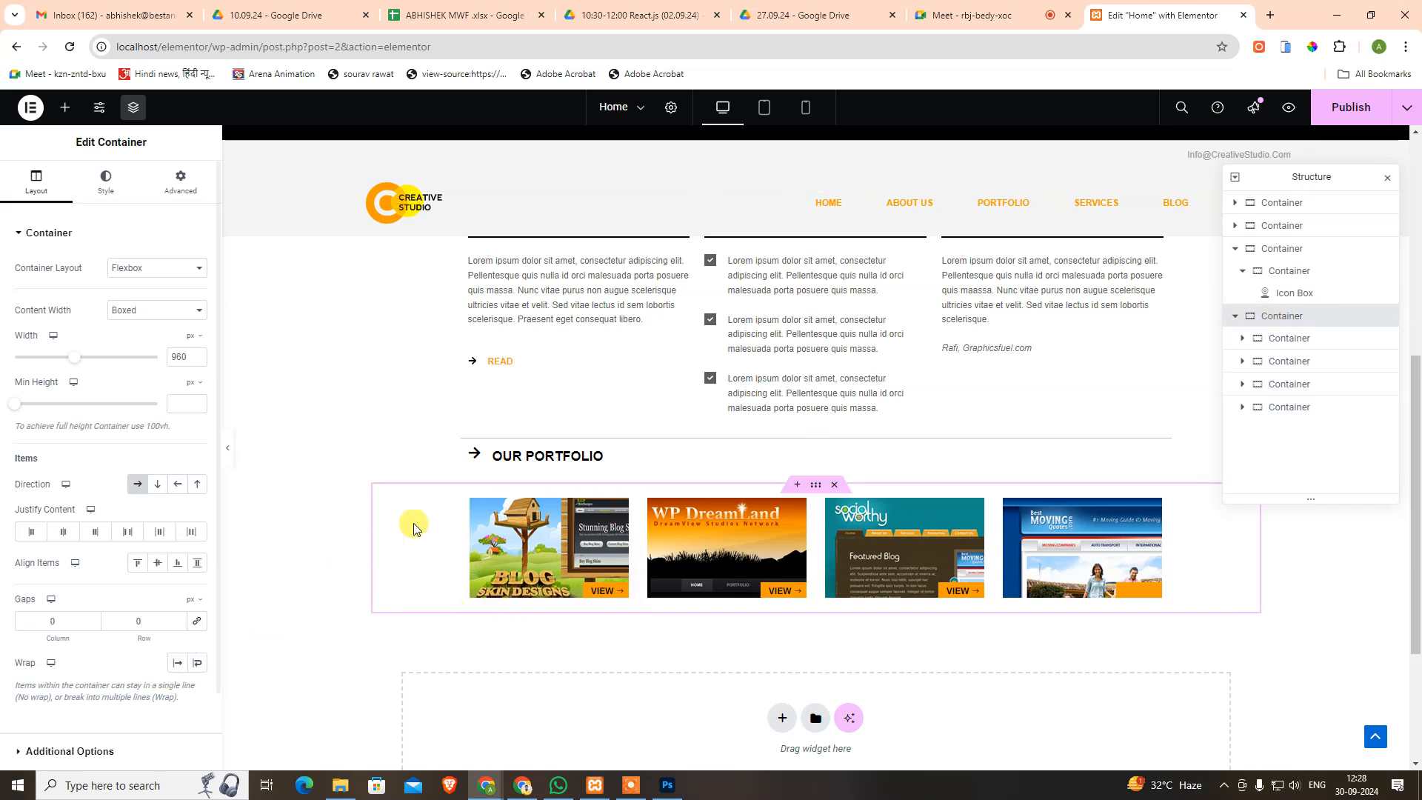
{"action": "left_click", "coordinate": [106, 181]}
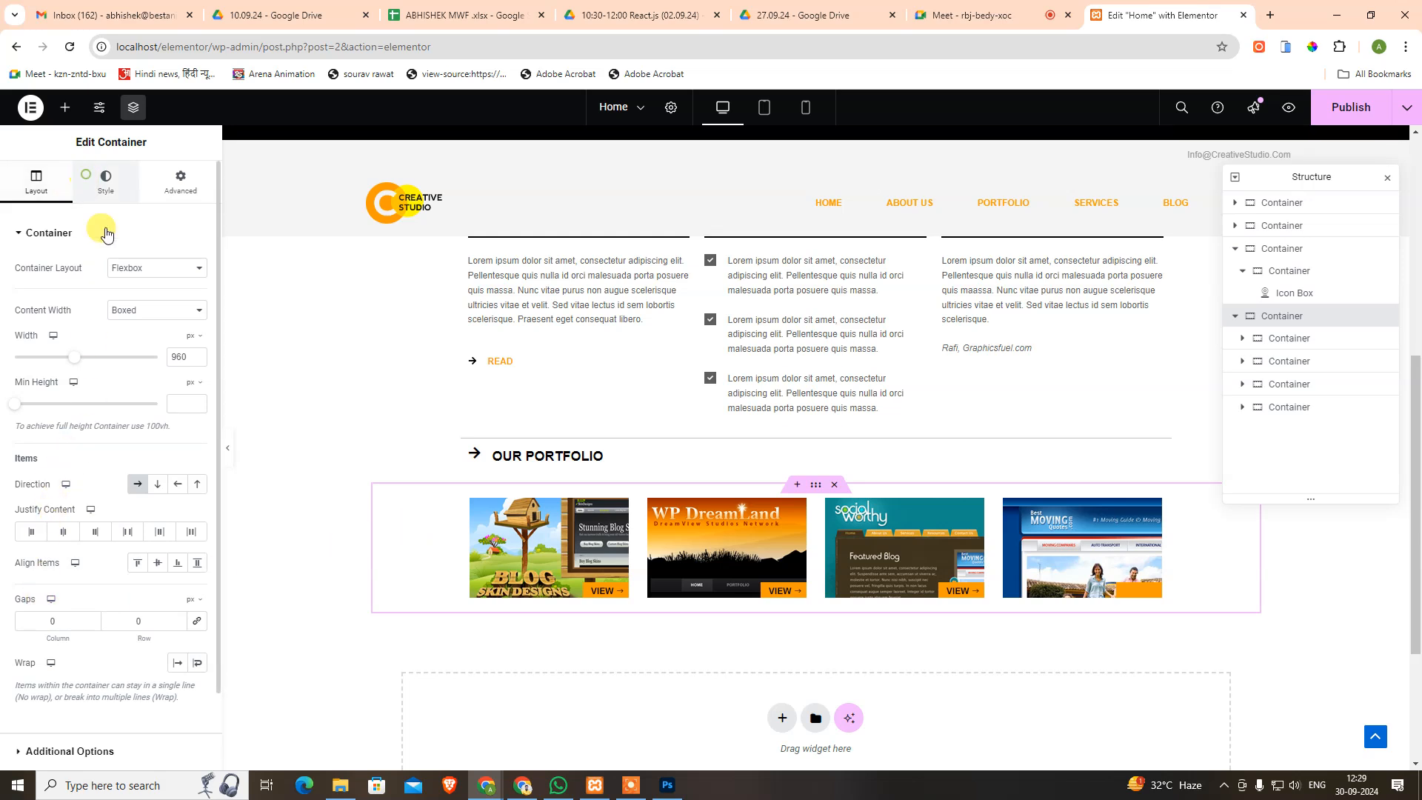
{"action": "left_click", "coordinate": [73, 385]}
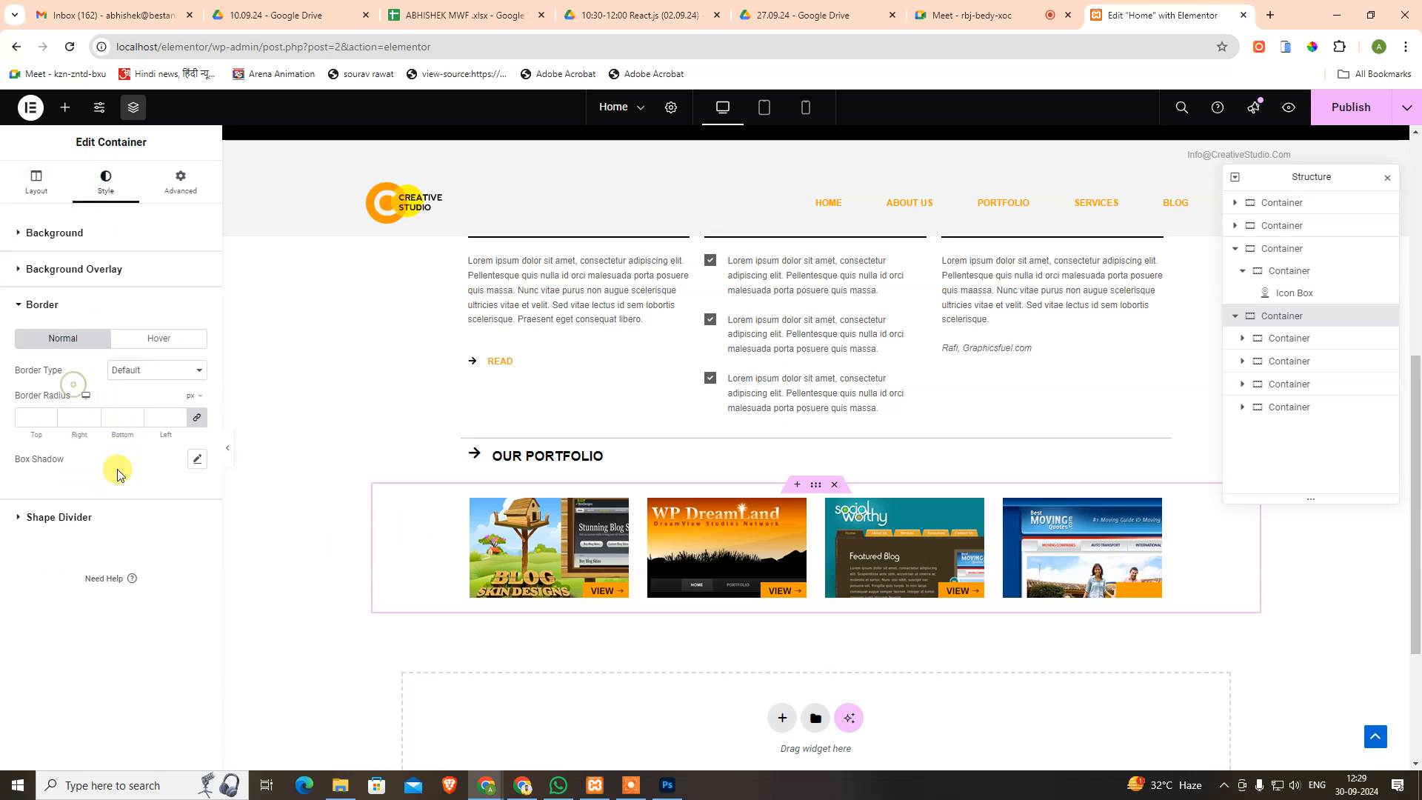
{"action": "left_click", "coordinate": [167, 371]}
{"action": "left_click", "coordinate": [165, 406]}
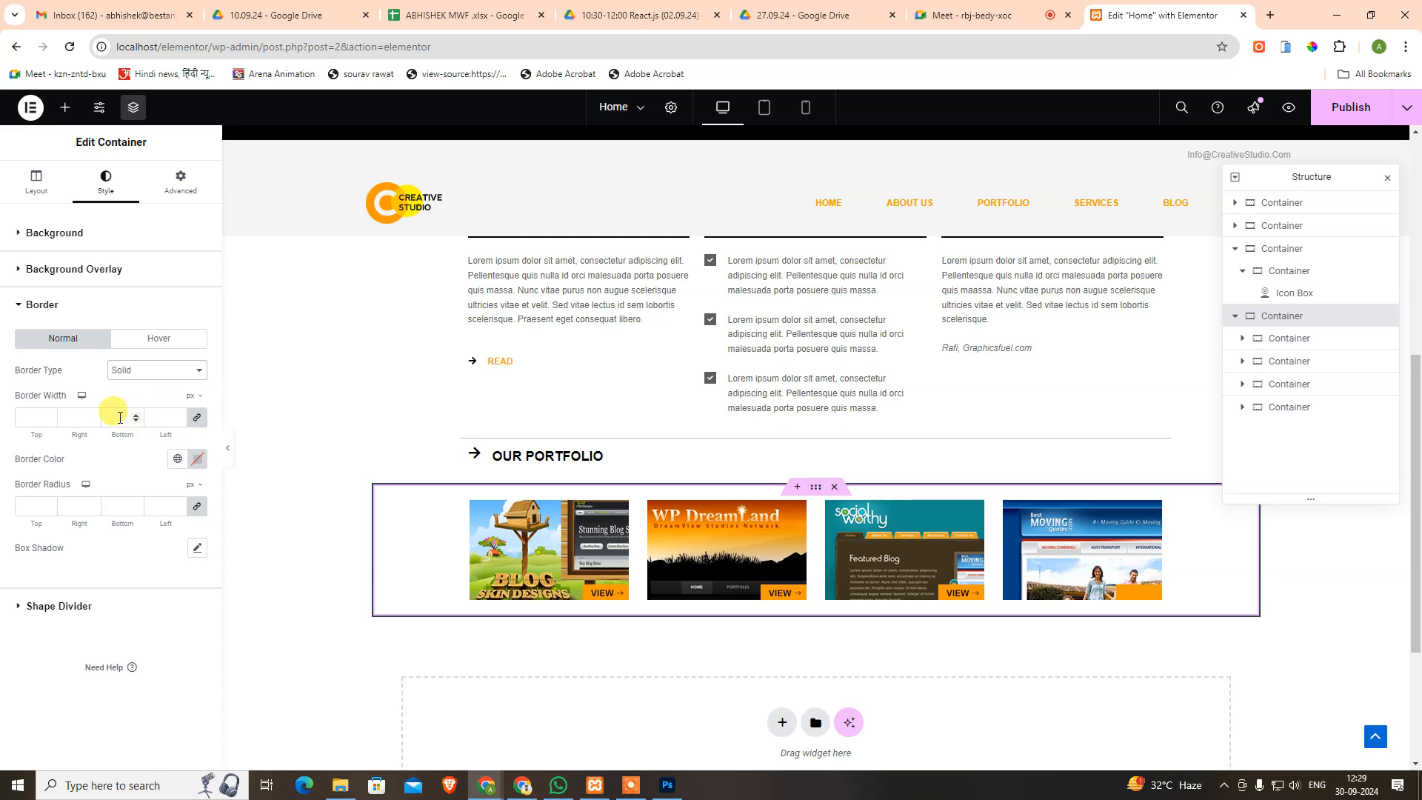
{"action": "left_click", "coordinate": [197, 417]}
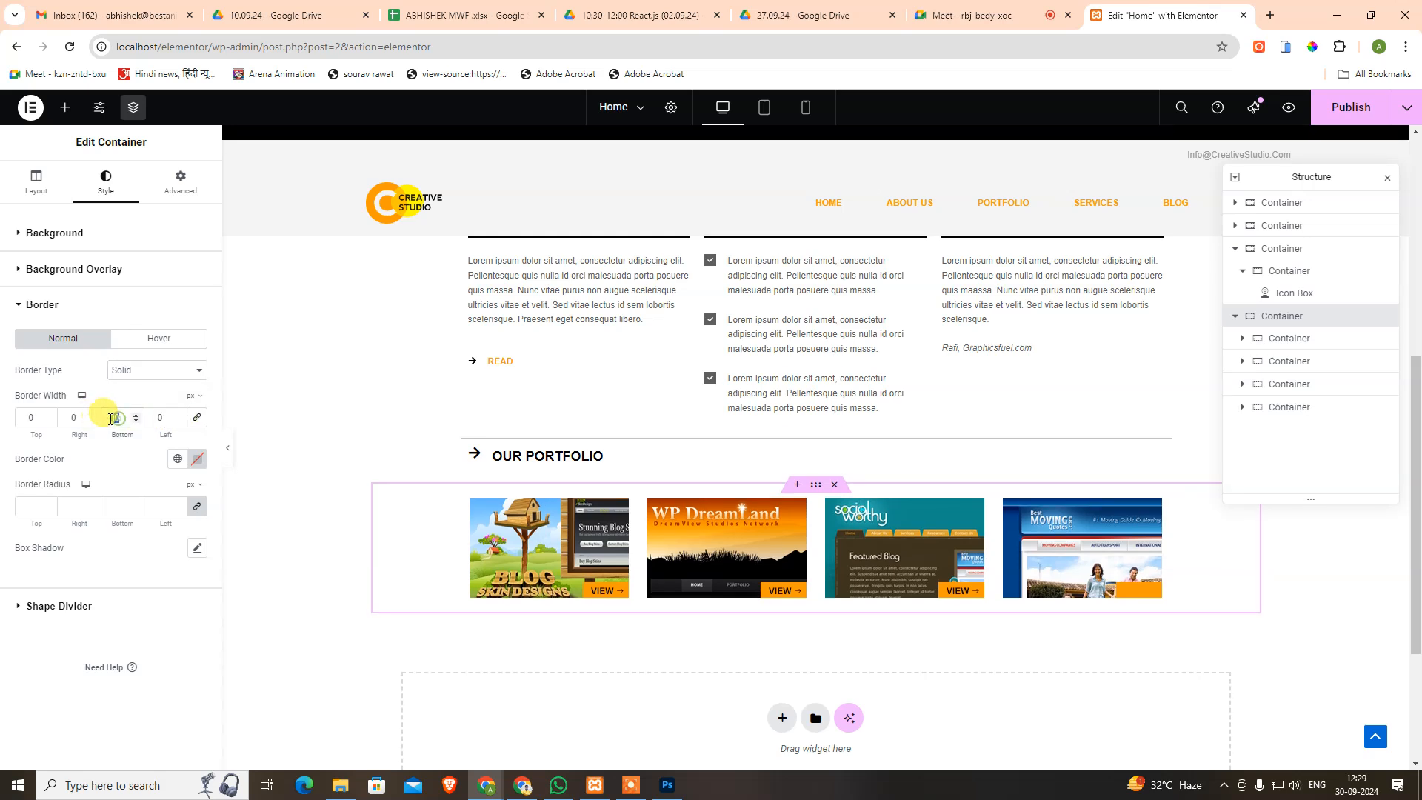
{"action": "left_click", "coordinate": [286, 537]}
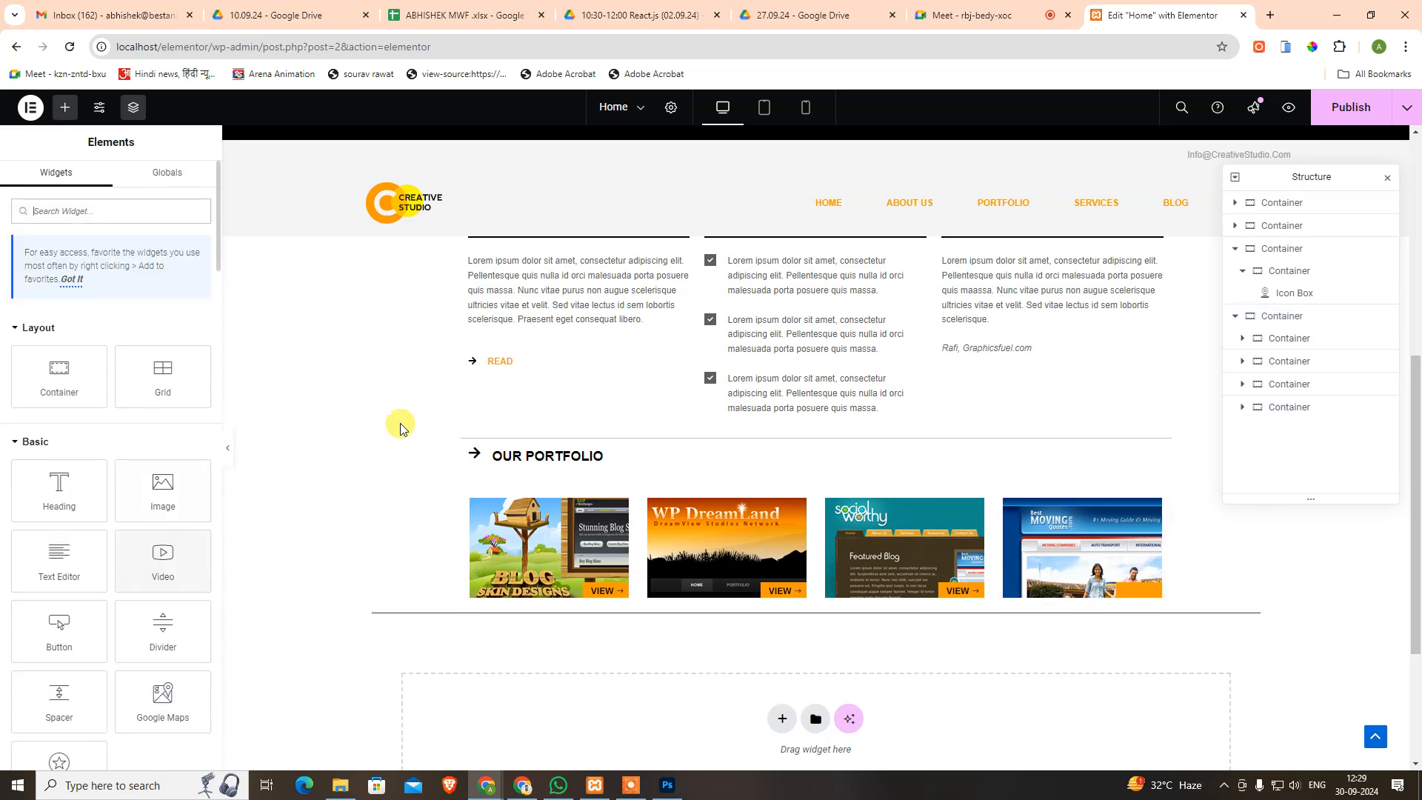
Reset the border type of the portfolio images' parent container to Default.
{"action": "left_click", "coordinate": [1314, 324]}
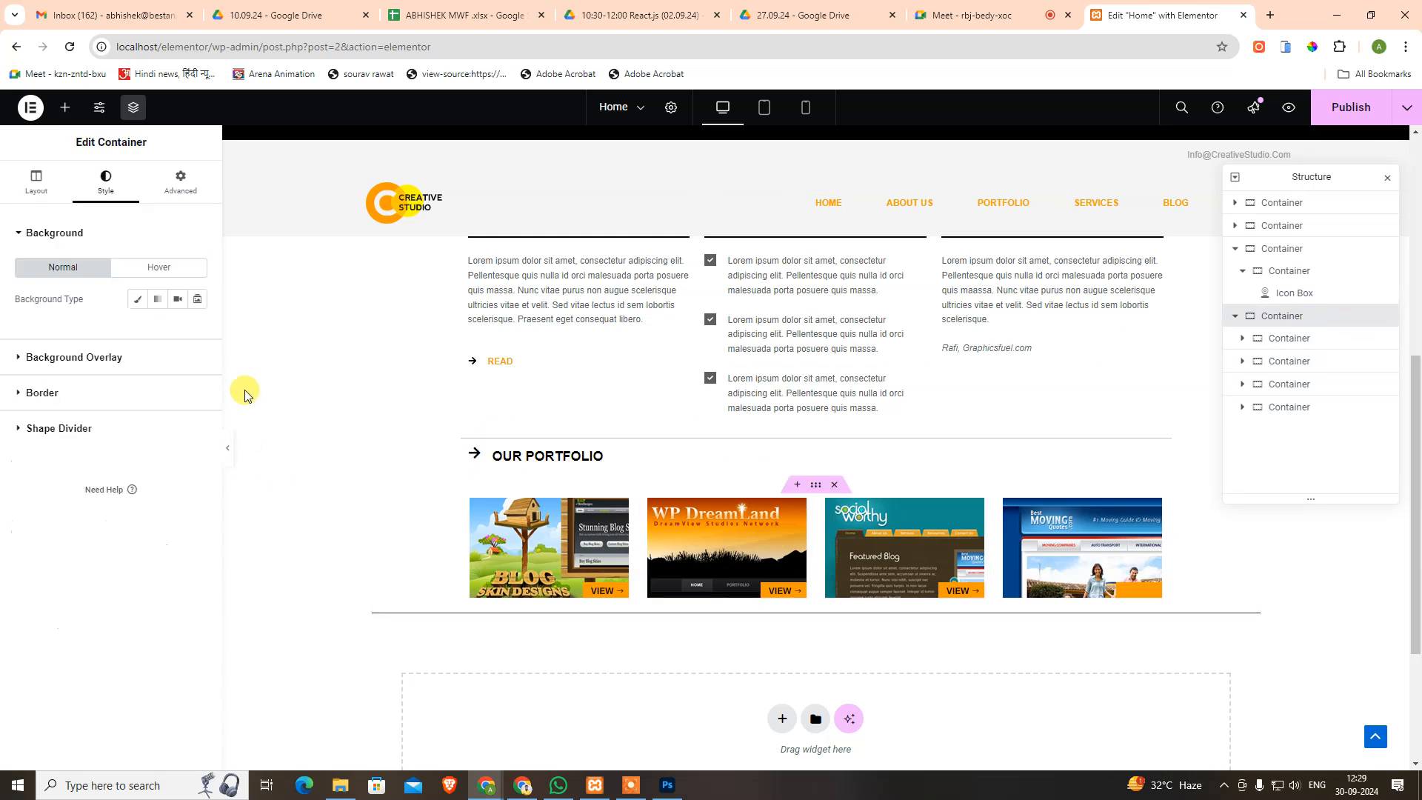
{"action": "left_click", "coordinate": [80, 391]}
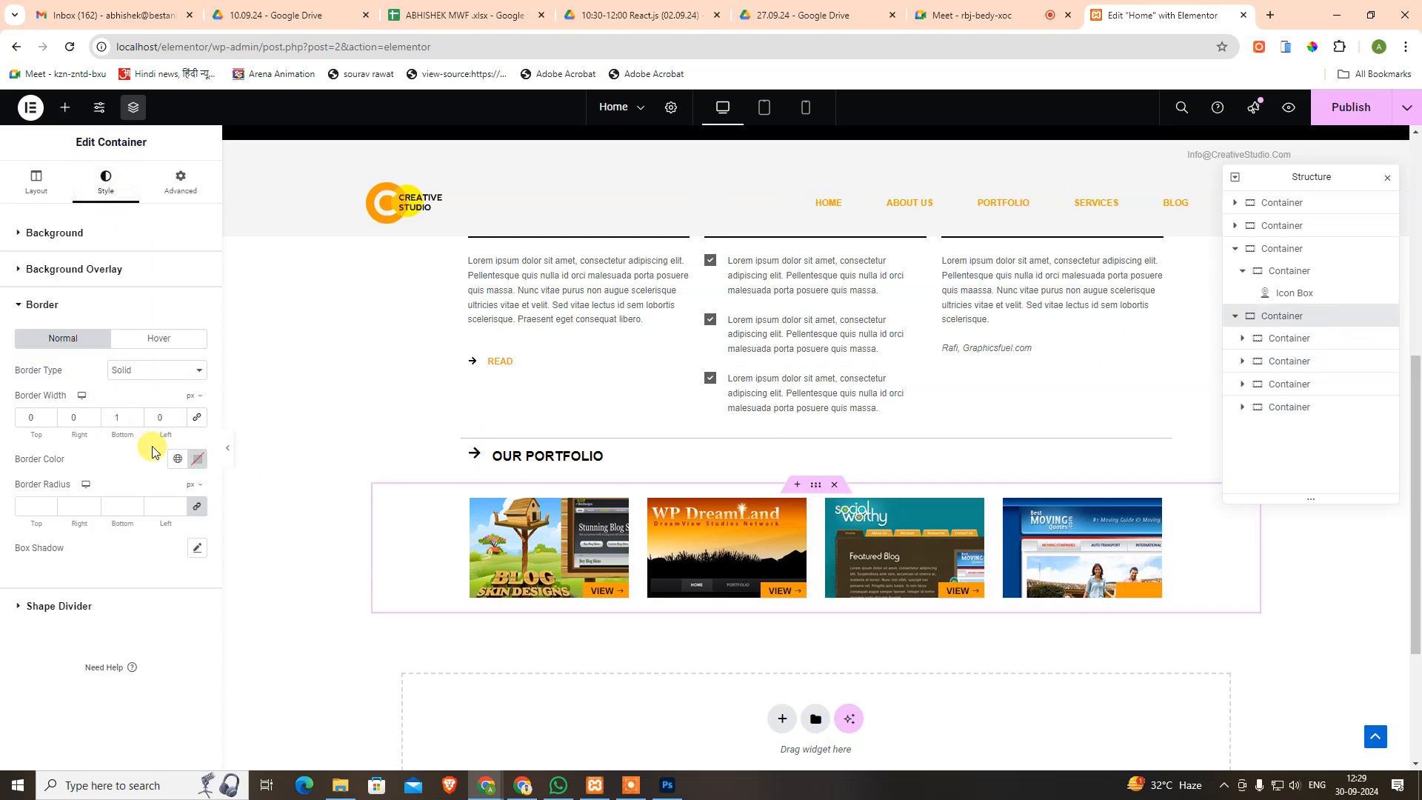
{"action": "left_click", "coordinate": [155, 370]}
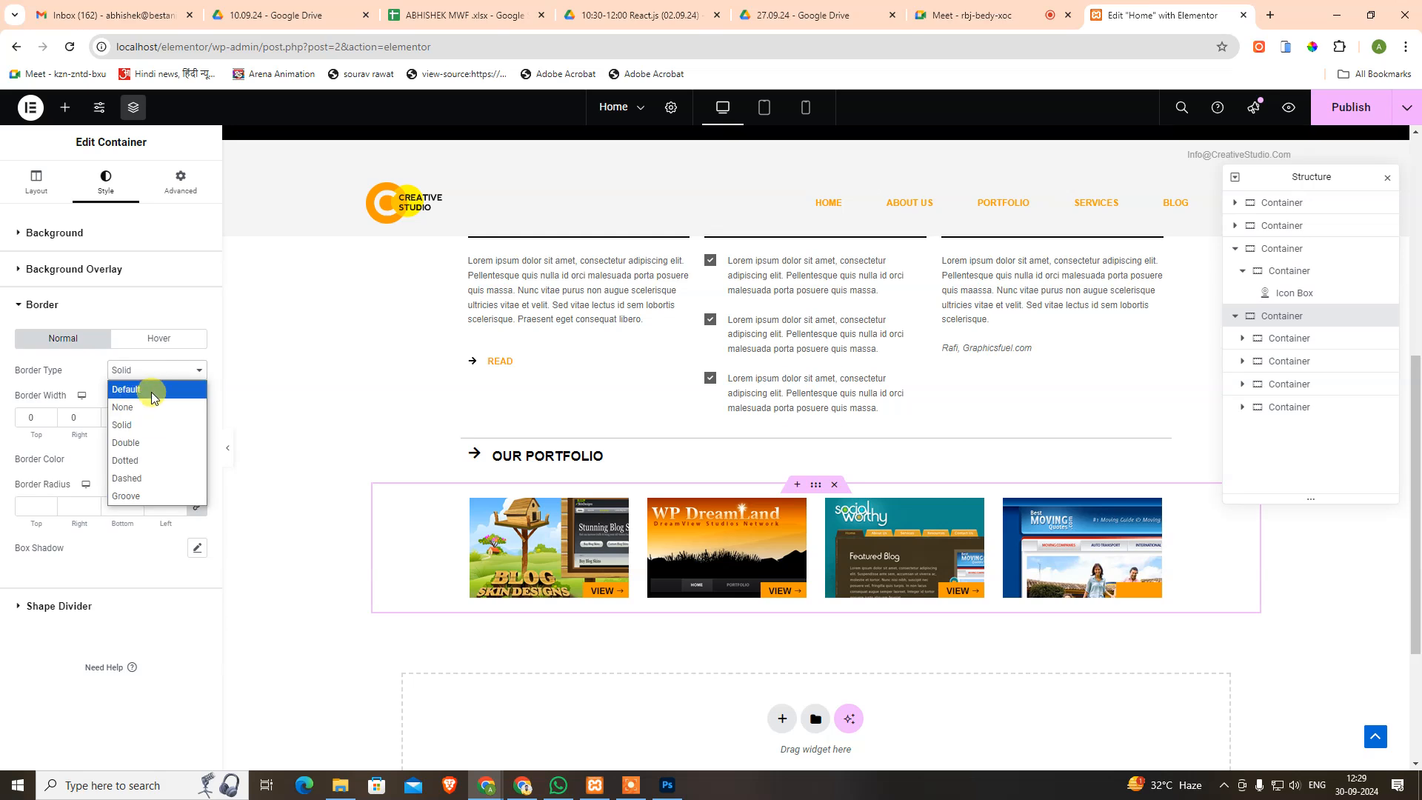
{"action": "left_click", "coordinate": [148, 391]}
{"action": "left_click", "coordinate": [327, 459]}
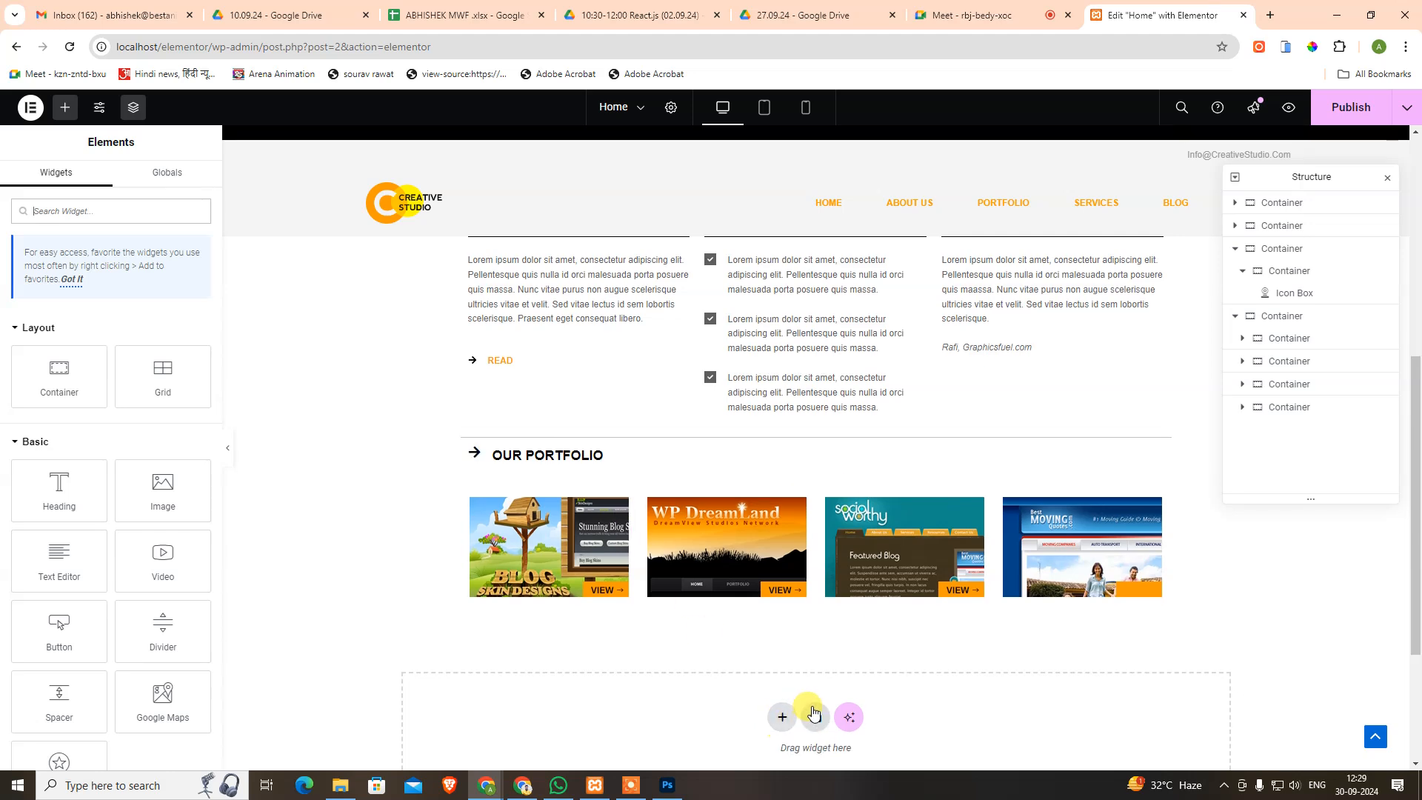
Add a new container below the portfolio row with the two-row structure of wide-narrow cells over narrow-wide cells.
{"action": "scroll", "coordinate": [784, 726], "scroll_direction": "down", "scroll_amount": 3}
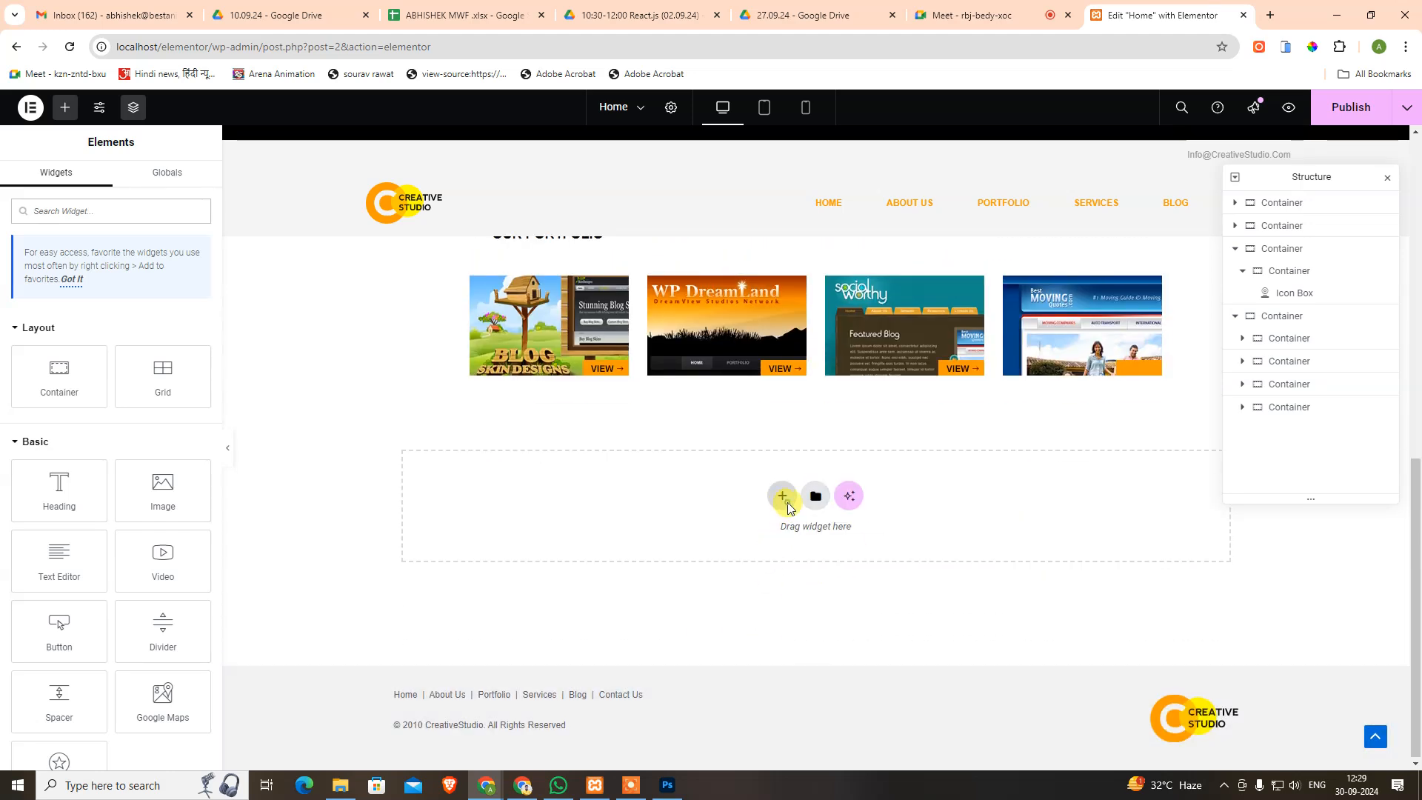
{"action": "left_click", "coordinate": [784, 500]}
{"action": "left_click", "coordinate": [781, 540]}
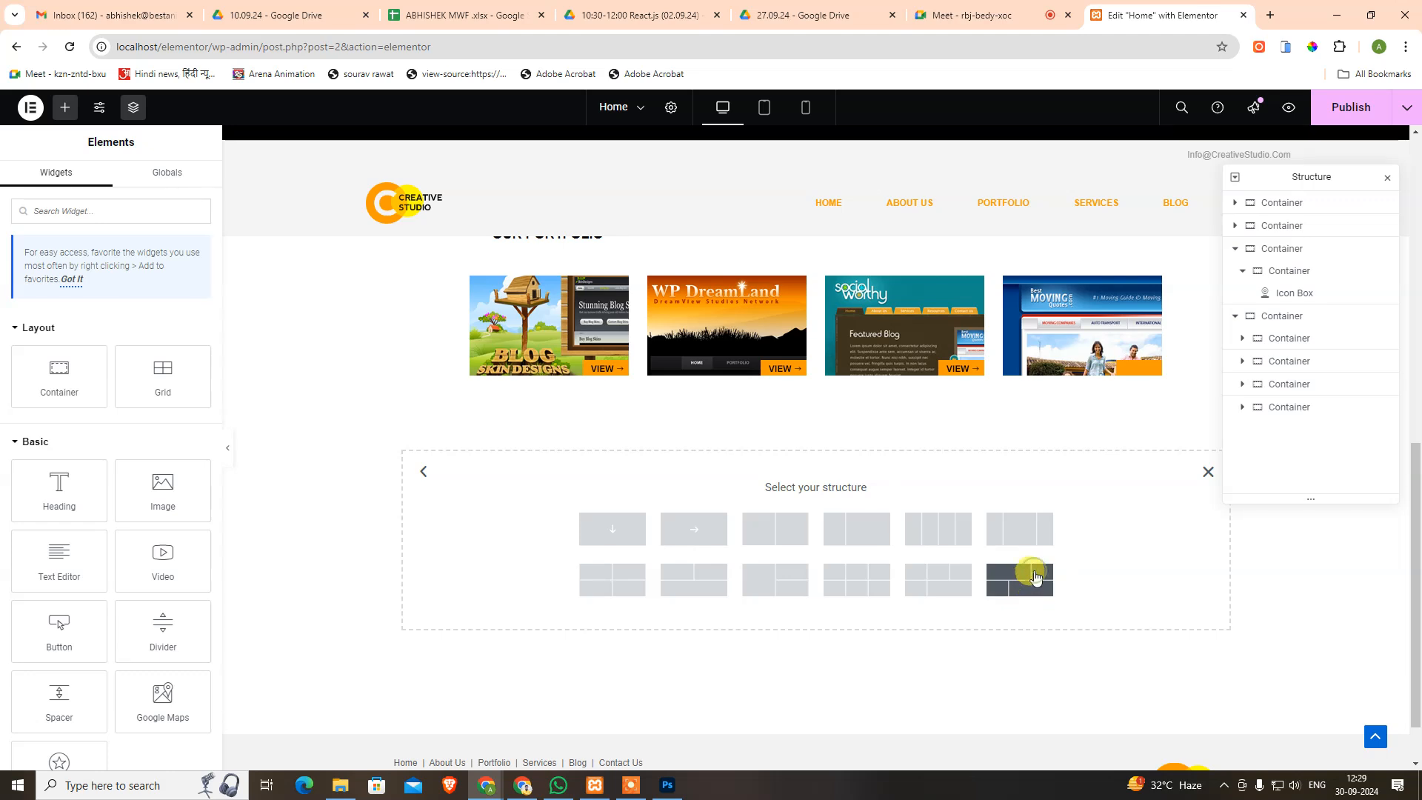
{"action": "left_click", "coordinate": [1035, 577]}
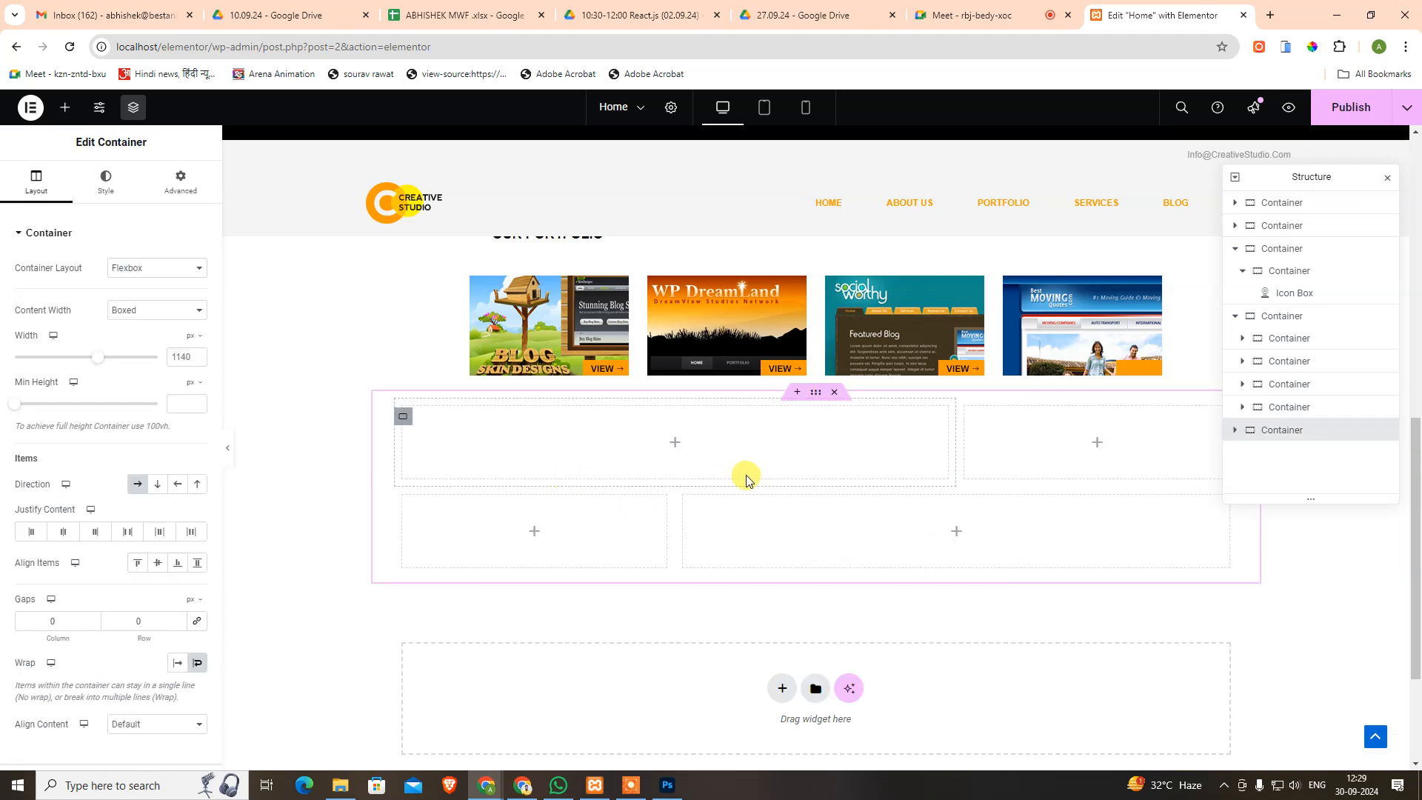
Delete both cells of the lower row in the new container below the portfolio images.
{"action": "scroll", "coordinate": [747, 480], "scroll_direction": "up", "scroll_amount": 1}
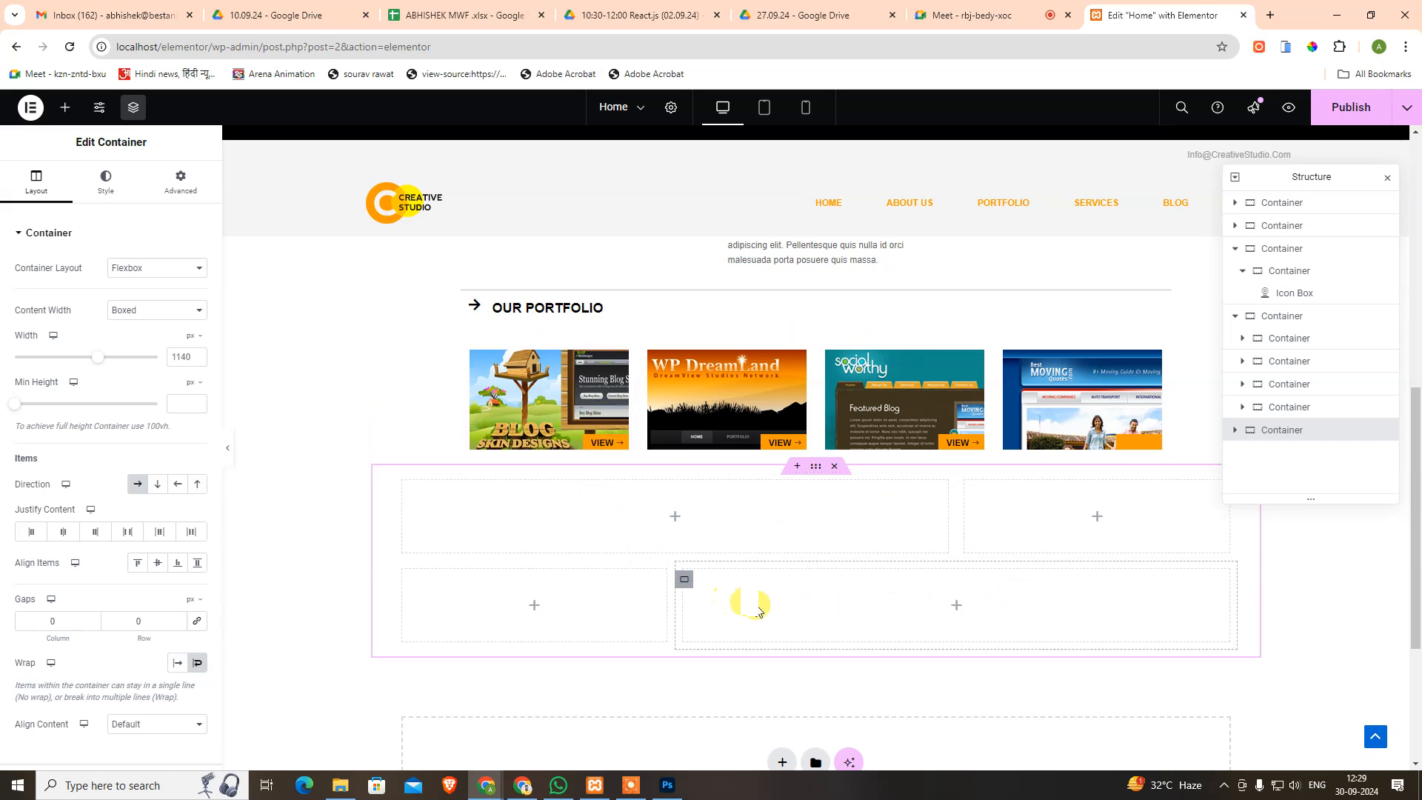
{"action": "left_click", "coordinate": [683, 579]}
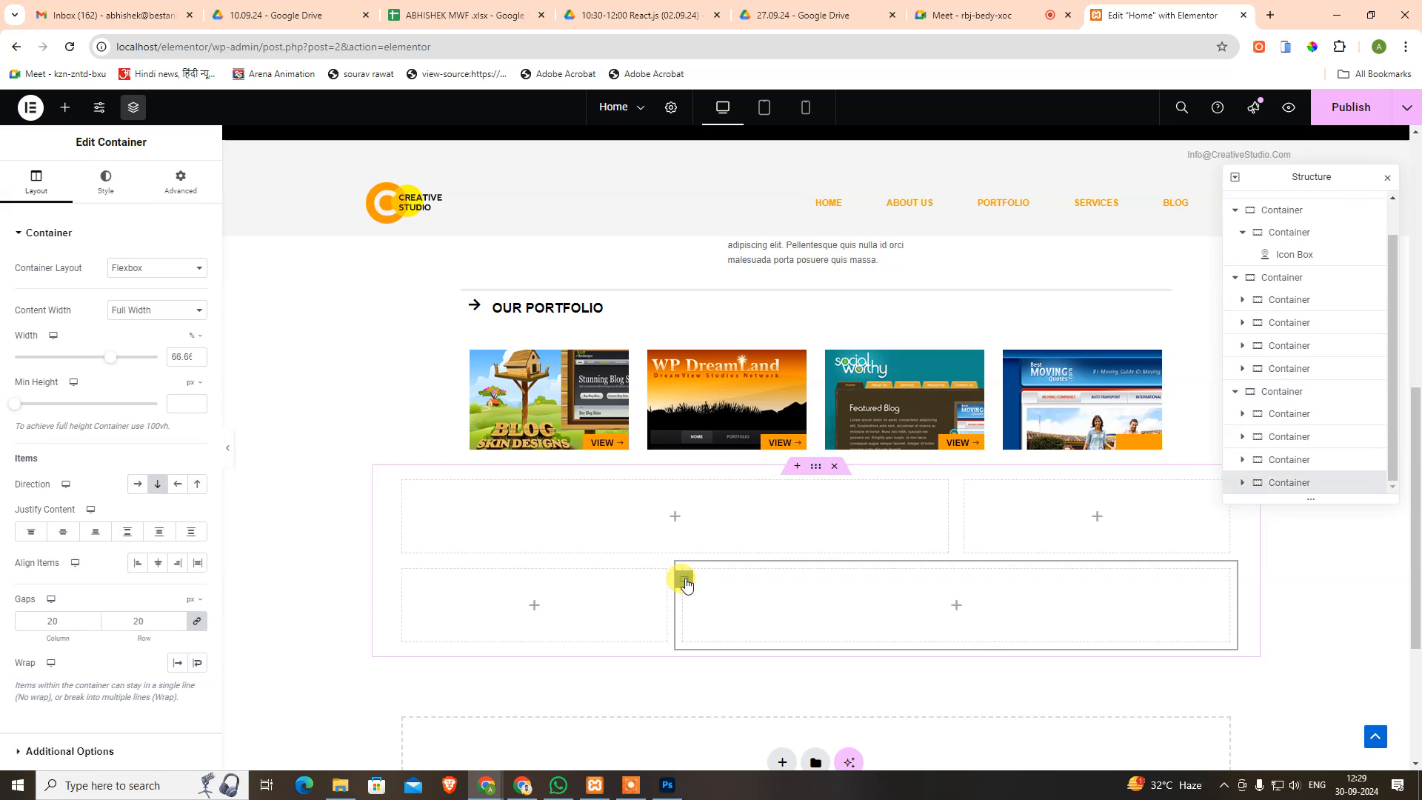
{"action": "key", "text": "Delete"}
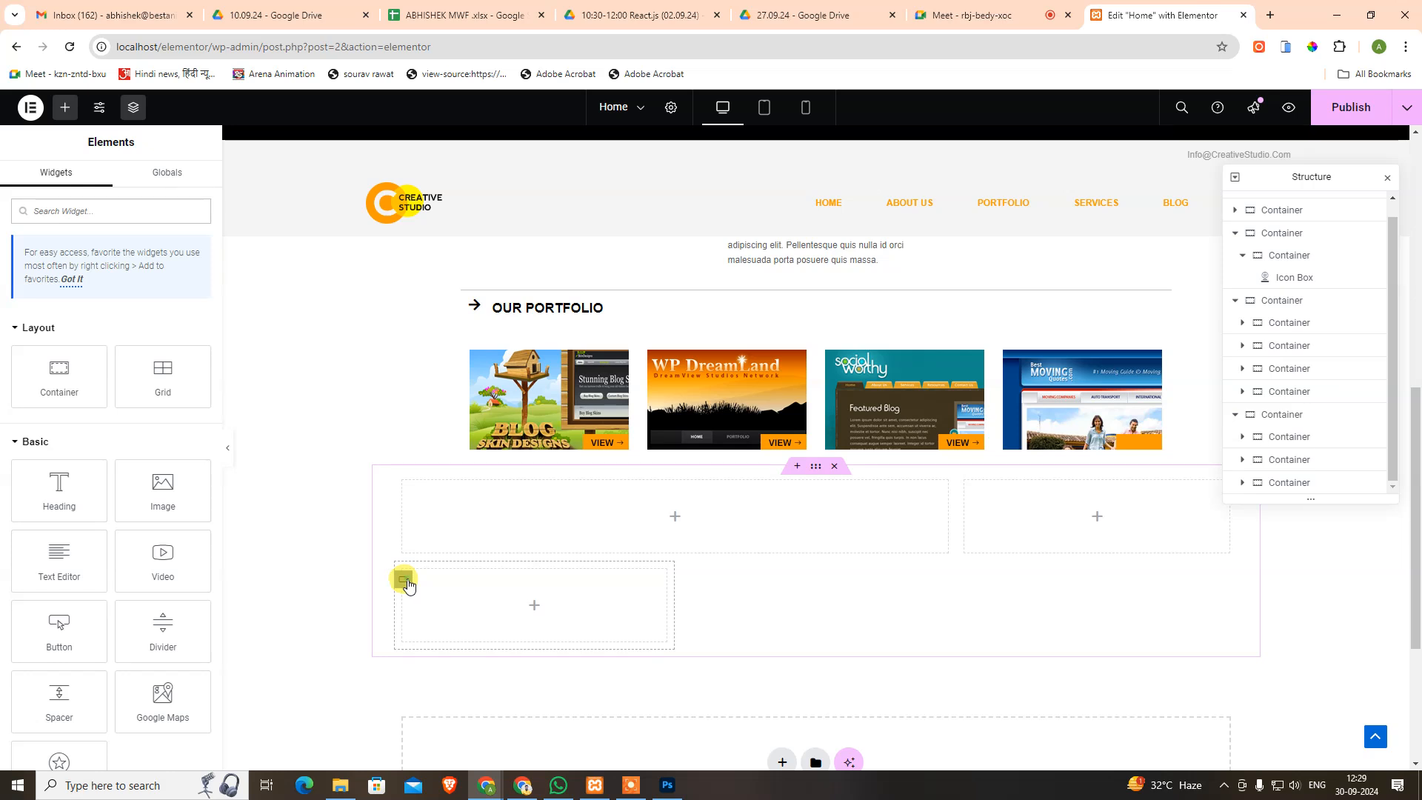
{"action": "left_click", "coordinate": [405, 579]}
{"action": "key", "text": "Delete"}
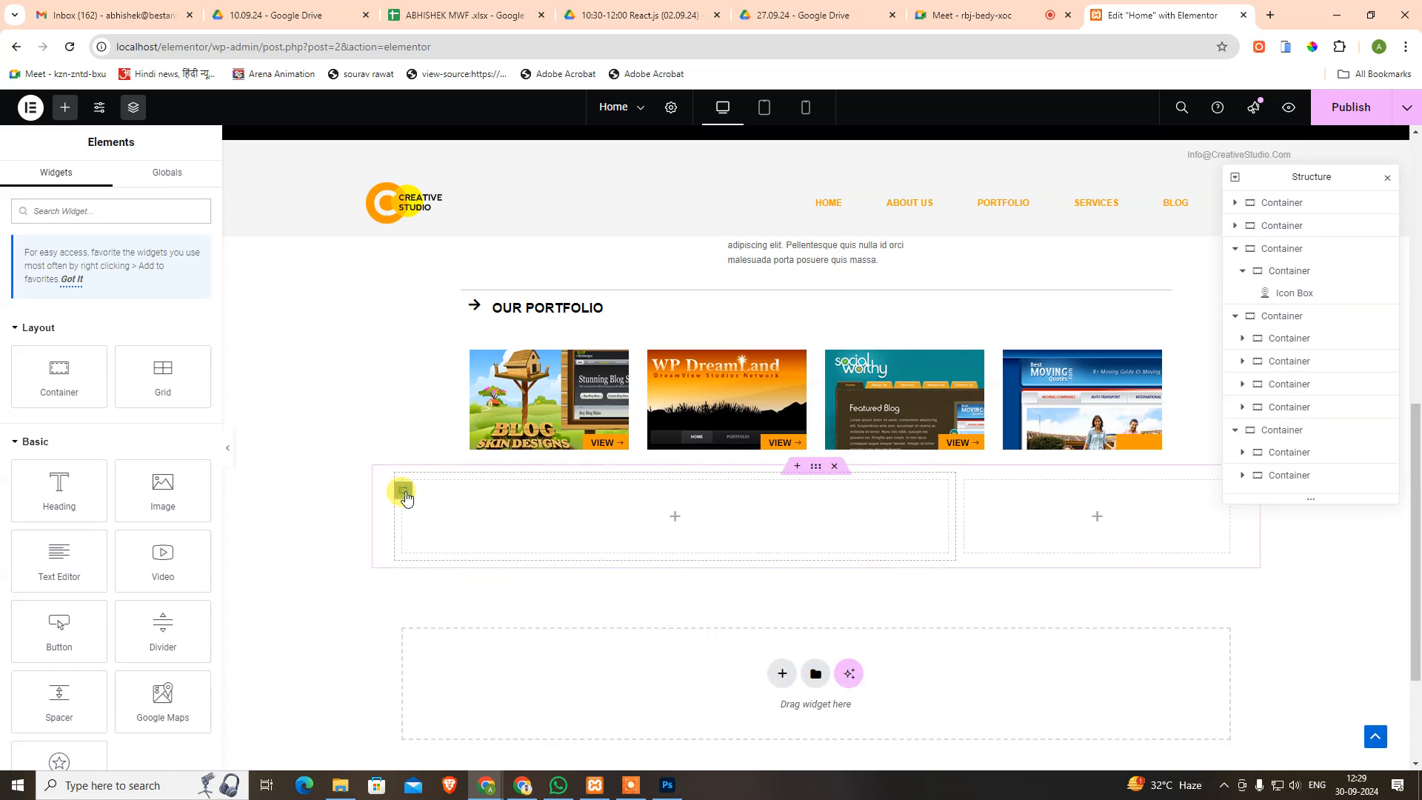
Set the boxed content width of the new two-column parent container to 960 px.
{"action": "left_click", "coordinate": [406, 498]}
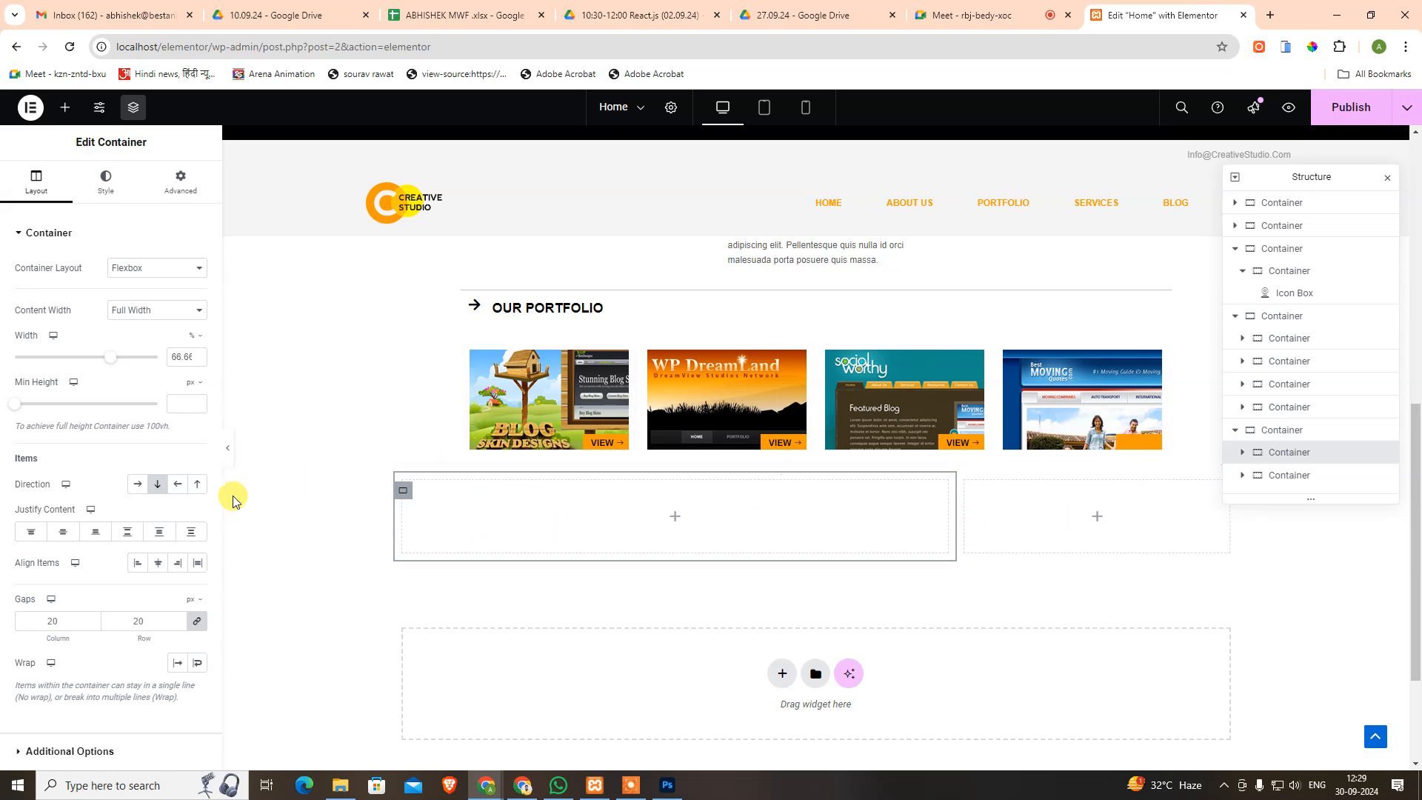
{"action": "left_click", "coordinate": [1289, 431]}
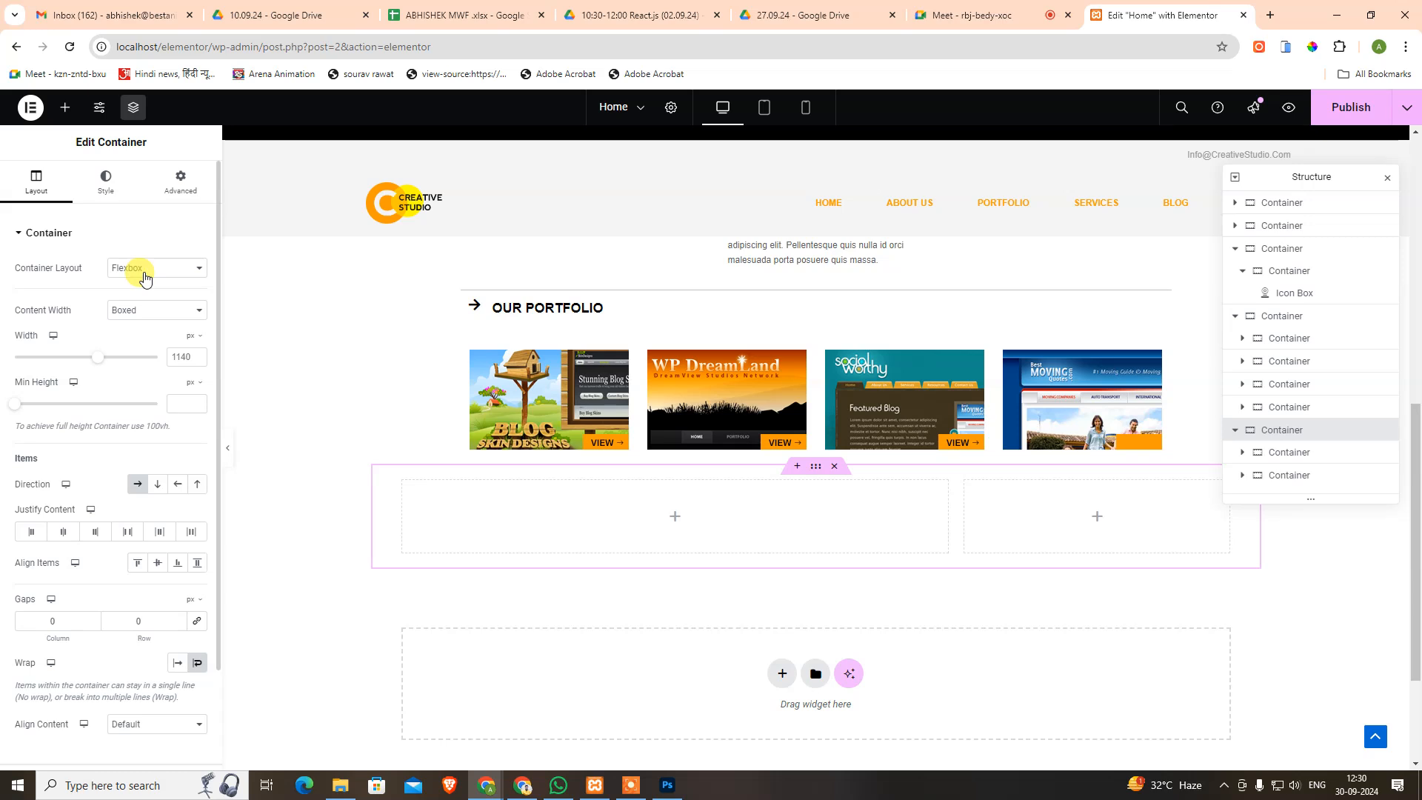
{"action": "double_click", "coordinate": [182, 359]}
{"action": "type", "text": "960"}
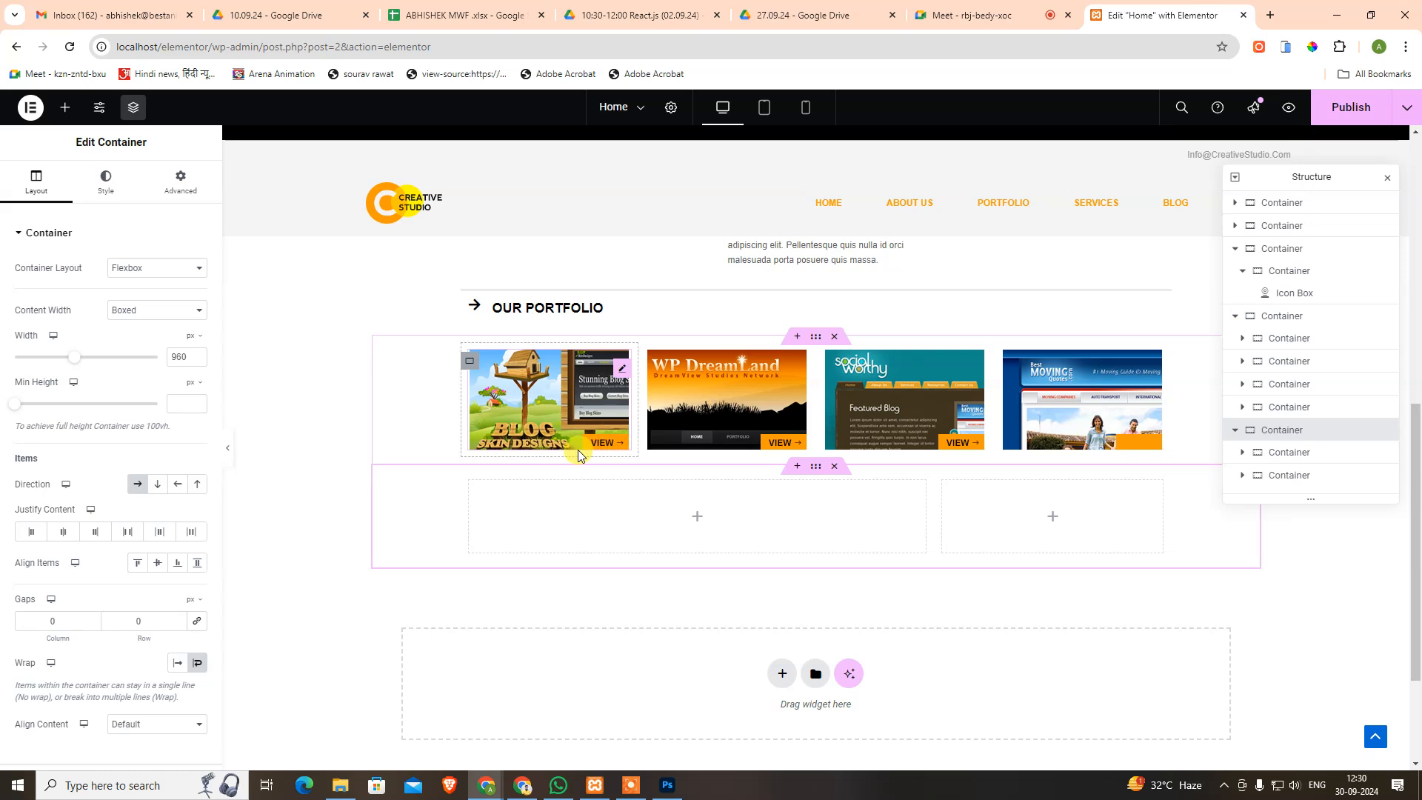
{"action": "left_click", "coordinate": [471, 362]}
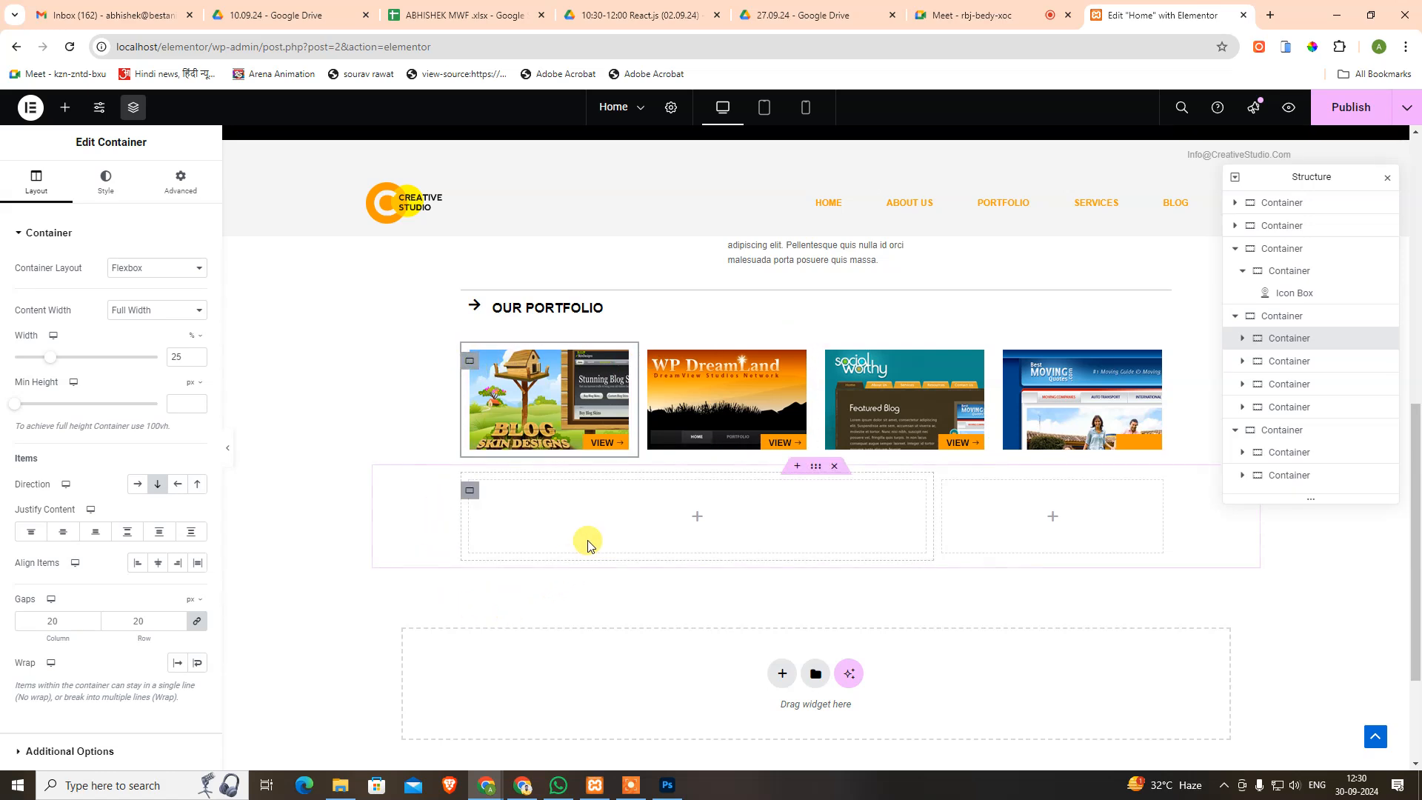
{"action": "key", "text": "alt+Tab"}
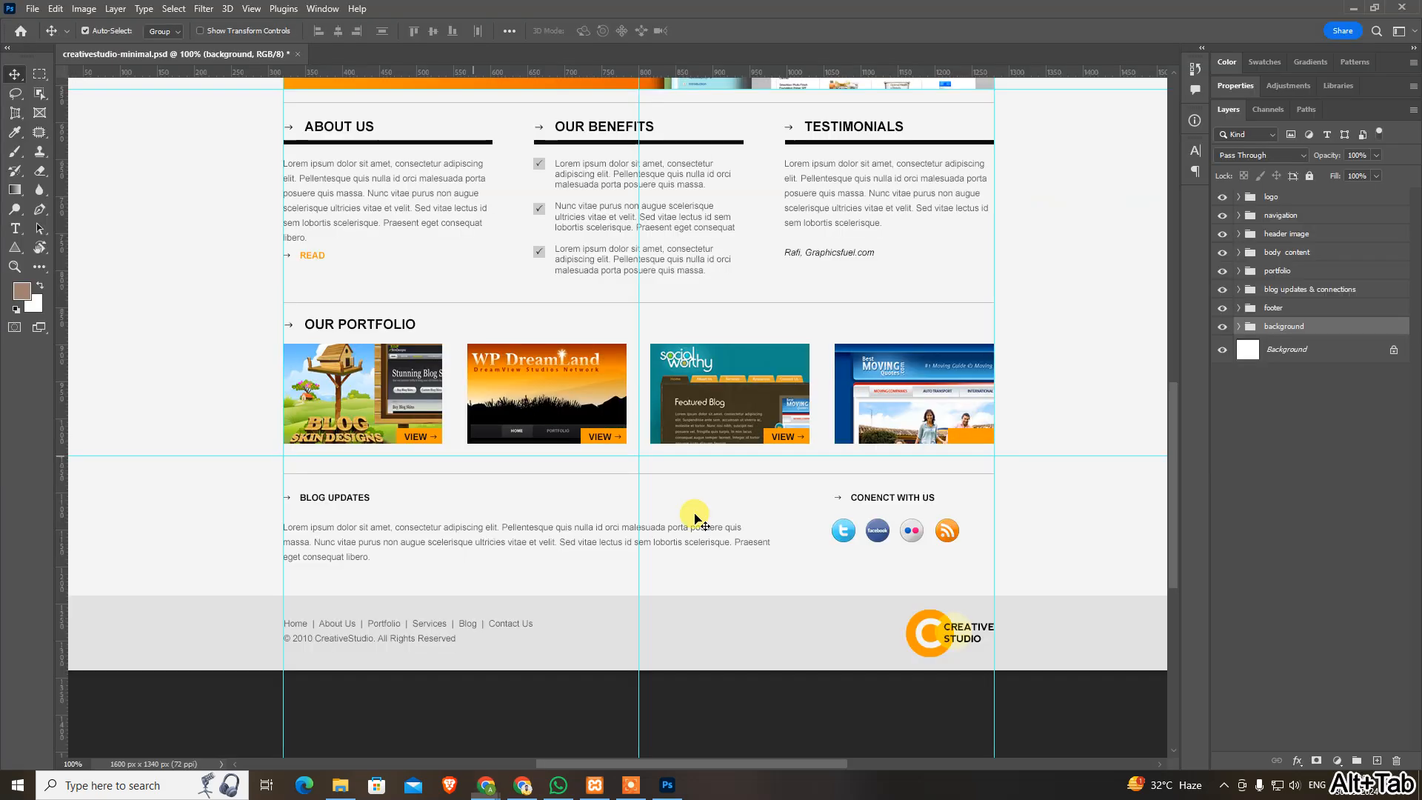
{"action": "key", "text": "alt+Tab"}
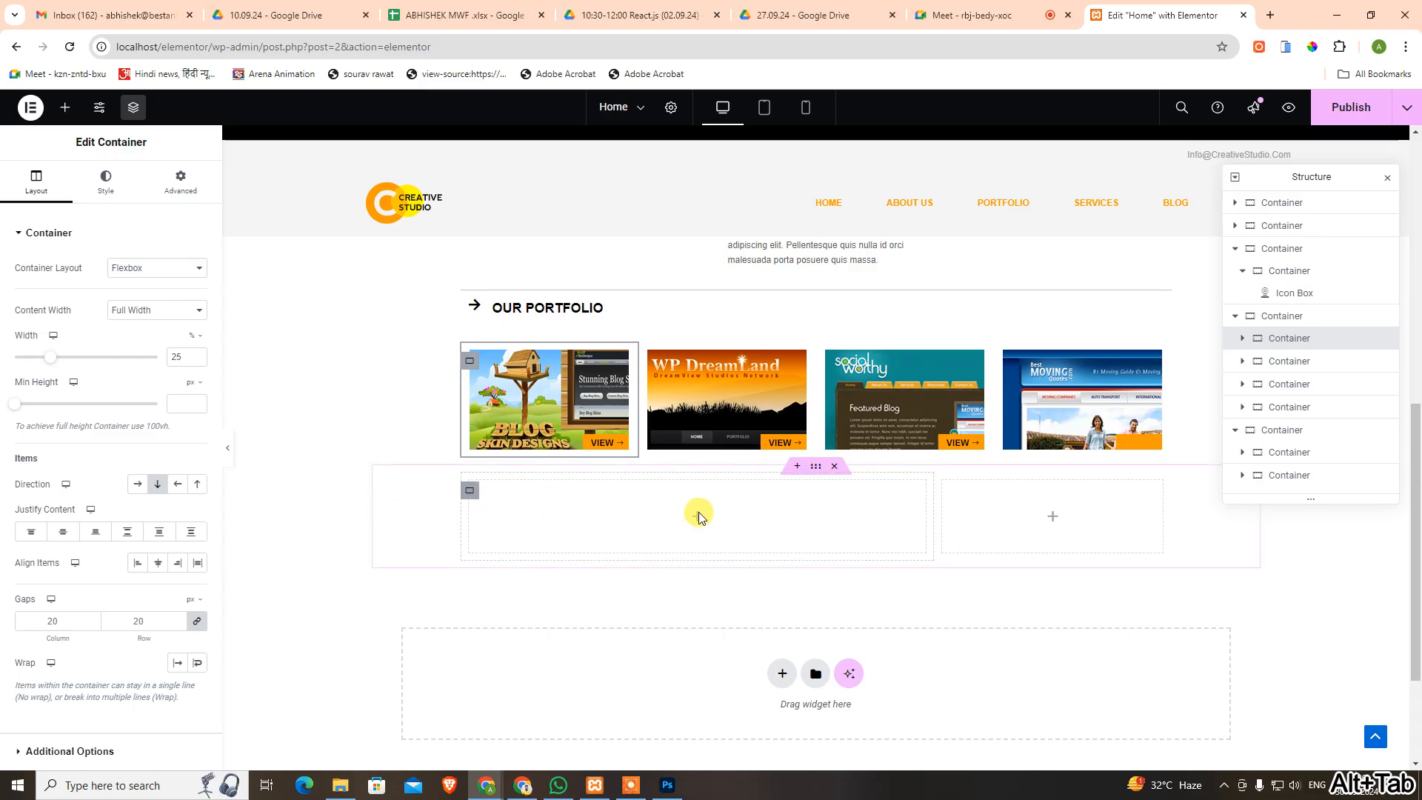
{"action": "left_click", "coordinate": [185, 181]}
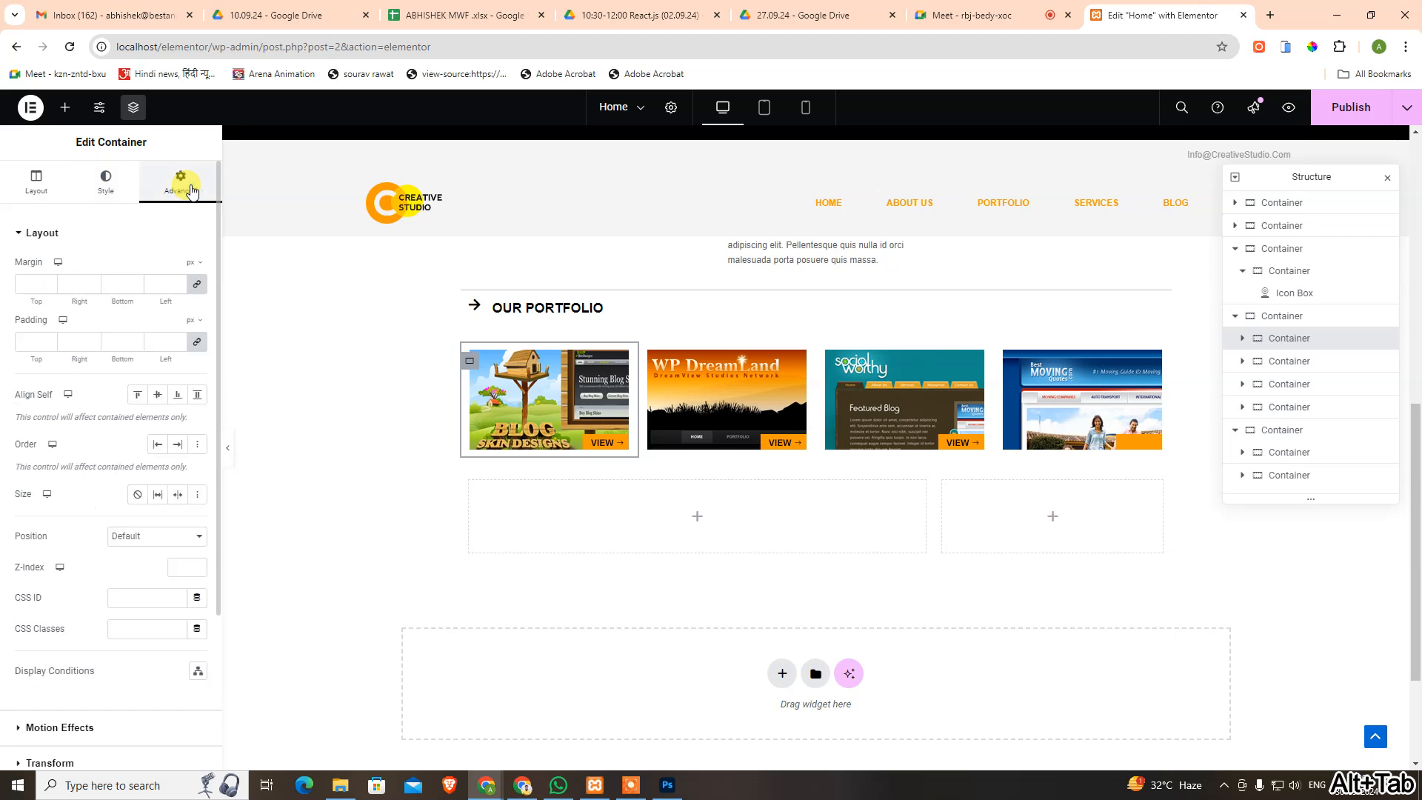
{"action": "scroll", "coordinate": [725, 403], "scroll_direction": "up", "scroll_amount": 3}
{"action": "scroll", "coordinate": [711, 400], "scroll_direction": "up", "scroll_amount": 2}
{"action": "scroll", "coordinate": [667, 396], "scroll_direction": "down", "scroll_amount": 5}
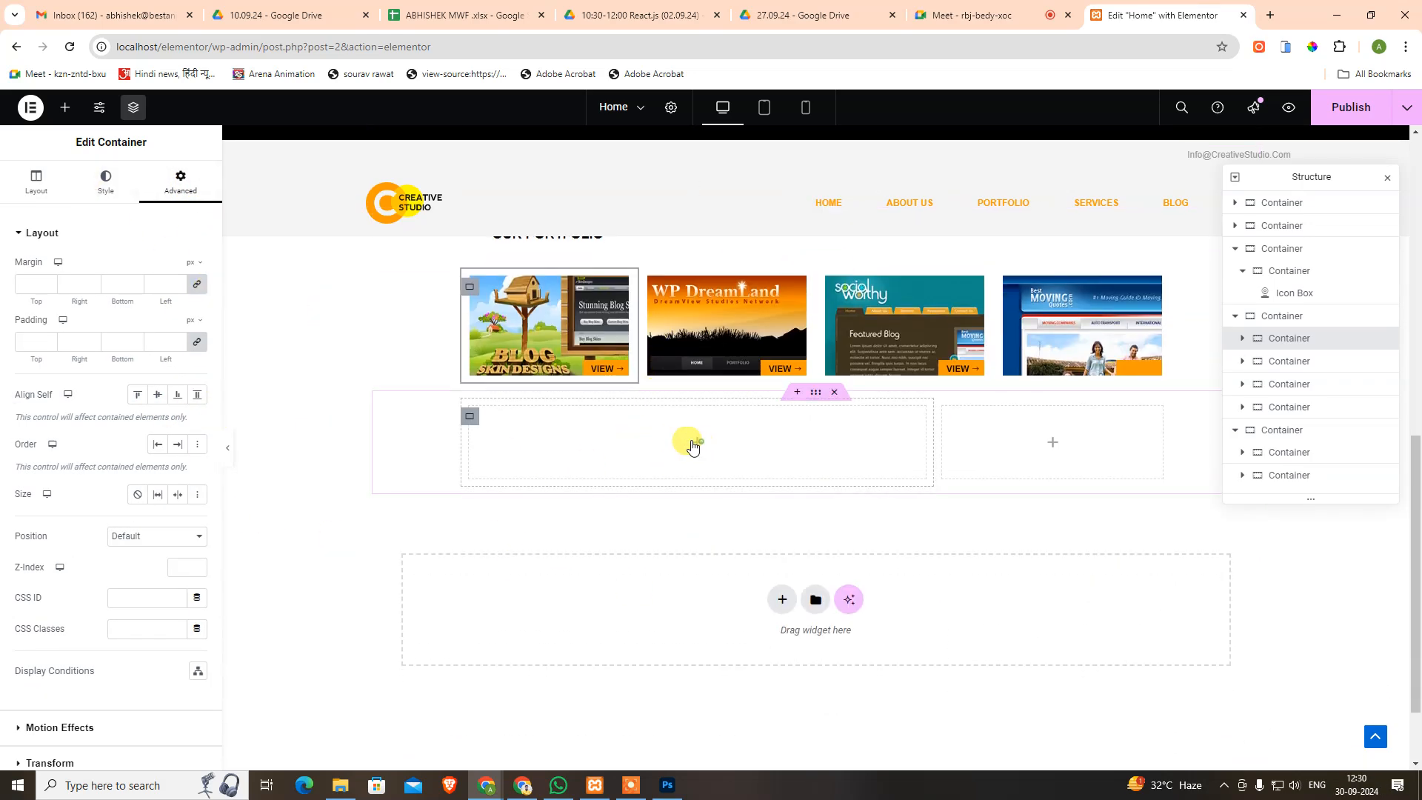
Add a Text Editor widget with the default text and move it into the wide column below the portfolio images.
{"action": "left_click", "coordinate": [692, 443]}
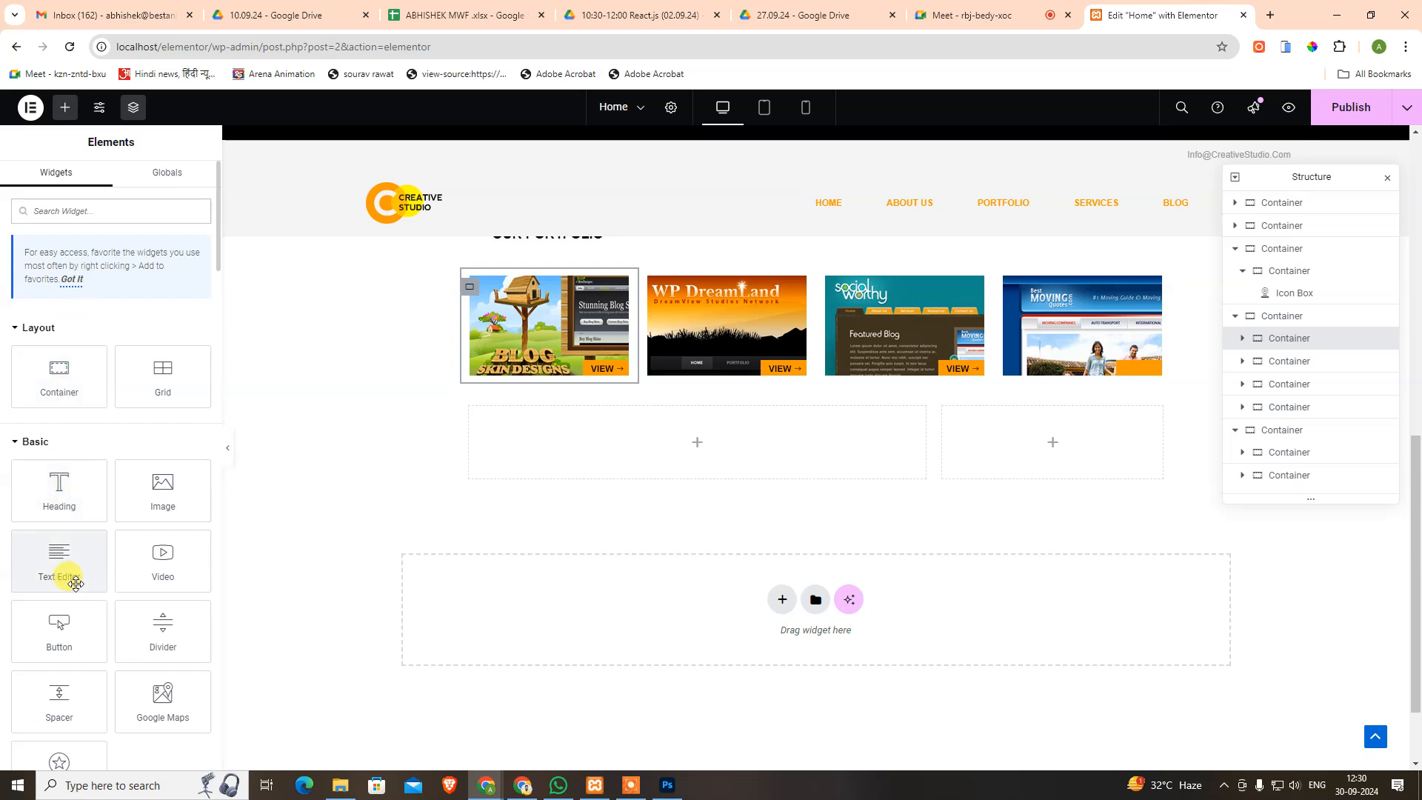
{"action": "left_click_drag", "start_coordinate": [76, 583], "coordinate": [733, 569]}
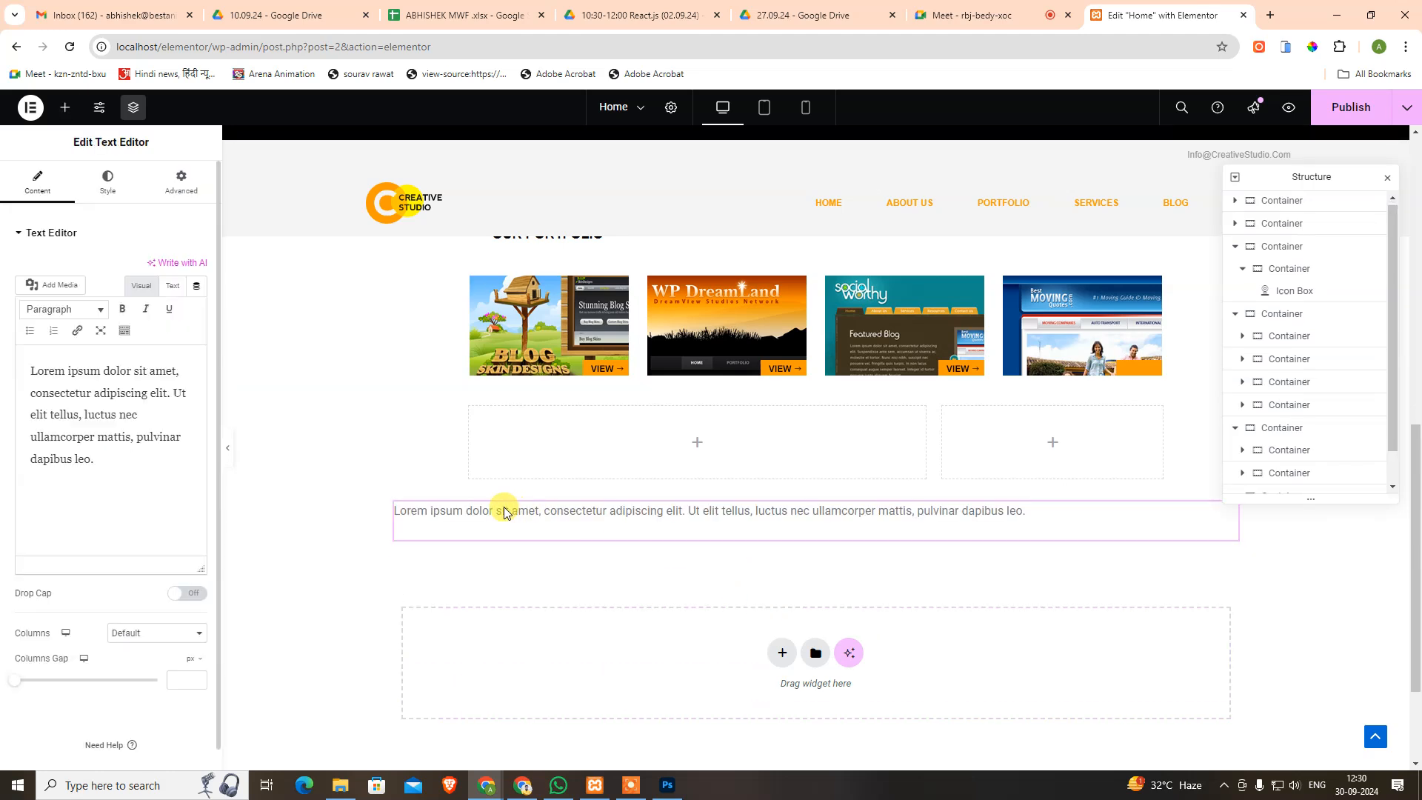
{"action": "left_click_drag", "start_coordinate": [1225, 523], "coordinate": [741, 443]}
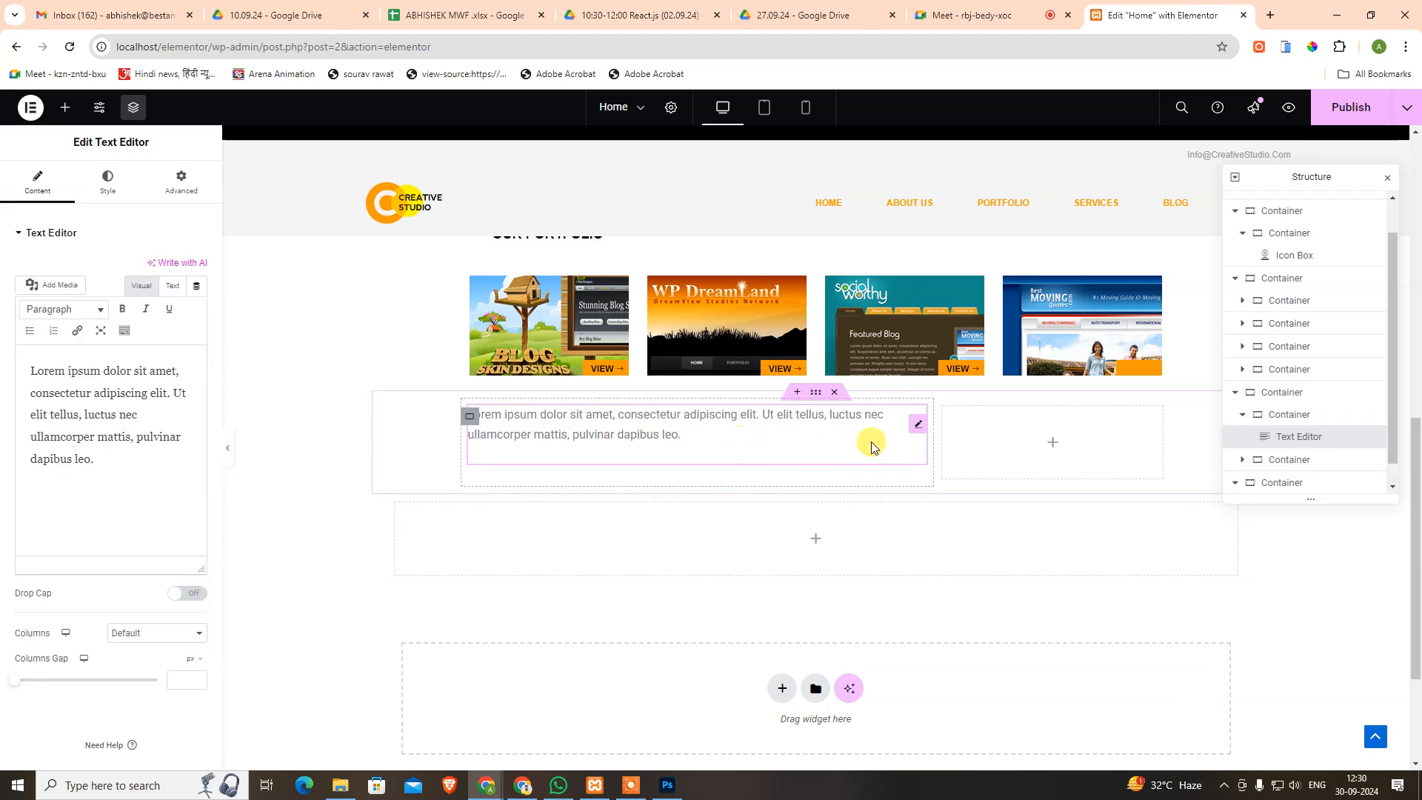
{"action": "key", "text": "alt+Tab"}
{"action": "key", "text": "alt+Tab"}
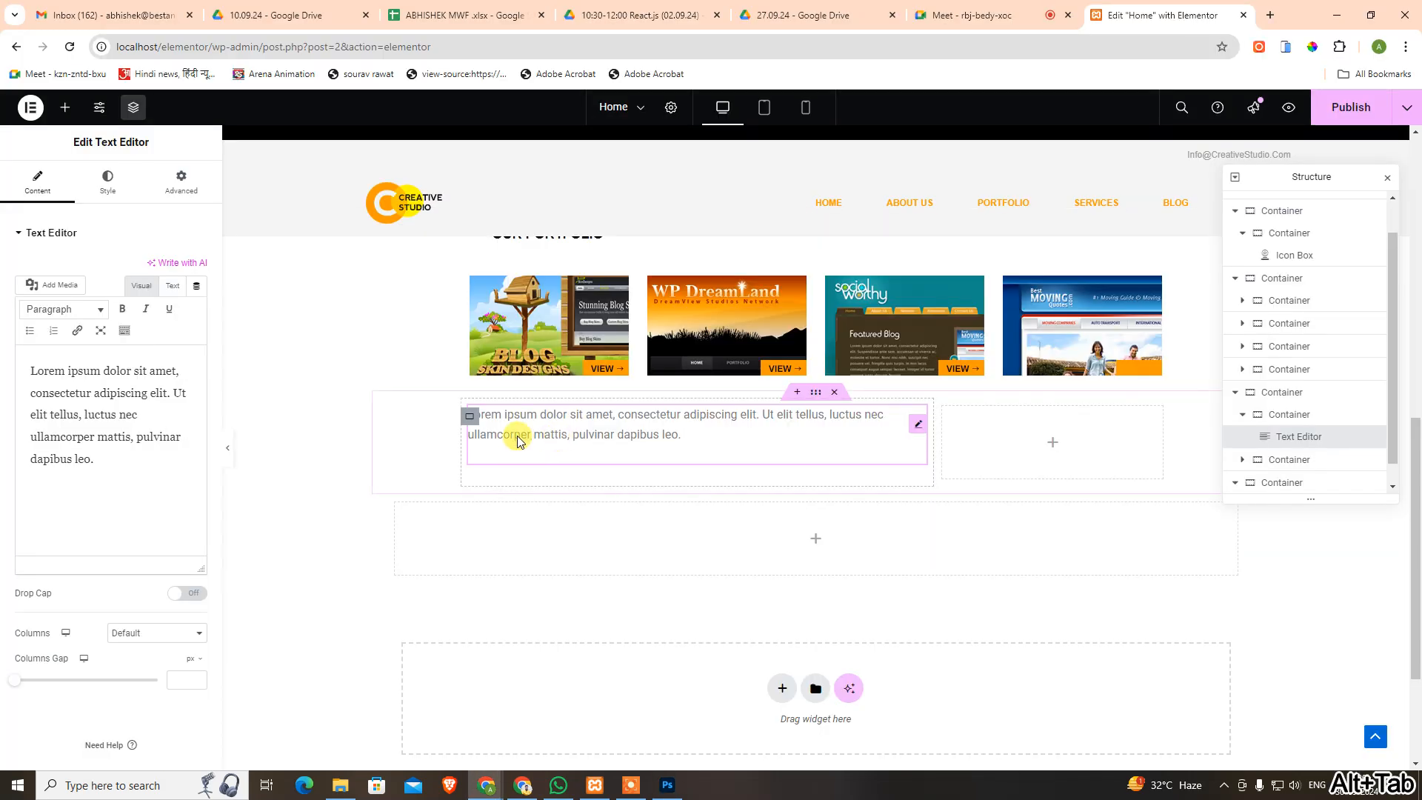
{"action": "left_click", "coordinate": [65, 108]}
{"action": "left_click_drag", "start_coordinate": [89, 521], "coordinate": [545, 406]}
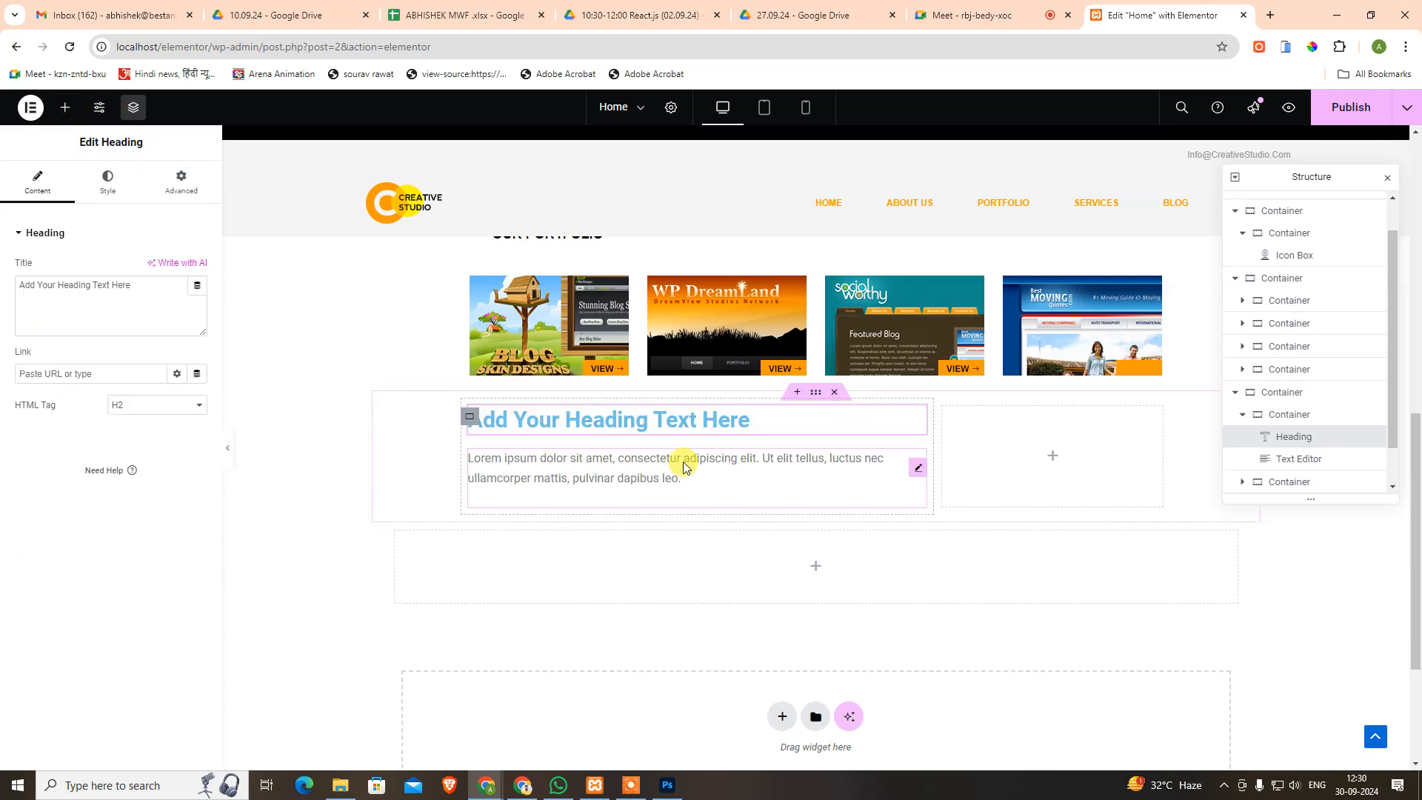
{"action": "key", "text": "alt+Tab"}
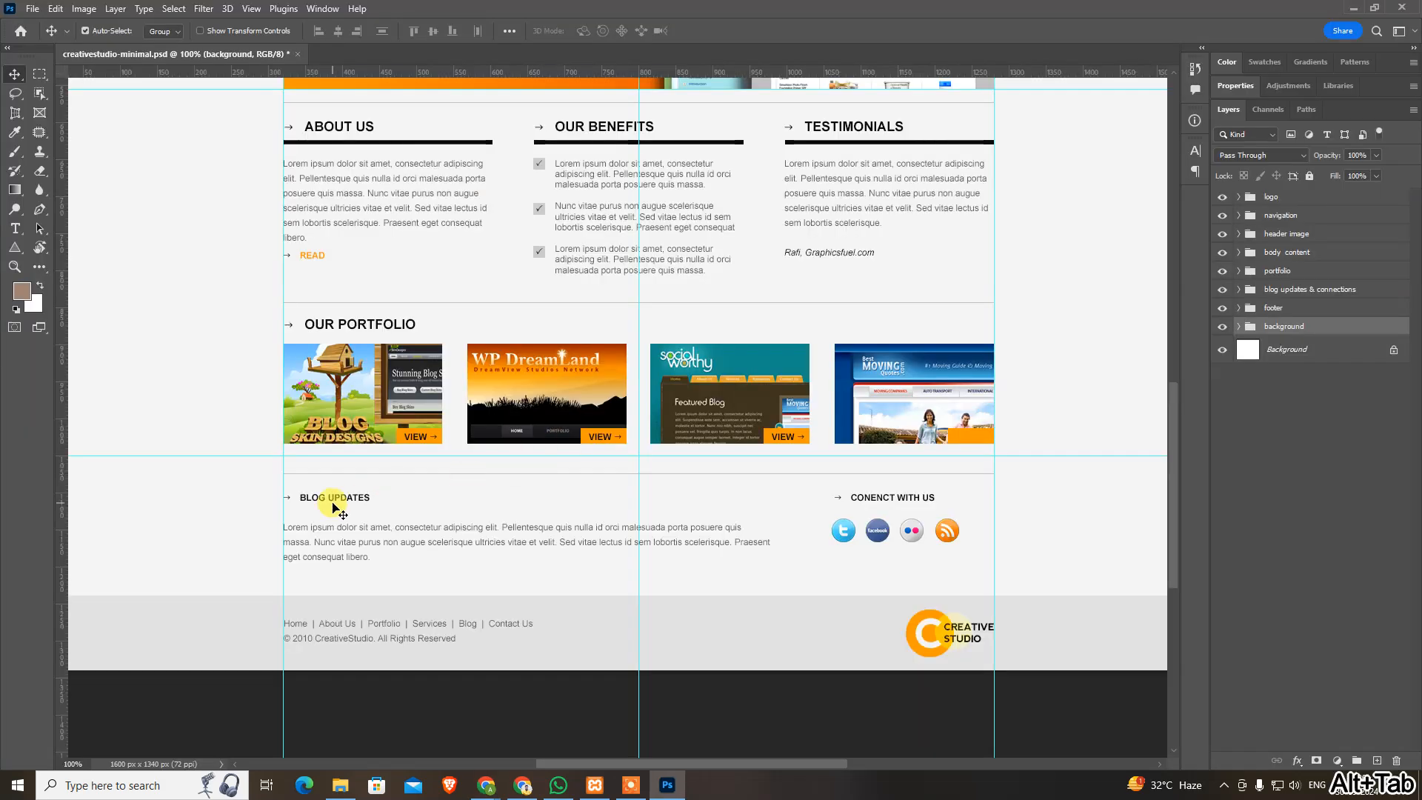
{"action": "key", "text": "alt+Tab"}
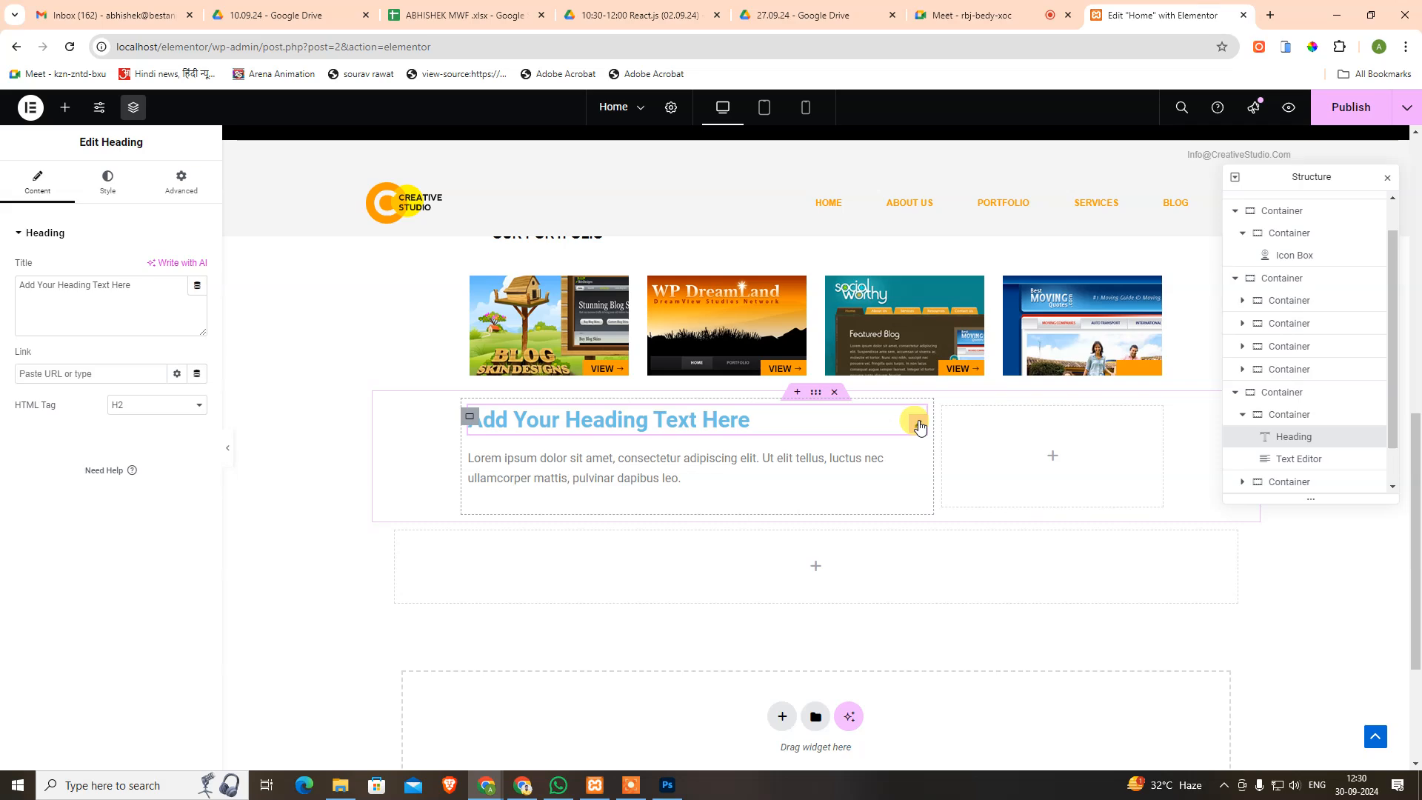
{"action": "key", "text": "Delete"}
Duplicate the Our Portfolio icon box and move the copy above the text in the wide column below the images.
{"action": "scroll", "coordinate": [833, 407], "scroll_direction": "up", "scroll_amount": 4}
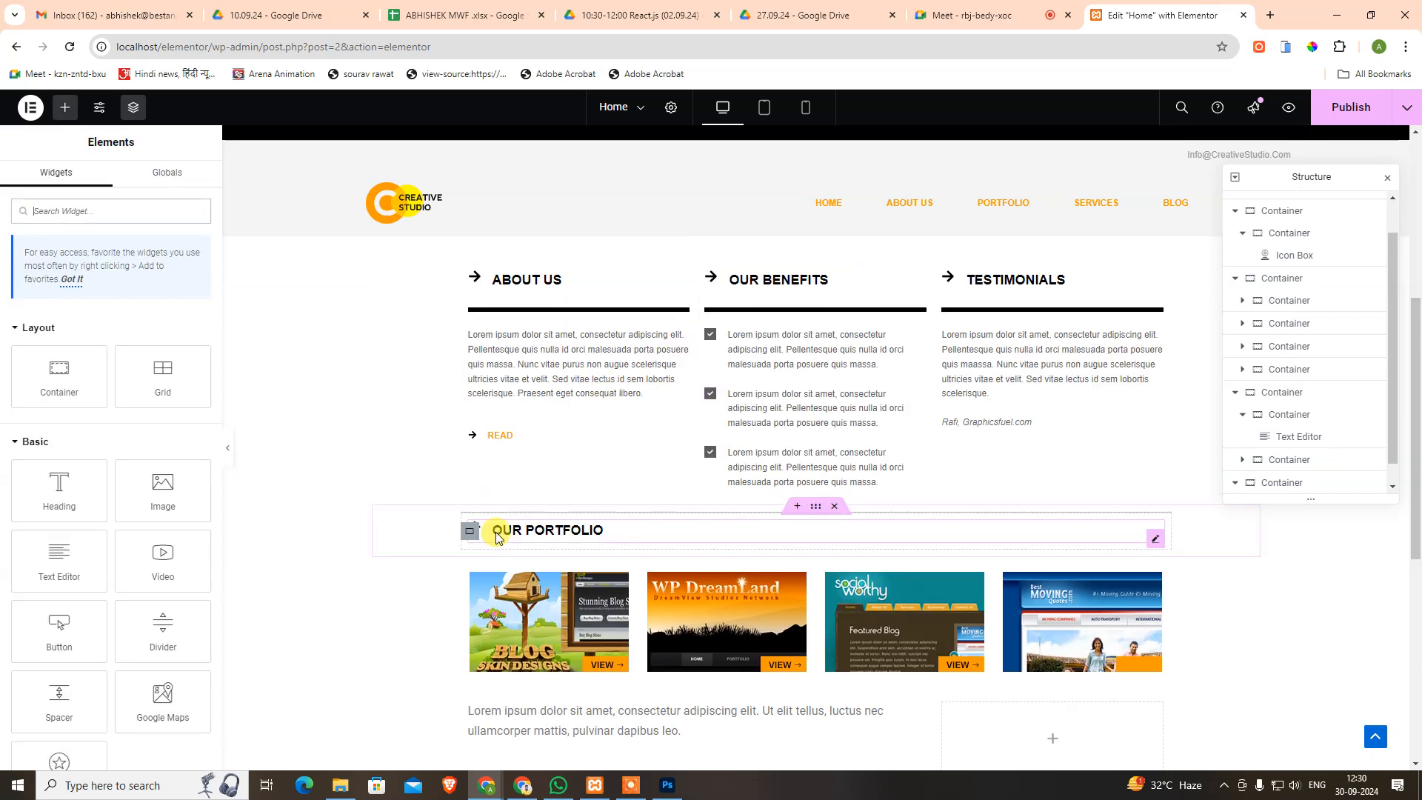
{"action": "left_click", "coordinate": [1161, 547]}
{"action": "right_click", "coordinate": [1160, 542]}
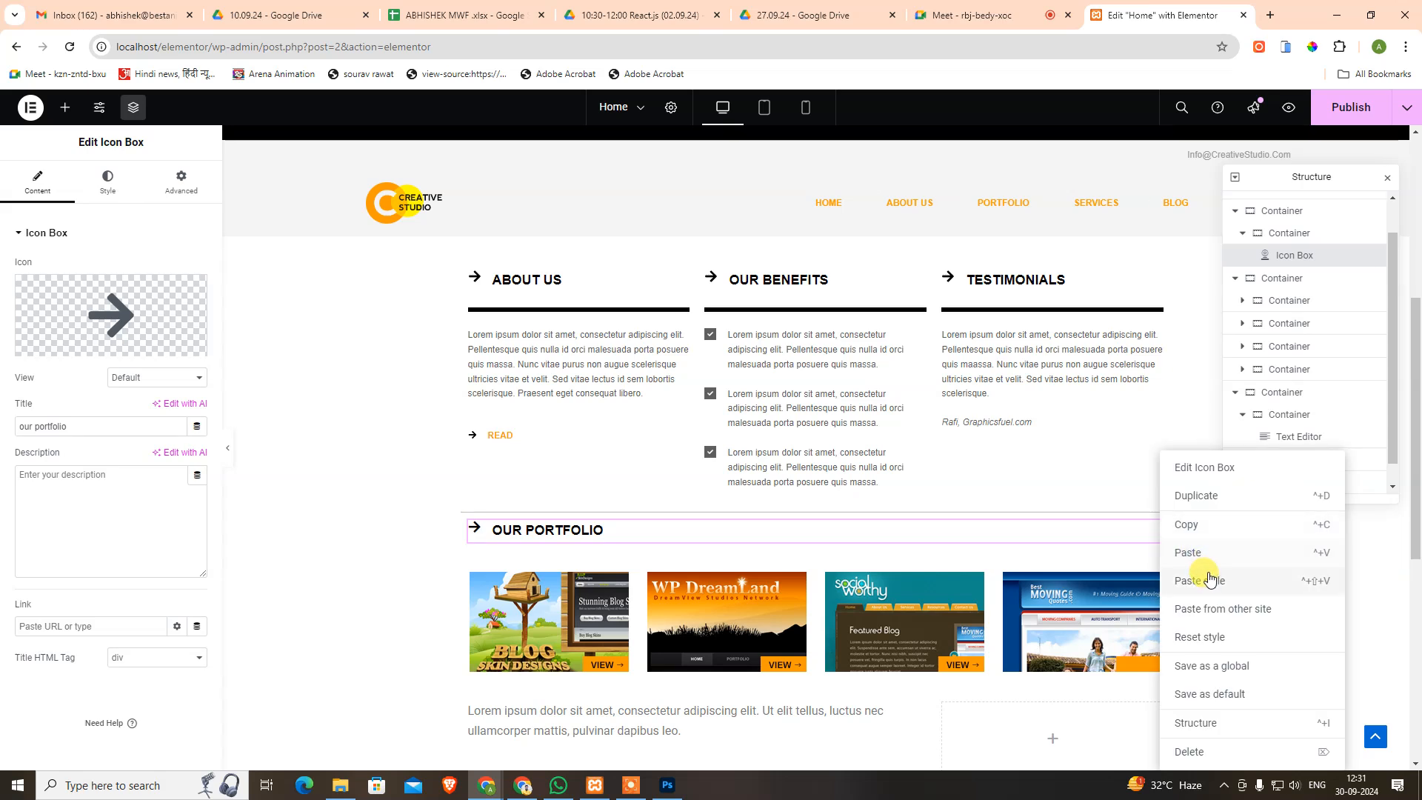
{"action": "left_click", "coordinate": [1222, 505]}
{"action": "scroll", "coordinate": [555, 454], "scroll_direction": "down", "scroll_amount": 2}
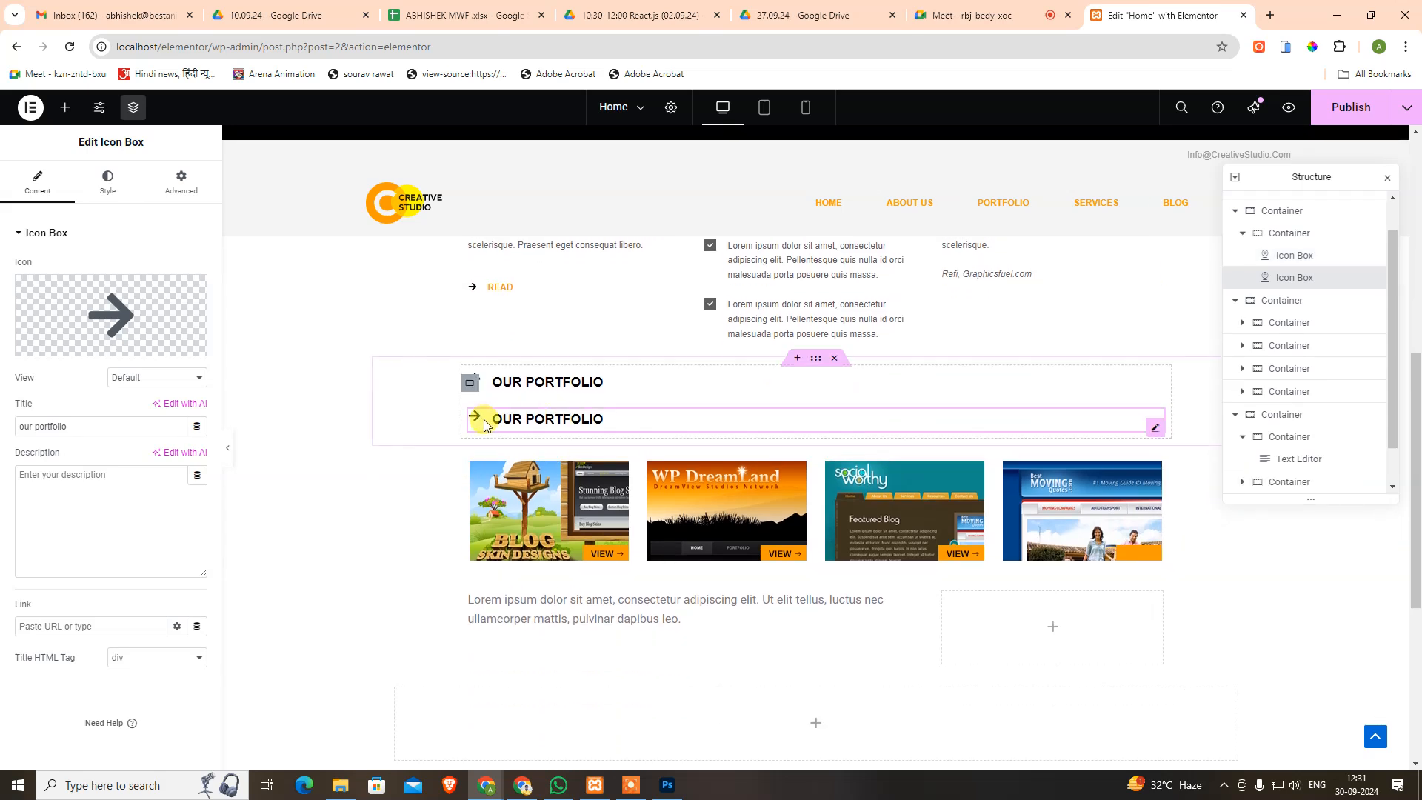
{"action": "left_click_drag", "start_coordinate": [1159, 434], "coordinate": [549, 593]}
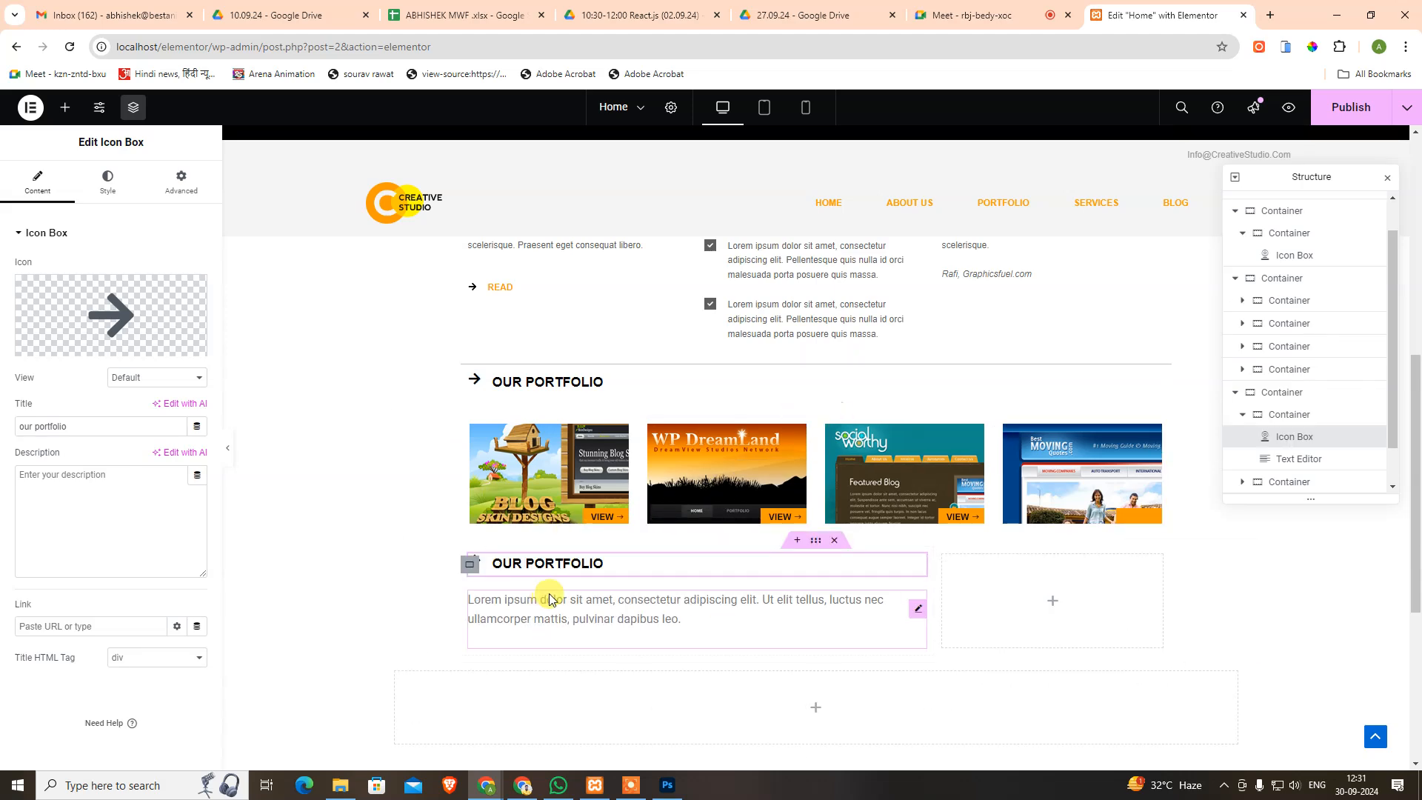
Change the copied icon box's title to "blog updates", following the PSD design.
{"action": "key", "text": "alt+Tab"}
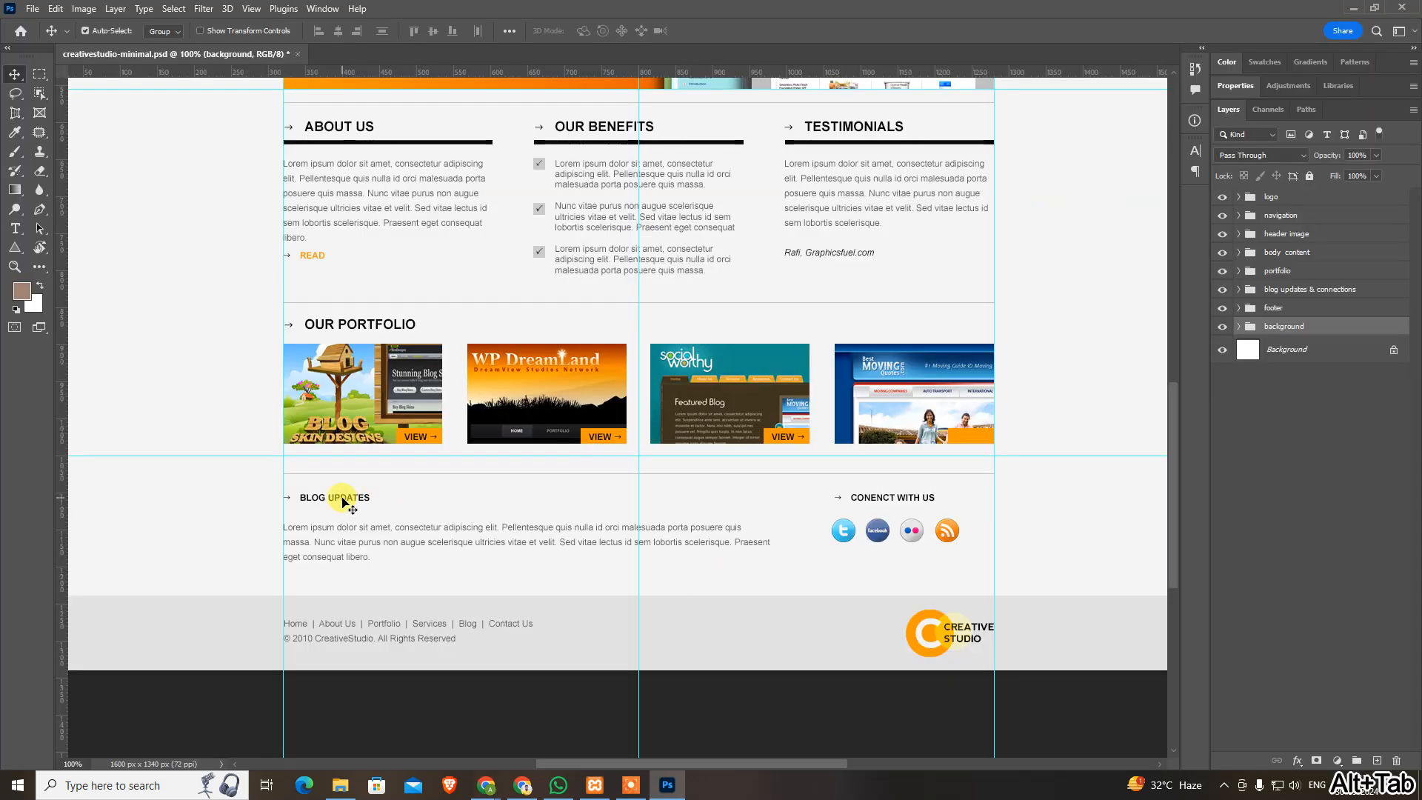
{"action": "key", "text": "alt+Tab"}
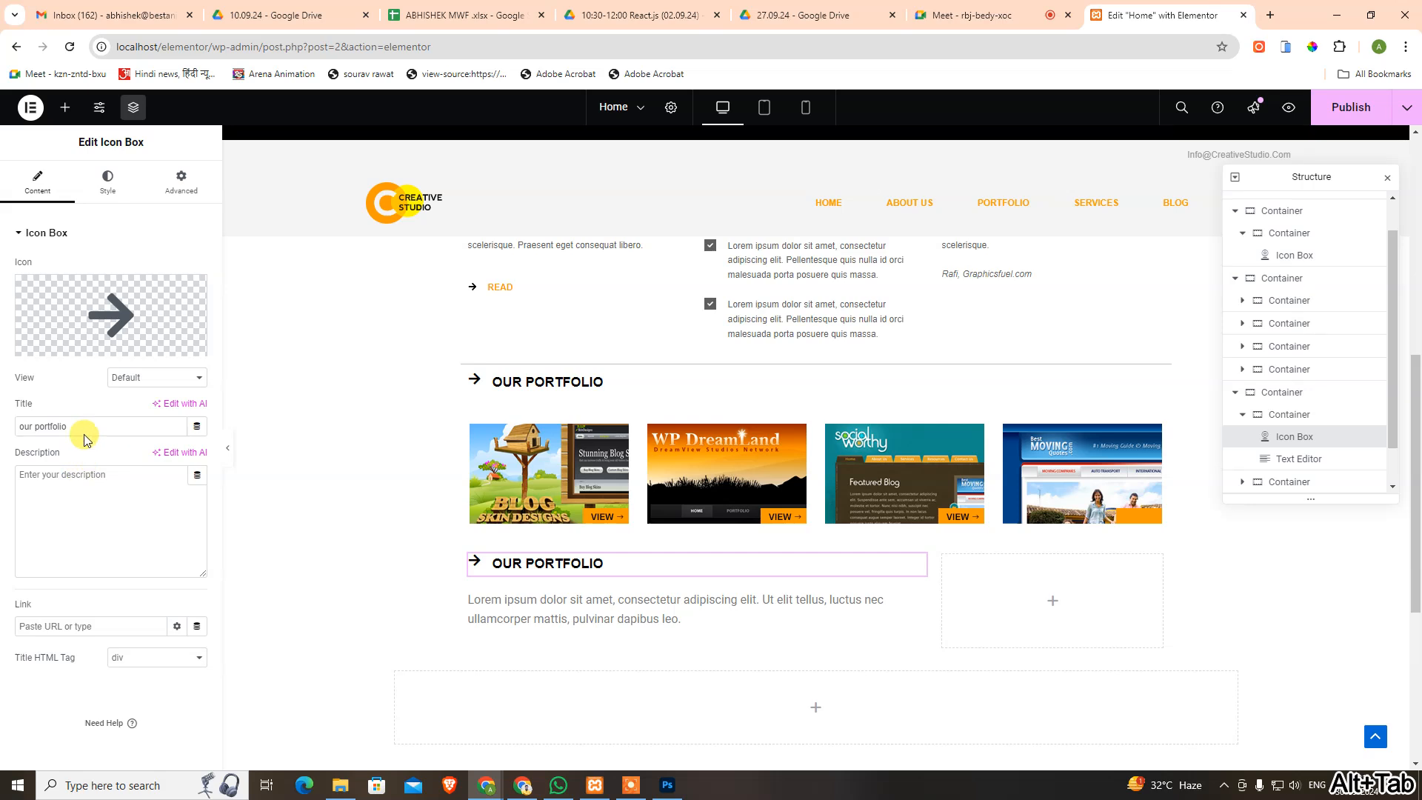
{"action": "left_click_drag", "start_coordinate": [79, 427], "coordinate": [2, 431]}
{"action": "type", "text": "b"}
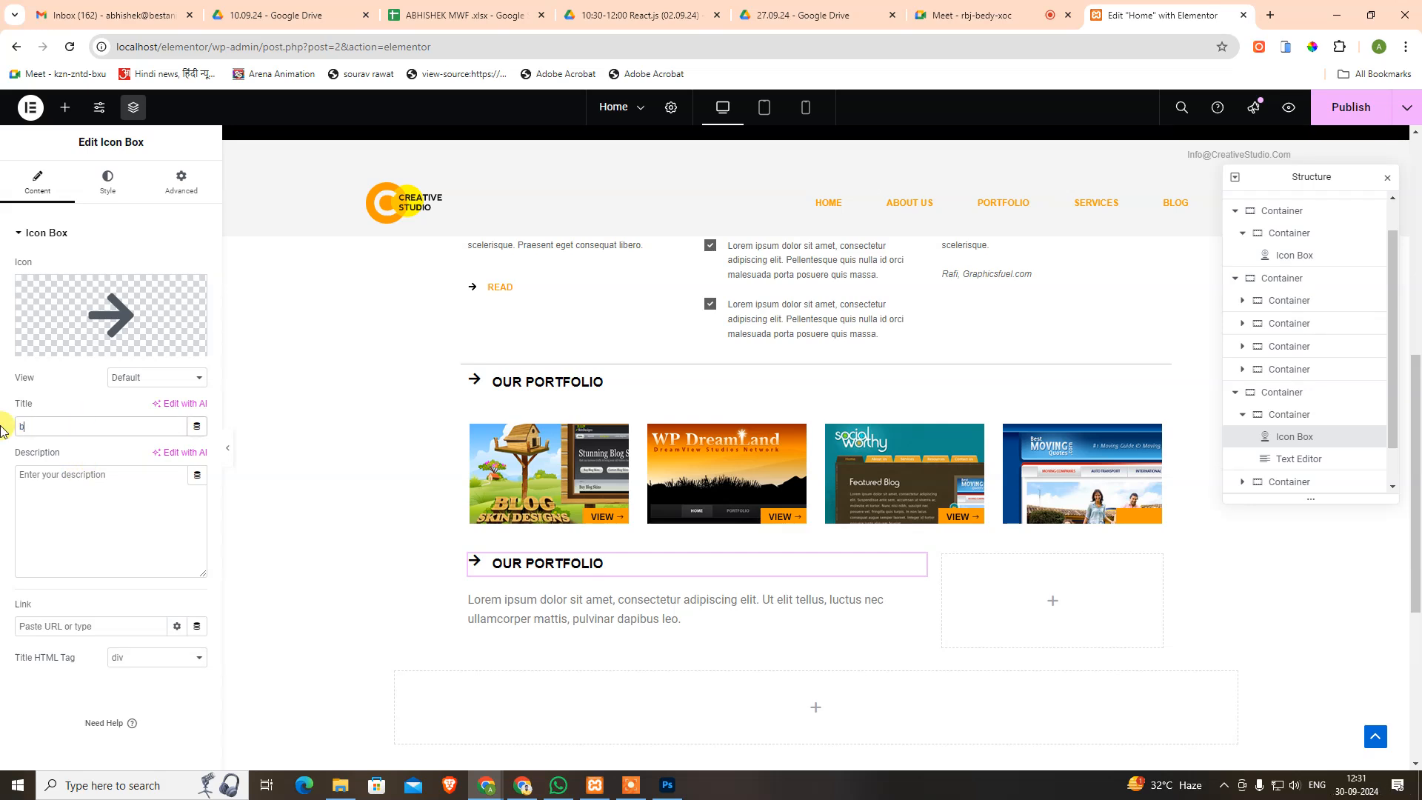
{"action": "type", "text": "log updates"}
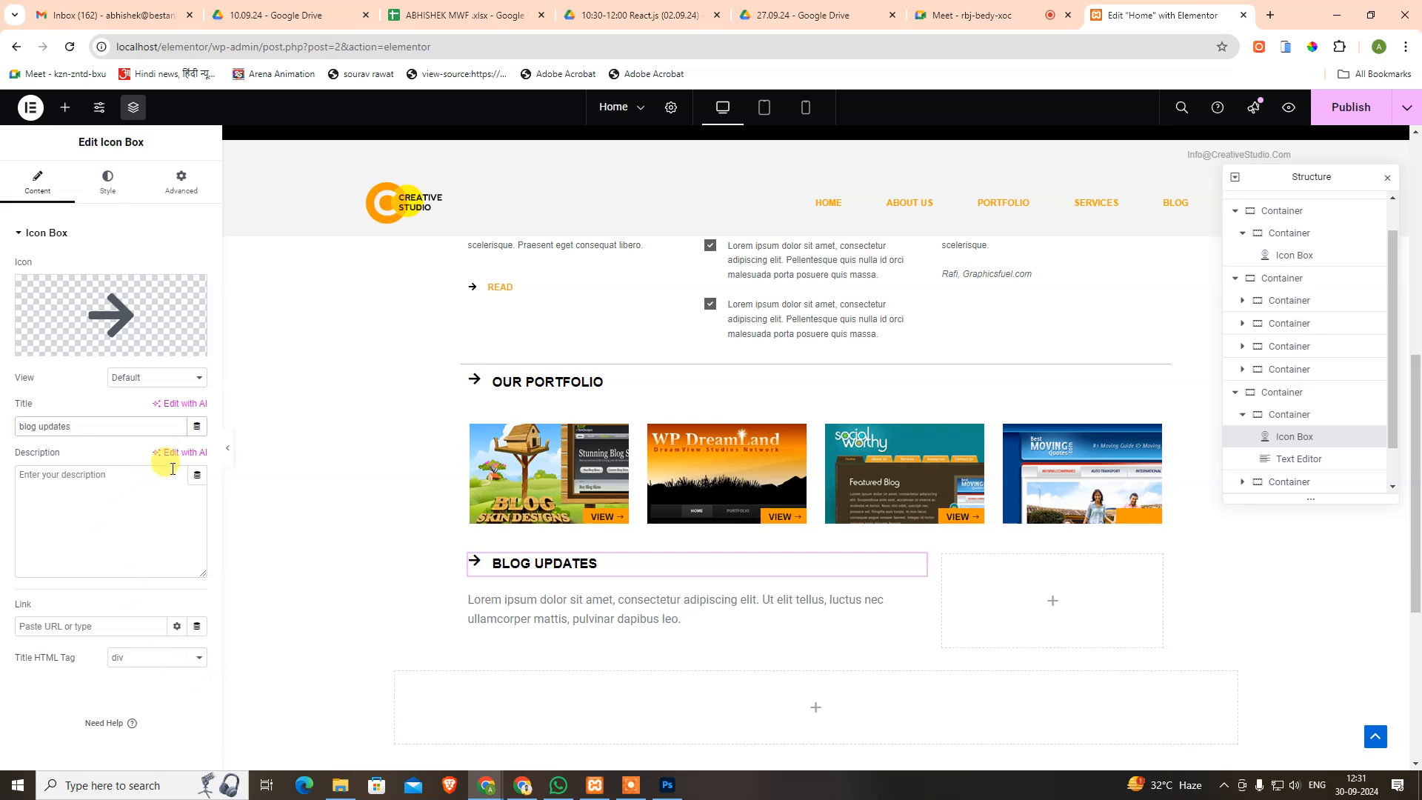
Try H5 as the HTML tag of the blog updates title and set it back to div.
{"action": "left_click", "coordinate": [138, 661]}
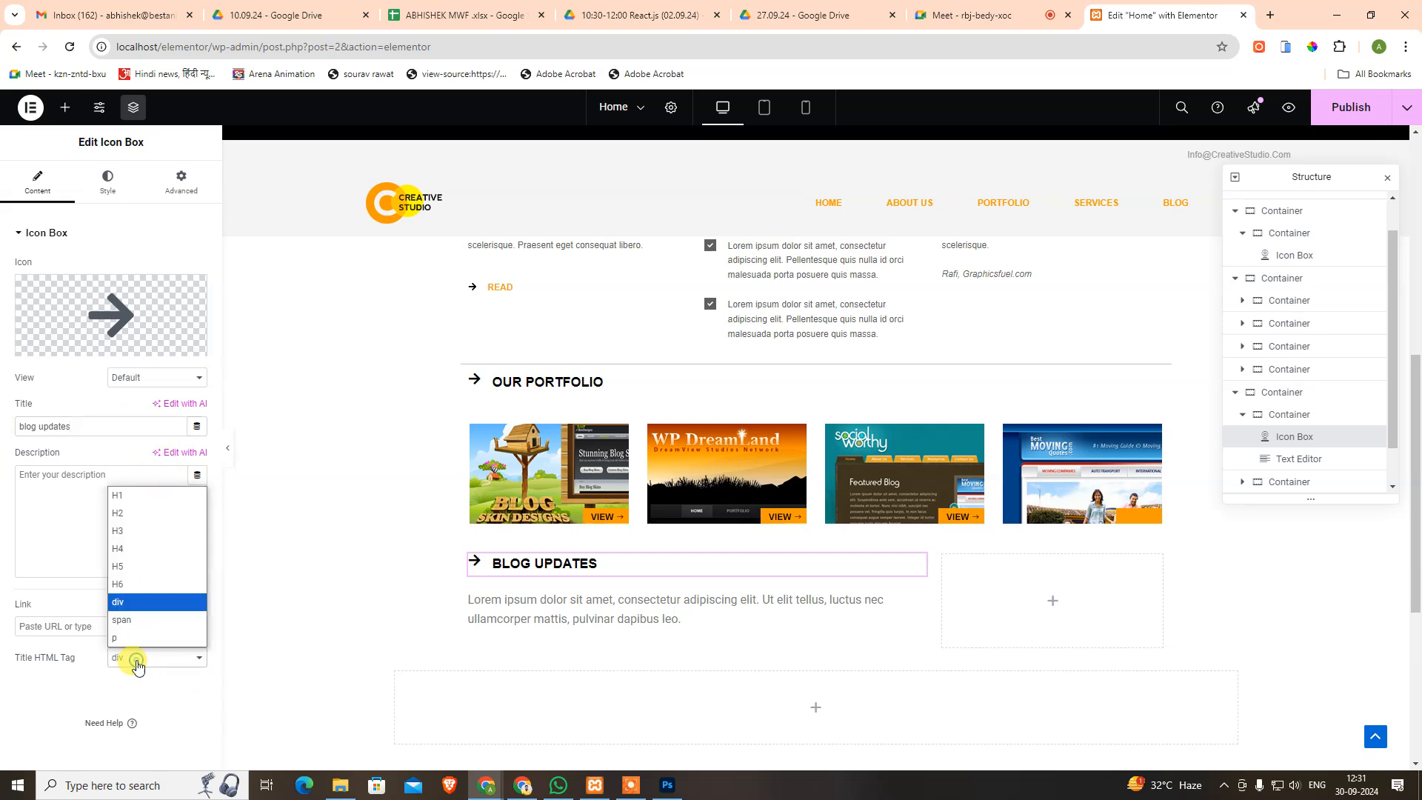
{"action": "left_click", "coordinate": [145, 568]}
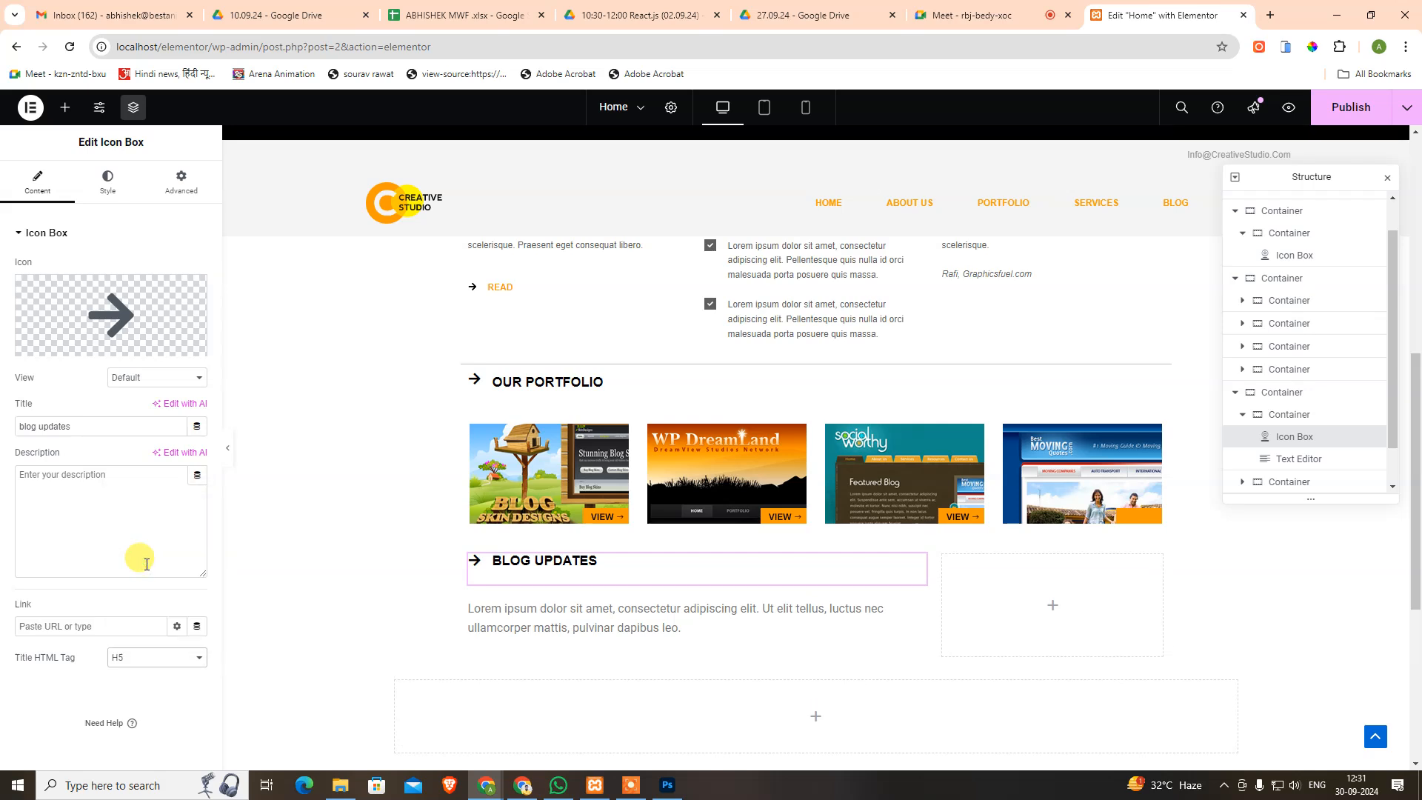
{"action": "left_click", "coordinate": [140, 661]}
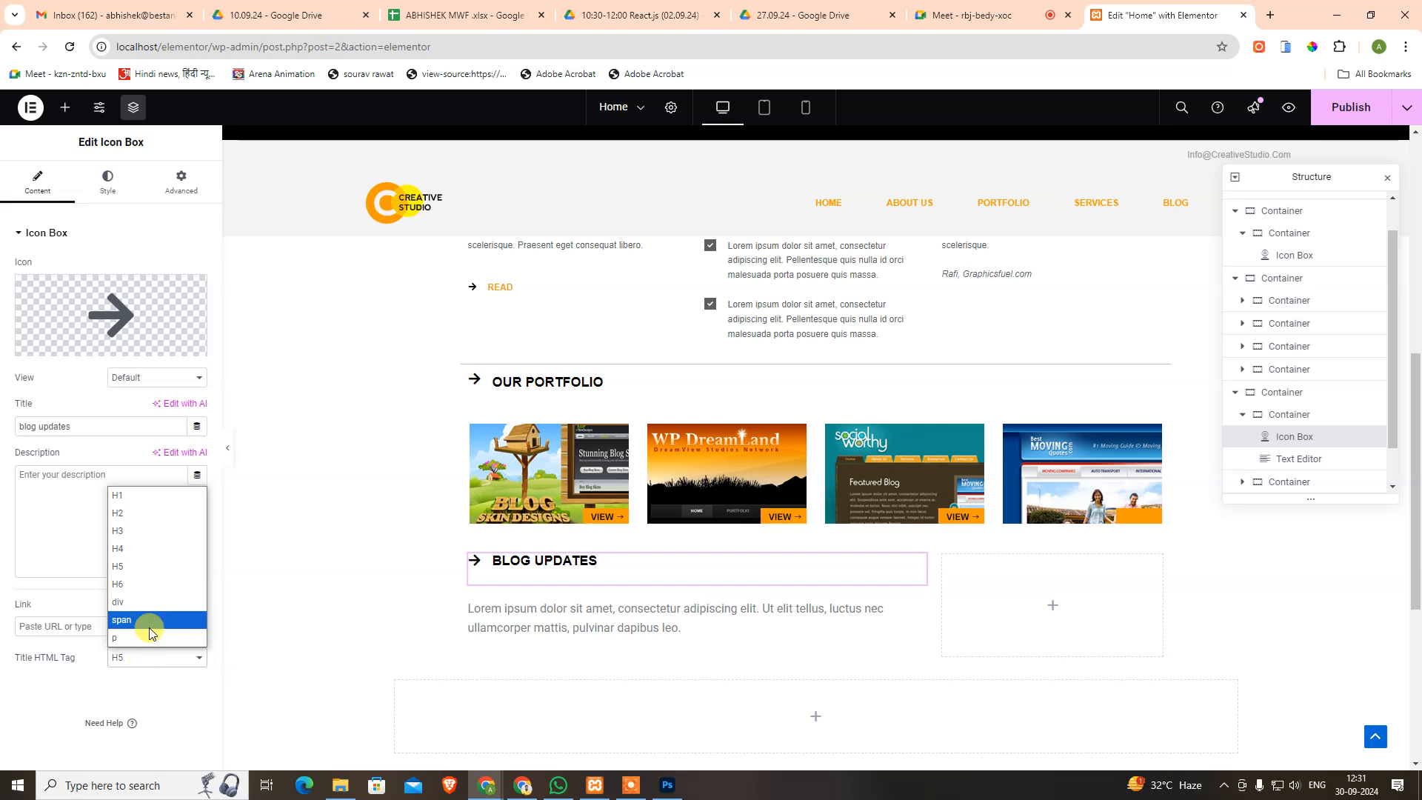
{"action": "left_click", "coordinate": [152, 603]}
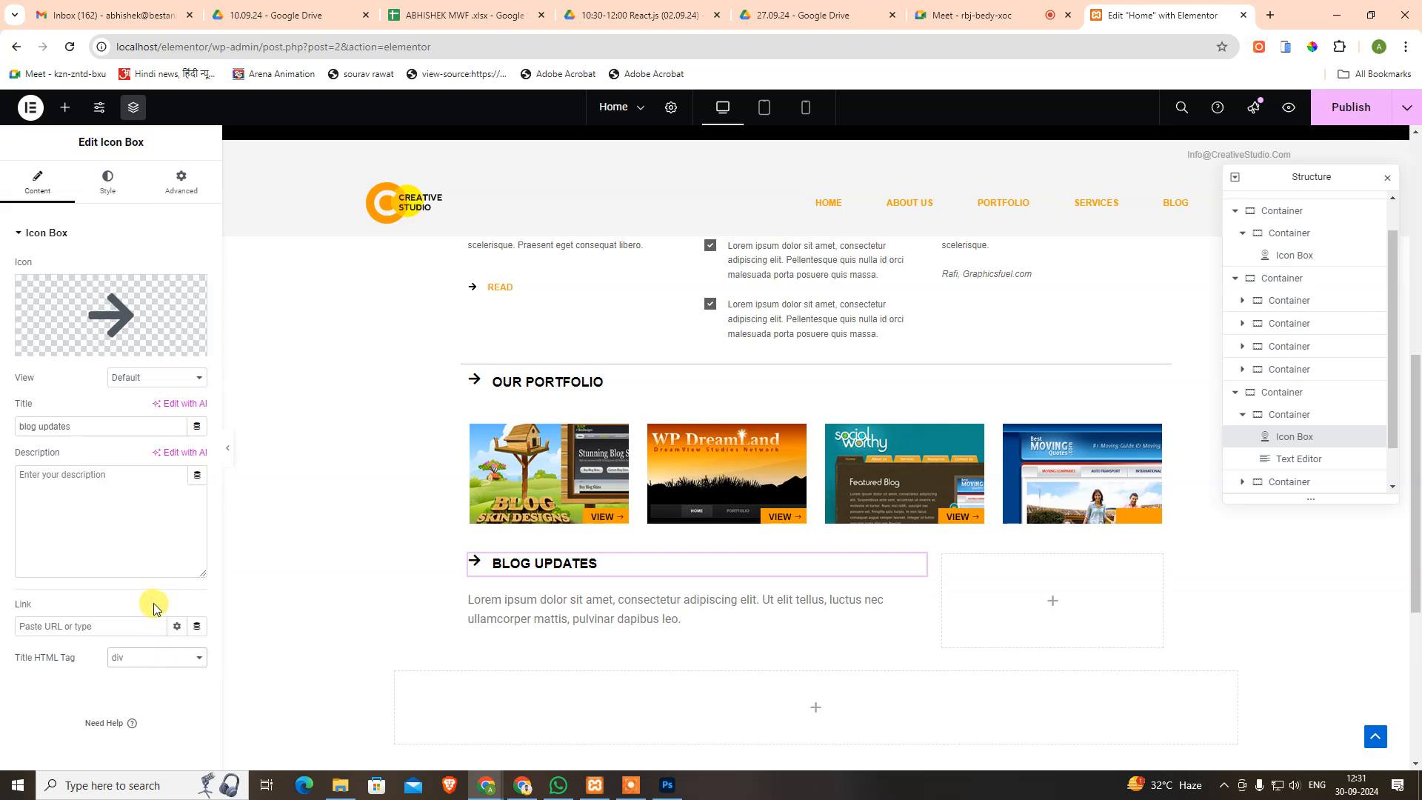
Set the blog updates title's typography size to 12 px, matching the heading's font size in the Photoshop design.
{"action": "double_click", "coordinate": [562, 565]}
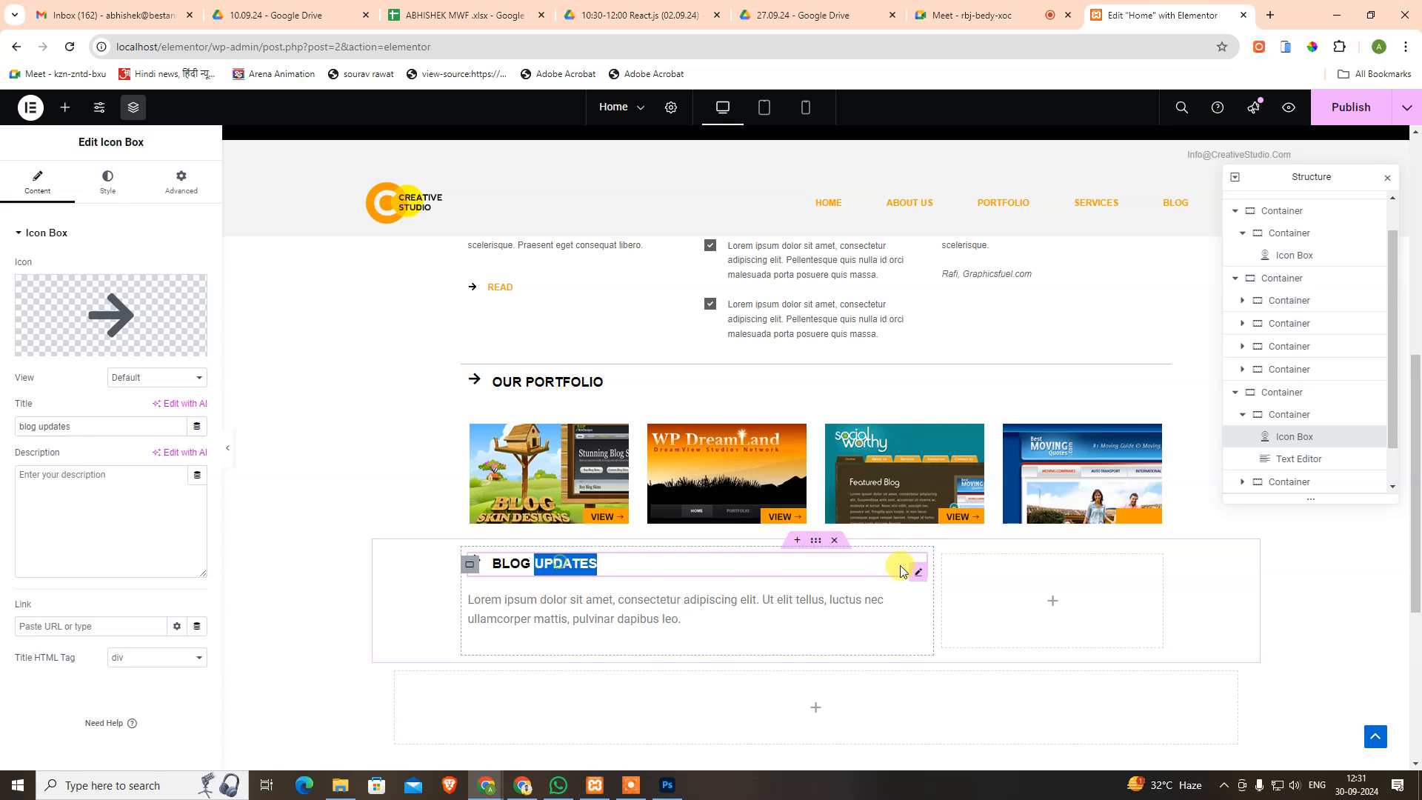
{"action": "left_click", "coordinate": [920, 574]}
{"action": "left_click", "coordinate": [107, 181]}
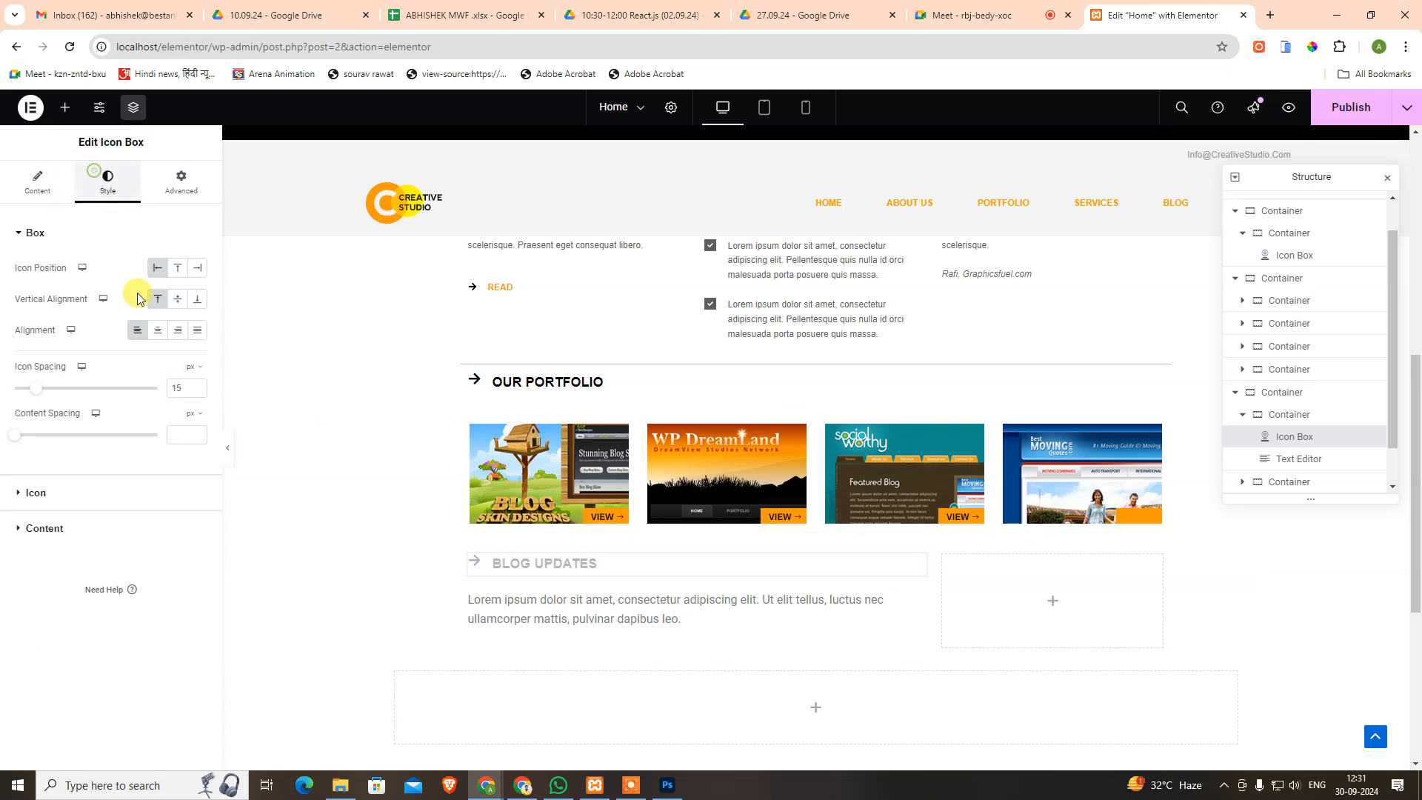
{"action": "left_click", "coordinate": [52, 529]}
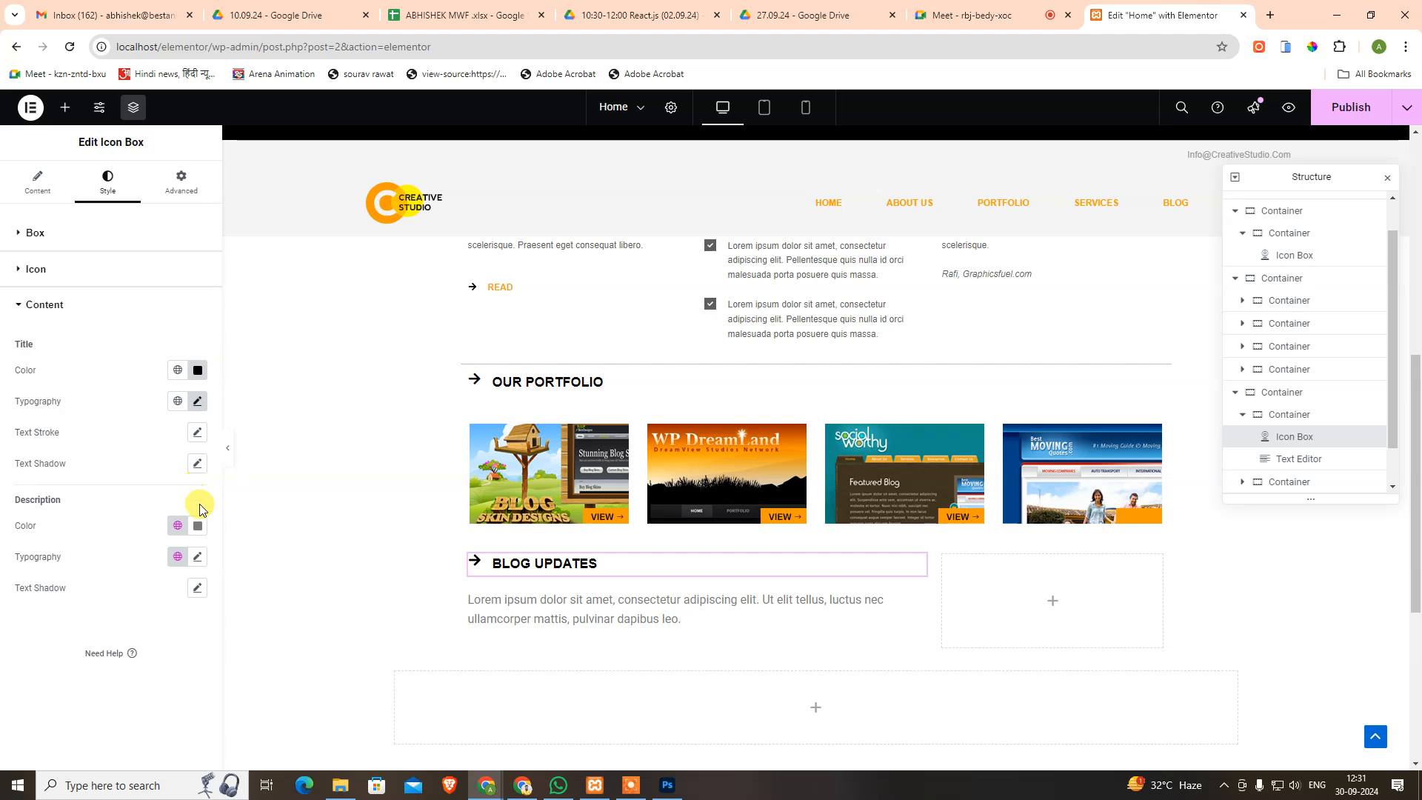
{"action": "left_click", "coordinate": [197, 401]}
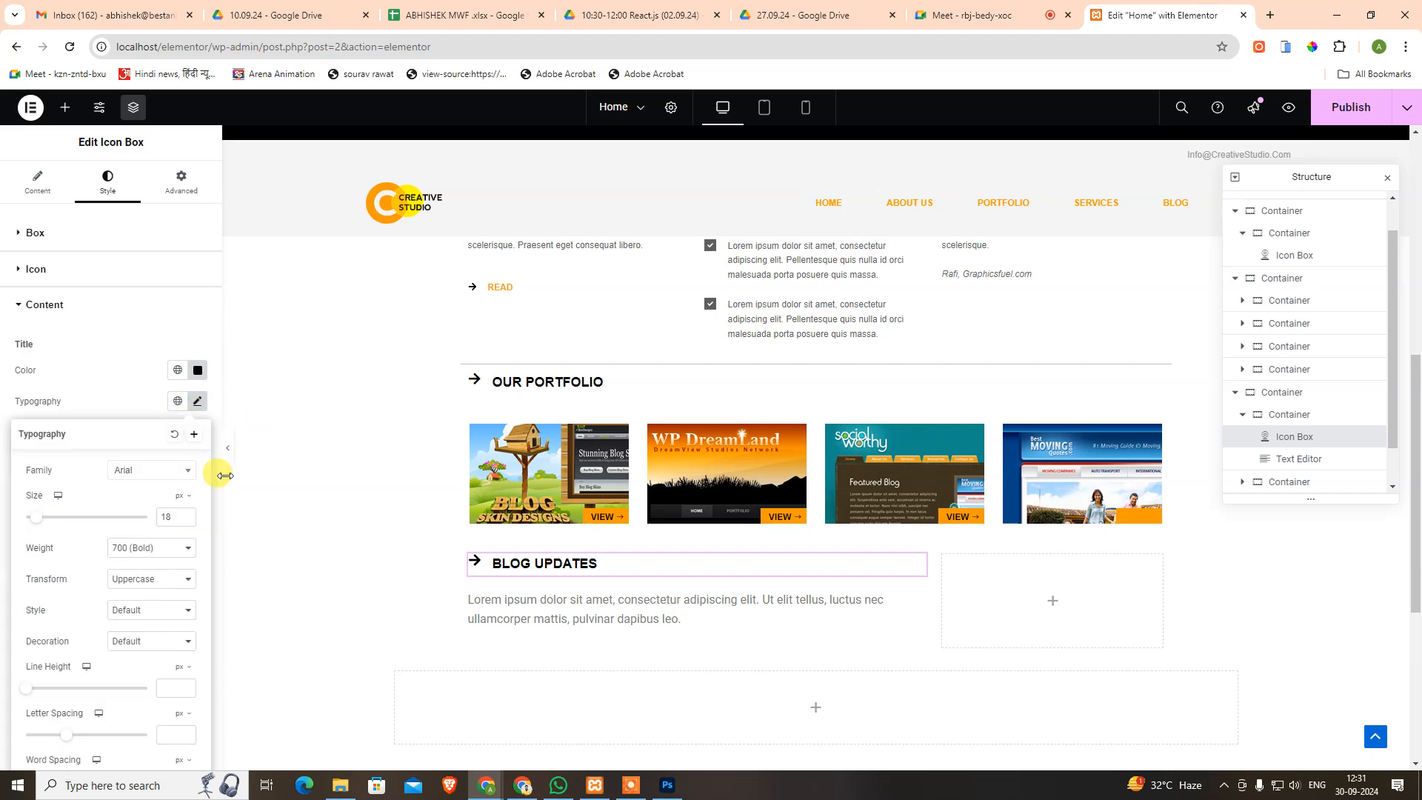
{"action": "key", "text": "alt+Tab"}
{"action": "left_click", "coordinate": [359, 502]}
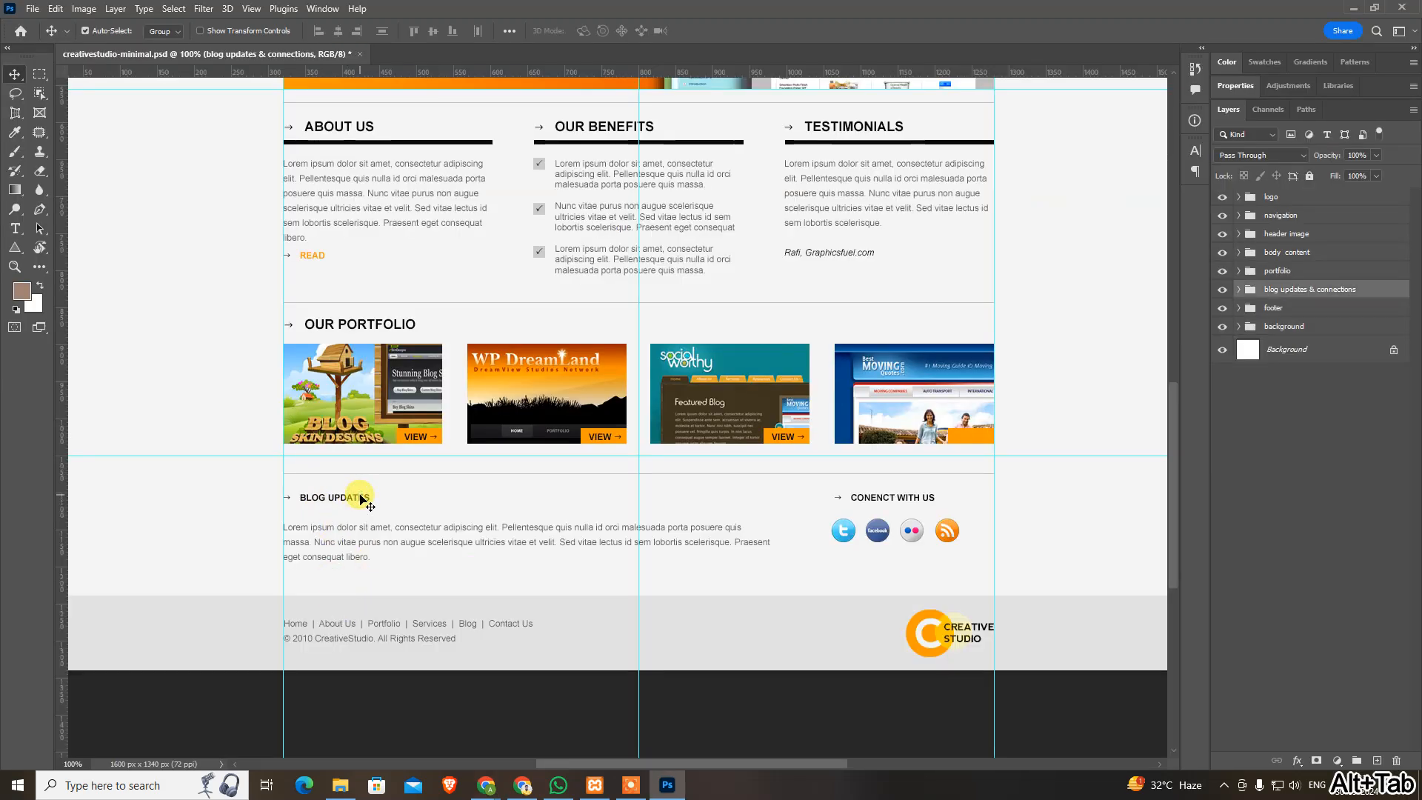
{"action": "double_click", "coordinate": [360, 498]}
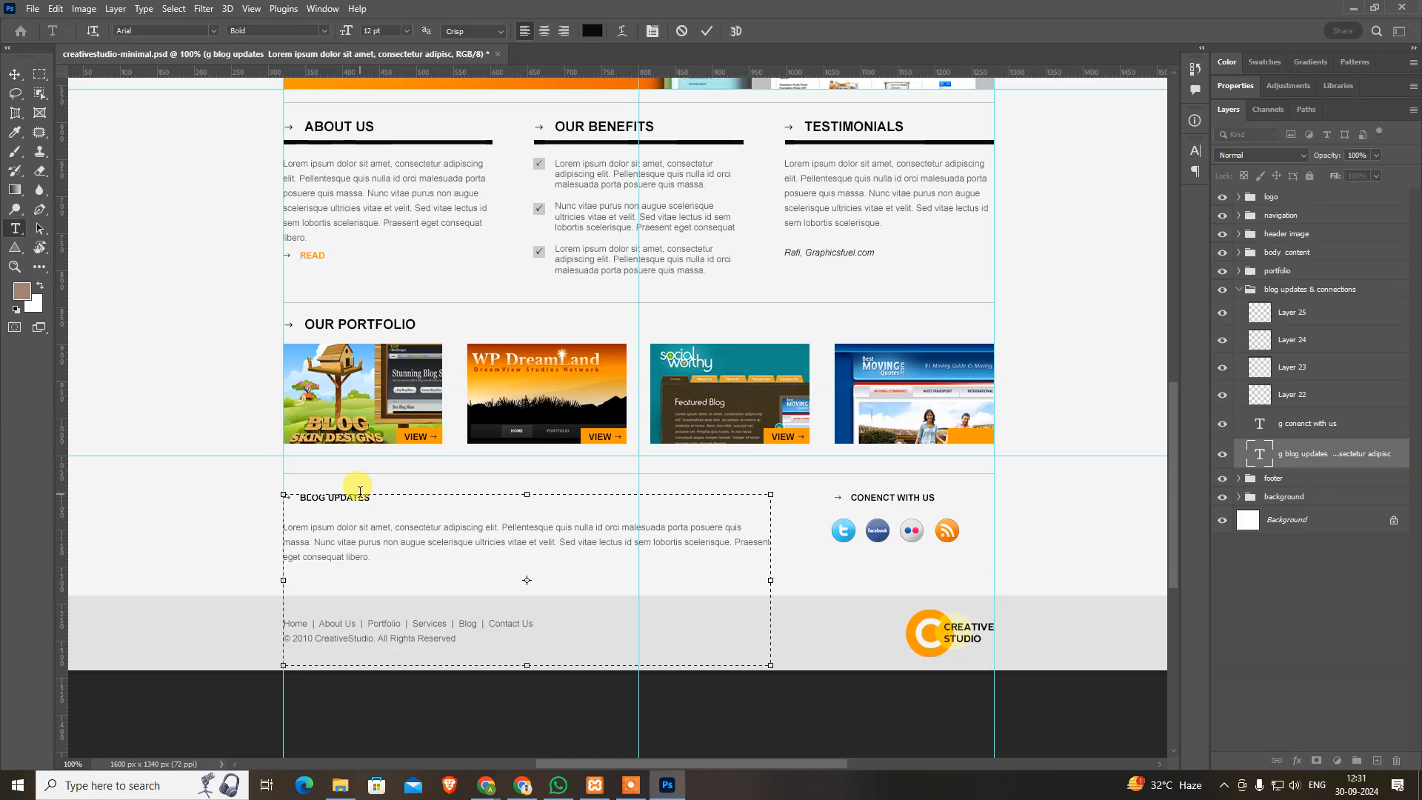
{"action": "key", "text": "alt+Tab"}
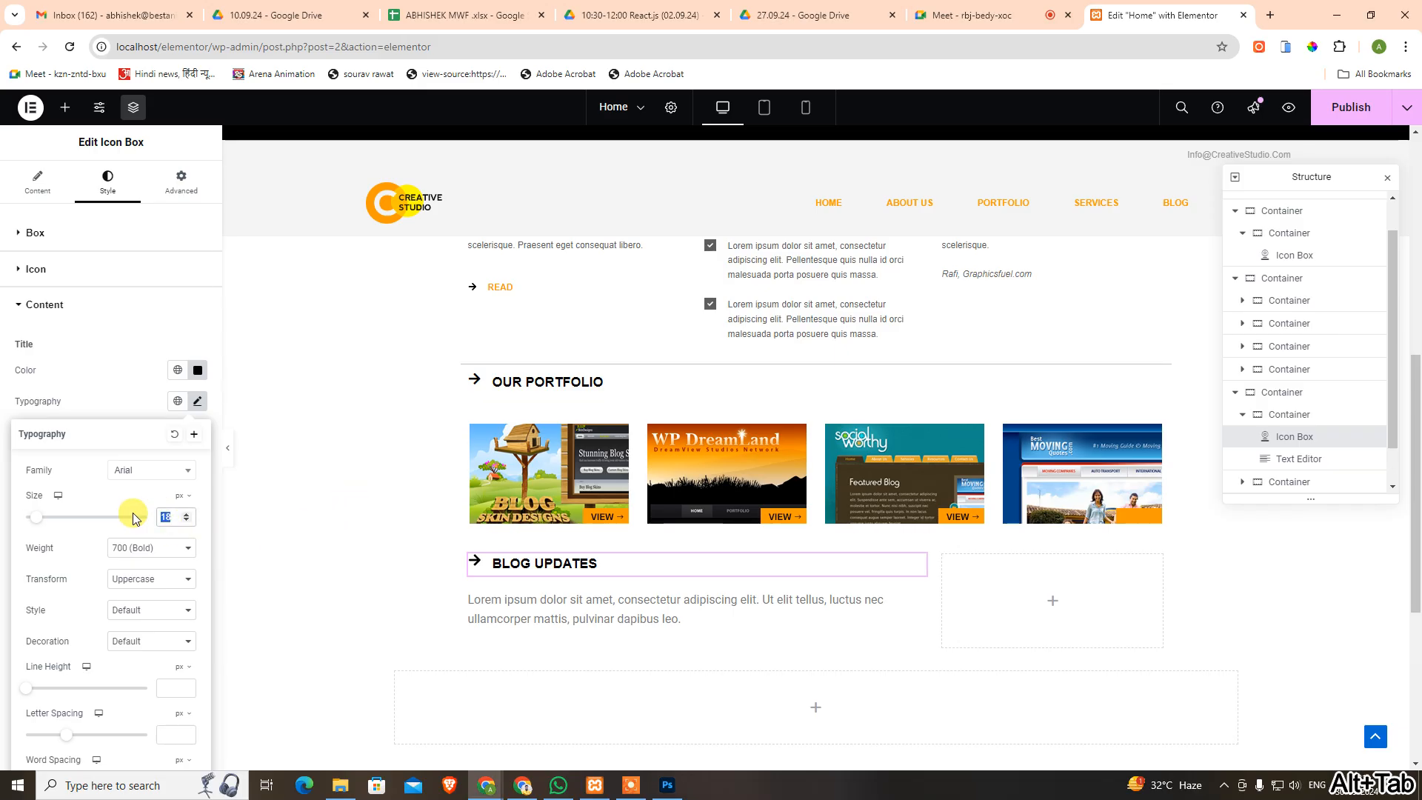
{"action": "type", "text": "12"}
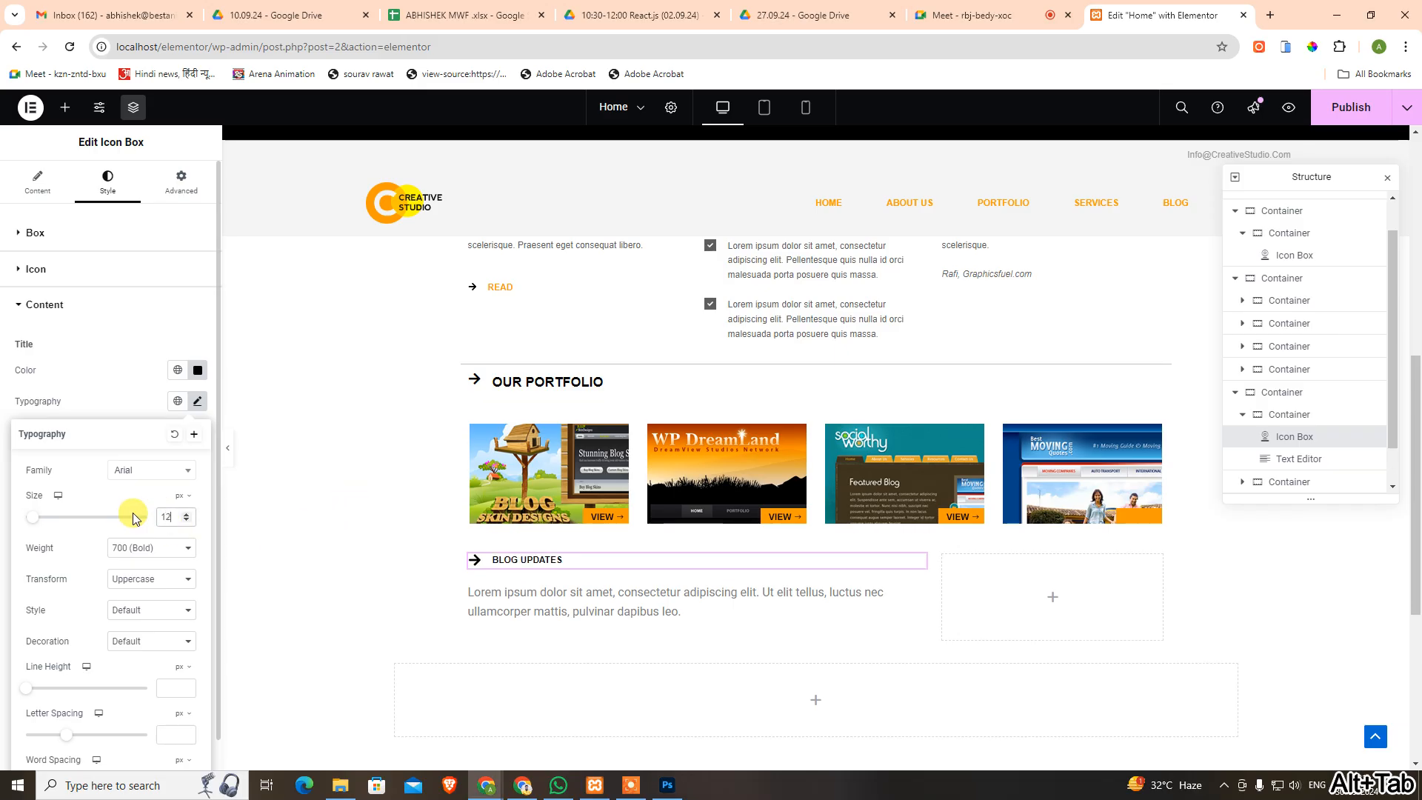
{"action": "left_click", "coordinate": [111, 380]}
Set the size of the blog updates icon box's arrow icon to 12 px.
{"action": "left_click", "coordinate": [63, 270]}
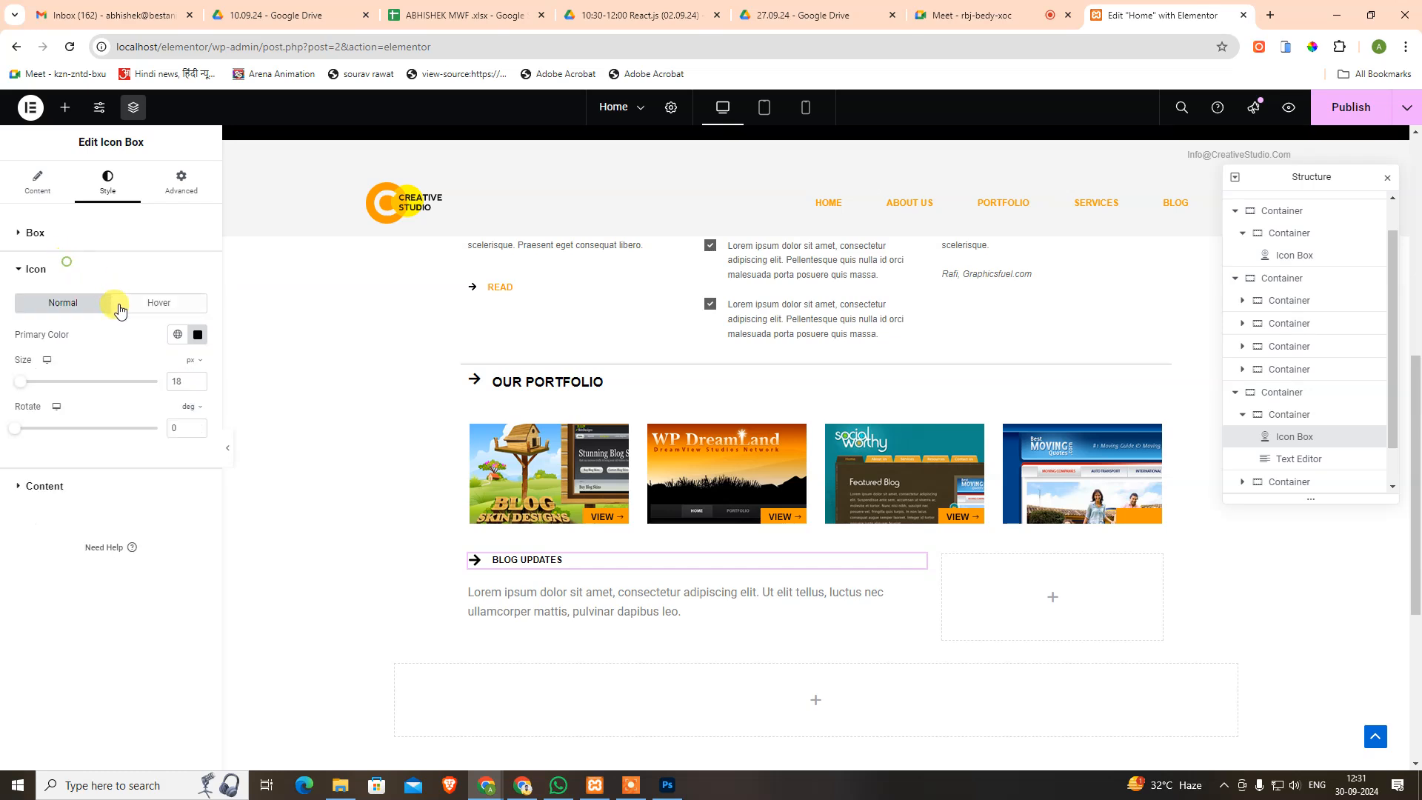
{"action": "double_click", "coordinate": [180, 380]}
{"action": "type", "text": "12"}
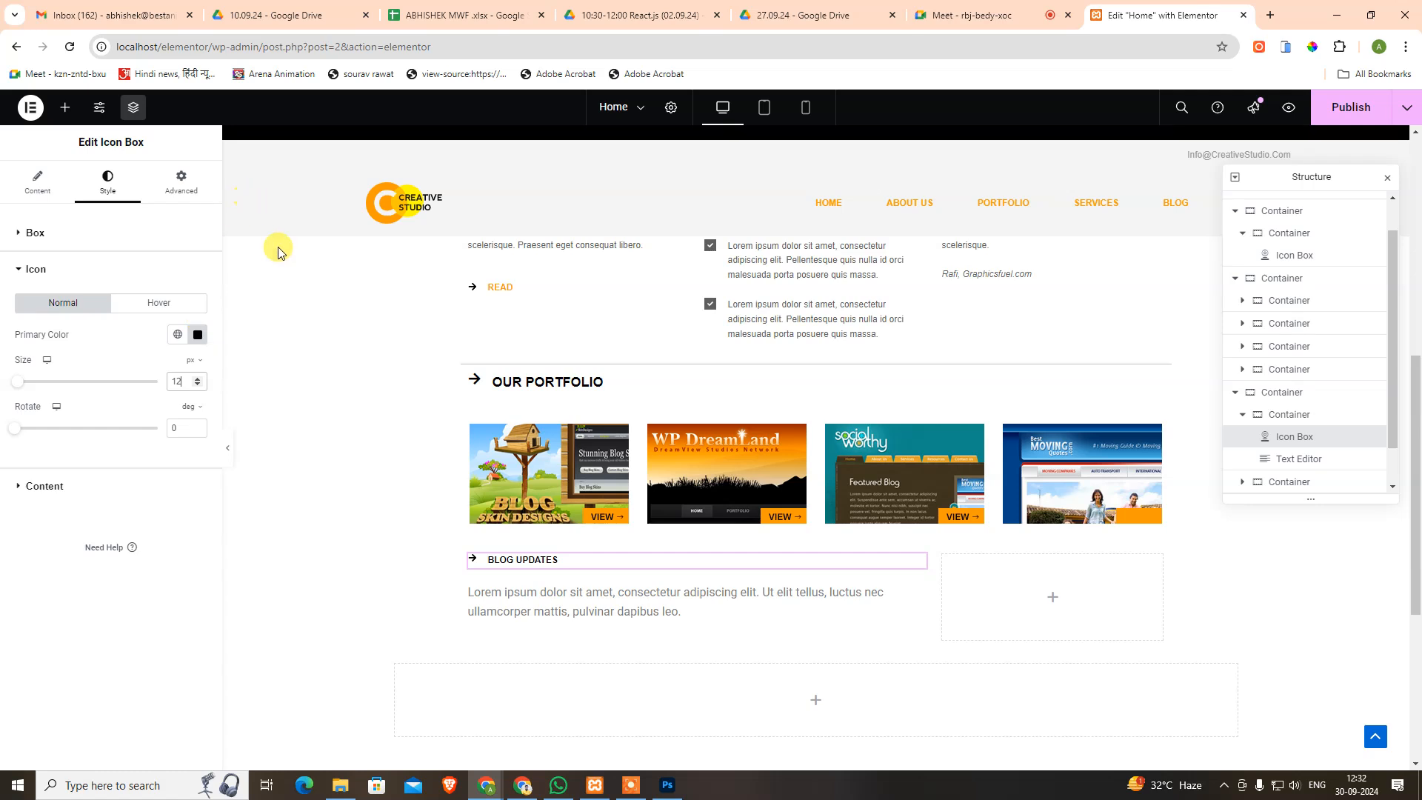
Duplicate the blog updates icon box and move the copy into the empty narrow column beside it.
{"action": "right_click", "coordinate": [919, 580]}
{"action": "left_click", "coordinate": [963, 492]}
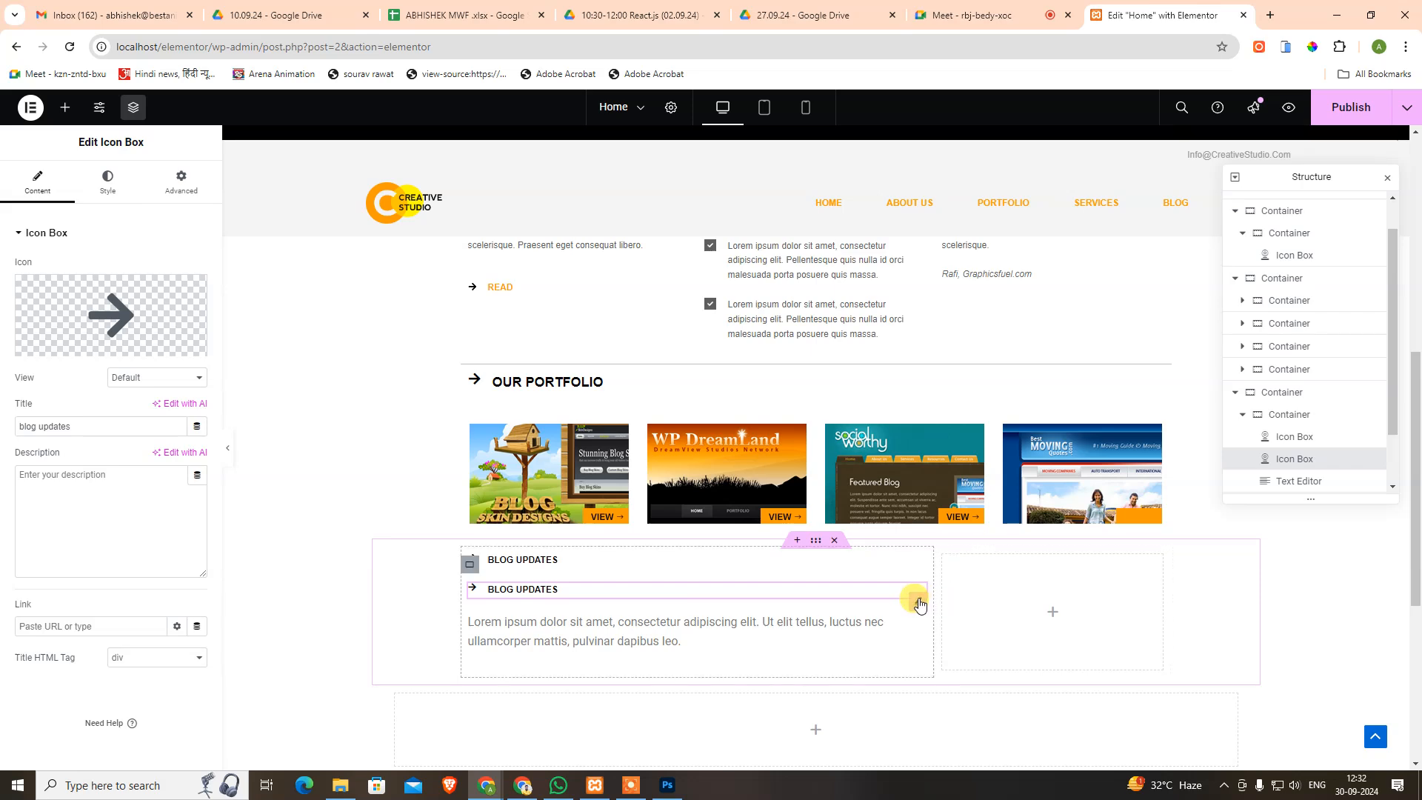
{"action": "left_click_drag", "start_coordinate": [919, 603], "coordinate": [983, 580]}
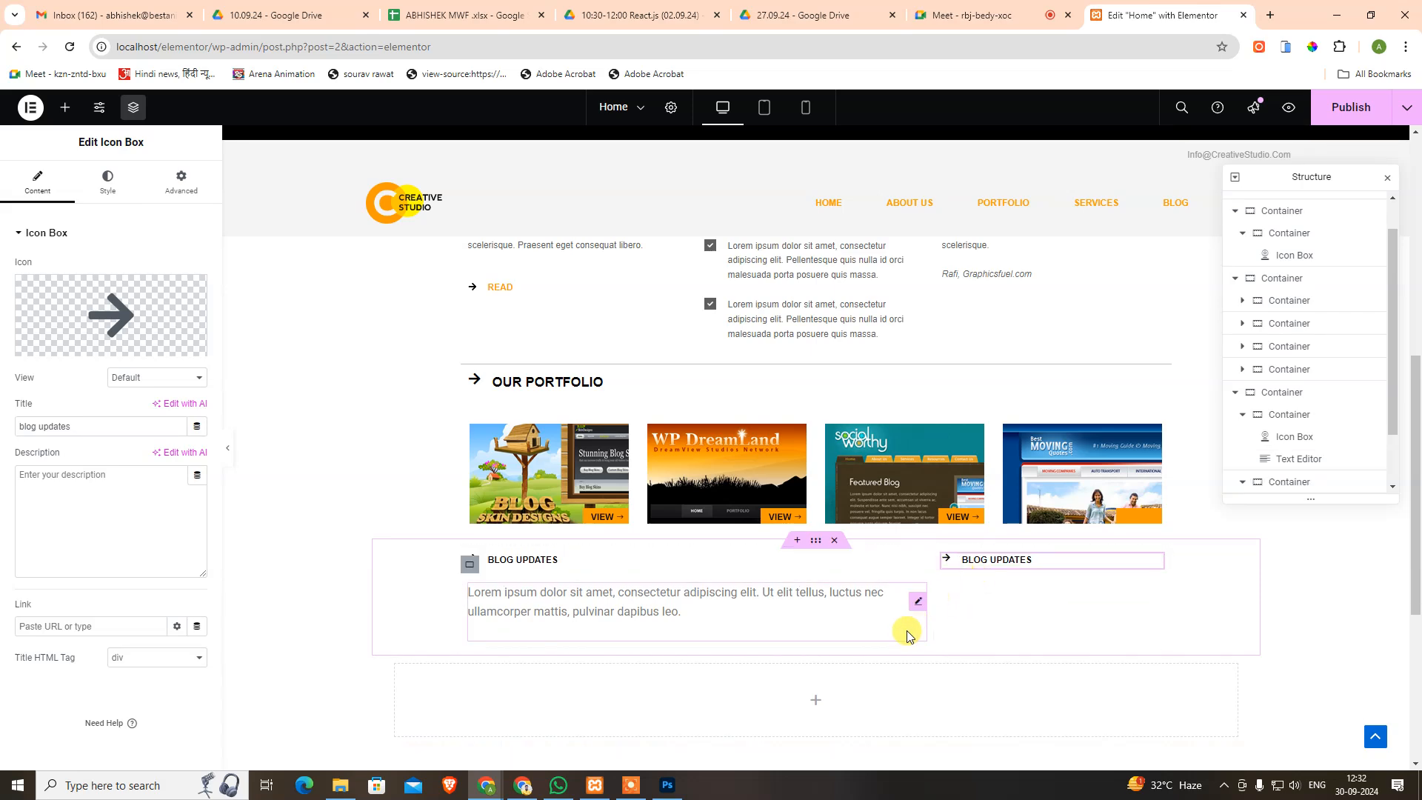
Copy the "conenct with us" heading text from the Photoshop design and use it as the copied icon box's title.
{"action": "key", "text": "alt+Tab"}
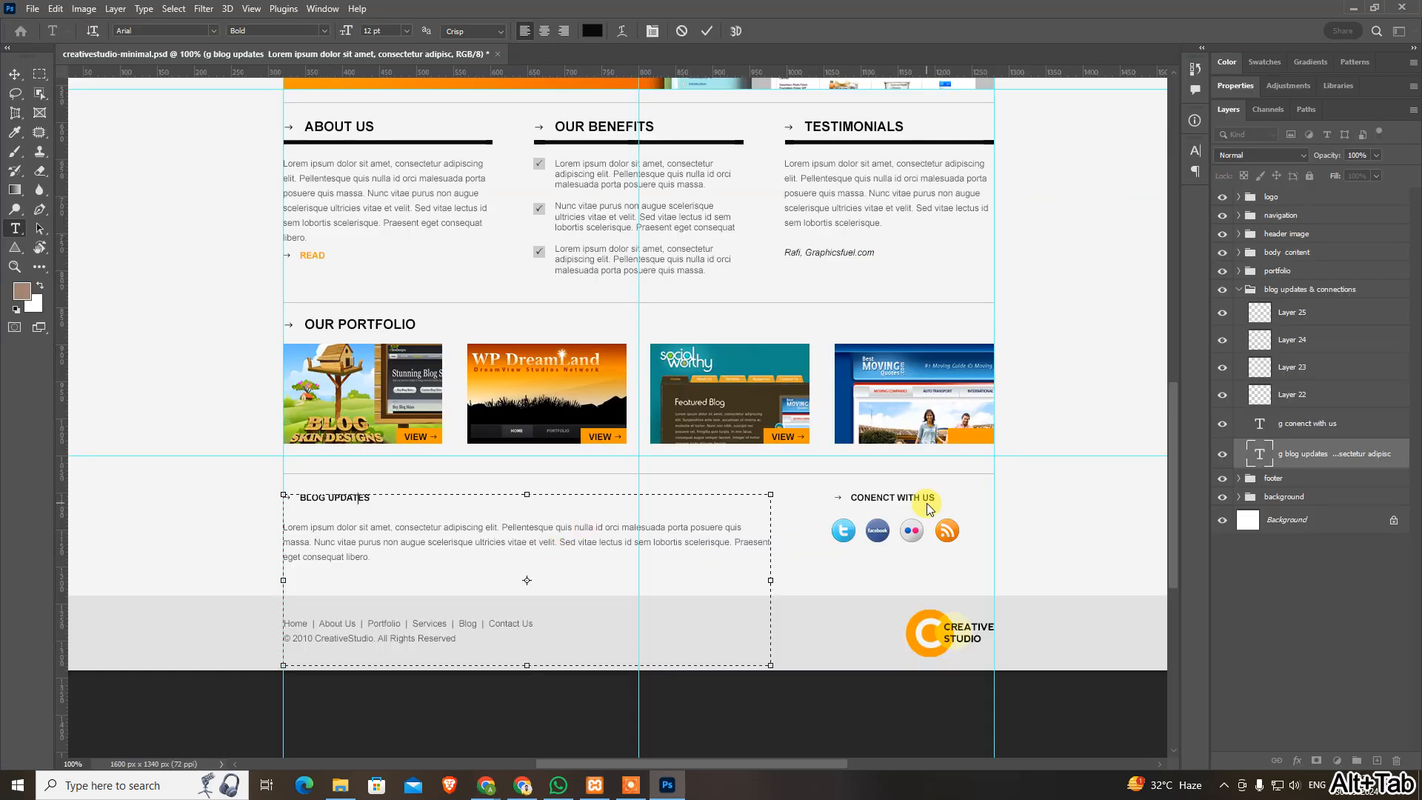
{"action": "left_click", "coordinate": [900, 499]}
{"action": "key", "text": "ctrl+a"}
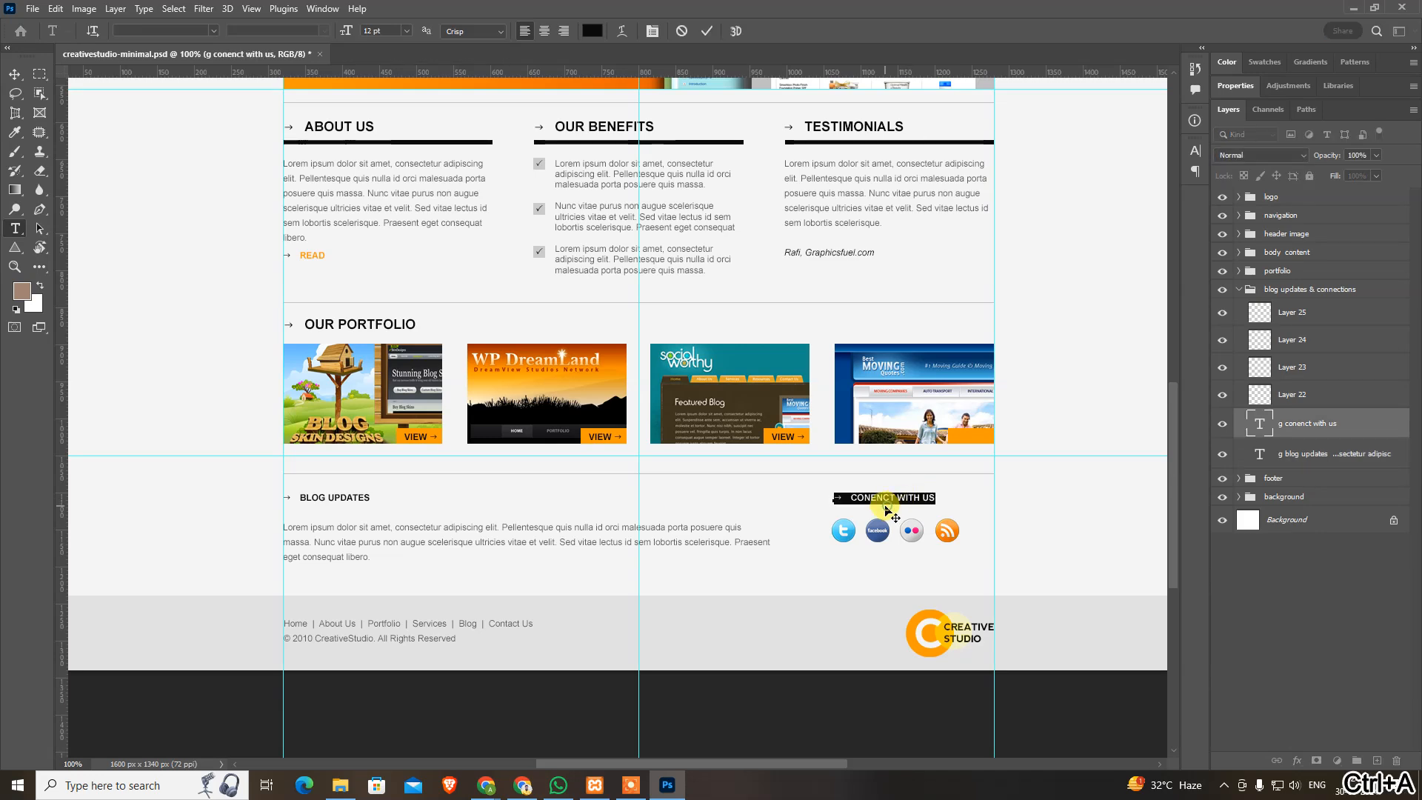
{"action": "key", "text": "ctrl+c"}
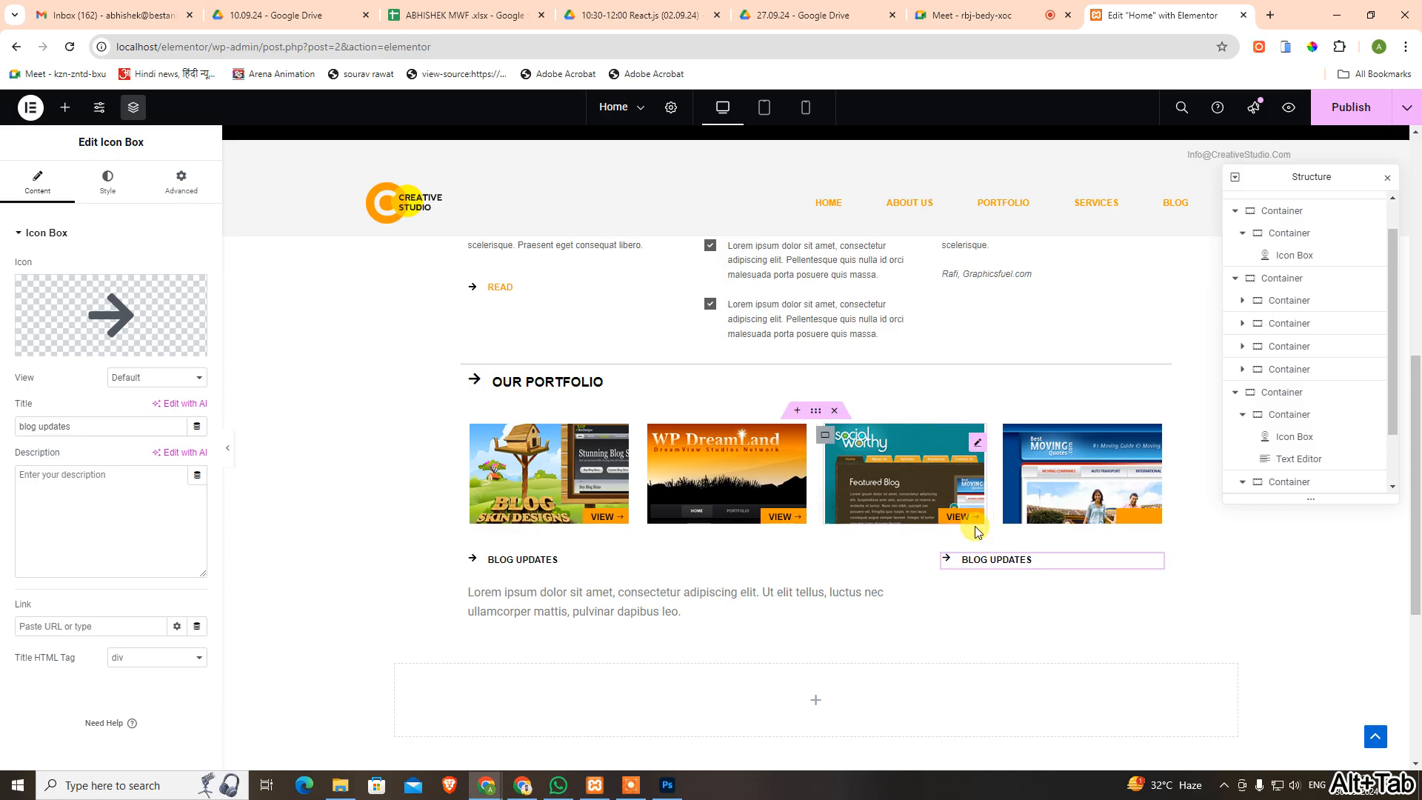
{"action": "key", "text": "alt+Tab"}
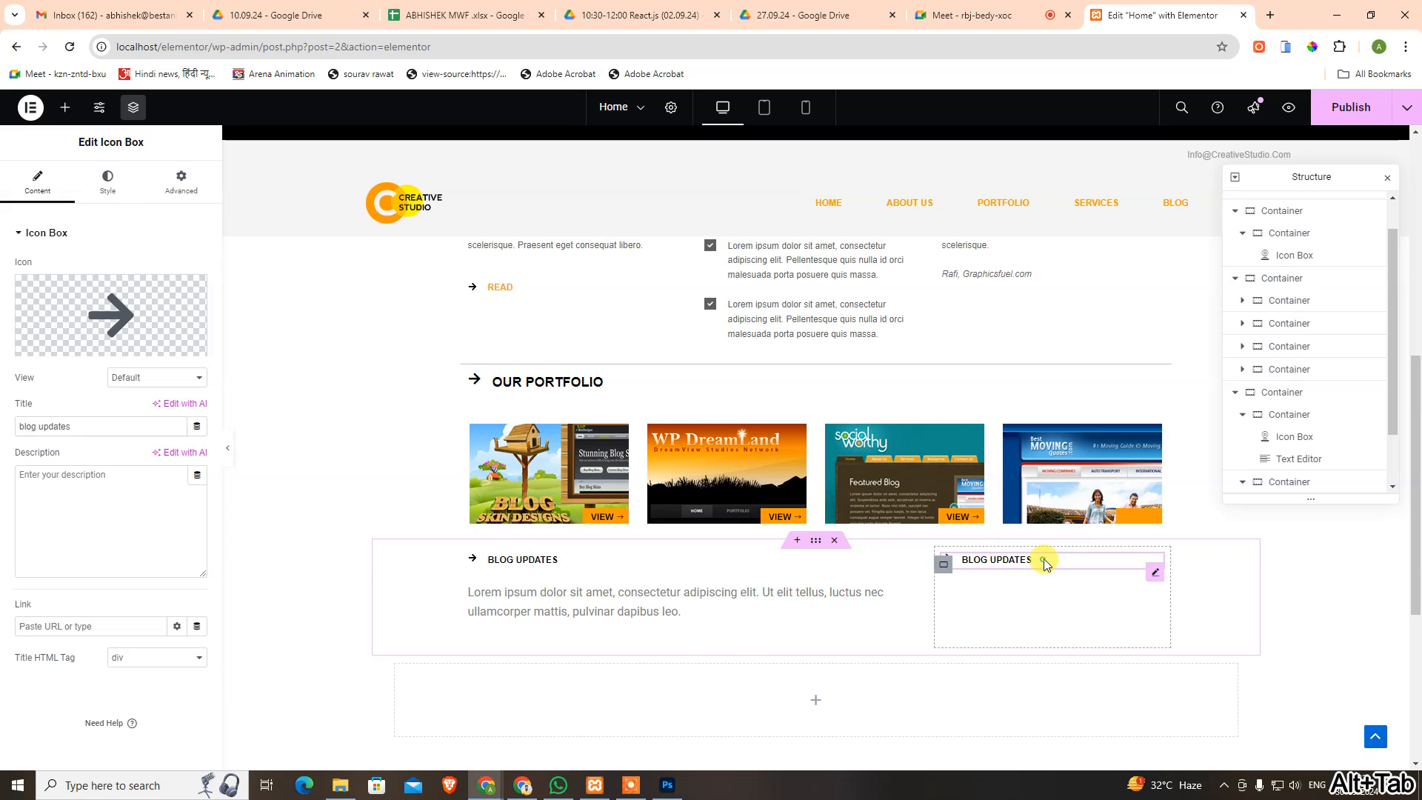
{"action": "left_click_drag", "start_coordinate": [1032, 560], "coordinate": [963, 561]}
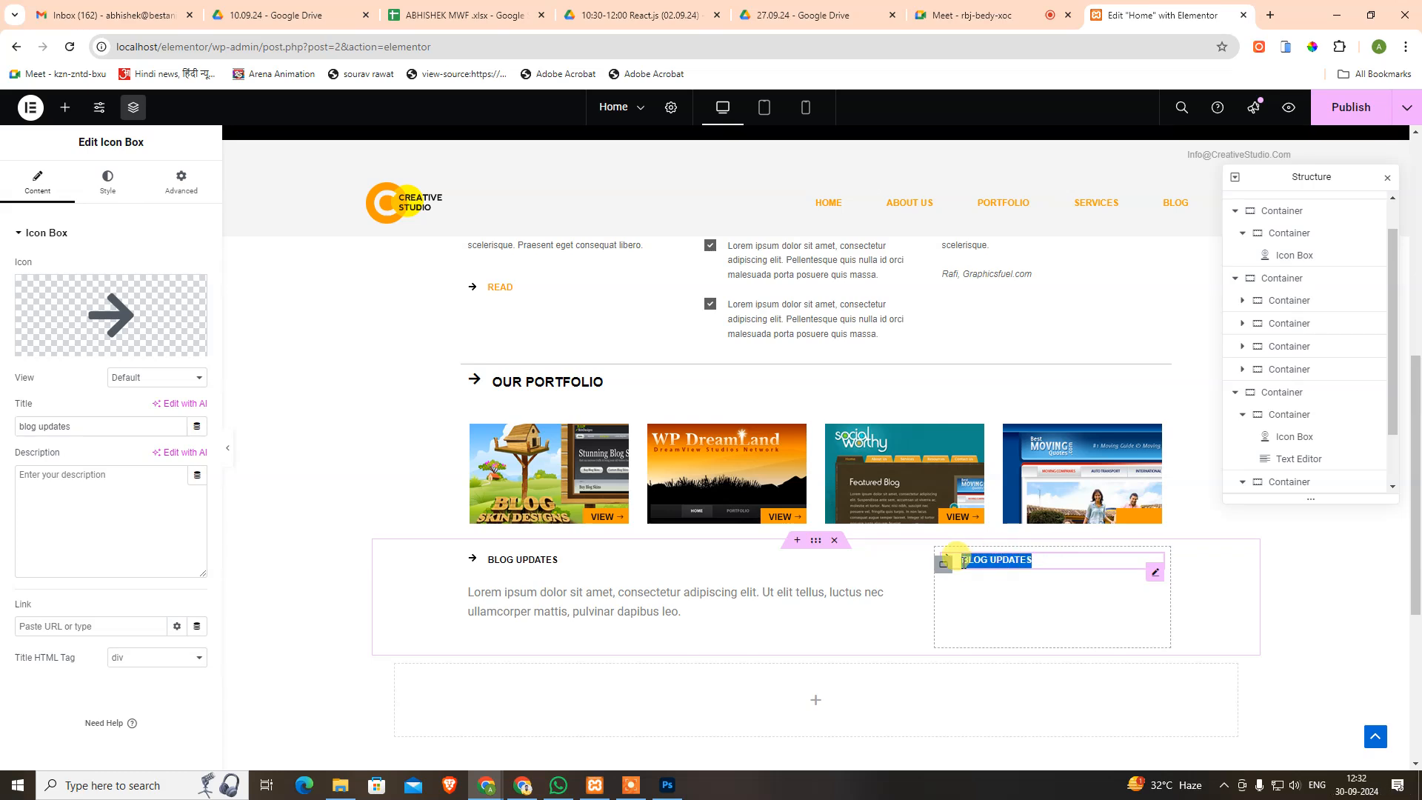
{"action": "key", "text": "ctrl+v"}
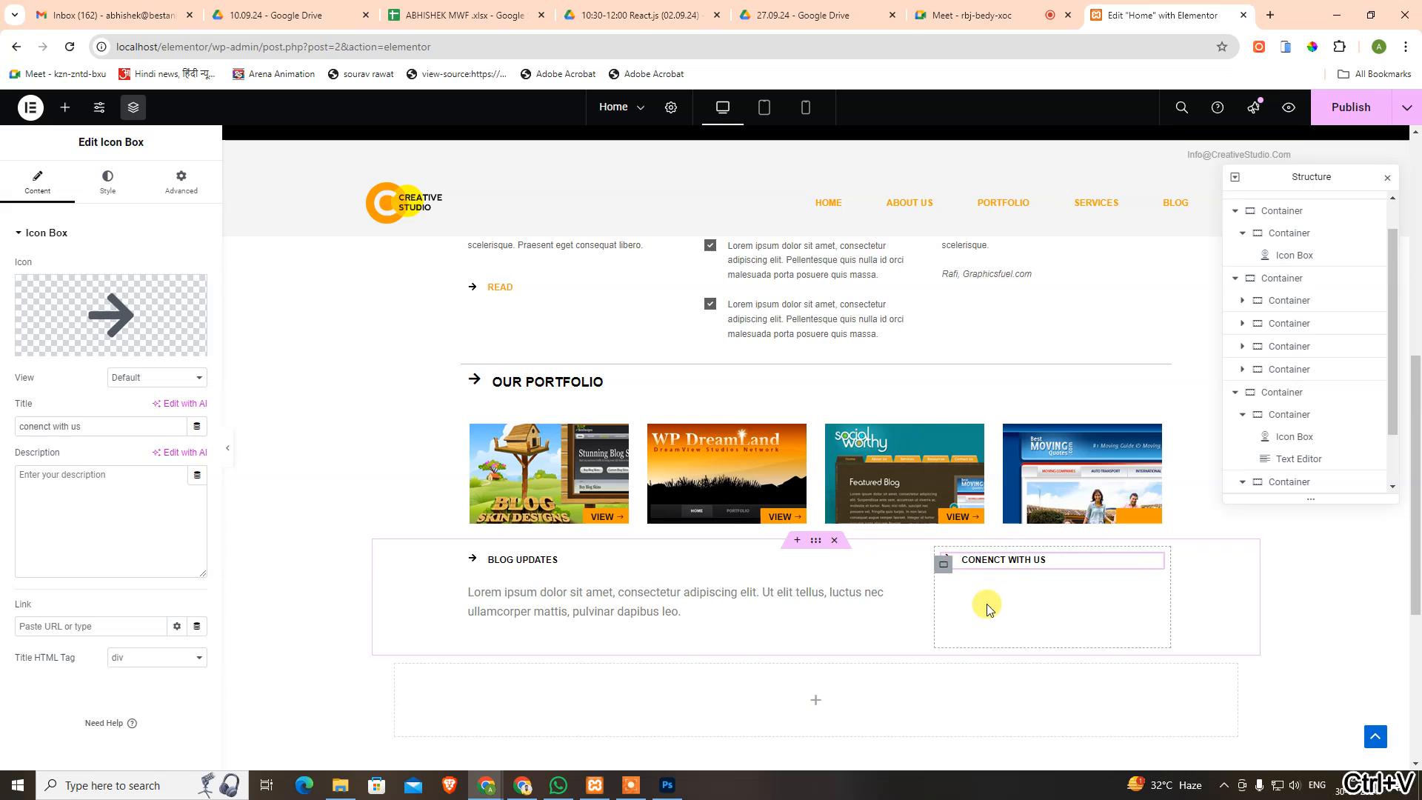
Copy the Blog Updates paragraph's text colour code from the Photoshop design and open the Text Editor widget under blog updates in Elementor.
{"action": "key", "text": "alt+Tab"}
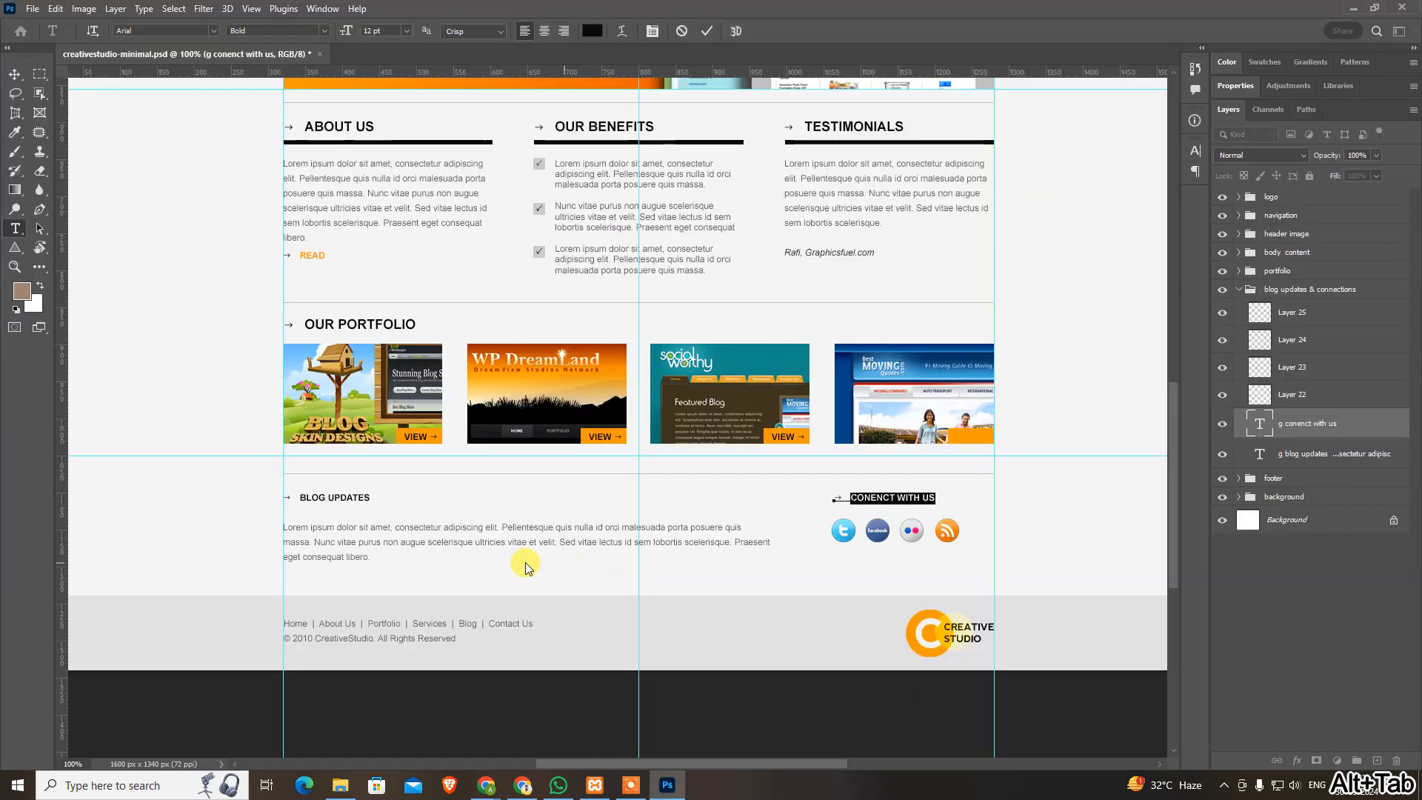
{"action": "left_click", "coordinate": [362, 537]}
{"action": "left_click", "coordinate": [356, 543]}
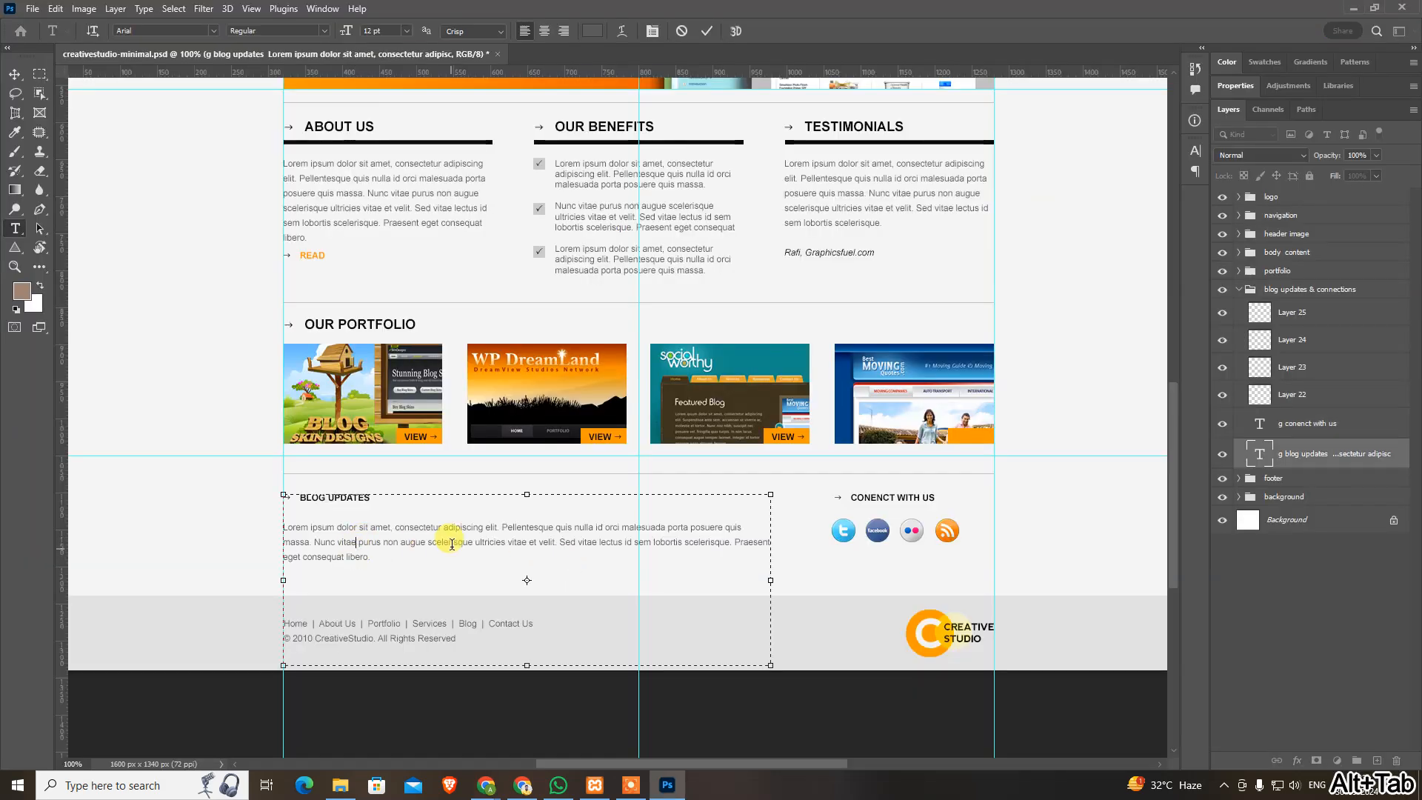
{"action": "left_click", "coordinate": [603, 35]}
{"action": "key", "text": "Escape"}
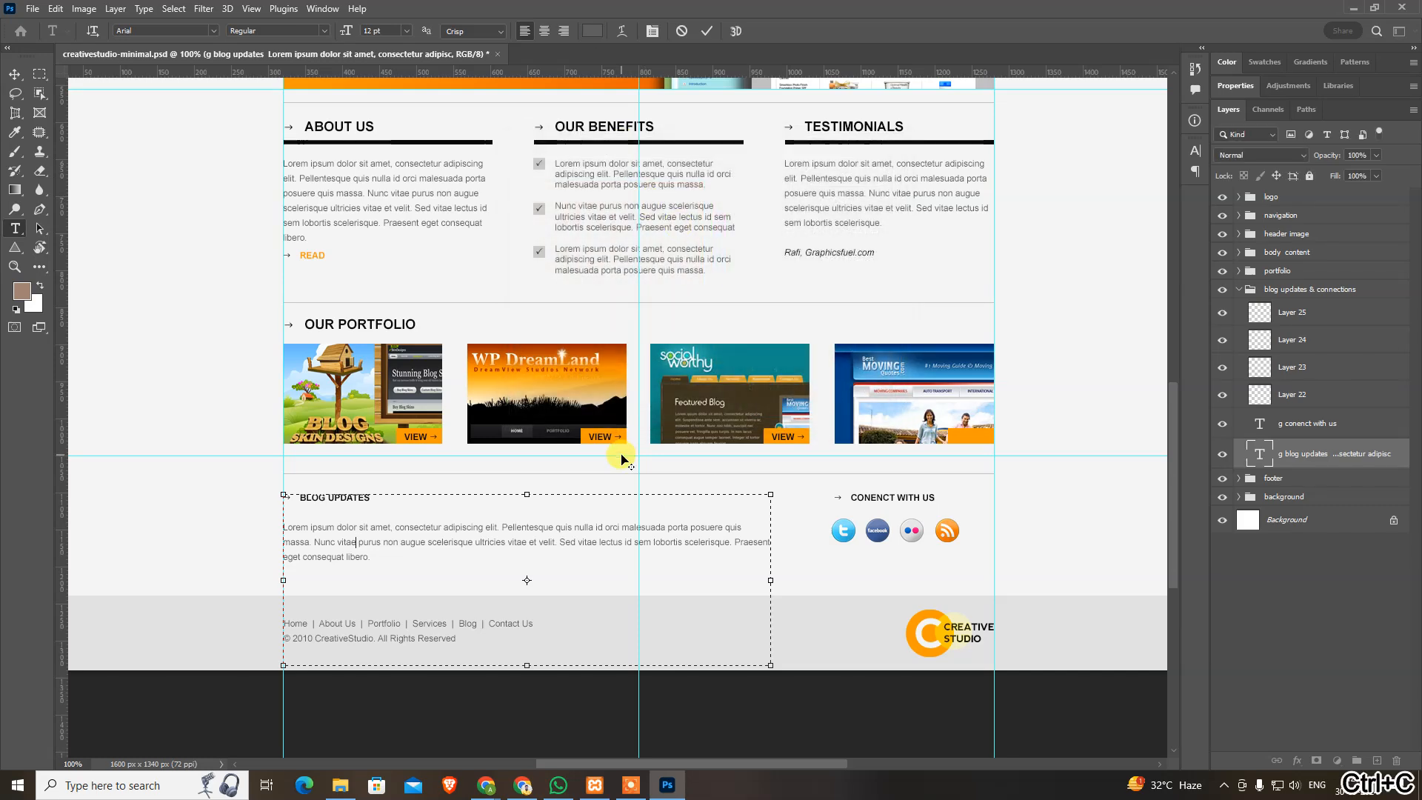
{"action": "key", "text": "alt+Tab"}
{"action": "left_click", "coordinate": [474, 601]}
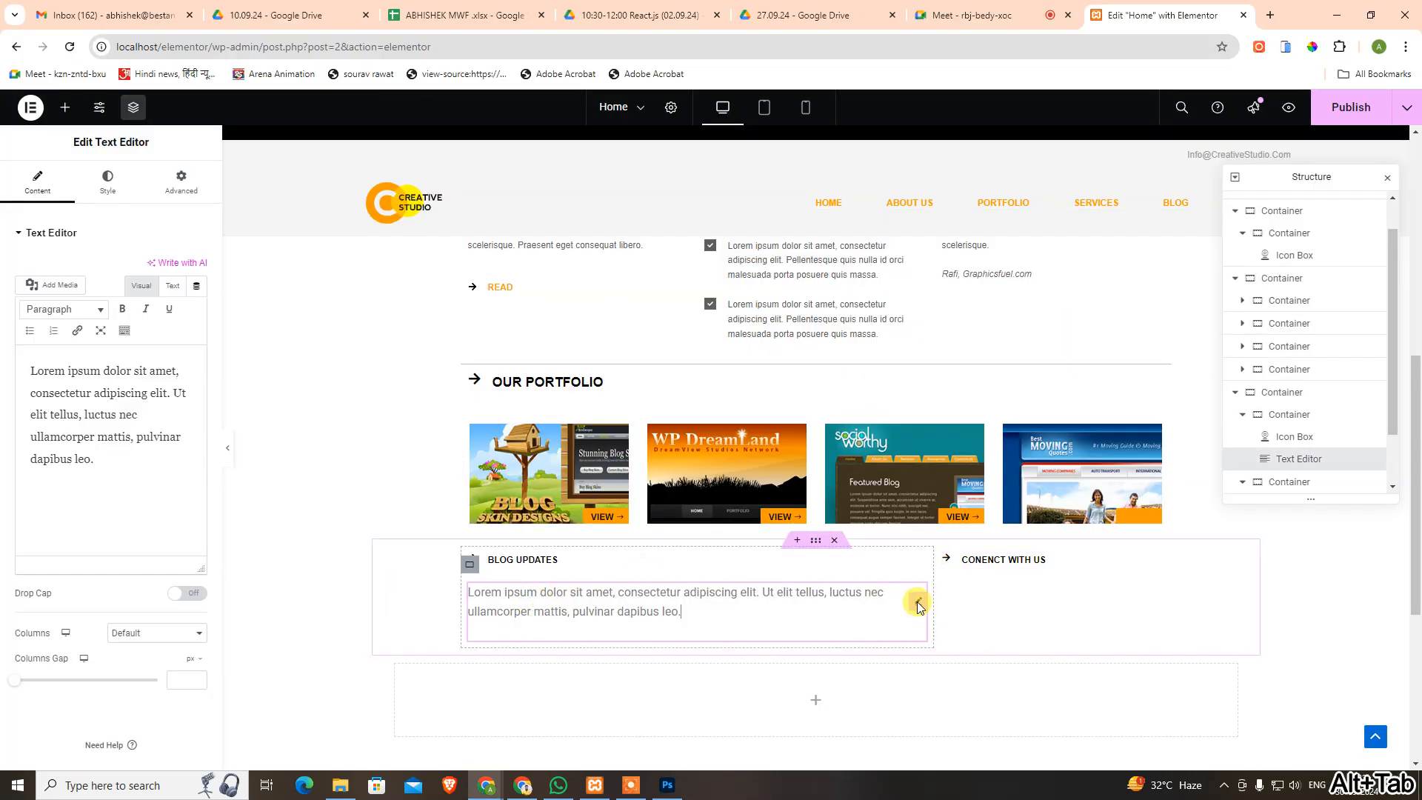
{"action": "left_click", "coordinate": [104, 454]}
{"action": "key", "text": "ctrl+a"}
{"action": "key", "text": "ctrl+v"}
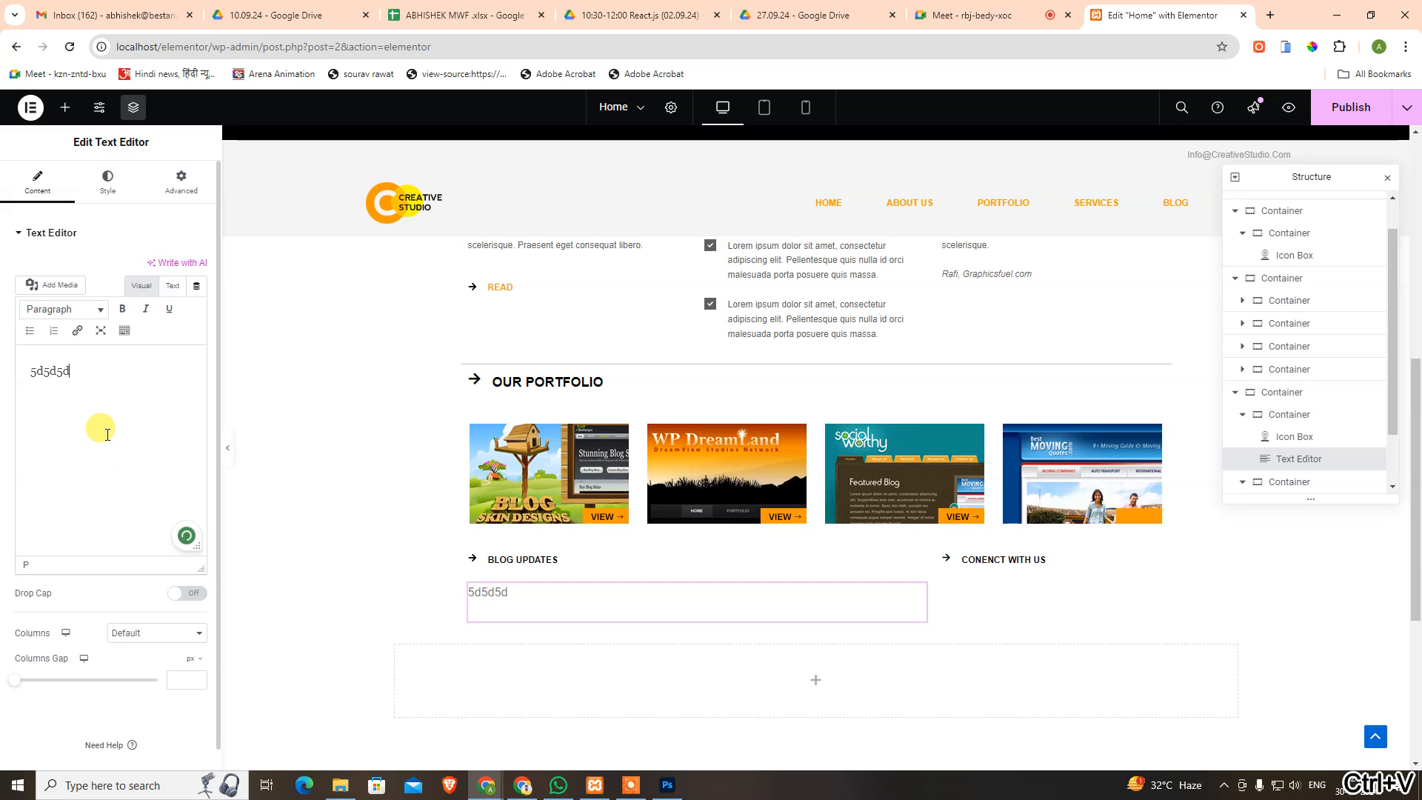
{"action": "double_click", "coordinate": [78, 373]}
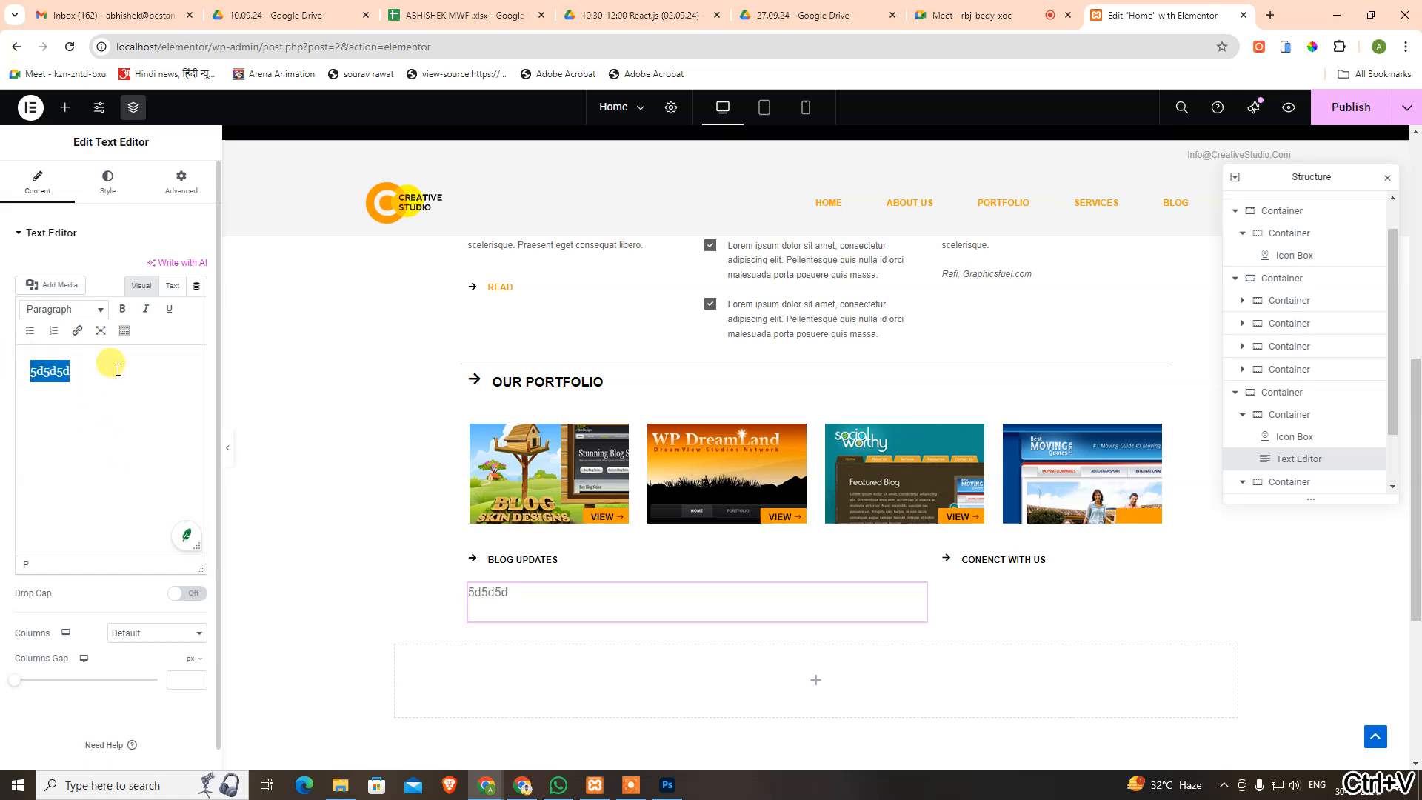
{"action": "key", "text": "BackSpace"}
{"action": "key", "text": "ctrl+z"}
{"action": "key", "text": "ctrl+z"}
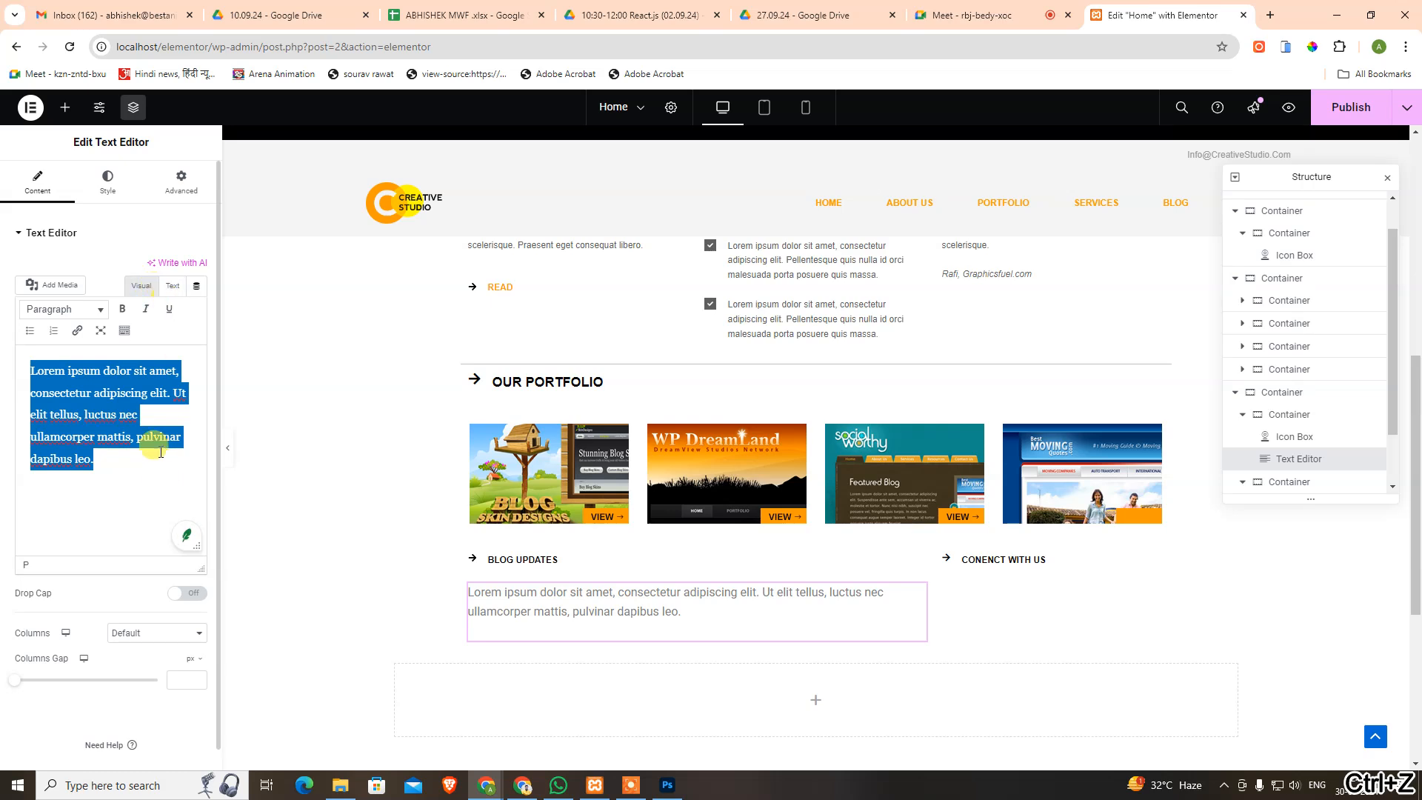
Set the typography of the text under blog updates to the Arial family at 12 px.
{"action": "left_click", "coordinate": [94, 180]}
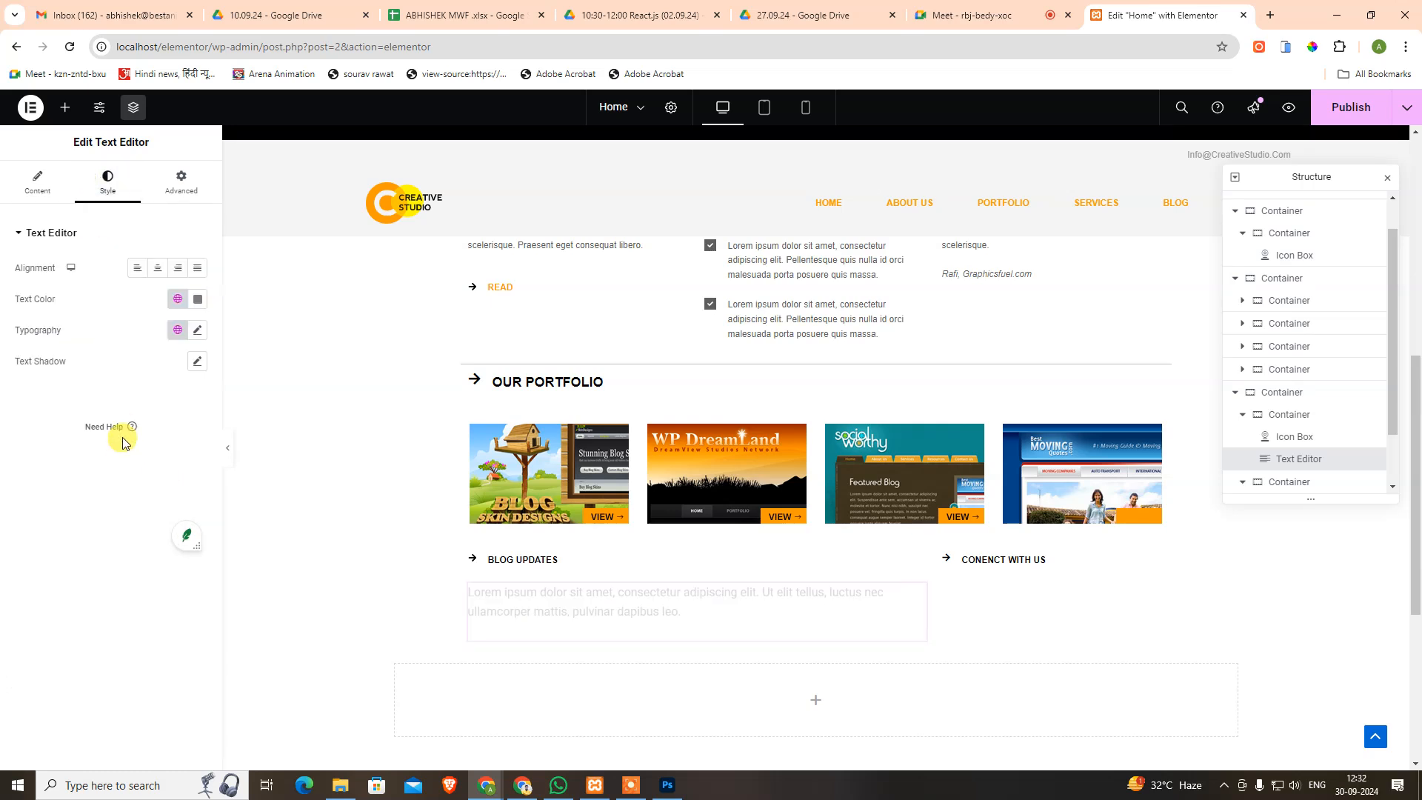
{"action": "left_click", "coordinate": [197, 331]}
{"action": "left_click", "coordinate": [144, 406]}
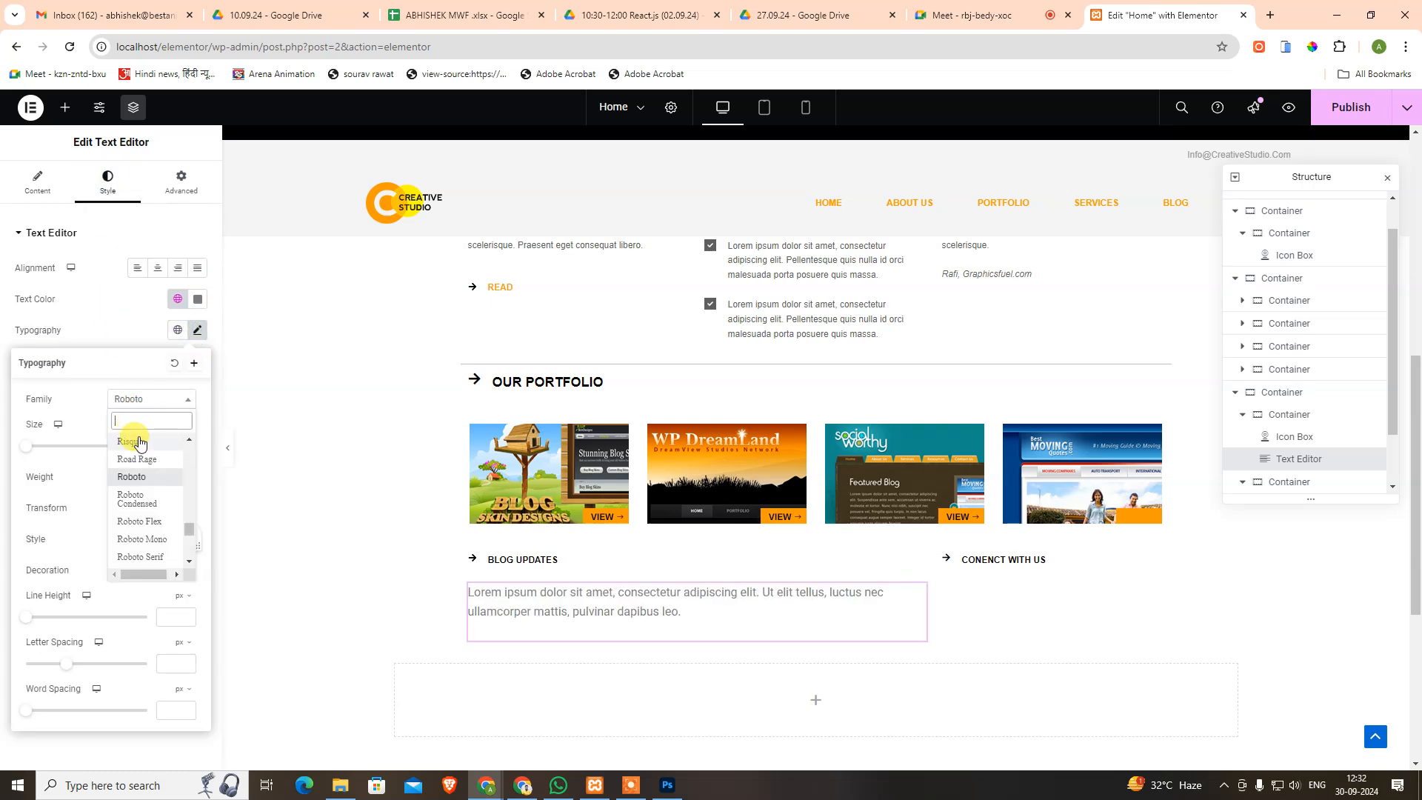
{"action": "type", "text": "Ar"}
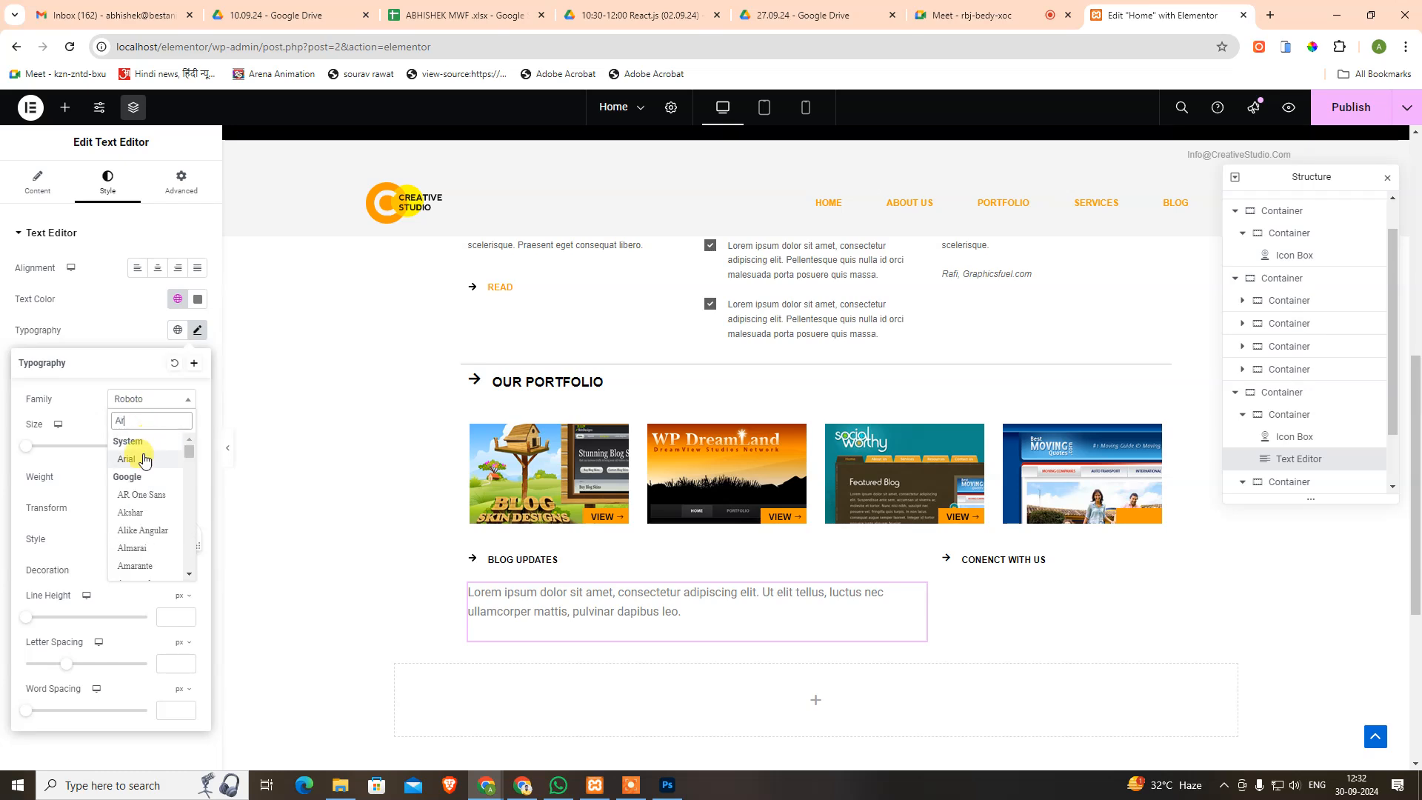
{"action": "left_click", "coordinate": [145, 461]}
{"action": "type", "text": "12"}
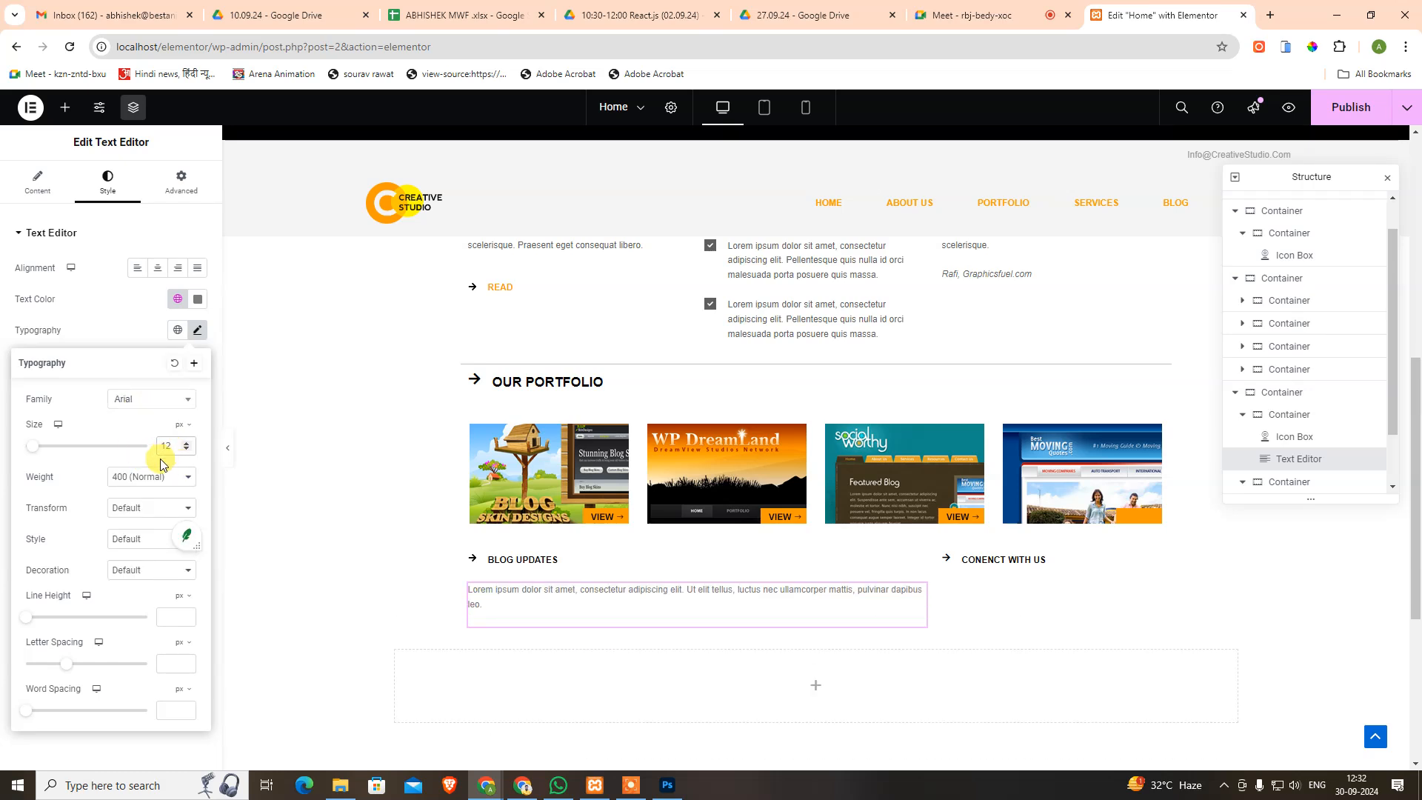
Set the text colour of the paragraph under blog updates to 5d5d5d.
{"action": "left_click", "coordinate": [198, 299]}
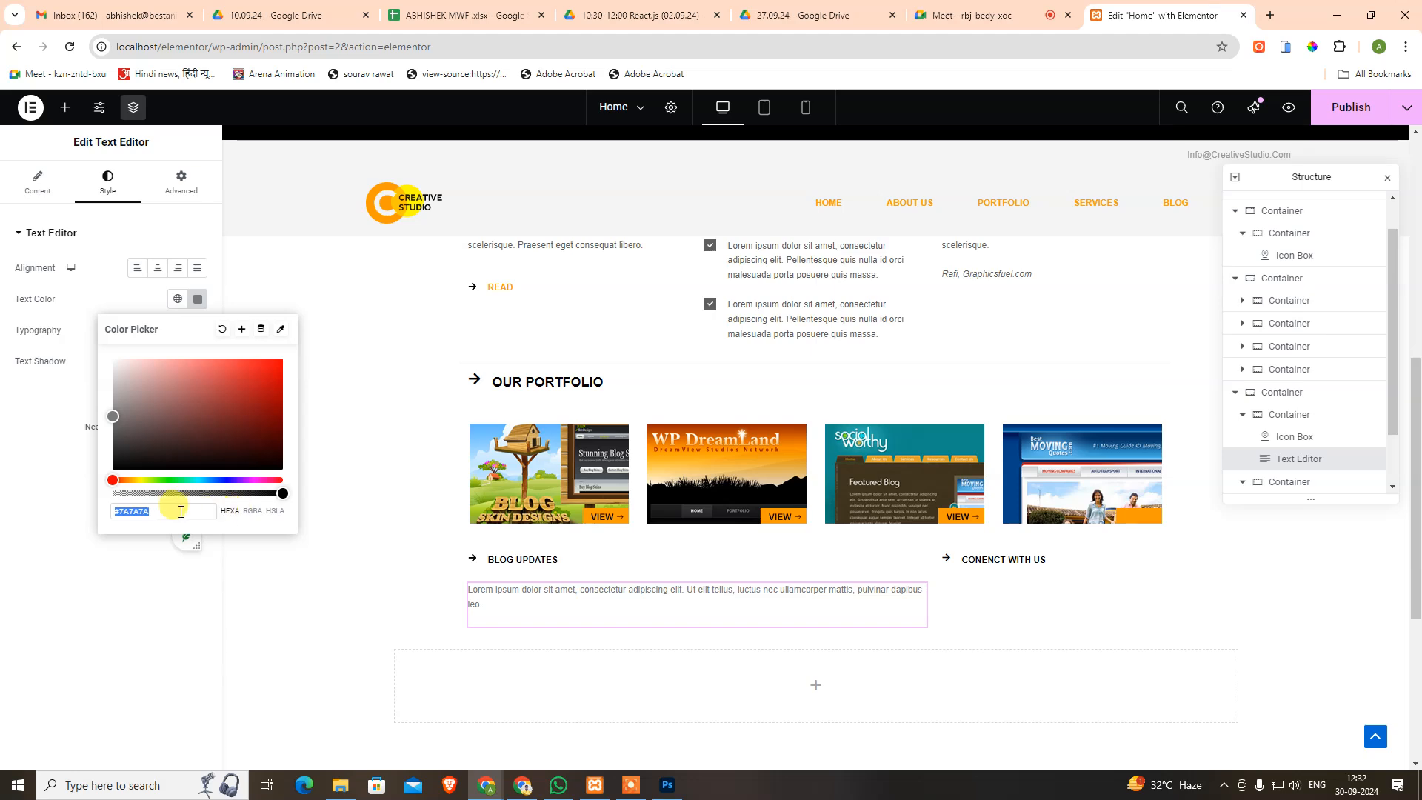
{"action": "type", "text": "#5D5D5D"}
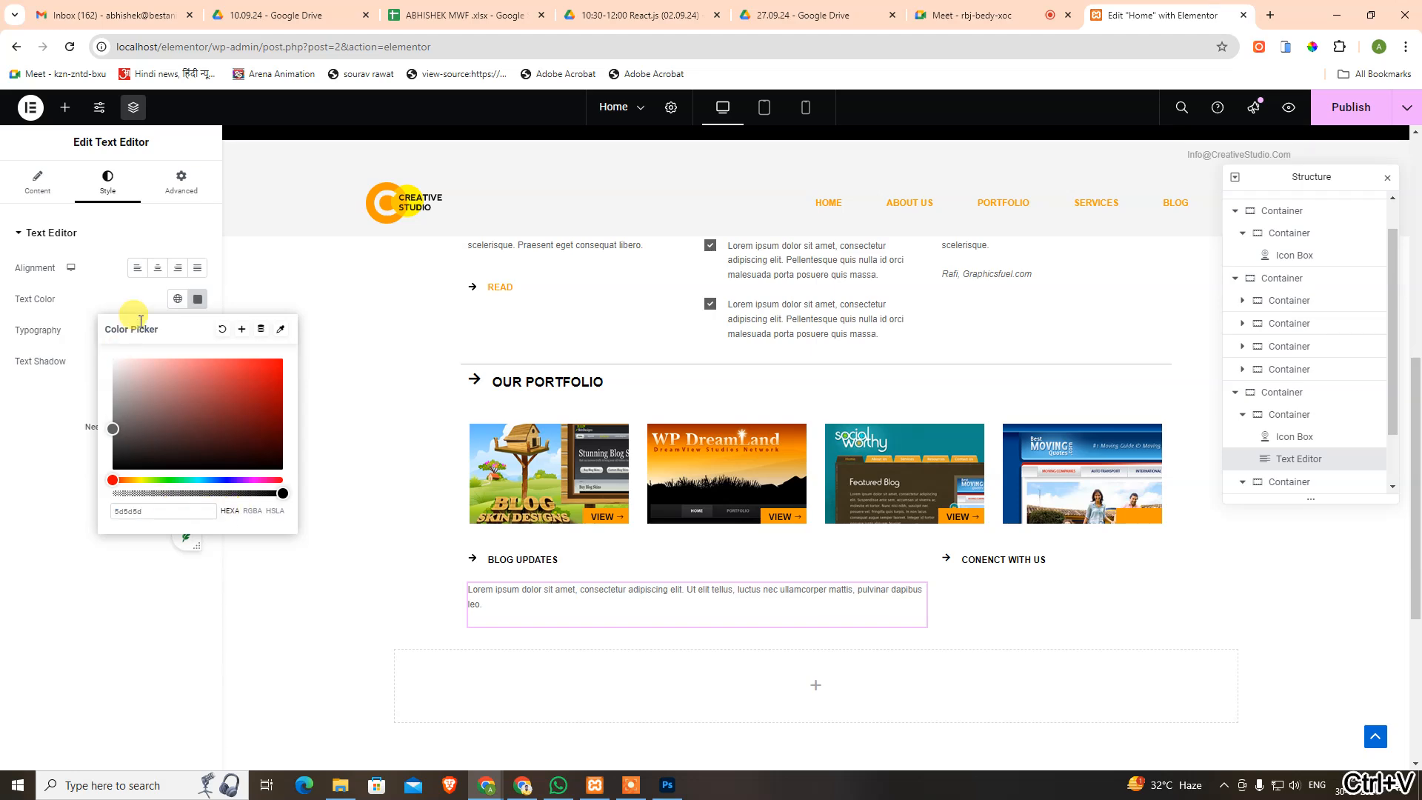
{"action": "left_click", "coordinate": [109, 306]}
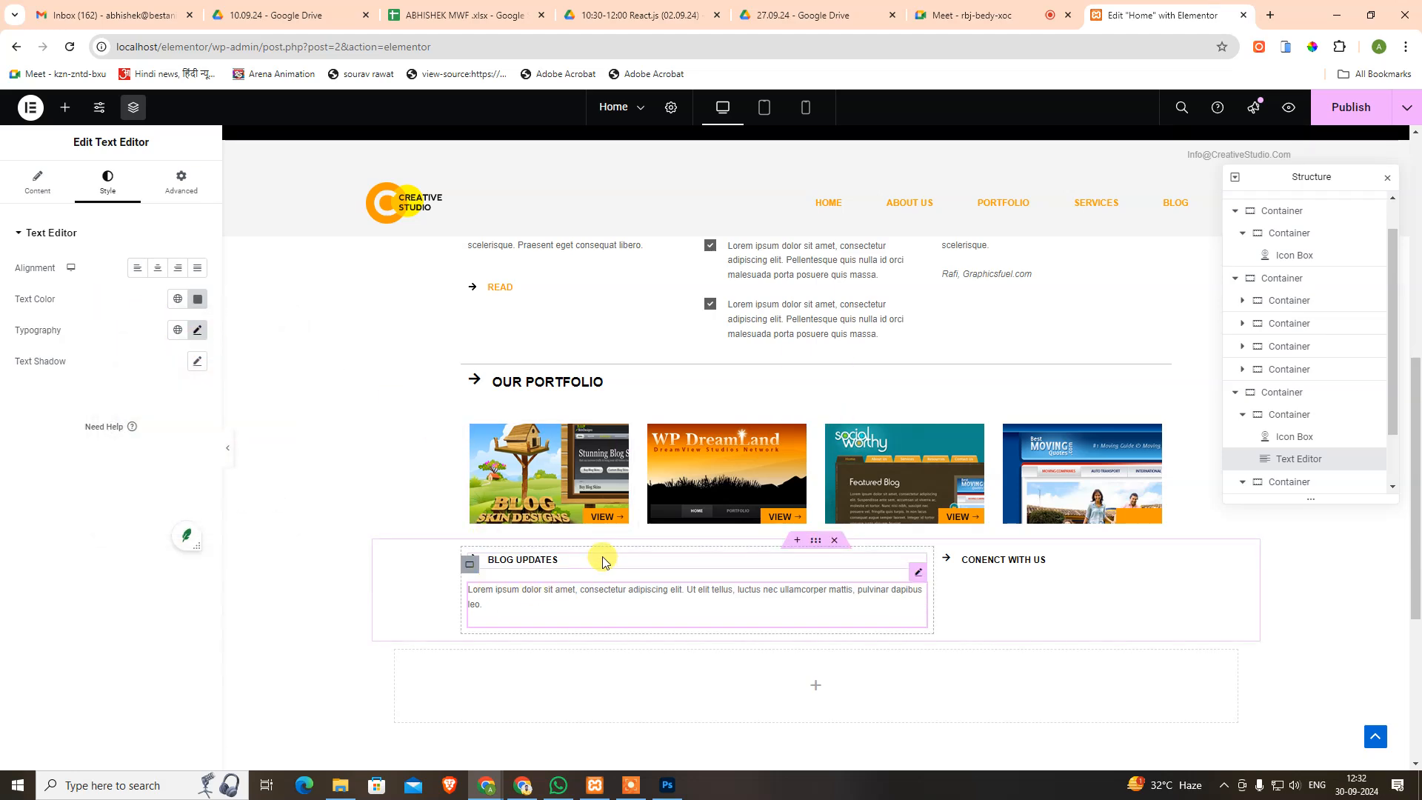
Replace the default text under blog updates with the Lorem ipsum paragraph copied from the Blog Updates section of the Photoshop design.
{"action": "left_click", "coordinate": [668, 788]}
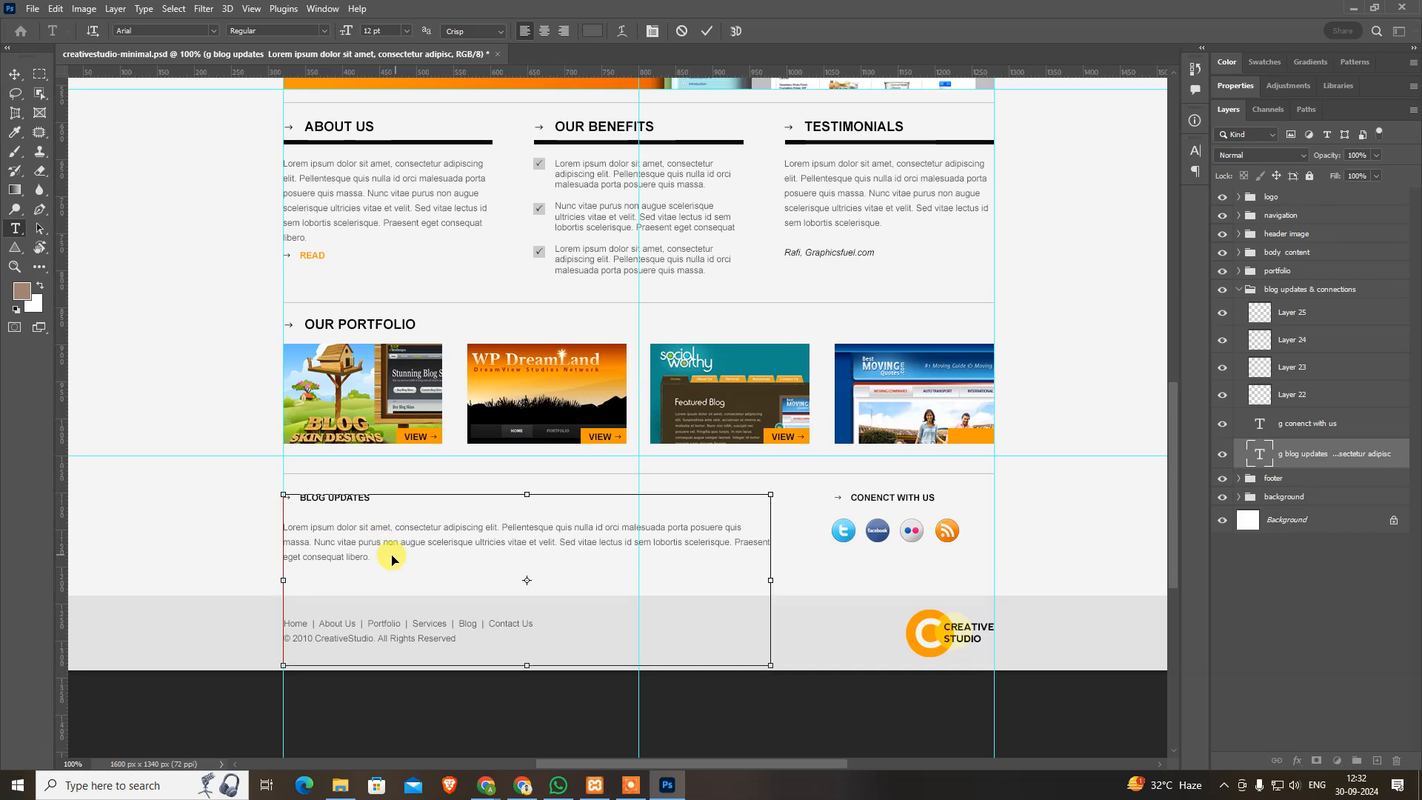
{"action": "left_click_drag", "start_coordinate": [392, 559], "coordinate": [254, 523]}
{"action": "key", "text": "ctrl+c"}
{"action": "key", "text": "alt+Tab"}
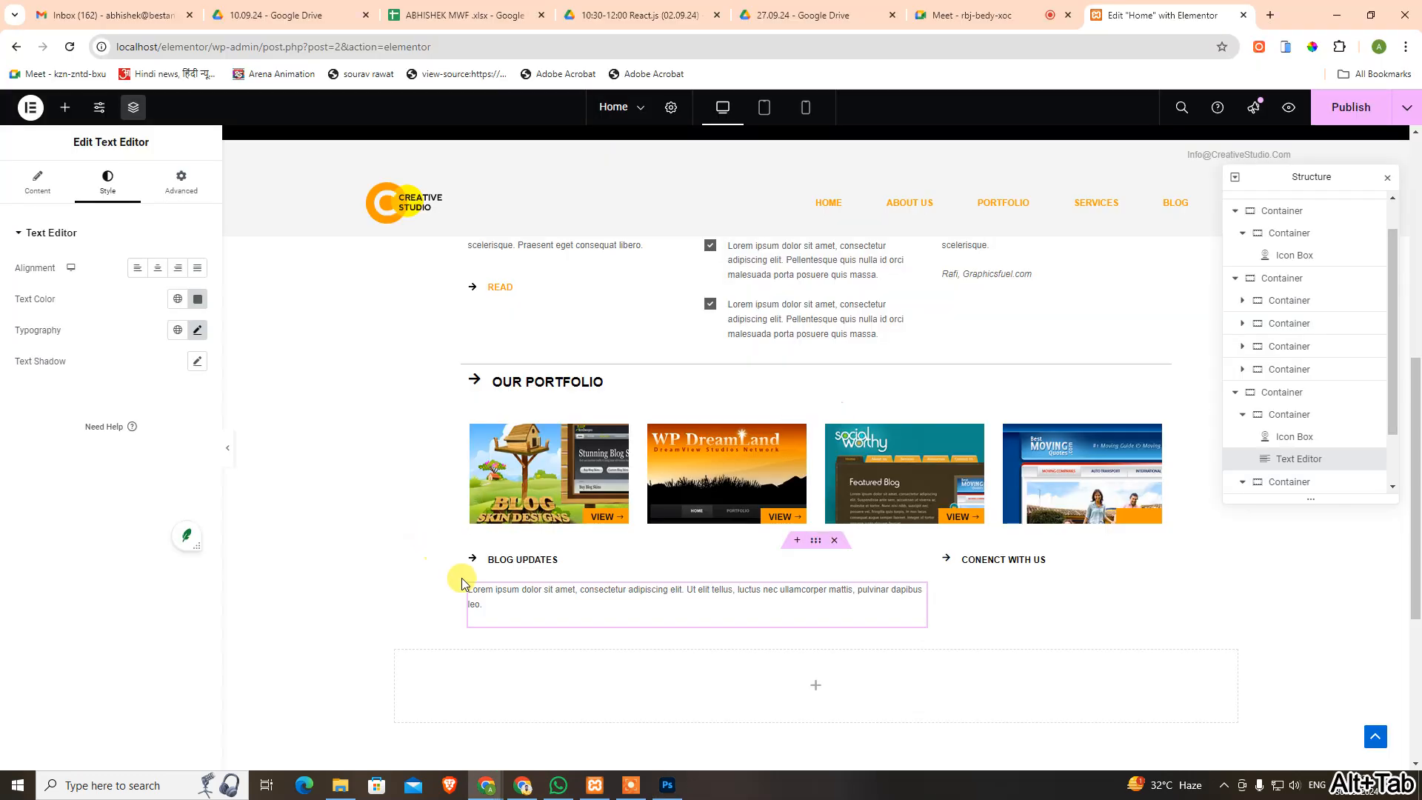
{"action": "left_click", "coordinate": [501, 597]}
{"action": "key", "text": "ctrl+a"}
{"action": "key", "text": "ctrl+v"}
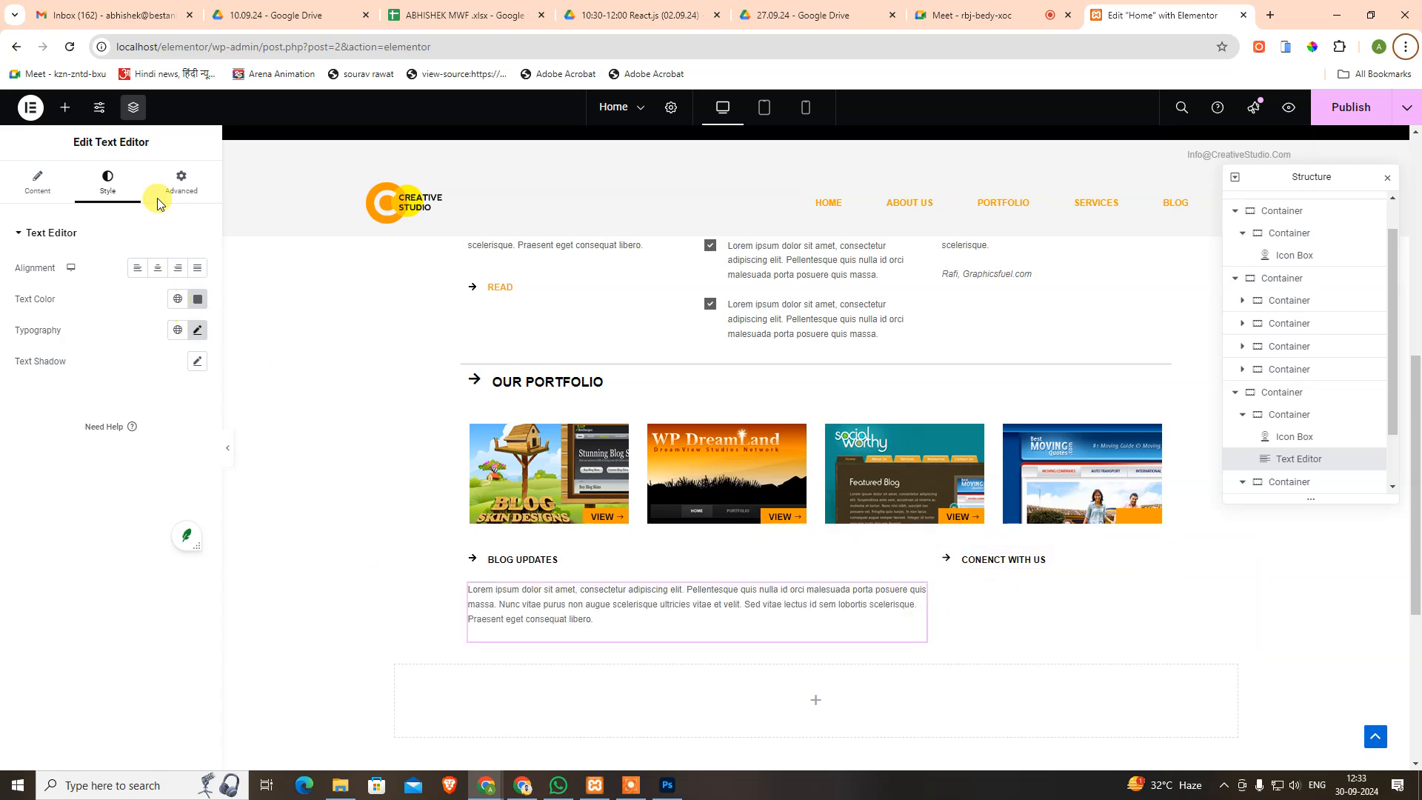
Find the Social Icons widget and add it below the Conenct With Us heading.
{"action": "left_click", "coordinate": [65, 107]}
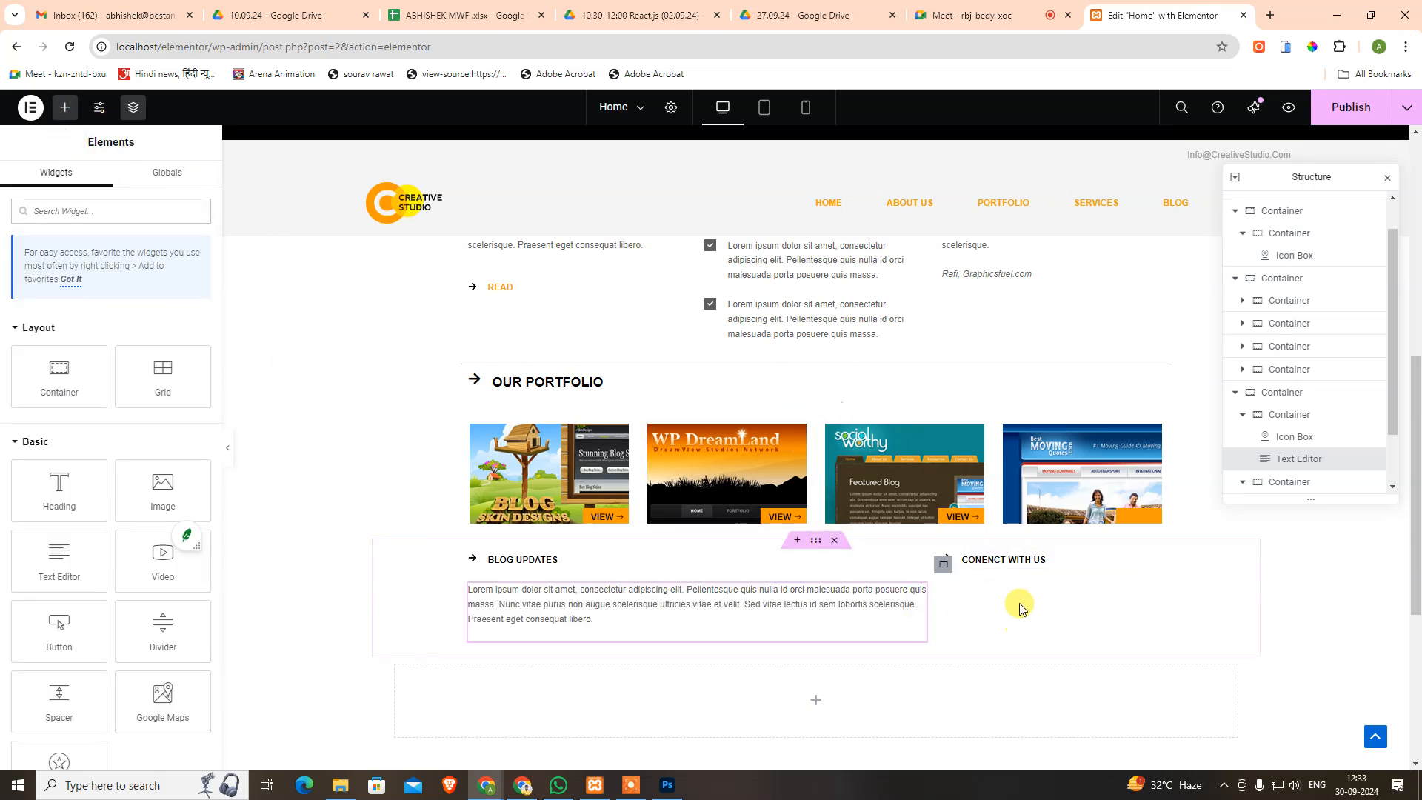
{"action": "type", "text": "social"}
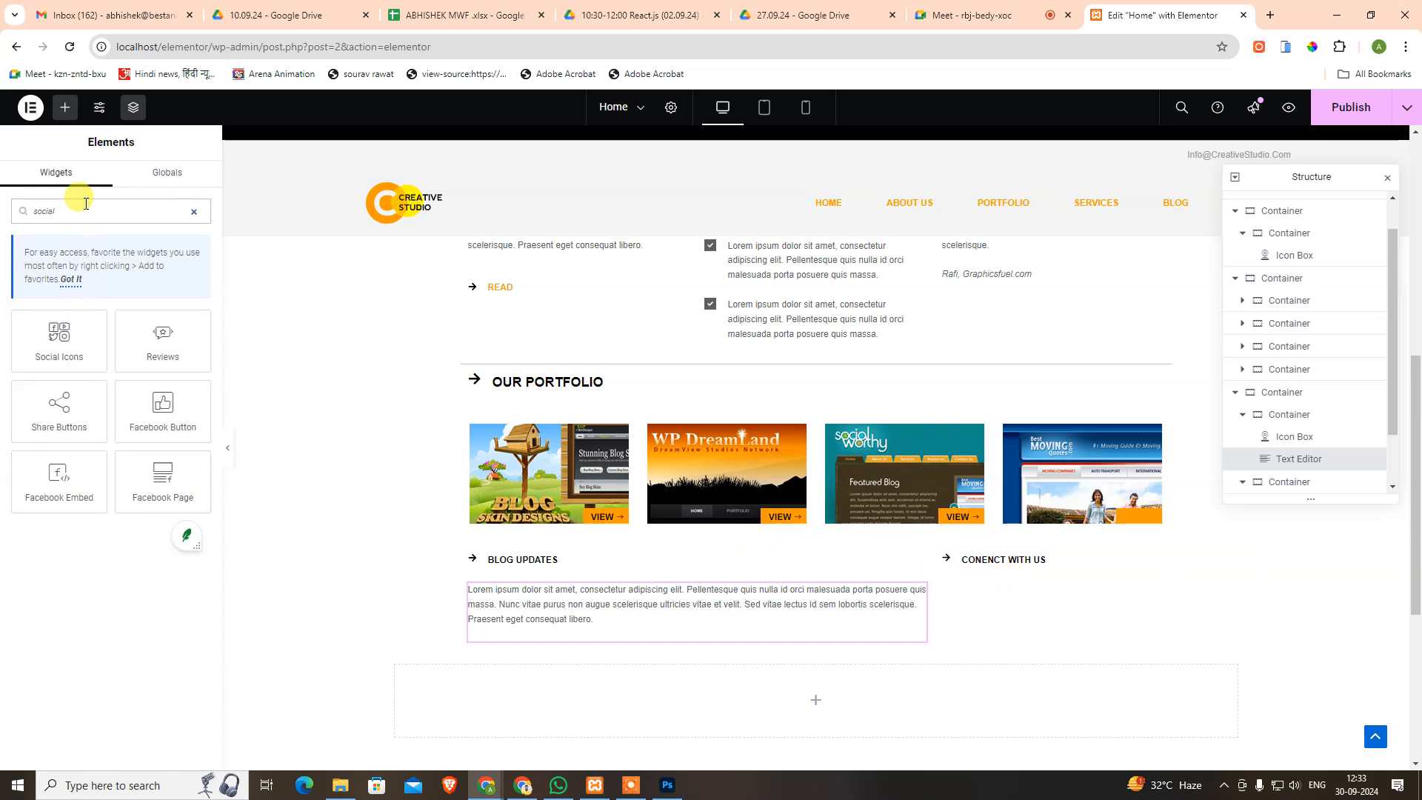
{"action": "left_click_drag", "start_coordinate": [63, 343], "coordinate": [1001, 570]}
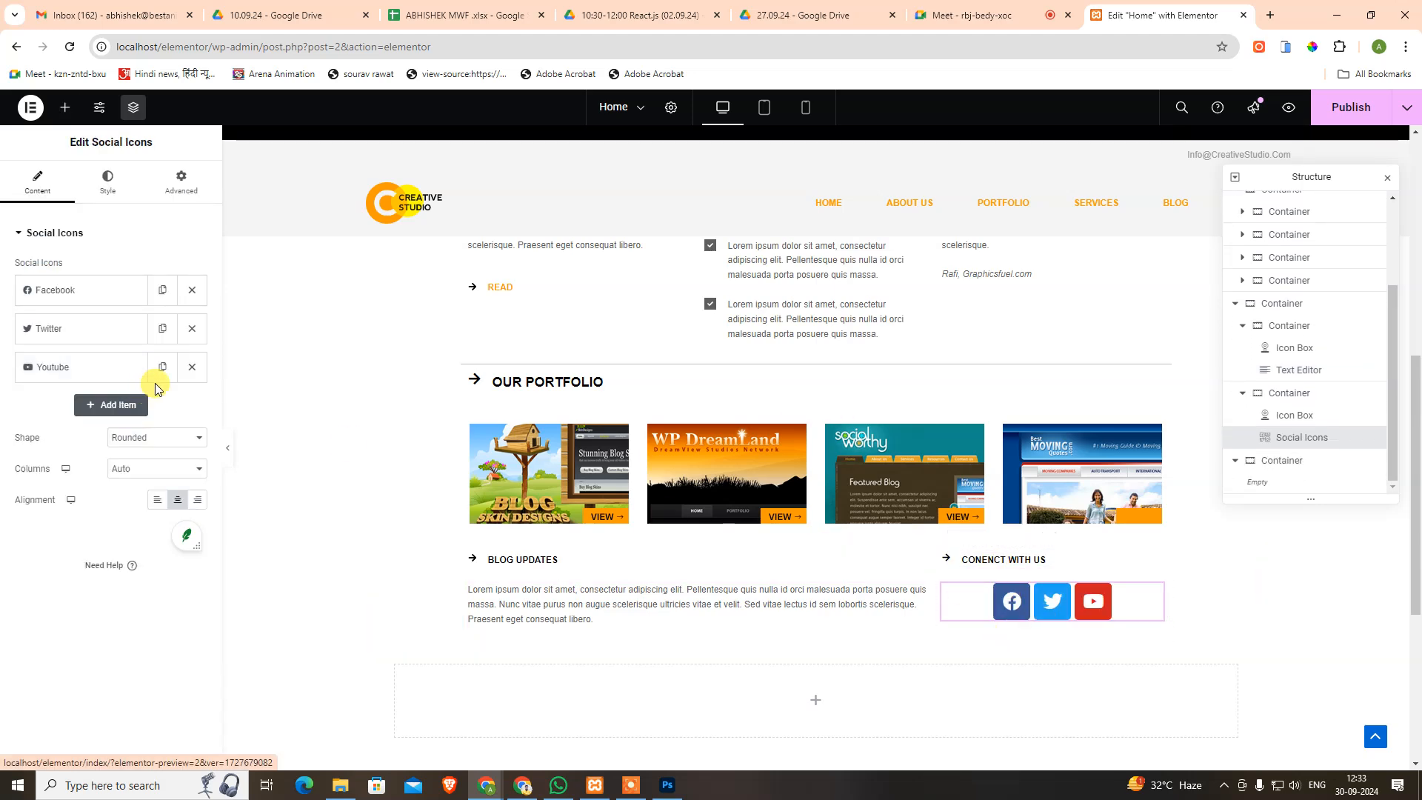
Check the social icon order in the Photoshop design and move Twitter ahead of Facebook in the Elementor widget.
{"action": "key", "text": "alt+Tab"}
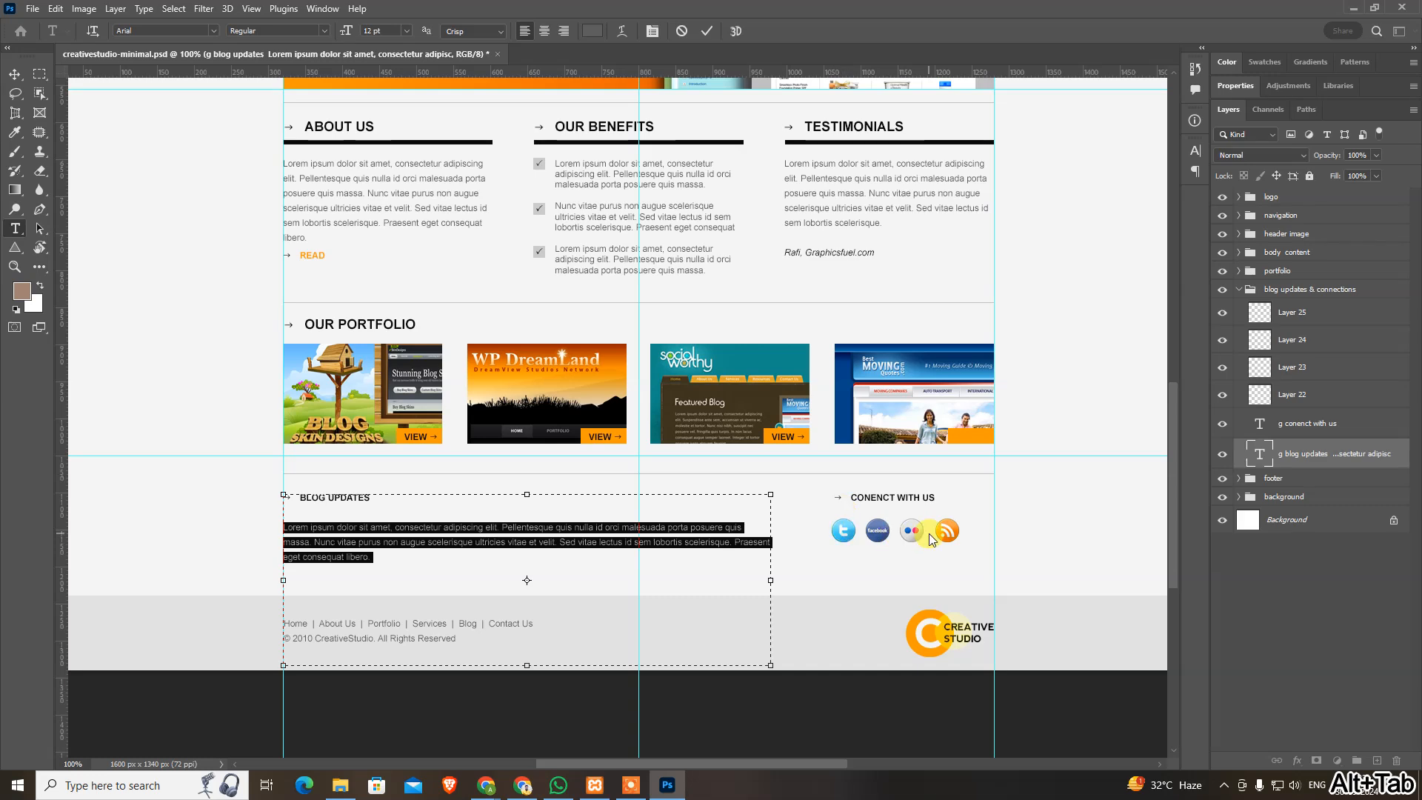
{"action": "key", "text": "alt+Tab"}
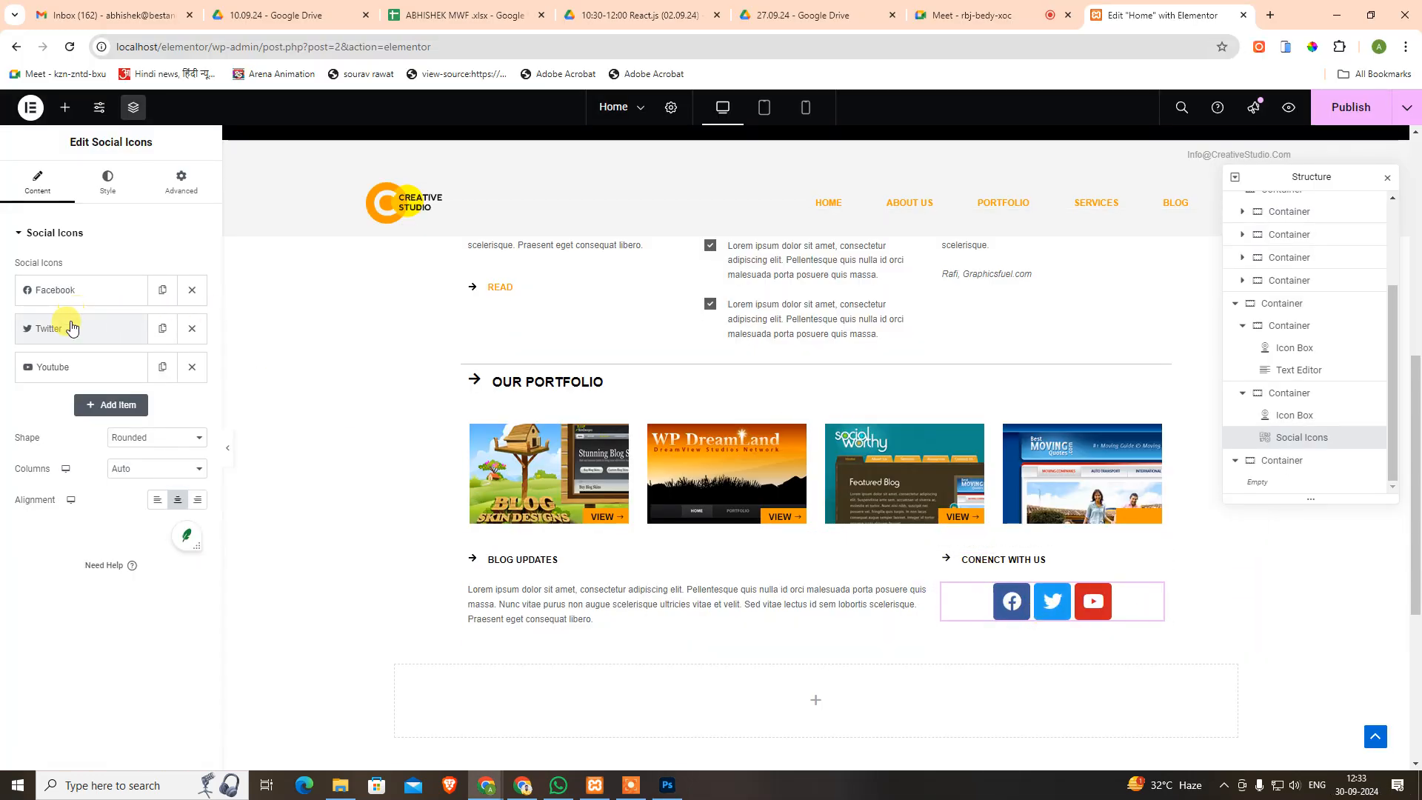
{"action": "left_click_drag", "start_coordinate": [63, 332], "coordinate": [55, 290]}
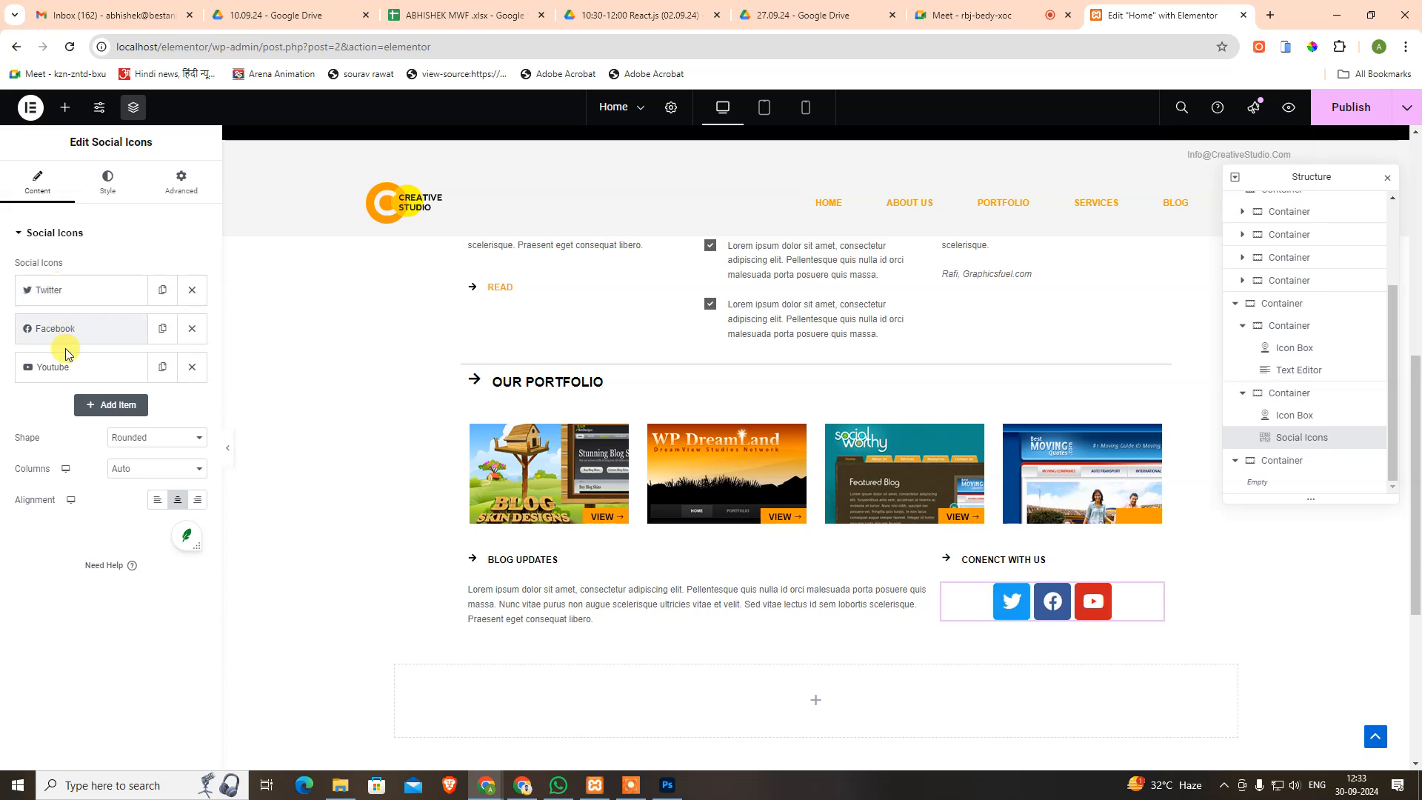
Replace the Youtube item's icon with the Flickr icon from the icon library.
{"action": "left_click", "coordinate": [63, 374]}
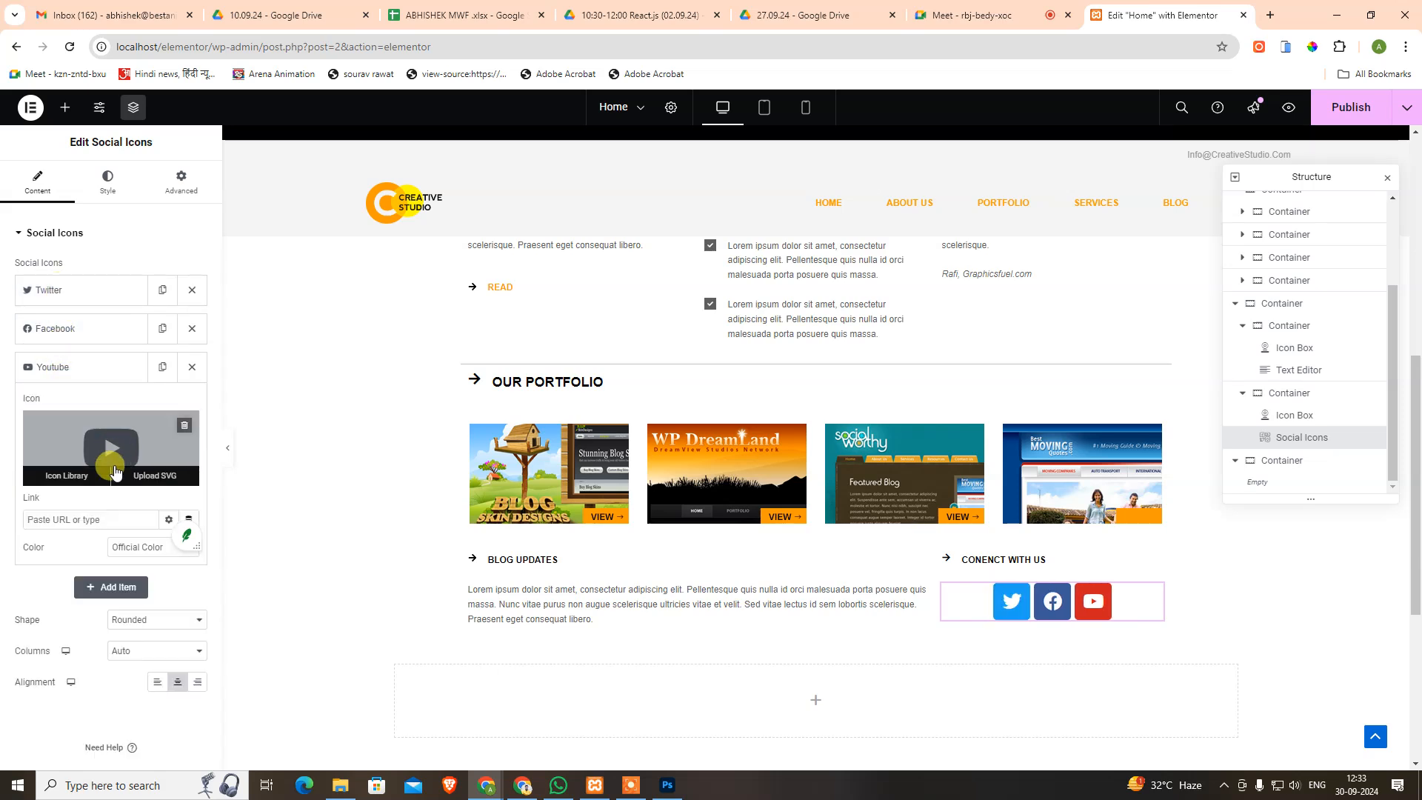
{"action": "left_click", "coordinate": [68, 475]}
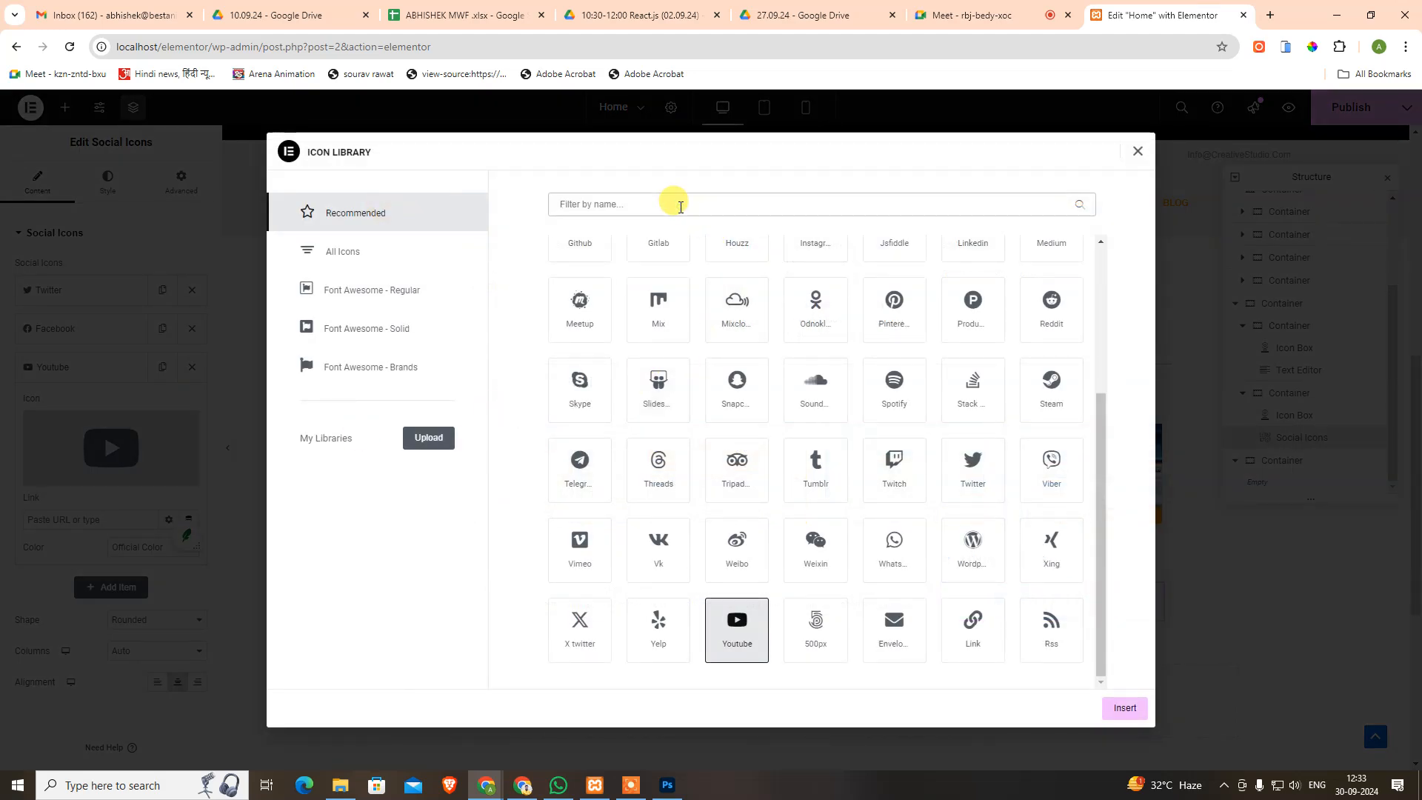
{"action": "left_click", "coordinate": [680, 207]}
{"action": "type", "text": "fli"}
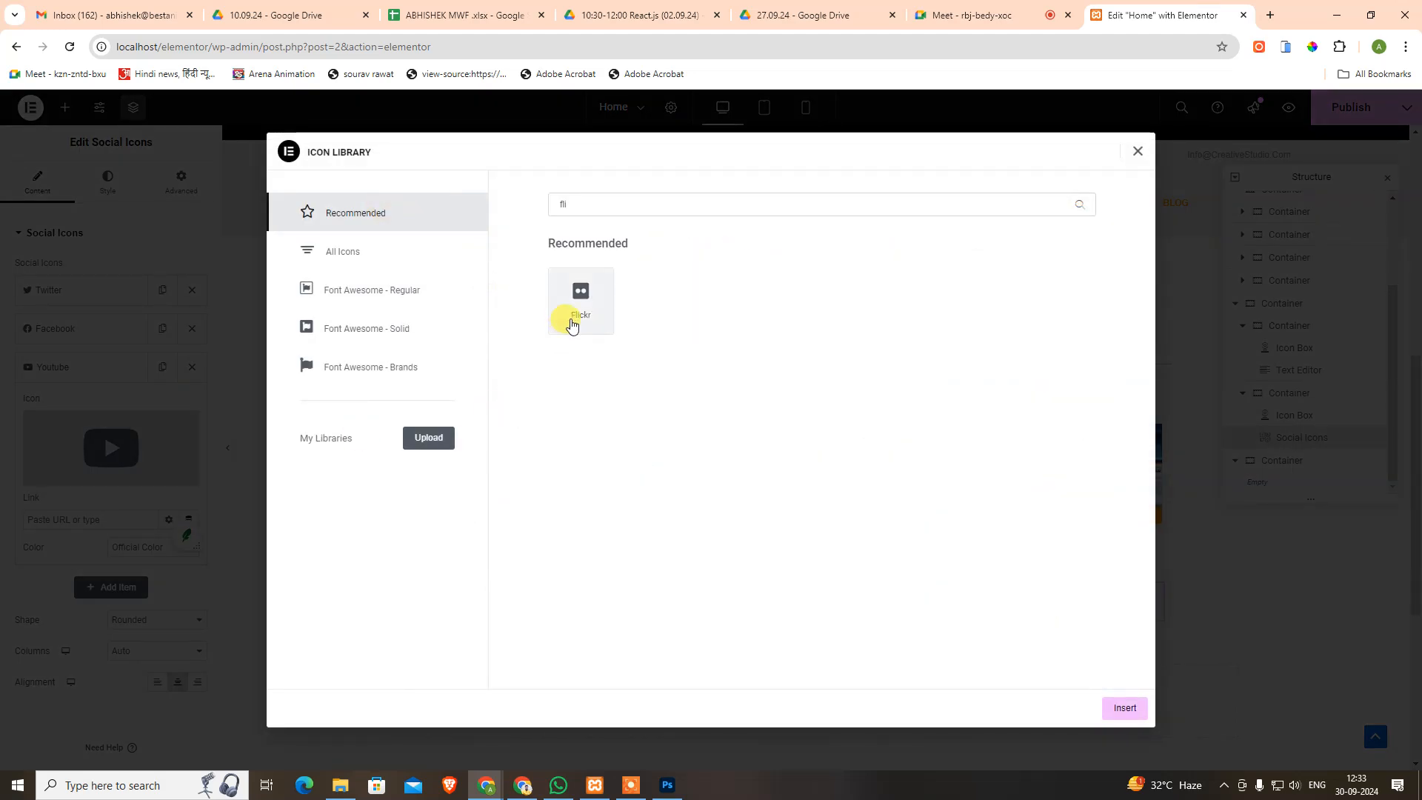
{"action": "left_click", "coordinate": [572, 323]}
{"action": "left_click", "coordinate": [1123, 707]}
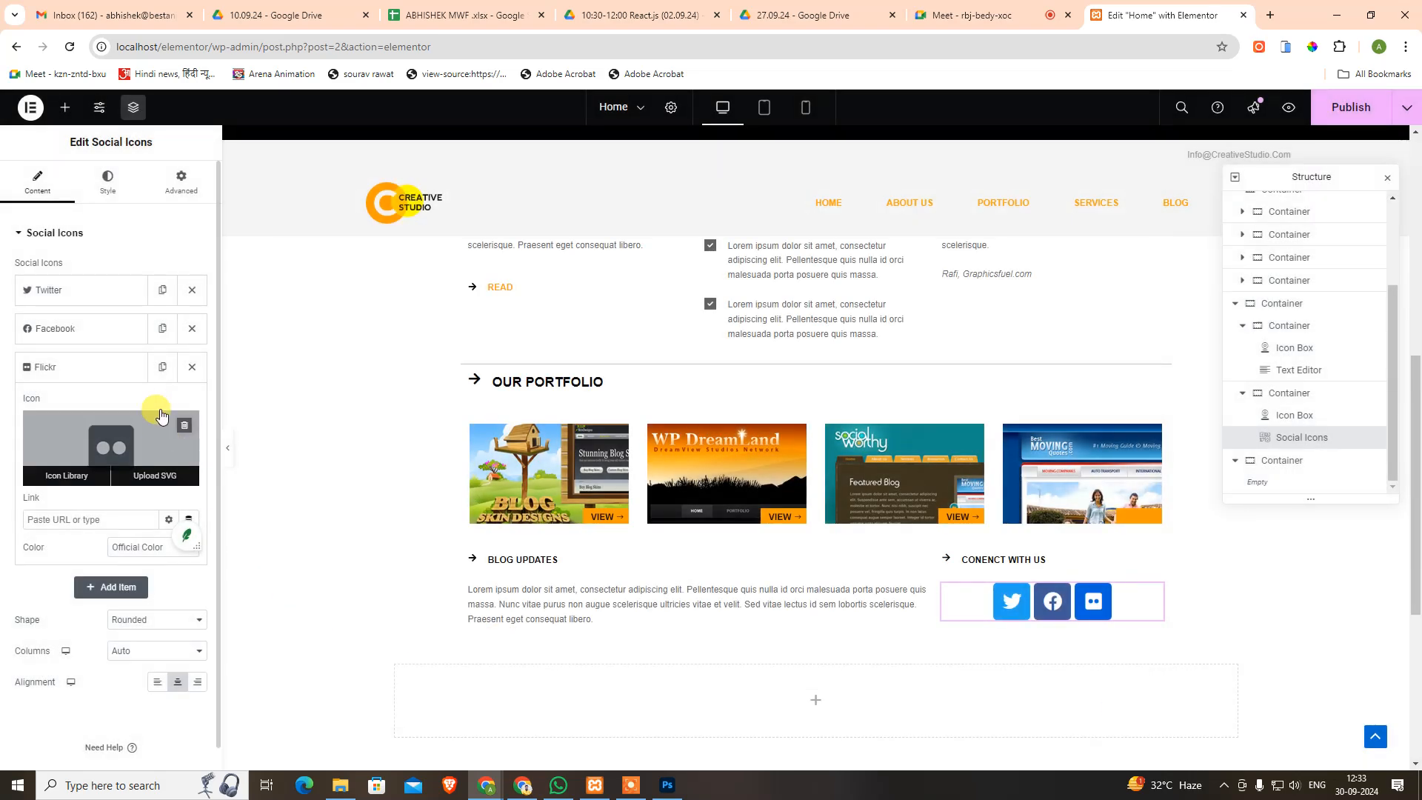
{"action": "left_click", "coordinate": [123, 374]}
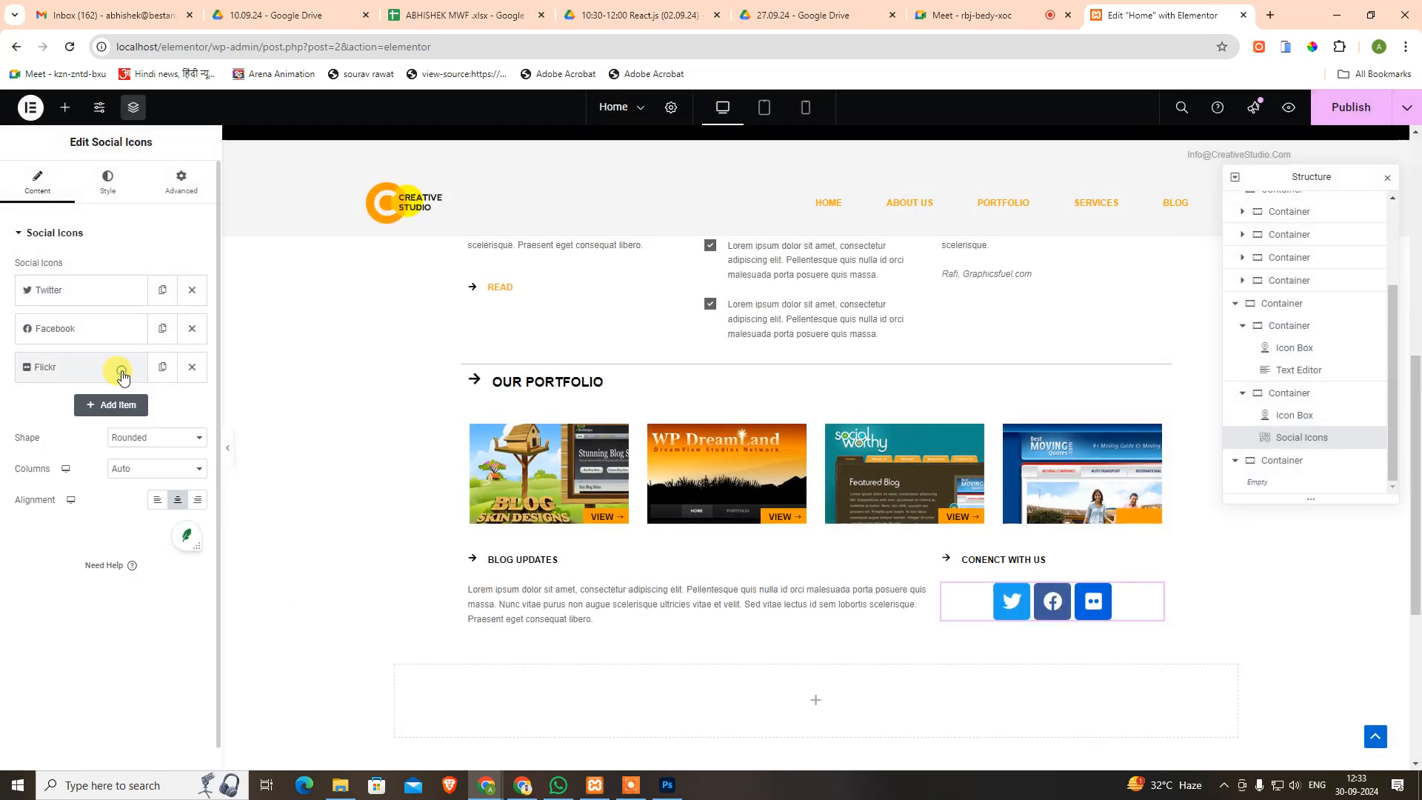
Duplicate the Flickr item and change the copy's icon to Rss from the icon library.
{"action": "left_click", "coordinate": [162, 366]}
{"action": "left_click", "coordinate": [96, 417]}
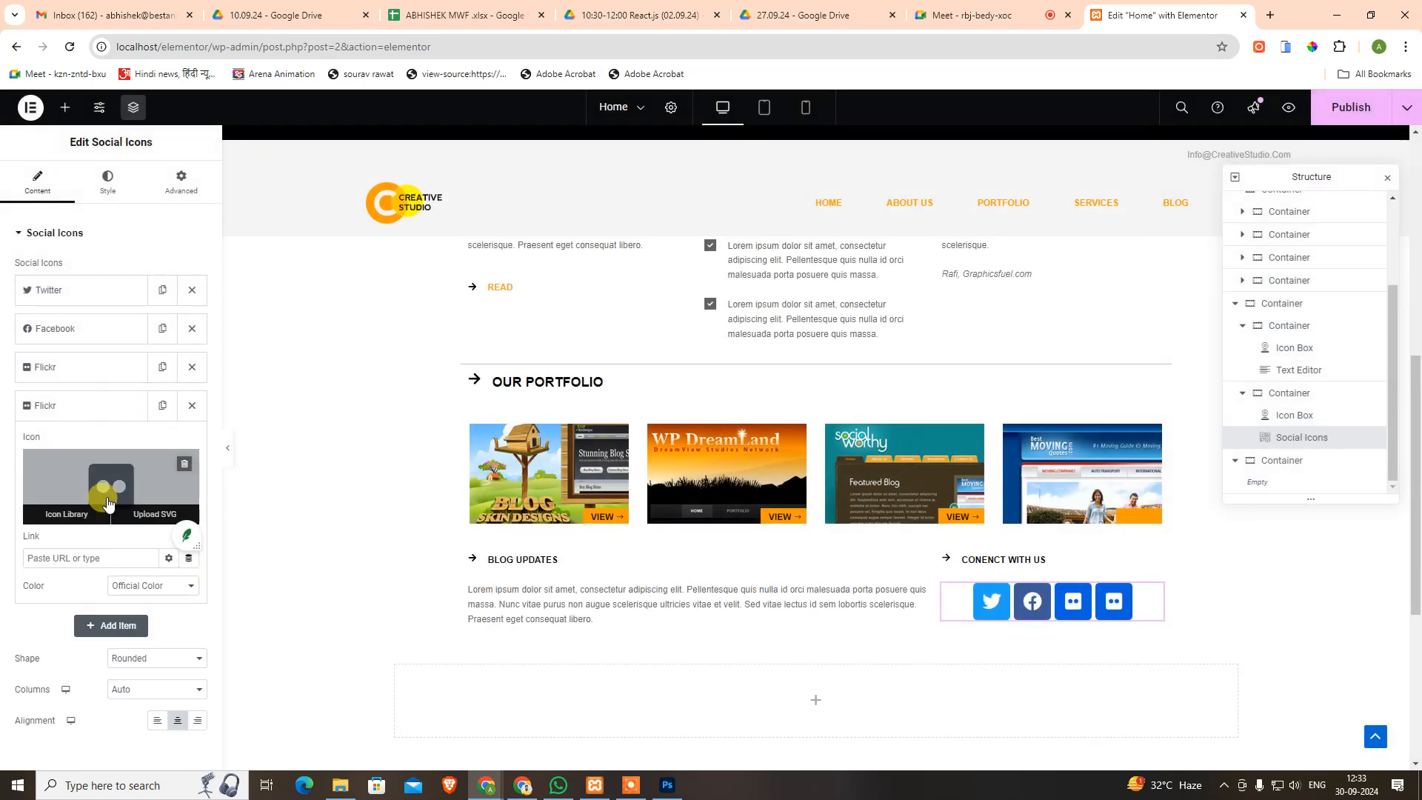
{"action": "left_click", "coordinate": [65, 511]}
{"action": "left_click", "coordinate": [600, 202]}
{"action": "type", "text": "rss"}
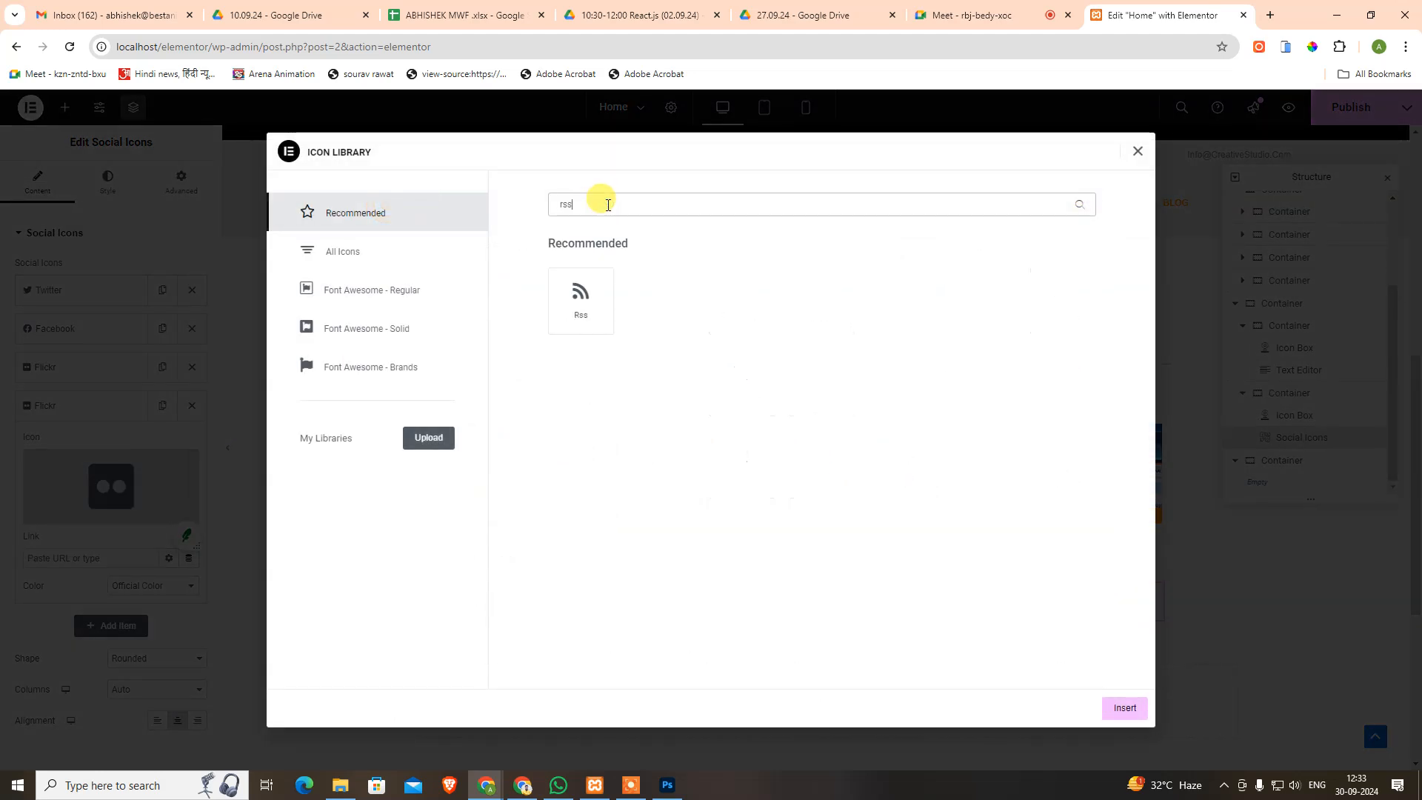
{"action": "left_click", "coordinate": [581, 308]}
{"action": "left_click", "coordinate": [1126, 708]}
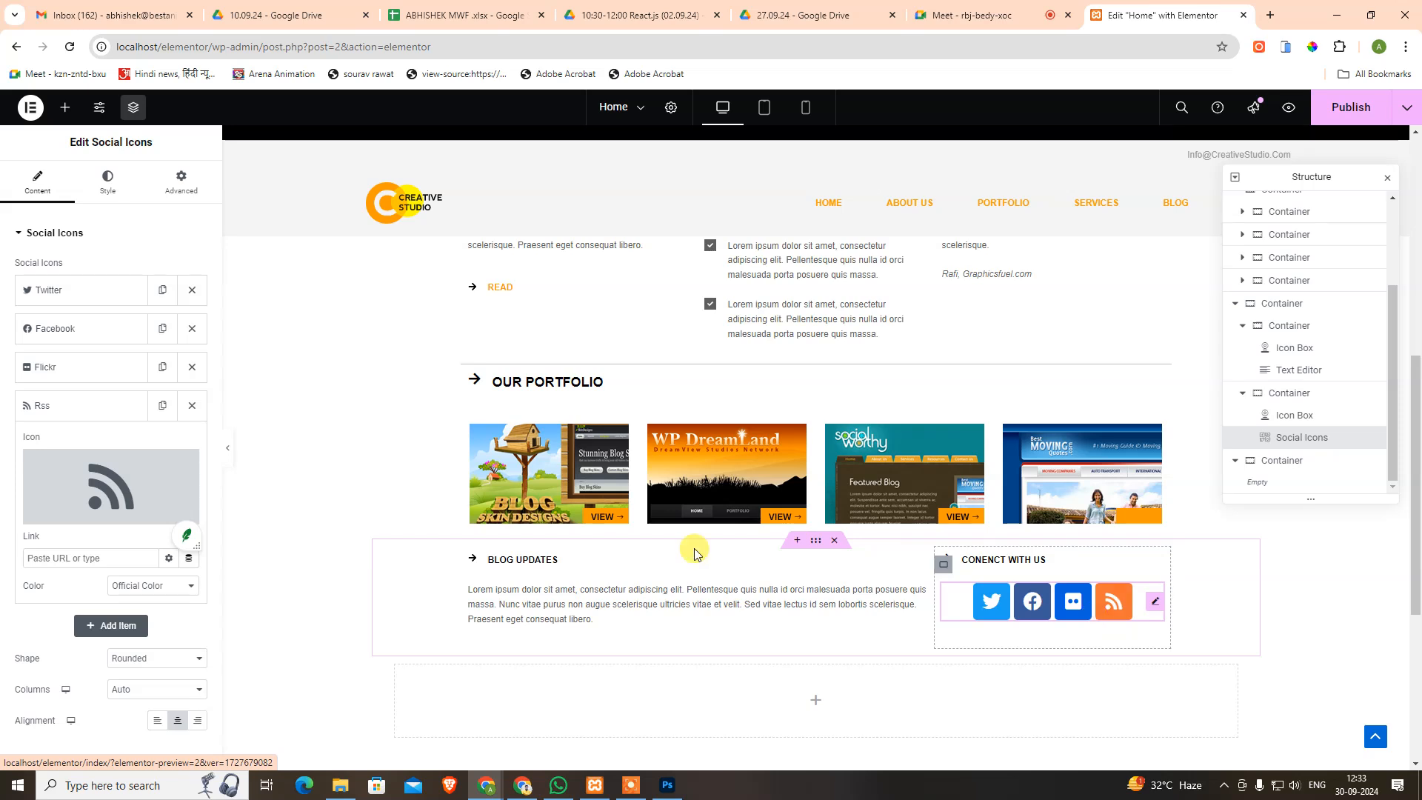
{"action": "left_click", "coordinate": [81, 299]}
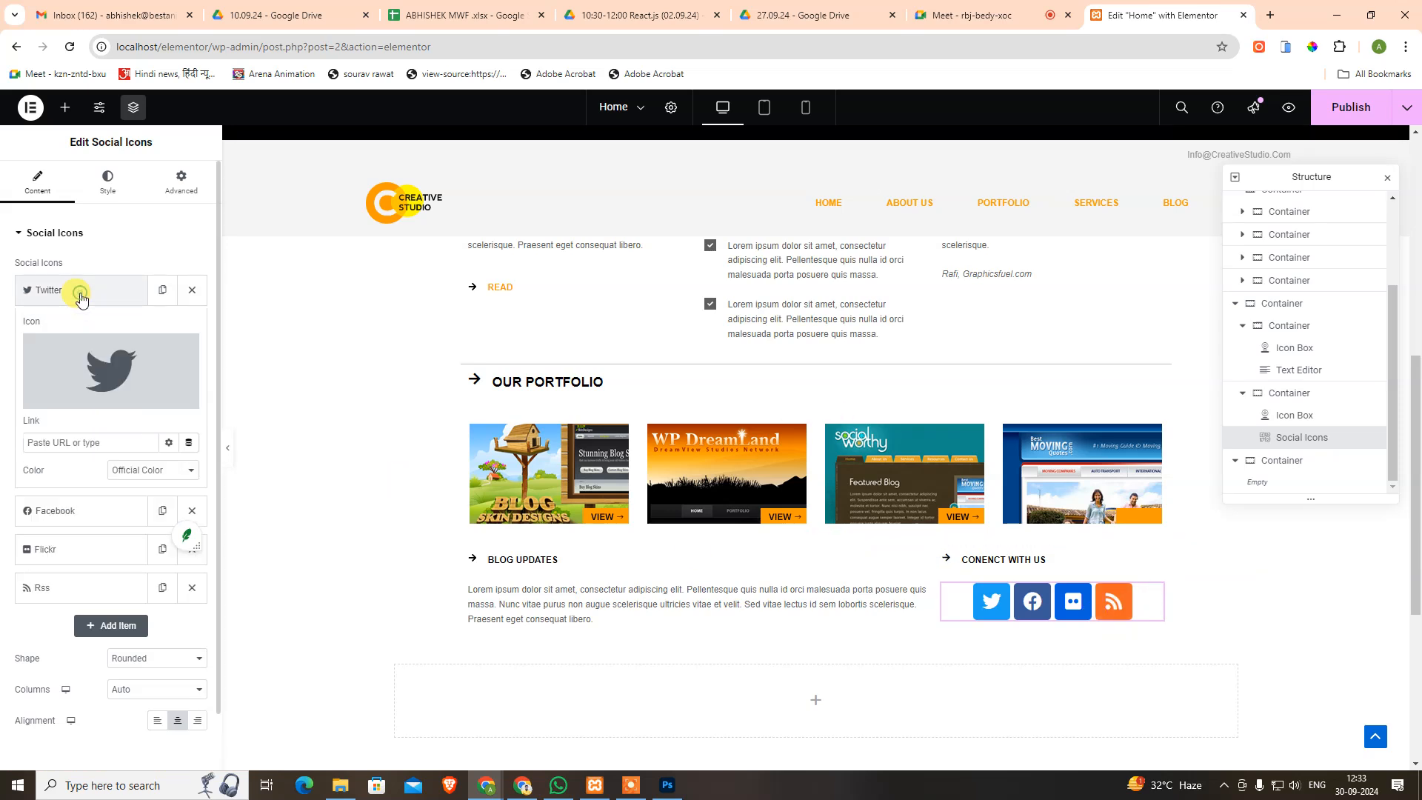
{"action": "left_click", "coordinate": [82, 299]}
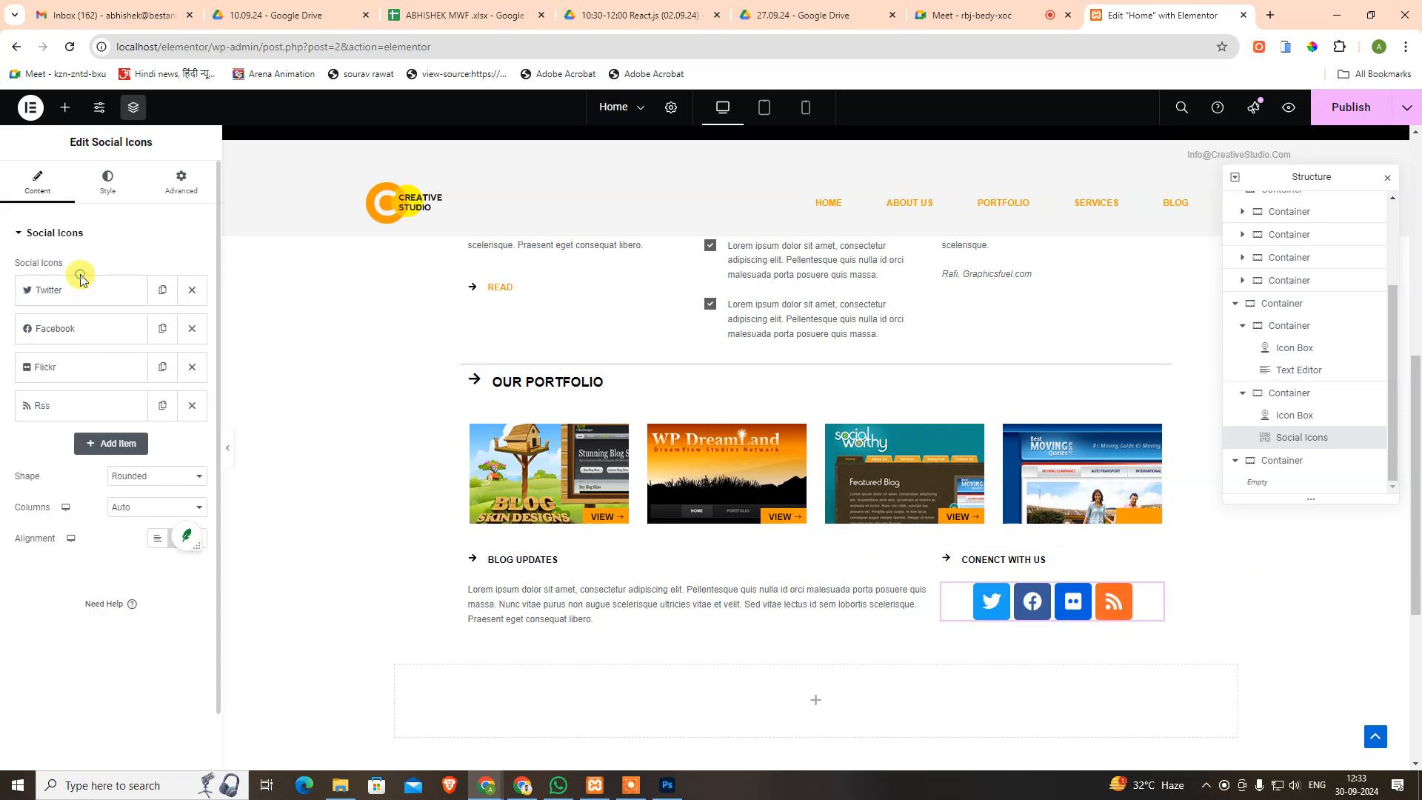
{"action": "left_click", "coordinate": [82, 295]}
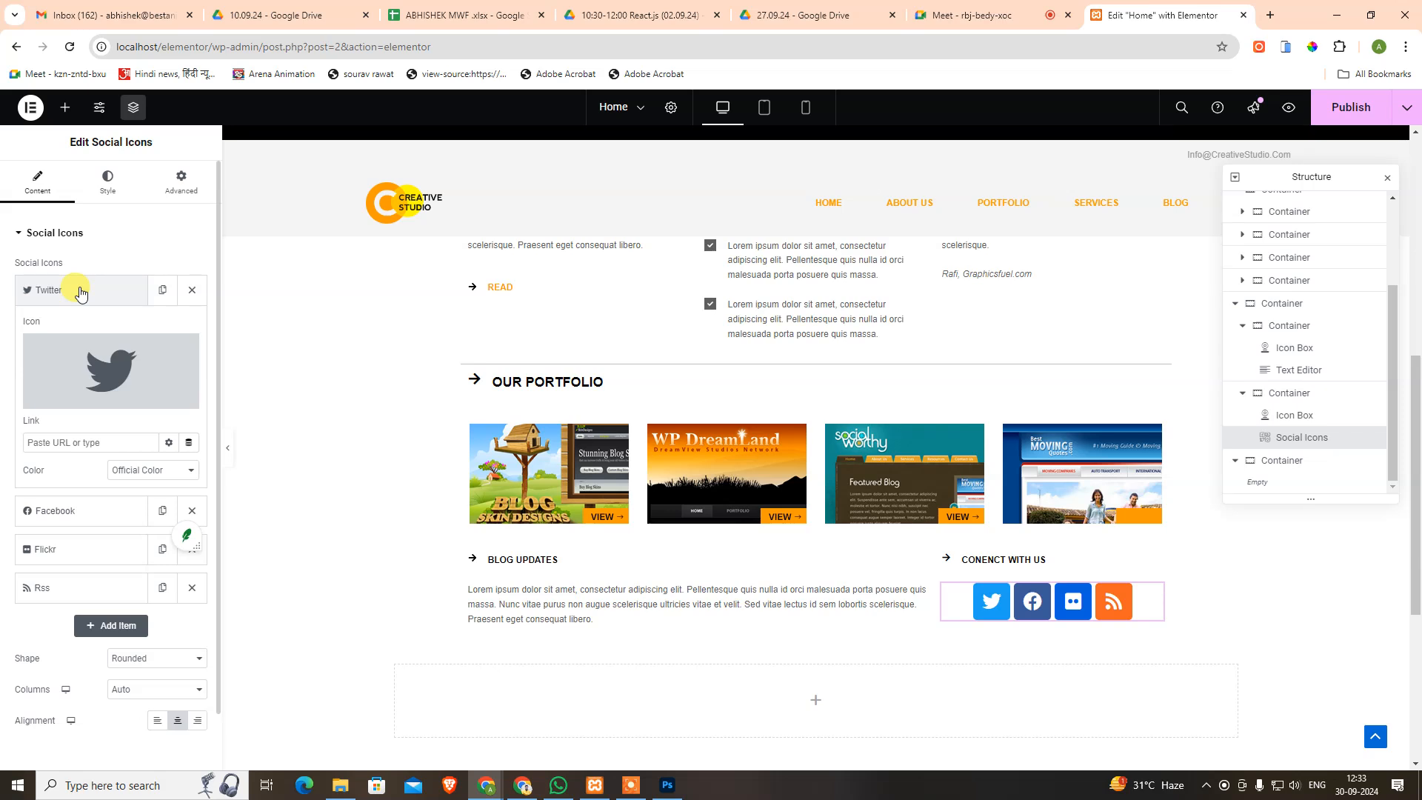
{"action": "left_click", "coordinate": [168, 475]}
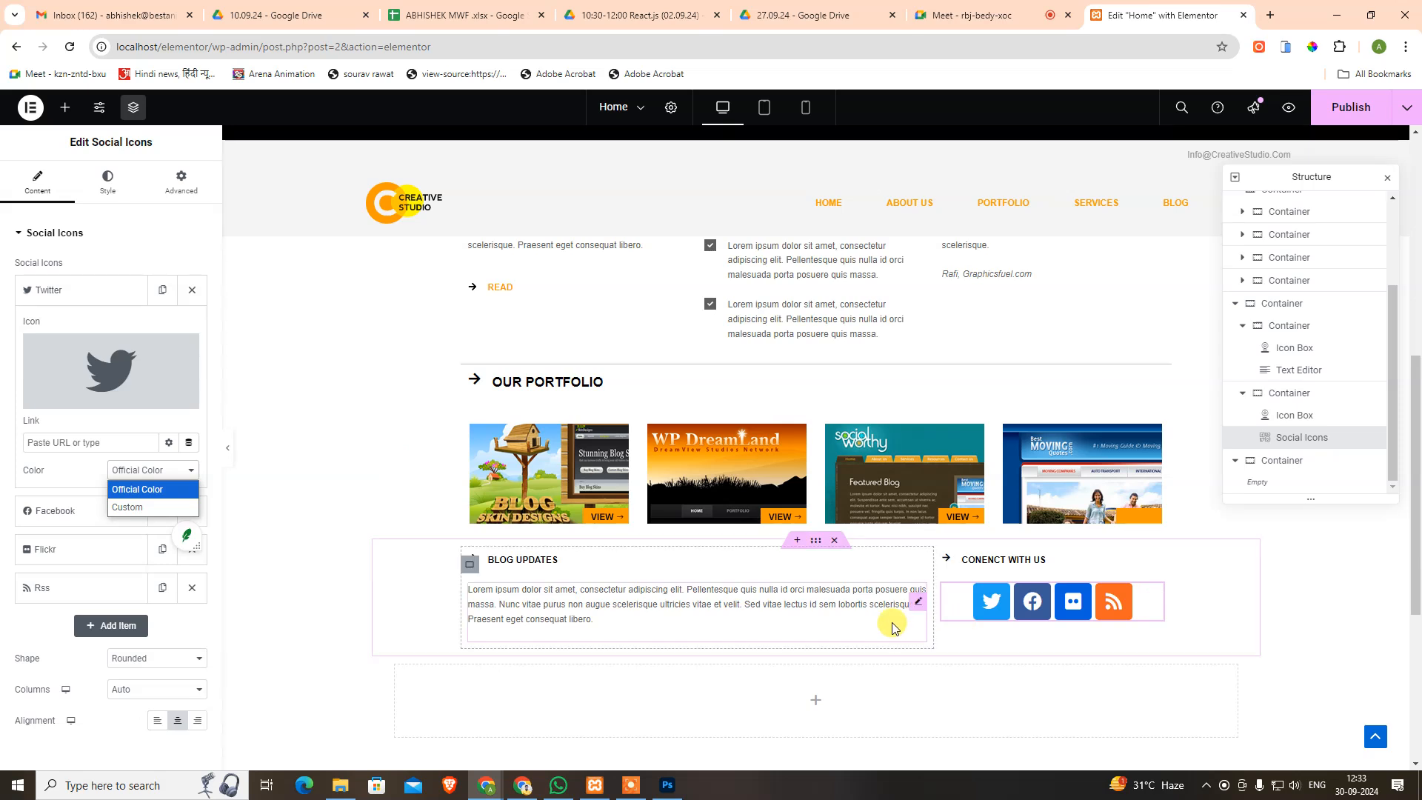
{"action": "left_click", "coordinate": [76, 289]}
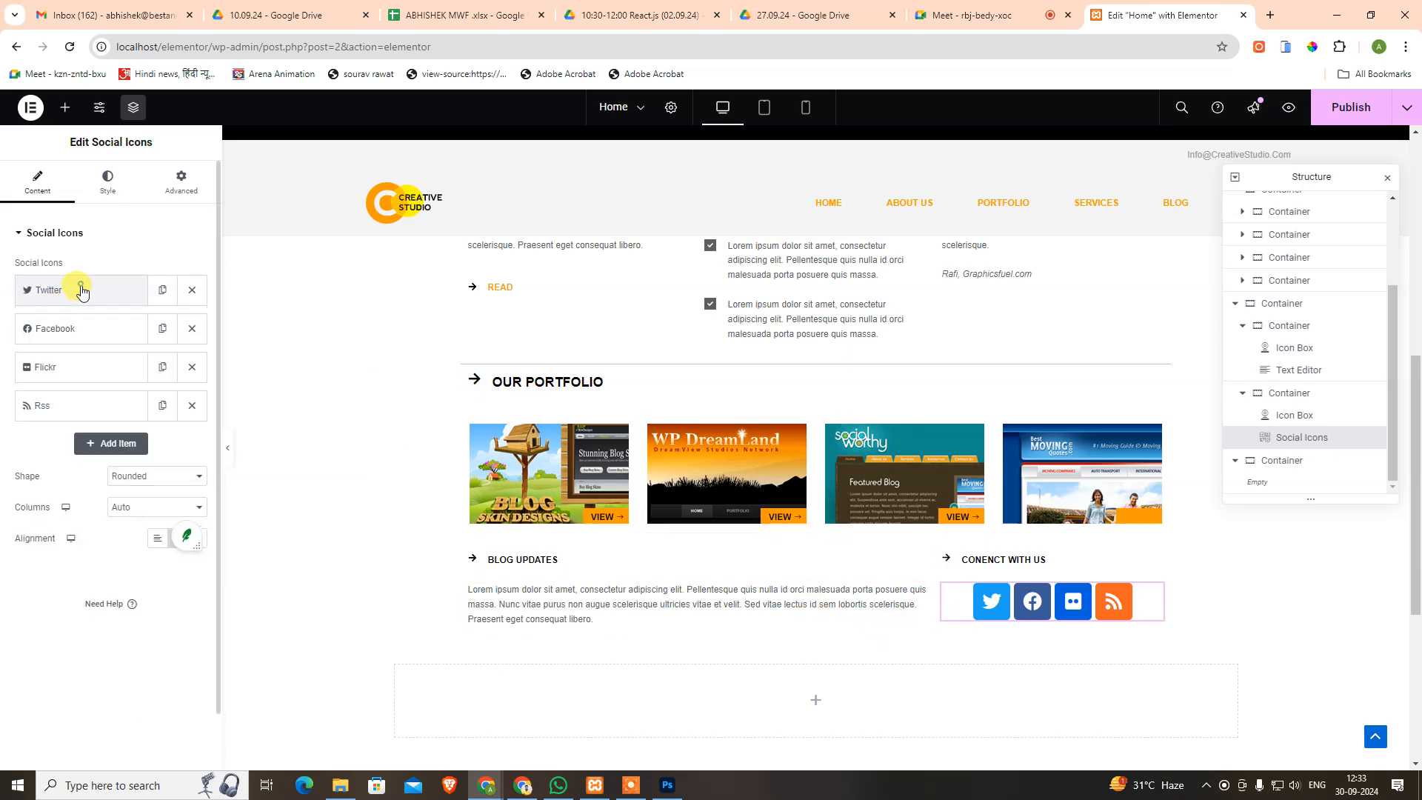
Set the social icons' shape to Circle and align them left.
{"action": "left_click", "coordinate": [163, 476]}
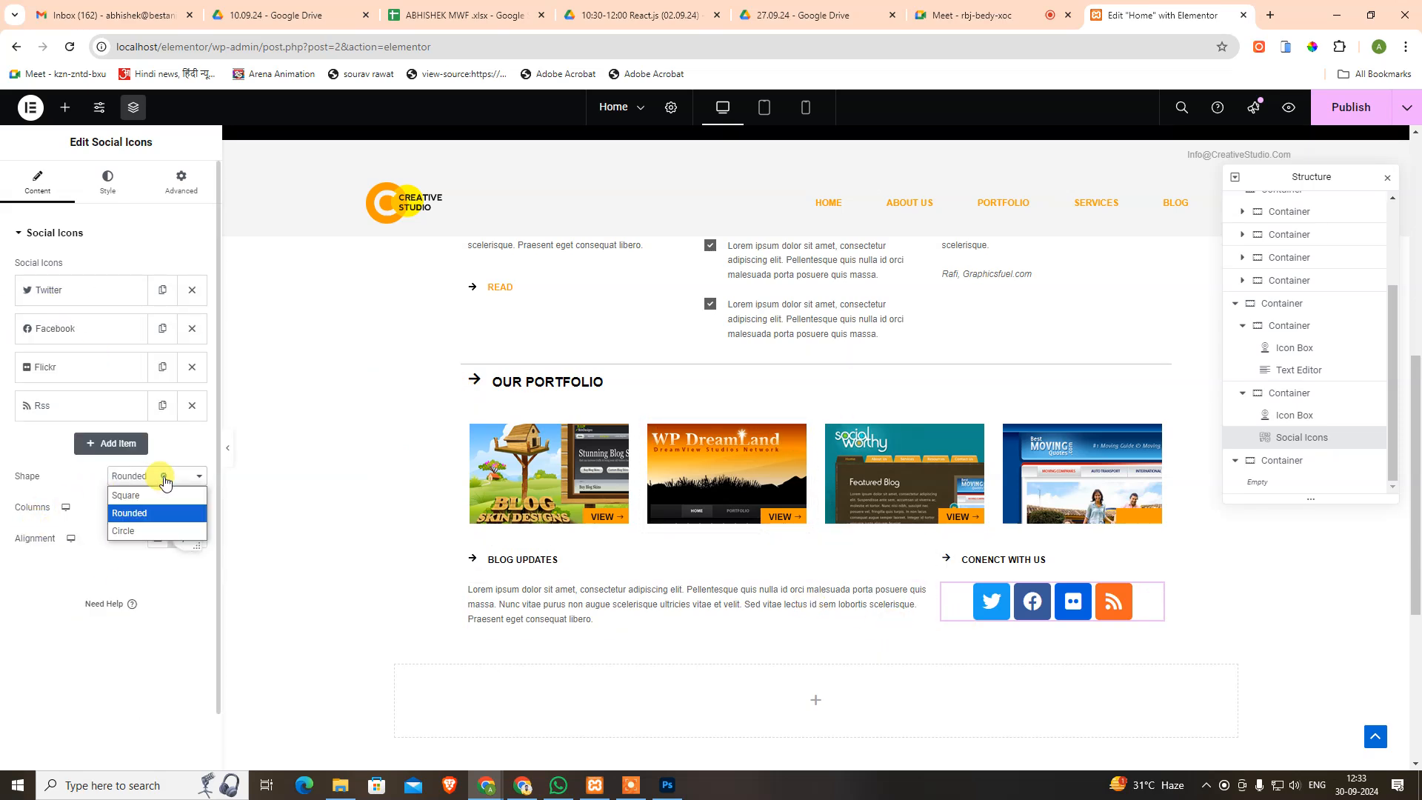
{"action": "left_click", "coordinate": [158, 530]}
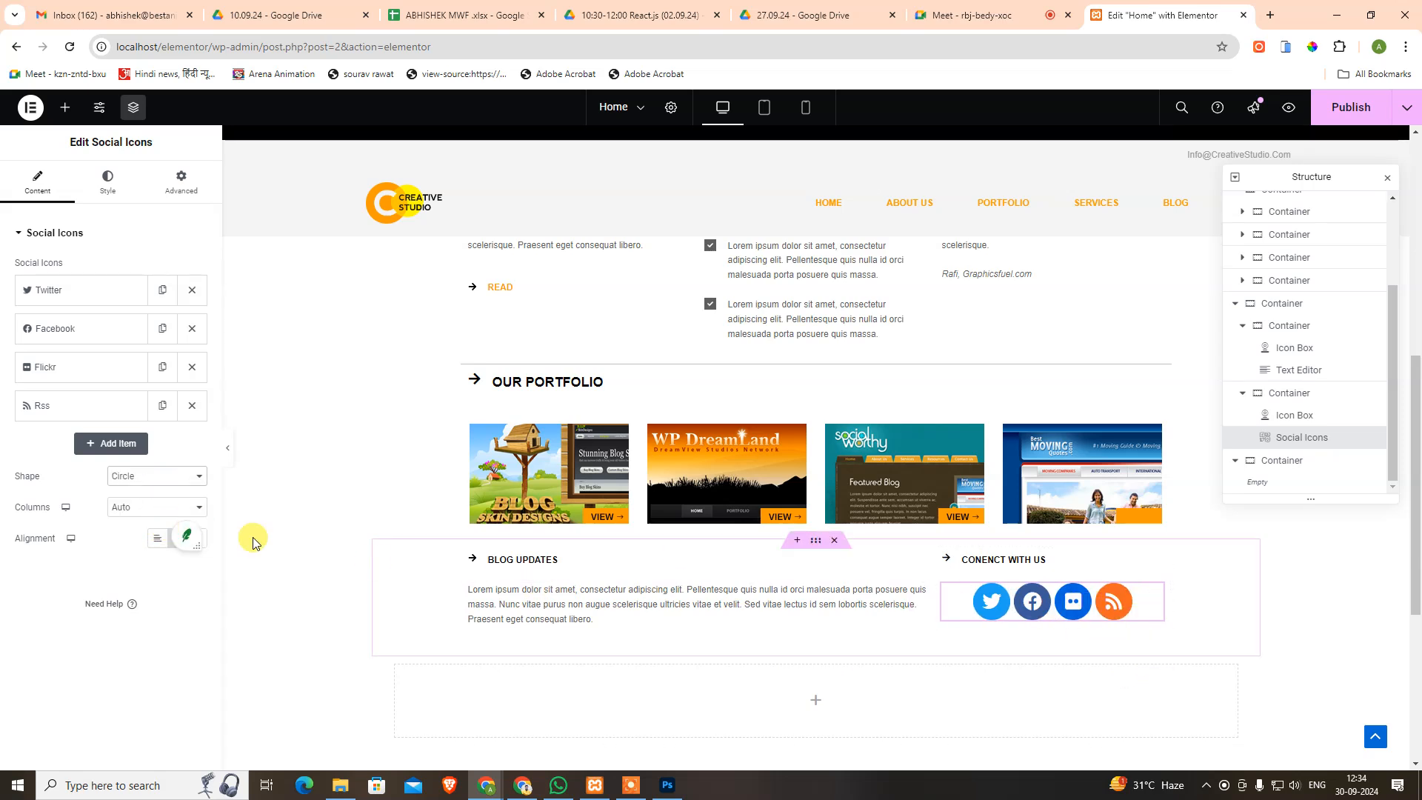
{"action": "left_click", "coordinate": [152, 507]}
{"action": "left_click", "coordinate": [151, 508]}
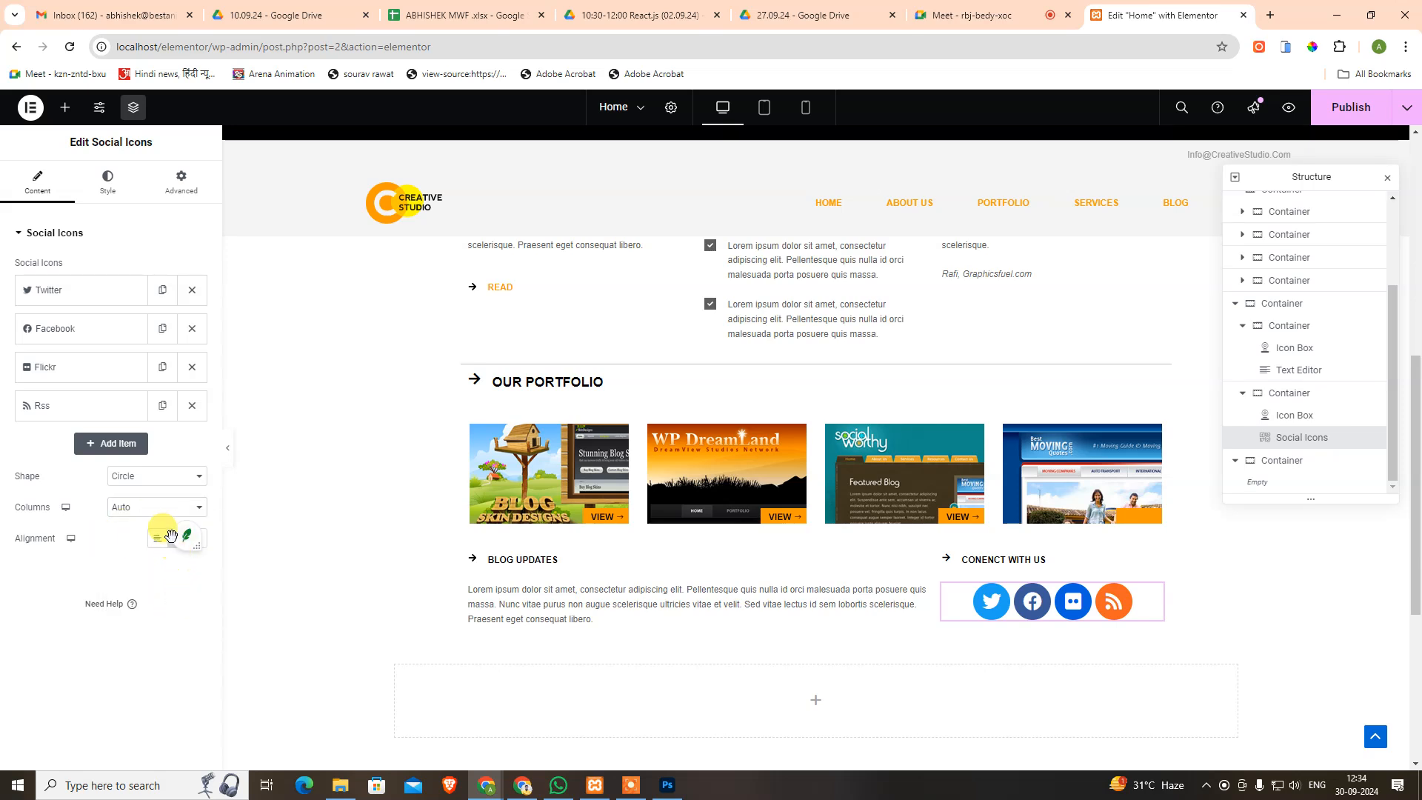
{"action": "left_click", "coordinate": [162, 530]}
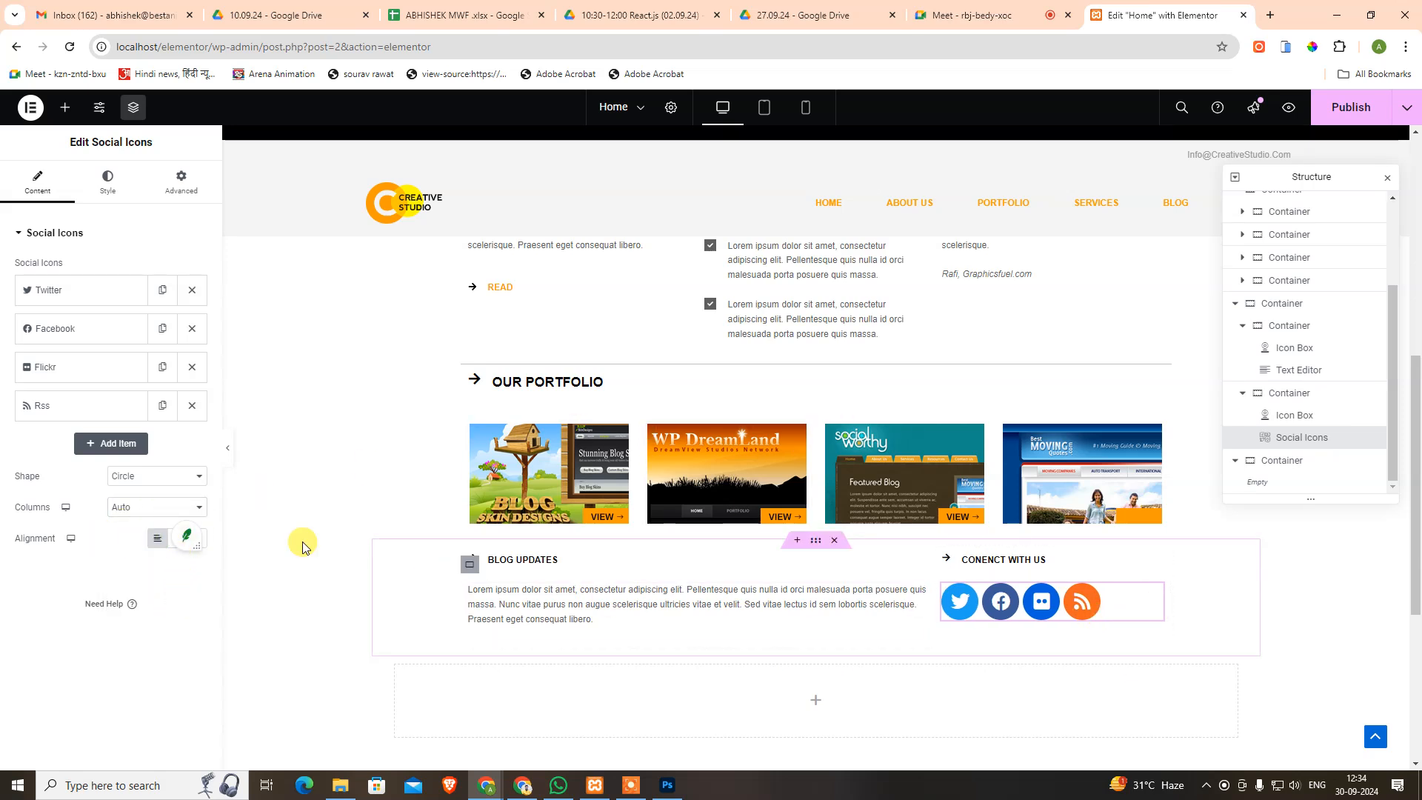
Try a larger size and padding values between 0.3 and 0.8 em on the social icons, and clear both settings.
{"action": "left_click", "coordinate": [119, 181]}
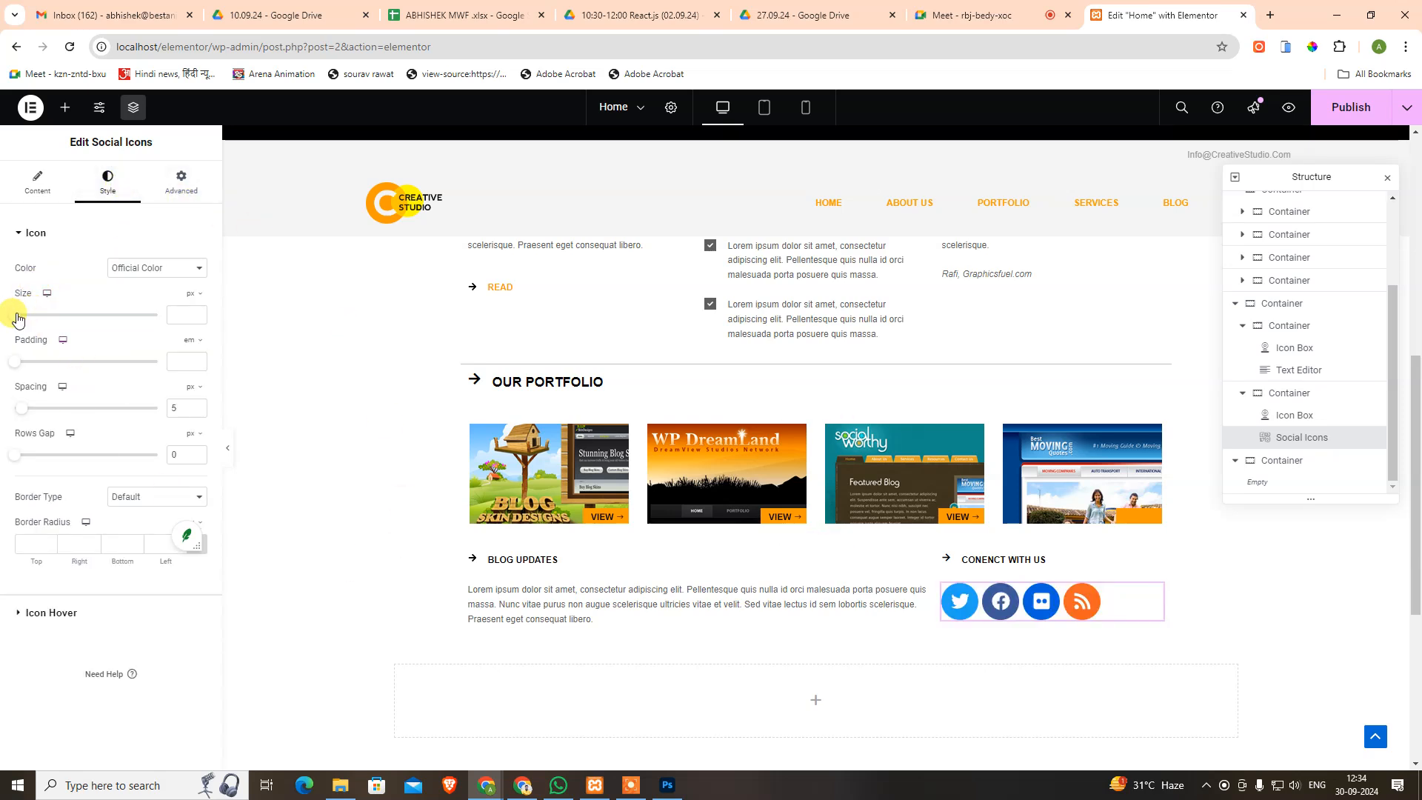
{"action": "mouse_move", "coordinate": [16, 319]}
{"action": "left_mouse_down"}
{"action": "mouse_move", "coordinate": [71, 324]}
{"action": "mouse_move", "coordinate": [8, 317]}
{"action": "left_mouse_up"}
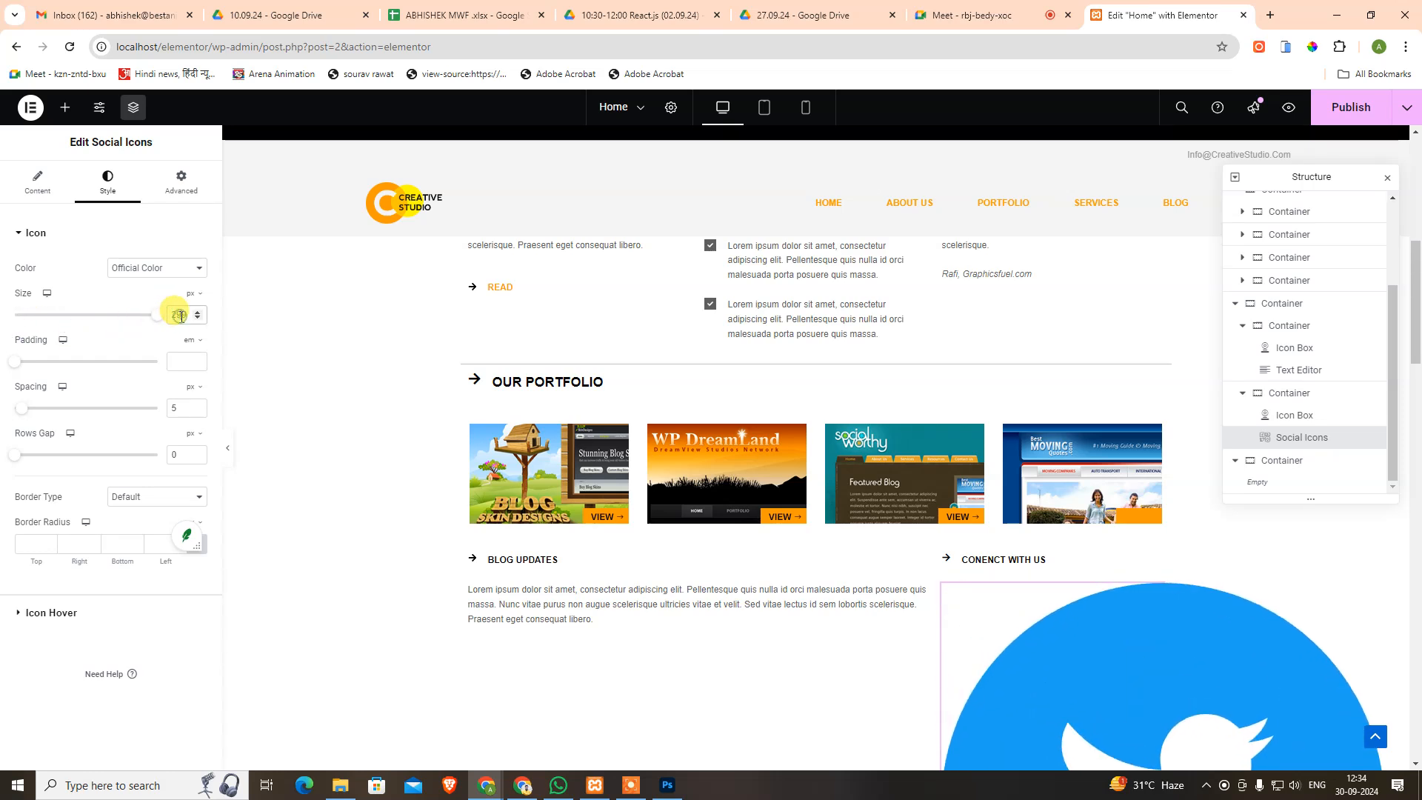
{"action": "key", "text": "BackSpace"}
{"action": "key", "text": "BackSpace"}
{"action": "key", "text": "BackSpace"}
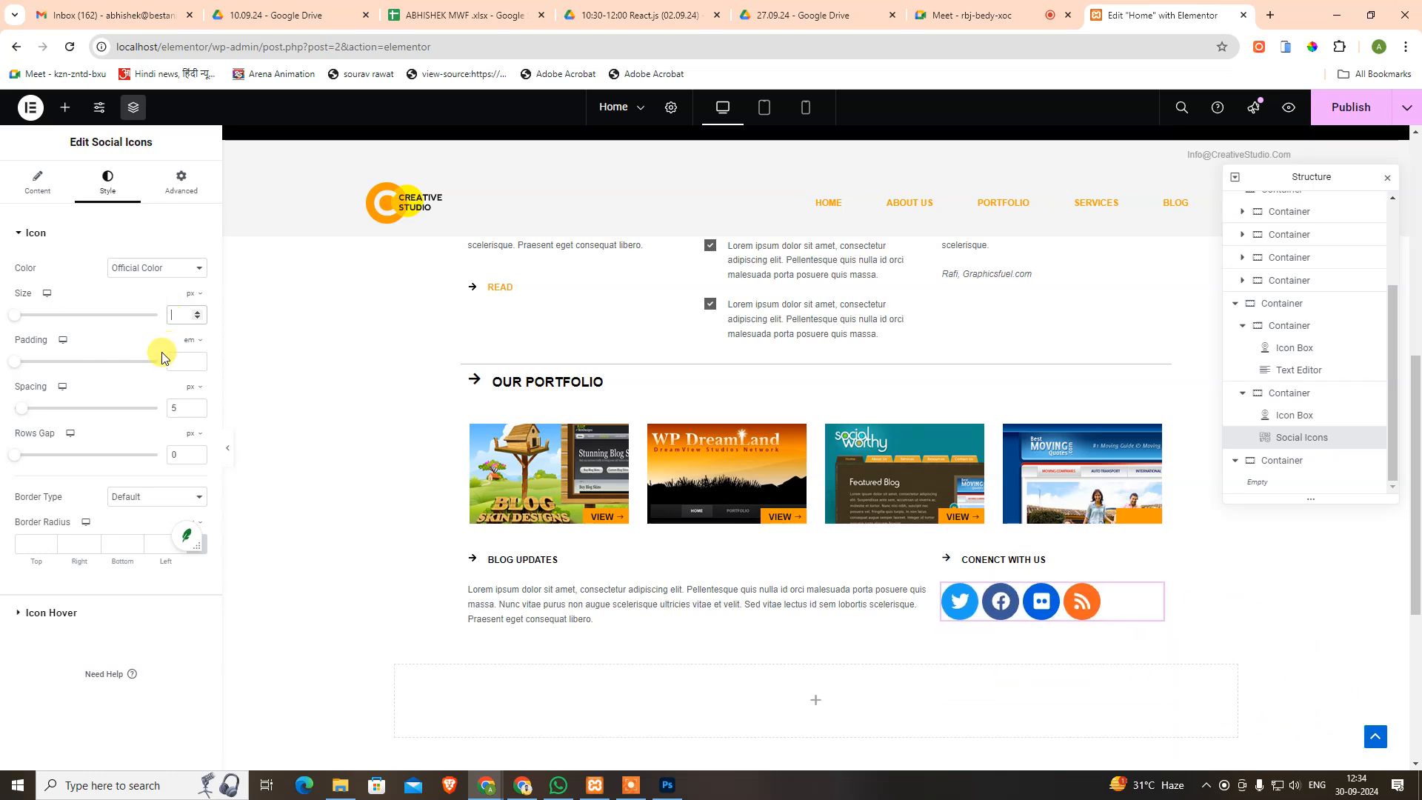
{"action": "type", "text": ".3"}
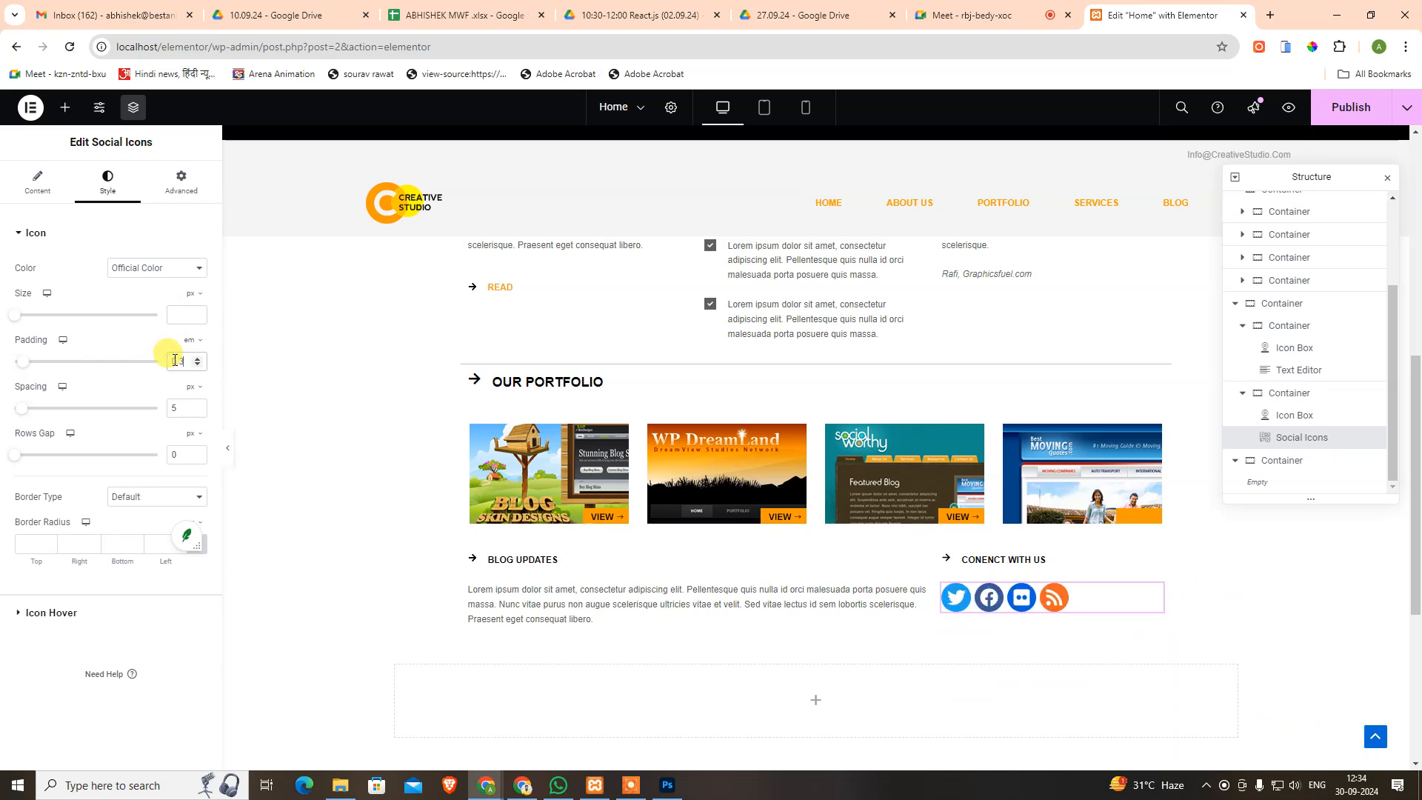
{"action": "key", "text": "Up"}
{"action": "key", "text": "Up"}
{"action": "key", "text": "Up"}
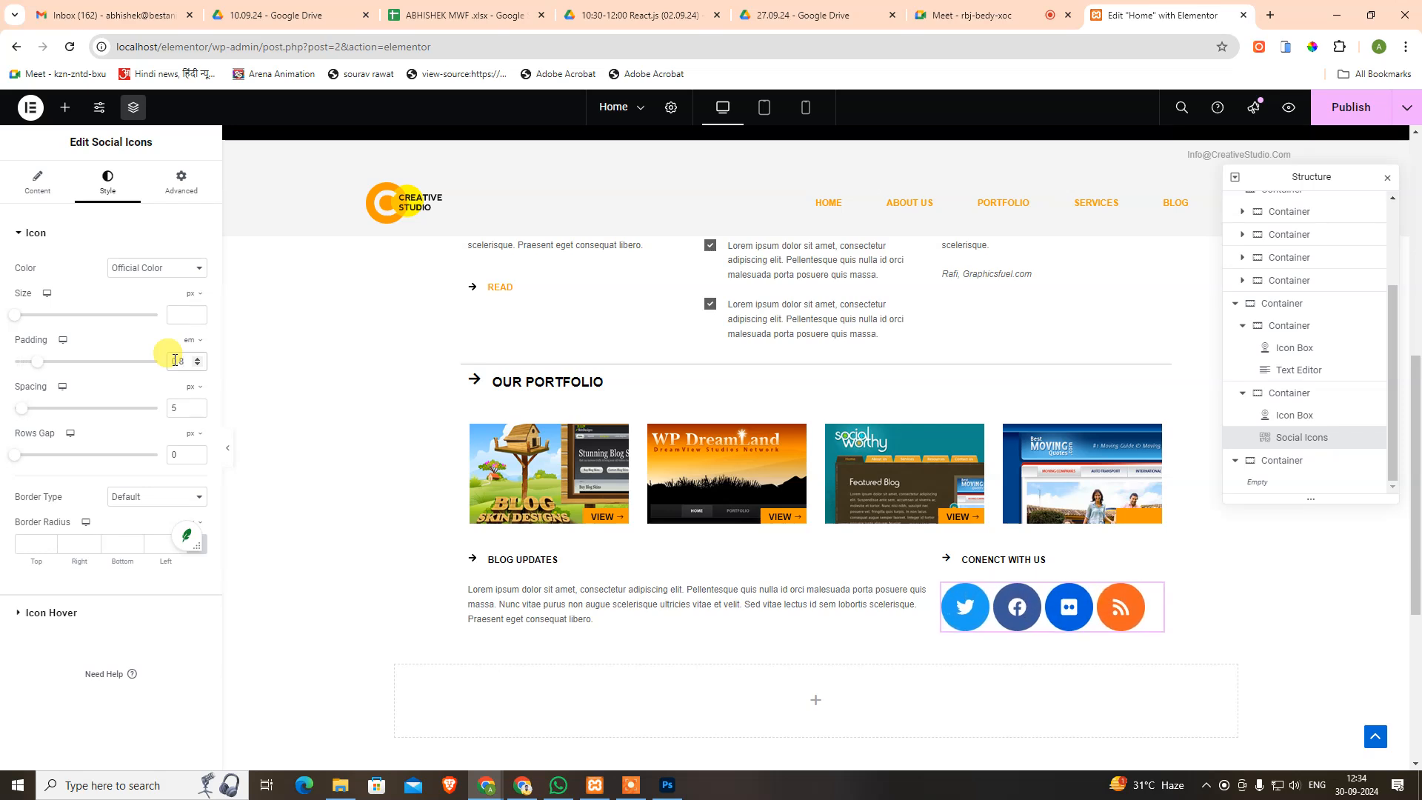
{"action": "key", "text": "BackSpace"}
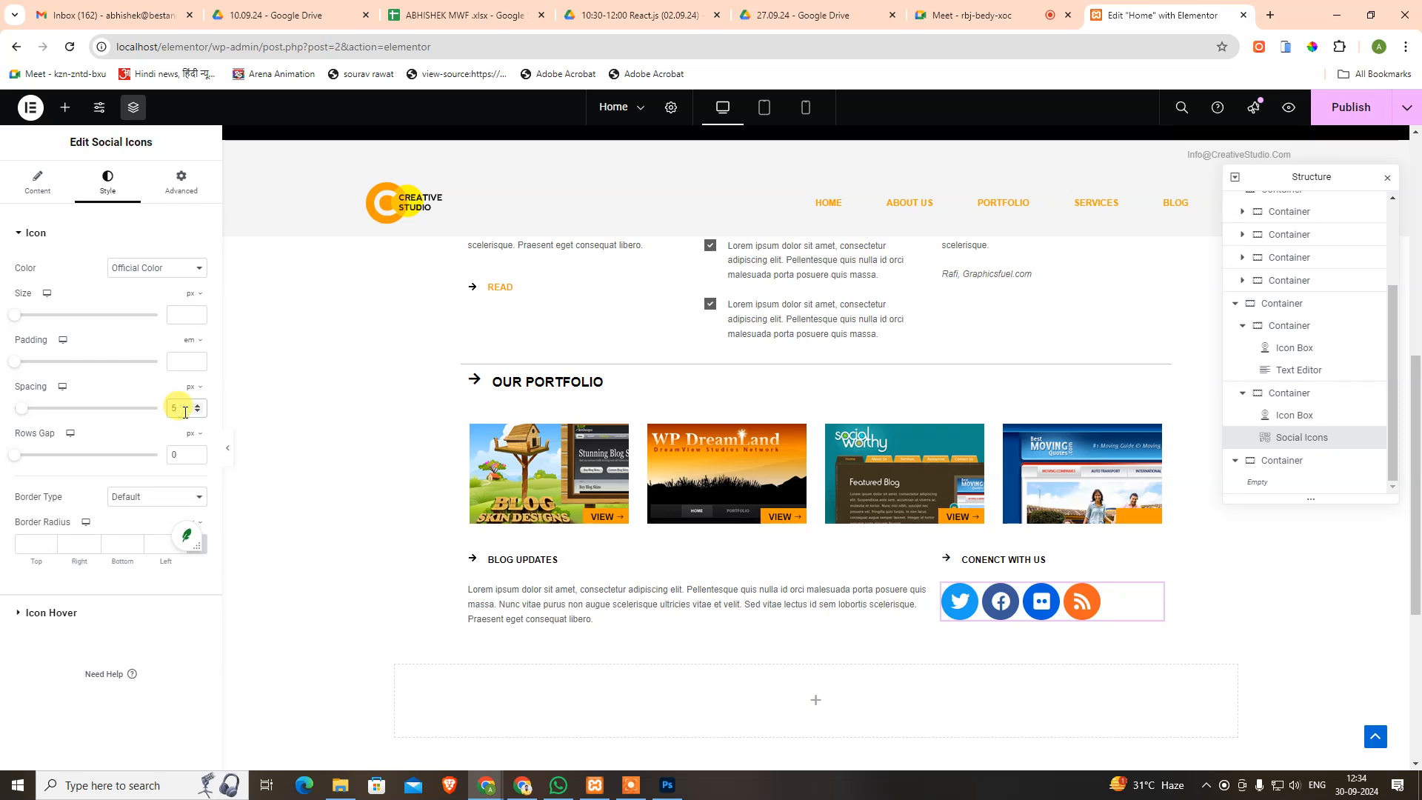
Set the spacing between the social icons to 10 px, keeping the rows gap at 0.
{"action": "key", "text": "Up"}
{"action": "key", "text": "Up"}
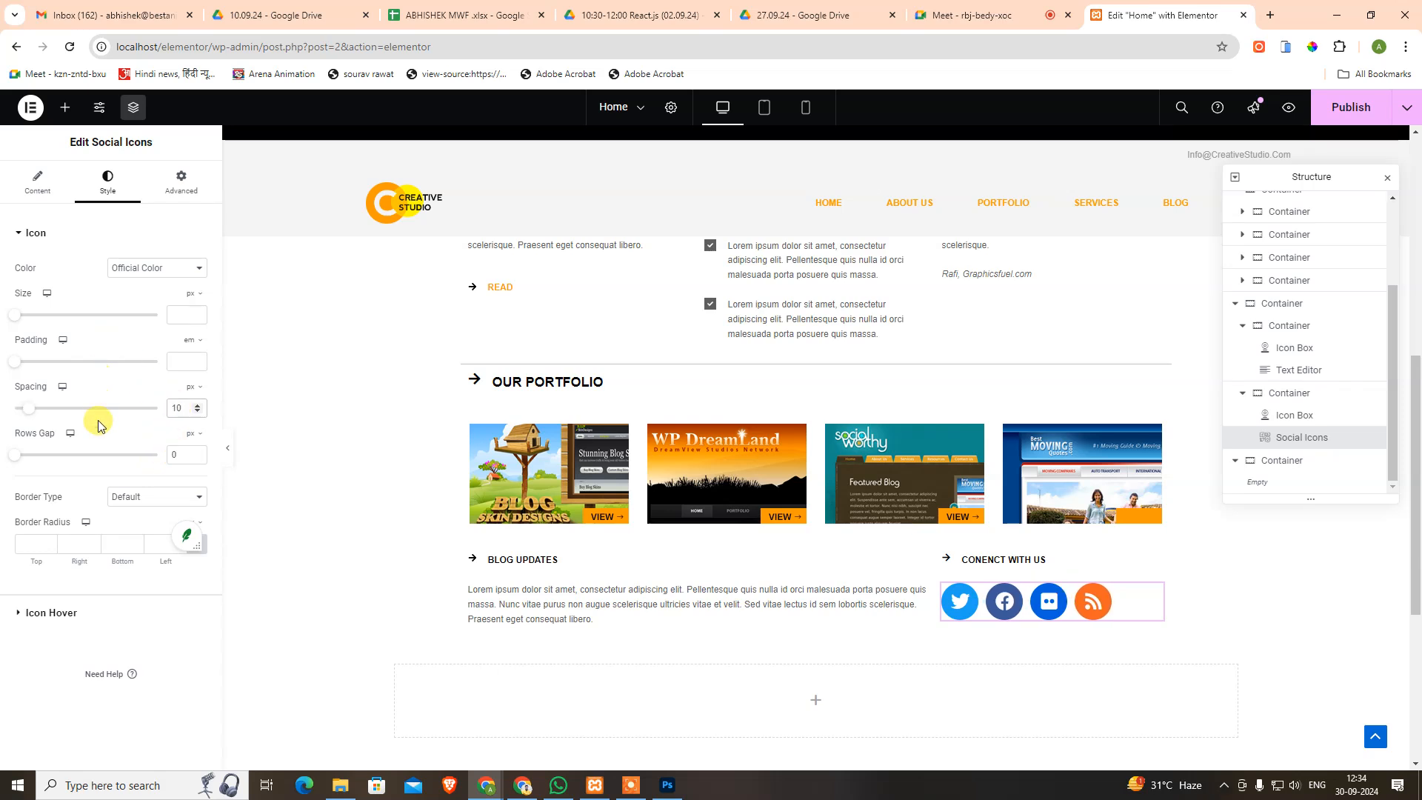
{"action": "left_click", "coordinate": [169, 453]}
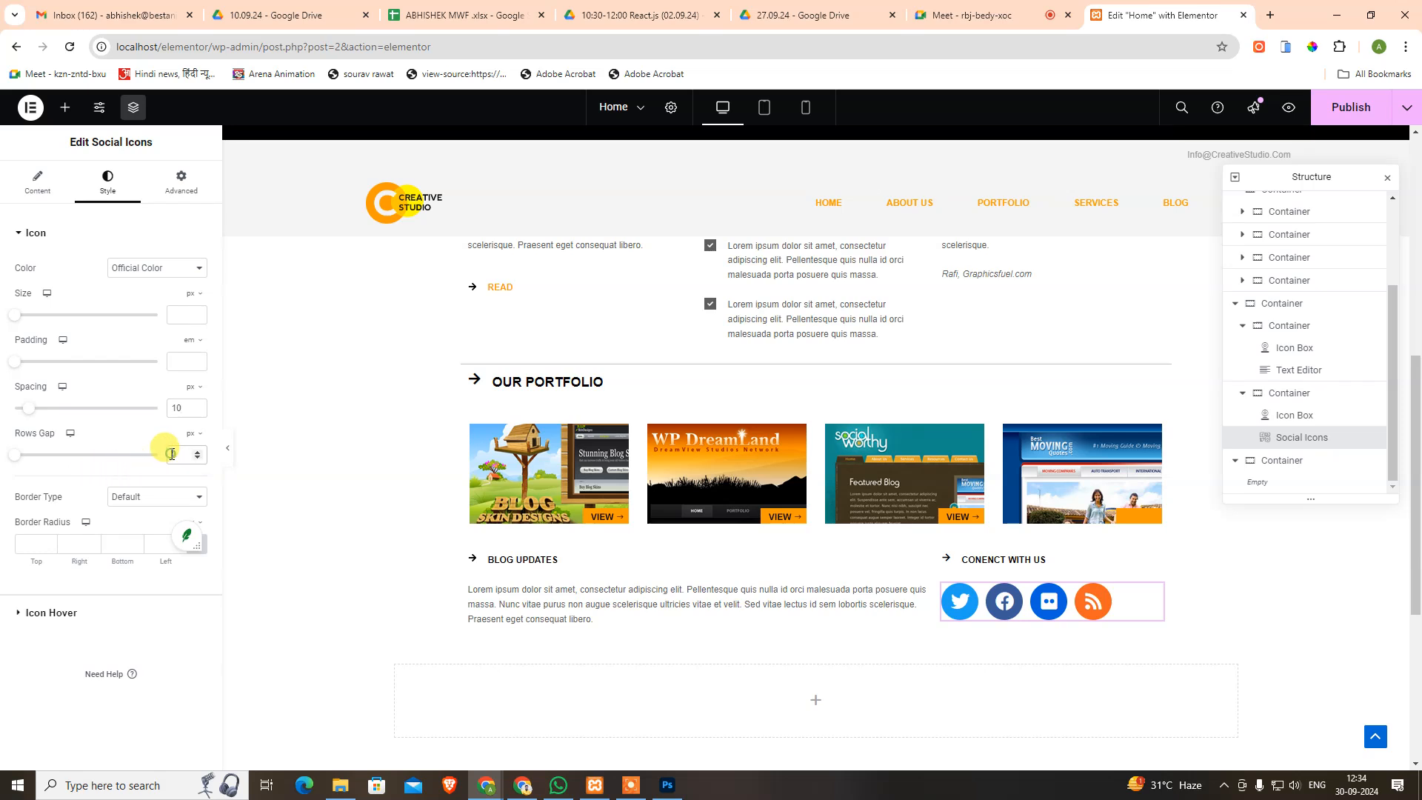
{"action": "key", "text": "Down"}
{"action": "key", "text": "Down"}
{"action": "key", "text": "Down"}
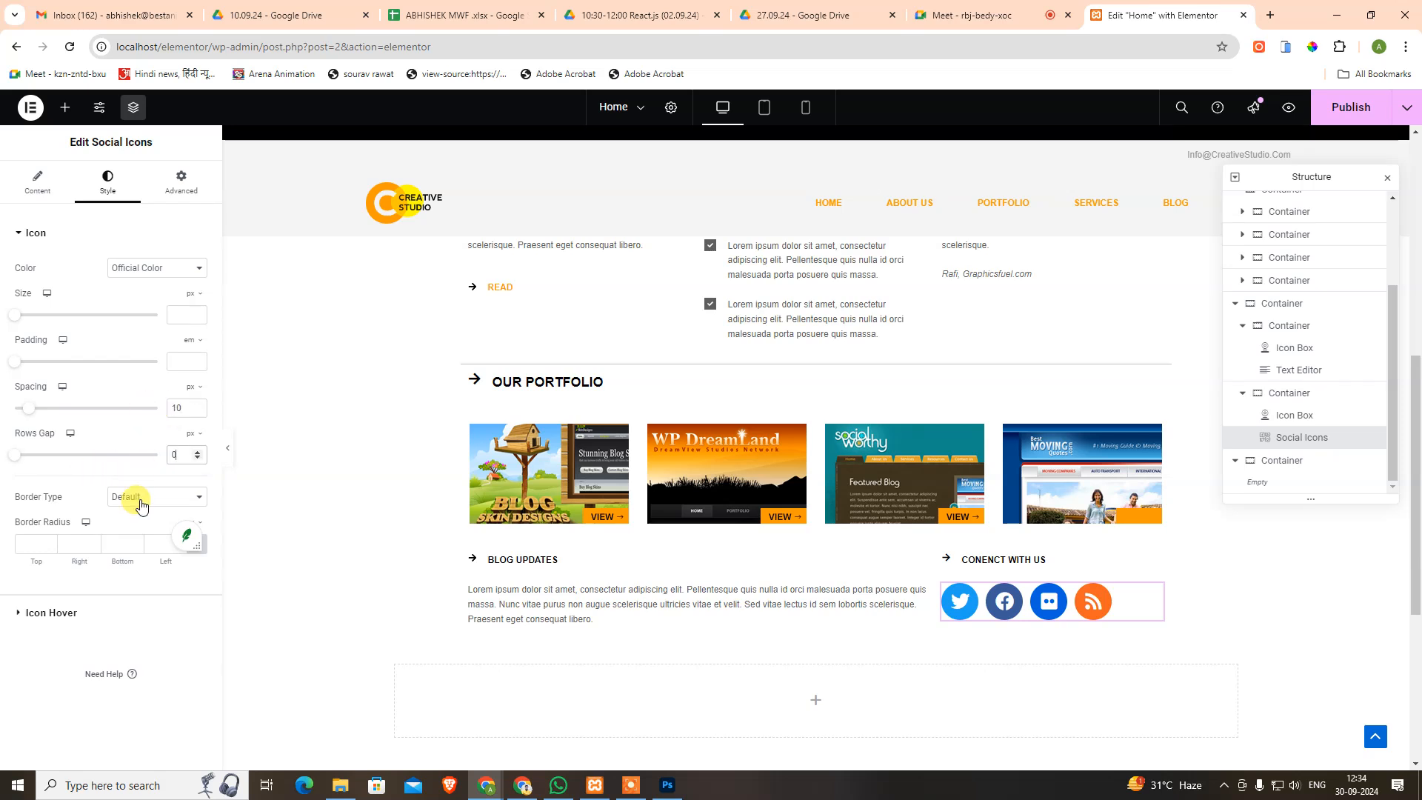
Try the Shrink, Grow and Pulse hover animations on the social icons, and clear the setting.
{"action": "left_click", "coordinate": [54, 614]}
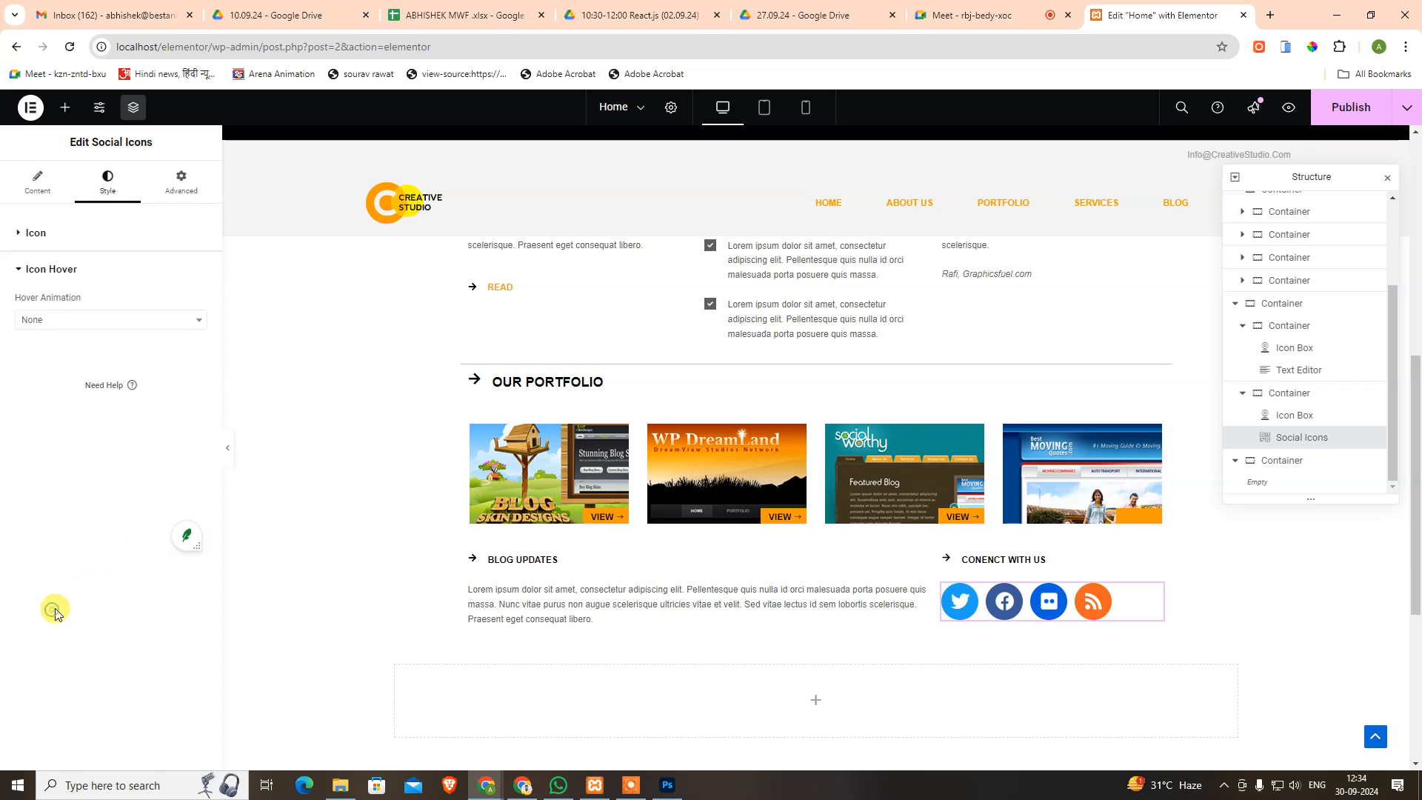
{"action": "left_click", "coordinate": [56, 320]}
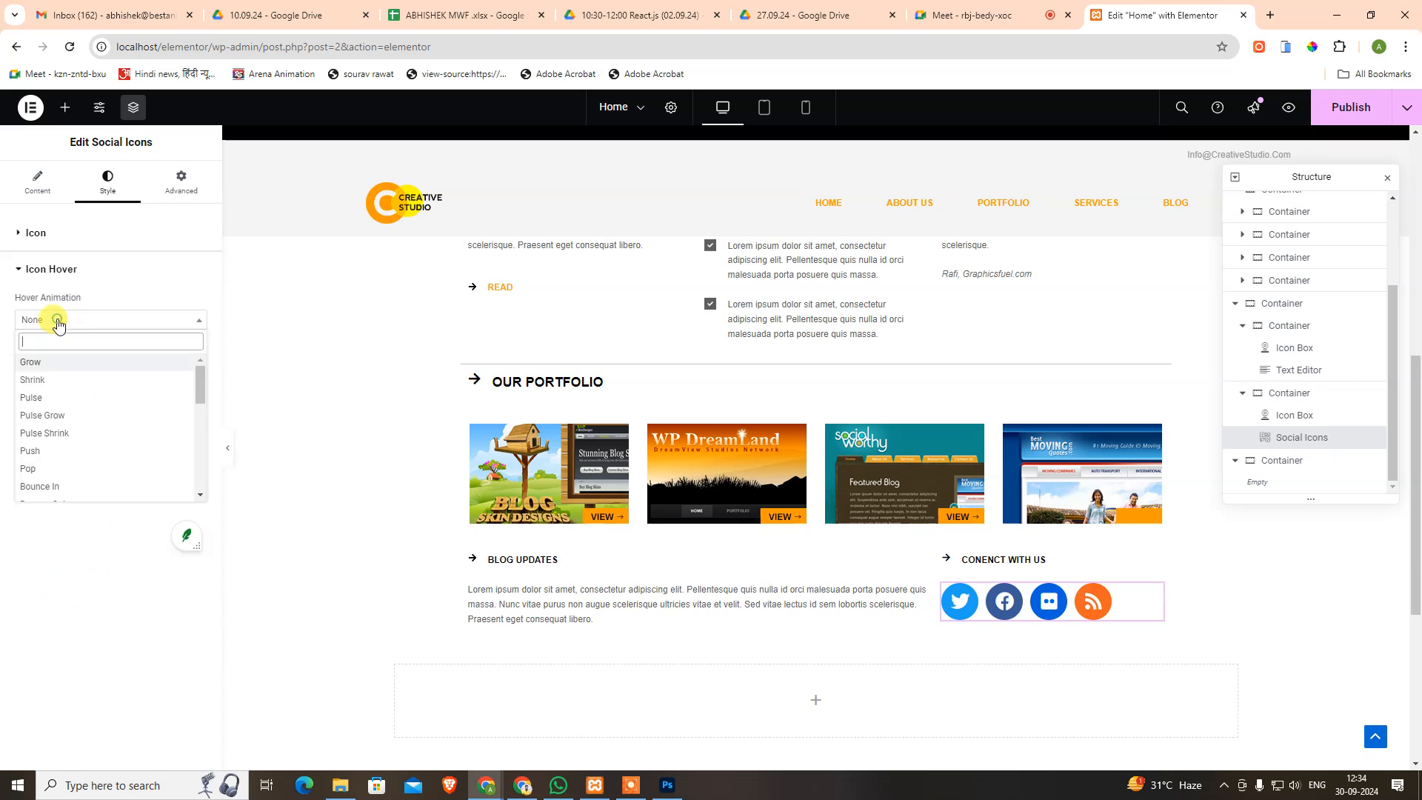
{"action": "left_click", "coordinate": [57, 381]}
{"action": "left_click", "coordinate": [58, 326]}
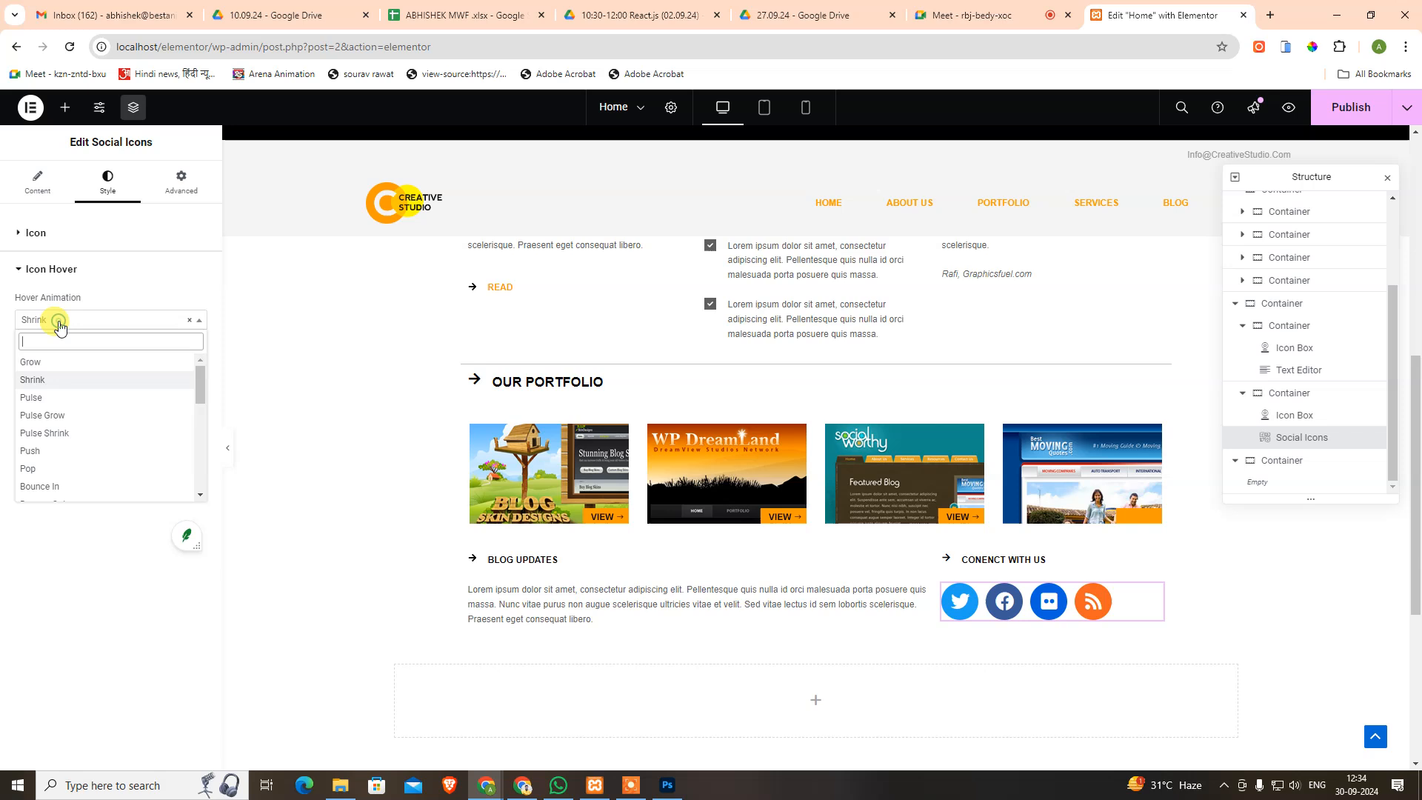
{"action": "left_click", "coordinate": [46, 360]}
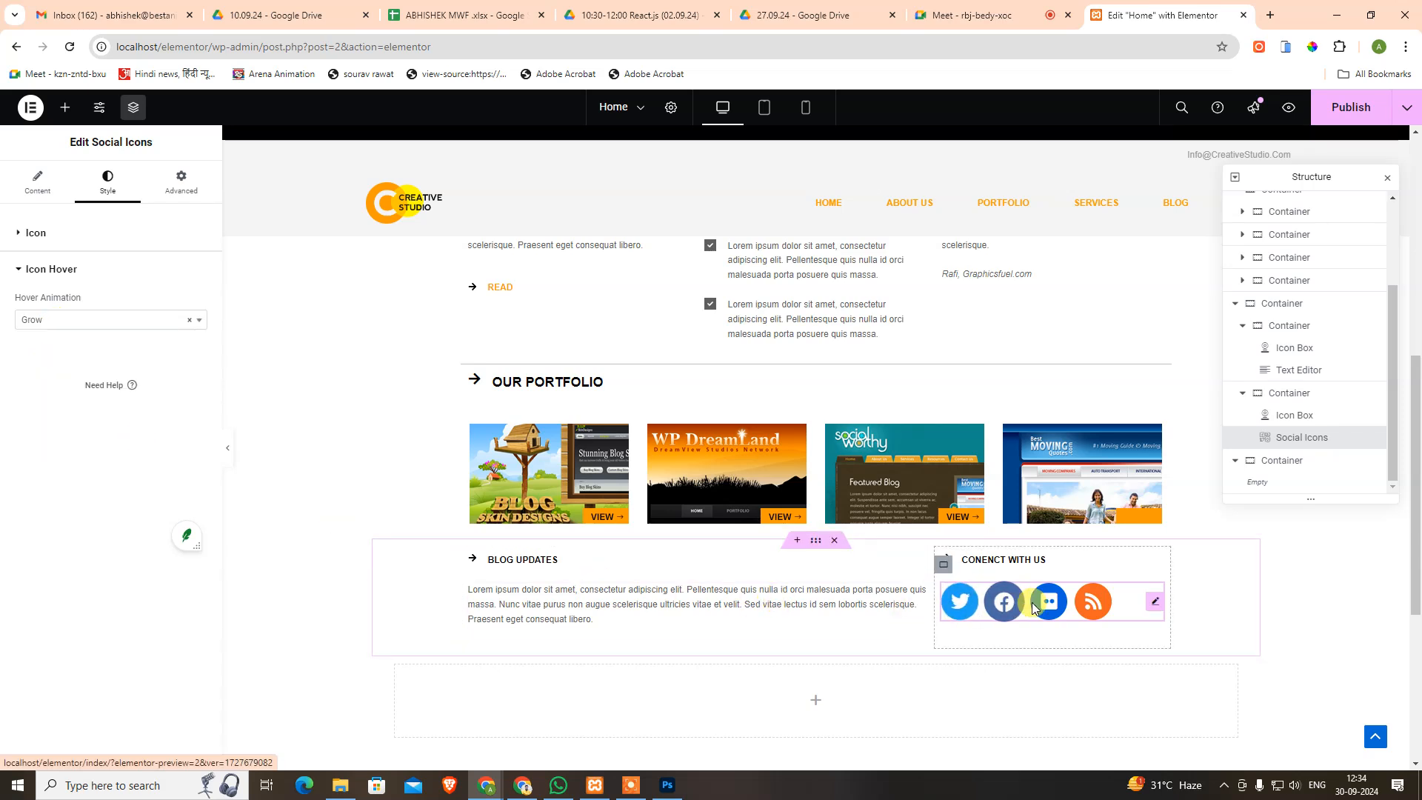
{"action": "left_click", "coordinate": [87, 326]}
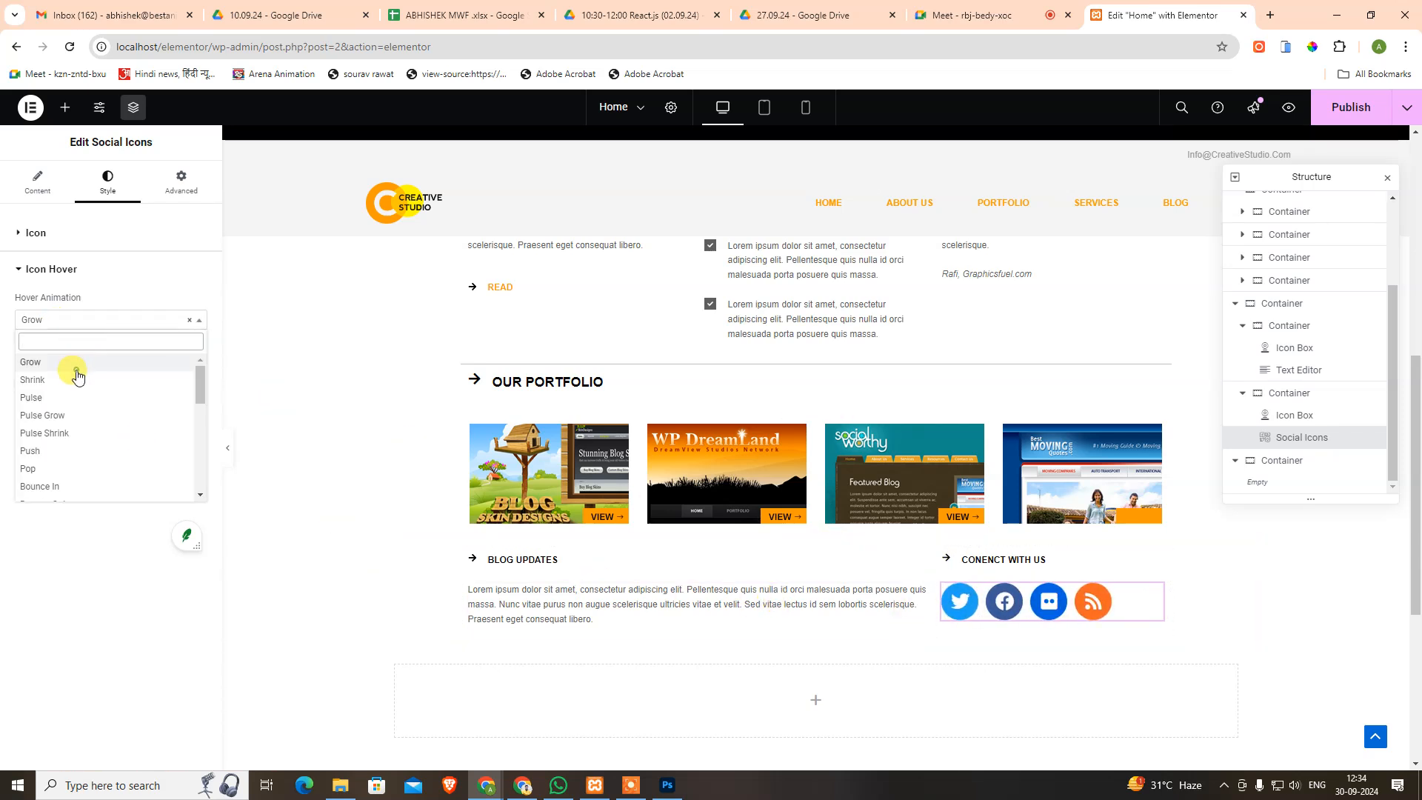
{"action": "left_click", "coordinate": [77, 378]}
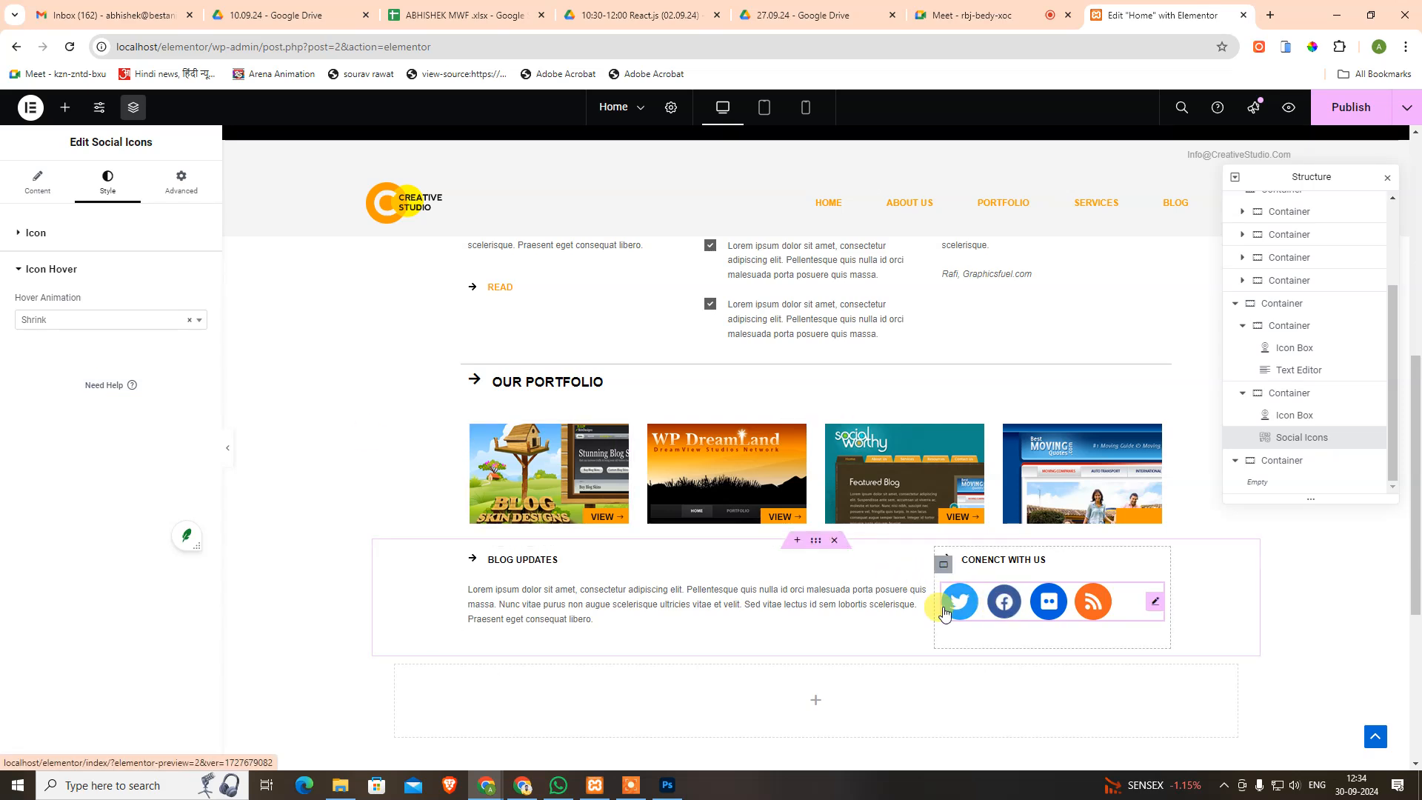
{"action": "left_click", "coordinate": [82, 334]}
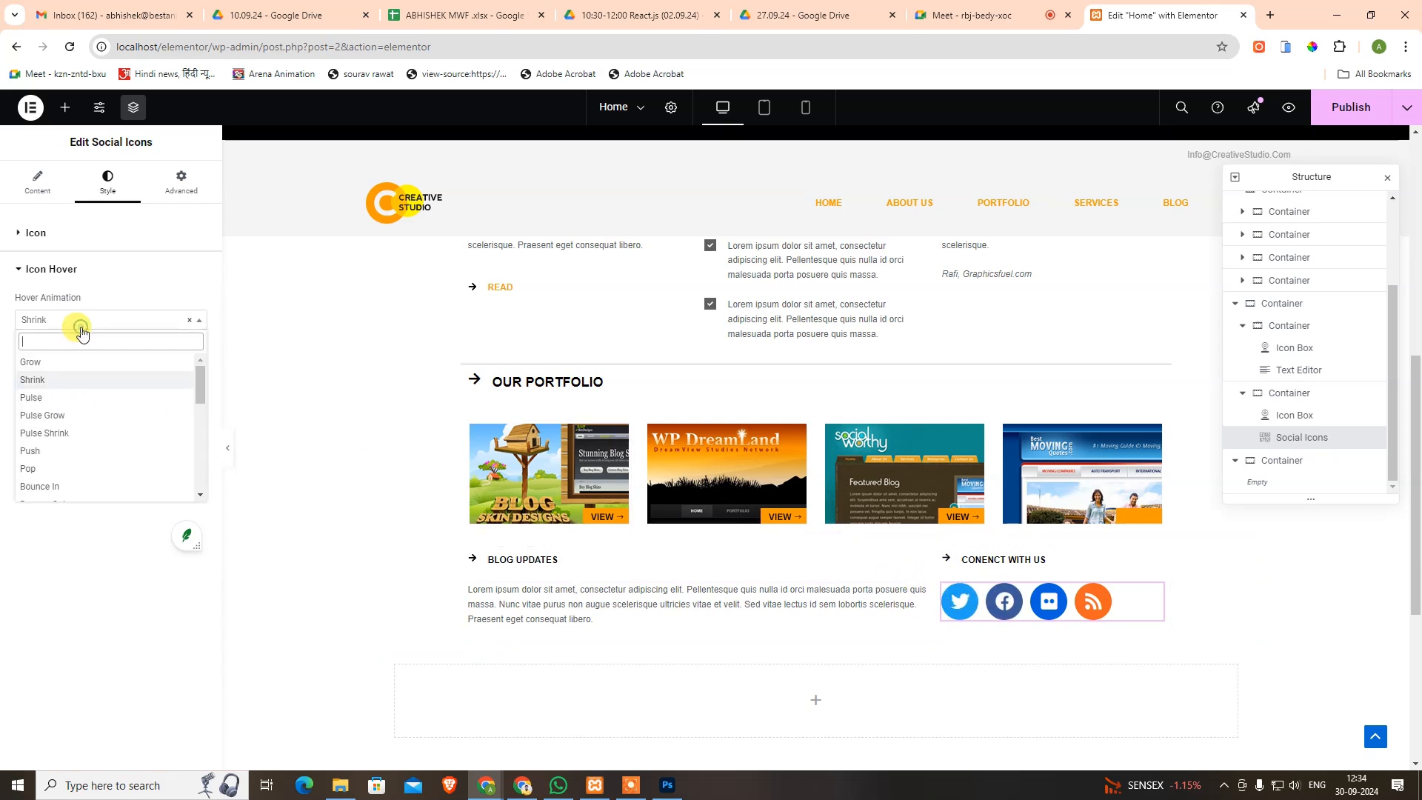
{"action": "left_click", "coordinate": [67, 391]}
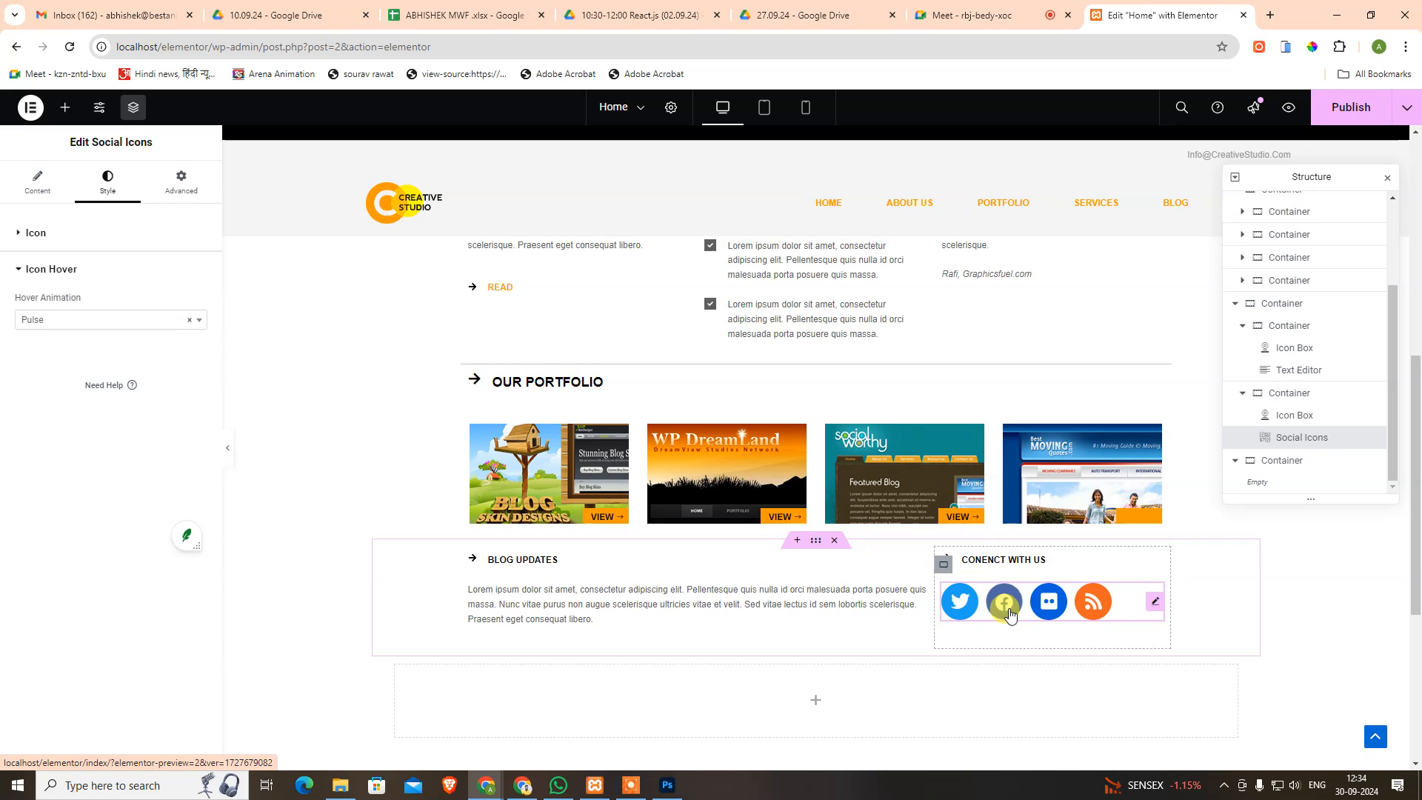
{"action": "left_click", "coordinate": [77, 319]}
{"action": "scroll", "coordinate": [119, 465], "scroll_direction": "down", "scroll_amount": 5}
{"action": "scroll", "coordinate": [122, 470], "scroll_direction": "down", "scroll_amount": 1}
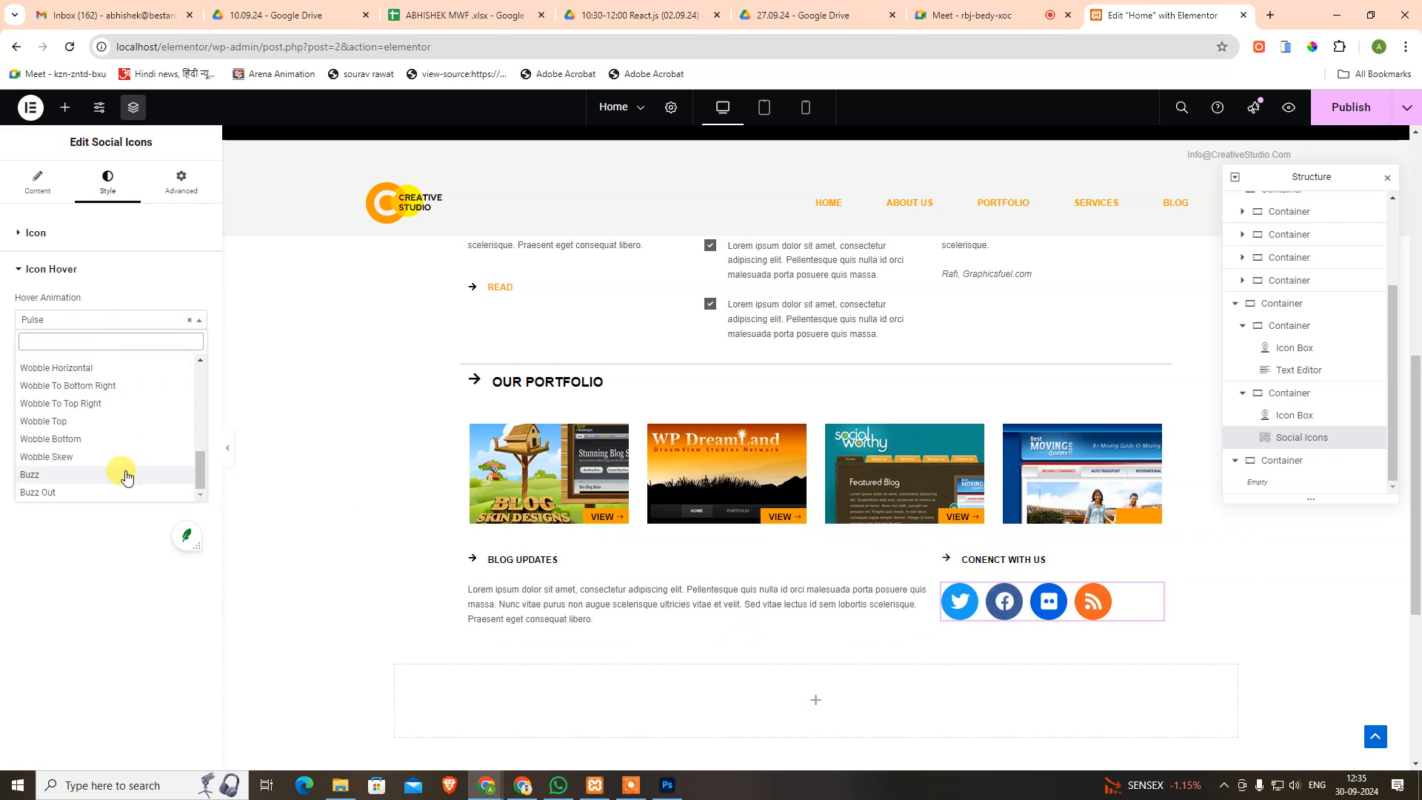
{"action": "scroll", "coordinate": [123, 463], "scroll_direction": "up", "scroll_amount": 10}
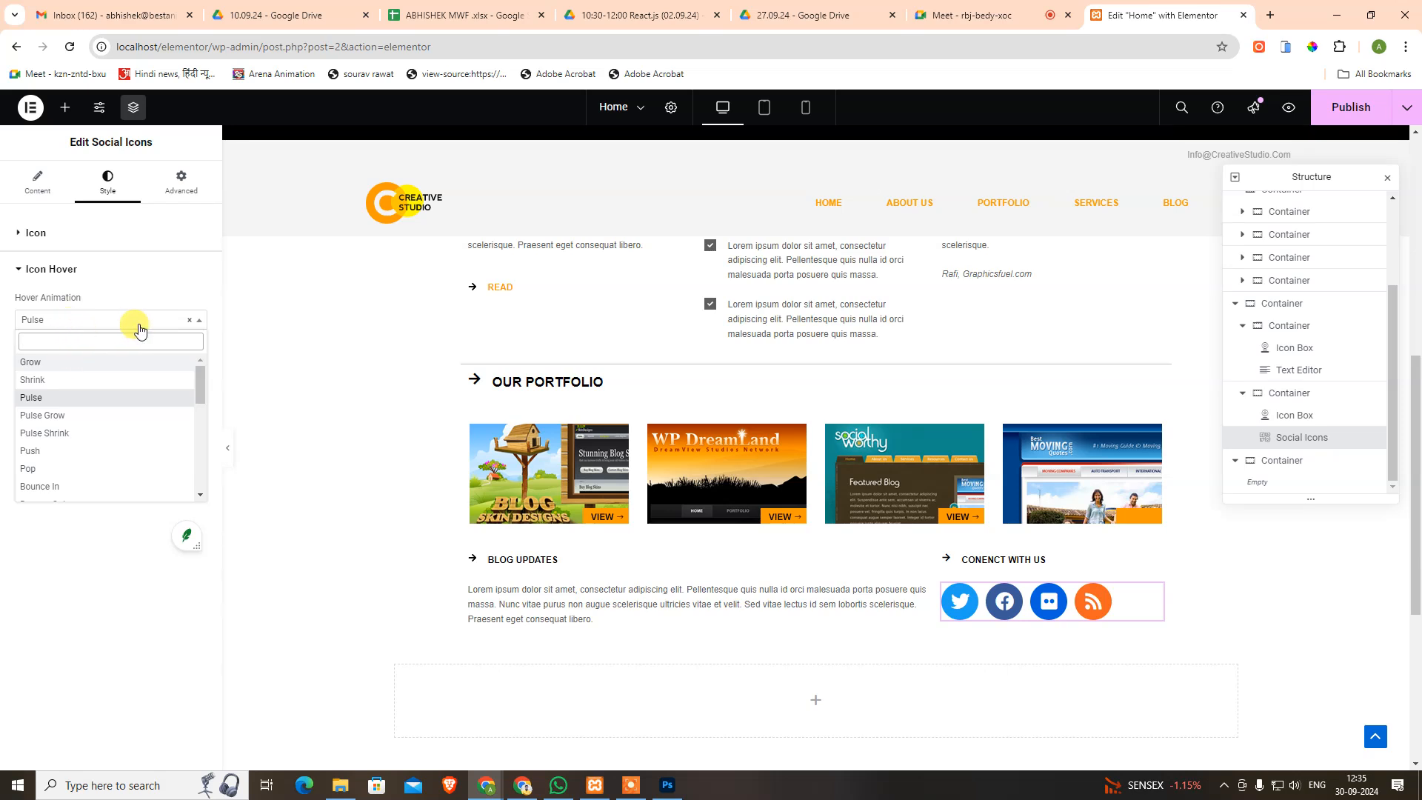
{"action": "left_click", "coordinate": [190, 320]}
{"action": "left_click", "coordinate": [190, 320]}
{"action": "left_click", "coordinate": [163, 285]}
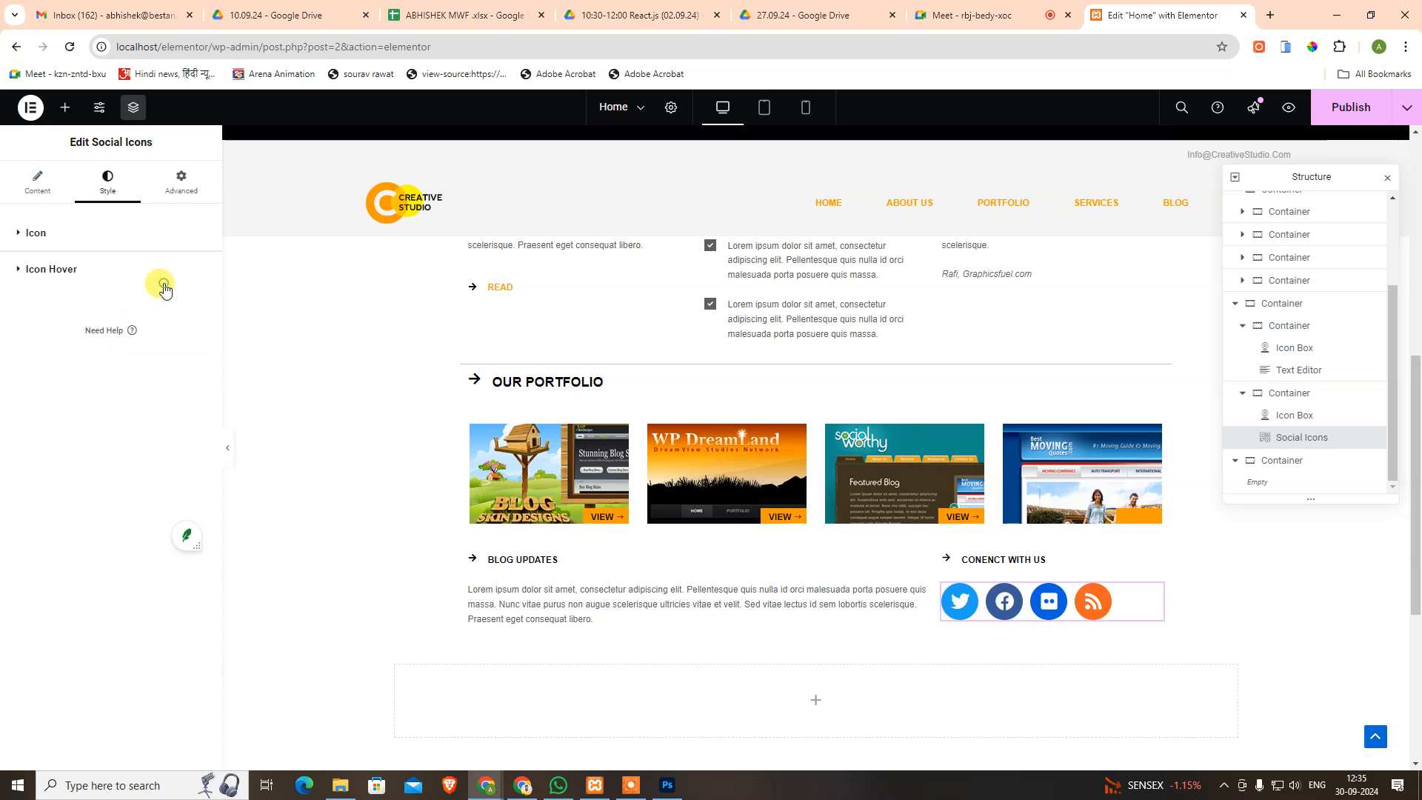
{"action": "left_click", "coordinate": [152, 189]}
{"action": "left_click", "coordinate": [33, 191]}
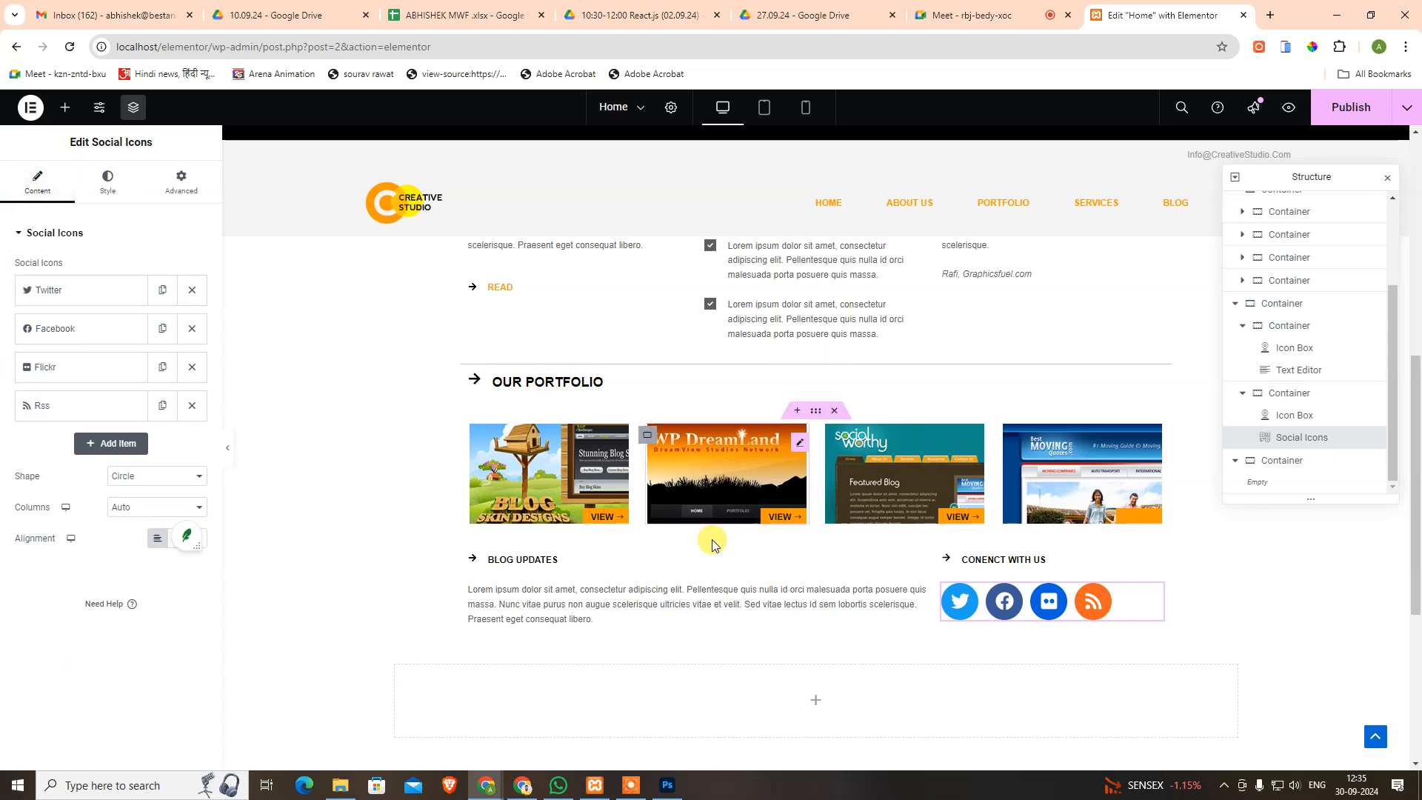
{"action": "scroll", "coordinate": [656, 620], "scroll_direction": "down", "scroll_amount": 5}
{"action": "scroll", "coordinate": [740, 585], "scroll_direction": "up", "scroll_amount": 11}
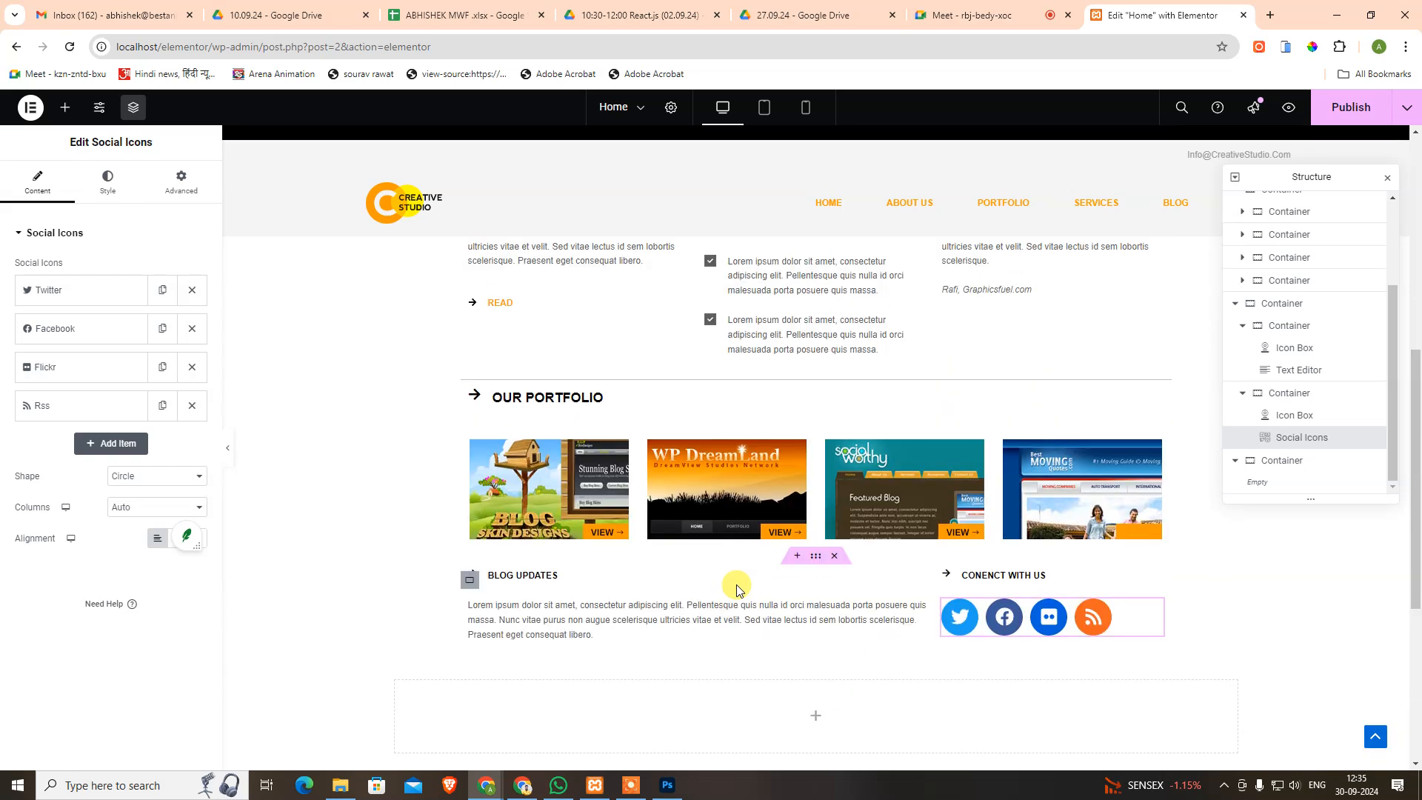
{"action": "scroll", "coordinate": [544, 417], "scroll_direction": "down", "scroll_amount": 6}
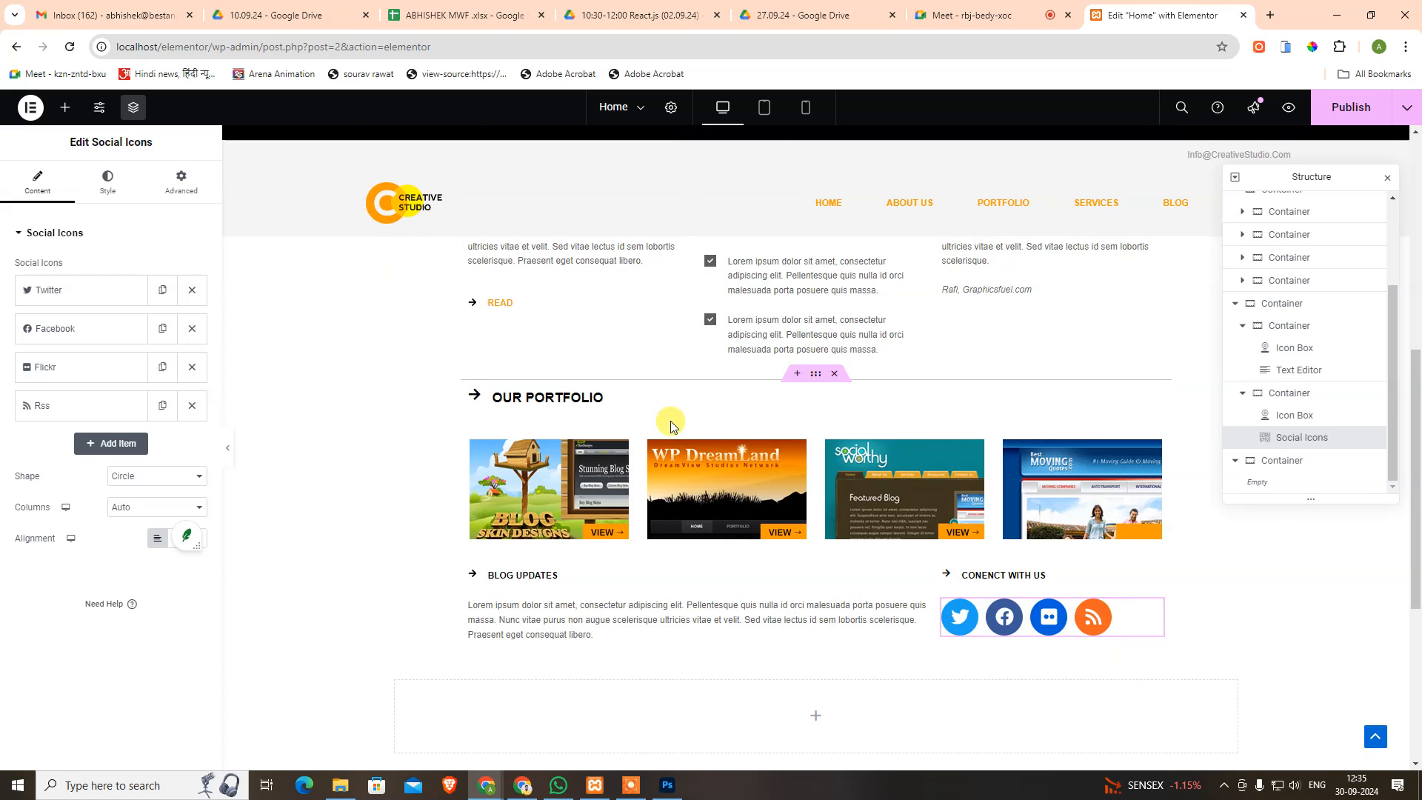
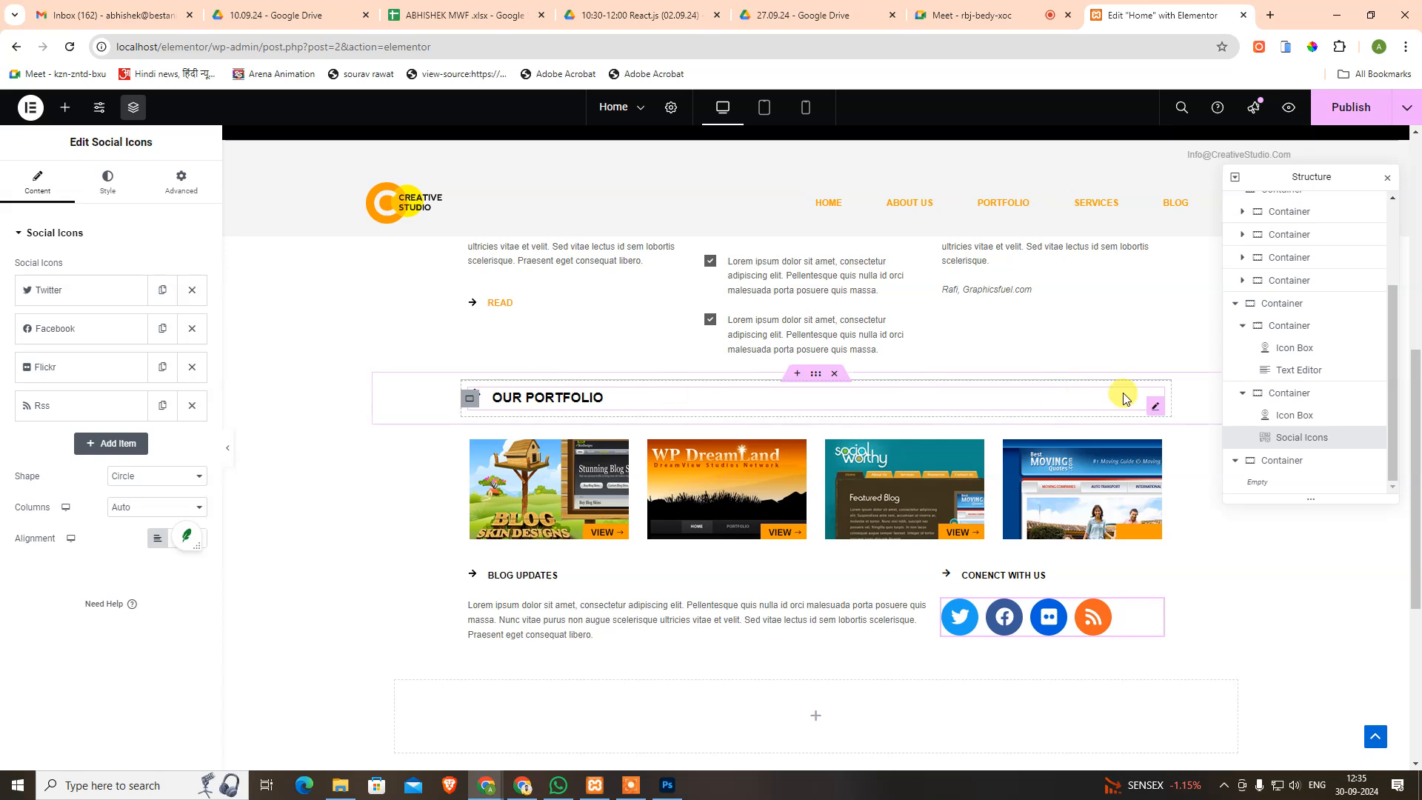
{"action": "left_click", "coordinate": [816, 373]}
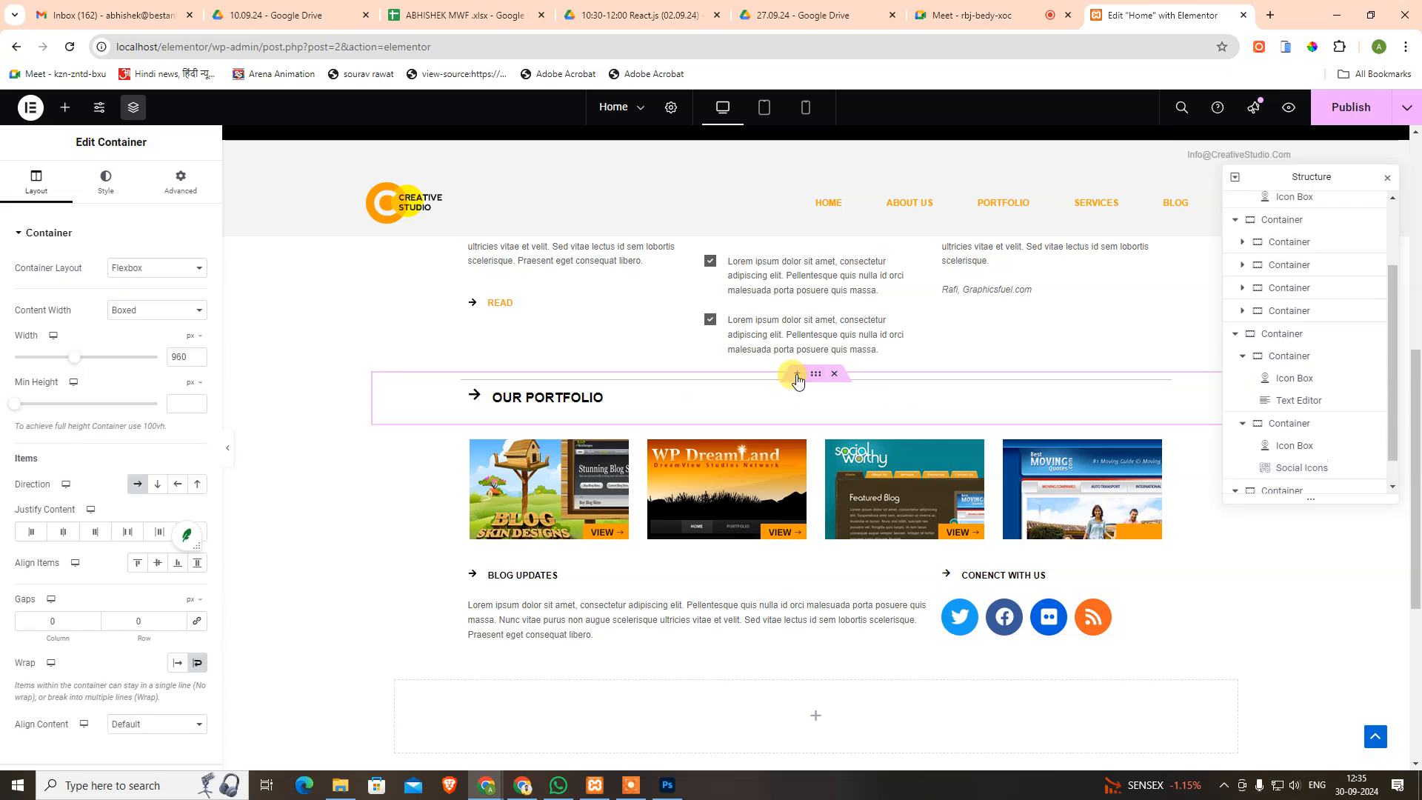
{"action": "left_click", "coordinate": [798, 375]}
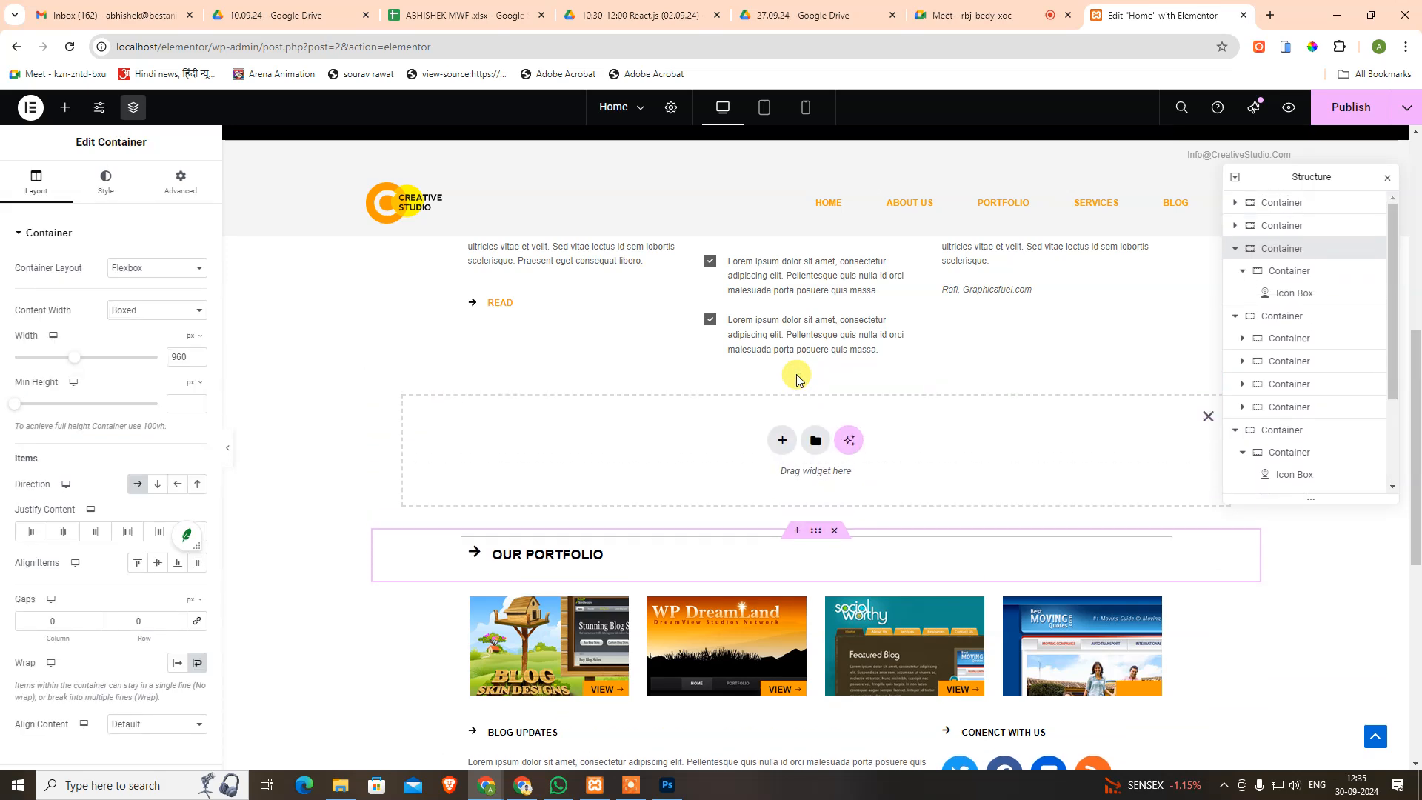
{"action": "left_click", "coordinate": [1210, 419]}
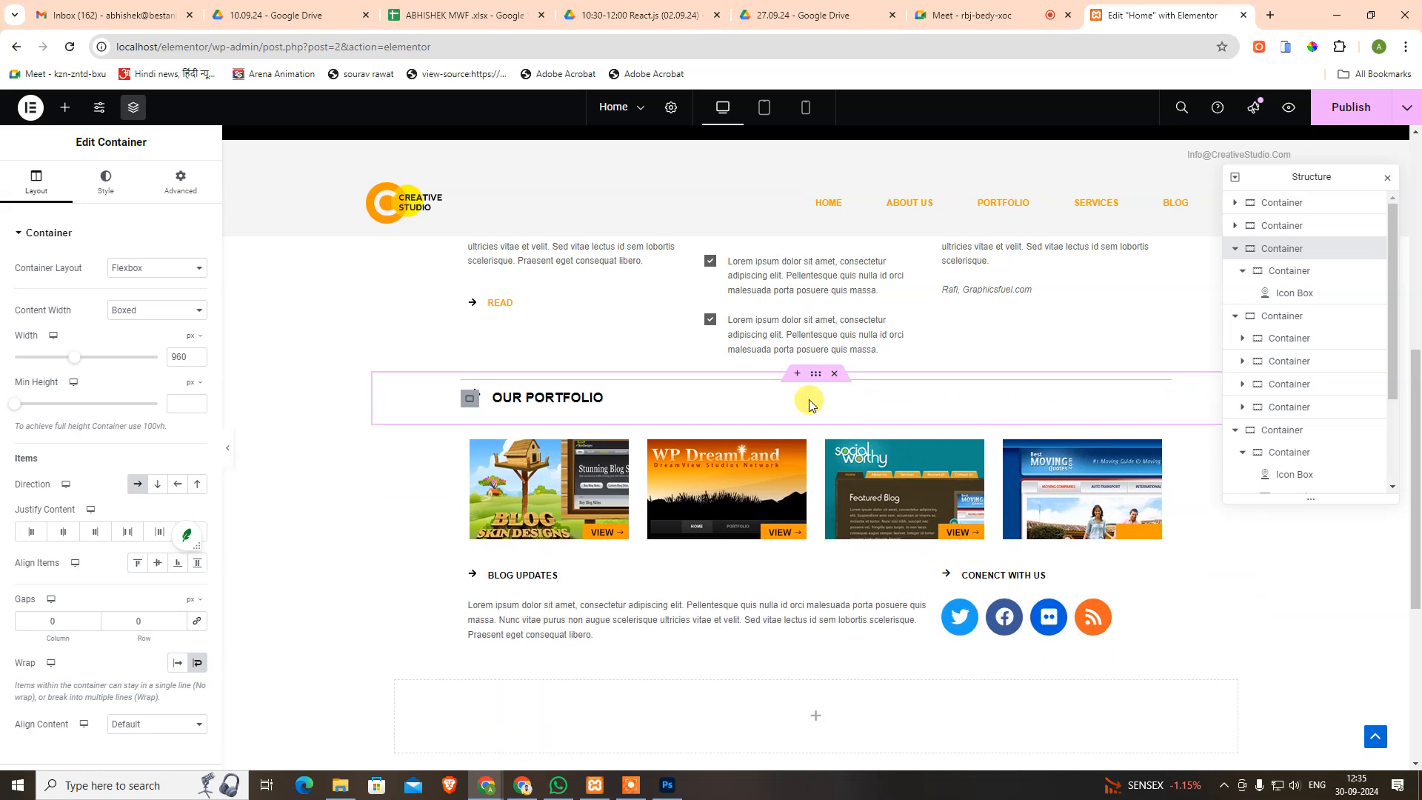
Duplicate the inner container that holds the Our Portfolio heading.
{"action": "left_click", "coordinate": [1235, 249]}
{"action": "left_click", "coordinate": [1235, 249]}
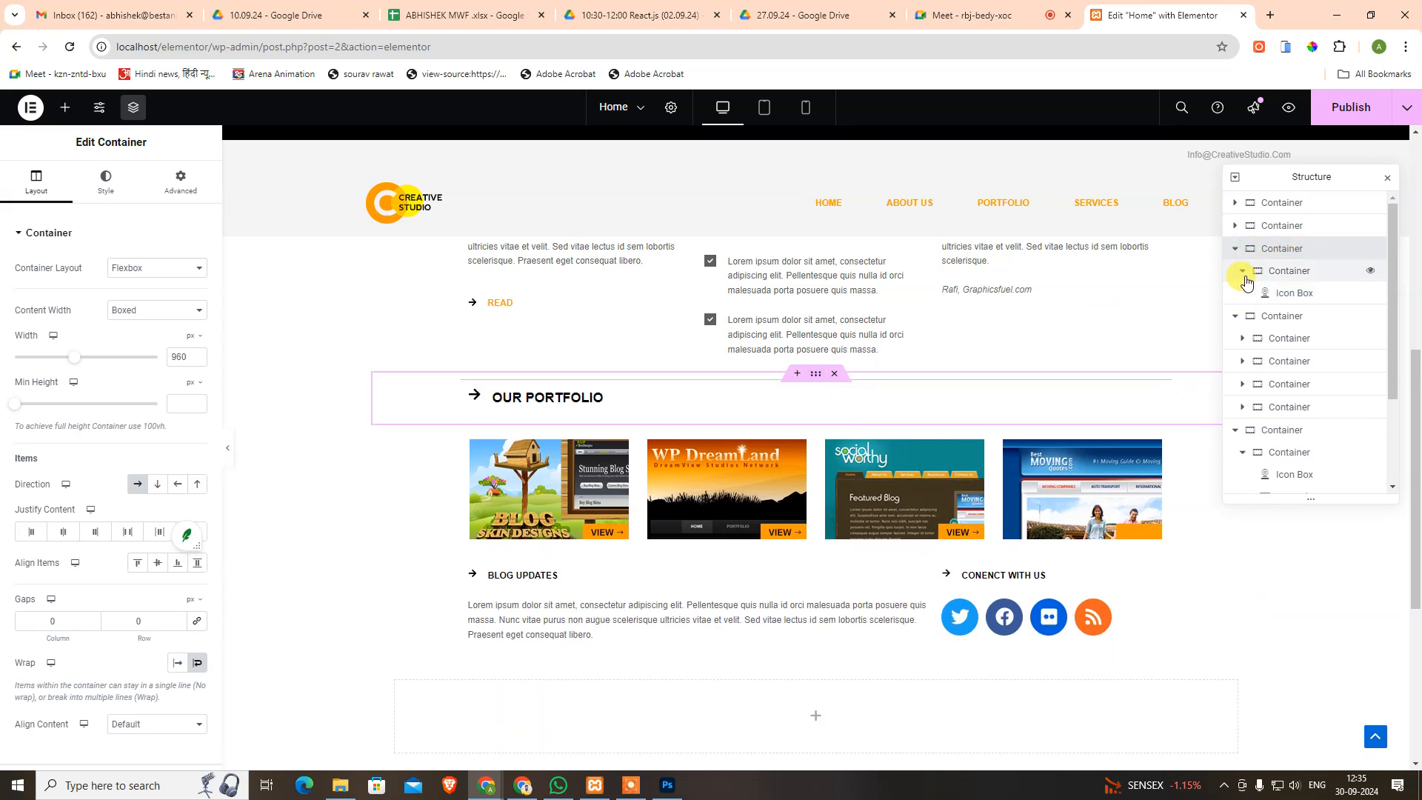
{"action": "left_click", "coordinate": [1290, 272]}
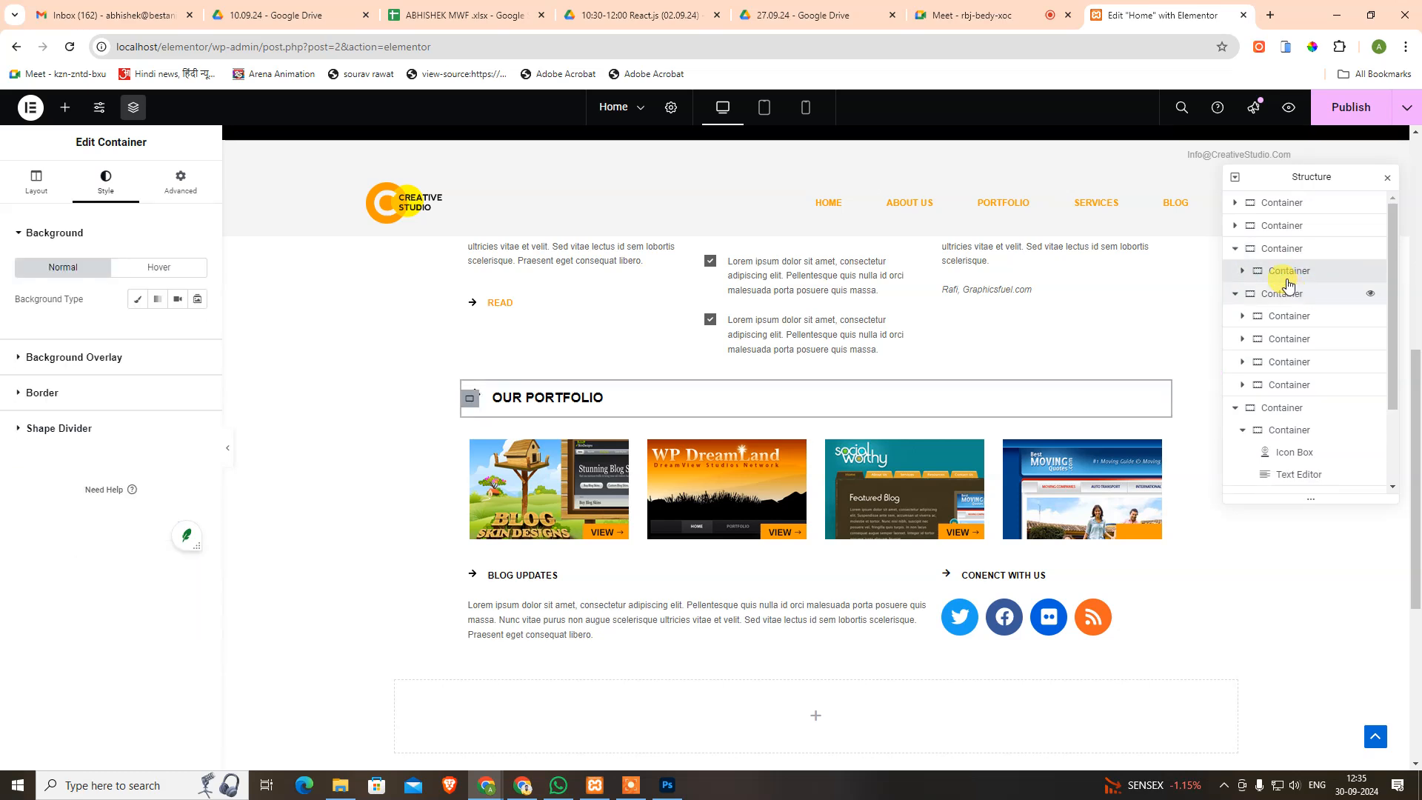
{"action": "right_click", "coordinate": [1289, 274]}
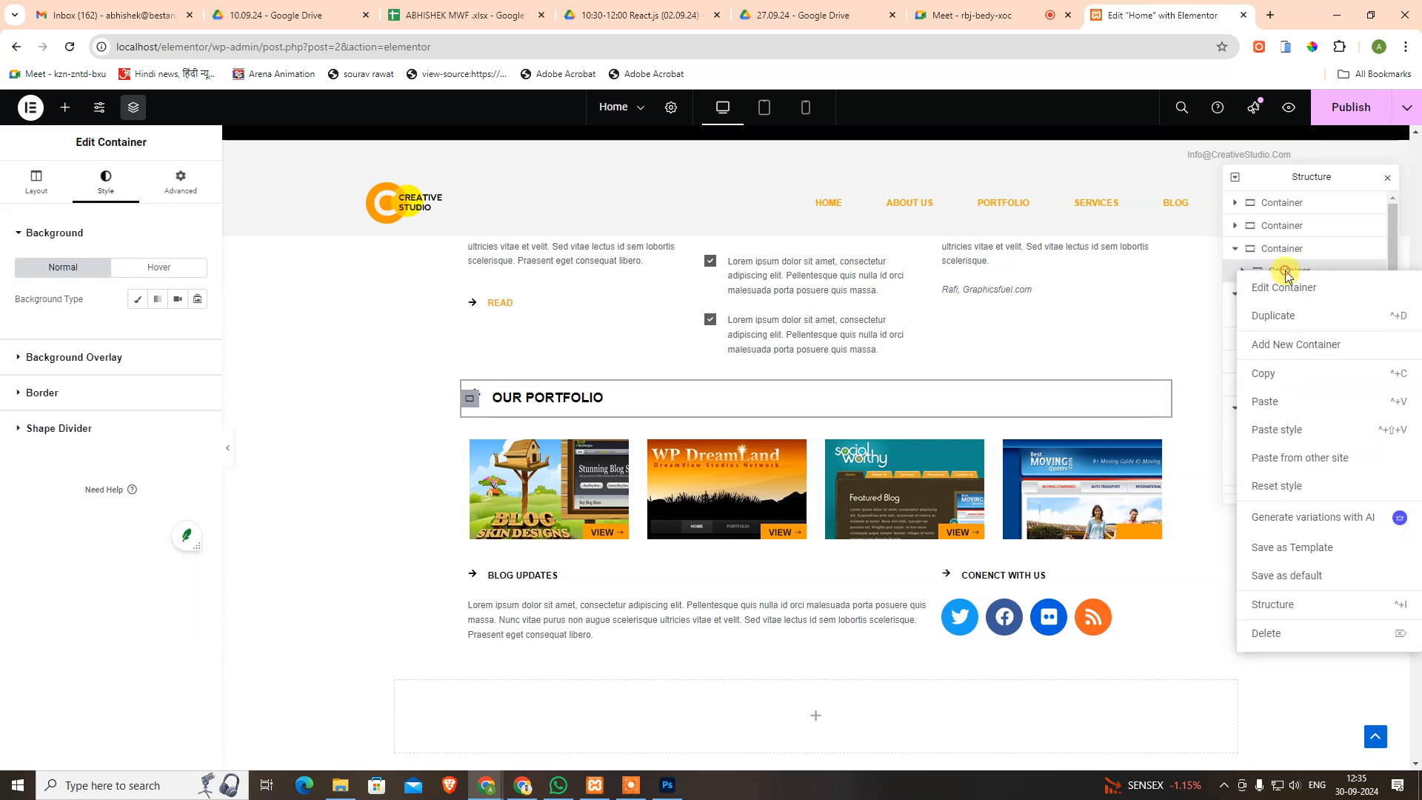
{"action": "left_click", "coordinate": [1309, 318]}
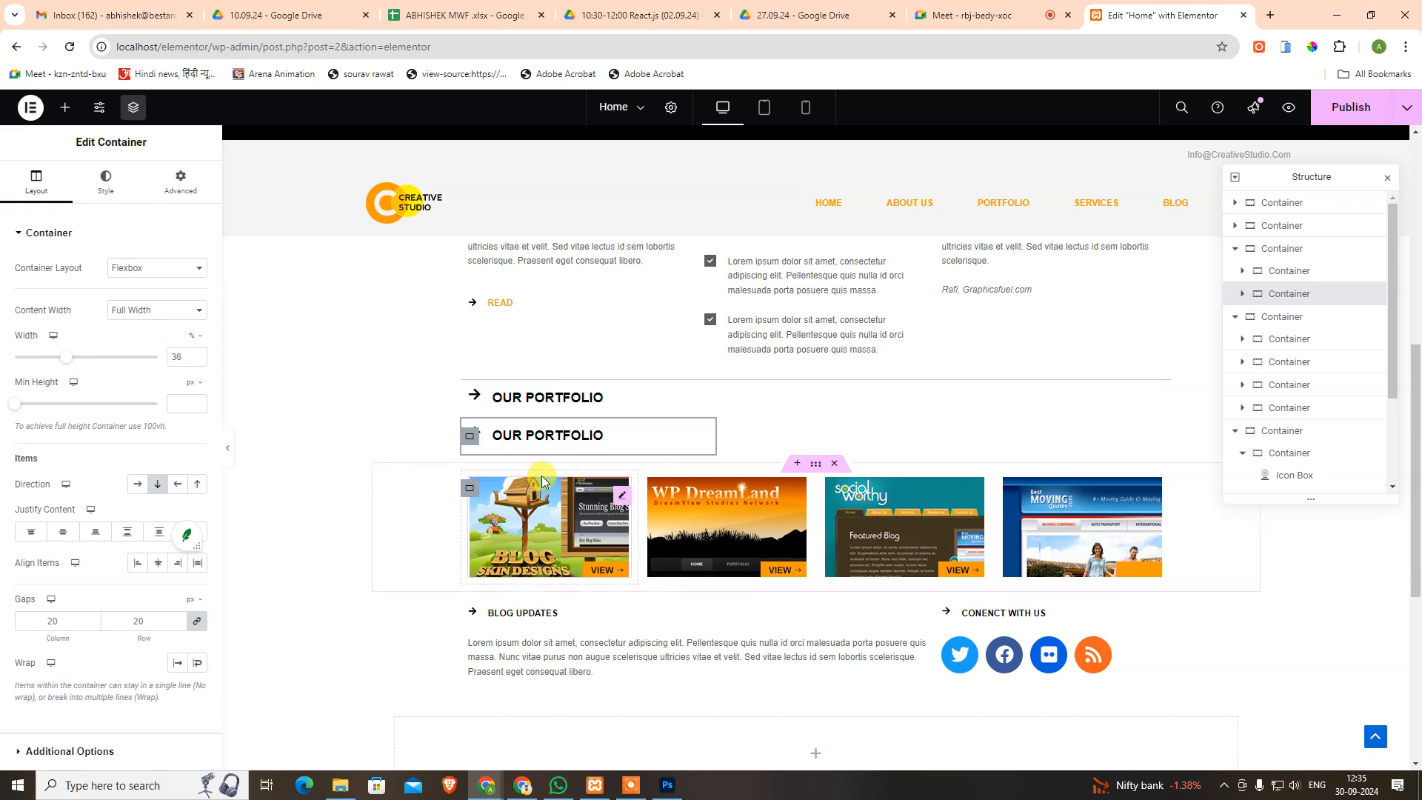
Check the first portfolio image container's width and set the duplicated heading container's width to 25%.
{"action": "left_click", "coordinate": [470, 492]}
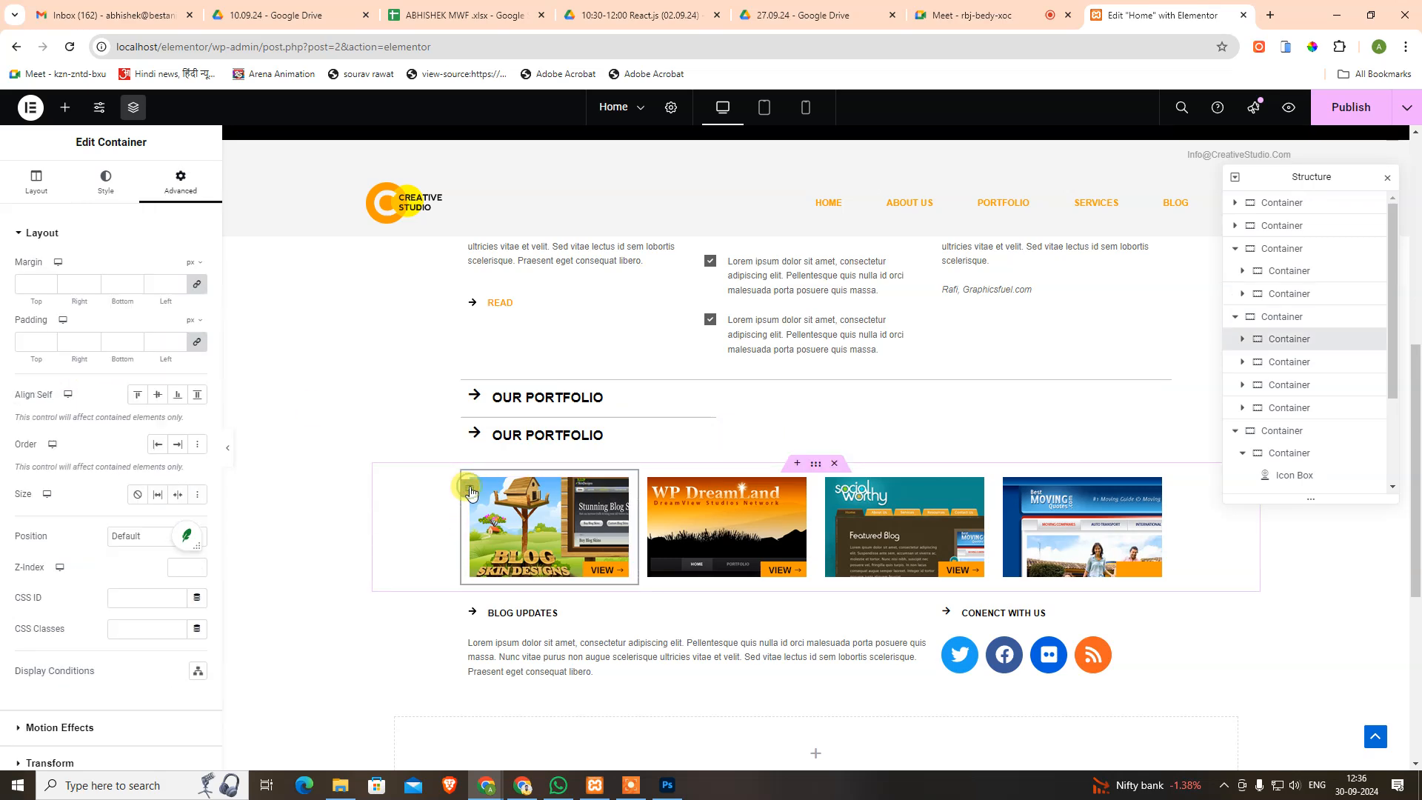
{"action": "left_click", "coordinate": [36, 181]}
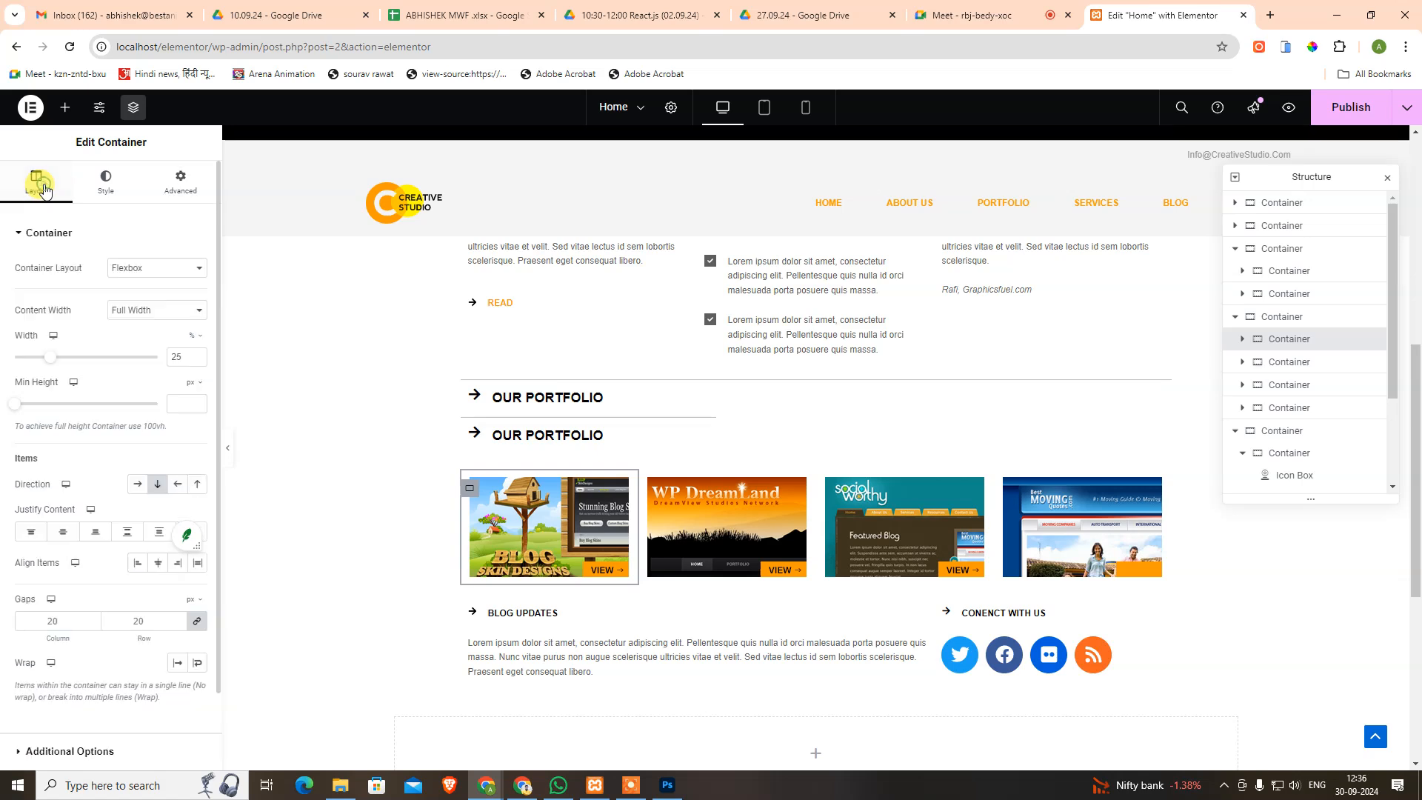
{"action": "left_click", "coordinate": [471, 438]}
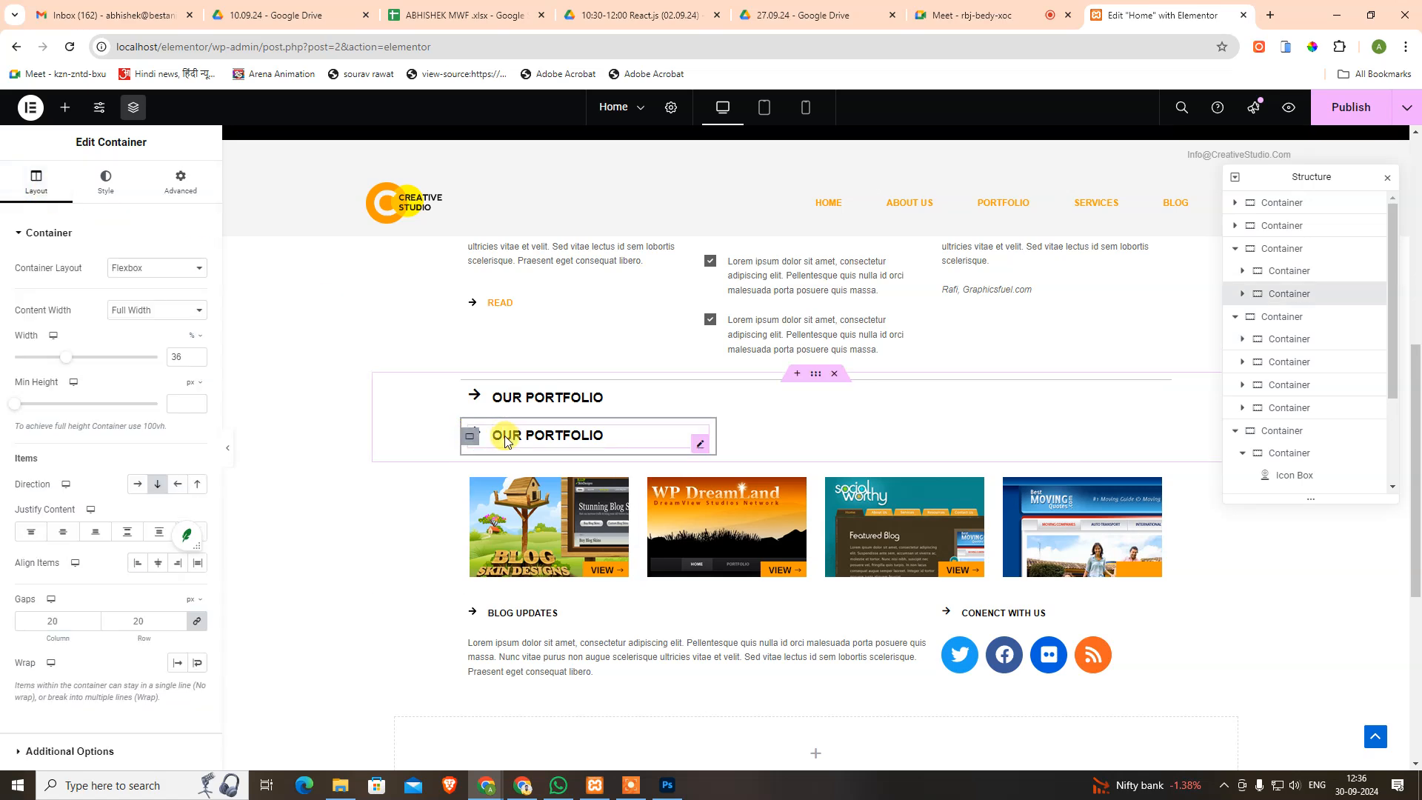
{"action": "left_click_drag", "start_coordinate": [182, 356], "coordinate": [136, 361]}
{"action": "type", "text": "25"}
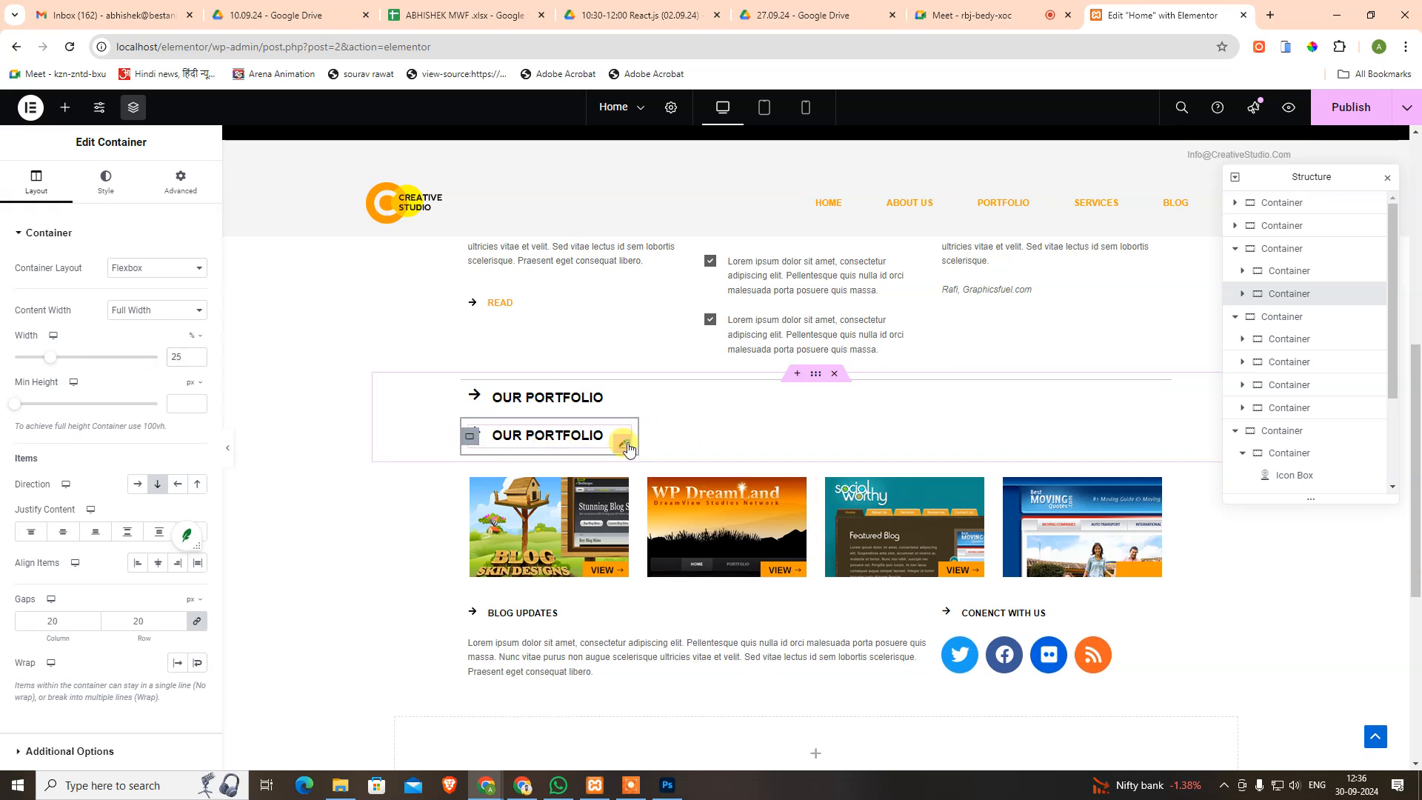
Delete the duplicated Our Portfolio icon box and move the Blog Skin Designs image into the emptied container.
{"action": "left_click", "coordinate": [627, 448]}
{"action": "key", "text": "Delete"}
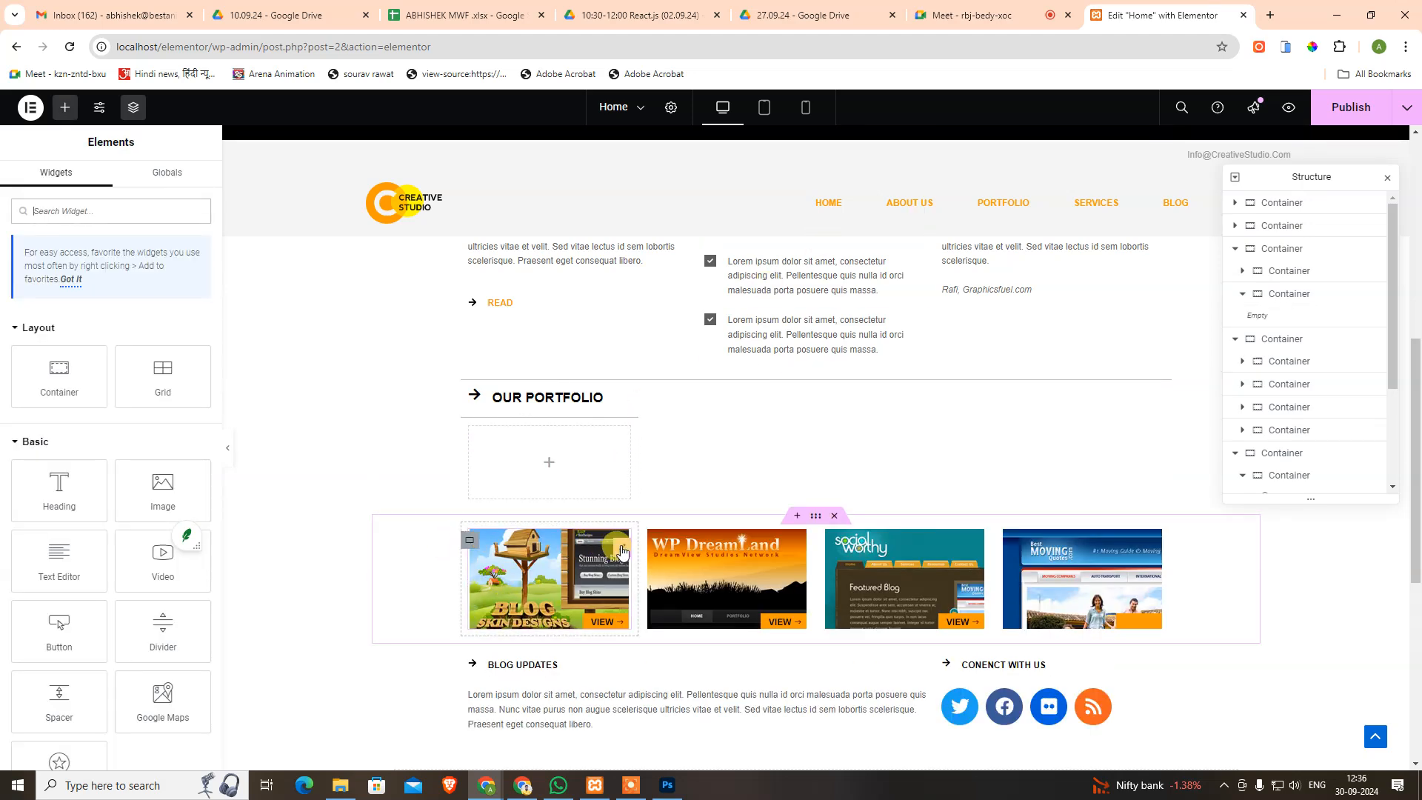
{"action": "left_click_drag", "start_coordinate": [622, 552], "coordinate": [558, 463]}
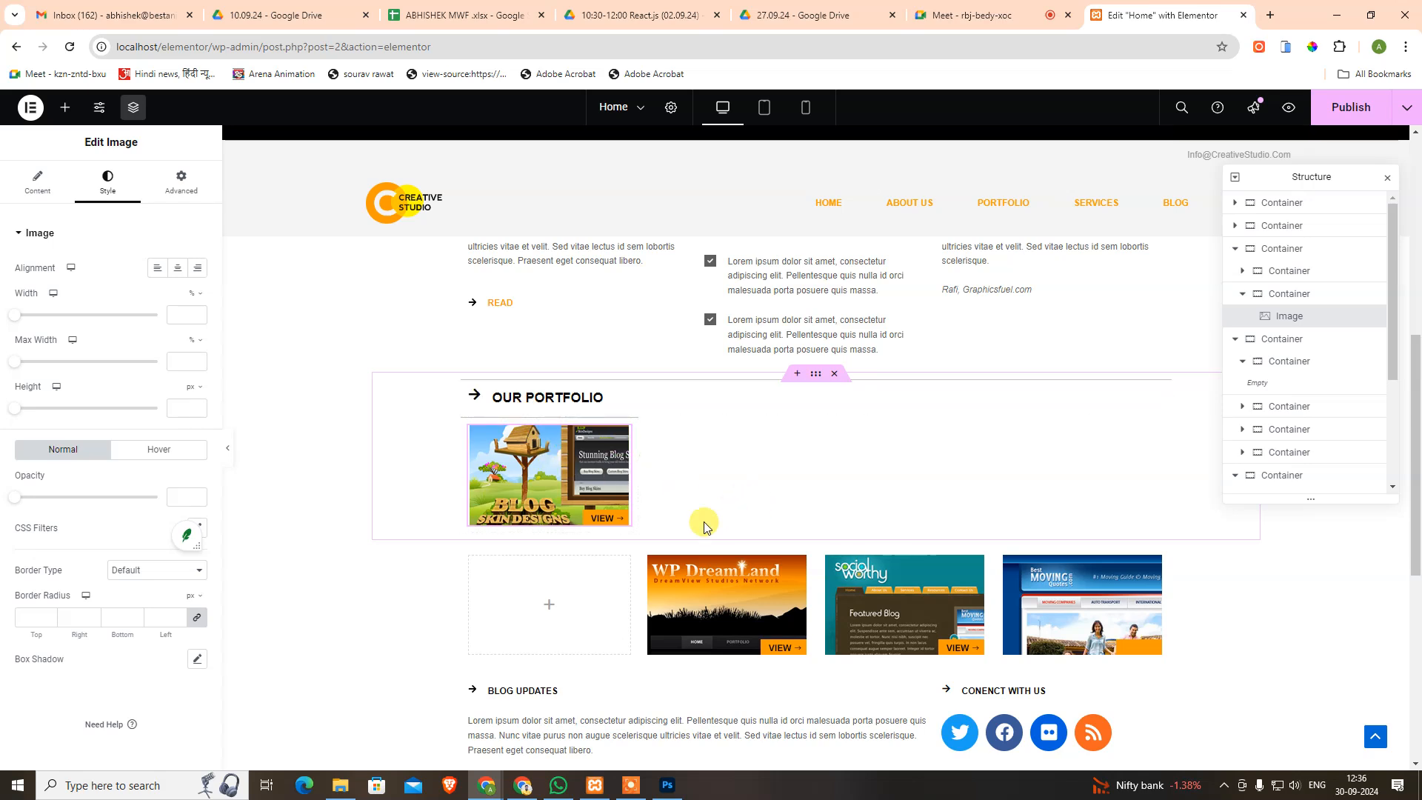
Remove the solid top border from the container holding the moved image by setting its border type to Default.
{"action": "left_click", "coordinate": [473, 440]}
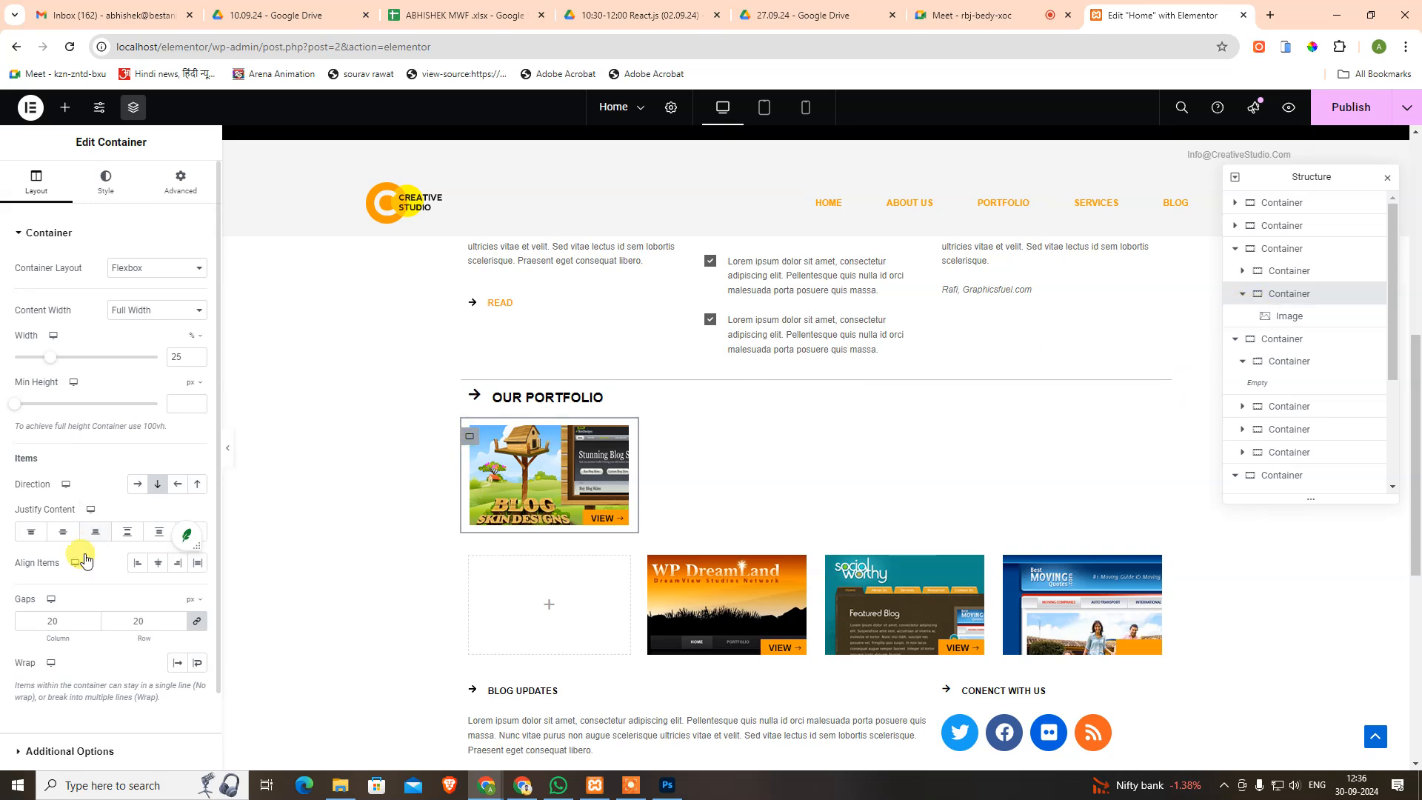
{"action": "left_click", "coordinate": [104, 185]}
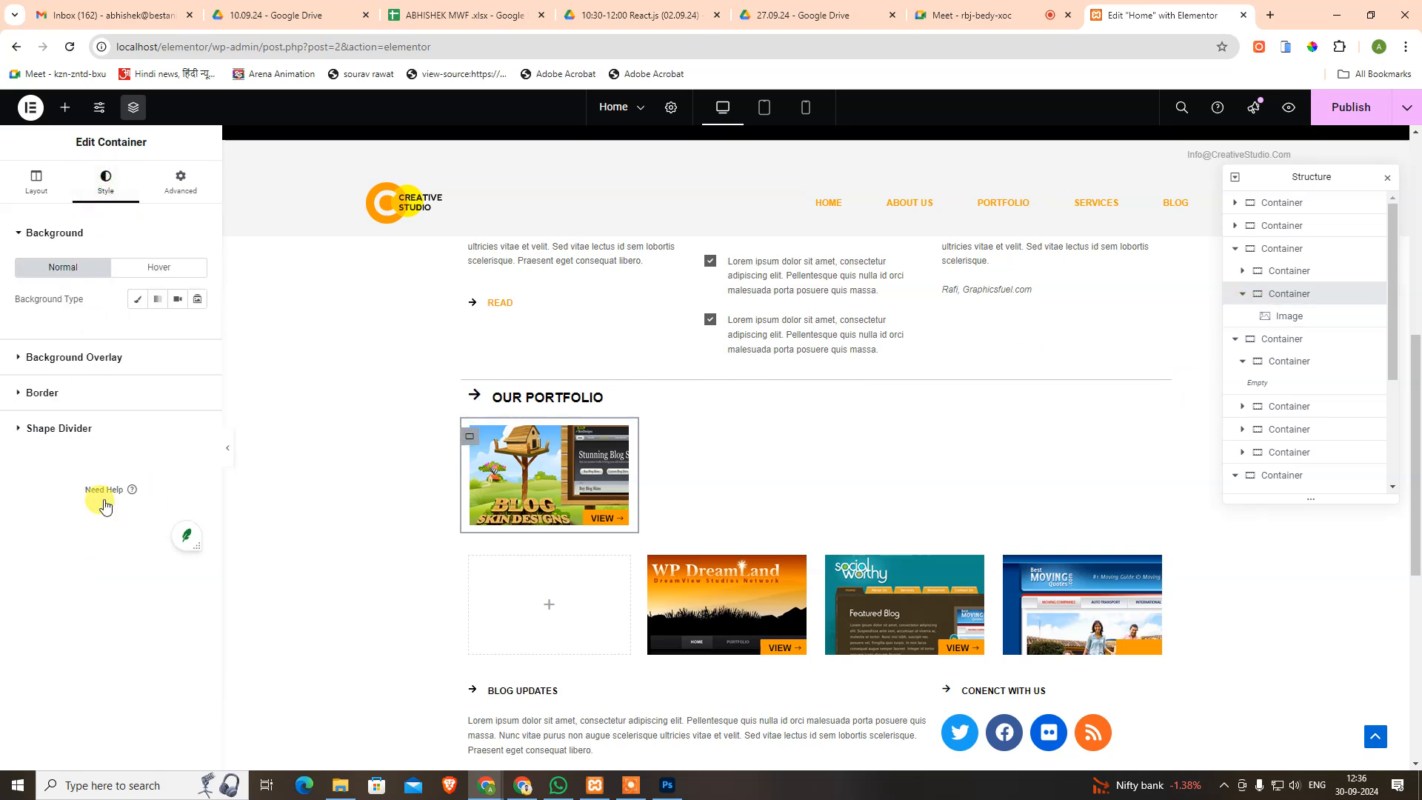
{"action": "left_click", "coordinate": [104, 388]}
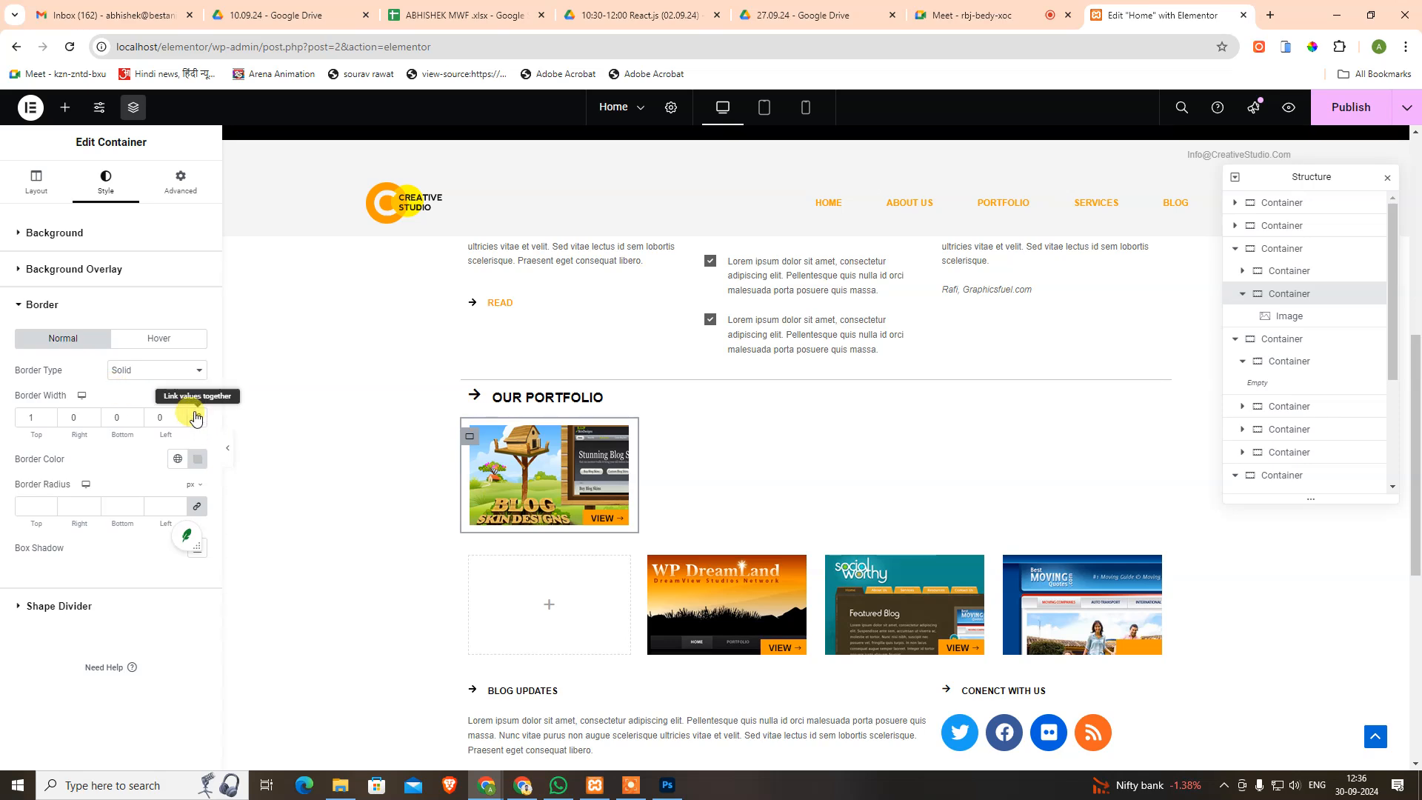
{"action": "left_click", "coordinate": [190, 371]}
{"action": "left_click", "coordinate": [164, 387]}
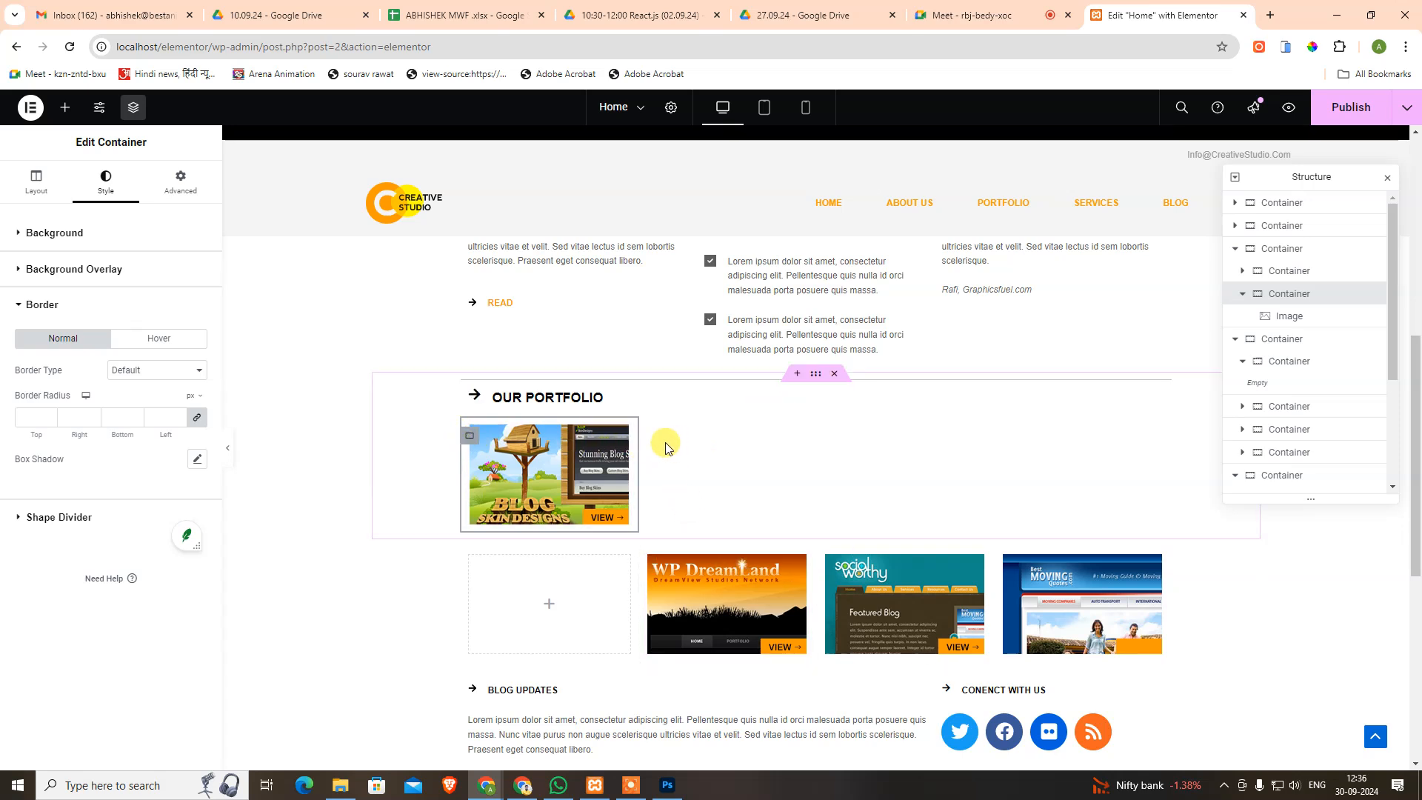
Duplicate the 25% container holding the Blog Skin Designs image three times to fill a row of four.
{"action": "left_click", "coordinate": [1243, 294]}
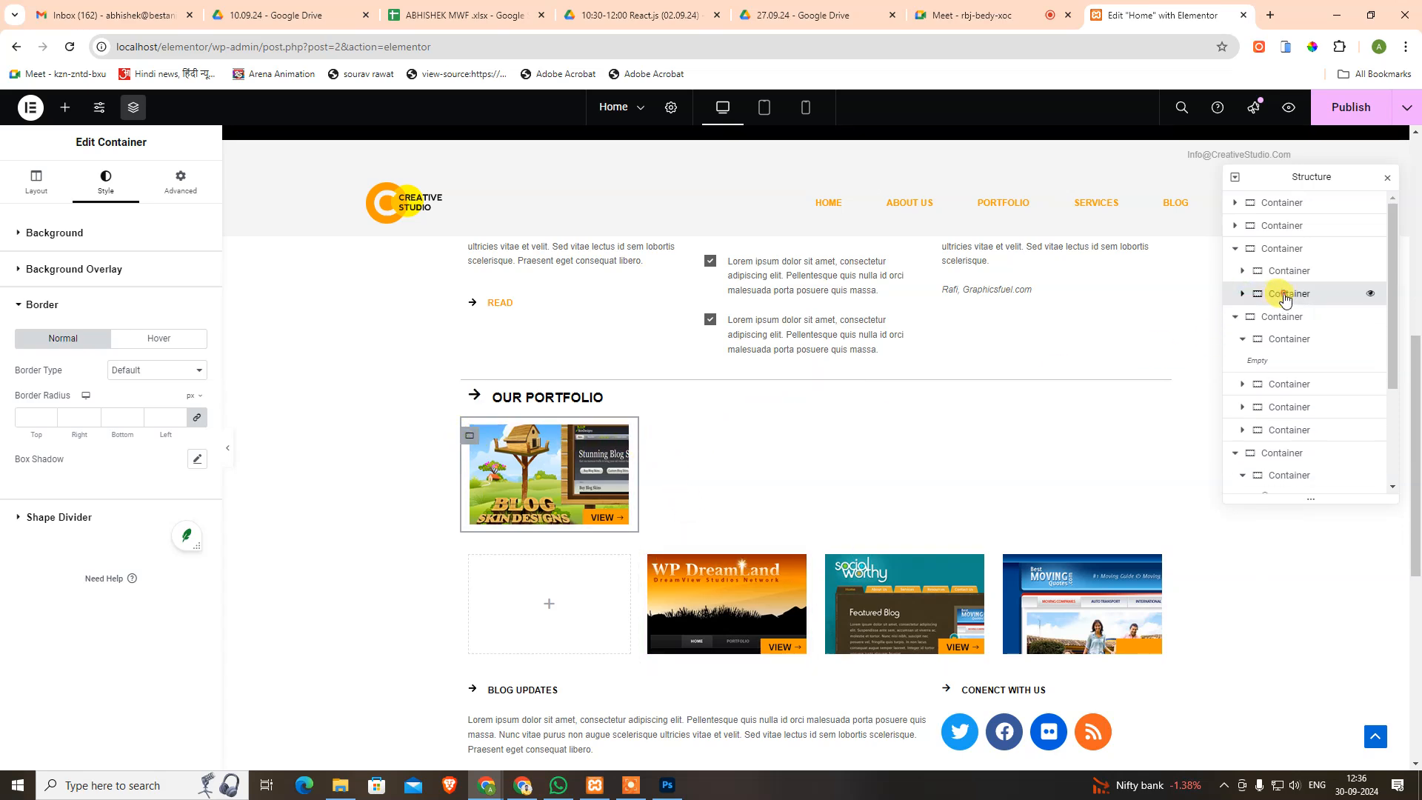
{"action": "right_click", "coordinate": [1242, 295]}
{"action": "left_click", "coordinate": [1287, 340]}
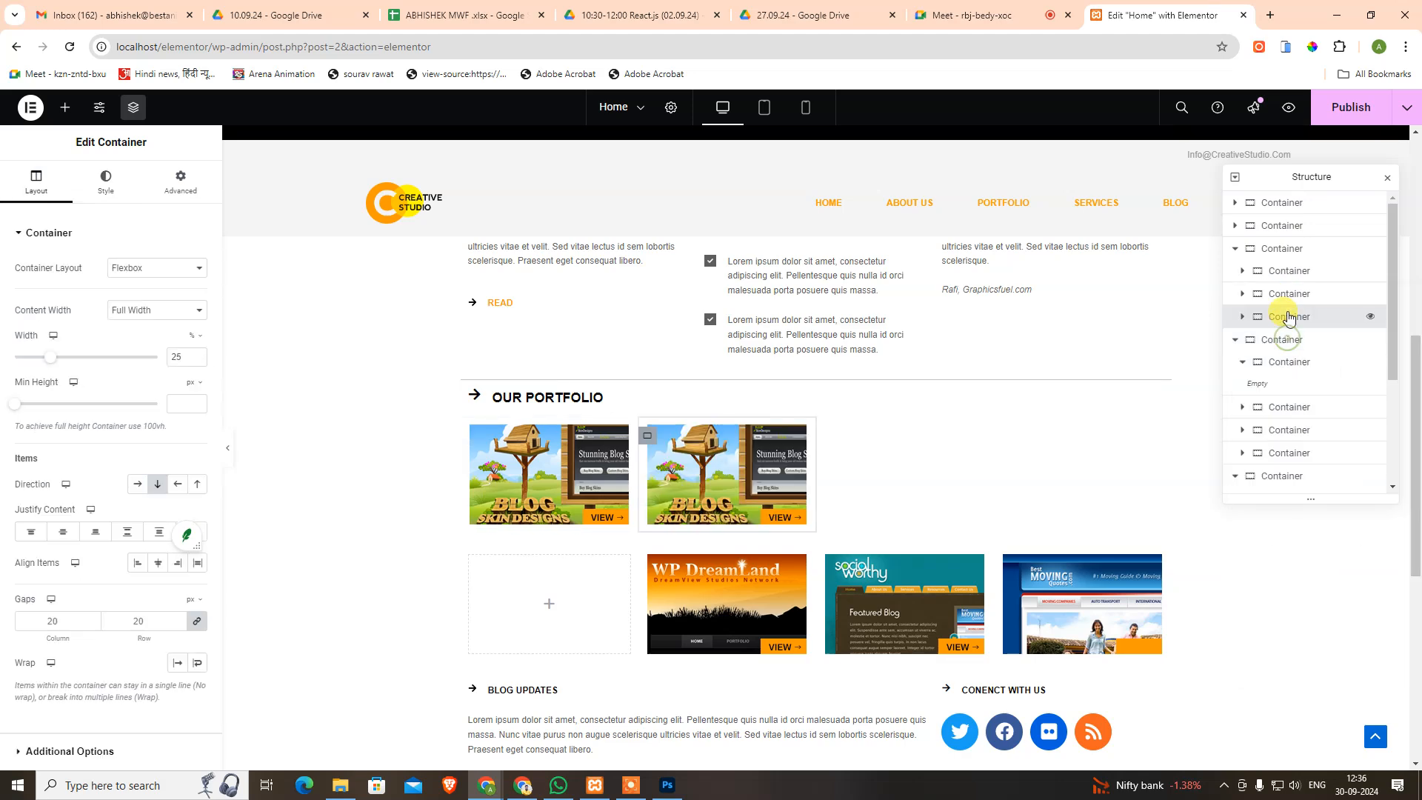
{"action": "right_click", "coordinate": [1290, 295]}
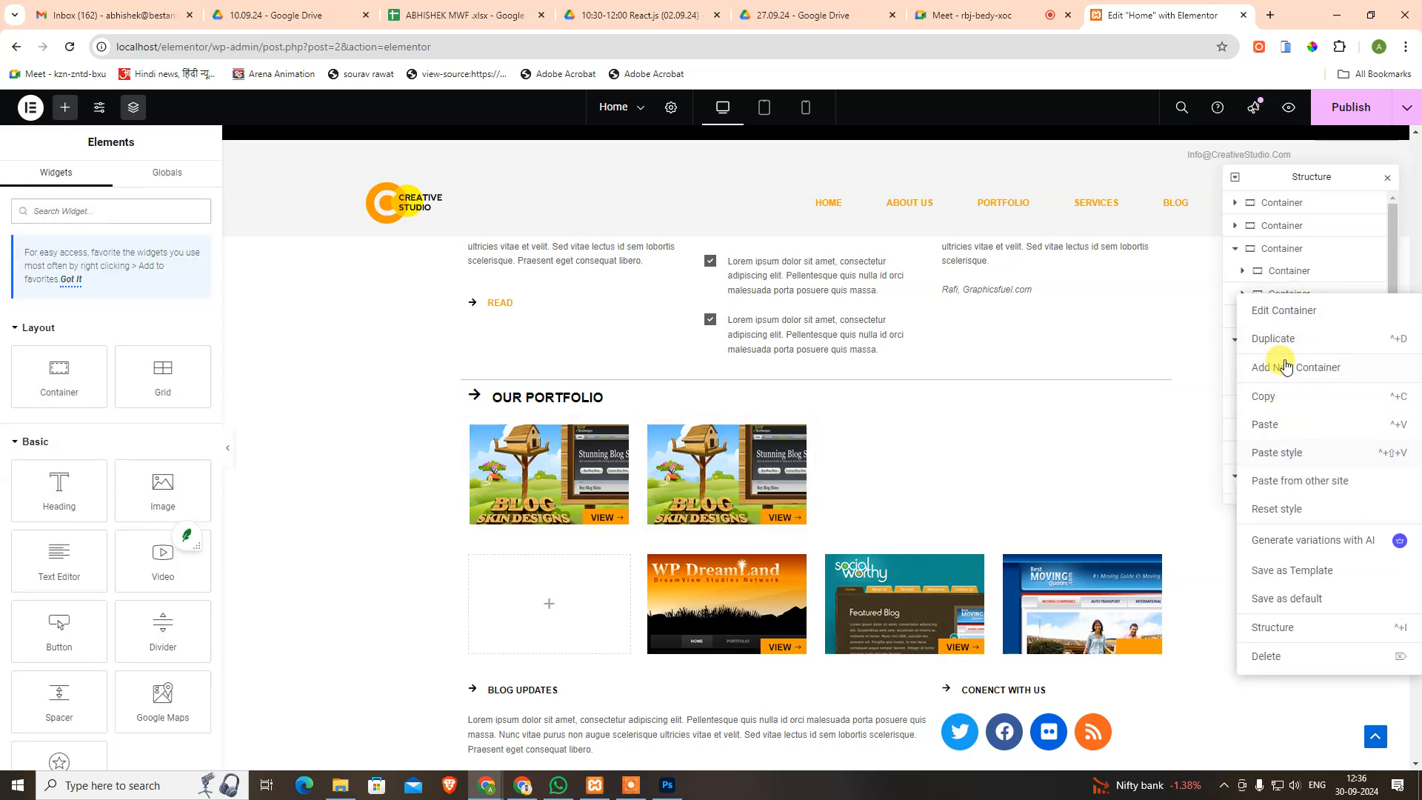
{"action": "left_click", "coordinate": [1293, 339]}
{"action": "right_click", "coordinate": [1292, 334]}
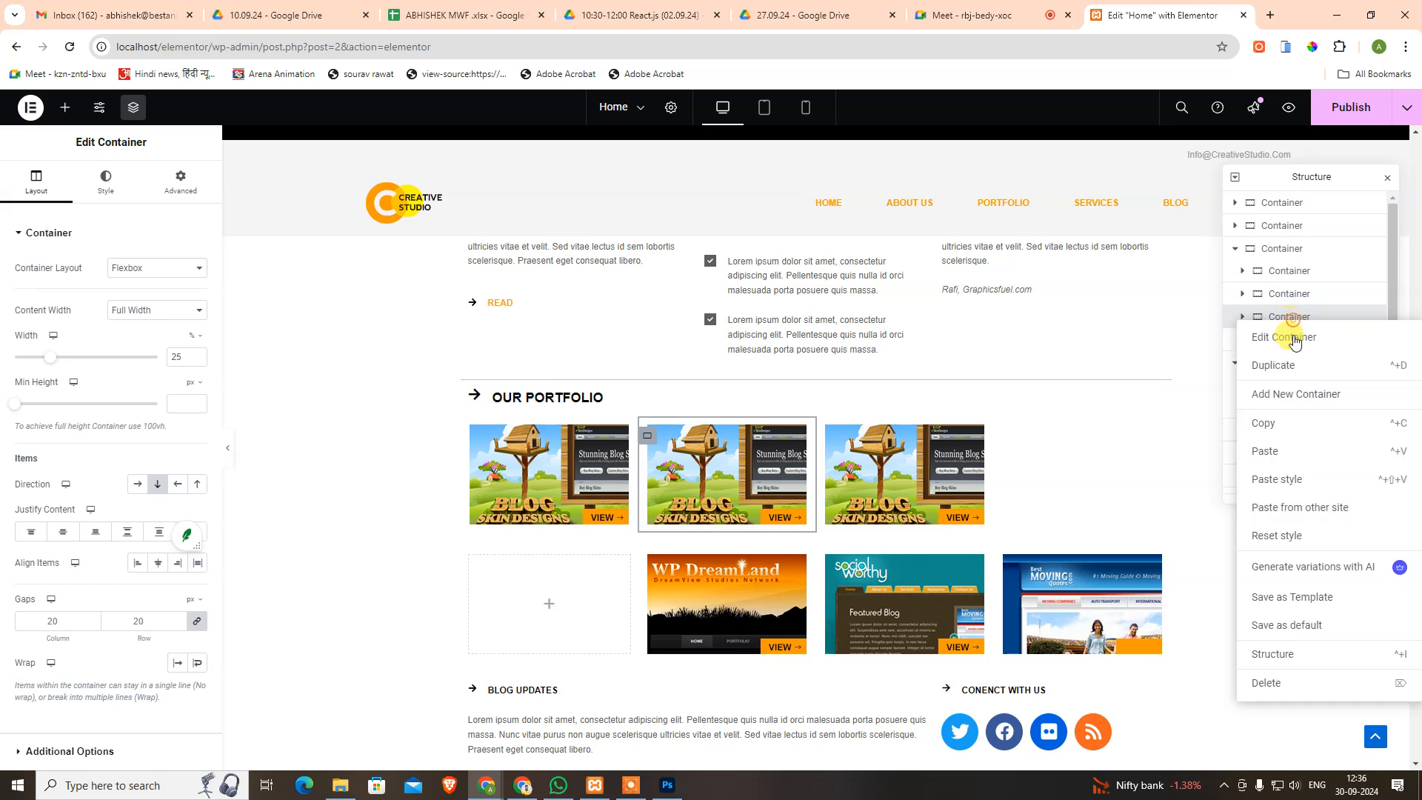
{"action": "left_click", "coordinate": [1289, 369]}
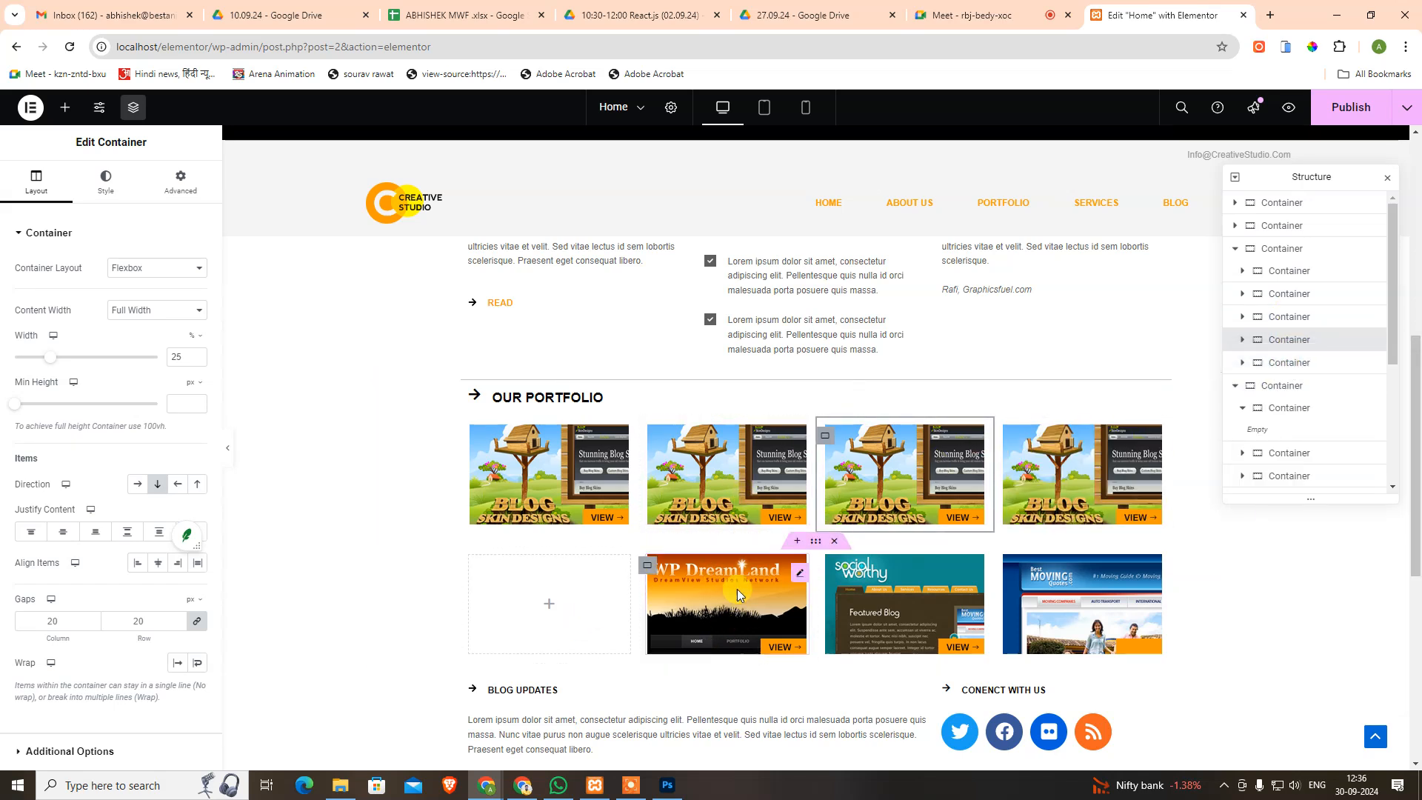
Delete the duplicate images in the second and third portfolio containers and move the WP DreamLand and Social Worthy images into them.
{"action": "left_click", "coordinate": [723, 494]}
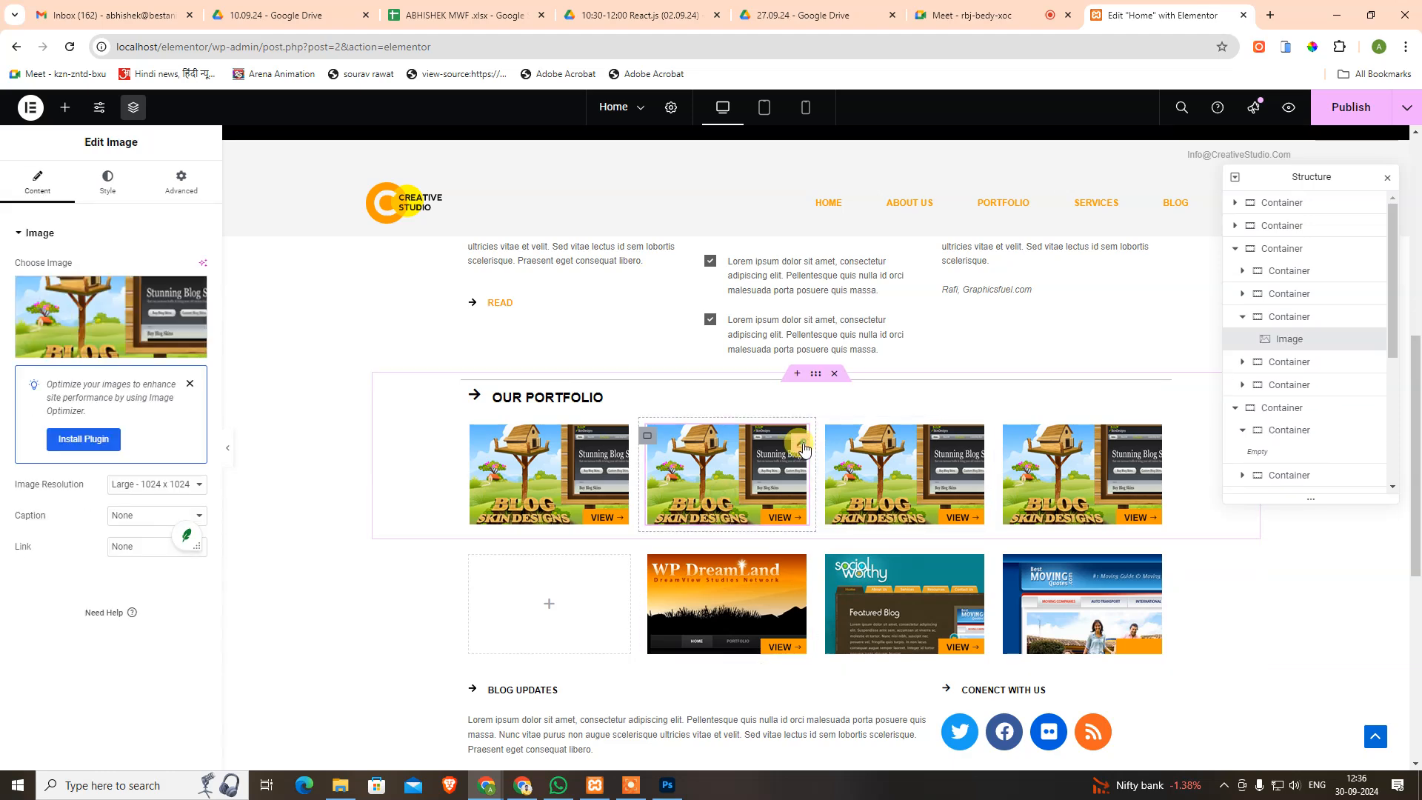
{"action": "key", "text": "Delete"}
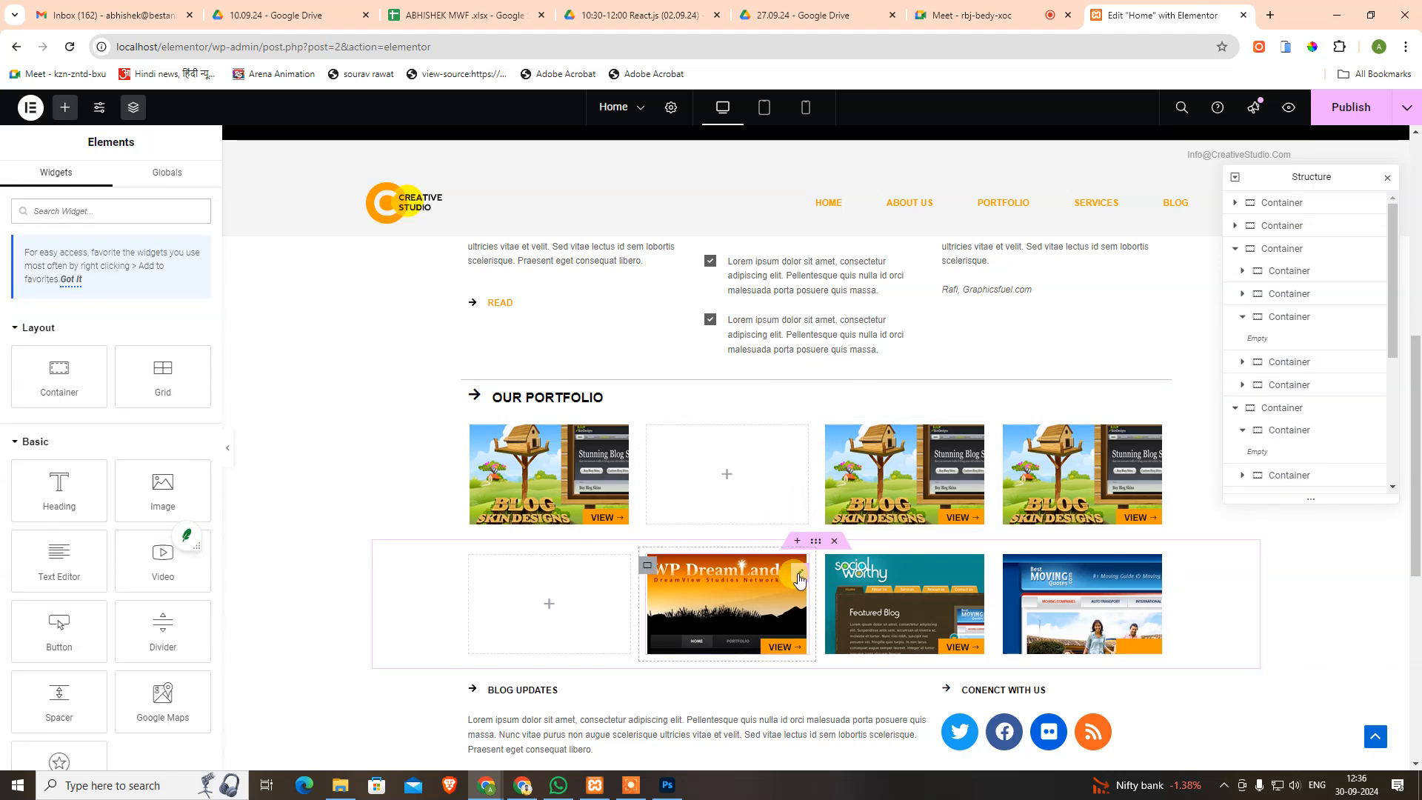
{"action": "left_click_drag", "start_coordinate": [798, 580], "coordinate": [730, 474]}
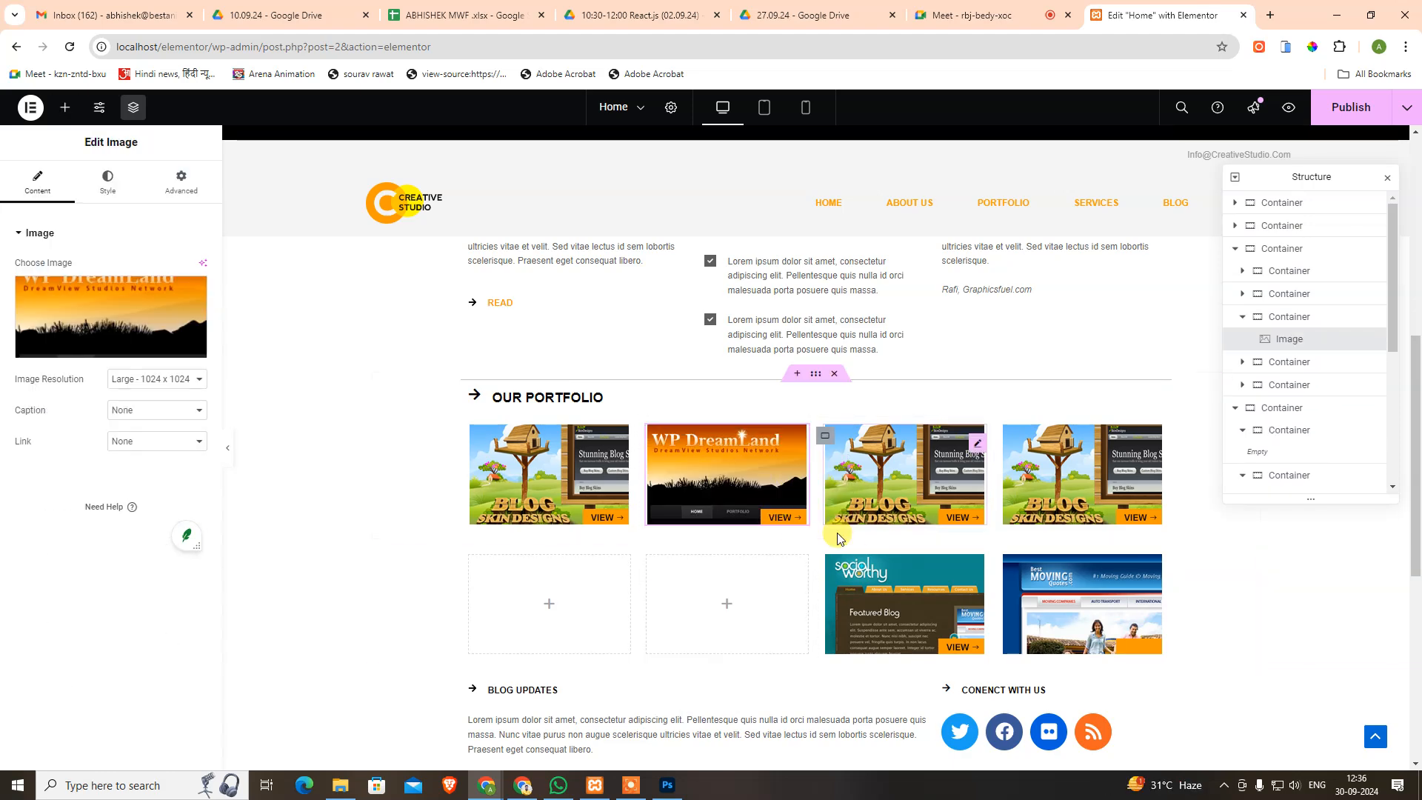
{"action": "left_click", "coordinate": [937, 483]}
{"action": "key", "text": "Delete"}
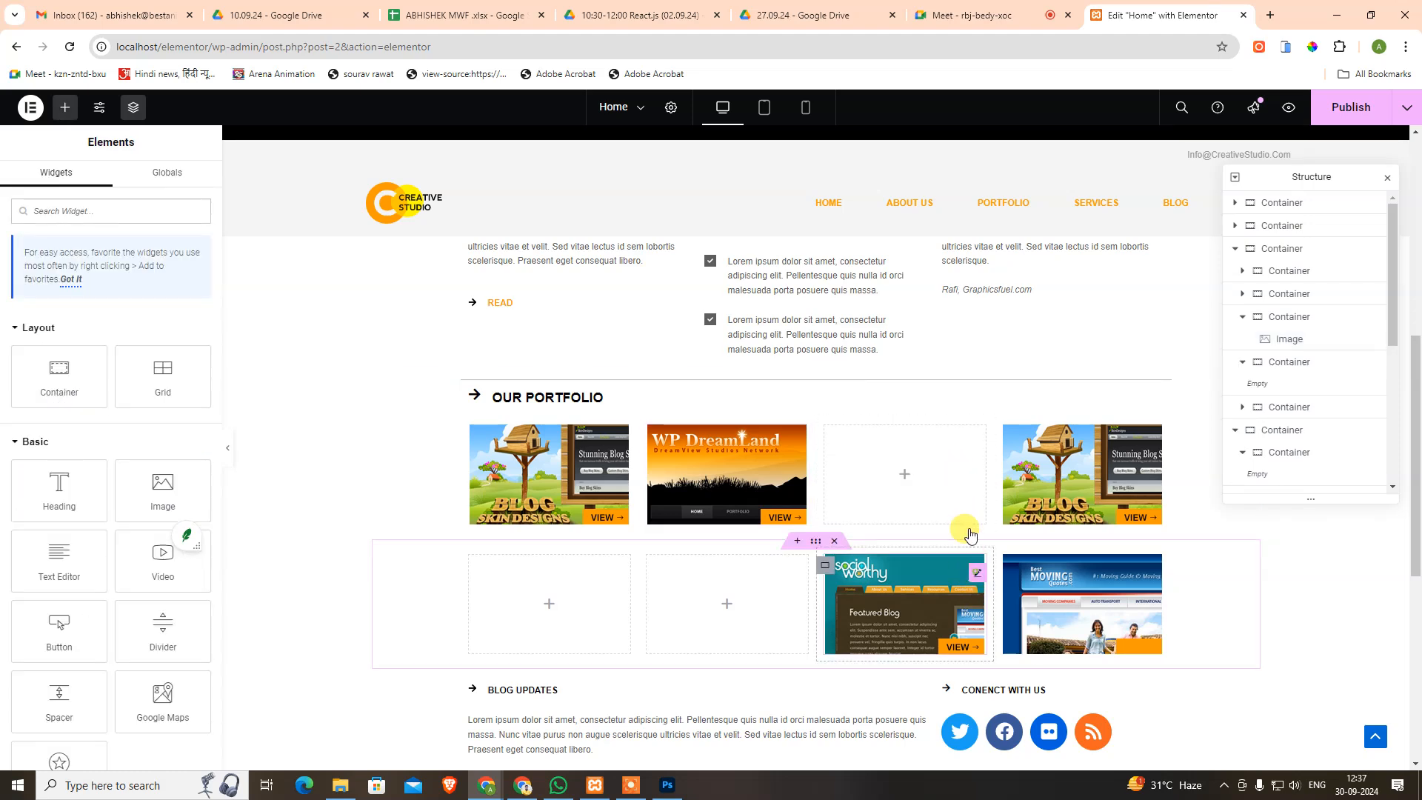
{"action": "left_click_drag", "start_coordinate": [959, 570], "coordinate": [915, 475]}
Replace the fourth duplicate image with the Moving Quotes image from the old row and delete the emptied old row container.
{"action": "left_click", "coordinate": [1152, 444]}
{"action": "key", "text": "Delete"}
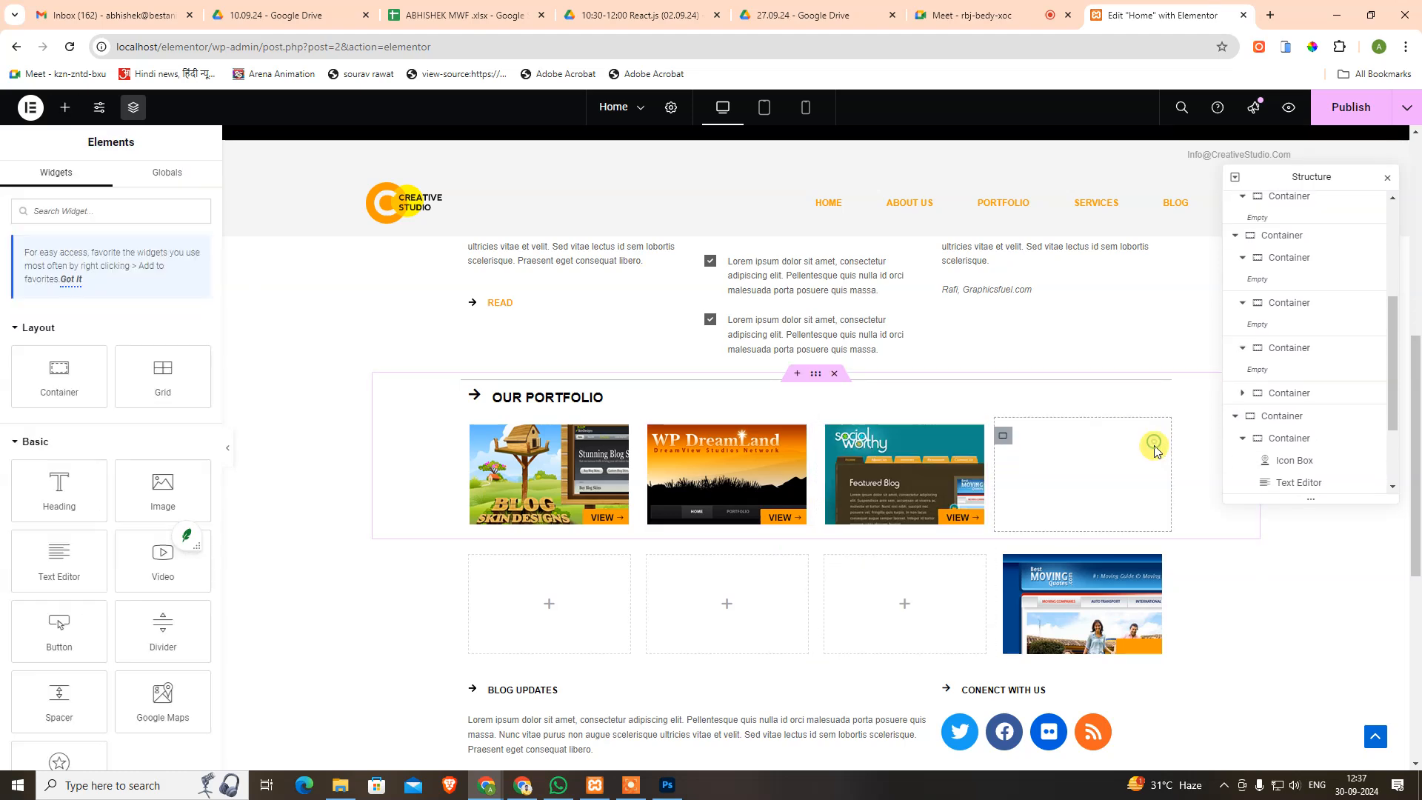
{"action": "left_click_drag", "start_coordinate": [1148, 578], "coordinate": [1025, 513]}
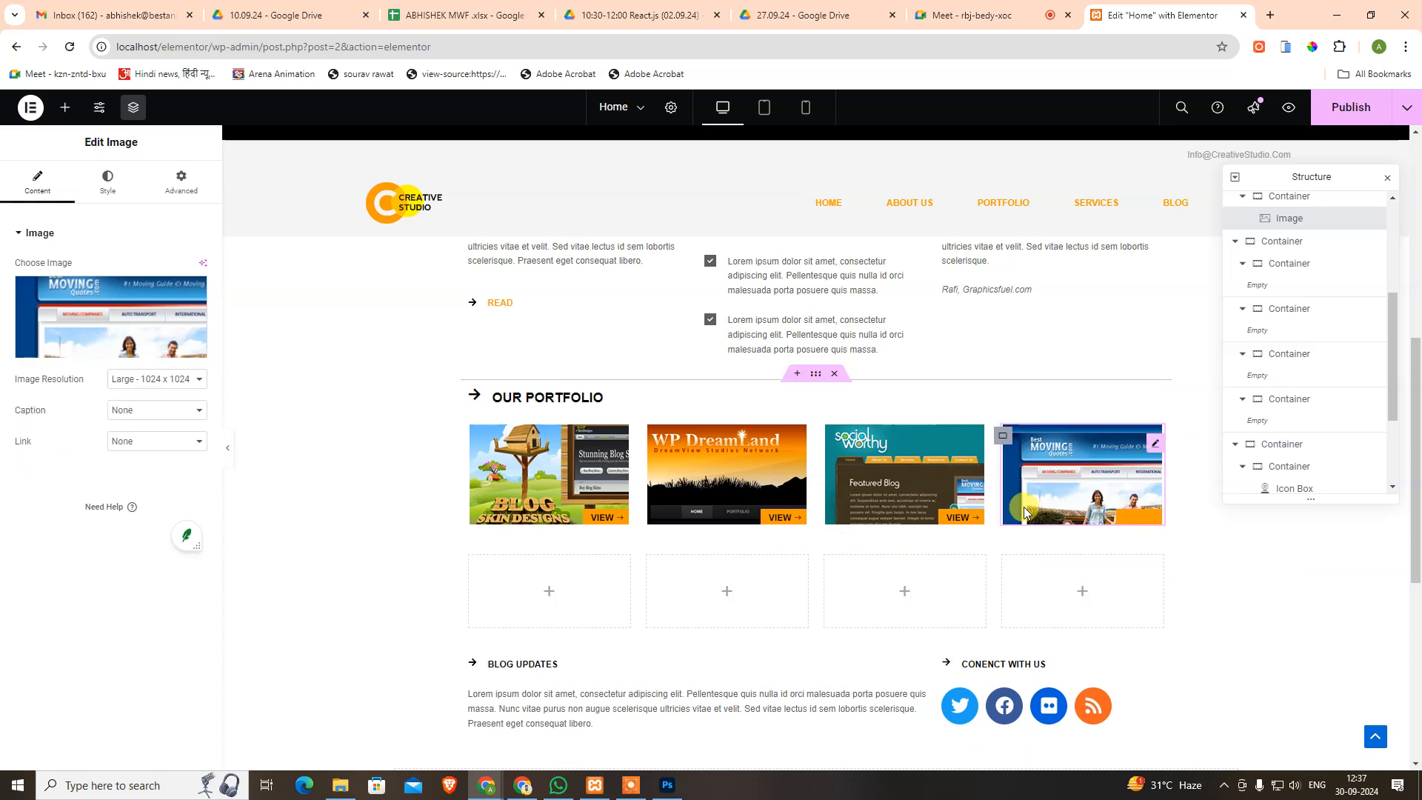
{"action": "left_click", "coordinate": [833, 542]}
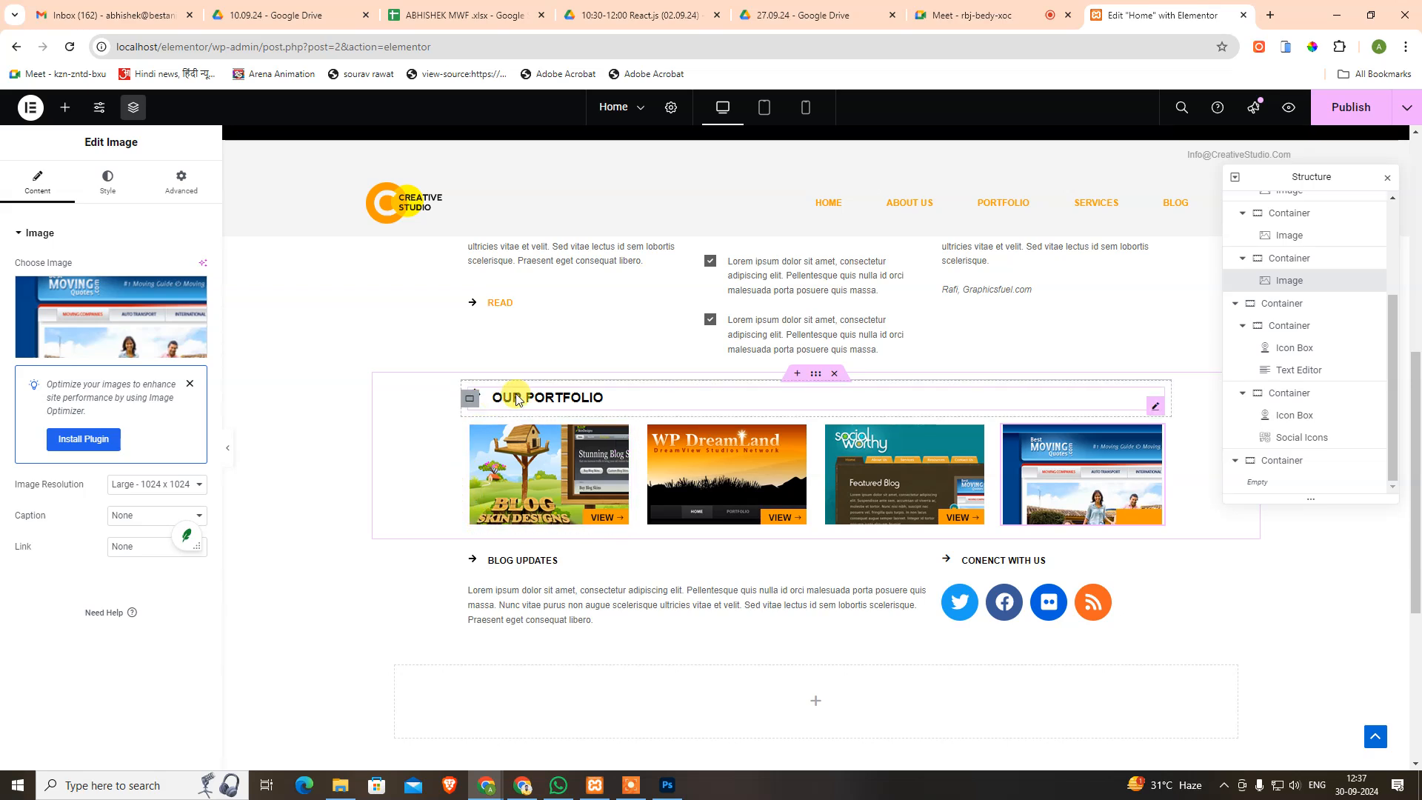
Duplicate the inner container holding the Our Portfolio heading and move the copy below the four portfolio images.
{"action": "left_click", "coordinate": [1159, 409]}
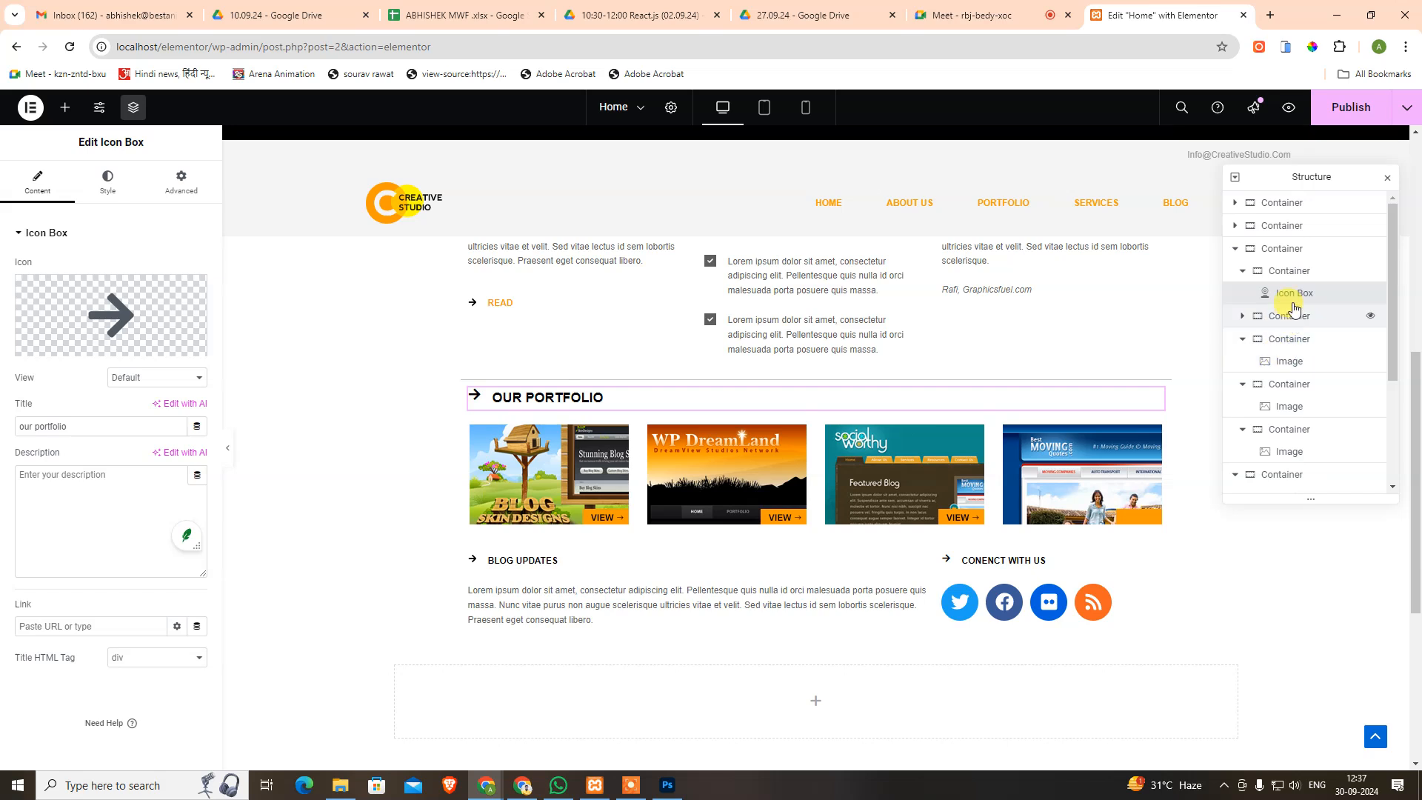
{"action": "left_click", "coordinate": [1243, 271]}
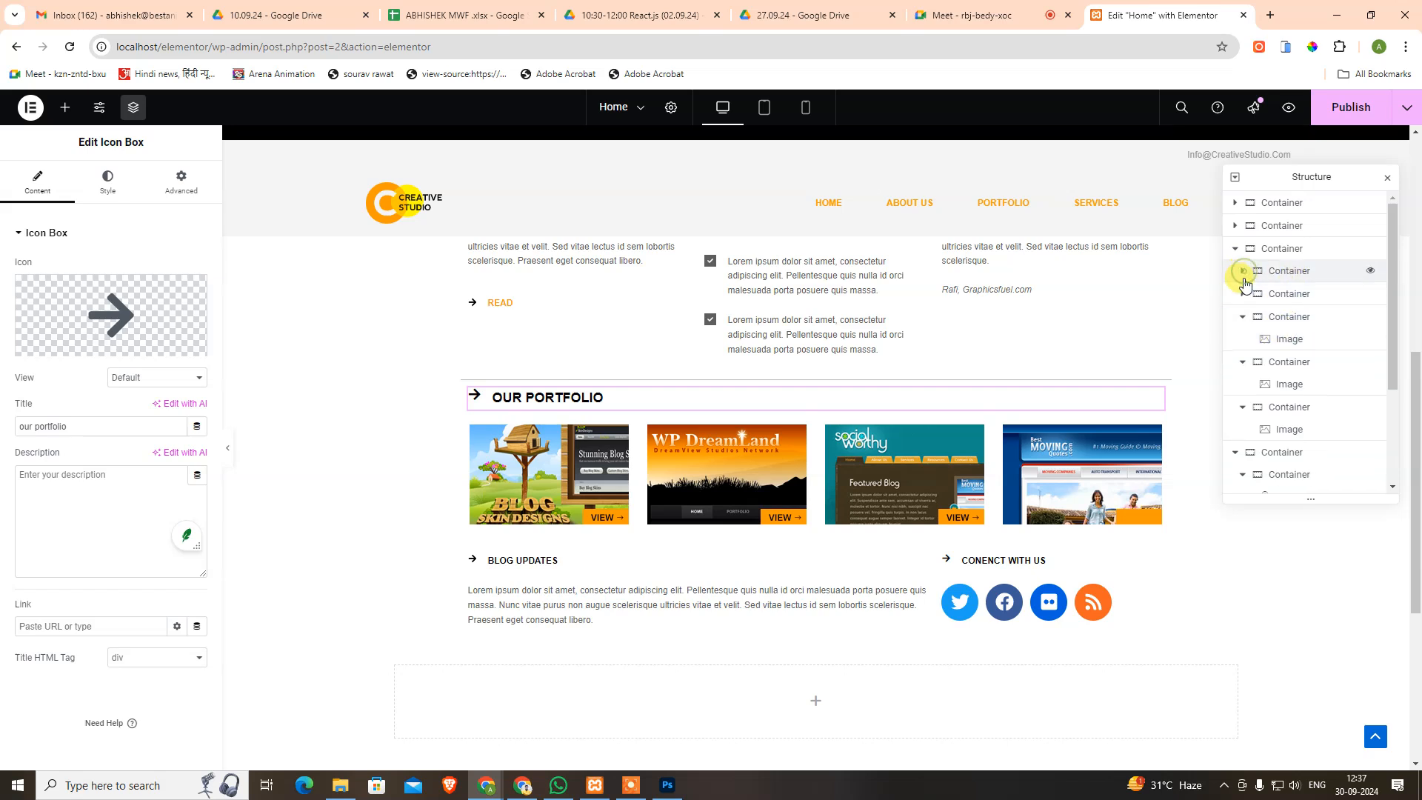
{"action": "left_click", "coordinate": [1243, 320]}
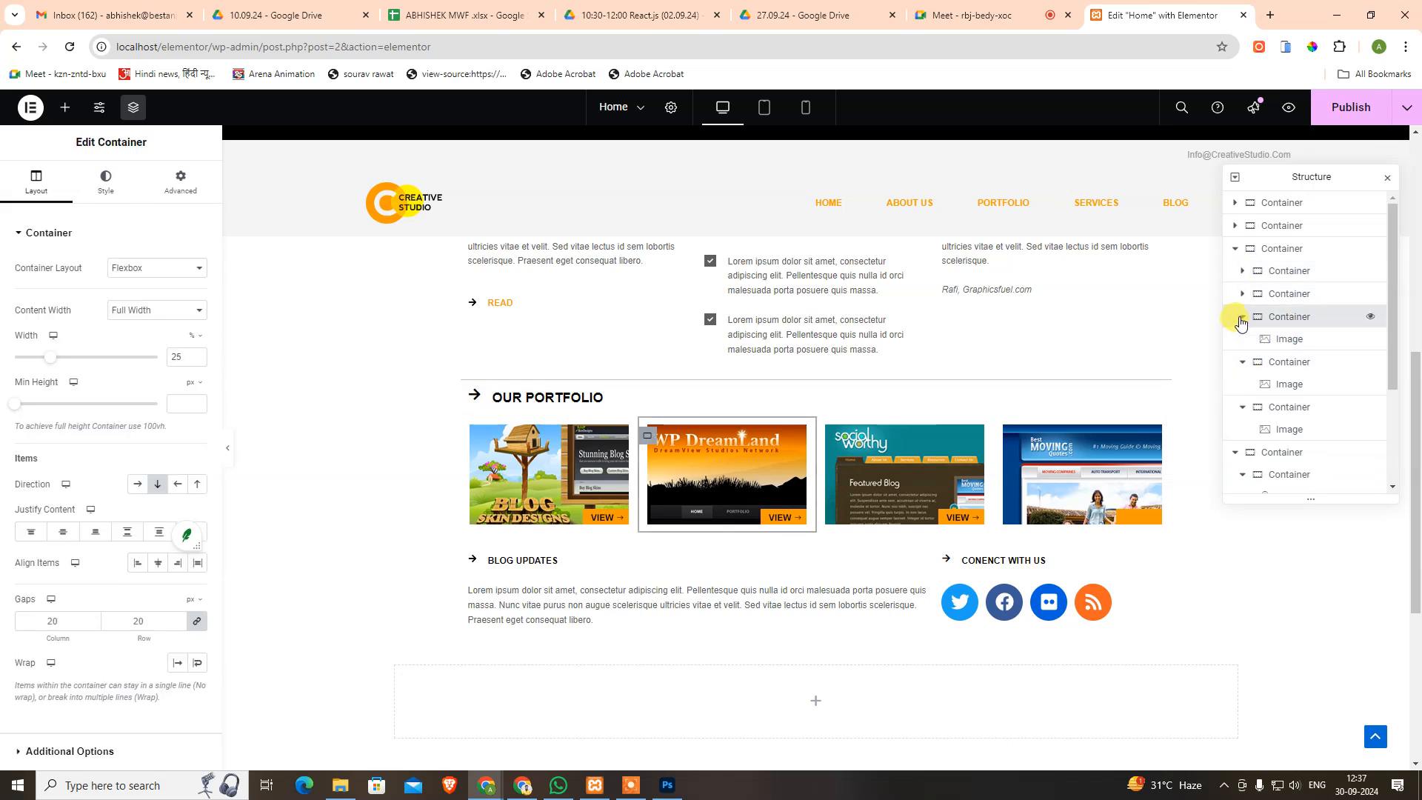
{"action": "left_click", "coordinate": [1242, 316]}
{"action": "left_click", "coordinate": [1243, 342]}
{"action": "left_click", "coordinate": [1244, 363]}
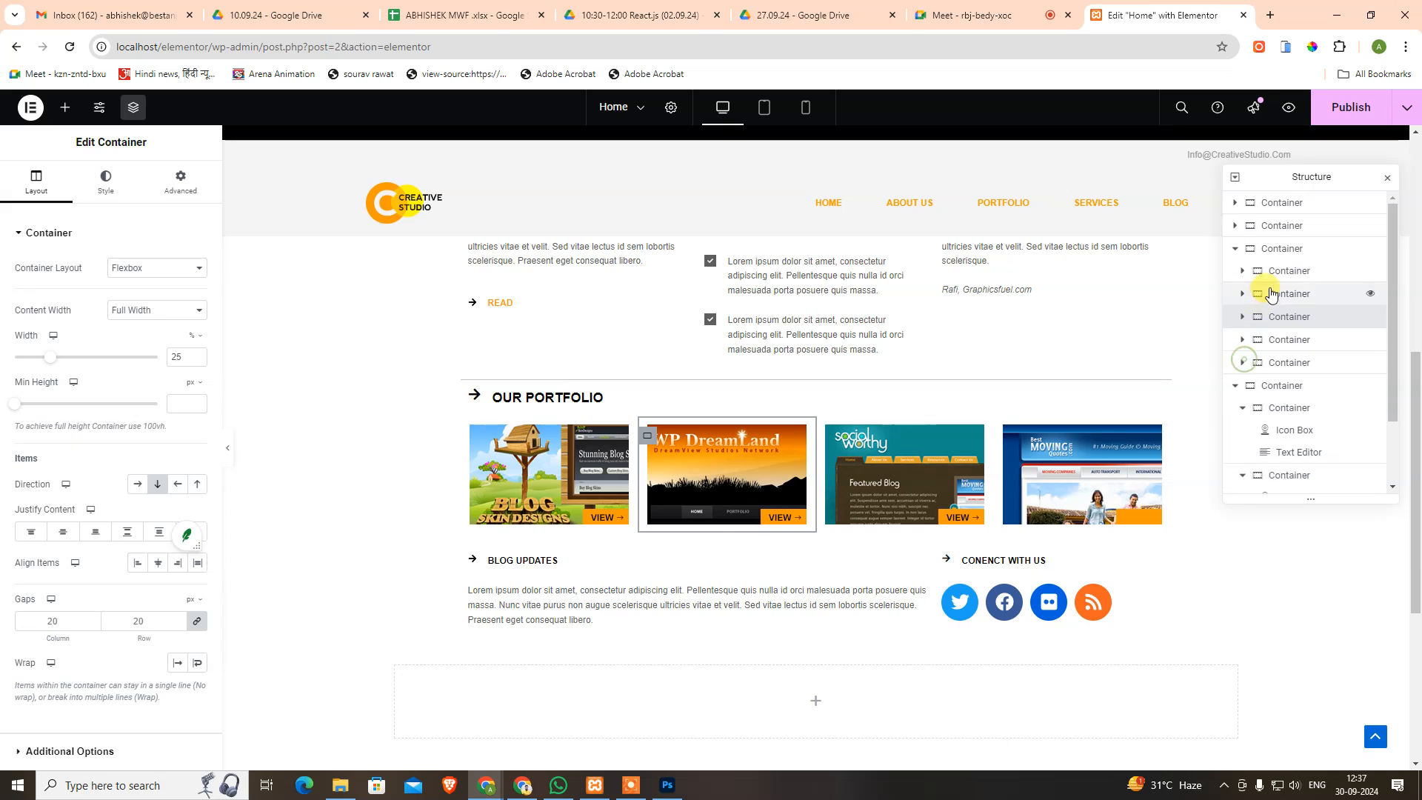
{"action": "left_click", "coordinate": [1275, 285]}
{"action": "right_click", "coordinate": [1275, 285]}
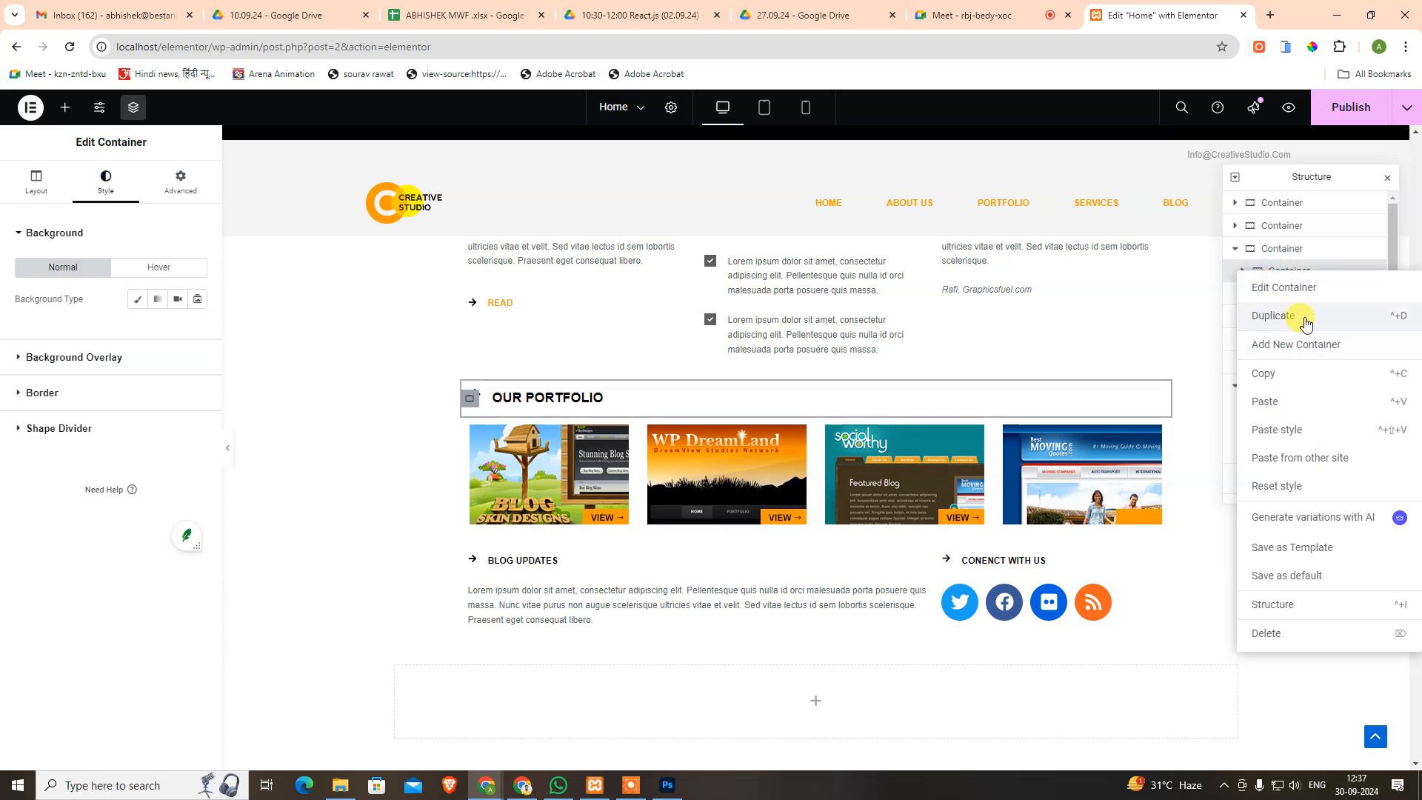
{"action": "left_click", "coordinate": [1306, 317]}
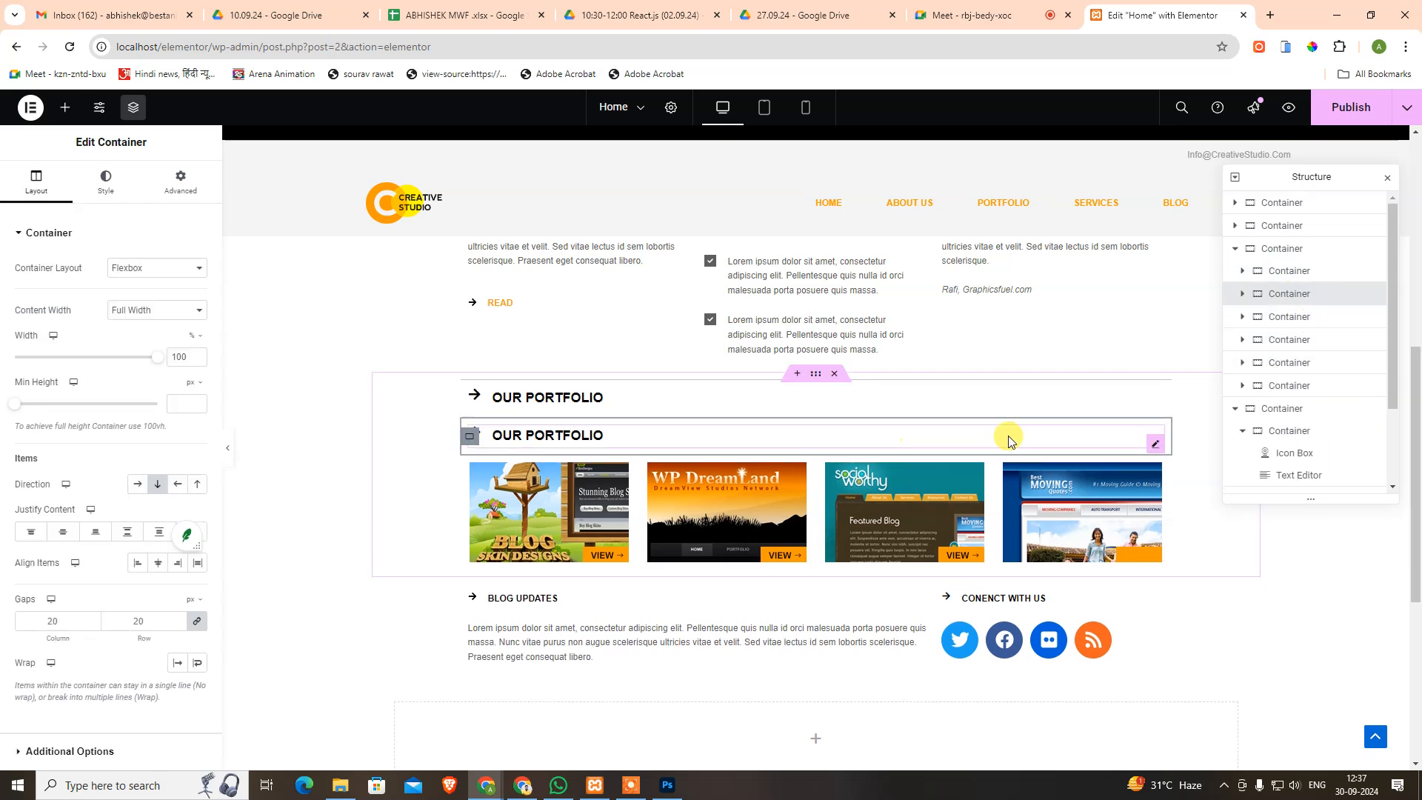
{"action": "left_click_drag", "start_coordinate": [1264, 304], "coordinate": [1265, 394]}
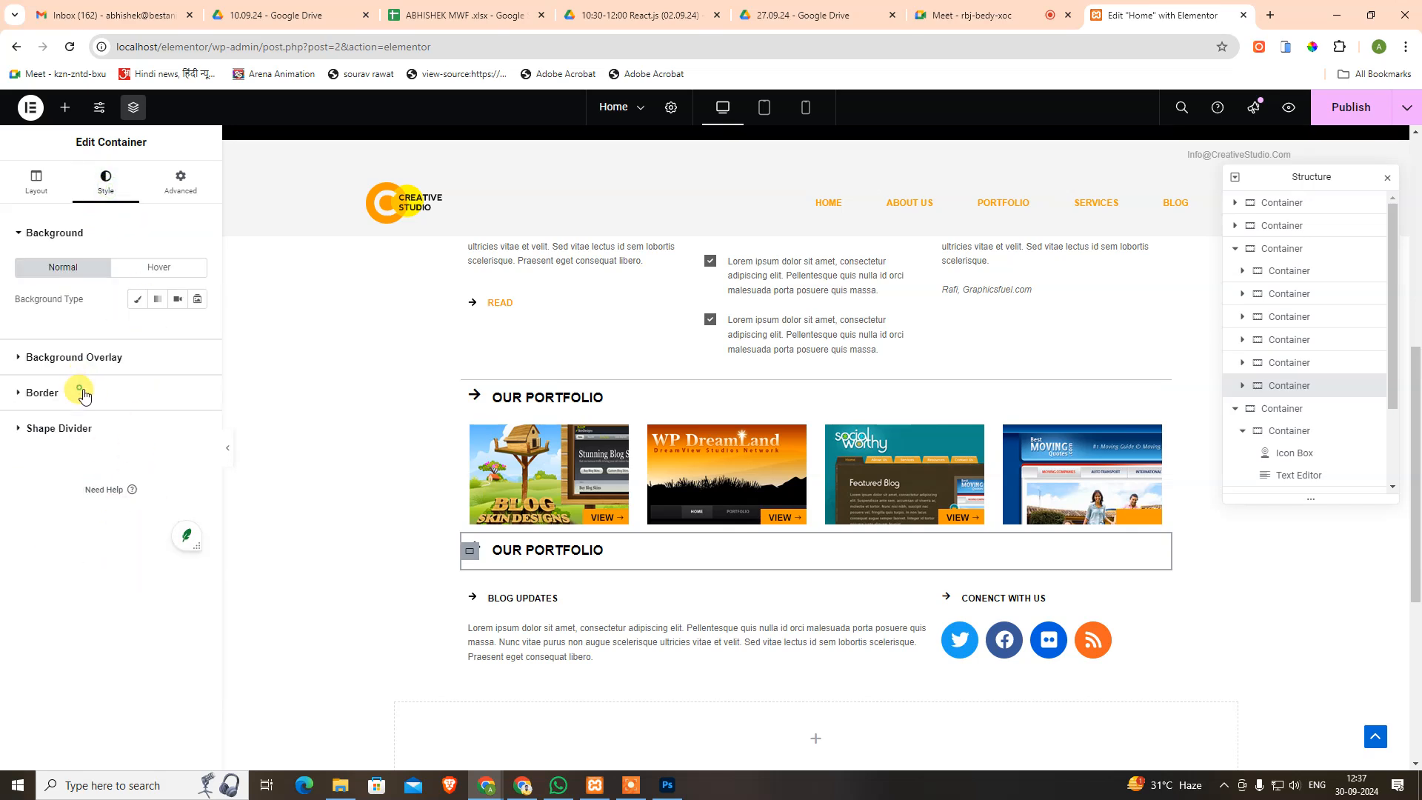
Set the copied container's border width to 0 at the top and 1 px at the bottom, and delete its Our Portfolio icon box.
{"action": "left_click", "coordinate": [83, 395]}
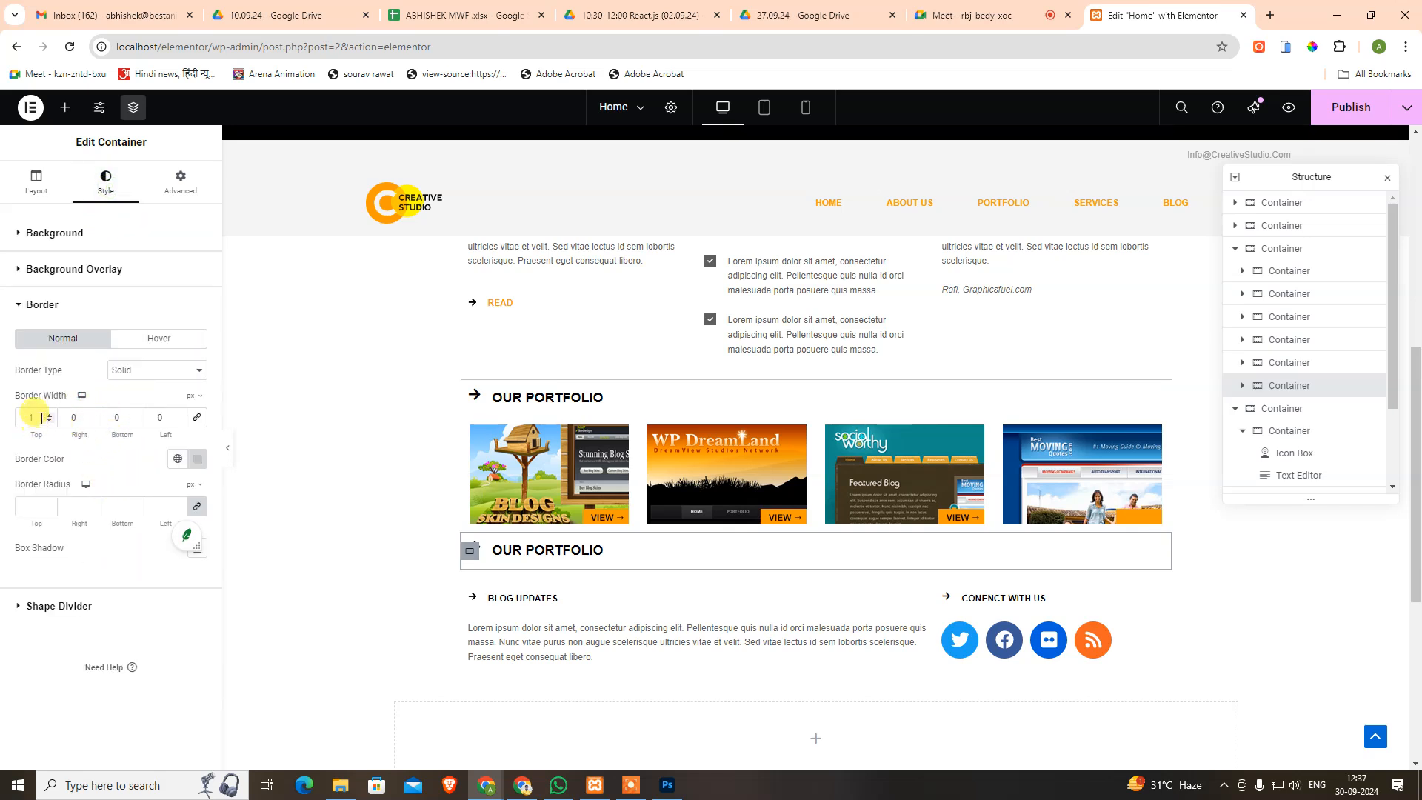
{"action": "type", "text": "1"}
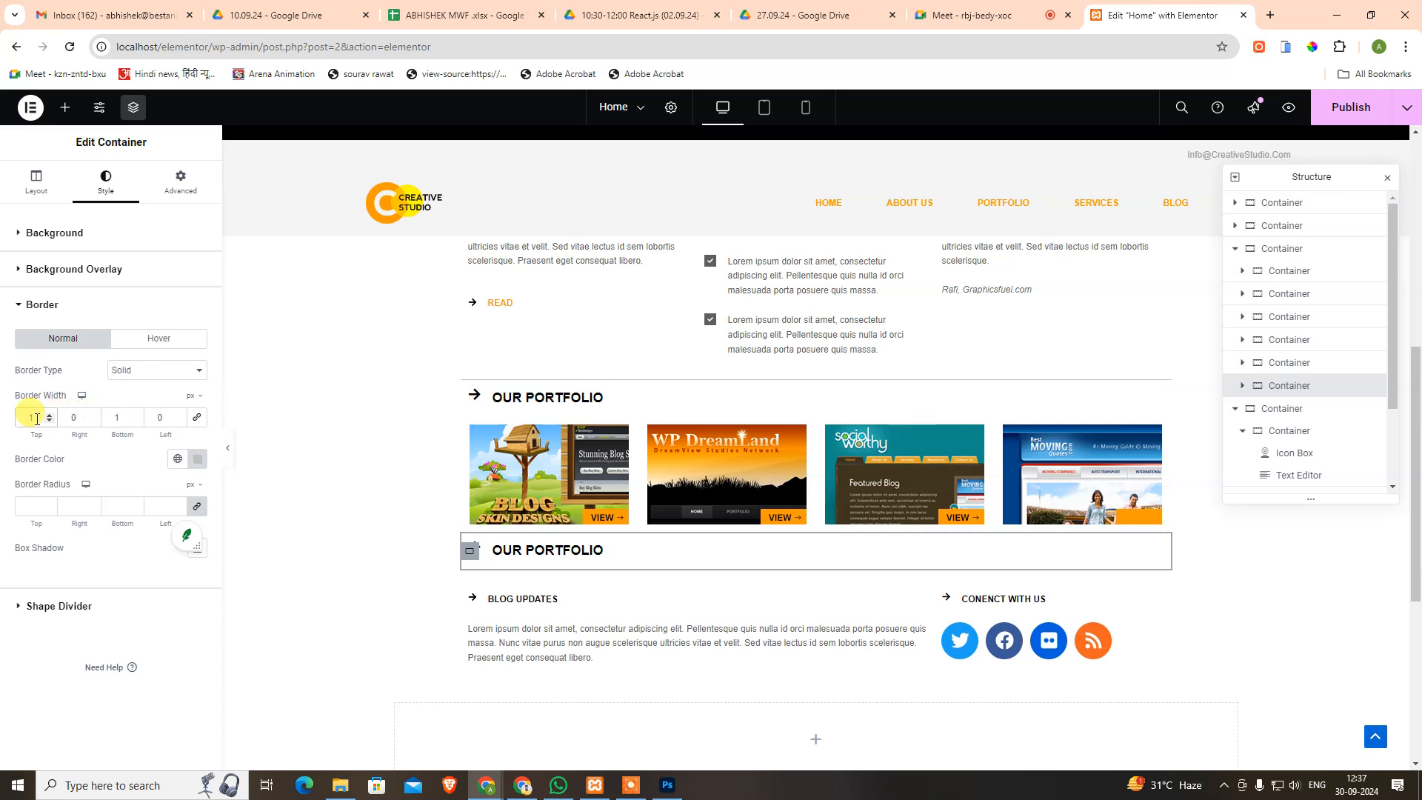
{"action": "type", "text": "0"}
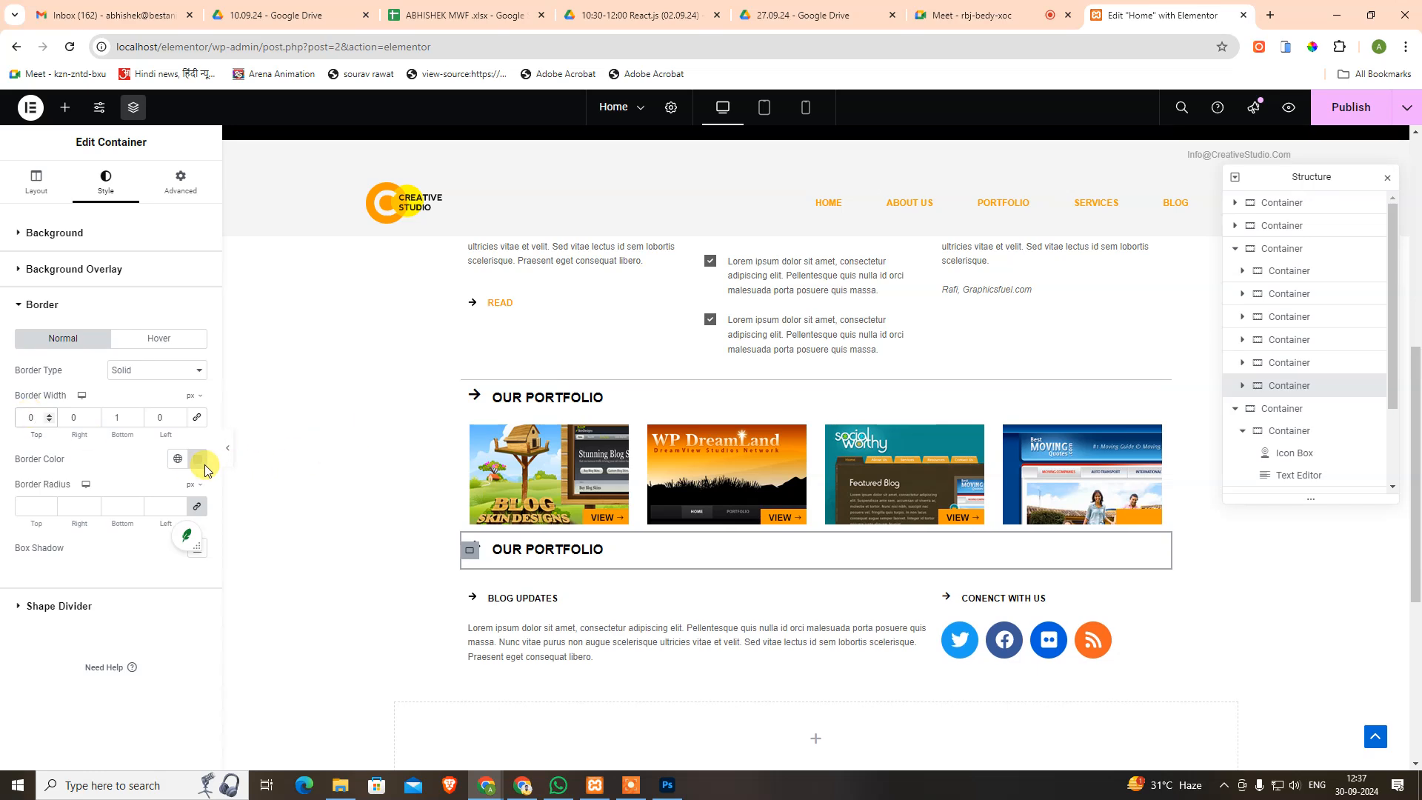
{"action": "left_click", "coordinate": [1153, 557]}
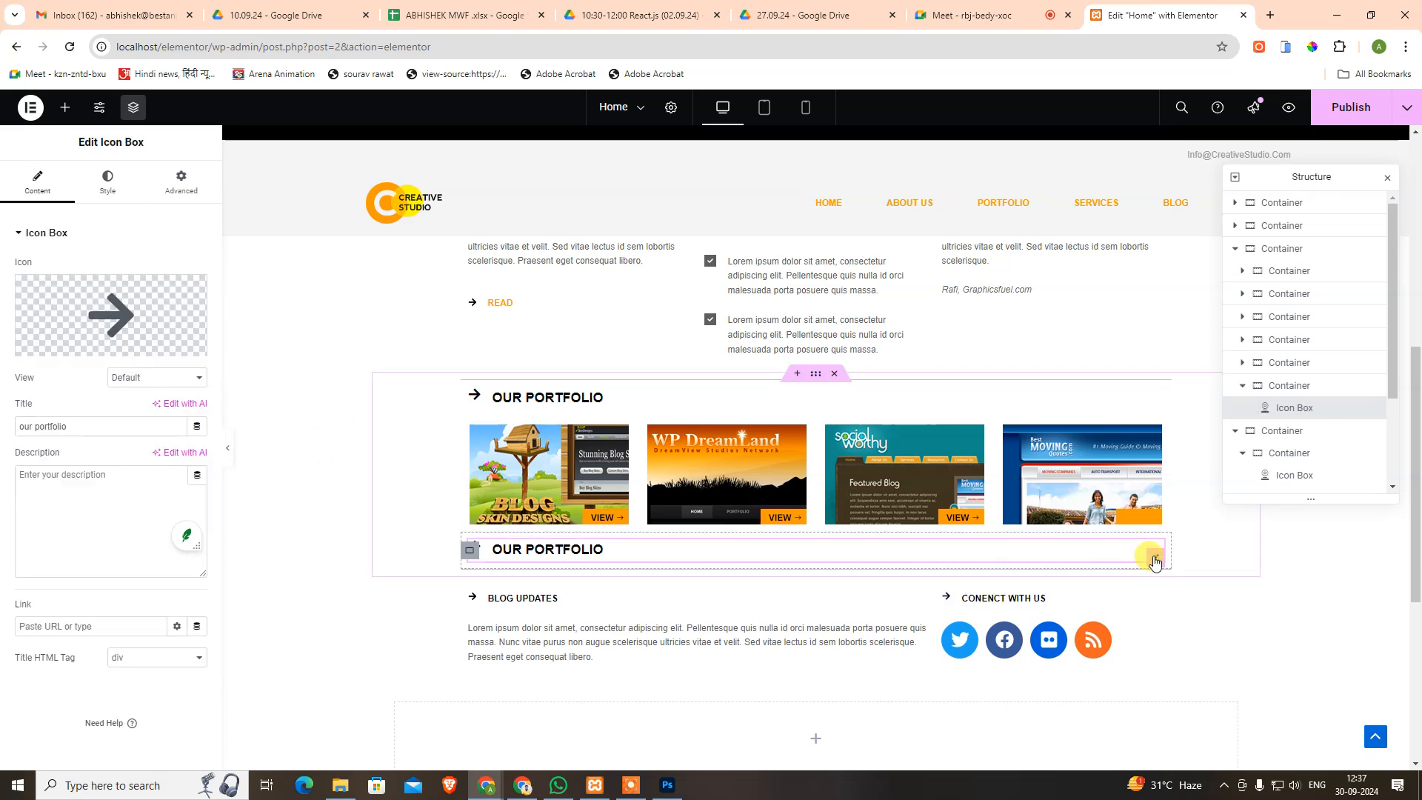
{"action": "key", "text": "Delete"}
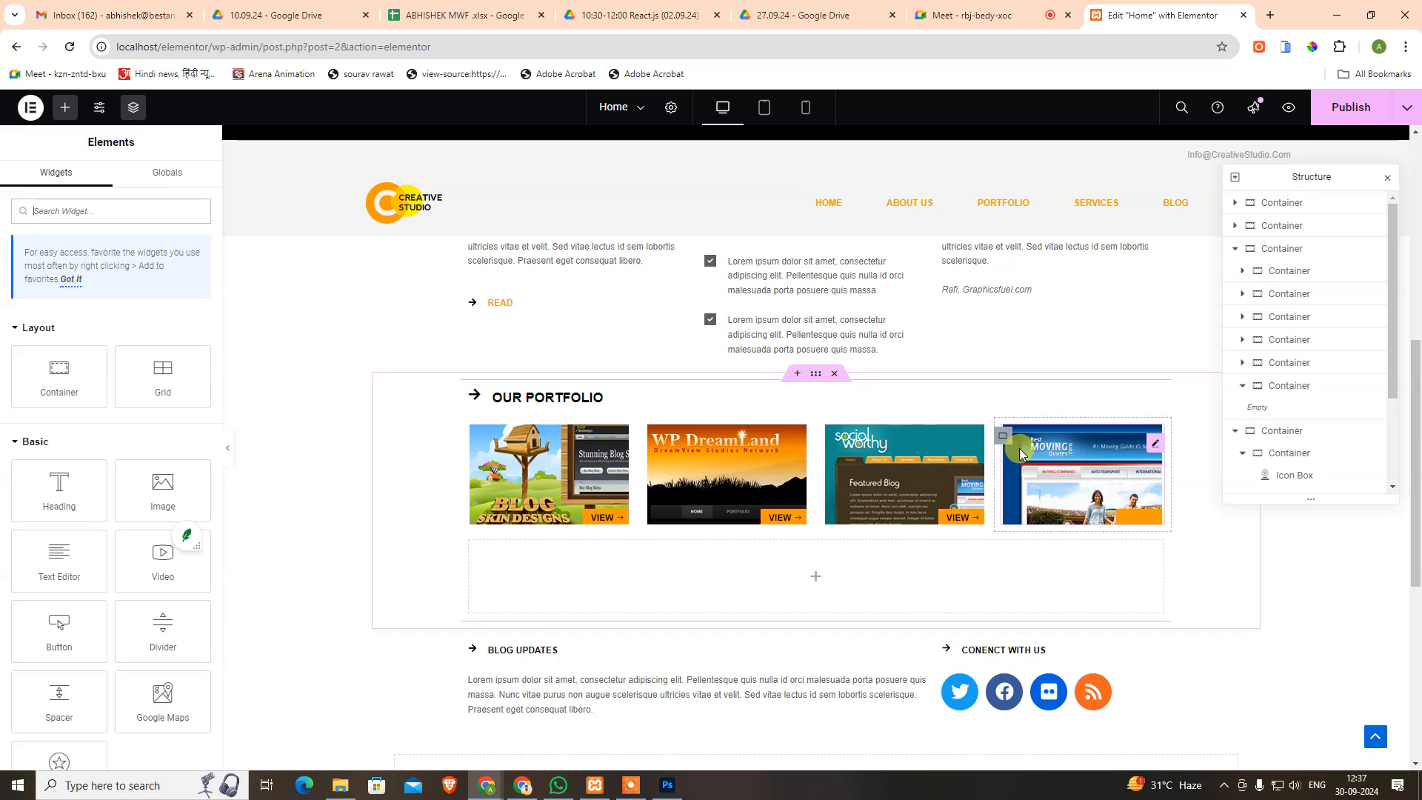
Publish the Home page and review the Our Portfolio section and its divider lines in the page preview.
{"action": "scroll", "coordinate": [1021, 444], "scroll_direction": "down", "scroll_amount": 3}
{"action": "scroll", "coordinate": [1007, 415], "scroll_direction": "up", "scroll_amount": 3}
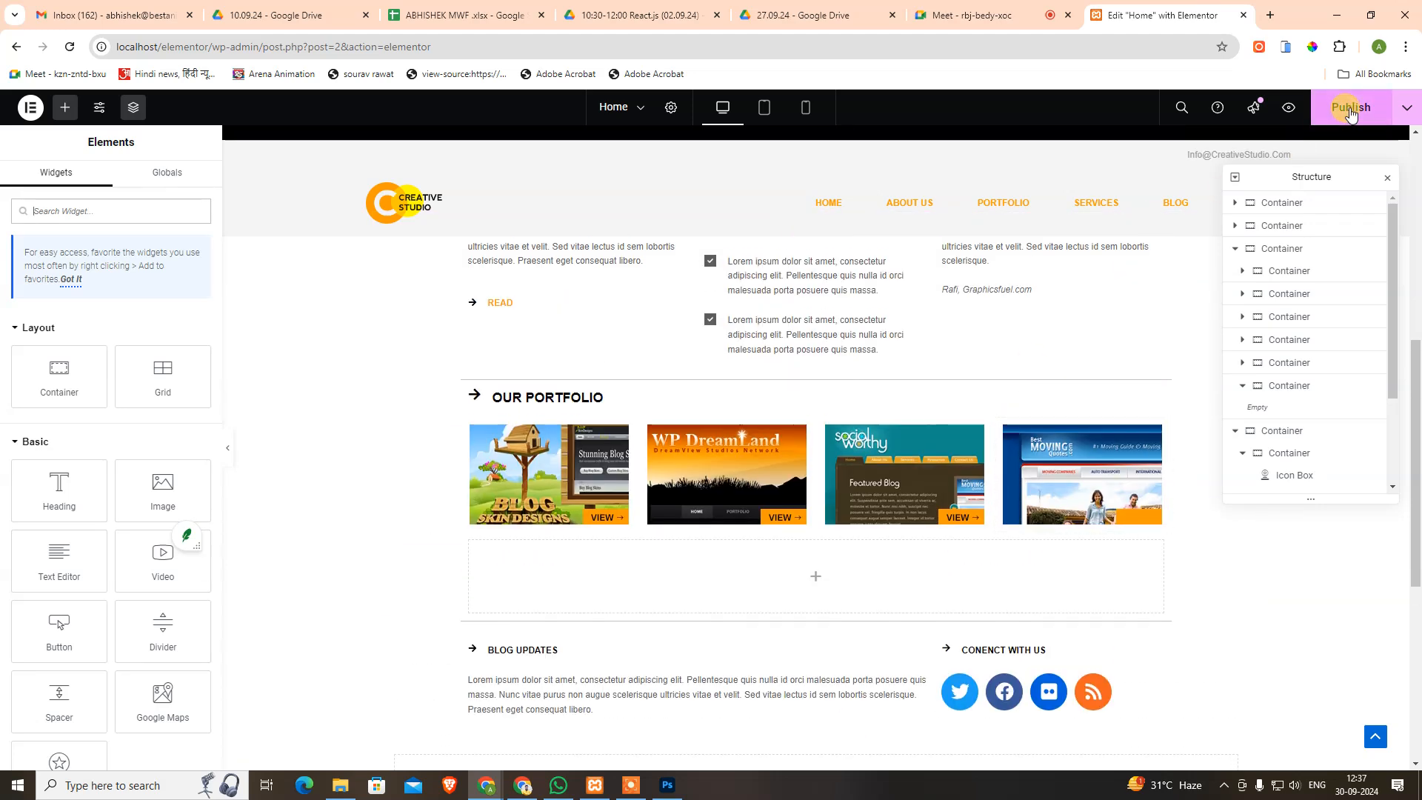
{"action": "left_click", "coordinate": [1351, 109]}
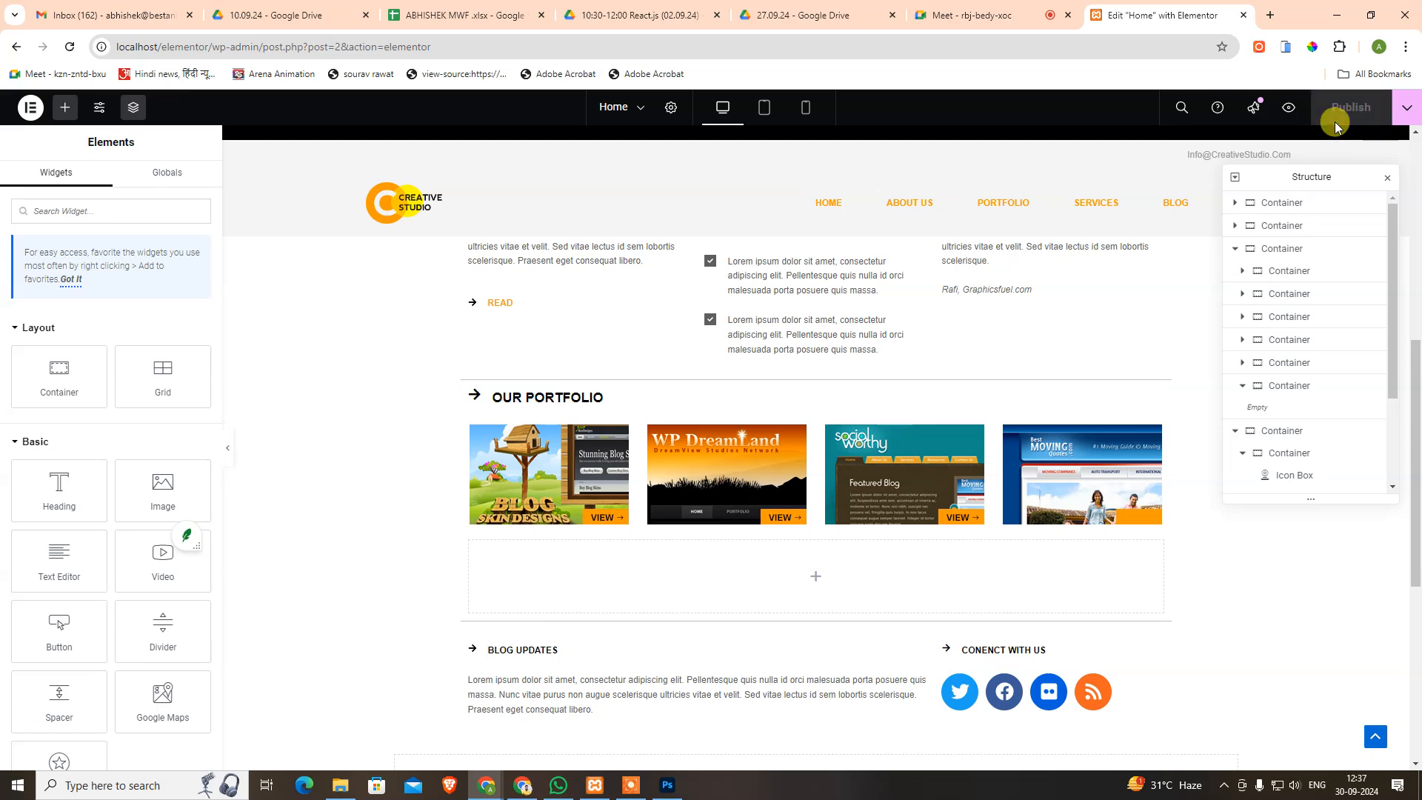
{"action": "left_click", "coordinate": [1284, 110]}
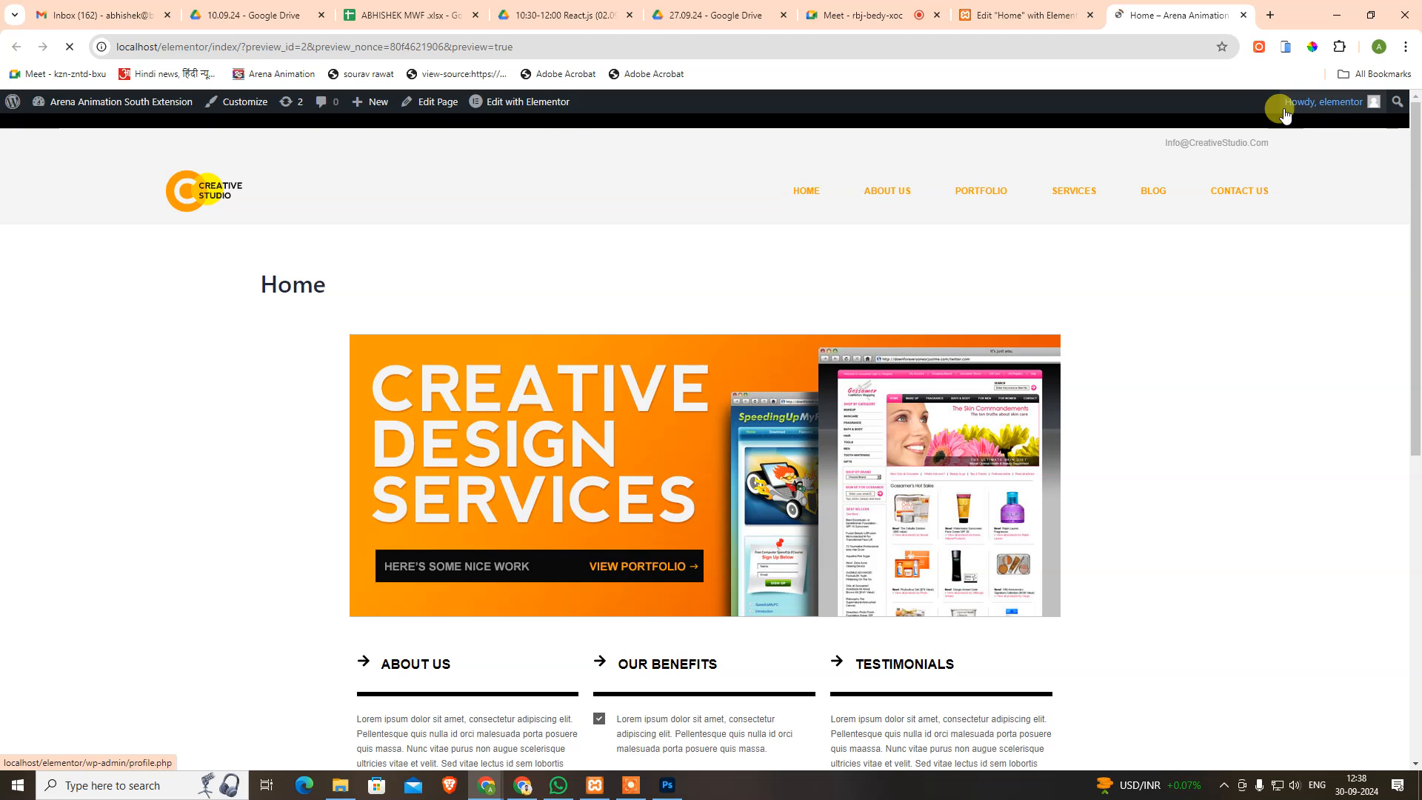
{"action": "scroll", "coordinate": [976, 486], "scroll_direction": "down", "scroll_amount": 1}
{"action": "scroll", "coordinate": [976, 487], "scroll_direction": "down", "scroll_amount": 10}
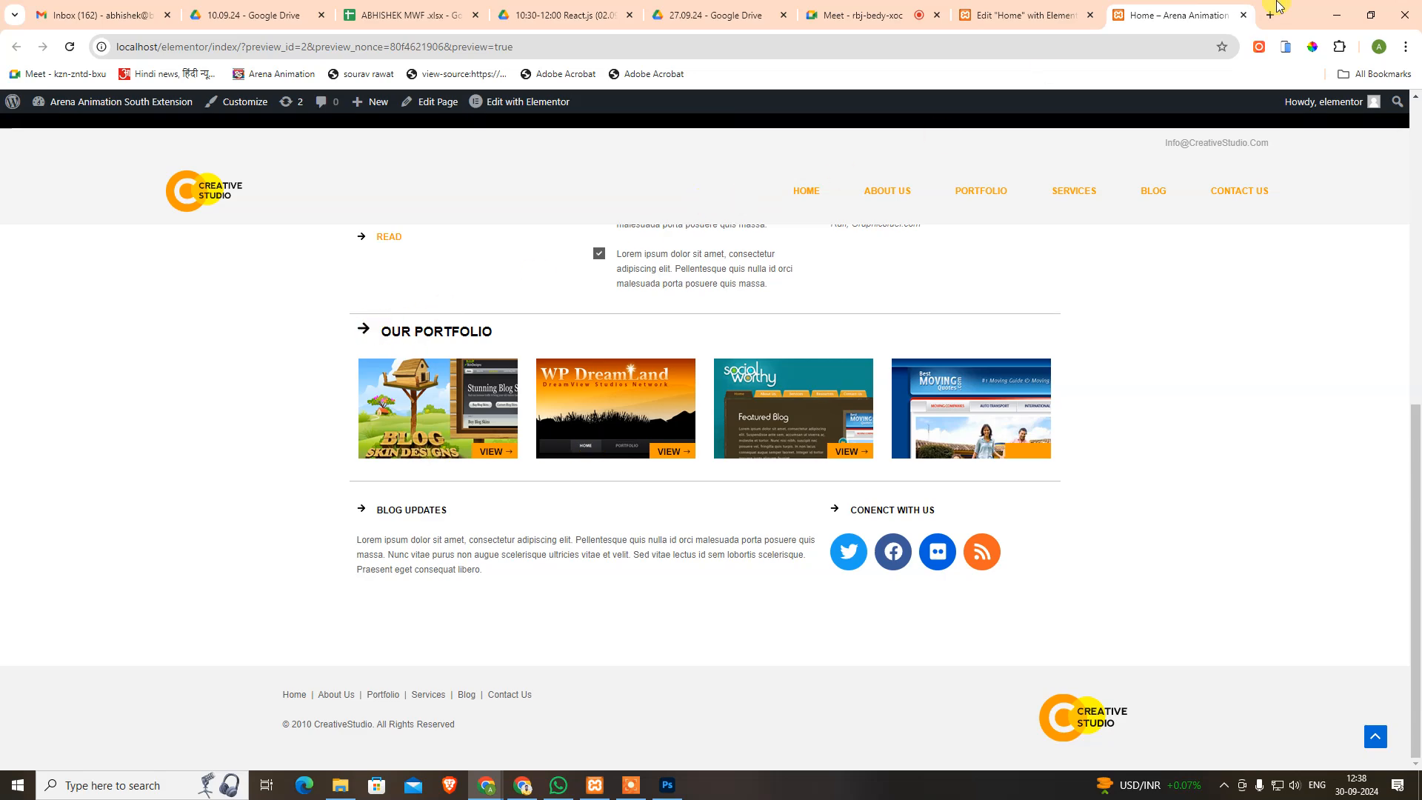
Return to the Elementor editor and set the Our Portfolio heading container's padding to 10 px on all sides.
{"action": "left_click", "coordinate": [1026, 15]}
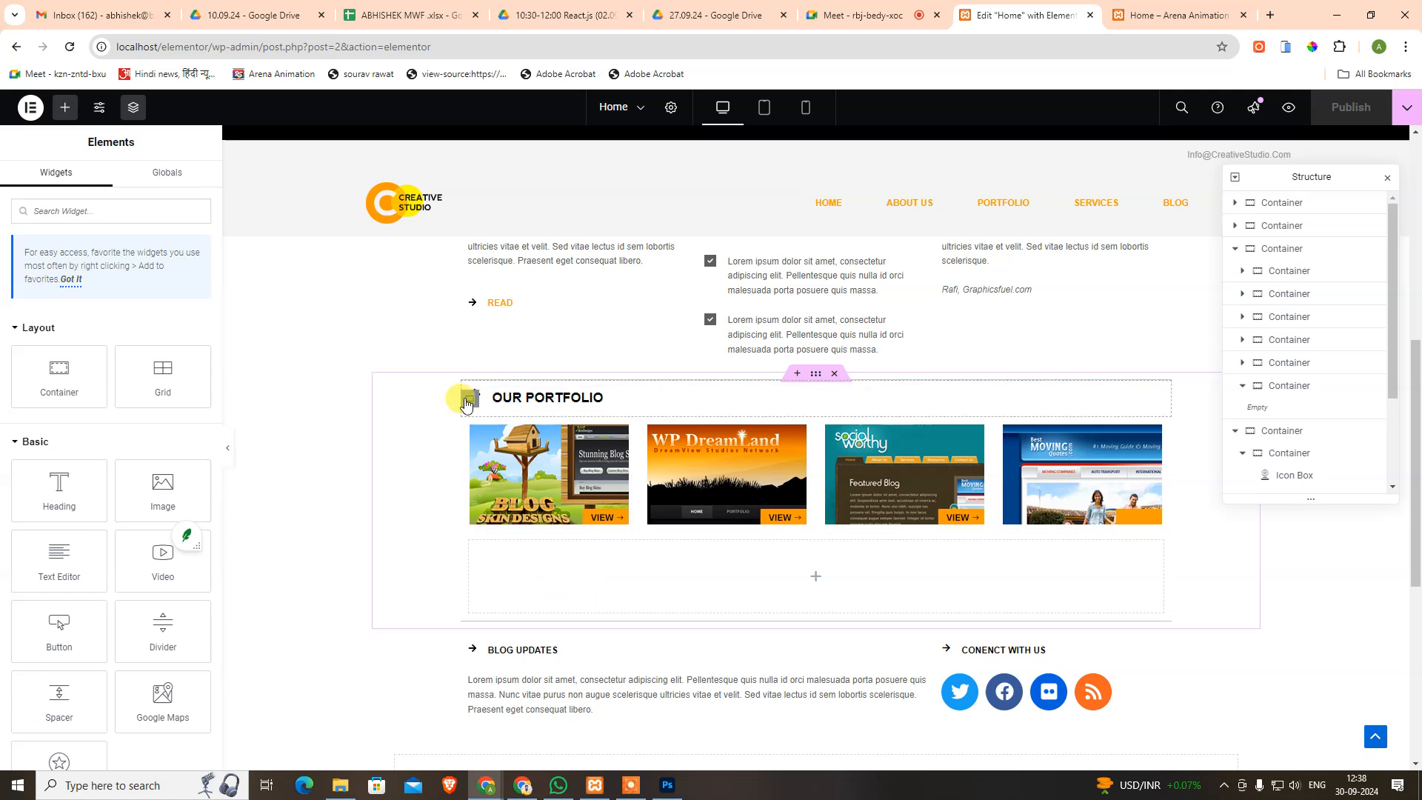
{"action": "left_click", "coordinate": [466, 403]}
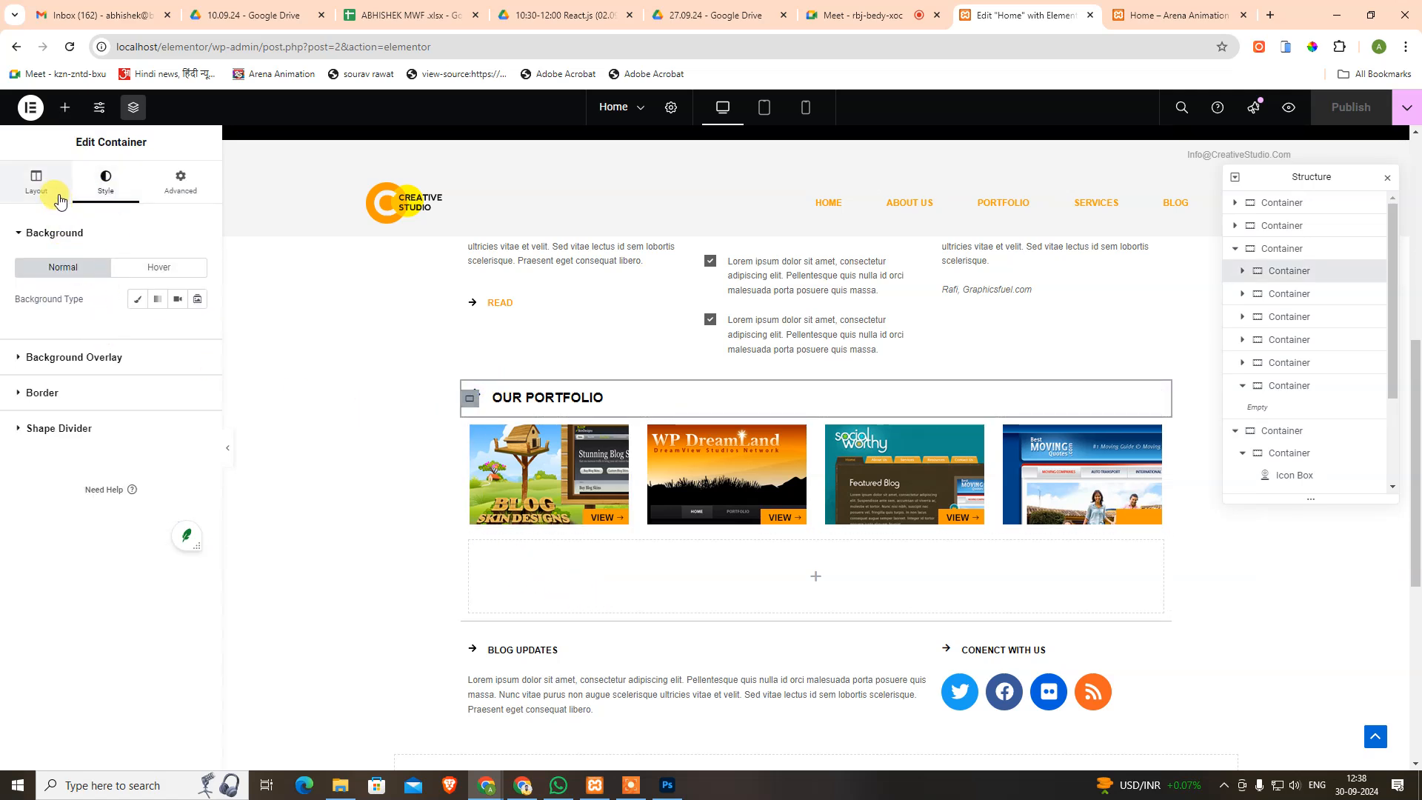
{"action": "left_click", "coordinate": [43, 187]}
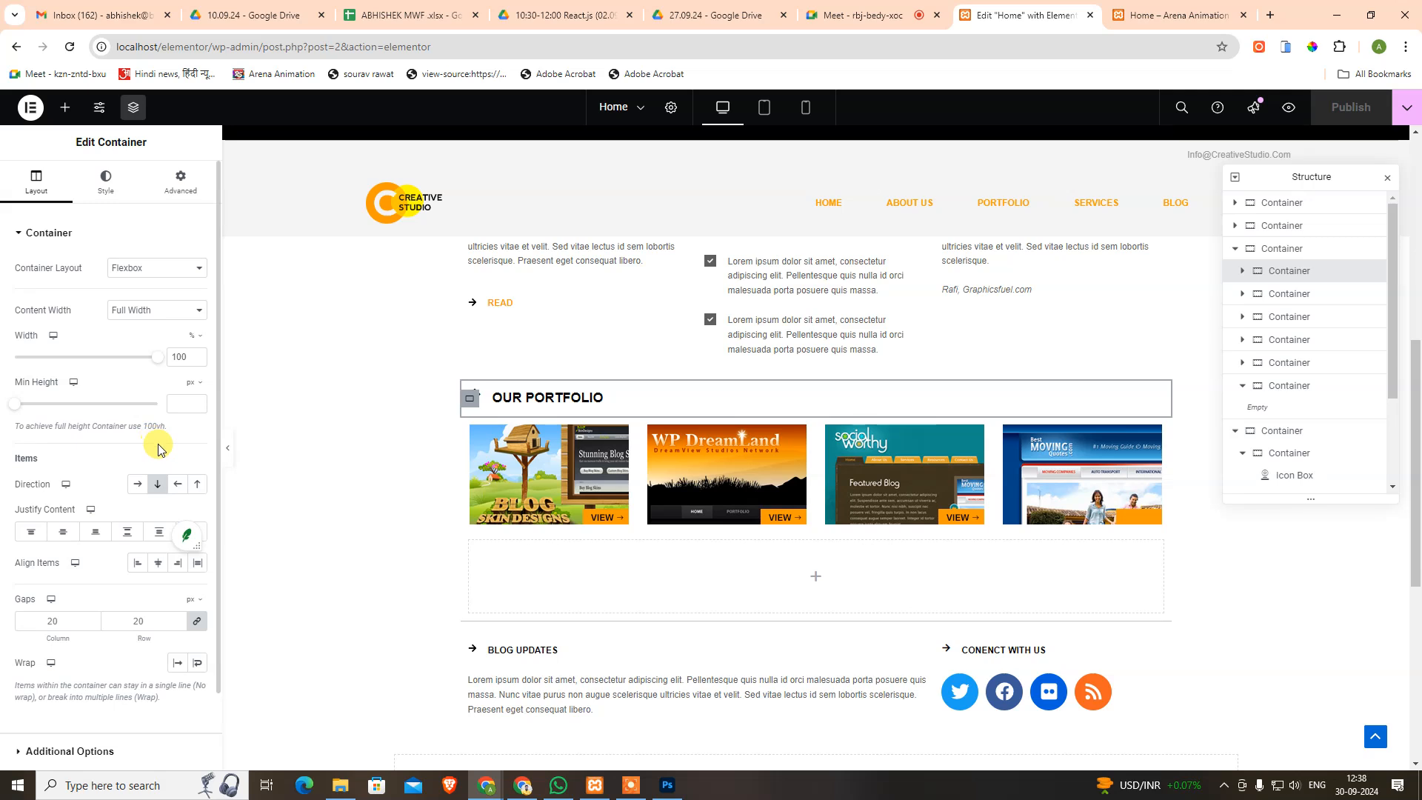
{"action": "left_click", "coordinate": [106, 182]}
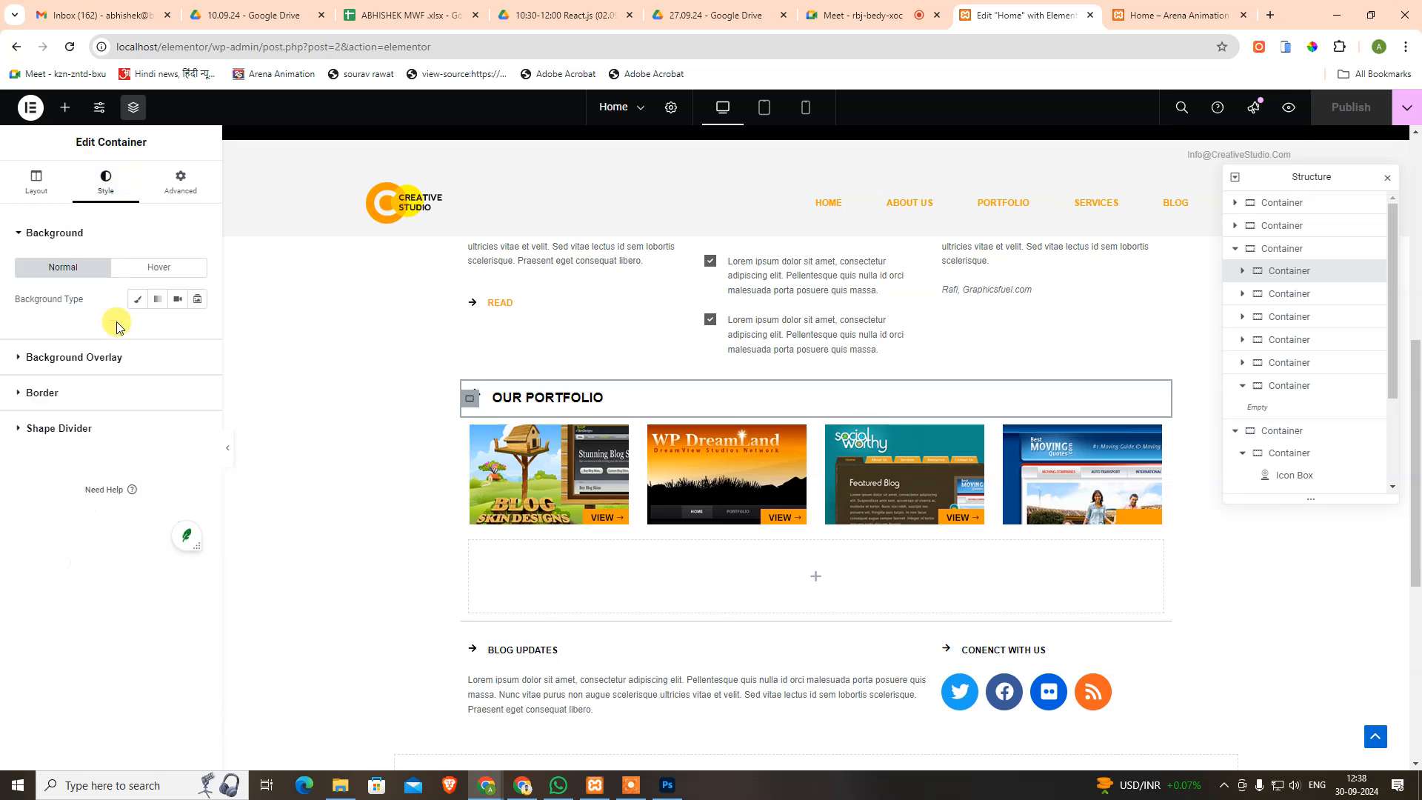
{"action": "left_click", "coordinate": [180, 181]}
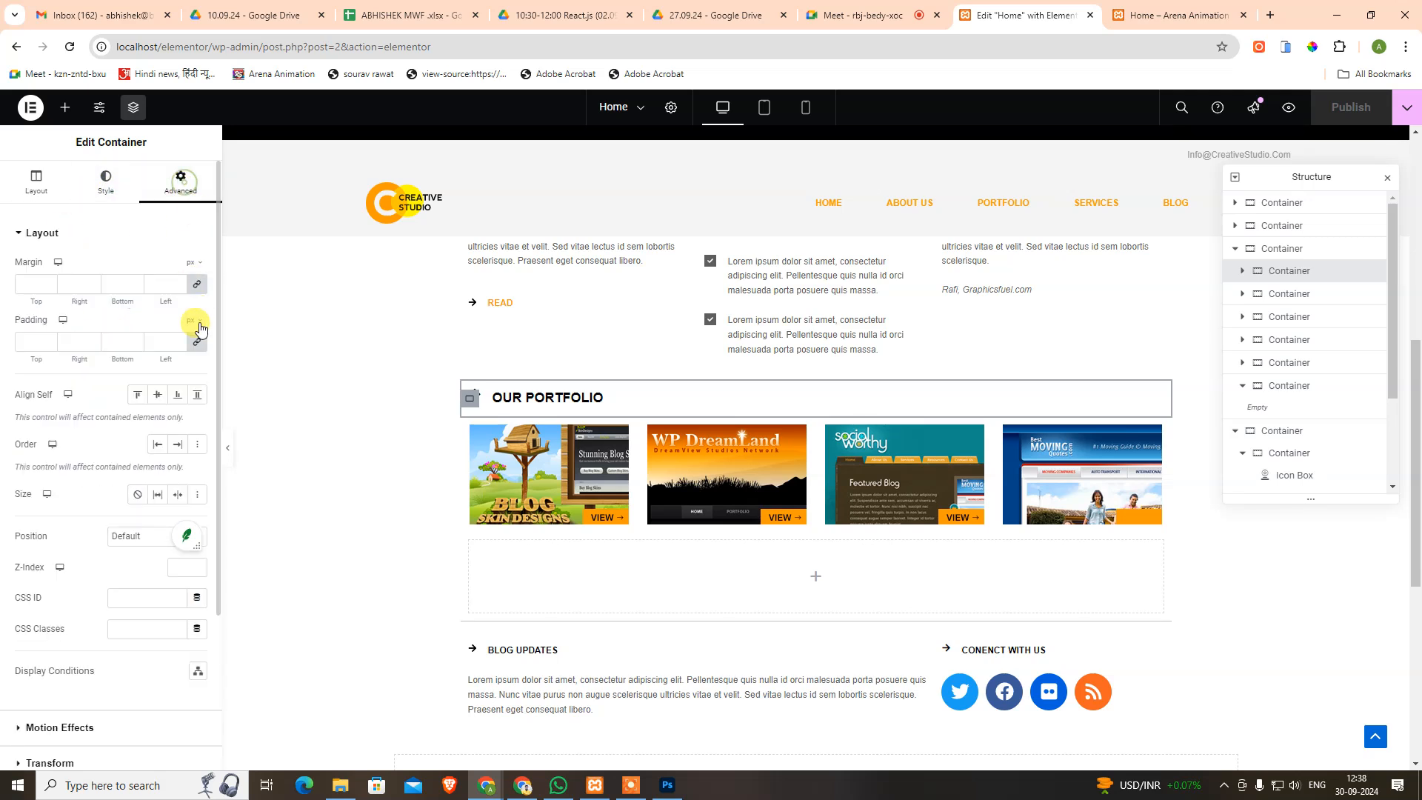
{"action": "left_click", "coordinate": [31, 343]}
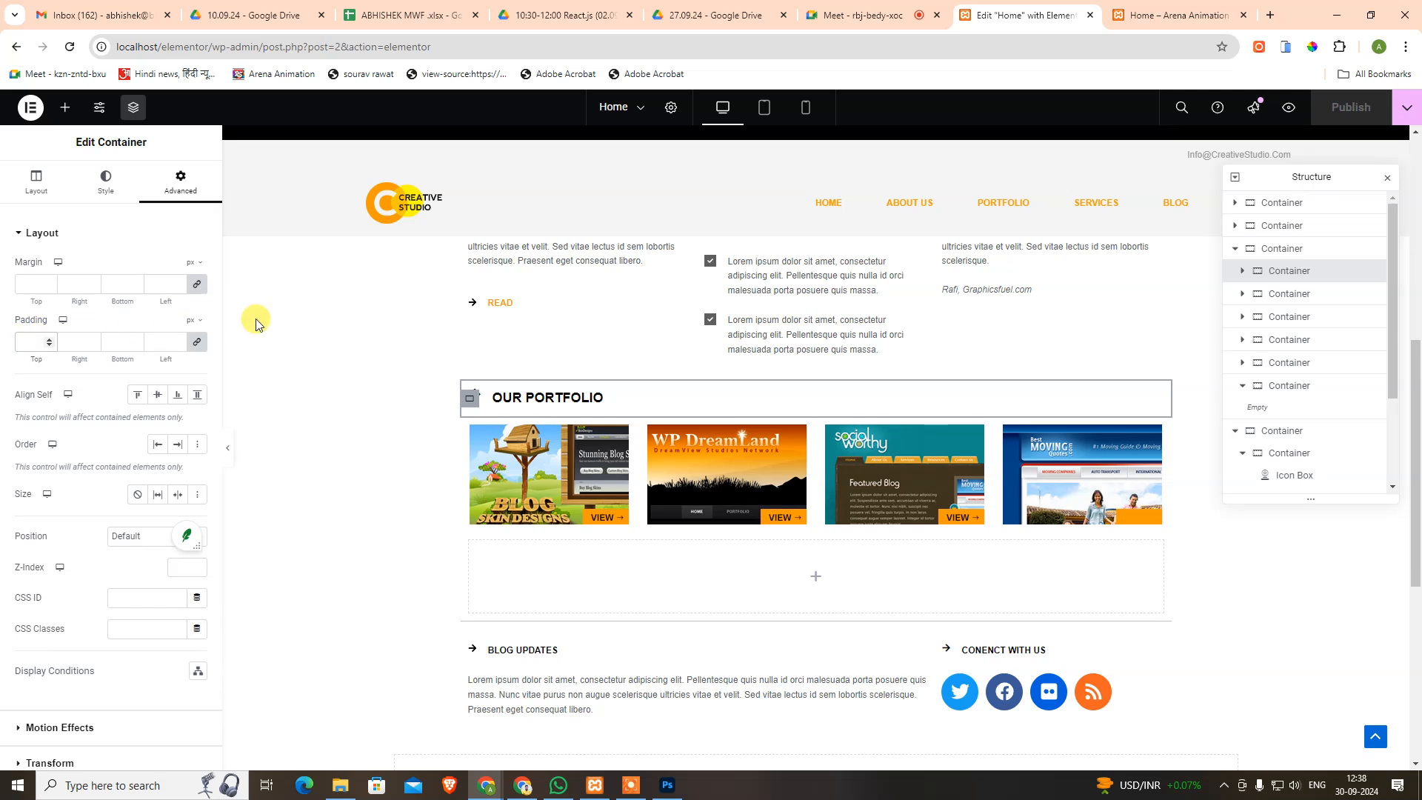
{"action": "type", "text": "10"}
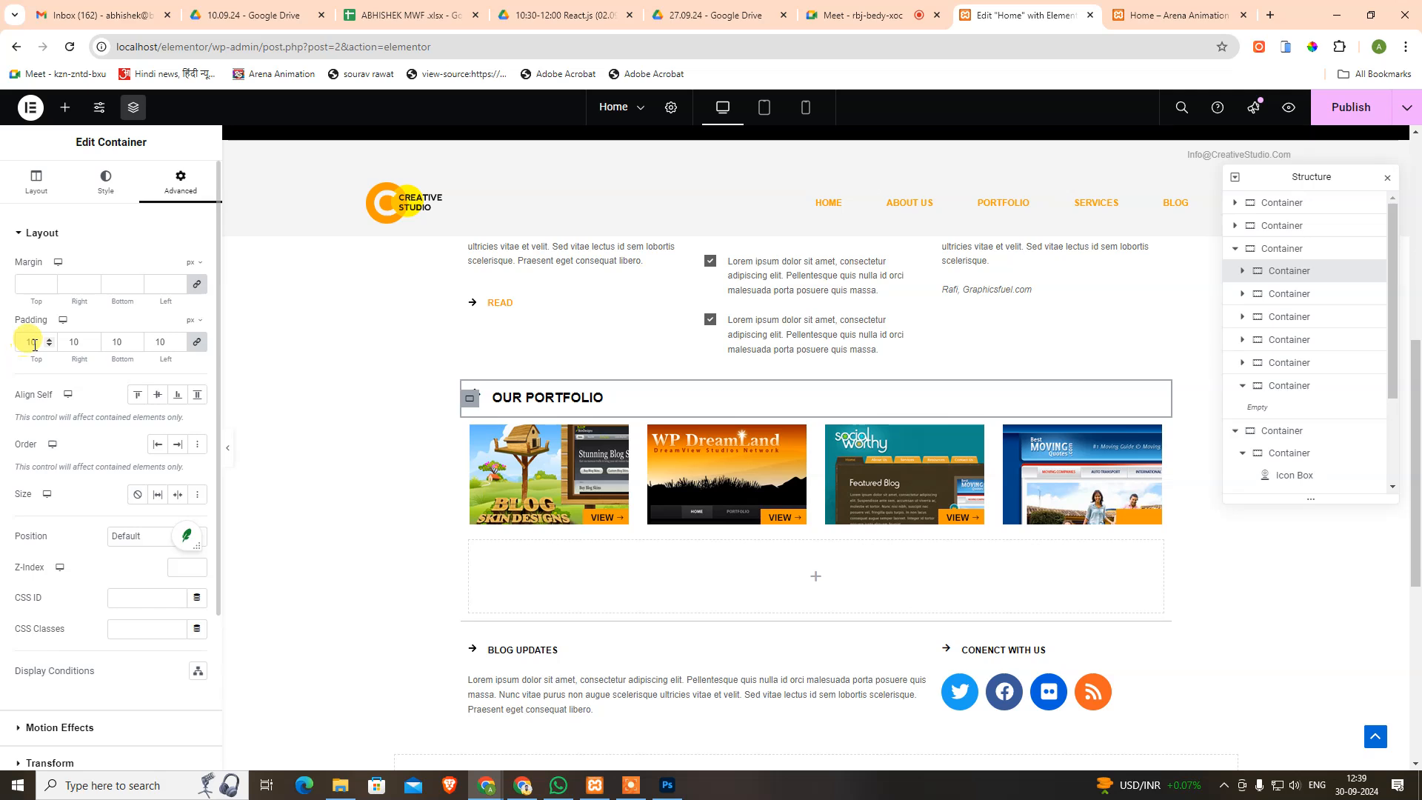
Change the Our Portfolio heading container's padding to 20 px at the top and 0 on the other sides.
{"action": "double_click", "coordinate": [25, 338]}
{"action": "key", "text": "BackSpace"}
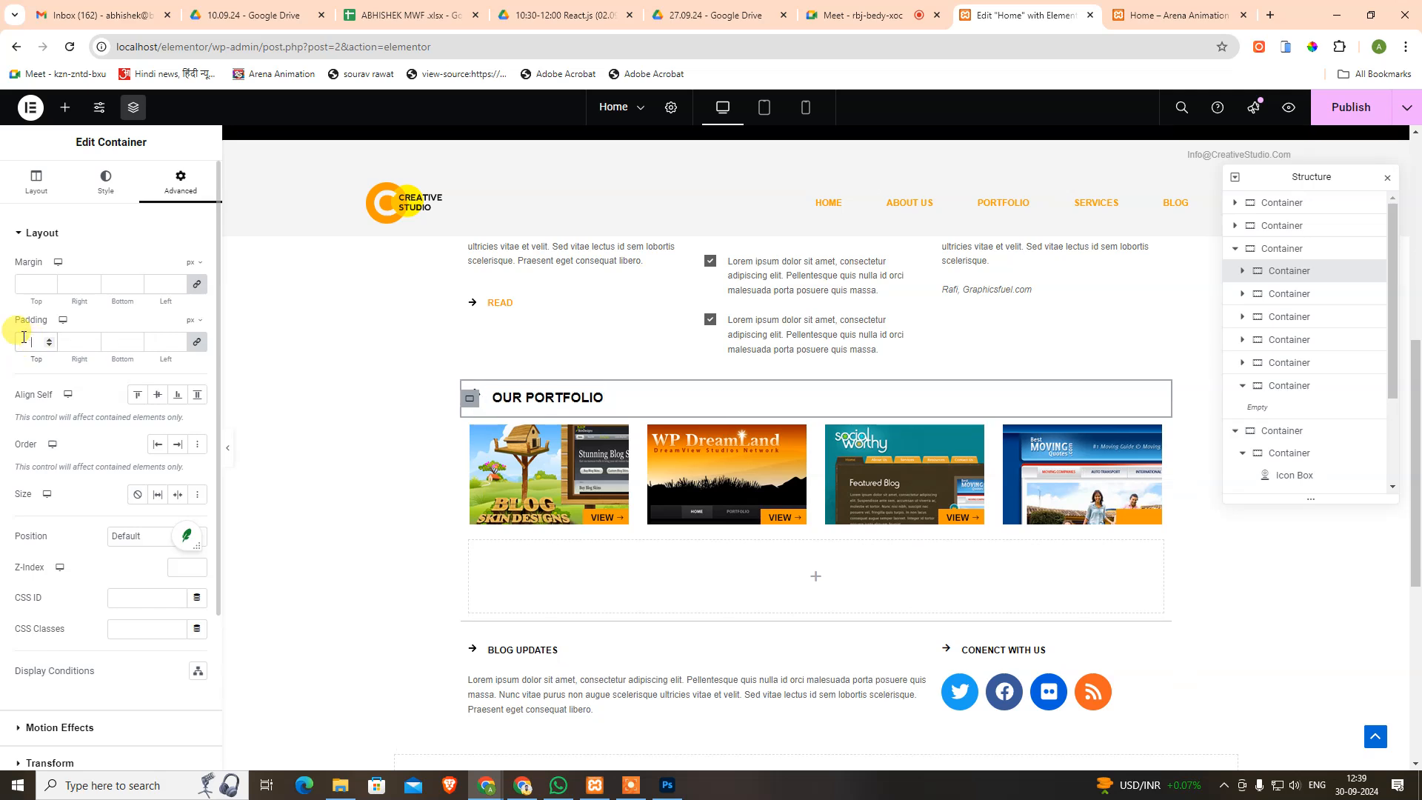
{"action": "type", "text": "0"}
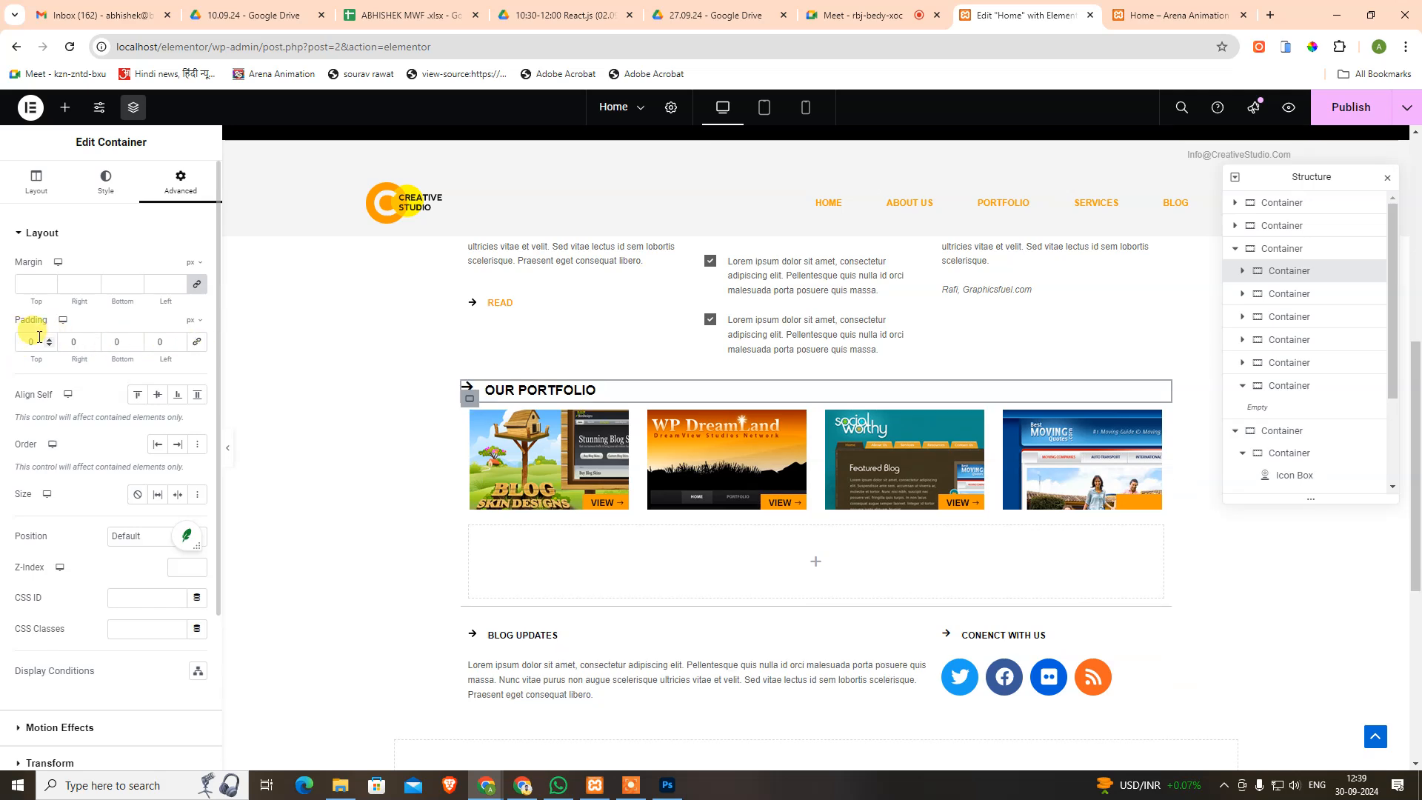
{"action": "type", "text": "20"}
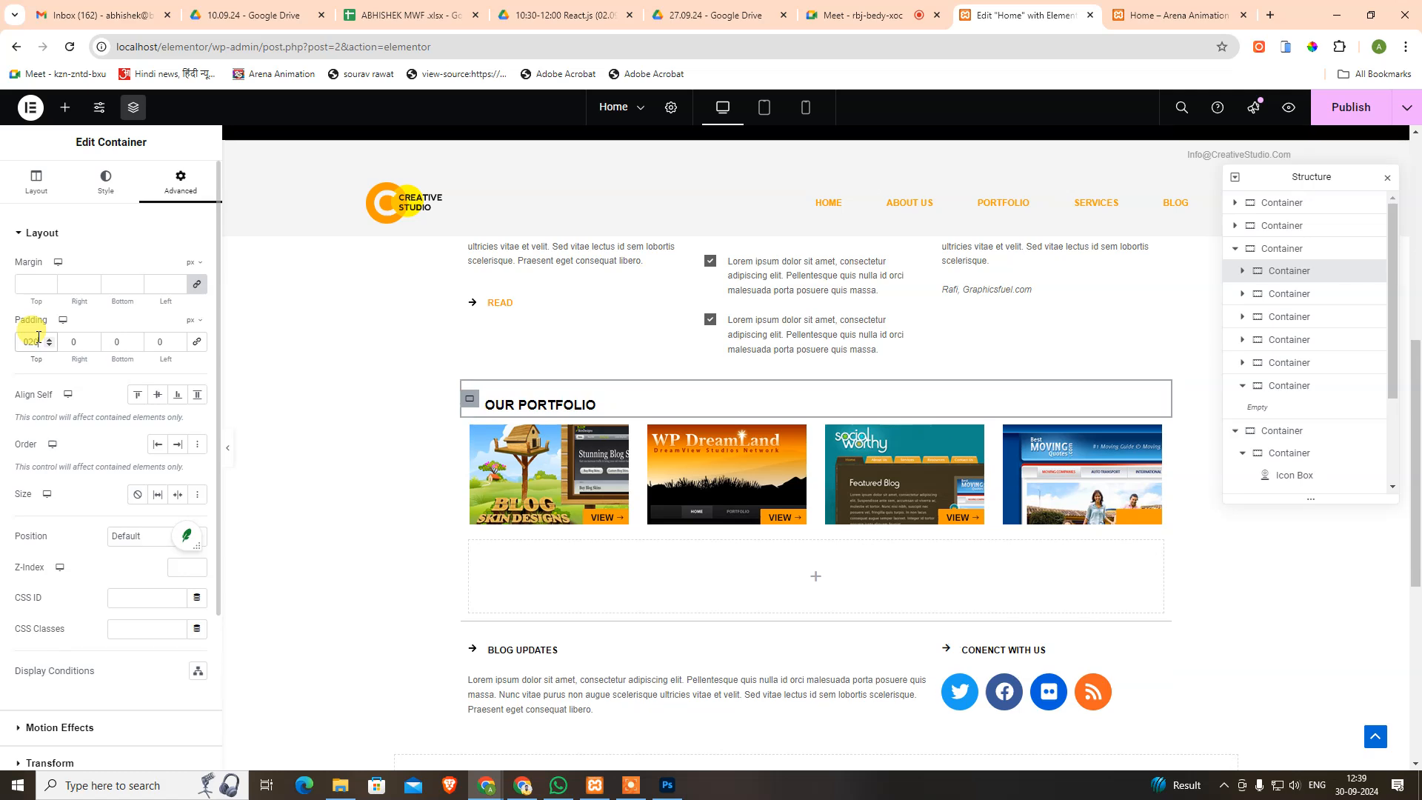
{"action": "left_click", "coordinate": [355, 396]}
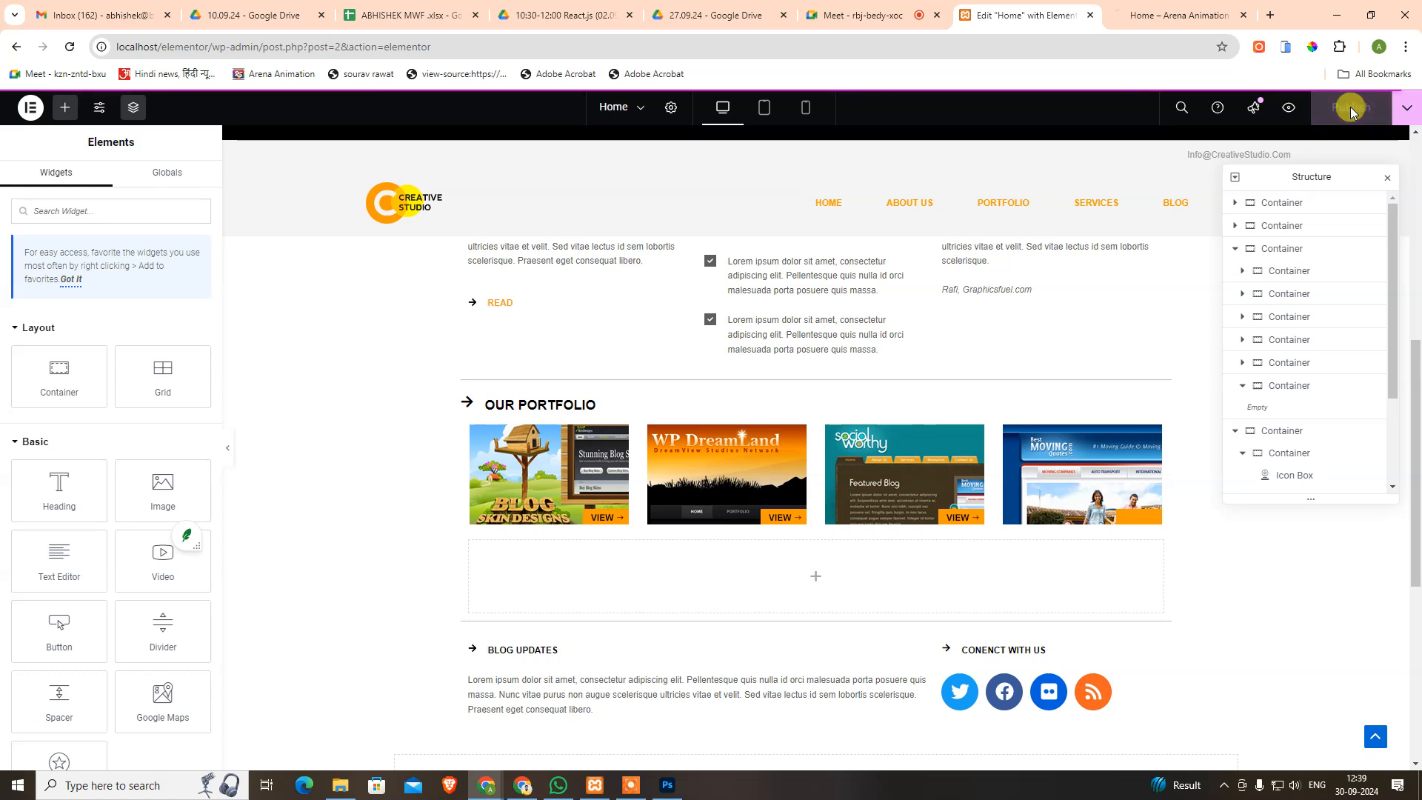
Publish the Home page and review the Our Portfolio spacing through to the footer in the refreshed preview.
{"action": "left_click", "coordinate": [1289, 104]}
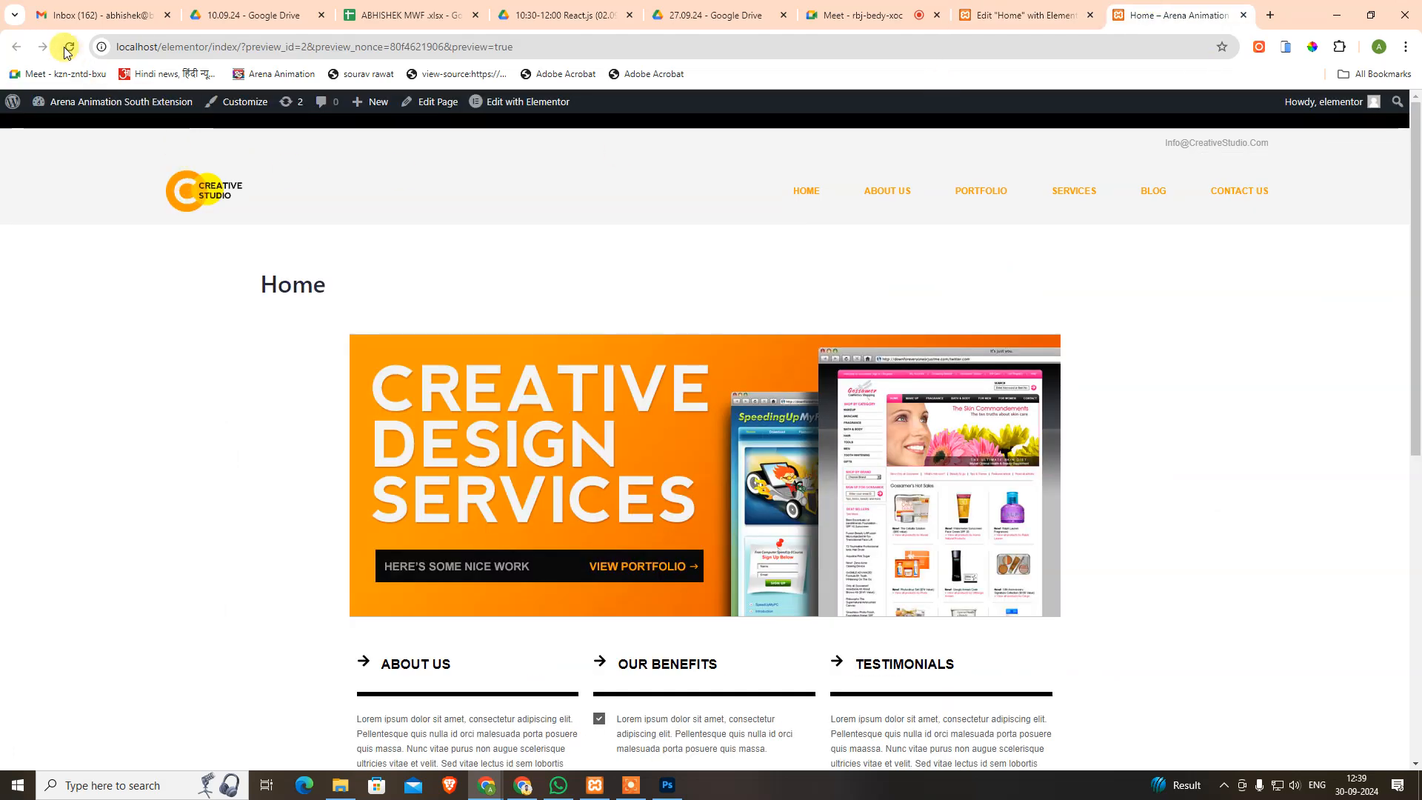
{"action": "left_click", "coordinate": [68, 49]}
{"action": "scroll", "coordinate": [776, 488], "scroll_direction": "down", "scroll_amount": 4}
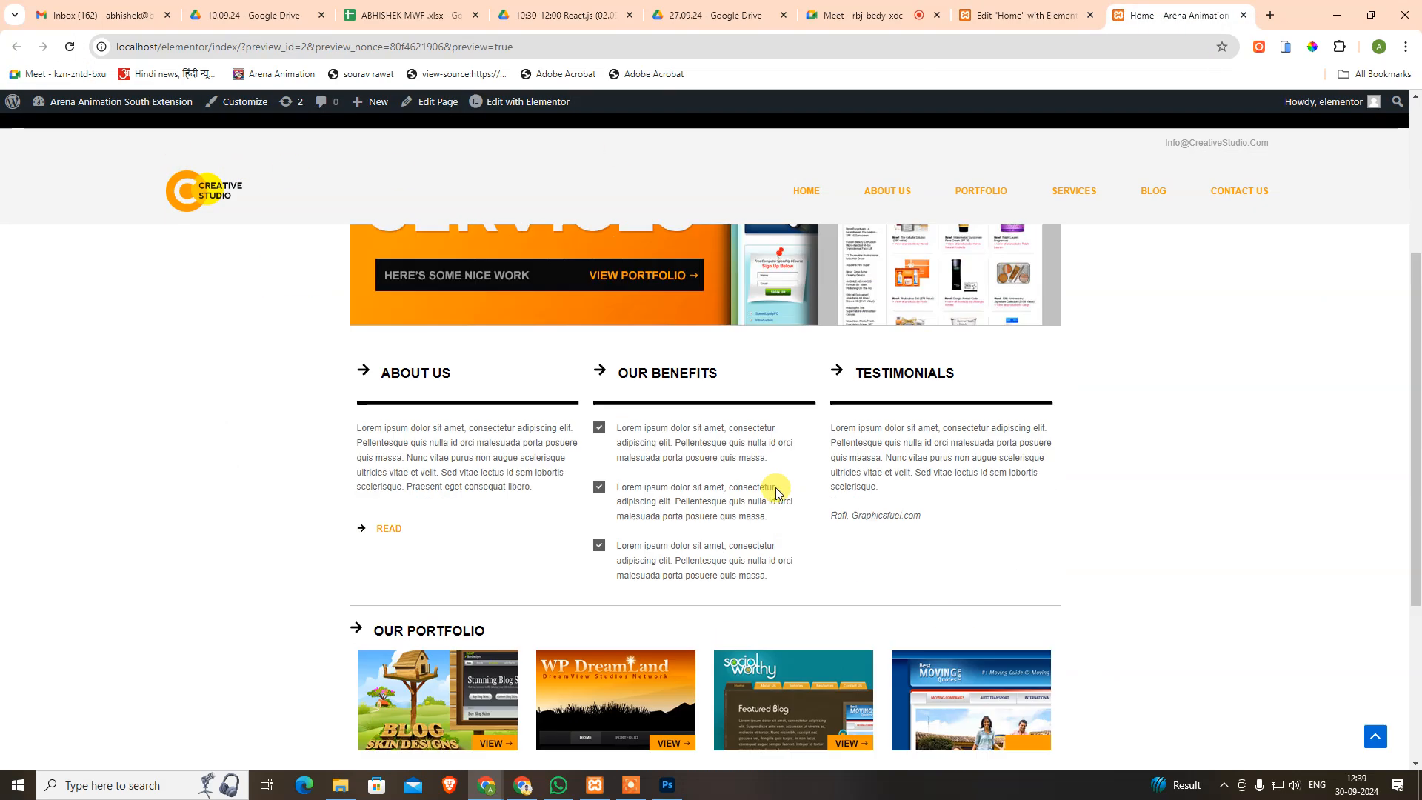
{"action": "scroll", "coordinate": [776, 487], "scroll_direction": "down", "scroll_amount": 2}
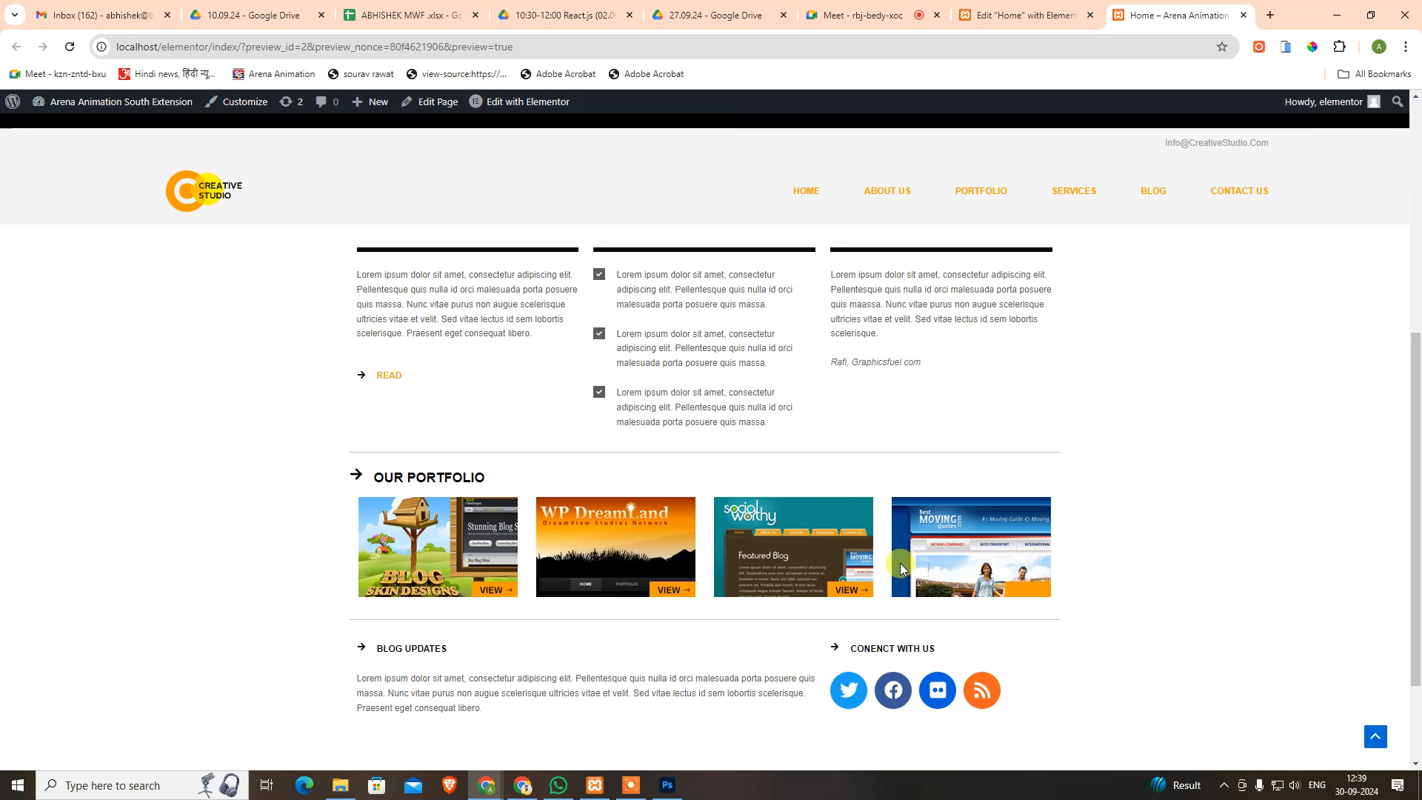
{"action": "scroll", "coordinate": [609, 724], "scroll_direction": "down", "scroll_amount": 2}
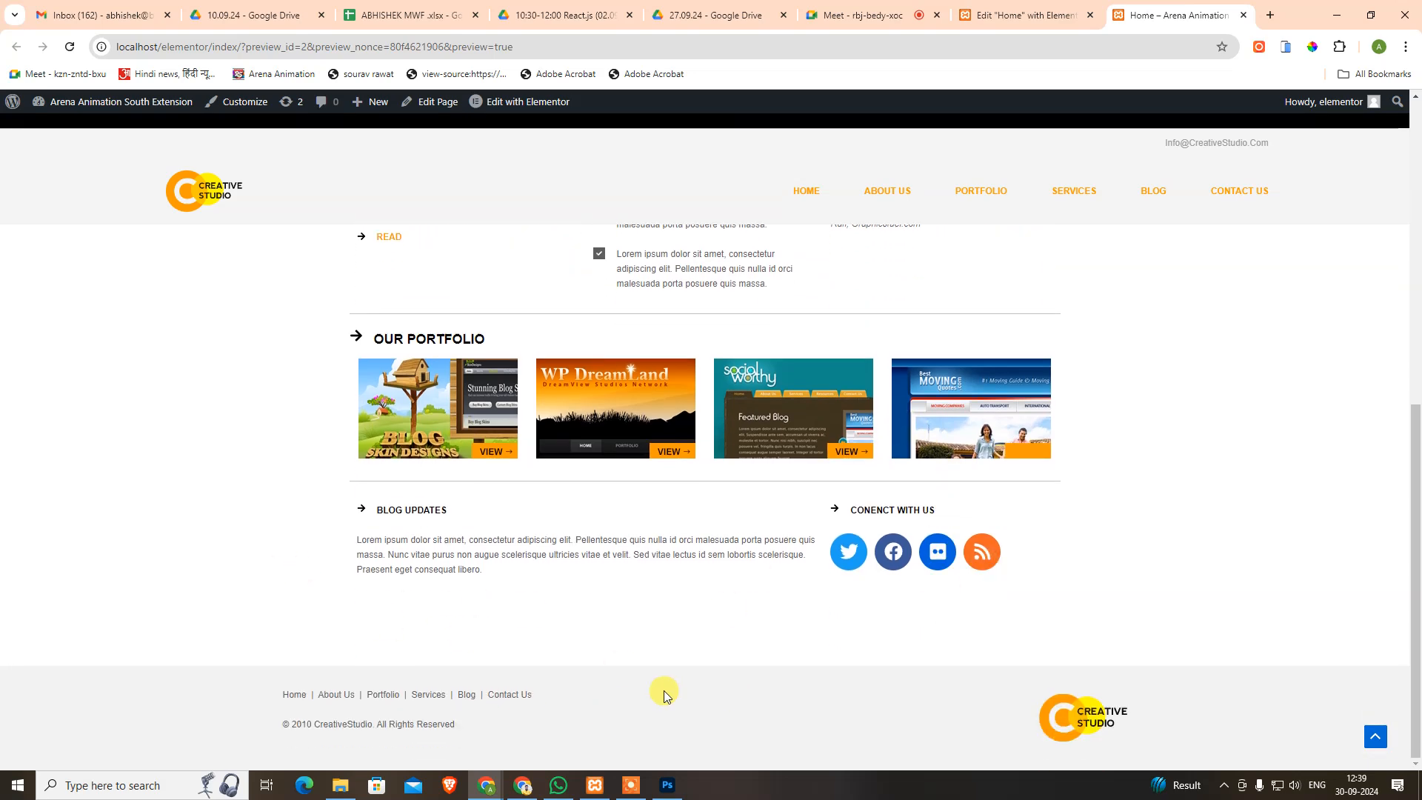
Return to the Elementor editor and delete the empty container below the Blog Updates section.
{"action": "left_click", "coordinate": [1013, 14]}
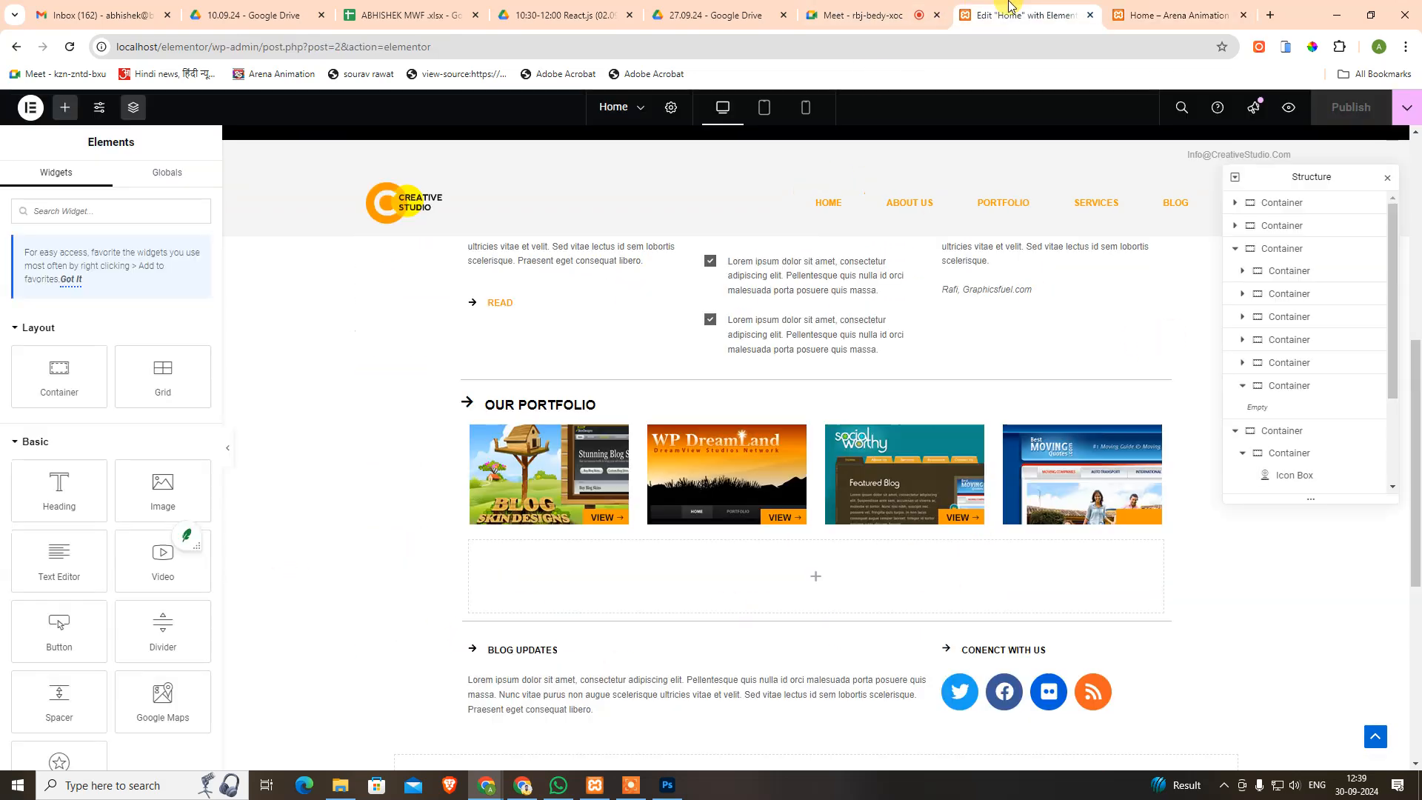
{"action": "scroll", "coordinate": [651, 520], "scroll_direction": "down", "scroll_amount": 5}
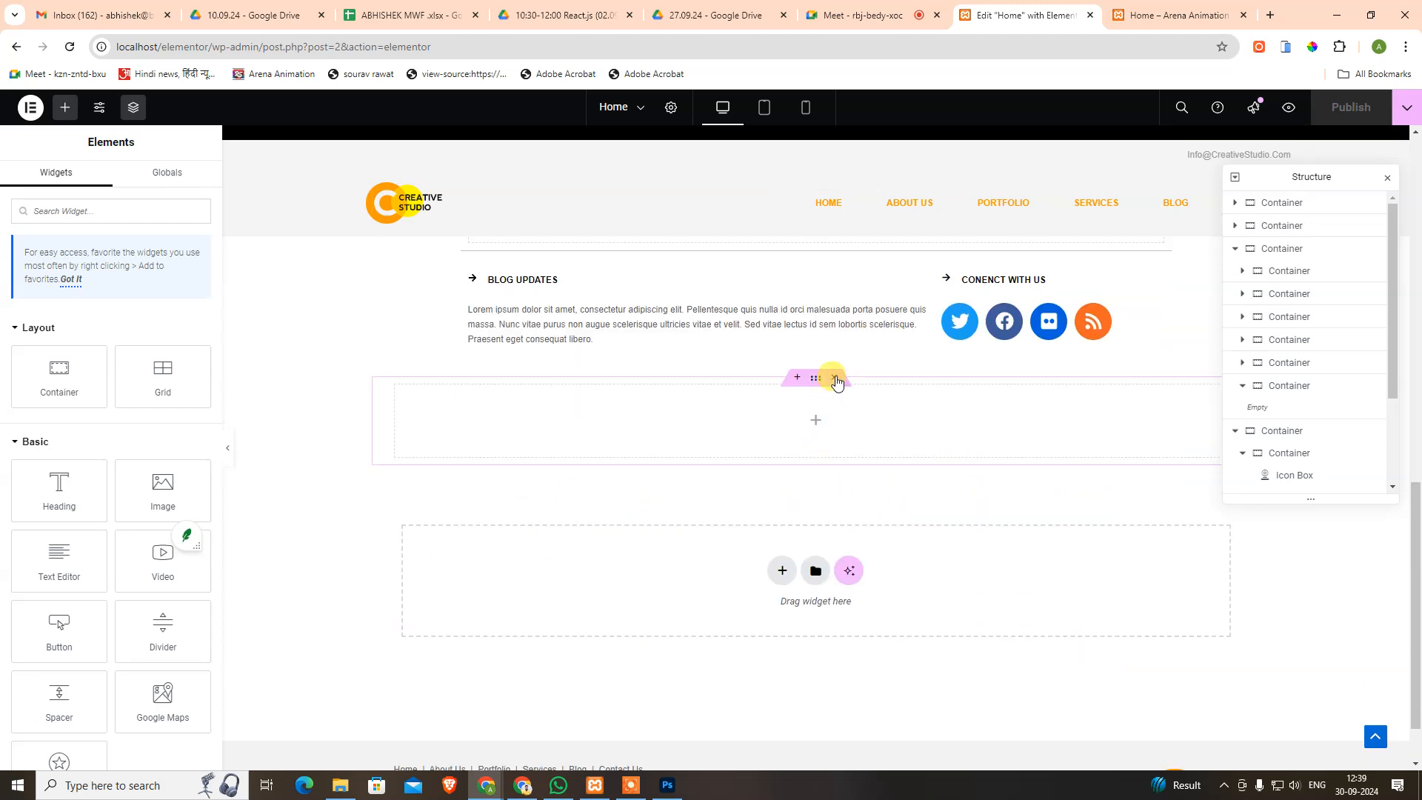
{"action": "left_click", "coordinate": [835, 378]}
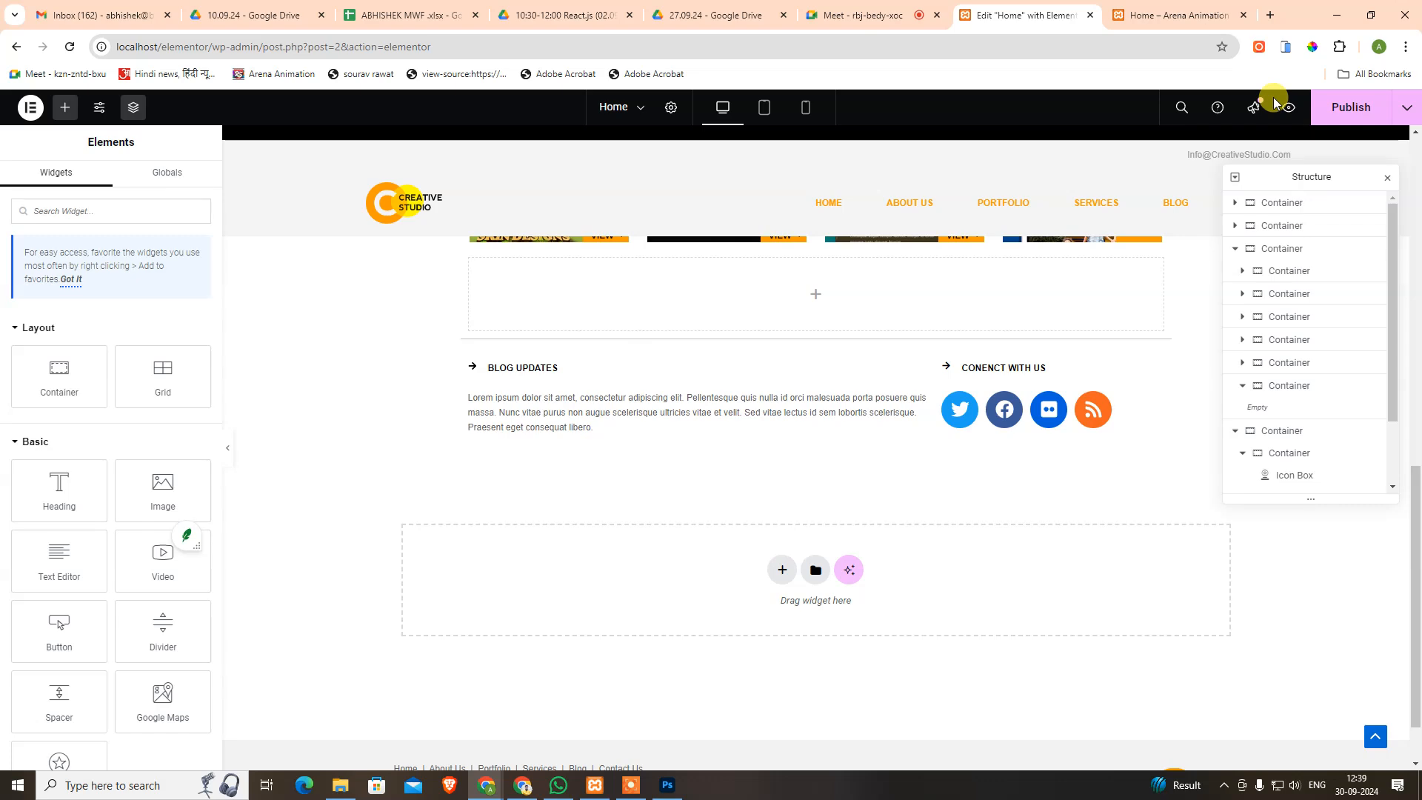
Publish the Home page and check the space between Blog Updates and the footer in the refreshed preview and the editor.
{"action": "left_click", "coordinate": [1293, 110]}
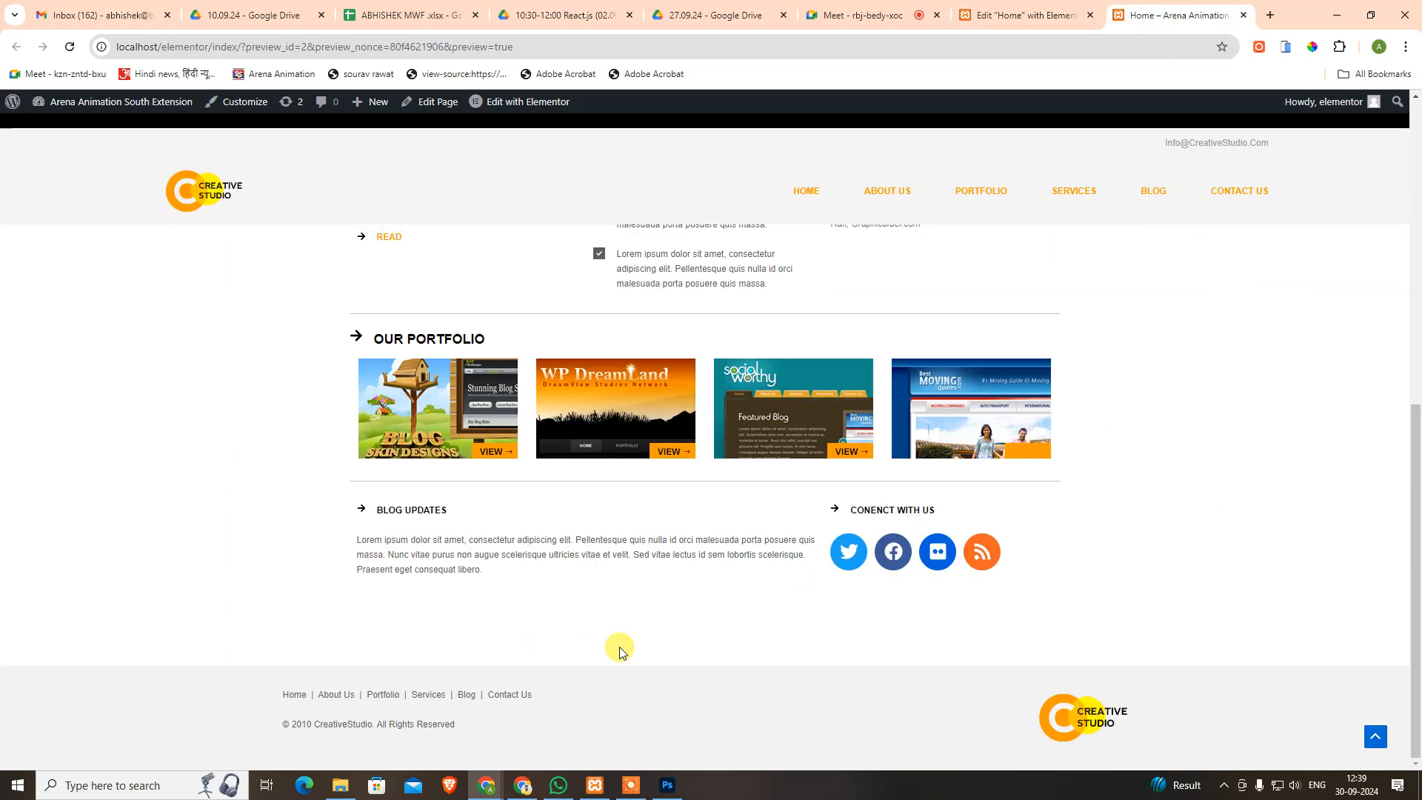
{"action": "key", "text": "F5"}
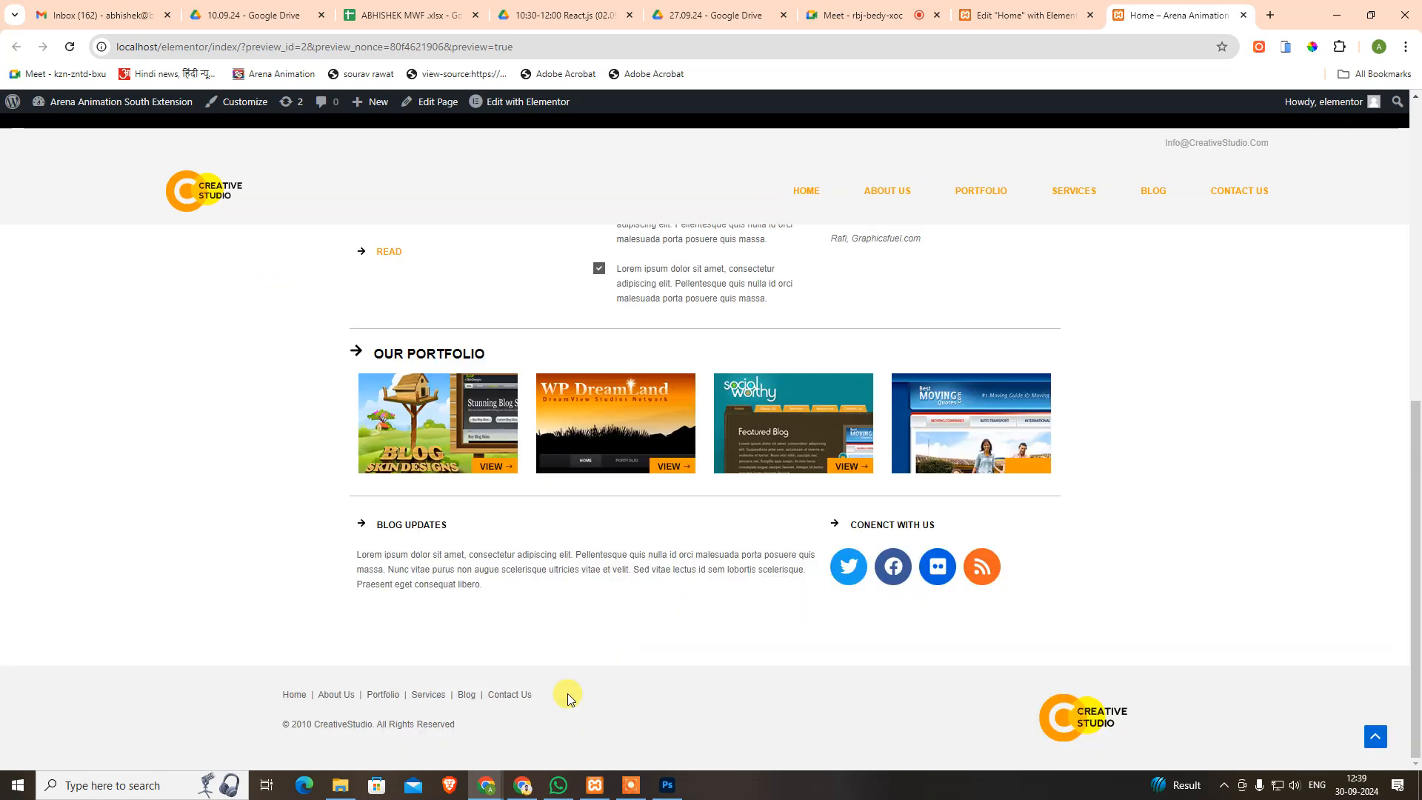
{"action": "key", "text": "ctrl+shift+Tab"}
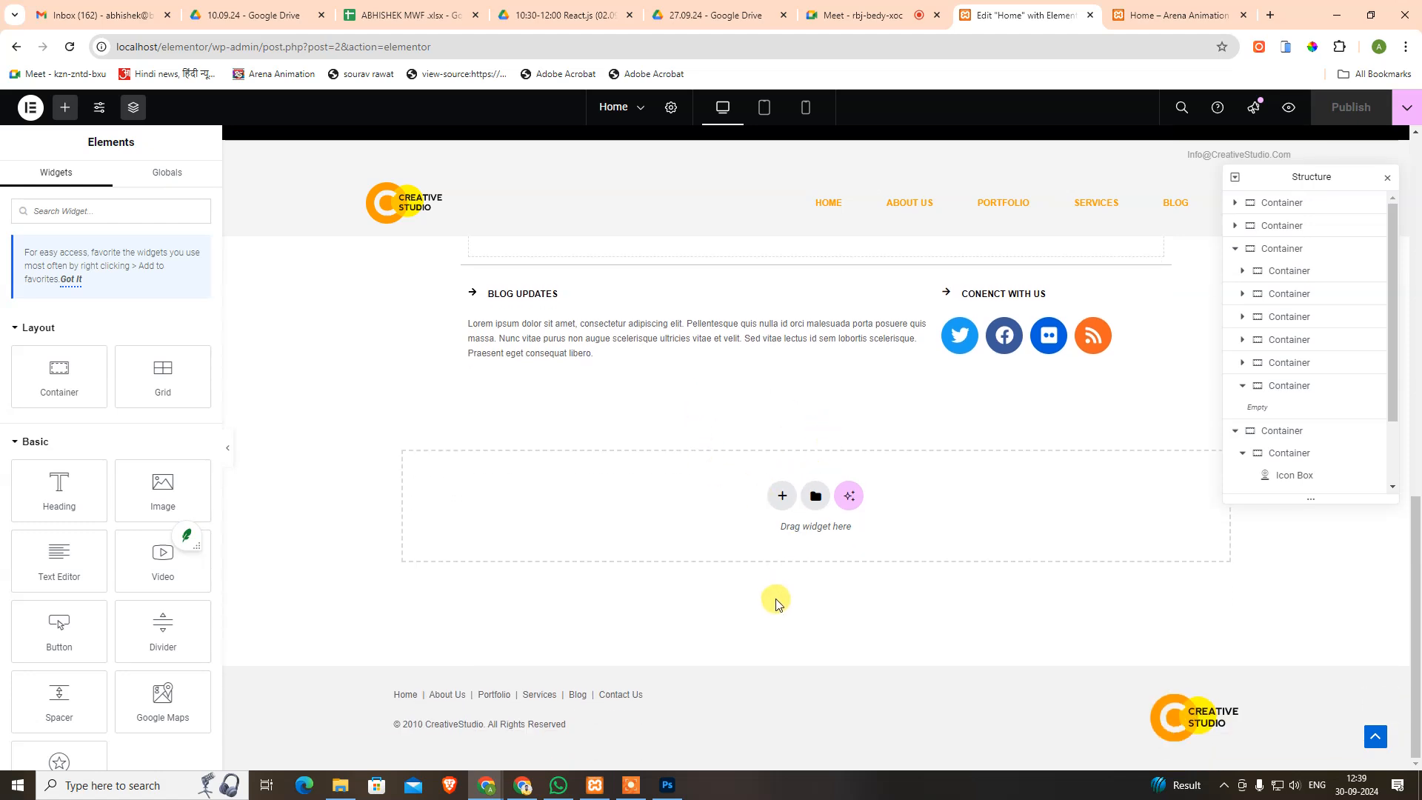
{"action": "scroll", "coordinate": [775, 603], "scroll_direction": "up", "scroll_amount": 1}
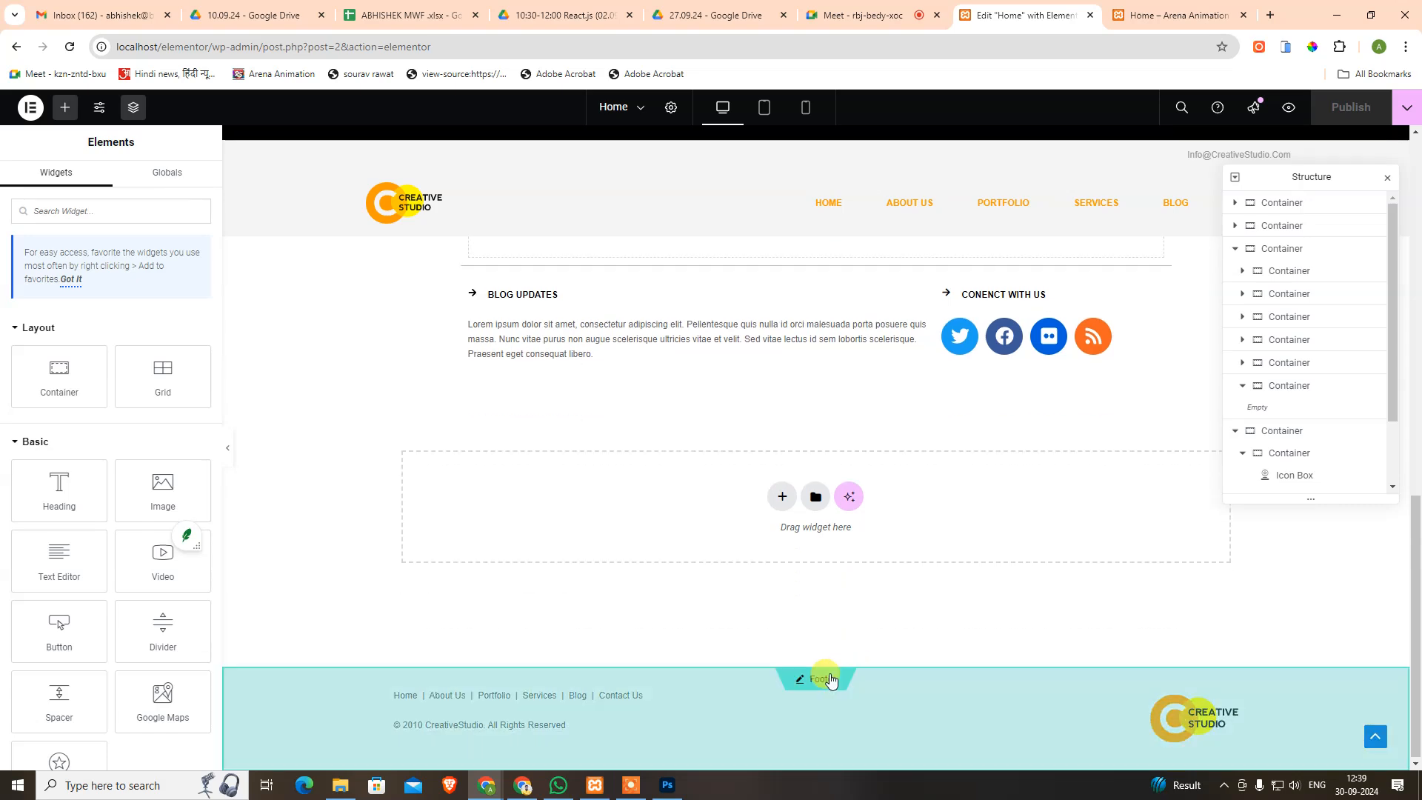
{"action": "scroll", "coordinate": [859, 663], "scroll_direction": "down", "scroll_amount": 1}
{"action": "scroll", "coordinate": [893, 543], "scroll_direction": "up", "scroll_amount": 3}
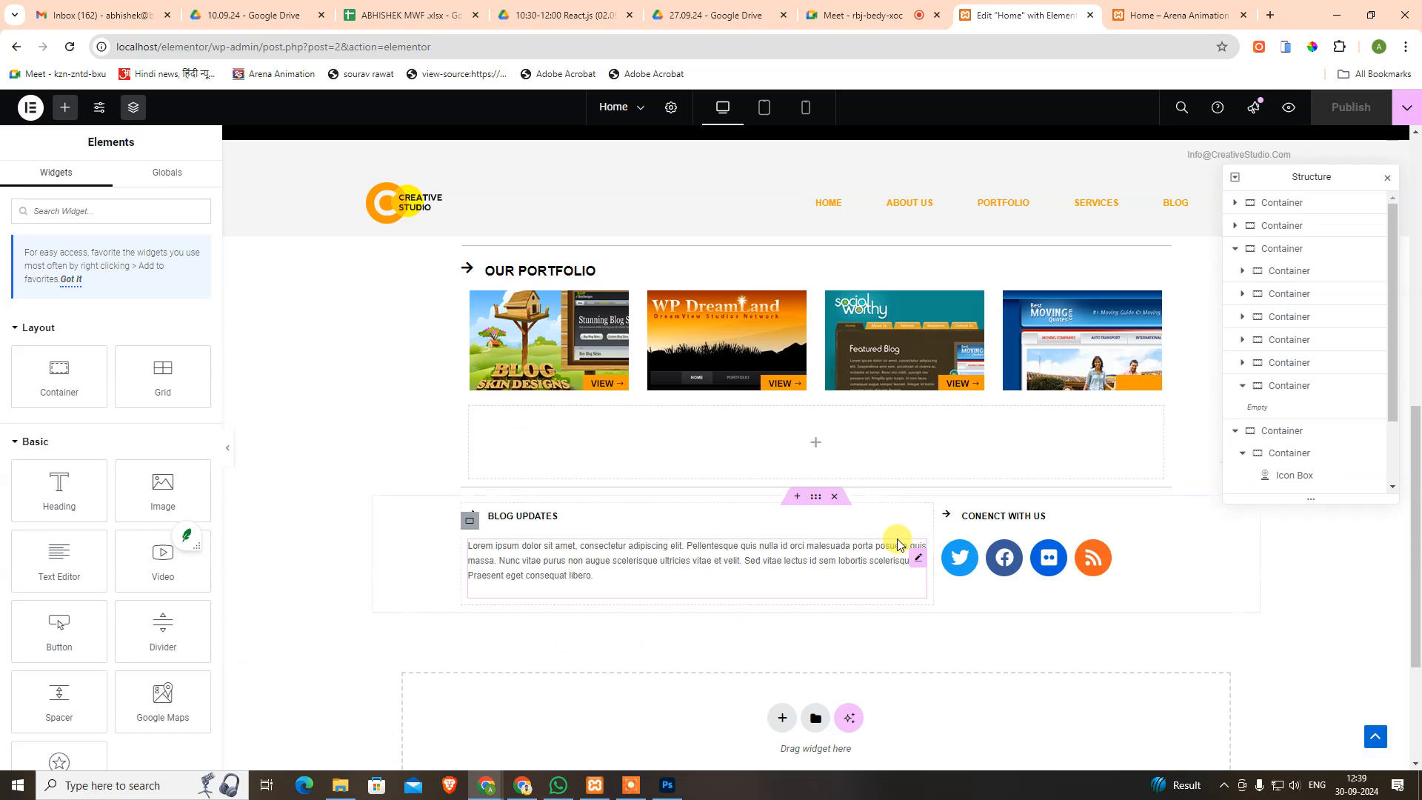
{"action": "scroll", "coordinate": [1125, 417], "scroll_direction": "up", "scroll_amount": 3}
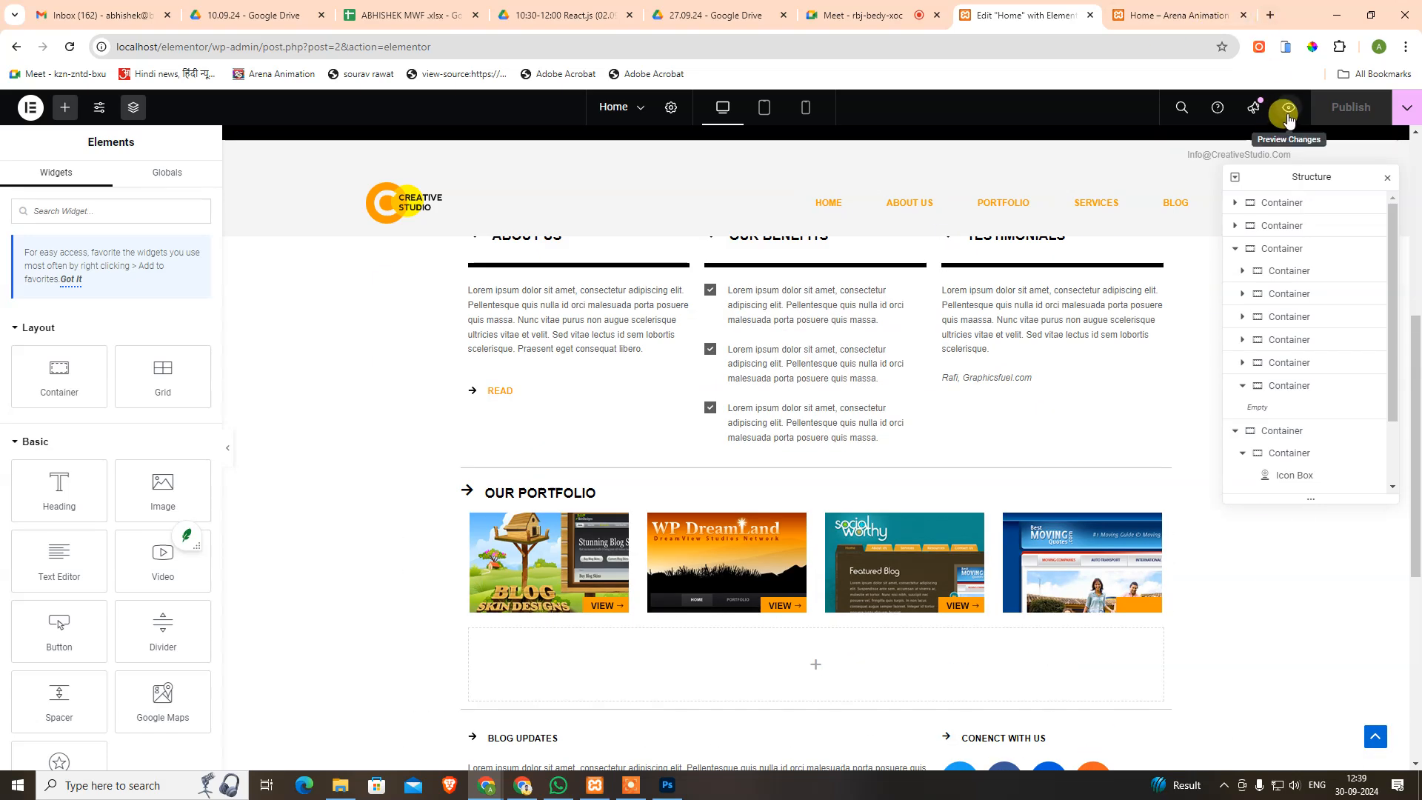
Open the page preview again and review the Home page from the banner to the footer.
{"action": "left_click", "coordinate": [1289, 107]}
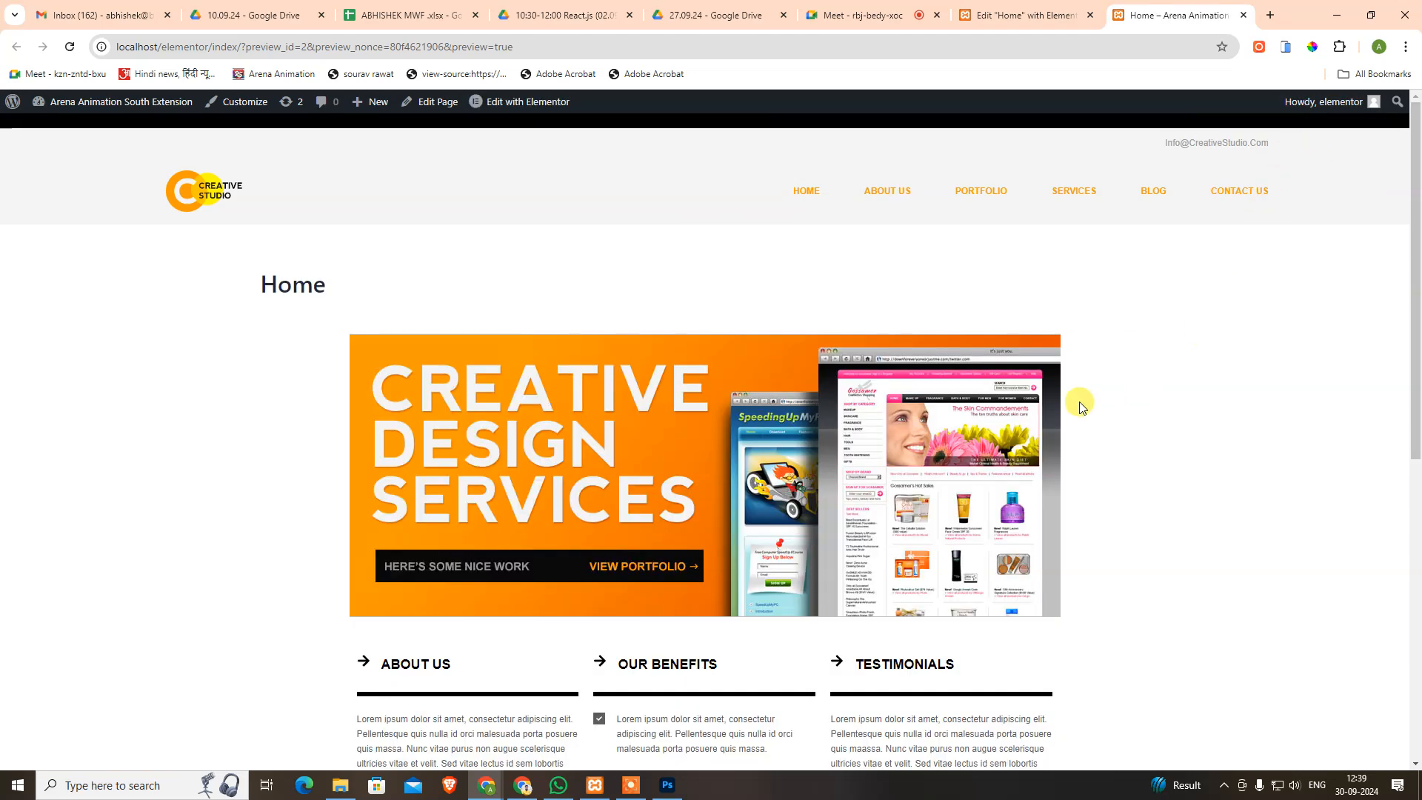
{"action": "scroll", "coordinate": [1013, 481], "scroll_direction": "down", "scroll_amount": 1}
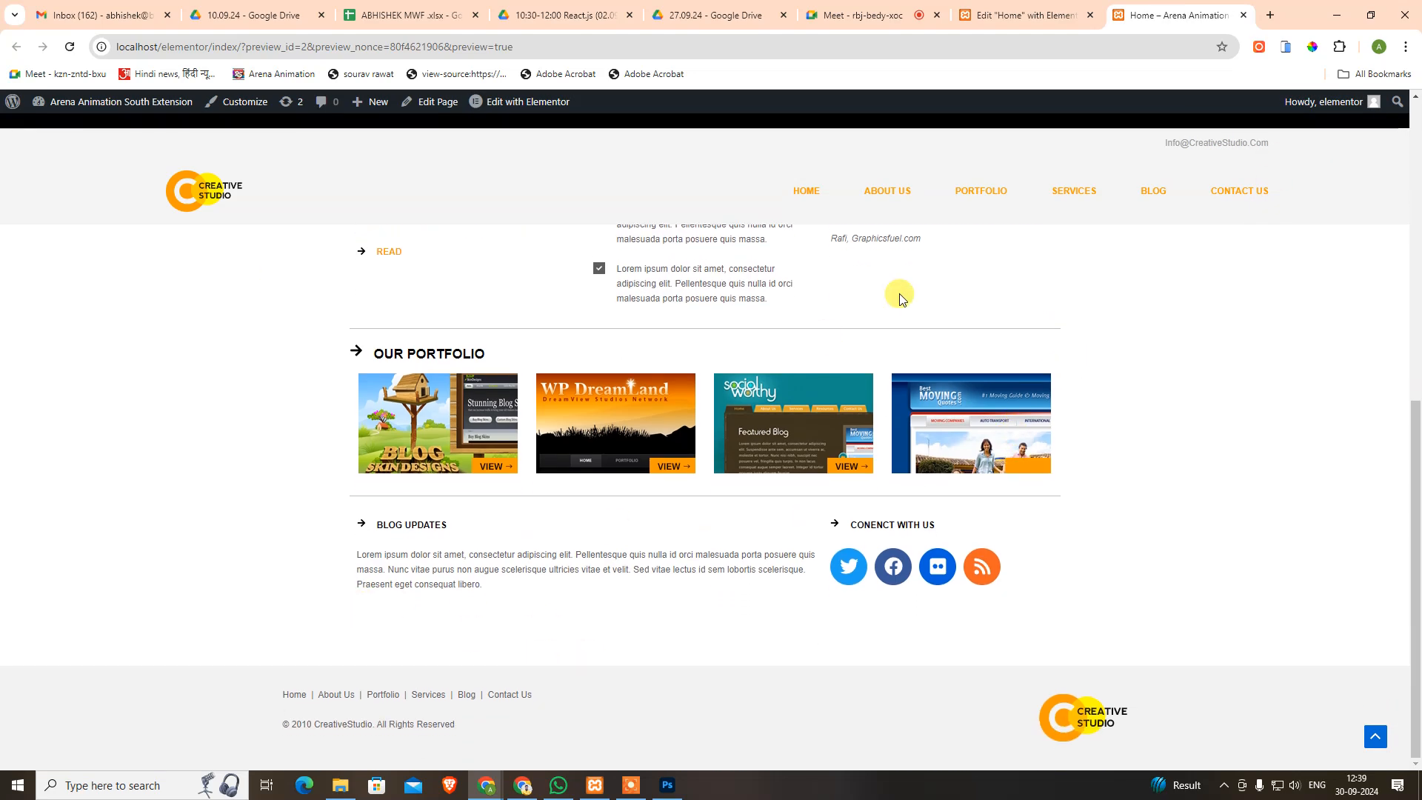
{"action": "scroll", "coordinate": [946, 296], "scroll_direction": "up", "scroll_amount": 10}
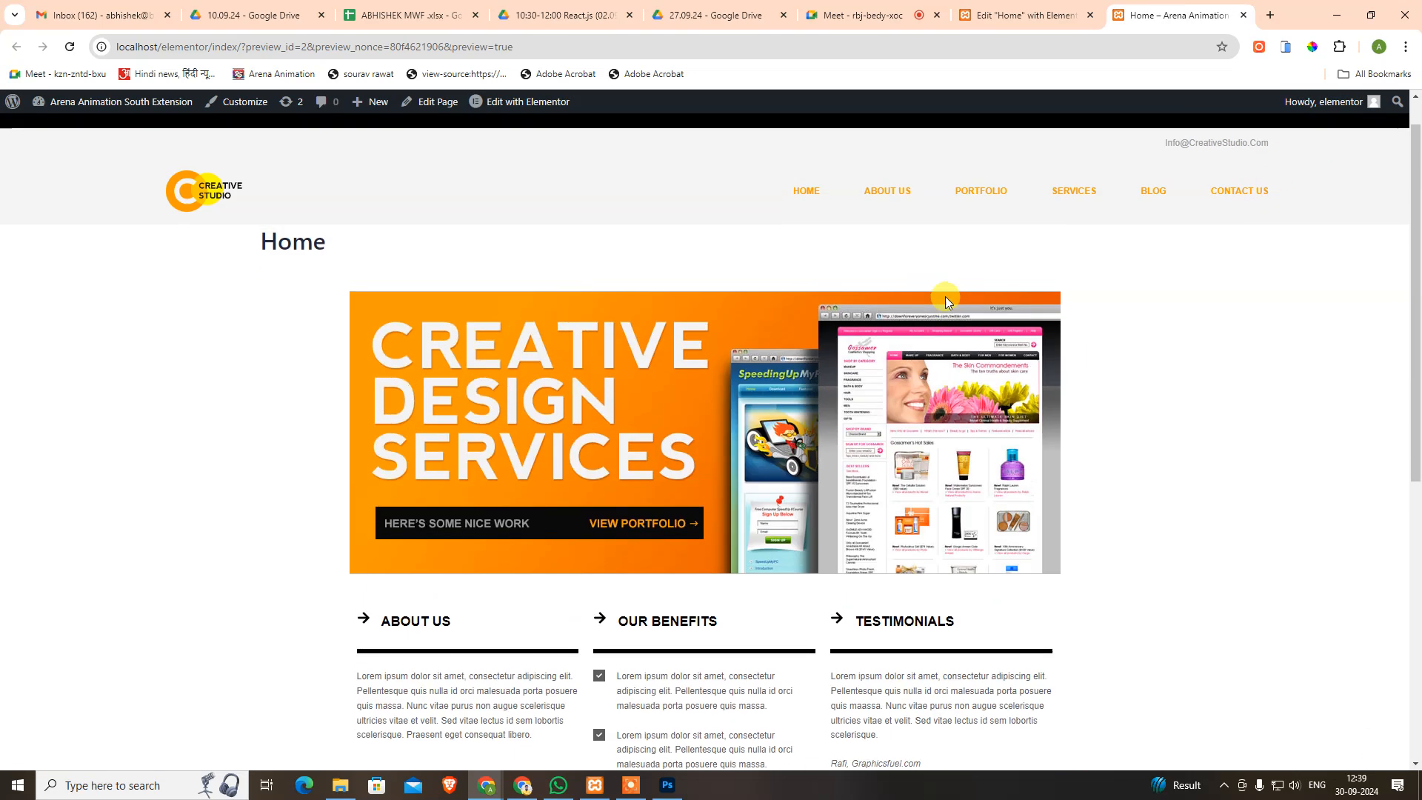
Return to the editor and examine the Home page's layout in the tablet view, including the portfolio images and social icons.
{"action": "left_click", "coordinate": [1078, 6]}
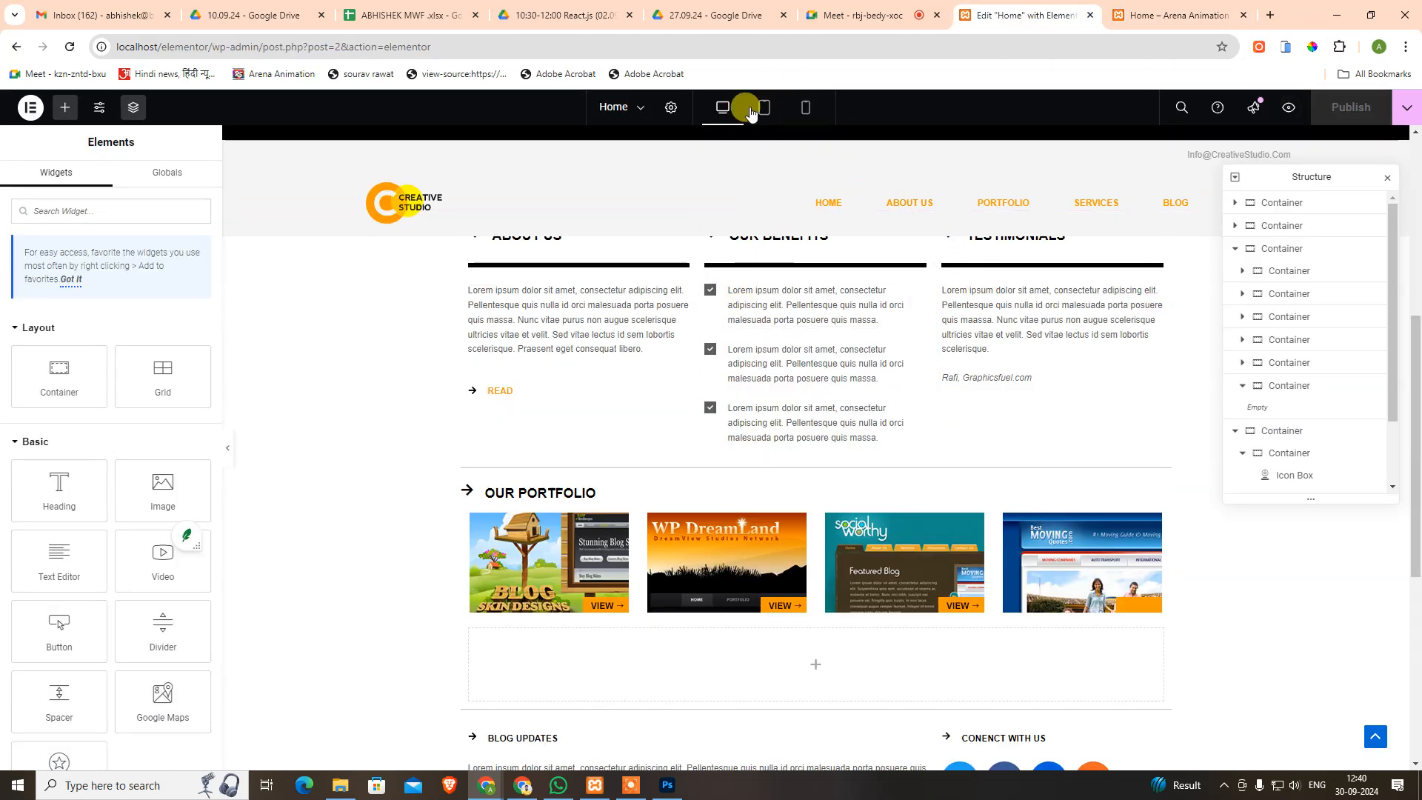
{"action": "left_click", "coordinate": [763, 108]}
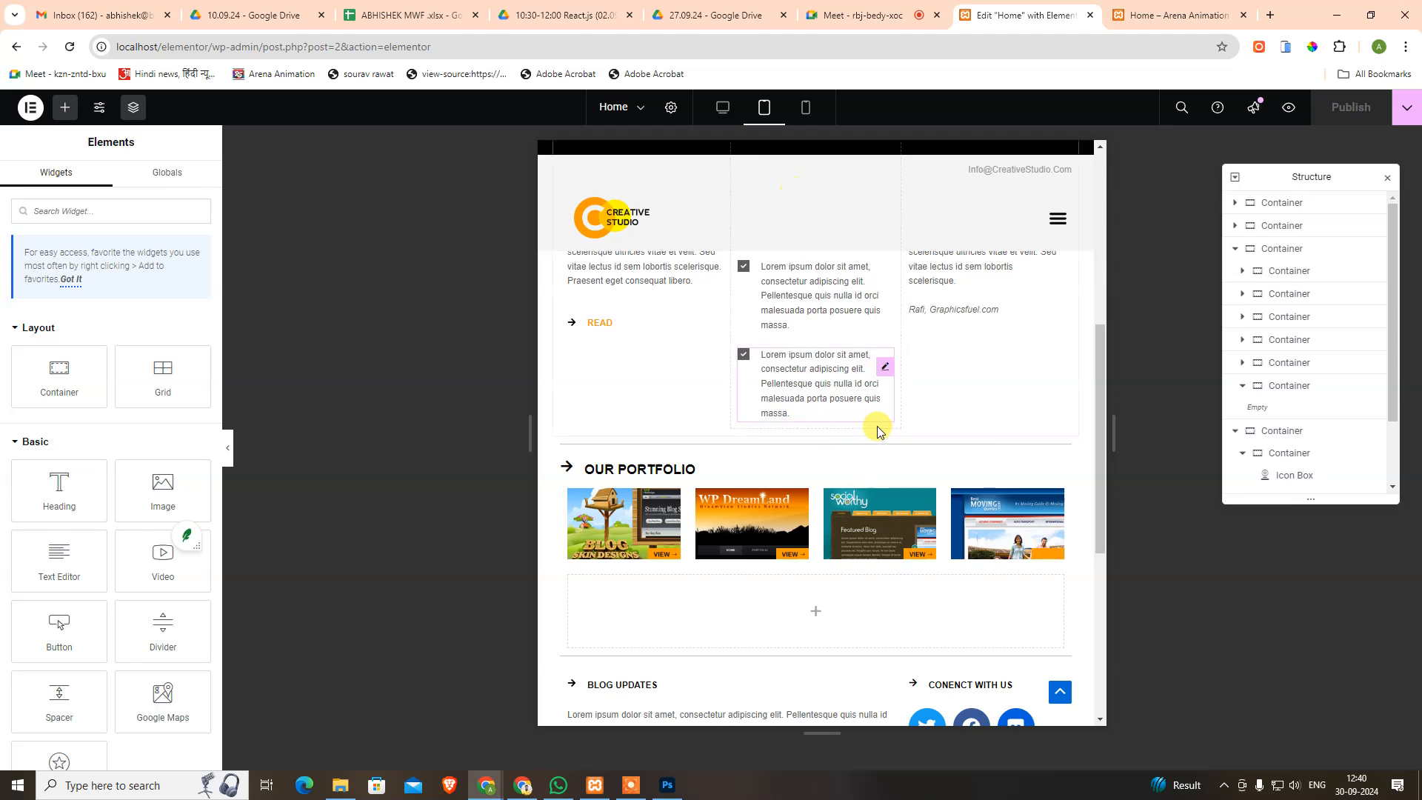
{"action": "scroll", "coordinate": [874, 426], "scroll_direction": "up", "scroll_amount": 5}
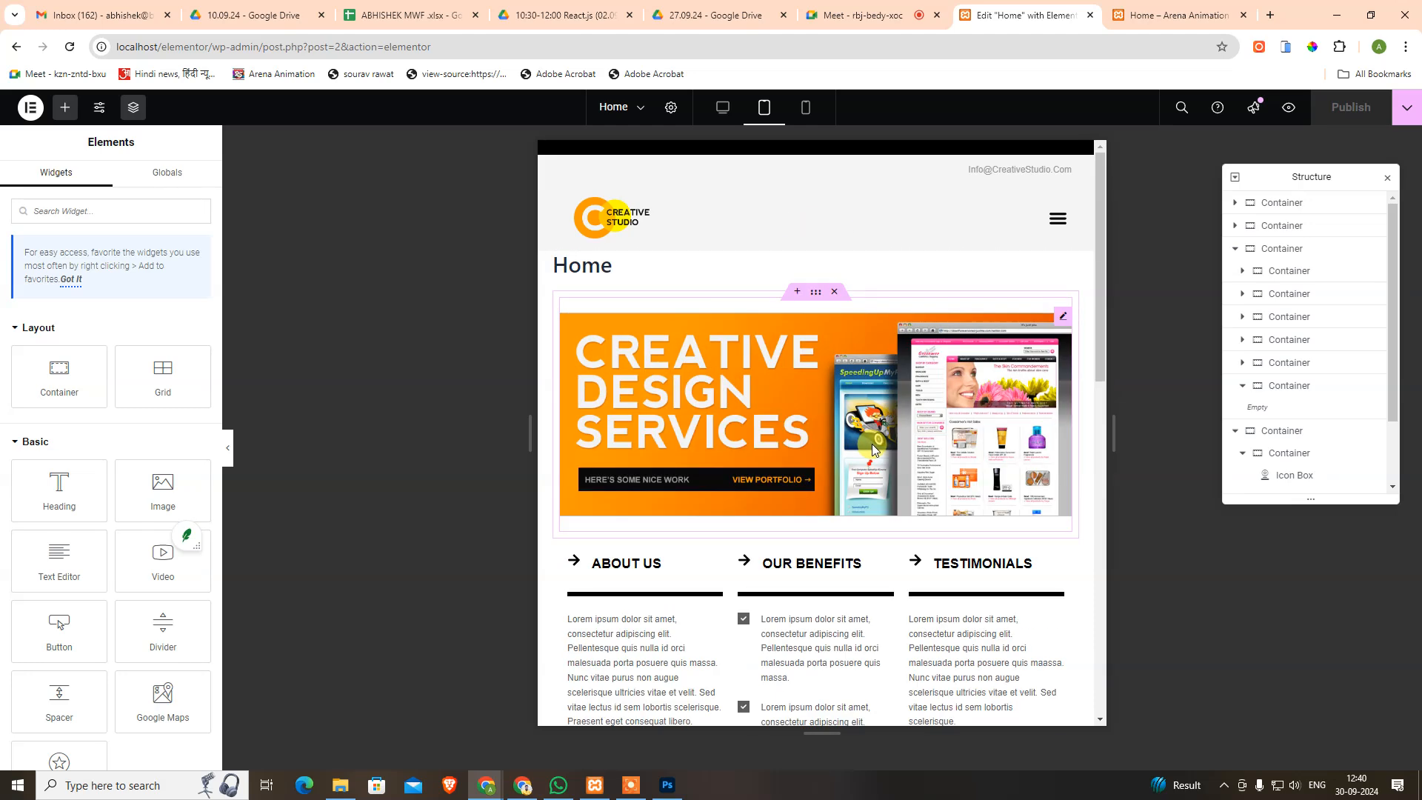
{"action": "scroll", "coordinate": [873, 443], "scroll_direction": "down", "scroll_amount": 10}
{"action": "scroll", "coordinate": [923, 452], "scroll_direction": "up", "scroll_amount": 2}
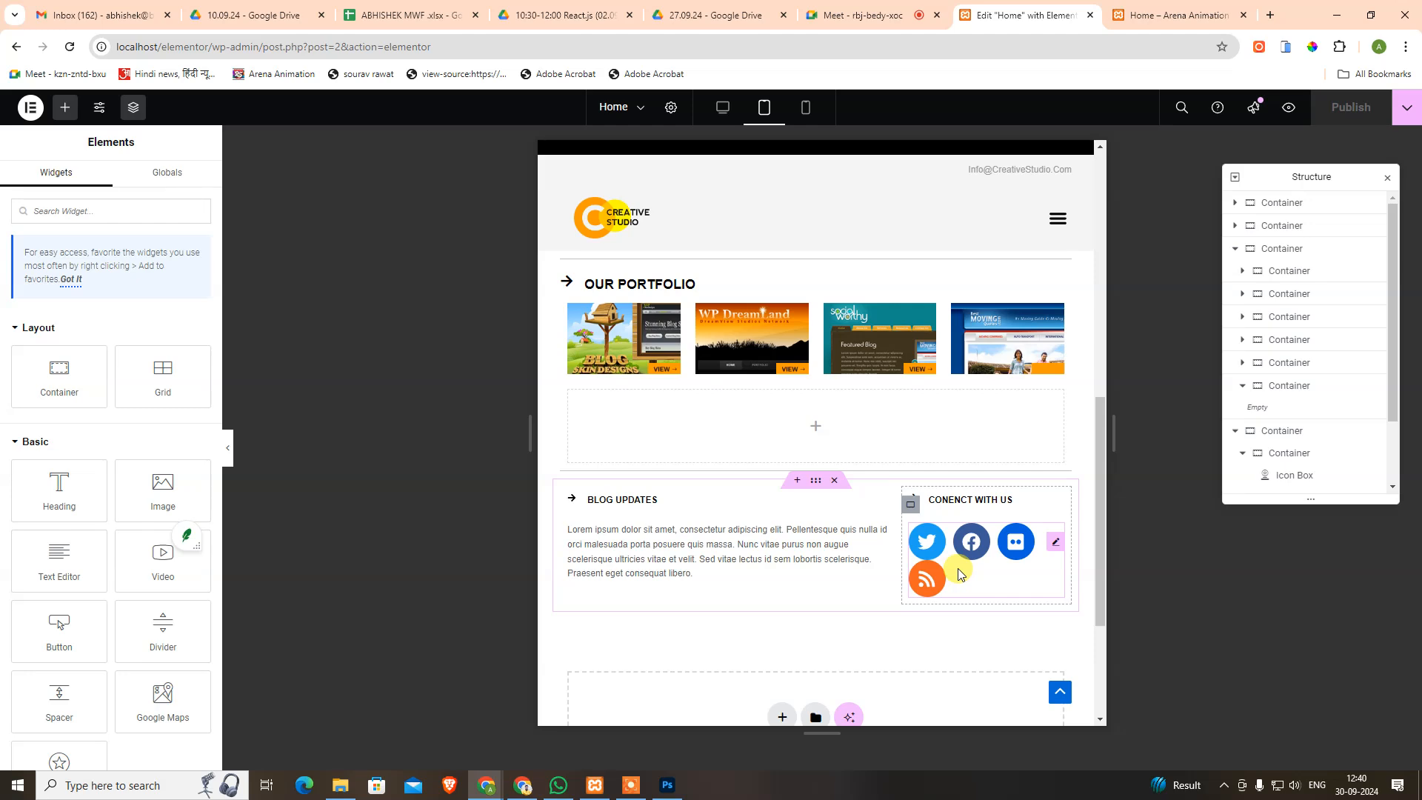
Examine the Home page's mobile layout from the banner through Our Portfolio and the social icons to the footer.
{"action": "left_click", "coordinate": [805, 109]}
{"action": "scroll", "coordinate": [821, 444], "scroll_direction": "up", "scroll_amount": 10}
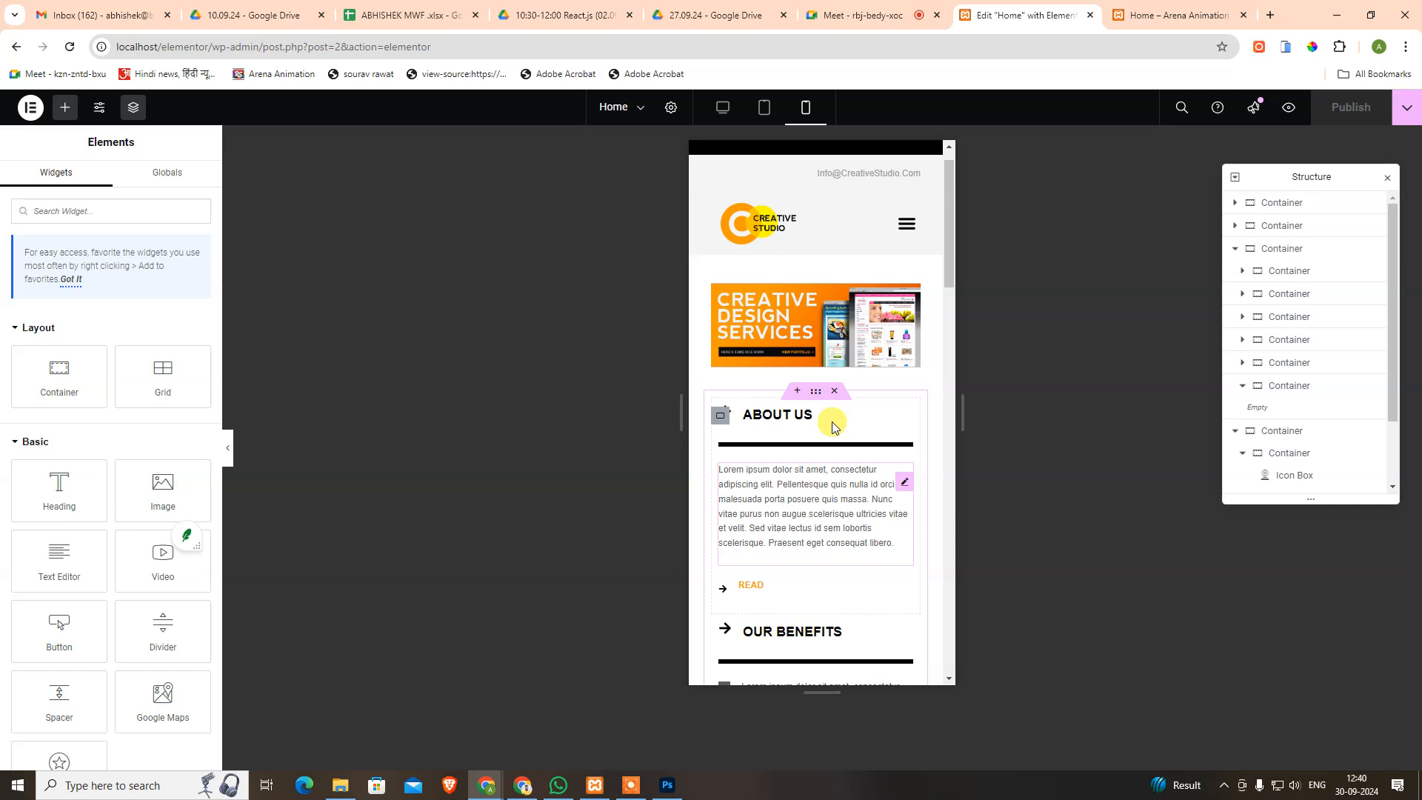
{"action": "scroll", "coordinate": [811, 391], "scroll_direction": "down", "scroll_amount": 10}
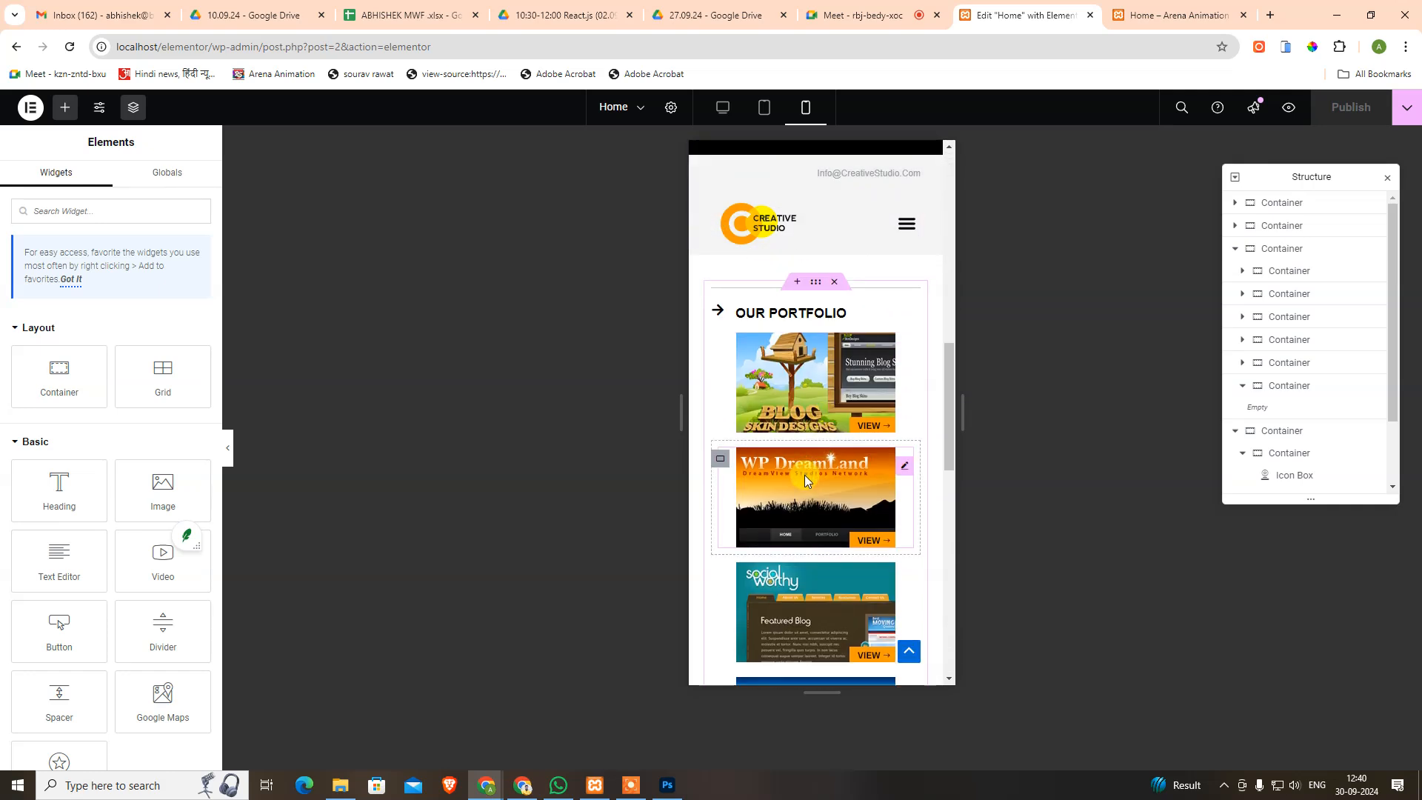
{"action": "scroll", "coordinate": [830, 486], "scroll_direction": "down", "scroll_amount": 5}
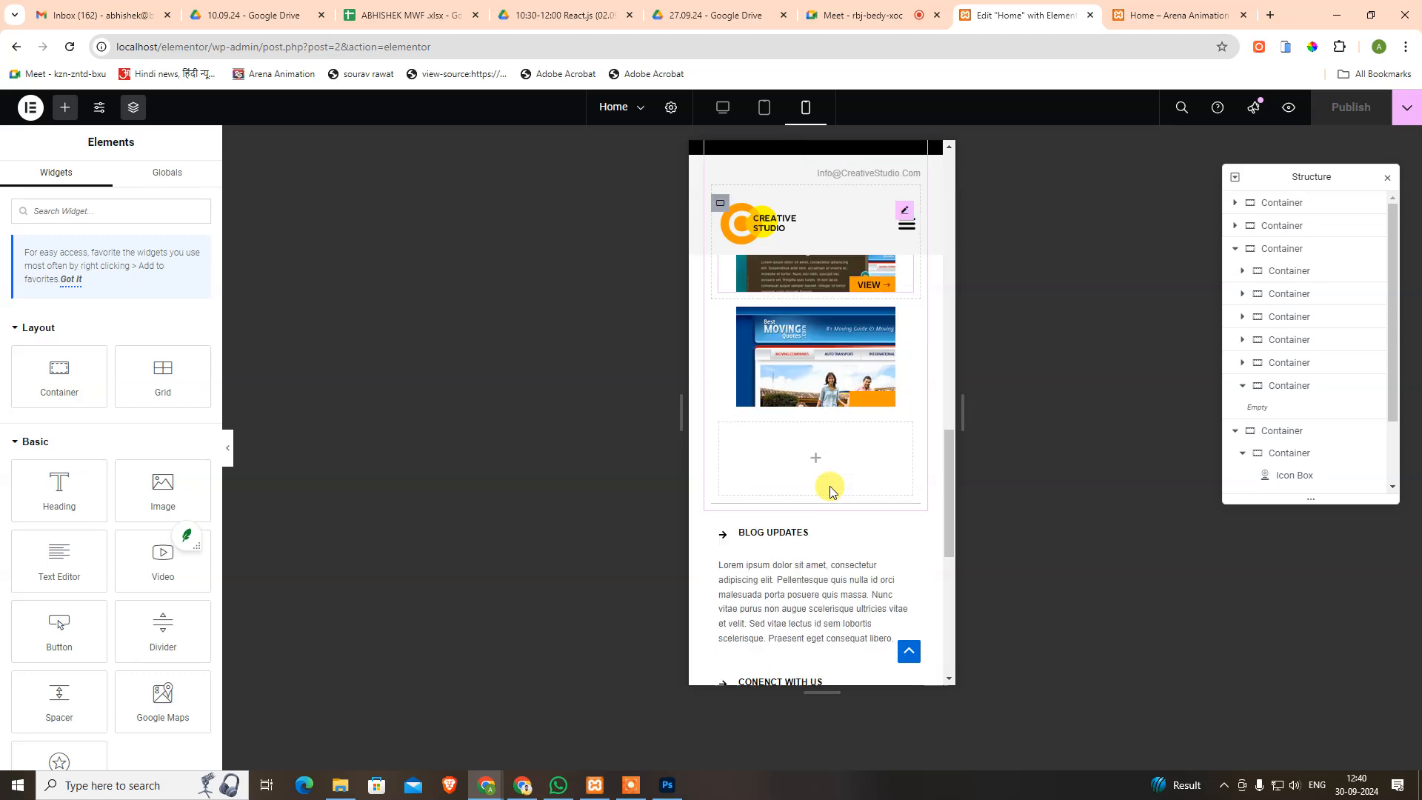
{"action": "scroll", "coordinate": [830, 489], "scroll_direction": "down", "scroll_amount": 4}
{"action": "scroll", "coordinate": [821, 471], "scroll_direction": "up", "scroll_amount": 3}
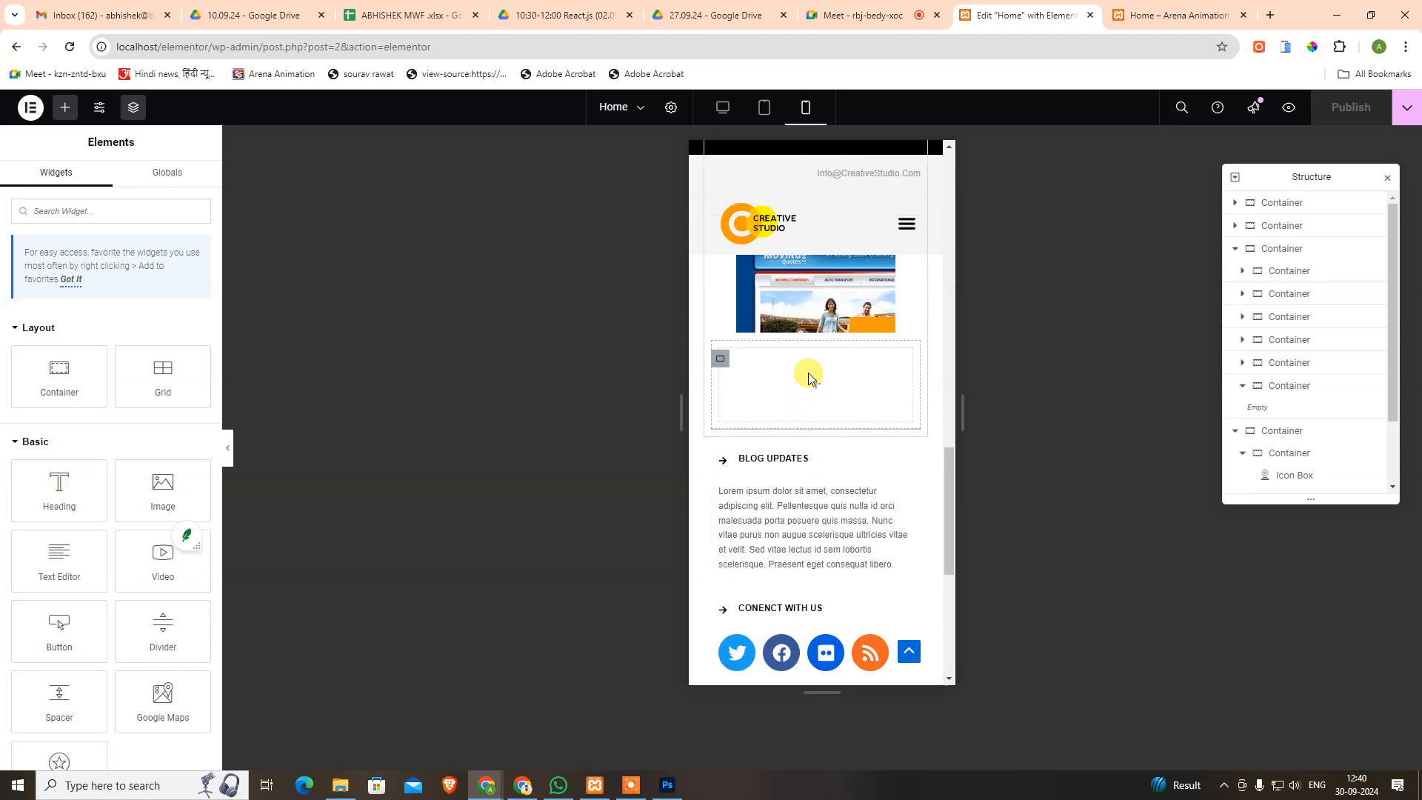
{"action": "scroll", "coordinate": [847, 455], "scroll_direction": "down", "scroll_amount": 4}
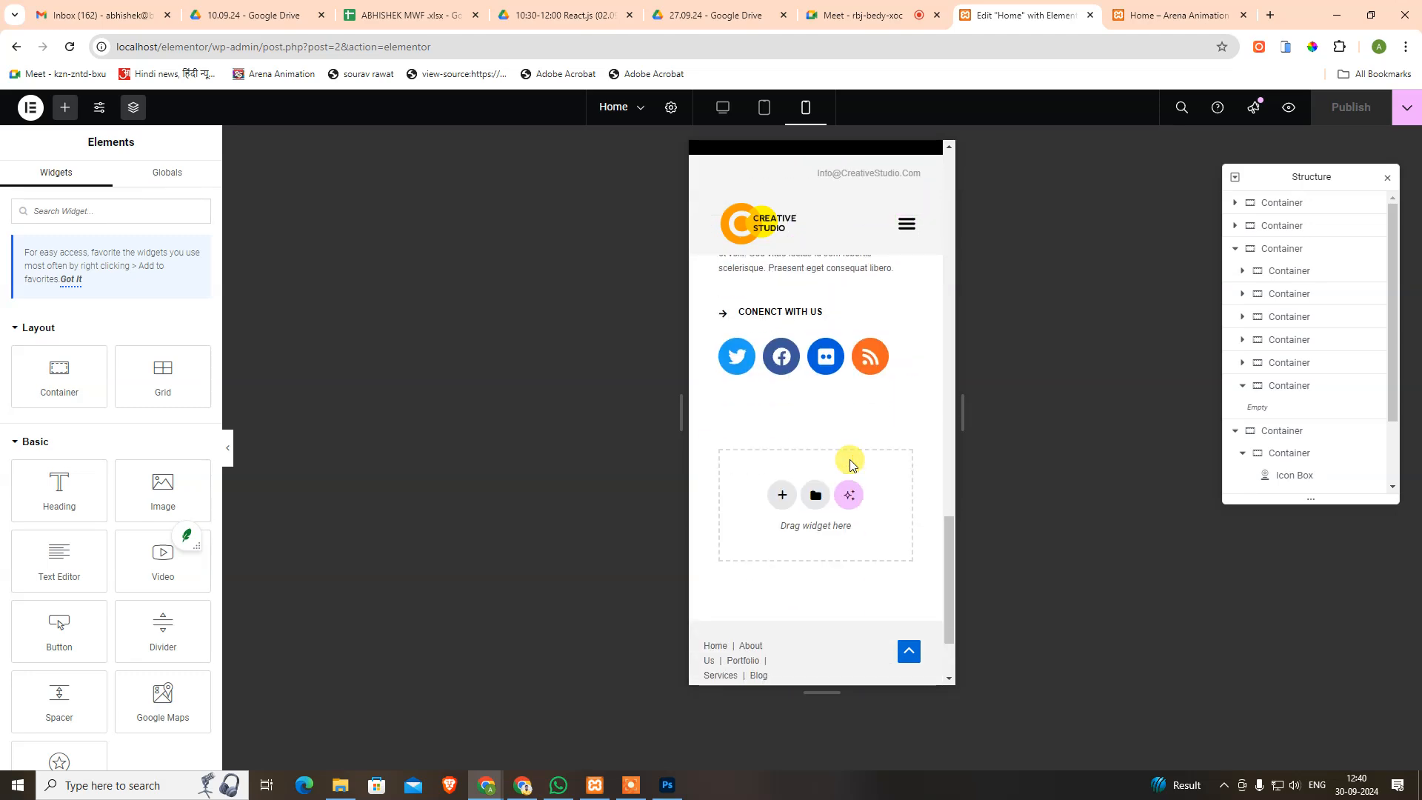
{"action": "scroll", "coordinate": [815, 489], "scroll_direction": "down", "scroll_amount": 2}
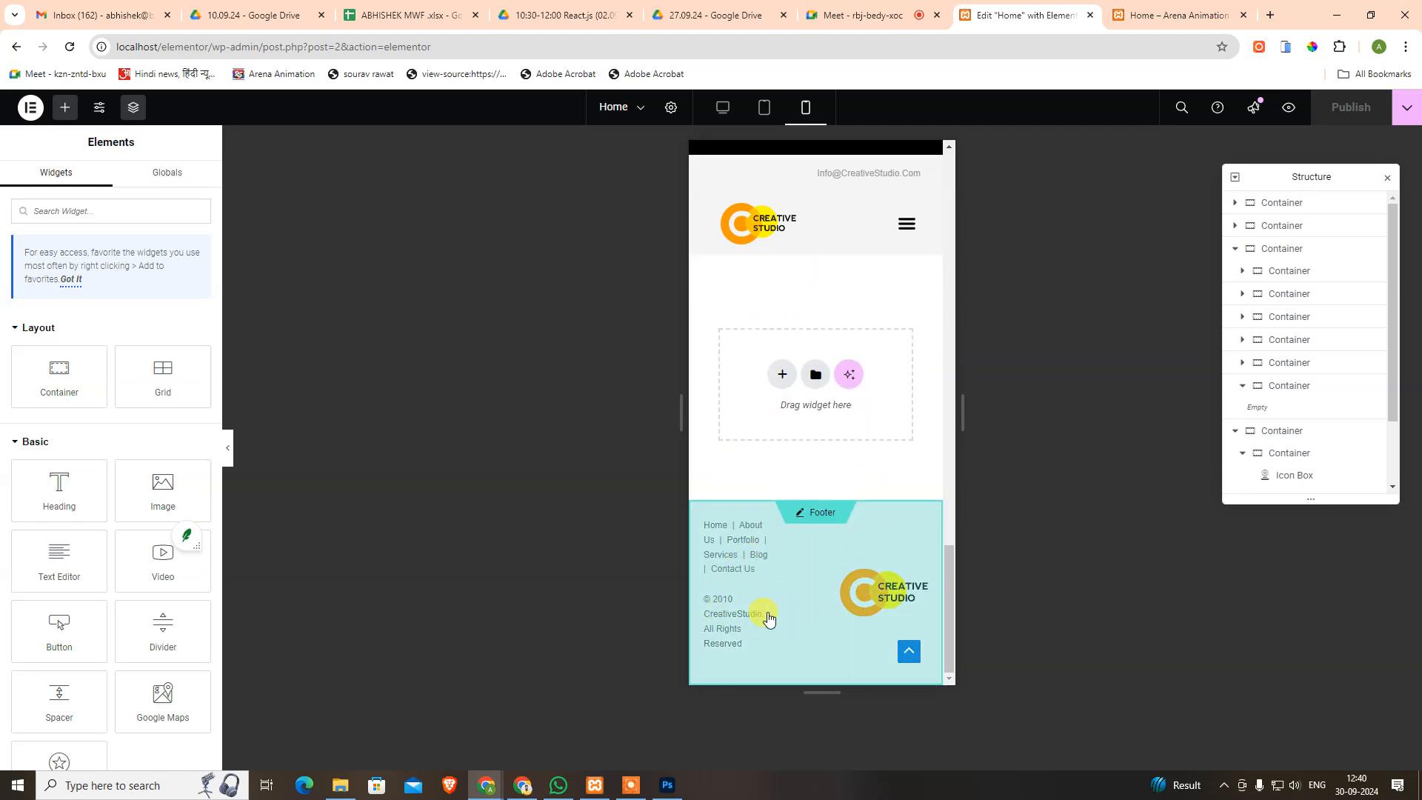
{"action": "scroll", "coordinate": [819, 533], "scroll_direction": "up", "scroll_amount": 10}
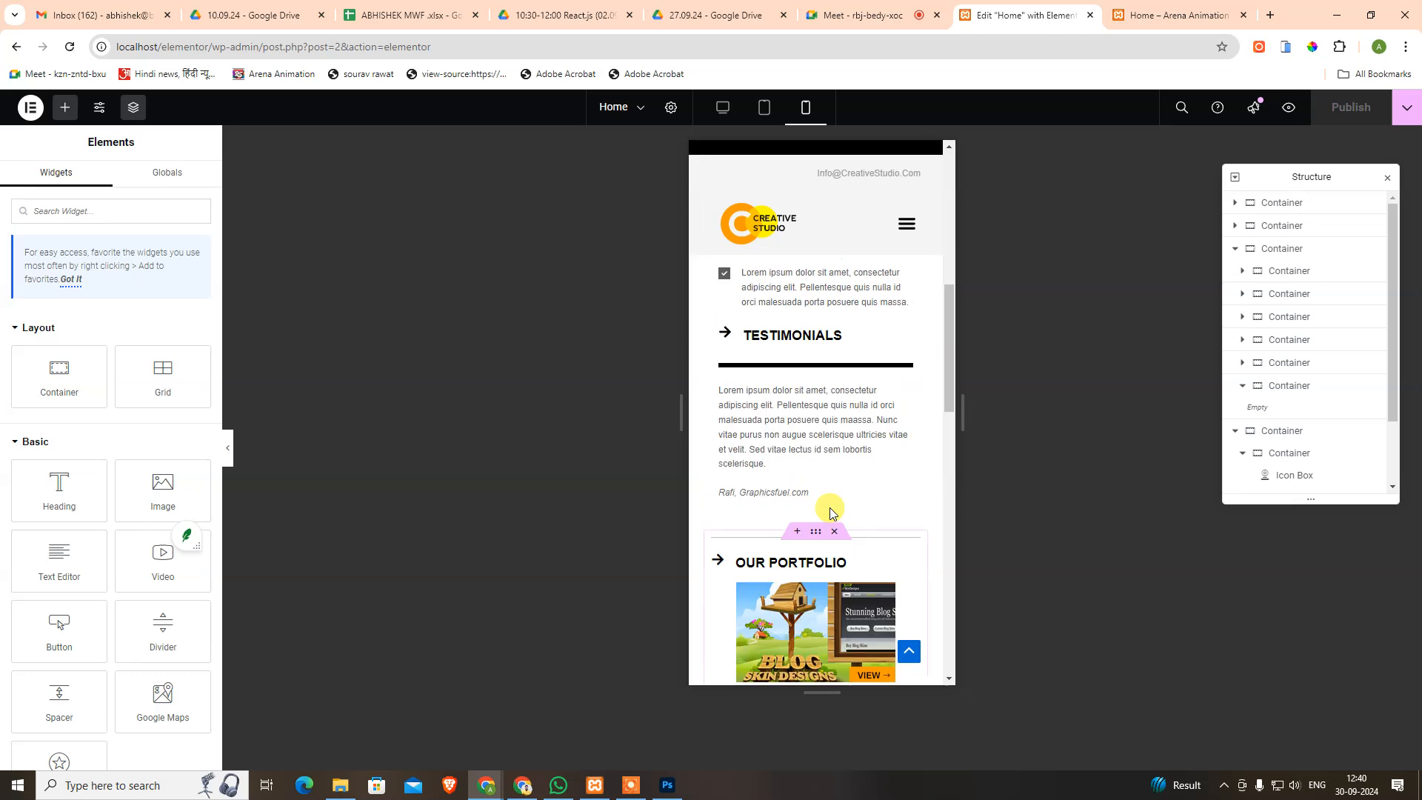
{"action": "scroll", "coordinate": [852, 519], "scroll_direction": "down", "scroll_amount": 4}
{"action": "scroll", "coordinate": [881, 549], "scroll_direction": "down", "scroll_amount": 8}
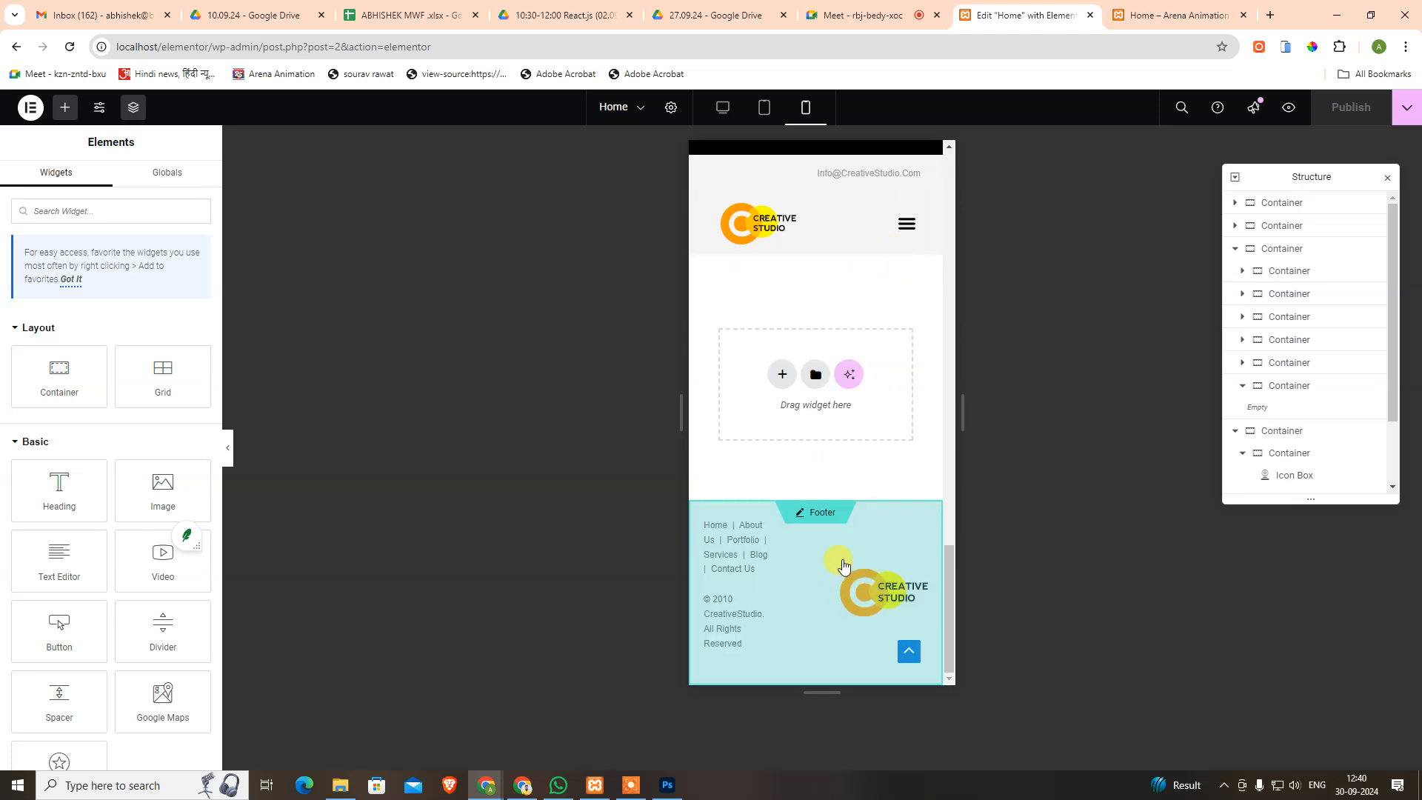
{"action": "scroll", "coordinate": [902, 376], "scroll_direction": "up", "scroll_amount": 12}
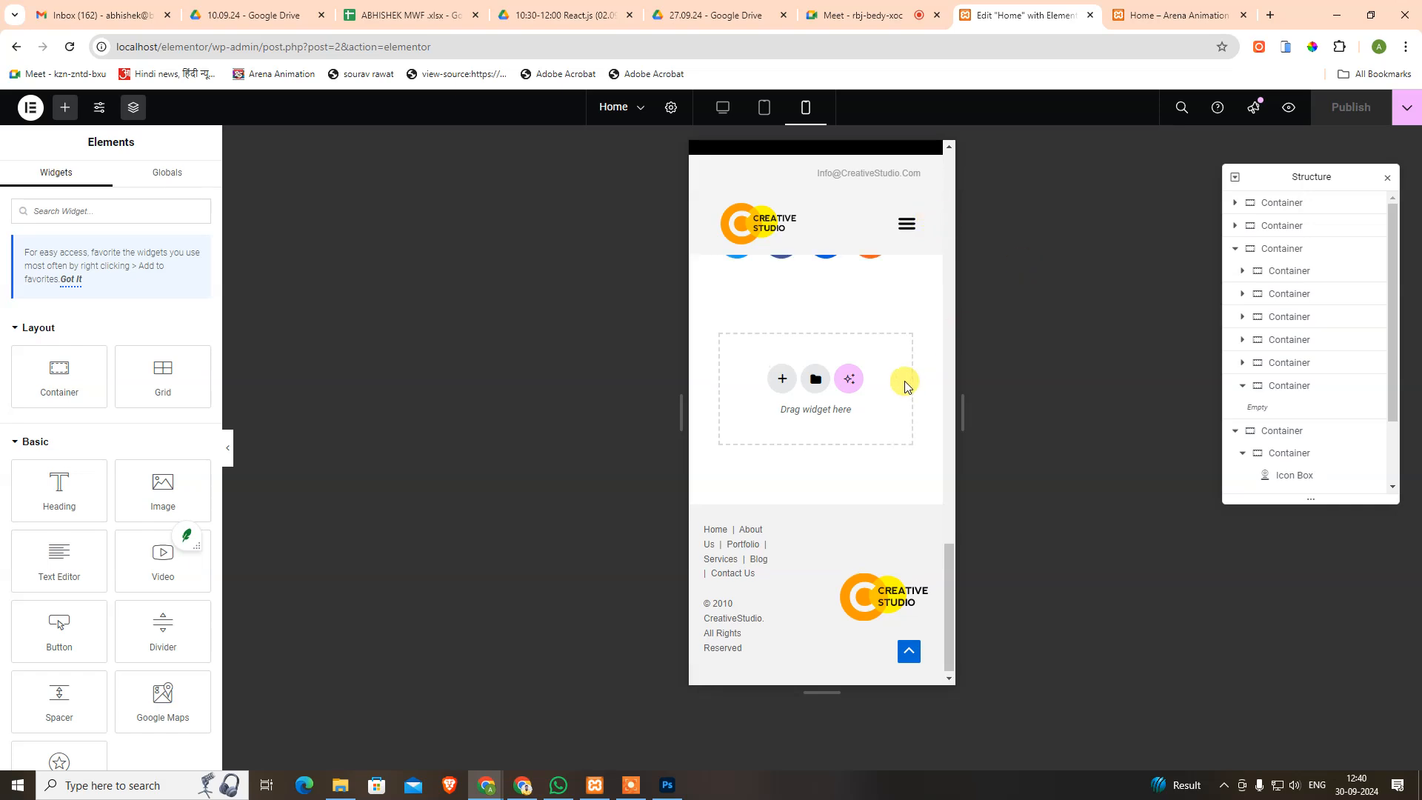
{"action": "scroll", "coordinate": [896, 378], "scroll_direction": "up", "scroll_amount": 1}
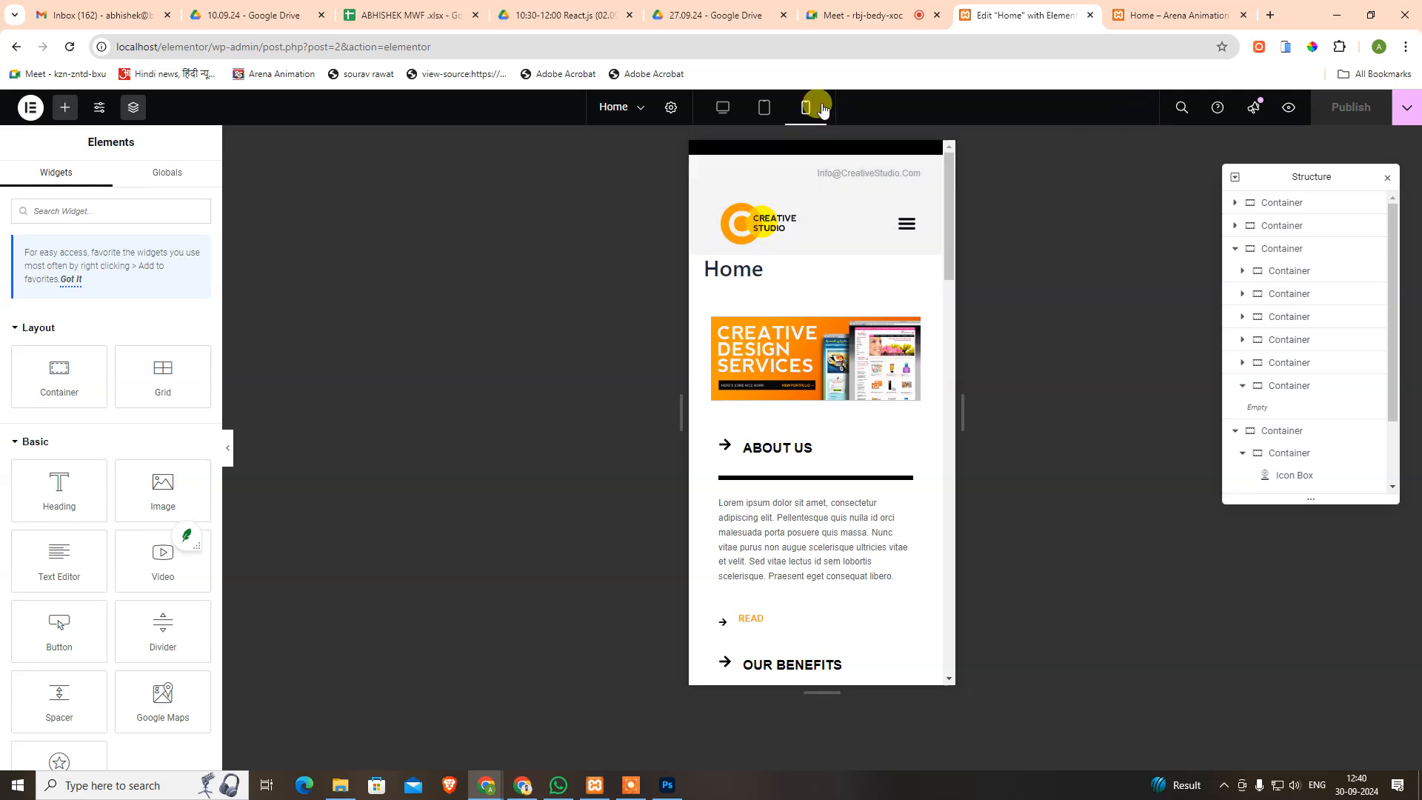
Switch to the tablet layout and delete the empty container beneath the Our Portfolio images.
{"action": "left_click", "coordinate": [764, 109]}
{"action": "scroll", "coordinate": [778, 434], "scroll_direction": "down", "scroll_amount": 5}
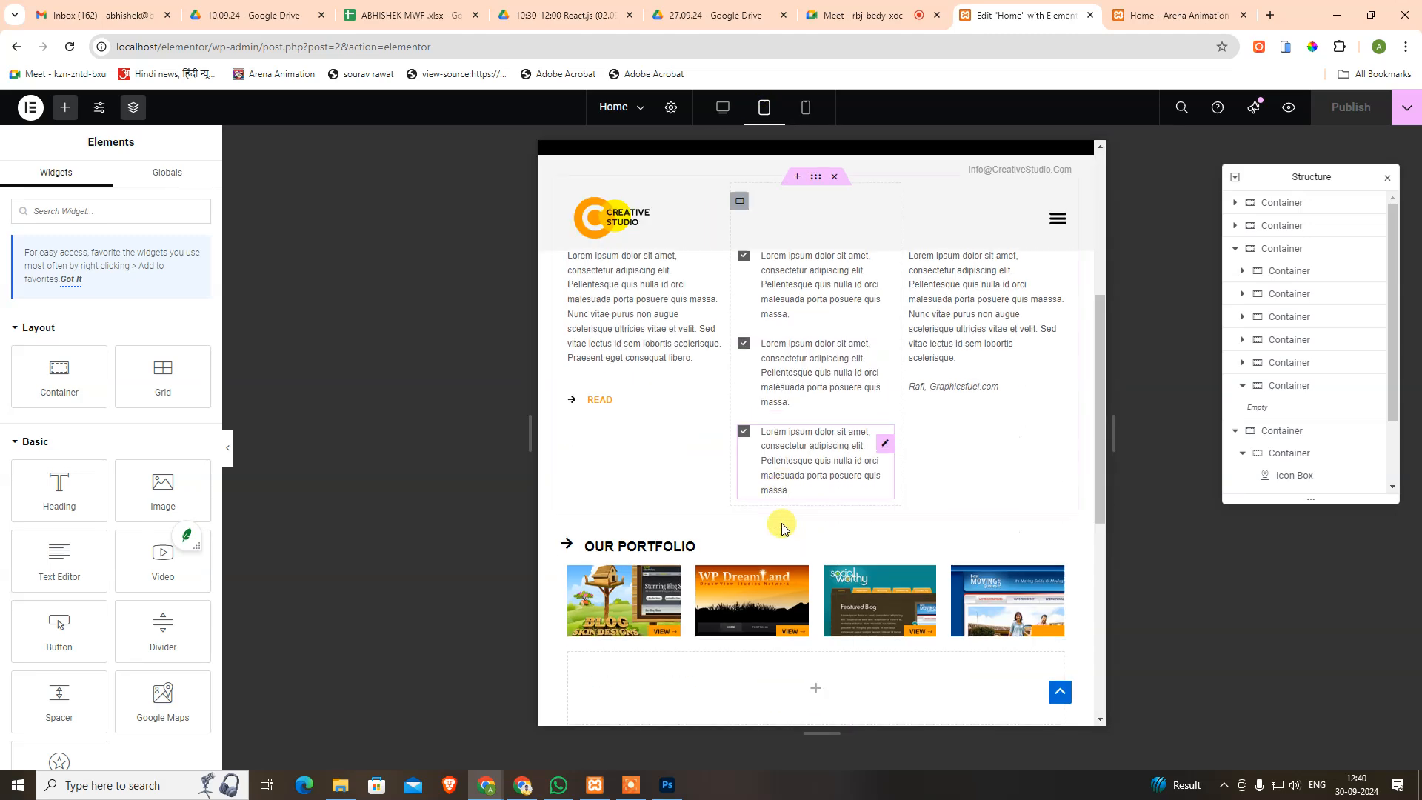
{"action": "scroll", "coordinate": [793, 438], "scroll_direction": "up", "scroll_amount": 3}
{"action": "scroll", "coordinate": [926, 504], "scroll_direction": "down", "scroll_amount": 3}
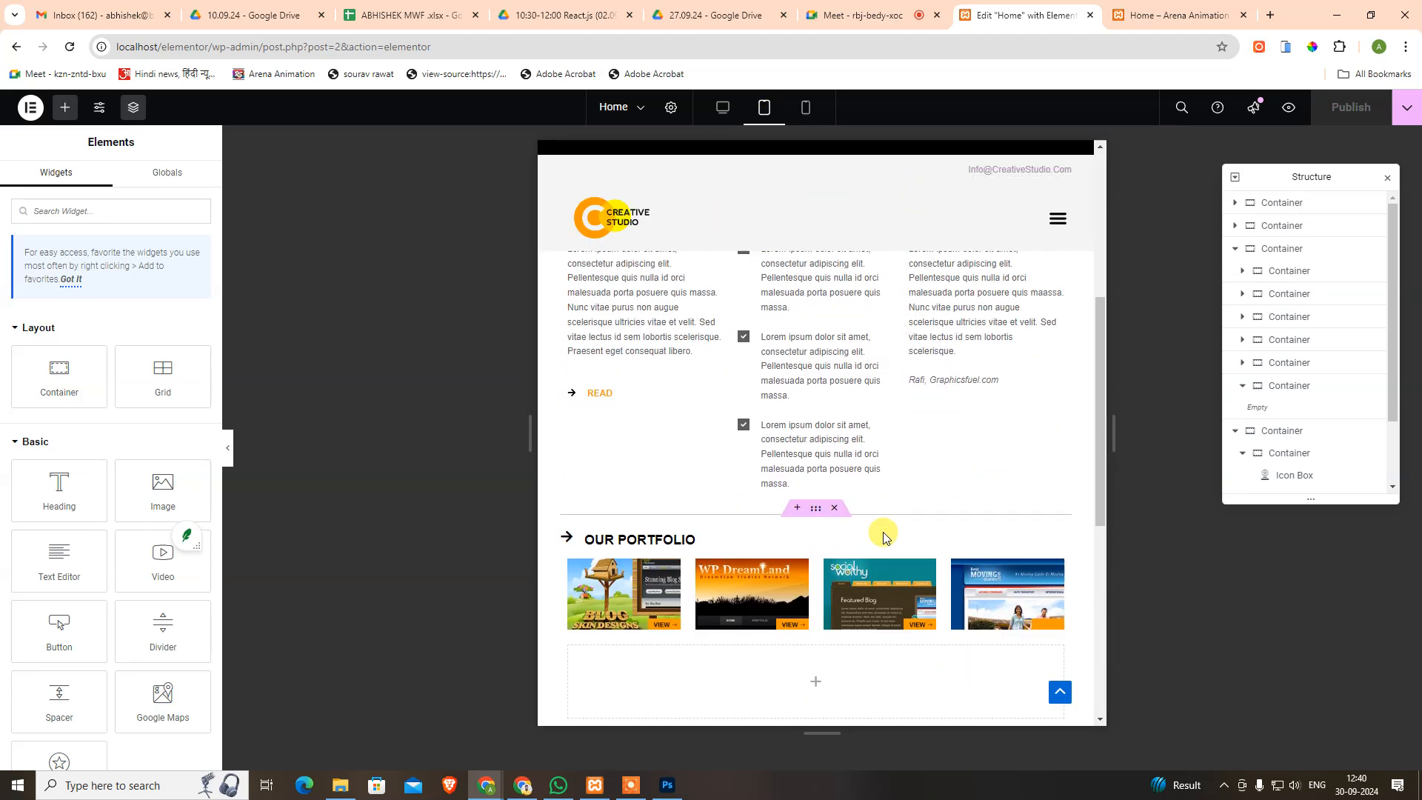
{"action": "scroll", "coordinate": [973, 476], "scroll_direction": "down", "scroll_amount": 3}
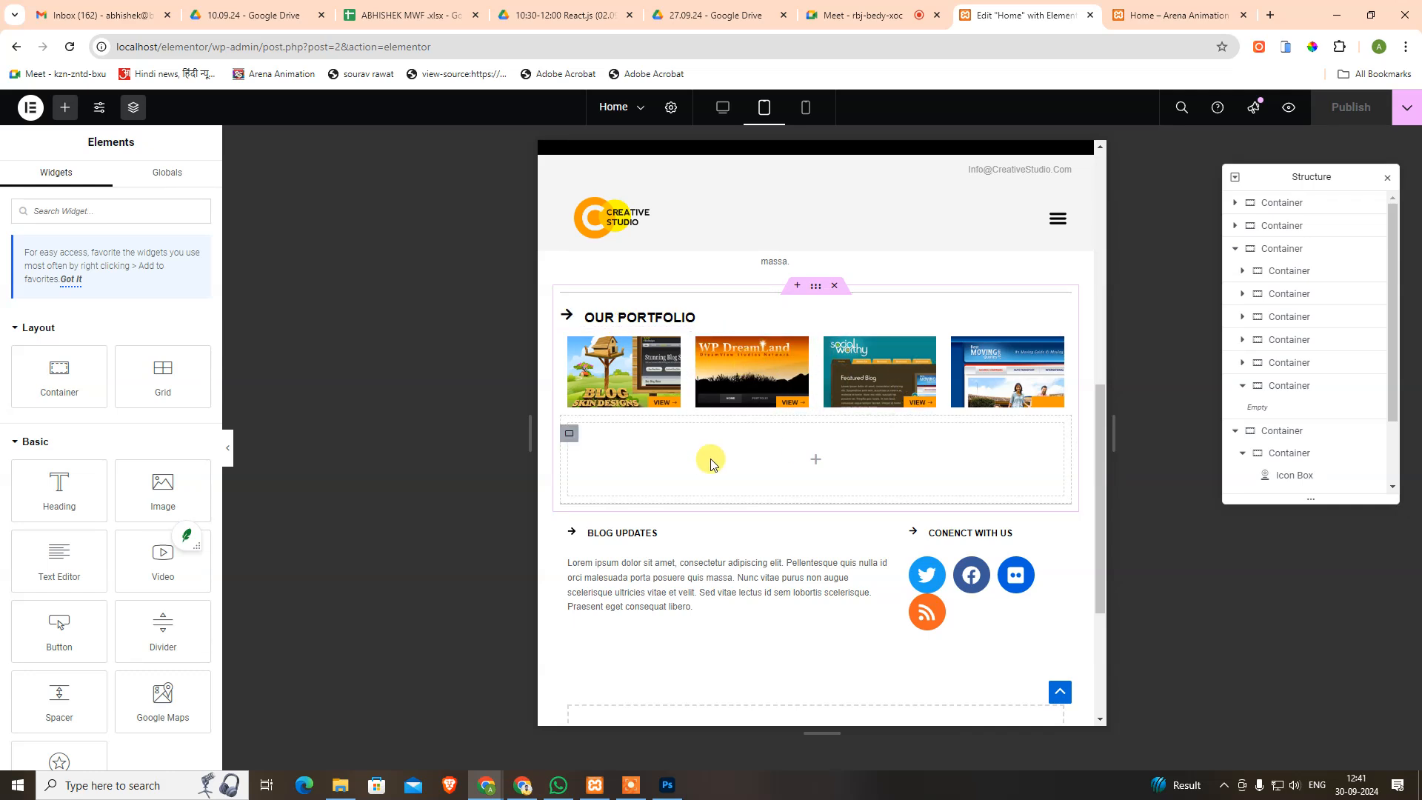
{"action": "left_click", "coordinate": [570, 435]}
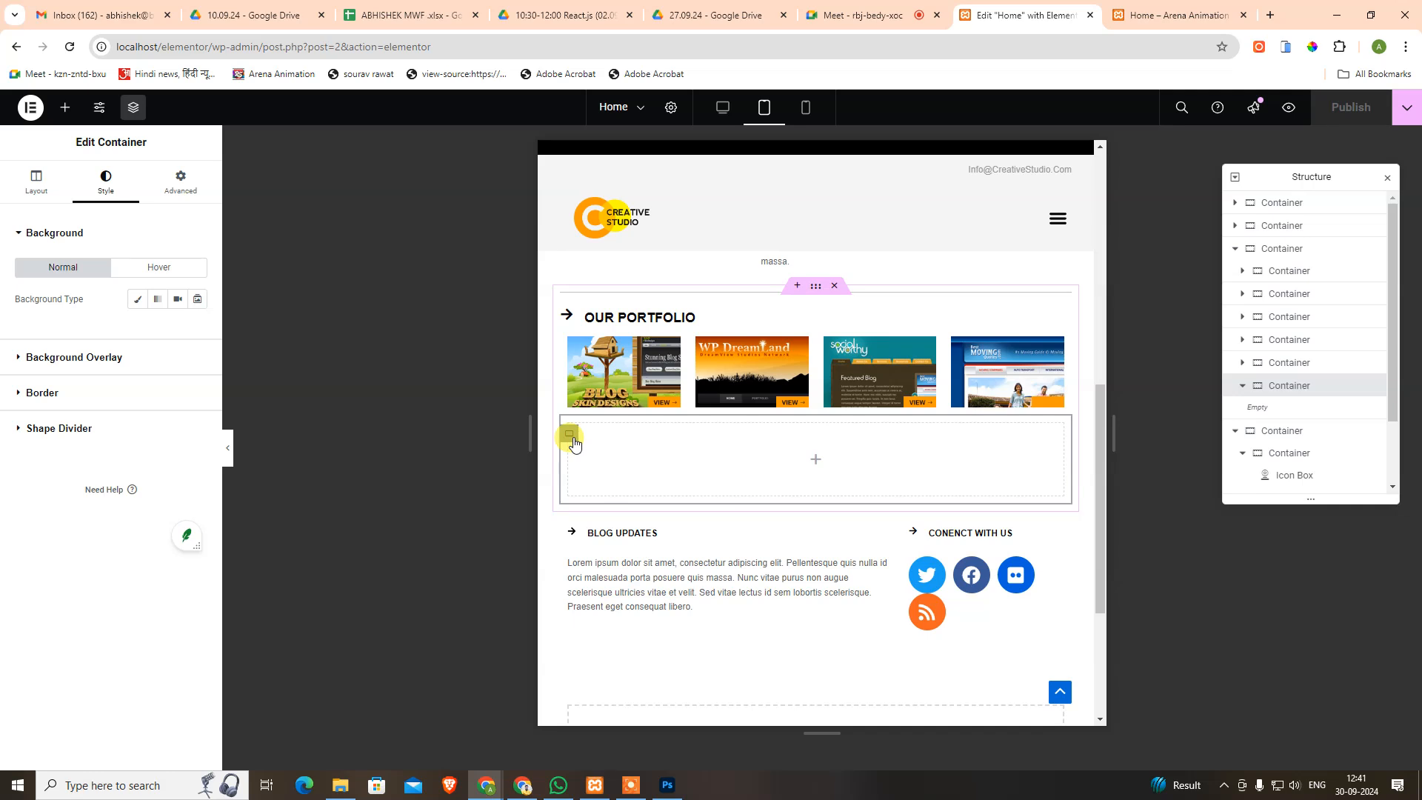
{"action": "key", "text": "Delete"}
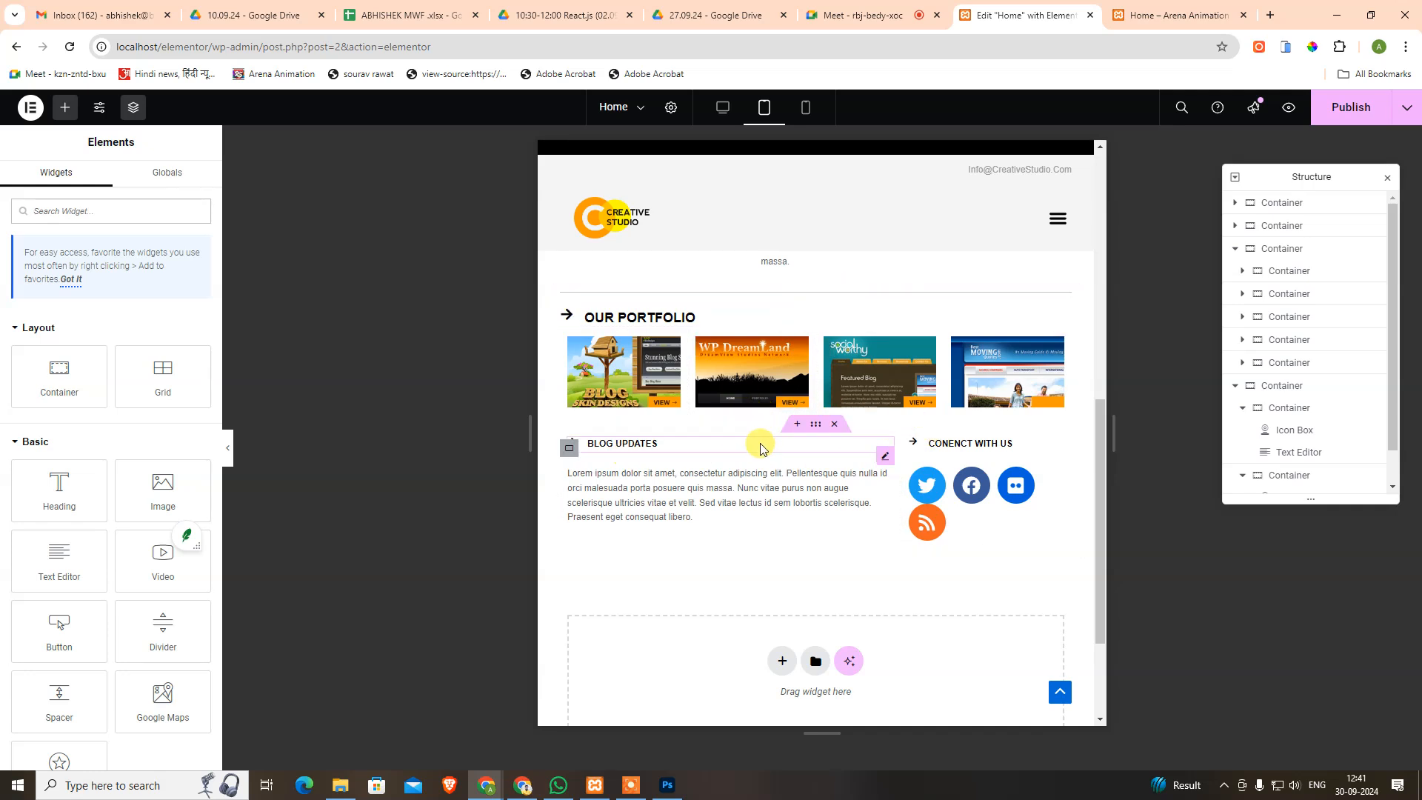
Open the settings of the parent container that holds the Our Portfolio heading and images.
{"action": "scroll", "coordinate": [773, 465], "scroll_direction": "up", "scroll_amount": 1}
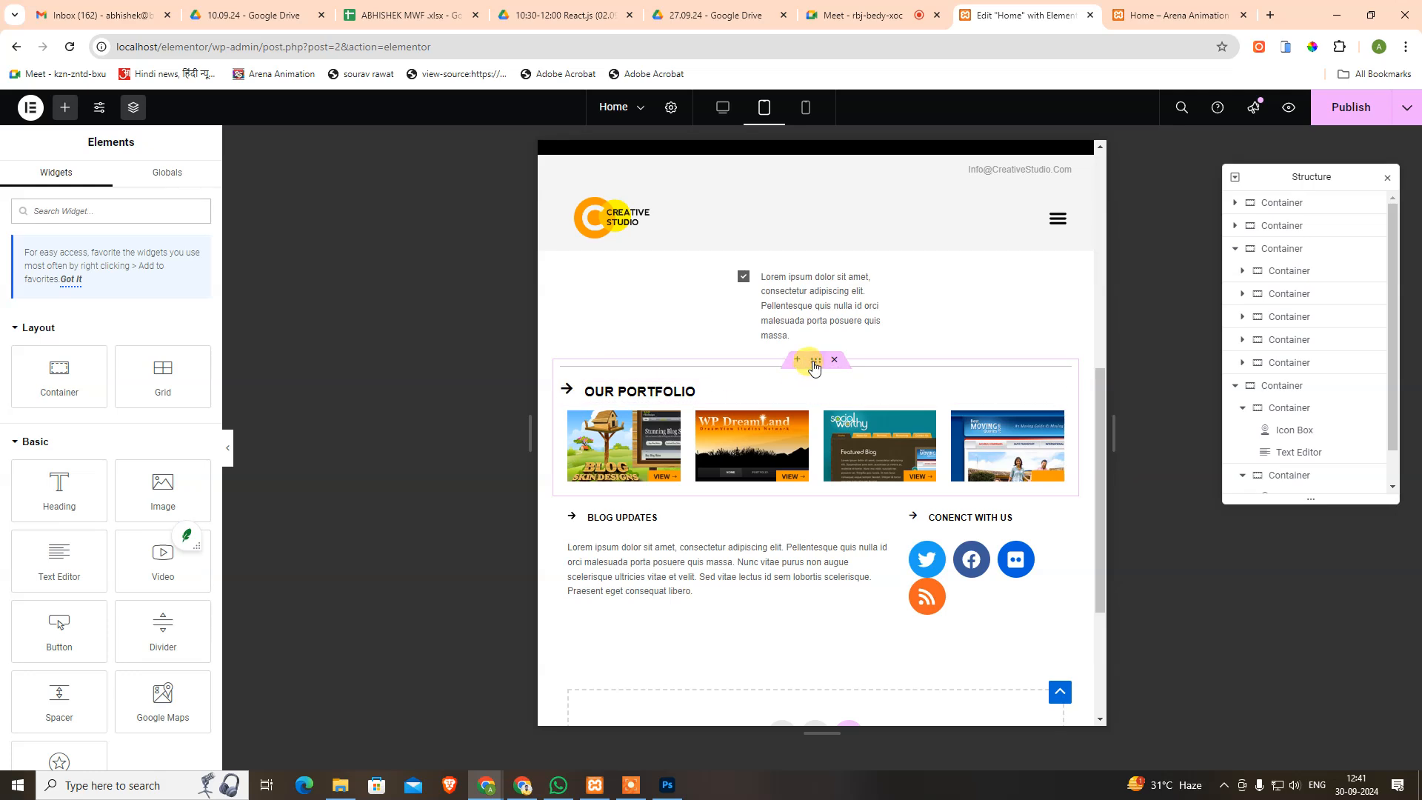
{"action": "left_click", "coordinate": [815, 363]}
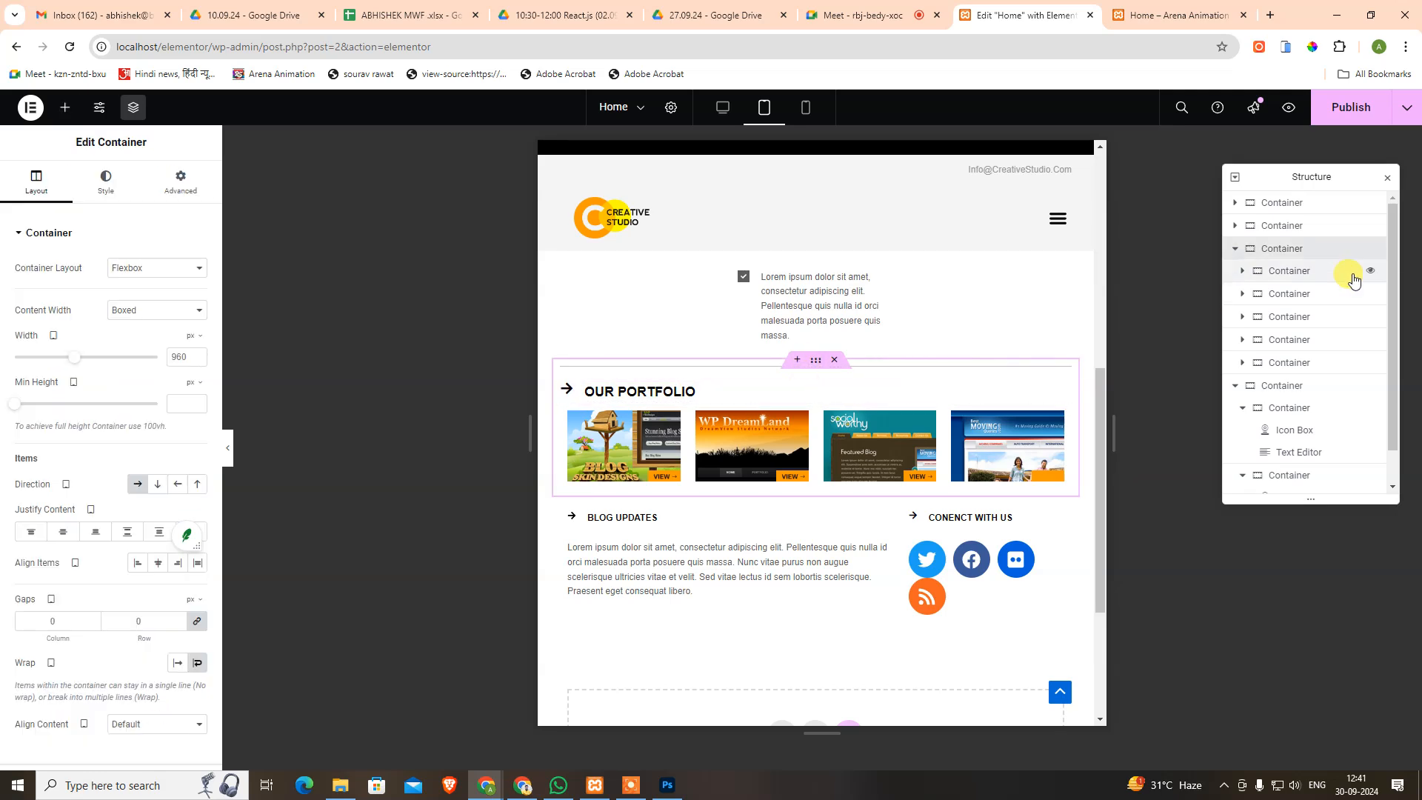
Duplicate the Our Portfolio section container.
{"action": "left_click", "coordinate": [1241, 249]}
{"action": "right_click", "coordinate": [1240, 250]}
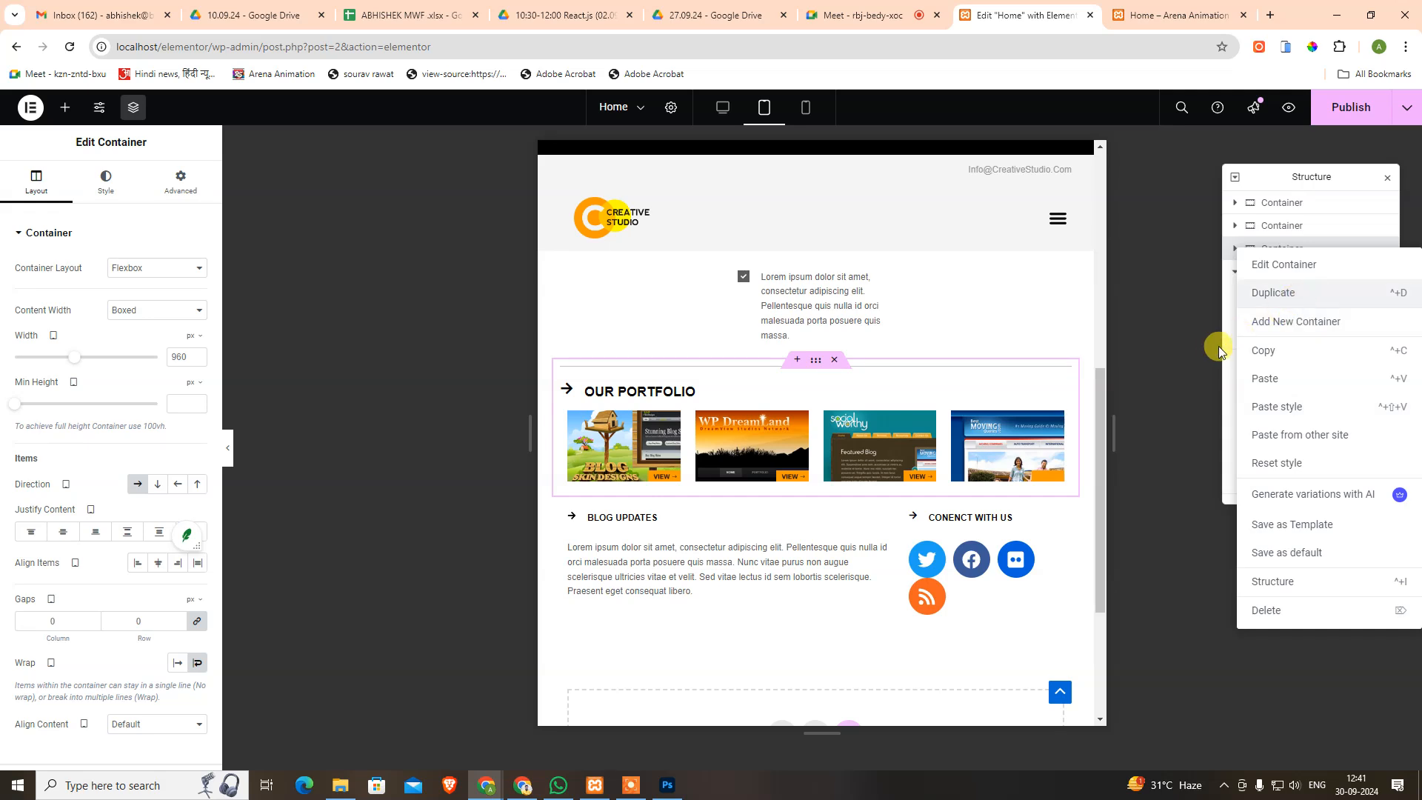
{"action": "key", "text": "ctrl+d"}
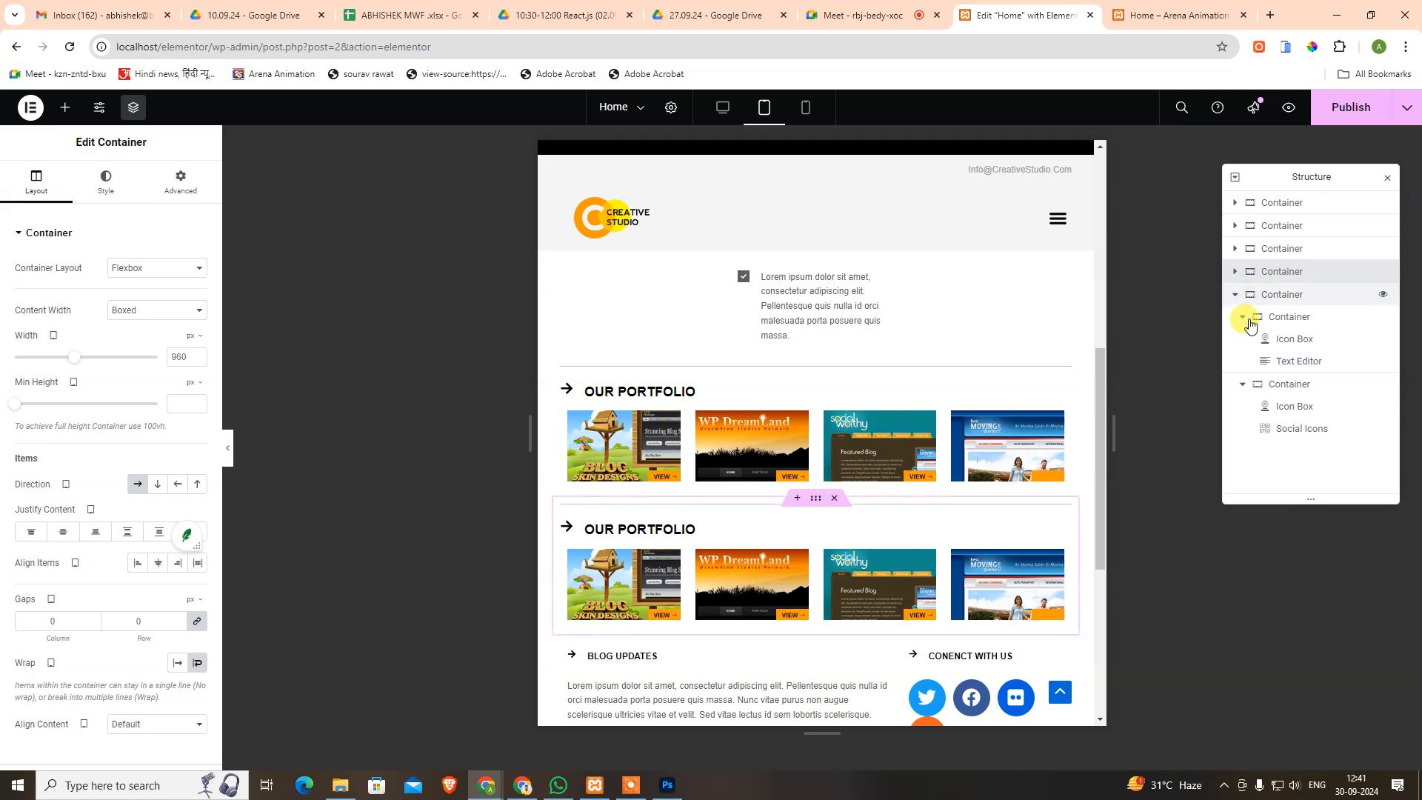
Delete the four image containers from the duplicated Our Portfolio section, keeping only its heading container.
{"action": "left_click", "coordinate": [1235, 294]}
{"action": "left_click", "coordinate": [1235, 271]}
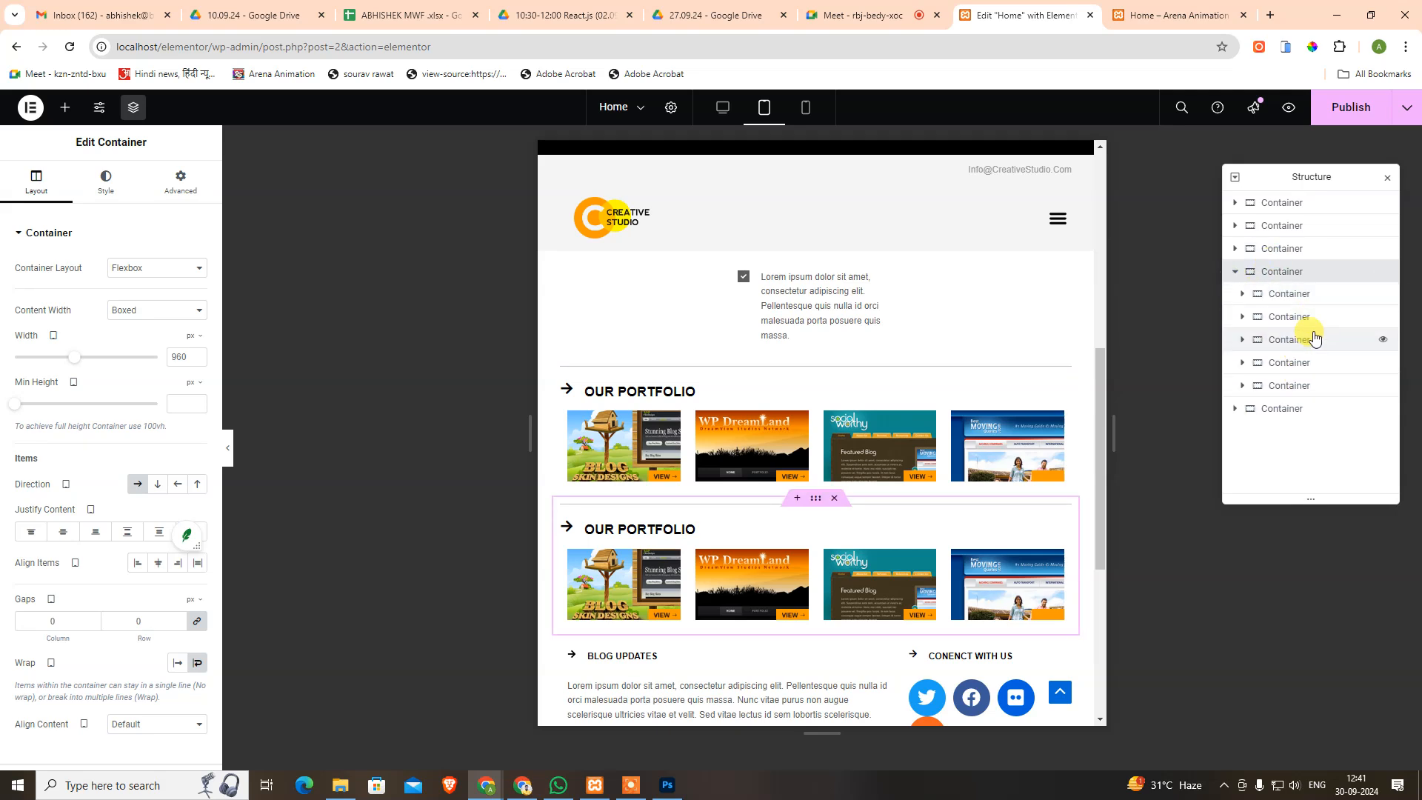
{"action": "left_click", "coordinate": [1317, 319]}
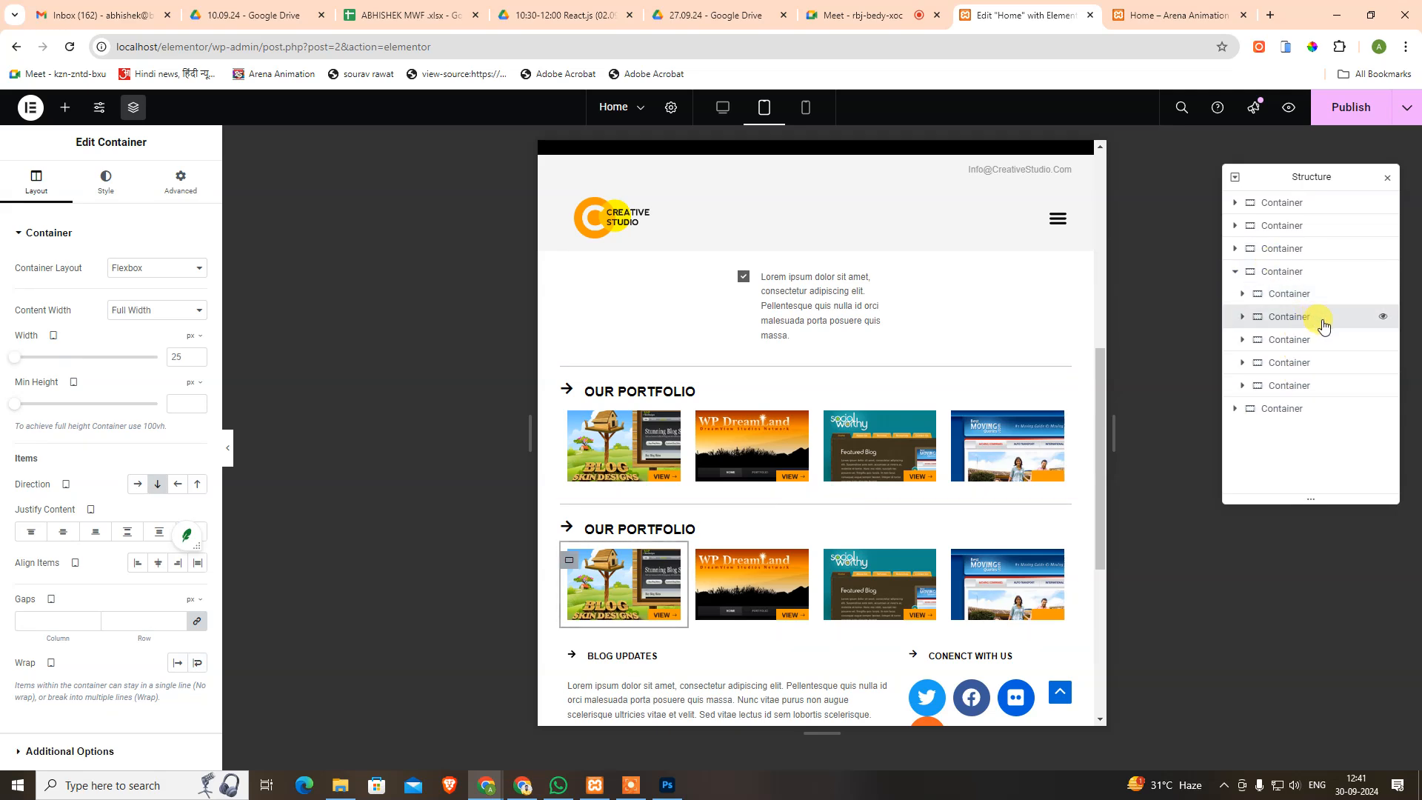
{"action": "key", "text": "Delete"}
{"action": "left_click", "coordinate": [1309, 319]}
{"action": "key", "text": "Delete"}
{"action": "left_click", "coordinate": [1308, 319]}
{"action": "key", "text": "Delete"}
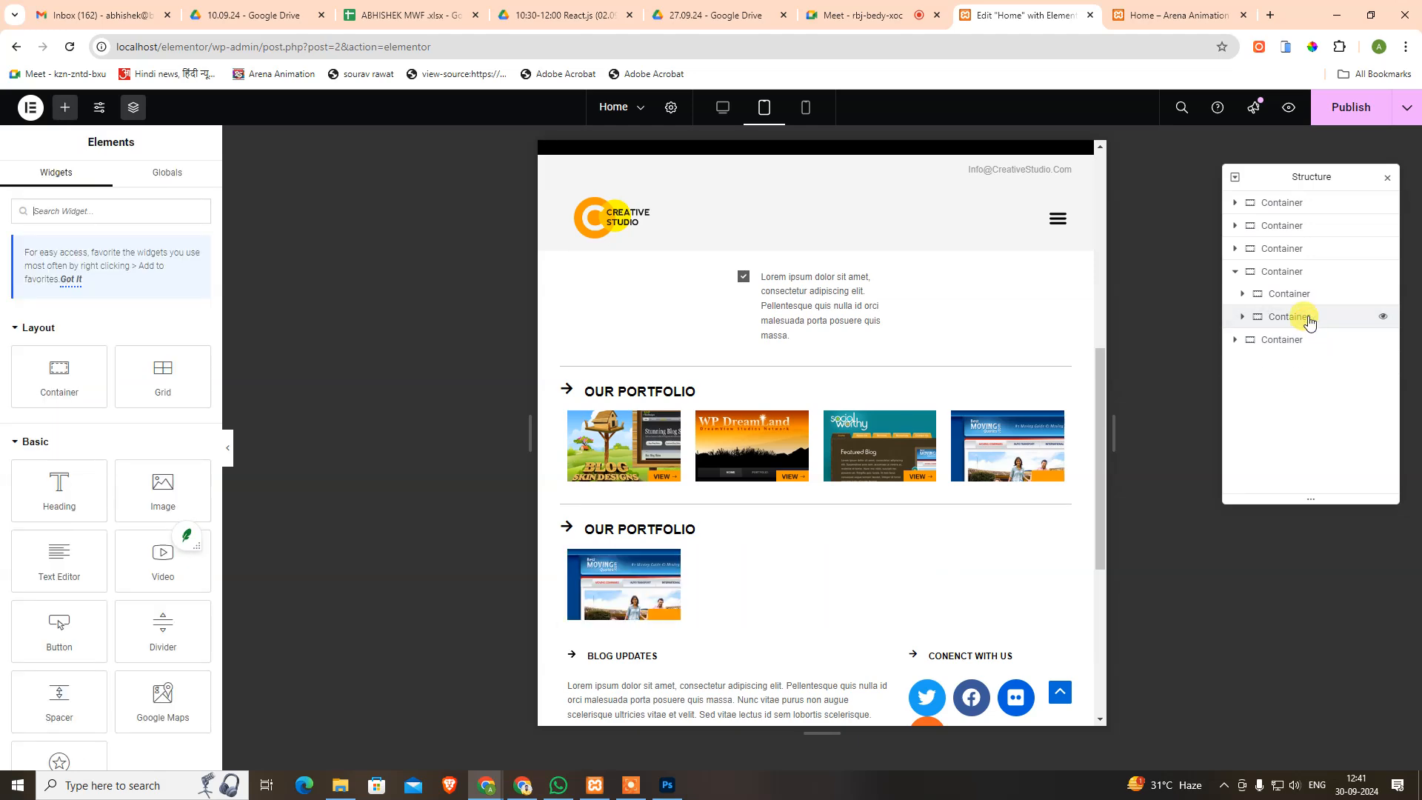
{"action": "left_click", "coordinate": [1309, 319]}
{"action": "key", "text": "Delete"}
Replace the heading icon box in the duplicated section with a Divider widget.
{"action": "left_click", "coordinate": [1305, 295]}
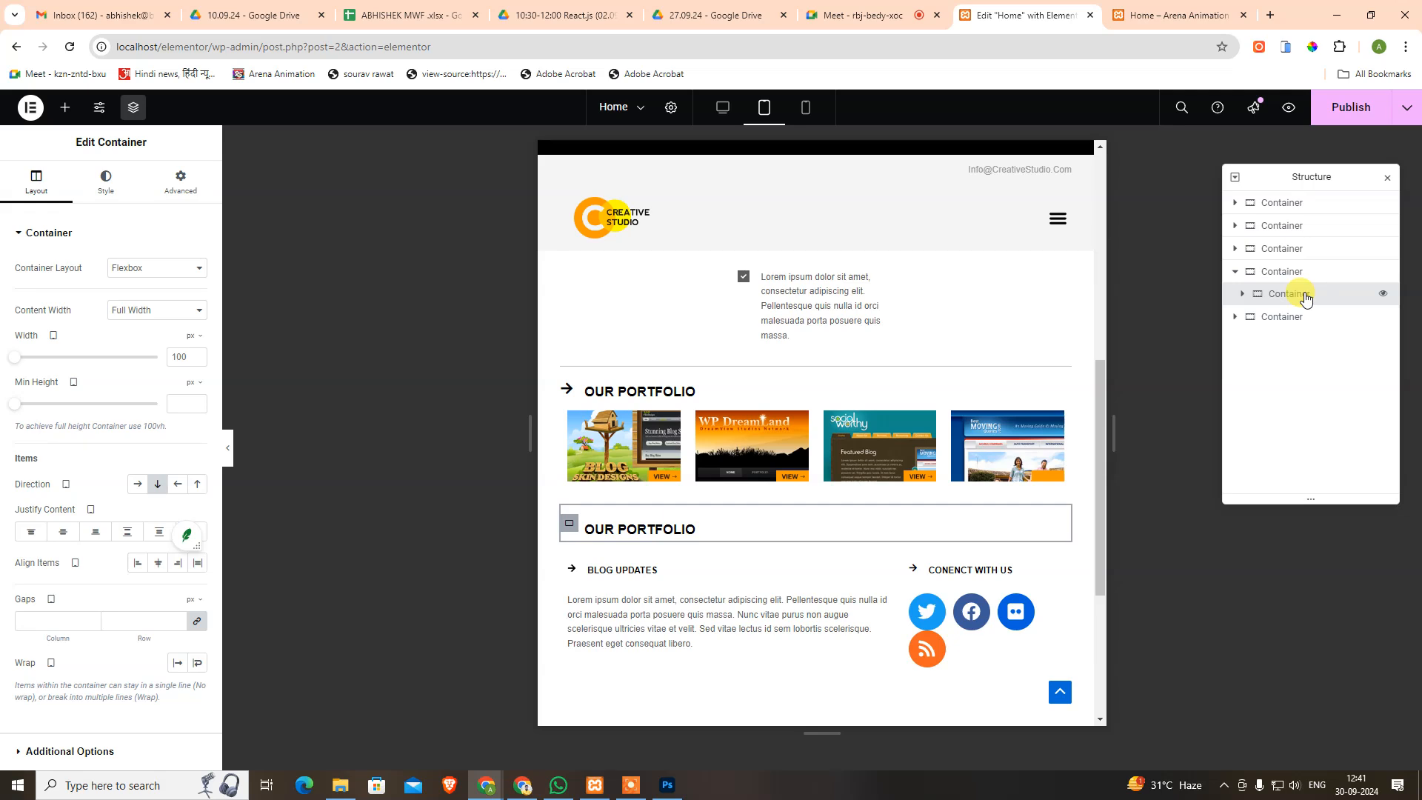
{"action": "left_click", "coordinate": [1243, 294]}
{"action": "left_click", "coordinate": [1303, 315]}
{"action": "key", "text": "Delete"}
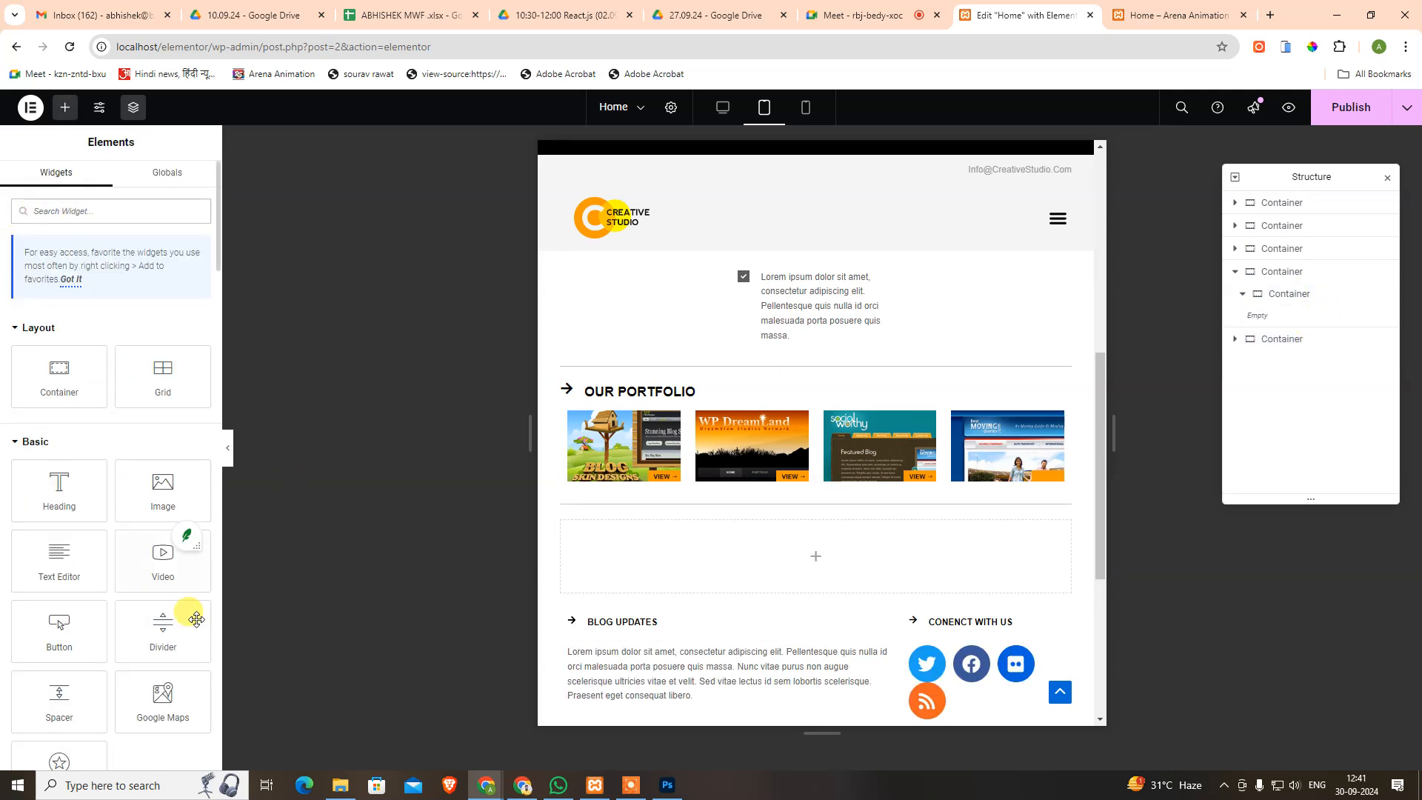
{"action": "left_click_drag", "start_coordinate": [196, 619], "coordinate": [731, 557]}
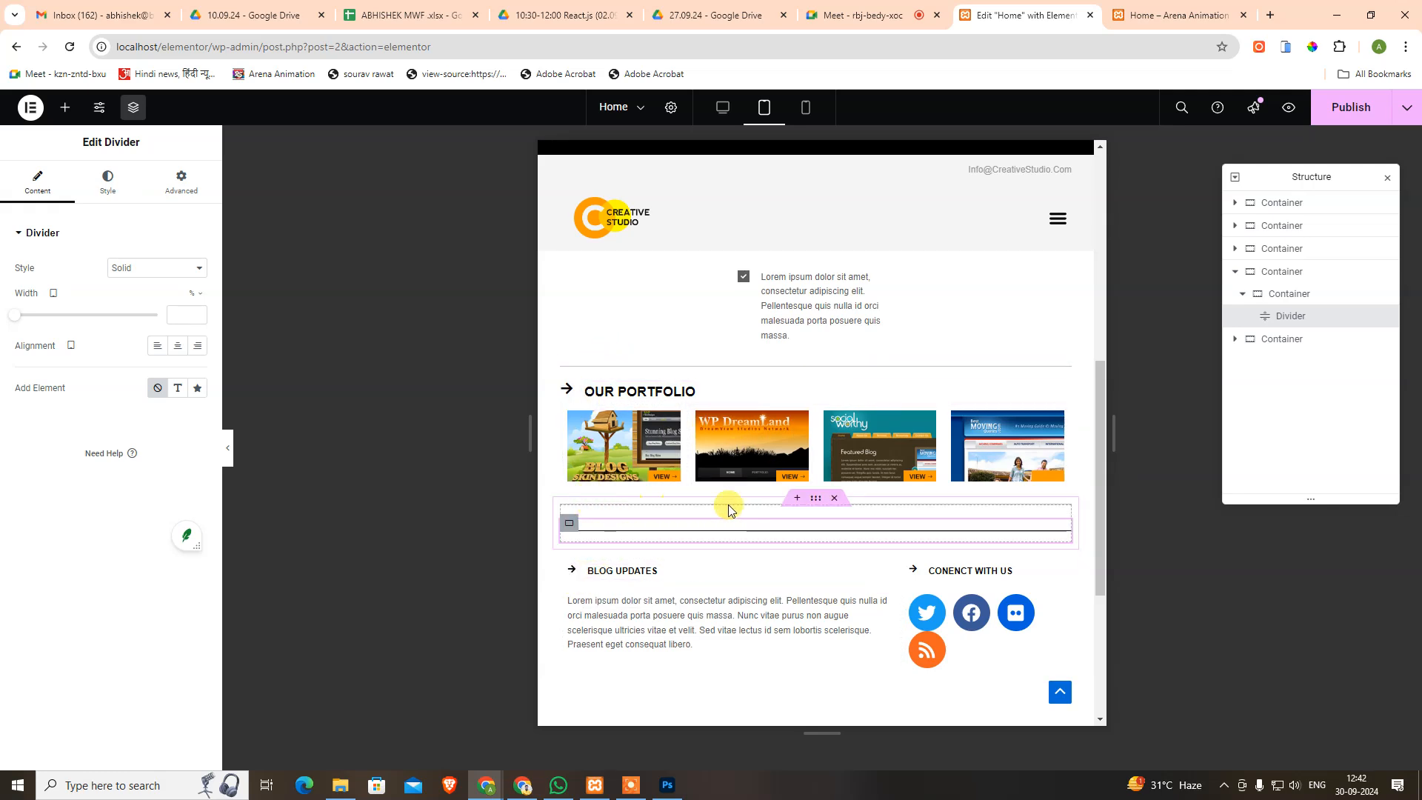
{"action": "left_click", "coordinate": [816, 498]}
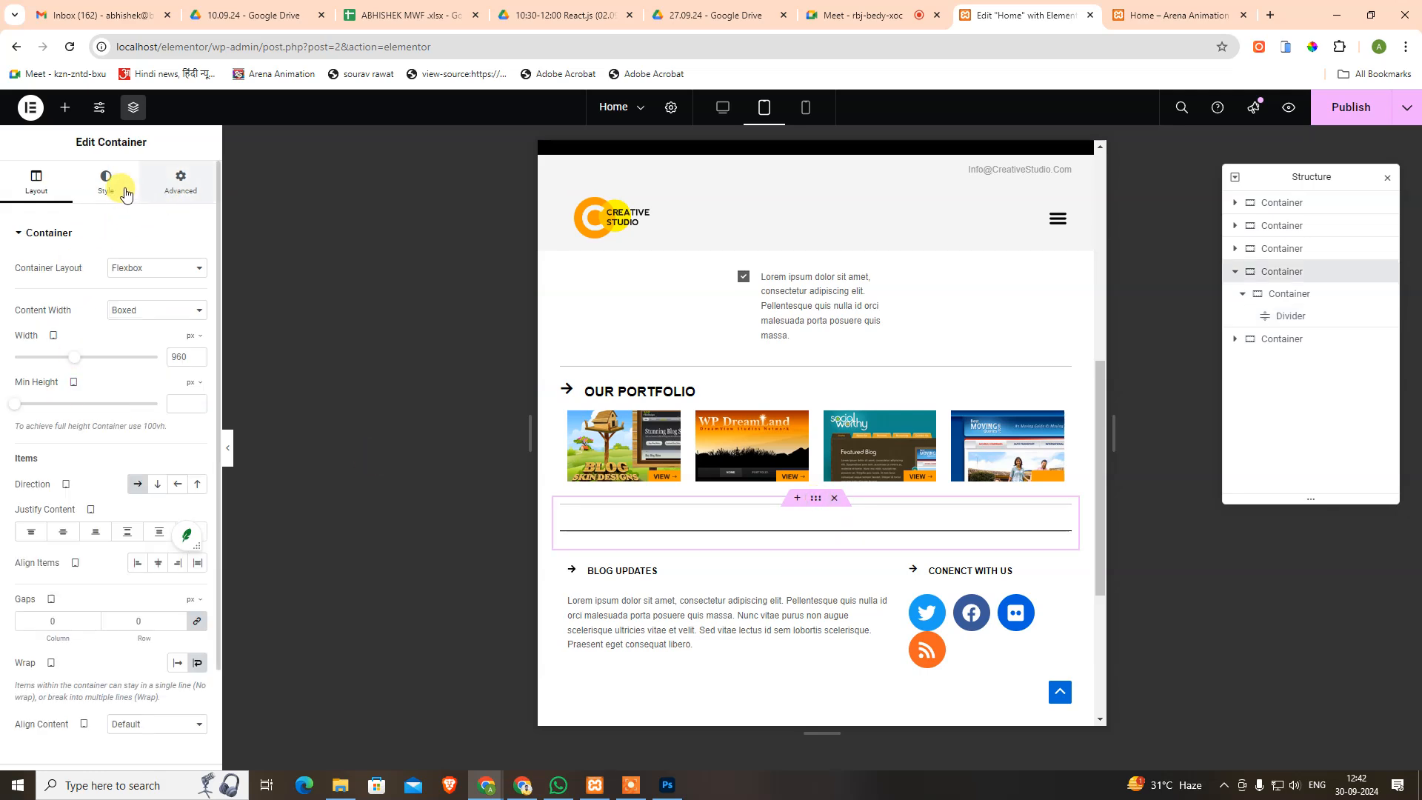
{"action": "left_click", "coordinate": [125, 194]}
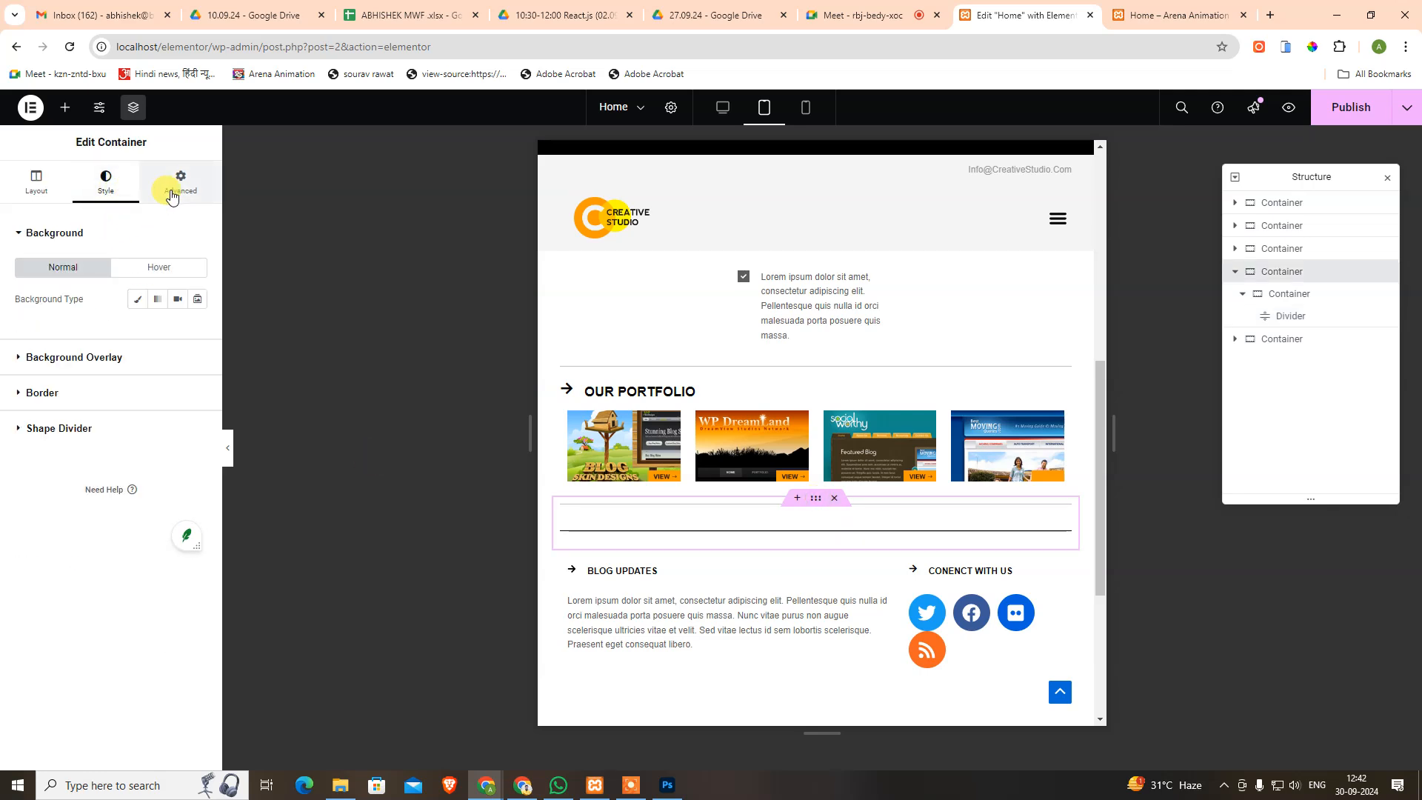
{"action": "left_click", "coordinate": [80, 412]}
{"action": "left_click", "coordinate": [148, 372]}
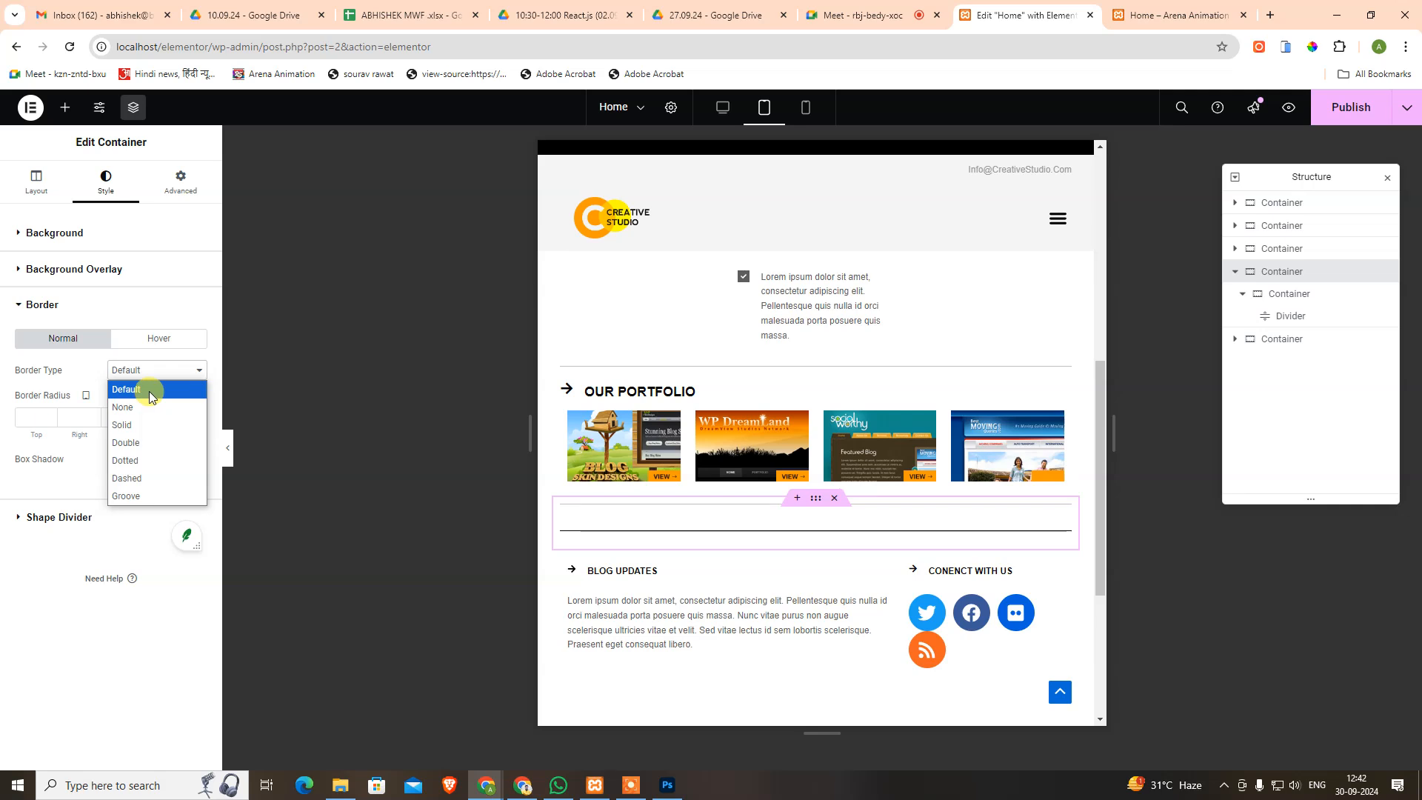
{"action": "left_click", "coordinate": [149, 391]}
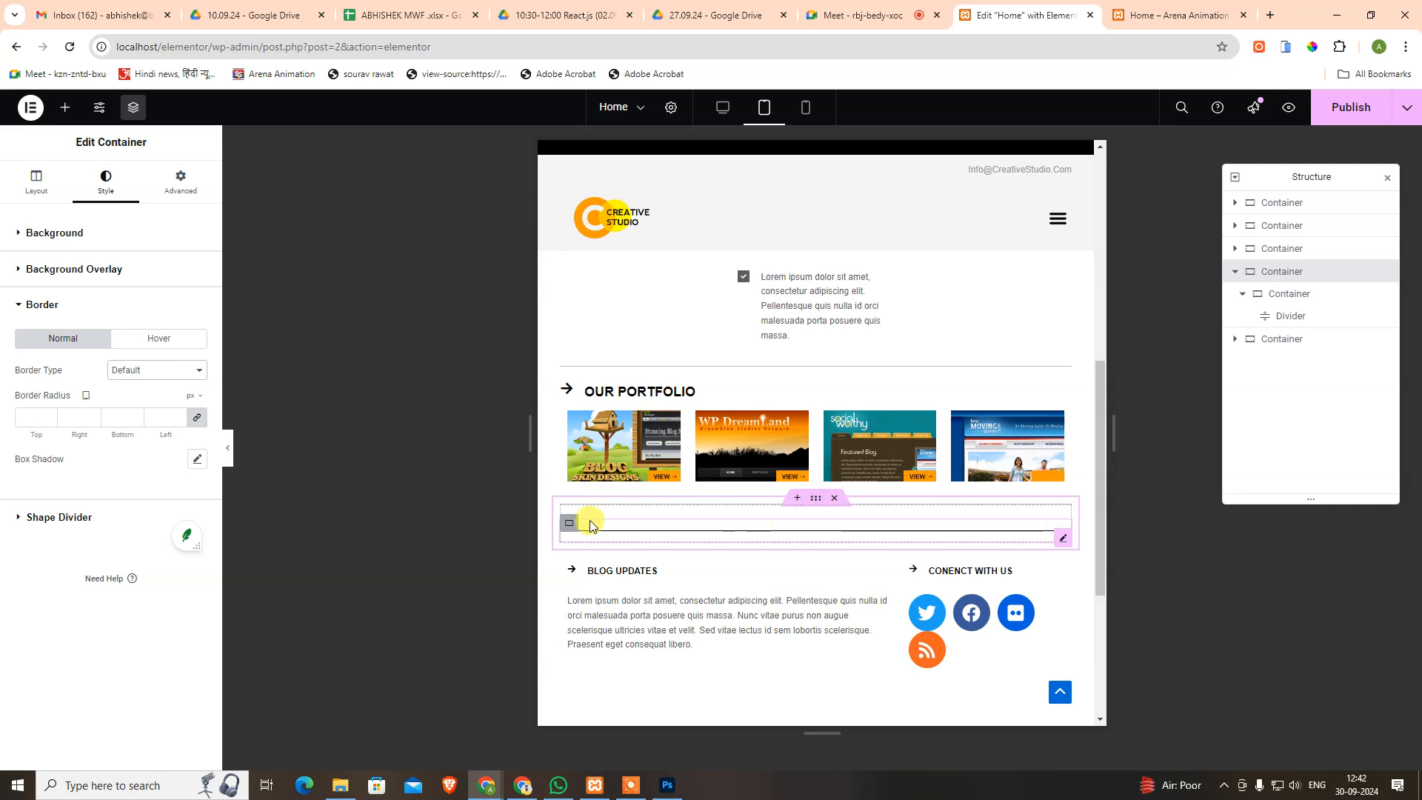
Set the border type of the inner container holding the divider to Default.
{"action": "left_click", "coordinate": [568, 523]}
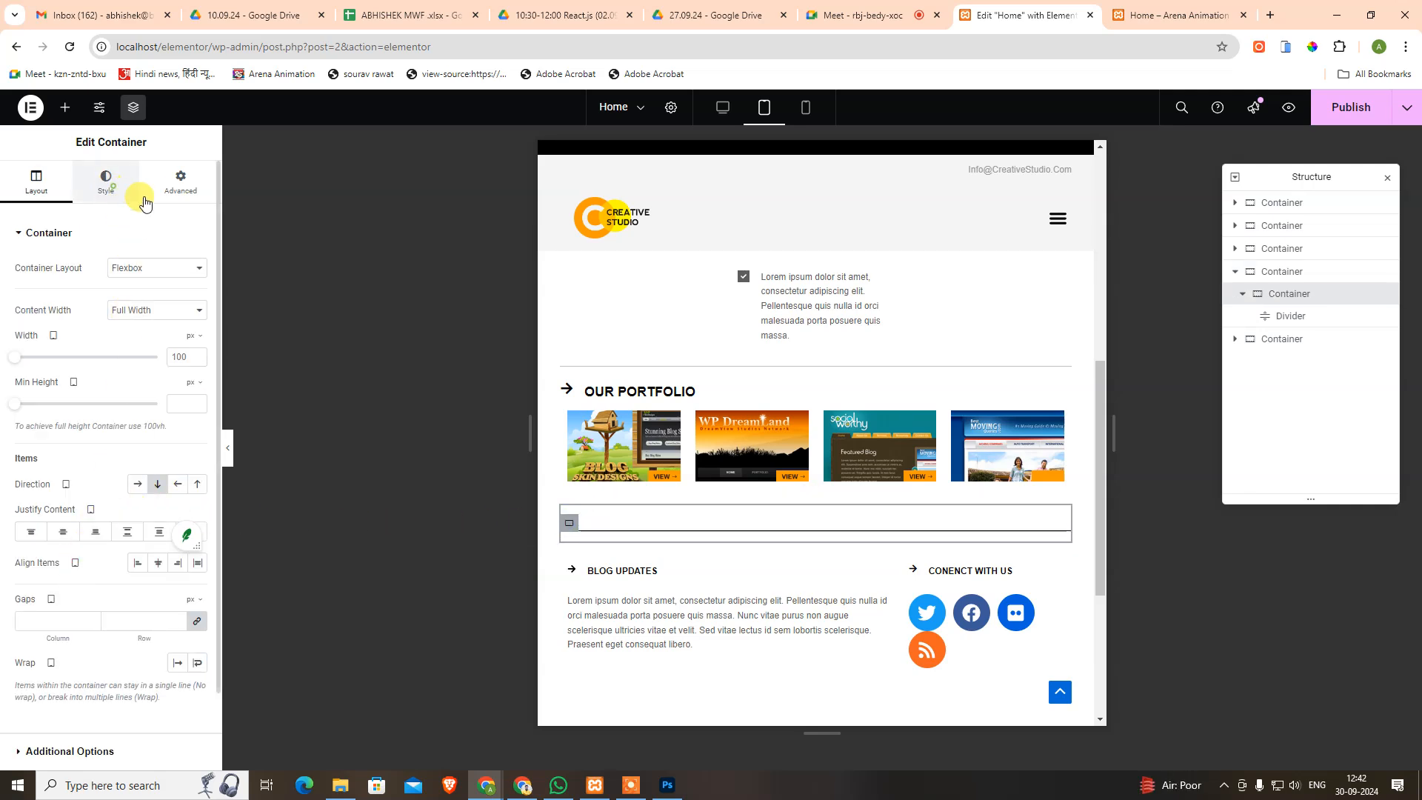
{"action": "left_click", "coordinate": [112, 183]}
{"action": "left_click", "coordinate": [71, 393]}
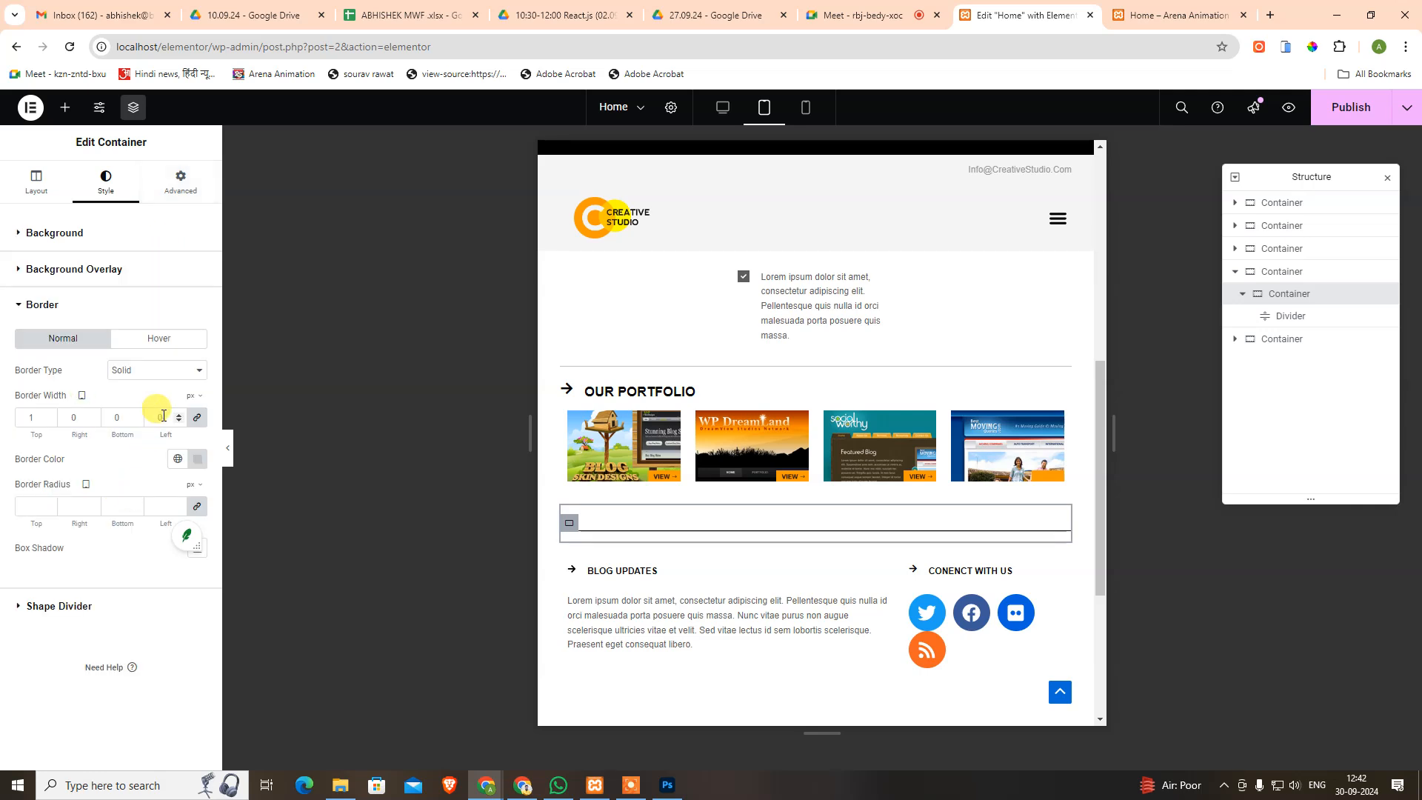
{"action": "left_click", "coordinate": [164, 372]}
{"action": "left_click", "coordinate": [172, 396]}
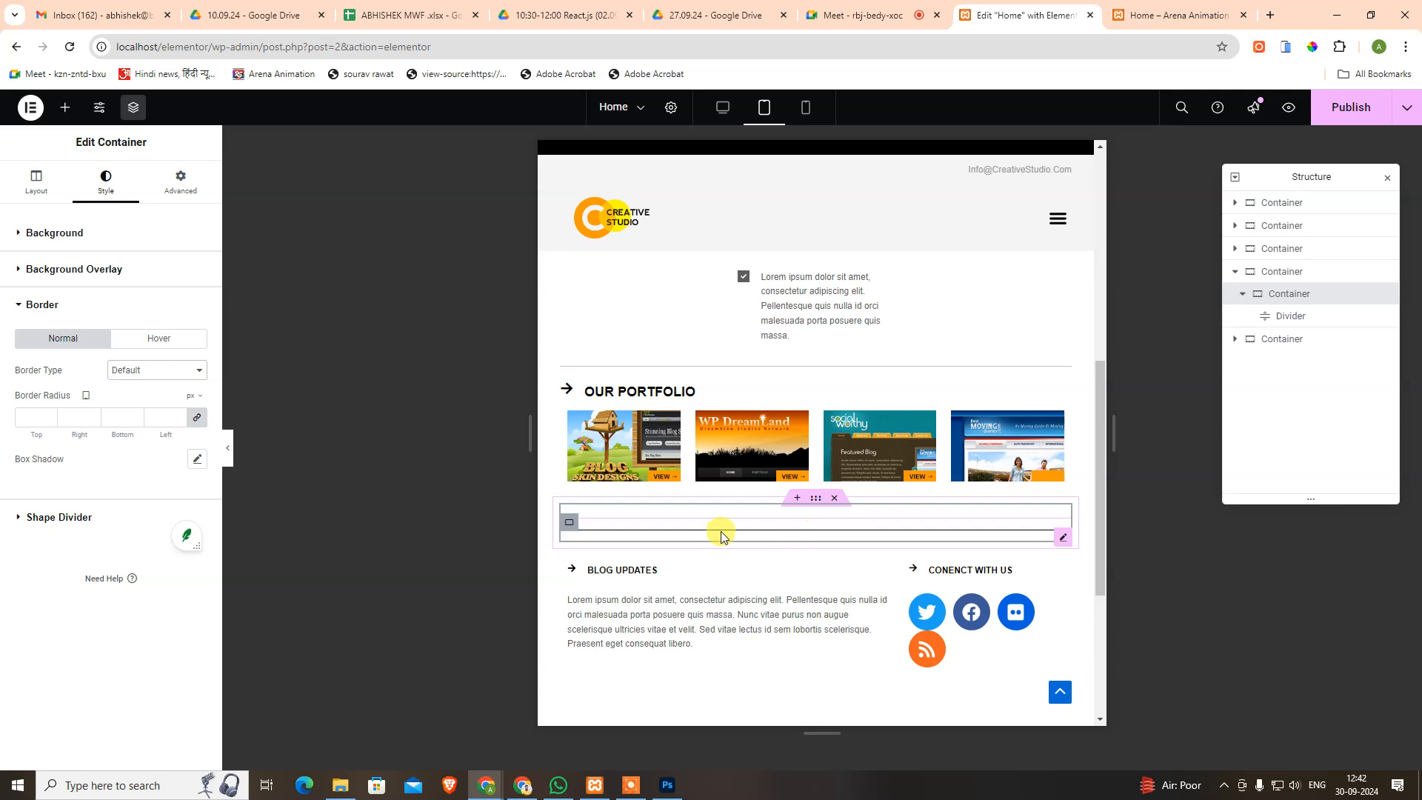
Set the divider's color to c0c0c0.
{"action": "left_click", "coordinate": [1289, 314]}
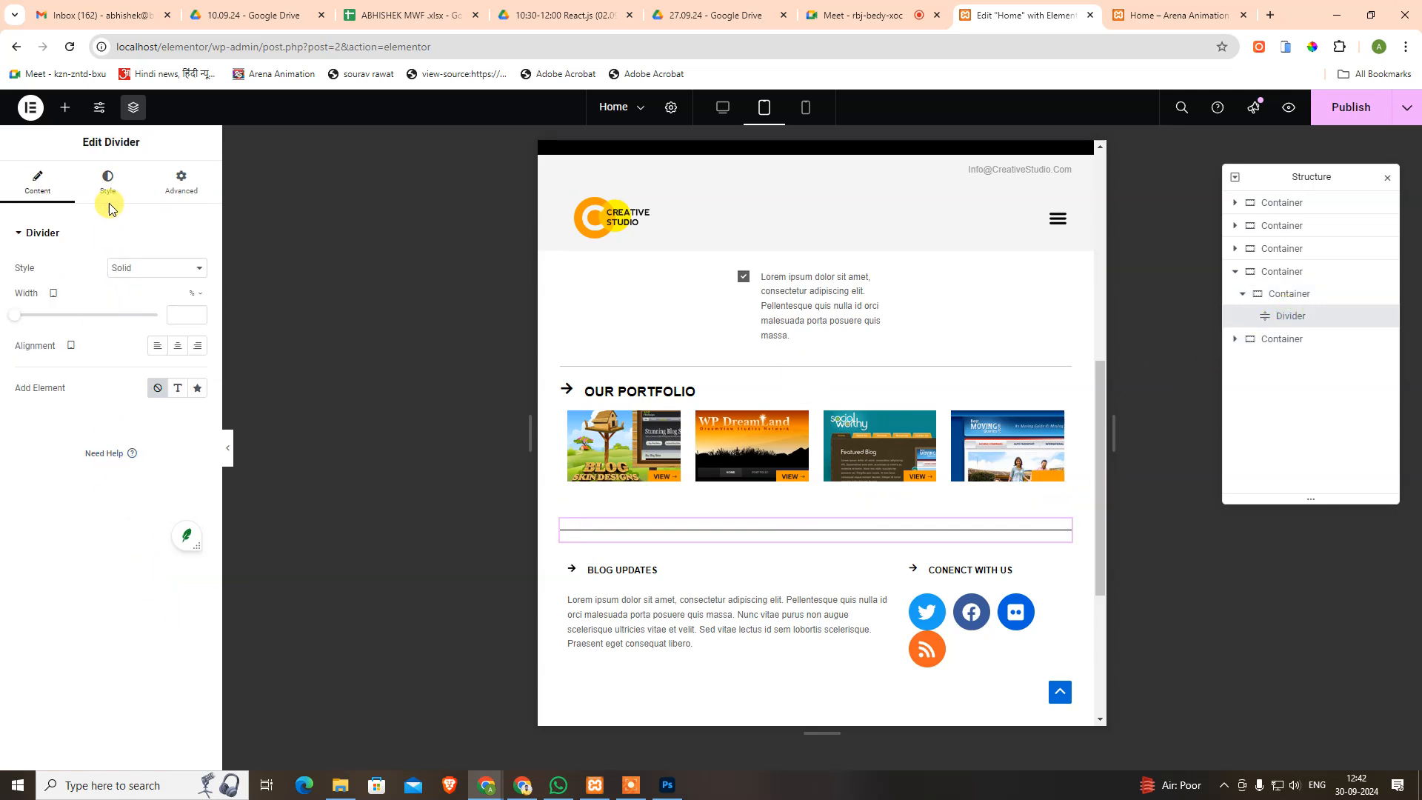
{"action": "left_click", "coordinate": [107, 182]}
{"action": "left_click", "coordinate": [197, 269]}
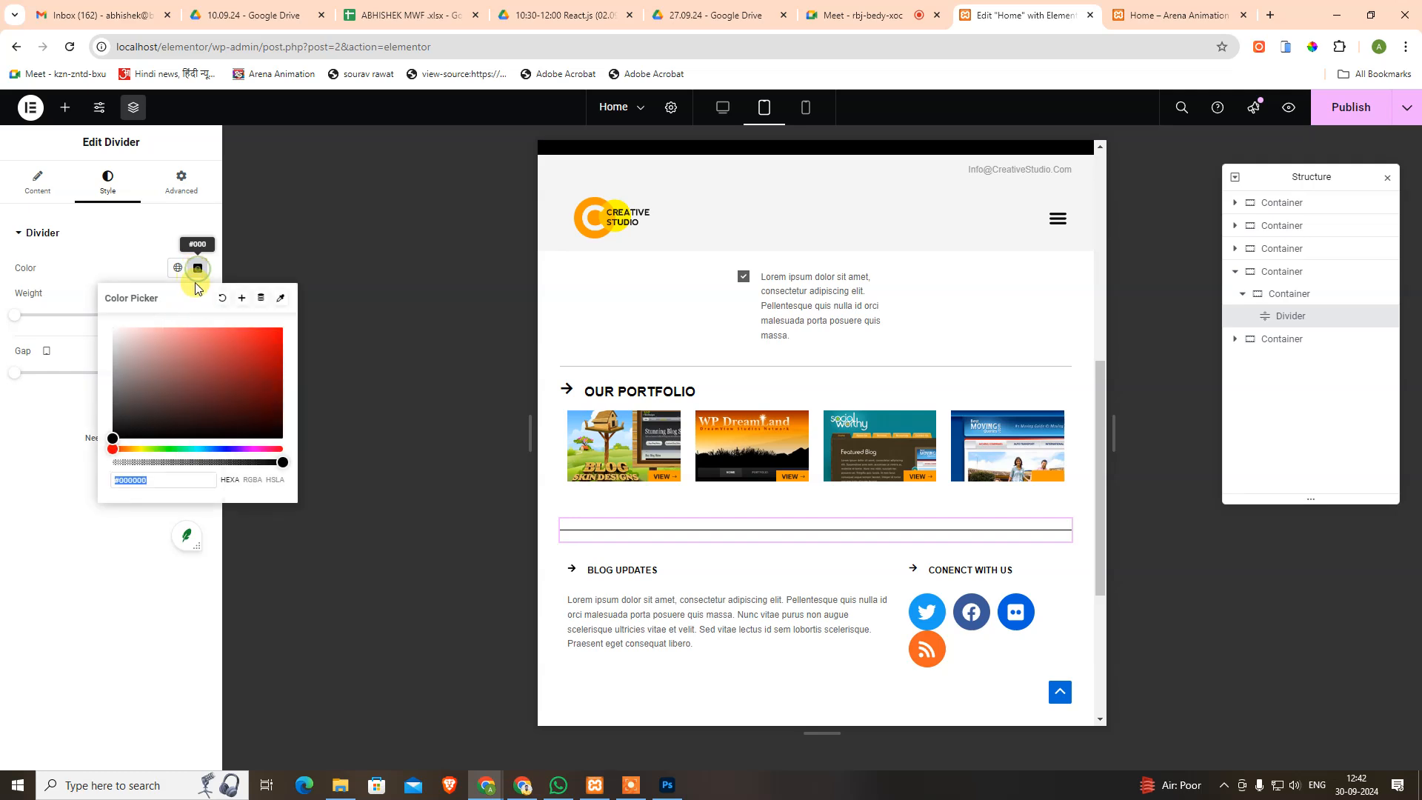
{"action": "type", "text": "c0c0c0"}
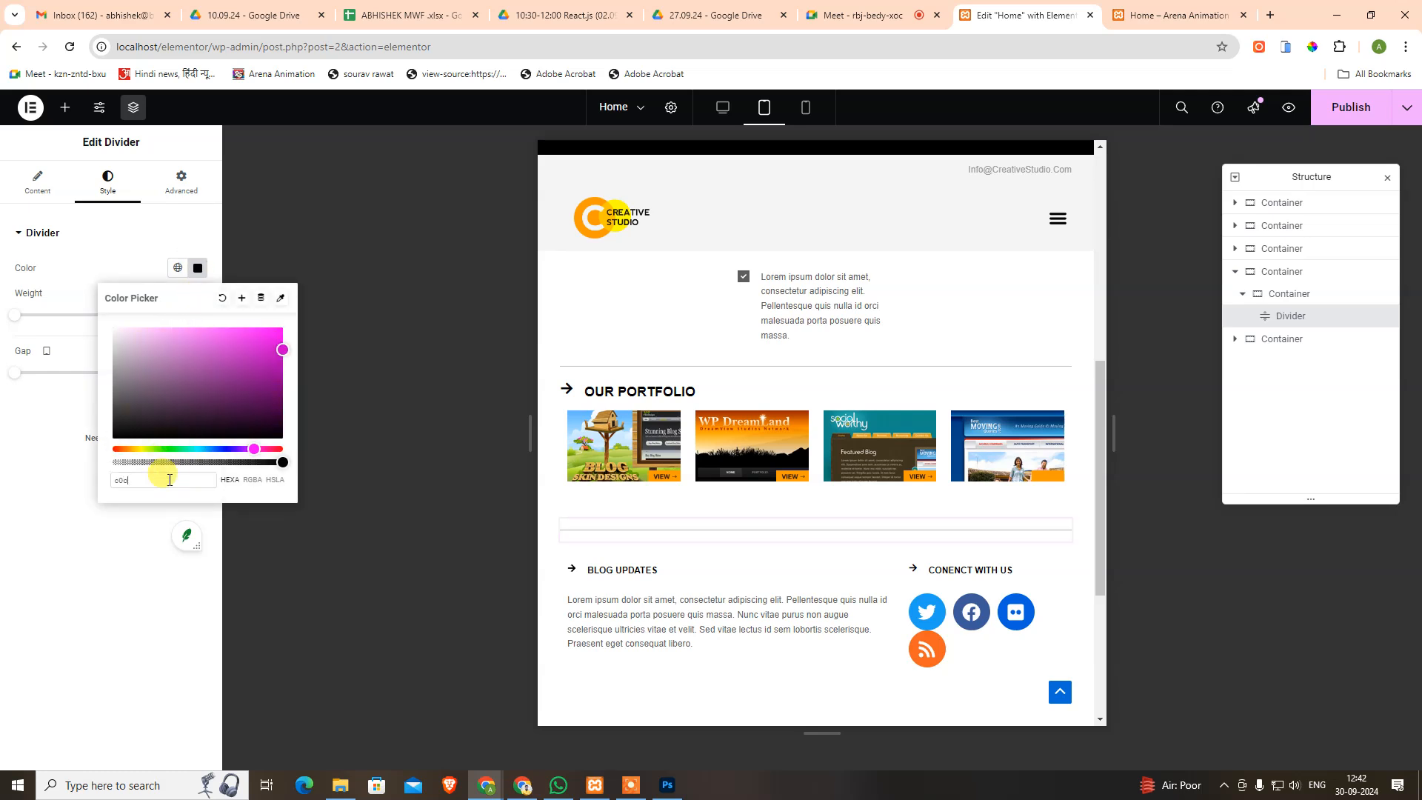
{"action": "left_click", "coordinate": [38, 418]}
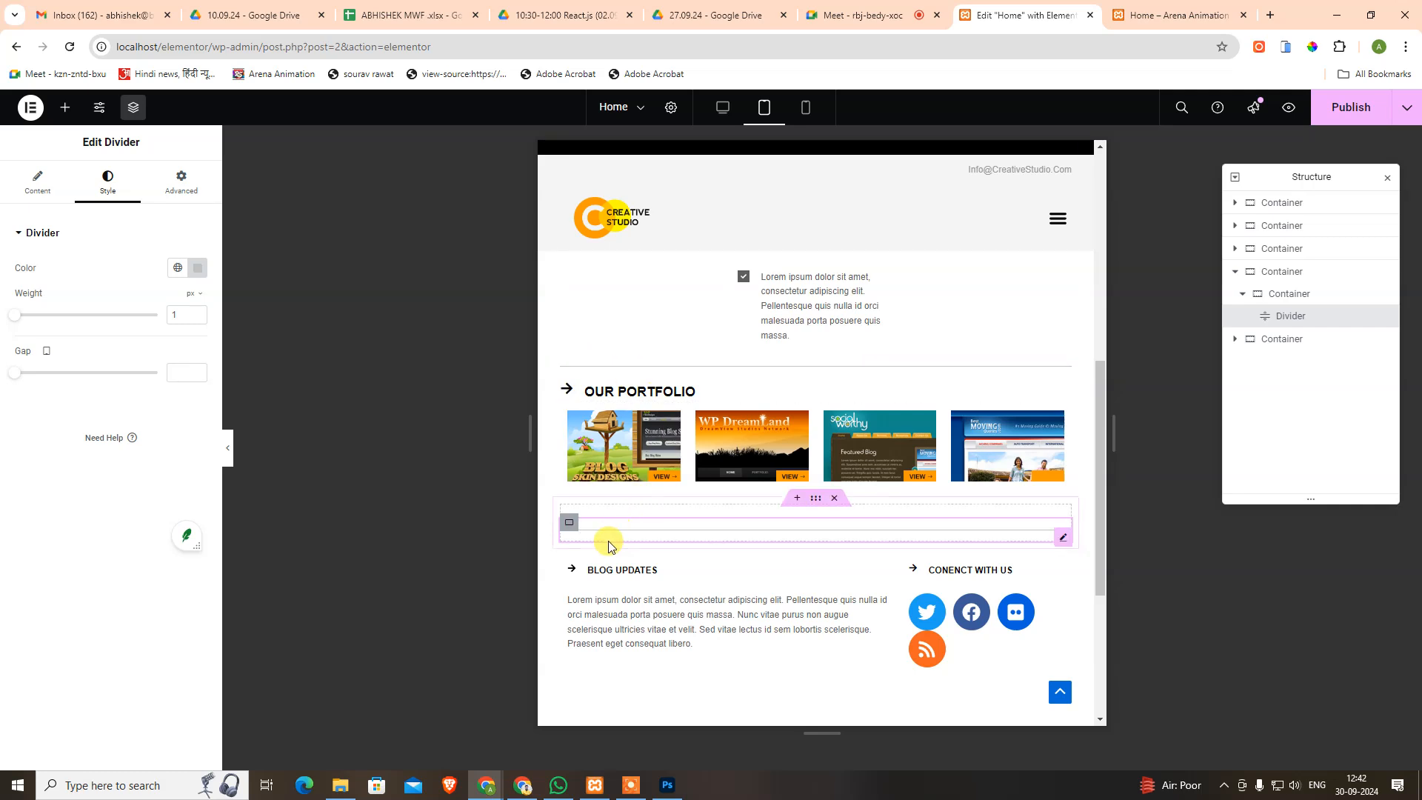
Set the border type of the Our Portfolio heading container to Default.
{"action": "left_click", "coordinate": [567, 386]}
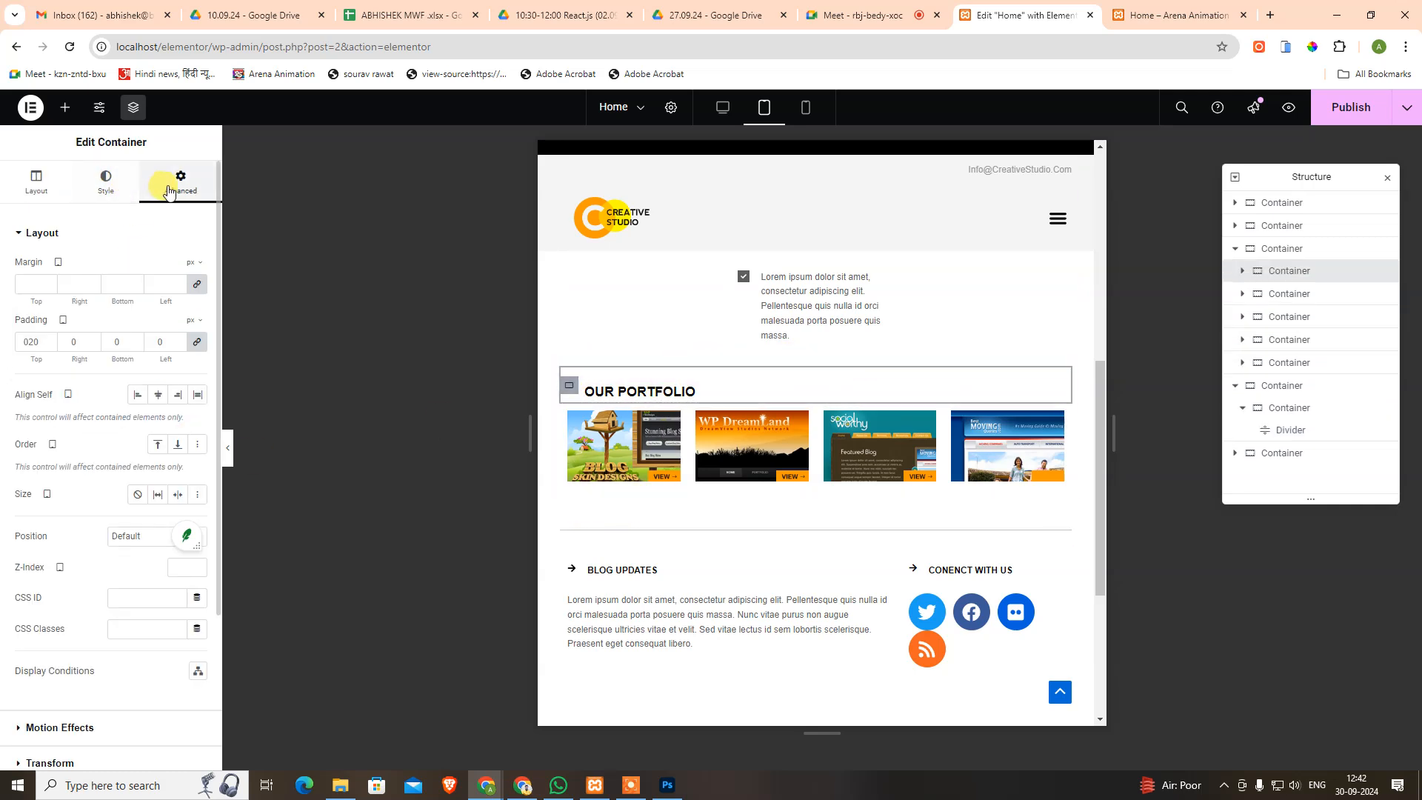
{"action": "left_click", "coordinate": [116, 185]}
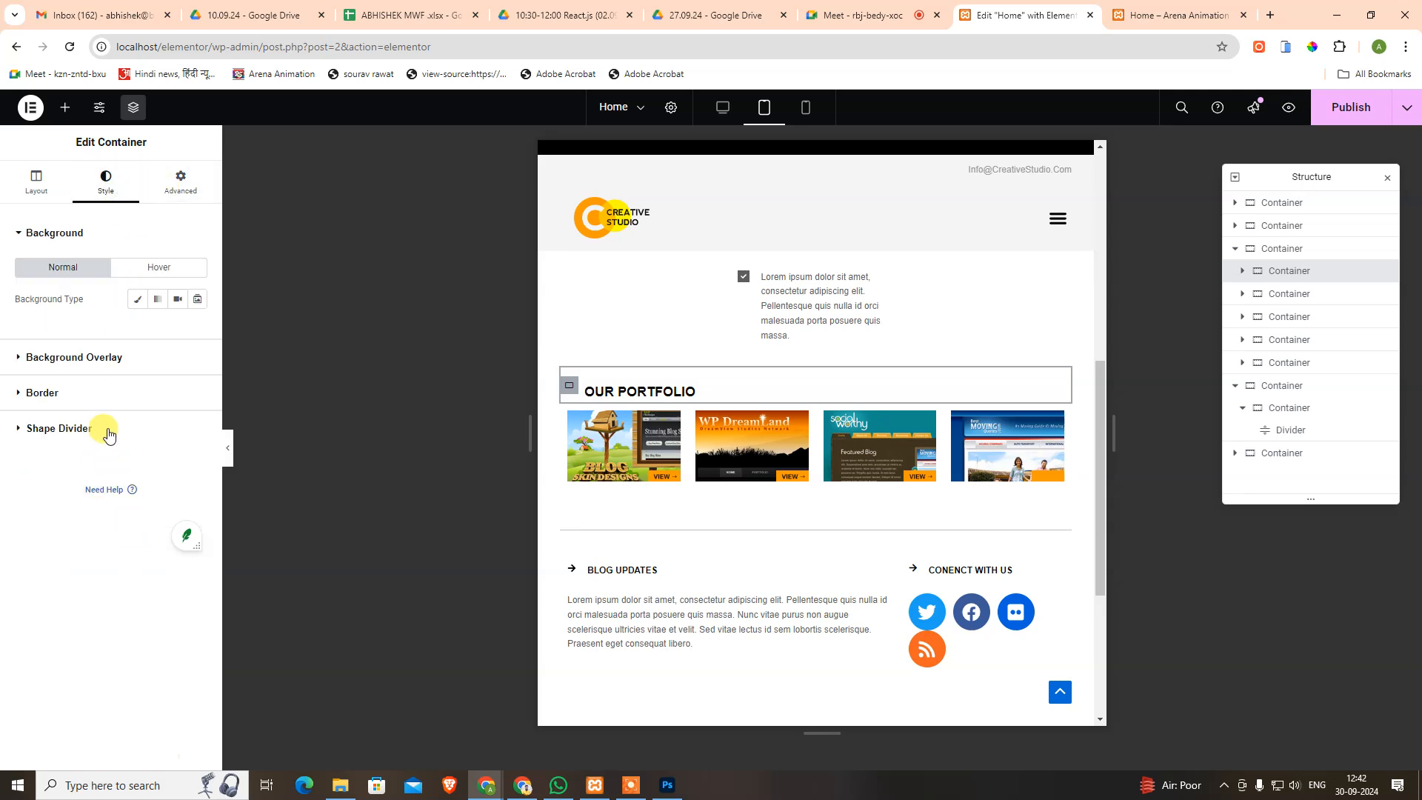
{"action": "left_click", "coordinate": [95, 393]}
{"action": "left_click", "coordinate": [155, 373]}
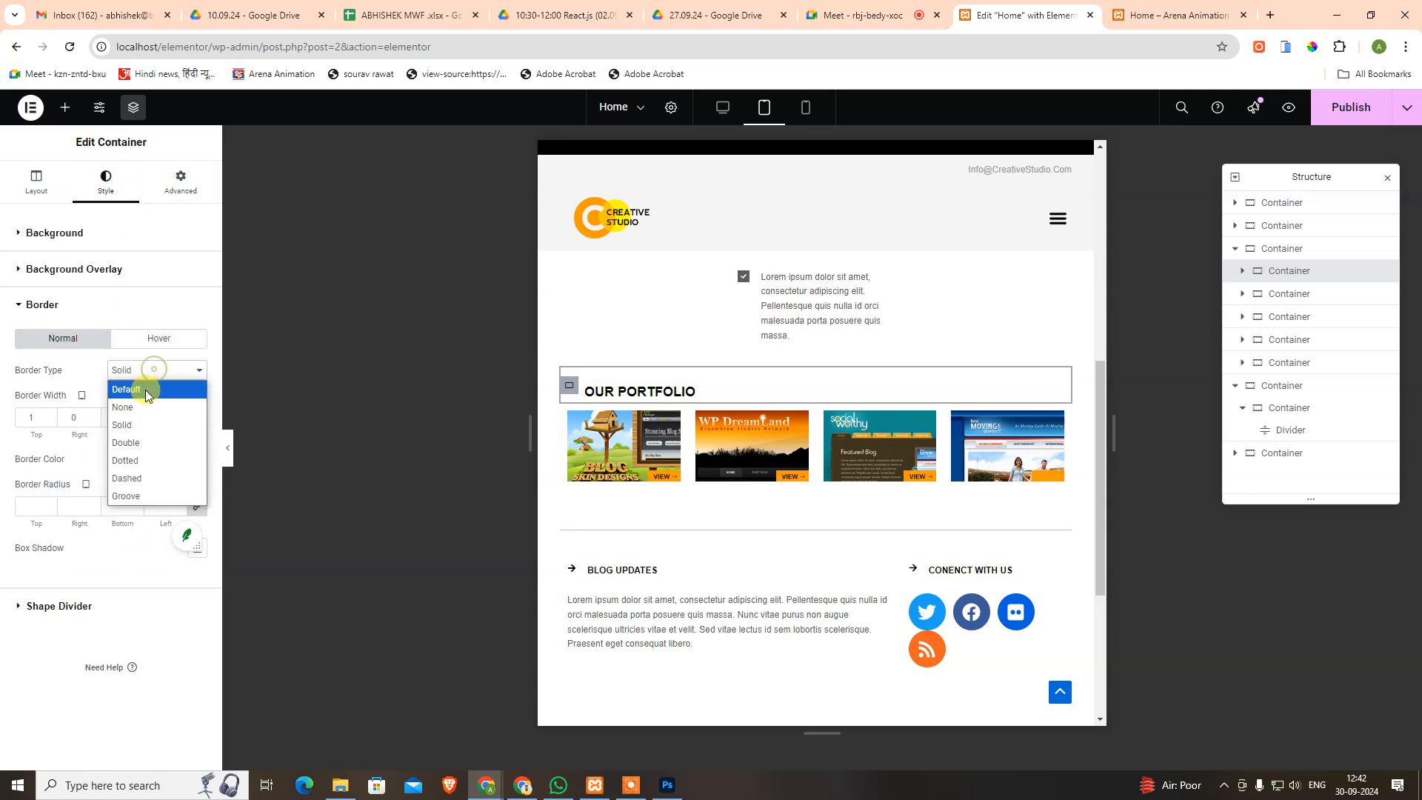
{"action": "left_click", "coordinate": [146, 392]}
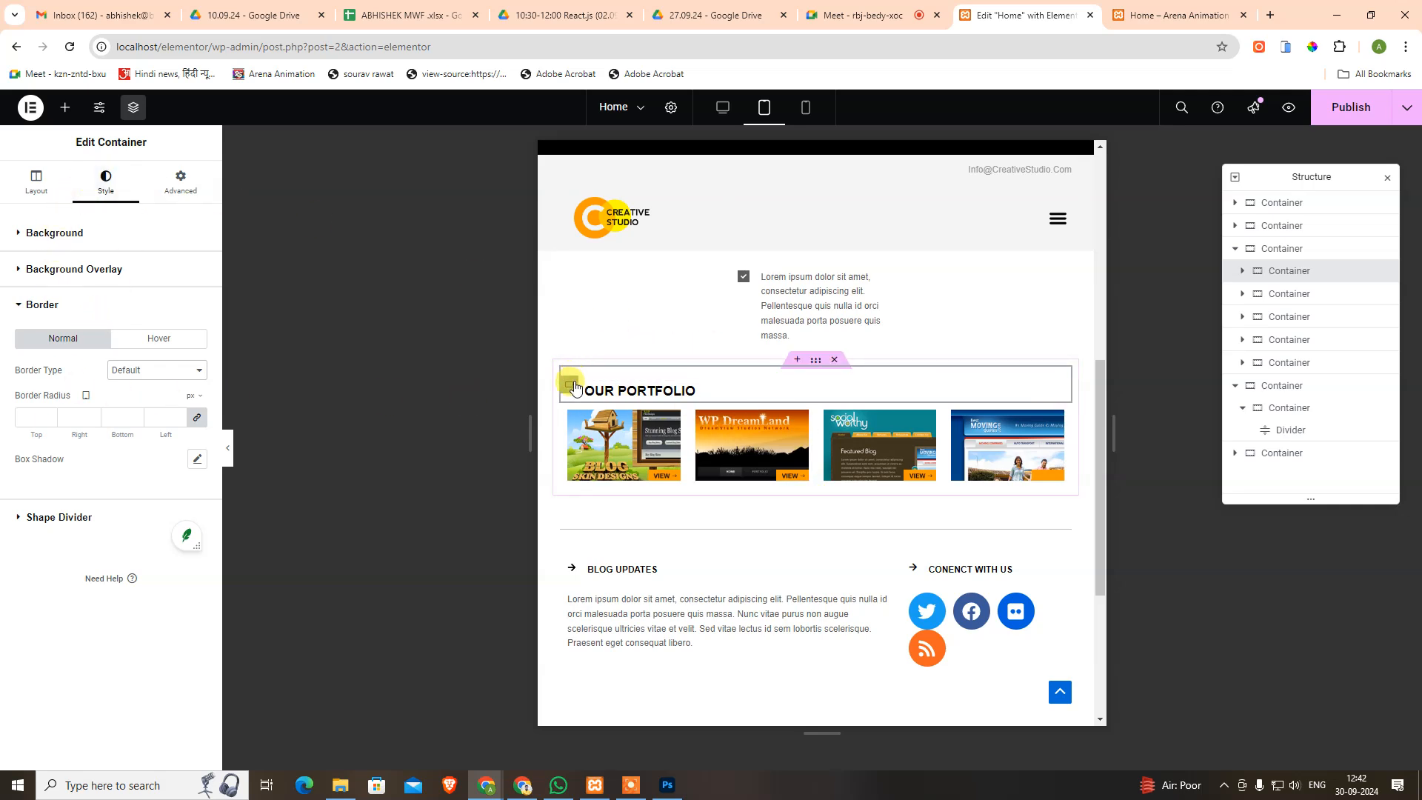
Set the padding of the Our Portfolio heading container to 0 on all sides.
{"action": "left_click", "coordinate": [646, 391]}
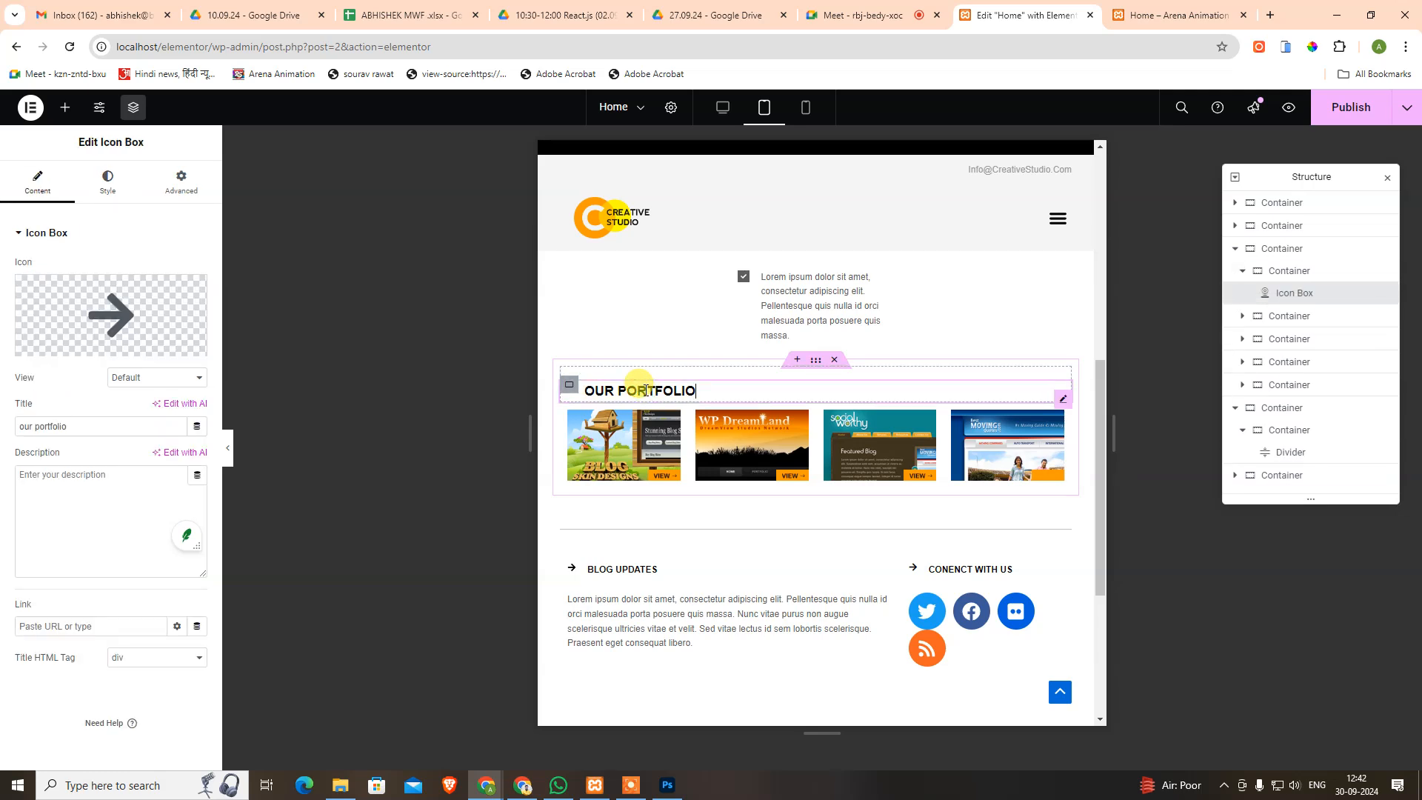
{"action": "left_click", "coordinate": [569, 387]}
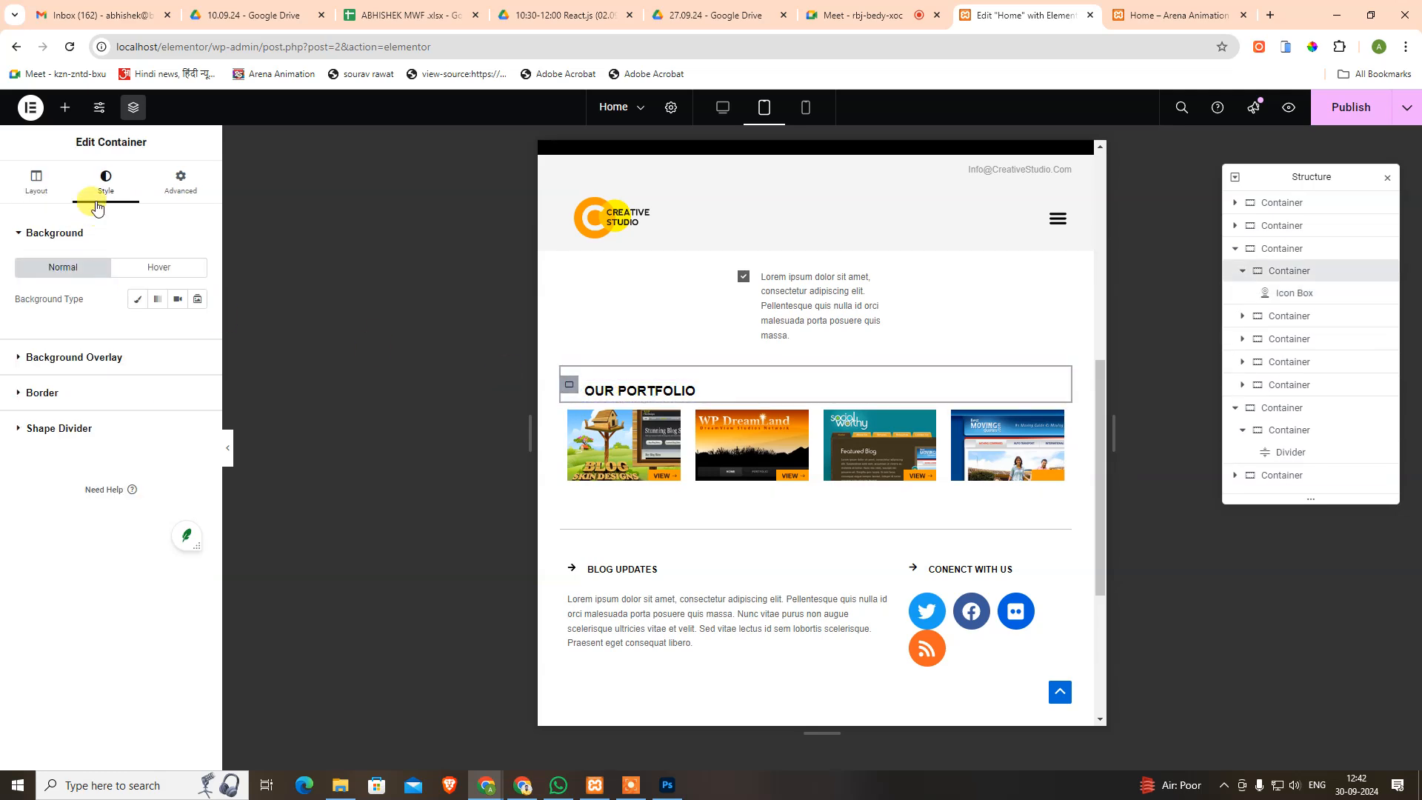
{"action": "left_click", "coordinate": [72, 185]}
{"action": "left_click", "coordinate": [180, 185]}
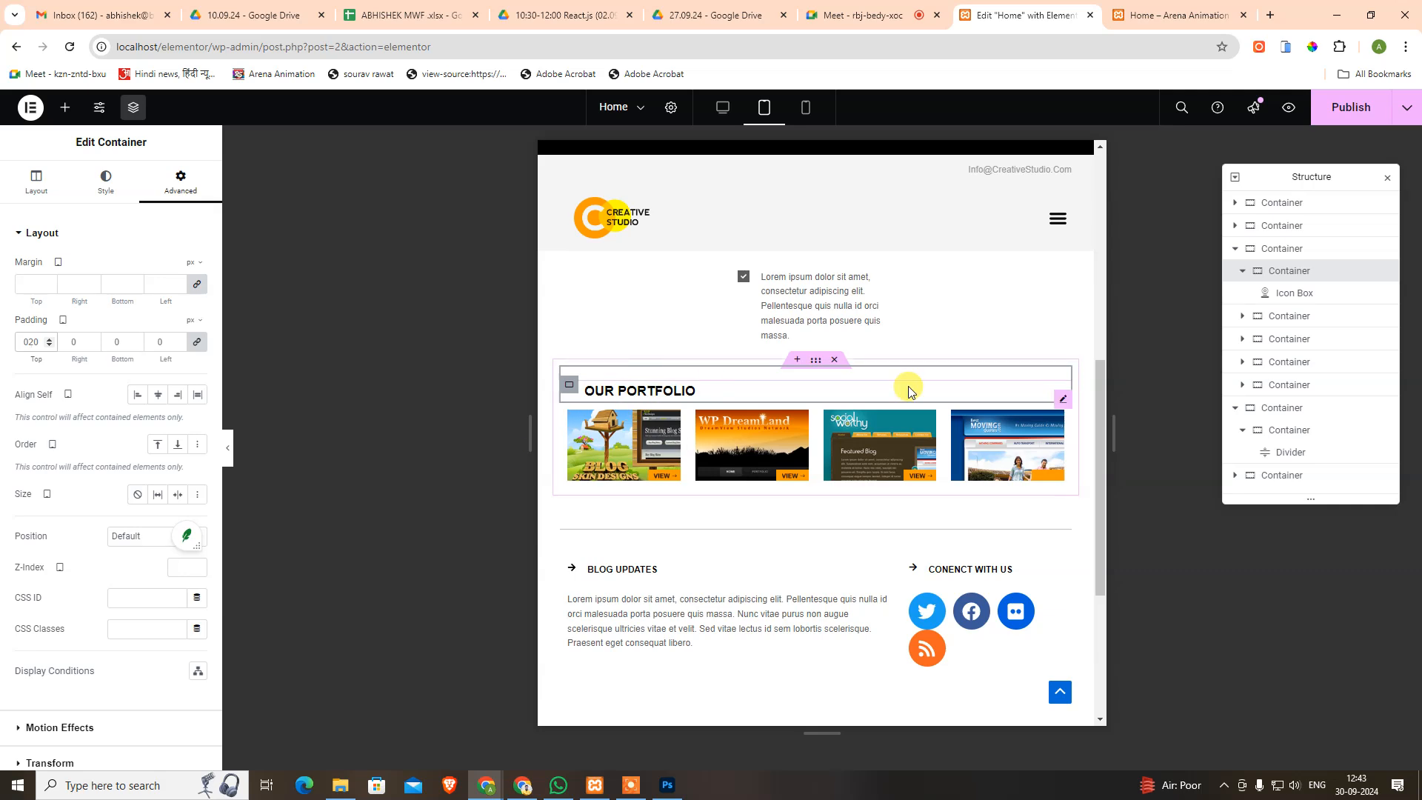
{"action": "left_click", "coordinate": [1059, 395]}
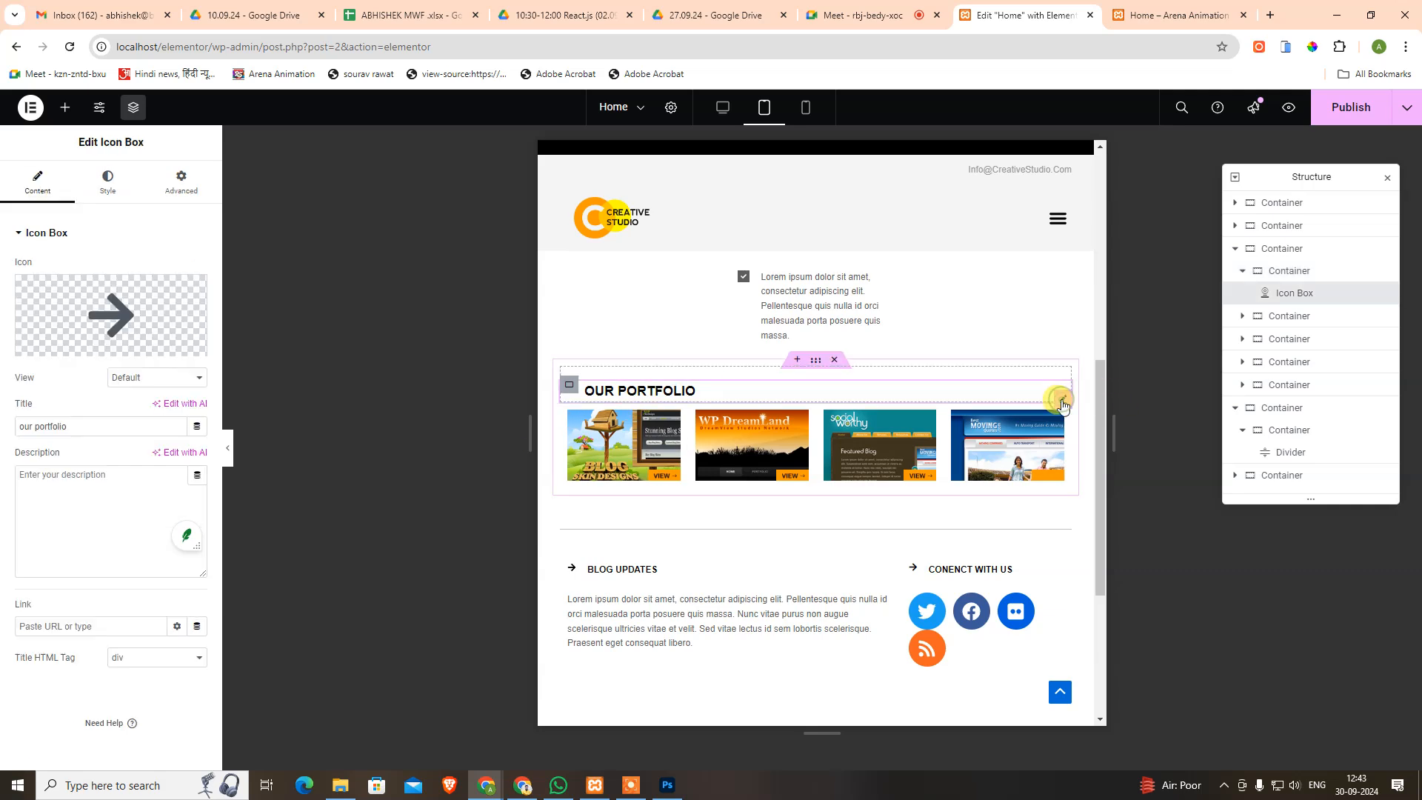
{"action": "left_click", "coordinate": [186, 189]}
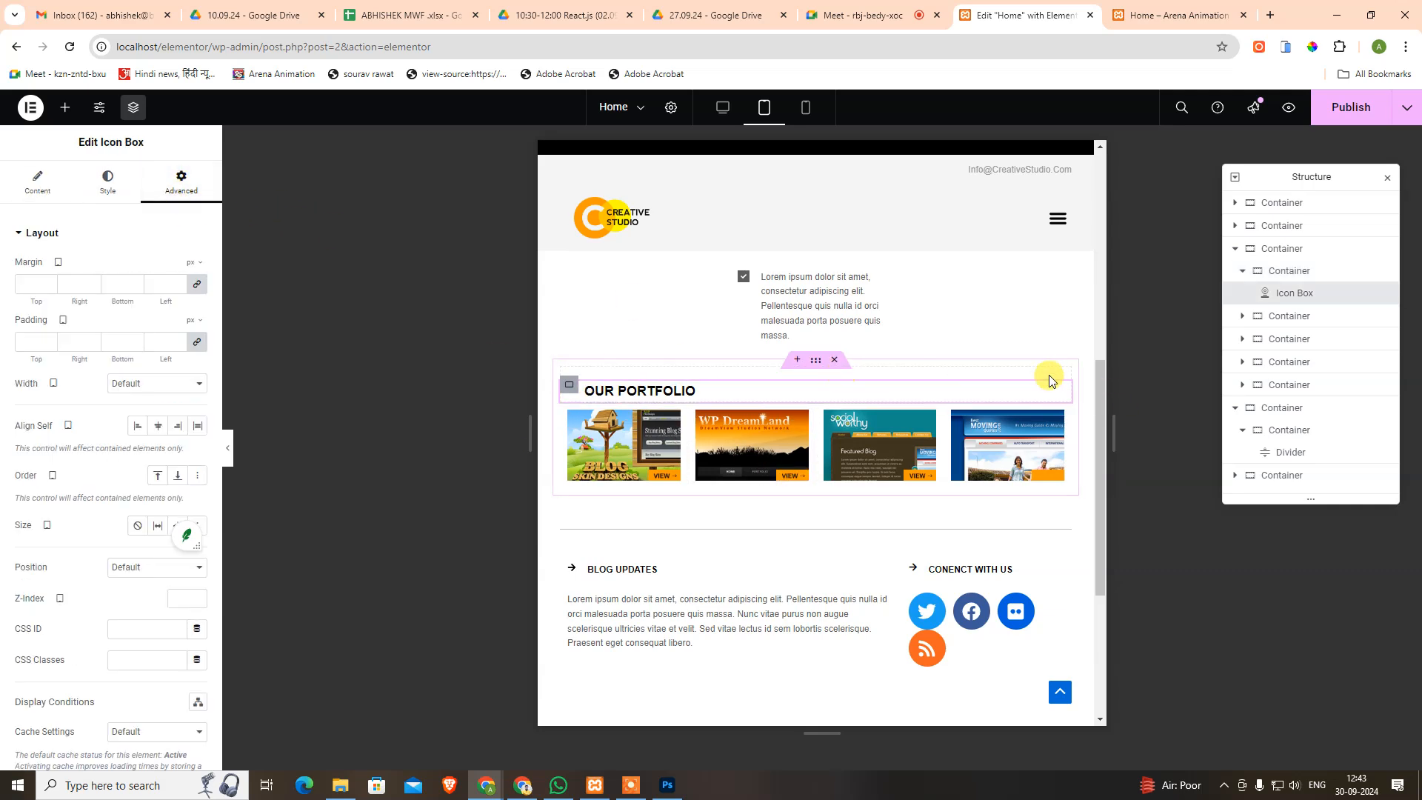
{"action": "left_click", "coordinate": [568, 391]}
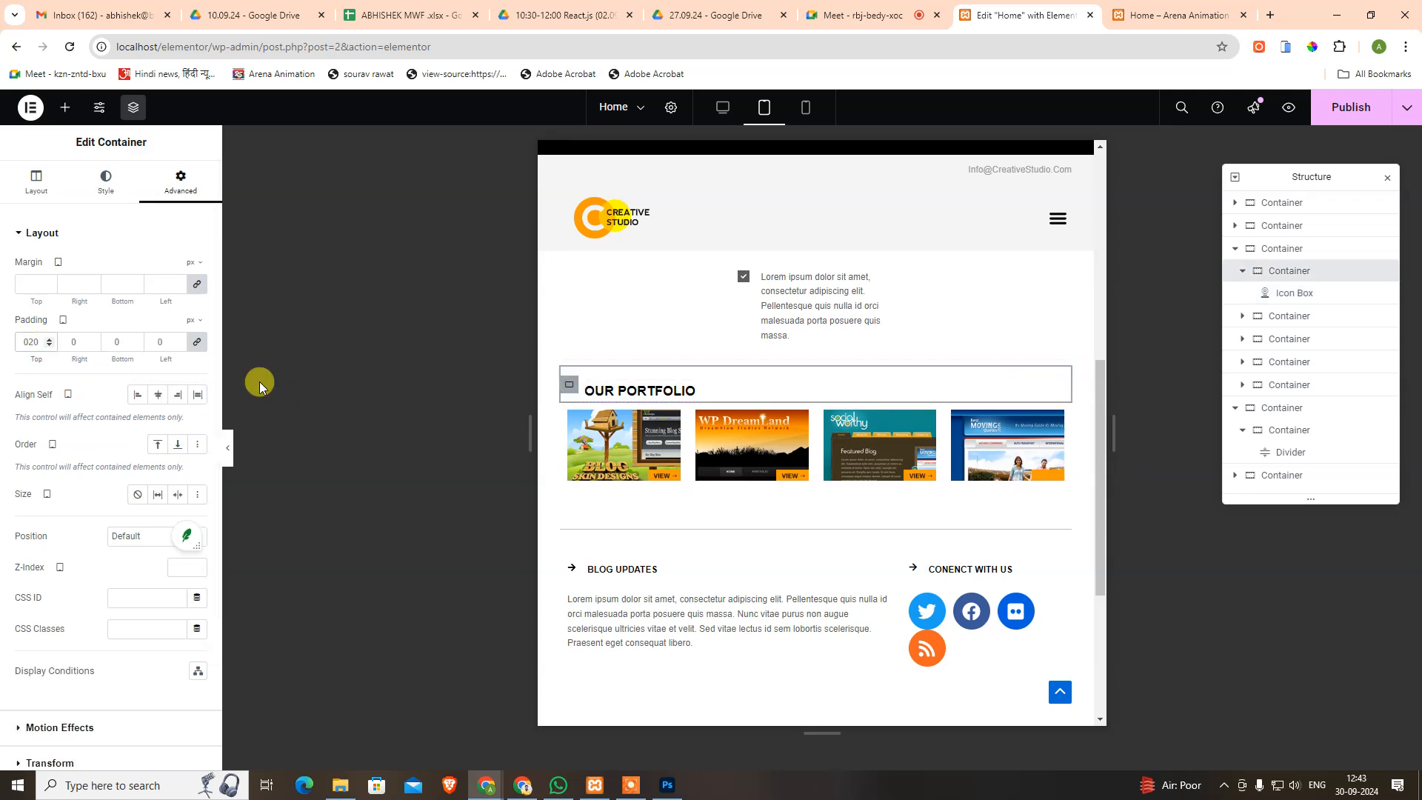
{"action": "left_click", "coordinate": [198, 346]}
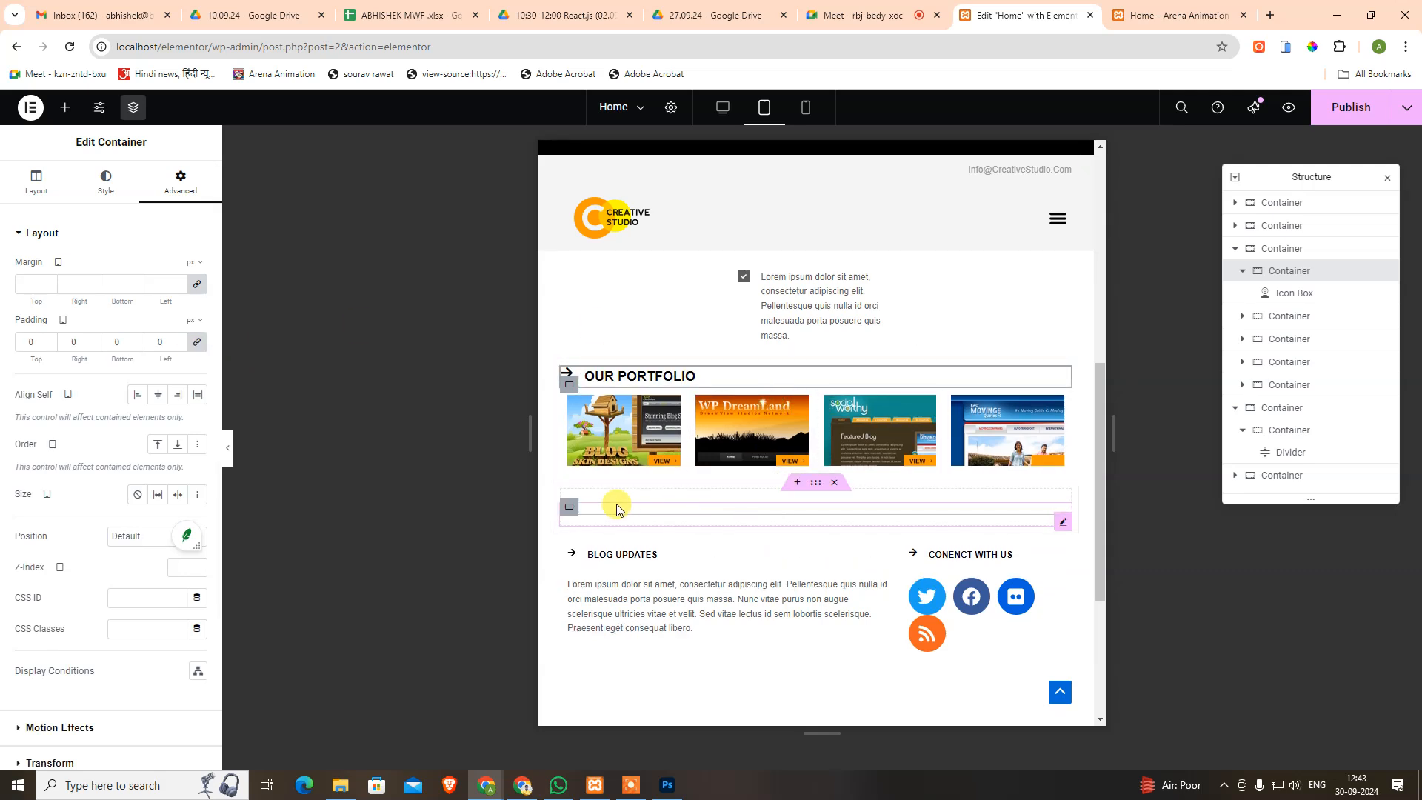
Duplicate the divider section and move one copy above the Our Portfolio section.
{"action": "right_click", "coordinate": [818, 487]}
{"action": "left_click", "coordinate": [857, 439]}
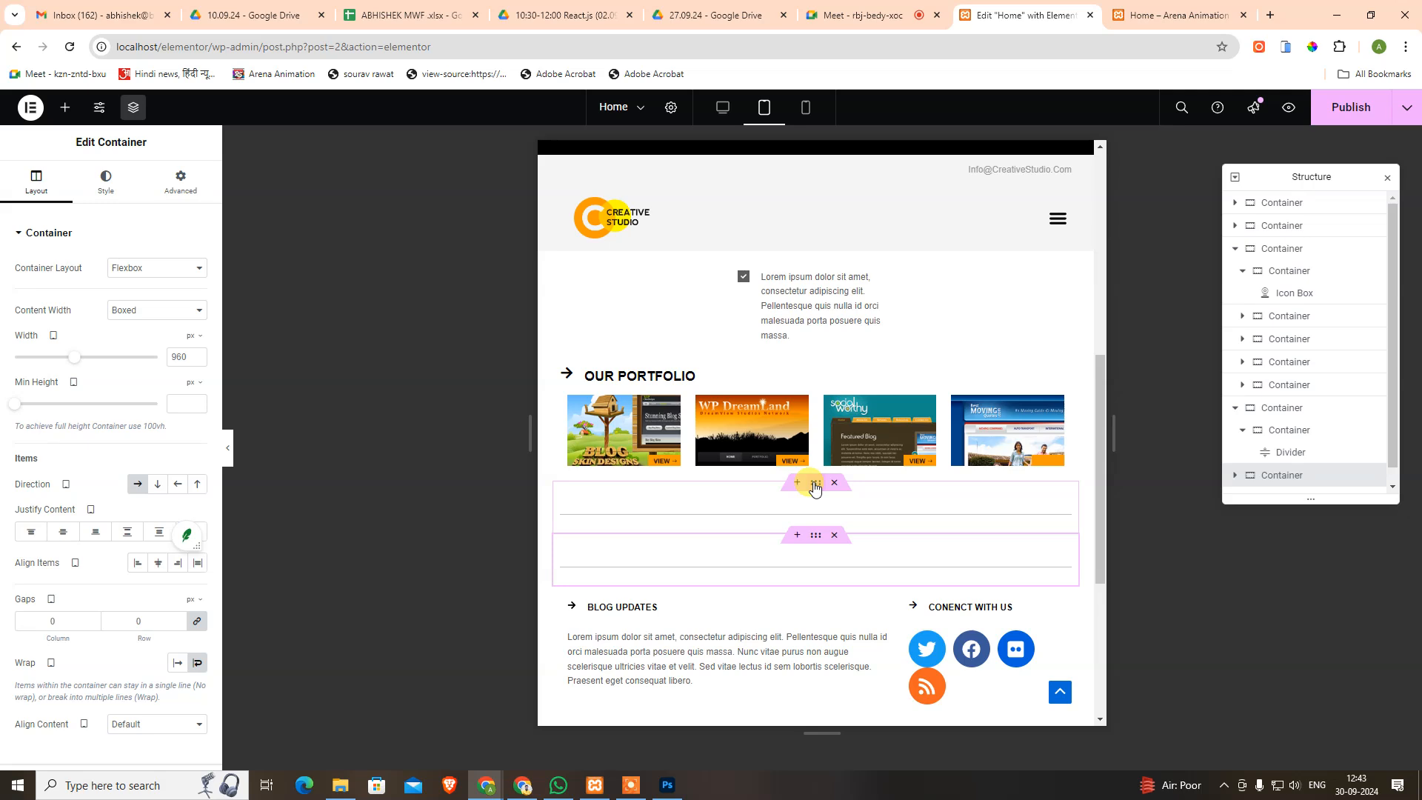
{"action": "left_click_drag", "start_coordinate": [815, 488], "coordinate": [808, 368]}
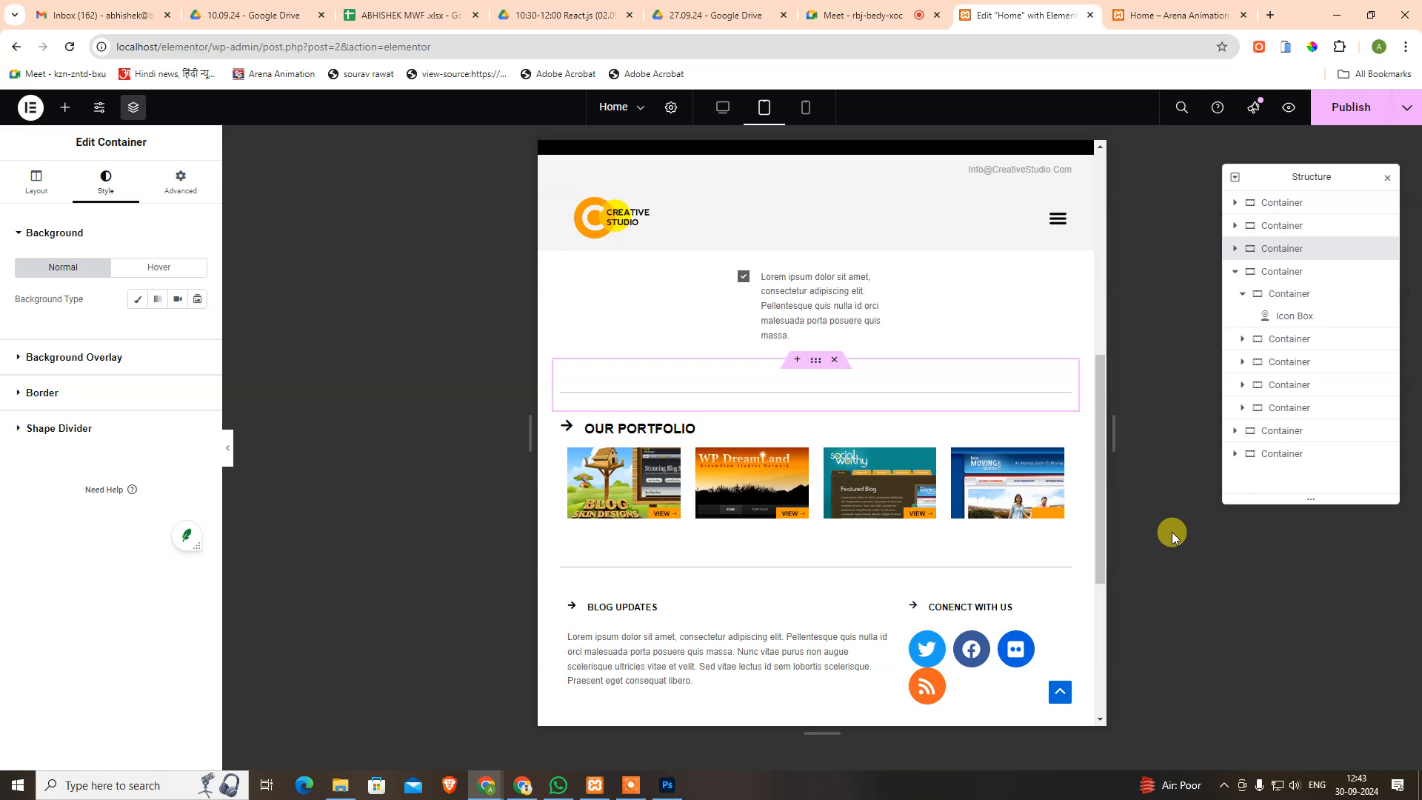
Set the size of the social icons under Conenct With Us to 22 px in the tablet layout.
{"action": "scroll", "coordinate": [930, 535], "scroll_direction": "down", "scroll_amount": 2}
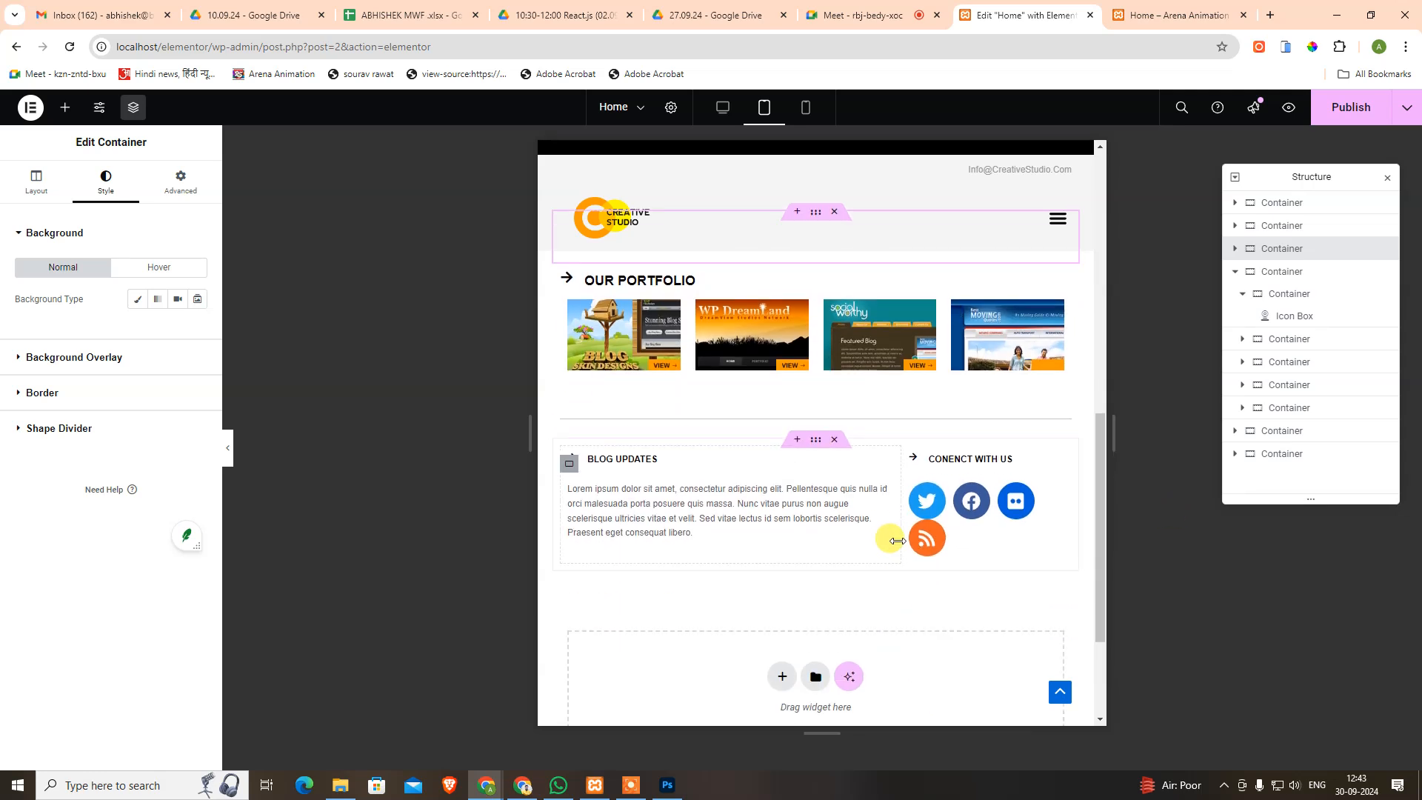
{"action": "scroll", "coordinate": [756, 586], "scroll_direction": "down", "scroll_amount": 1}
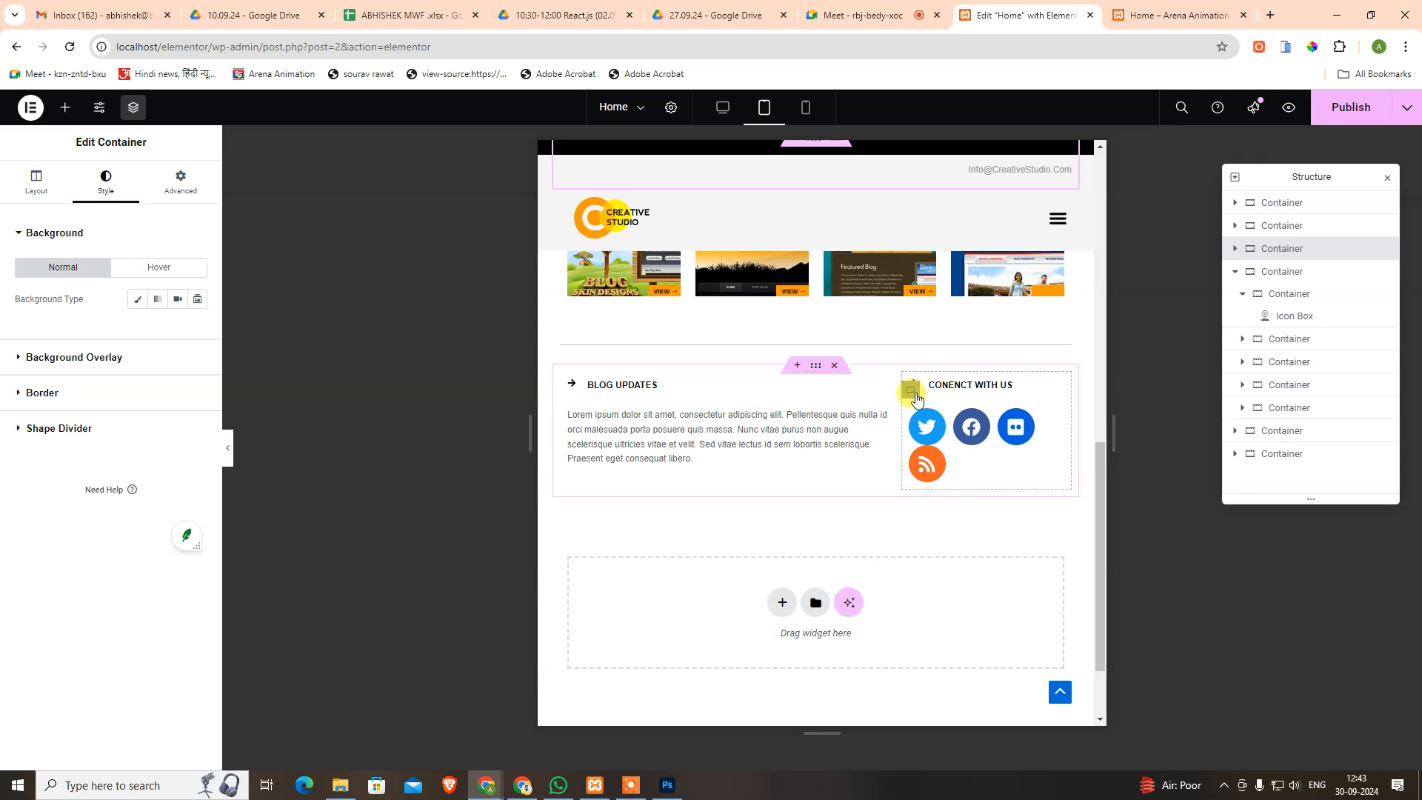
{"action": "left_click", "coordinate": [913, 394]}
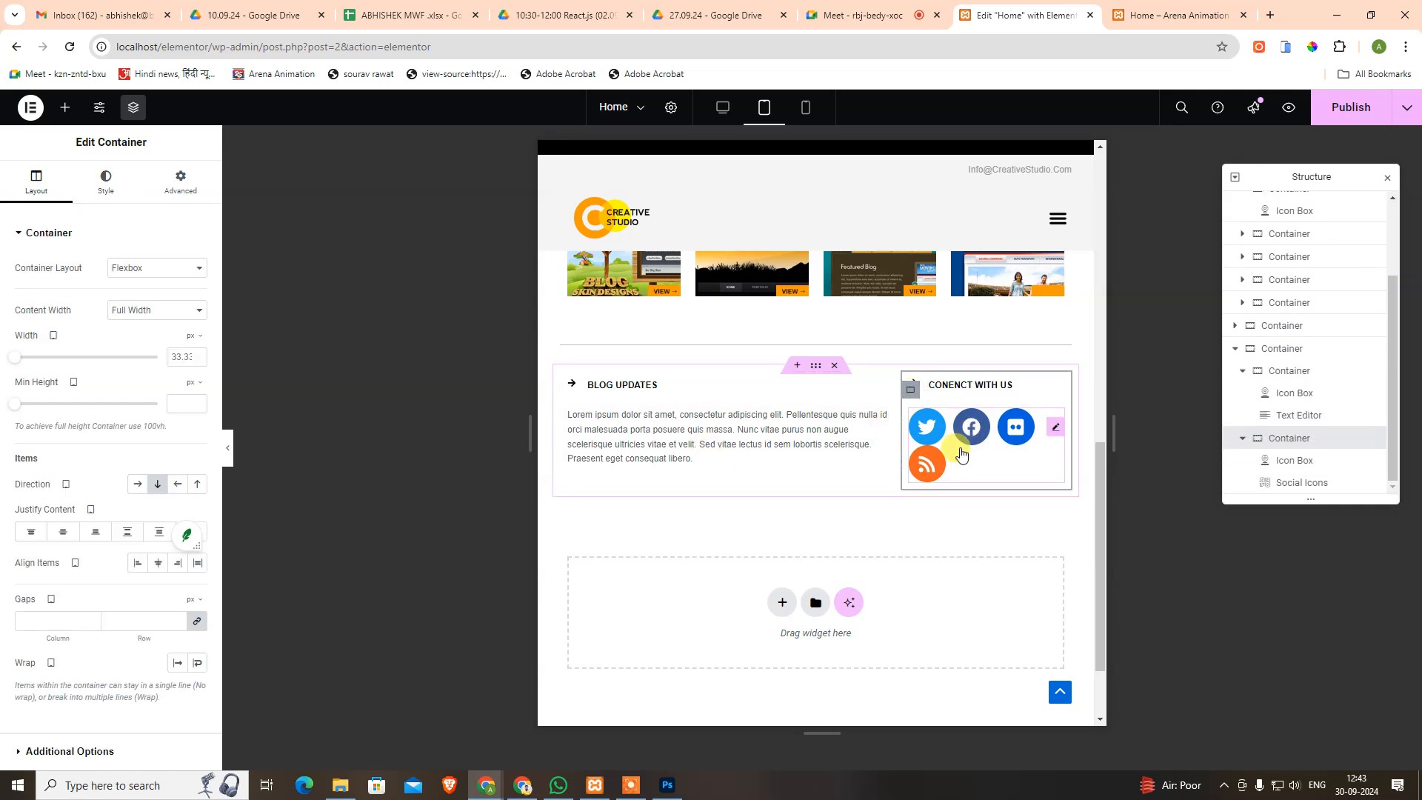
{"action": "left_click", "coordinate": [96, 196]}
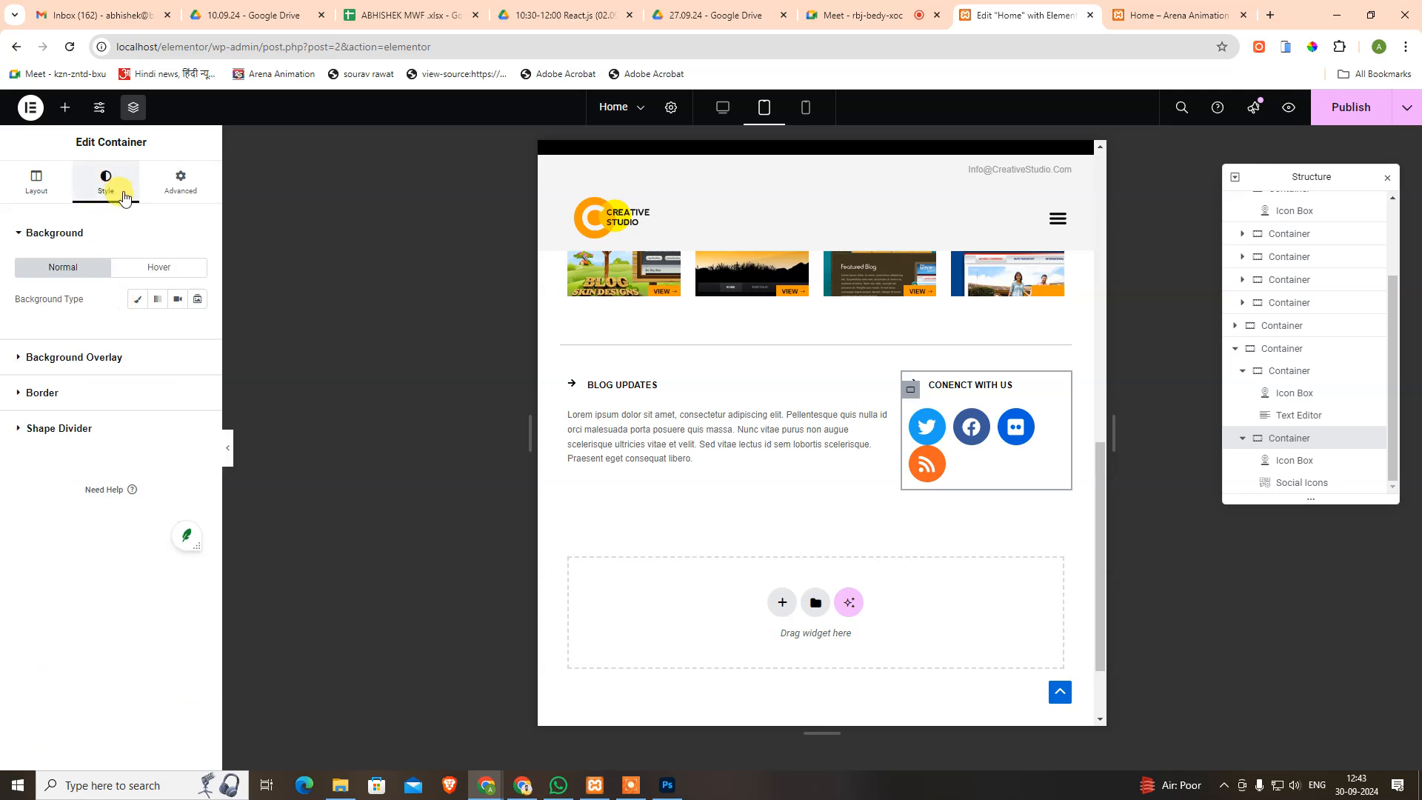
{"action": "left_click", "coordinate": [1058, 428]}
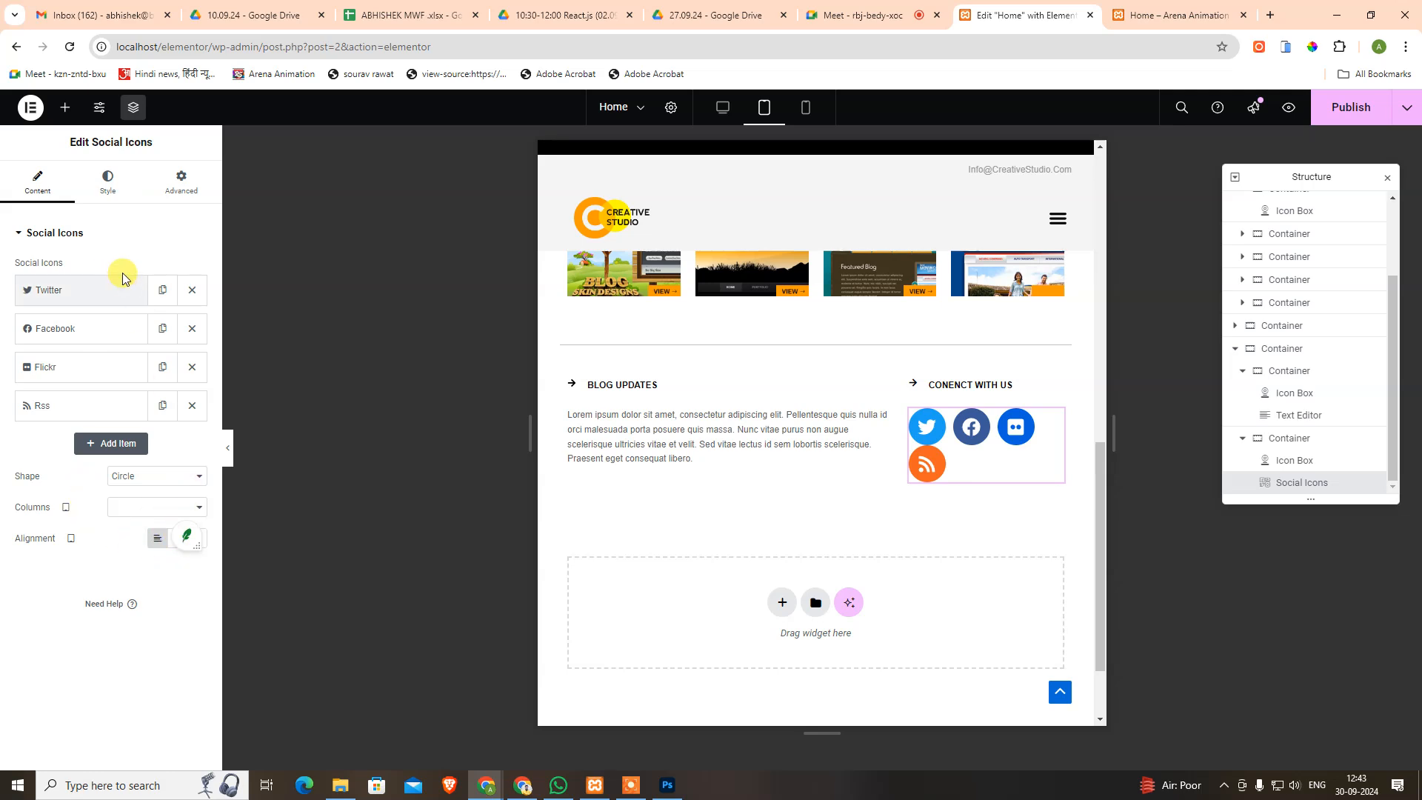
{"action": "left_click", "coordinate": [108, 185]}
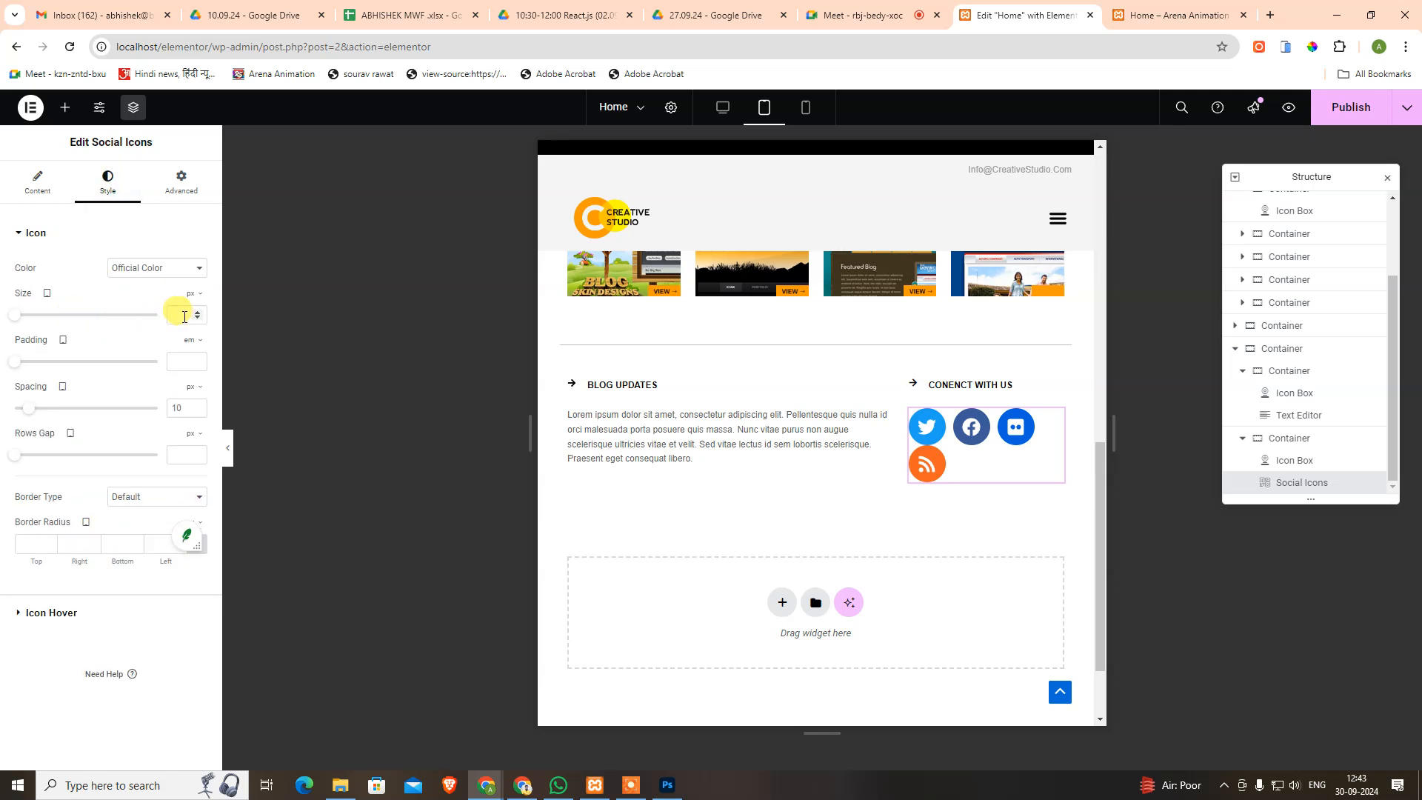
{"action": "type", "text": "6"}
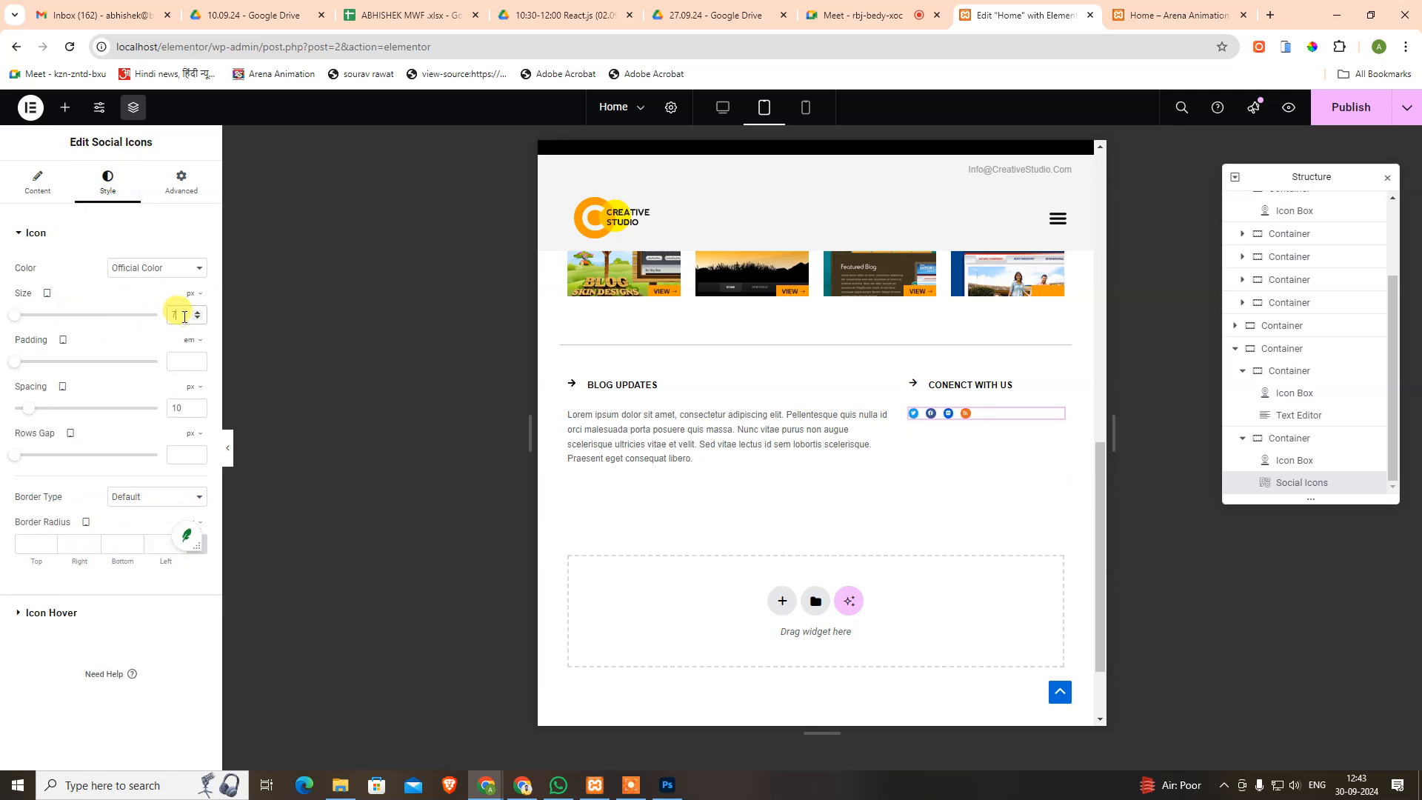
{"action": "key", "text": "Up"}
{"action": "key", "text": "Up"}
{"action": "key", "text": "Up"}
{"action": "key", "text": "Up"}
{"action": "key", "text": "Up"}
{"action": "key", "text": "Up"}
{"action": "key", "text": "Up"}
{"action": "key", "text": "Up"}
{"action": "key", "text": "Up"}
{"action": "key", "text": "Up"}
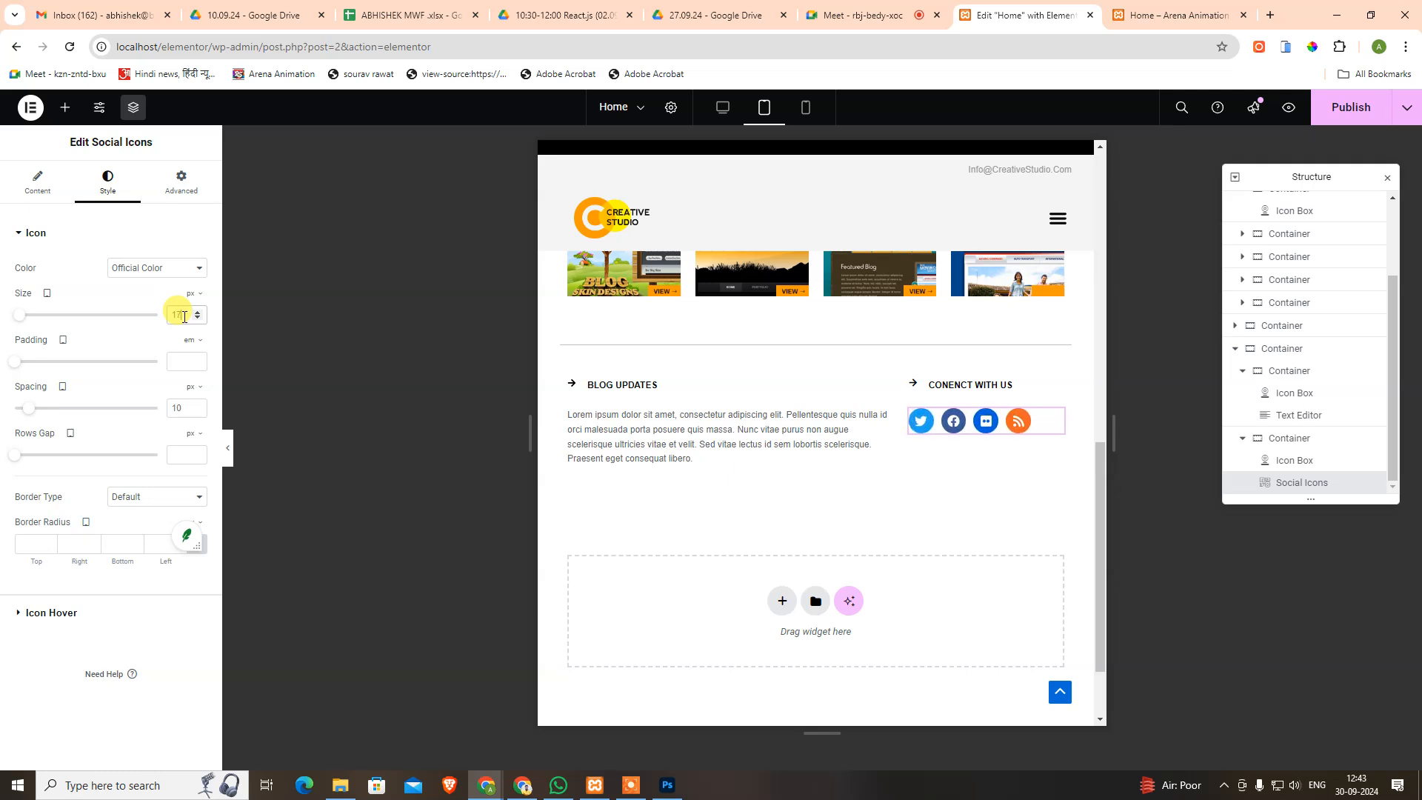
{"action": "key", "text": "Up"}
{"action": "key", "text": "Up"}
{"action": "key", "text": "Up"}
{"action": "key", "text": "Up"}
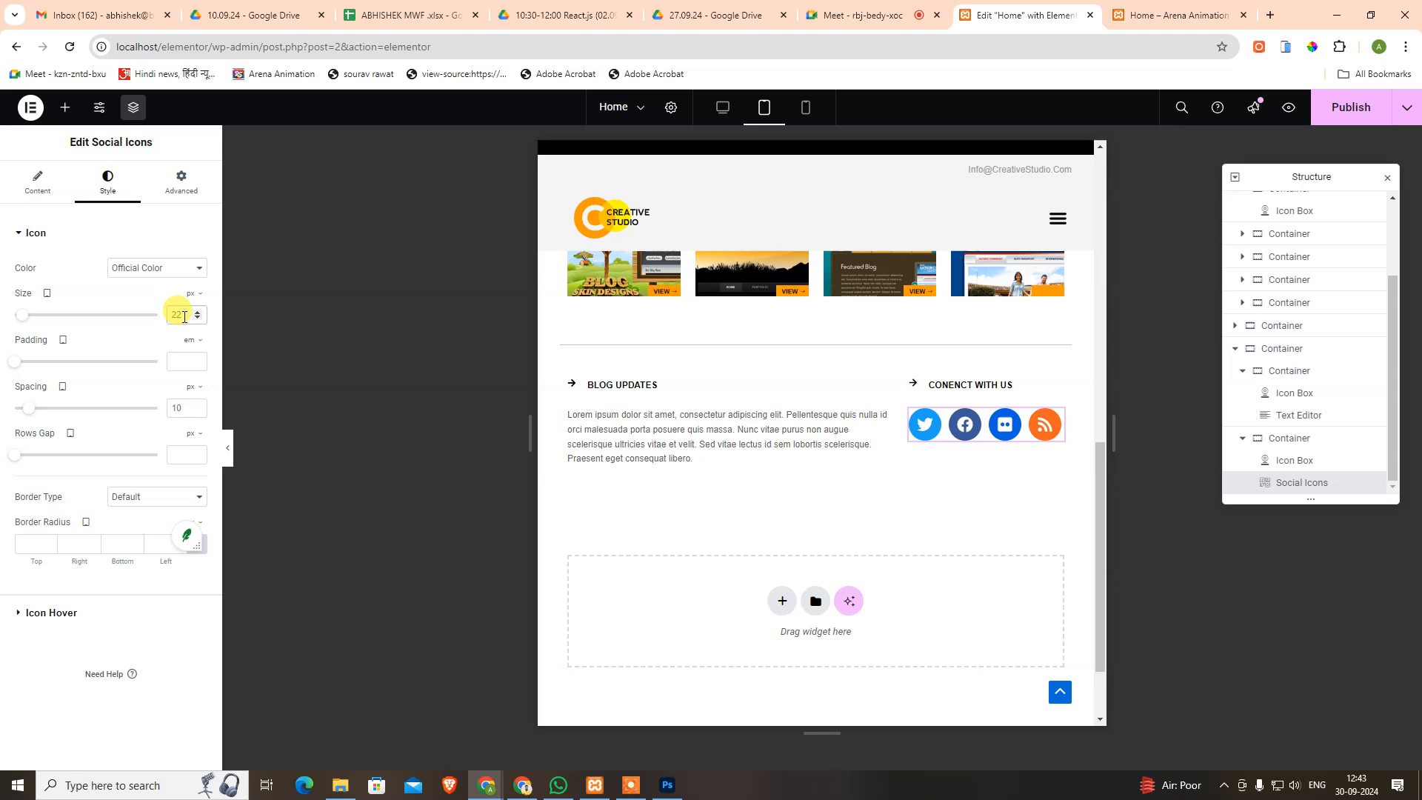
Examine the page's lower sections in the mobile, tablet and desktop layouts, including the shape divider settings of the container above Our Portfolio.
{"action": "left_click", "coordinate": [795, 111]}
{"action": "scroll", "coordinate": [855, 409], "scroll_direction": "down", "scroll_amount": 5}
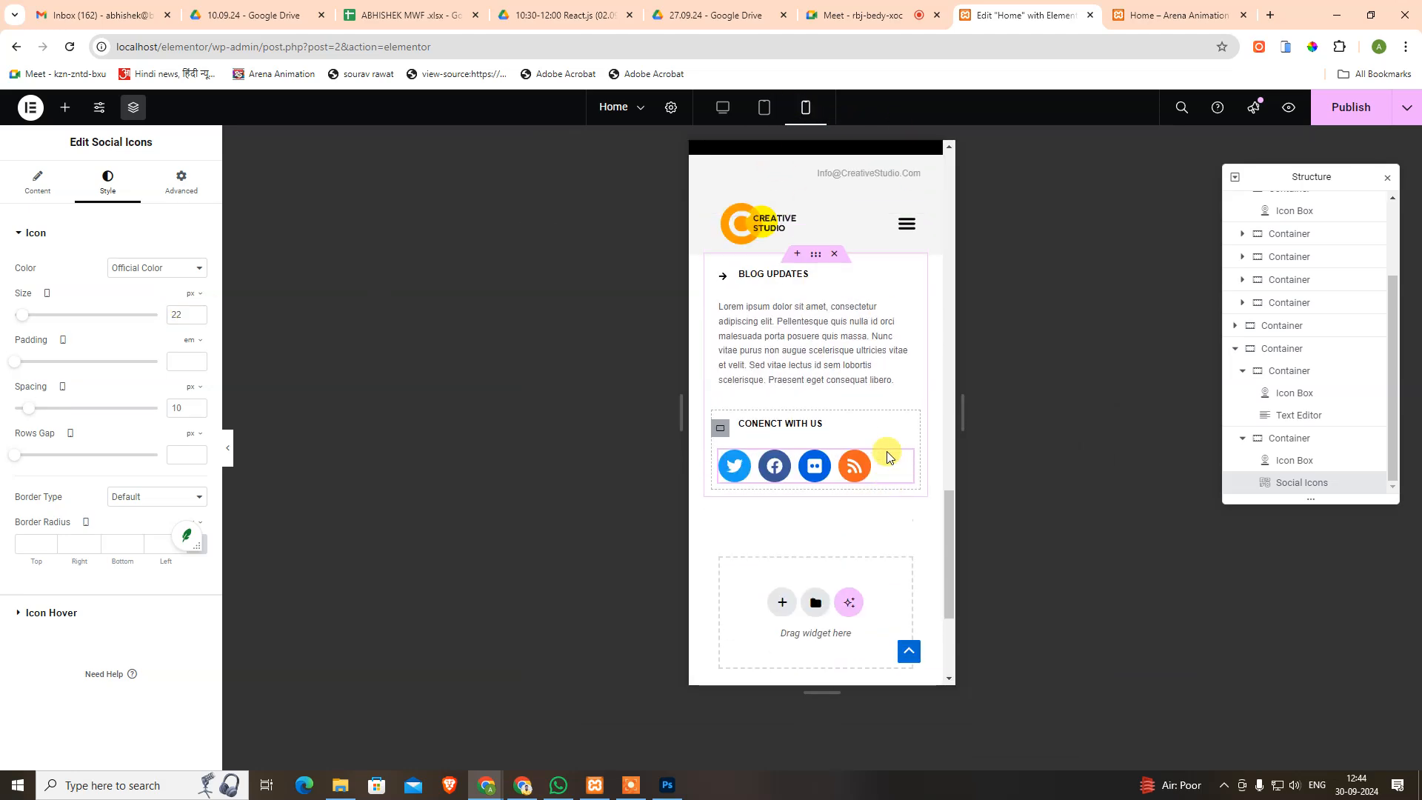
{"action": "left_click", "coordinate": [766, 110]}
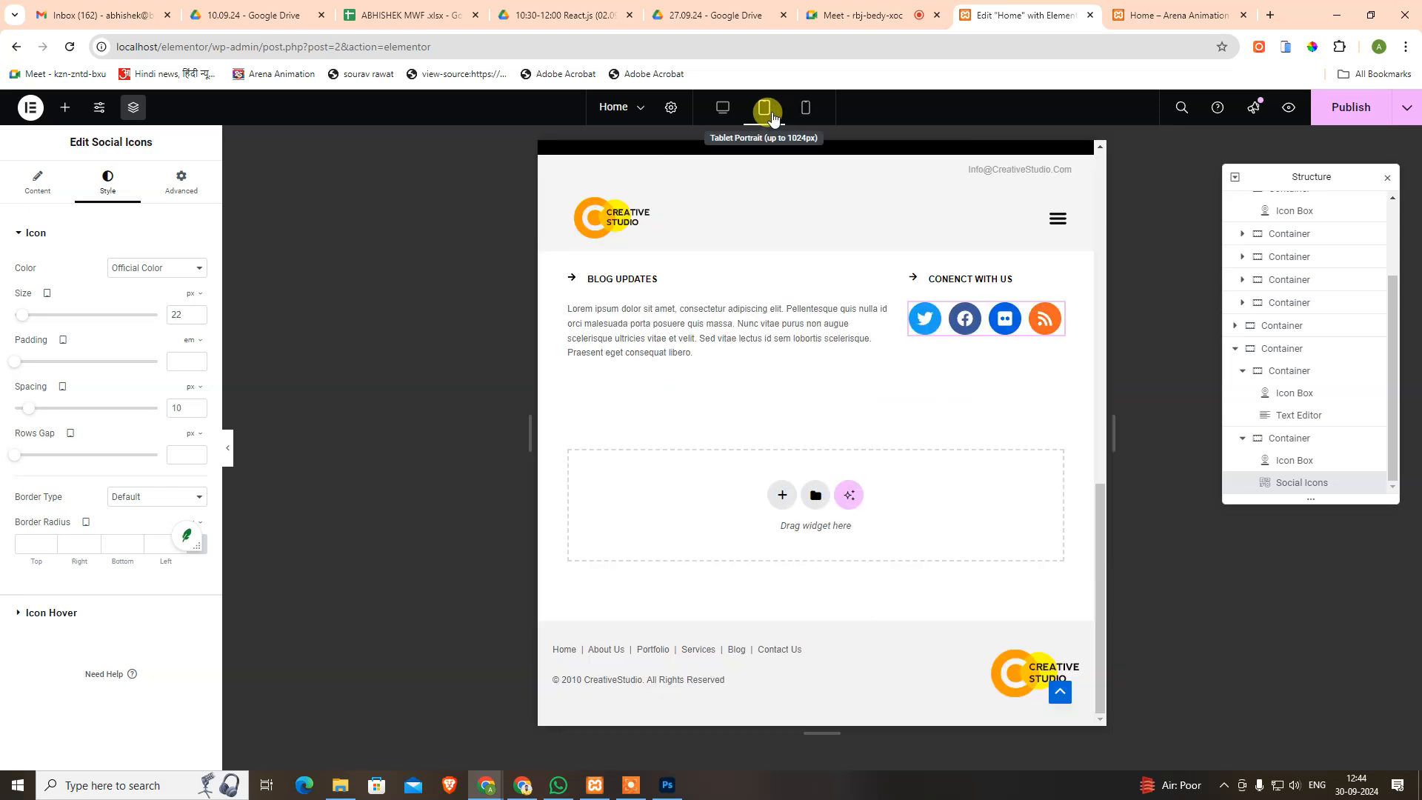
{"action": "left_click", "coordinate": [722, 108]}
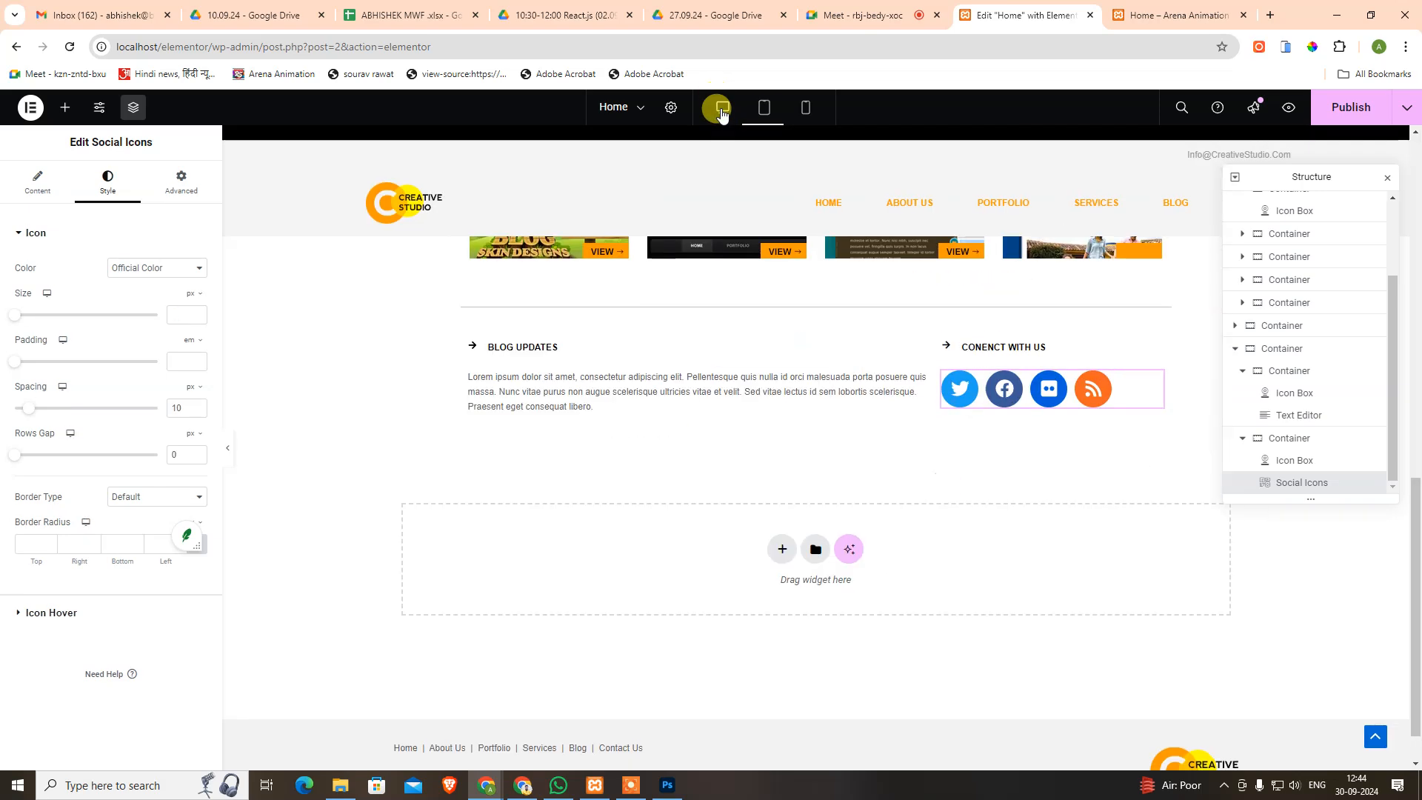
{"action": "scroll", "coordinate": [877, 400], "scroll_direction": "up", "scroll_amount": 3}
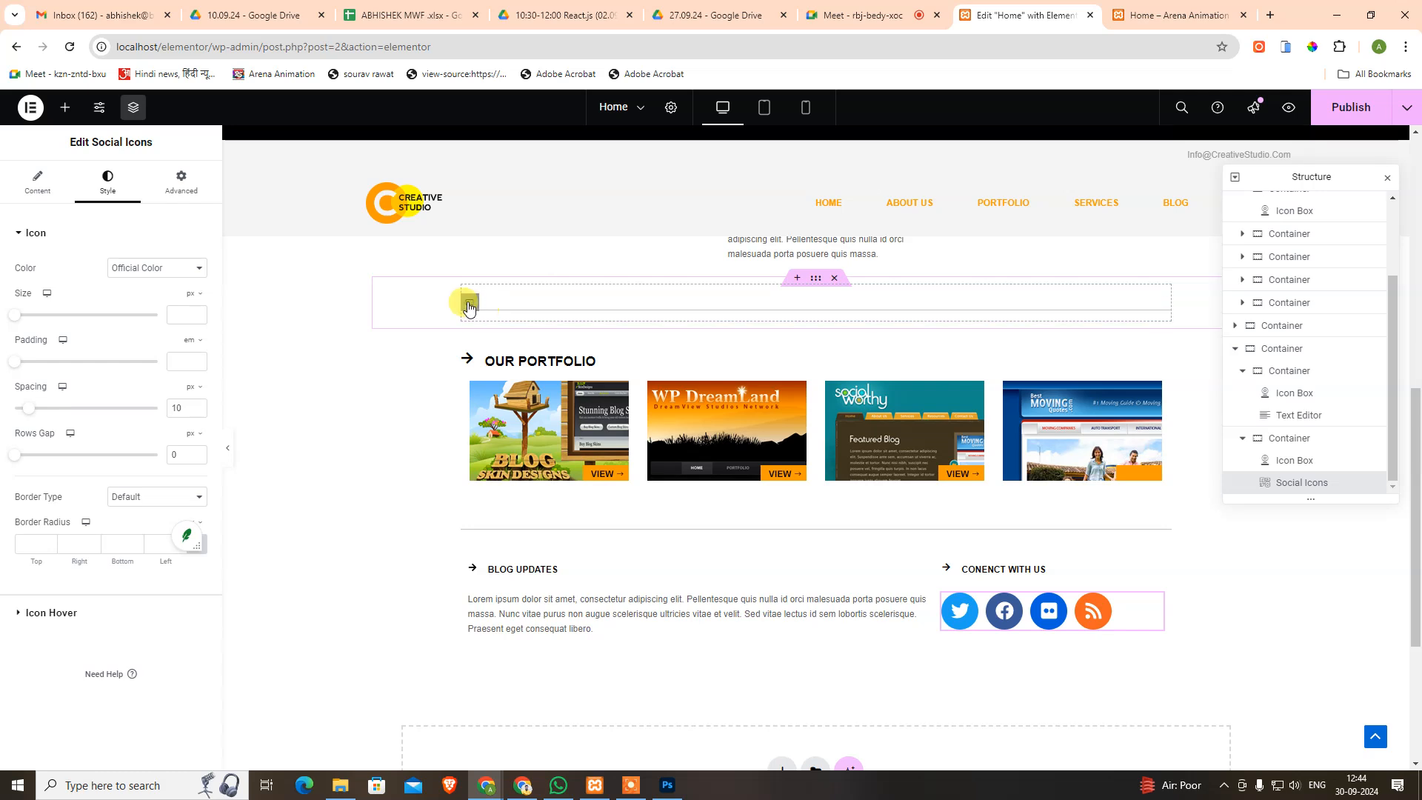
{"action": "left_click", "coordinate": [469, 304]}
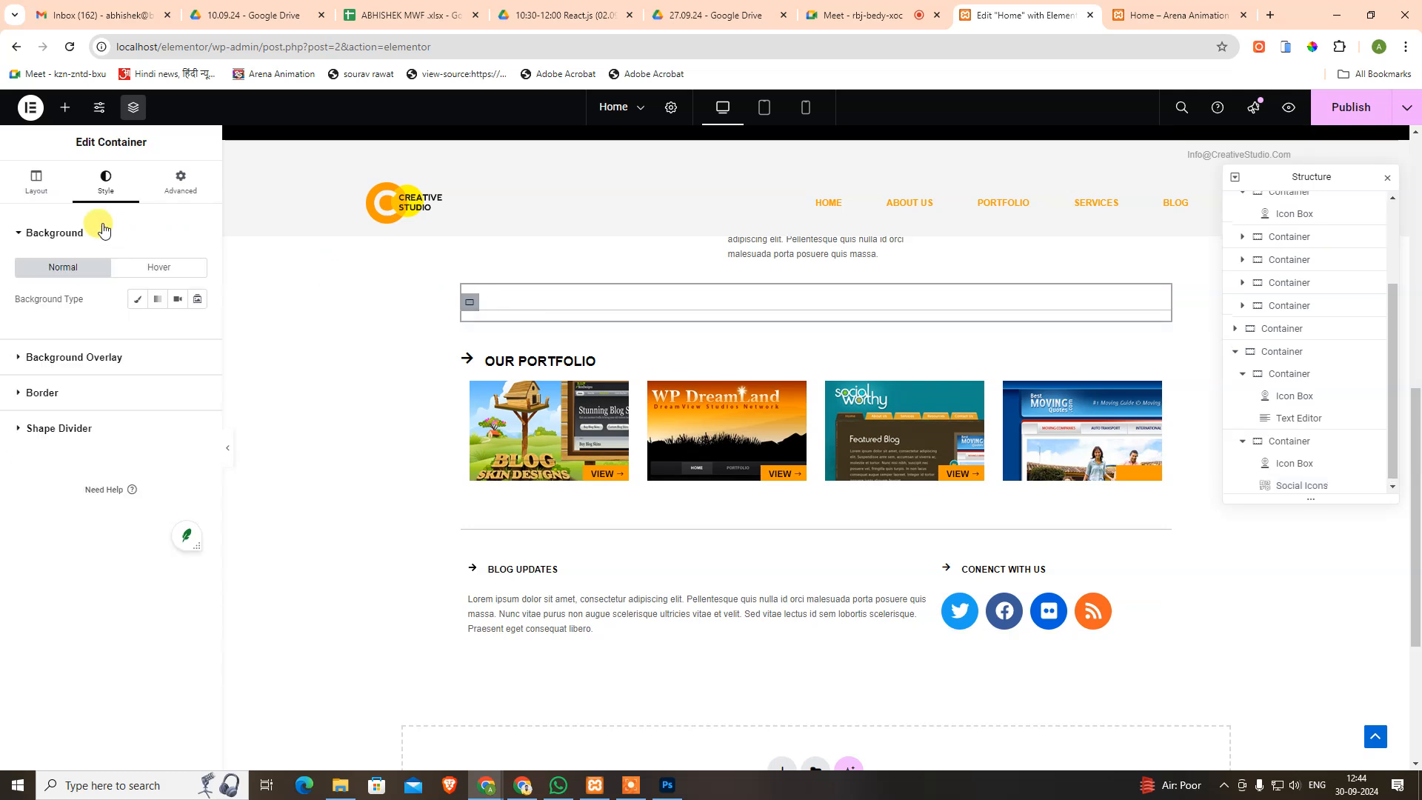
{"action": "left_click", "coordinate": [105, 429]}
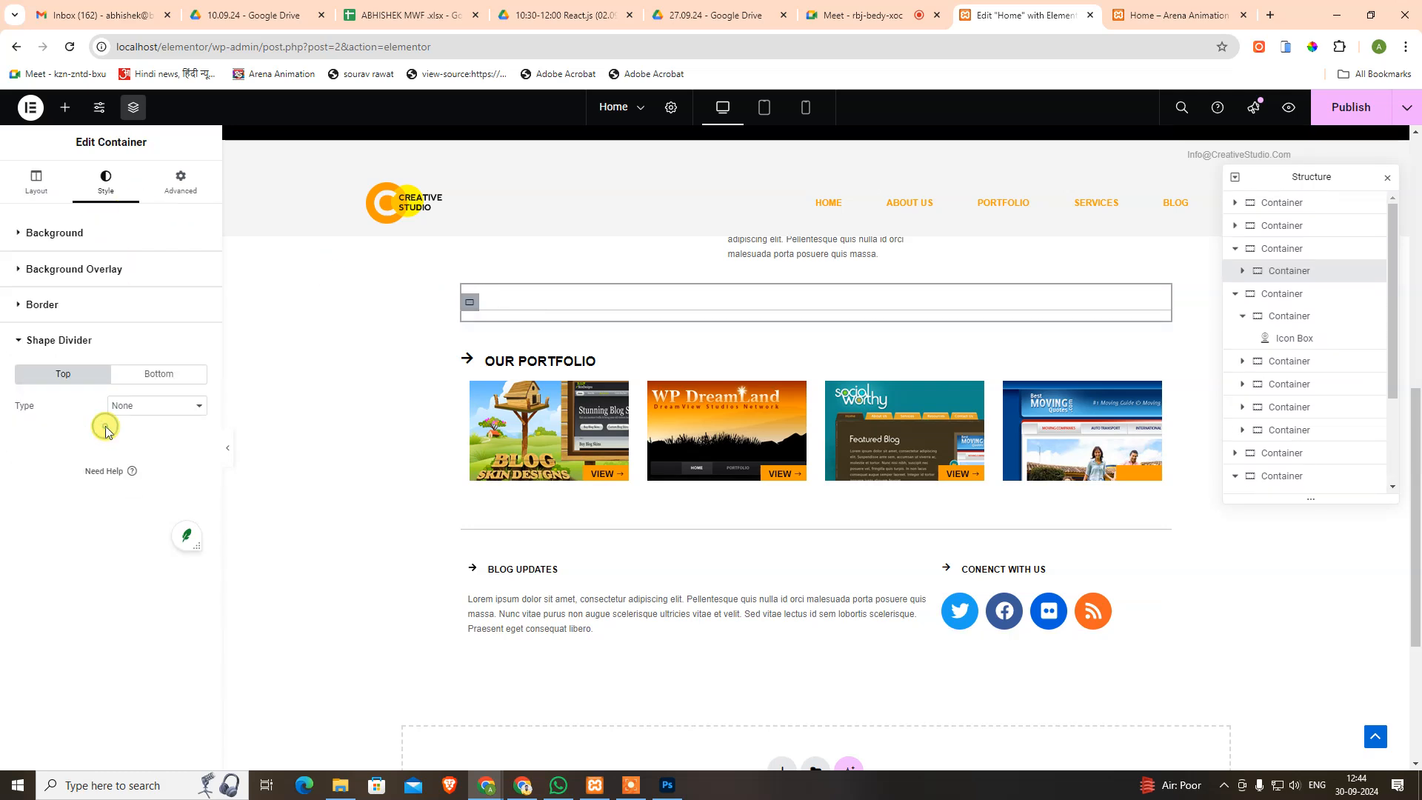
{"action": "left_click", "coordinate": [65, 340]}
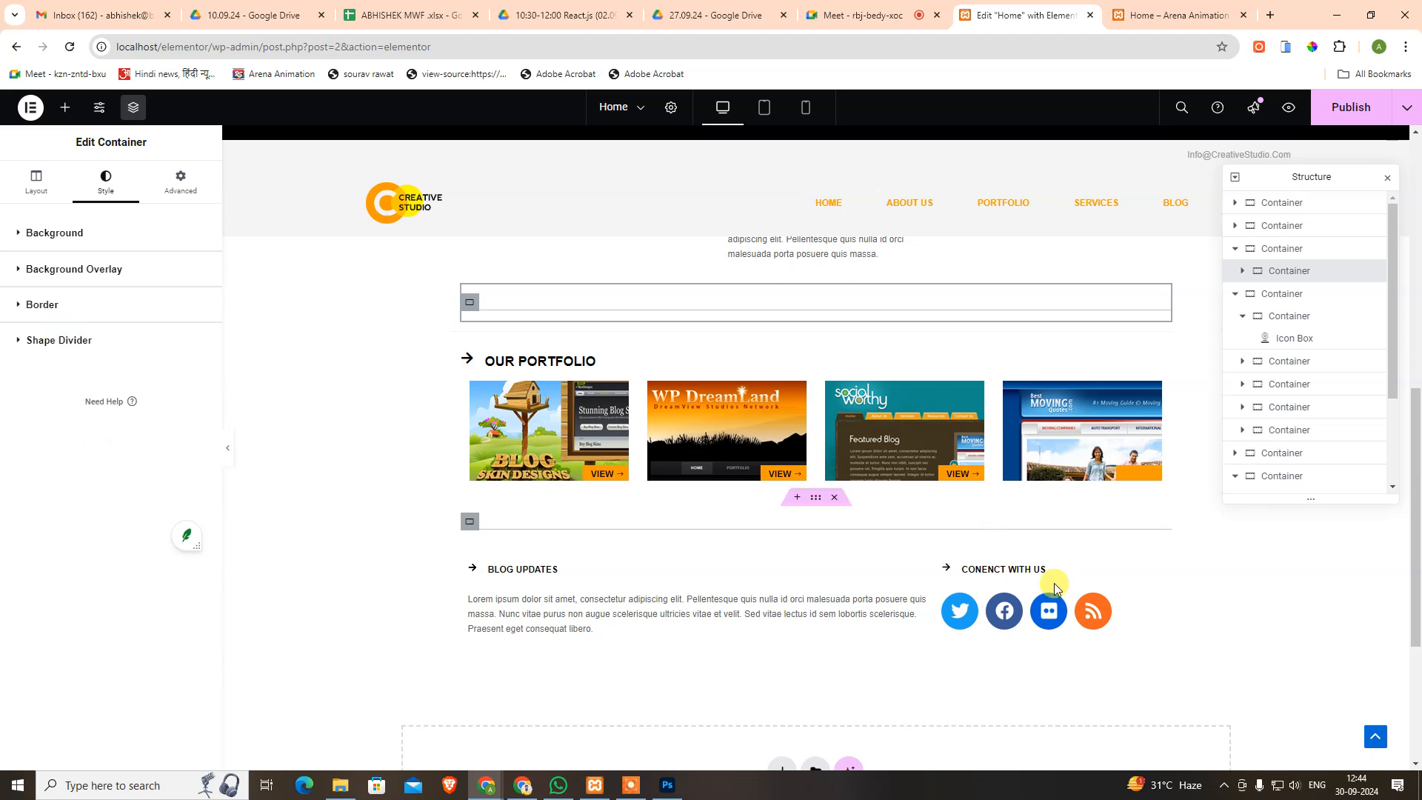
{"action": "left_click", "coordinate": [1312, 609]}
{"action": "scroll", "coordinate": [1117, 622], "scroll_direction": "down", "scroll_amount": 2}
{"action": "scroll", "coordinate": [1117, 622], "scroll_direction": "down", "scroll_amount": 1}
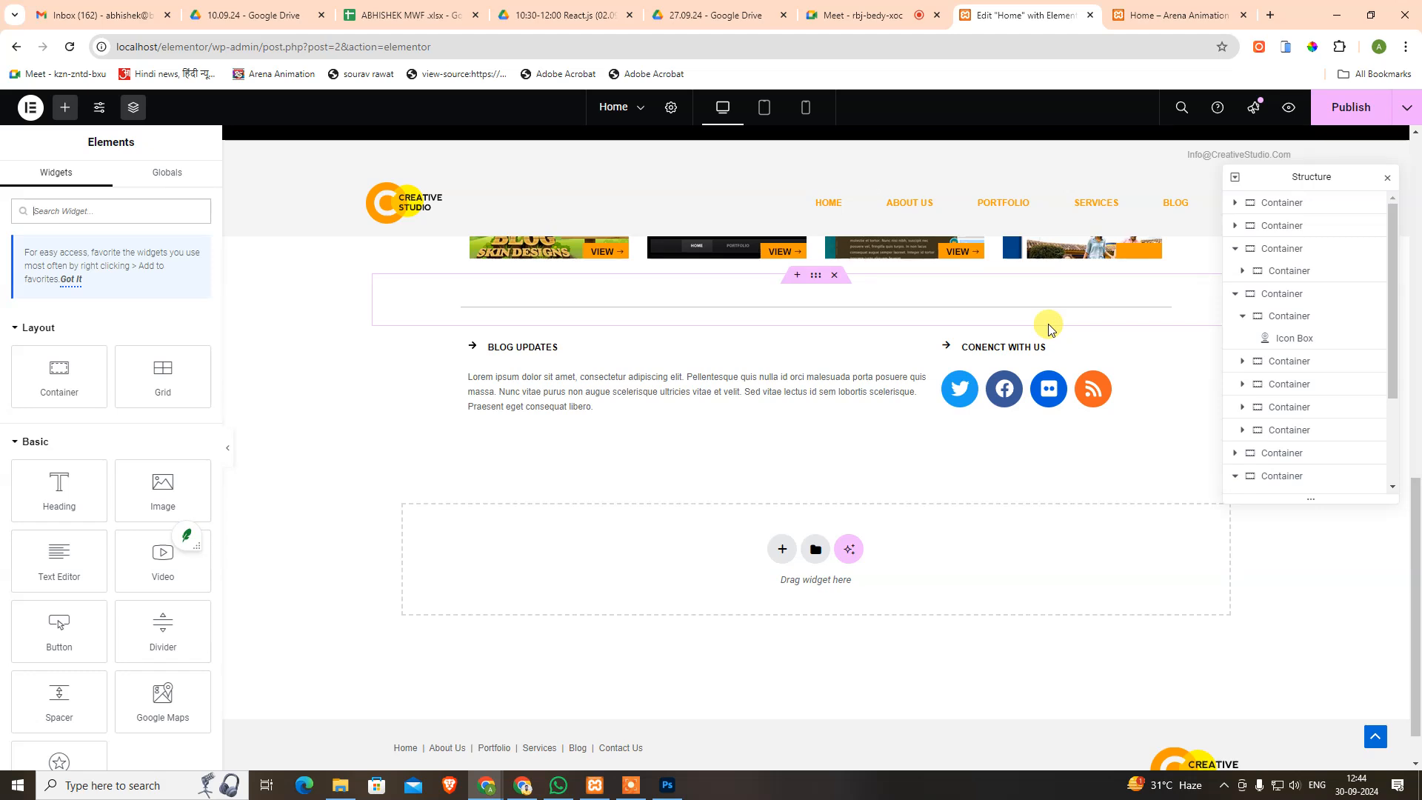
In the mobile layout, set the width of the first two Our Portfolio images to 100%.
{"action": "left_click", "coordinate": [806, 108]}
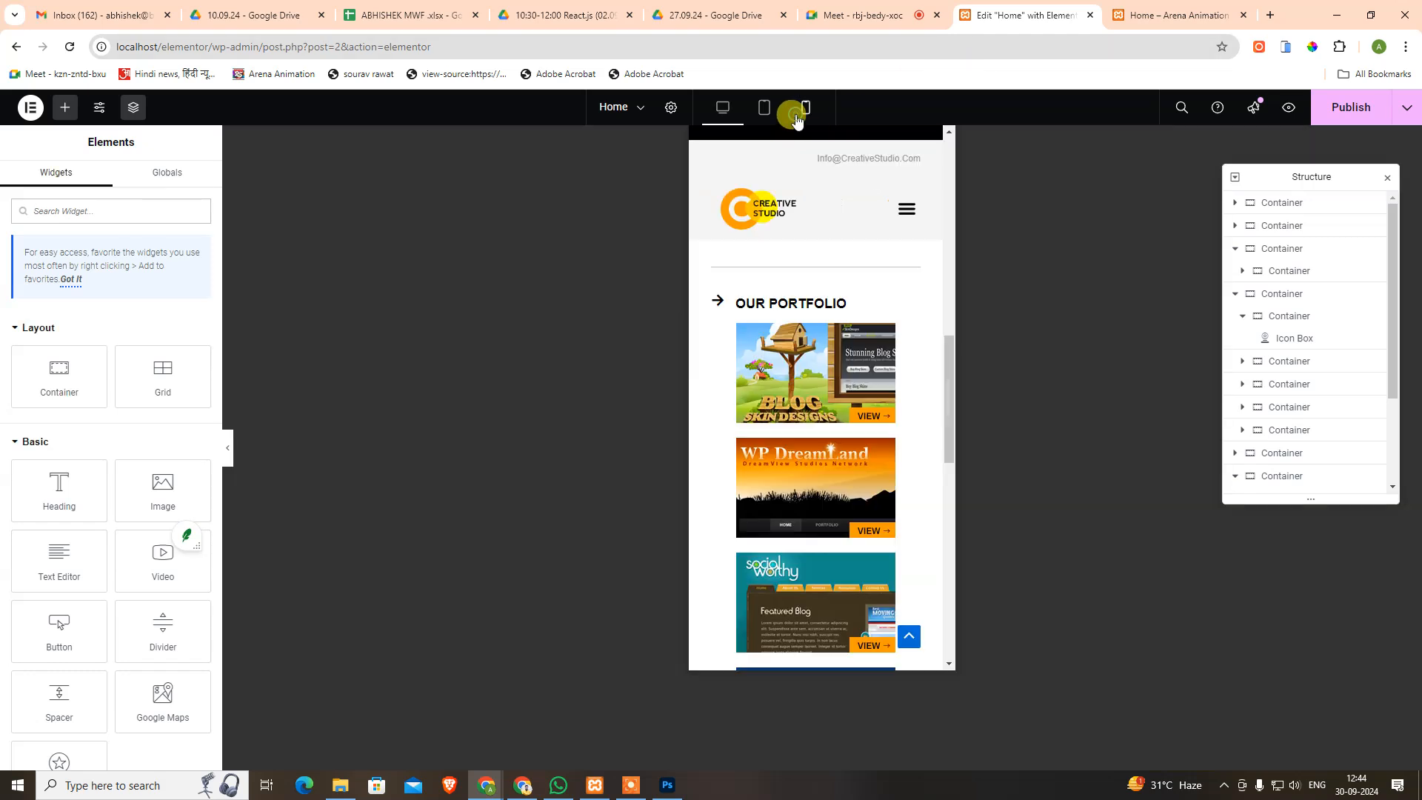
{"action": "left_click", "coordinate": [909, 358]}
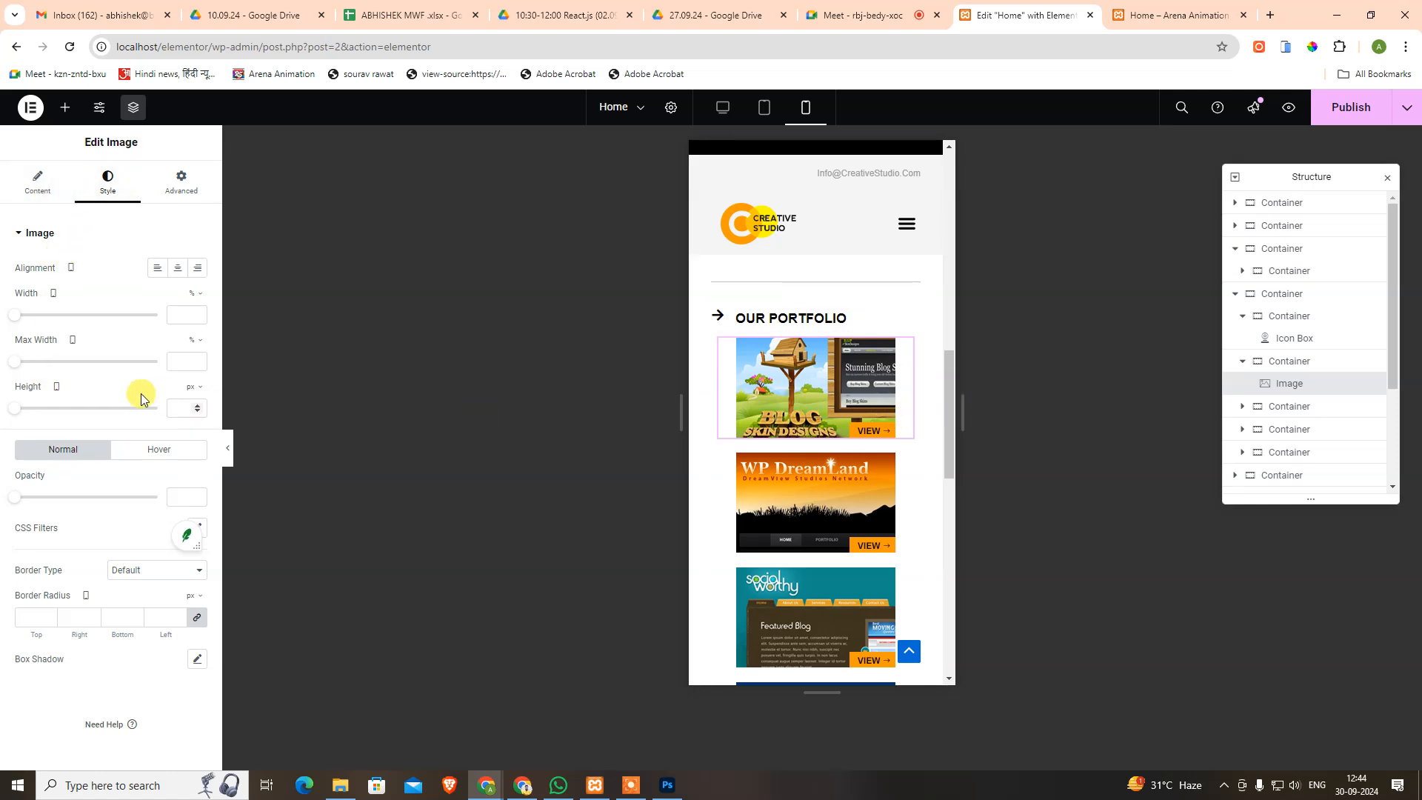
{"action": "left_click_drag", "start_coordinate": [18, 324], "coordinate": [200, 321]}
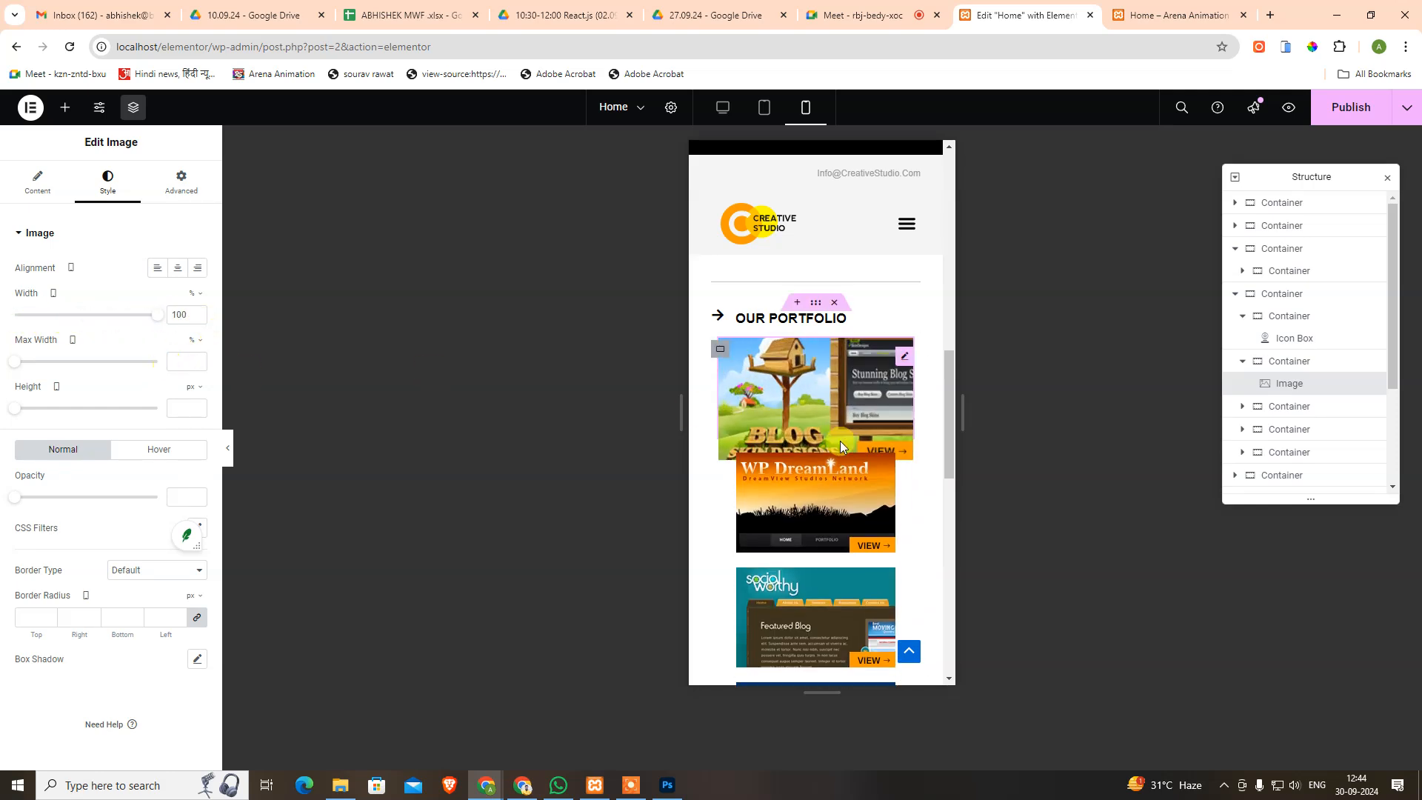
{"action": "left_click", "coordinate": [840, 489]}
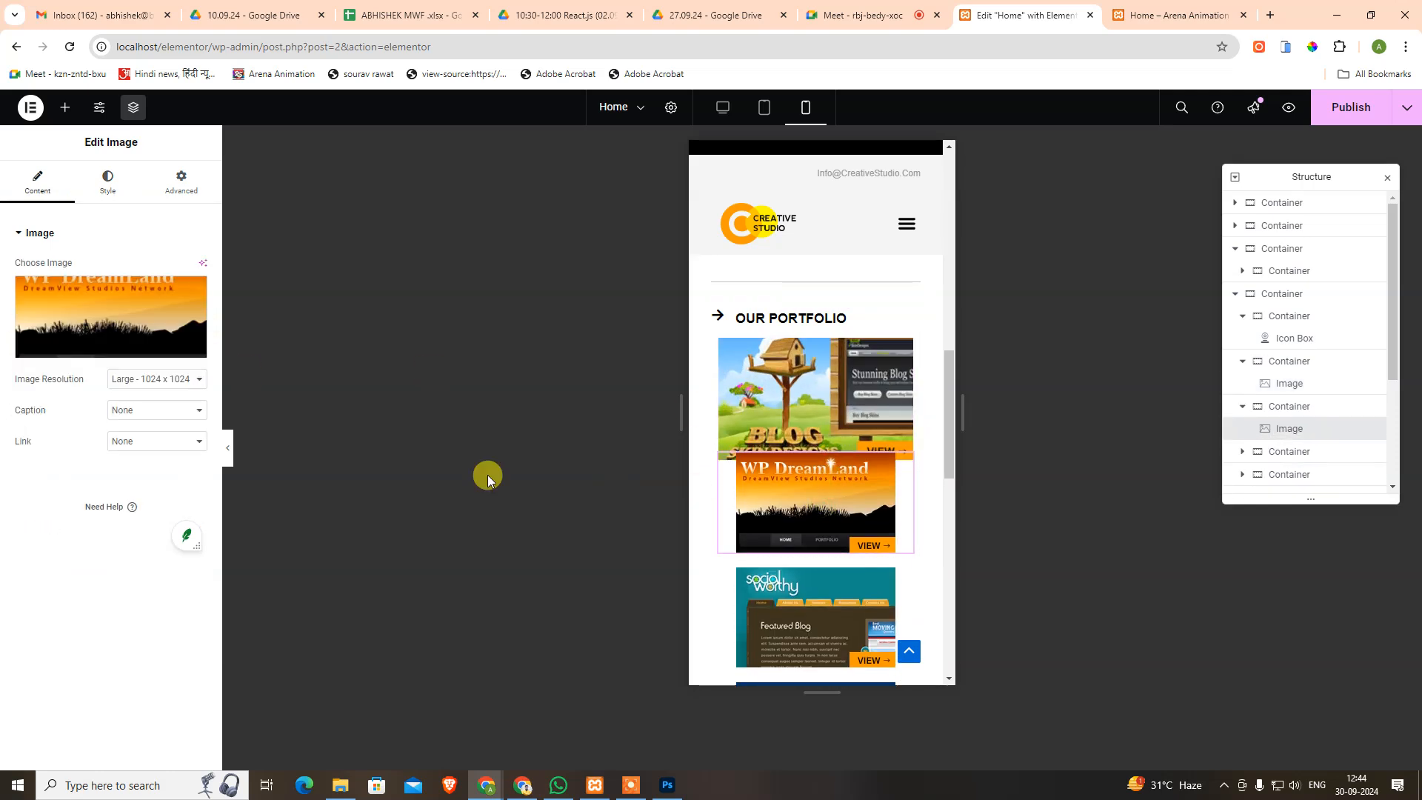
{"action": "left_click", "coordinate": [107, 180]}
{"action": "left_click_drag", "start_coordinate": [19, 314], "coordinate": [219, 333]}
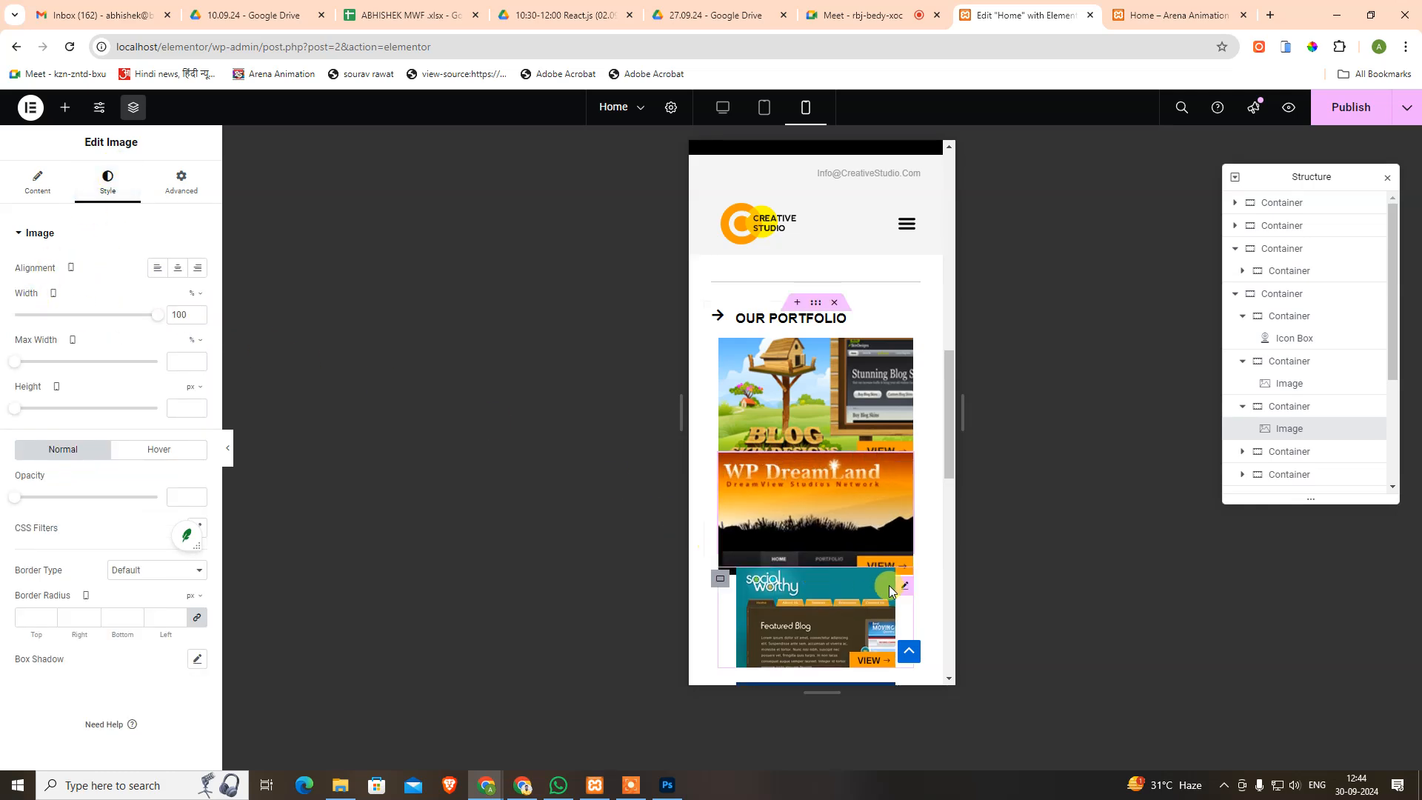
Set the width of the third and fourth Our Portfolio images to 100% in the mobile layout.
{"action": "scroll", "coordinate": [867, 548], "scroll_direction": "down", "scroll_amount": 1}
{"action": "left_click", "coordinate": [851, 509]}
{"action": "left_click", "coordinate": [107, 180]}
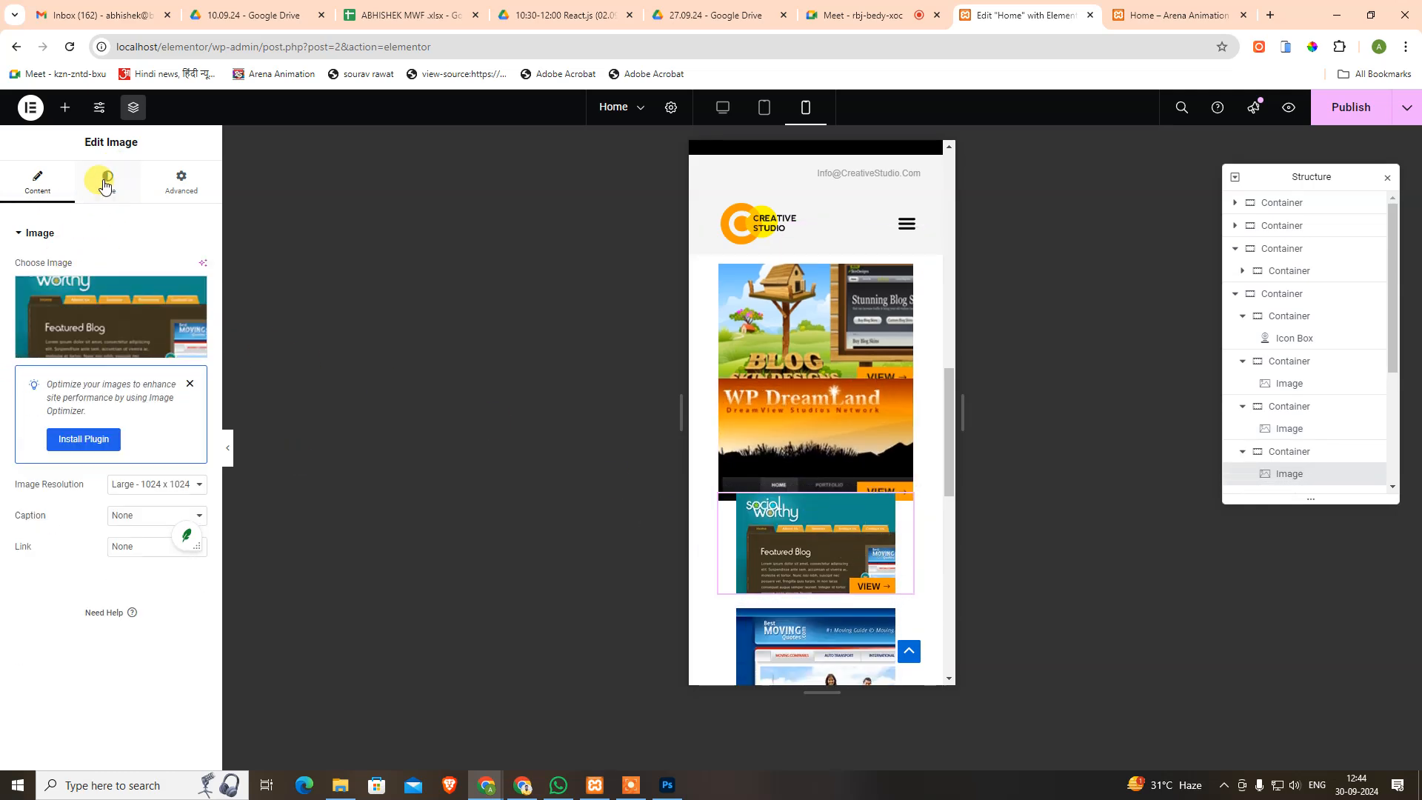
{"action": "left_click_drag", "start_coordinate": [18, 314], "coordinate": [218, 330]}
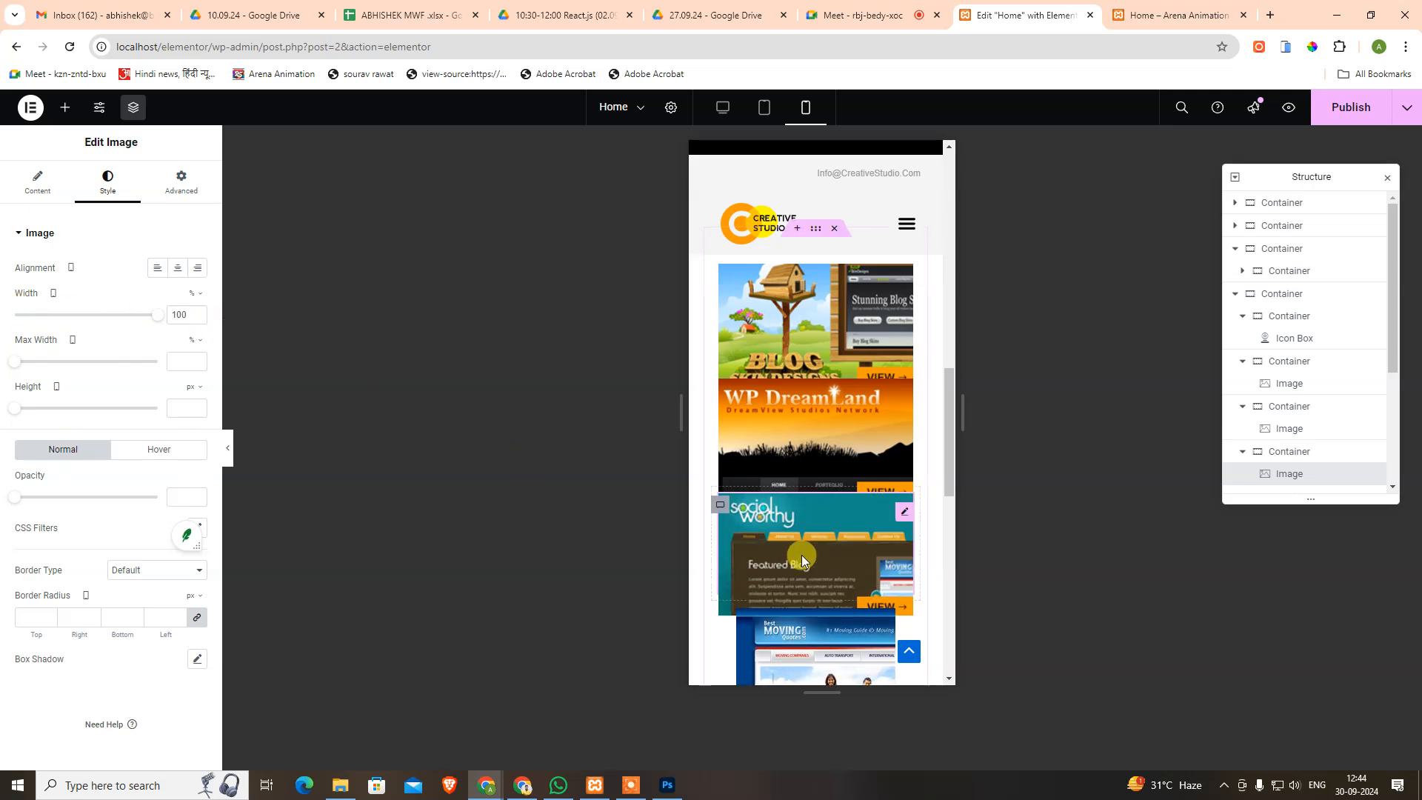
{"action": "scroll", "coordinate": [801, 554], "scroll_direction": "down", "scroll_amount": 3}
{"action": "left_click", "coordinate": [726, 464]}
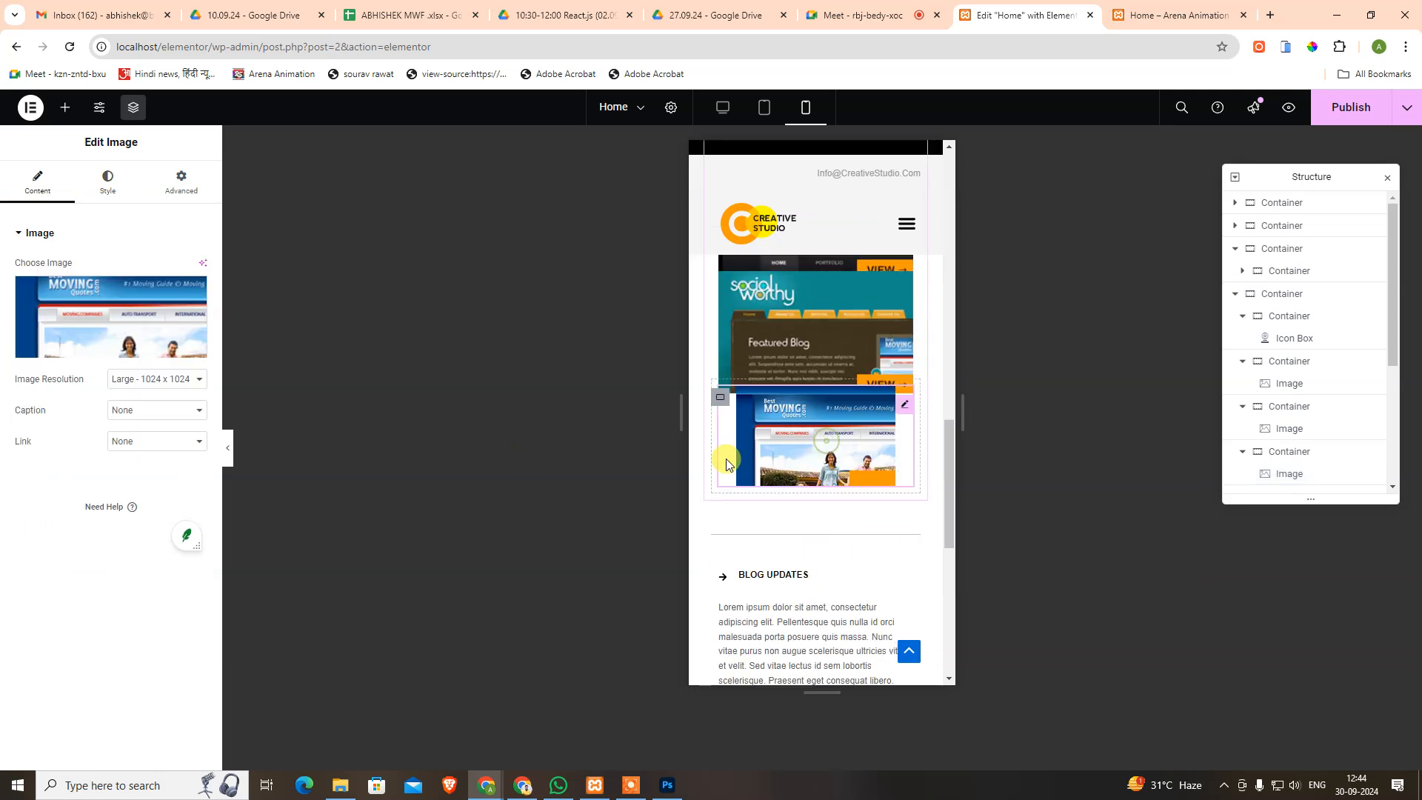
{"action": "left_click", "coordinate": [159, 181]}
{"action": "left_click", "coordinate": [108, 181]}
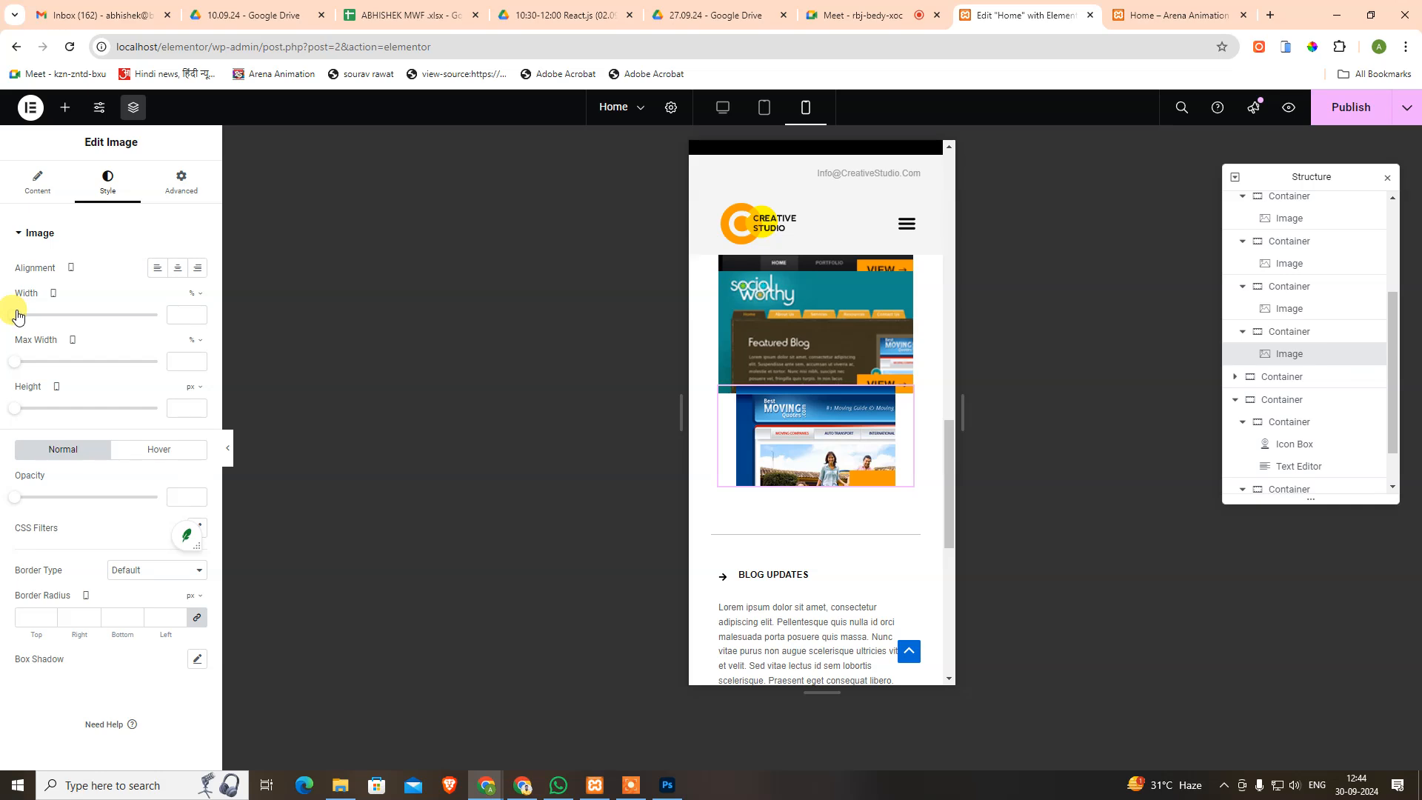
{"action": "left_click_drag", "start_coordinate": [16, 314], "coordinate": [190, 313]}
Examine the stacked portfolio images and the margin, padding and size settings of the first image's container.
{"action": "scroll", "coordinate": [763, 511], "scroll_direction": "up", "scroll_amount": 5}
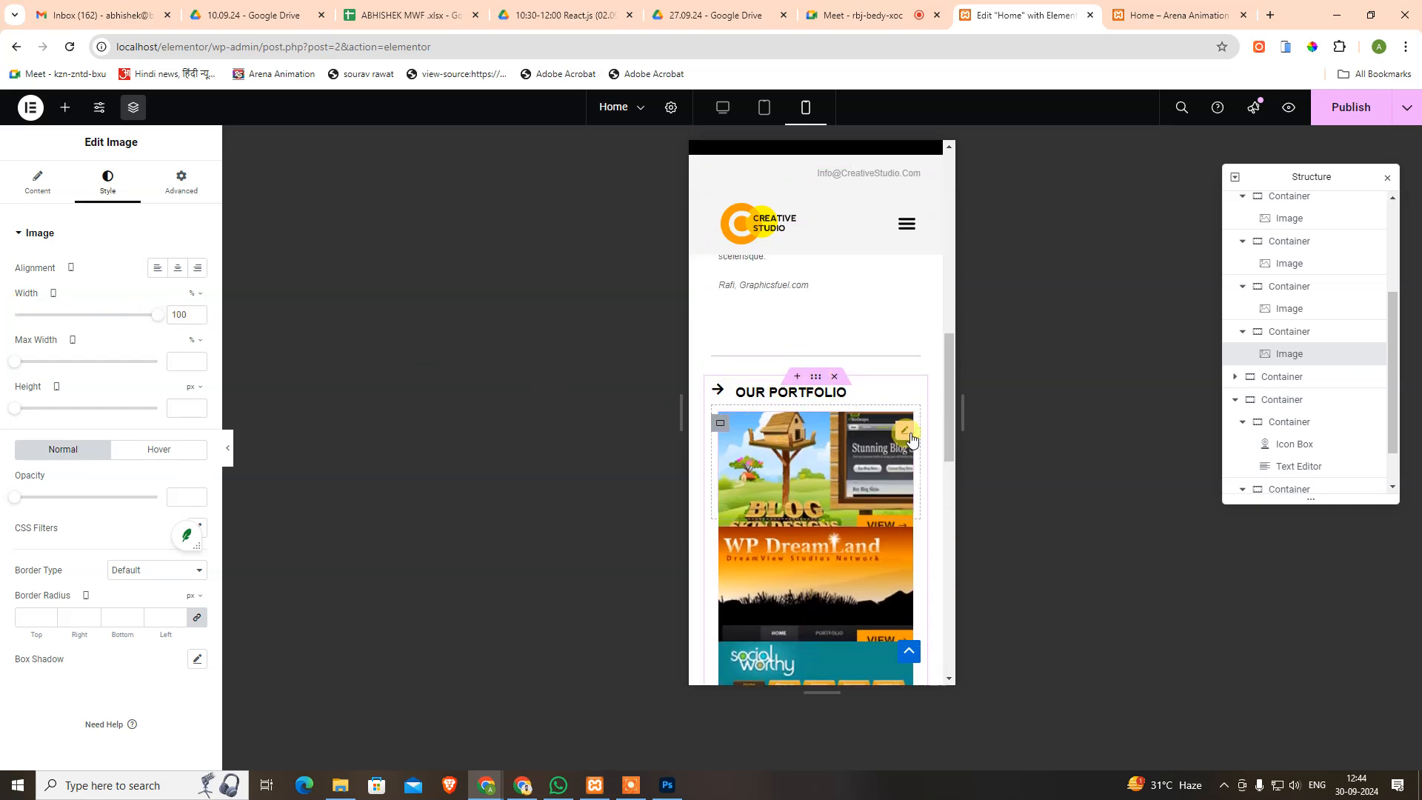
{"action": "left_click", "coordinate": [721, 425]}
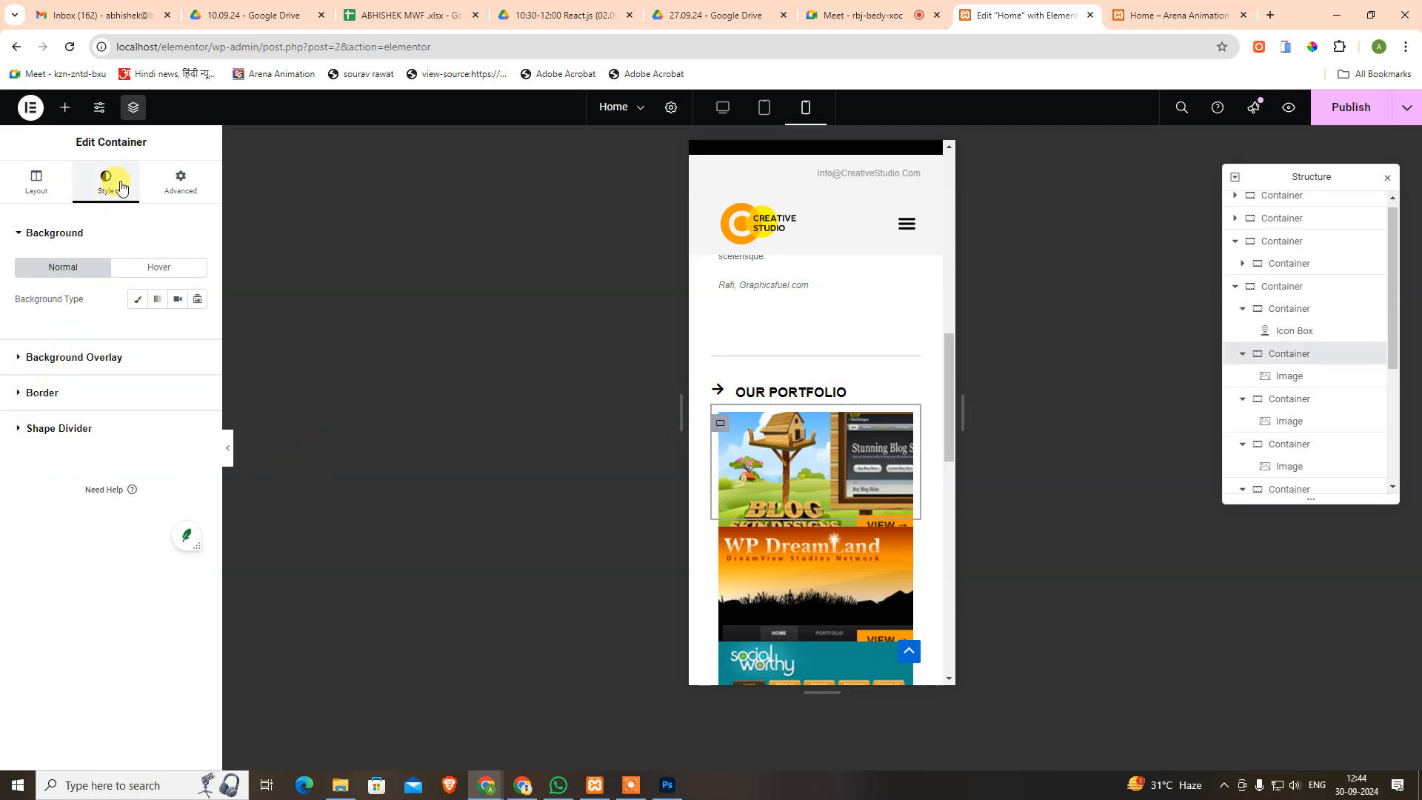
{"action": "left_click", "coordinate": [181, 183]}
{"action": "scroll", "coordinate": [130, 385], "scroll_direction": "down", "scroll_amount": 3}
{"action": "scroll", "coordinate": [132, 436], "scroll_direction": "up", "scroll_amount": 3}
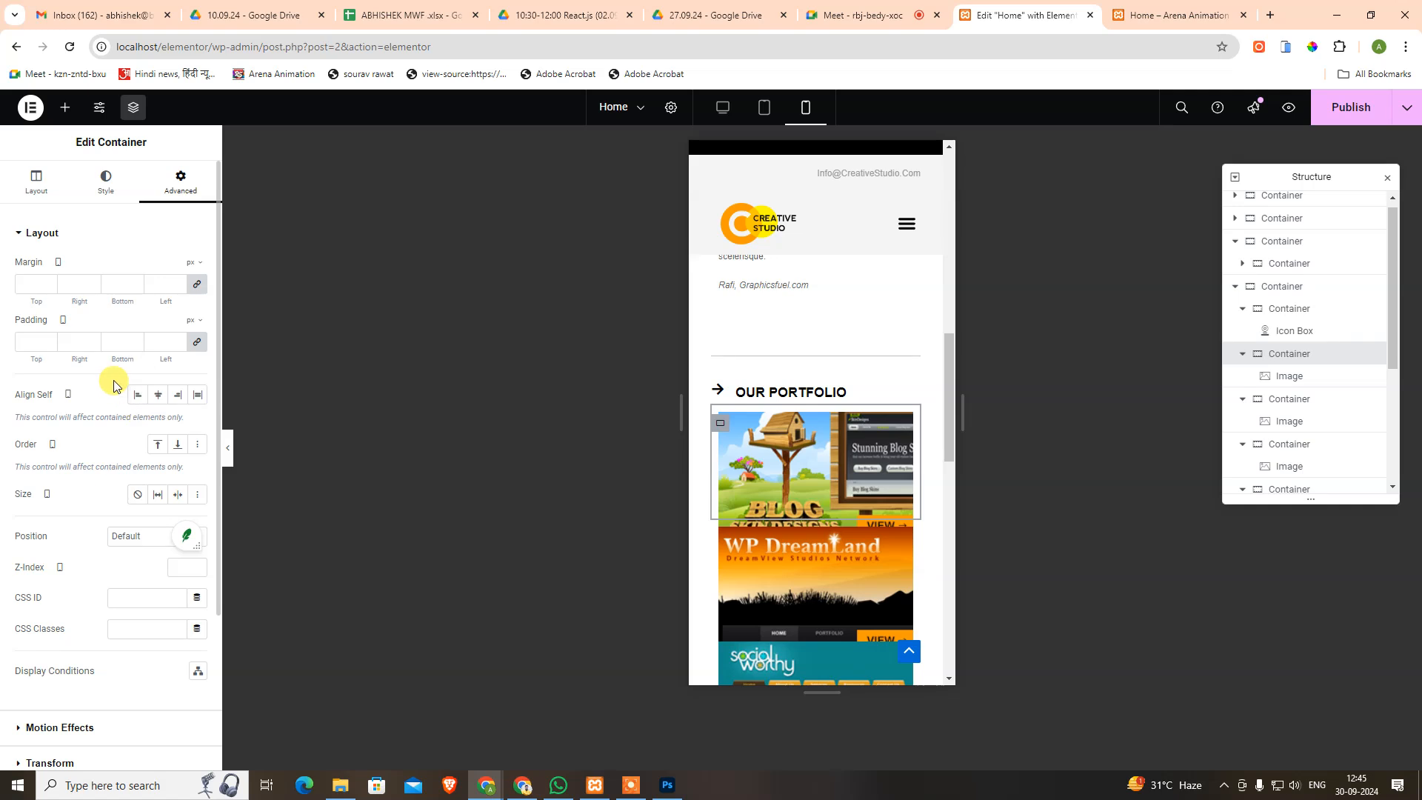
{"action": "scroll", "coordinate": [113, 384], "scroll_direction": "down", "scroll_amount": 1}
{"action": "scroll", "coordinate": [811, 582], "scroll_direction": "down", "scroll_amount": 1}
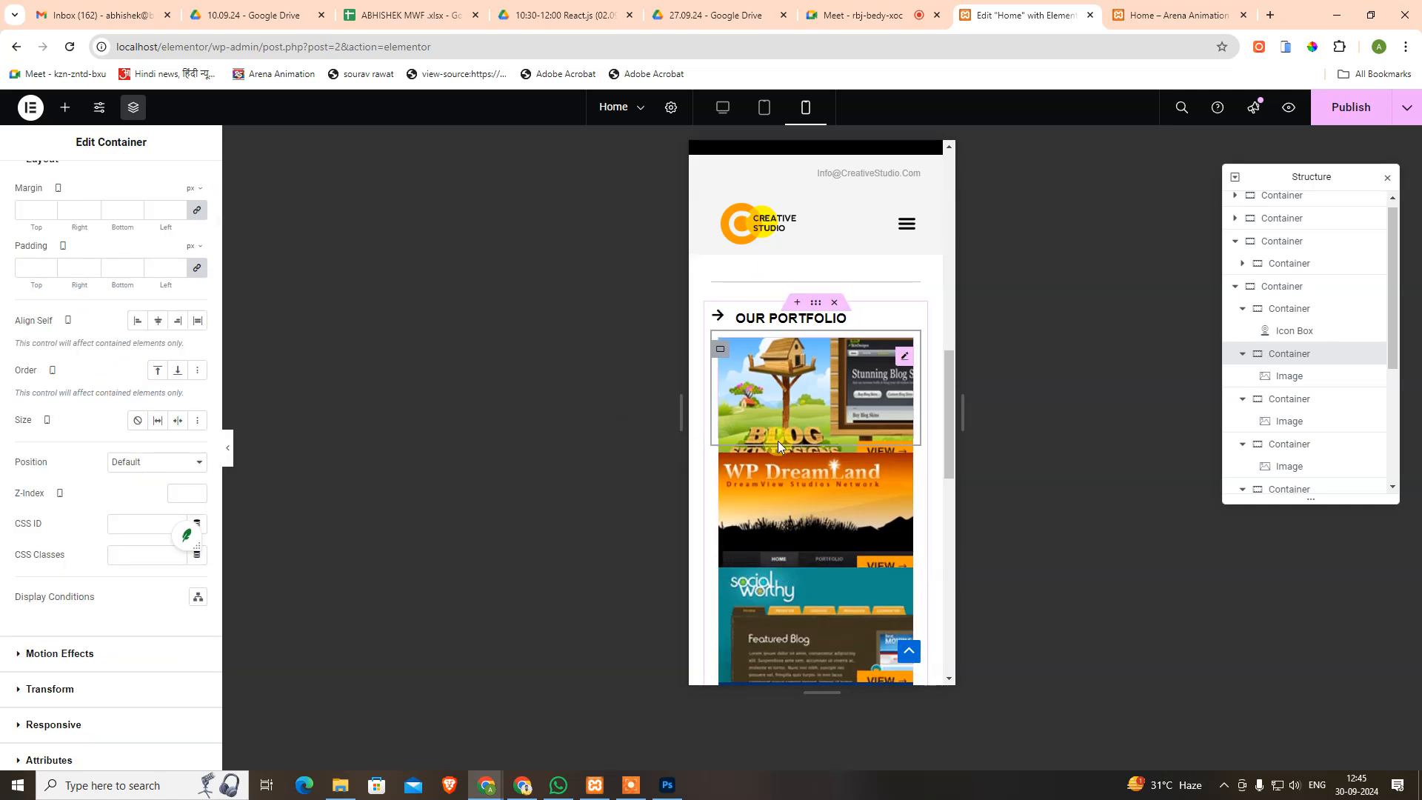
{"action": "scroll", "coordinate": [811, 468], "scroll_direction": "up", "scroll_amount": 1}
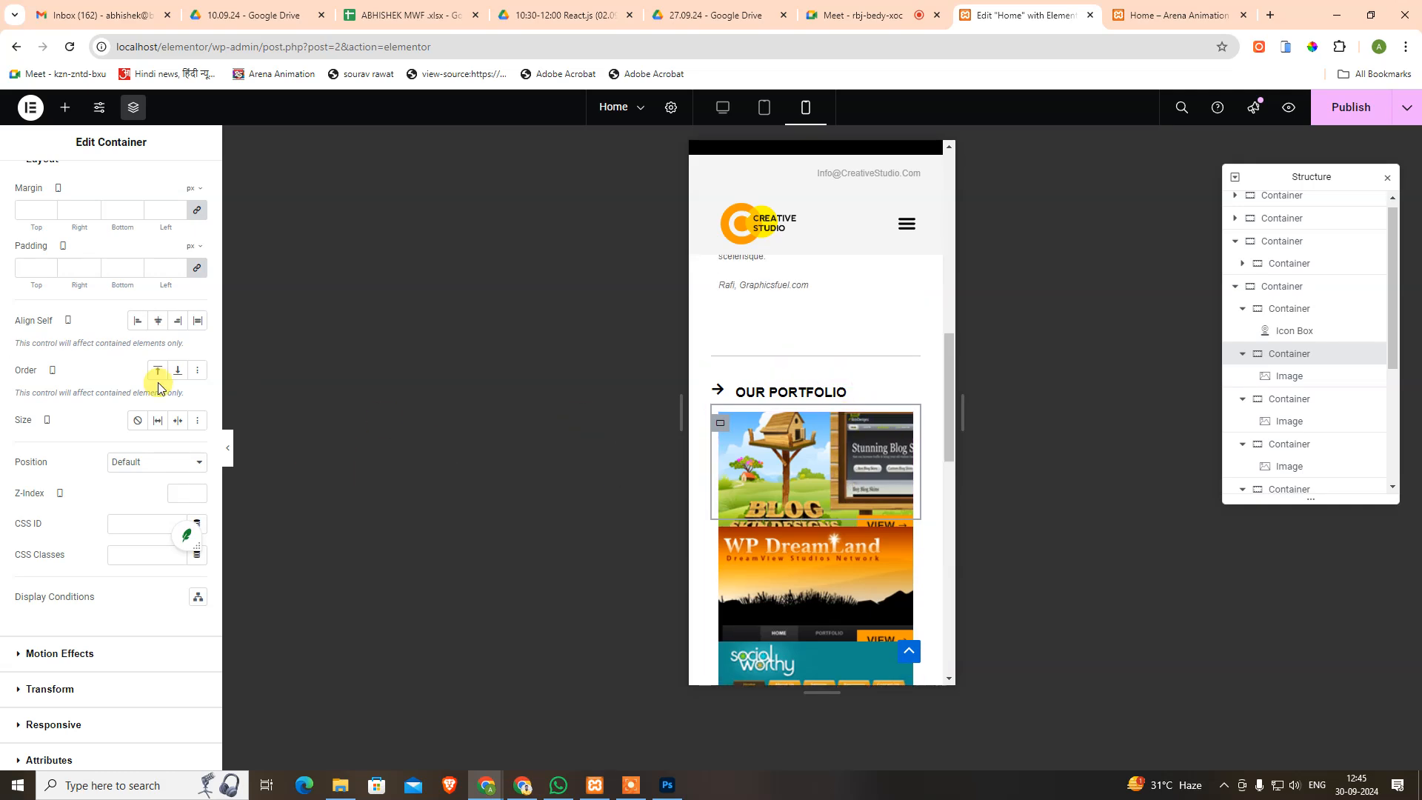
{"action": "scroll", "coordinate": [756, 413], "scroll_direction": "up", "scroll_amount": 3}
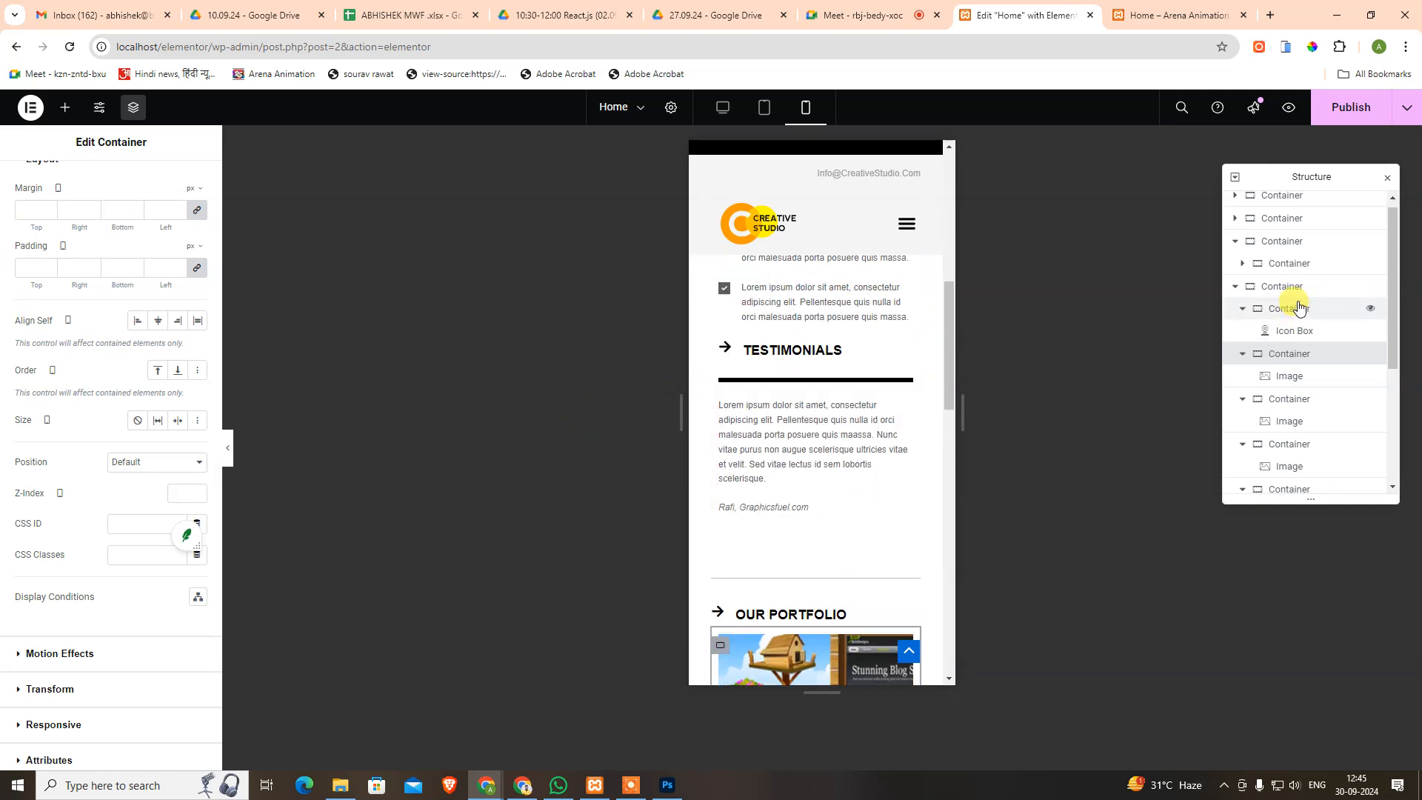
Collapse the nested Our Portfolio containers in the page structure and select their parent container.
{"action": "left_click", "coordinate": [1244, 311]}
{"action": "left_click", "coordinate": [1244, 333]}
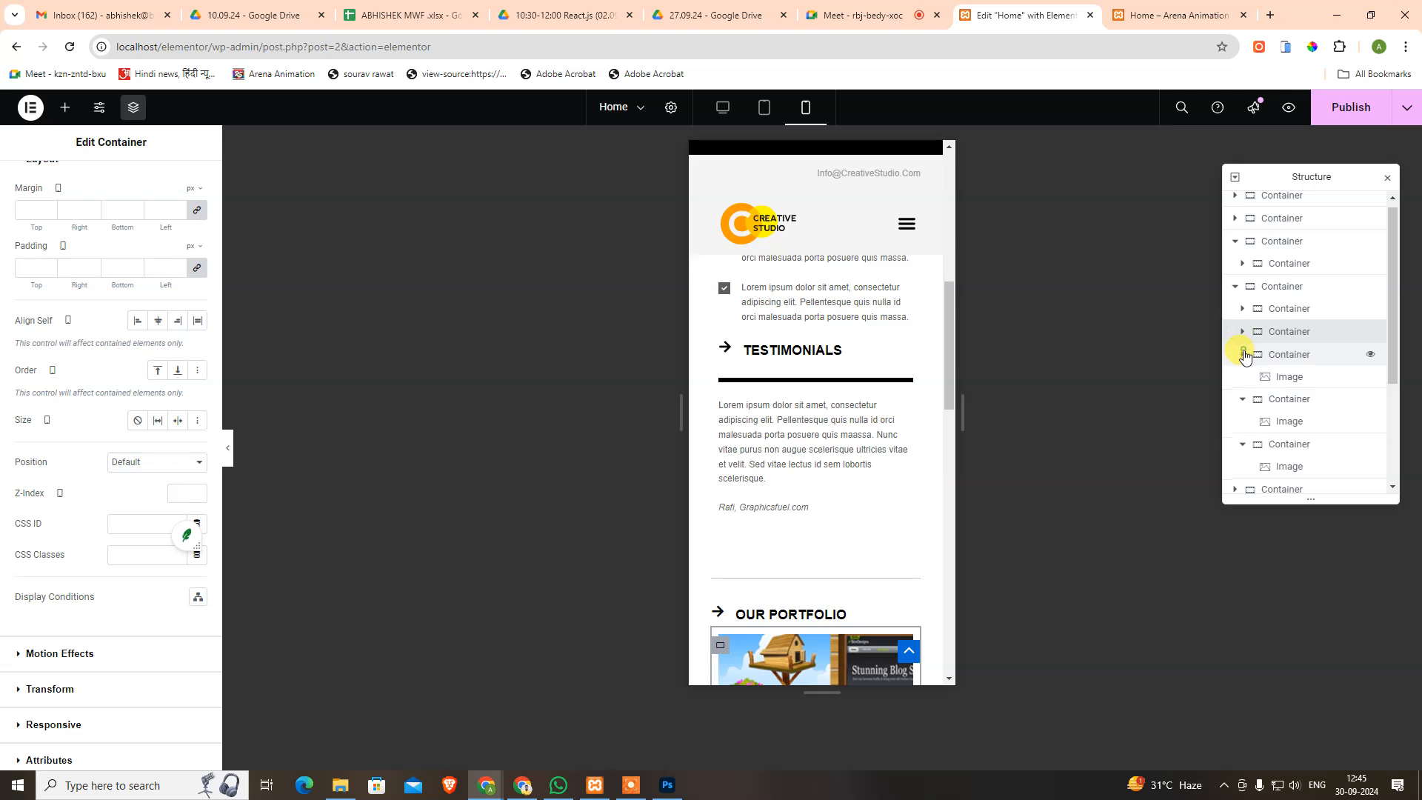
{"action": "left_click", "coordinate": [1244, 355]}
{"action": "left_click", "coordinate": [1244, 378]}
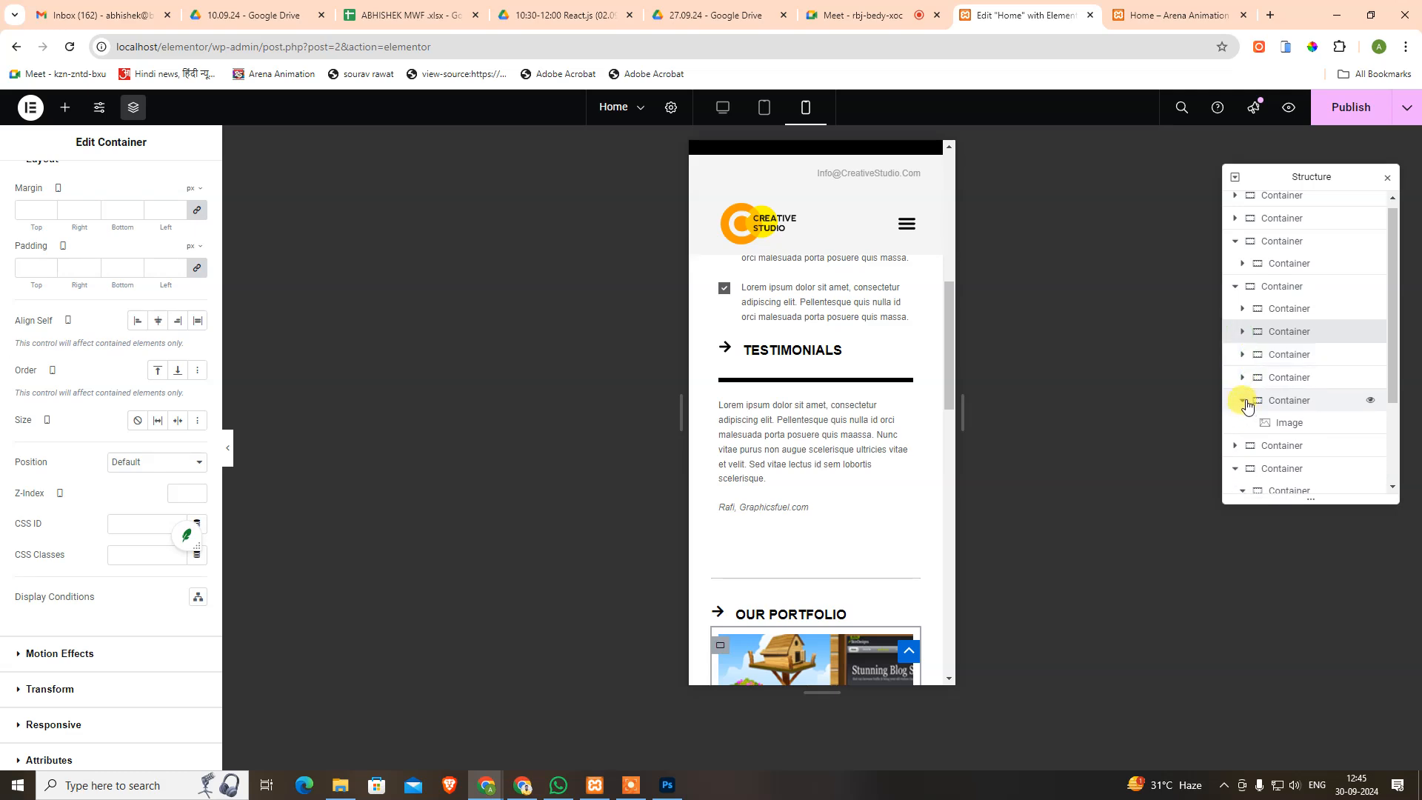
{"action": "left_click", "coordinate": [1247, 404]}
{"action": "left_click", "coordinate": [1263, 286]}
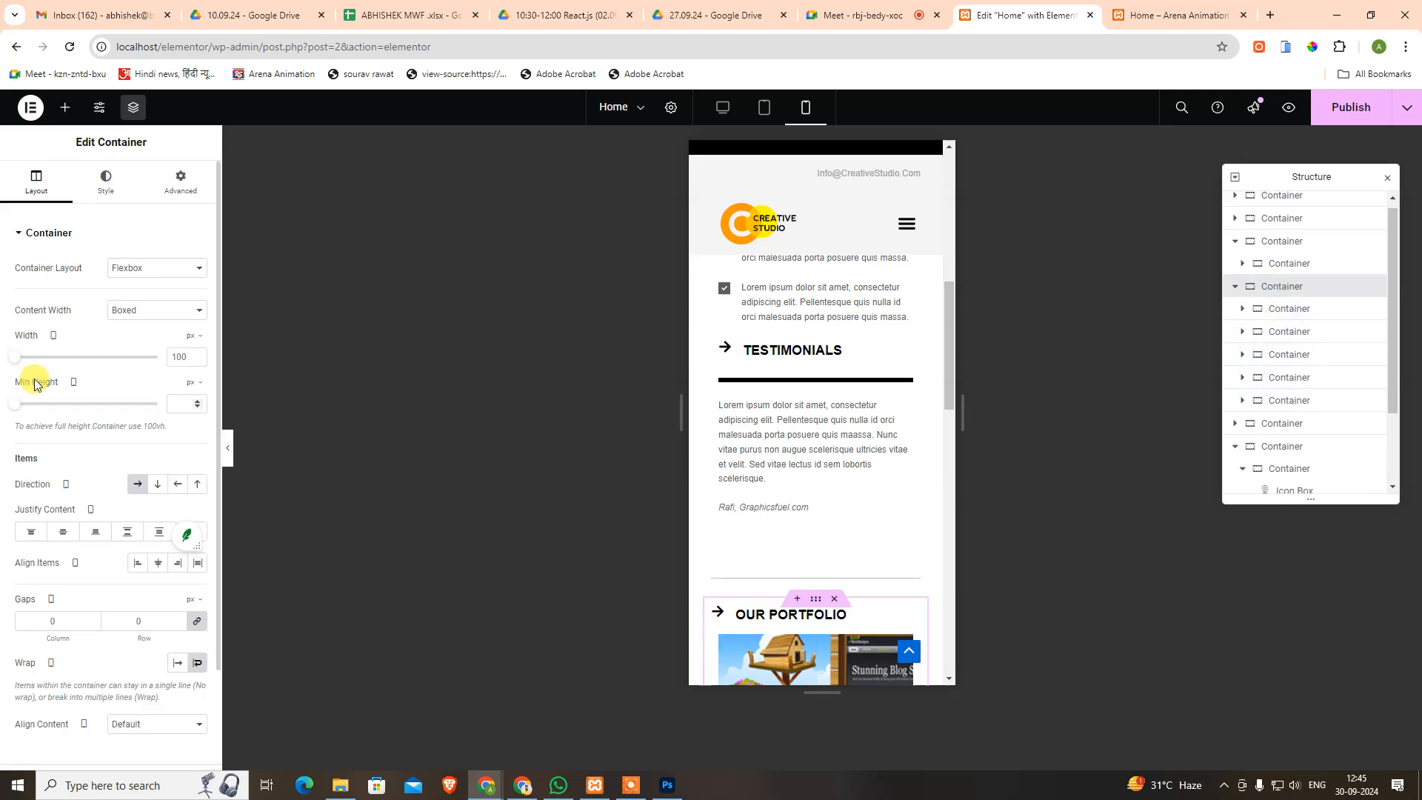
Set the Our Portfolio container's column and row gaps to 20 px in the mobile layout.
{"action": "scroll", "coordinate": [93, 568], "scroll_direction": "down", "scroll_amount": 2}
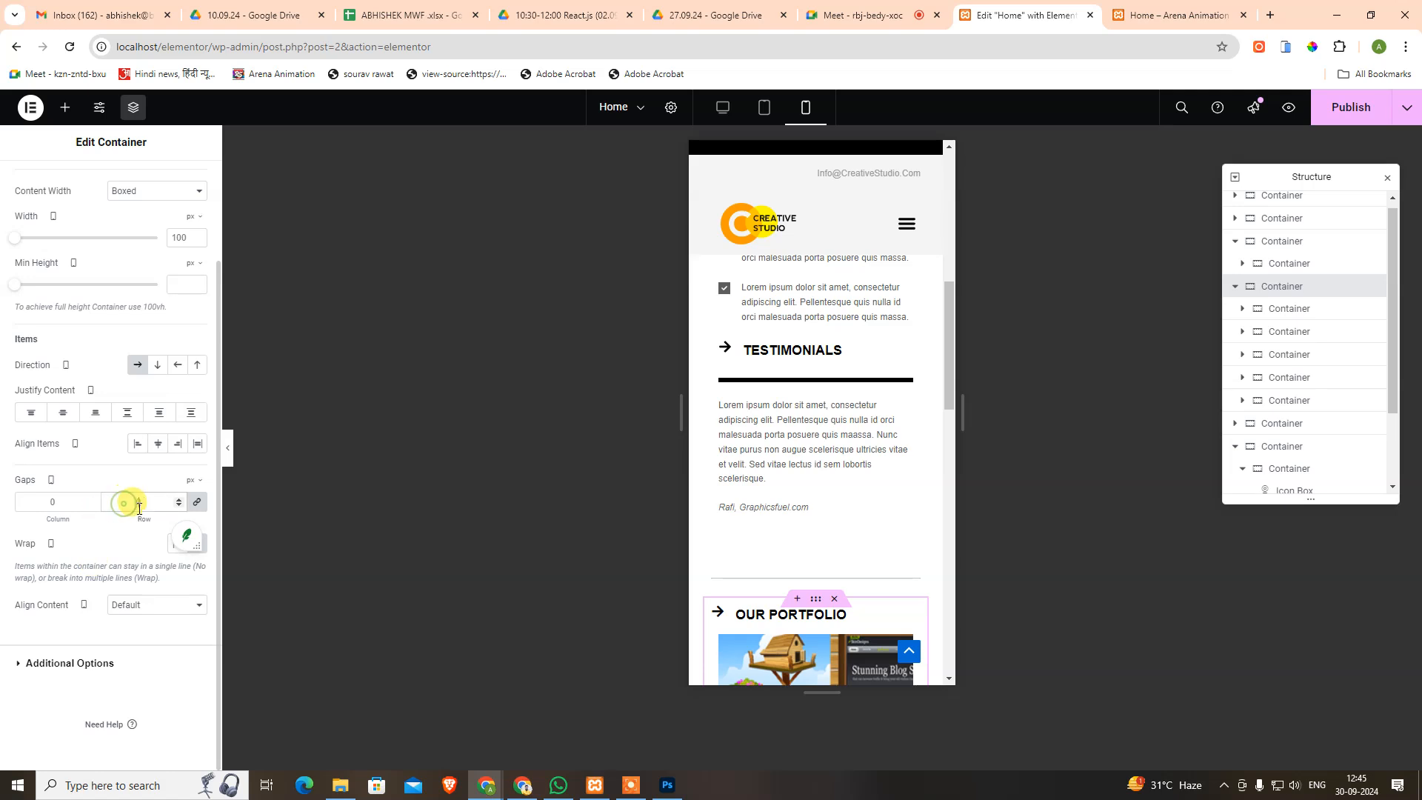
{"action": "scroll", "coordinate": [813, 535], "scroll_direction": "down", "scroll_amount": 6}
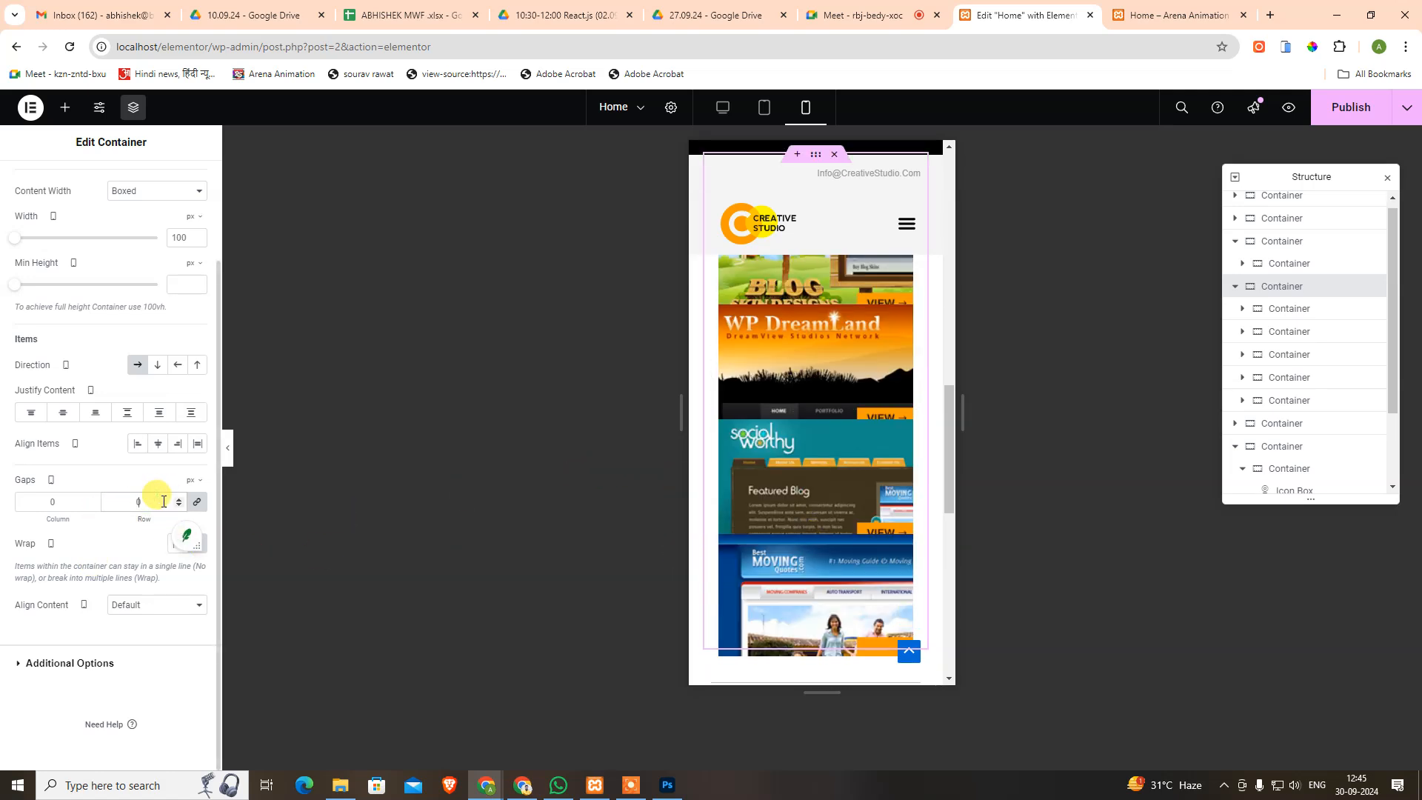
{"action": "type", "text": "10"}
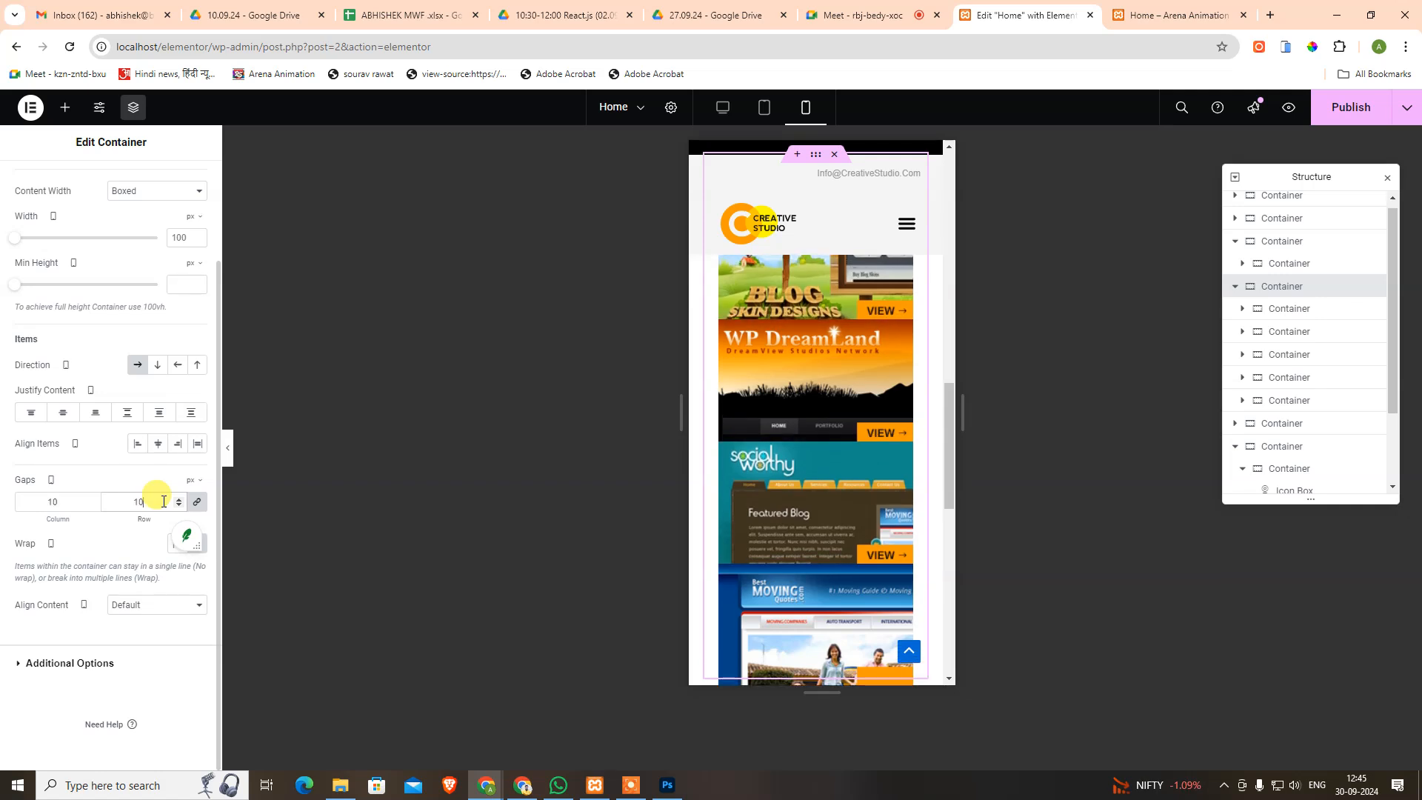
{"action": "key", "text": "Up"}
{"action": "key", "text": "Up"}
{"action": "key", "text": "Up"}
{"action": "key", "text": "Up"}
{"action": "key", "text": "Up"}
{"action": "key", "text": "Up"}
{"action": "key", "text": "Up"}
{"action": "key", "text": "Up"}
{"action": "key", "text": "Up"}
{"action": "key", "text": "Up"}
{"action": "key", "text": "Up"}
{"action": "key", "text": "Up"}
{"action": "key", "text": "Down"}
{"action": "key", "text": "Down"}
{"action": "key", "text": "Down"}
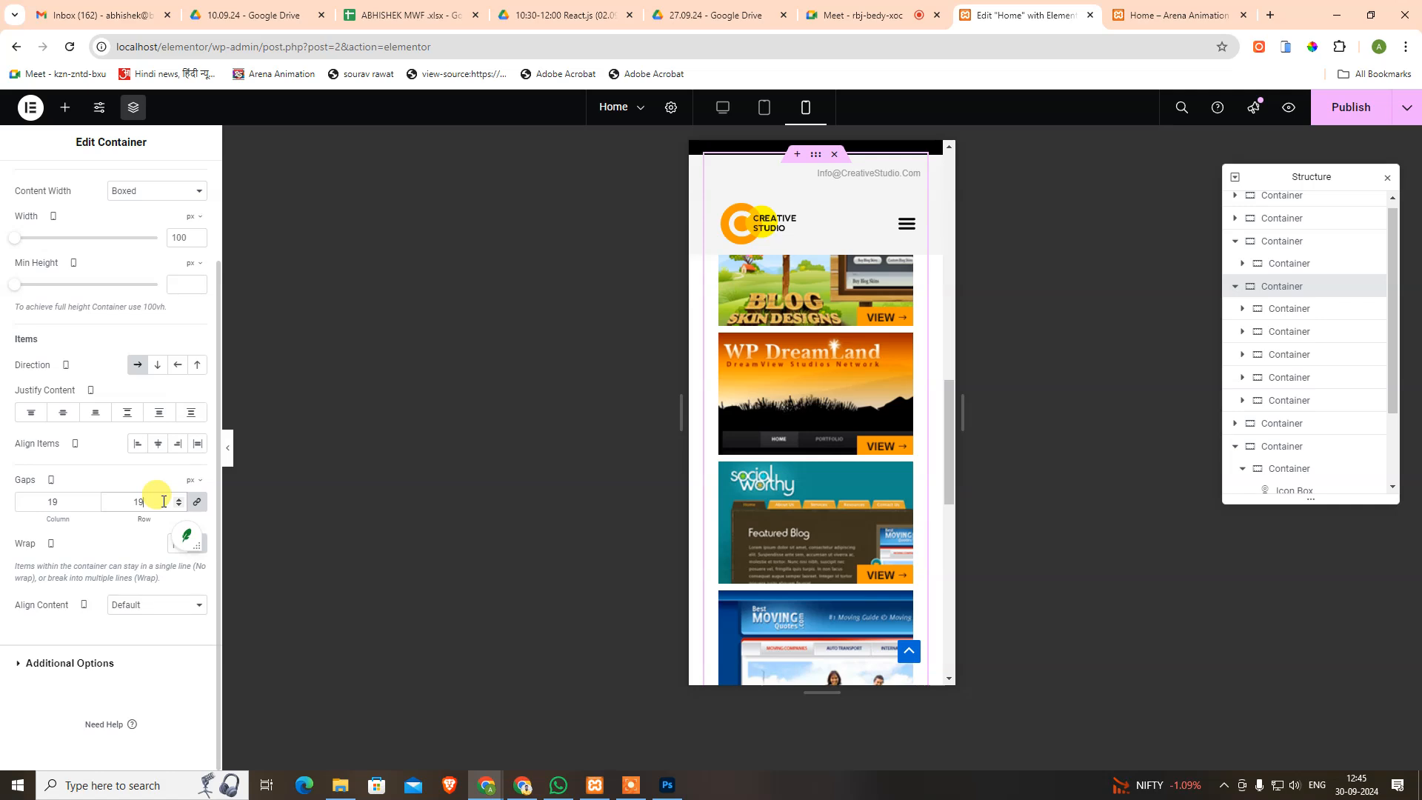
{"action": "key", "text": "Up"}
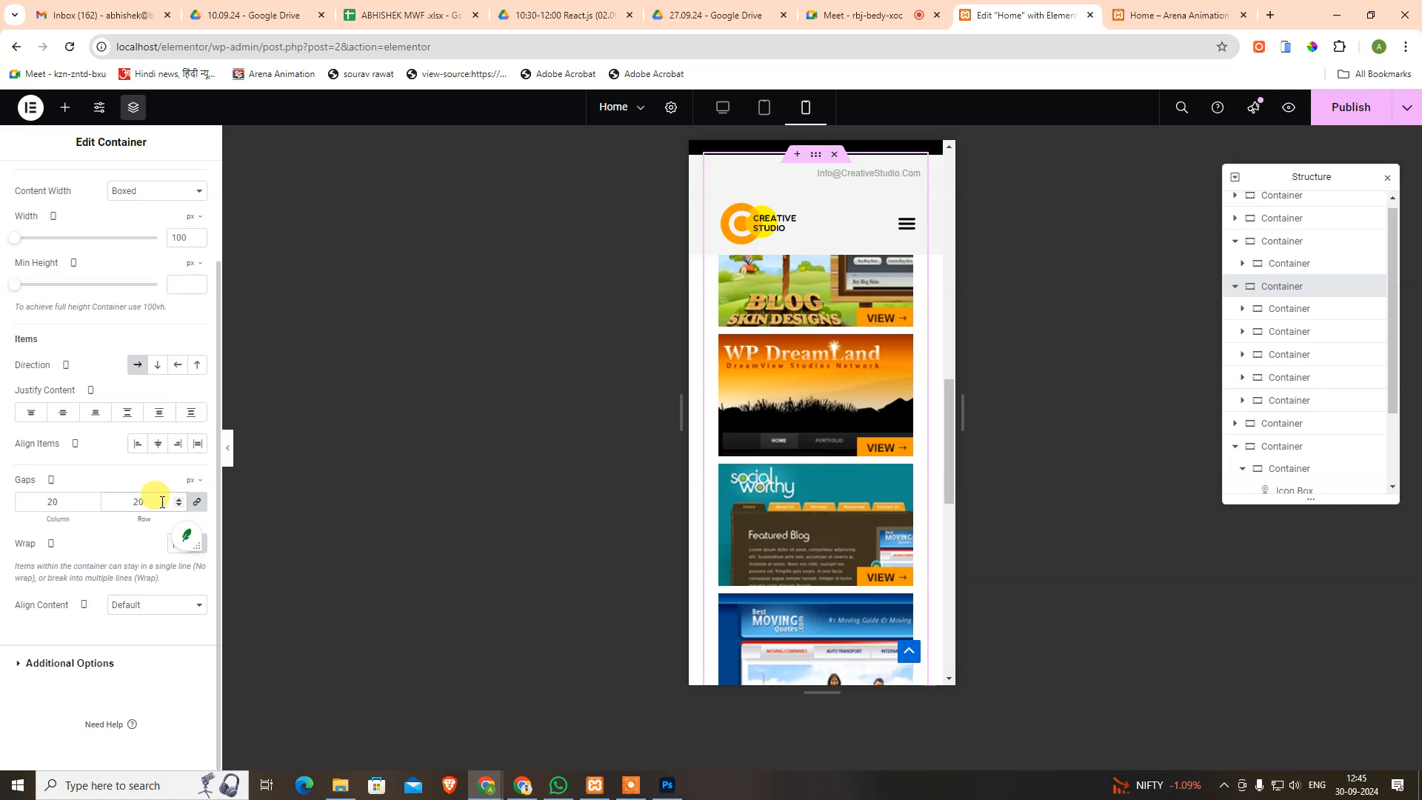
Compare the Our Portfolio image spacing in the mobile, tablet and desktop layouts.
{"action": "scroll", "coordinate": [741, 445], "scroll_direction": "up", "scroll_amount": 5}
{"action": "scroll", "coordinate": [784, 482], "scroll_direction": "down", "scroll_amount": 2}
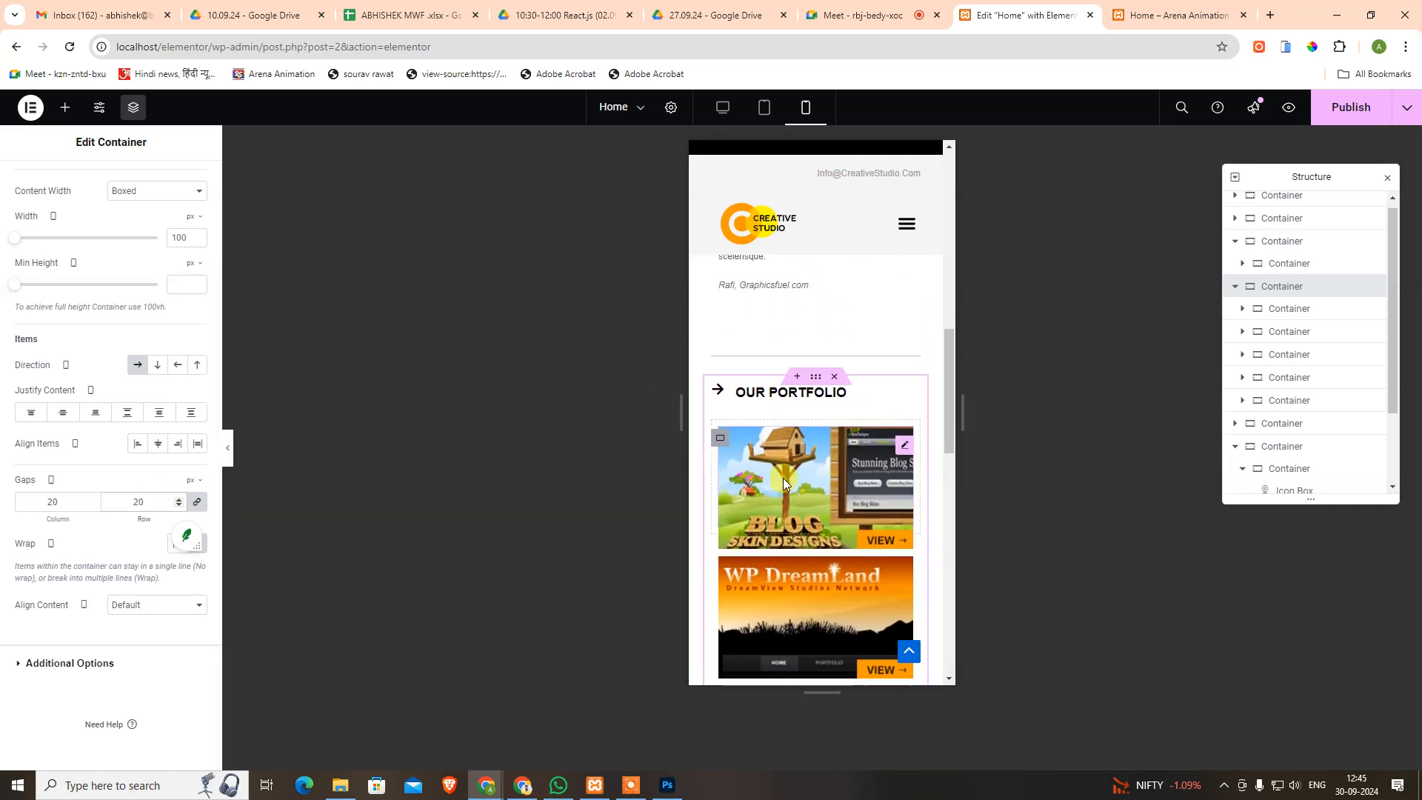
{"action": "scroll", "coordinate": [860, 421], "scroll_direction": "down", "scroll_amount": 5}
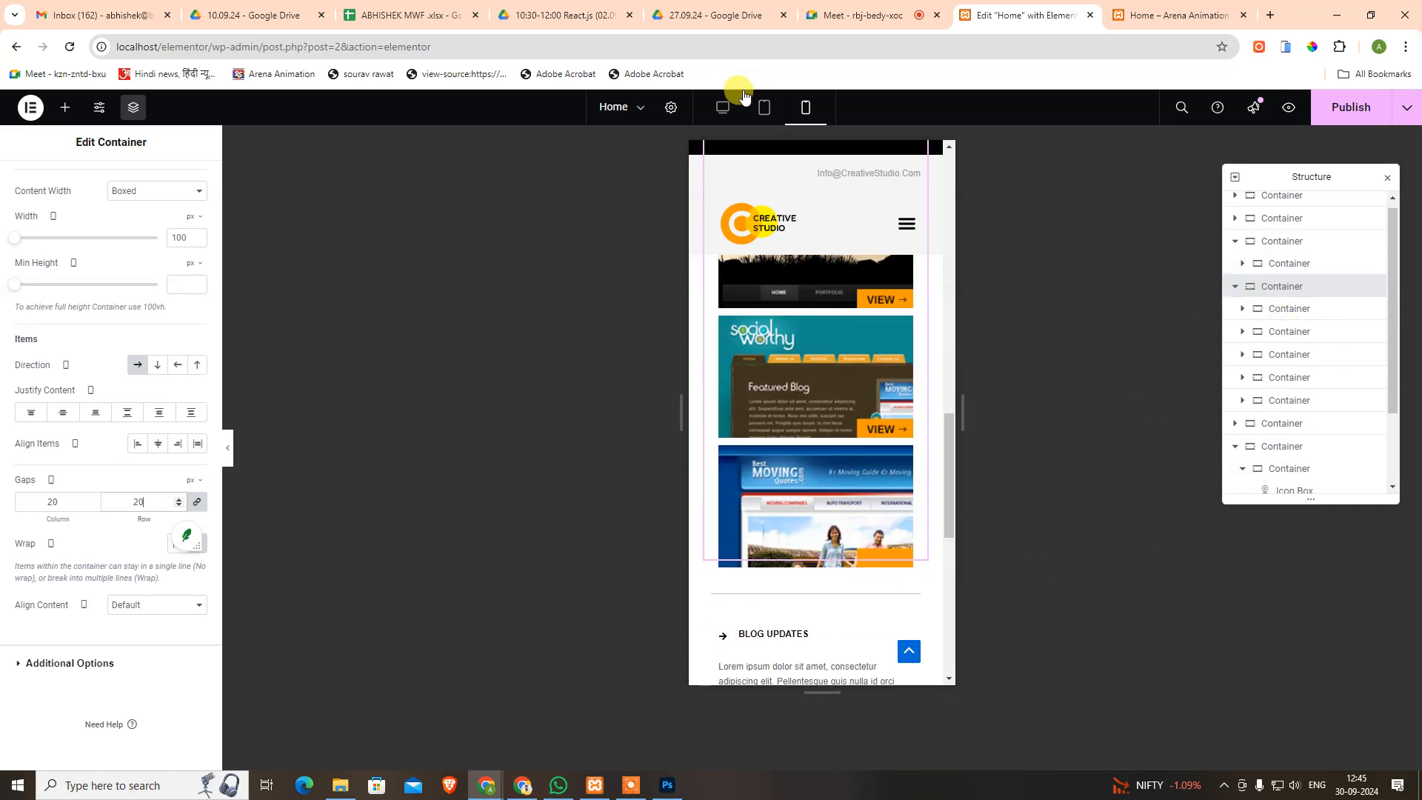
{"action": "left_click", "coordinate": [764, 107]}
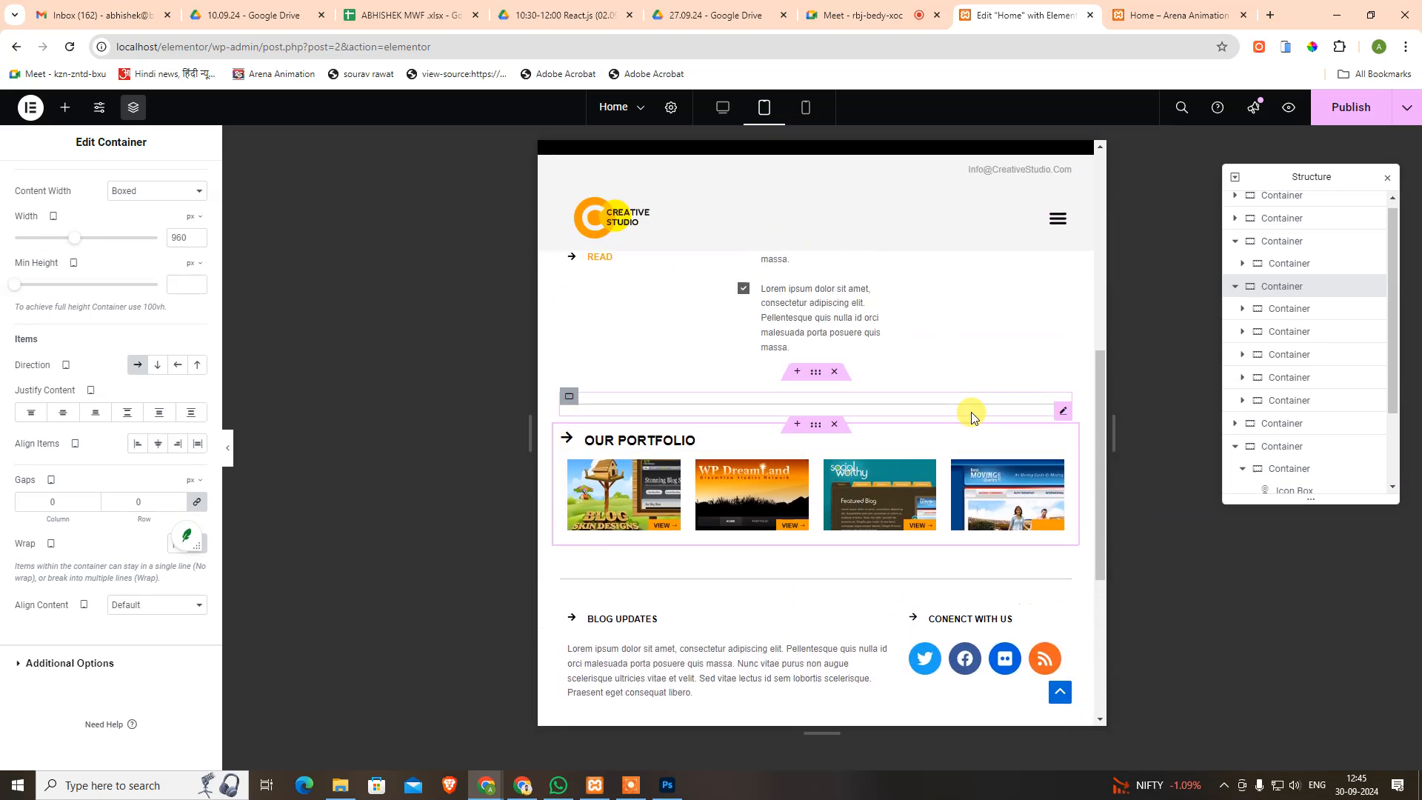
{"action": "left_click", "coordinate": [723, 107]}
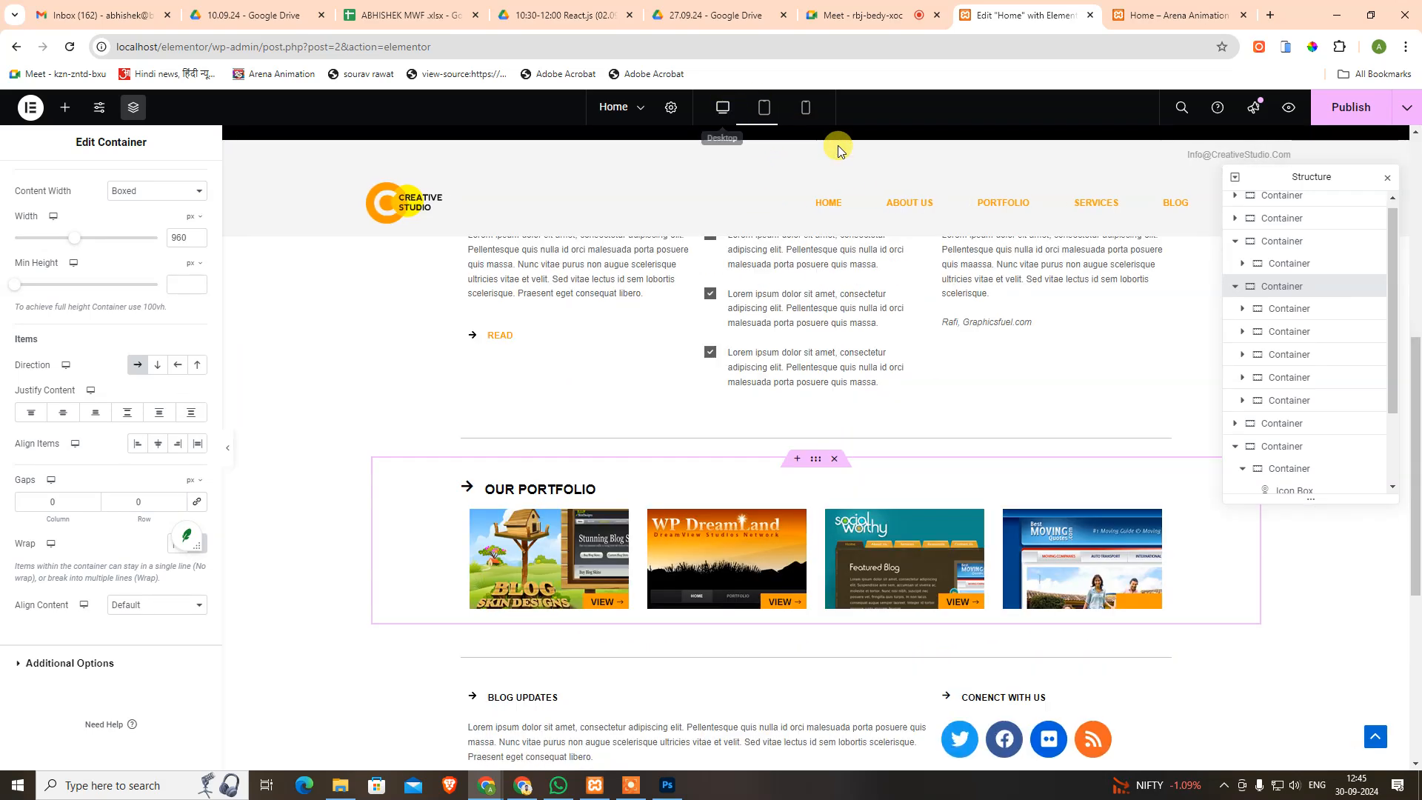
{"action": "scroll", "coordinate": [850, 471], "scroll_direction": "down", "scroll_amount": 3}
{"action": "scroll", "coordinate": [847, 244], "scroll_direction": "up", "scroll_amount": 2}
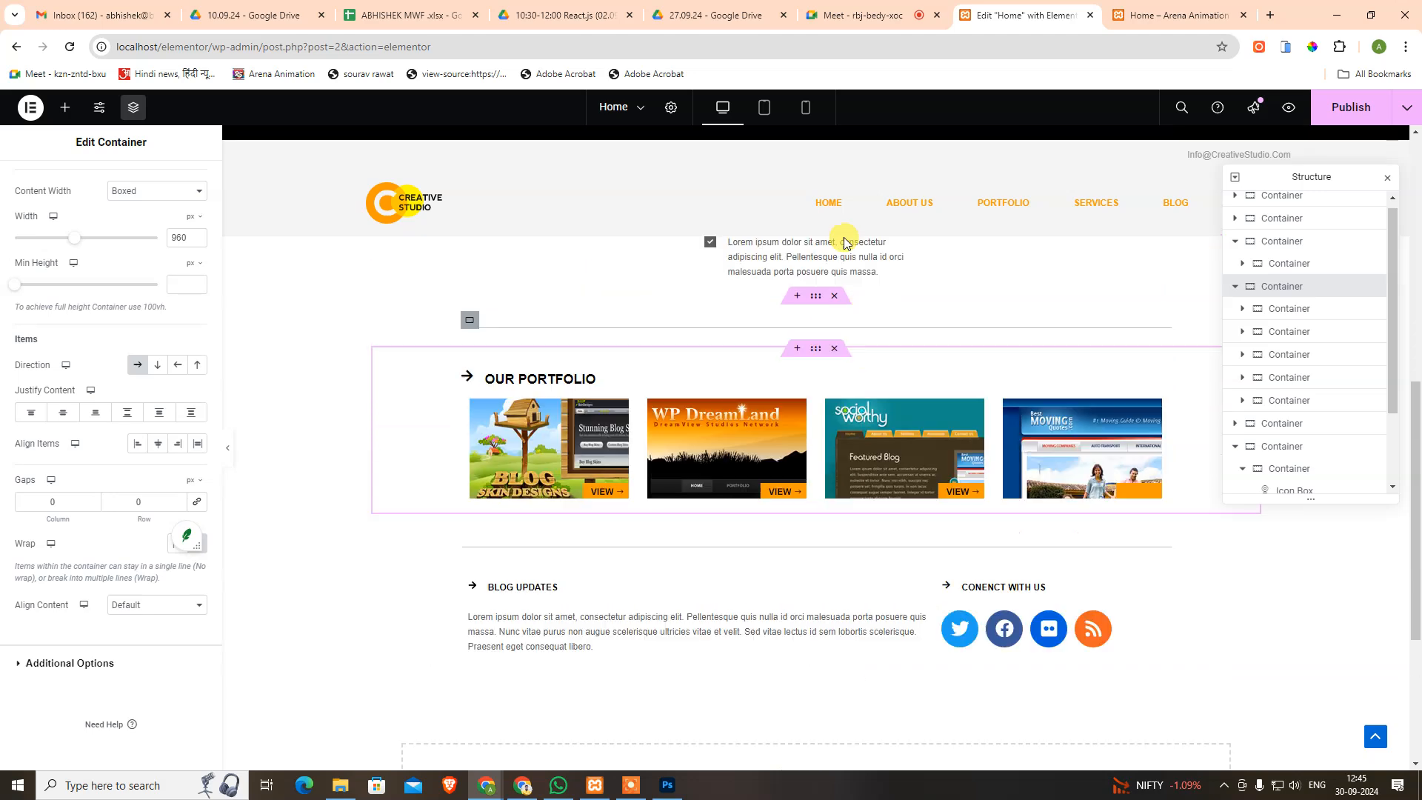
Examine the sections from Testimonials down to the footer in the mobile, tablet and desktop layouts.
{"action": "left_click", "coordinate": [806, 108]}
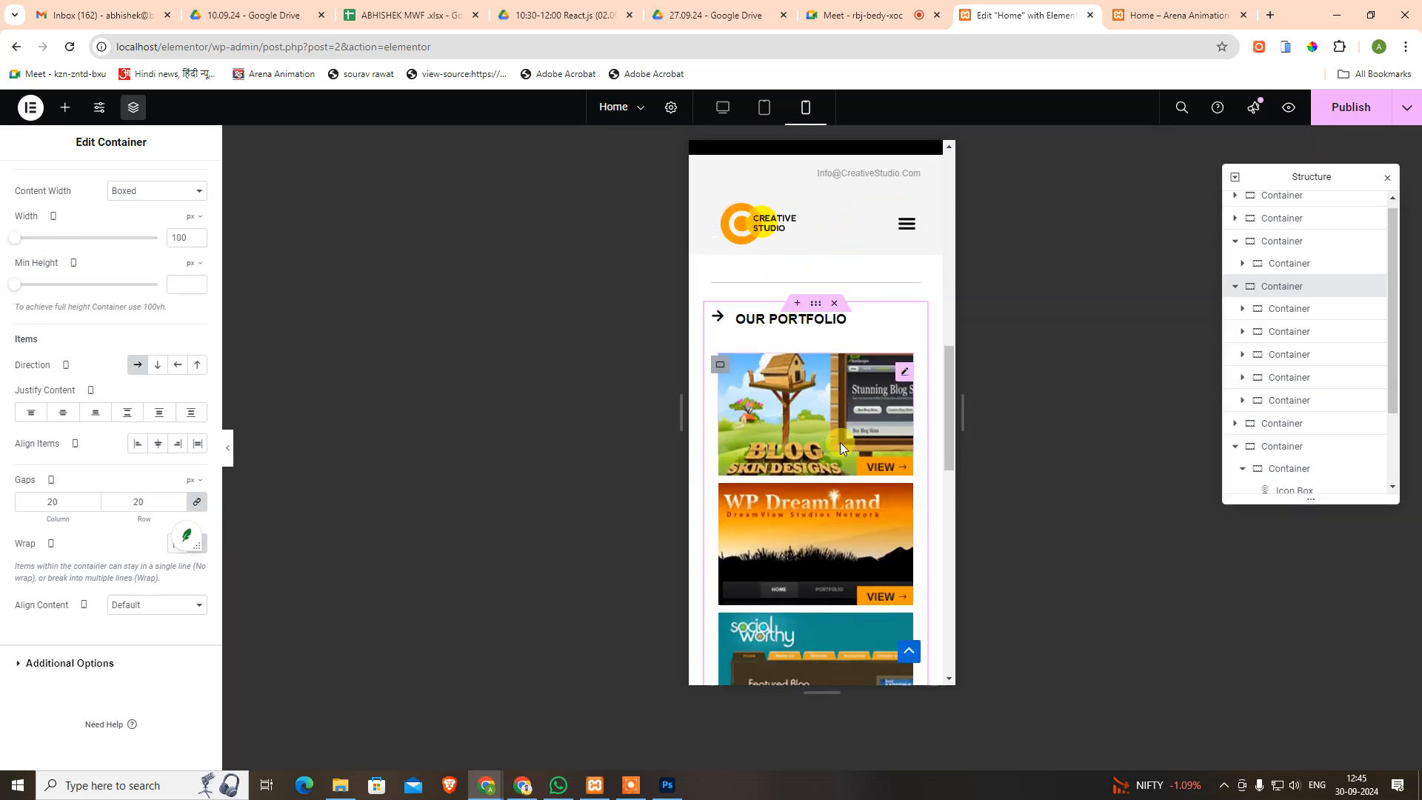
{"action": "scroll", "coordinate": [783, 349], "scroll_direction": "down", "scroll_amount": 10}
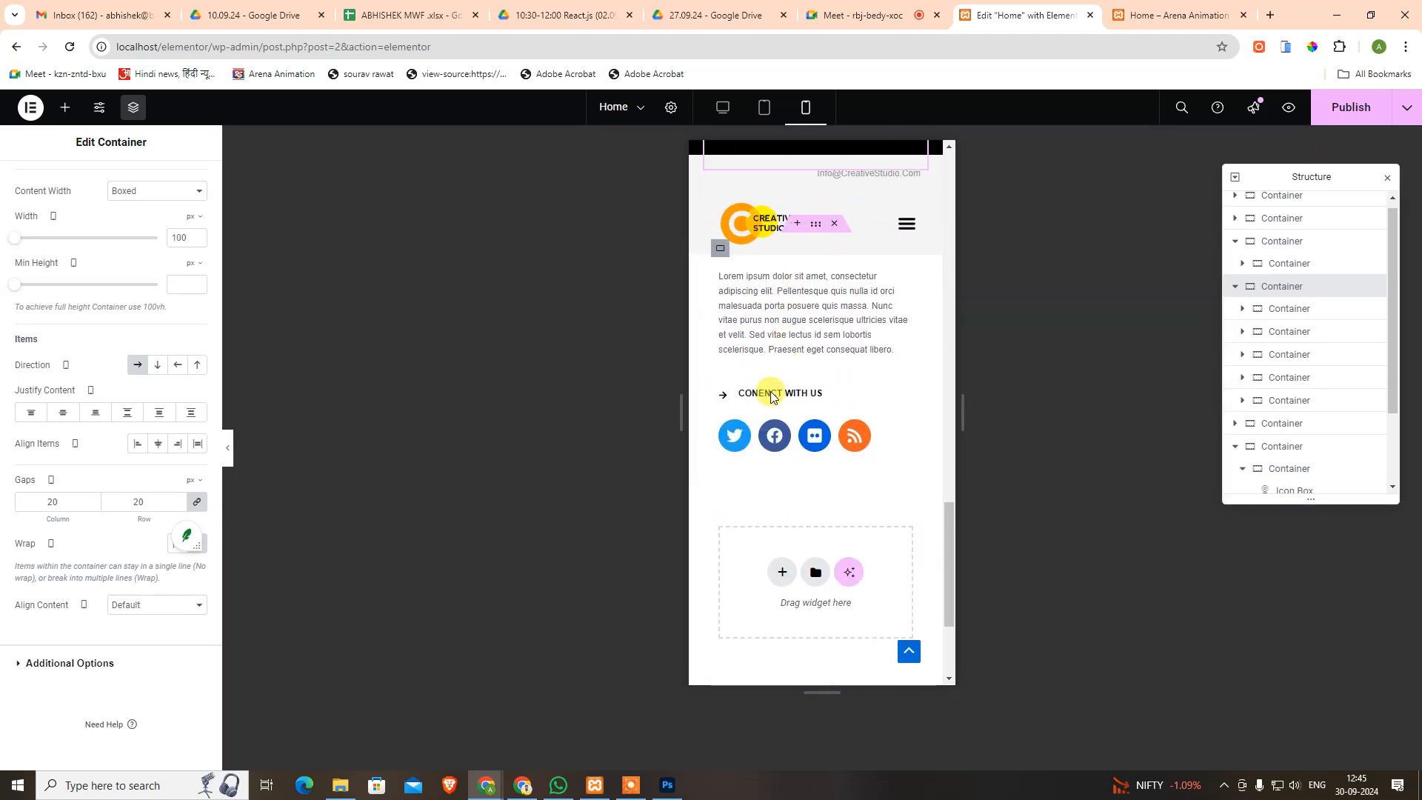
{"action": "scroll", "coordinate": [778, 394], "scroll_direction": "up", "scroll_amount": 2}
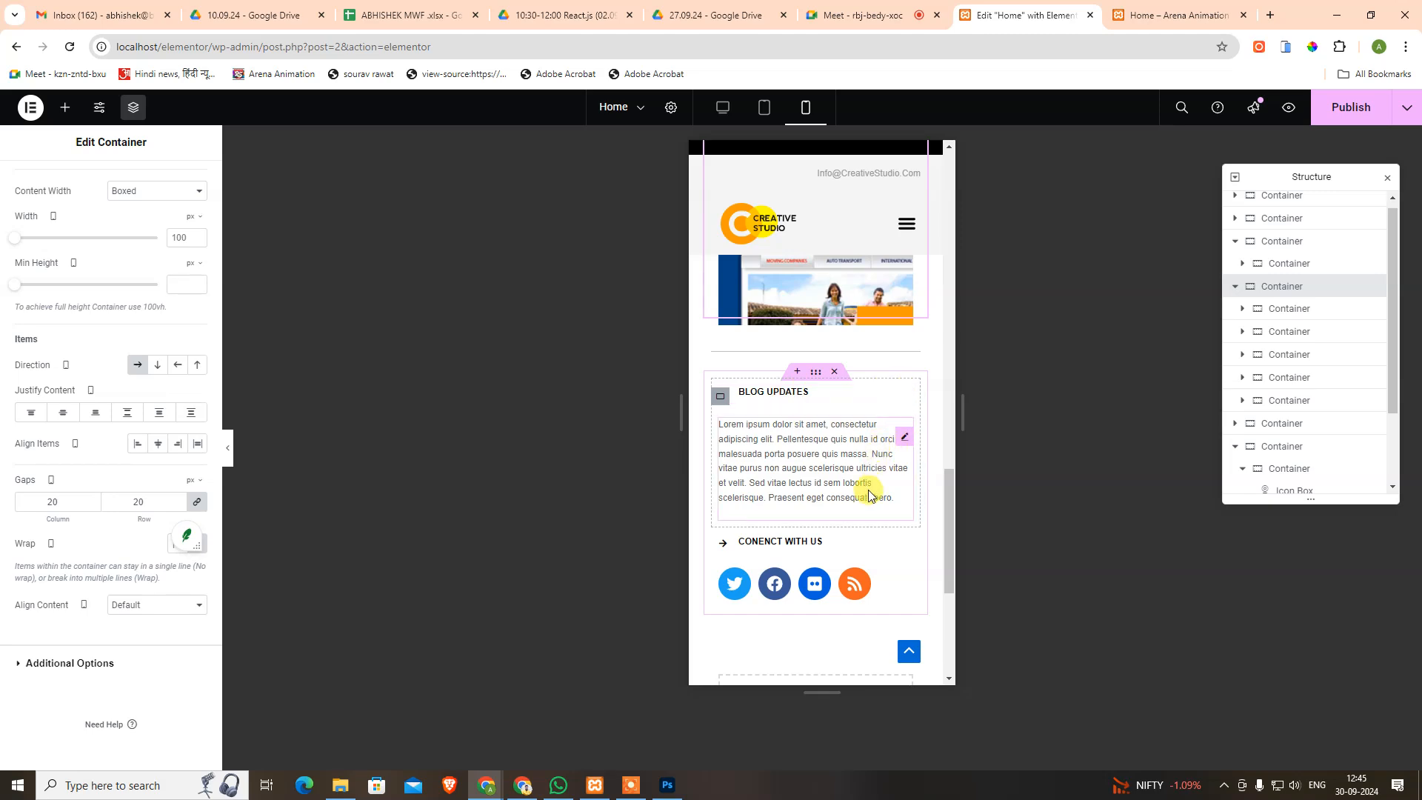
{"action": "scroll", "coordinate": [870, 496], "scroll_direction": "down", "scroll_amount": 3}
{"action": "scroll", "coordinate": [854, 400], "scroll_direction": "up", "scroll_amount": 10}
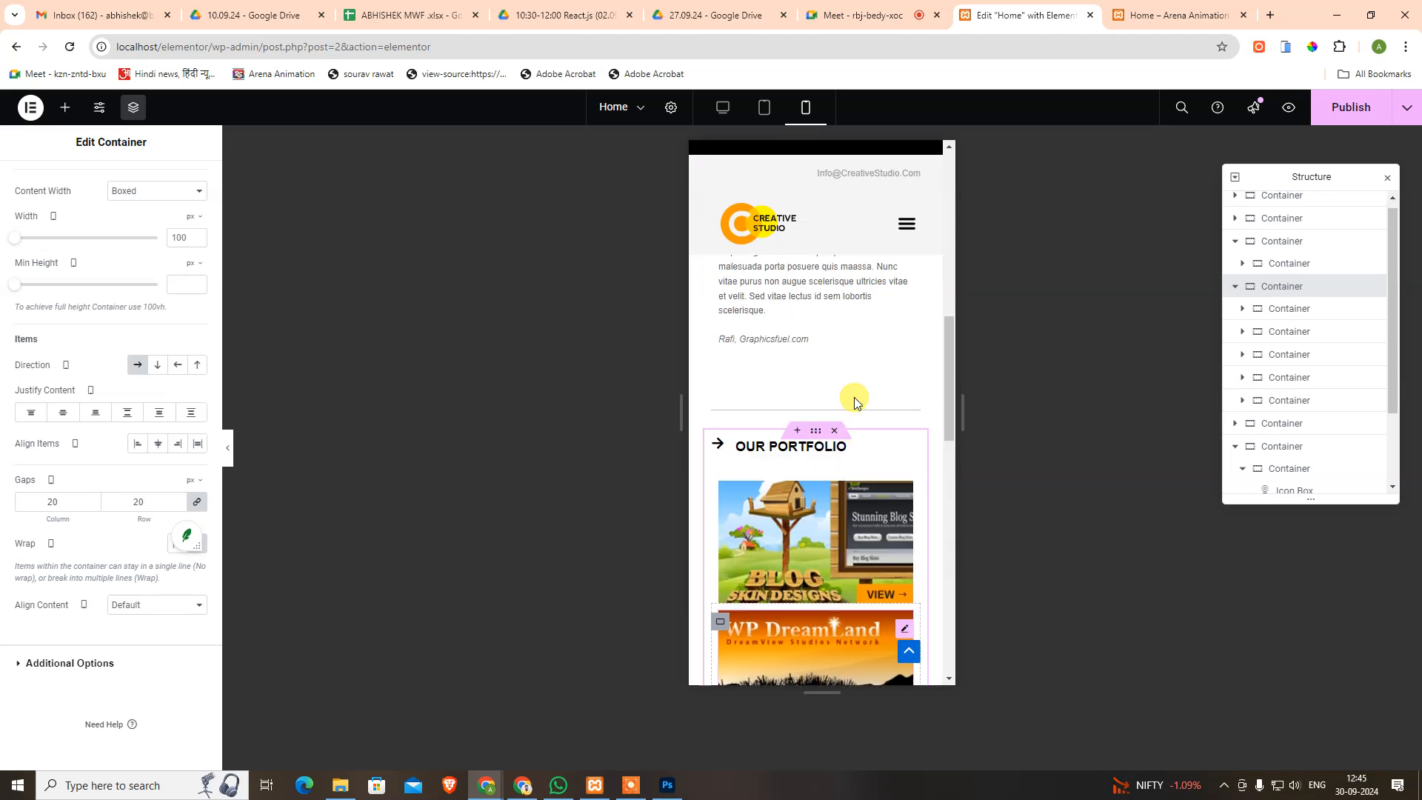
{"action": "scroll", "coordinate": [855, 397], "scroll_direction": "up", "scroll_amount": 10}
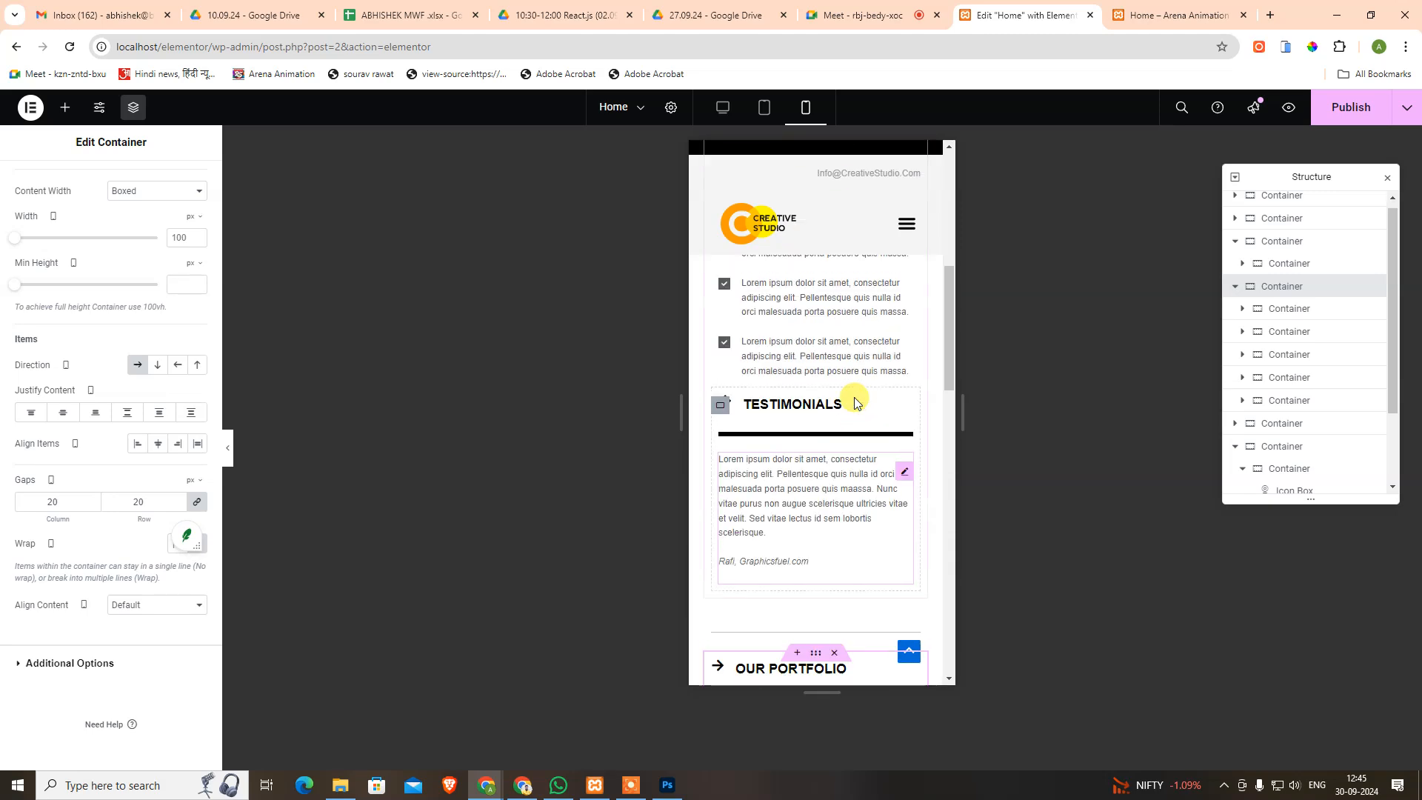
{"action": "left_click", "coordinate": [777, 115]}
{"action": "scroll", "coordinate": [935, 502], "scroll_direction": "down", "scroll_amount": 5}
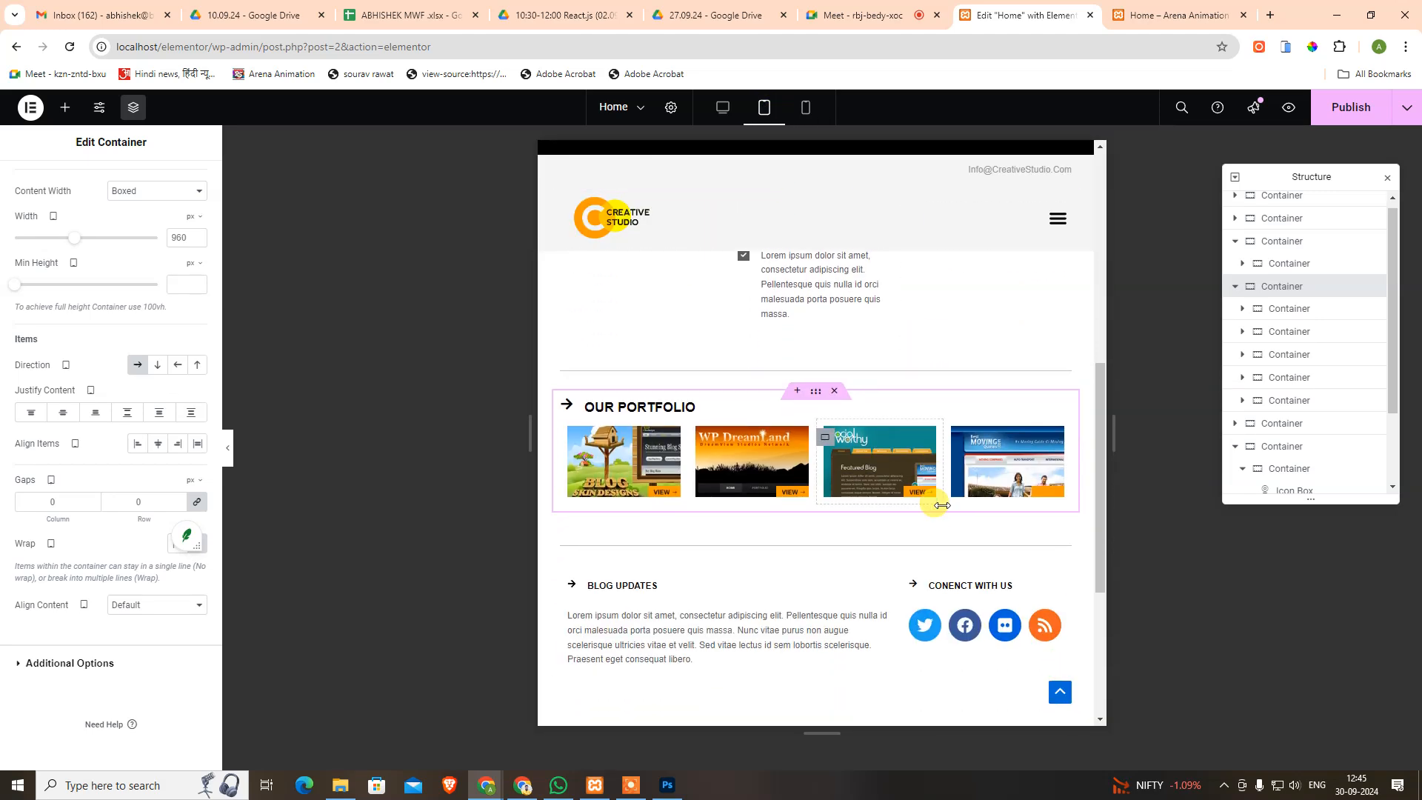
{"action": "scroll", "coordinate": [942, 505], "scroll_direction": "down", "scroll_amount": 3}
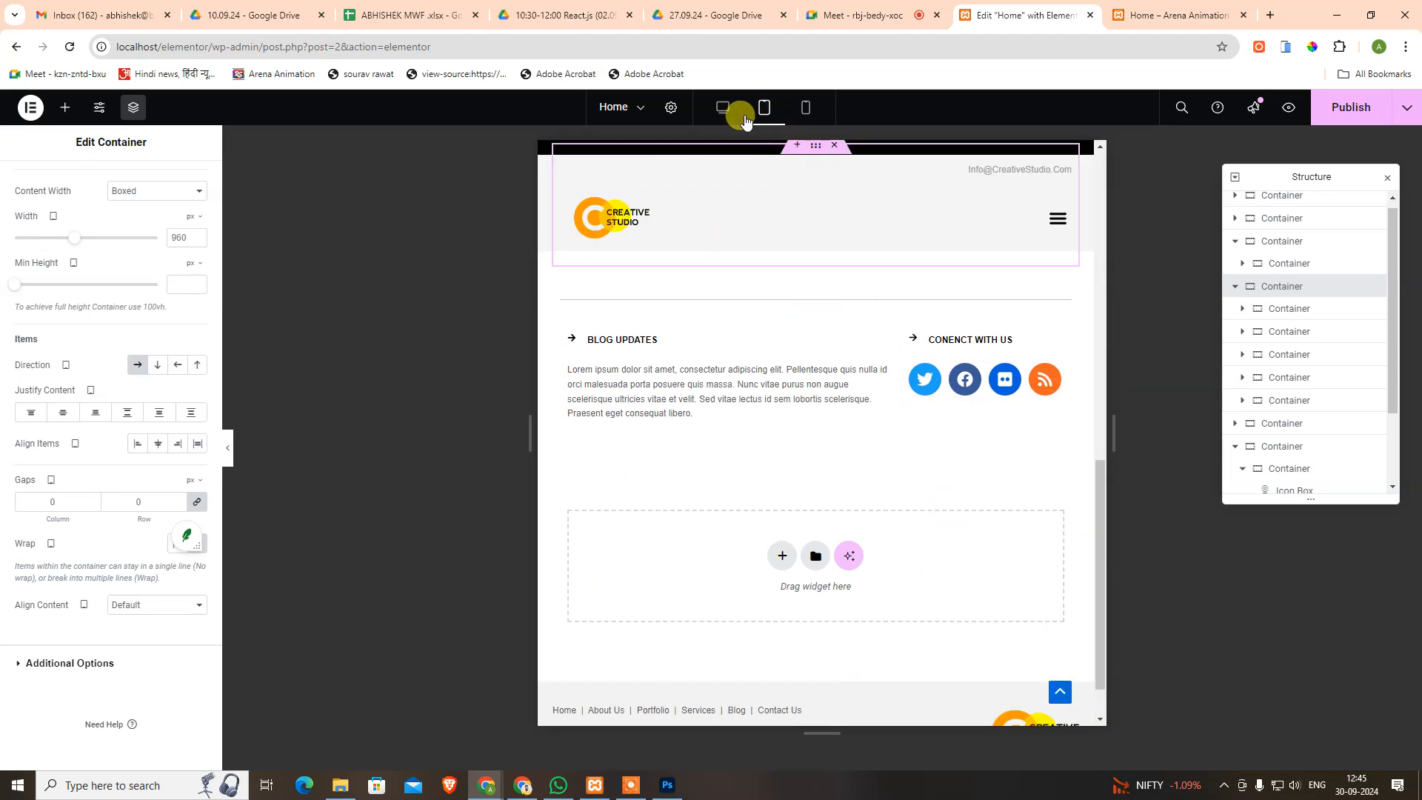
{"action": "left_click", "coordinate": [724, 110]}
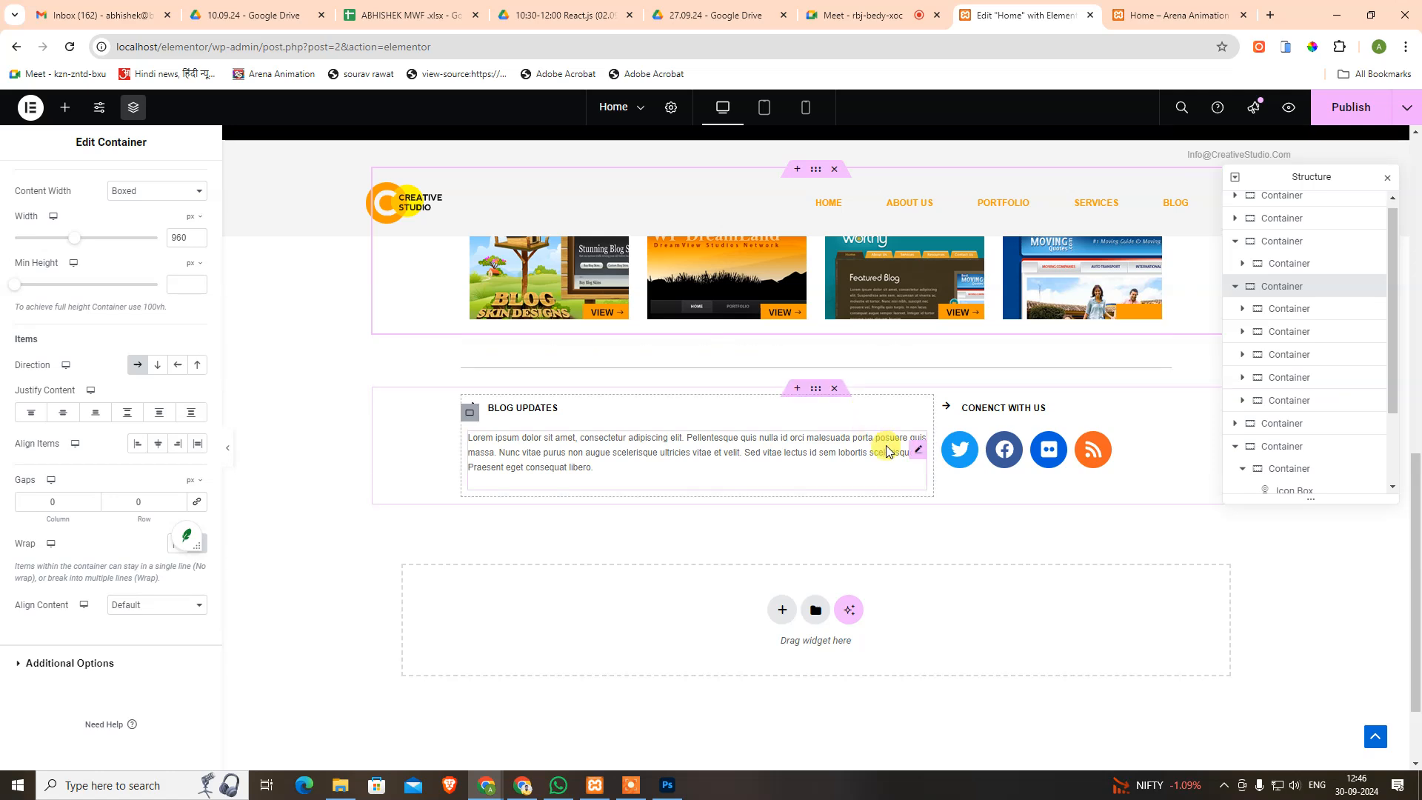
{"action": "scroll", "coordinate": [904, 460], "scroll_direction": "down", "scroll_amount": 2}
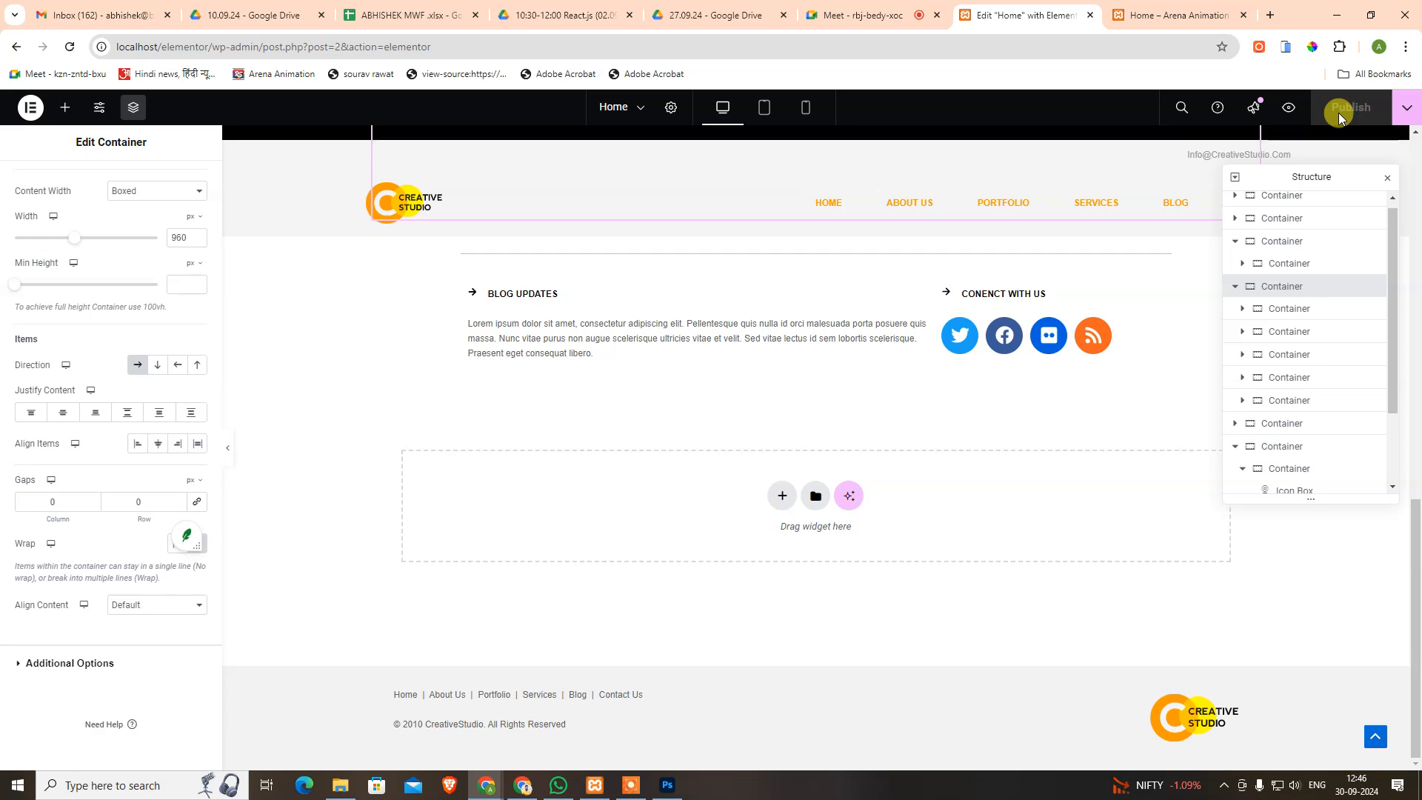
Reload the Home page preview in the other browser tab and examine the page down to the footer.
{"action": "left_click", "coordinate": [1157, 5]}
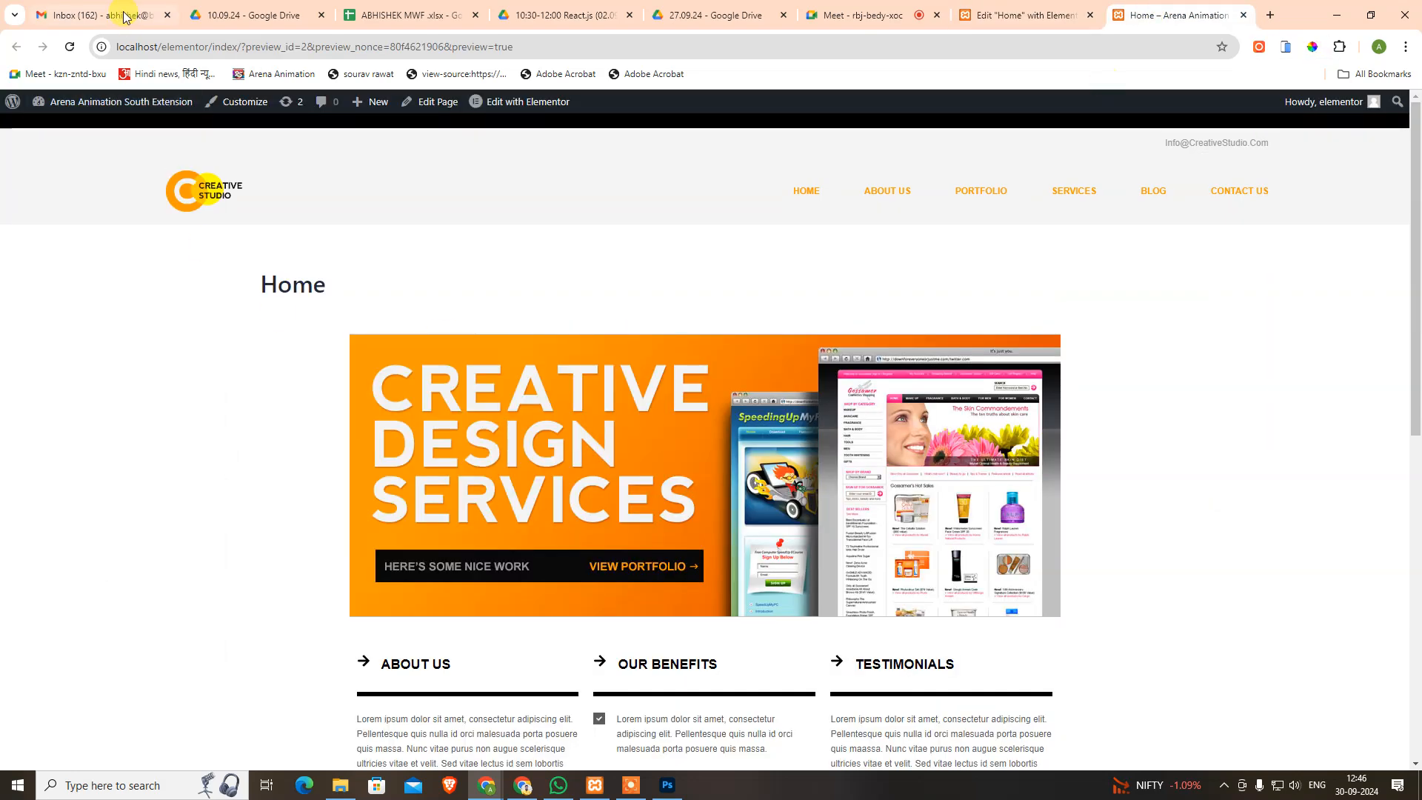
{"action": "left_click", "coordinate": [69, 47]}
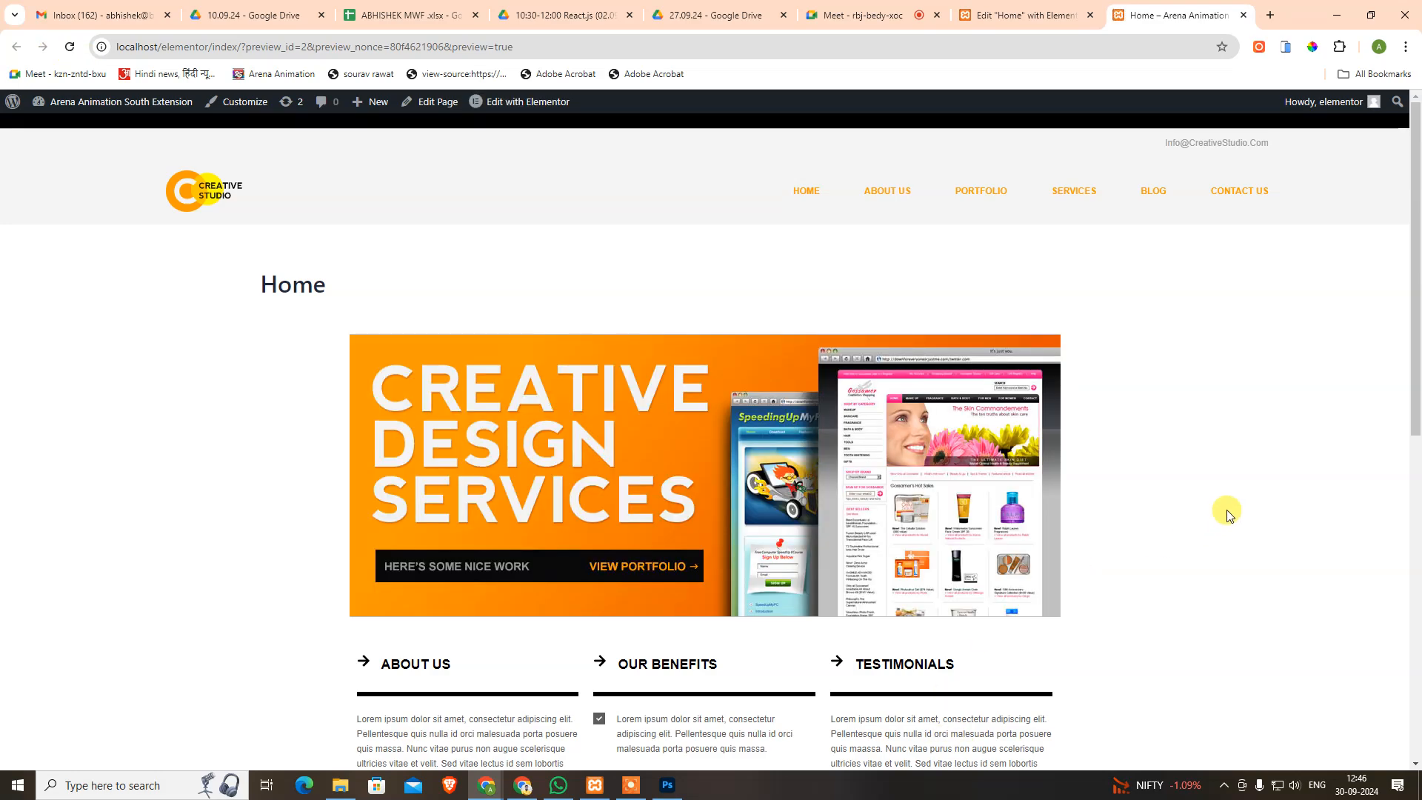
{"action": "scroll", "coordinate": [1242, 549], "scroll_direction": "down", "scroll_amount": 7}
{"action": "scroll", "coordinate": [1244, 563], "scroll_direction": "down", "scroll_amount": 2}
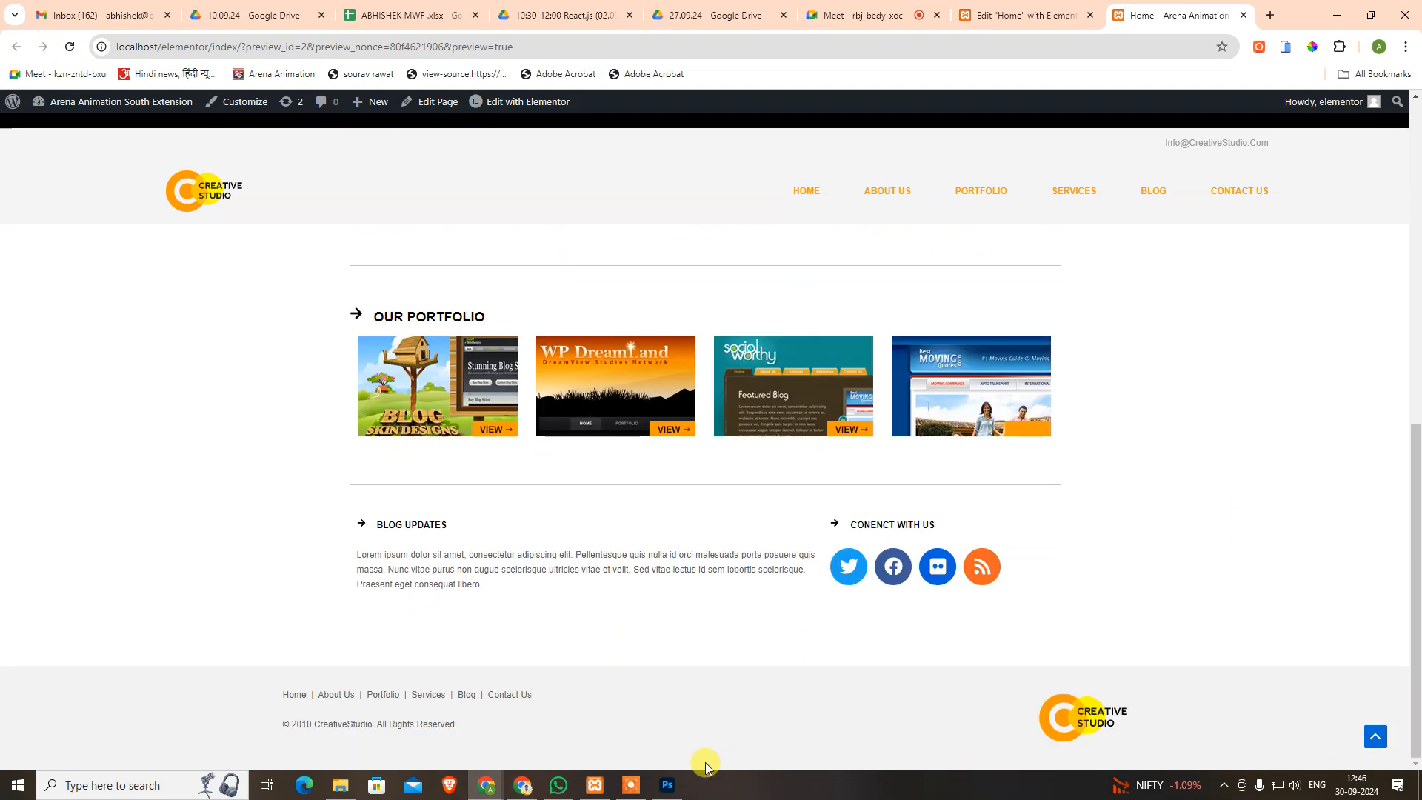
Return to the page editor, open the footer for editing and show it in the tablet and mobile layouts.
{"action": "left_click", "coordinate": [1026, 14]}
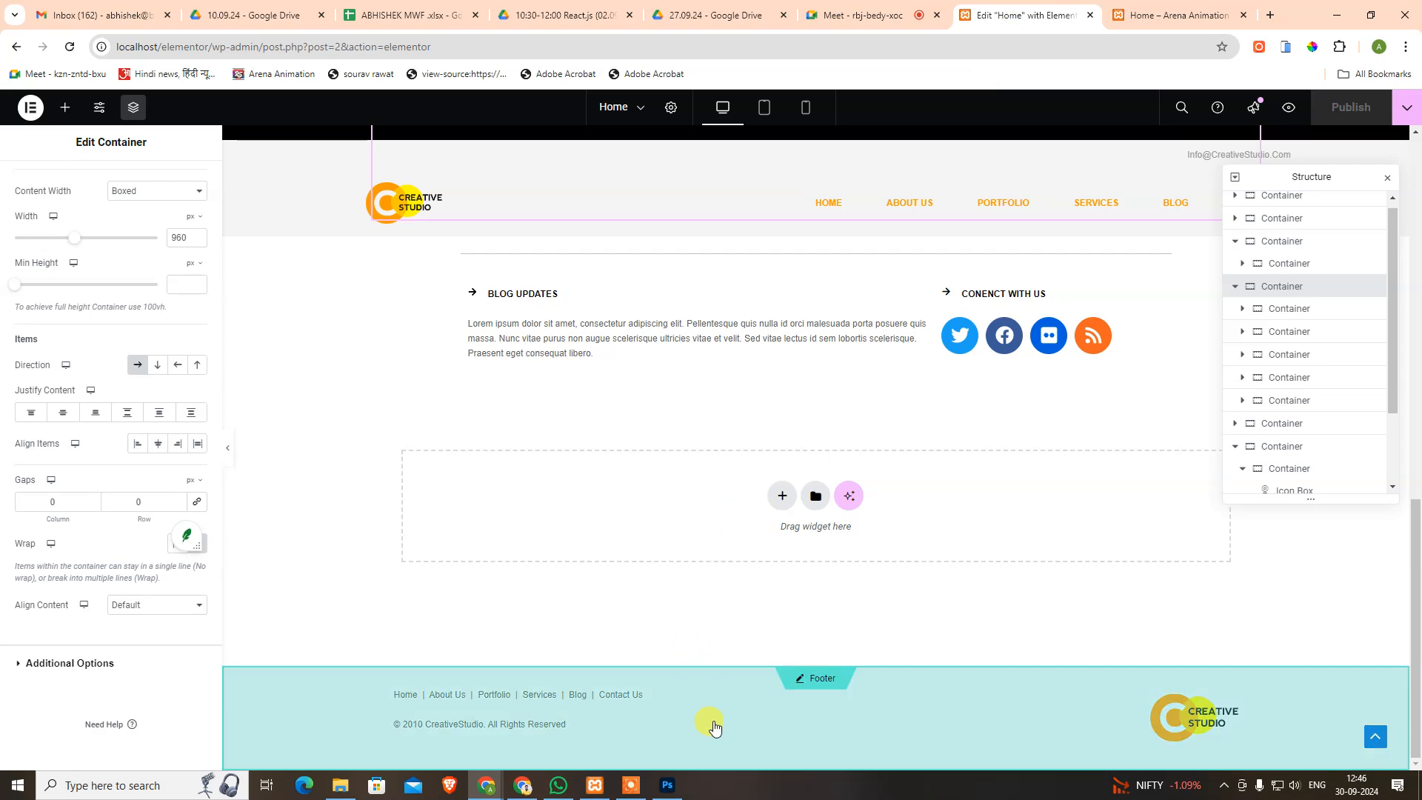
{"action": "left_click", "coordinate": [823, 680]}
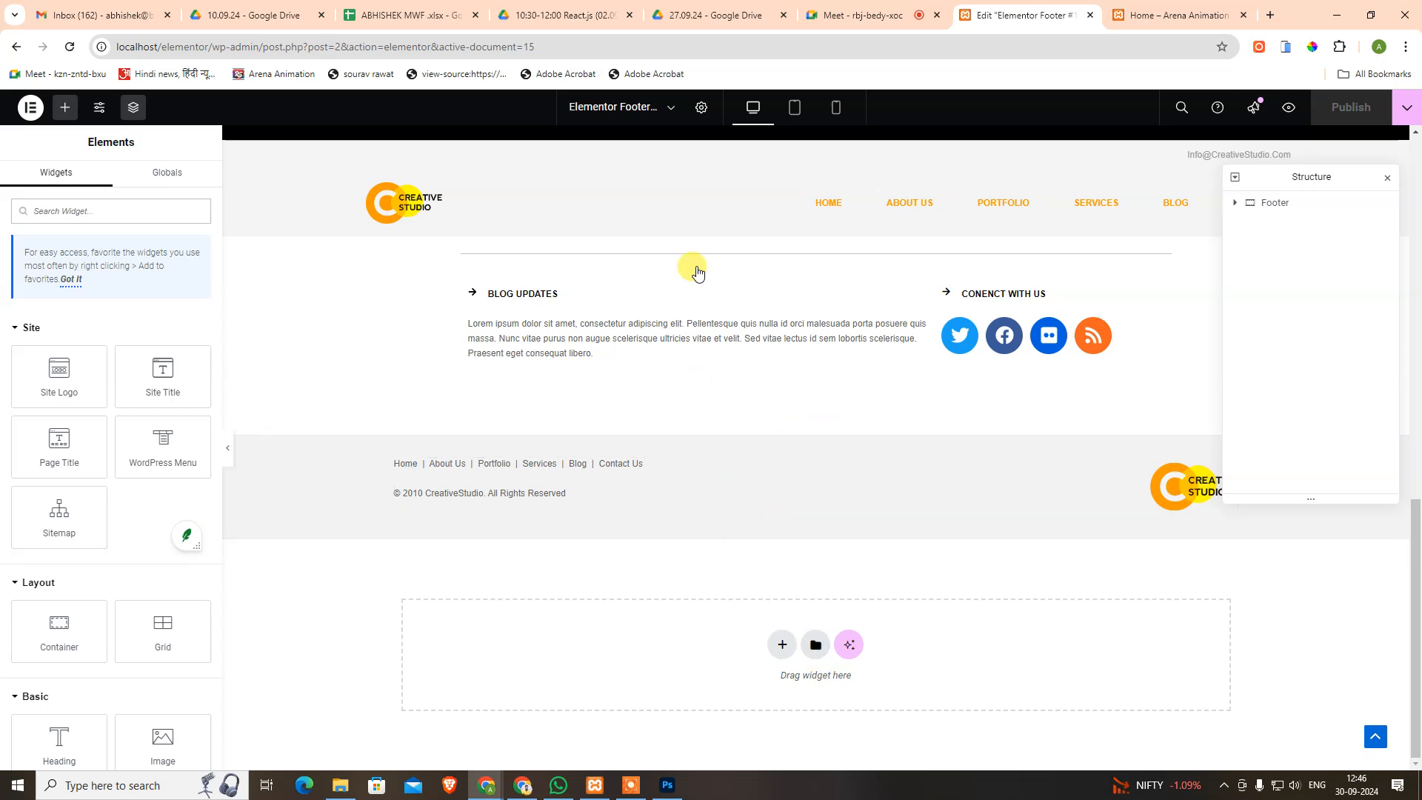
{"action": "left_click", "coordinate": [794, 108]}
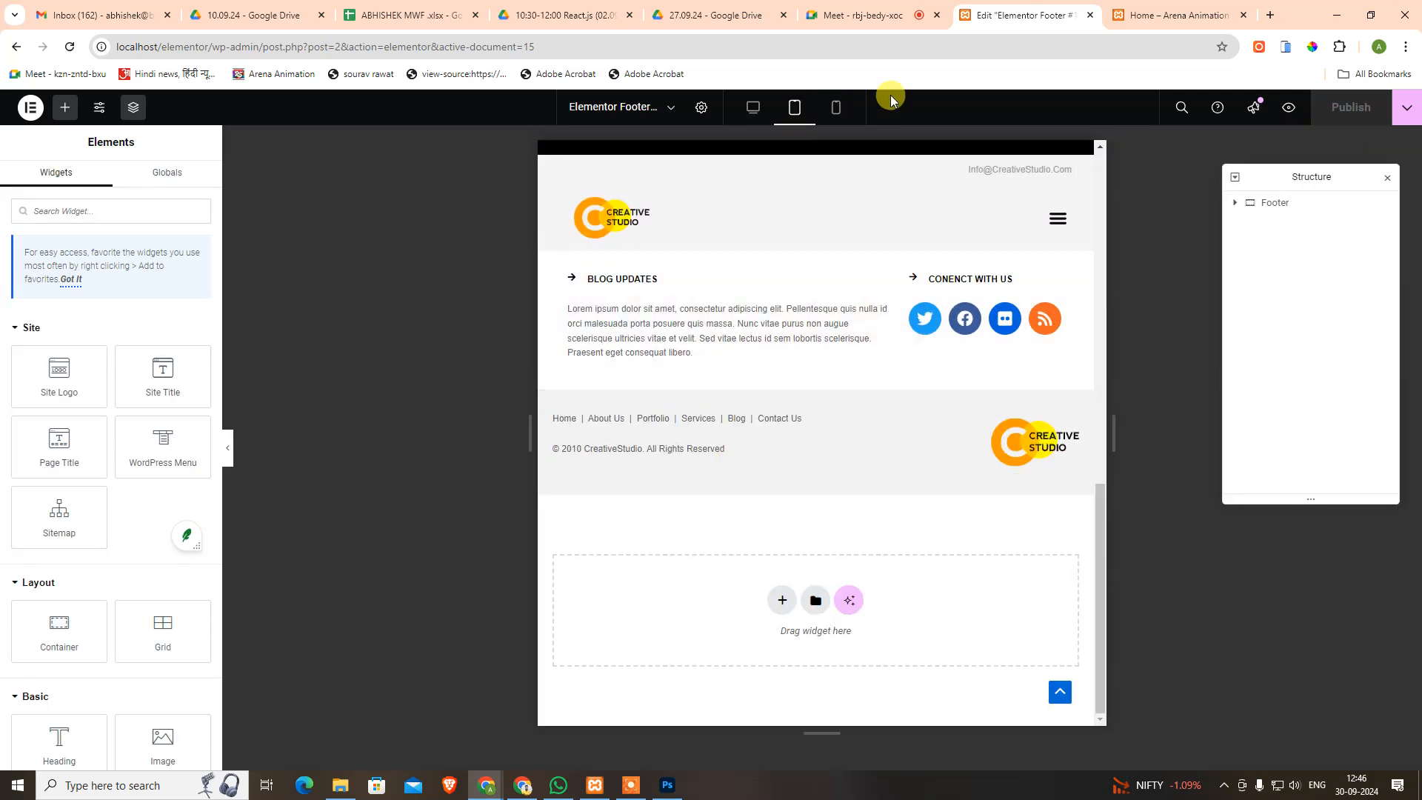
{"action": "left_click", "coordinate": [835, 109]}
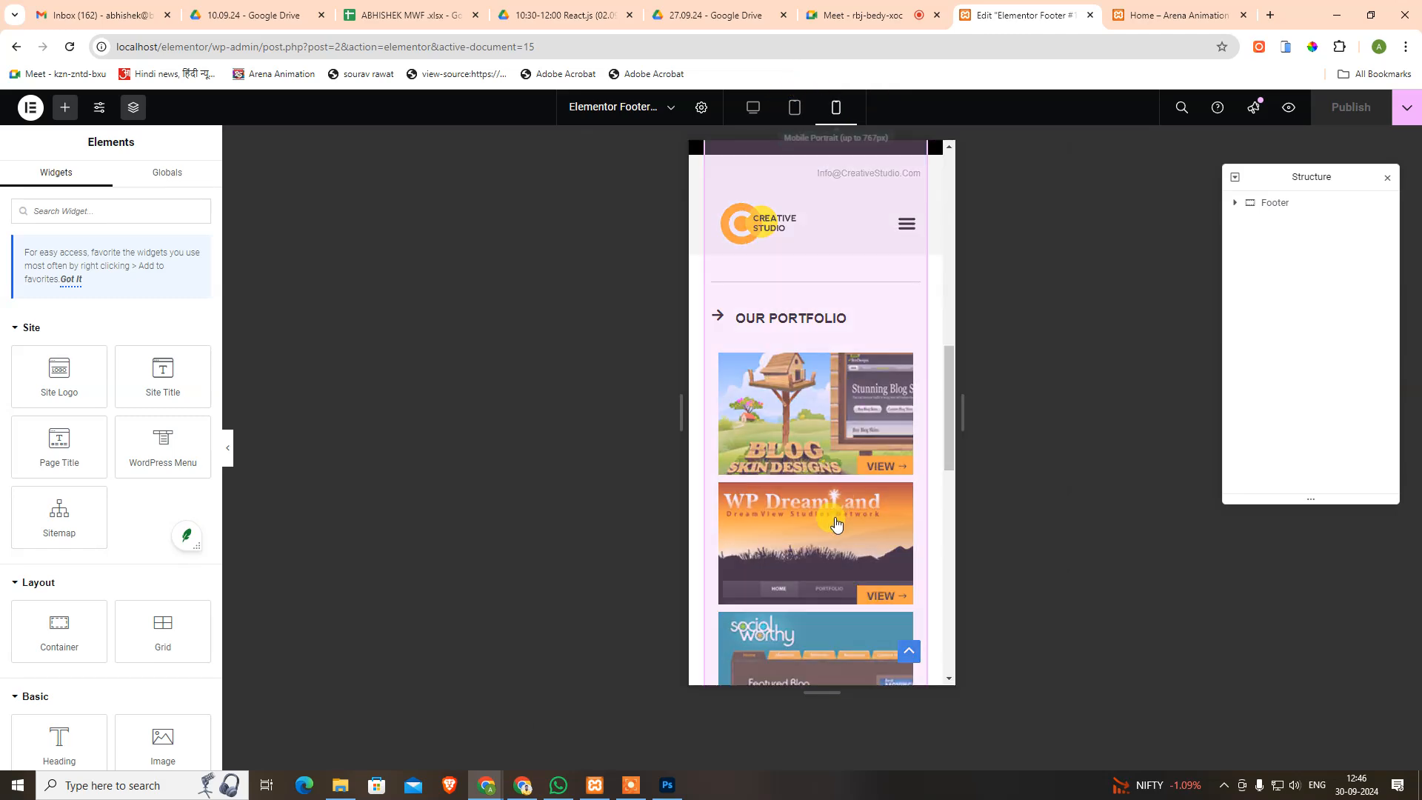
{"action": "scroll", "coordinate": [835, 534], "scroll_direction": "down", "scroll_amount": 10}
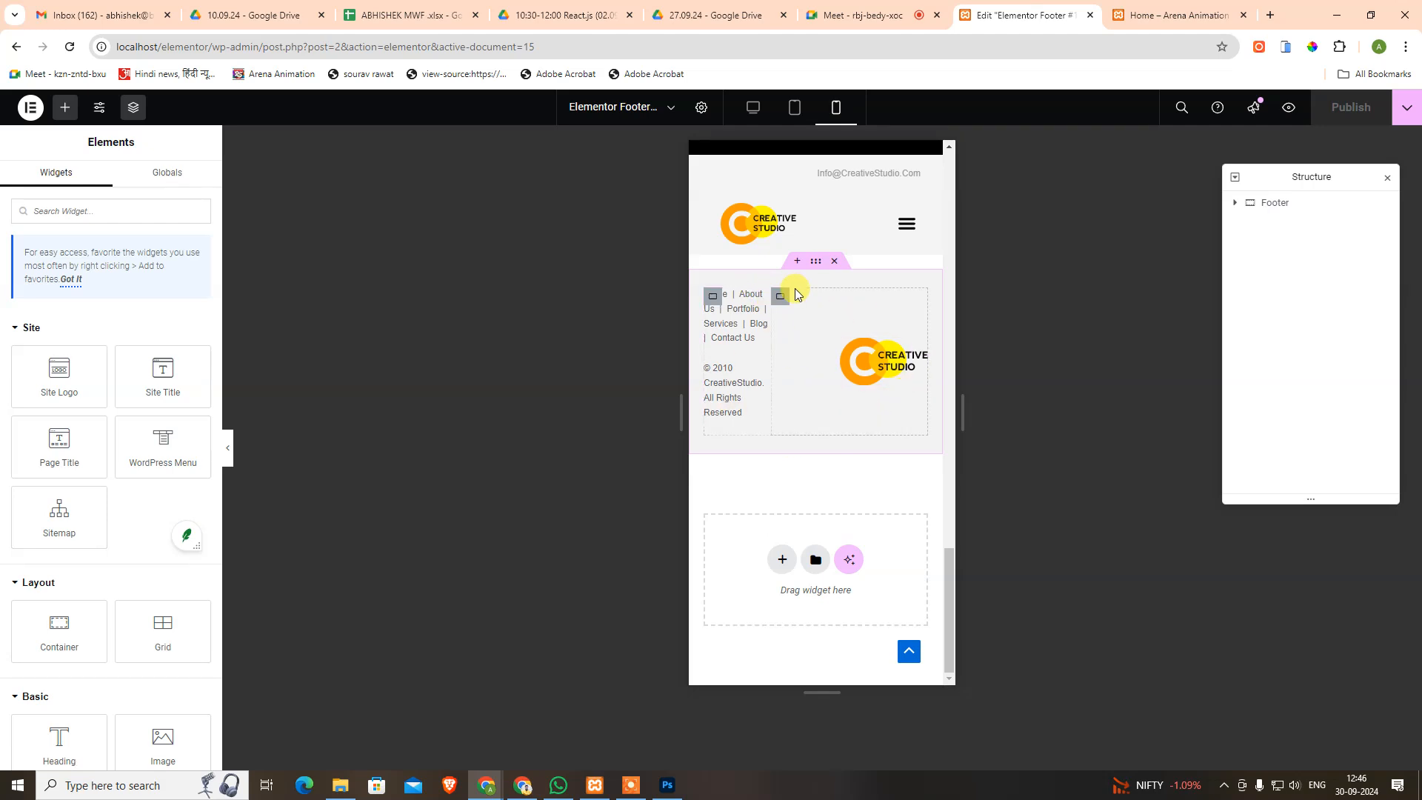
Set the widths of the footer's link container and logo container to 100% in the mobile layout.
{"action": "left_click", "coordinate": [713, 299]}
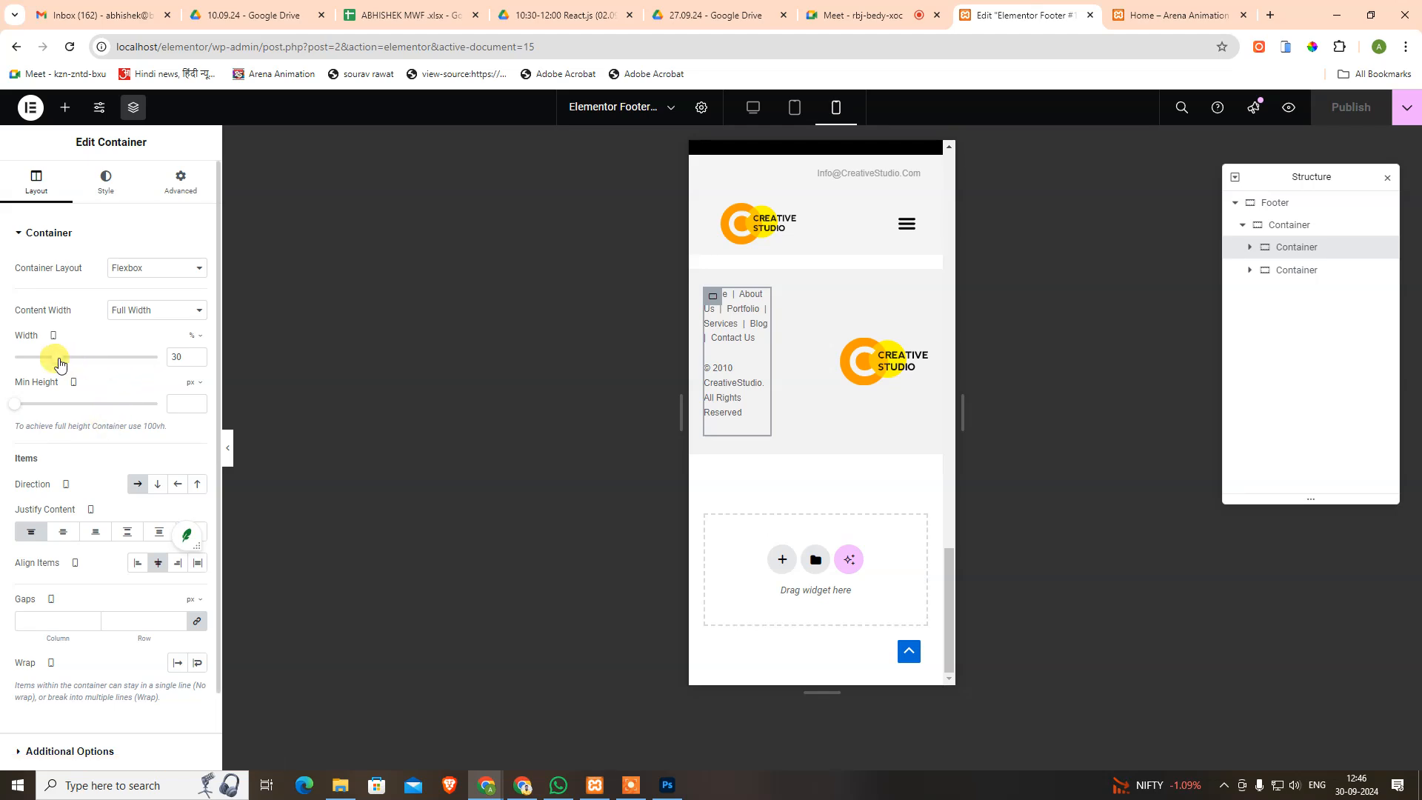
{"action": "left_click_drag", "start_coordinate": [60, 363], "coordinate": [238, 375]}
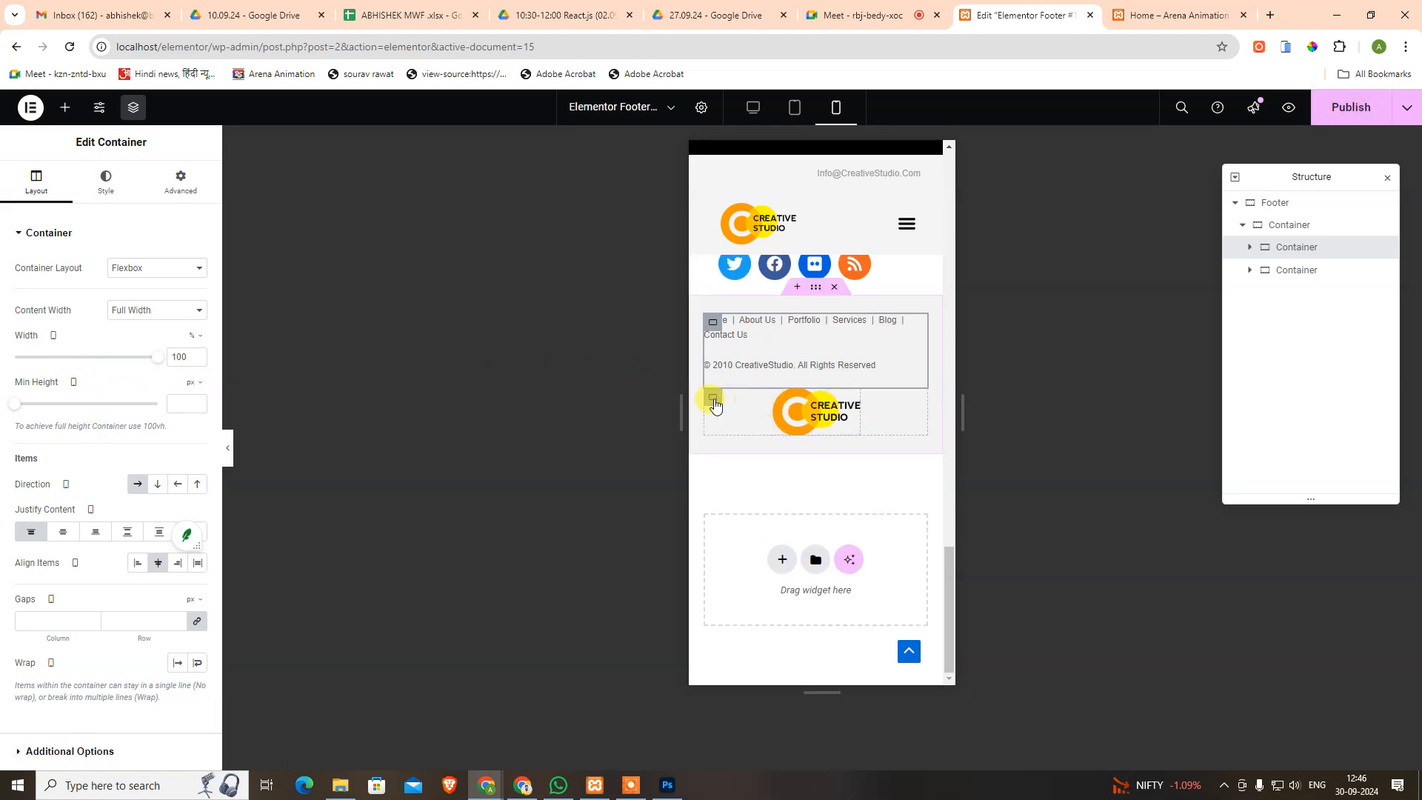
{"action": "left_click", "coordinate": [713, 400]}
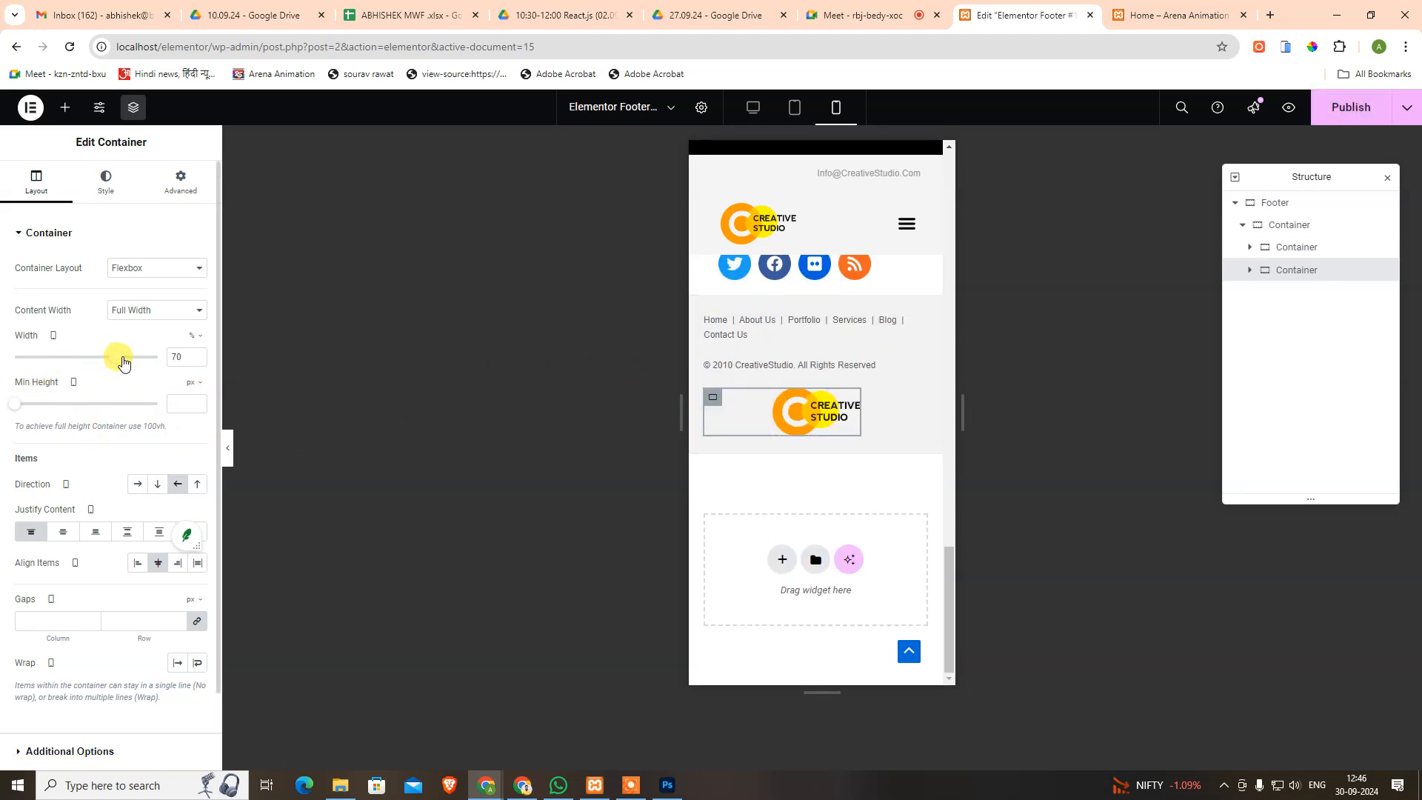
{"action": "left_click_drag", "start_coordinate": [122, 362], "coordinate": [257, 358]}
{"action": "left_click", "coordinate": [152, 344]}
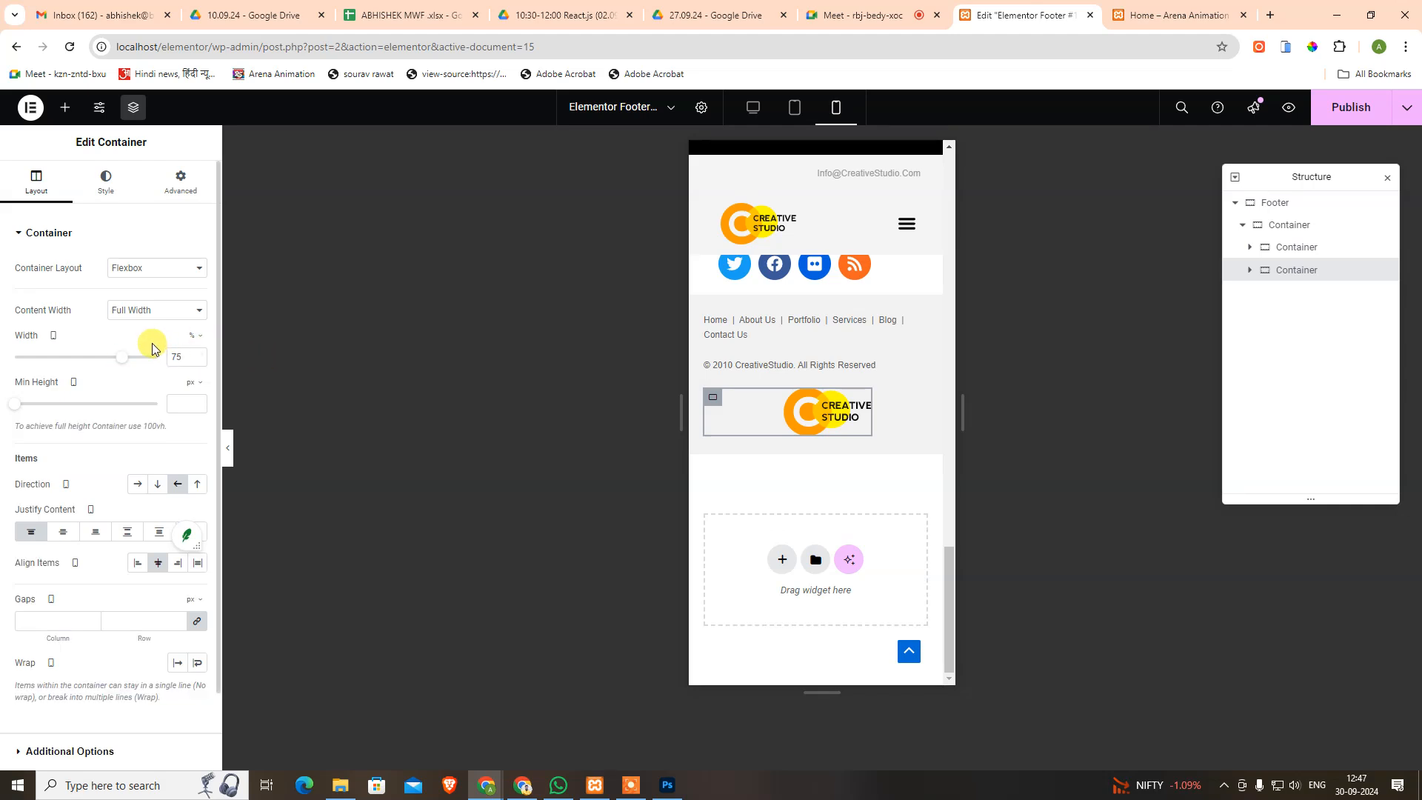
{"action": "left_click_drag", "start_coordinate": [124, 360], "coordinate": [200, 357]}
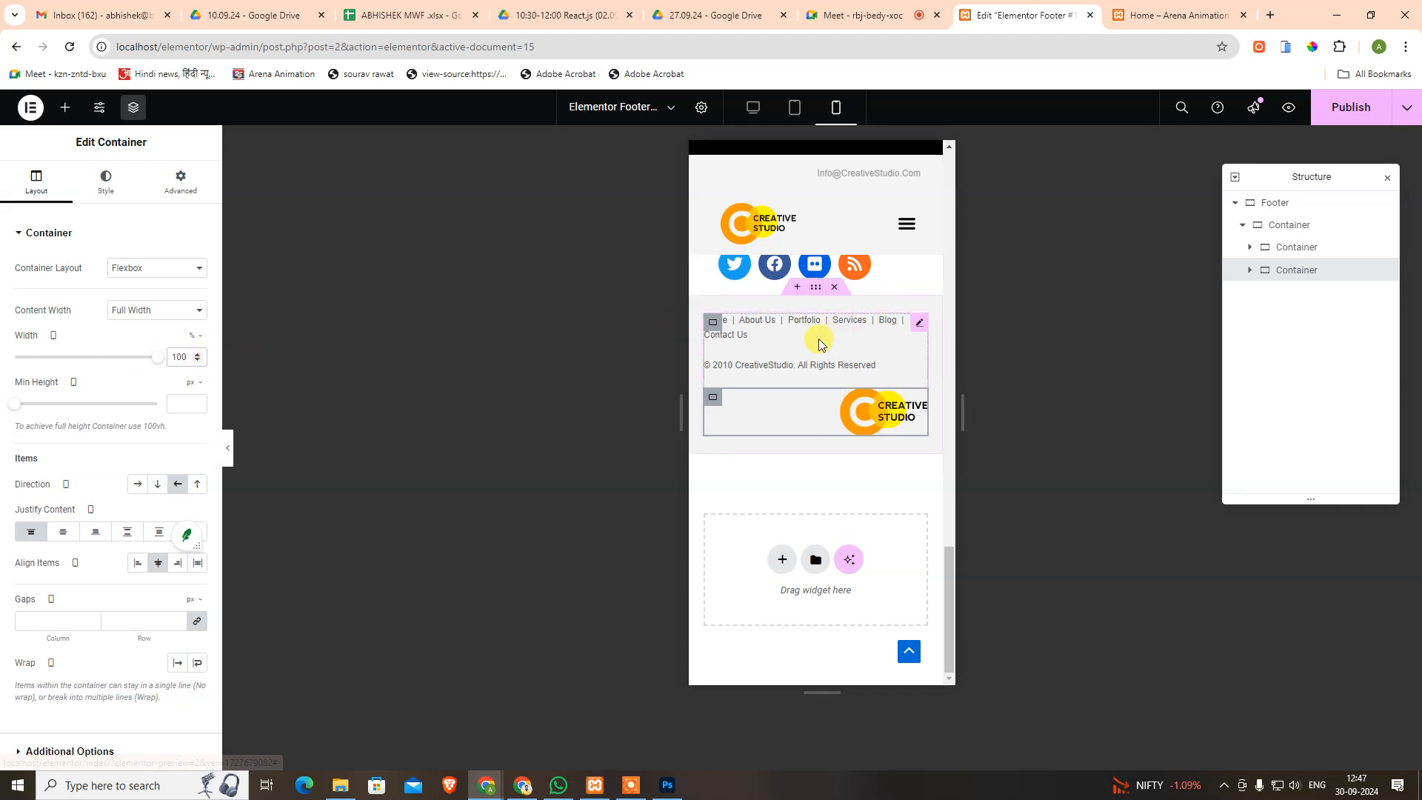
Select the site logo in the footer and look through its style, advanced and content settings.
{"action": "left_click", "coordinate": [899, 402]}
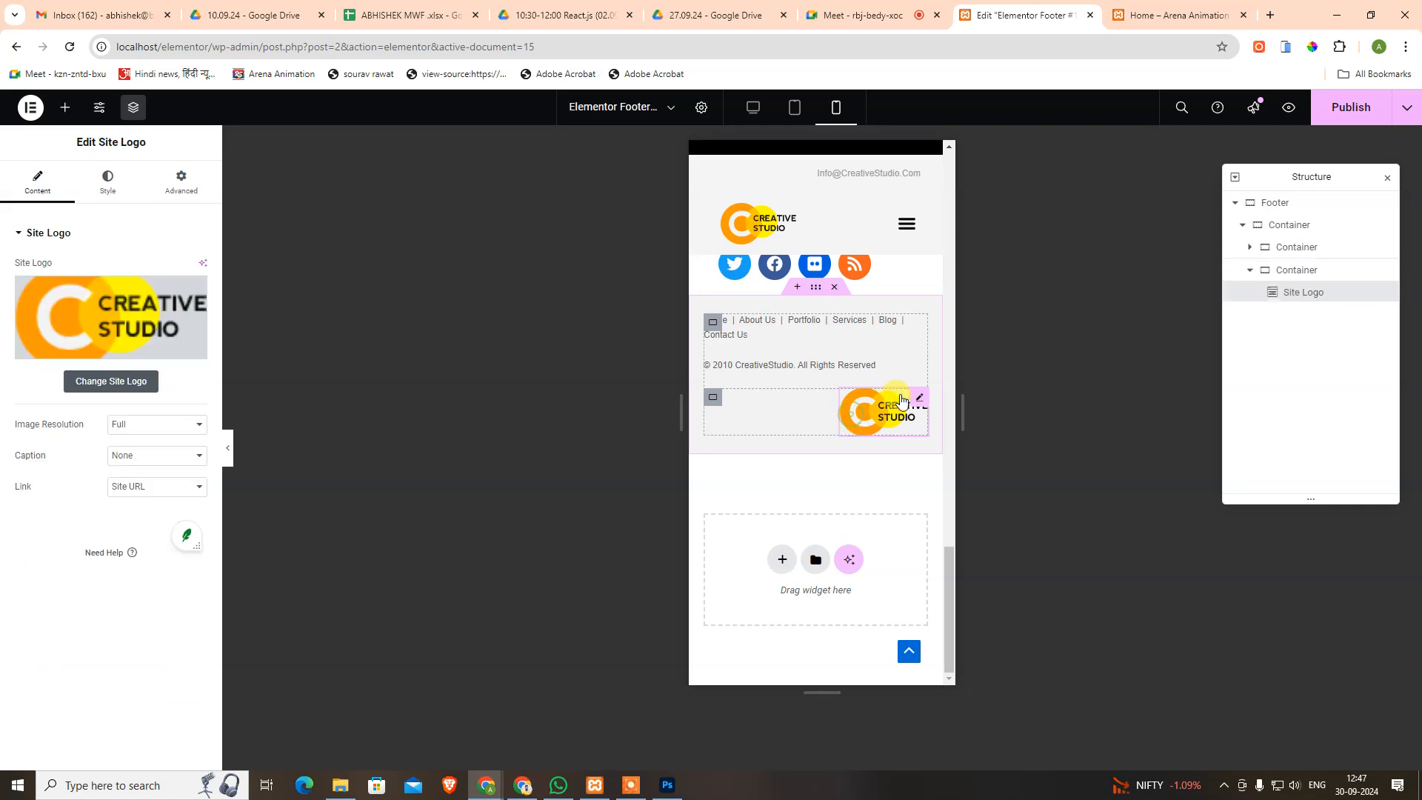
{"action": "left_click", "coordinate": [110, 182]}
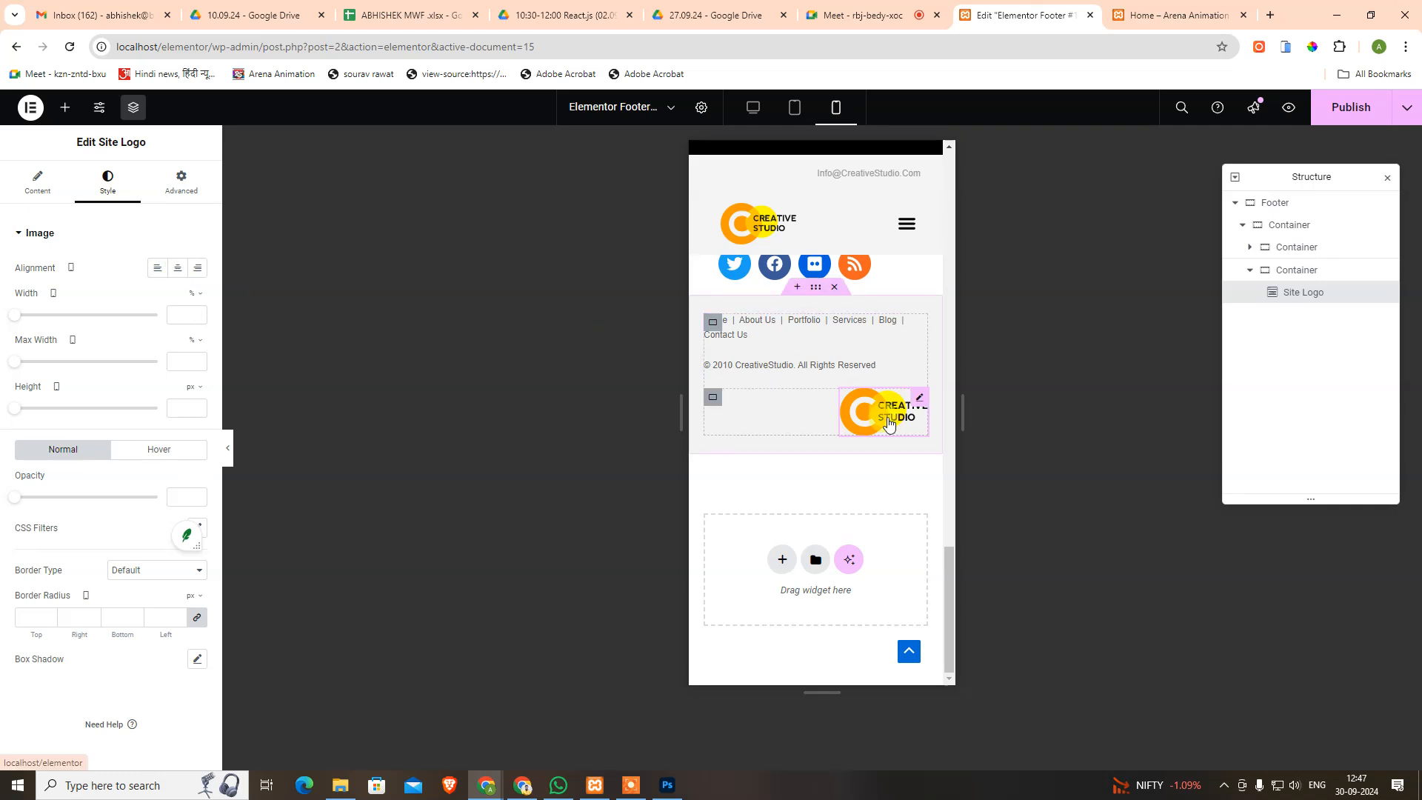
{"action": "left_click", "coordinate": [163, 186]}
{"action": "left_click", "coordinate": [106, 181]}
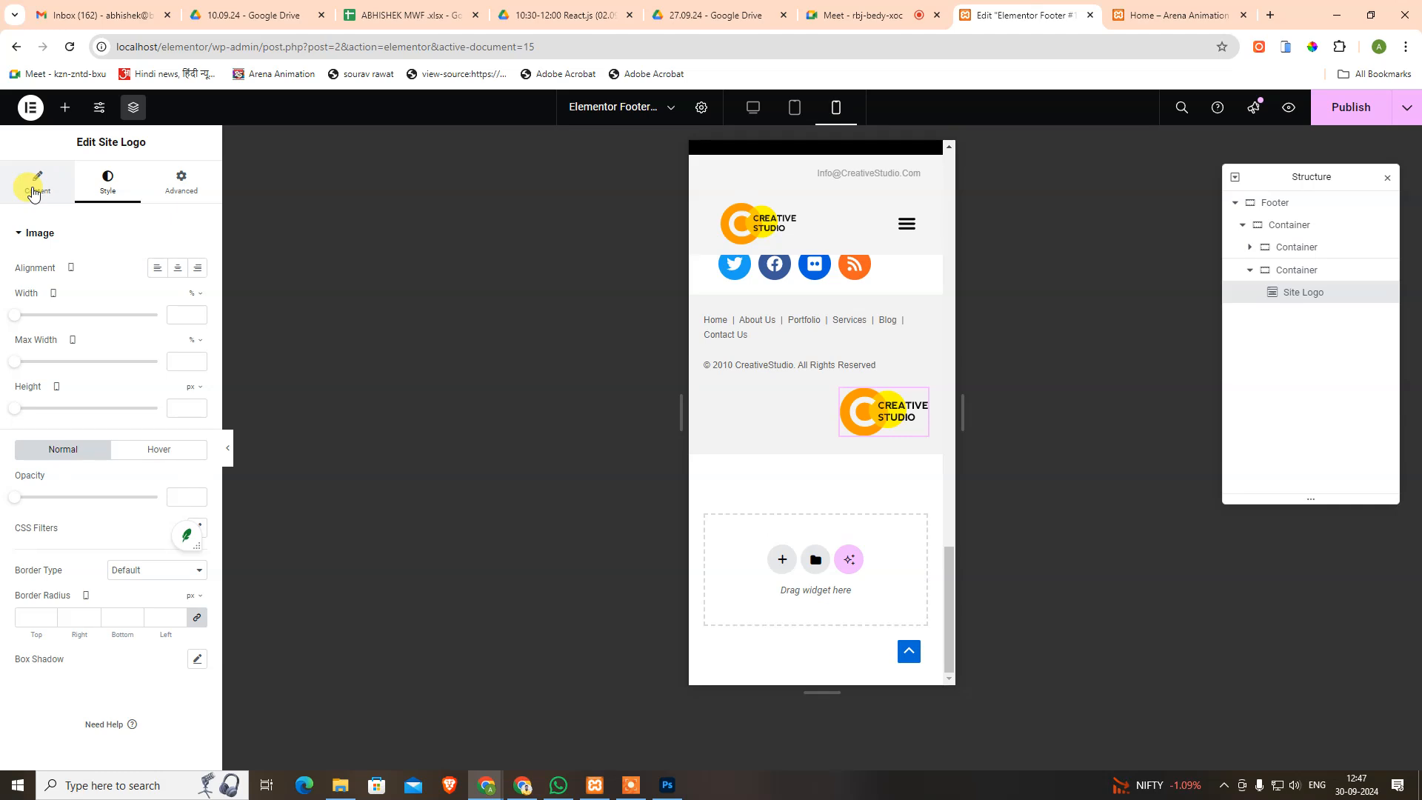
{"action": "left_click", "coordinate": [33, 194]}
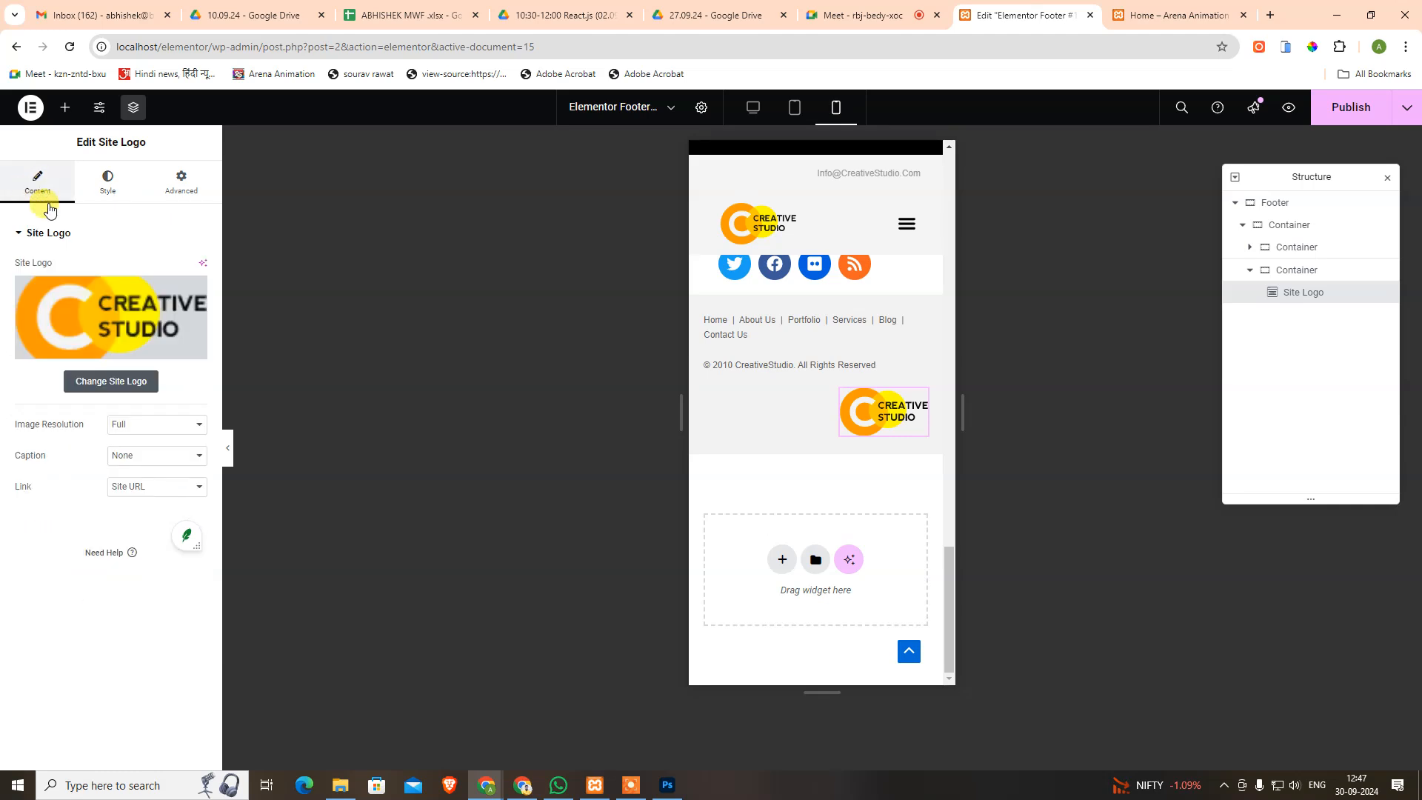
{"action": "left_click", "coordinate": [154, 430]}
{"action": "left_click", "coordinate": [155, 436]}
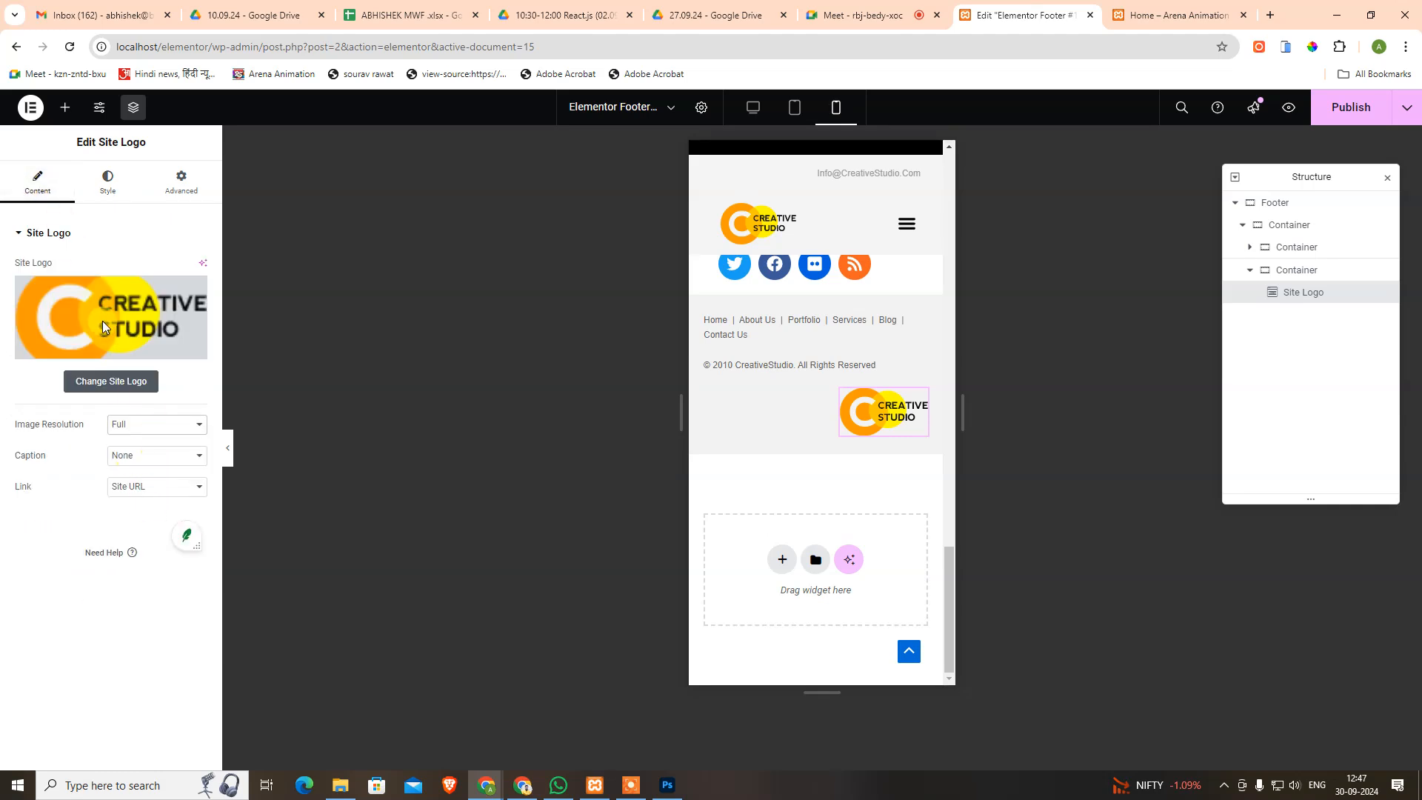
{"action": "left_click", "coordinate": [103, 189]}
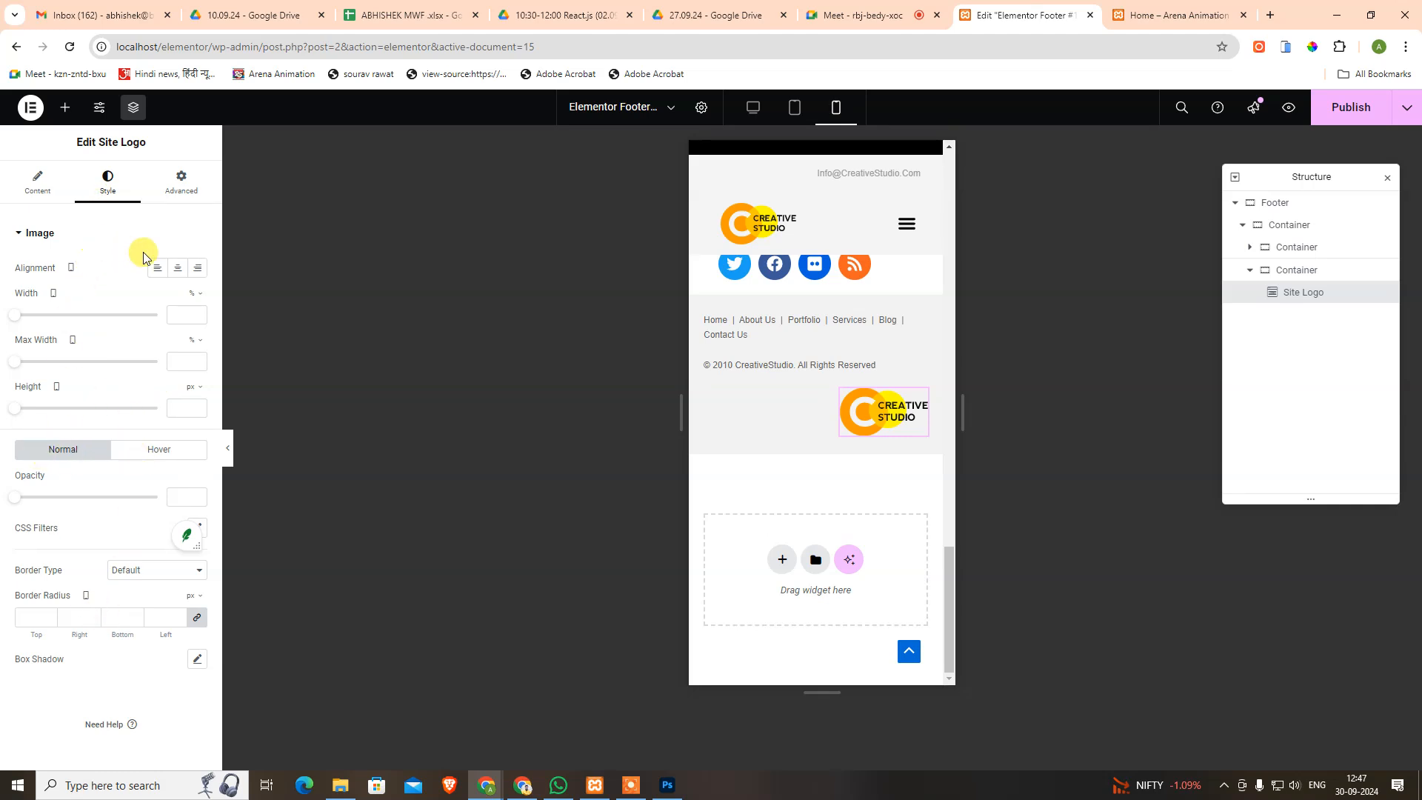
{"action": "left_click_drag", "start_coordinate": [17, 320], "coordinate": [41, 323]}
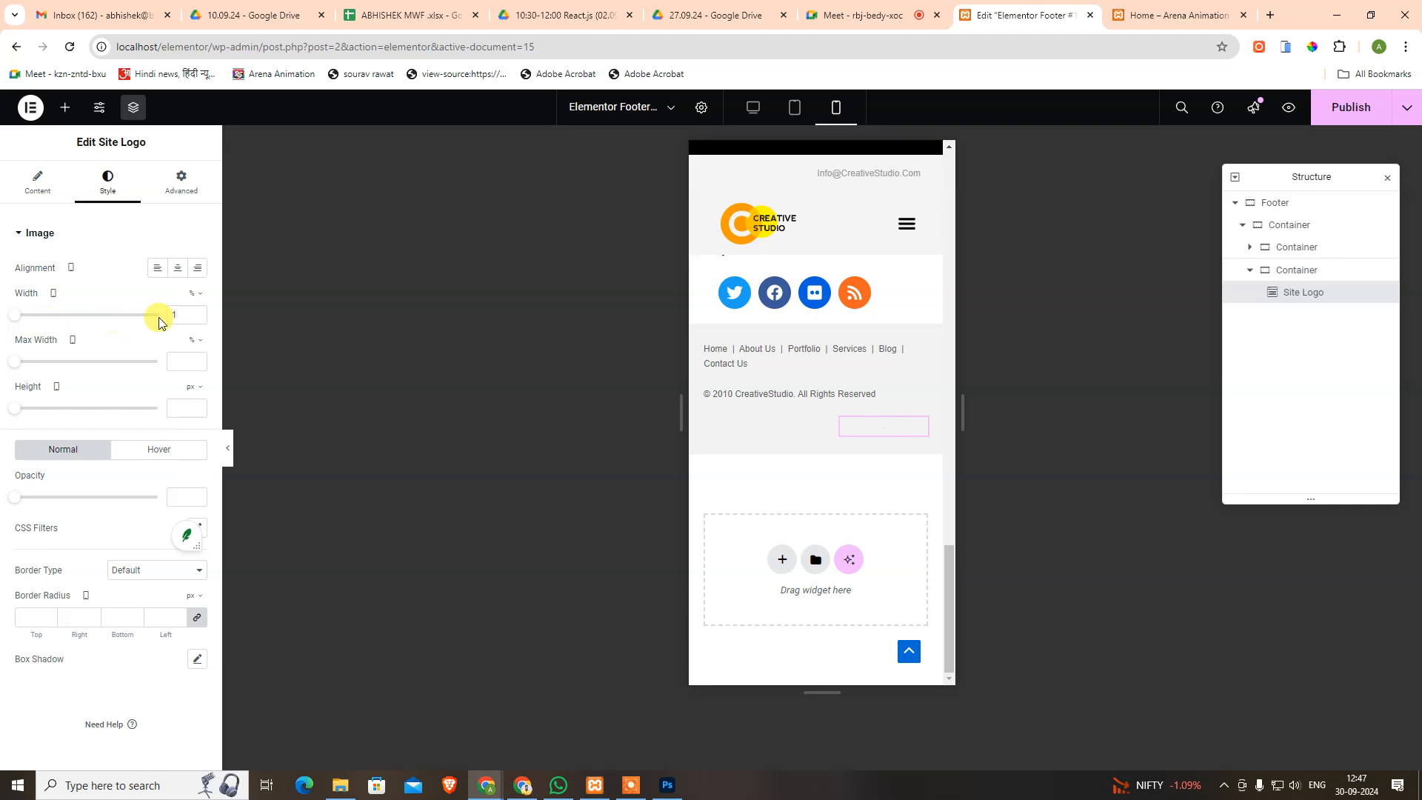
{"action": "key", "text": "BackSpace"}
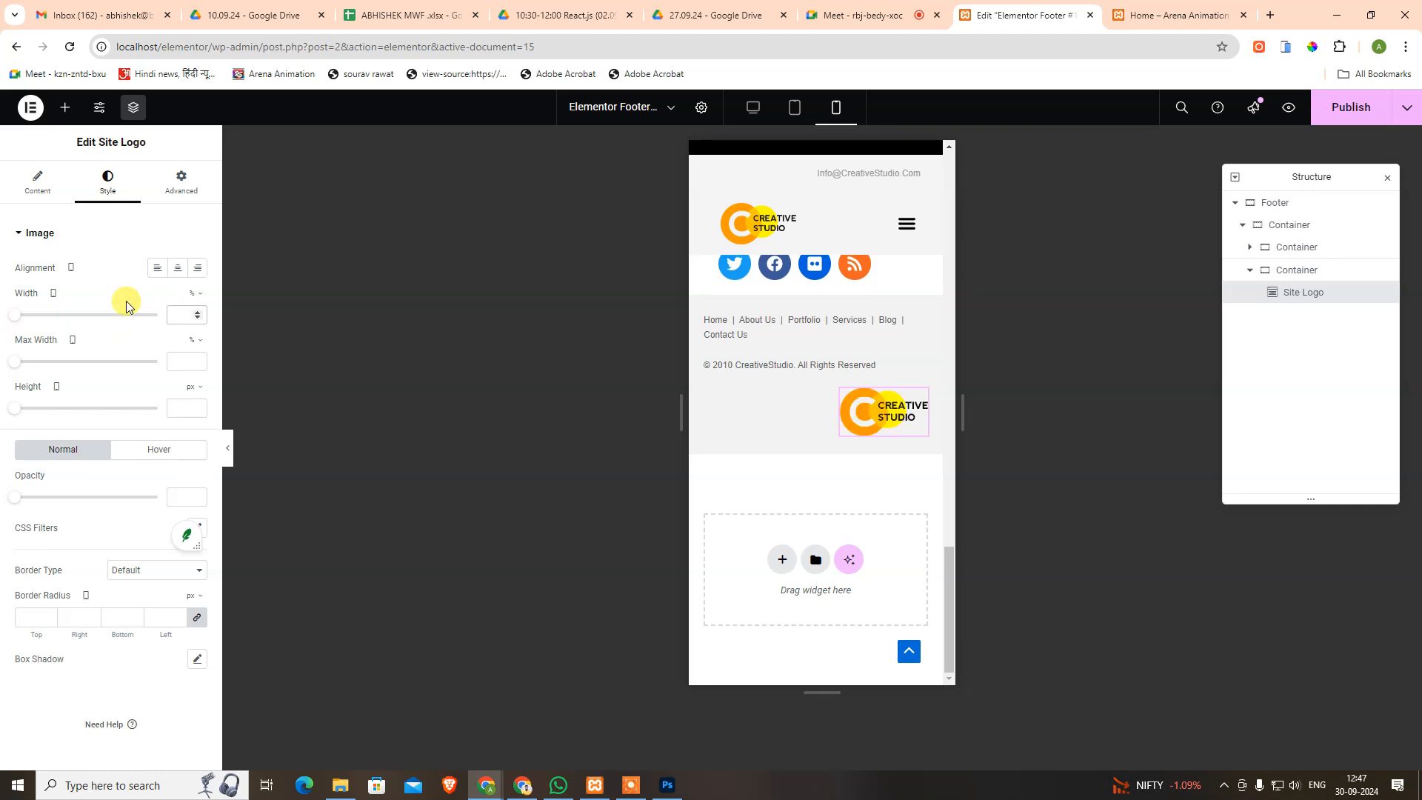
Set the footer site logo's element width to Full Width (100%) in the mobile layout.
{"action": "left_click", "coordinate": [179, 182]}
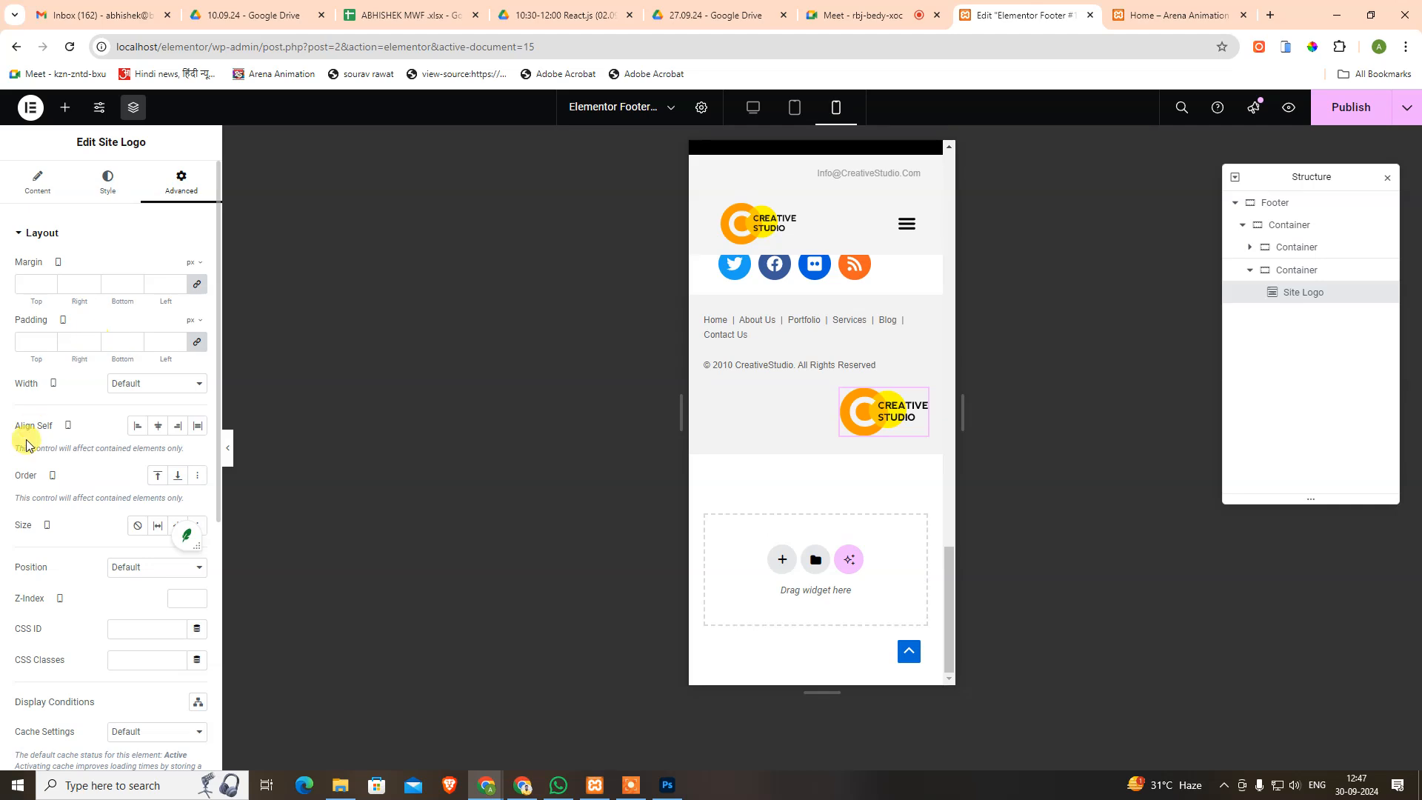
{"action": "left_click", "coordinate": [158, 427]}
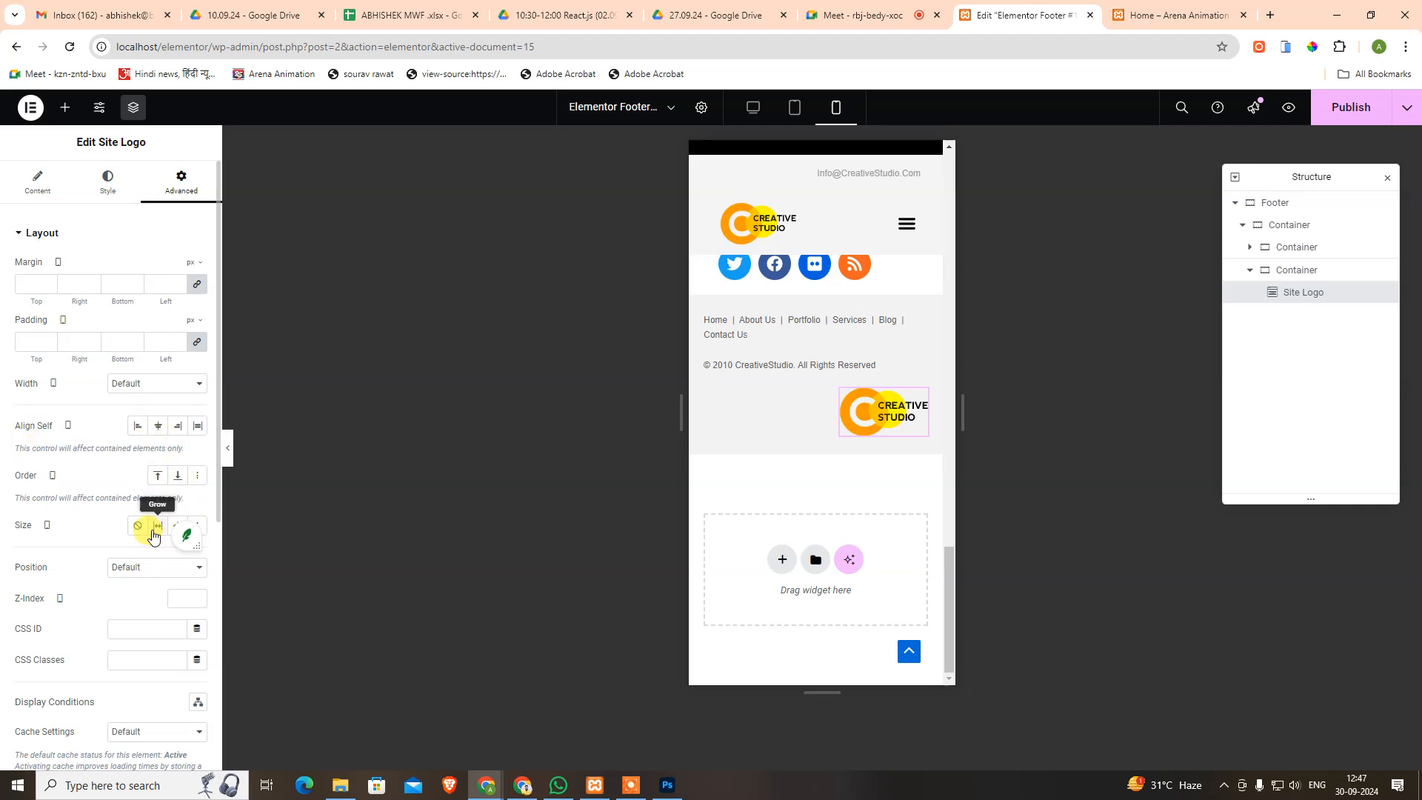
{"action": "scroll", "coordinate": [154, 616], "scroll_direction": "down", "scroll_amount": 1}
{"action": "left_click", "coordinate": [155, 494]}
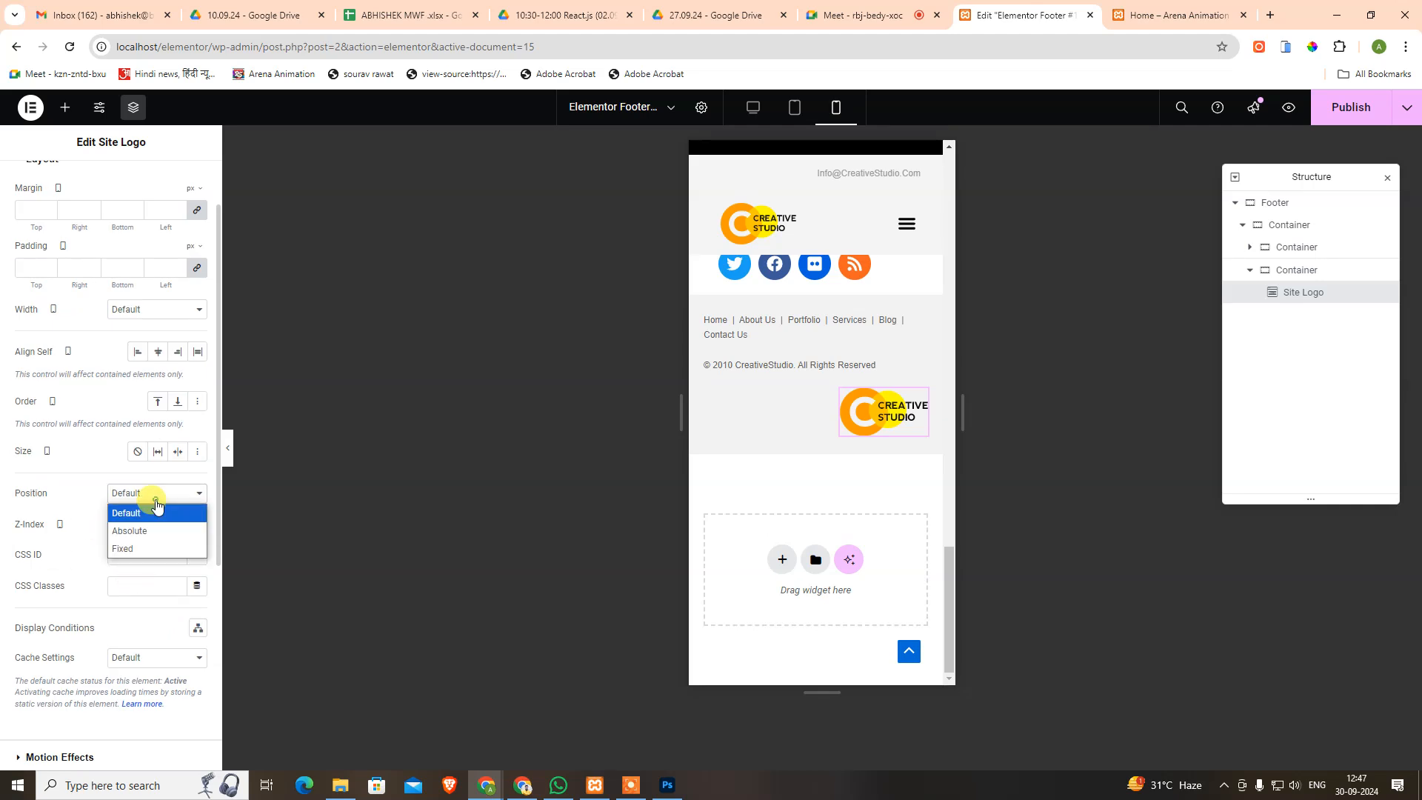
{"action": "left_click", "coordinate": [155, 503]}
{"action": "scroll", "coordinate": [126, 645], "scroll_direction": "down", "scroll_amount": 3}
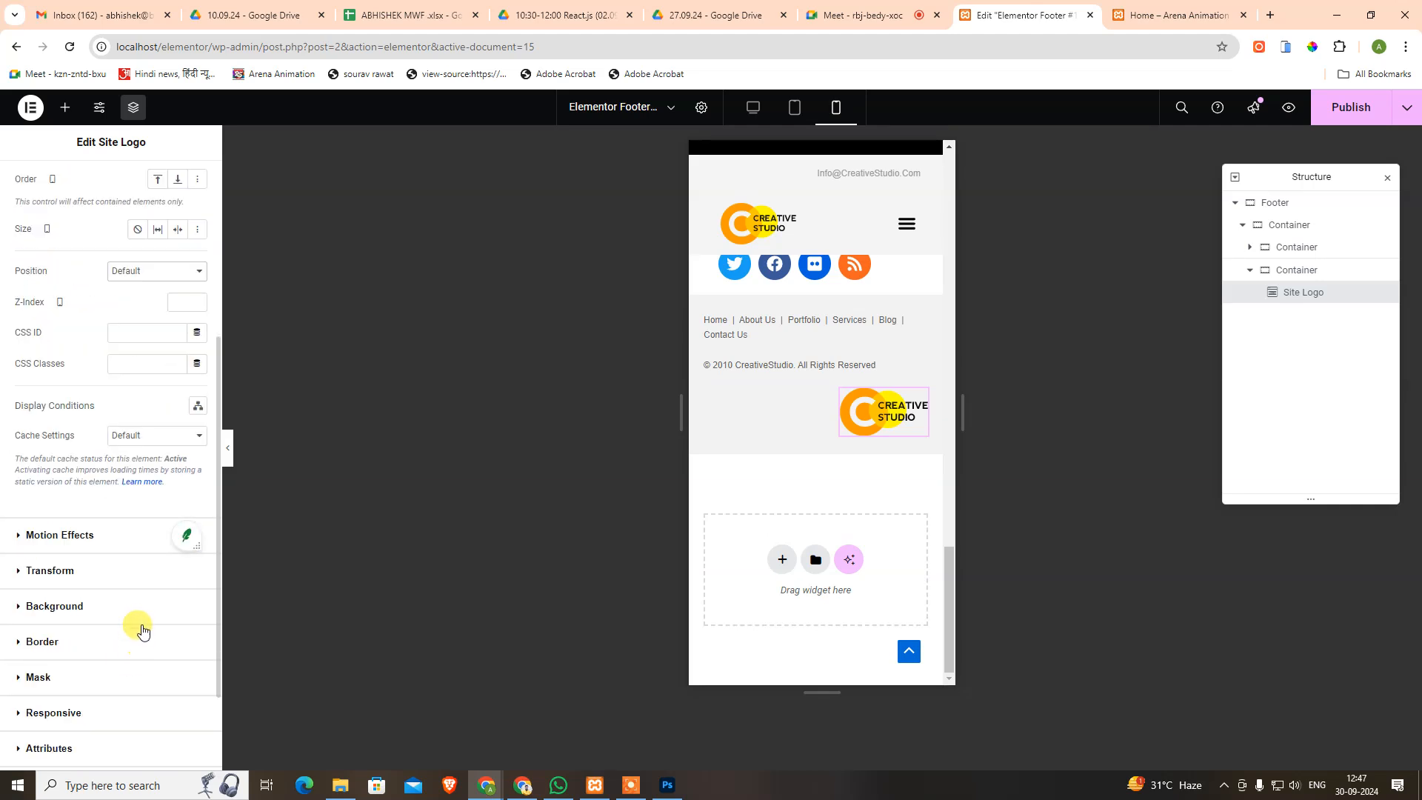
{"action": "scroll", "coordinate": [143, 609], "scroll_direction": "down", "scroll_amount": 2}
{"action": "scroll", "coordinate": [143, 609], "scroll_direction": "up", "scroll_amount": 6}
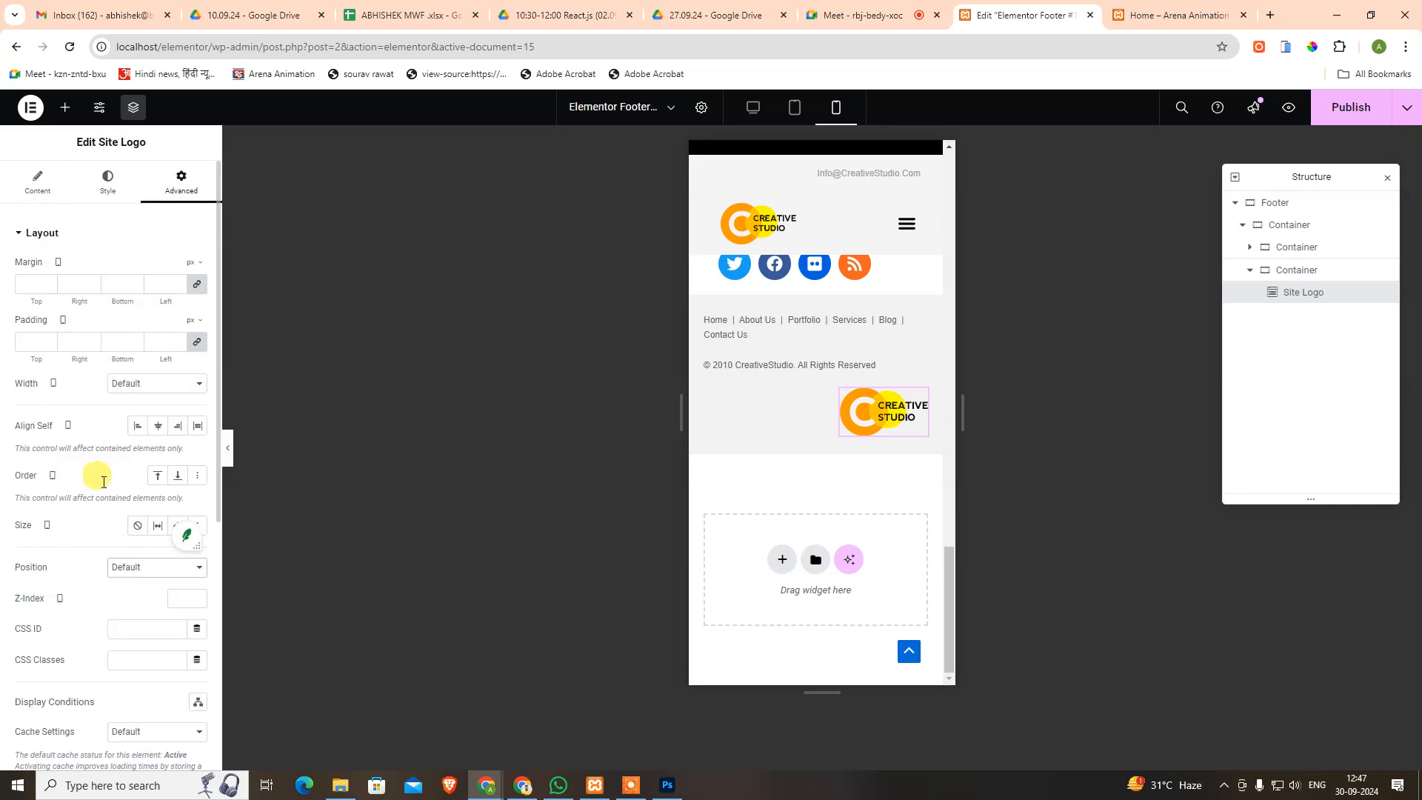
{"action": "left_click", "coordinate": [143, 385]}
{"action": "left_click", "coordinate": [147, 421]}
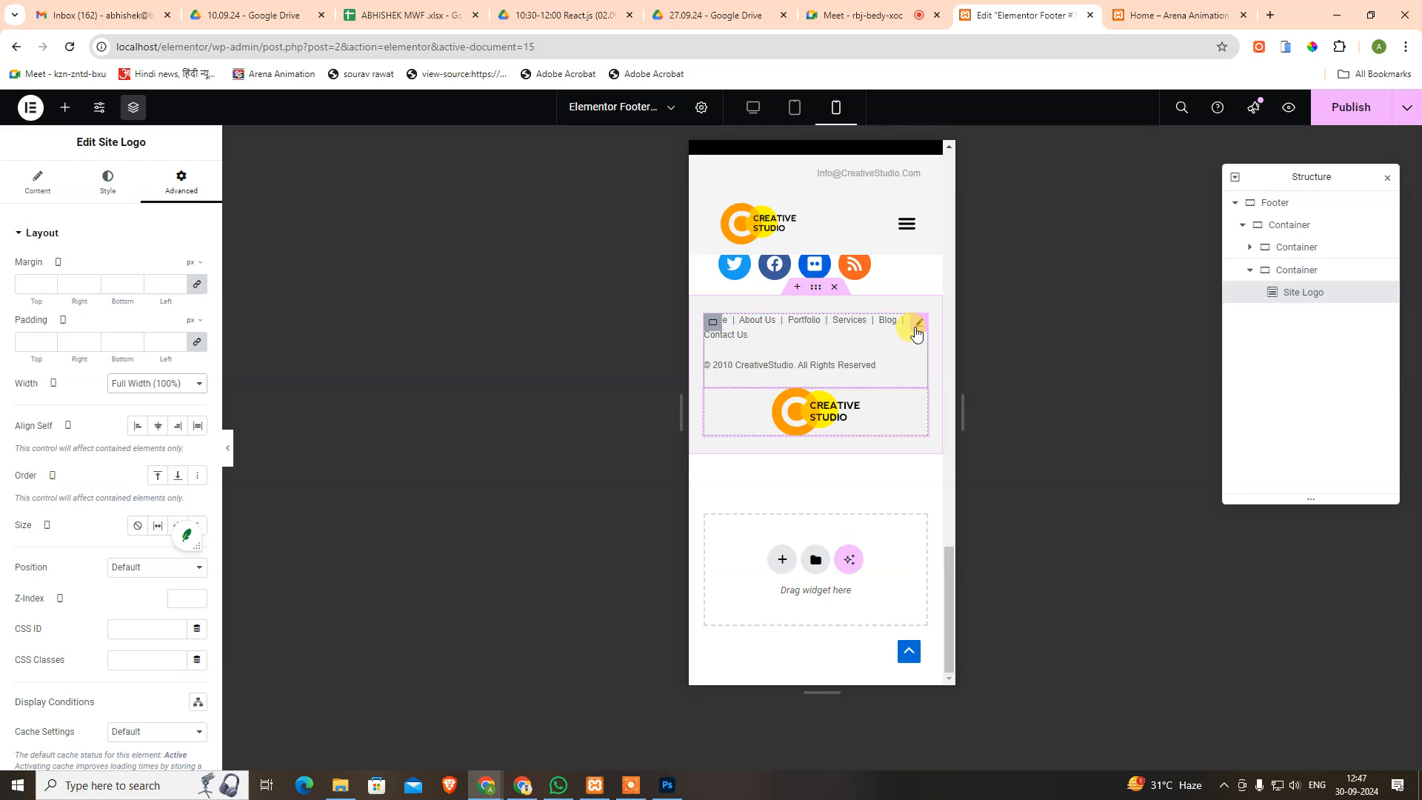
Center-align the footer's link and copyright text in the mobile layout.
{"action": "left_click", "coordinate": [917, 331]}
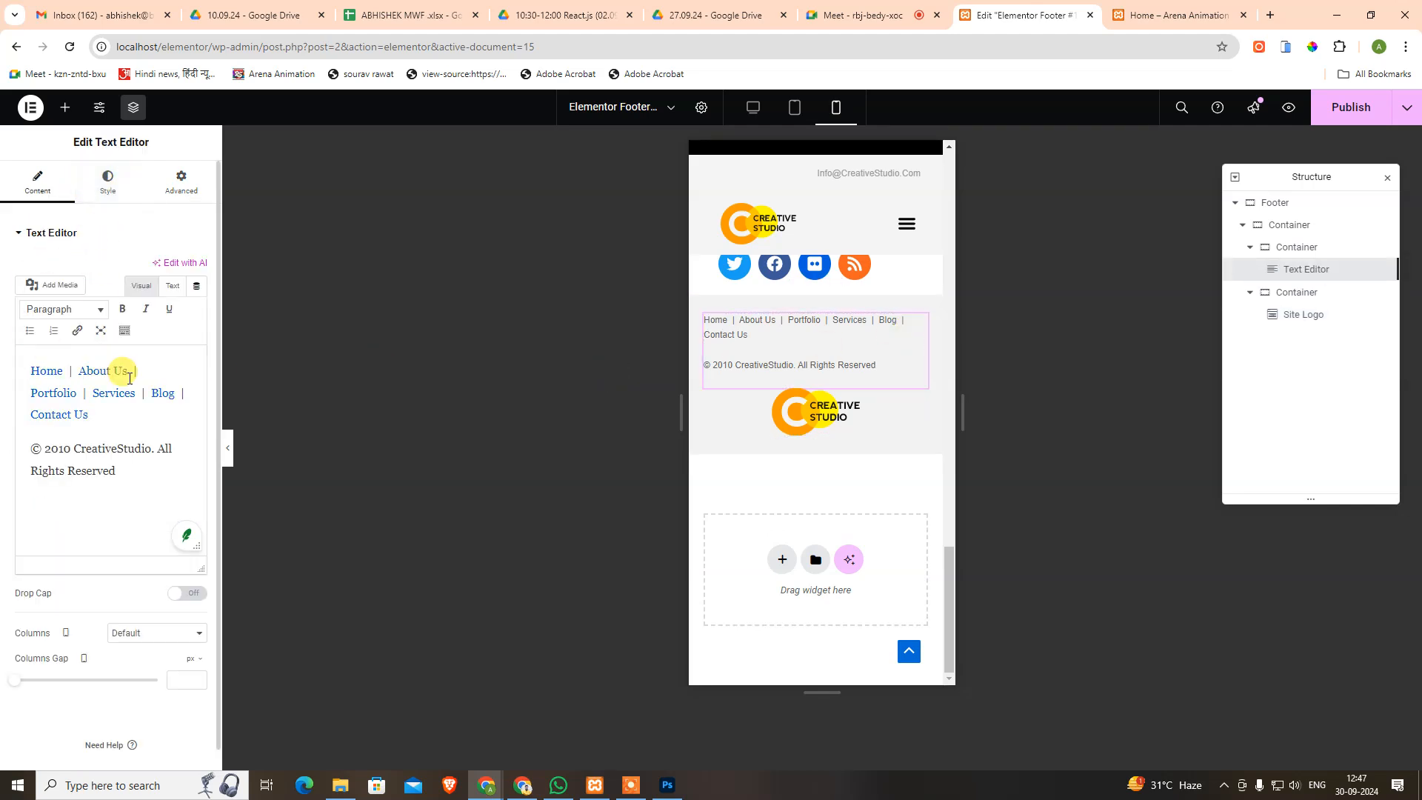
{"action": "left_click", "coordinate": [110, 182]}
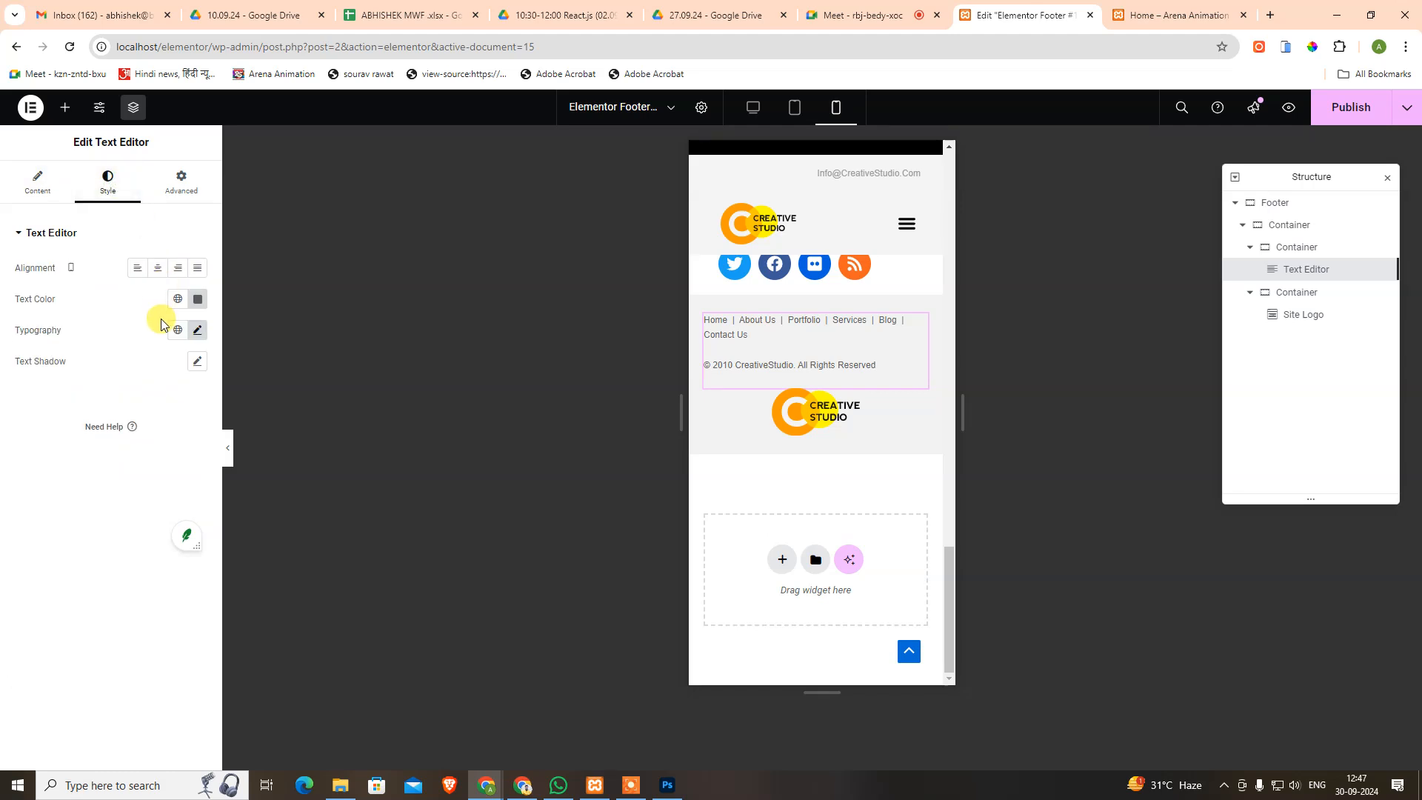
{"action": "left_click", "coordinate": [160, 271]}
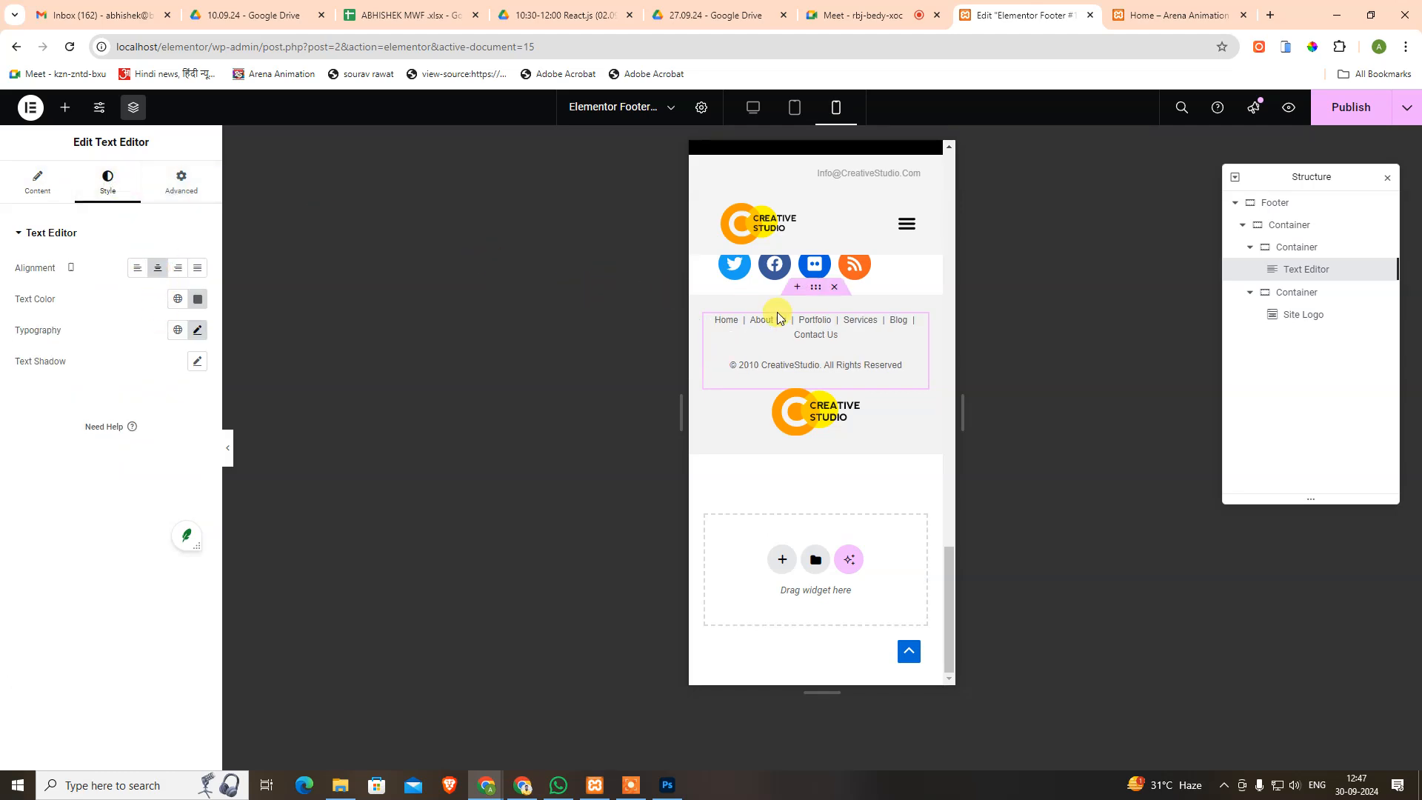
Select the footer's link container and compare the footer in the tablet, desktop and mobile layouts.
{"action": "left_click", "coordinate": [1331, 256]}
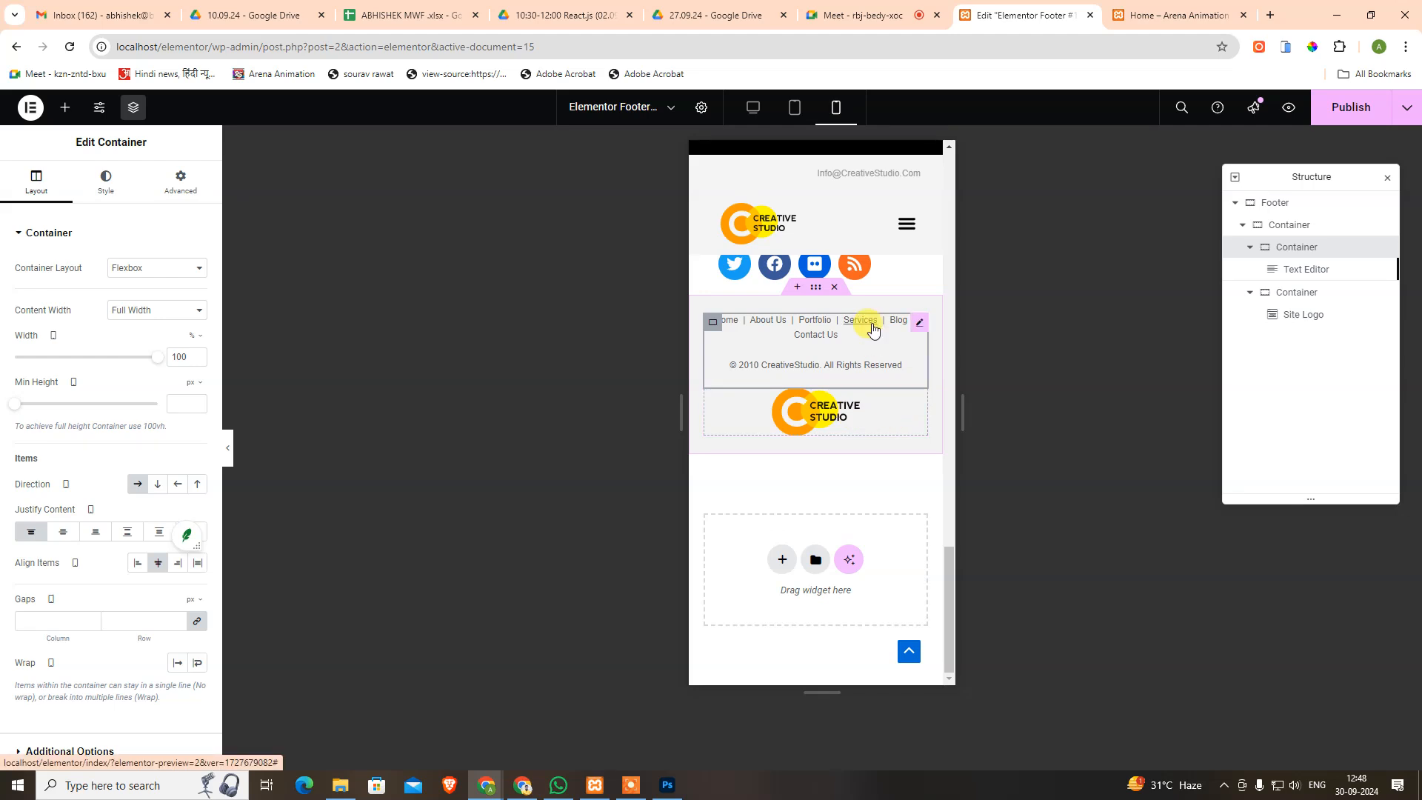
{"action": "left_click", "coordinate": [795, 104]}
{"action": "left_click", "coordinate": [752, 107]}
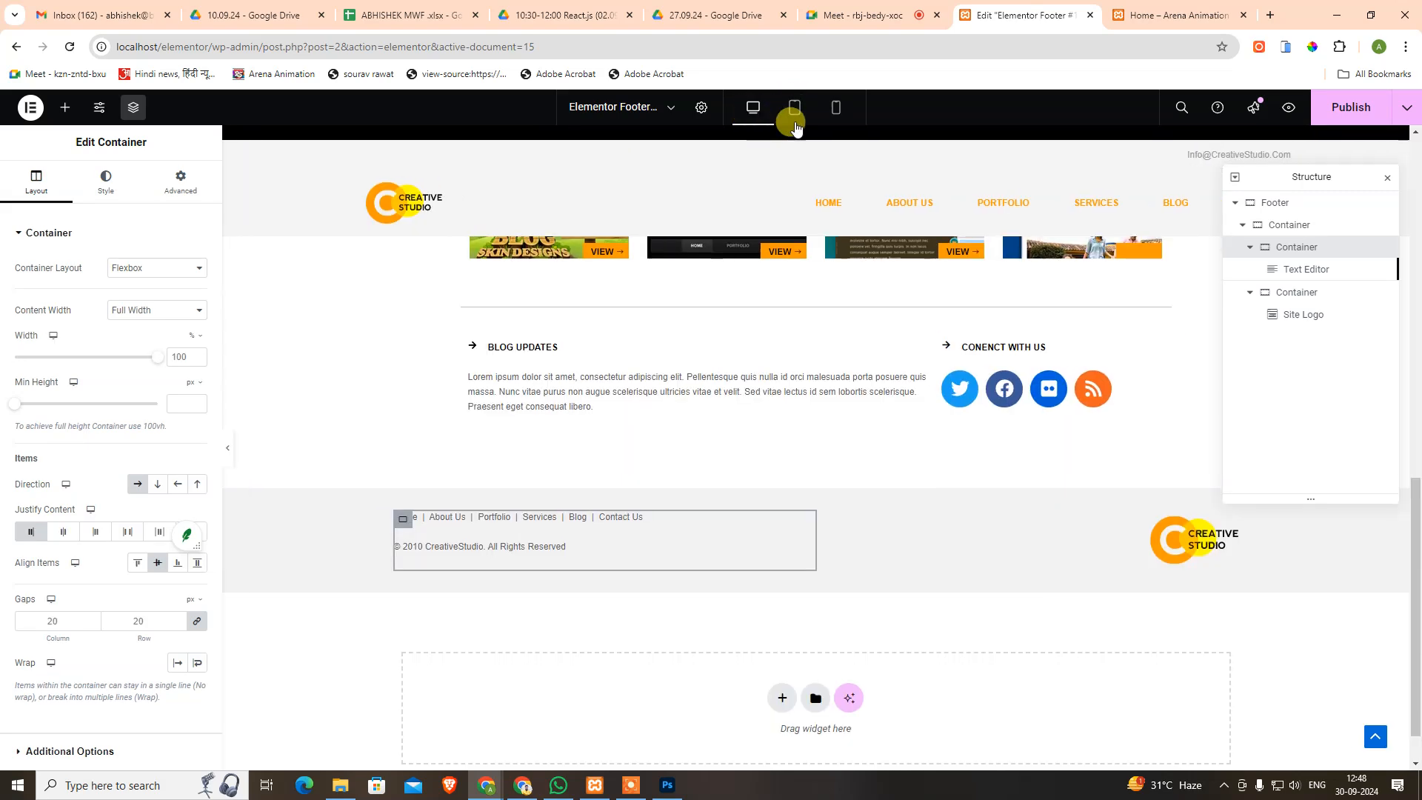
{"action": "left_click", "coordinate": [795, 120]}
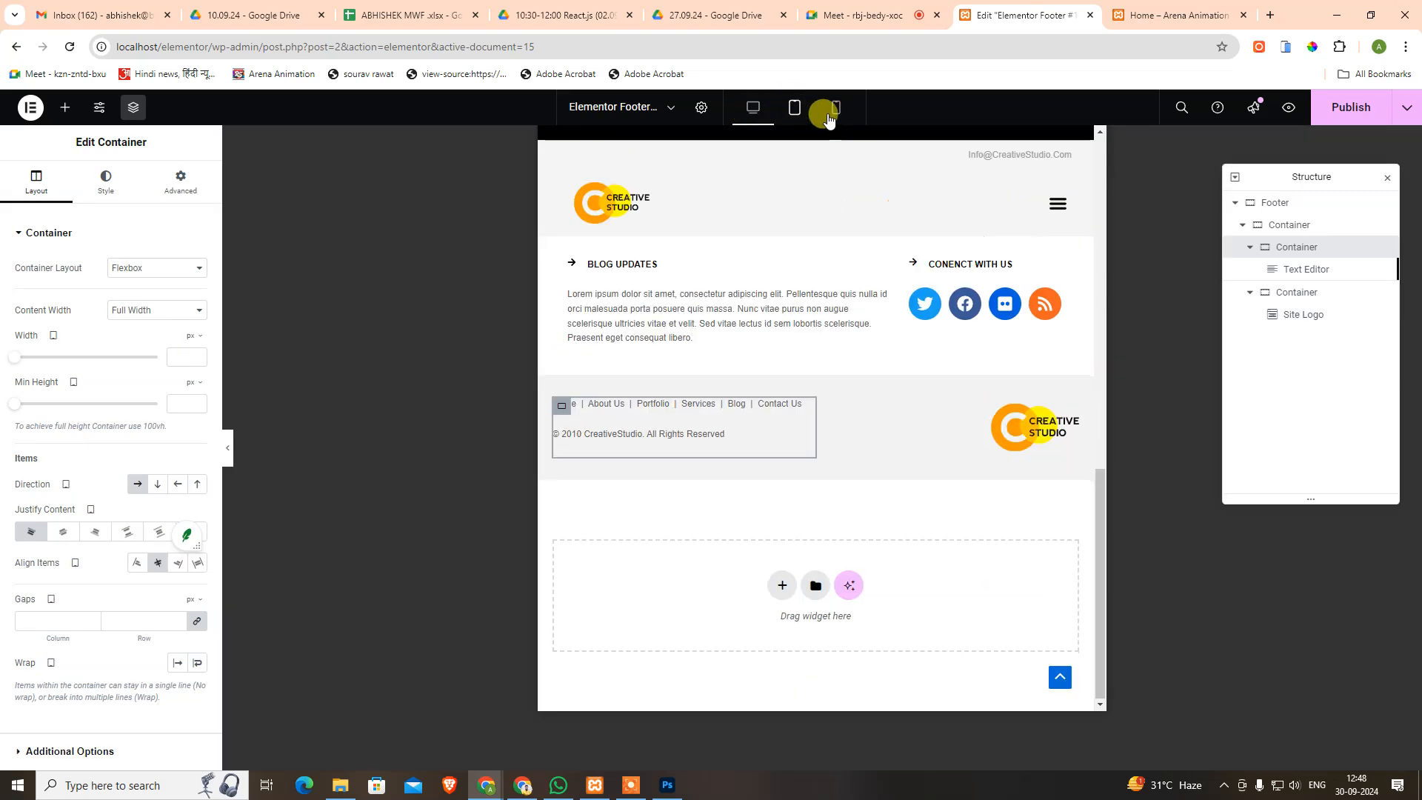
{"action": "left_click", "coordinate": [836, 107]}
{"action": "scroll", "coordinate": [825, 480], "scroll_direction": "down", "scroll_amount": 5}
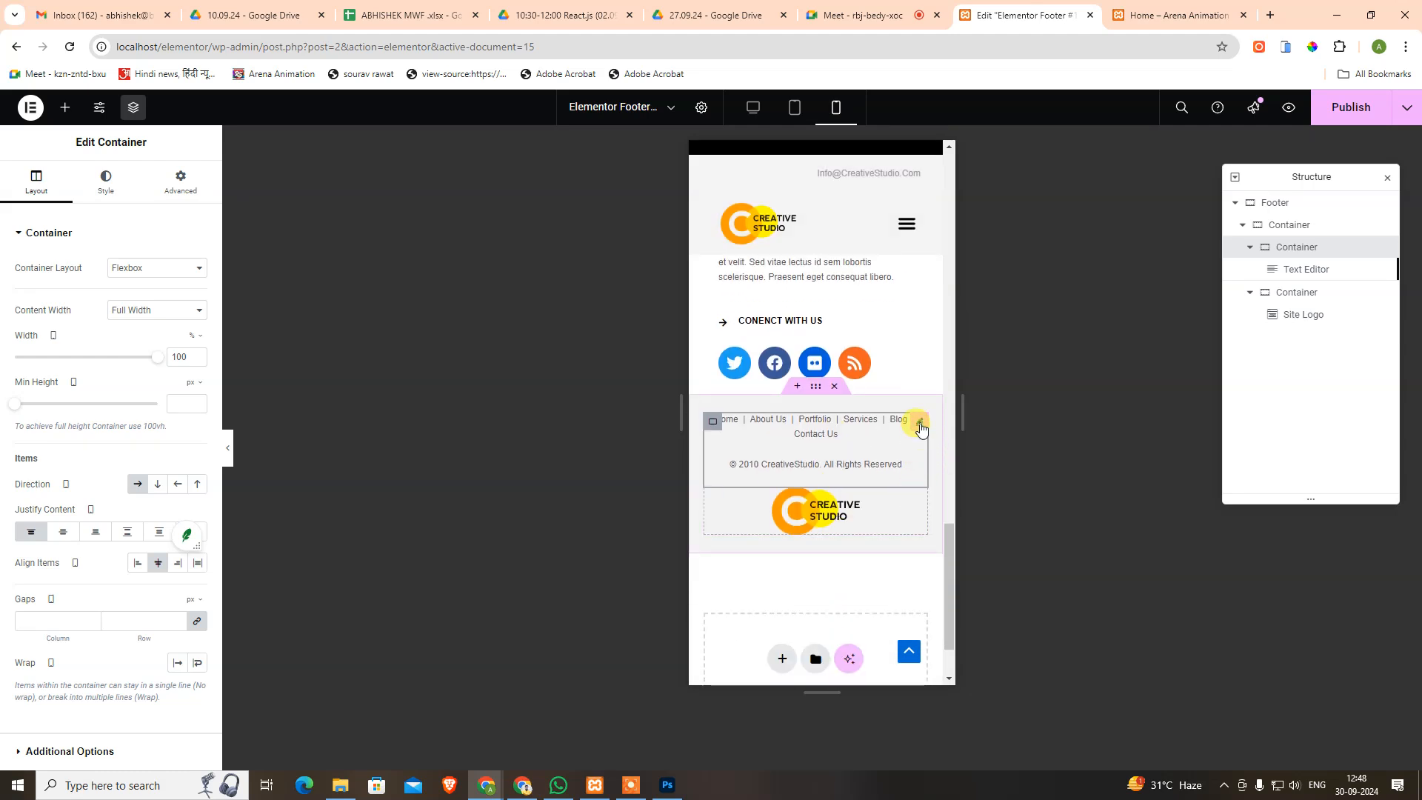
Examine the advanced settings of the footer's link and copyright text element.
{"action": "left_click", "coordinate": [919, 423]}
{"action": "left_click", "coordinate": [178, 181]}
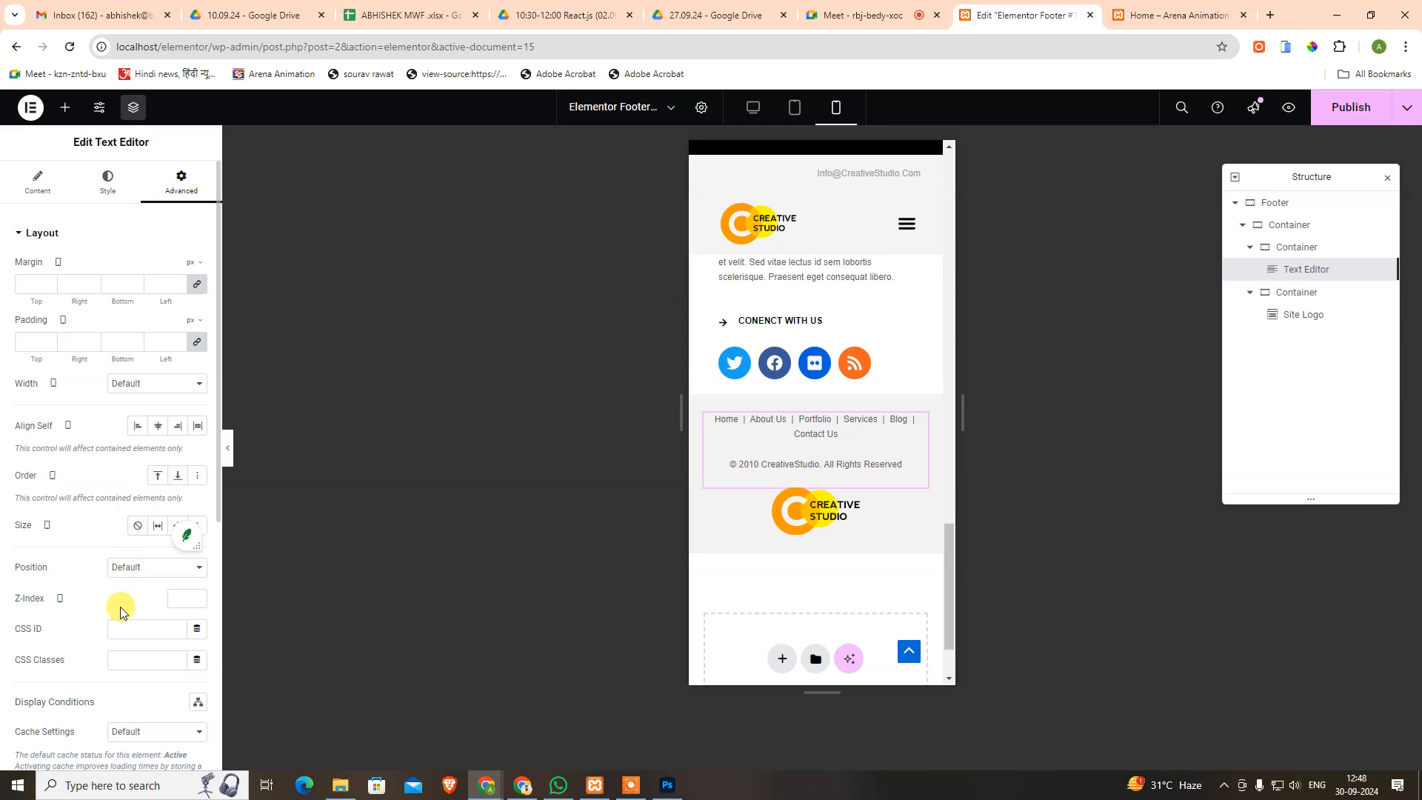
{"action": "scroll", "coordinate": [117, 615], "scroll_direction": "down", "scroll_amount": 1}
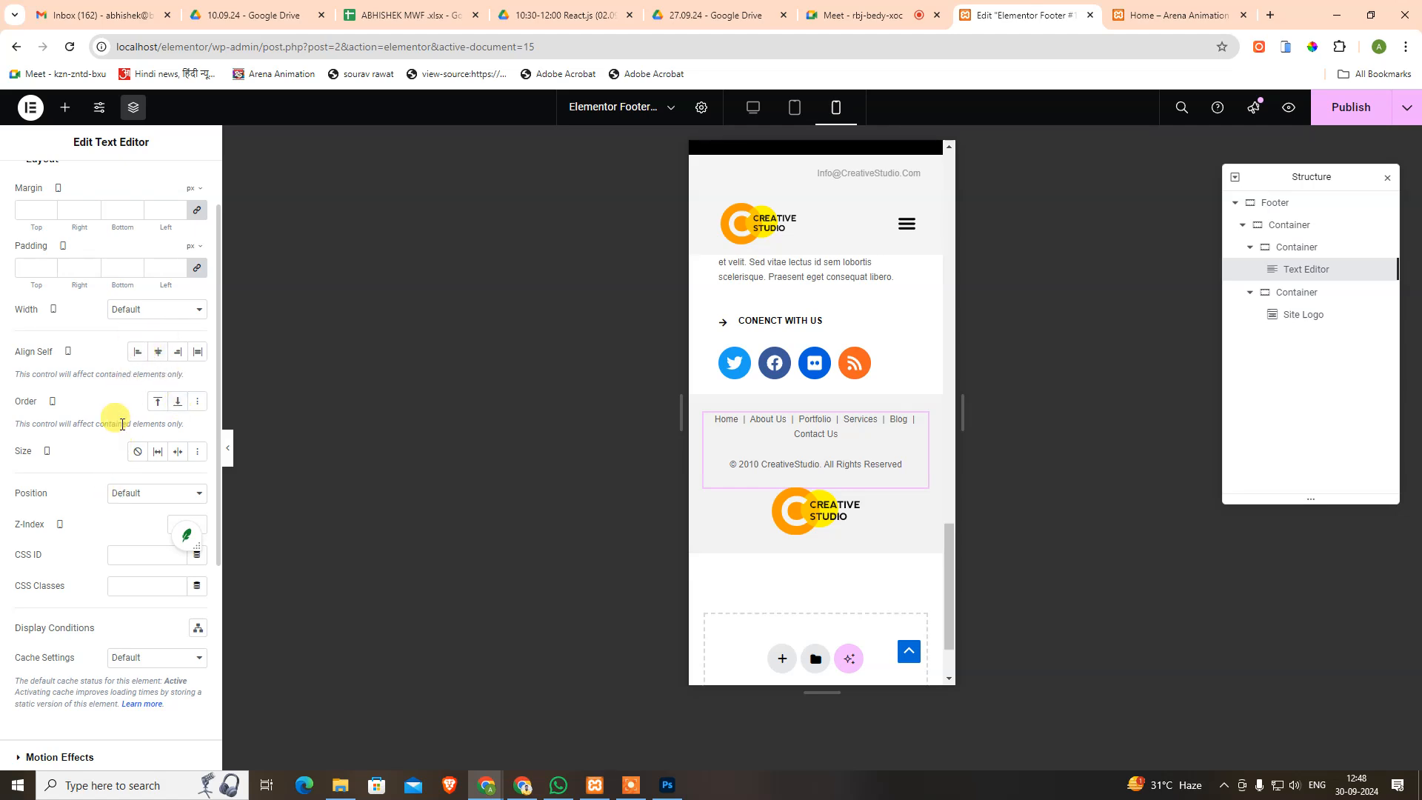
{"action": "scroll", "coordinate": [117, 540], "scroll_direction": "down", "scroll_amount": 2}
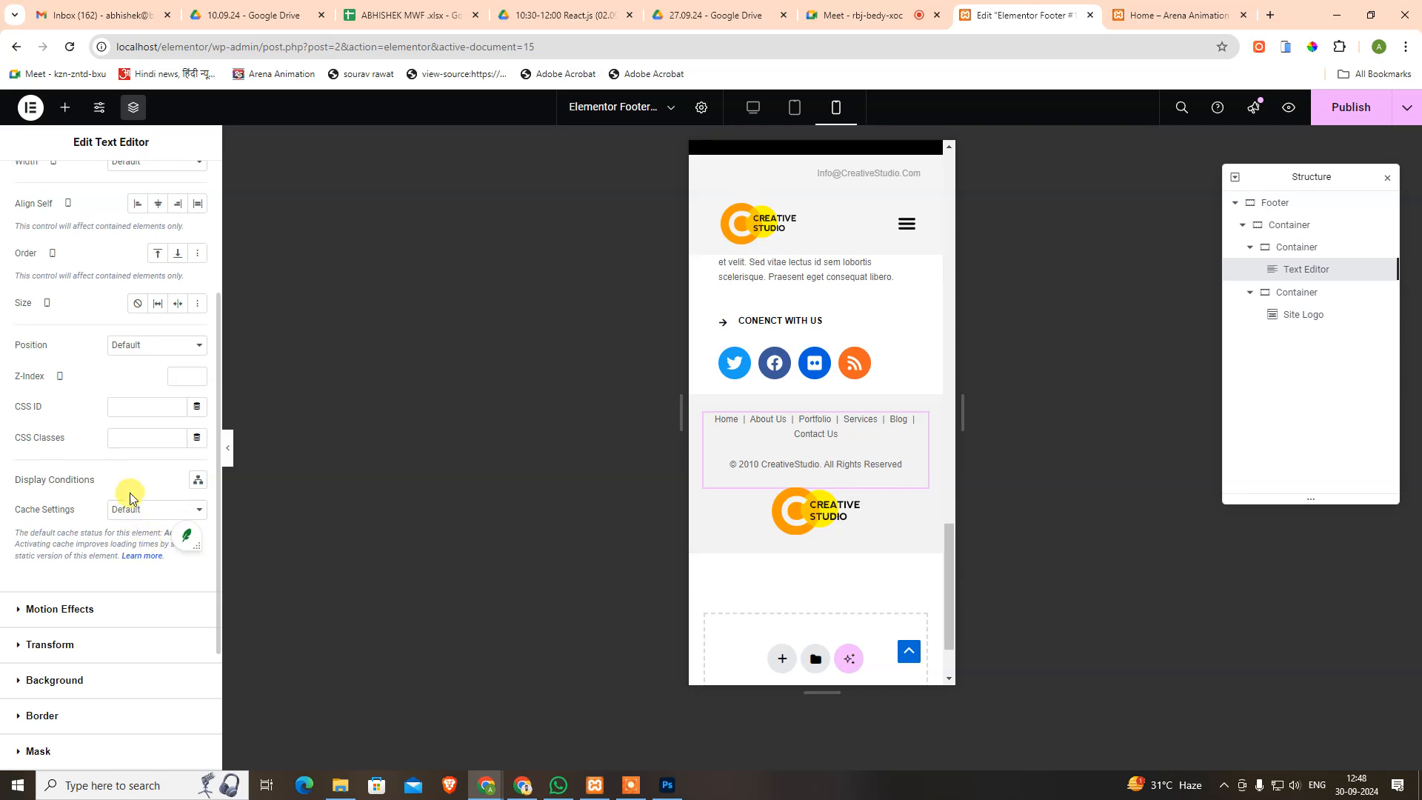
{"action": "scroll", "coordinate": [129, 459], "scroll_direction": "down", "scroll_amount": 4}
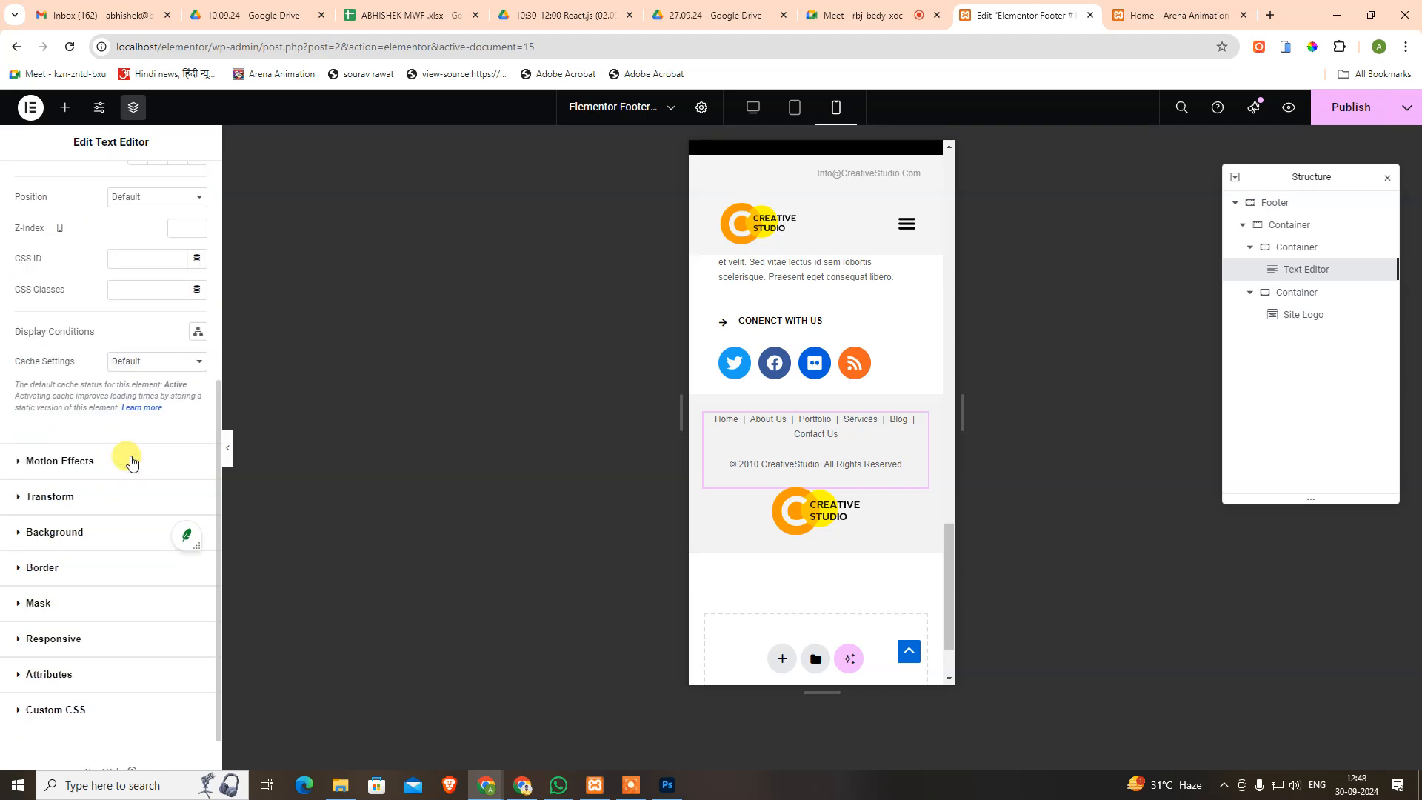
{"action": "scroll", "coordinate": [135, 474], "scroll_direction": "up", "scroll_amount": 4}
{"action": "scroll", "coordinate": [134, 480], "scroll_direction": "up", "scroll_amount": 2}
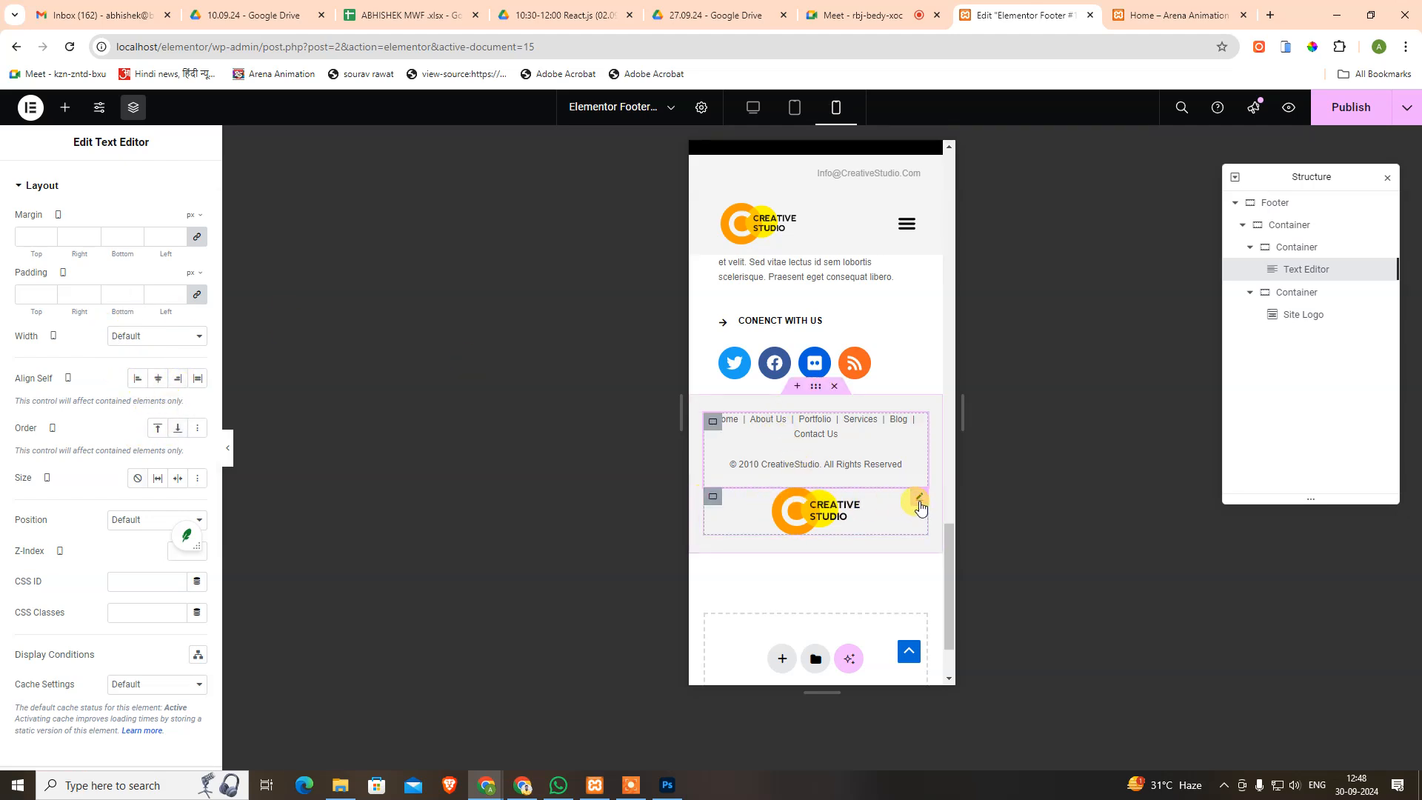
Move the logo container above the footer's link text and check the footer in the tablet and mobile layouts.
{"action": "left_click", "coordinate": [715, 500]}
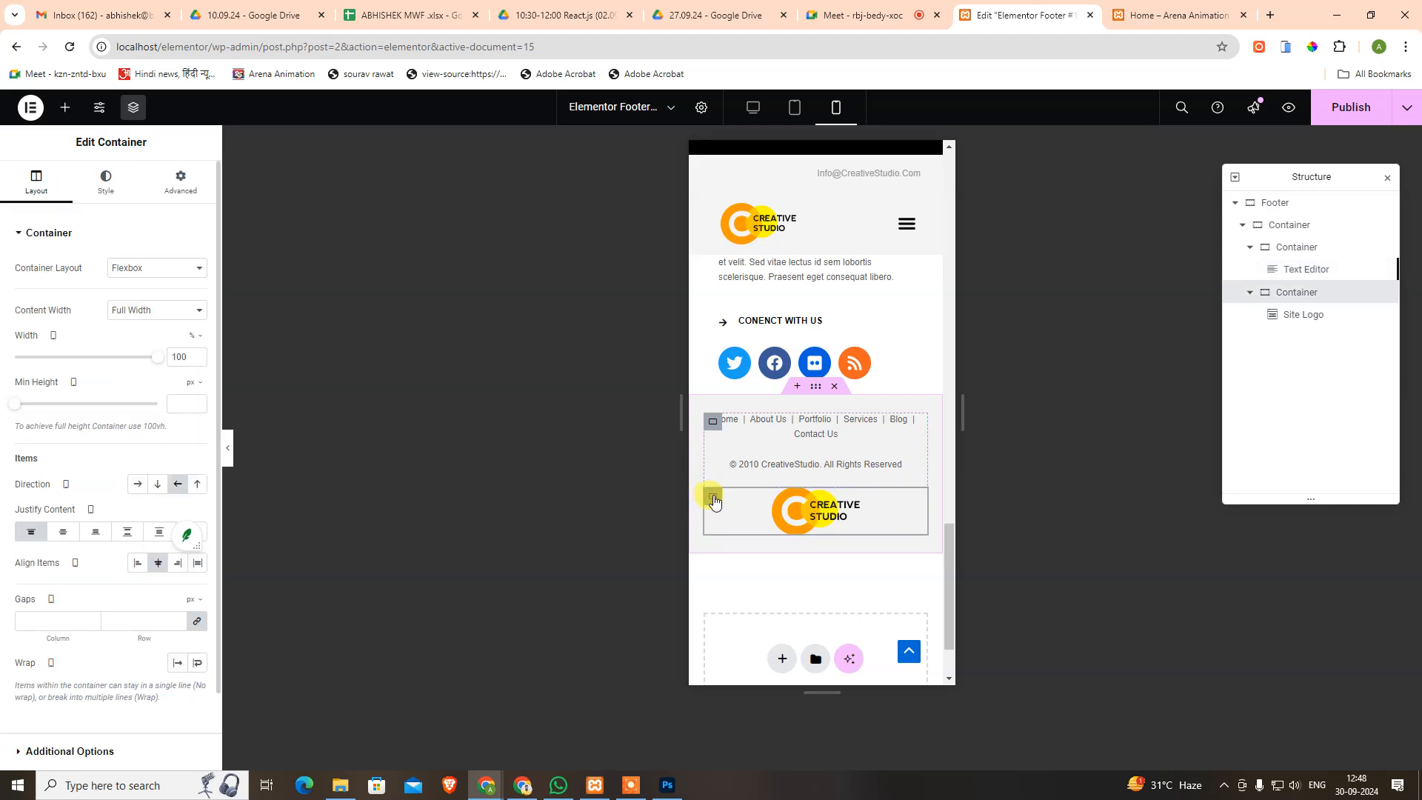
{"action": "left_click_drag", "start_coordinate": [715, 500], "coordinate": [729, 422]}
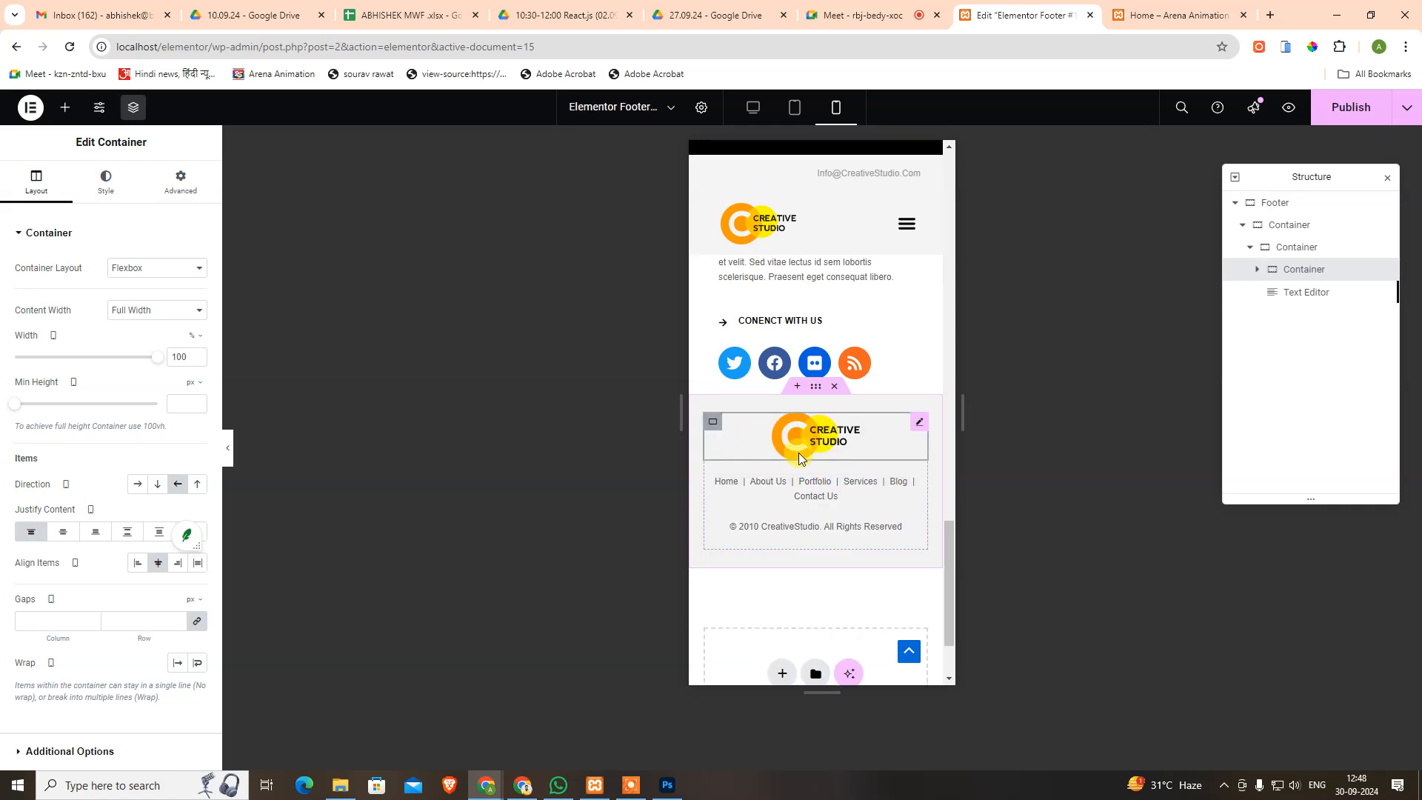
{"action": "left_click", "coordinate": [822, 117]}
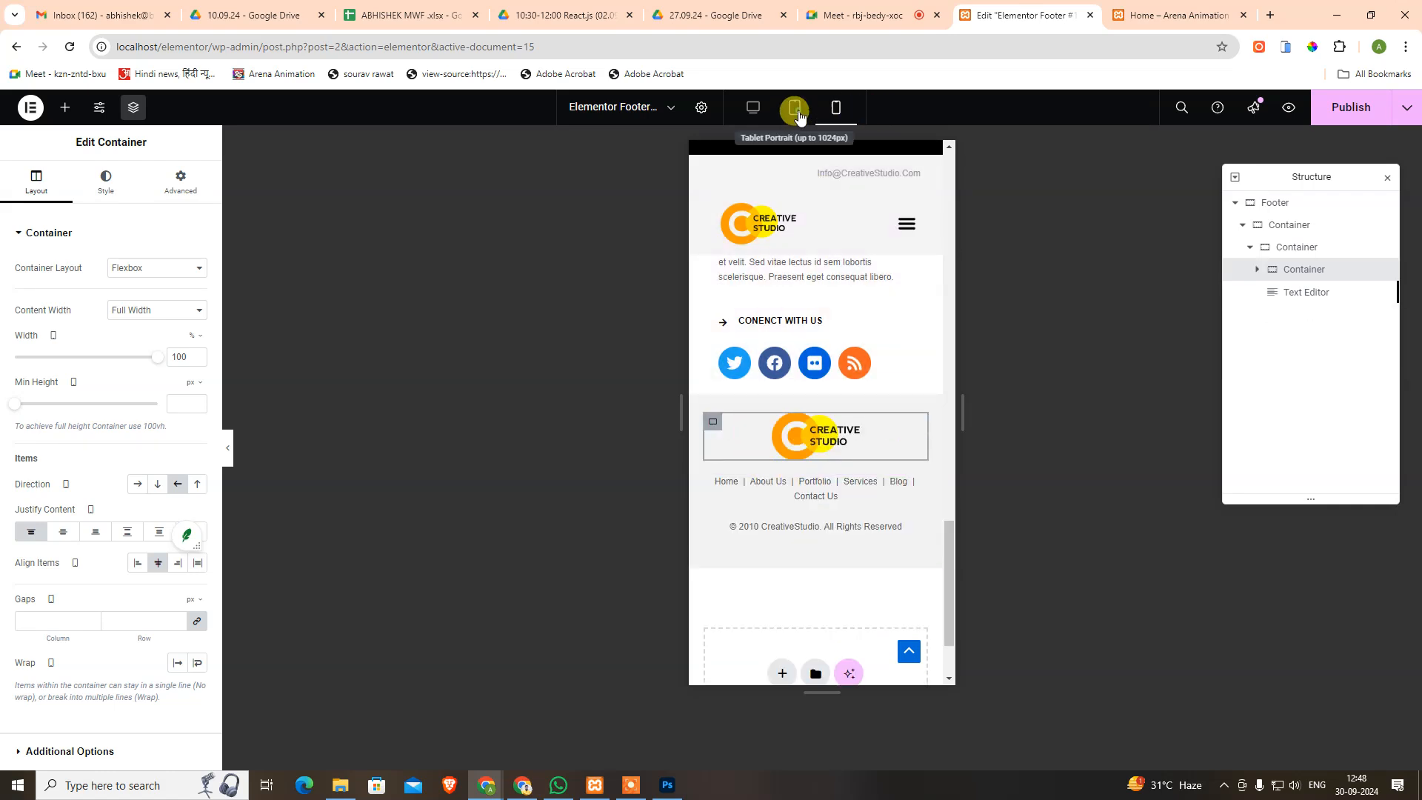
{"action": "left_click", "coordinate": [797, 113]}
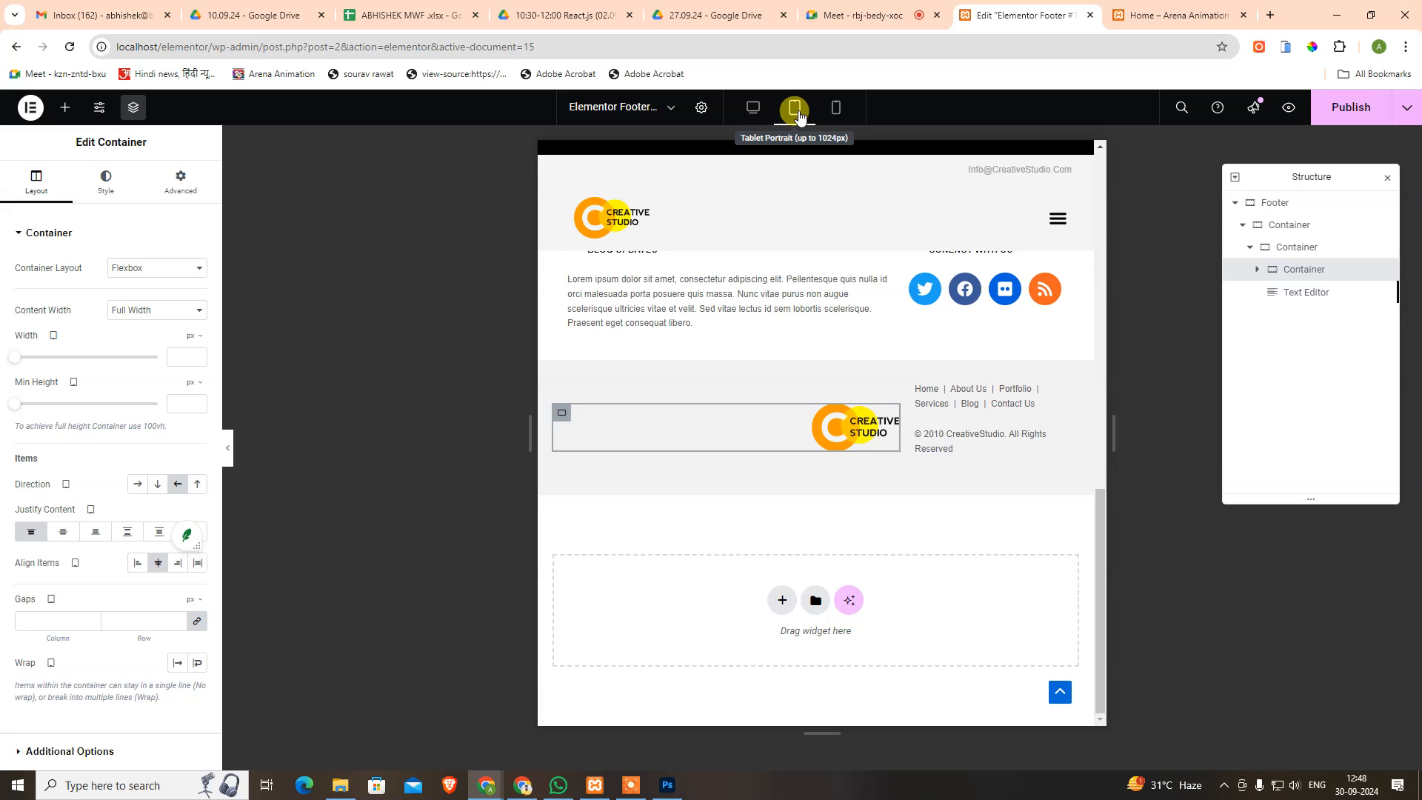
{"action": "left_click", "coordinate": [835, 109]}
{"action": "scroll", "coordinate": [817, 451], "scroll_direction": "down", "scroll_amount": 2}
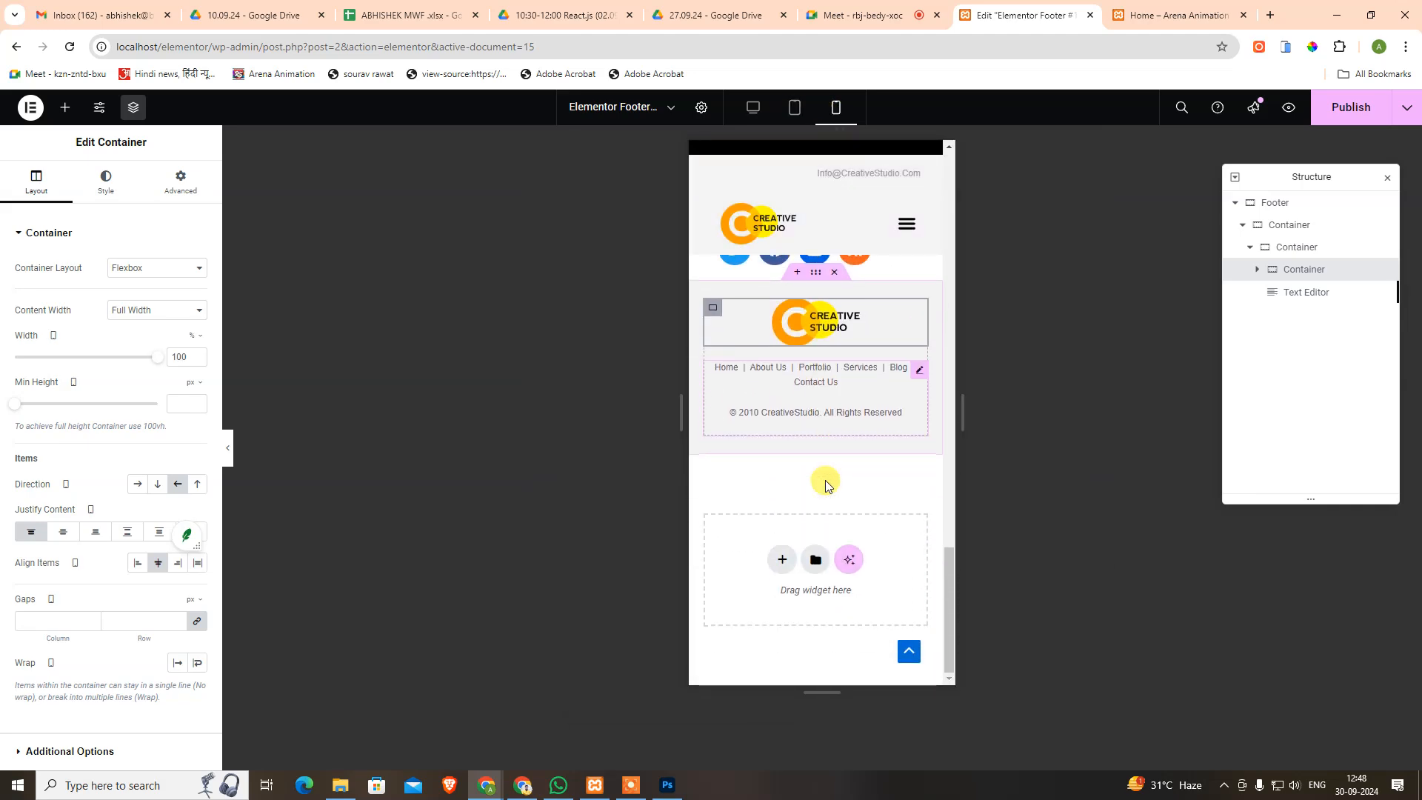
Try to move the site logo out of its container to below the footer's link text, and undo the move.
{"action": "key", "text": "ctrl+z"}
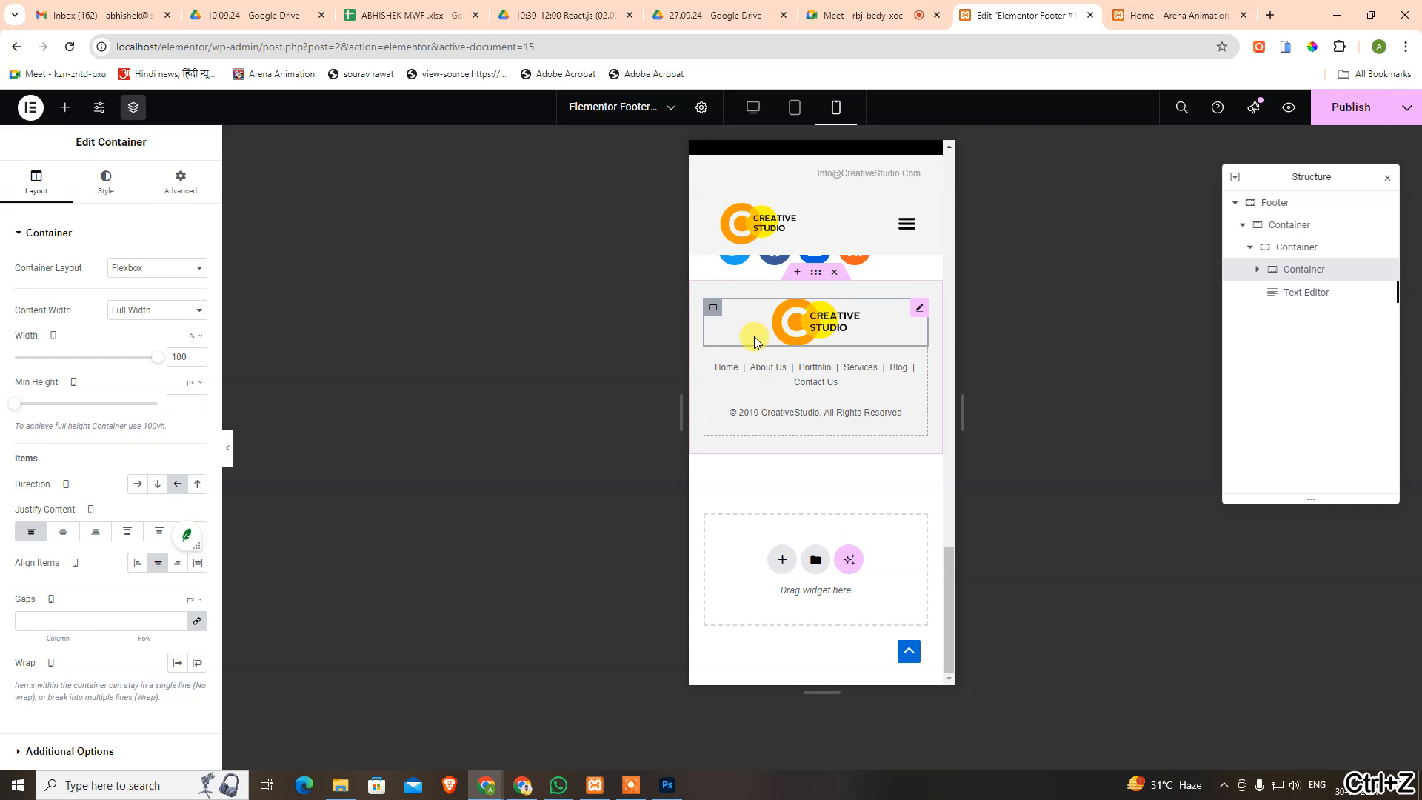
{"action": "left_click", "coordinate": [1258, 272]}
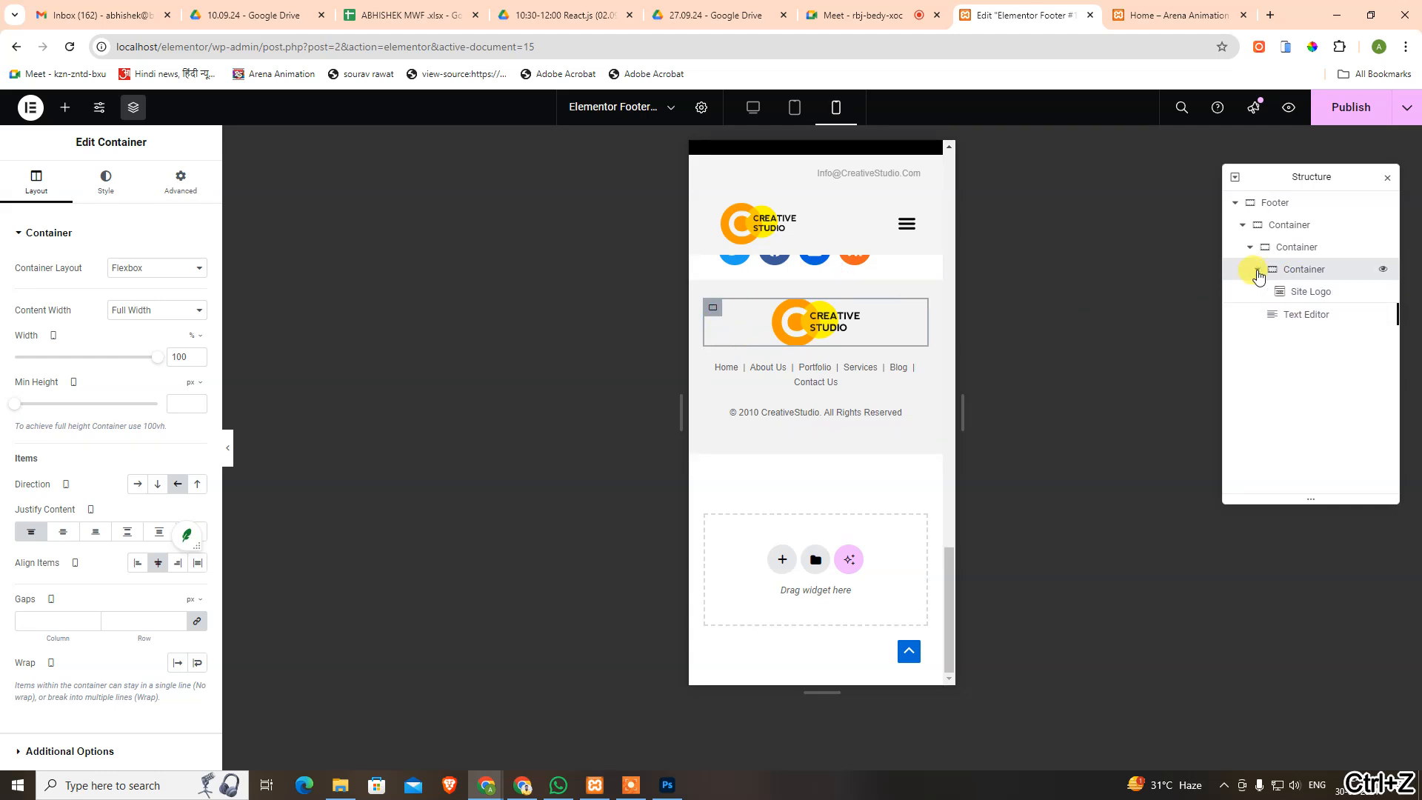
{"action": "left_click", "coordinate": [1298, 294]}
{"action": "left_click", "coordinate": [1300, 315]}
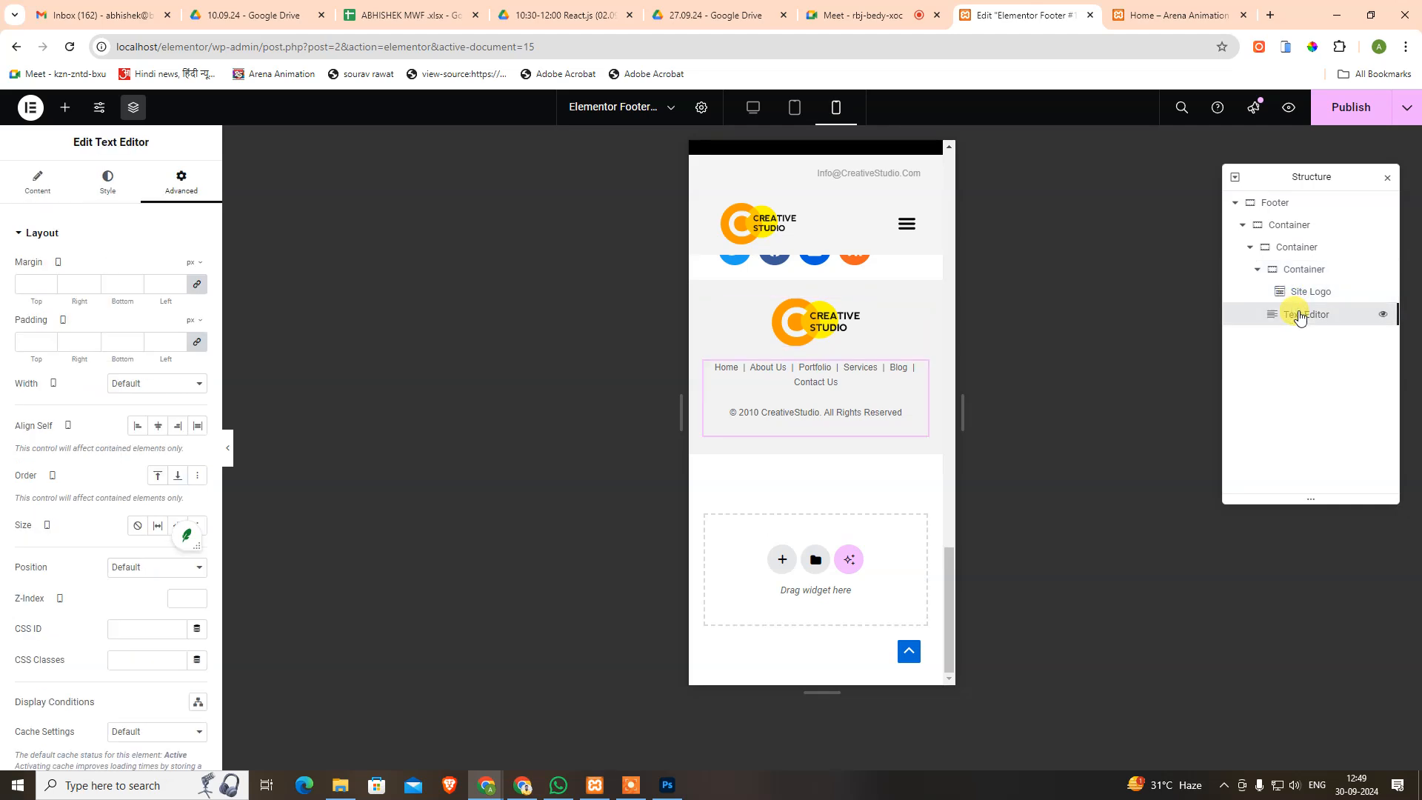
{"action": "left_click", "coordinate": [1304, 298]}
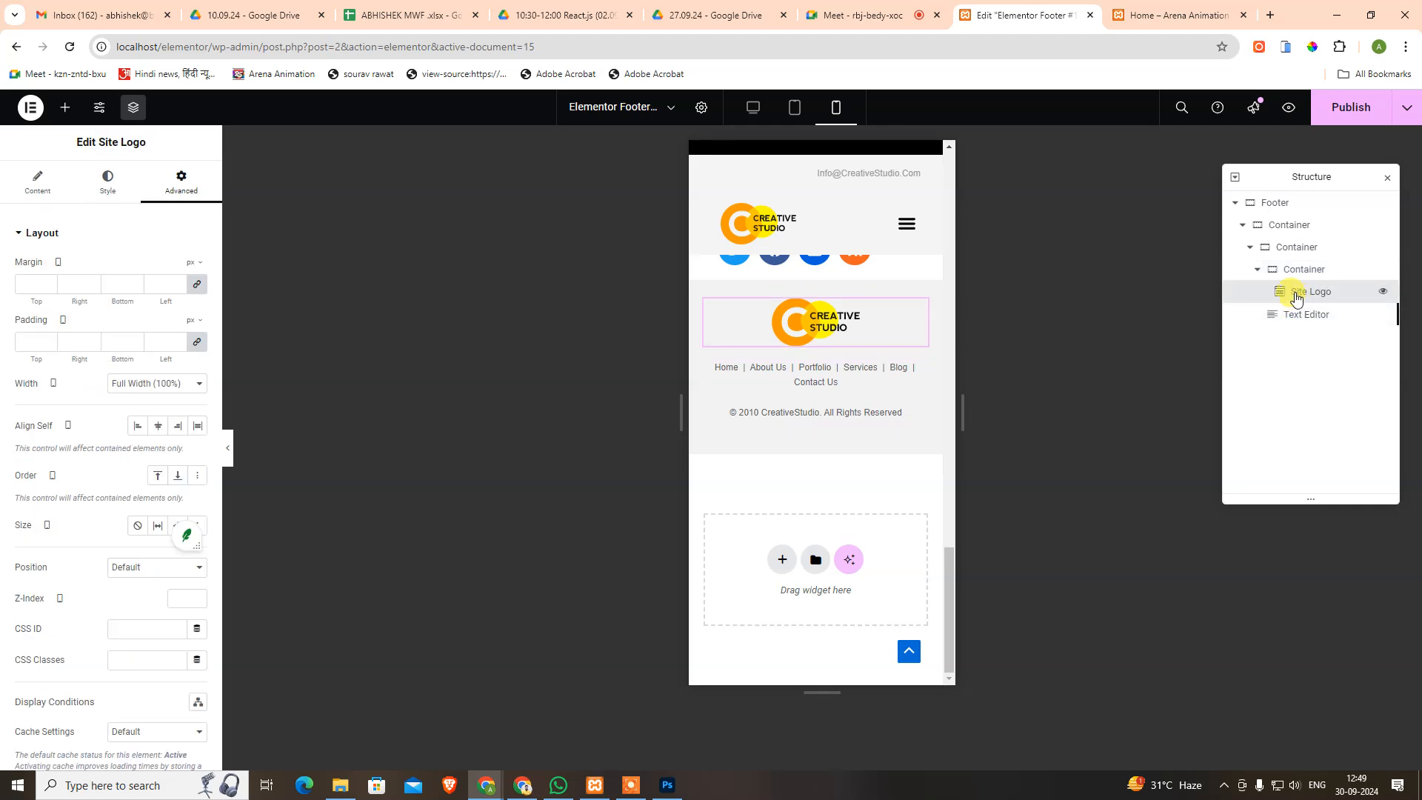
{"action": "left_click_drag", "start_coordinate": [1296, 296], "coordinate": [1295, 333]}
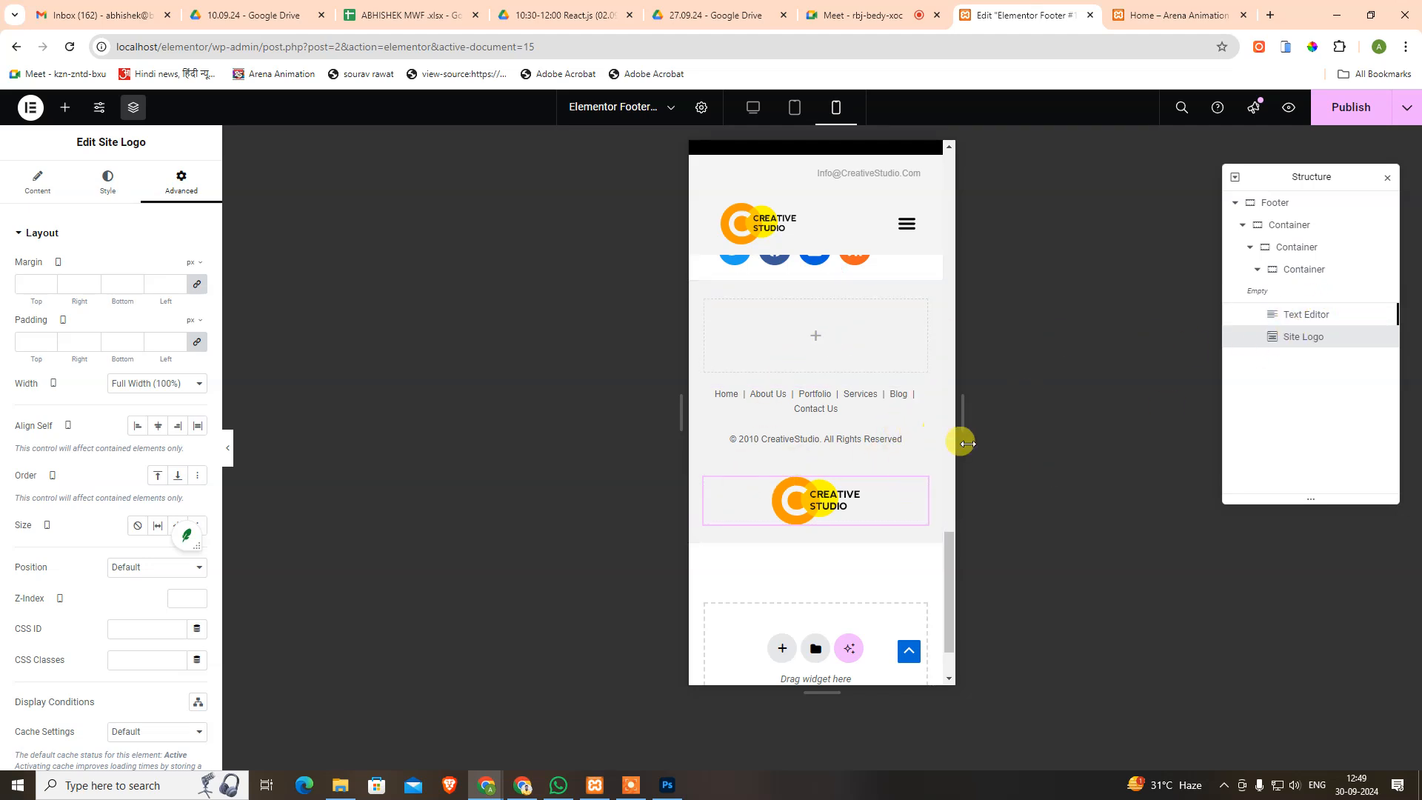
{"action": "key", "text": "ctrl+z"}
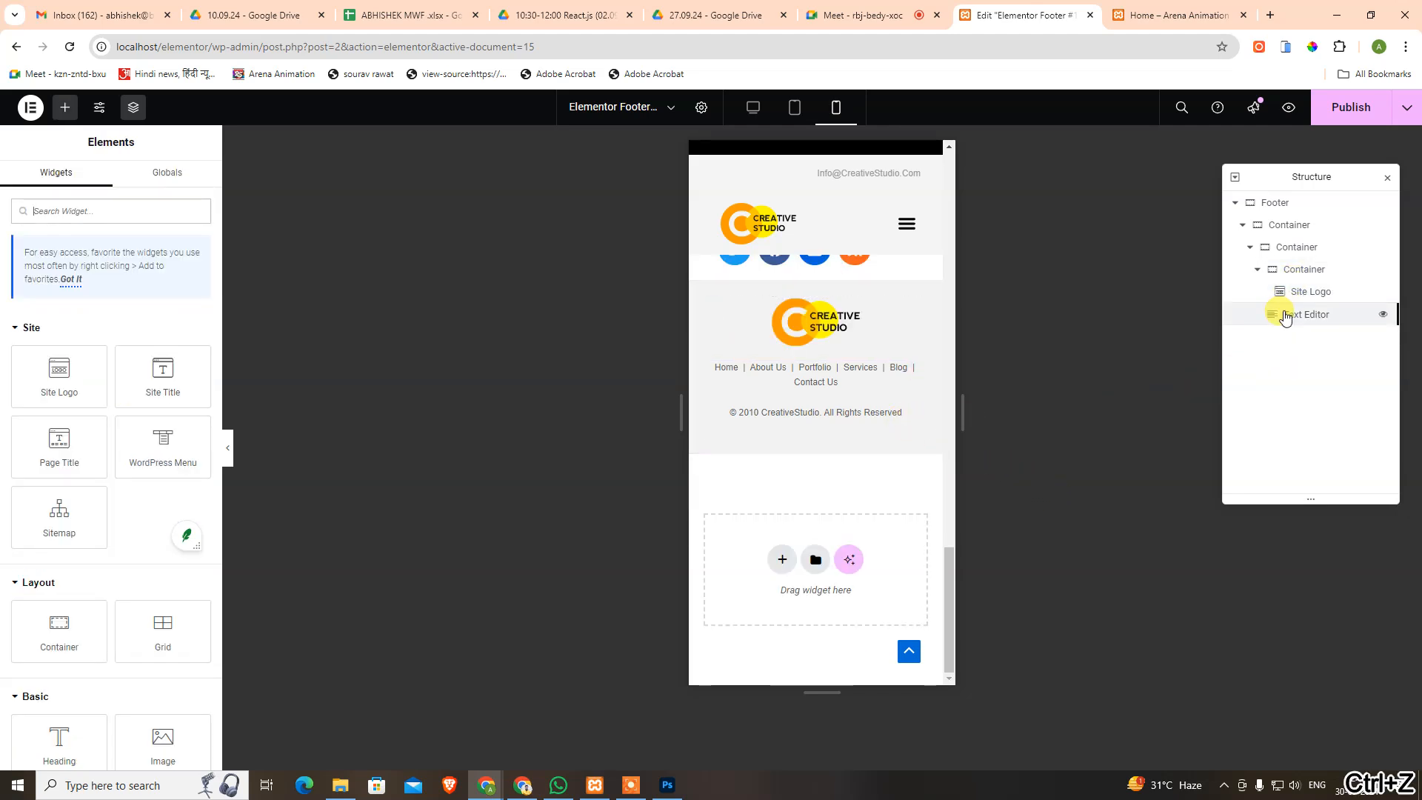
Try placing the footer's link text inside the logo container and compare the tablet, desktop and mobile layouts.
{"action": "left_click_drag", "start_coordinate": [1284, 313], "coordinate": [1293, 296]}
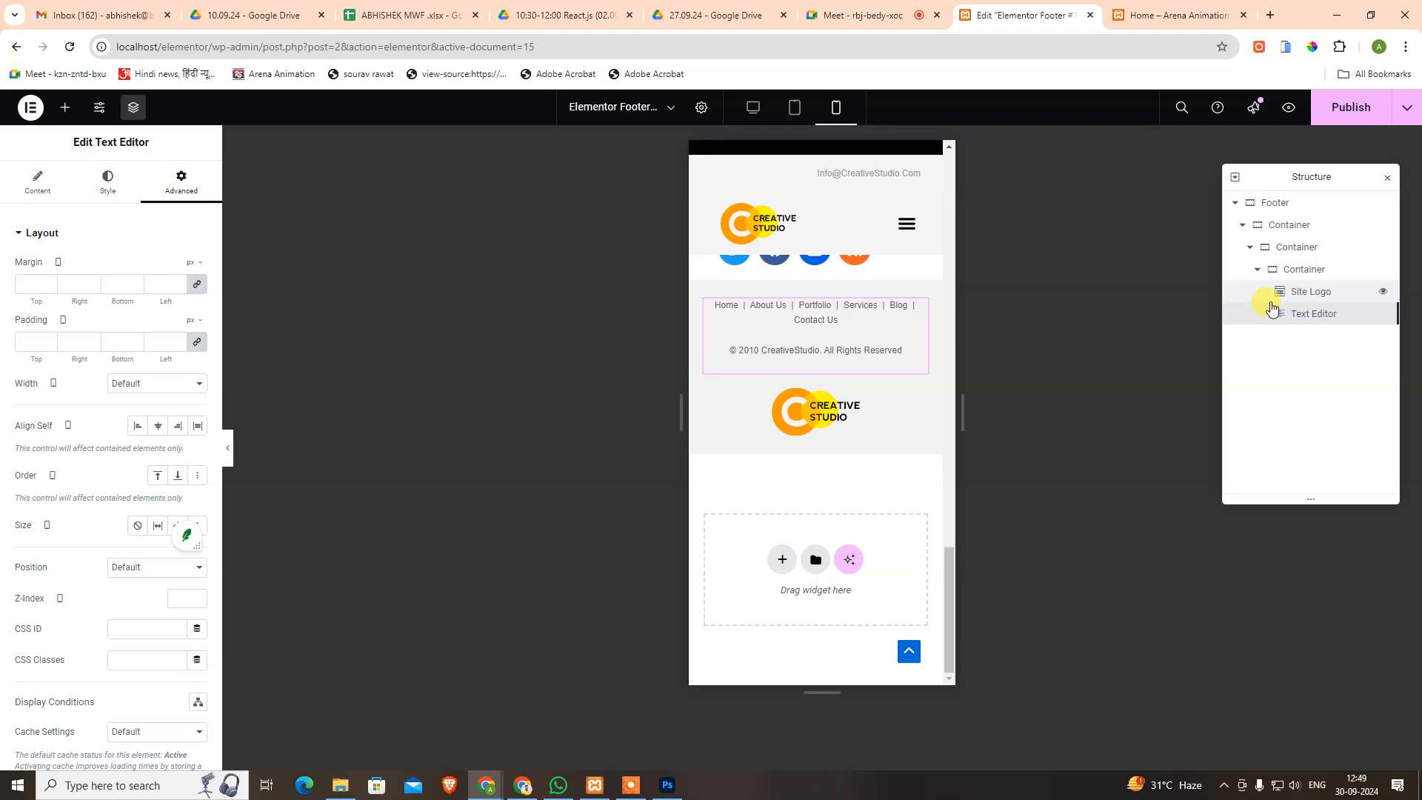
{"action": "left_click", "coordinate": [795, 108]}
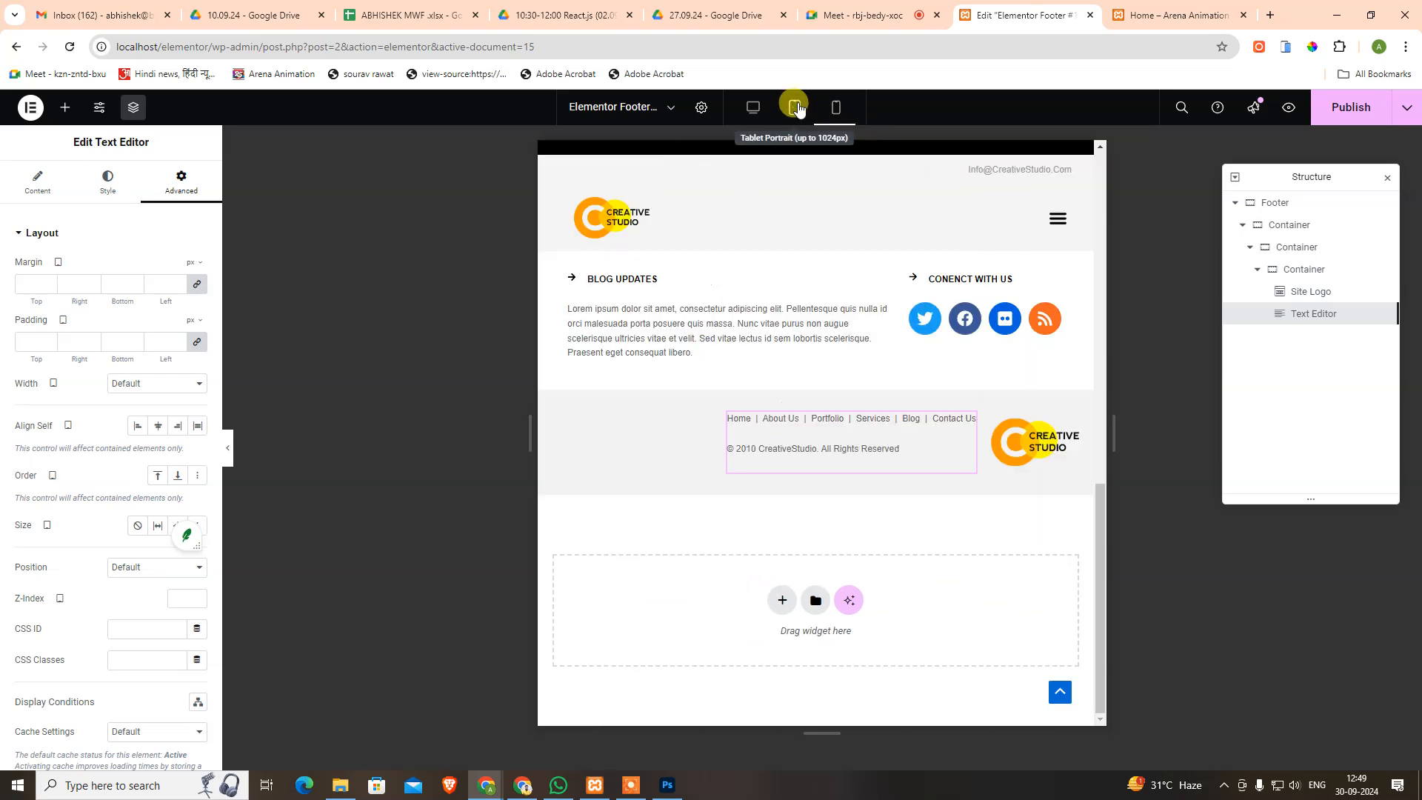
{"action": "left_click", "coordinate": [836, 108]}
{"action": "left_click", "coordinate": [752, 111]}
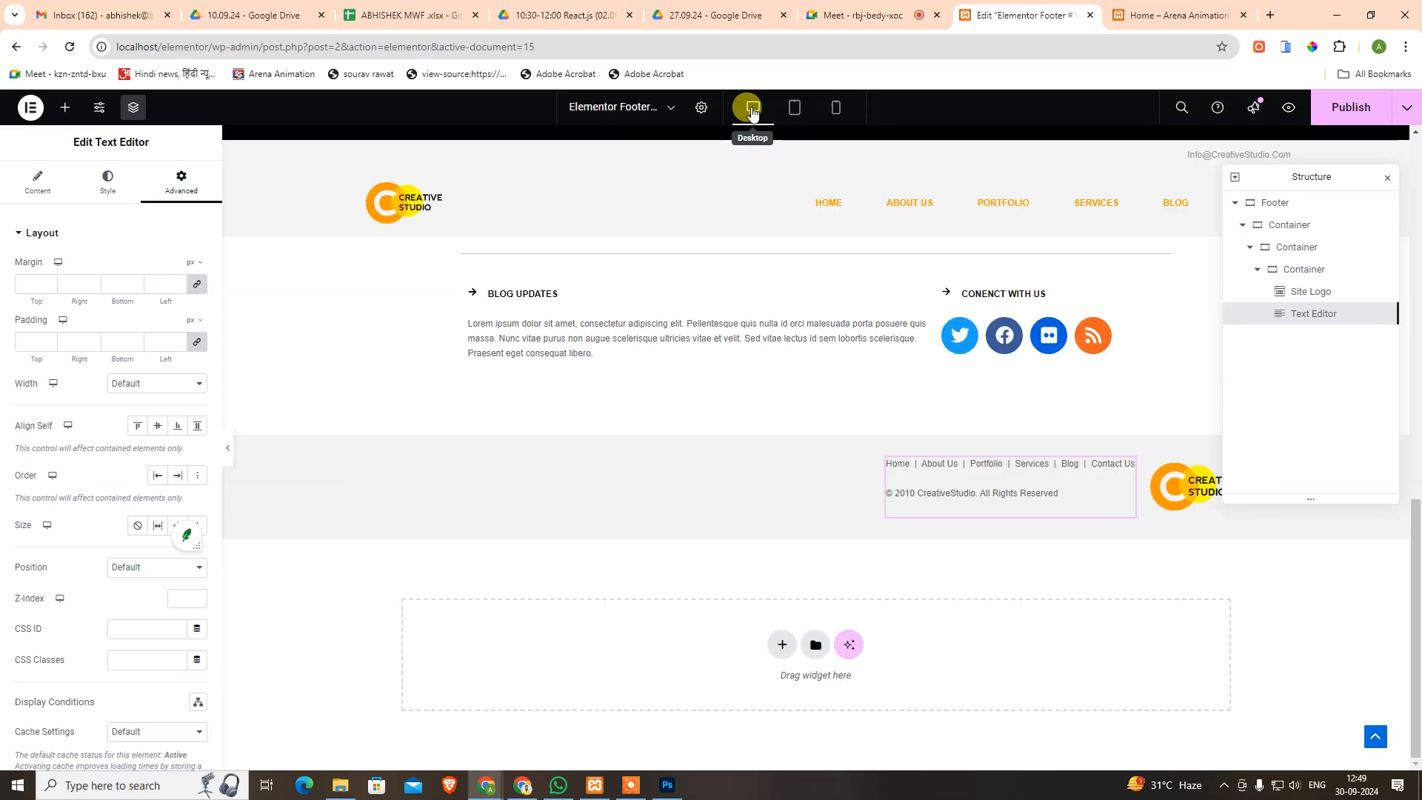
{"action": "left_click", "coordinate": [837, 111]}
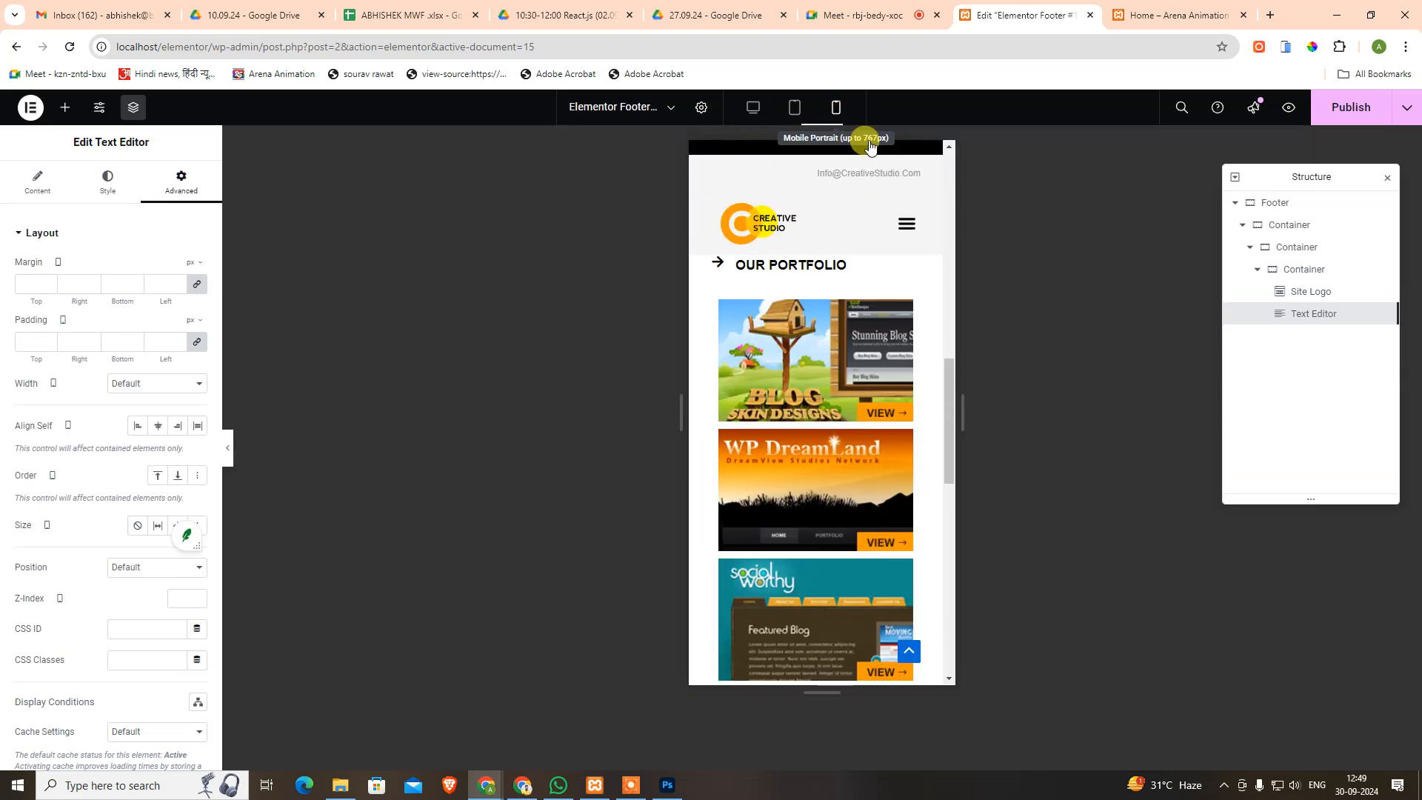
{"action": "left_click", "coordinate": [1302, 271]}
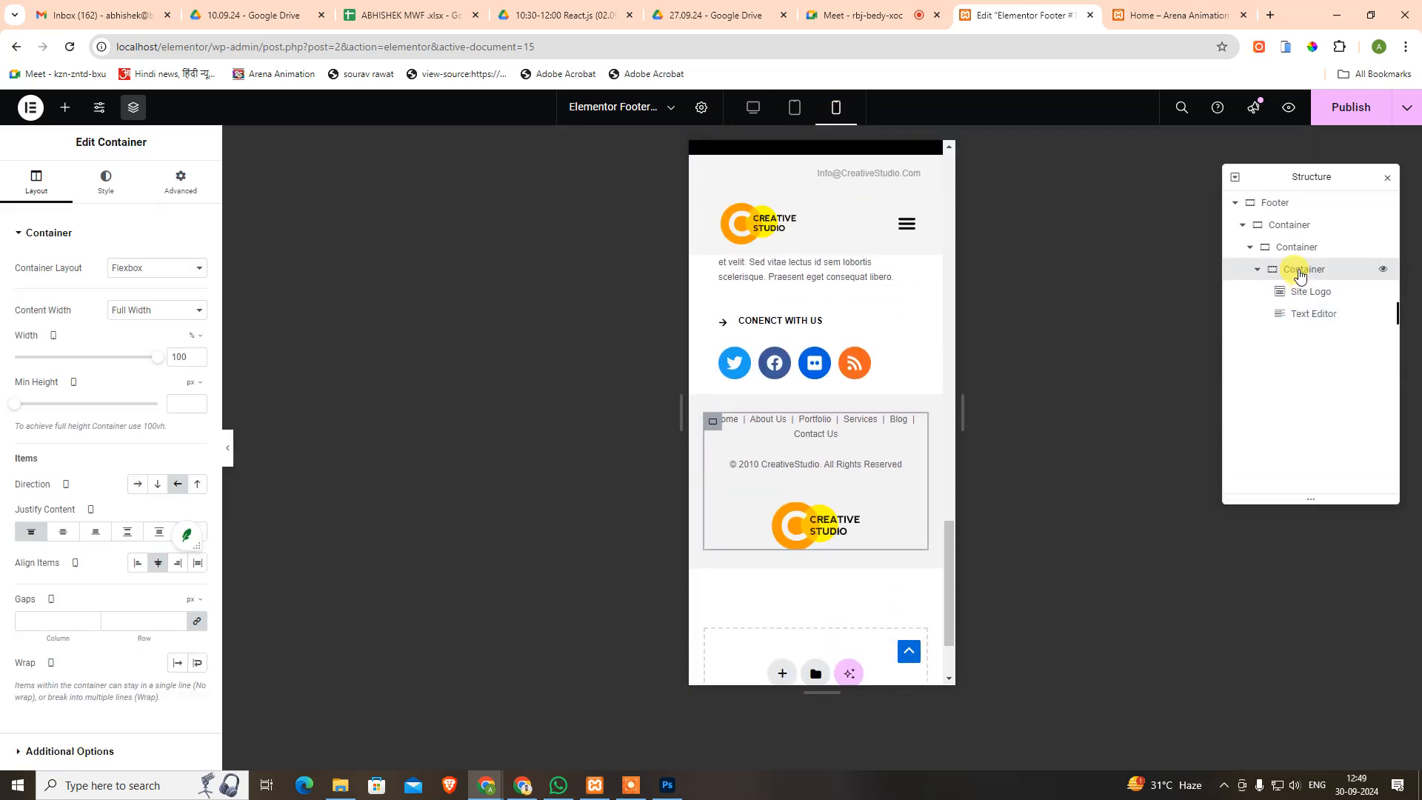
{"action": "left_click", "coordinate": [1294, 296]}
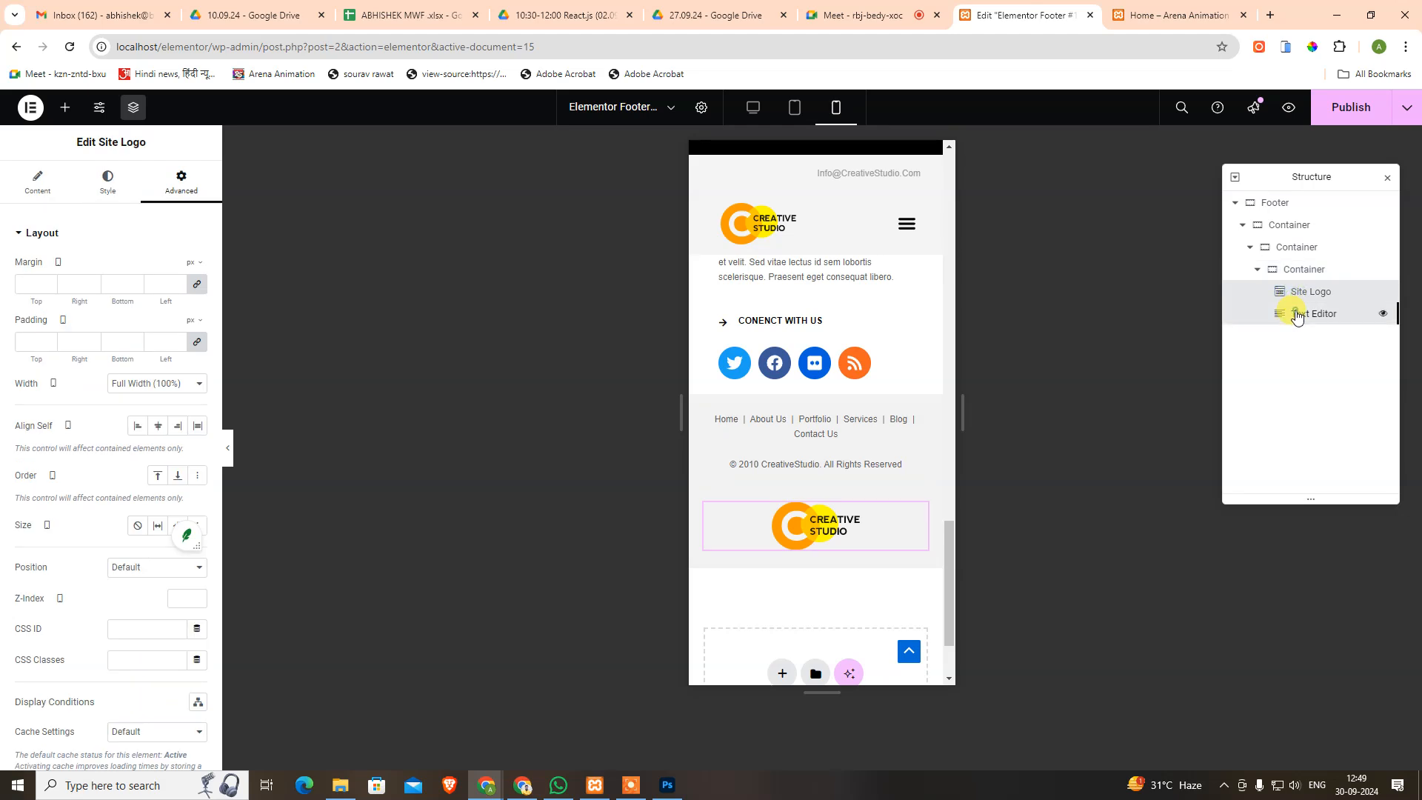
{"action": "left_click", "coordinate": [1293, 313]}
{"action": "left_click", "coordinate": [1300, 295]}
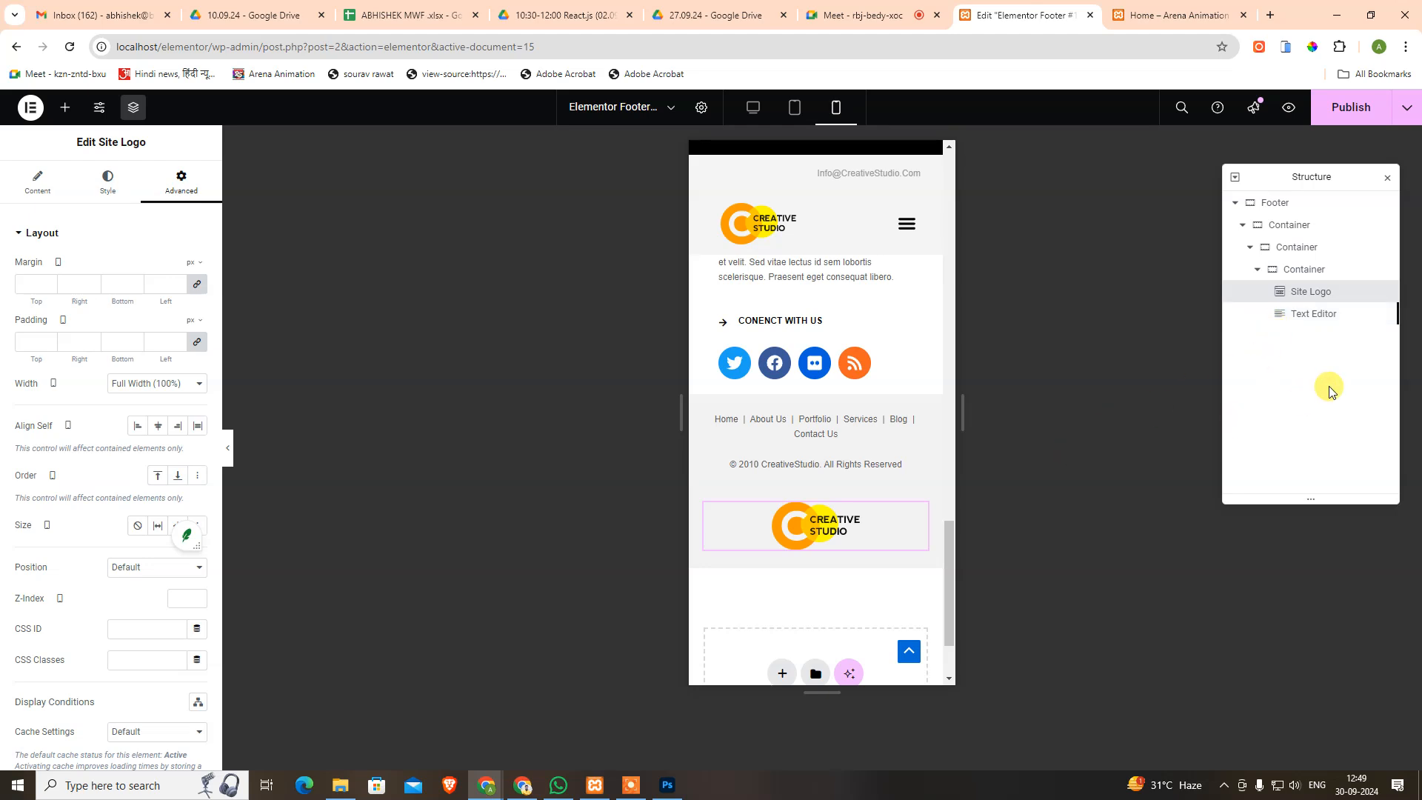
Undo the moves of the footer's link text and logo container, and inspect the contents of both containers.
{"action": "key", "text": "ctrl+z"}
{"action": "key", "text": "ctrl+z"}
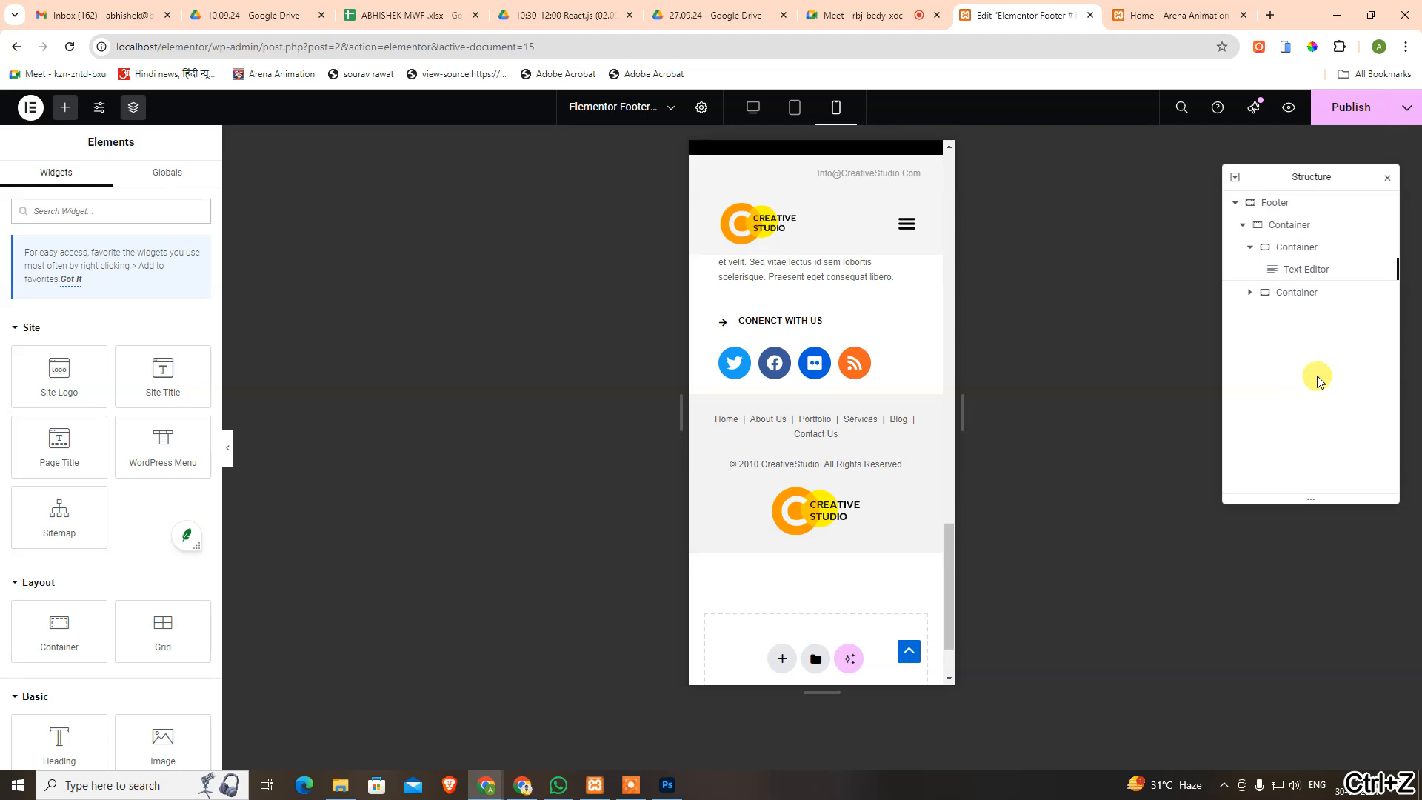
{"action": "left_click", "coordinate": [1276, 269]}
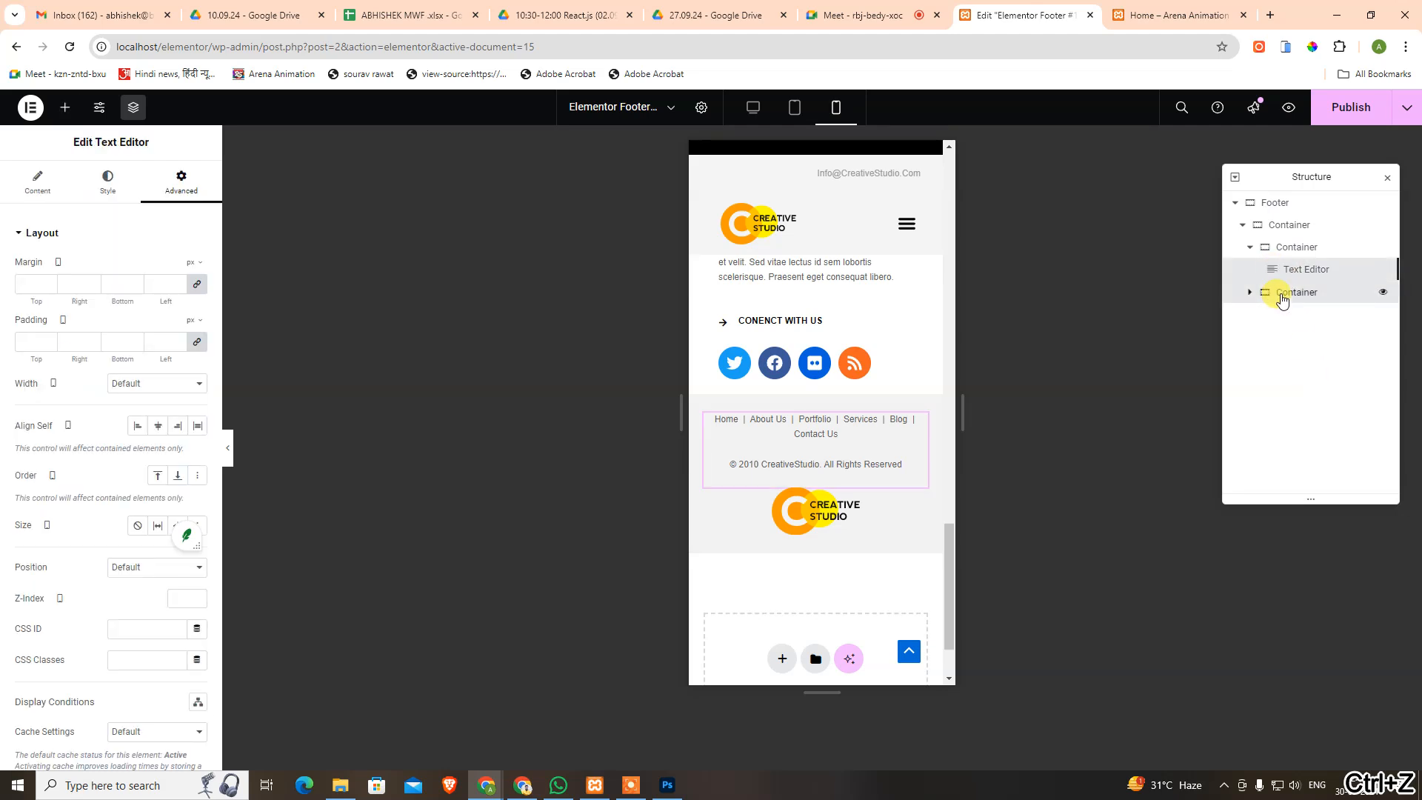
{"action": "left_click", "coordinate": [1282, 297]}
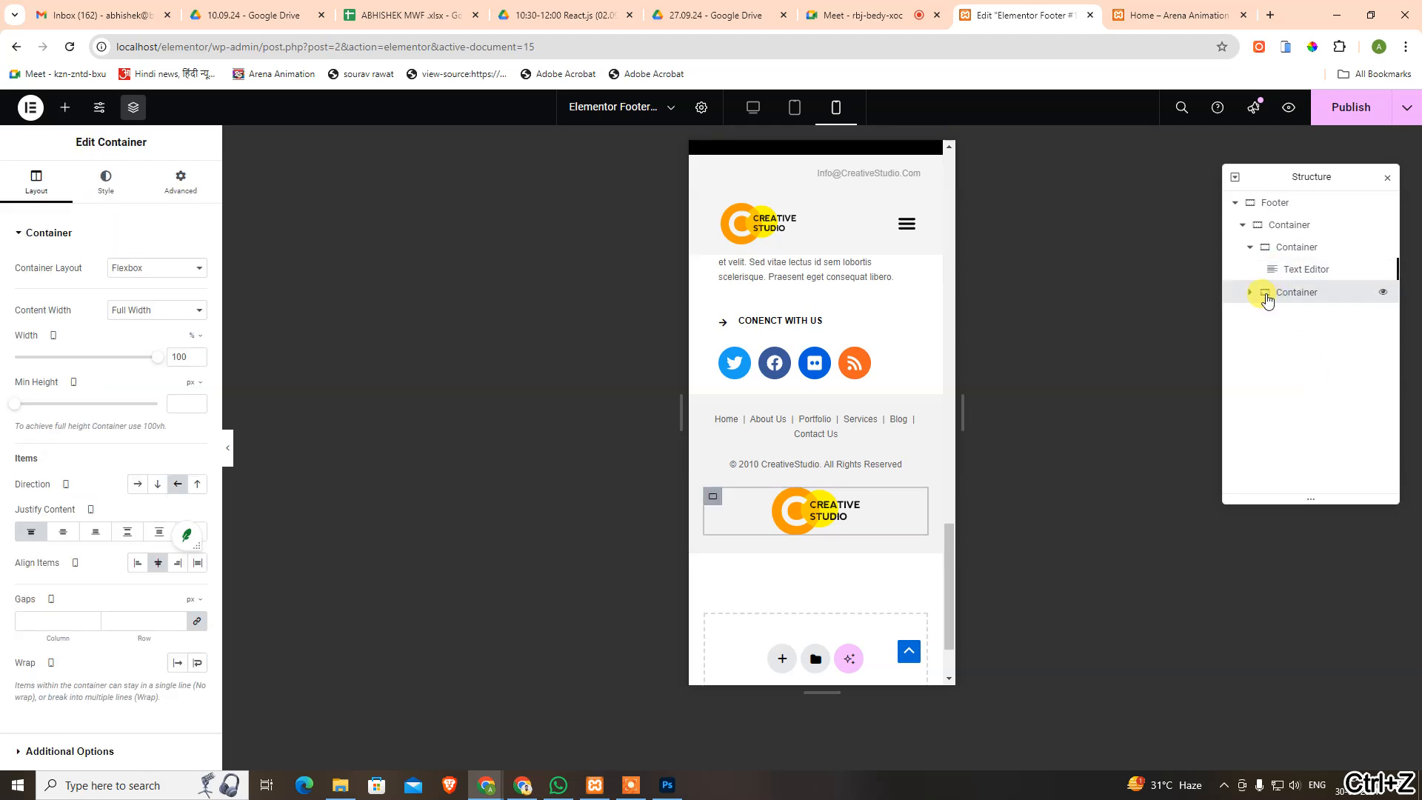
{"action": "left_click", "coordinate": [1295, 253]}
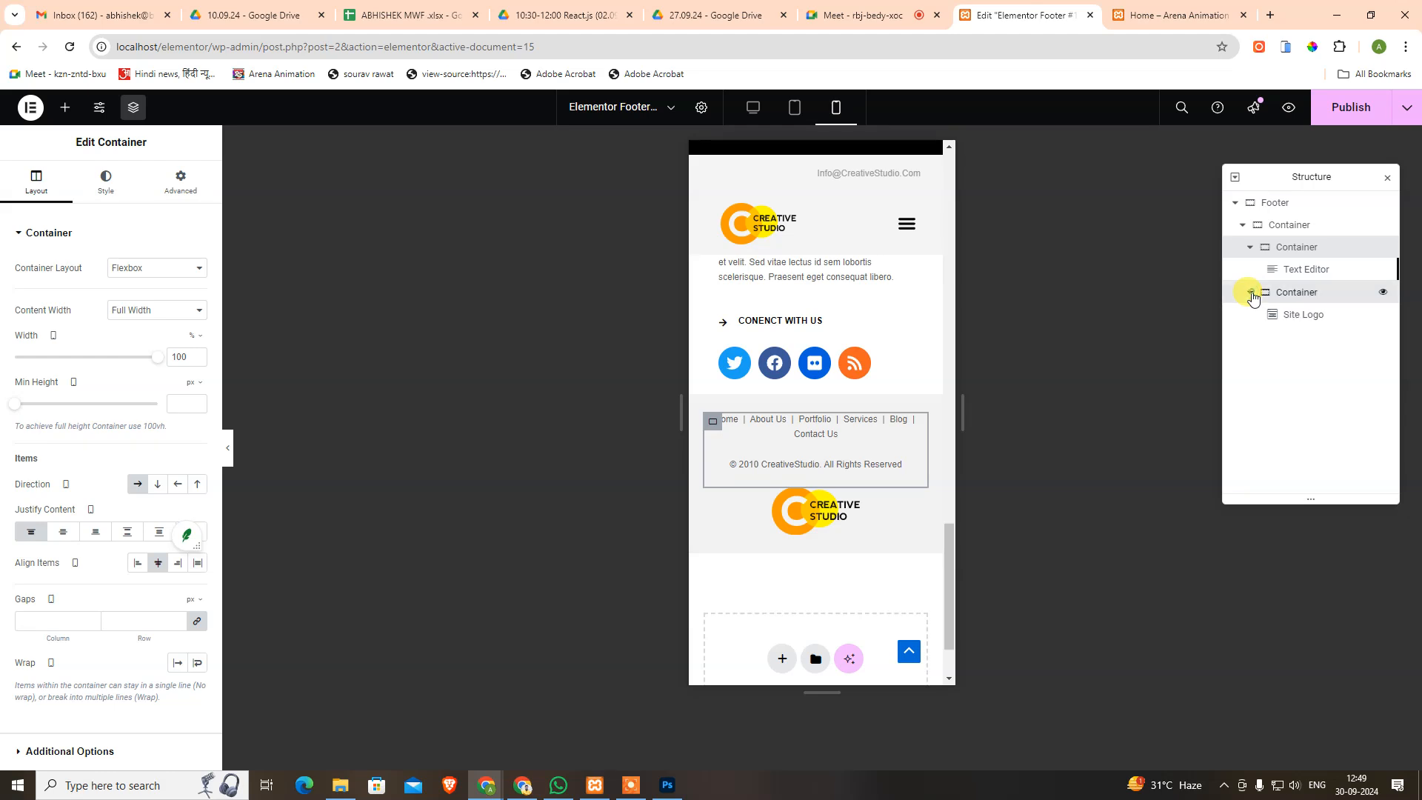
{"action": "left_click", "coordinate": [1251, 292]}
{"action": "left_click", "coordinate": [1251, 247]}
{"action": "right_click", "coordinate": [1296, 252]}
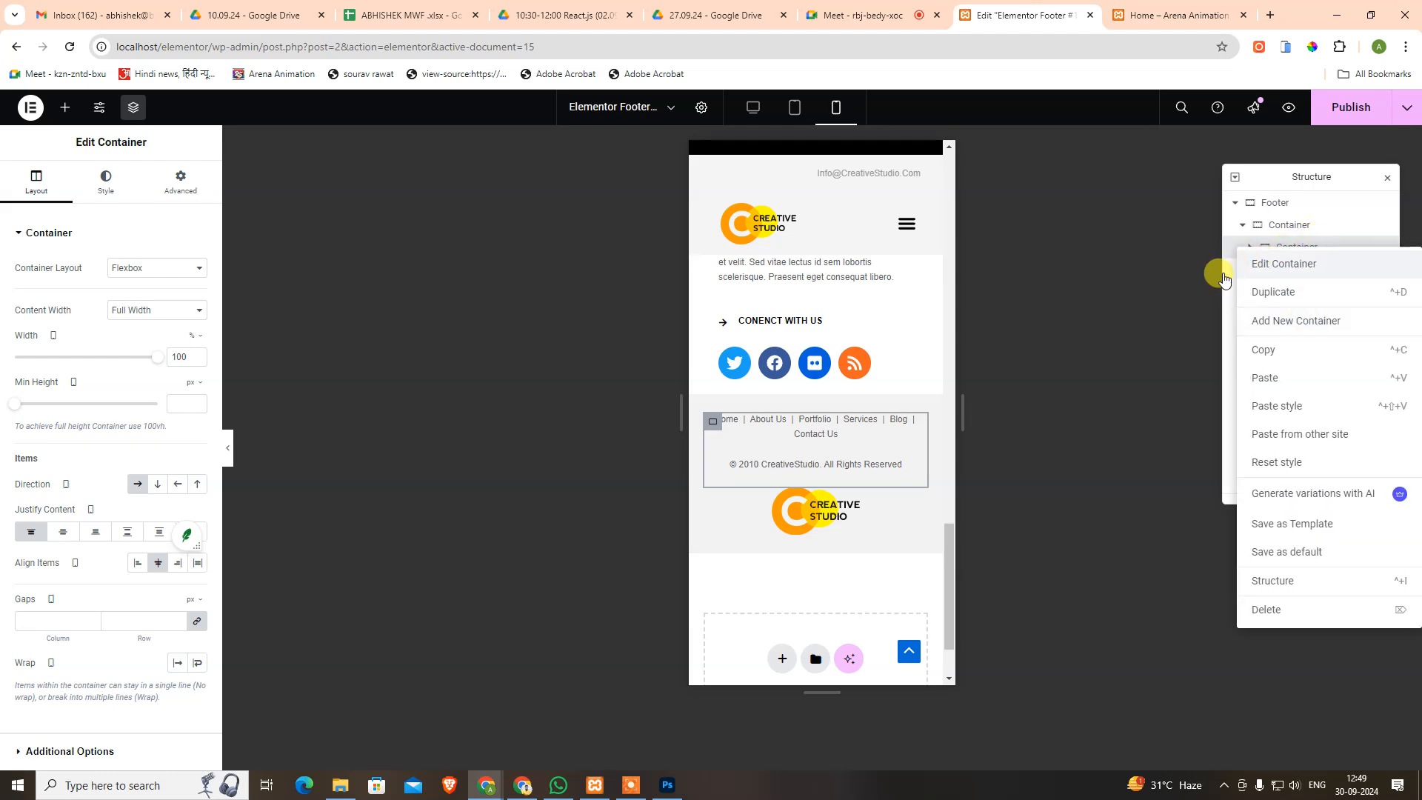
{"action": "left_click", "coordinate": [1161, 323]}
Give the footer's link text container a custom order of 2 in the mobile layout.
{"action": "left_click", "coordinate": [1300, 247]}
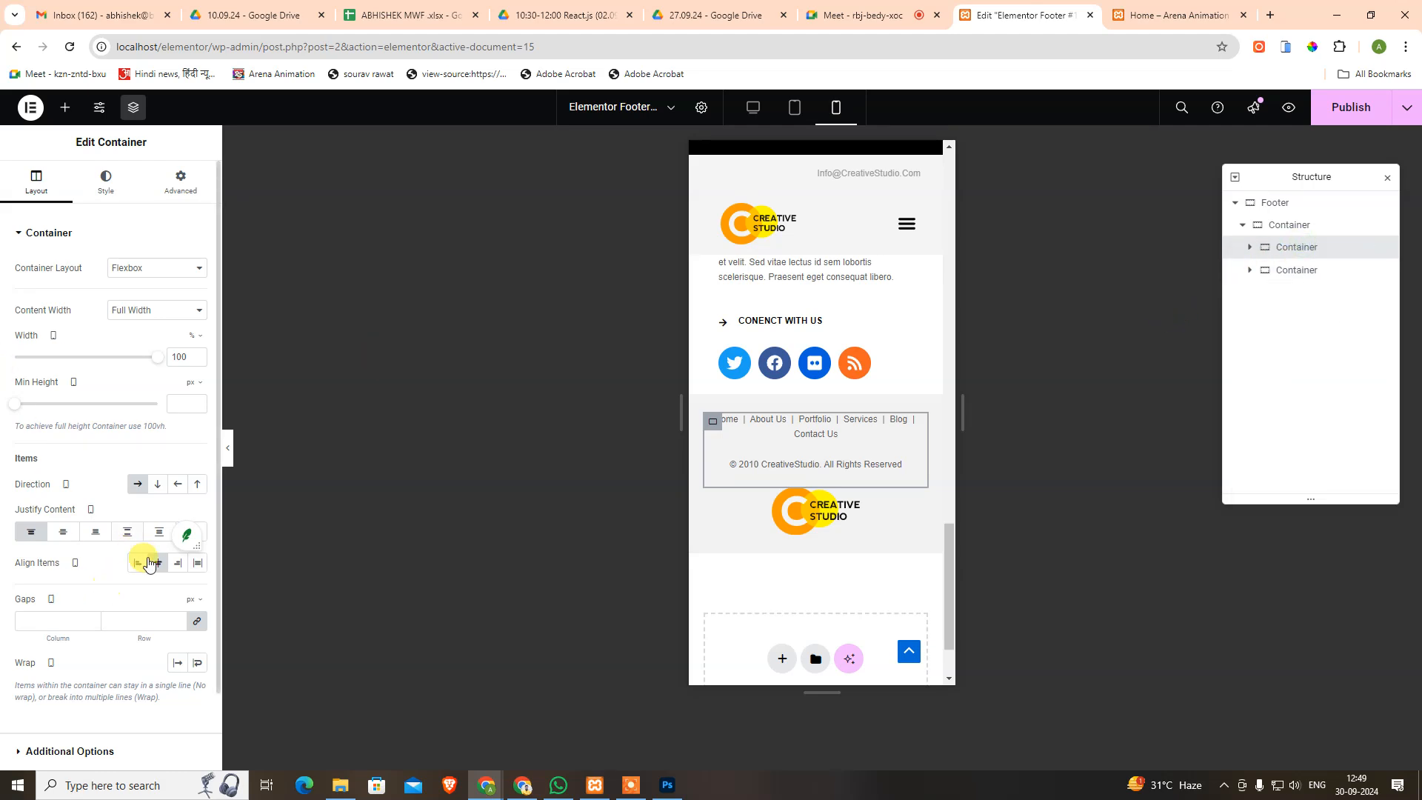
{"action": "scroll", "coordinate": [185, 622], "scroll_direction": "down", "scroll_amount": 1}
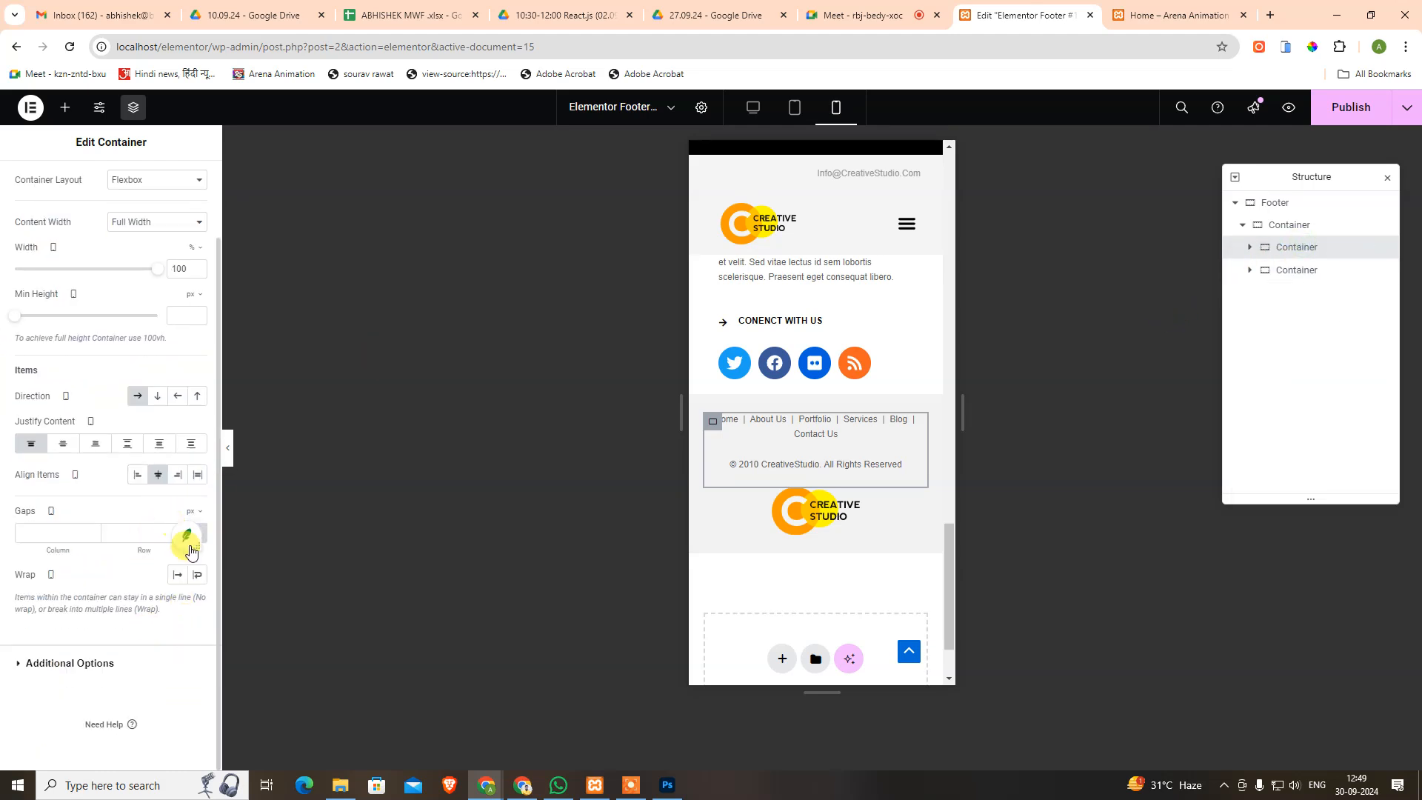
{"action": "scroll", "coordinate": [73, 274], "scroll_direction": "up", "scroll_amount": 1}
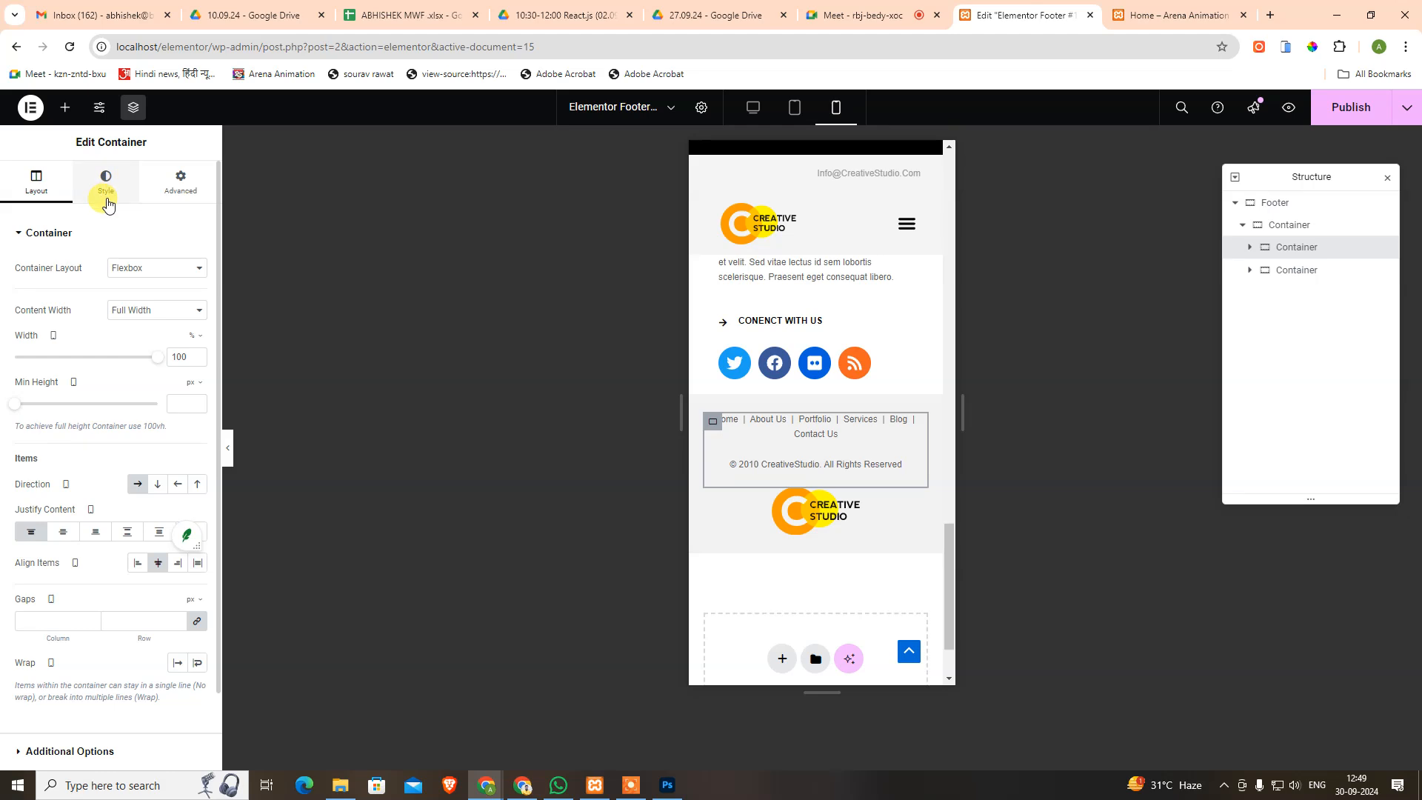
{"action": "left_click", "coordinate": [180, 181]}
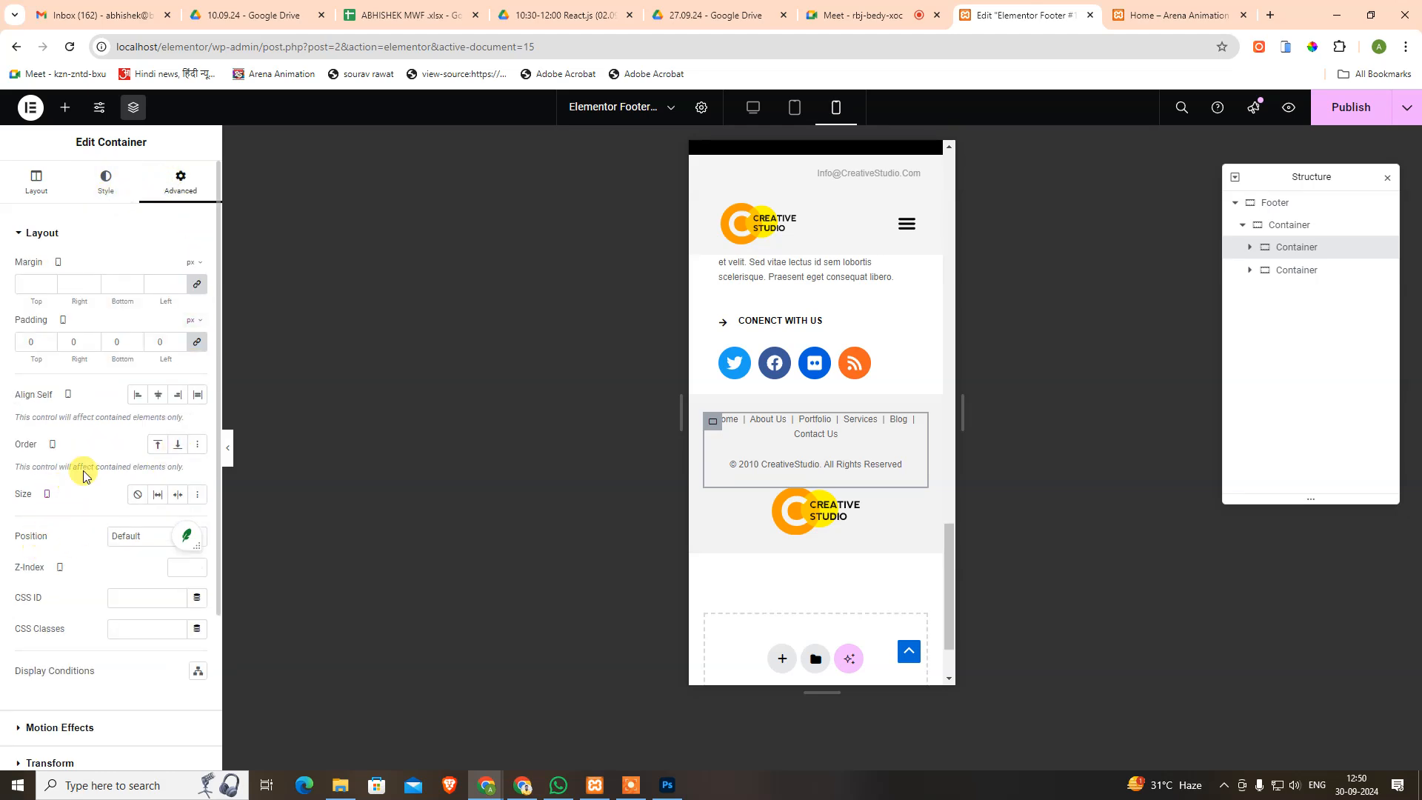
{"action": "left_click", "coordinate": [197, 446]}
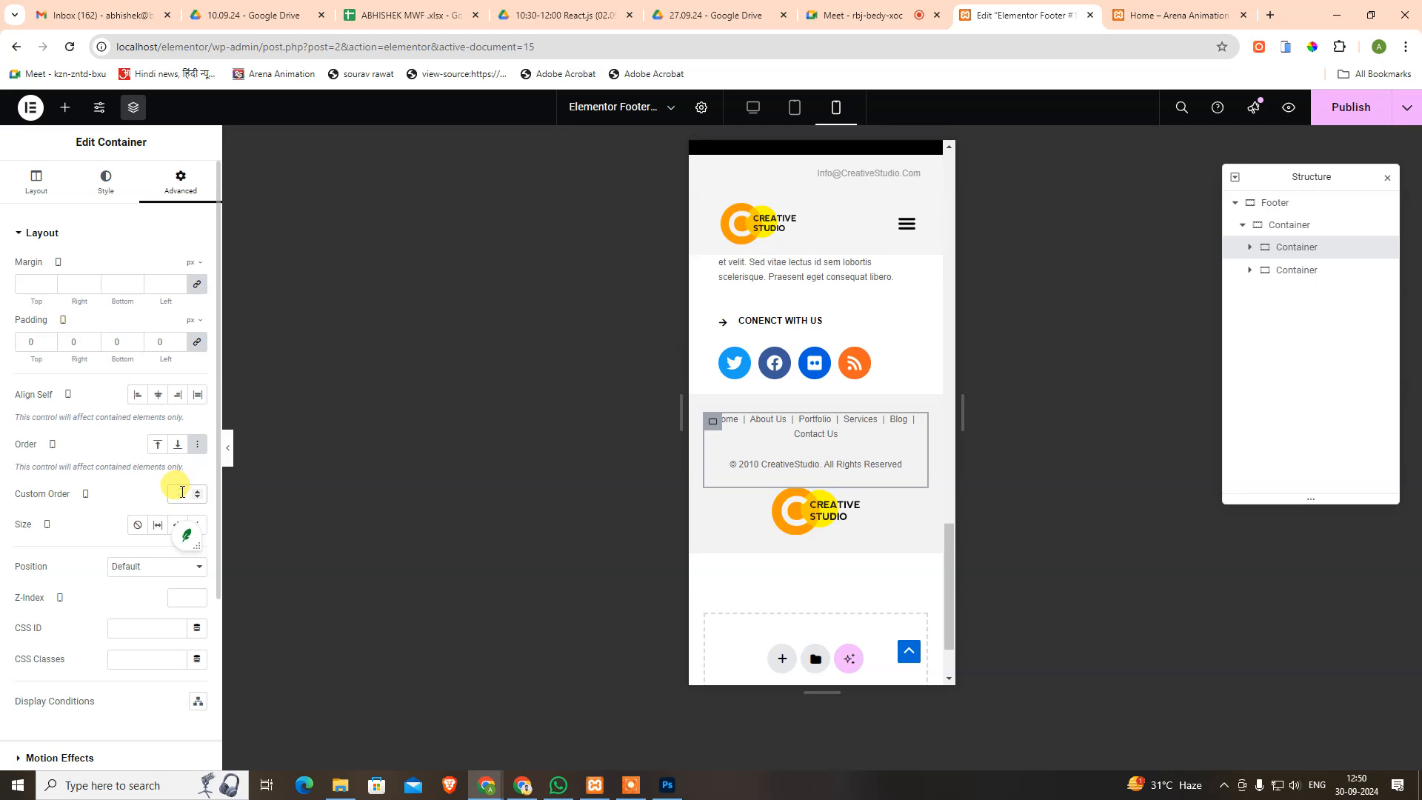
{"action": "type", "text": "2"}
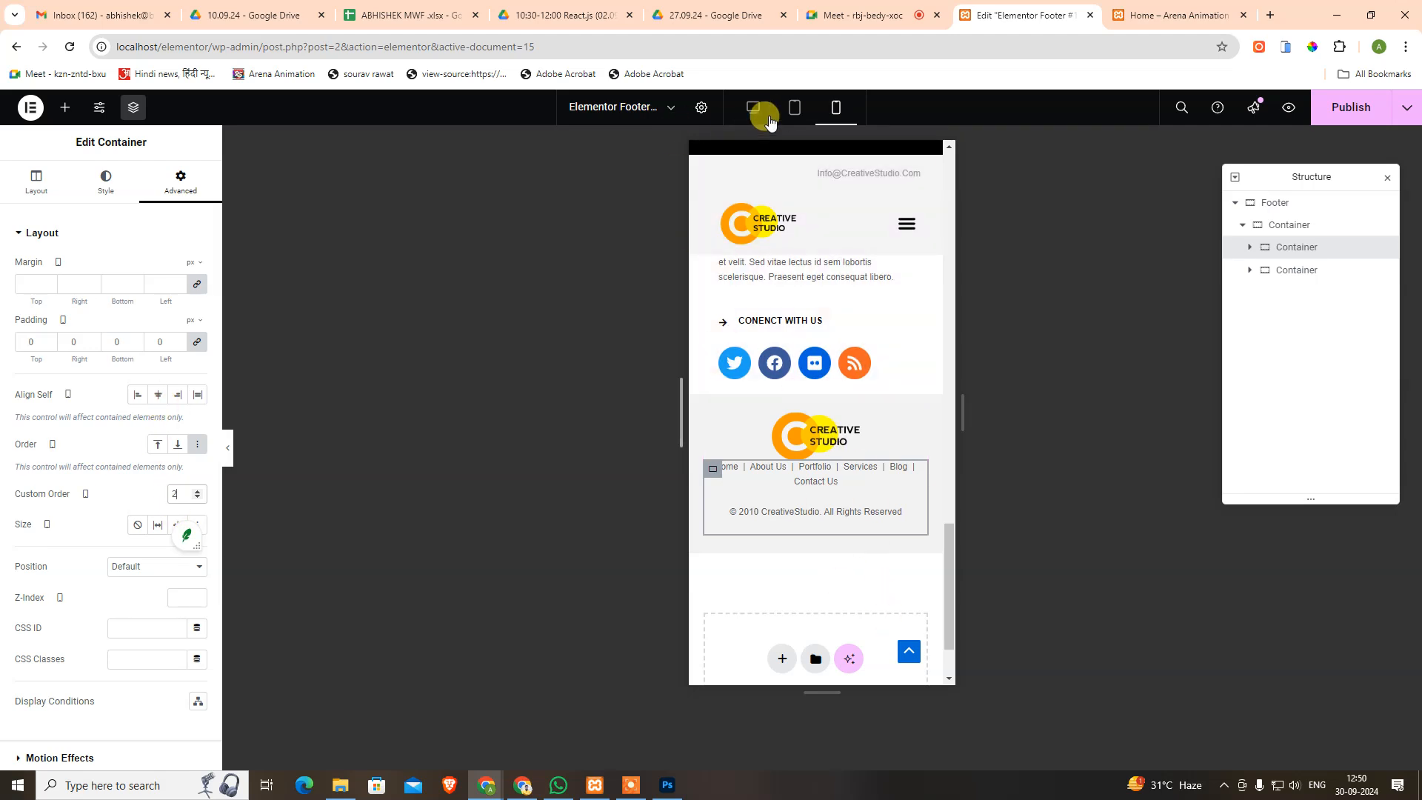
Compare the order of the footer's logo and link text in the tablet, mobile and desktop layouts.
{"action": "left_click", "coordinate": [794, 109]}
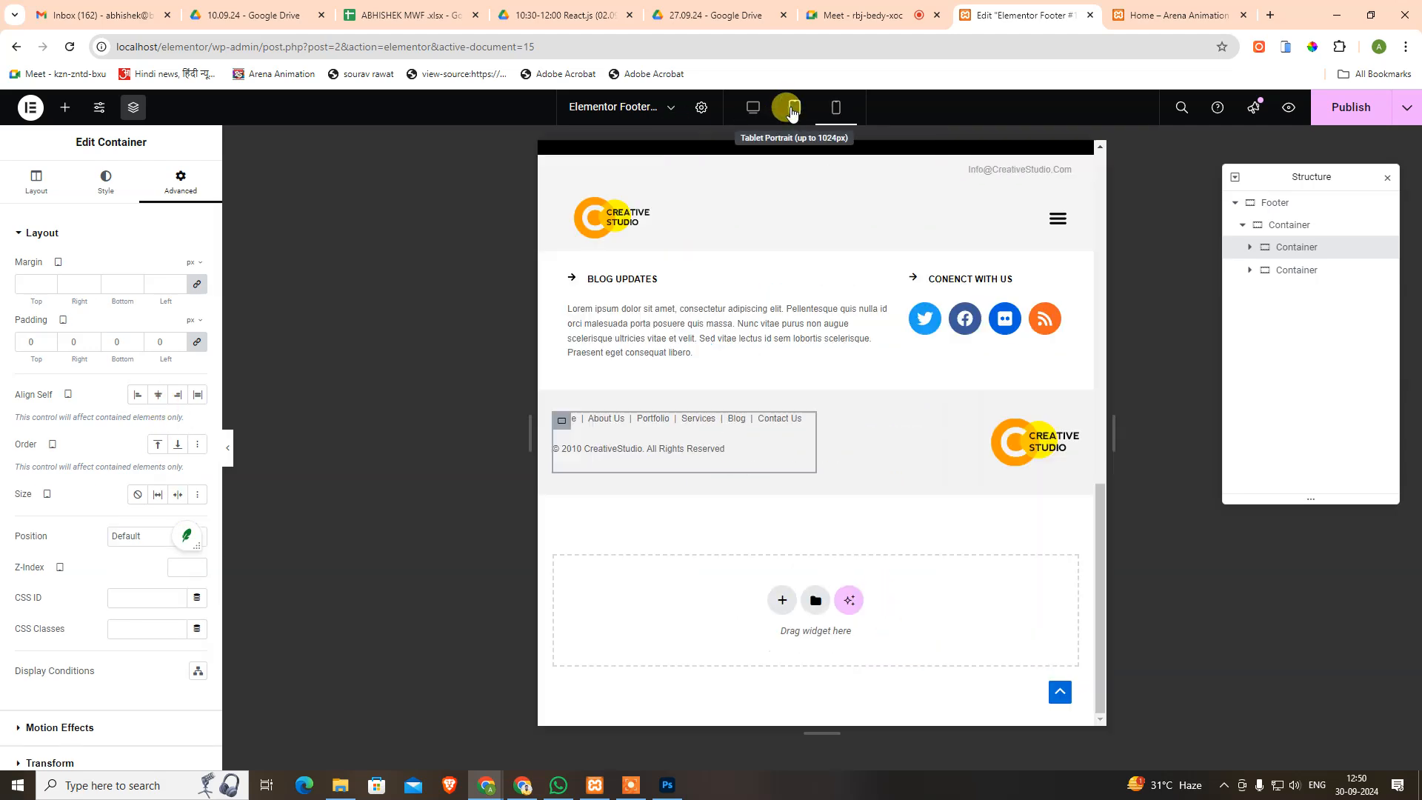
{"action": "left_click", "coordinate": [835, 109]}
{"action": "scroll", "coordinate": [824, 327], "scroll_direction": "down", "scroll_amount": 5}
{"action": "scroll", "coordinate": [824, 370], "scroll_direction": "down", "scroll_amount": 3}
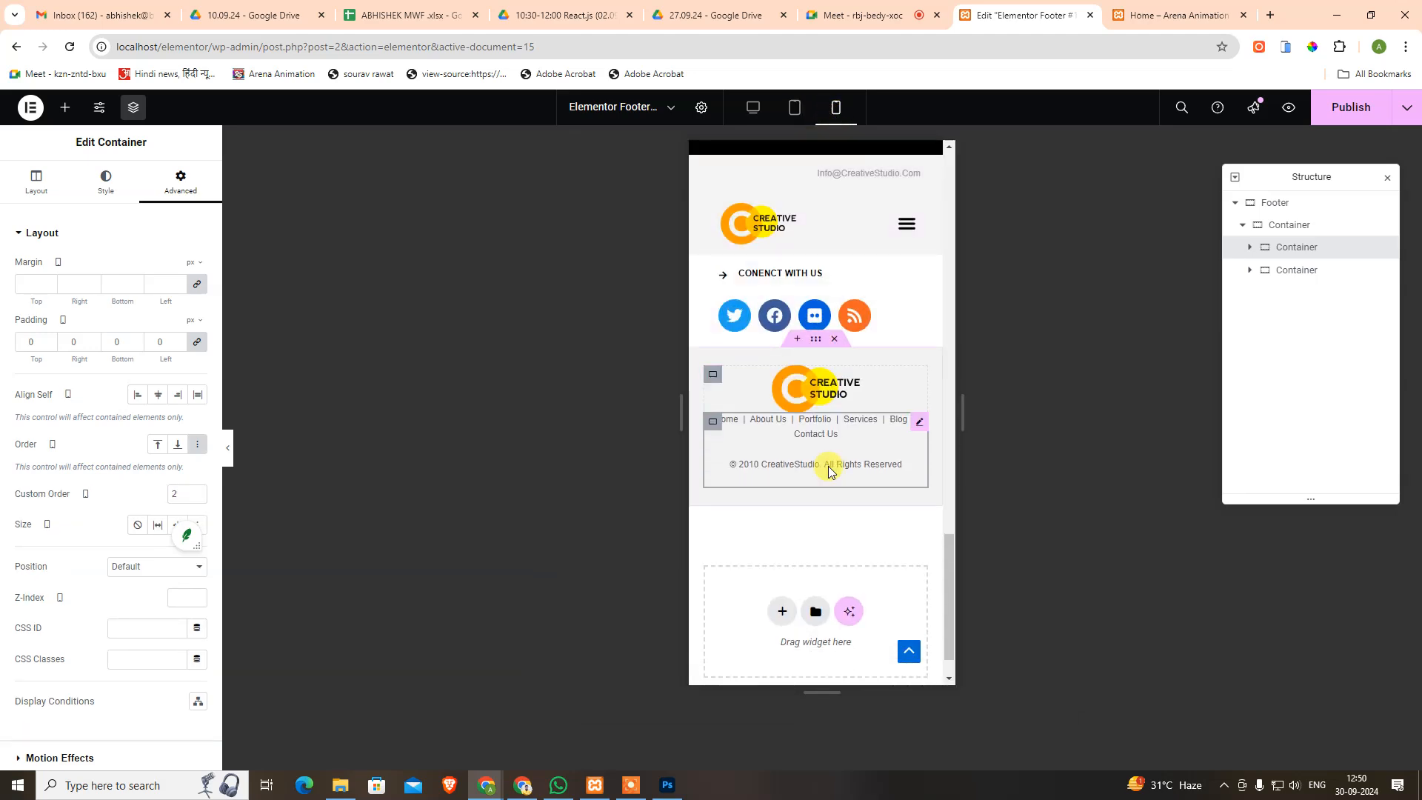
{"action": "left_click", "coordinate": [754, 109]}
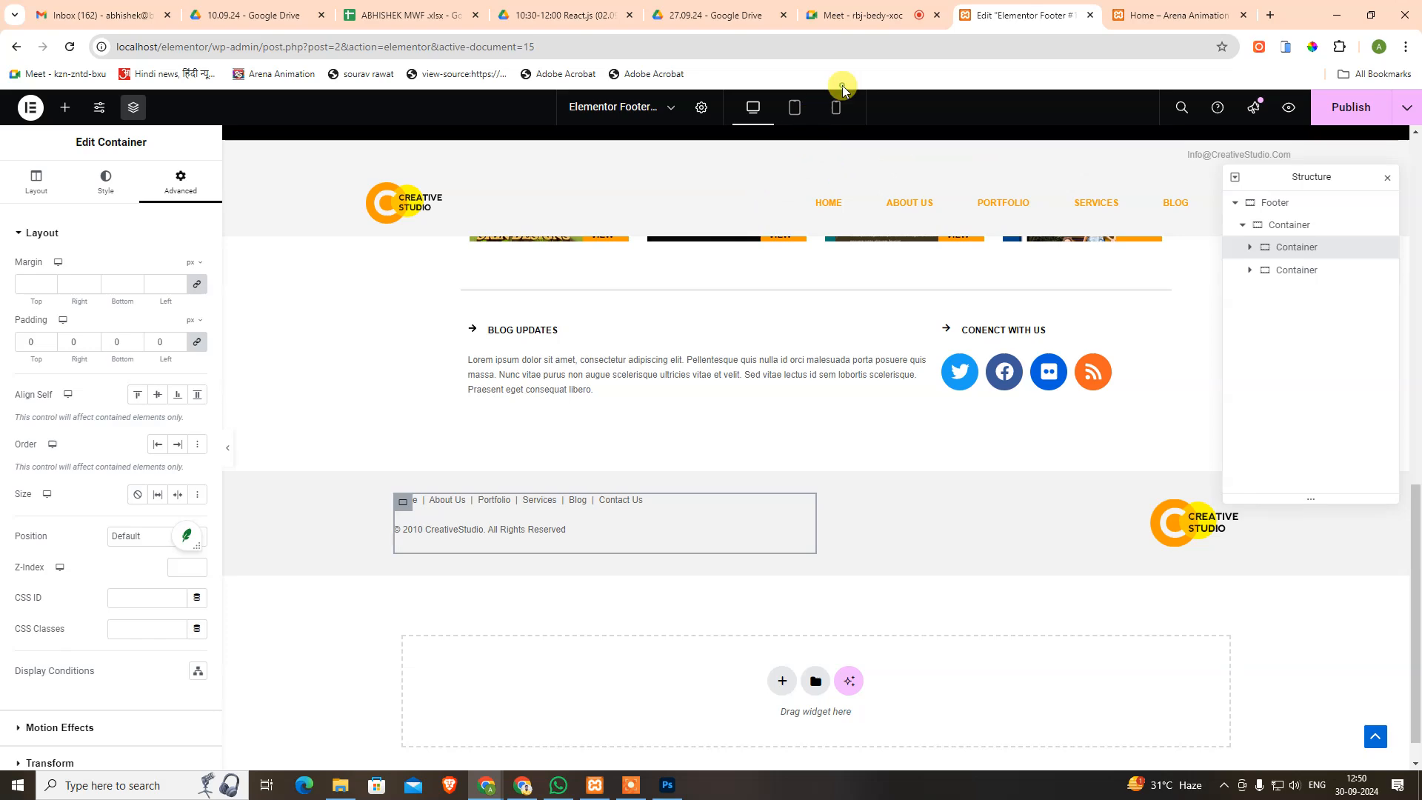
{"action": "left_click", "coordinate": [857, 132]}
{"action": "scroll", "coordinate": [926, 374], "scroll_direction": "down", "scroll_amount": 10}
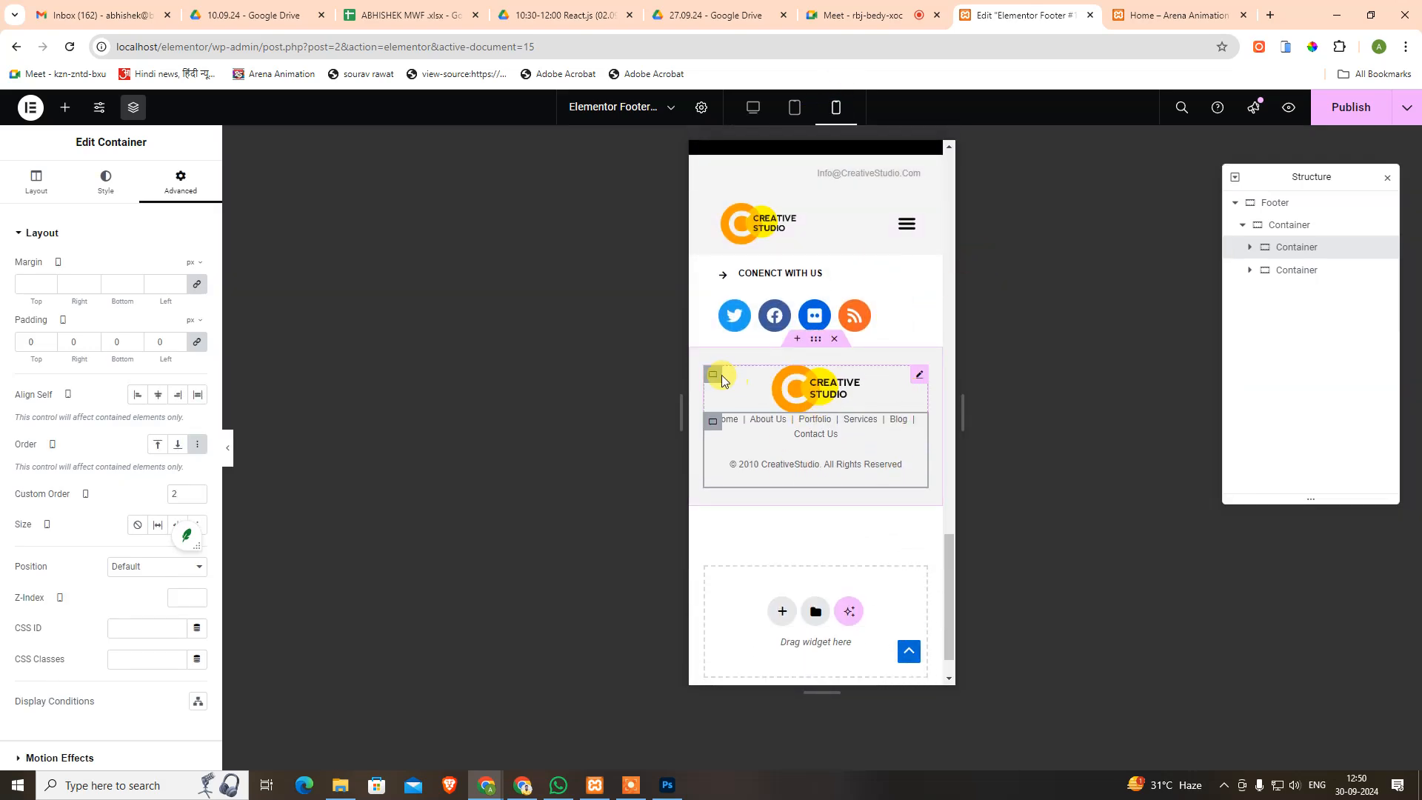
Unlink the logo container's mobile margins, set only its bottom margin to 20 px, and publish the footer.
{"action": "left_click", "coordinate": [715, 376]}
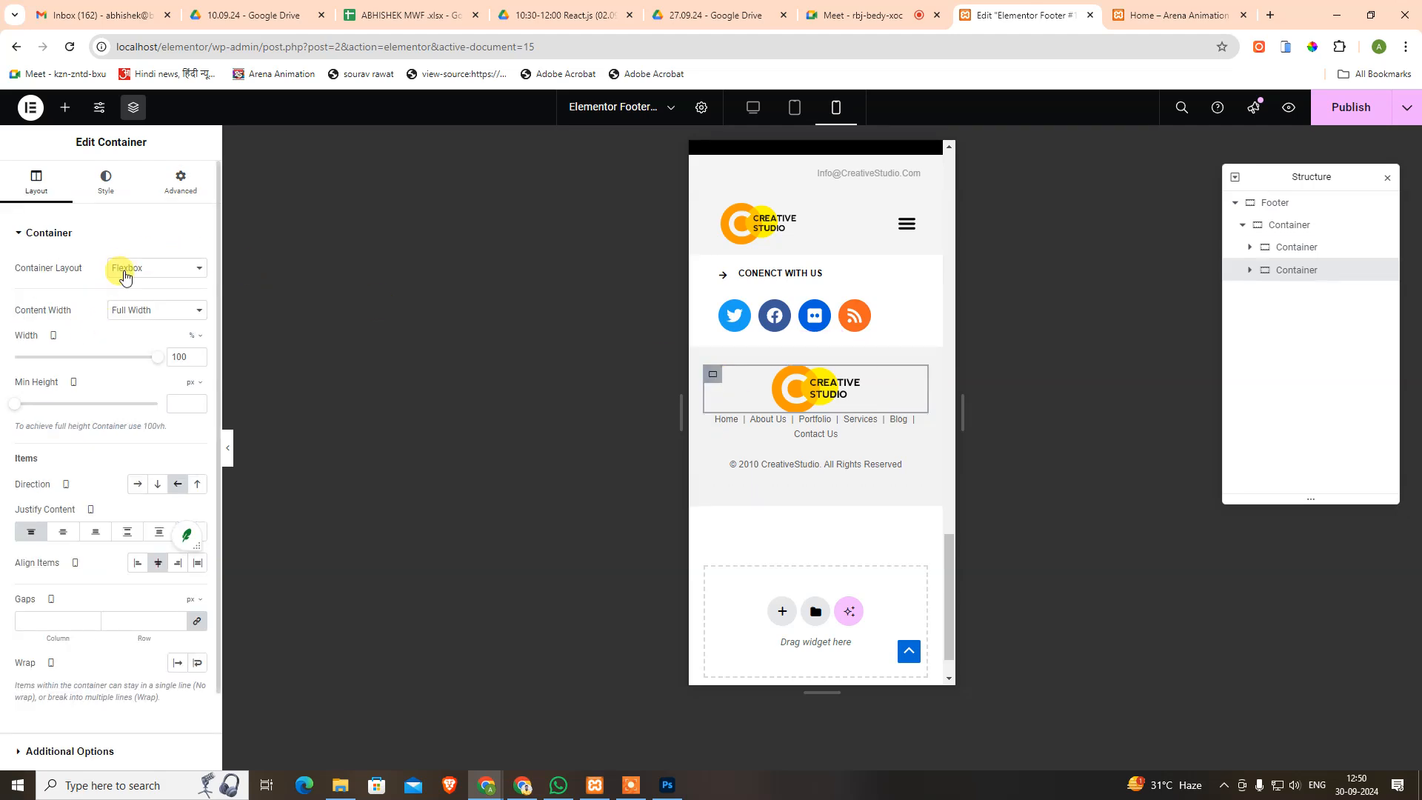
{"action": "left_click", "coordinate": [115, 192]}
{"action": "left_click", "coordinate": [169, 183]}
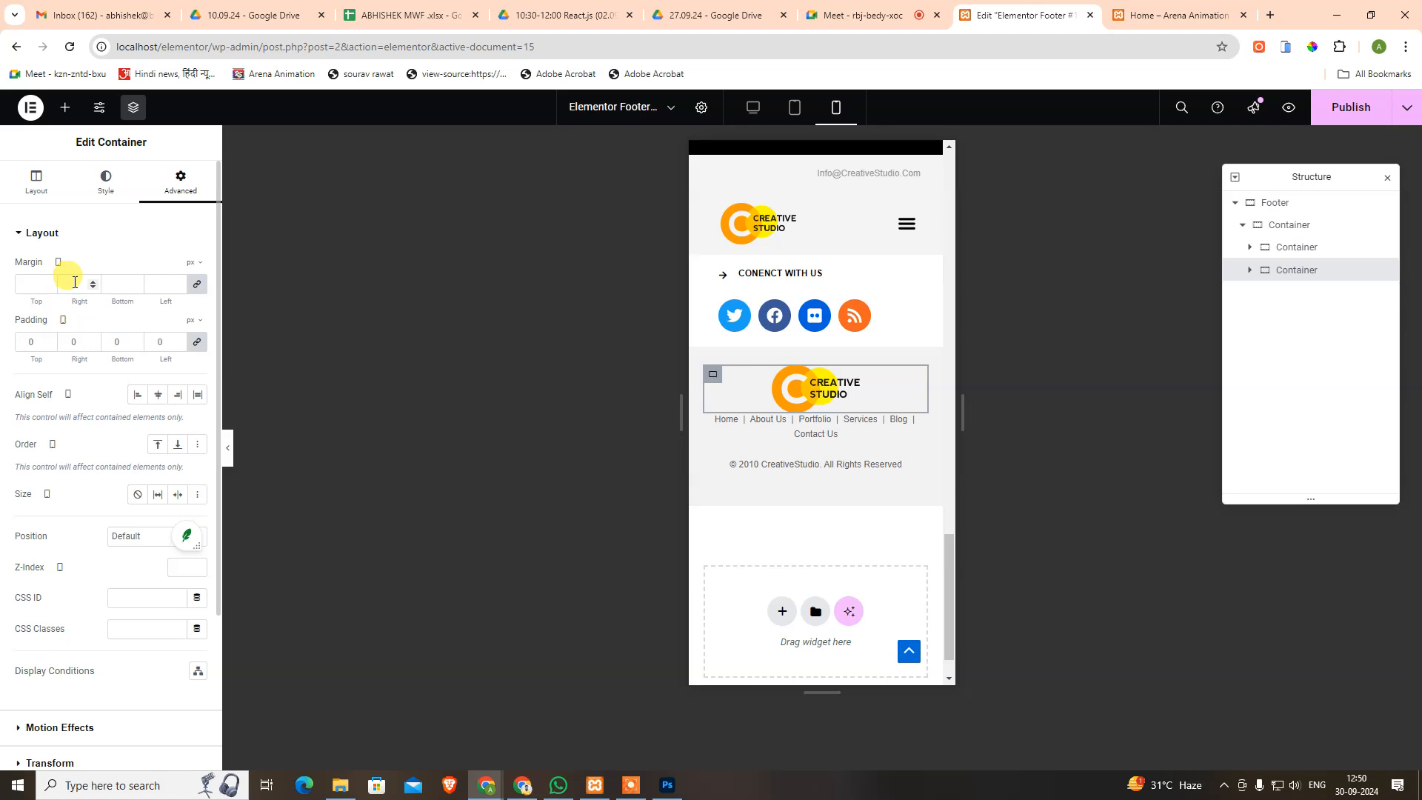
{"action": "left_click", "coordinate": [115, 284]}
{"action": "type", "text": "20"}
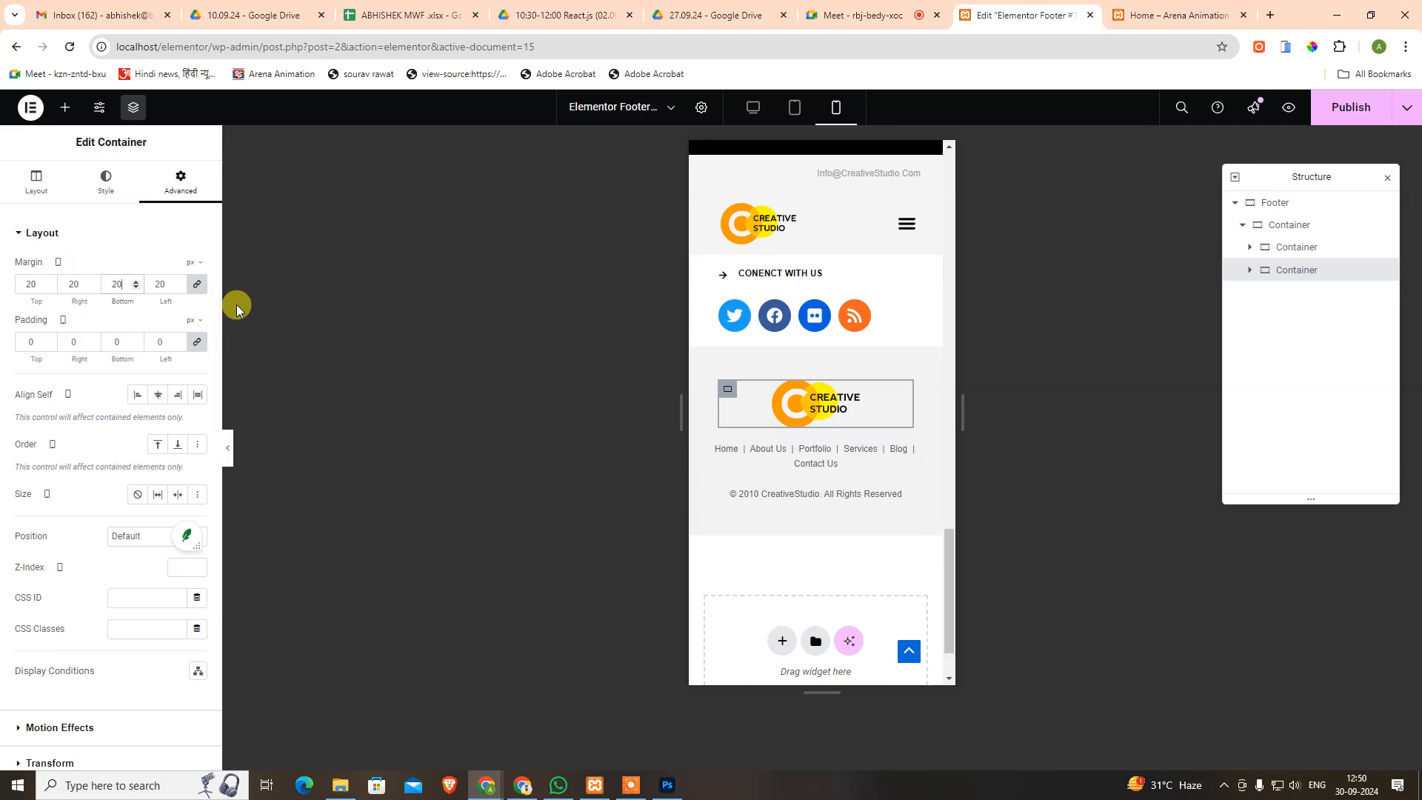
{"action": "key", "text": "BackSpace"}
{"action": "key", "text": "BackSpace"}
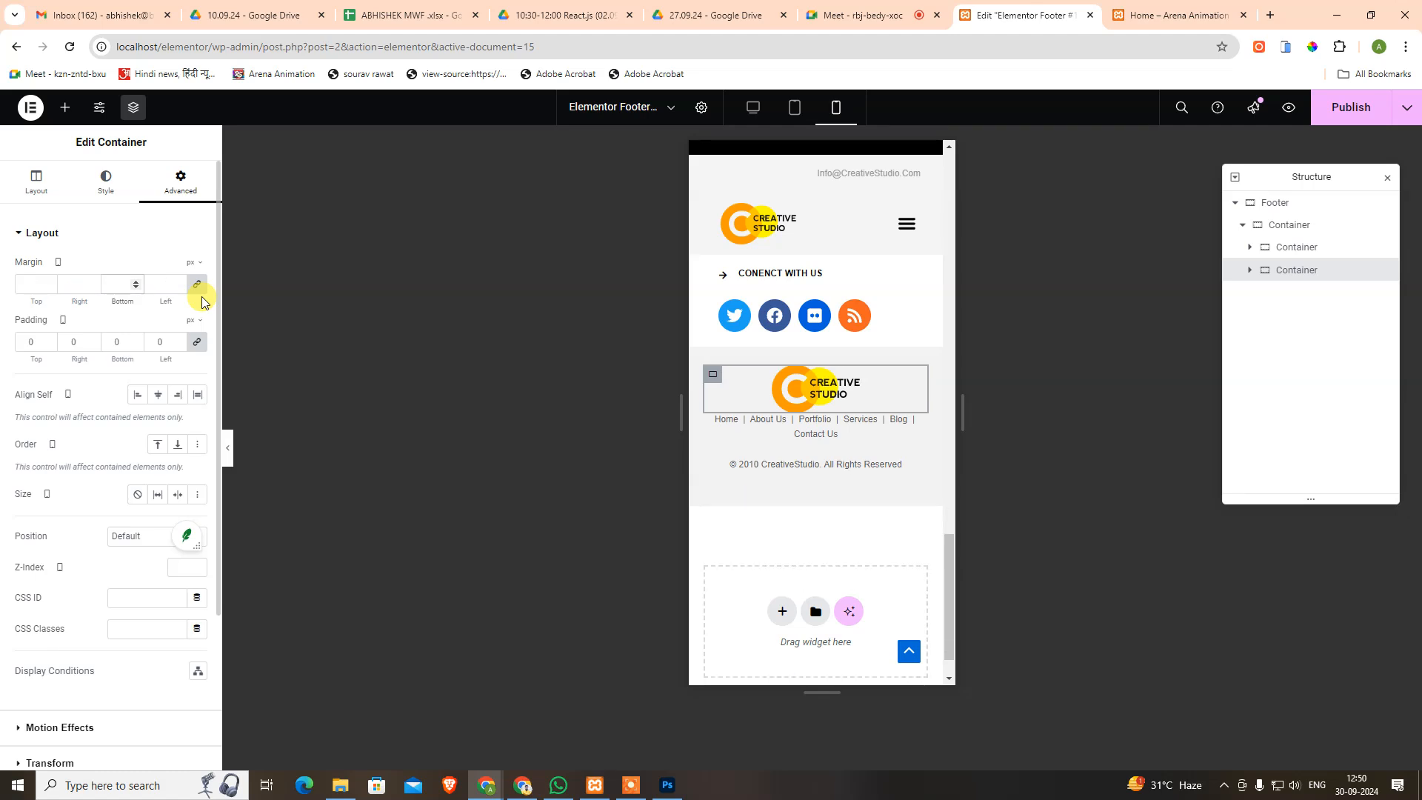
{"action": "left_click", "coordinate": [197, 286]}
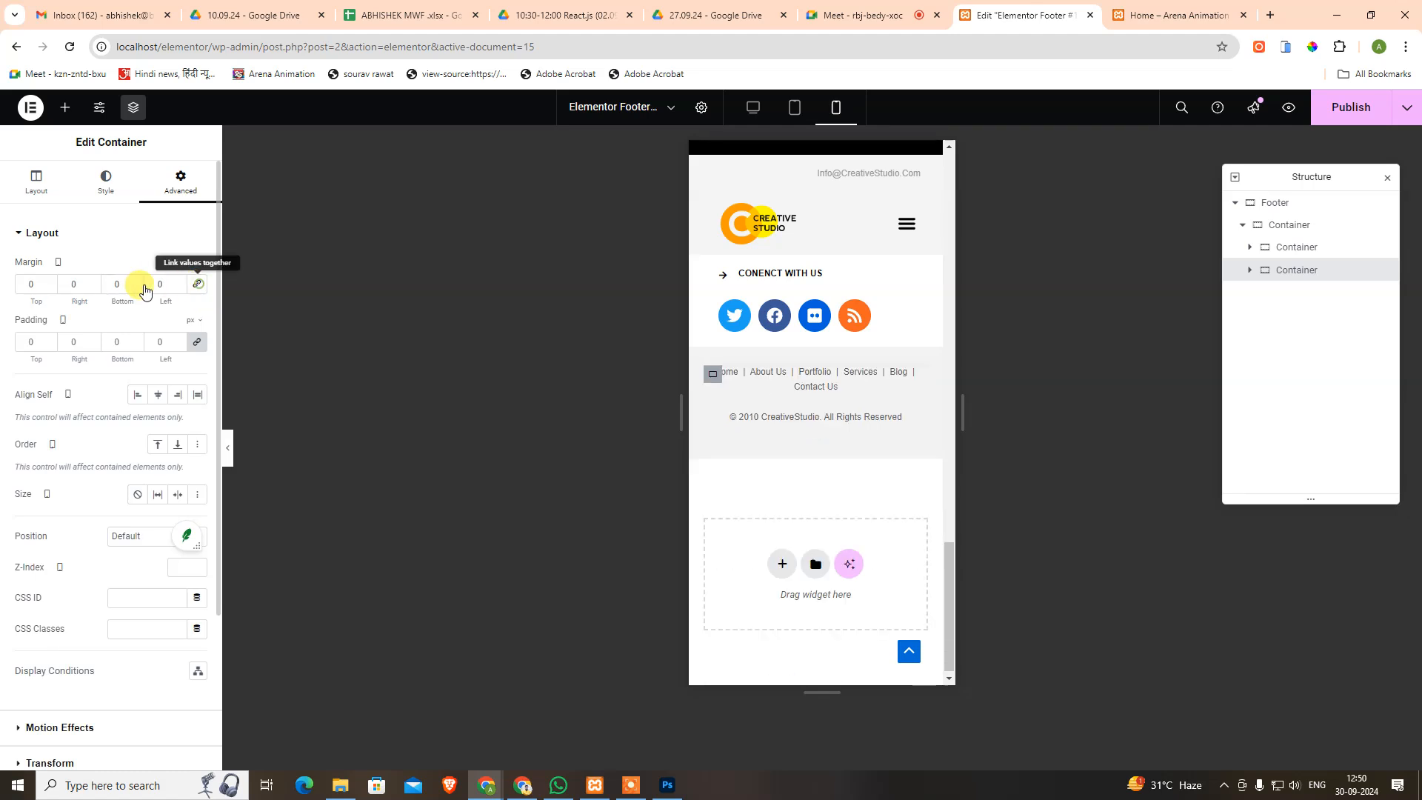
{"action": "type", "text": "20"}
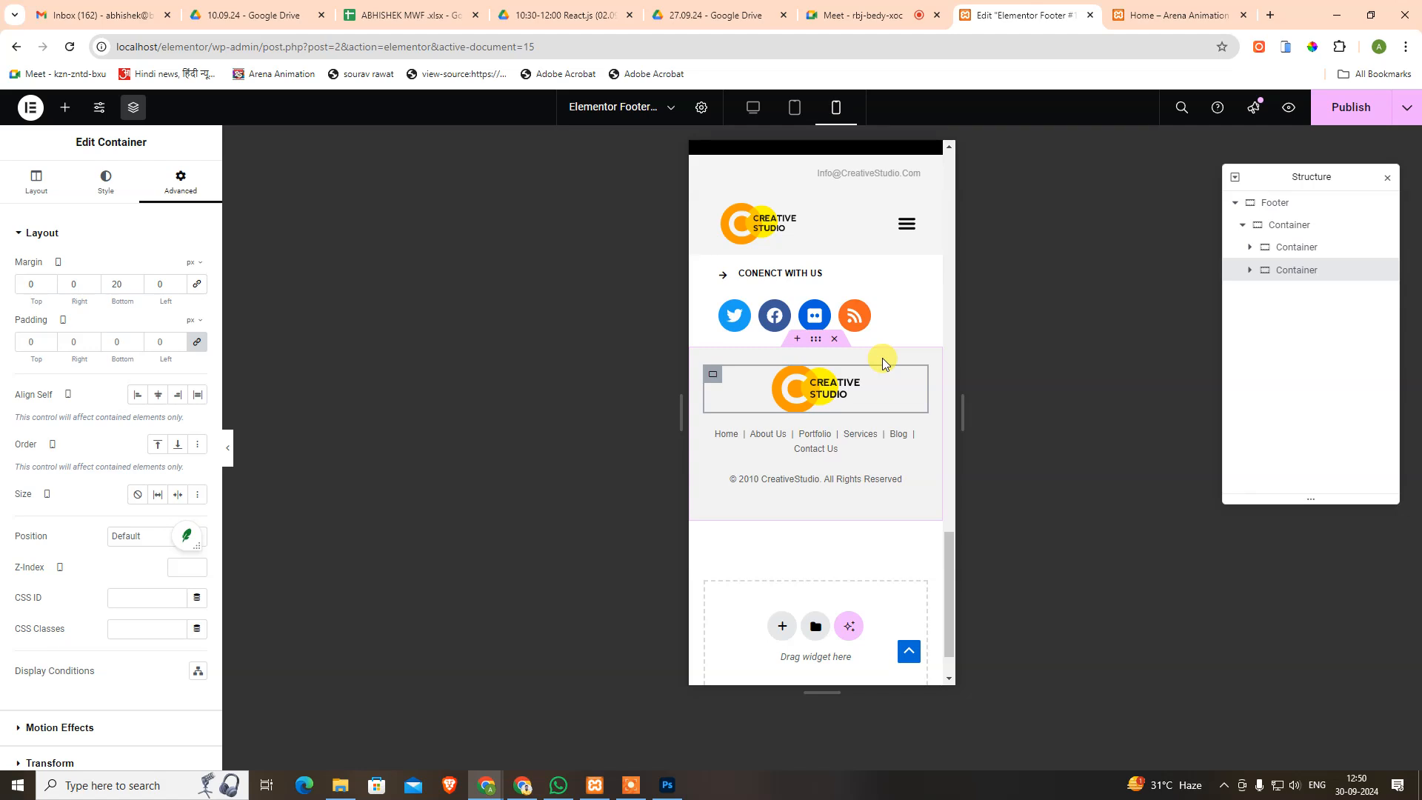
{"action": "left_click", "coordinate": [1395, 111]}
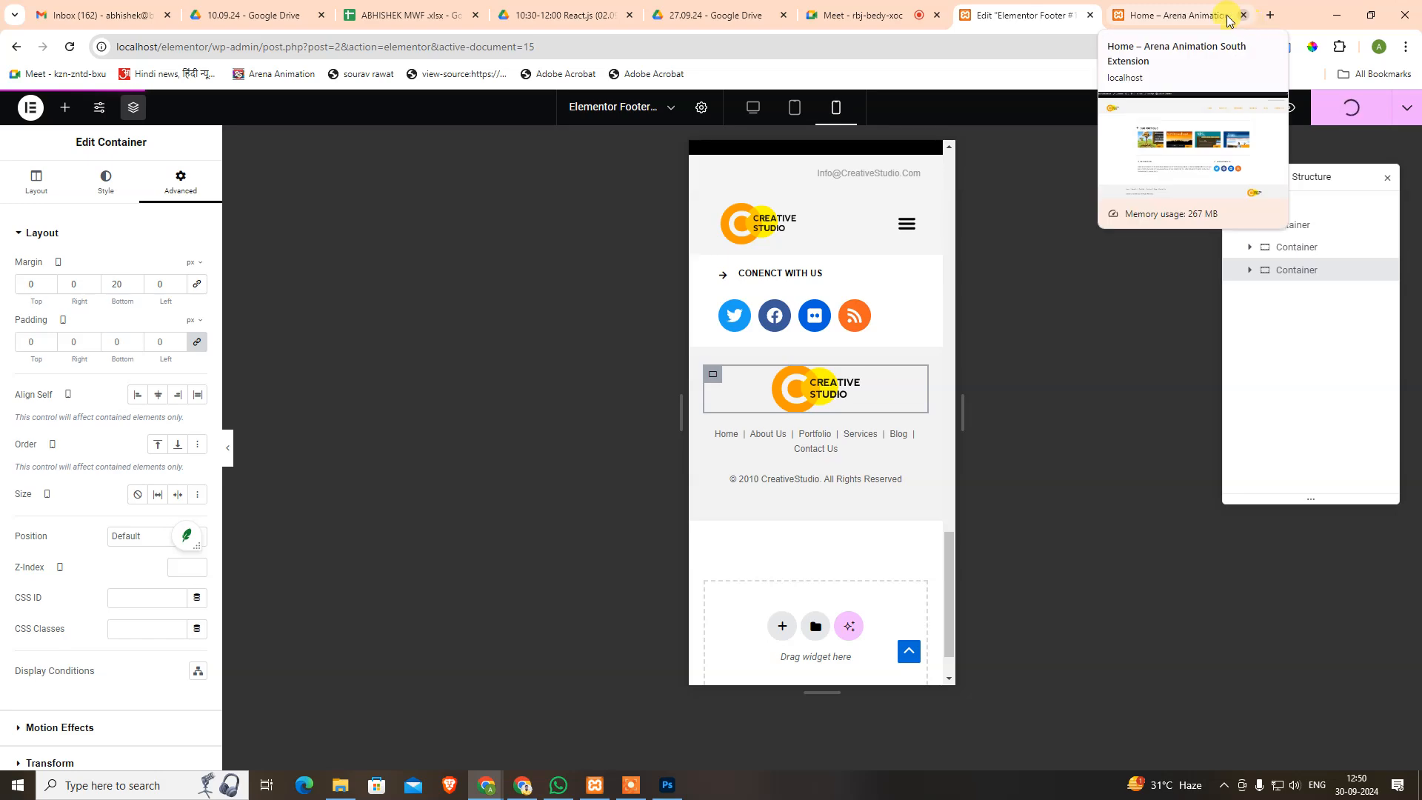
Check the published home page down to its footer, first at desktop size and then in the mobile simulator.
{"action": "left_click", "coordinate": [1175, 12]}
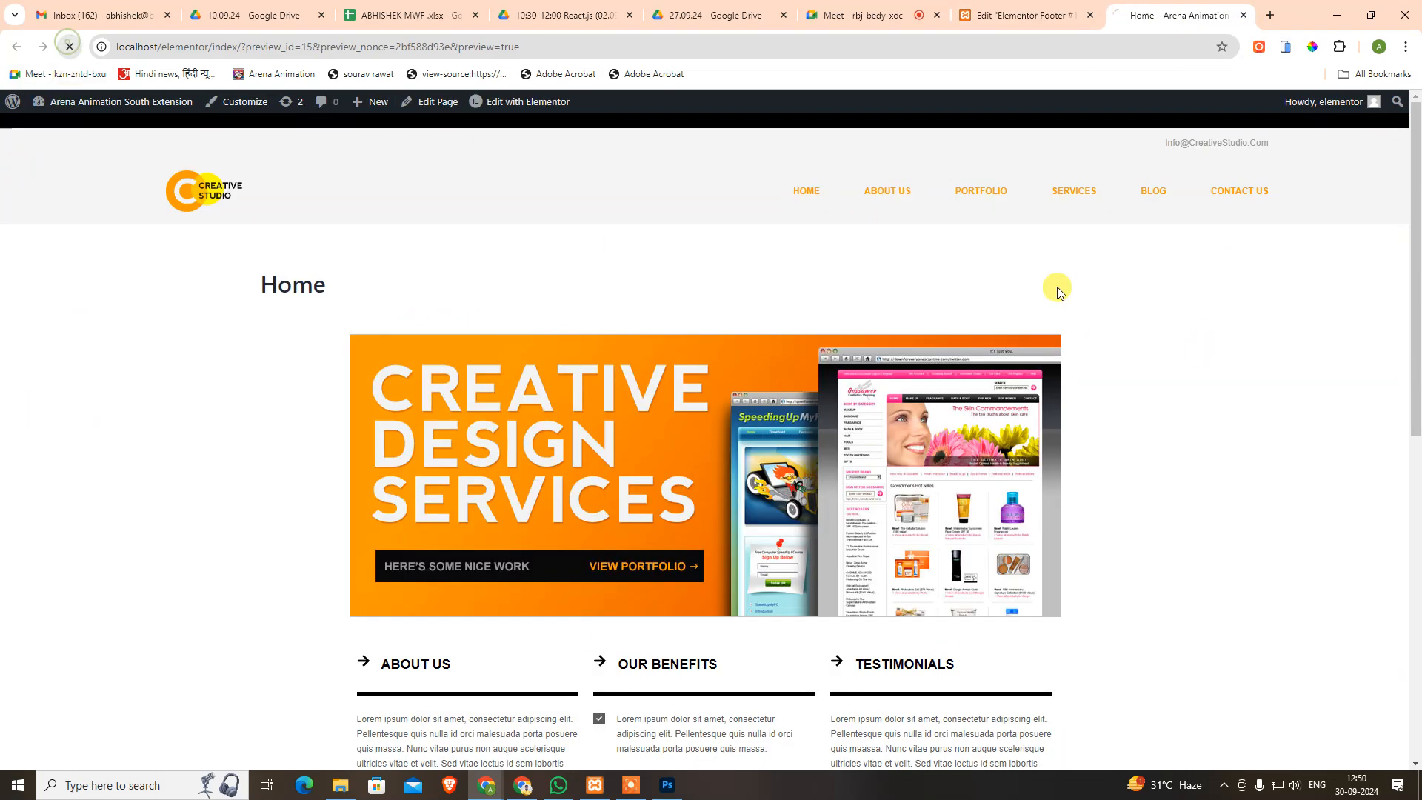
{"action": "scroll", "coordinate": [1041, 526], "scroll_direction": "down", "scroll_amount": 2}
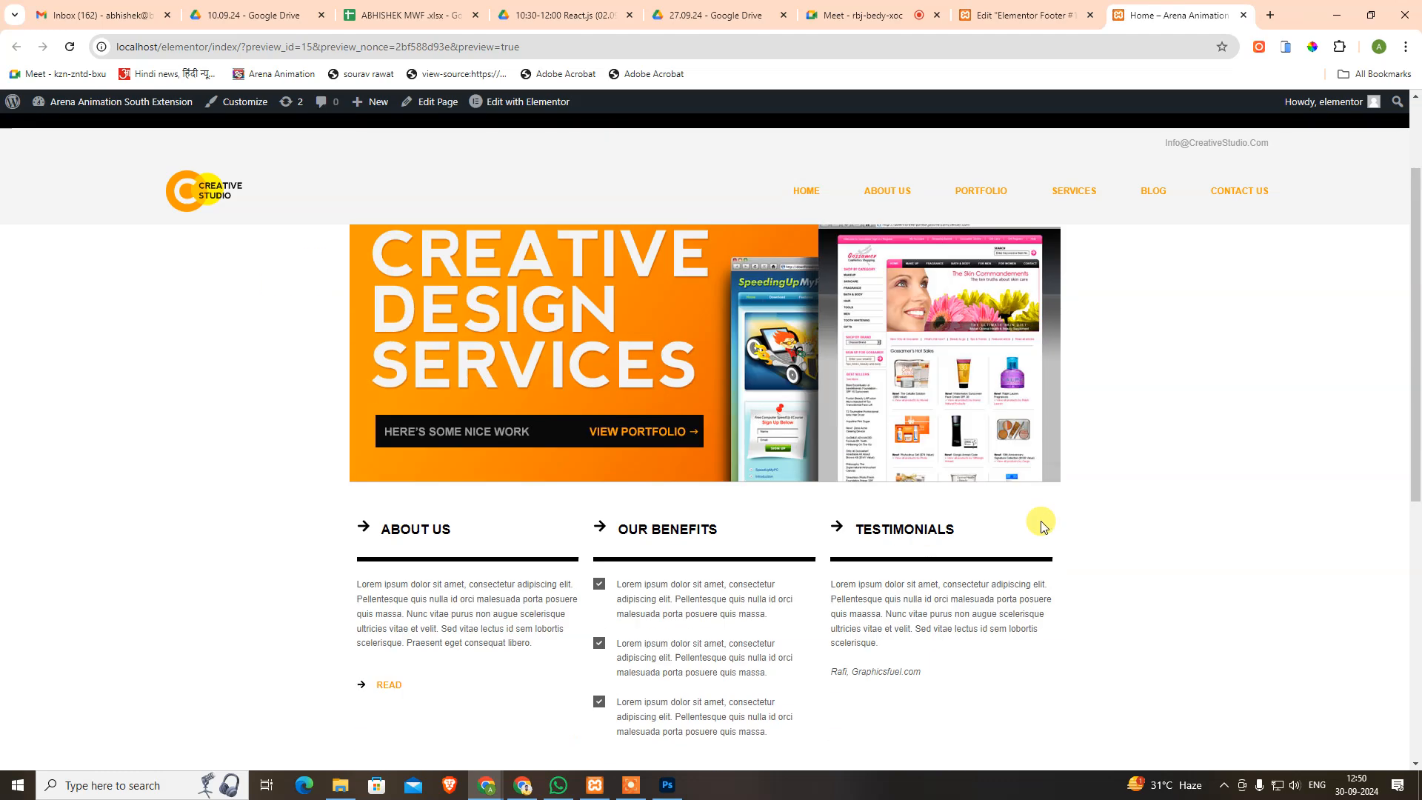
{"action": "scroll", "coordinate": [1041, 526], "scroll_direction": "down", "scroll_amount": 5}
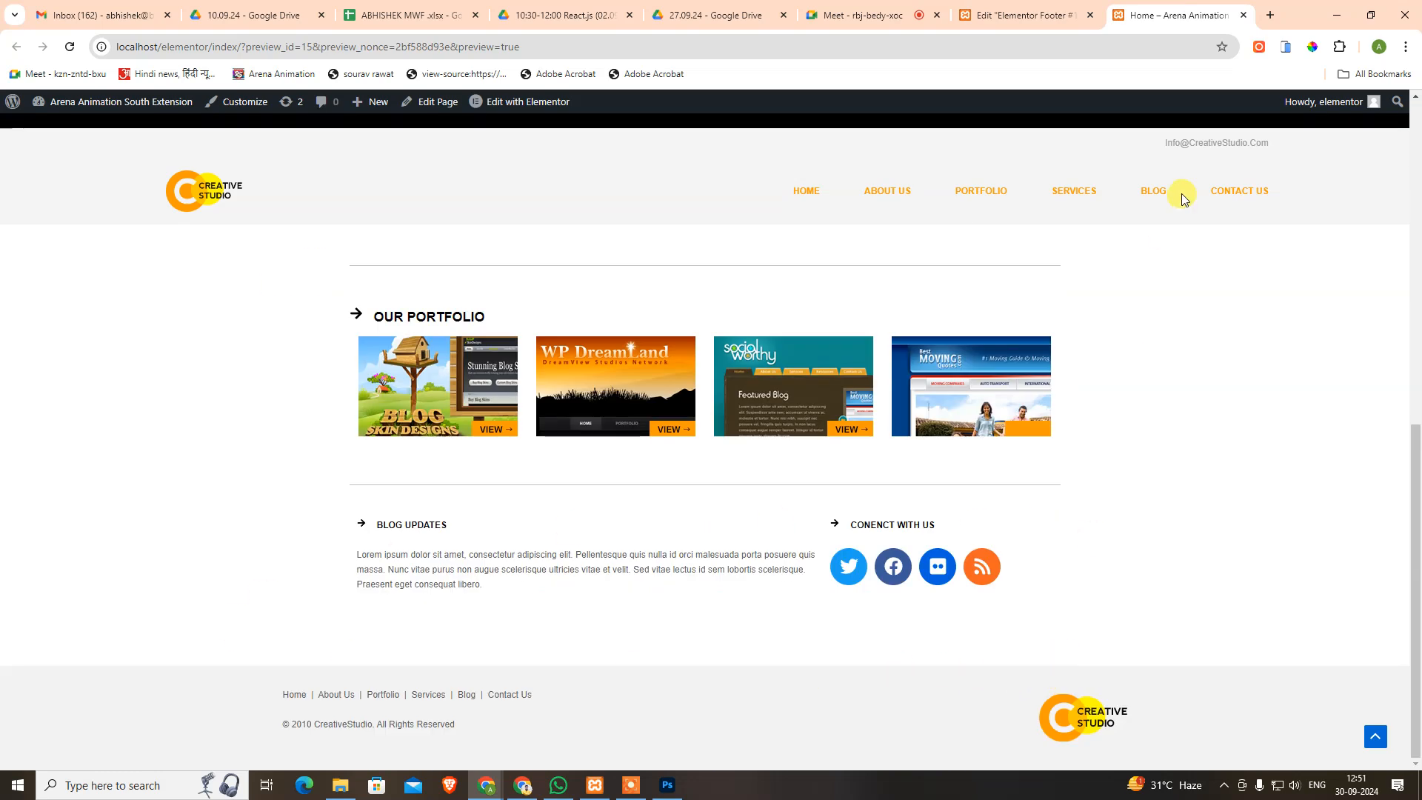
{"action": "left_click", "coordinate": [1286, 47]}
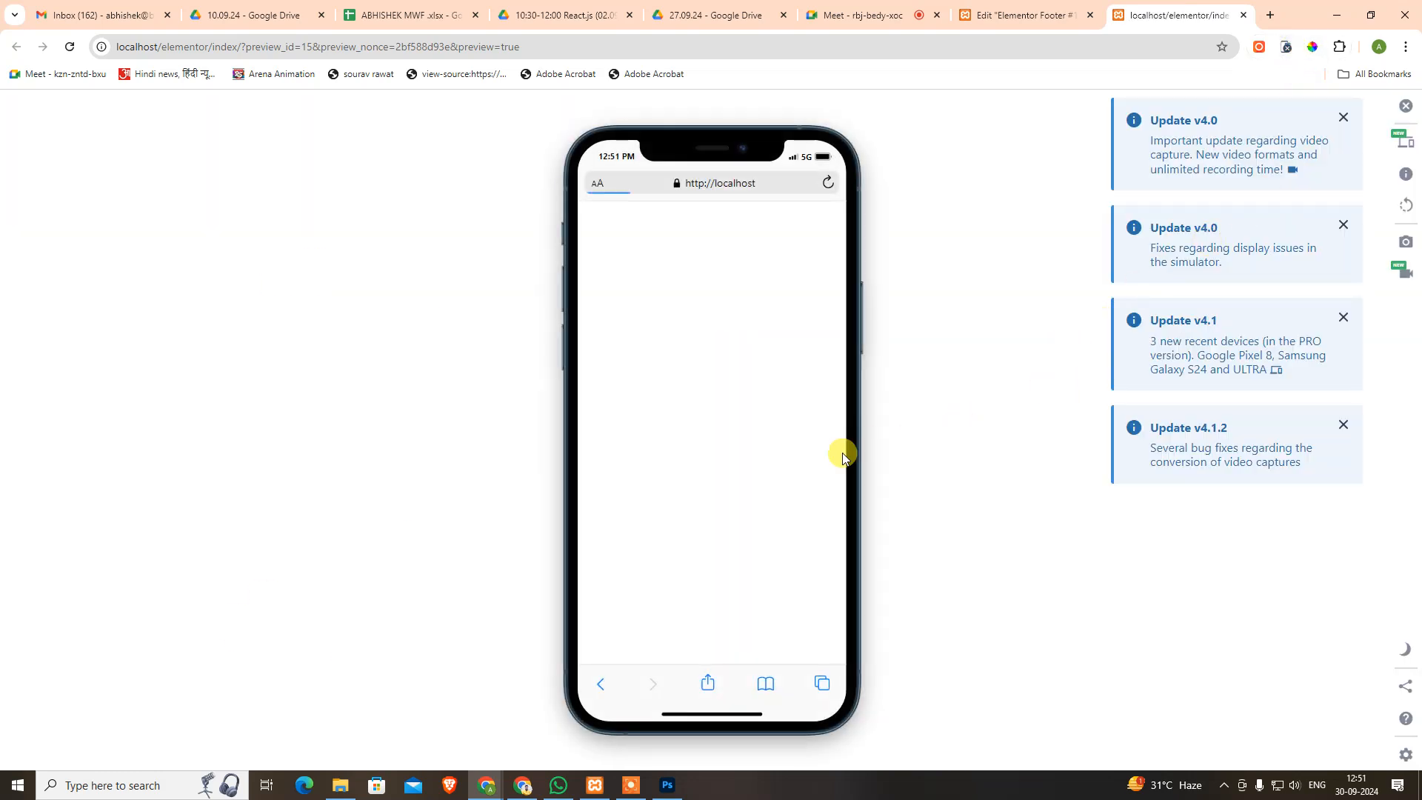
{"action": "scroll", "coordinate": [756, 519], "scroll_direction": "down", "scroll_amount": 10}
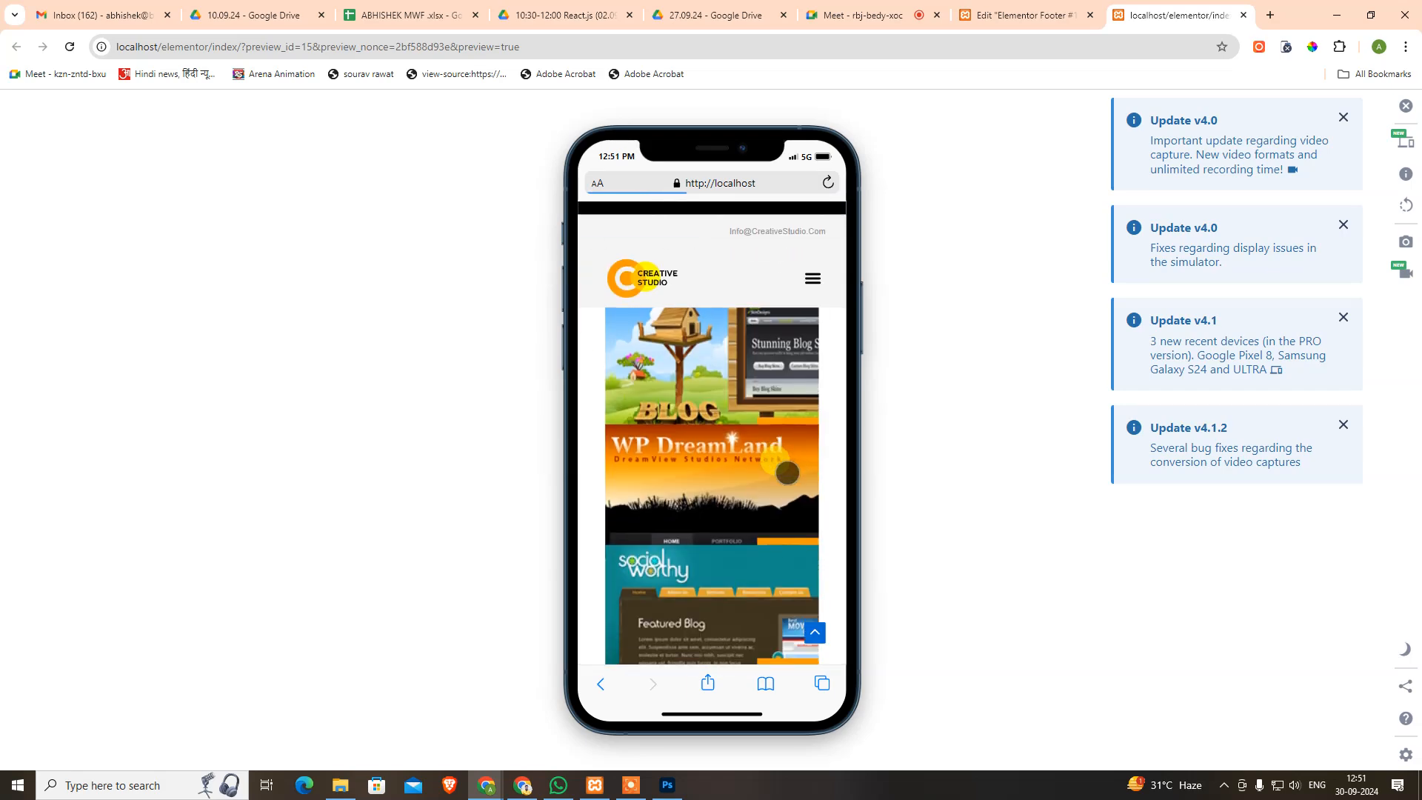
{"action": "scroll", "coordinate": [782, 506], "scroll_direction": "down", "scroll_amount": 1}
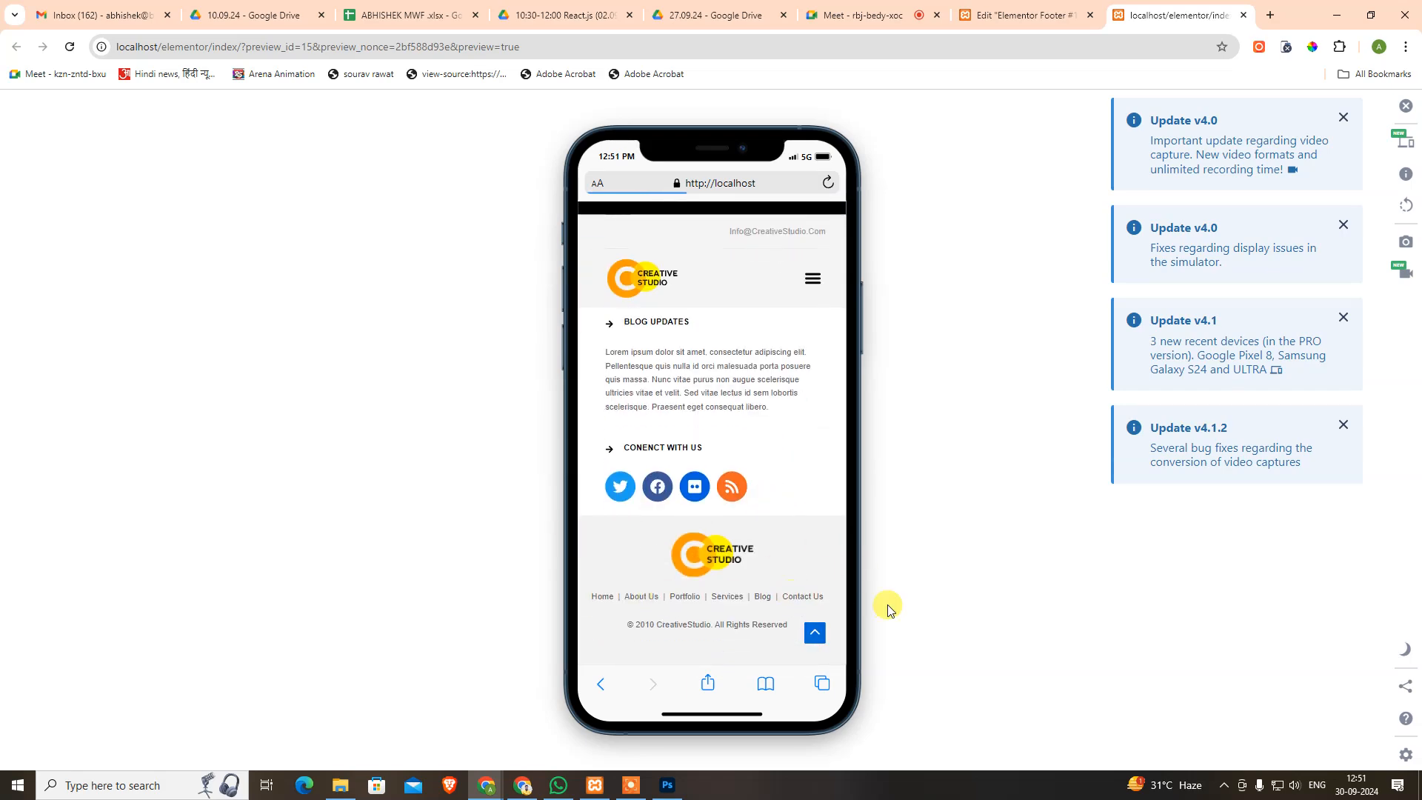
Change the simulated device to Galaxy Tab S7, check the whole home page on it, and close the simulator.
{"action": "left_click", "coordinate": [1403, 140]}
{"action": "scroll", "coordinate": [1340, 630], "scroll_direction": "down", "scroll_amount": 3}
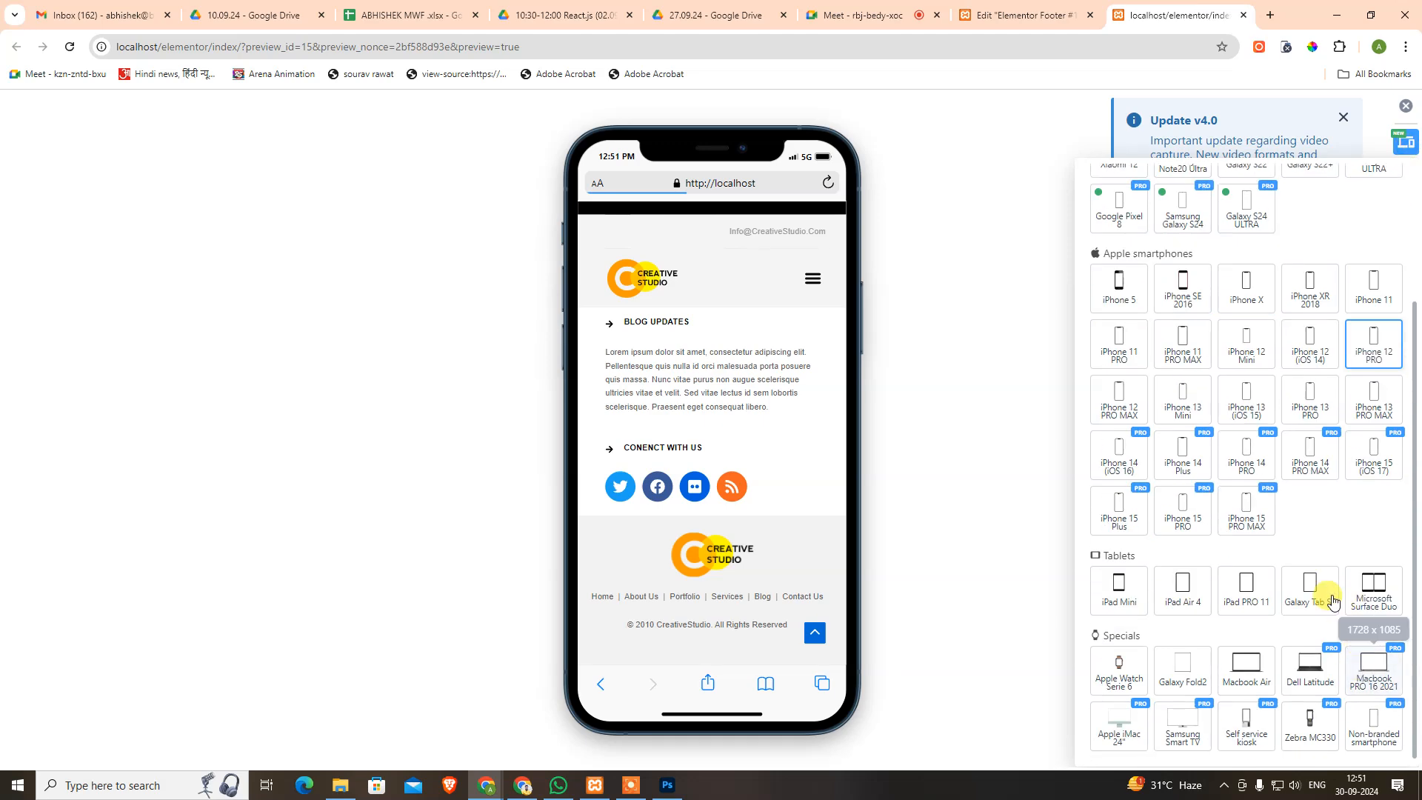
{"action": "left_click", "coordinate": [1315, 589]}
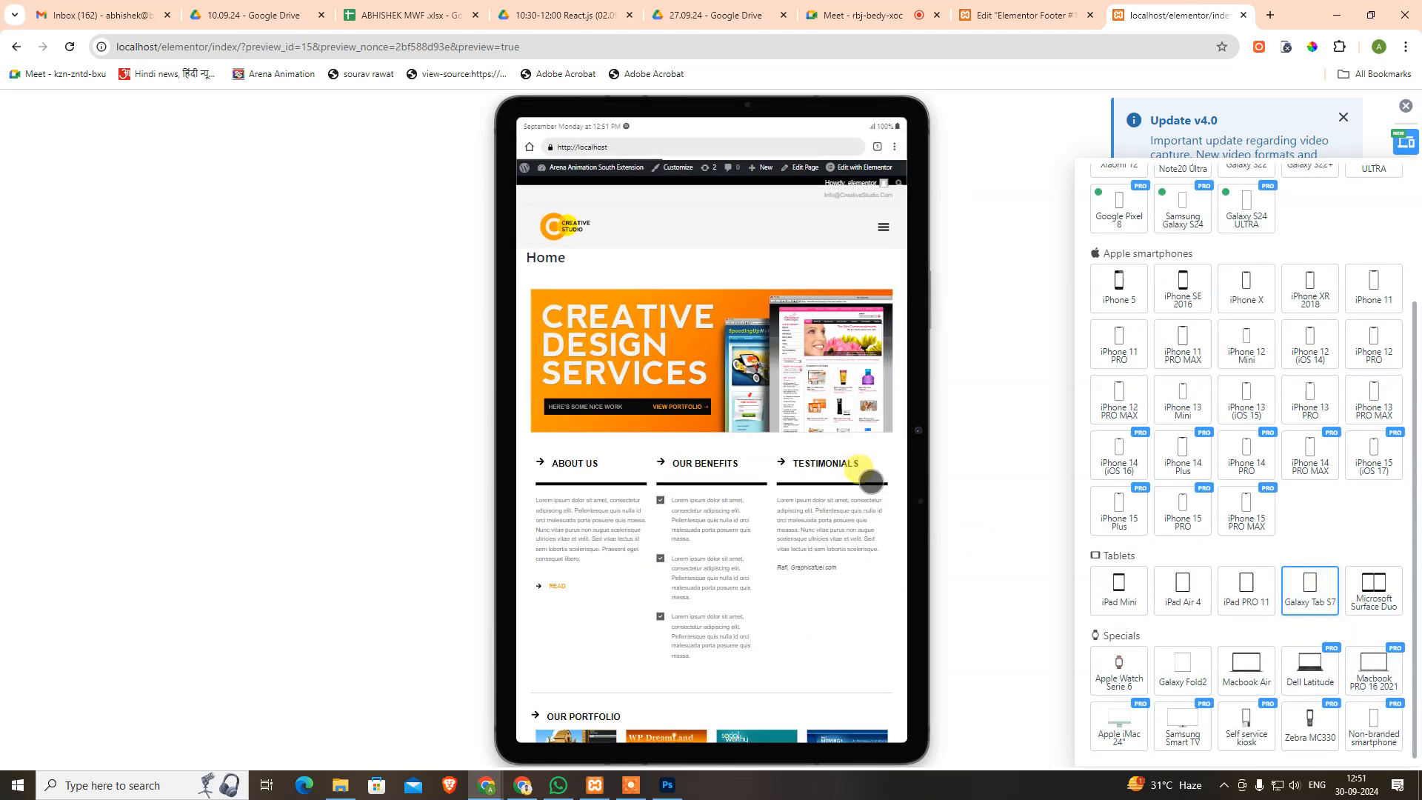
{"action": "scroll", "coordinate": [869, 481], "scroll_direction": "down", "scroll_amount": 5}
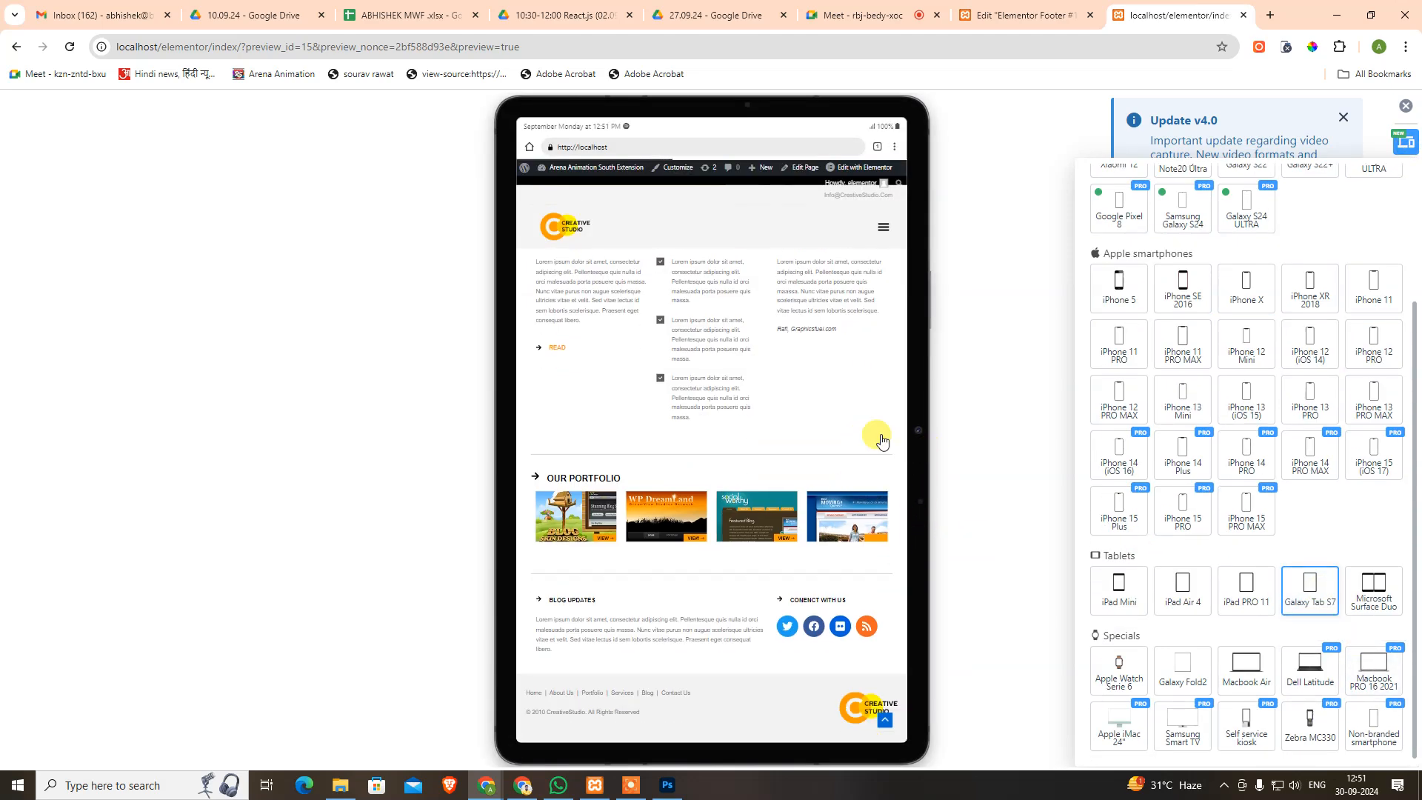
{"action": "scroll", "coordinate": [876, 435], "scroll_direction": "up", "scroll_amount": 5}
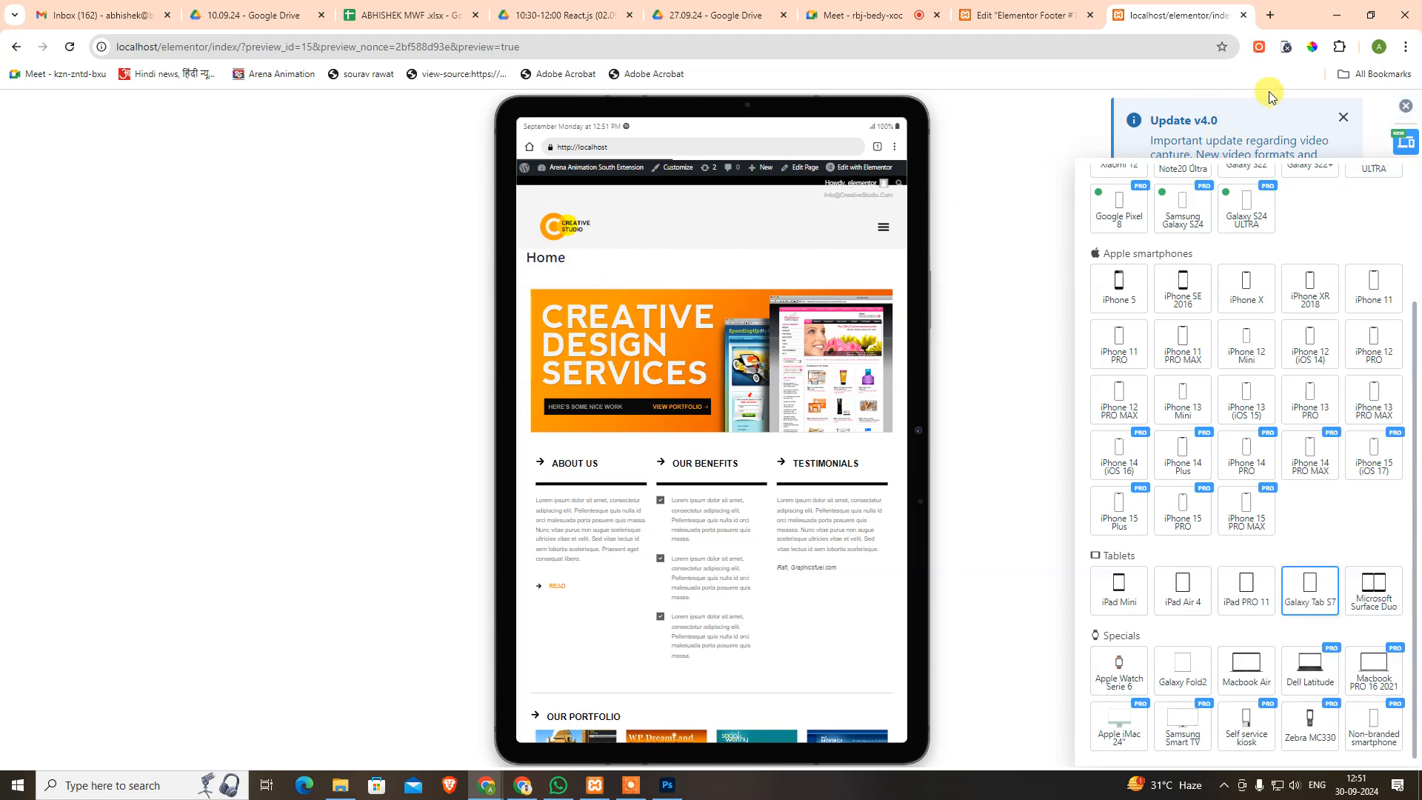
{"action": "left_click", "coordinate": [1405, 106]}
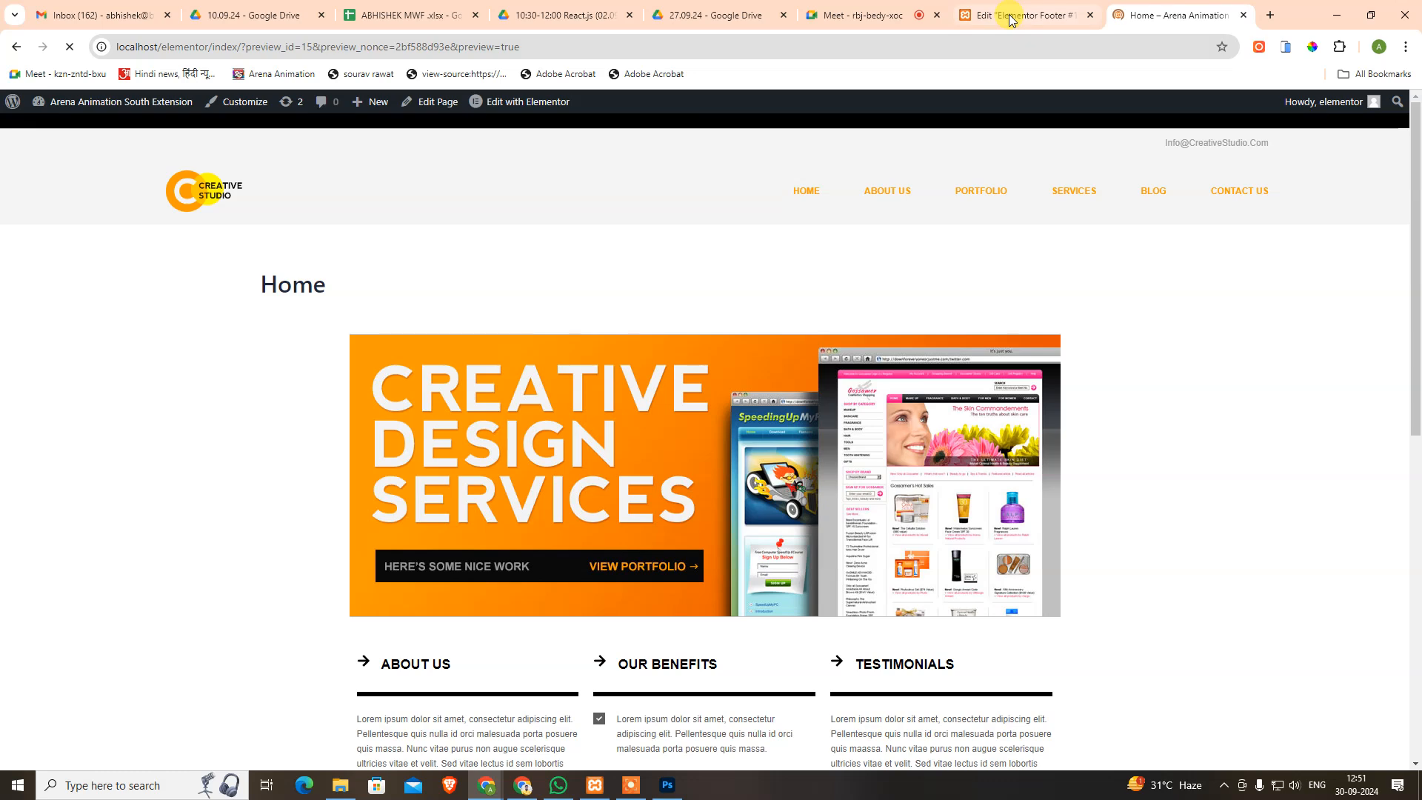
Return to the footer editor, show the desktop layout, and switch to editing the Home page content.
{"action": "left_click", "coordinate": [1011, 16]}
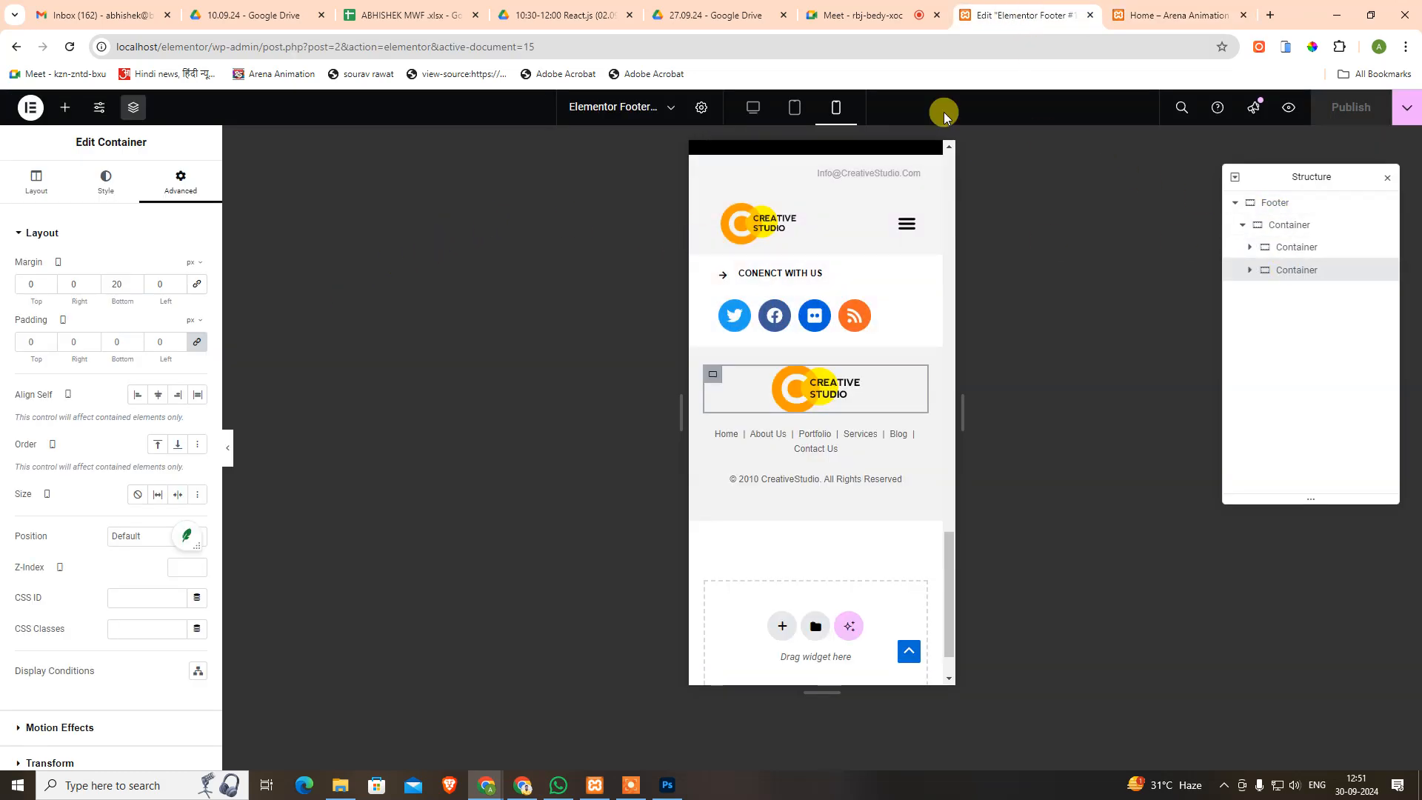
{"action": "left_click", "coordinate": [752, 106]}
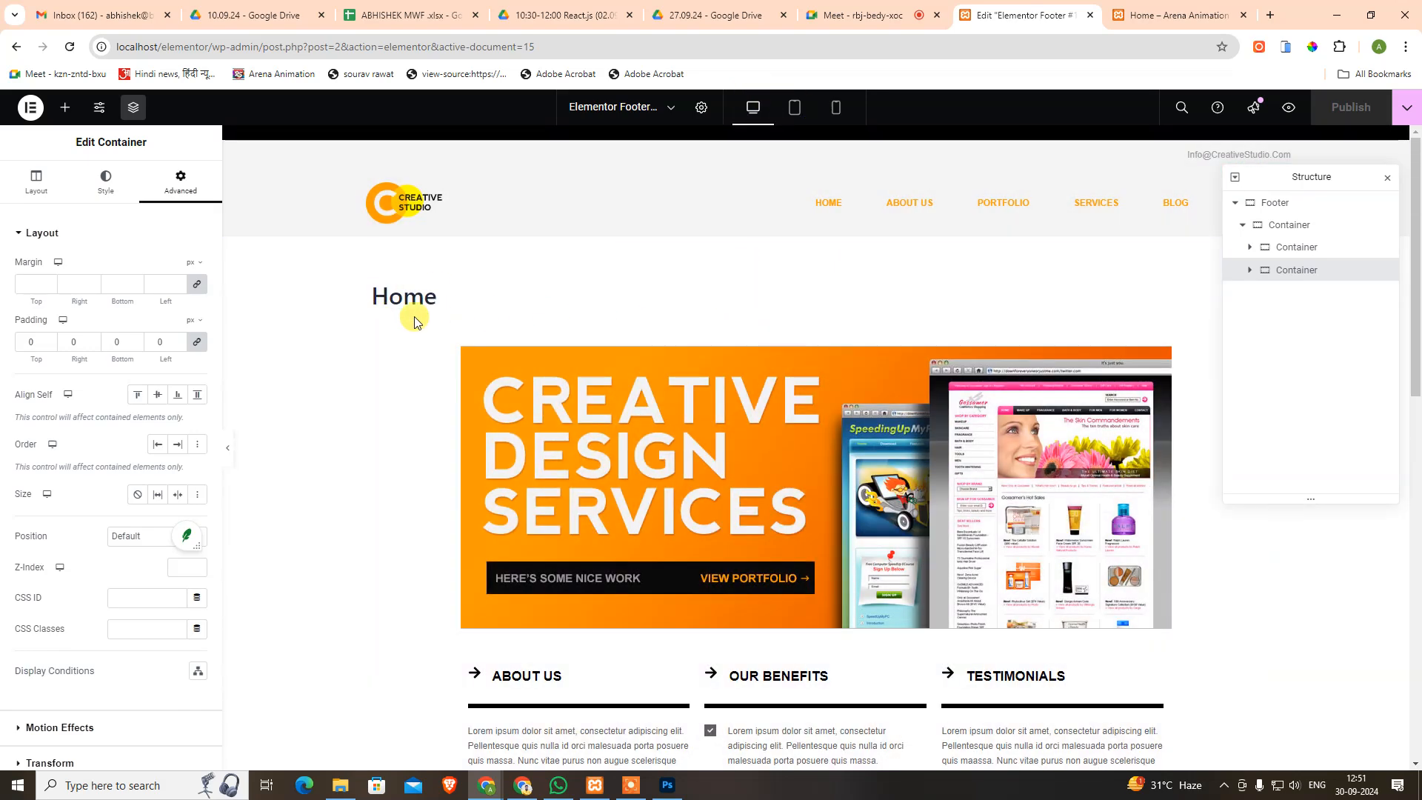
{"action": "left_click", "coordinate": [828, 337]}
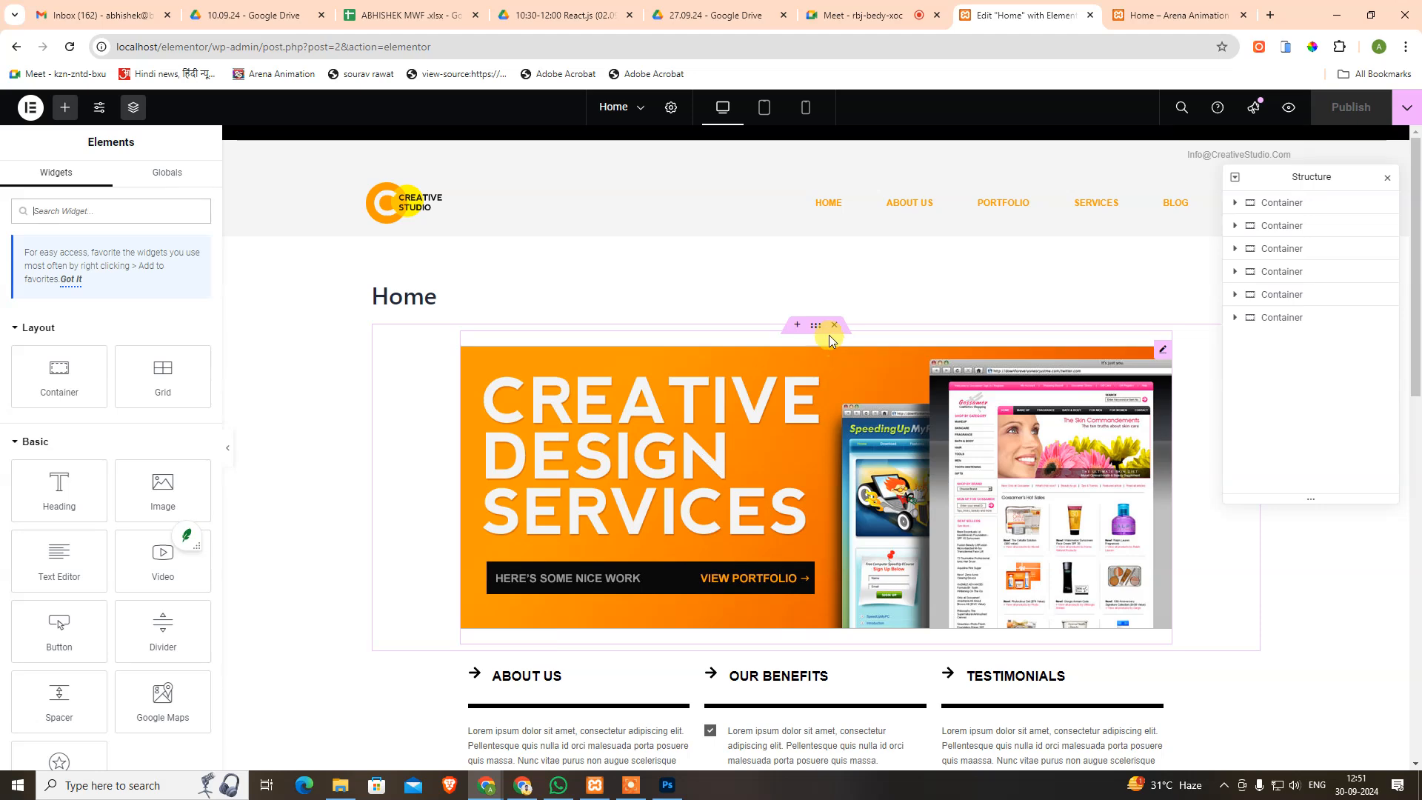
Clear the Home page's title in its page settings and publish the page.
{"action": "left_click", "coordinate": [641, 109]}
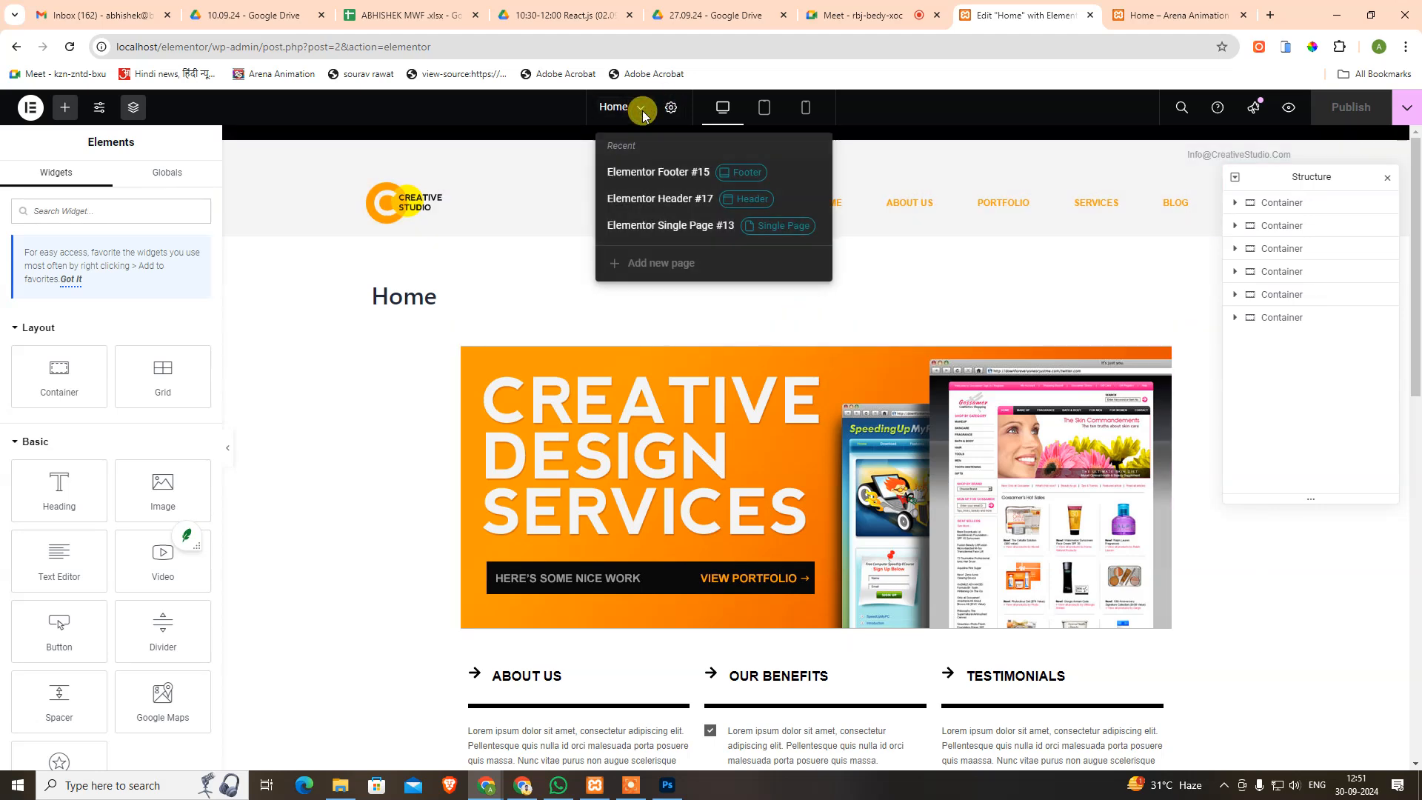
{"action": "left_click", "coordinate": [671, 110]}
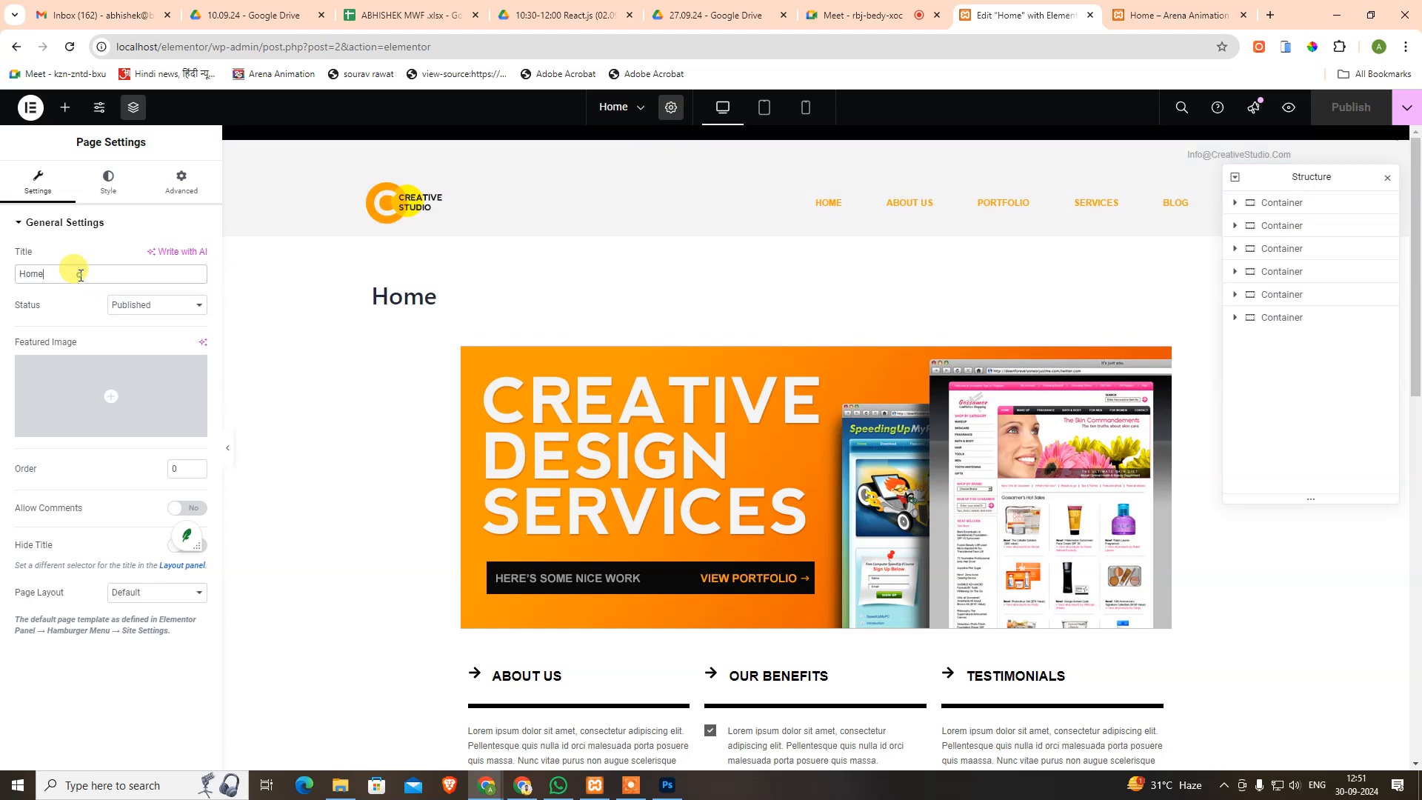
{"action": "key", "text": "BackSpace"}
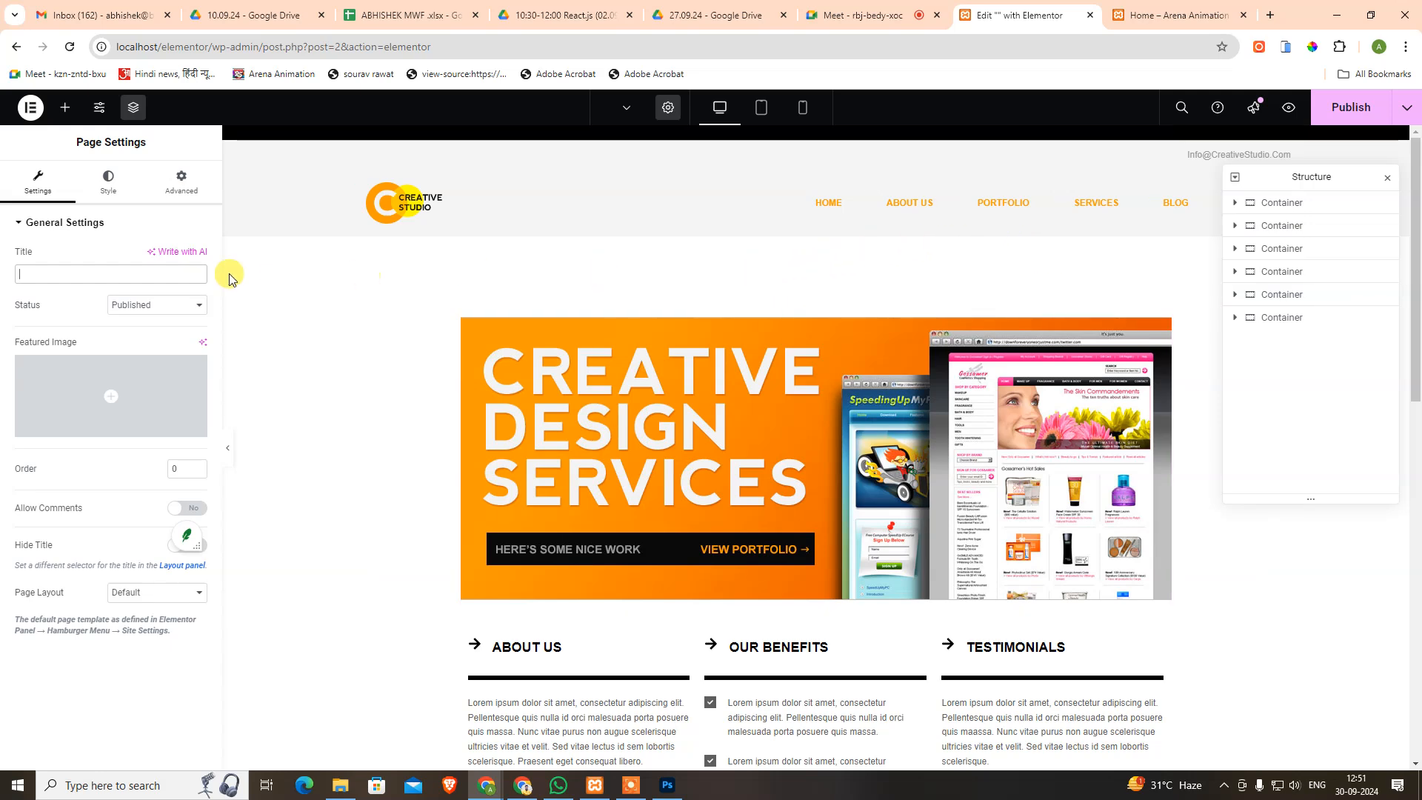
{"action": "left_click", "coordinate": [337, 309]}
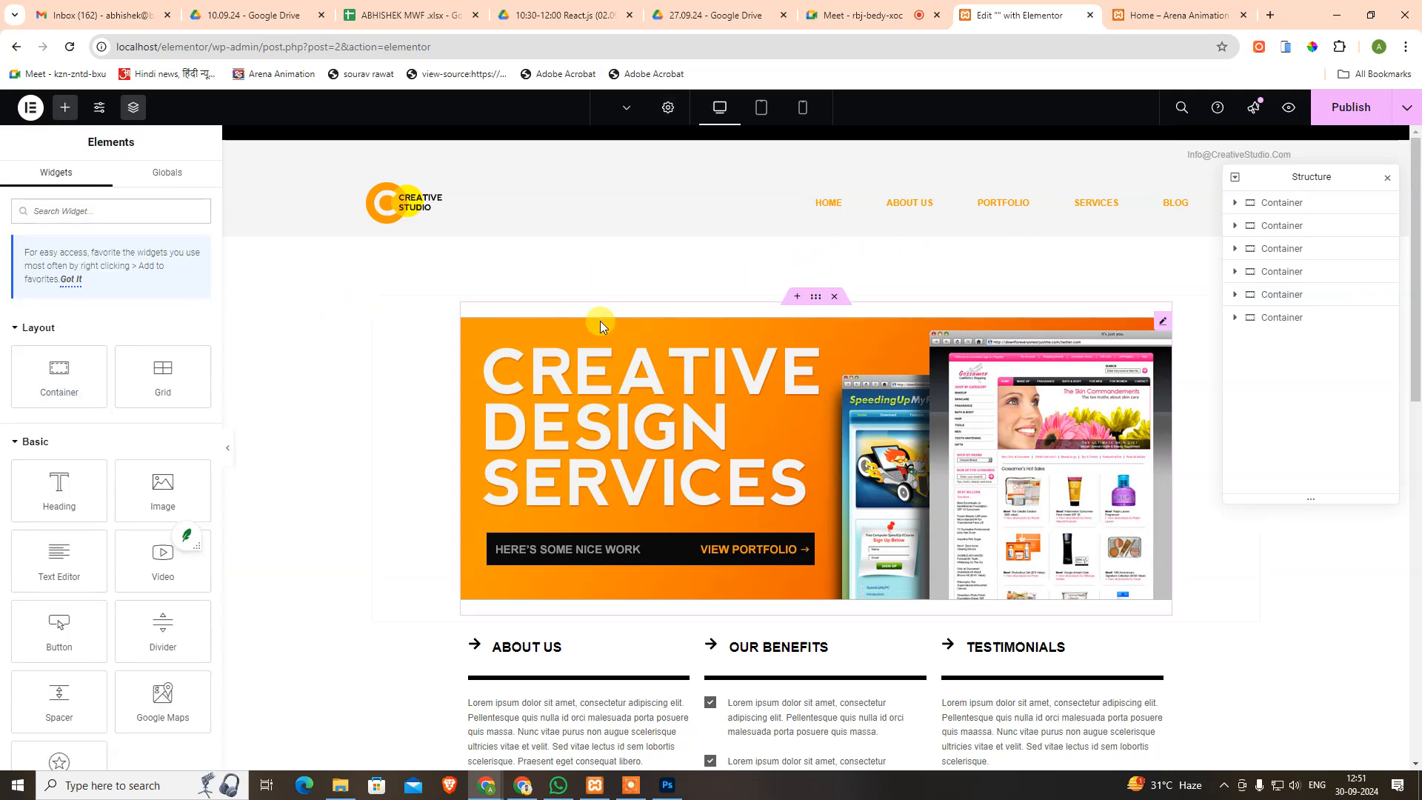
{"action": "scroll", "coordinate": [654, 353], "scroll_direction": "down", "scroll_amount": 5}
{"action": "scroll", "coordinate": [654, 353], "scroll_direction": "up", "scroll_amount": 5}
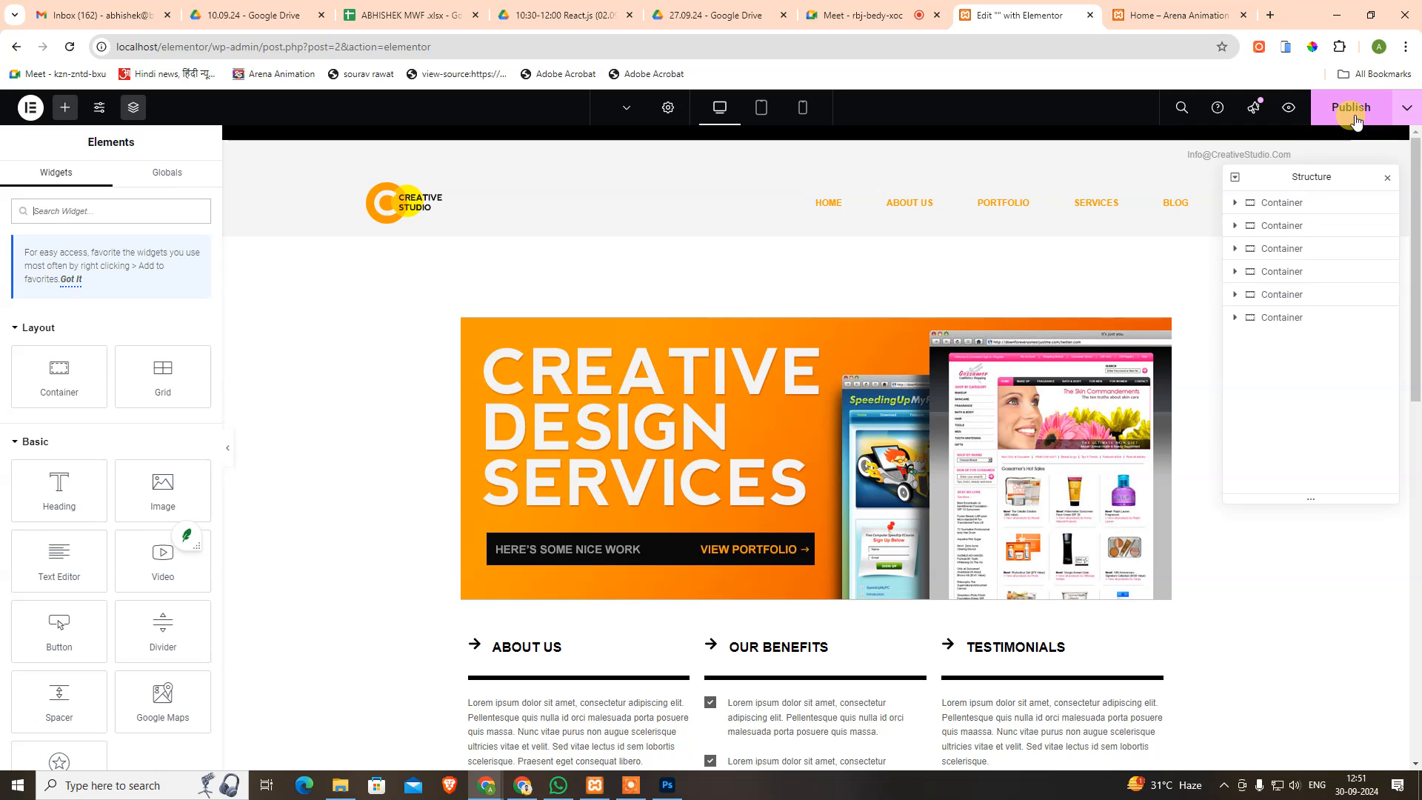
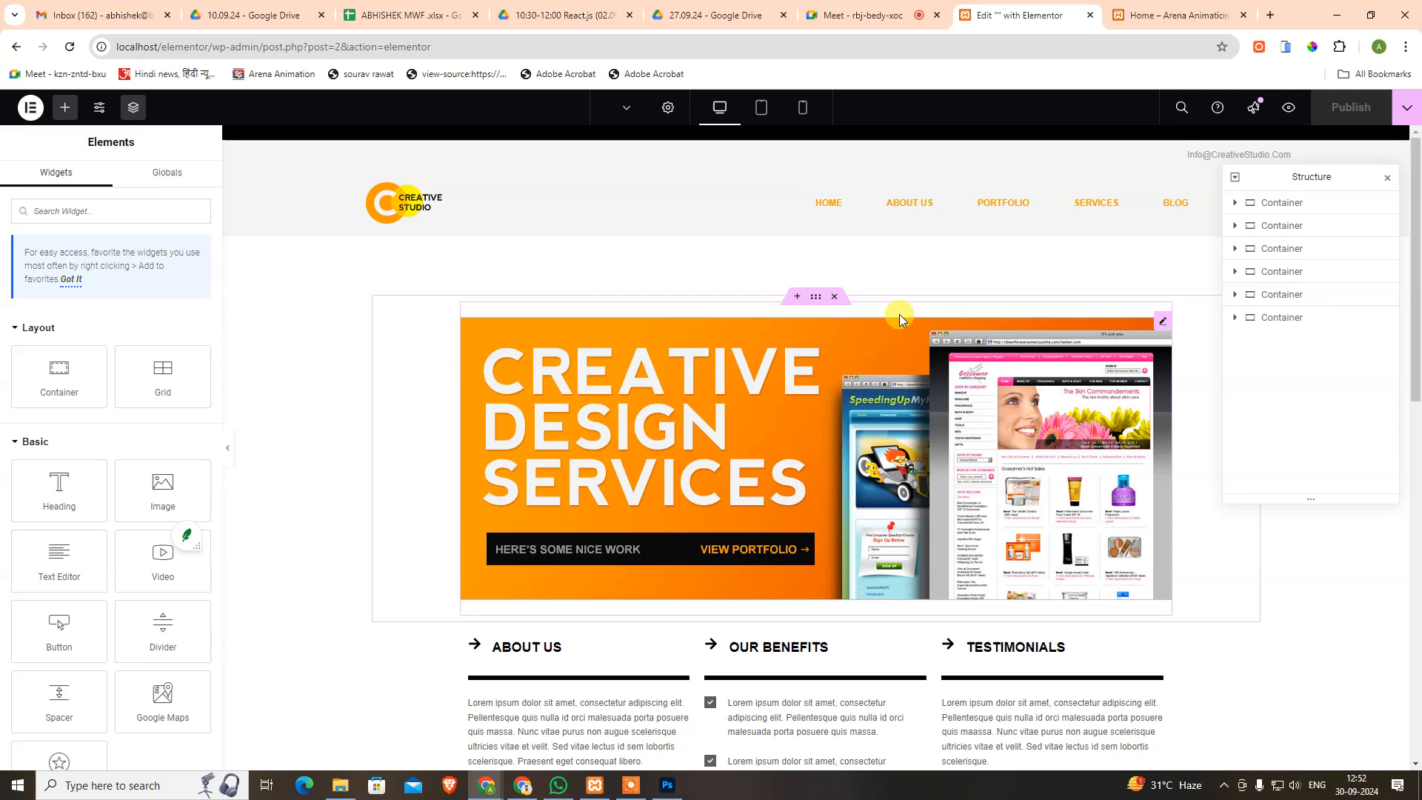
Reload the home page and preview it again from the editor to check whether the page title is still displayed.
{"action": "left_click", "coordinate": [1189, 15]}
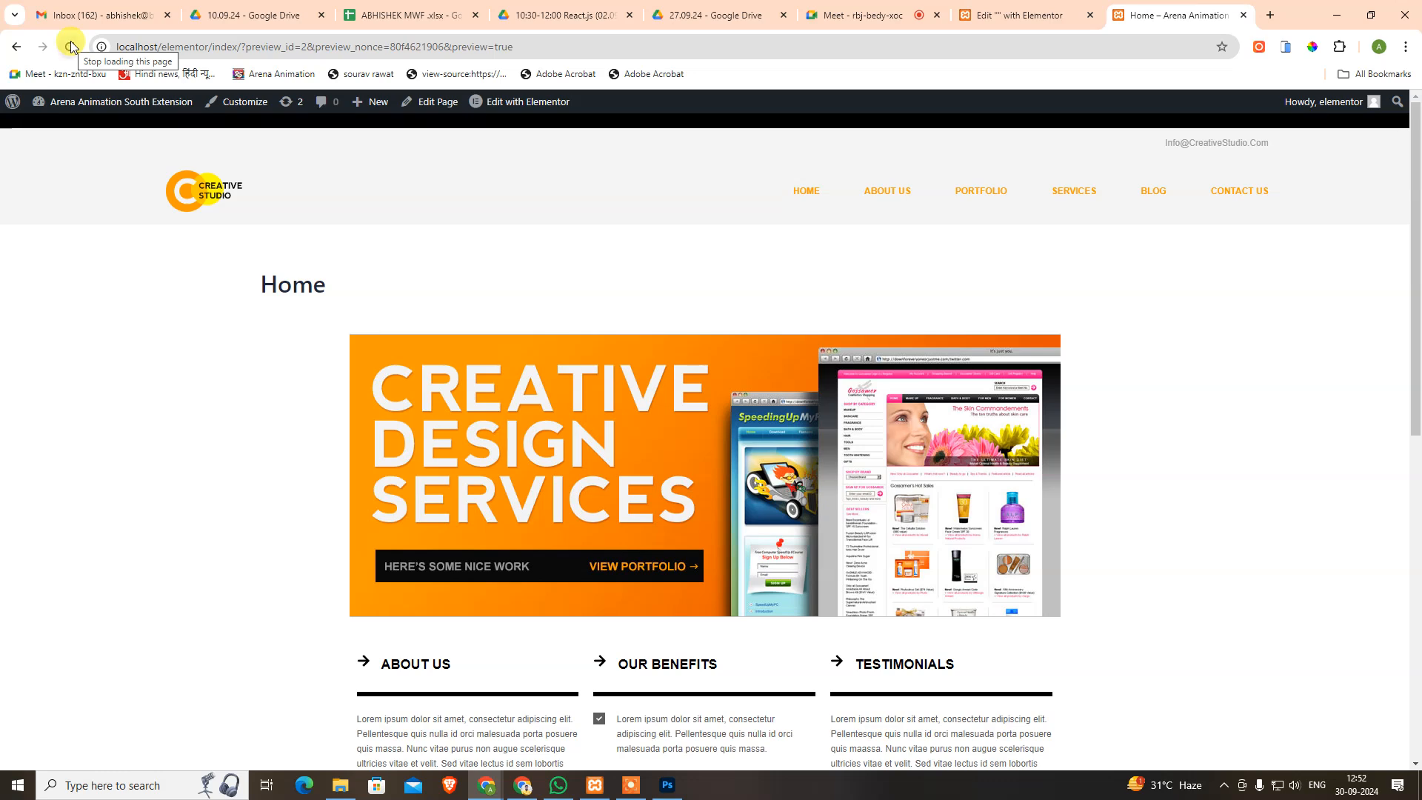
{"action": "left_click", "coordinate": [1026, 15]}
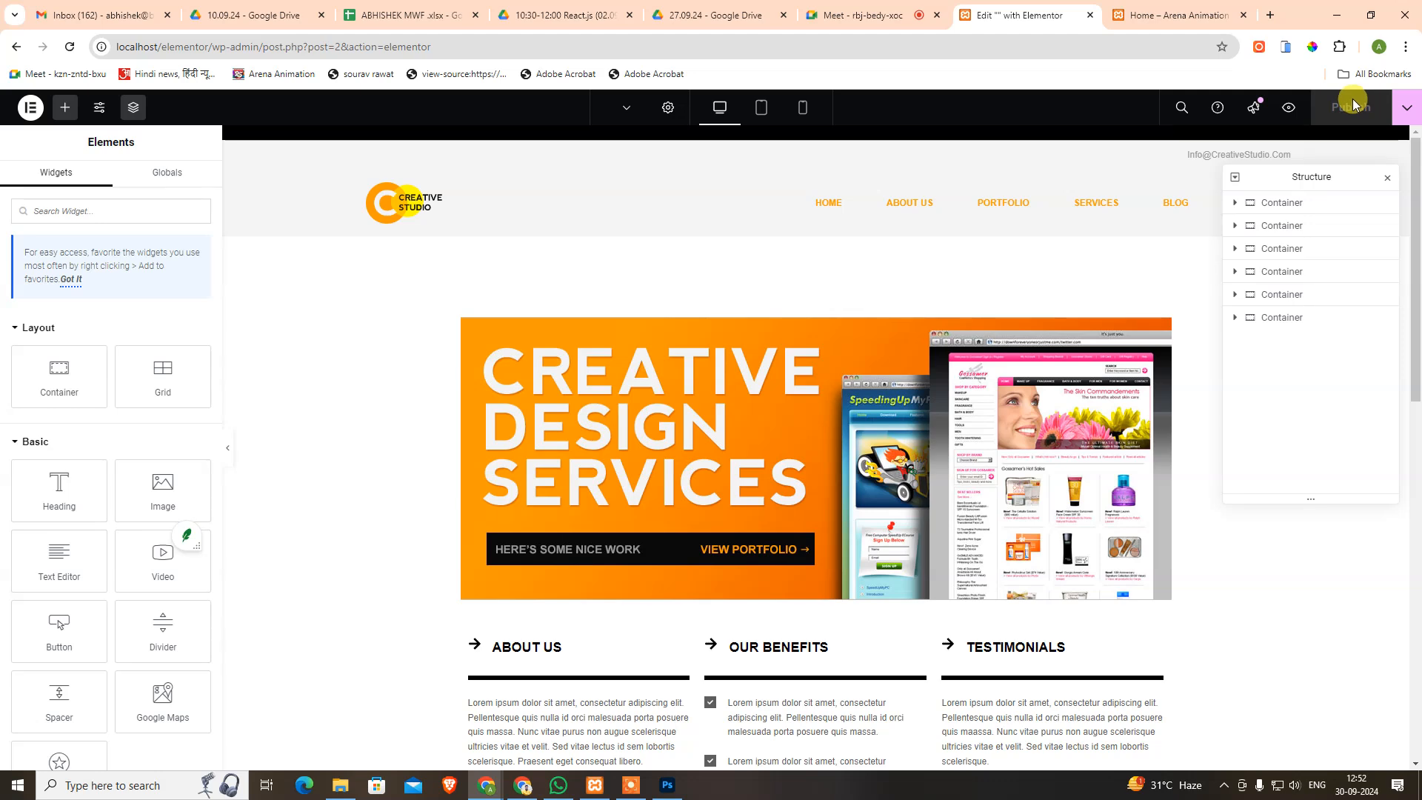
{"action": "left_click", "coordinate": [1171, 15]}
{"action": "left_click", "coordinate": [65, 47]}
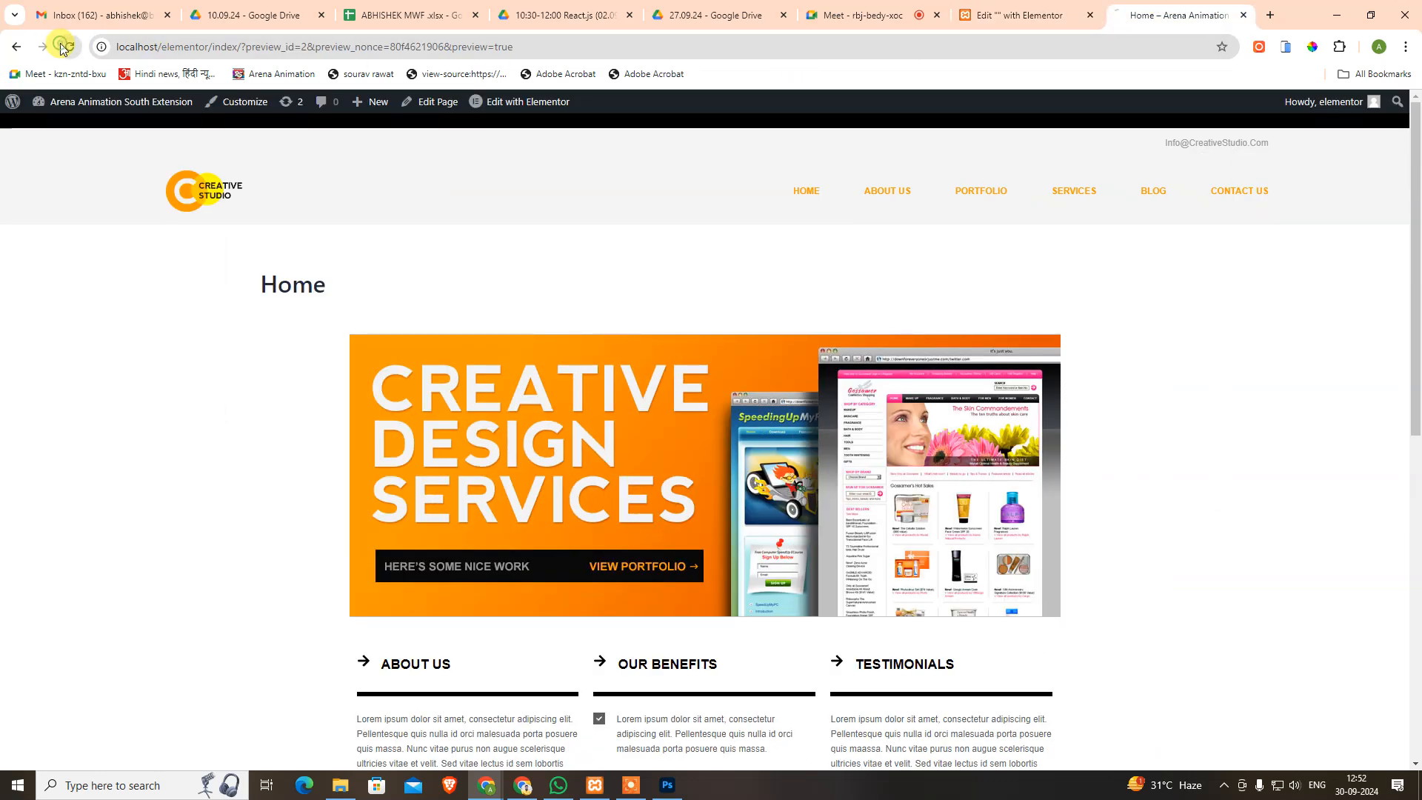
{"action": "left_click", "coordinate": [802, 190]}
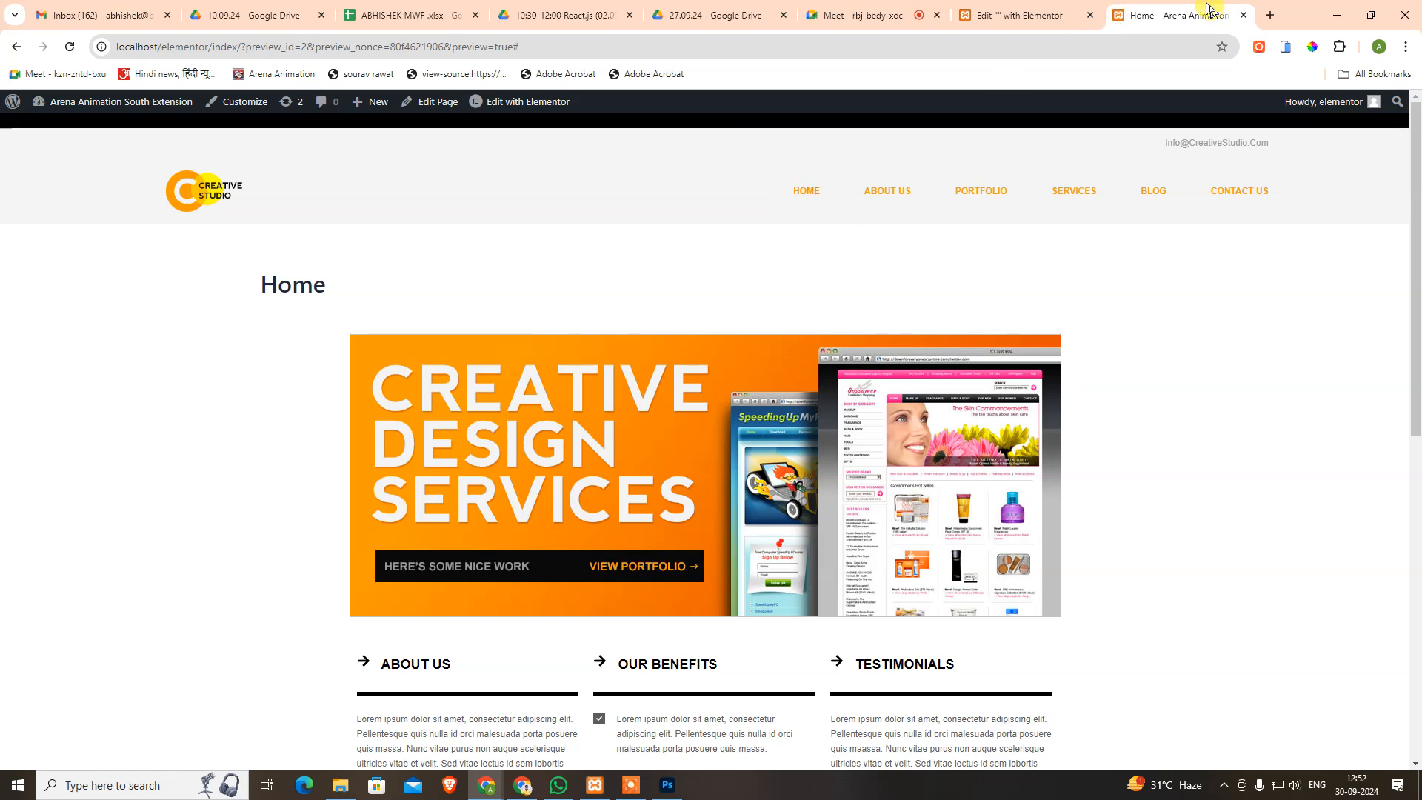
{"action": "left_click", "coordinate": [1046, 9]}
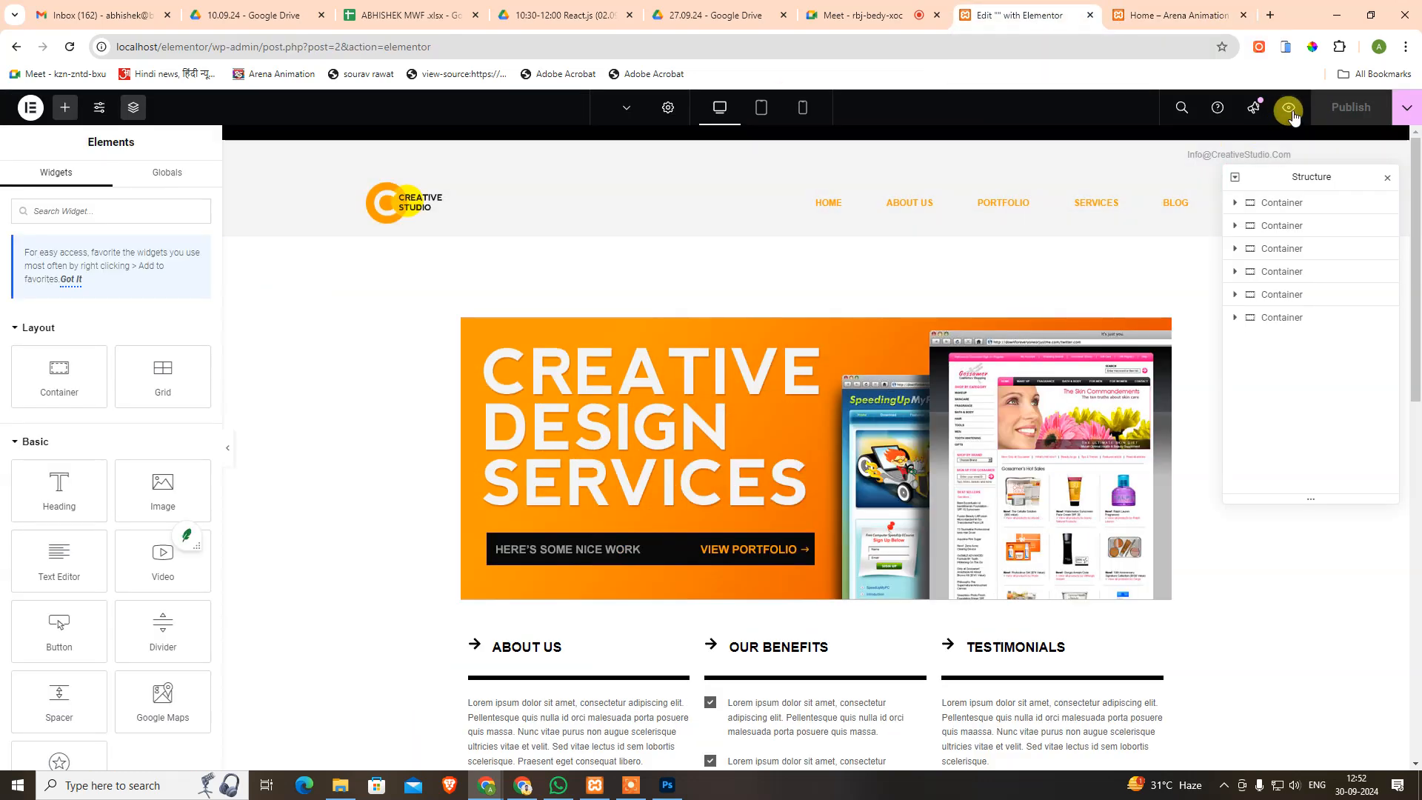
{"action": "left_click", "coordinate": [1289, 108]}
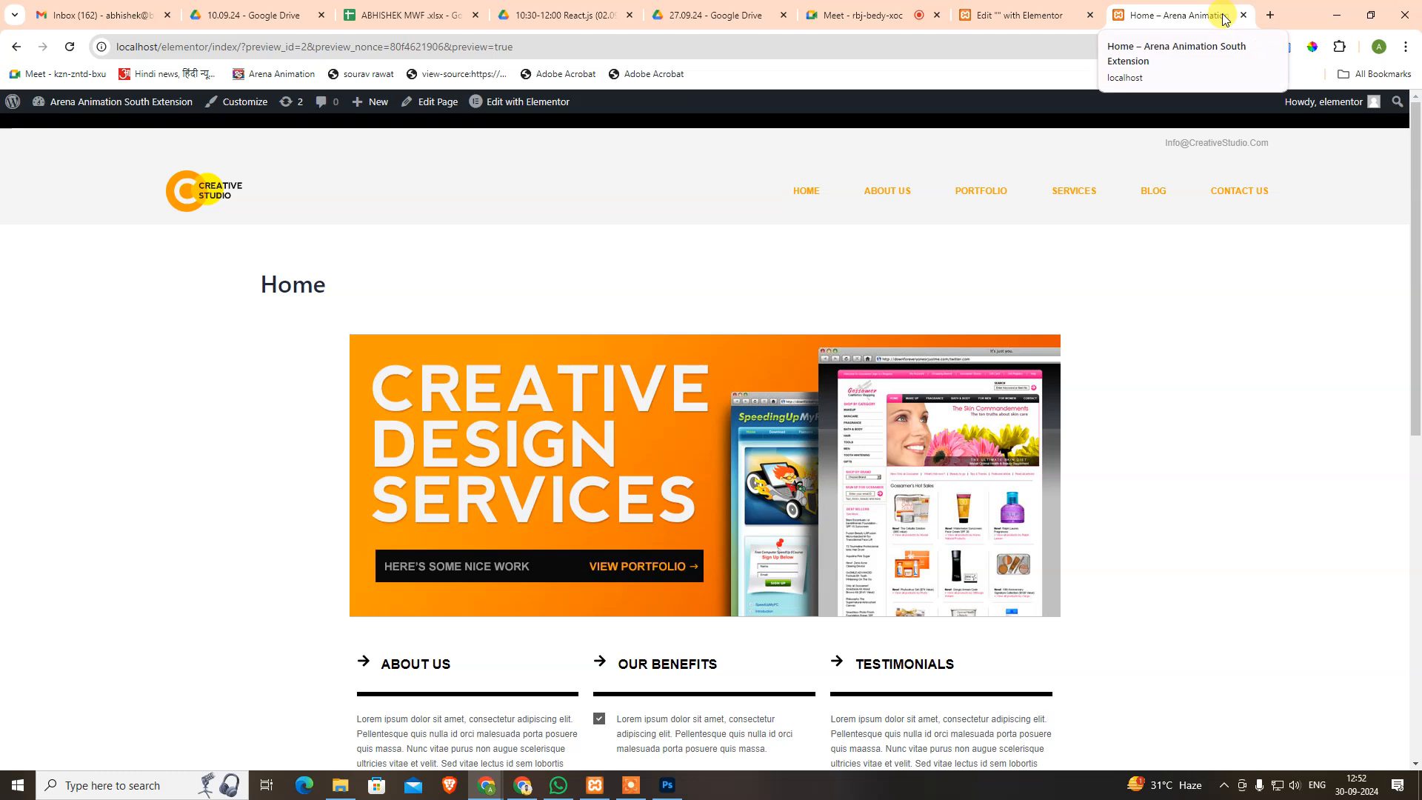
Enable Hide Title in the Home page's settings, publish the page, and check the result in the preview.
{"action": "left_click", "coordinate": [1026, 14]}
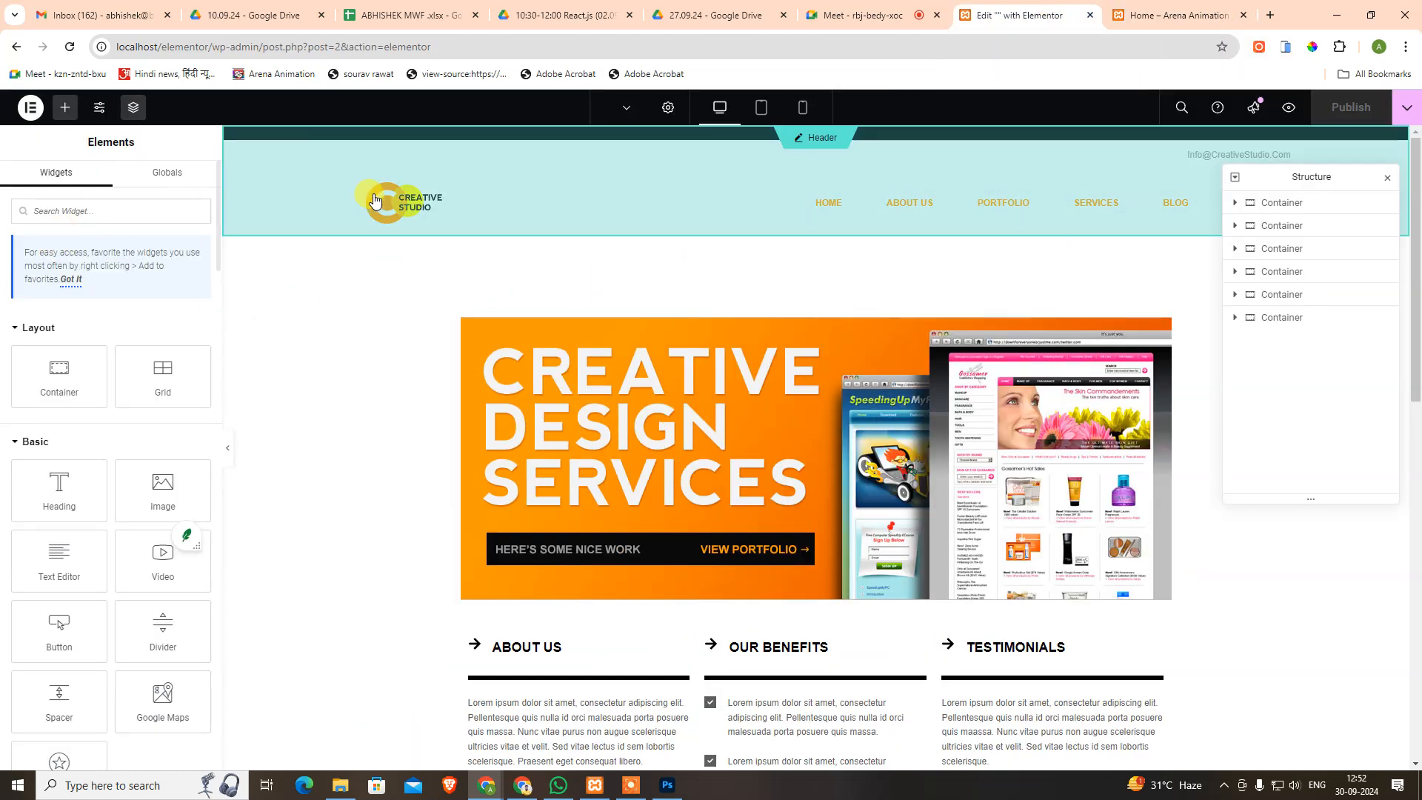
{"action": "left_click", "coordinate": [802, 307]}
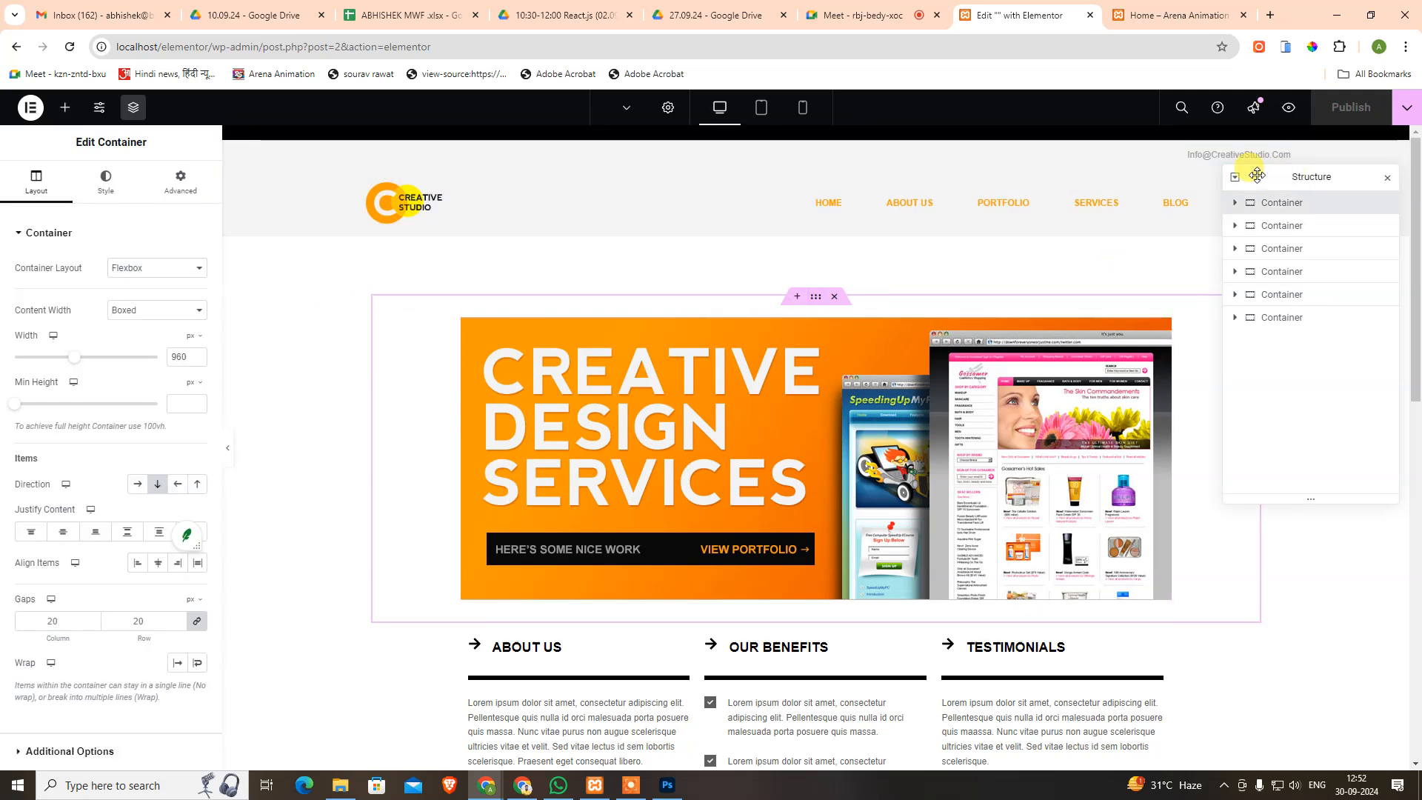
{"action": "left_click", "coordinate": [301, 354]}
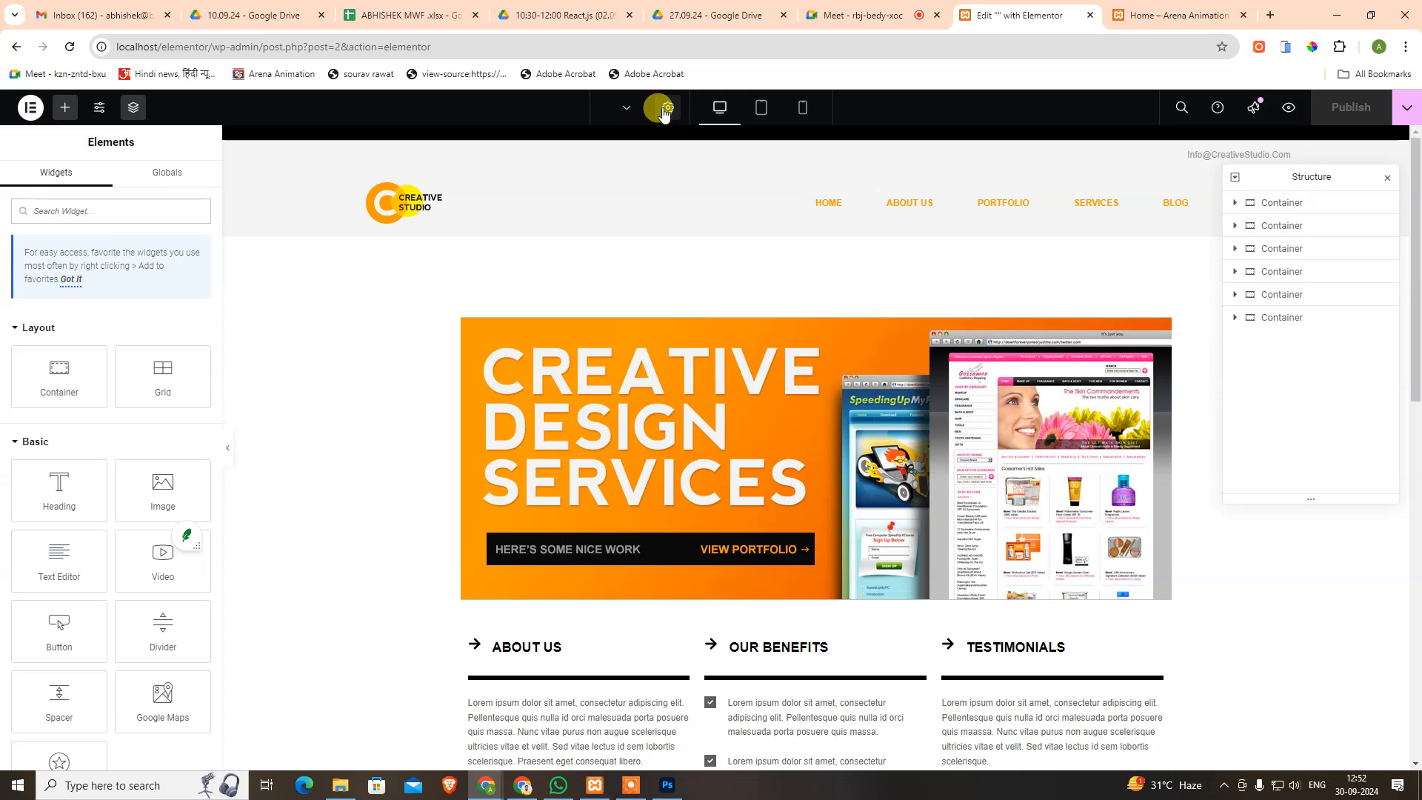
{"action": "left_click", "coordinate": [664, 110]}
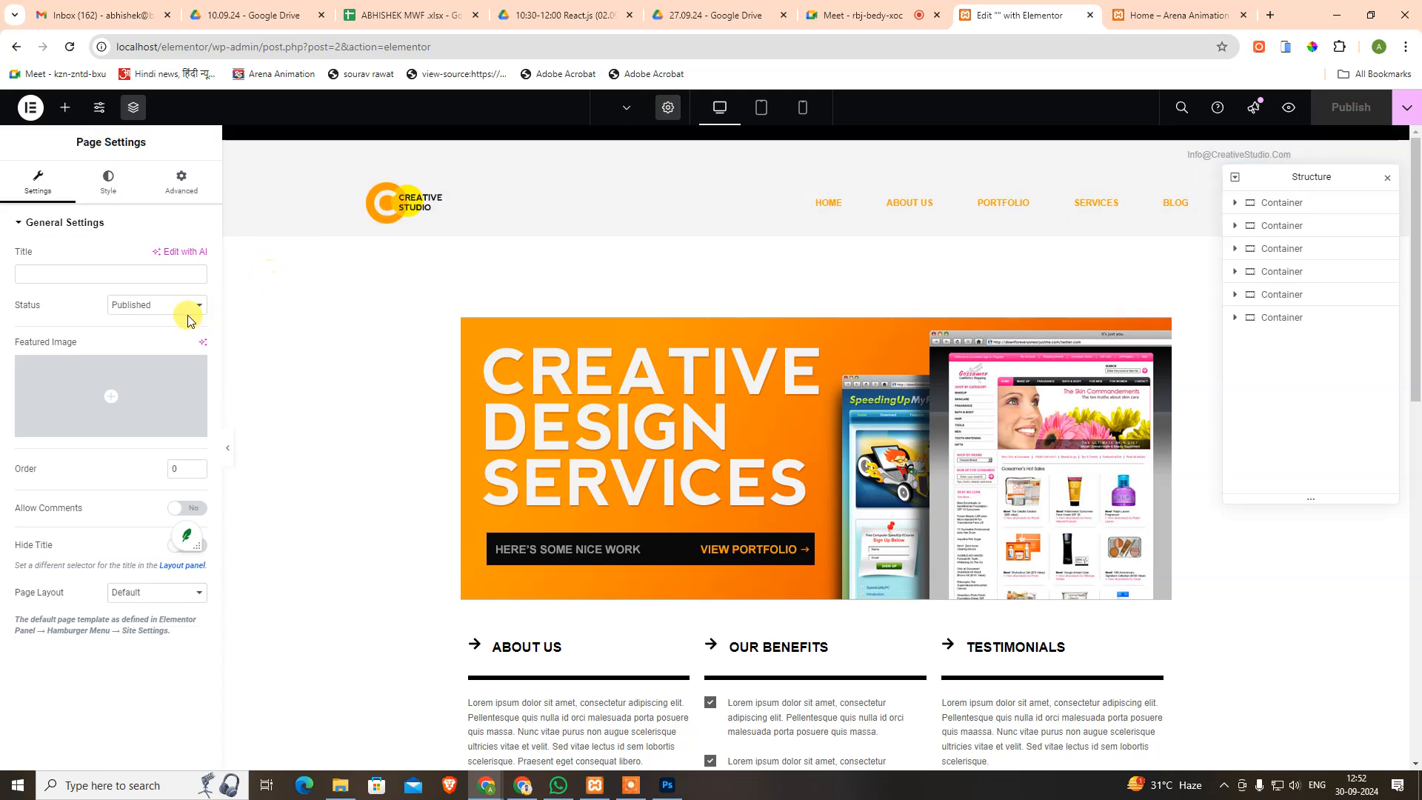
{"action": "left_click", "coordinate": [186, 311]}
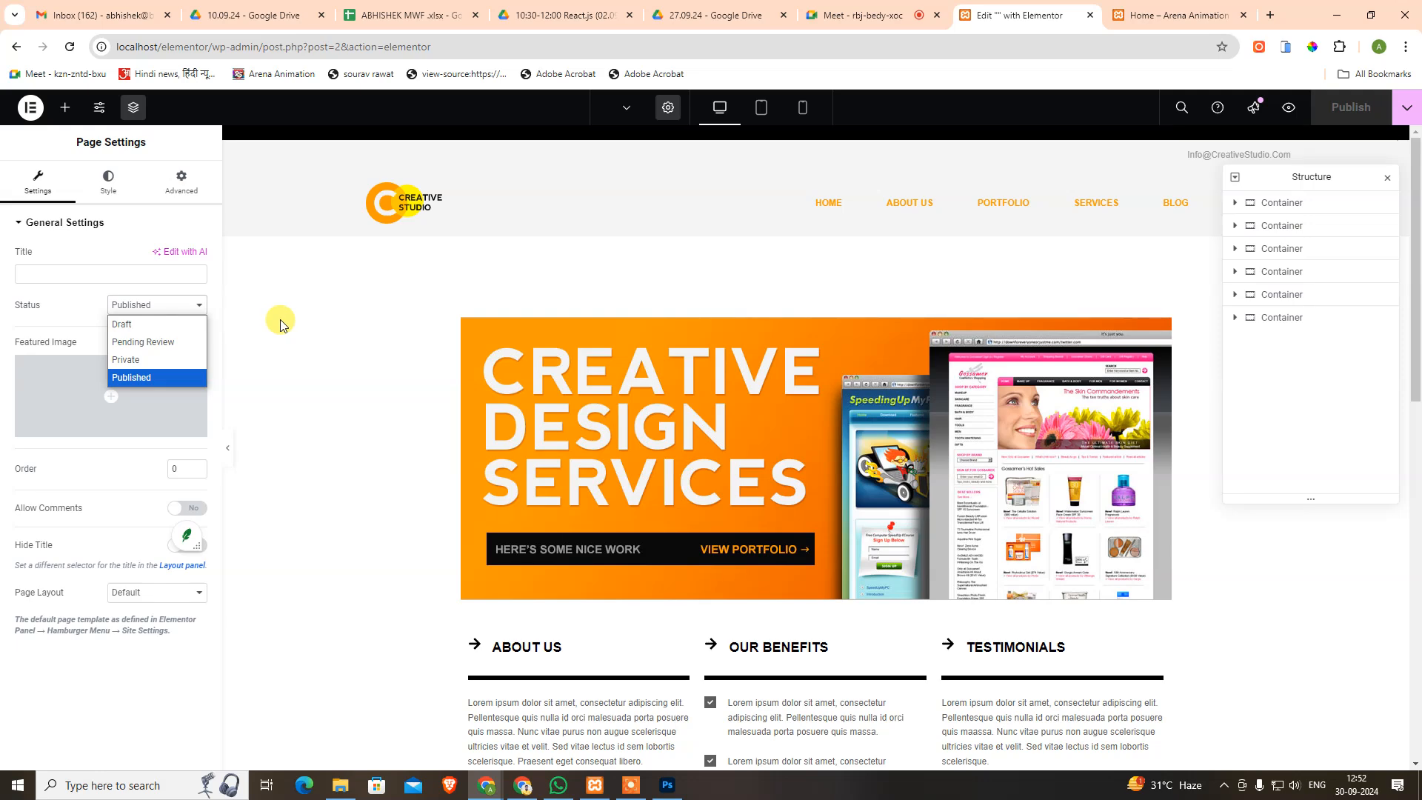
{"action": "left_click", "coordinate": [174, 549]}
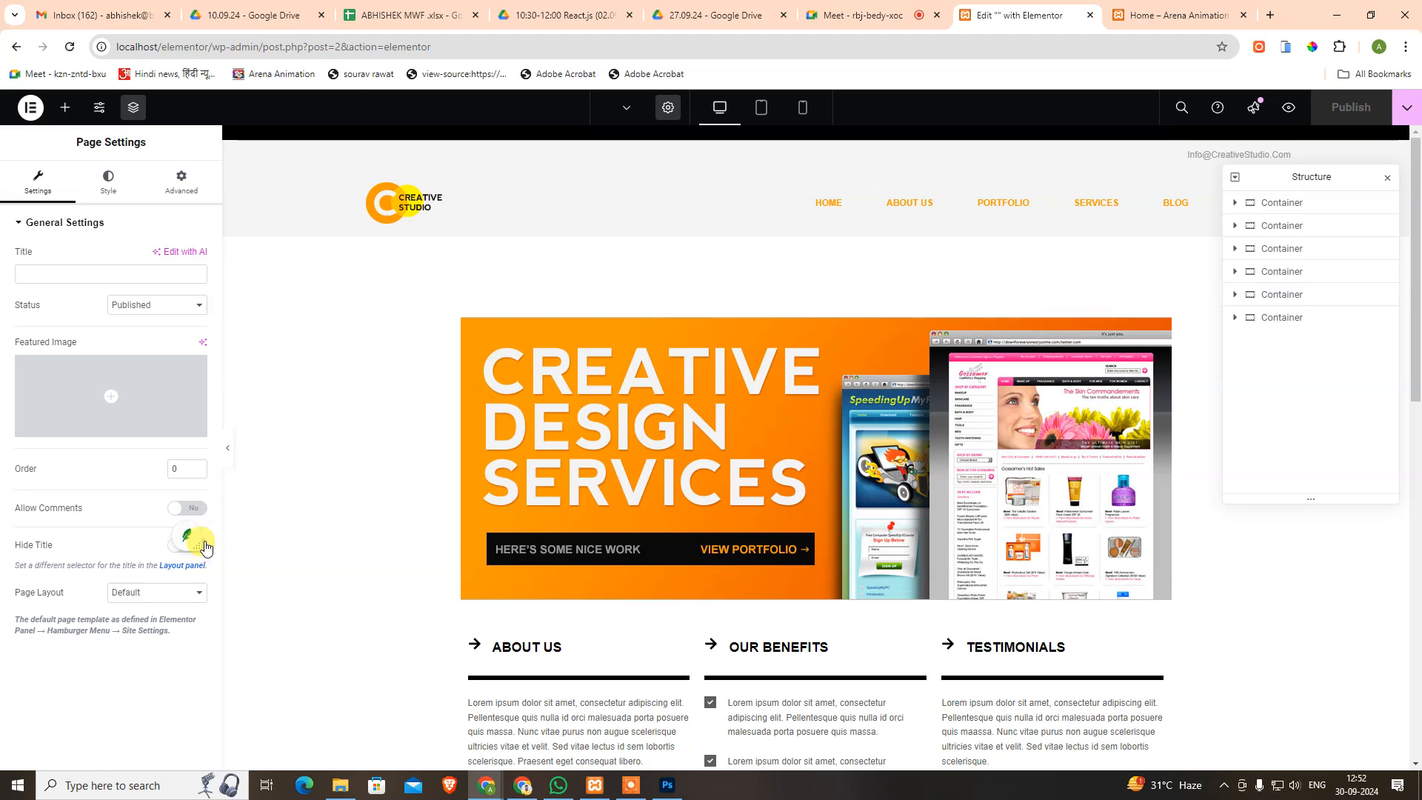
{"action": "left_click", "coordinate": [206, 549]}
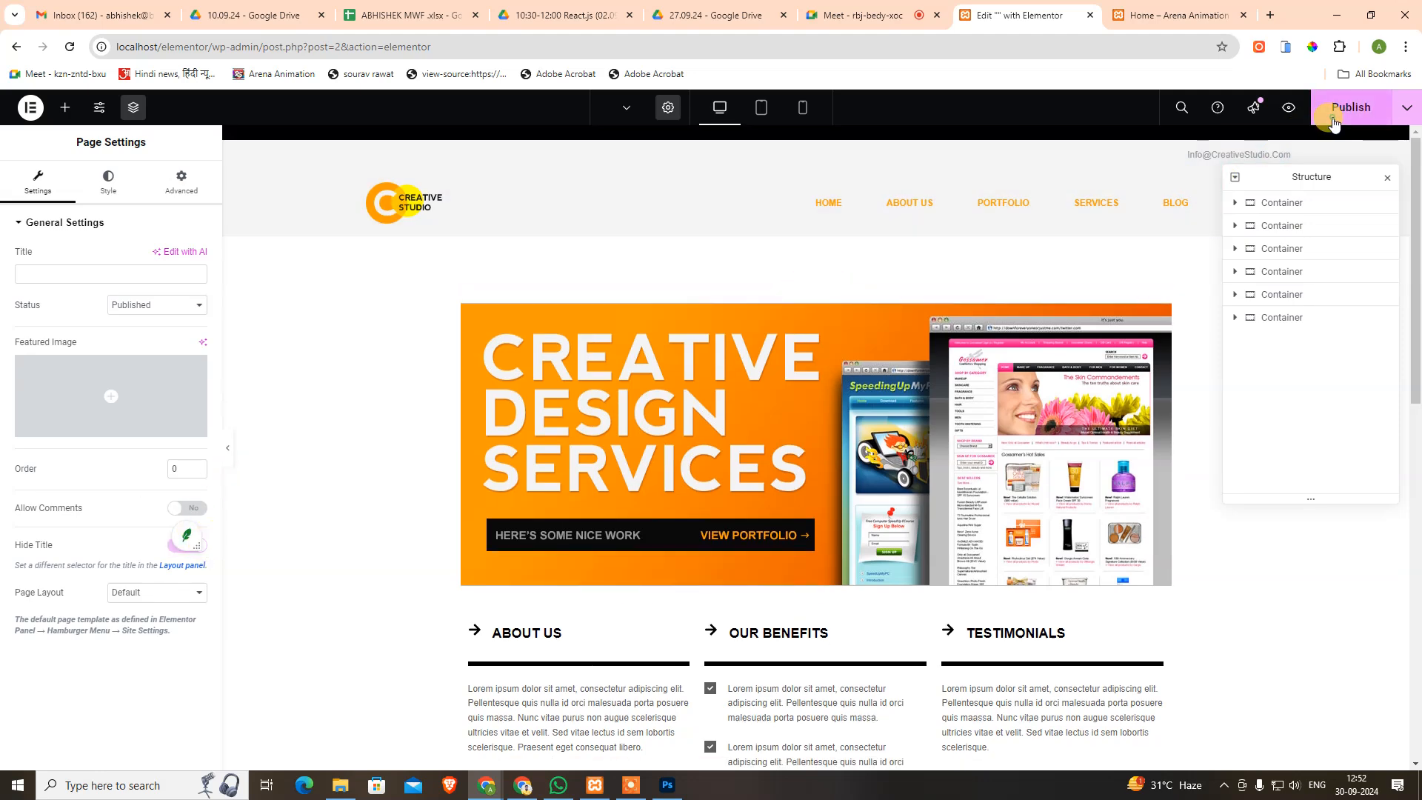
{"action": "left_click", "coordinate": [1351, 107]}
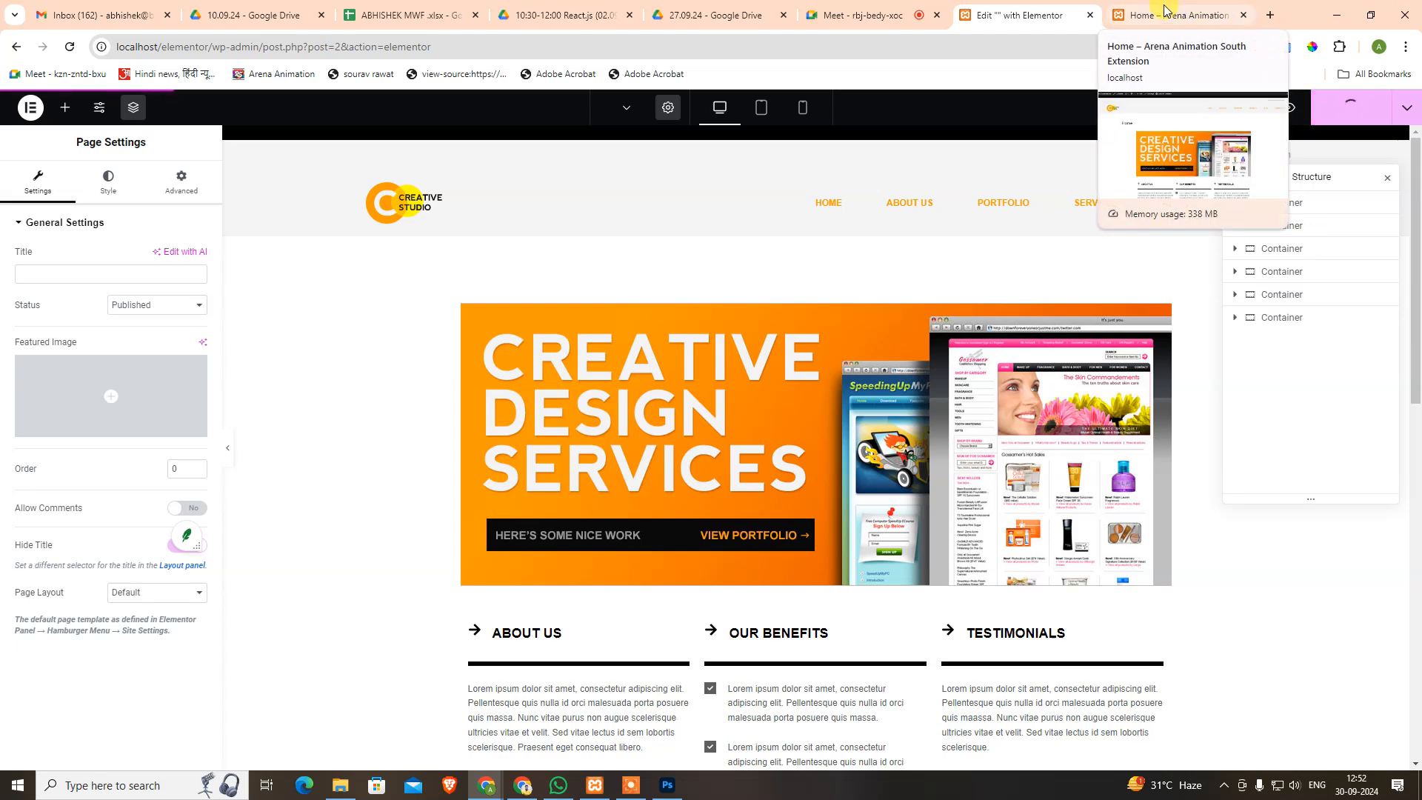
{"action": "left_click", "coordinate": [1166, 9]}
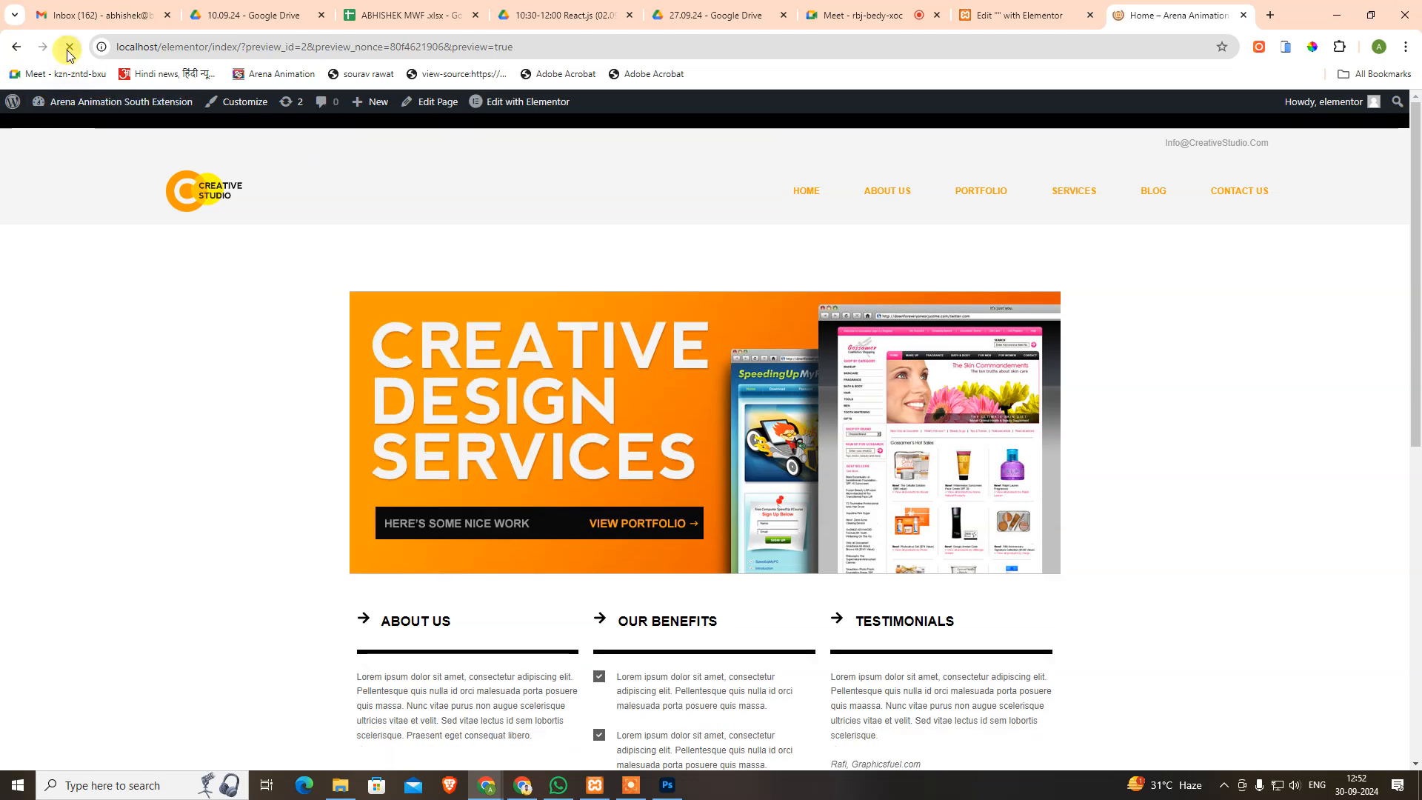
Reload the home page preview, return to the editor, and view the available Page Layout options.
{"action": "left_click", "coordinate": [490, 54]}
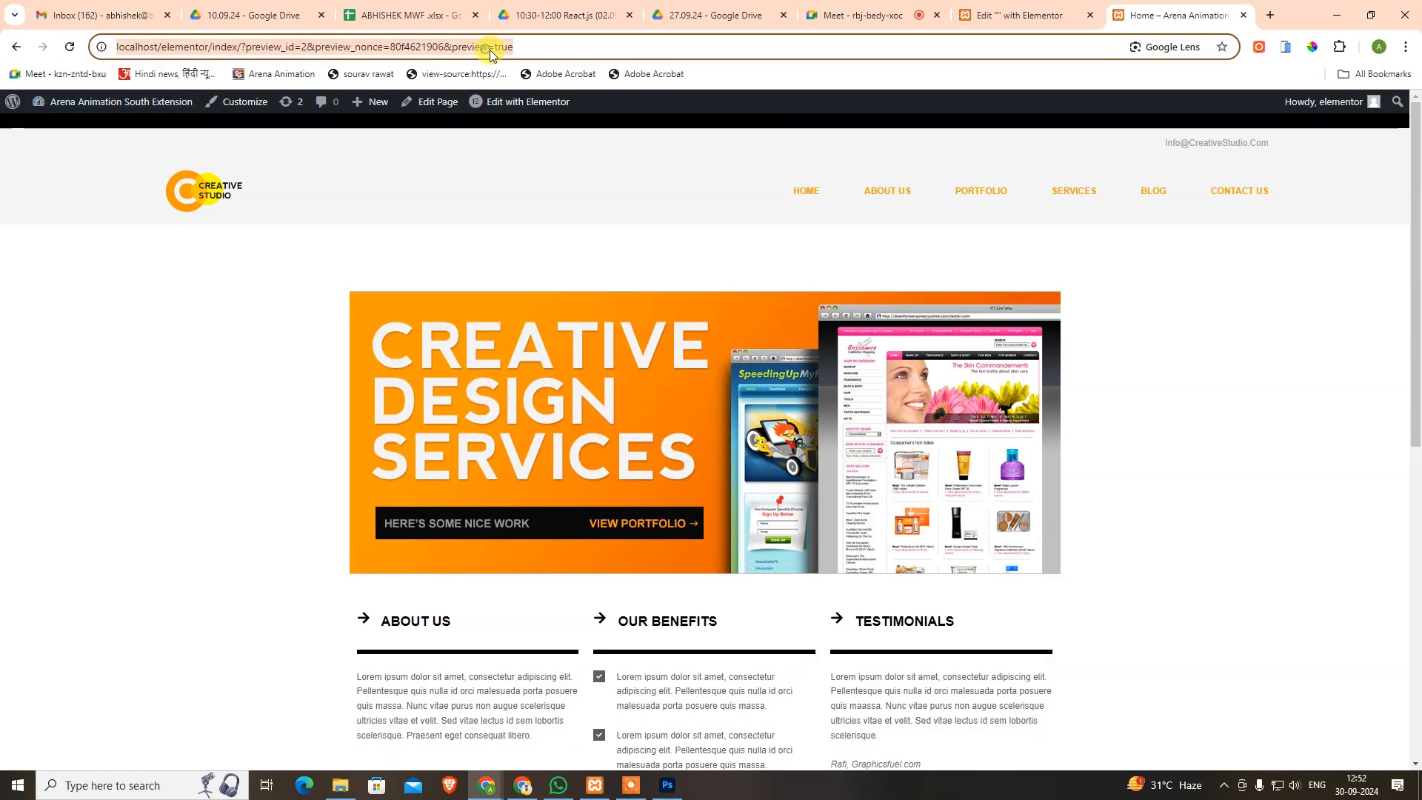
{"action": "key", "text": "Return"}
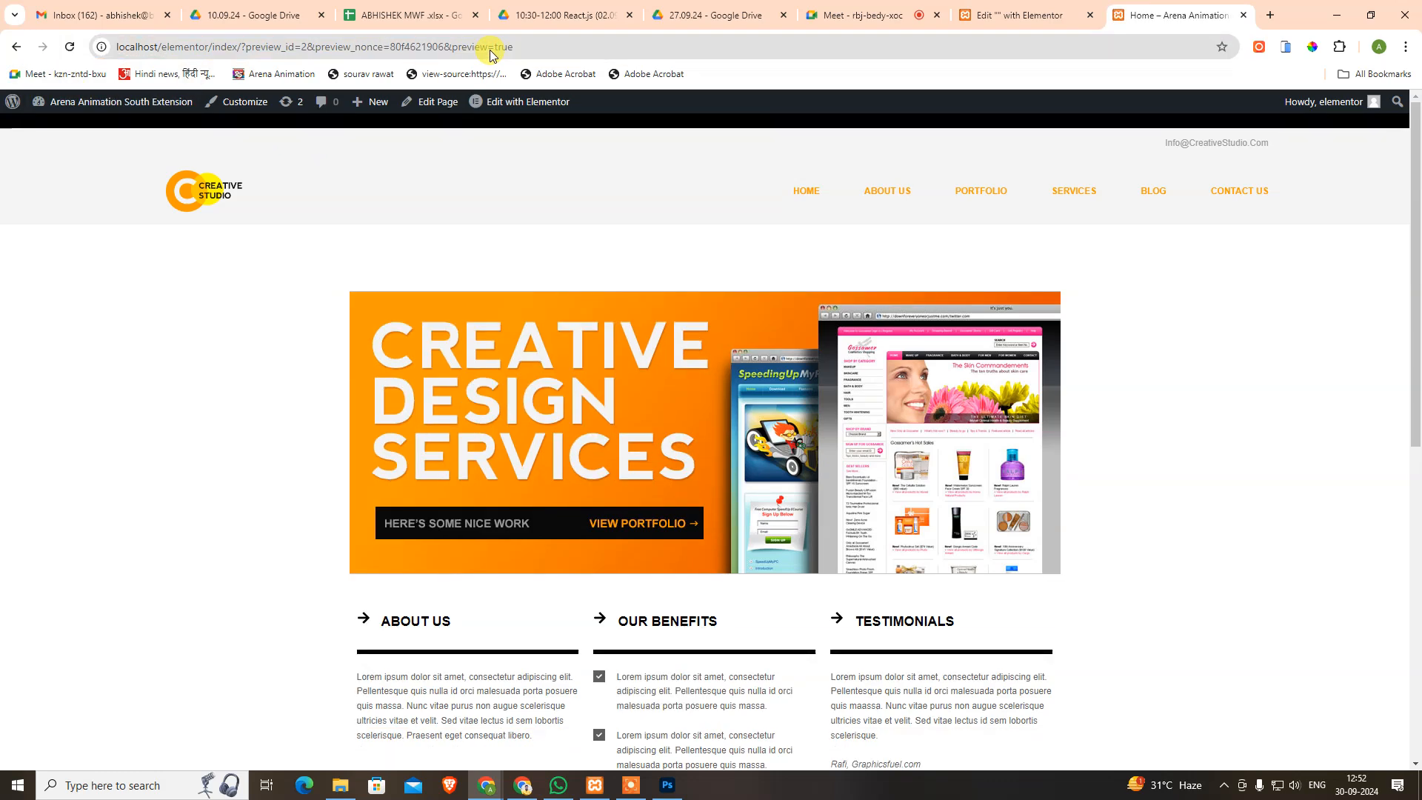
{"action": "left_click", "coordinate": [1022, 14]}
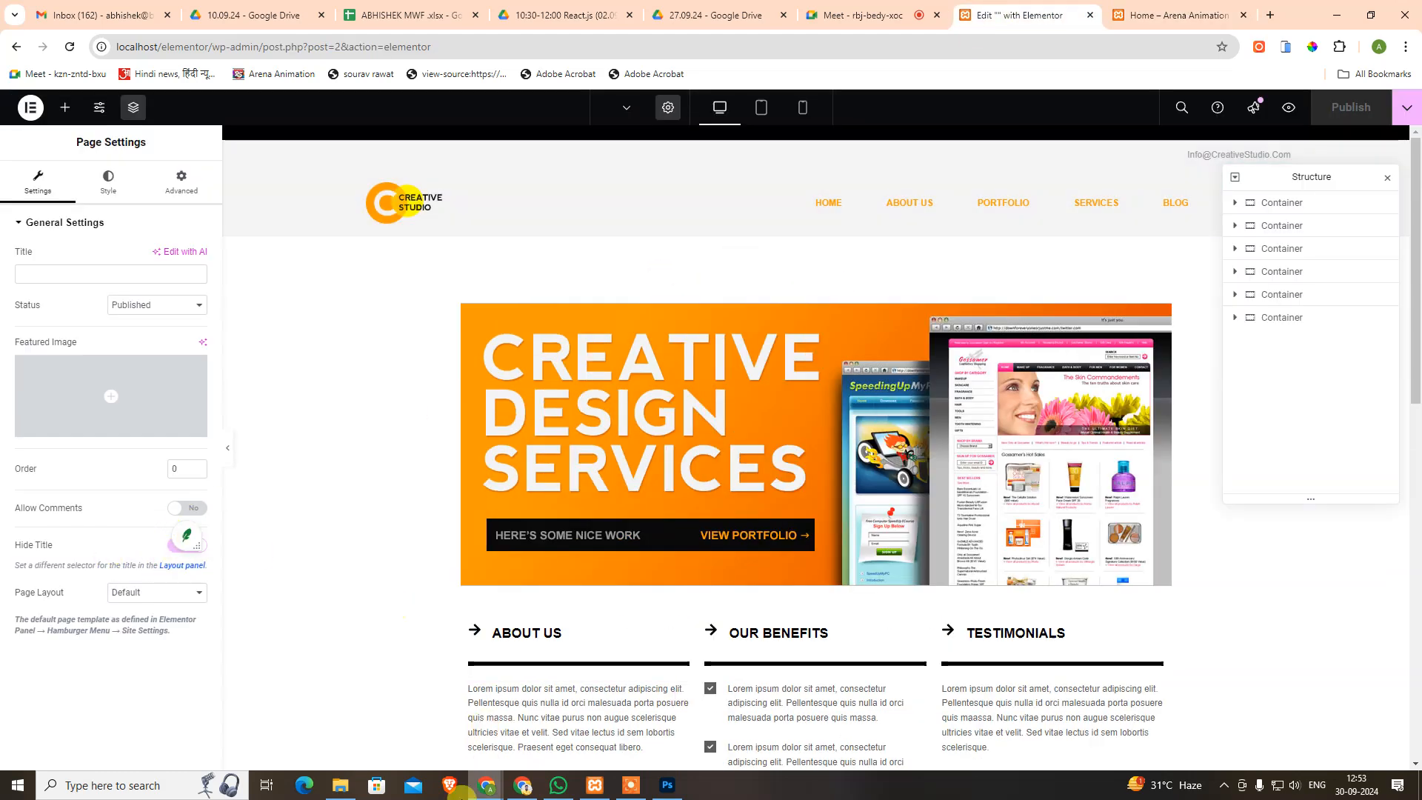
{"action": "left_click", "coordinate": [175, 606]}
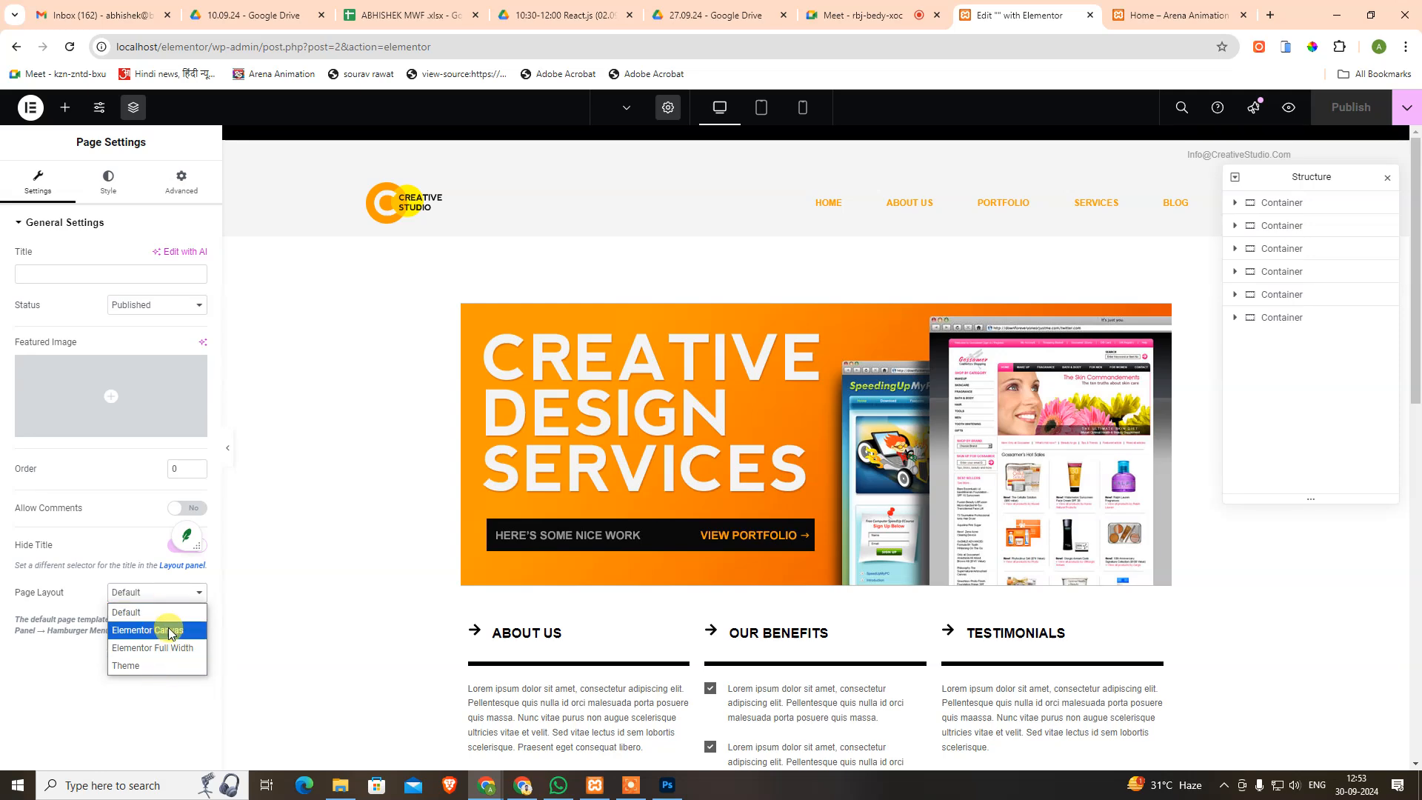
{"action": "left_click", "coordinate": [286, 477]}
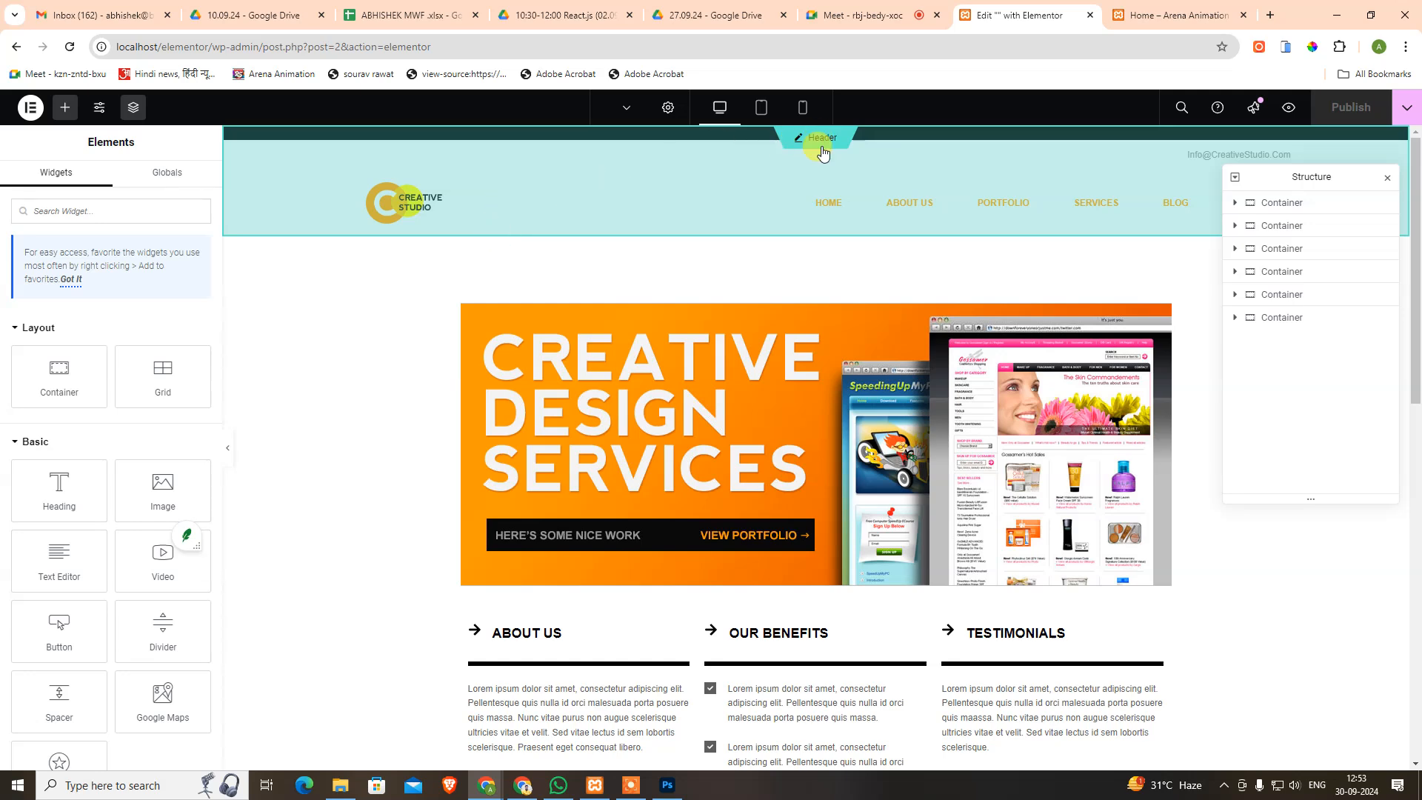
Unlink the margin values of the "Creative Design Services" banner container and set its top margin to -59 px.
{"action": "left_click", "coordinate": [815, 286]}
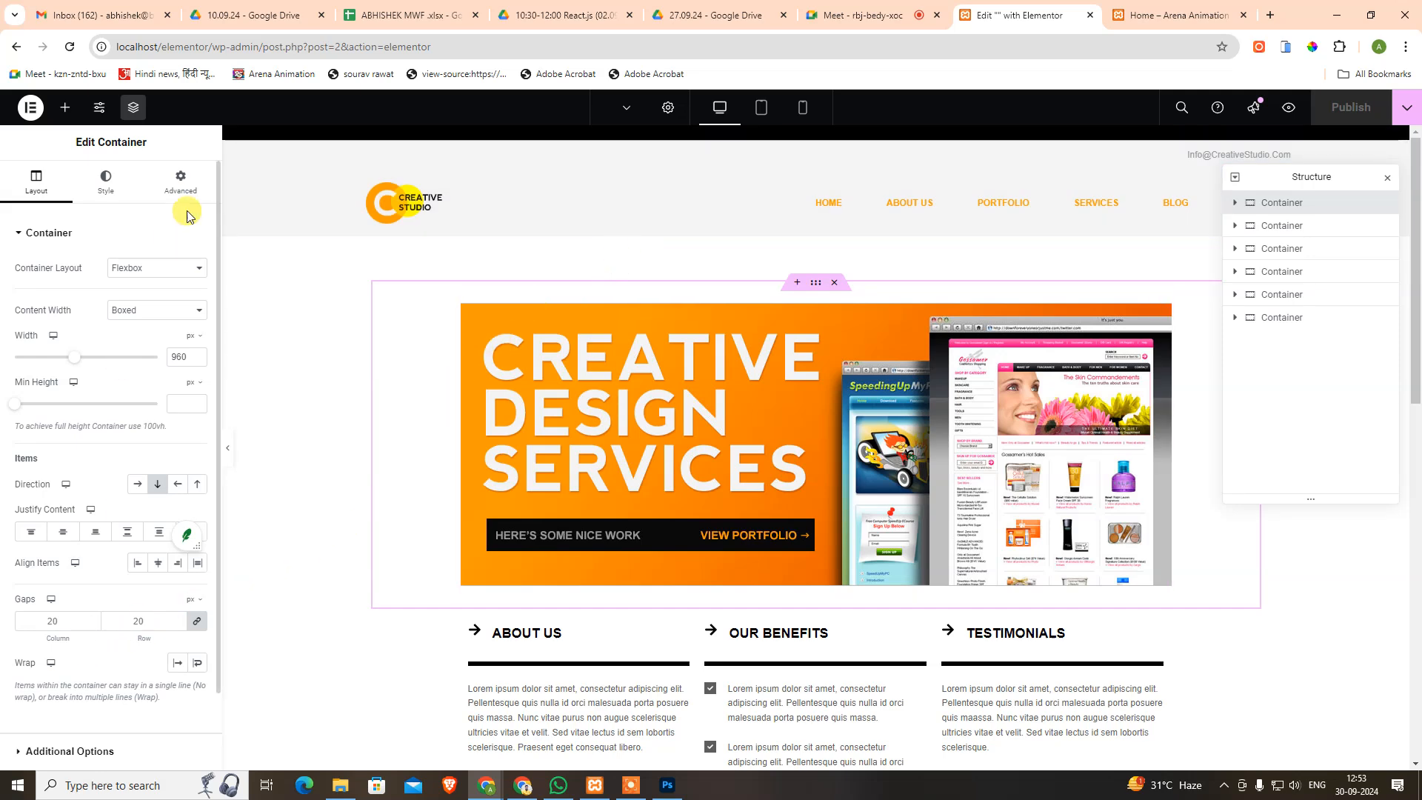
{"action": "left_click", "coordinate": [117, 193]}
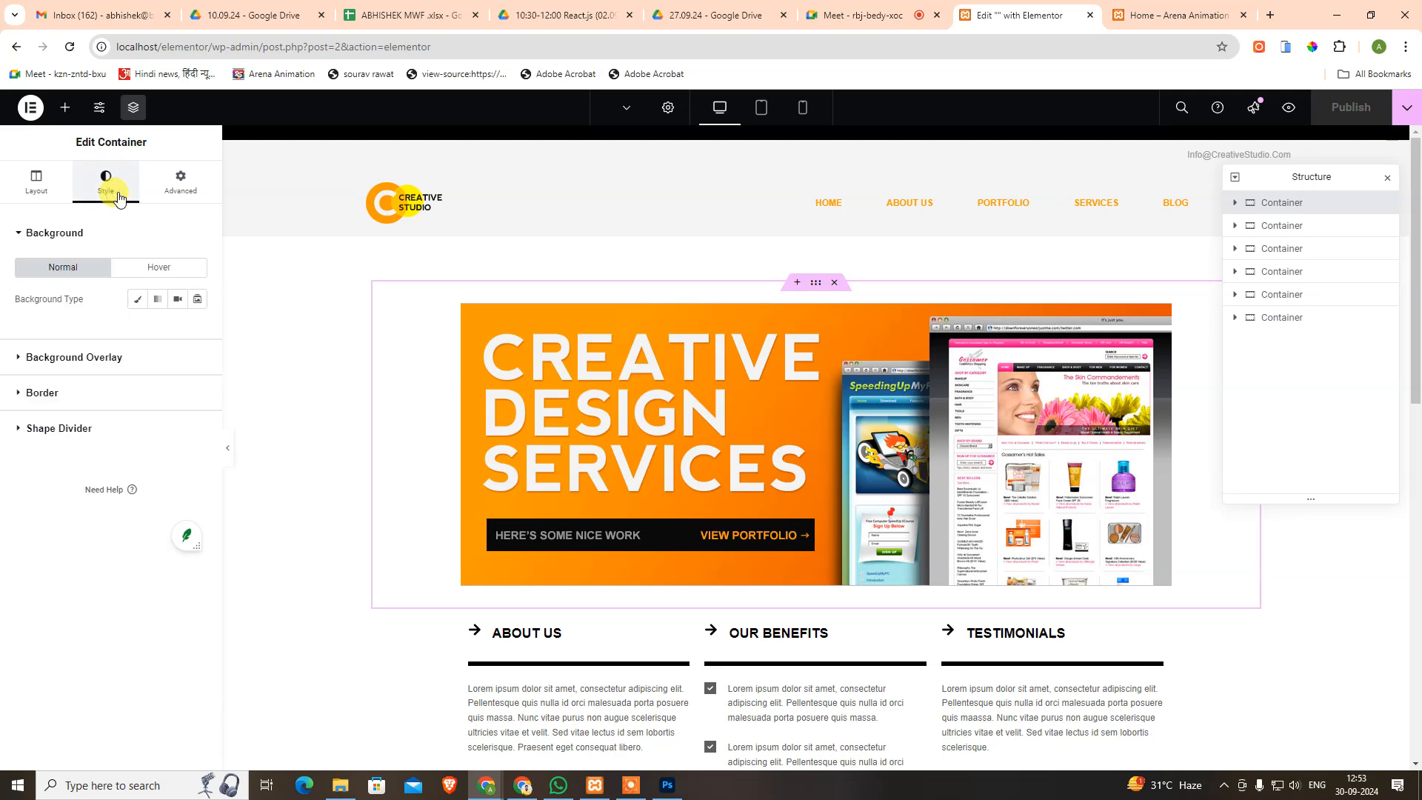
{"action": "left_click", "coordinate": [165, 193]}
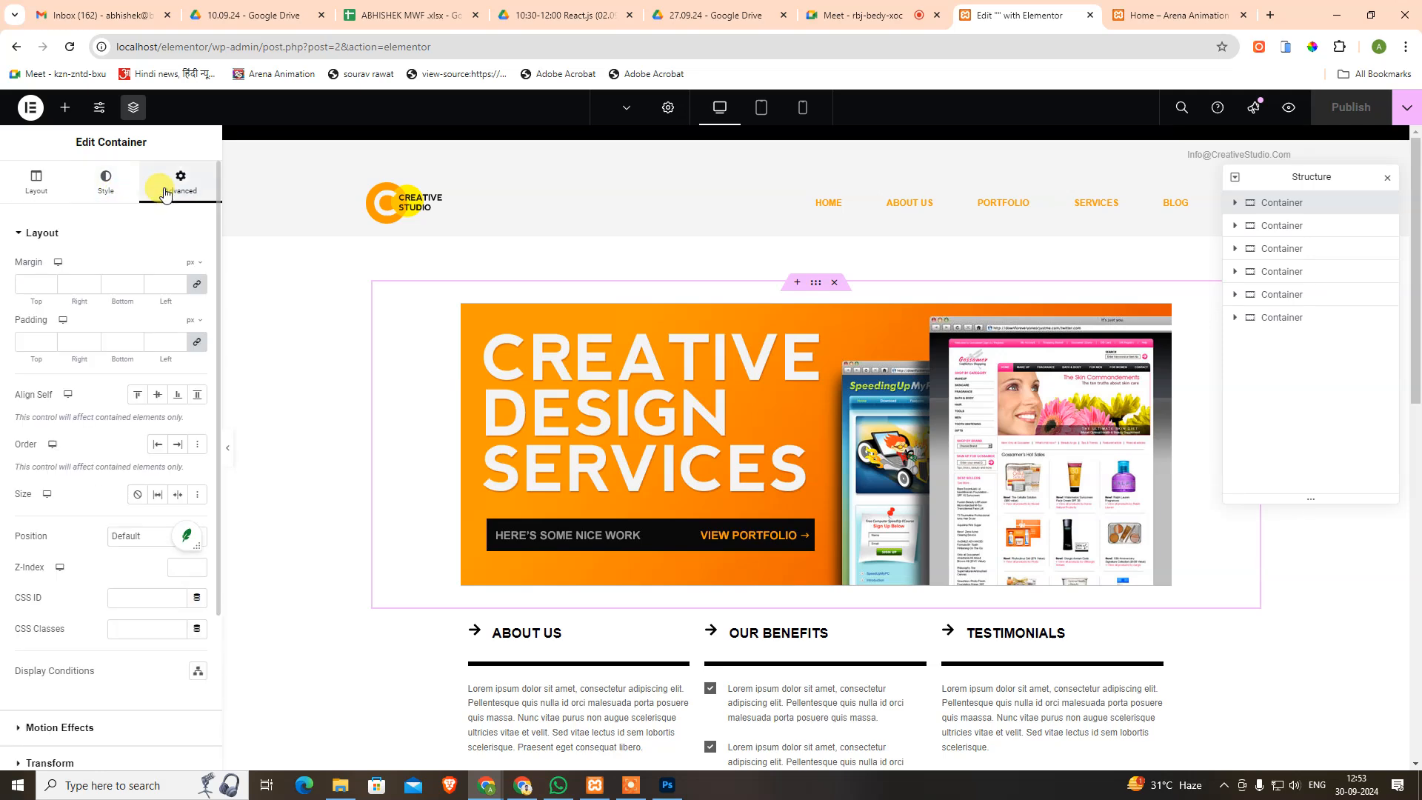
{"action": "left_click", "coordinate": [33, 285]}
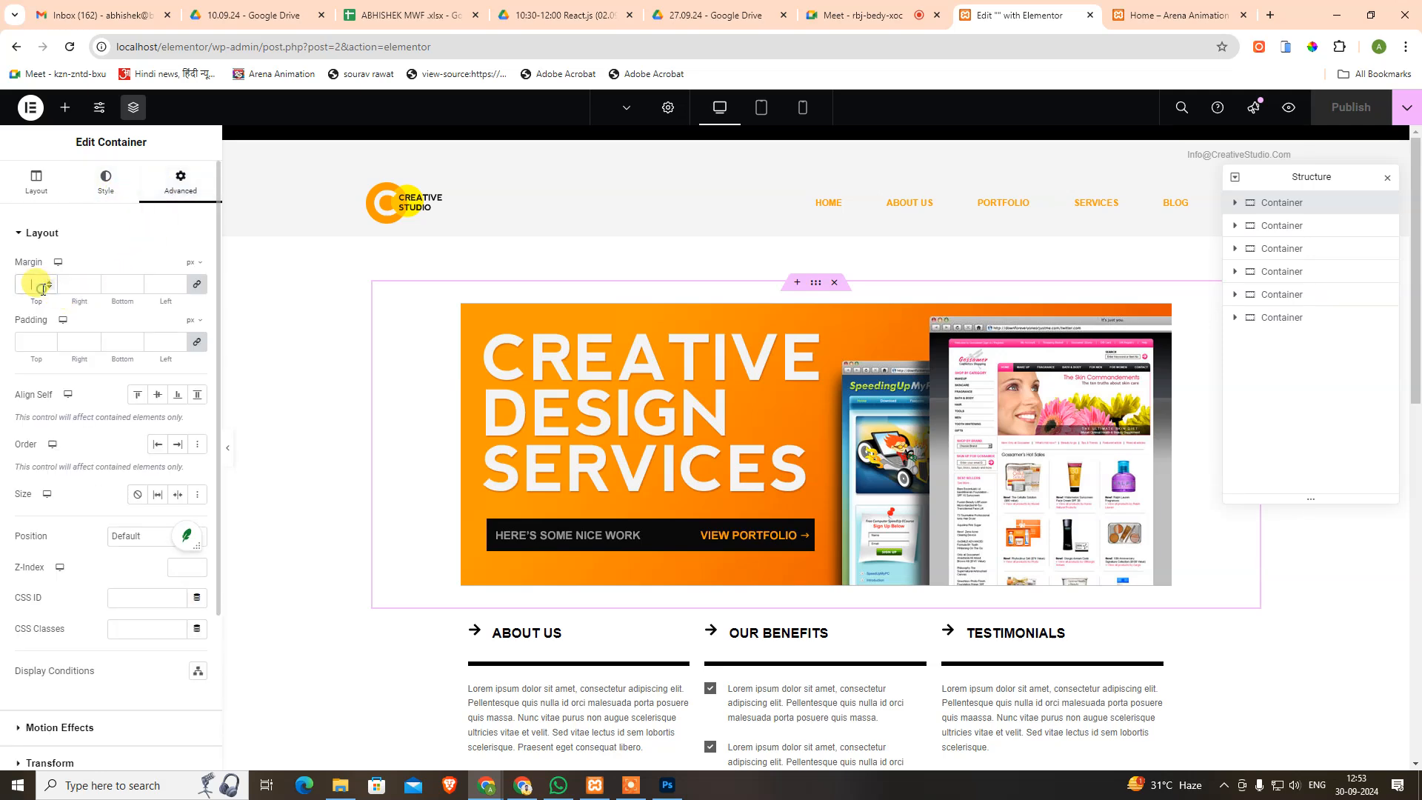
{"action": "left_click", "coordinate": [194, 287]}
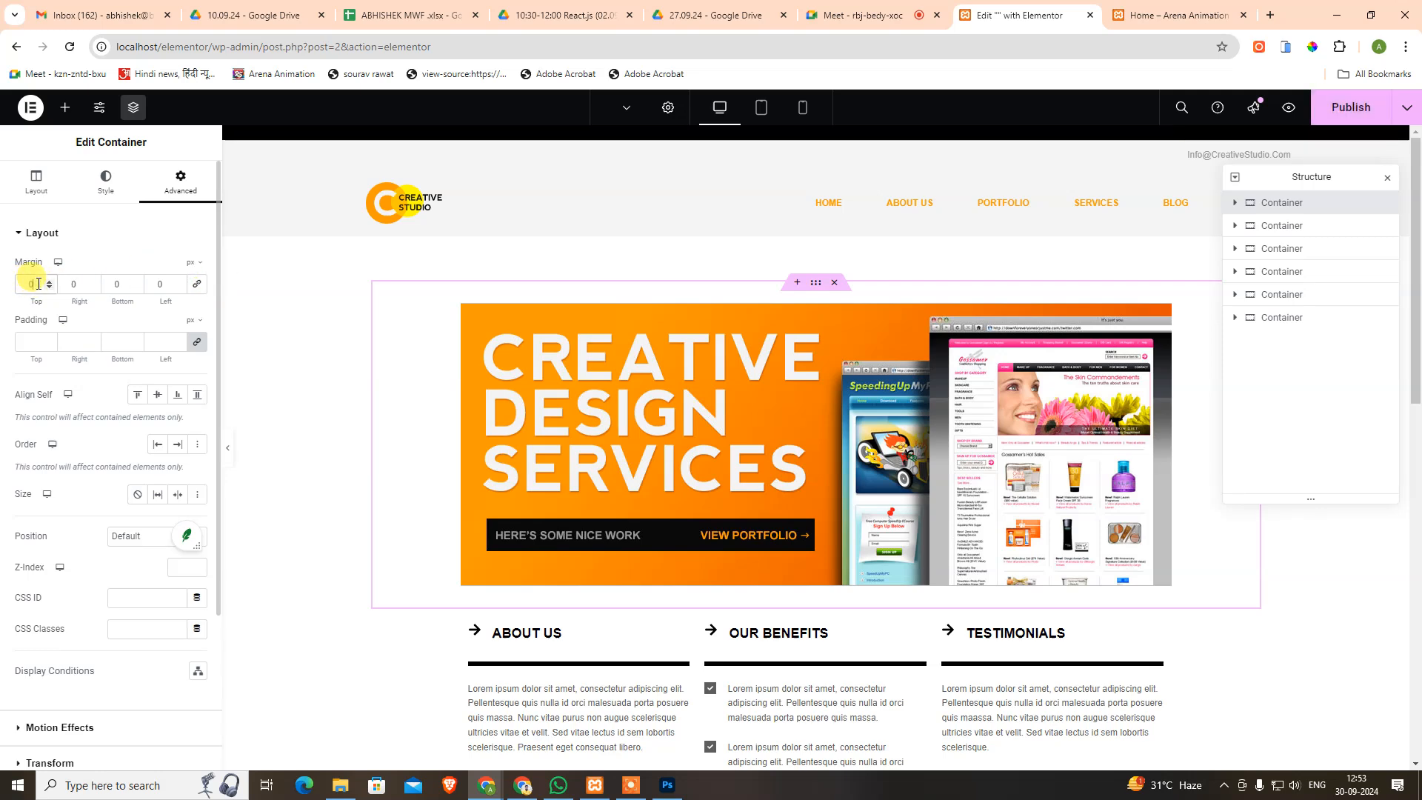
{"action": "key", "text": "Up"}
{"action": "key", "text": "Up"}
{"action": "key", "text": "Up"}
{"action": "key", "text": "Up"}
{"action": "key", "text": "Up"}
{"action": "key", "text": "Up"}
{"action": "key", "text": "Up"}
{"action": "key", "text": "Up"}
{"action": "key", "text": "Up"}
{"action": "key", "text": "Up"}
{"action": "key", "text": "Up"}
{"action": "key", "text": "Up"}
{"action": "key", "text": "Up"}
{"action": "key", "text": "Up"}
{"action": "key", "text": "Up"}
{"action": "key", "text": "Up"}
{"action": "key", "text": "Up"}
{"action": "key", "text": "Up"}
{"action": "key", "text": "Up"}
{"action": "key", "text": "Up"}
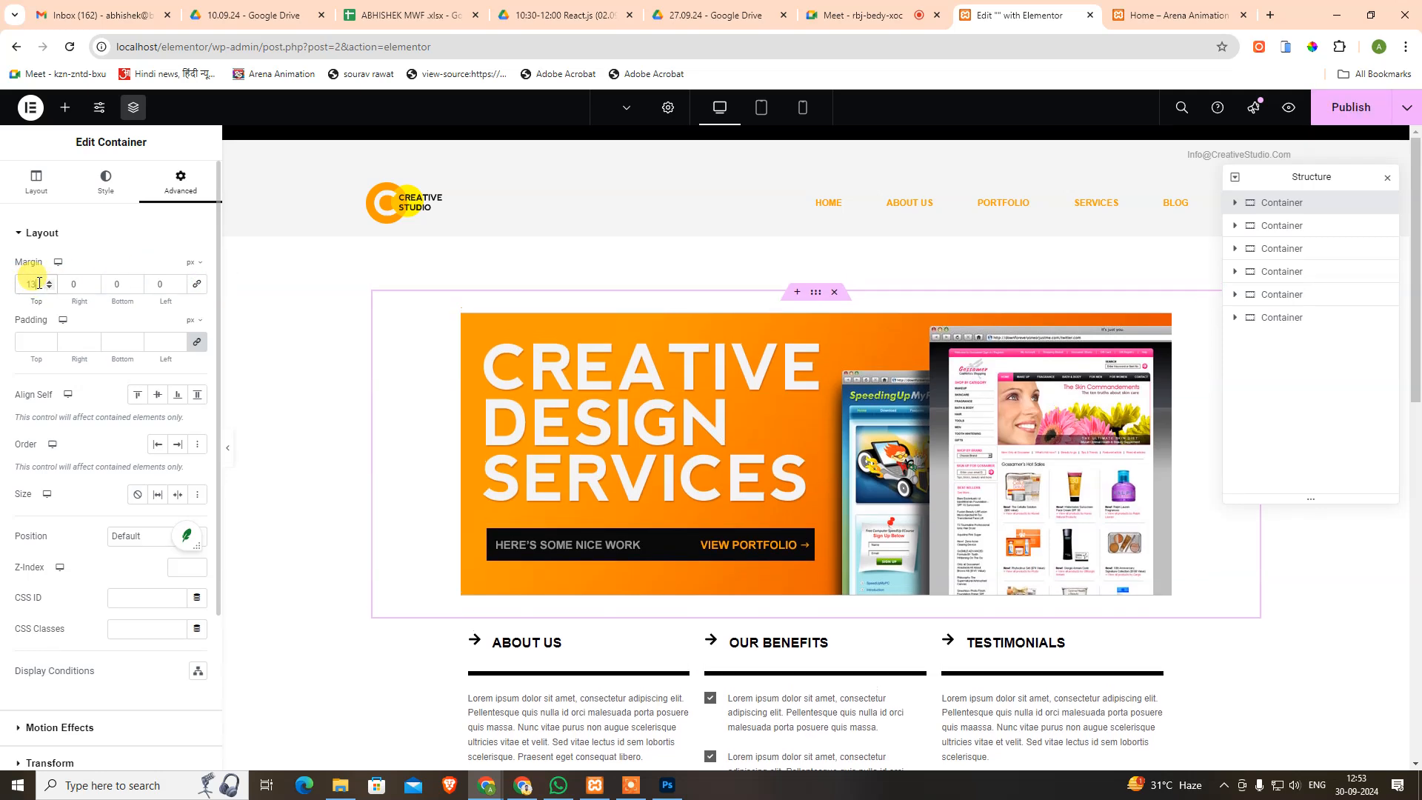
{"action": "key", "text": "Down"}
{"action": "key", "text": "Down"}
{"action": "key", "text": "Down"}
{"action": "key", "text": "Down"}
{"action": "key", "text": "Down"}
{"action": "key", "text": "Down"}
{"action": "key", "text": "Down"}
{"action": "key", "text": "Down"}
{"action": "key", "text": "Down"}
{"action": "key", "text": "Down"}
{"action": "key", "text": "Down"}
{"action": "key", "text": "Down"}
{"action": "key", "text": "Down"}
{"action": "key", "text": "Down"}
{"action": "key", "text": "Down"}
{"action": "key", "text": "Down"}
{"action": "key", "text": "Down"}
{"action": "key", "text": "Down"}
{"action": "key", "text": "Down"}
{"action": "key", "text": "Down"}
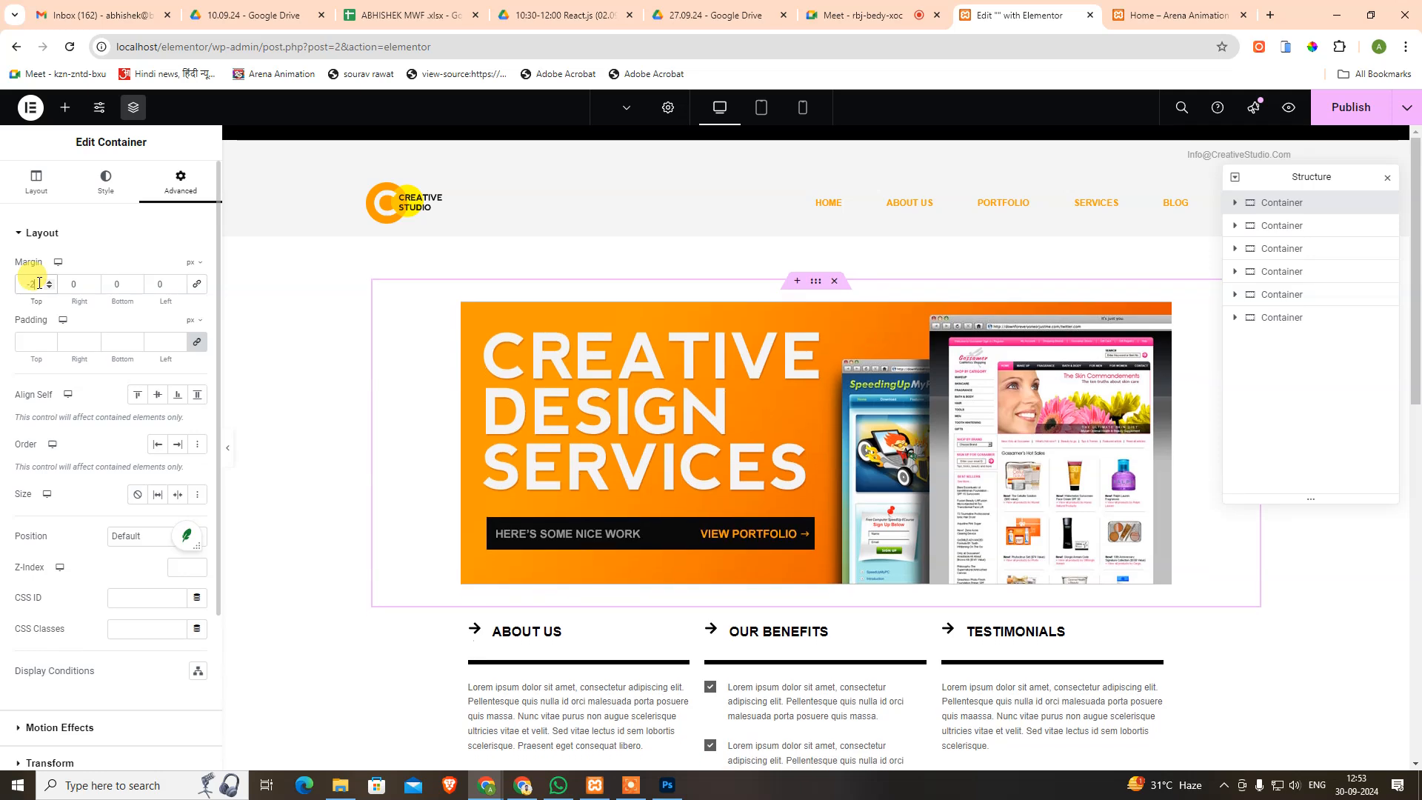
{"action": "key", "text": "Down"}
{"action": "key", "text": "Down"}
{"action": "key", "text": "Down"}
{"action": "key", "text": "Down"}
{"action": "key", "text": "Down"}
{"action": "key", "text": "Down"}
{"action": "key", "text": "Down"}
{"action": "key", "text": "Down"}
{"action": "key", "text": "Down"}
{"action": "key", "text": "Down"}
{"action": "key", "text": "Down"}
{"action": "key", "text": "Down"}
{"action": "key", "text": "Down"}
{"action": "key", "text": "Down"}
{"action": "key", "text": "Down"}
{"action": "key", "text": "Down"}
{"action": "key", "text": "Down"}
{"action": "key", "text": "Down"}
{"action": "key", "text": "Down"}
{"action": "key", "text": "Down"}
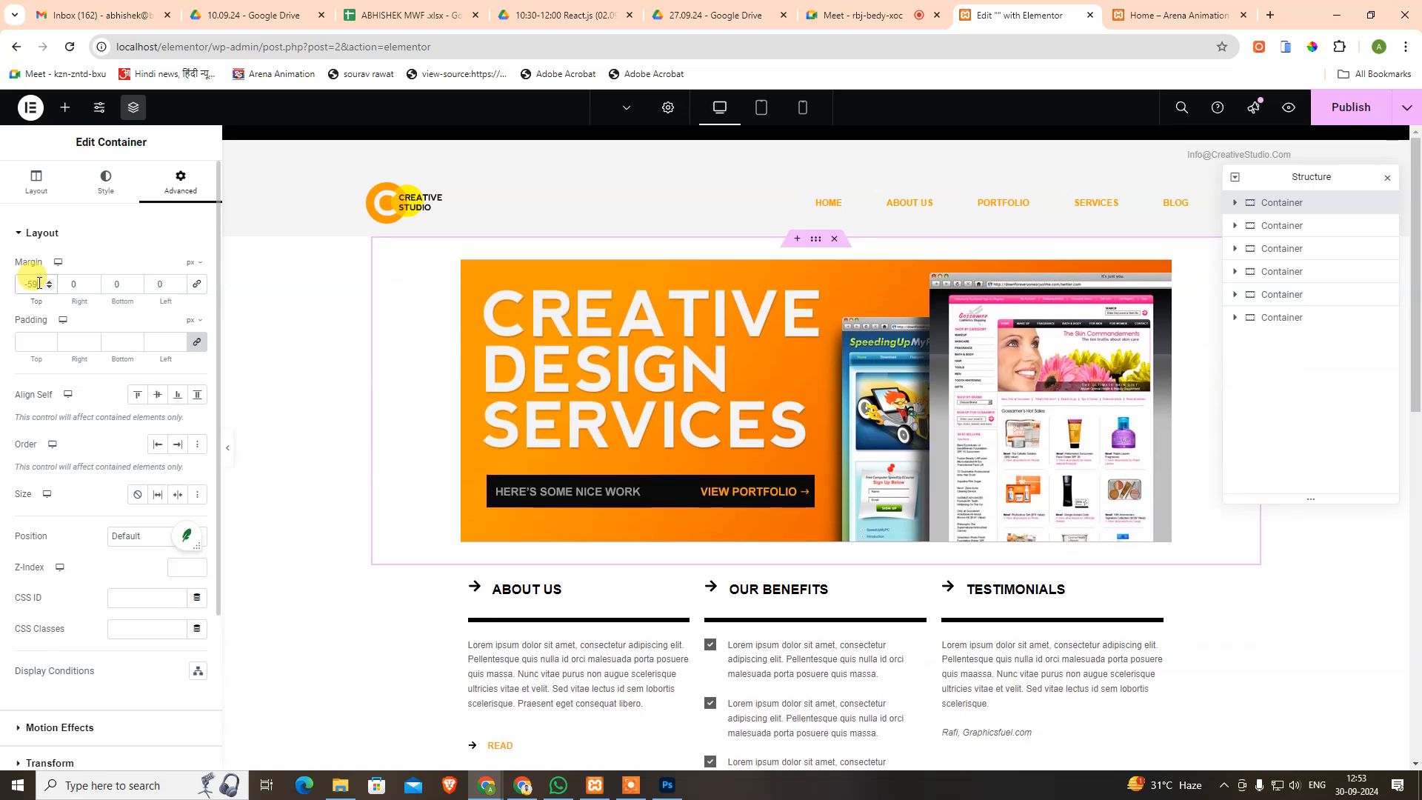
Unlink the margin values of the container holding "Blog Updates" and the social icons, and set its bottom margin to -371 px.
{"action": "scroll", "coordinate": [832, 401], "scroll_direction": "down", "scroll_amount": 9}
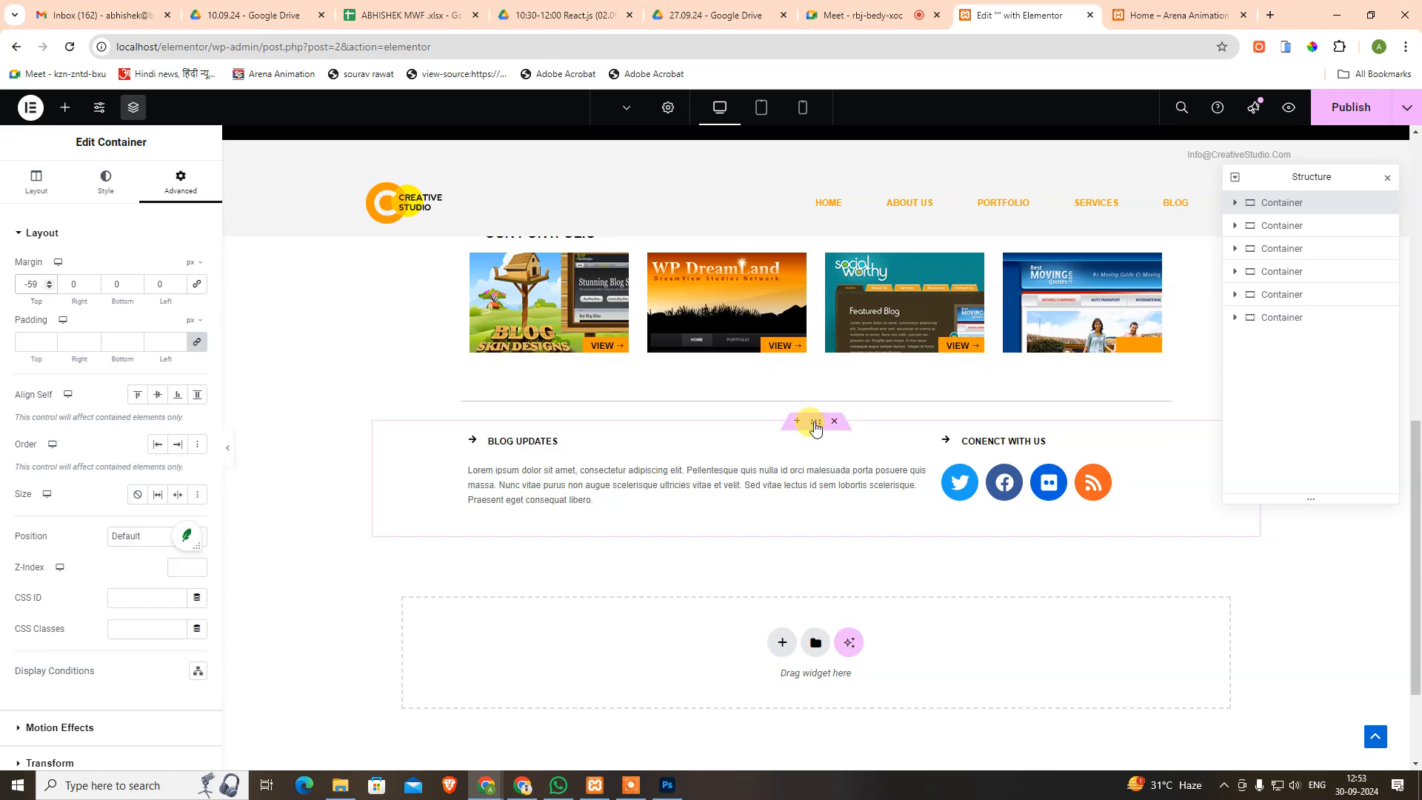
{"action": "left_click", "coordinate": [815, 428]}
{"action": "left_click", "coordinate": [180, 182]}
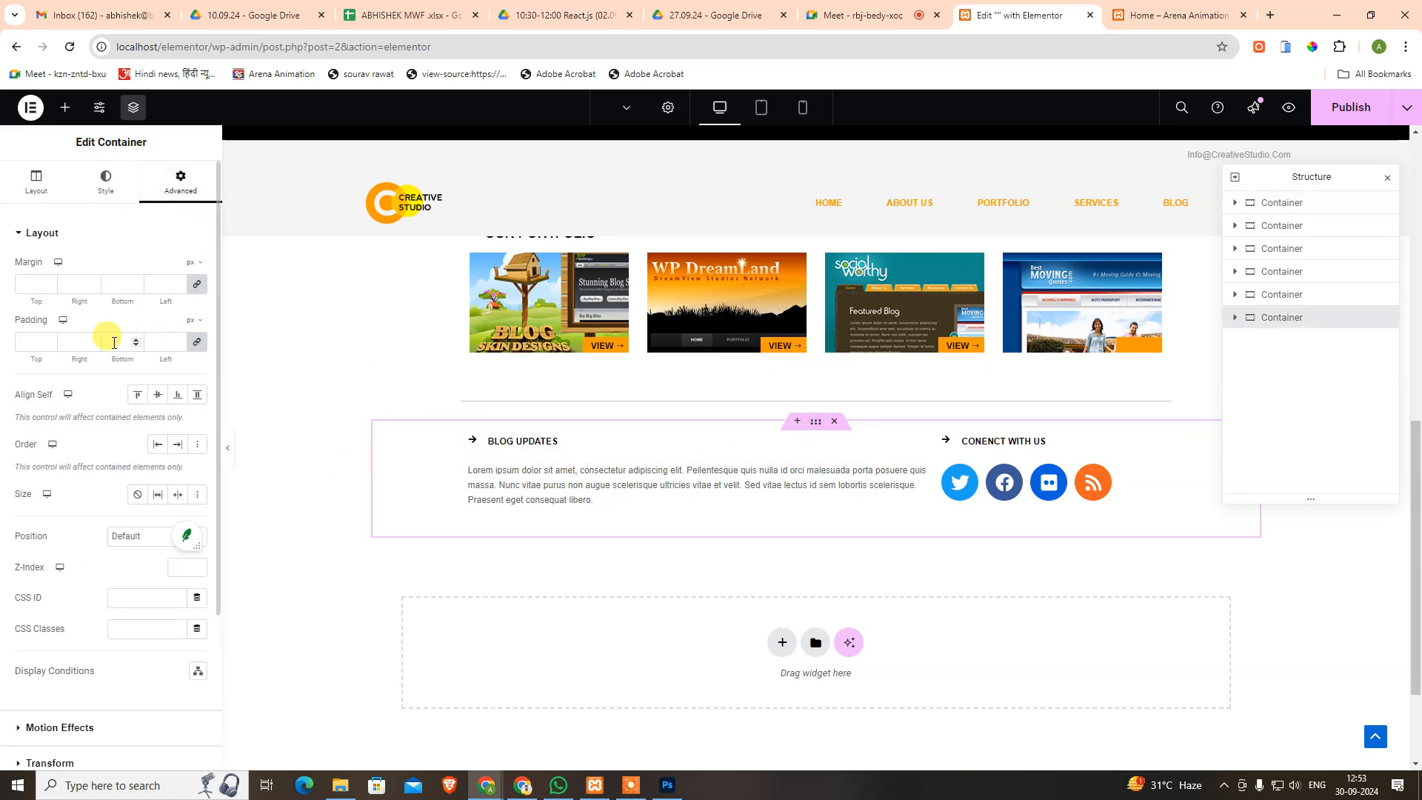
{"action": "left_click", "coordinate": [119, 283]}
{"action": "type", "text": "0"}
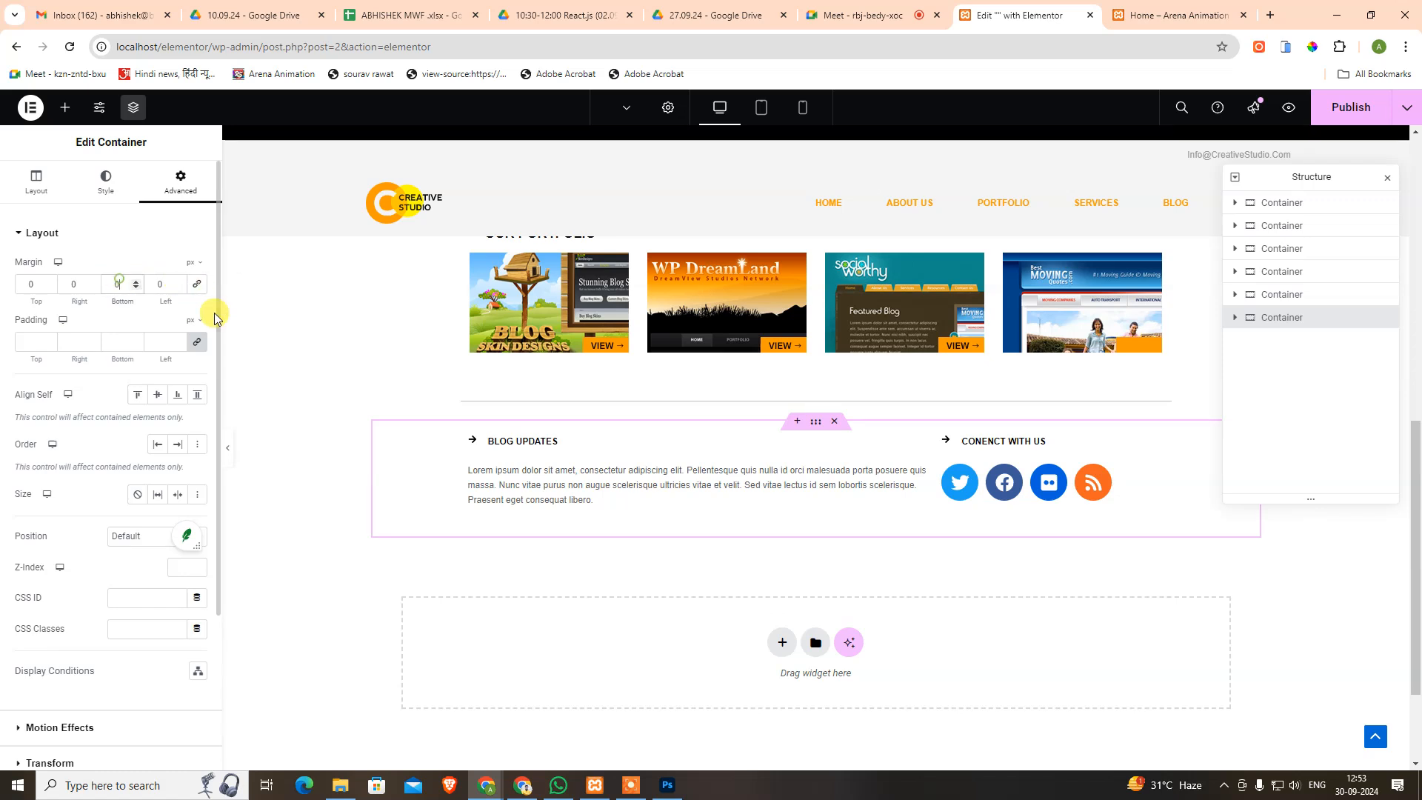
{"action": "key", "text": "BackSpace"}
{"action": "type", "text": "12"}
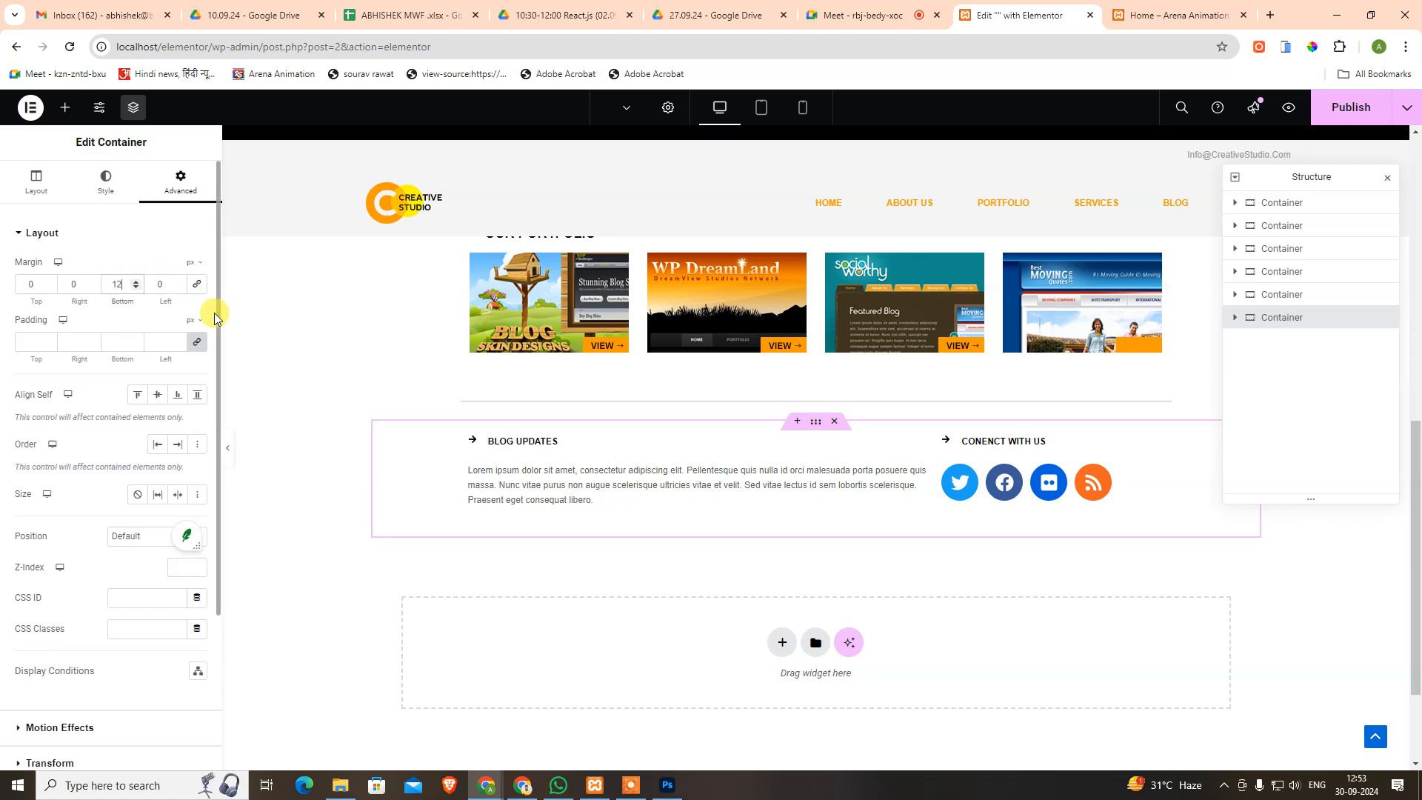
{"action": "key", "text": "BackSpace"}
{"action": "key", "text": "BackSpace"}
{"action": "type", "text": "-3"}
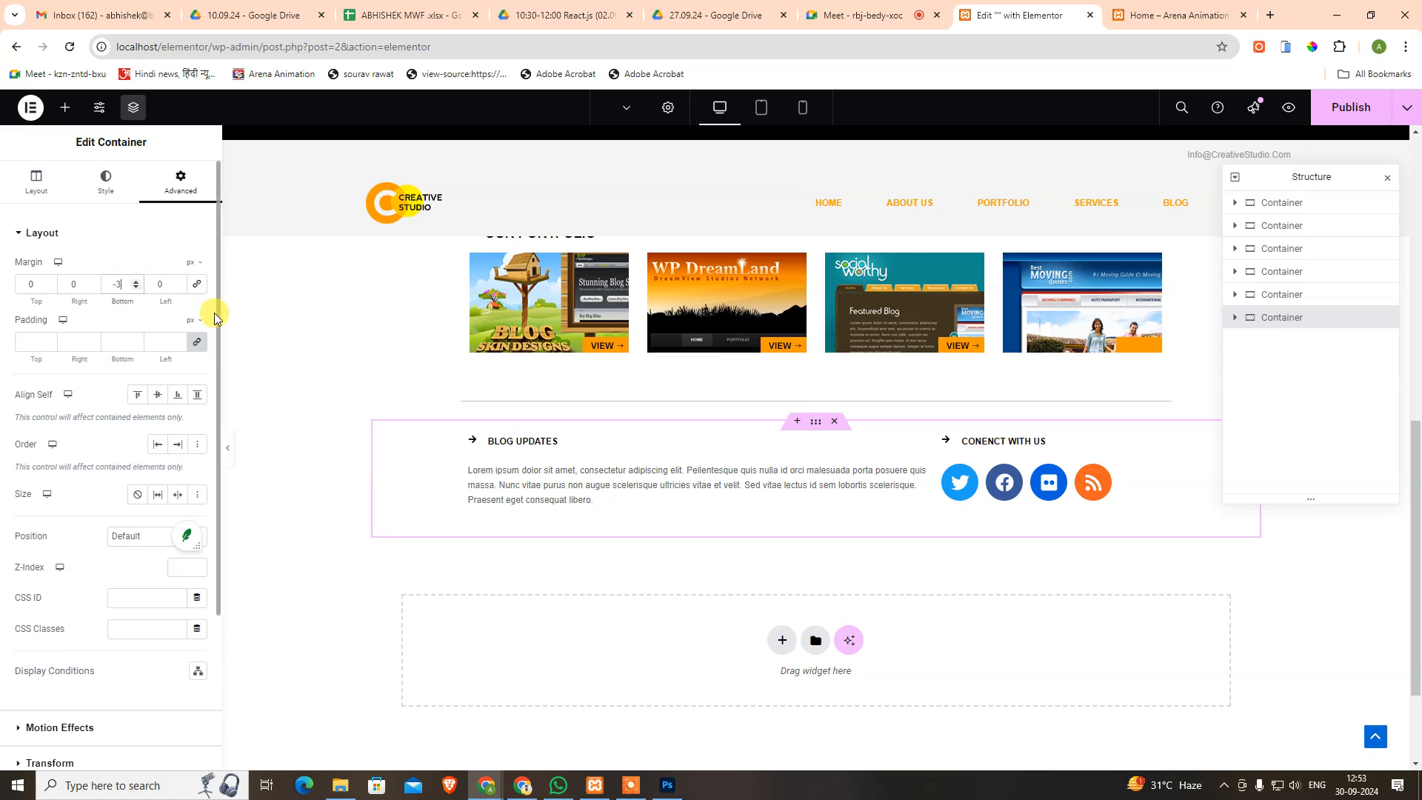
{"action": "key", "text": "BackSpace"}
{"action": "type", "text": "53"}
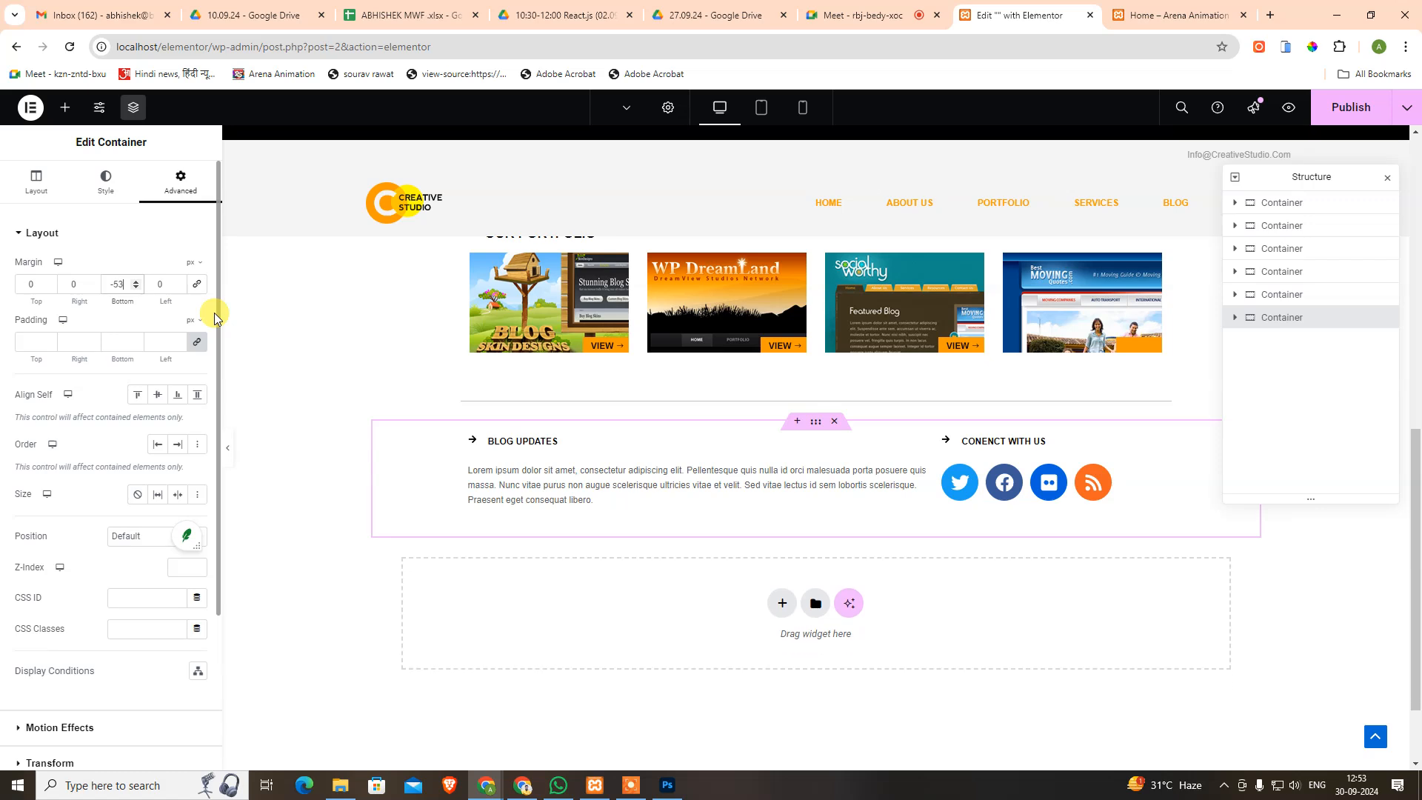
{"action": "key", "text": "Down"}
{"action": "key", "text": "Down"}
{"action": "key", "text": "Down"}
{"action": "key", "text": "Down"}
{"action": "key", "text": "Down"}
{"action": "key", "text": "Down"}
{"action": "key", "text": "Down"}
{"action": "key", "text": "Down"}
{"action": "key", "text": "Down"}
{"action": "key", "text": "Down"}
{"action": "key", "text": "Down"}
{"action": "key", "text": "Down"}
{"action": "key", "text": "Down"}
{"action": "key", "text": "Down"}
{"action": "key", "text": "Down"}
{"action": "key", "text": "Down"}
{"action": "key", "text": "Down"}
{"action": "key", "text": "Down"}
{"action": "key", "text": "Down"}
{"action": "key", "text": "Down"}
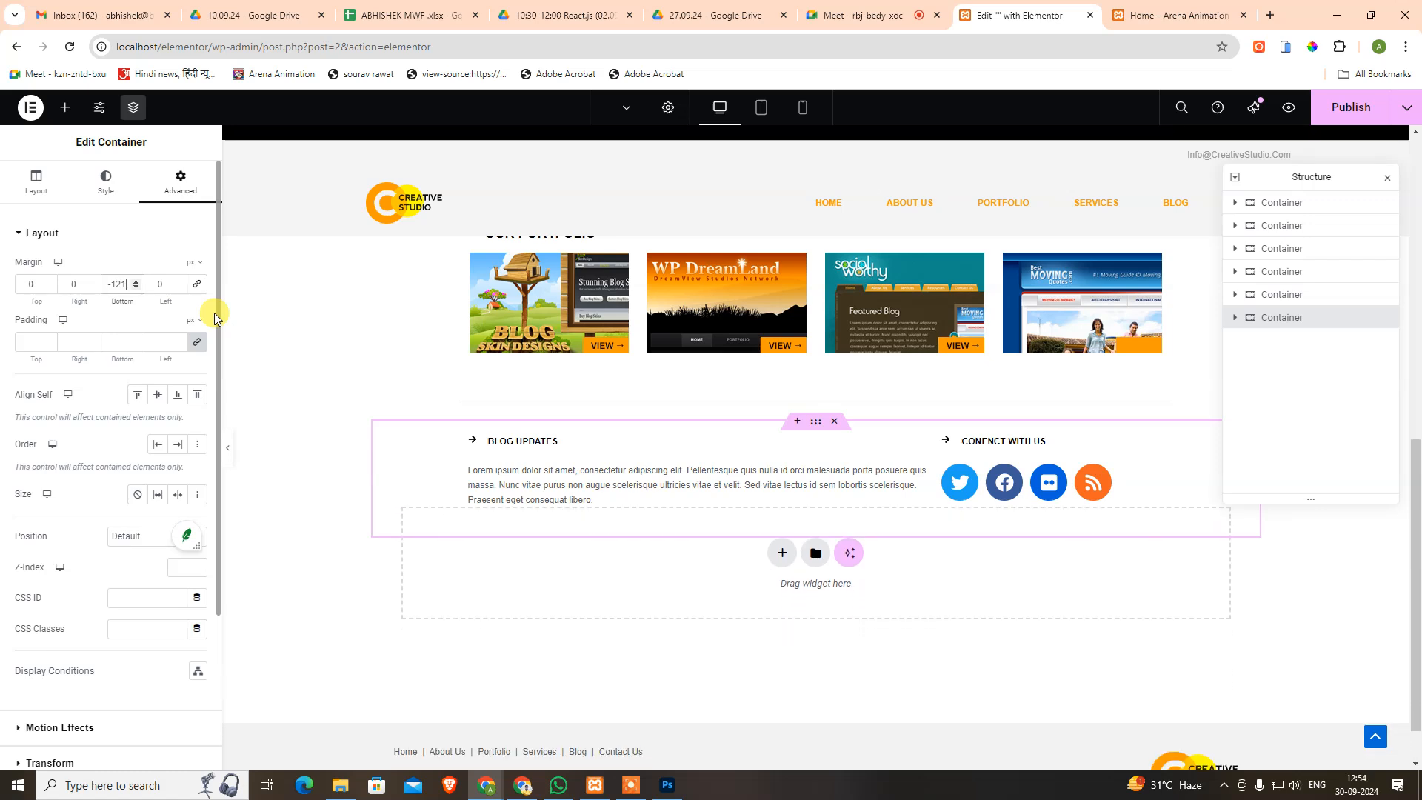
{"action": "key", "text": "Down"}
{"action": "key", "text": "Down"}
{"action": "key", "text": "Down"}
{"action": "key", "text": "Down"}
{"action": "key", "text": "Down"}
{"action": "key", "text": "Down"}
{"action": "key", "text": "Down"}
{"action": "key", "text": "Down"}
{"action": "key", "text": "Down"}
{"action": "key", "text": "Down"}
{"action": "key", "text": "Down"}
{"action": "key", "text": "Down"}
{"action": "key", "text": "Down"}
{"action": "key", "text": "Down"}
{"action": "key", "text": "Down"}
{"action": "key", "text": "Down"}
{"action": "key", "text": "Down"}
{"action": "key", "text": "Down"}
{"action": "key", "text": "Down"}
{"action": "key", "text": "Down"}
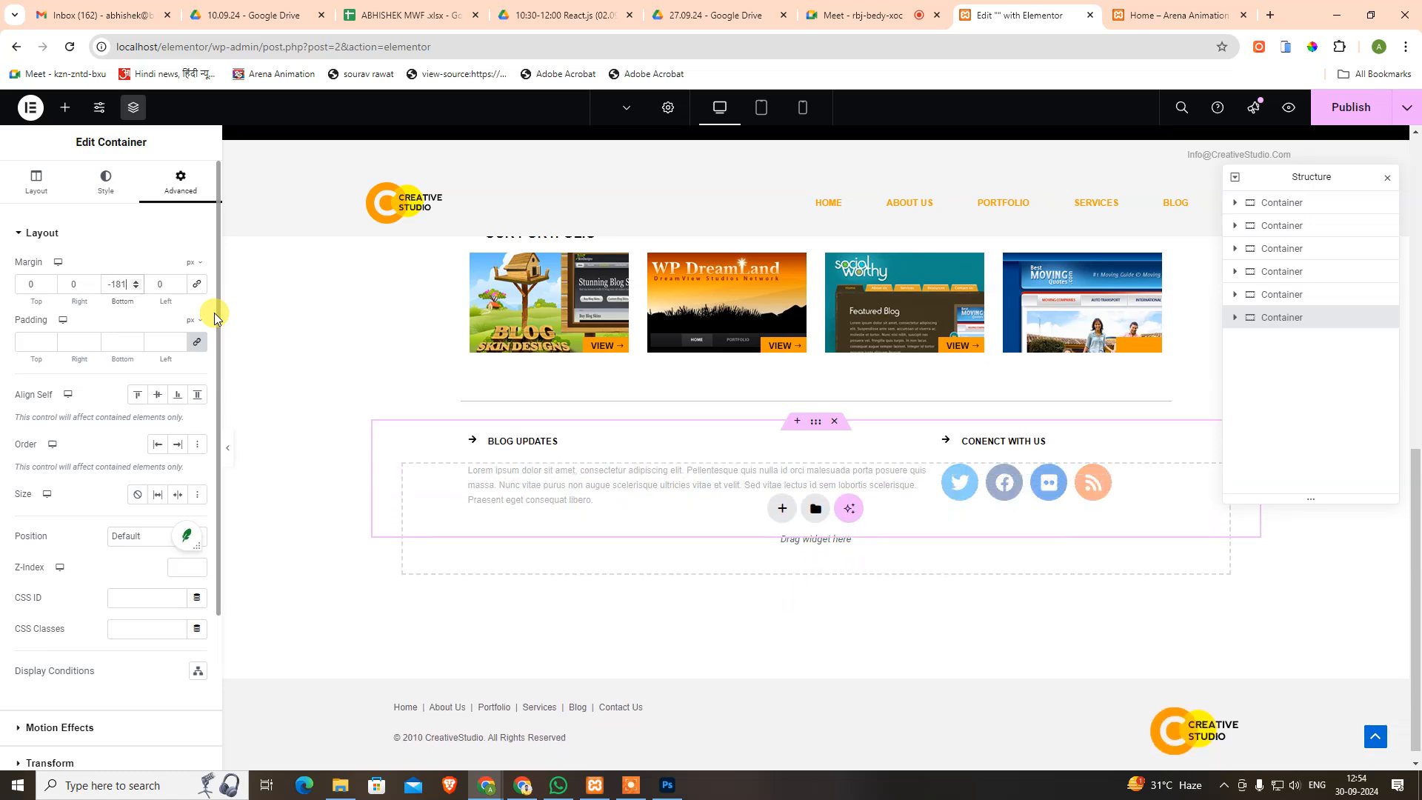
{"action": "key", "text": "Down"}
{"action": "key", "text": "Down"}
{"action": "key", "text": "Down"}
{"action": "key", "text": "Down"}
{"action": "key", "text": "Down"}
{"action": "key", "text": "Down"}
{"action": "key", "text": "Down"}
{"action": "key", "text": "Down"}
{"action": "key", "text": "Down"}
{"action": "key", "text": "Down"}
{"action": "key", "text": "Down"}
{"action": "key", "text": "Down"}
{"action": "key", "text": "Down"}
{"action": "key", "text": "Down"}
{"action": "key", "text": "Down"}
{"action": "key", "text": "Down"}
{"action": "key", "text": "Down"}
{"action": "key", "text": "Down"}
{"action": "key", "text": "Down"}
{"action": "key", "text": "Down"}
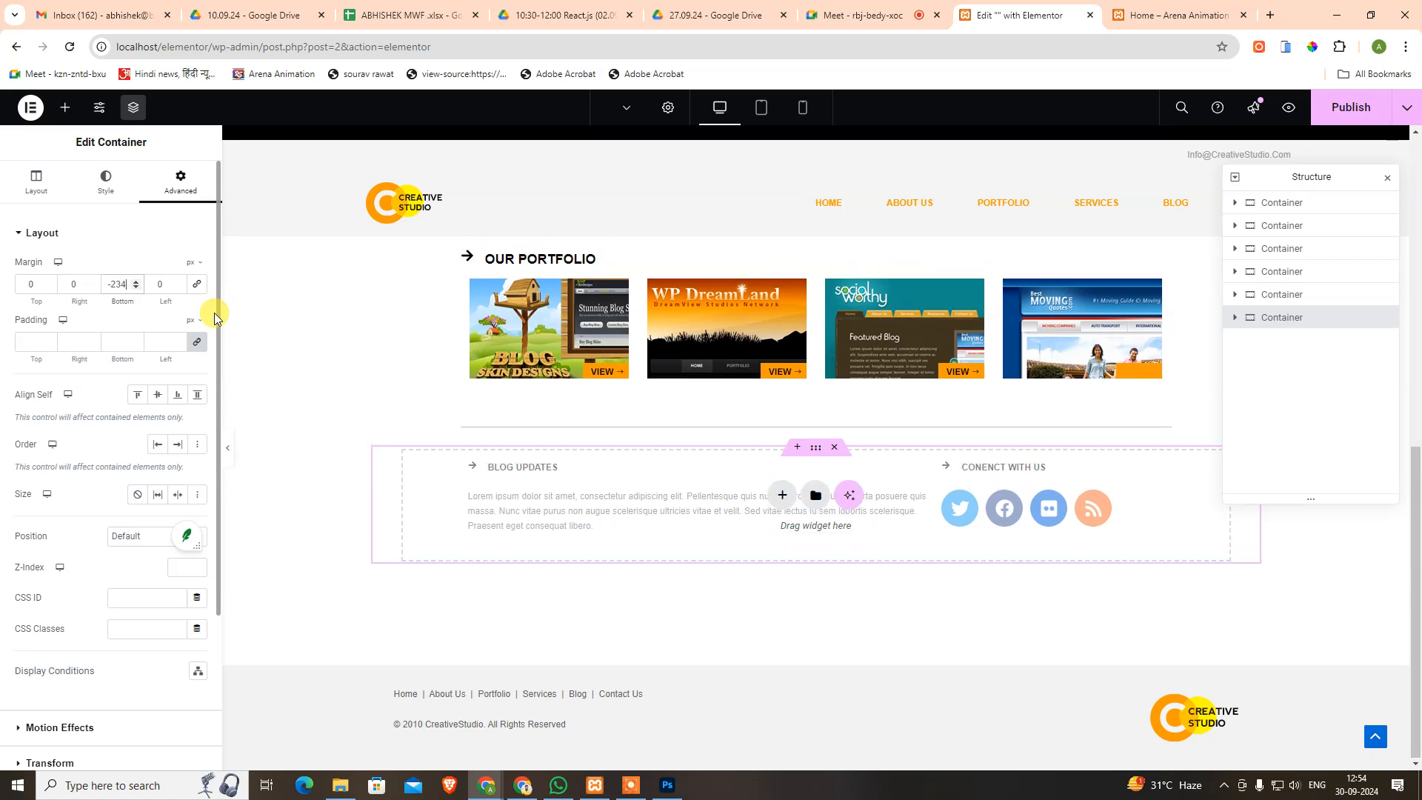
{"action": "key", "text": "Down"}
{"action": "key", "text": "Down"}
{"action": "key", "text": "Down"}
{"action": "key", "text": "Down"}
{"action": "key", "text": "Down"}
{"action": "key", "text": "Down"}
{"action": "key", "text": "Down"}
{"action": "key", "text": "Down"}
{"action": "key", "text": "Down"}
{"action": "key", "text": "Down"}
{"action": "key", "text": "Down"}
{"action": "key", "text": "Down"}
{"action": "key", "text": "Down"}
{"action": "key", "text": "Down"}
{"action": "key", "text": "Down"}
{"action": "key", "text": "Down"}
{"action": "key", "text": "Down"}
{"action": "key", "text": "Down"}
{"action": "key", "text": "Down"}
{"action": "key", "text": "Down"}
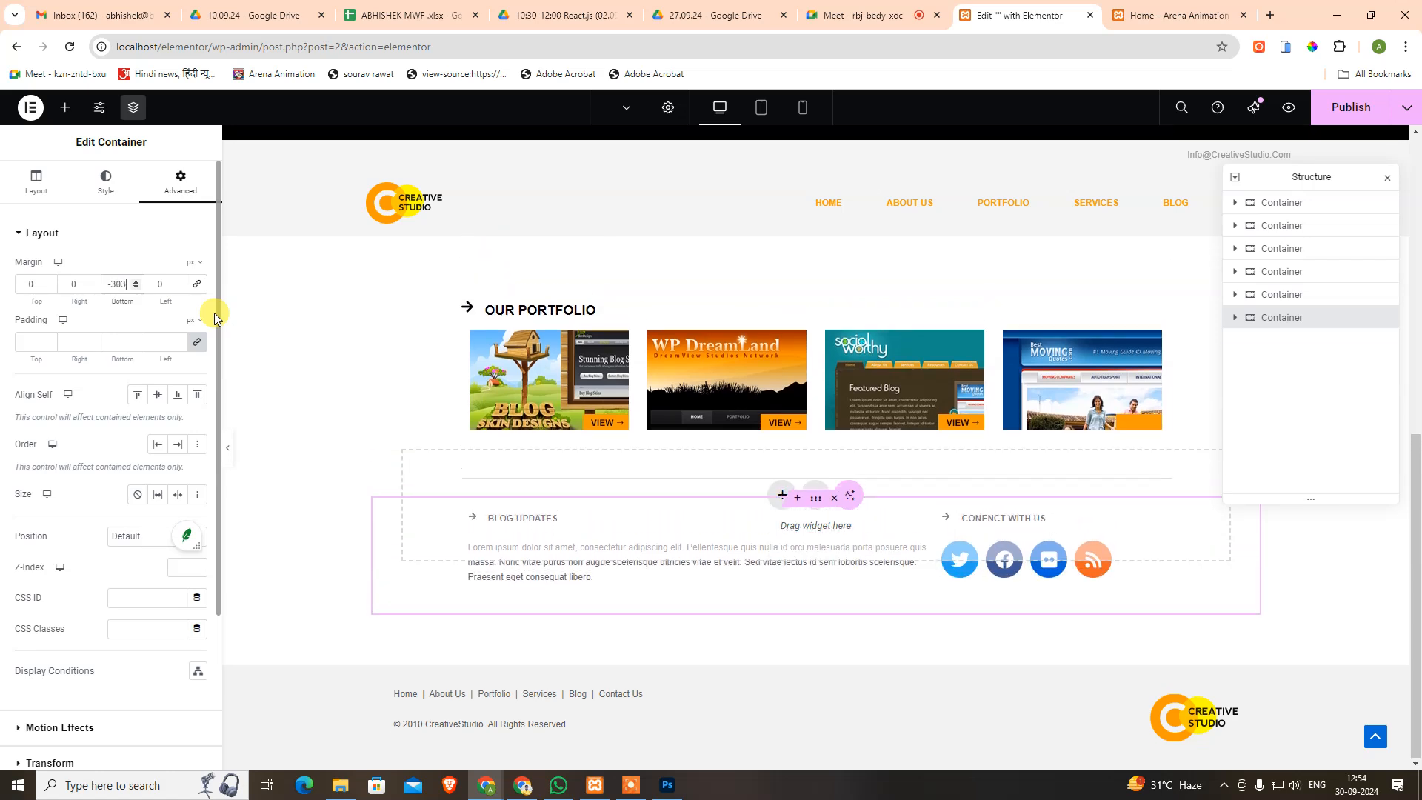
{"action": "key", "text": "Down"}
{"action": "key", "text": "Down"}
{"action": "key", "text": "Down"}
{"action": "key", "text": "Down"}
{"action": "key", "text": "Down"}
{"action": "key", "text": "Down"}
{"action": "key", "text": "Down"}
{"action": "key", "text": "Down"}
{"action": "key", "text": "Down"}
{"action": "key", "text": "Down"}
{"action": "key", "text": "Down"}
{"action": "key", "text": "Down"}
{"action": "key", "text": "Down"}
{"action": "key", "text": "Down"}
{"action": "key", "text": "Down"}
{"action": "key", "text": "Down"}
{"action": "key", "text": "Down"}
{"action": "key", "text": "Down"}
{"action": "key", "text": "Down"}
{"action": "key", "text": "Down"}
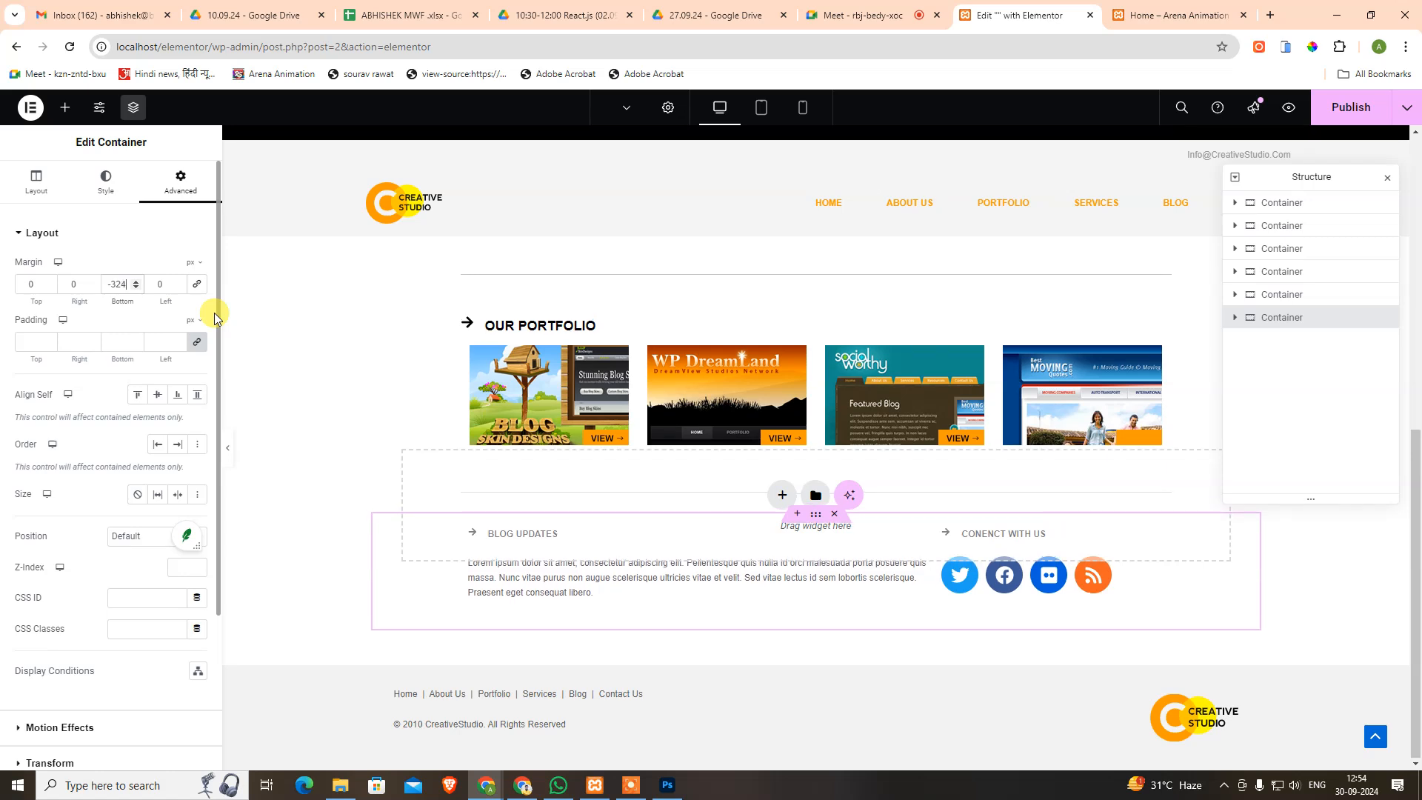
{"action": "key", "text": "Down"}
{"action": "key", "text": "Down"}
{"action": "key", "text": "Down"}
{"action": "key", "text": "Down"}
{"action": "key", "text": "Down"}
{"action": "key", "text": "Down"}
{"action": "key", "text": "Down"}
{"action": "key", "text": "Down"}
{"action": "key", "text": "Down"}
{"action": "key", "text": "Down"}
{"action": "key", "text": "Down"}
{"action": "key", "text": "Down"}
{"action": "key", "text": "Down"}
{"action": "key", "text": "Down"}
{"action": "key", "text": "Down"}
{"action": "key", "text": "Down"}
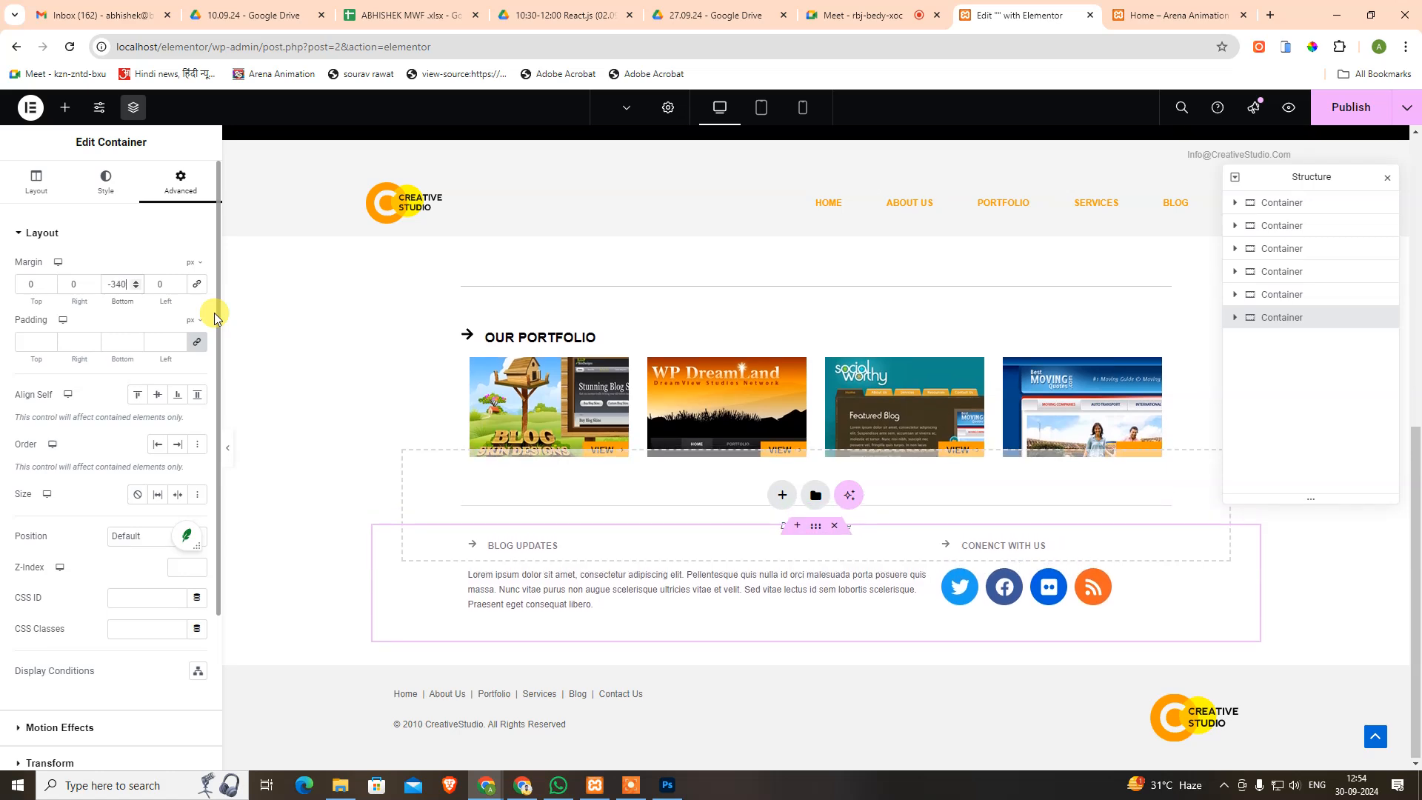
{"action": "key", "text": "Down"}
{"action": "key", "text": "Down"}
{"action": "key", "text": "Down"}
{"action": "key", "text": "Down"}
{"action": "key", "text": "Down"}
{"action": "key", "text": "Down"}
{"action": "key", "text": "Down"}
{"action": "key", "text": "Down"}
{"action": "key", "text": "Down"}
{"action": "key", "text": "Down"}
{"action": "key", "text": "Down"}
{"action": "key", "text": "Down"}
{"action": "key", "text": "Down"}
{"action": "key", "text": "Down"}
{"action": "key", "text": "Down"}
{"action": "key", "text": "Down"}
{"action": "key", "text": "Down"}
{"action": "key", "text": "Down"}
{"action": "key", "text": "Down"}
{"action": "key", "text": "Down"}
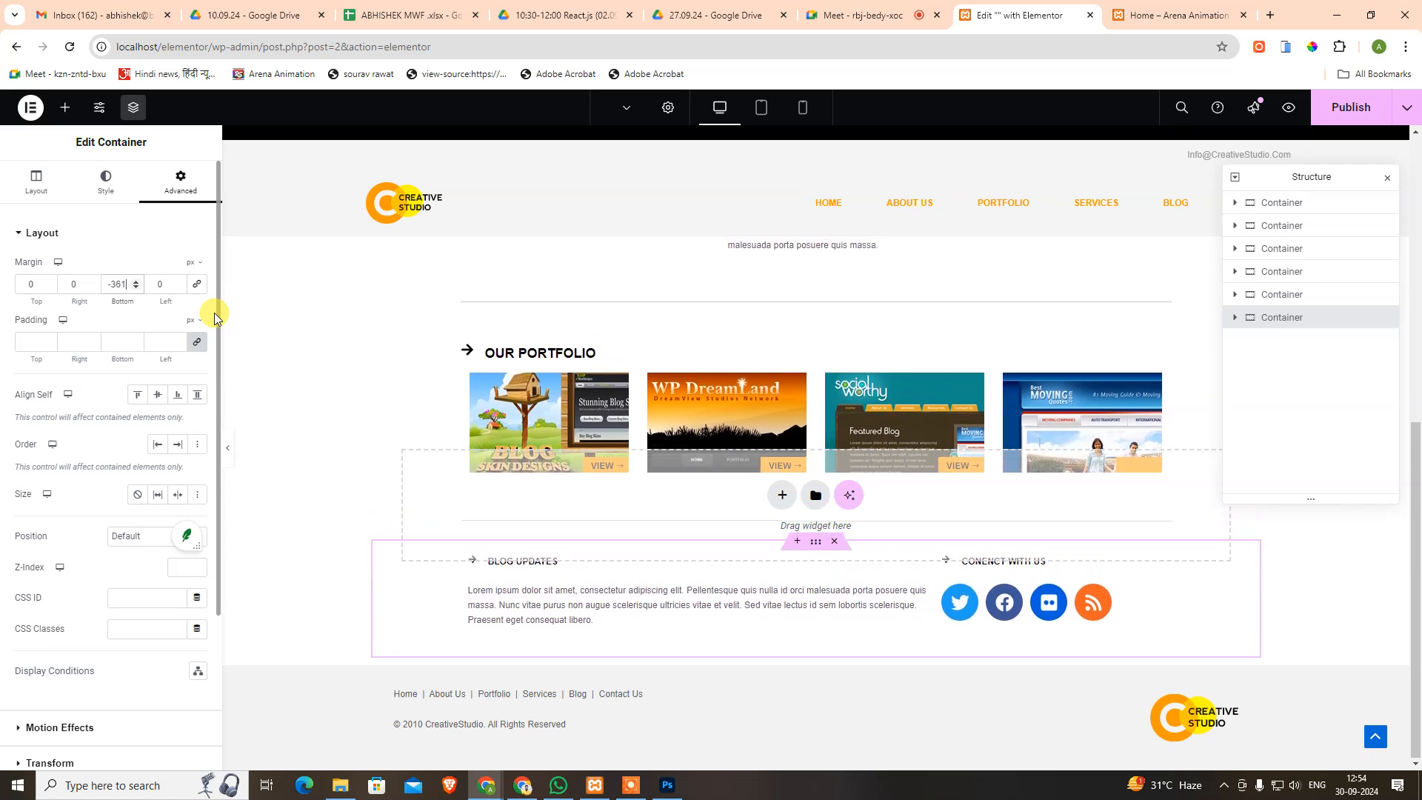
{"action": "key", "text": "Down"}
{"action": "key", "text": "Down"}
{"action": "key", "text": "Down"}
{"action": "key", "text": "Down"}
{"action": "key", "text": "Down"}
{"action": "key", "text": "Down"}
{"action": "key", "text": "Down"}
{"action": "key", "text": "Down"}
{"action": "key", "text": "Down"}
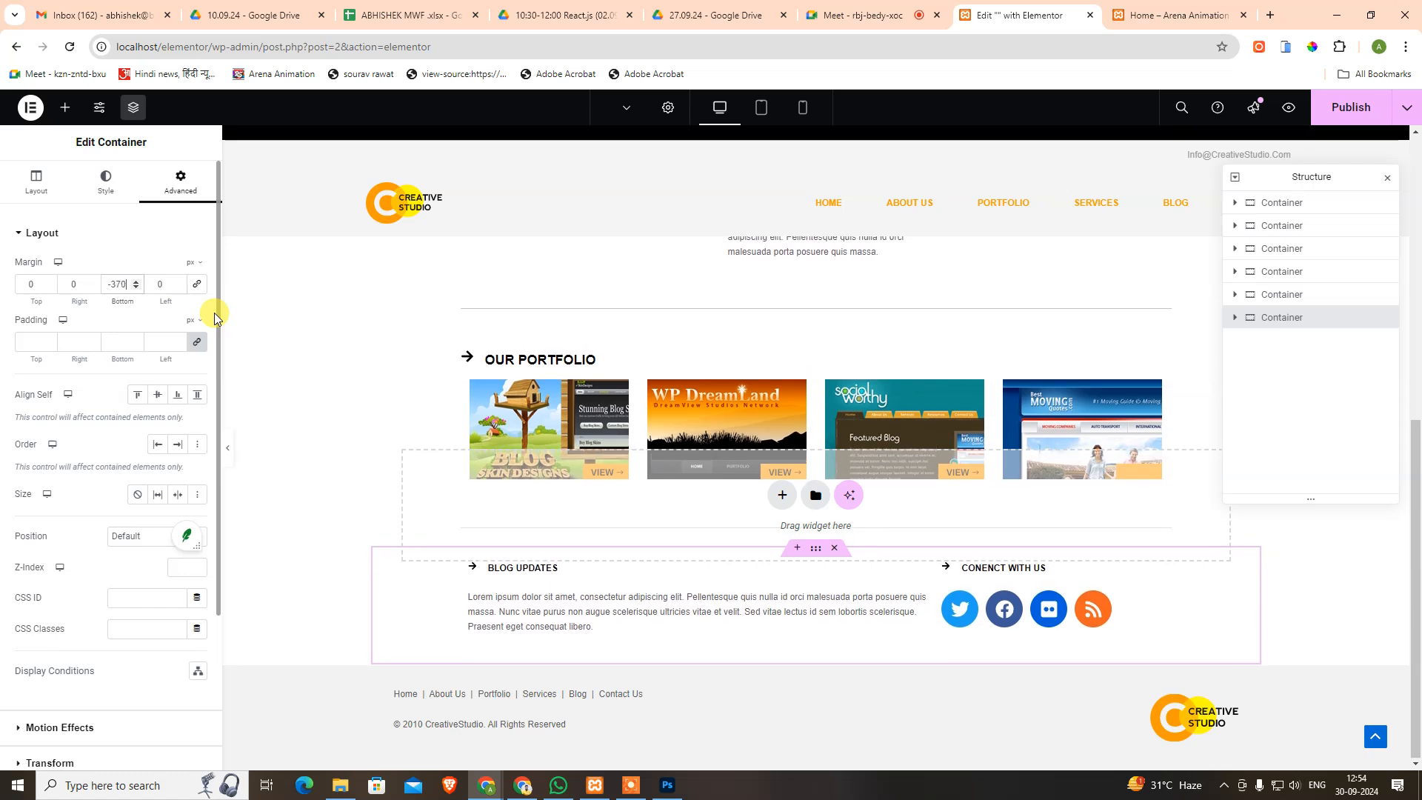
{"action": "key", "text": "Down"}
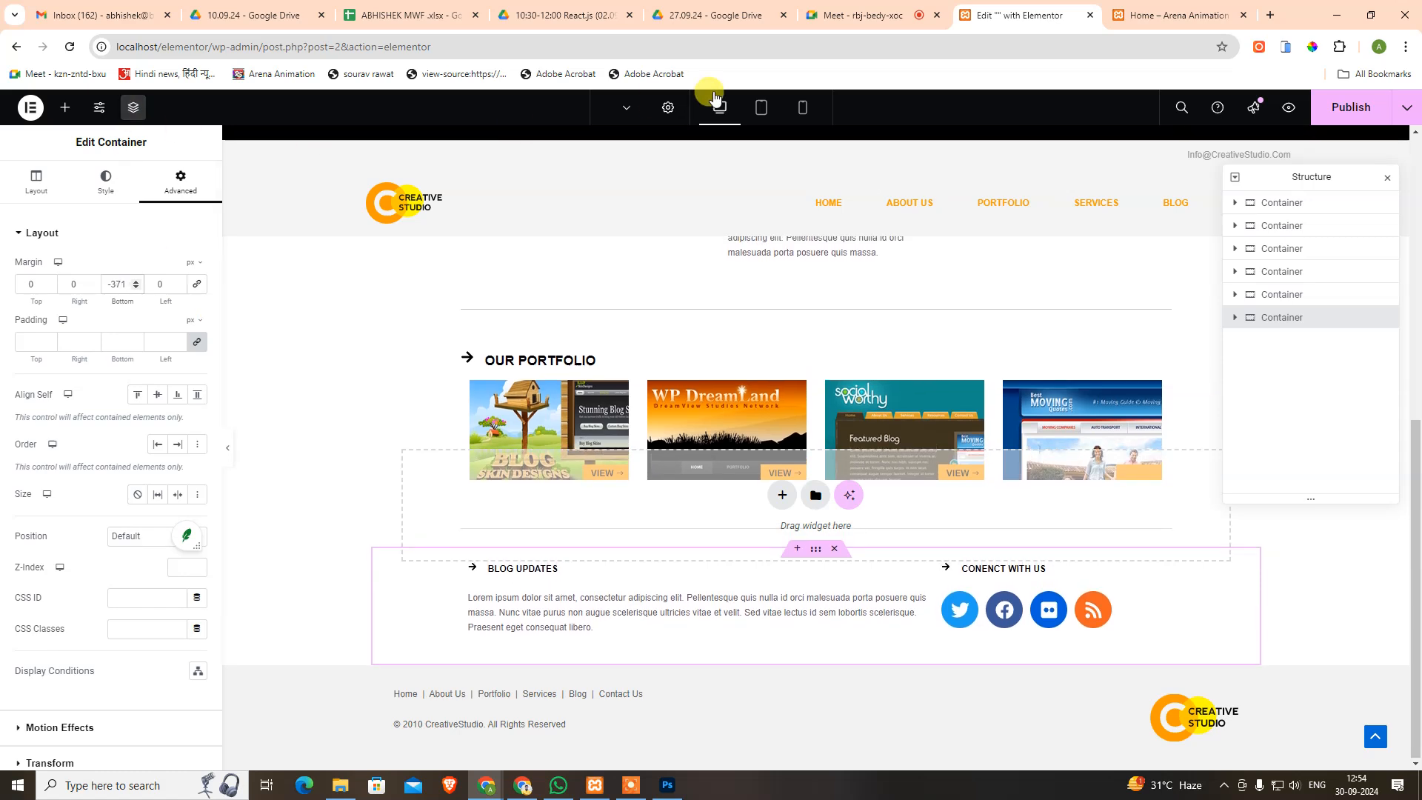
Switch the editor to the tablet view and review the home page layout up to the header.
{"action": "left_click", "coordinate": [761, 107]}
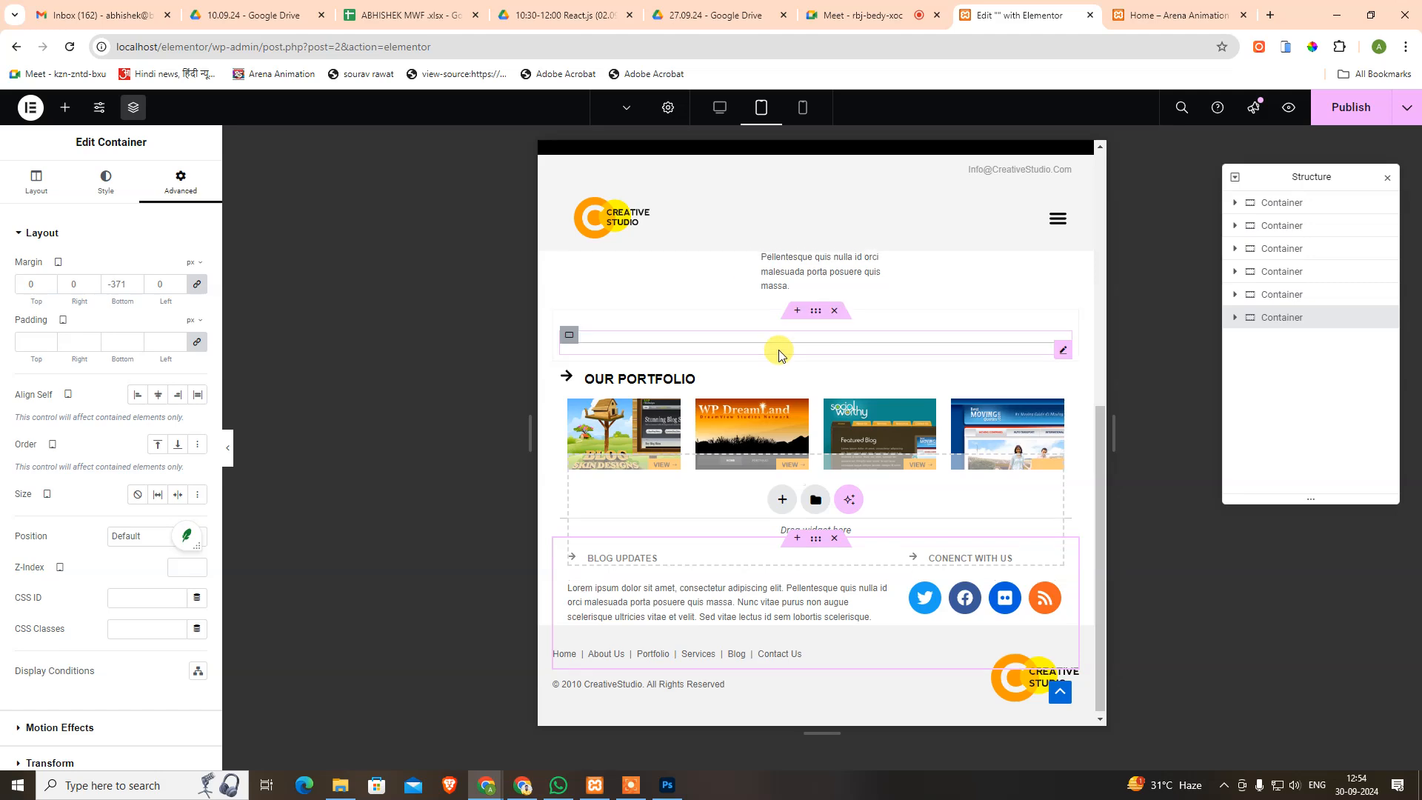
{"action": "scroll", "coordinate": [778, 354], "scroll_direction": "up", "scroll_amount": 7}
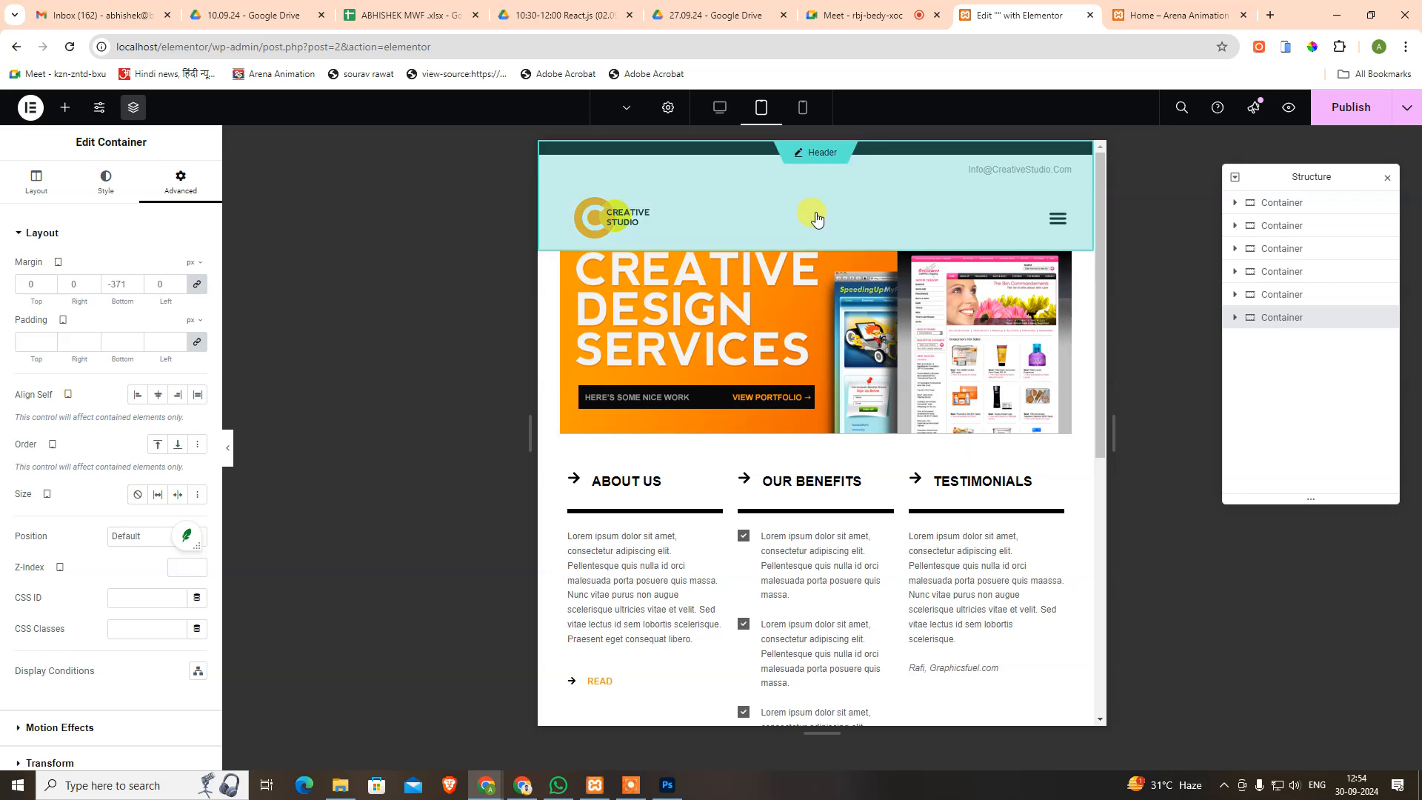
Select the "Creative Design Services" banner container, set all its tablet margins to 0 px, and unlink the values.
{"action": "left_click", "coordinate": [939, 313]}
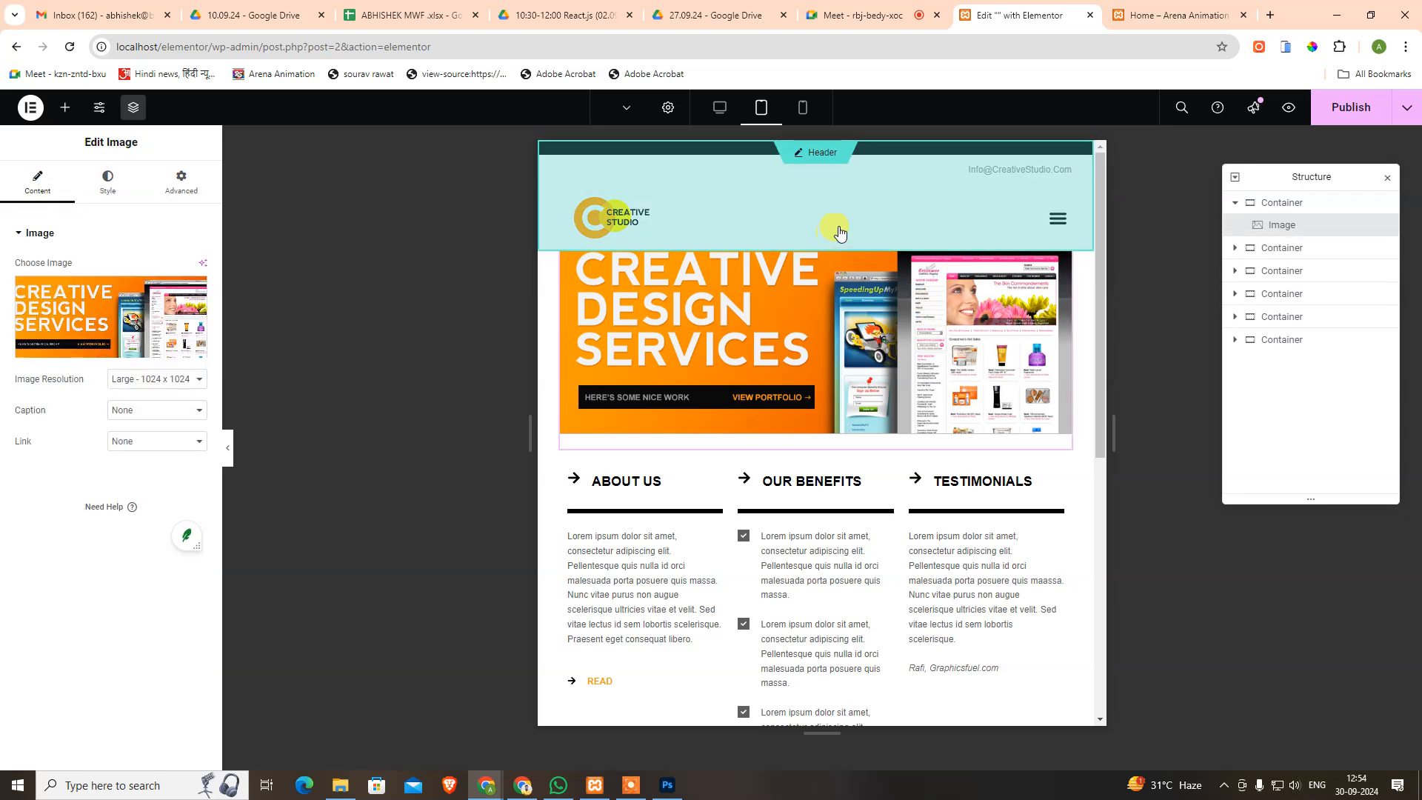
{"action": "left_click", "coordinate": [1264, 202]}
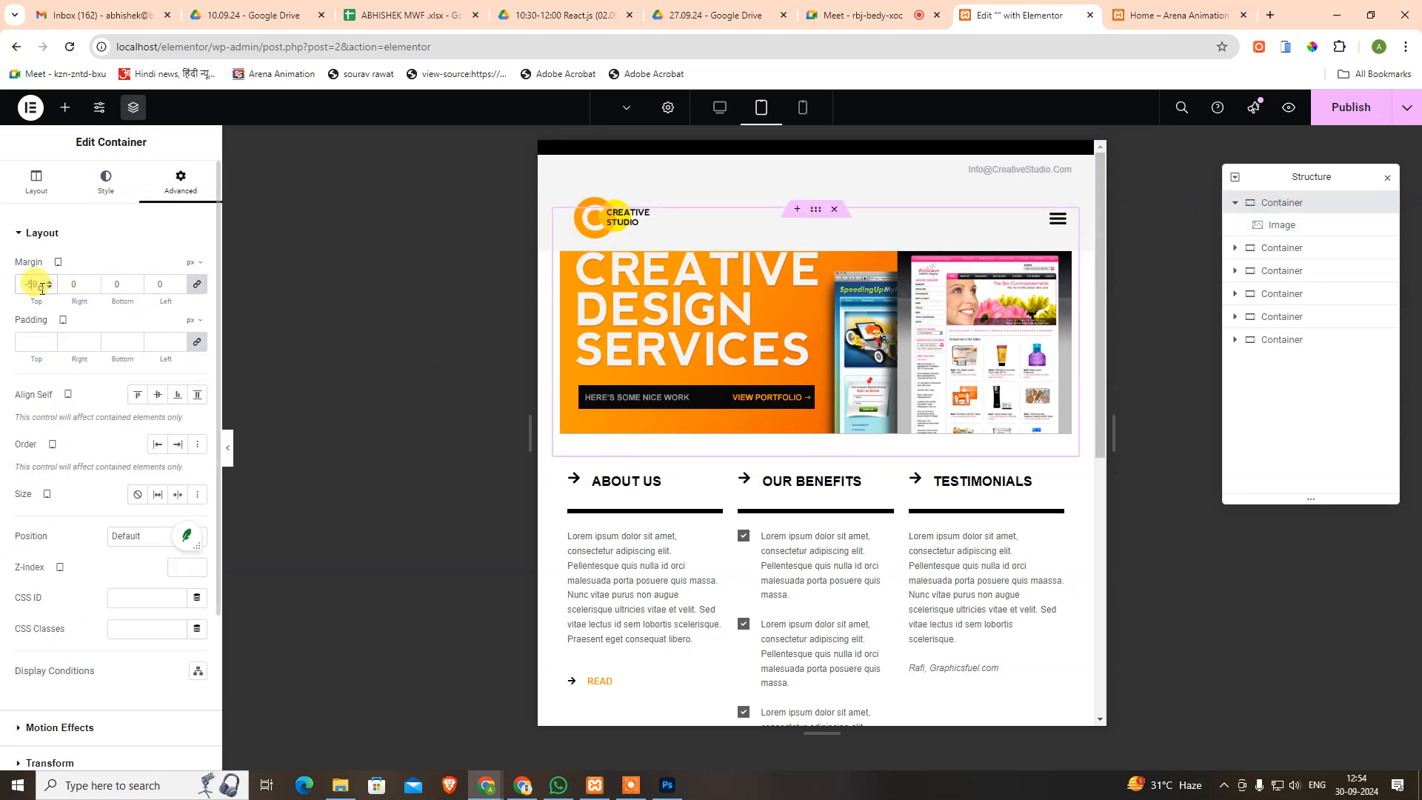
{"action": "key", "text": "Up"}
{"action": "key", "text": "Up"}
{"action": "key", "text": "Up"}
{"action": "key", "text": "Up"}
{"action": "key", "text": "Up"}
{"action": "key", "text": "Up"}
{"action": "key", "text": "Up"}
{"action": "key", "text": "Up"}
{"action": "key", "text": "Up"}
{"action": "key", "text": "Up"}
{"action": "key", "text": "Up"}
{"action": "key", "text": "Up"}
{"action": "key", "text": "Up"}
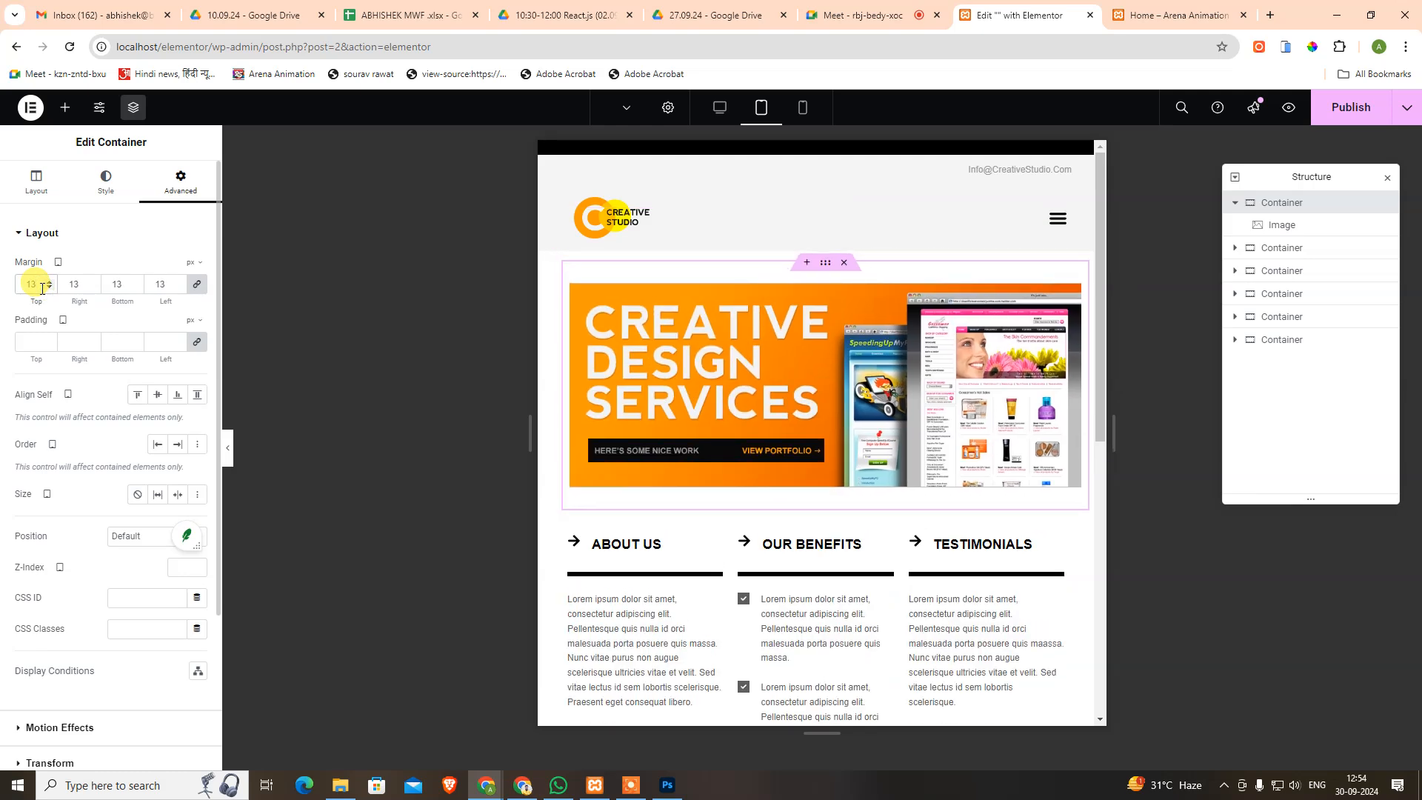
{"action": "key", "text": "Down"}
{"action": "key", "text": "Down"}
{"action": "key", "text": "Down"}
{"action": "key", "text": "Down"}
{"action": "key", "text": "Down"}
{"action": "key", "text": "Down"}
{"action": "key", "text": "Down"}
{"action": "key", "text": "Down"}
{"action": "key", "text": "Down"}
{"action": "key", "text": "Down"}
{"action": "key", "text": "Down"}
{"action": "key", "text": "Down"}
{"action": "key", "text": "Down"}
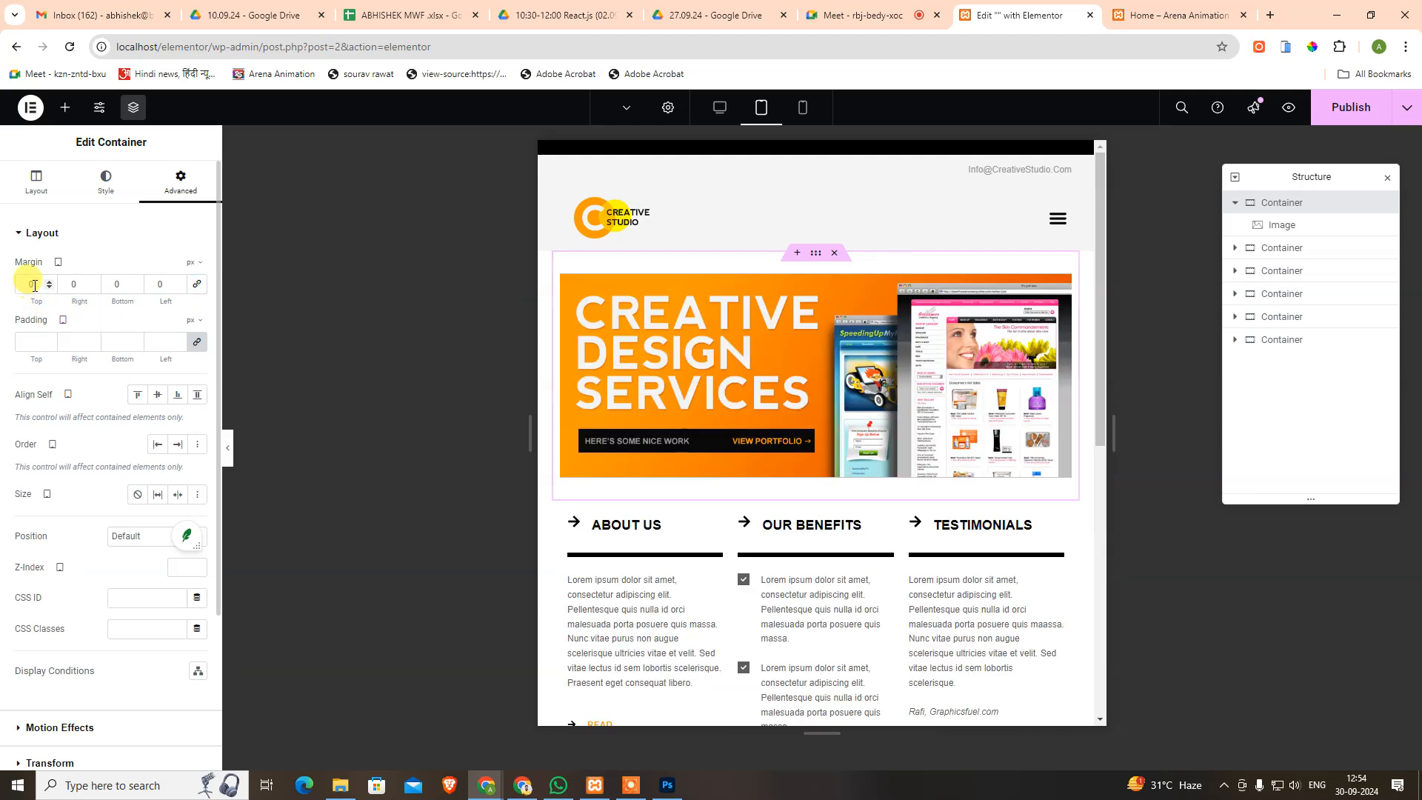
Try negative top margins on the banner container in the tablet view and return the value to 0 px.
{"action": "key", "text": "Up"}
{"action": "key", "text": "Down"}
{"action": "key", "text": "Down"}
{"action": "key", "text": "Down"}
{"action": "key", "text": "Down"}
{"action": "key", "text": "Down"}
{"action": "key", "text": "Down"}
{"action": "key", "text": "Down"}
{"action": "key", "text": "Down"}
{"action": "key", "text": "Down"}
{"action": "key", "text": "Down"}
{"action": "key", "text": "Down"}
{"action": "key", "text": "Down"}
{"action": "key", "text": "Down"}
{"action": "key", "text": "Down"}
{"action": "key", "text": "Down"}
{"action": "key", "text": "Down"}
{"action": "key", "text": "Down"}
{"action": "key", "text": "Down"}
{"action": "key", "text": "Down"}
{"action": "key", "text": "Down"}
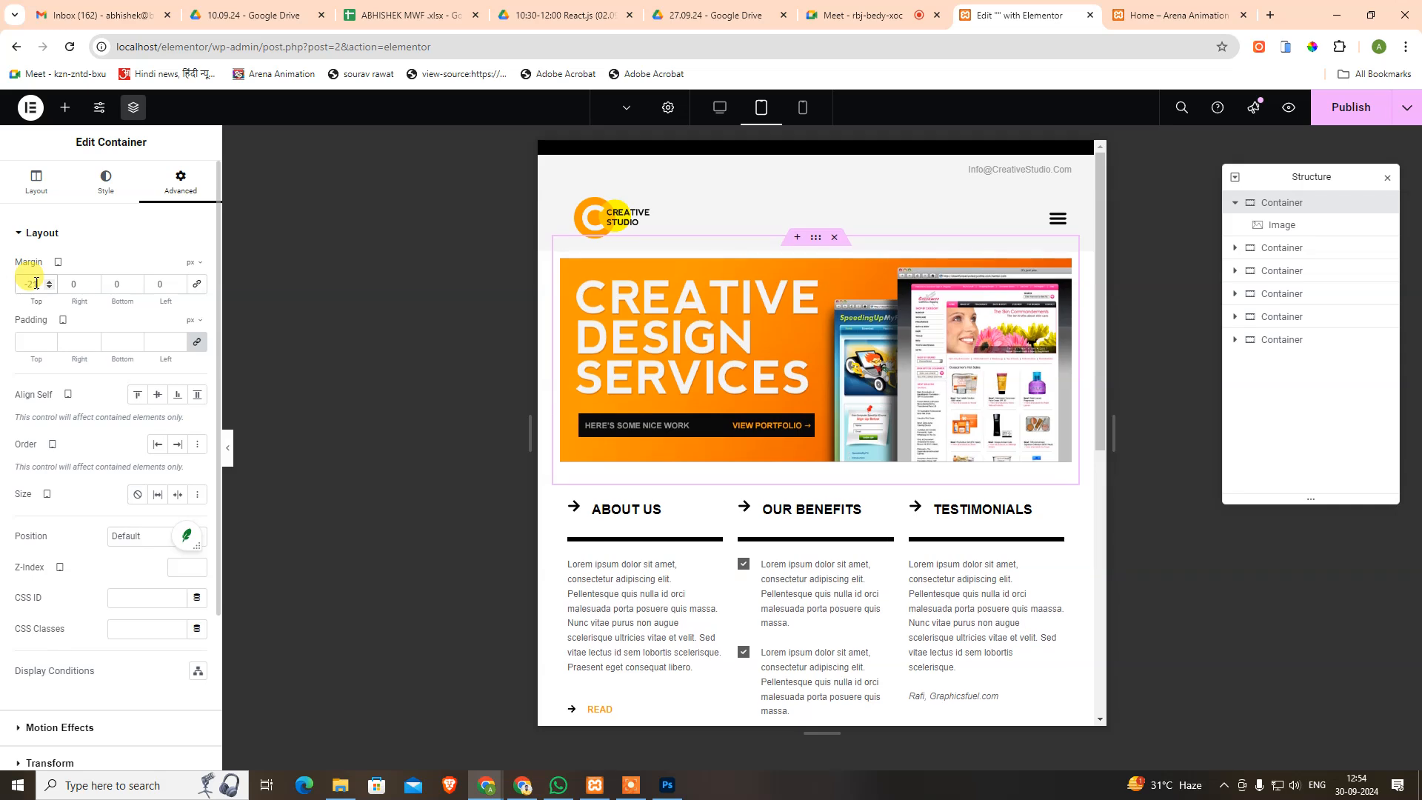
{"action": "key", "text": "Up"}
{"action": "key", "text": "Up"}
{"action": "key", "text": "Up"}
{"action": "key", "text": "Up"}
{"action": "key", "text": "Up"}
{"action": "key", "text": "Up"}
{"action": "key", "text": "Up"}
{"action": "key", "text": "Up"}
{"action": "key", "text": "Up"}
{"action": "key", "text": "Up"}
{"action": "key", "text": "Up"}
{"action": "key", "text": "Up"}
{"action": "key", "text": "Up"}
{"action": "key", "text": "Up"}
{"action": "key", "text": "Up"}
{"action": "key", "text": "Up"}
{"action": "key", "text": "Up"}
{"action": "key", "text": "Up"}
{"action": "key", "text": "Up"}
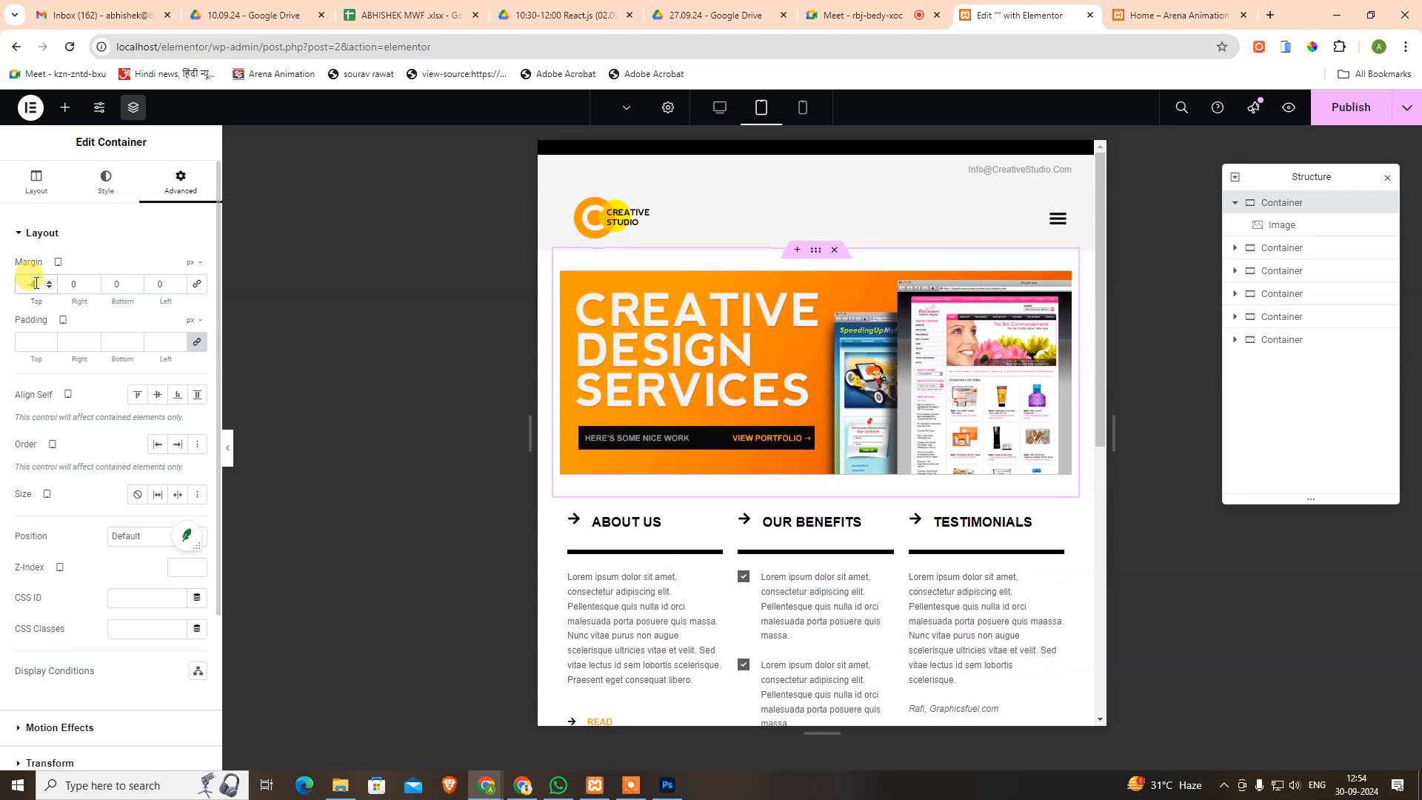
{"action": "key", "text": "Up"}
{"action": "key", "text": "Up"}
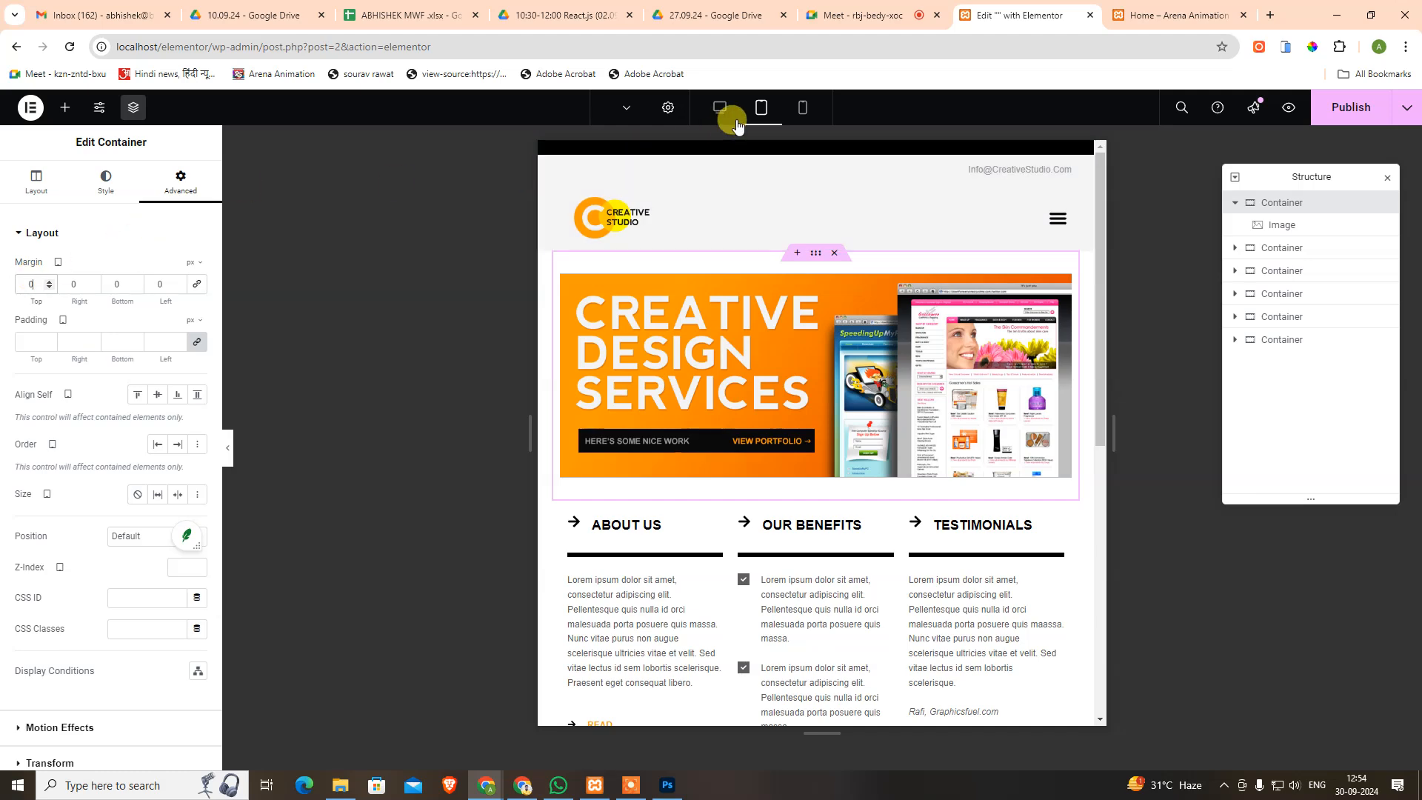
Compare the home page in the mobile, desktop, and tablet views, checking the desktop and tablet layouts down to the footer.
{"action": "left_click", "coordinate": [801, 110]}
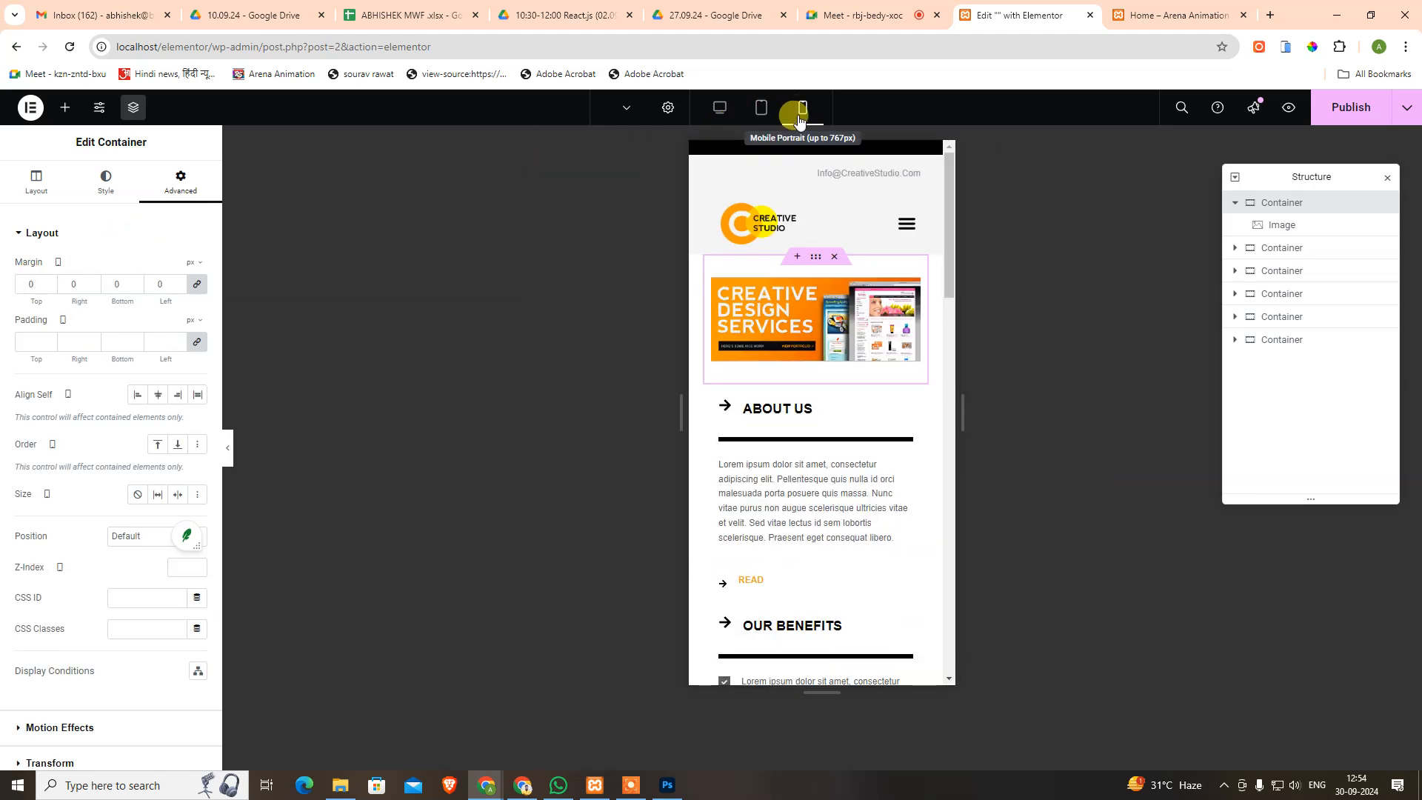
{"action": "left_click", "coordinate": [719, 110]}
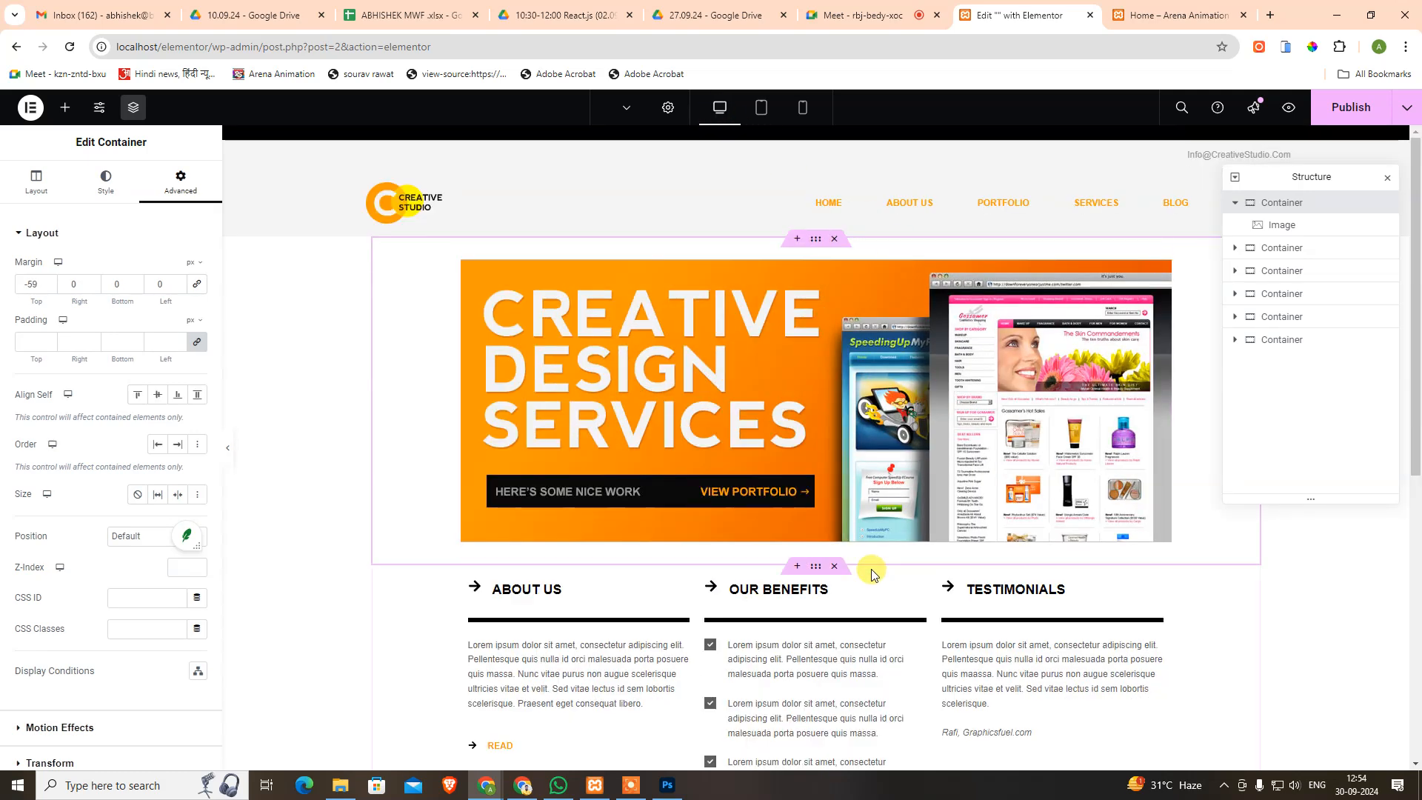
{"action": "scroll", "coordinate": [864, 571], "scroll_direction": "down", "scroll_amount": 7}
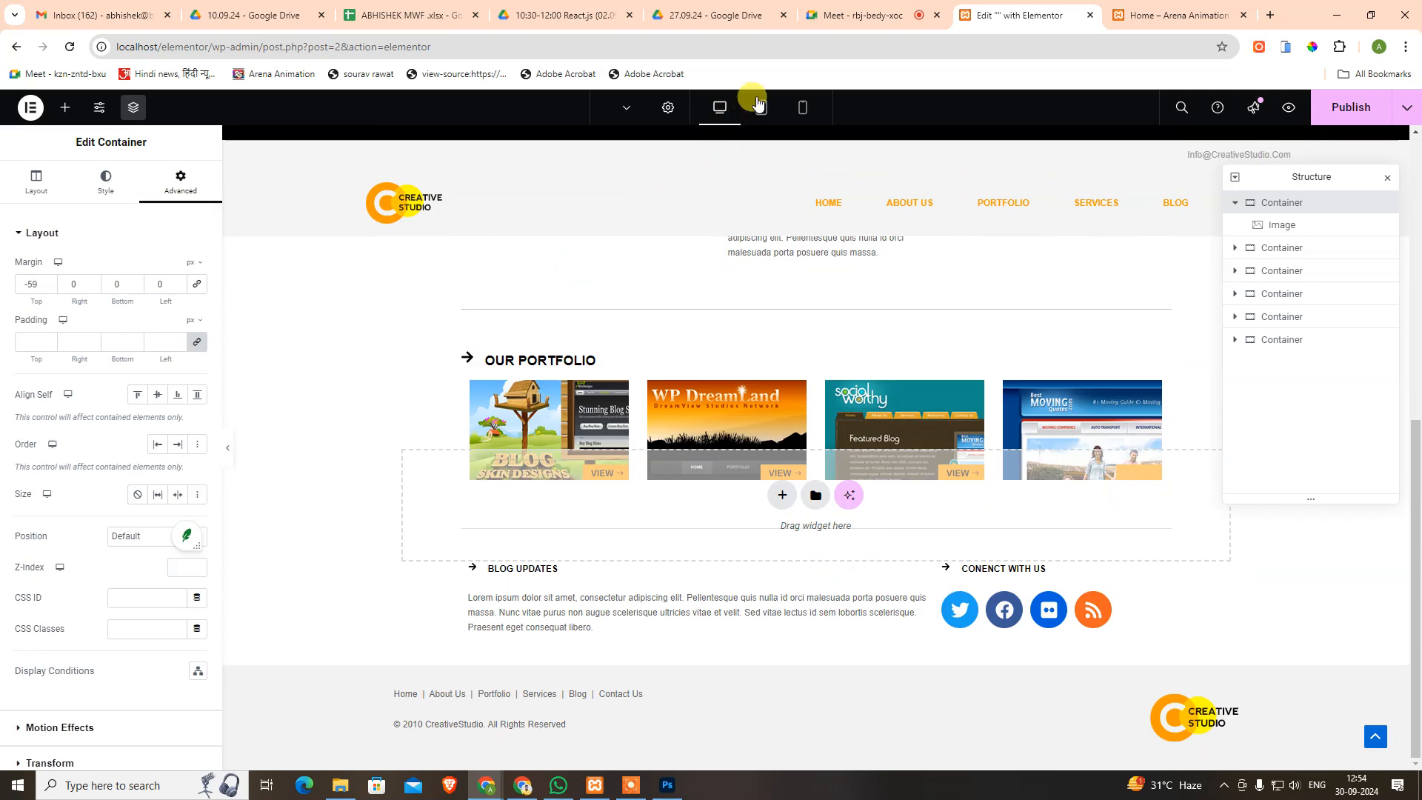
{"action": "left_click", "coordinate": [762, 108]}
{"action": "scroll", "coordinate": [797, 439], "scroll_direction": "up", "scroll_amount": 5}
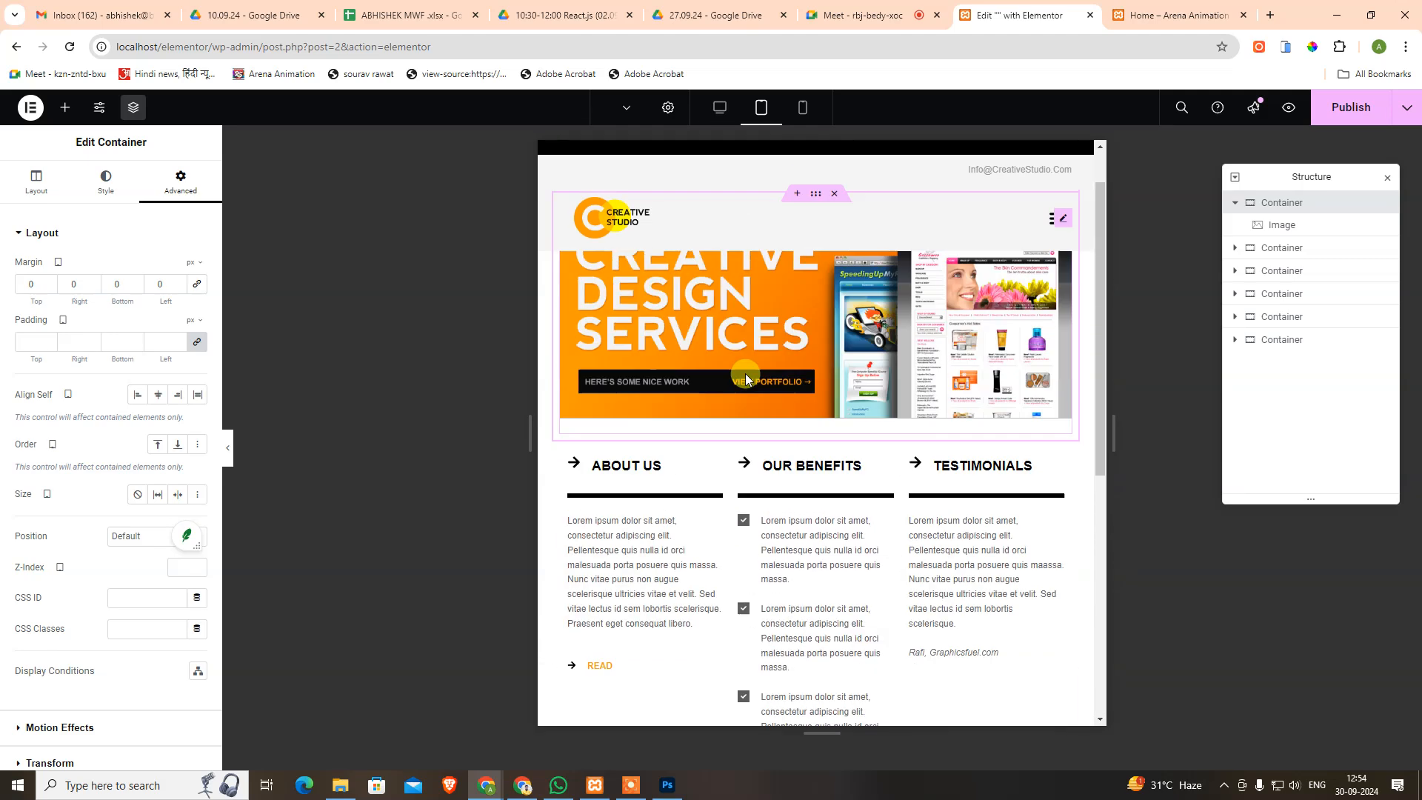
{"action": "scroll", "coordinate": [785, 481], "scroll_direction": "down", "scroll_amount": 6}
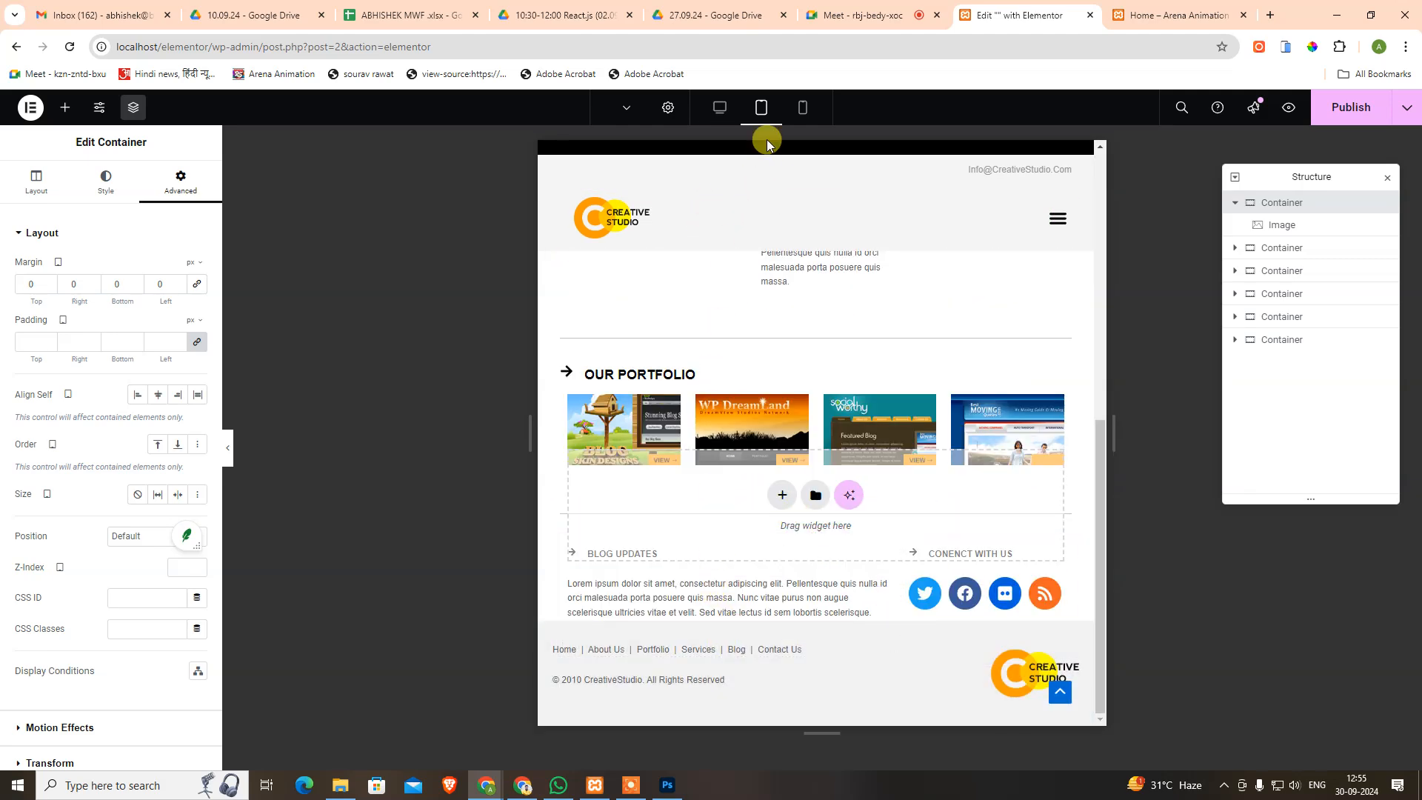
In the mobile view, set all margins of the container holding "Blog Updates" and the social icons to 0 px.
{"action": "left_click", "coordinate": [802, 107]}
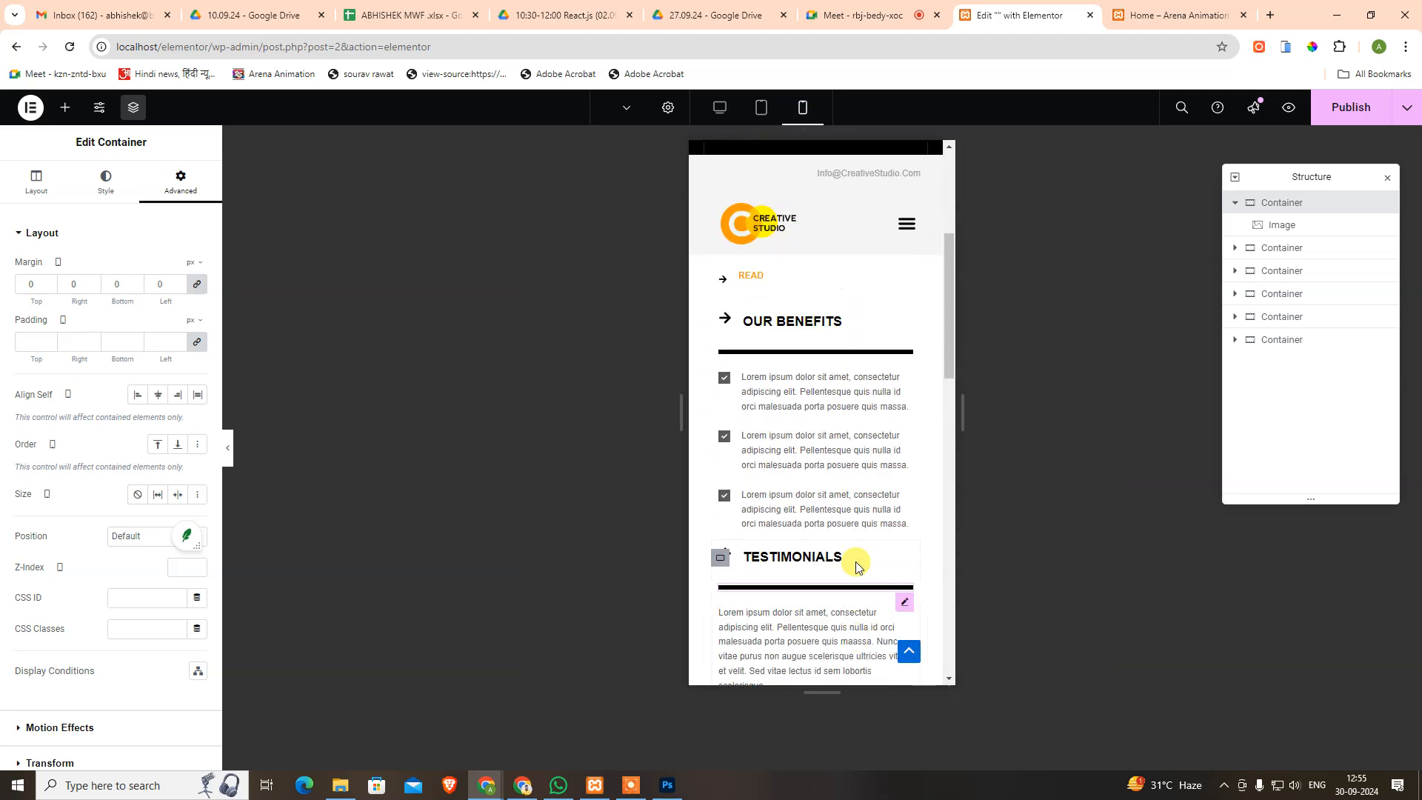
{"action": "scroll", "coordinate": [852, 560], "scroll_direction": "down", "scroll_amount": 10}
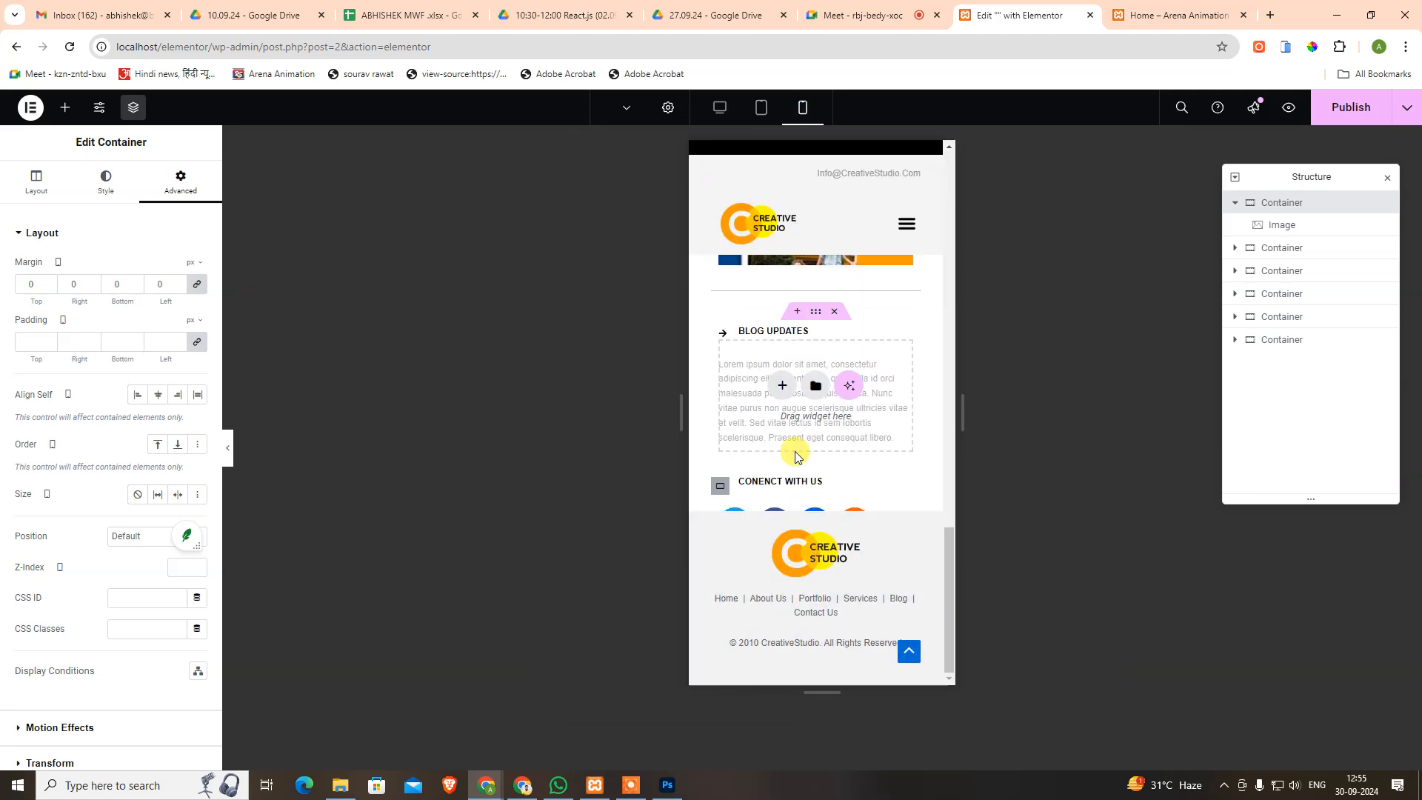
{"action": "left_click", "coordinate": [813, 316]}
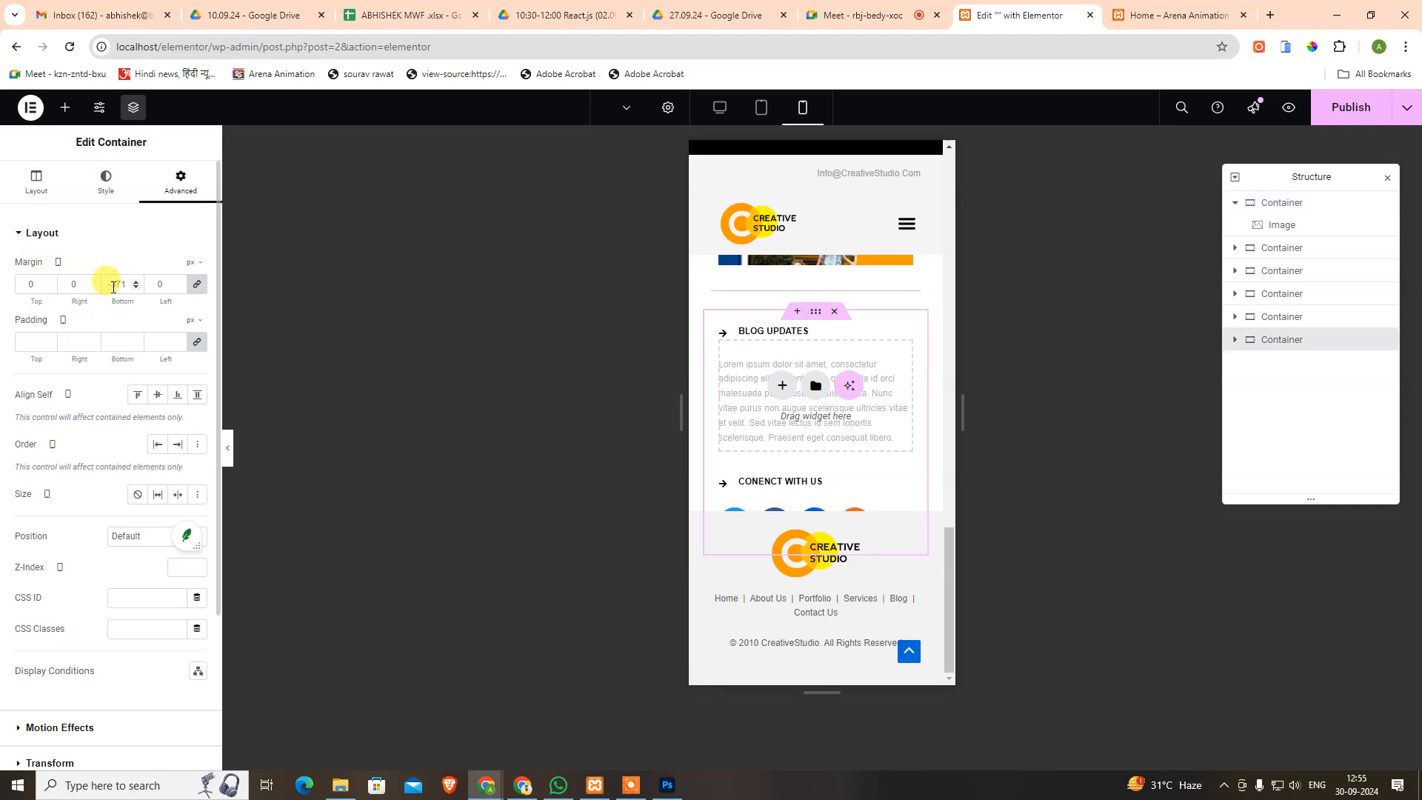
{"action": "left_click", "coordinate": [197, 284]}
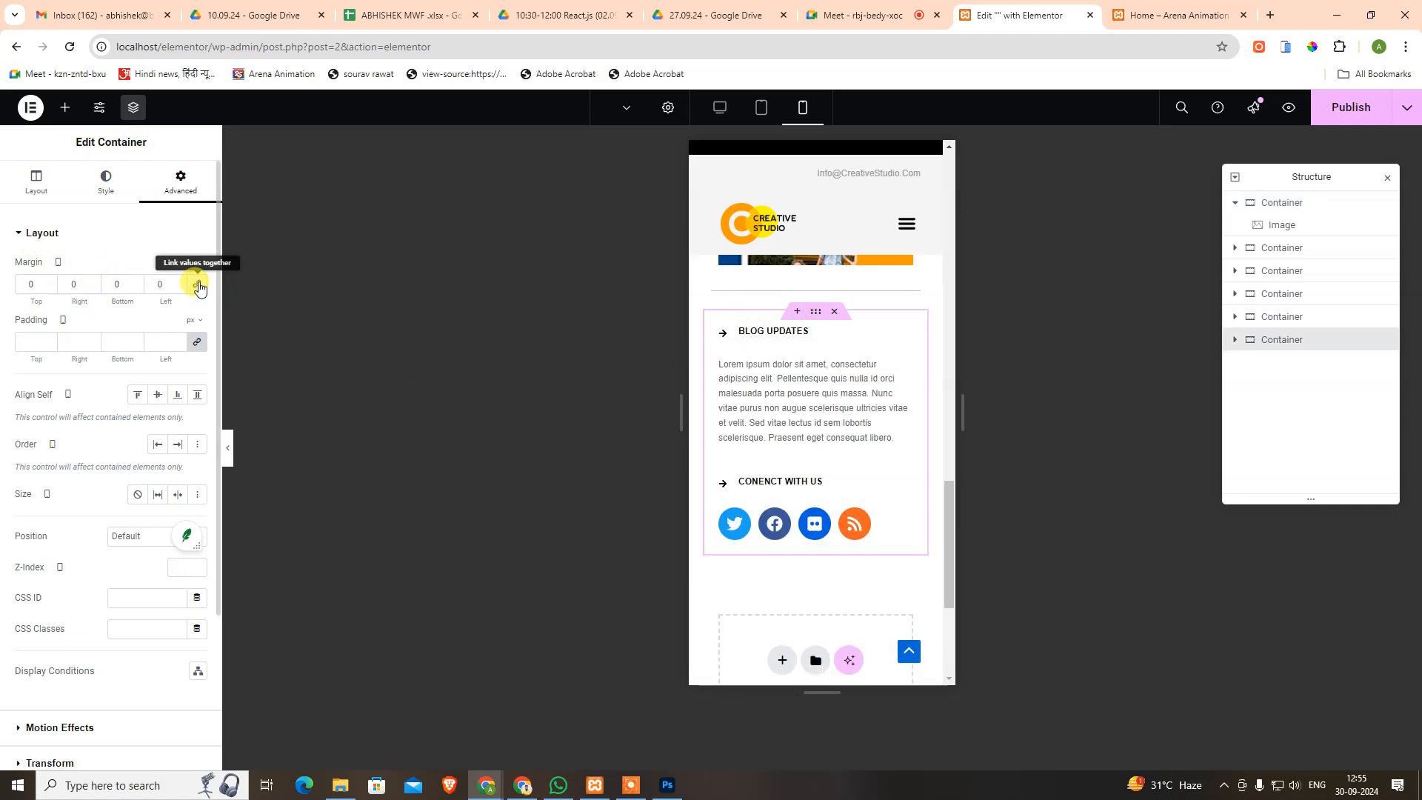
{"action": "left_click", "coordinate": [199, 286]}
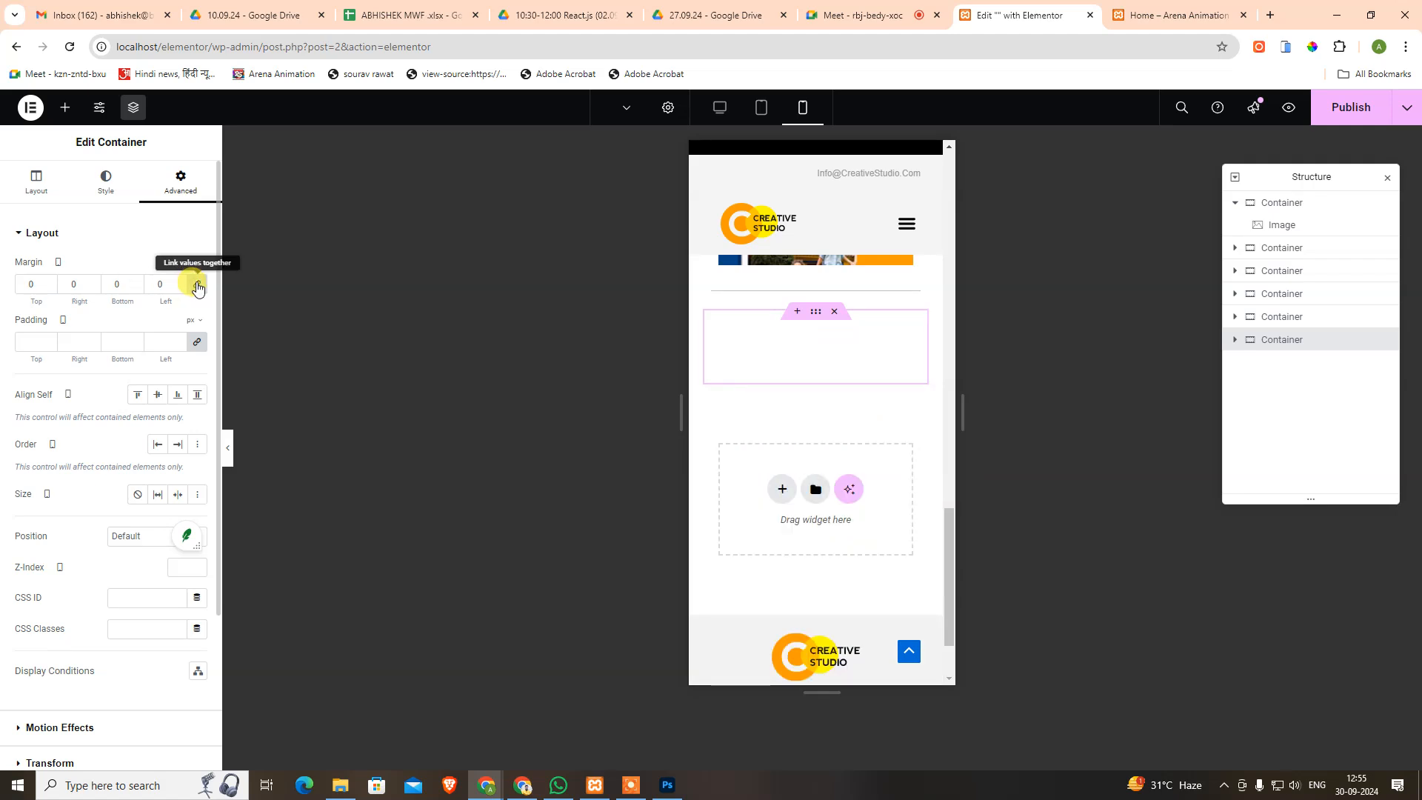
{"action": "left_click", "coordinate": [198, 286]}
{"action": "left_click", "coordinate": [120, 282]}
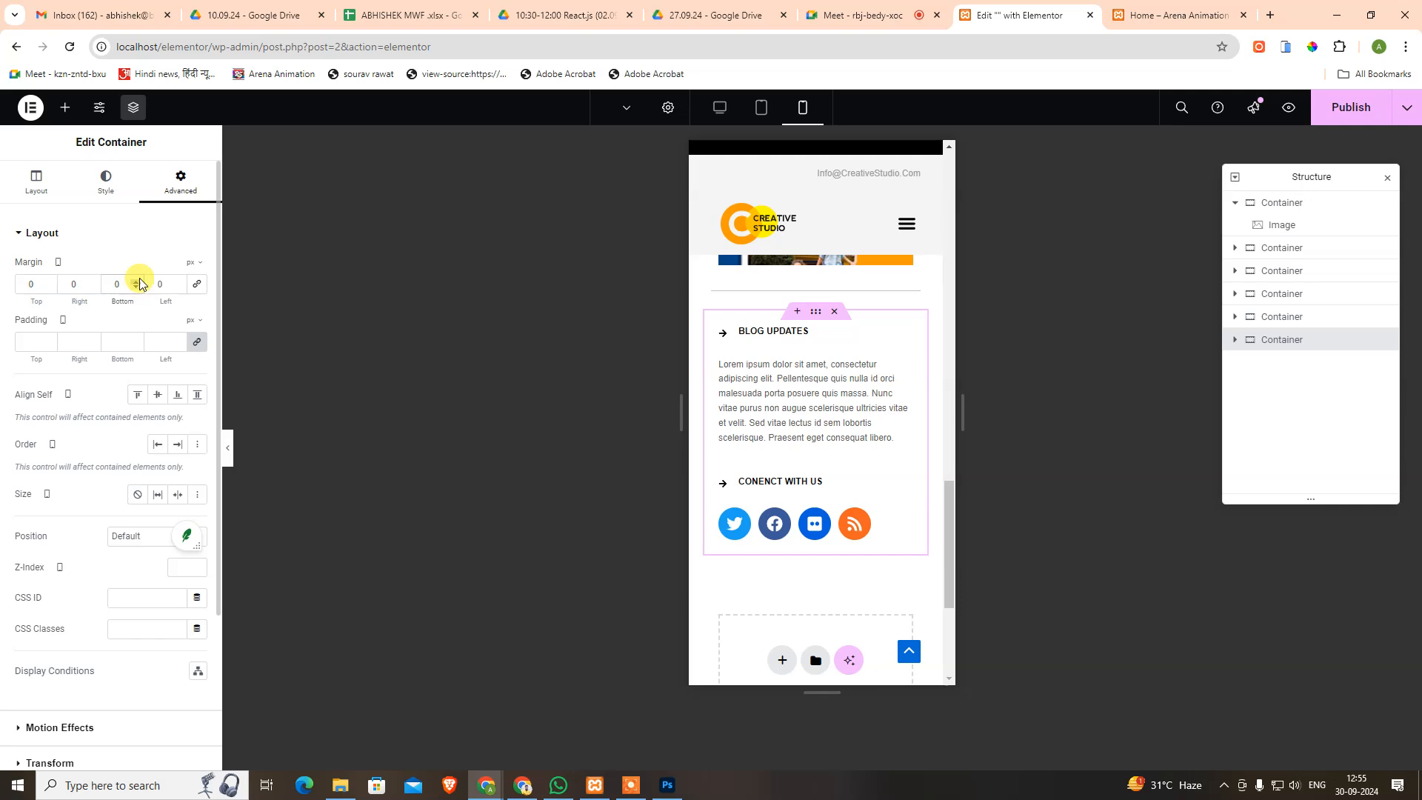
{"action": "scroll", "coordinate": [798, 415], "scroll_direction": "up", "scroll_amount": 15}
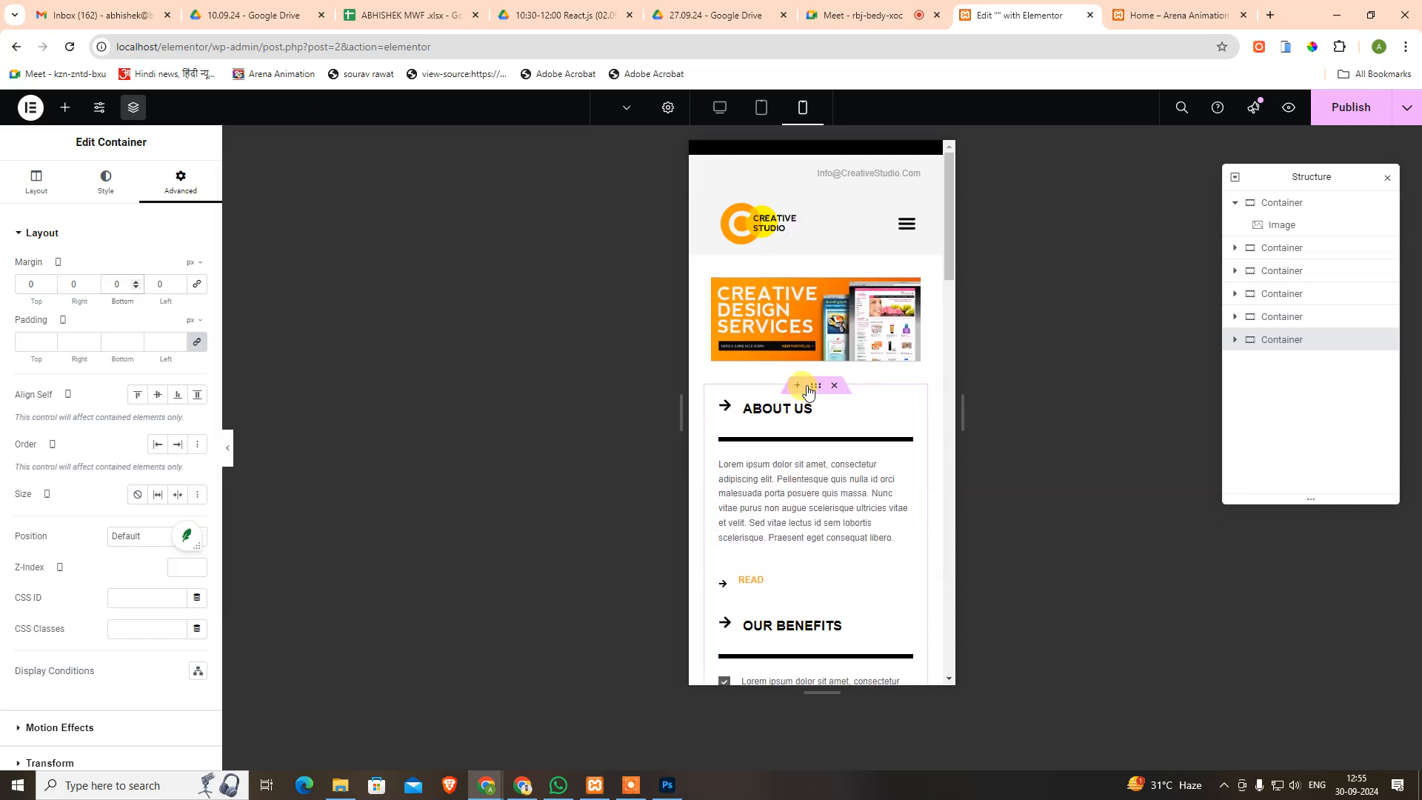
In the tablet view, reset all margins of the "Blog Updates" container to 0 px and check the page from footer to header.
{"action": "left_click", "coordinate": [761, 108]}
{"action": "scroll", "coordinate": [778, 326], "scroll_direction": "up", "scroll_amount": 8}
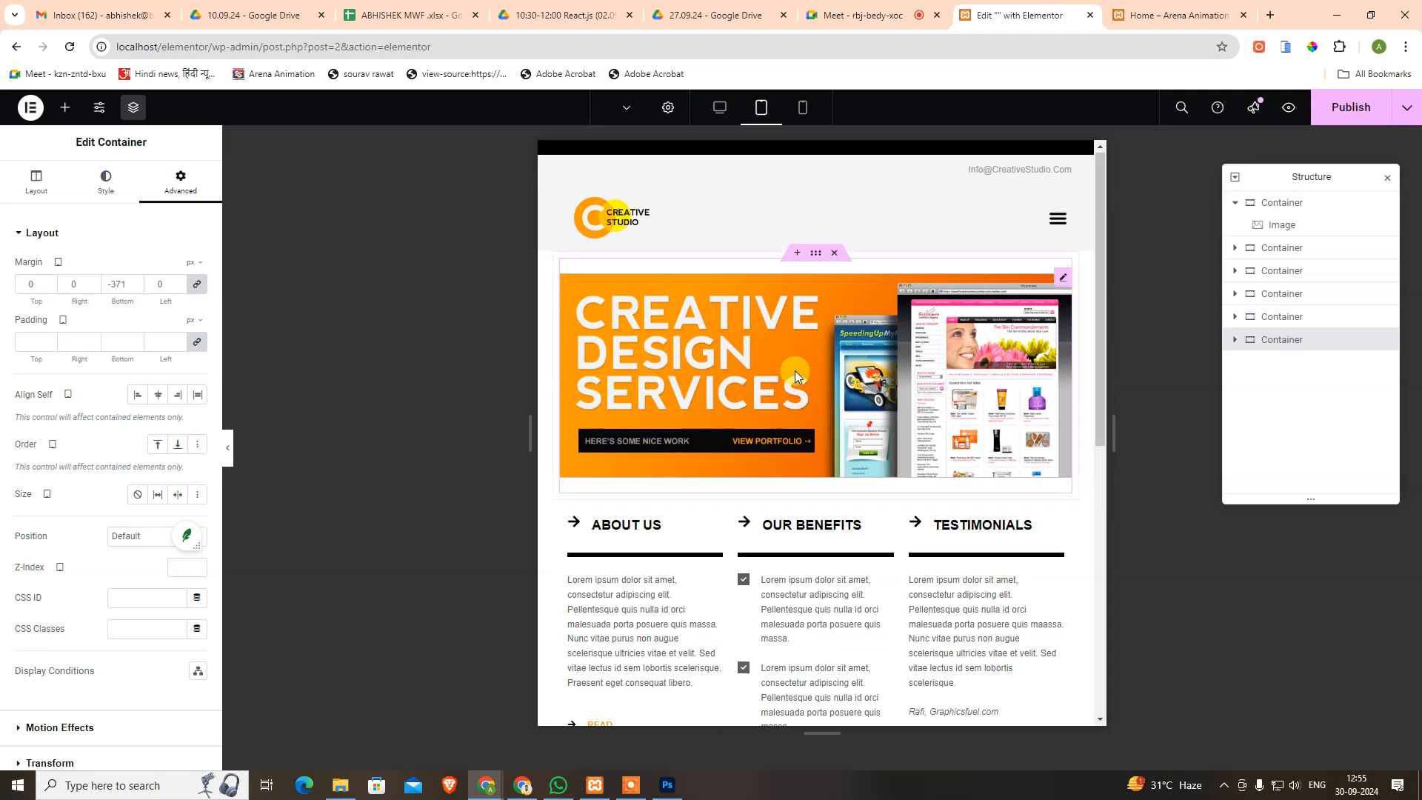
{"action": "scroll", "coordinate": [822, 396], "scroll_direction": "down", "scroll_amount": 8}
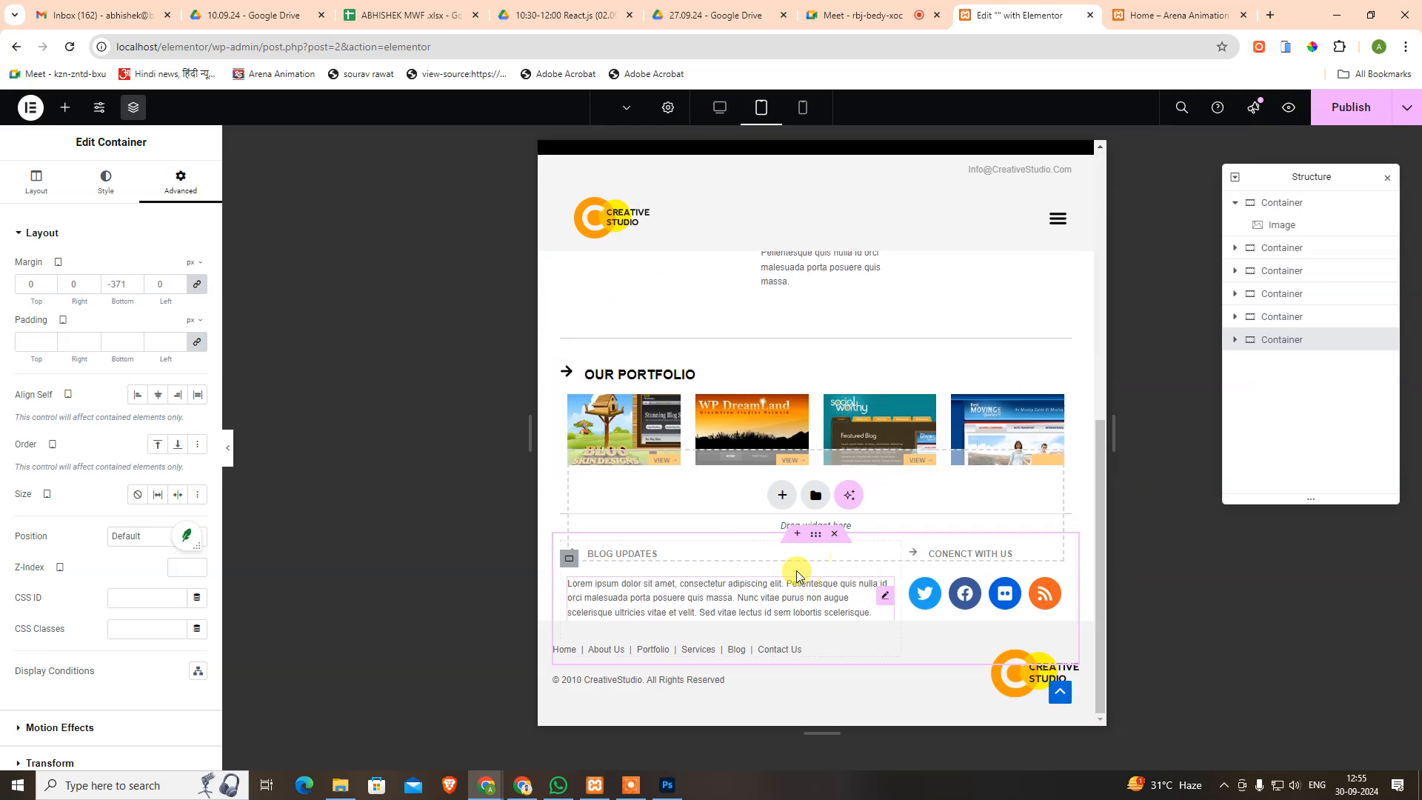
{"action": "left_click", "coordinate": [195, 289]}
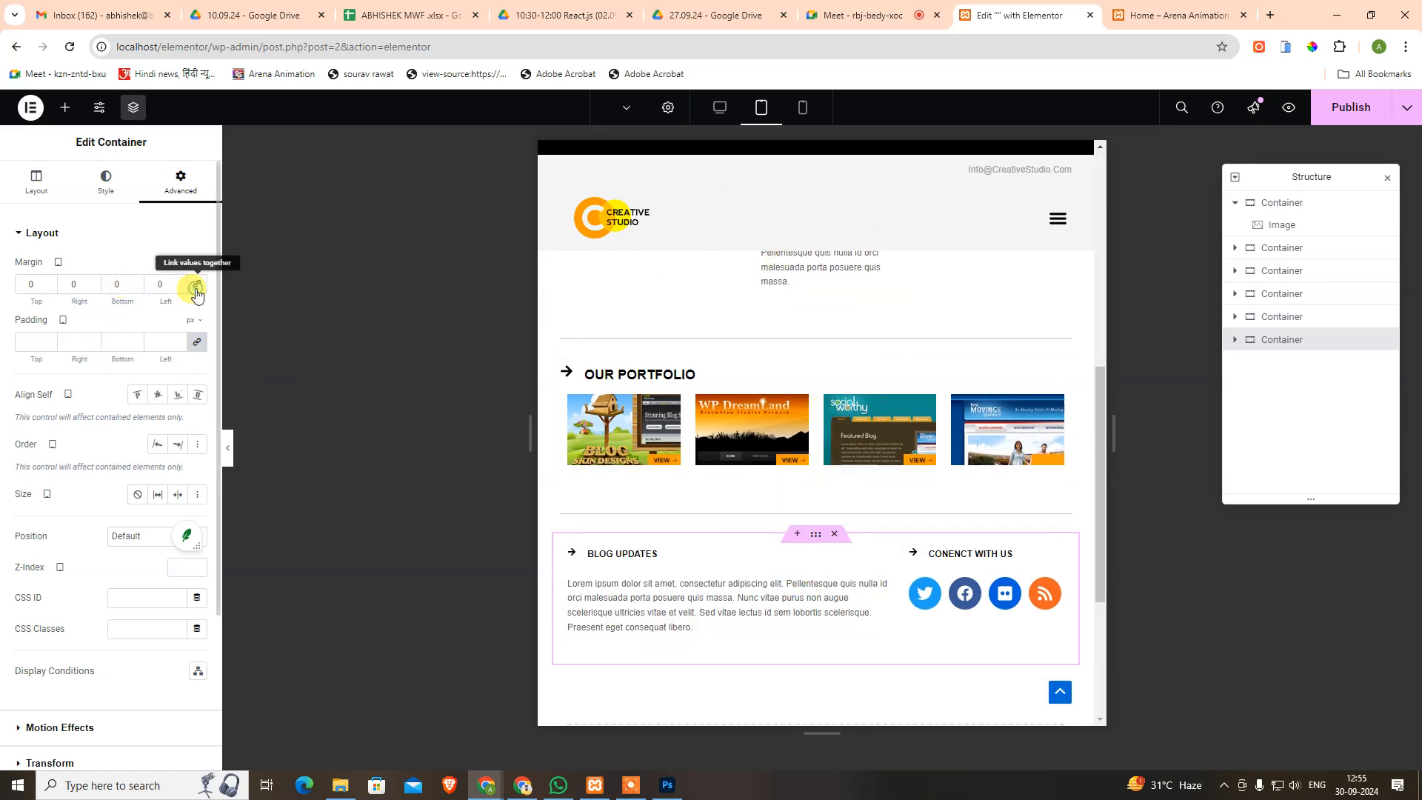
{"action": "scroll", "coordinate": [784, 449], "scroll_direction": "down", "scroll_amount": 3}
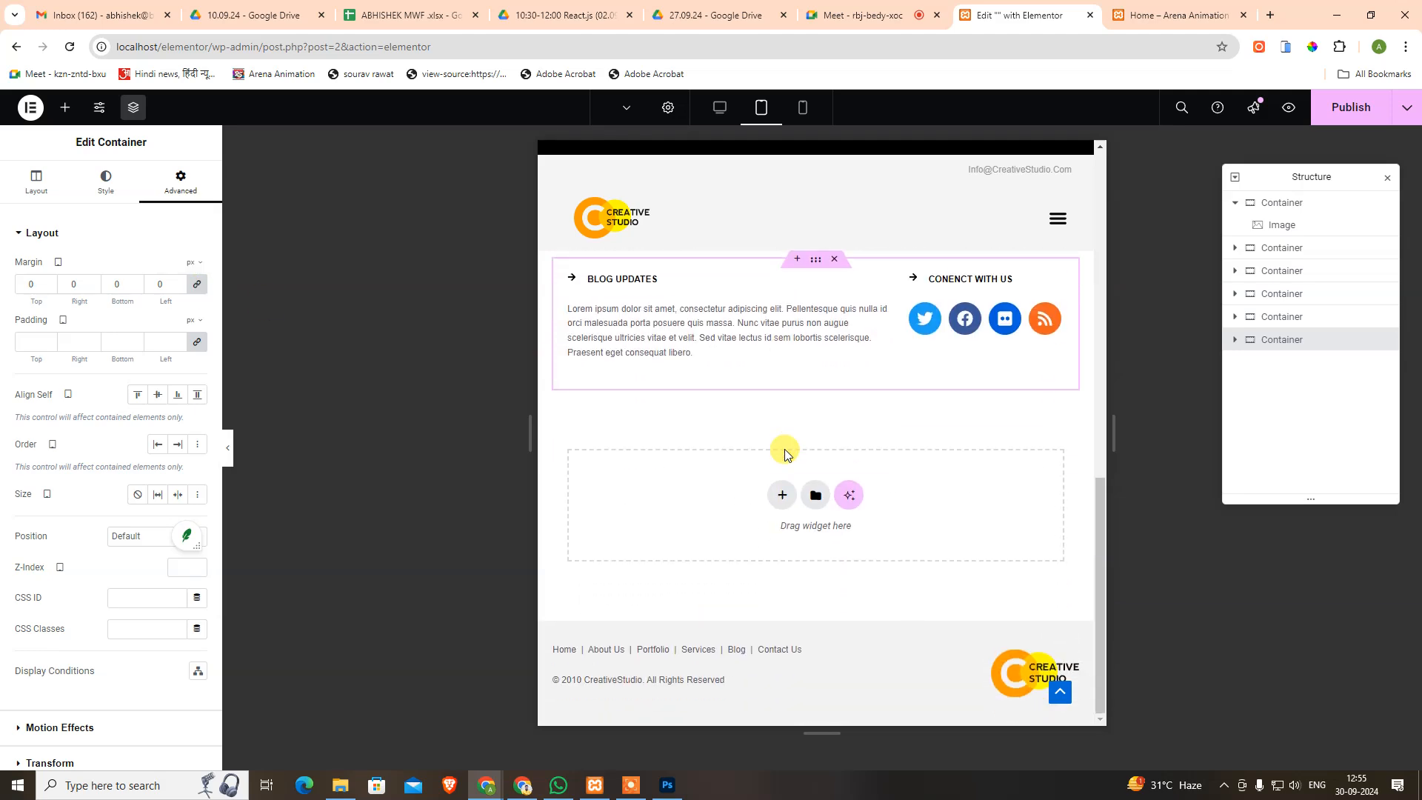
{"action": "scroll", "coordinate": [784, 449], "scroll_direction": "up", "scroll_amount": 8}
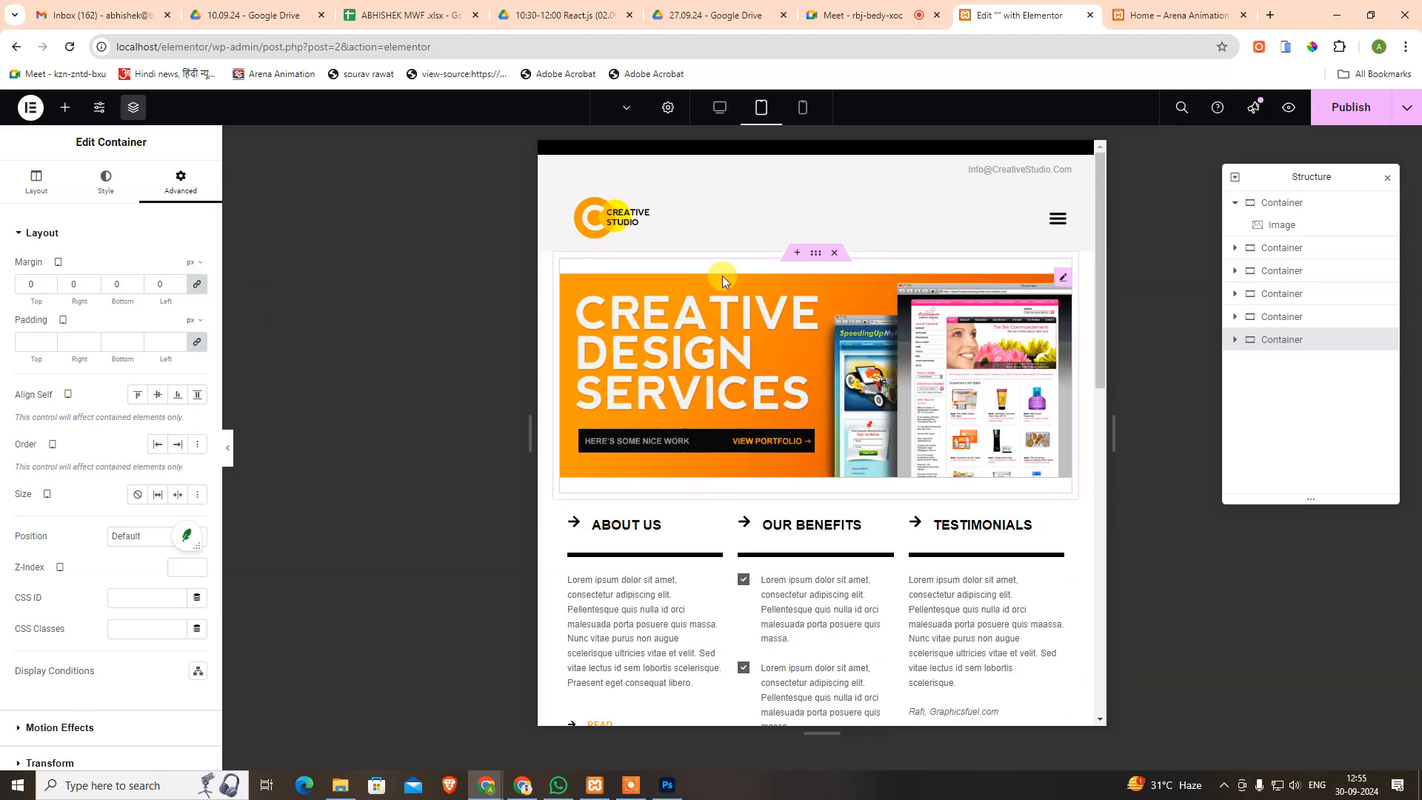
Switch the editor back to the desktop view, check the page down to the footer, and publish the changes.
{"action": "left_click", "coordinate": [719, 107]}
{"action": "scroll", "coordinate": [695, 466], "scroll_direction": "down", "scroll_amount": 6}
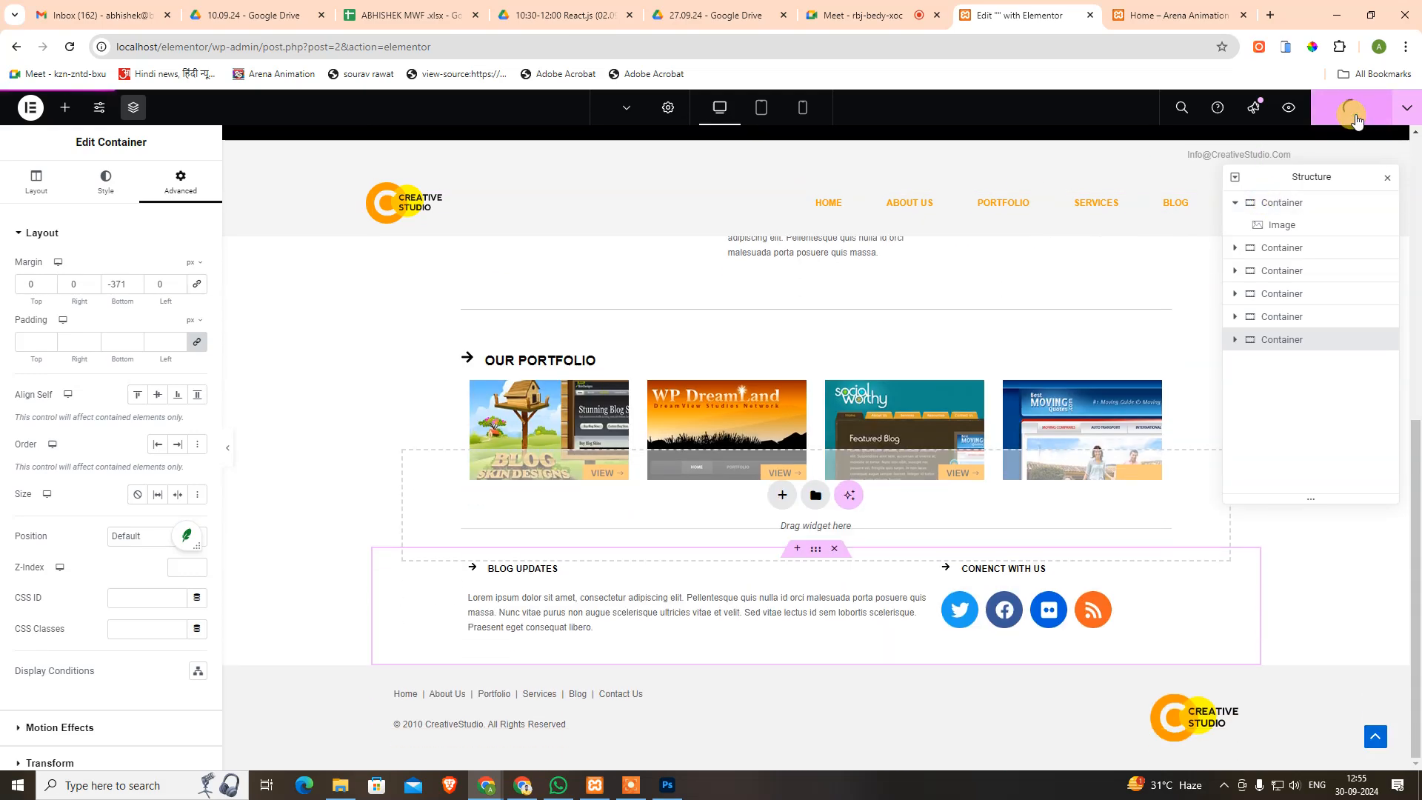
{"action": "scroll", "coordinate": [980, 260], "scroll_direction": "up", "scroll_amount": 7}
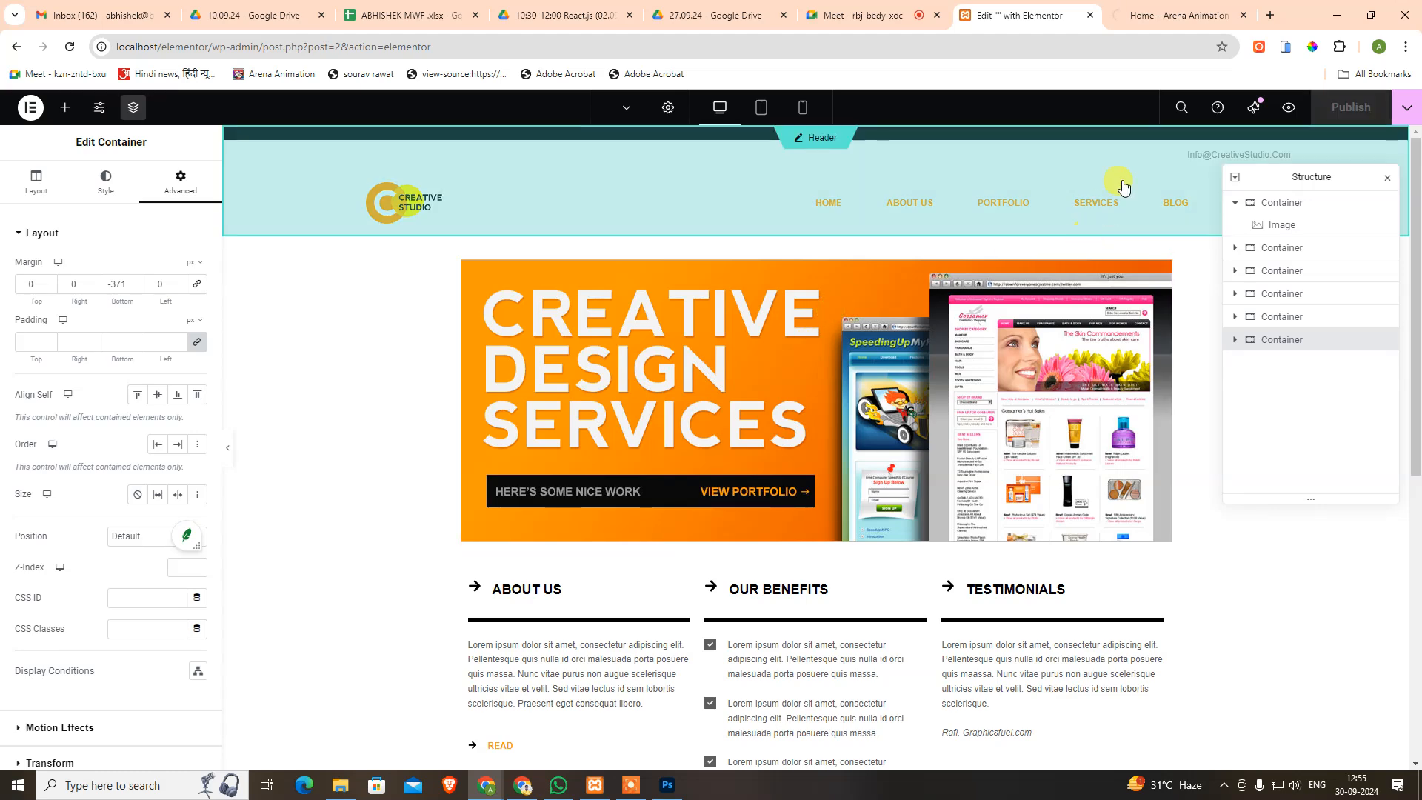
Reload the home page preview and check the banner spacing and the area around the footer.
{"action": "left_click", "coordinate": [1142, 11]}
{"action": "key", "text": "F5"}
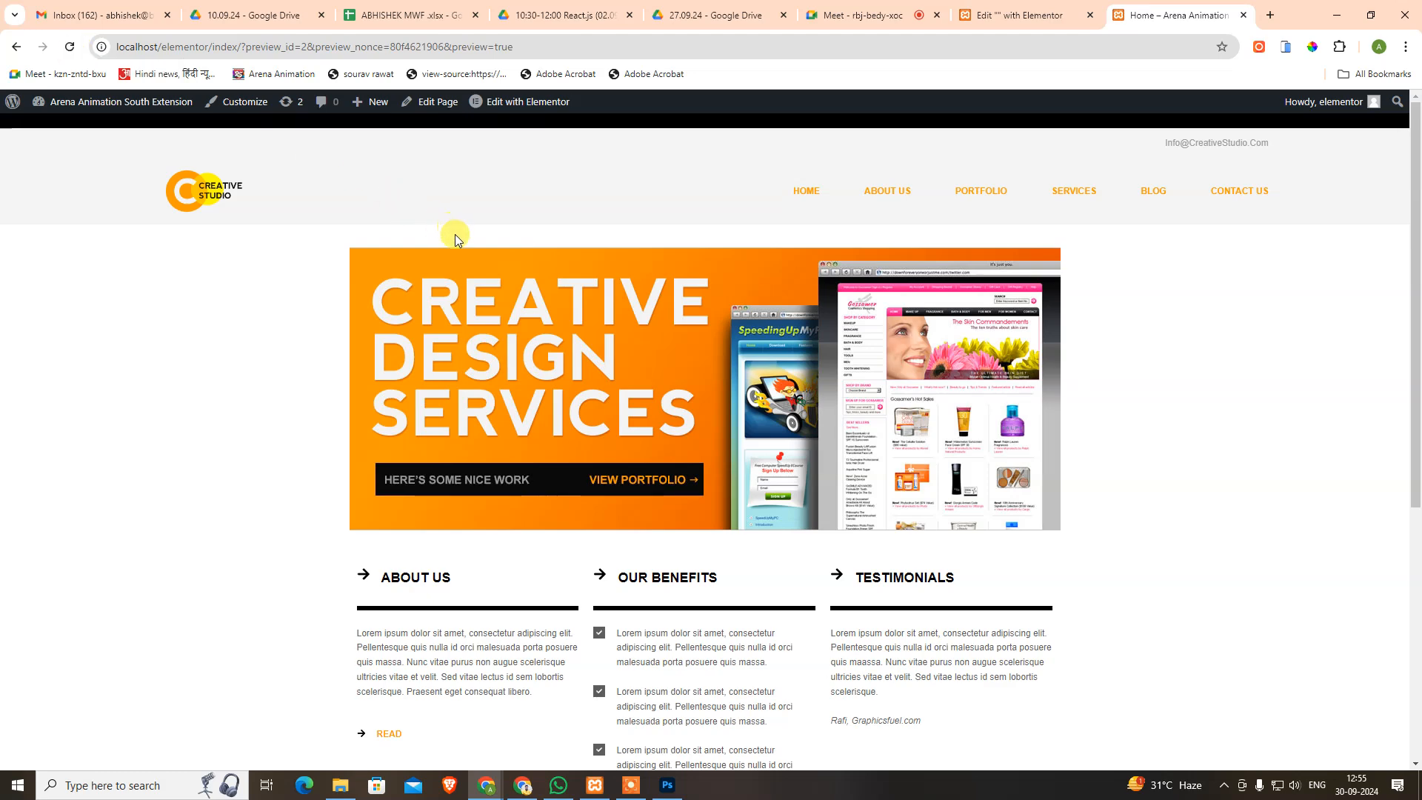
{"action": "scroll", "coordinate": [472, 274], "scroll_direction": "down", "scroll_amount": 5}
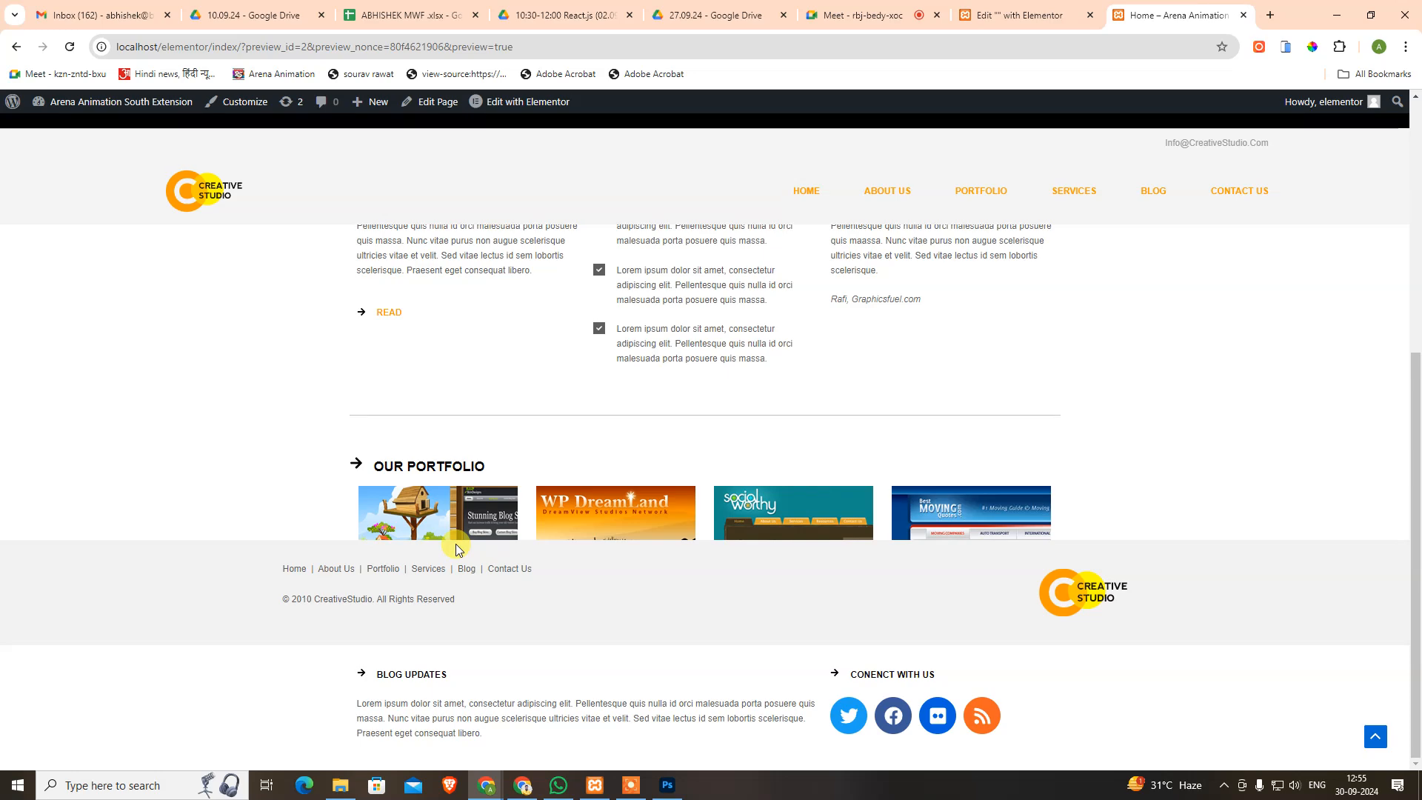
Return to the editor, reset all desktop margins of the "Blog Updates" container to 0 px, and publish the page.
{"action": "left_click", "coordinate": [996, 19]}
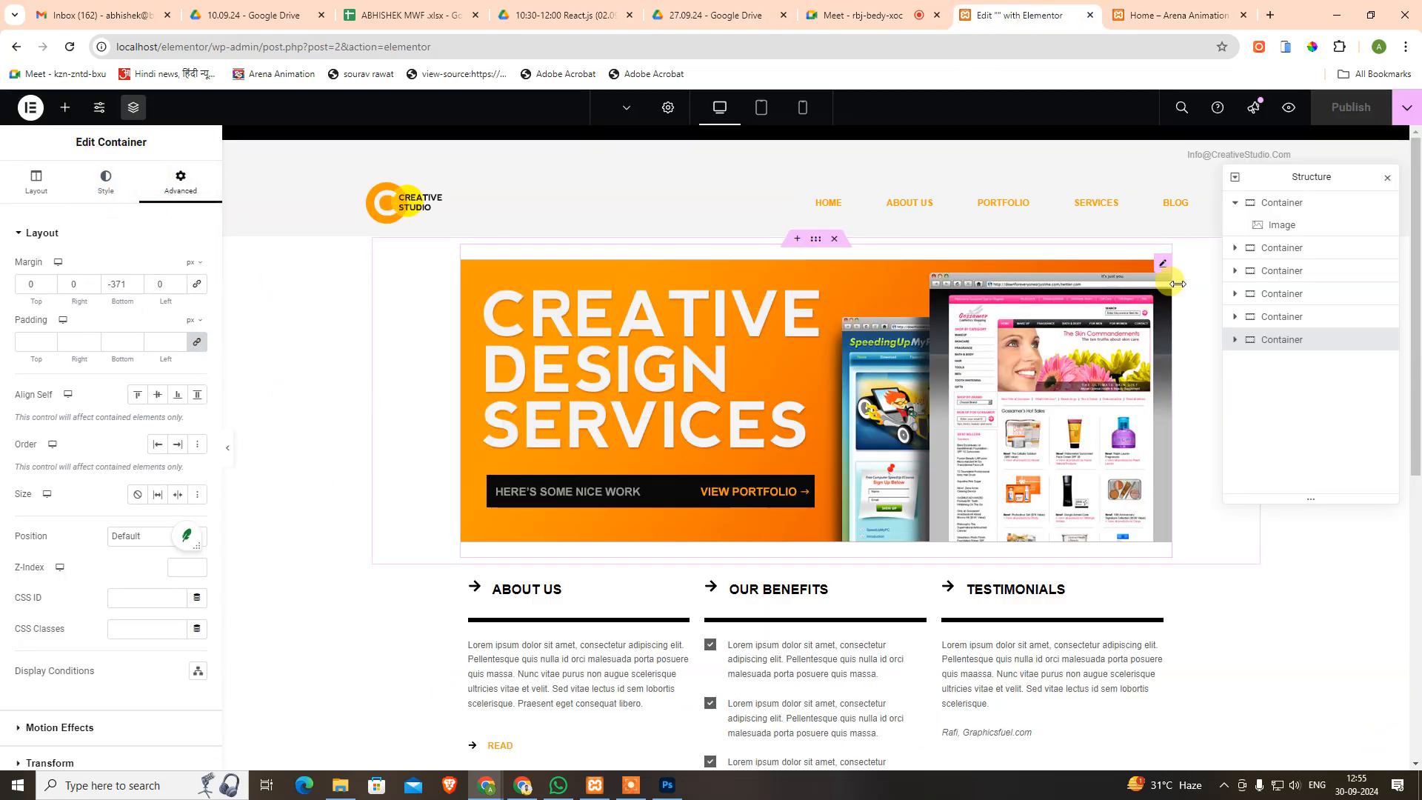
{"action": "left_click", "coordinate": [1289, 340]}
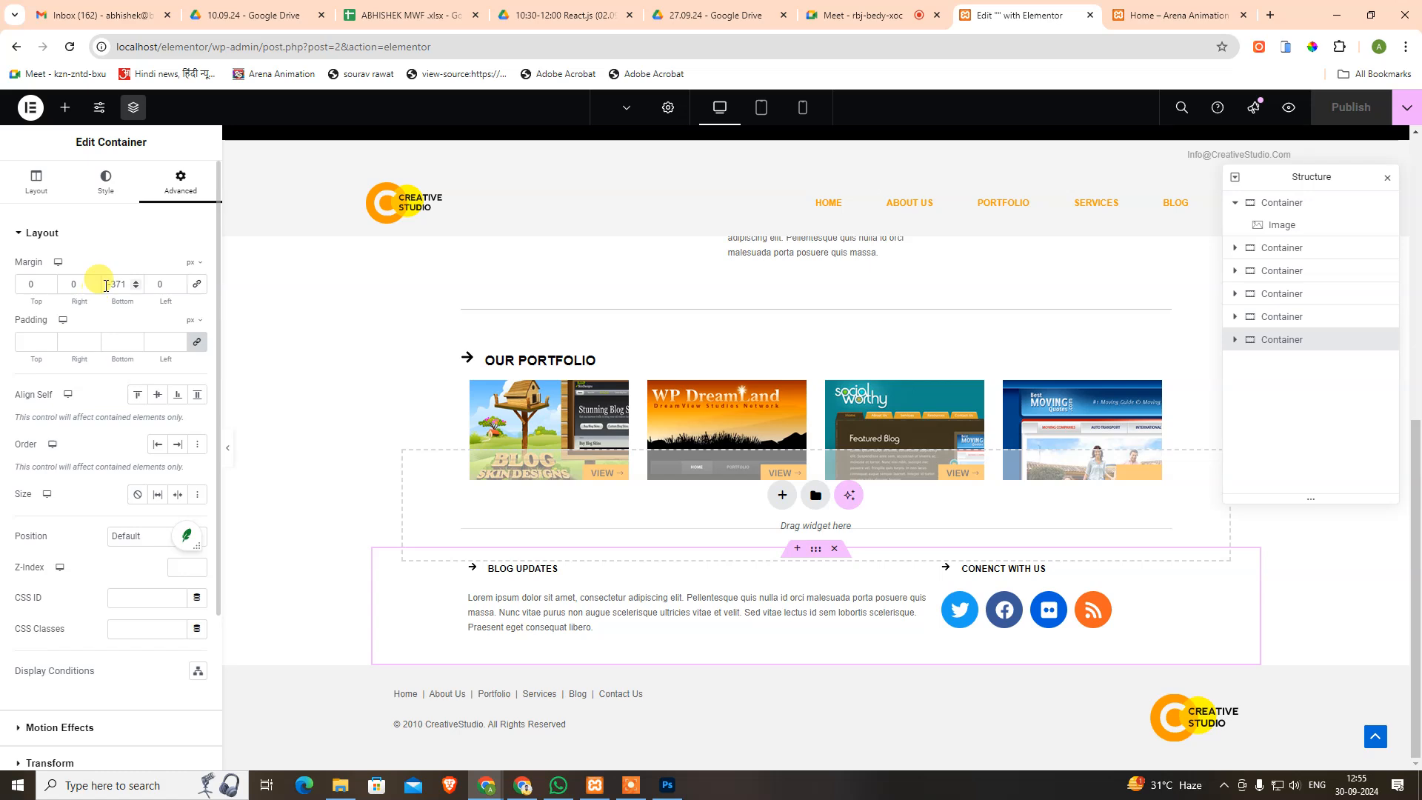
{"action": "left_click", "coordinate": [198, 283]}
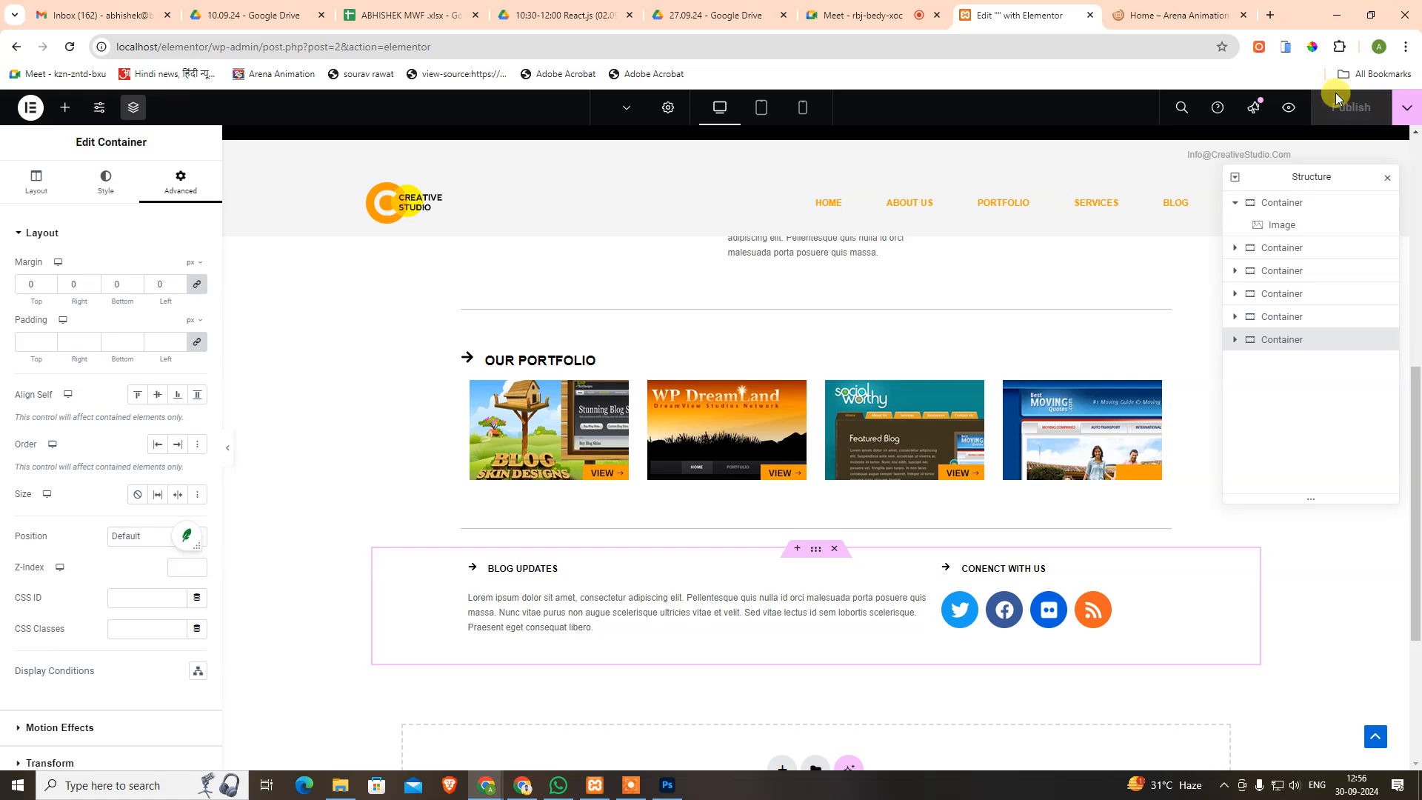
Open the reloaded home page preview and review the whole page between the header and the footer.
{"action": "left_click", "coordinate": [1182, 11]}
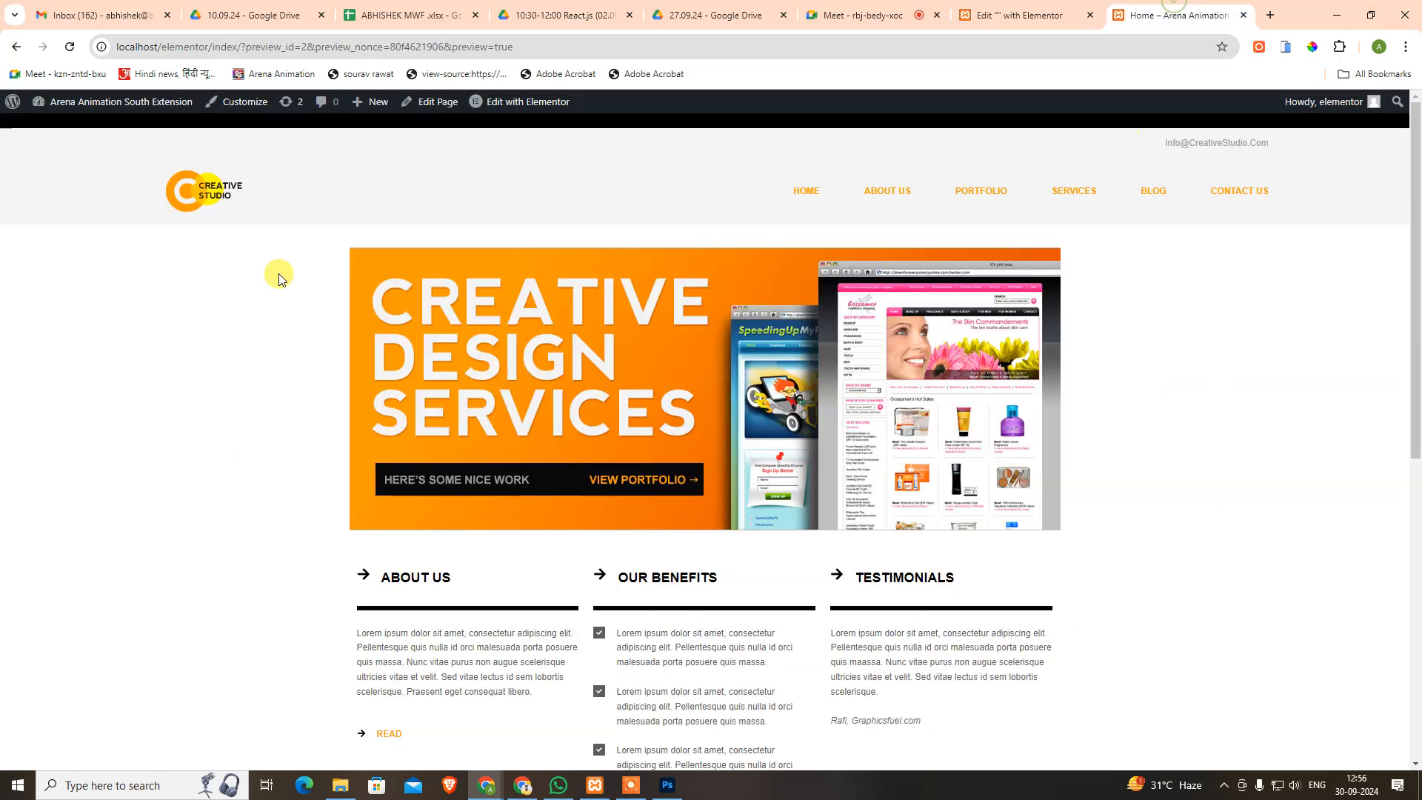
{"action": "scroll", "coordinate": [279, 276], "scroll_direction": "down", "scroll_amount": 8}
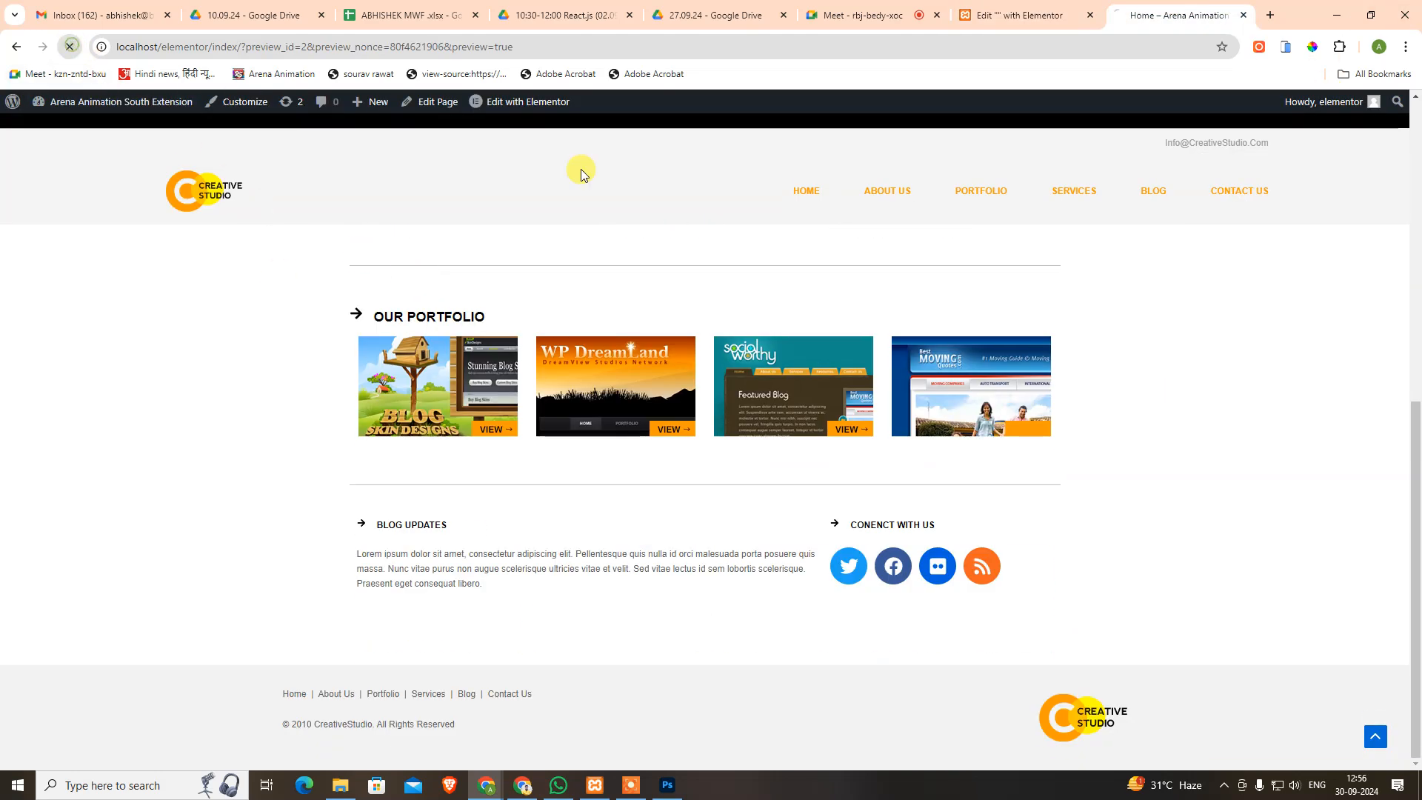
{"action": "scroll", "coordinate": [1187, 369], "scroll_direction": "up", "scroll_amount": 8}
{"action": "scroll", "coordinate": [1193, 393], "scroll_direction": "down", "scroll_amount": 3}
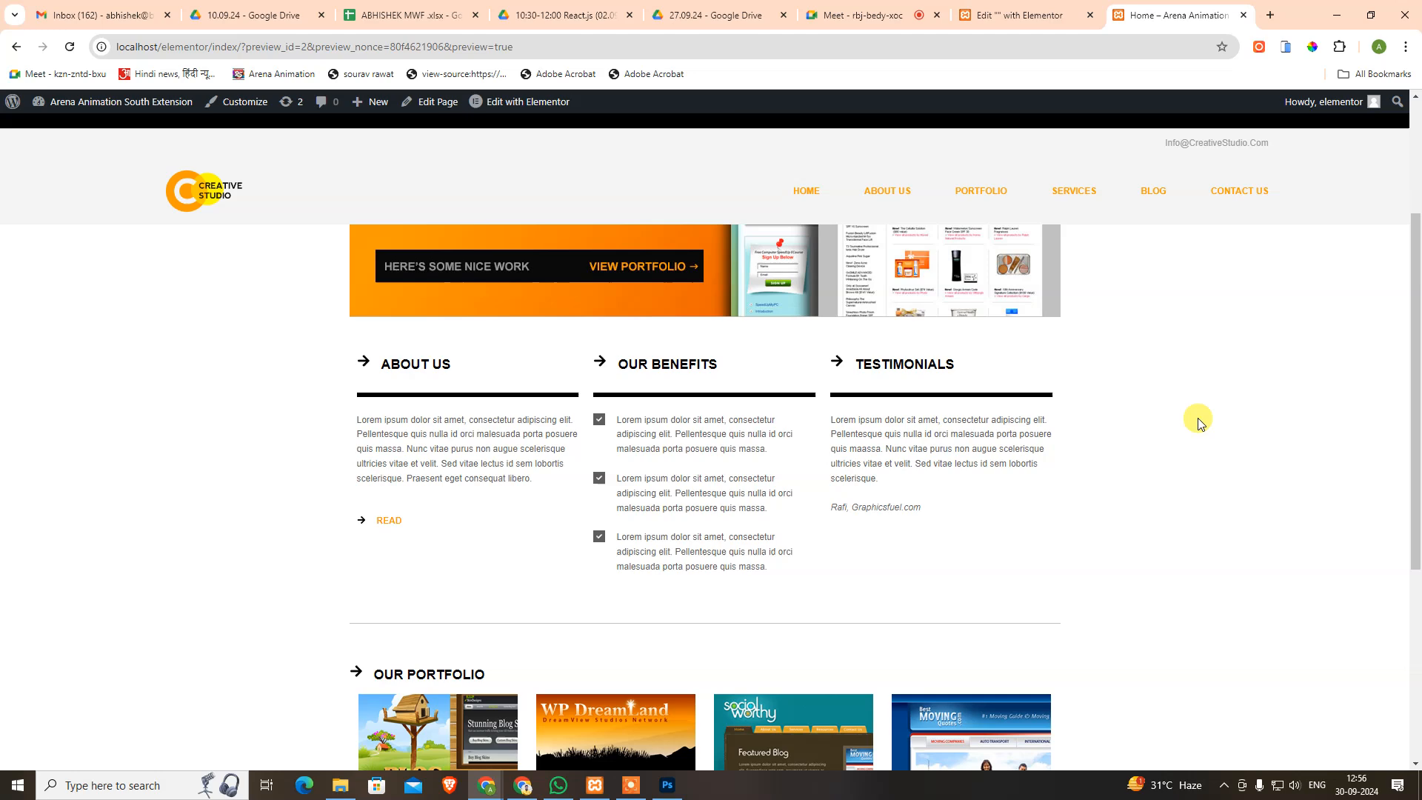
{"action": "scroll", "coordinate": [1198, 426], "scroll_direction": "down", "scroll_amount": 5}
{"action": "scroll", "coordinate": [1200, 432], "scroll_direction": "up", "scroll_amount": 8}
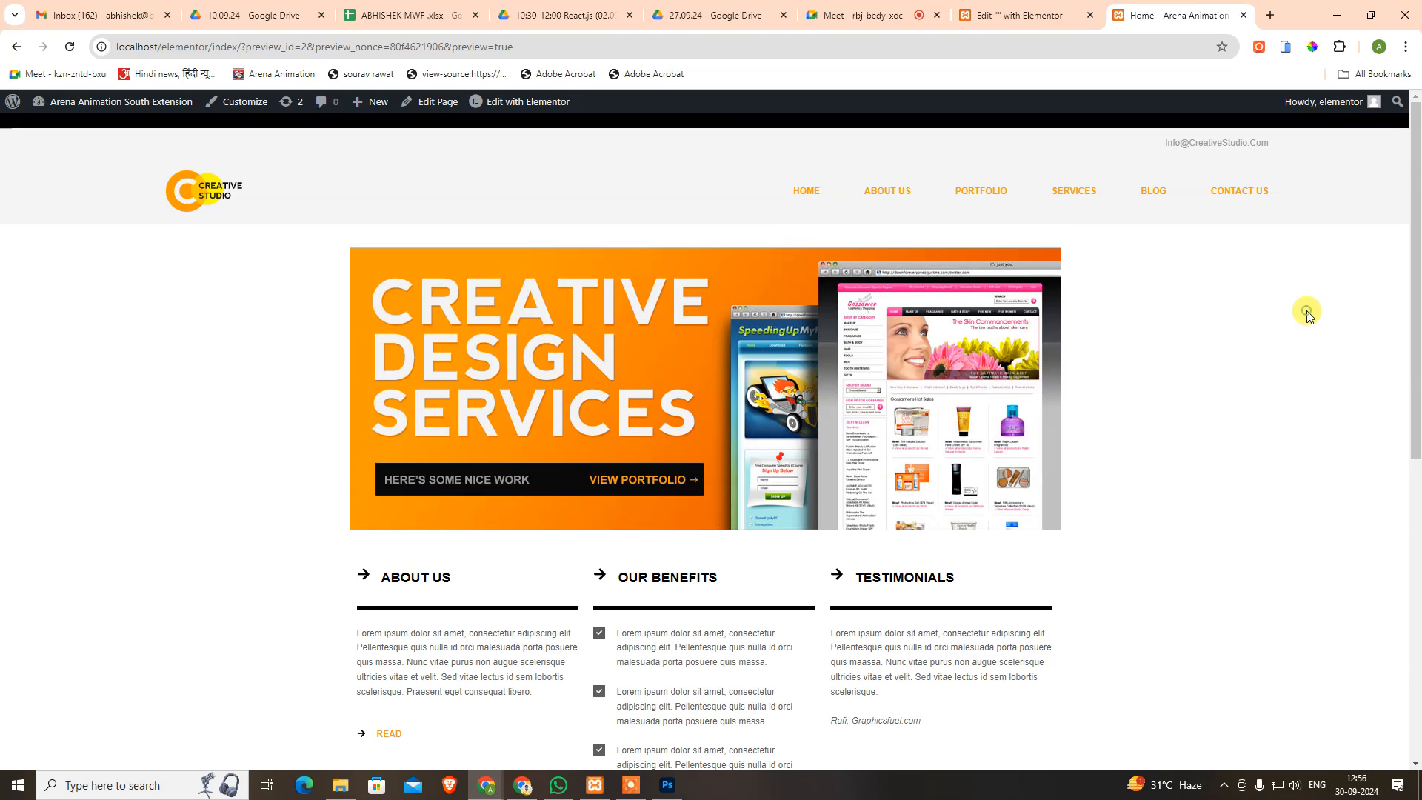
Return to the Elementor editor and set the page body's background type to Classic in the page settings.
{"action": "left_click", "coordinate": [993, 14]}
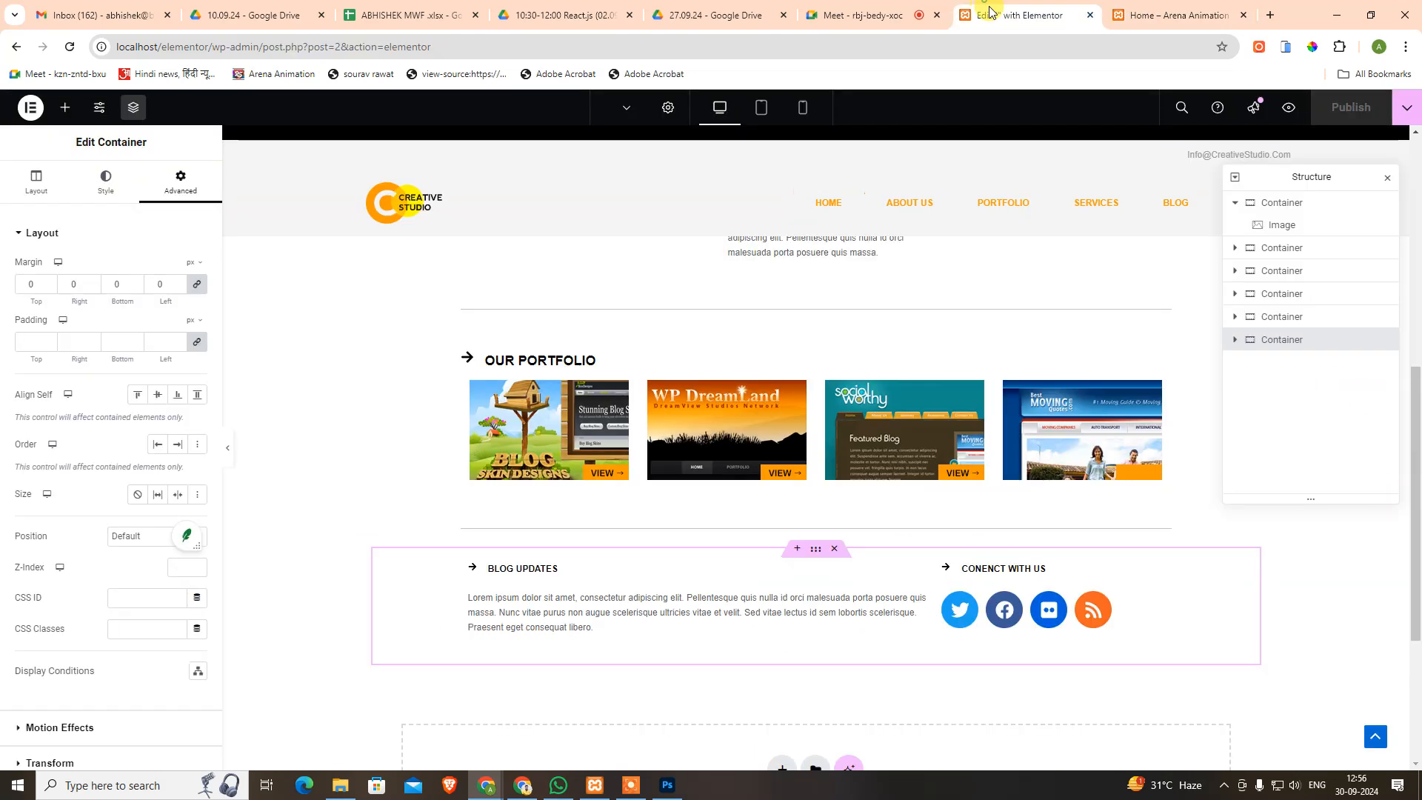
{"action": "scroll", "coordinate": [288, 346], "scroll_direction": "up", "scroll_amount": 5}
{"action": "scroll", "coordinate": [288, 346], "scroll_direction": "up", "scroll_amount": 2}
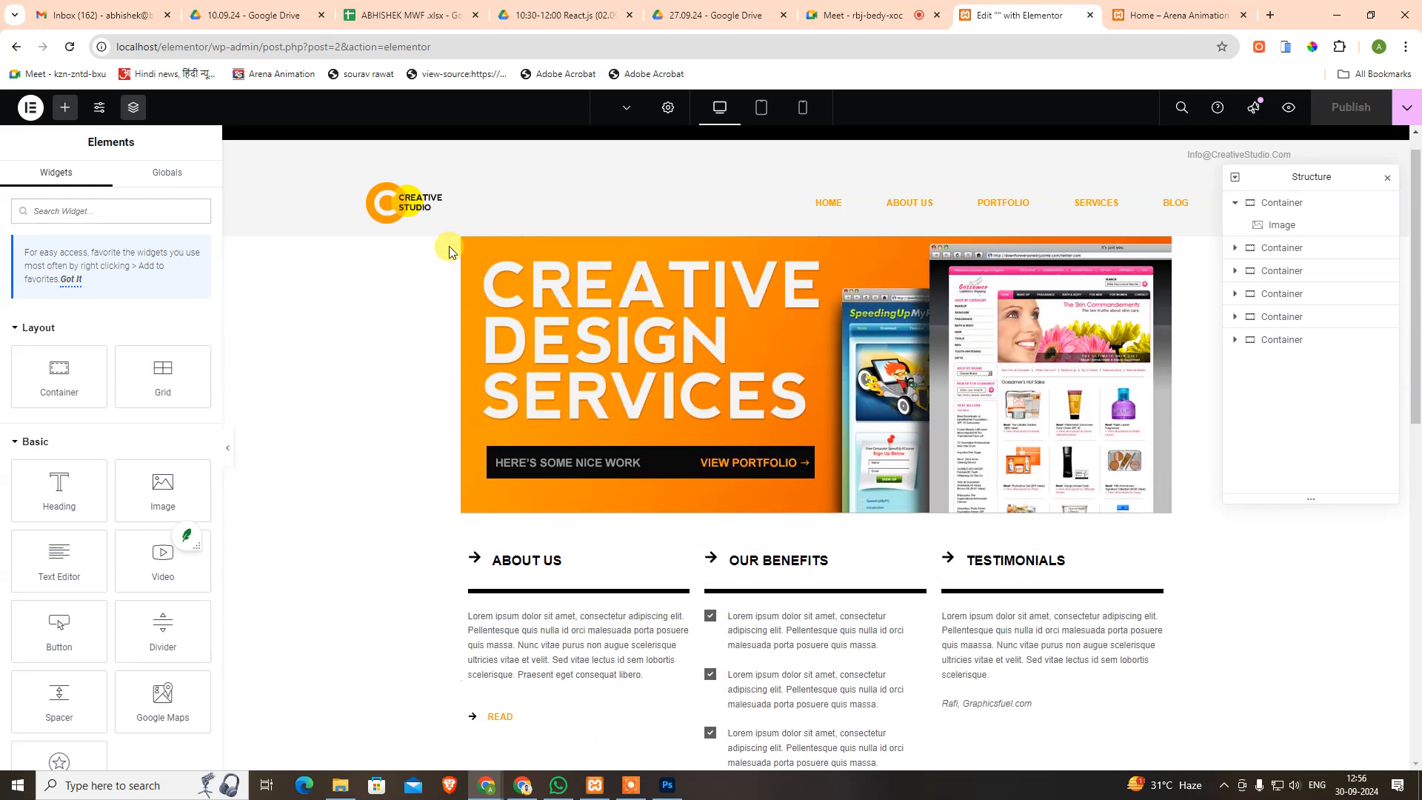
{"action": "left_click", "coordinate": [1277, 202]}
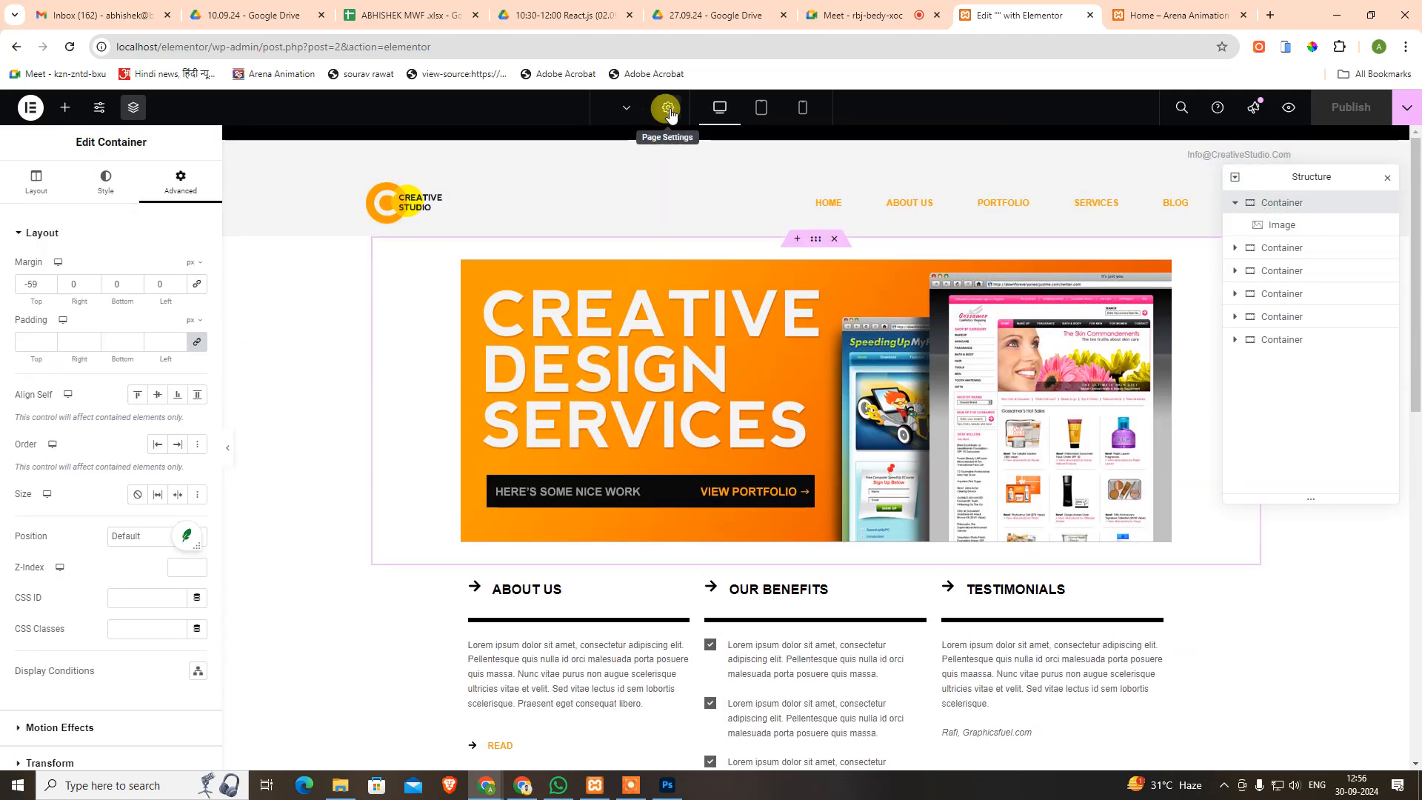
{"action": "left_click", "coordinate": [667, 109]}
{"action": "left_click", "coordinate": [275, 453]}
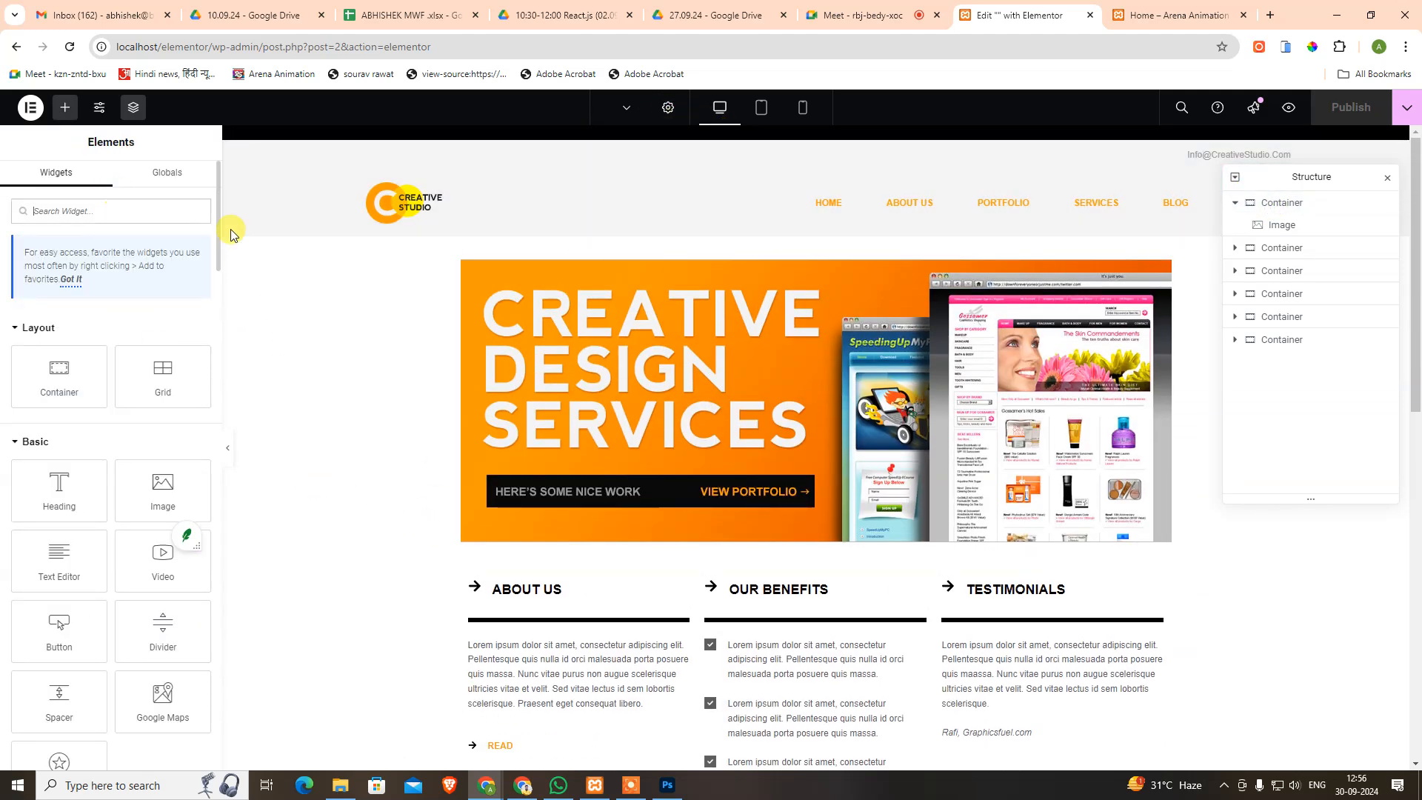
{"action": "left_click", "coordinate": [659, 119]}
{"action": "left_click", "coordinate": [90, 180]}
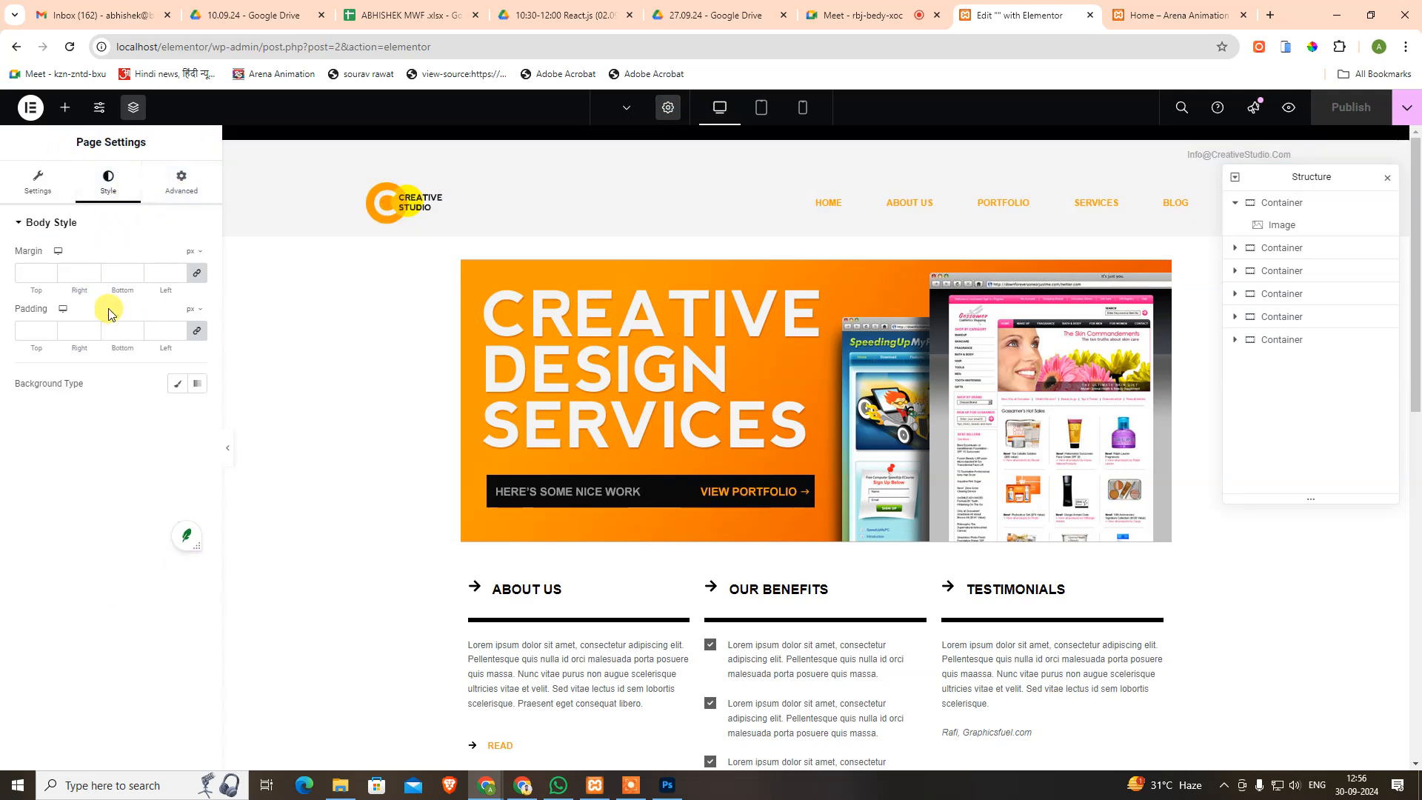
{"action": "left_click", "coordinate": [178, 386]}
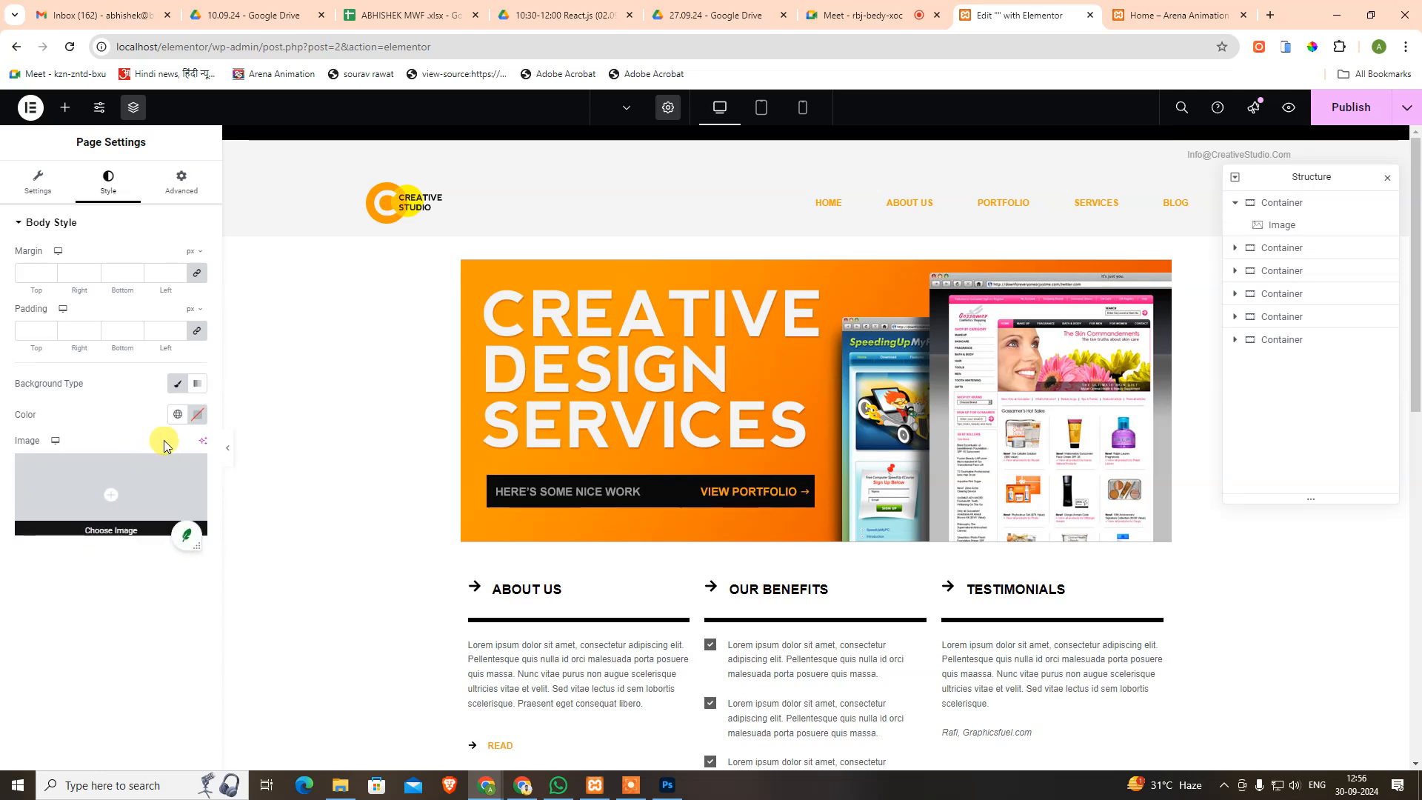
Sample the light grey page background from the Photoshop design and set the page's body background color to f4f4f4.
{"action": "left_click", "coordinate": [196, 416]}
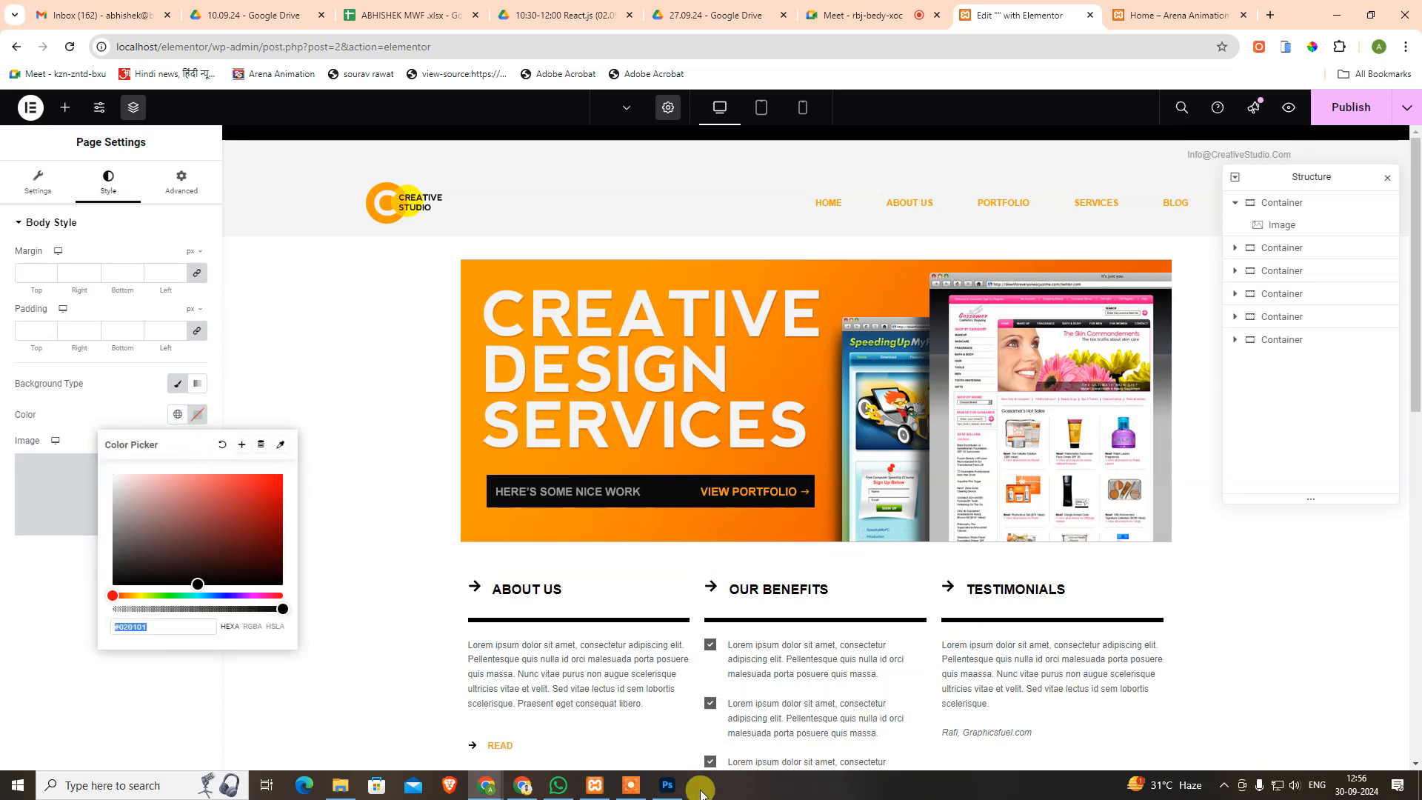
{"action": "left_click", "coordinate": [667, 784]}
{"action": "left_click", "coordinate": [211, 378]}
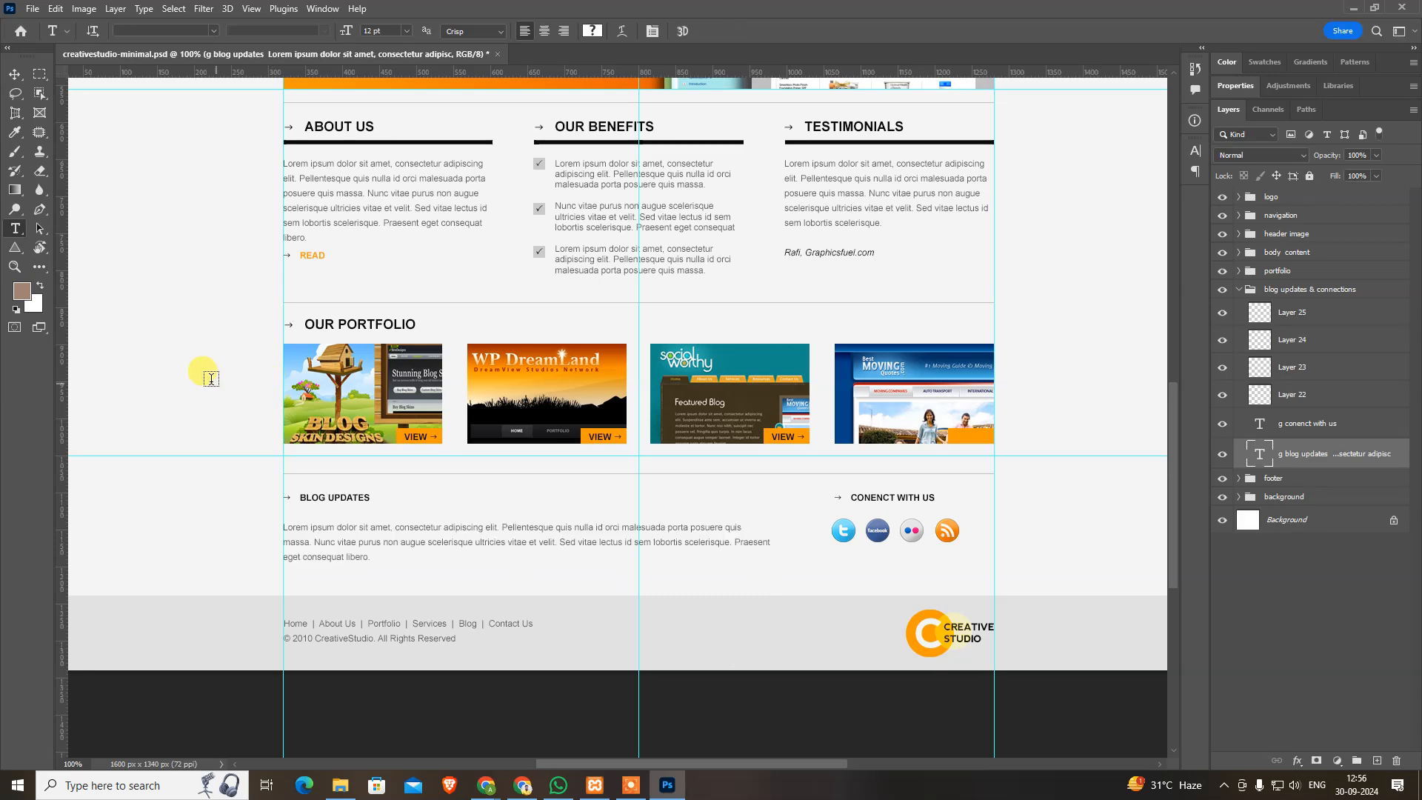
{"action": "key", "text": "i"}
{"action": "left_click", "coordinate": [210, 370]}
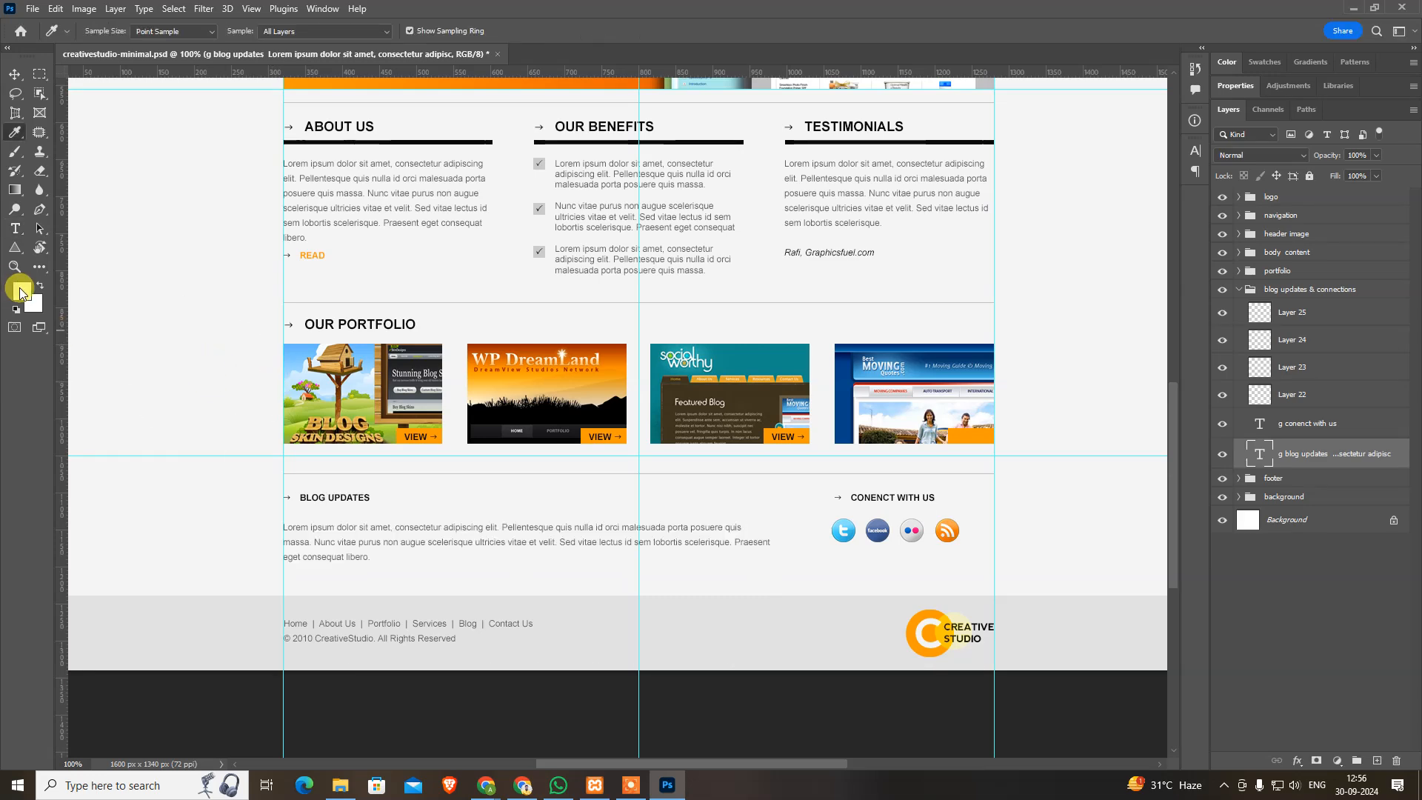
{"action": "left_click", "coordinate": [20, 292]}
{"action": "key", "text": "alt+Tab"}
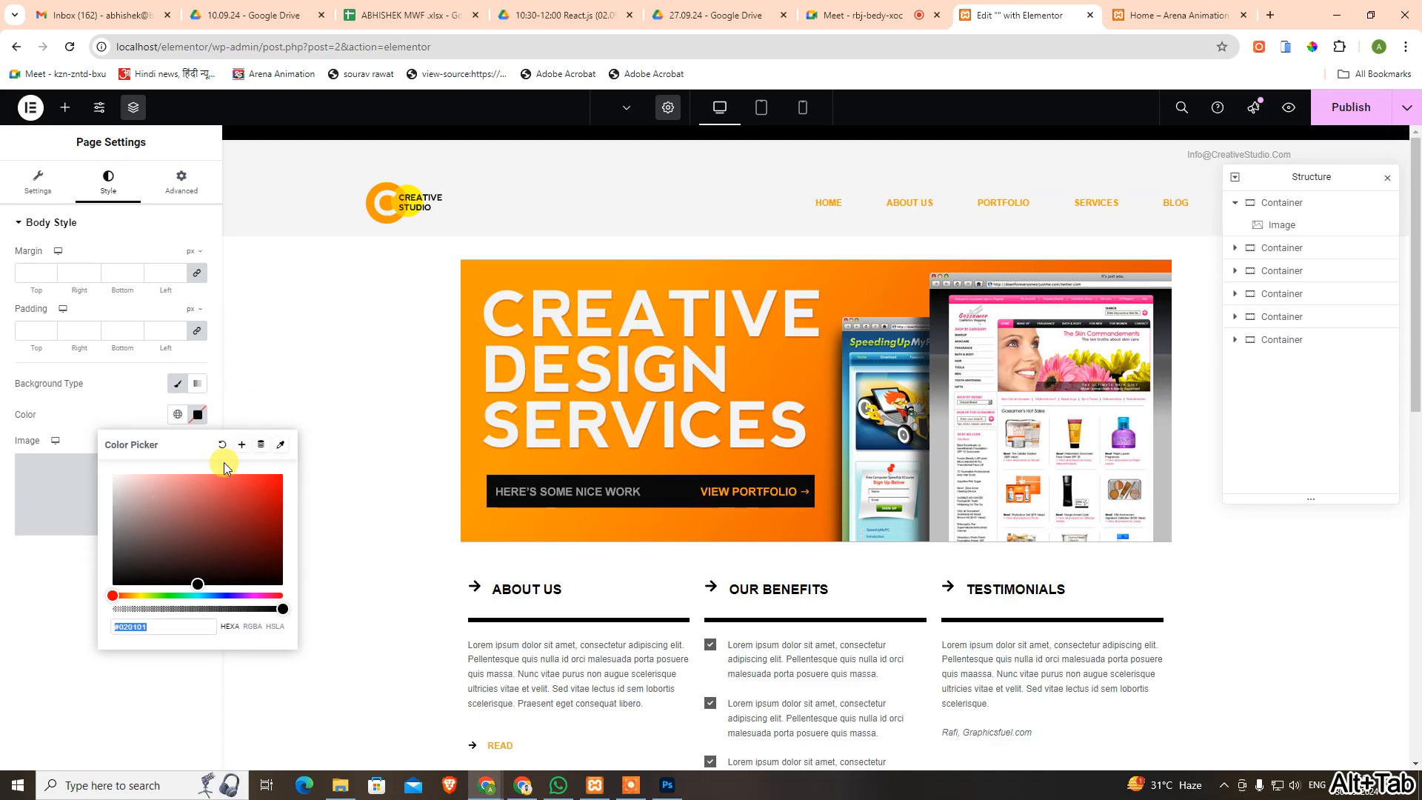
{"action": "type", "text": "f4f4f4"}
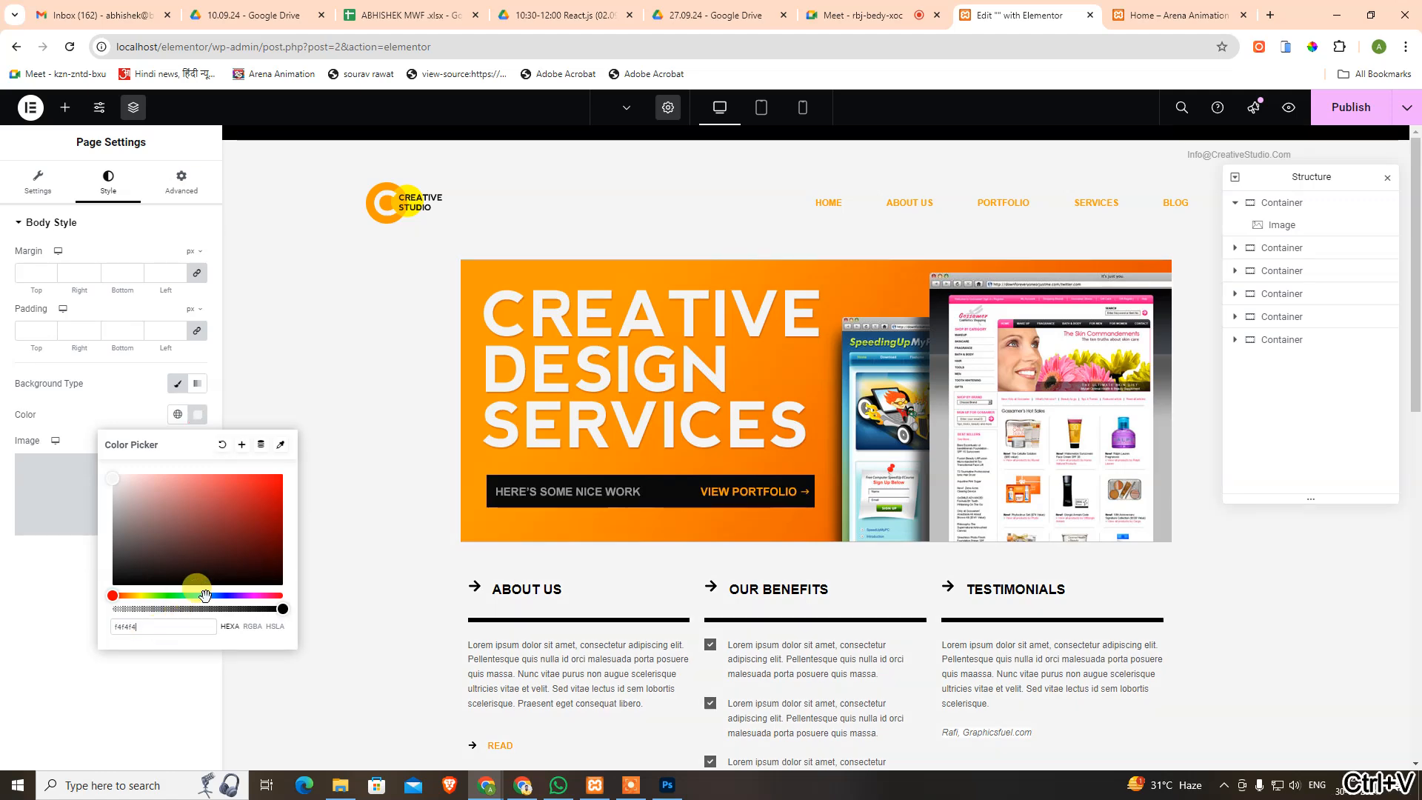
{"action": "left_click", "coordinate": [406, 435]}
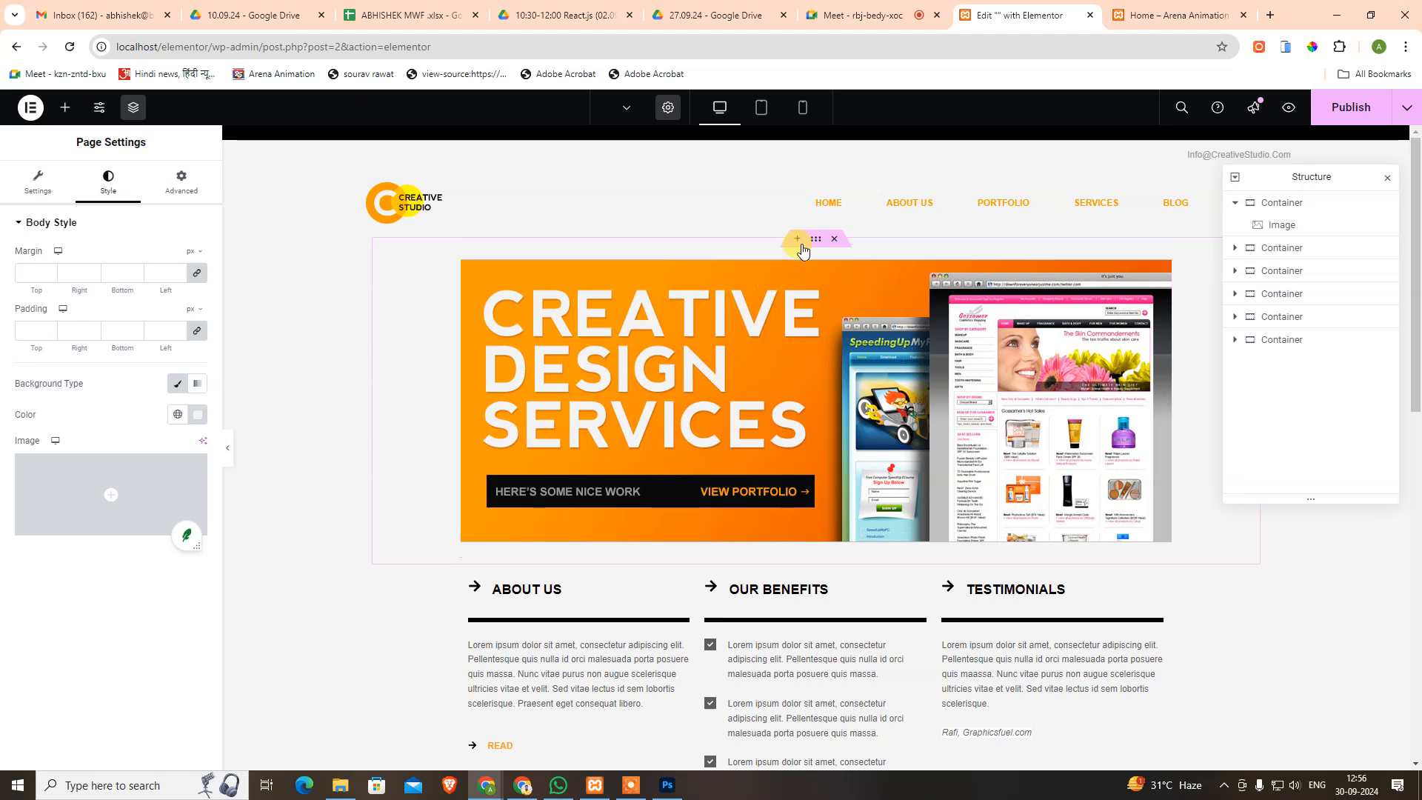
Set the item direction of the banner container to a horizontal row.
{"action": "left_click", "coordinate": [822, 242]}
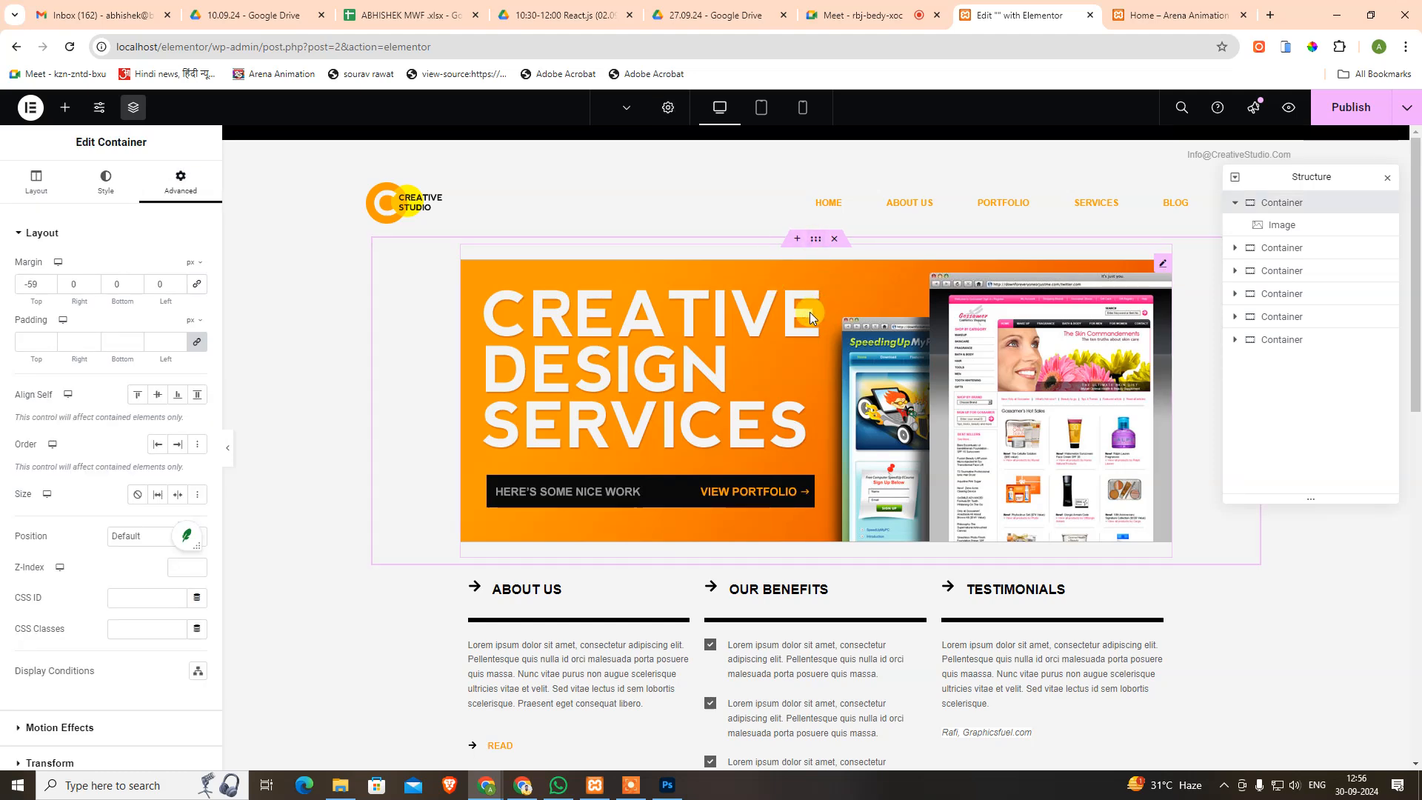
{"action": "left_click", "coordinate": [65, 187]}
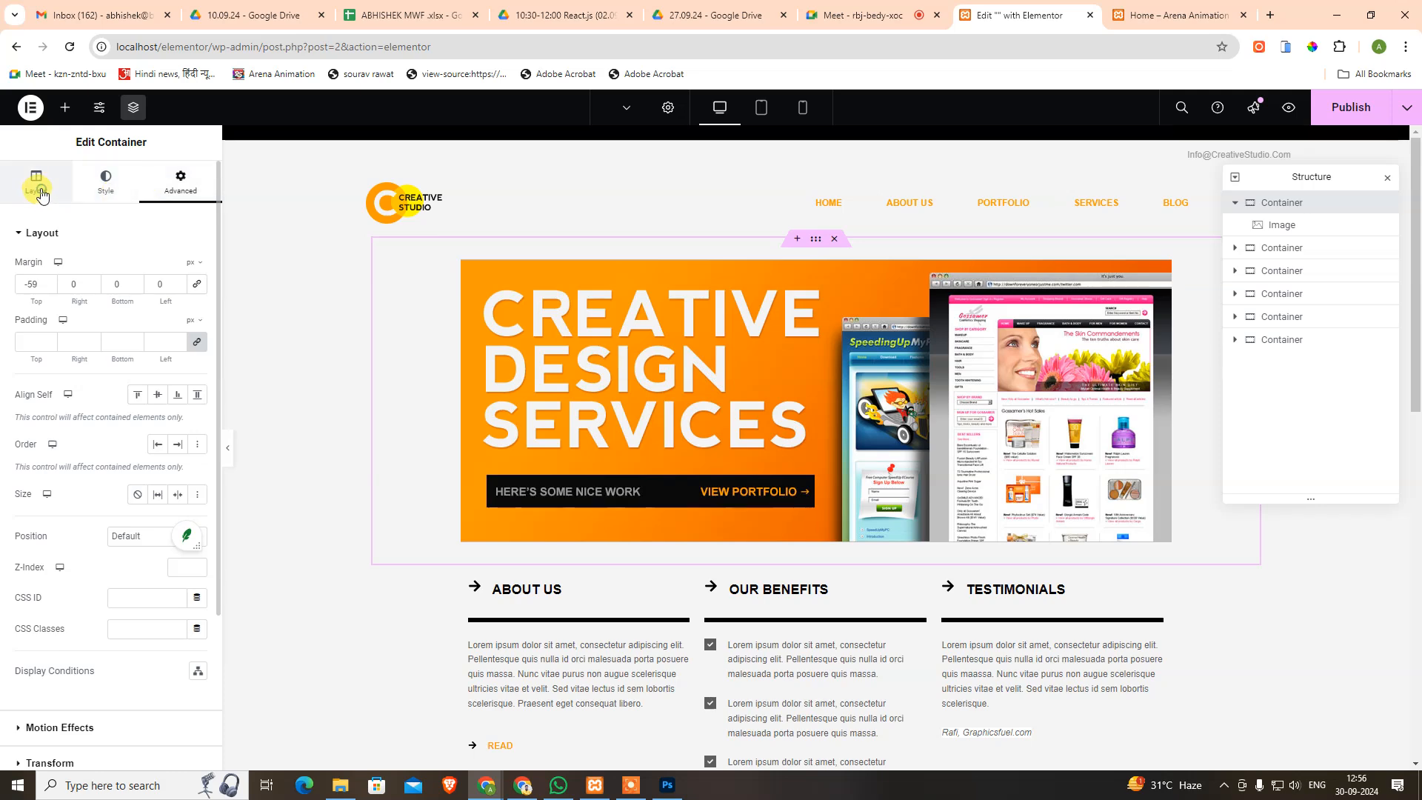
{"action": "left_click", "coordinate": [186, 357]}
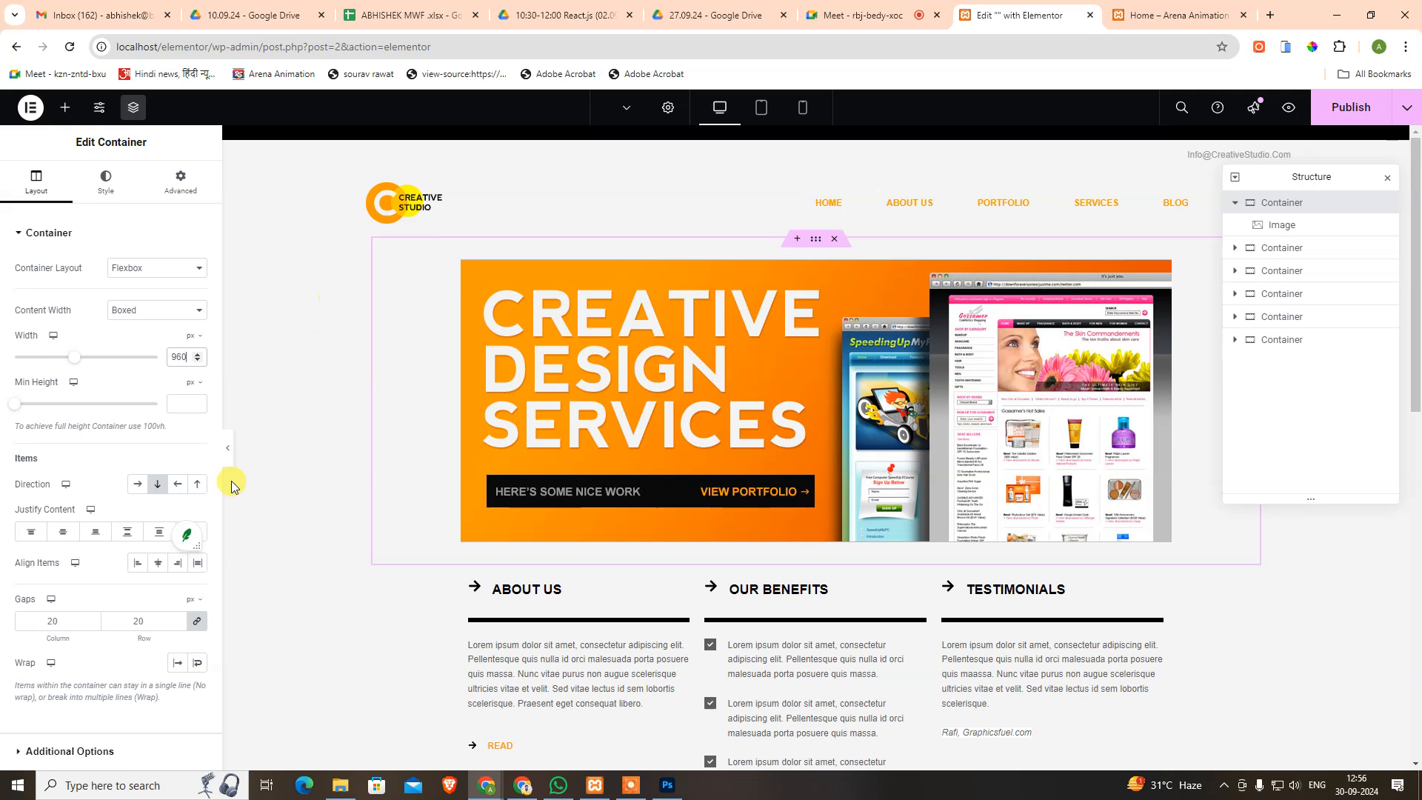
{"action": "left_click", "coordinate": [137, 484]}
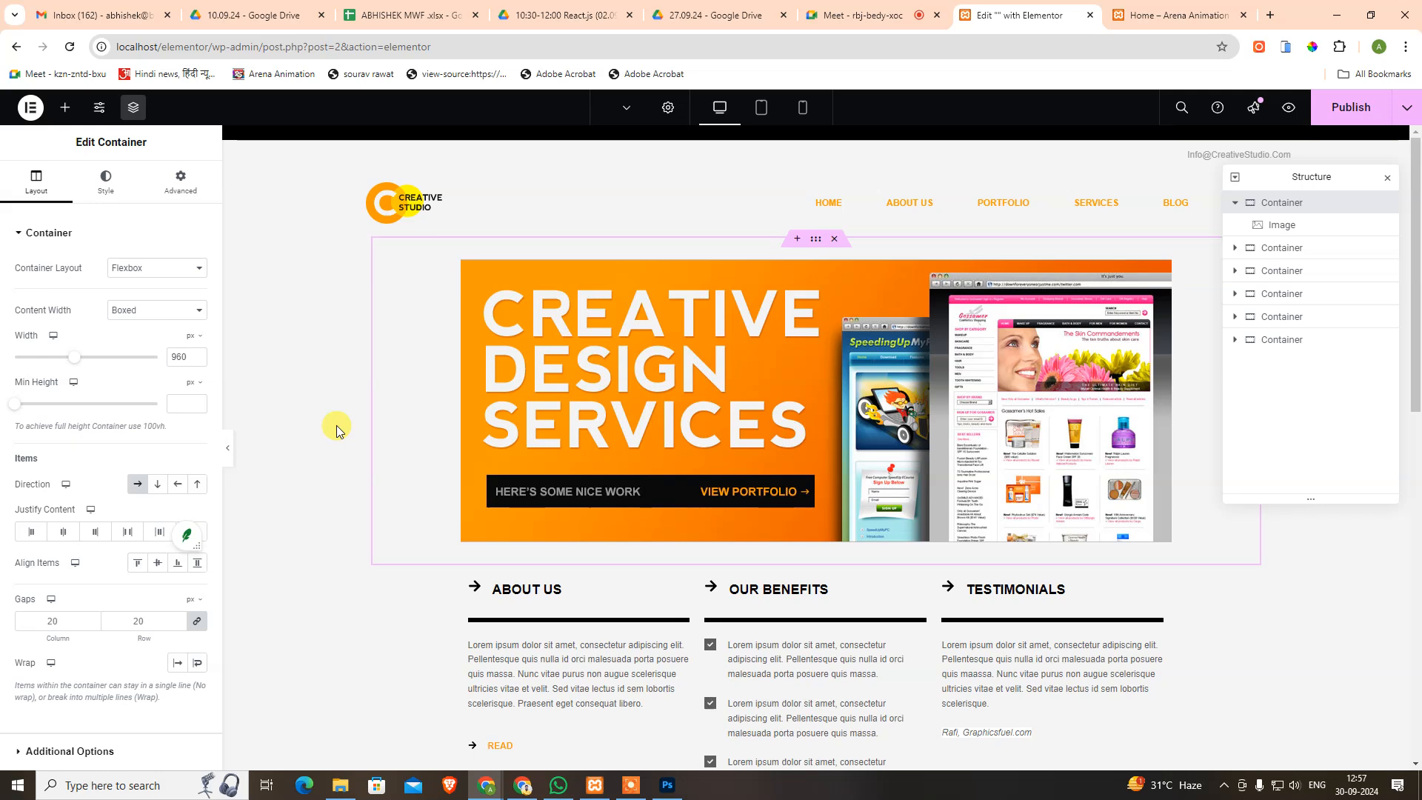
Link the banner container's four desktop margins, reset them to 0 px, and clear the values.
{"action": "left_click", "coordinate": [130, 185]}
{"action": "left_click", "coordinate": [159, 189]}
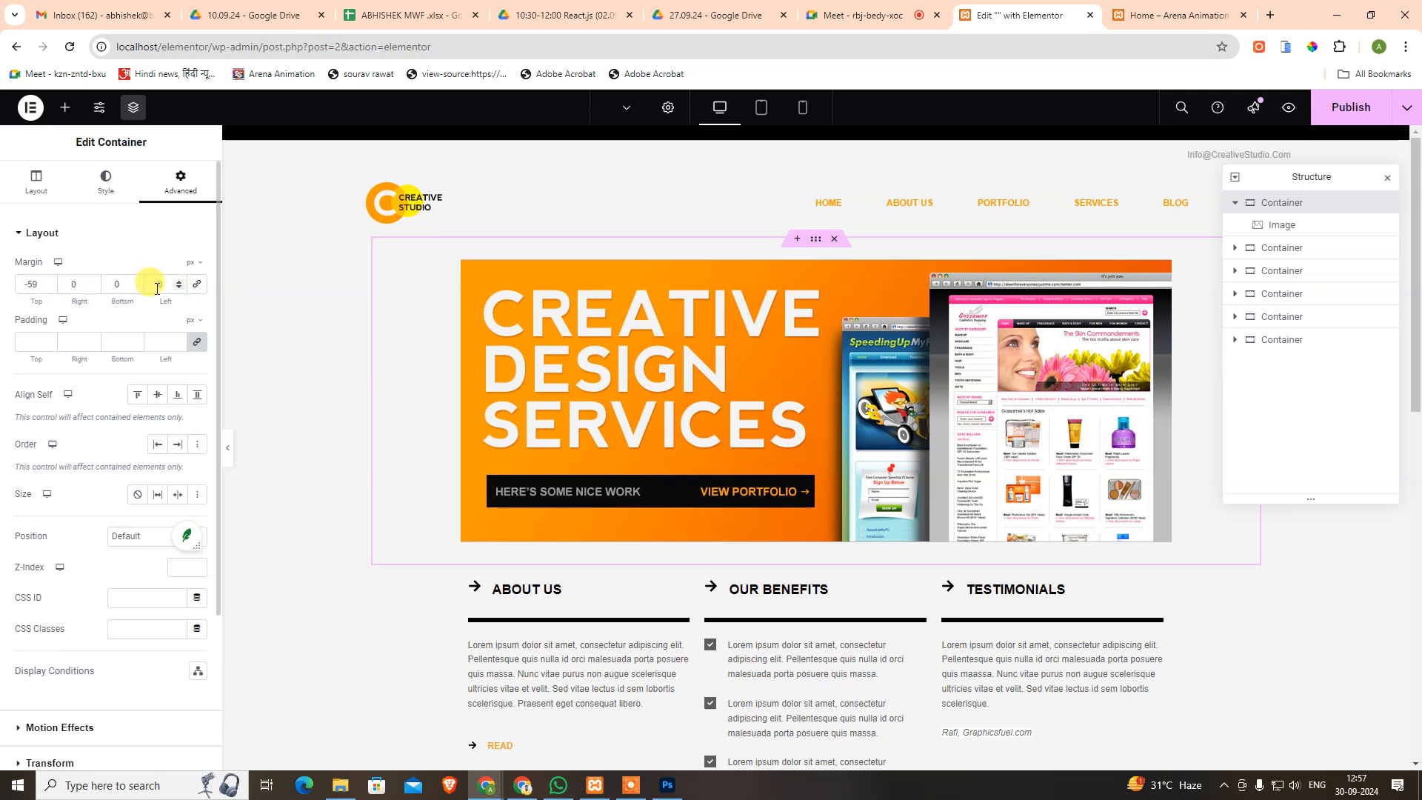
{"action": "left_click", "coordinate": [196, 291]}
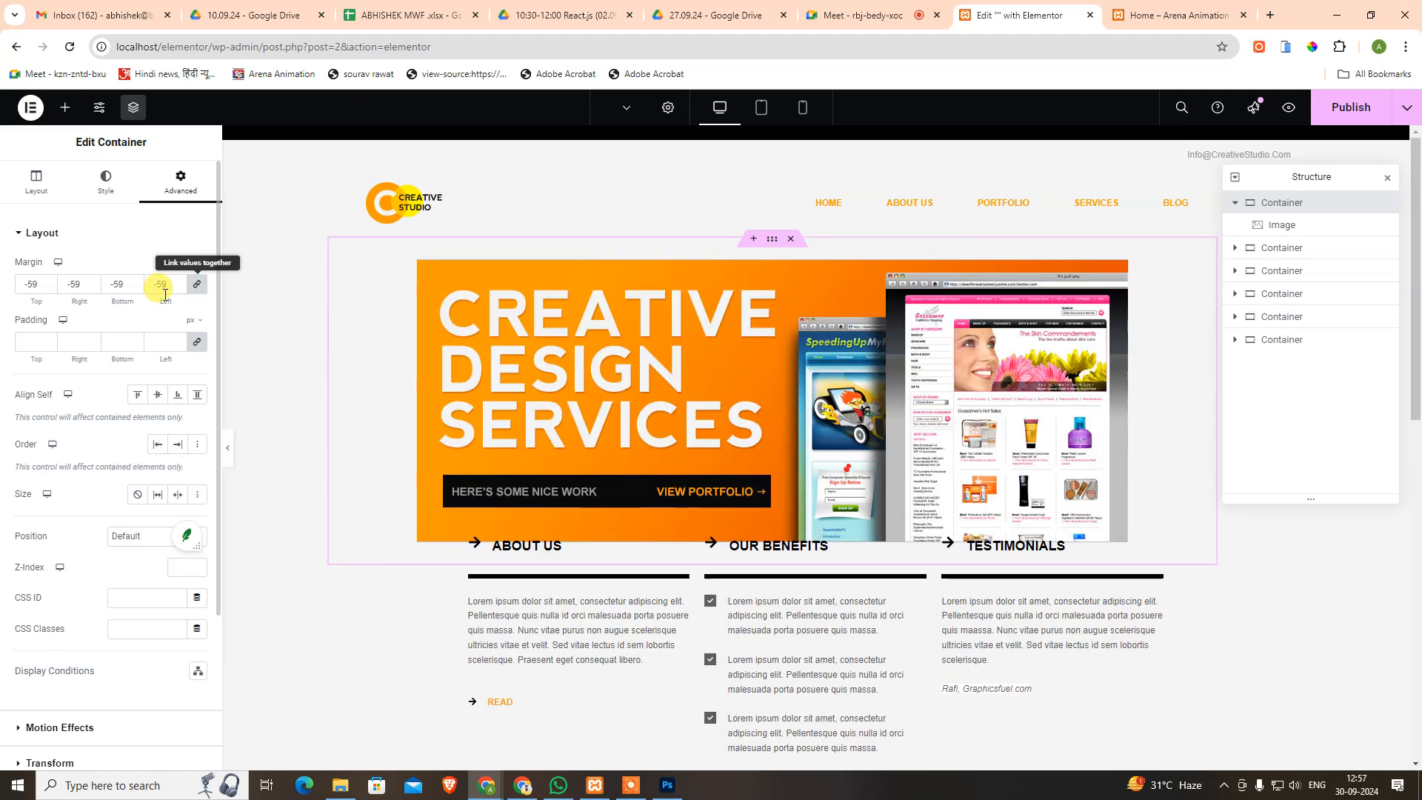
{"action": "left_click", "coordinate": [33, 285]}
{"action": "key", "text": "BackSpace"}
{"action": "key", "text": "BackSpace"}
{"action": "type", "text": "0"}
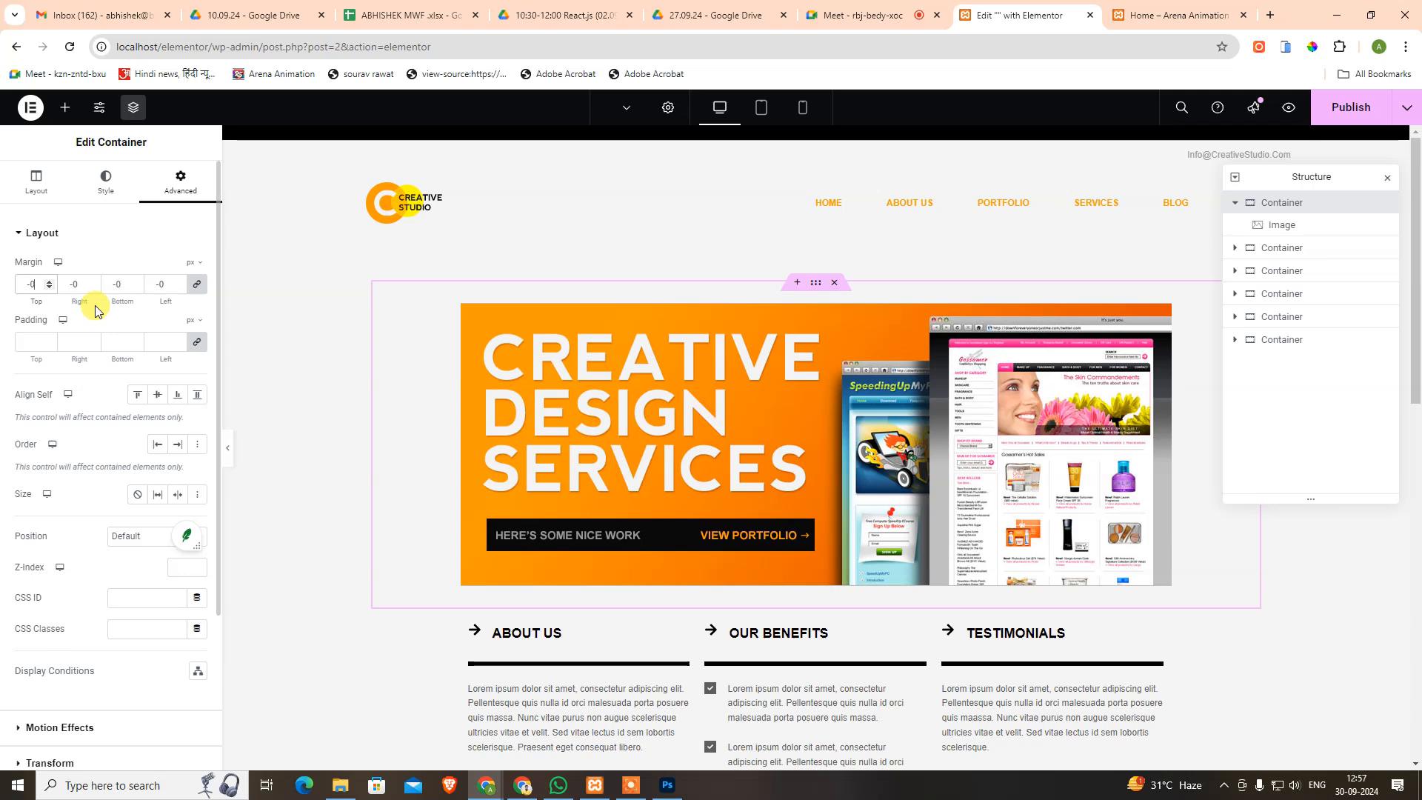
{"action": "key", "text": "BackSpace"}
{"action": "key", "text": "BackSpace"}
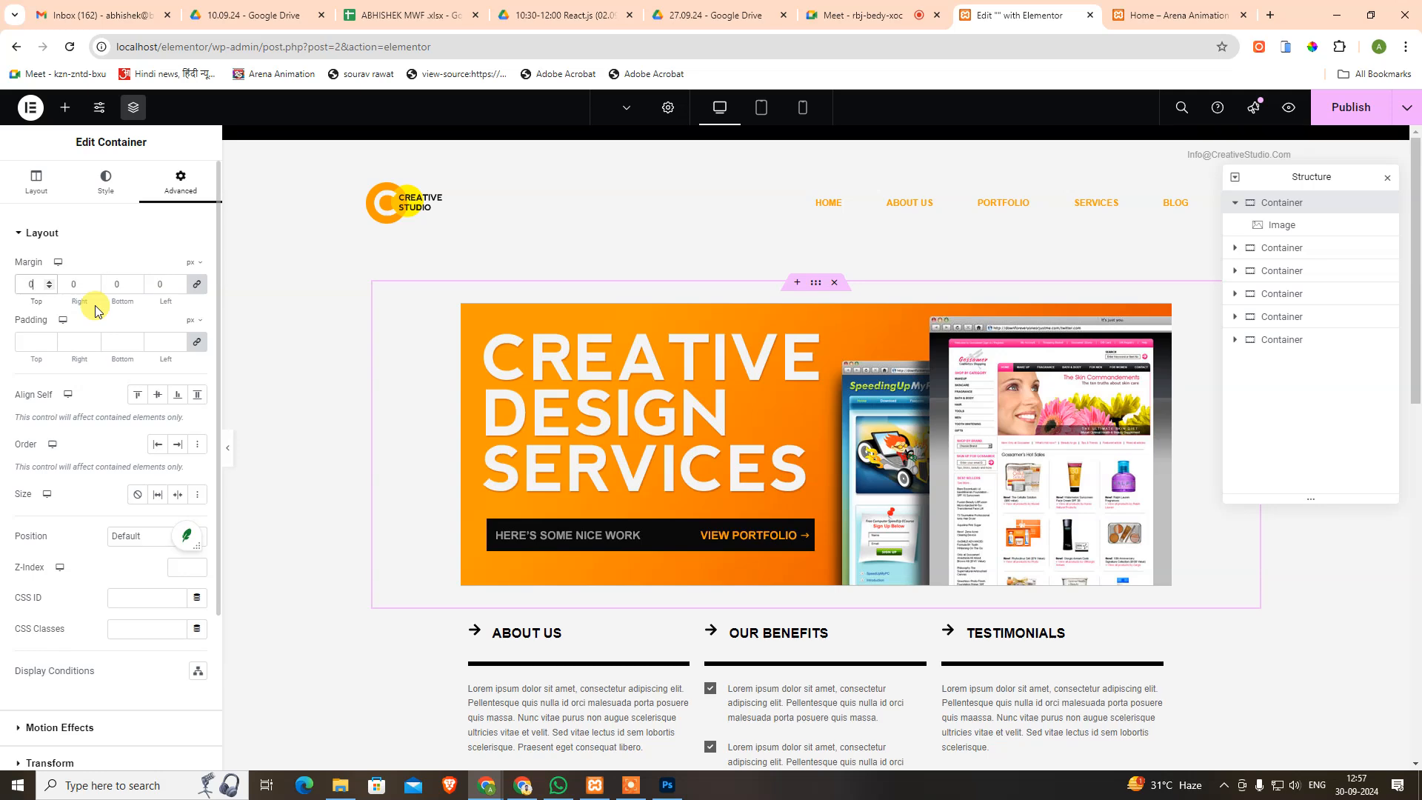
{"action": "left_click", "coordinate": [260, 352]}
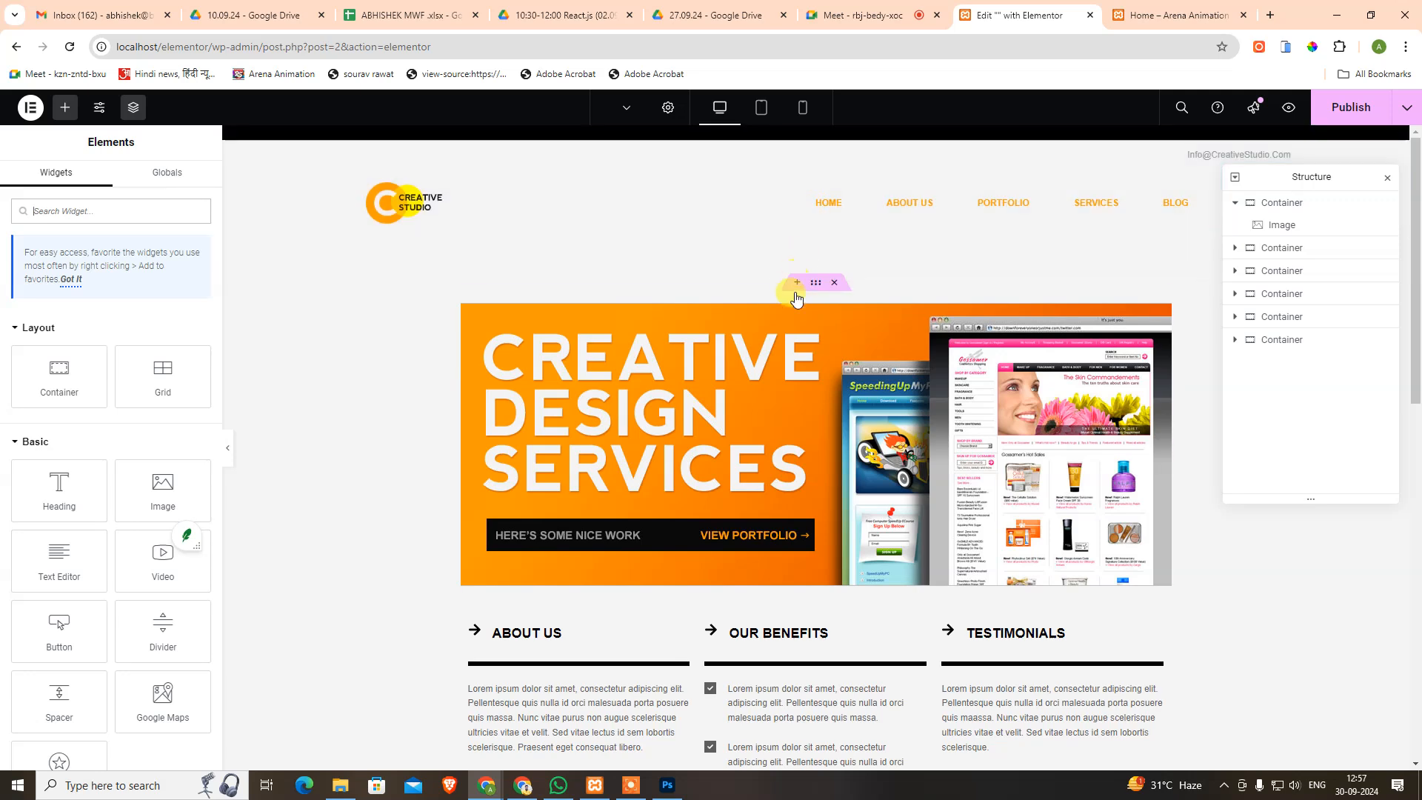
{"action": "left_click", "coordinate": [814, 288]}
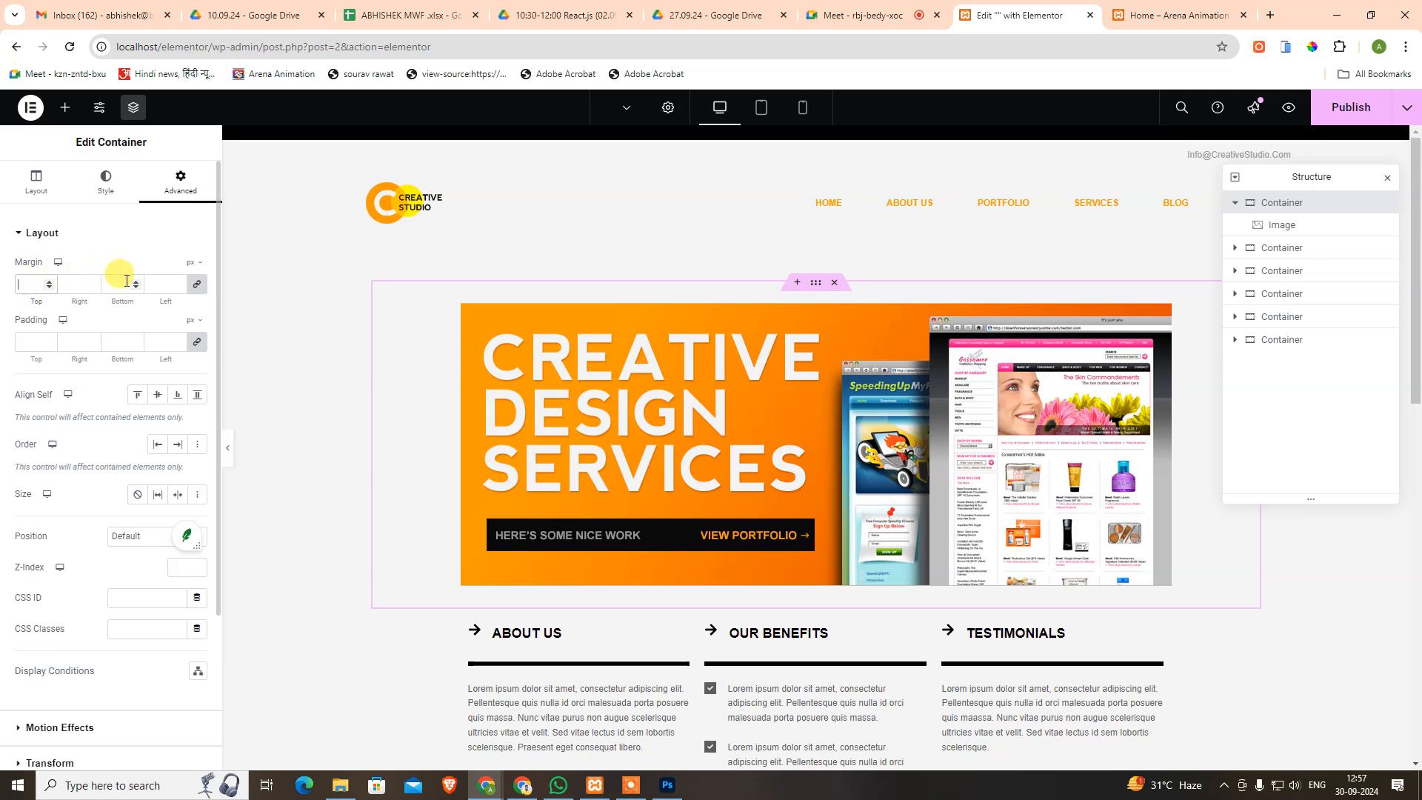
Give the banner container a solid border 1 px wide at top and bottom and 0 px at the sides.
{"action": "left_click", "coordinate": [115, 198]}
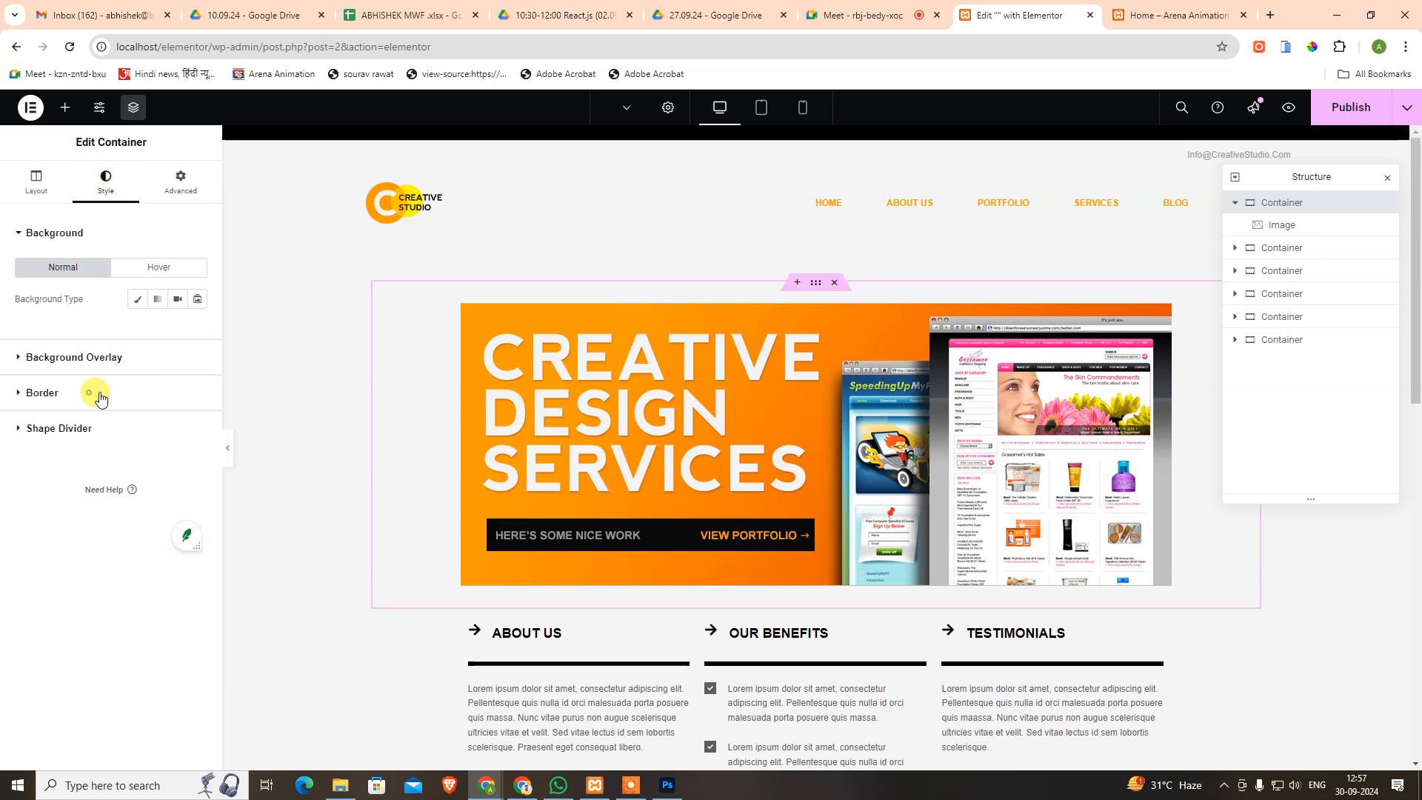
{"action": "left_click", "coordinate": [100, 398]}
{"action": "left_click", "coordinate": [155, 370]}
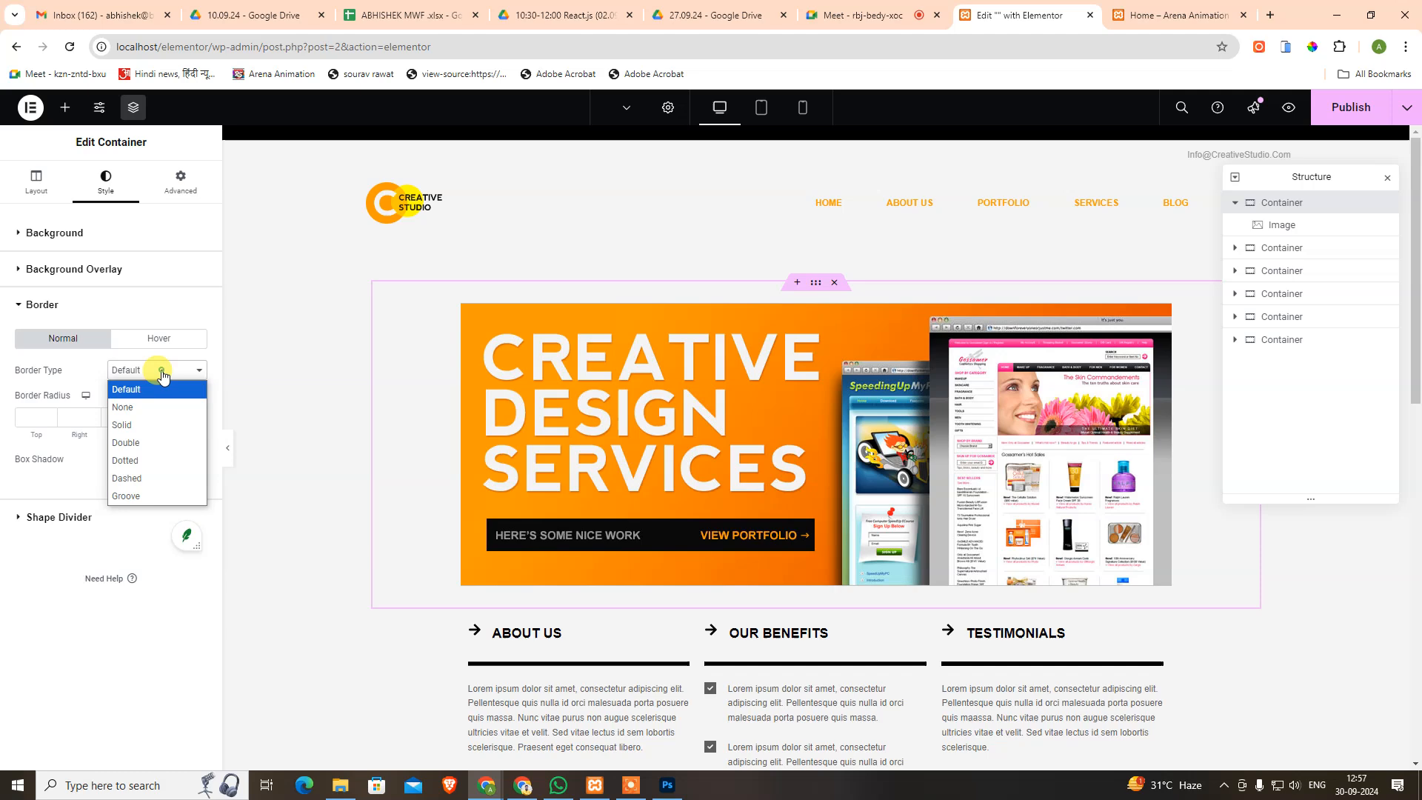
{"action": "left_click", "coordinate": [155, 420]}
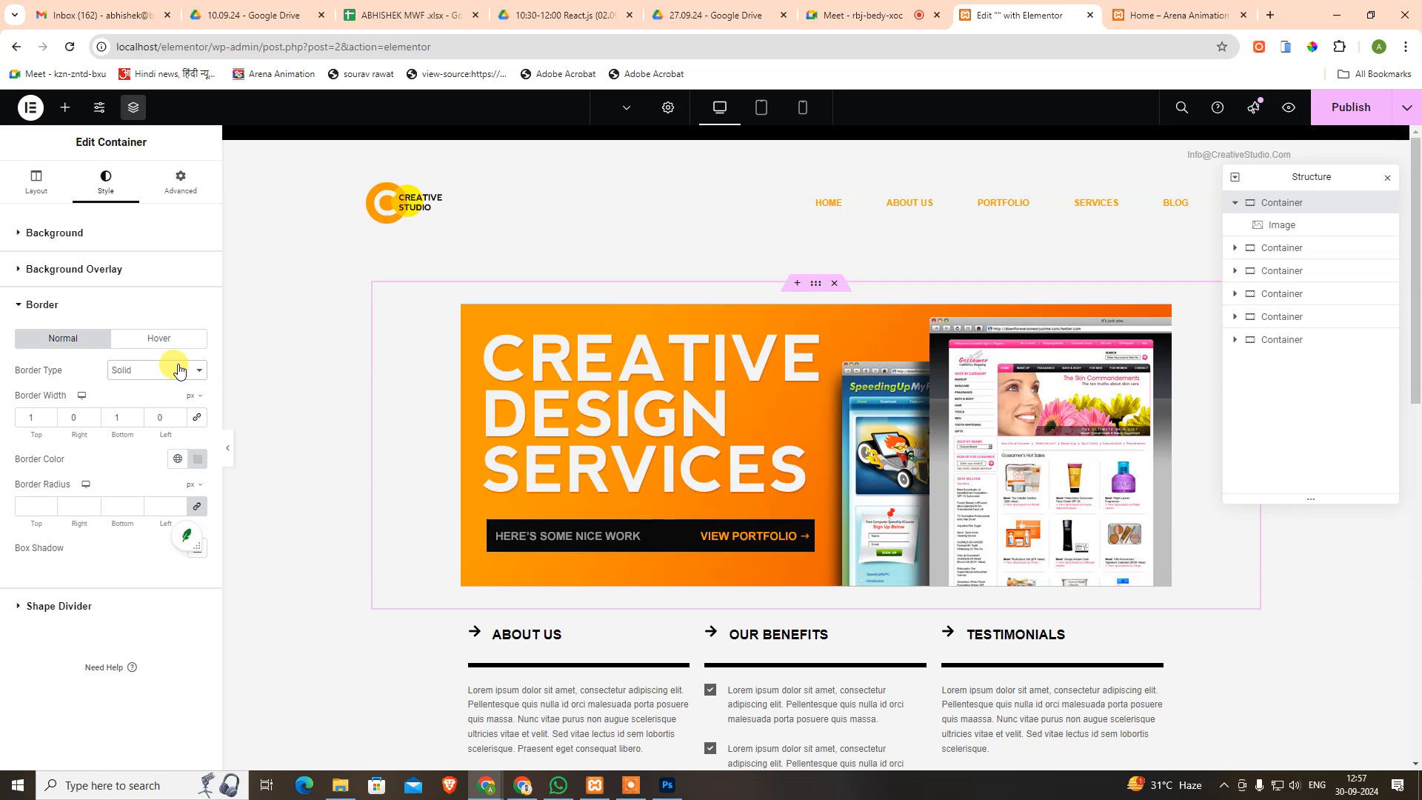
{"action": "left_click", "coordinate": [267, 470]}
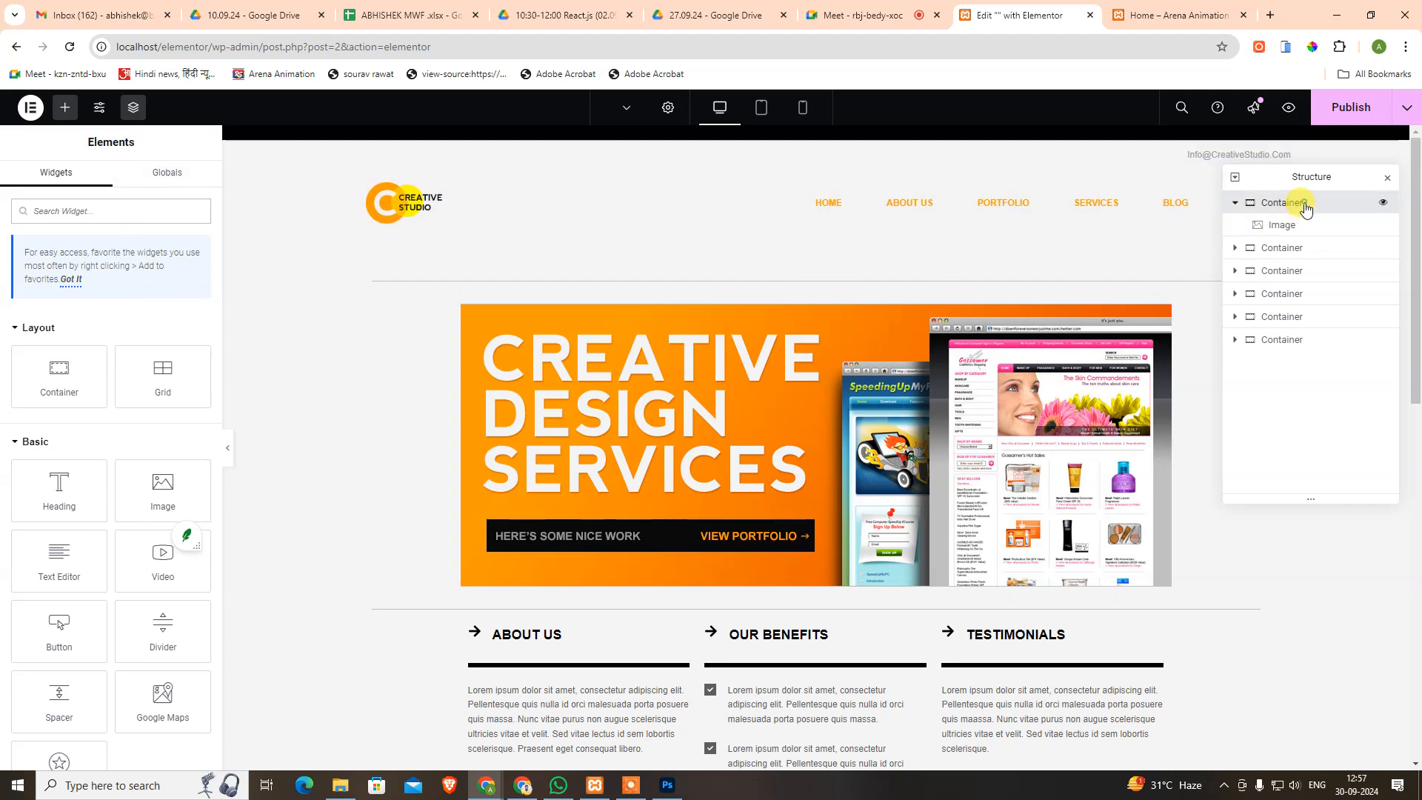
Restore the banner container's border type to Default.
{"action": "left_click", "coordinate": [1305, 209]}
{"action": "left_click", "coordinate": [44, 392]}
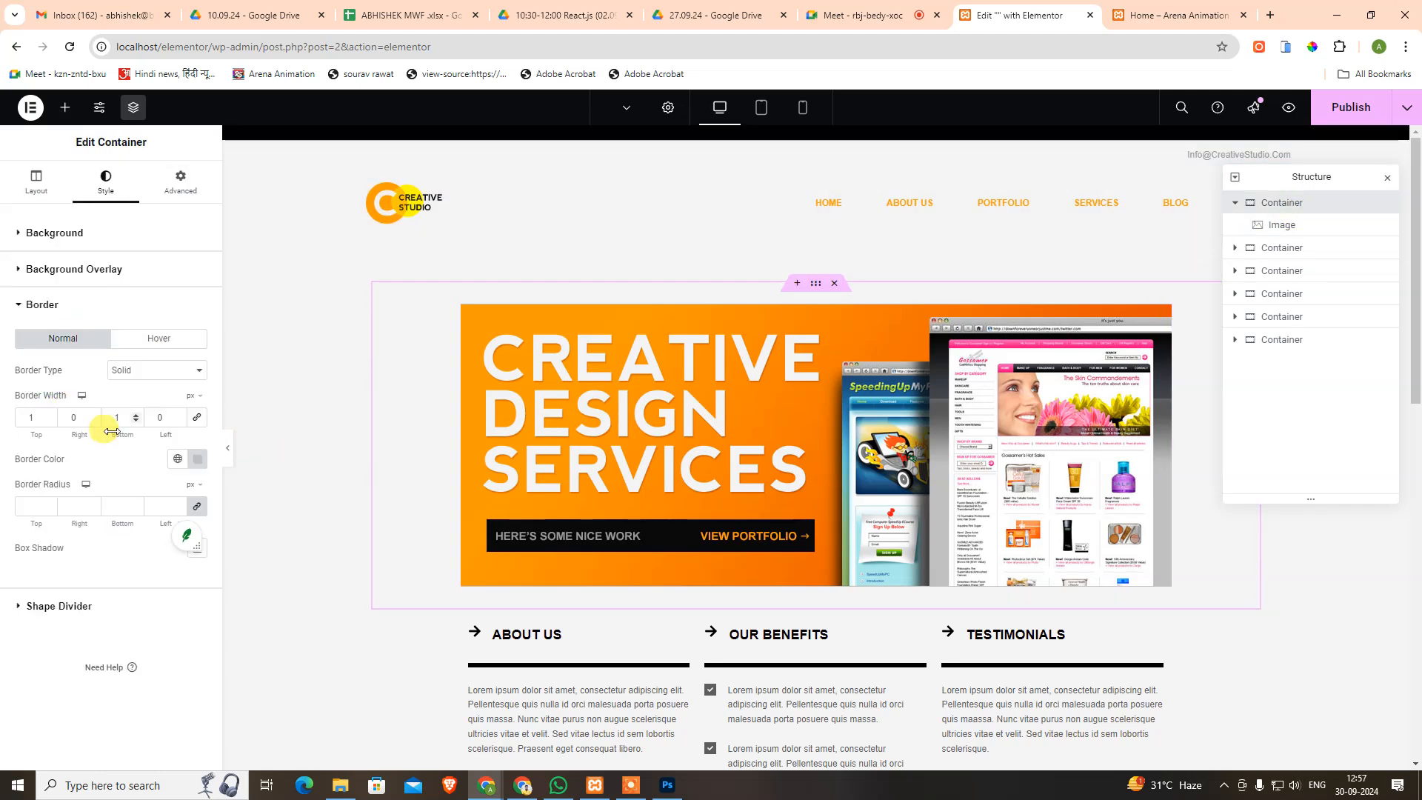
{"action": "left_click", "coordinate": [123, 371]}
{"action": "left_click", "coordinate": [133, 390]}
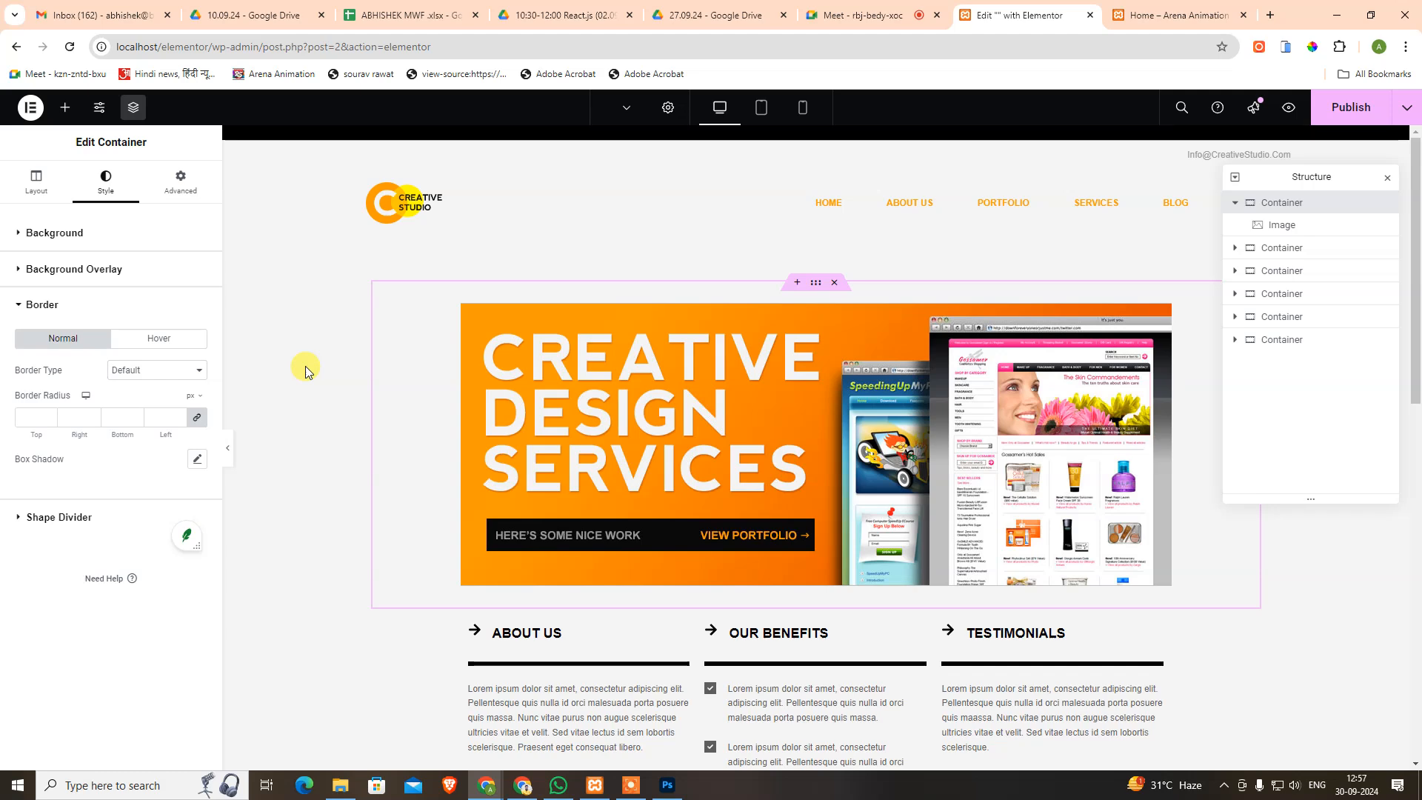
{"action": "left_click", "coordinate": [309, 365]}
Check the style and content settings of the banner image, including its border.
{"action": "left_click", "coordinate": [1278, 225]}
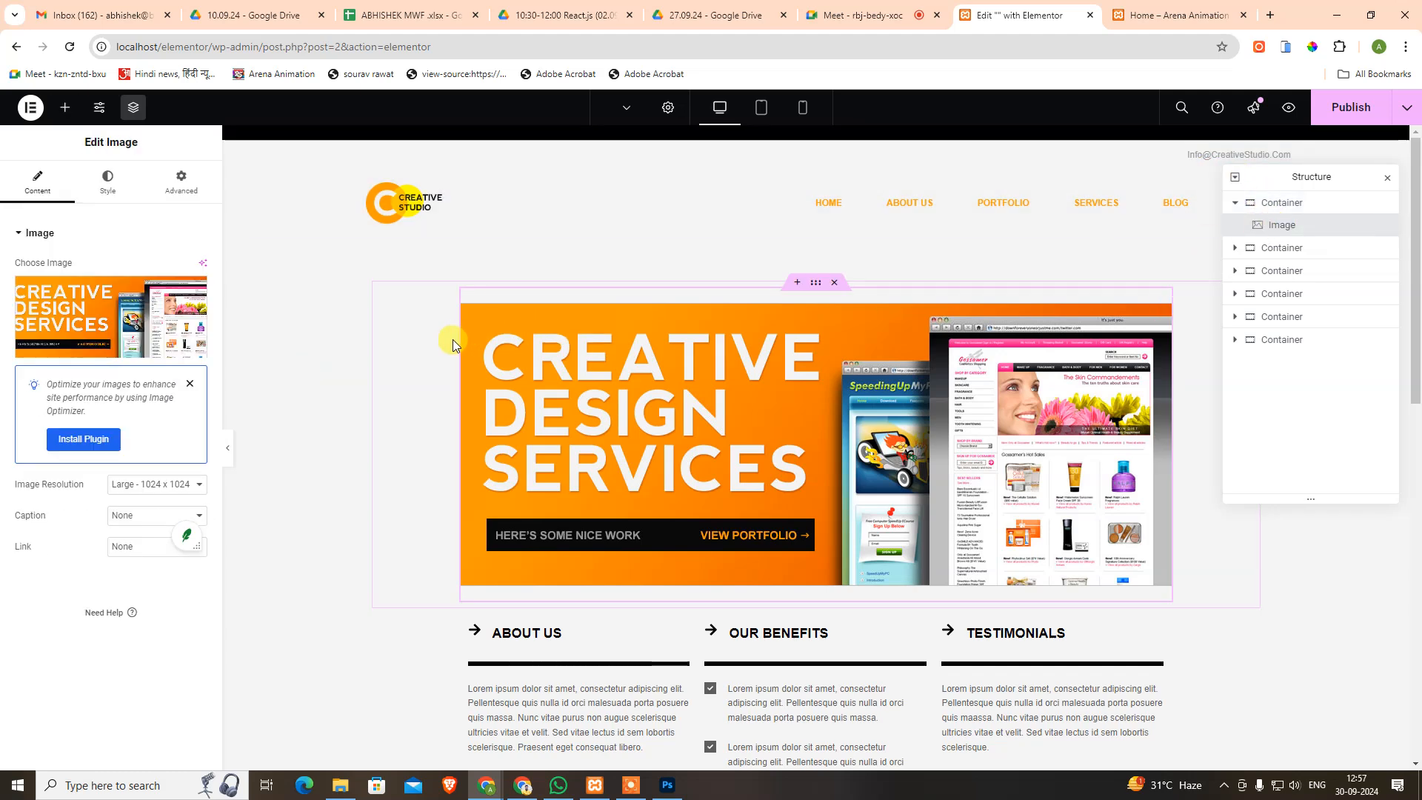
{"action": "left_click", "coordinate": [108, 186]}
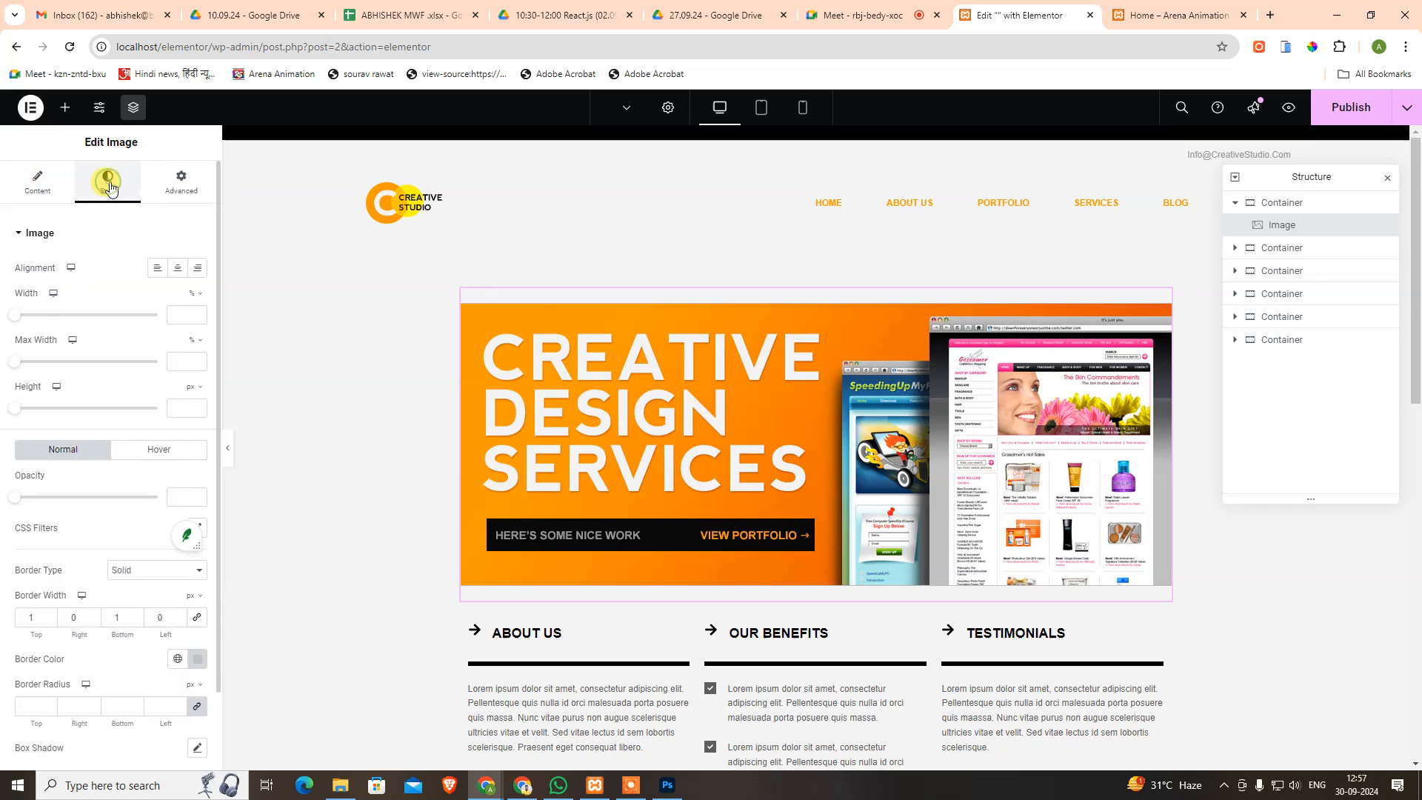
{"action": "left_click", "coordinate": [55, 187]}
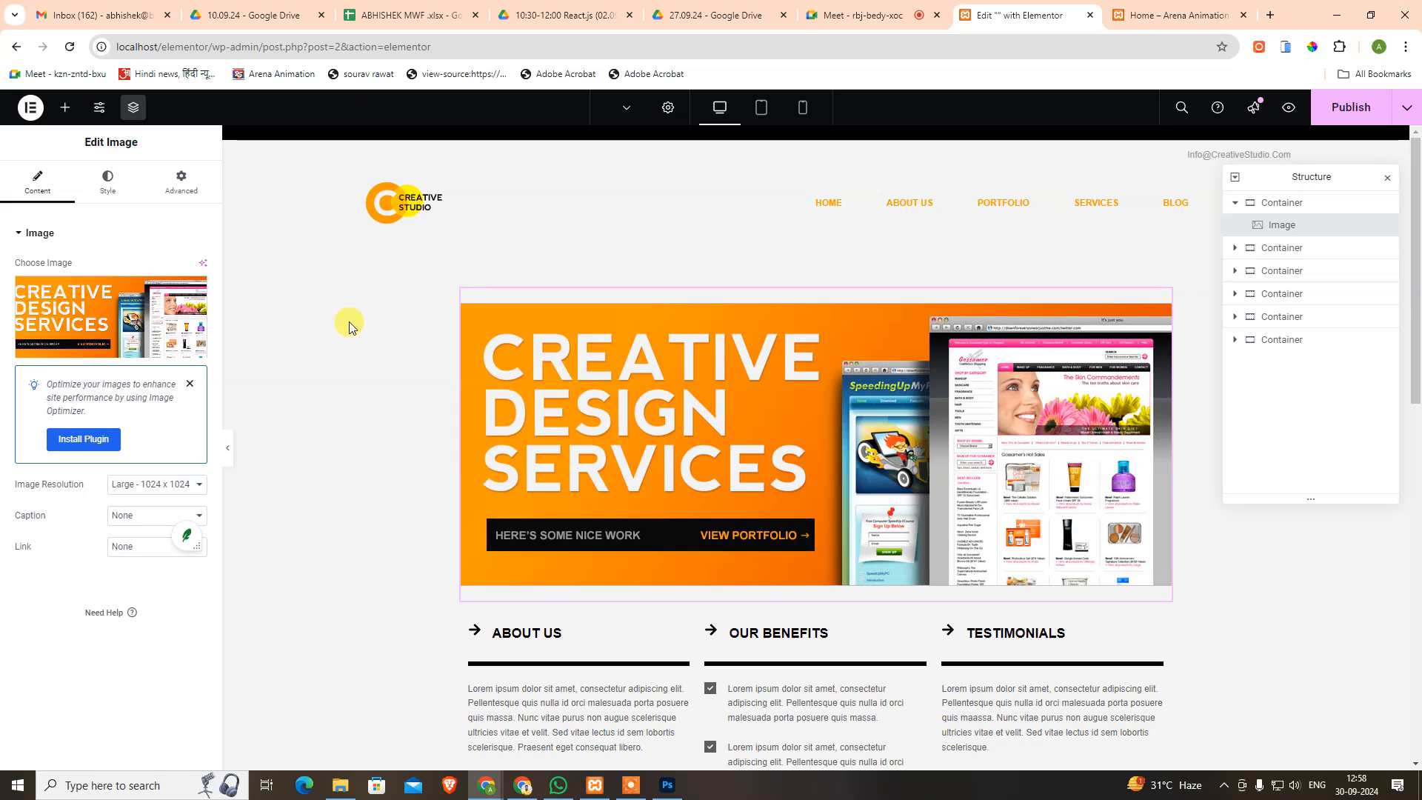
{"action": "left_click", "coordinate": [349, 321]}
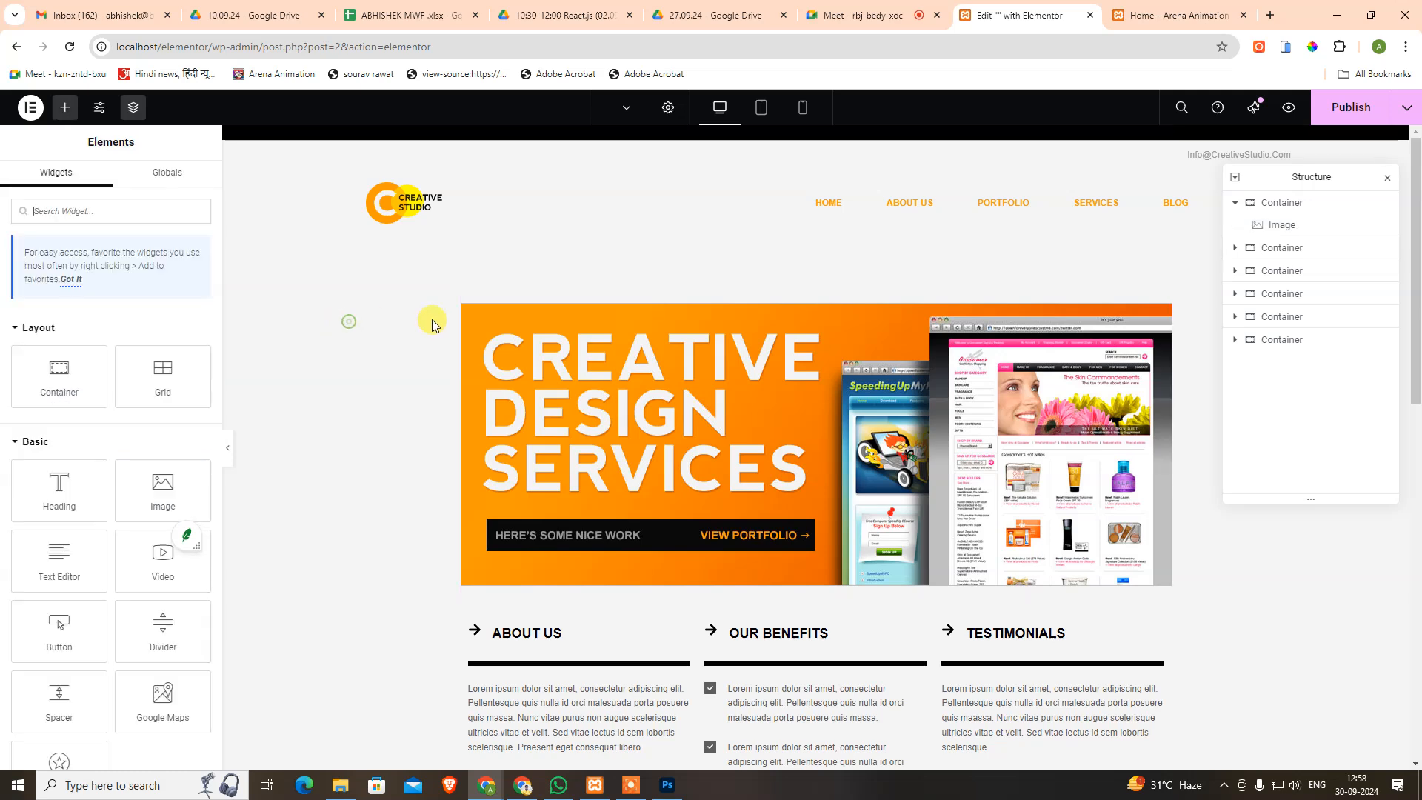
Delete the banner image and place a new nested container inside the emptied banner container.
{"action": "left_click", "coordinate": [686, 319]}
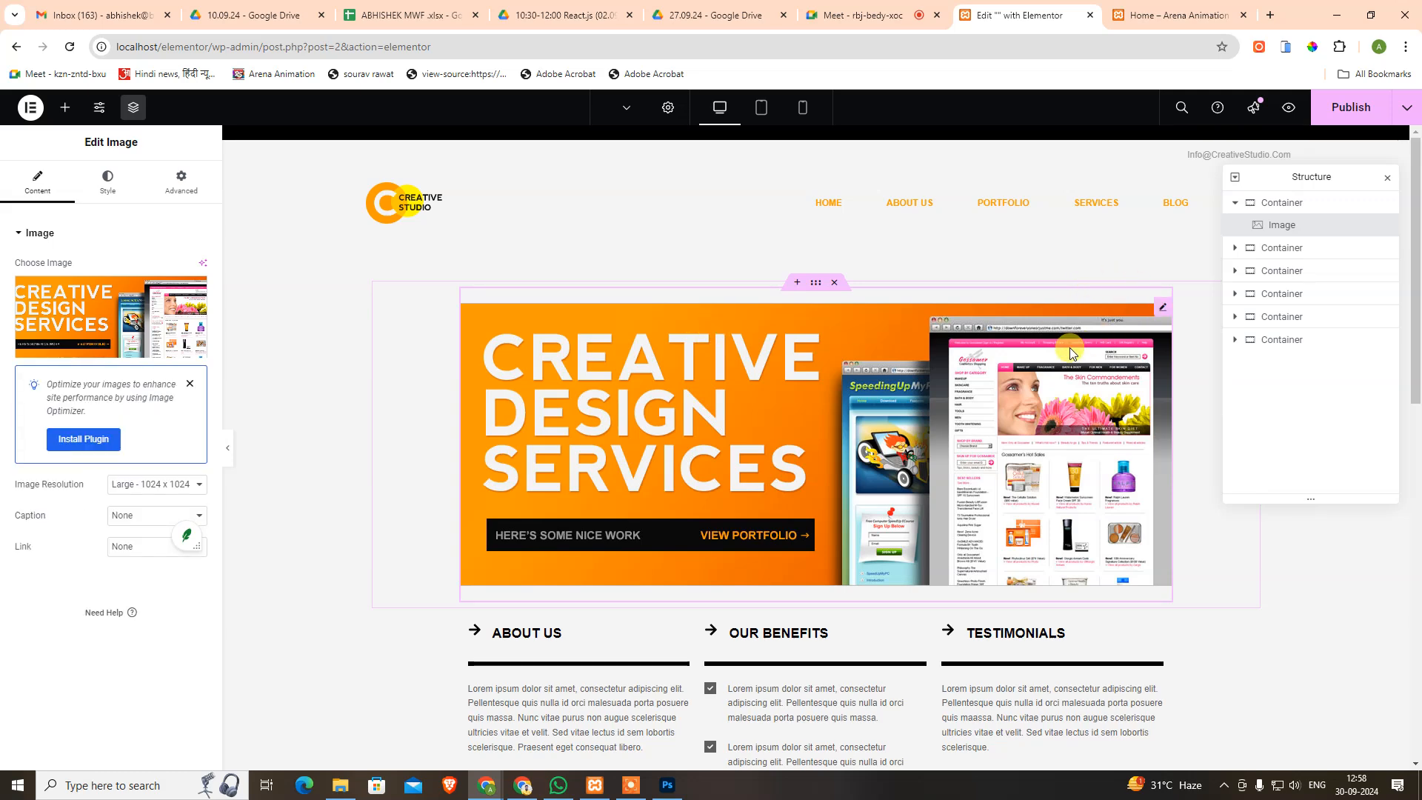
{"action": "key", "text": "Delete"}
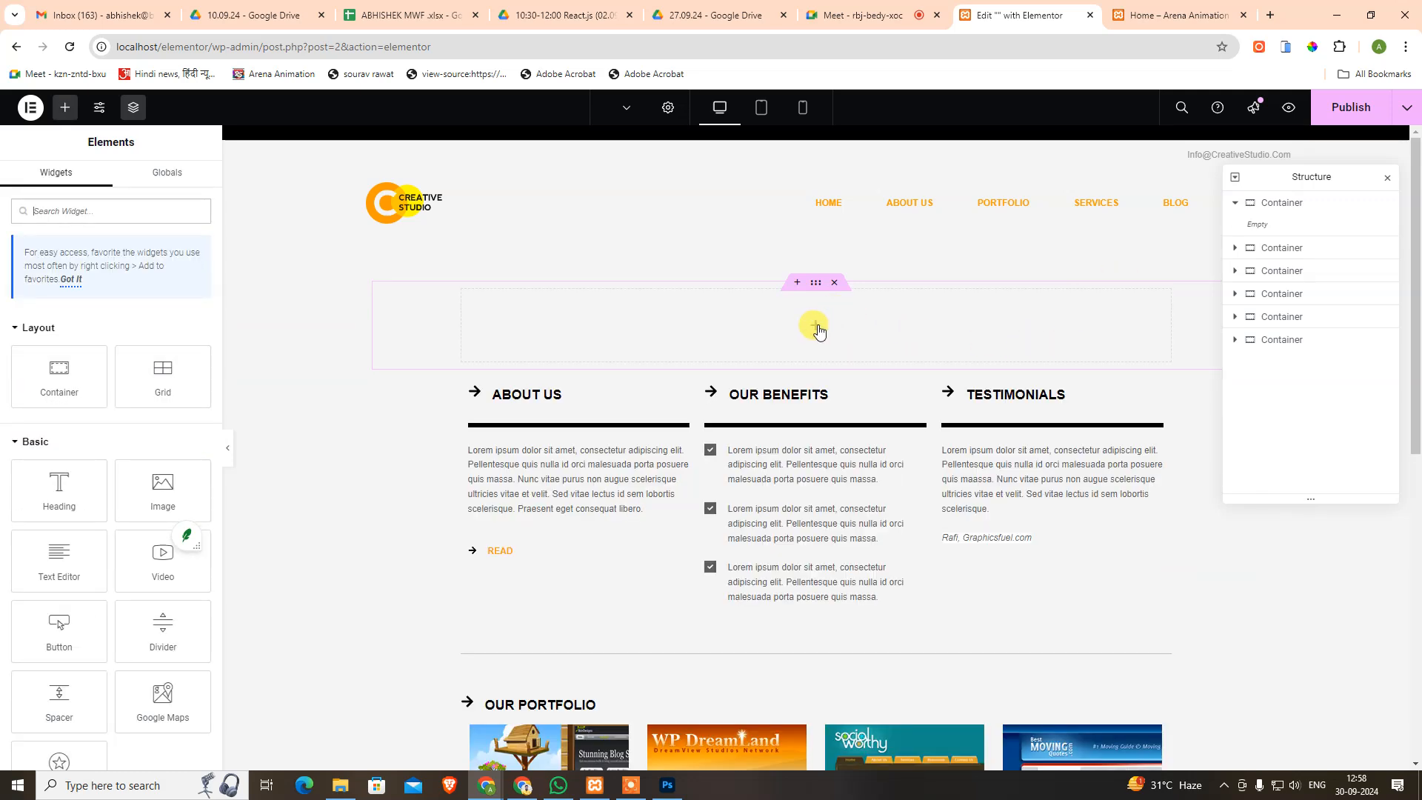
{"action": "left_click_drag", "start_coordinate": [60, 373], "coordinate": [787, 329]}
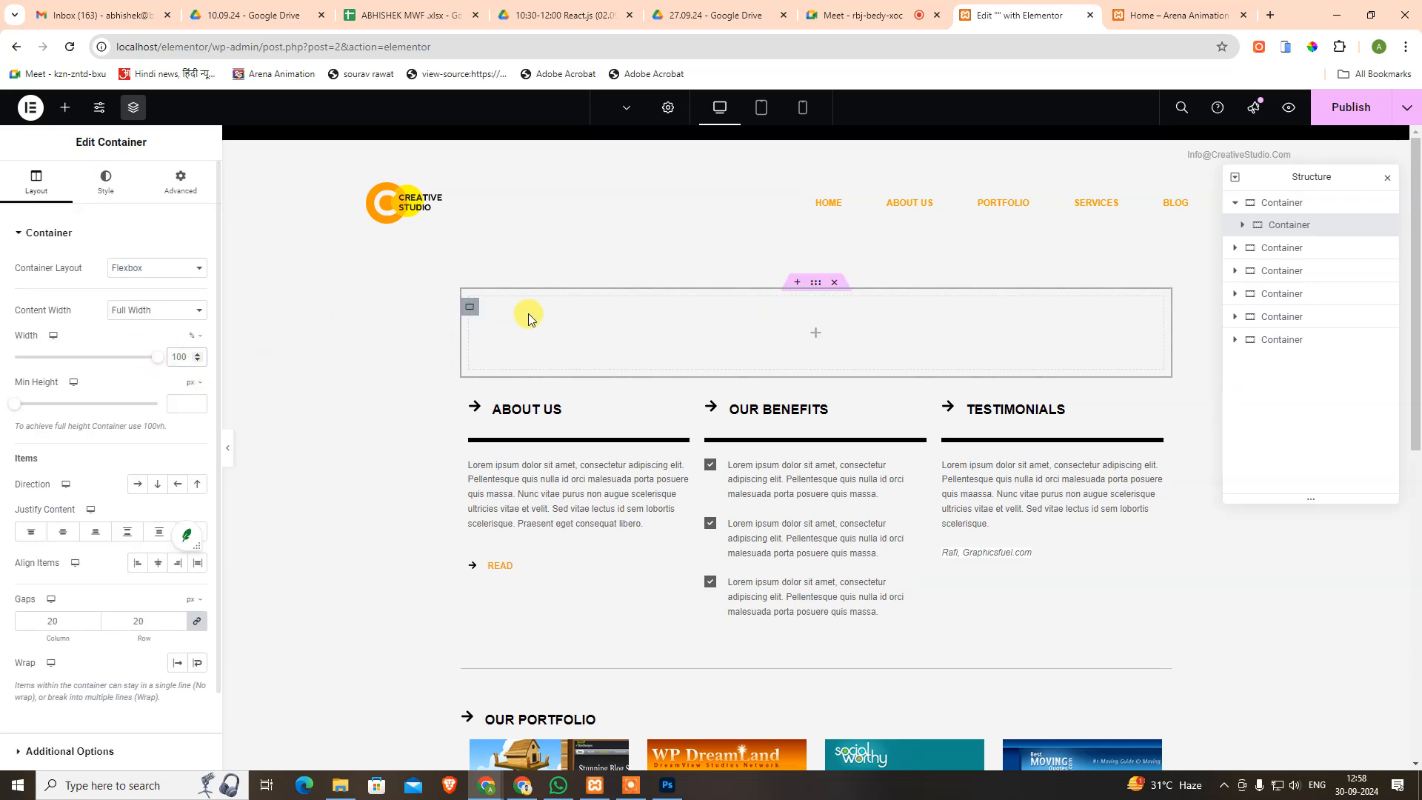
Add an Image widget to the nested banner container and fill it with header.jpg from the media library.
{"action": "left_click", "coordinate": [814, 333]}
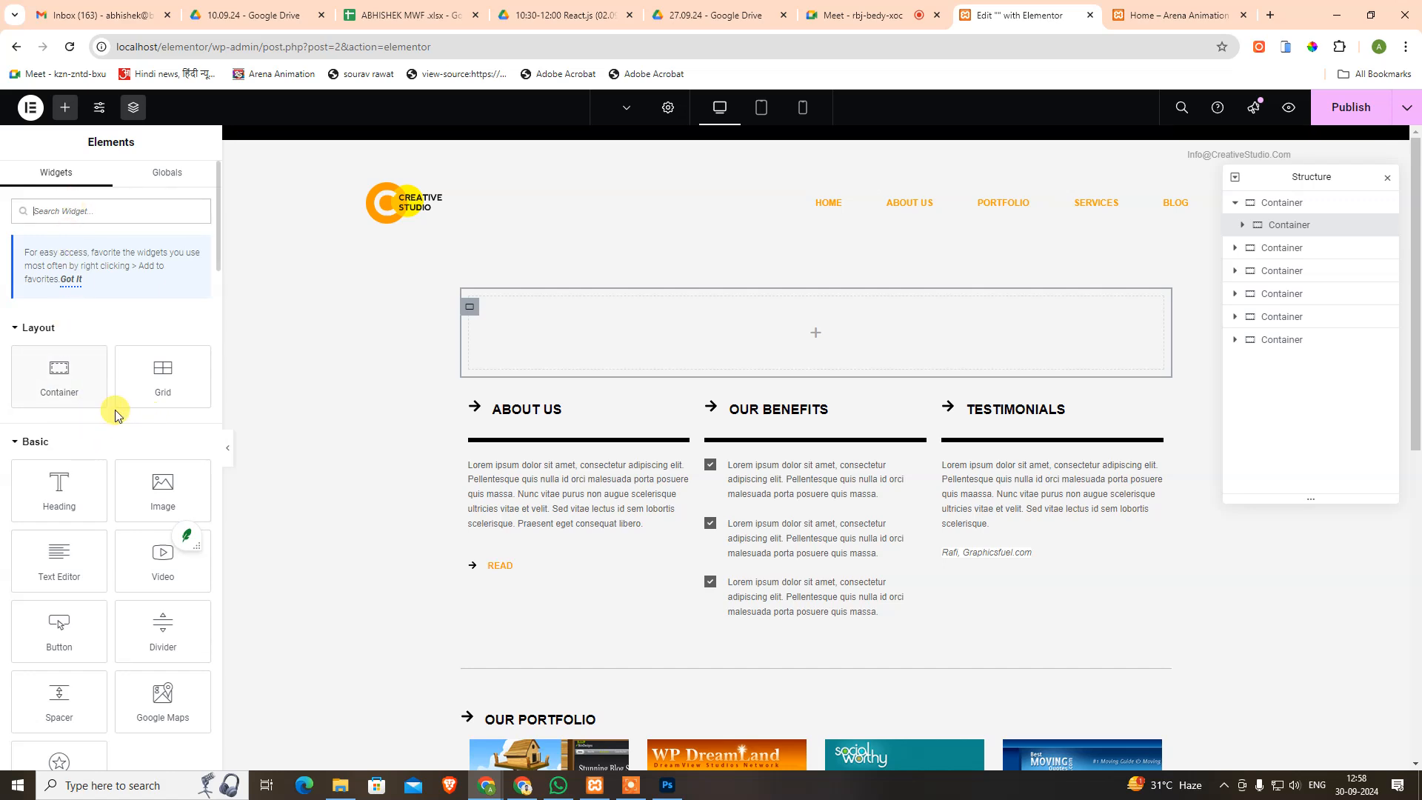
{"action": "left_click_drag", "start_coordinate": [161, 493], "coordinate": [785, 319]}
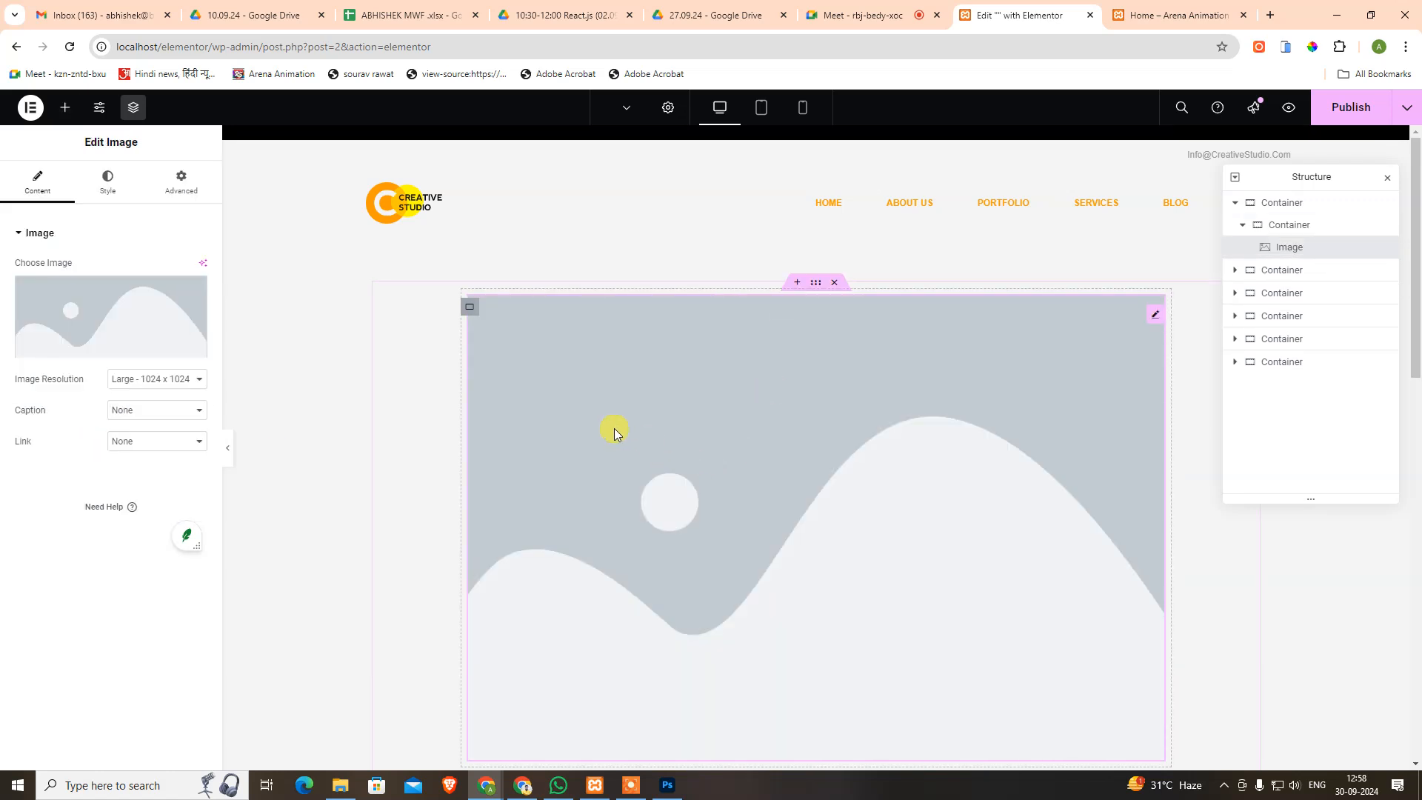
{"action": "left_click", "coordinate": [111, 344]}
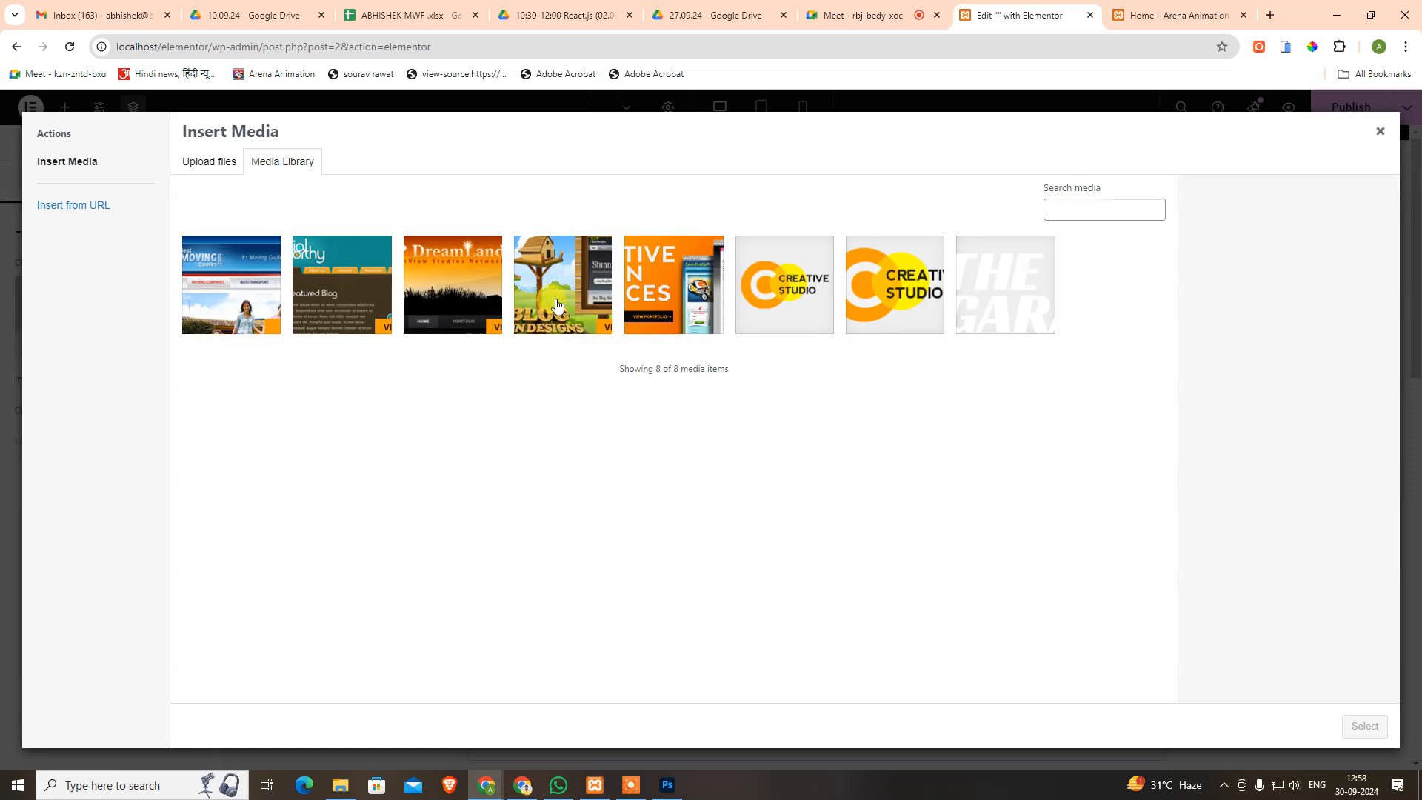
{"action": "left_click", "coordinate": [678, 304]}
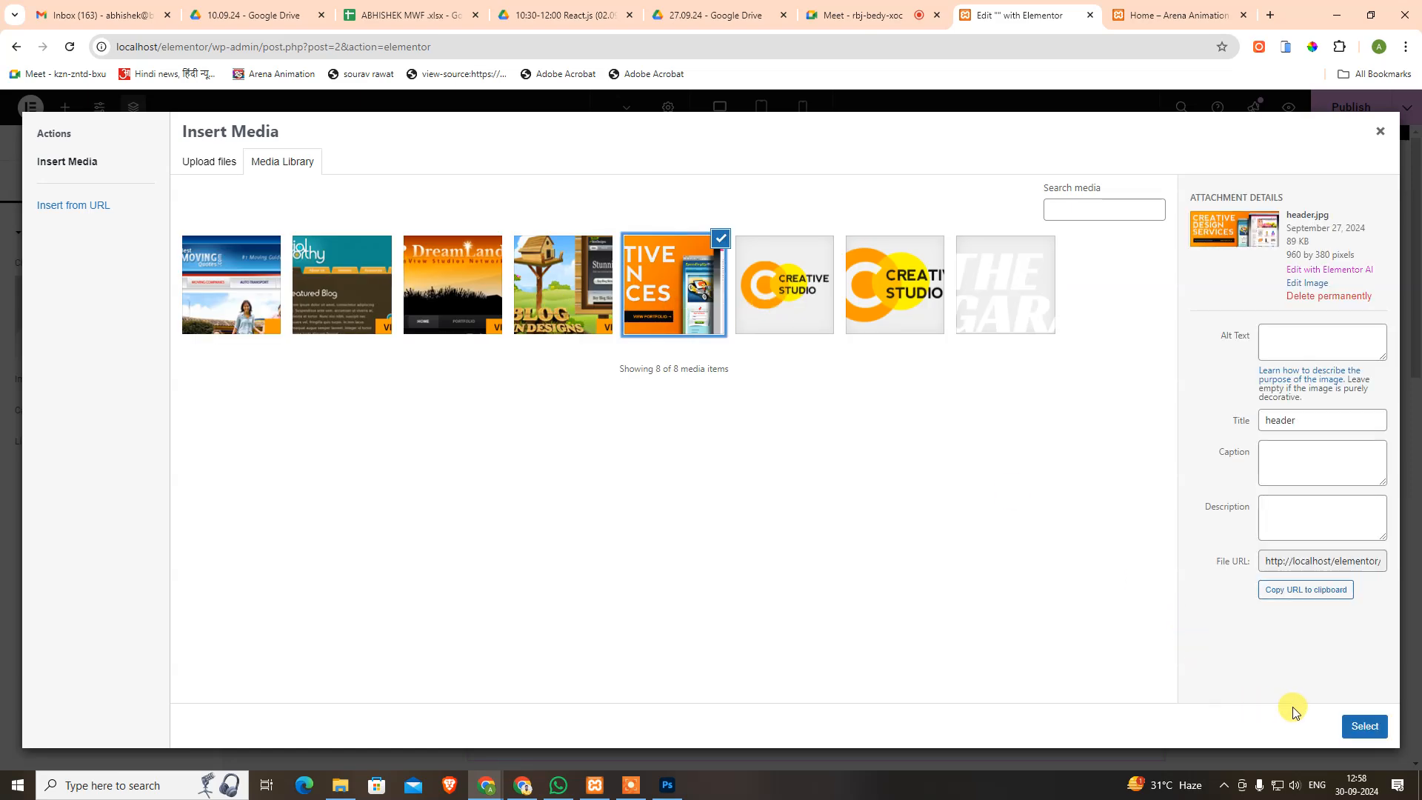
{"action": "left_click", "coordinate": [1366, 726]}
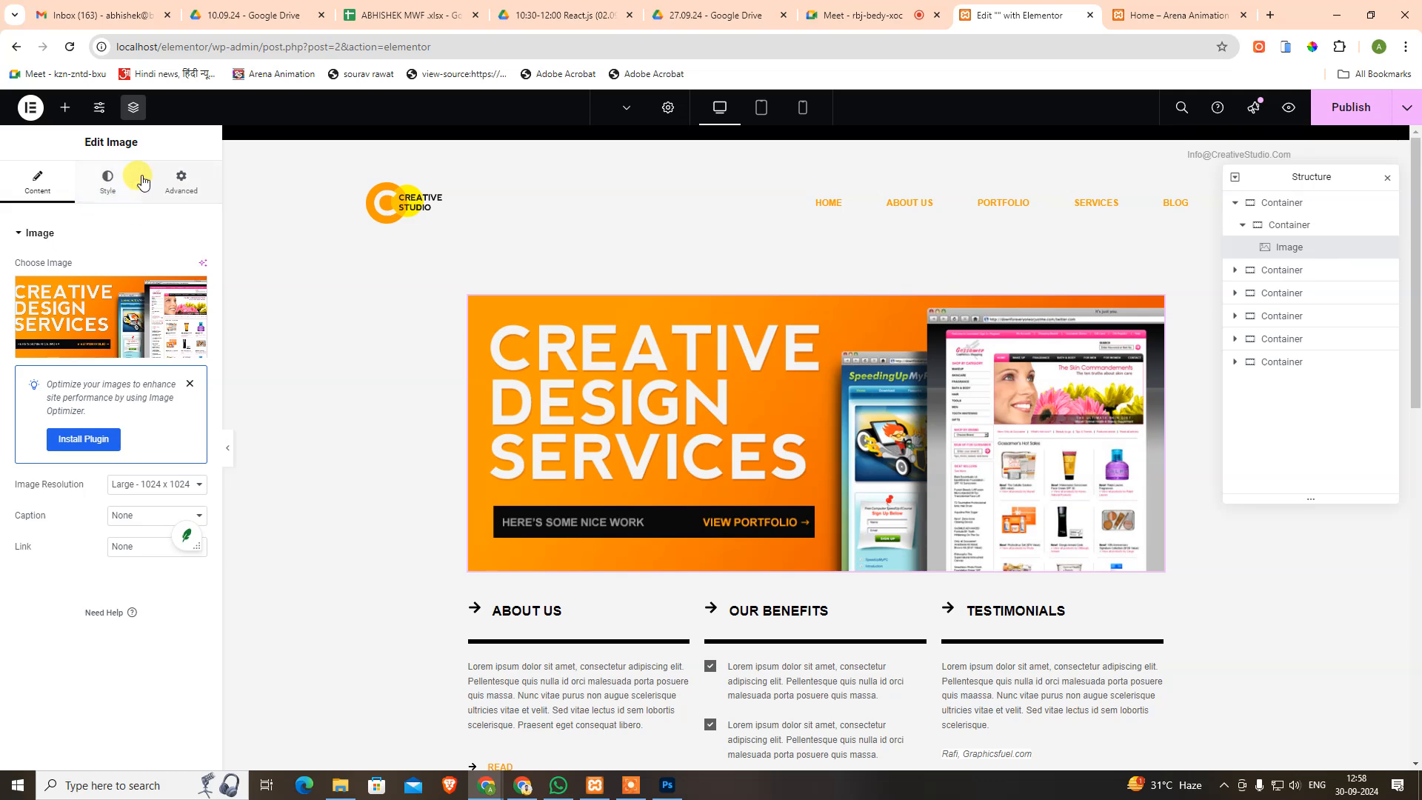
{"action": "left_click", "coordinate": [117, 196]}
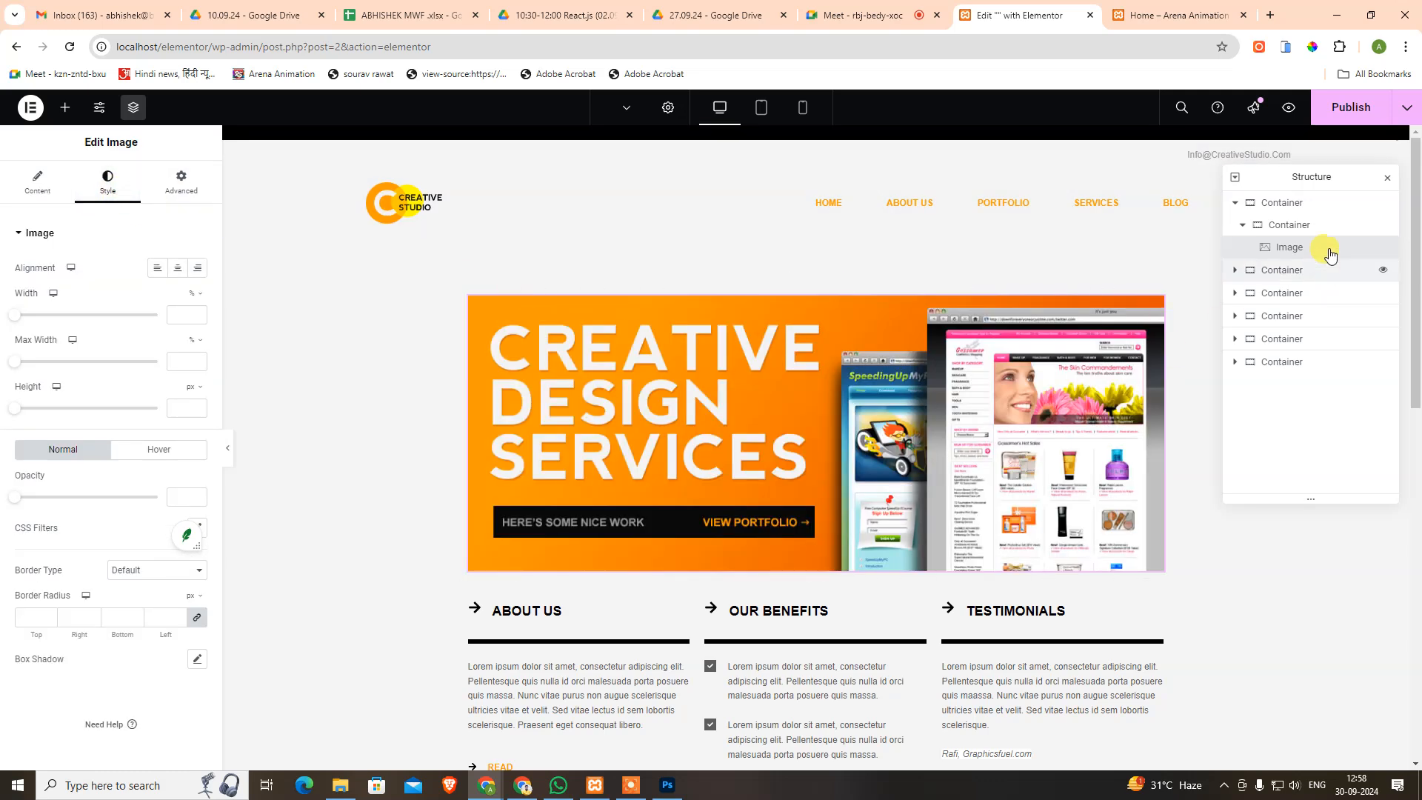
Give the nested banner container a solid border 1 px wide at top and bottom and 0 px at the sides.
{"action": "left_click", "coordinate": [1303, 226]}
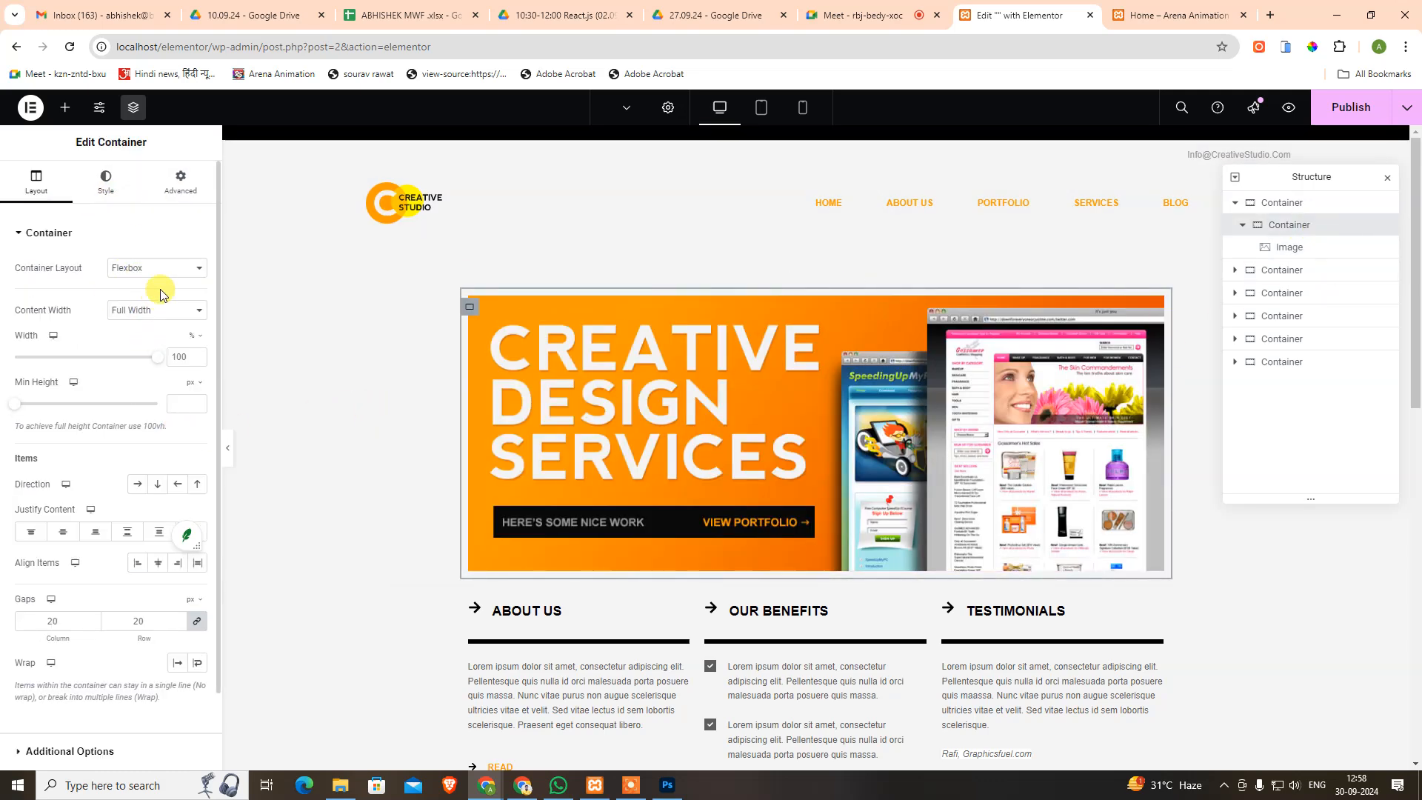
{"action": "left_click", "coordinate": [165, 185]}
{"action": "left_click", "coordinate": [122, 194]}
{"action": "left_click", "coordinate": [74, 390]}
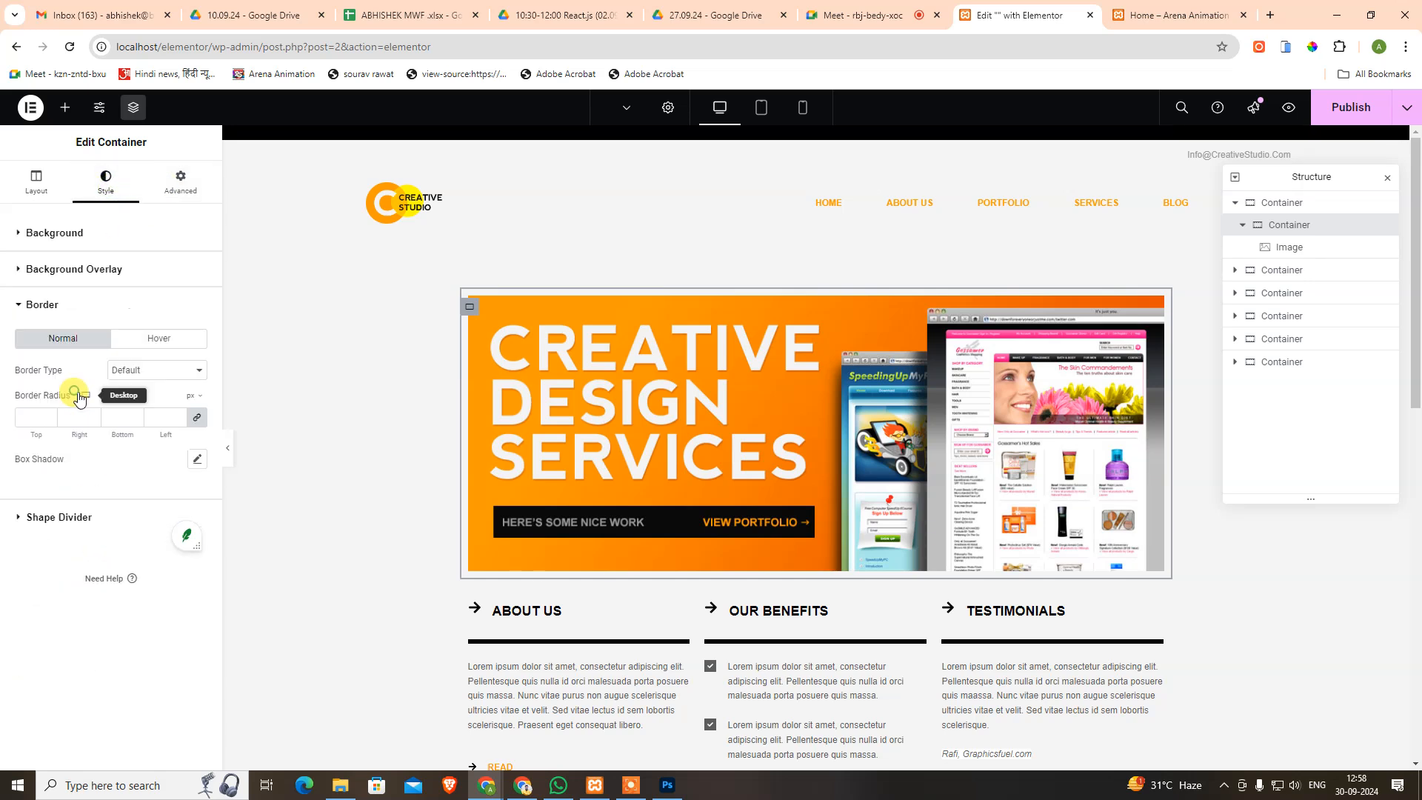
{"action": "left_click", "coordinate": [178, 370]}
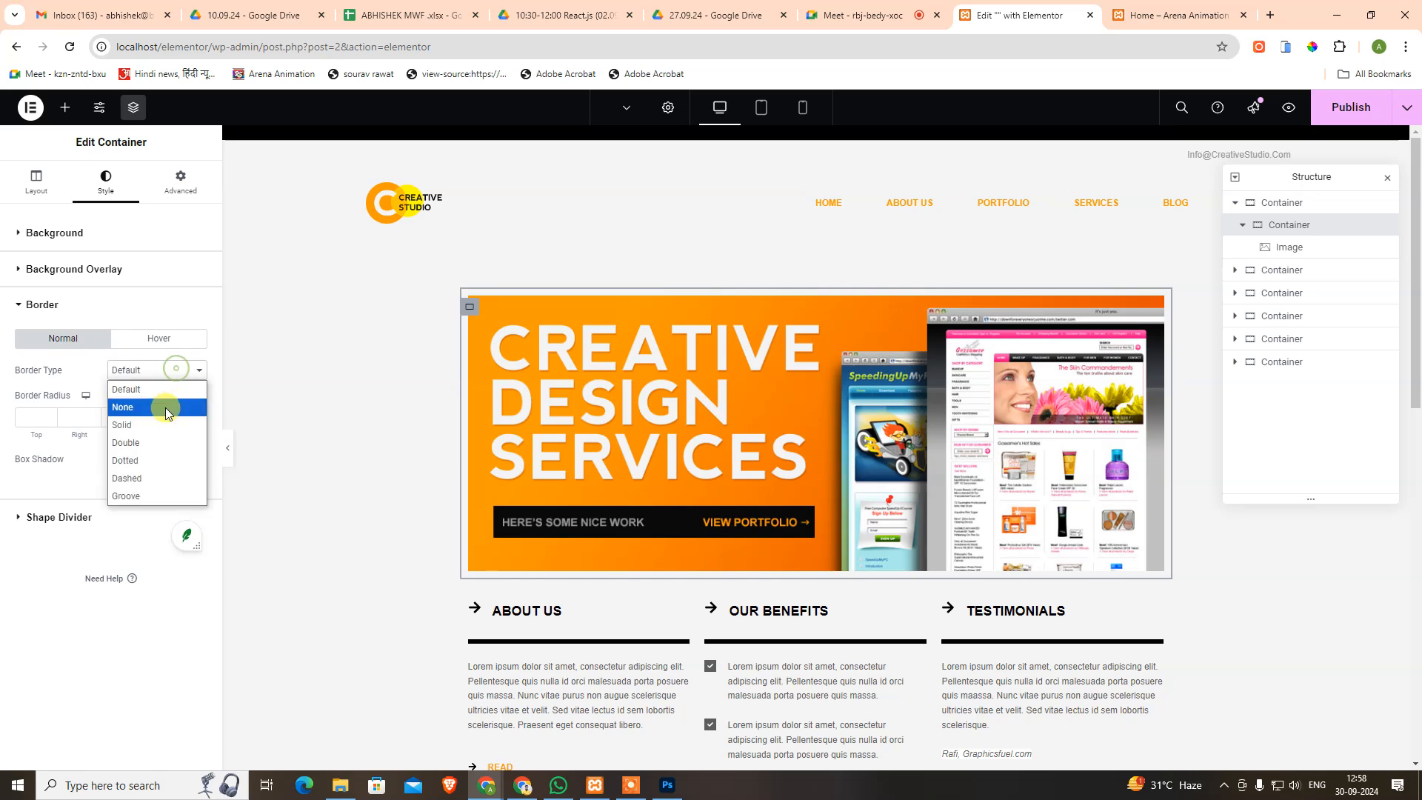
{"action": "left_click", "coordinate": [159, 424]}
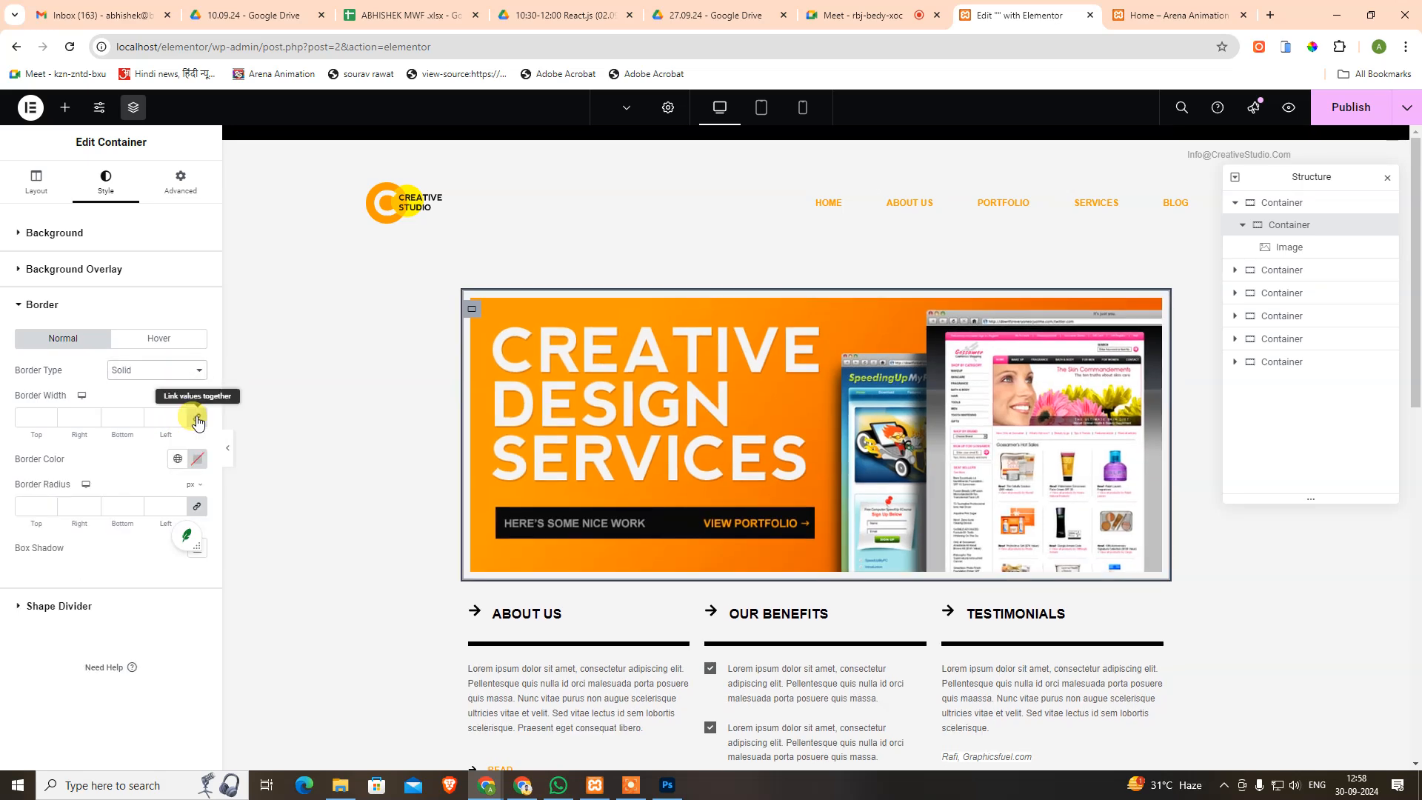
{"action": "left_click", "coordinate": [198, 420]}
{"action": "left_click", "coordinate": [32, 419]}
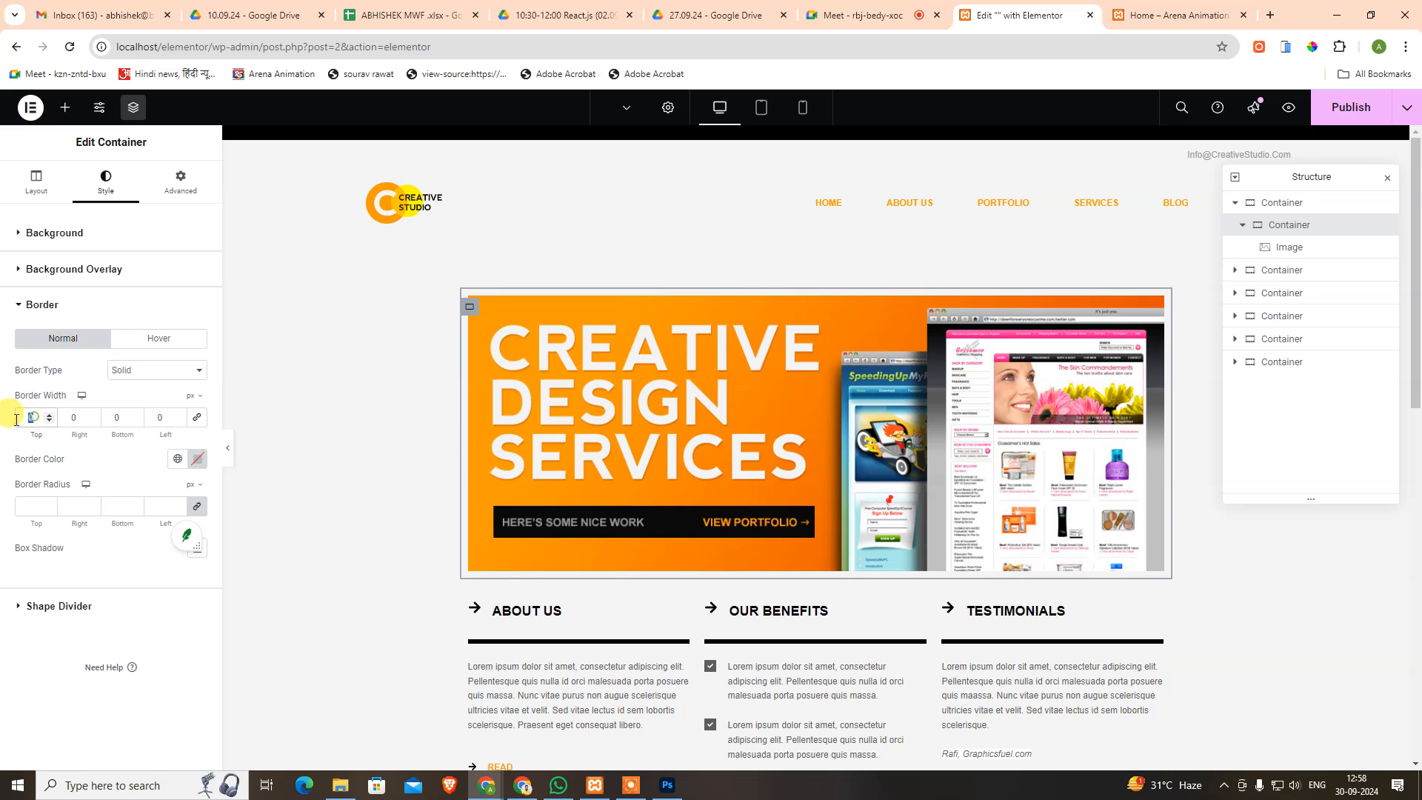
{"action": "type", "text": "1"}
{"action": "left_click_drag", "start_coordinate": [122, 419], "coordinate": [108, 419]}
{"action": "type", "text": "1"}
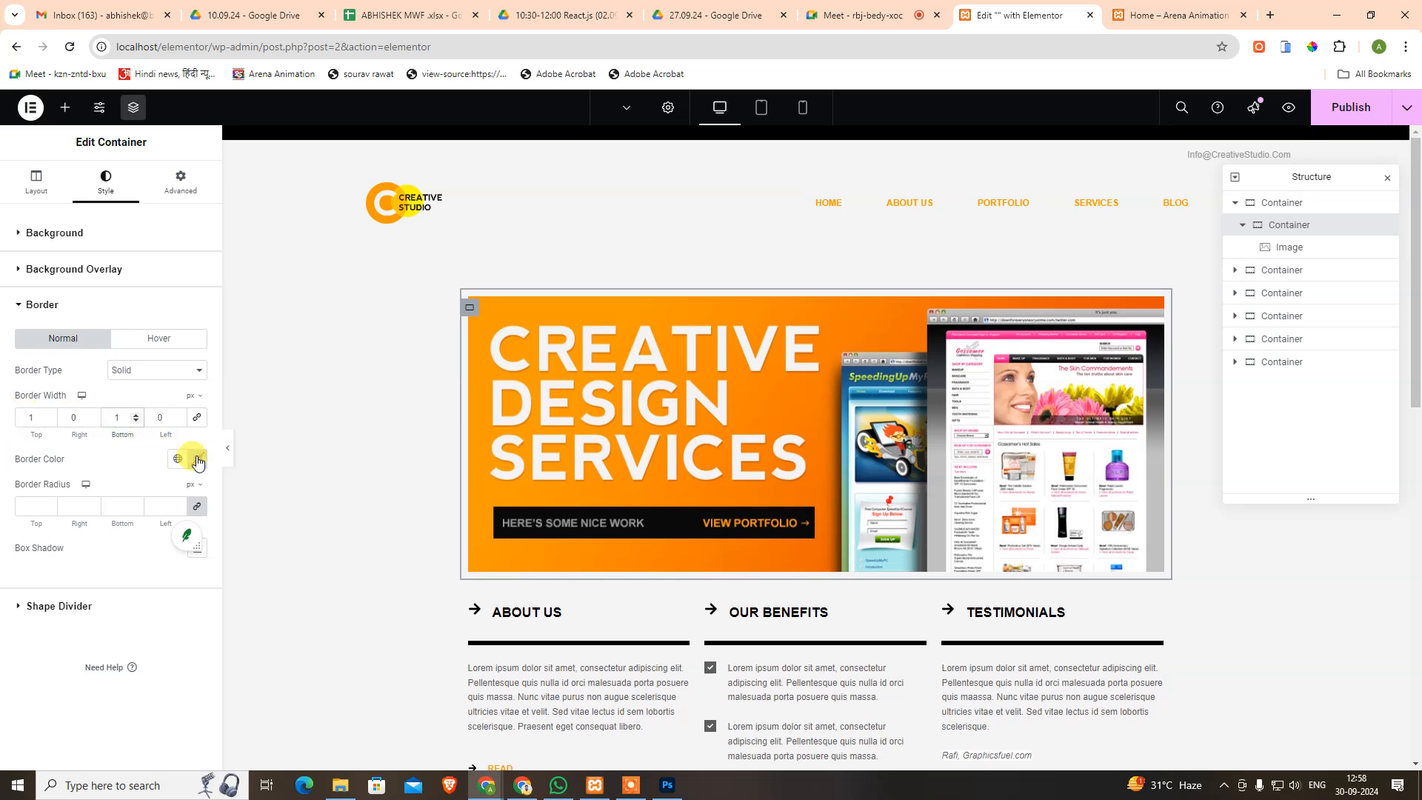
Set the nested banner container's border color to #c0c0c0.
{"action": "left_click", "coordinate": [197, 460]}
{"action": "left_click", "coordinate": [177, 678]}
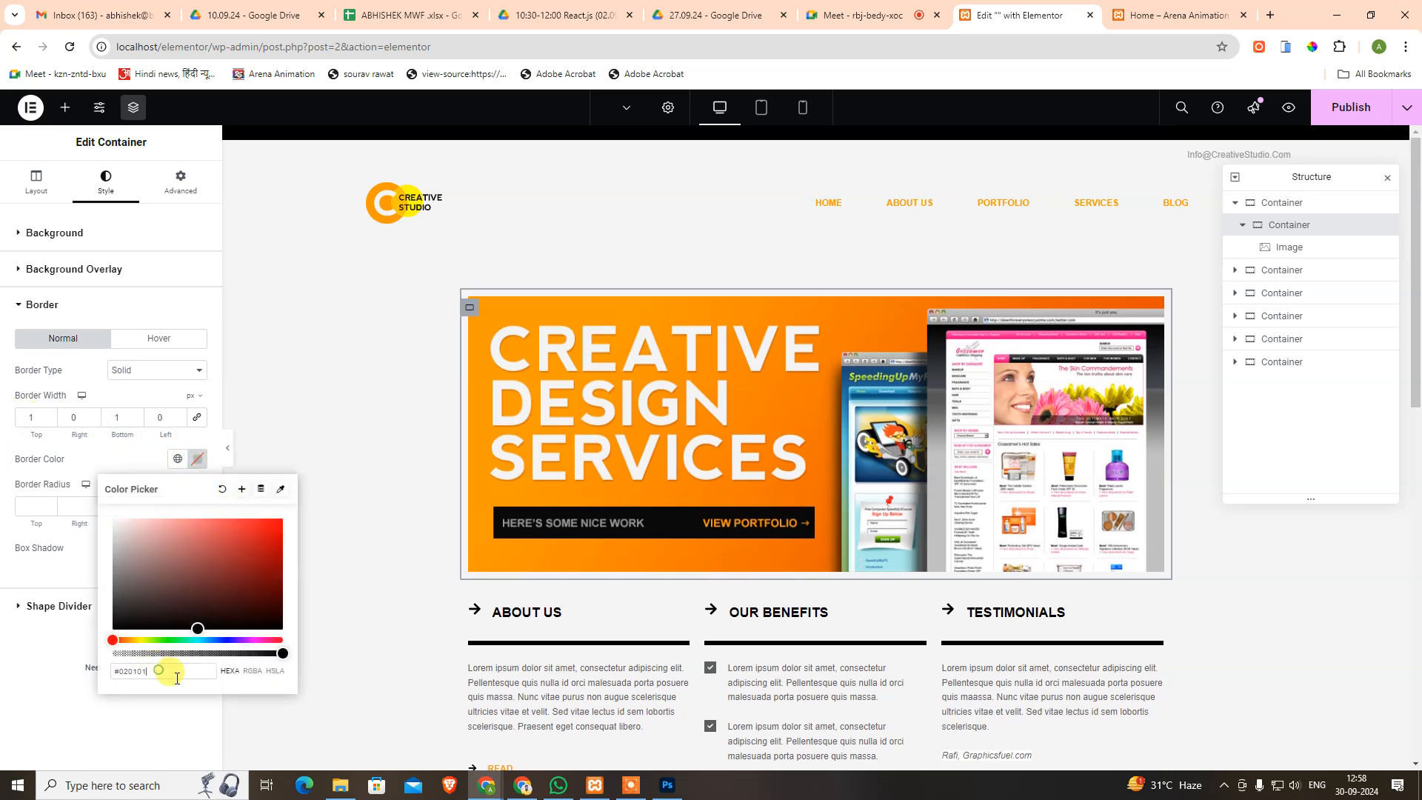
{"action": "type", "text": "c"}
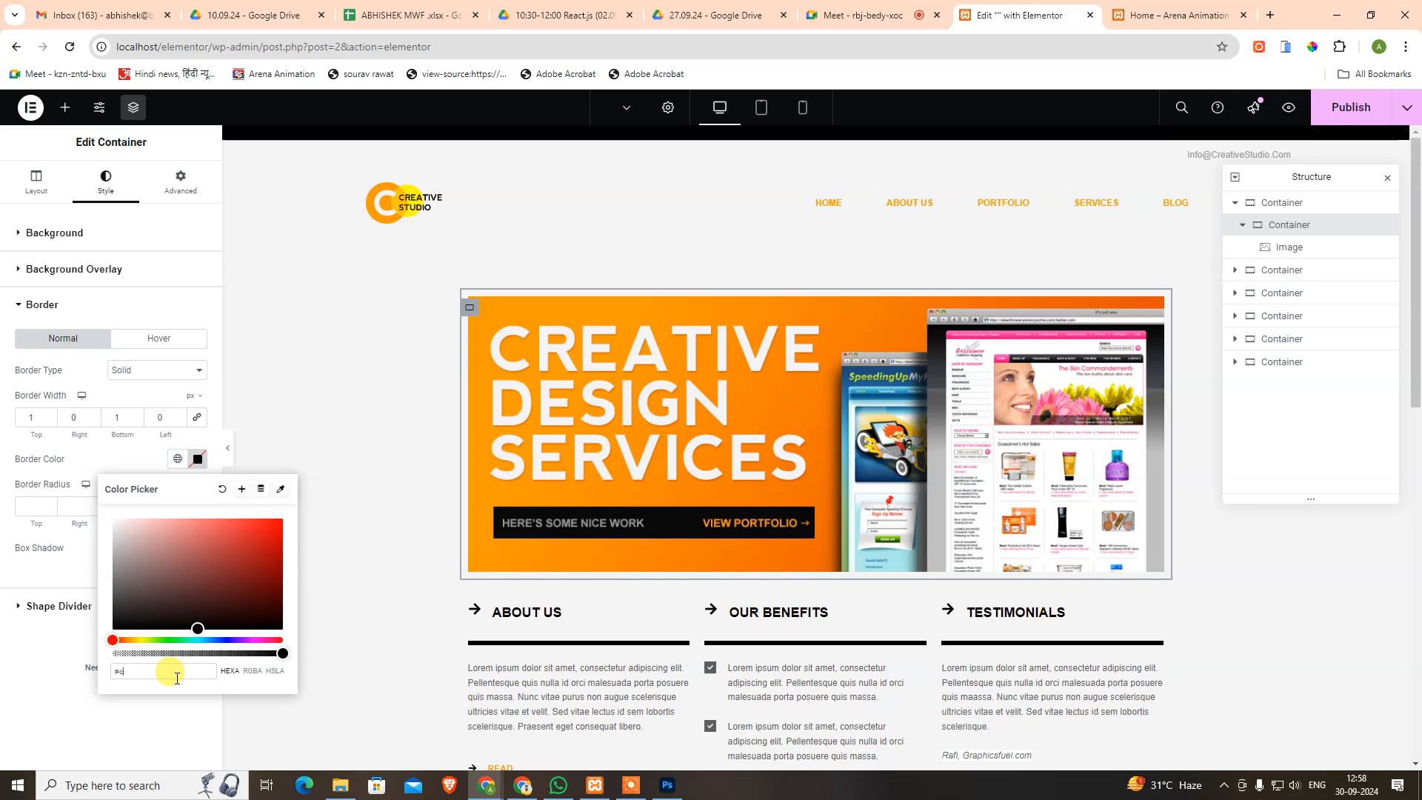
{"action": "type", "text": "0c0c0"}
{"action": "left_click", "coordinate": [403, 439]}
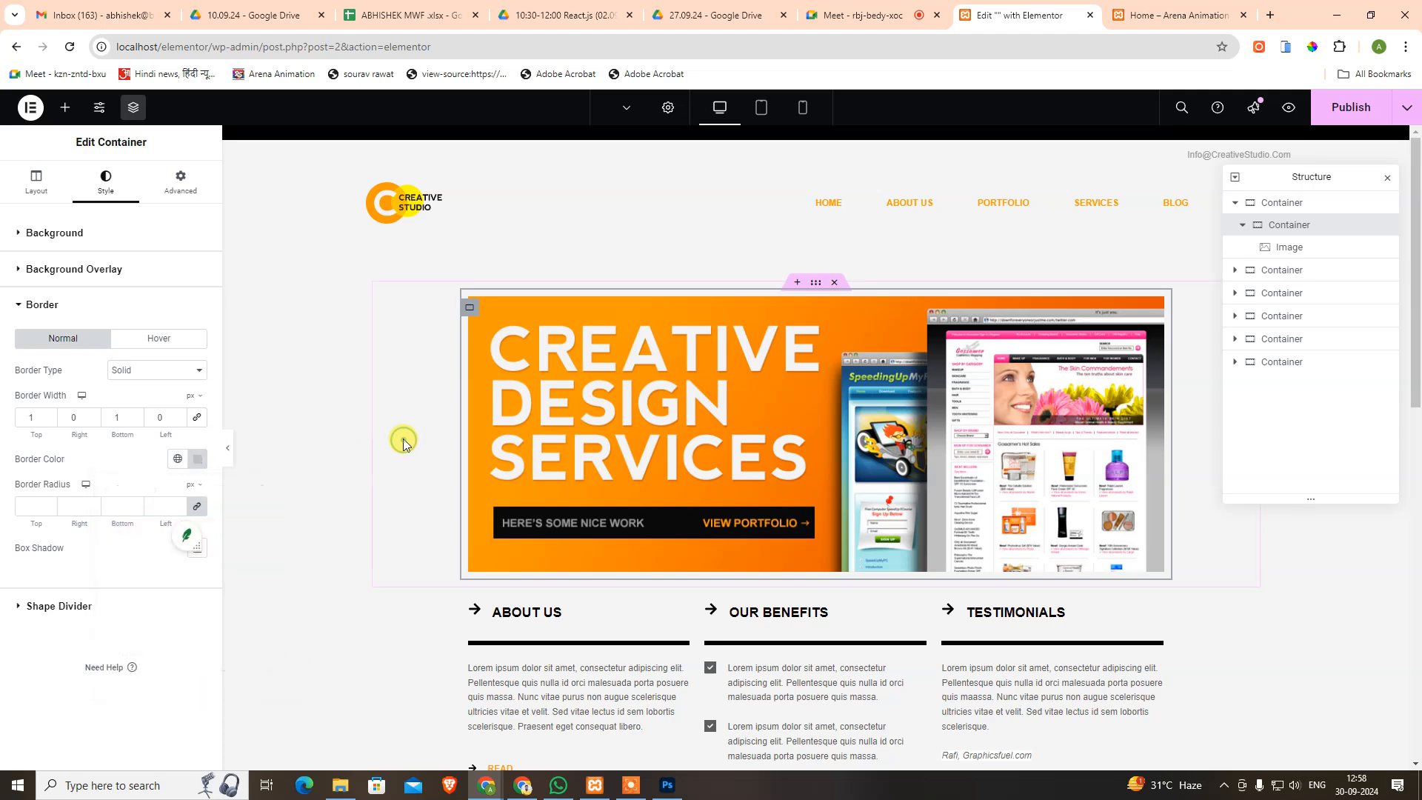
{"action": "left_click", "coordinate": [319, 421]}
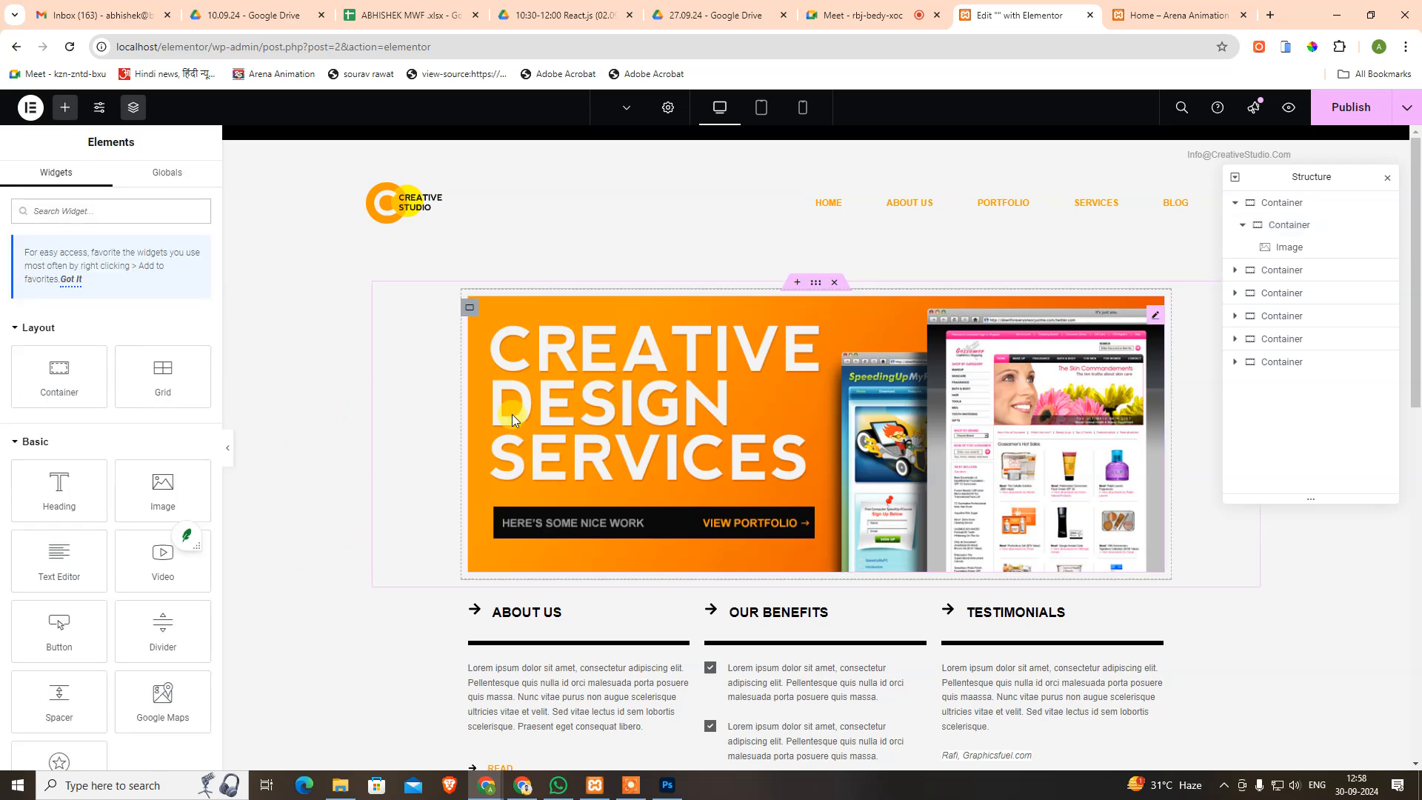
Set the nested banner container's padding to 20 px at top and bottom and 0 px at right and left.
{"action": "left_click", "coordinate": [469, 306]}
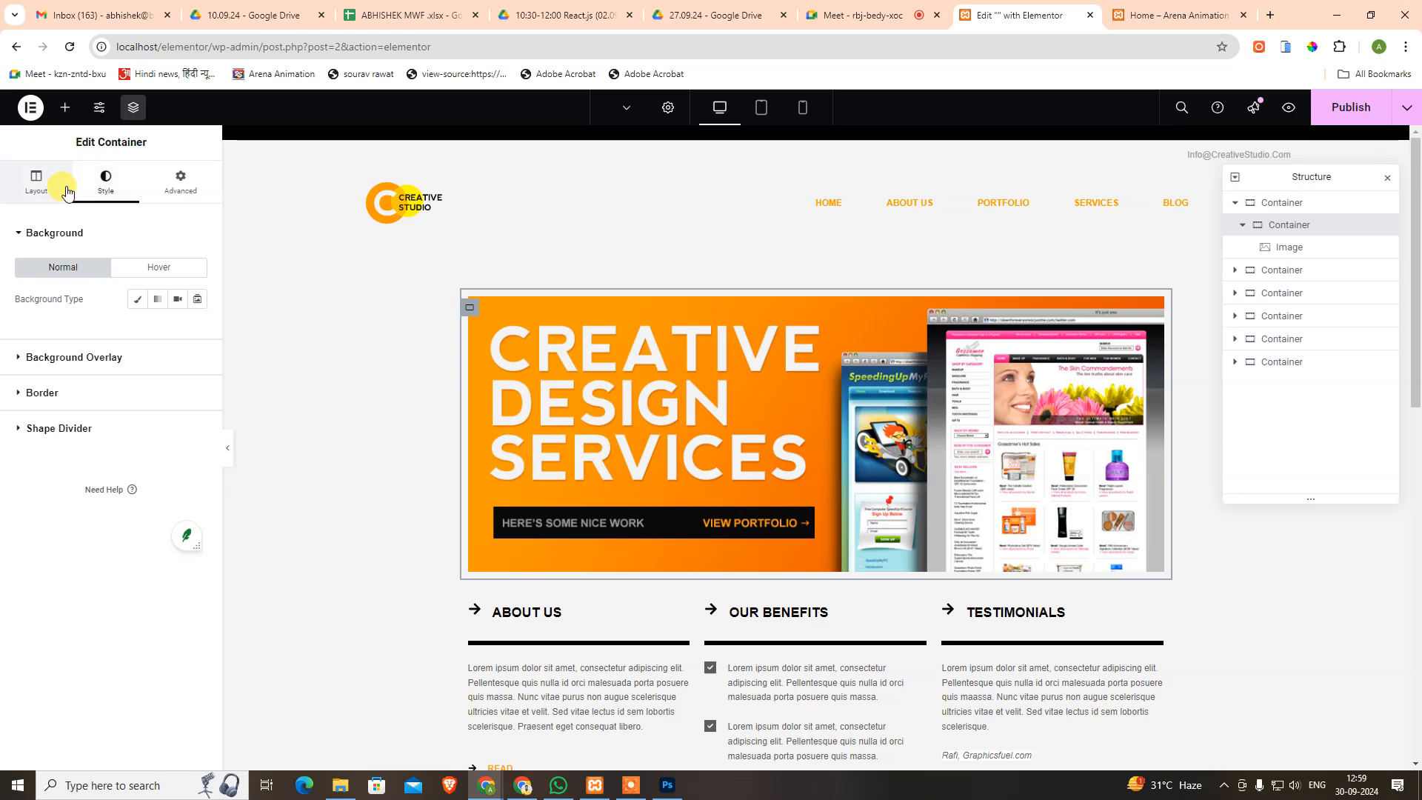
{"action": "left_click", "coordinate": [172, 184]}
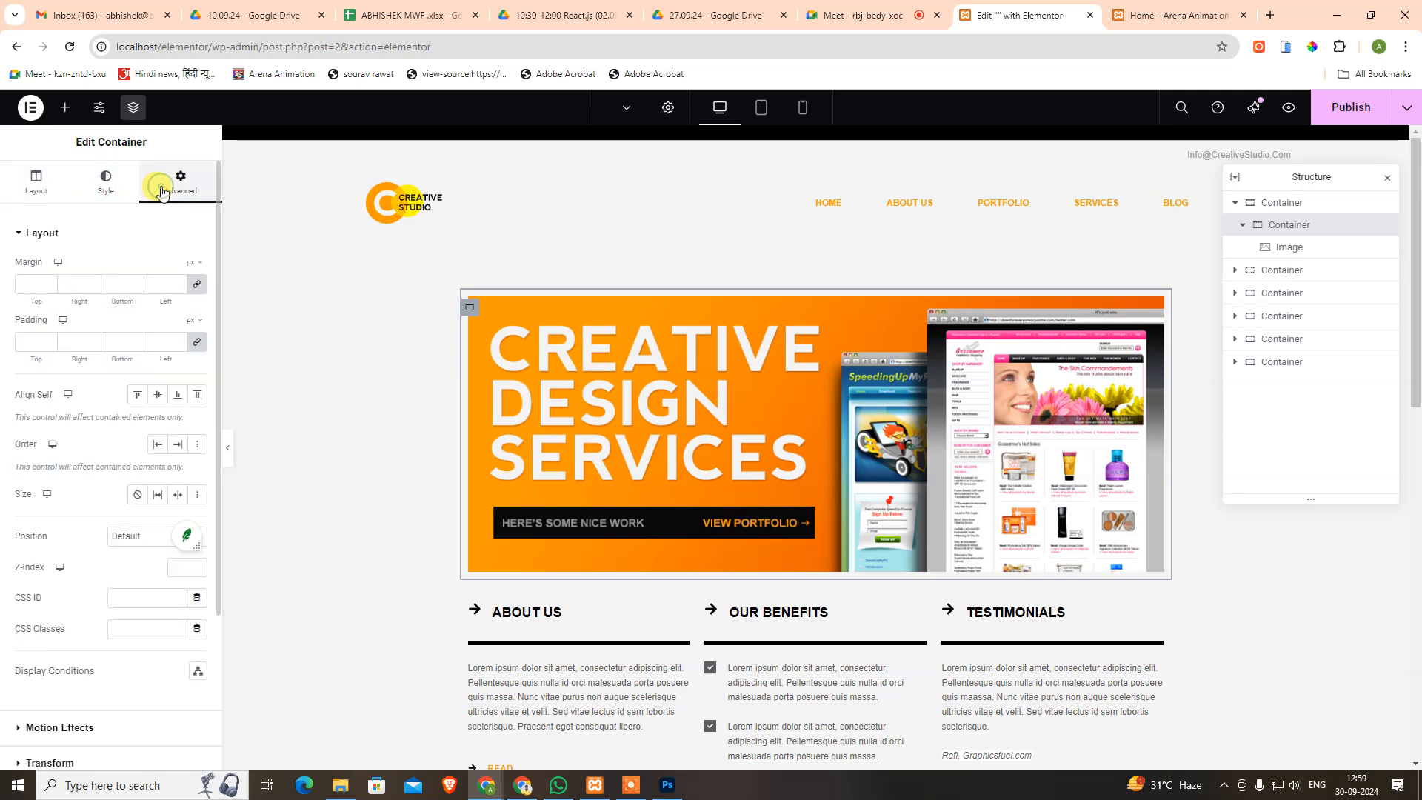
{"action": "left_click", "coordinate": [30, 353]}
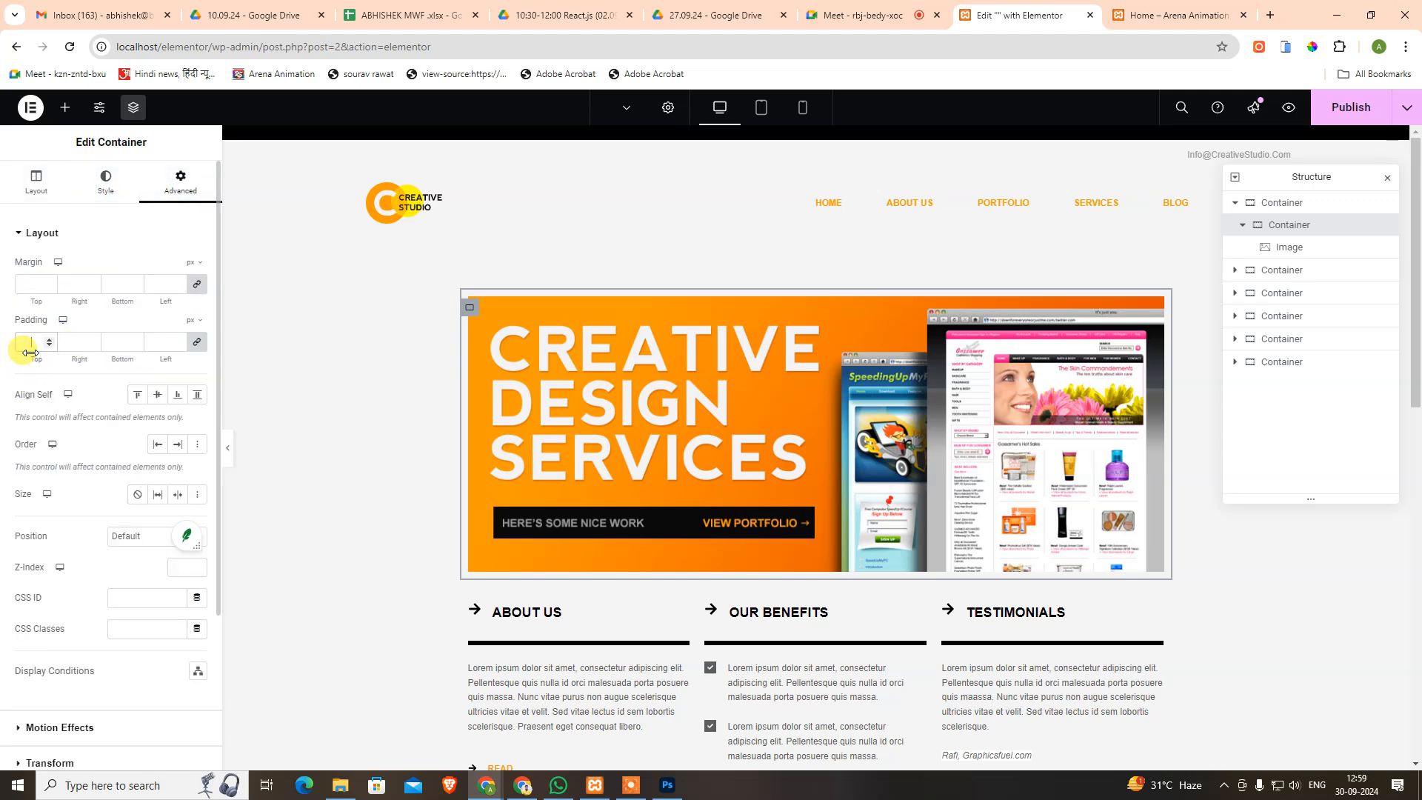
{"action": "type", "text": "0"}
{"action": "left_click", "coordinate": [30, 352]}
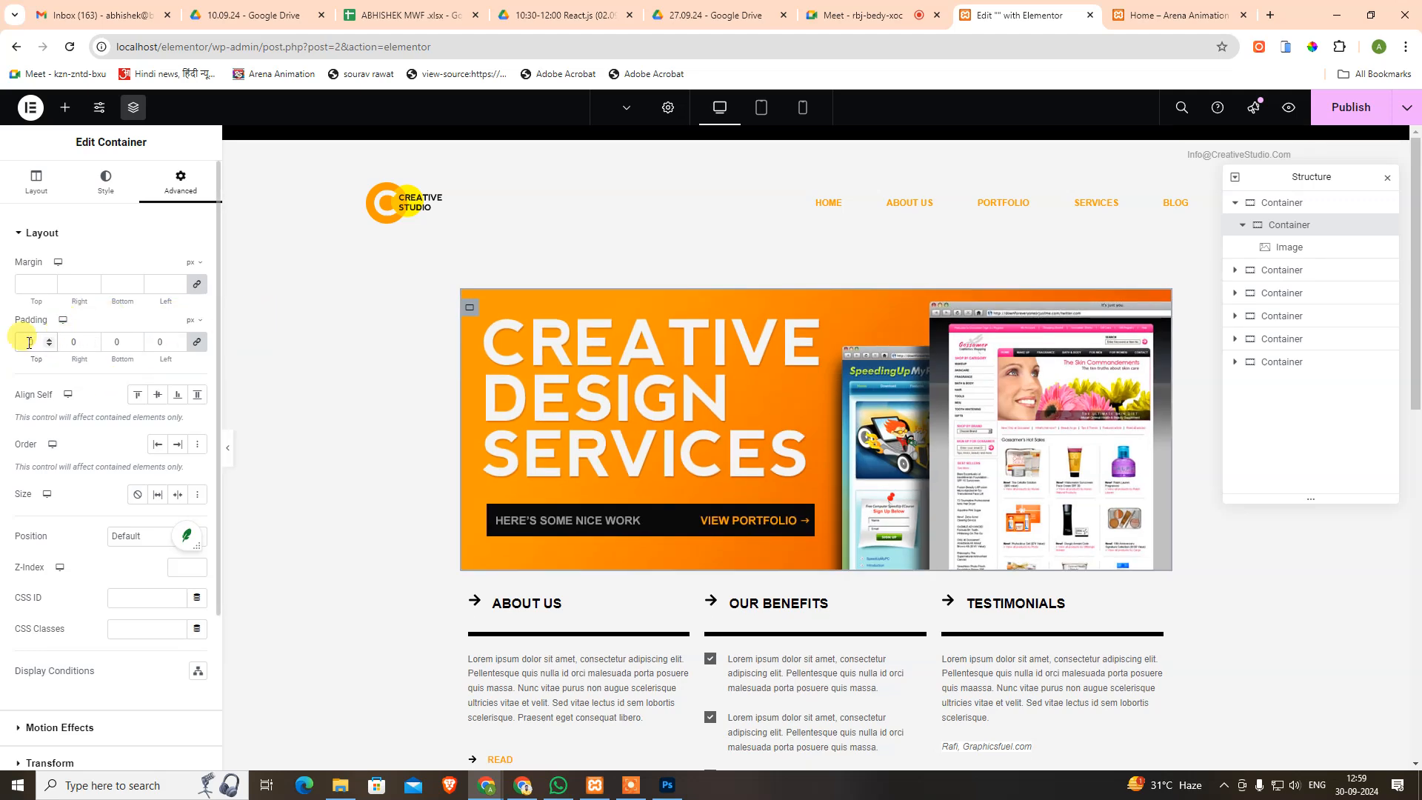
{"action": "left_click", "coordinate": [199, 345]}
{"action": "type", "text": "20"}
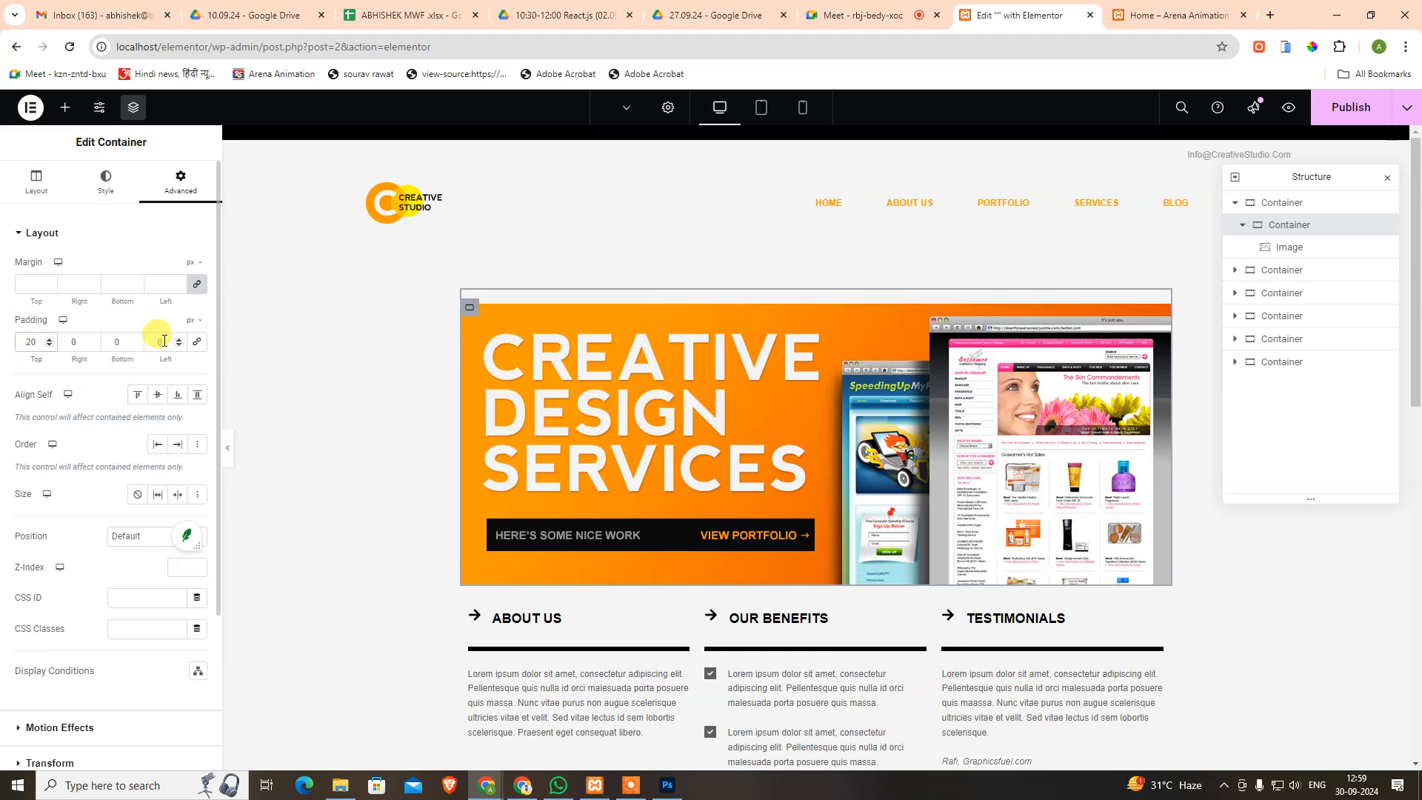
{"action": "type", "text": "20"}
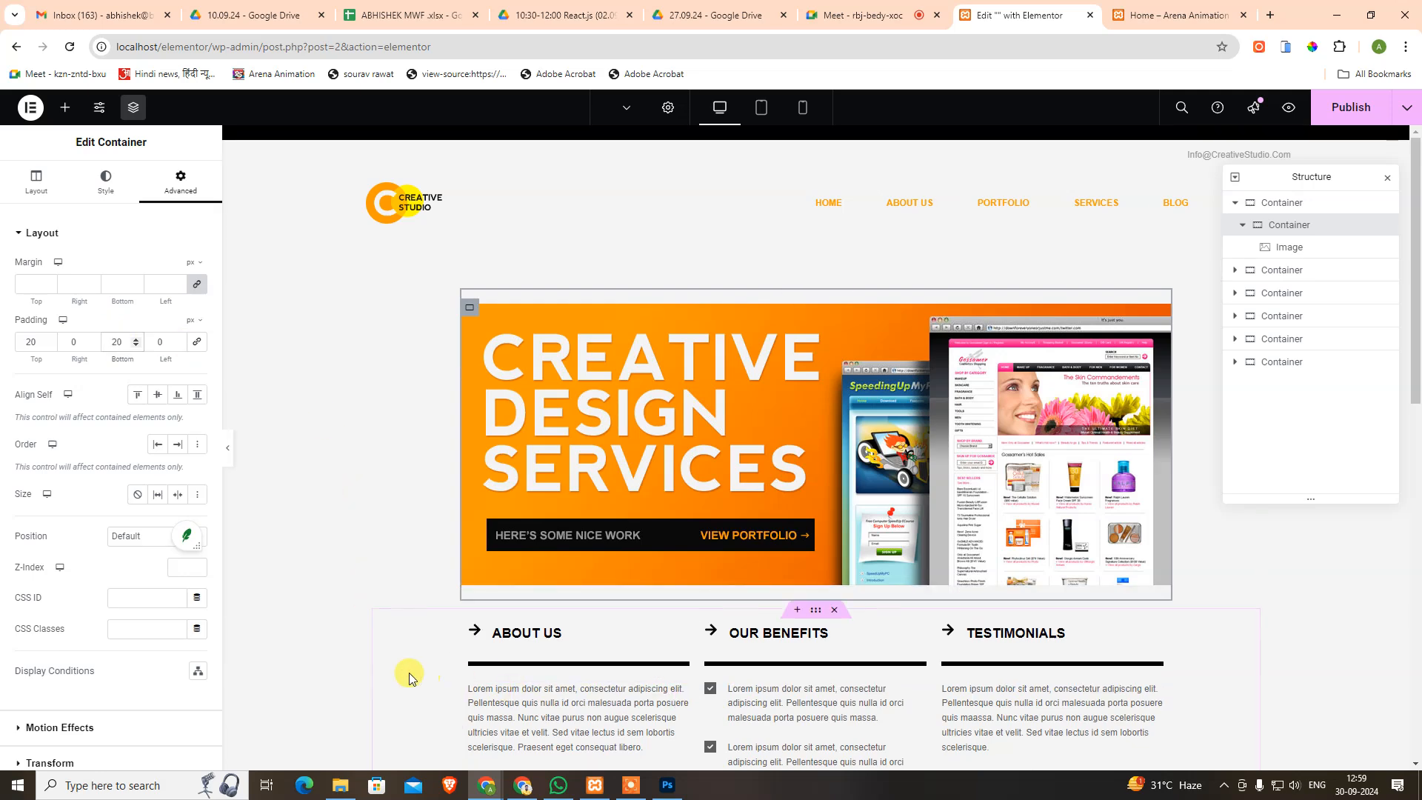
{"action": "left_click", "coordinate": [351, 620]}
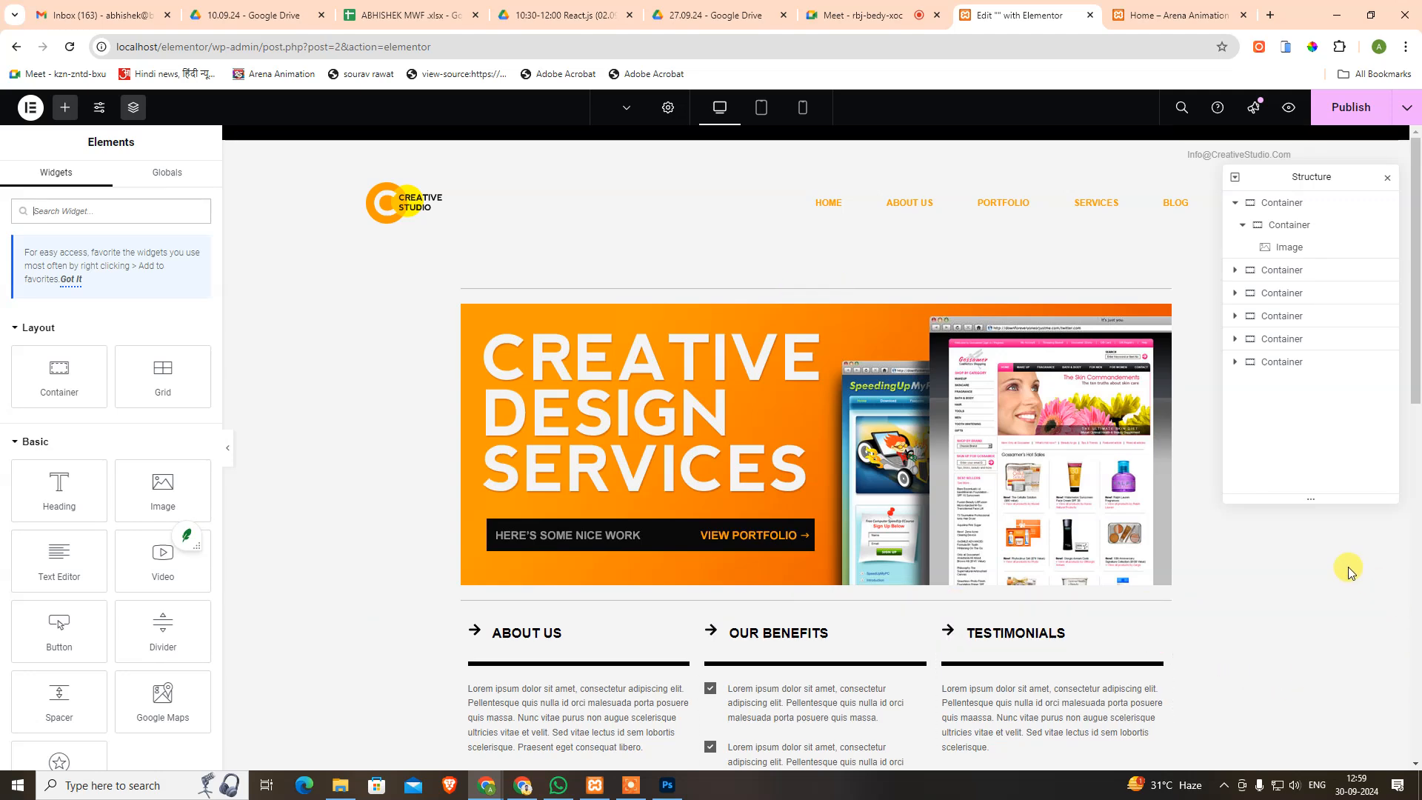
Publish the page and review the whole home page in the reloaded preview.
{"action": "scroll", "coordinate": [1348, 571], "scroll_direction": "down", "scroll_amount": 4}
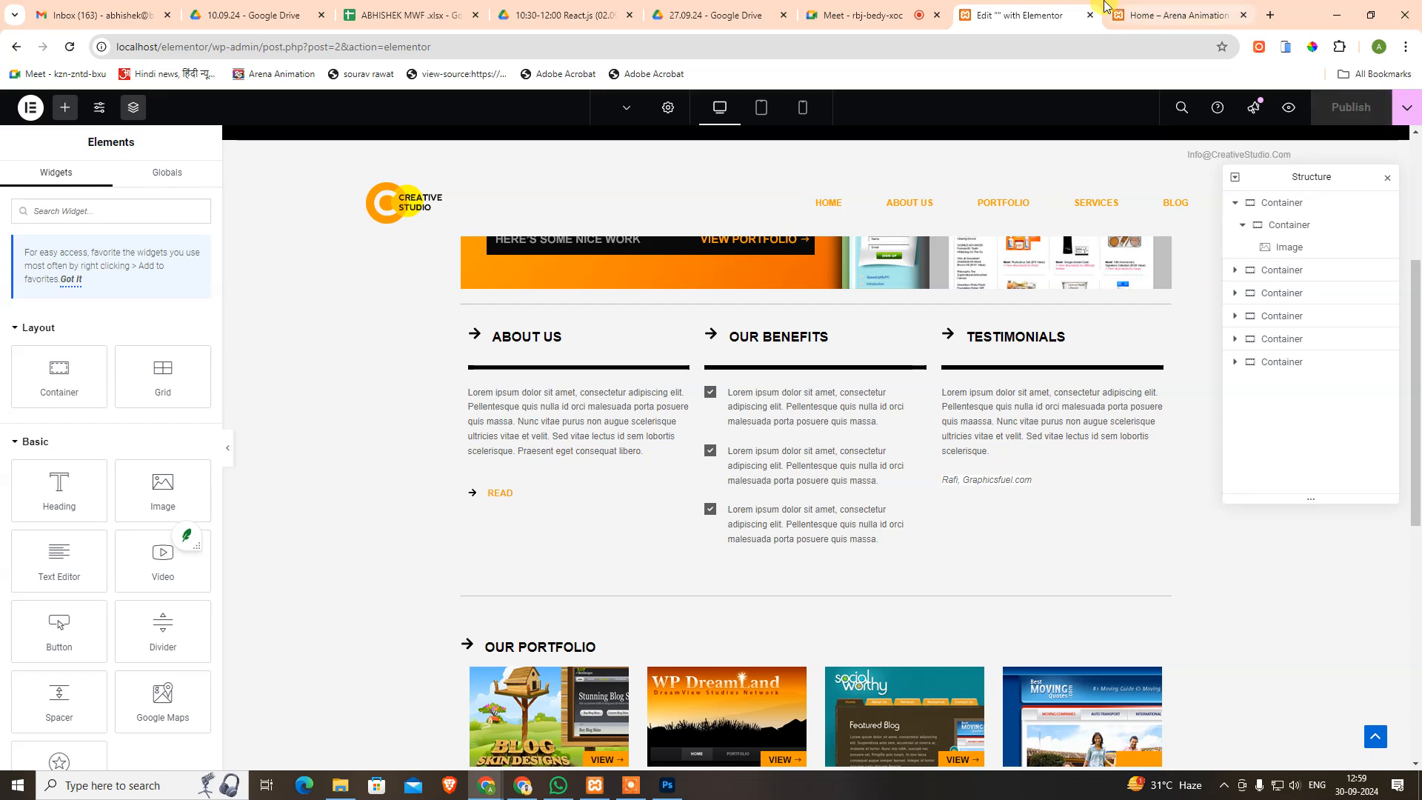
{"action": "left_click", "coordinate": [1139, 12]}
{"action": "left_click", "coordinate": [69, 46]}
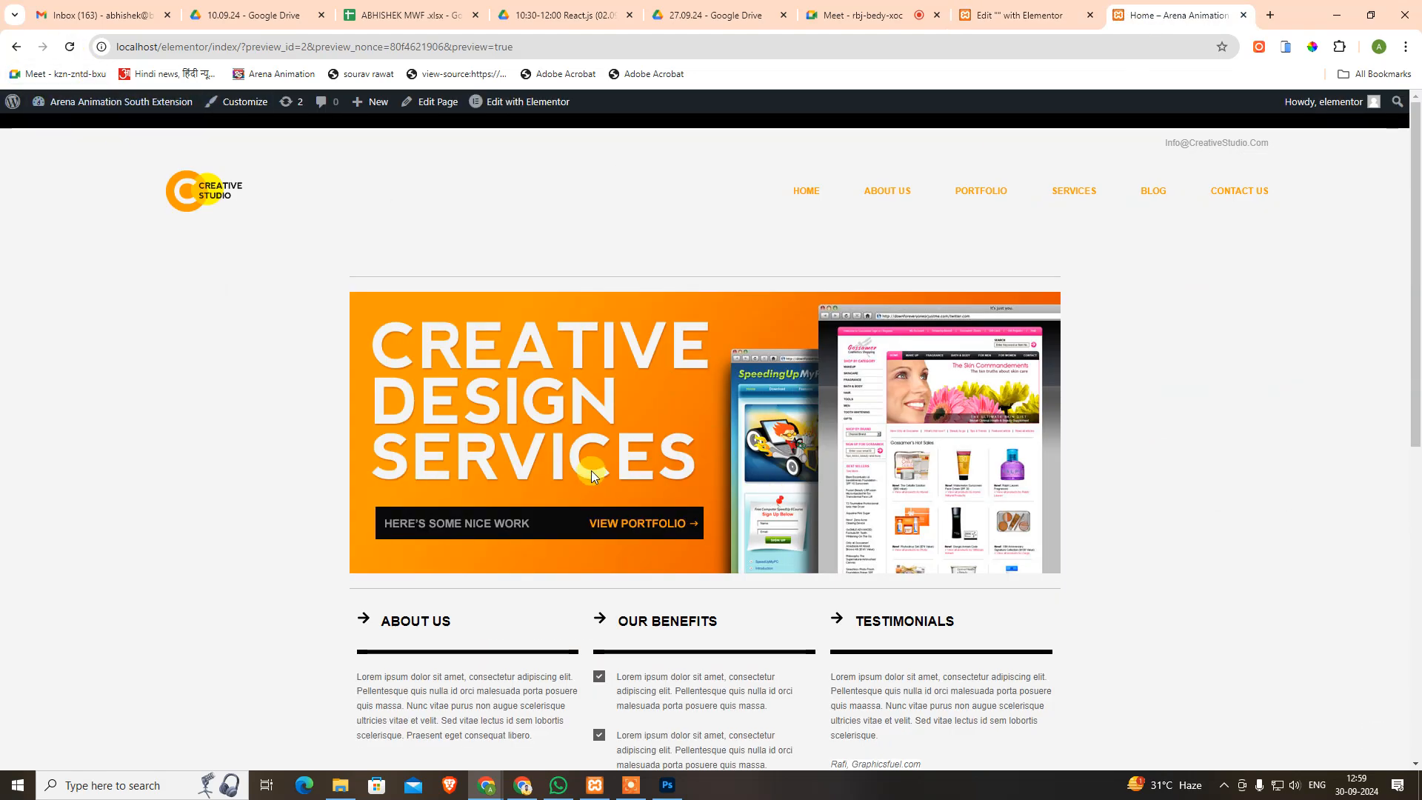
{"action": "scroll", "coordinate": [594, 536], "scroll_direction": "down", "scroll_amount": 7}
{"action": "scroll", "coordinate": [599, 548], "scroll_direction": "up", "scroll_amount": 7}
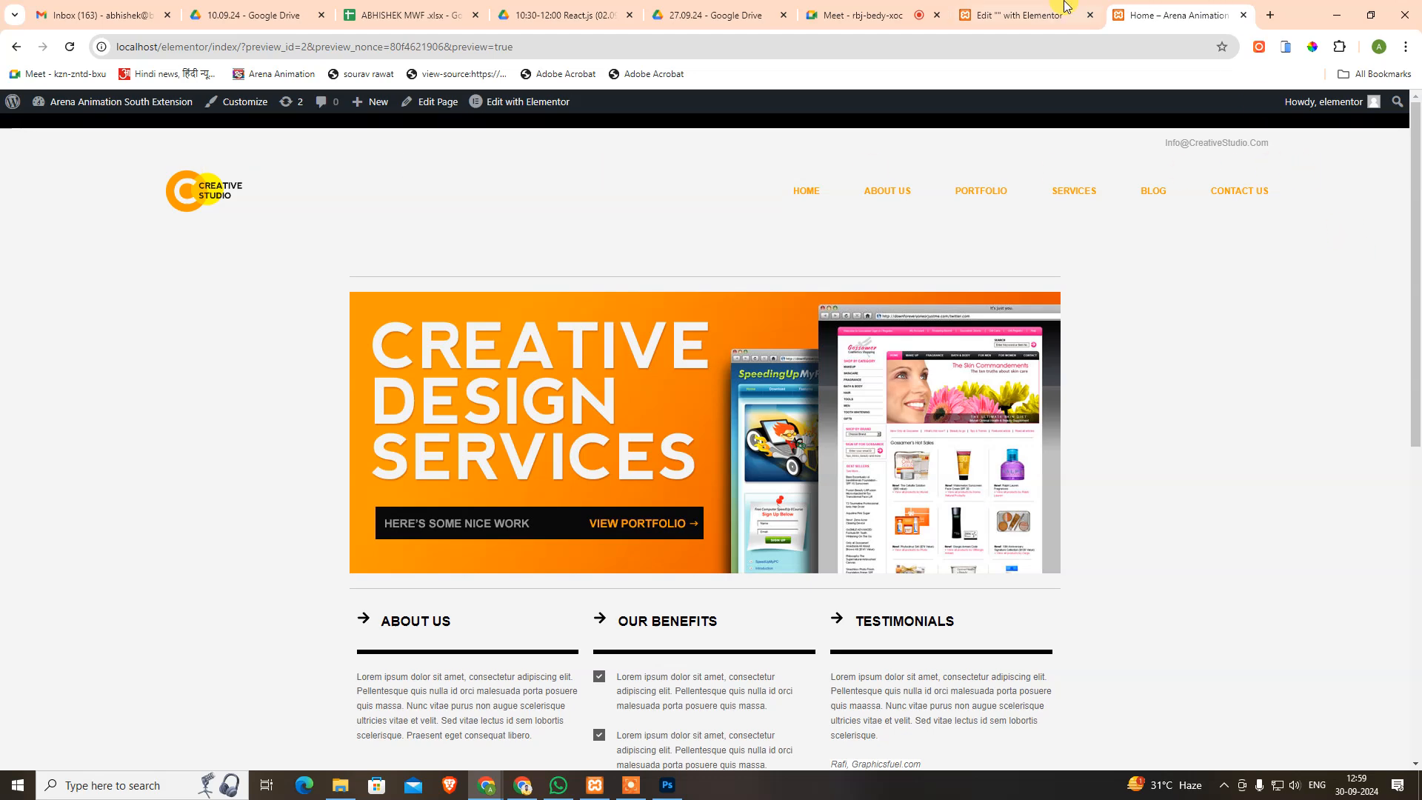
Return to the page editor, open the header for editing and select the container holding the logo and navigation menu.
{"action": "left_click", "coordinate": [1031, 14]}
{"action": "scroll", "coordinate": [693, 269], "scroll_direction": "up", "scroll_amount": 4}
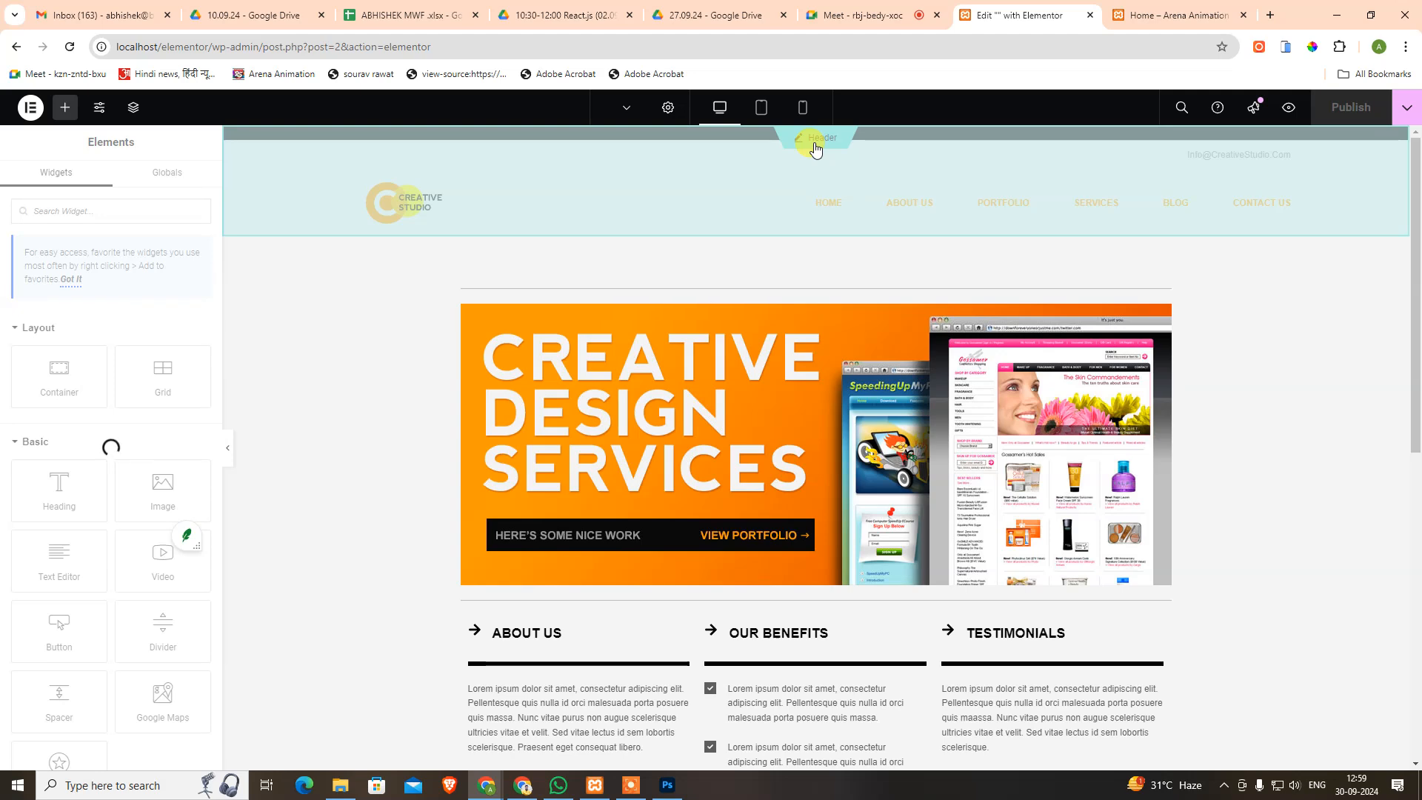
{"action": "left_click", "coordinate": [815, 149]}
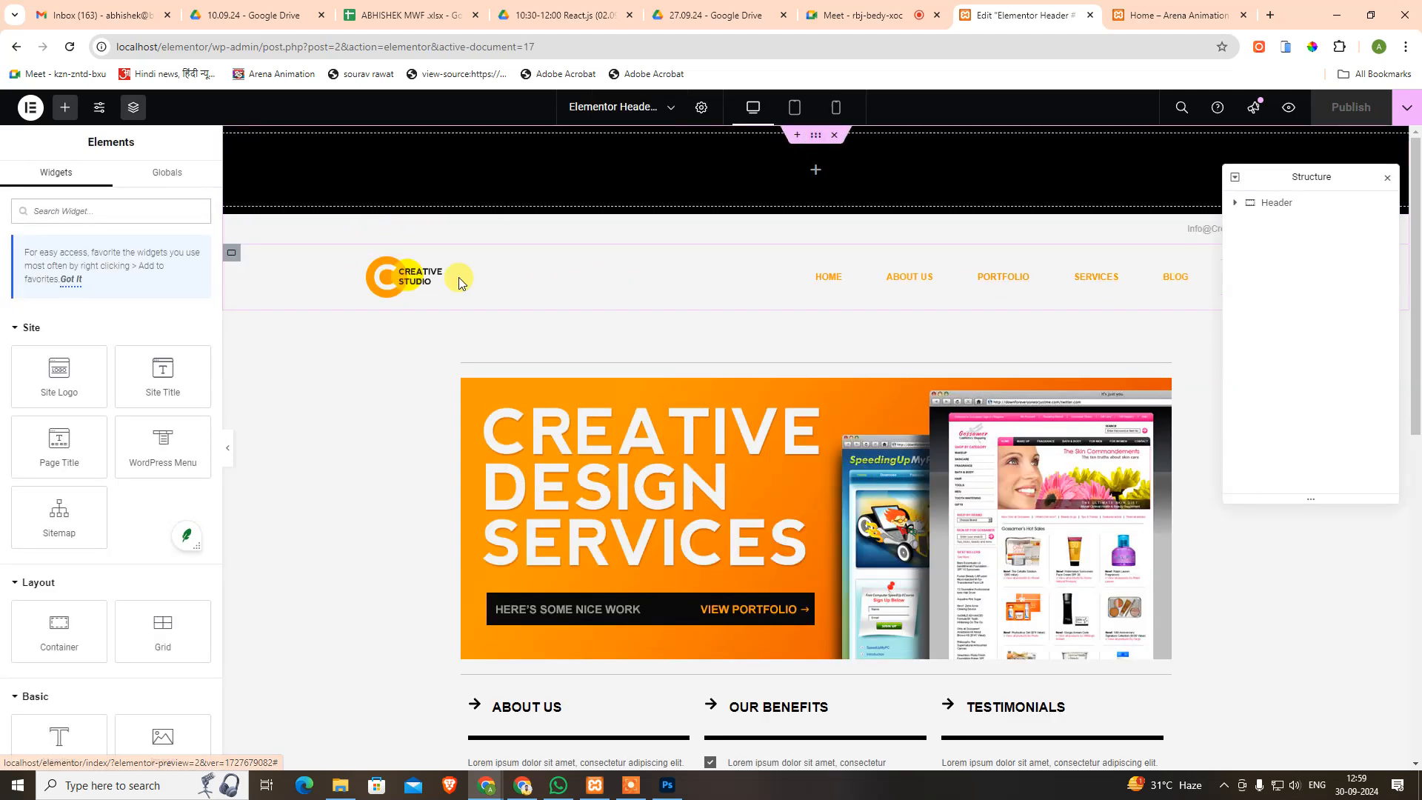
{"action": "left_click", "coordinate": [230, 259]}
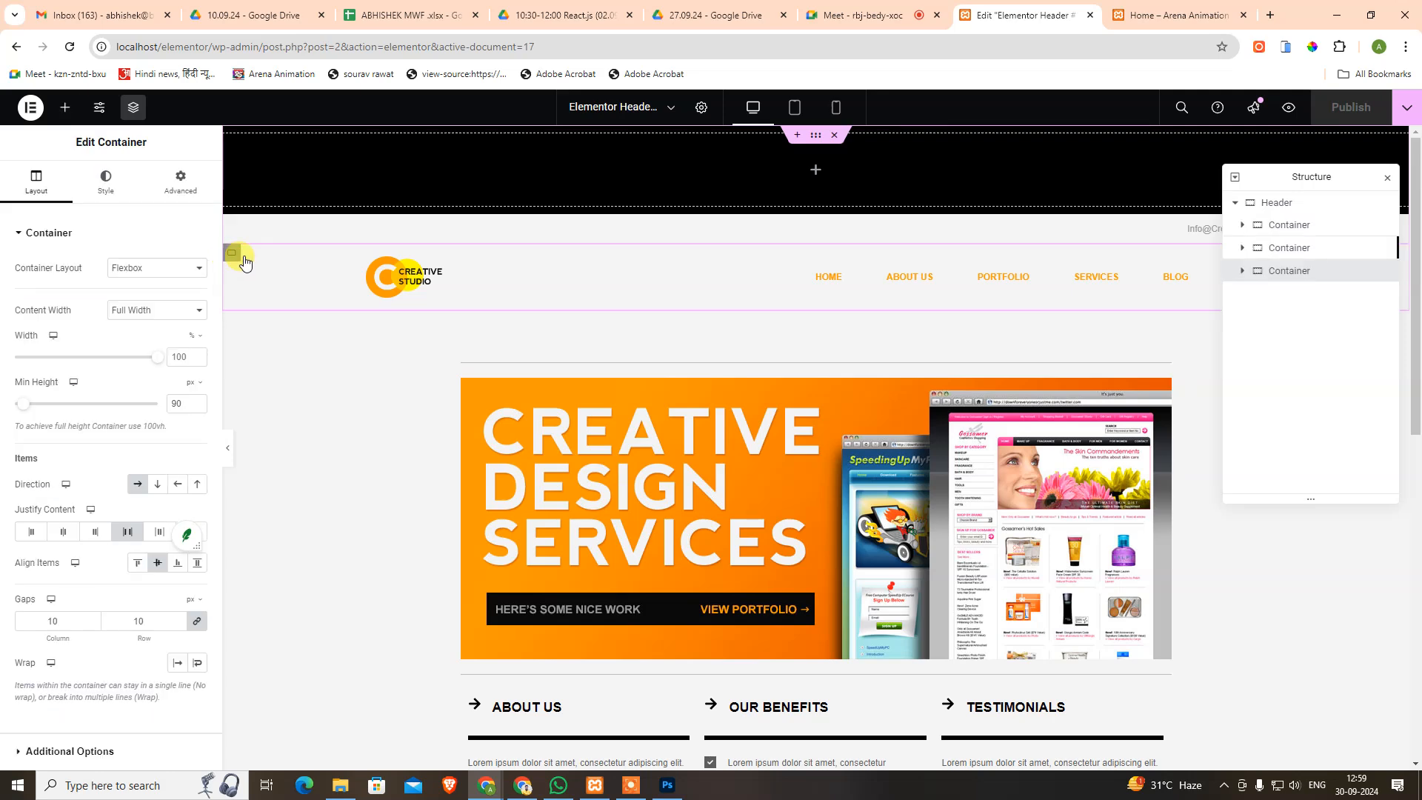
Try a width of 960 for the logo and menu container, and clear the entered value.
{"action": "left_click", "coordinate": [180, 356]}
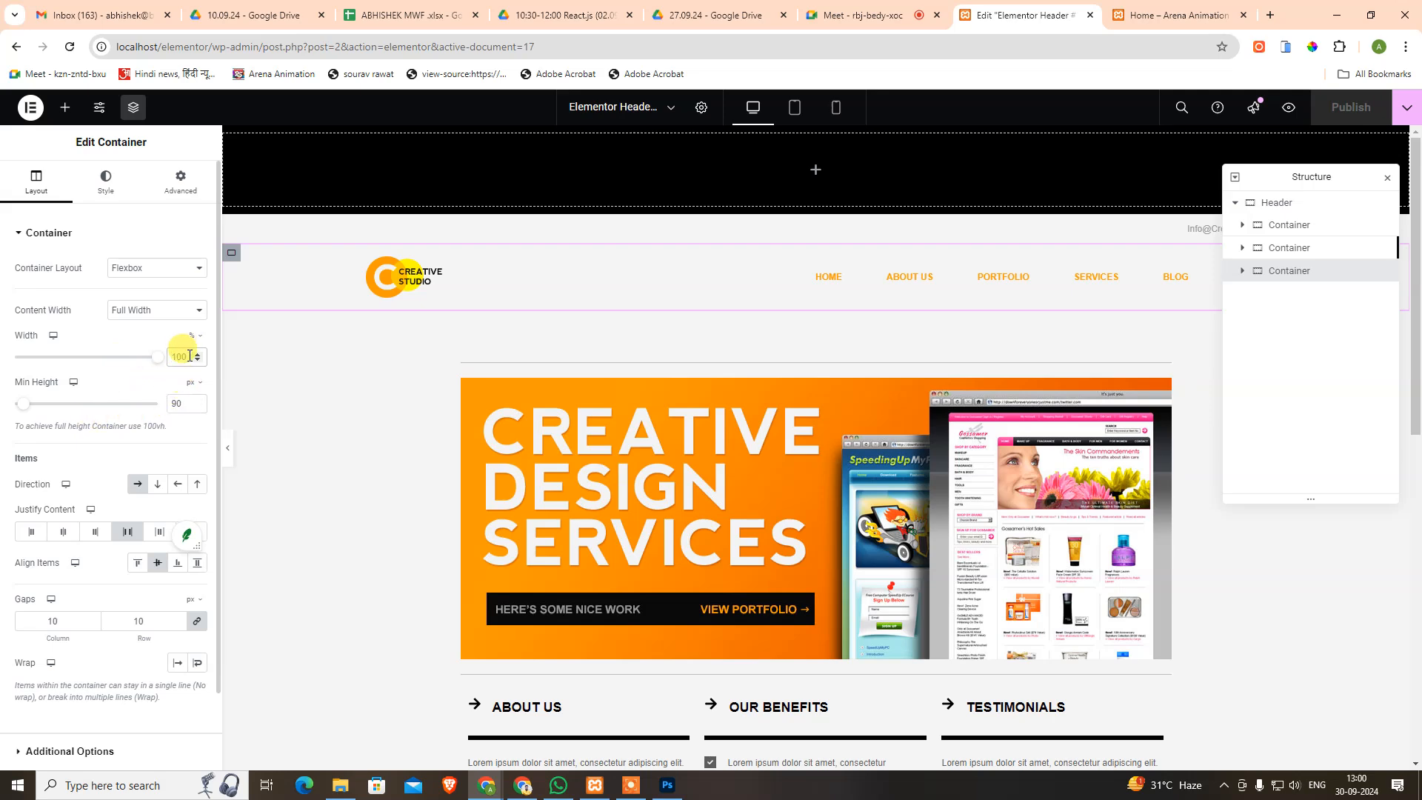
{"action": "key", "text": "BackSpace"}
{"action": "key", "text": "BackSpace"}
{"action": "key", "text": "BackSpace"}
{"action": "type", "text": "960"}
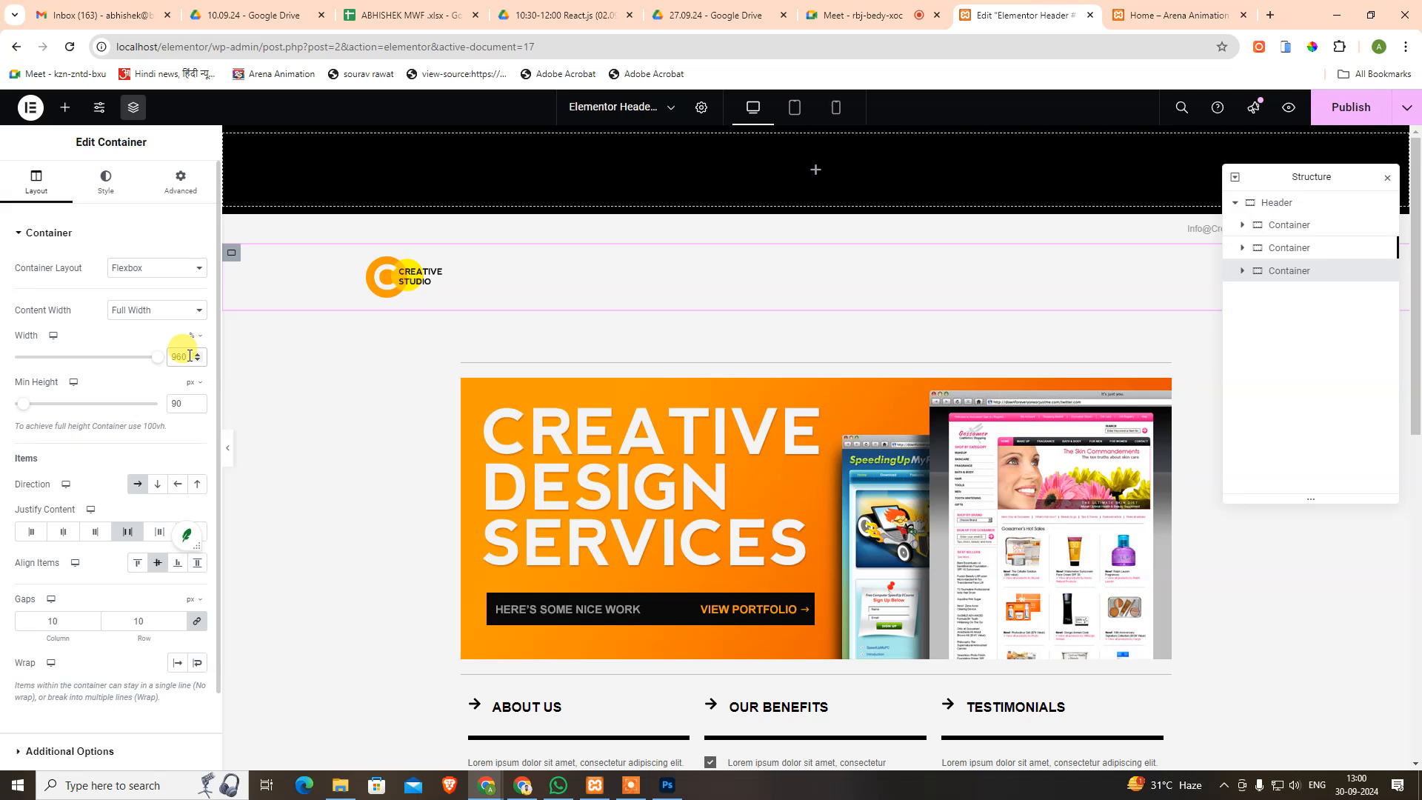
{"action": "key", "text": "BackSpace"}
{"action": "key", "text": "BackSpace"}
{"action": "key", "text": "BackSpace"}
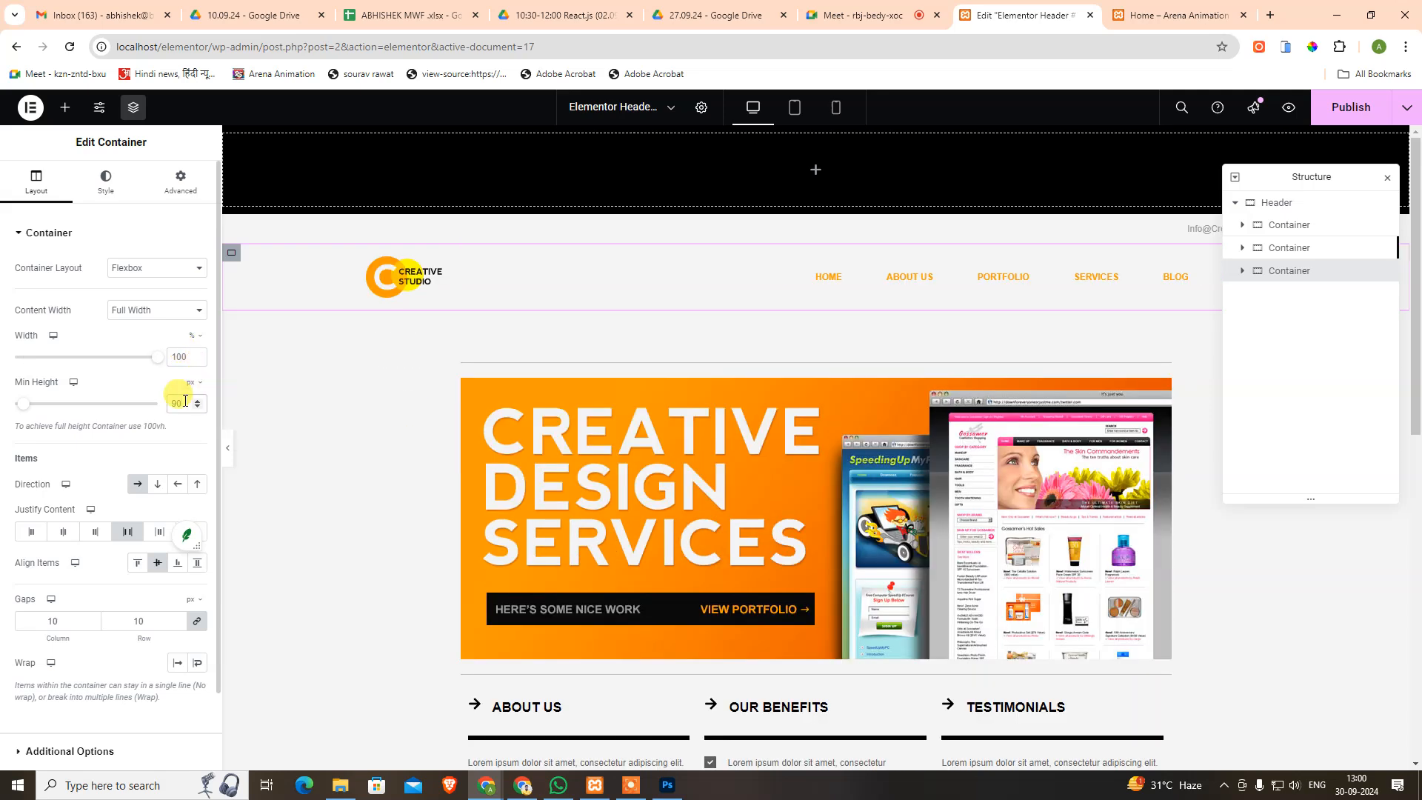
Try clearing the minimum height of the logo and menu container, and undo the change.
{"action": "key", "text": "BackSpace"}
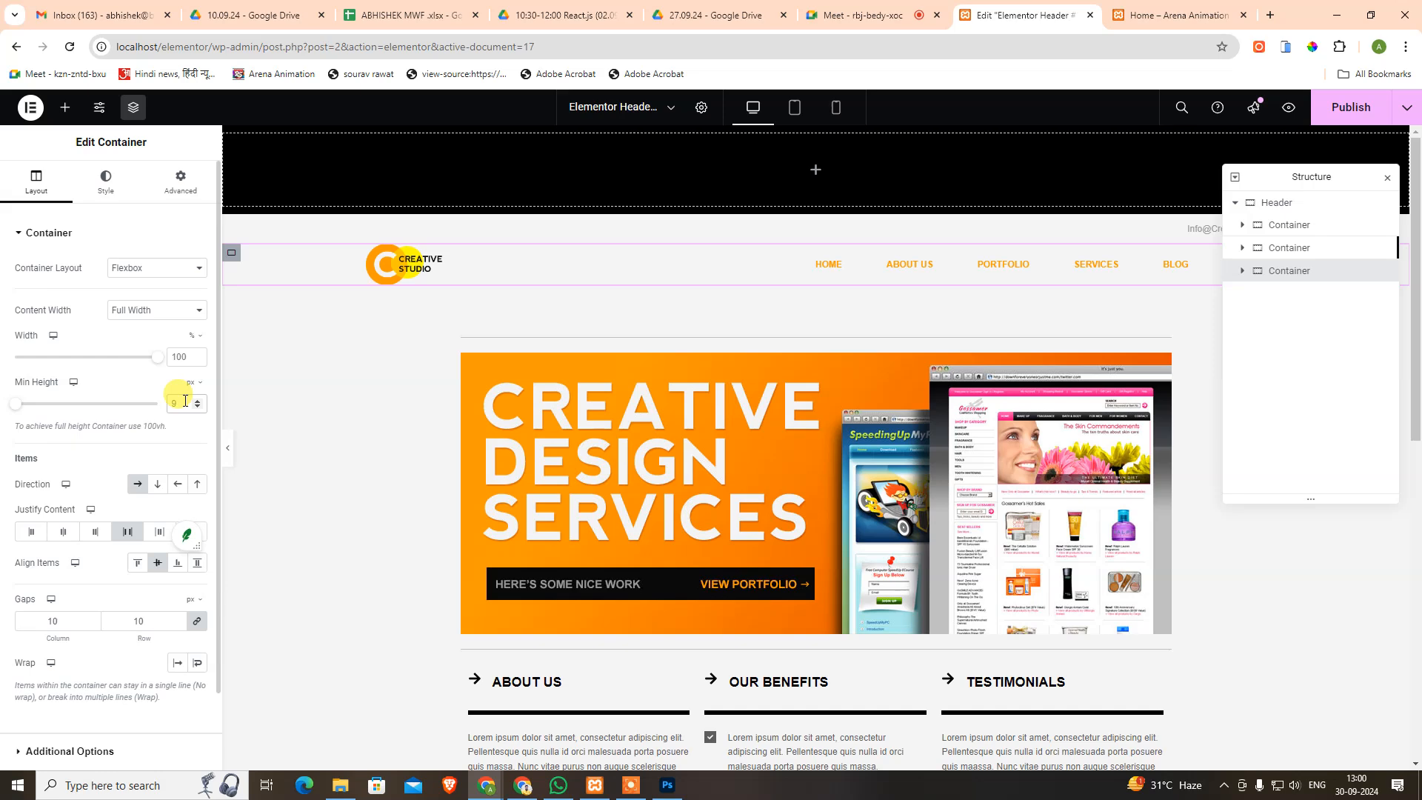
{"action": "key", "text": "ctrl+z"}
{"action": "key", "text": "ctrl+shift+z"}
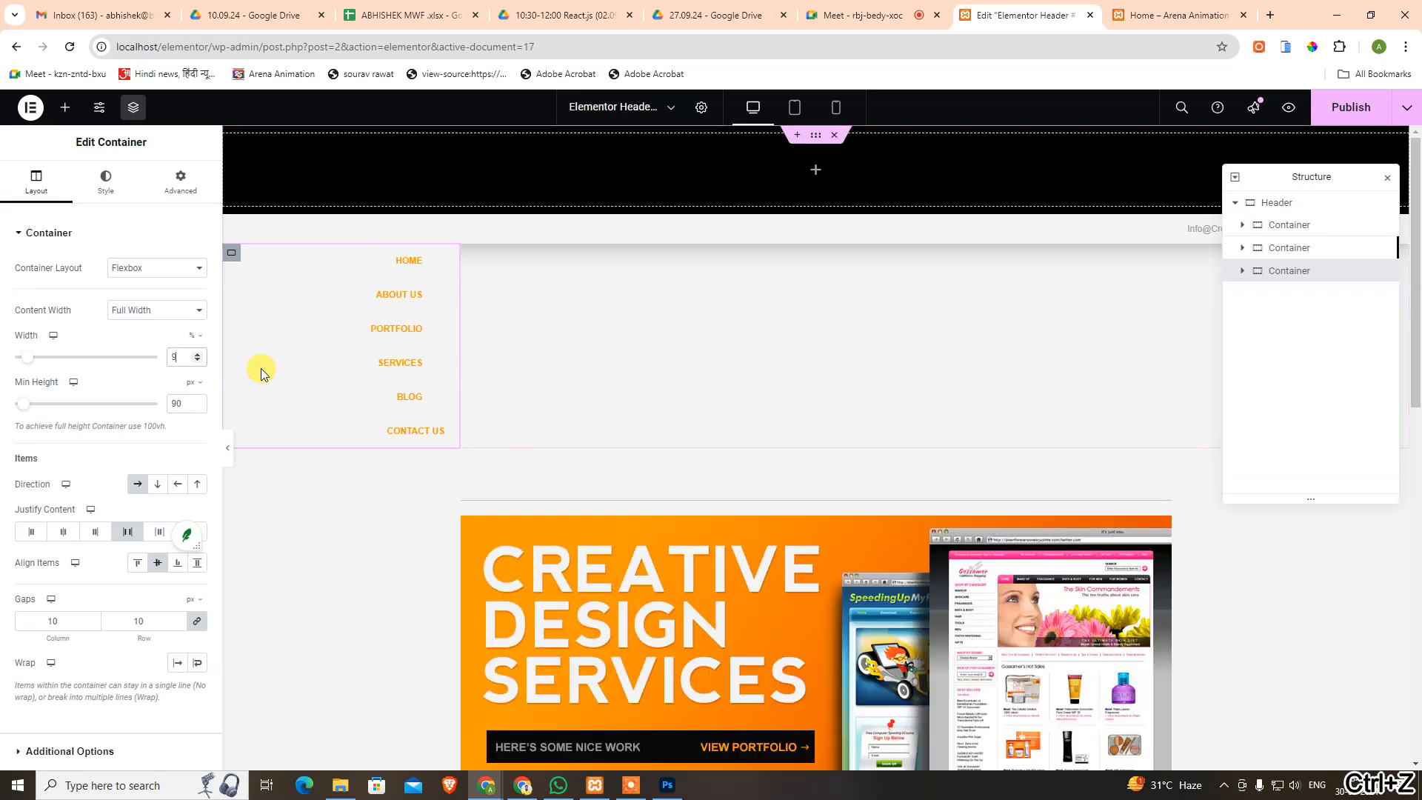
{"action": "key", "text": "ctrl+z"}
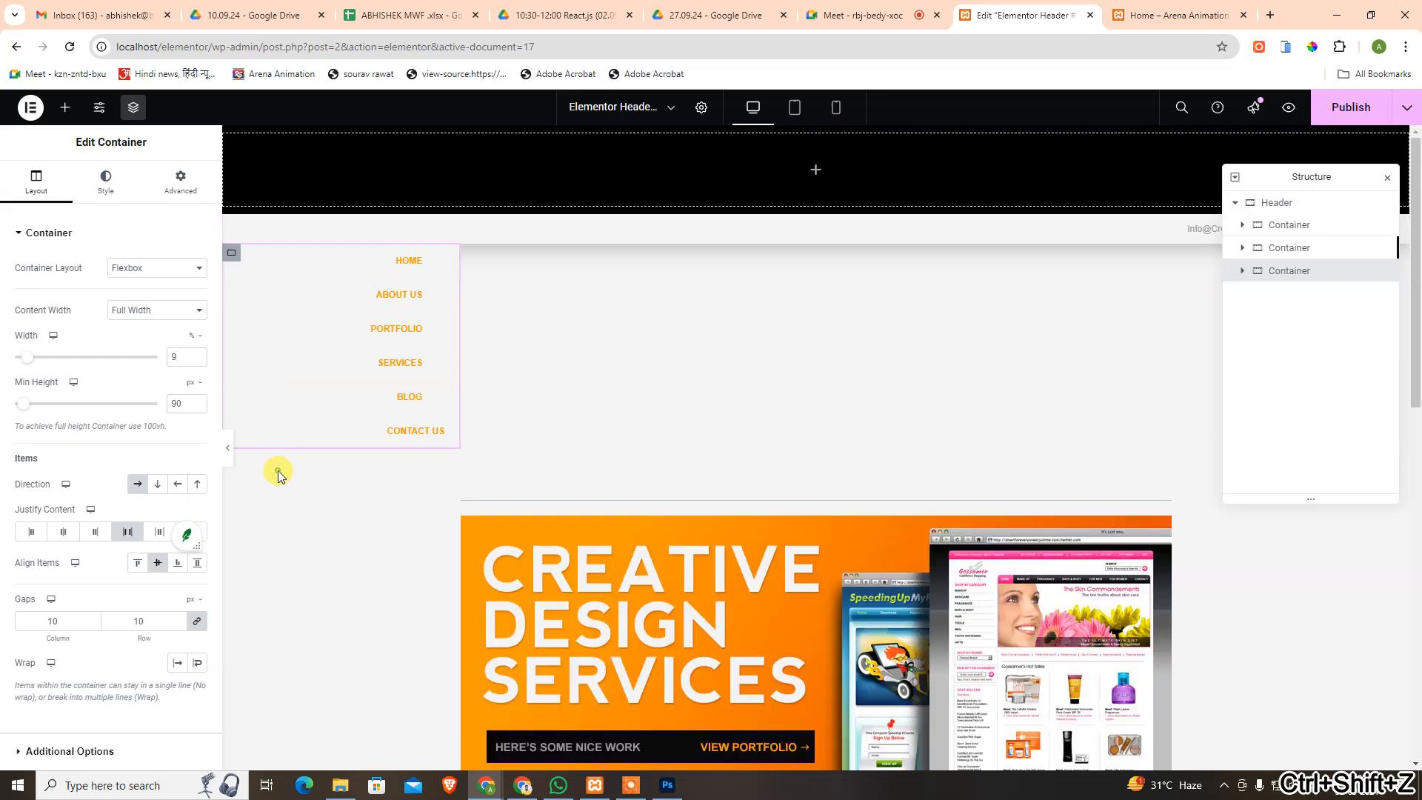
{"action": "key", "text": "ctrl+shift+z"}
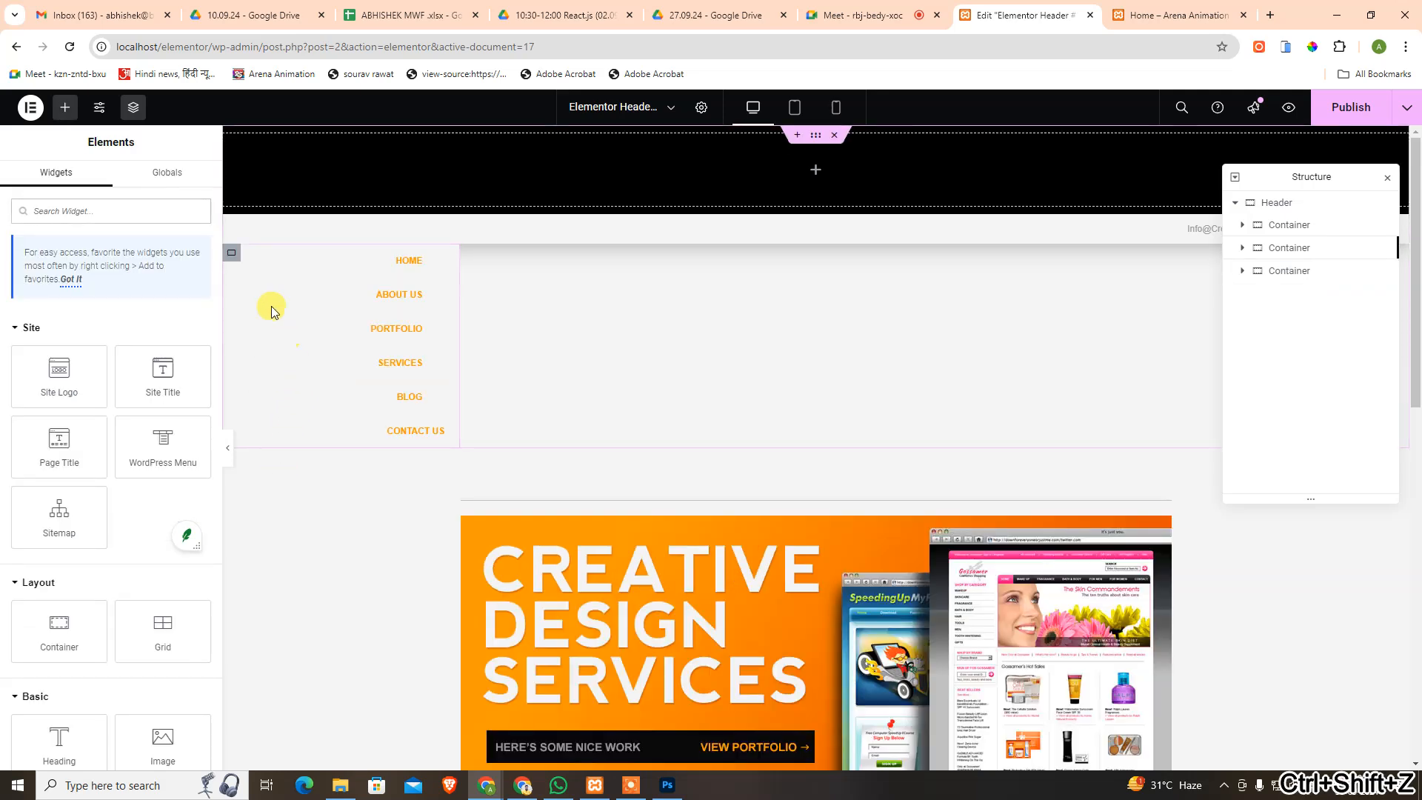
Reset the logo and menu container's width, and make its content width boxed at 960 px.
{"action": "left_click", "coordinate": [232, 253]}
{"action": "left_click_drag", "start_coordinate": [183, 356], "coordinate": [131, 339]}
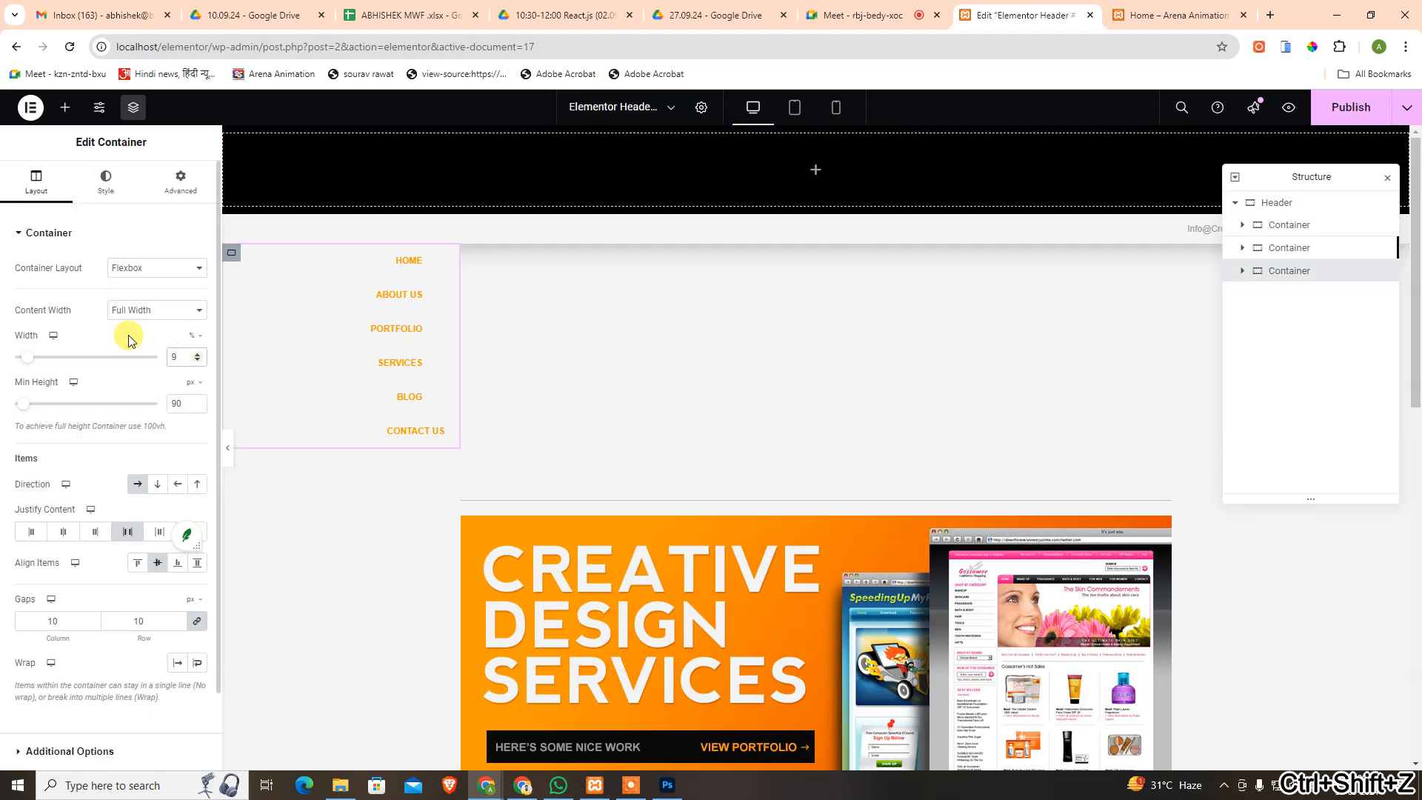
{"action": "key", "text": "BackSpace"}
{"action": "left_click", "coordinate": [146, 317]}
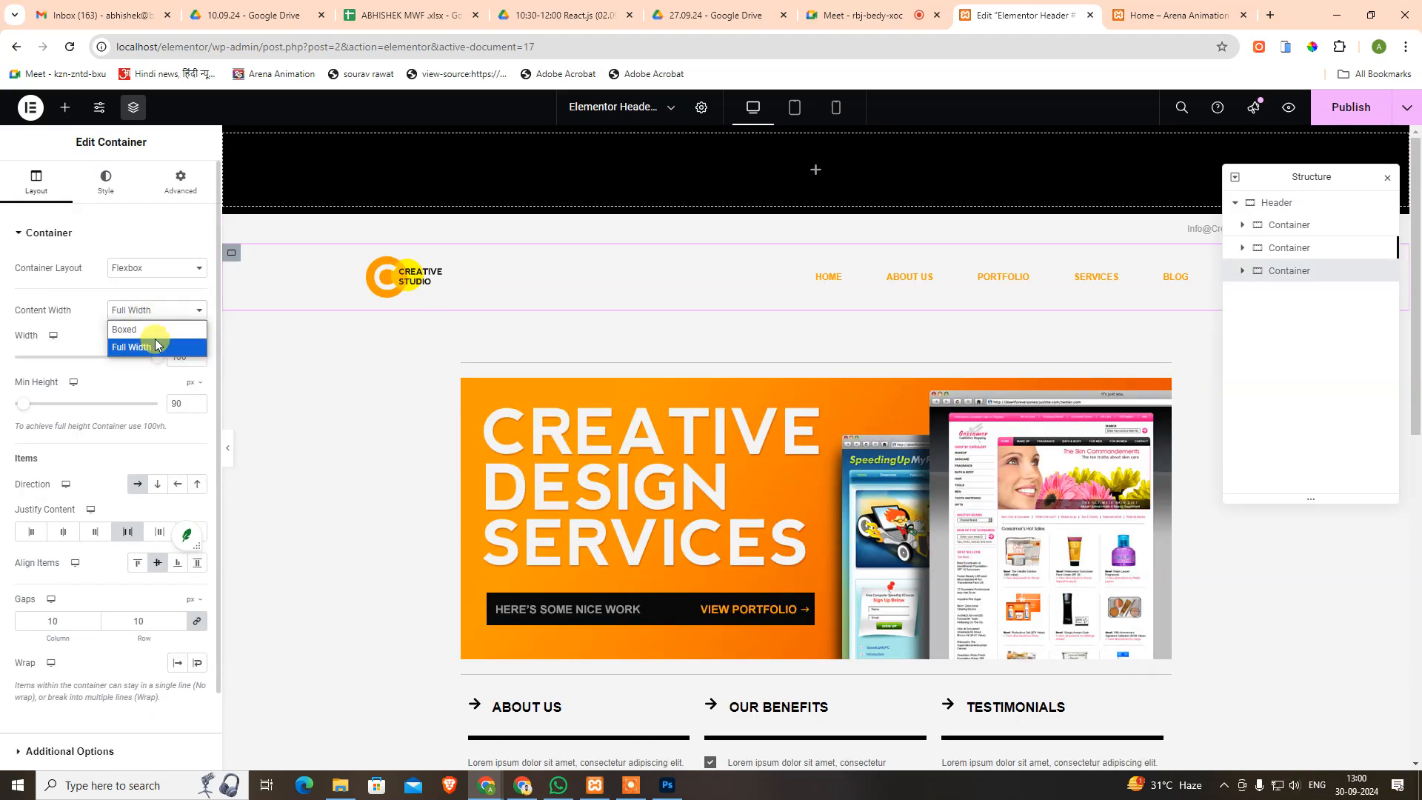
{"action": "left_click", "coordinate": [148, 329]}
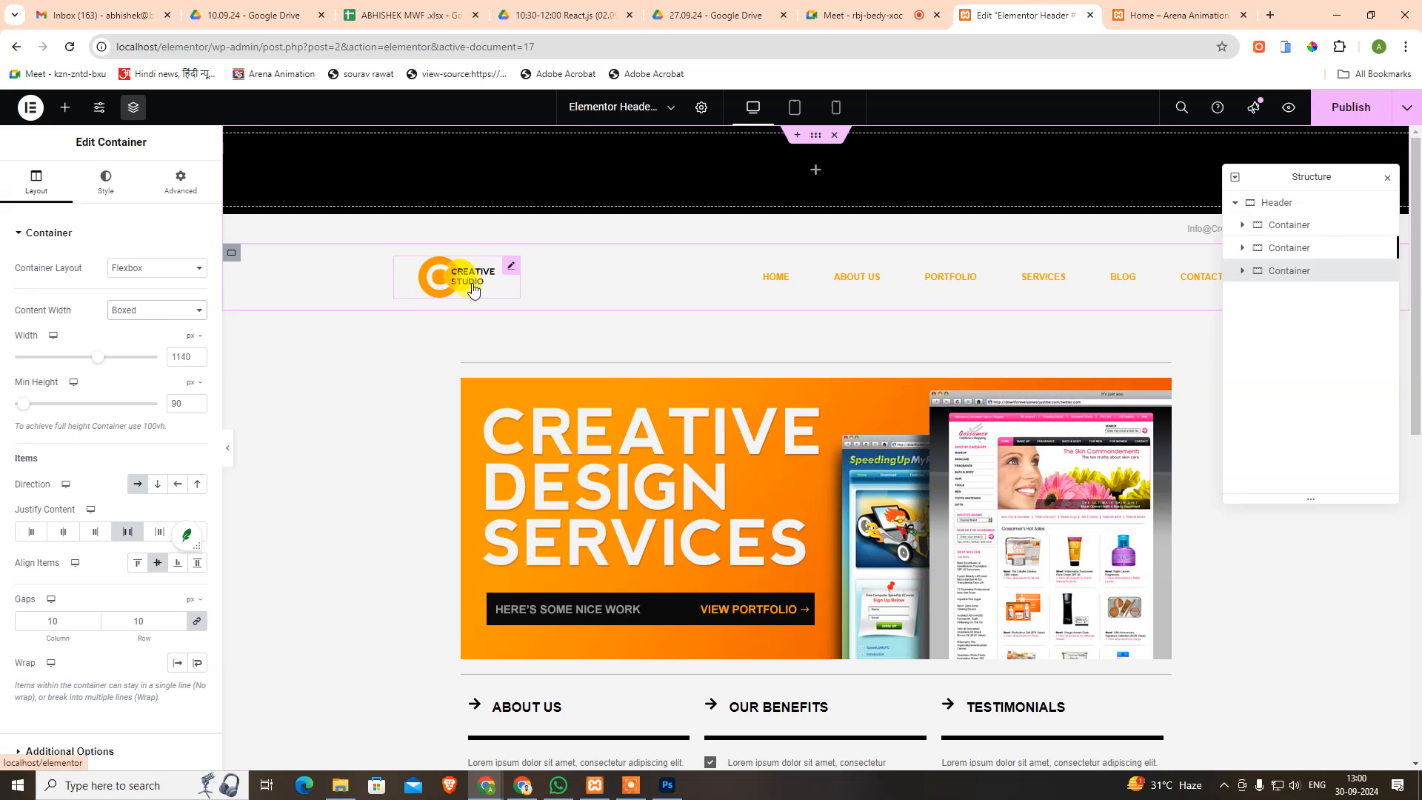
{"action": "left_click", "coordinate": [194, 355]}
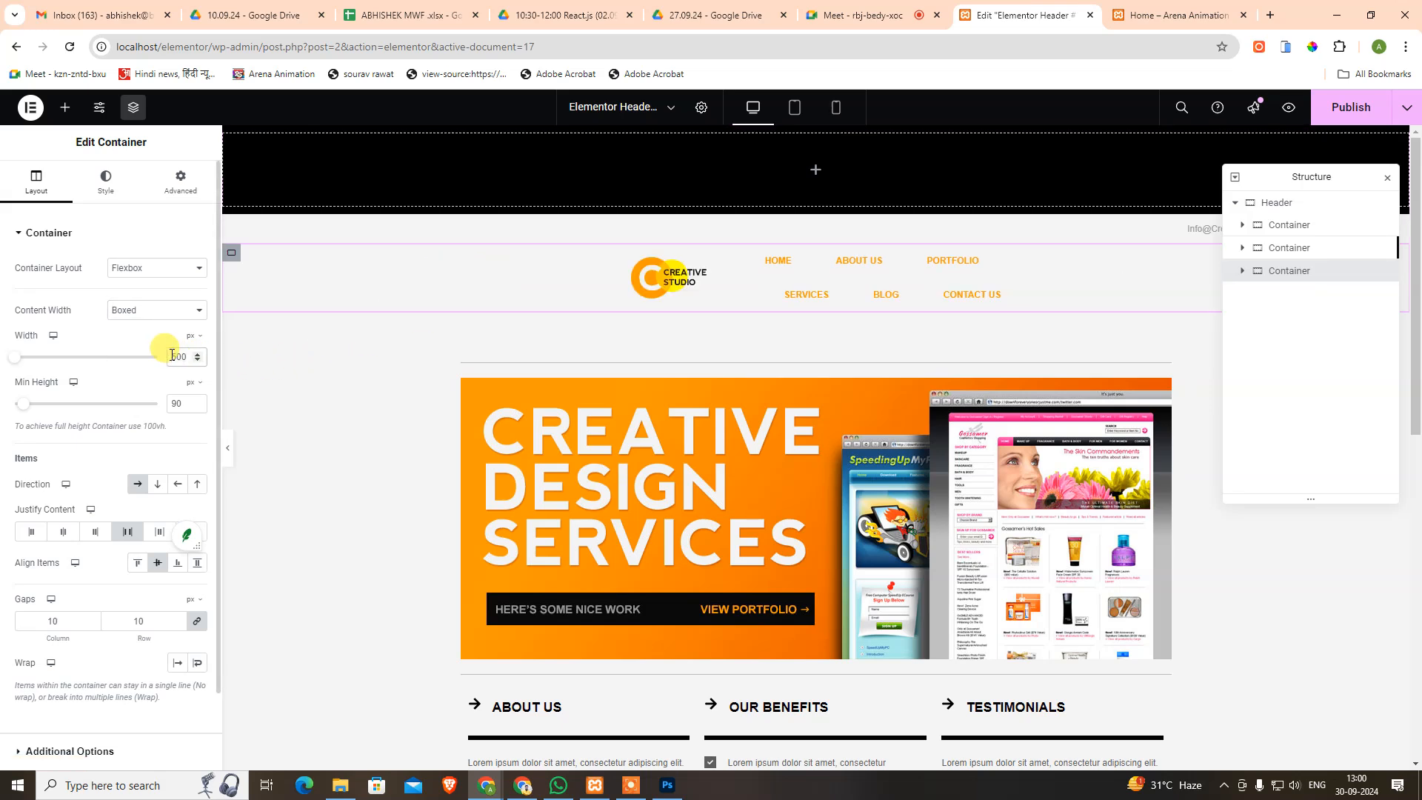
{"action": "type", "text": "960"}
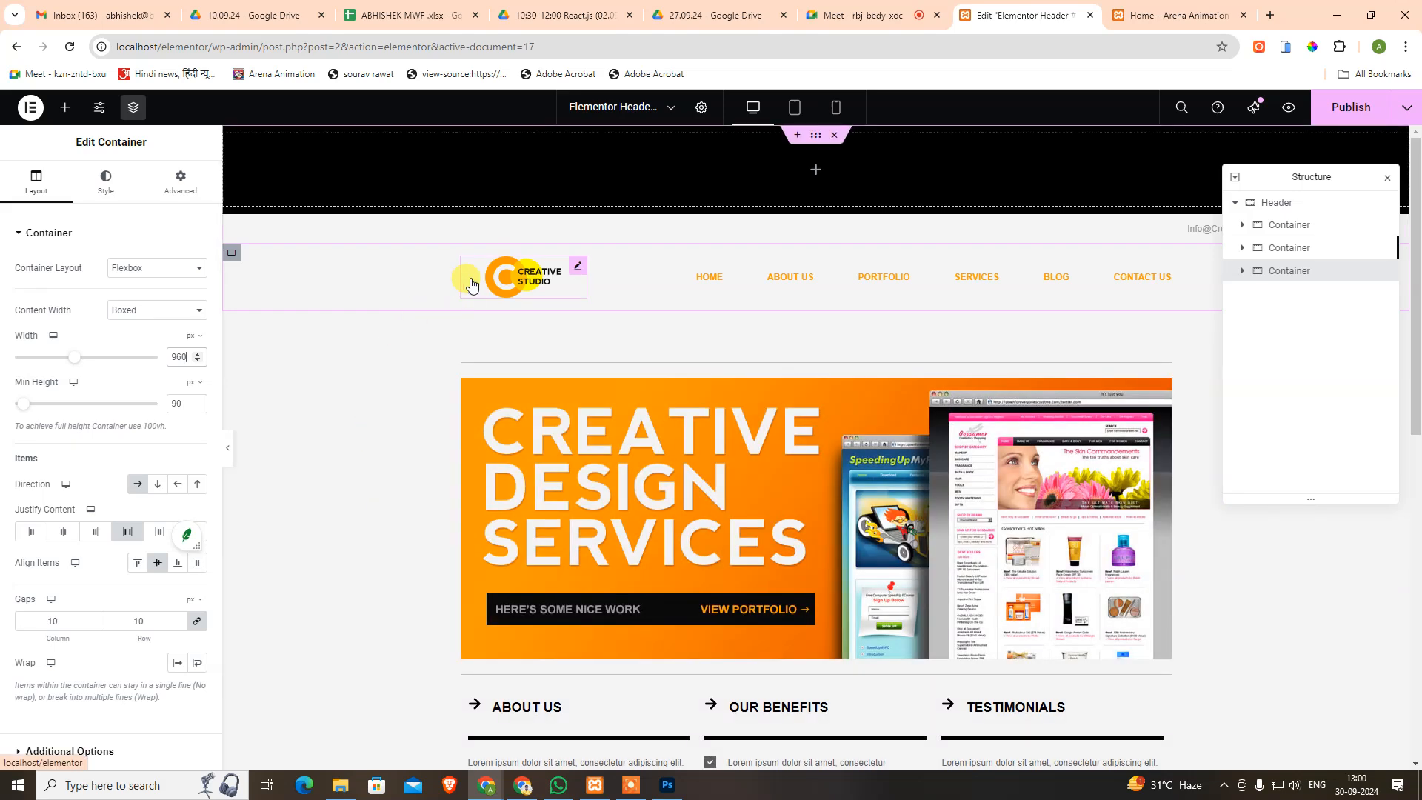
Open the header logo image's style settings and set its alignment to left.
{"action": "left_click", "coordinate": [580, 273]}
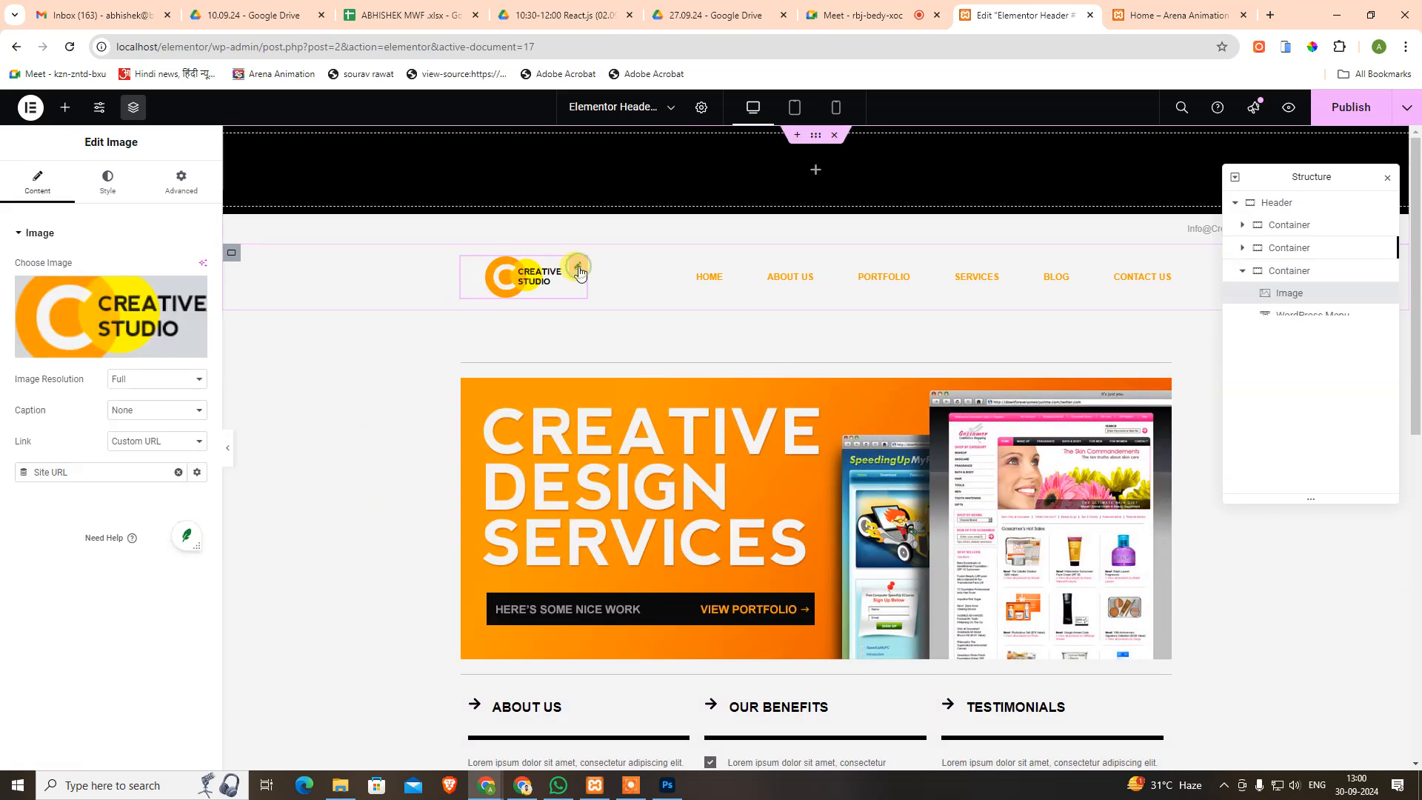
{"action": "left_click", "coordinate": [102, 186]}
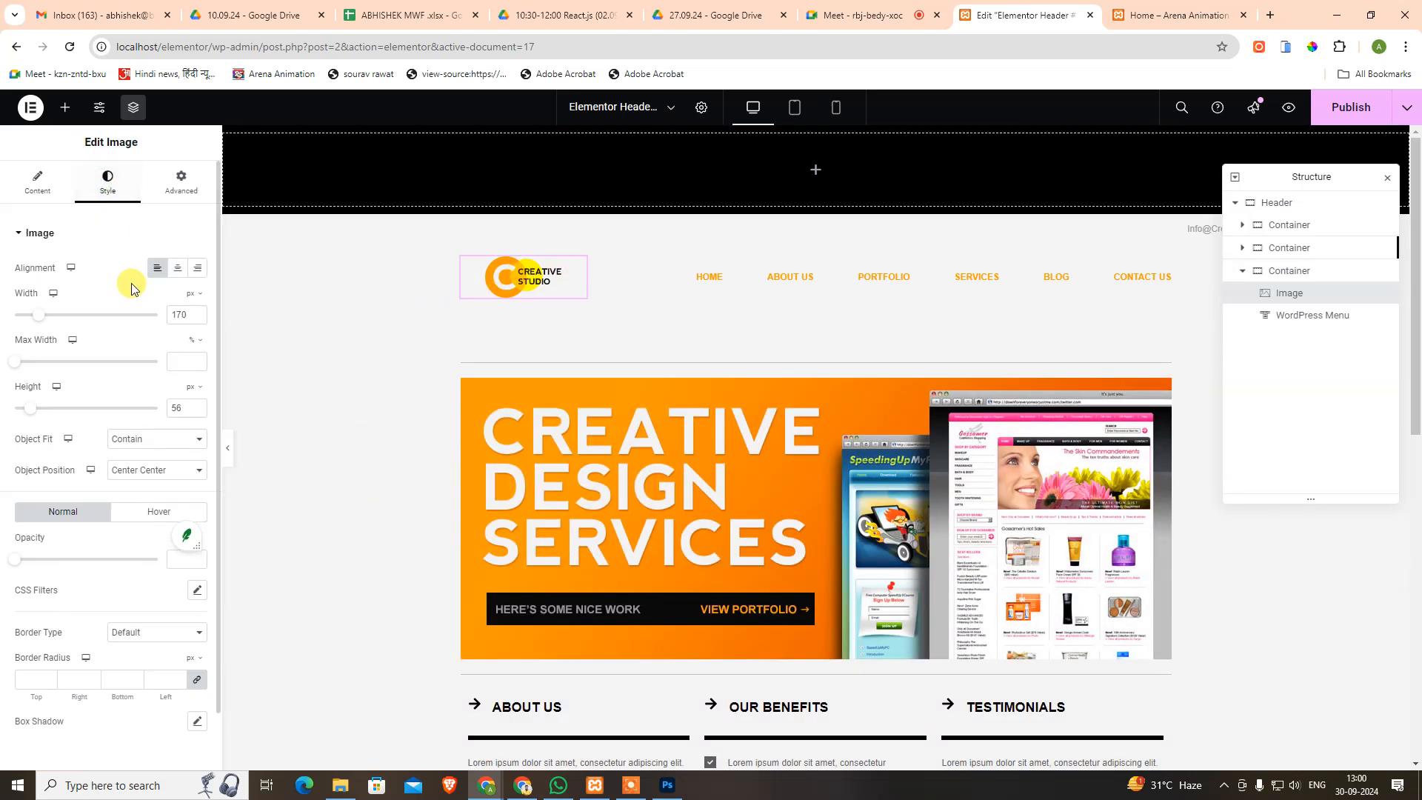
{"action": "left_click", "coordinate": [158, 269]}
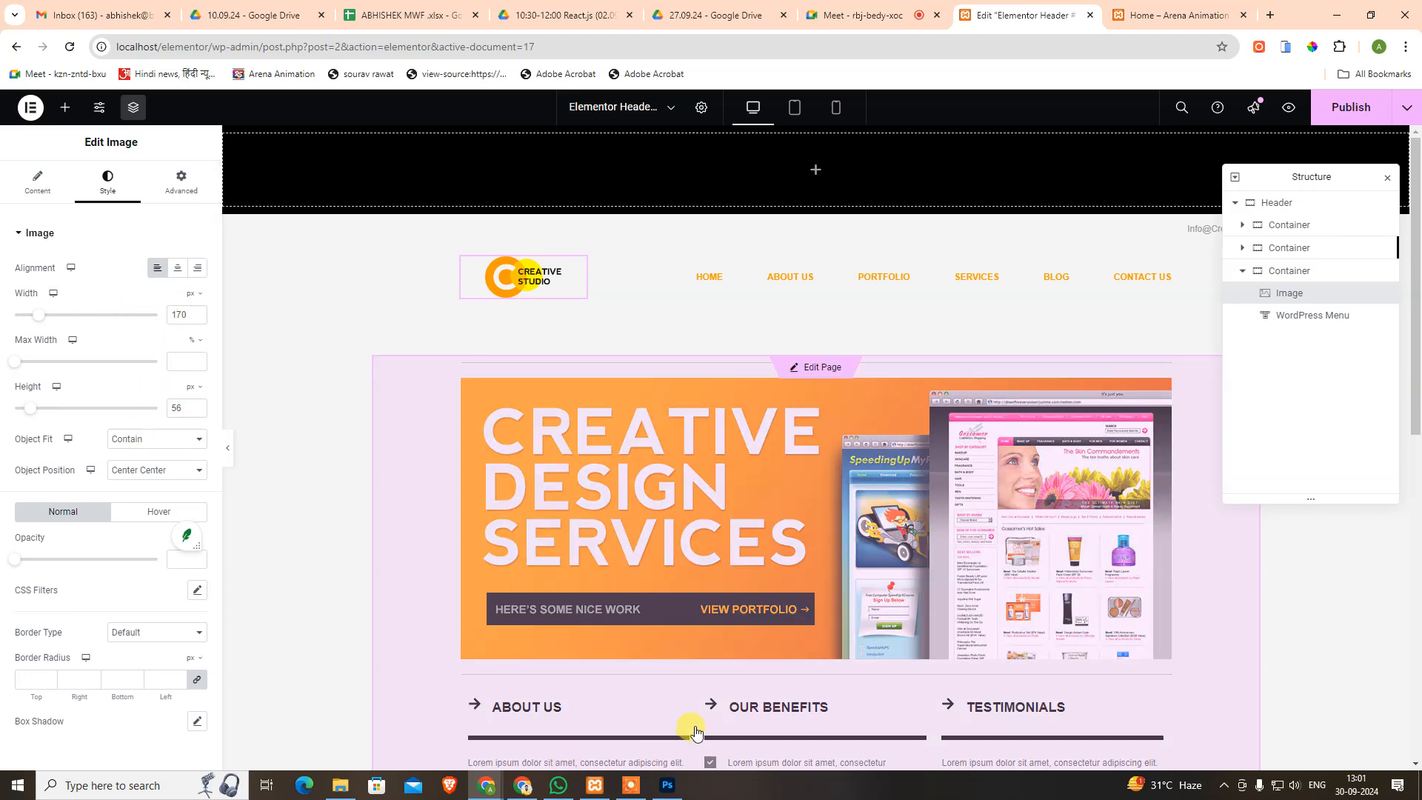
Switch to the creativestudio-minimal.psd design in Photoshop, cancel the color picker, and examine the upper part of the layout with the Move tool.
{"action": "left_click", "coordinate": [667, 785]}
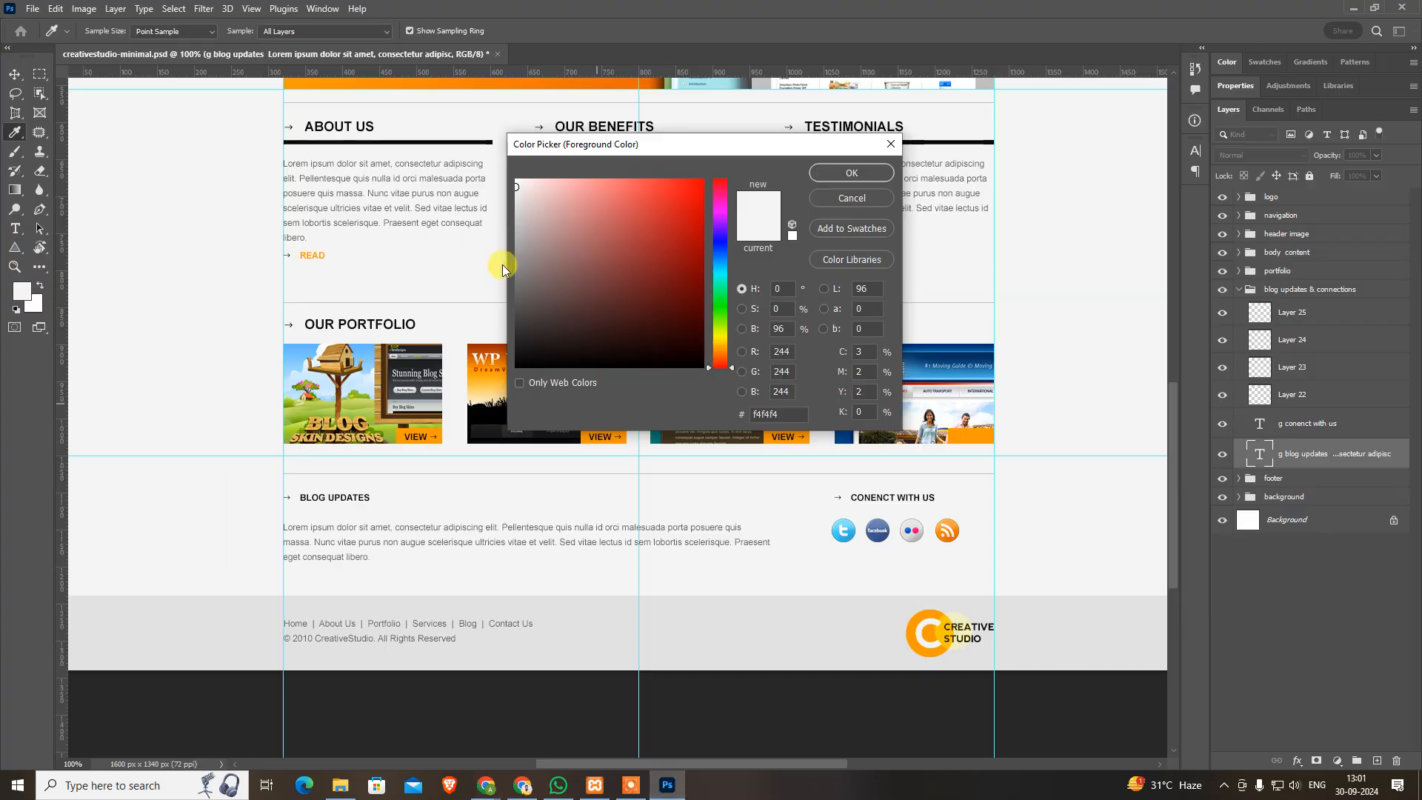
{"action": "left_click", "coordinate": [851, 199]}
{"action": "key", "text": "v"}
{"action": "scroll", "coordinate": [787, 397], "scroll_direction": "up", "scroll_amount": 10}
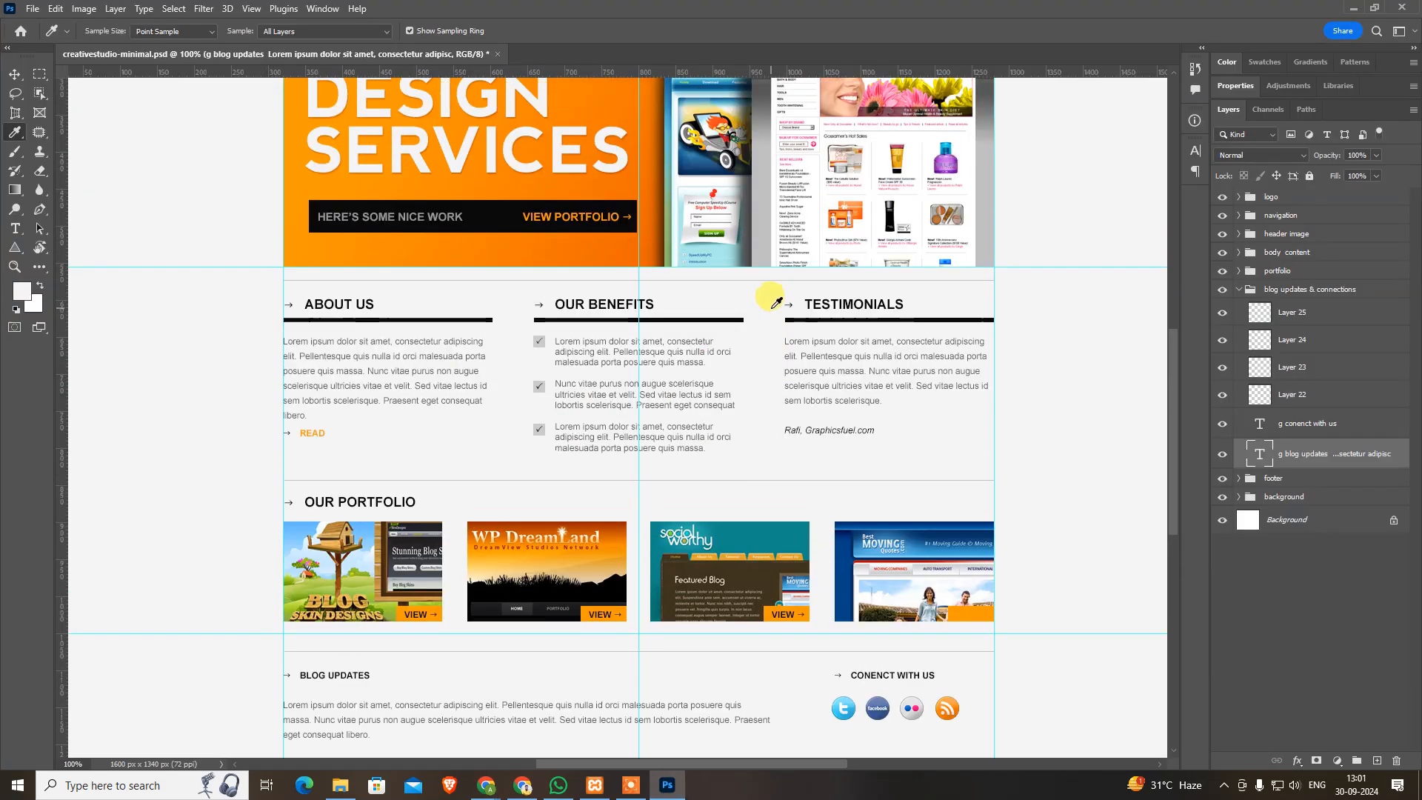
Measure the logo group's width and height in the Photoshop design using Free Transform and the Info readout.
{"action": "left_click", "coordinate": [358, 194]}
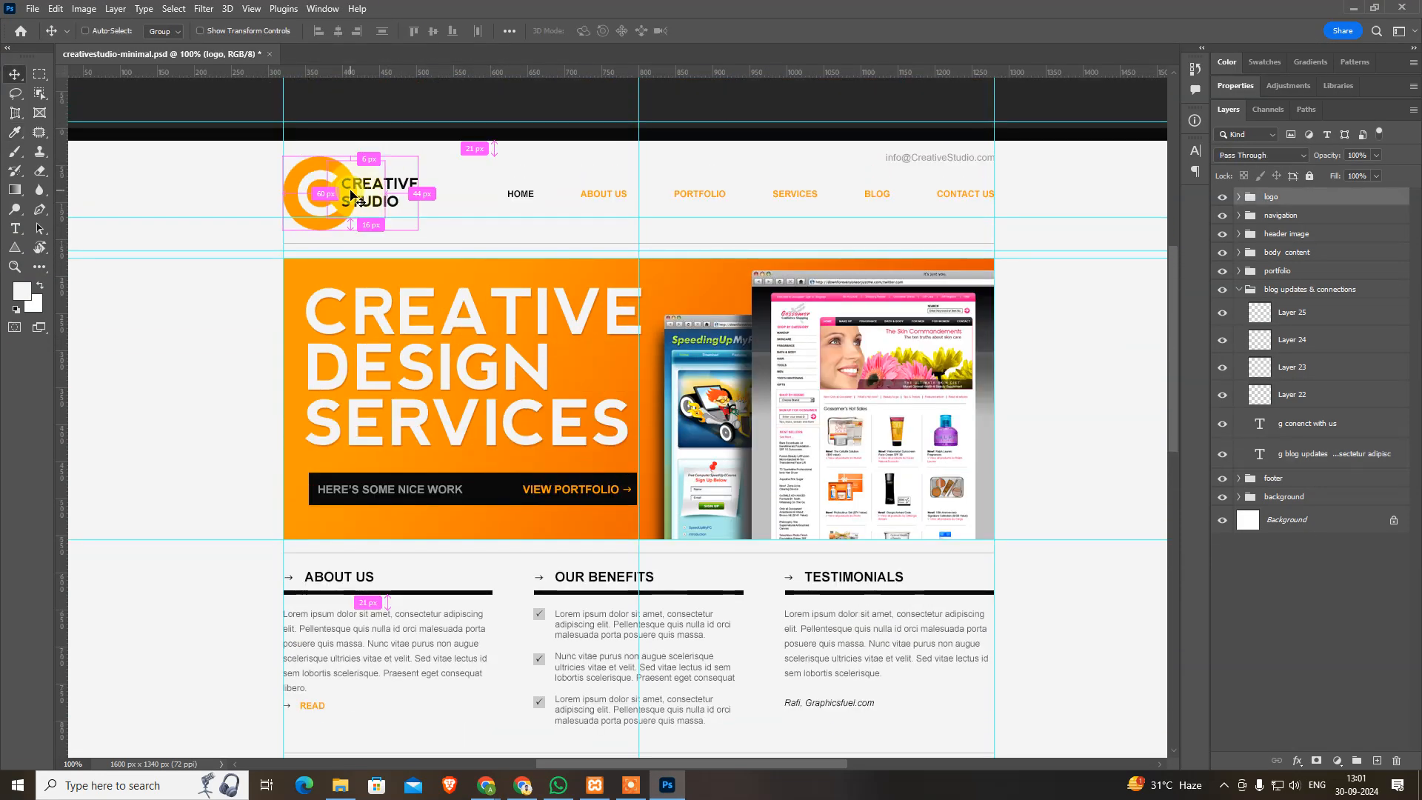
{"action": "key", "text": "ctrl+t"}
{"action": "left_click", "coordinate": [774, 304]}
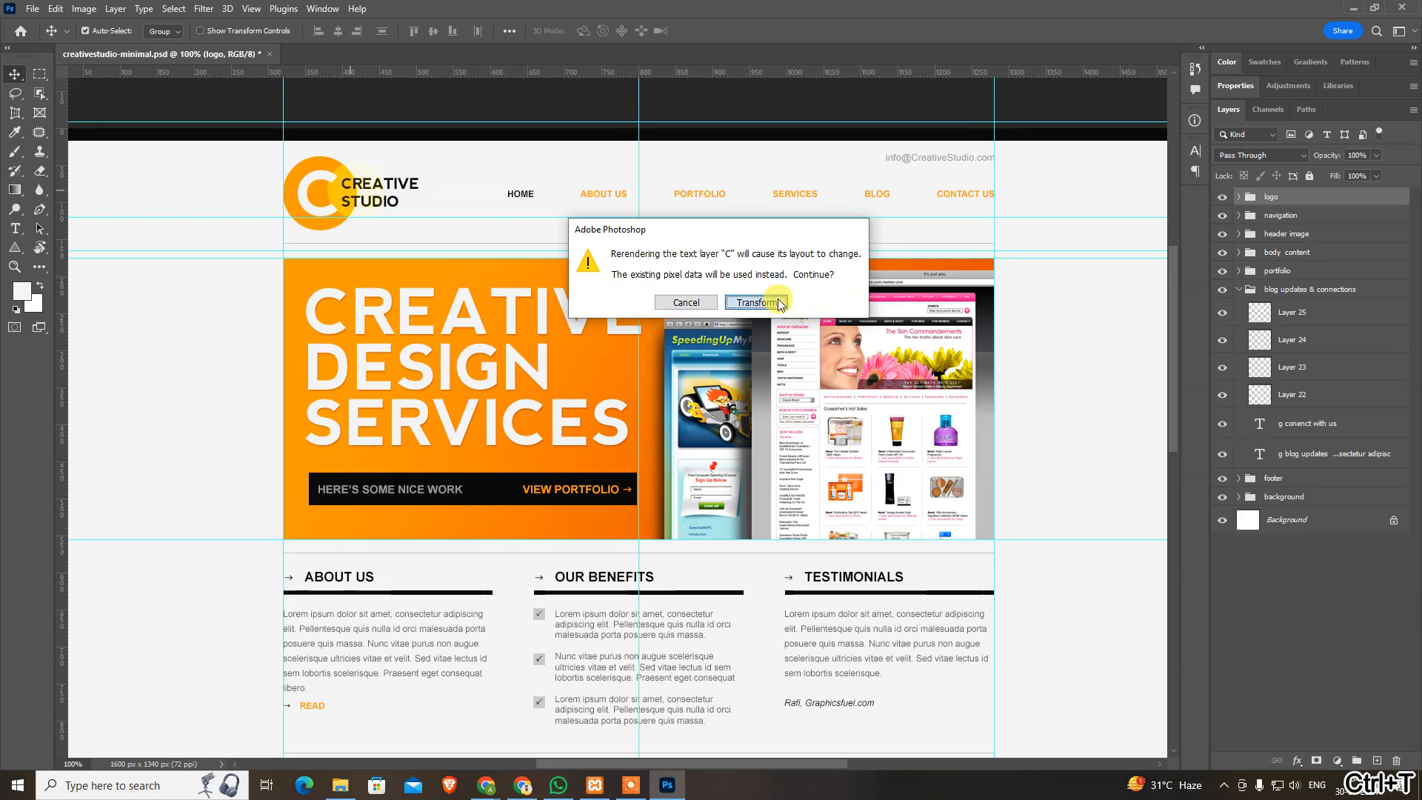
{"action": "left_click", "coordinate": [1195, 120]}
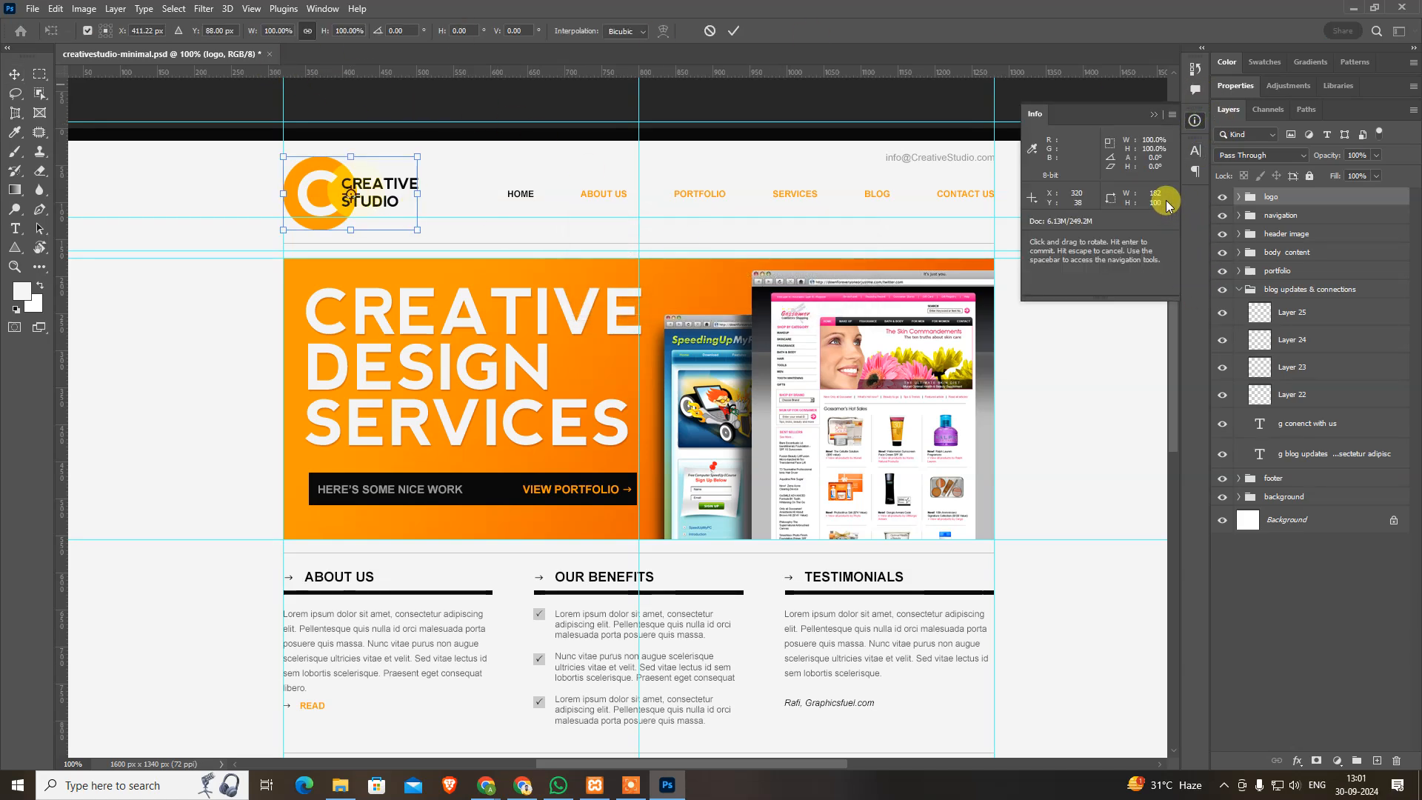
Switch to Elementor in the browser and set the header logo image's desktop width to 182 px.
{"action": "key", "text": "alt+Tab"}
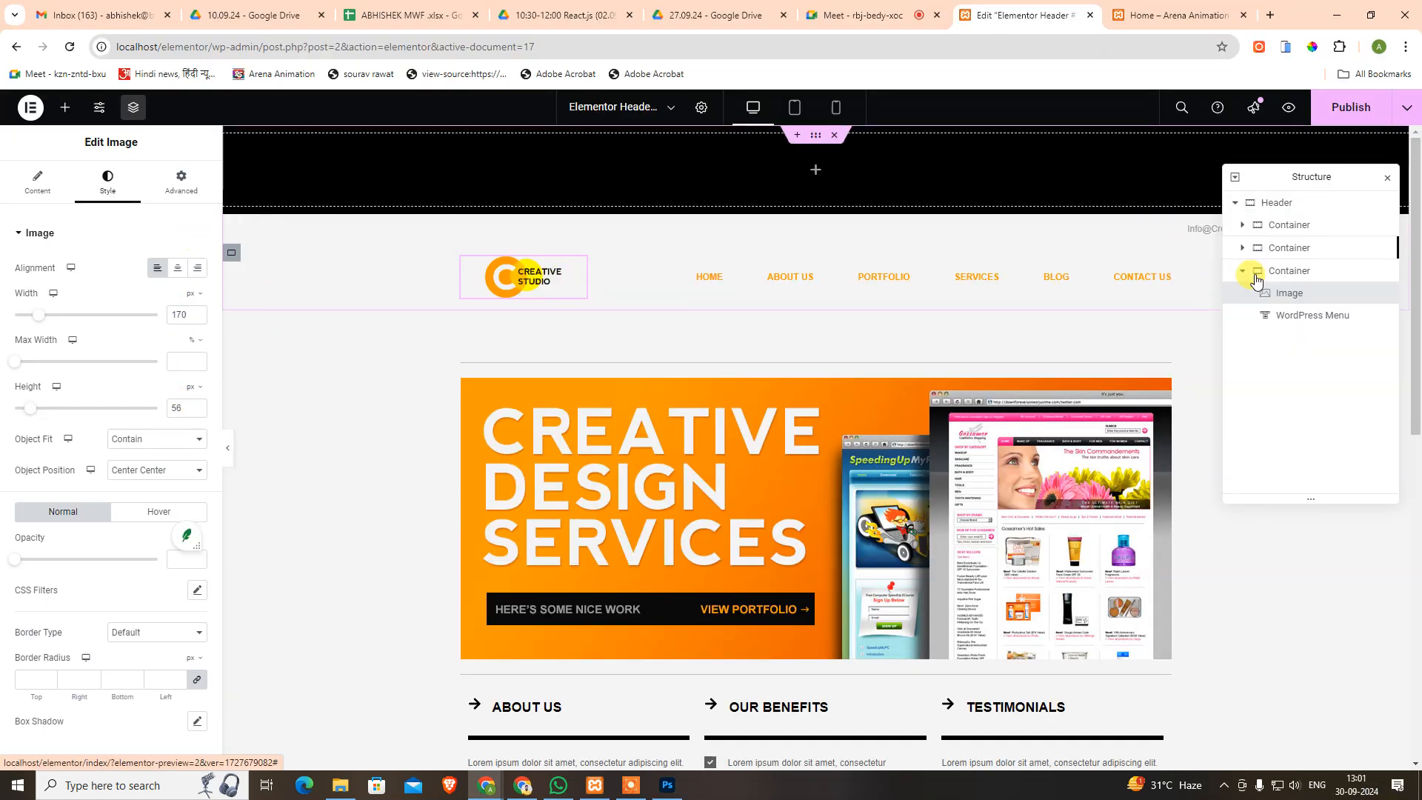
{"action": "left_click", "coordinate": [177, 314]}
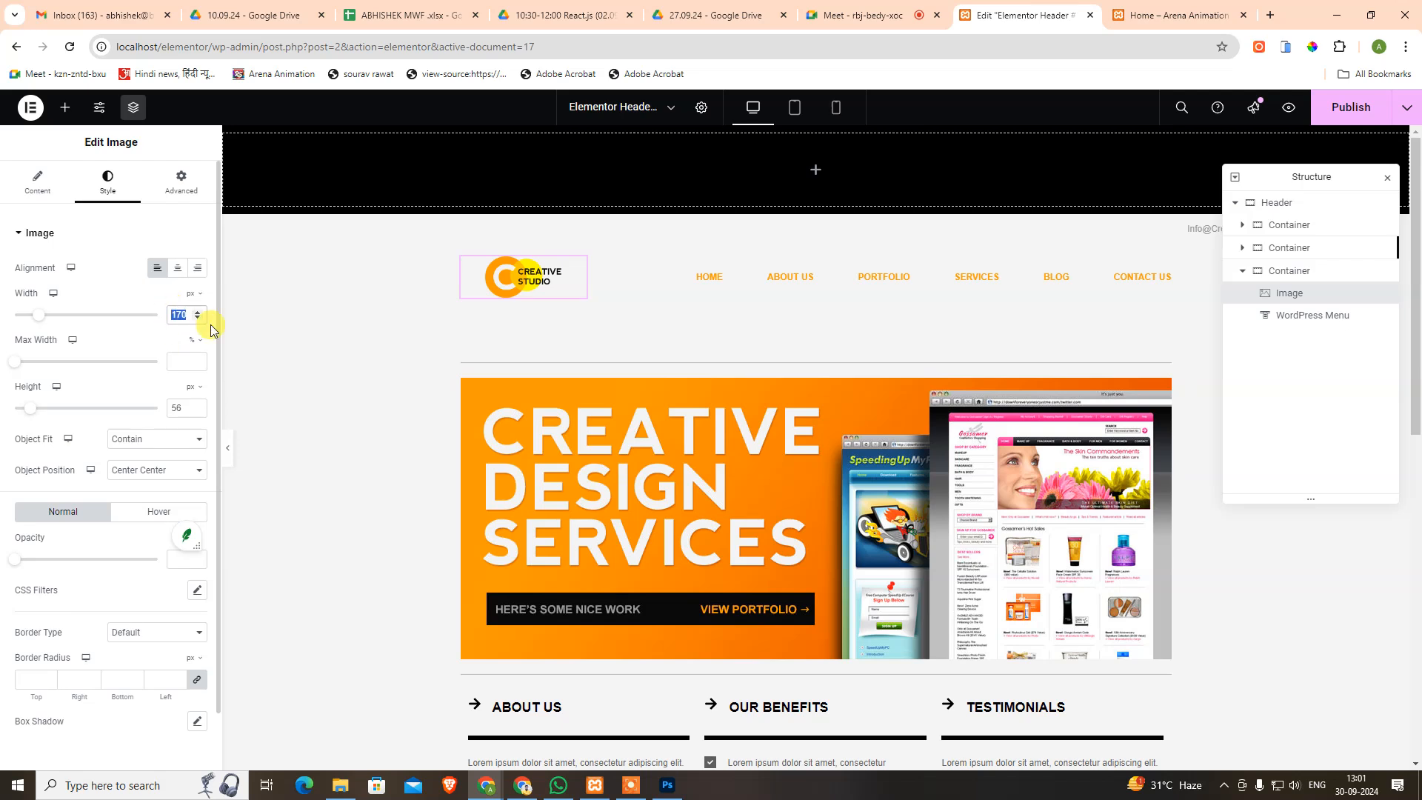
{"action": "type", "text": "182"}
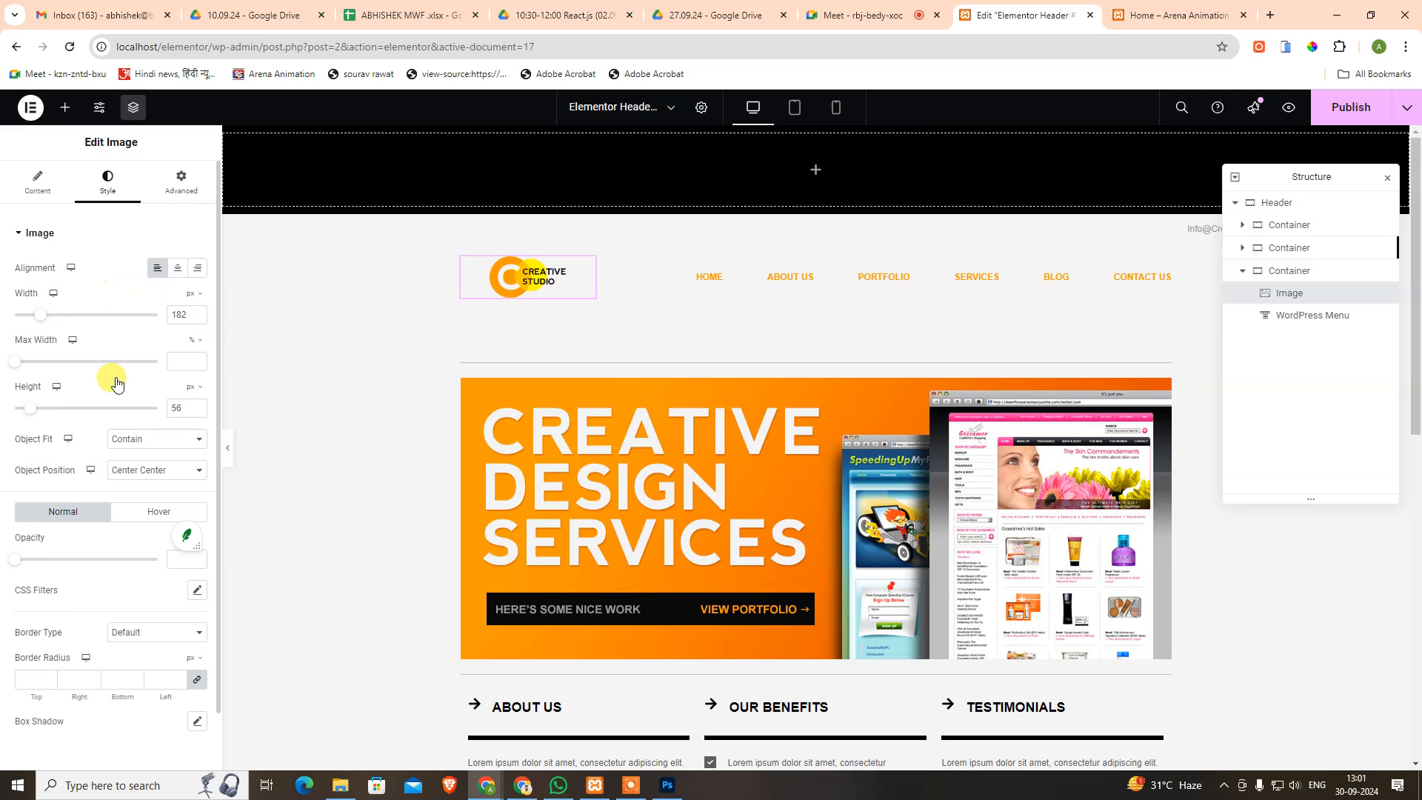
Increase the header logo image's desktop height to 100 px.
{"action": "key", "text": "Up"}
{"action": "key", "text": "Up"}
{"action": "key", "text": "Up"}
{"action": "key", "text": "Up"}
{"action": "key", "text": "Up"}
{"action": "key", "text": "Up"}
{"action": "key", "text": "Up"}
{"action": "key", "text": "Up"}
{"action": "key", "text": "Up"}
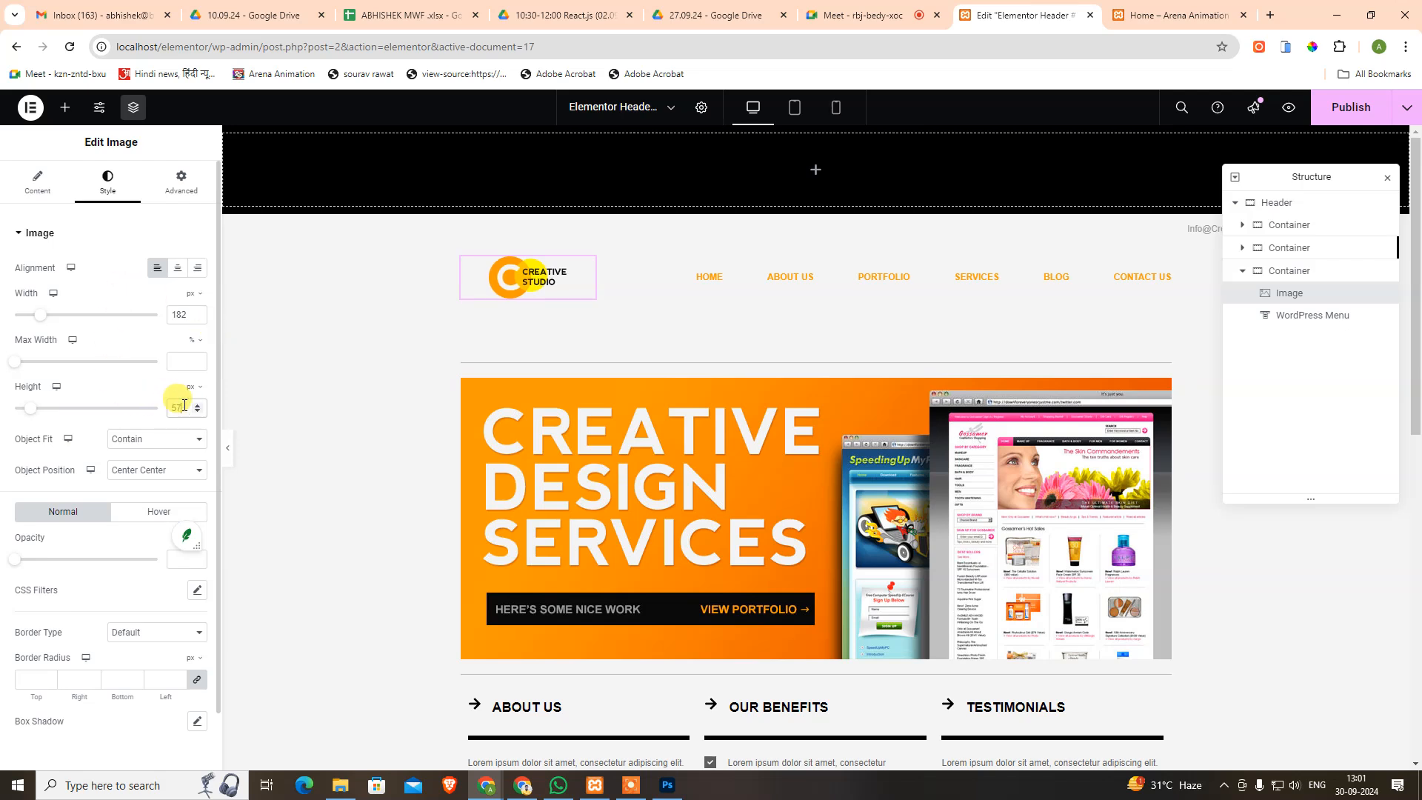
{"action": "key", "text": "Up"}
{"action": "key", "text": "Up"}
{"action": "key", "text": "Up"}
{"action": "key", "text": "Up"}
{"action": "key", "text": "Up"}
{"action": "key", "text": "Up"}
{"action": "key", "text": "Up"}
{"action": "key", "text": "Up"}
{"action": "key", "text": "Up"}
{"action": "key", "text": "Up"}
{"action": "key", "text": "Up"}
{"action": "key", "text": "Up"}
{"action": "key", "text": "Up"}
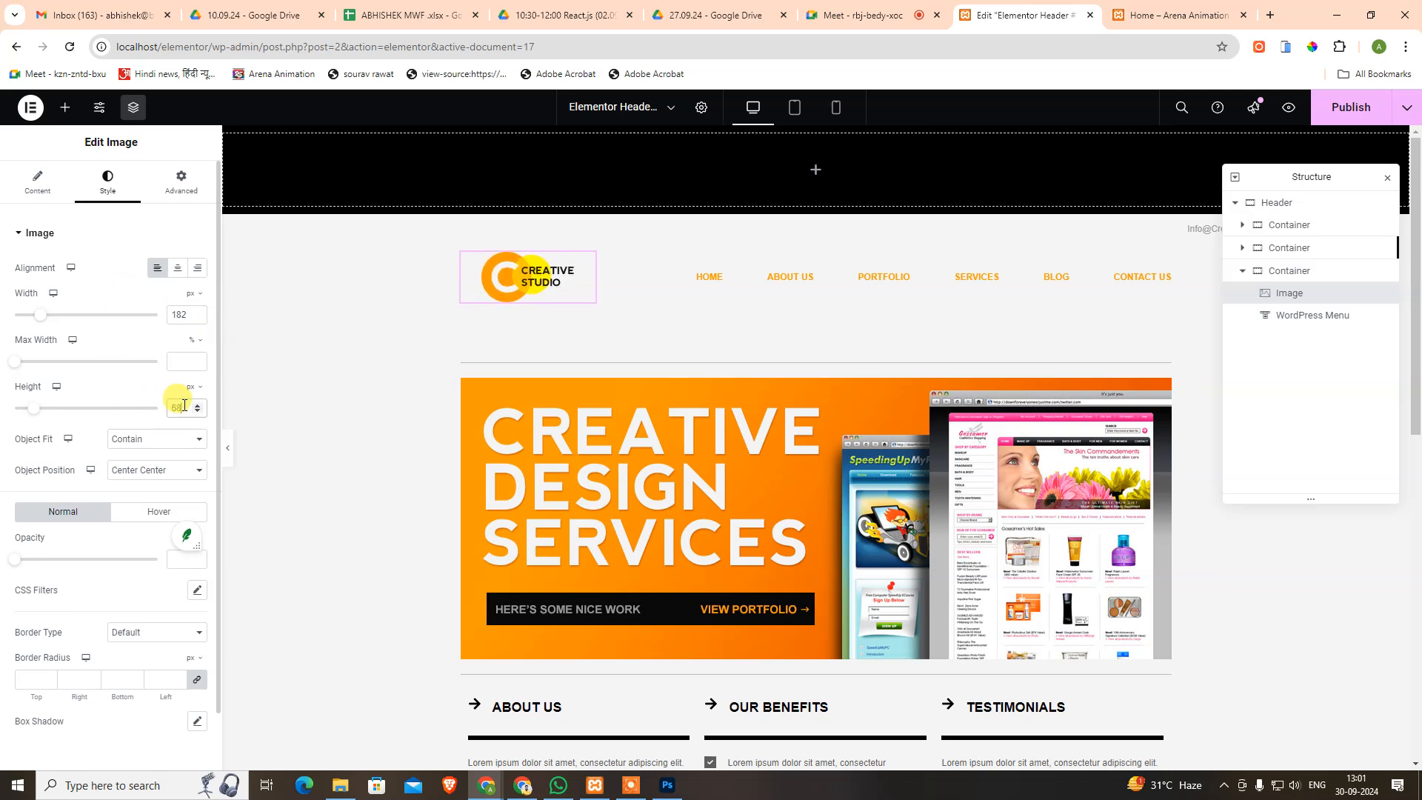
{"action": "key", "text": "Up"}
{"action": "key", "text": "Up"}
{"action": "key", "text": "Up"}
{"action": "key", "text": "Up"}
{"action": "key", "text": "Up"}
{"action": "key", "text": "Up"}
{"action": "key", "text": "Up"}
{"action": "key", "text": "Up"}
{"action": "key", "text": "Up"}
{"action": "key", "text": "Up"}
{"action": "key", "text": "Up"}
{"action": "key", "text": "Up"}
{"action": "key", "text": "Up"}
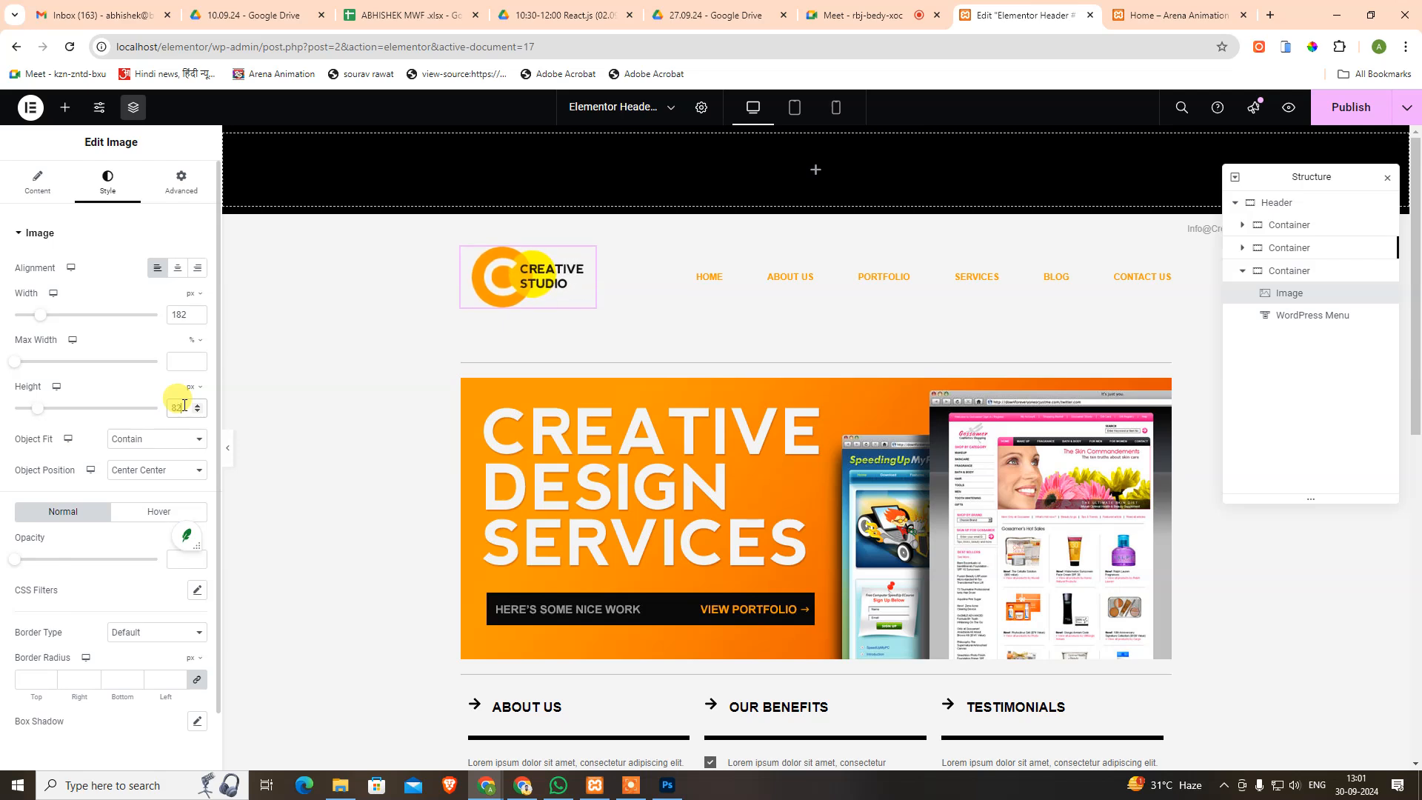
{"action": "key", "text": "Up"}
{"action": "key", "text": "Up"}
{"action": "key", "text": "Up"}
{"action": "key", "text": "Up"}
{"action": "key", "text": "Up"}
{"action": "key", "text": "Up"}
{"action": "key", "text": "Up"}
{"action": "key", "text": "Up"}
{"action": "key", "text": "Up"}
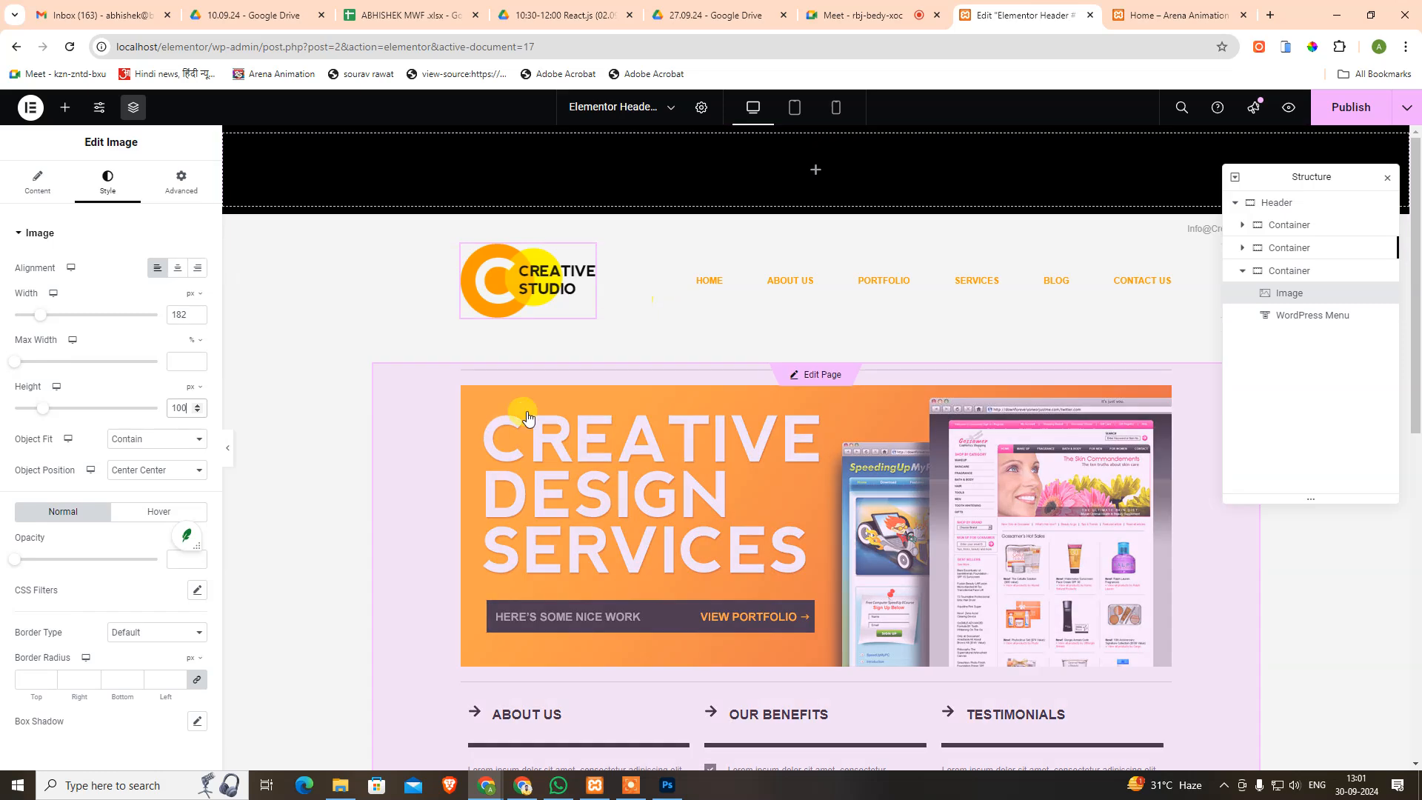
Switch to the tablet preview, compare with the Photoshop design, and set the logo image's tablet width to 182 px.
{"action": "left_click", "coordinate": [800, 104]}
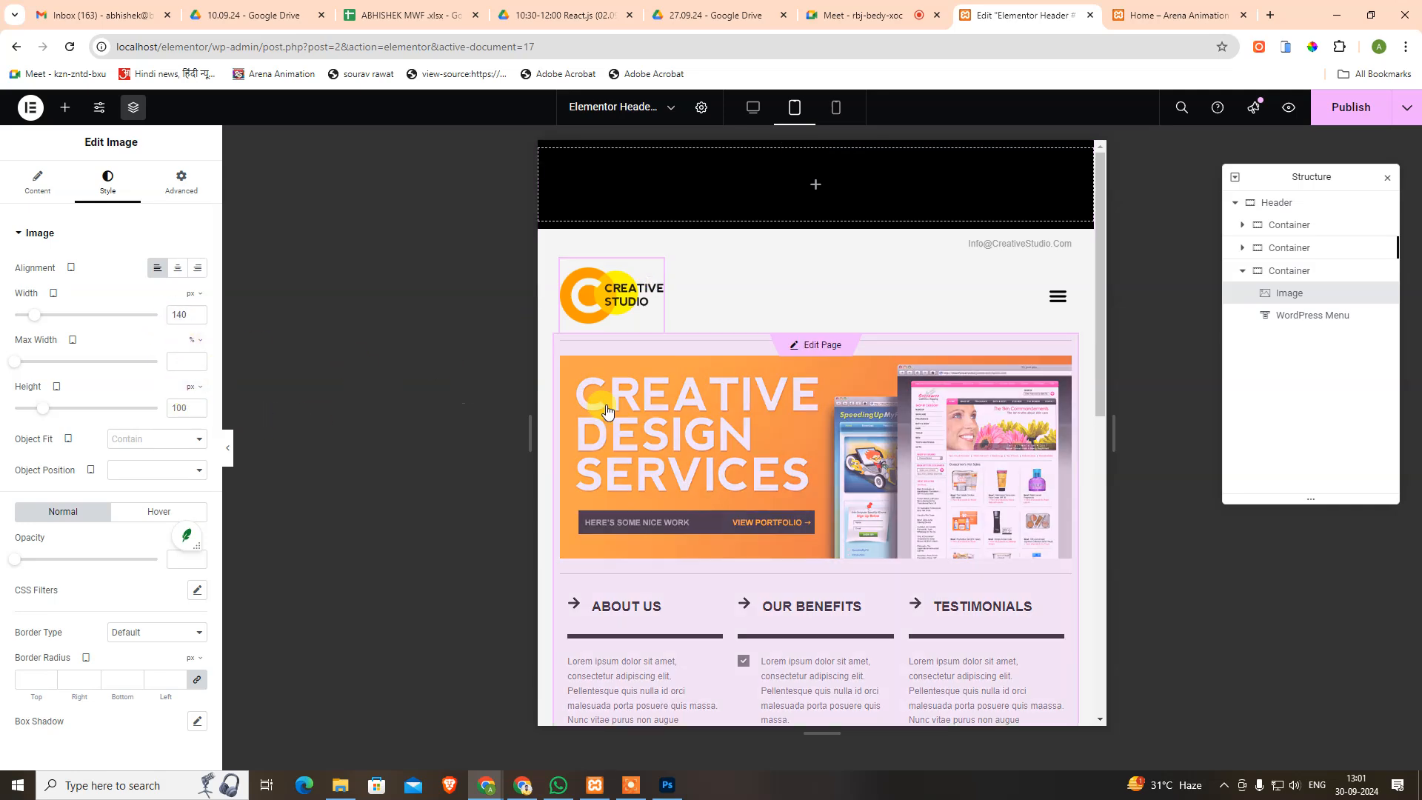
{"action": "key", "text": "alt+Tab"}
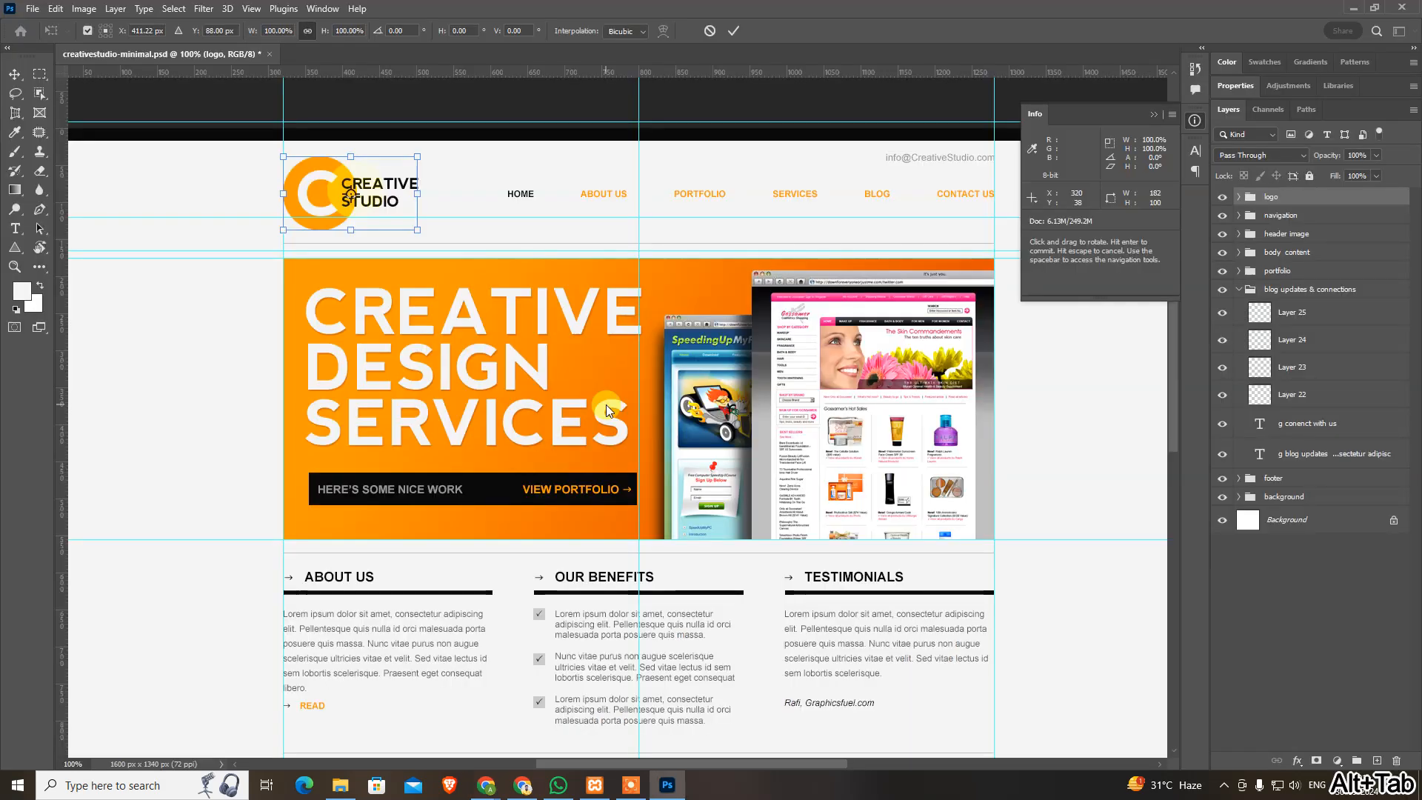
{"action": "key", "text": "alt+Tab"}
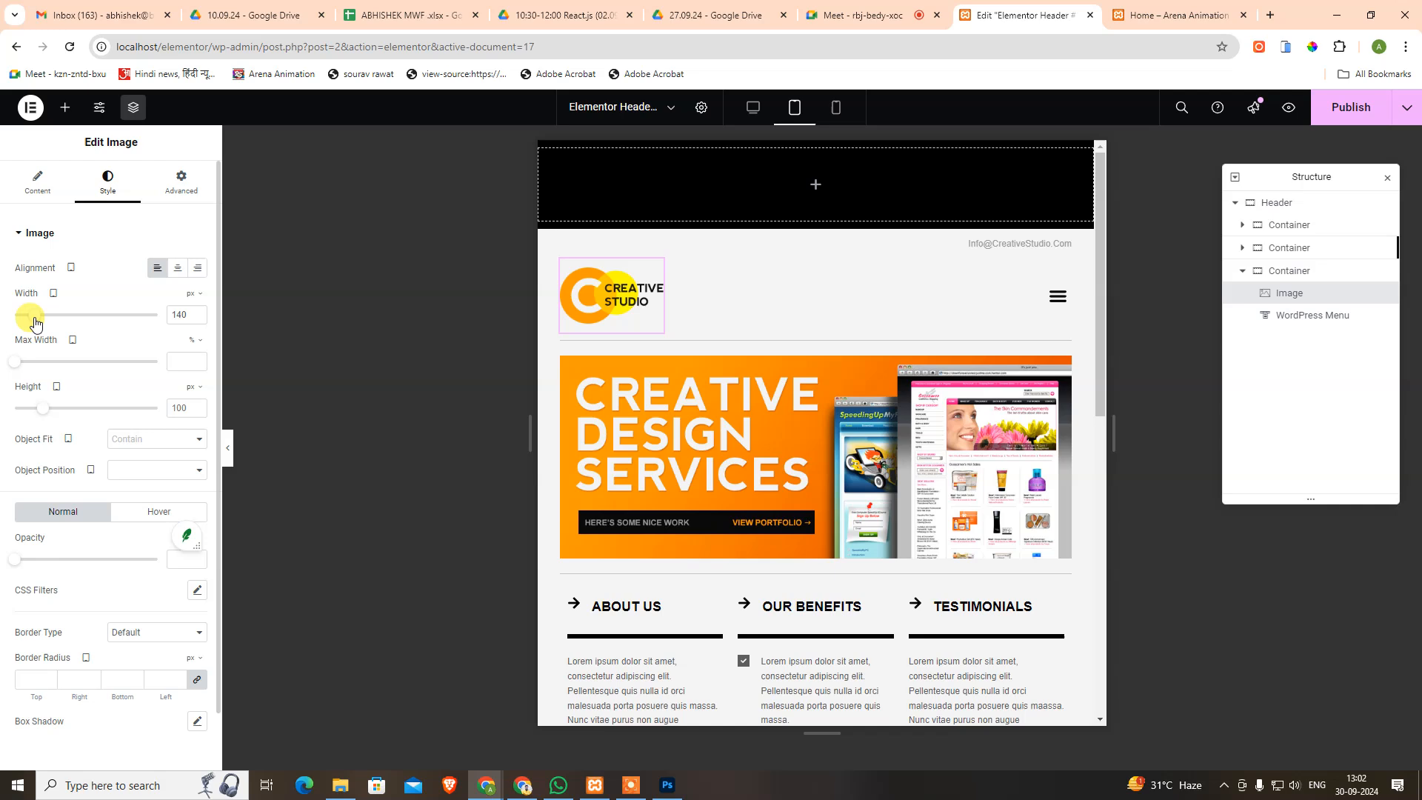
{"action": "left_click_drag", "start_coordinate": [33, 319], "coordinate": [136, 317]}
{"action": "type", "text": "182"}
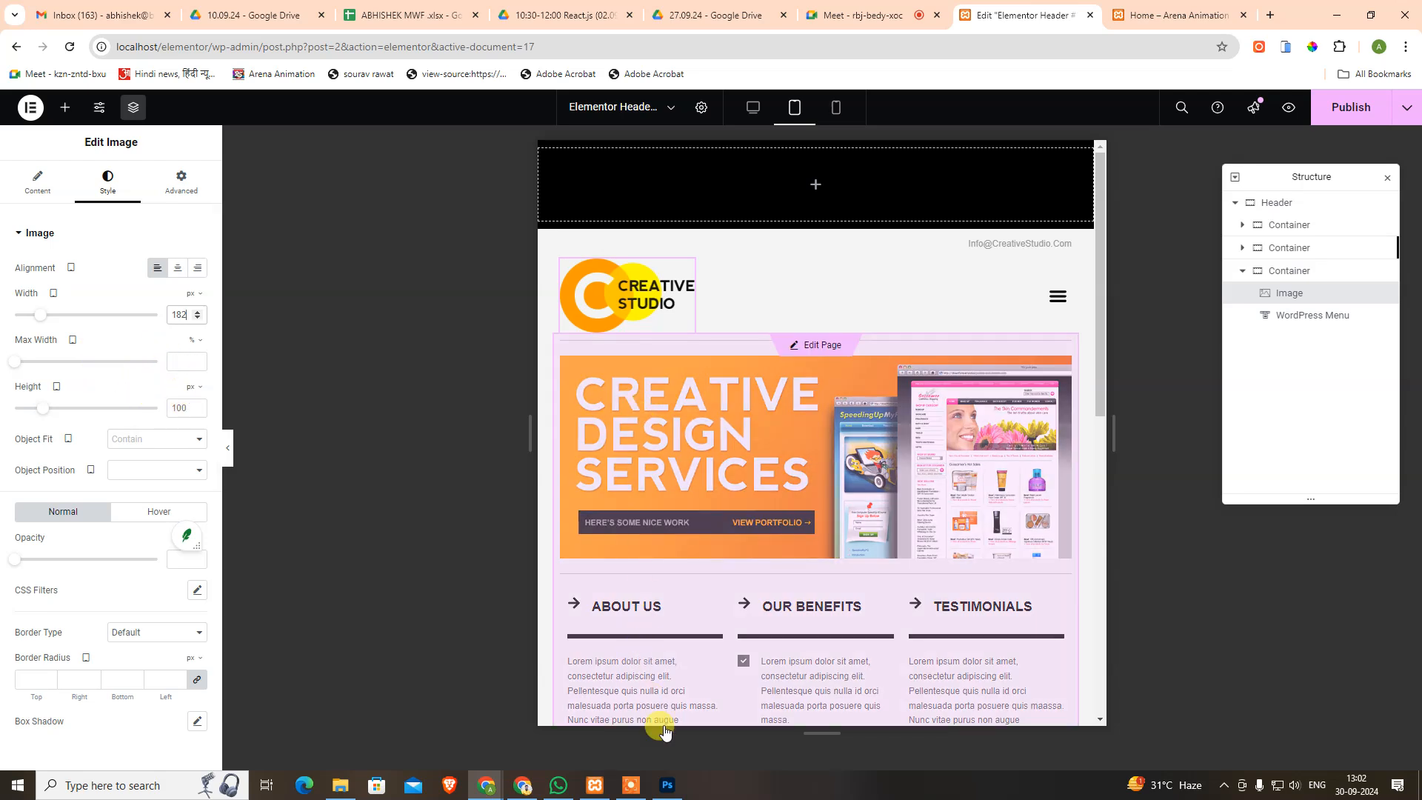
Switch to Photoshop, commit the logo transform, try resizing the design to 1200 px wide, and undo the resize.
{"action": "left_click", "coordinate": [673, 791]}
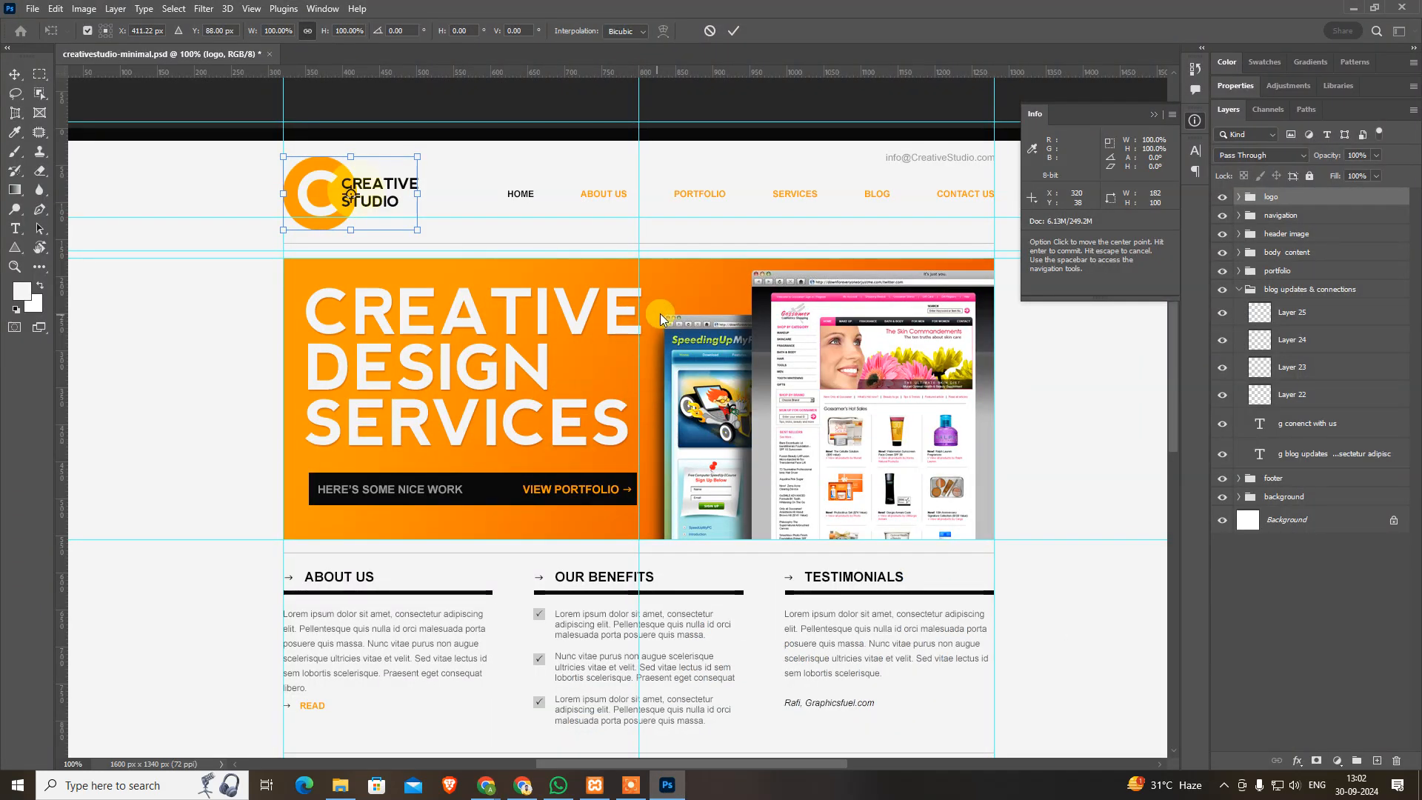
{"action": "key", "text": "Return"}
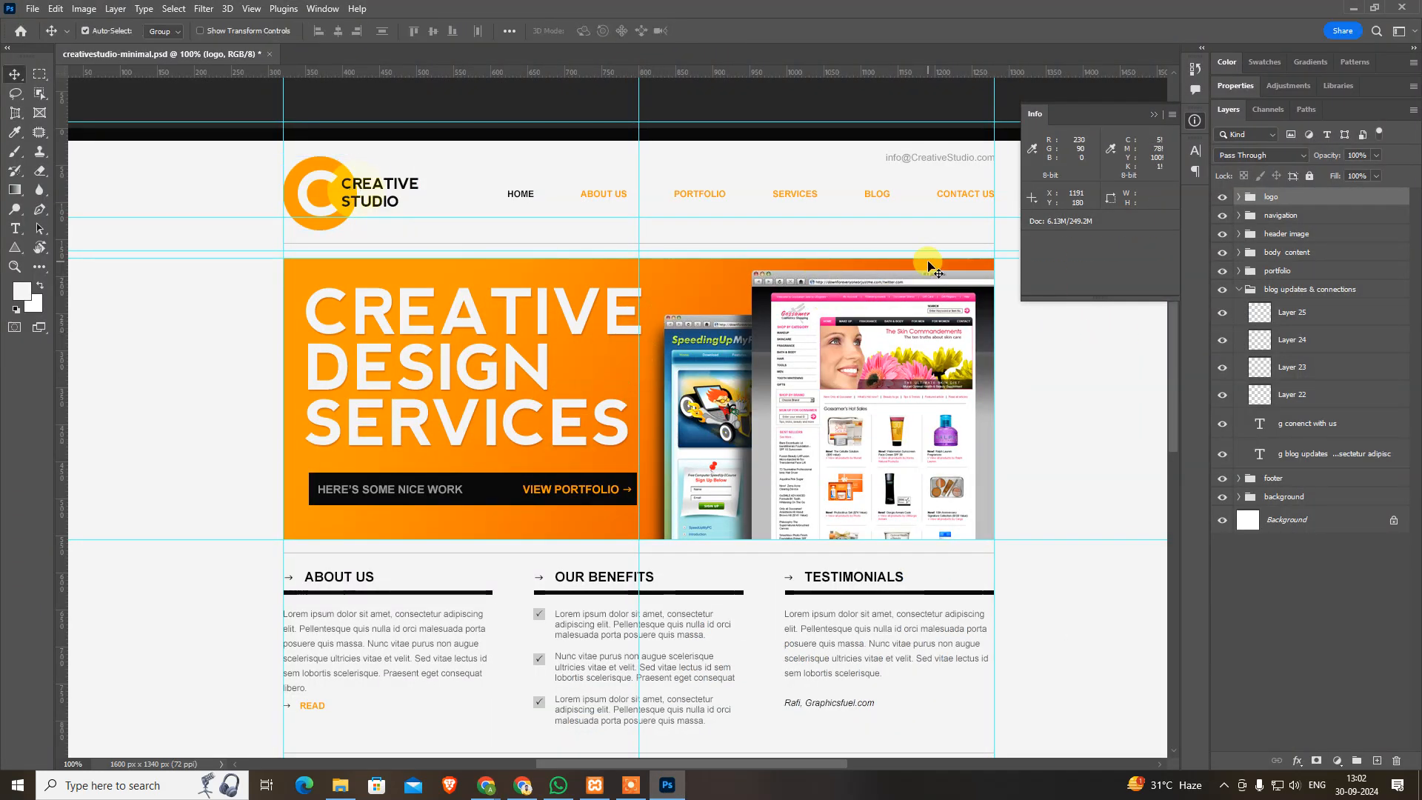
{"action": "key", "text": "ctrl+alt+i"}
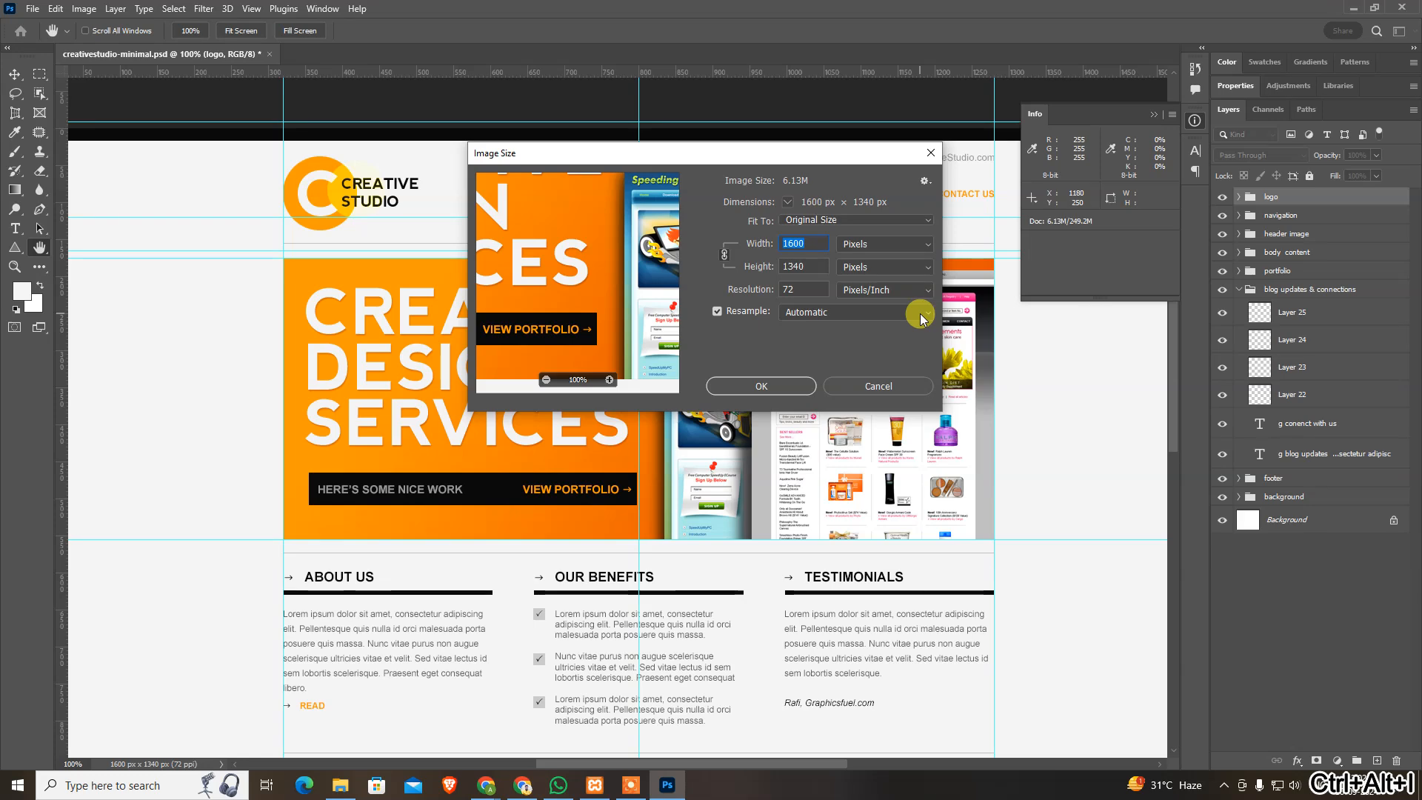
{"action": "type", "text": "1200"}
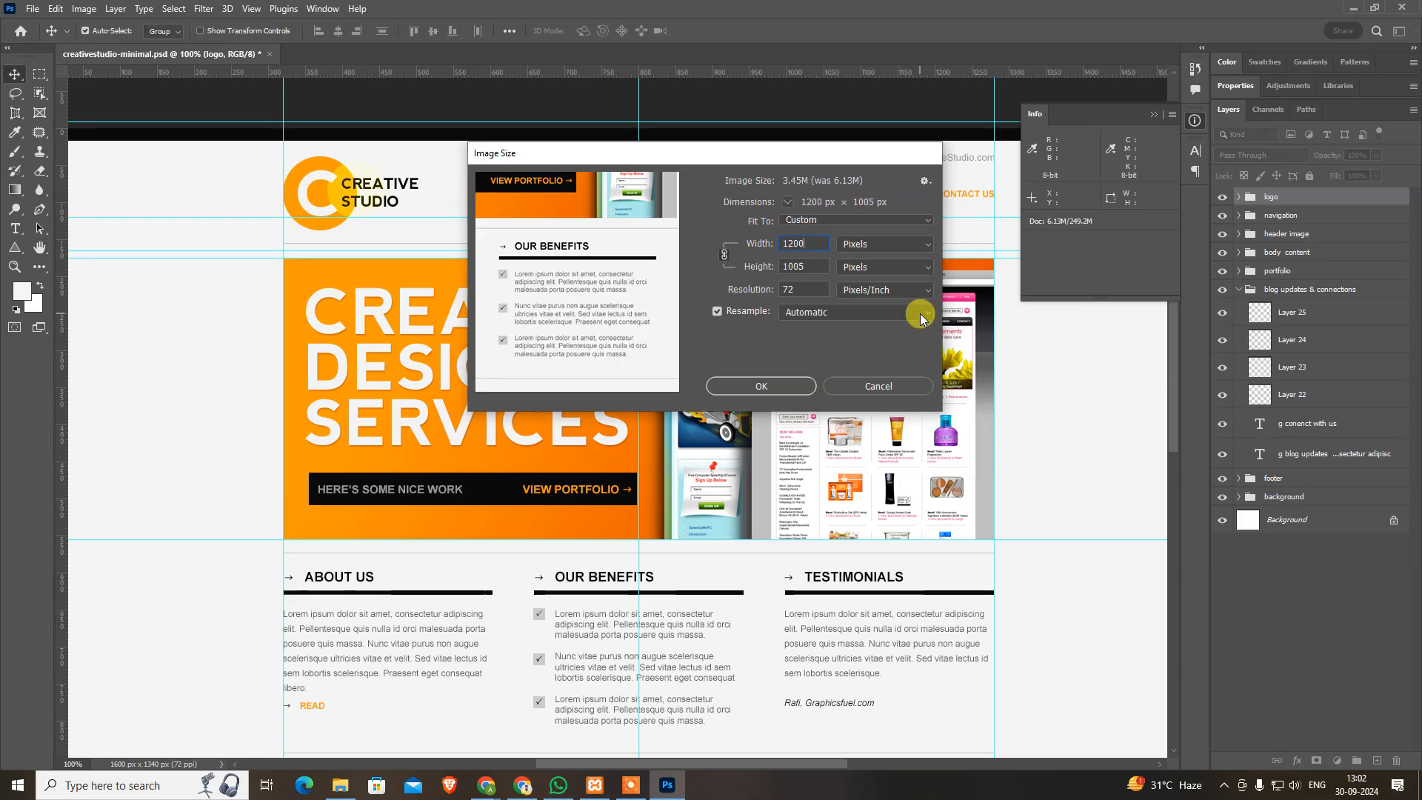
{"action": "key", "text": "Return"}
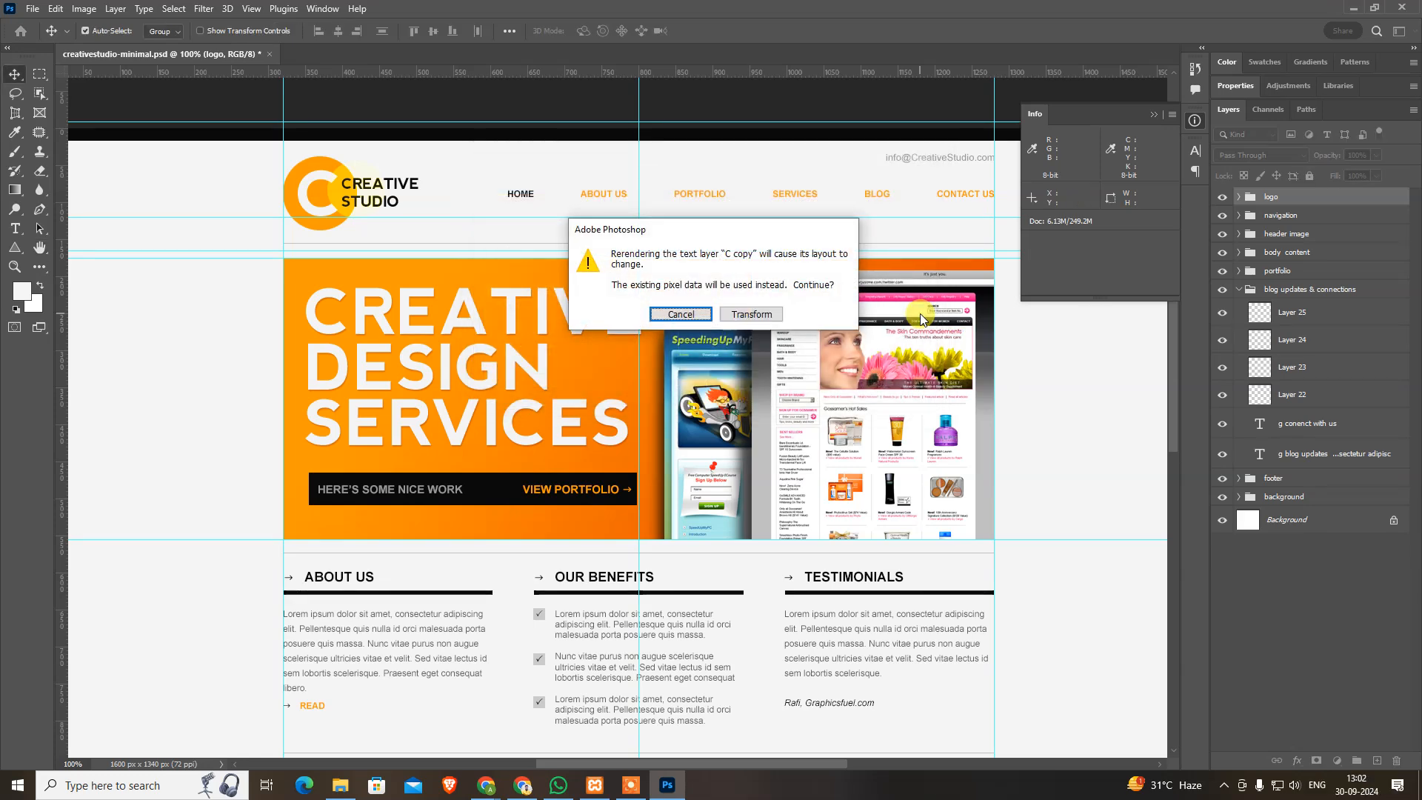
{"action": "key", "text": "Tab"}
{"action": "key", "text": "Return"}
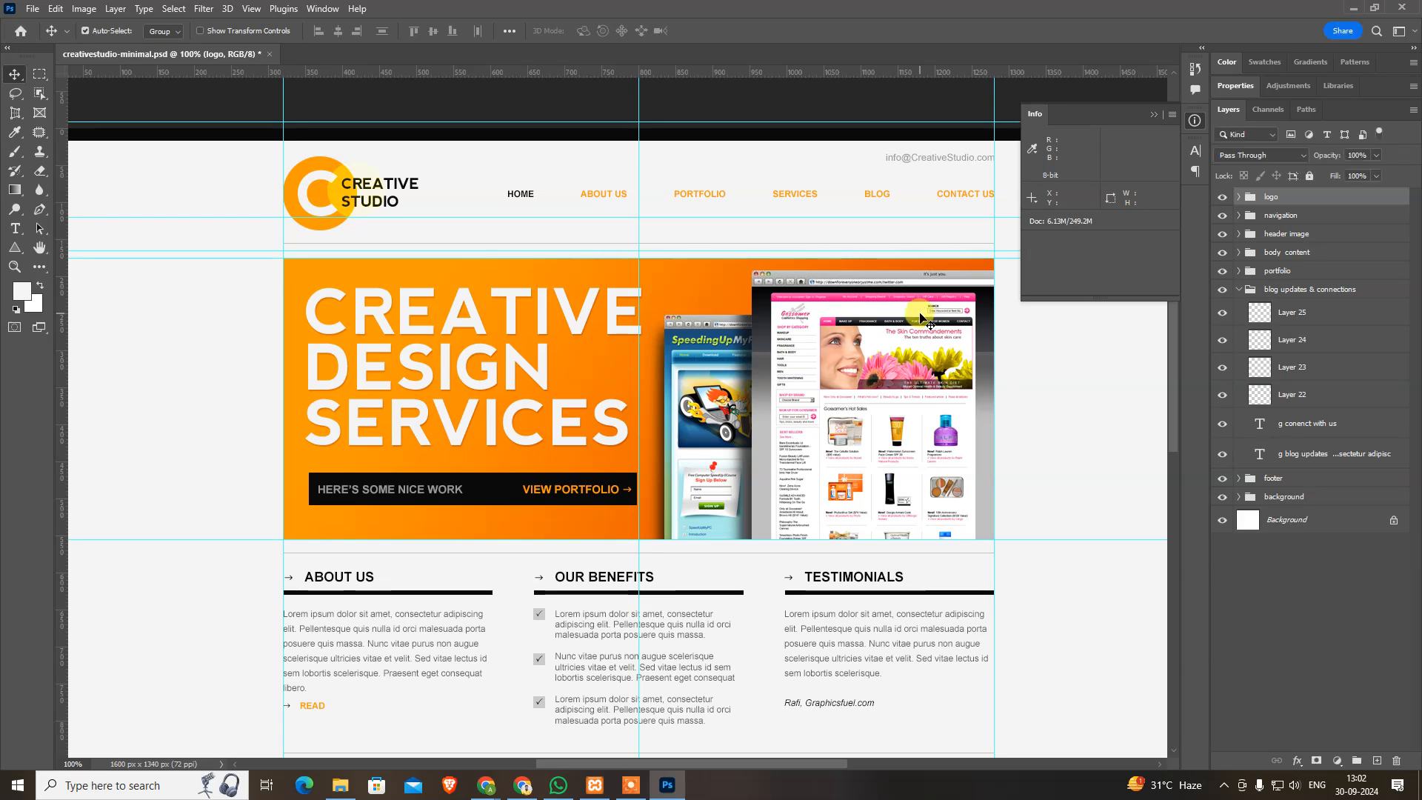
{"action": "key", "text": "ctrl+alt+0"}
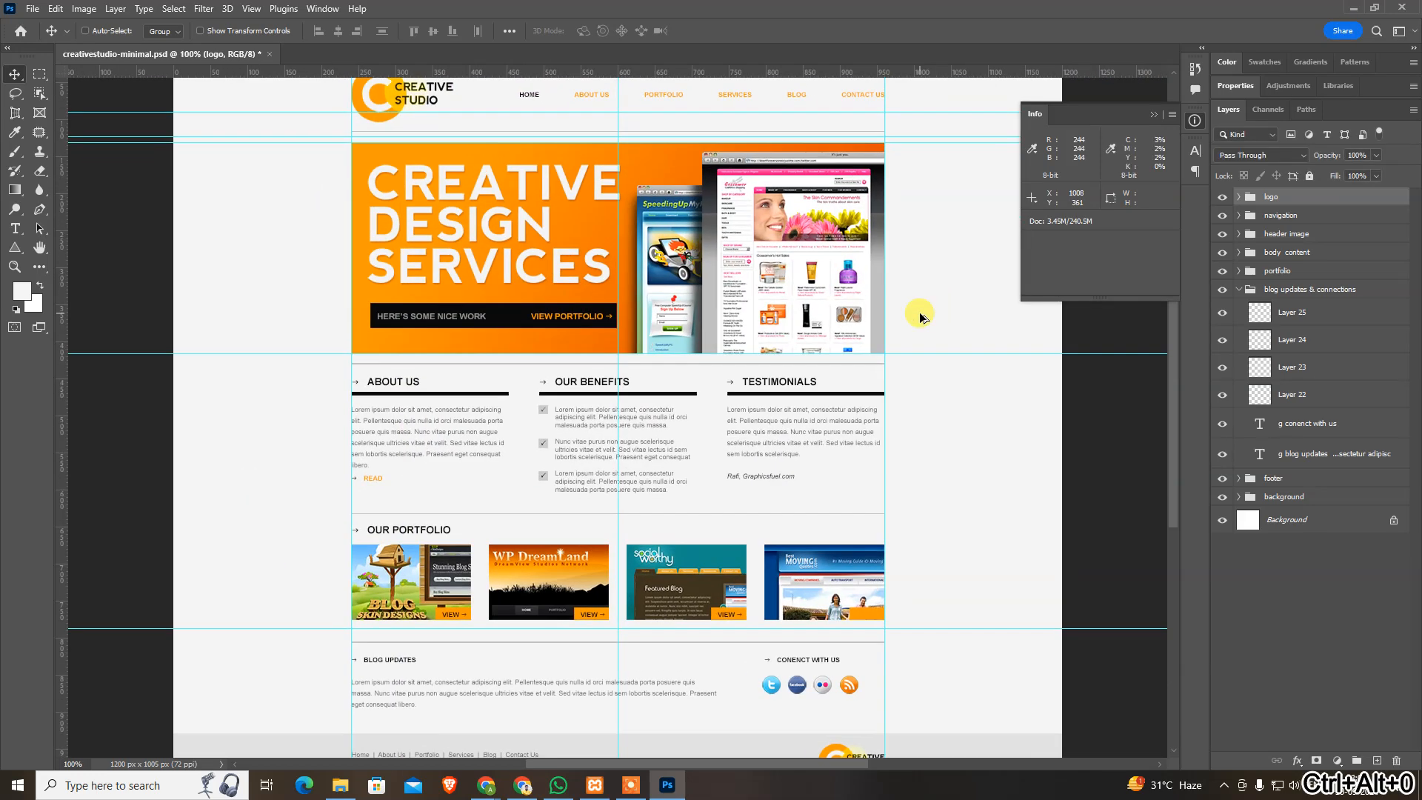
{"action": "key", "text": "ctrl+z"}
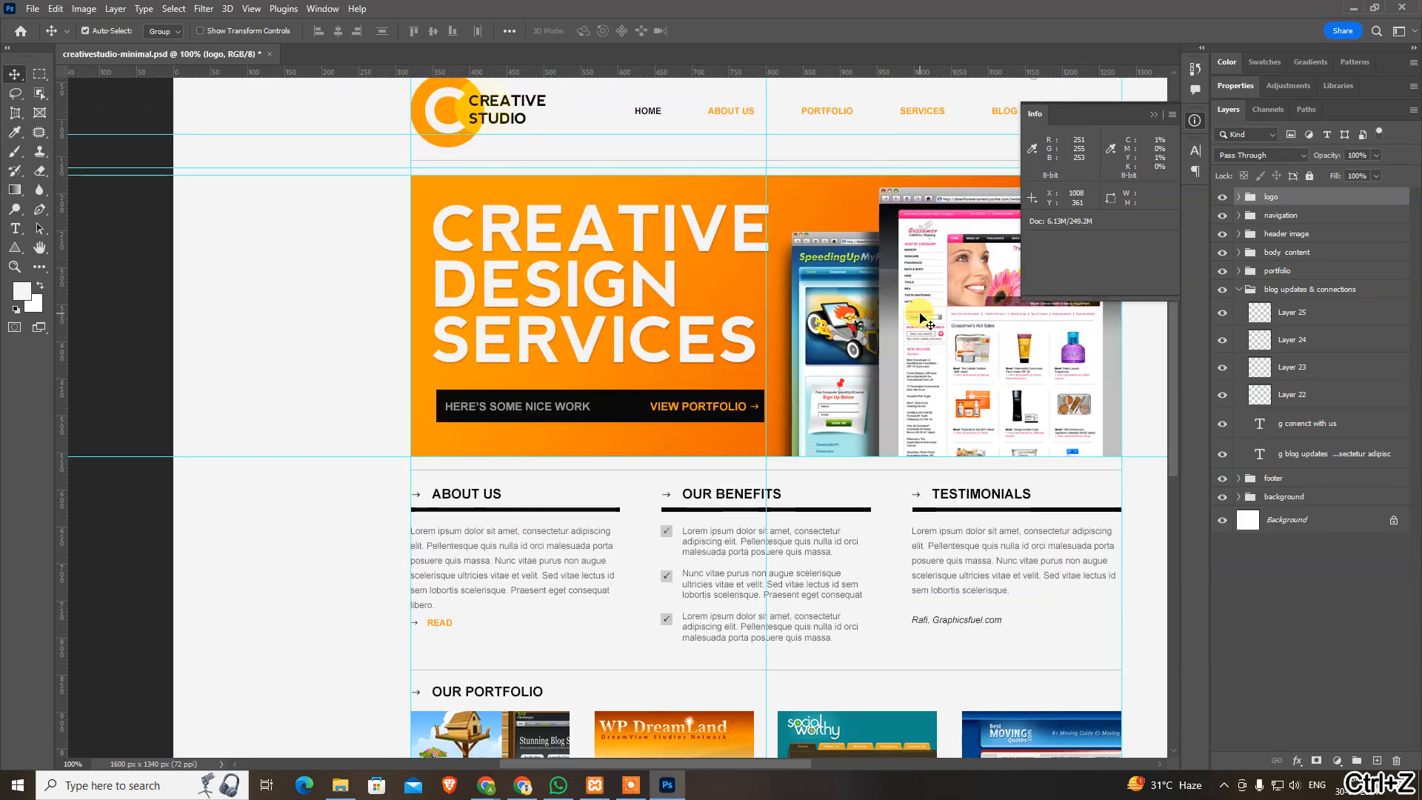
Return to Elementor, try the Fill object fit on the tablet logo image, and restore it to Default.
{"action": "key", "text": "alt+Tab"}
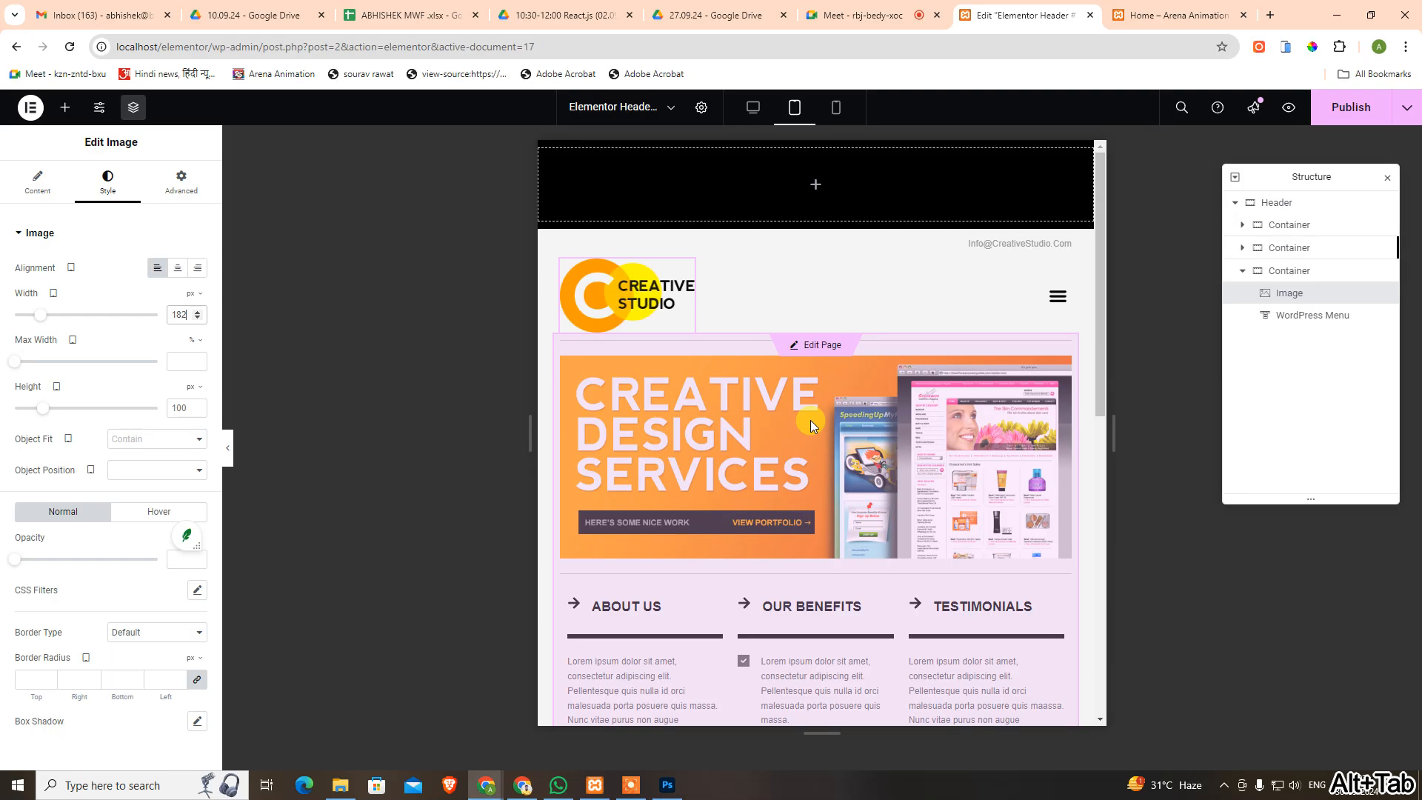
{"action": "left_click", "coordinate": [144, 438]}
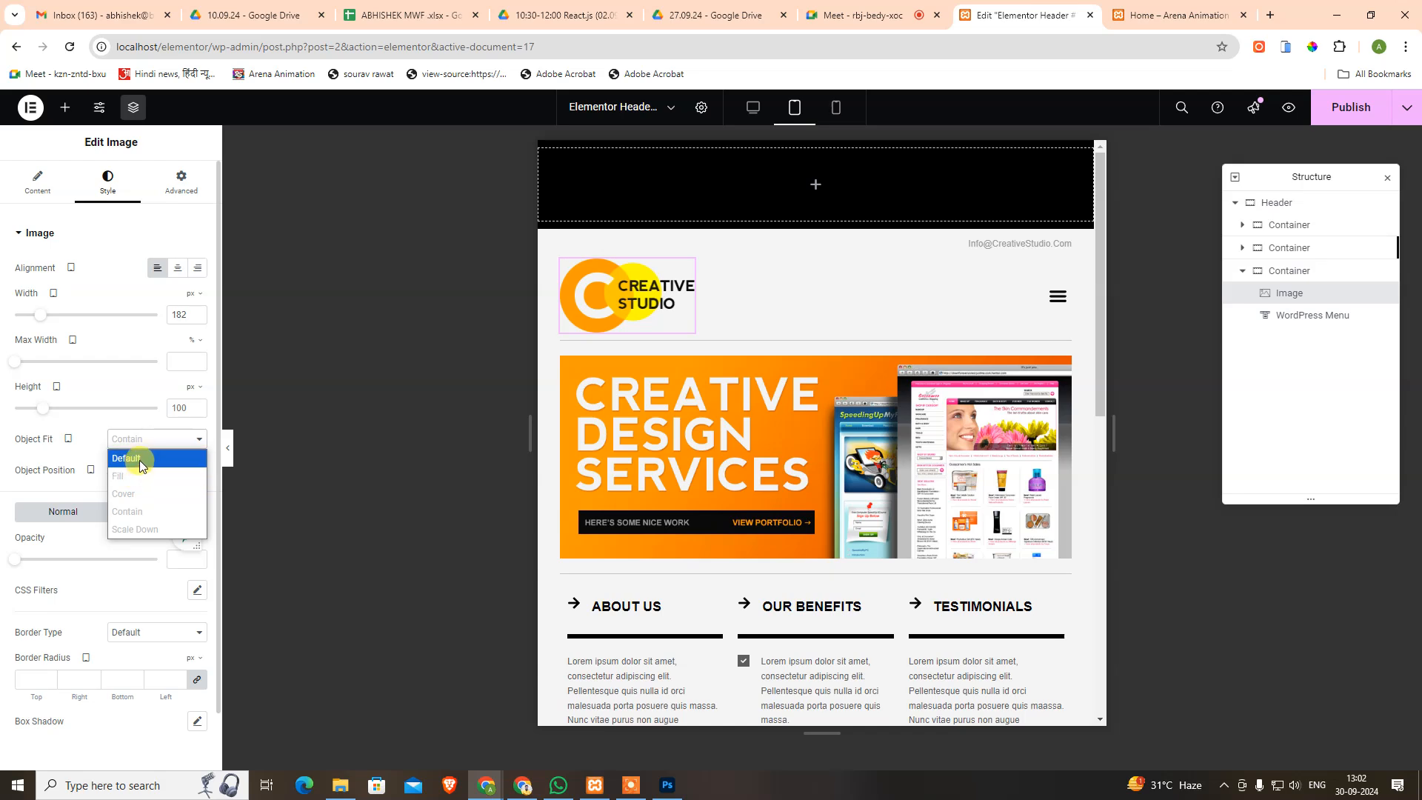
{"action": "left_click", "coordinate": [139, 462]}
{"action": "left_click", "coordinate": [140, 440]}
{"action": "left_click", "coordinate": [139, 465]}
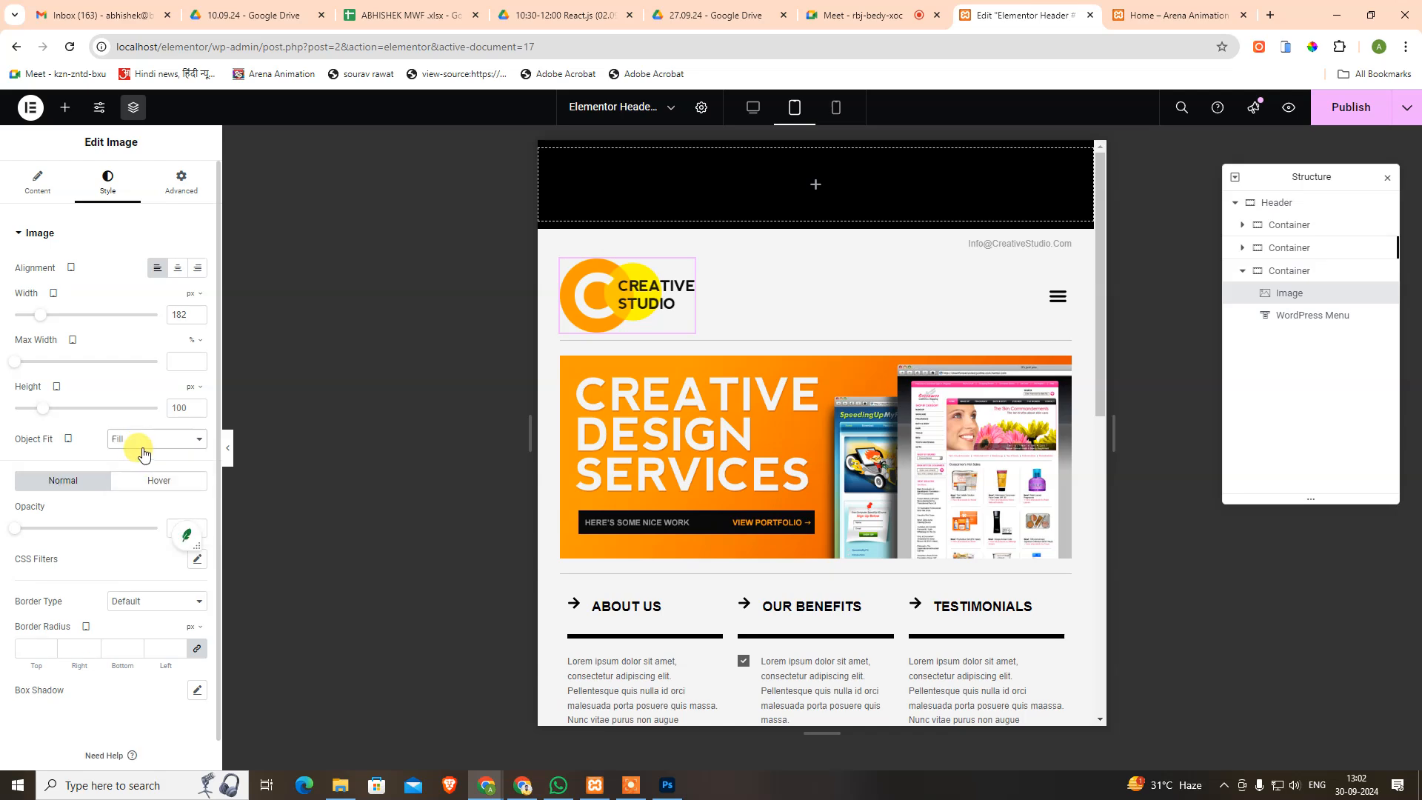
{"action": "left_click", "coordinate": [140, 443]}
{"action": "left_click", "coordinate": [143, 457]}
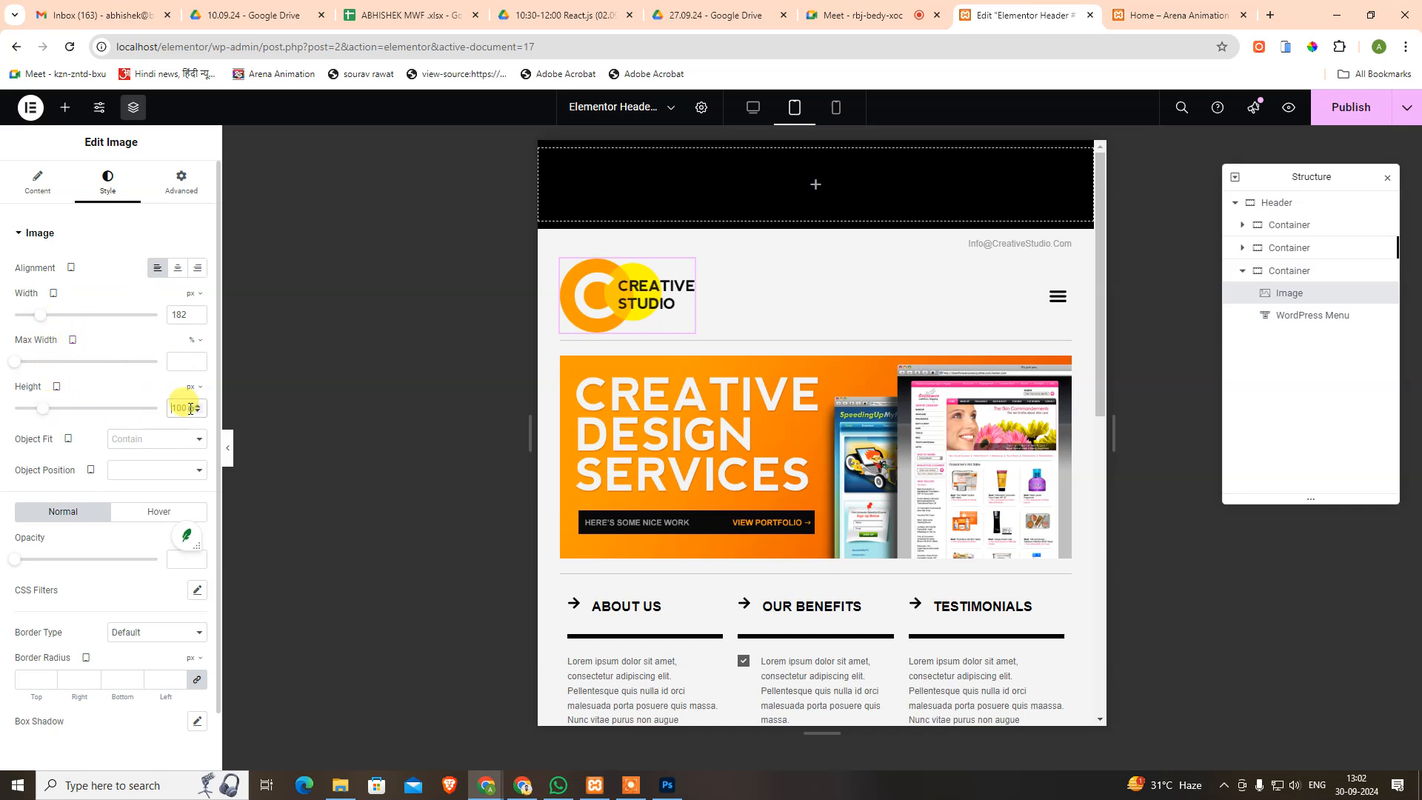
Set the header logo image's tablet width to 140 px.
{"action": "left_click_drag", "start_coordinate": [40, 316], "coordinate": [37, 321]}
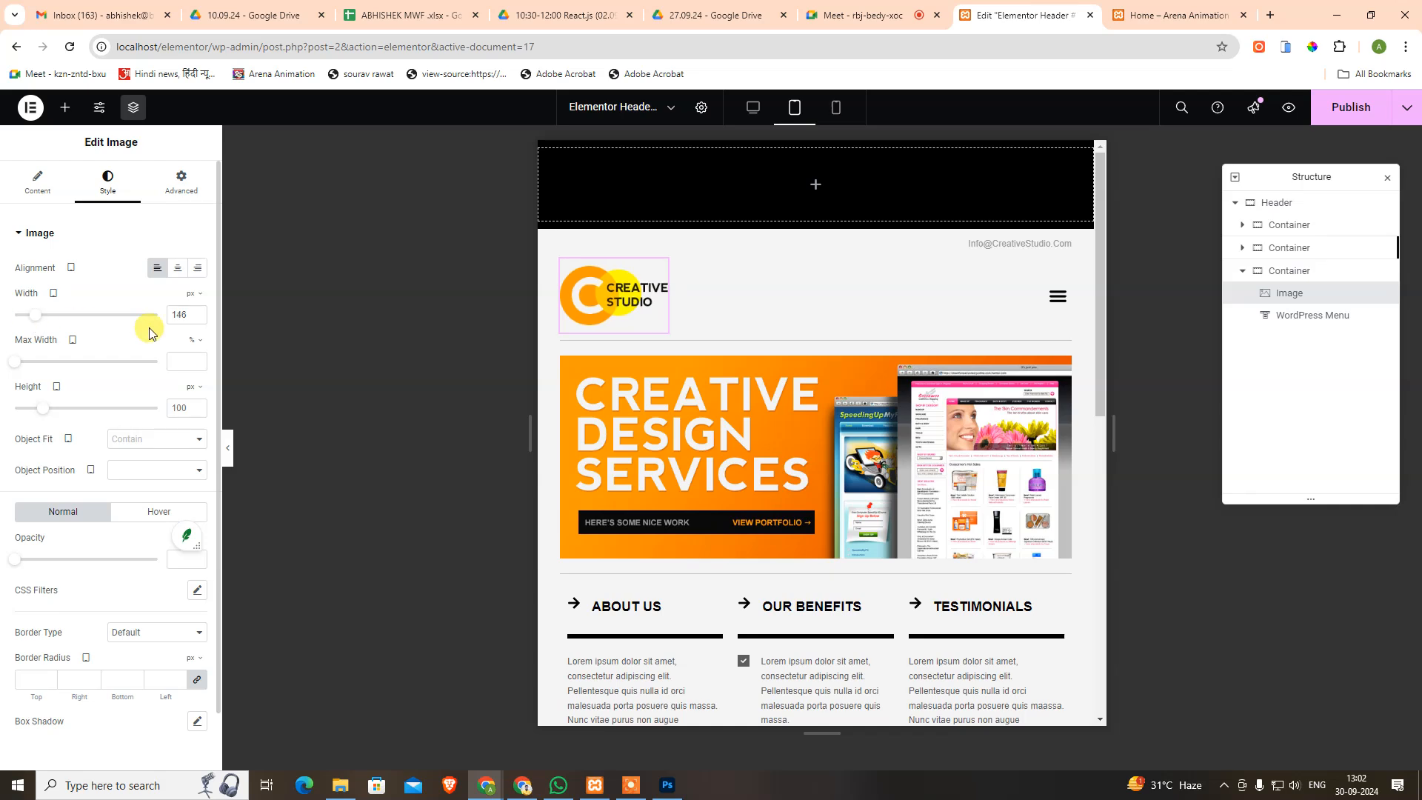
{"action": "left_click_drag", "start_coordinate": [188, 314], "coordinate": [151, 314]}
{"action": "type", "text": "140"}
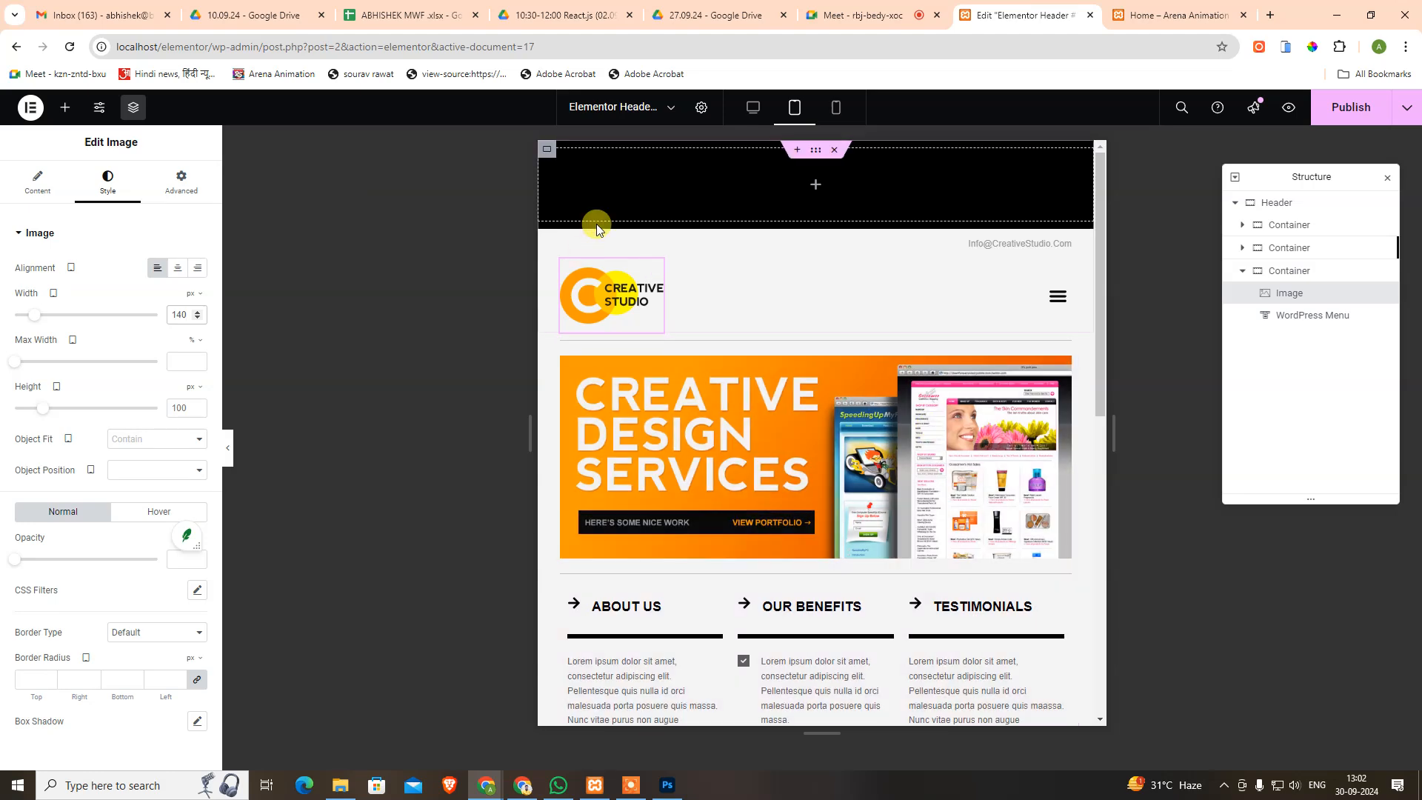
Switch to the mobile portrait preview and set the header logo image's width to 100 px.
{"action": "left_click", "coordinate": [835, 108]}
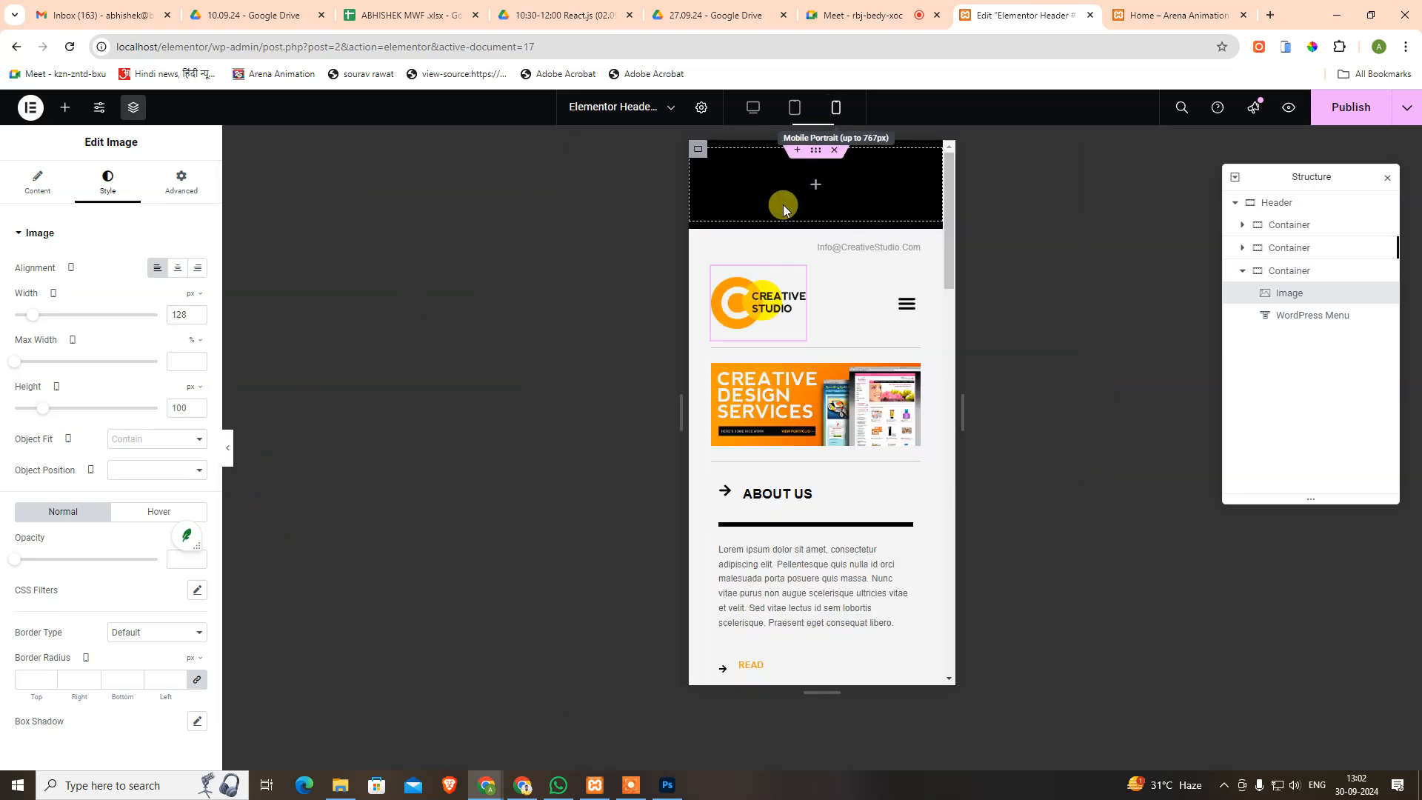
{"action": "double_click", "coordinate": [178, 314]}
{"action": "type", "text": "50"}
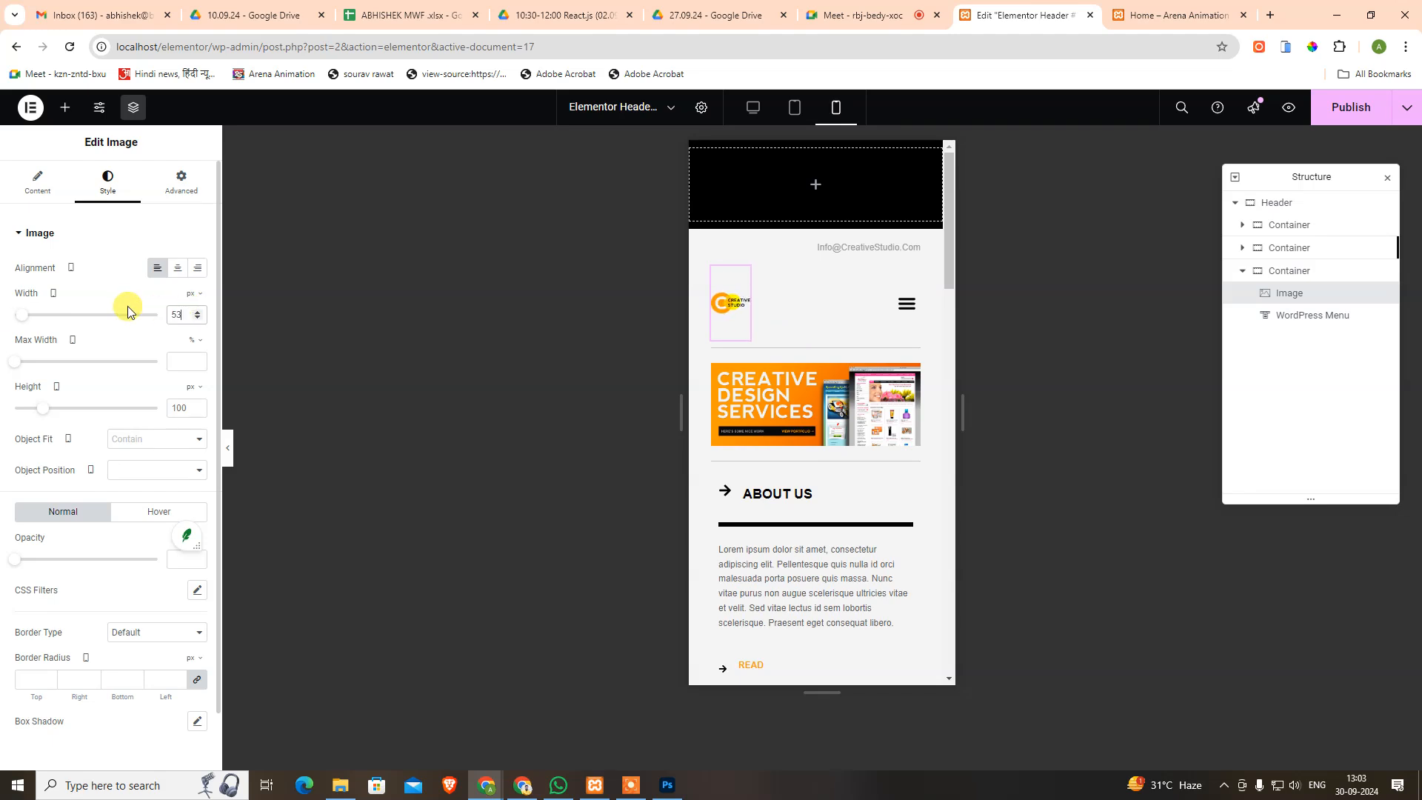
{"action": "key", "text": "Up"}
{"action": "key", "text": "Up"}
{"action": "key", "text": "Up"}
{"action": "key", "text": "Up"}
{"action": "key", "text": "Up"}
{"action": "key", "text": "Up"}
{"action": "key", "text": "Up"}
{"action": "key", "text": "Up"}
{"action": "key", "text": "Up"}
{"action": "key", "text": "Up"}
{"action": "key", "text": "Up"}
{"action": "key", "text": "Up"}
{"action": "key", "text": "Up"}
{"action": "key", "text": "Up"}
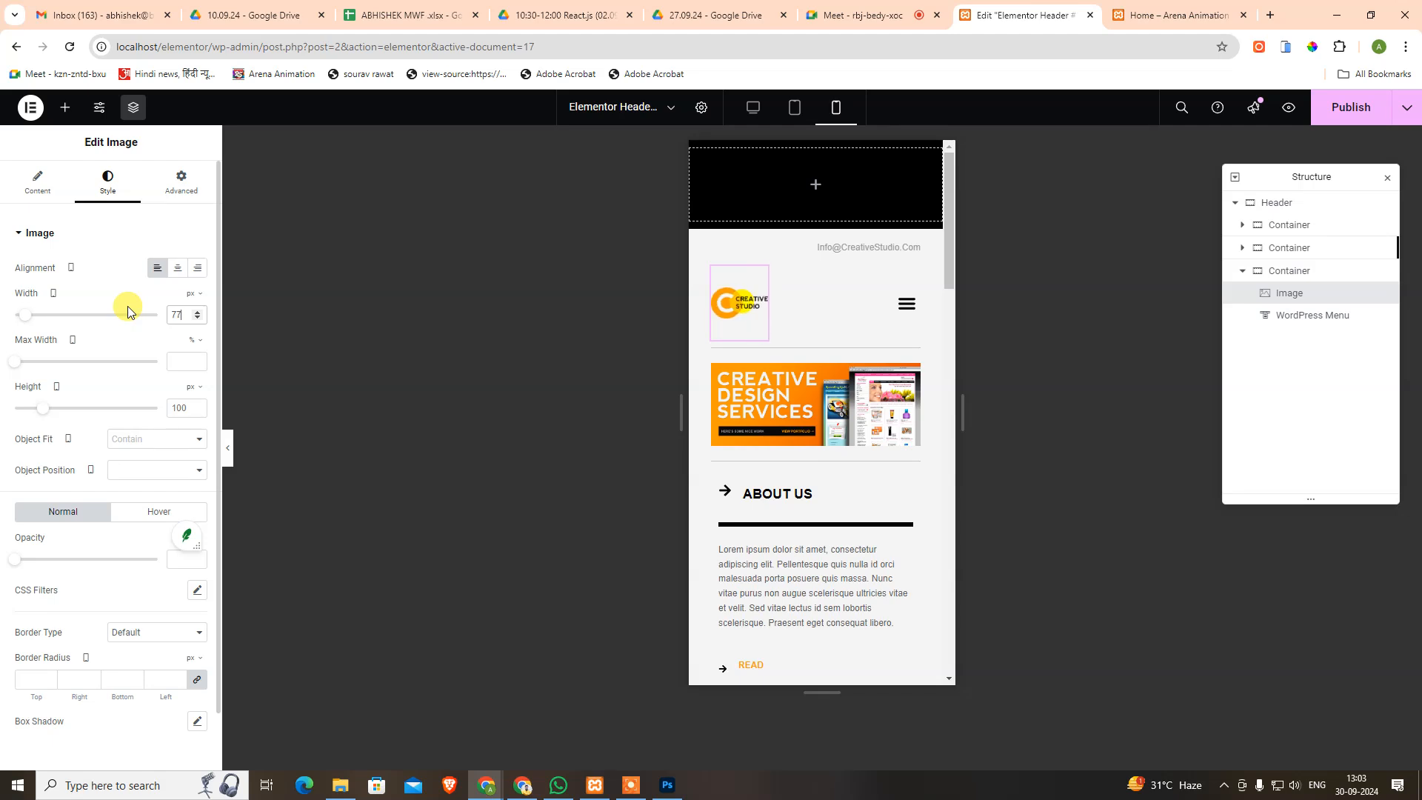
{"action": "type", "text": "100"}
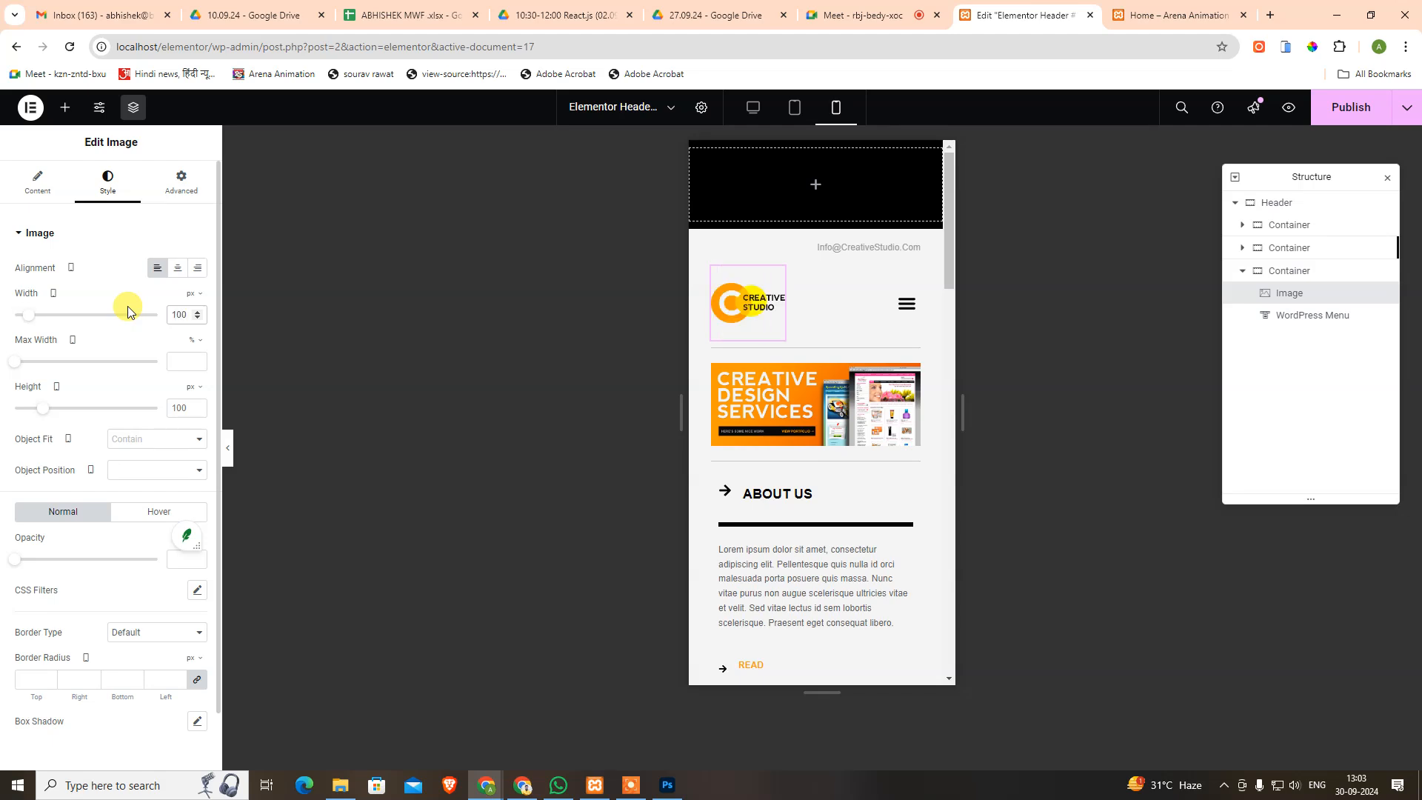
Set the header logo image's height to 55 px for the mobile portrait view.
{"action": "left_click_drag", "start_coordinate": [42, 408], "coordinate": [30, 415]}
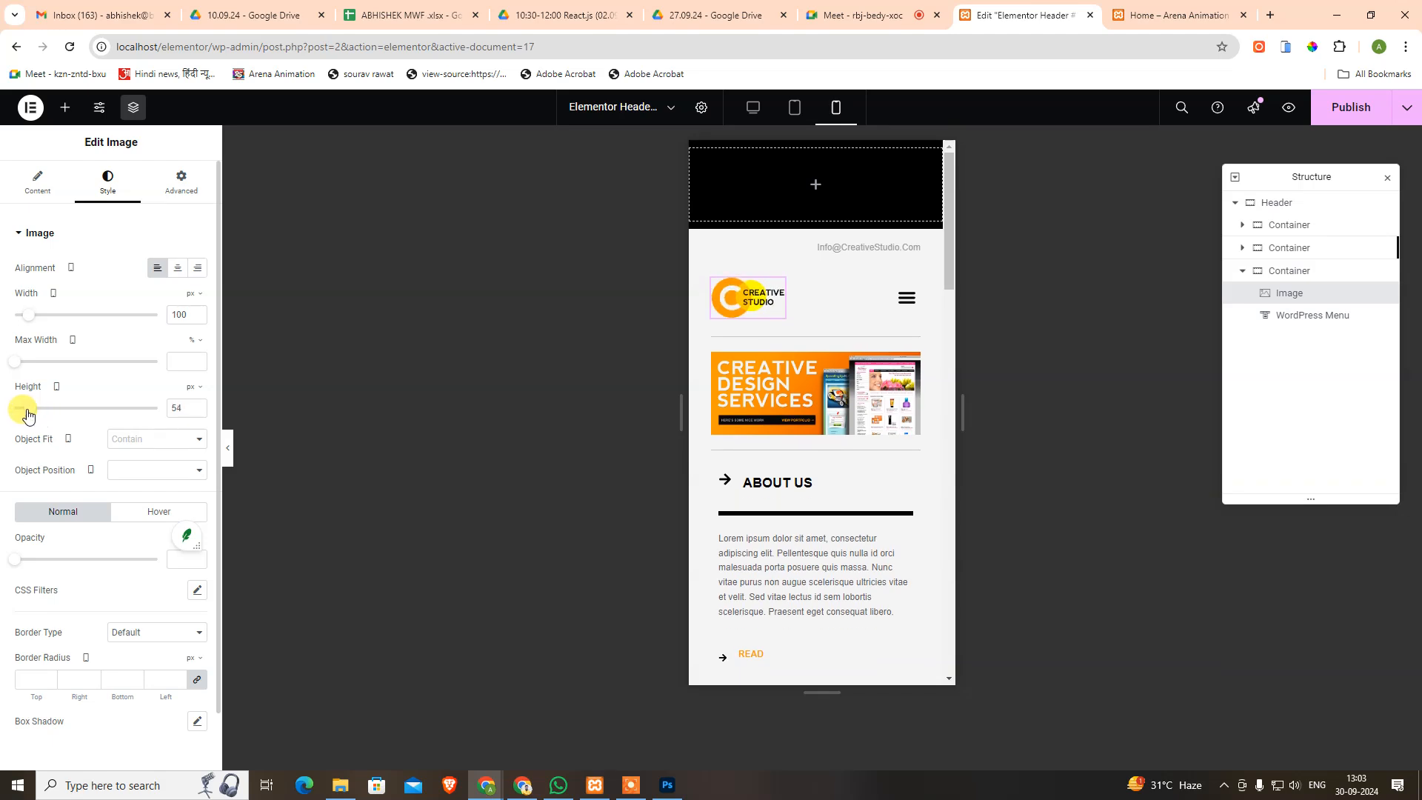
{"action": "double_click", "coordinate": [185, 406]}
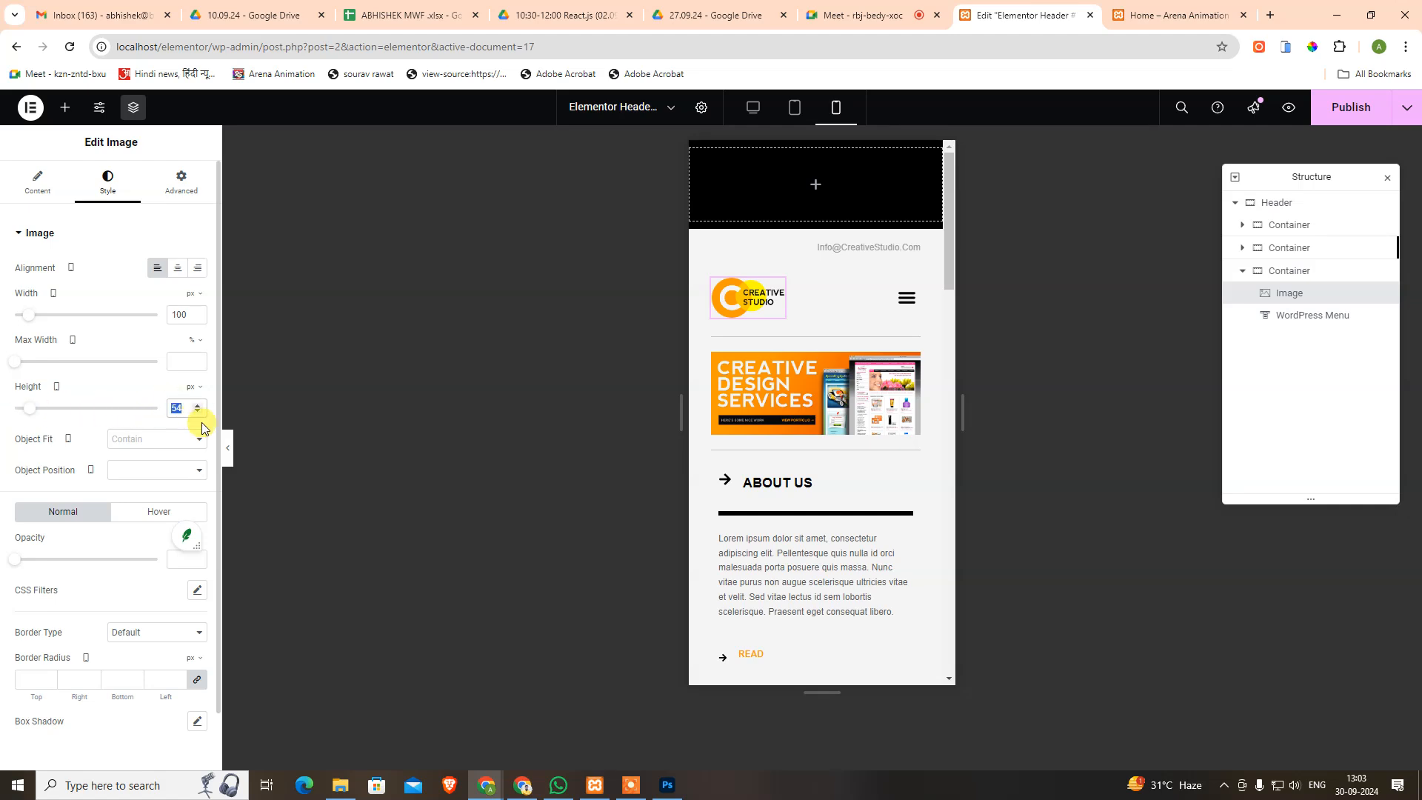
{"action": "key", "text": "BackSpace"}
{"action": "type", "text": "11"}
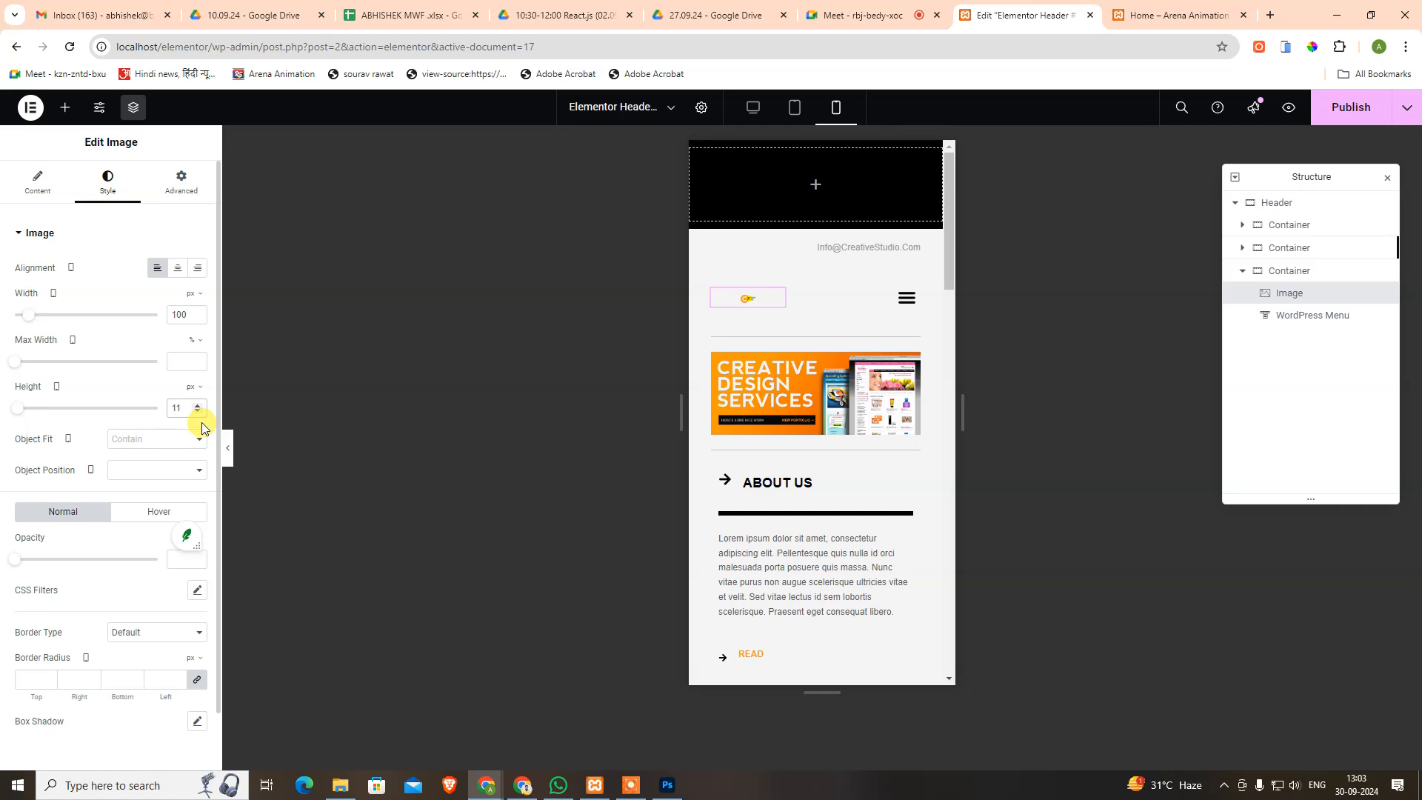
{"action": "type", "text": "7"}
{"action": "key", "text": "BackSpace"}
{"action": "key", "text": "BackSpace"}
{"action": "type", "text": "28"}
{"action": "key", "text": "Up"}
{"action": "key", "text": "Up"}
{"action": "key", "text": "Up"}
{"action": "key", "text": "Up"}
{"action": "key", "text": "Up"}
{"action": "key", "text": "Up"}
{"action": "key", "text": "Up"}
{"action": "key", "text": "Up"}
{"action": "key", "text": "Up"}
{"action": "key", "text": "Up"}
{"action": "key", "text": "Up"}
{"action": "key", "text": "Up"}
{"action": "key", "text": "Up"}
{"action": "key", "text": "Up"}
{"action": "key", "text": "Up"}
{"action": "key", "text": "Up"}
{"action": "key", "text": "Up"}
{"action": "key", "text": "Up"}
{"action": "key", "text": "Up"}
{"action": "key", "text": "Up"}
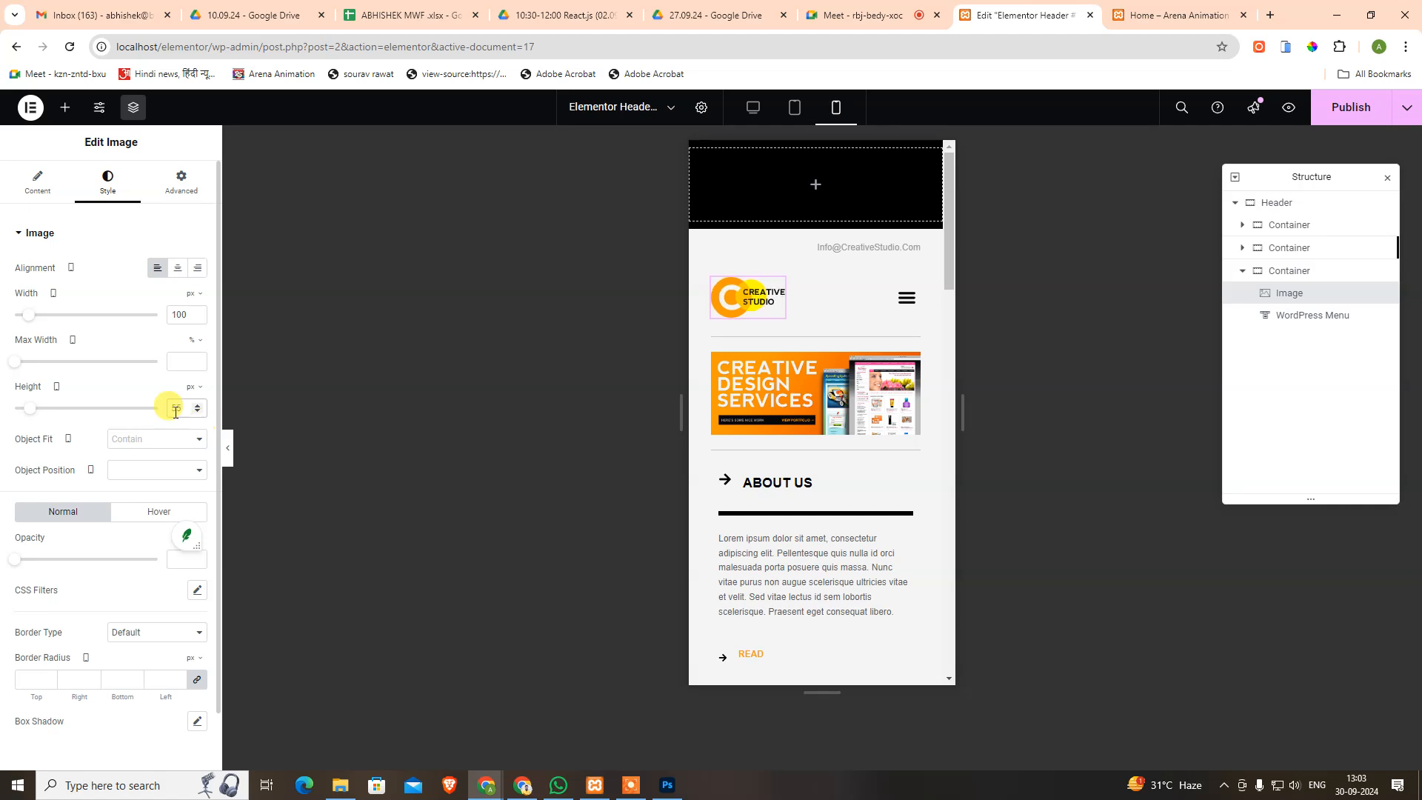
Switch to the tablet portrait preview and set the header logo image's height to 76 px.
{"action": "left_click", "coordinate": [795, 107]}
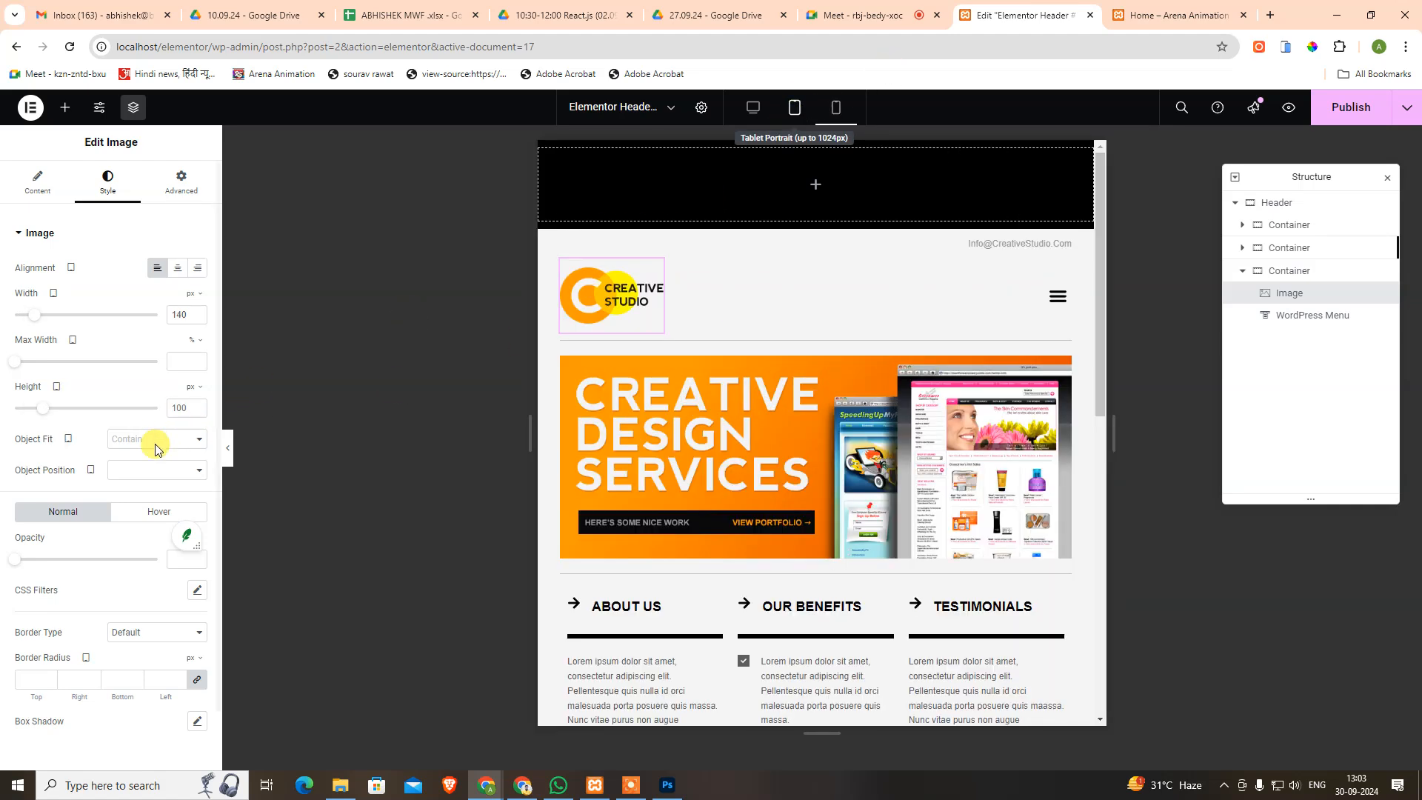
{"action": "type", "text": "1"}
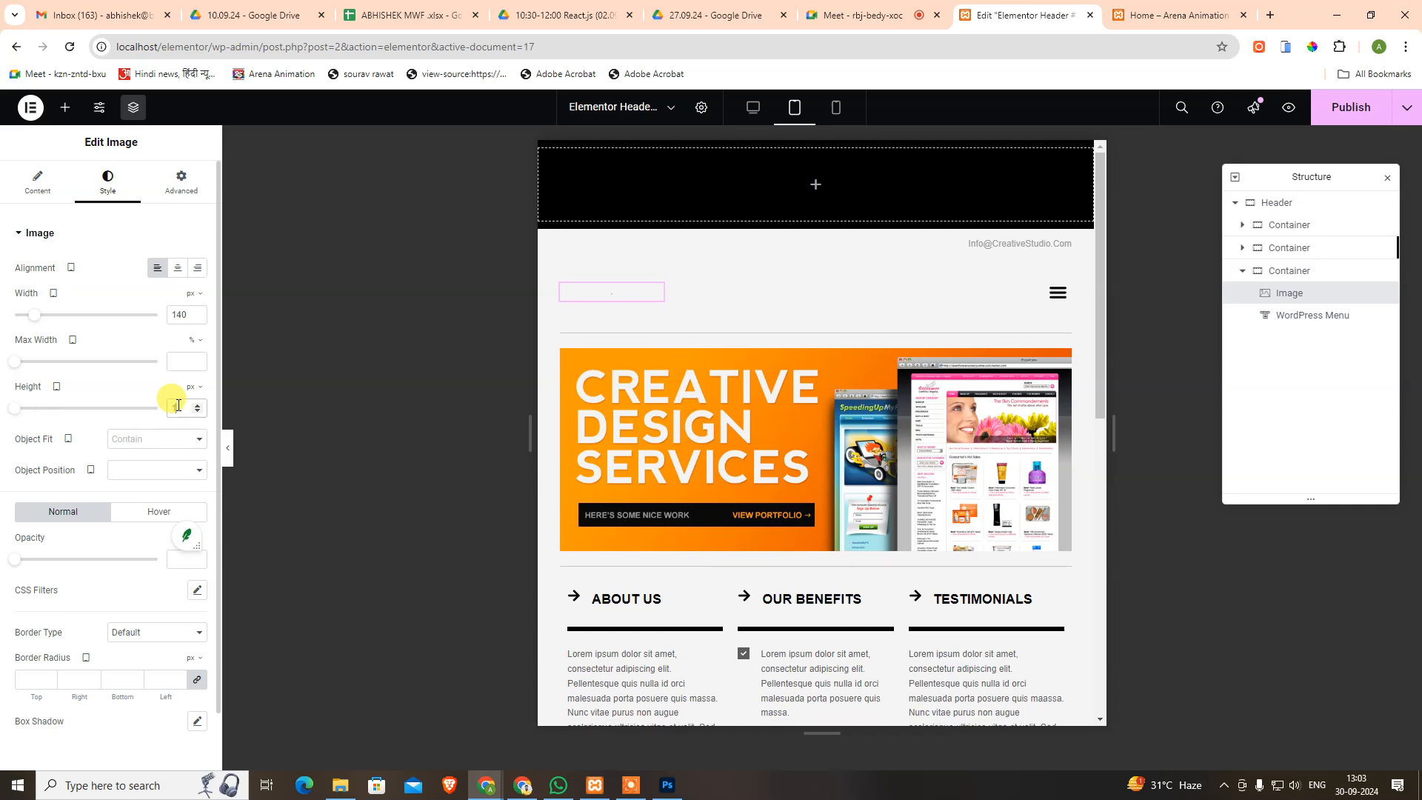
{"action": "key", "text": "Up"}
{"action": "key", "text": "Up"}
{"action": "key", "text": "Up"}
{"action": "key", "text": "Up"}
{"action": "key", "text": "Up"}
{"action": "key", "text": "Up"}
{"action": "key", "text": "Up"}
{"action": "key", "text": "Up"}
{"action": "key", "text": "Up"}
{"action": "key", "text": "Up"}
{"action": "key", "text": "Up"}
{"action": "key", "text": "Up"}
{"action": "key", "text": "Up"}
{"action": "key", "text": "Up"}
{"action": "key", "text": "Up"}
{"action": "key", "text": "Up"}
{"action": "key", "text": "Up"}
{"action": "key", "text": "Up"}
{"action": "key", "text": "Up"}
{"action": "key", "text": "Up"}
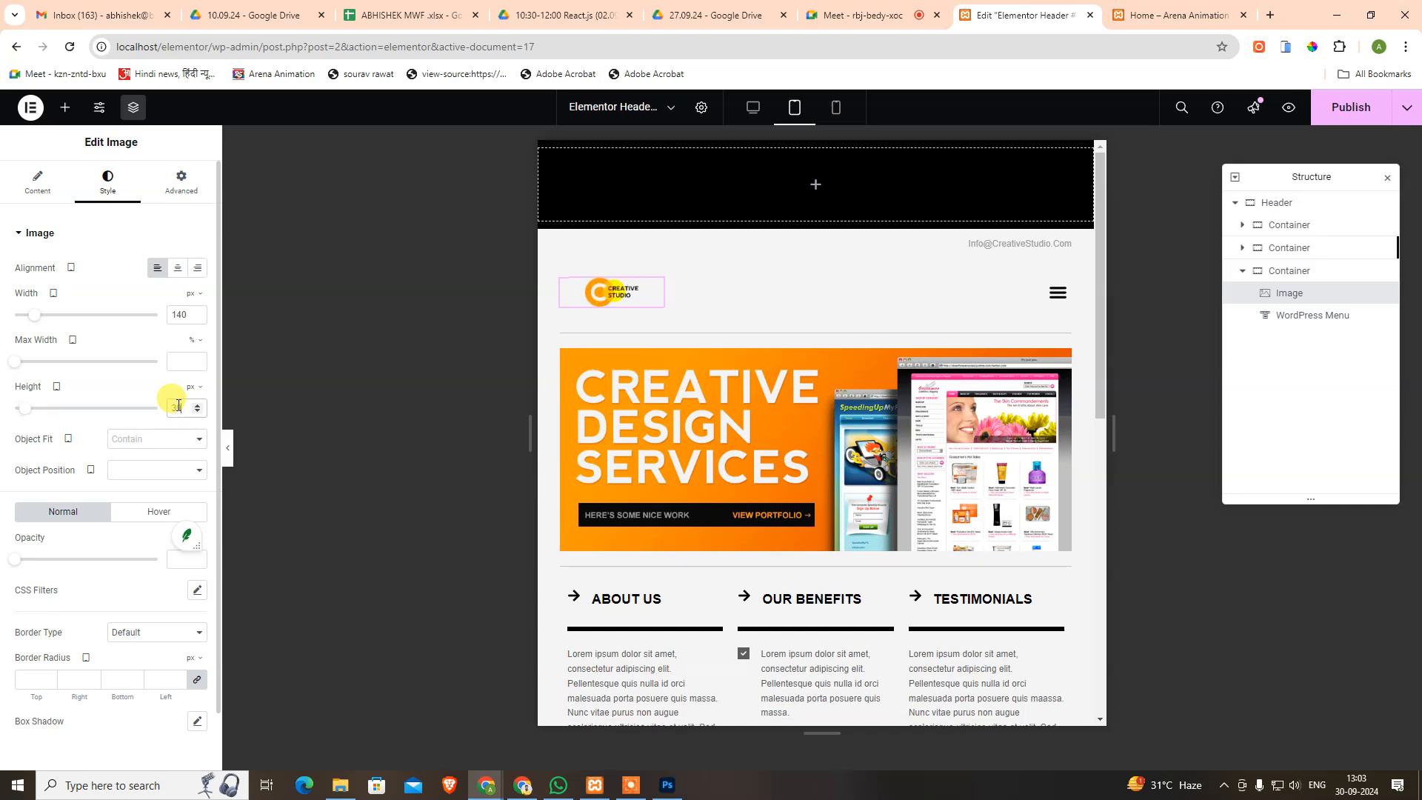
{"action": "key", "text": "Up"}
{"action": "key", "text": "Up"}
{"action": "key", "text": "Up"}
{"action": "key", "text": "Up"}
{"action": "key", "text": "Up"}
{"action": "key", "text": "Up"}
{"action": "key", "text": "Up"}
{"action": "key", "text": "Up"}
{"action": "key", "text": "Up"}
{"action": "key", "text": "Up"}
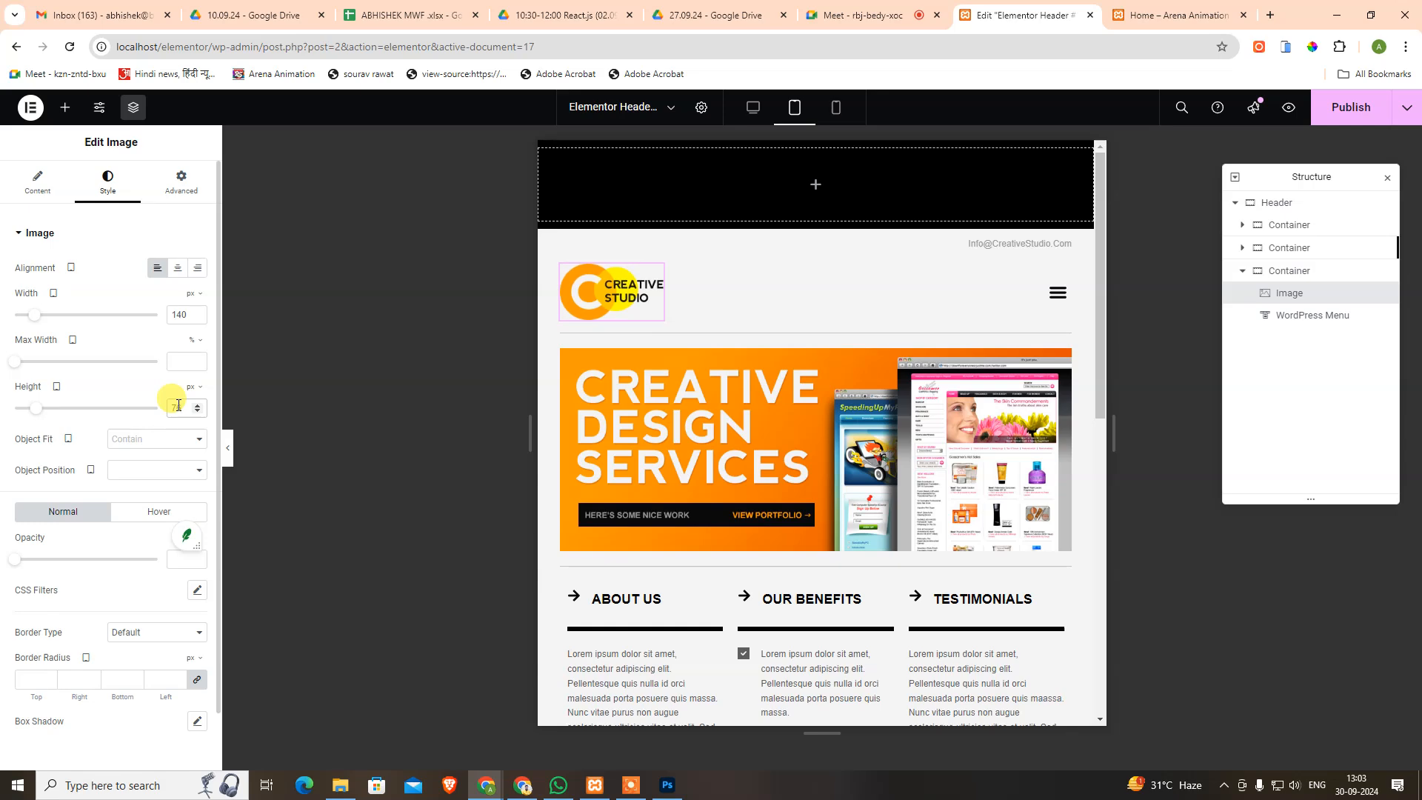
Review the header logo in the desktop, tablet and mobile previews, including over the lower sections of the mobile page.
{"action": "left_click", "coordinate": [752, 107]}
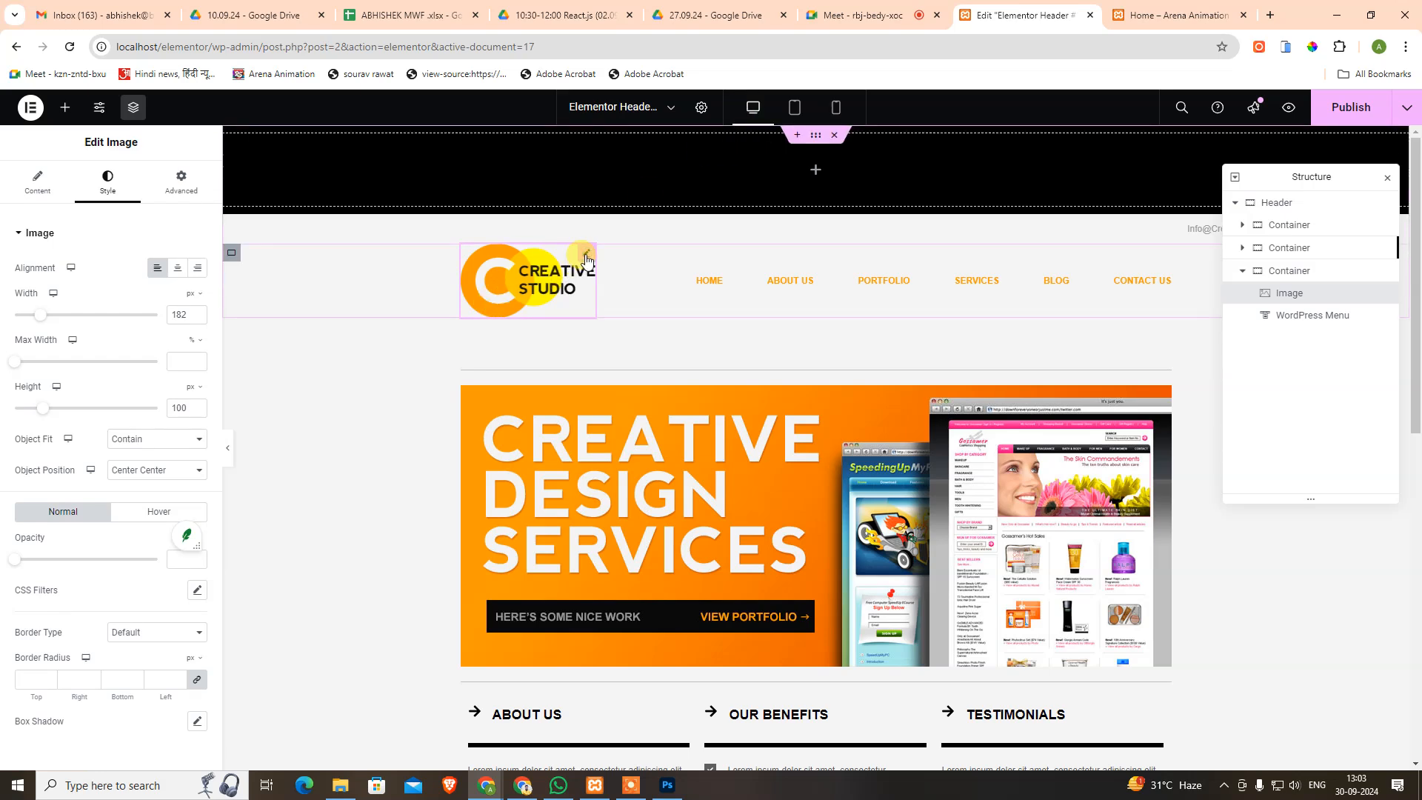
{"action": "left_click", "coordinate": [783, 112]}
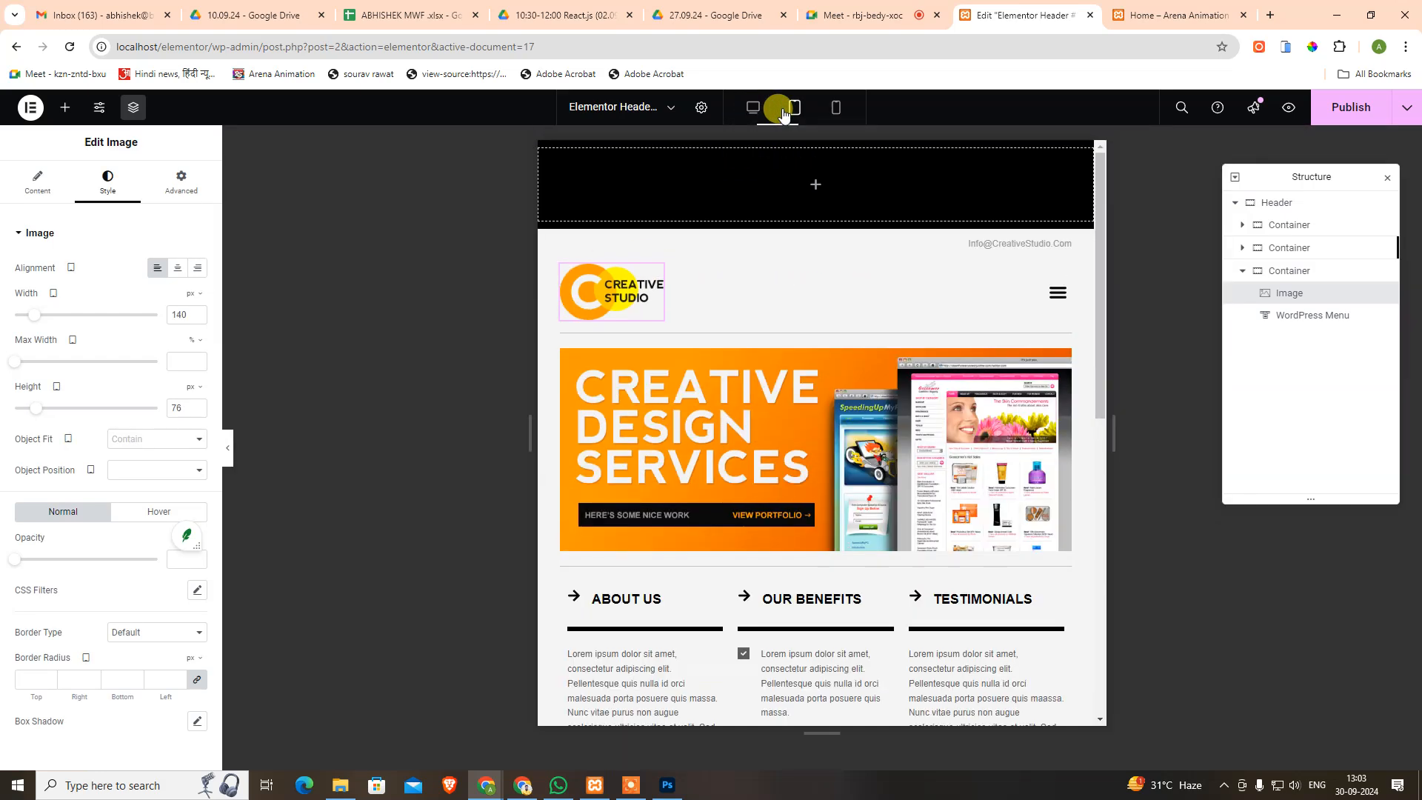
{"action": "left_click", "coordinate": [834, 108]}
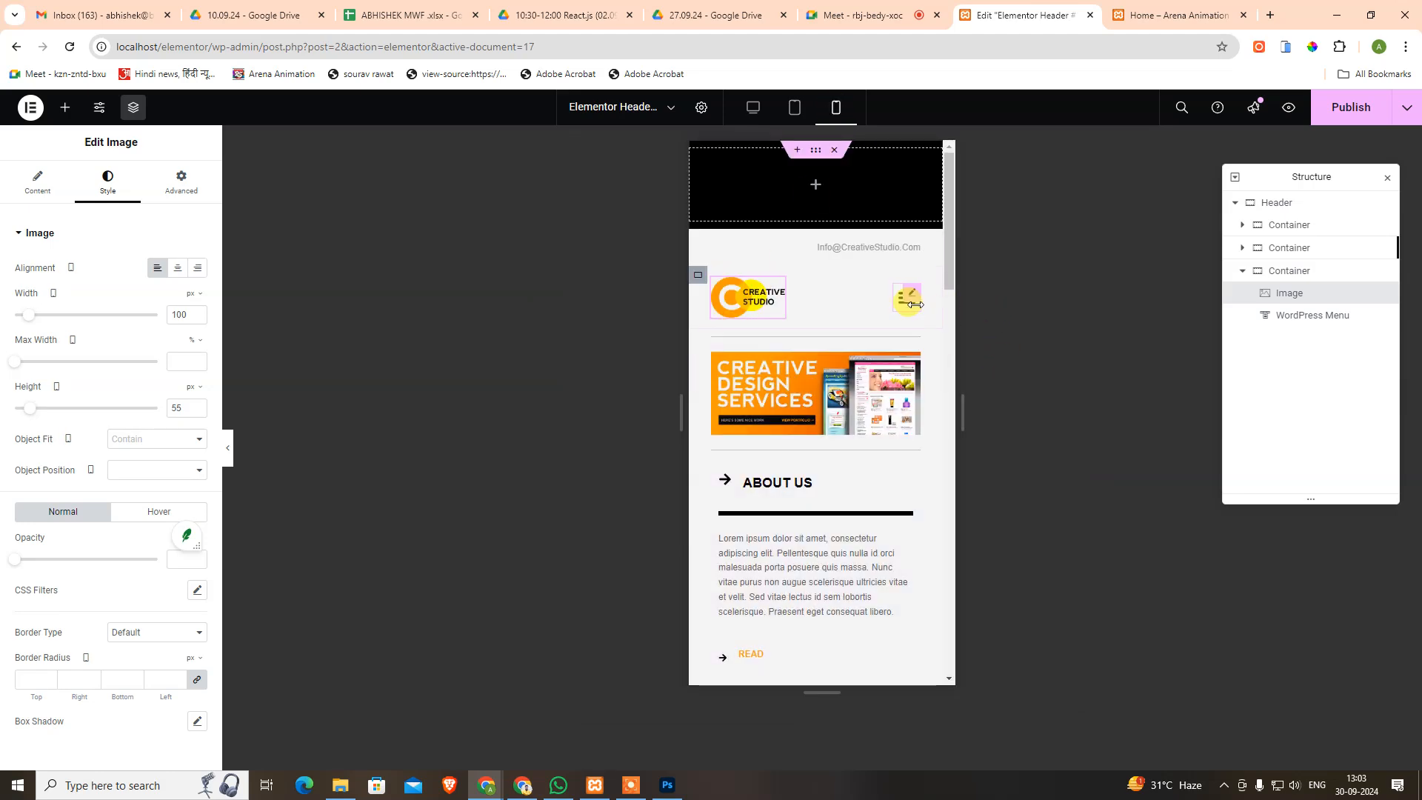
{"action": "scroll", "coordinate": [755, 512], "scroll_direction": "down", "scroll_amount": 5}
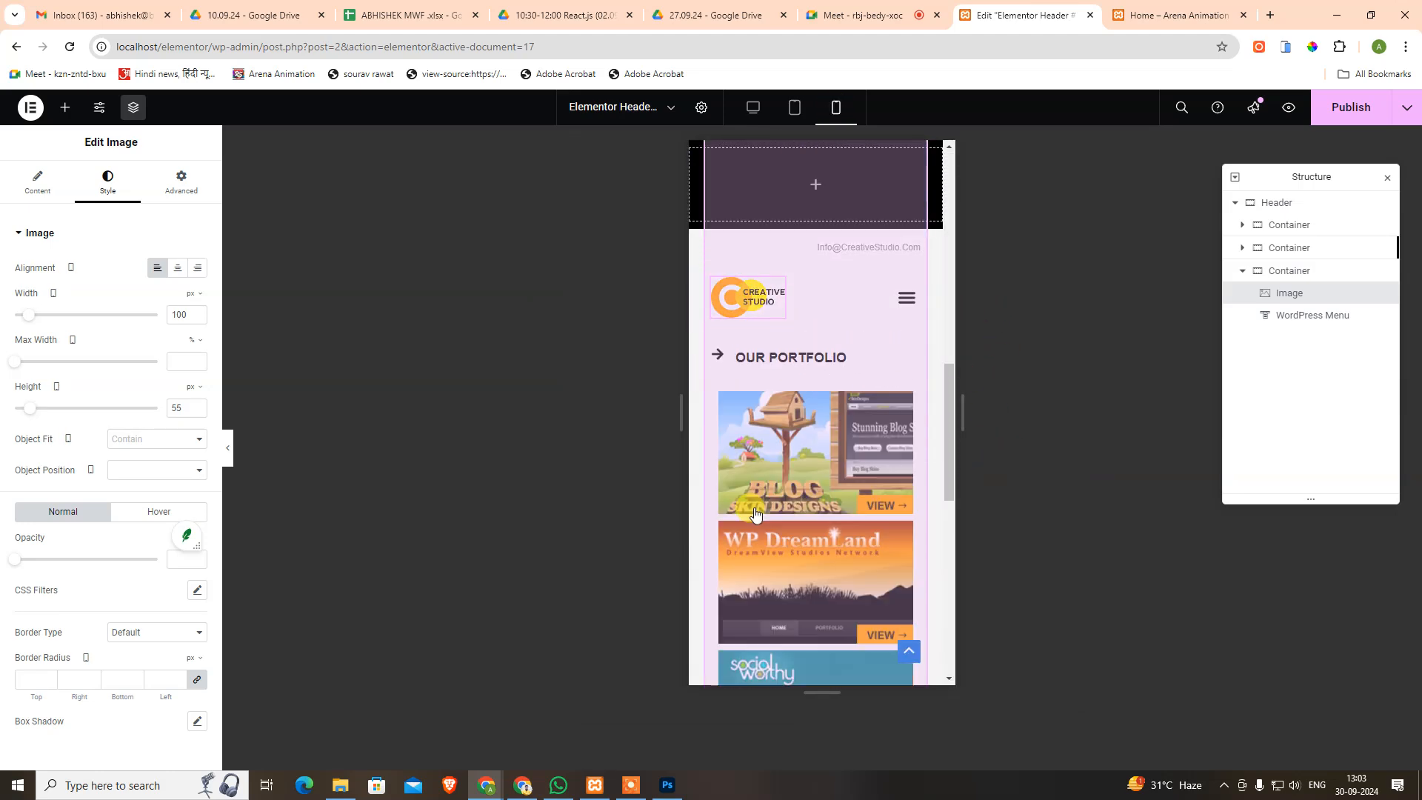
{"action": "scroll", "coordinate": [755, 513], "scroll_direction": "down", "scroll_amount": 10}
{"action": "scroll", "coordinate": [750, 455], "scroll_direction": "up", "scroll_amount": 8}
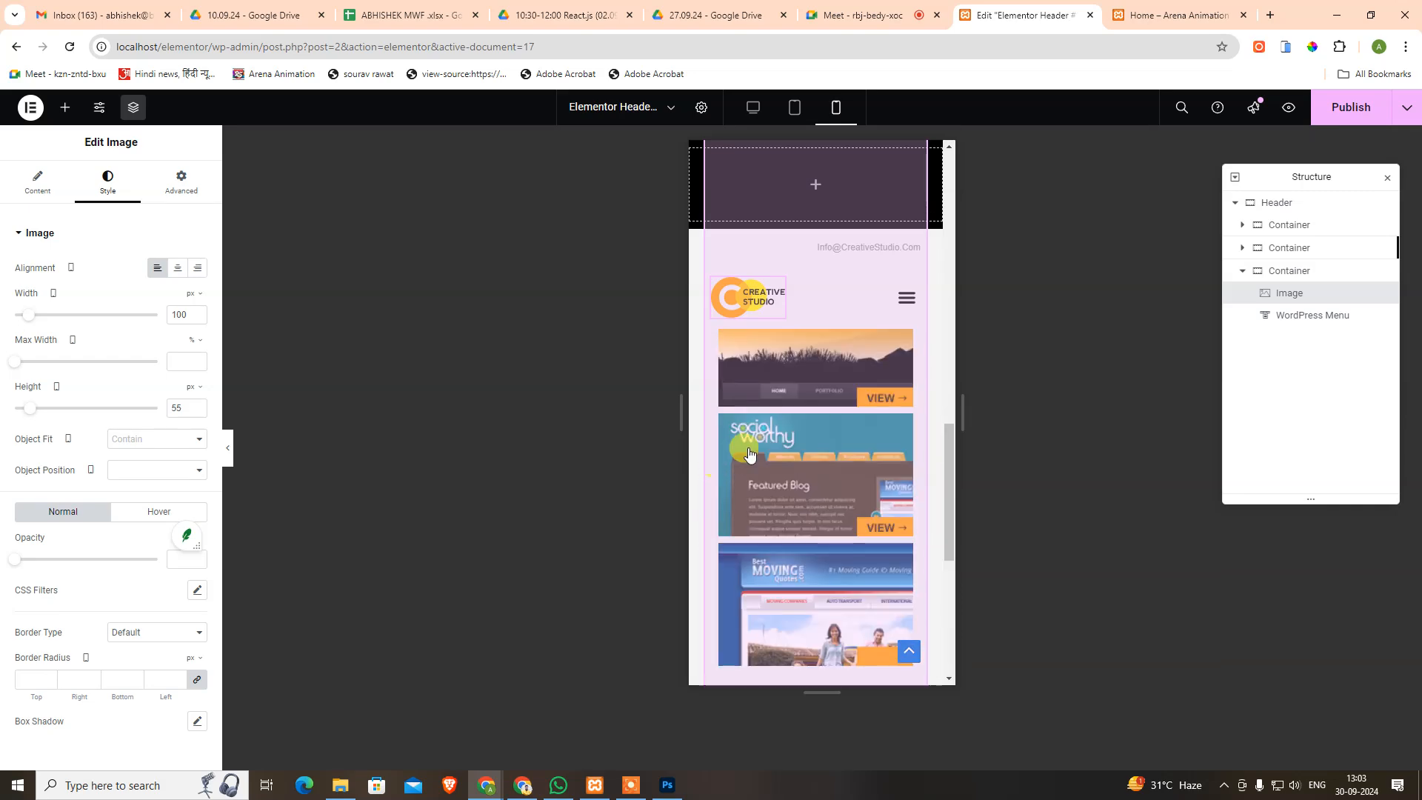
{"action": "scroll", "coordinate": [750, 454], "scroll_direction": "up", "scroll_amount": 5}
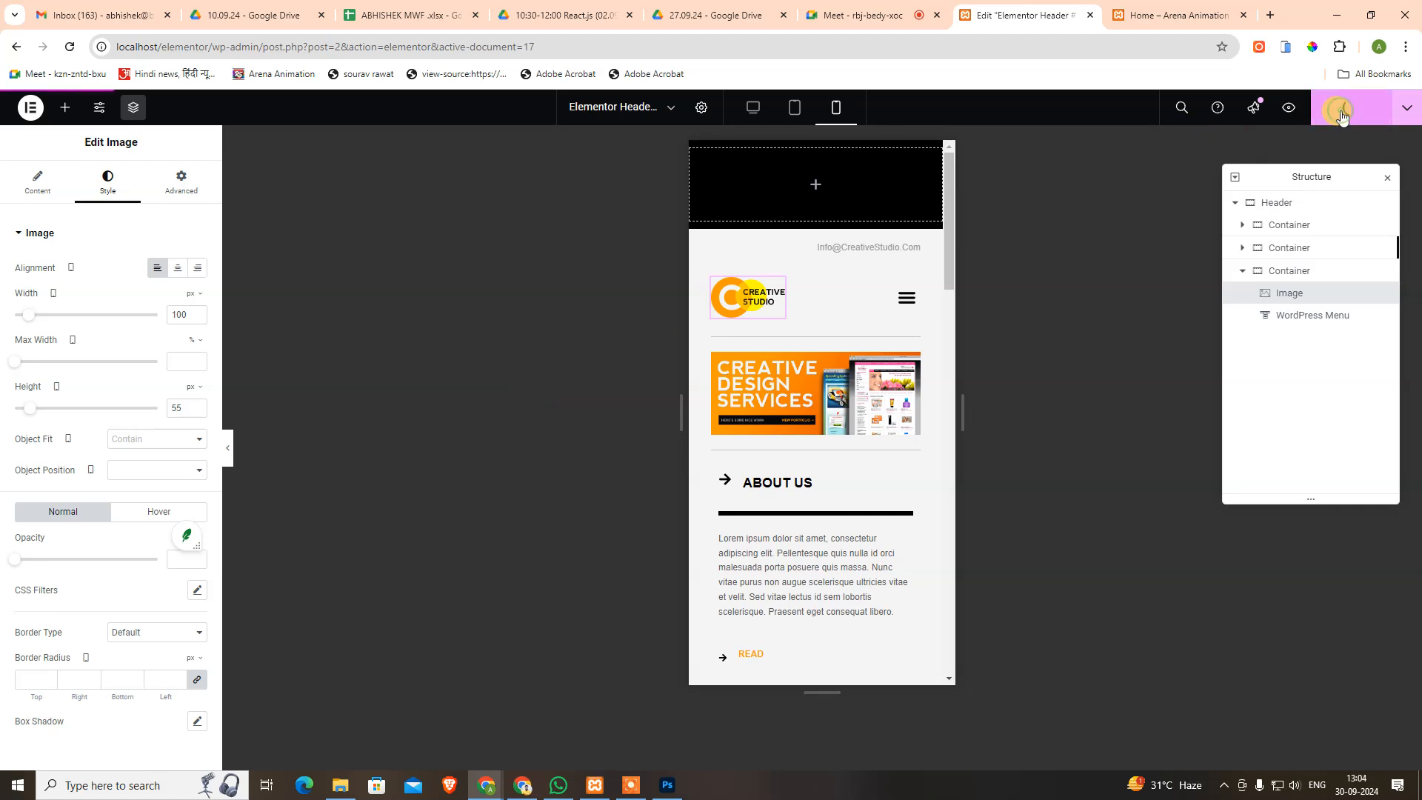
Publish the header changes and reload the site's home page preview in its browser tab.
{"action": "left_click", "coordinate": [1131, 5]}
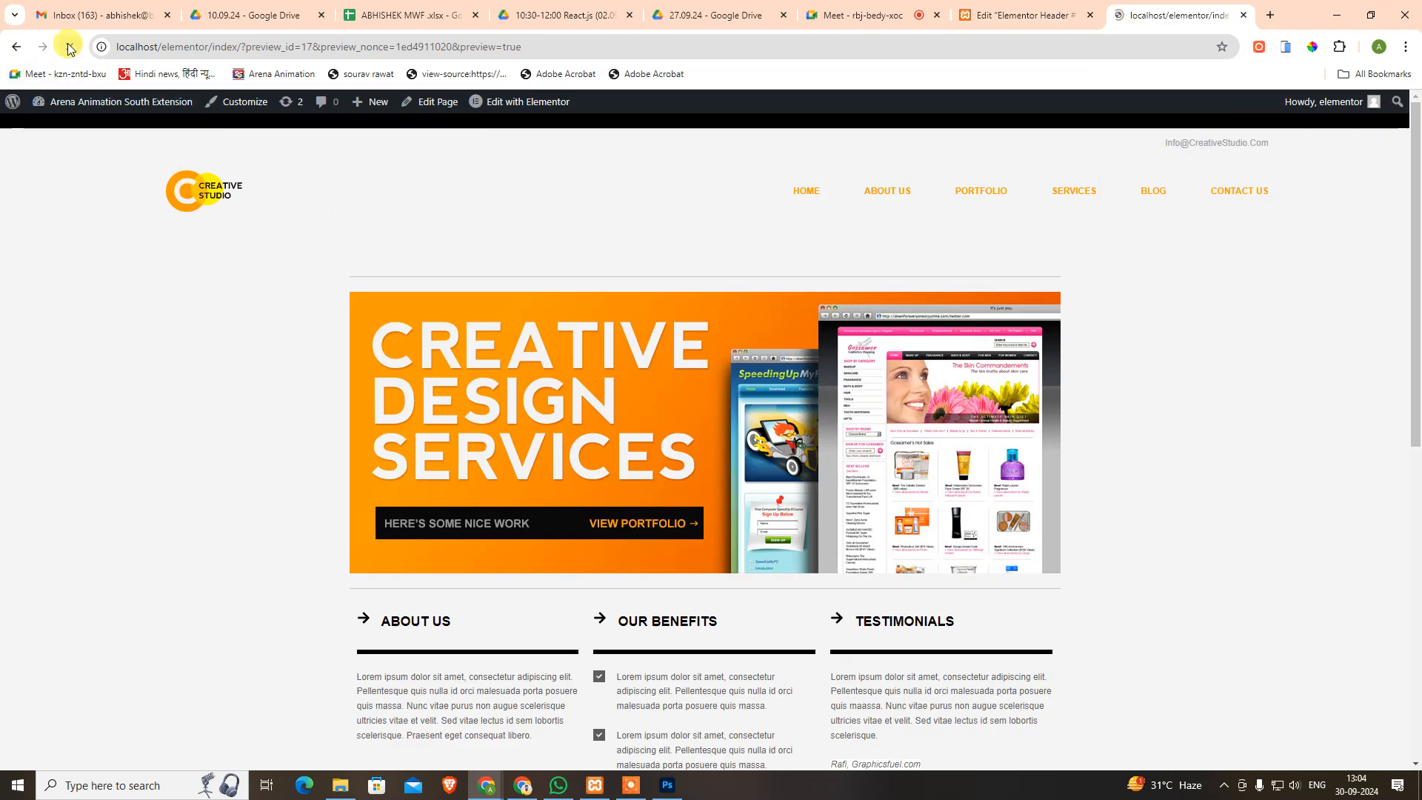
{"action": "left_click", "coordinate": [358, 48]}
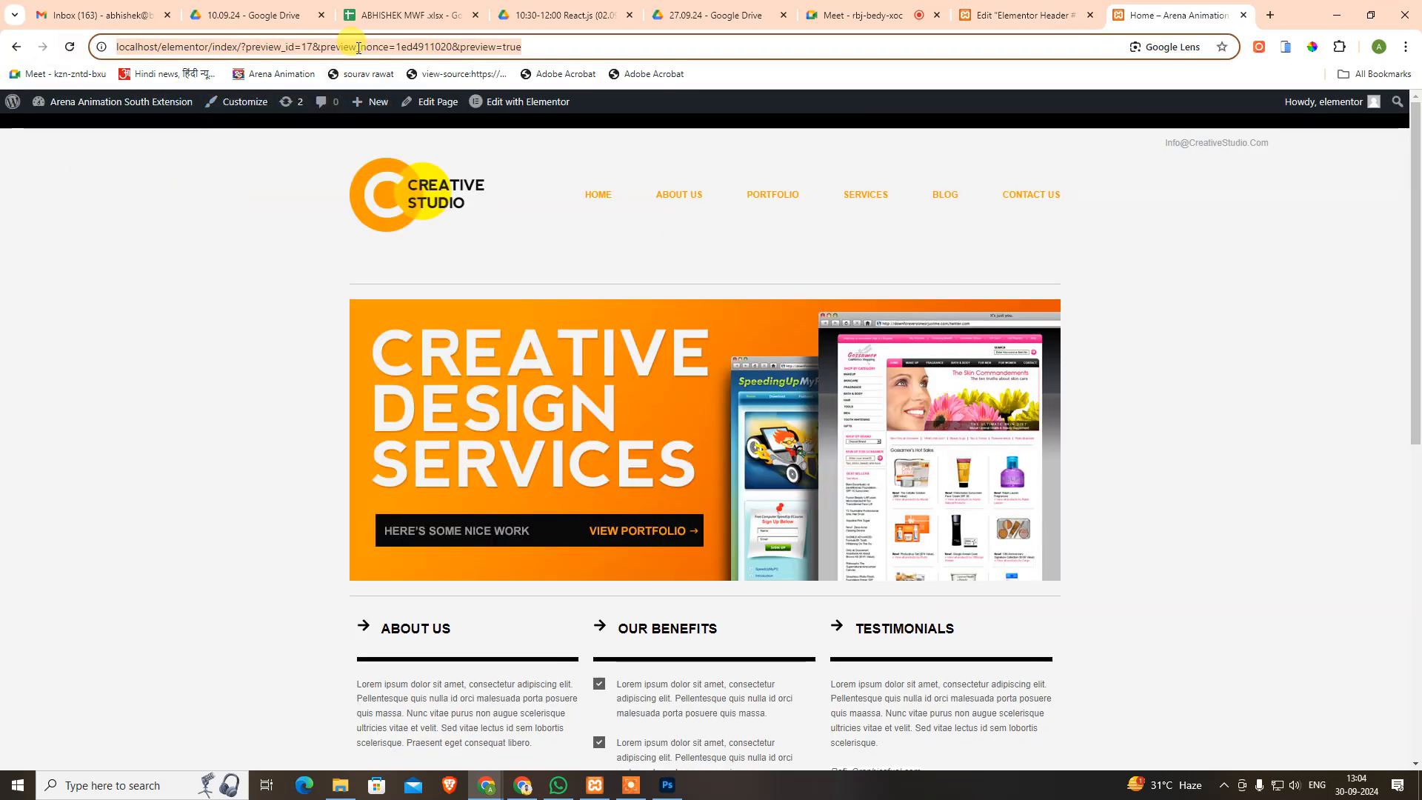
{"action": "key", "text": "Return"}
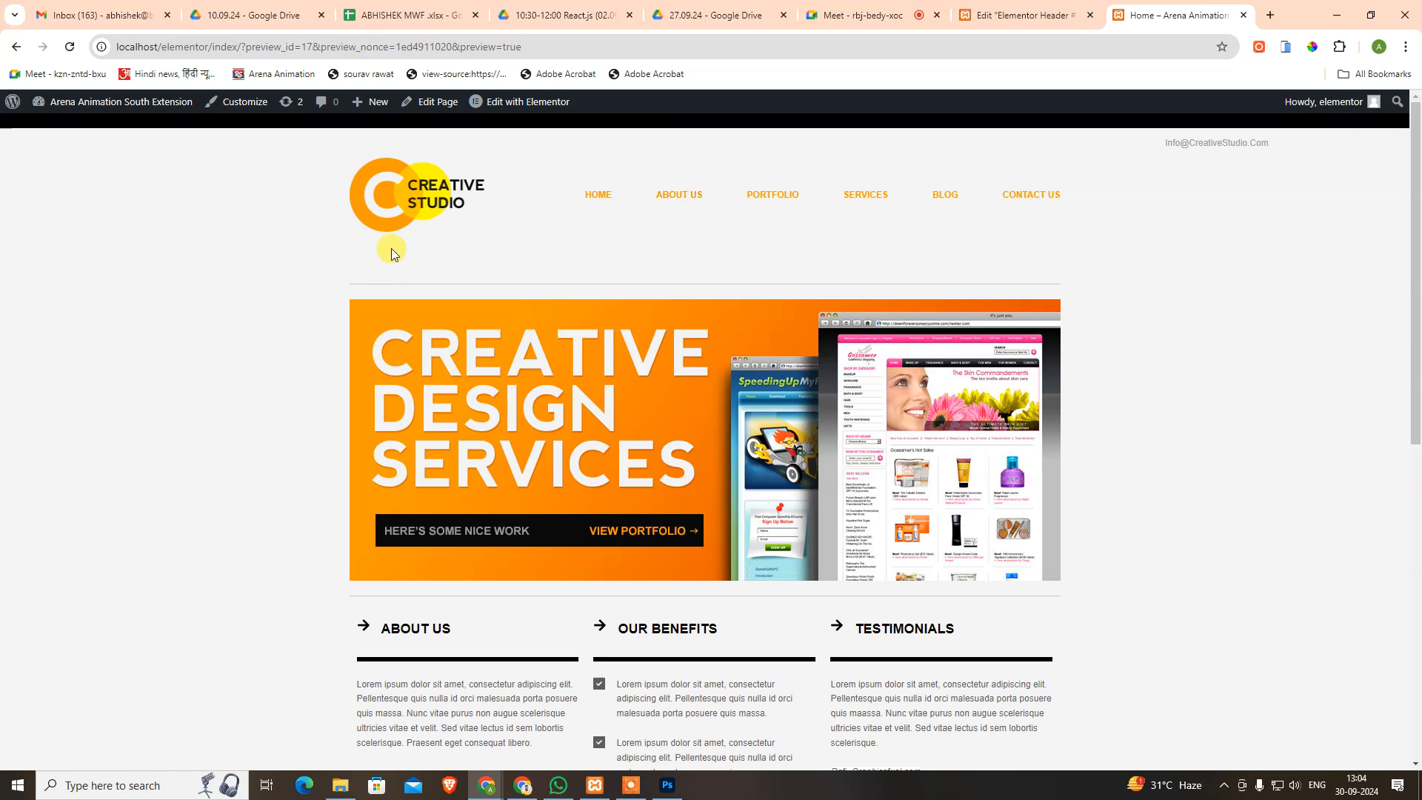
Return to the header editor and set the outer Header container's bottom margin to -51 px for the desktop view.
{"action": "left_click", "coordinate": [1022, 6]}
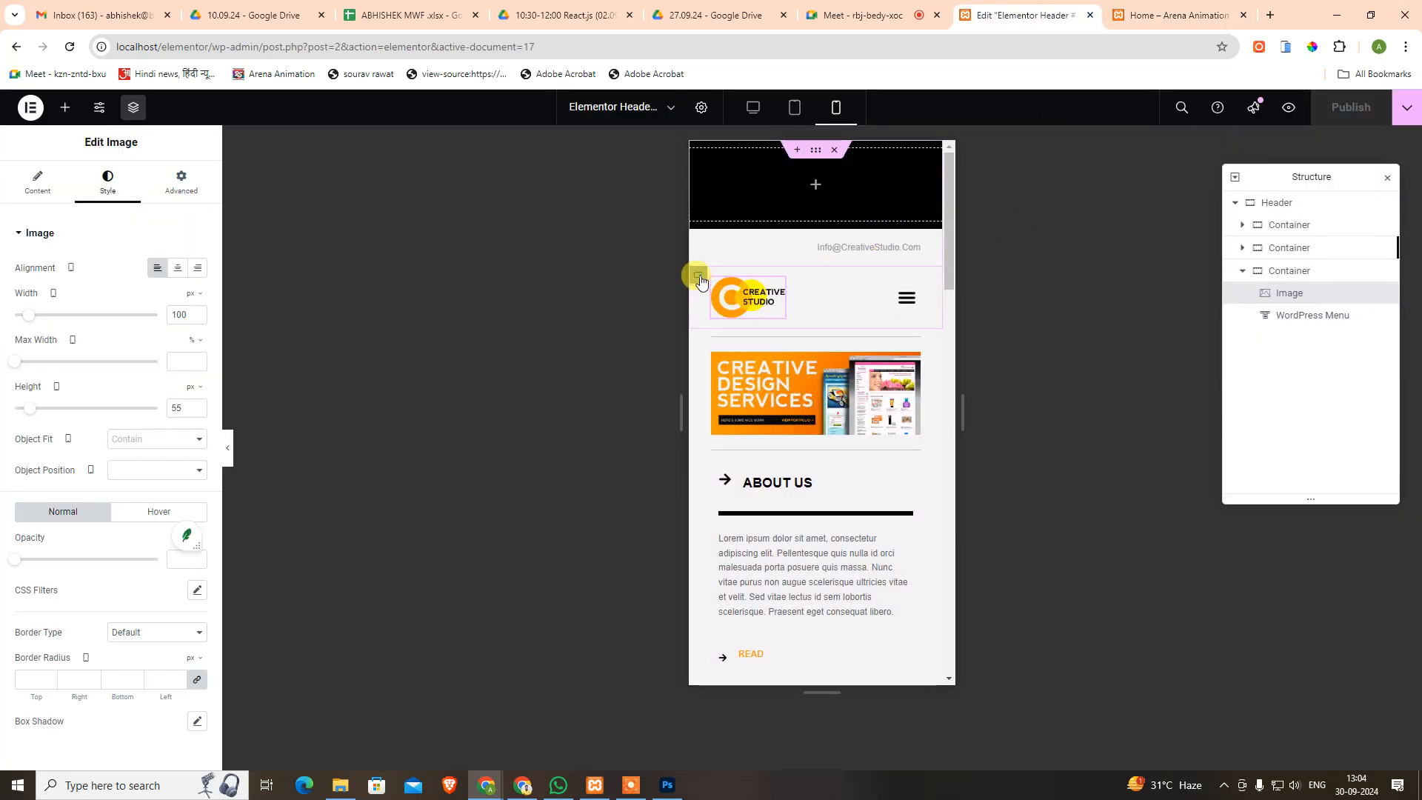
{"action": "left_click", "coordinate": [699, 277]}
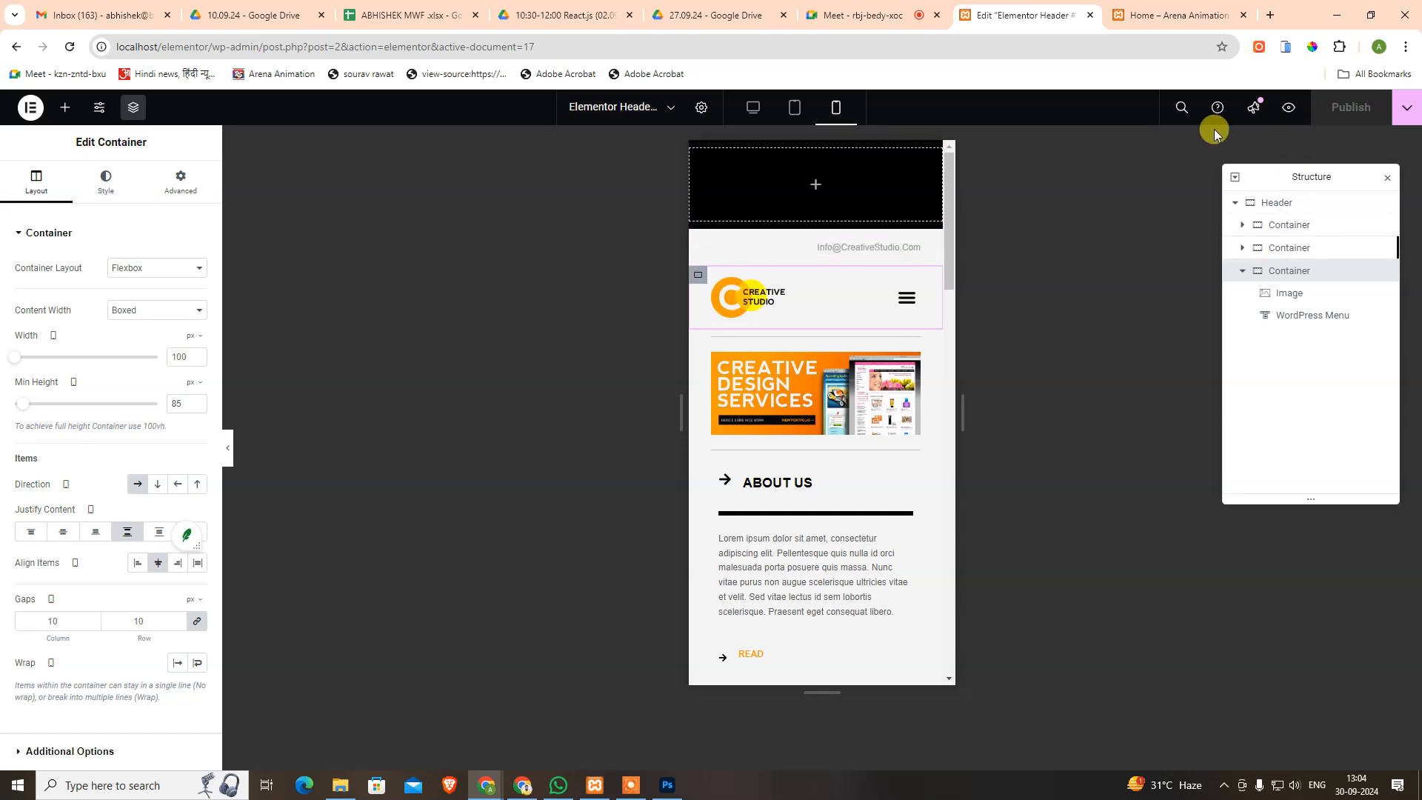
{"action": "left_click", "coordinate": [752, 109]}
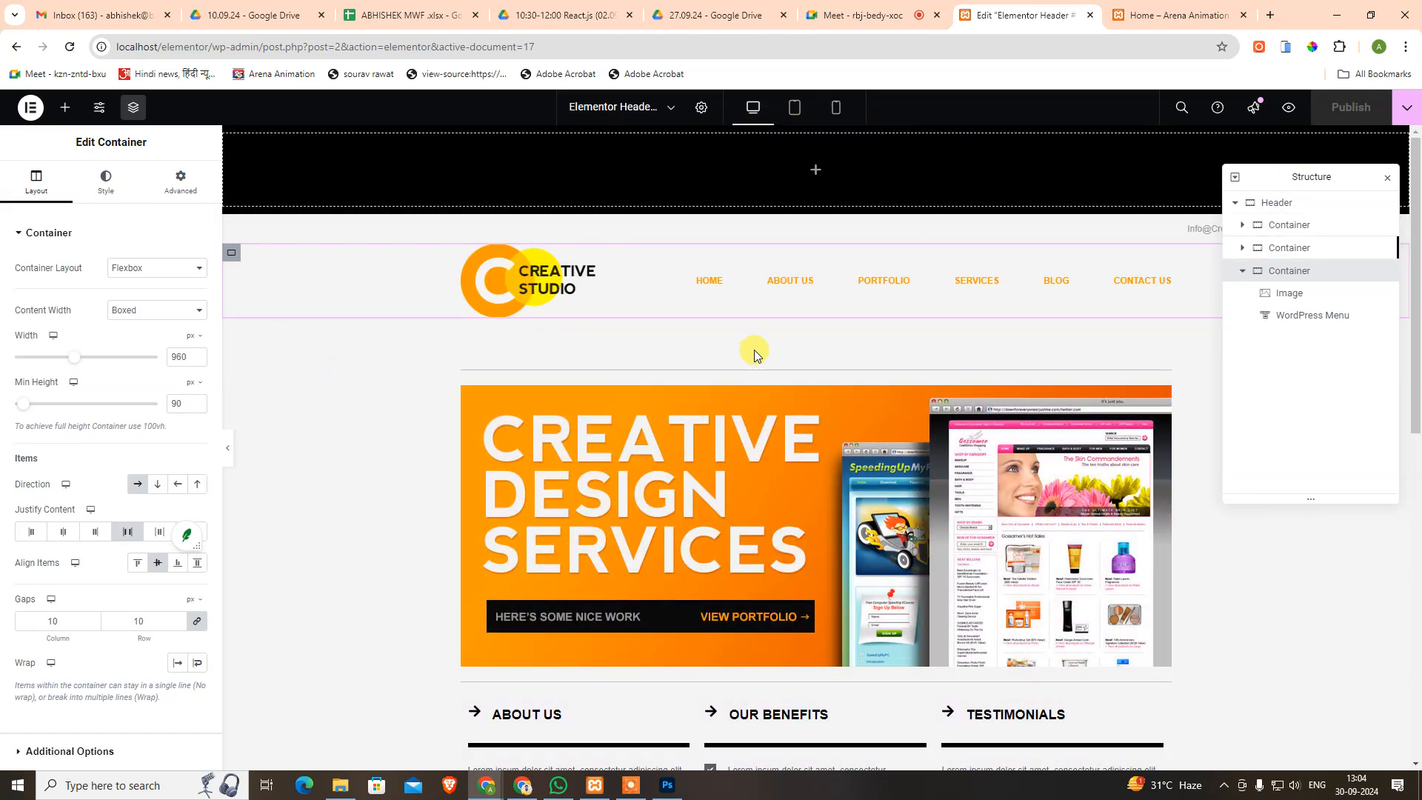
{"action": "left_click", "coordinate": [1305, 203]}
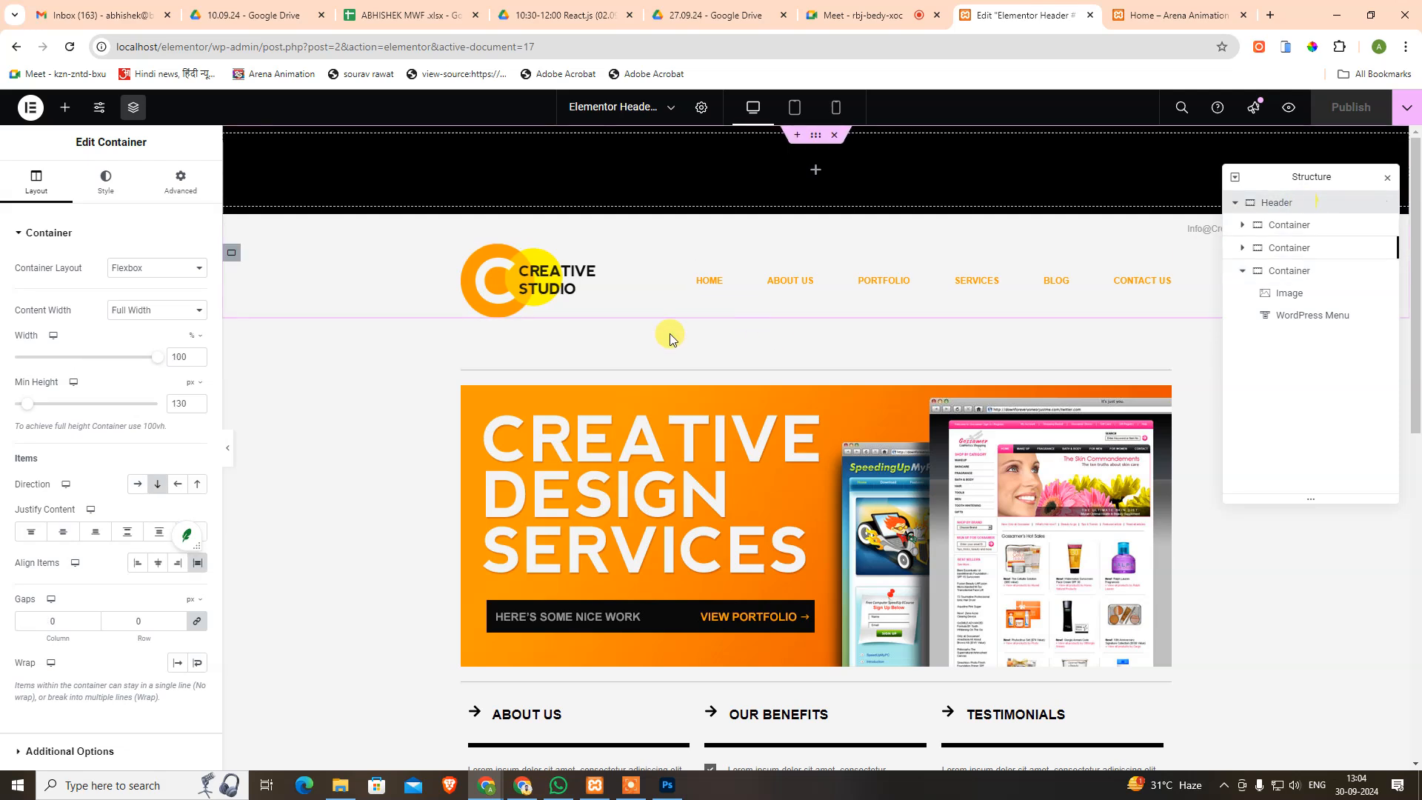
{"action": "left_click", "coordinate": [102, 189]}
{"action": "left_click", "coordinate": [169, 189]}
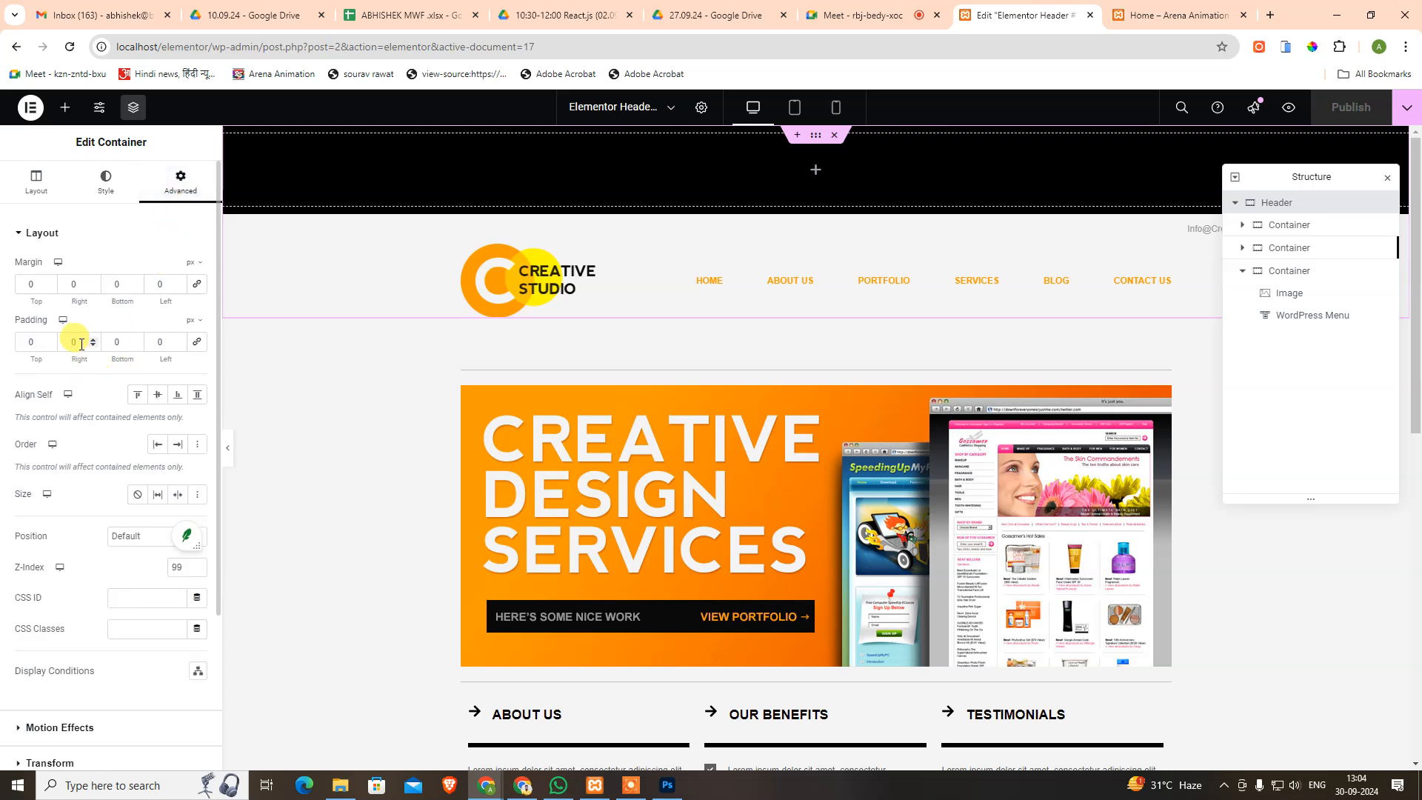
{"action": "left_click", "coordinate": [135, 289]}
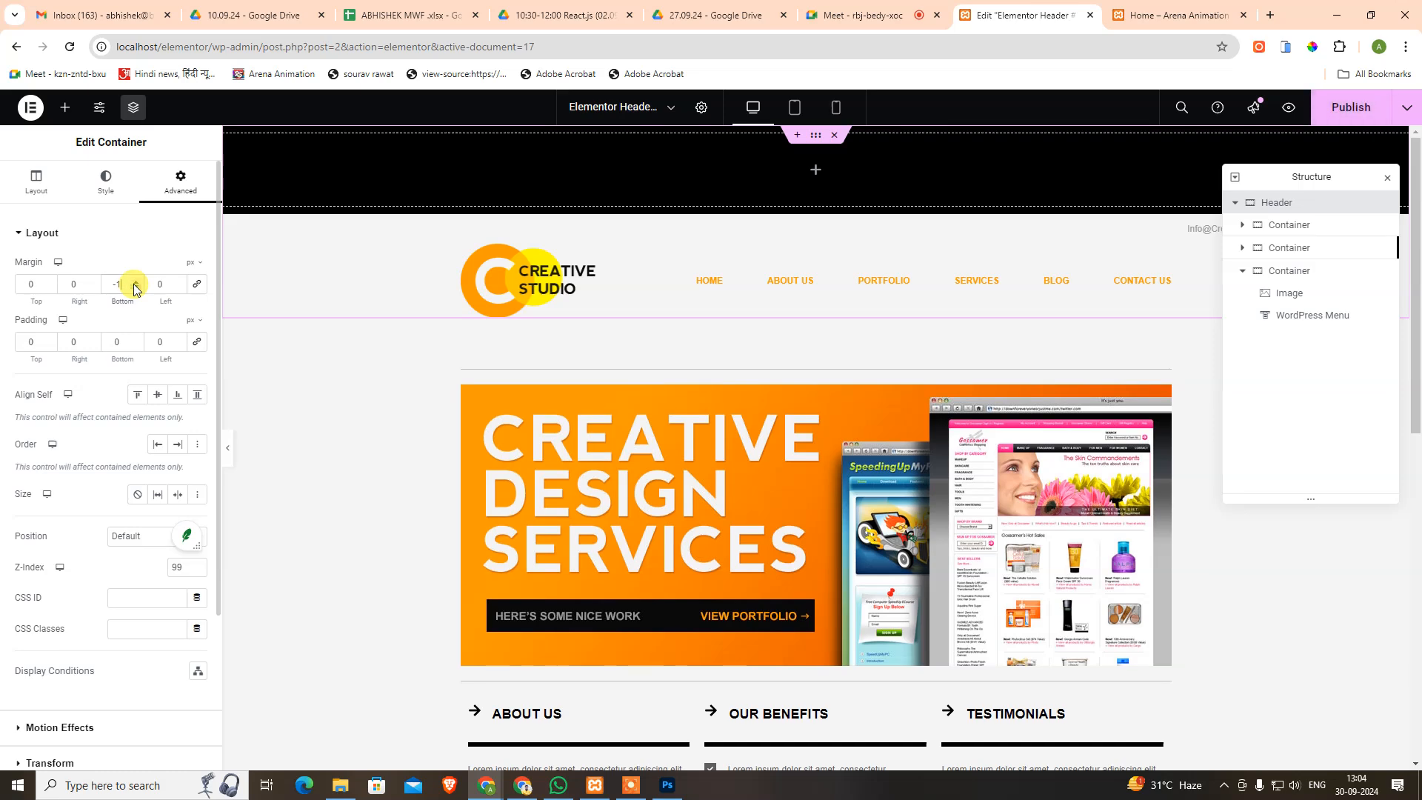
{"action": "left_click", "coordinate": [135, 281]}
{"action": "left_click", "coordinate": [135, 281]}
{"action": "left_click", "coordinate": [135, 282]}
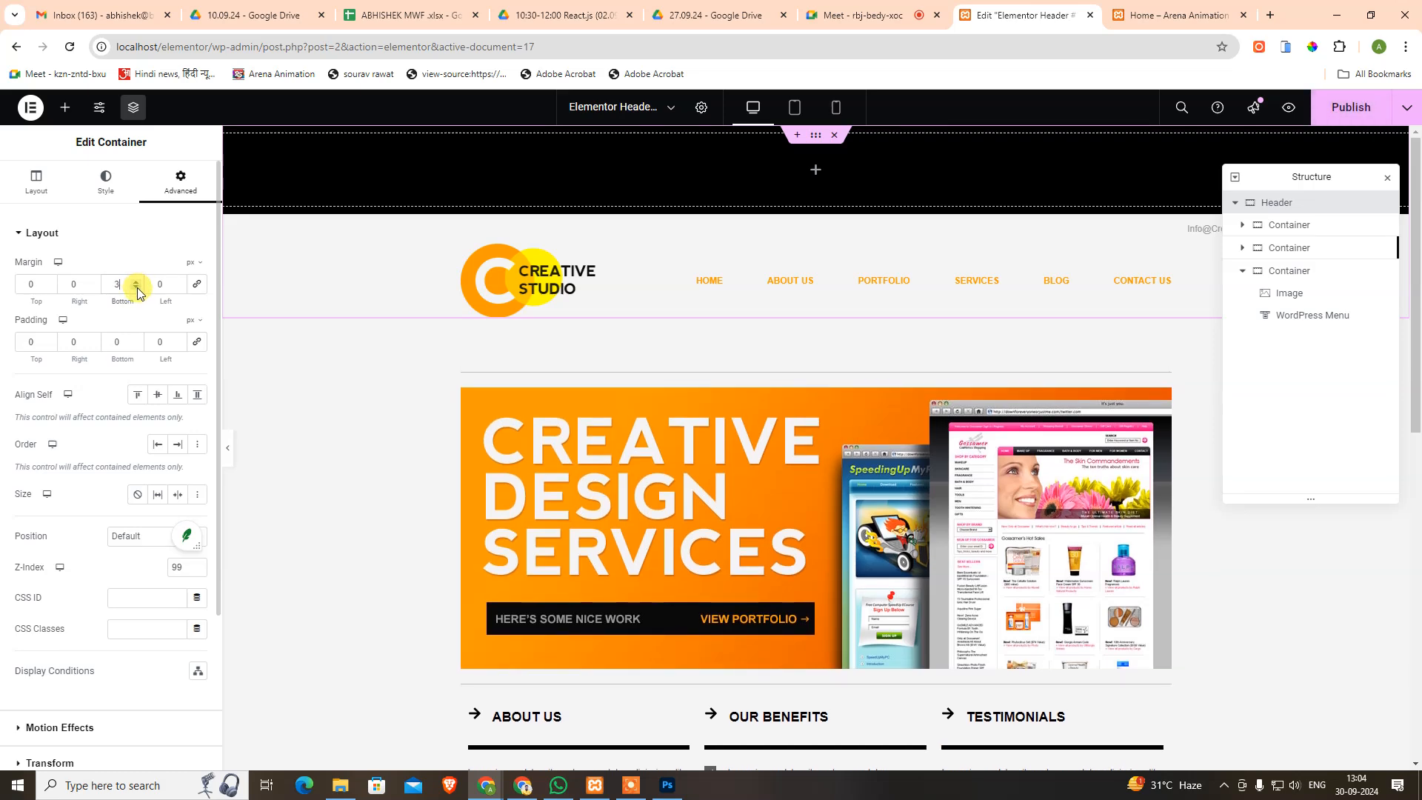
{"action": "left_click", "coordinate": [140, 289]}
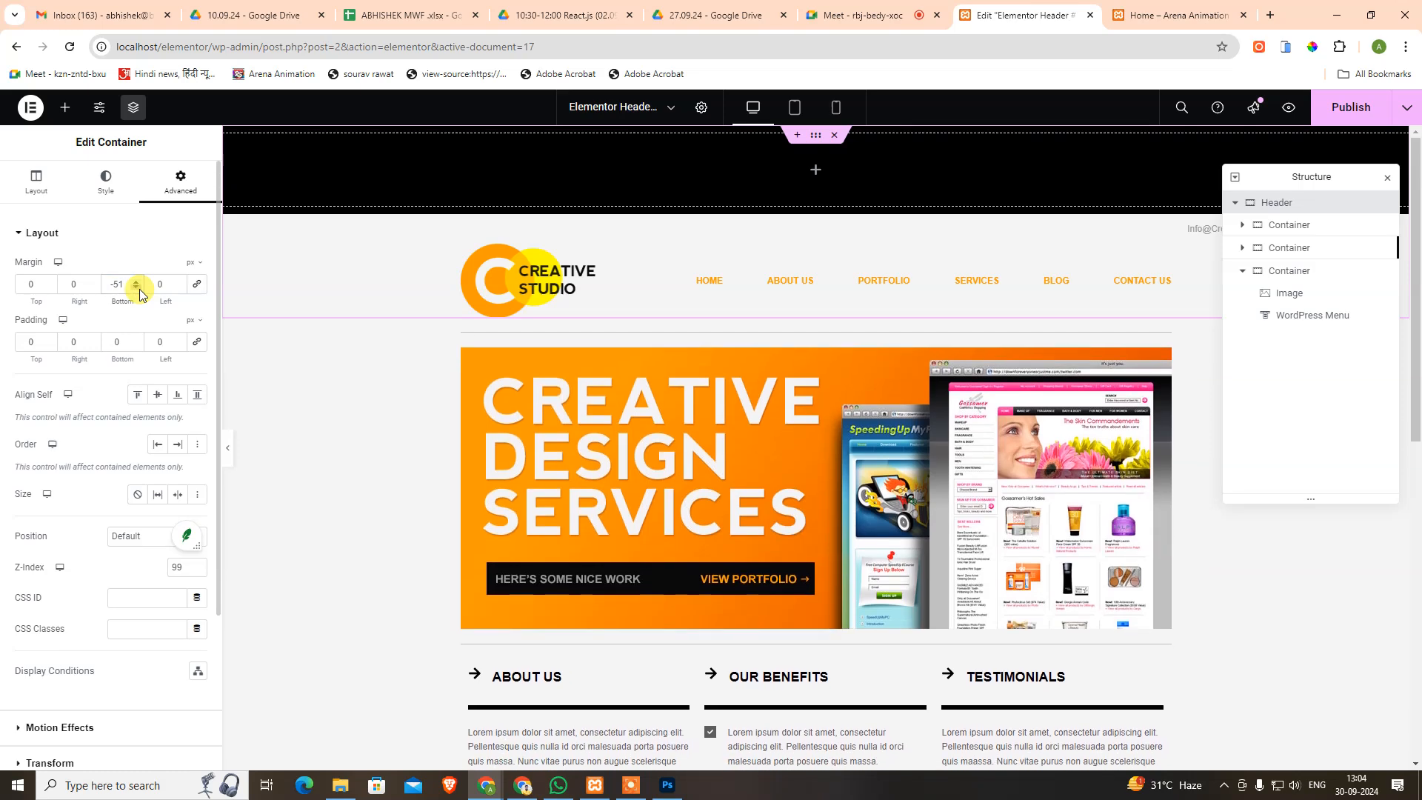
Try a 3 px top margin on the Header container, restore it to 0, and review the page beneath the header.
{"action": "left_click", "coordinate": [49, 283]}
{"action": "left_click", "coordinate": [49, 288]}
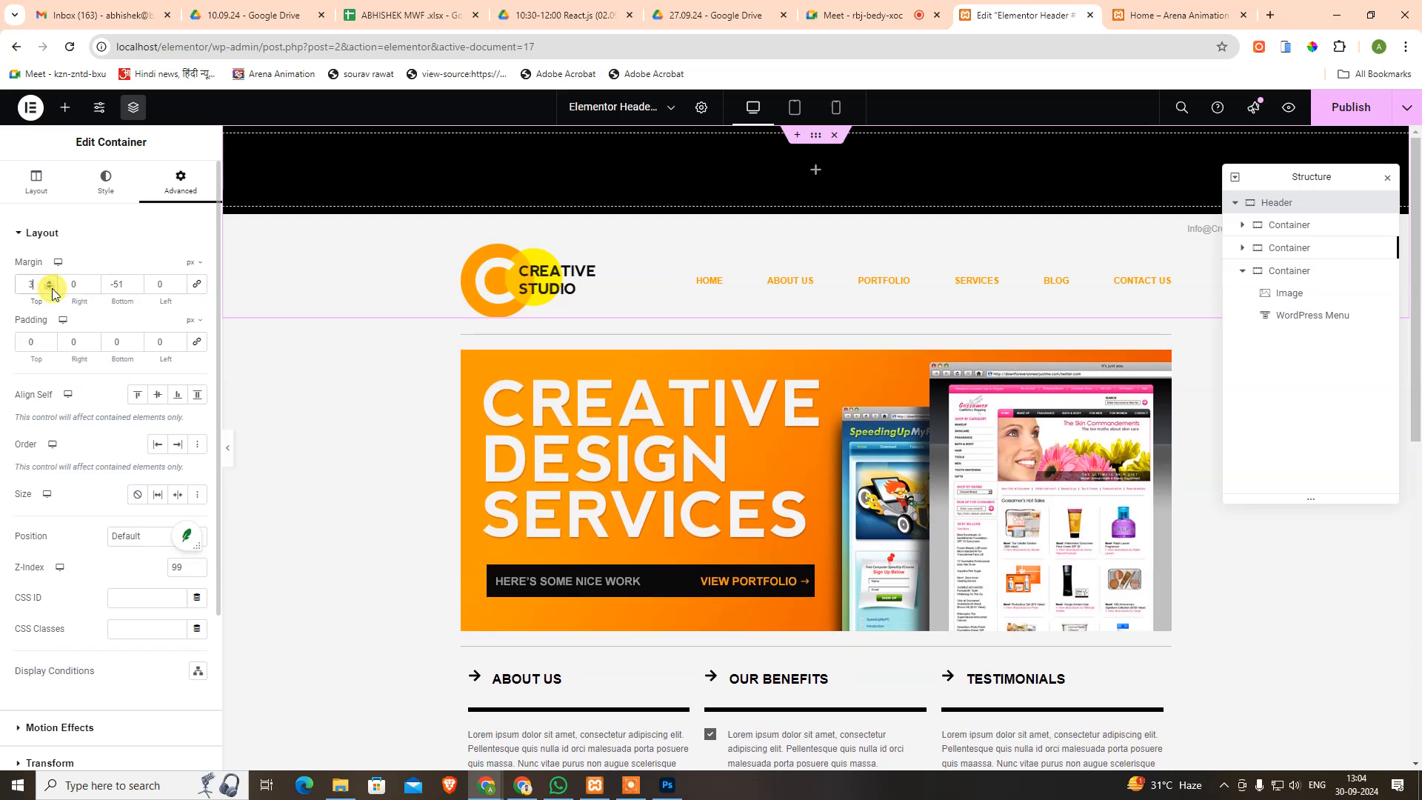
{"action": "double_click", "coordinate": [52, 289]}
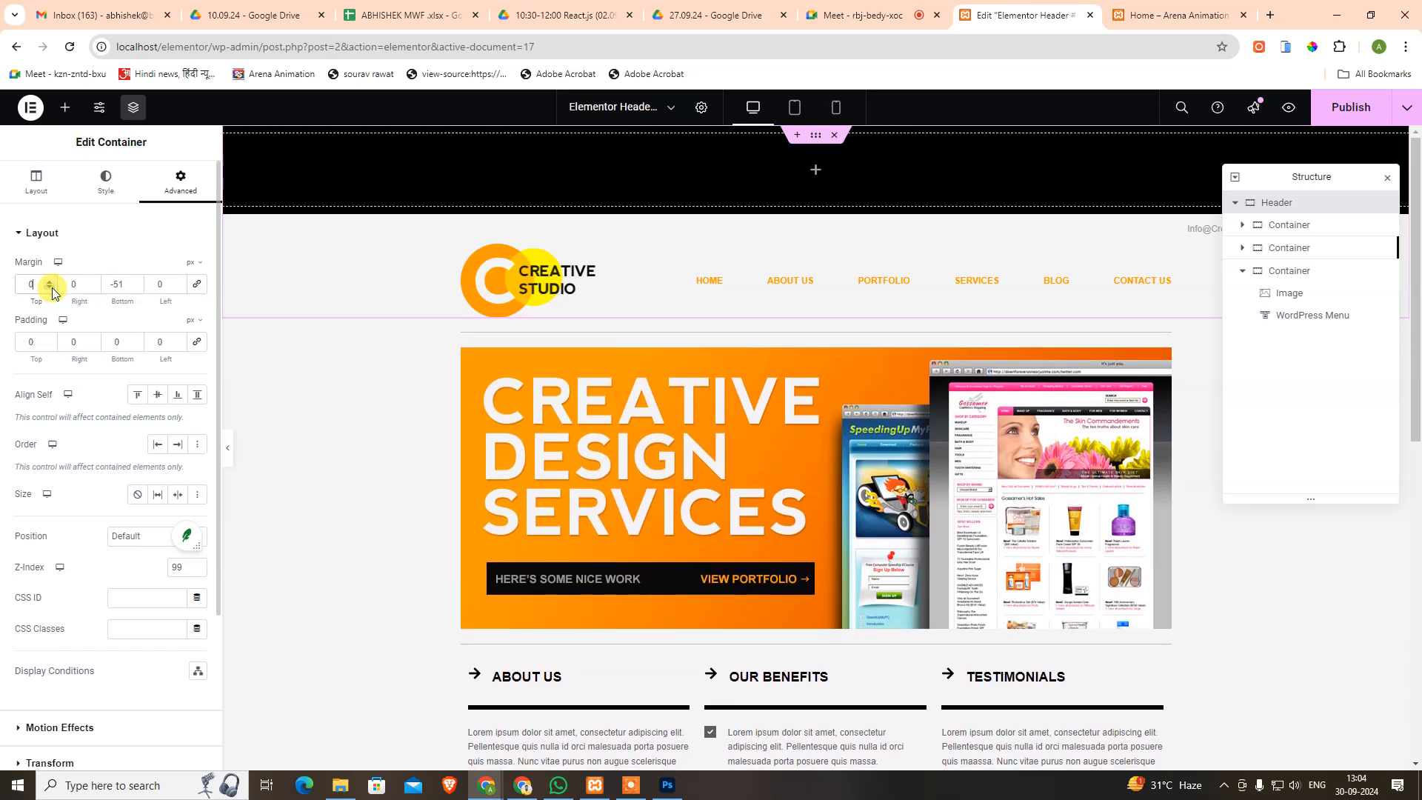
{"action": "scroll", "coordinate": [1081, 390], "scroll_direction": "down", "scroll_amount": 2}
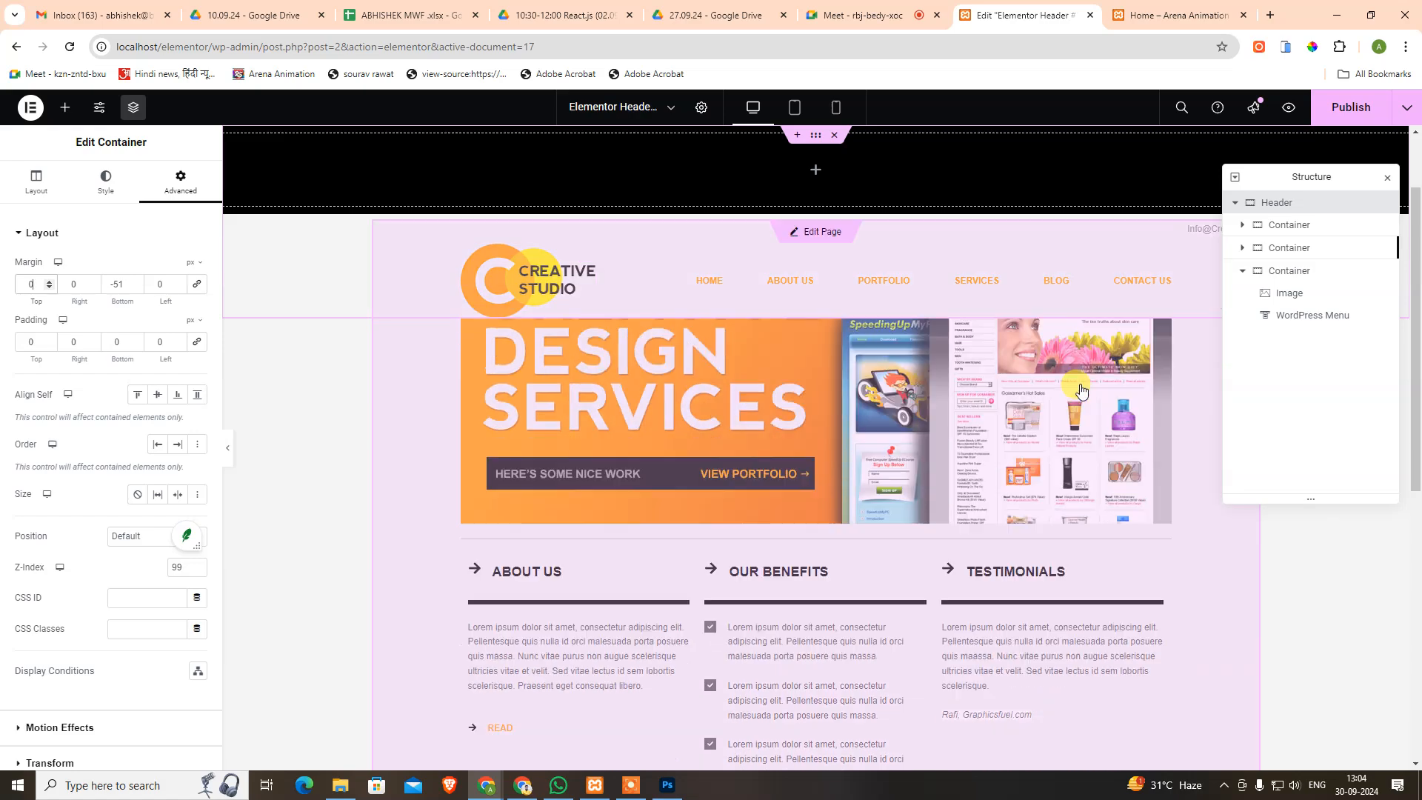
{"action": "scroll", "coordinate": [1081, 390], "scroll_direction": "down", "scroll_amount": 5}
{"action": "scroll", "coordinate": [1096, 468], "scroll_direction": "up", "scroll_amount": 5}
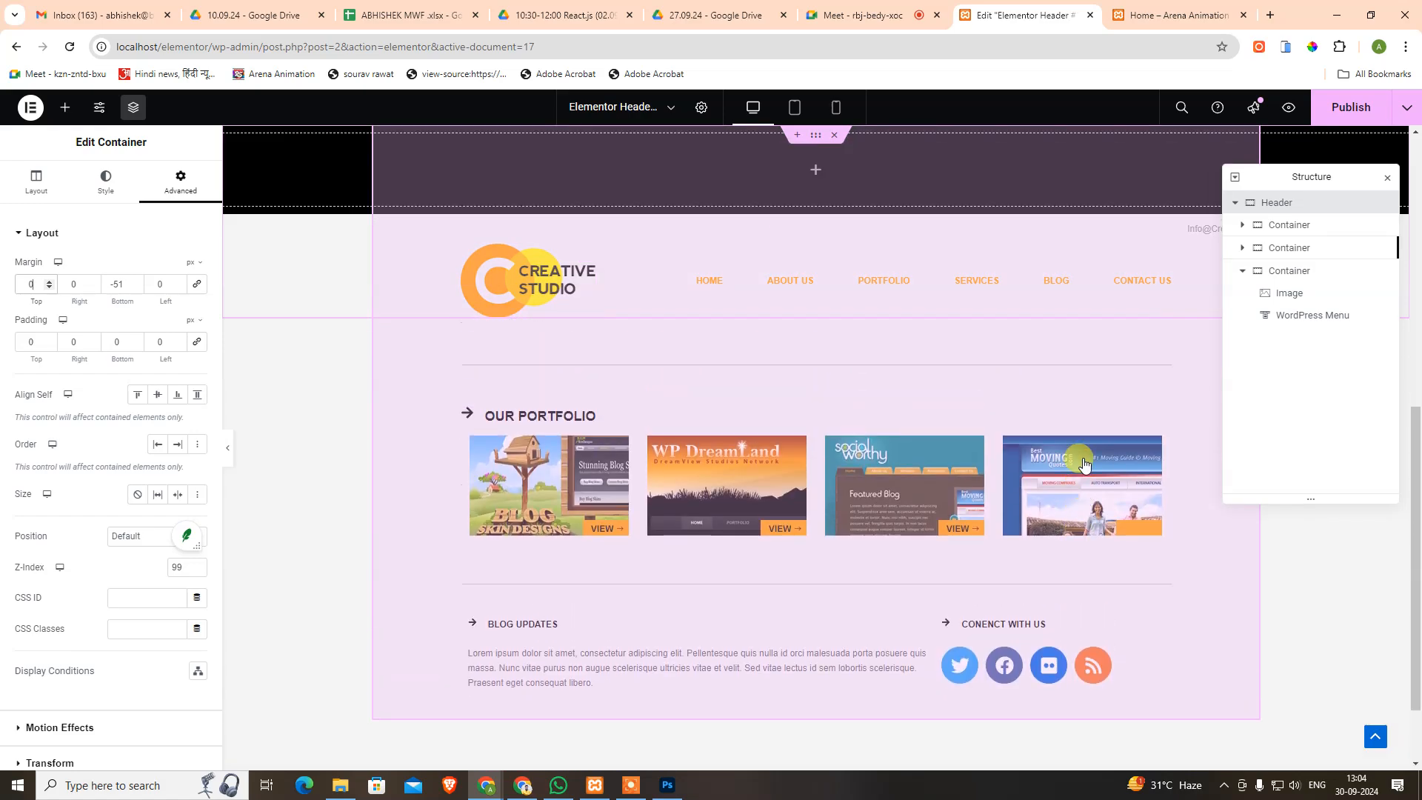
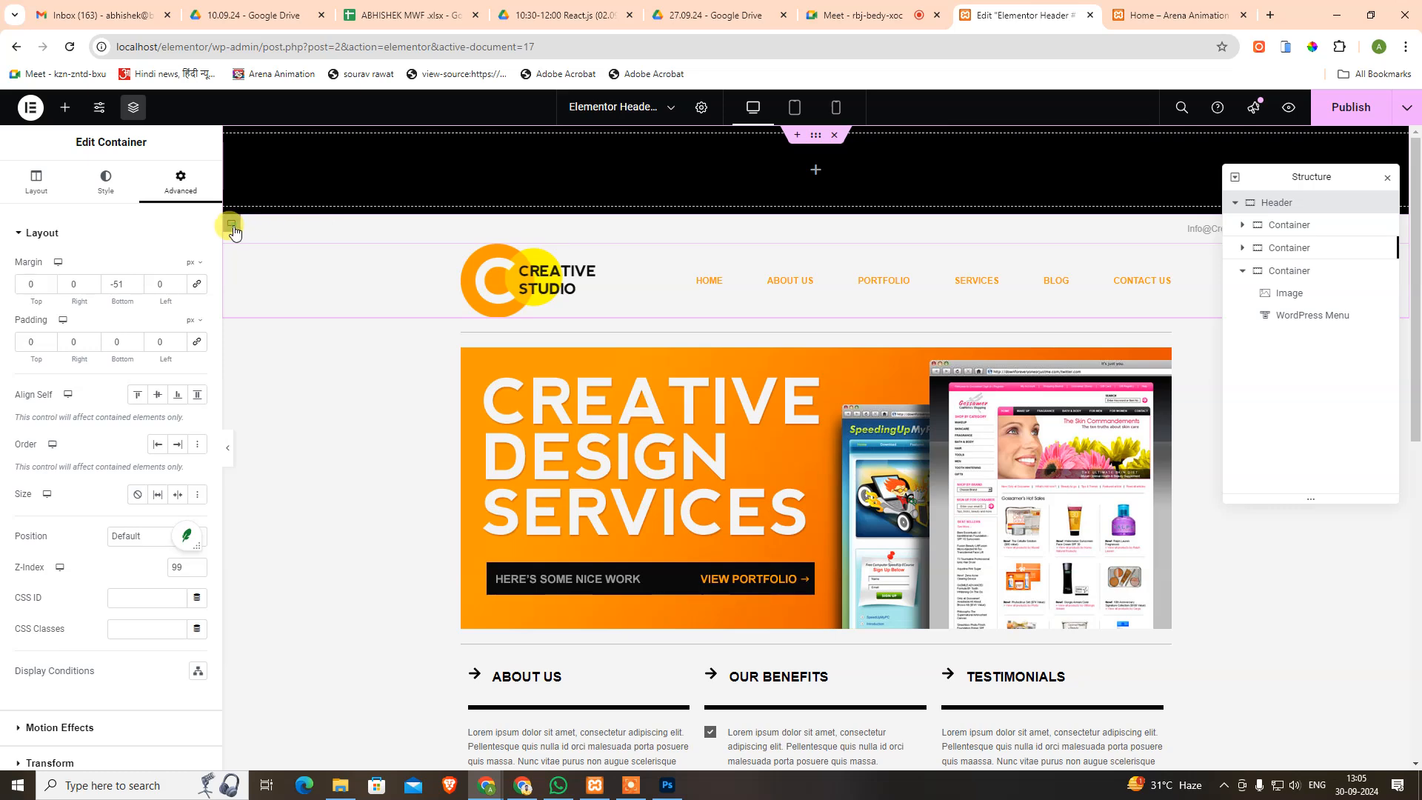
Try a right padding of 0 on the container holding the contact e-mail, then restore it to 10%.
{"action": "left_click", "coordinate": [233, 232]}
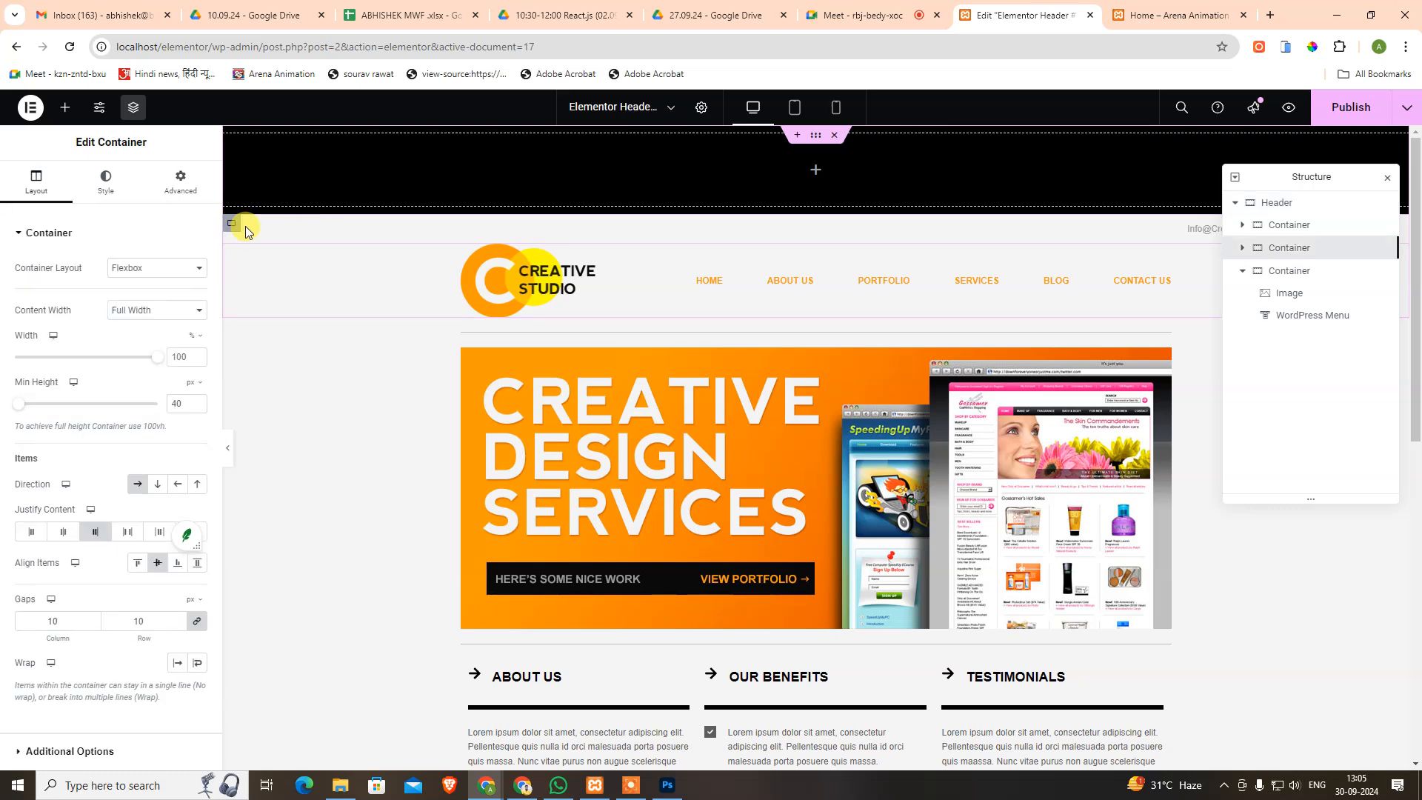
{"action": "left_click", "coordinate": [92, 187]}
{"action": "left_click", "coordinate": [153, 183]}
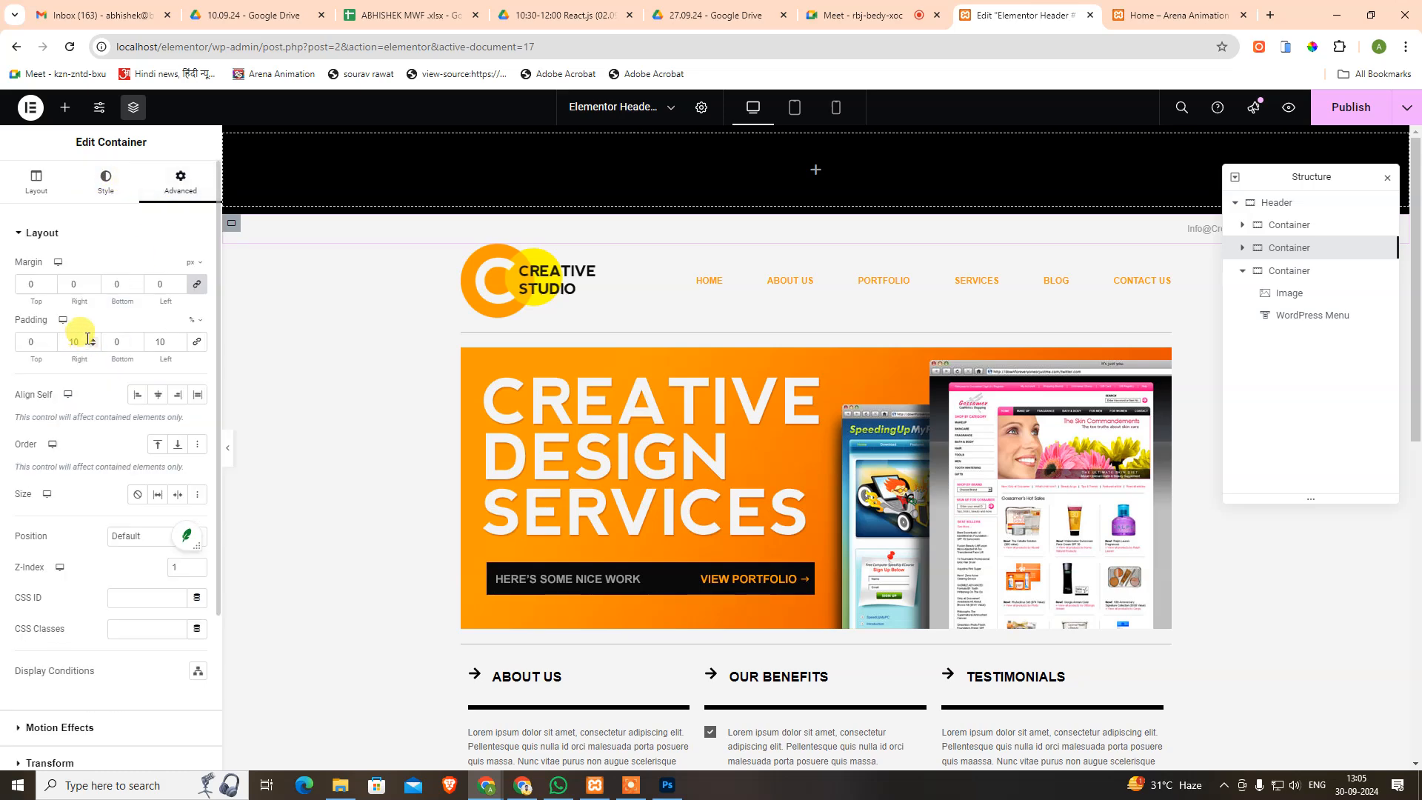
{"action": "left_click_drag", "start_coordinate": [1302, 179], "coordinate": [1292, 351]}
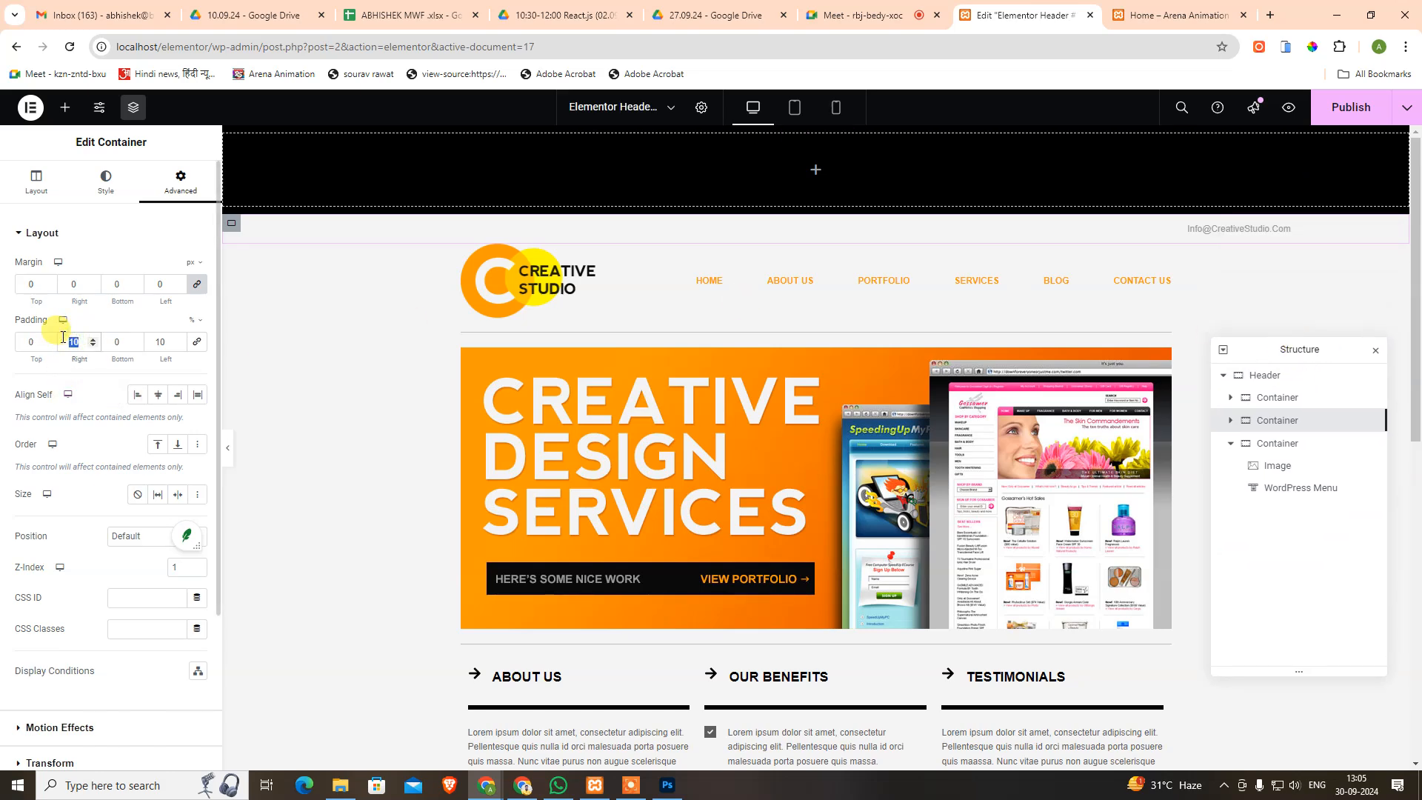
{"action": "type", "text": "0"}
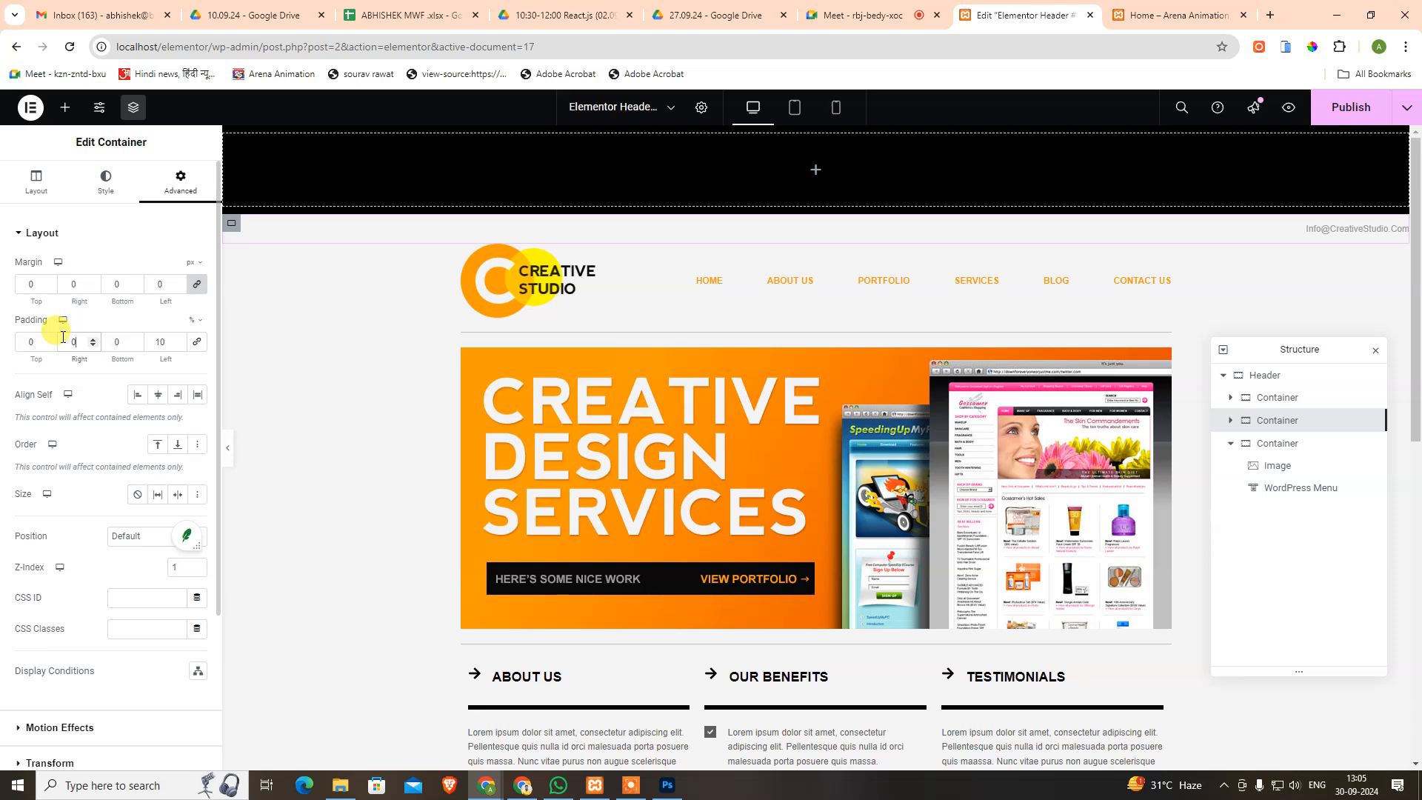
{"action": "type", "text": "0"}
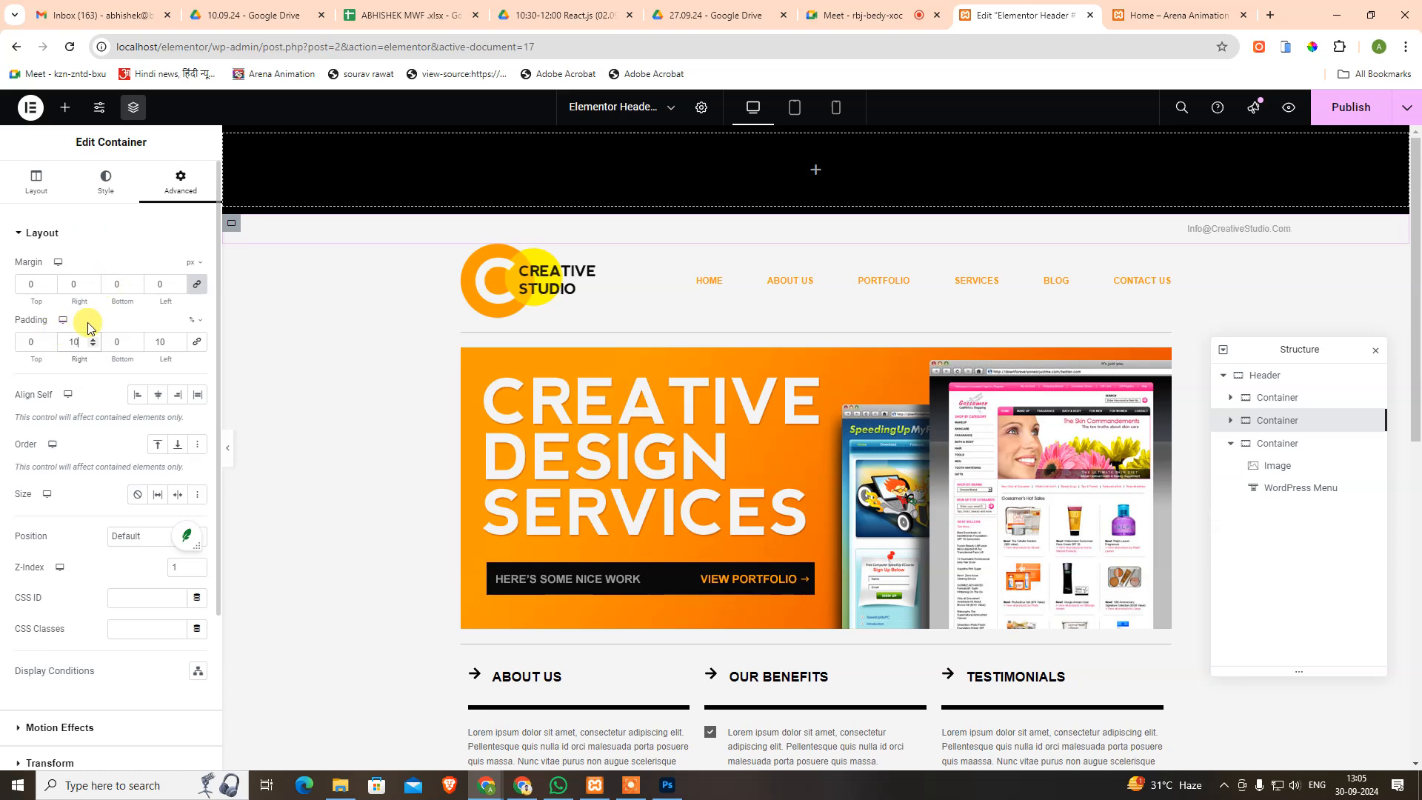
Change the contact e-mail container's content width to Boxed, 960 px wide, keeping its Flexbox layout.
{"action": "left_click", "coordinate": [40, 232]}
{"action": "left_click", "coordinate": [36, 181]}
{"action": "left_click", "coordinate": [172, 276]}
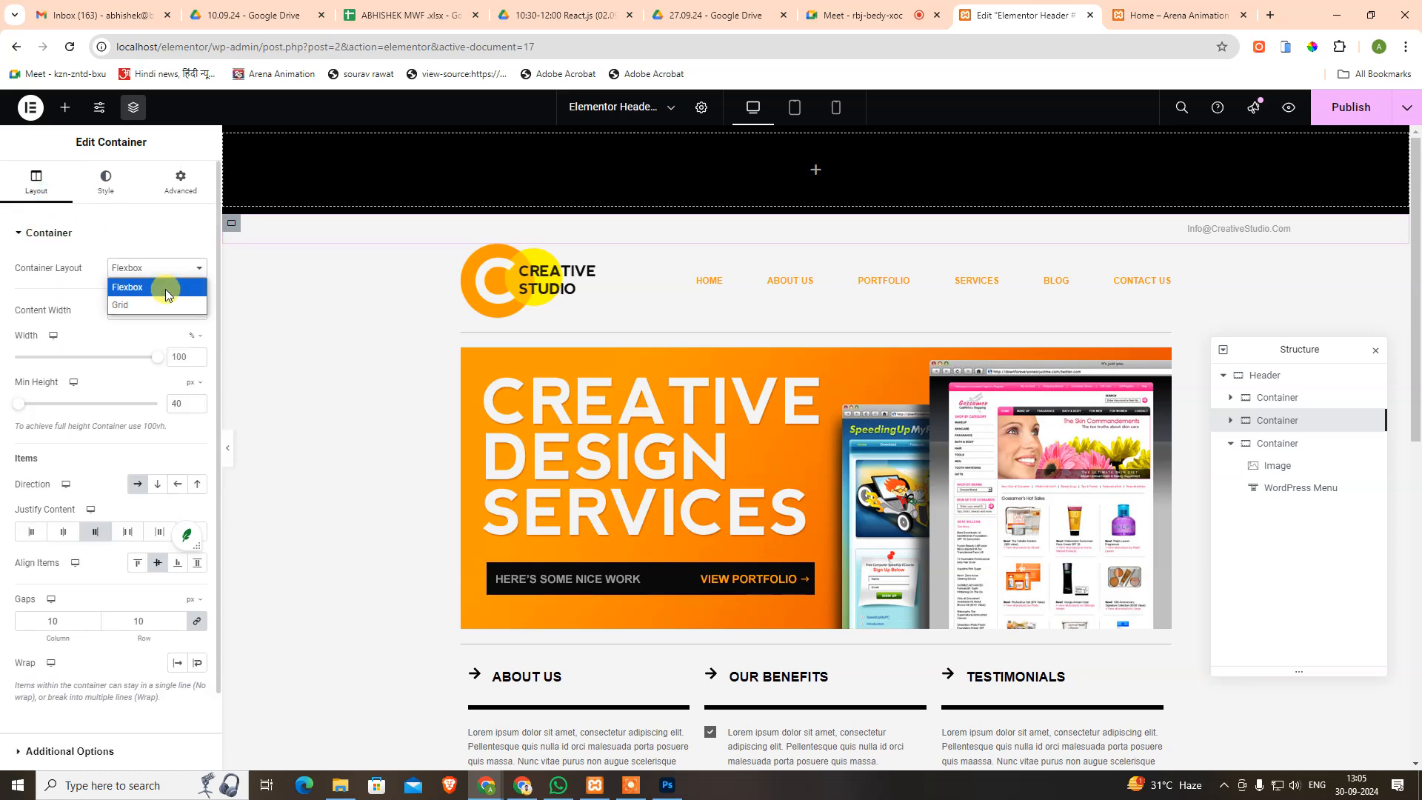
{"action": "left_click", "coordinate": [167, 283]}
{"action": "left_click", "coordinate": [157, 311]}
{"action": "left_click", "coordinate": [158, 329]}
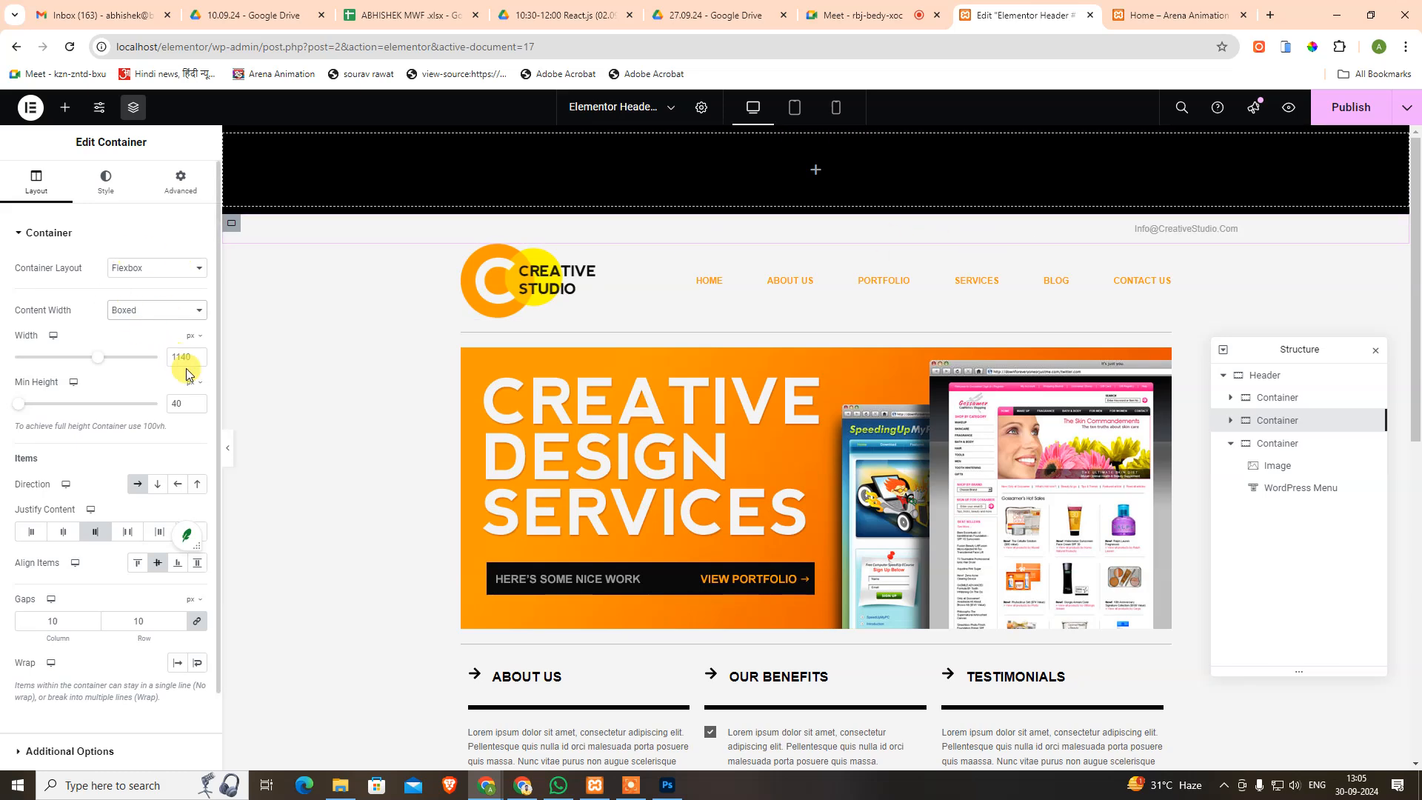
{"action": "type", "text": "960"}
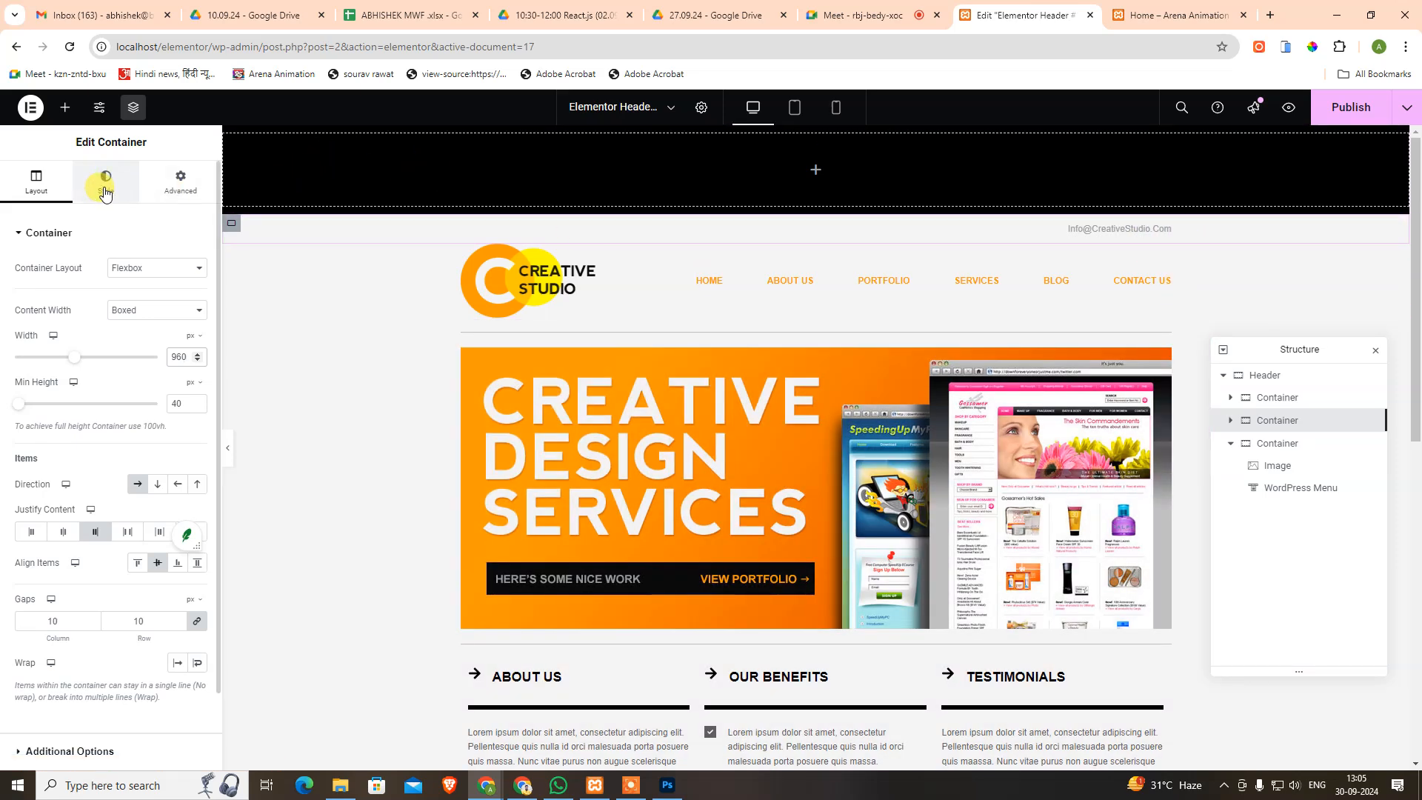
Check the contact e-mail button's popup link settings and set its hover animation to None.
{"action": "left_click", "coordinate": [1160, 234]}
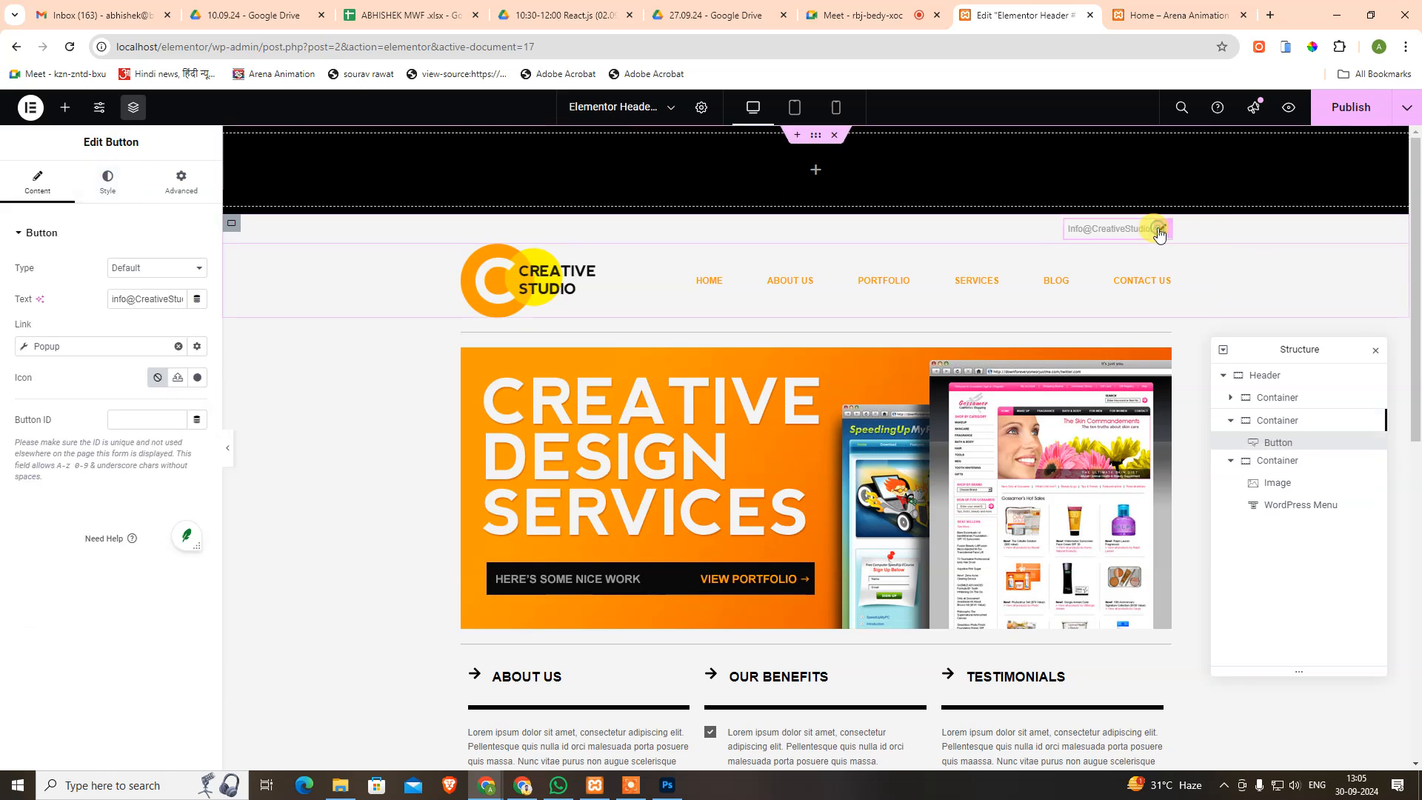
{"action": "left_click", "coordinate": [82, 347]}
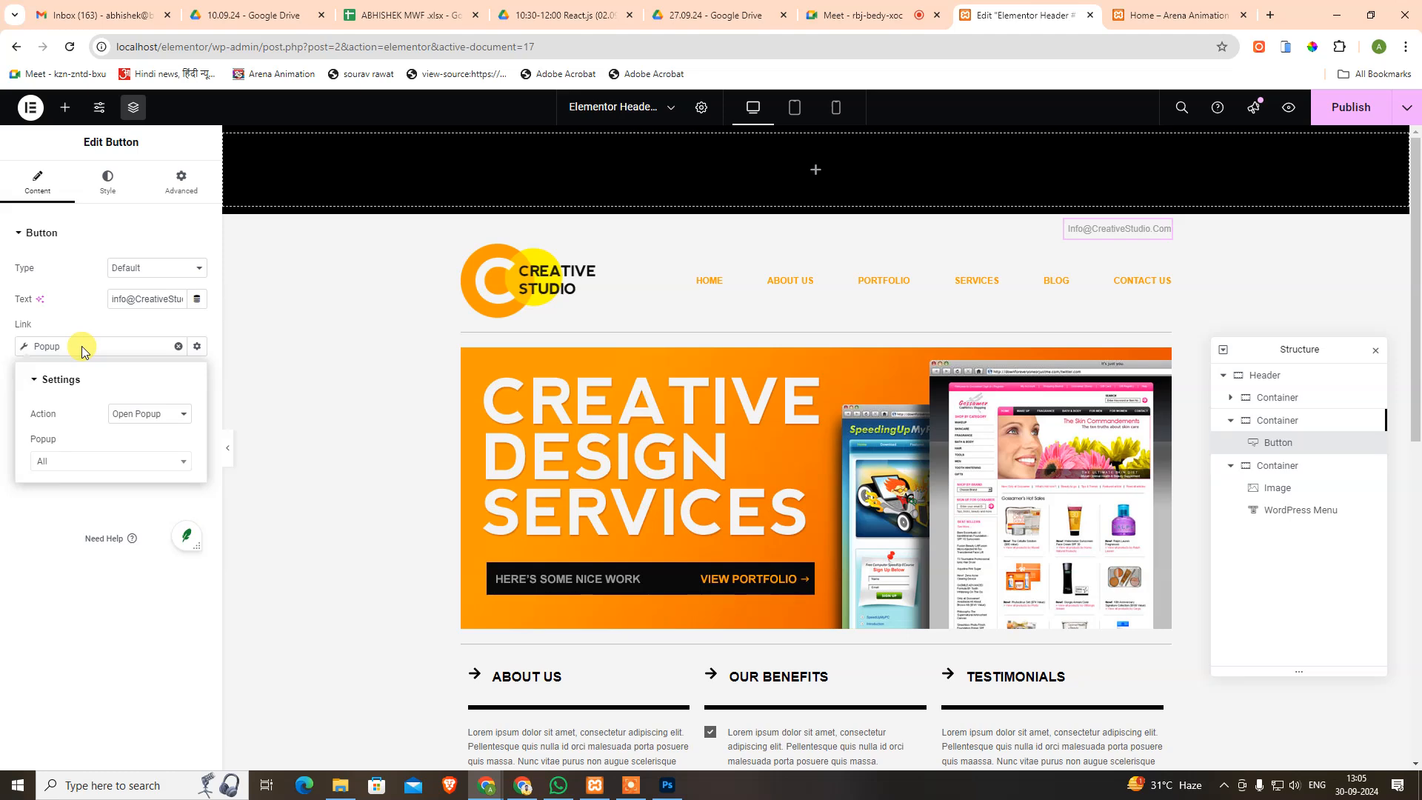
{"action": "left_click", "coordinate": [82, 346]}
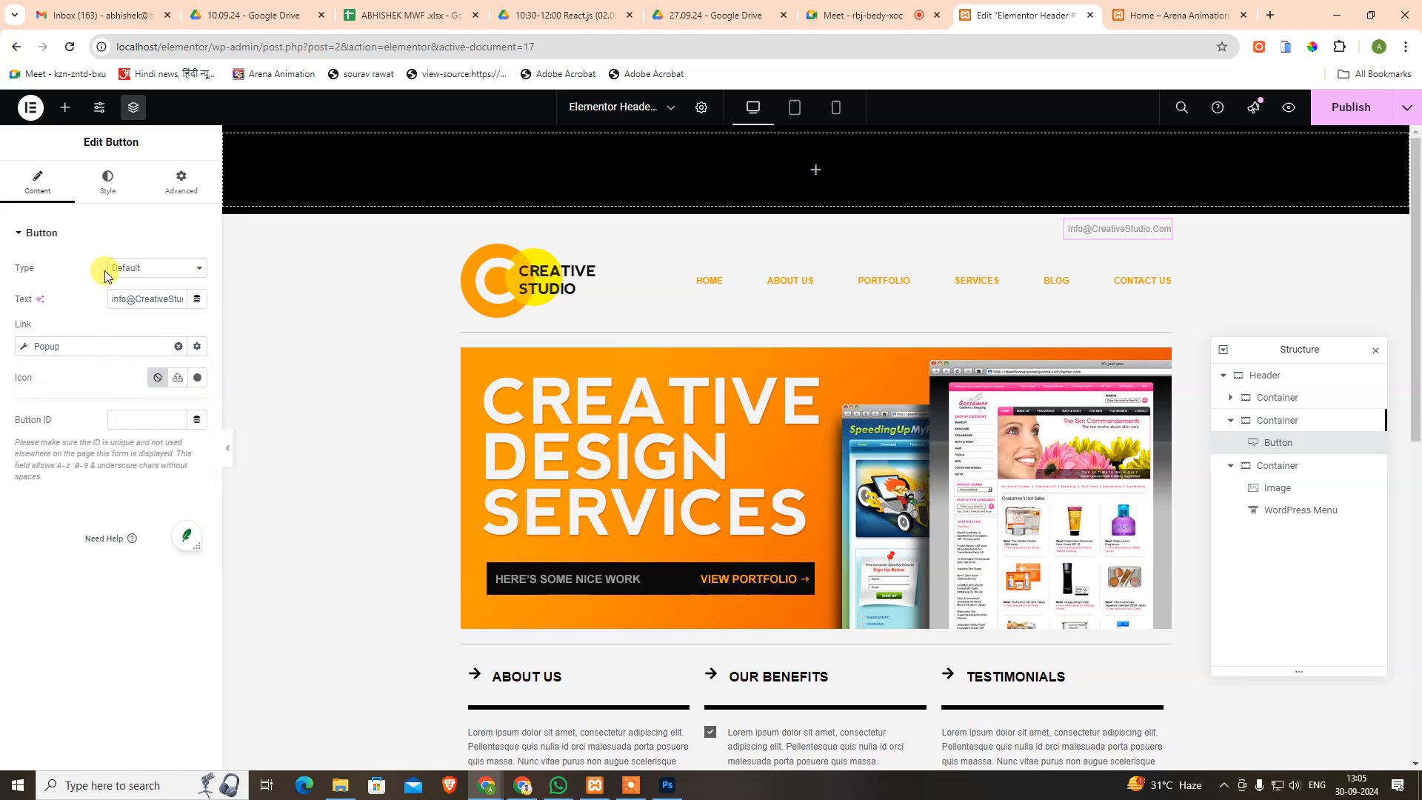
{"action": "left_click", "coordinate": [107, 185]}
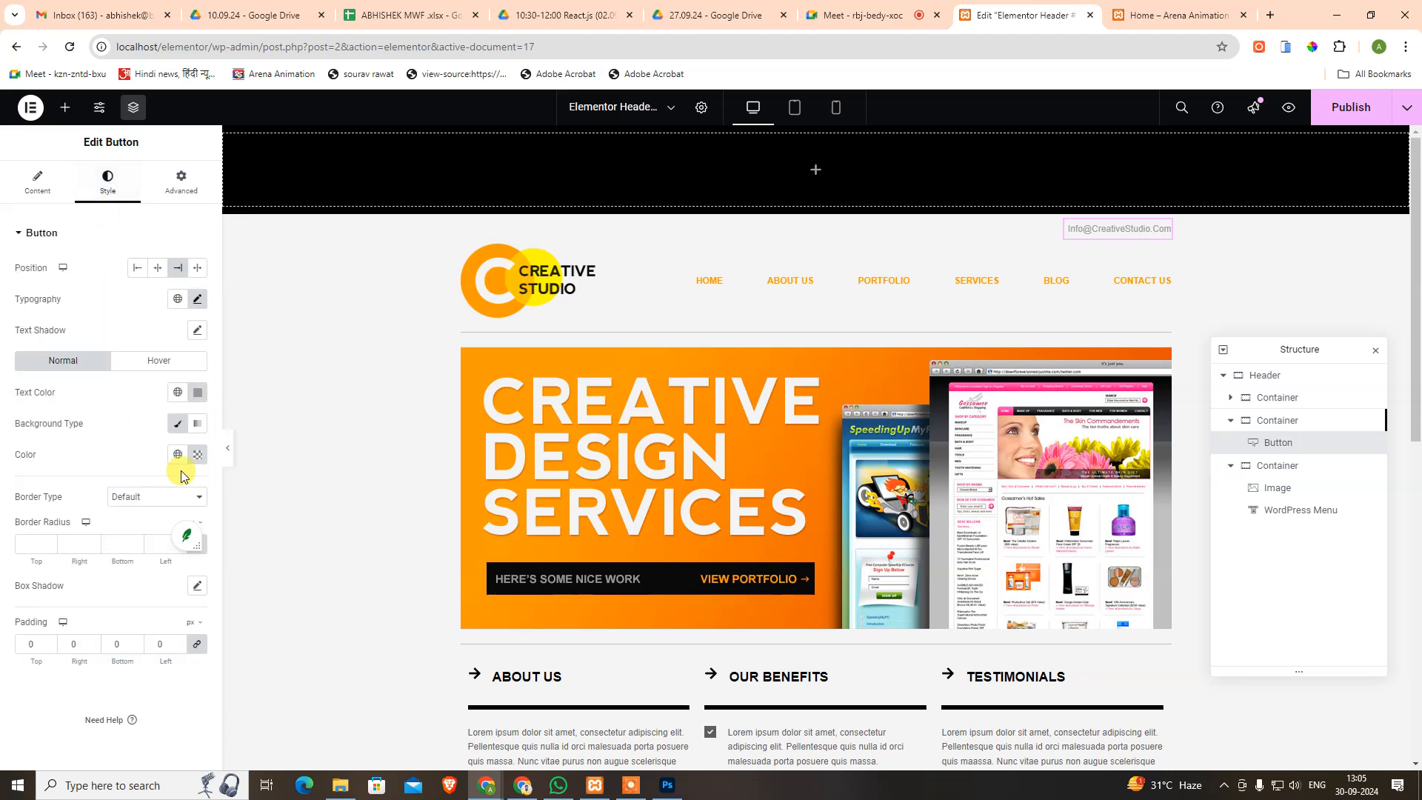
{"action": "left_click", "coordinate": [147, 361]}
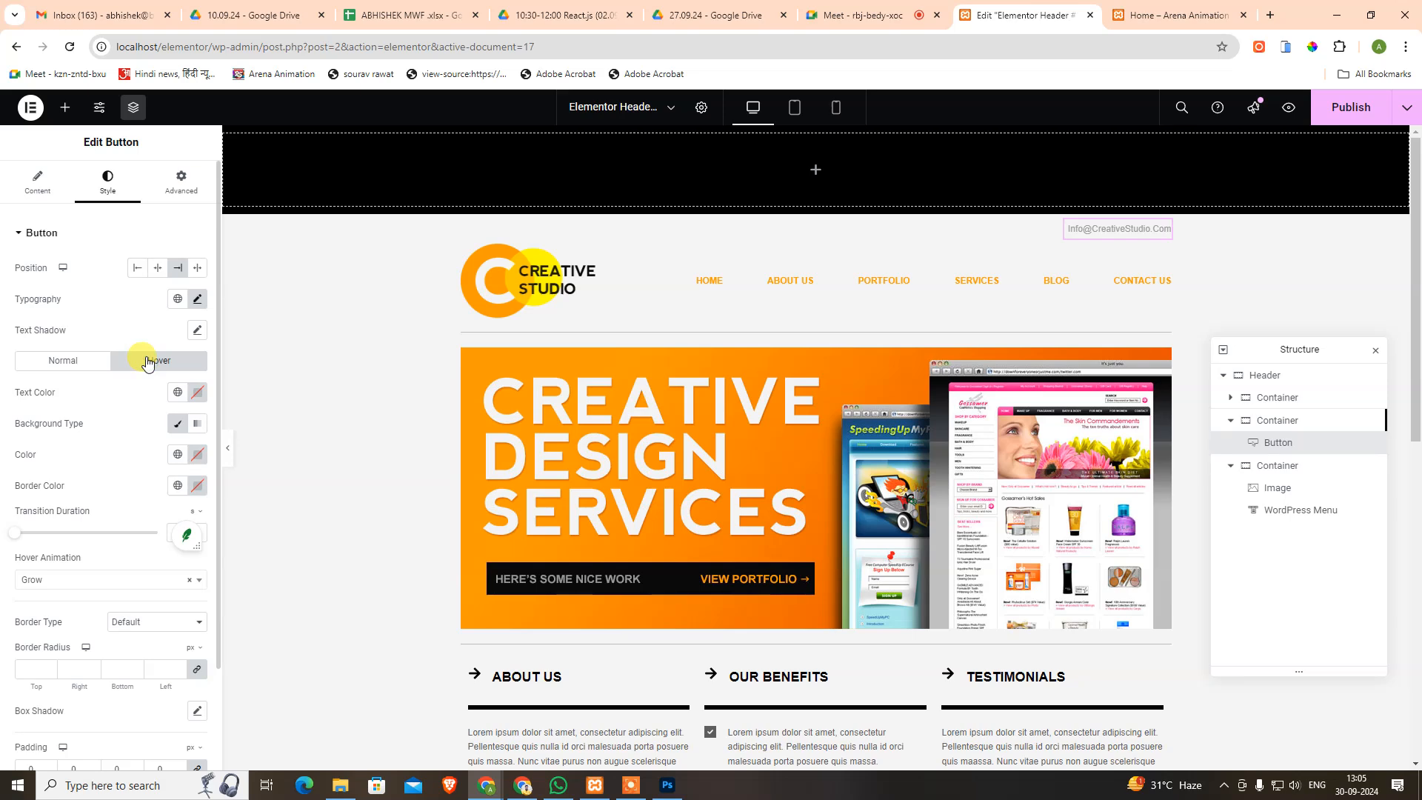
{"action": "left_click", "coordinate": [137, 585]}
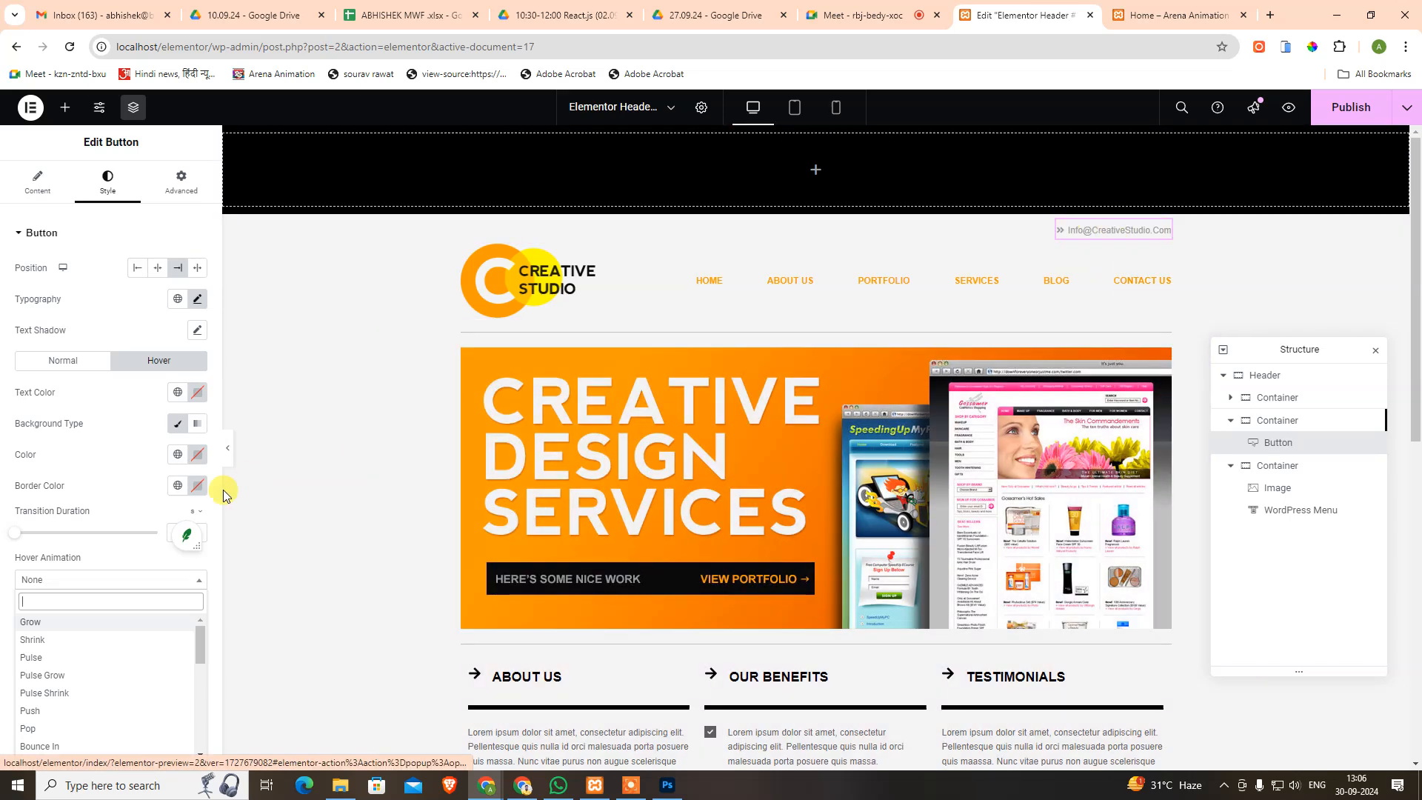
{"action": "left_click", "coordinate": [122, 485]}
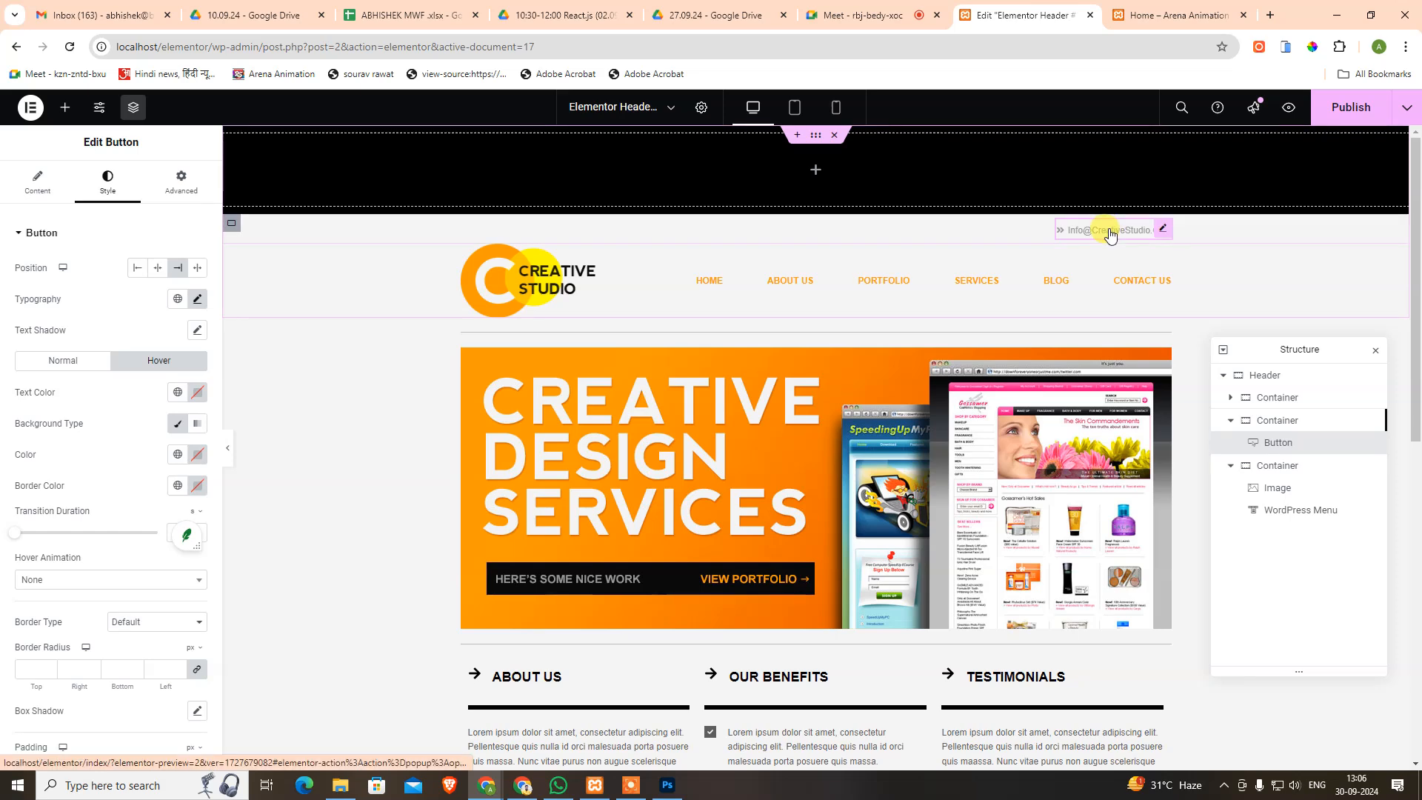
Examine the contact e-mail button's normal and hover styling, along with its advanced and content settings.
{"action": "left_click", "coordinate": [41, 363]}
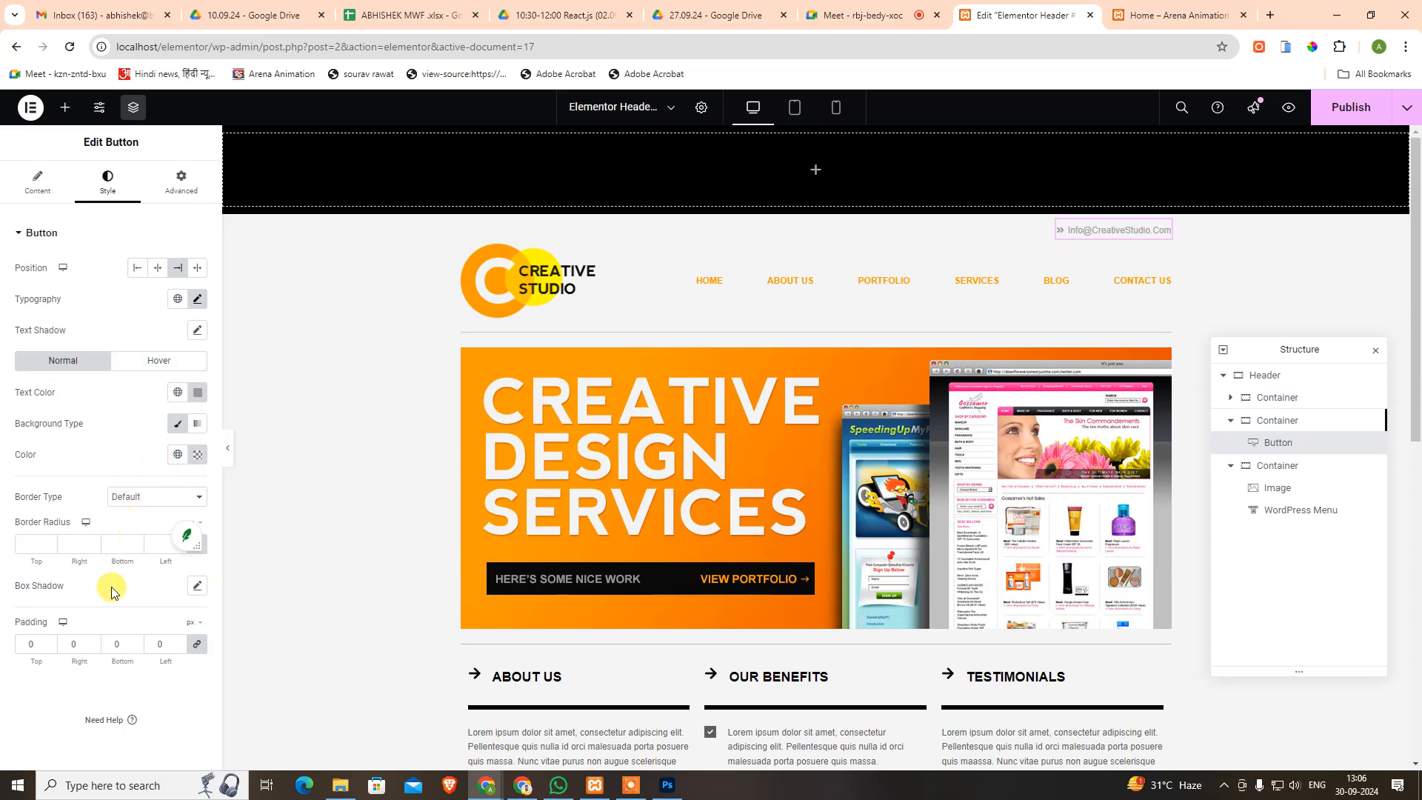
{"action": "left_click", "coordinate": [160, 362]}
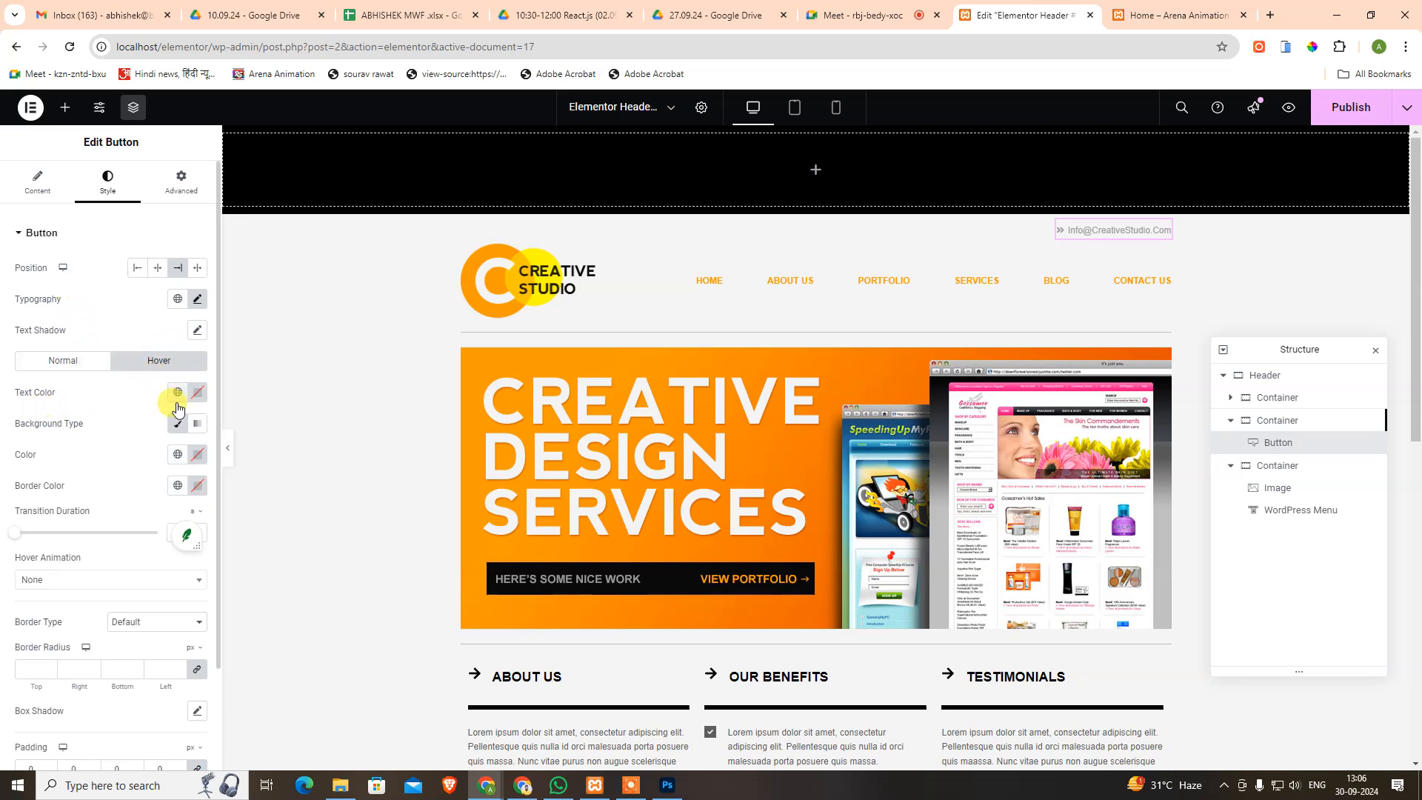
{"action": "scroll", "coordinate": [156, 485], "scroll_direction": "down", "scroll_amount": 2}
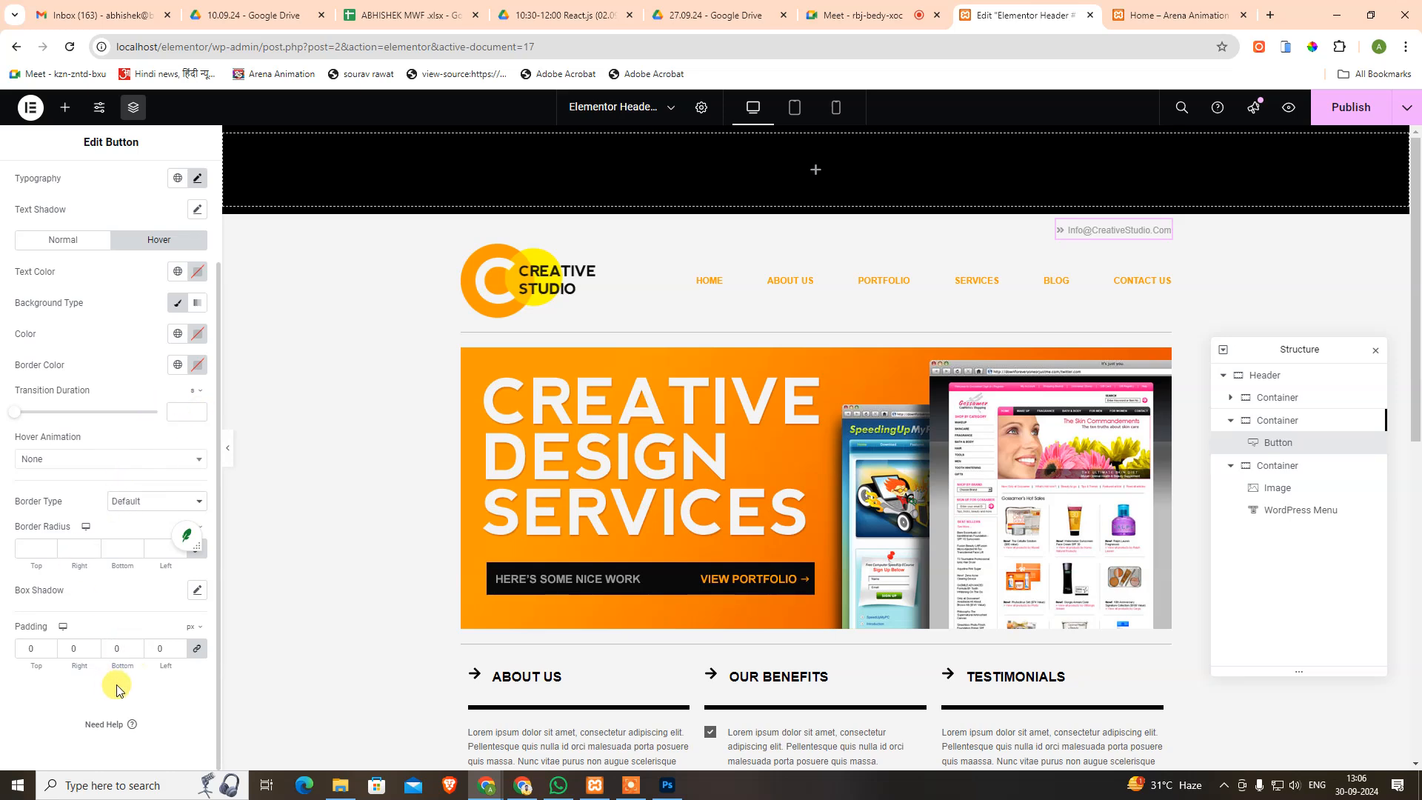
{"action": "scroll", "coordinate": [102, 474], "scroll_direction": "up", "scroll_amount": 2}
{"action": "left_click", "coordinate": [167, 191]}
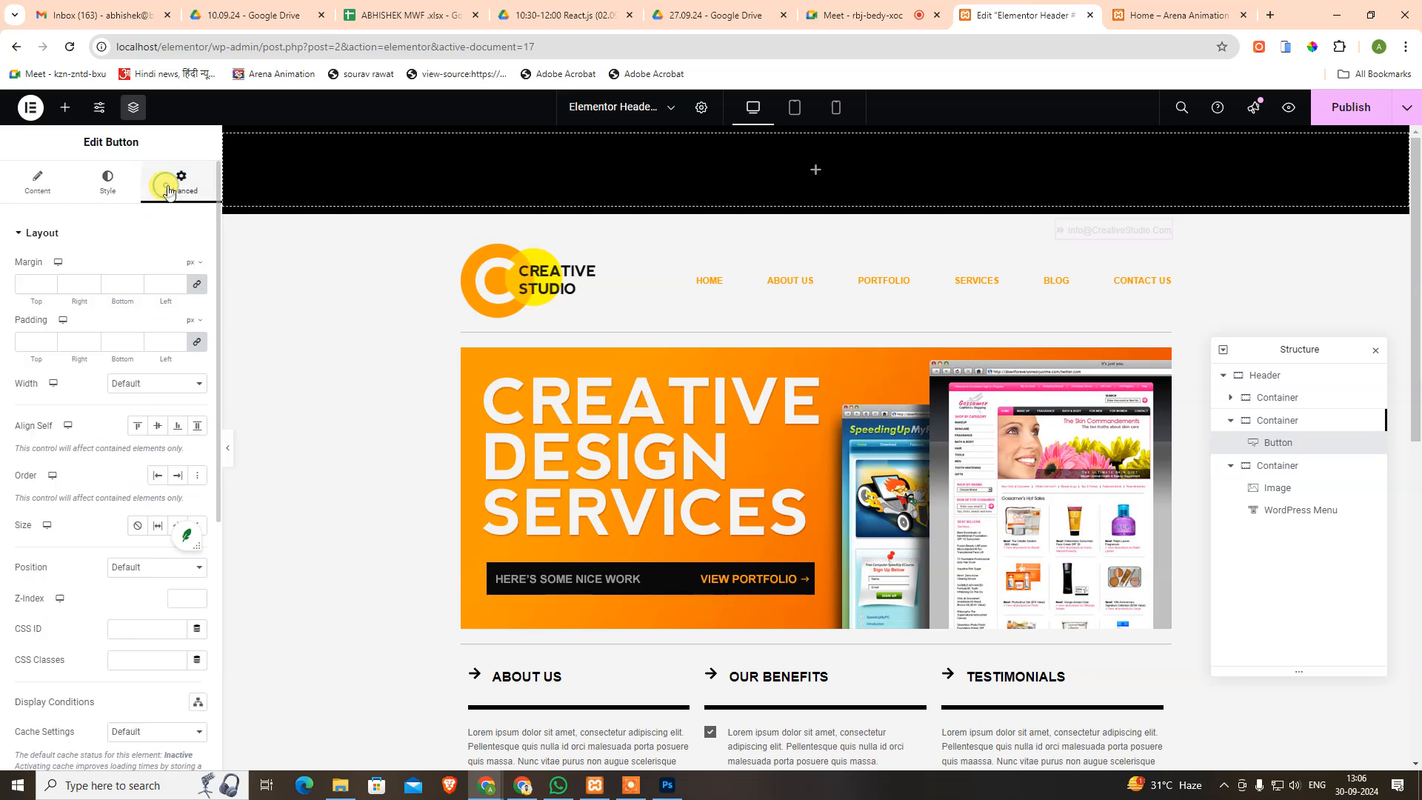
{"action": "left_click", "coordinate": [115, 191]}
{"action": "left_click", "coordinate": [38, 187]}
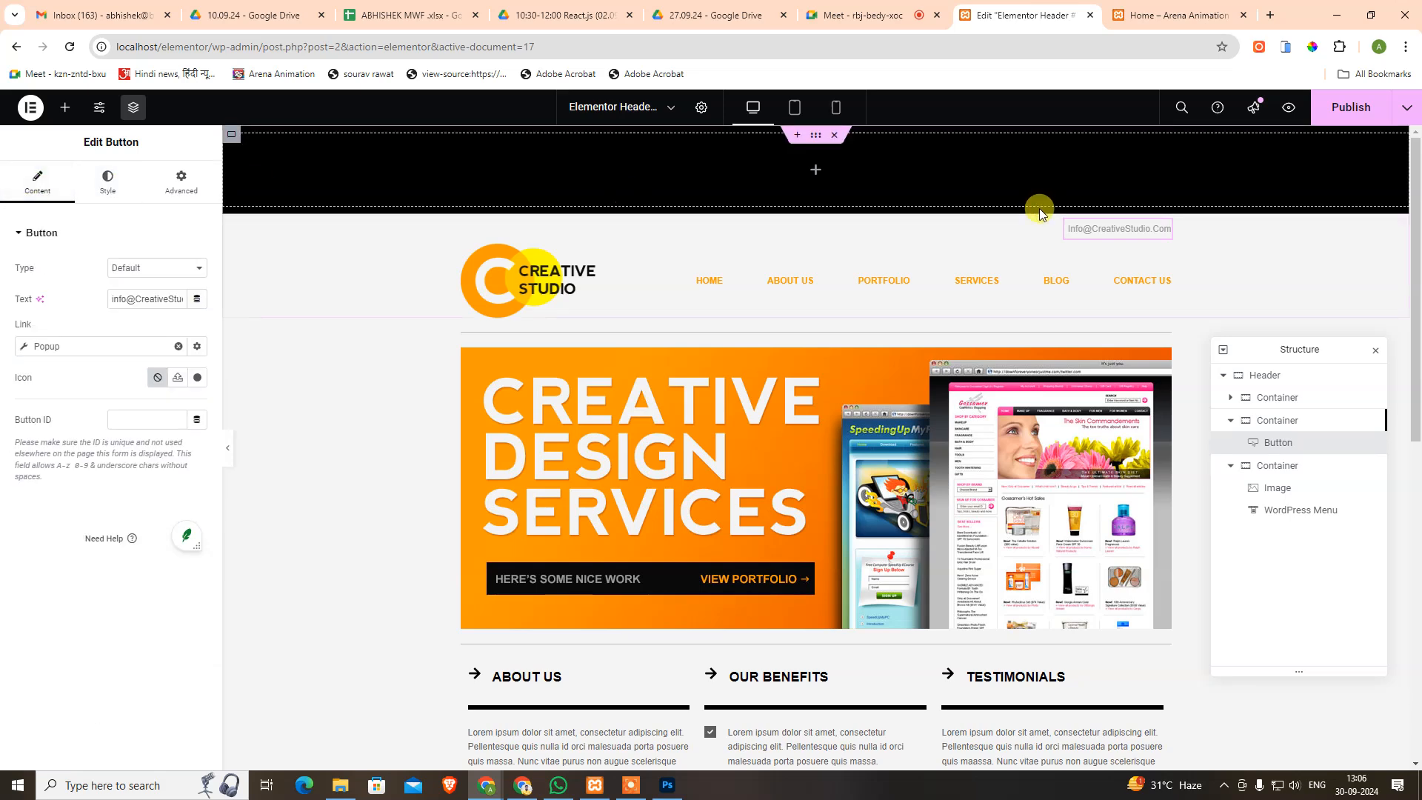
{"action": "scroll", "coordinate": [240, 448], "scroll_direction": "down", "scroll_amount": 2}
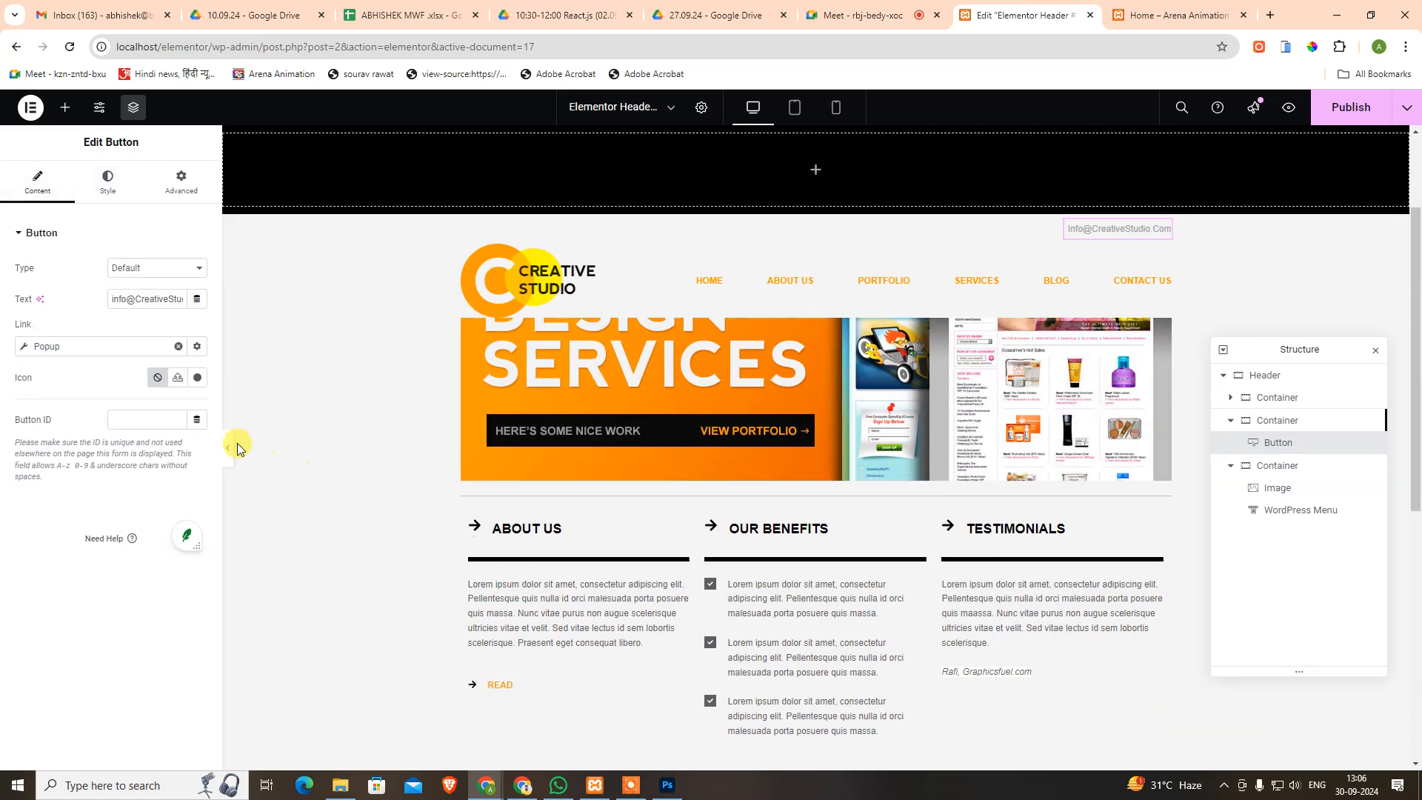
{"action": "scroll", "coordinate": [234, 426], "scroll_direction": "up", "scroll_amount": 2}
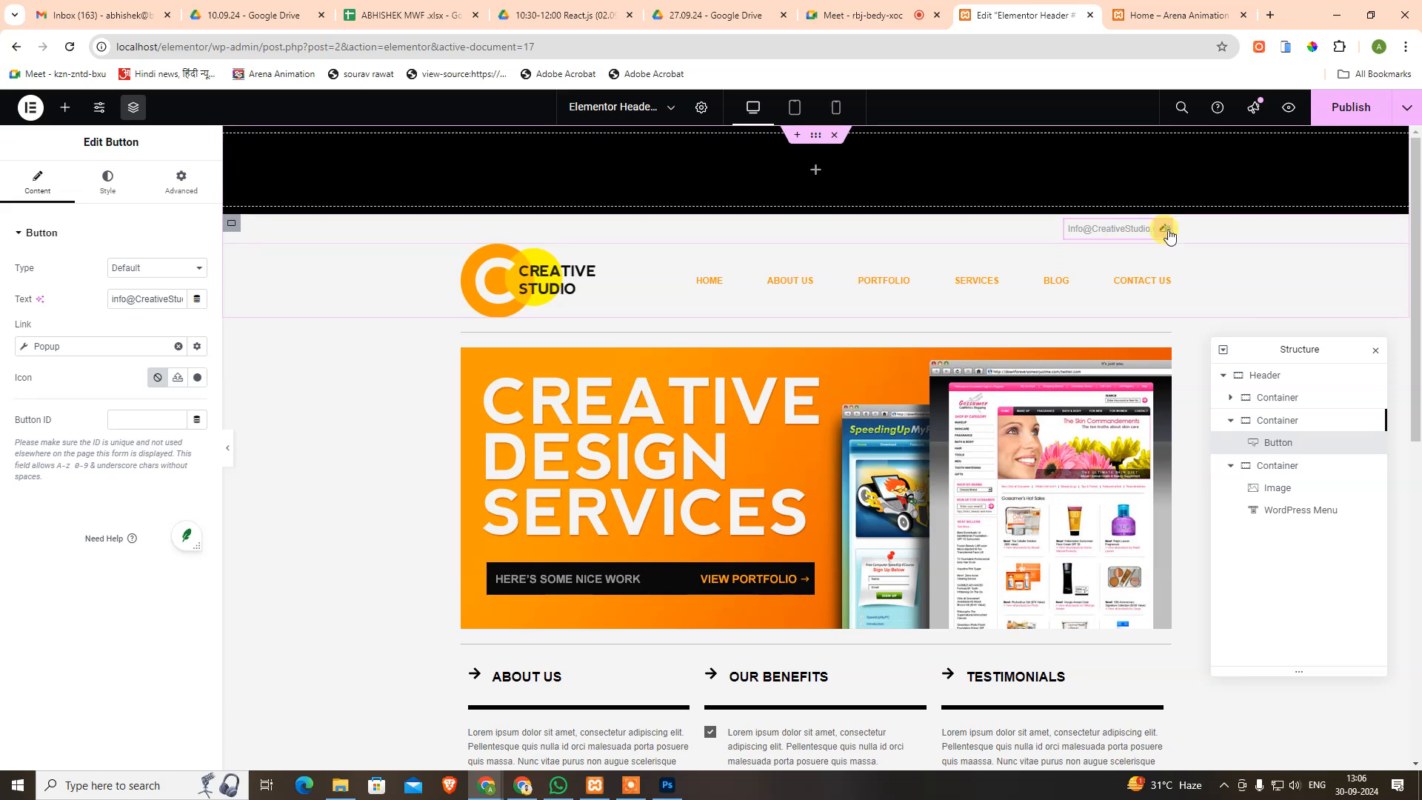
{"action": "left_click", "coordinate": [107, 182]}
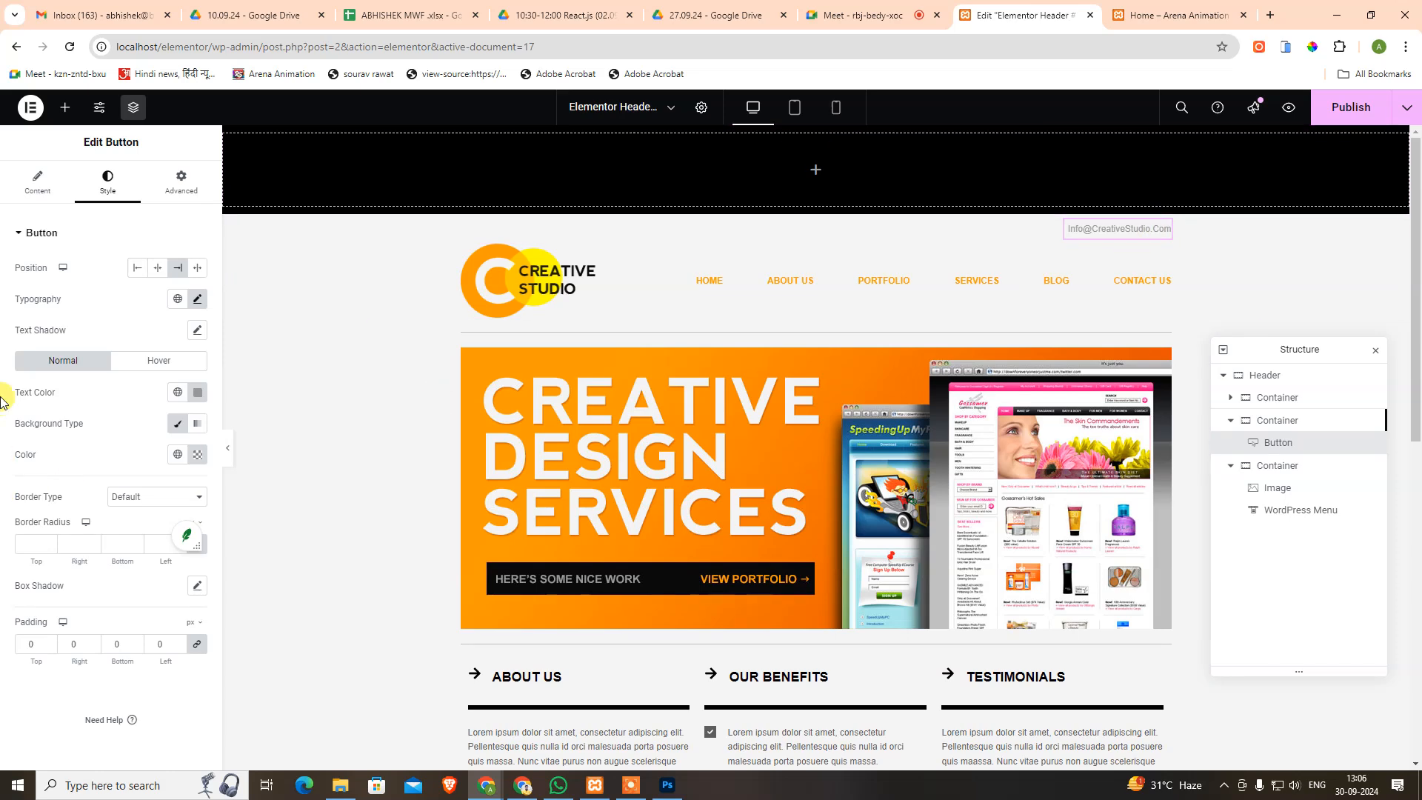
{"action": "left_click", "coordinate": [164, 361]}
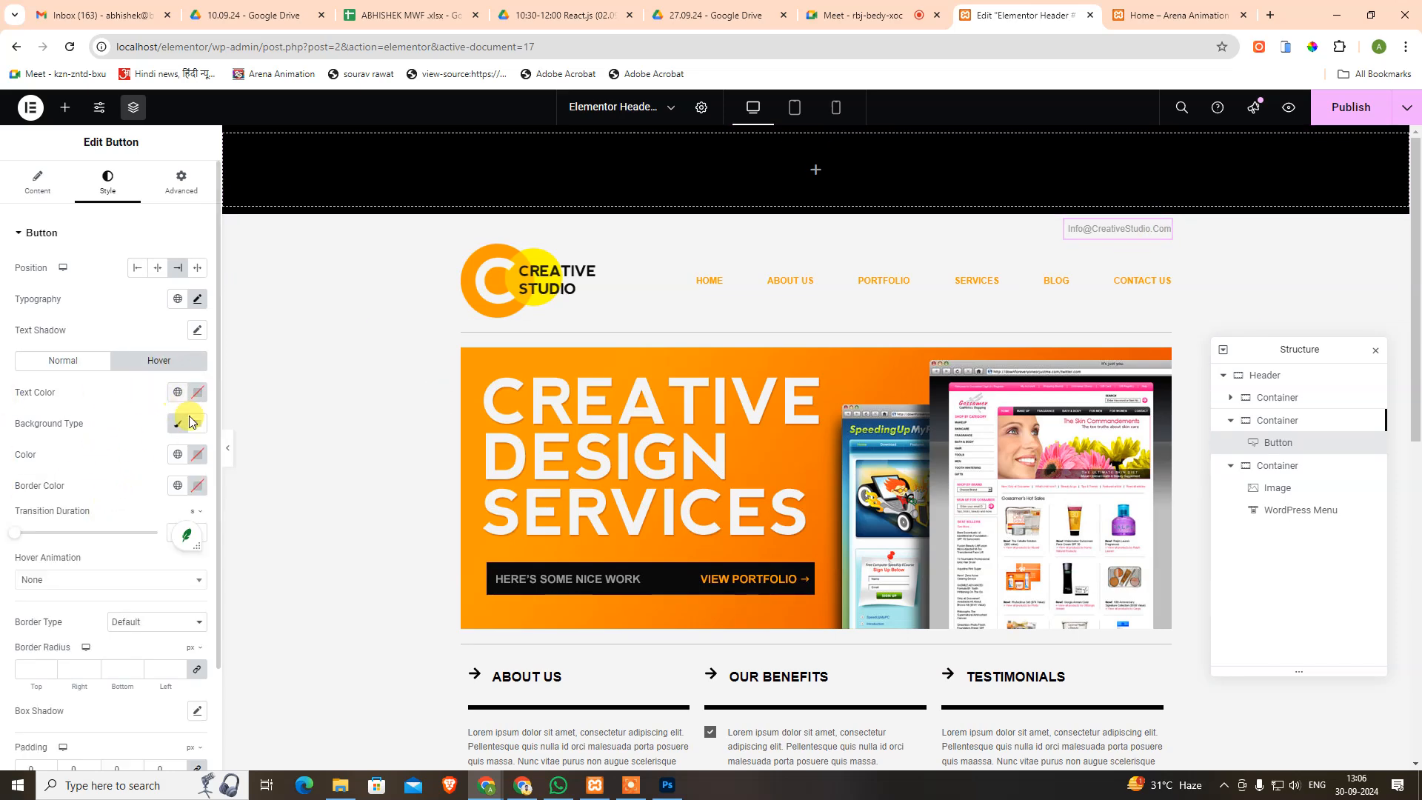
{"action": "scroll", "coordinate": [119, 597], "scroll_direction": "down", "scroll_amount": 2}
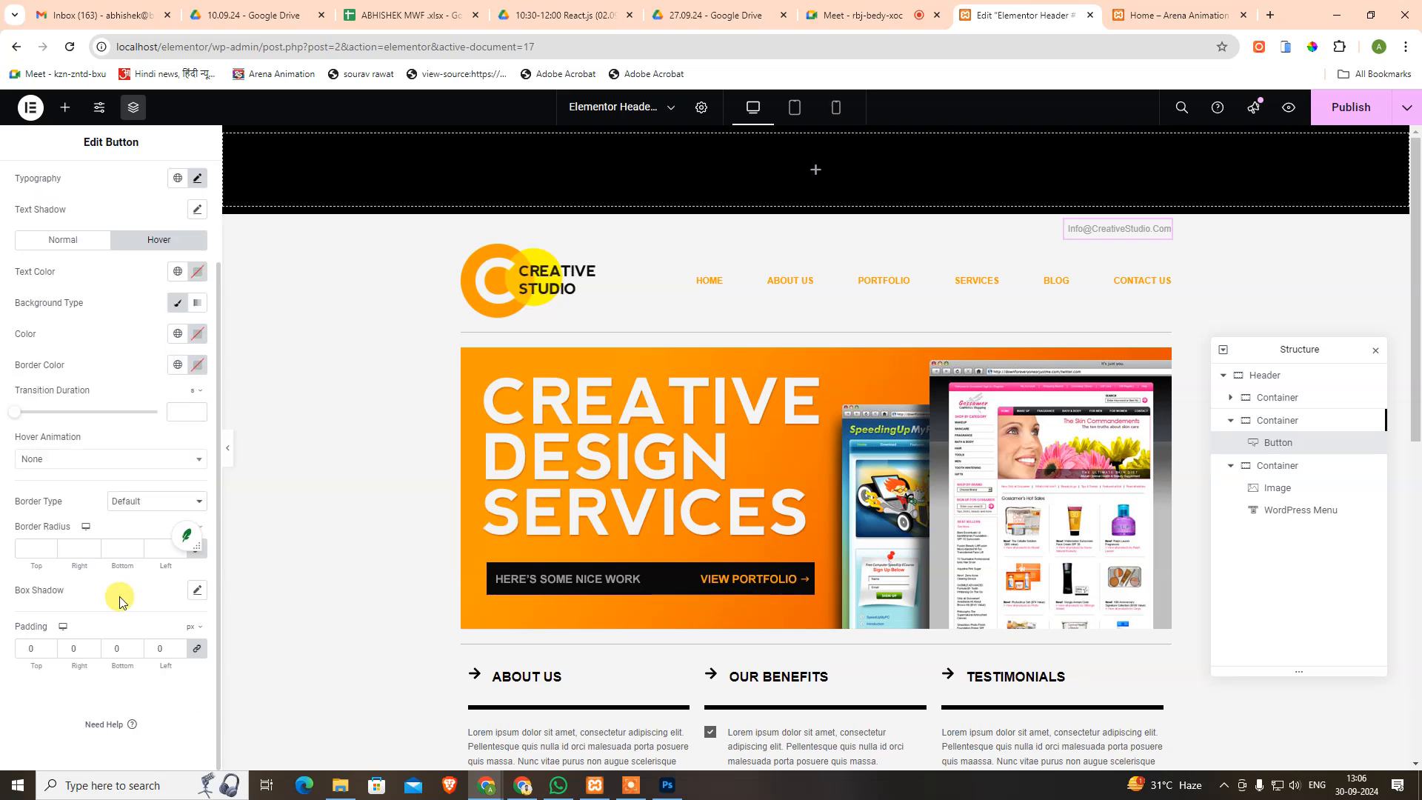
{"action": "scroll", "coordinate": [119, 597], "scroll_direction": "up", "scroll_amount": 2}
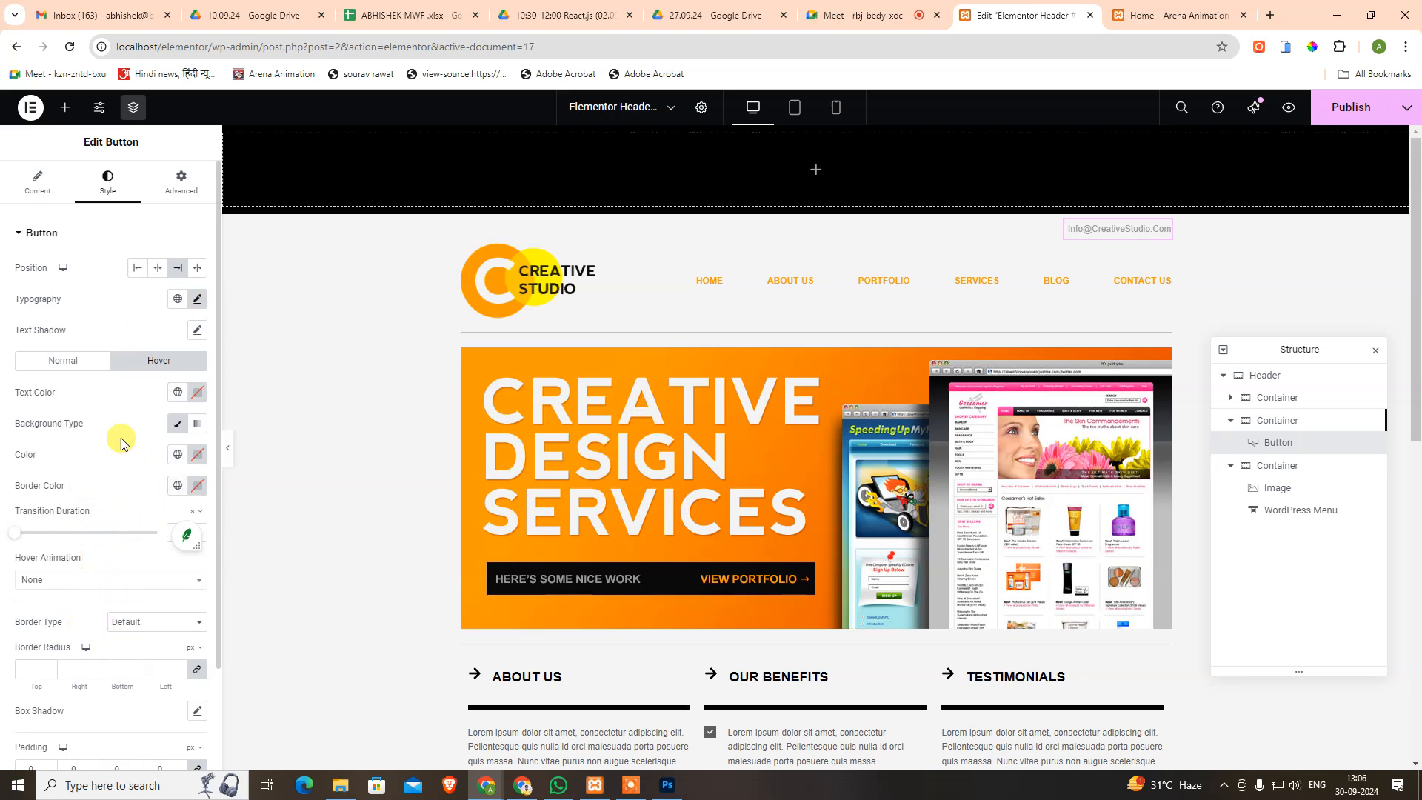
Publish the header, reload the home page preview in its browser tab, and review the page down to the footer.
{"action": "left_click", "coordinate": [39, 192]}
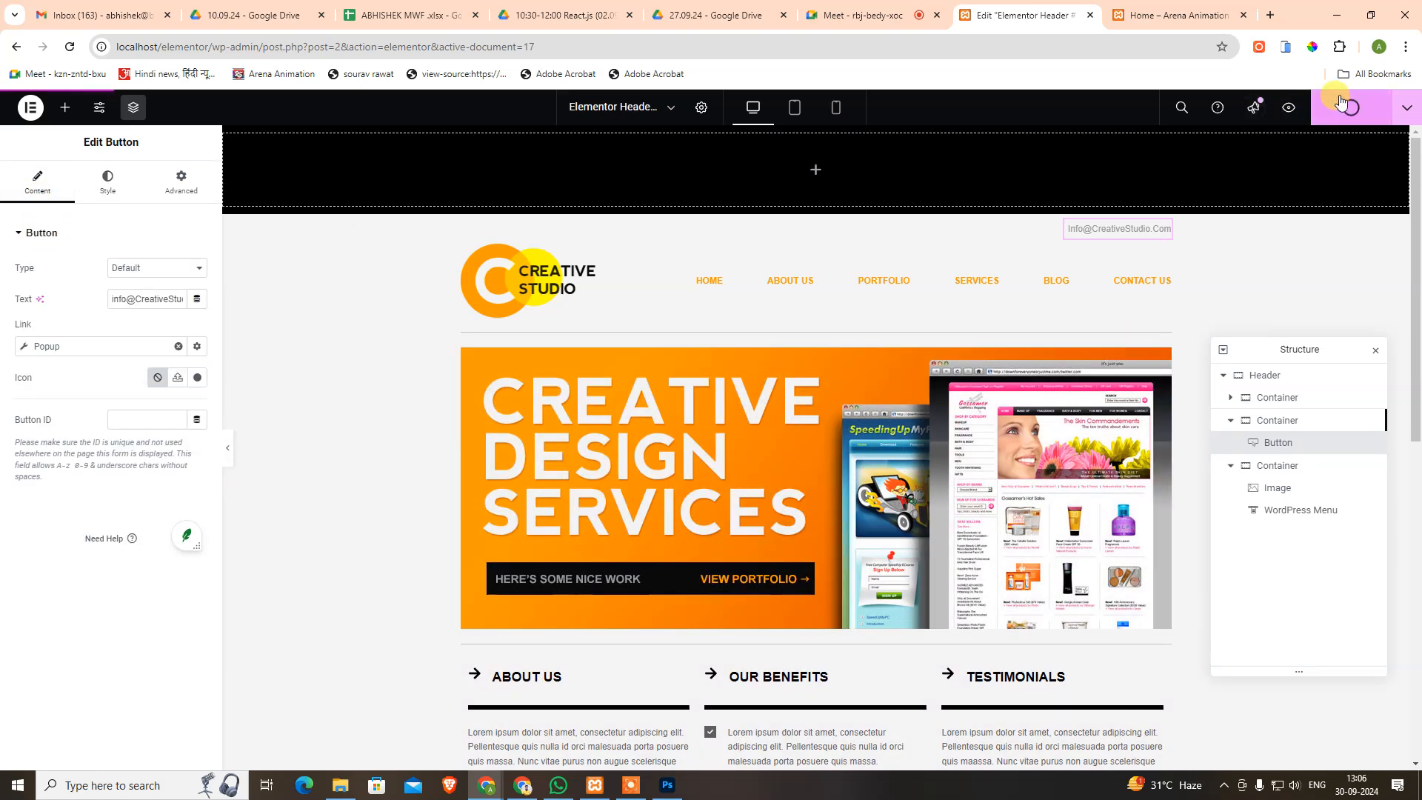
{"action": "left_click", "coordinate": [1185, 15]}
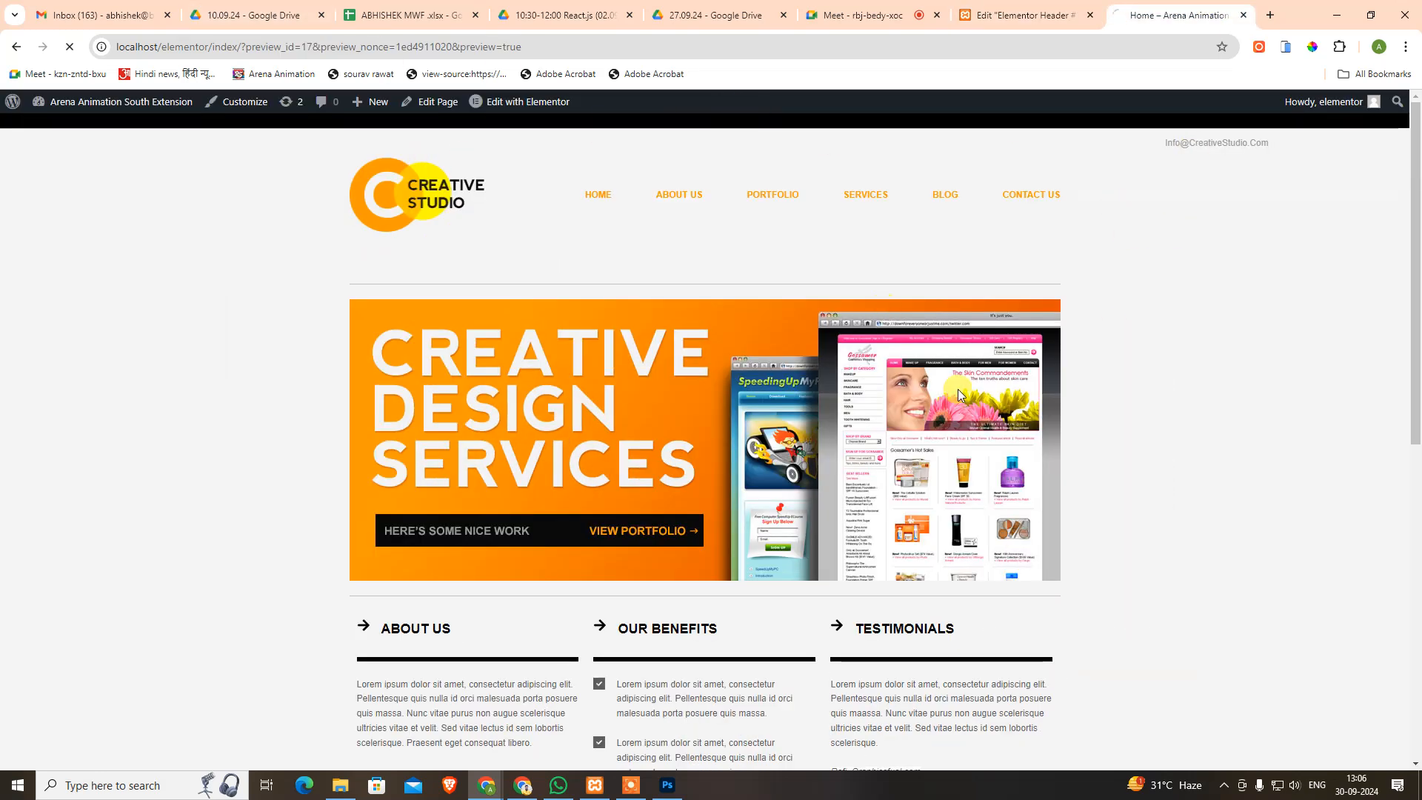
{"action": "left_click", "coordinate": [69, 46]}
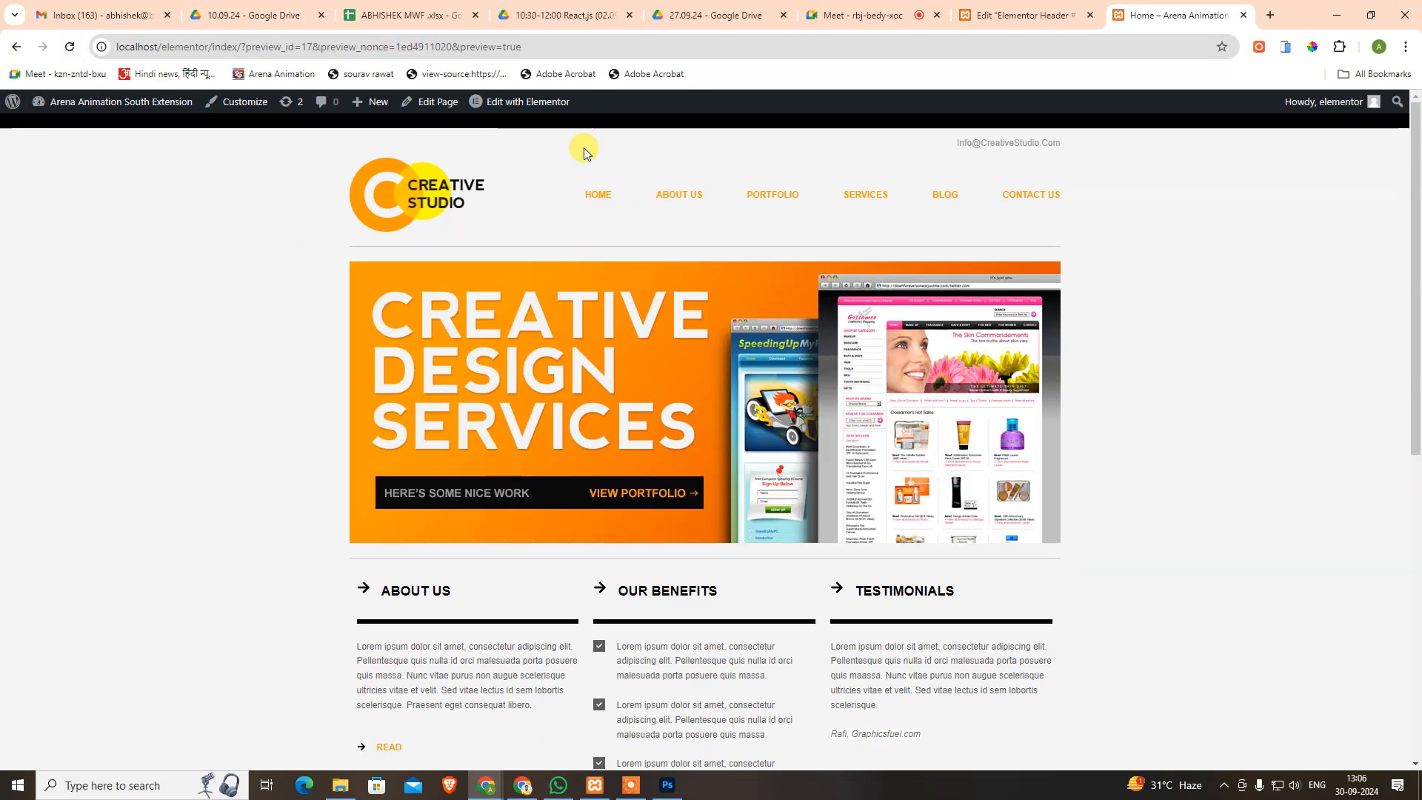
{"action": "scroll", "coordinate": [833, 600], "scroll_direction": "down", "scroll_amount": 10}
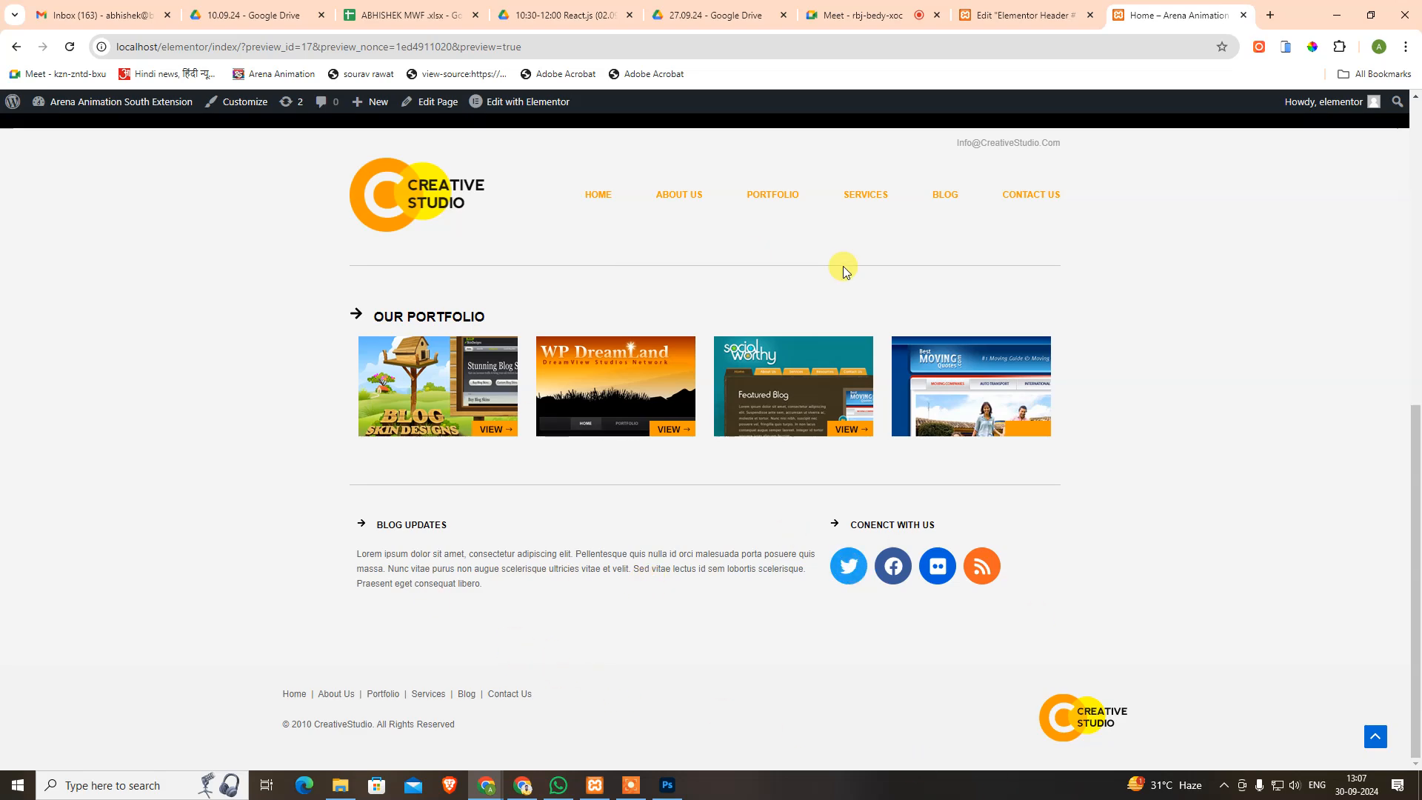
Return to the Elementor editor, switch to editing the site footer, and open the Footer container's advanced layout settings.
{"action": "left_click", "coordinate": [1026, 15]}
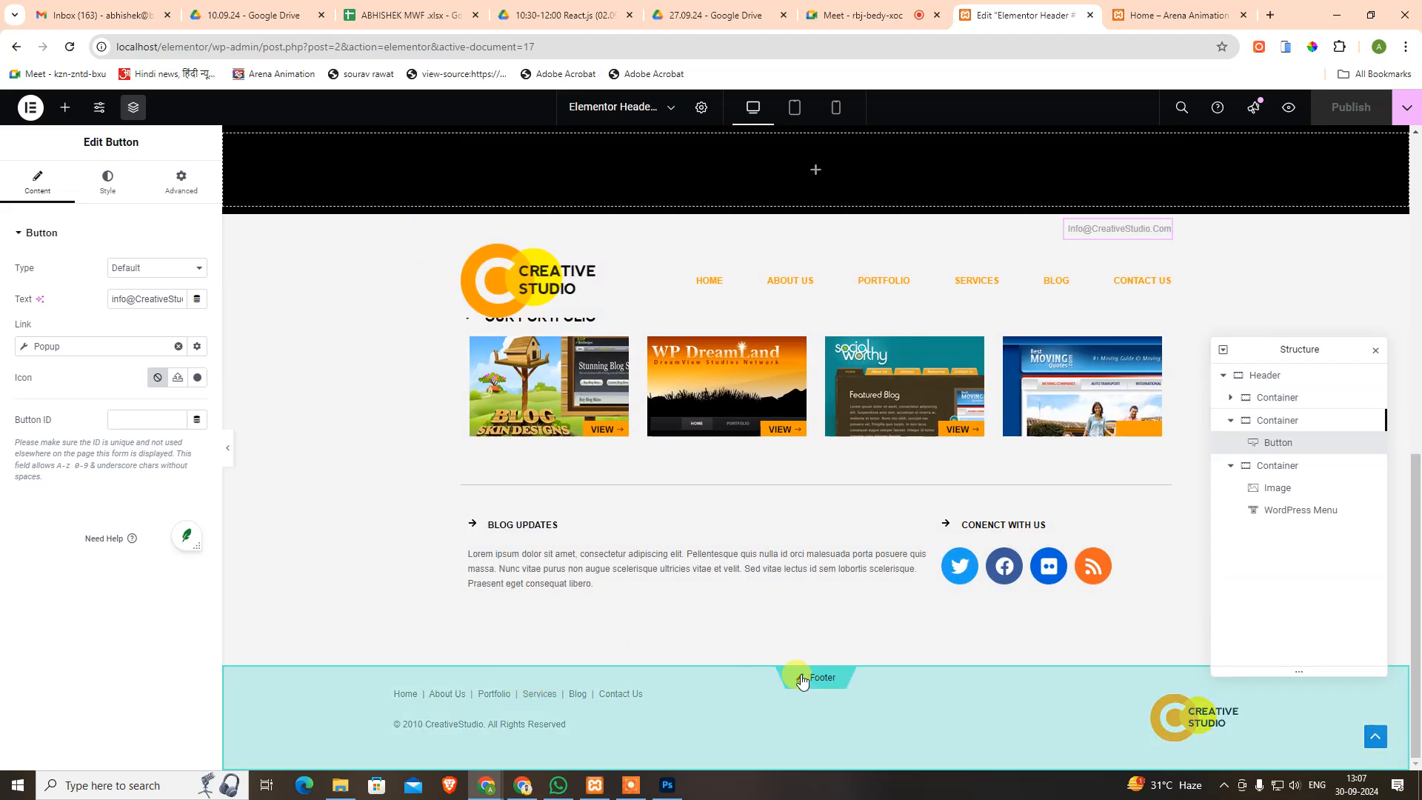
{"action": "left_click", "coordinate": [803, 679]}
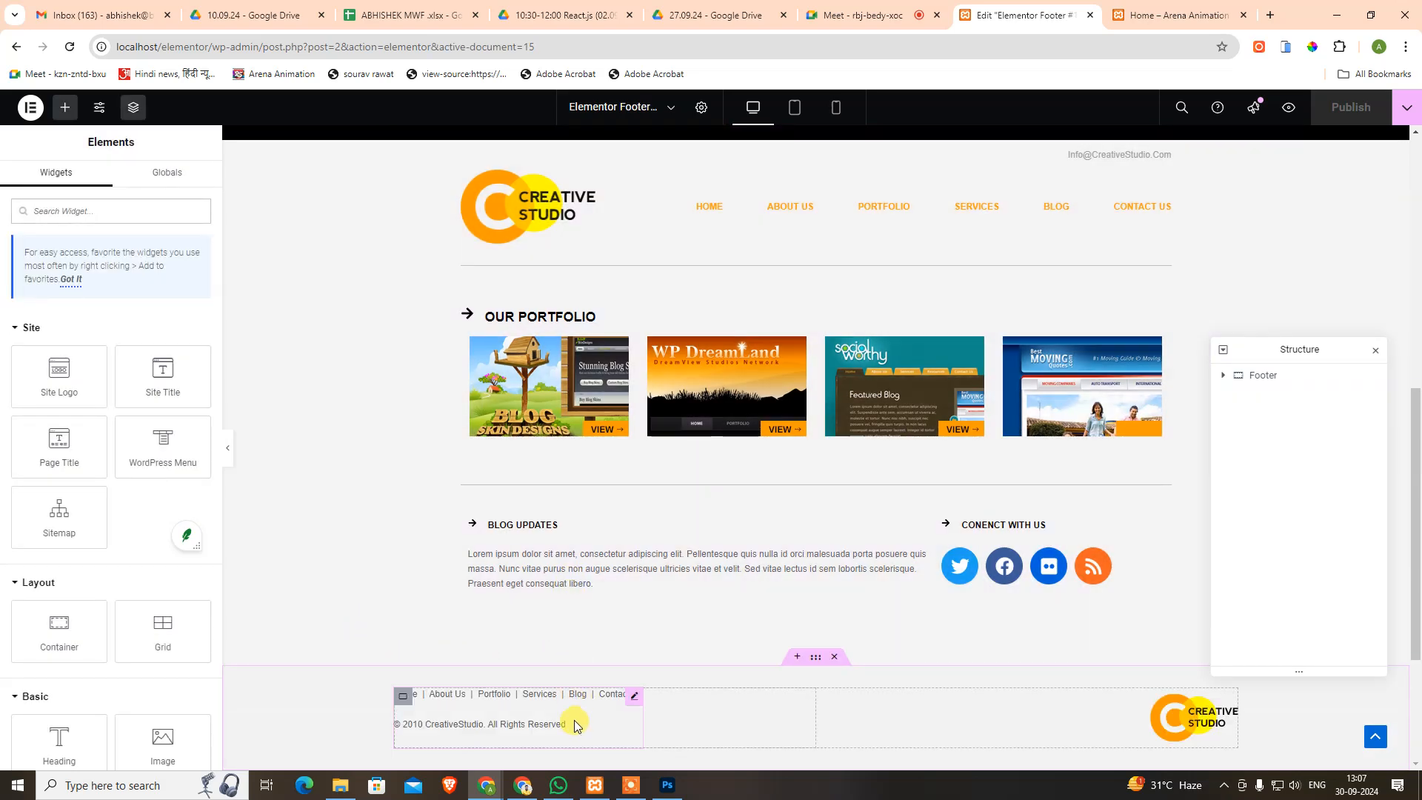
{"action": "left_click", "coordinate": [168, 171]}
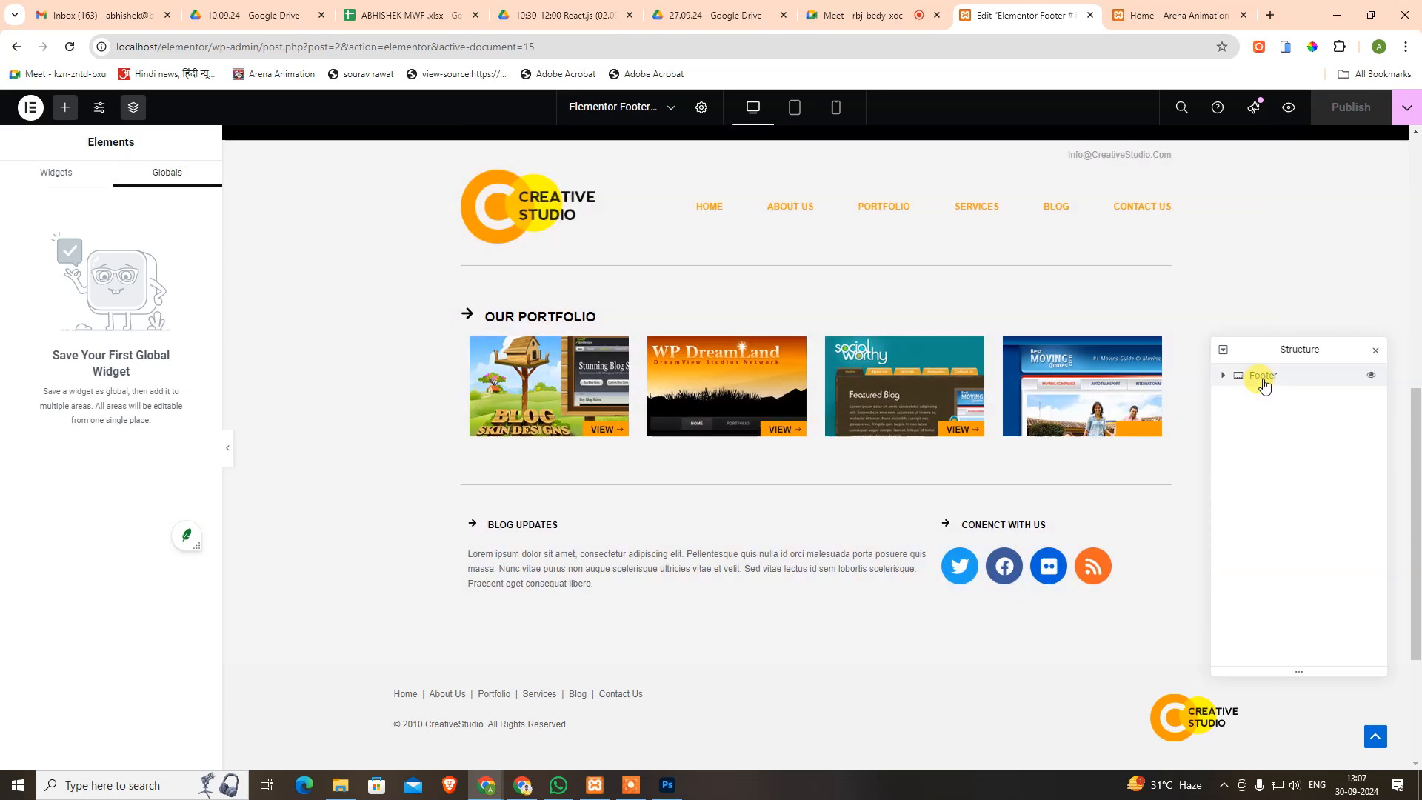
{"action": "left_click", "coordinate": [1259, 376]}
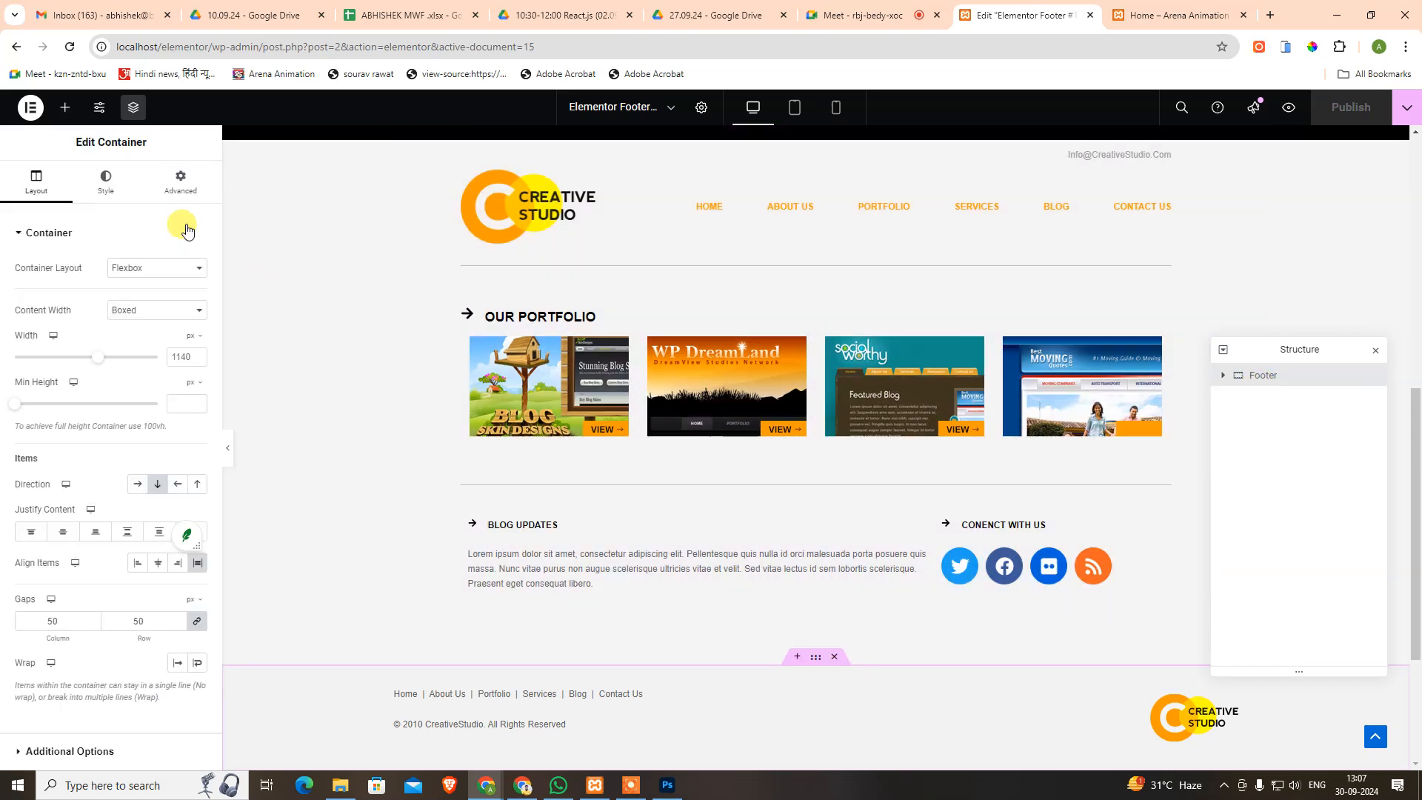
{"action": "left_click", "coordinate": [175, 181]}
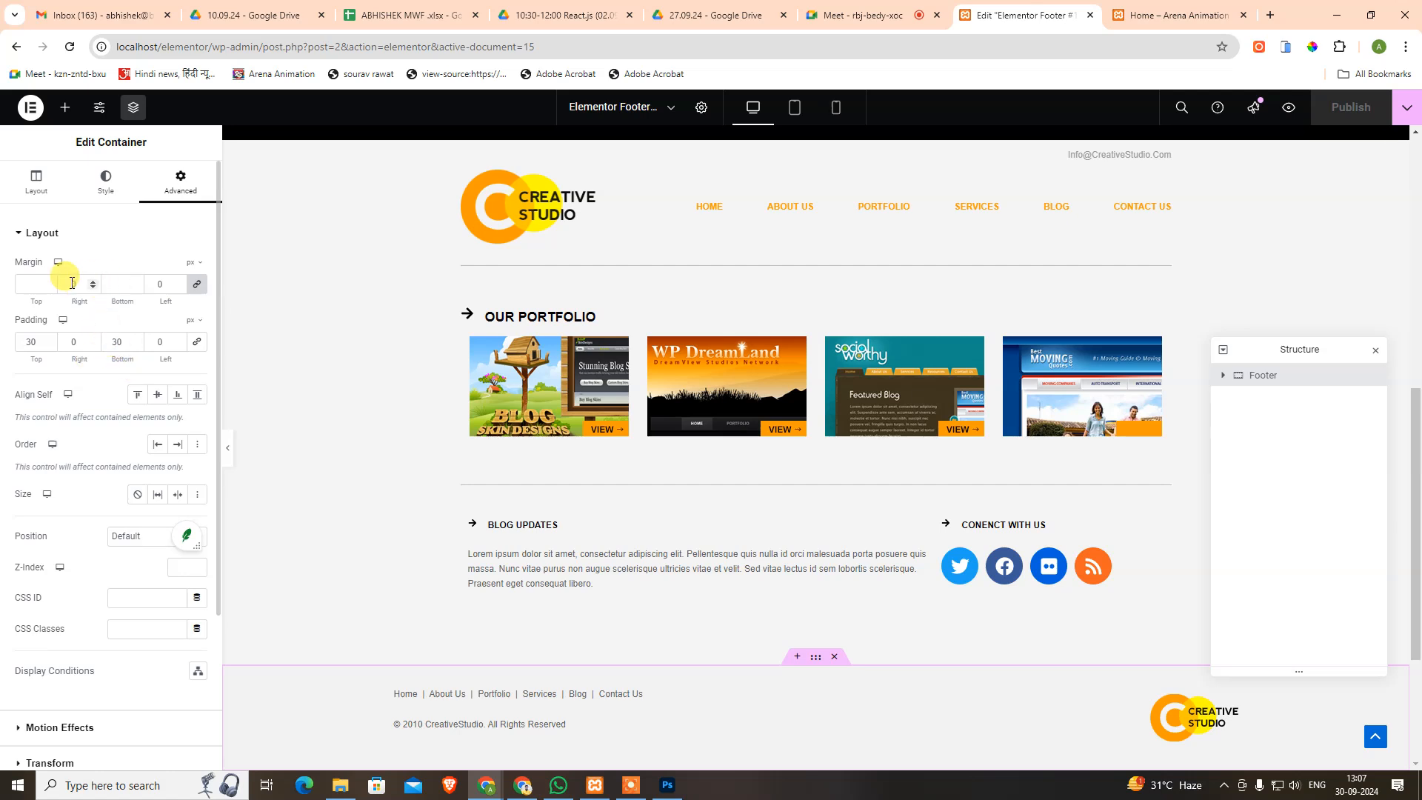
Set all four margins of the Footer container to 0 px and unlink the margin values.
{"action": "left_click", "coordinate": [30, 282]}
{"action": "type", "text": "1"}
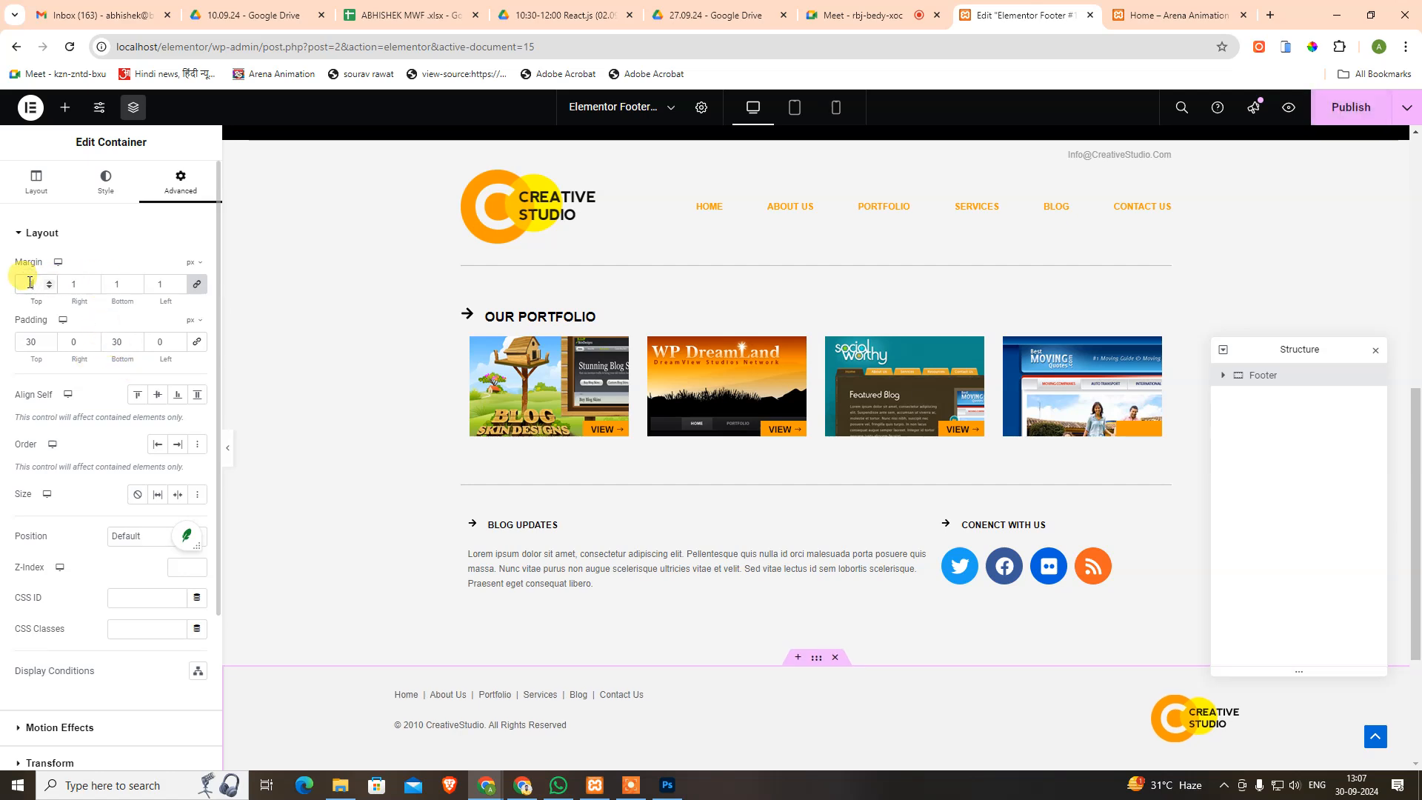
{"action": "key", "text": "BackSpace"}
{"action": "type", "text": "0"}
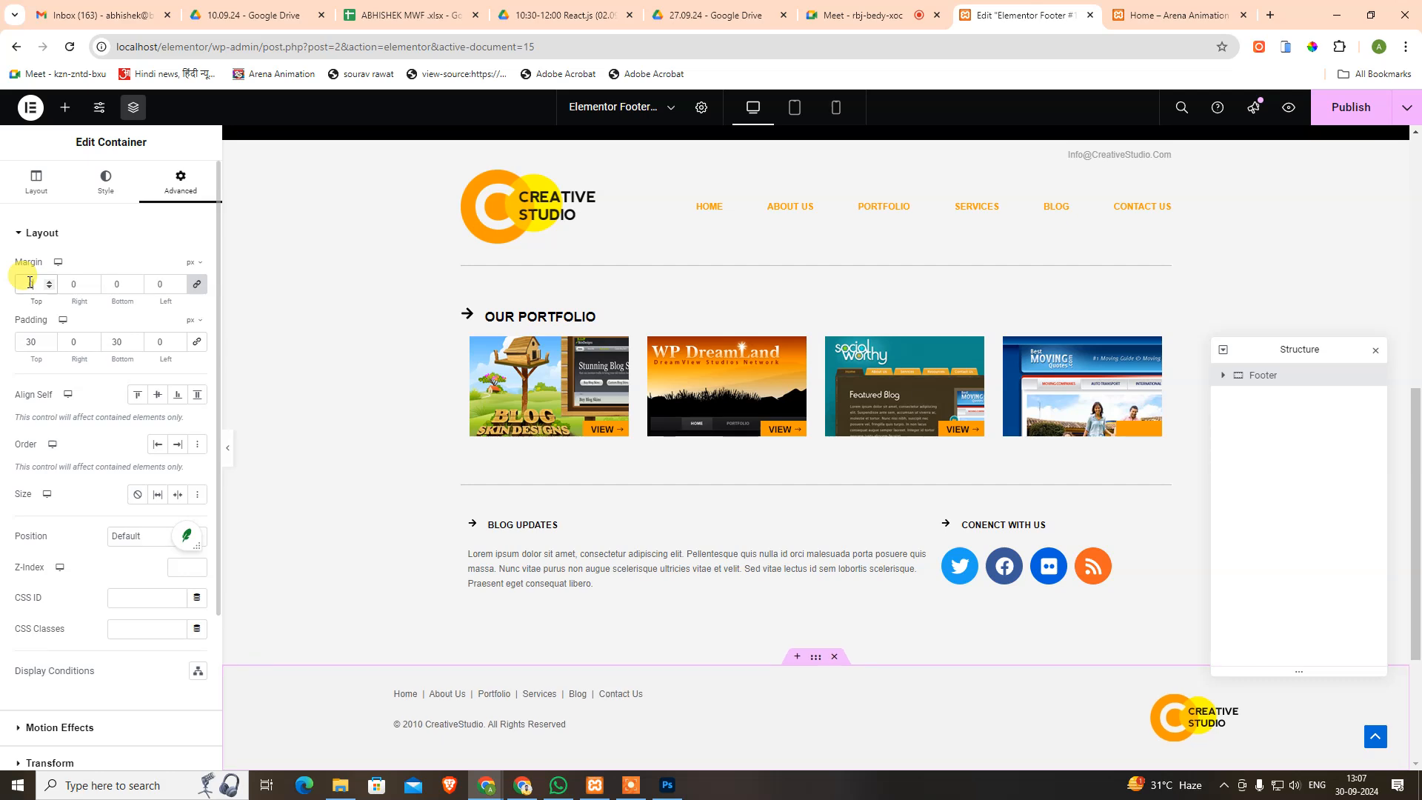
{"action": "key", "text": "BackSpace"}
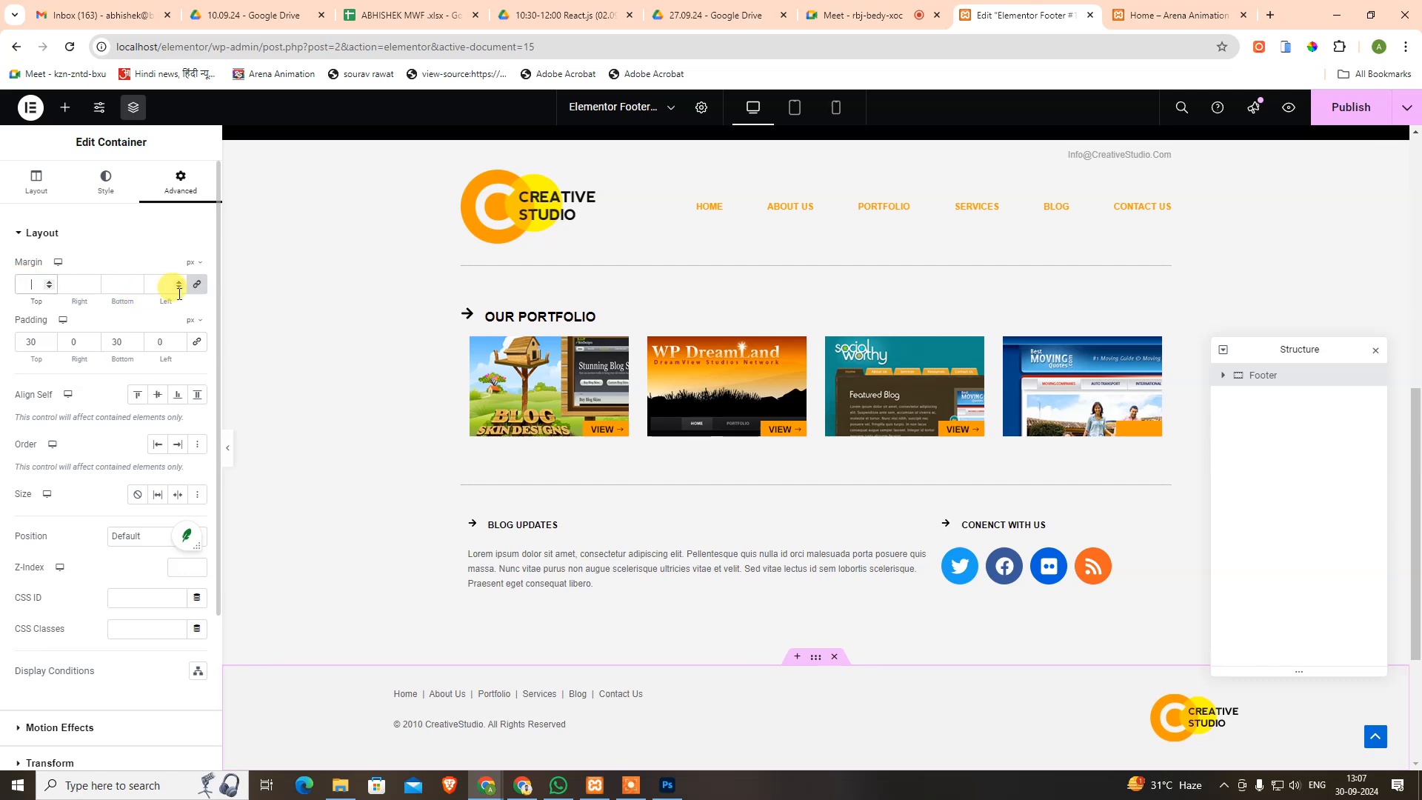
{"action": "type", "text": "0"}
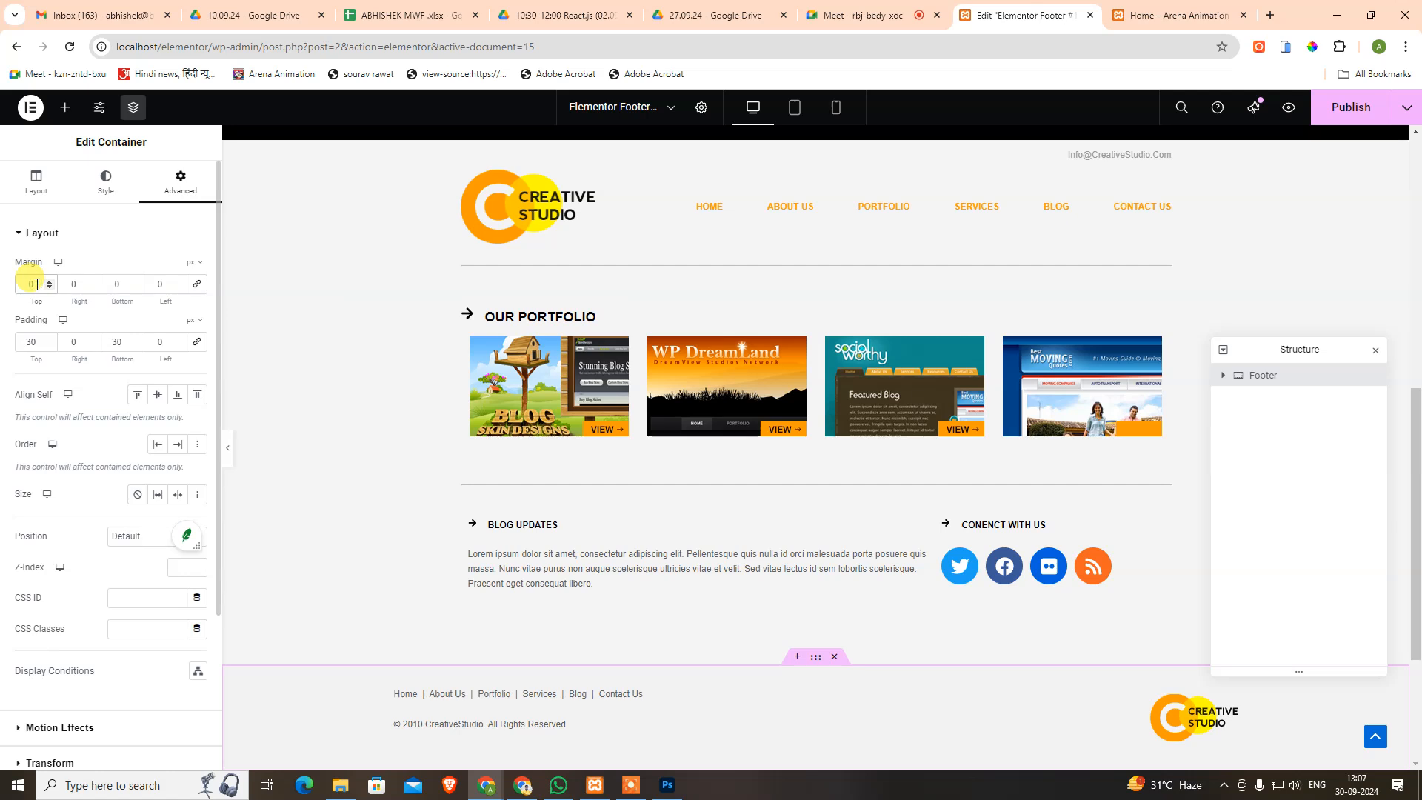
Try a negative top margin of -39 px on the Footer container, then reset it to 0.
{"action": "key", "text": "Down"}
{"action": "key", "text": "Down"}
{"action": "key", "text": "Down"}
{"action": "key", "text": "Down"}
{"action": "key", "text": "Down"}
{"action": "key", "text": "Down"}
{"action": "key", "text": "Down"}
{"action": "key", "text": "Down"}
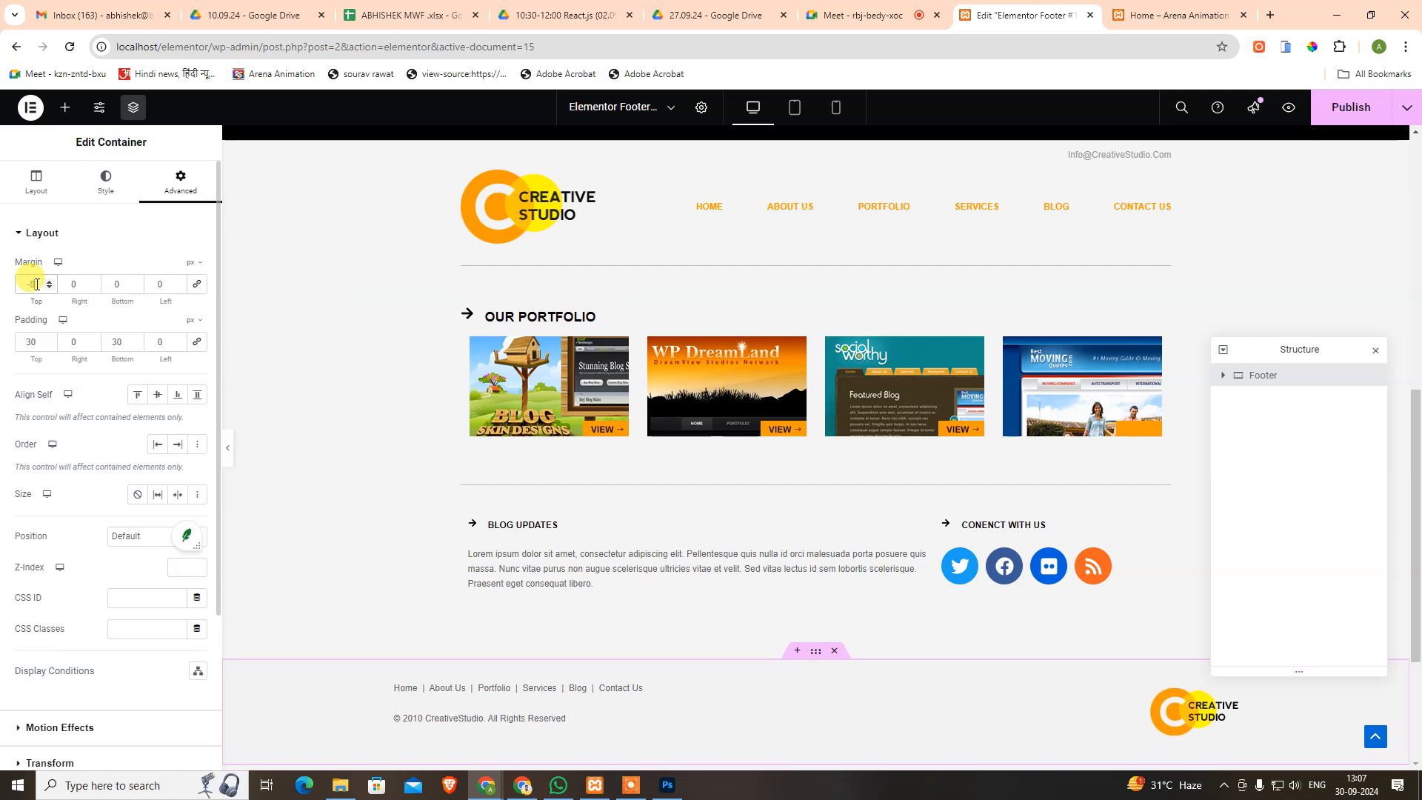
{"action": "key", "text": "Down"}
{"action": "key", "text": "Down"}
{"action": "key", "text": "Down"}
{"action": "key", "text": "Down"}
{"action": "key", "text": "Down"}
{"action": "key", "text": "Down"}
{"action": "key", "text": "Down"}
{"action": "key", "text": "Down"}
{"action": "key", "text": "Down"}
{"action": "key", "text": "Down"}
{"action": "key", "text": "Down"}
{"action": "key", "text": "Down"}
{"action": "key", "text": "Down"}
{"action": "key", "text": "Down"}
{"action": "key", "text": "Down"}
{"action": "key", "text": "Down"}
{"action": "key", "text": "Down"}
{"action": "key", "text": "Down"}
{"action": "key", "text": "Down"}
{"action": "key", "text": "Down"}
{"action": "key", "text": "Down"}
{"action": "key", "text": "Down"}
{"action": "key", "text": "Down"}
{"action": "key", "text": "Down"}
{"action": "key", "text": "Down"}
{"action": "key", "text": "Down"}
{"action": "key", "text": "Down"}
{"action": "key", "text": "Down"}
{"action": "key", "text": "Down"}
{"action": "key", "text": "Down"}
{"action": "key", "text": "Down"}
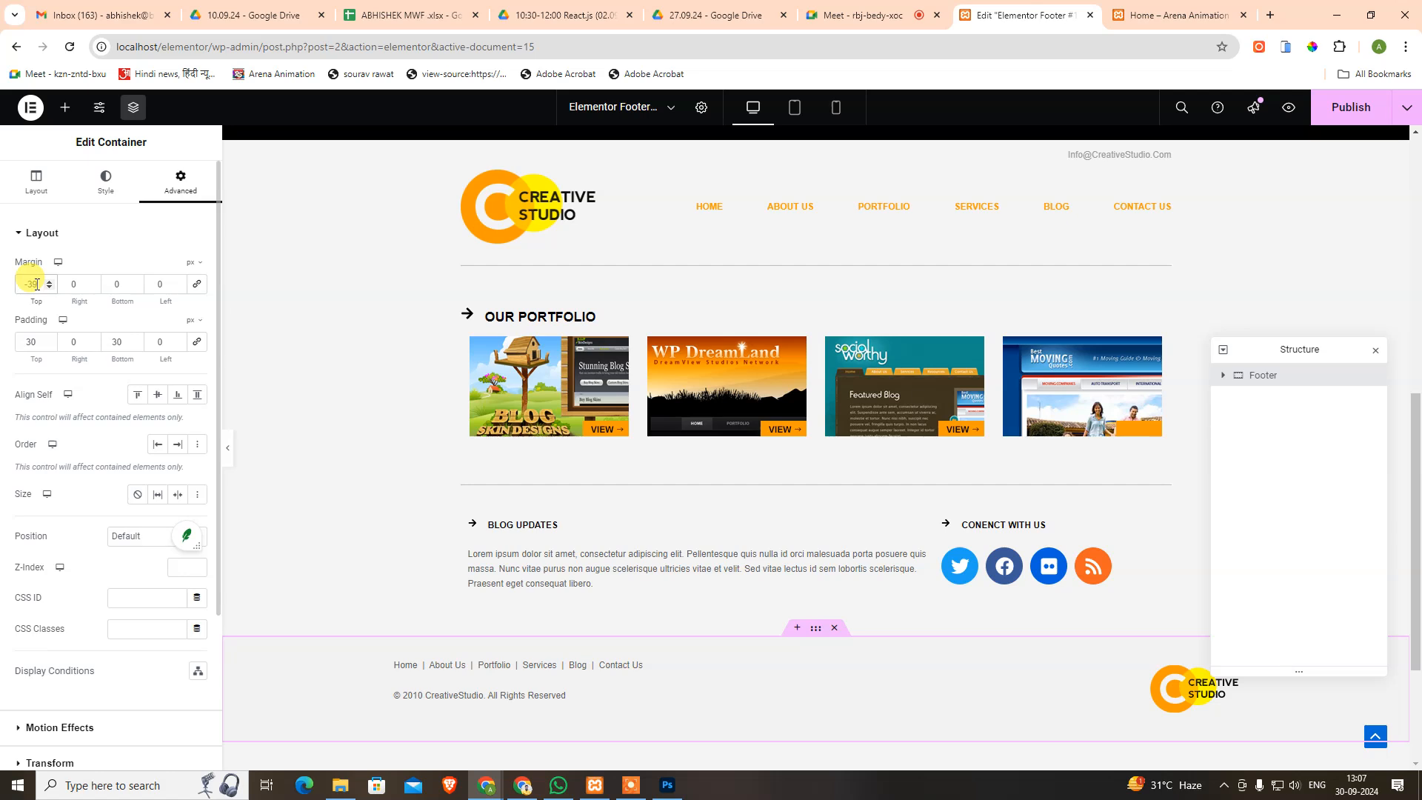
{"action": "key", "text": "BackSpace"}
{"action": "key", "text": "BackSpace"}
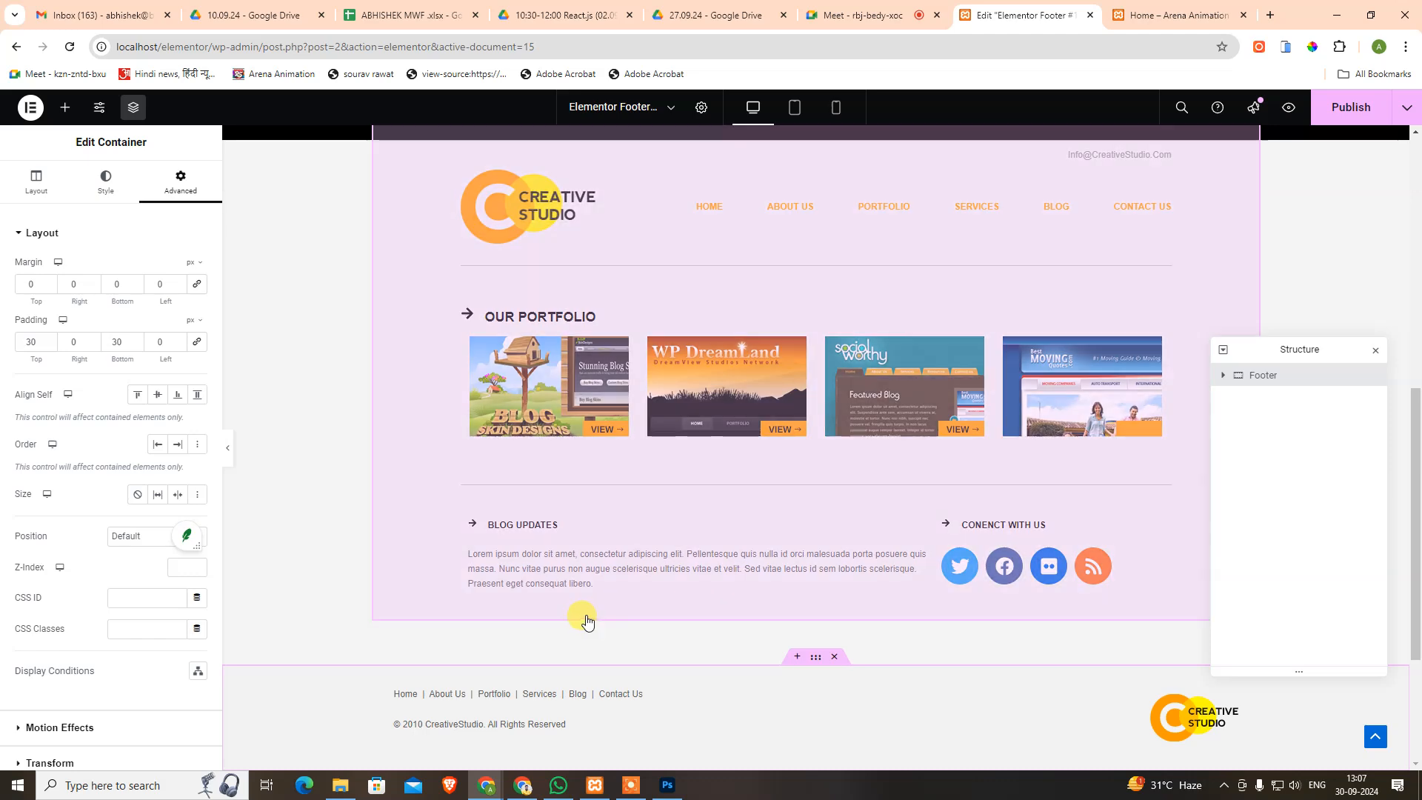
Switch from the footer to editing the Home page content, saving the footer changes.
{"action": "left_click", "coordinate": [589, 622]}
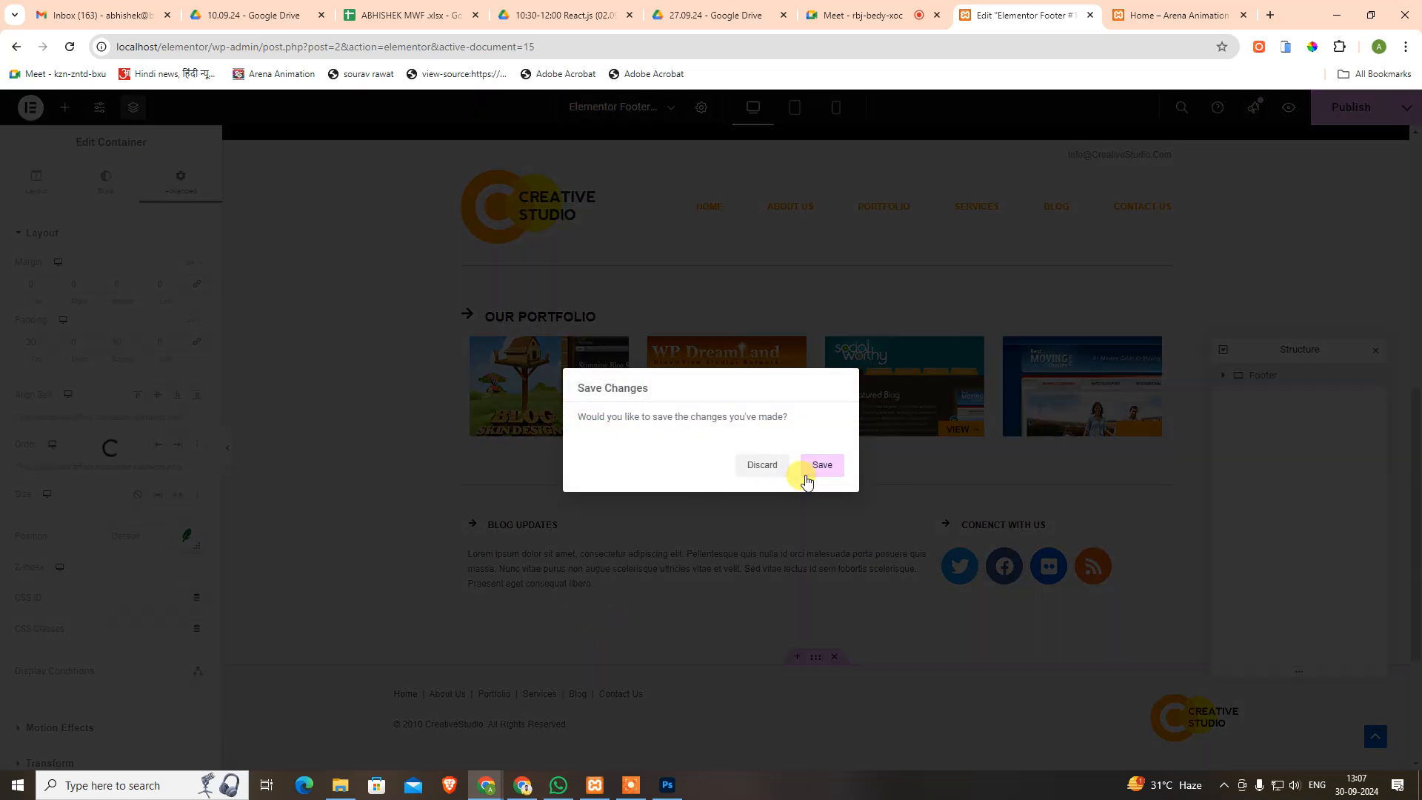
{"action": "left_click", "coordinate": [819, 467]}
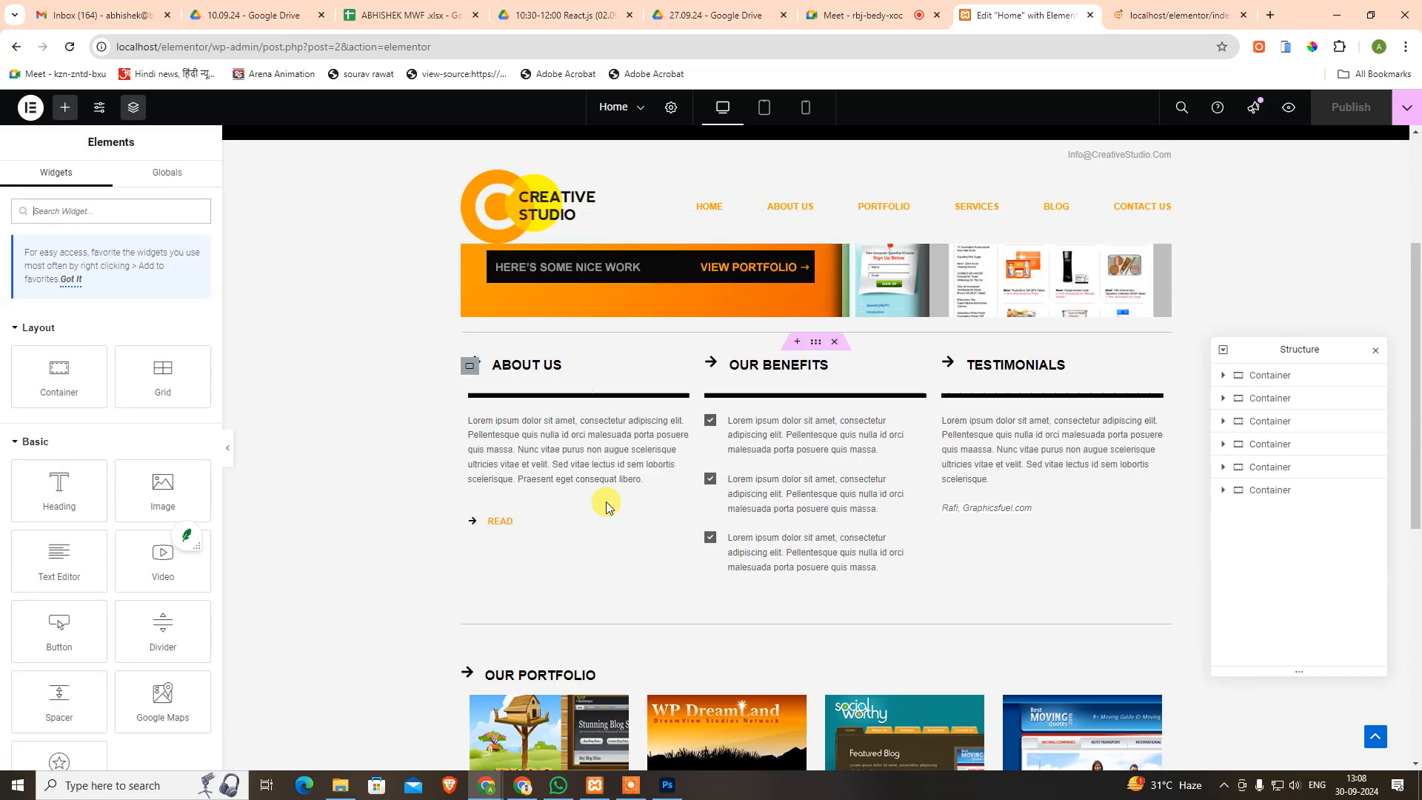
{"action": "scroll", "coordinate": [590, 543], "scroll_direction": "down", "scroll_amount": 2}
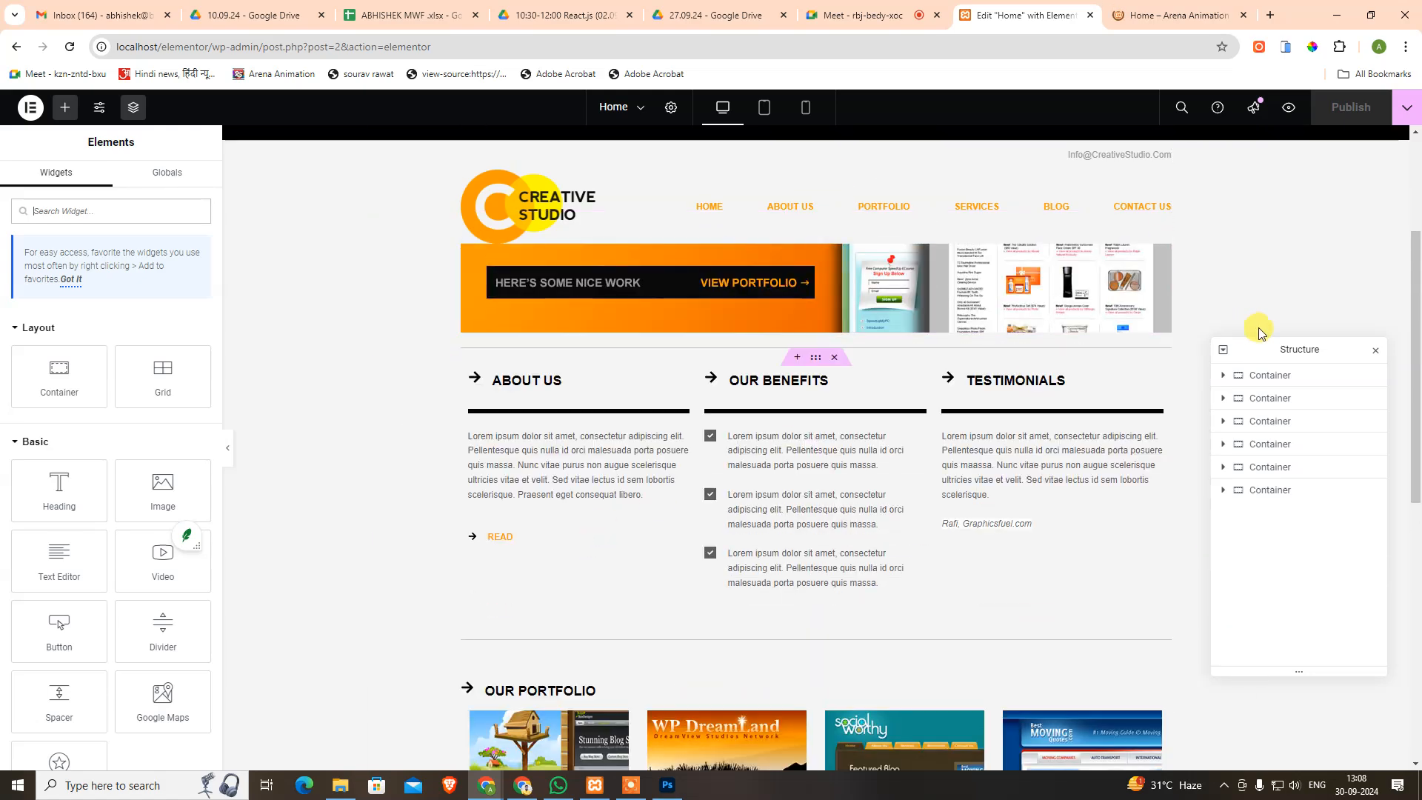
Select the hero banner container and examine the Home page sections down to the footer.
{"action": "left_click", "coordinate": [1266, 384]}
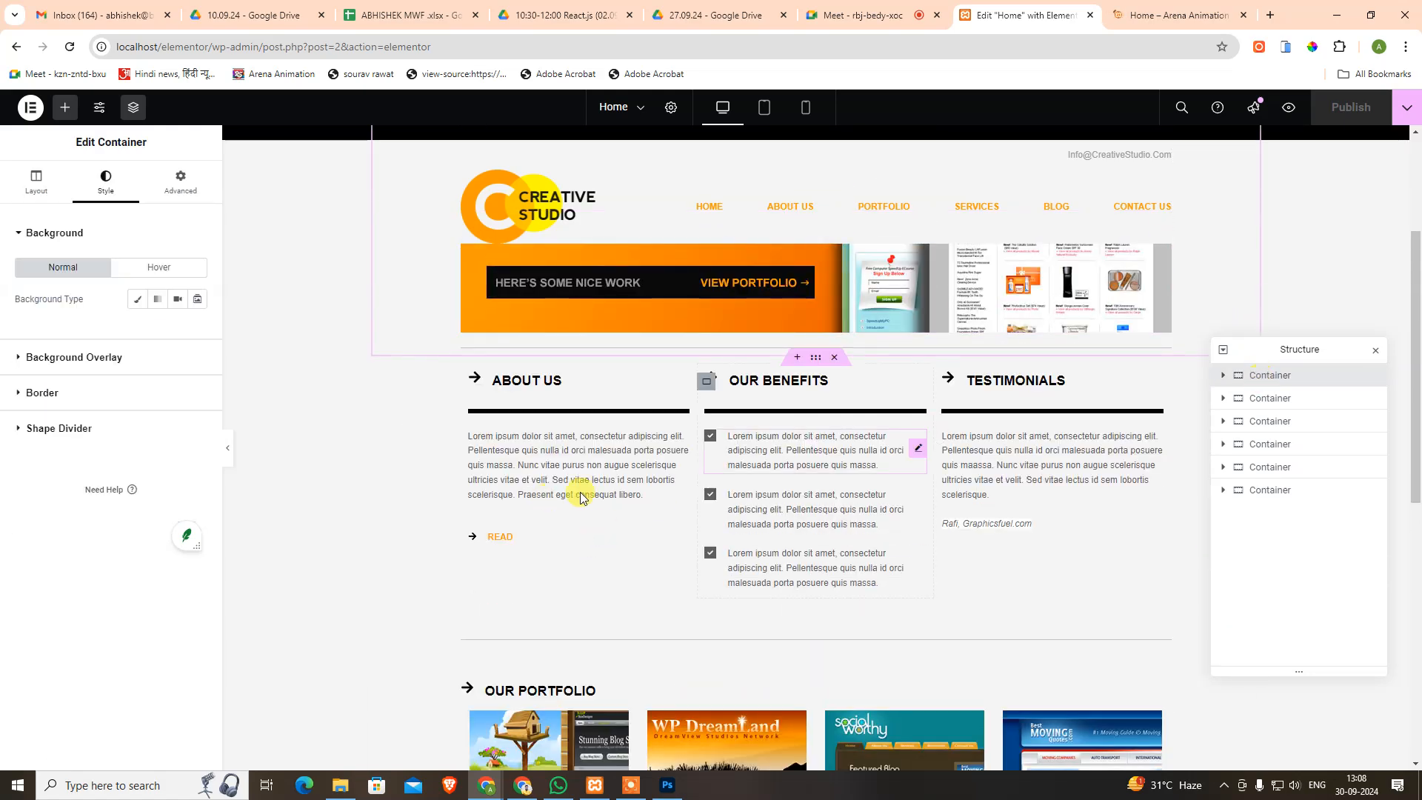
{"action": "scroll", "coordinate": [581, 498], "scroll_direction": "down", "scroll_amount": 5}
{"action": "scroll", "coordinate": [643, 493], "scroll_direction": "up", "scroll_amount": 3}
{"action": "scroll", "coordinate": [646, 483], "scroll_direction": "up", "scroll_amount": 5}
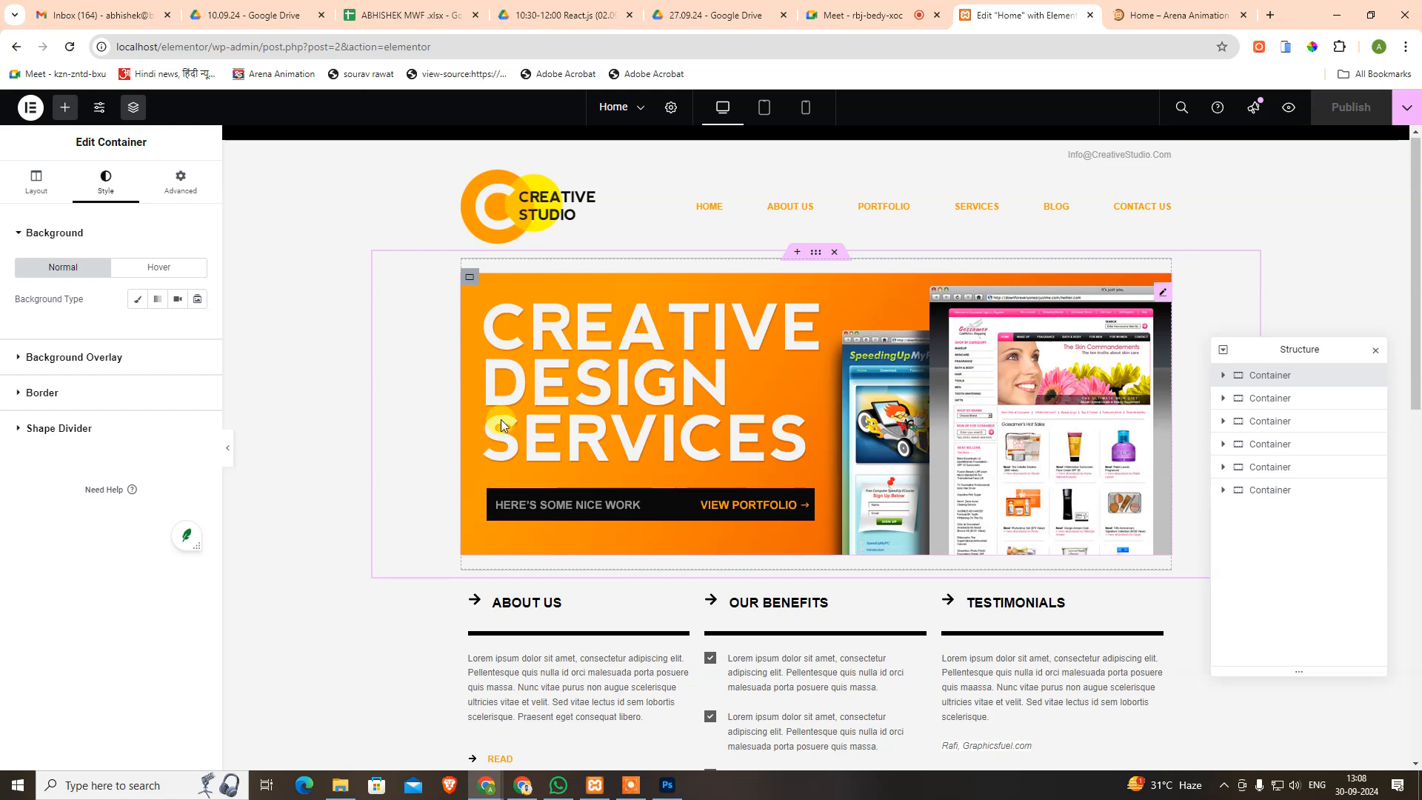
{"action": "scroll", "coordinate": [637, 469], "scroll_direction": "down", "scroll_amount": 5}
{"action": "scroll", "coordinate": [659, 483], "scroll_direction": "up", "scroll_amount": 2}
{"action": "scroll", "coordinate": [637, 496], "scroll_direction": "up", "scroll_amount": 3}
{"action": "scroll", "coordinate": [866, 593], "scroll_direction": "down", "scroll_amount": 10}
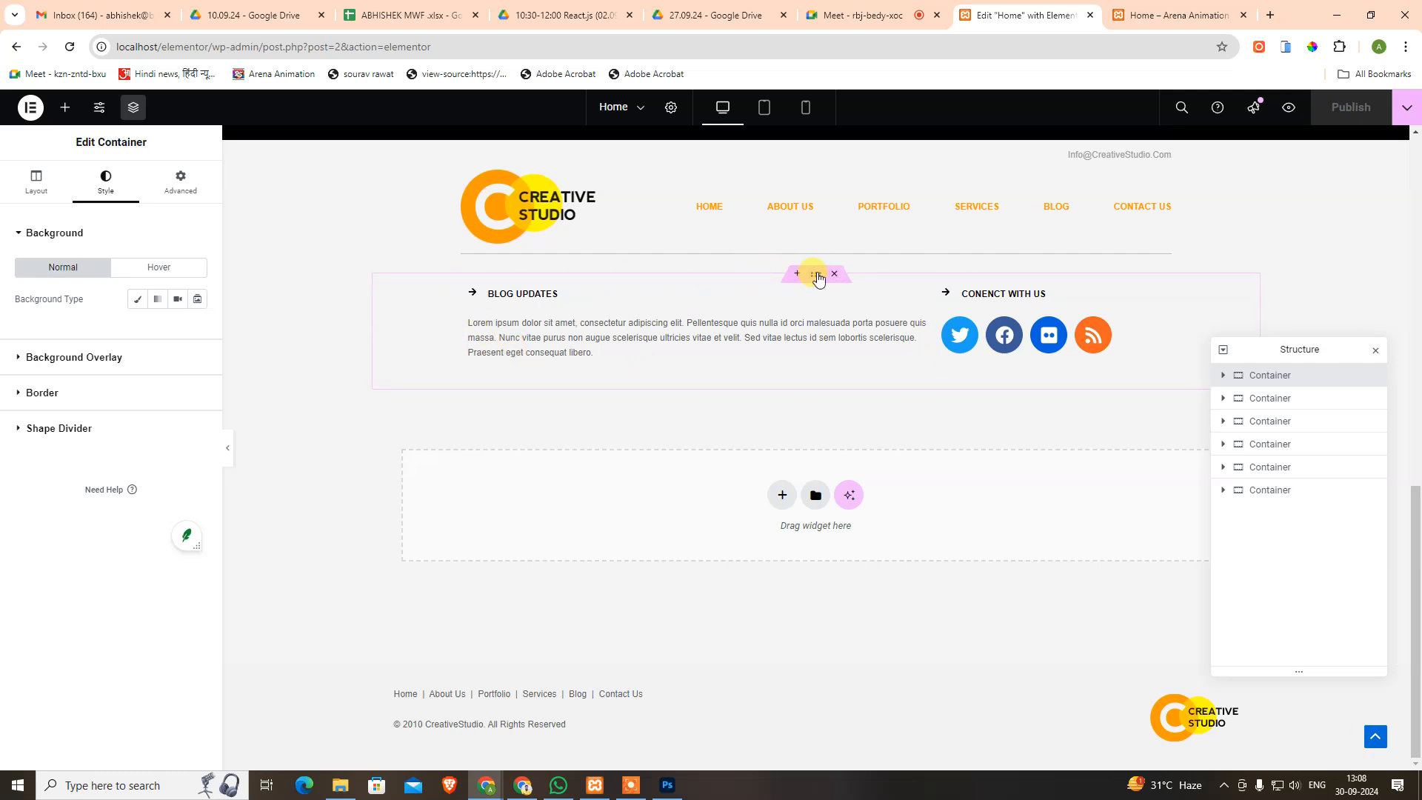
Unlink the margins of the Blog Updates container, try a negative bottom margin, and return it to 0.
{"action": "left_click", "coordinate": [816, 274]}
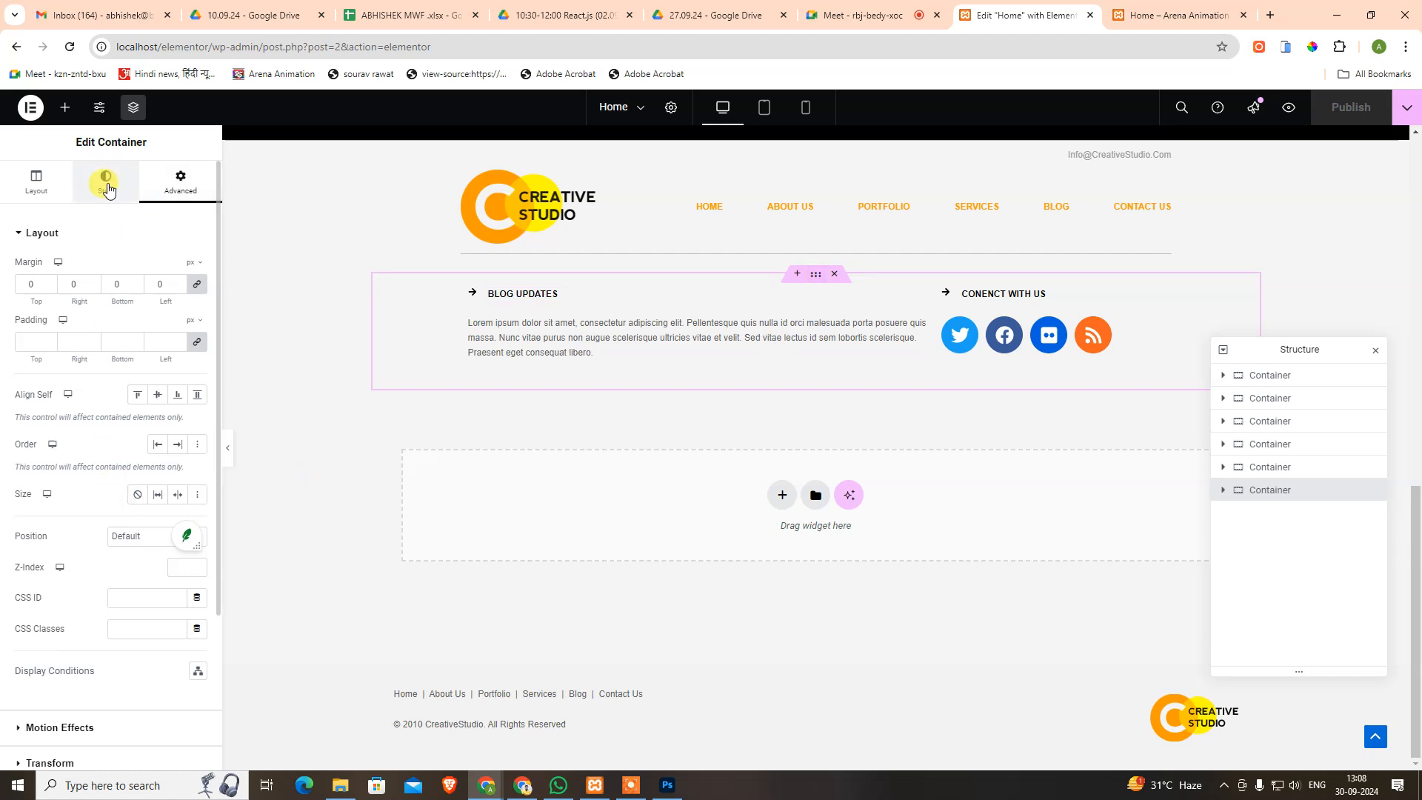
{"action": "left_click", "coordinate": [106, 182]}
{"action": "left_click", "coordinate": [174, 183]}
{"action": "left_click", "coordinate": [196, 284]}
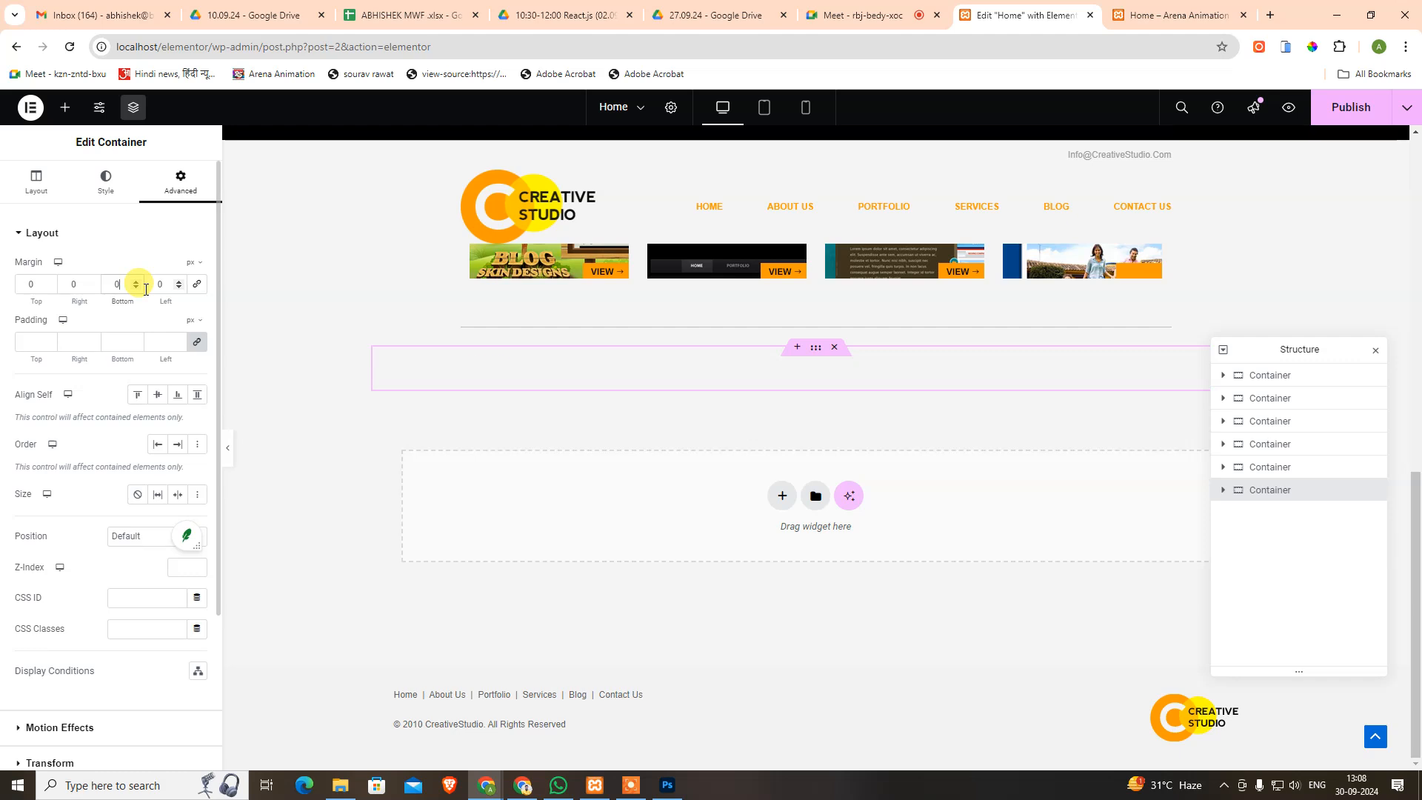
{"action": "key", "text": "Down"}
{"action": "key", "text": "Down"}
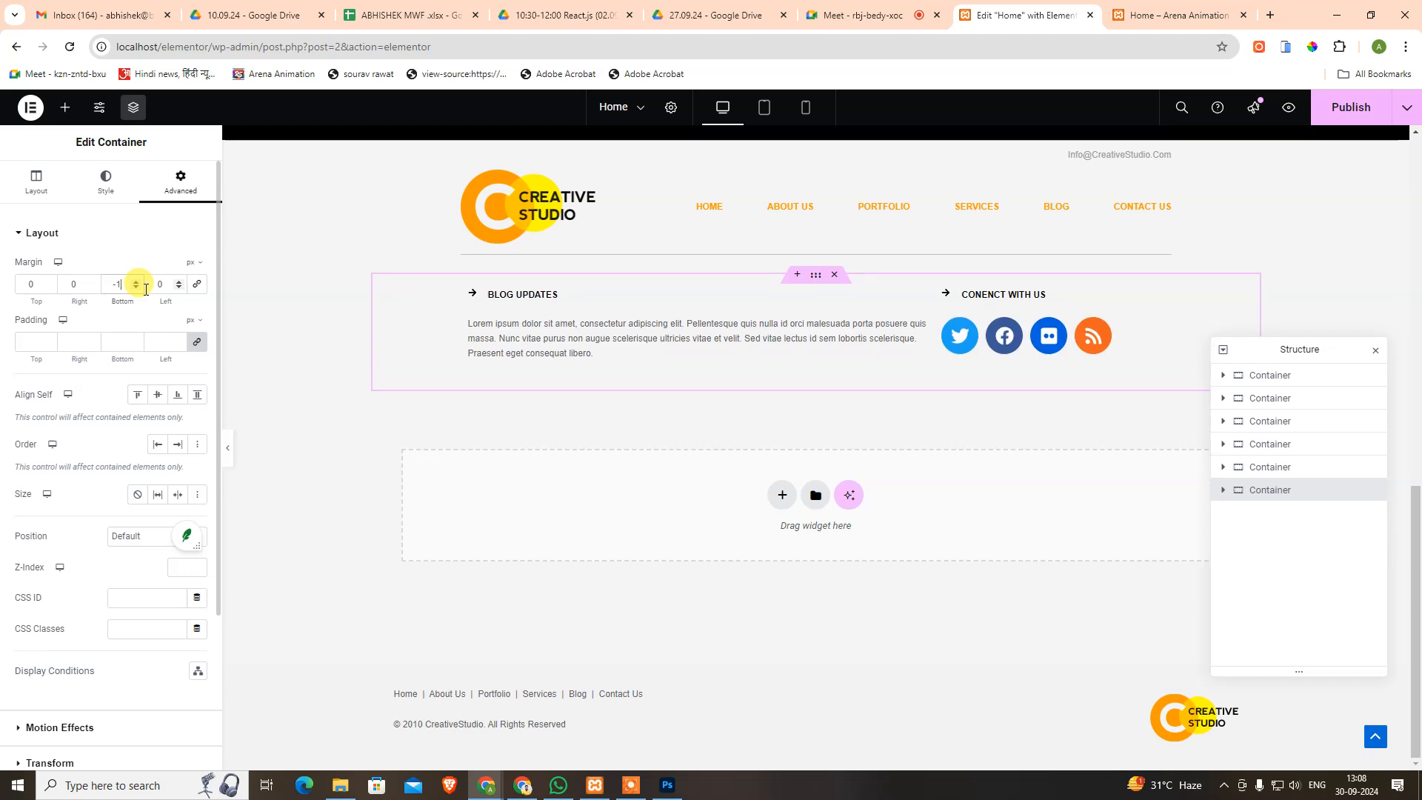
{"action": "key", "text": "Up"}
{"action": "key", "text": "Up"}
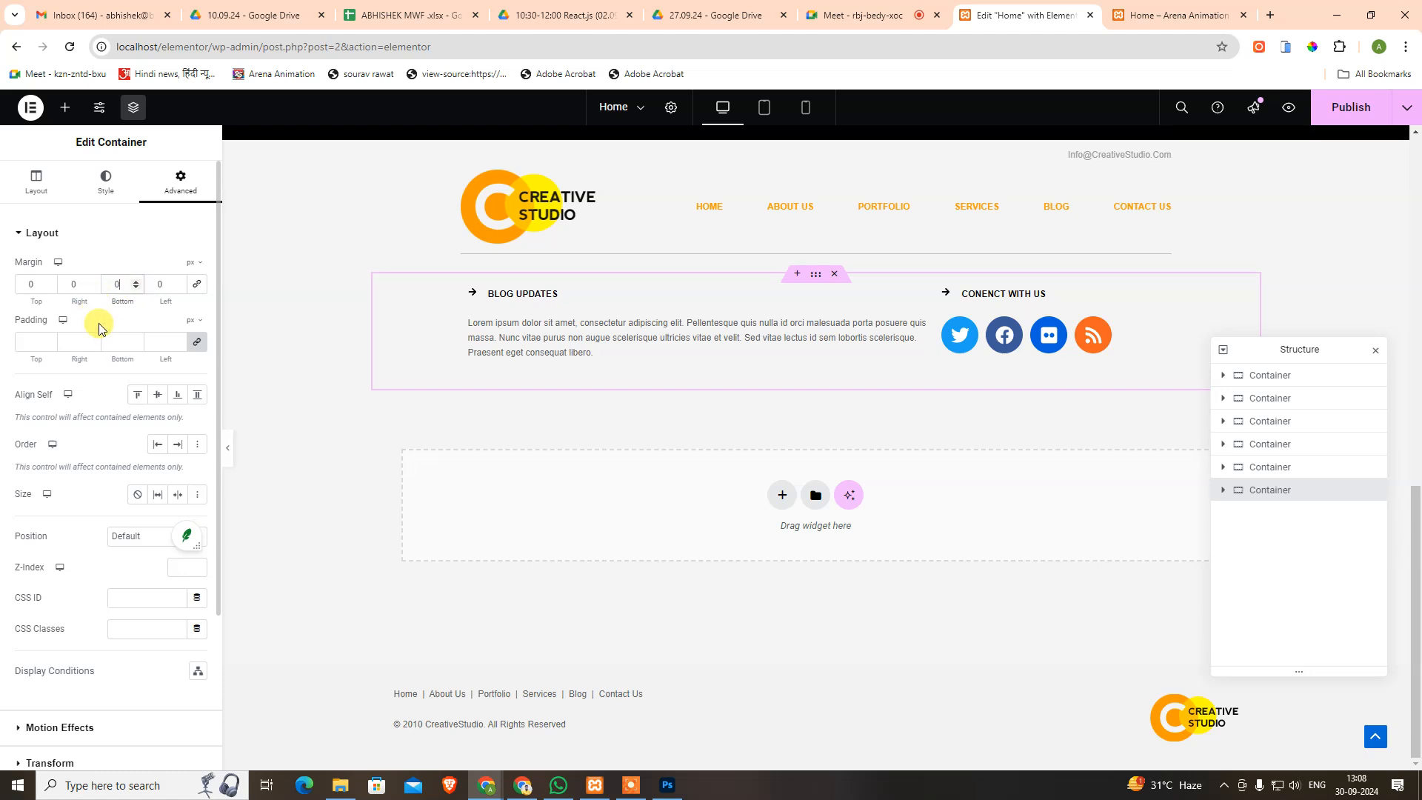
{"action": "scroll", "coordinate": [117, 614], "scroll_direction": "down", "scroll_amount": 3}
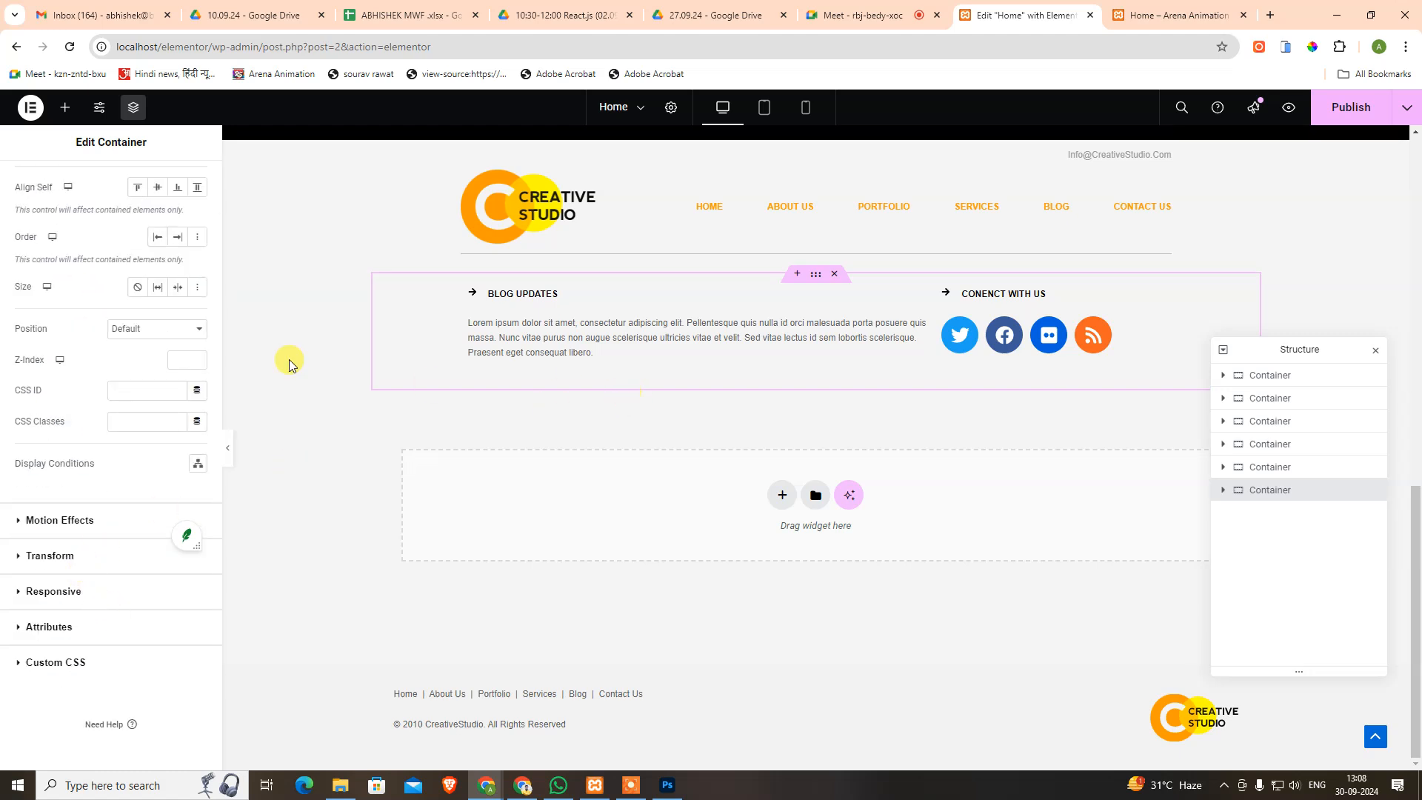
Switch to the home page preview tab and inspect the area around the Blog Updates section with the browser developer tools.
{"action": "left_click", "coordinate": [1156, 15]}
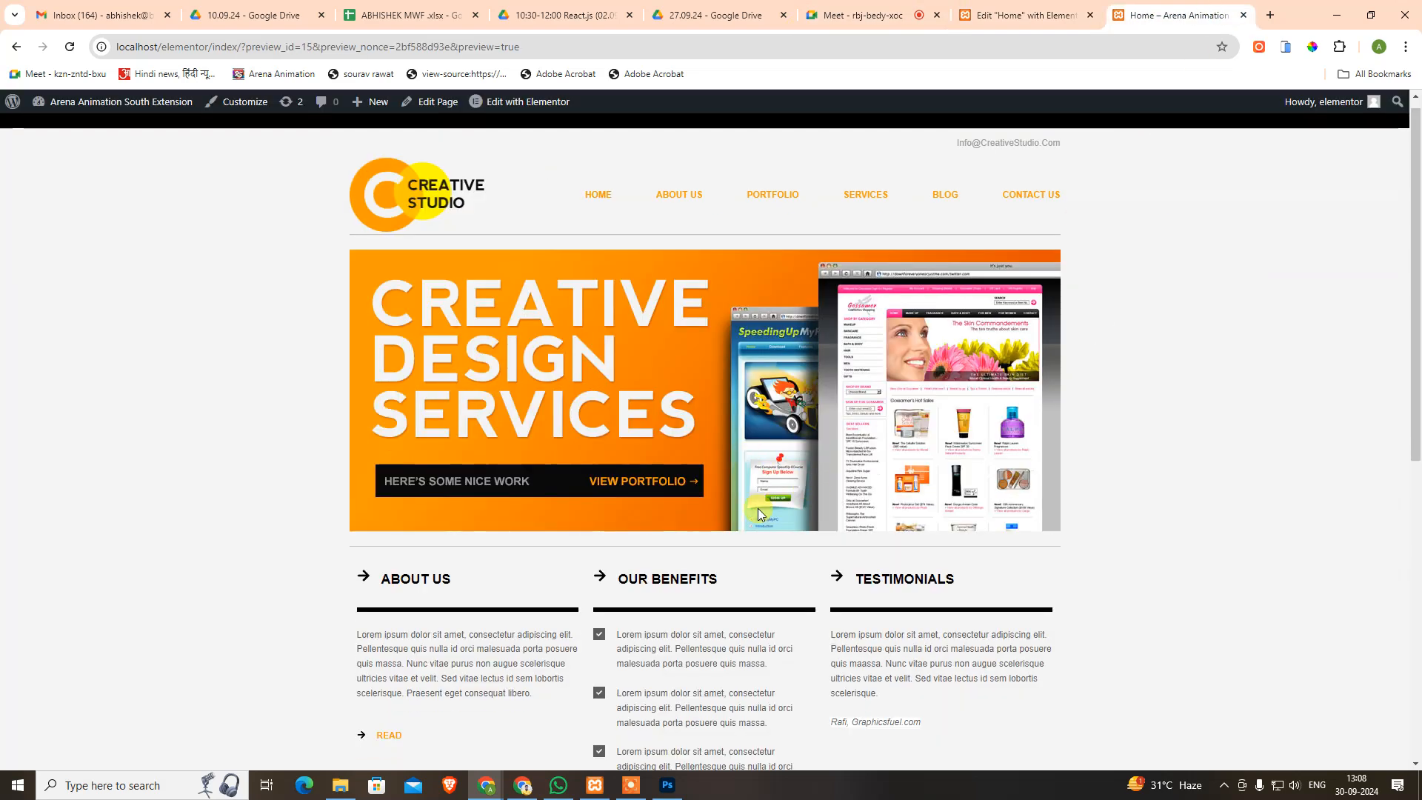
{"action": "scroll", "coordinate": [758, 508], "scroll_direction": "down", "scroll_amount": 8}
{"action": "right_click", "coordinate": [434, 569]}
{"action": "left_click", "coordinate": [453, 550]}
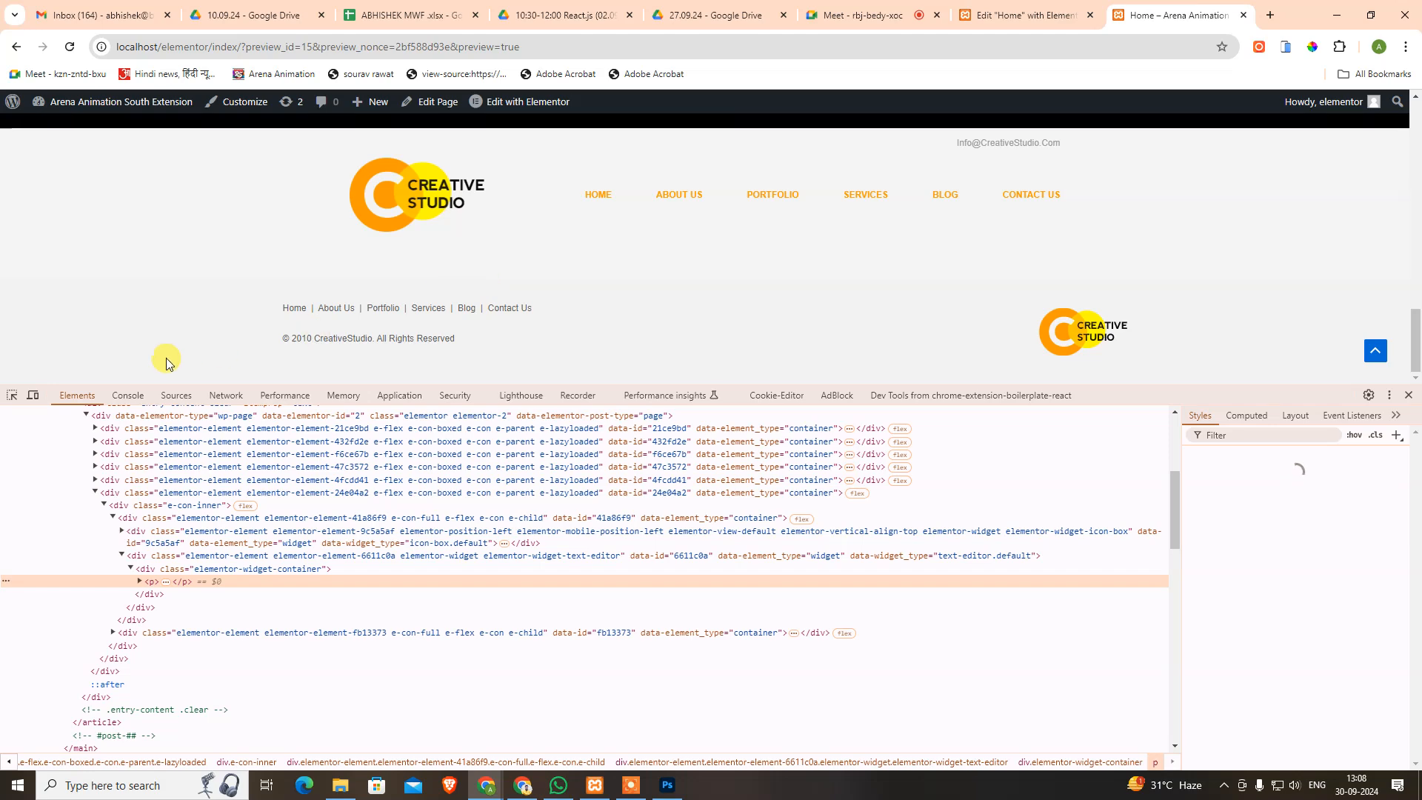
{"action": "left_click", "coordinate": [12, 395]}
{"action": "scroll", "coordinate": [741, 259], "scroll_direction": "up", "scroll_amount": 1}
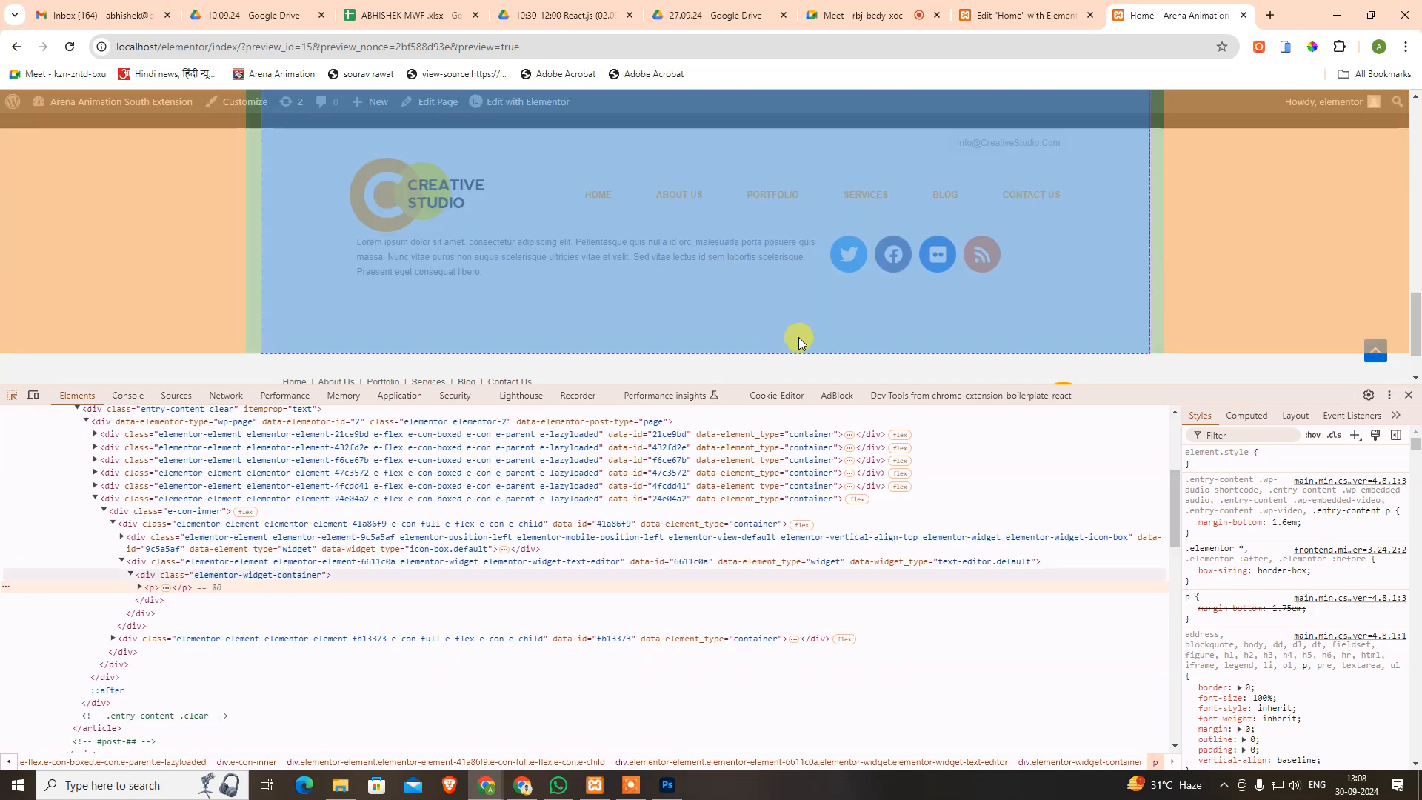
{"action": "left_click", "coordinate": [803, 340]}
Undock the developer tools into a separate window and move it off the page preview.
{"action": "left_click", "coordinate": [1390, 395]}
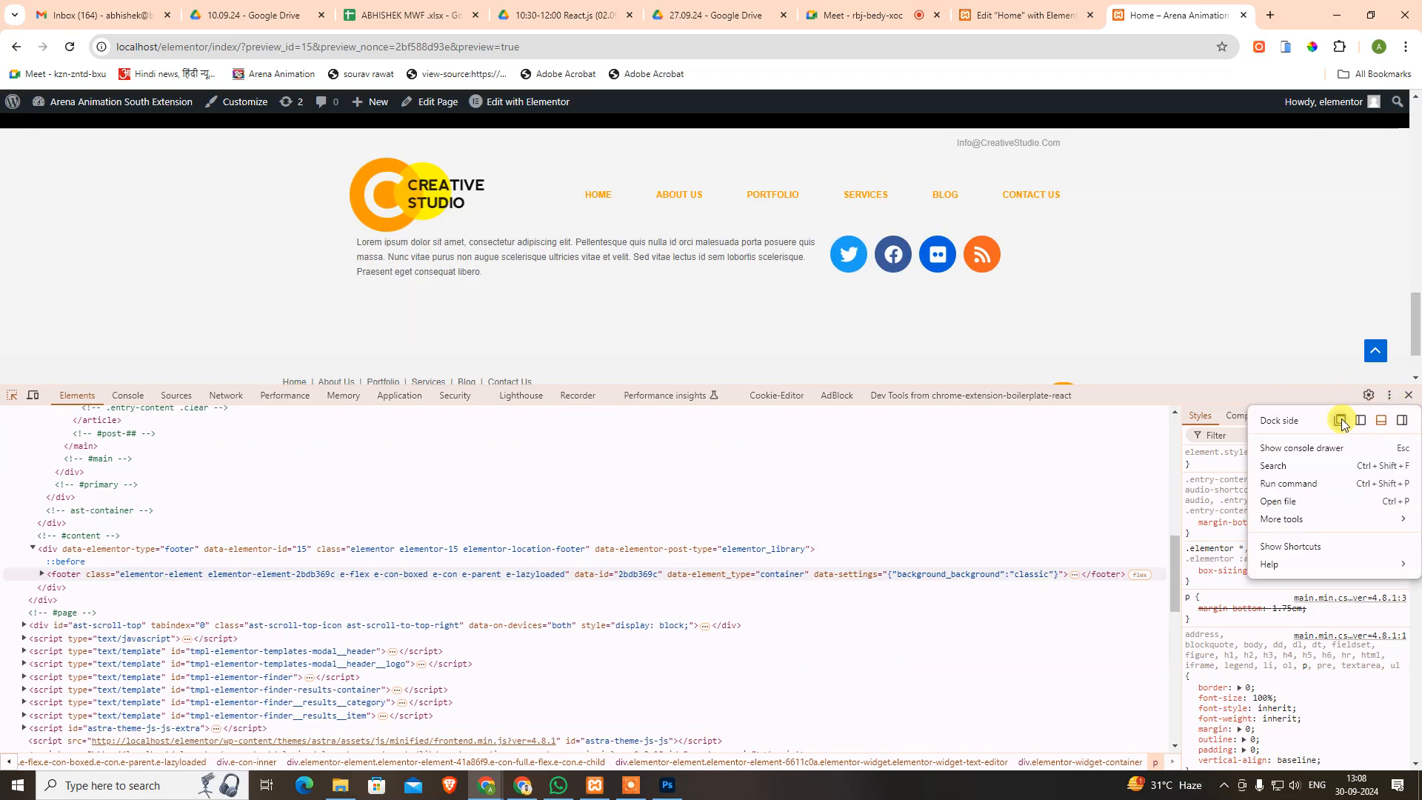
{"action": "left_click", "coordinate": [1341, 420]}
{"action": "left_click_drag", "start_coordinate": [903, 156], "coordinate": [1421, 154]}
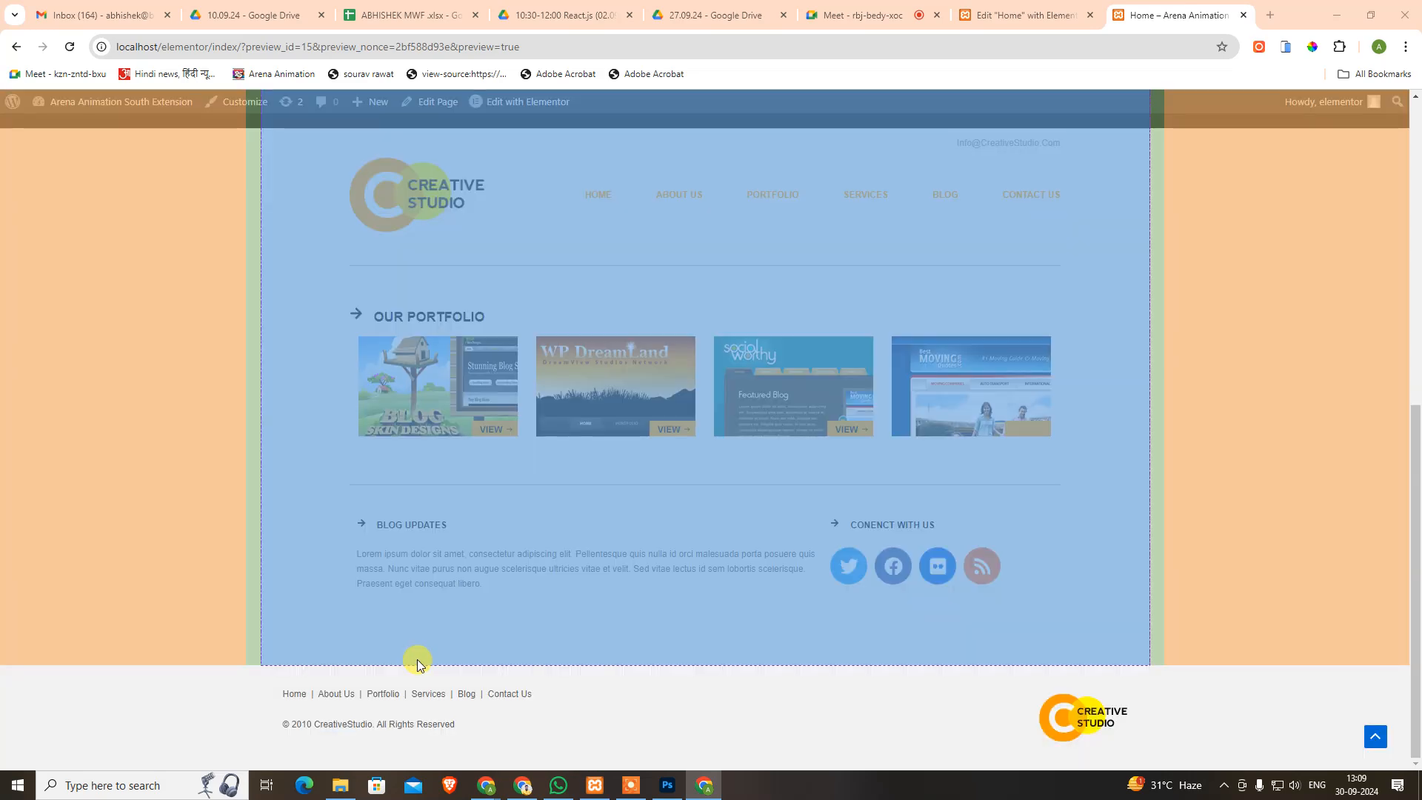
Inspect the div.ast-container element to examine the spacing between the page content and the footer.
{"action": "left_click", "coordinate": [417, 661]}
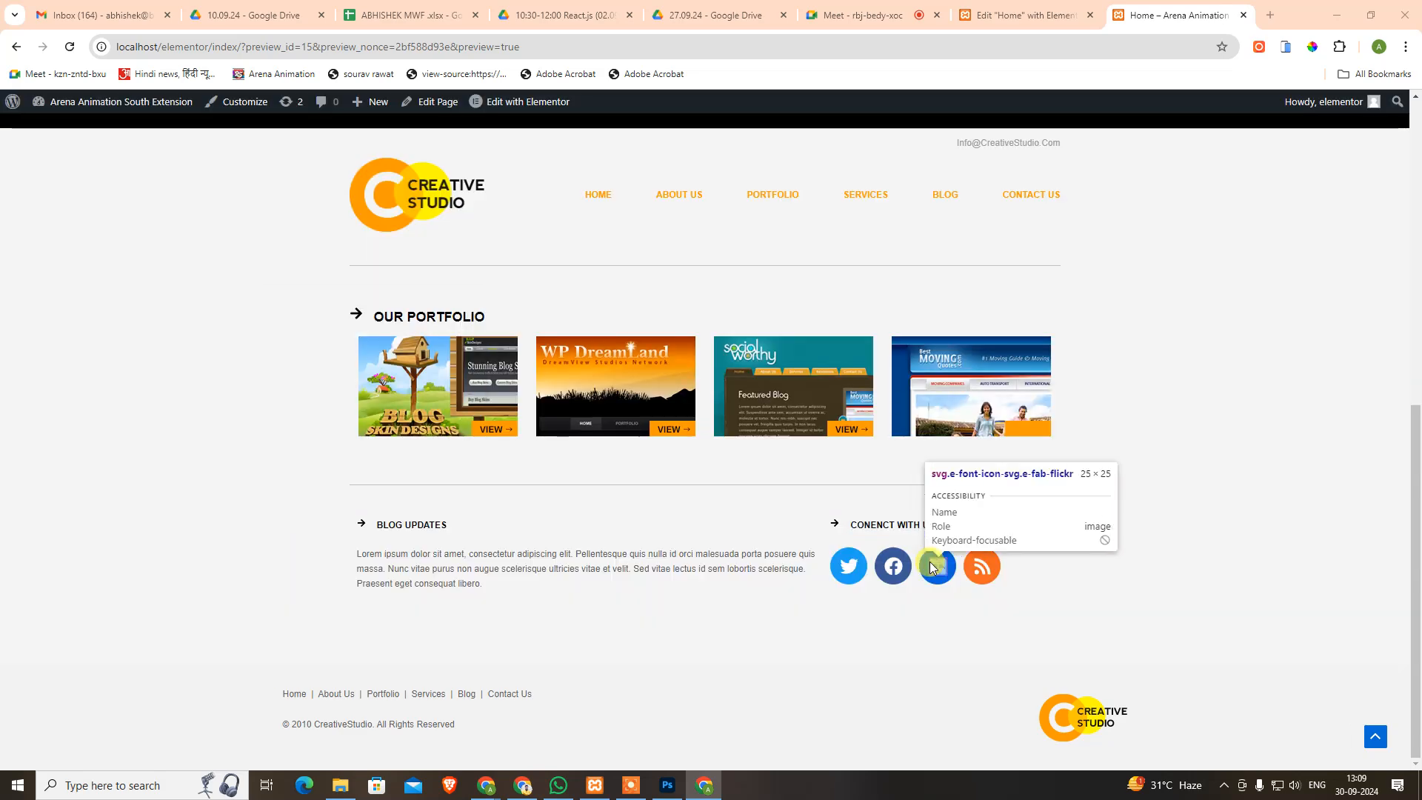
{"action": "left_click", "coordinate": [915, 663]}
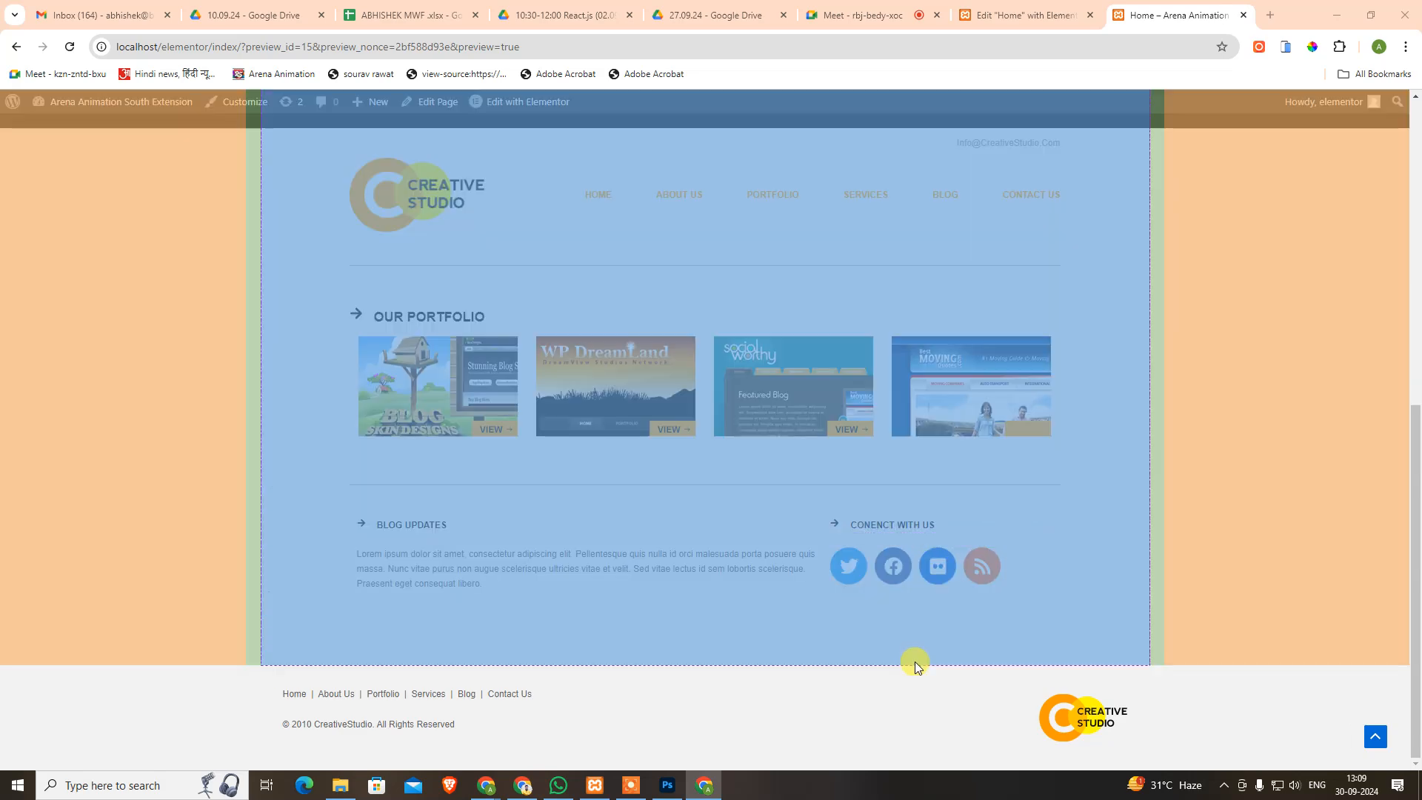
{"action": "scroll", "coordinate": [913, 662], "scroll_direction": "up", "scroll_amount": 8}
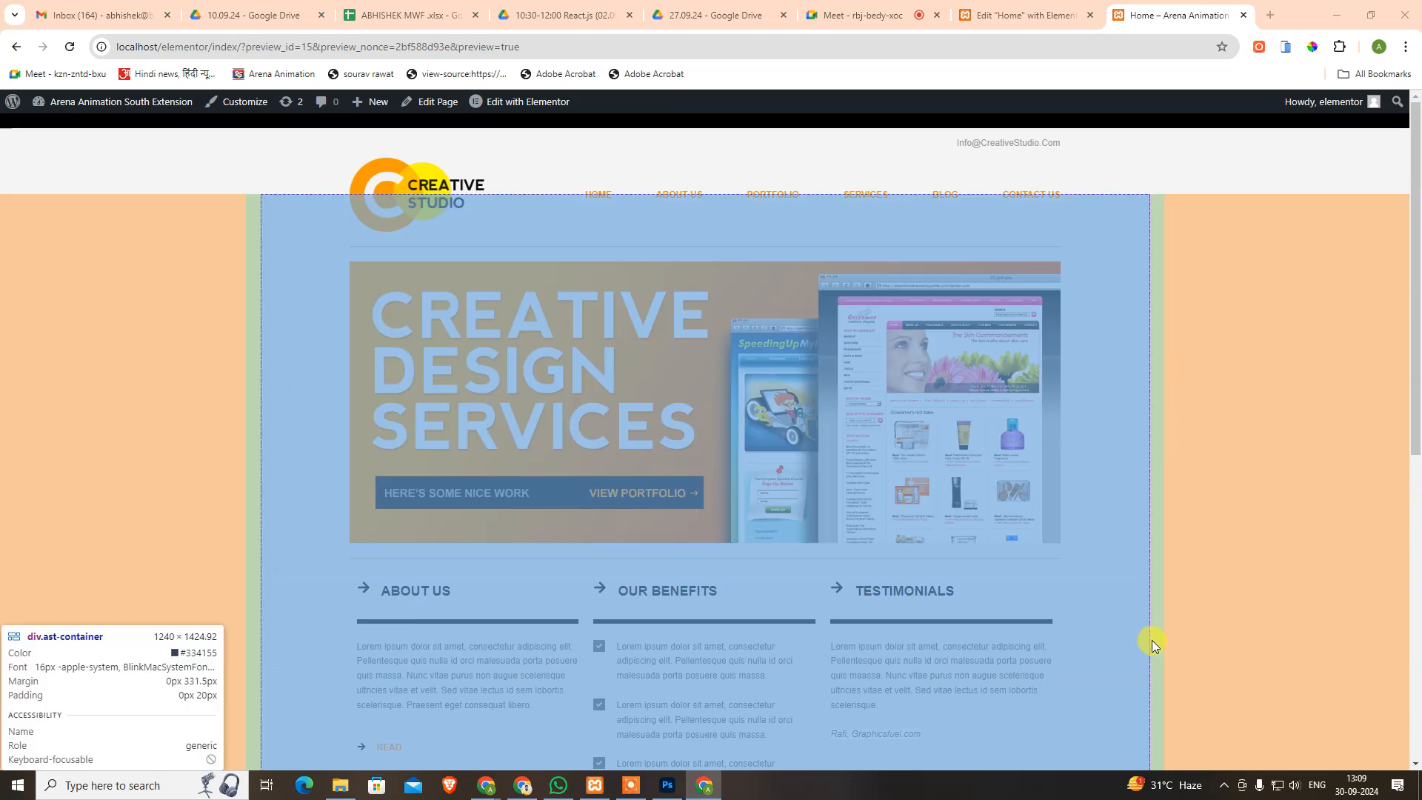
{"action": "scroll", "coordinate": [1153, 640], "scroll_direction": "down", "scroll_amount": 8}
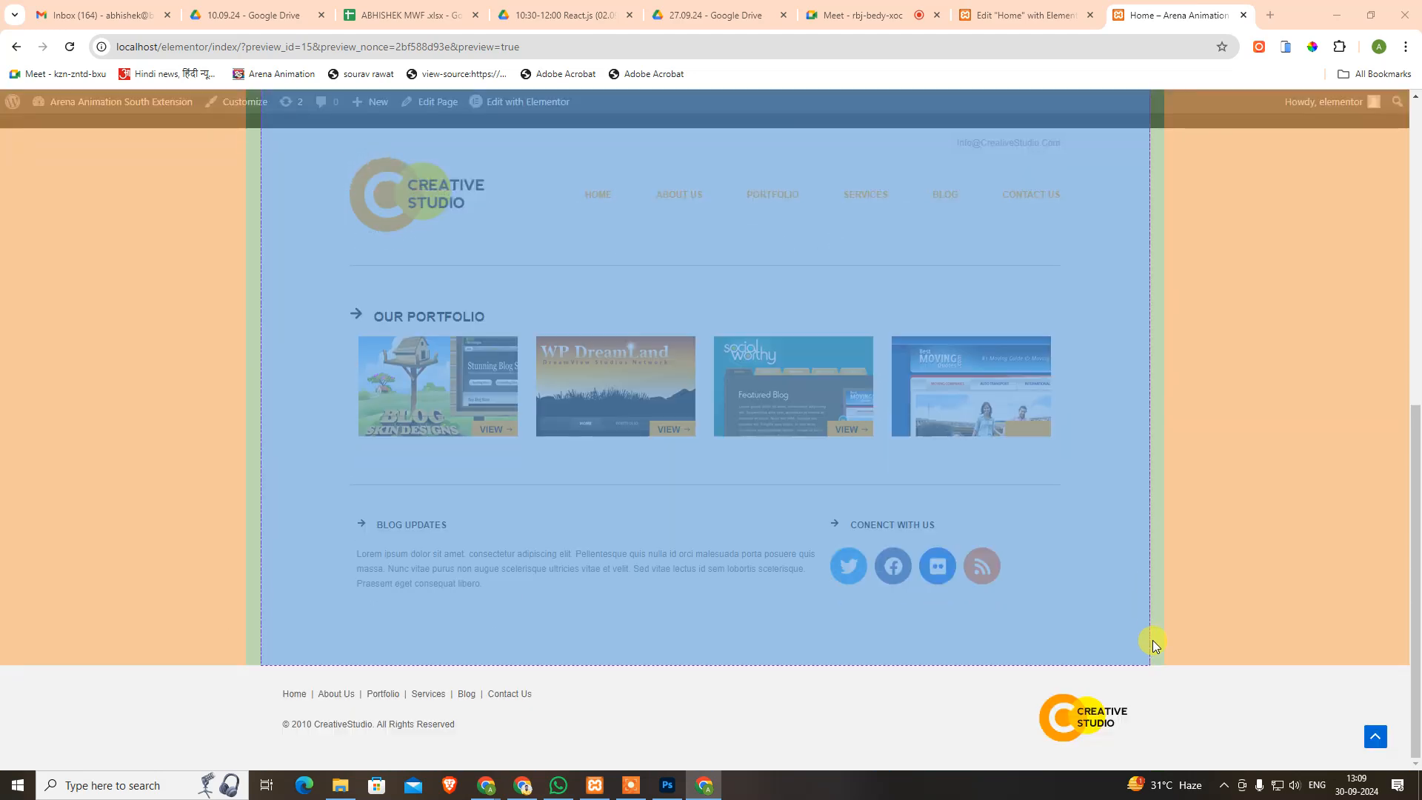
{"action": "left_click", "coordinate": [1153, 640]}
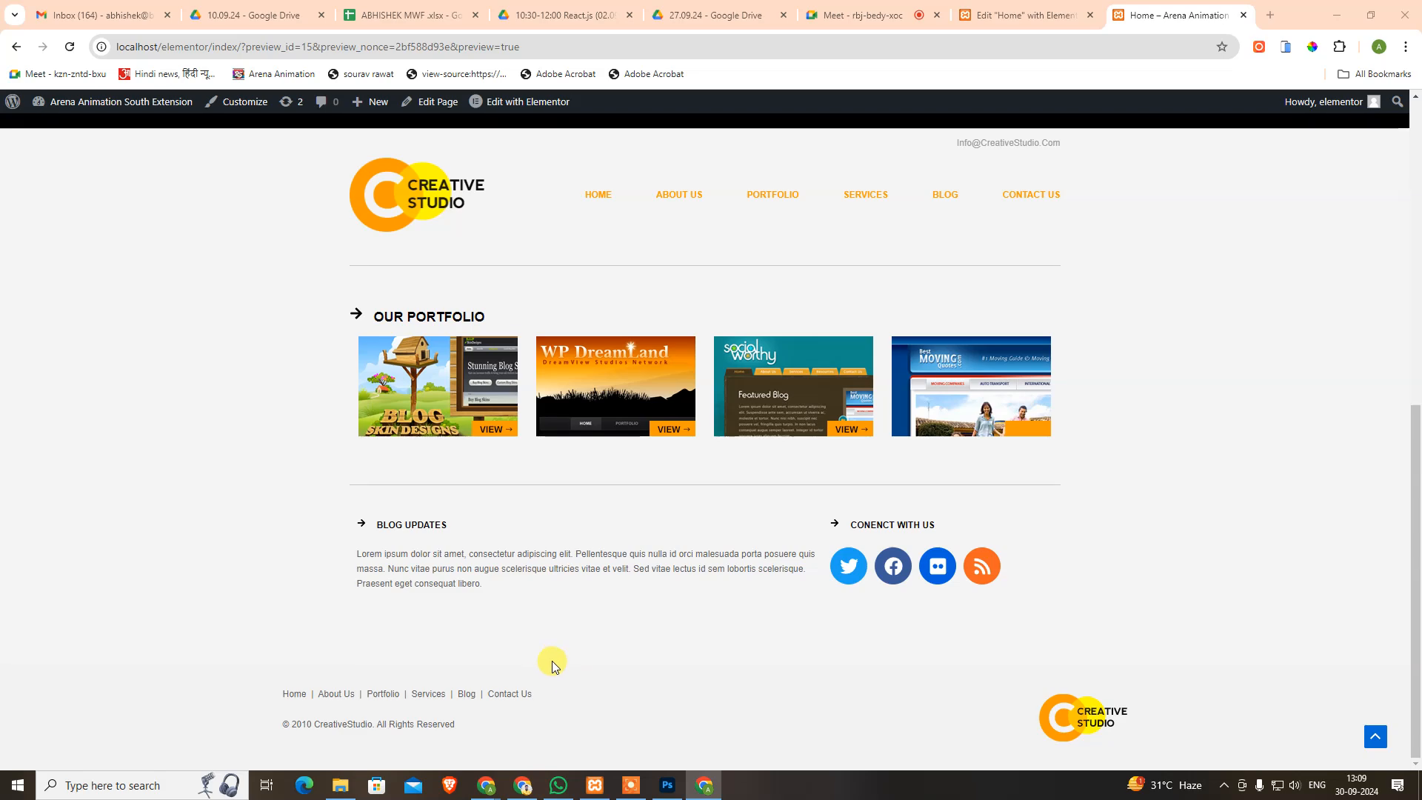
Review and reload the home page preview, and open it in the mobile phone simulator.
{"action": "scroll", "coordinate": [888, 412], "scroll_direction": "up", "scroll_amount": 5}
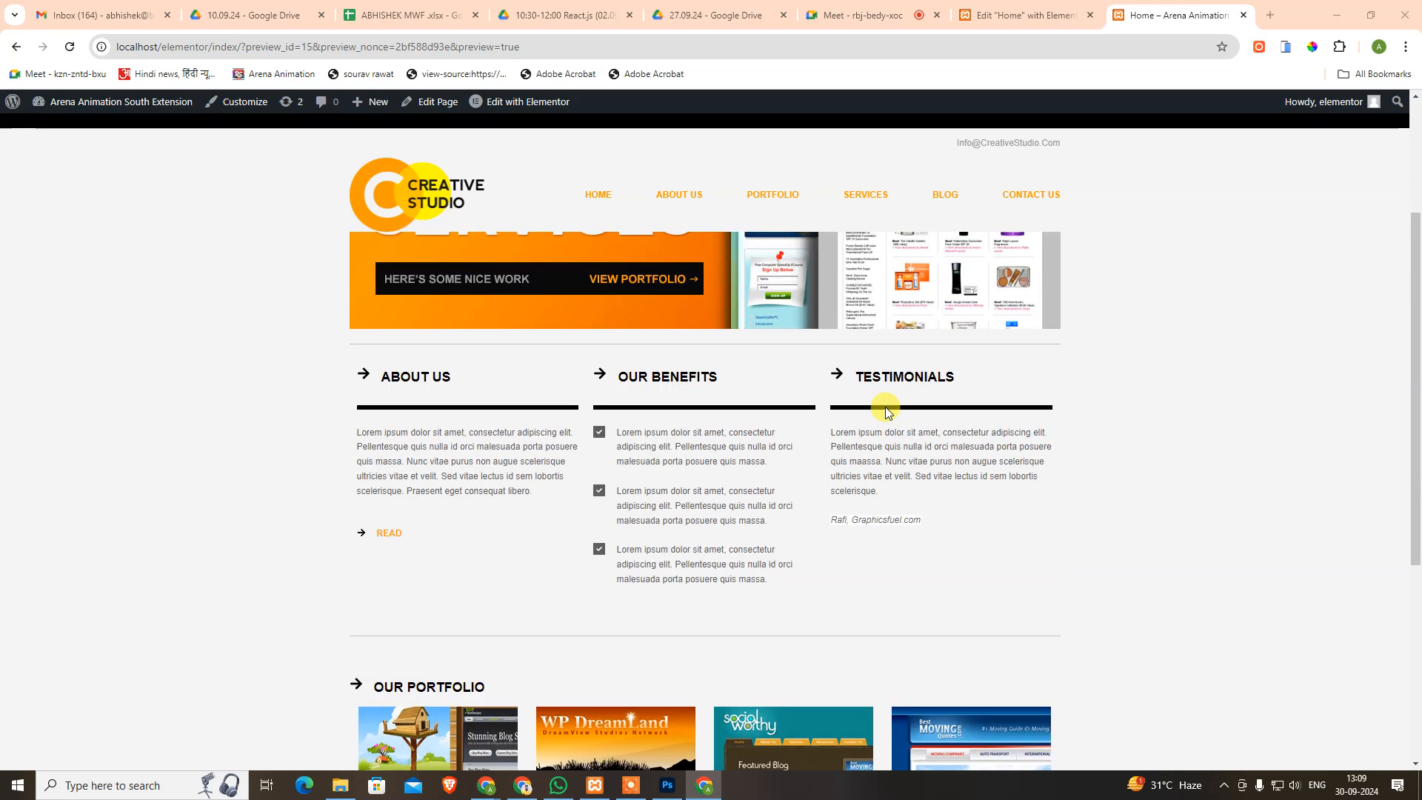
{"action": "scroll", "coordinate": [514, 489], "scroll_direction": "down", "scroll_amount": 3}
{"action": "scroll", "coordinate": [457, 486], "scroll_direction": "up", "scroll_amount": 6}
{"action": "key", "text": "F5"}
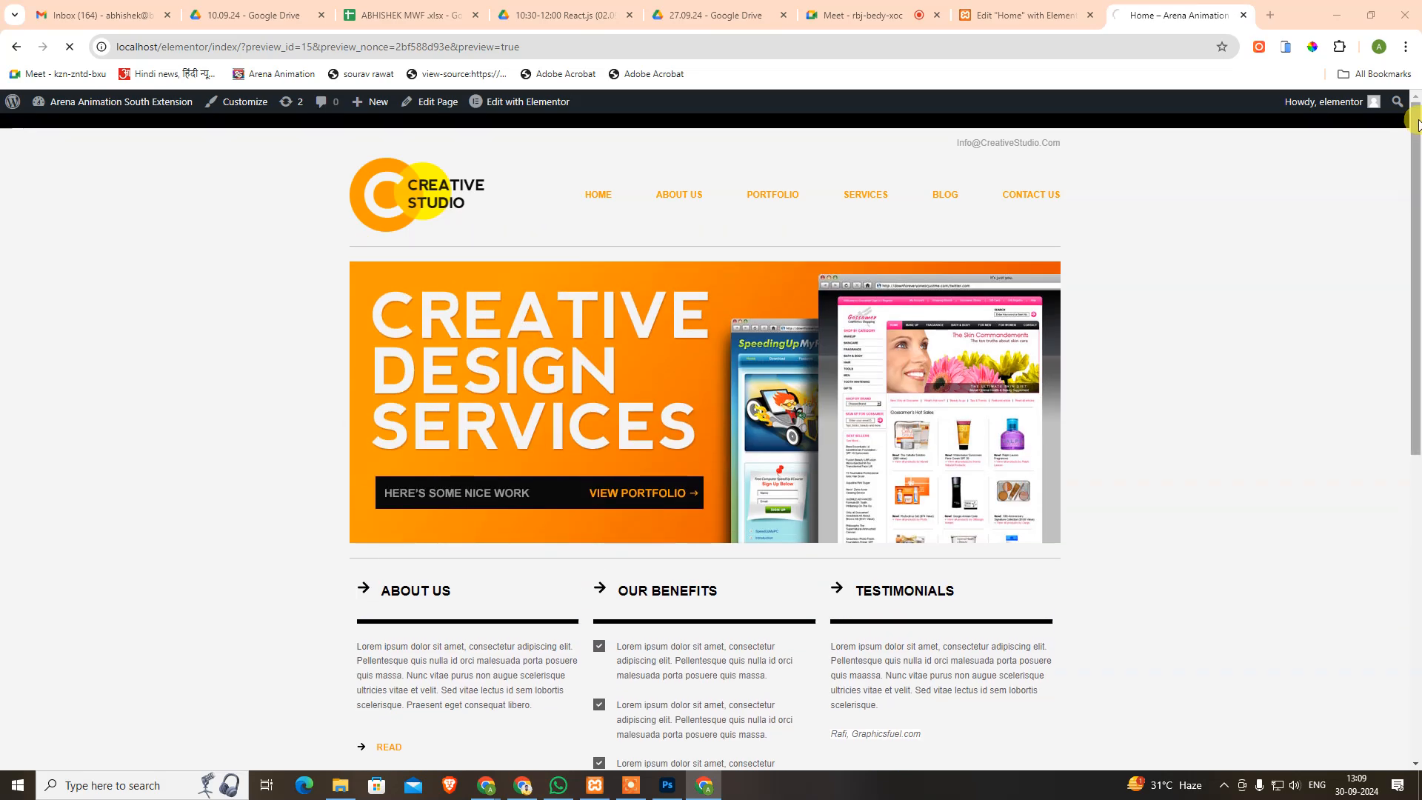
{"action": "left_click", "coordinate": [1286, 46]}
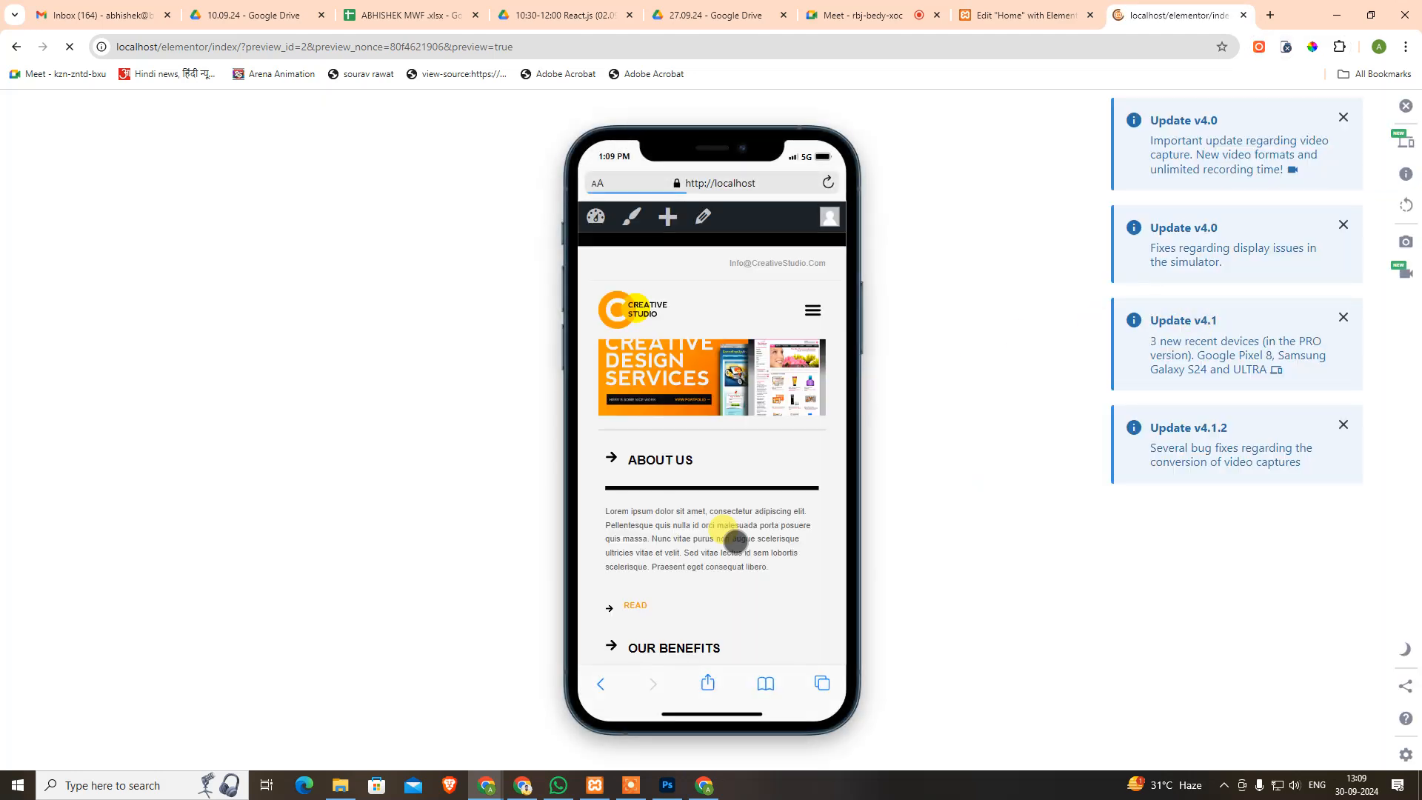
Check the expanded mobile menu and the page down to the footer in the phone simulator, and close the simulator.
{"action": "left_click", "coordinate": [815, 308]}
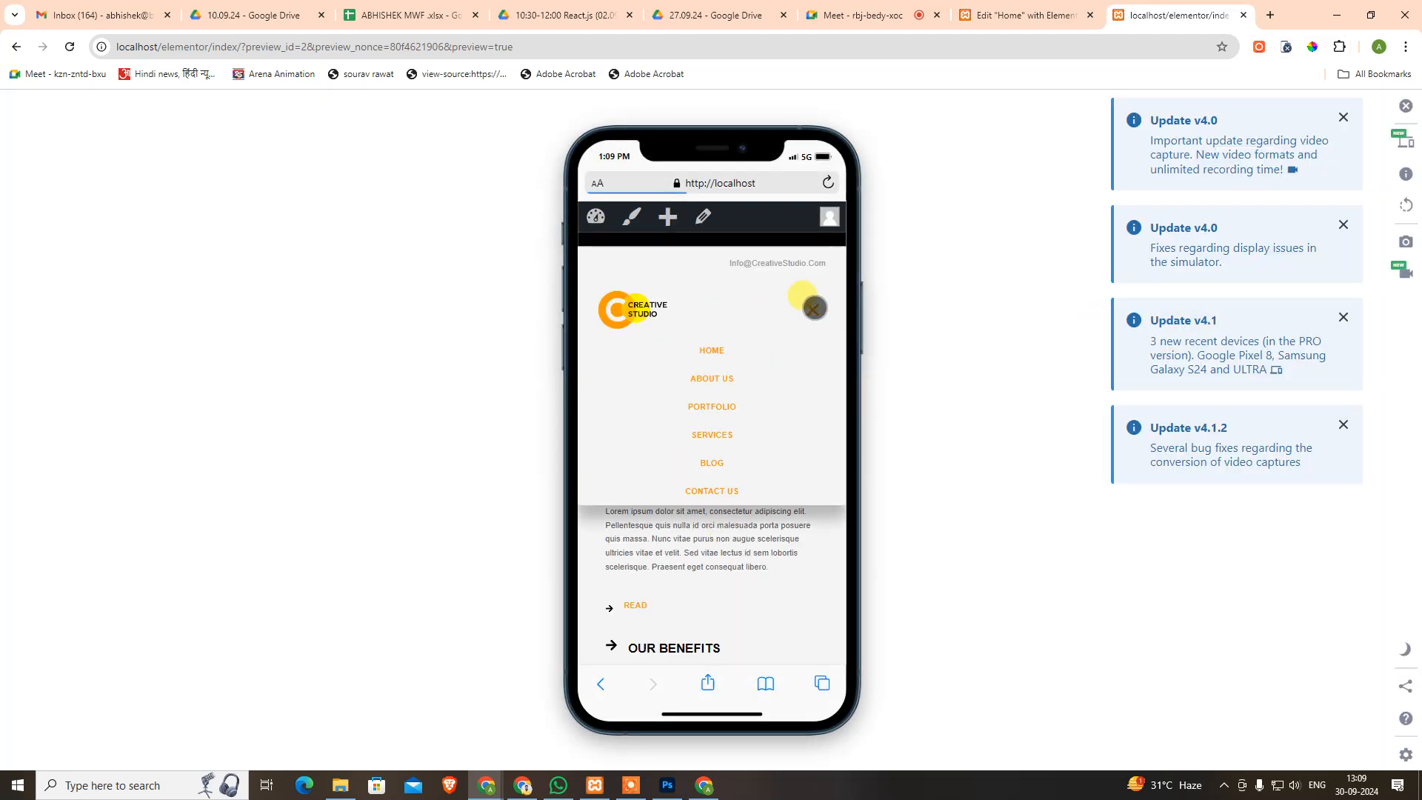
{"action": "left_click", "coordinate": [813, 308]}
{"action": "scroll", "coordinate": [766, 433], "scroll_direction": "down", "scroll_amount": 15}
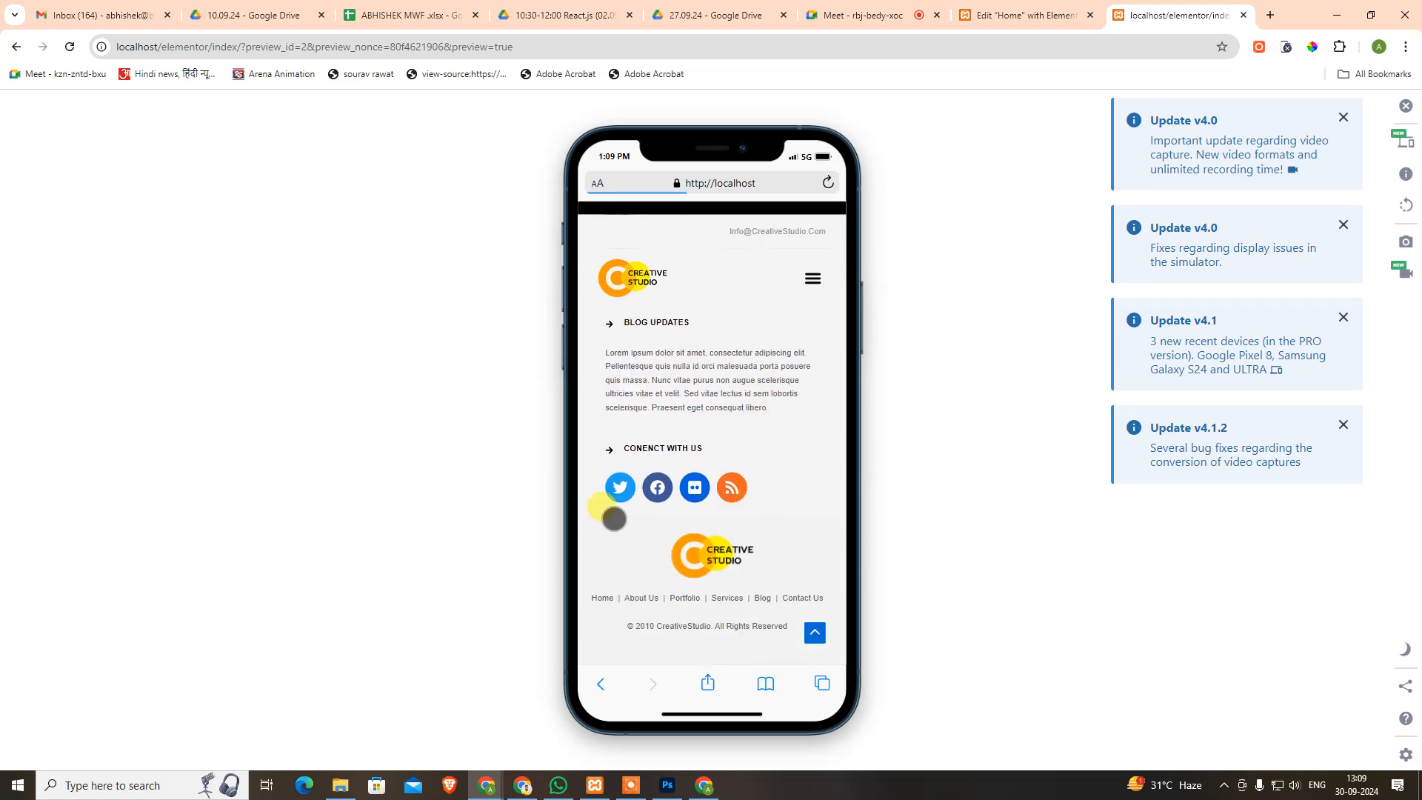
{"action": "scroll", "coordinate": [770, 437], "scroll_direction": "up", "scroll_amount": 10}
{"action": "scroll", "coordinate": [663, 370], "scroll_direction": "up", "scroll_amount": 3}
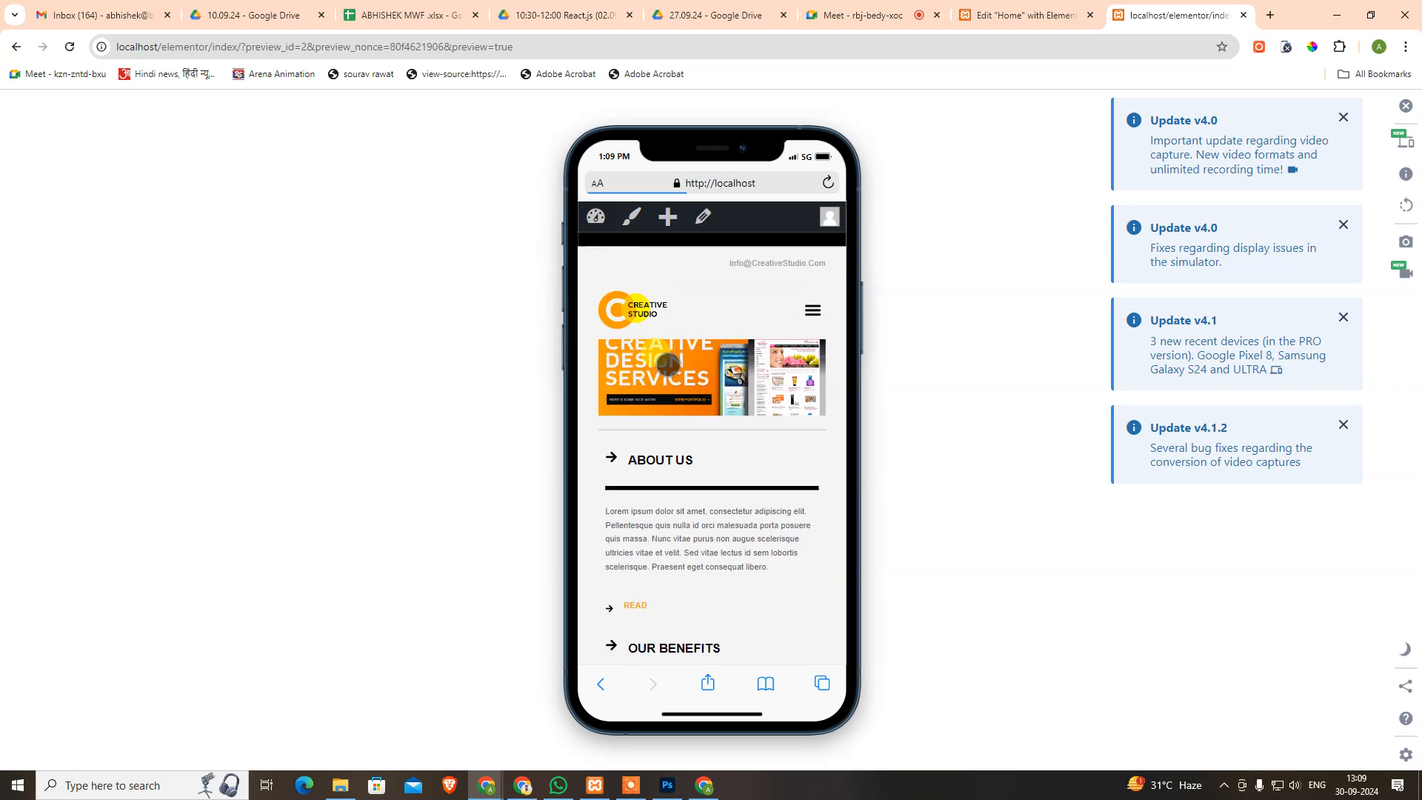
{"action": "left_click", "coordinate": [1398, 113]}
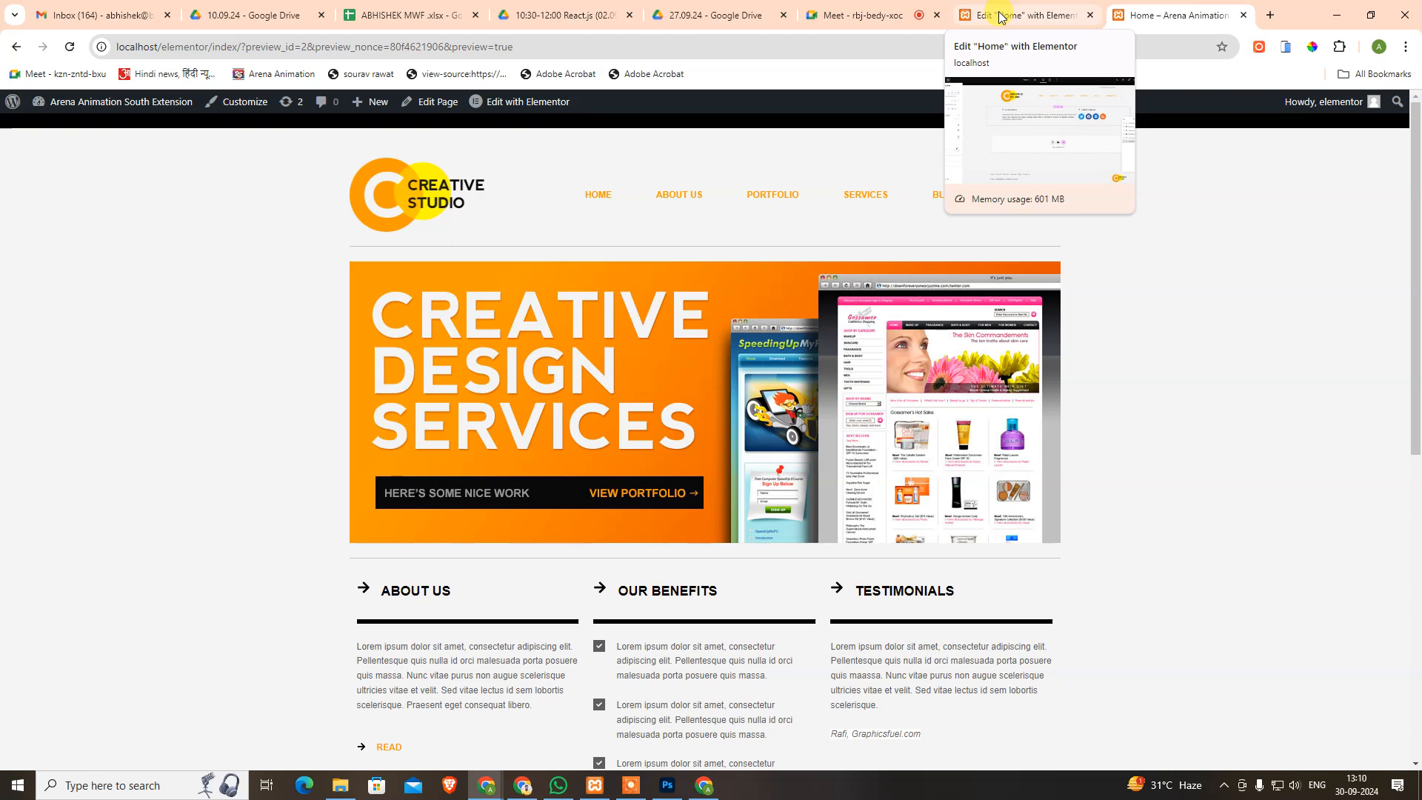
Return to the Home page editor, switch to the Mobile Portrait view, and select the hero banner container.
{"action": "left_click", "coordinate": [997, 16]}
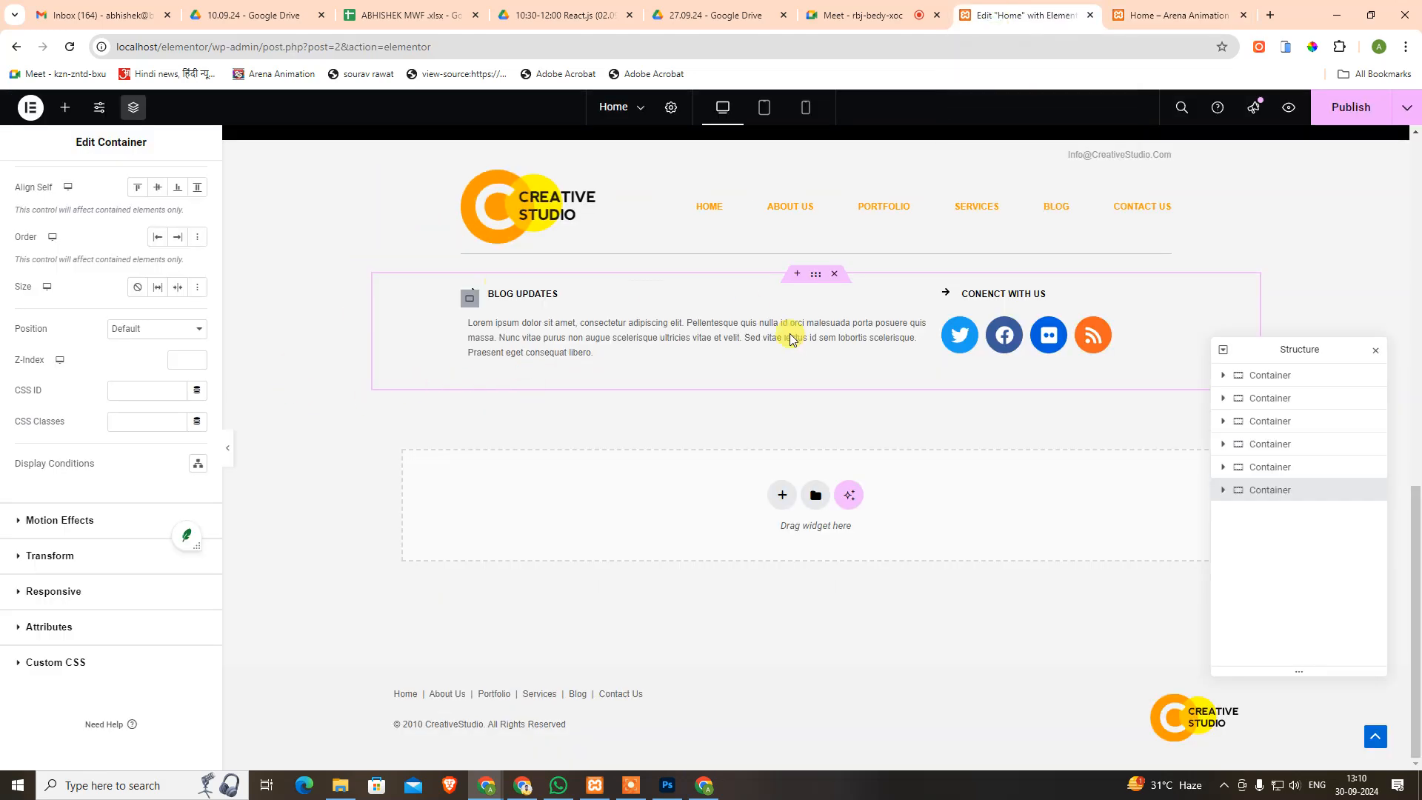
{"action": "left_click", "coordinate": [806, 106]}
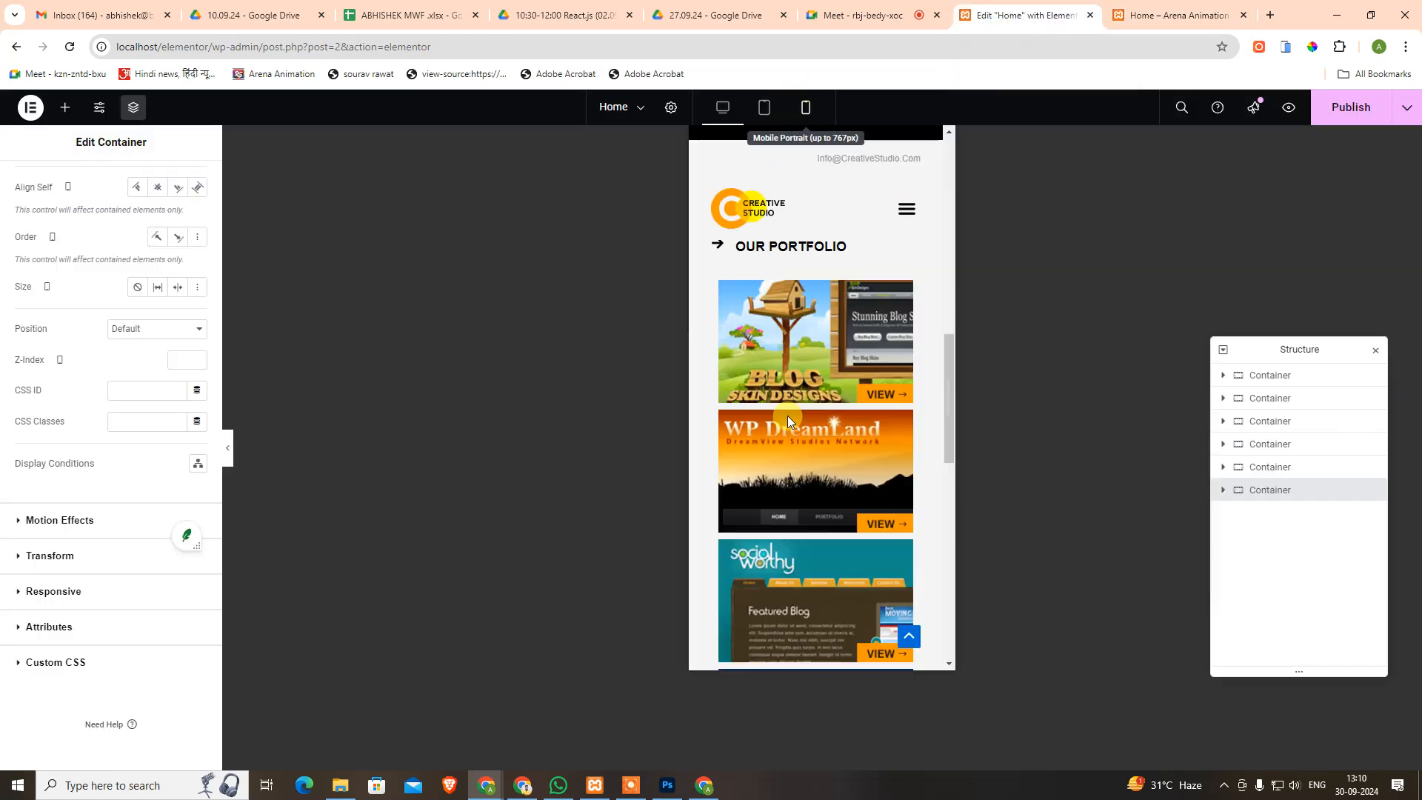
{"action": "scroll", "coordinate": [851, 405], "scroll_direction": "down", "scroll_amount": 17}
{"action": "scroll", "coordinate": [842, 418], "scroll_direction": "up", "scroll_amount": 19}
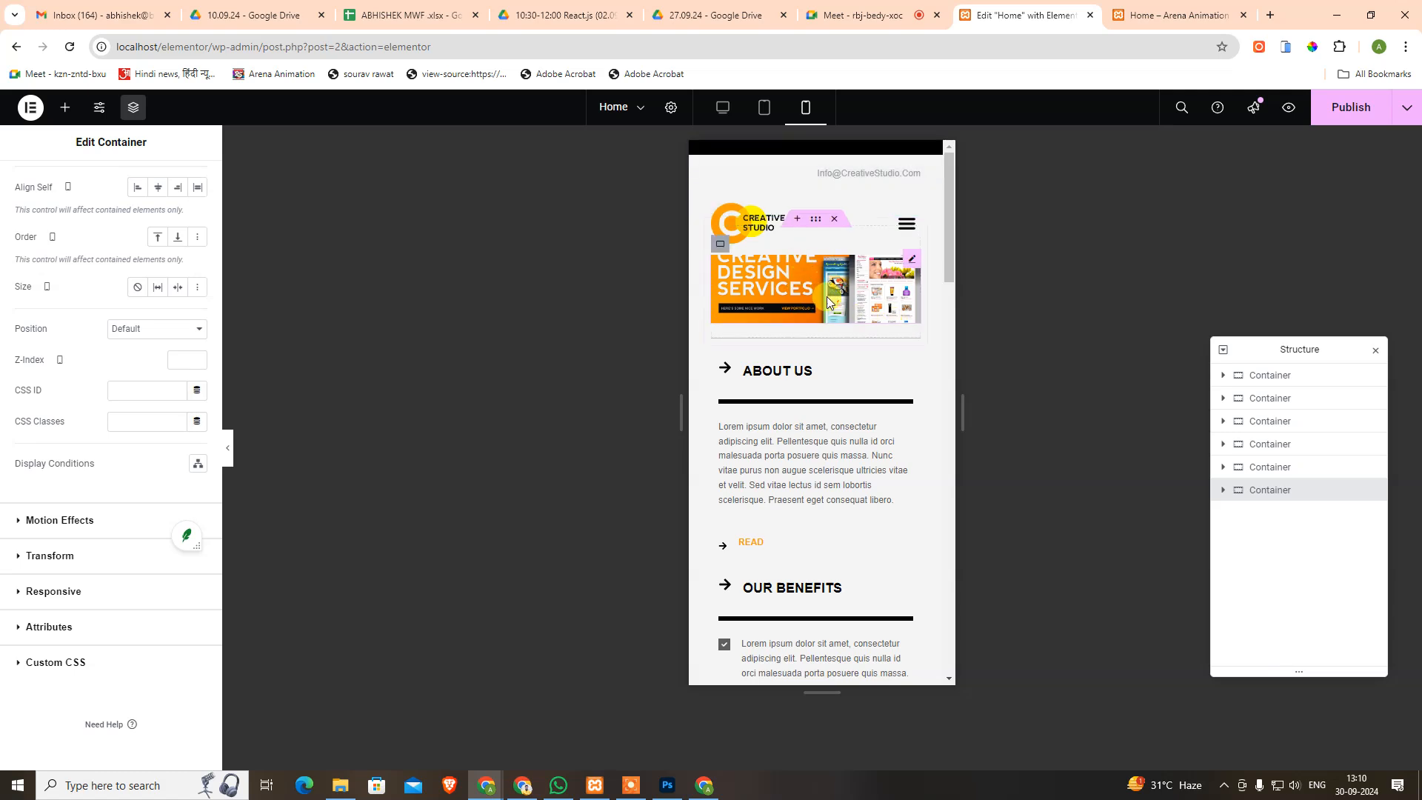
{"action": "left_click", "coordinate": [1267, 379]}
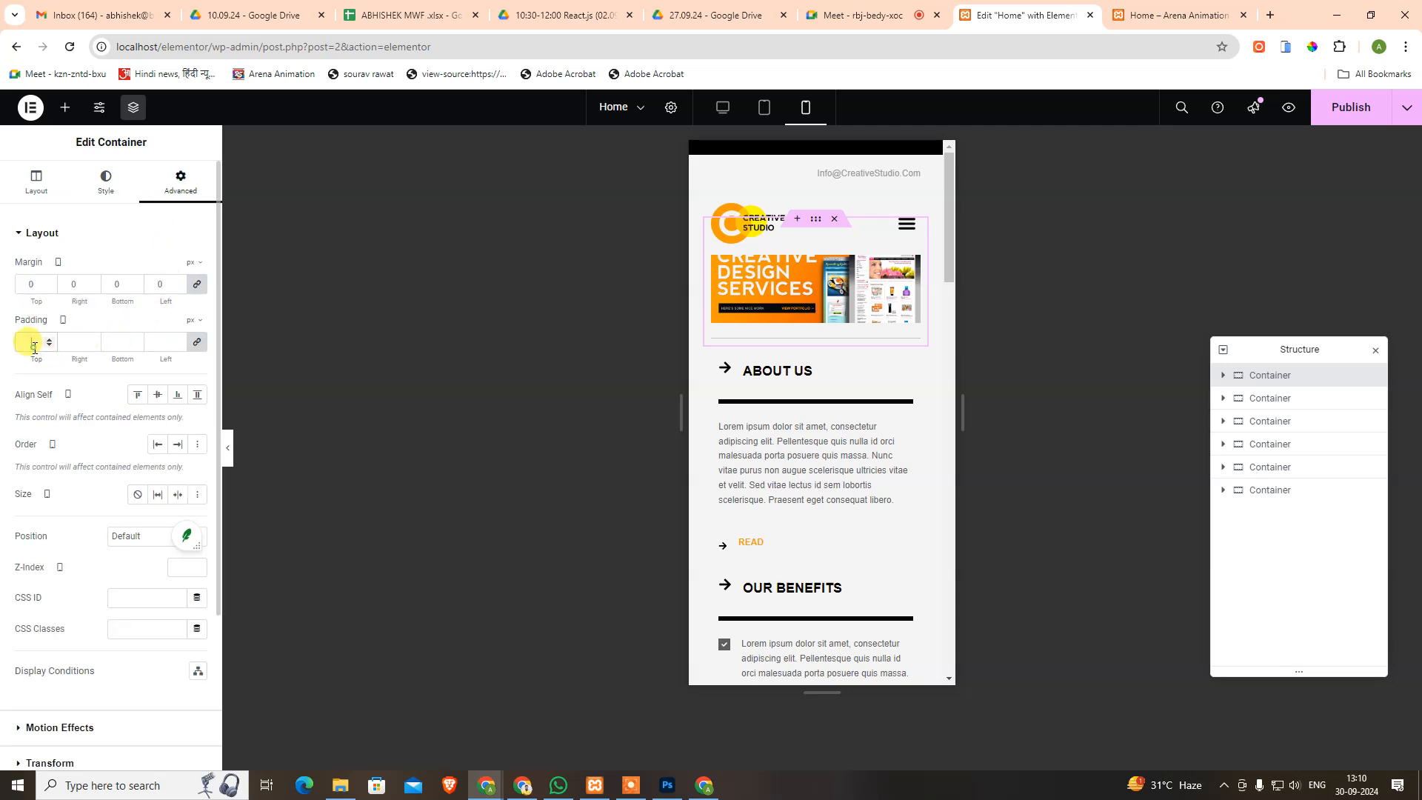
Set the hero banner container's padding to 0 px on all sides for the Mobile Portrait view.
{"action": "type", "text": "0"}
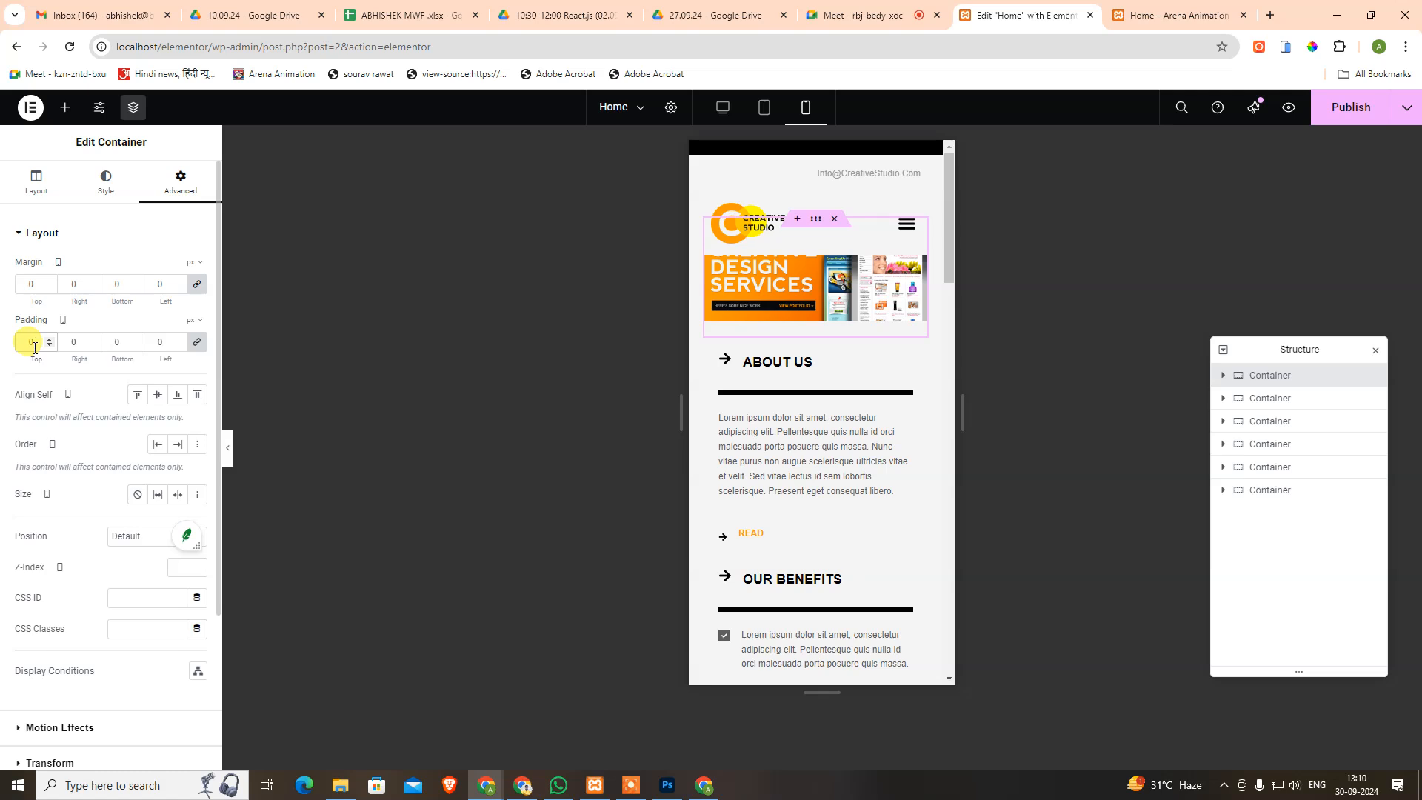
{"action": "key", "text": "BackSpace"}
{"action": "type", "text": "0"}
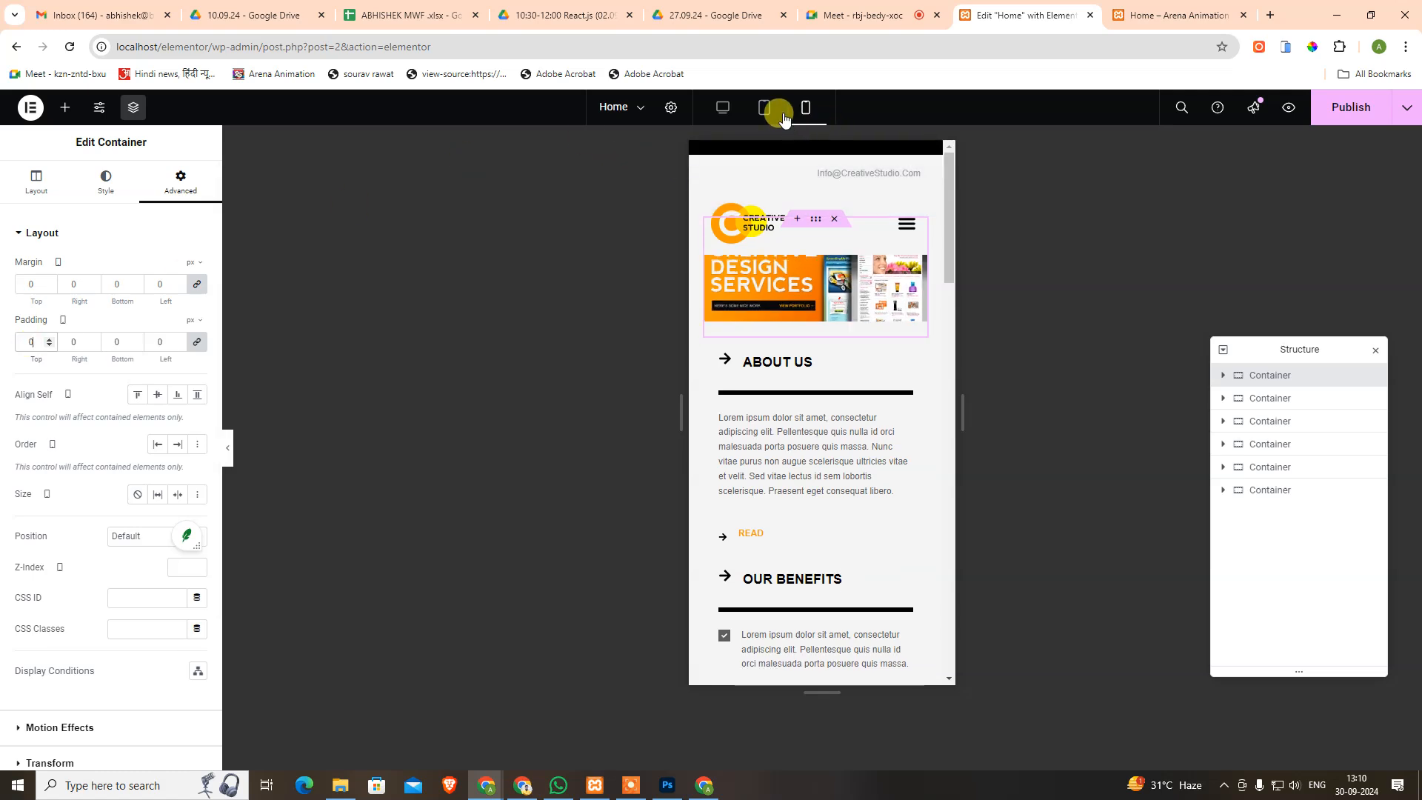
Set the hero banner container's padding to 2 px on all sides for the tablet view.
{"action": "left_click", "coordinate": [758, 108]}
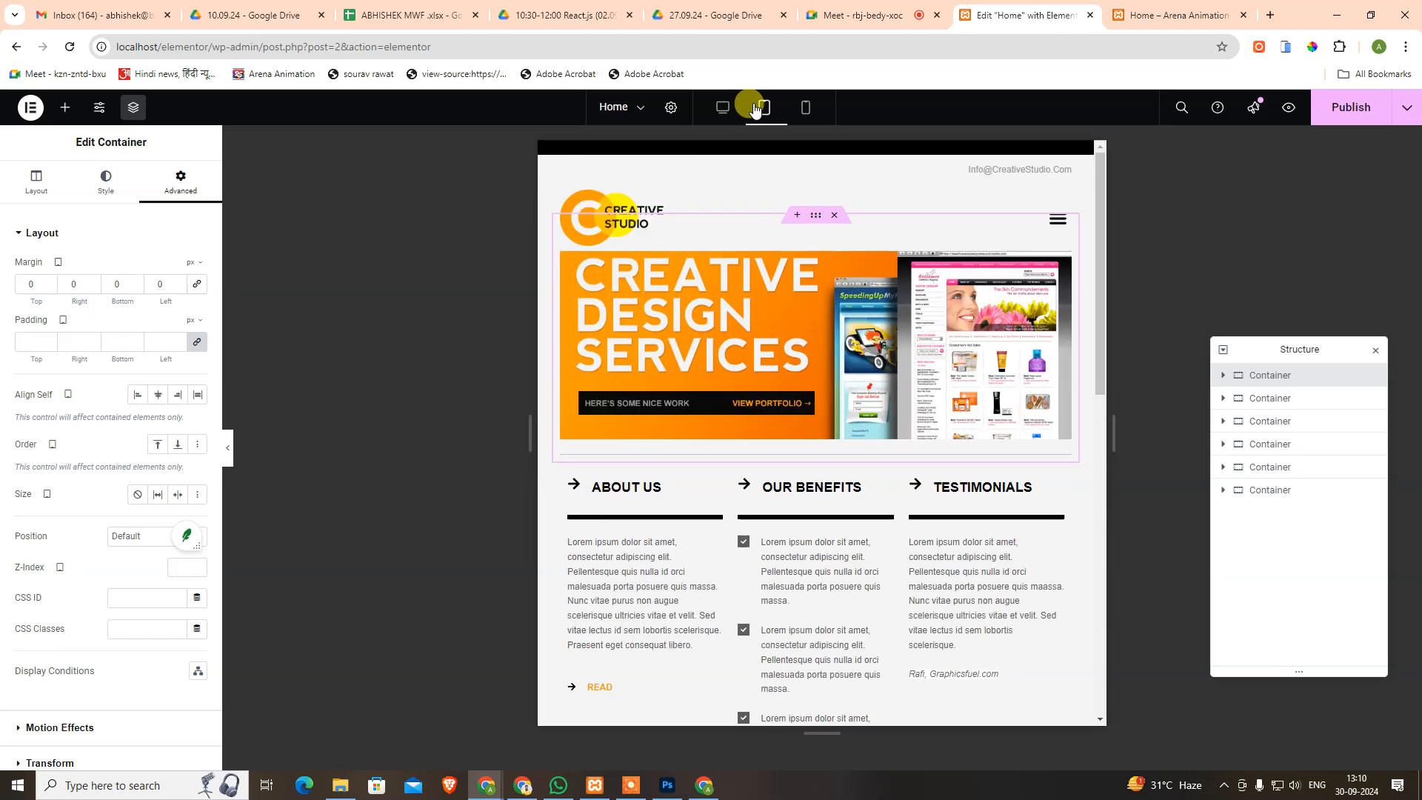
{"action": "left_click", "coordinate": [40, 343]}
{"action": "type", "text": "0"}
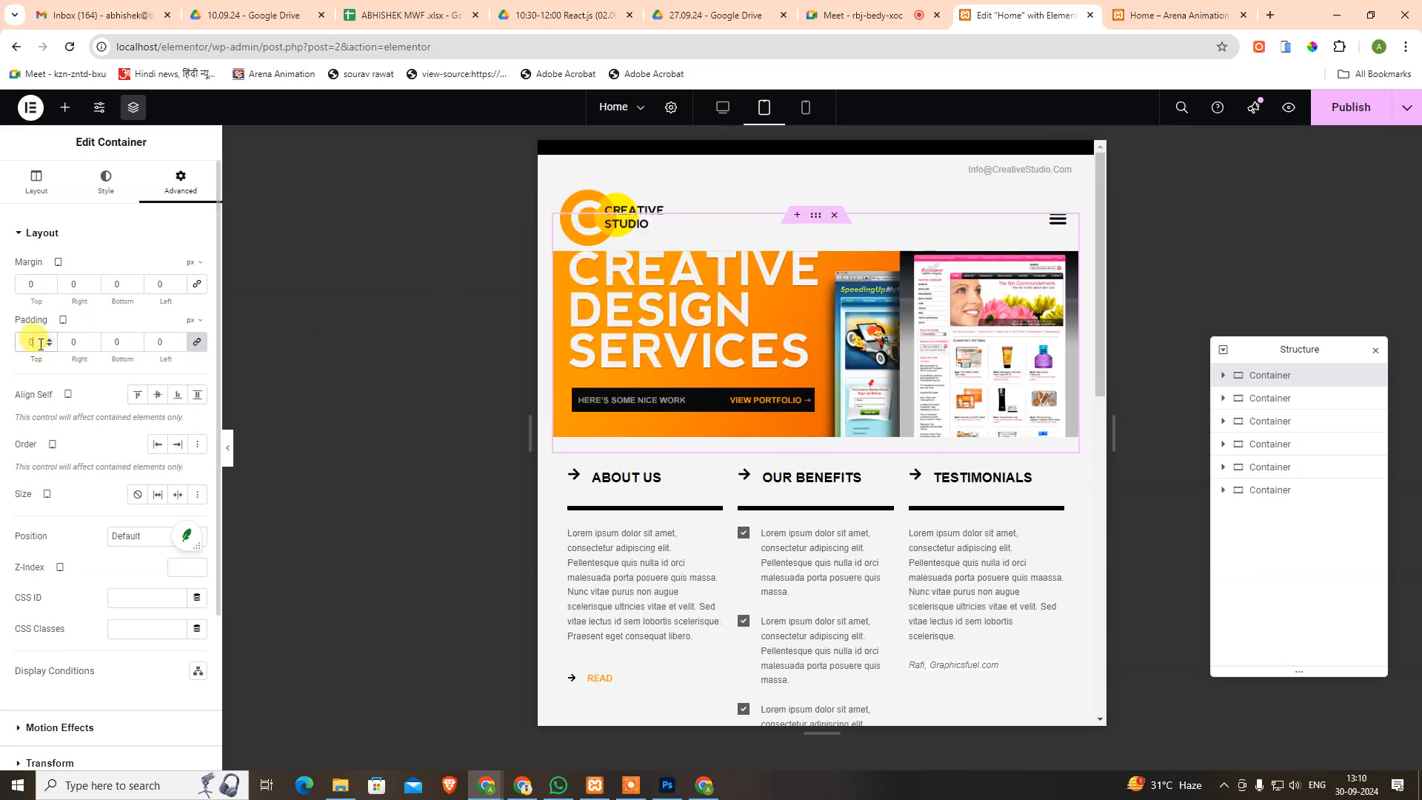
{"action": "key", "text": "Up"}
{"action": "key", "text": "Up"}
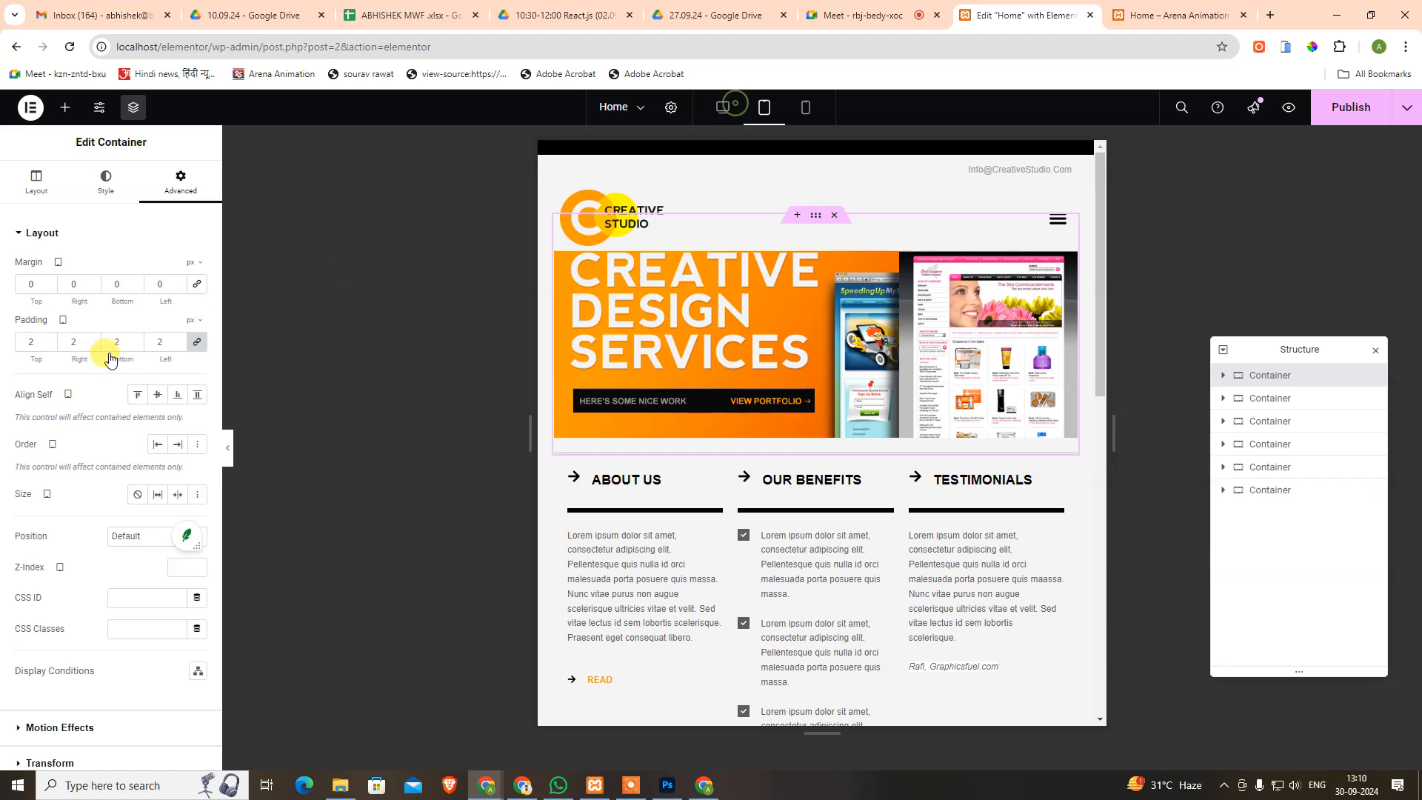
Try the hero banner container's desktop padding at 0 px on all sides, and undo the change.
{"action": "left_click", "coordinate": [34, 338]}
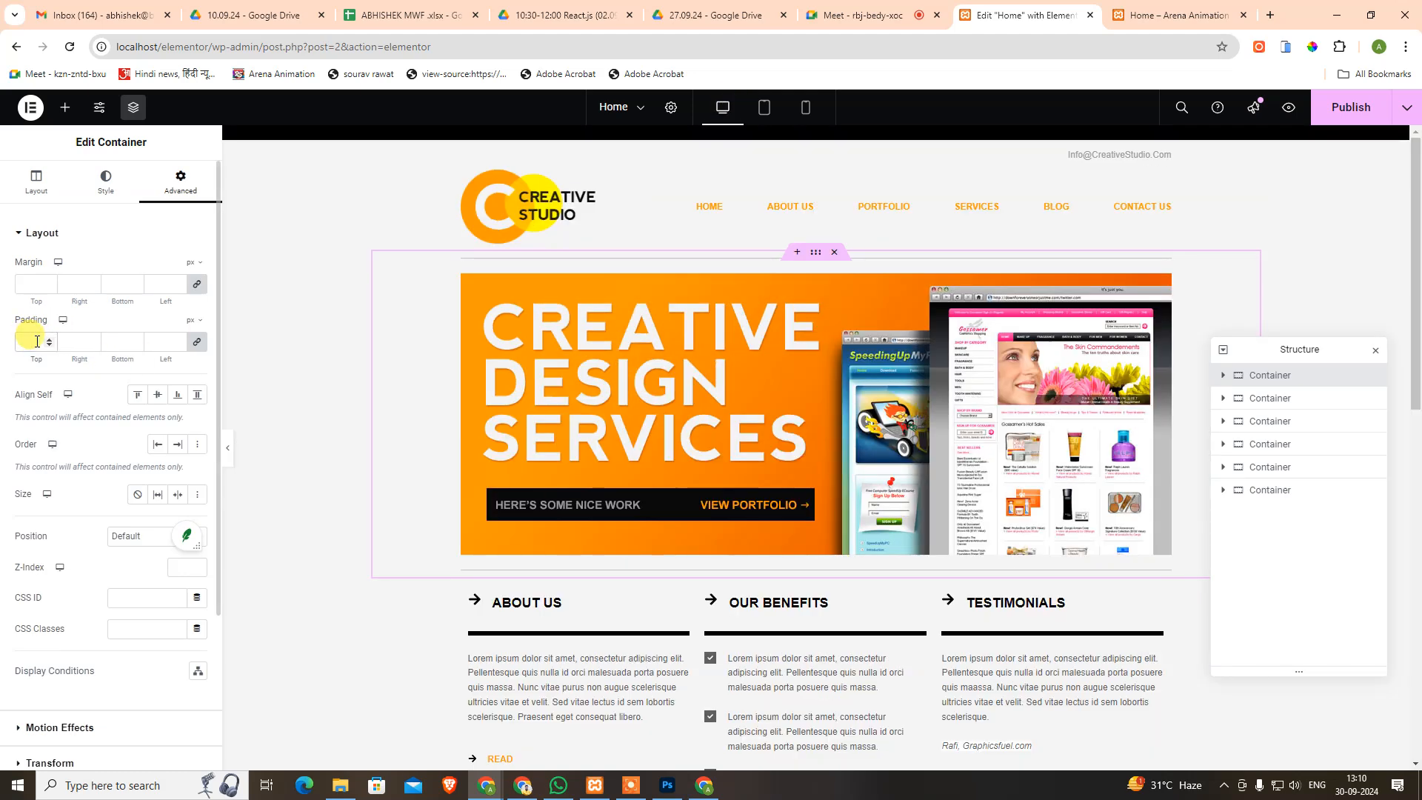
{"action": "type", "text": "0"}
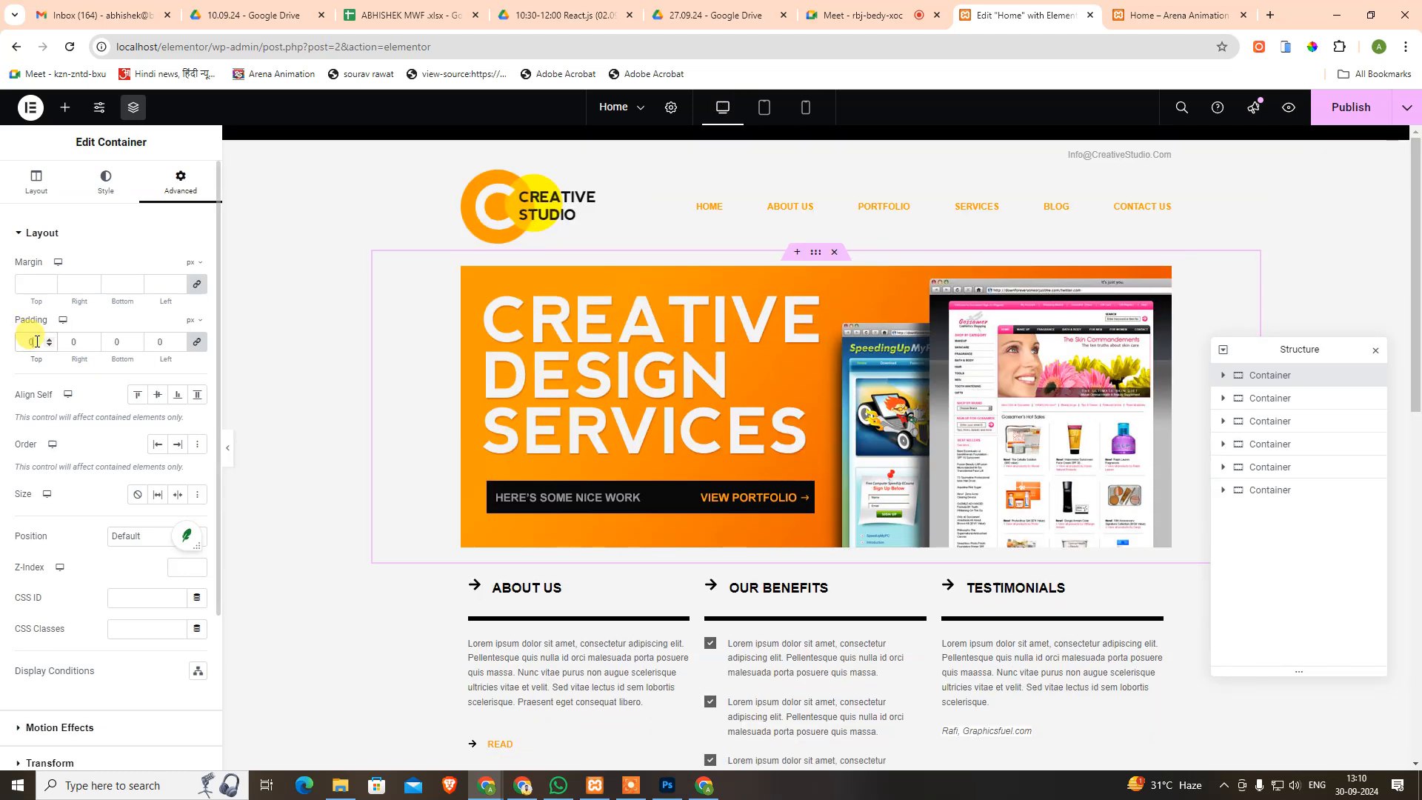
{"action": "key", "text": "ctrl+z"}
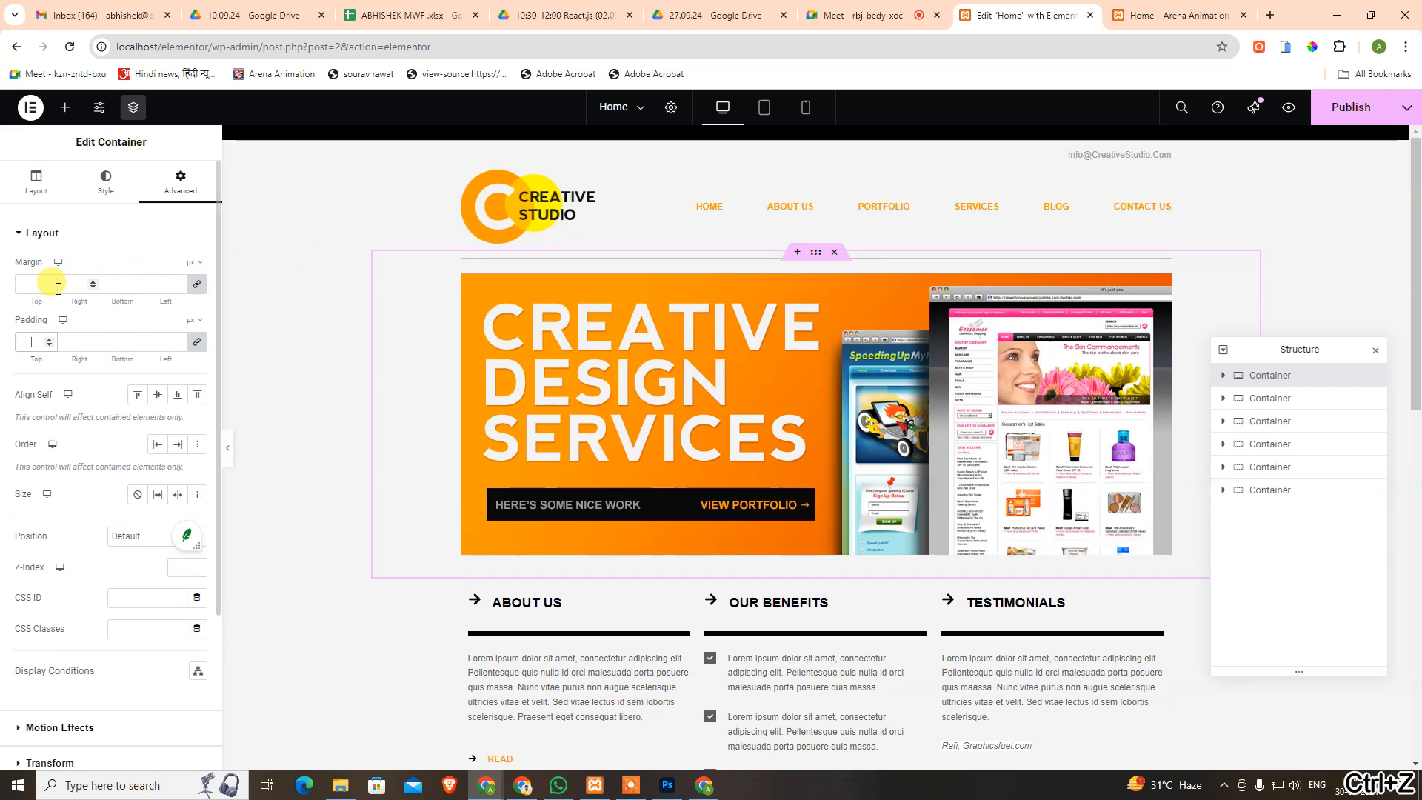
Inspect the inner hero container's padding in the desktop and tablet views, and open the header for editing, saving the page changes.
{"action": "left_click", "coordinate": [482, 278]}
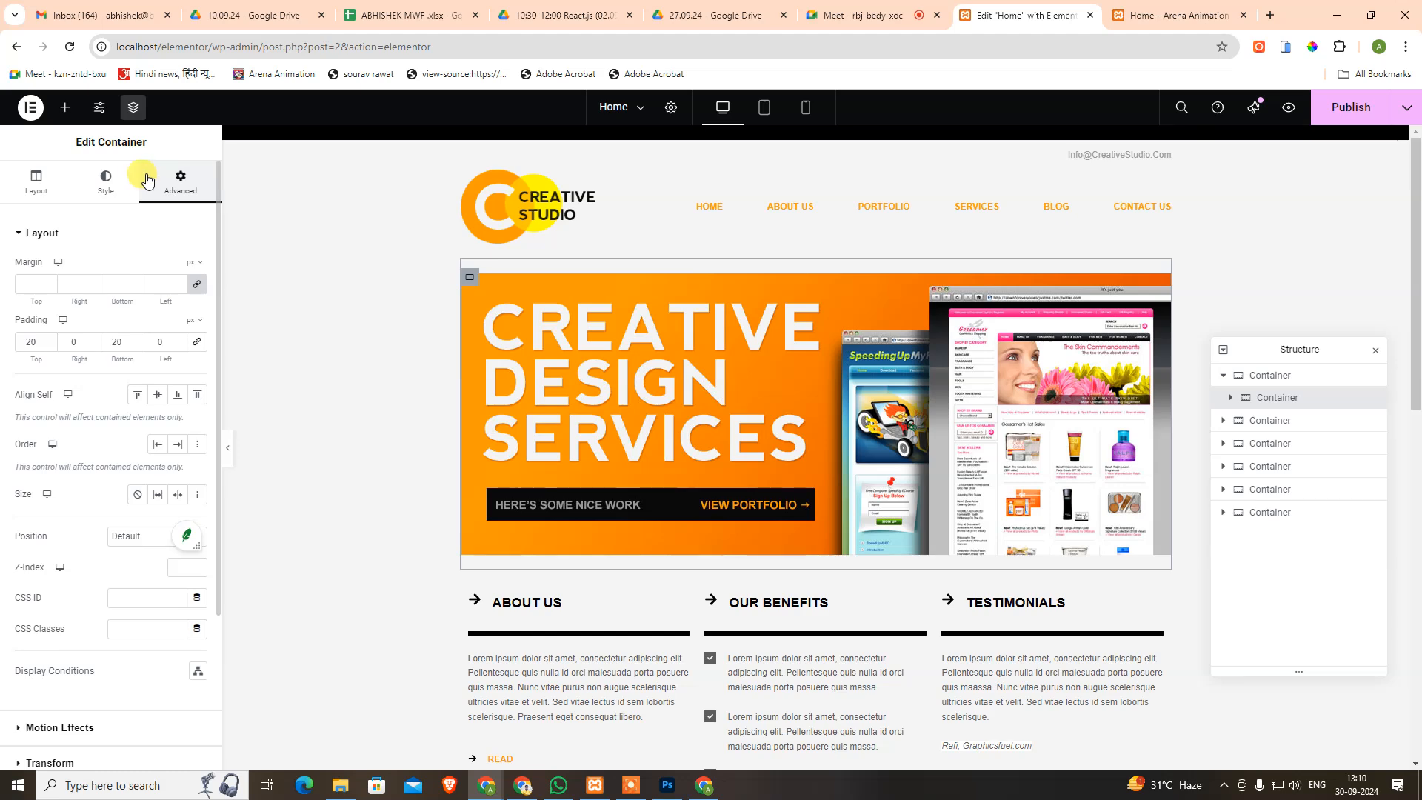
{"action": "left_click", "coordinate": [765, 109]}
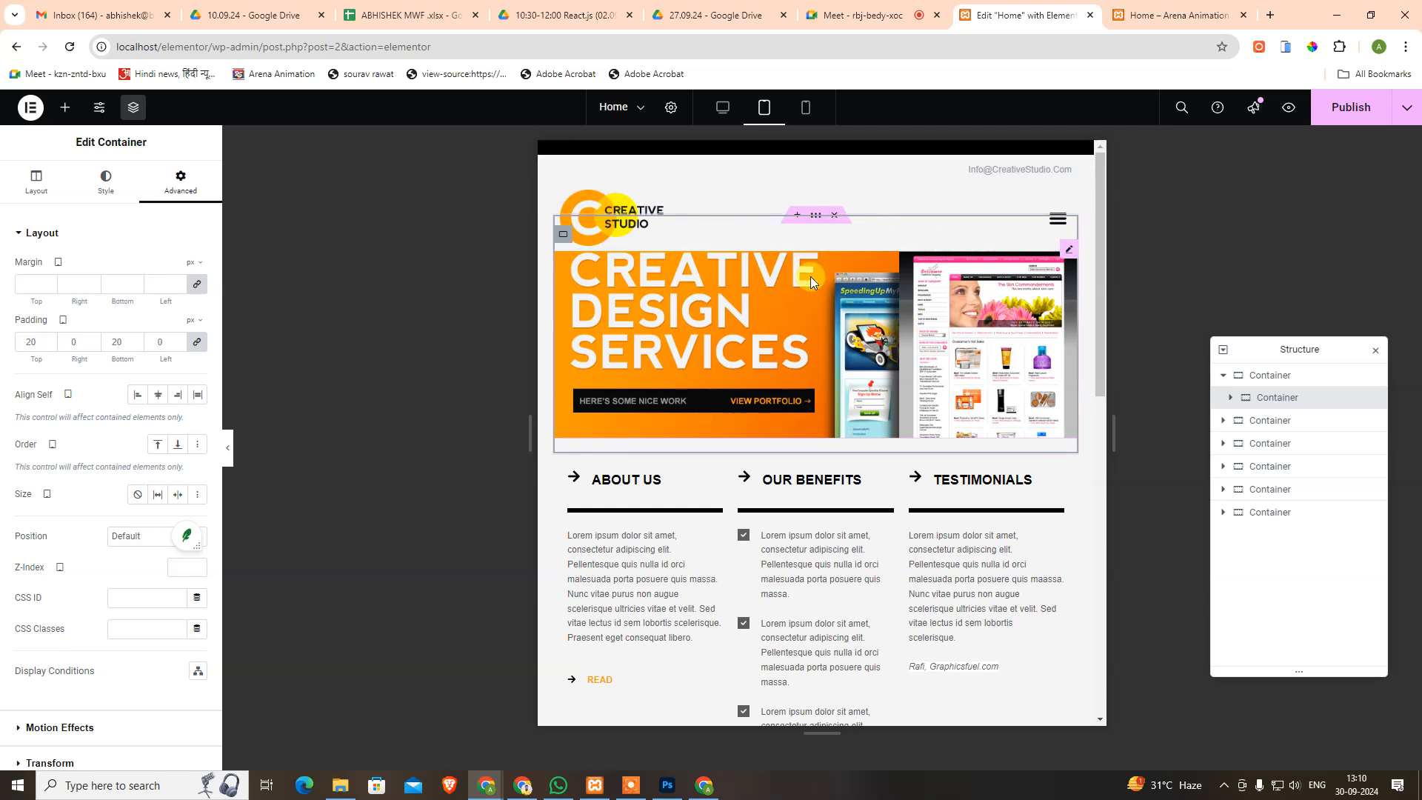
{"action": "left_click", "coordinate": [798, 154]}
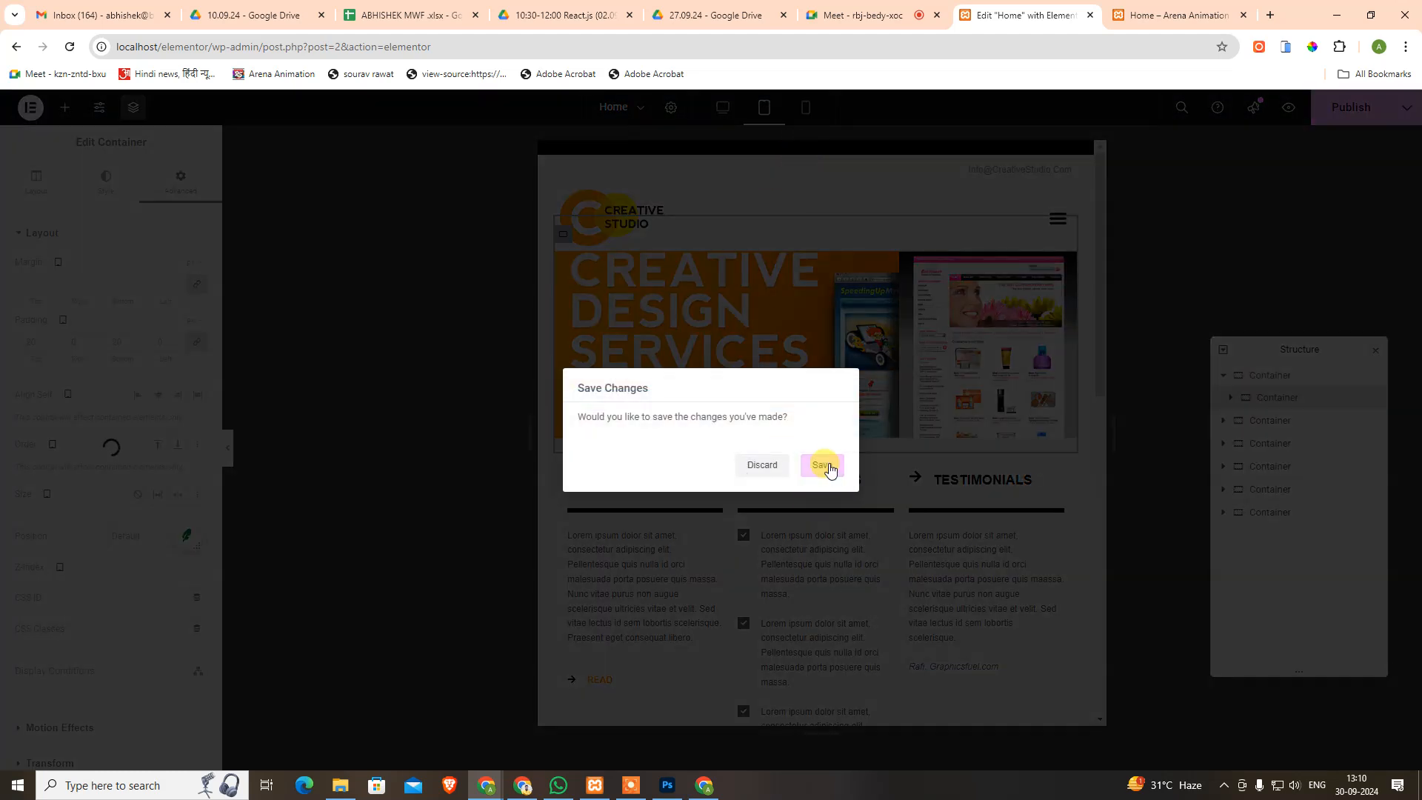
{"action": "left_click", "coordinate": [823, 465]}
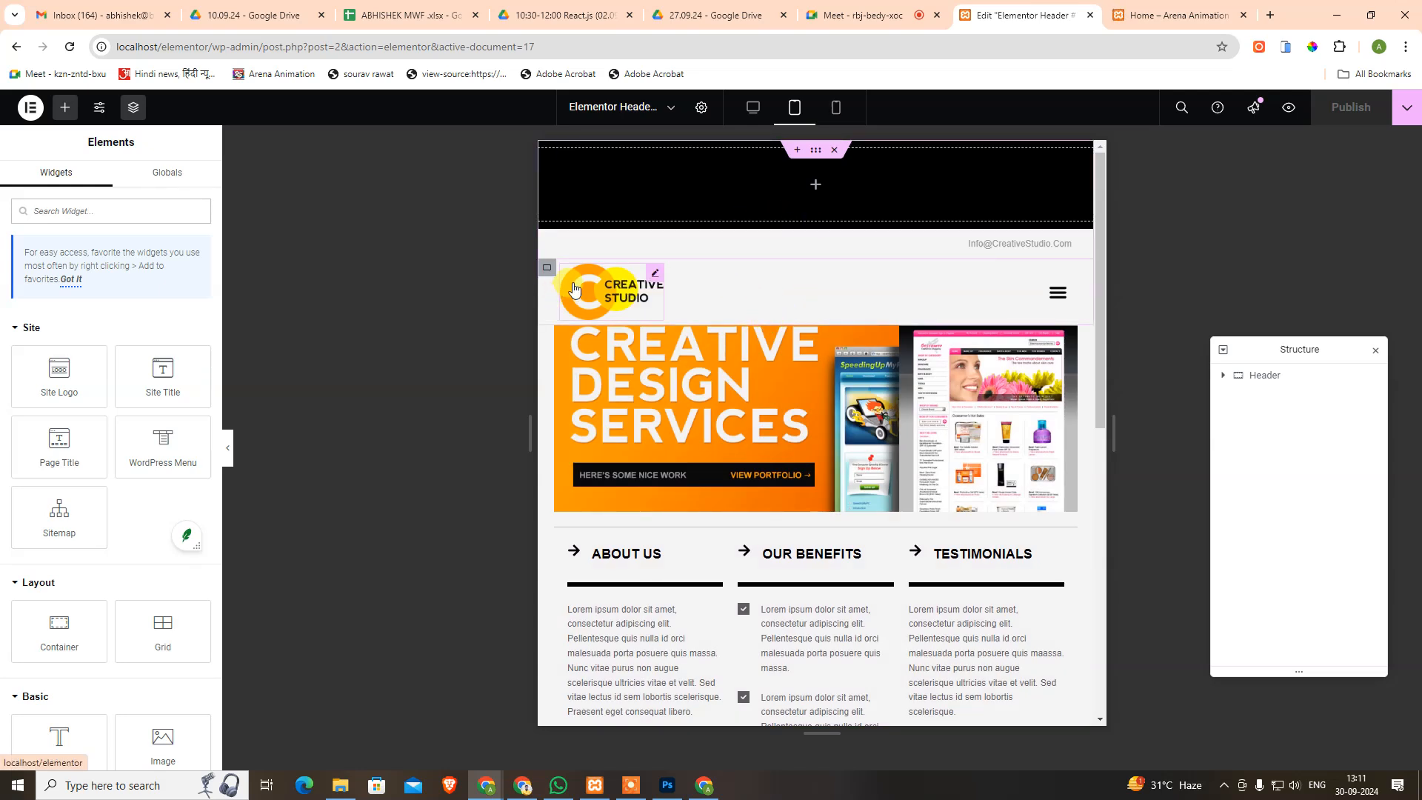
Set the header container's bottom margin to 0 px for both the tablet and desktop views.
{"action": "left_click", "coordinate": [815, 152]}
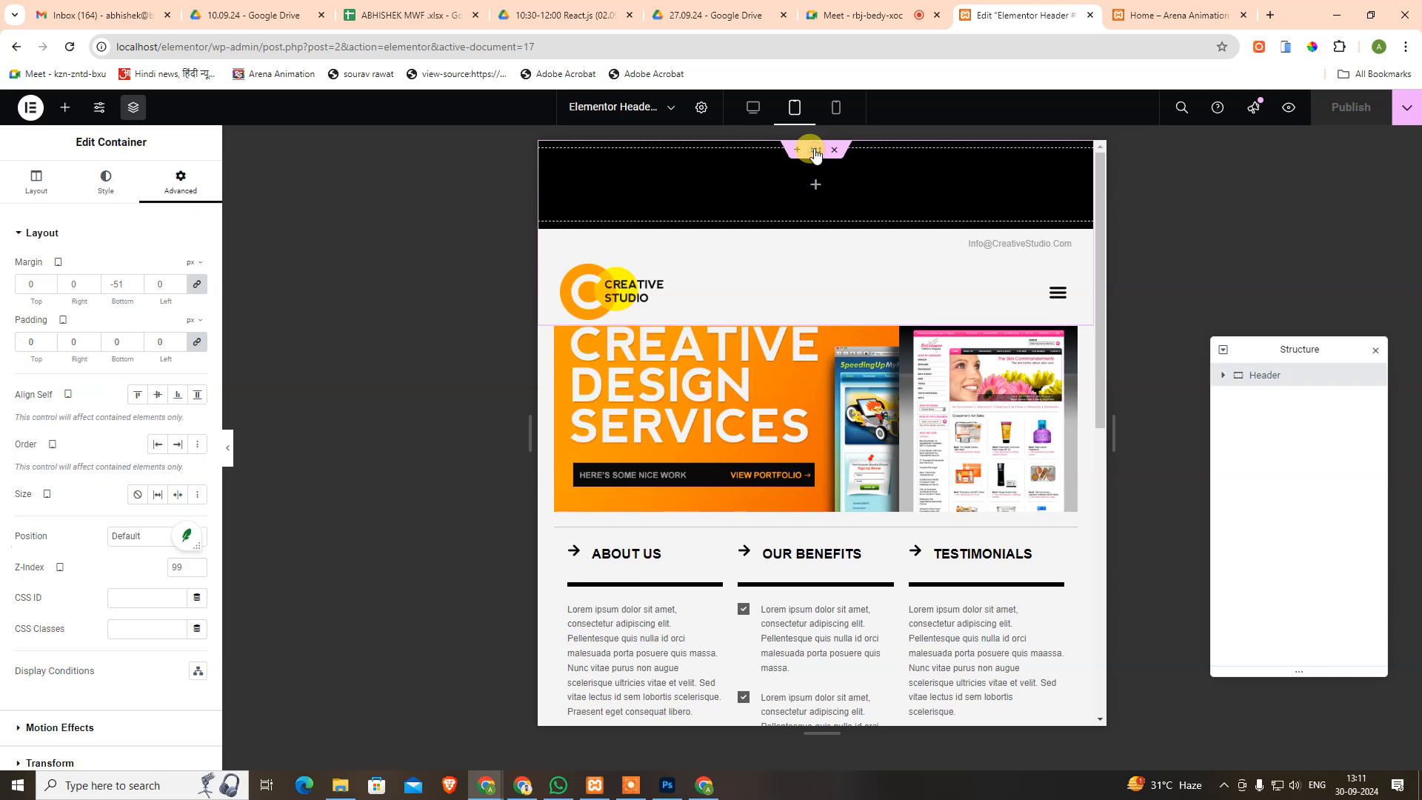
{"action": "left_click", "coordinate": [121, 286]}
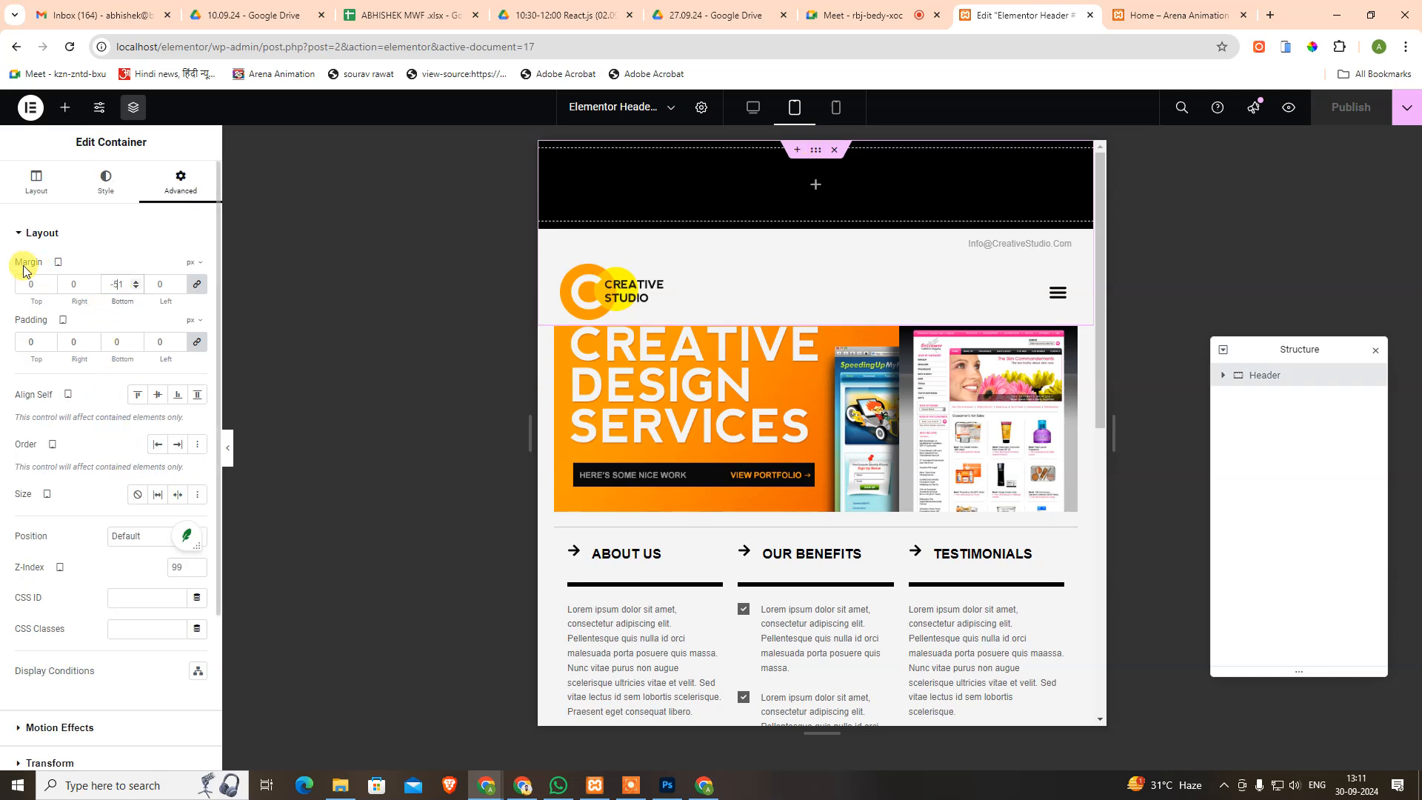
{"action": "left_click", "coordinate": [198, 286]}
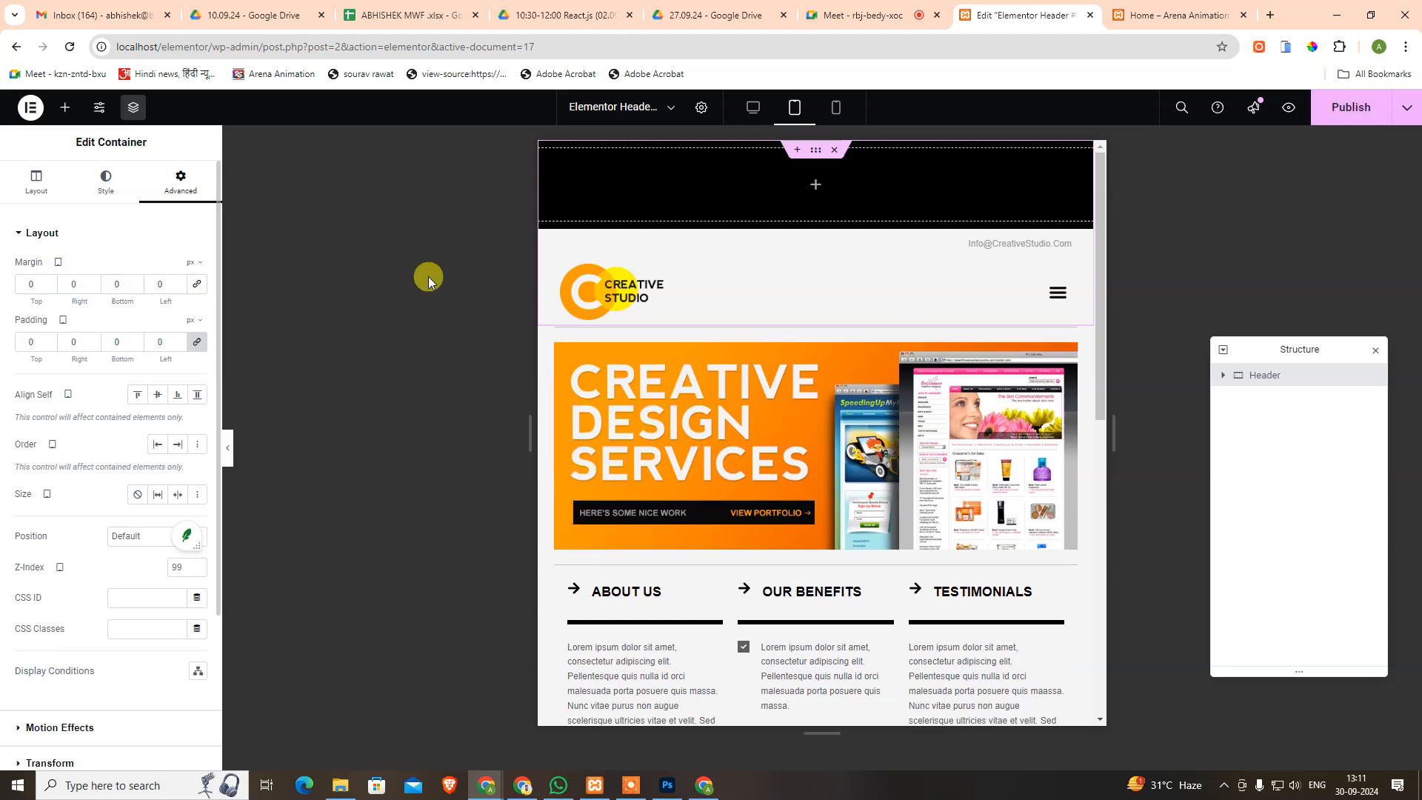
{"action": "scroll", "coordinate": [825, 380], "scroll_direction": "down", "scroll_amount": 3}
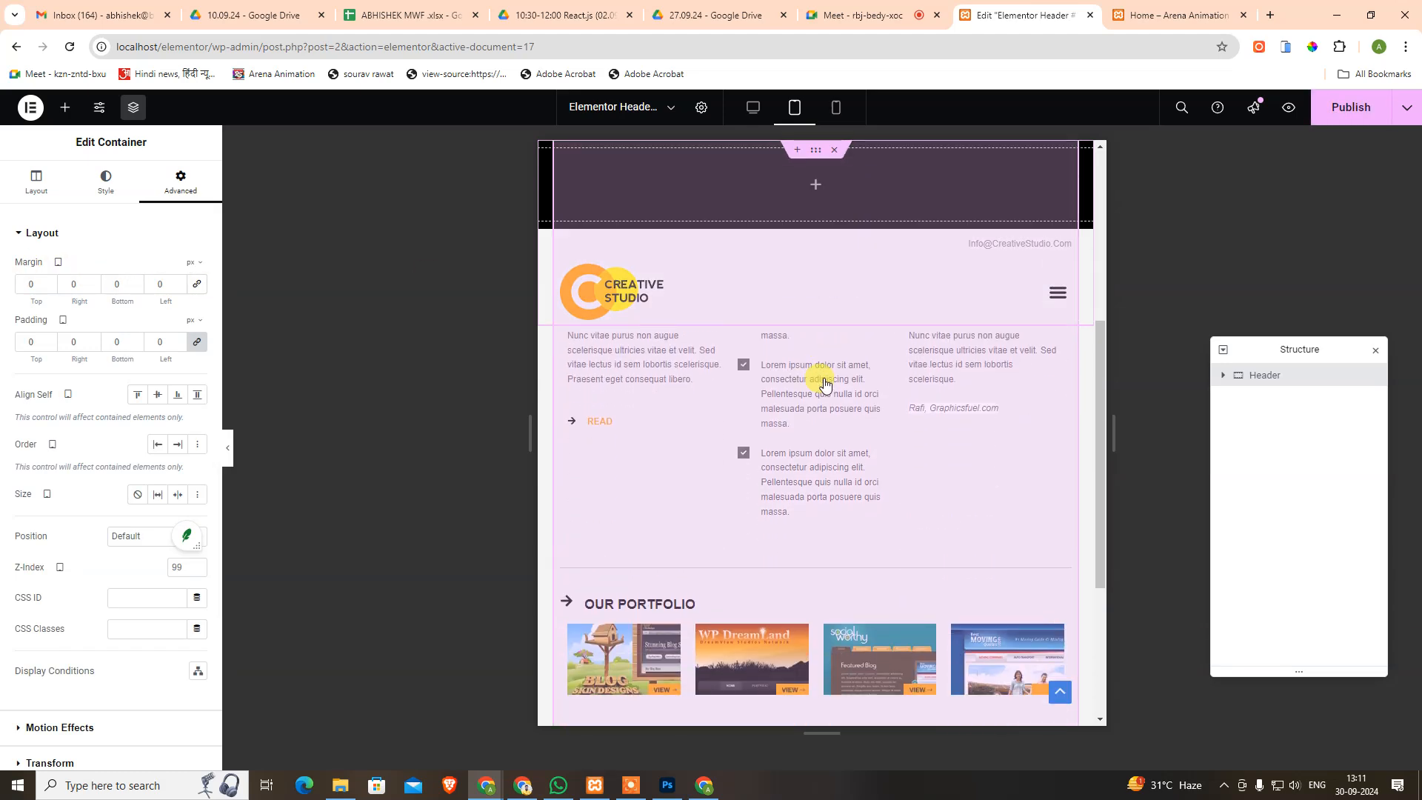
{"action": "scroll", "coordinate": [825, 381], "scroll_direction": "up", "scroll_amount": 5}
{"action": "scroll", "coordinate": [825, 382], "scroll_direction": "down", "scroll_amount": 3}
{"action": "scroll", "coordinate": [822, 381], "scroll_direction": "up", "scroll_amount": 2}
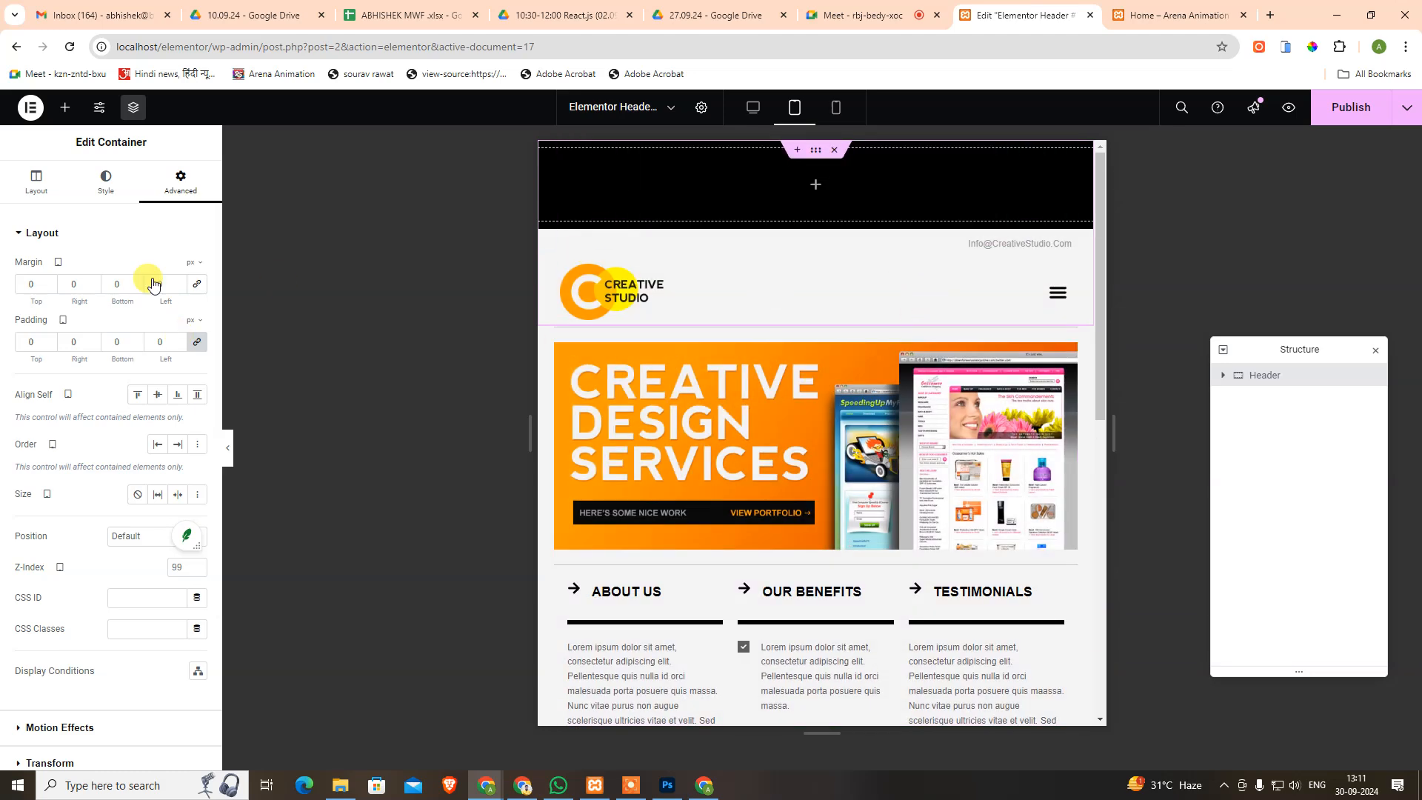
{"action": "left_click", "coordinate": [754, 109]}
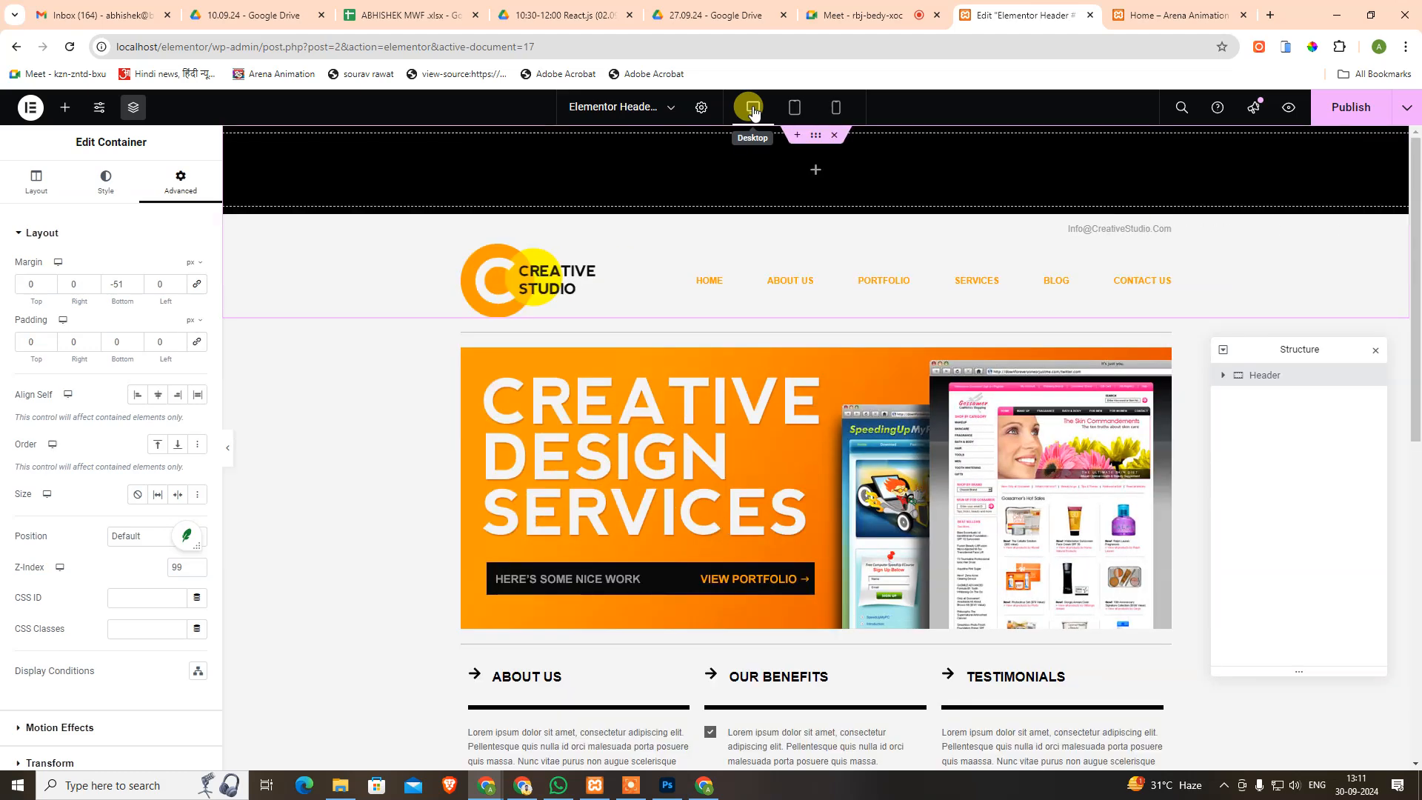
{"action": "left_click", "coordinate": [196, 290]}
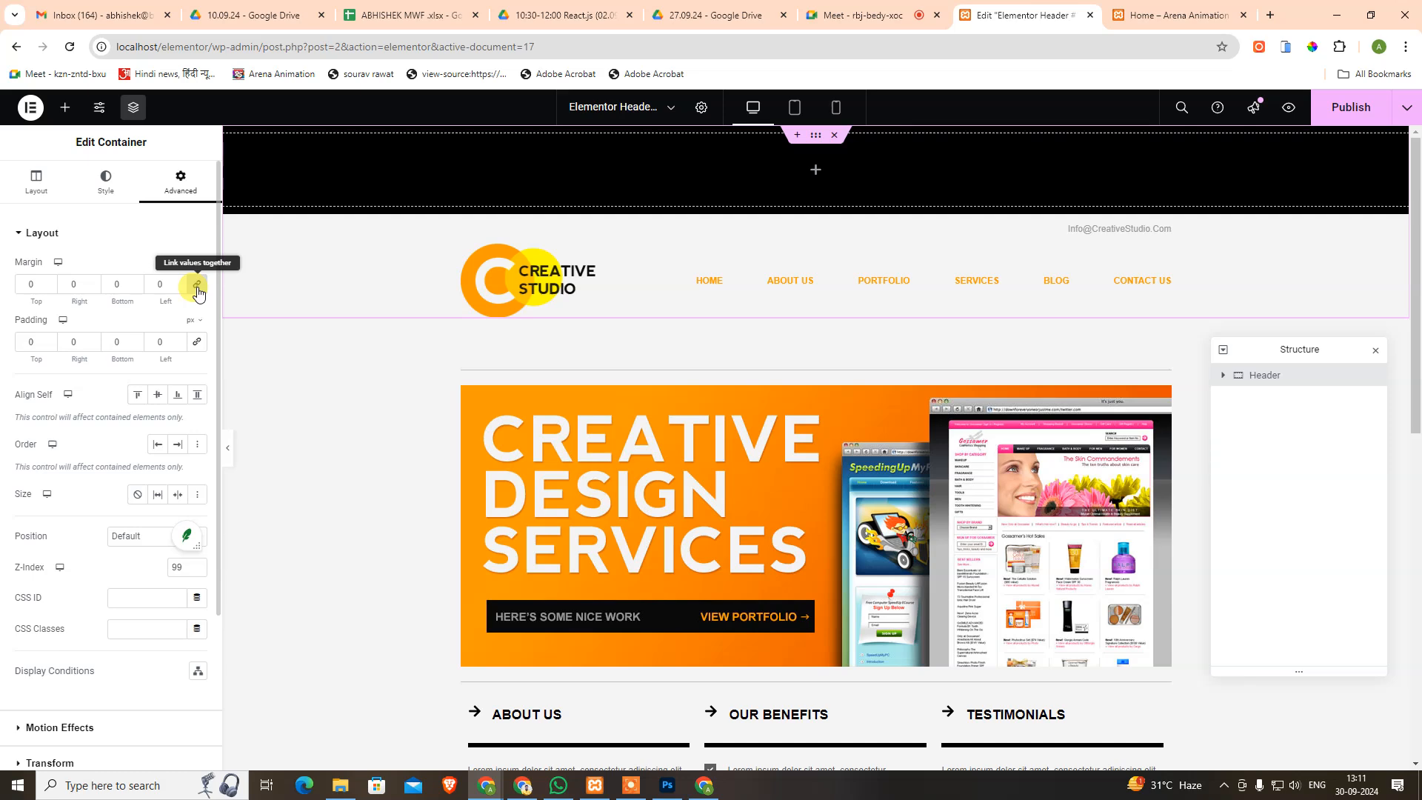
Check the header over the page content in the Mobile Portrait view, and publish the header changes.
{"action": "left_click", "coordinate": [836, 108]}
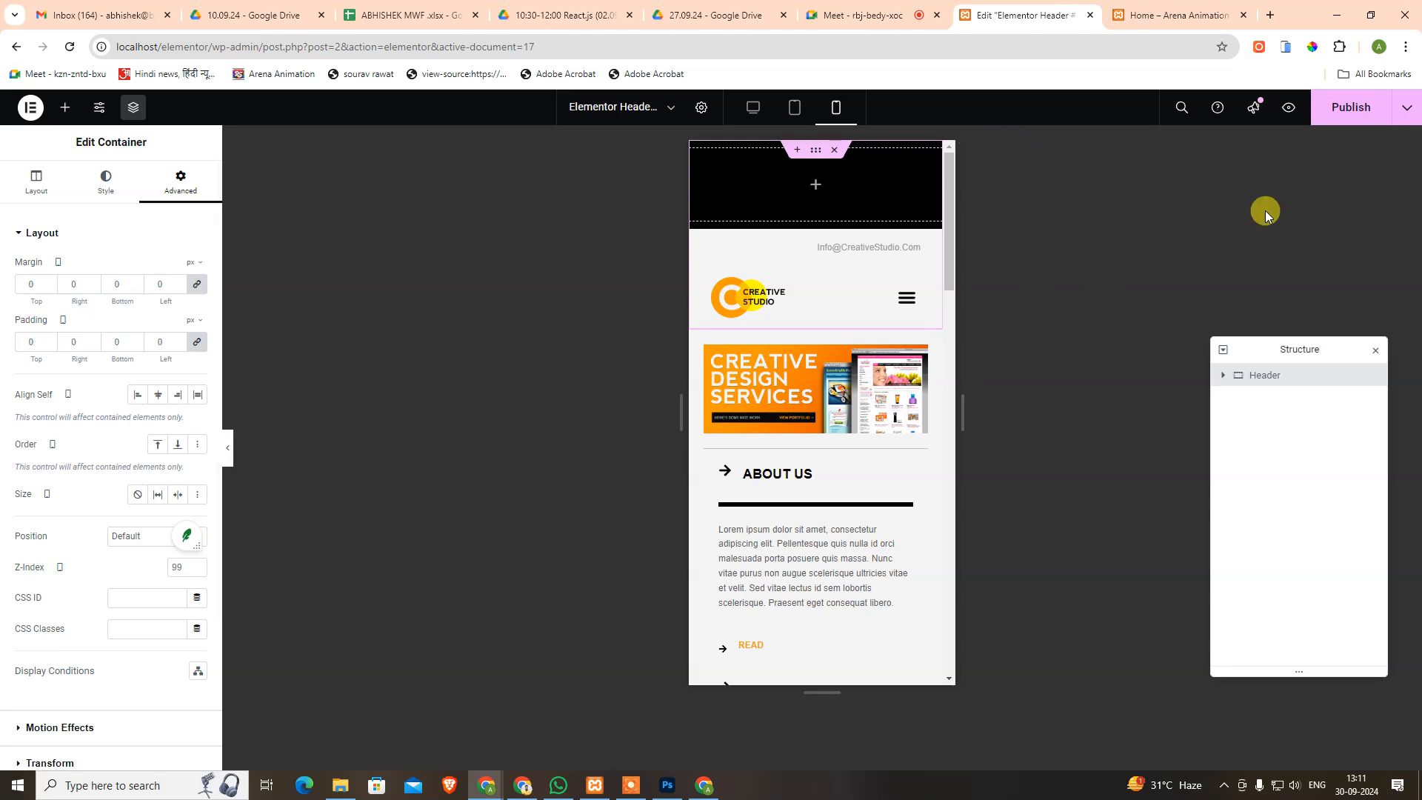
{"action": "scroll", "coordinate": [748, 540], "scroll_direction": "down", "scroll_amount": 2}
{"action": "scroll", "coordinate": [749, 540], "scroll_direction": "down", "scroll_amount": 10}
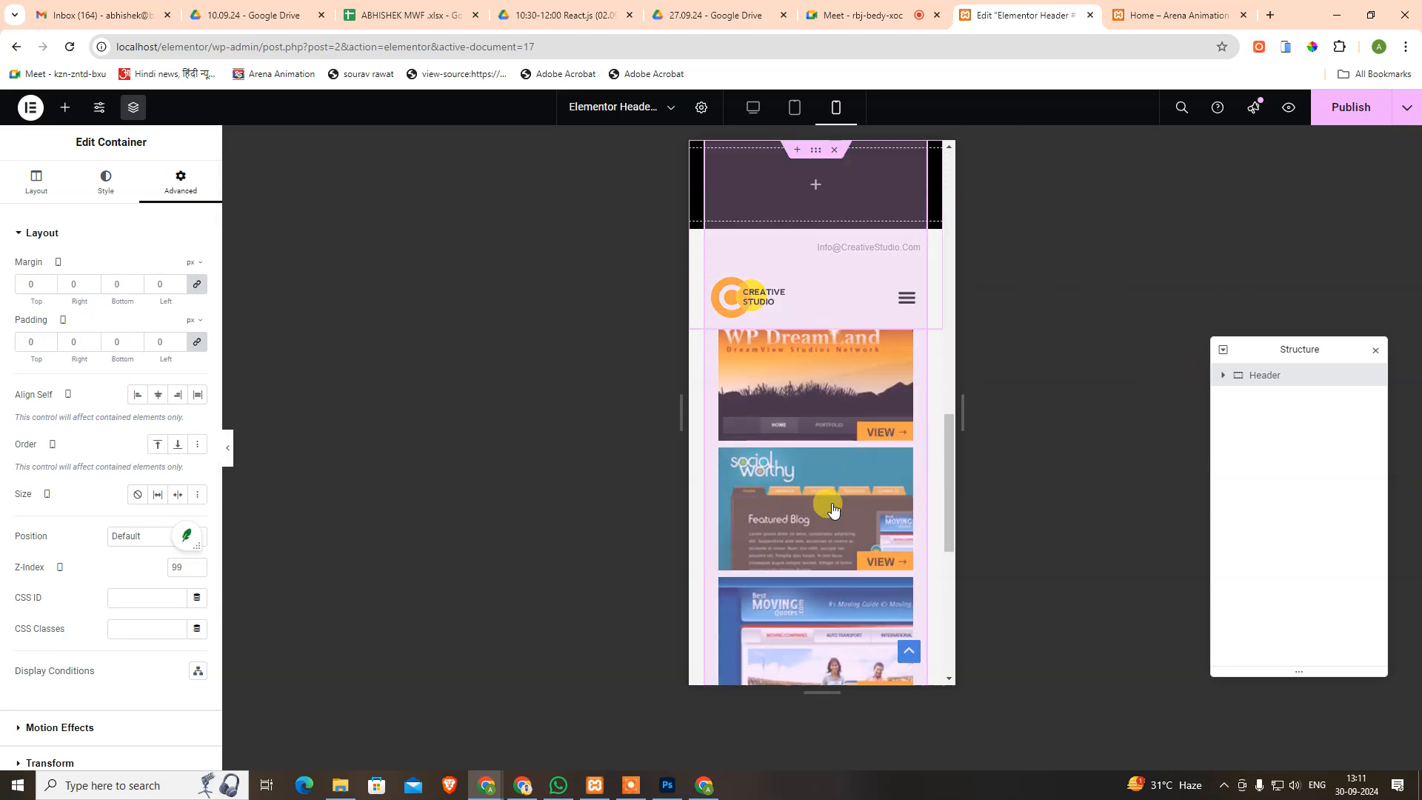
{"action": "scroll", "coordinate": [852, 493], "scroll_direction": "up", "scroll_amount": 12}
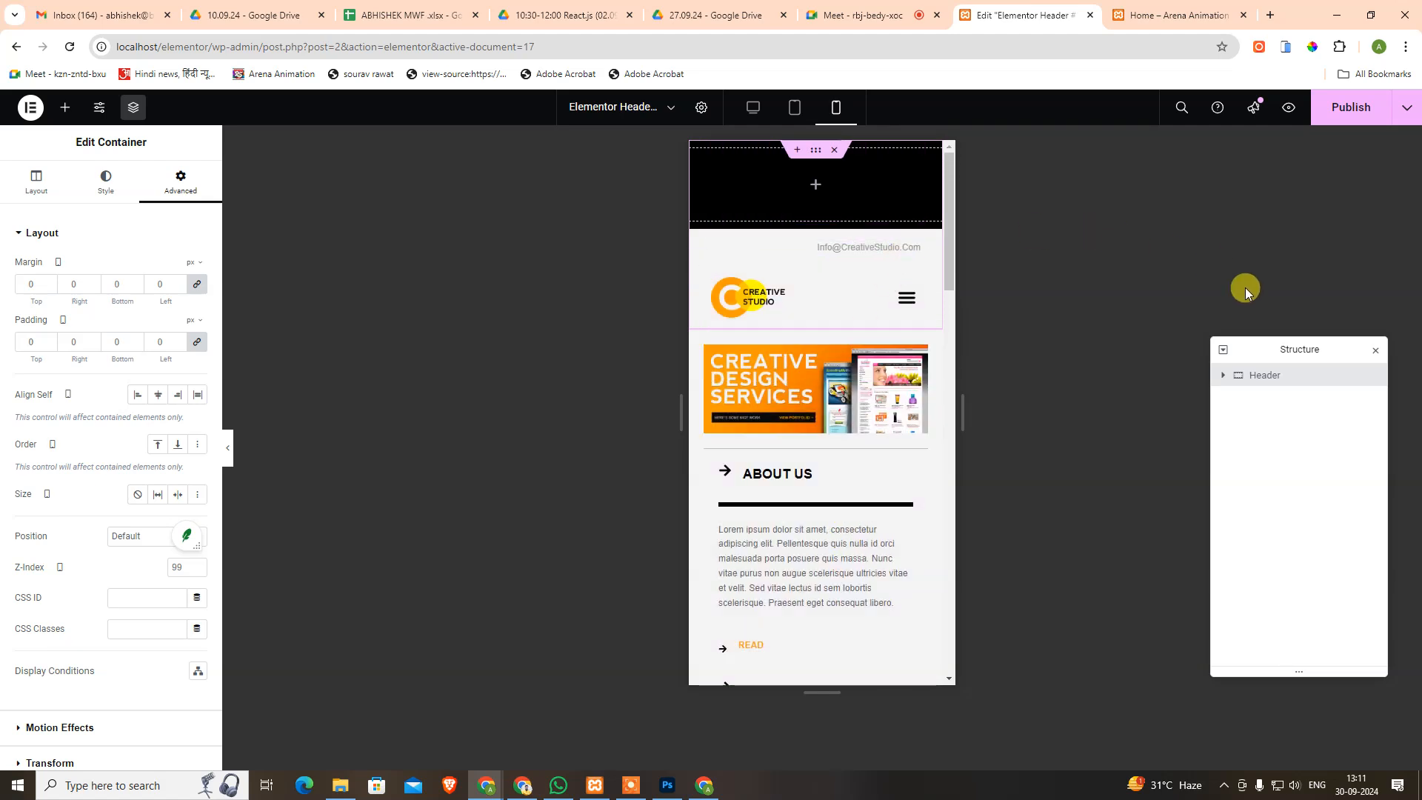
{"action": "left_click", "coordinate": [1359, 125]}
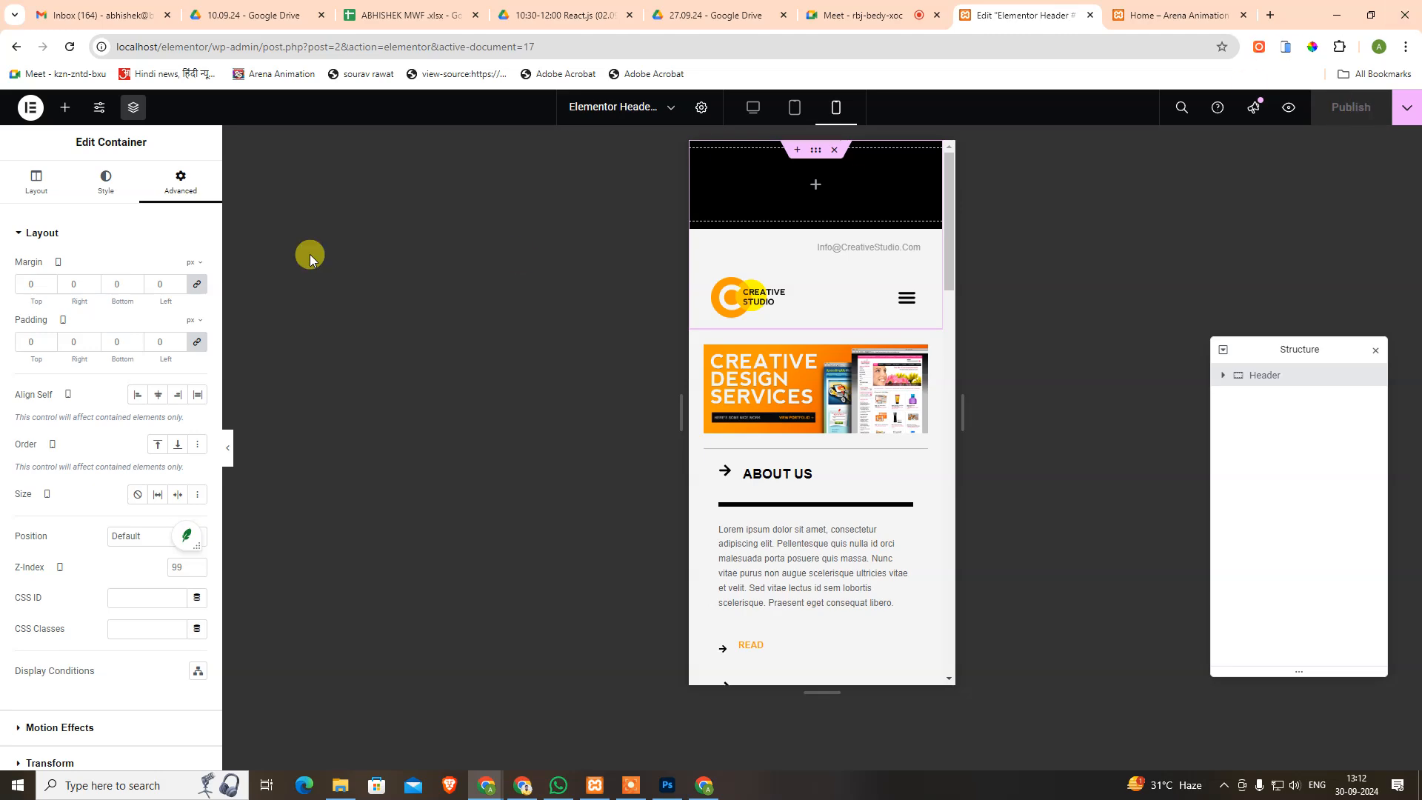
Switch to the Home page preview and examine how the sticky header behaves over the banner and content sections.
{"action": "left_click", "coordinate": [1144, 12]}
{"action": "scroll", "coordinate": [587, 483], "scroll_direction": "down", "scroll_amount": 8}
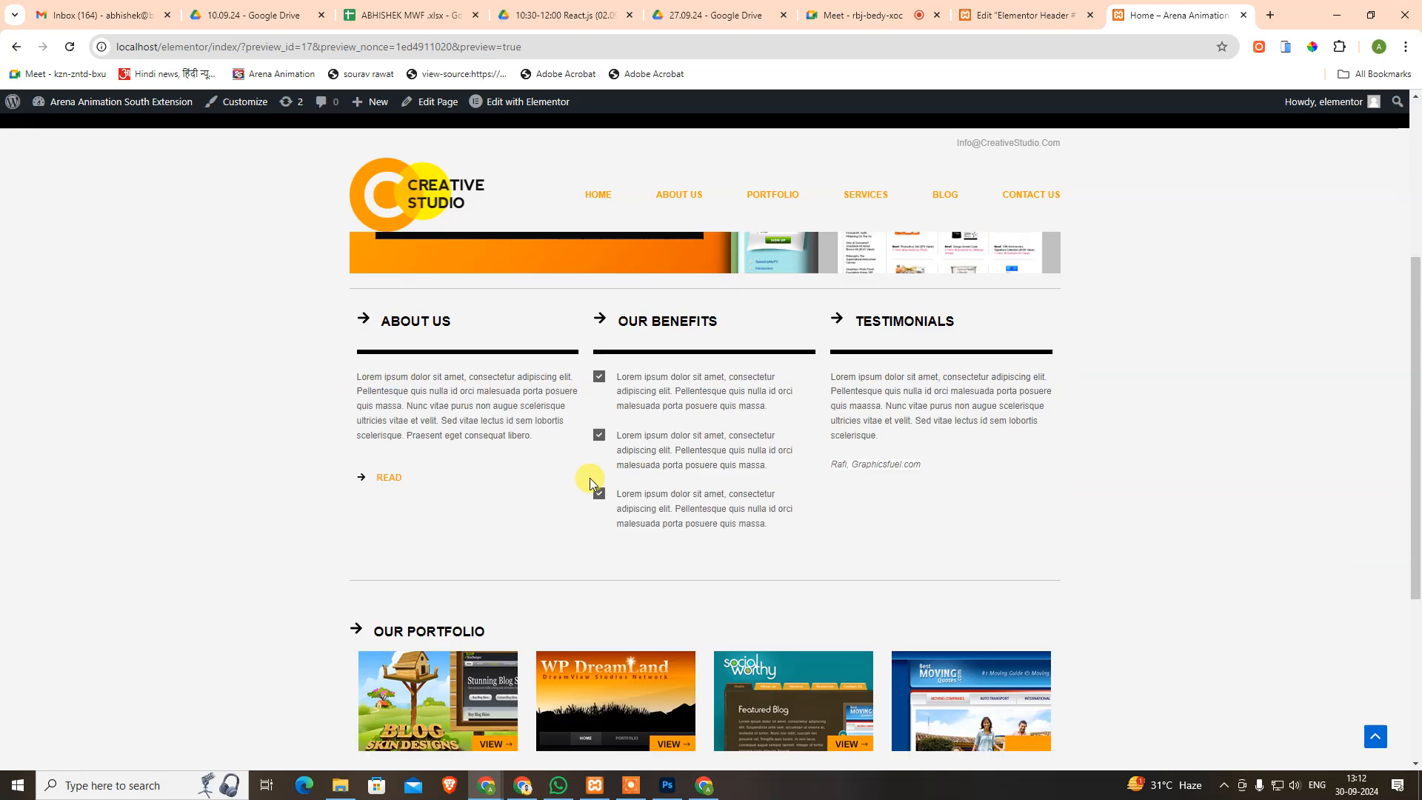
{"action": "scroll", "coordinate": [748, 628], "scroll_direction": "up", "scroll_amount": 8}
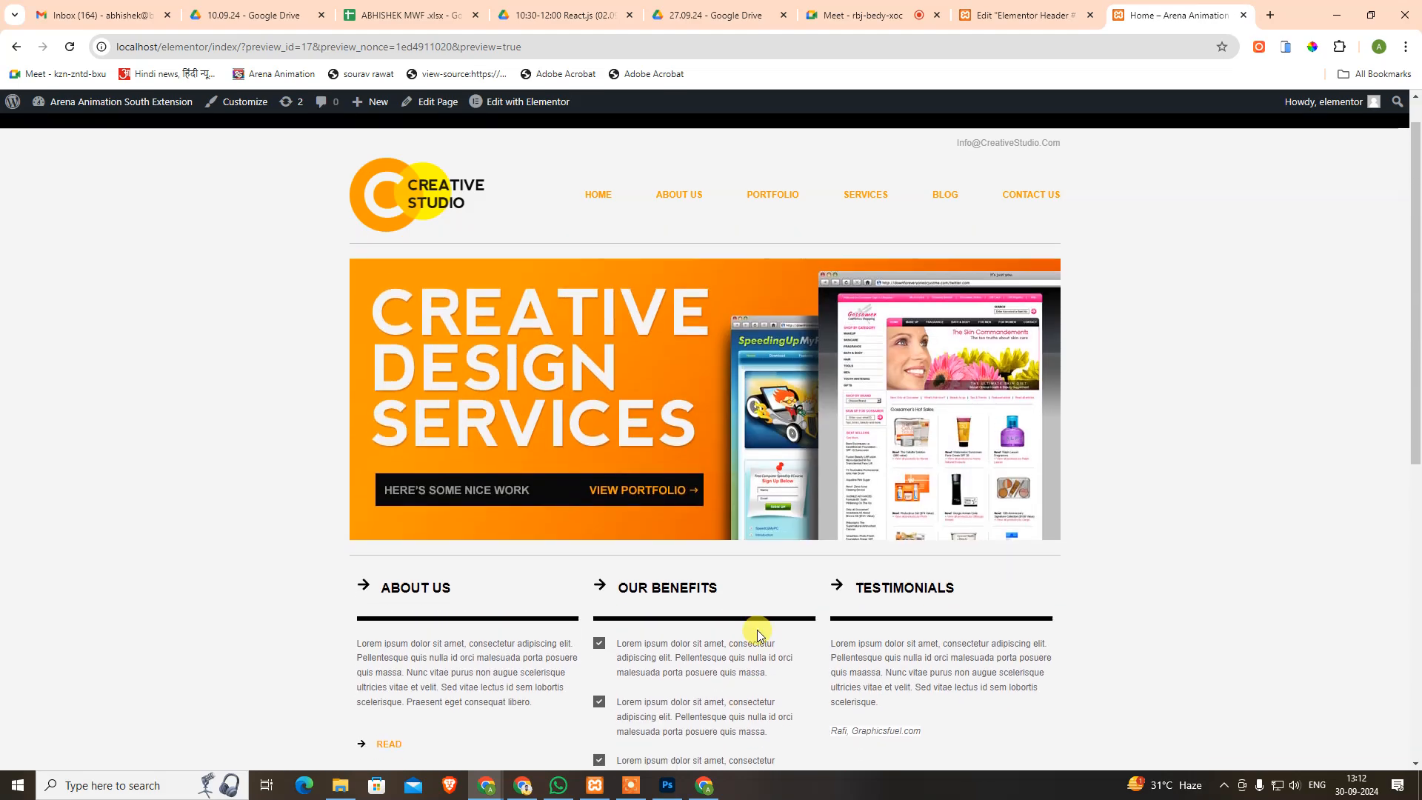
{"action": "scroll", "coordinate": [758, 629], "scroll_direction": "down", "scroll_amount": 8}
{"action": "scroll", "coordinate": [758, 629], "scroll_direction": "up", "scroll_amount": 6}
{"action": "scroll", "coordinate": [758, 630], "scroll_direction": "up", "scroll_amount": 3}
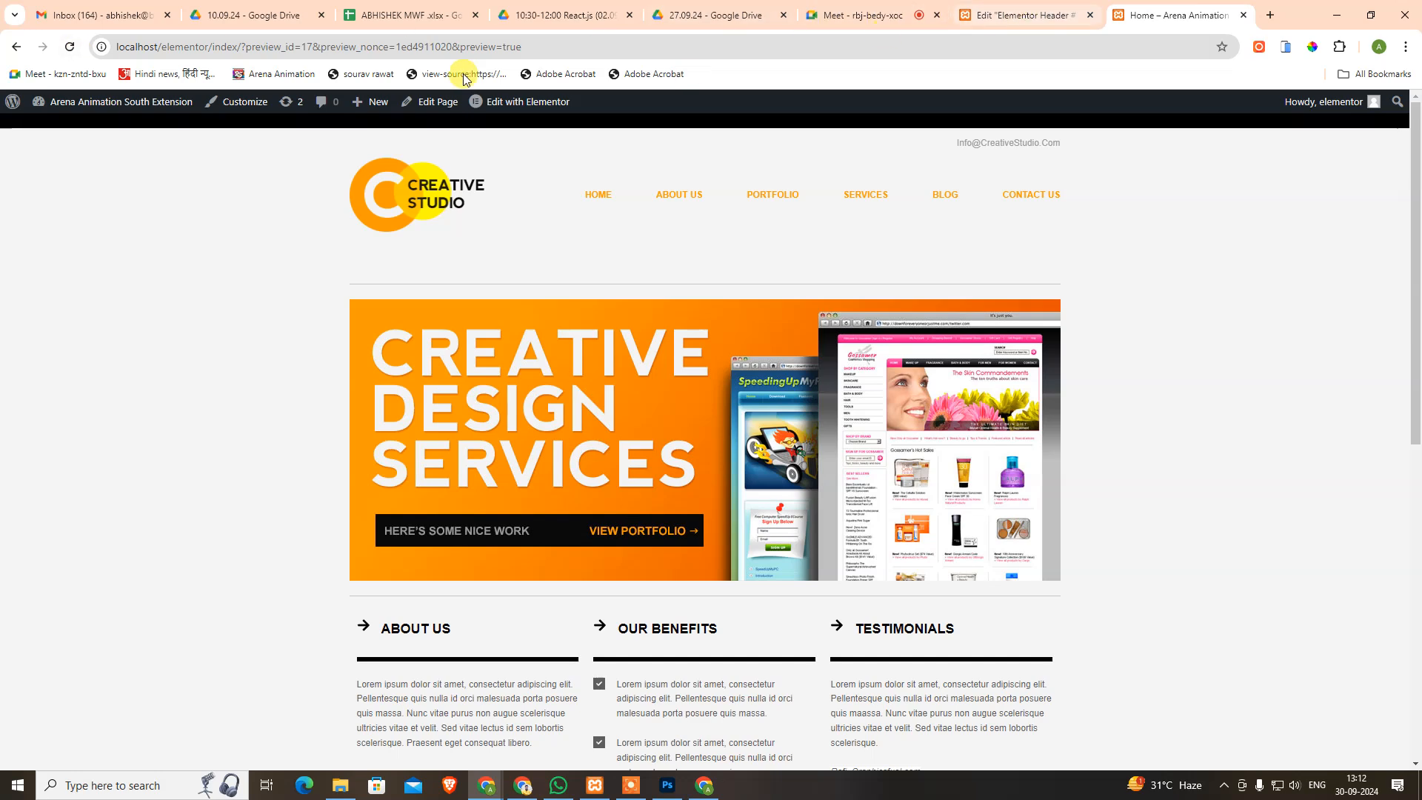
Try to open localhost/cdmo in place of the Home page preview.
{"action": "left_click_drag", "start_coordinate": [160, 50], "coordinate": [1069, 49]}
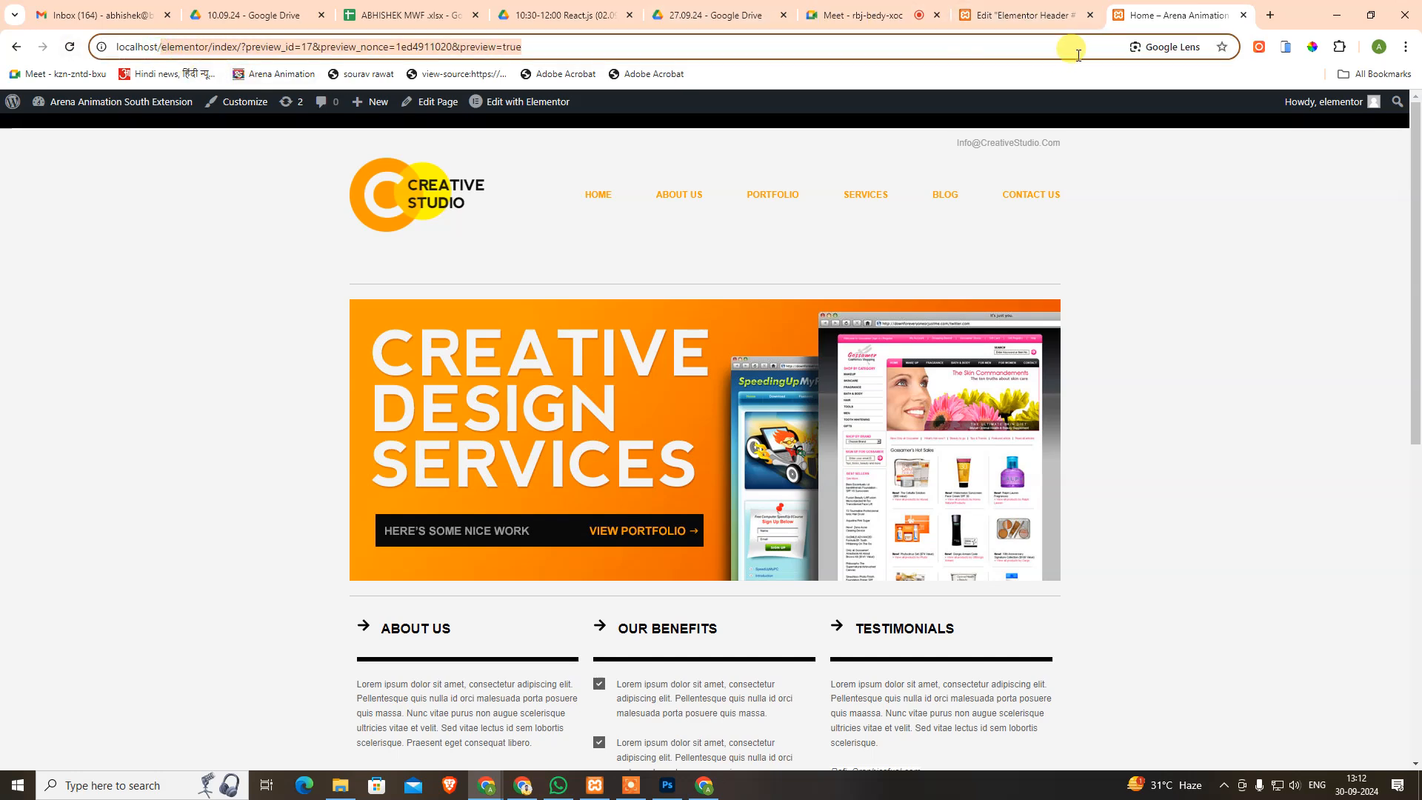
{"action": "key", "text": "BackSpace"}
{"action": "type", "text": "cdmo"}
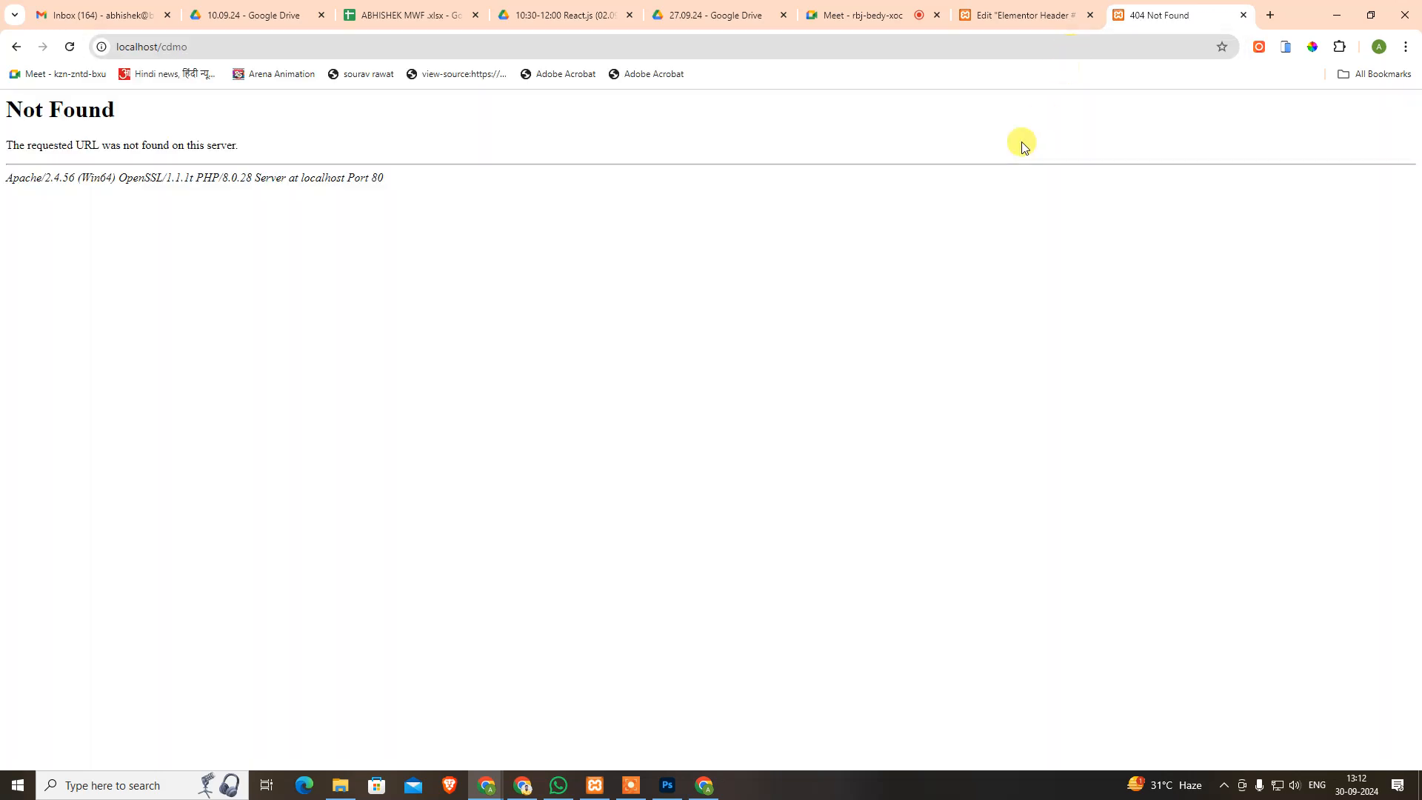
Load the local site at localhost/arena in the same browser tab.
{"action": "left_click", "coordinate": [622, 43]}
{"action": "key", "text": "ctrl+shift+Left"}
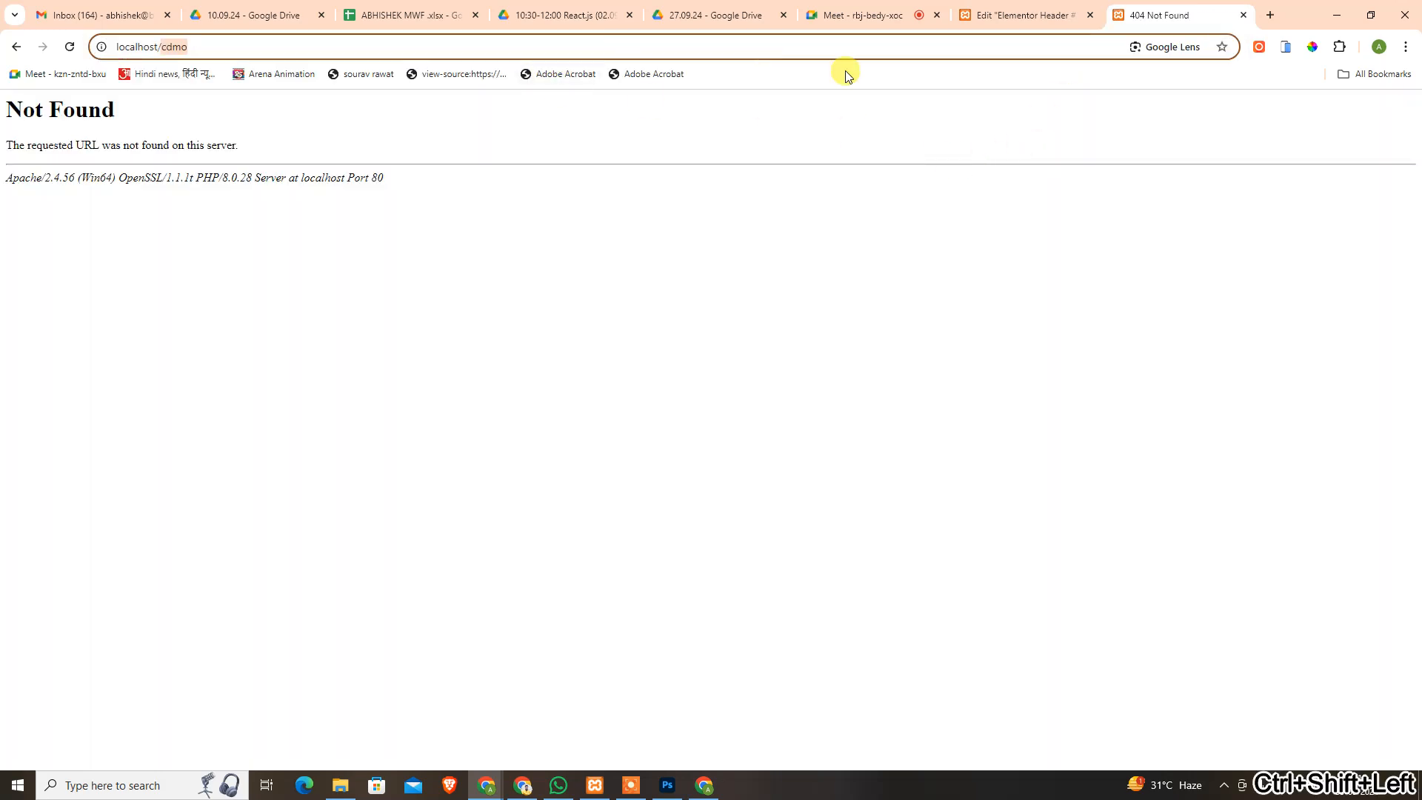
{"action": "type", "text": "arena"}
{"action": "key", "text": "Return"}
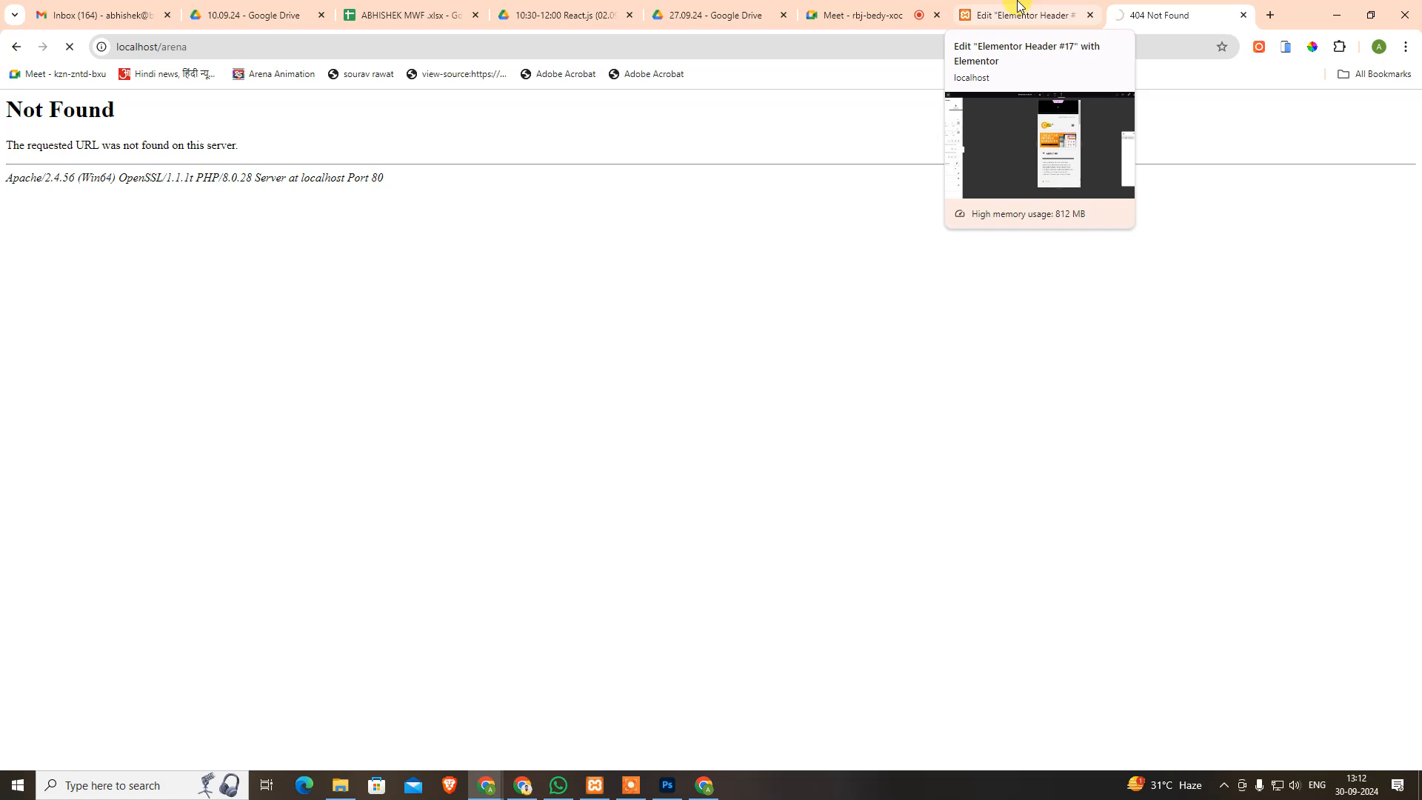
Look through the htdocs folder and its xampp subfolder in File Explorer, and go back to htdocs.
{"action": "left_click", "coordinate": [340, 785]}
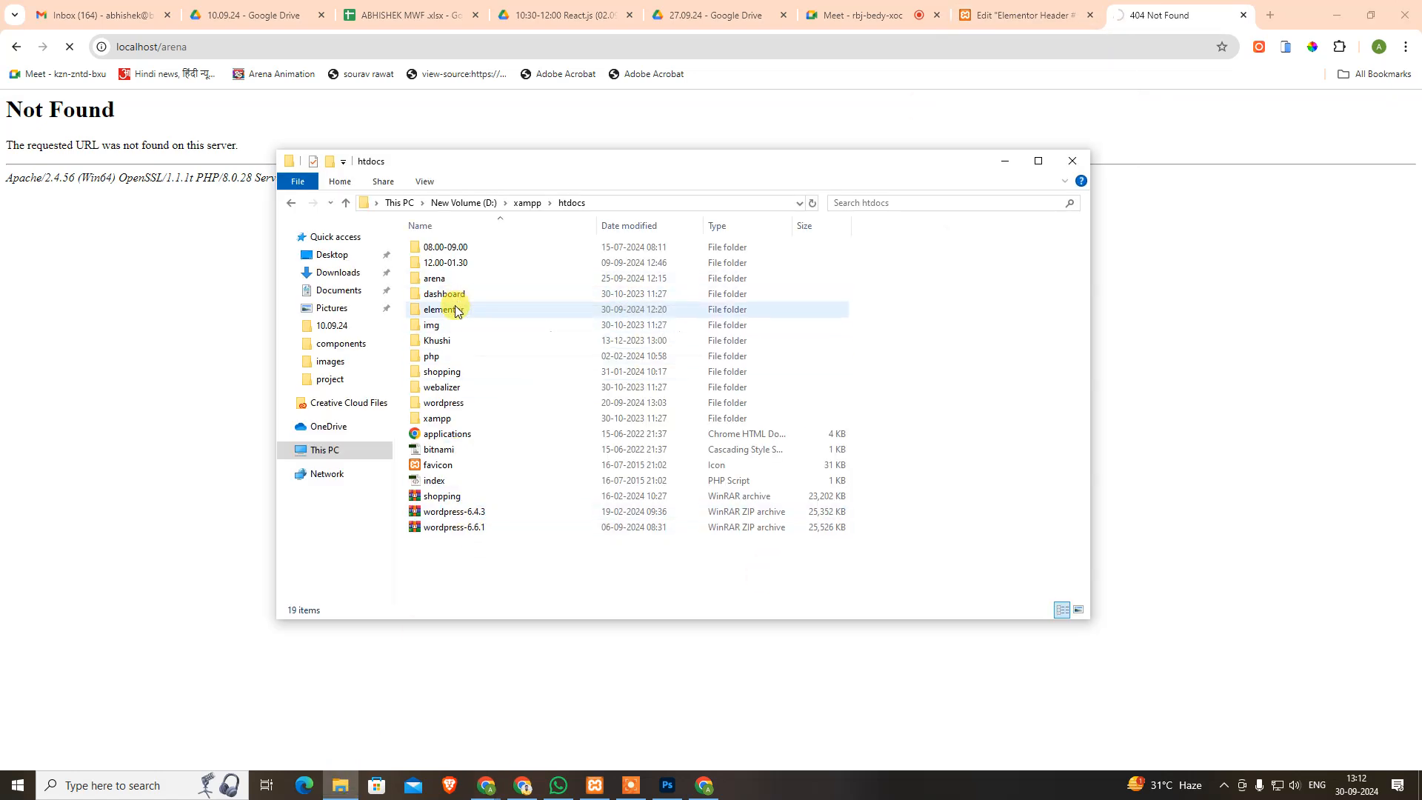
{"action": "double_click", "coordinate": [443, 418]}
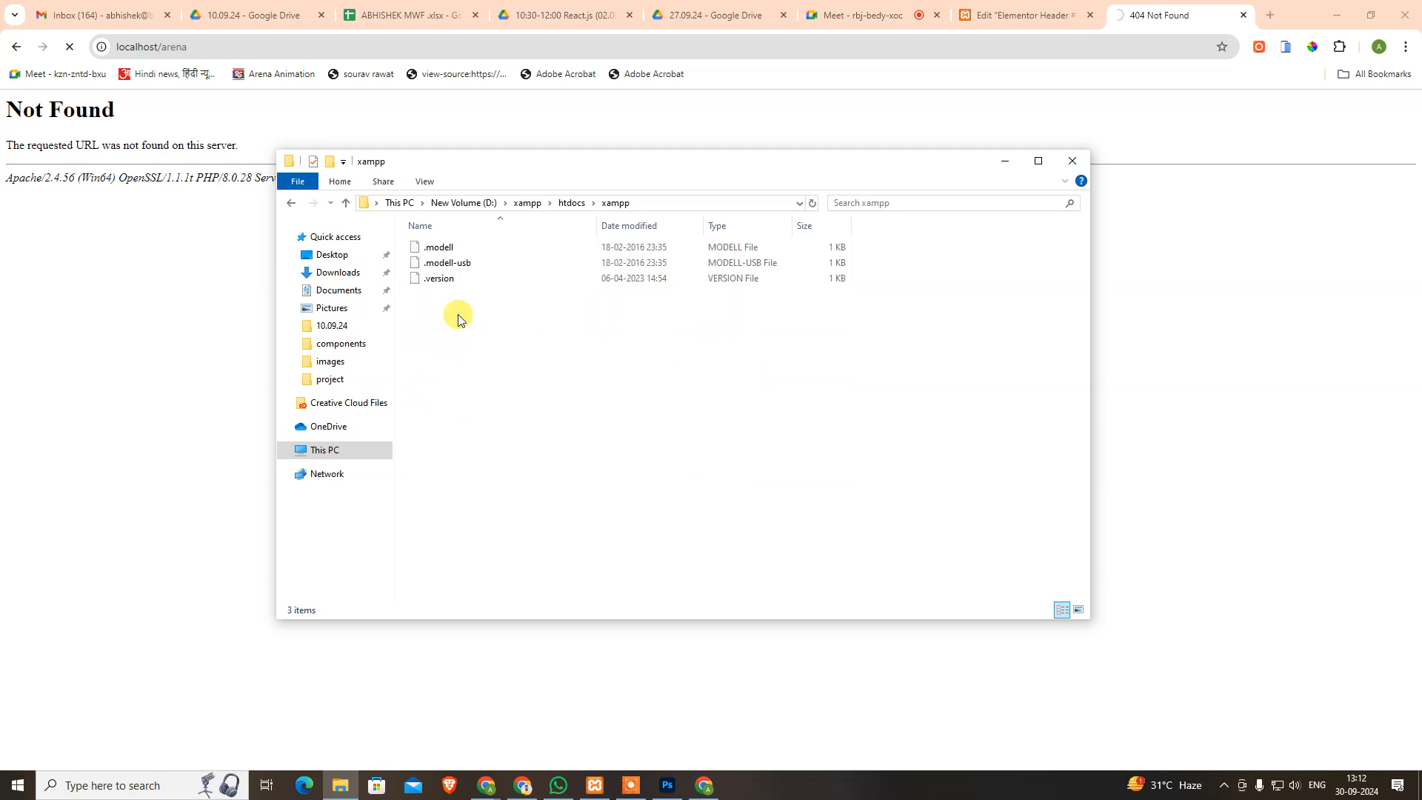
{"action": "left_click", "coordinate": [565, 202]}
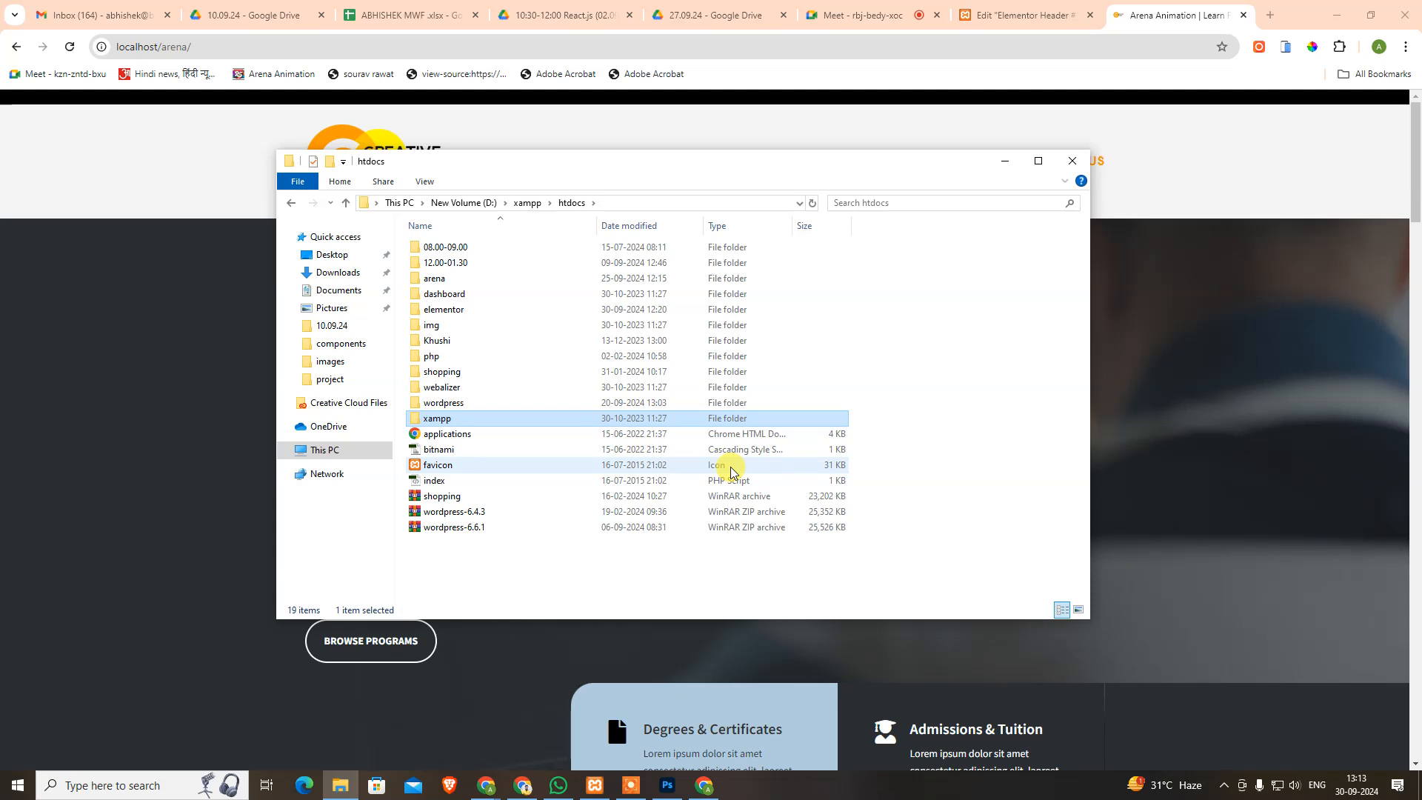
Return to the browser and open the Demo page of the arena site.
{"action": "left_click", "coordinate": [1143, 416]}
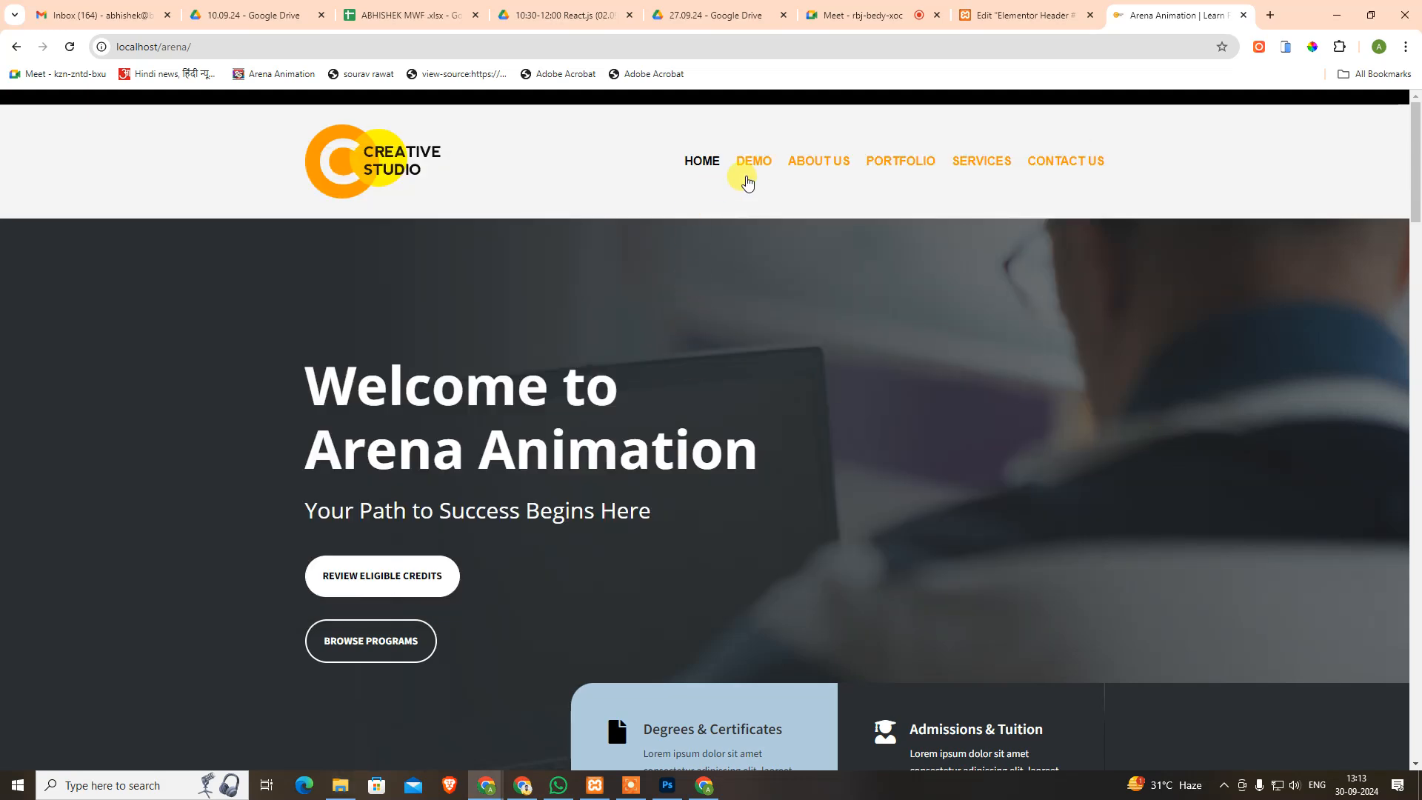
{"action": "left_click", "coordinate": [758, 169]}
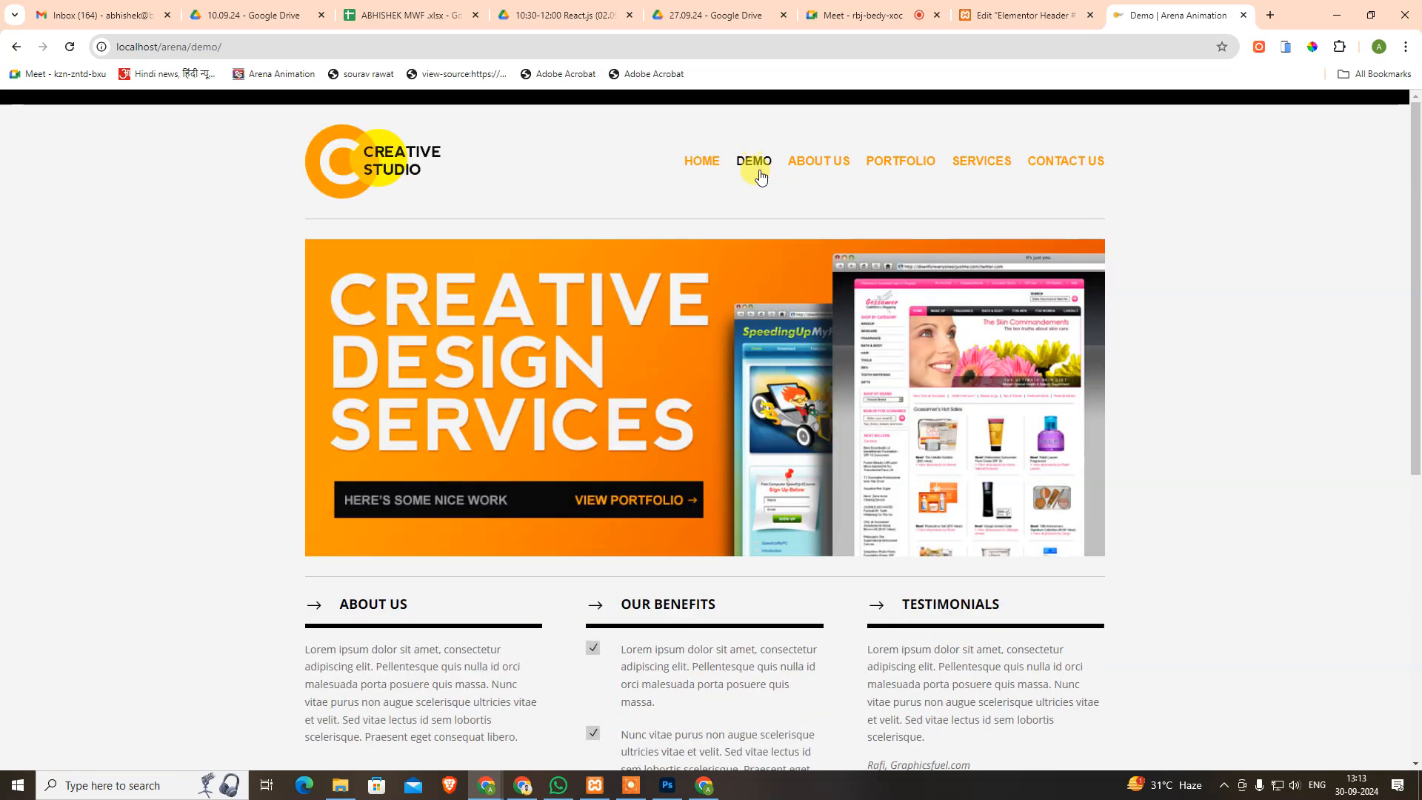
Look through the Demo and Home pages of the arena site and compare their layouts and shared header.
{"action": "scroll", "coordinate": [914, 455], "scroll_direction": "down", "scroll_amount": 7}
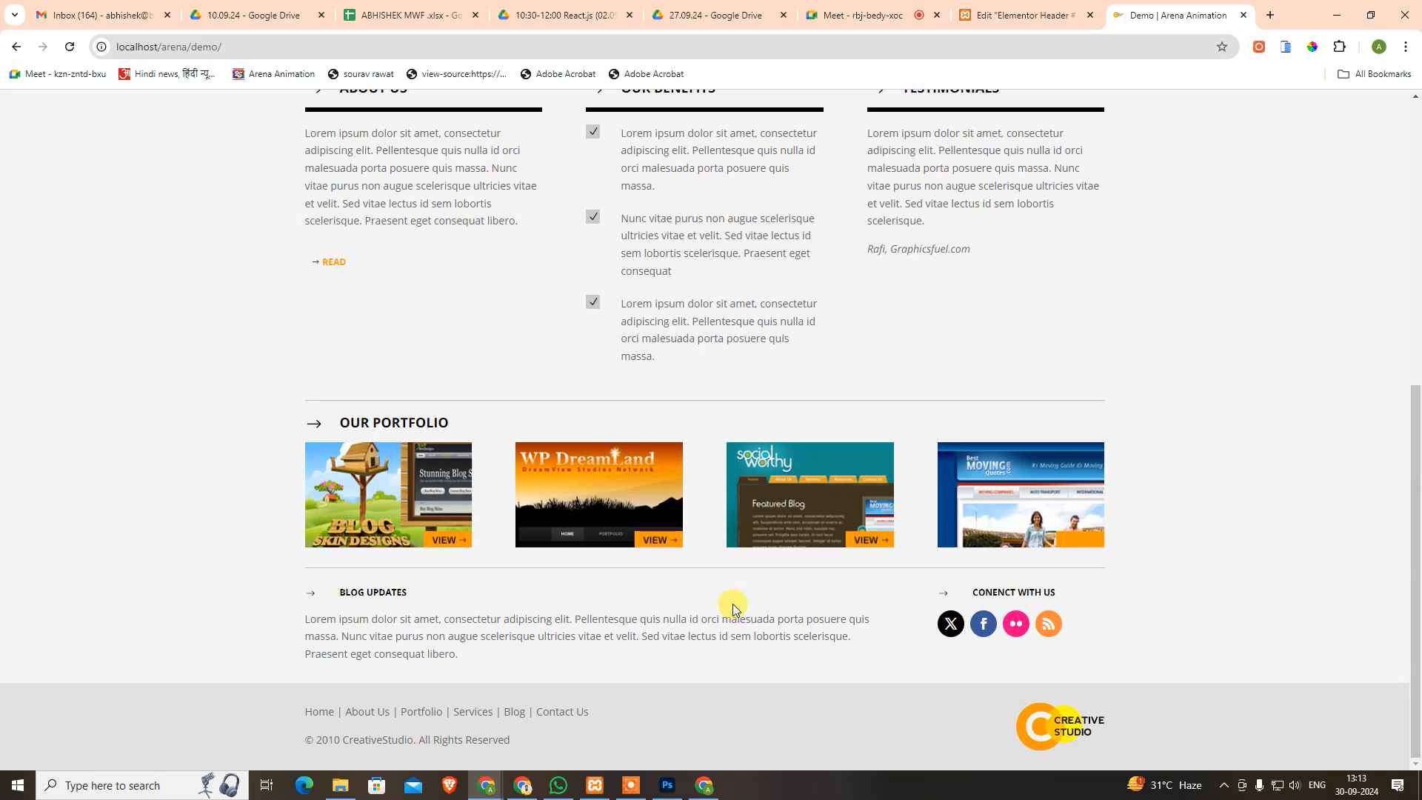
{"action": "scroll", "coordinate": [802, 409], "scroll_direction": "up", "scroll_amount": 7}
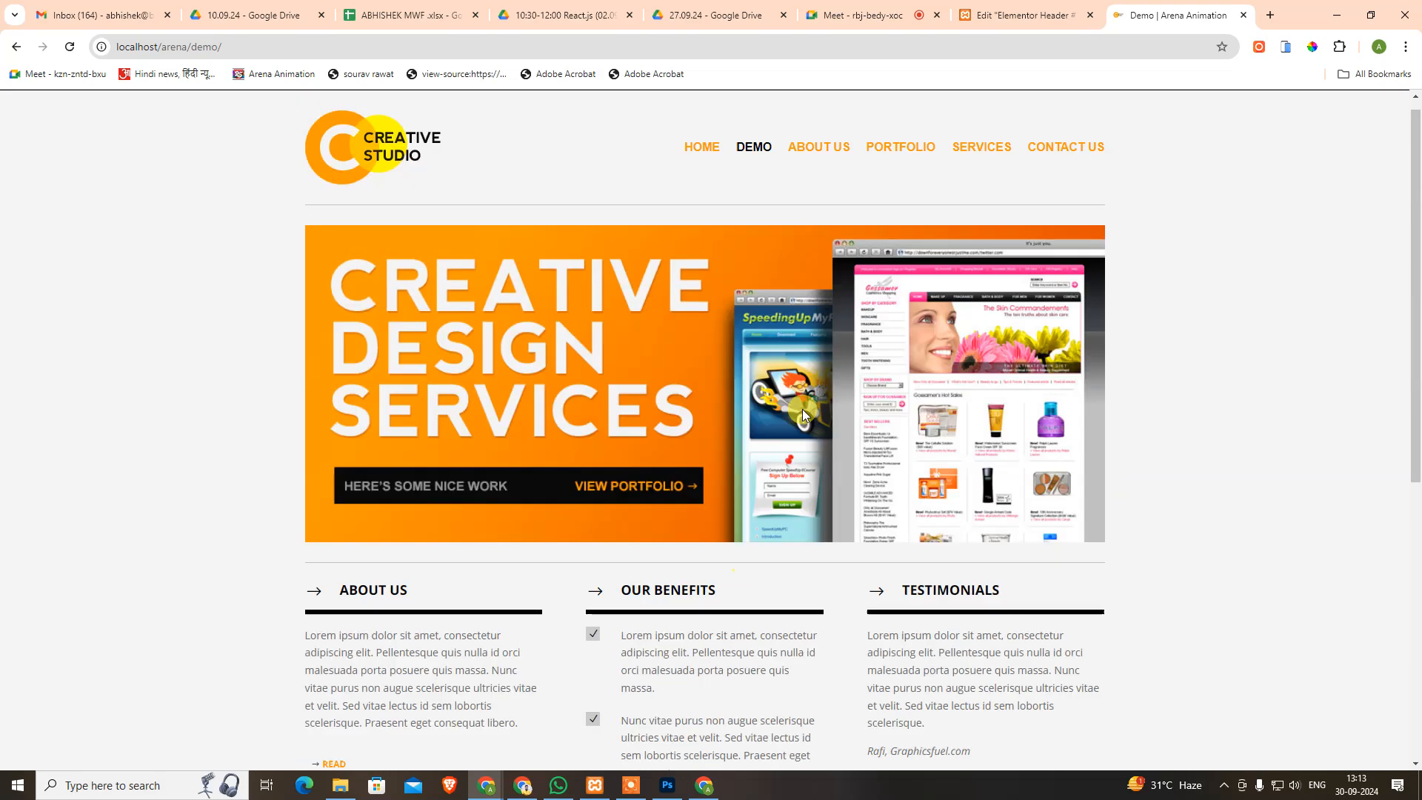
{"action": "left_click", "coordinate": [702, 163]}
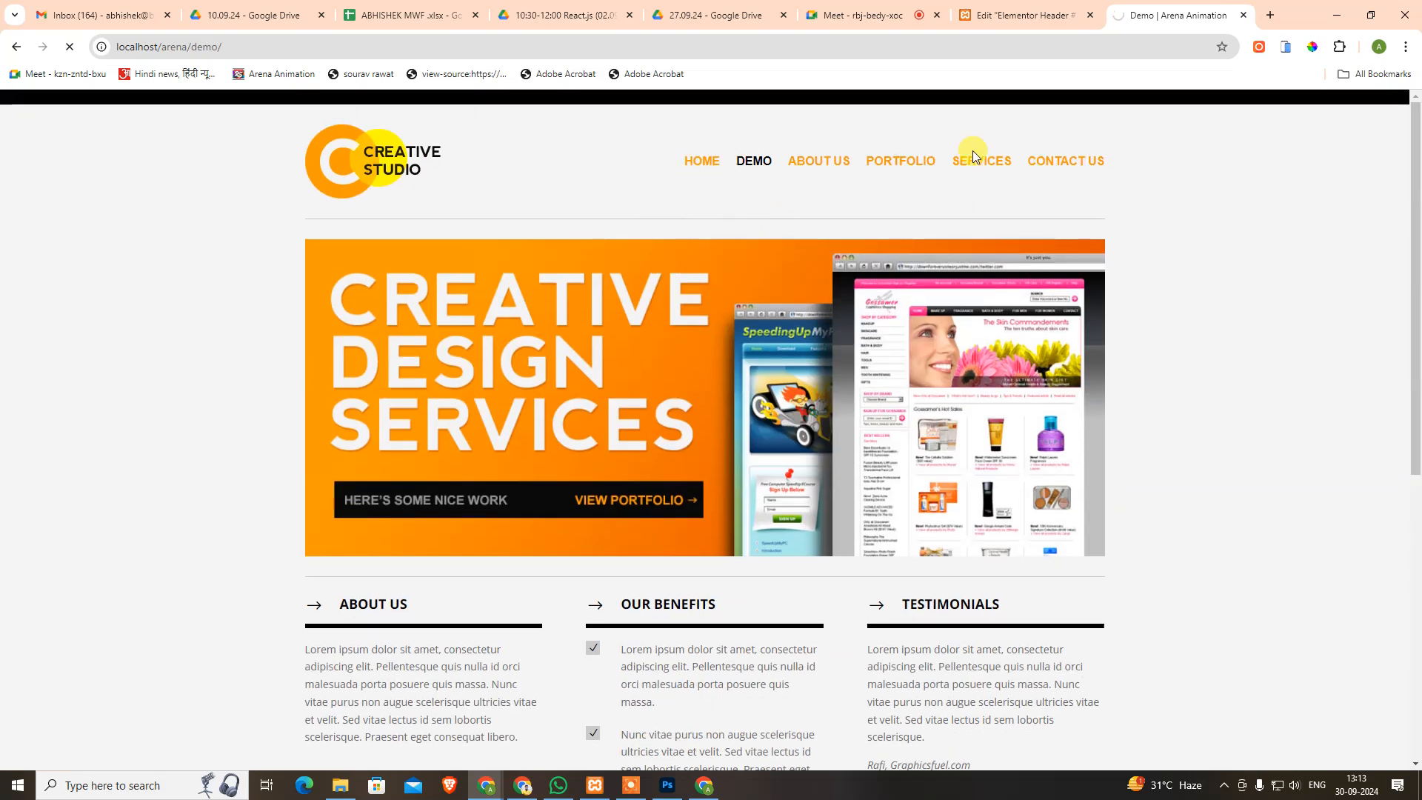
{"action": "scroll", "coordinate": [760, 637], "scroll_direction": "down", "scroll_amount": 20}
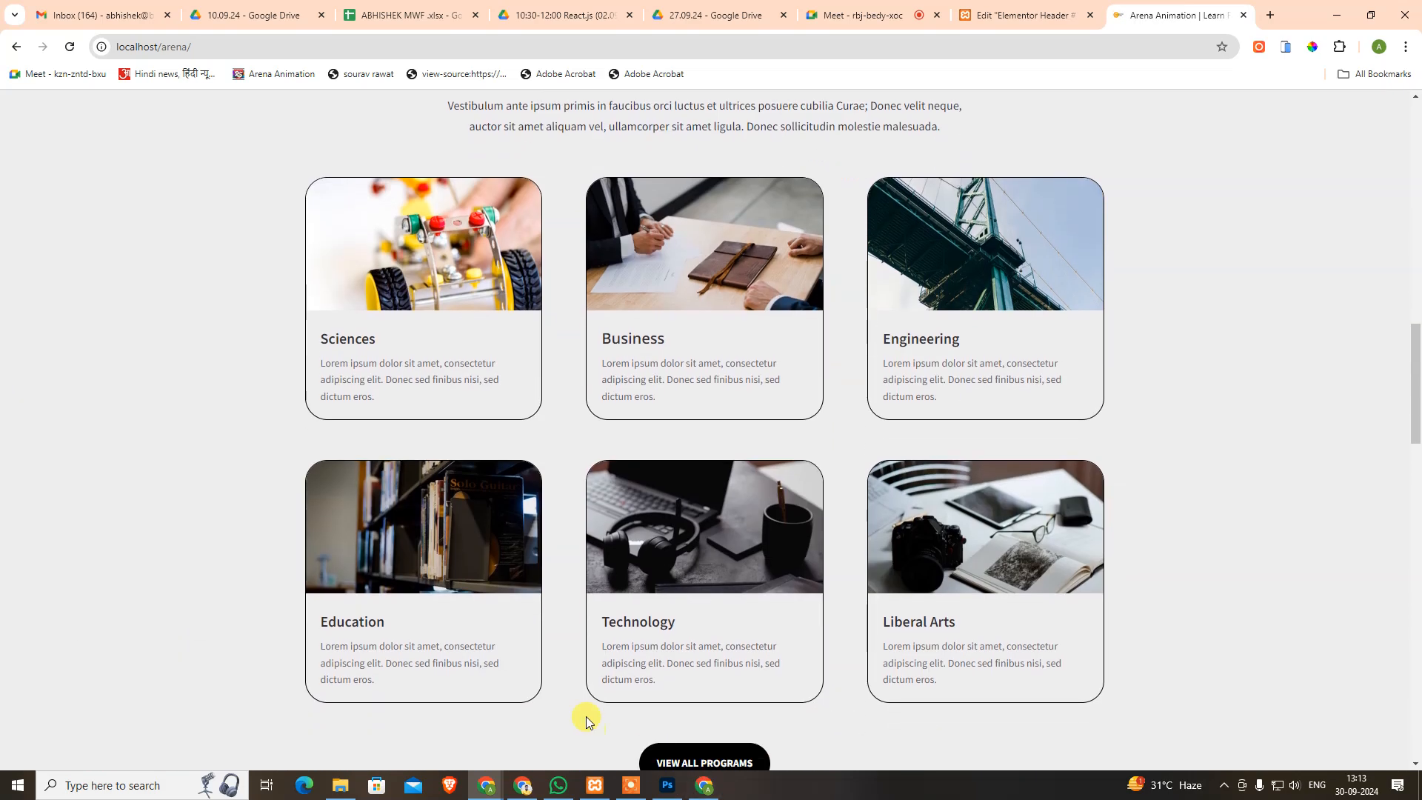
{"action": "scroll", "coordinate": [548, 704], "scroll_direction": "down", "scroll_amount": 10}
{"action": "scroll", "coordinate": [818, 263], "scroll_direction": "up", "scroll_amount": 20}
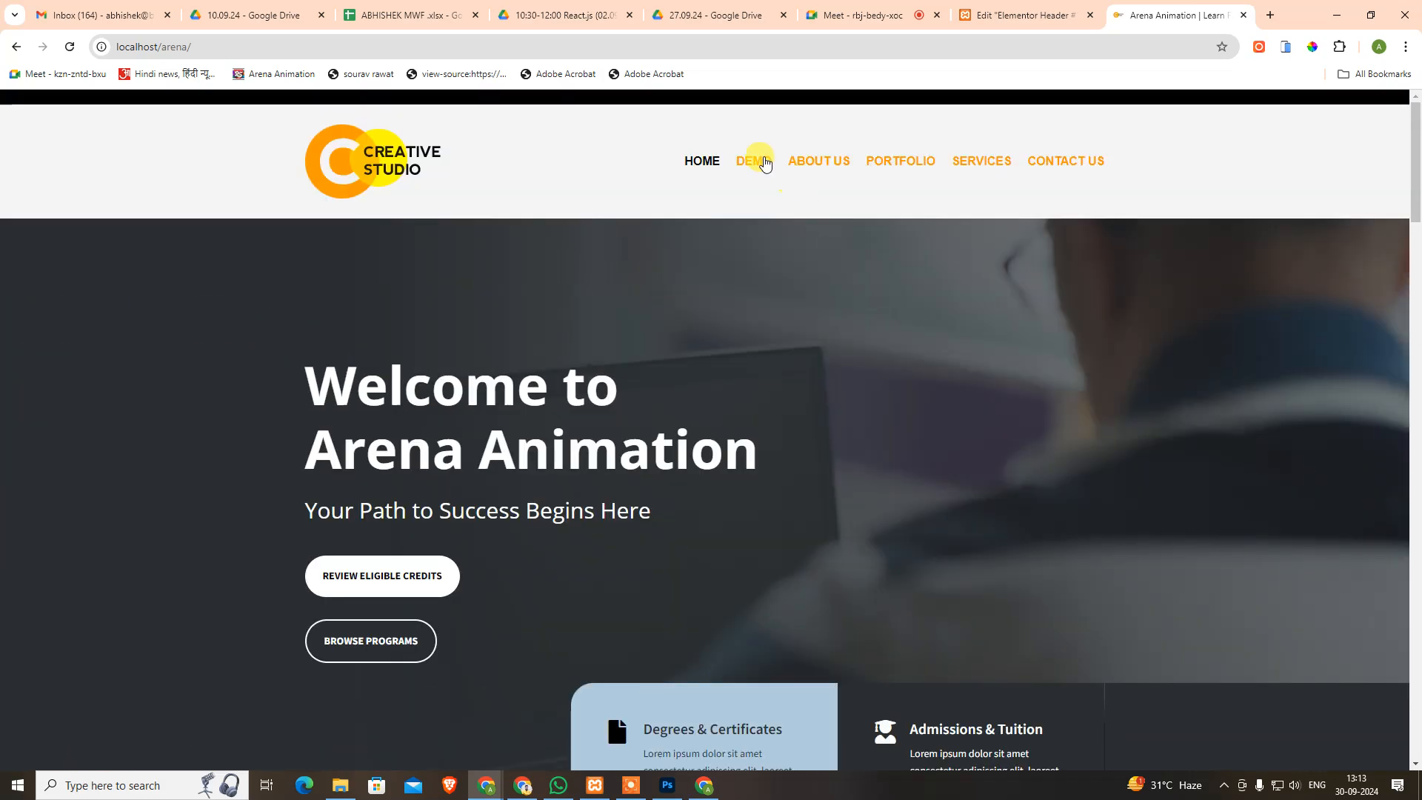
{"action": "left_click", "coordinate": [766, 163]}
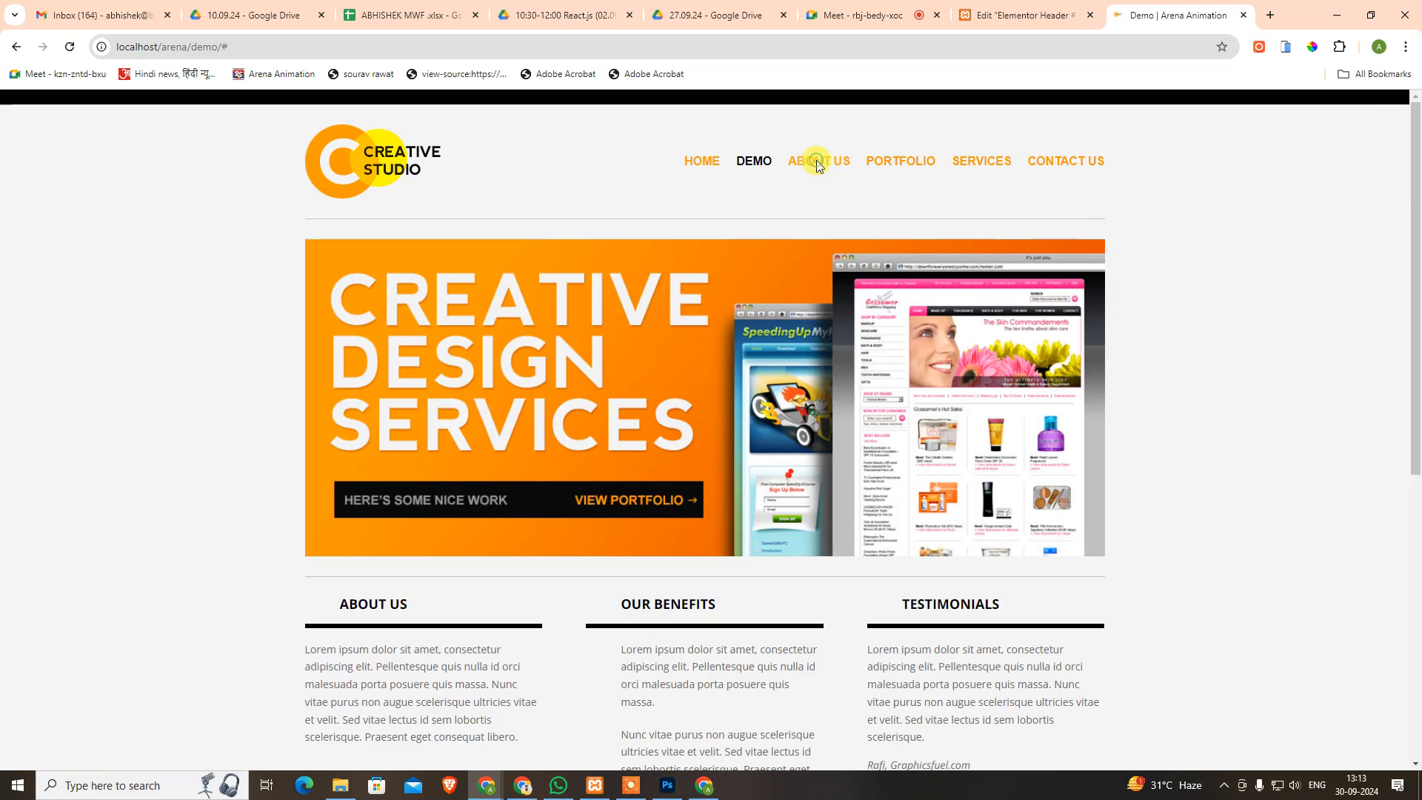
{"action": "left_click", "coordinate": [707, 165]}
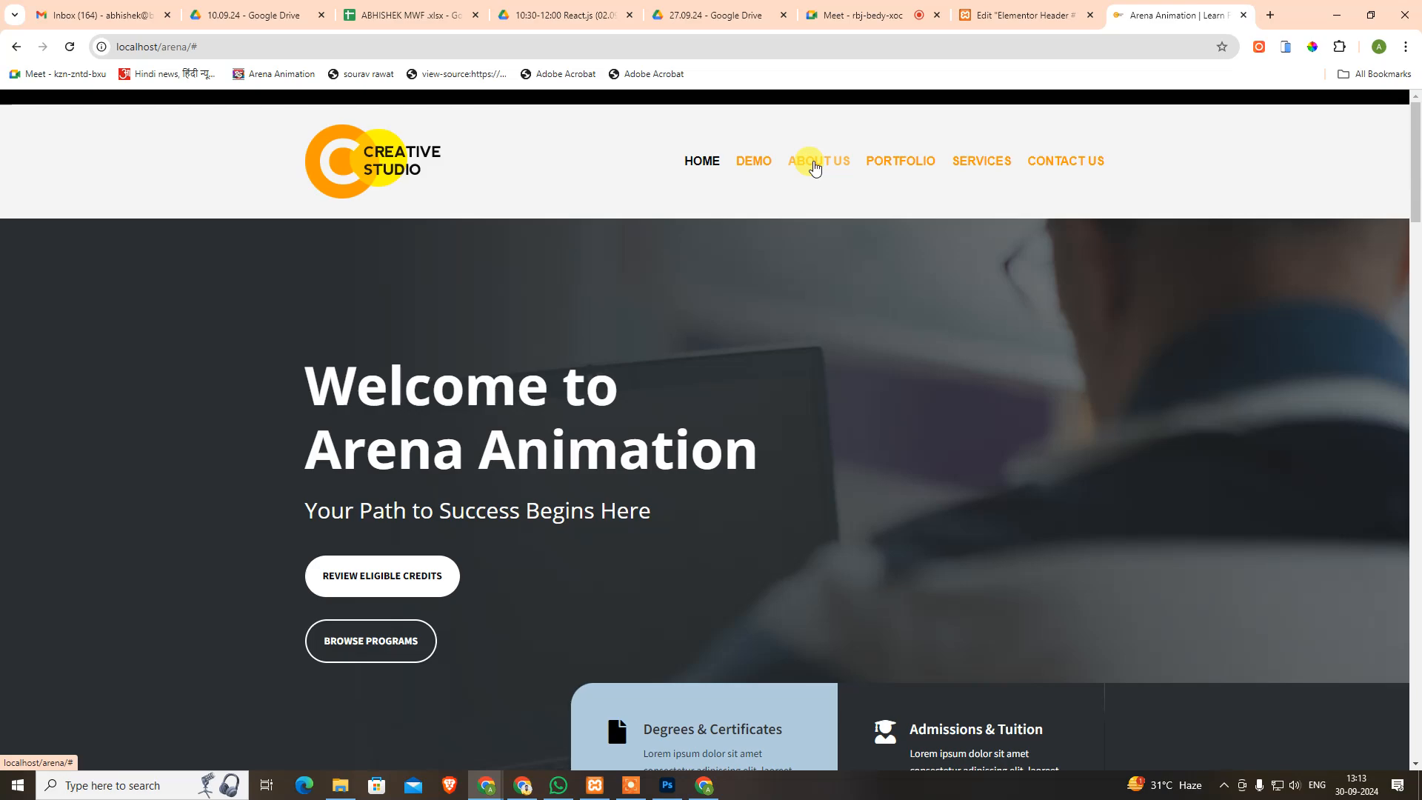
Switch to Photoshop and close creativestudio-minimal.psd without saving the changes.
{"action": "left_click", "coordinate": [668, 786]}
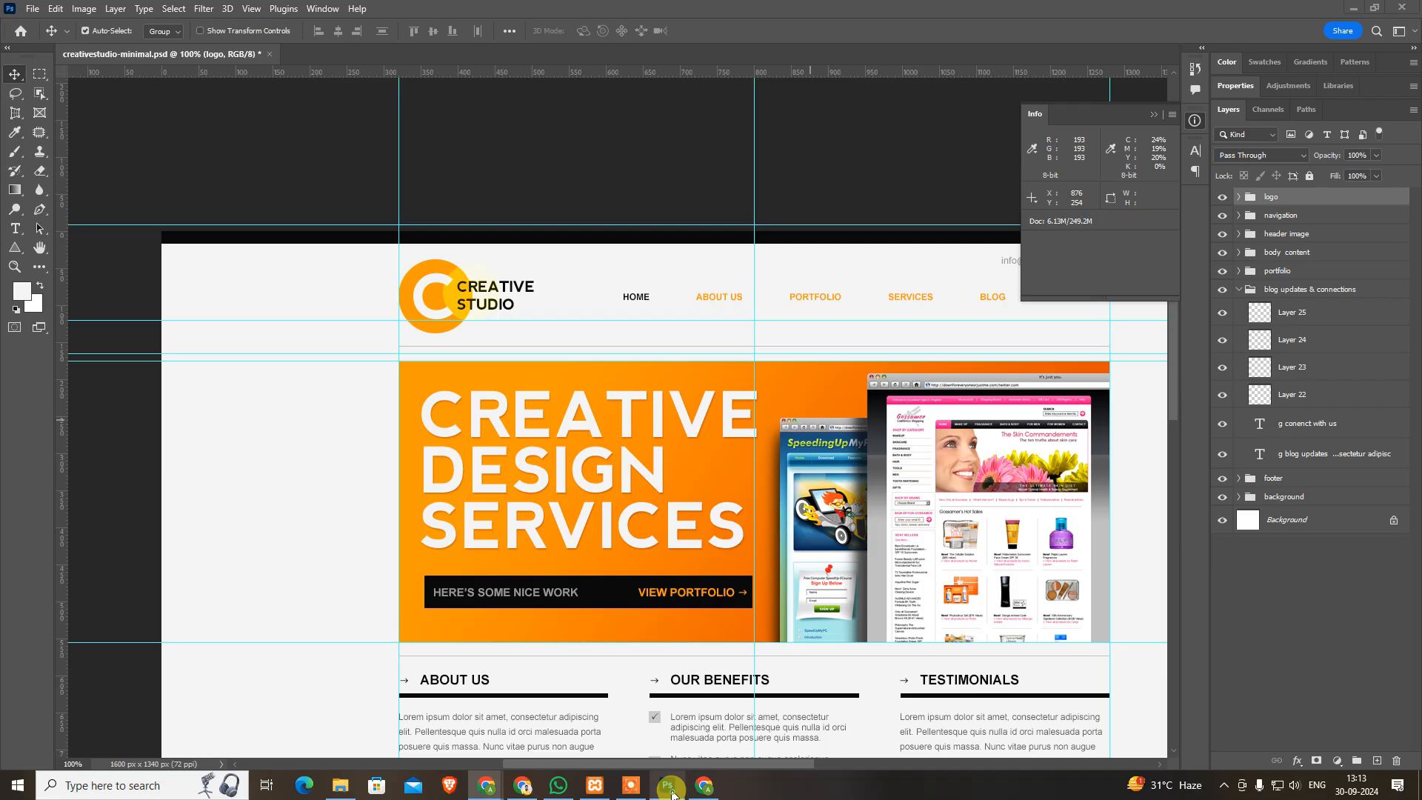
{"action": "left_click", "coordinate": [582, 216]}
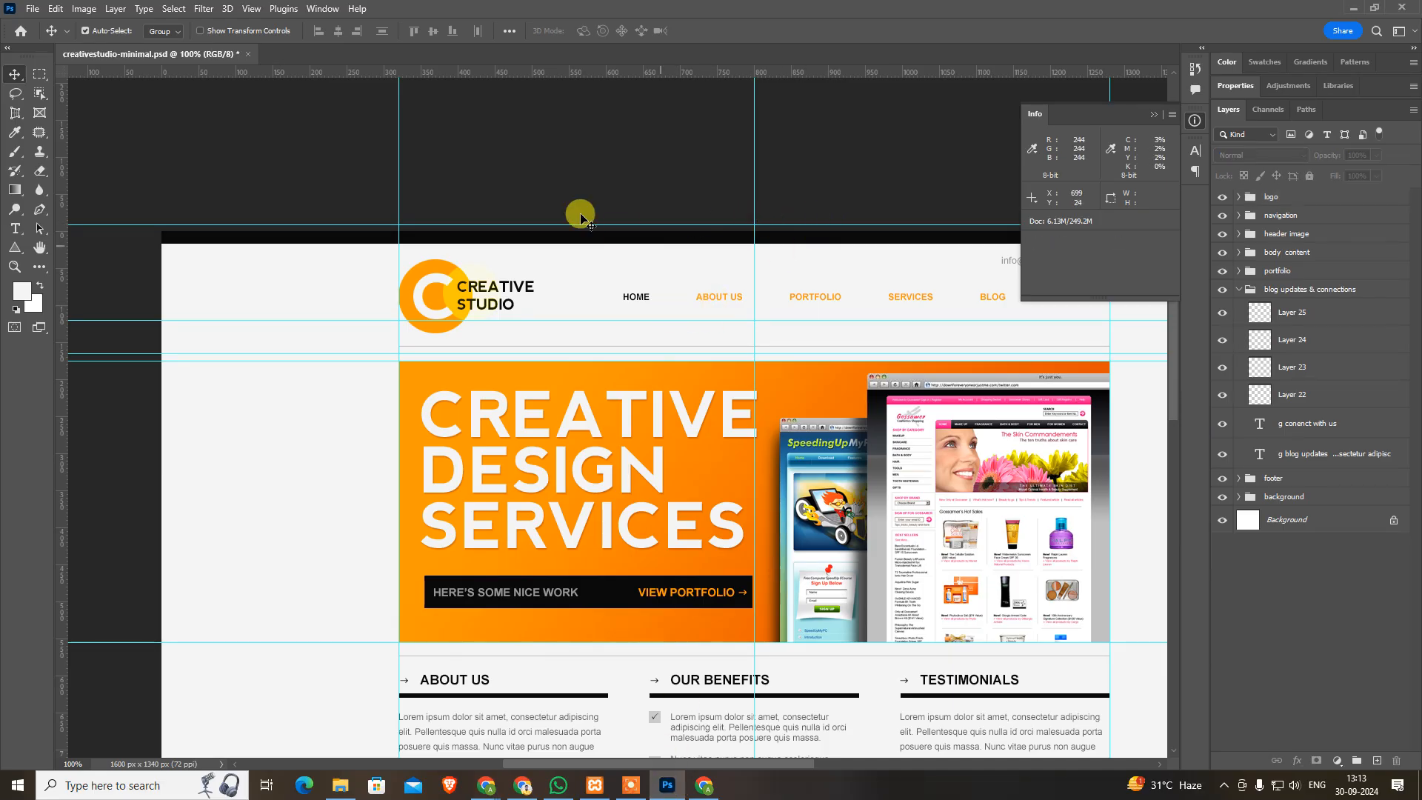
{"action": "key", "text": "ctrl+w"}
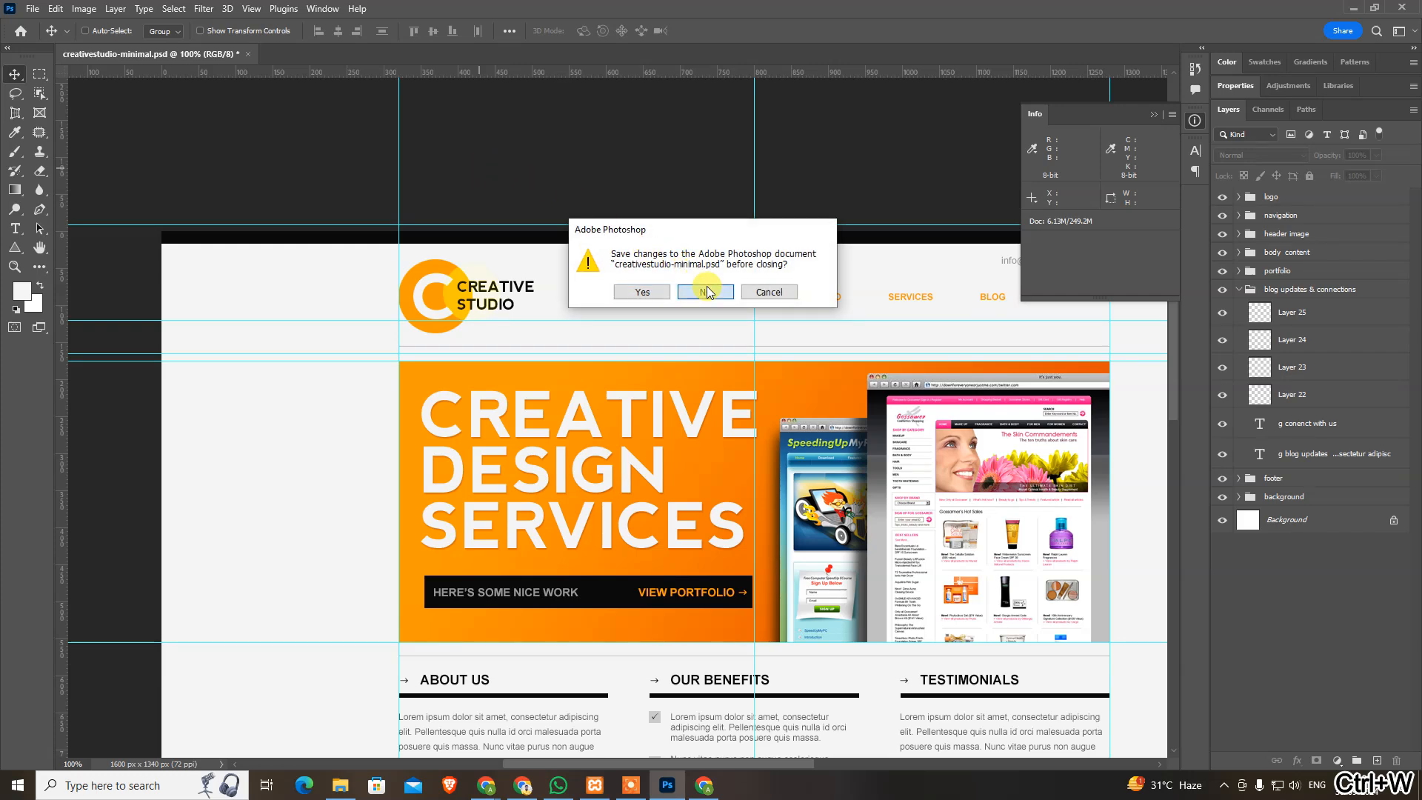
{"action": "left_click", "coordinate": [705, 292]}
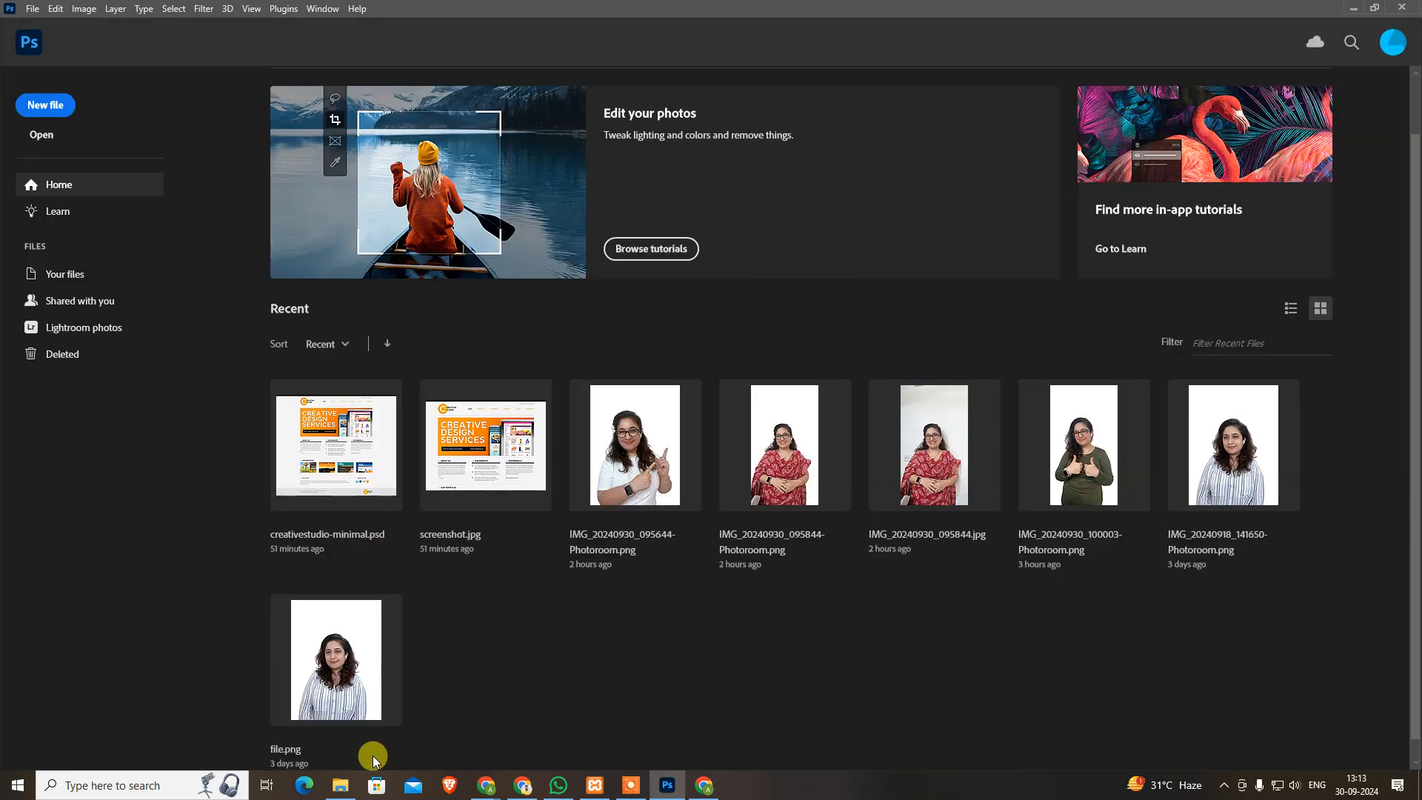
Open the MWF folder inside the Desktop folder's Desktop subfolder in File Explorer, and maximize the window.
{"action": "left_click", "coordinate": [340, 785]}
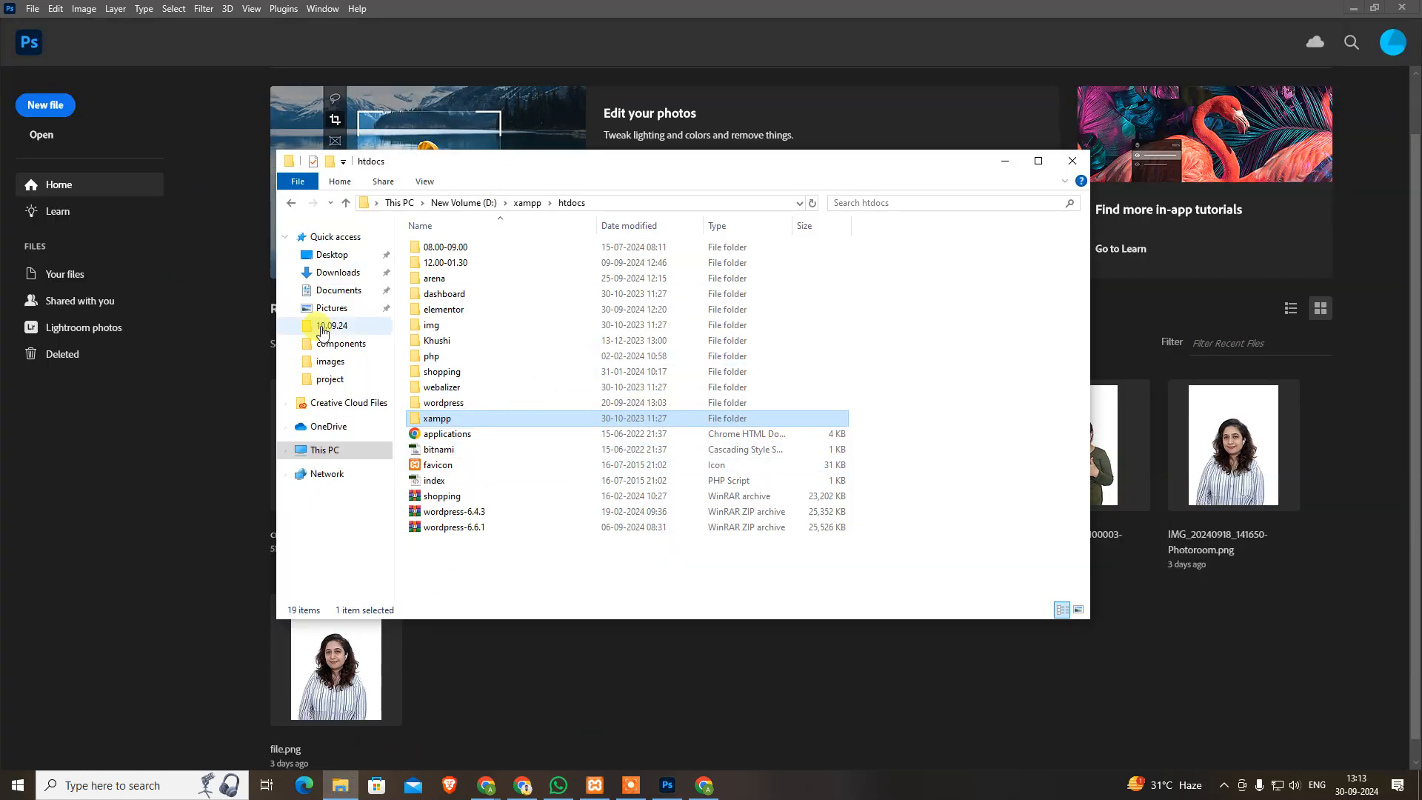
{"action": "left_click", "coordinate": [332, 254]}
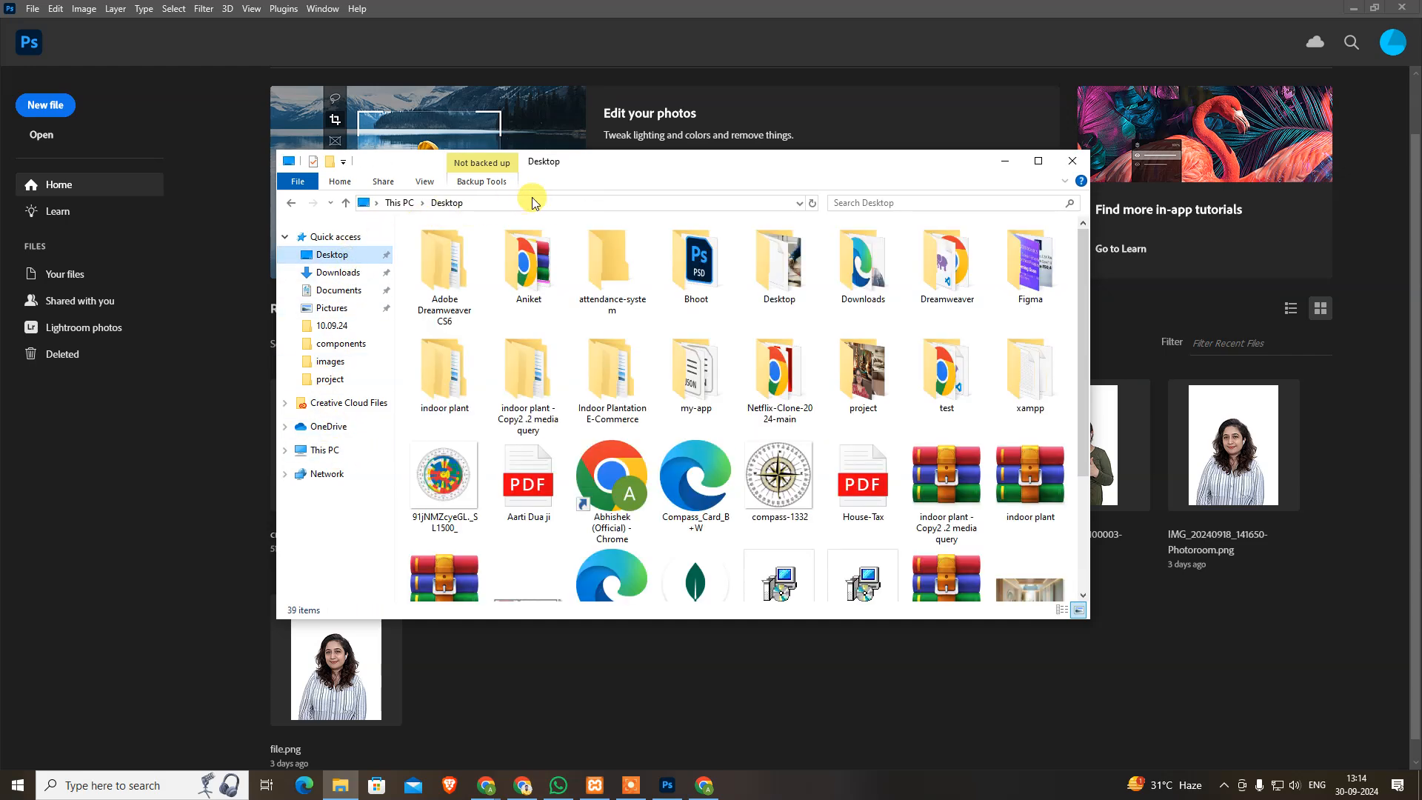
{"action": "left_click", "coordinate": [803, 257]}
{"action": "double_click", "coordinate": [804, 260]}
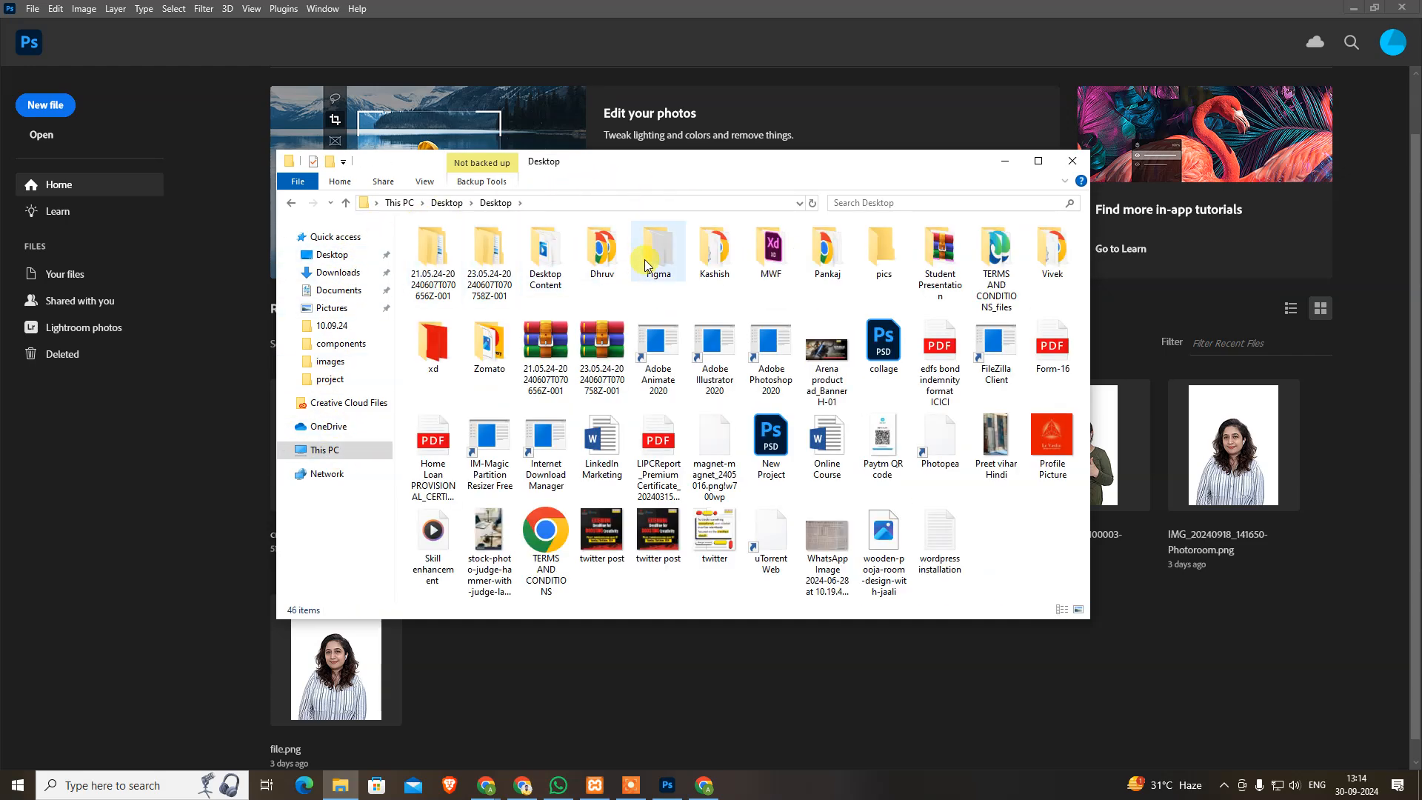
{"action": "double_click", "coordinate": [763, 262]}
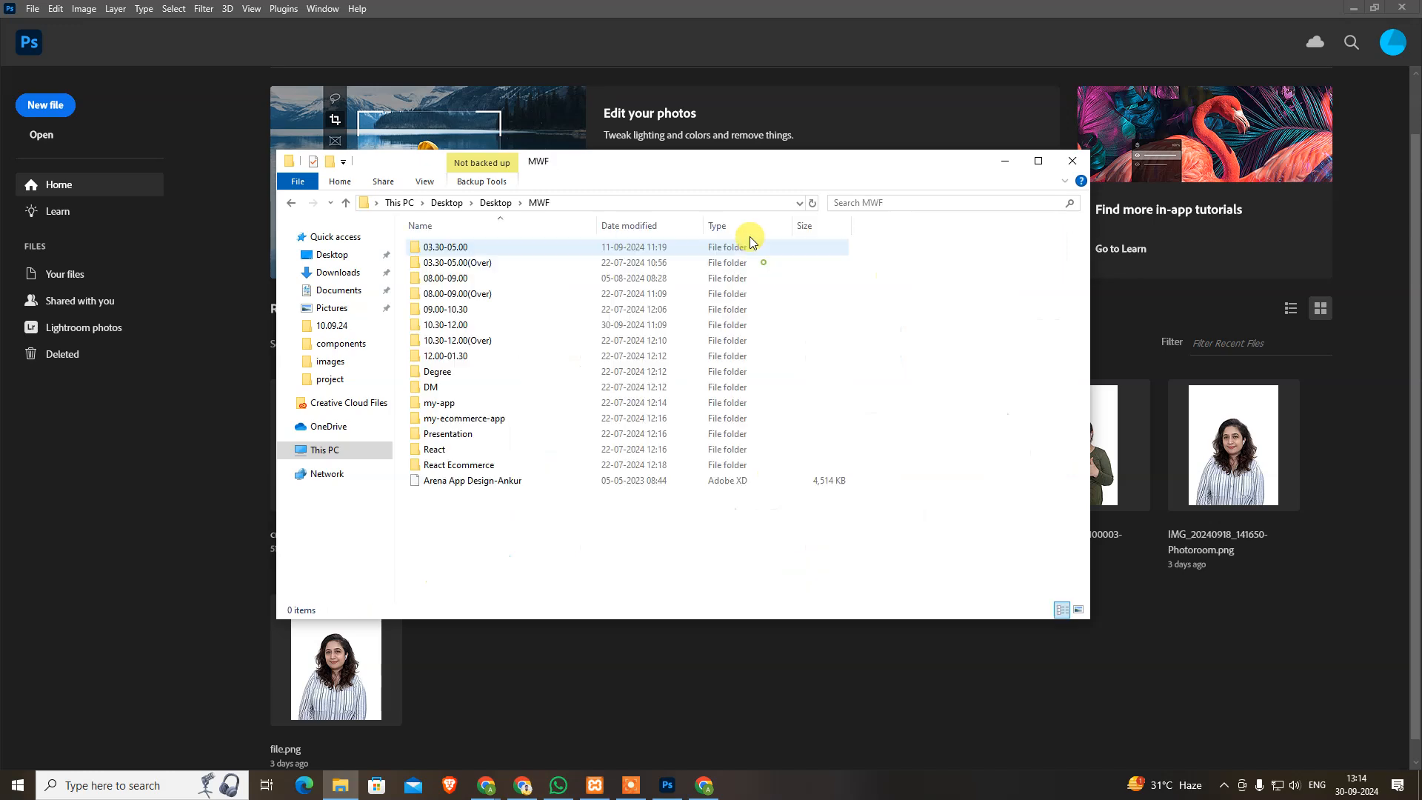
{"action": "double_click", "coordinate": [752, 165]}
Search the MWF folder for "burger" and look through the best-burger file's location and its parent folders Burger and 17.01.24.
{"action": "left_click", "coordinate": [1200, 49]}
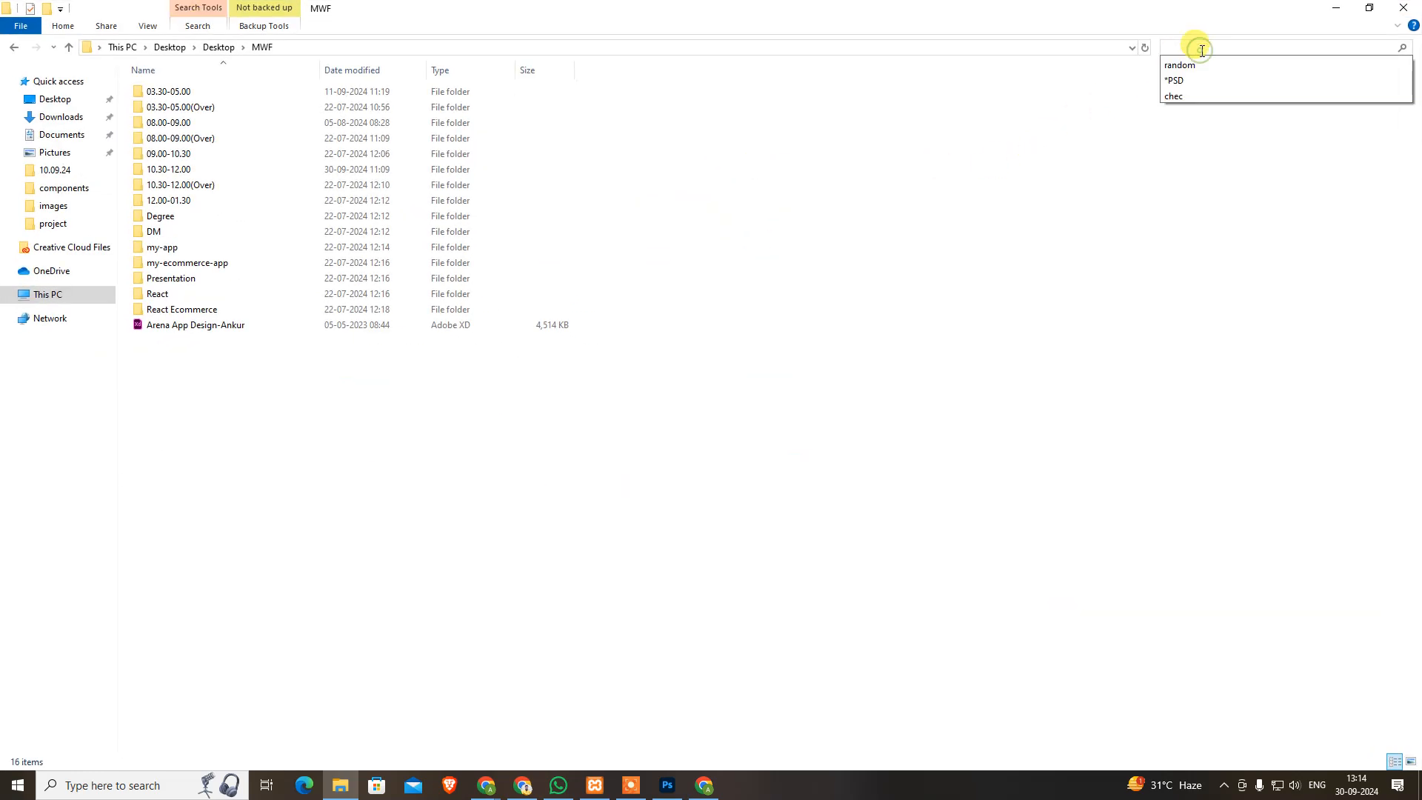
{"action": "type", "text": "burger"}
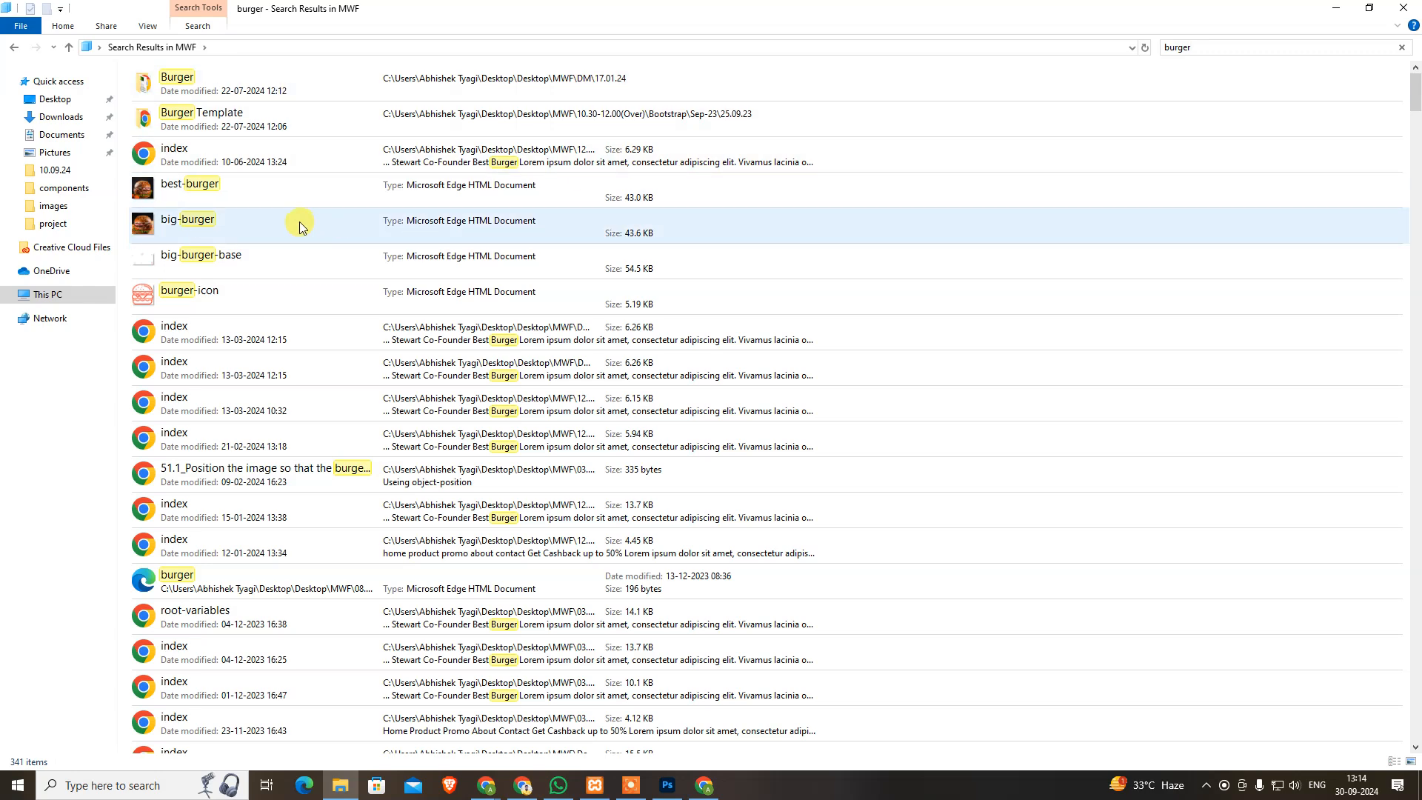
{"action": "right_click", "coordinate": [301, 186]}
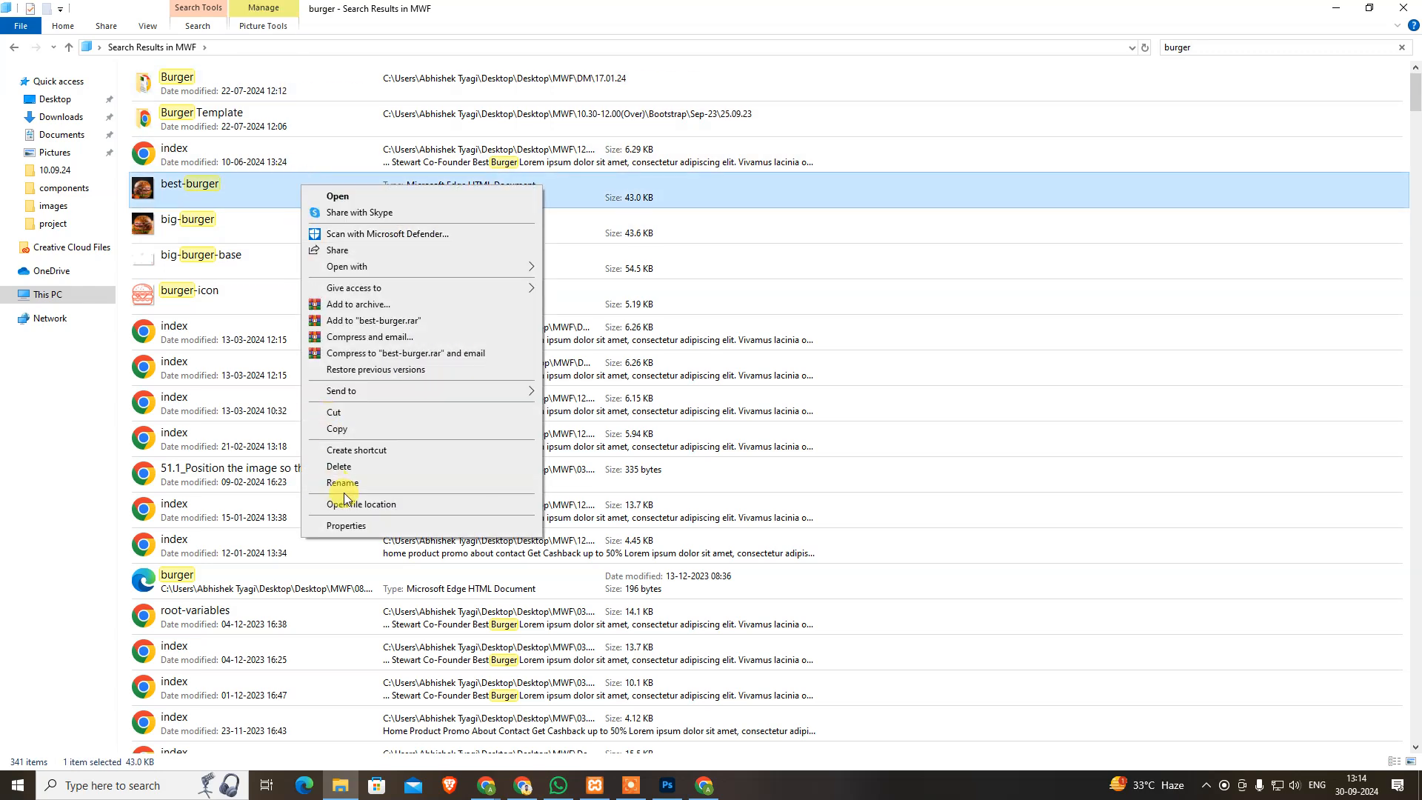
{"action": "left_click", "coordinate": [349, 505]}
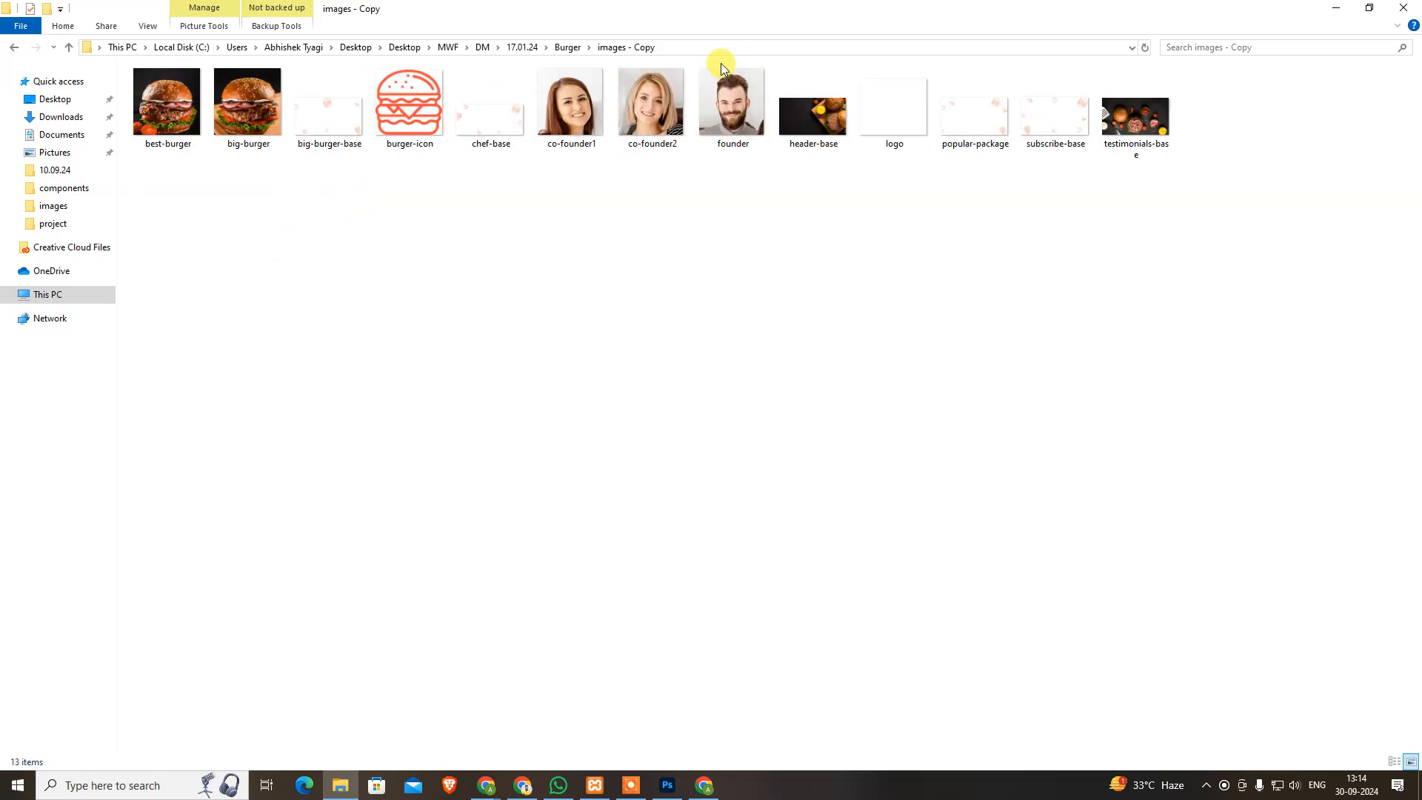
{"action": "left_click", "coordinate": [565, 47]}
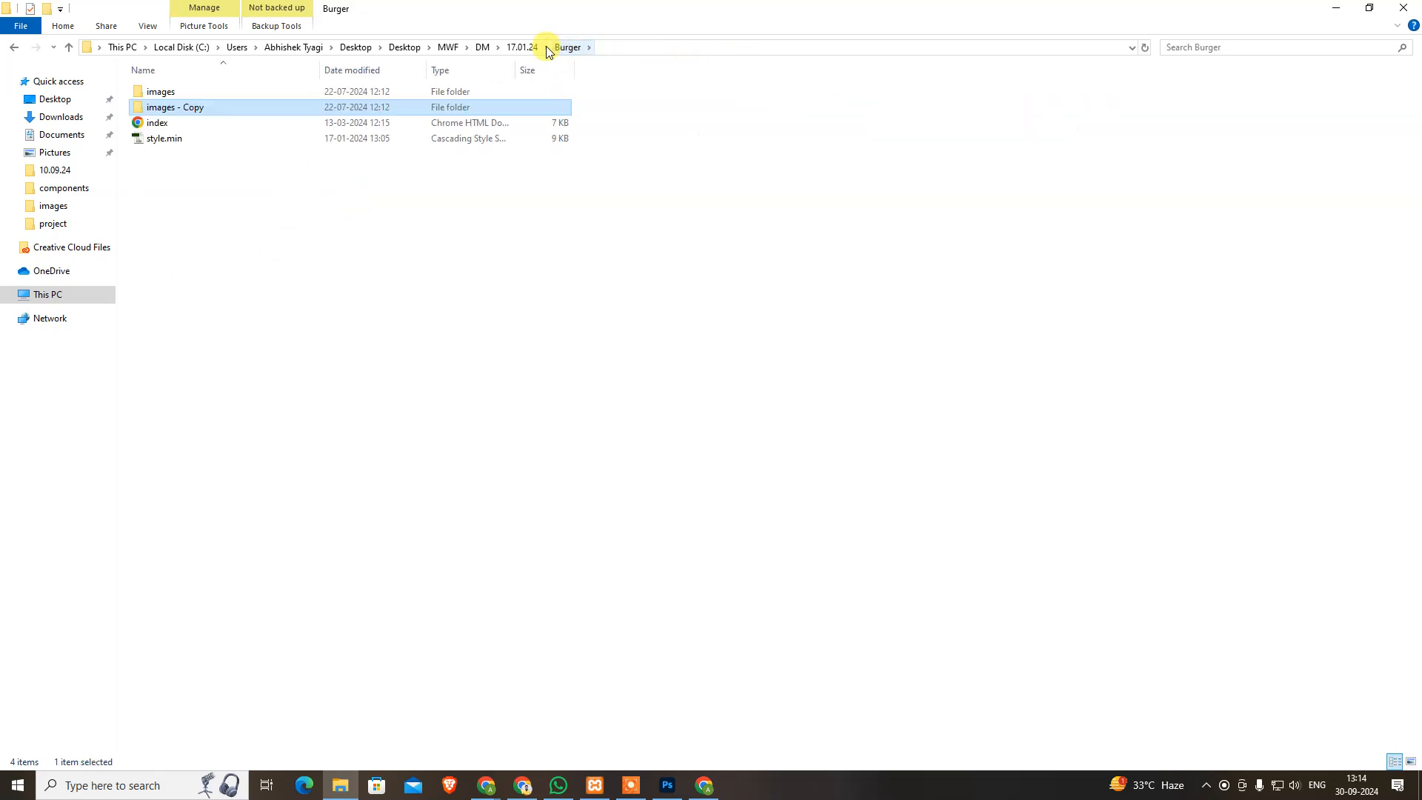
{"action": "left_click", "coordinate": [527, 48]}
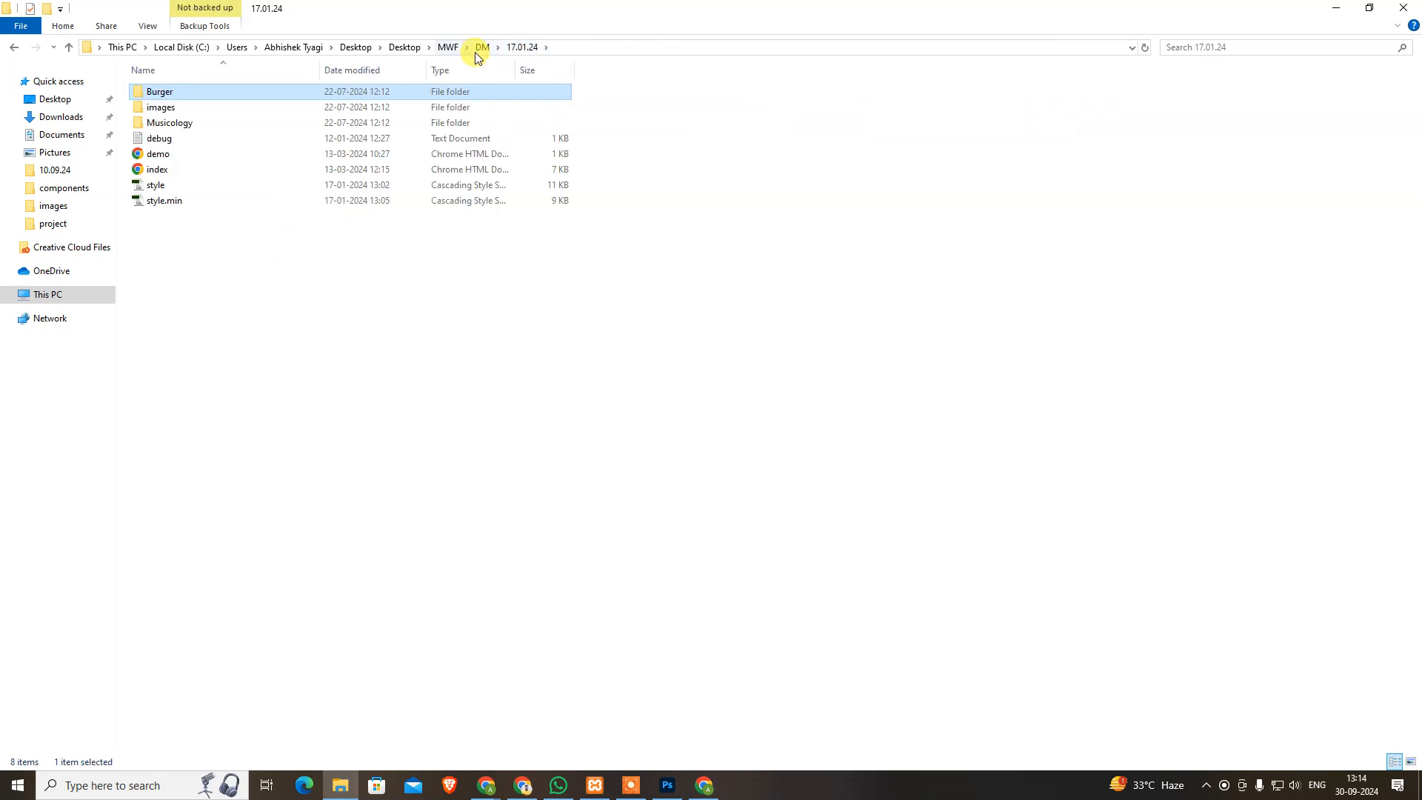
Go back through the visited folders to the burger search results.
{"action": "key", "text": "alt+Tab"}
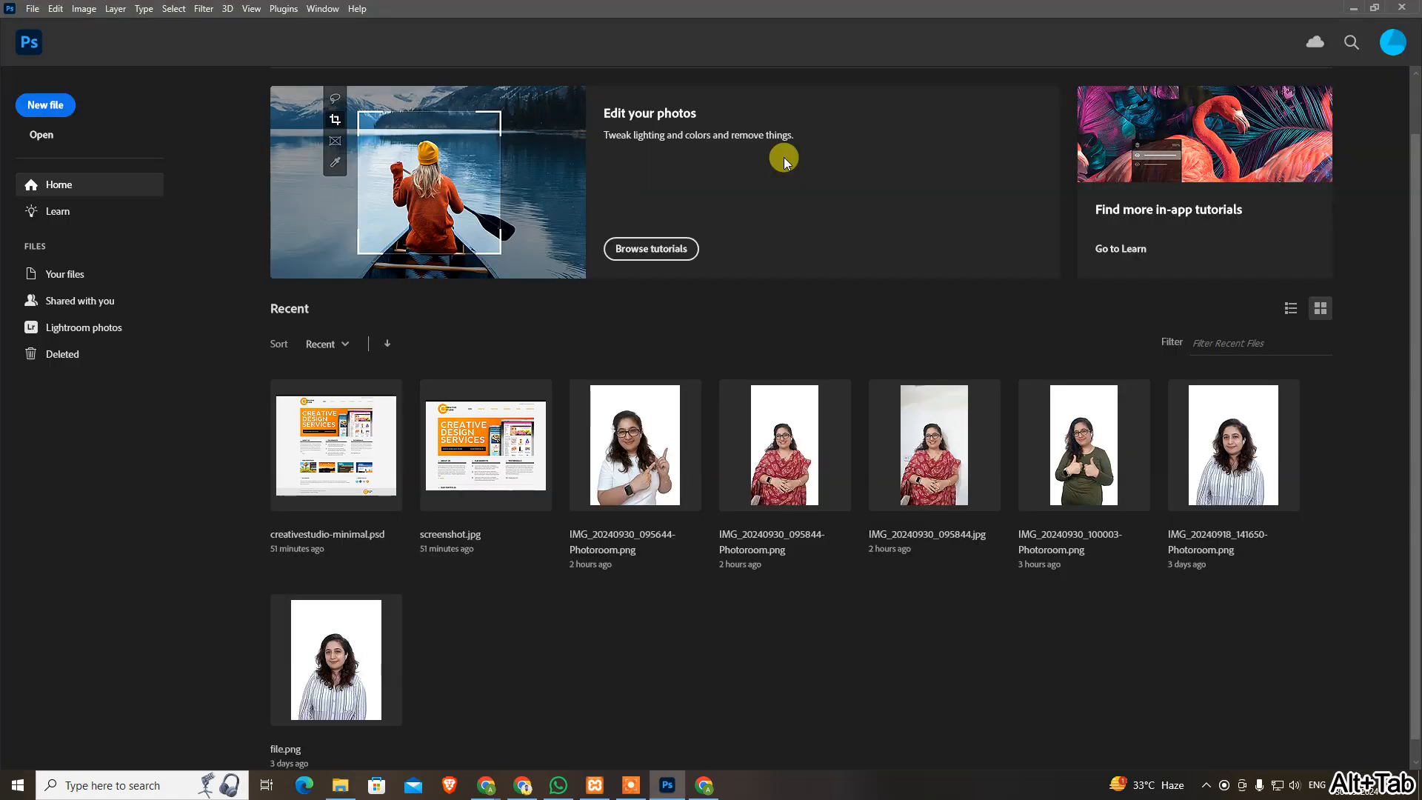
{"action": "key", "text": "alt+Tab"}
{"action": "left_click", "coordinate": [11, 49]}
{"action": "left_click", "coordinate": [9, 50]}
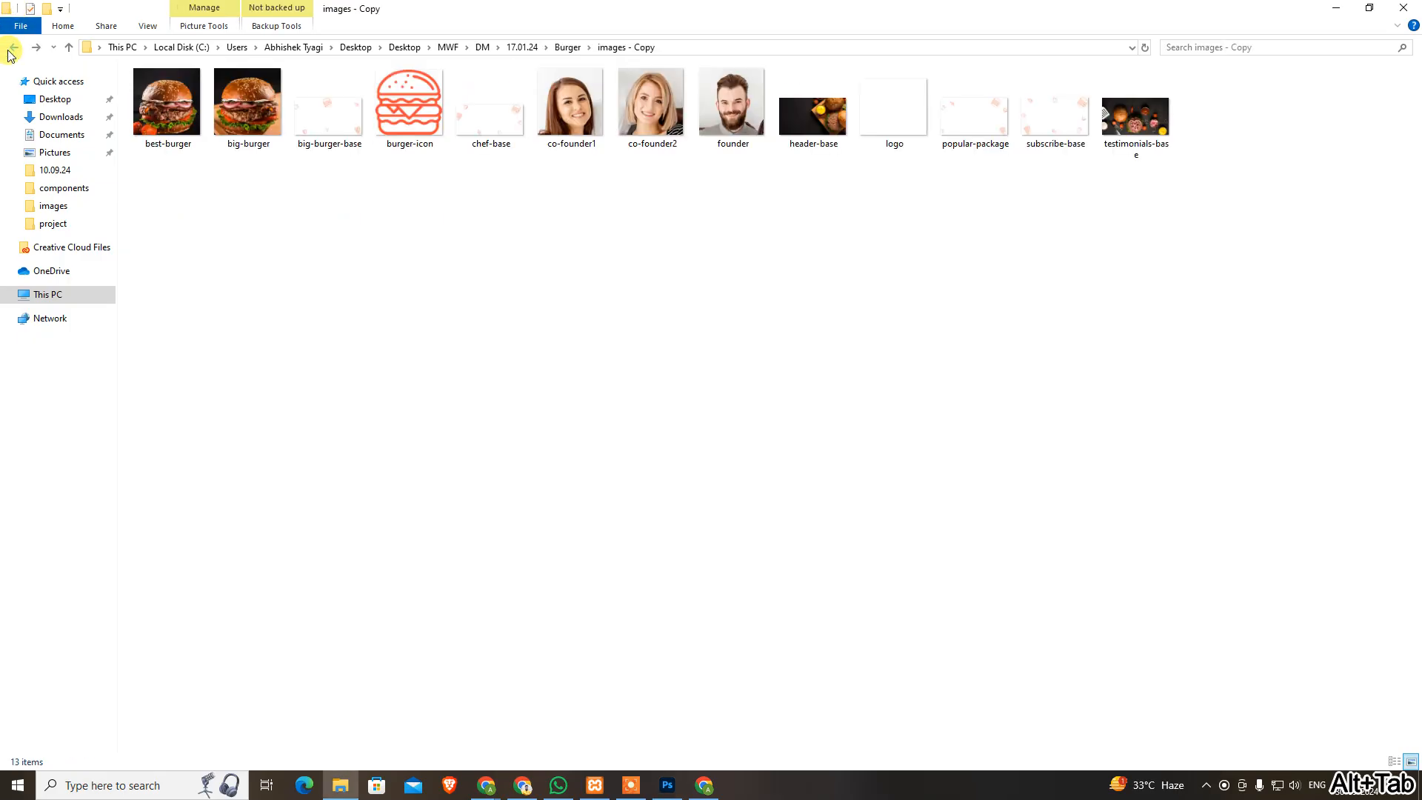
{"action": "left_click", "coordinate": [12, 49]}
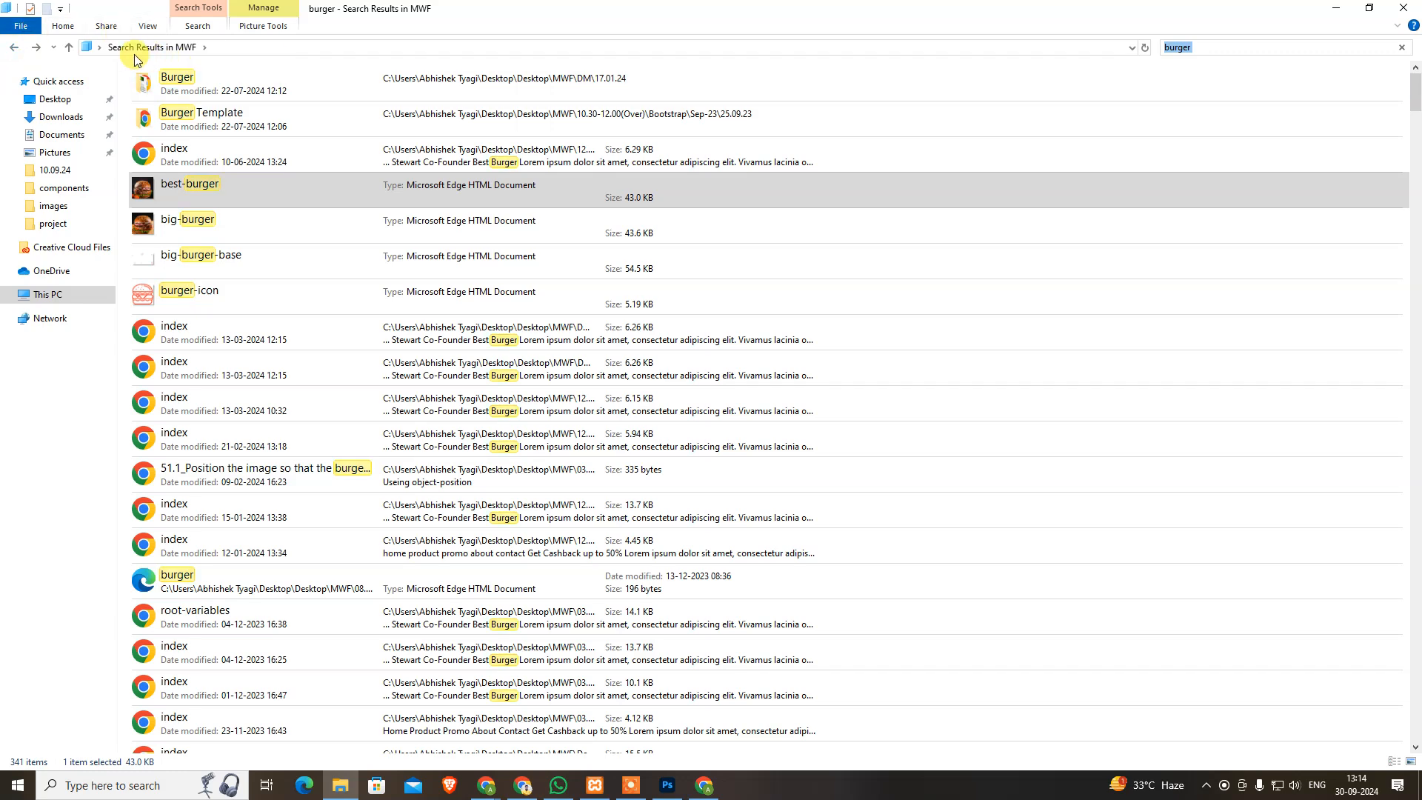
Look inside the Burger Template folder and scan the rest of the burger search results.
{"action": "double_click", "coordinate": [228, 133]}
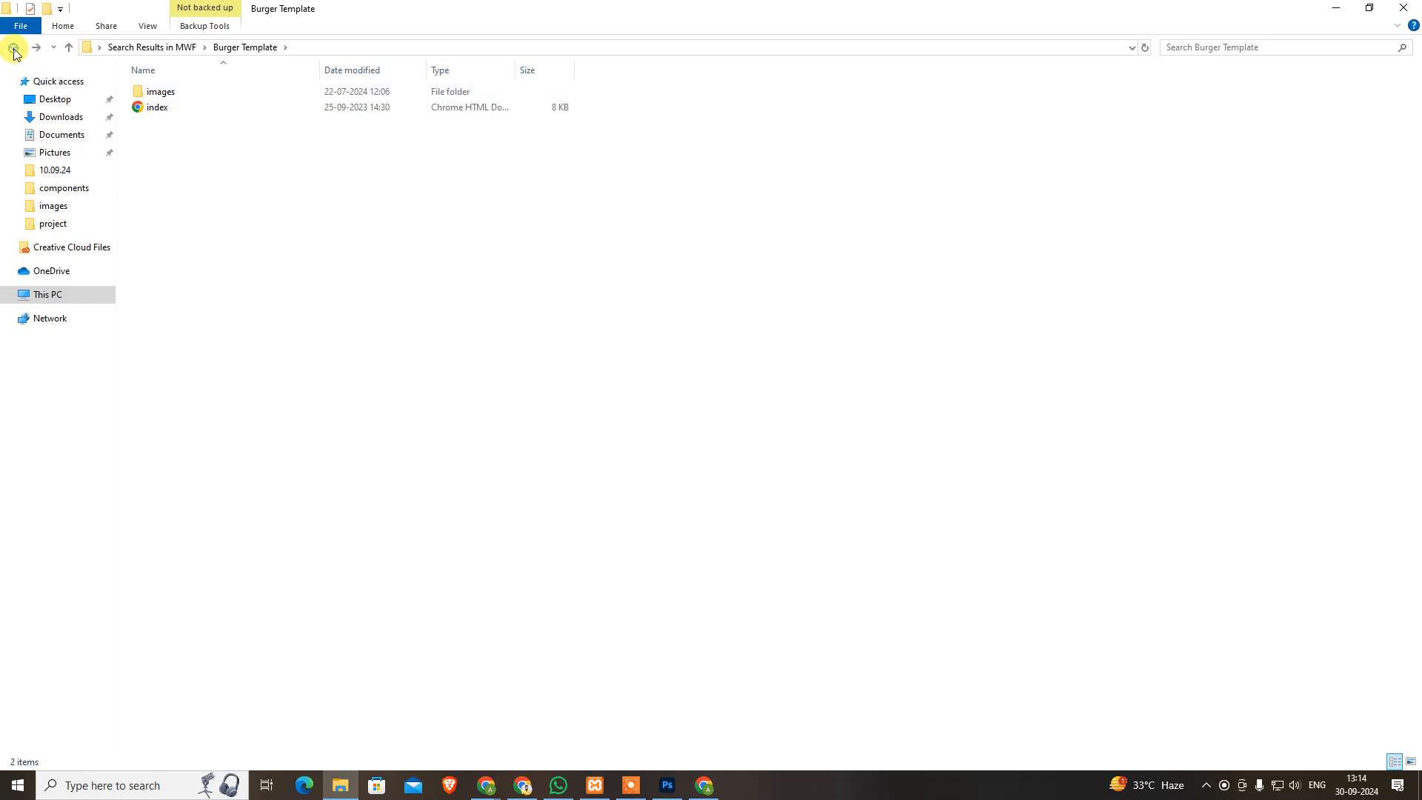
{"action": "left_click", "coordinate": [14, 50]}
{"action": "scroll", "coordinate": [444, 415], "scroll_direction": "down", "scroll_amount": 10}
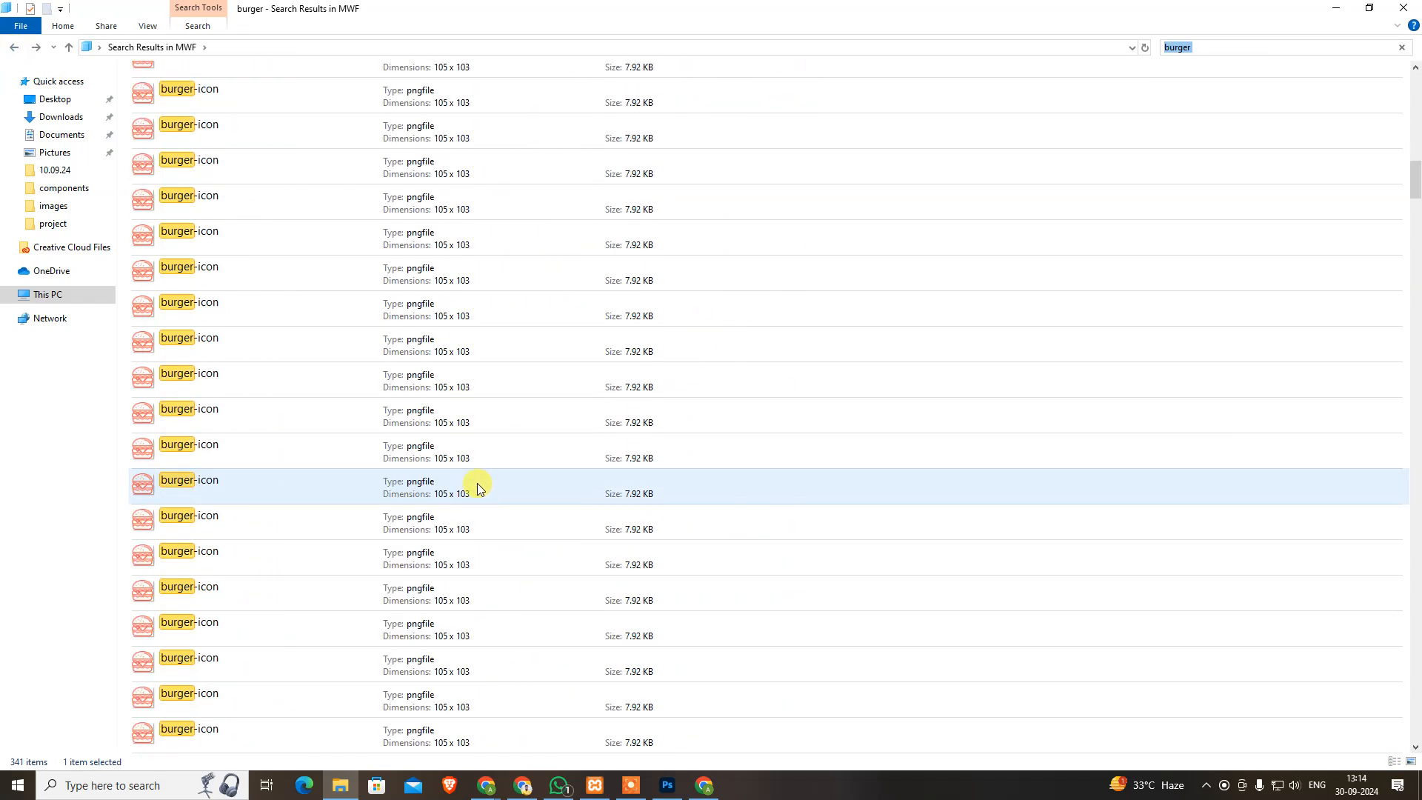
{"action": "scroll", "coordinate": [533, 430], "scroll_direction": "up", "scroll_amount": 10}
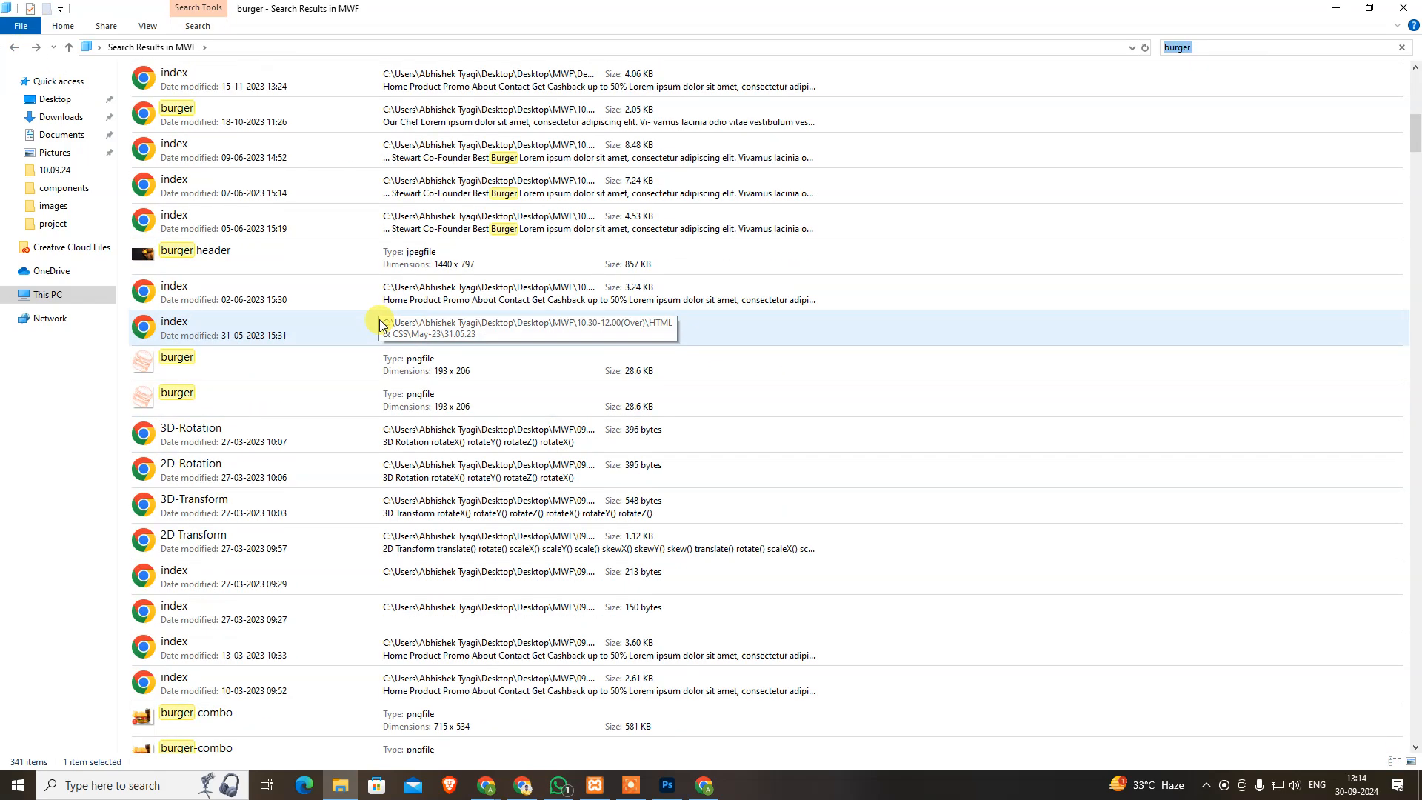
{"action": "scroll", "coordinate": [820, 326], "scroll_direction": "up", "scroll_amount": 5}
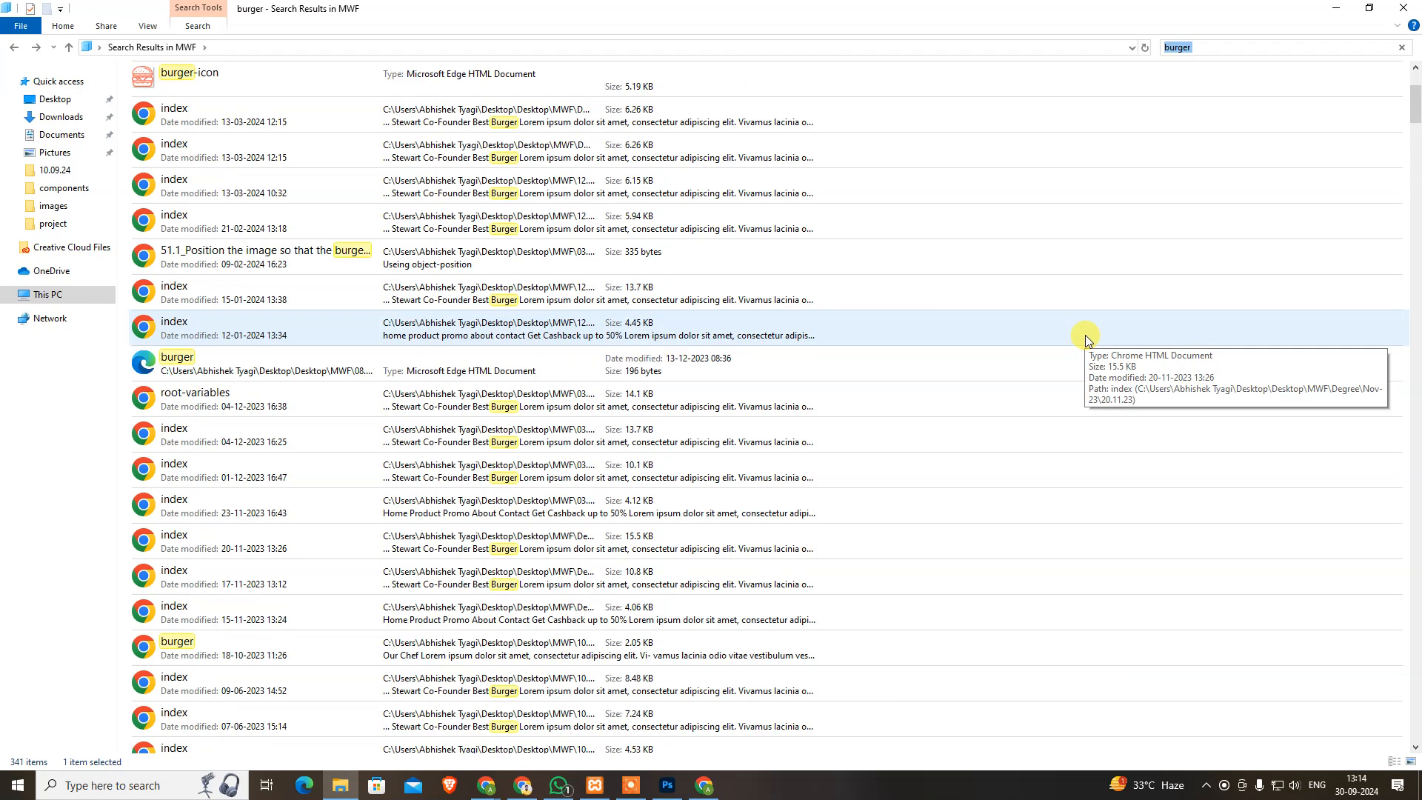
{"action": "scroll", "coordinate": [1086, 334], "scroll_direction": "up", "scroll_amount": 2}
Search the MWF folder for *.psd files and open a Burger-Template file in Photoshop.
{"action": "left_click", "coordinate": [1212, 46]}
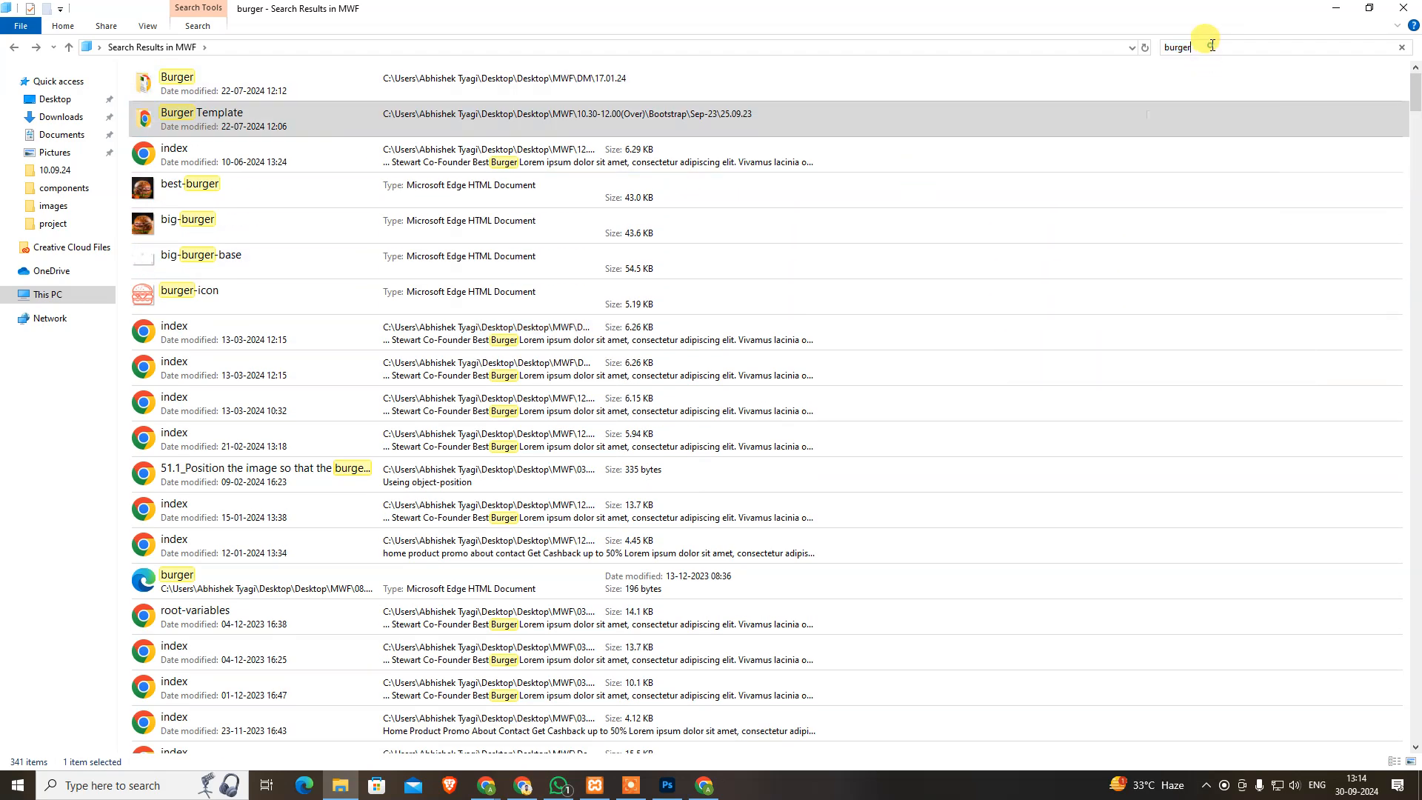
{"action": "key", "text": "ctrl+a"}
{"action": "type", "text": "*.psd"}
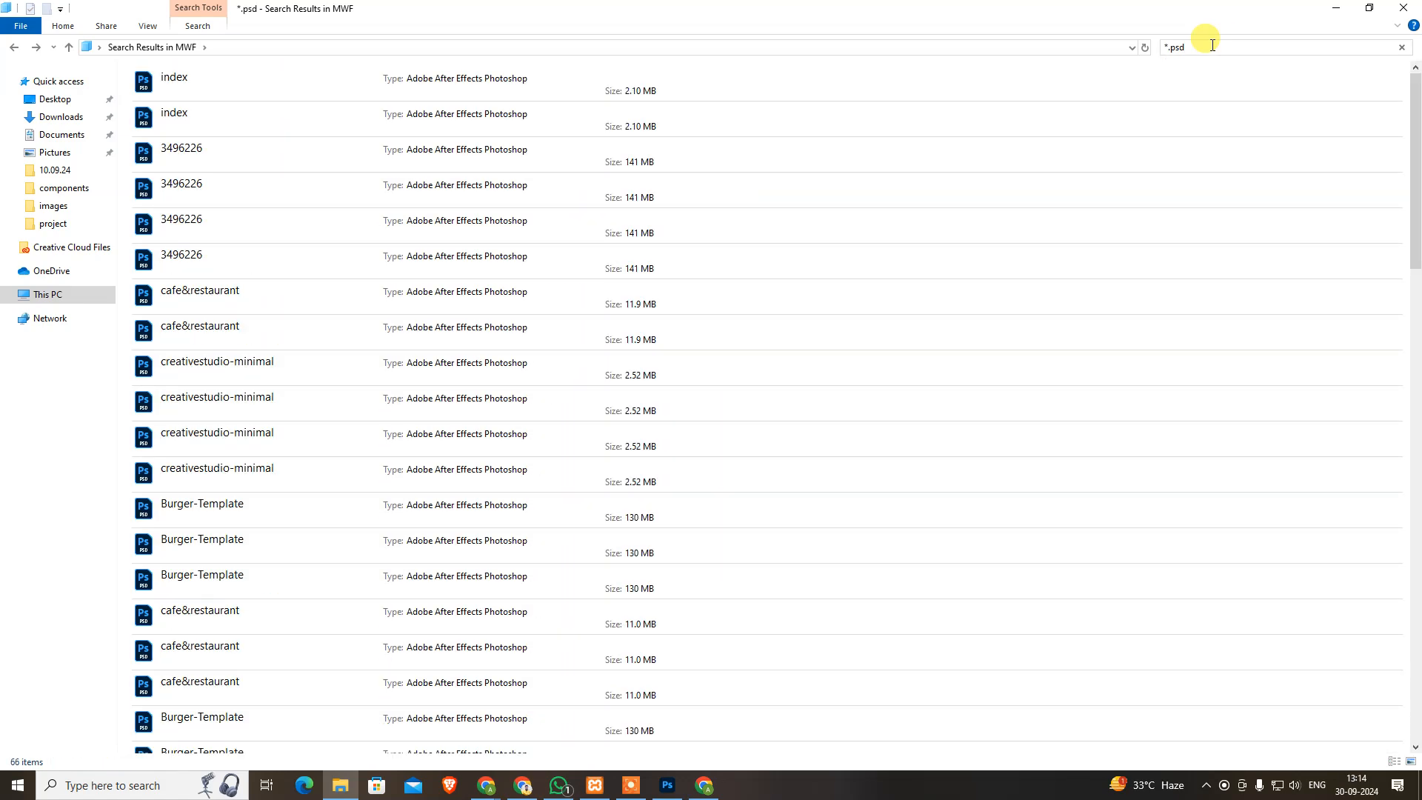
{"action": "left_click", "coordinate": [220, 523]}
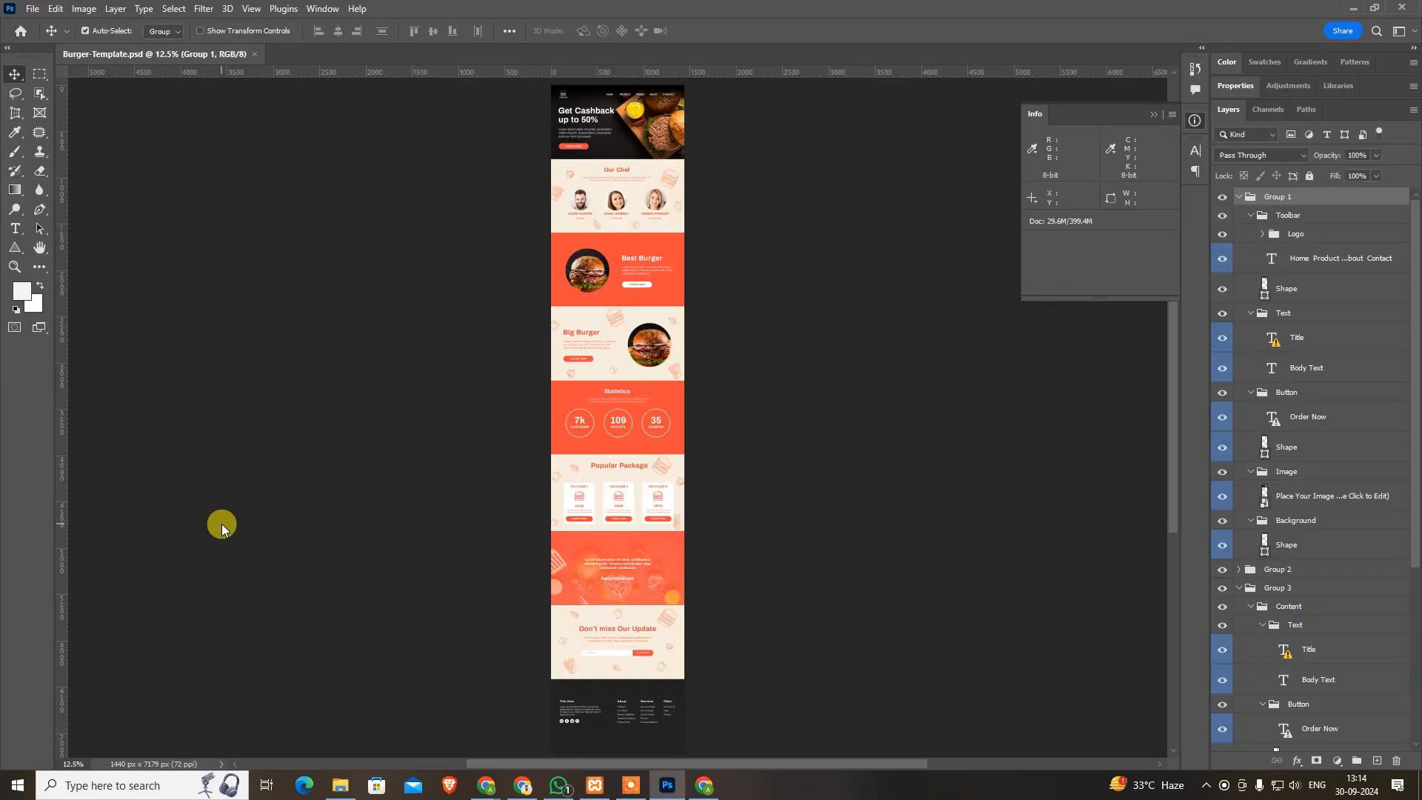
Show the burger template at 100% from its header section and hide the Info read-out.
{"action": "key", "text": "ctrl+alt+0"}
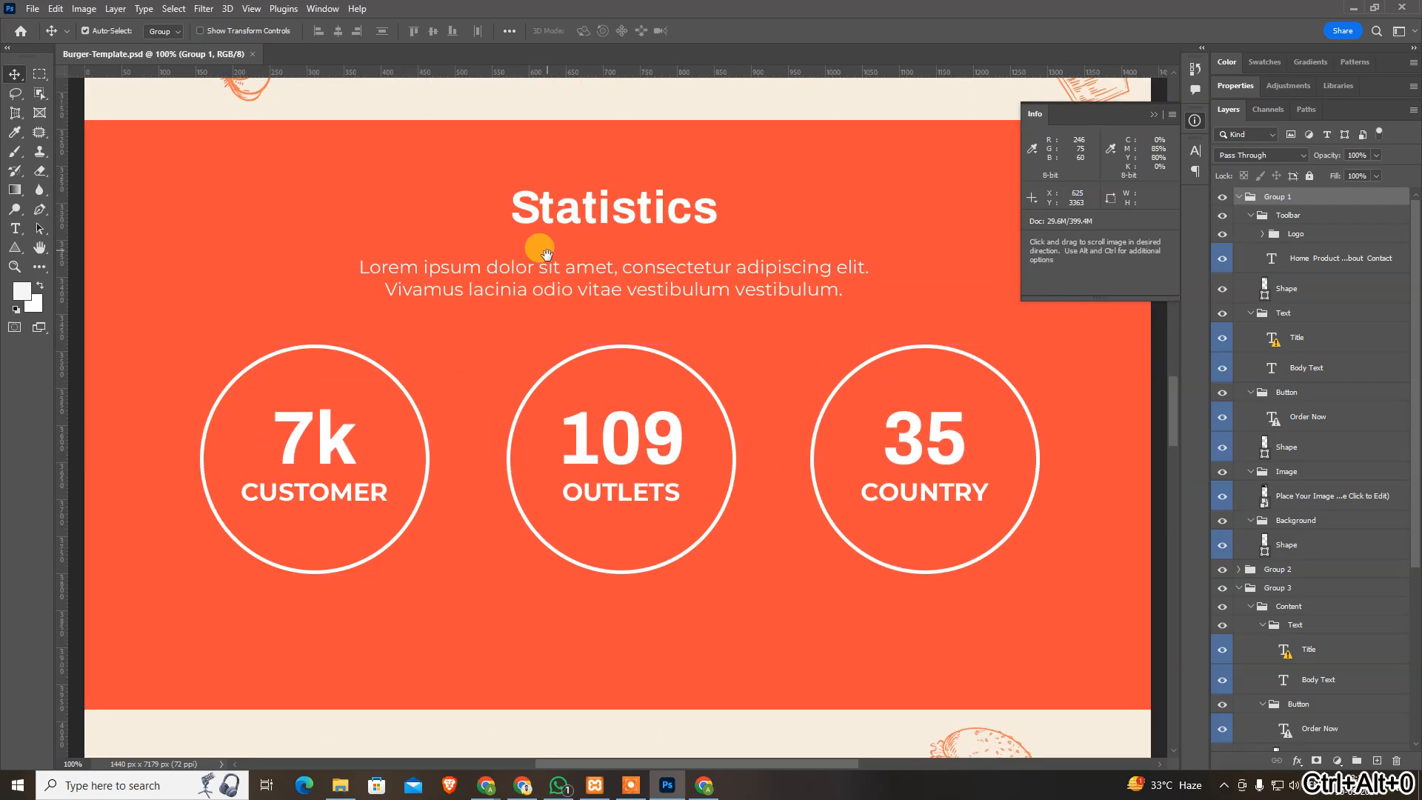
{"action": "left_click_drag", "start_coordinate": [539, 244], "coordinate": [549, 748]}
{"action": "left_click_drag", "start_coordinate": [561, 203], "coordinate": [587, 760]}
{"action": "left_click_drag", "start_coordinate": [555, 284], "coordinate": [511, 711]}
{"action": "left_click_drag", "start_coordinate": [632, 227], "coordinate": [677, 475]}
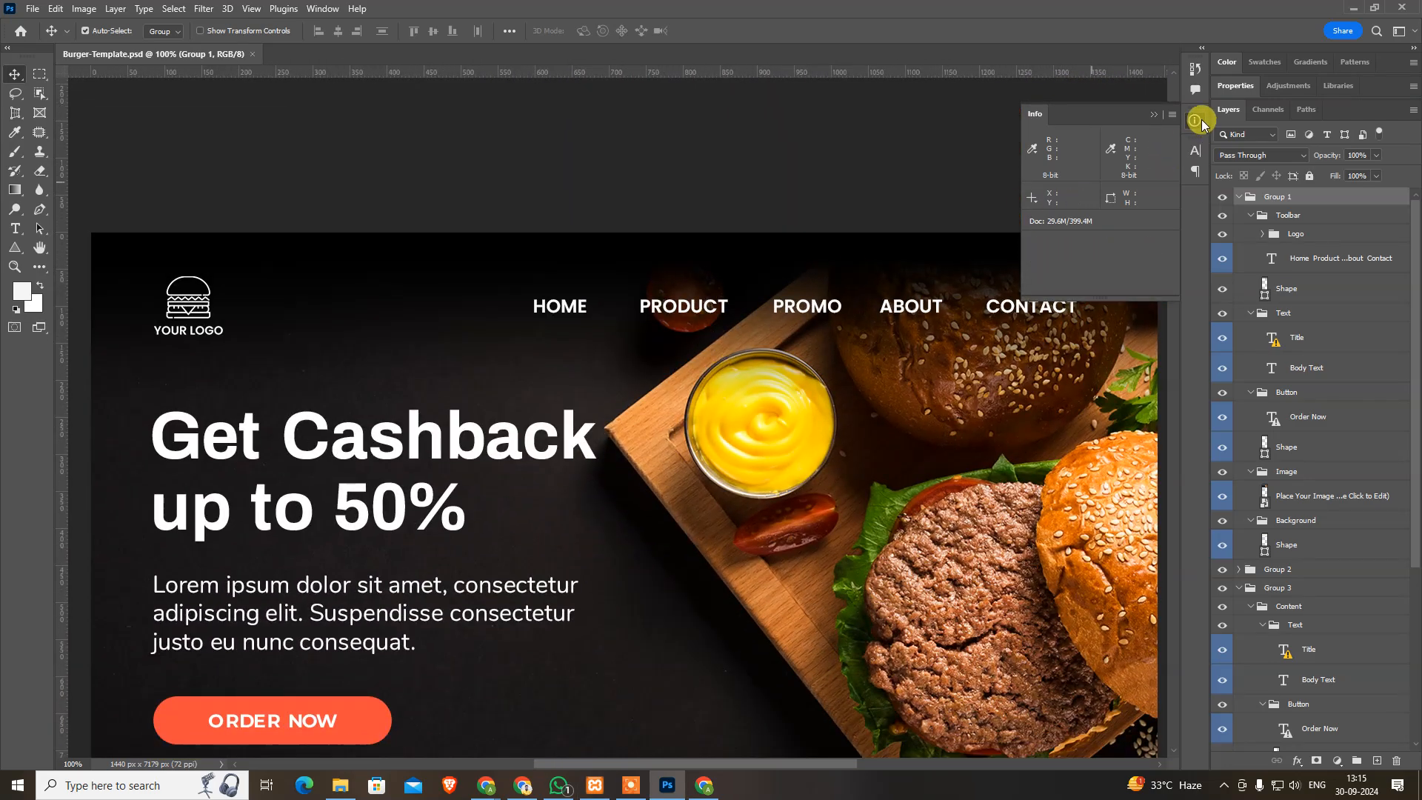
{"action": "left_click", "coordinate": [1196, 120]}
{"action": "left_click_drag", "start_coordinate": [939, 455], "coordinate": [948, 307]}
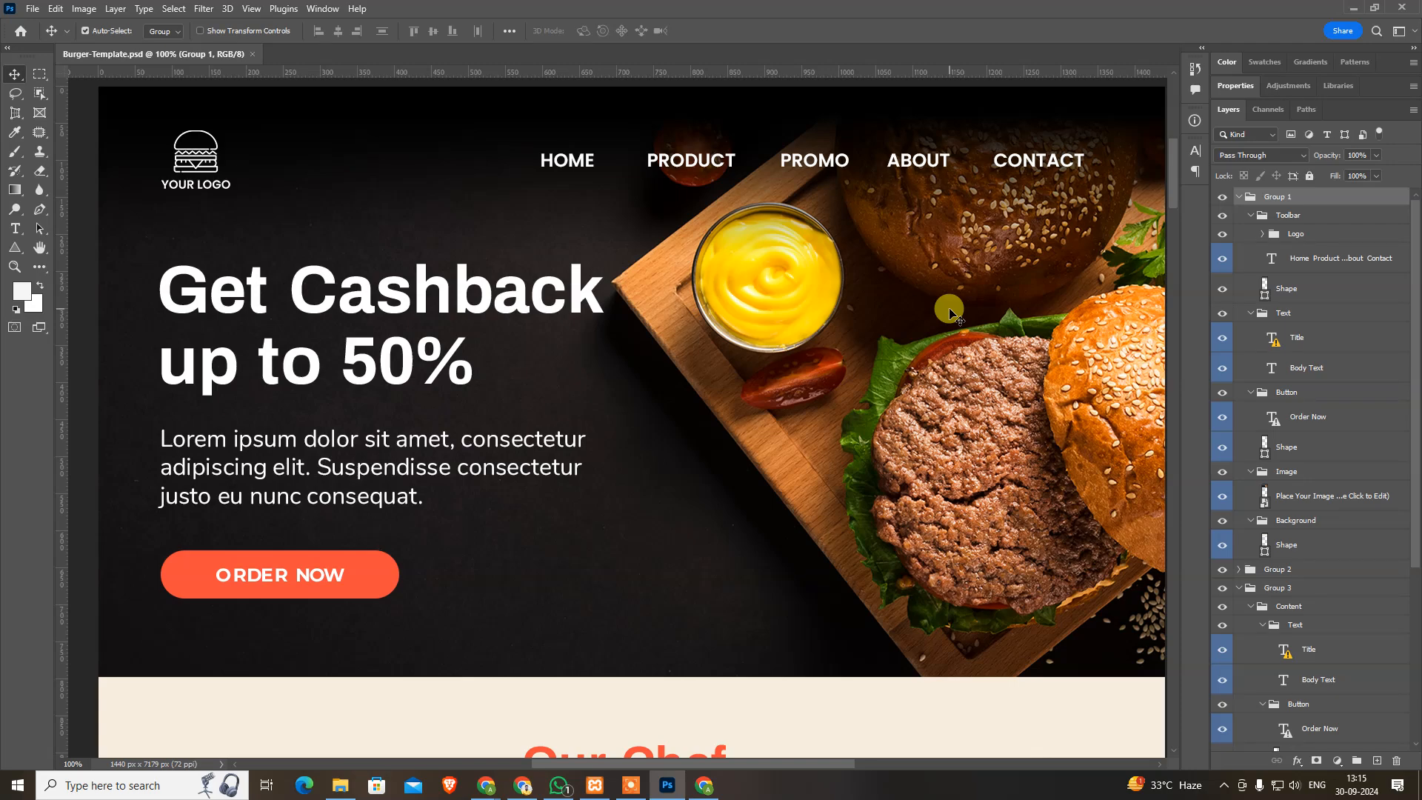
Check the images subfolder next to the Burger-Template file and copy the path of the 01.12.23 folder.
{"action": "key", "text": "ctrl+shift+s"}
{"action": "left_click", "coordinate": [219, 105]}
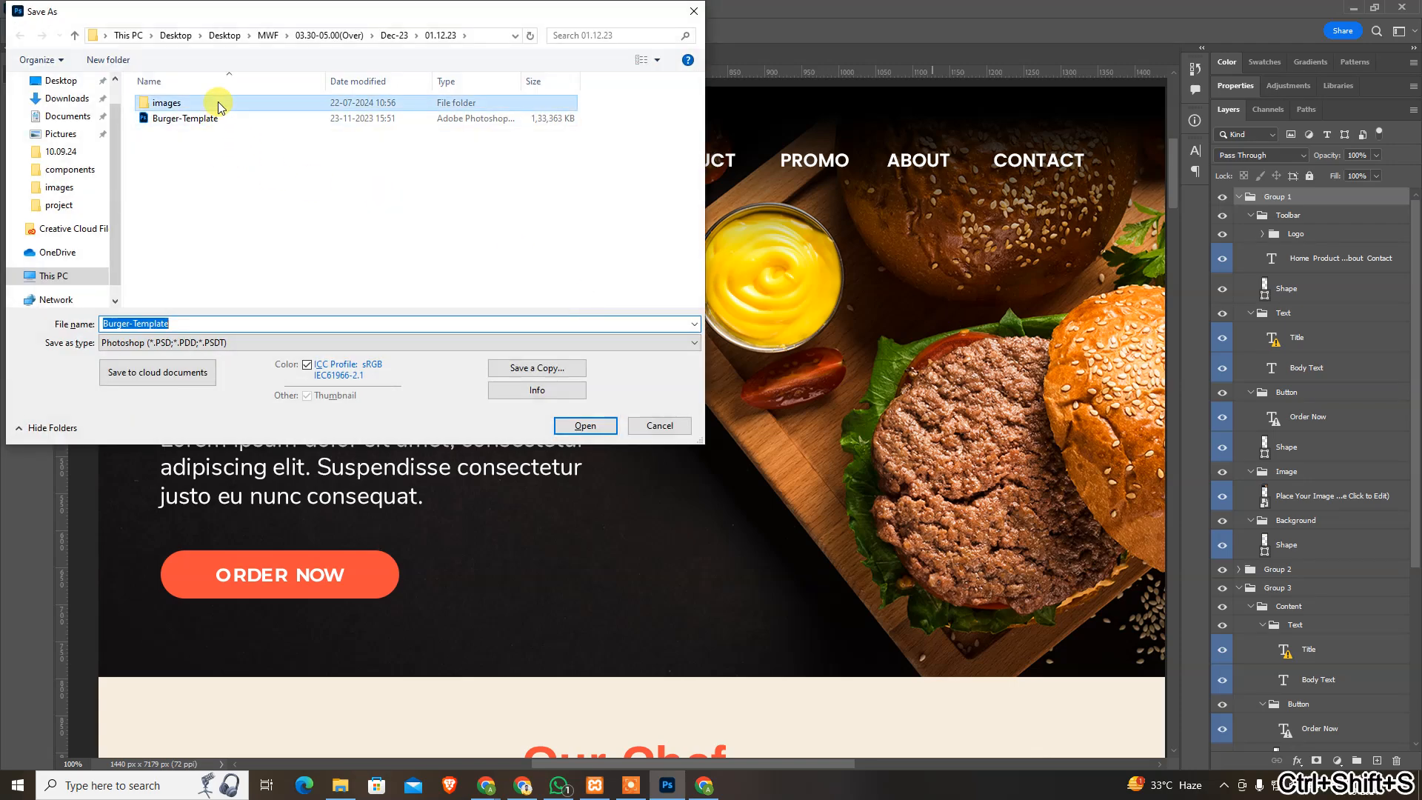
{"action": "double_click", "coordinate": [219, 105]}
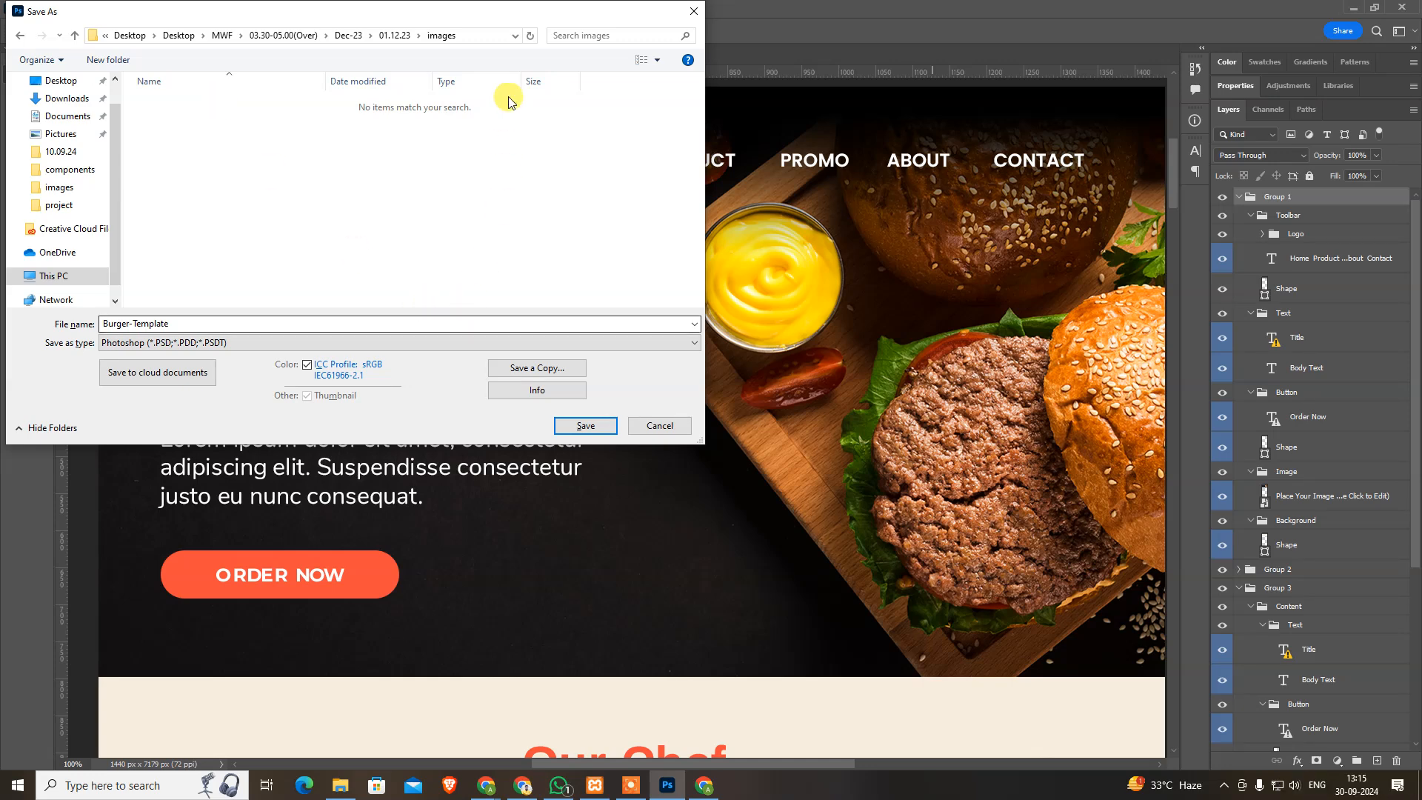
{"action": "left_click", "coordinate": [395, 35]}
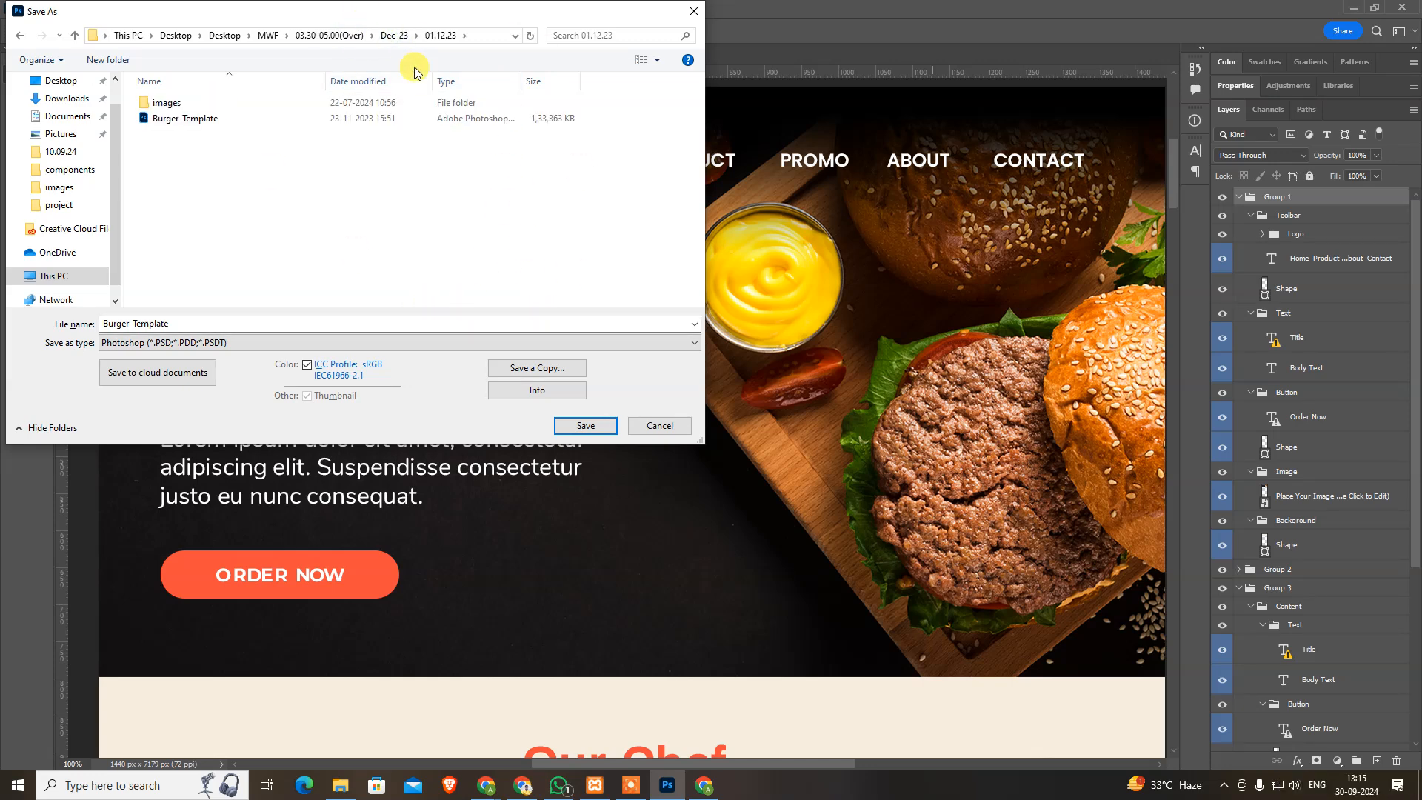
{"action": "left_click", "coordinate": [475, 34]}
{"action": "key", "text": "ctrl+c"}
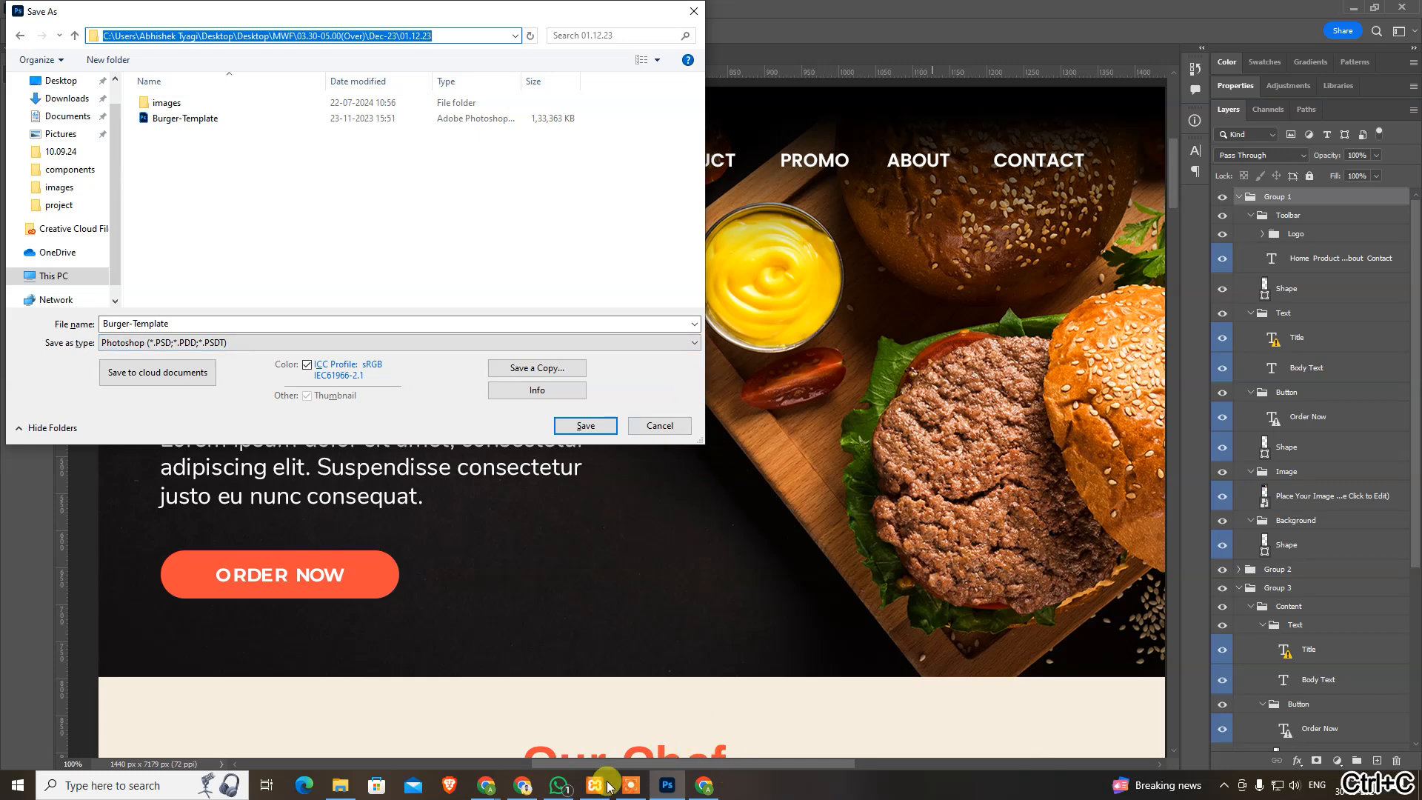
Switch to the arena site in Chrome and go to localhost/arena/wp-admin.
{"action": "left_click", "coordinate": [711, 783]}
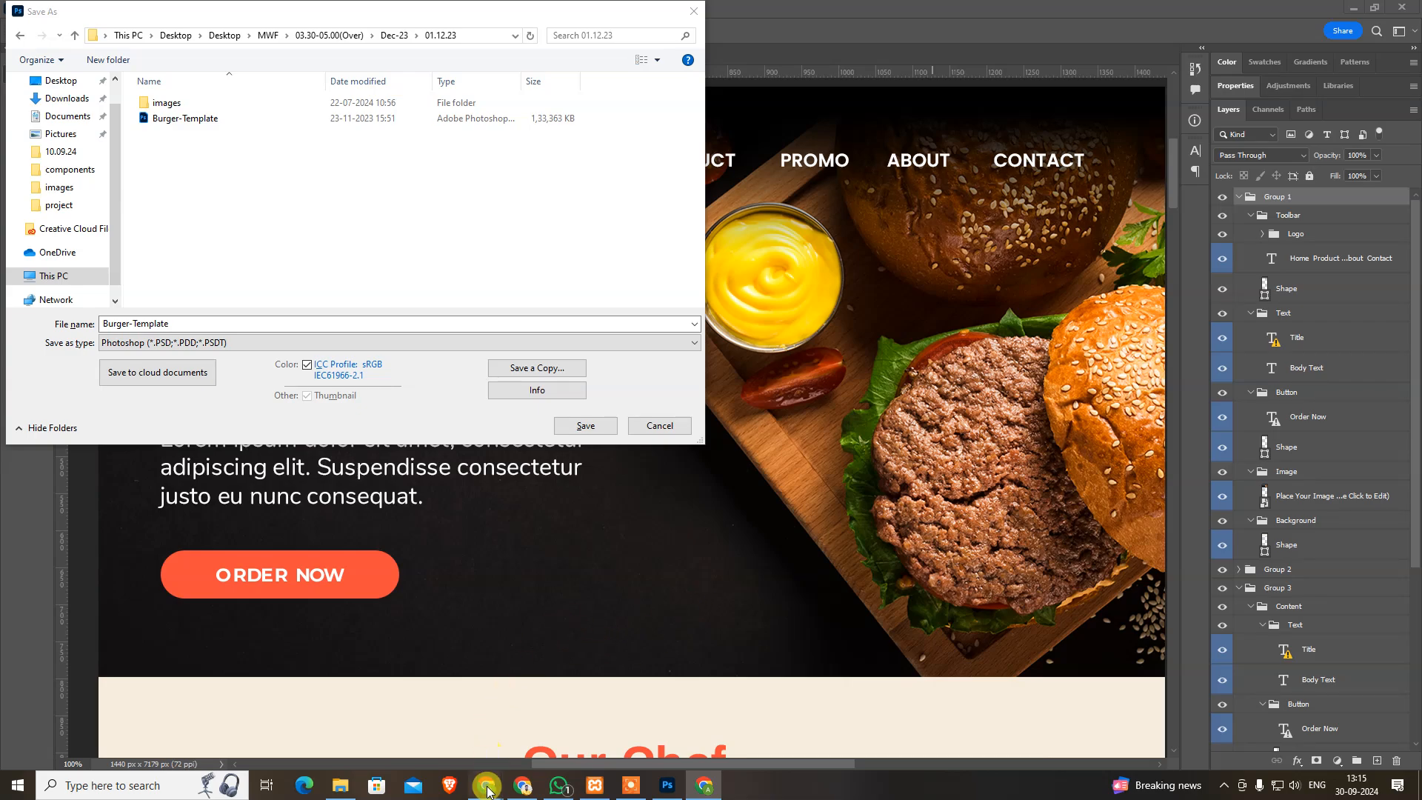
{"action": "mouse_move", "coordinate": [486, 790]}
{"action": "left_click", "coordinate": [429, 717]}
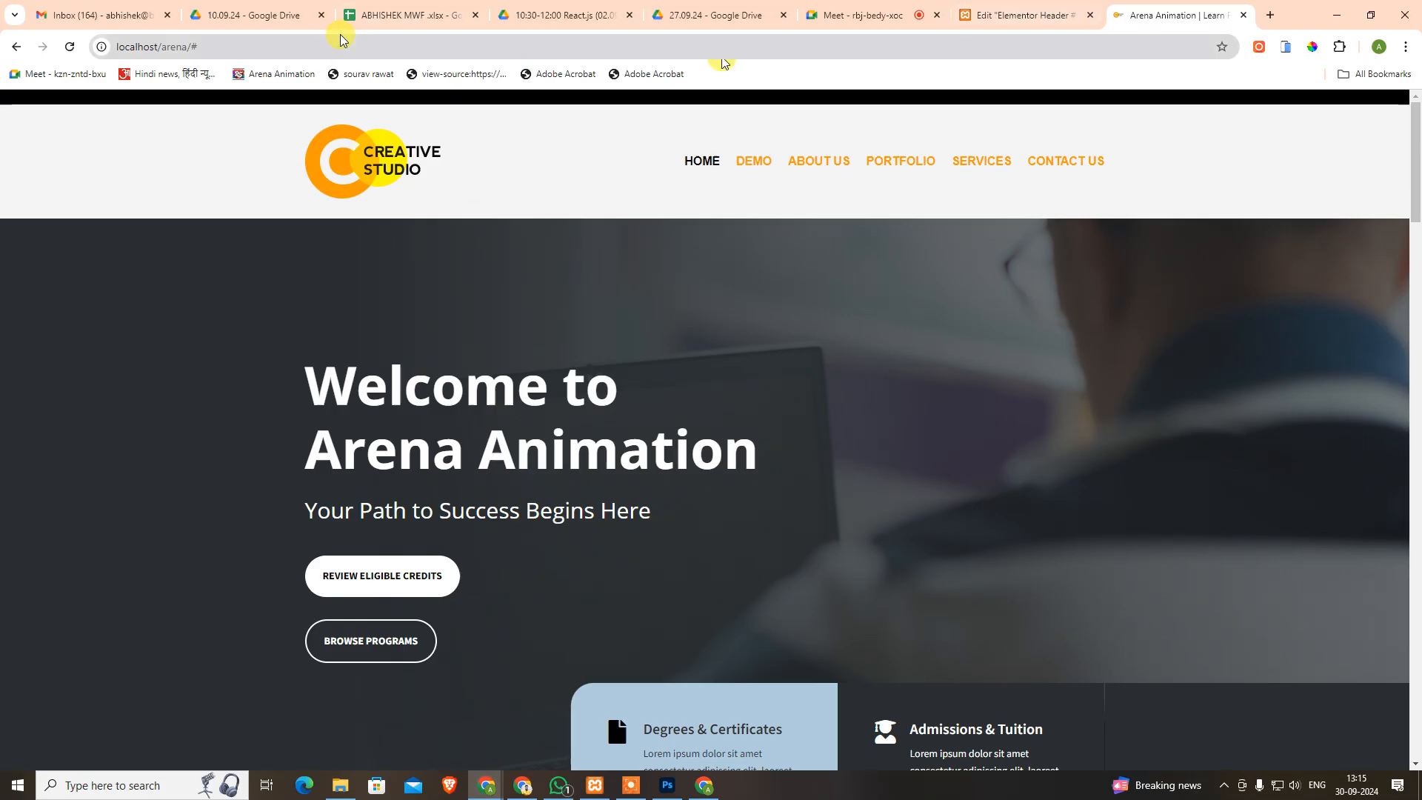
{"action": "left_click", "coordinate": [602, 42]}
{"action": "key", "text": "BackSpace"}
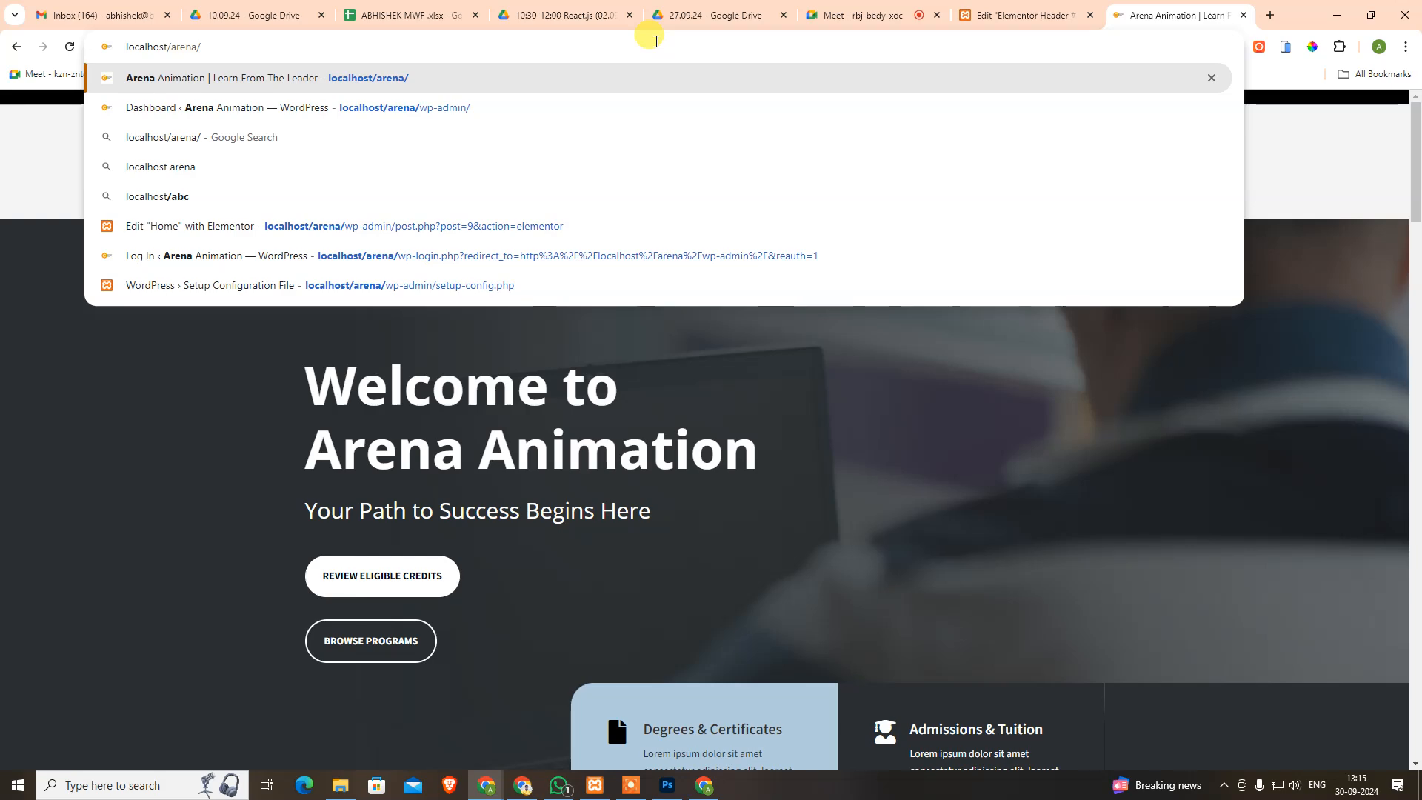
{"action": "type", "text": "wp-admi"}
{"action": "key", "text": "Return"}
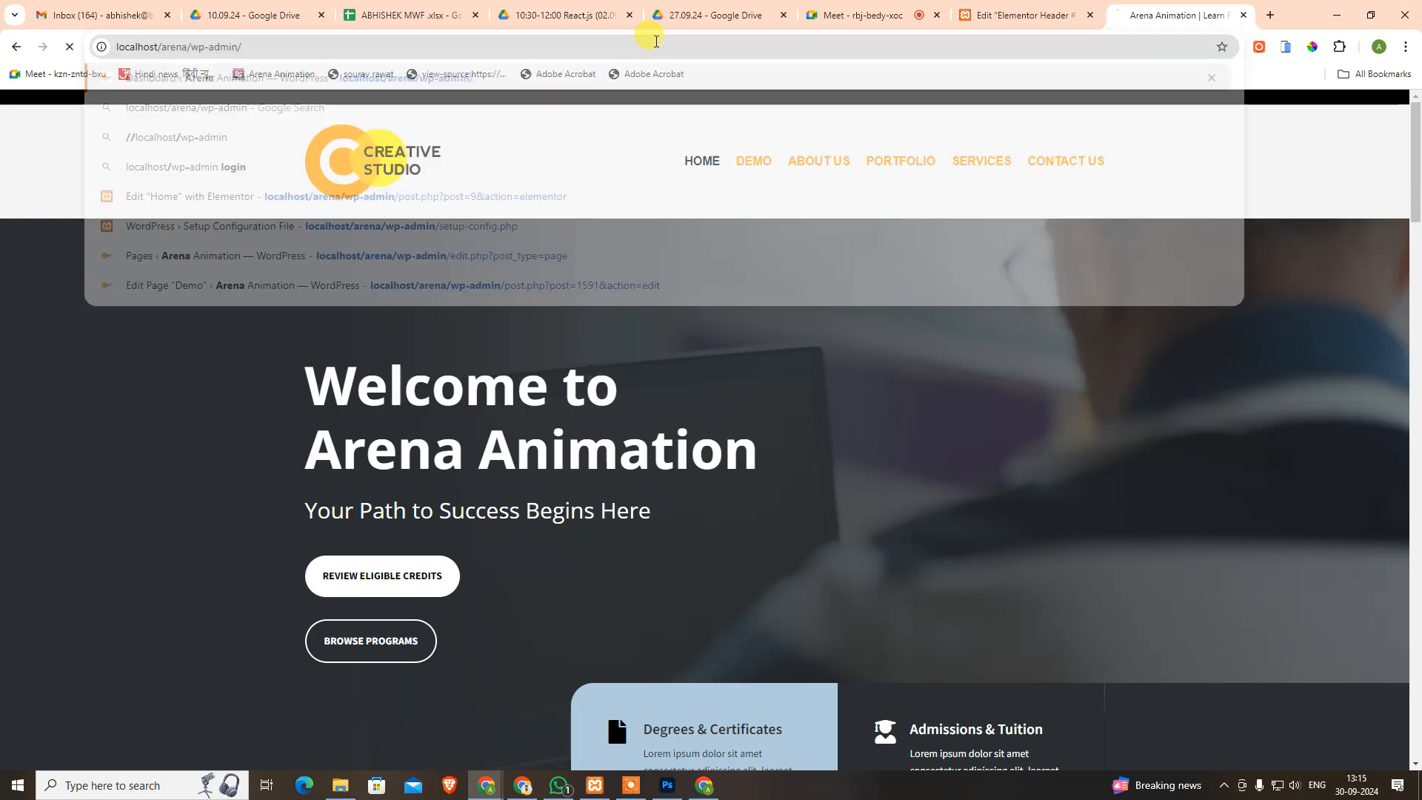
Open the Wordpress Installation Details file in Notepad and copy the account password listed for localhost/arena.
{"action": "key", "text": "super"}
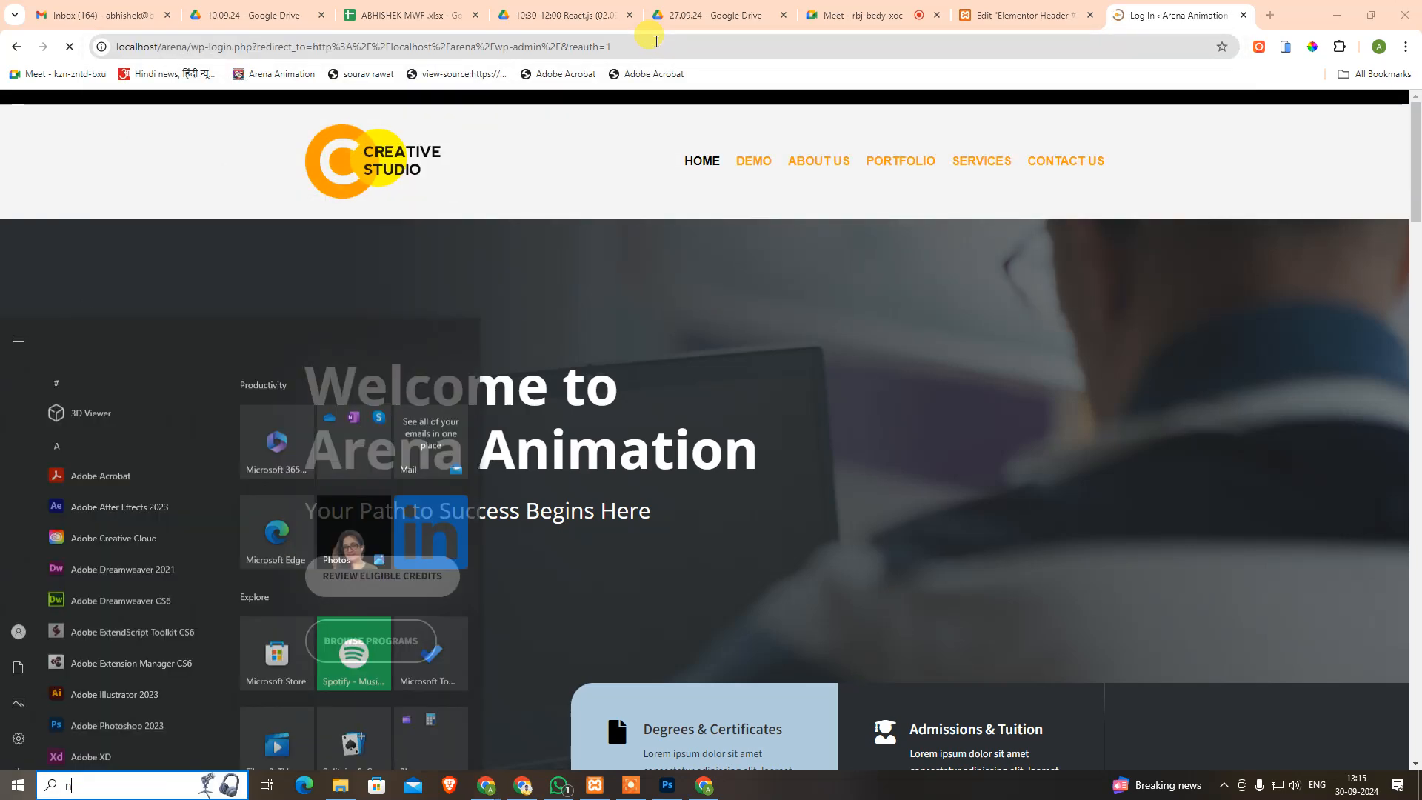
{"action": "type", "text": "no"}
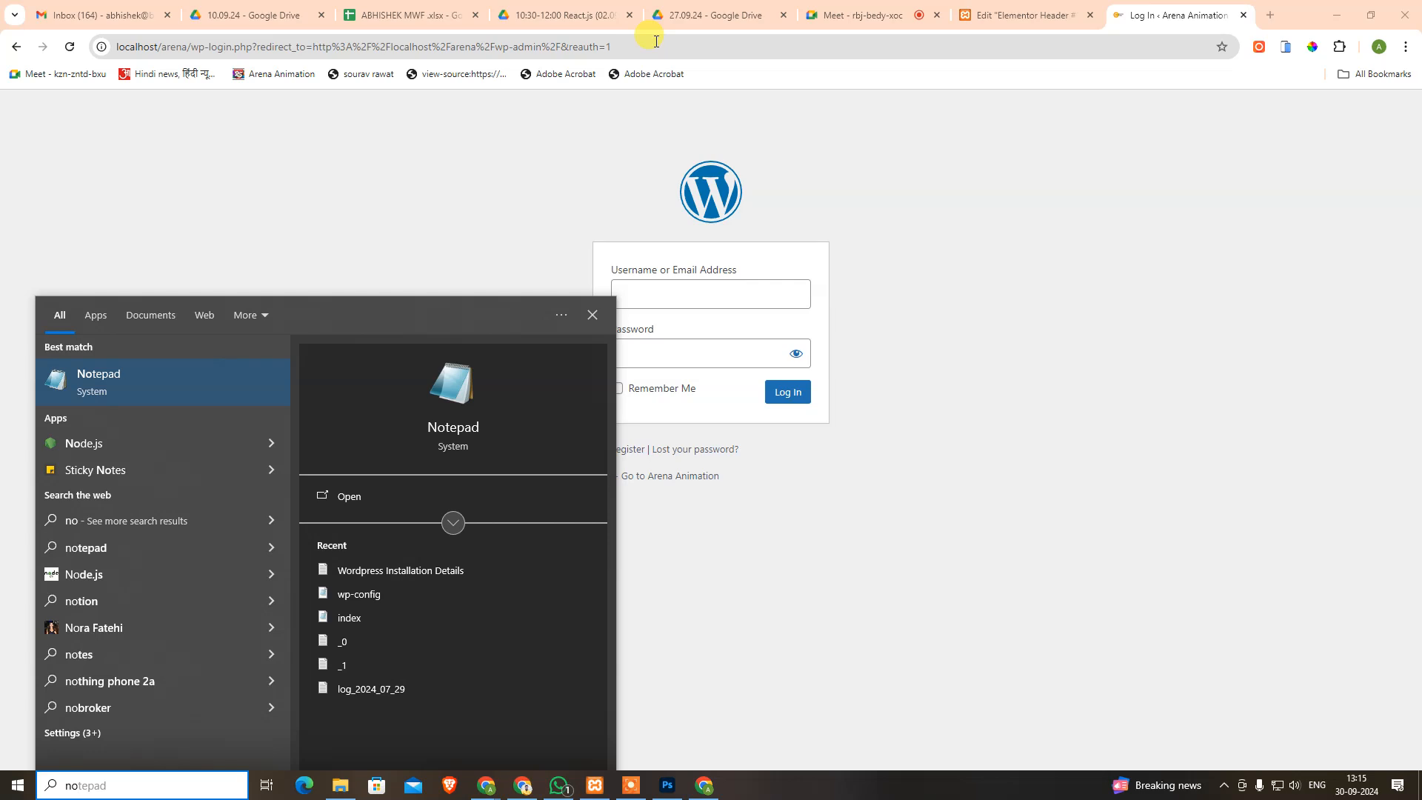
{"action": "left_click", "coordinate": [451, 572]}
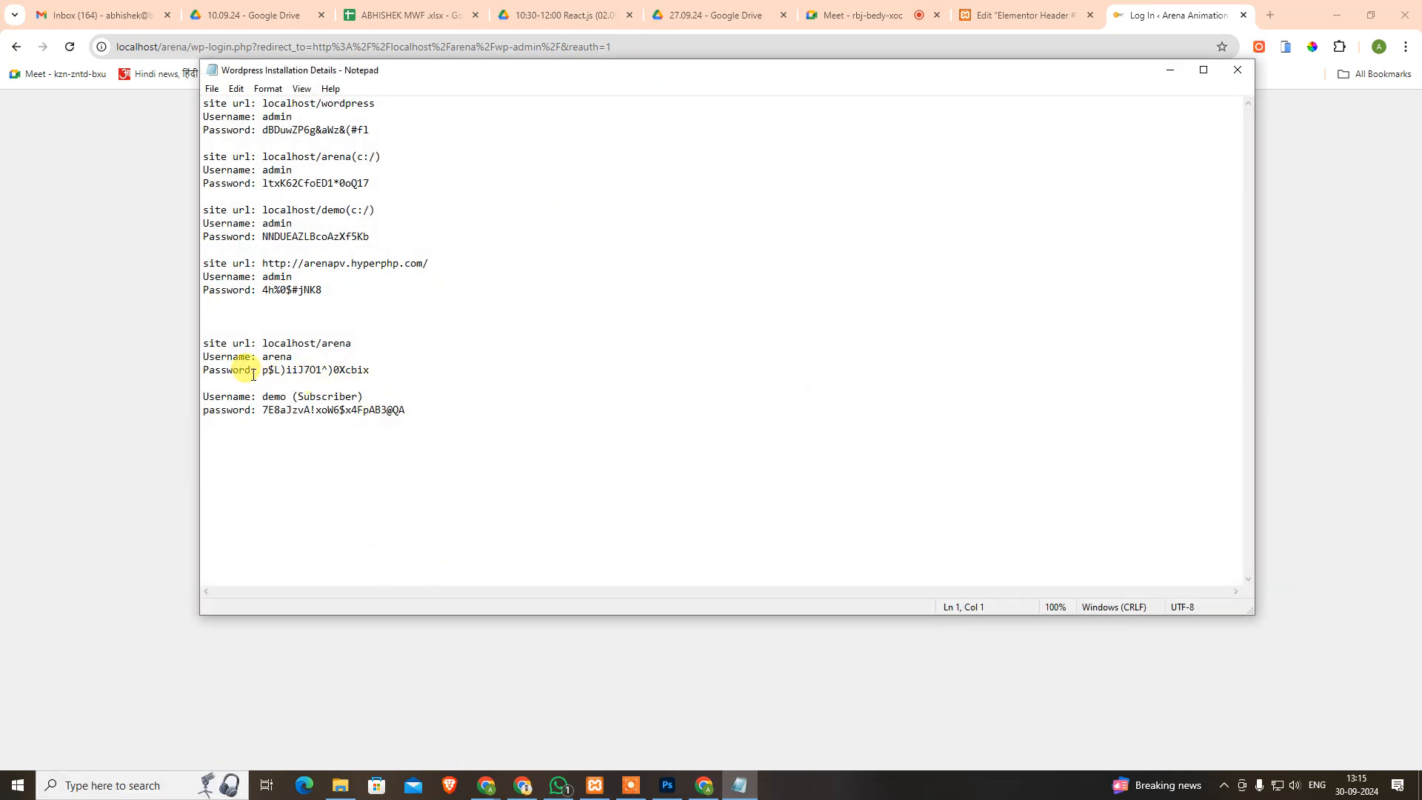
{"action": "left_click_drag", "start_coordinate": [263, 371], "coordinate": [423, 368]}
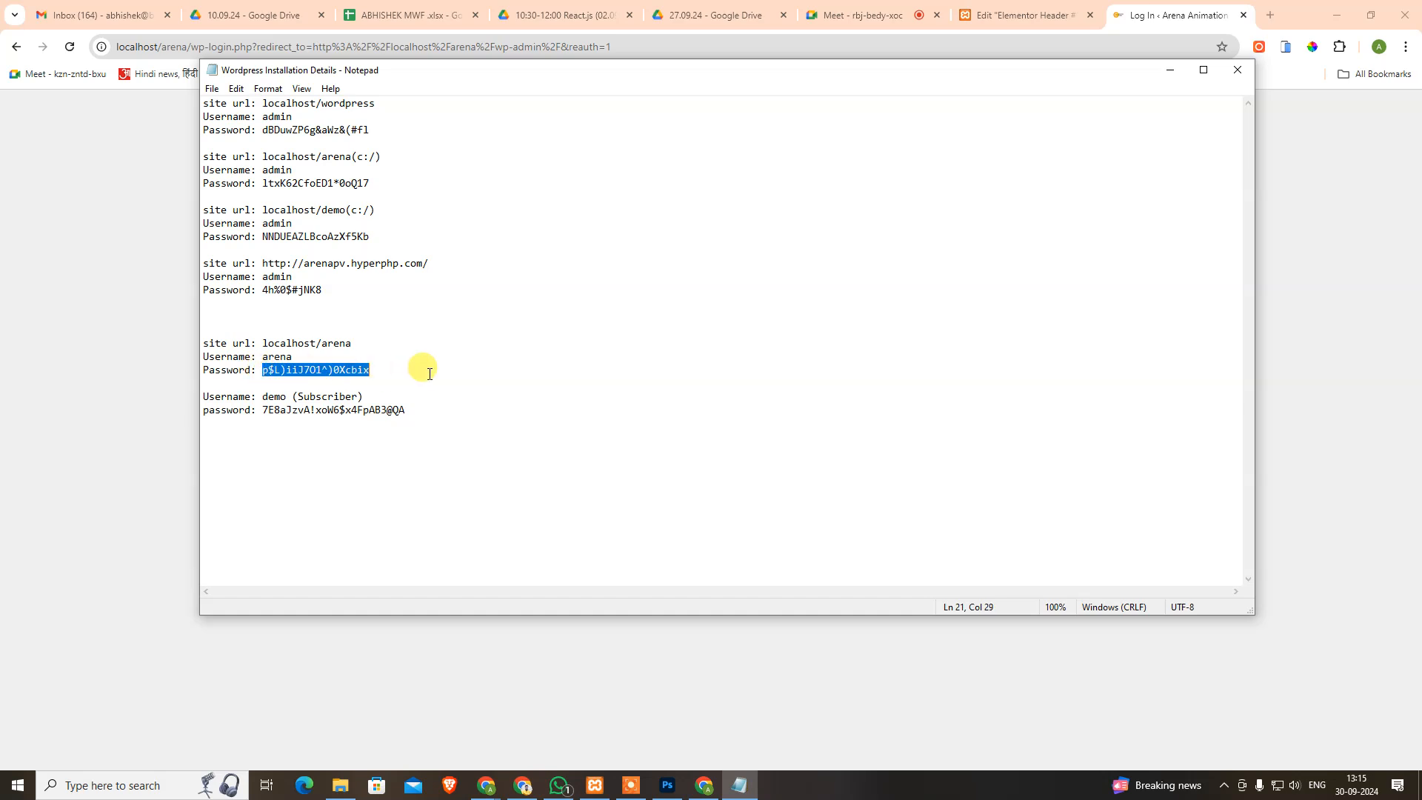
{"action": "key", "text": "ctrl+c"}
Try to log in to the arena WordPress site as admin with the copied account password.
{"action": "left_click", "coordinate": [136, 413]}
{"action": "left_click", "coordinate": [676, 353]}
{"action": "key", "text": "ctrl+v"}
{"action": "left_click", "coordinate": [676, 293]}
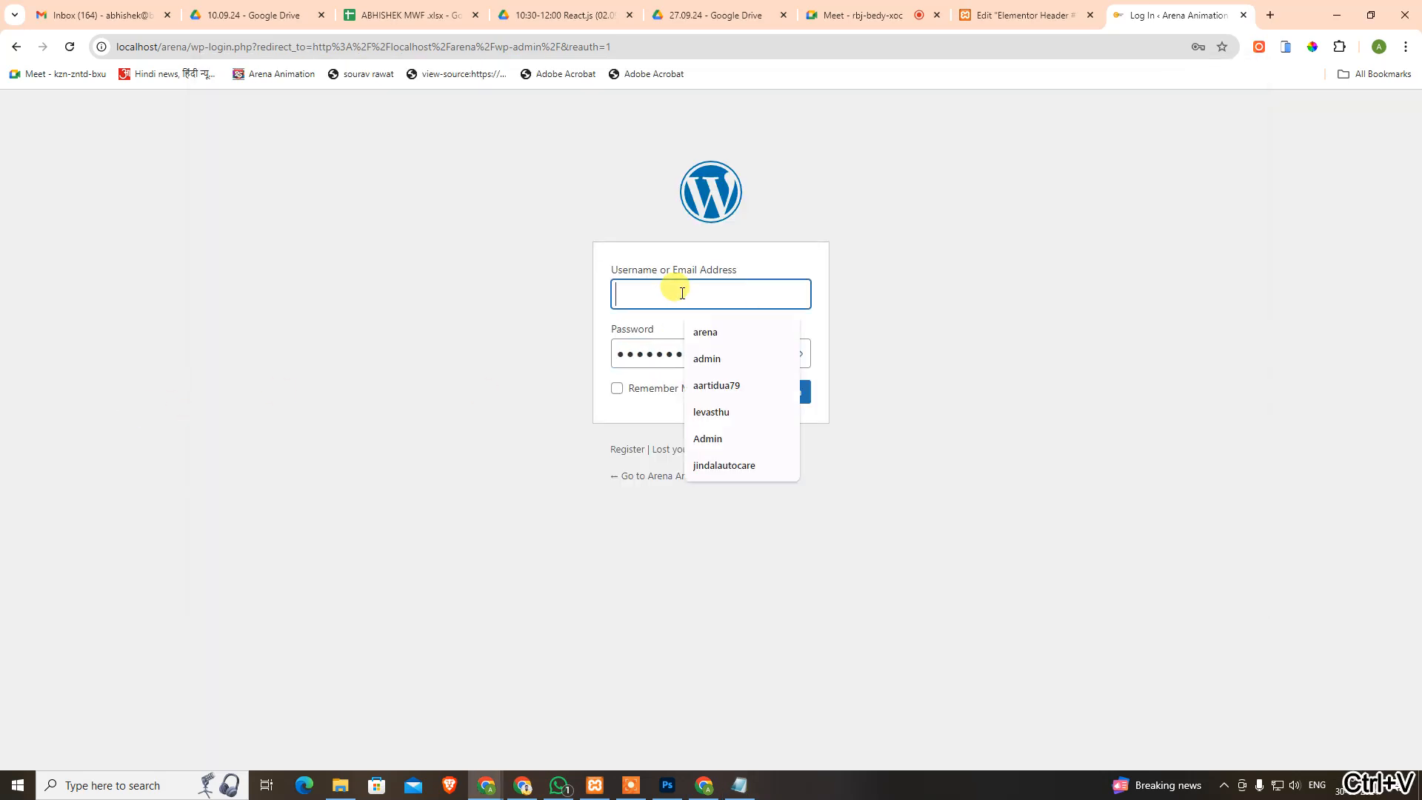
{"action": "type", "text": "admin"}
{"action": "left_click", "coordinate": [722, 366]}
{"action": "left_click", "coordinate": [784, 393]}
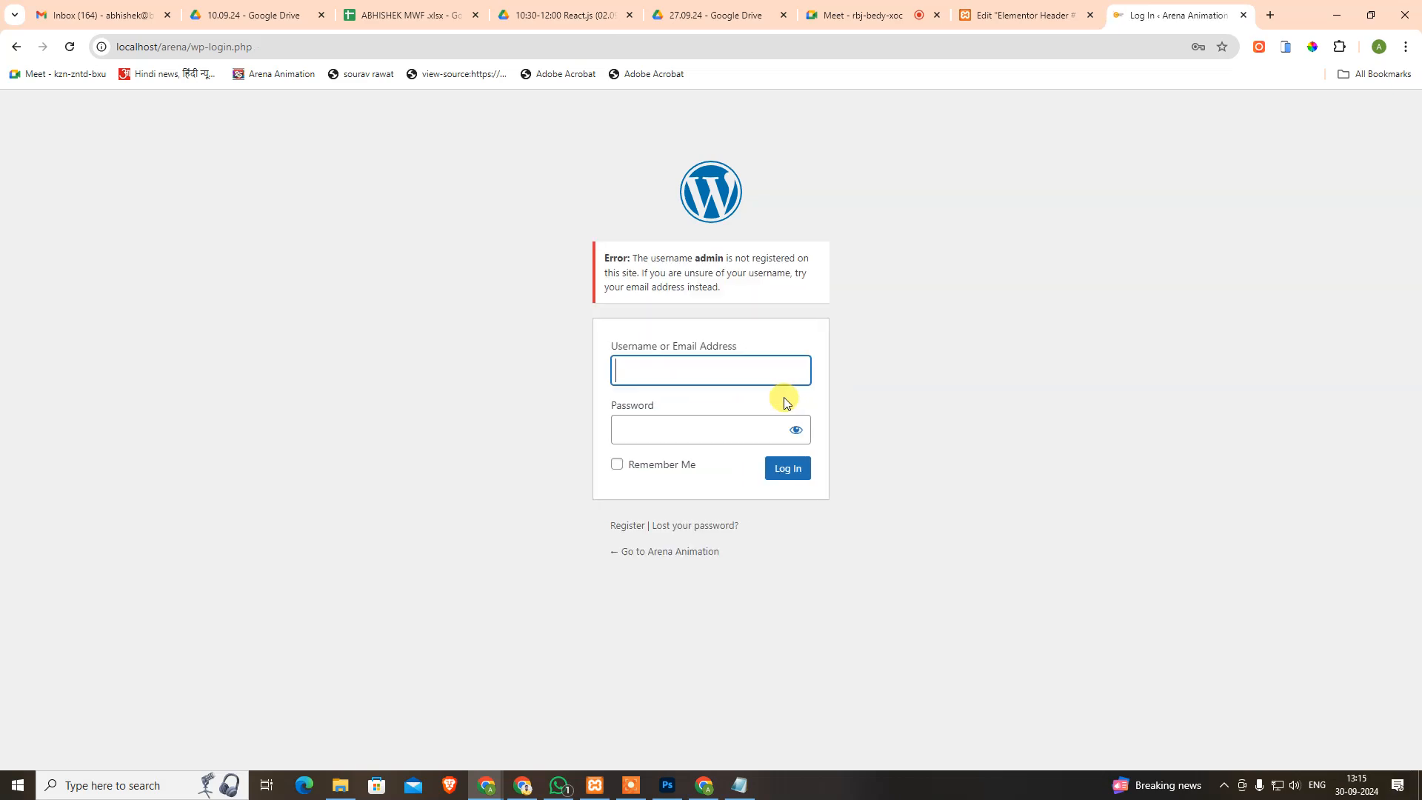
Look up the localhost/arena username in the Notepad file and log in as arena with the account password.
{"action": "key", "text": "alt+Tab"}
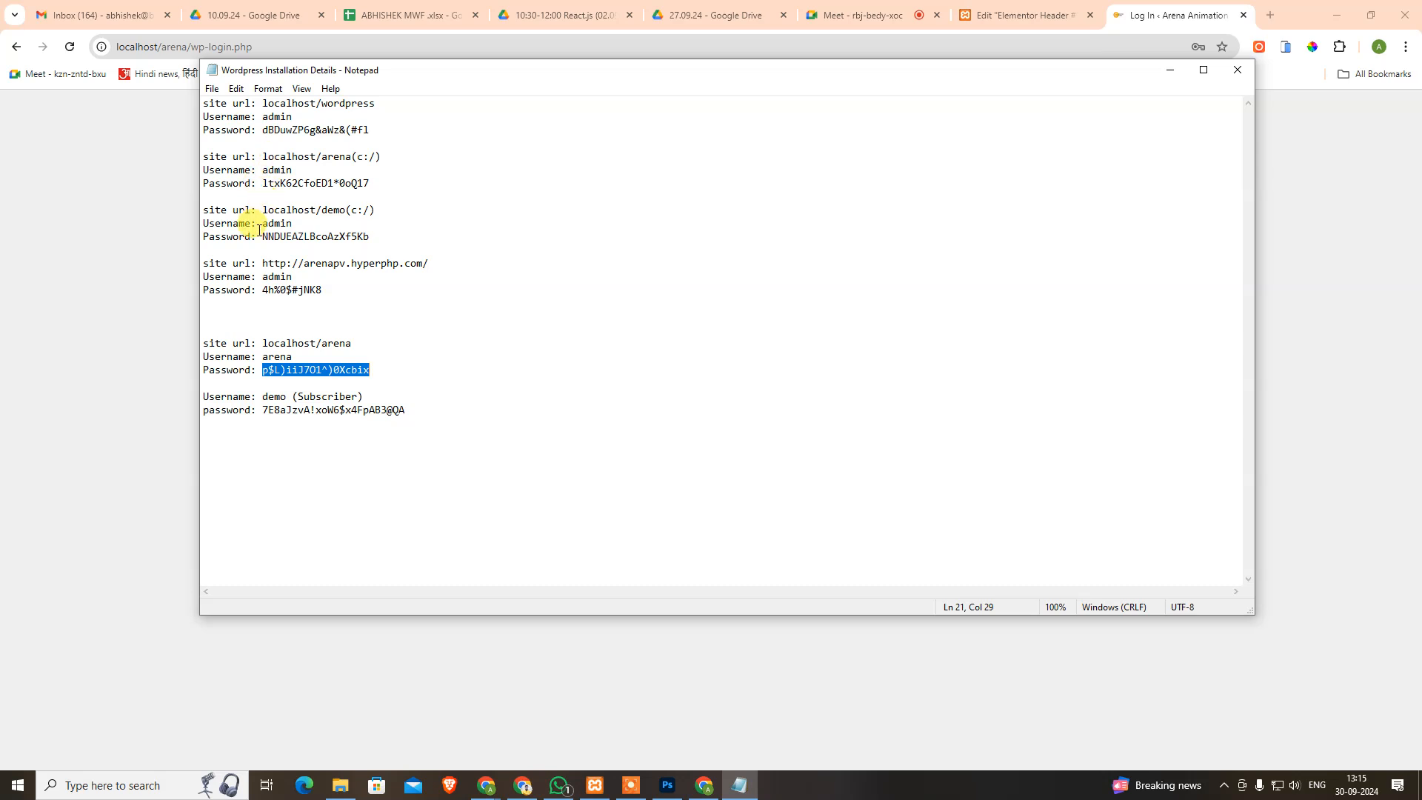
{"action": "left_click", "coordinate": [279, 357]}
{"action": "left_click_drag", "start_coordinate": [259, 357], "coordinate": [370, 370]}
{"action": "key", "text": "alt+Tab"}
{"action": "left_click", "coordinate": [634, 368]}
{"action": "type", "text": "arena"}
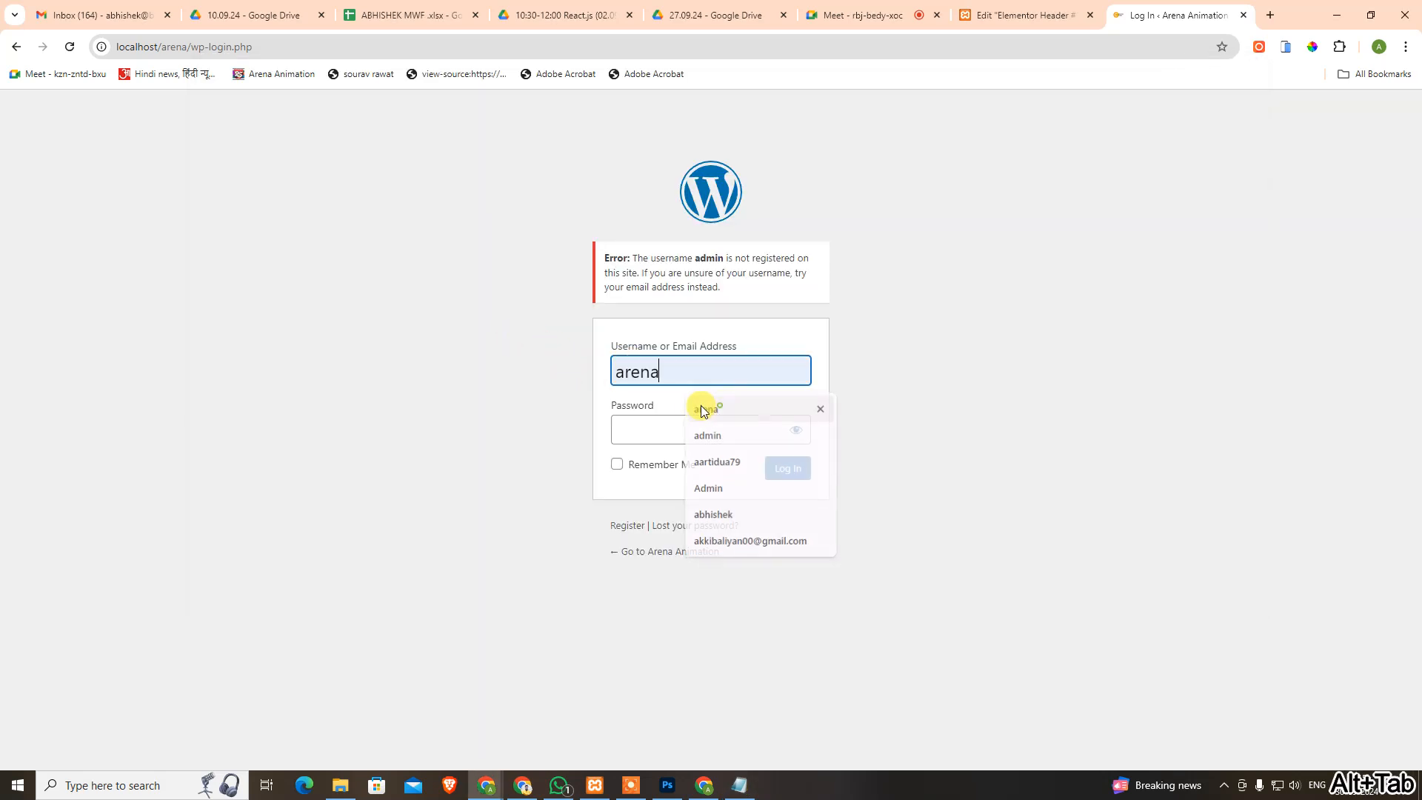
{"action": "left_click", "coordinate": [704, 408]}
{"action": "left_click", "coordinate": [725, 444]}
{"action": "key", "text": "ctrl+v"}
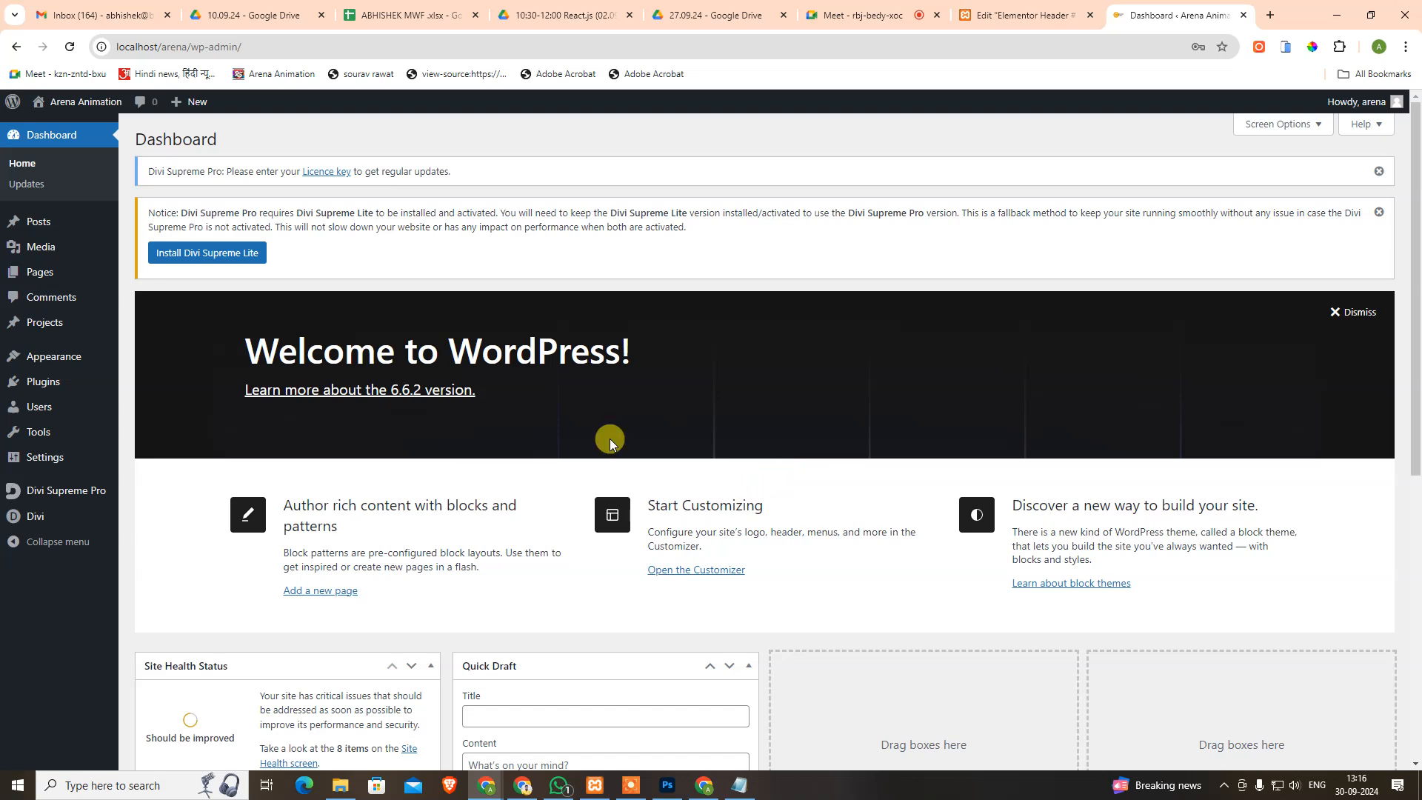
Add a new page titled Burger and start building it from scratch with the Divi Builder.
{"action": "mouse_move", "coordinate": [38, 272]}
{"action": "left_click", "coordinate": [150, 274]}
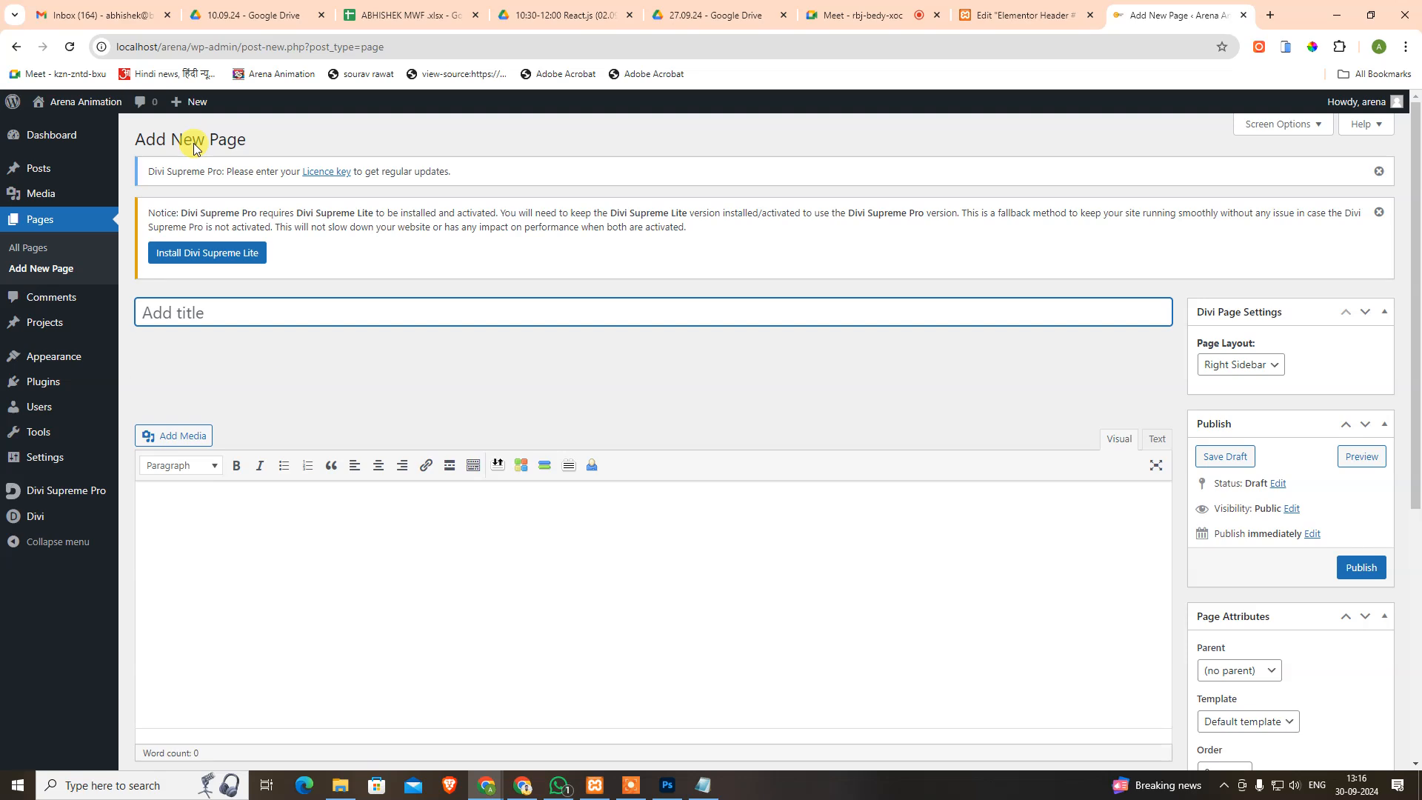
{"action": "type", "text": "Burger"}
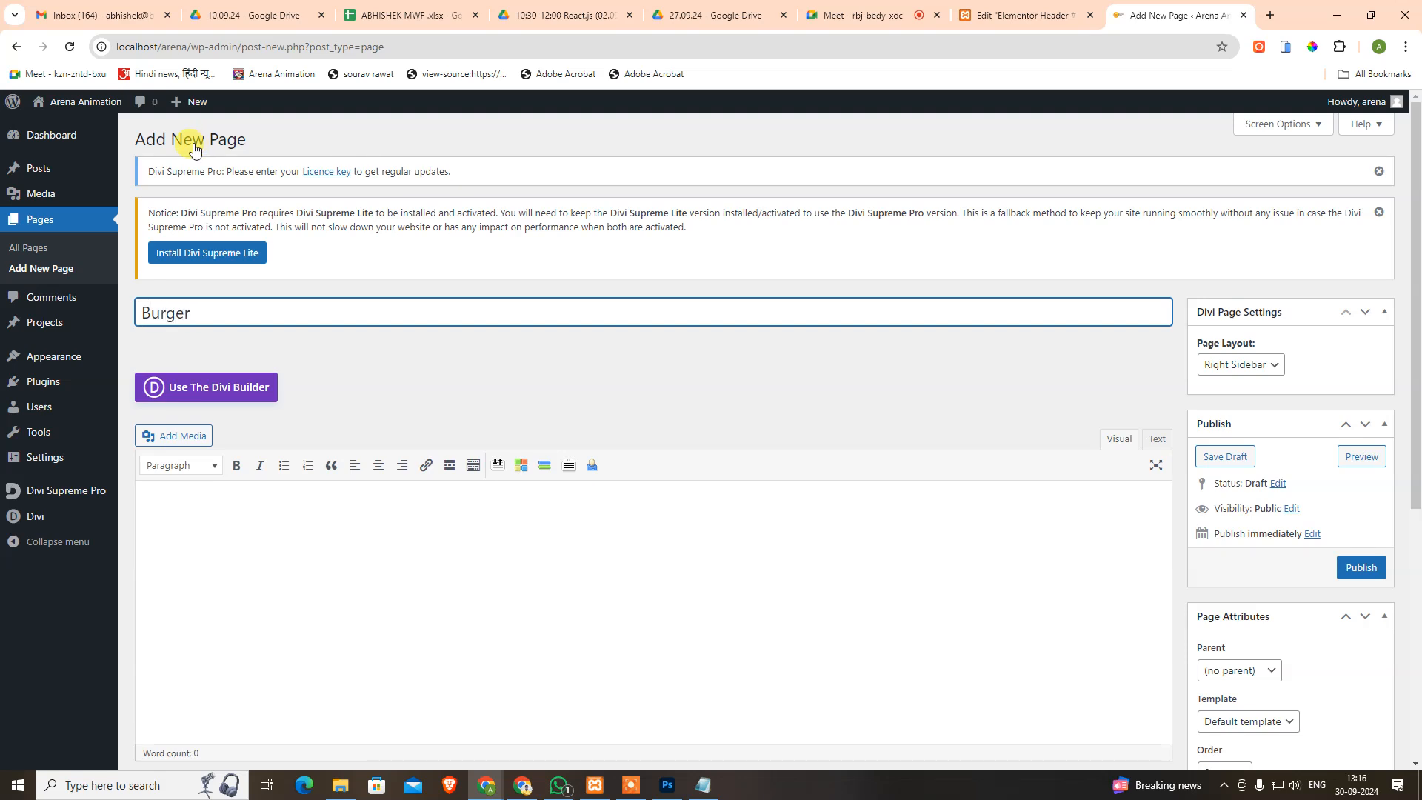
{"action": "left_click", "coordinate": [179, 396]}
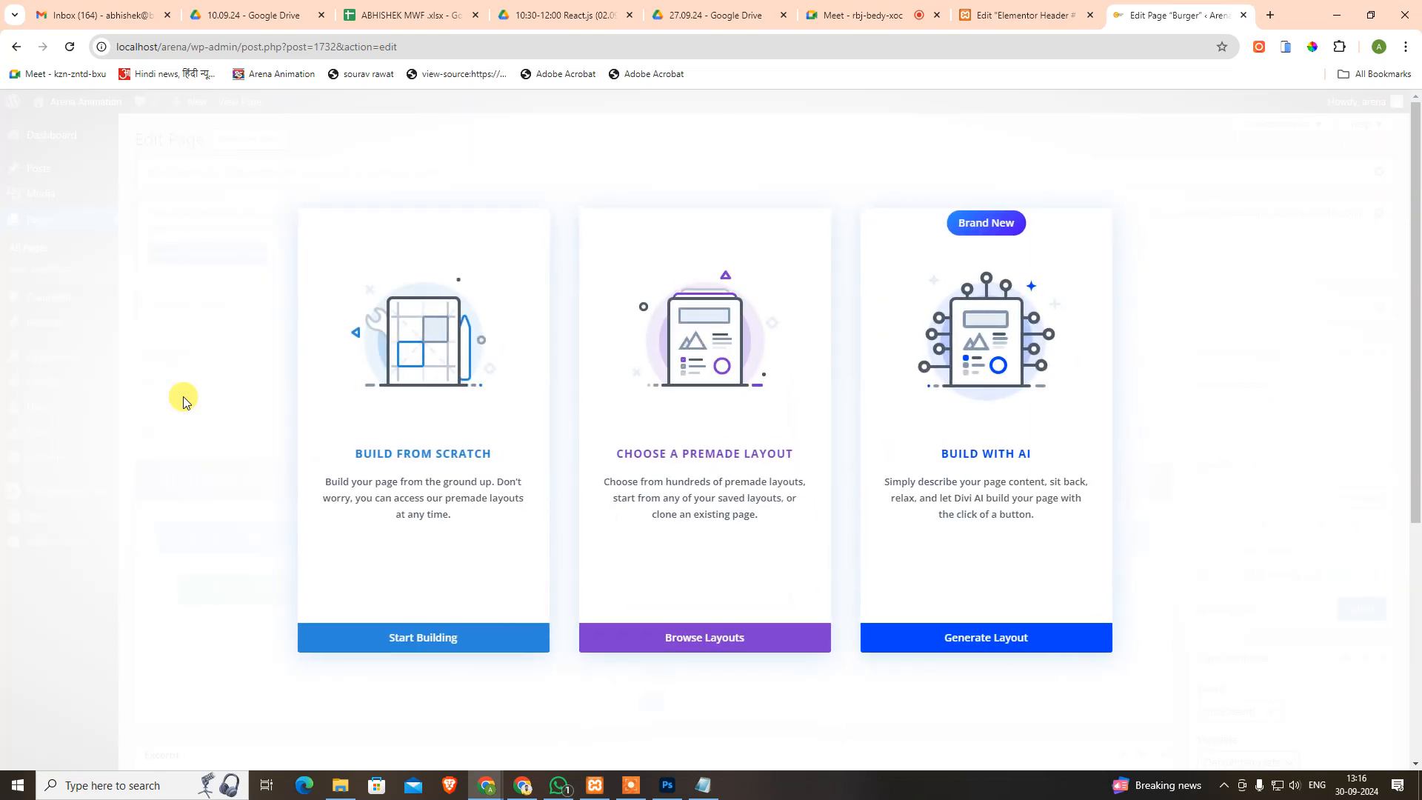
{"action": "left_click", "coordinate": [414, 635]}
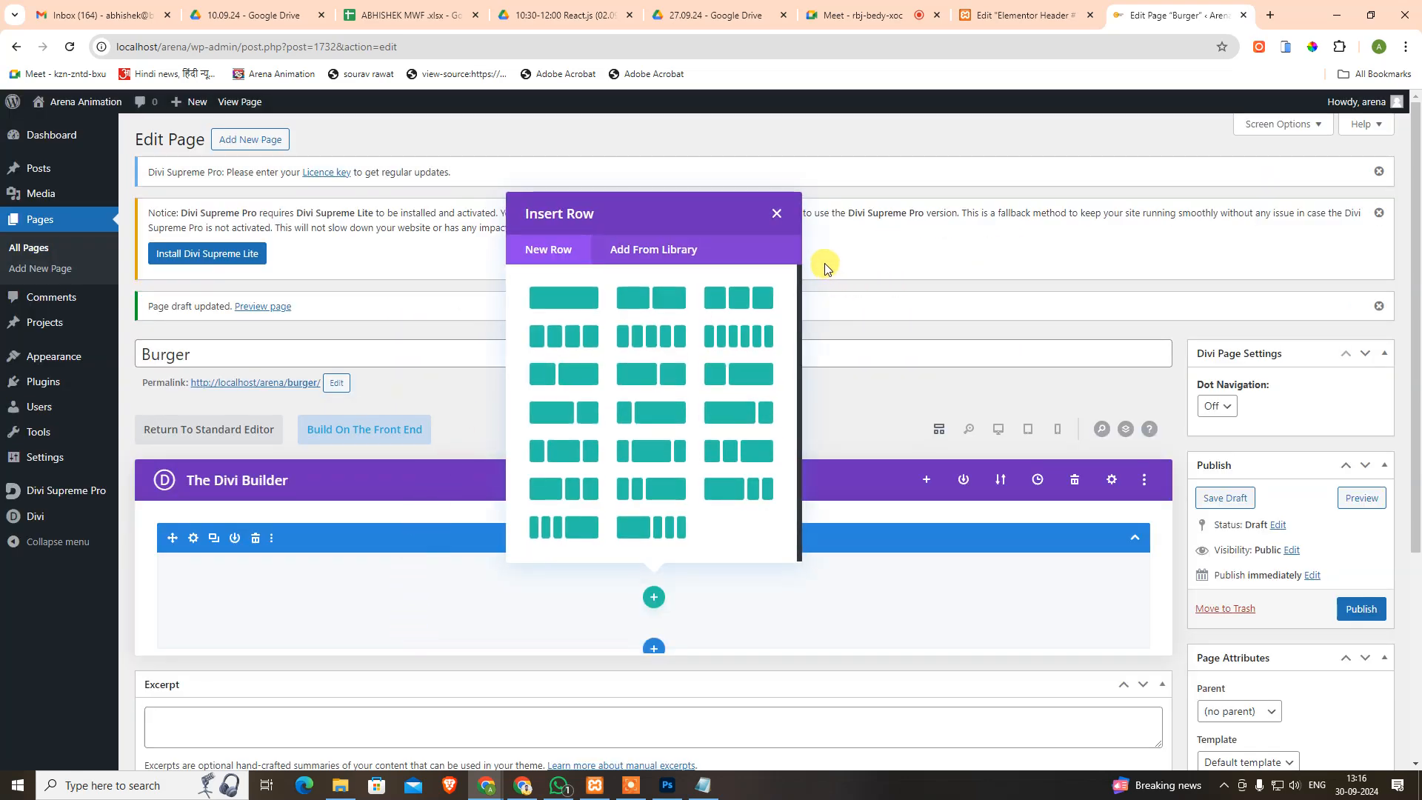
Dismiss the row chooser and open the background settings of the page's first section.
{"action": "left_click", "coordinate": [777, 214]}
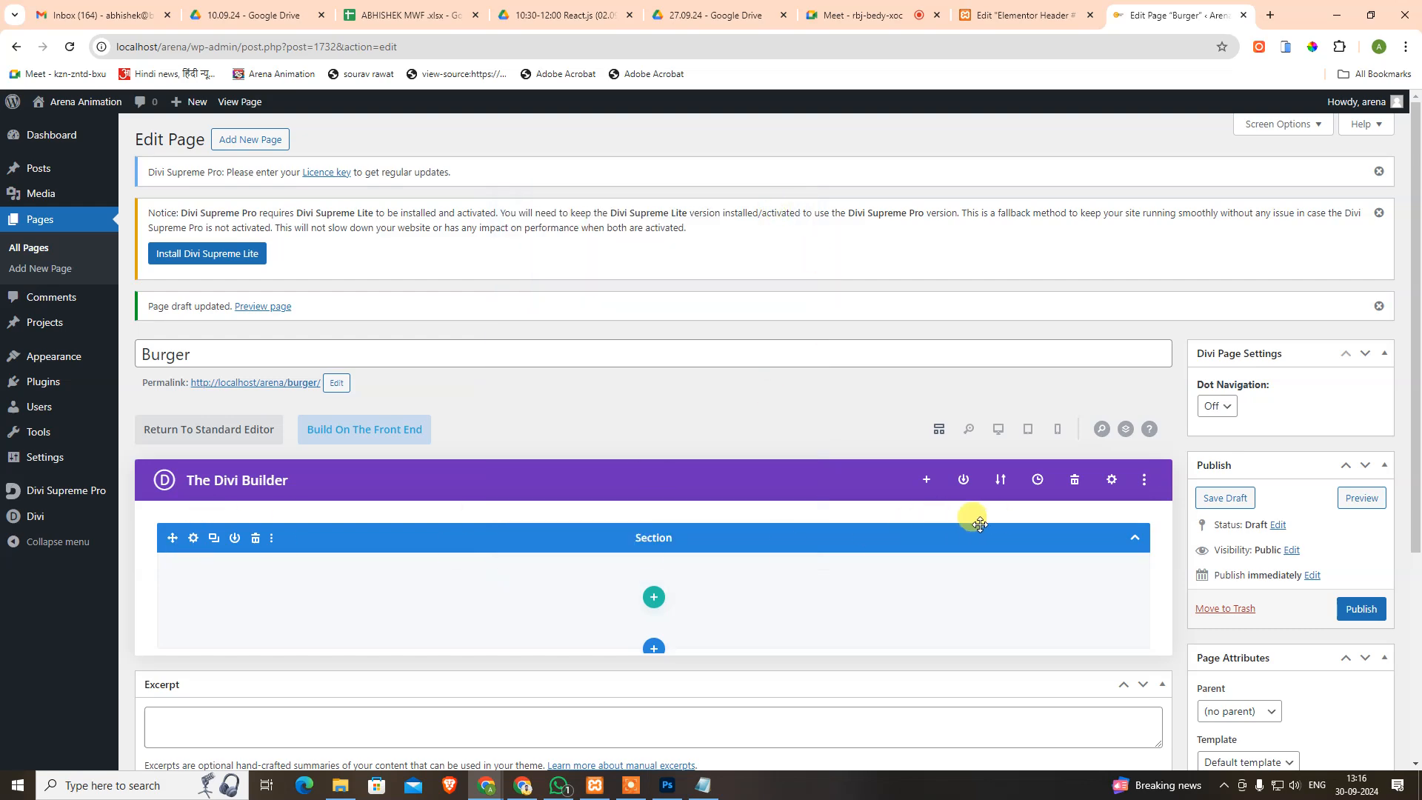
{"action": "left_click", "coordinate": [193, 538]}
{"action": "left_click", "coordinate": [169, 317]}
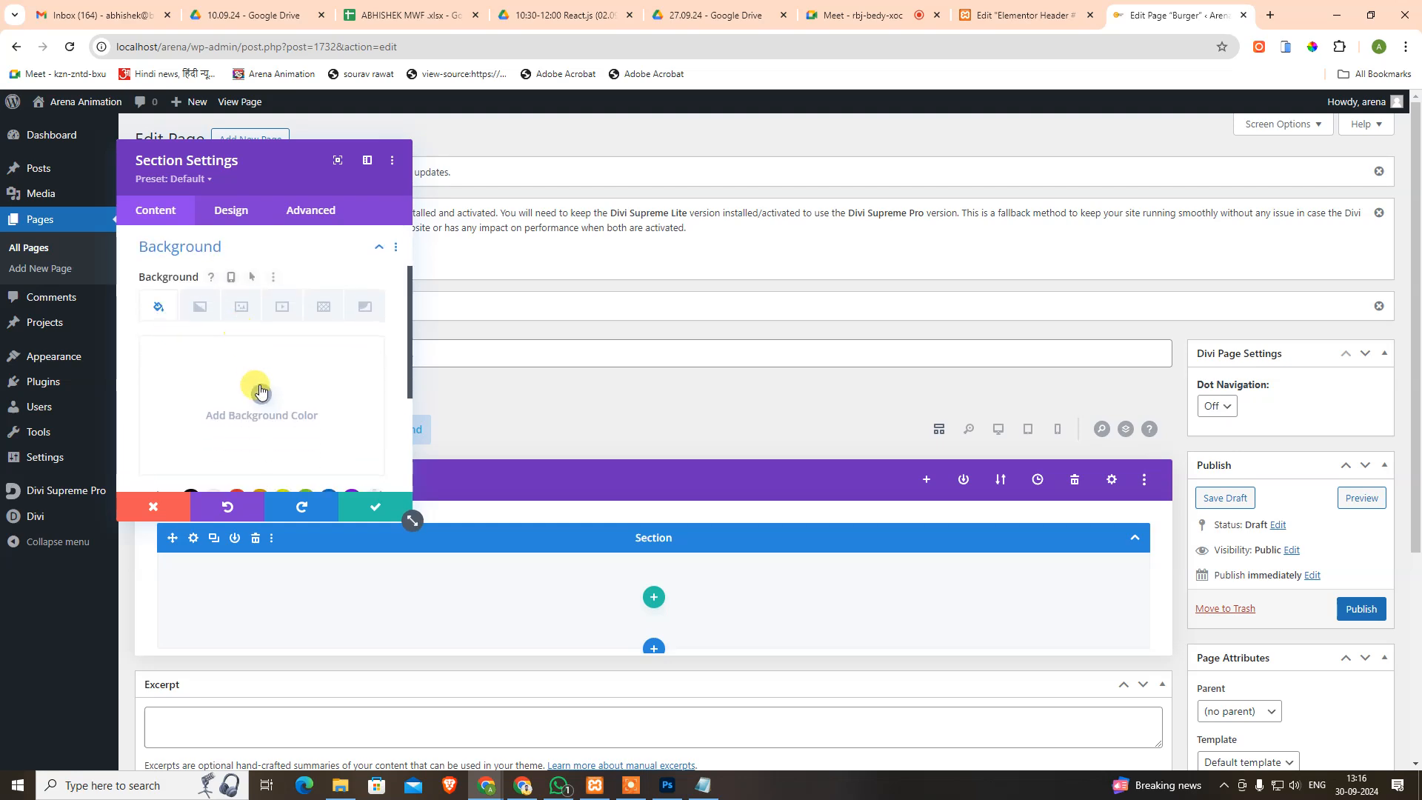
Try the grey #adadad as the section's background color and clear it again.
{"action": "left_click", "coordinate": [262, 404]}
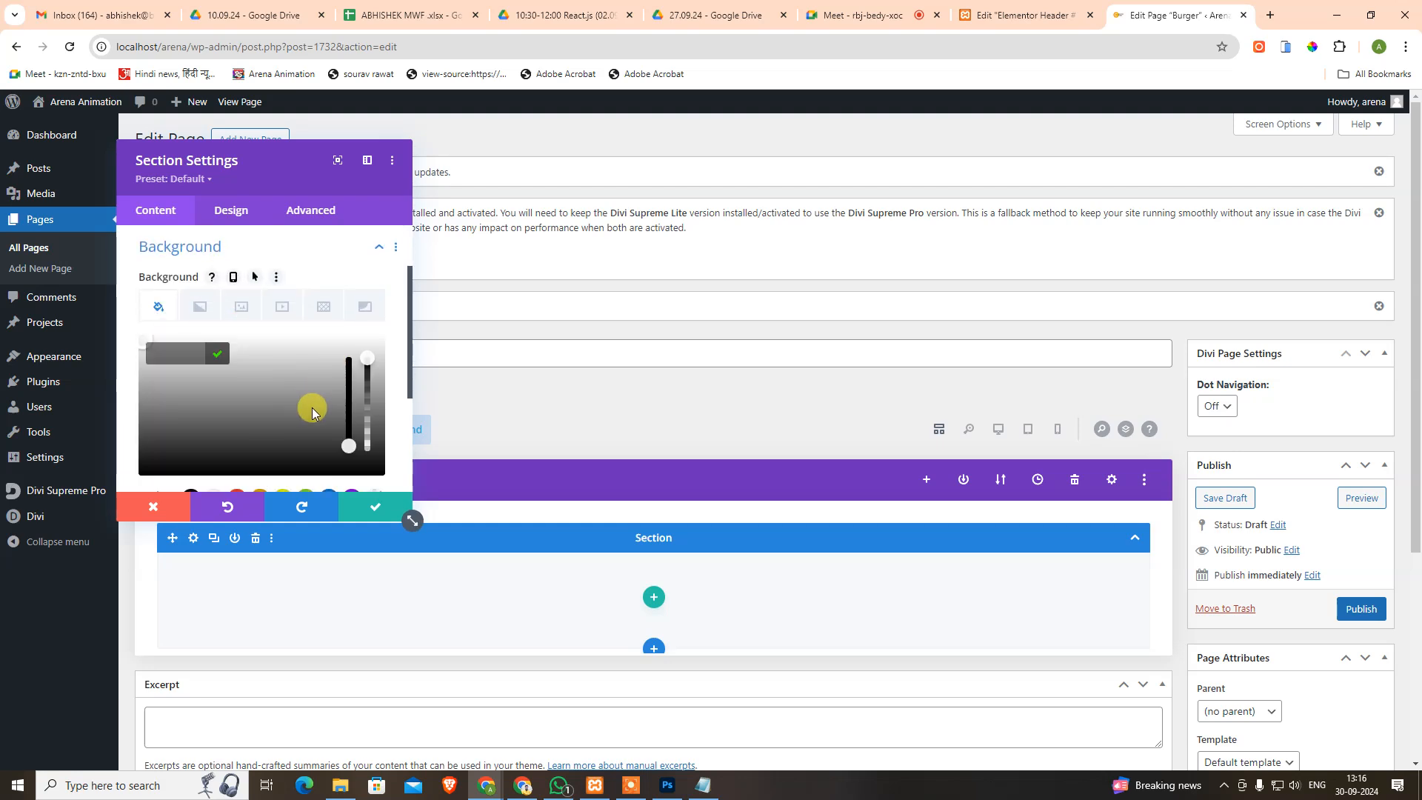
{"action": "left_click", "coordinate": [260, 384]}
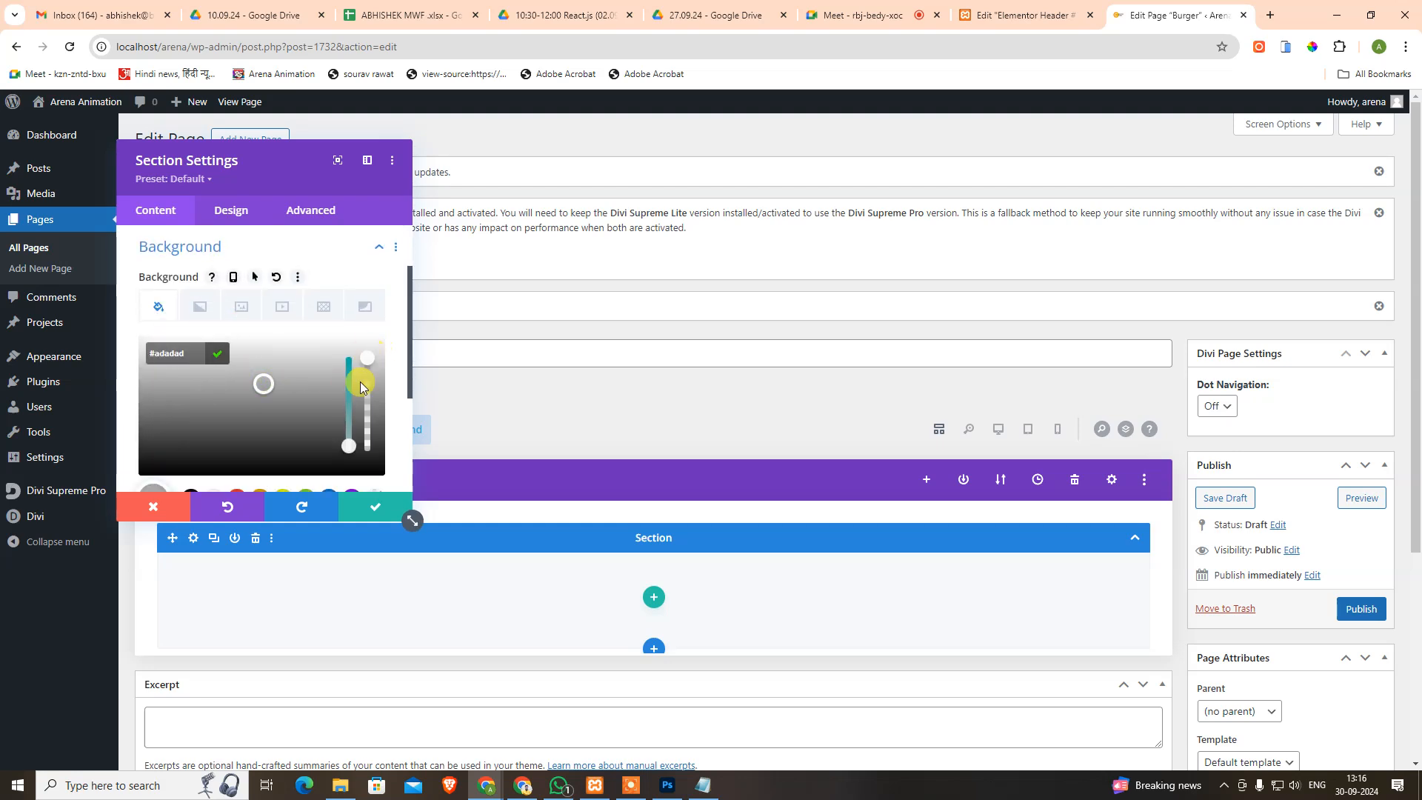
{"action": "left_click", "coordinate": [400, 411]}
{"action": "left_click", "coordinate": [198, 306]}
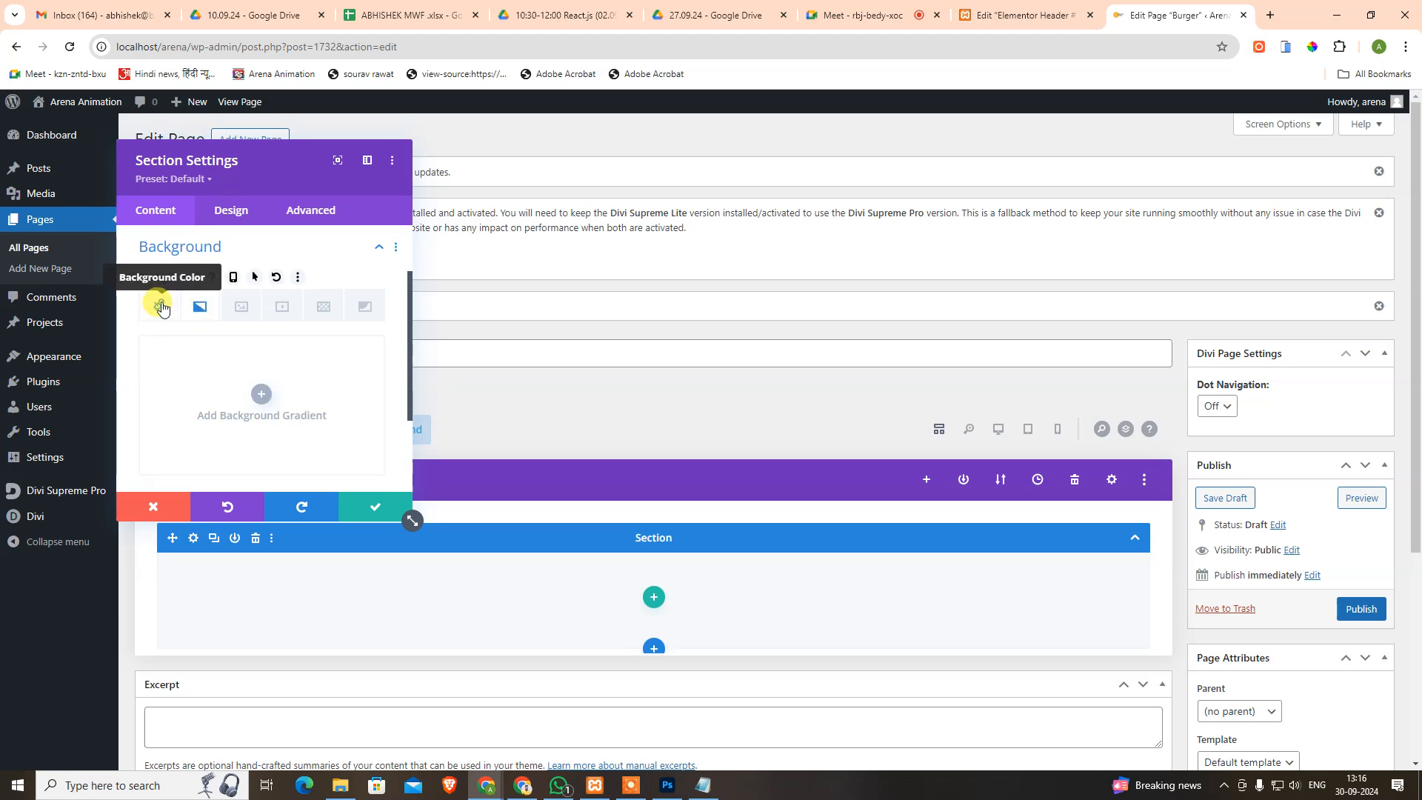
{"action": "left_click", "coordinate": [158, 306]}
{"action": "left_click", "coordinate": [342, 359]}
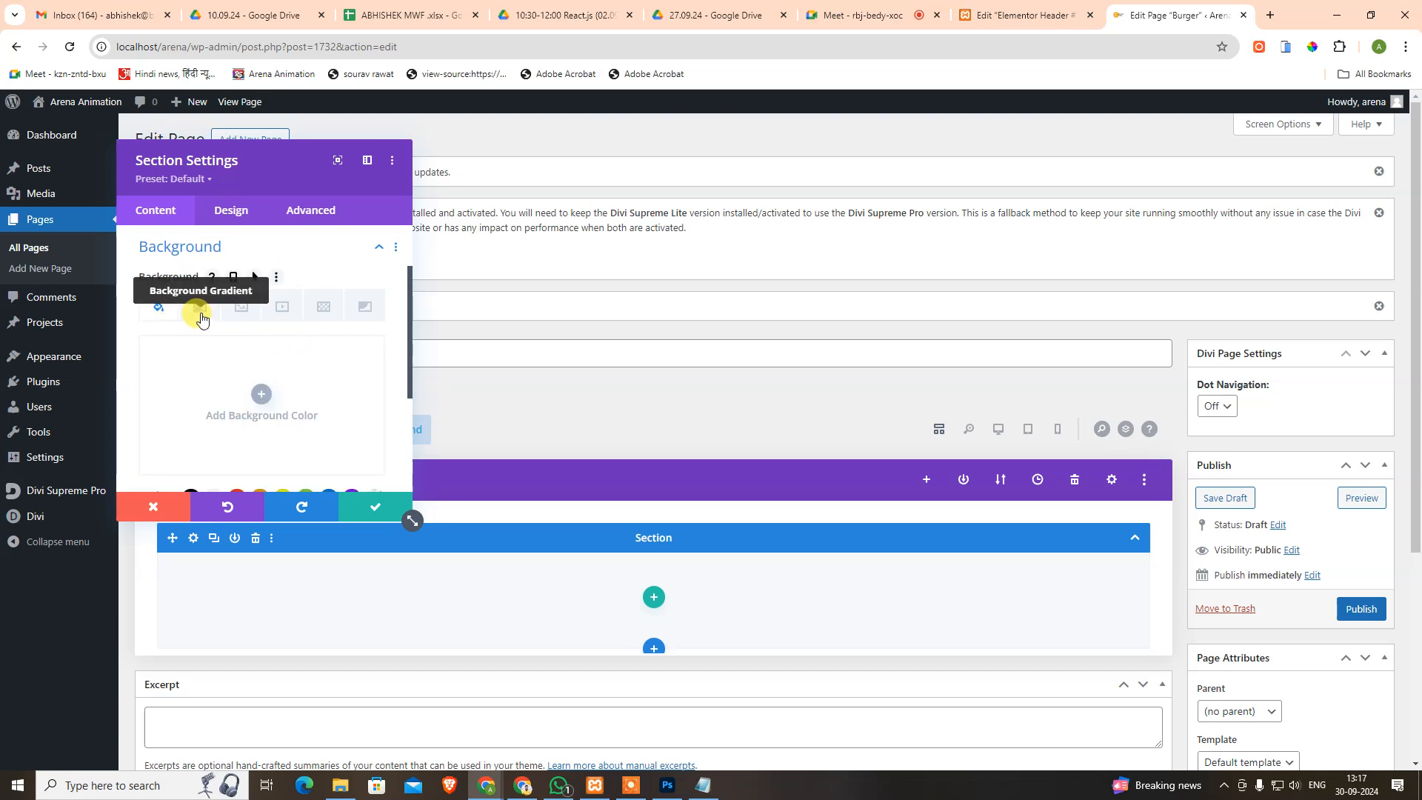
Open the media library for the section's background image, and return to Photoshop to dismiss the pending Save As dialog.
{"action": "left_click", "coordinate": [242, 307]}
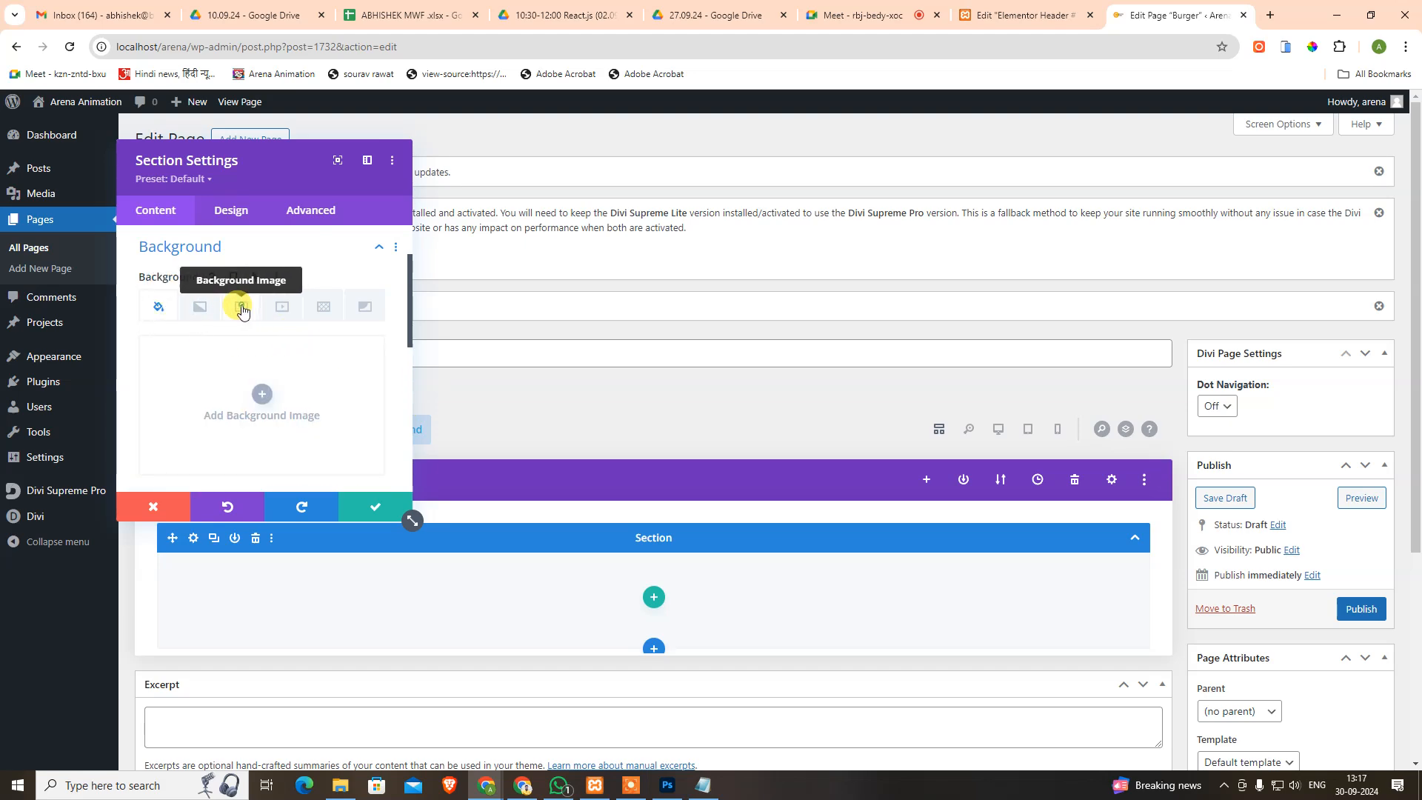
{"action": "left_click", "coordinate": [262, 395]}
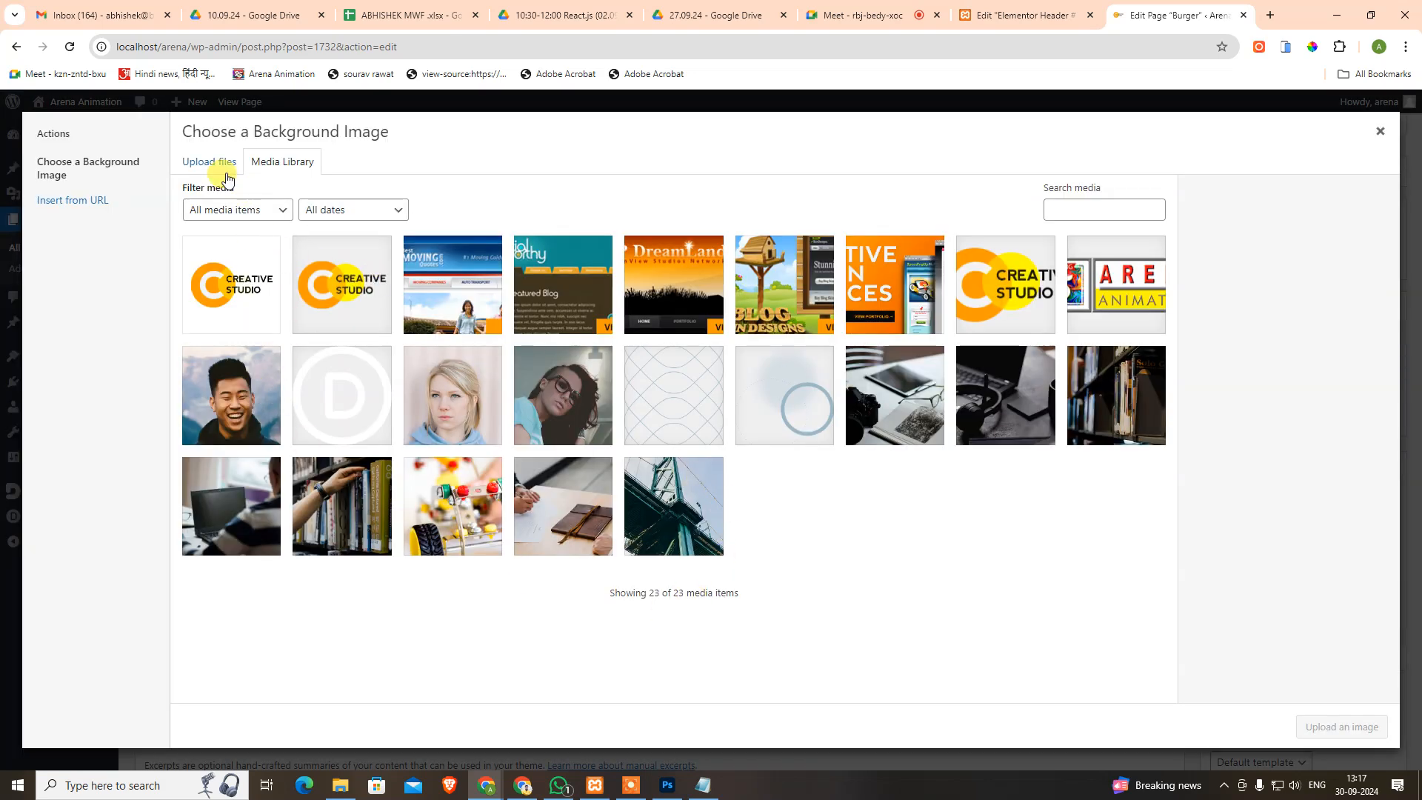
{"action": "left_click", "coordinate": [666, 787]}
{"action": "left_click", "coordinate": [638, 432]}
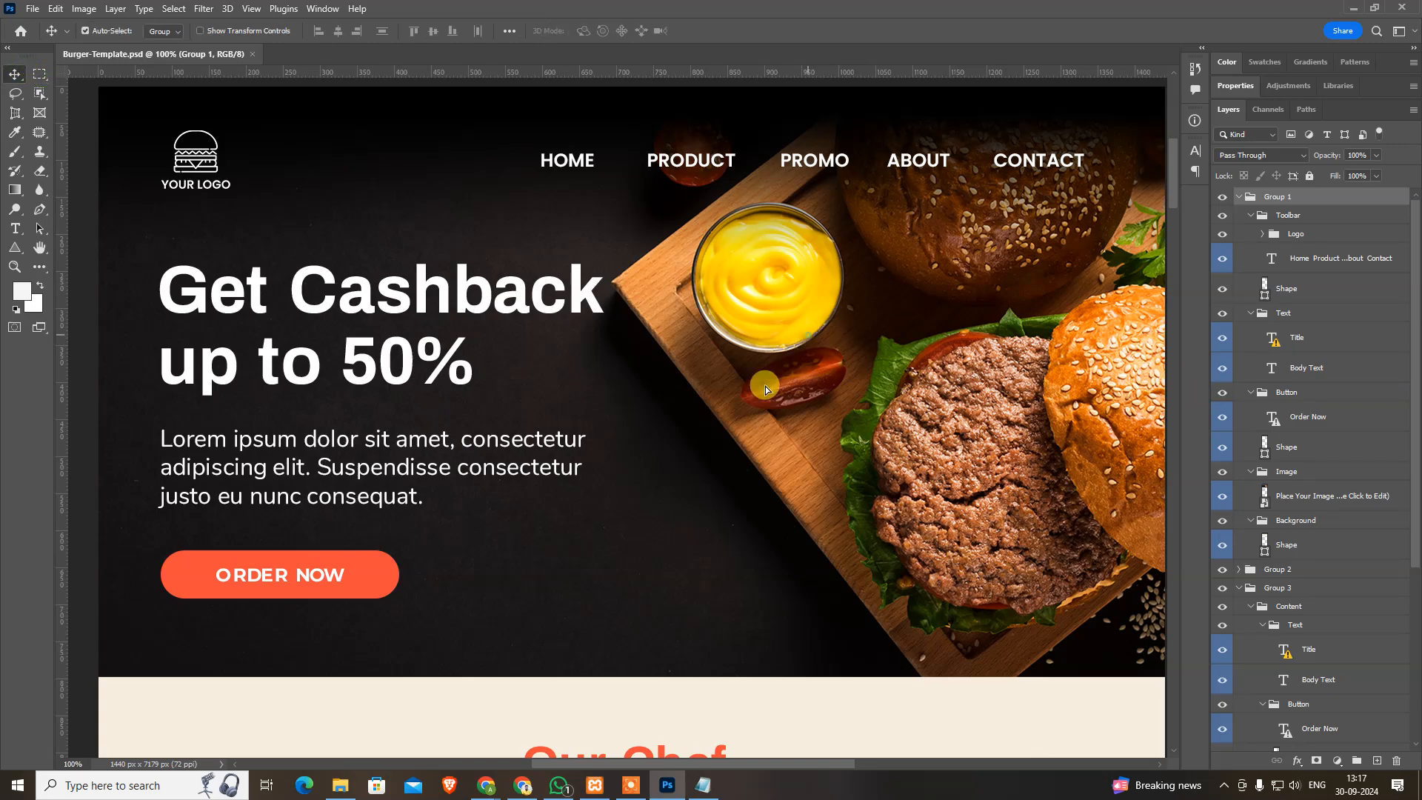
{"action": "left_click_drag", "start_coordinate": [832, 317], "coordinate": [785, 374]}
{"action": "key", "text": "ctrl+z"}
{"action": "key", "text": "ctrl+shift+s"}
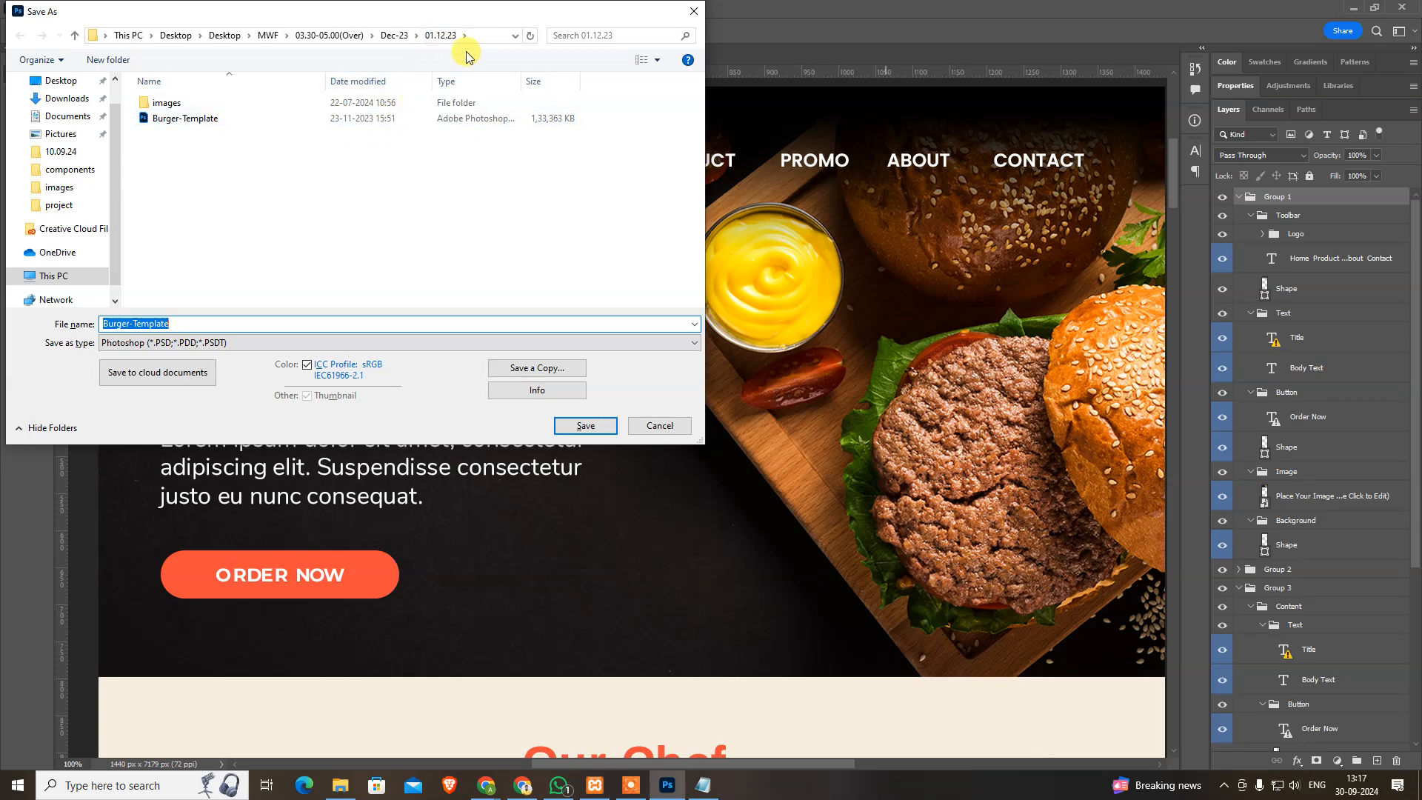
{"action": "left_click", "coordinate": [646, 428]}
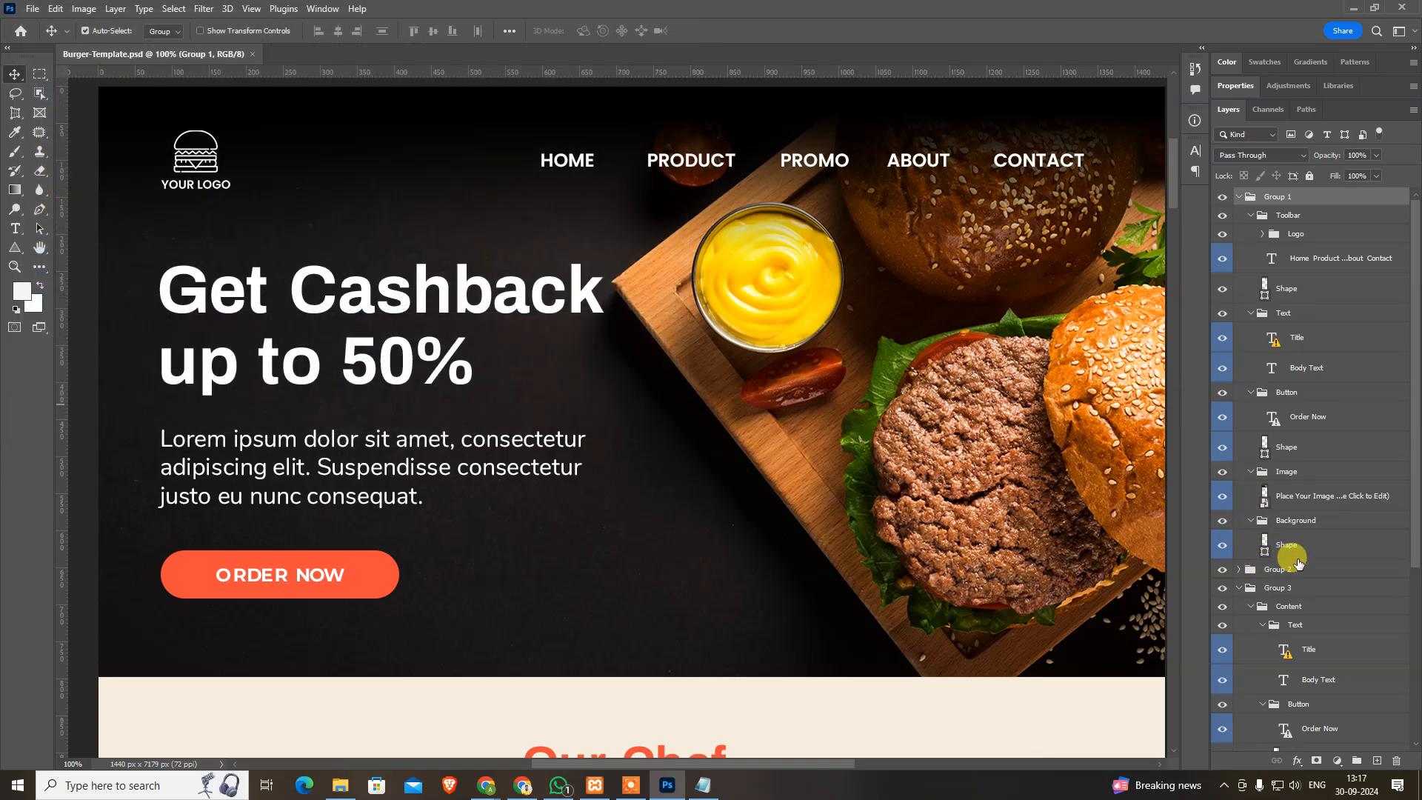
Toggle the visibility of the Place Your Image layer in the header's Image group to identify it, and select it.
{"action": "left_click", "coordinate": [1222, 495]}
{"action": "left_click", "coordinate": [1222, 496]}
{"action": "left_click", "coordinate": [1304, 496]}
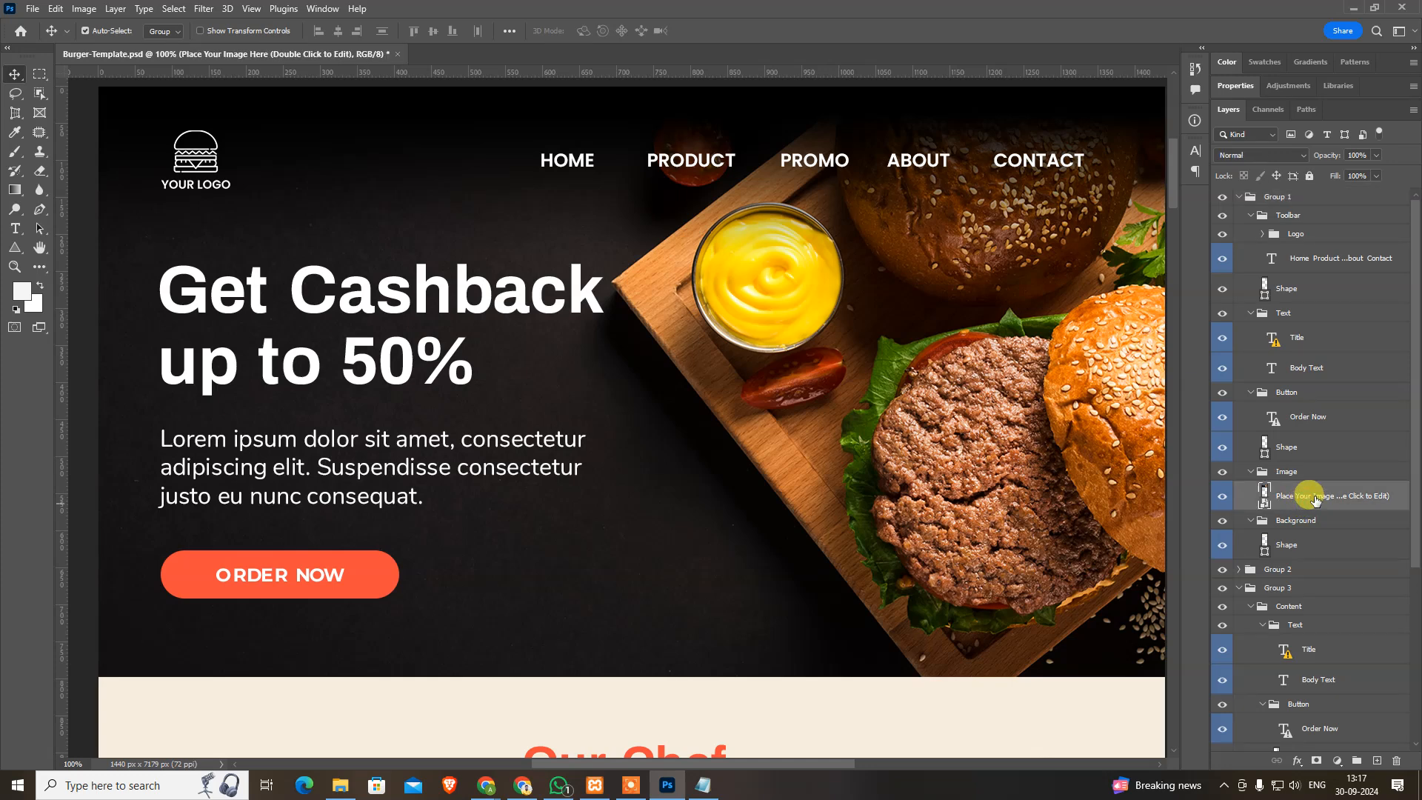
Set the Move tool's Auto-Select to Layer and select the header's burger image layer on the canvas.
{"action": "left_click", "coordinate": [276, 332]}
{"action": "left_click", "coordinate": [165, 31]}
{"action": "left_click", "coordinate": [169, 62]}
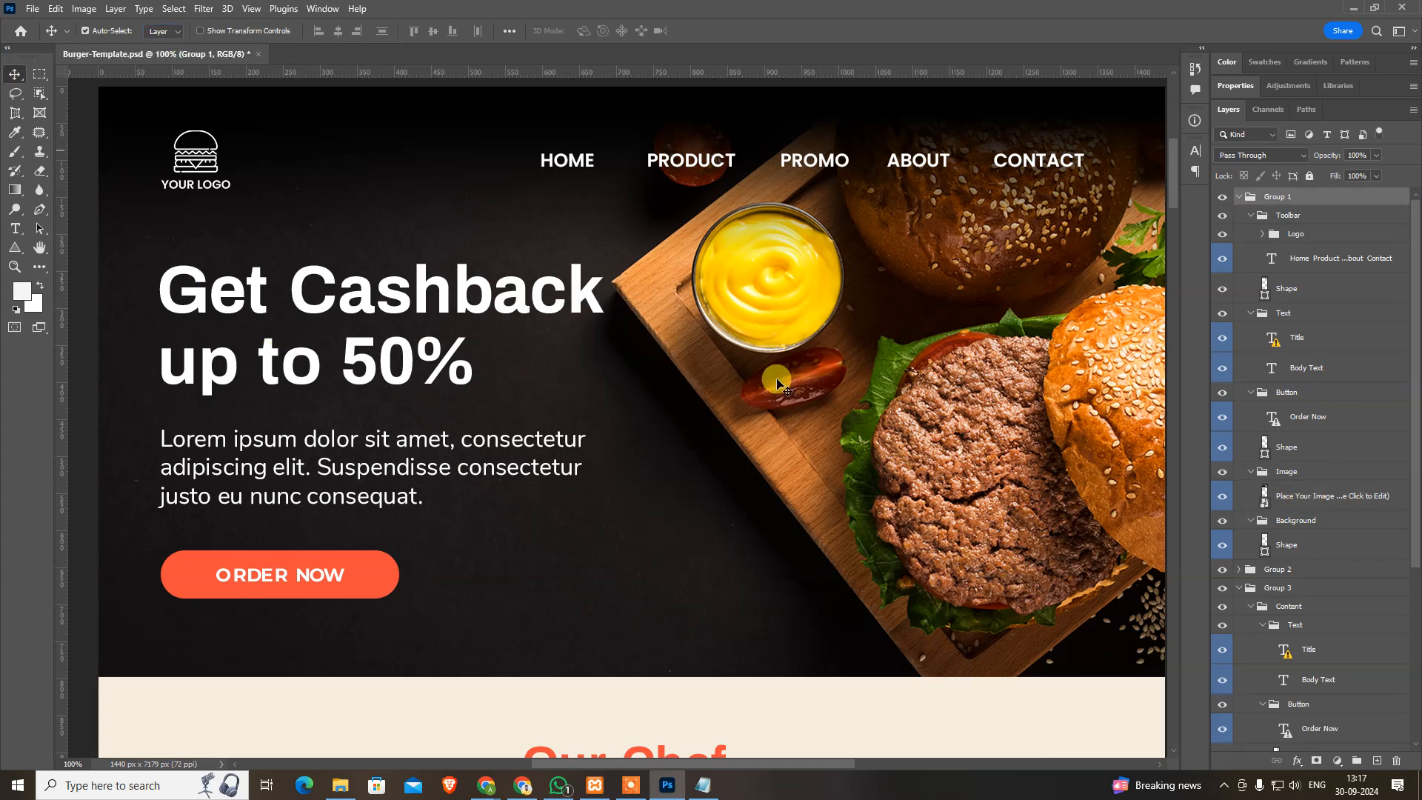
{"action": "left_click", "coordinate": [777, 381]}
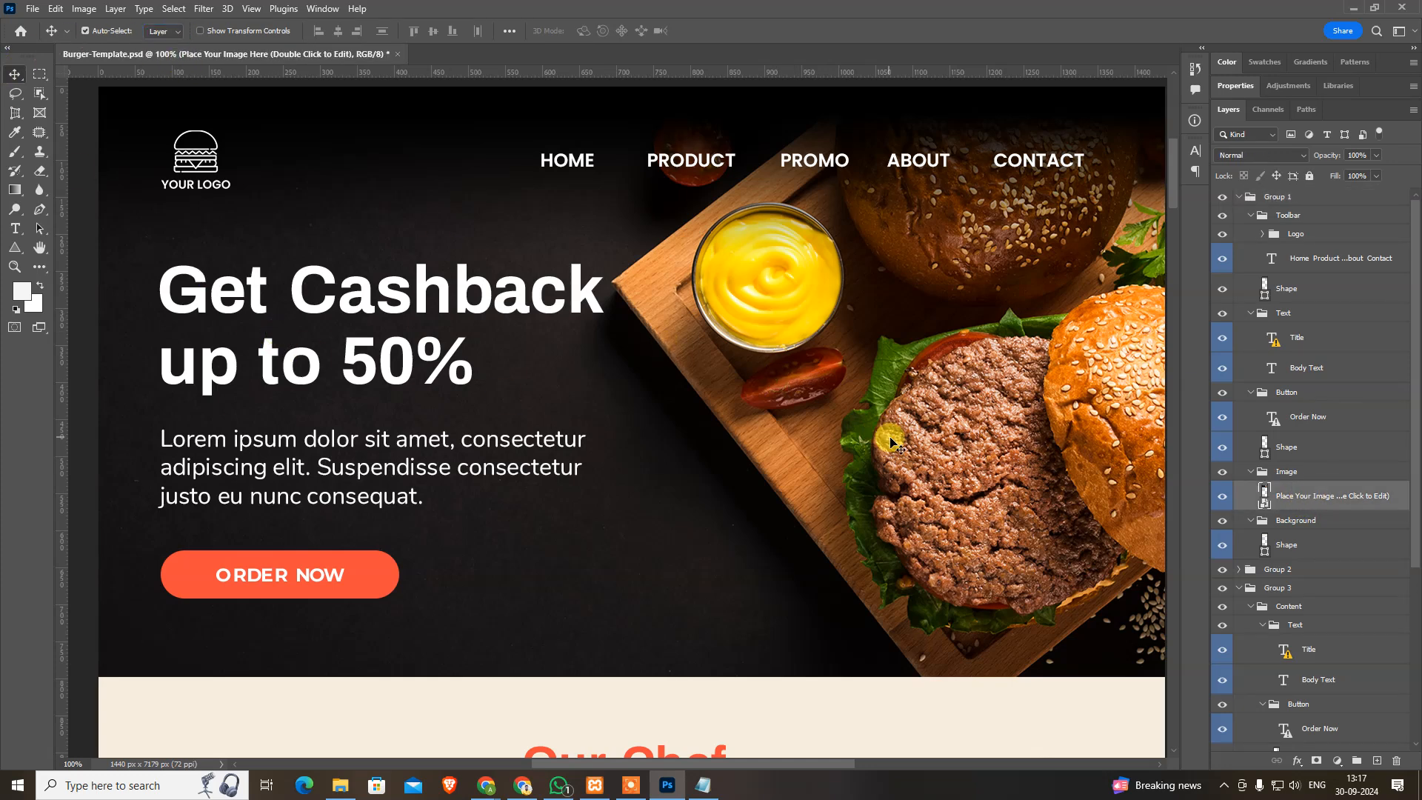
Open the contents of the header's burger image smart object and compare its image size with that of Burger-Template.psd.
{"action": "double_click", "coordinate": [1265, 504]}
{"action": "left_click", "coordinate": [732, 301]}
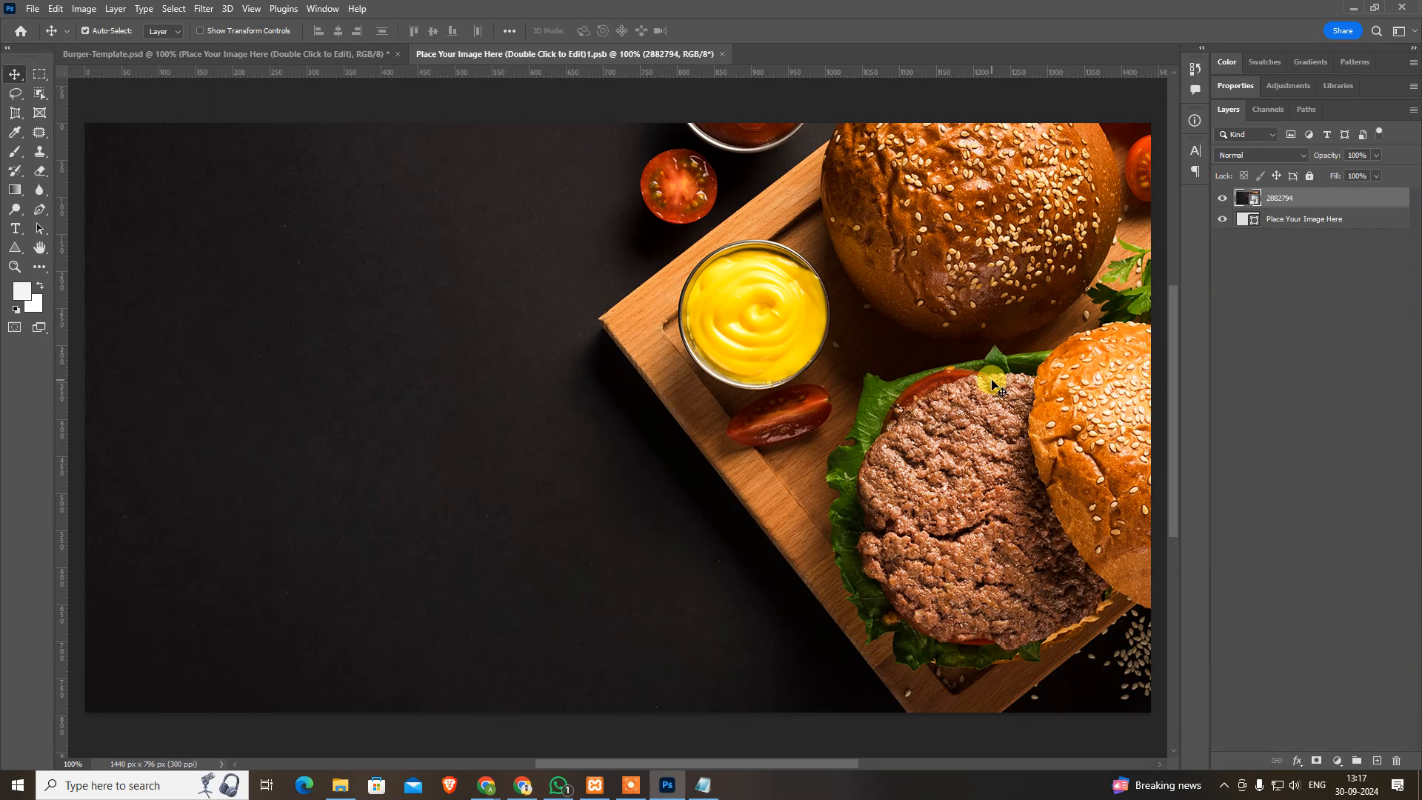
{"action": "key", "text": "ctrl+alt+i"}
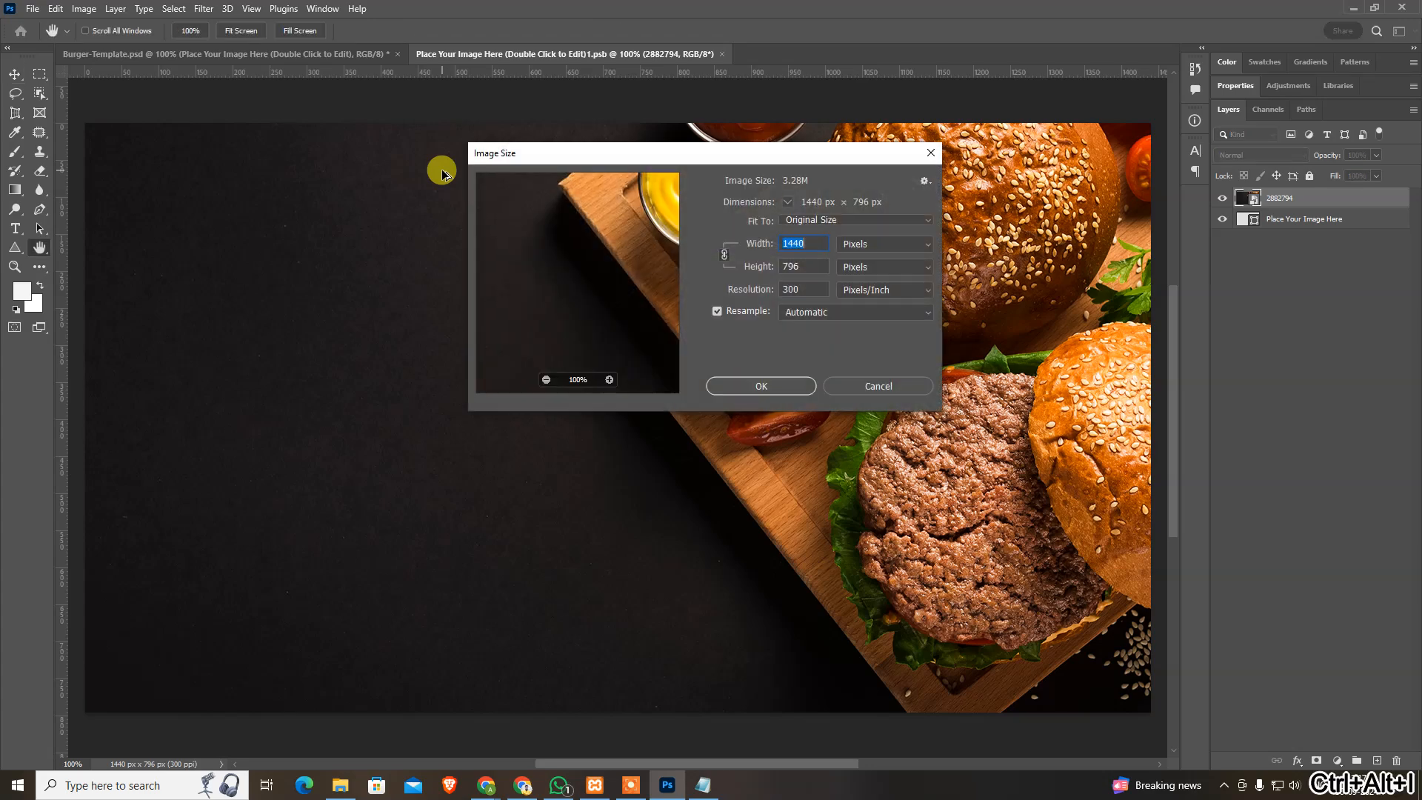
{"action": "key", "text": "Escape"}
{"action": "left_click", "coordinate": [332, 60]}
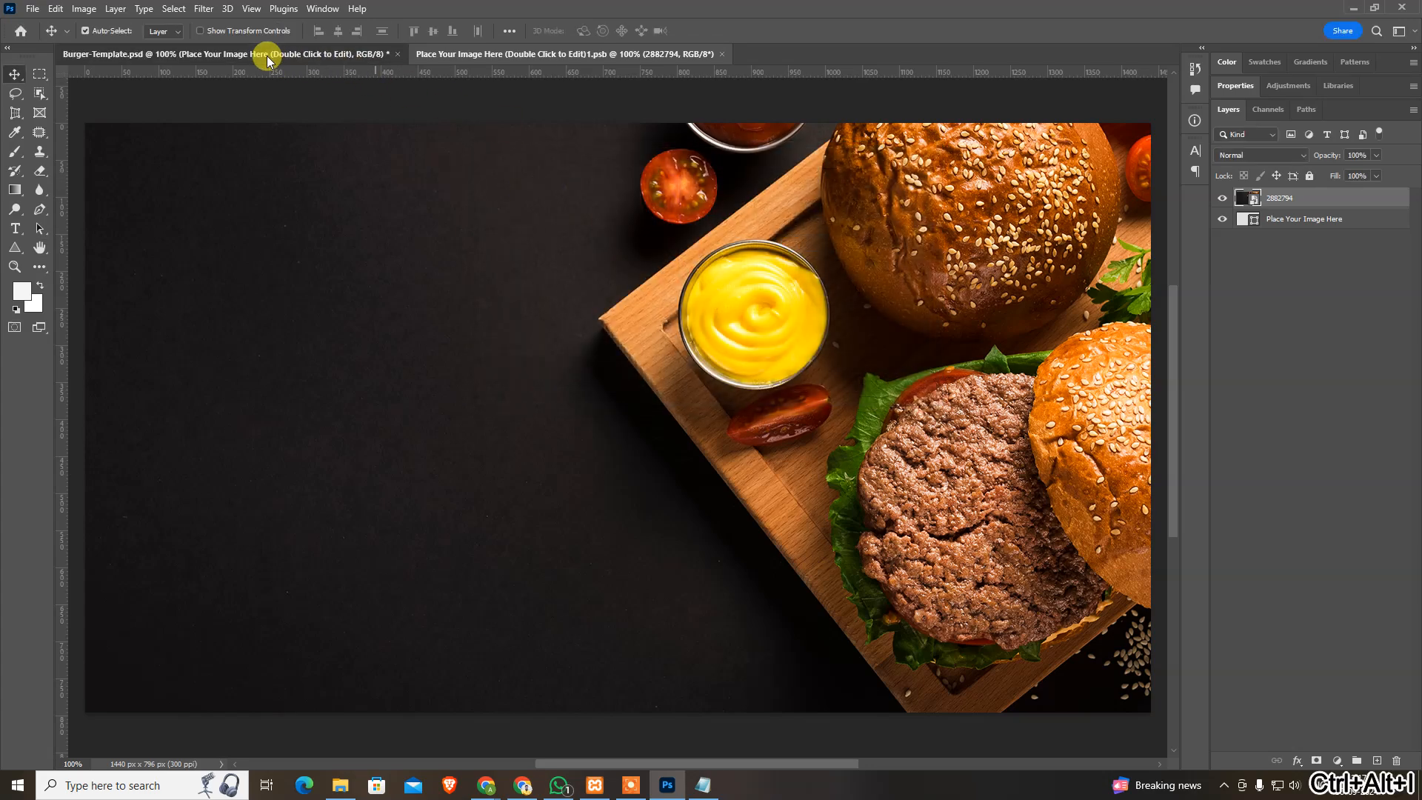
{"action": "key", "text": "ctrl+alt+i"}
{"action": "key", "text": "Escape"}
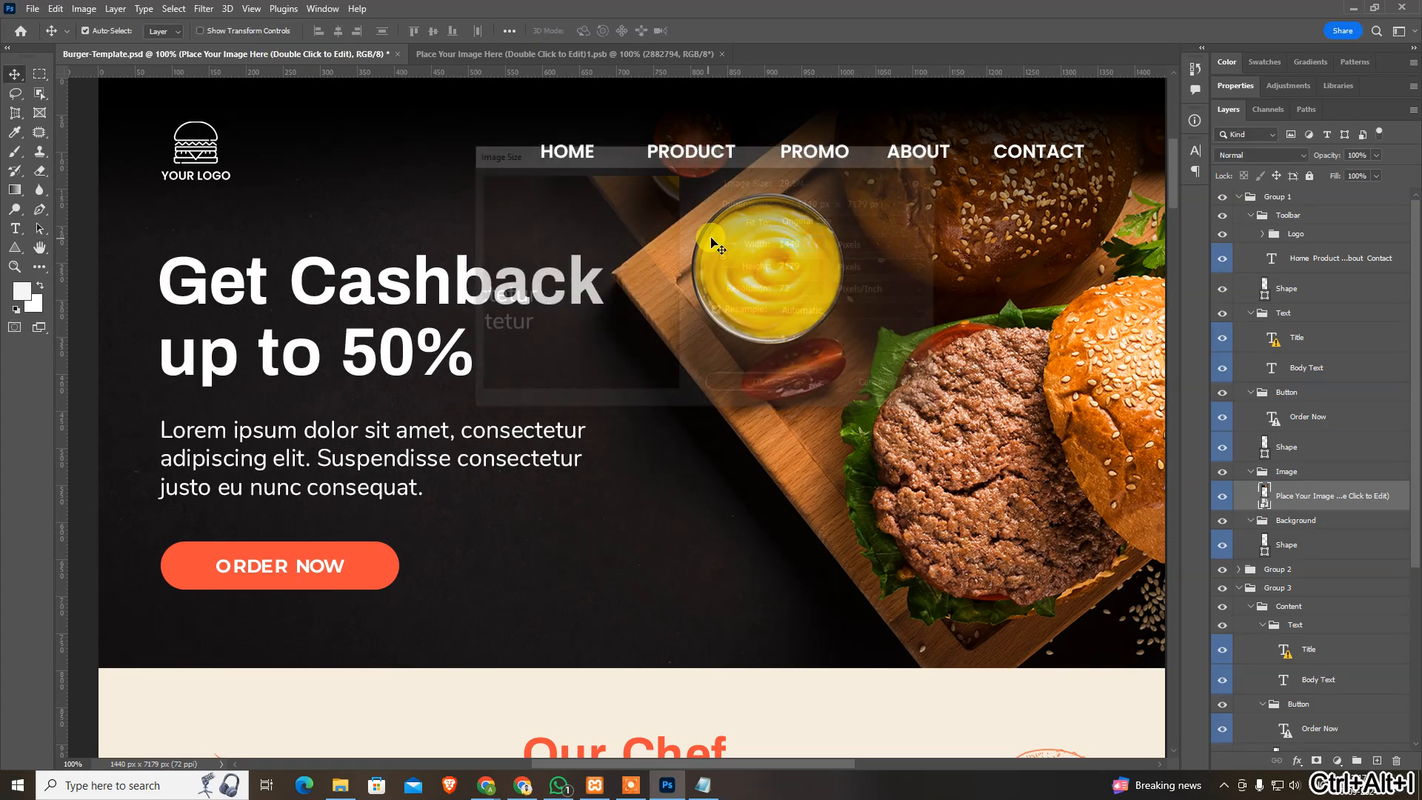
Open the nested 2882794 smart object's source photo and check its image size and its detail at full scale.
{"action": "left_click", "coordinate": [682, 54]}
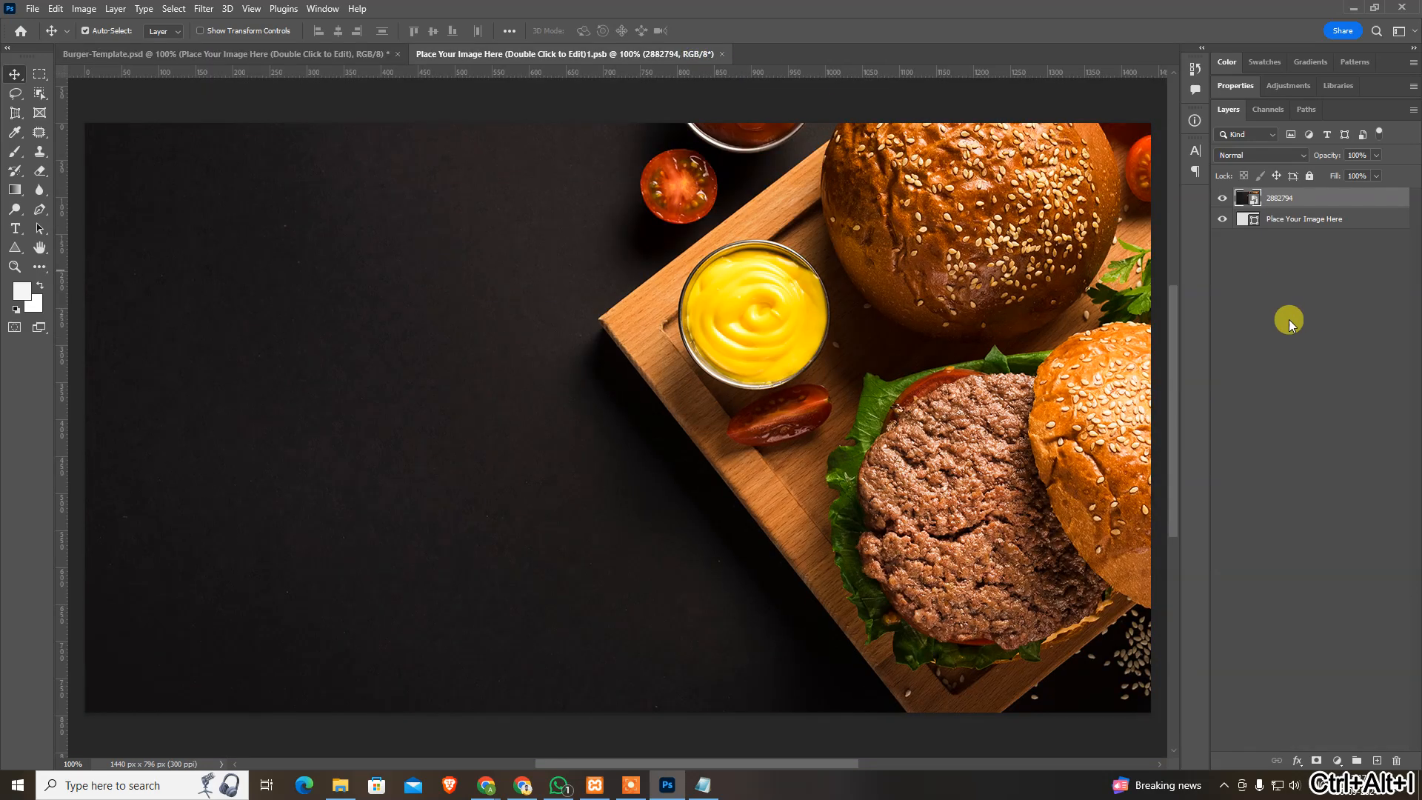
{"action": "double_click", "coordinate": [1247, 197]}
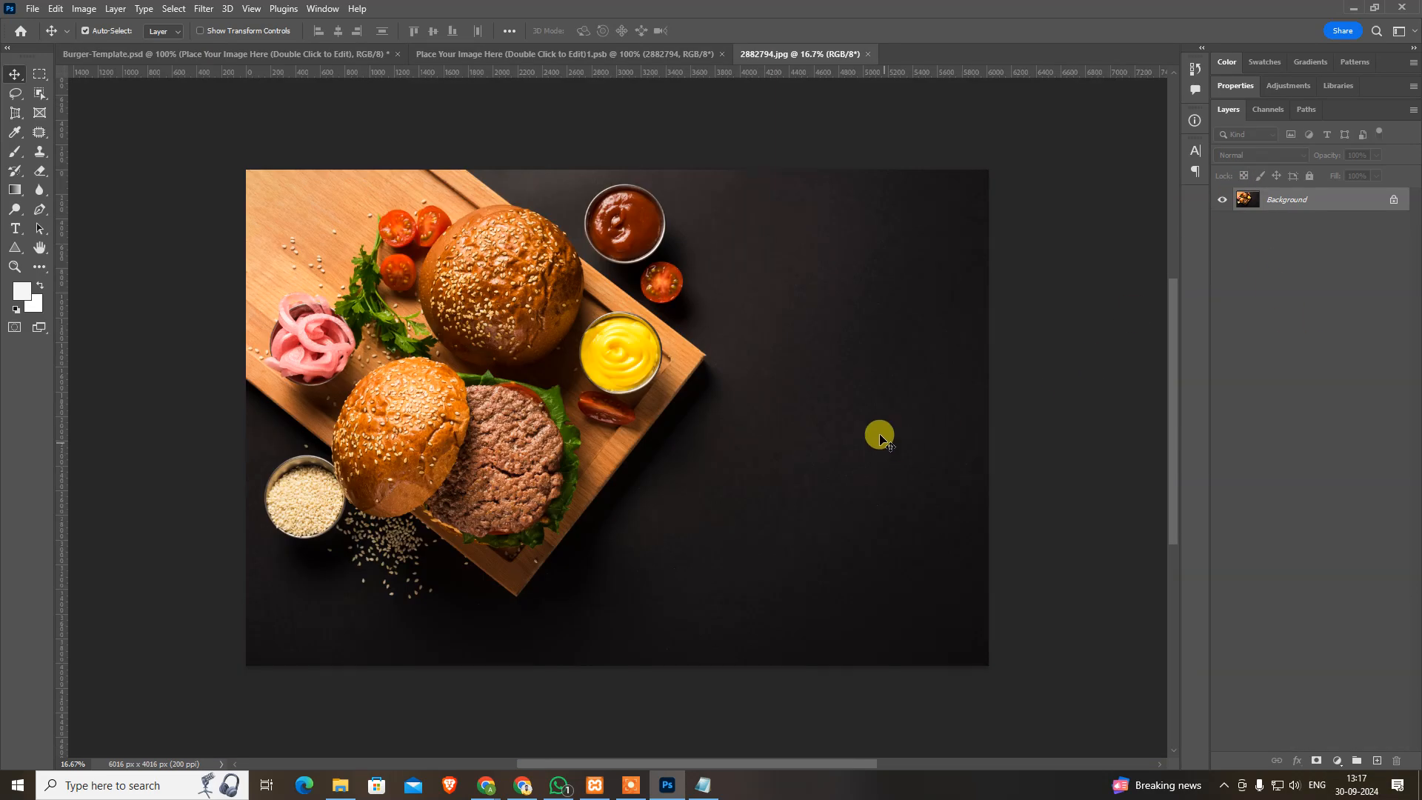
{"action": "key", "text": "ctrl+alt+i"}
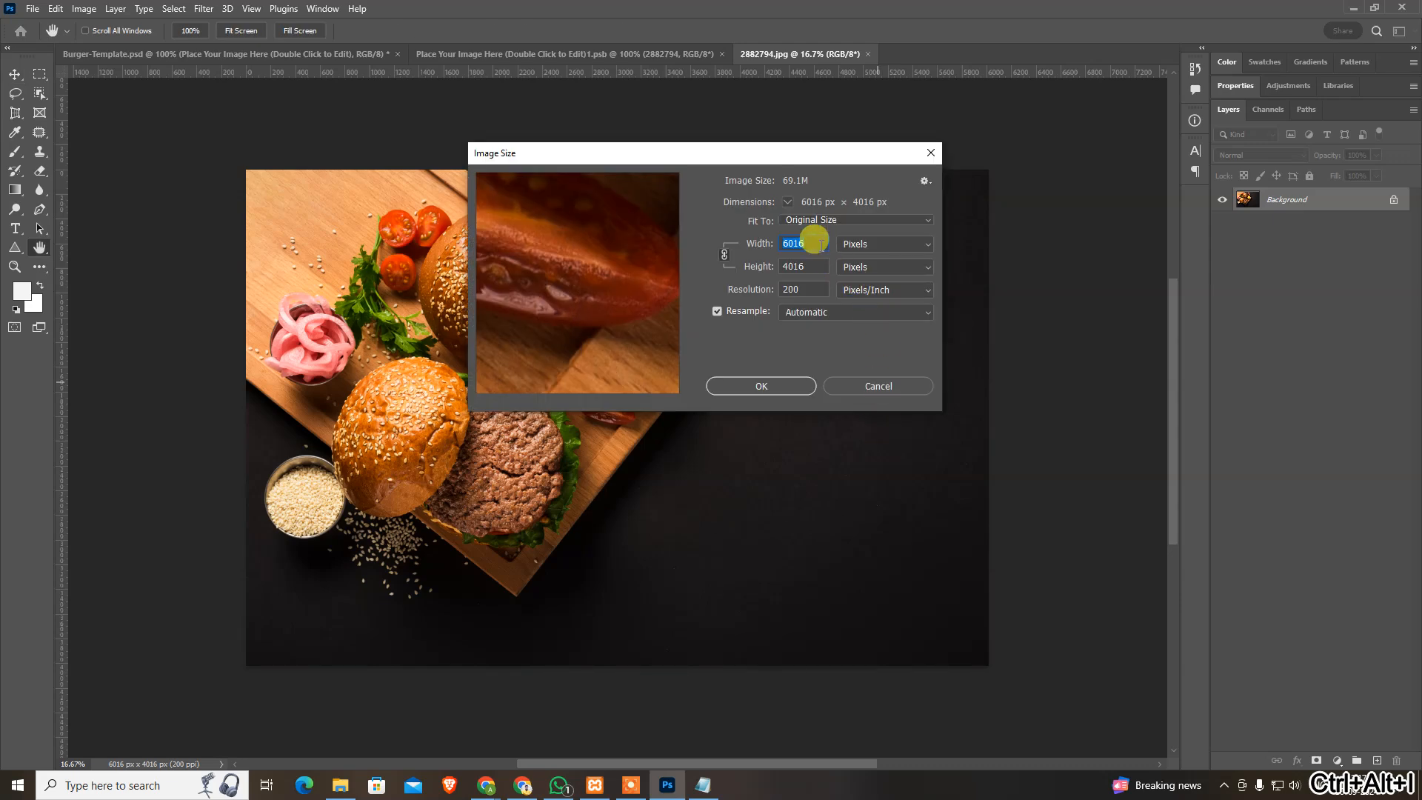
{"action": "left_click", "coordinate": [740, 386]}
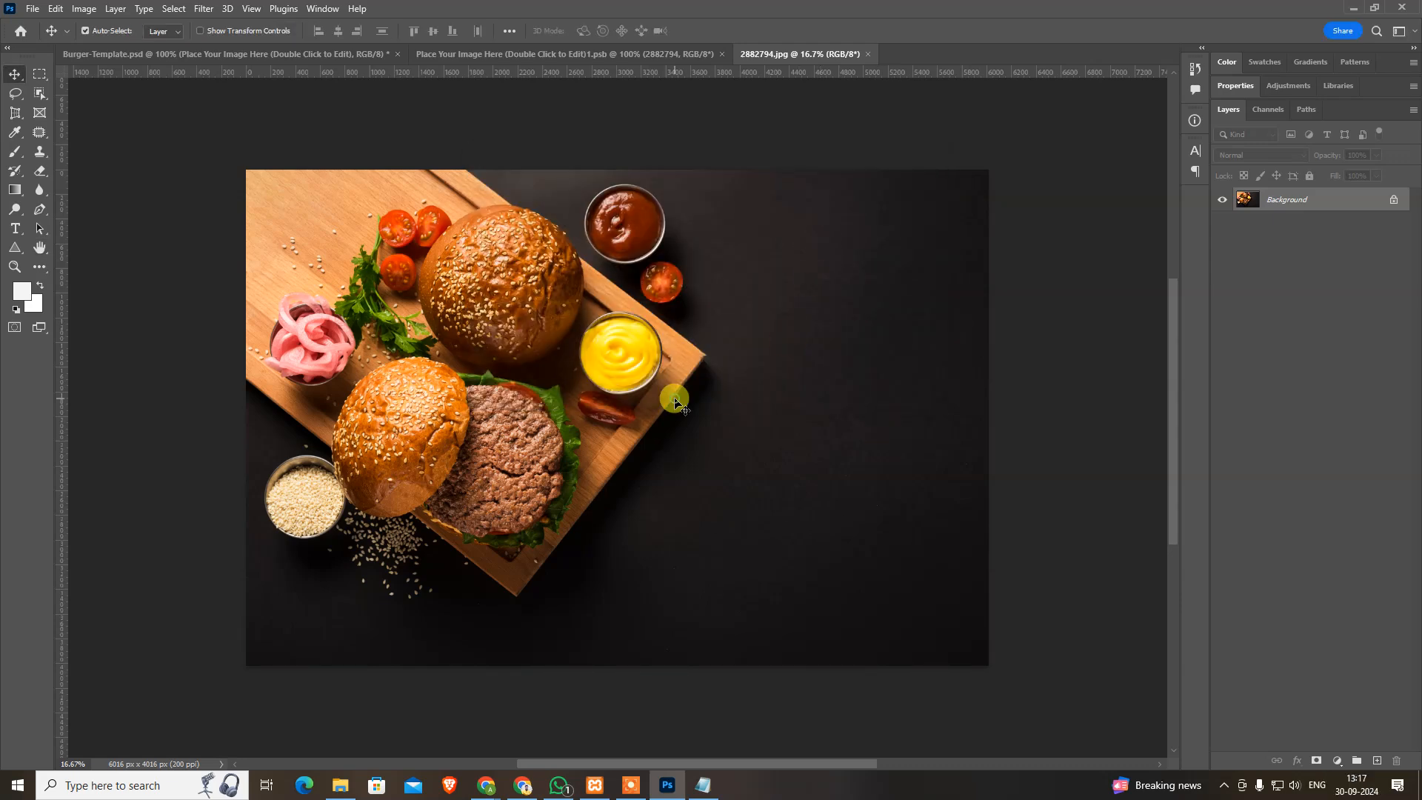
{"action": "key", "text": "ctrl+alt+0"}
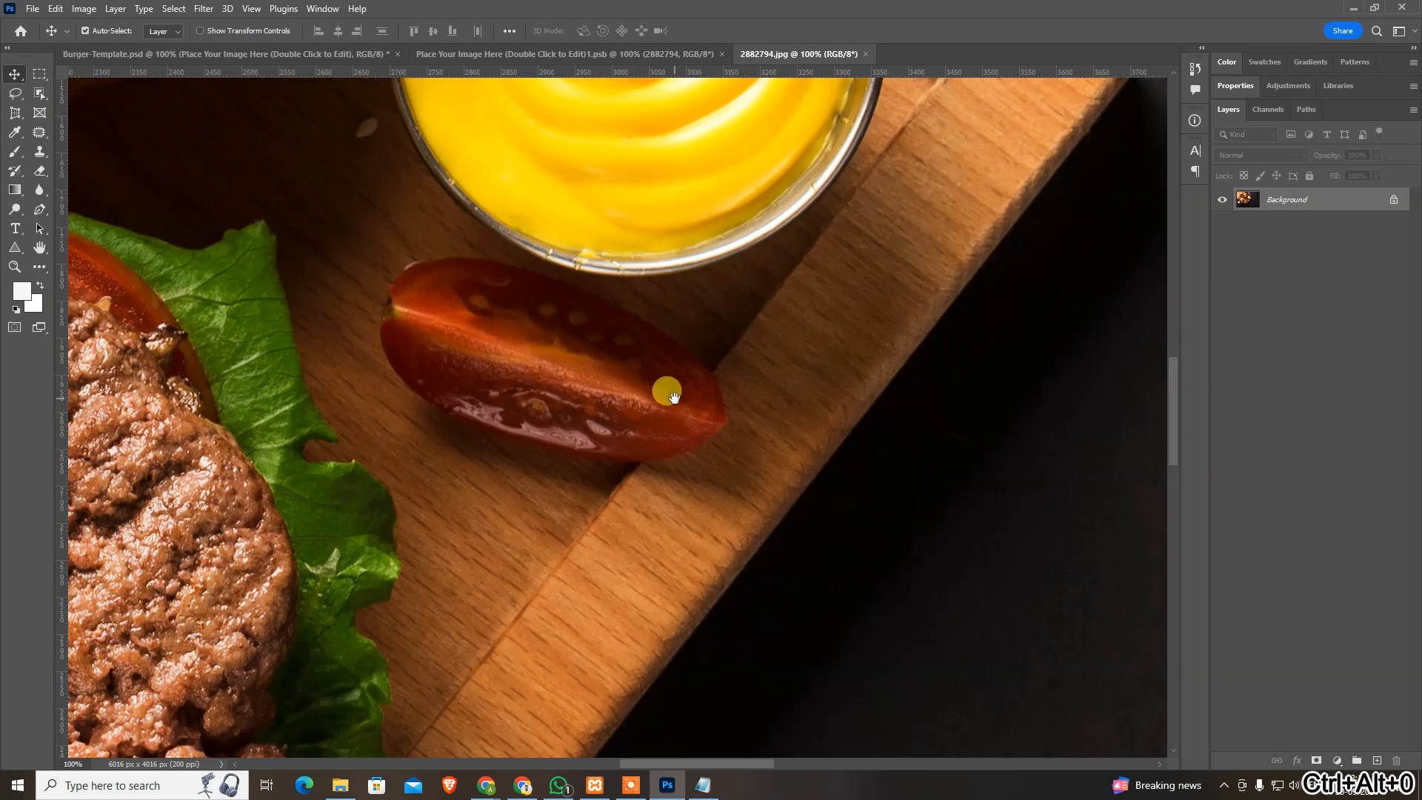
{"action": "left_click_drag", "start_coordinate": [384, 556], "coordinate": [910, 529]}
{"action": "key", "text": "ctrl+0"}
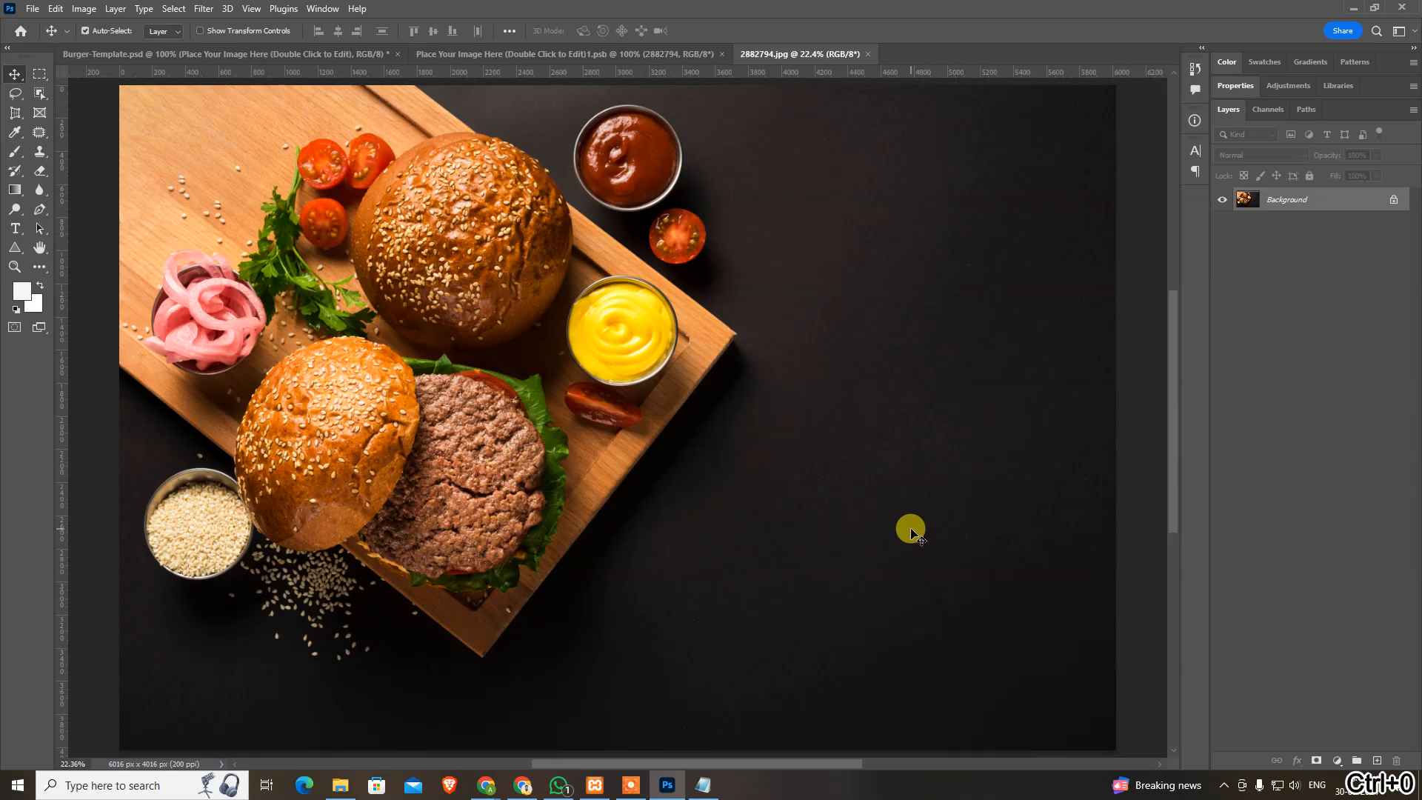
Duplicate the photo's Background layer into a new document and close the source 2882794.jpg.
{"action": "key", "text": "ctrl+j"}
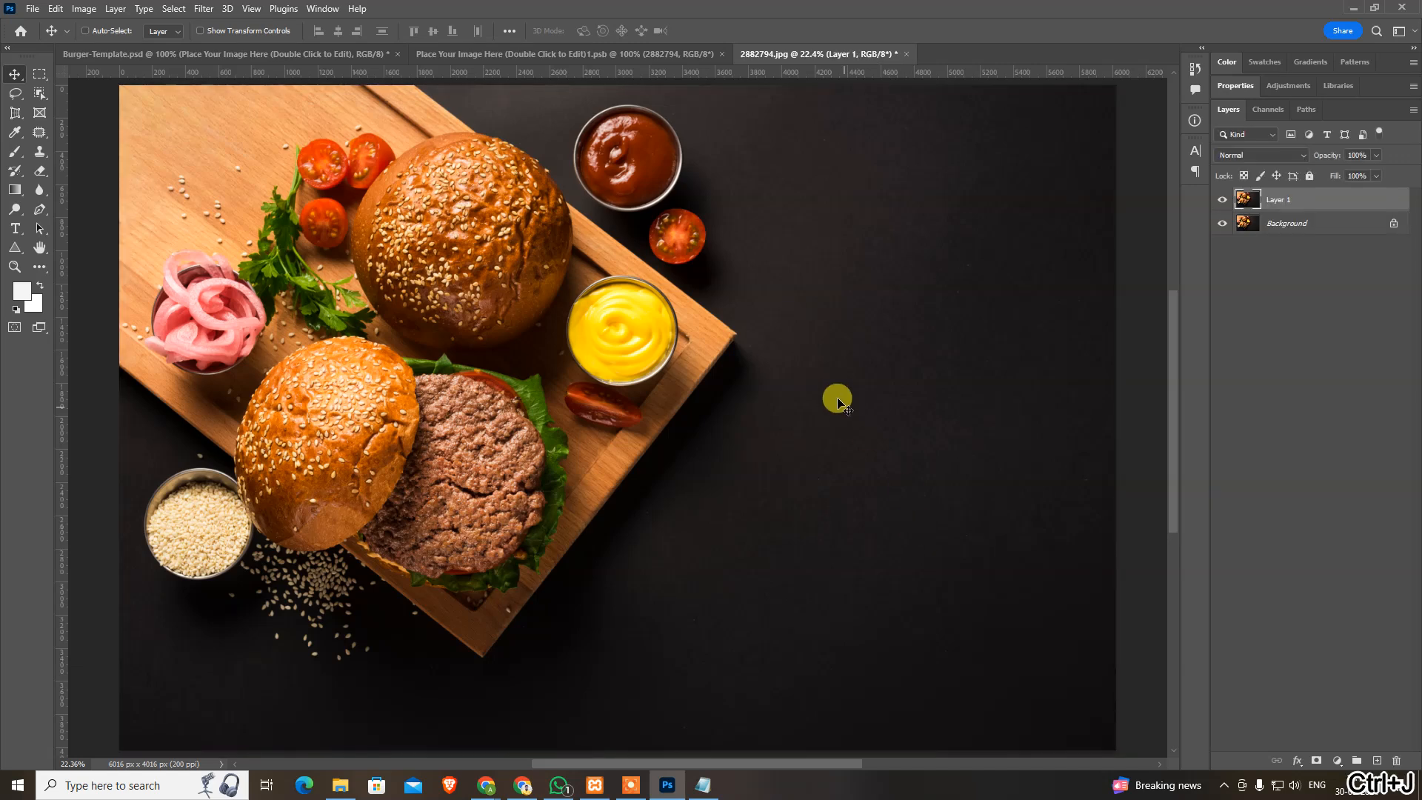
{"action": "key", "text": "ctrl+z"}
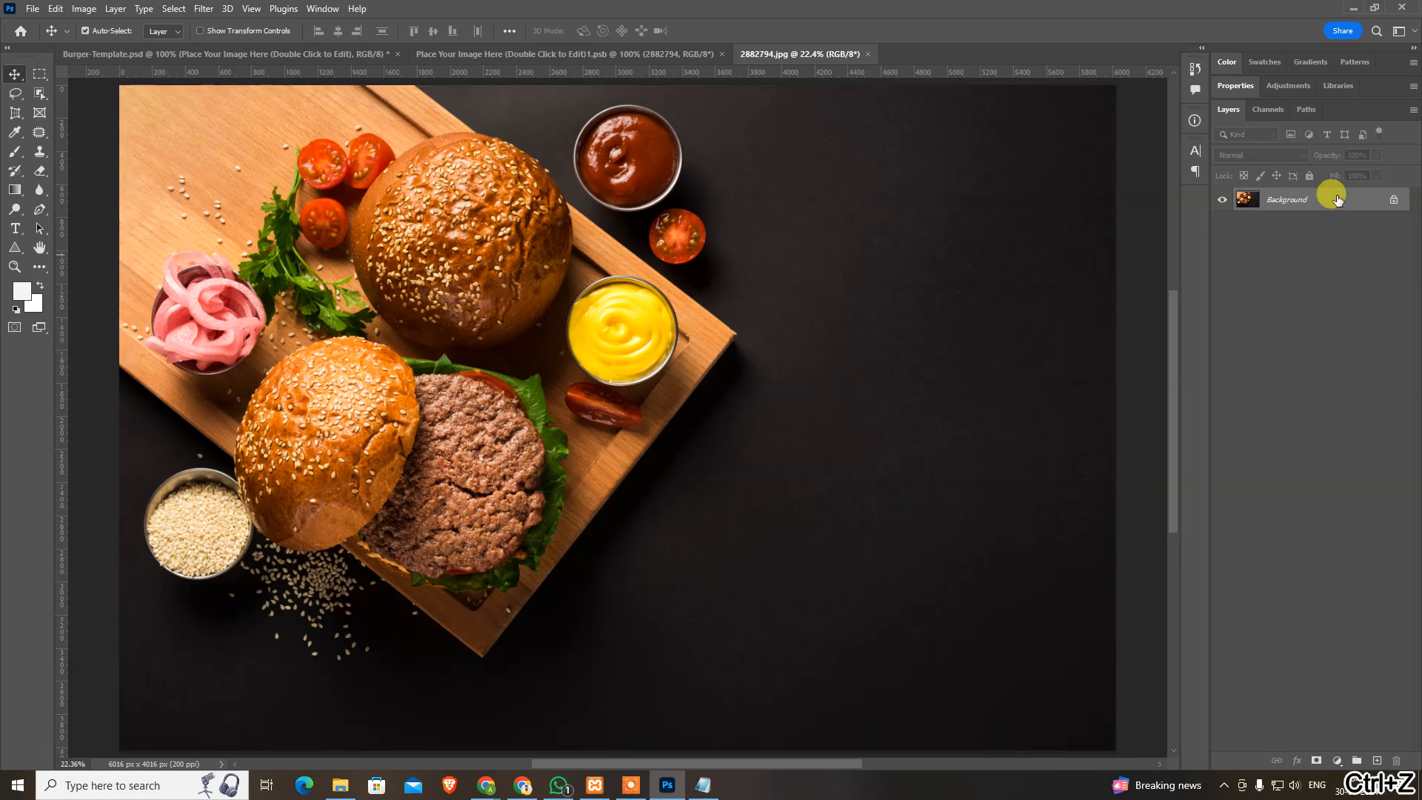
{"action": "right_click", "coordinate": [1326, 199]}
{"action": "left_click", "coordinate": [1343, 226]}
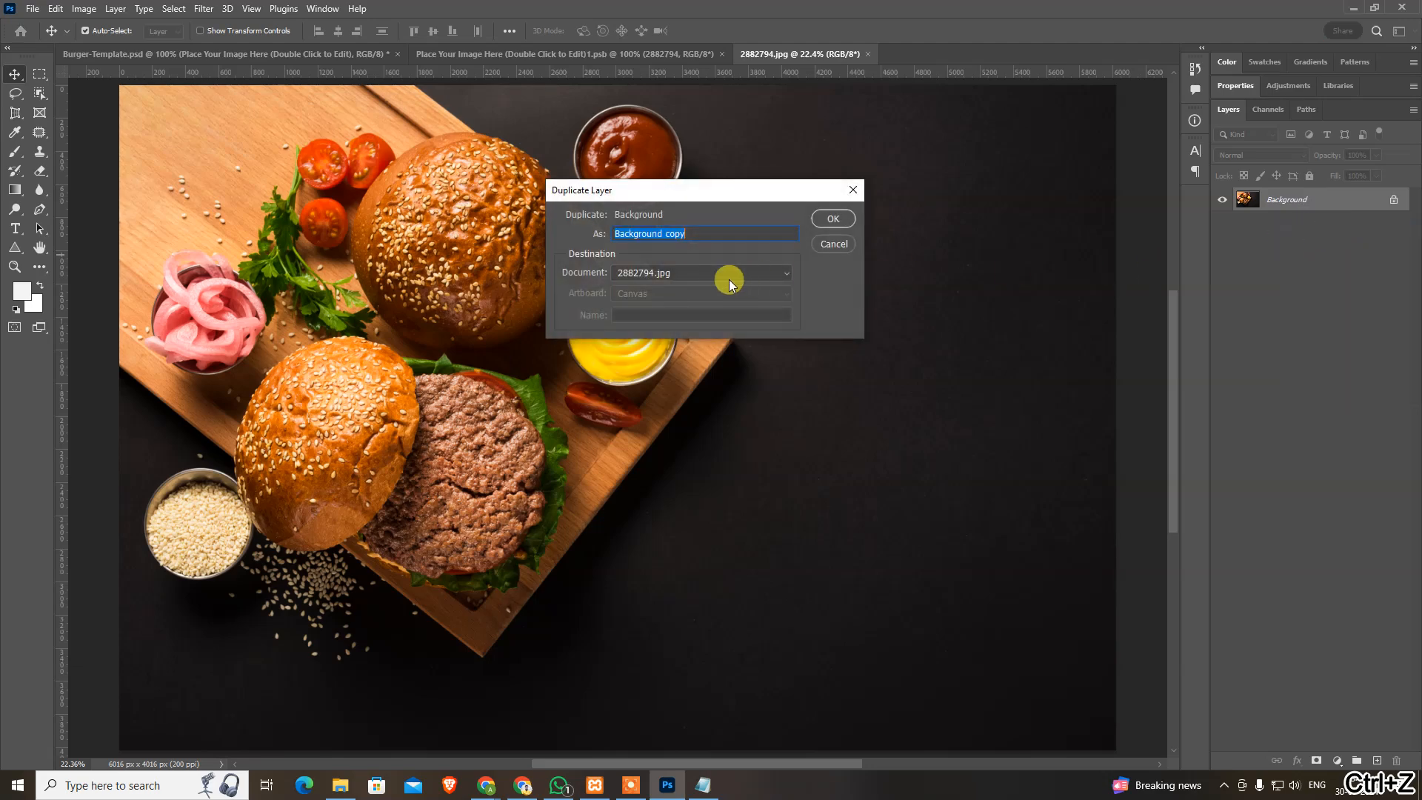
{"action": "left_click", "coordinate": [722, 274]}
{"action": "left_click", "coordinate": [709, 323]}
{"action": "key", "text": "Return"}
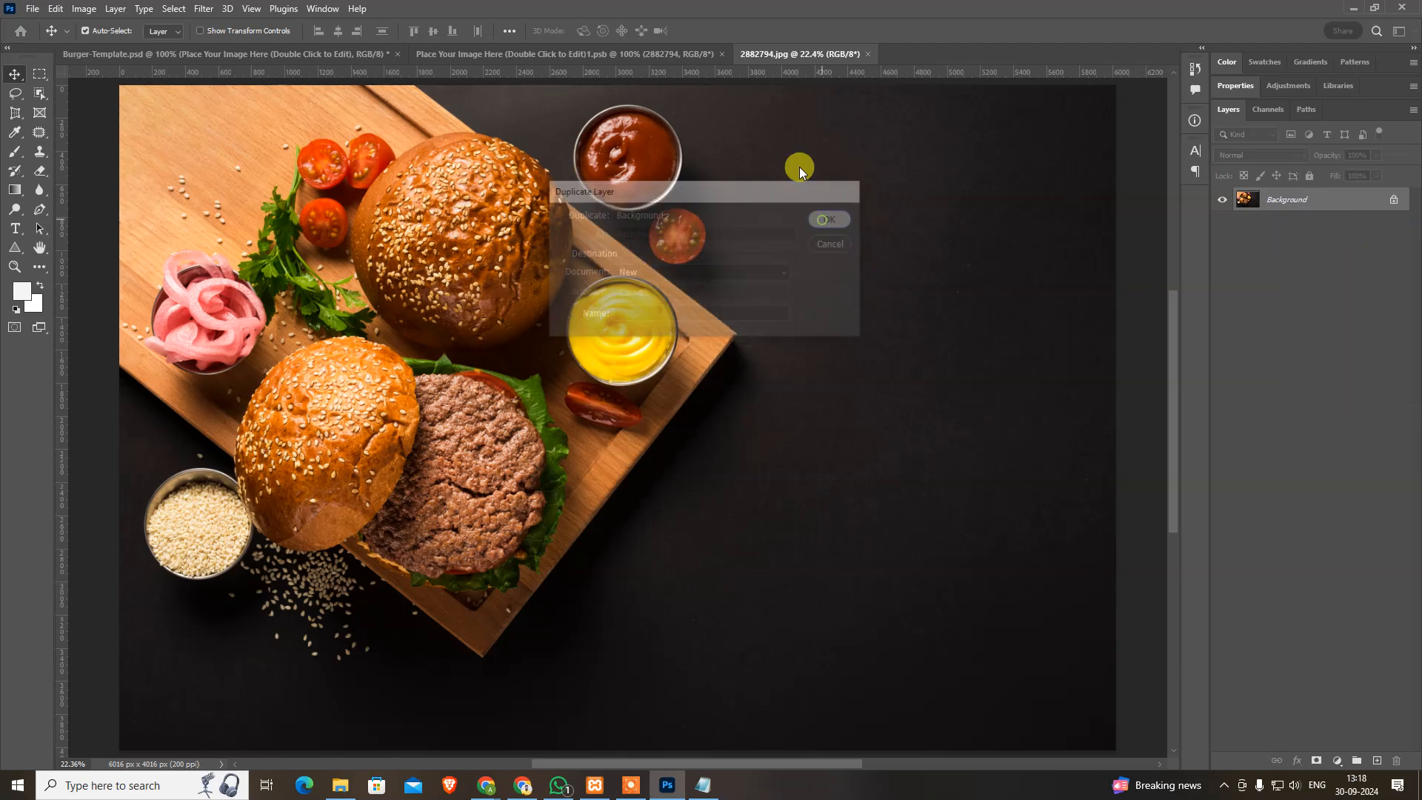
{"action": "key", "text": "ctrl+w"}
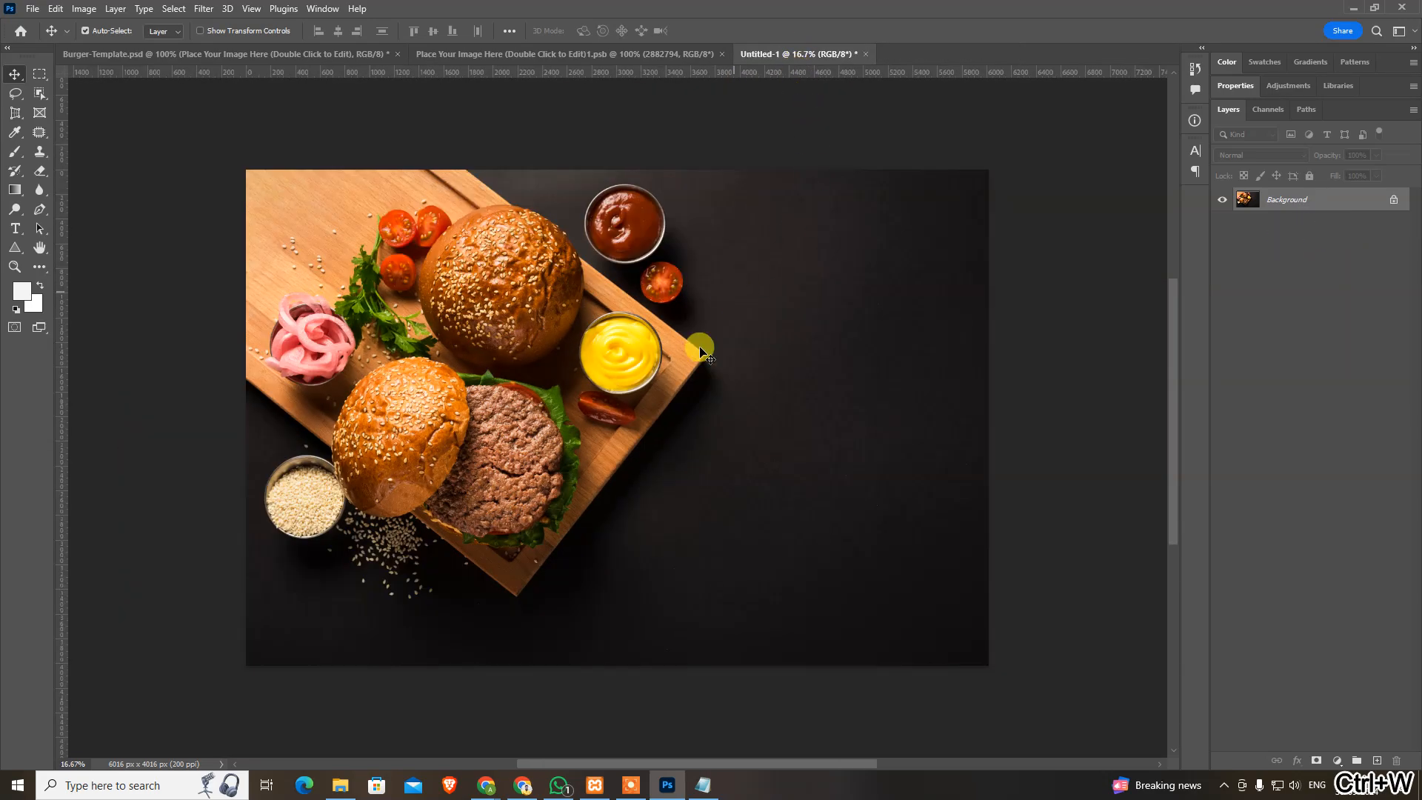
Copy the photo to a new layer above the Background and flip the copy horizontally.
{"action": "key", "text": "ctrl+j"}
{"action": "key", "text": "ctrl+a"}
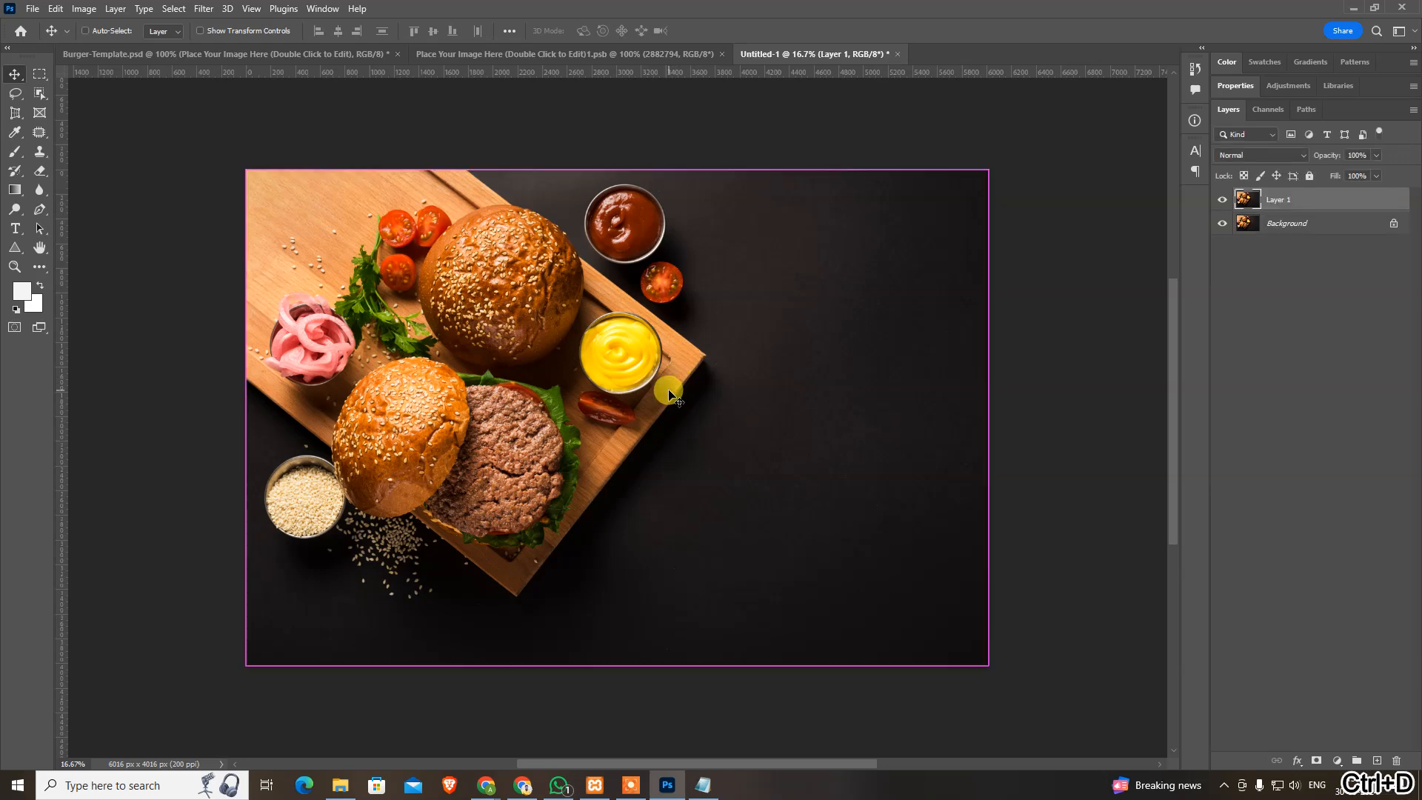
{"action": "key", "text": "ctrl+t"}
{"action": "right_click", "coordinate": [668, 390]}
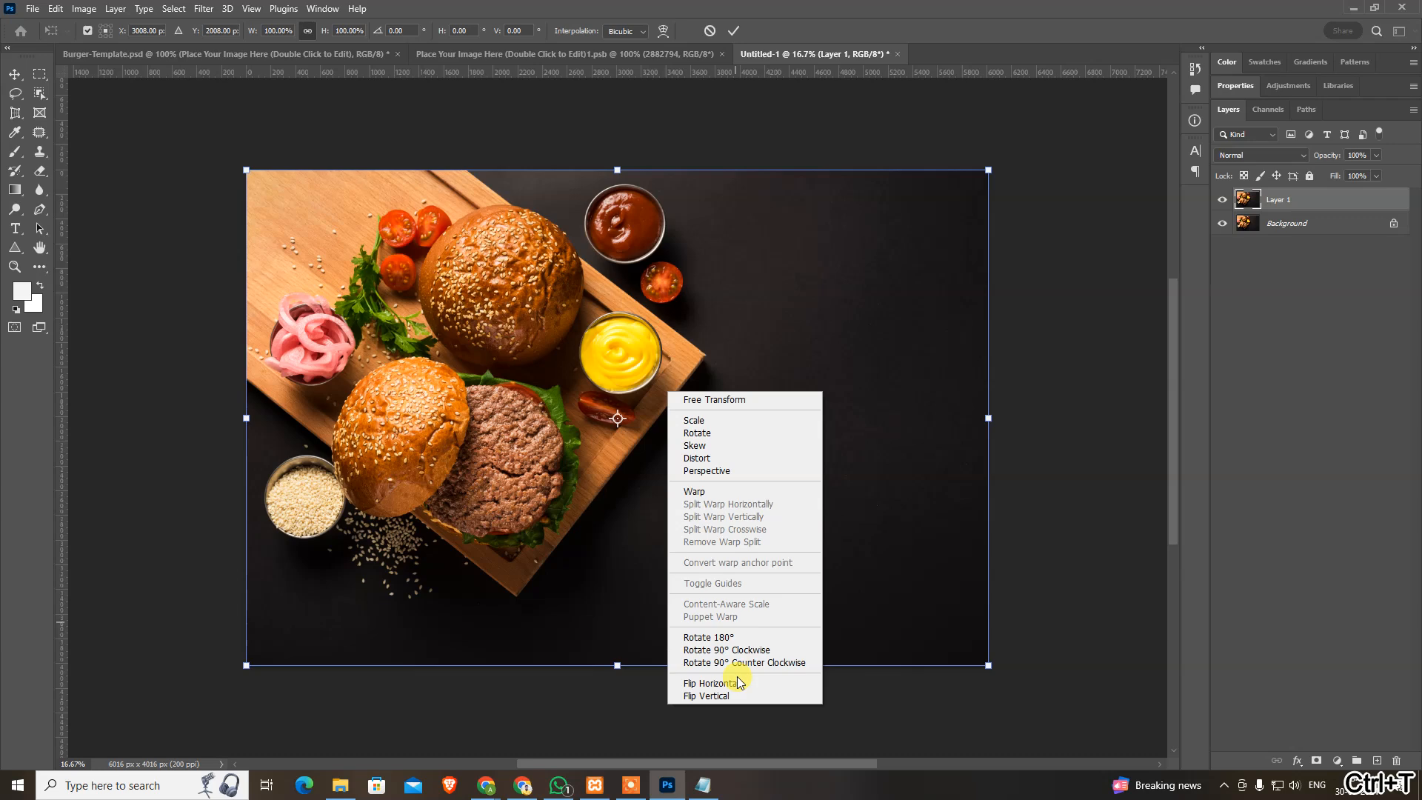
{"action": "left_click", "coordinate": [734, 683]}
{"action": "key", "text": "Return"}
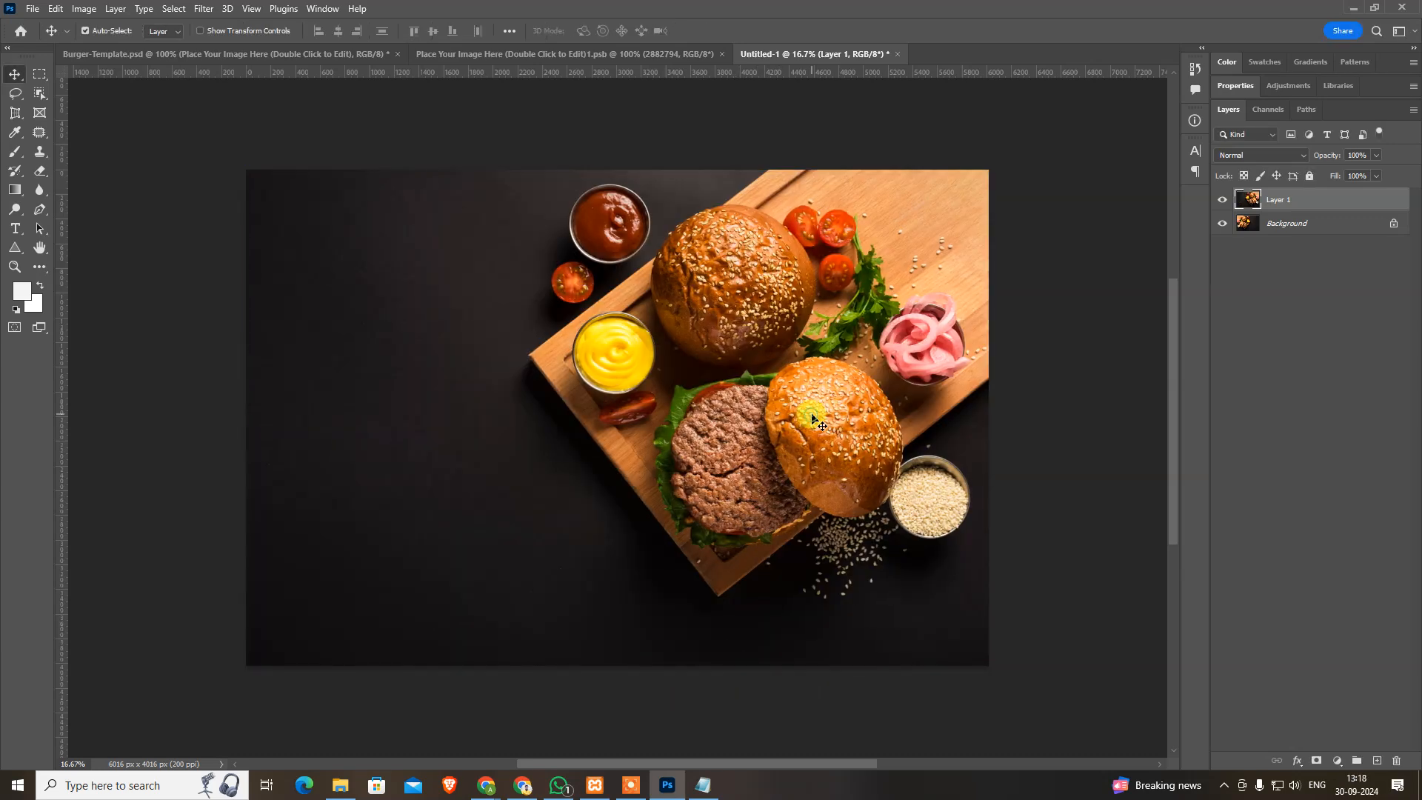
{"action": "key", "text": "ctrl+alt+i"}
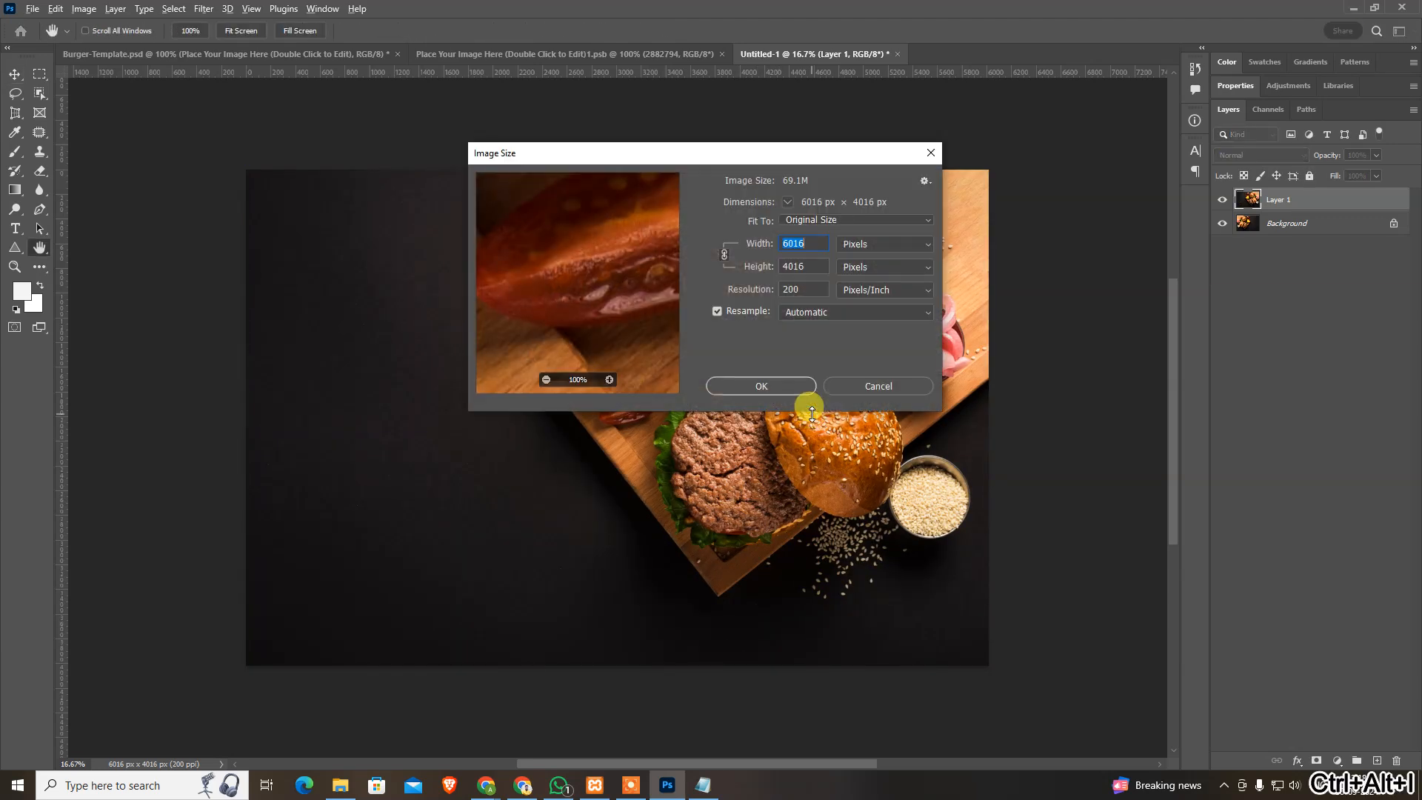
{"action": "type", "text": "1920"}
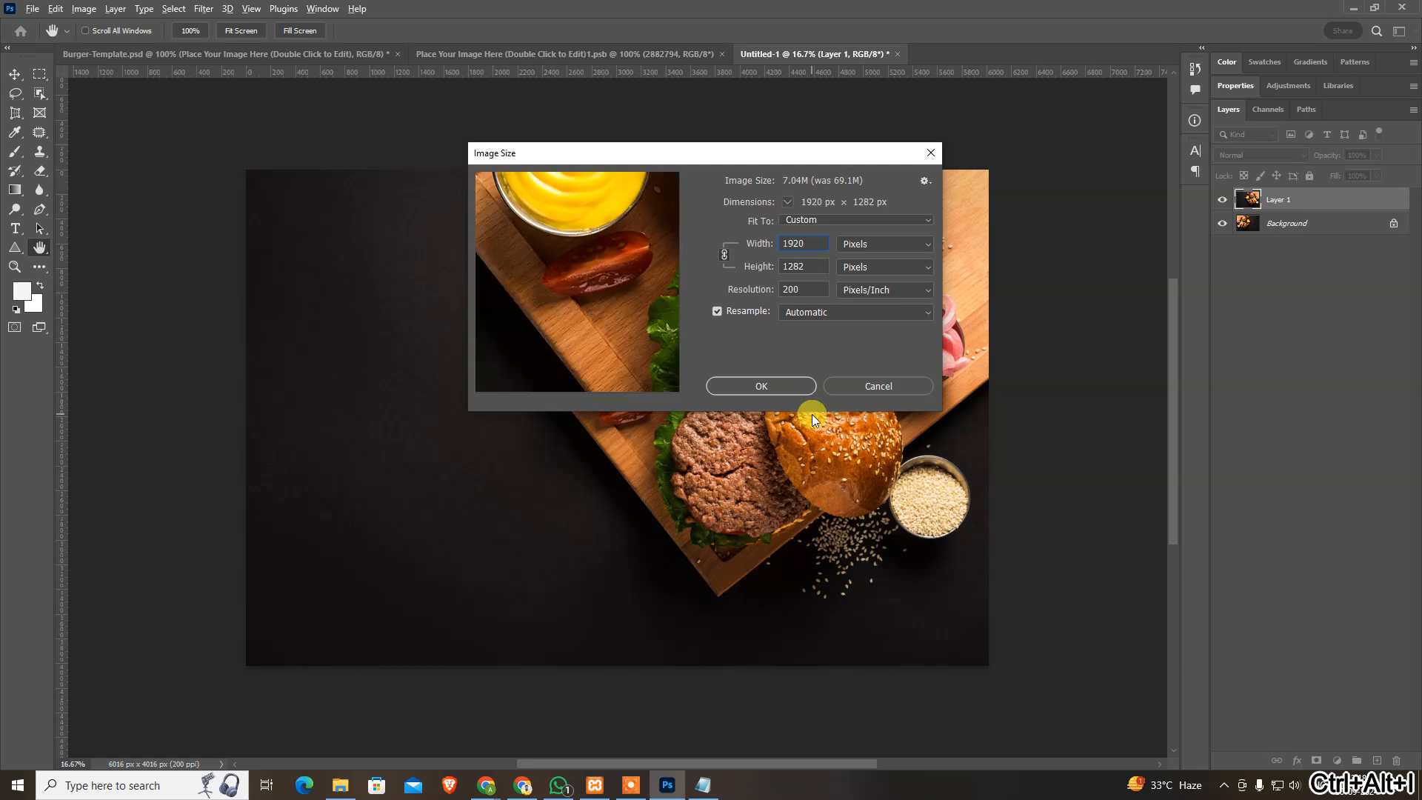
{"action": "double_click", "coordinate": [800, 289]}
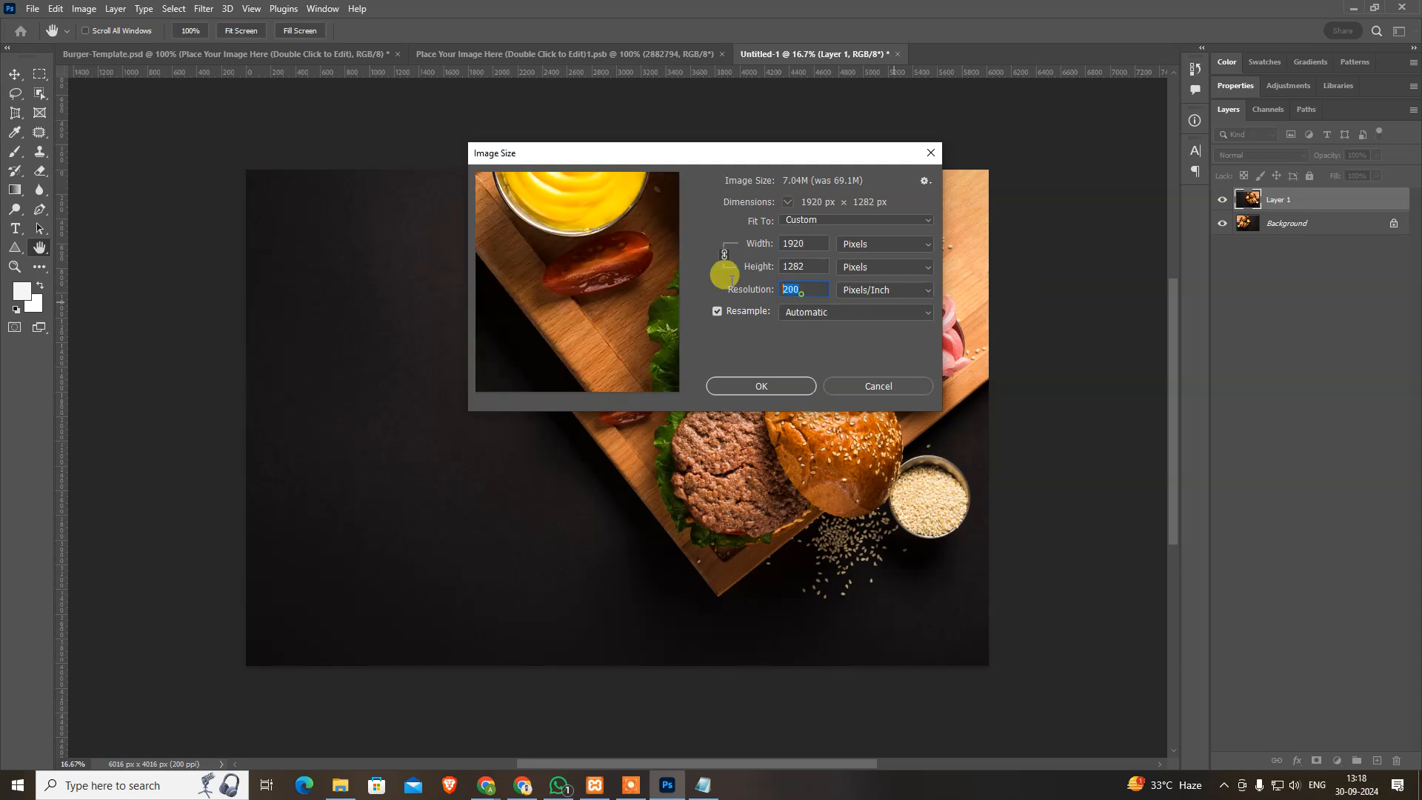
{"action": "type", "text": "72"}
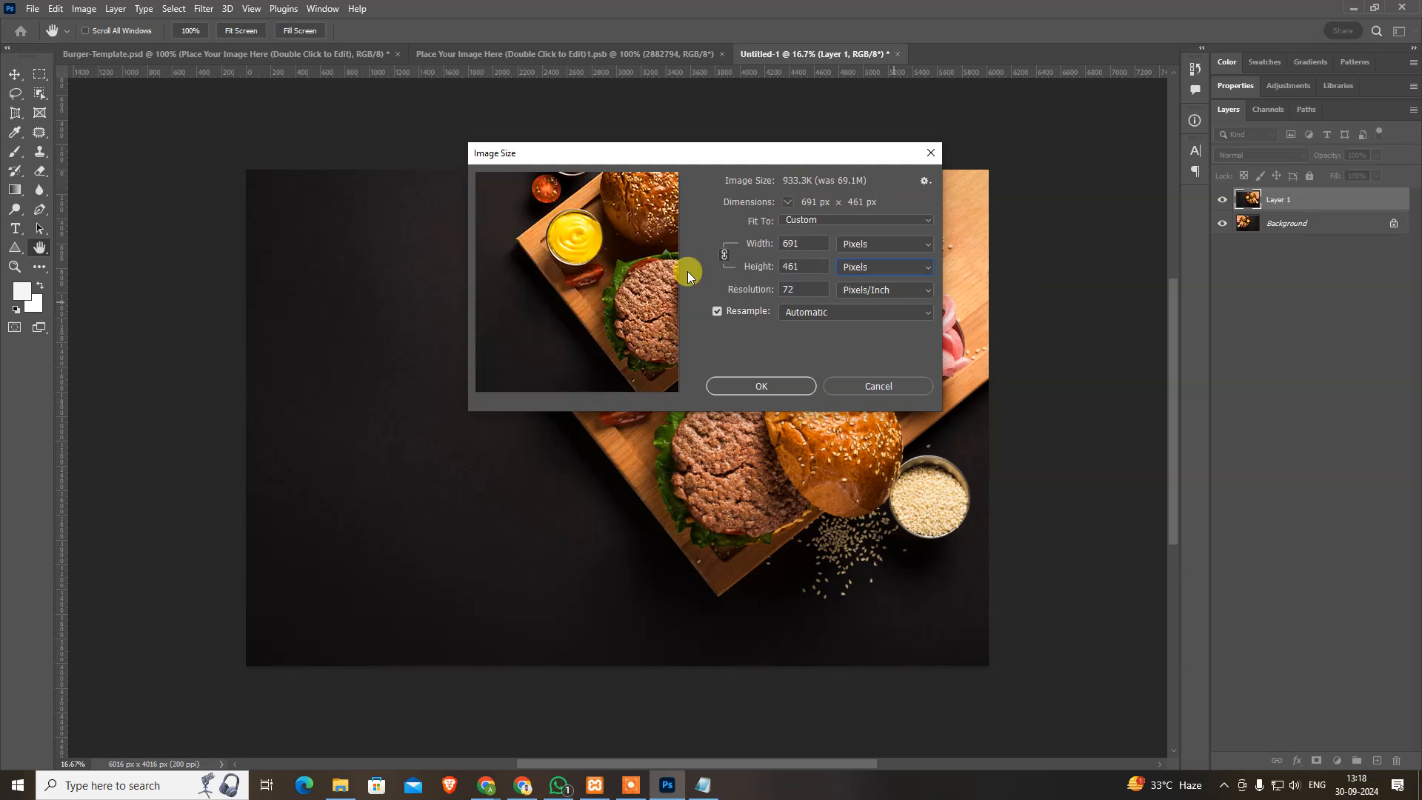
{"action": "key", "text": "Escape"}
Resize the flipped image to a resolution of 72 pixels/inch and a width of 1920 px, keeping its proportions.
{"action": "key", "text": "ctrl+alt+i"}
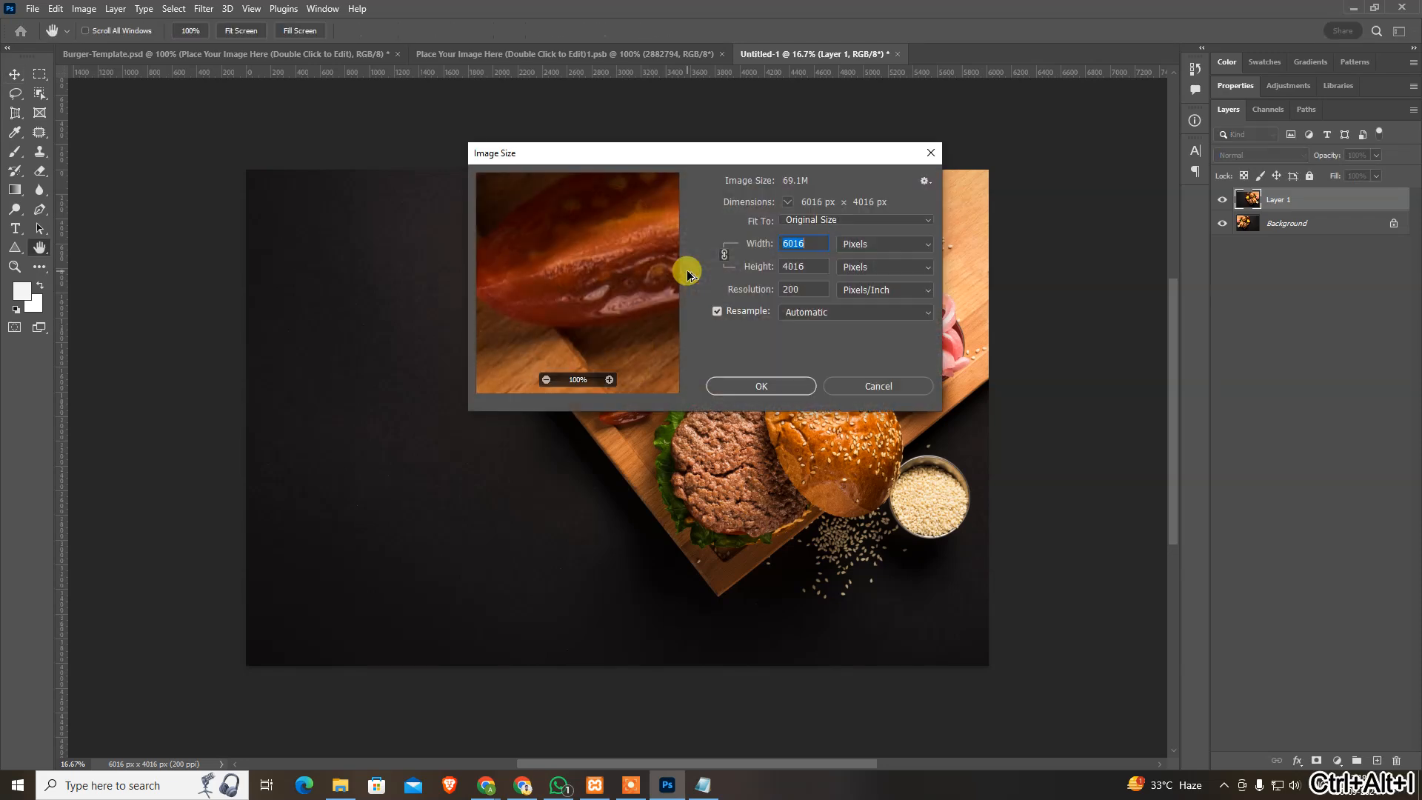
{"action": "key", "text": "Tab"}
{"action": "type", "text": "72"}
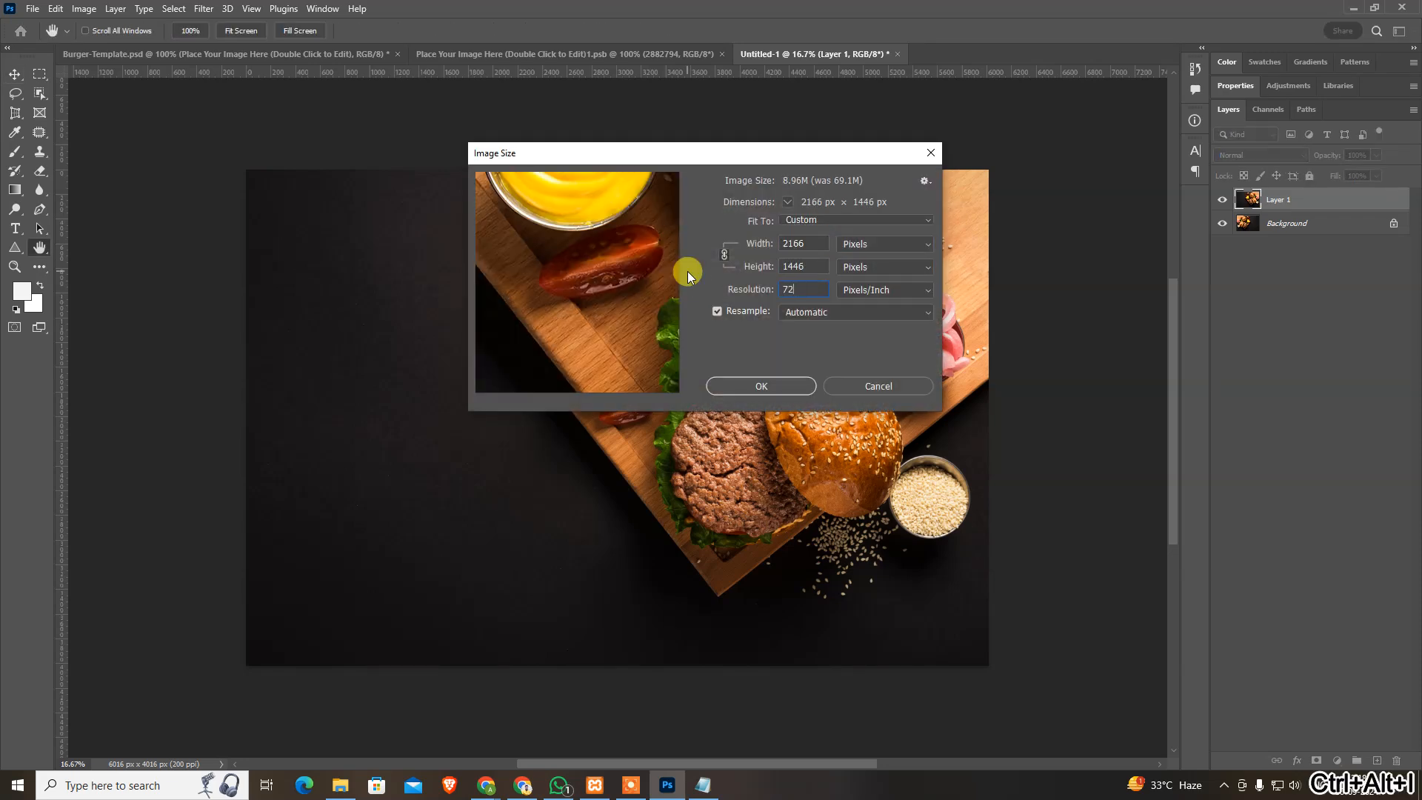
{"action": "key", "text": "shift+Tab"}
{"action": "key", "text": "shift+Tab"}
{"action": "type", "text": "1920"}
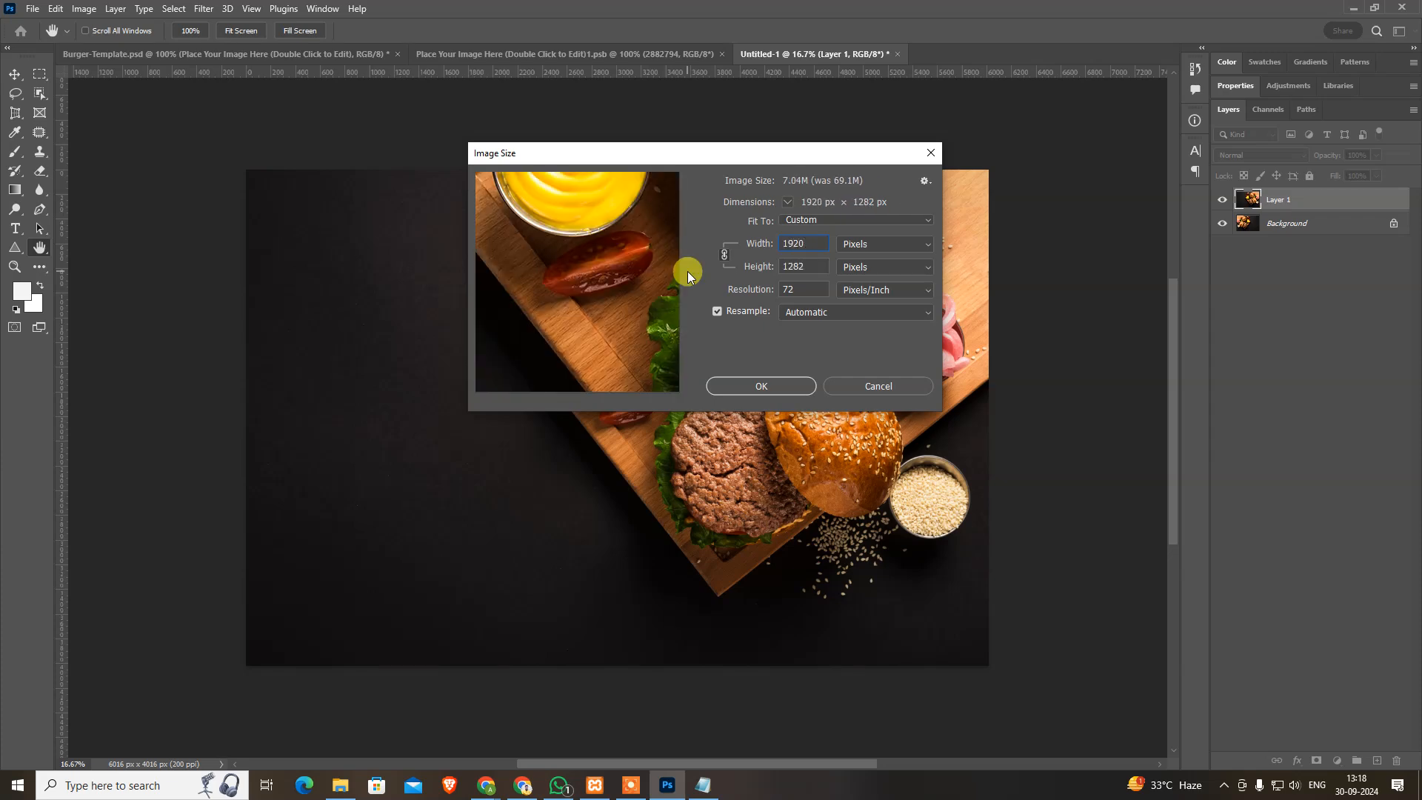
{"action": "key", "text": "Return"}
{"action": "key", "text": "v"}
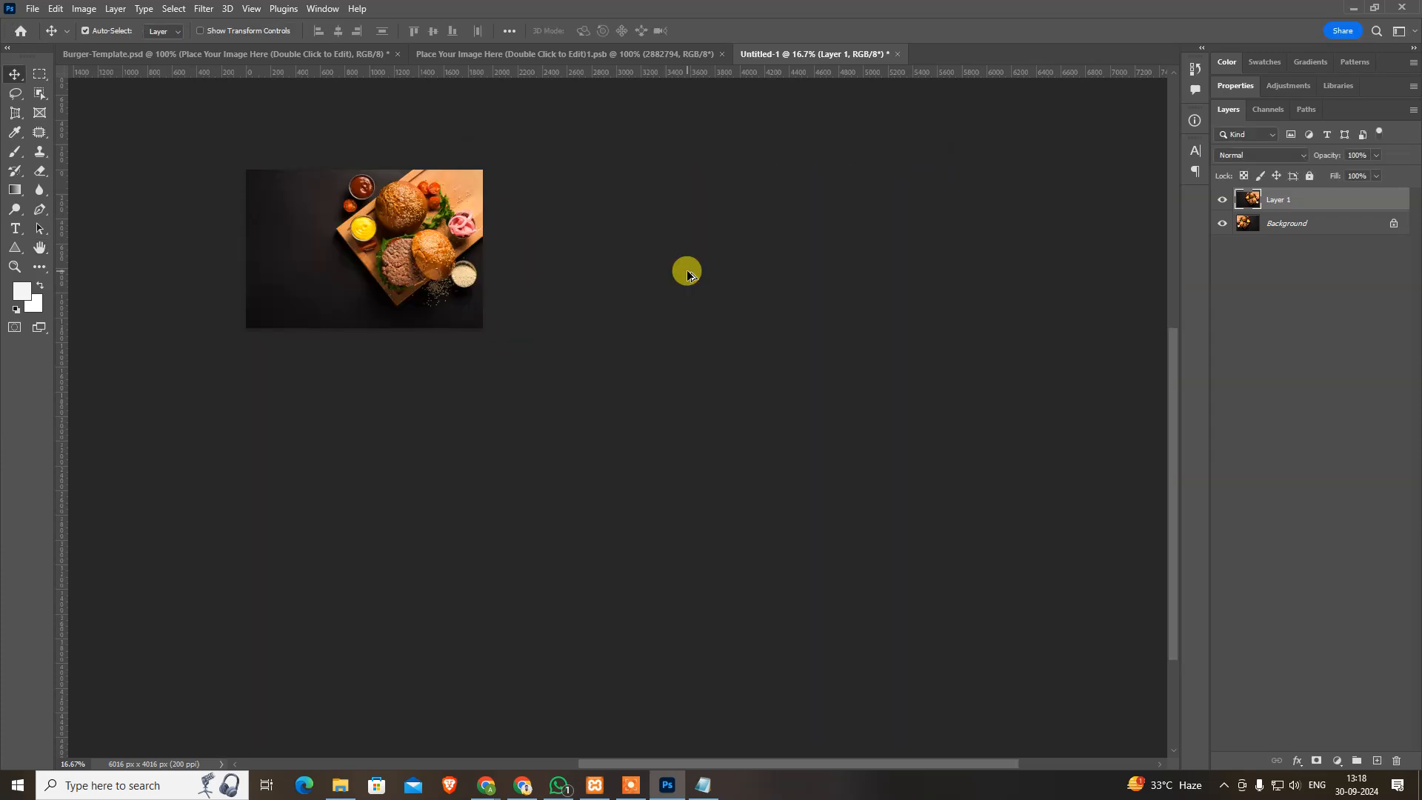
Start a Save for Web export of the resized burger image as a JPEG and bring up its save dialog.
{"action": "key", "text": "ctrl+alt+0"}
{"action": "key", "text": "ctrl+0"}
{"action": "key", "text": "ctrl+alt+0"}
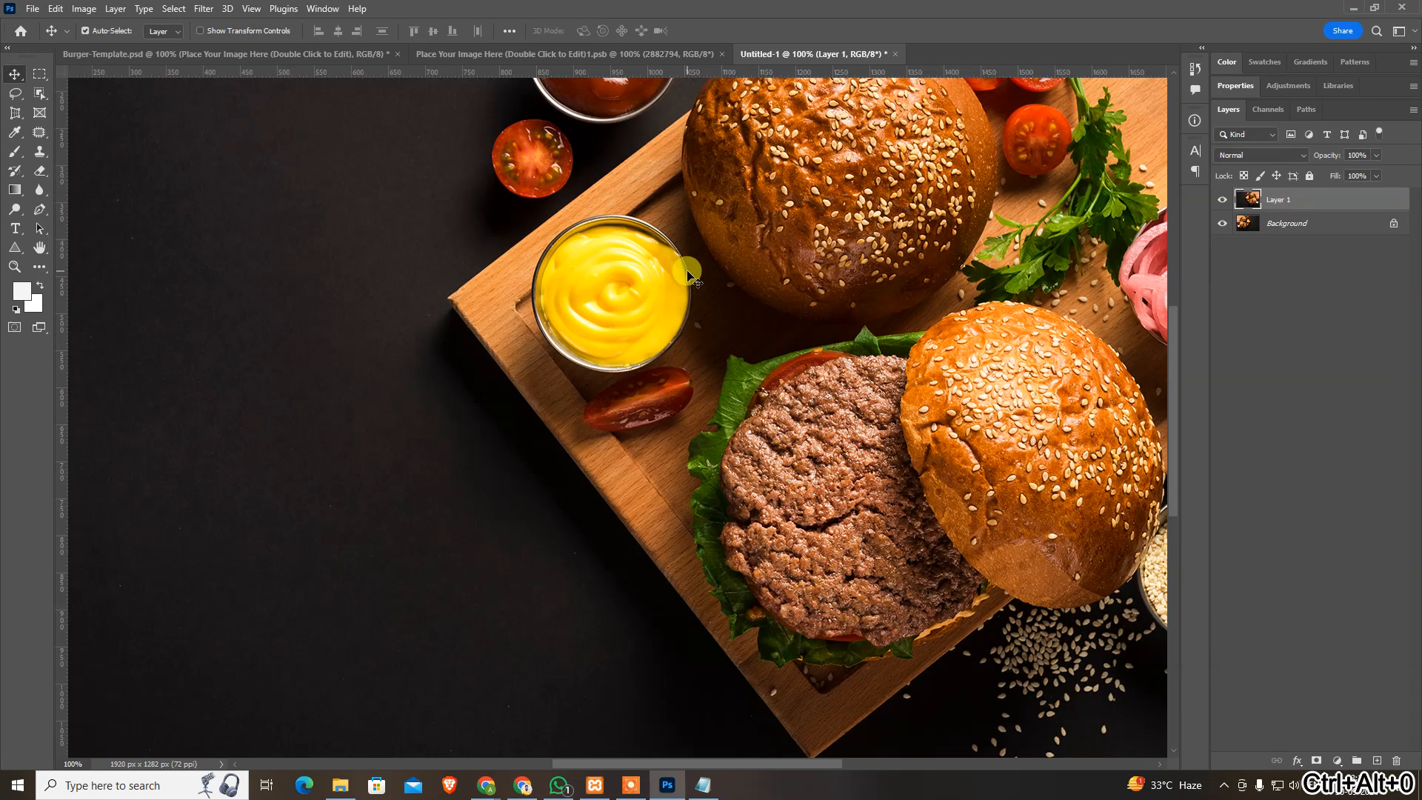
{"action": "key", "text": "ctrl+0"}
{"action": "key", "text": "ctrl+alt+0"}
{"action": "key", "text": "ctrl+0"}
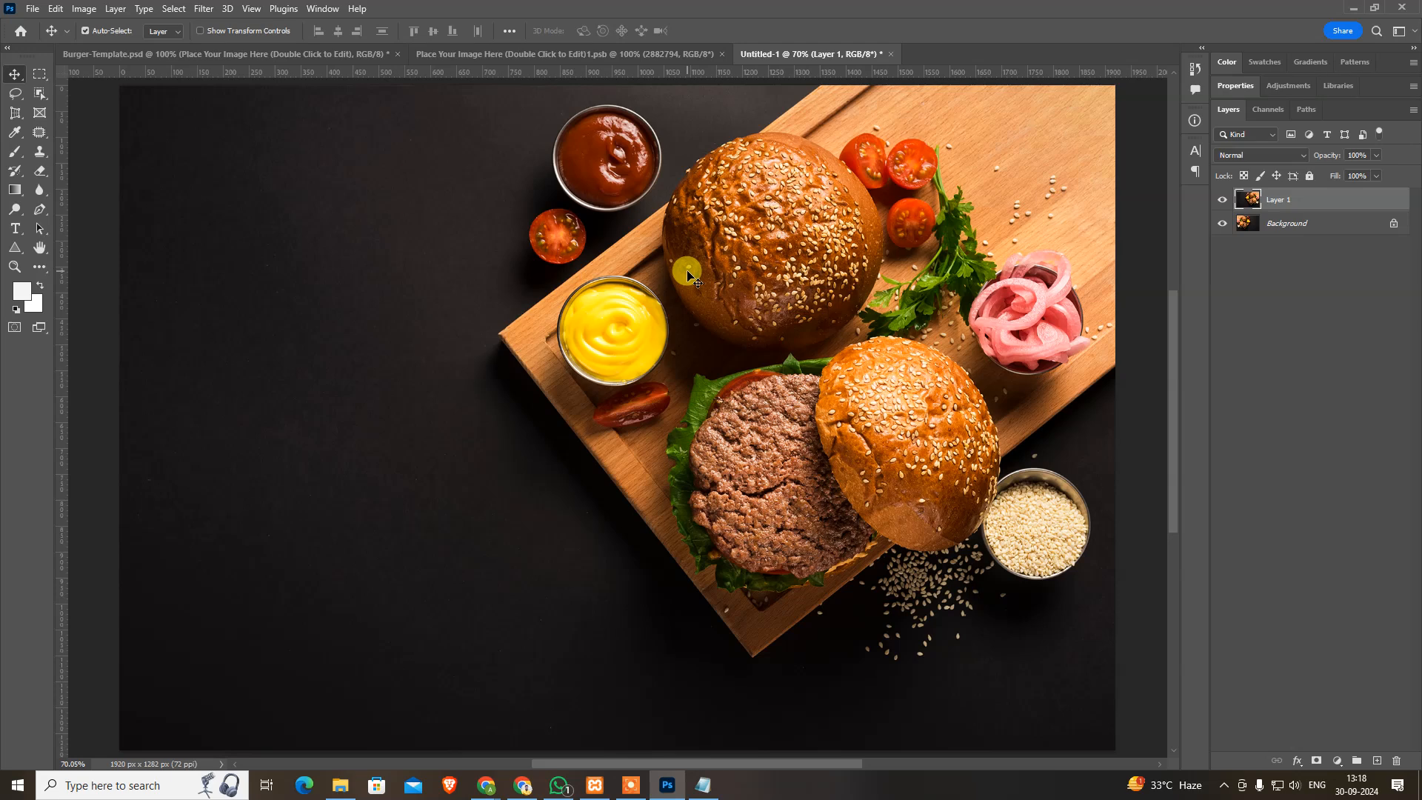
{"action": "key", "text": "ctrl"}
{"action": "key", "text": "ctrl+alt+shift+s"}
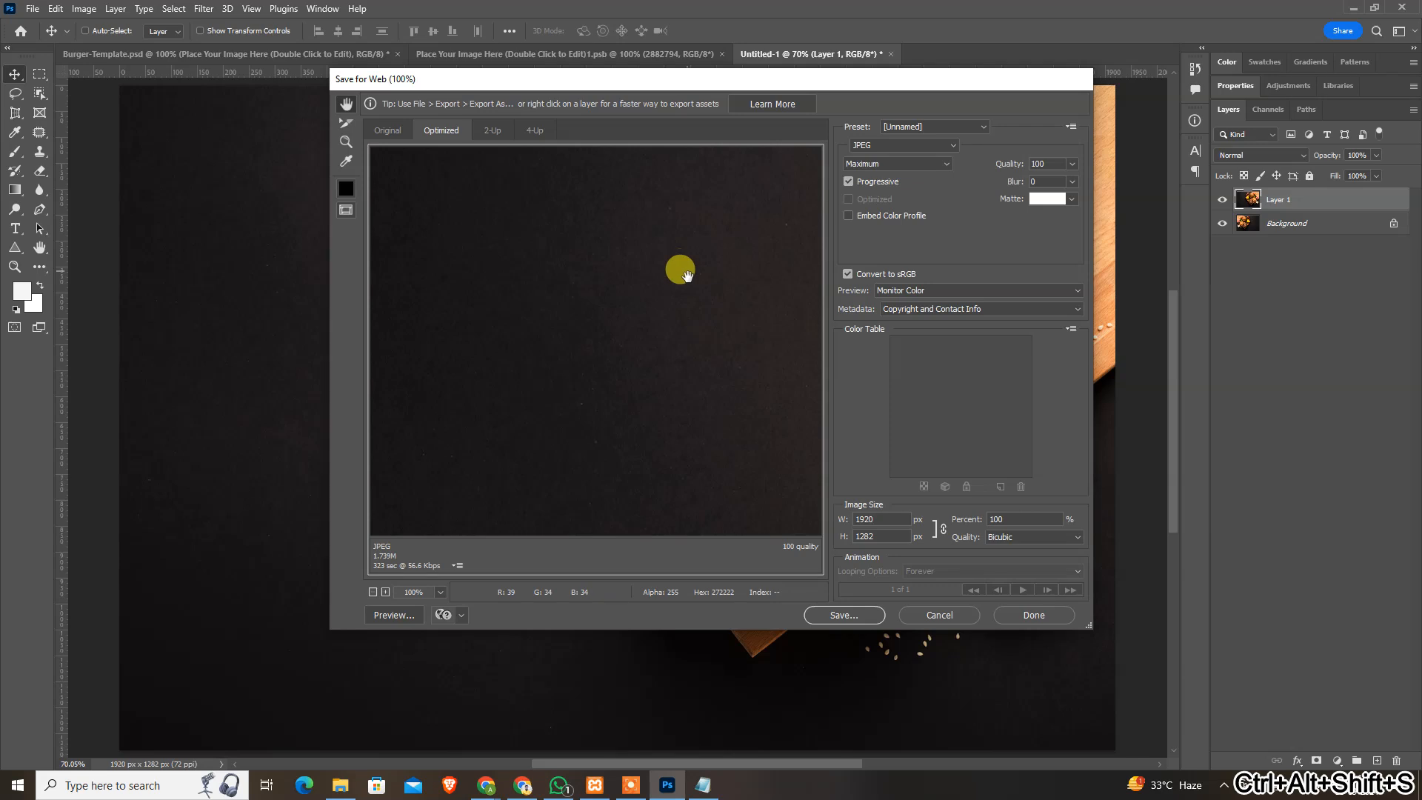
{"action": "left_click", "coordinate": [863, 618]}
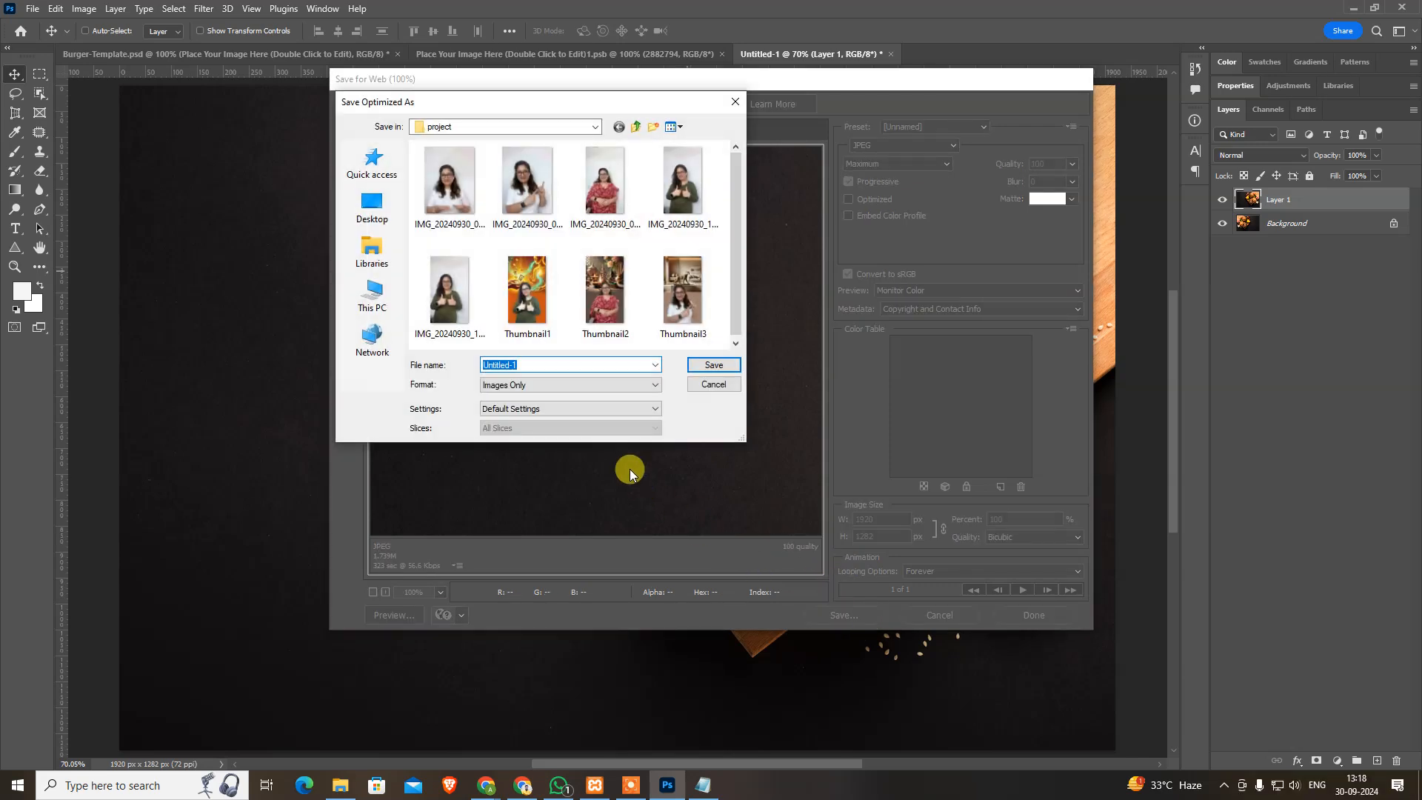
Set the export destination to the images subfolder of the 01.12.23 project folder, using the folder path from the clipboard history.
{"action": "key", "text": "super+v"}
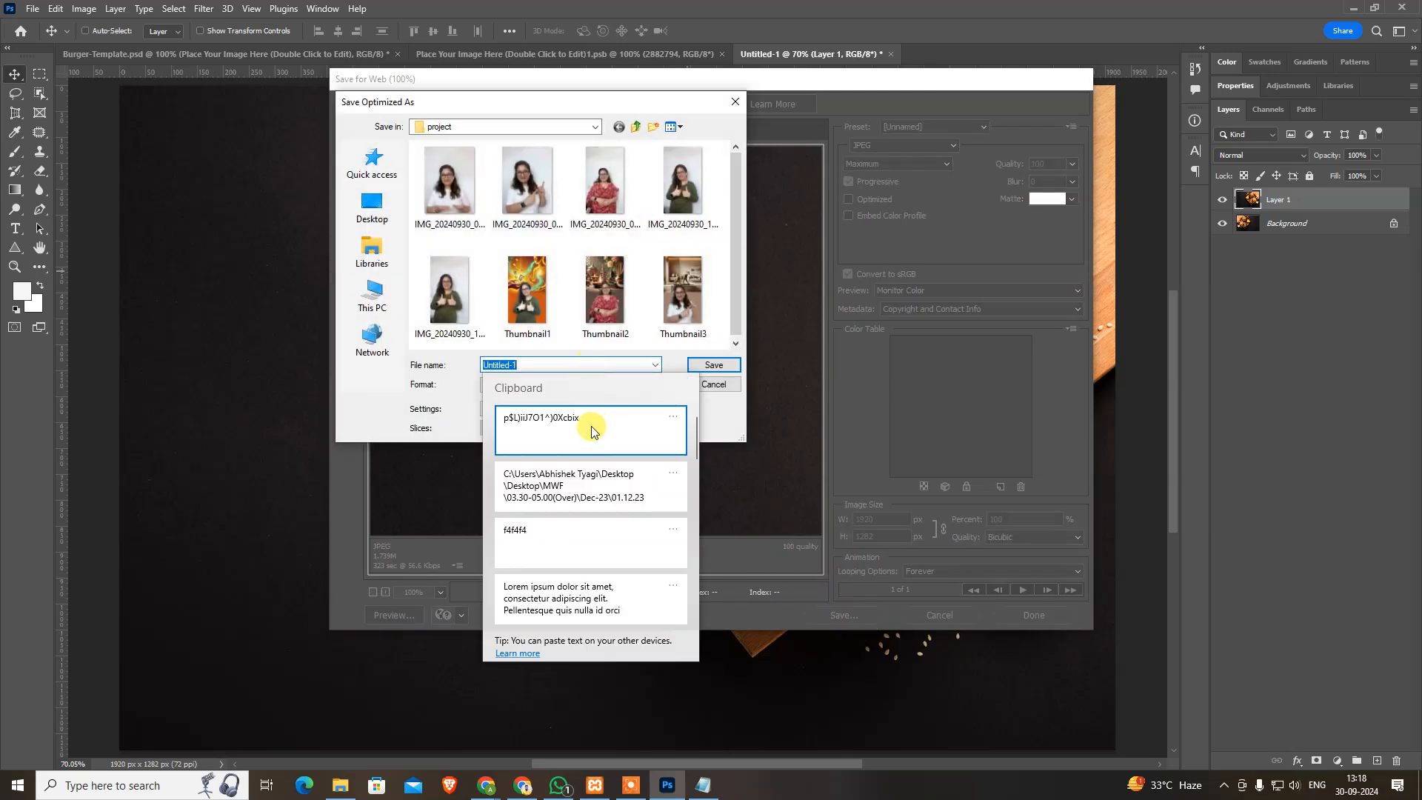
{"action": "left_click", "coordinate": [594, 483]}
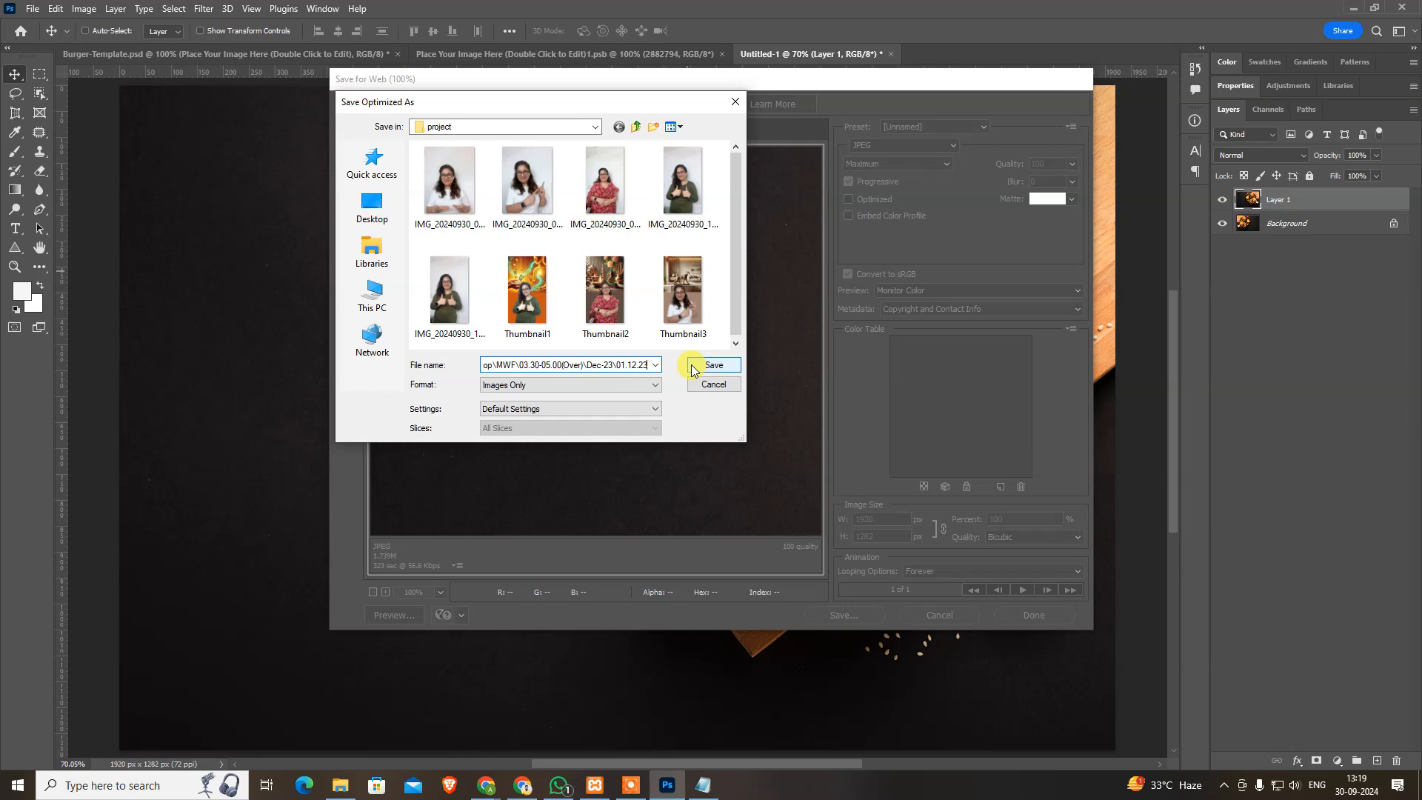
{"action": "type", "text": "\\"}
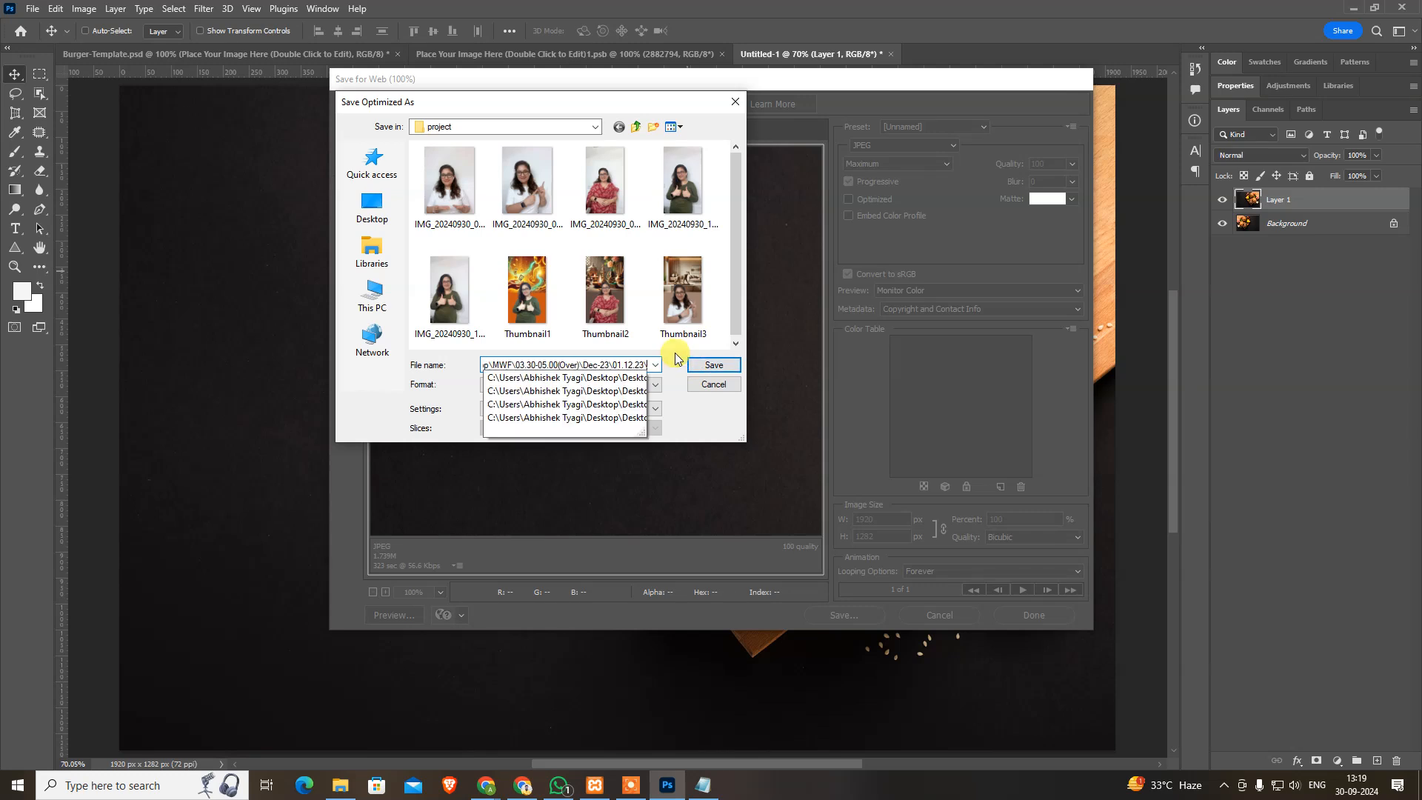
{"action": "key", "text": "Return"}
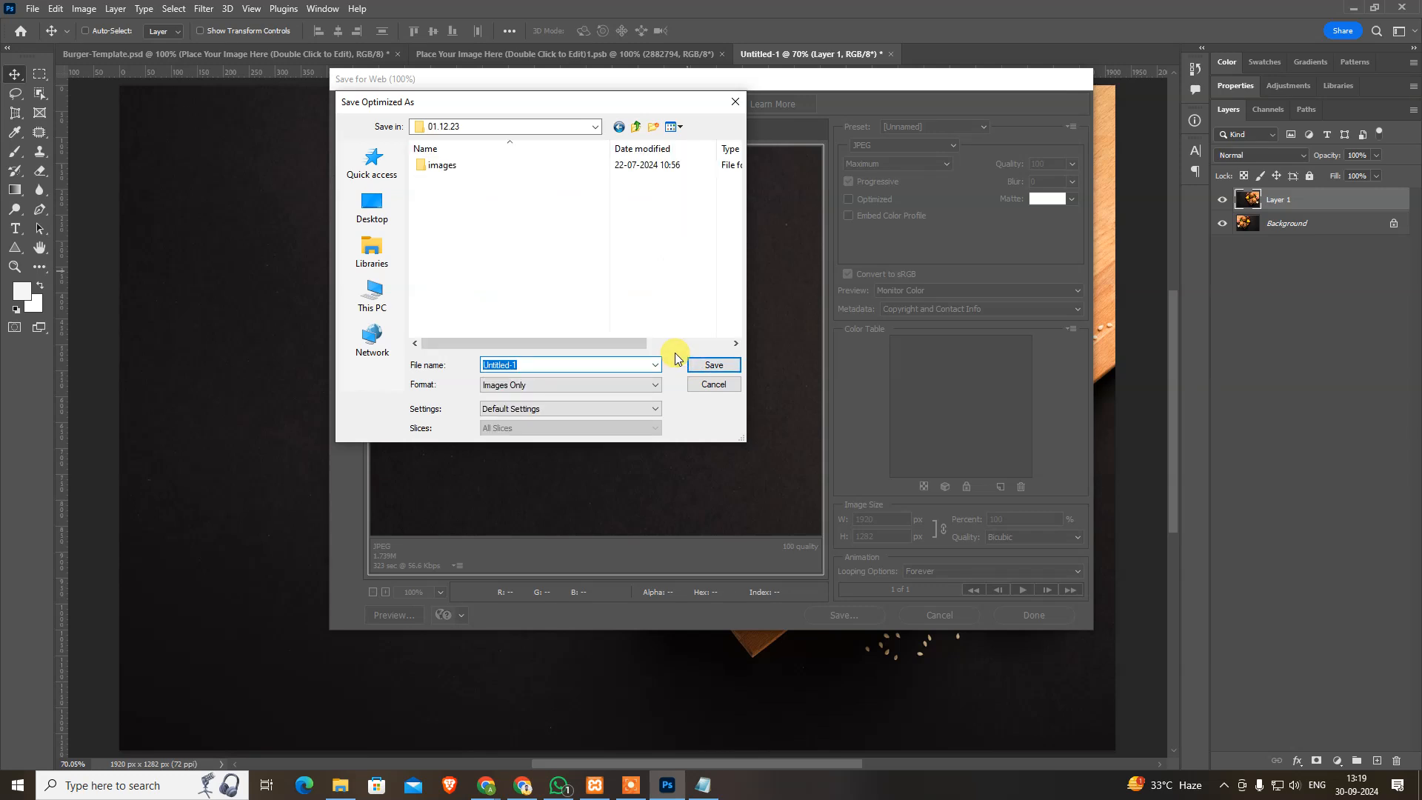
{"action": "double_click", "coordinate": [459, 165]}
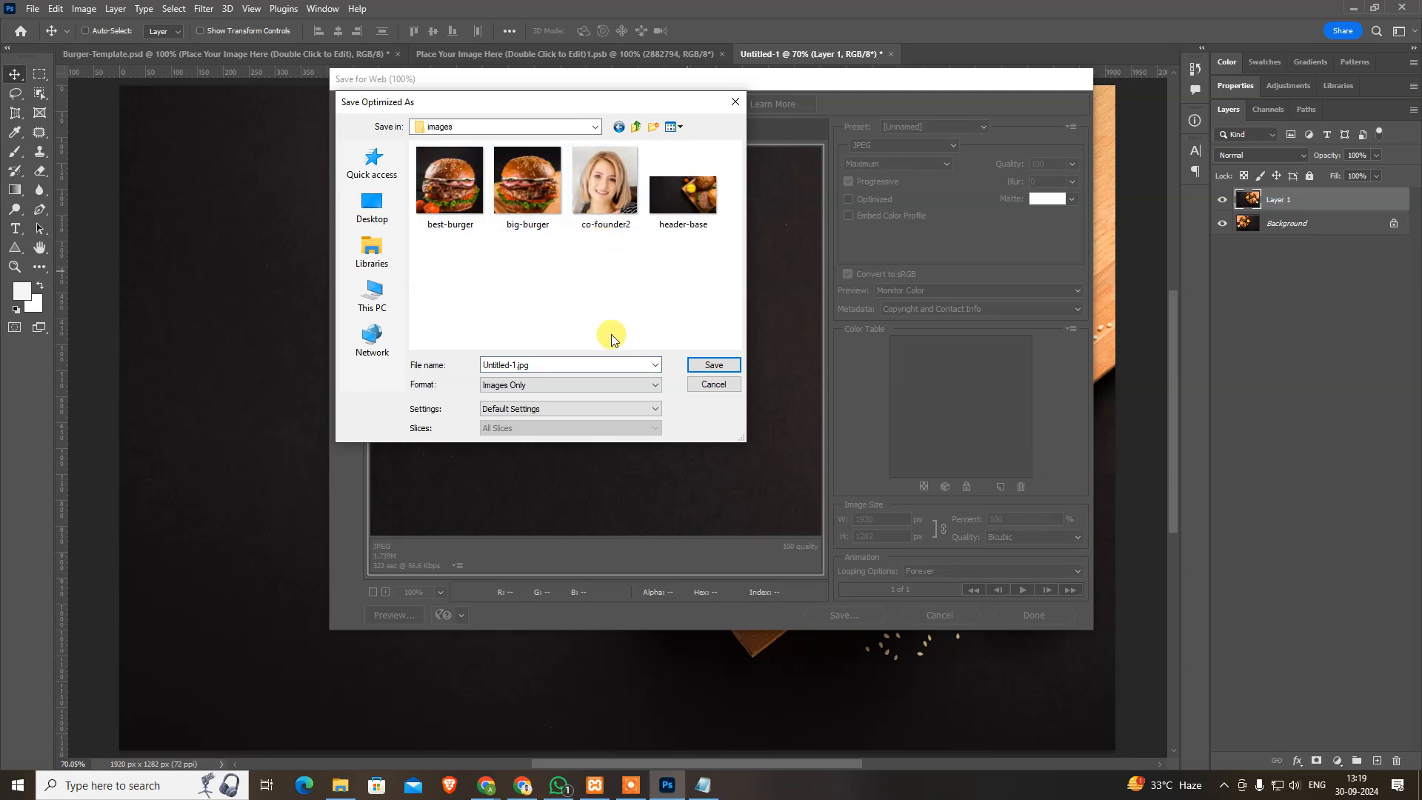
Name the exported JPEG header-base-hd.jpg, based on the existing header-base file name, and save it in the images folder.
{"action": "left_click", "coordinate": [607, 362]}
{"action": "left_click", "coordinate": [693, 194]}
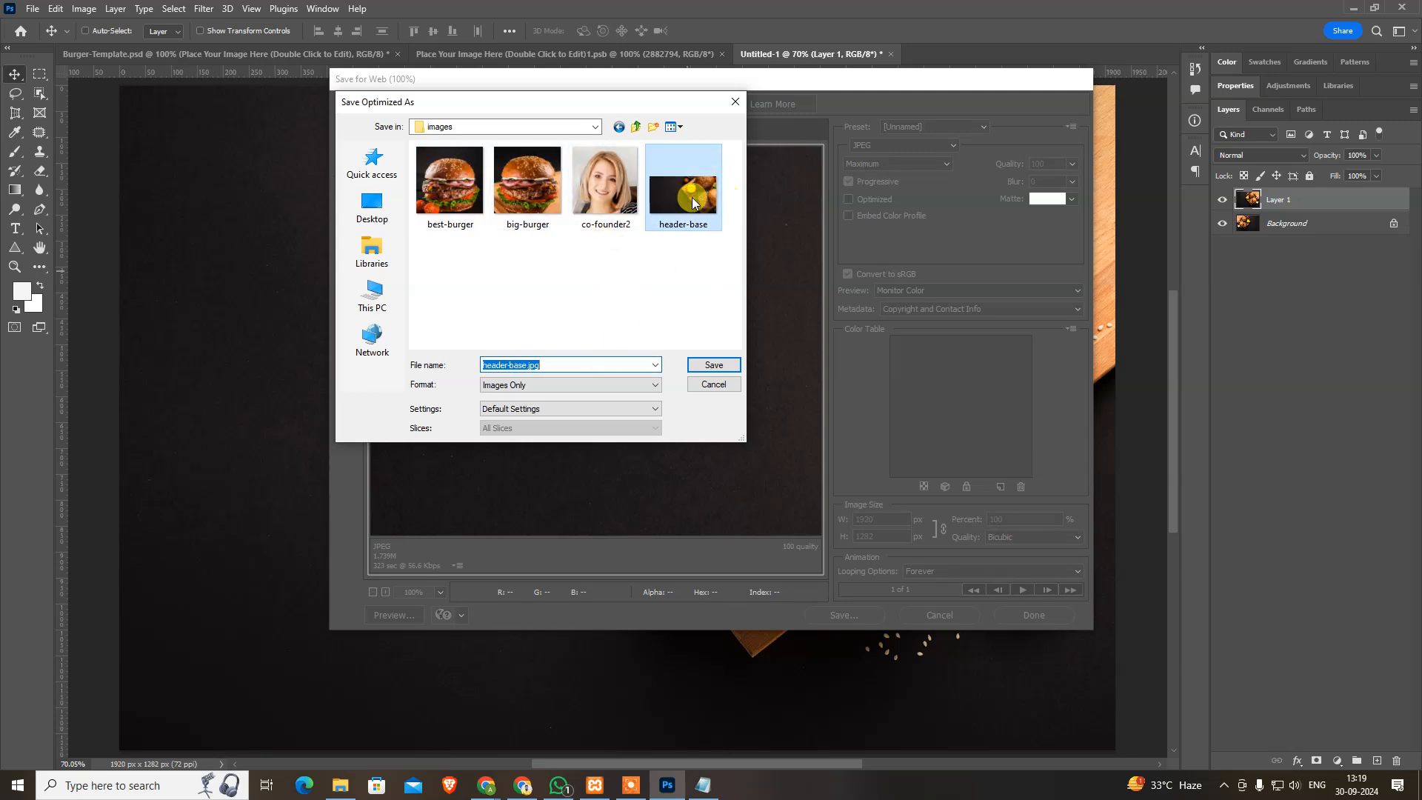
{"action": "left_click", "coordinate": [563, 364]}
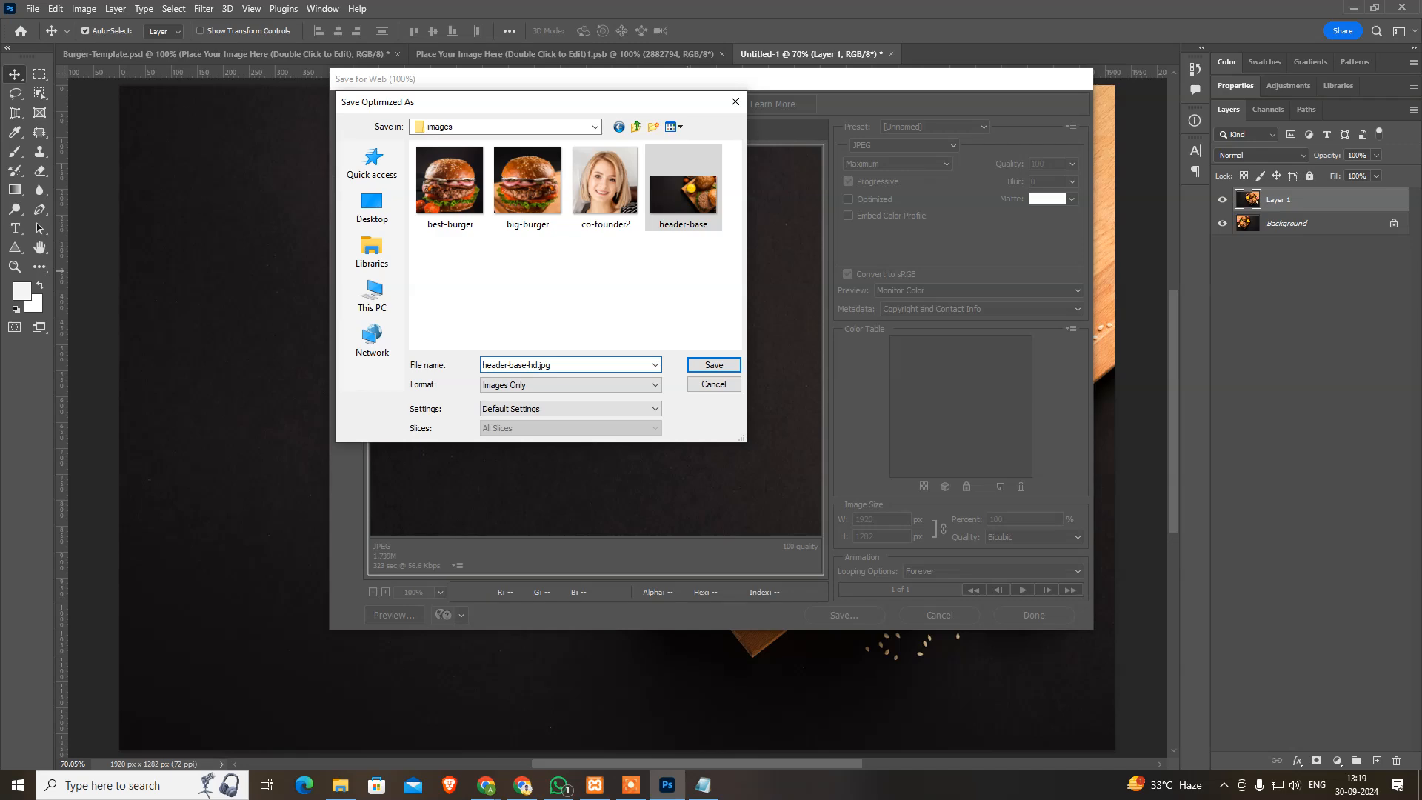
{"action": "key", "text": "Return"}
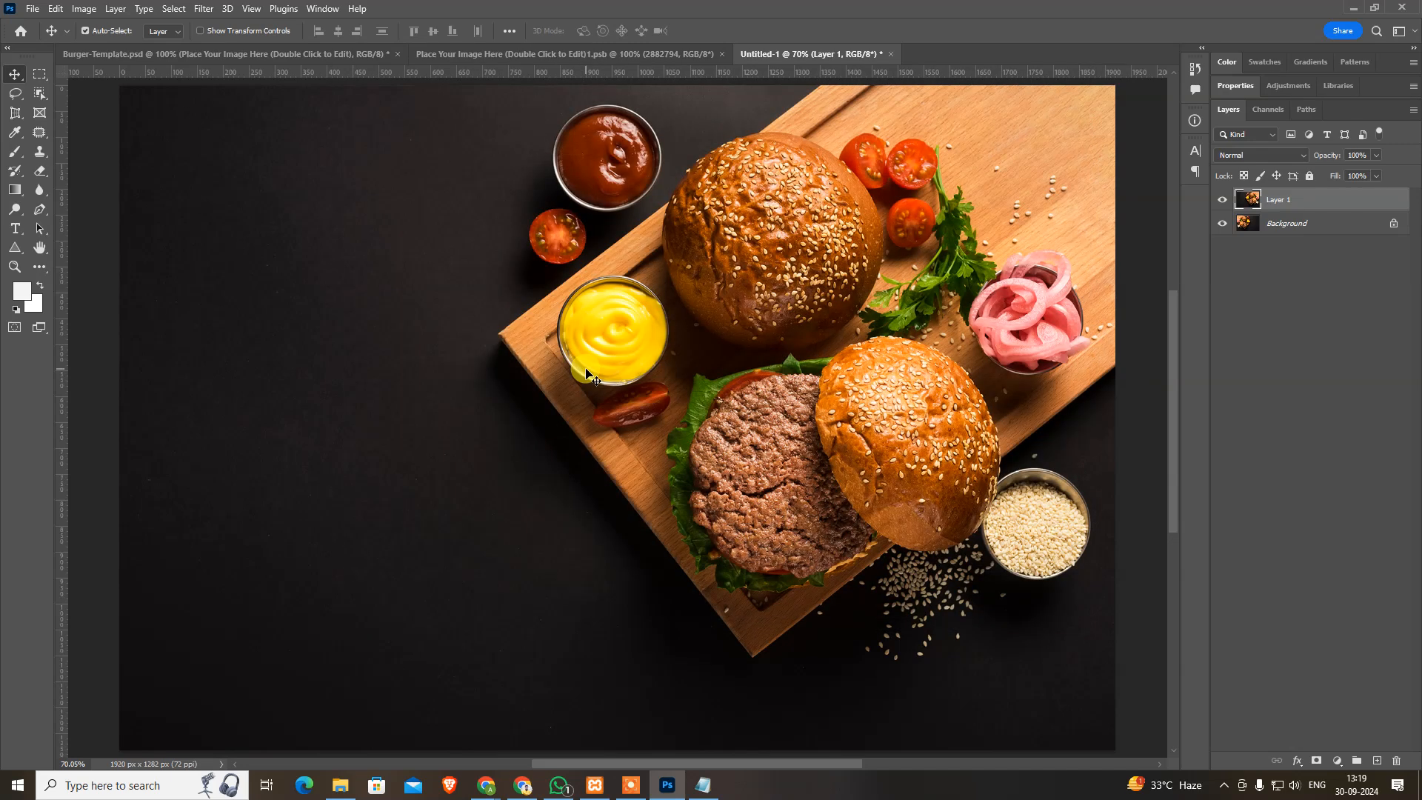
{"action": "scroll", "coordinate": [587, 374], "scroll_direction": "up", "scroll_amount": 1}
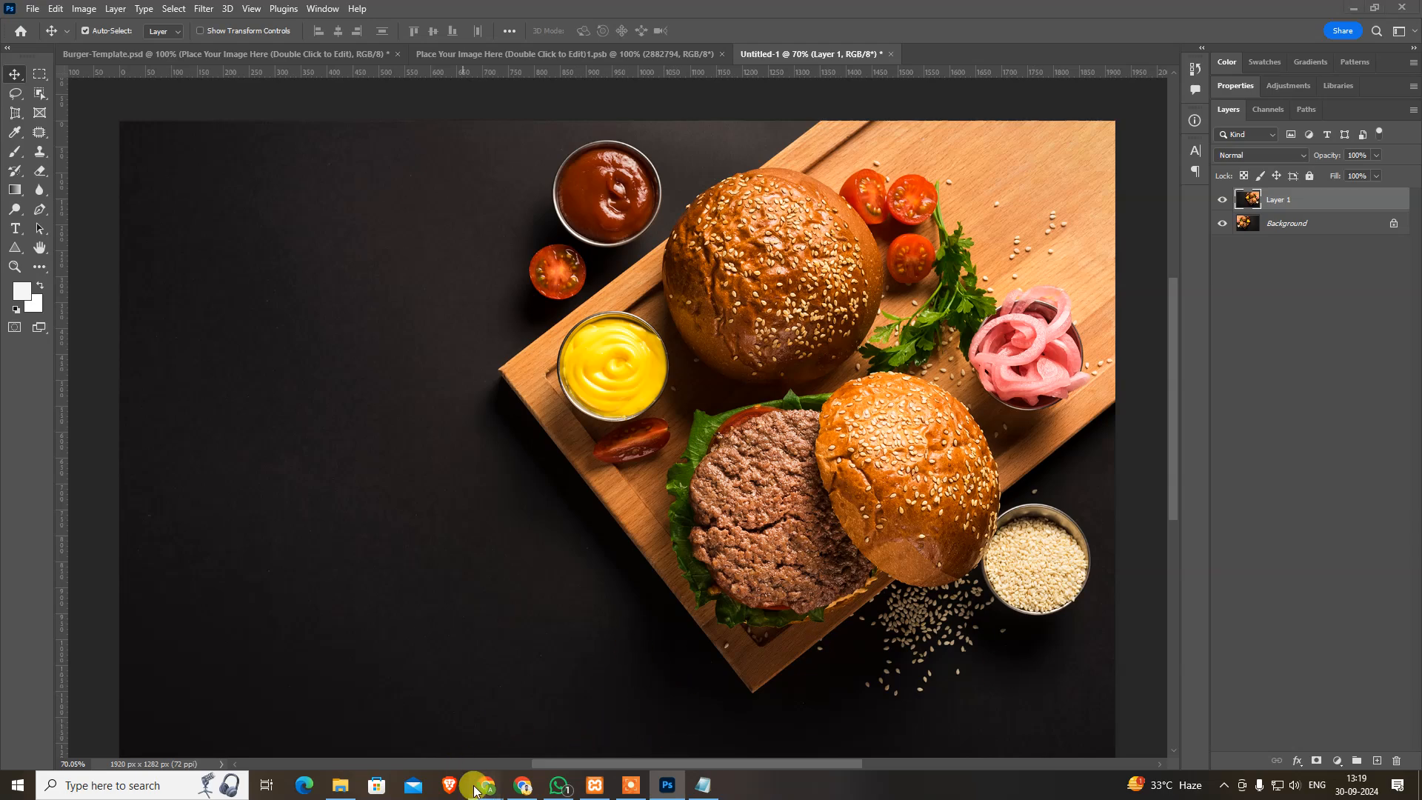
Switch to Chrome and start a background image upload, browsing to the 01.12.23 project's images folder with the path from the clipboard history.
{"action": "mouse_move", "coordinate": [486, 784]}
{"action": "left_click", "coordinate": [409, 729]}
{"action": "left_click", "coordinate": [212, 162]}
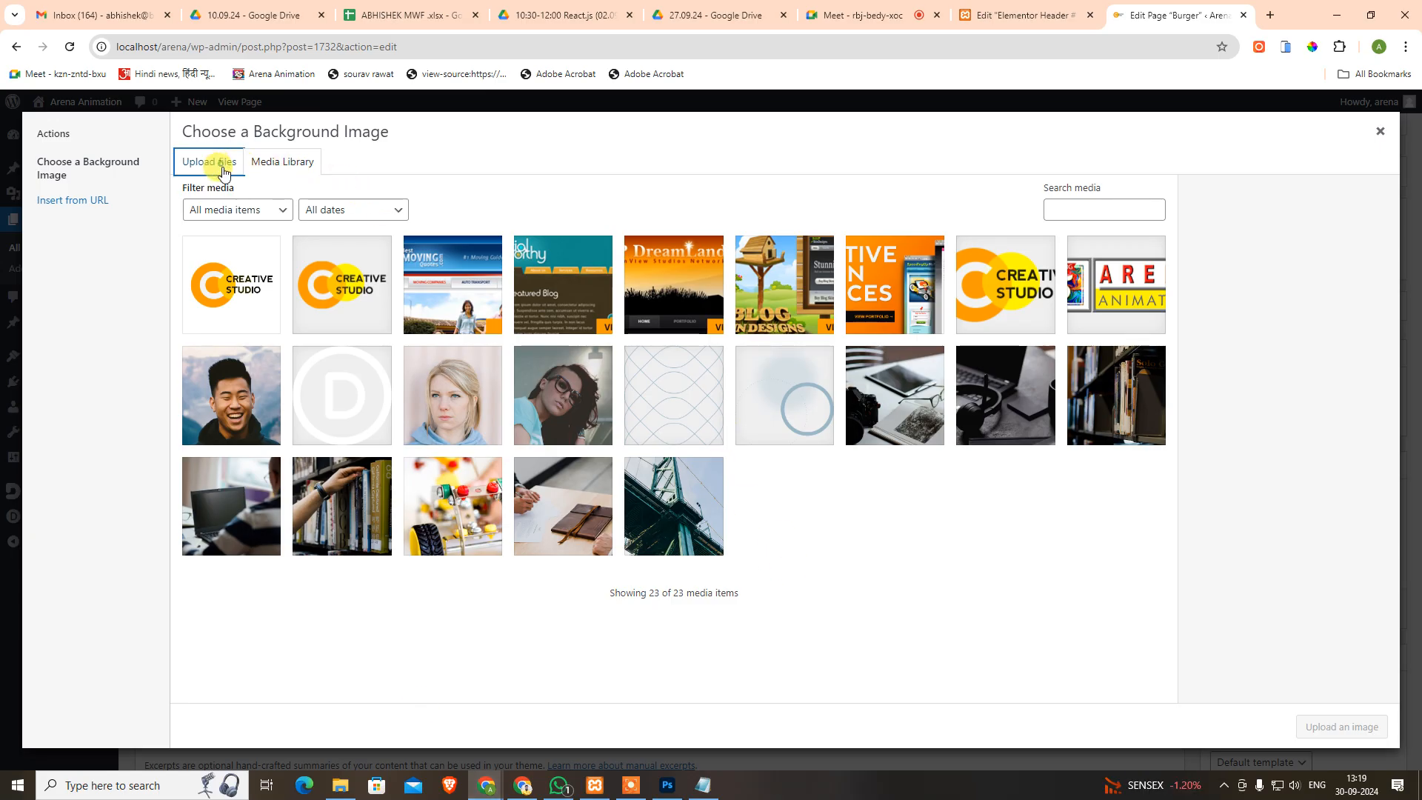
{"action": "left_click", "coordinate": [790, 427]}
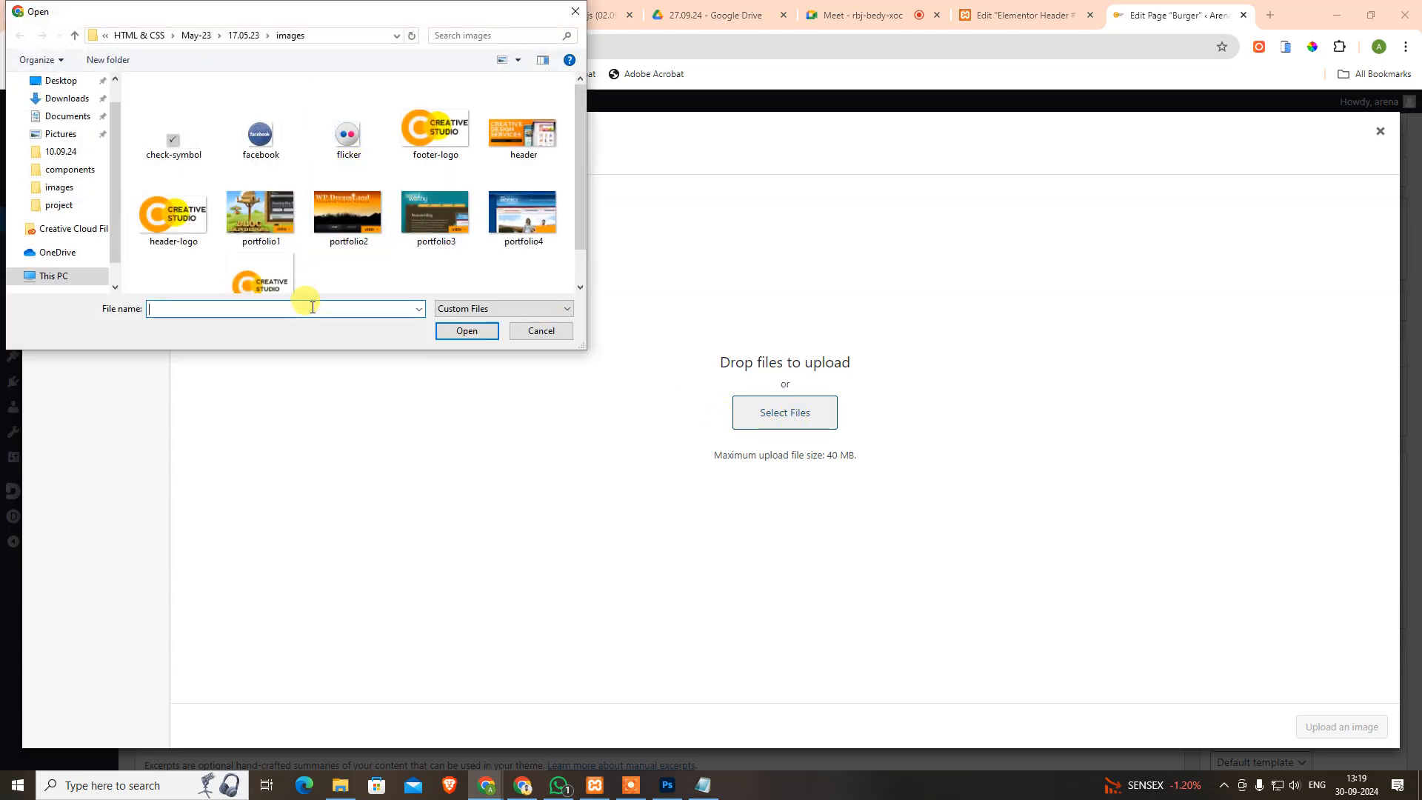
{"action": "key", "text": "super+v"}
{"action": "key", "text": "Down"}
{"action": "key", "text": "Down"}
{"action": "key", "text": "Up"}
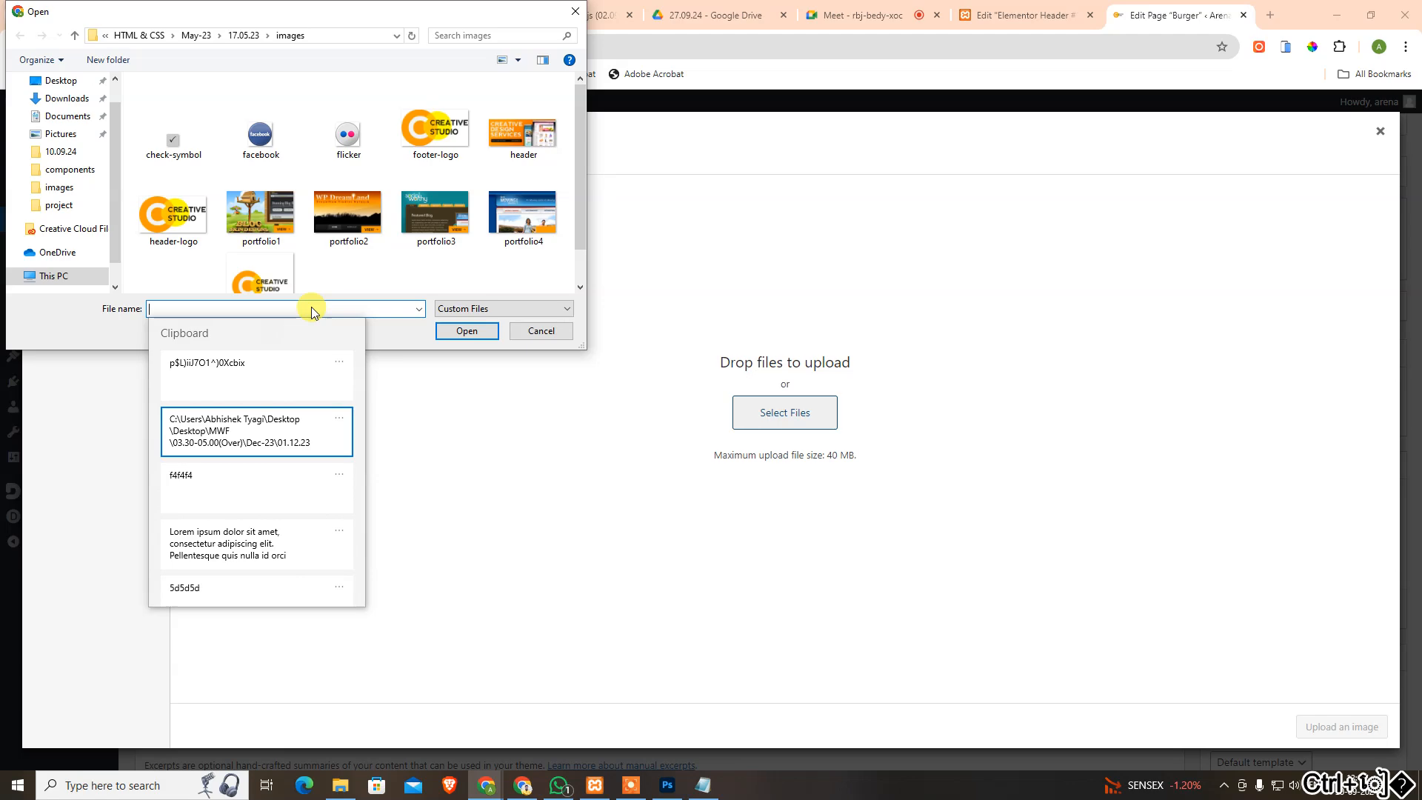
{"action": "key", "text": "Return"}
{"action": "left_click", "coordinate": [466, 332]}
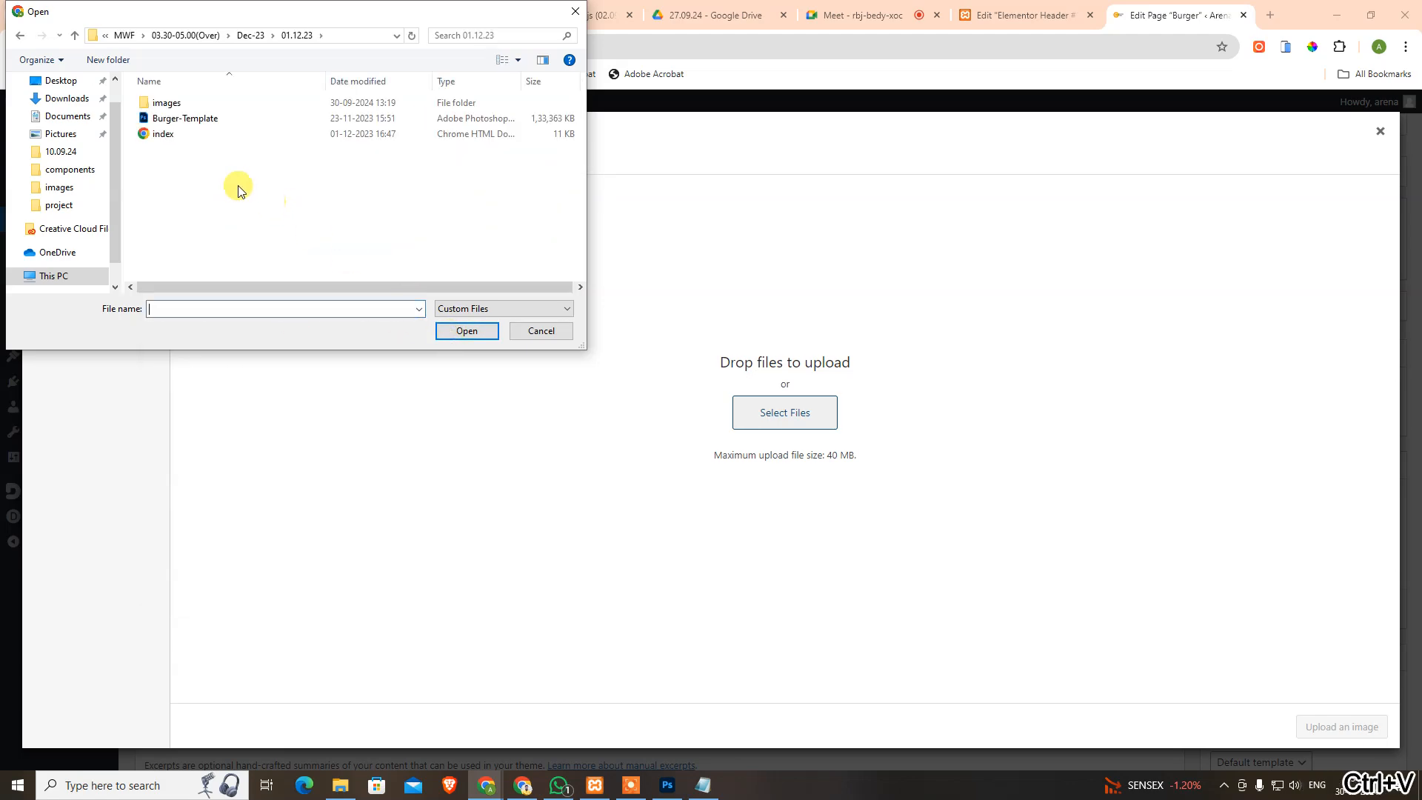
{"action": "double_click", "coordinate": [171, 103]}
Upload header-base-hd, apply it as the section's background image and save the section settings.
{"action": "left_click", "coordinate": [519, 244]}
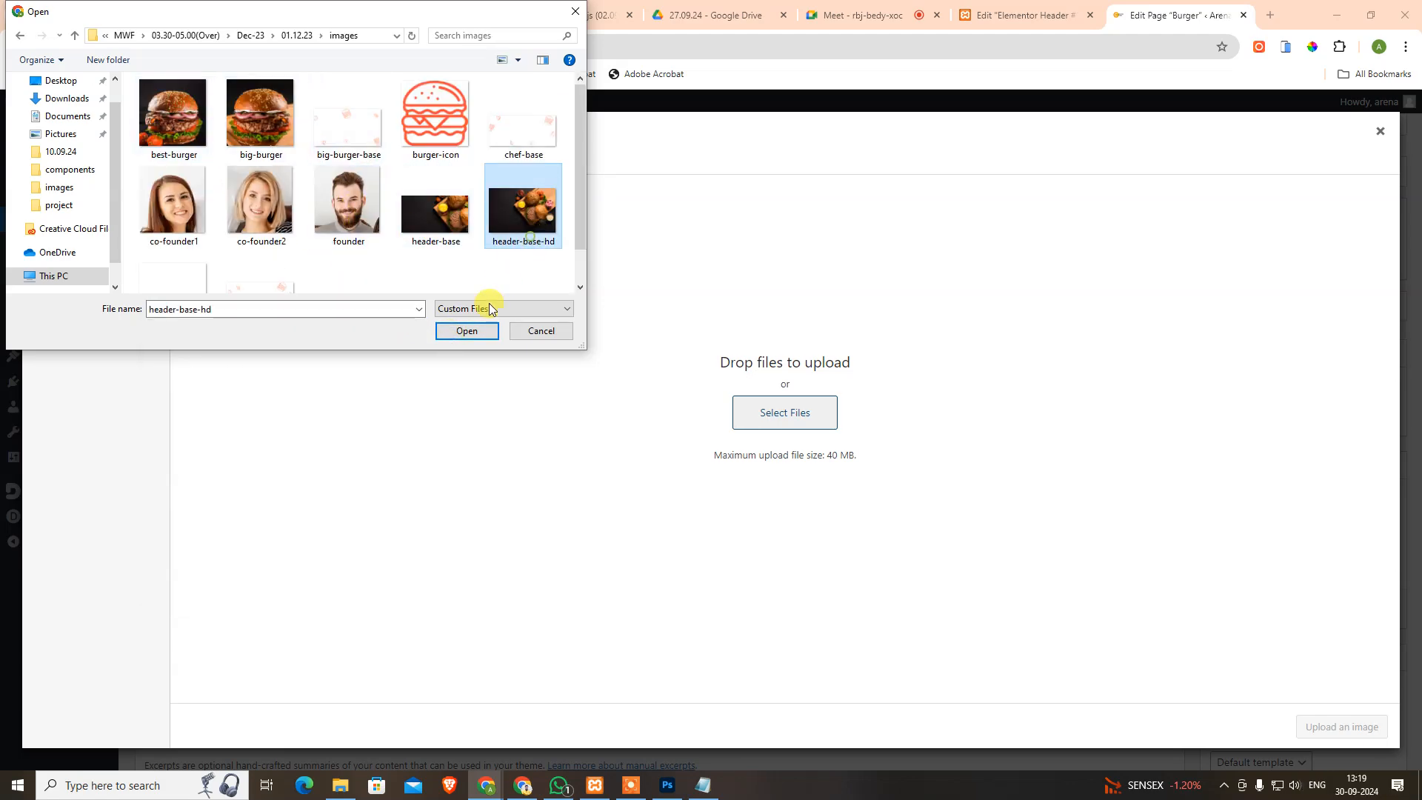
{"action": "left_click", "coordinate": [470, 330]}
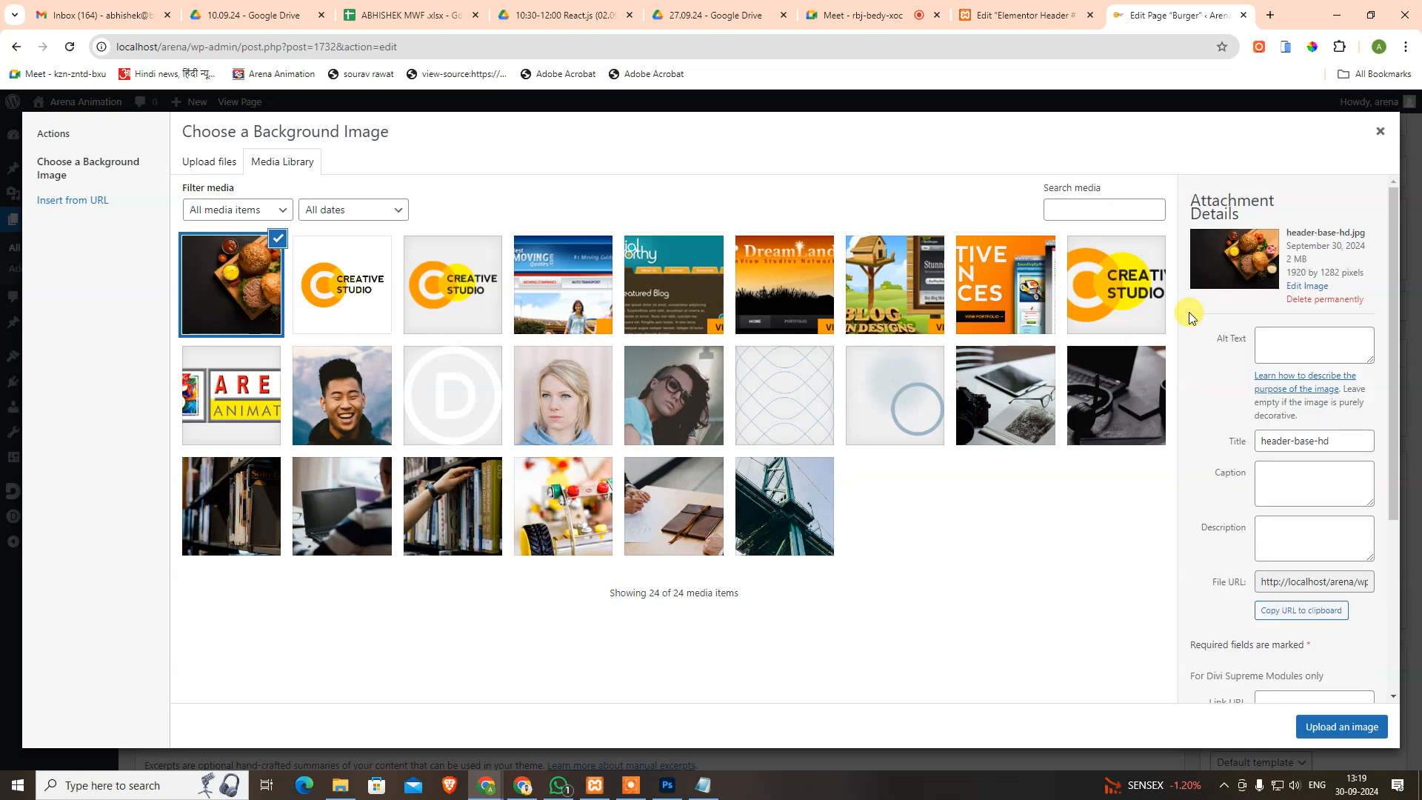
{"action": "left_click", "coordinate": [1357, 727]}
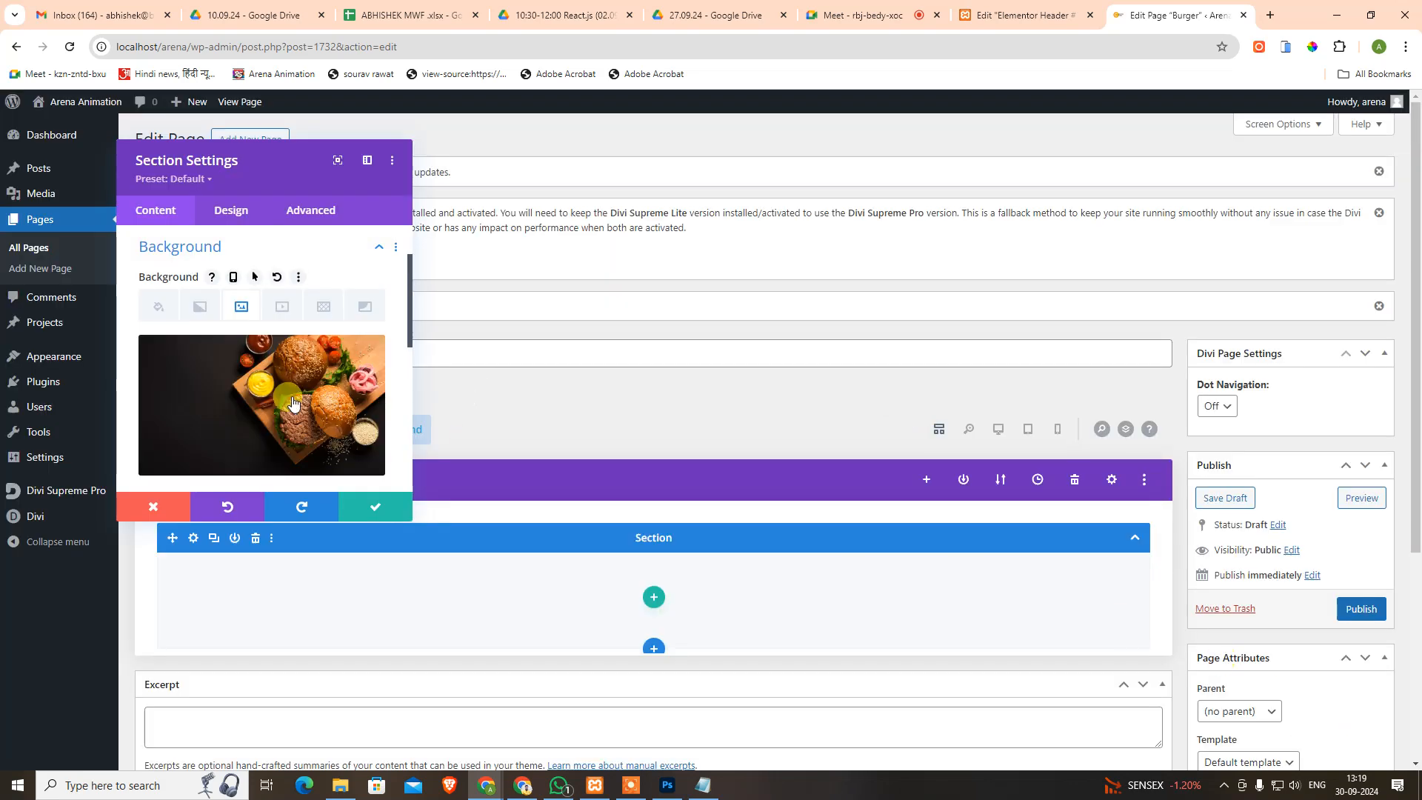
{"action": "left_click", "coordinate": [366, 509]}
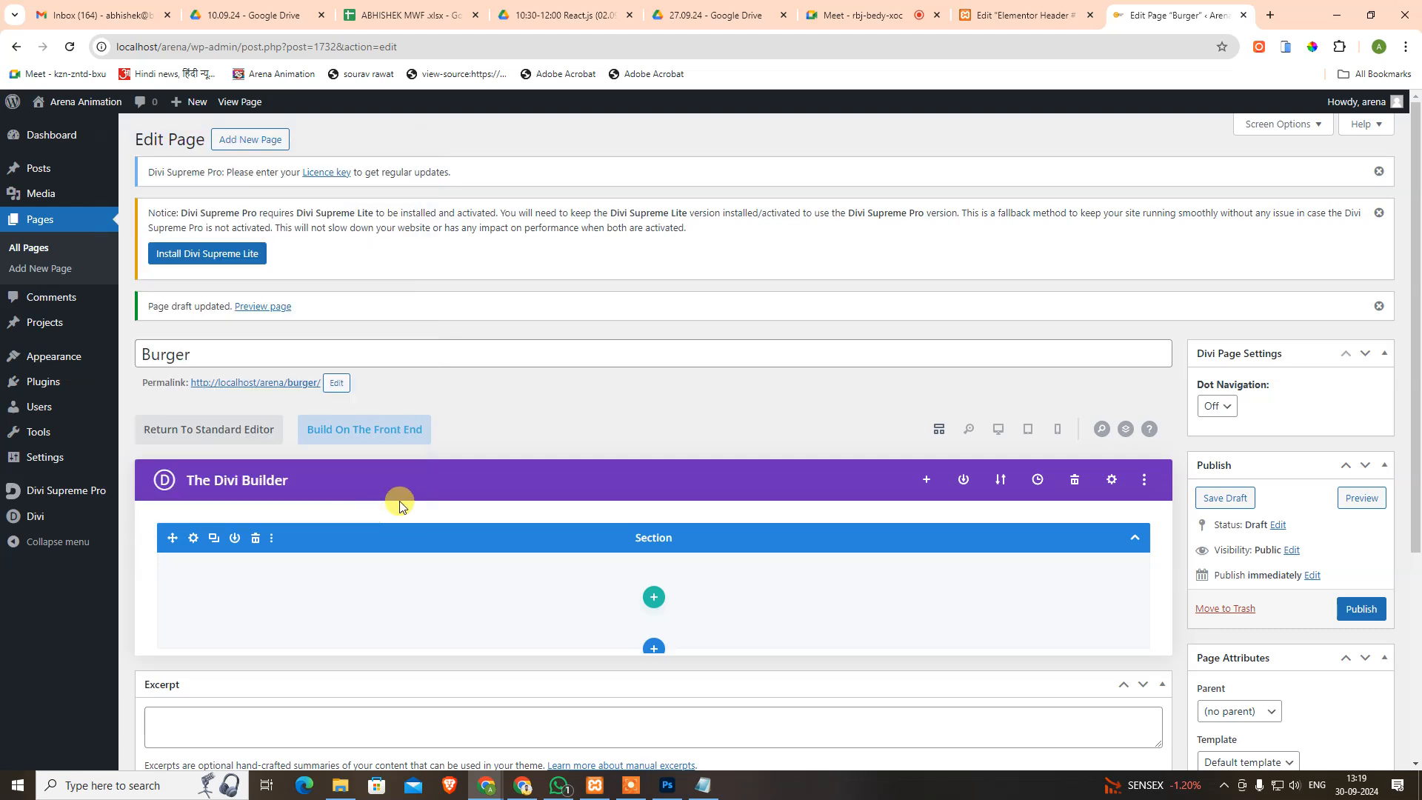
Insert a single-column row in the section and add a Menu module to it that uses Main Menu.
{"action": "left_click", "coordinate": [654, 601]}
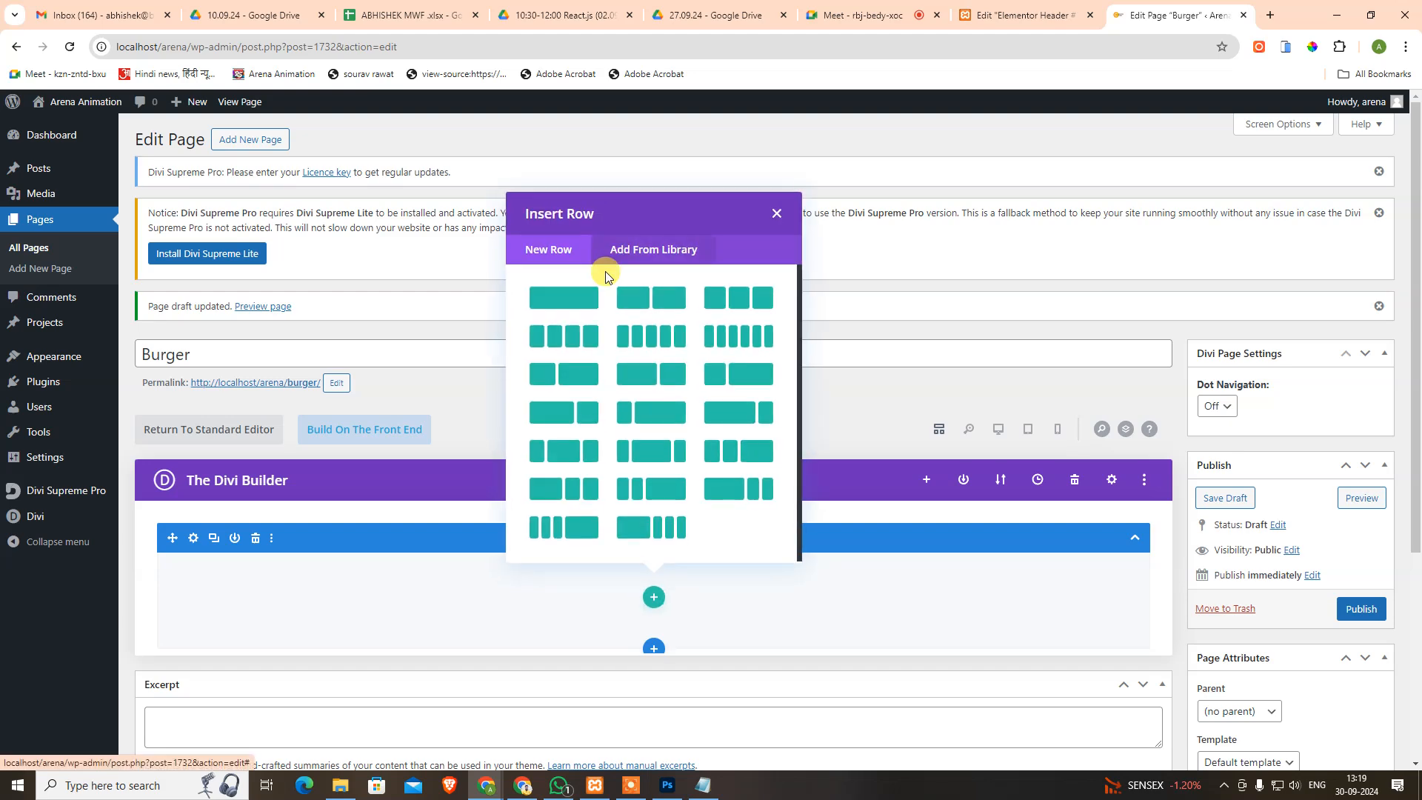
{"action": "left_click", "coordinate": [585, 299]}
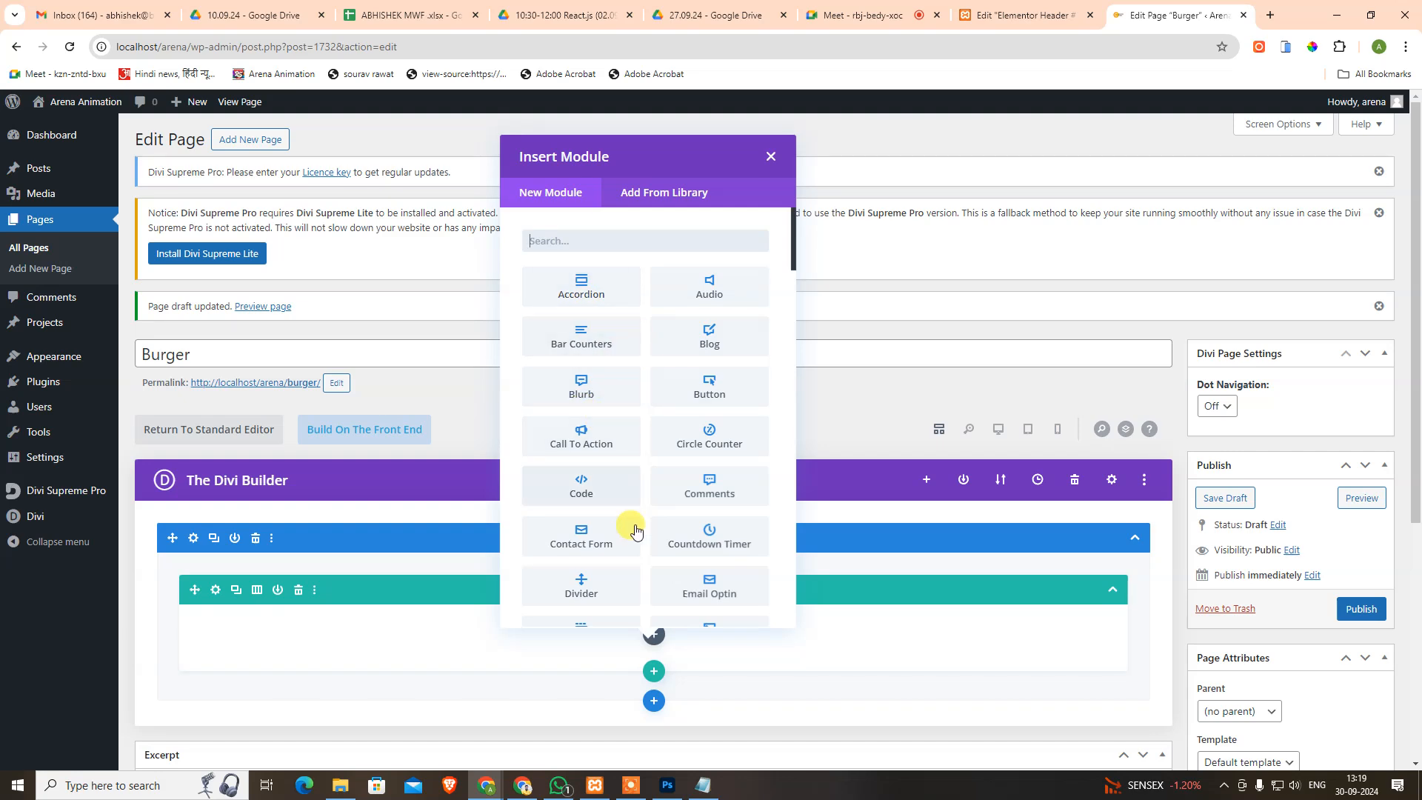
{"action": "type", "text": "menu"}
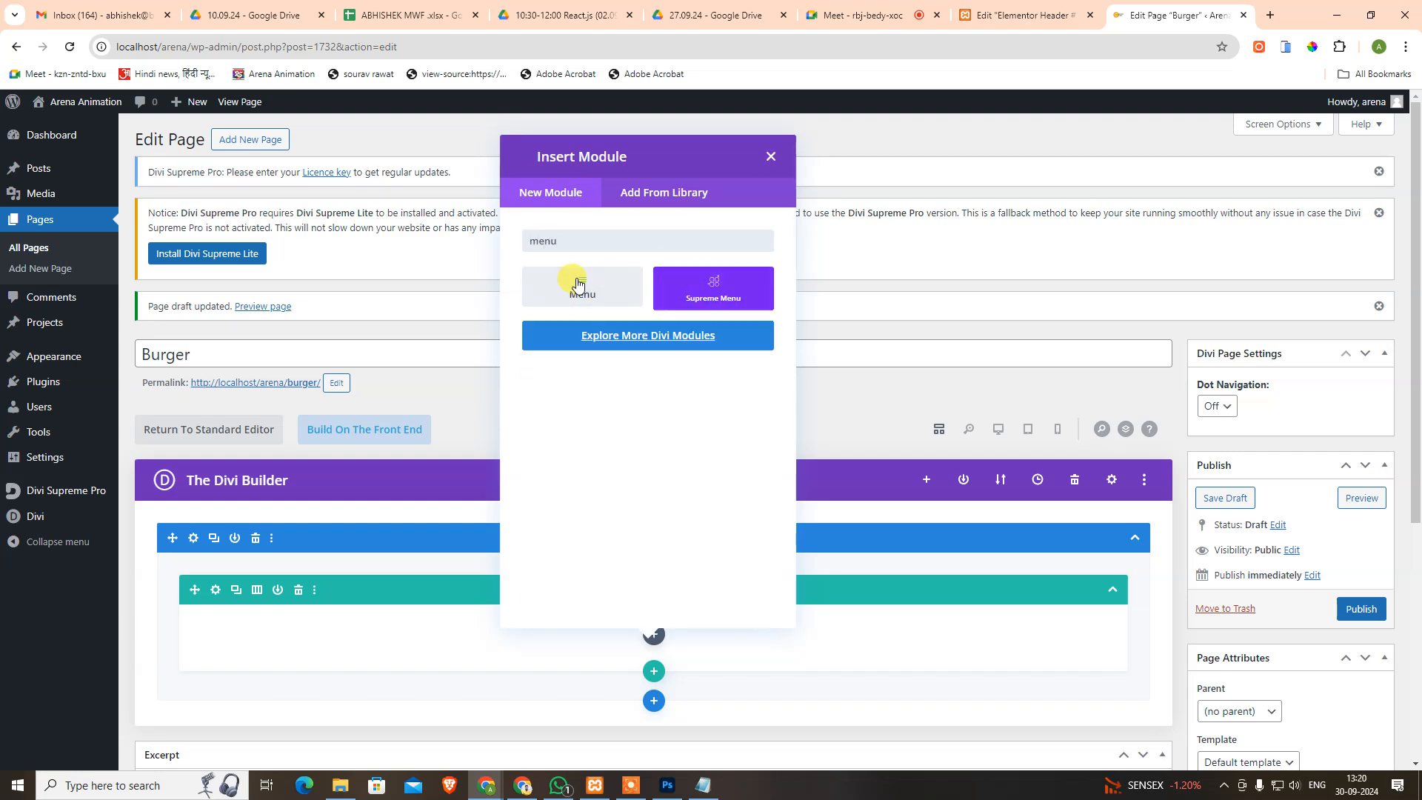
{"action": "left_click", "coordinate": [577, 284]}
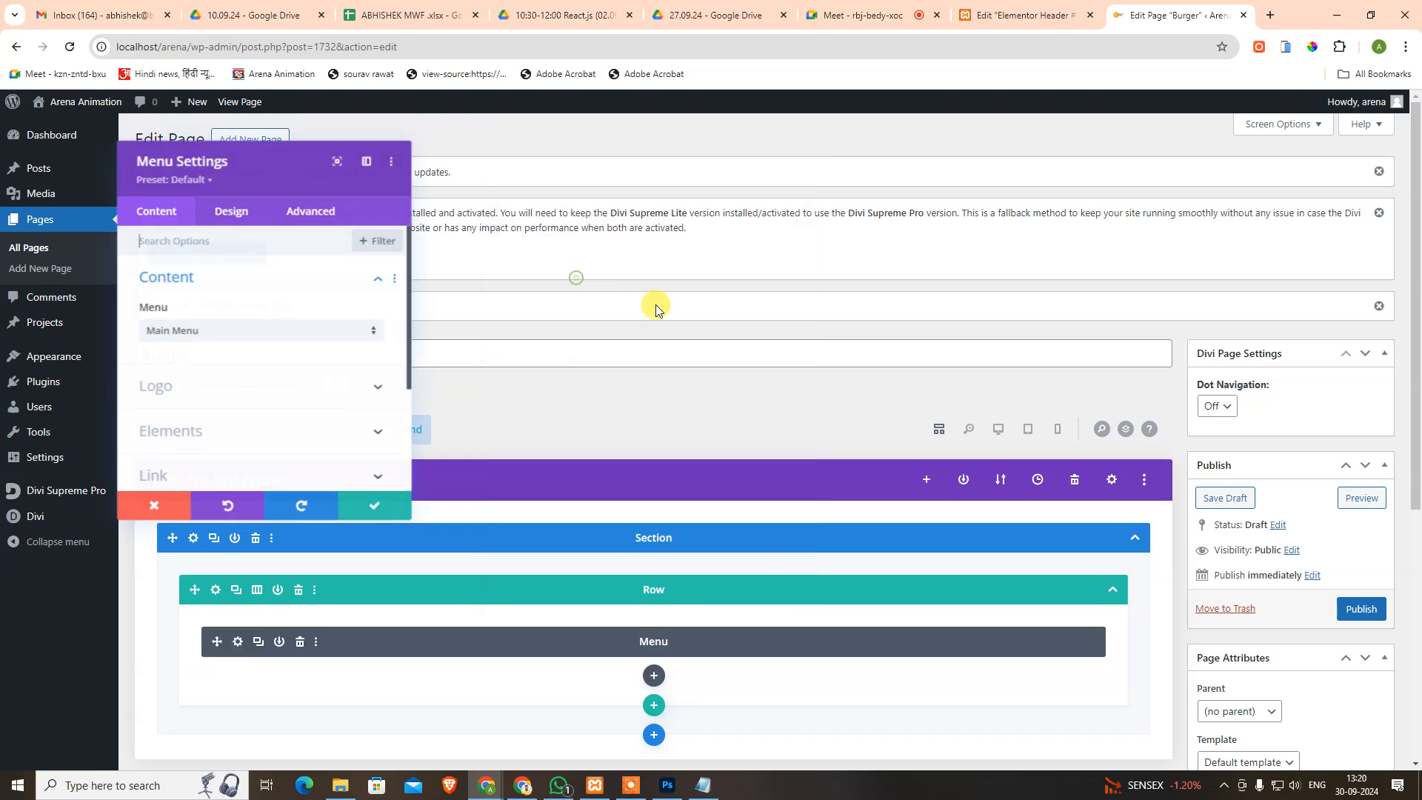
{"action": "left_click", "coordinate": [216, 327]}
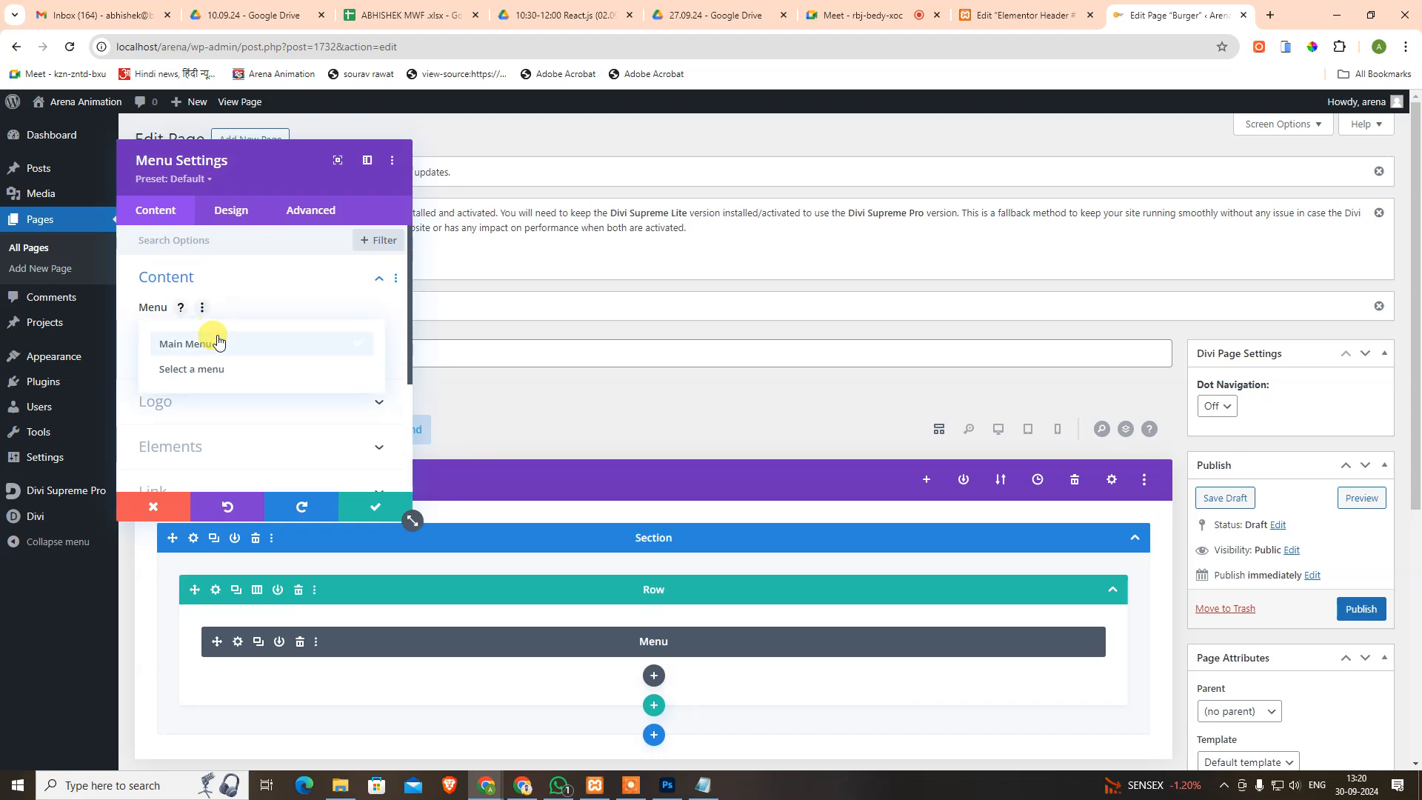
{"action": "left_click", "coordinate": [210, 340]}
Upload logo.png from the images folder as the Menu module's logo and save the module settings.
{"action": "left_click", "coordinate": [277, 382]}
{"action": "left_click", "coordinate": [255, 348]}
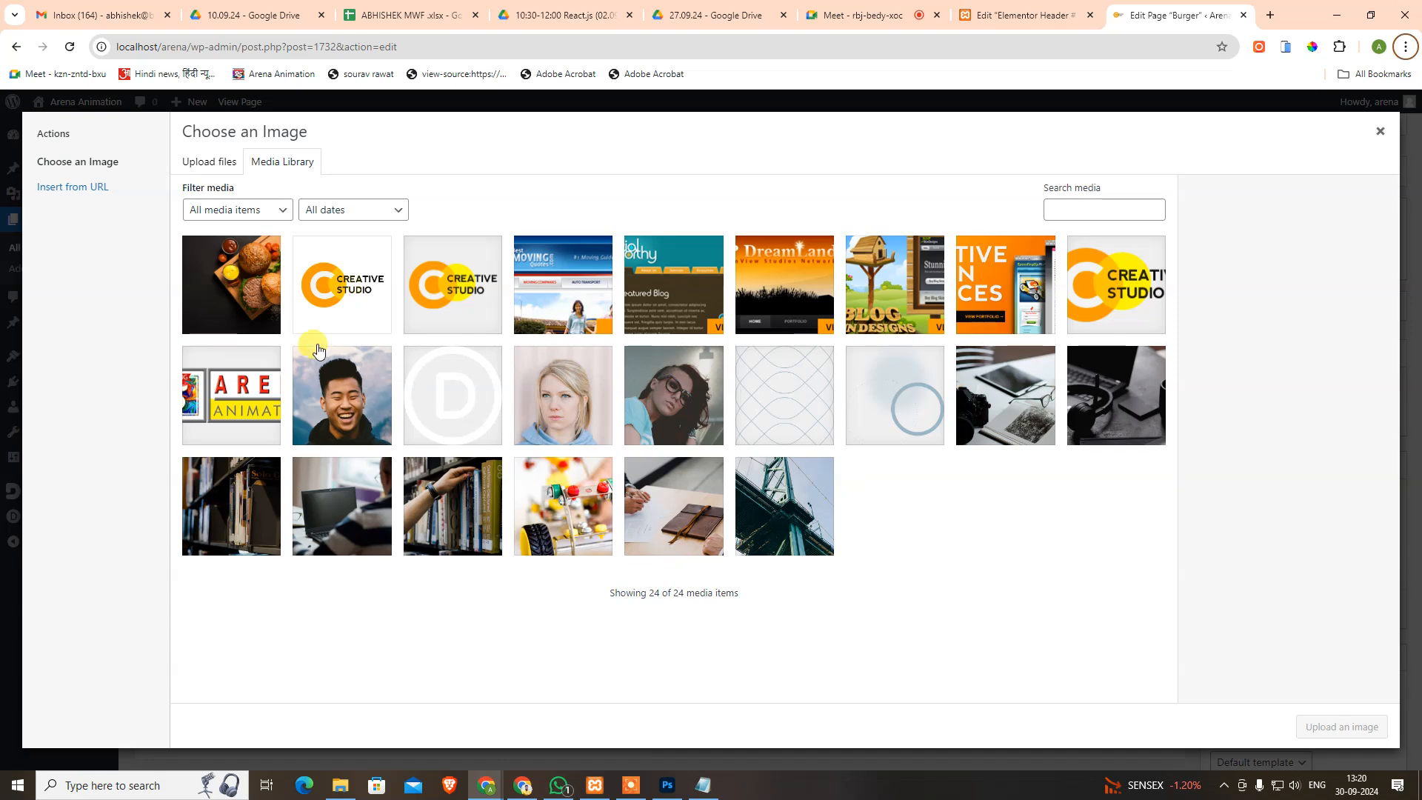
{"action": "left_click", "coordinate": [210, 159]}
{"action": "left_click", "coordinate": [766, 426]}
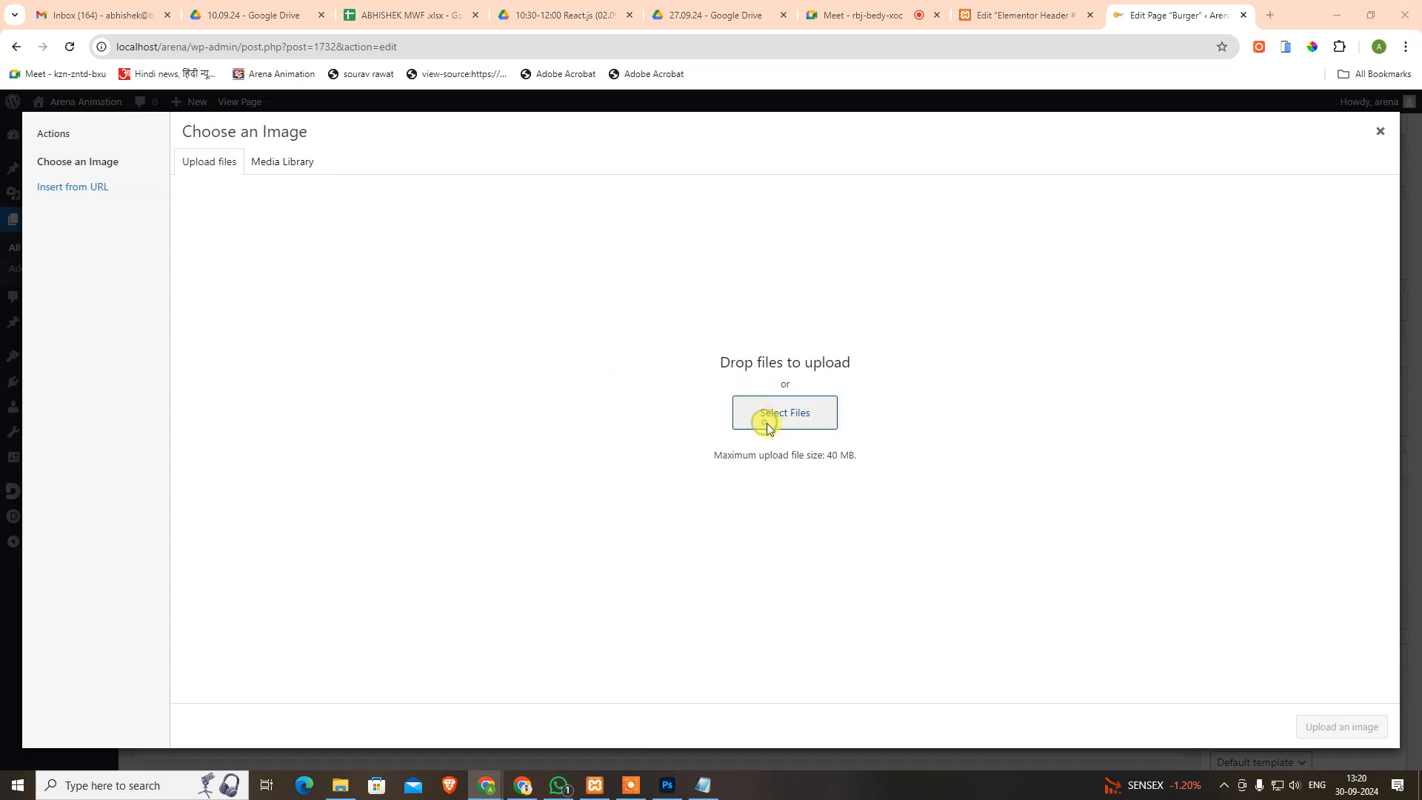
{"action": "key", "text": "super+v"}
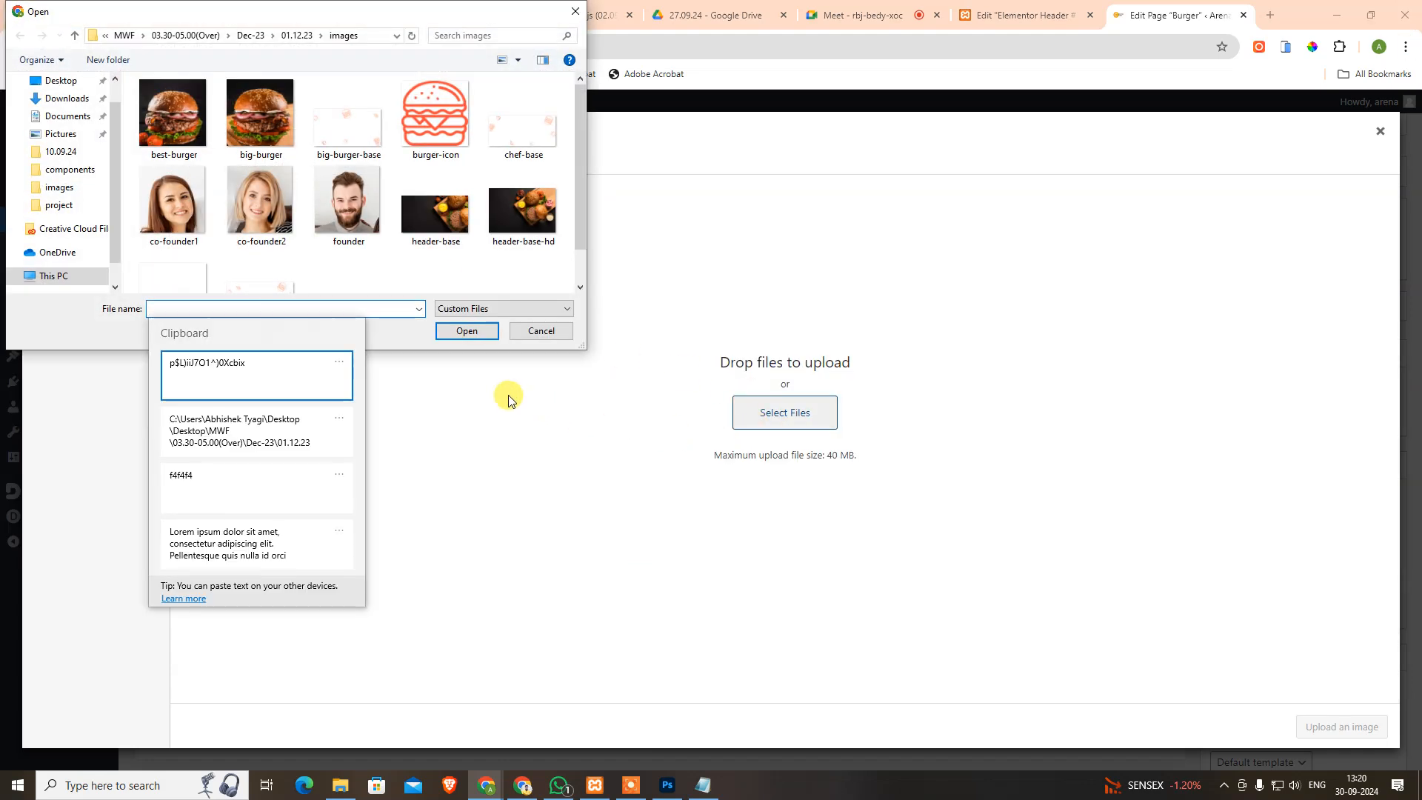
{"action": "left_click", "coordinate": [407, 274]}
{"action": "scroll", "coordinate": [406, 273], "scroll_direction": "down", "scroll_amount": 1}
{"action": "left_click", "coordinate": [190, 253]}
{"action": "double_click", "coordinate": [190, 254]}
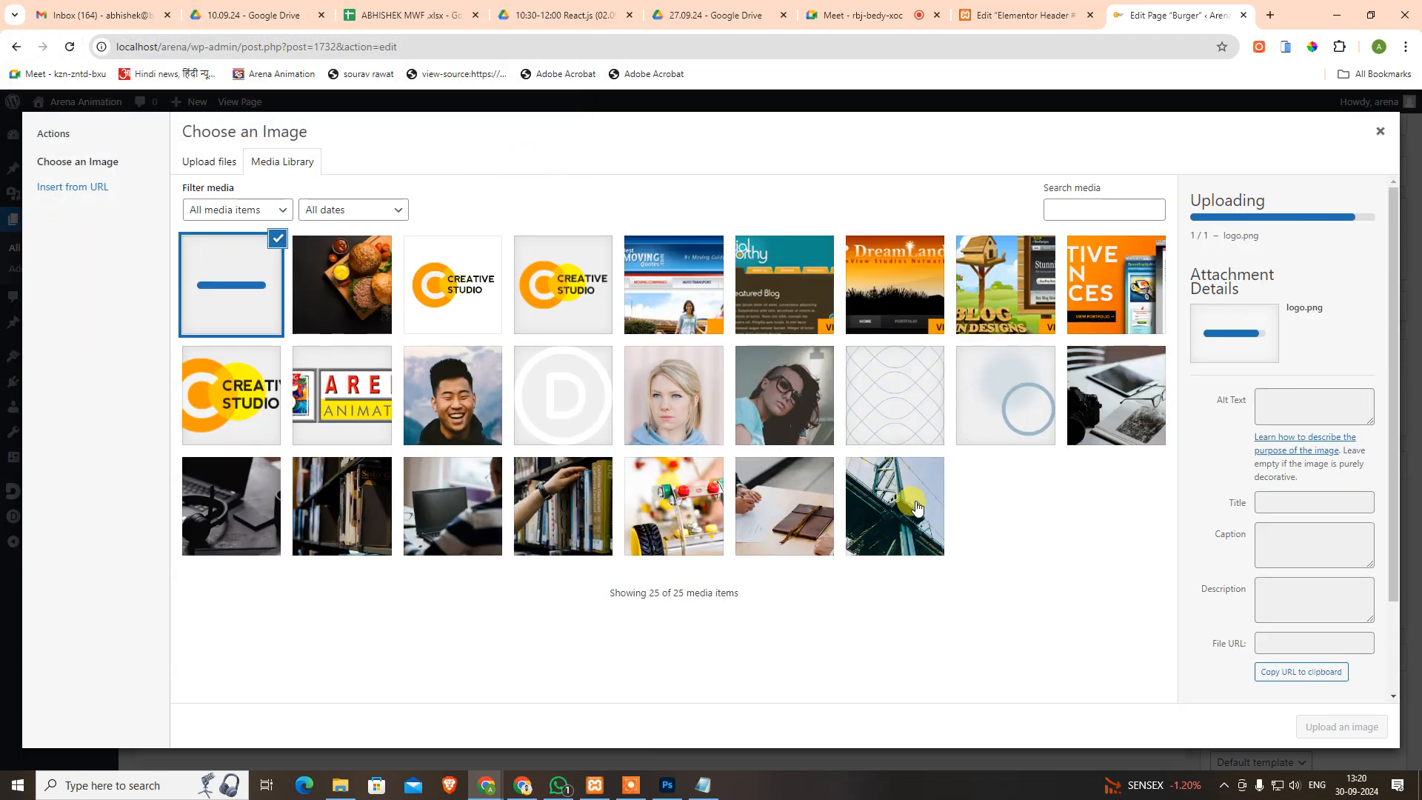
{"action": "left_click", "coordinate": [1326, 737]}
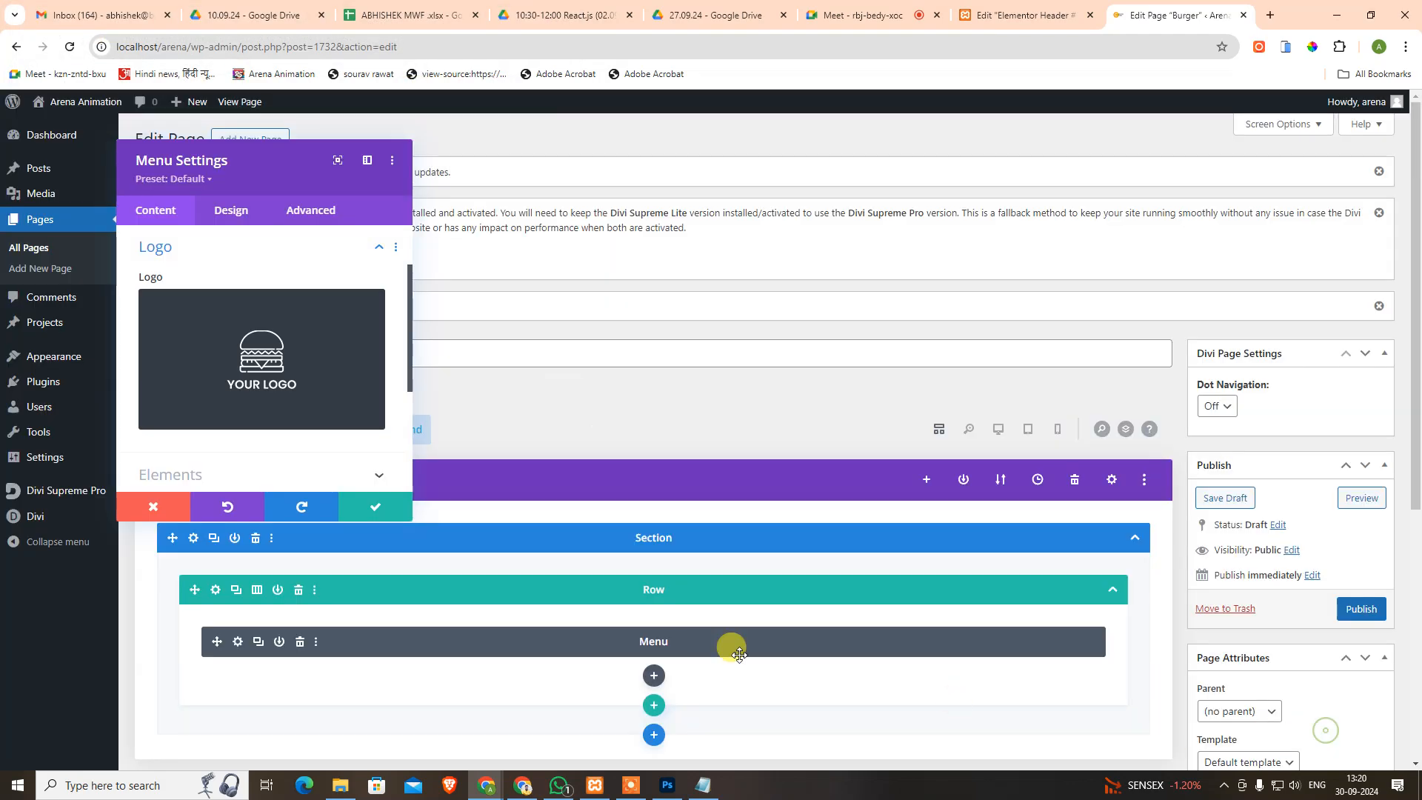
{"action": "left_click", "coordinate": [369, 503]}
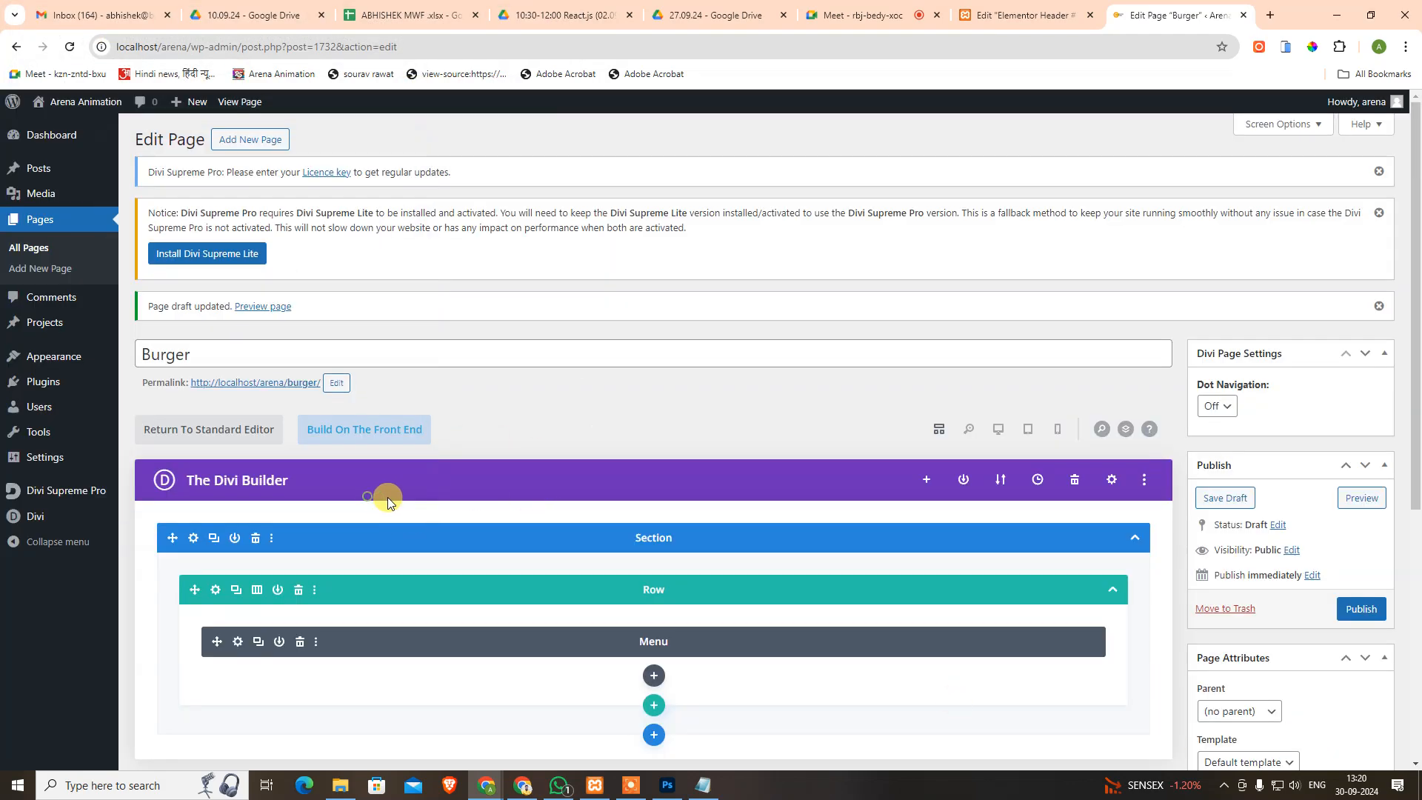
Publish the Burger page, update it once more and view the live page.
{"action": "scroll", "coordinate": [451, 508], "scroll_direction": "down", "scroll_amount": 3}
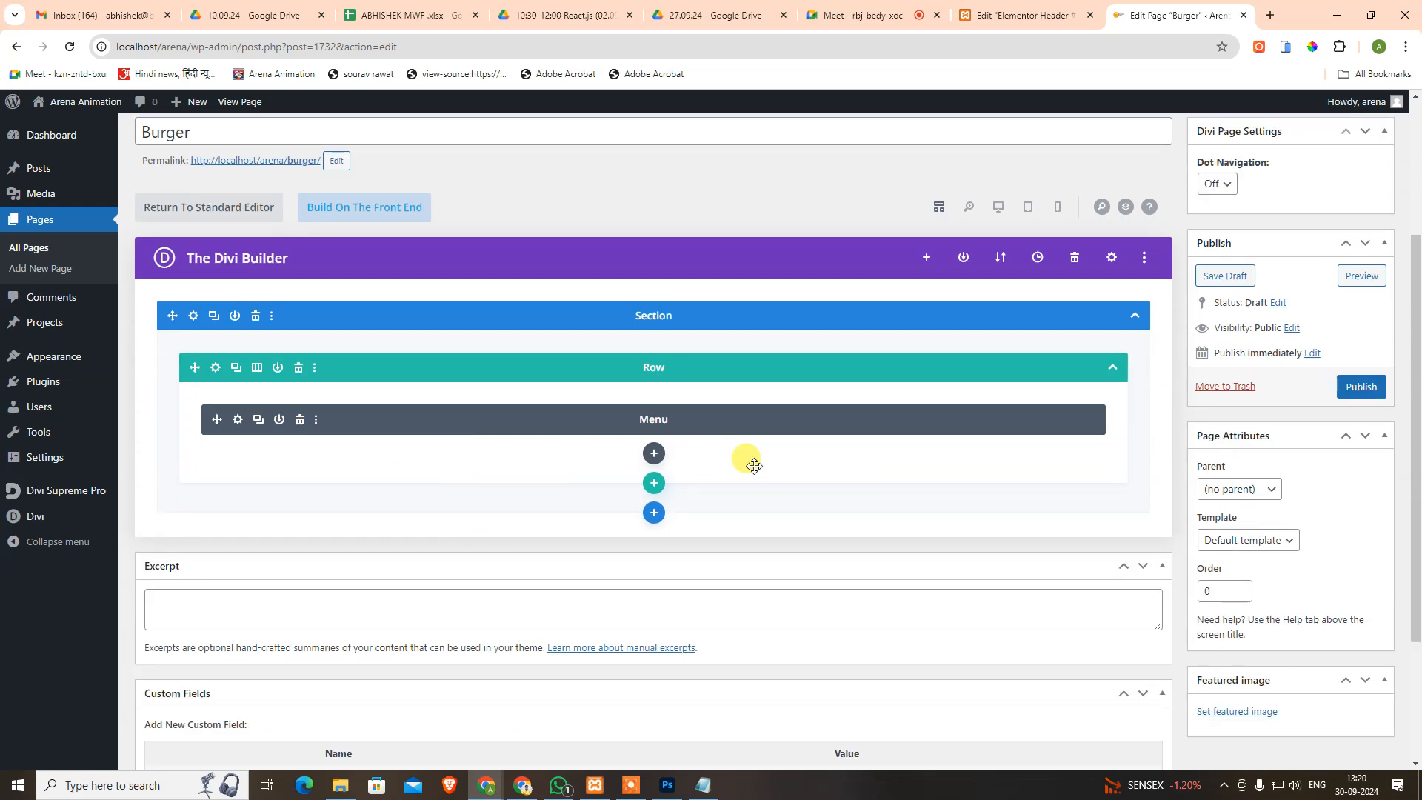
{"action": "scroll", "coordinate": [788, 255], "scroll_direction": "up", "scroll_amount": 2}
{"action": "left_click", "coordinate": [1363, 538]}
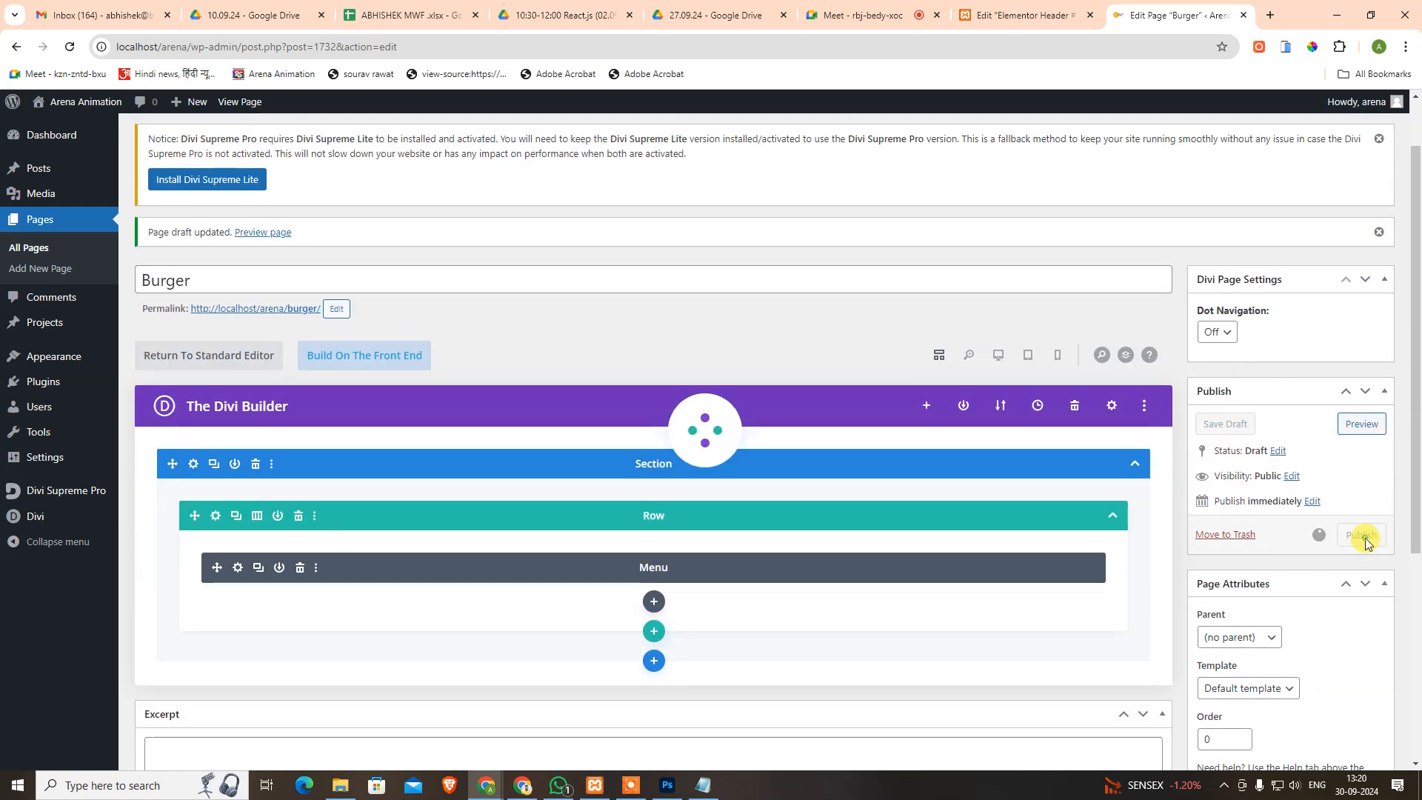
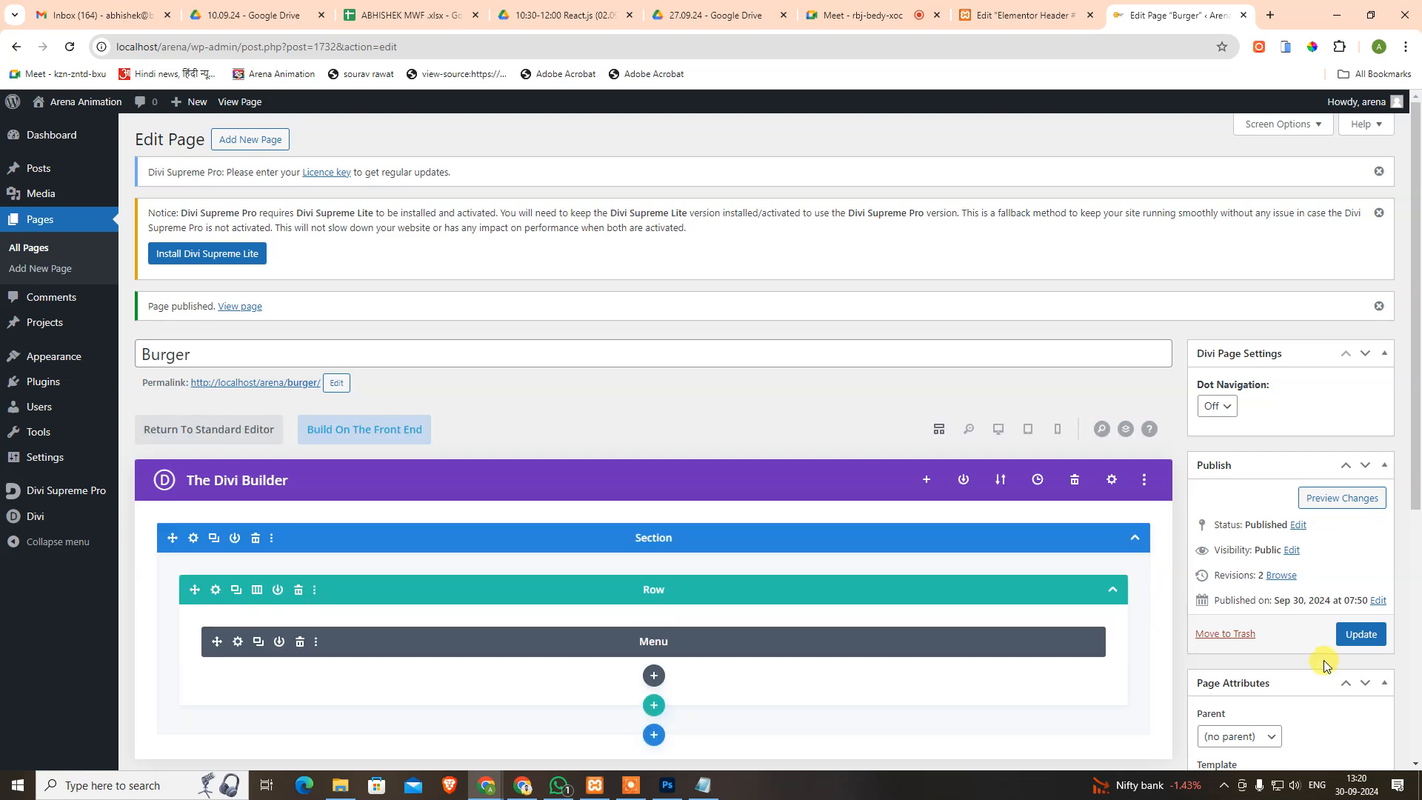
{"action": "left_click", "coordinate": [1356, 638]}
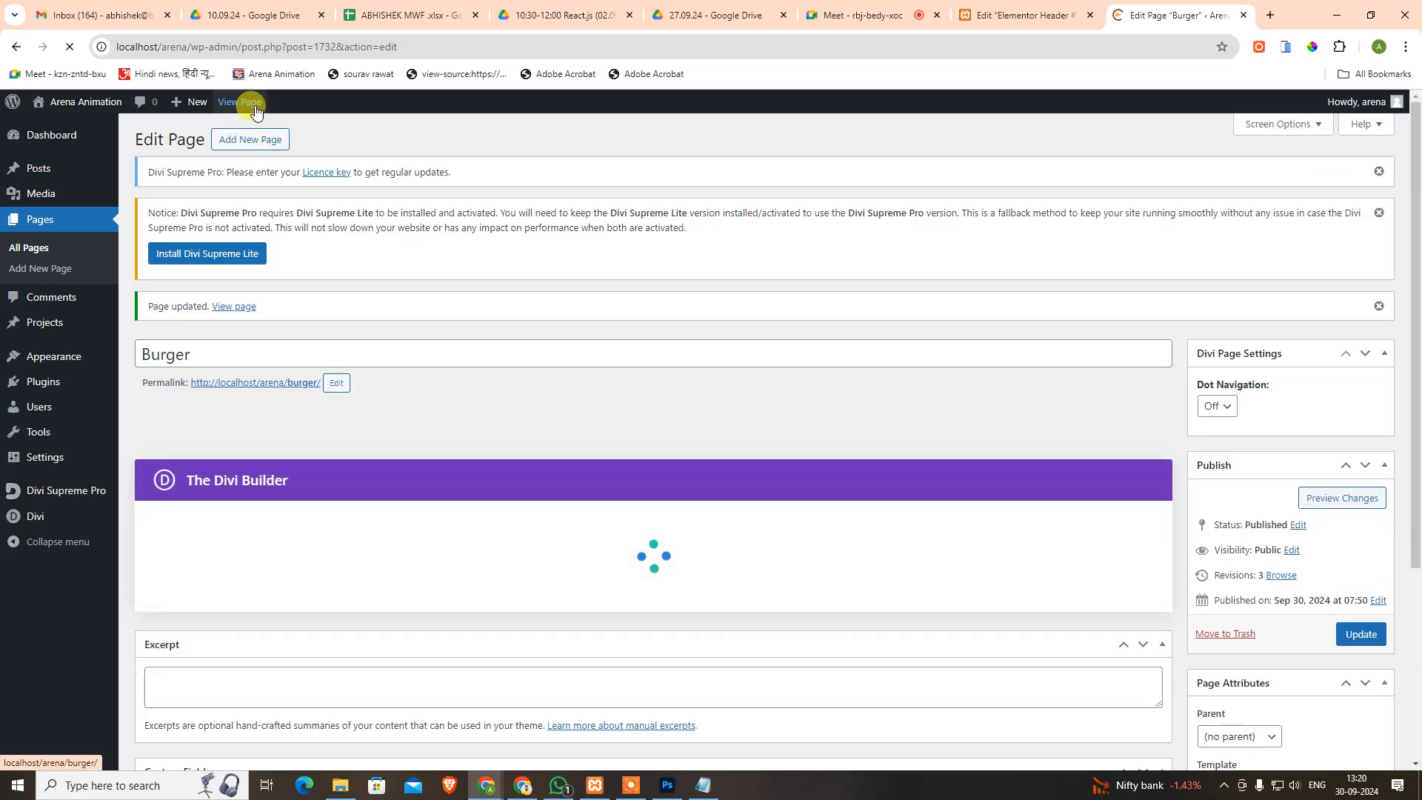
{"action": "left_click", "coordinate": [254, 107]}
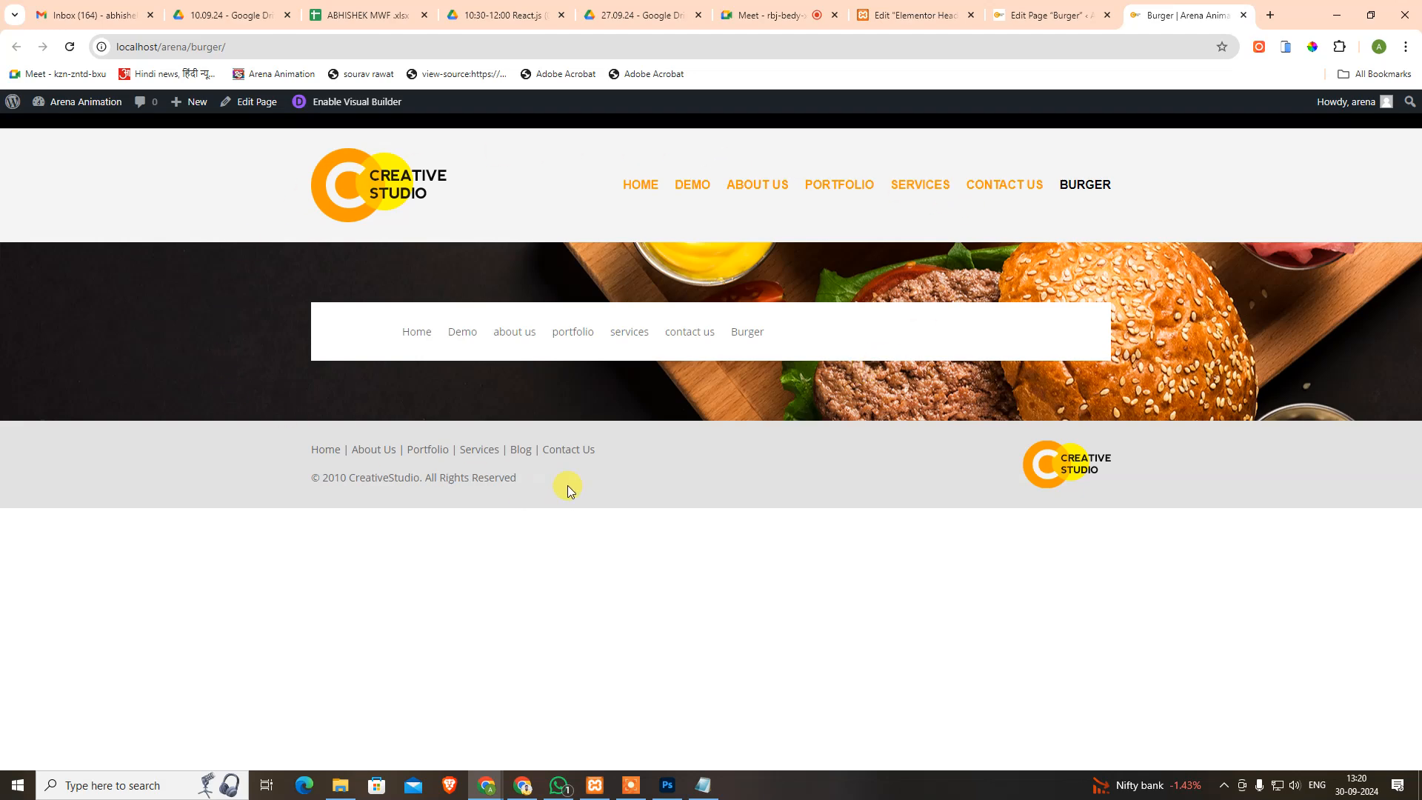
Set the Burger page's template to Blank Page, update the page and reload its live view.
{"action": "left_click", "coordinate": [1044, 15]}
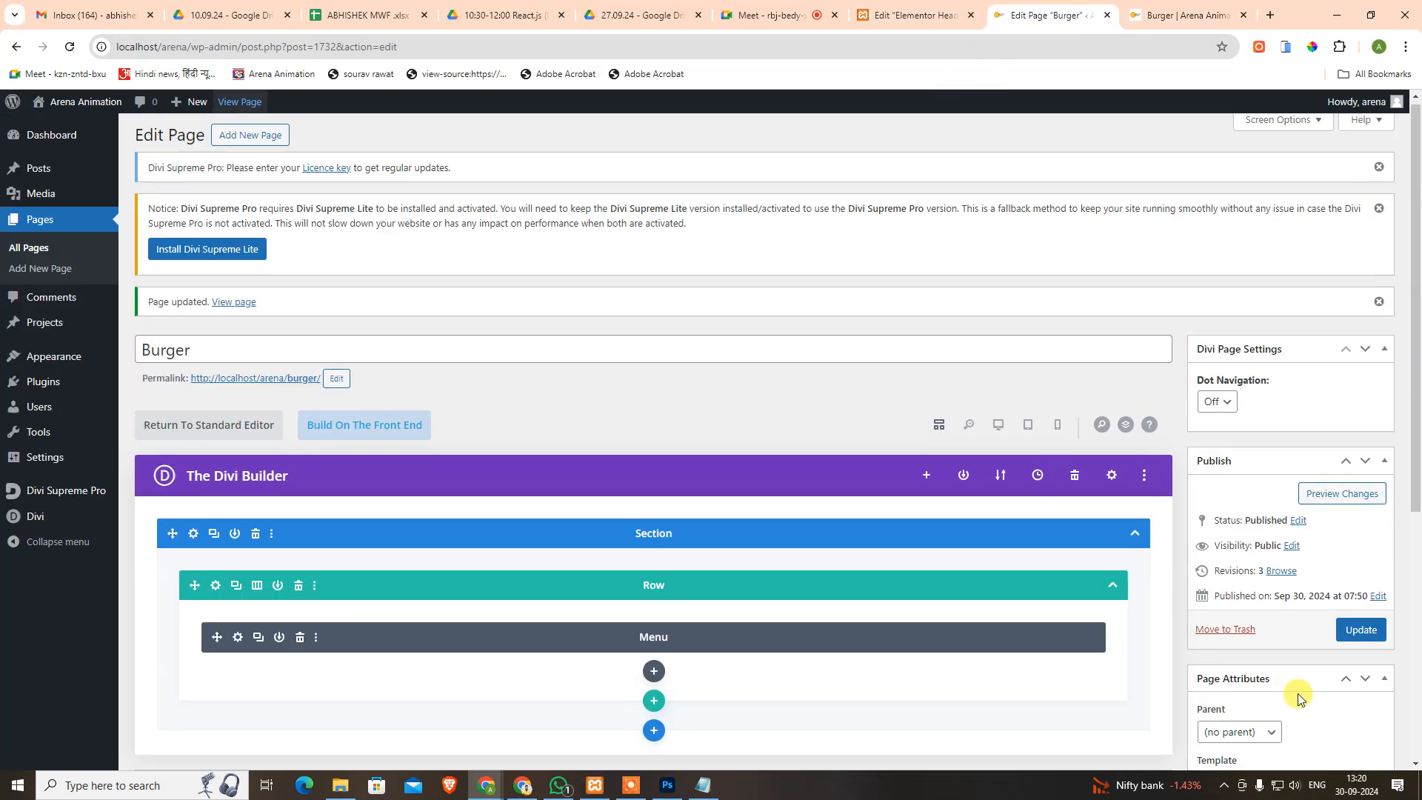
{"action": "scroll", "coordinate": [1252, 614], "scroll_direction": "down", "scroll_amount": 3}
{"action": "left_click", "coordinate": [1246, 565]}
{"action": "left_click", "coordinate": [1246, 609]}
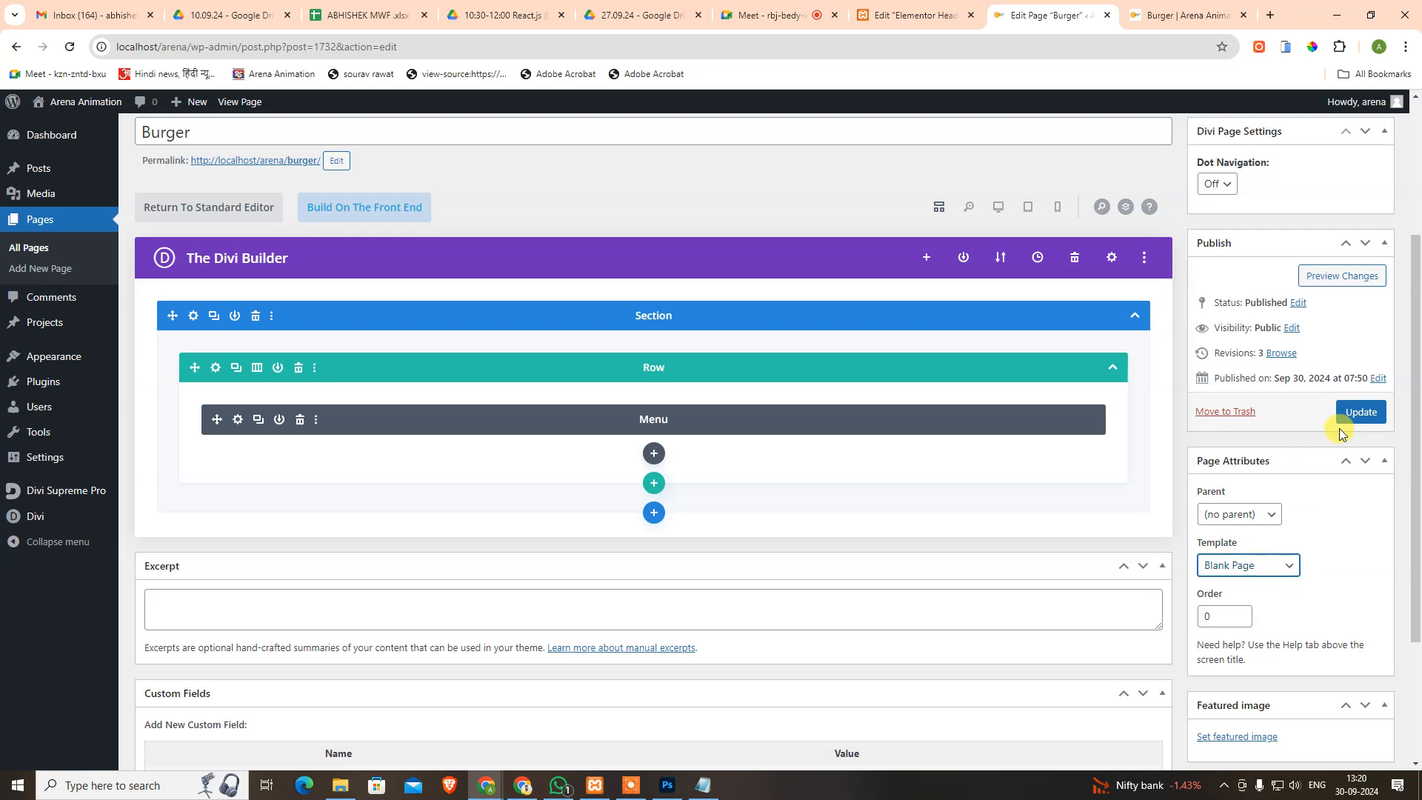
{"action": "left_click", "coordinate": [1356, 415]}
{"action": "left_click", "coordinate": [1189, 15]}
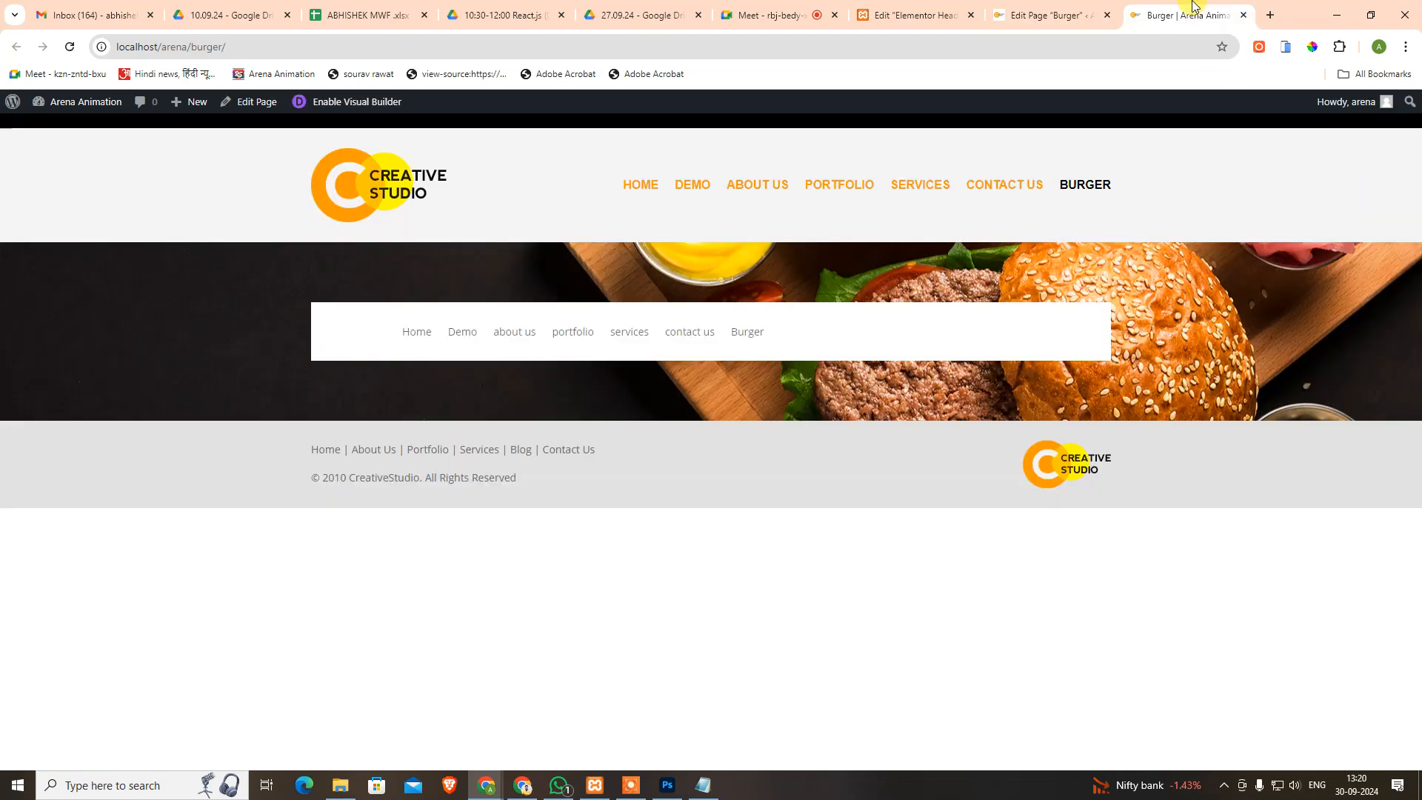
{"action": "left_click", "coordinate": [72, 49]}
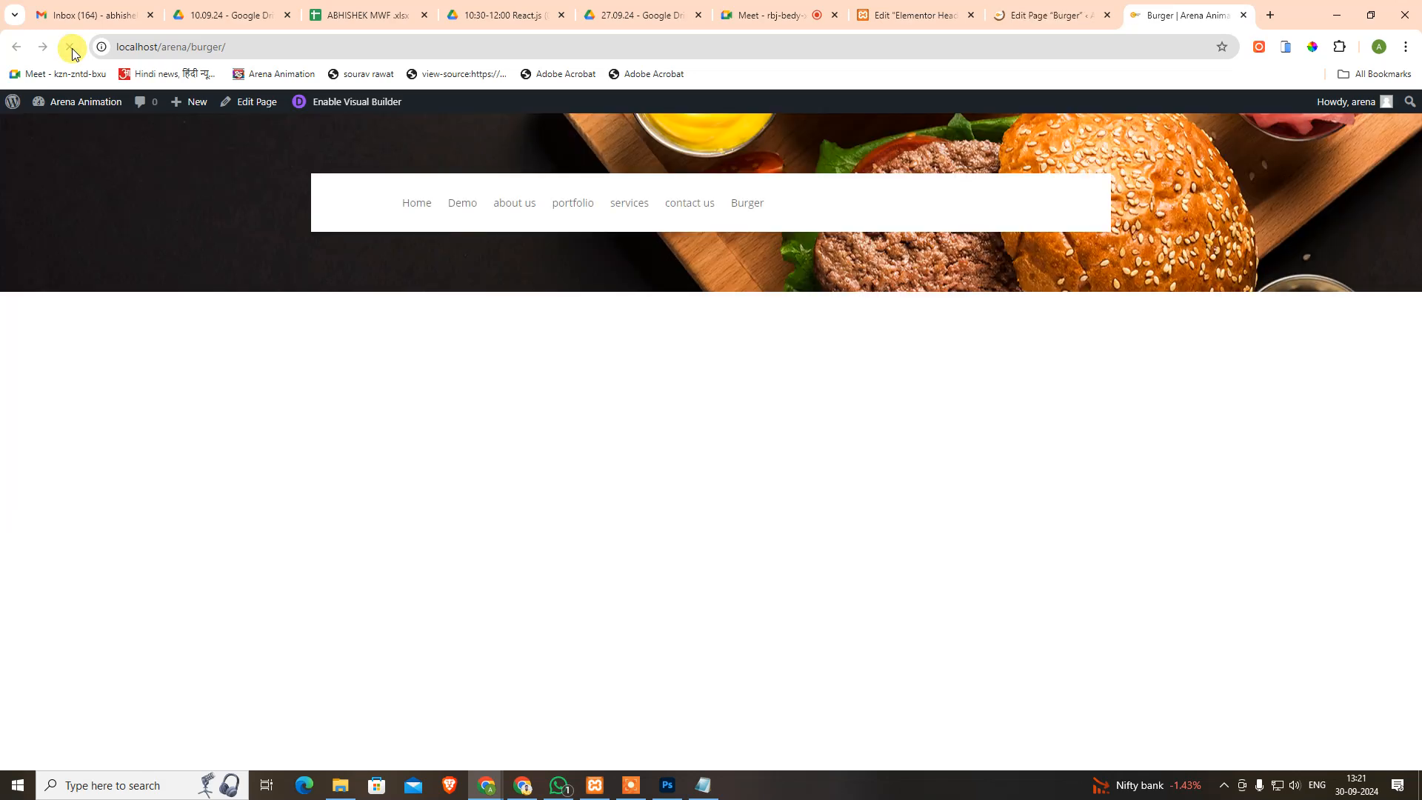
Highlight all content on the live page to examine the menu and logo area, glance at Photoshop, and return to the Burger page editor.
{"action": "key", "text": "ctrl+a"}
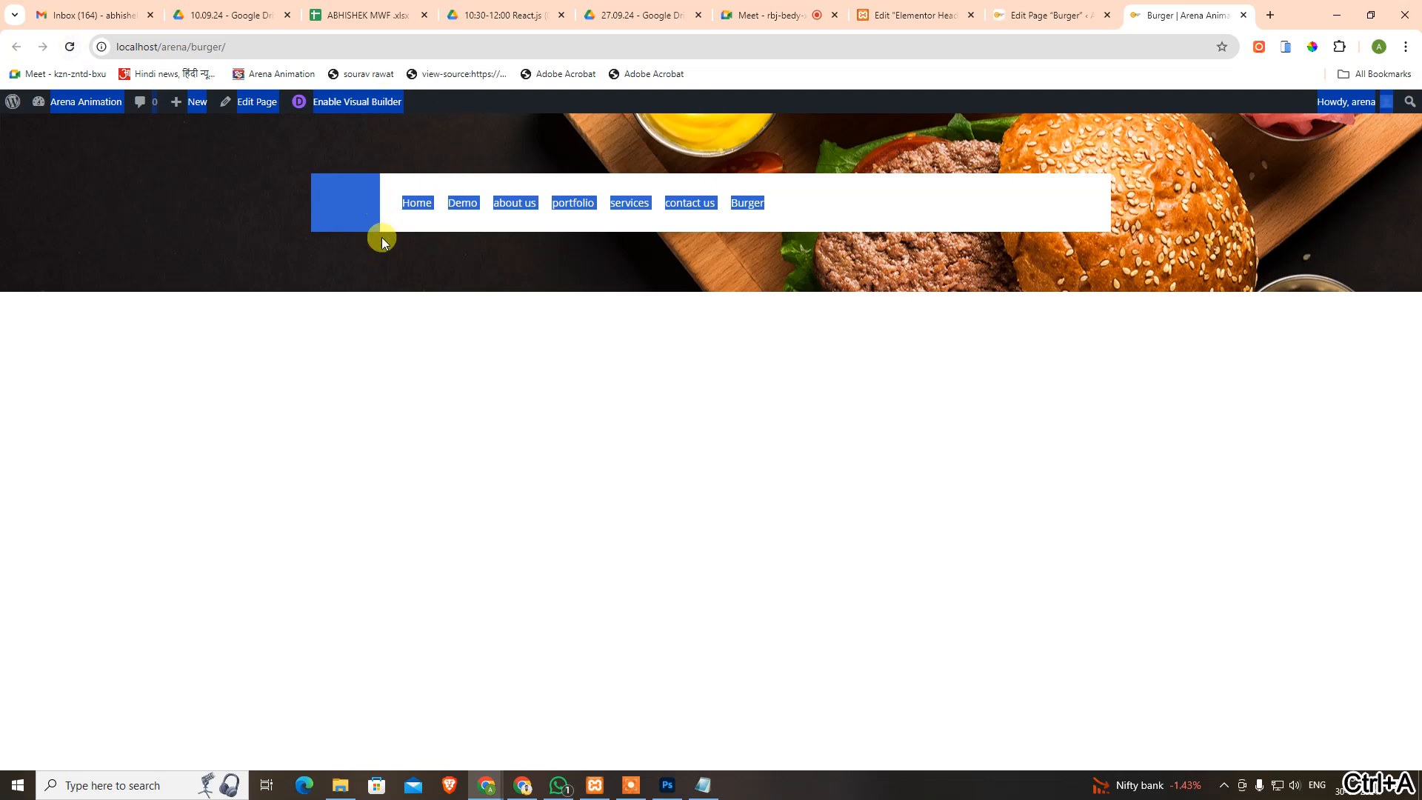
{"action": "left_click", "coordinate": [442, 398]}
{"action": "key", "text": "alt+Tab"}
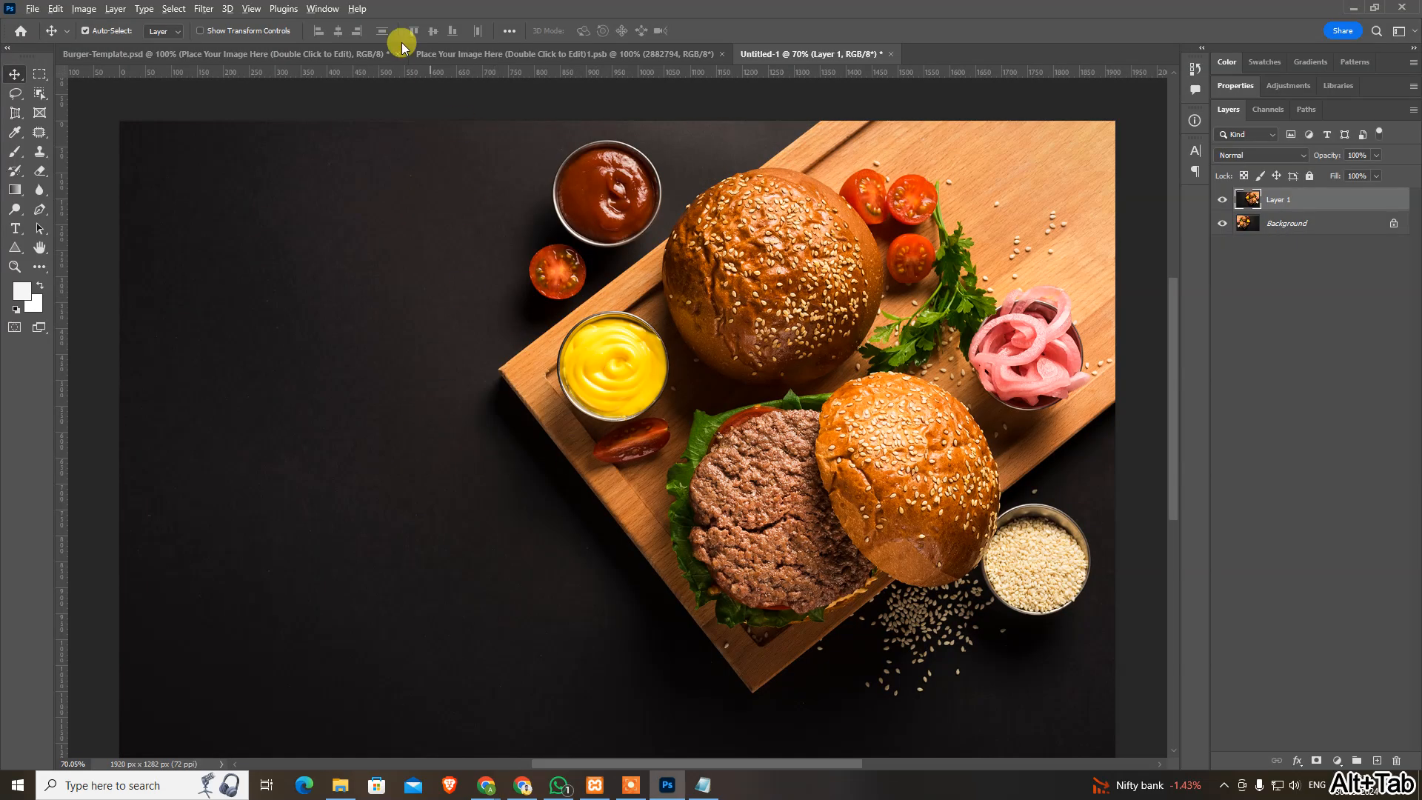
{"action": "key", "text": "alt+Tab"}
{"action": "left_click", "coordinate": [1028, 14]}
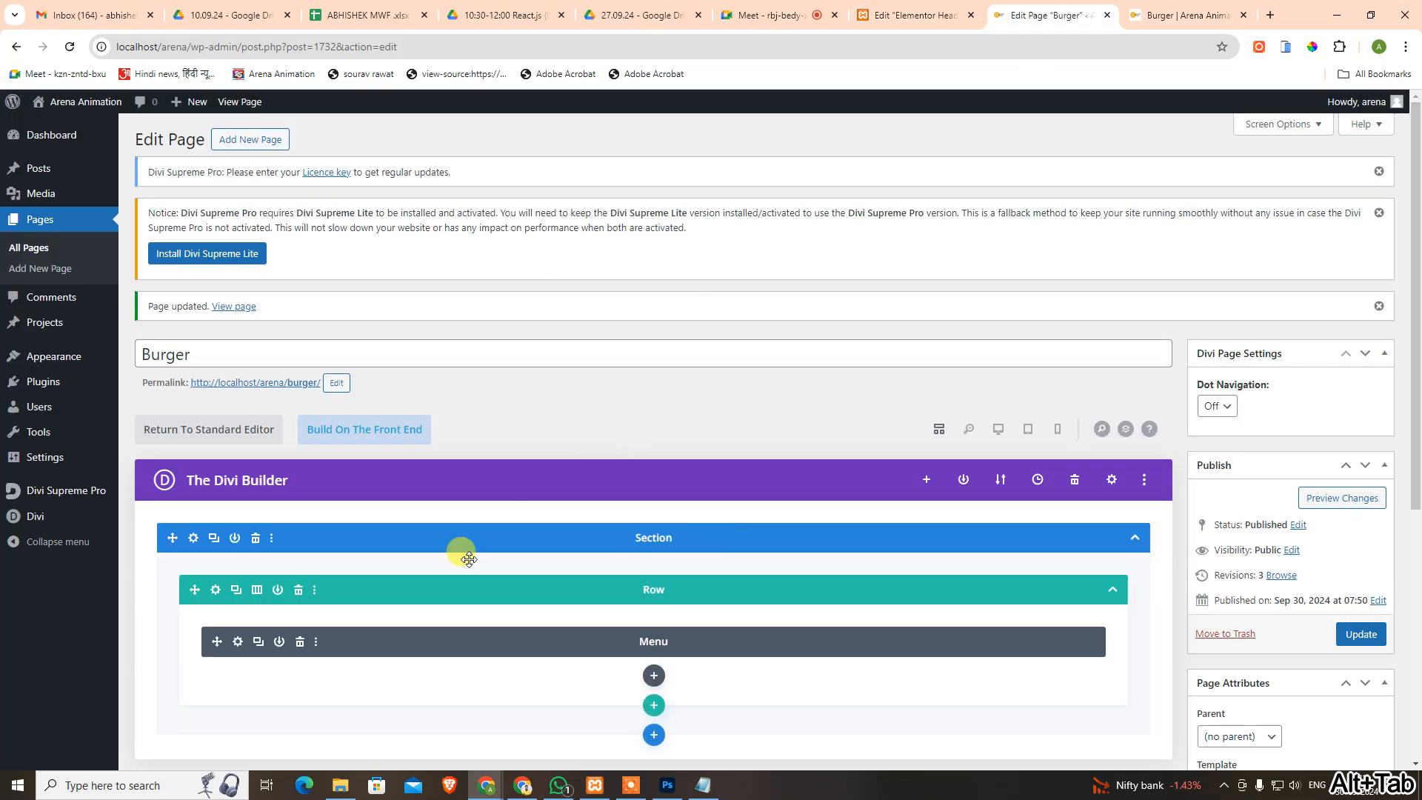
Remove the Menu module's background colour and save the module settings.
{"action": "left_click", "coordinate": [238, 641]}
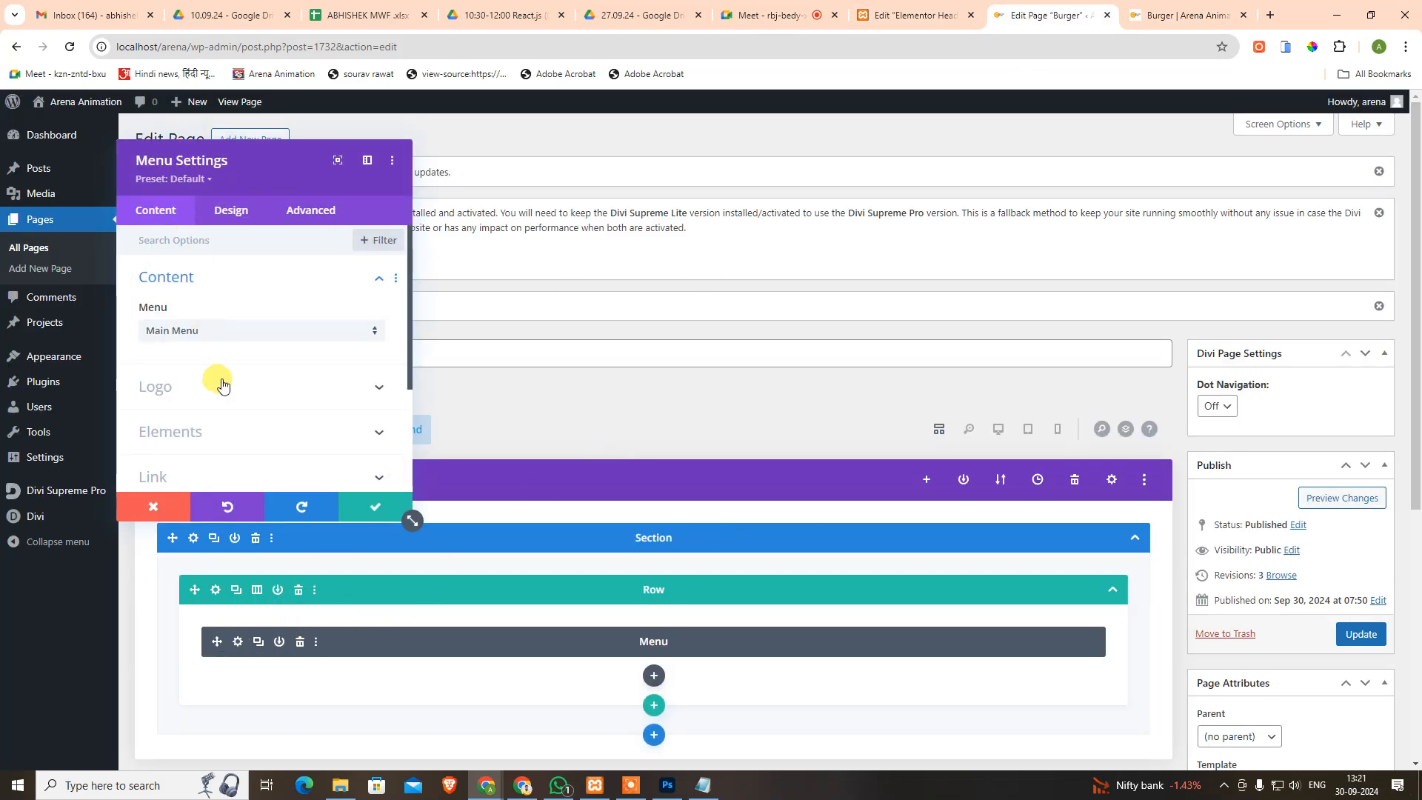
{"action": "scroll", "coordinate": [223, 384], "scroll_direction": "down", "scroll_amount": 2}
{"action": "left_click", "coordinate": [224, 387]}
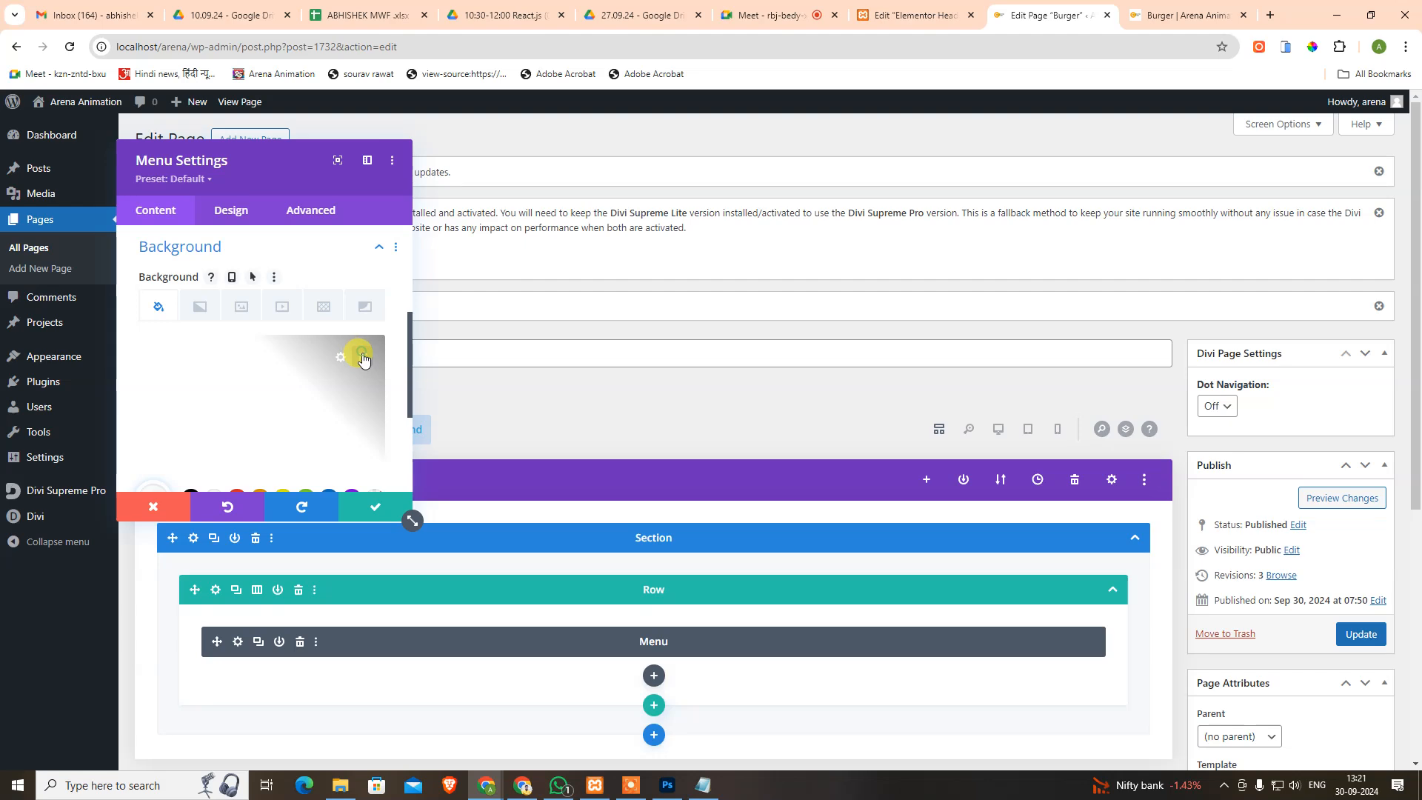
{"action": "left_click", "coordinate": [363, 359]}
{"action": "left_click", "coordinate": [379, 505]}
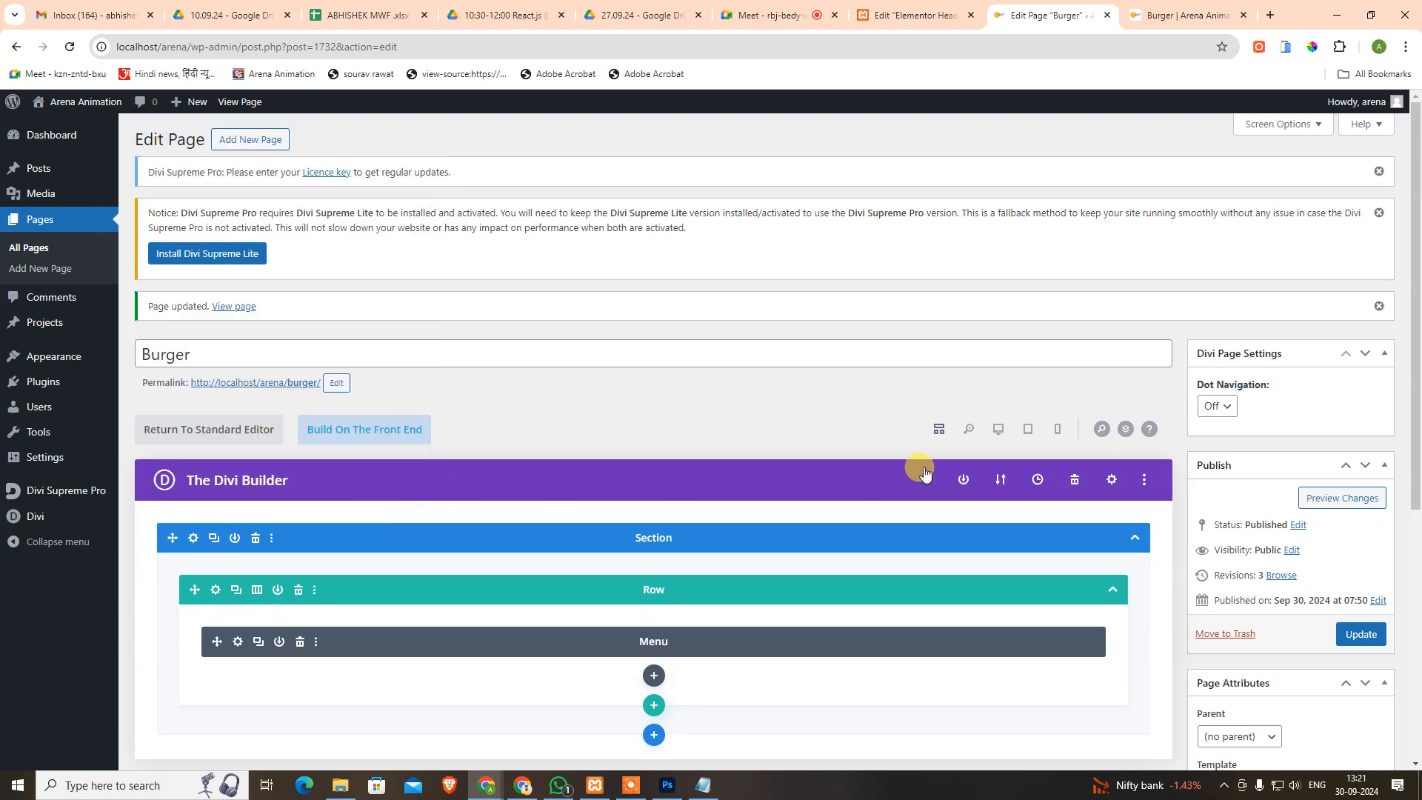
Switch the Divi Builder to the desktop view to show the rendered header section.
{"action": "left_click", "coordinate": [998, 431]}
{"action": "scroll", "coordinate": [752, 448], "scroll_direction": "down", "scroll_amount": 2}
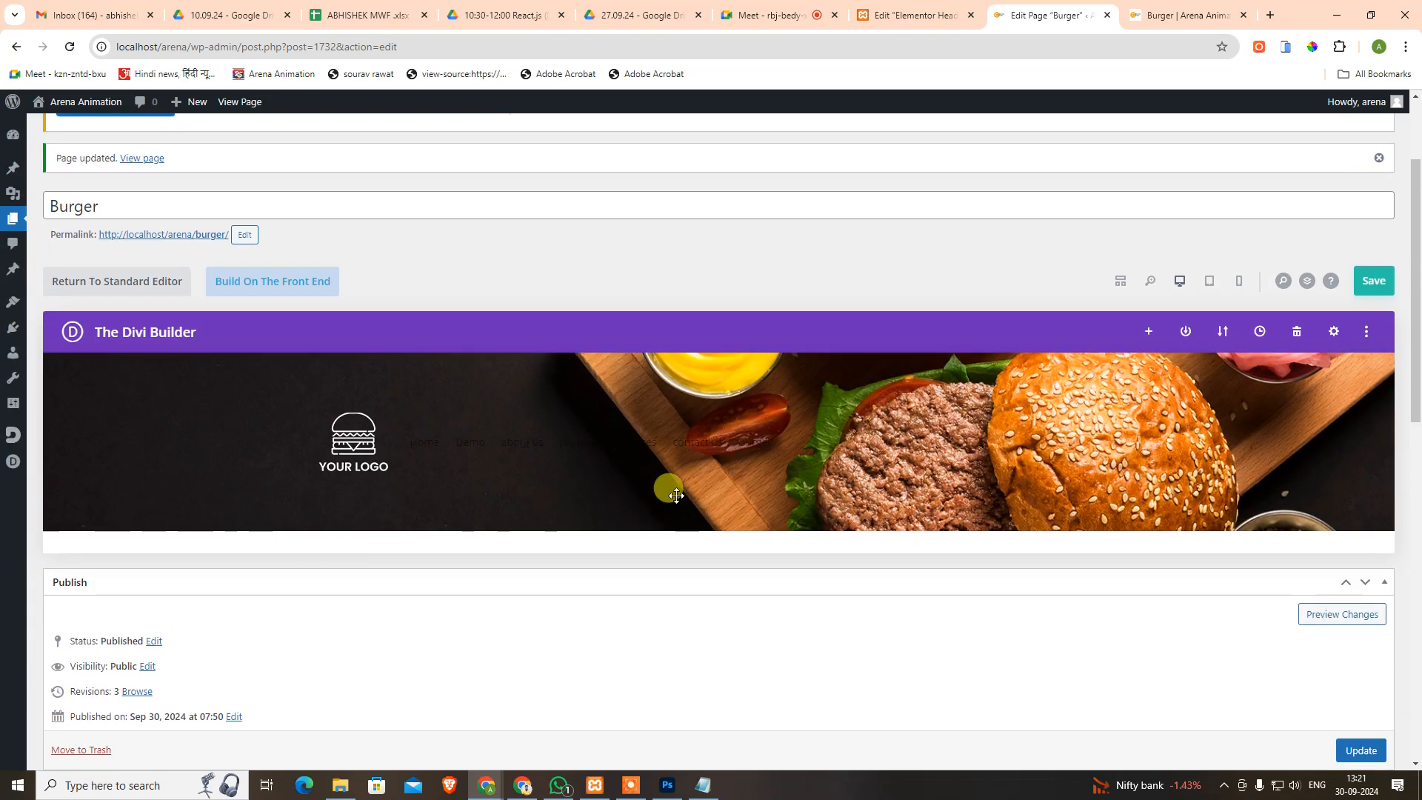
{"action": "left_click", "coordinate": [693, 420]}
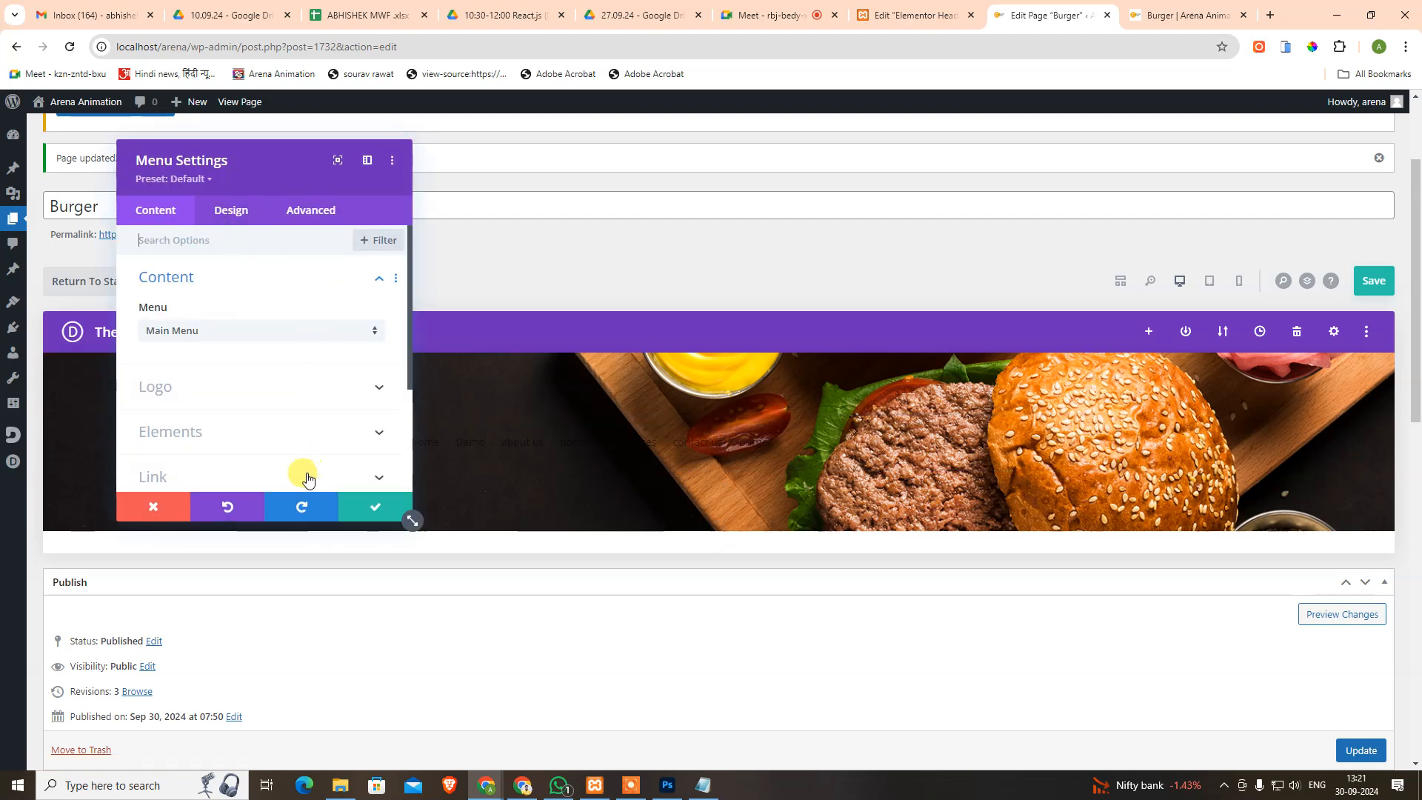
{"action": "left_click", "coordinate": [154, 507]}
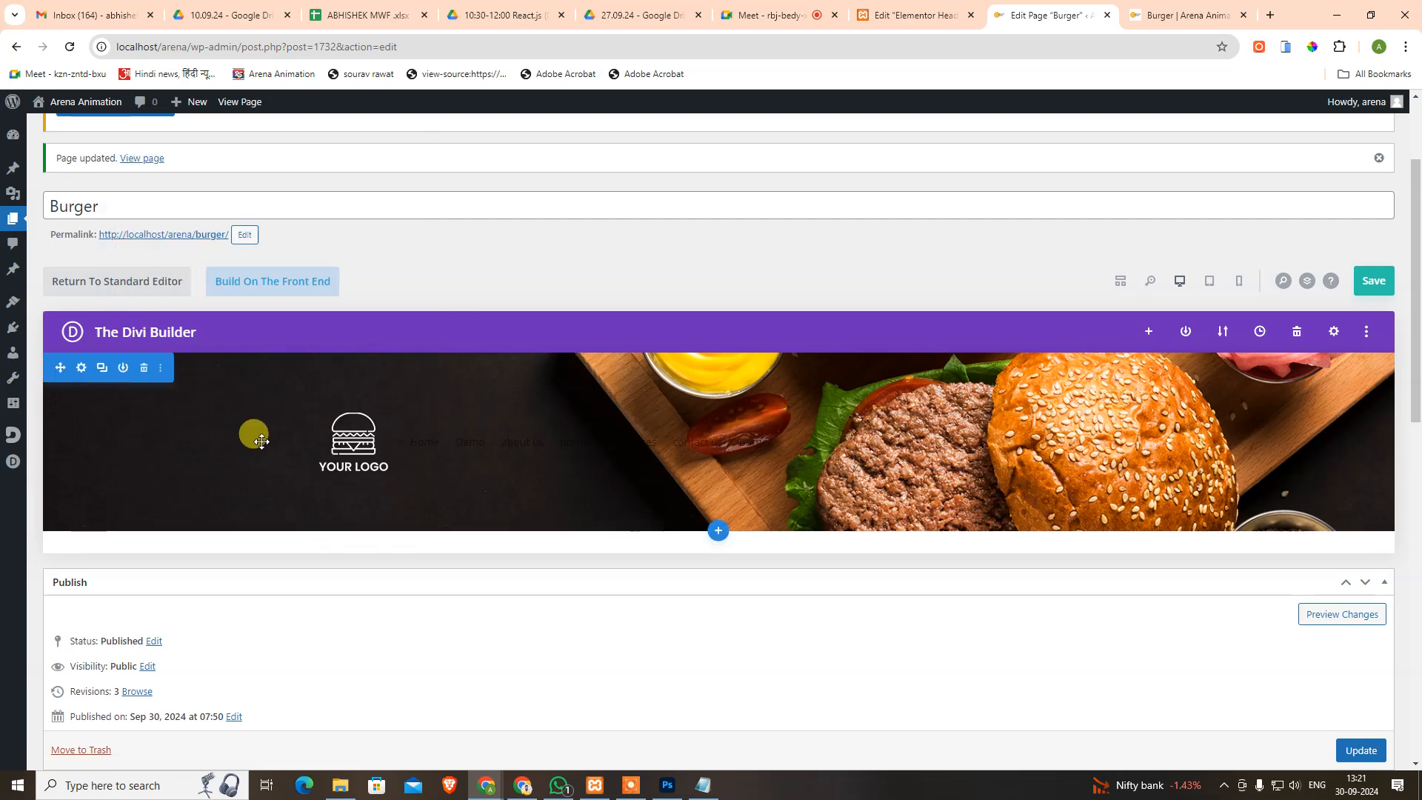
Look through the design and advanced options of the header row and its column, and close them without changes.
{"action": "left_click", "coordinate": [358, 410]}
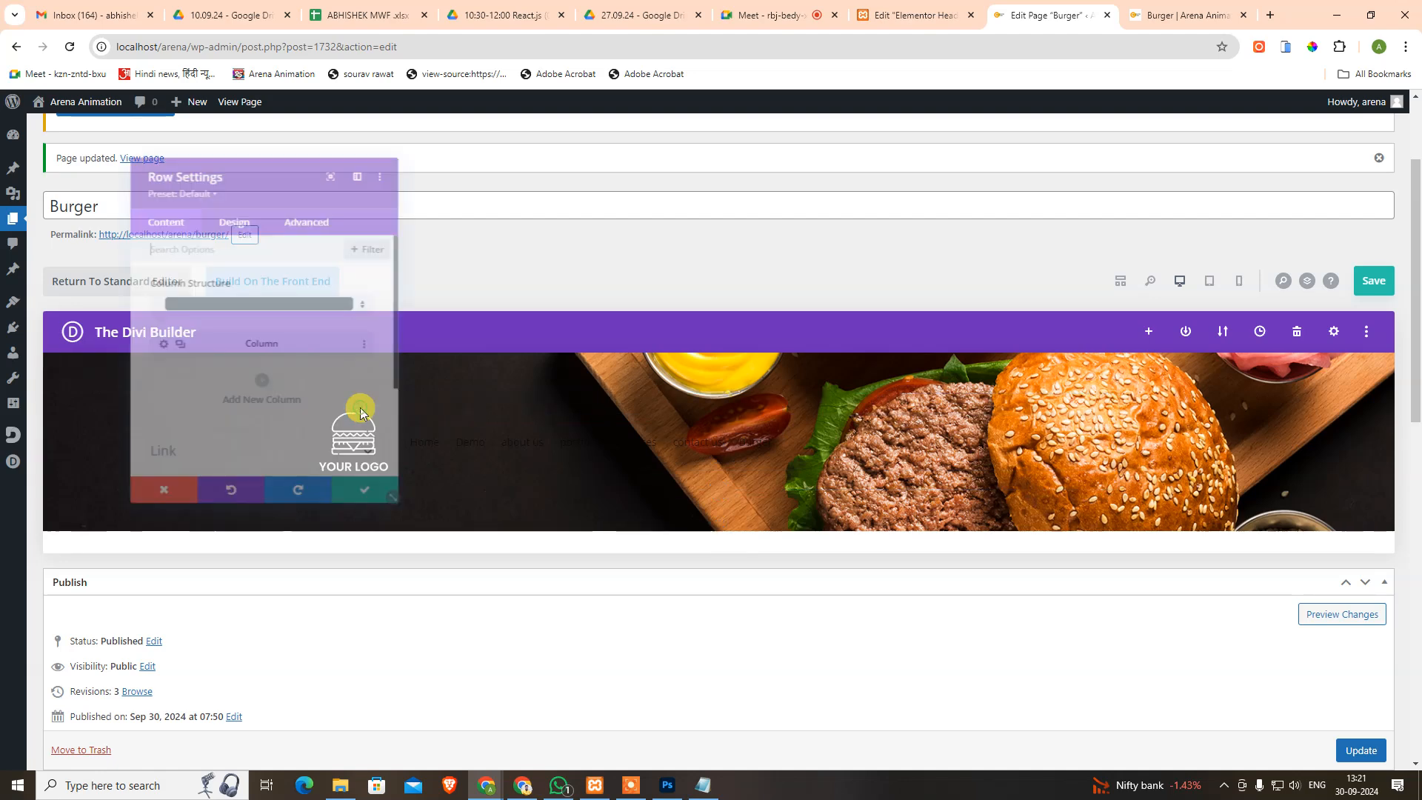
{"action": "left_click", "coordinate": [218, 214]}
{"action": "left_click", "coordinate": [209, 323]}
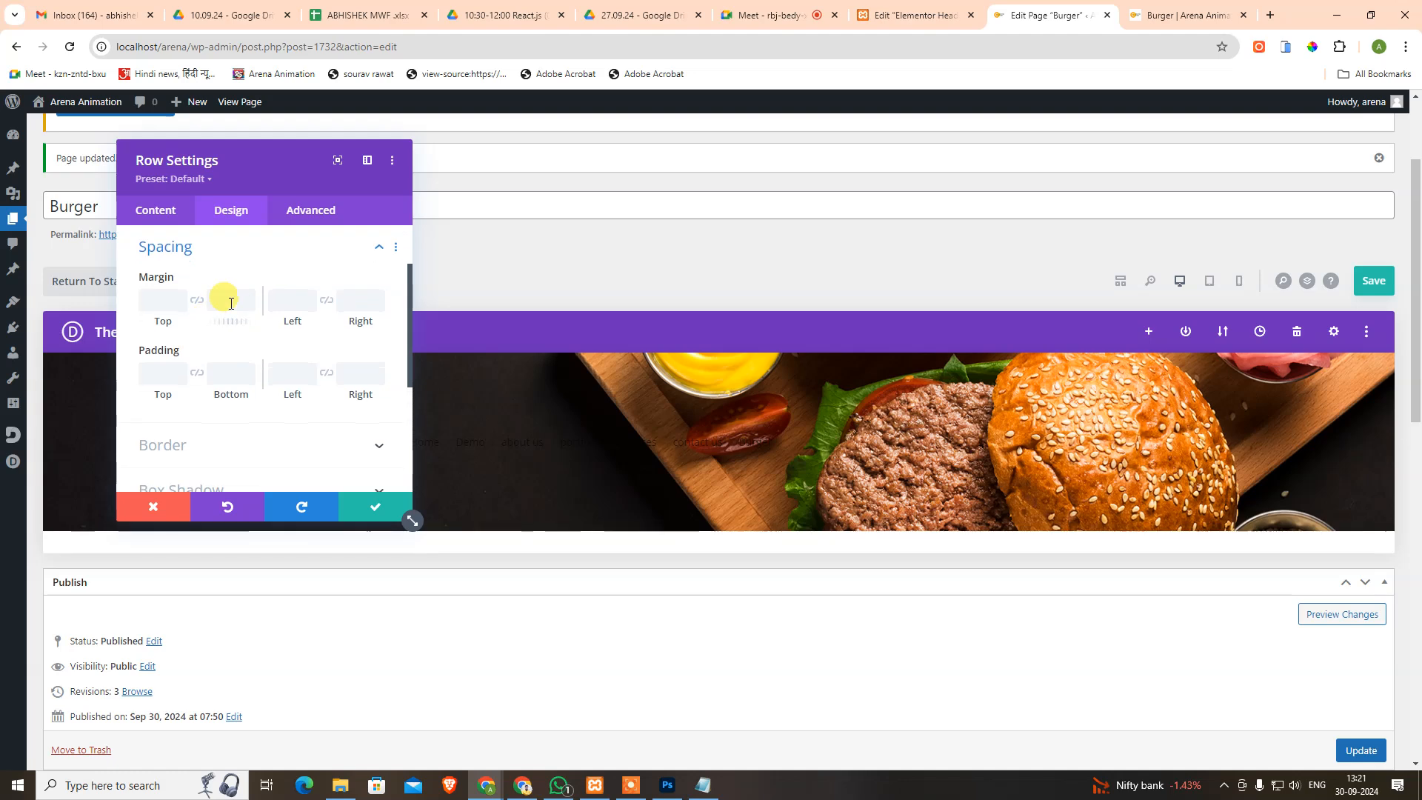
{"action": "scroll", "coordinate": [300, 386], "scroll_direction": "down", "scroll_amount": 5}
{"action": "scroll", "coordinate": [300, 392], "scroll_direction": "up", "scroll_amount": 6}
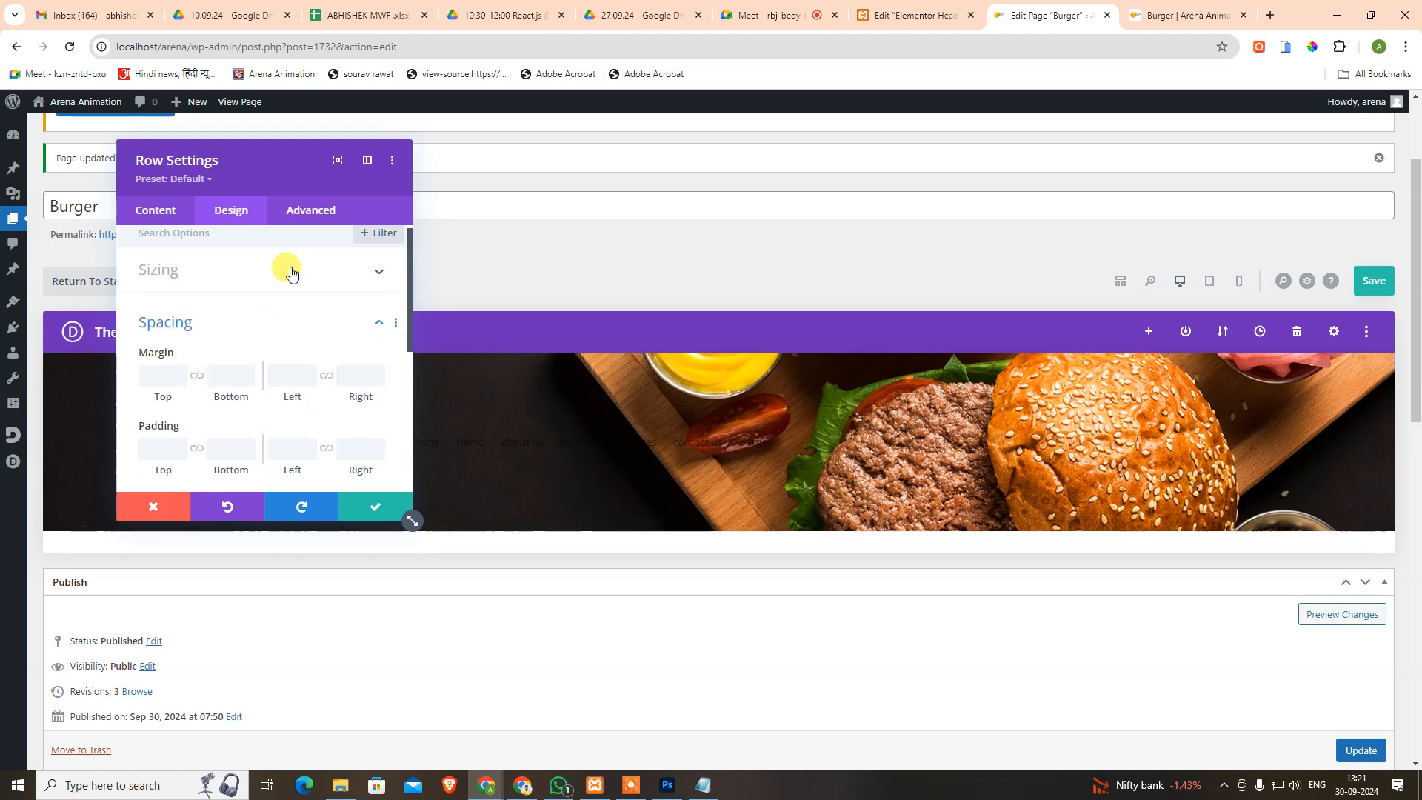
{"action": "left_click", "coordinate": [311, 210]}
{"action": "scroll", "coordinate": [343, 326], "scroll_direction": "down", "scroll_amount": 3}
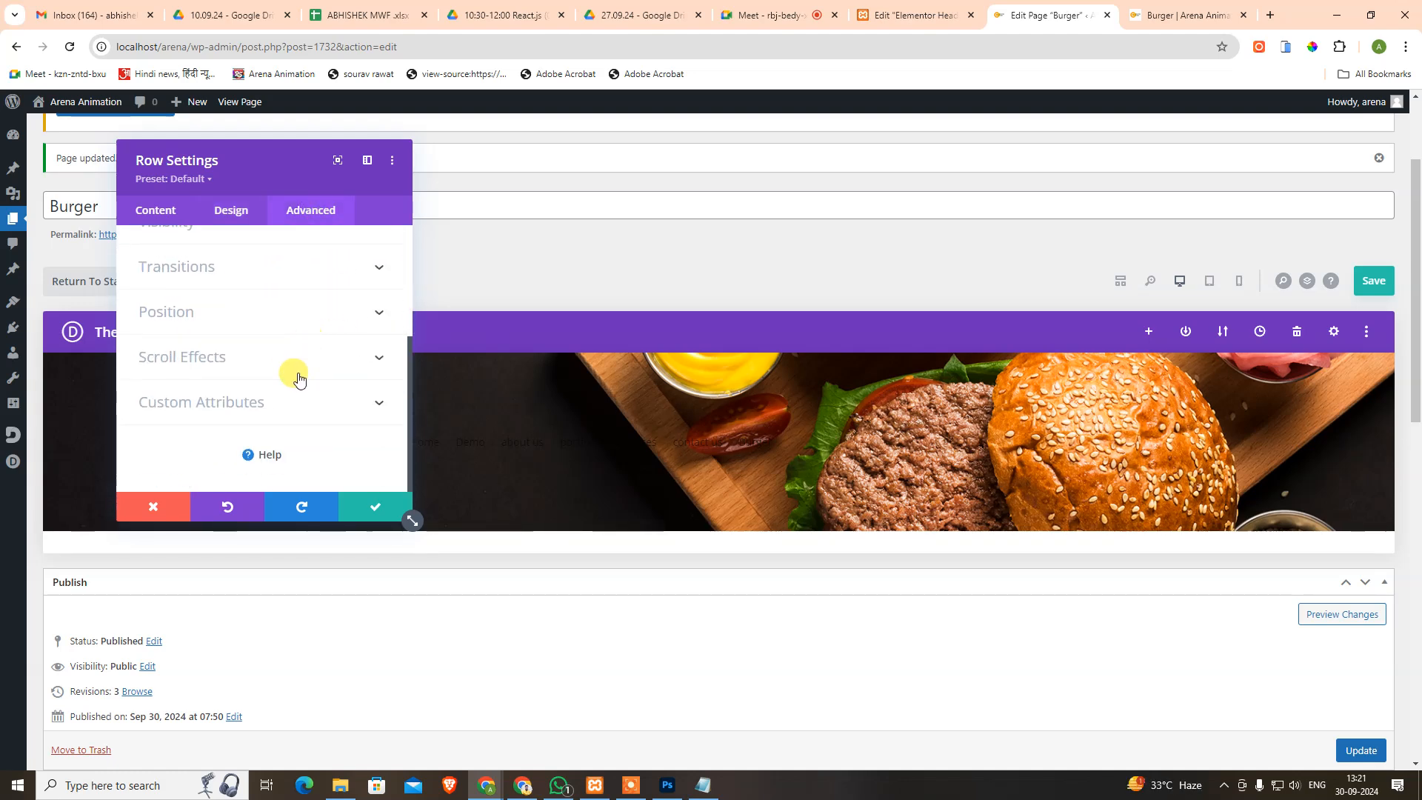
{"action": "left_click", "coordinate": [159, 212]}
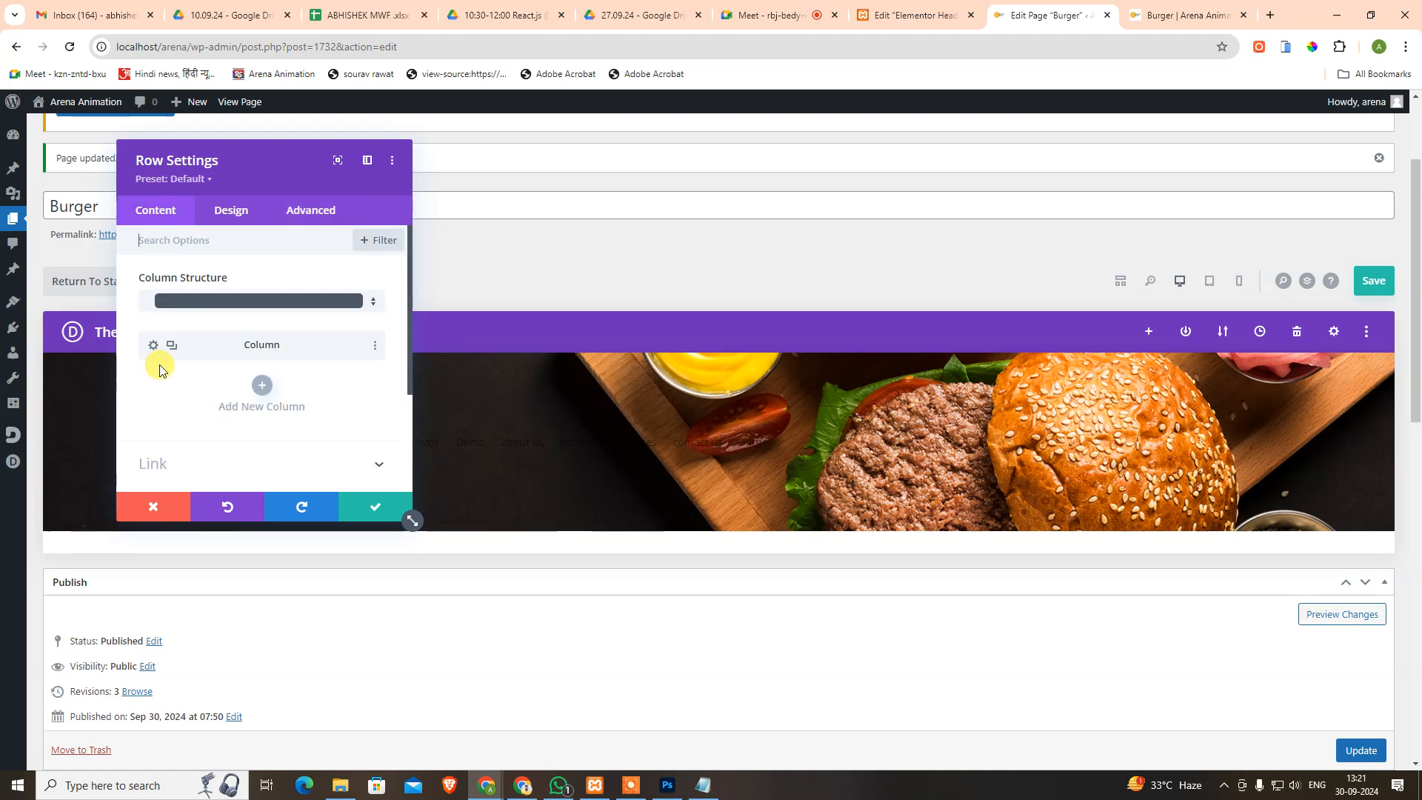
{"action": "left_click", "coordinate": [152, 345]}
{"action": "left_click", "coordinate": [216, 220]}
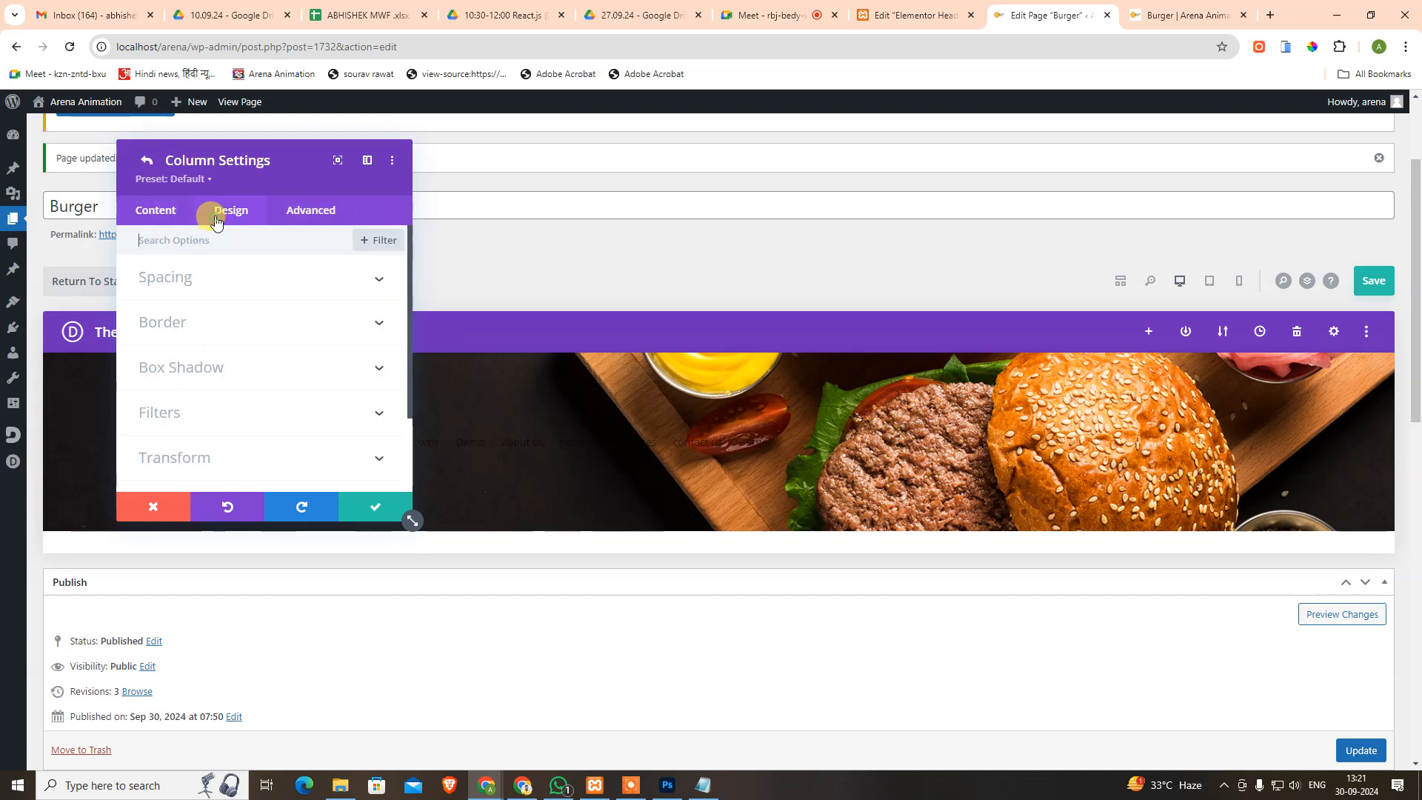
{"action": "left_click", "coordinate": [247, 286]}
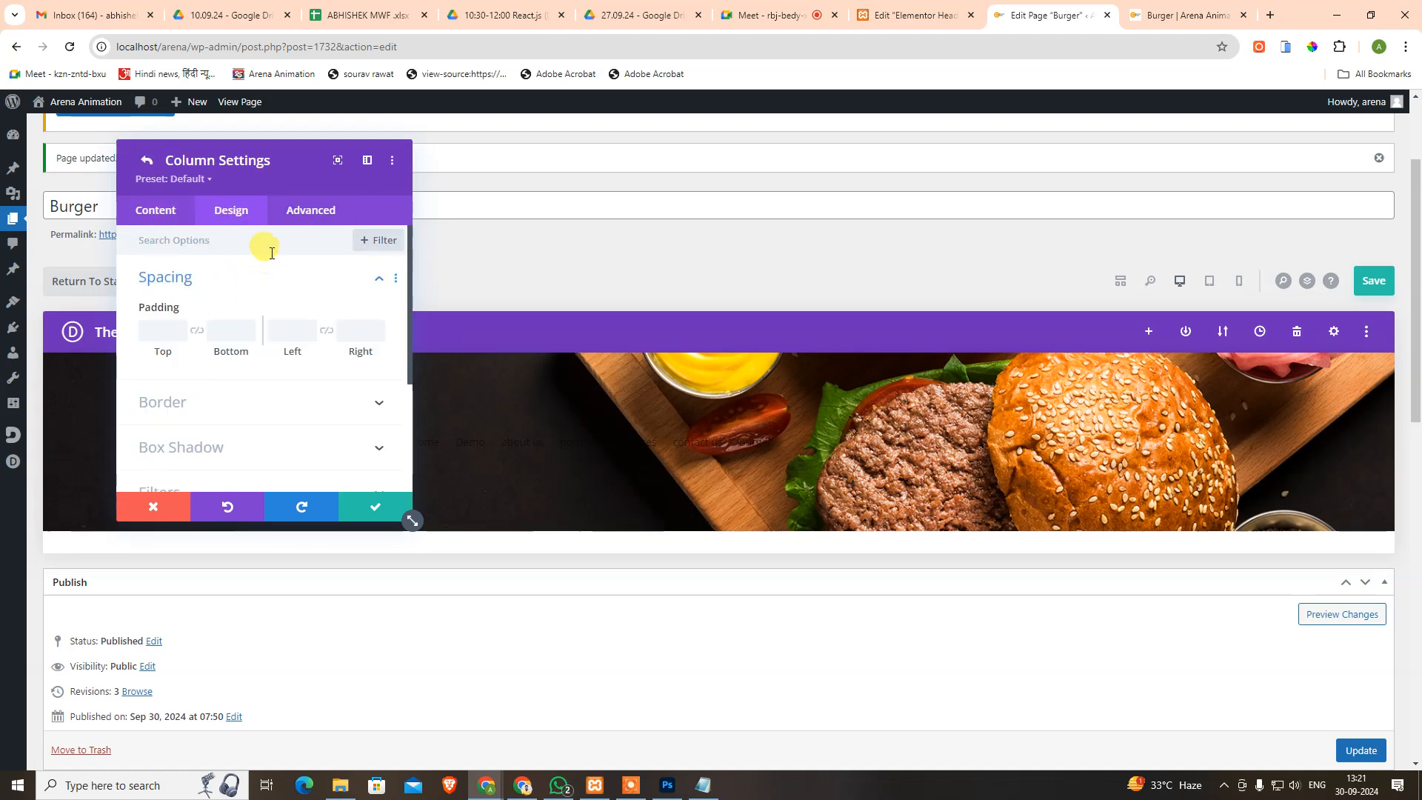
{"action": "left_click", "coordinate": [330, 214]}
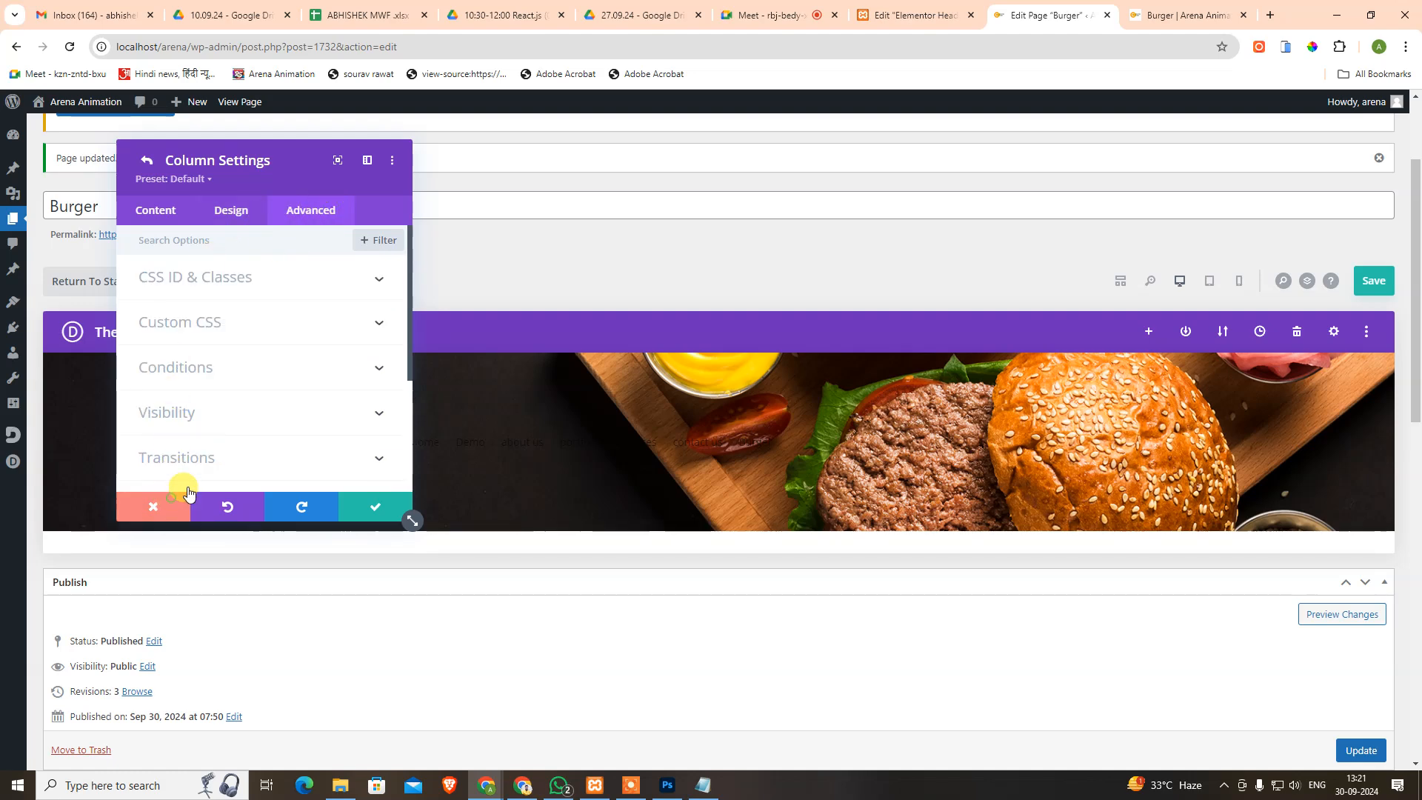
{"action": "left_click", "coordinate": [186, 495]}
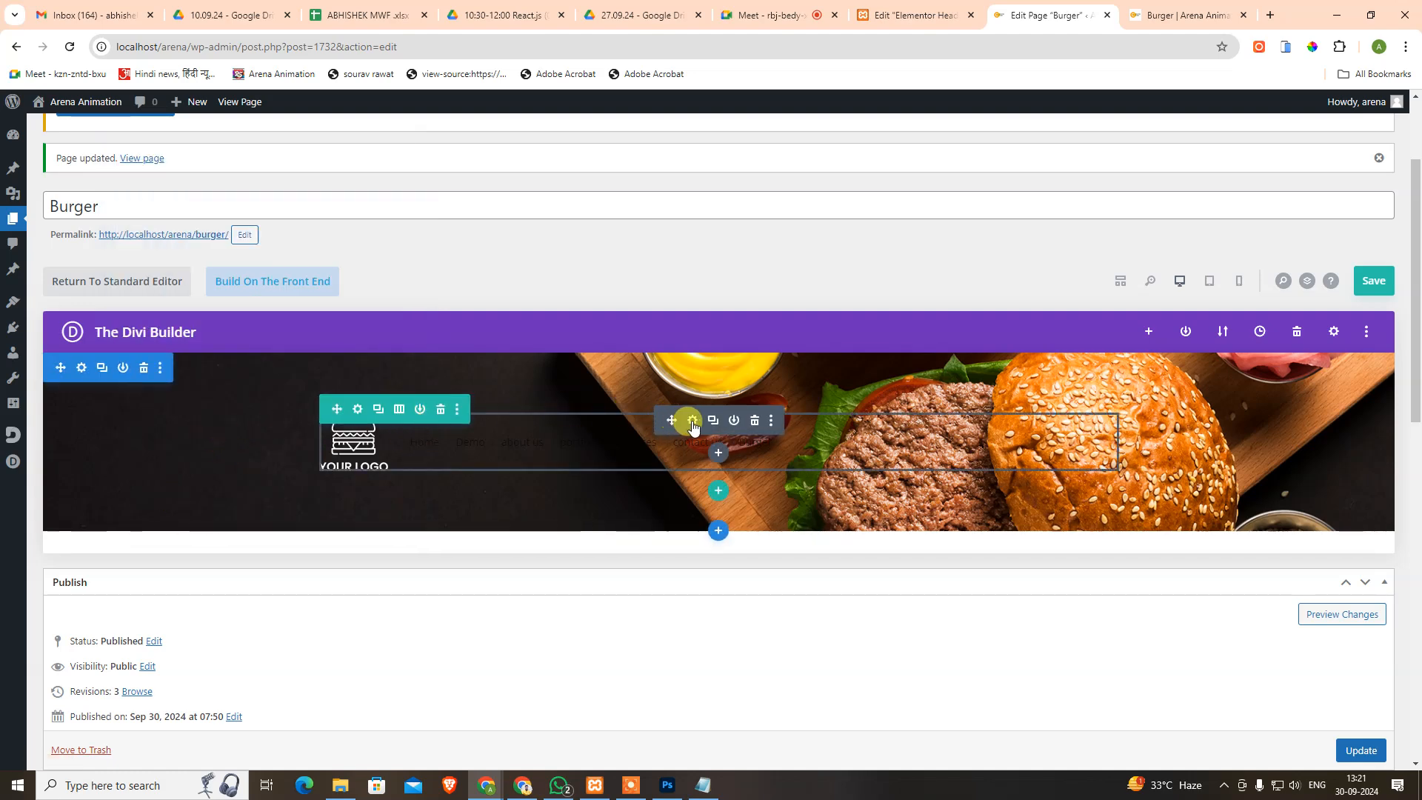
Set the Menu module's text alignment to right in its menu text design settings.
{"action": "left_click", "coordinate": [692, 420]}
{"action": "left_click", "coordinate": [224, 211]}
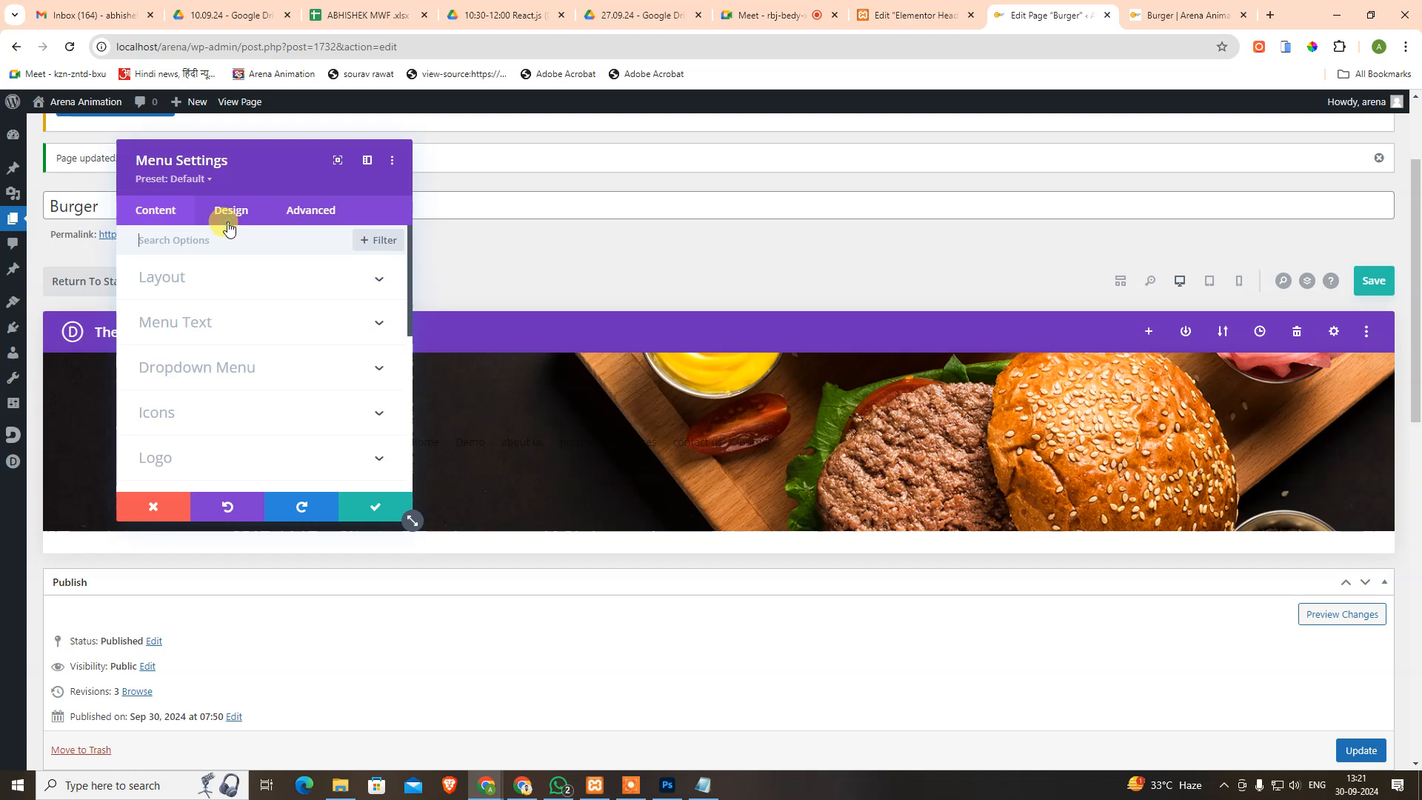
{"action": "left_click", "coordinate": [208, 335]}
{"action": "scroll", "coordinate": [276, 407], "scroll_direction": "down", "scroll_amount": 5}
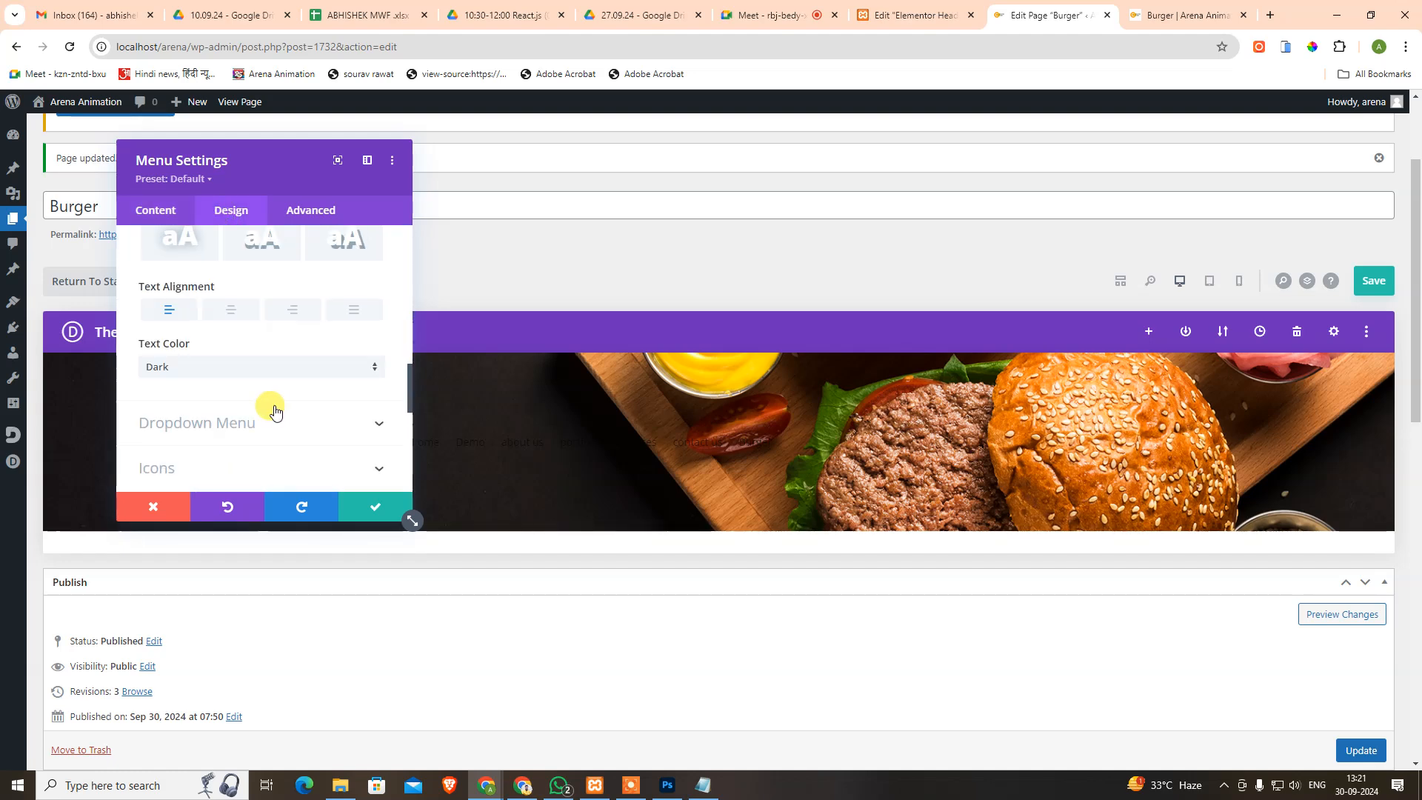
{"action": "scroll", "coordinate": [273, 406], "scroll_direction": "down", "scroll_amount": 5}
{"action": "scroll", "coordinate": [268, 363], "scroll_direction": "up", "scroll_amount": 5}
{"action": "left_click", "coordinate": [293, 309]}
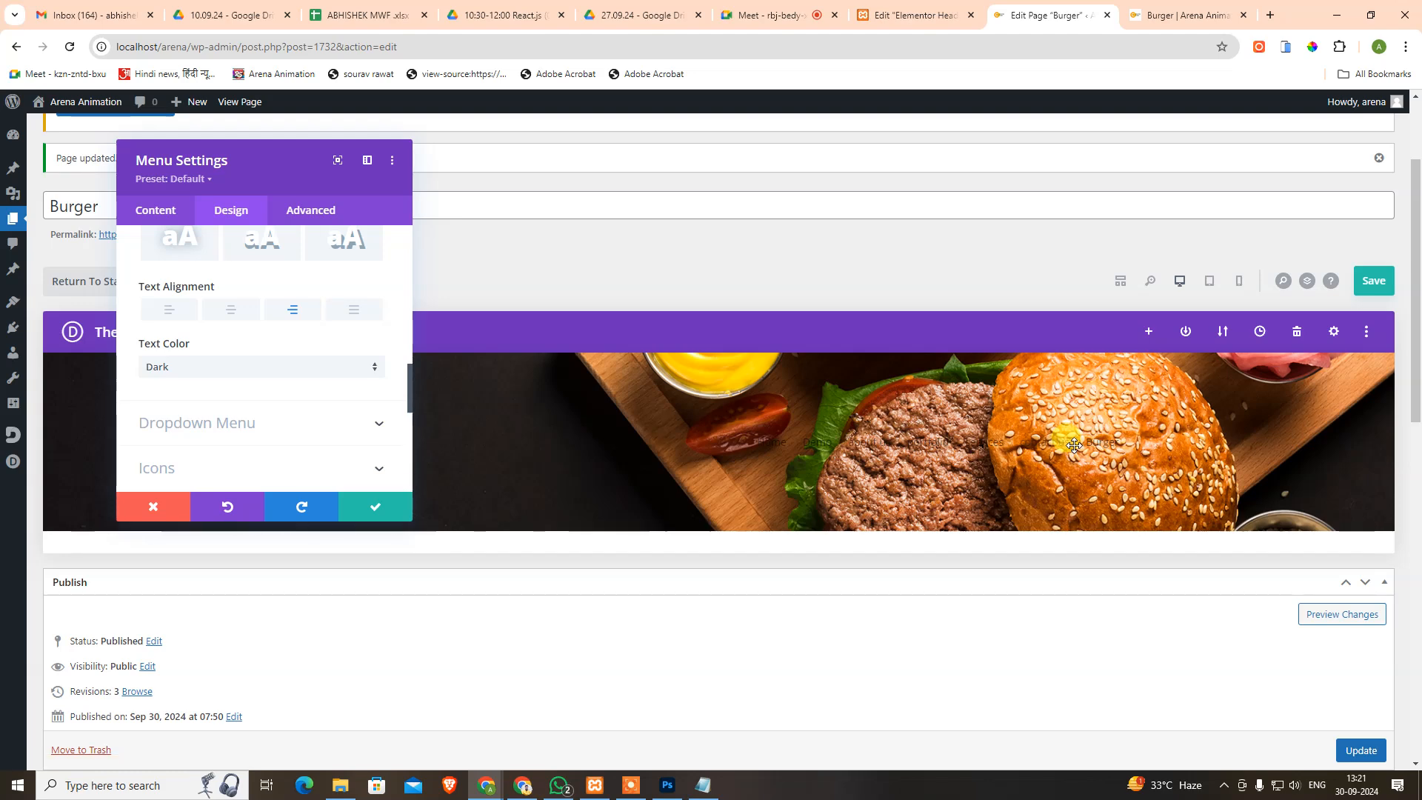
Check the navigation text's font, weight and size in Burger-Template.psd in Photoshop, and return to the Burger page editor.
{"action": "scroll", "coordinate": [291, 419], "scroll_direction": "up", "scroll_amount": 8}
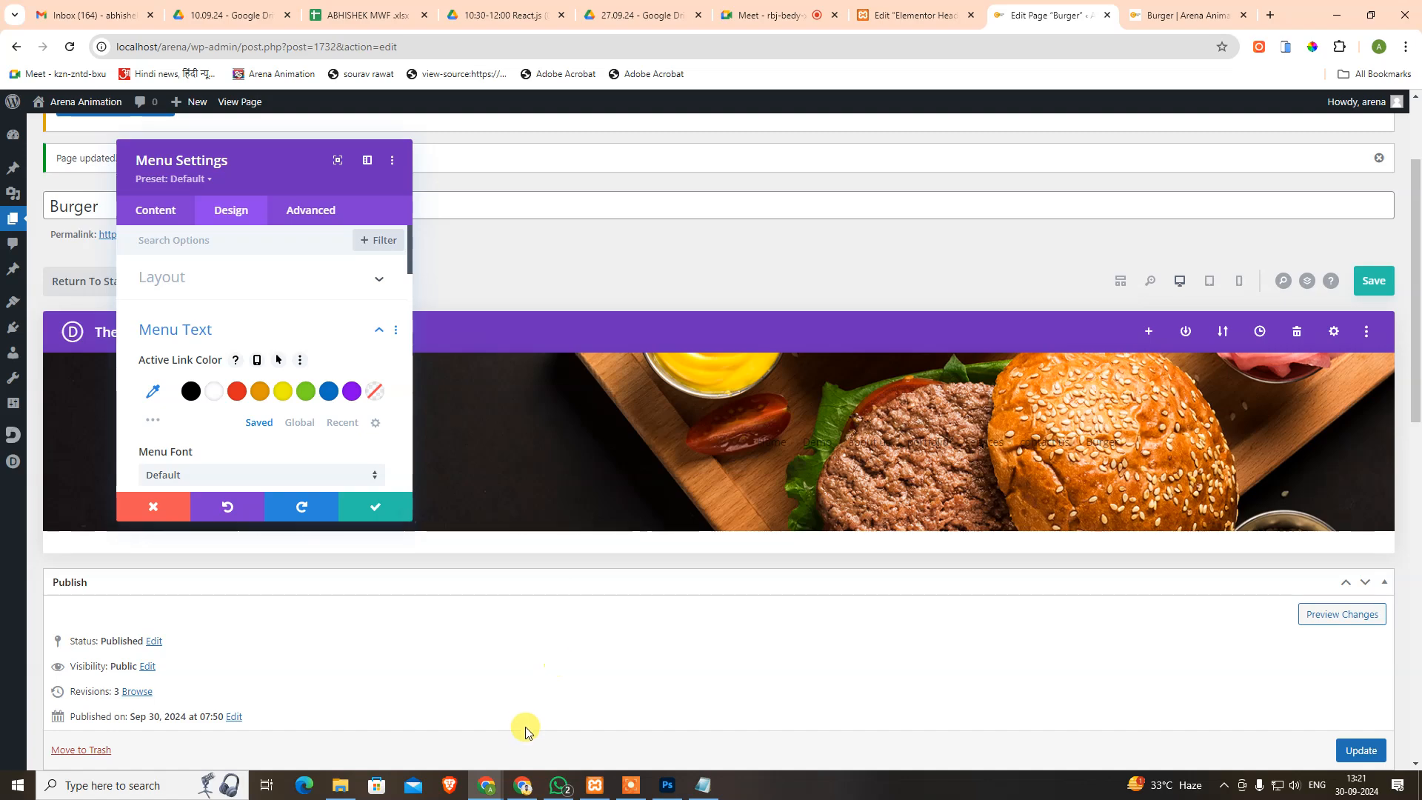
{"action": "left_click", "coordinate": [667, 785]}
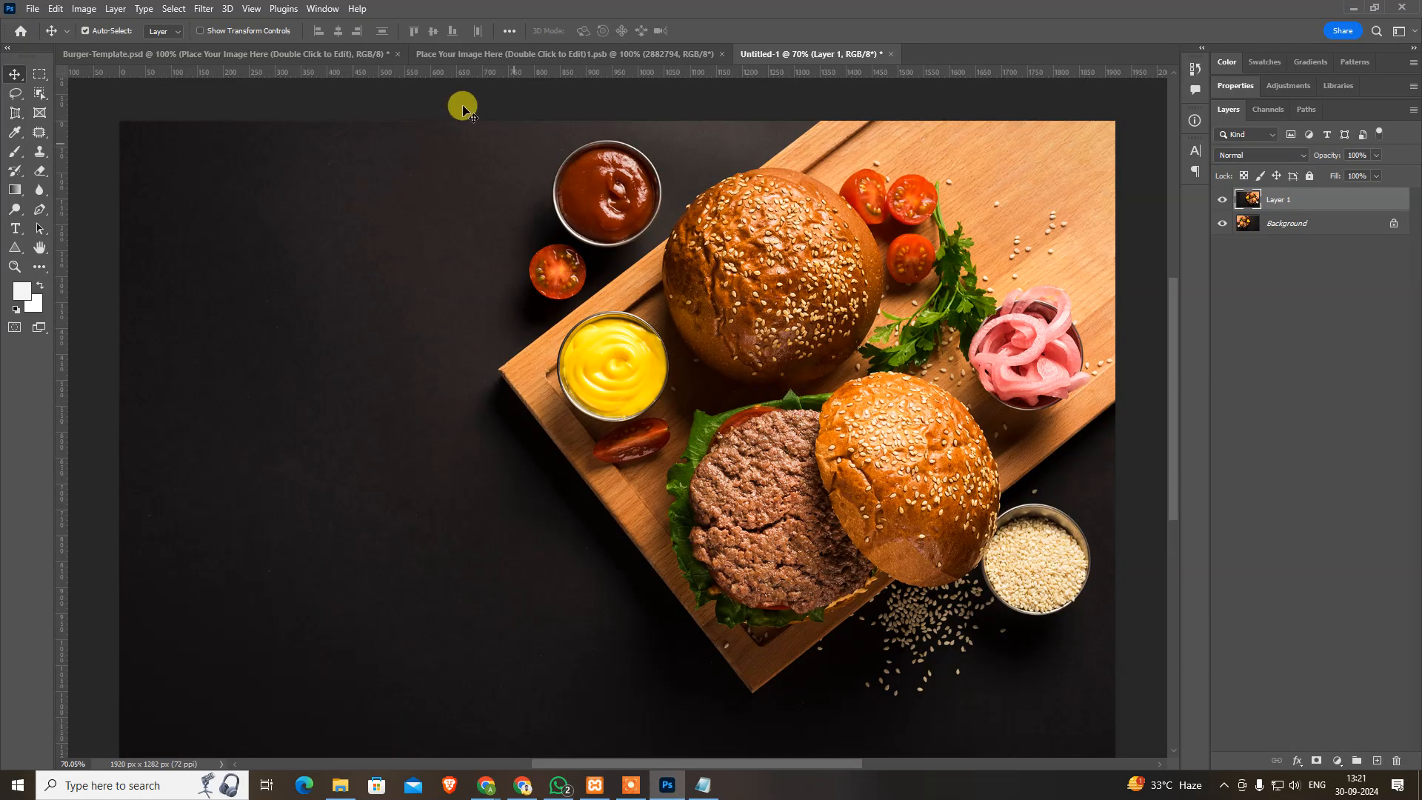
{"action": "left_click", "coordinate": [253, 53]}
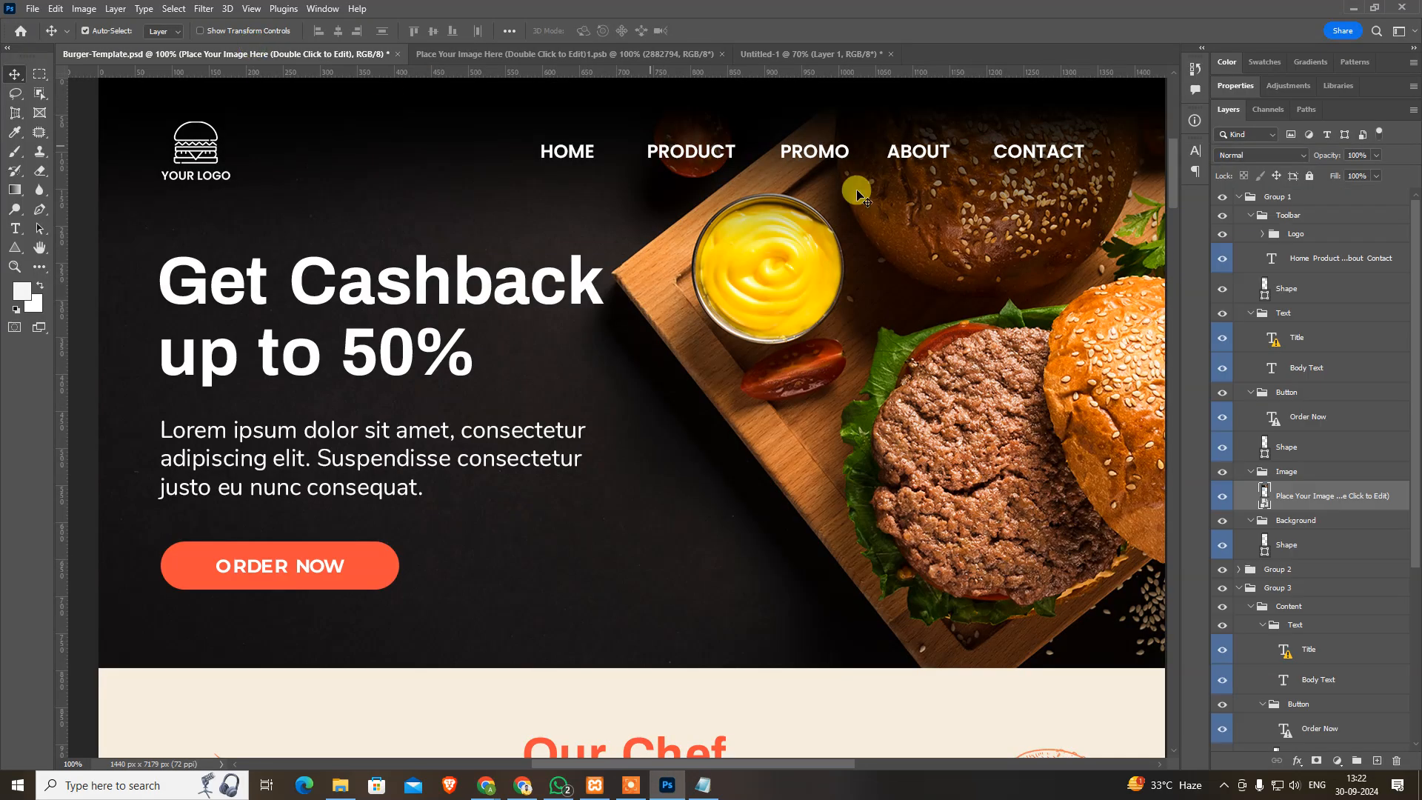
{"action": "double_click", "coordinate": [799, 152]}
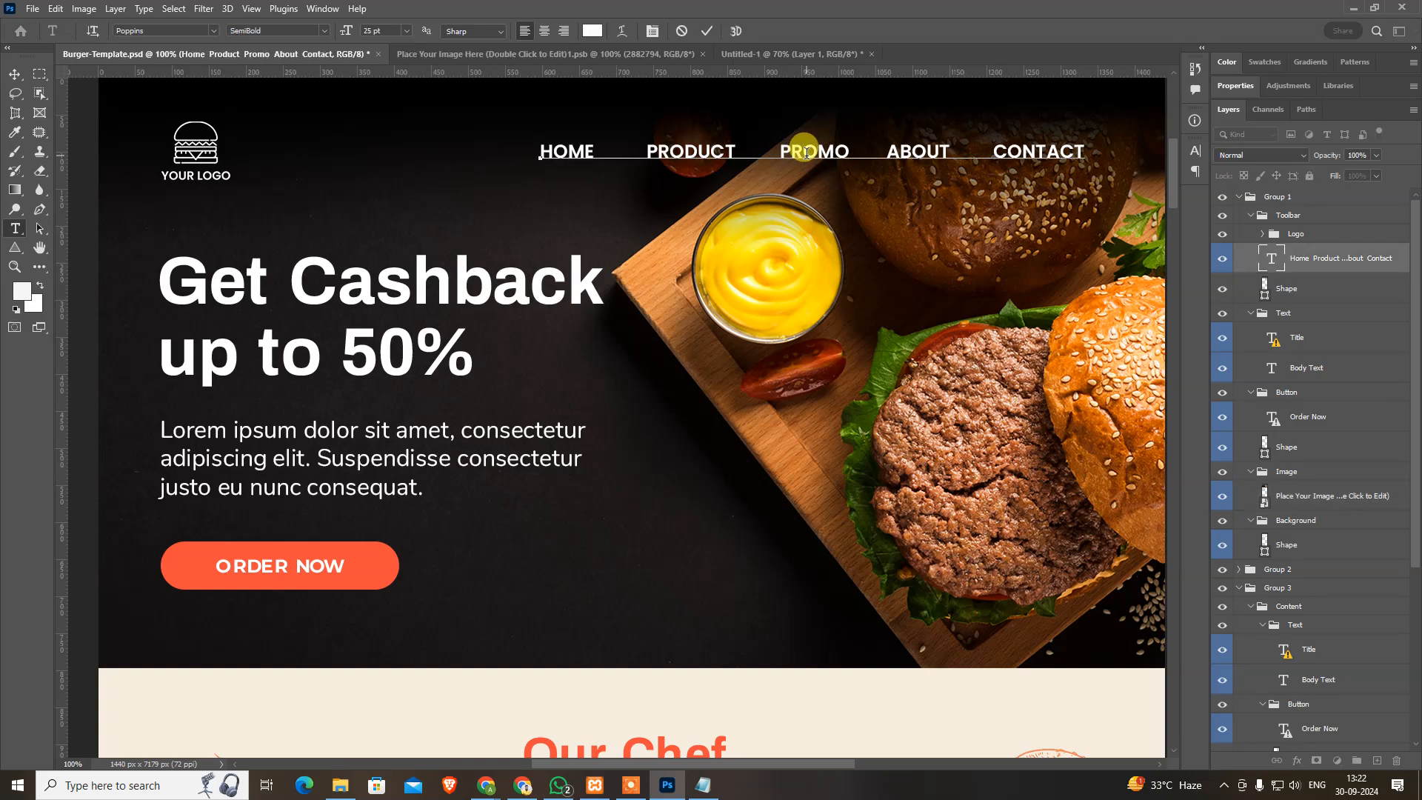
{"action": "key", "text": "alt+Tab"}
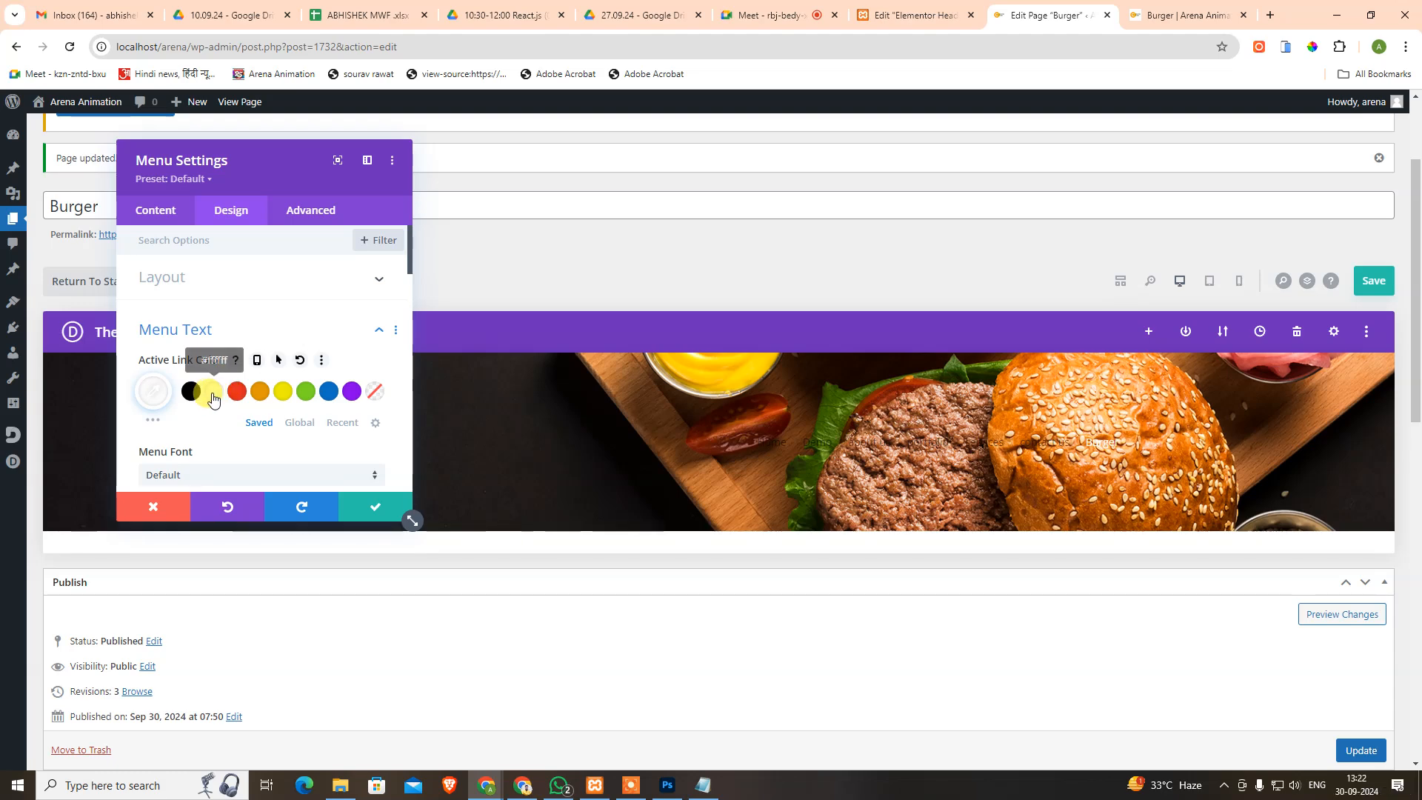
Set the menu's active link colour to red #e02b20 and the menu font to Poppins.
{"action": "left_click", "coordinate": [191, 392]}
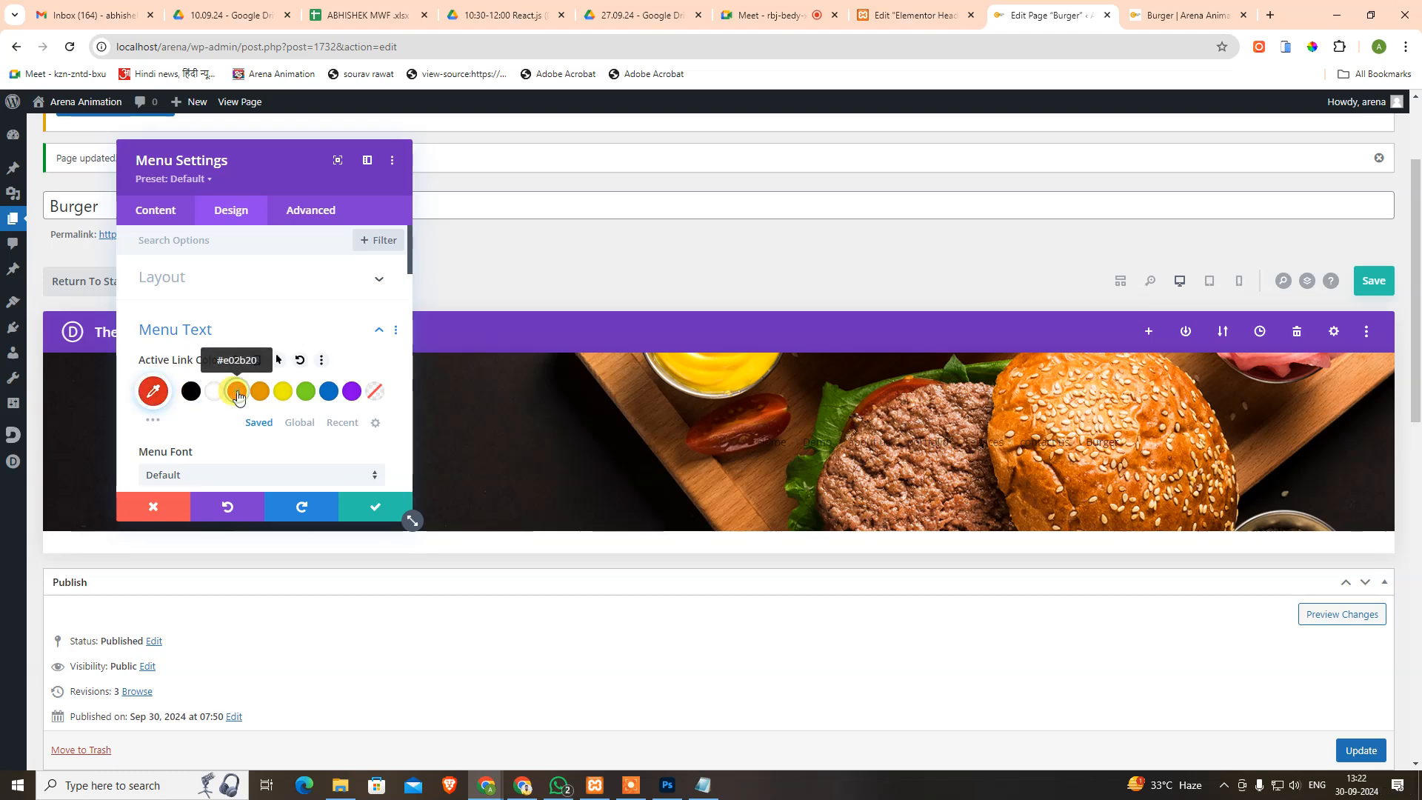
{"action": "scroll", "coordinate": [239, 398], "scroll_direction": "down", "scroll_amount": 2}
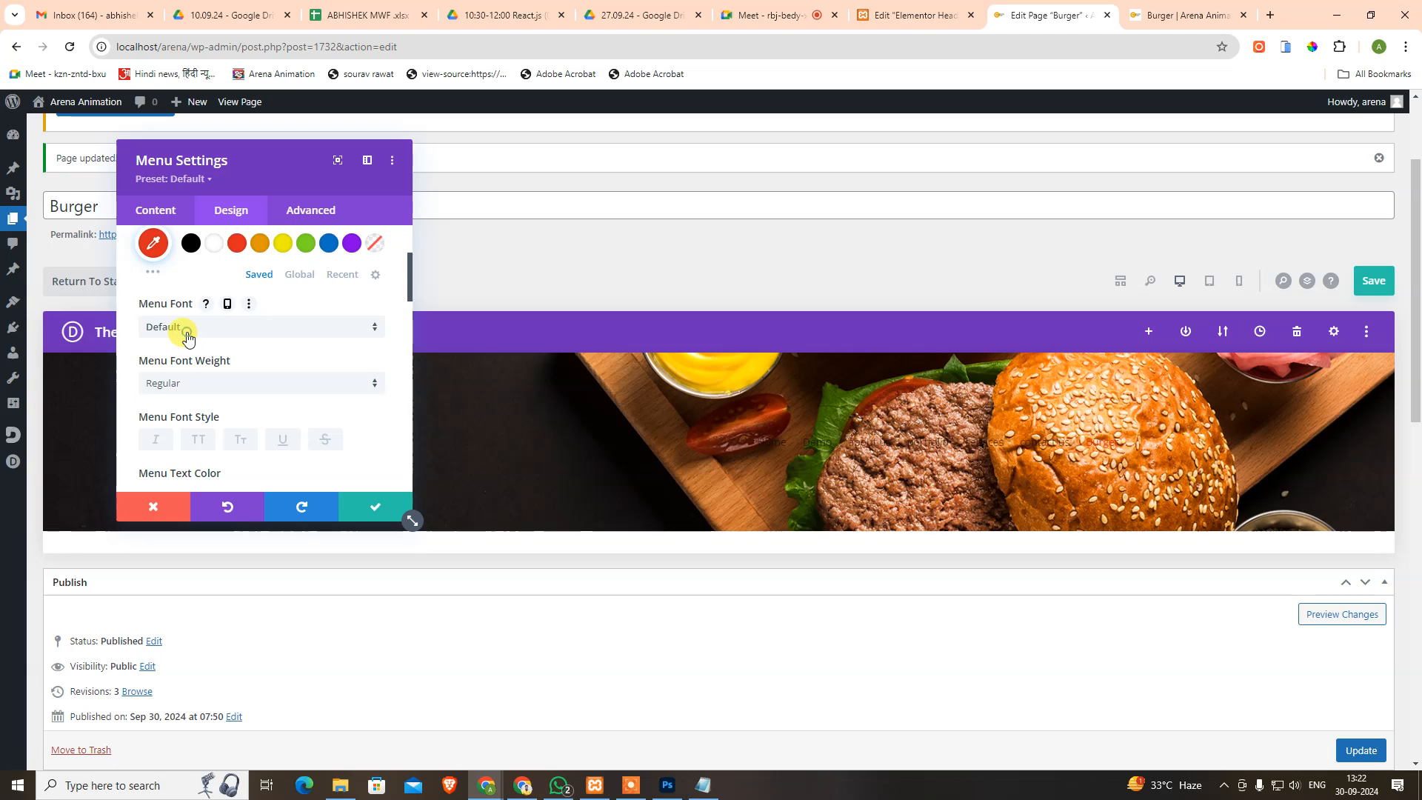
{"action": "left_click", "coordinate": [187, 331]}
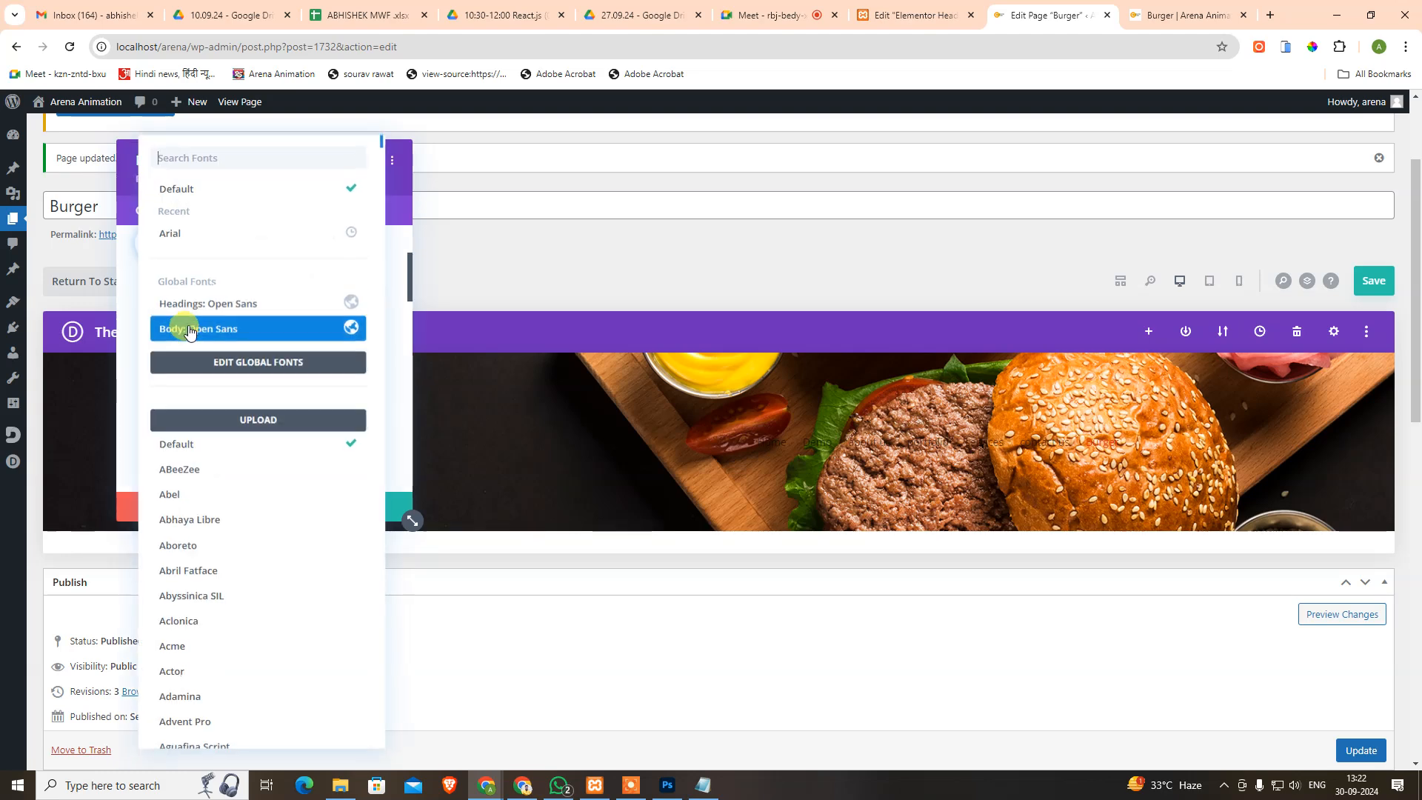
{"action": "left_click", "coordinate": [214, 160]}
{"action": "type", "text": "popp"}
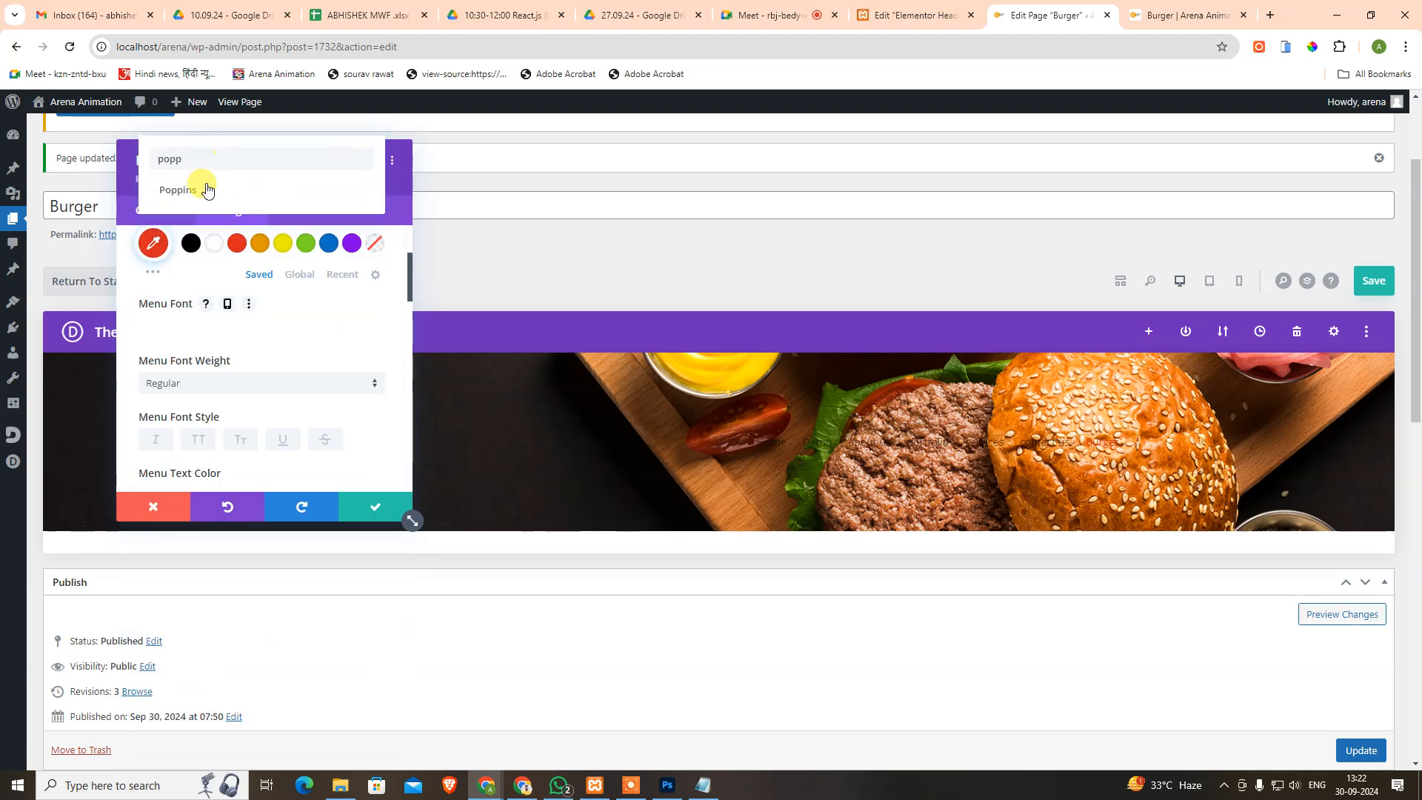
{"action": "left_click", "coordinate": [208, 190]}
{"action": "scroll", "coordinate": [217, 299], "scroll_direction": "up", "scroll_amount": 1}
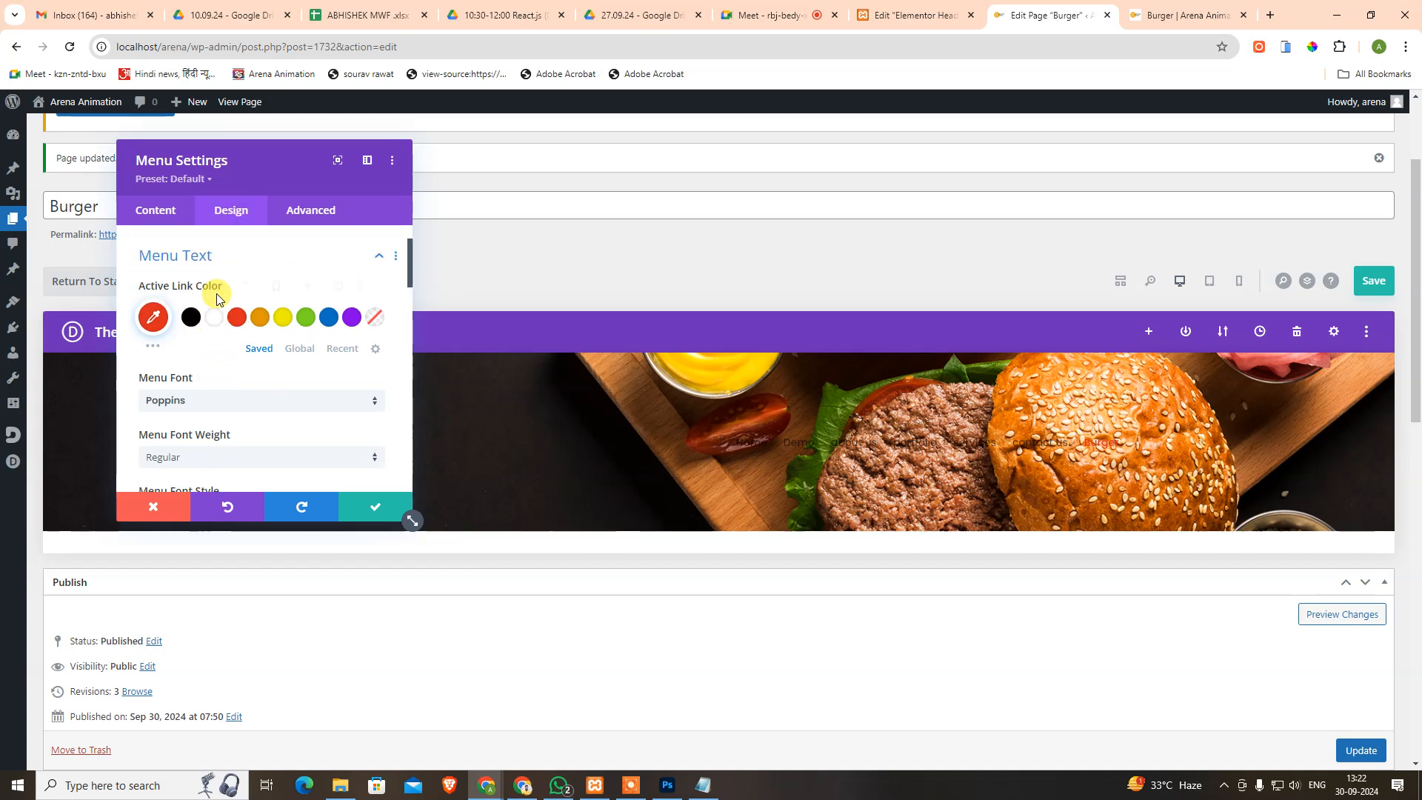
Set the menu font weight to Semi Bold and the menu text colour to white.
{"action": "scroll", "coordinate": [207, 333], "scroll_direction": "down", "scroll_amount": 2}
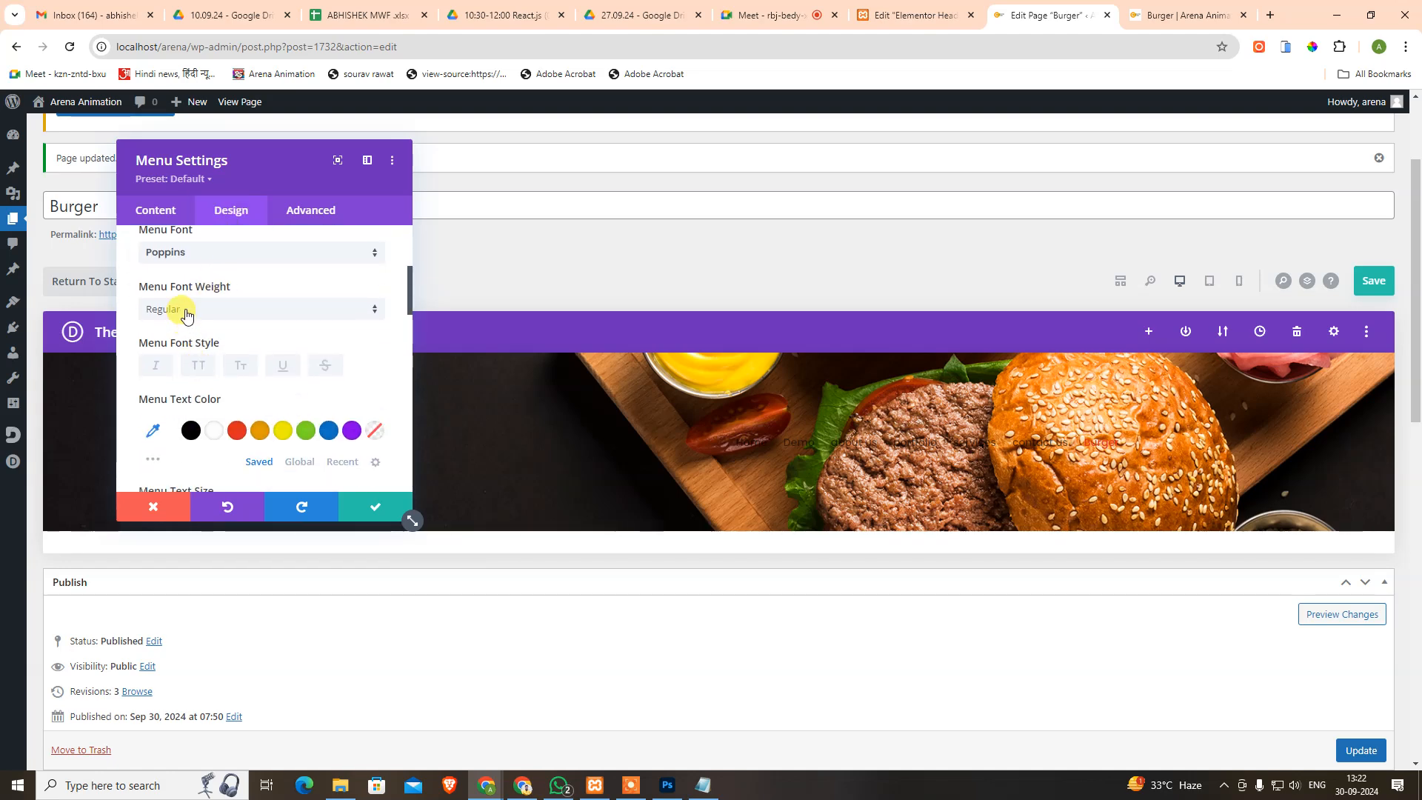
{"action": "left_click", "coordinate": [187, 315]}
{"action": "left_click", "coordinate": [205, 541]}
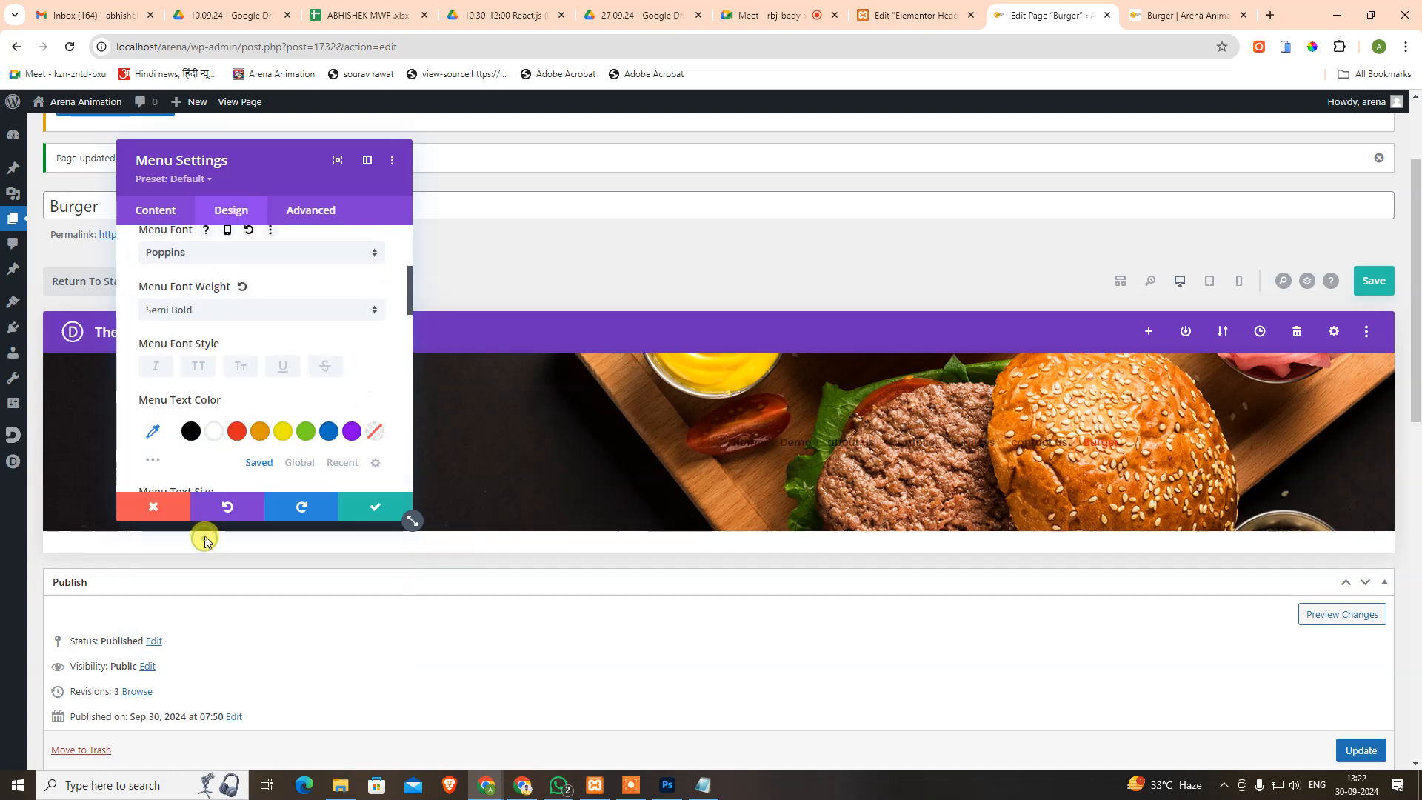
{"action": "scroll", "coordinate": [292, 397], "scroll_direction": "down", "scroll_amount": 2}
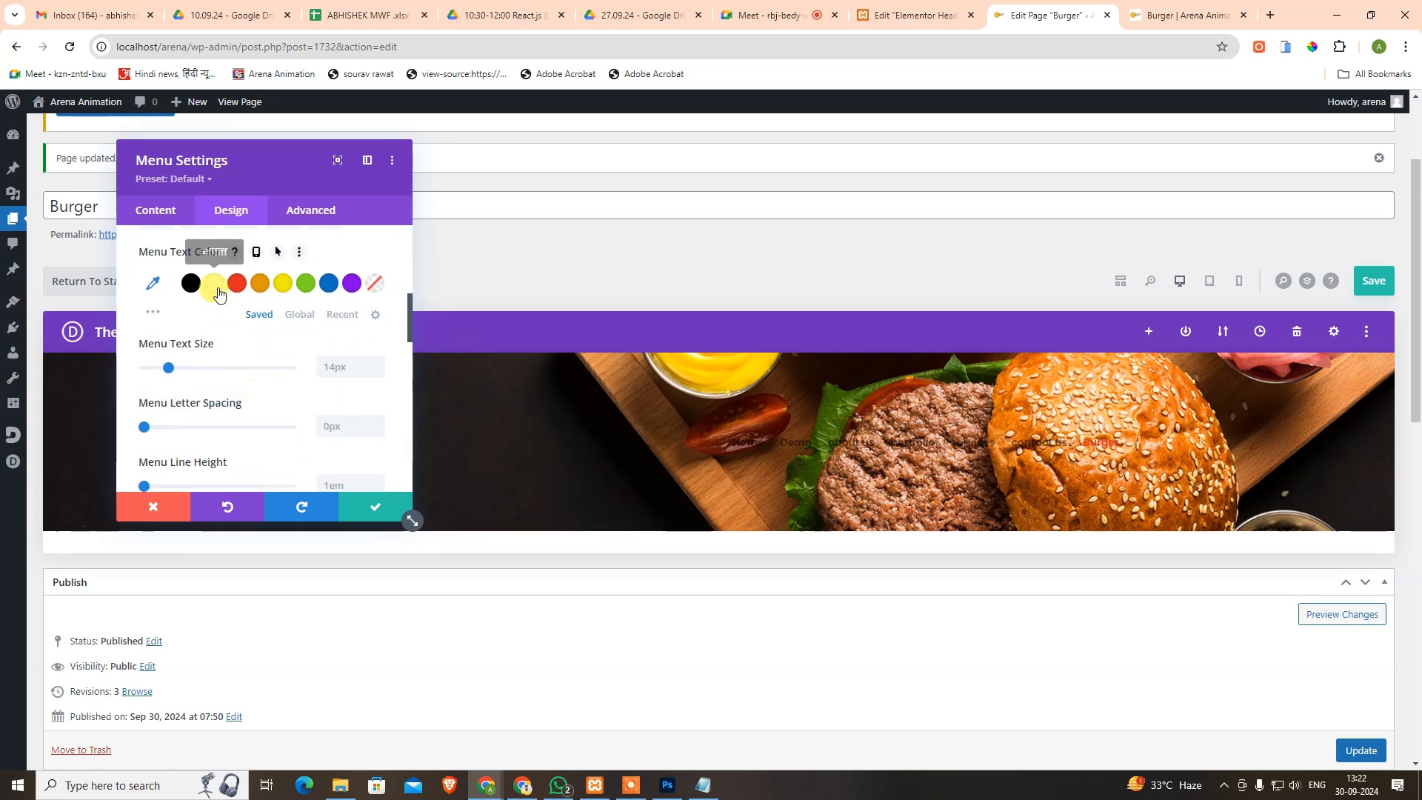
{"action": "left_click", "coordinate": [216, 287]}
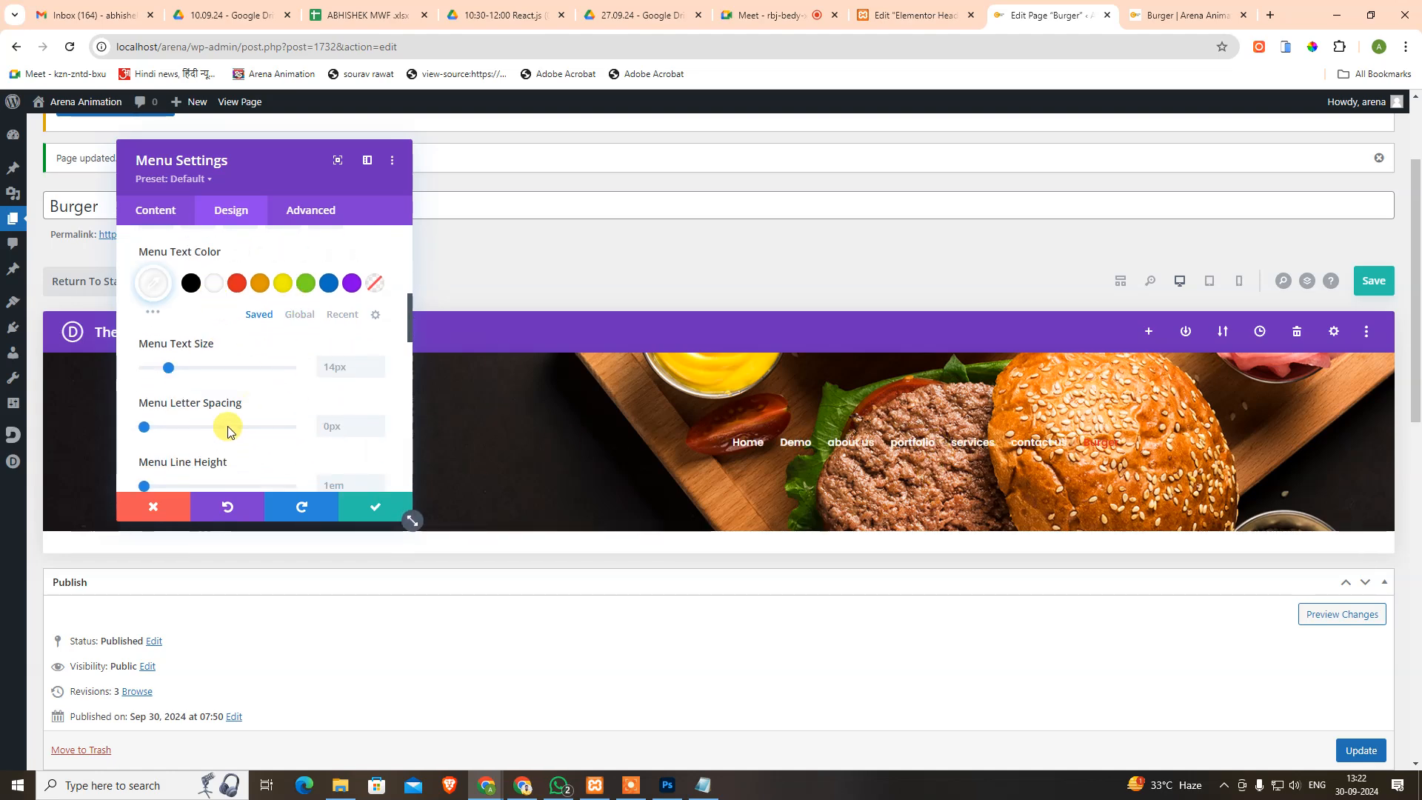
Make the menu text uppercase at a size of 25px and save the Menu module settings.
{"action": "scroll", "coordinate": [228, 425], "scroll_direction": "down", "scroll_amount": 4}
{"action": "scroll", "coordinate": [239, 406], "scroll_direction": "down", "scroll_amount": 3}
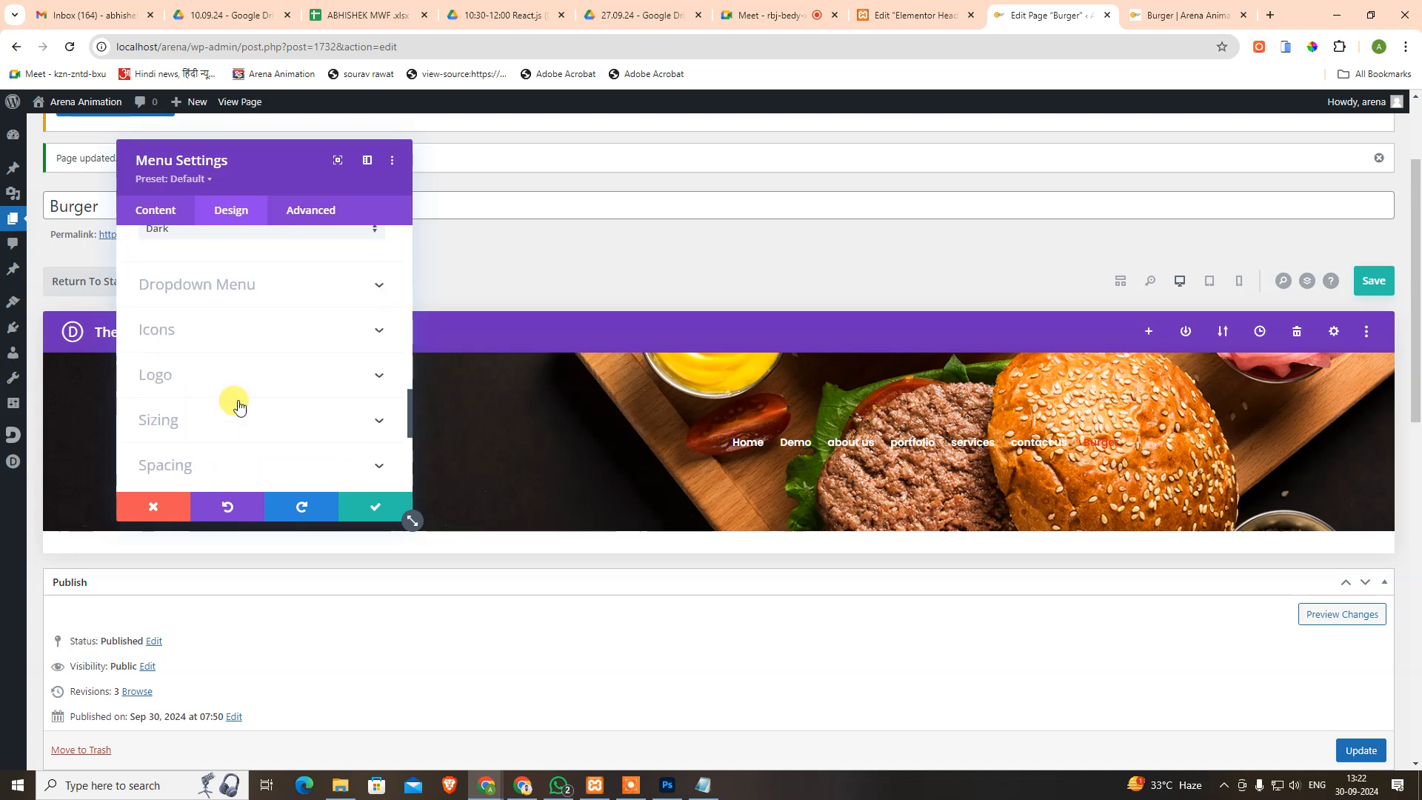
{"action": "scroll", "coordinate": [232, 400], "scroll_direction": "up", "scroll_amount": 8}
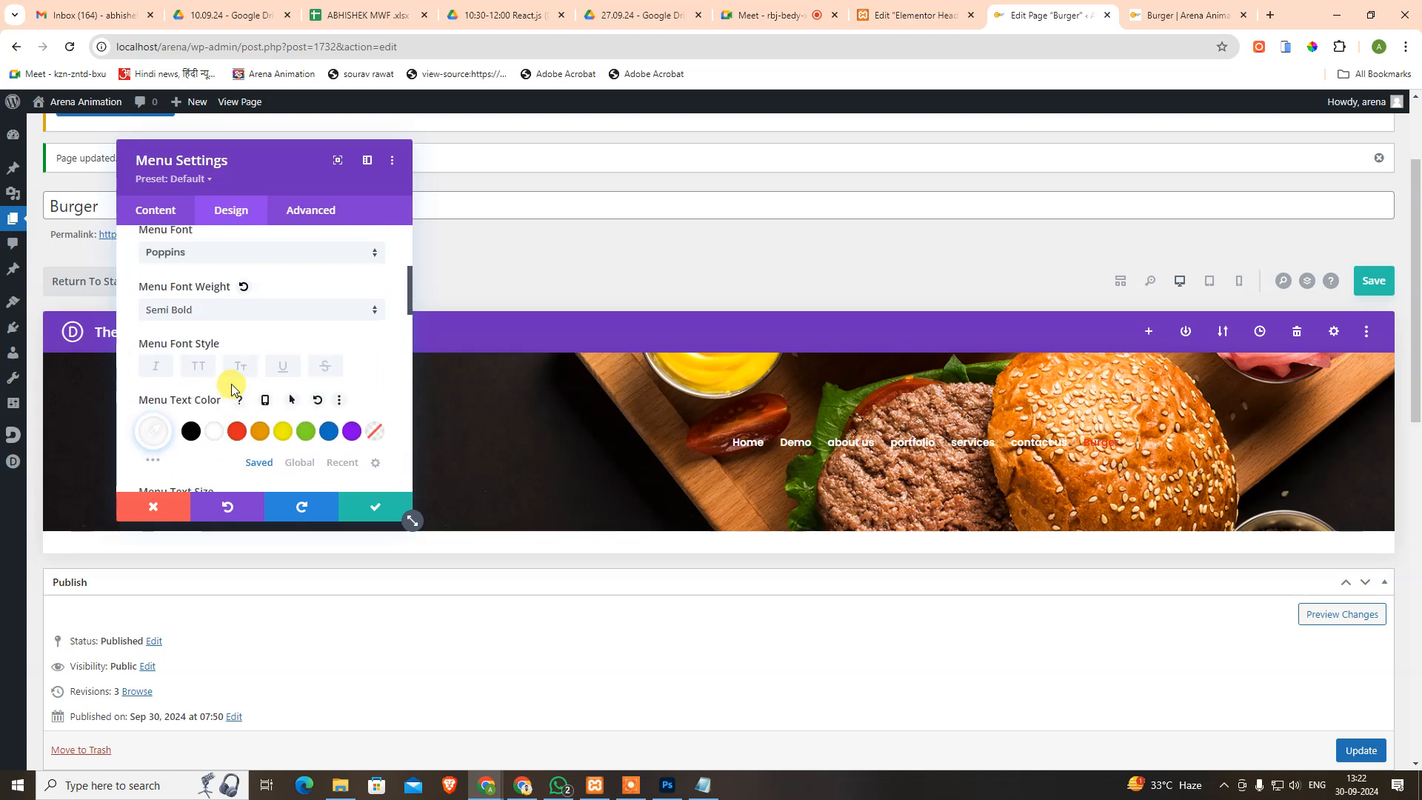
{"action": "left_click", "coordinate": [198, 367]}
{"action": "scroll", "coordinate": [245, 393], "scroll_direction": "down", "scroll_amount": 2}
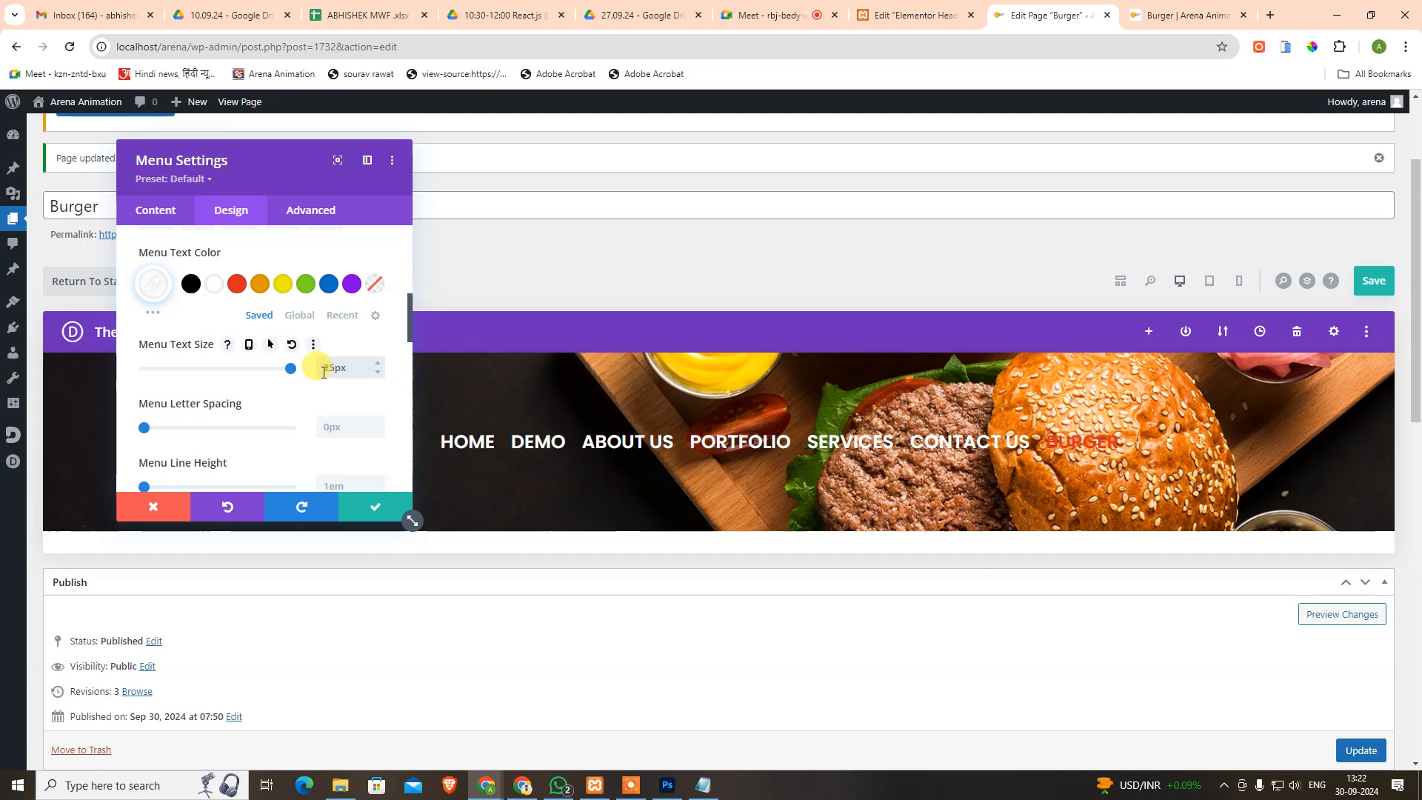
{"action": "left_click", "coordinate": [373, 519]}
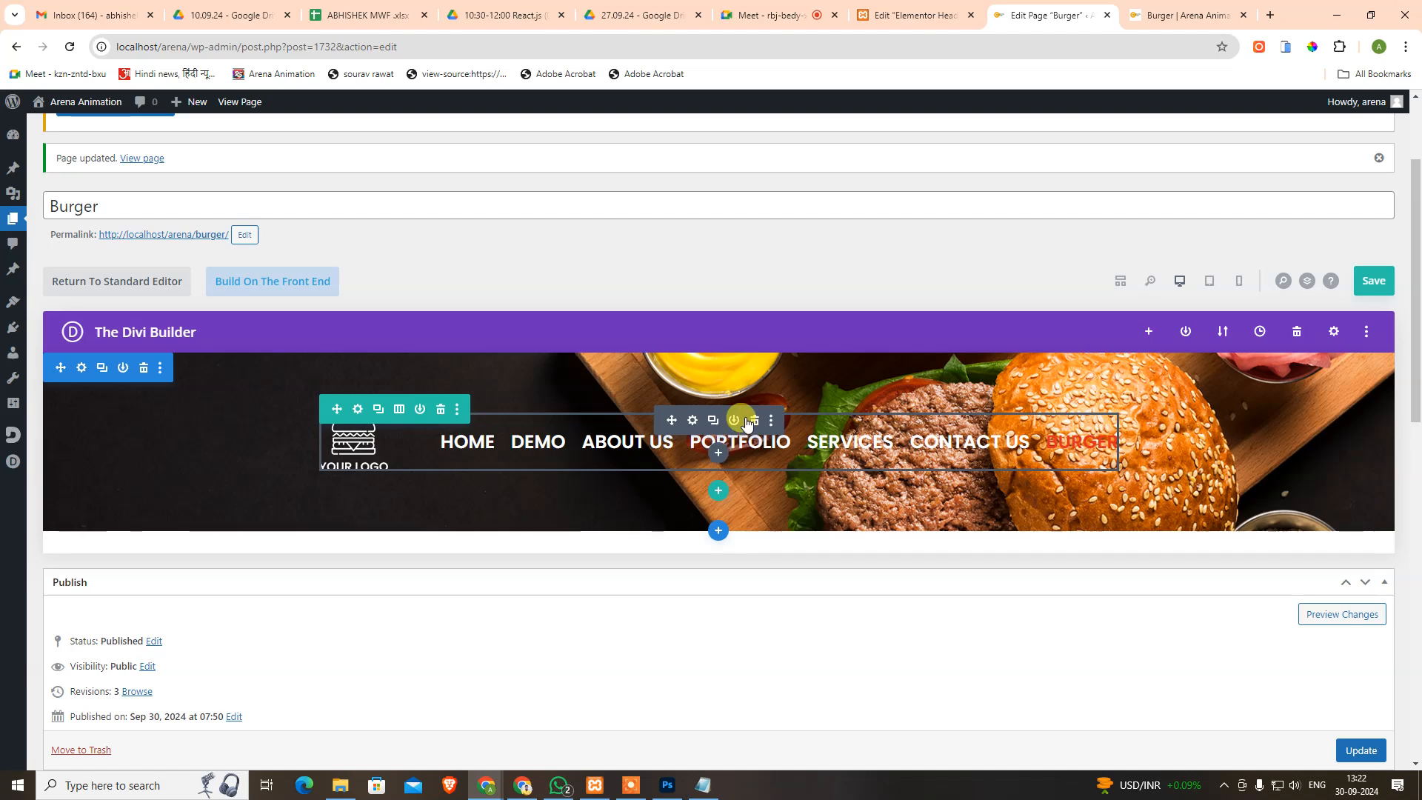
Save the Burger page, view its front end, and open the Menus admin page in a new tab.
{"action": "mouse_move", "coordinate": [28, 111]}
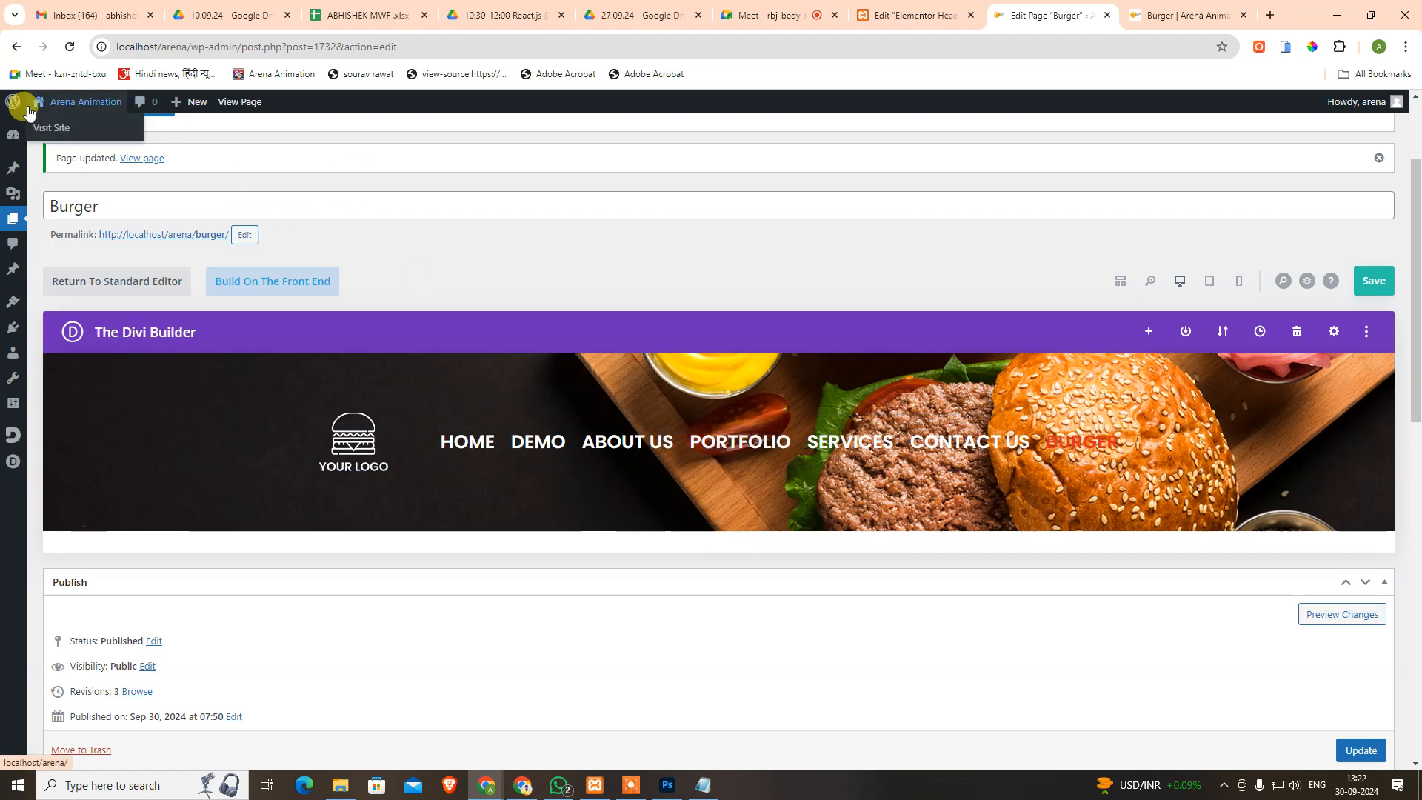
{"action": "left_click", "coordinate": [1362, 289]}
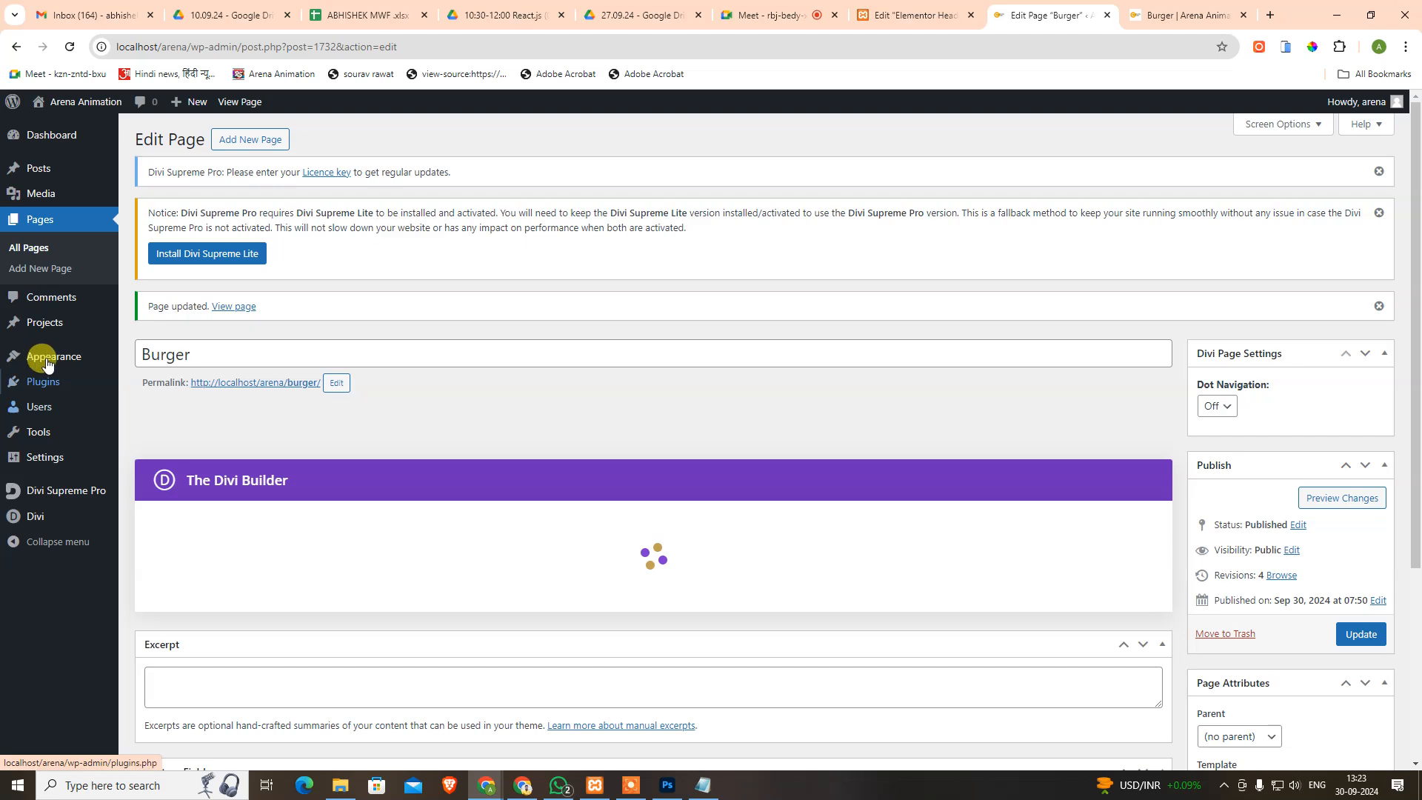
{"action": "mouse_move", "coordinate": [55, 358]}
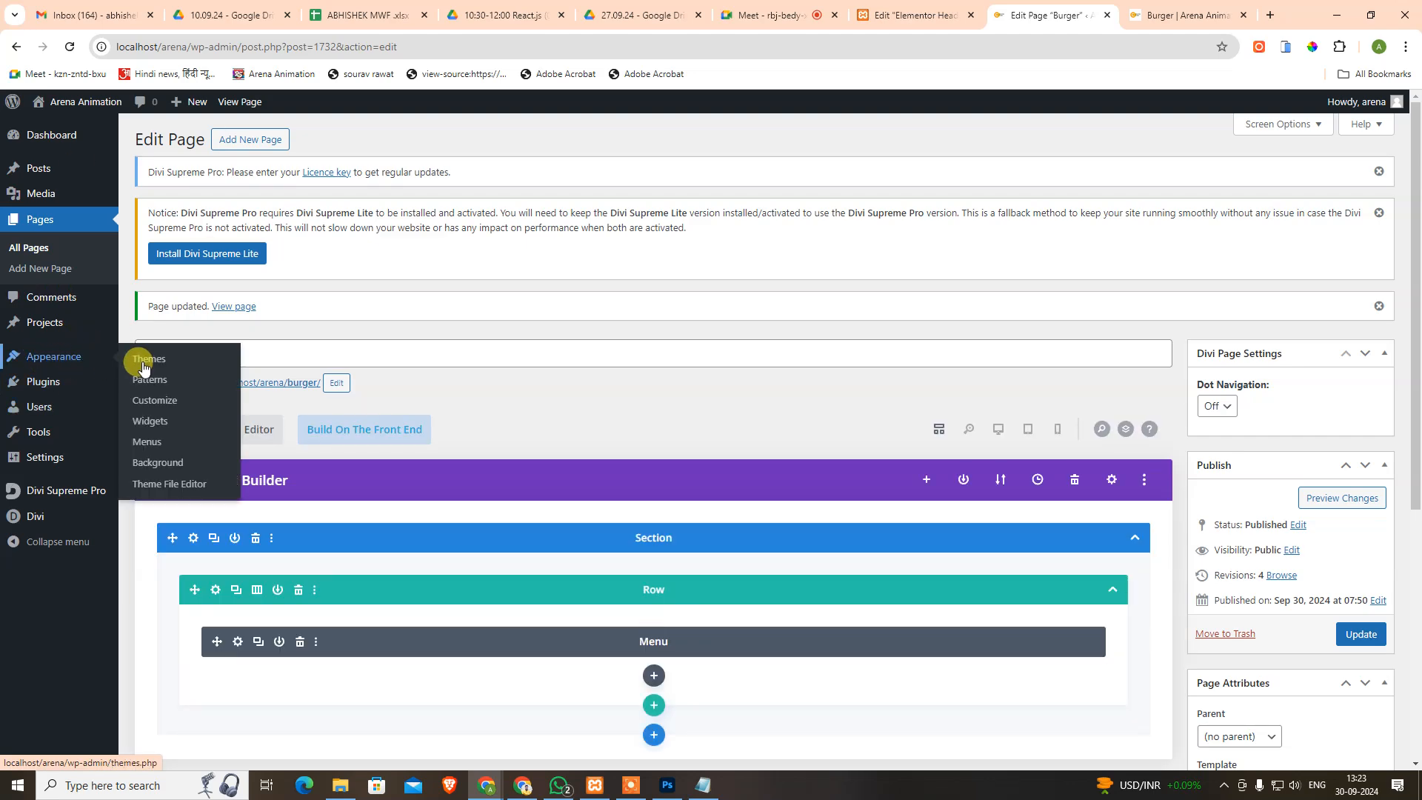
{"action": "left_click", "coordinate": [160, 440], "text": "ctrl"}
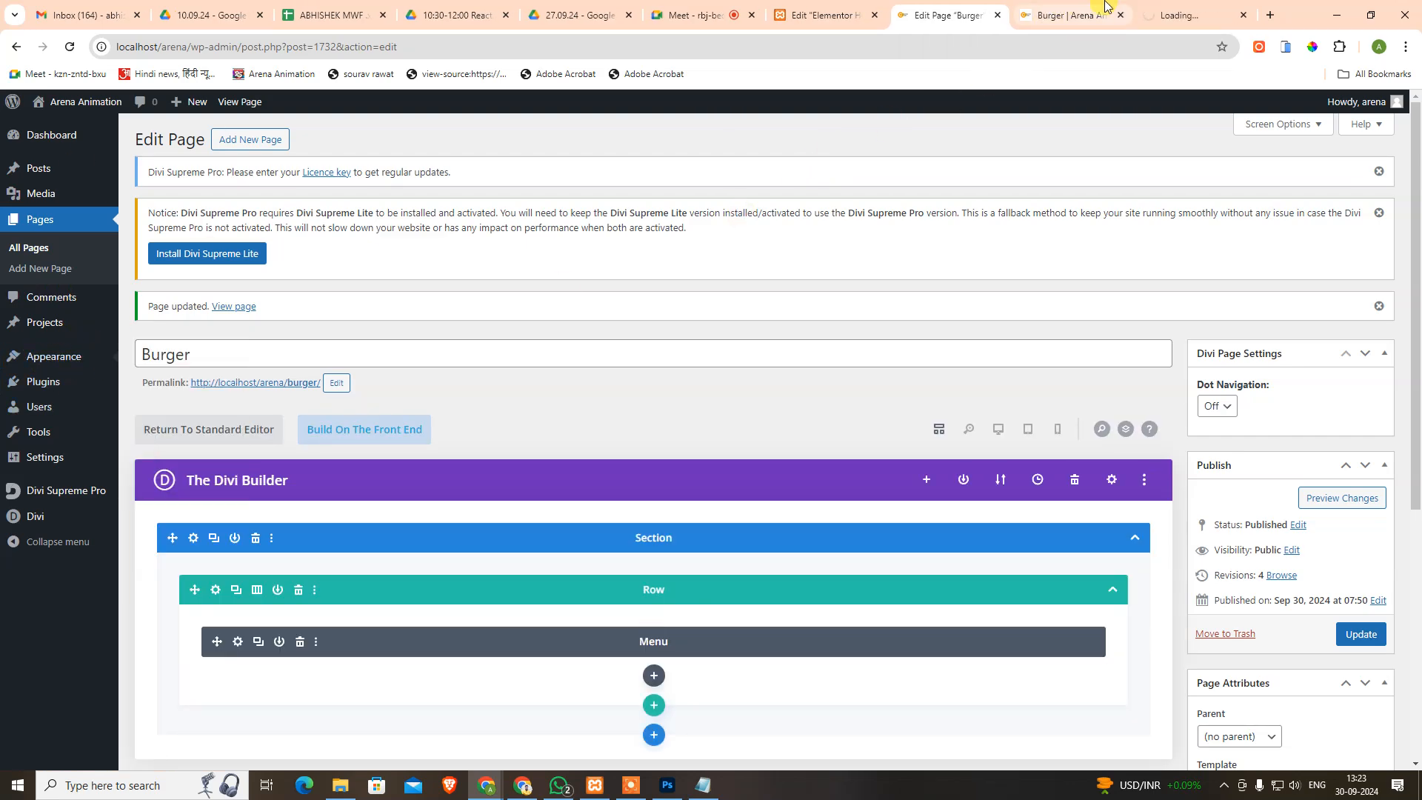
{"action": "left_click", "coordinate": [1059, 14]}
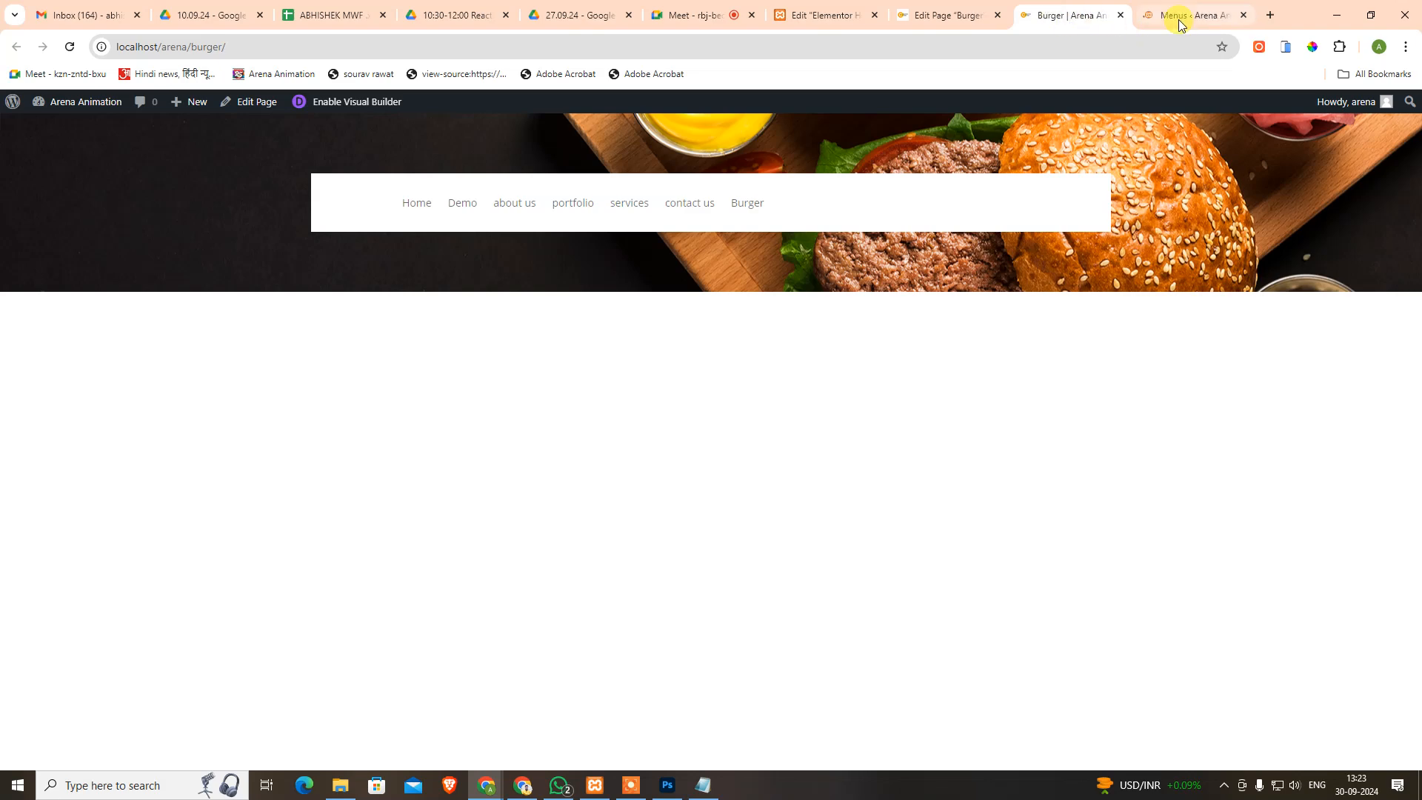
{"action": "left_click", "coordinate": [1177, 16]}
Replace the current menu's name with Burger Menu and copy that text.
{"action": "left_click_drag", "start_coordinate": [516, 436], "coordinate": [302, 445]}
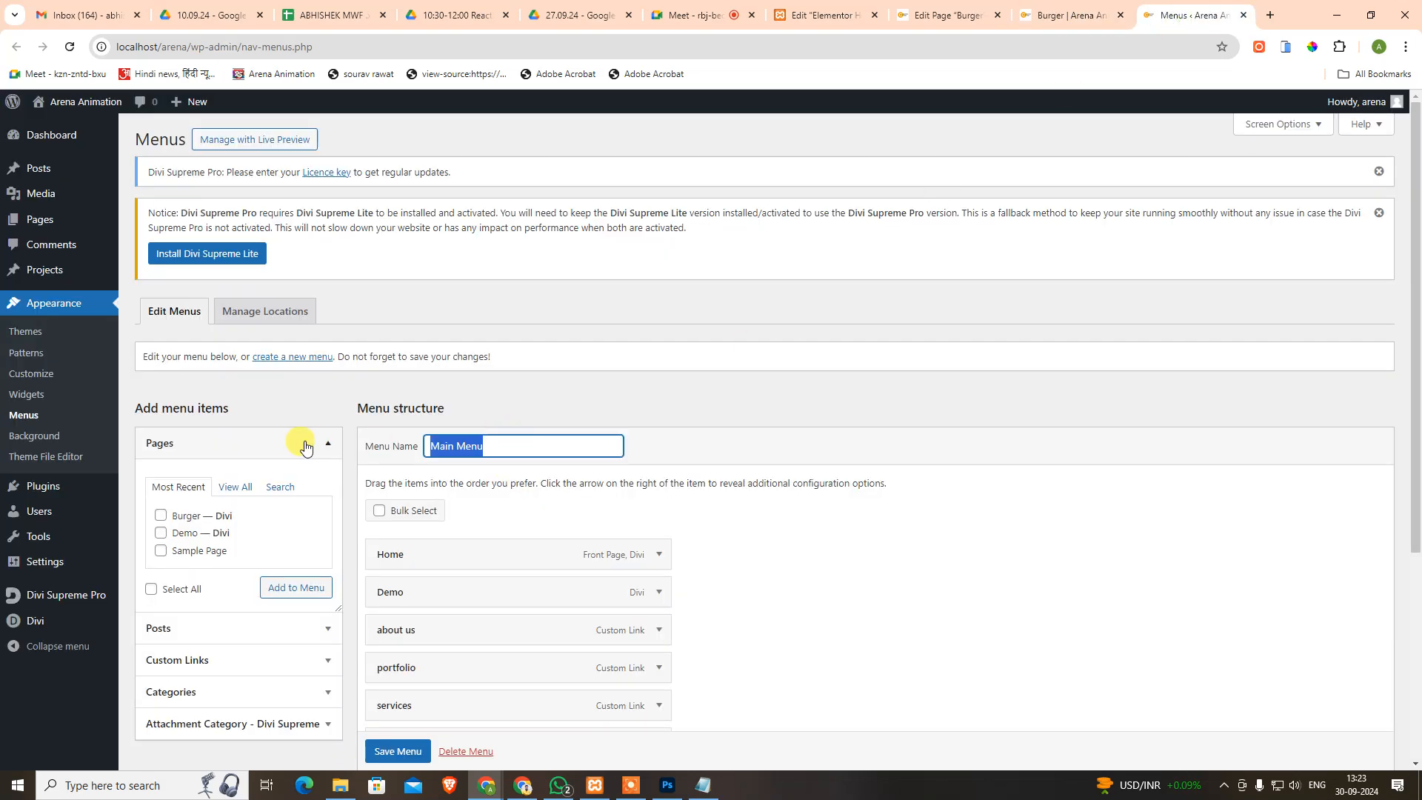
{"action": "type", "text": "Burger"}
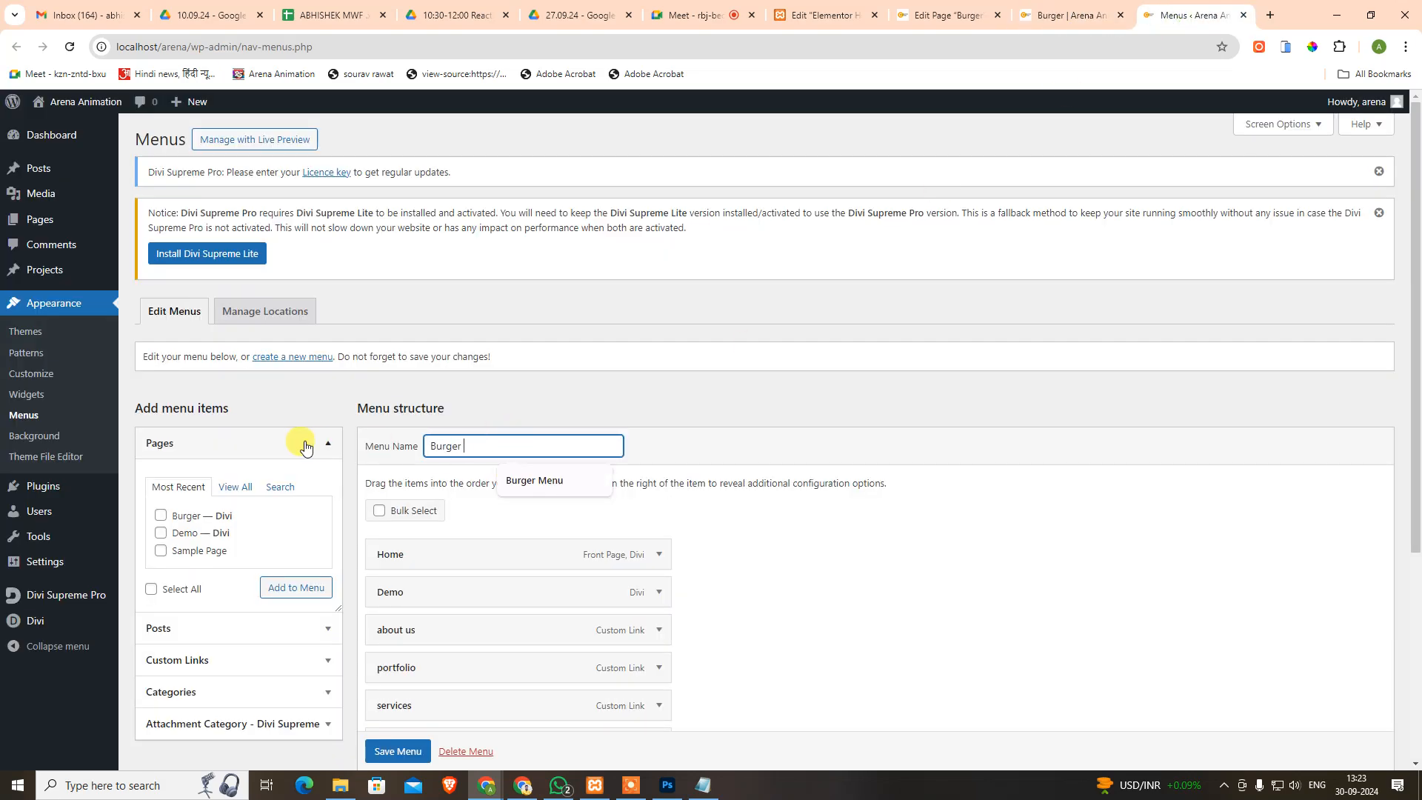
{"action": "type", "text": " M"}
{"action": "left_click", "coordinate": [541, 482]}
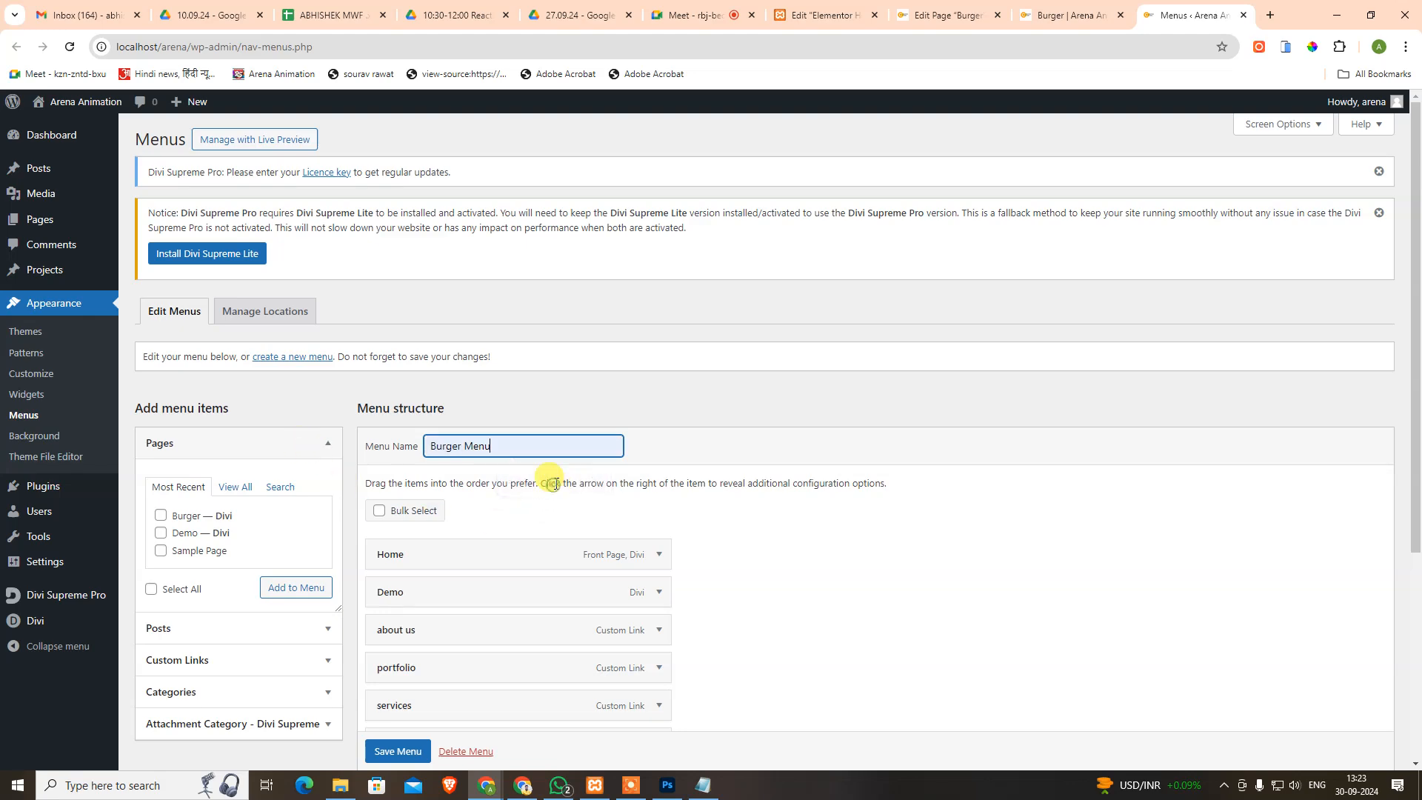
{"action": "scroll", "coordinate": [461, 544], "scroll_direction": "down", "scroll_amount": 4}
{"action": "scroll", "coordinate": [458, 549], "scroll_direction": "up", "scroll_amount": 1}
{"action": "scroll", "coordinate": [458, 544], "scroll_direction": "up", "scroll_amount": 1}
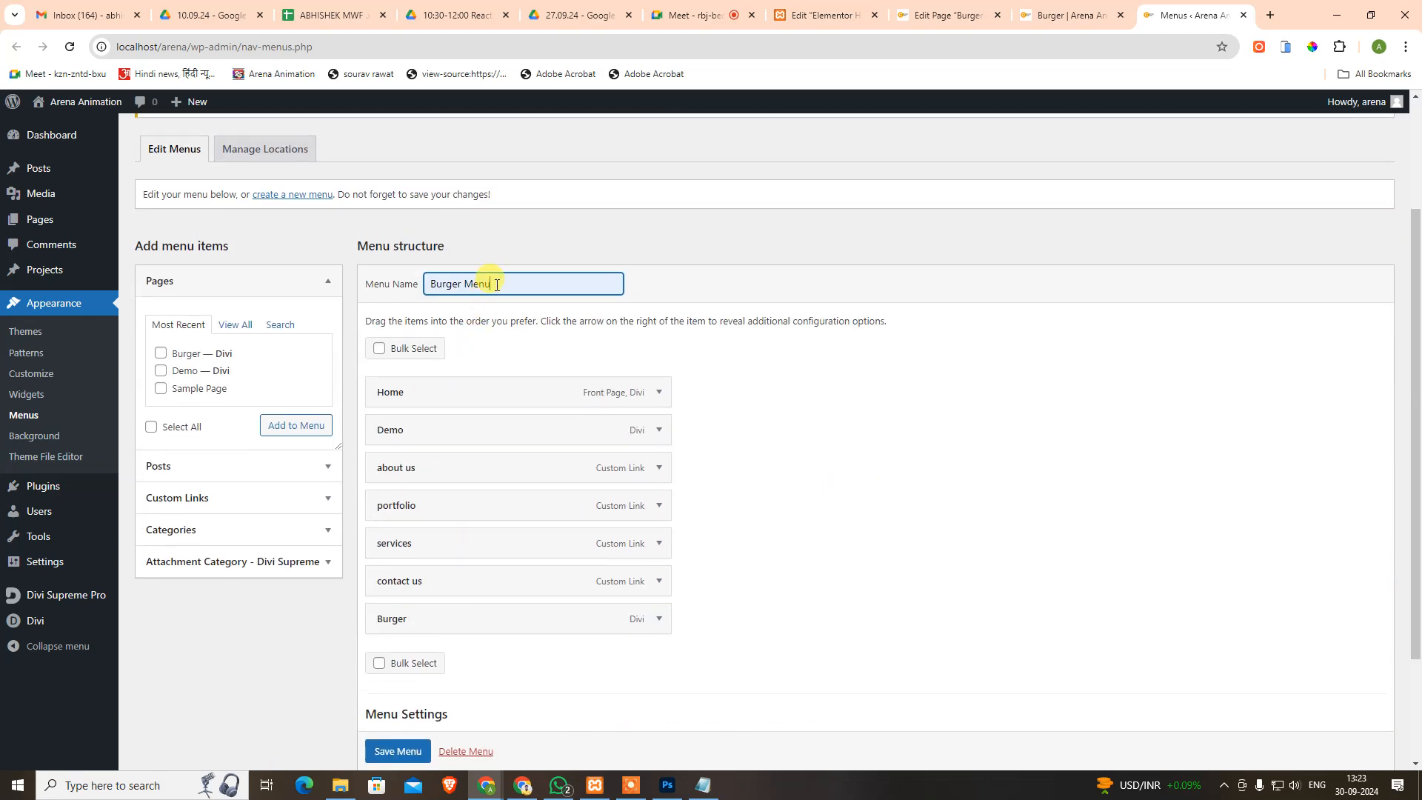
{"action": "left_click_drag", "start_coordinate": [500, 285], "coordinate": [244, 286]}
{"action": "key", "text": "ctrl+c"}
Discard the unsaved changes and create a Burger Menu assigned to Primary Menu, with new top-level pages added automatically.
{"action": "left_click", "coordinate": [280, 195]}
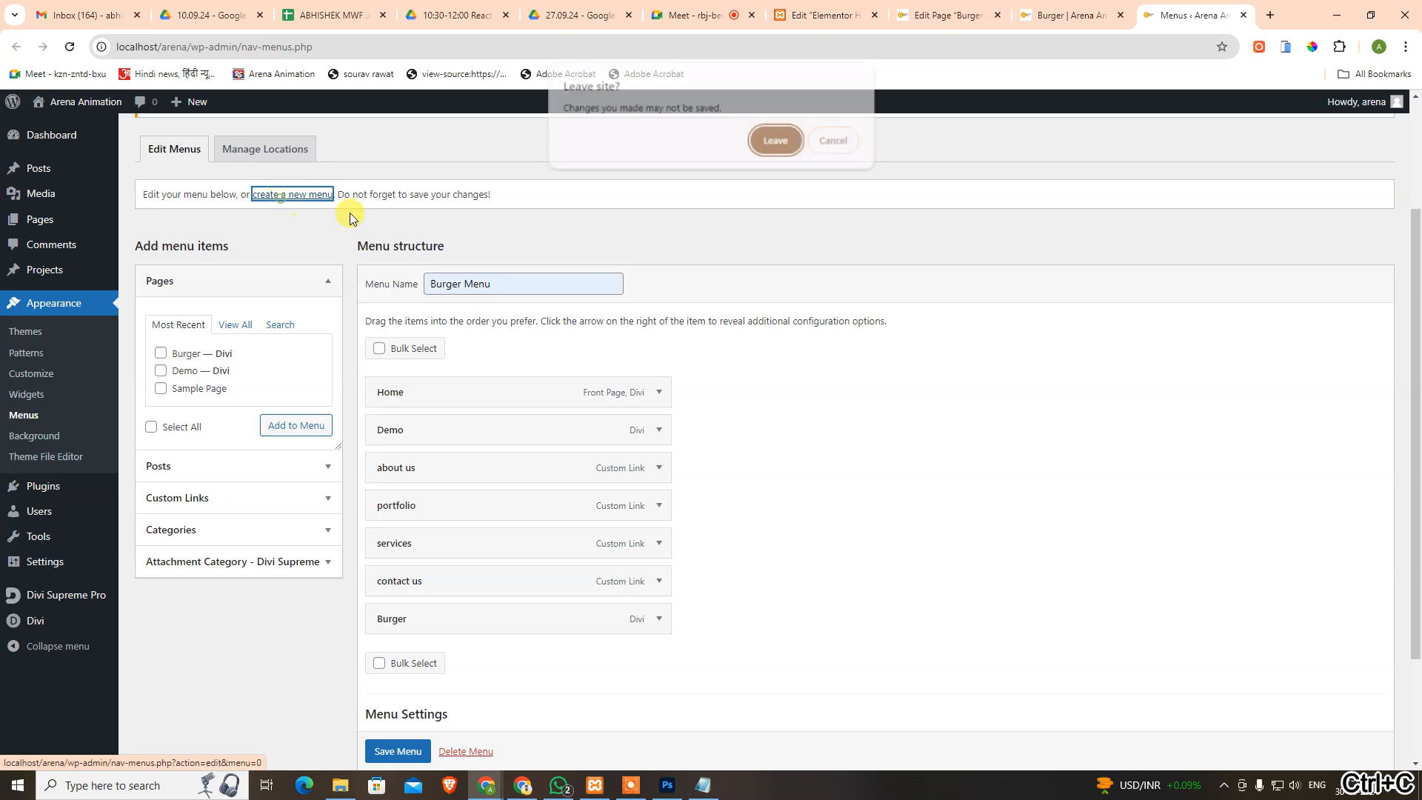
{"action": "left_click", "coordinate": [765, 151]}
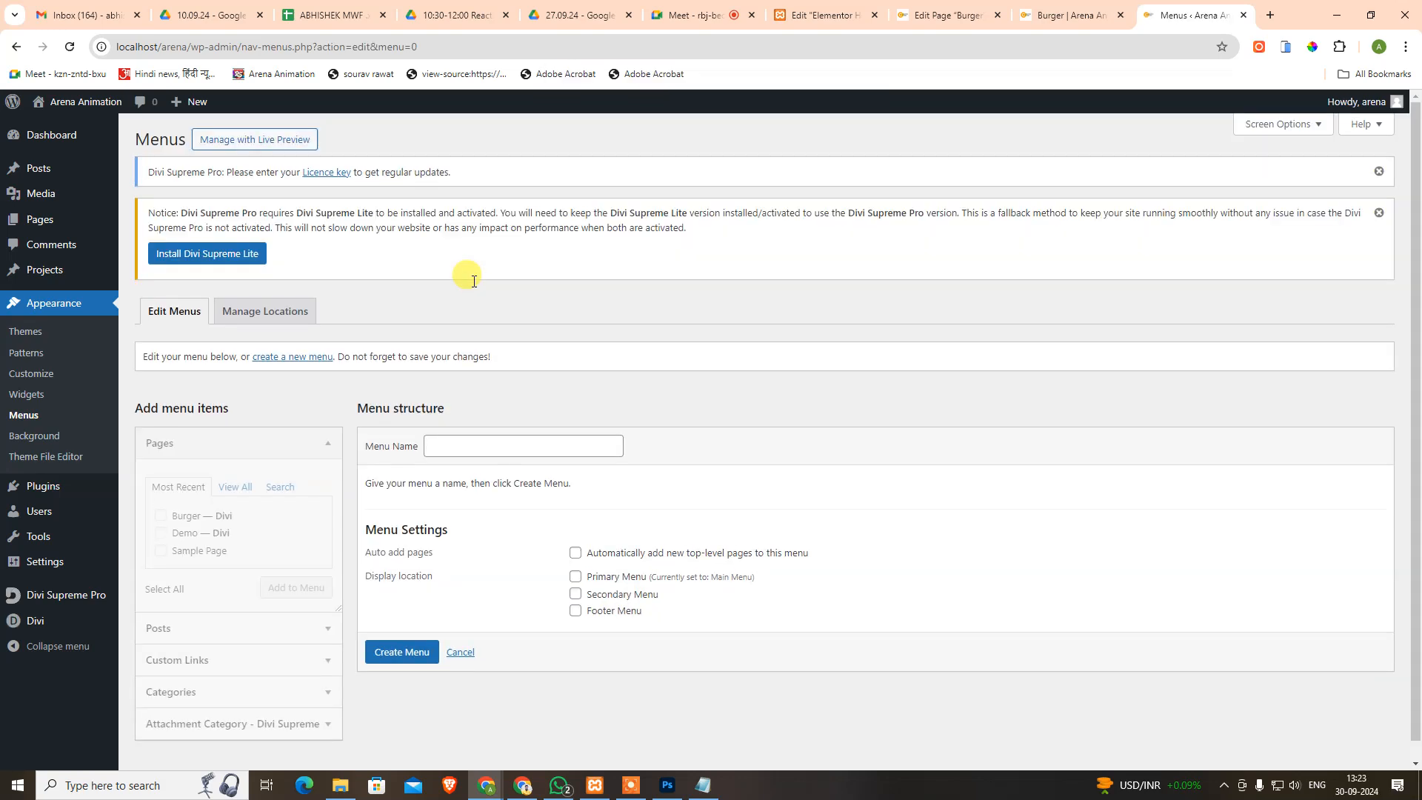
{"action": "left_click", "coordinate": [475, 450]}
{"action": "key", "text": "ctrl+v"}
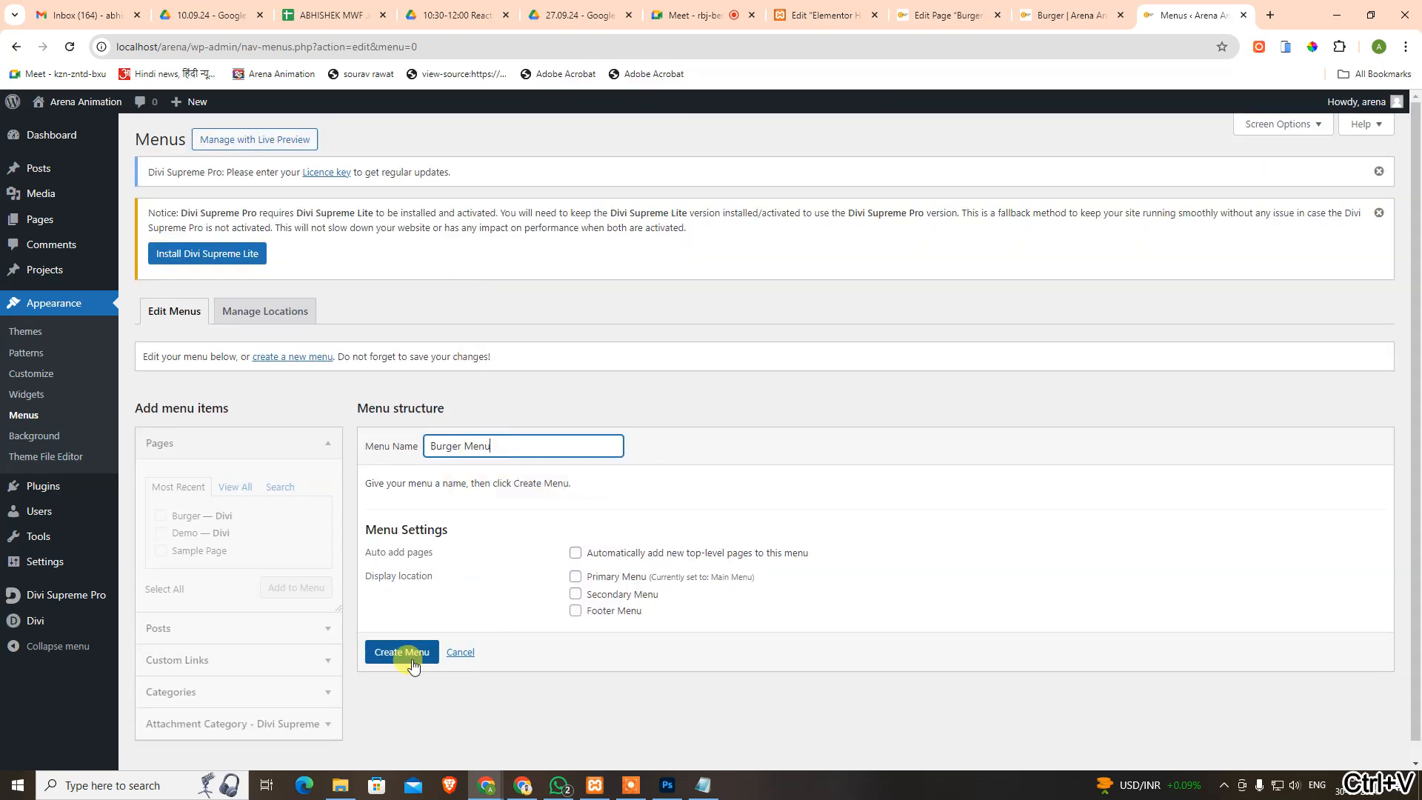
{"action": "left_click", "coordinate": [408, 655]}
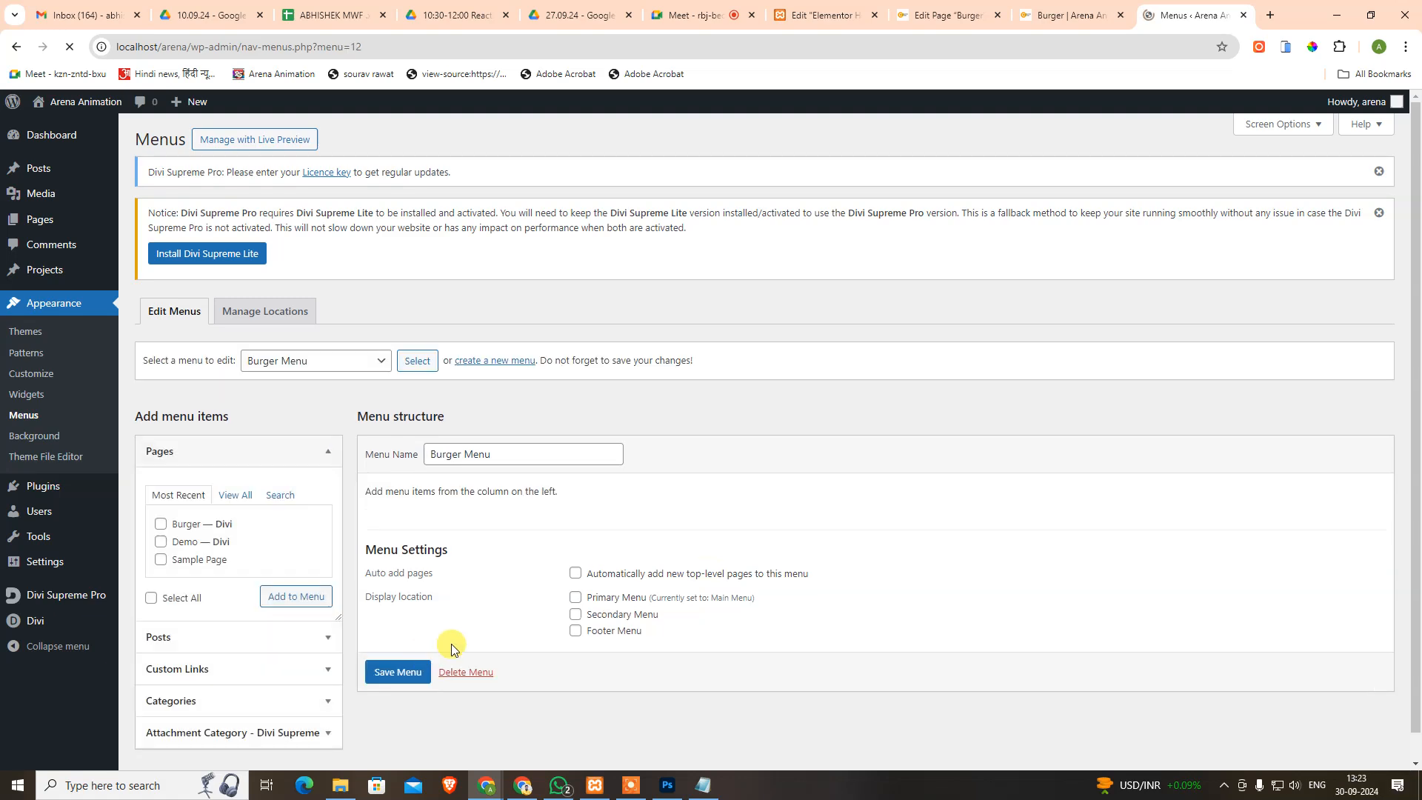
{"action": "left_click", "coordinate": [576, 597]}
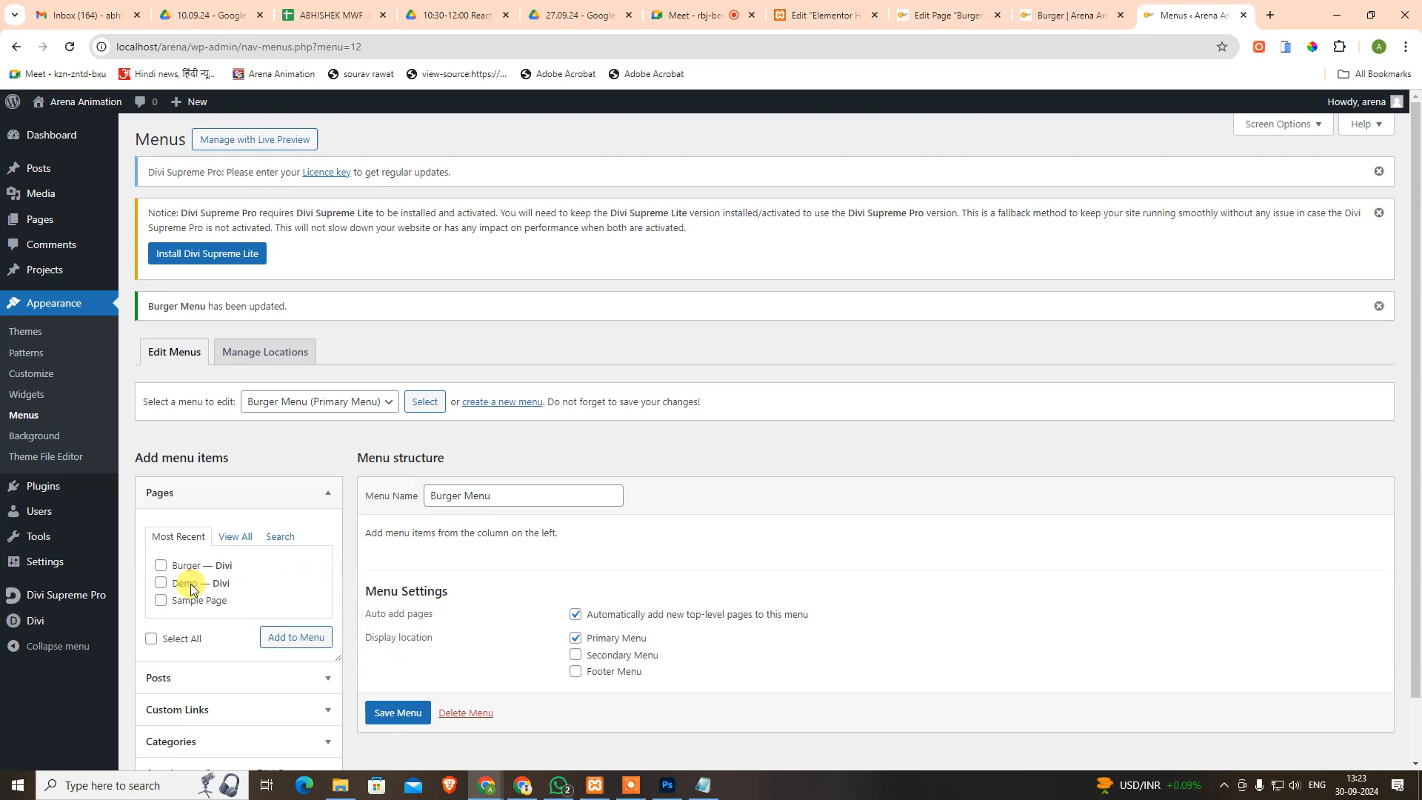
Check the navigation labels in the Photoshop burger template and add a custom link named home with URL # to the menu.
{"action": "scroll", "coordinate": [264, 698], "scroll_direction": "down", "scroll_amount": 1}
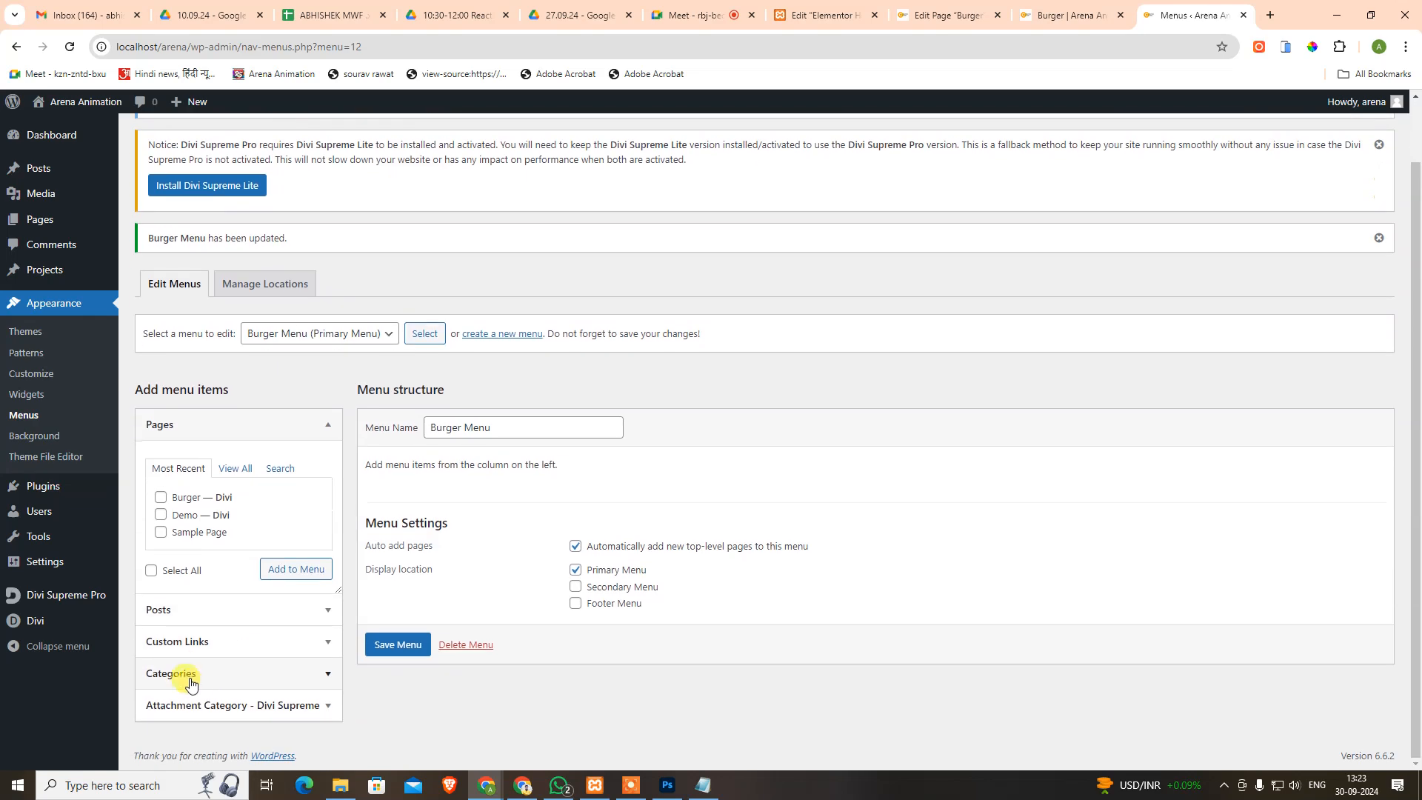
{"action": "left_click", "coordinate": [181, 643]}
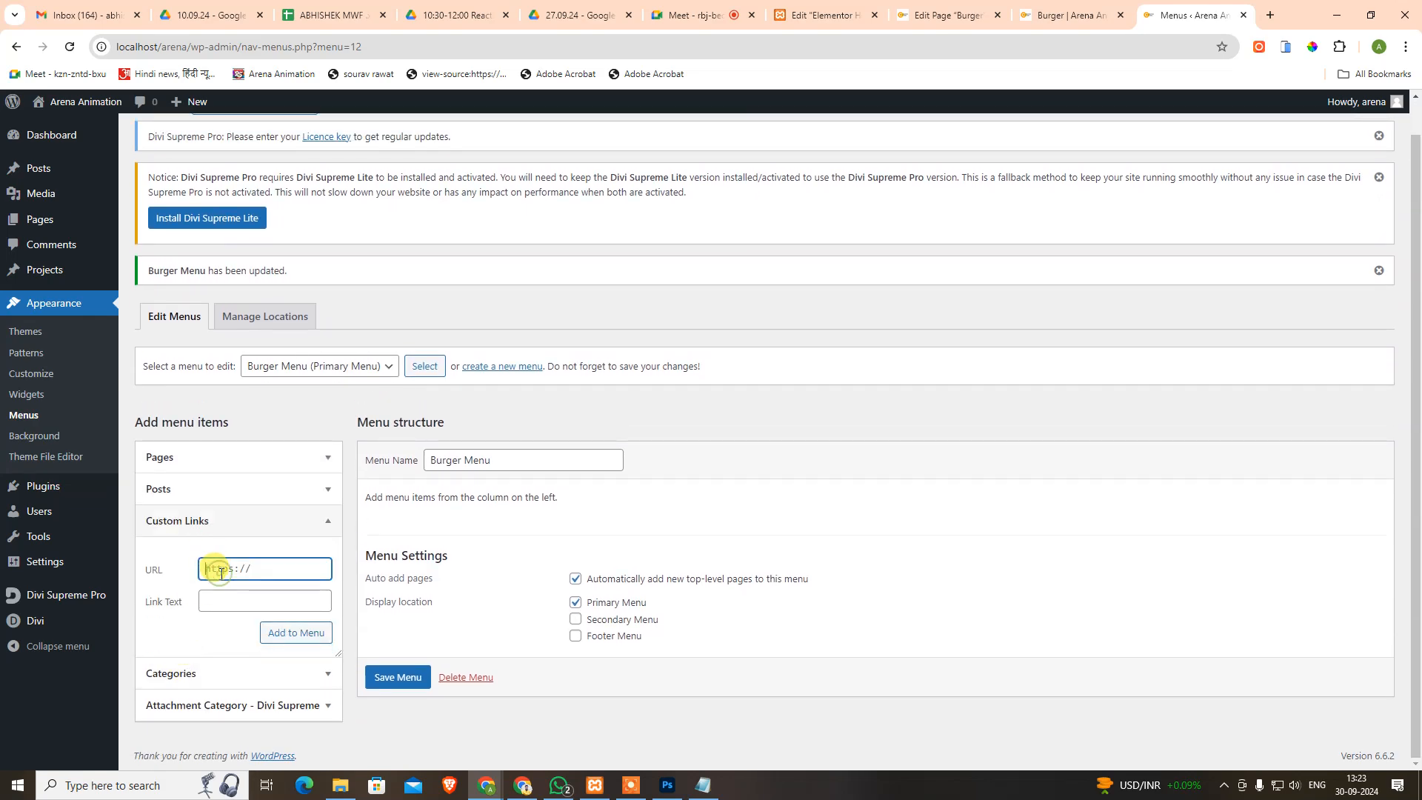
{"action": "key", "text": "alt+Tab"}
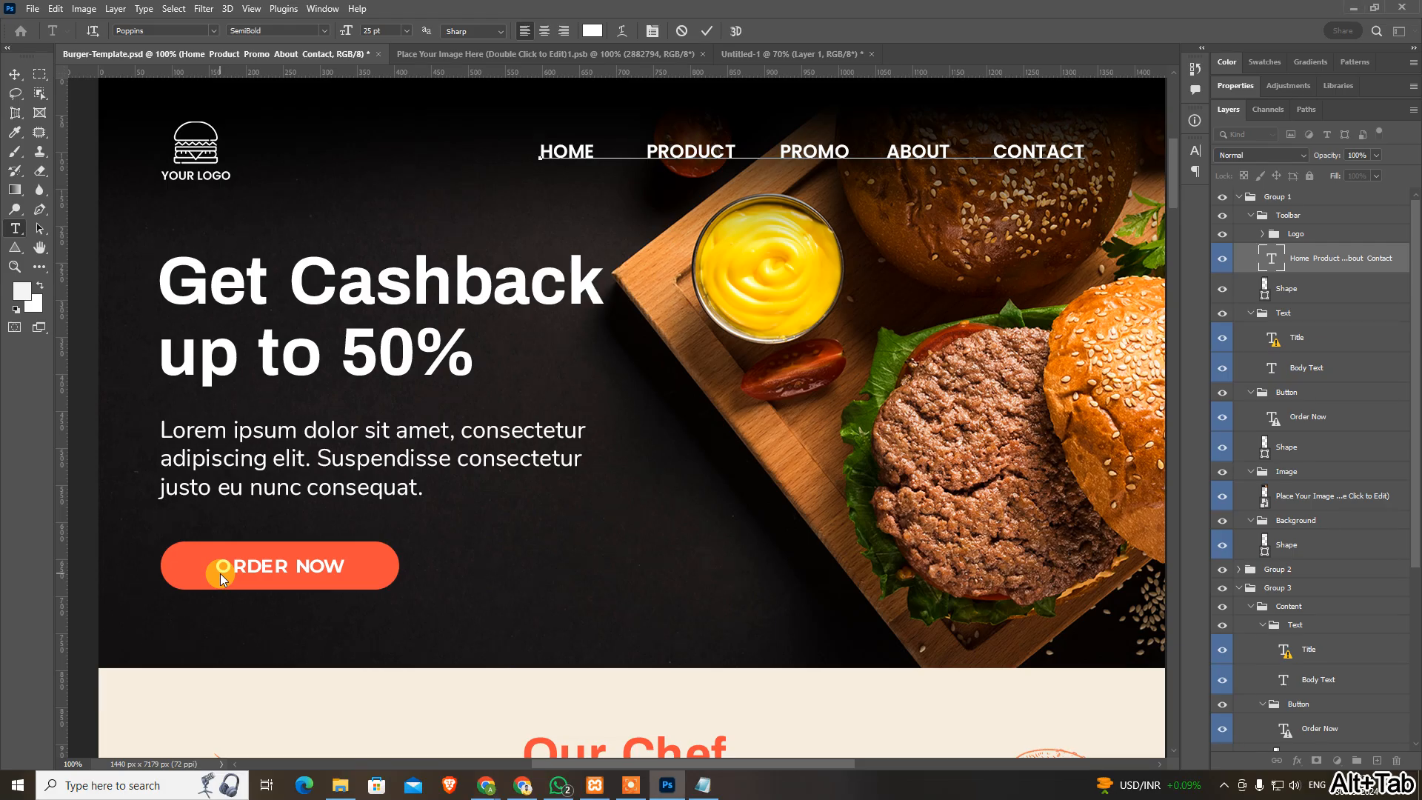
{"action": "key", "text": "alt+Tab"}
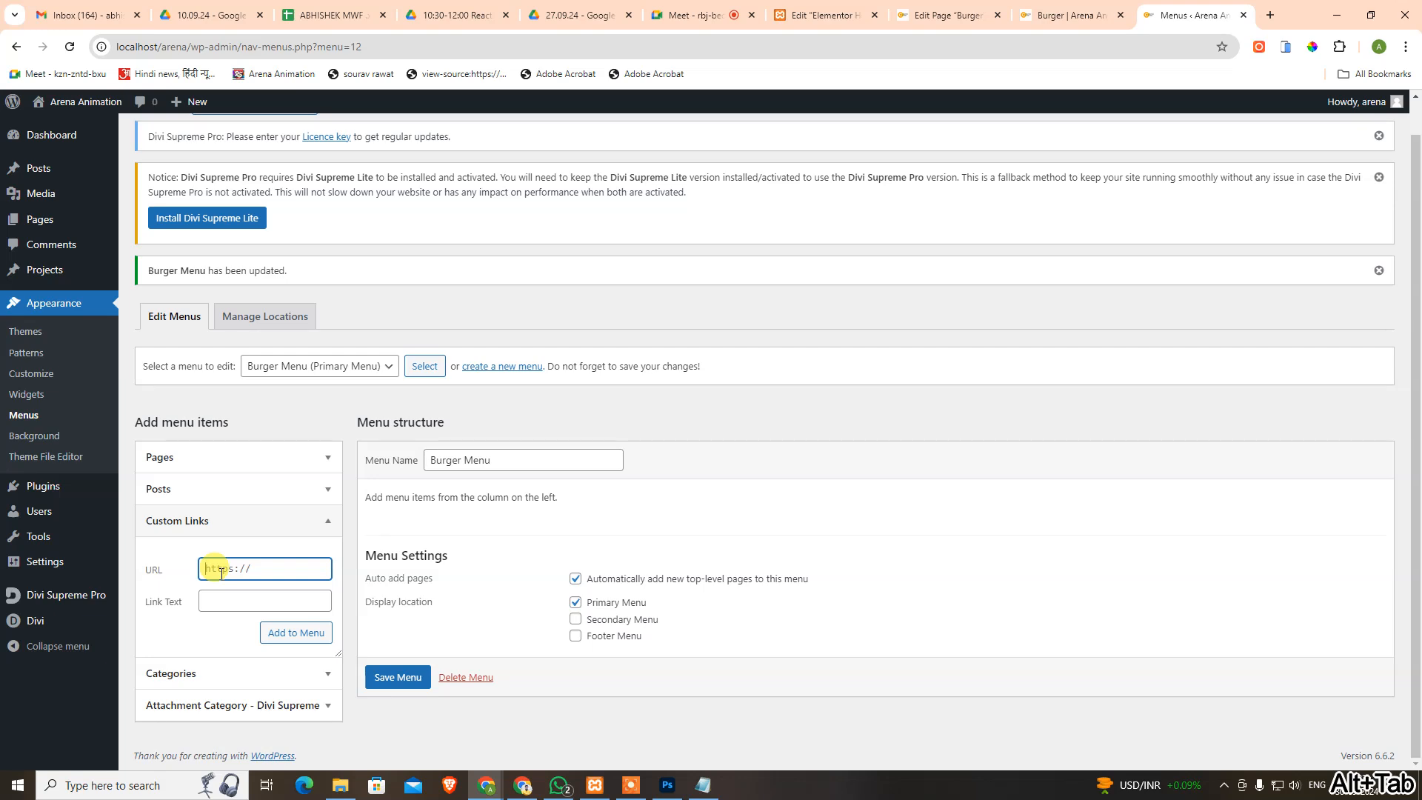
{"action": "type", "text": "#"}
{"action": "key", "text": "Tab"}
{"action": "type", "text": "ho"}
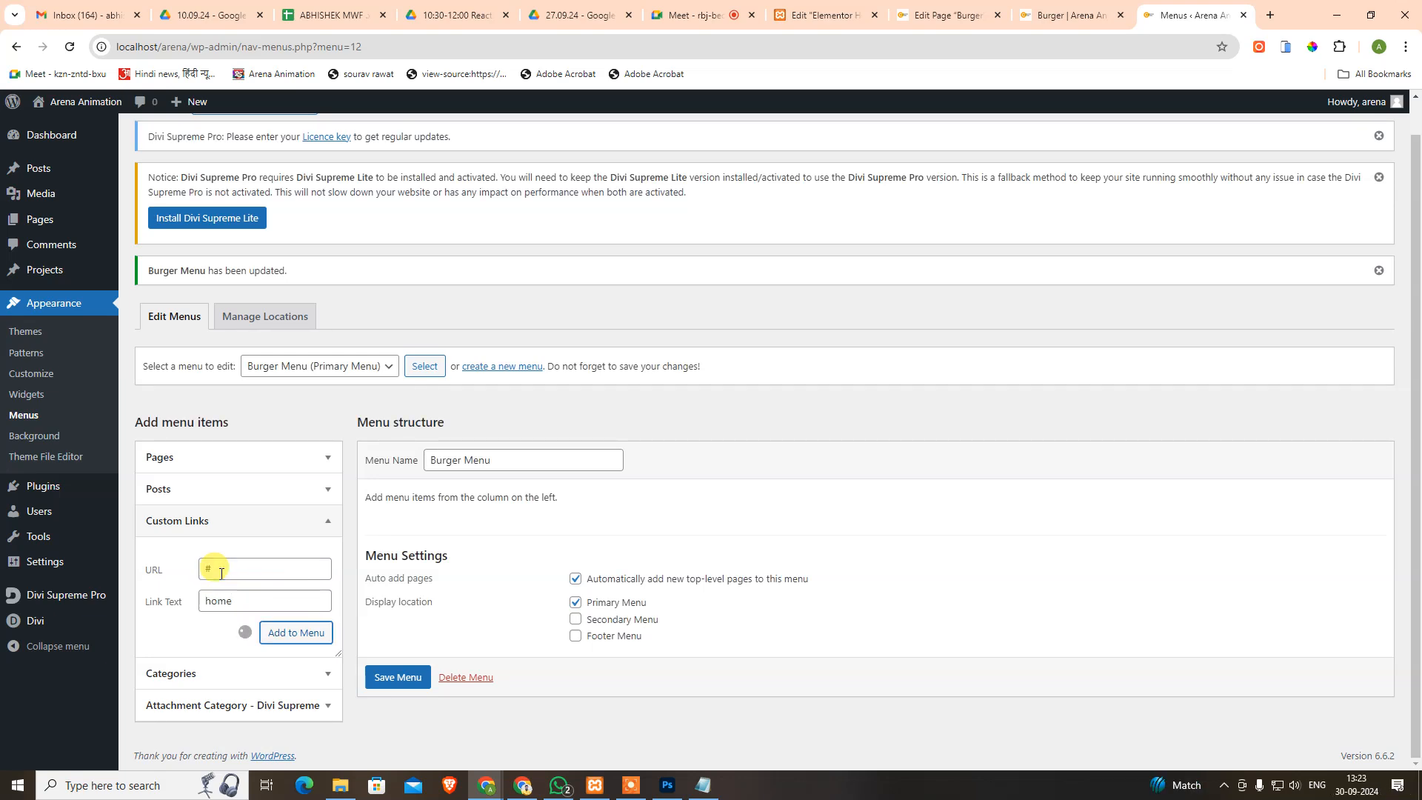
Add a custom link named product with URL # to Burger Menu.
{"action": "left_click", "coordinate": [226, 580]}
{"action": "type", "text": "#"}
{"action": "left_click", "coordinate": [233, 602]}
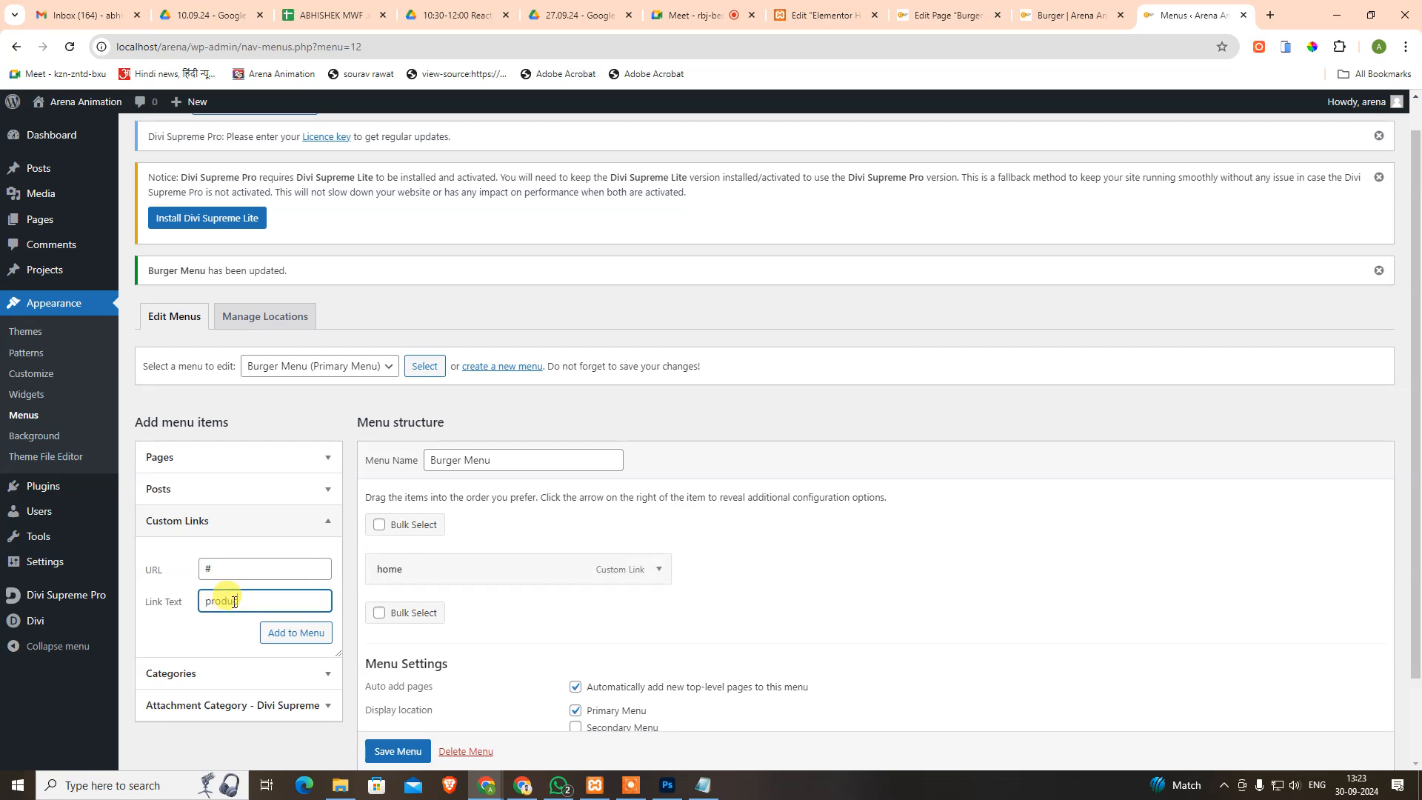
{"action": "left_click", "coordinate": [310, 649]}
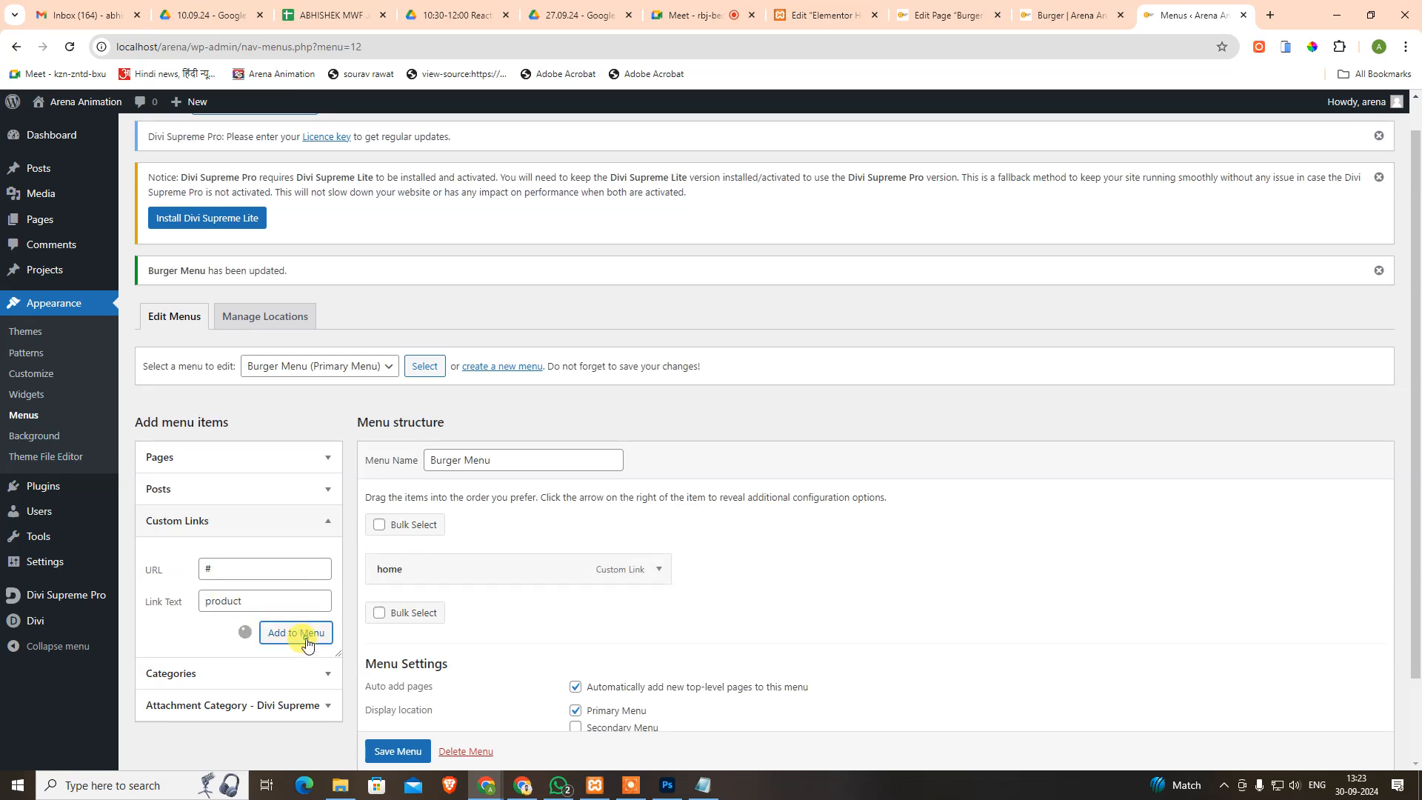
Add a custom link named promo with URL # to Burger Menu.
{"action": "left_click", "coordinate": [232, 567]}
{"action": "type", "text": "#"}
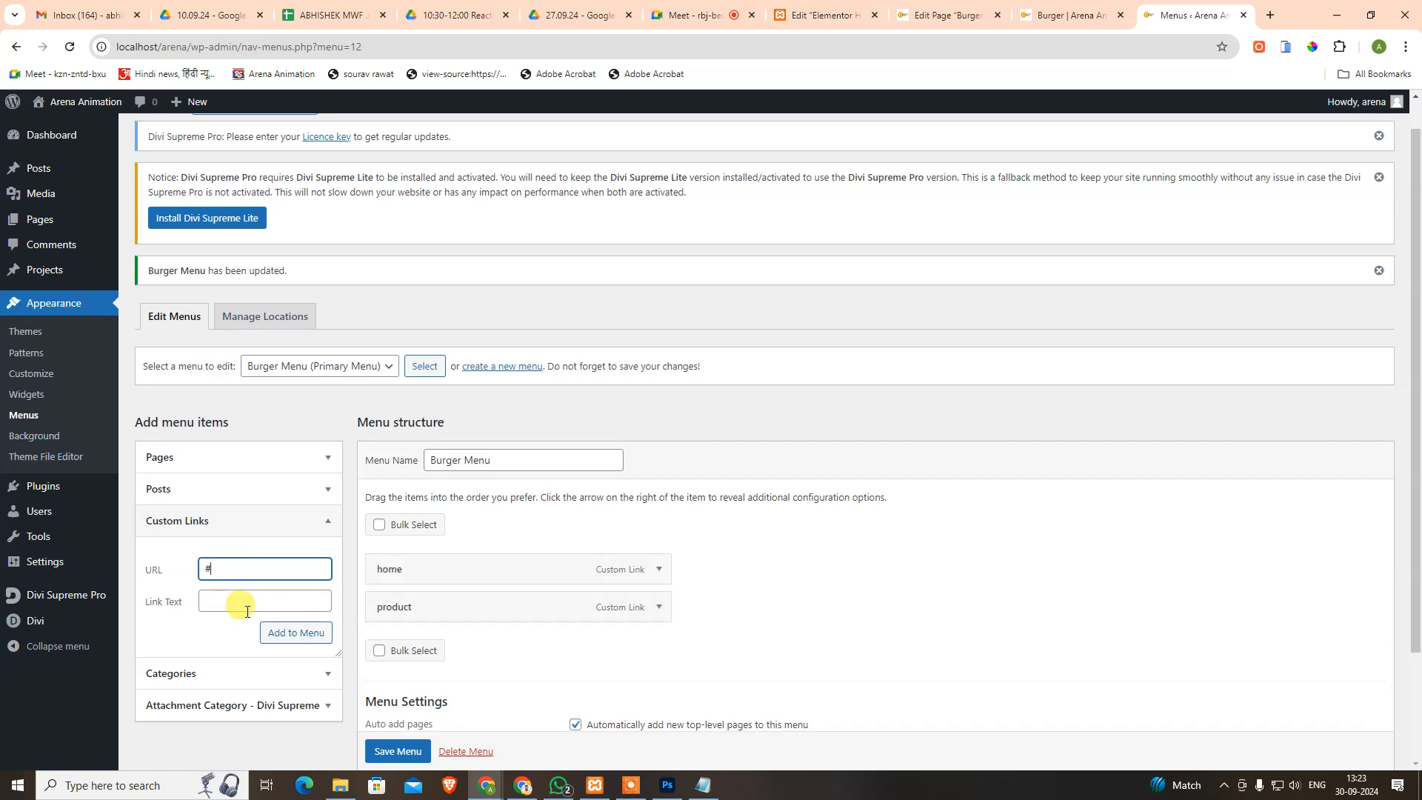
{"action": "left_click", "coordinate": [247, 609]}
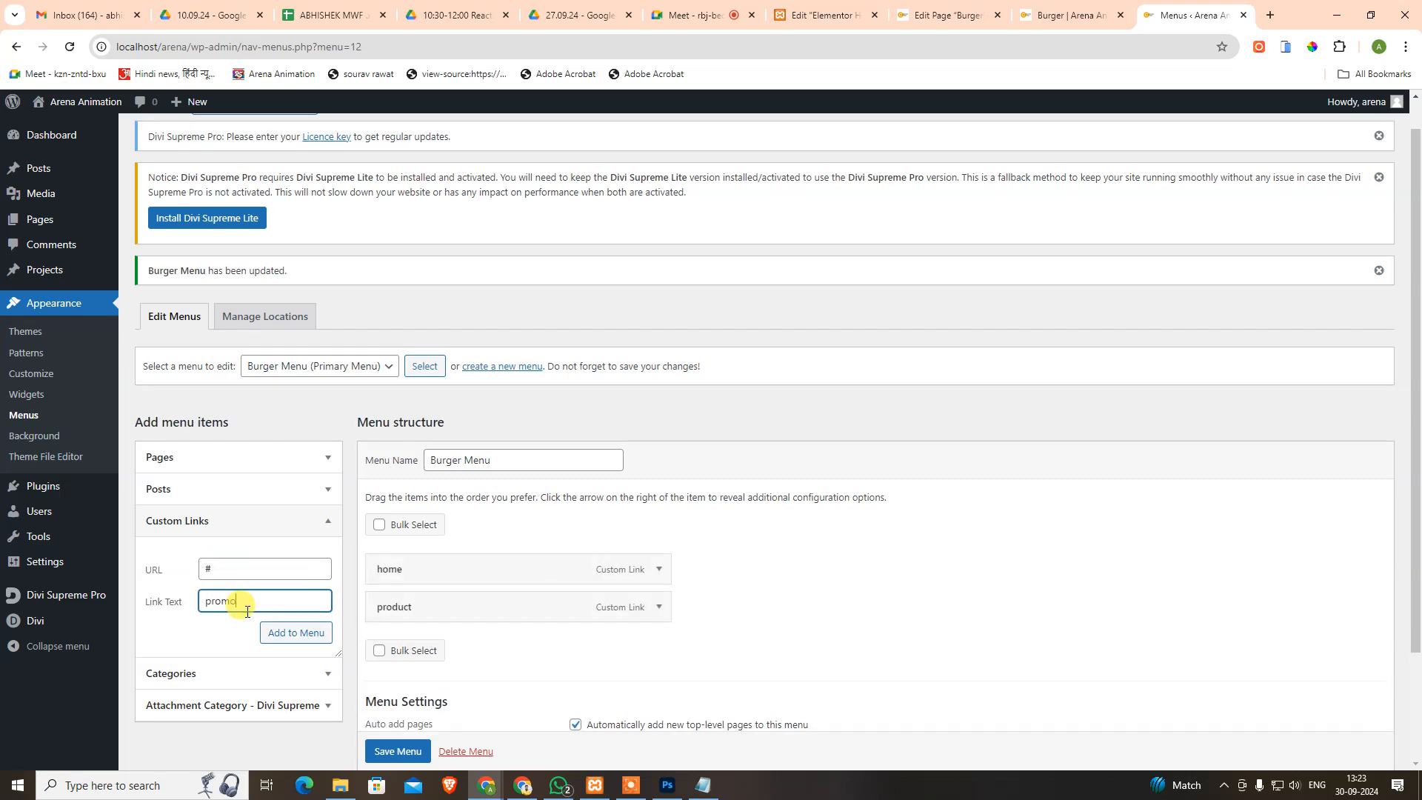
{"action": "type", "text": "promo"}
{"action": "left_click", "coordinate": [300, 634]}
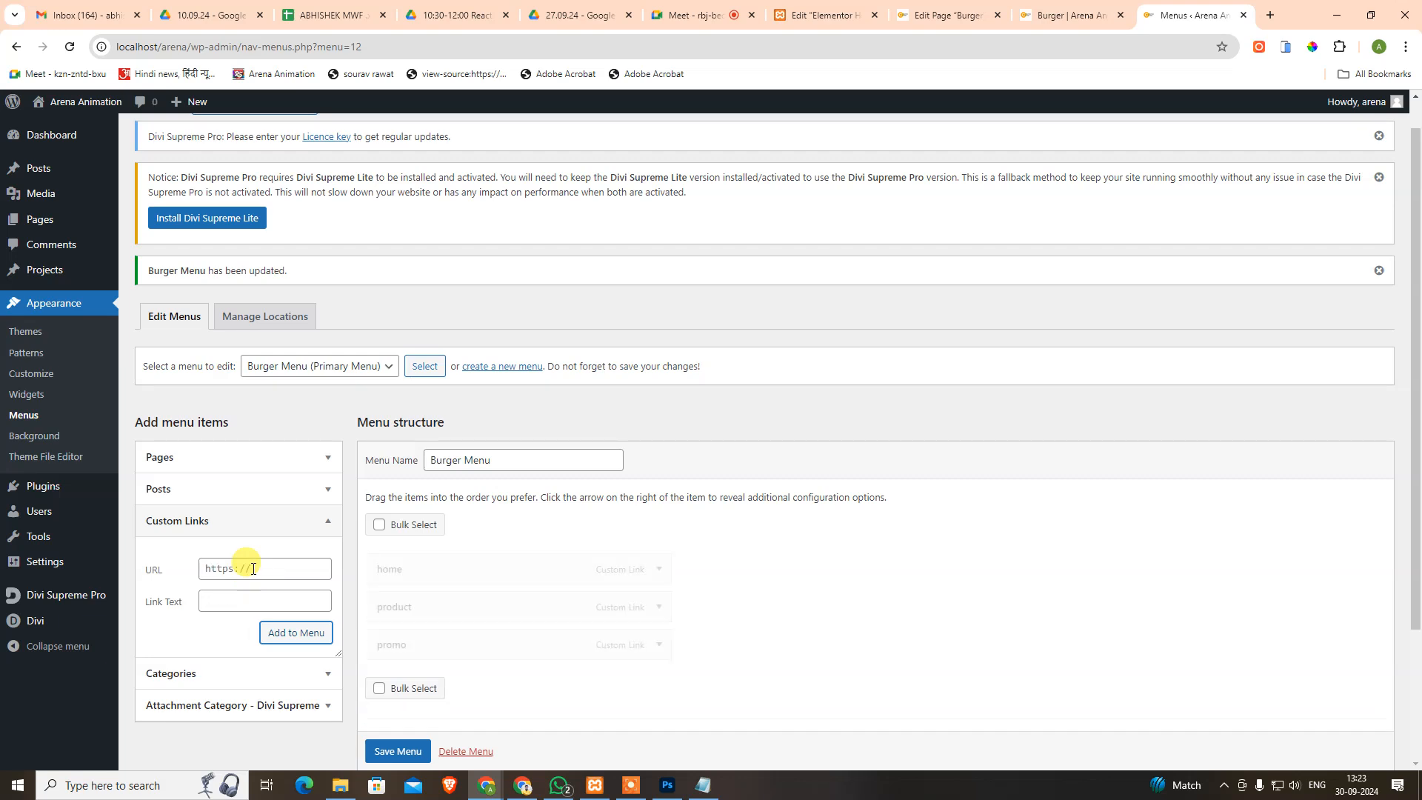
Add a custom link named about with URL # to Burger Menu.
{"action": "left_click", "coordinate": [252, 568]}
{"action": "type", "text": "#"}
{"action": "left_click", "coordinate": [249, 596]}
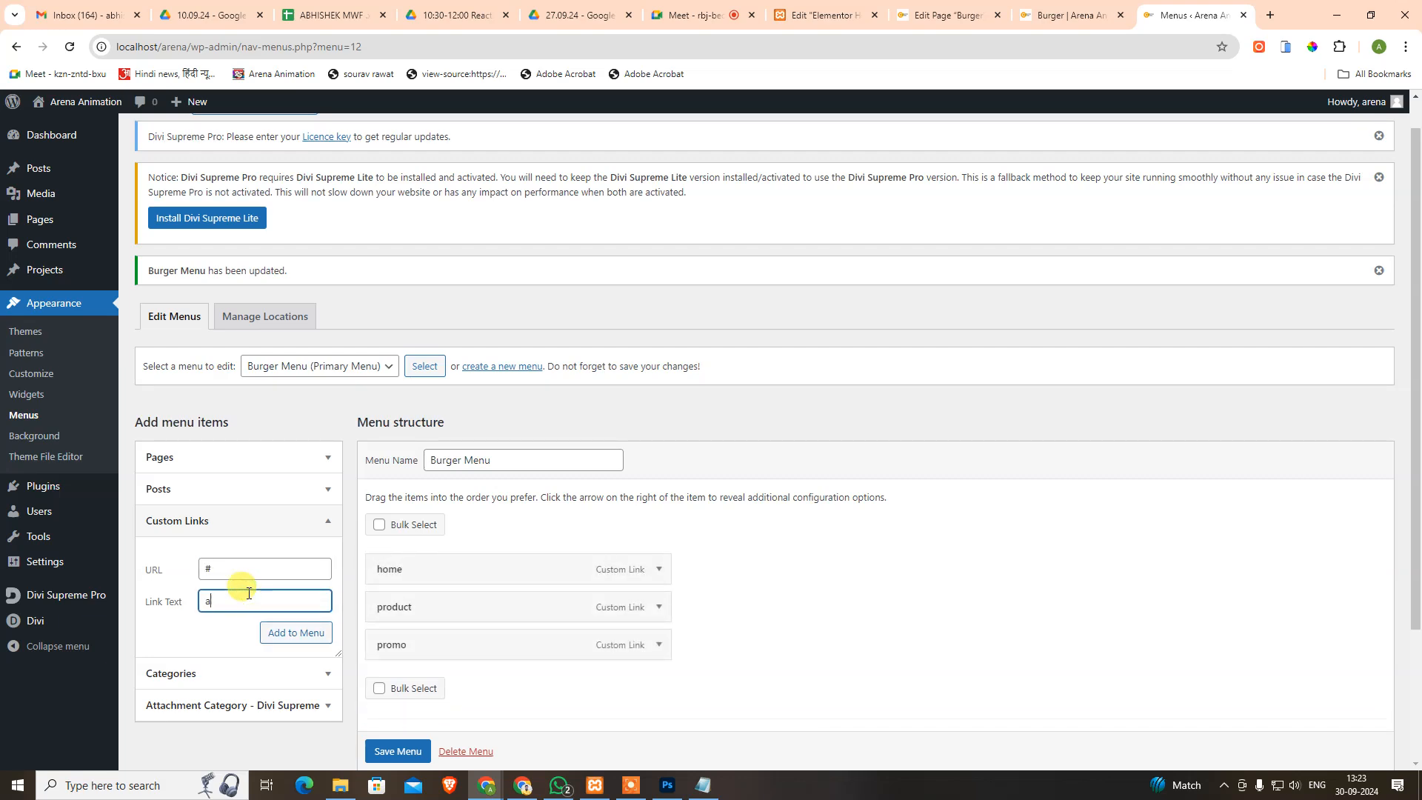
{"action": "left_click", "coordinate": [271, 633]}
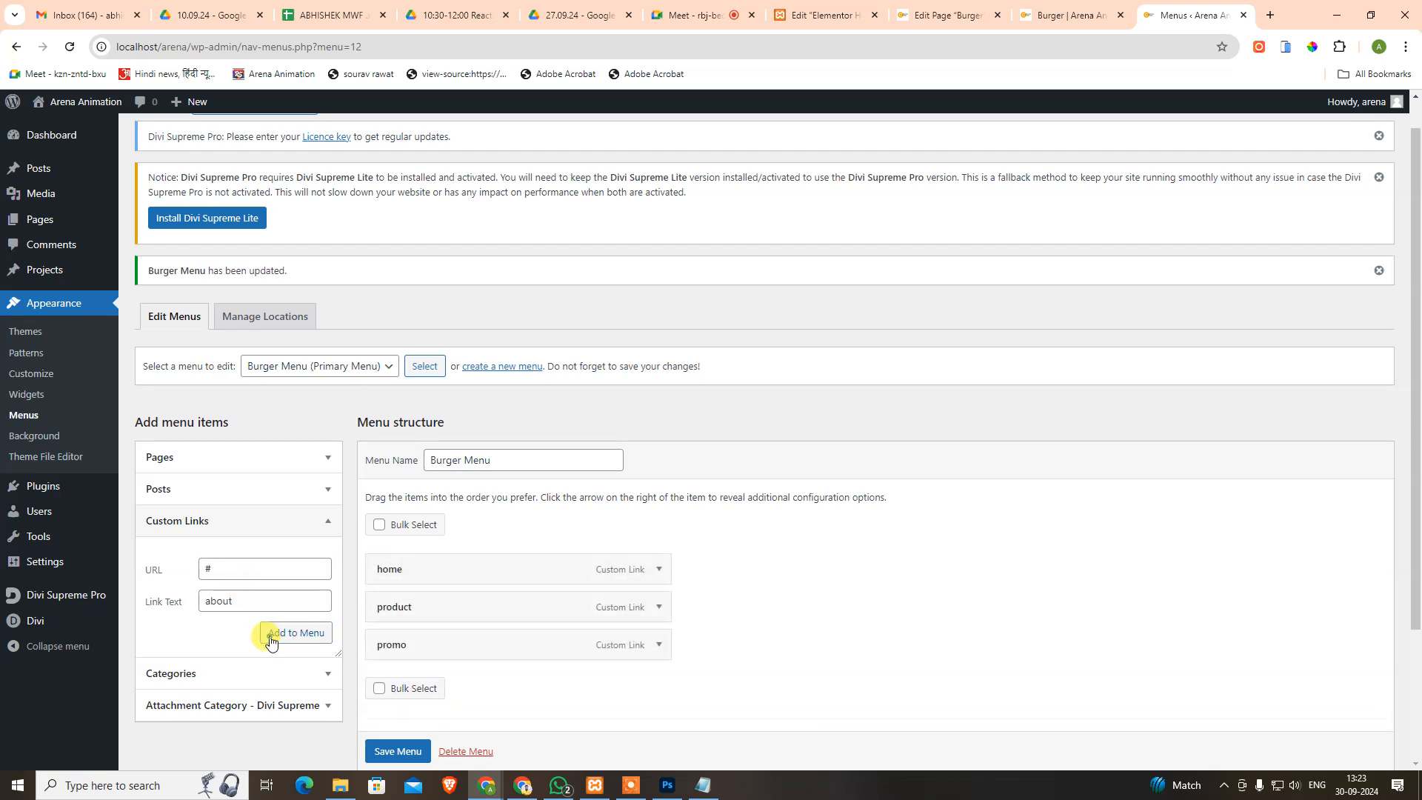
Add a custom link named contact with URL # to Burger Menu.
{"action": "left_click", "coordinate": [230, 572]}
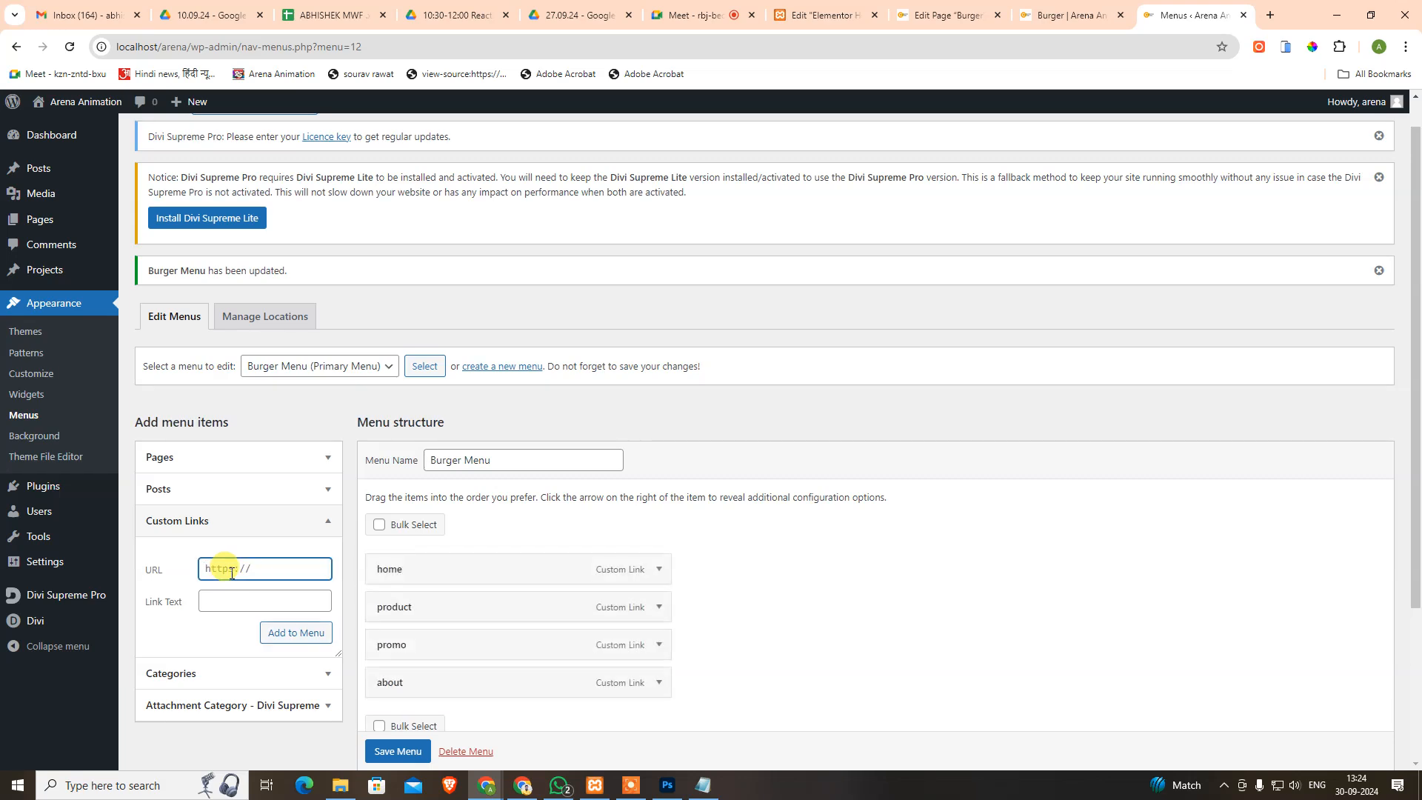
{"action": "type", "text": "#"}
{"action": "key", "text": "Tab"}
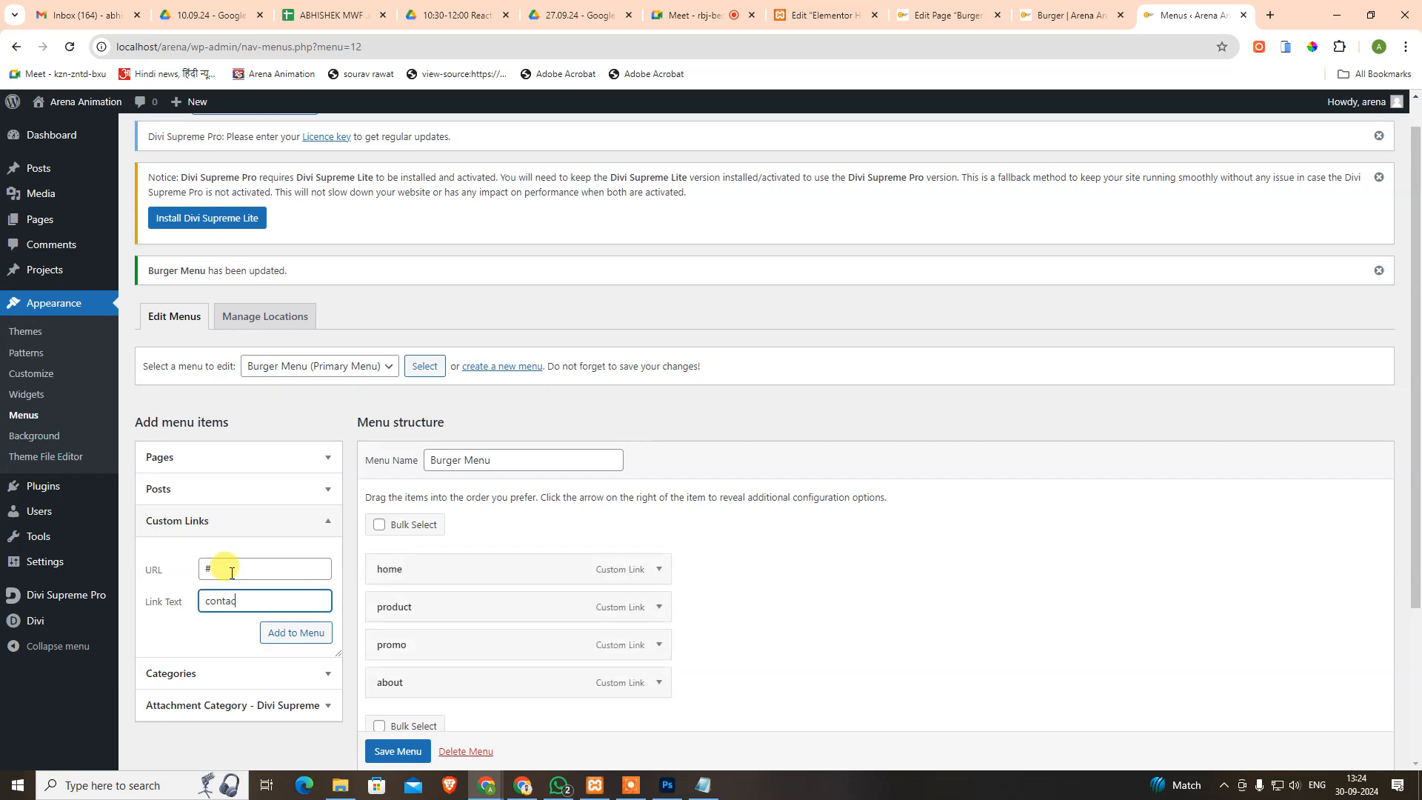
{"action": "left_click", "coordinate": [305, 637]}
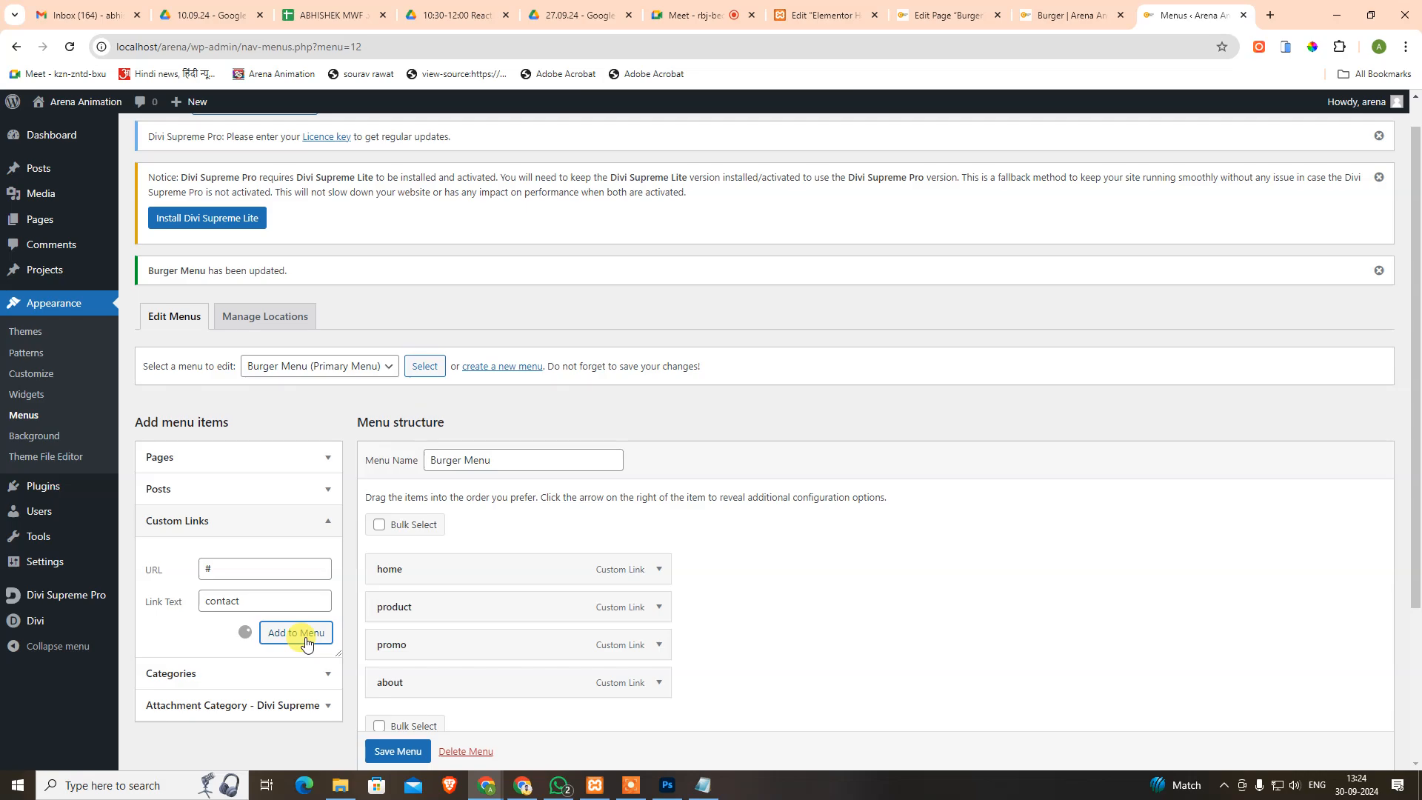
Compare the links with the navigation in the Photoshop template and save Burger Menu.
{"action": "key", "text": "alt+Tab"}
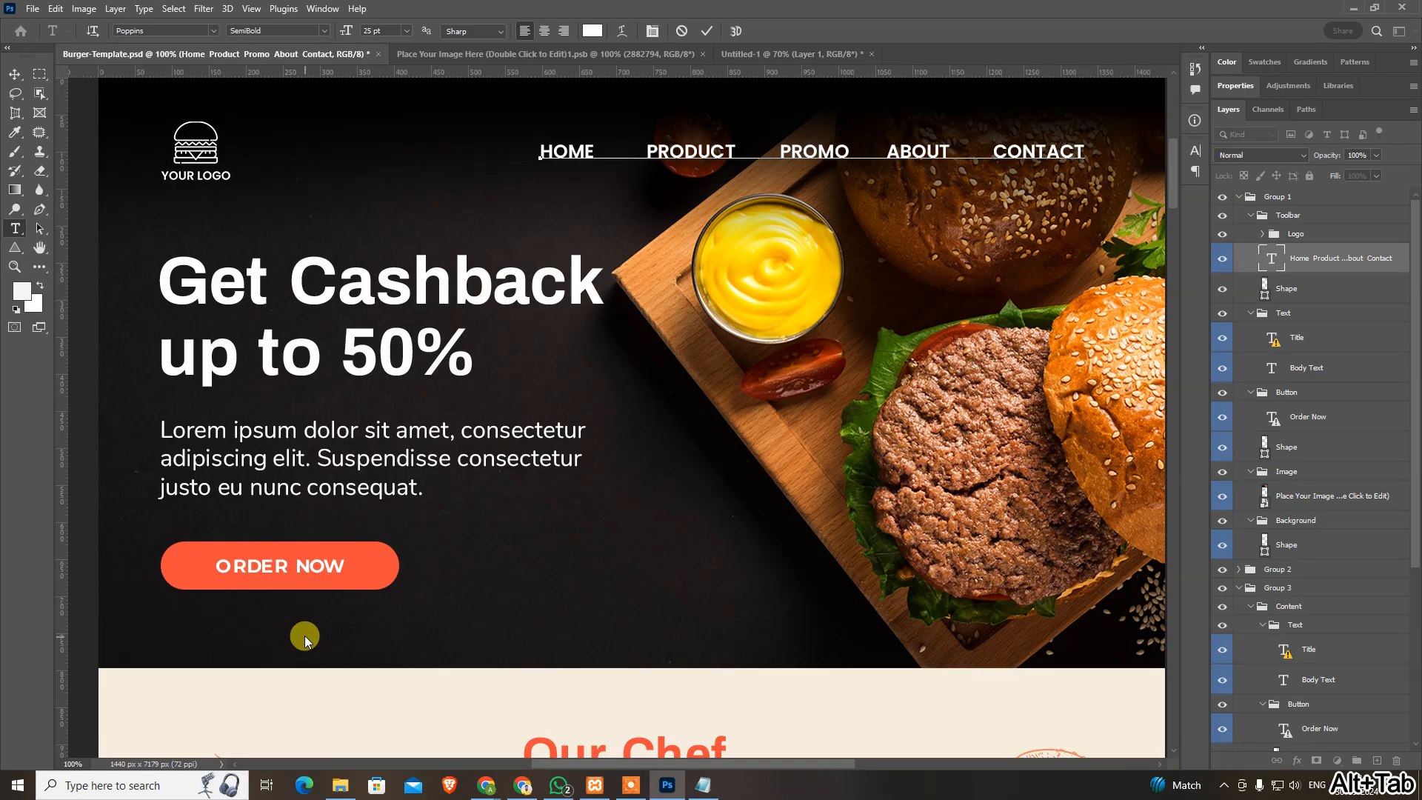
{"action": "key", "text": "alt+Tab"}
{"action": "scroll", "coordinate": [842, 334], "scroll_direction": "down", "scroll_amount": 3}
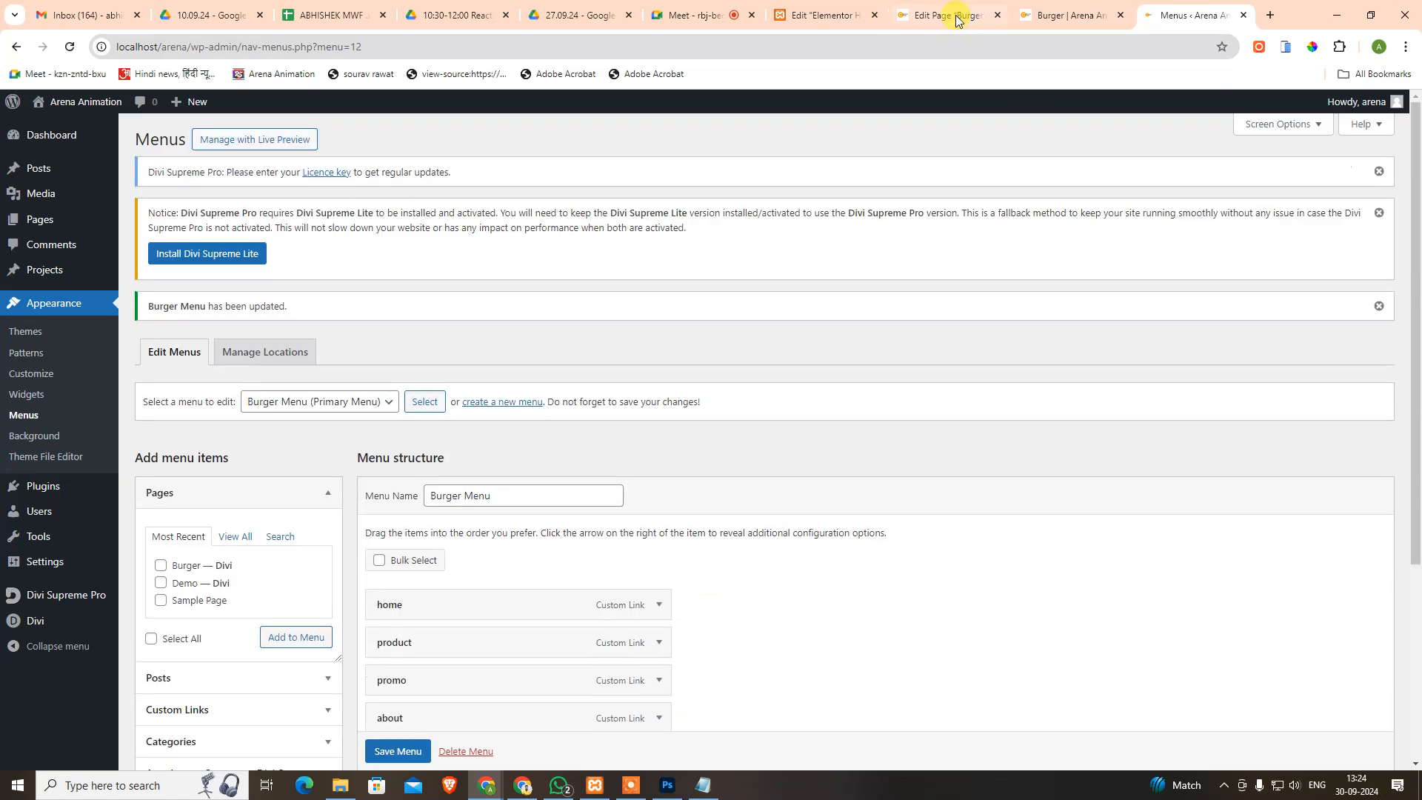
Check which menus the Menu module on the Burger page offers and close its settings without changes.
{"action": "left_click", "coordinate": [931, 18]}
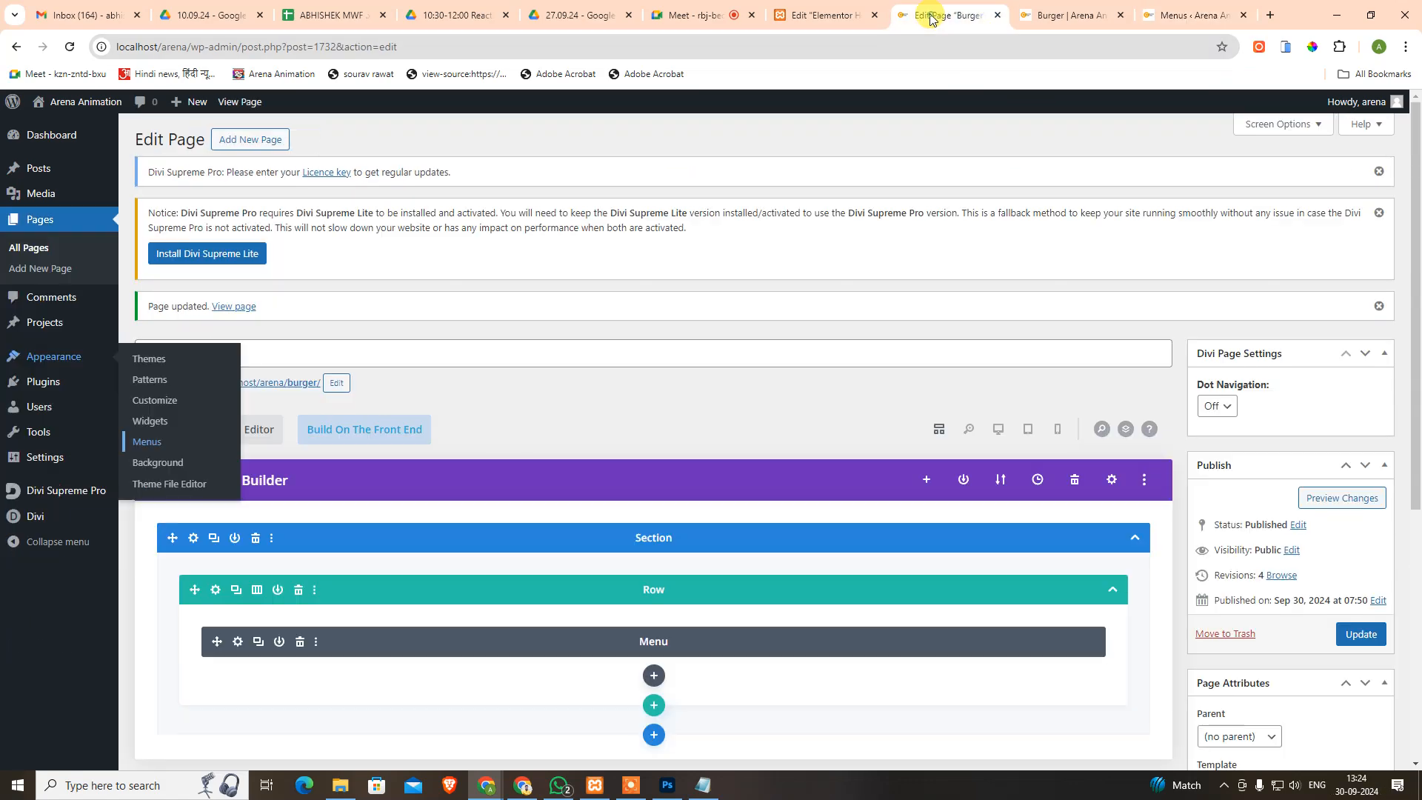
{"action": "left_click", "coordinate": [238, 642]}
{"action": "left_click", "coordinate": [207, 338]}
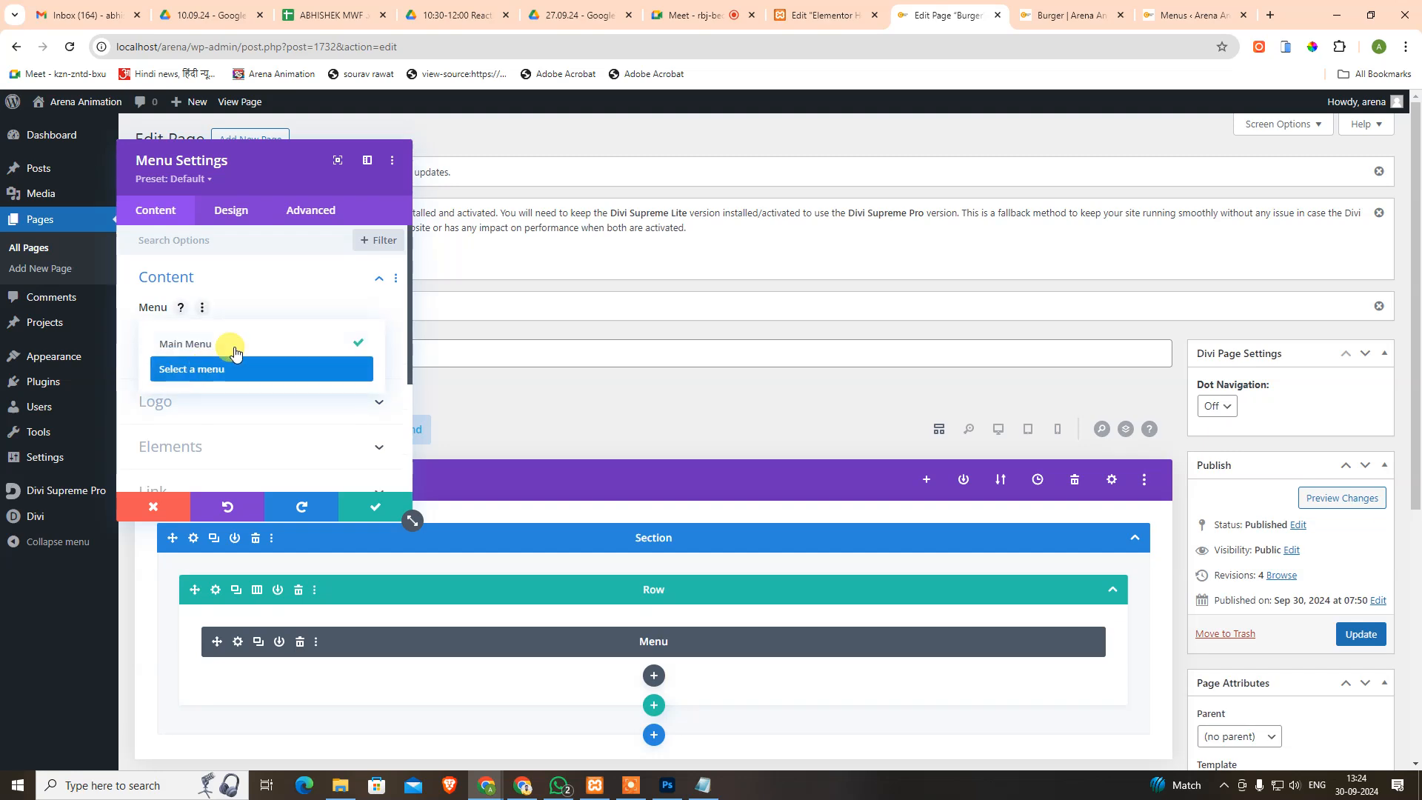
{"action": "left_click", "coordinate": [353, 511]}
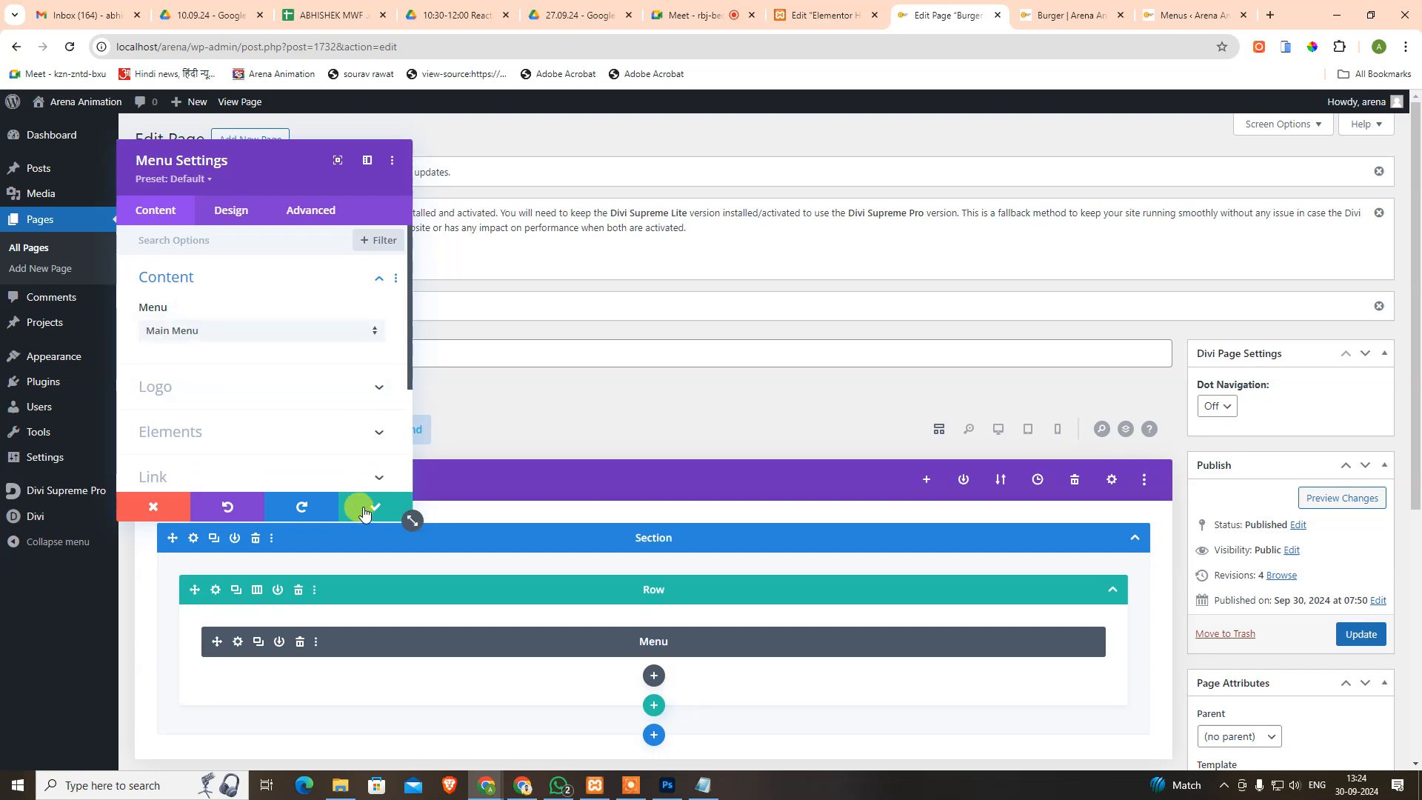
{"action": "left_click", "coordinate": [180, 507]}
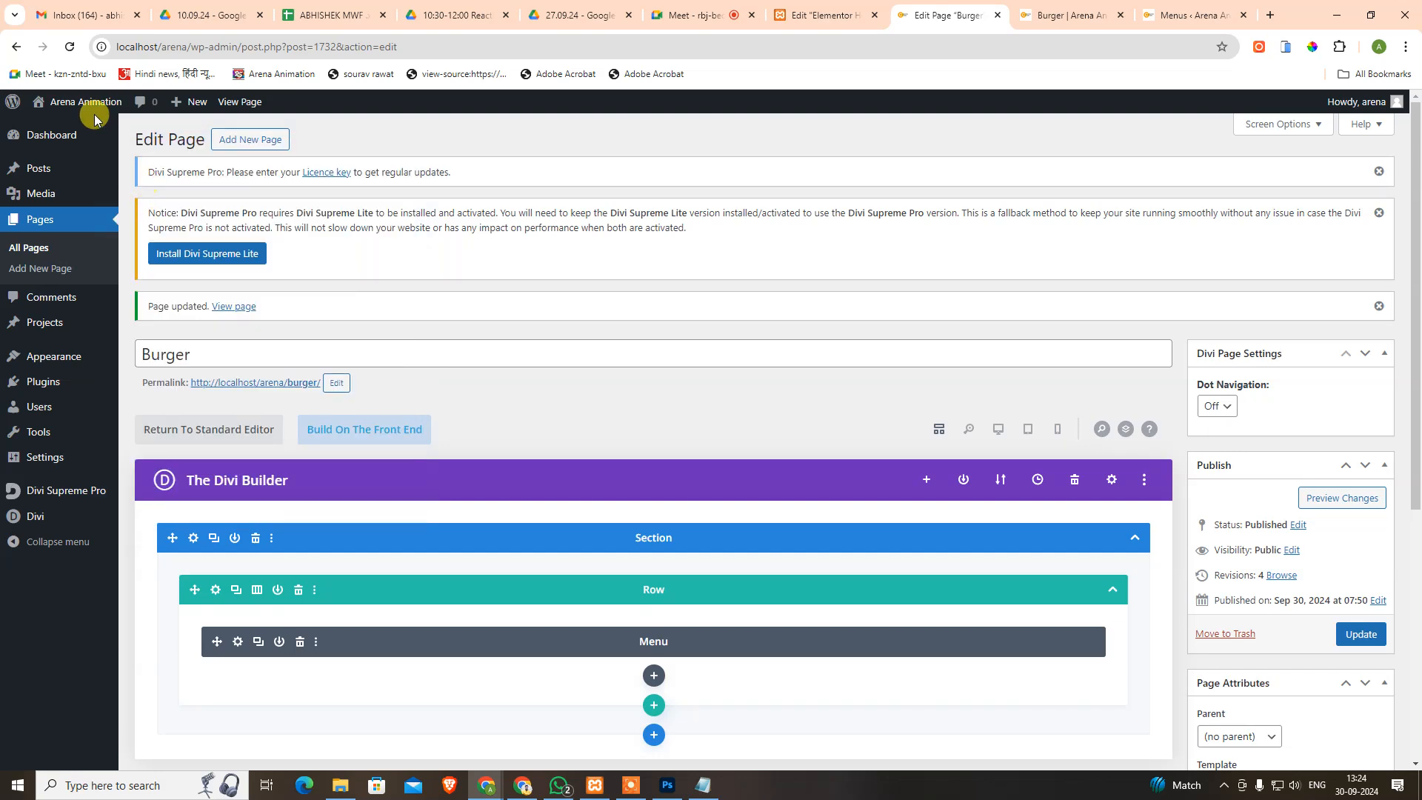
Update the Burger page to refresh the builder, assign Burger Menu to the Menu module and save its settings.
{"action": "left_click", "coordinate": [1362, 635]}
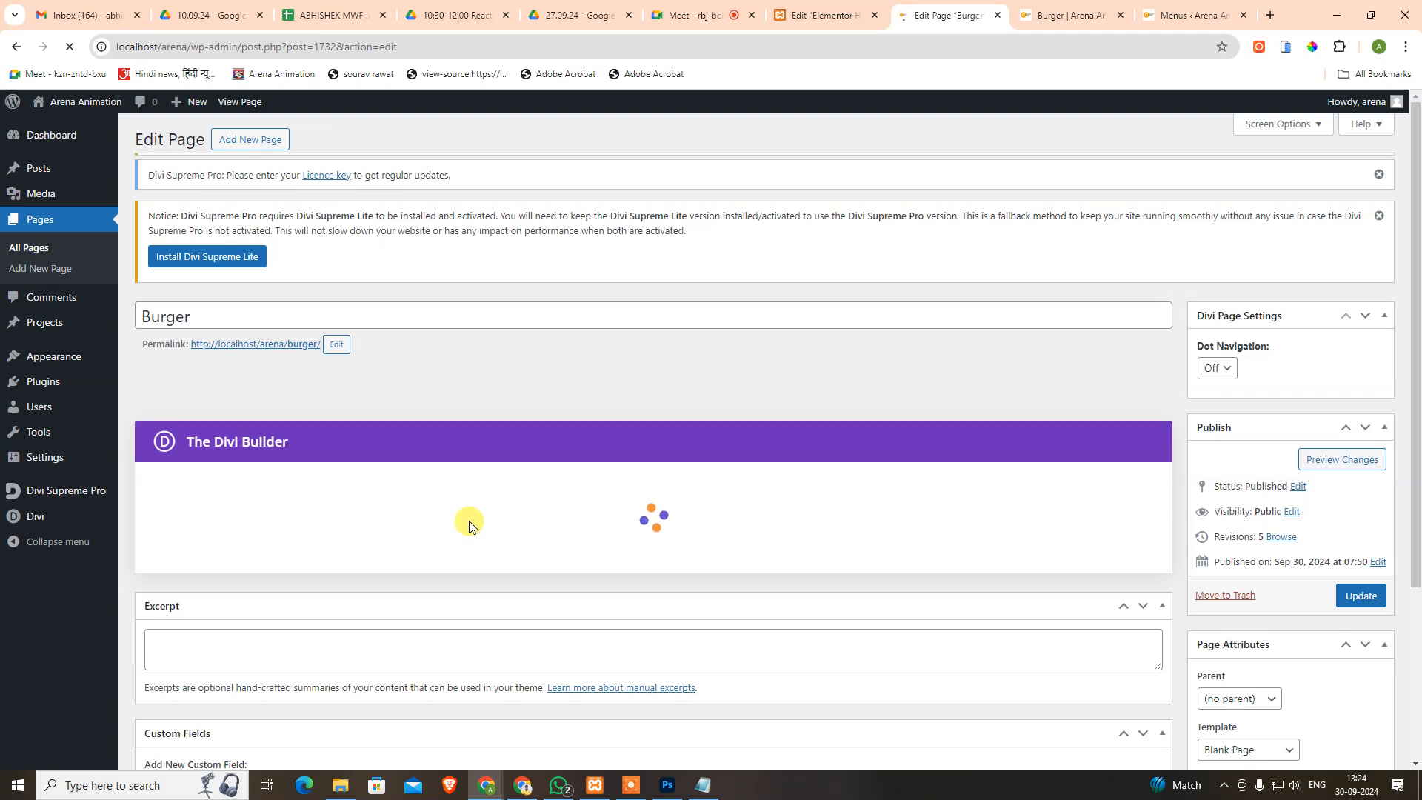
{"action": "scroll", "coordinate": [496, 504], "scroll_direction": "down", "scroll_amount": 4}
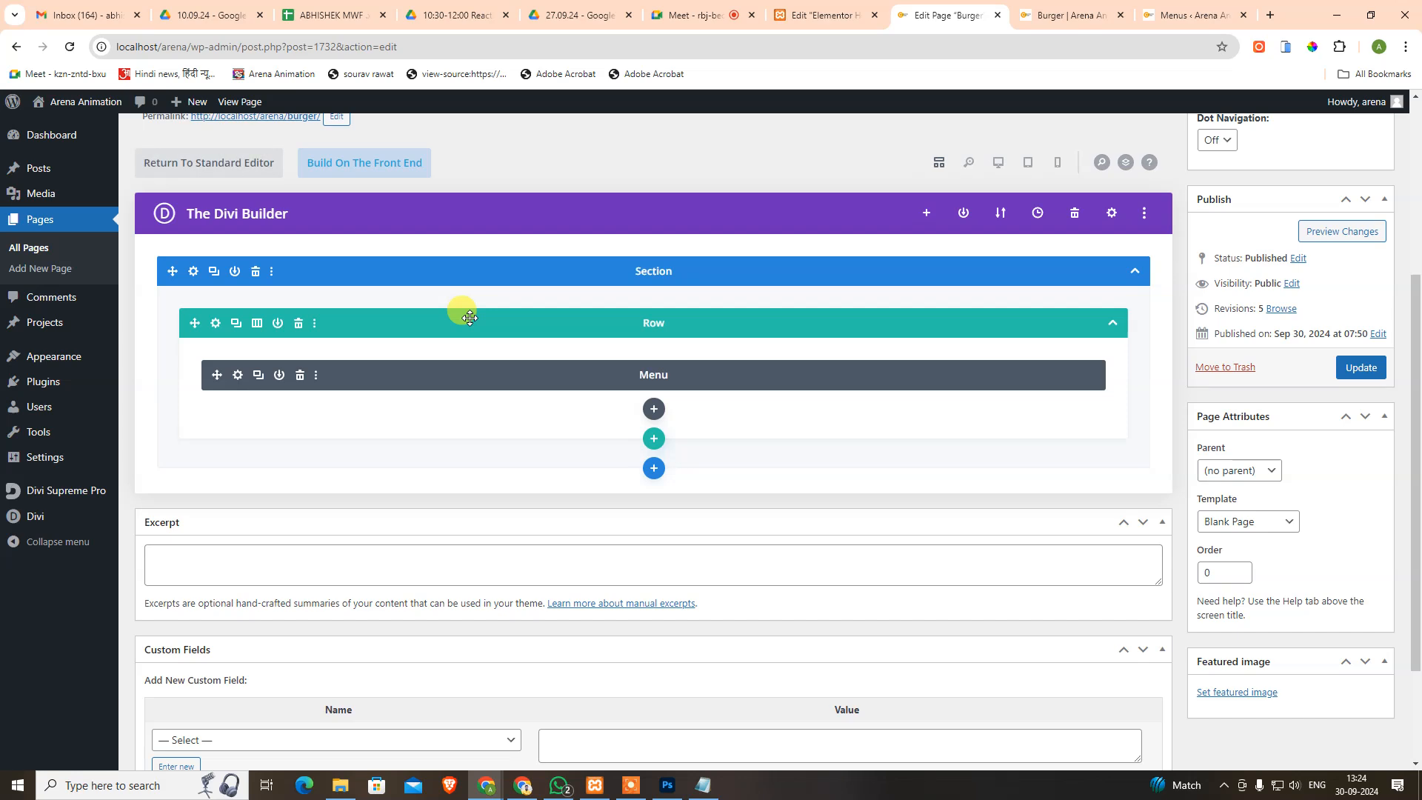
{"action": "left_click", "coordinate": [238, 375]}
{"action": "left_click", "coordinate": [180, 331]}
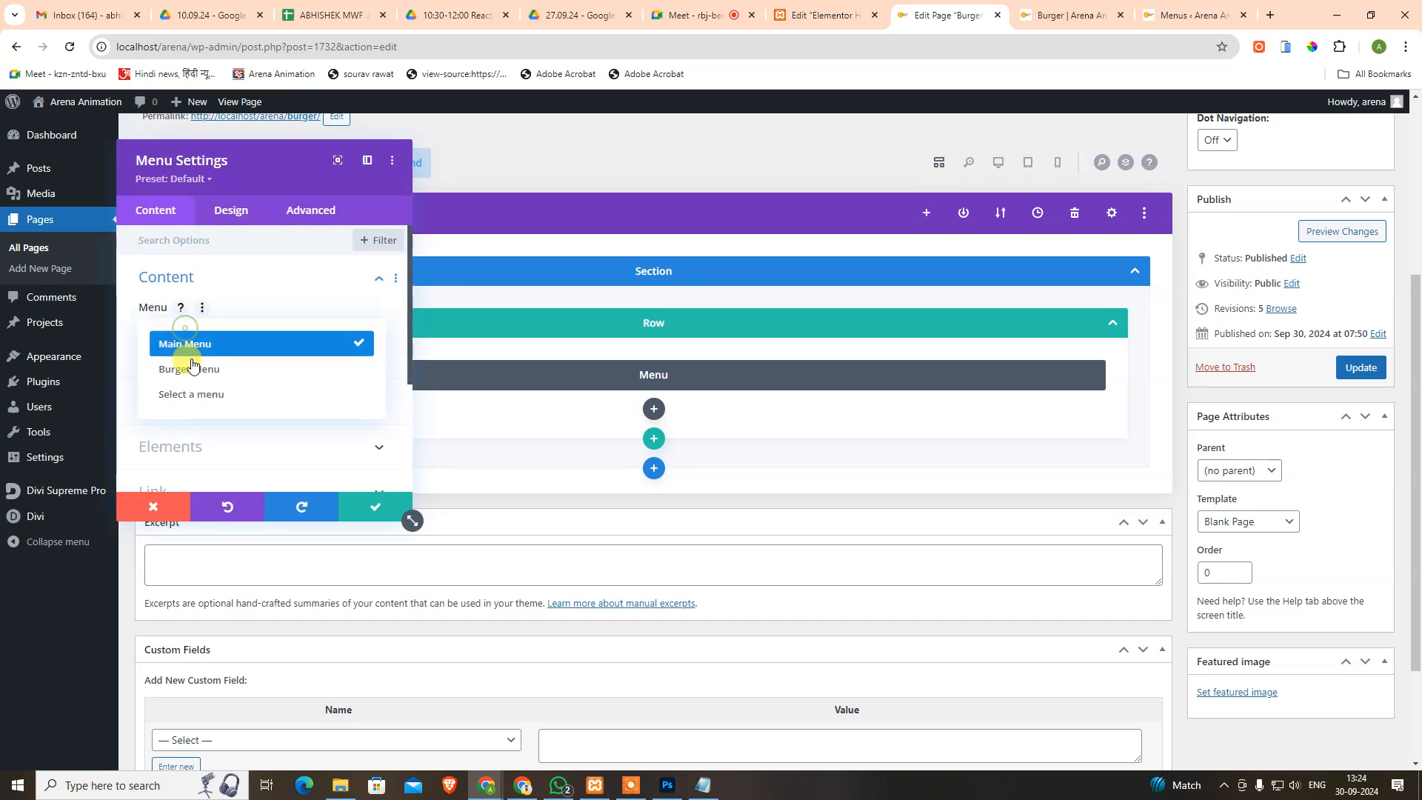
{"action": "left_click", "coordinate": [181, 369]}
{"action": "left_click", "coordinate": [363, 510]}
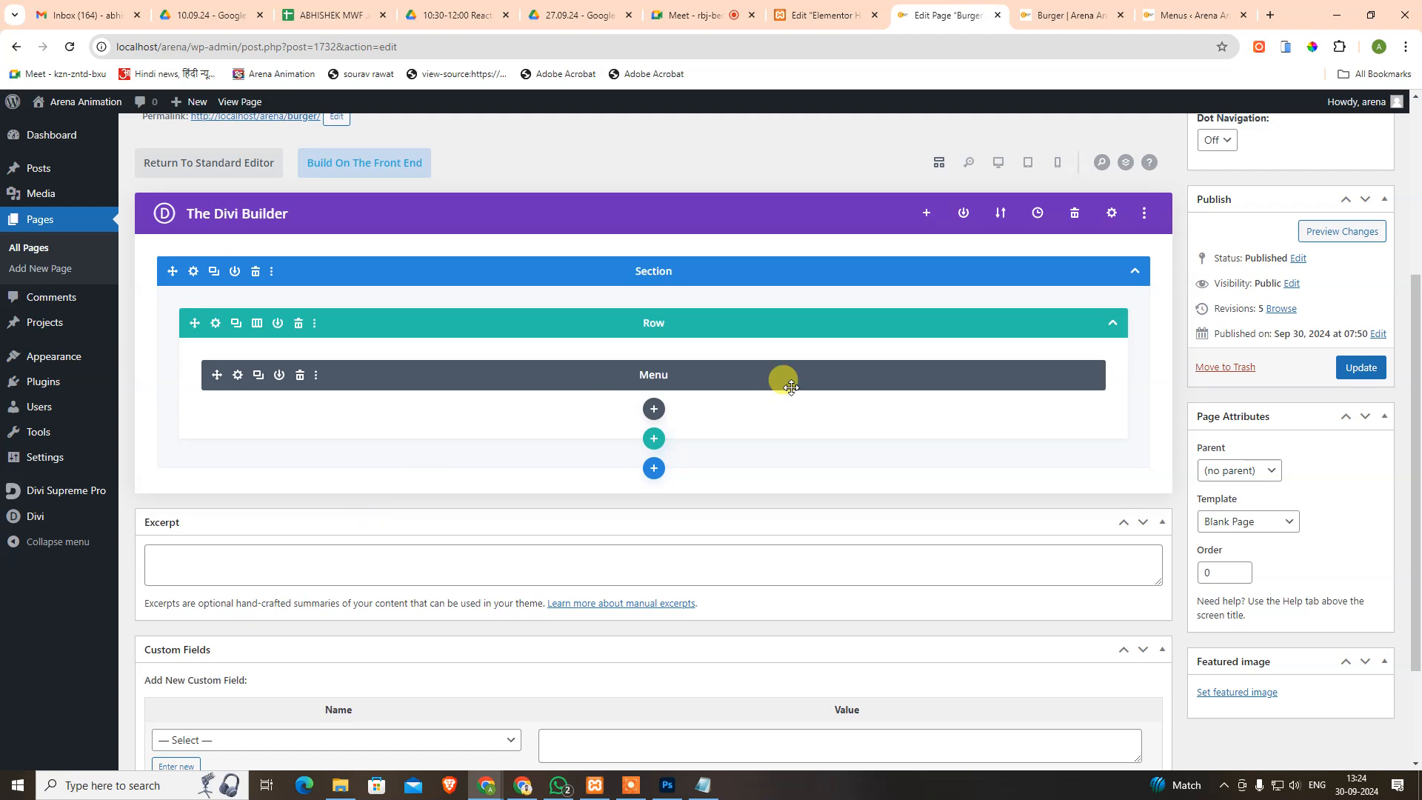
Preview the Burger page's header in the builder's desktop view and compare it with the Photoshop template.
{"action": "left_click", "coordinate": [999, 163]}
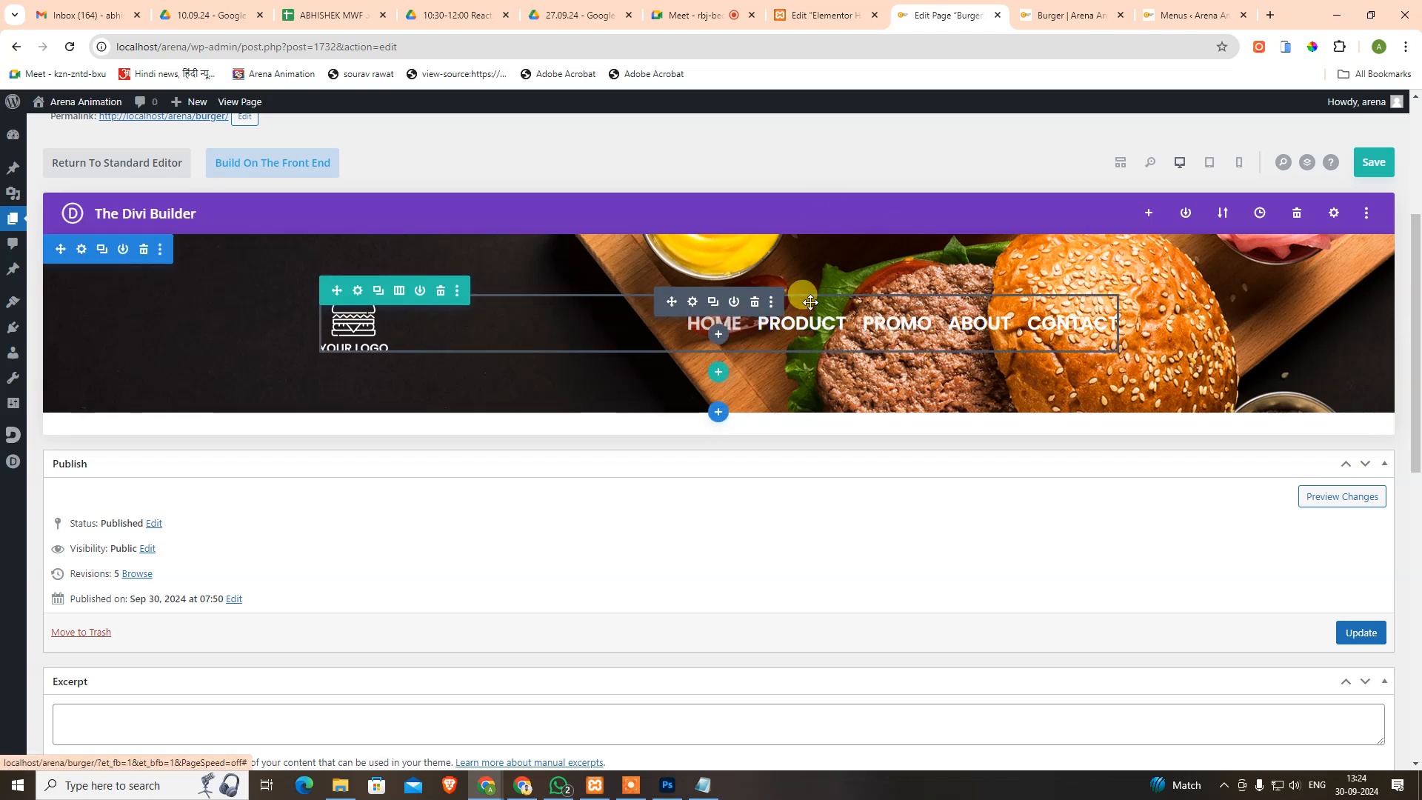
{"action": "key", "text": "alt+Tab"}
{"action": "key", "text": "alt+Tab"}
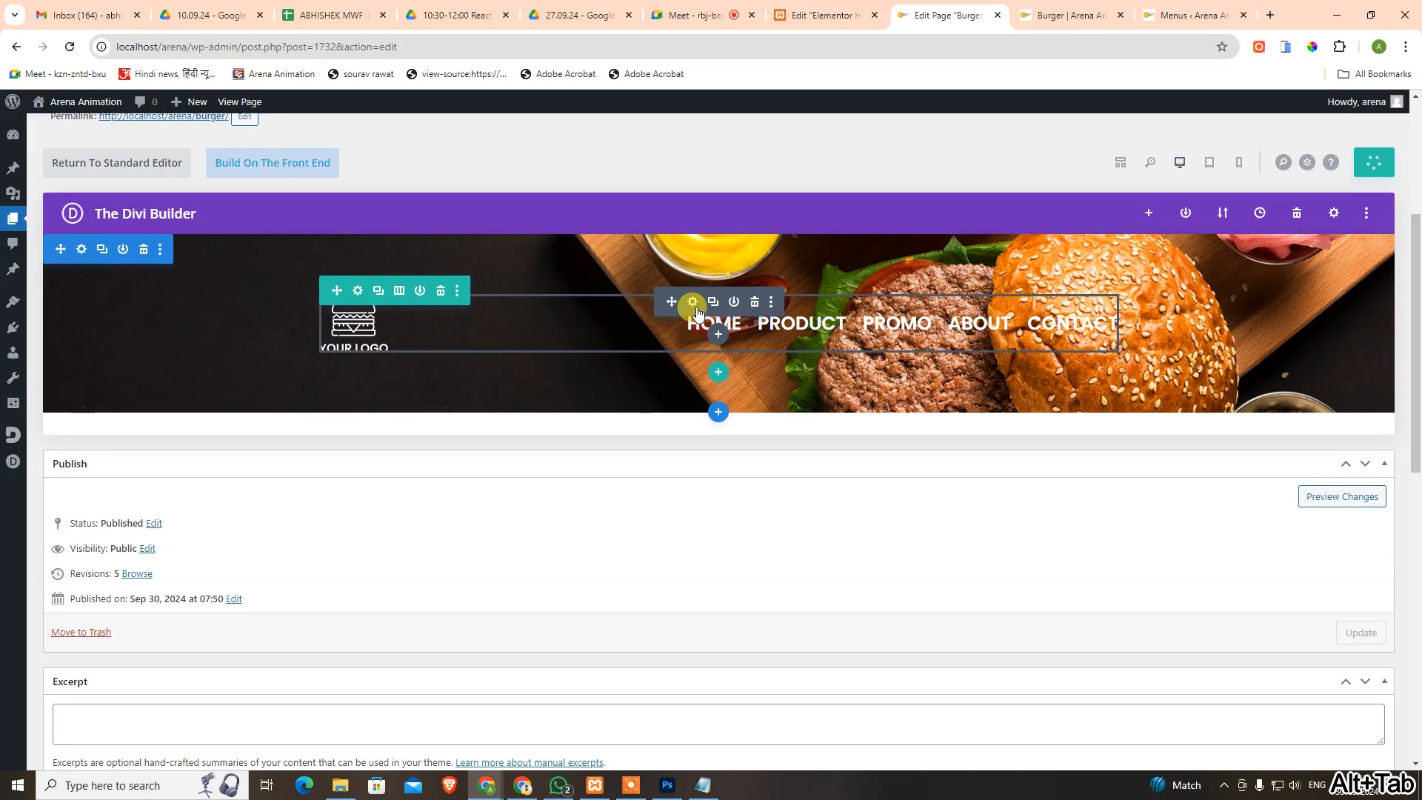
Open the Menu module's menu text design settings and copy the ORDER NOW button's orange hex code from the Photoshop template.
{"action": "left_click", "coordinate": [695, 304]}
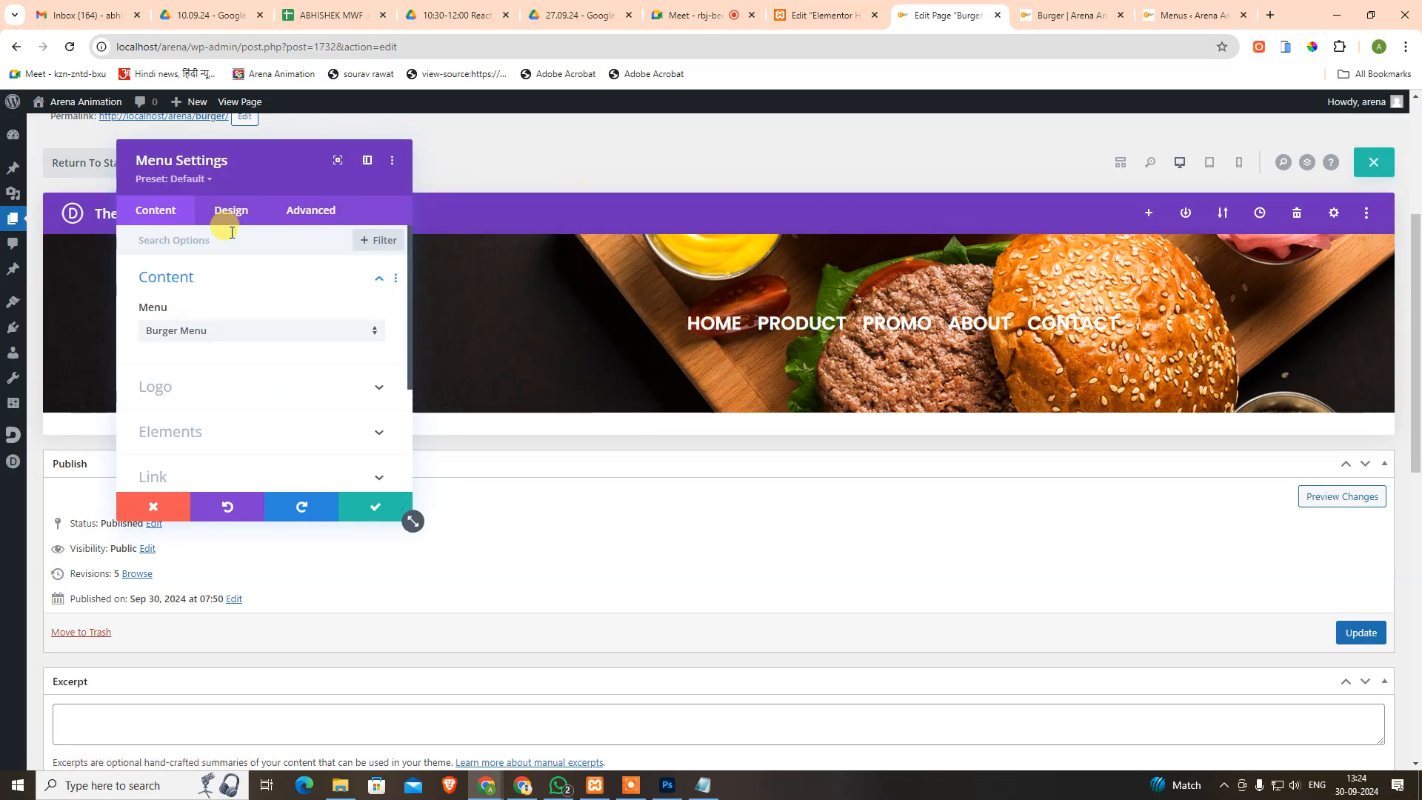
{"action": "left_click", "coordinate": [222, 211]}
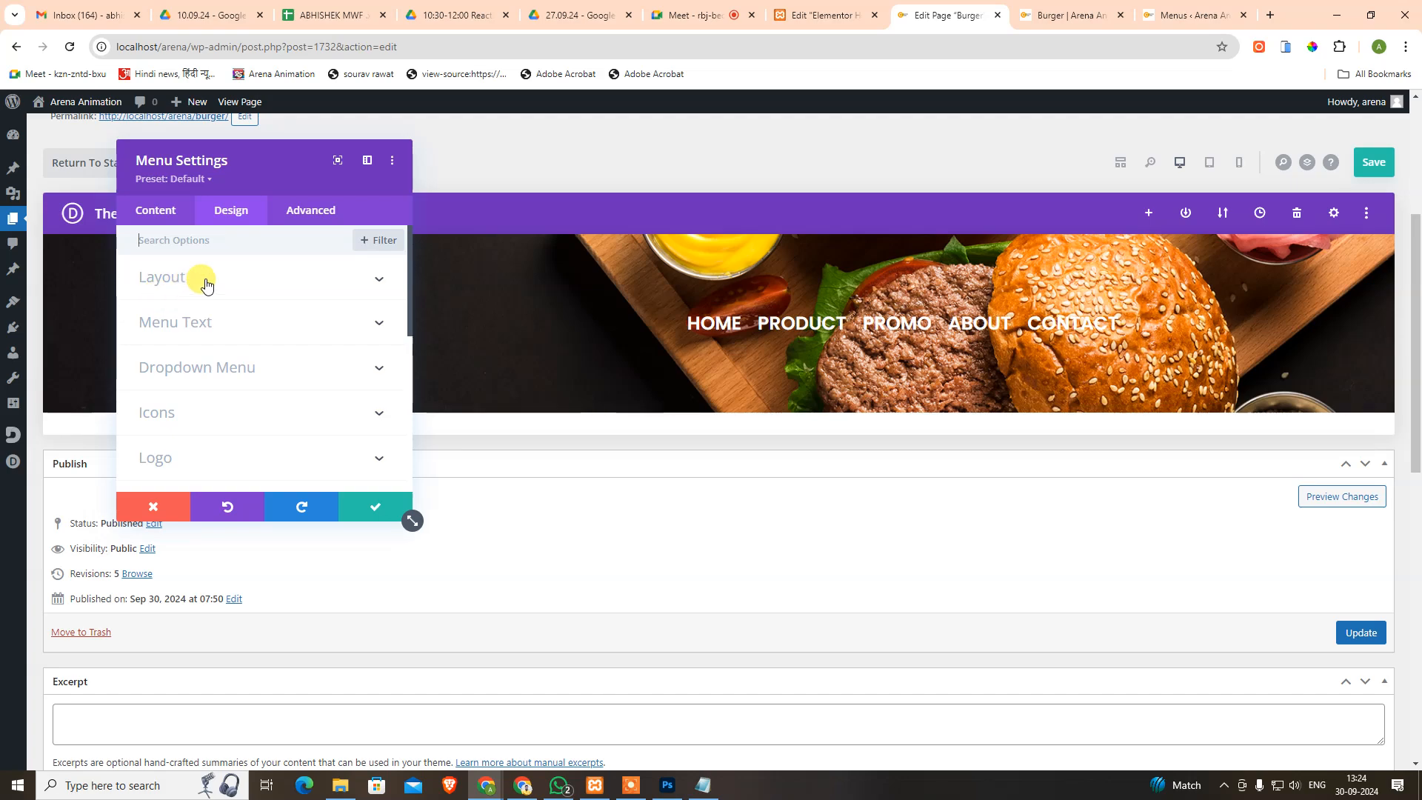
{"action": "left_click", "coordinate": [197, 323]}
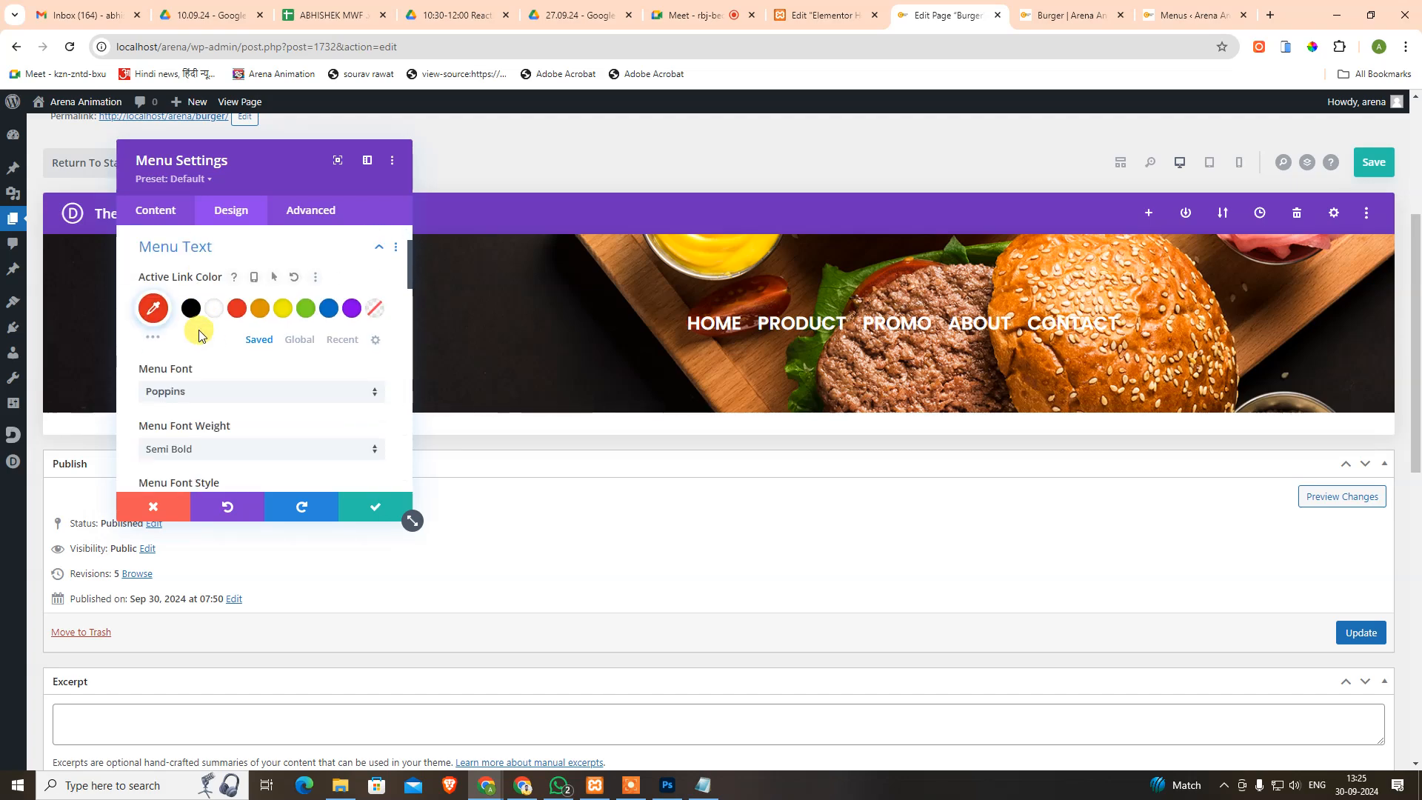
{"action": "left_click", "coordinate": [668, 785]}
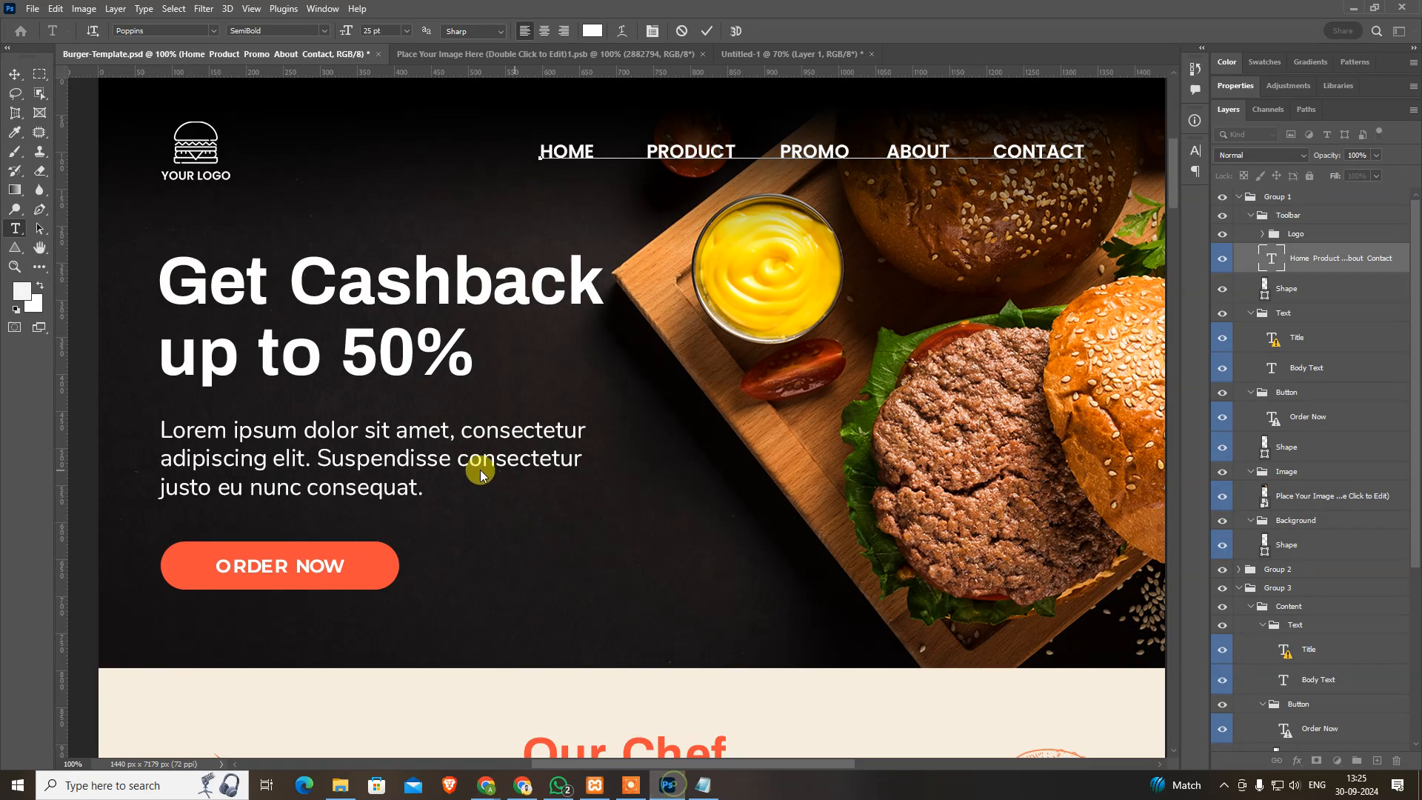
{"action": "key", "text": "i"}
{"action": "left_click", "coordinate": [372, 552]}
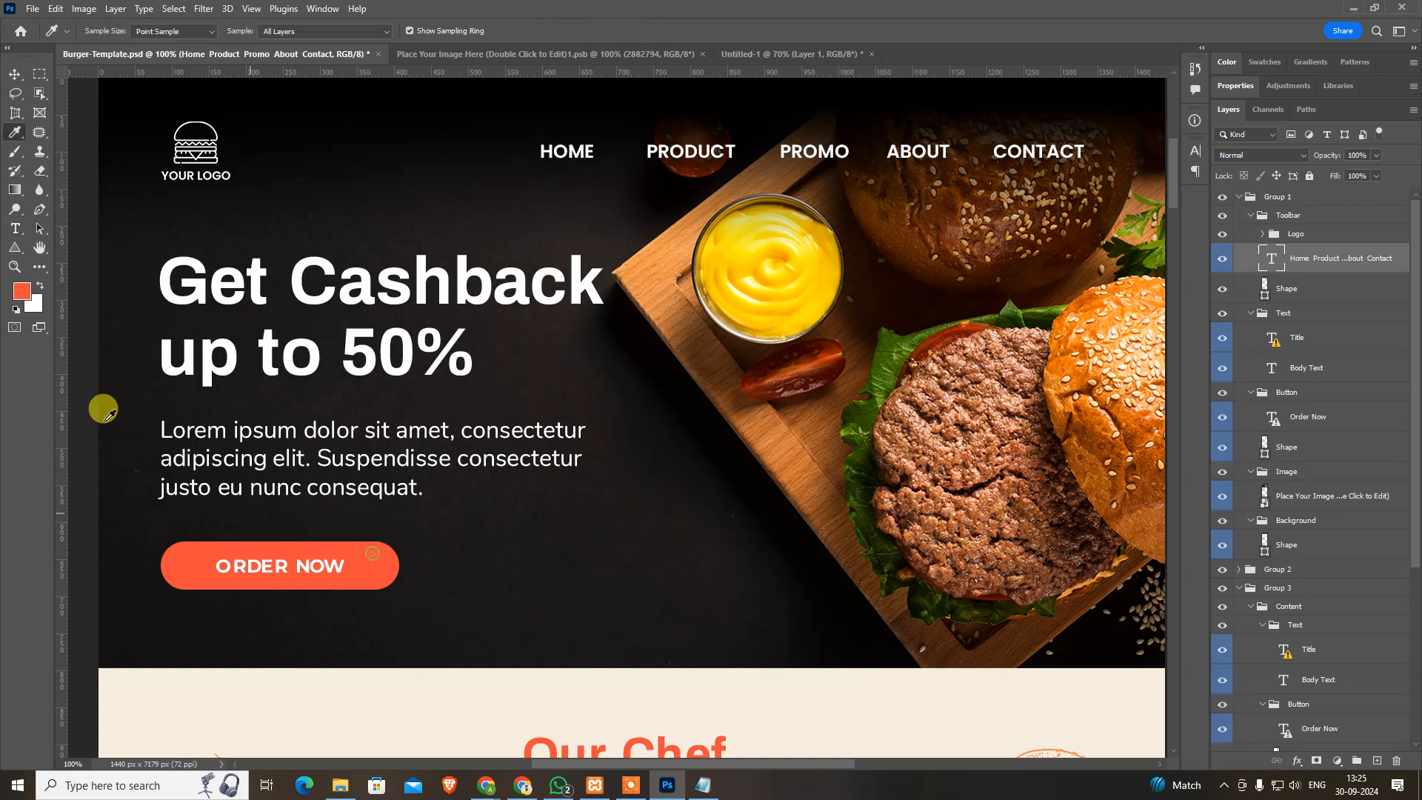
{"action": "left_click", "coordinate": [21, 291]}
{"action": "key", "text": "alt+Tab"}
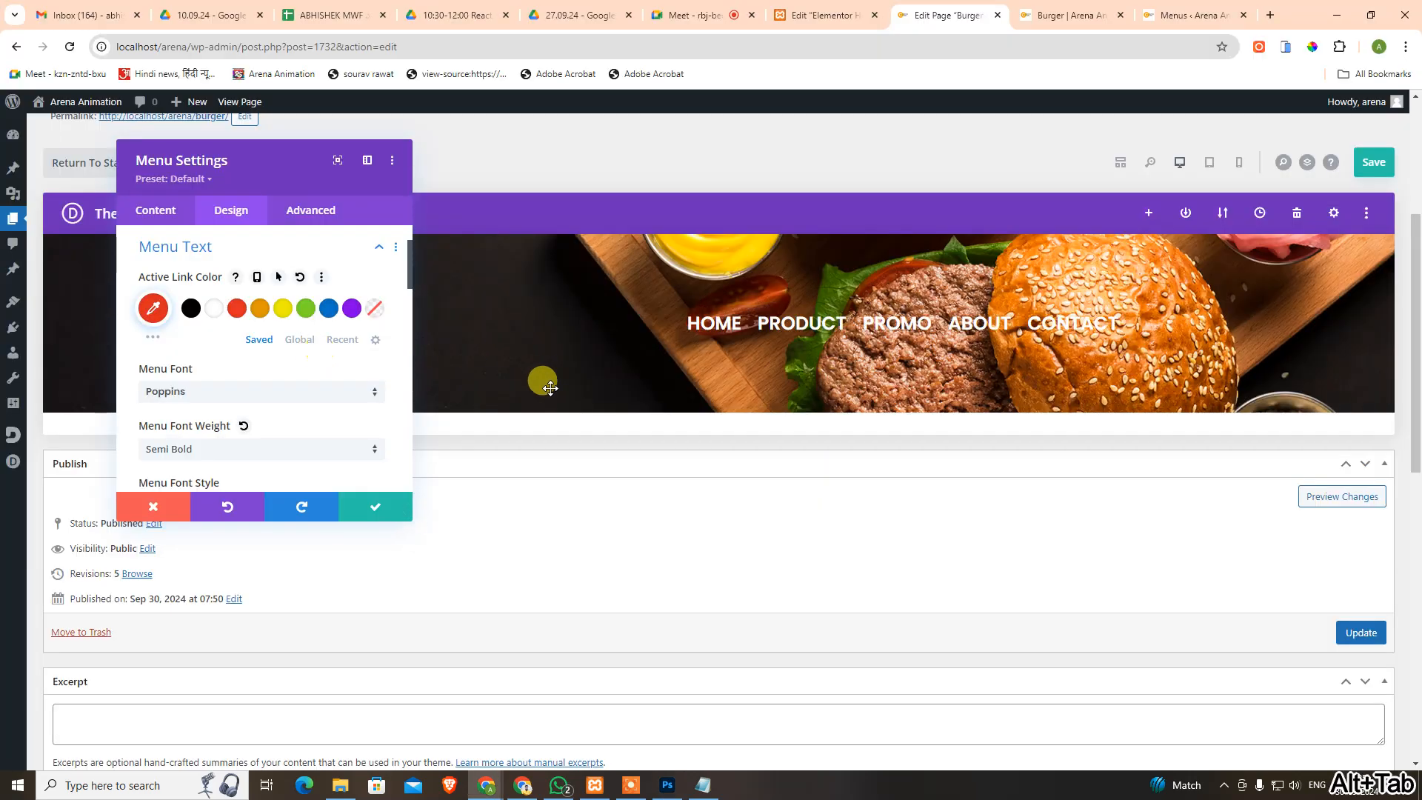
Apply the copied orange as the menu's Active Link Color and save the module settings.
{"action": "left_click", "coordinate": [153, 307]}
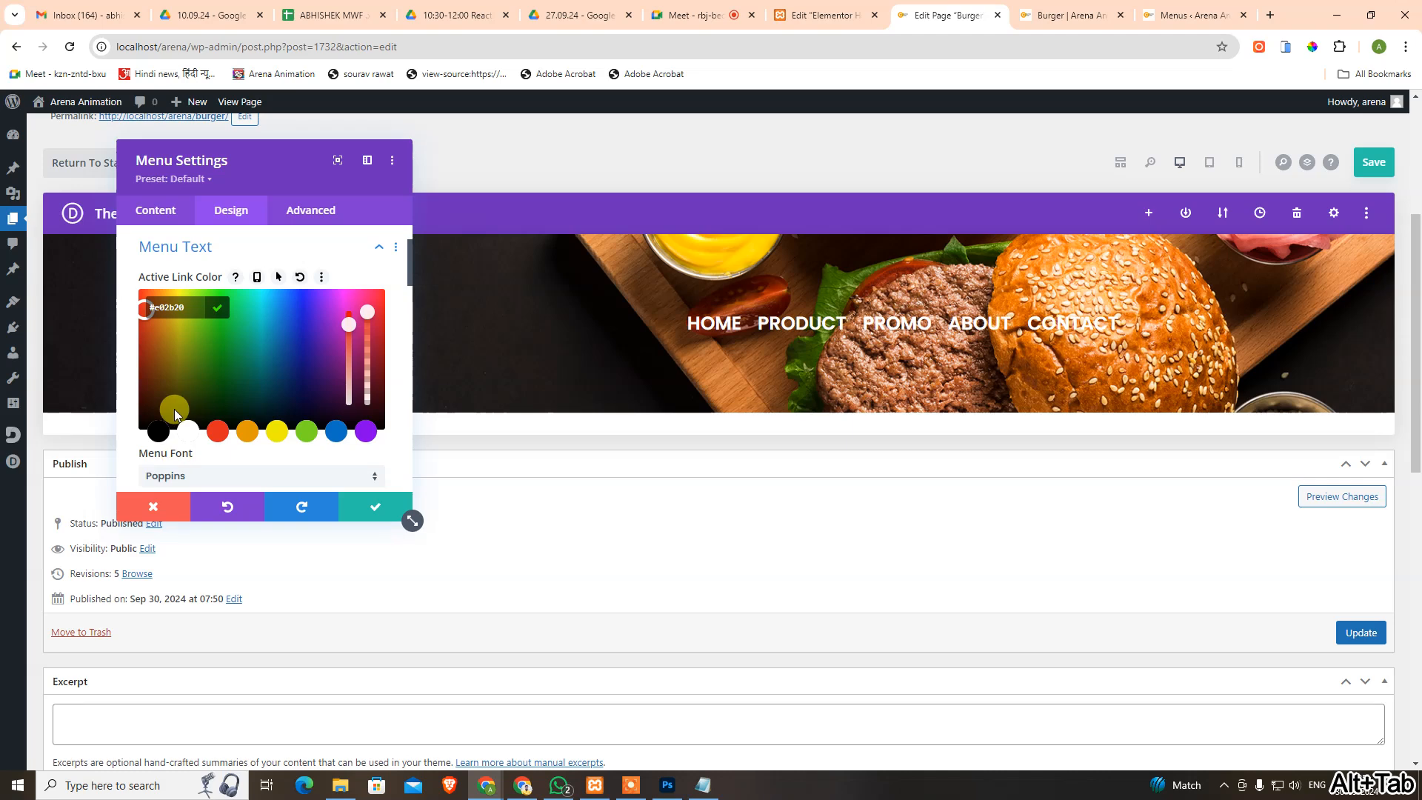
{"action": "key", "text": "ctrl+a"}
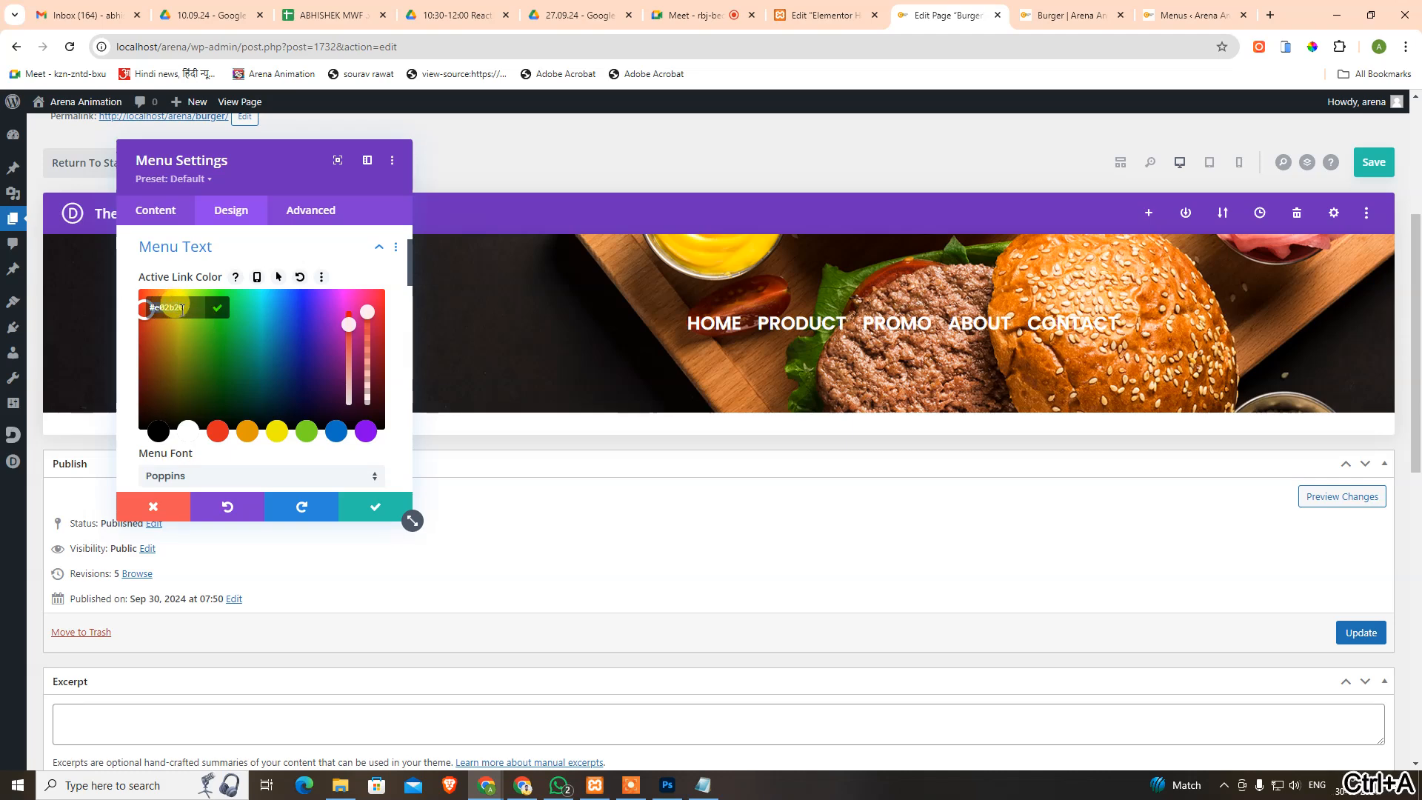
{"action": "left_click", "coordinate": [217, 307]}
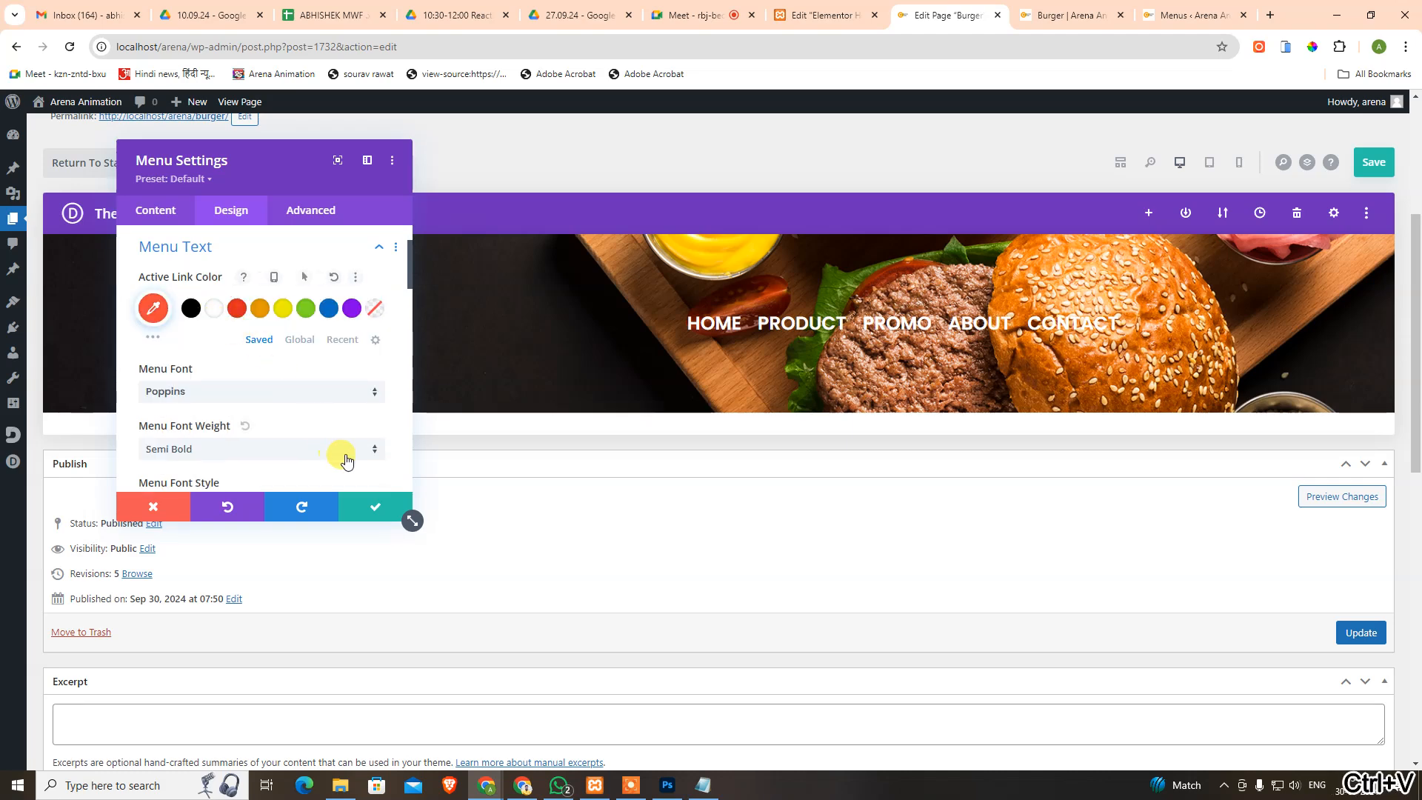
{"action": "scroll", "coordinate": [248, 387], "scroll_direction": "down", "scroll_amount": 2}
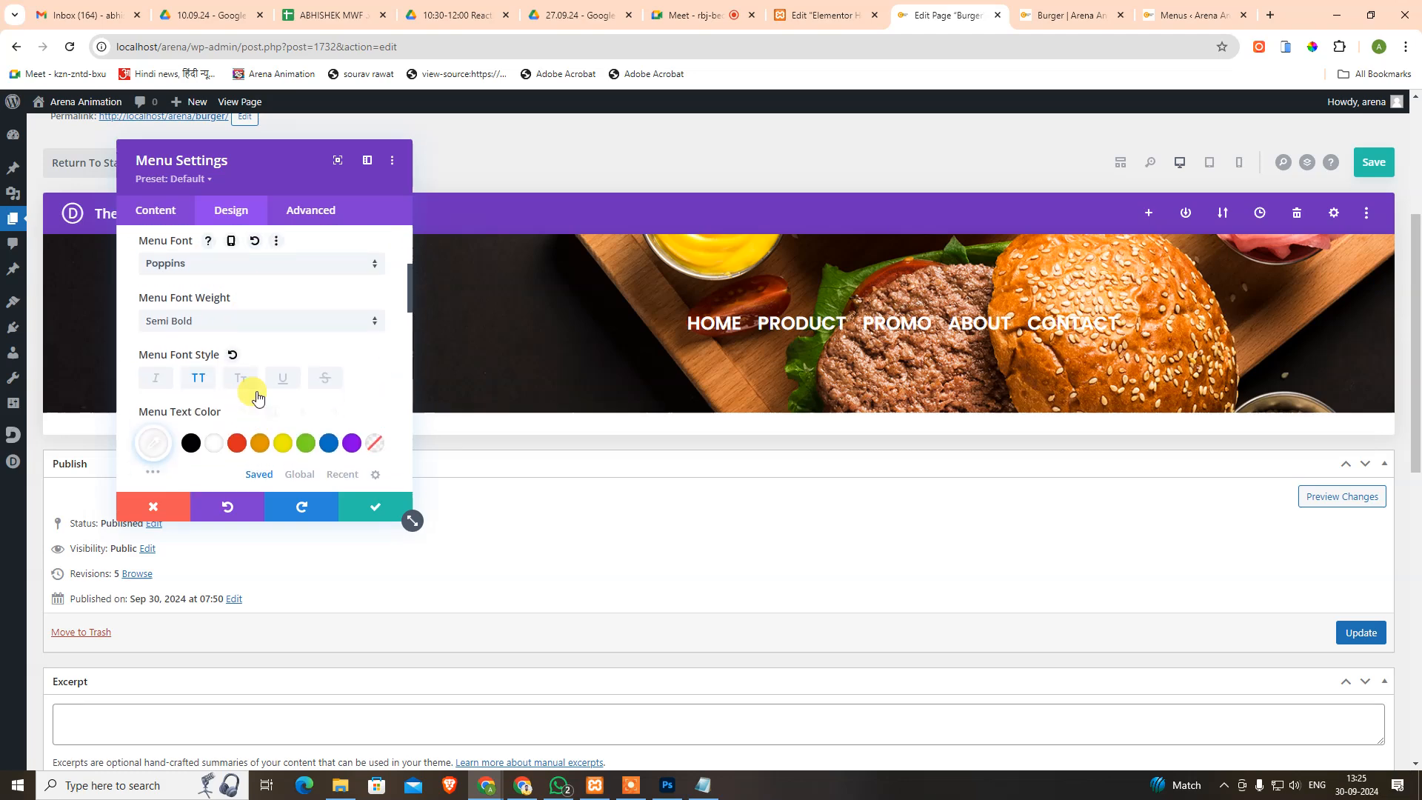
{"action": "scroll", "coordinate": [296, 414], "scroll_direction": "up", "scroll_amount": 1}
{"action": "scroll", "coordinate": [331, 437], "scroll_direction": "down", "scroll_amount": 3}
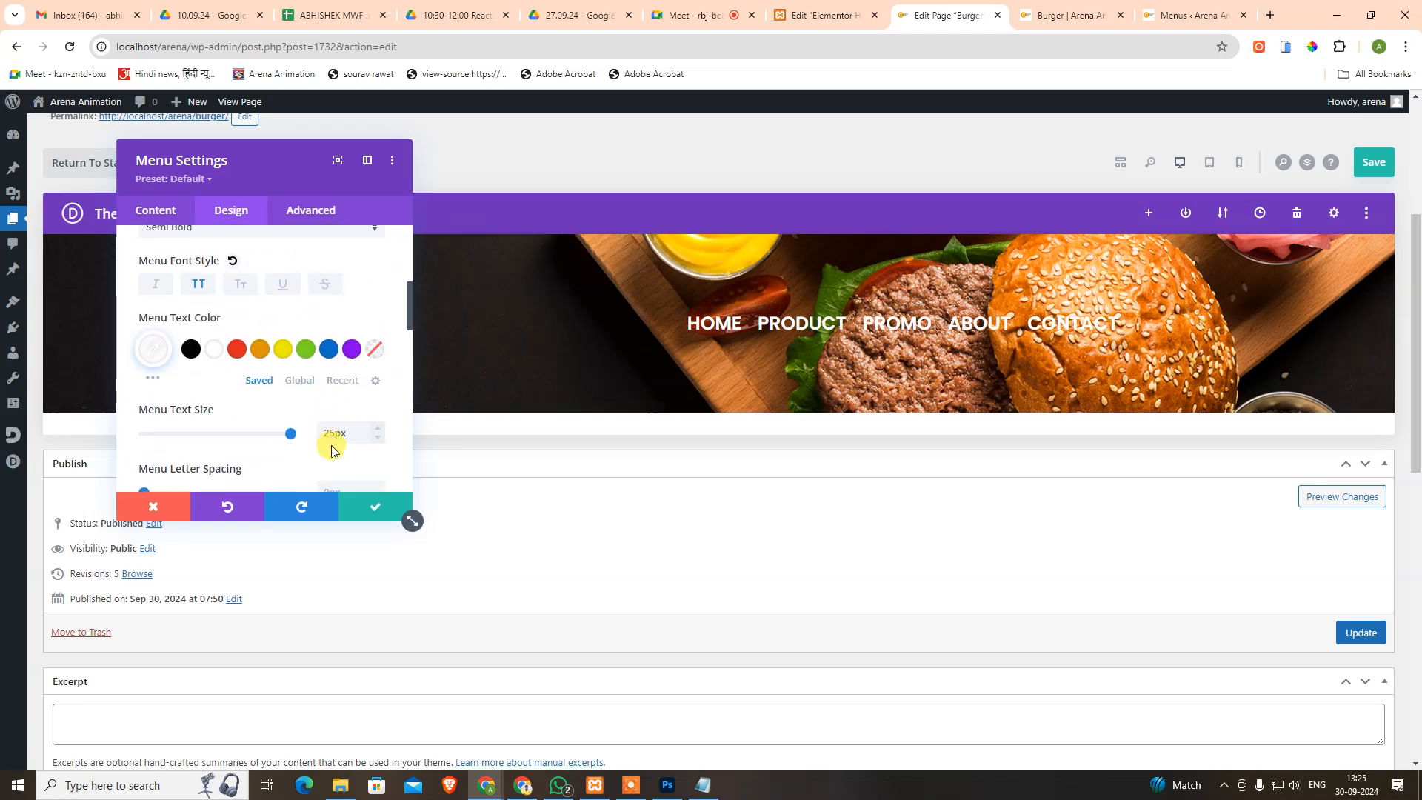
{"action": "left_click", "coordinate": [371, 508]}
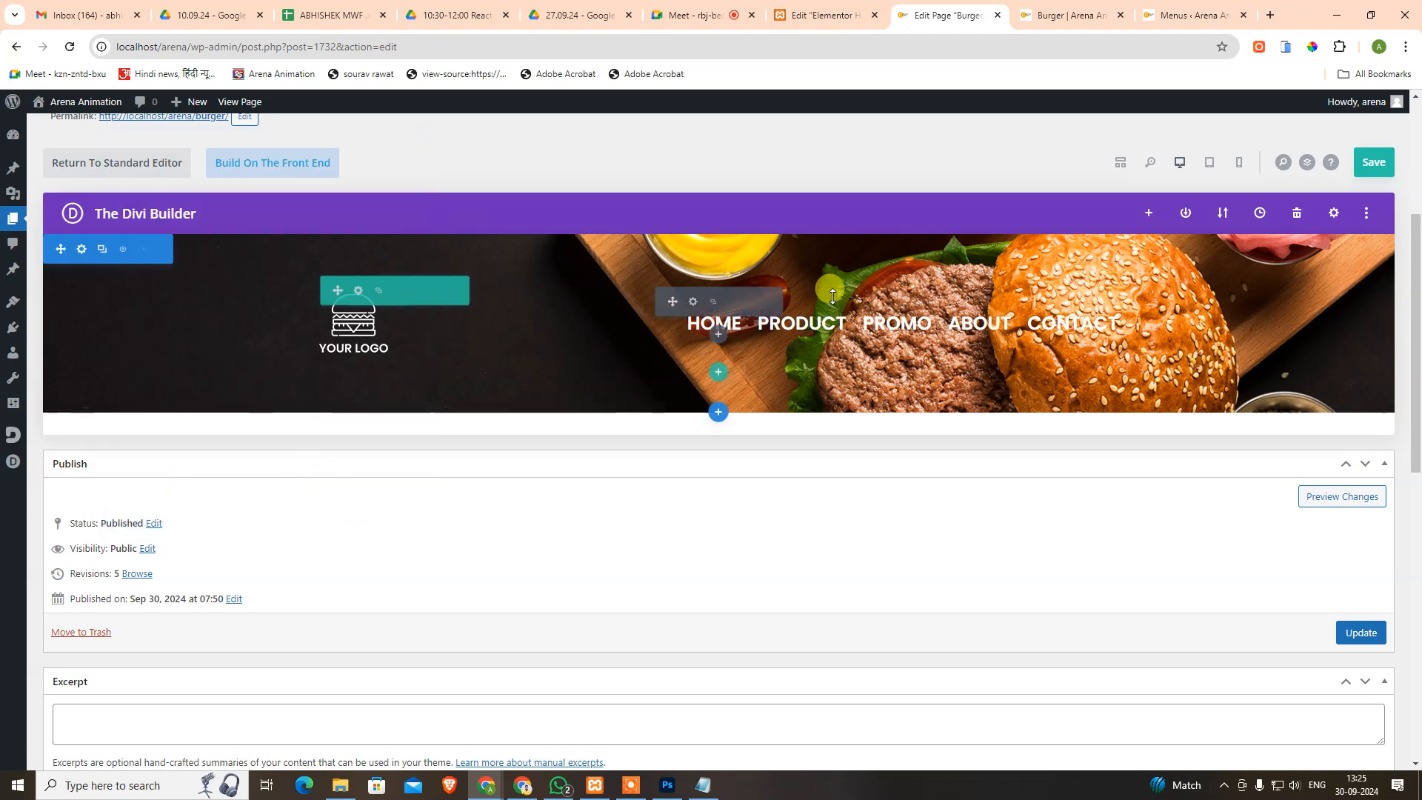
Examine the Menu module's content, menu text and icon design options, including letter spacing, text alignment and hamburger icon color.
{"action": "left_click", "coordinate": [692, 301]}
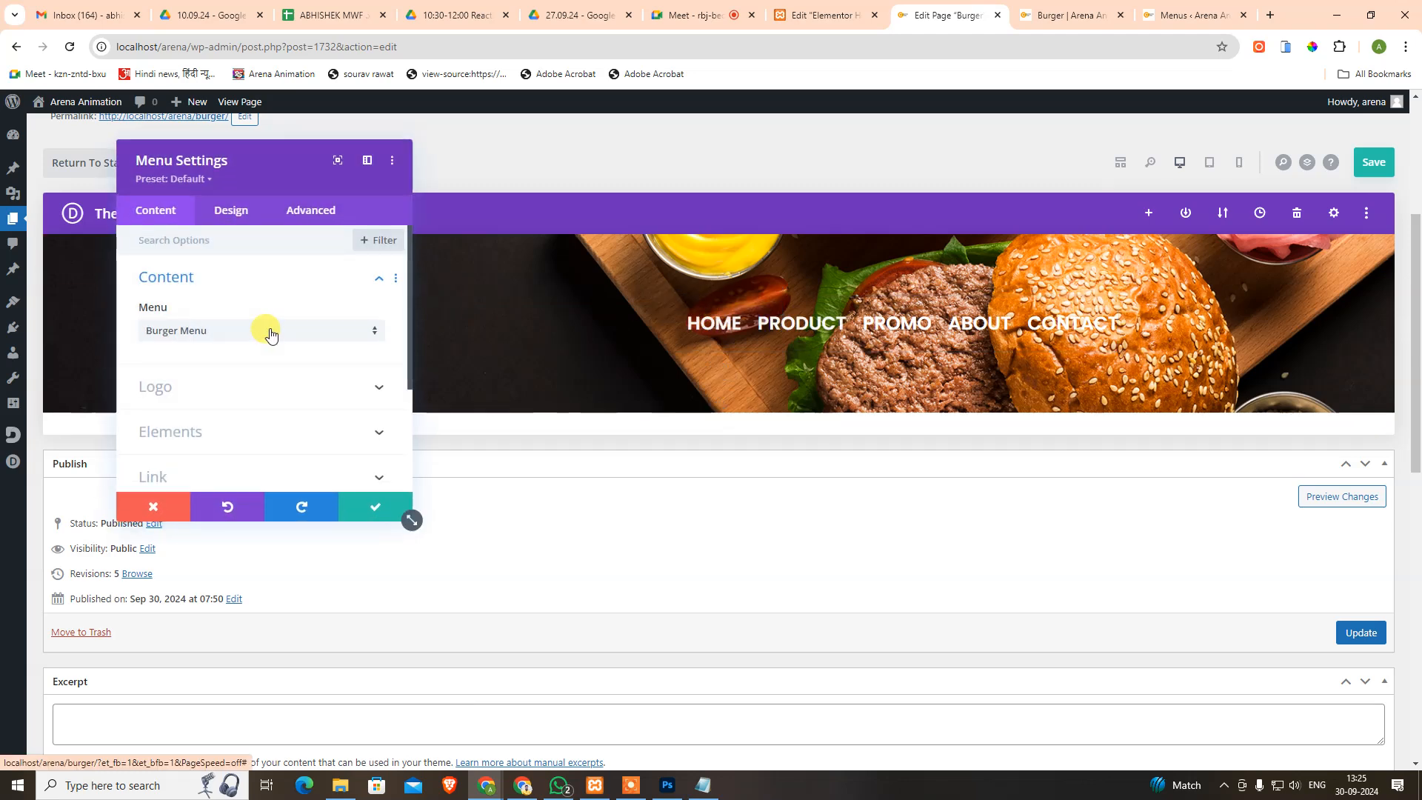
{"action": "scroll", "coordinate": [274, 333], "scroll_direction": "down", "scroll_amount": 4}
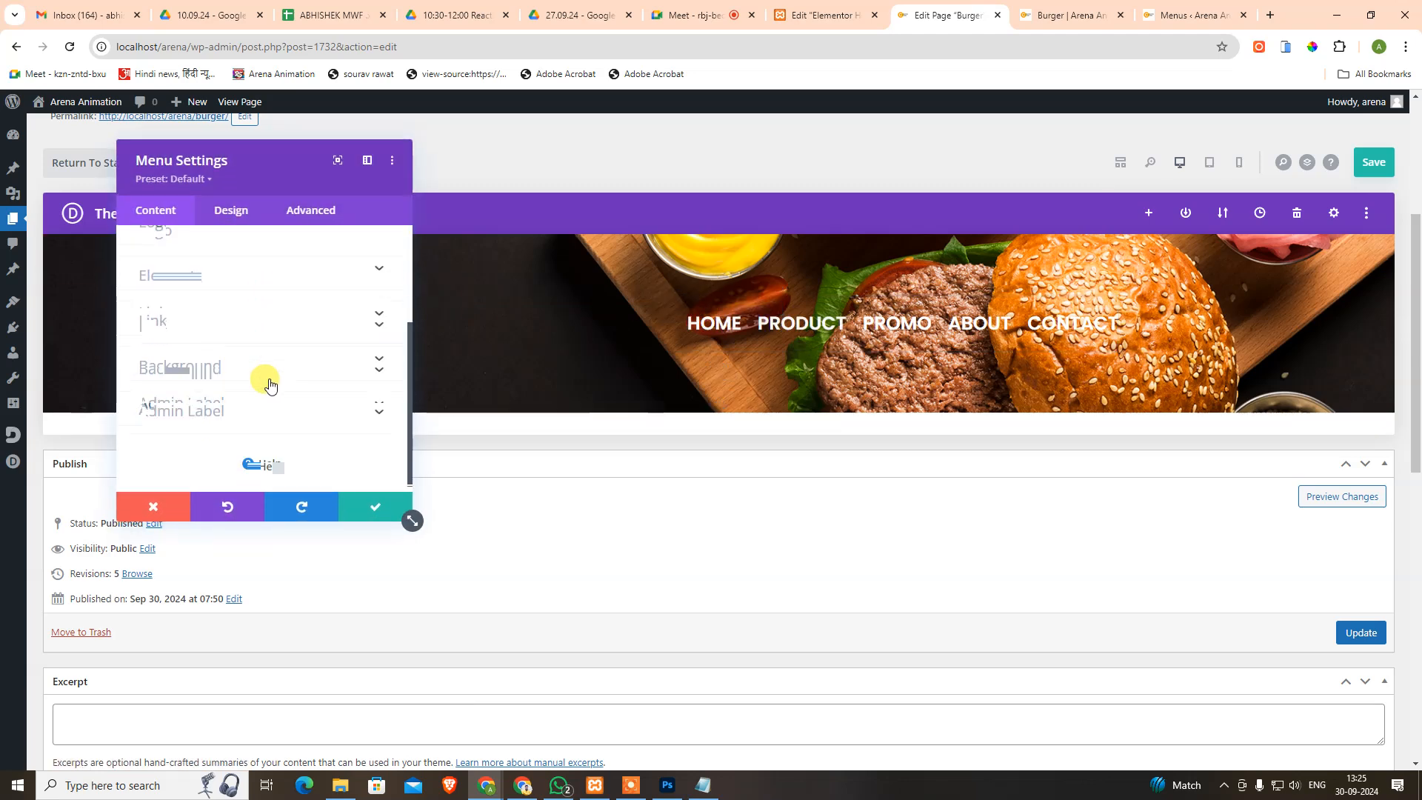
{"action": "scroll", "coordinate": [267, 348], "scroll_direction": "up", "scroll_amount": 4}
{"action": "left_click", "coordinate": [234, 210]}
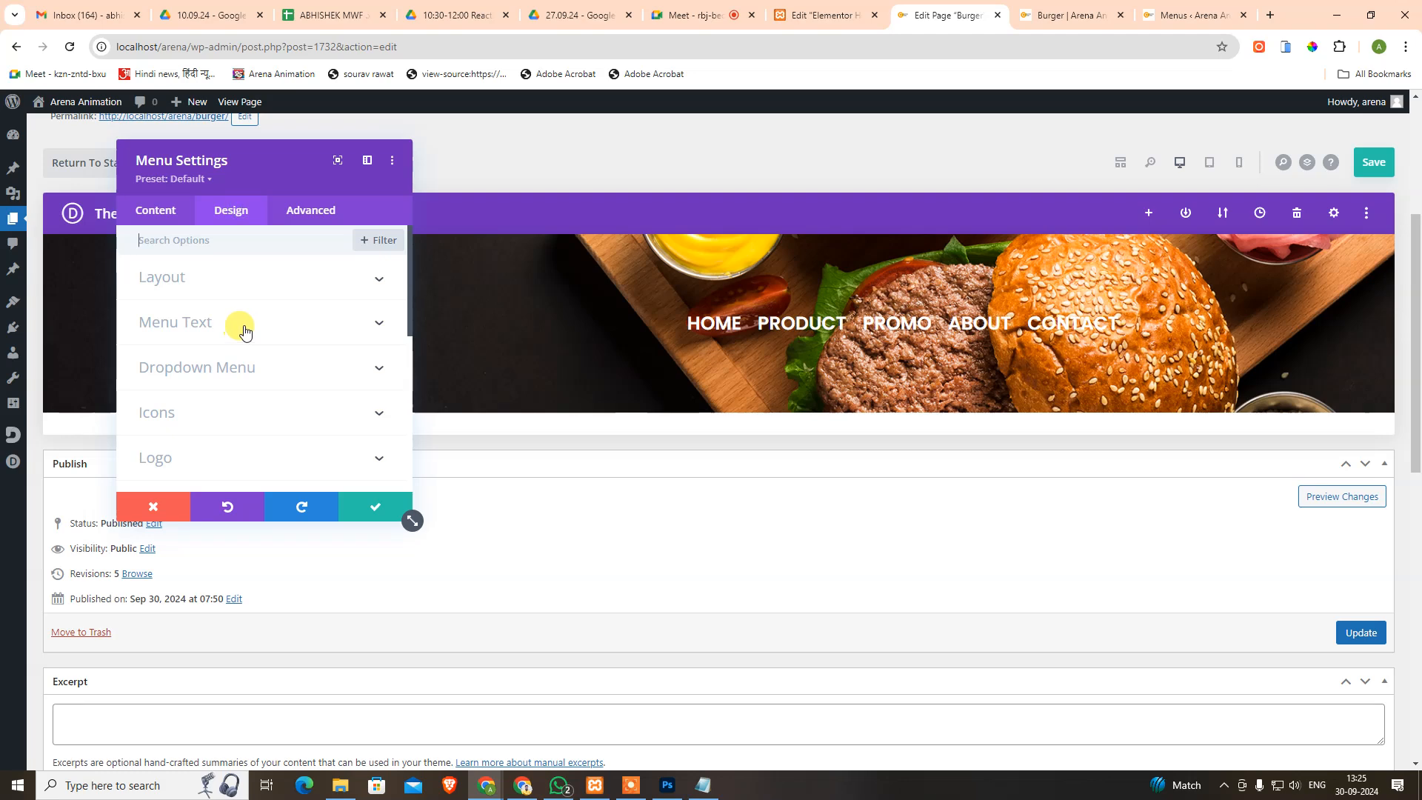
{"action": "left_click", "coordinate": [237, 324]}
{"action": "scroll", "coordinate": [222, 392], "scroll_direction": "down", "scroll_amount": 3}
{"action": "scroll", "coordinate": [222, 398], "scroll_direction": "down", "scroll_amount": 4}
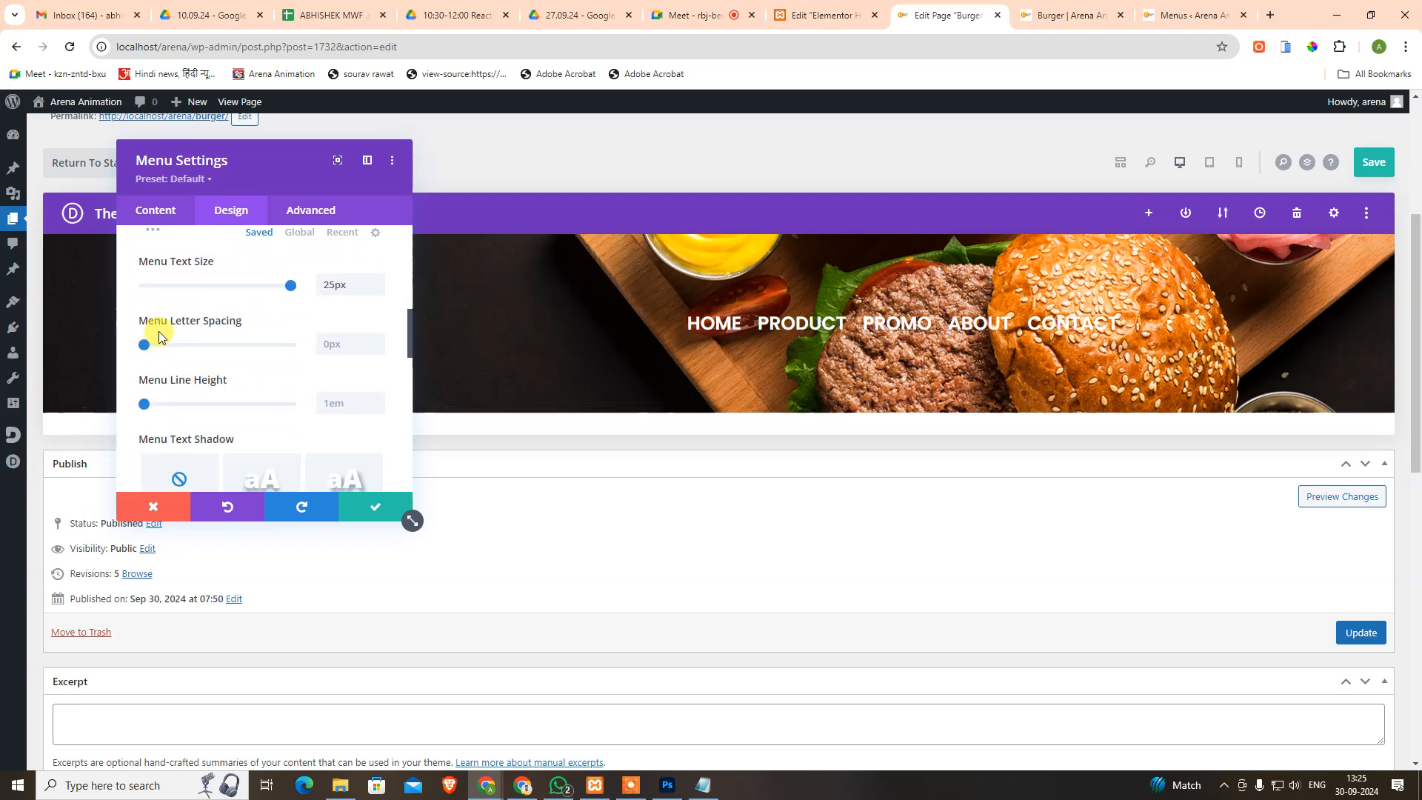
{"action": "scroll", "coordinate": [235, 382], "scroll_direction": "down", "scroll_amount": 5}
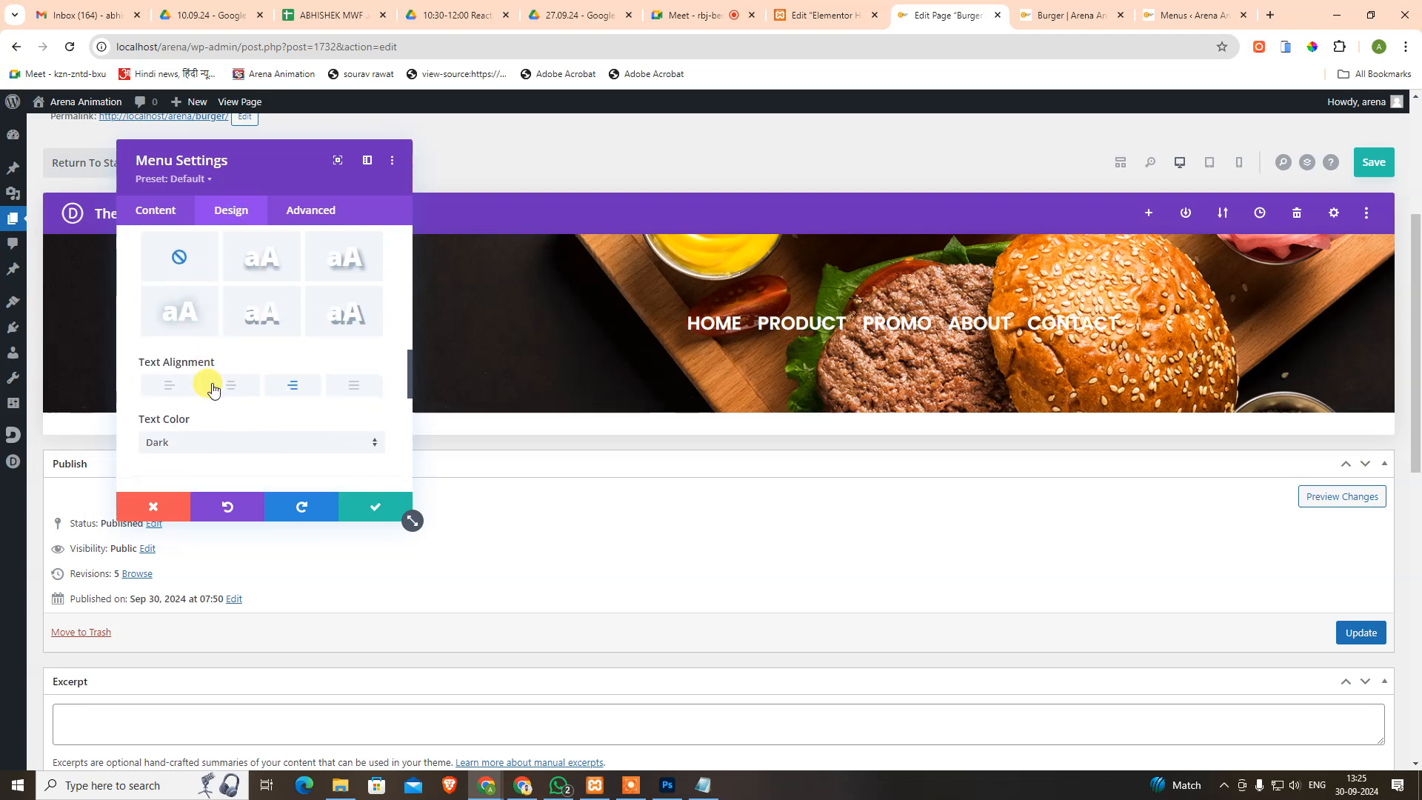
{"action": "scroll", "coordinate": [253, 320], "scroll_direction": "down", "scroll_amount": 1}
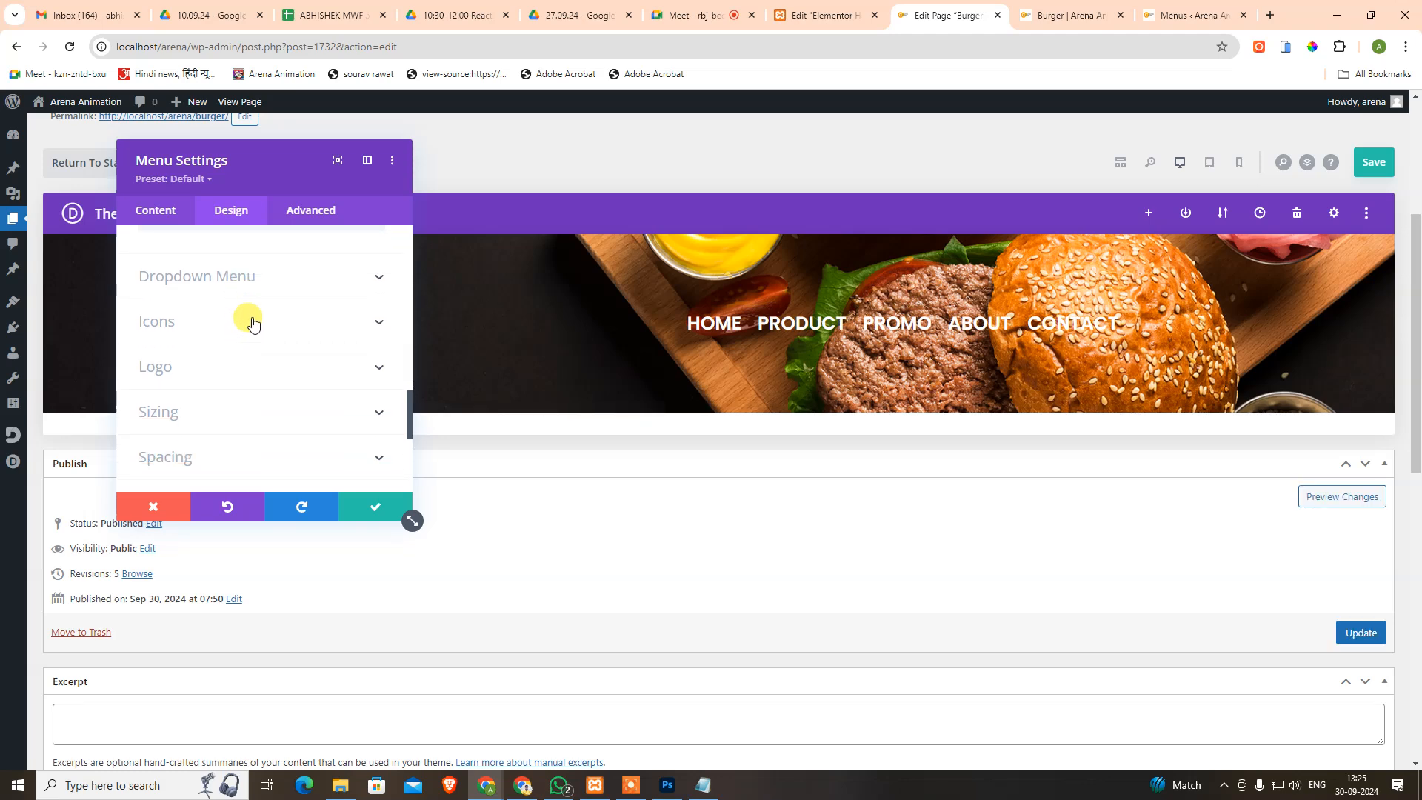
{"action": "left_click", "coordinate": [253, 323]}
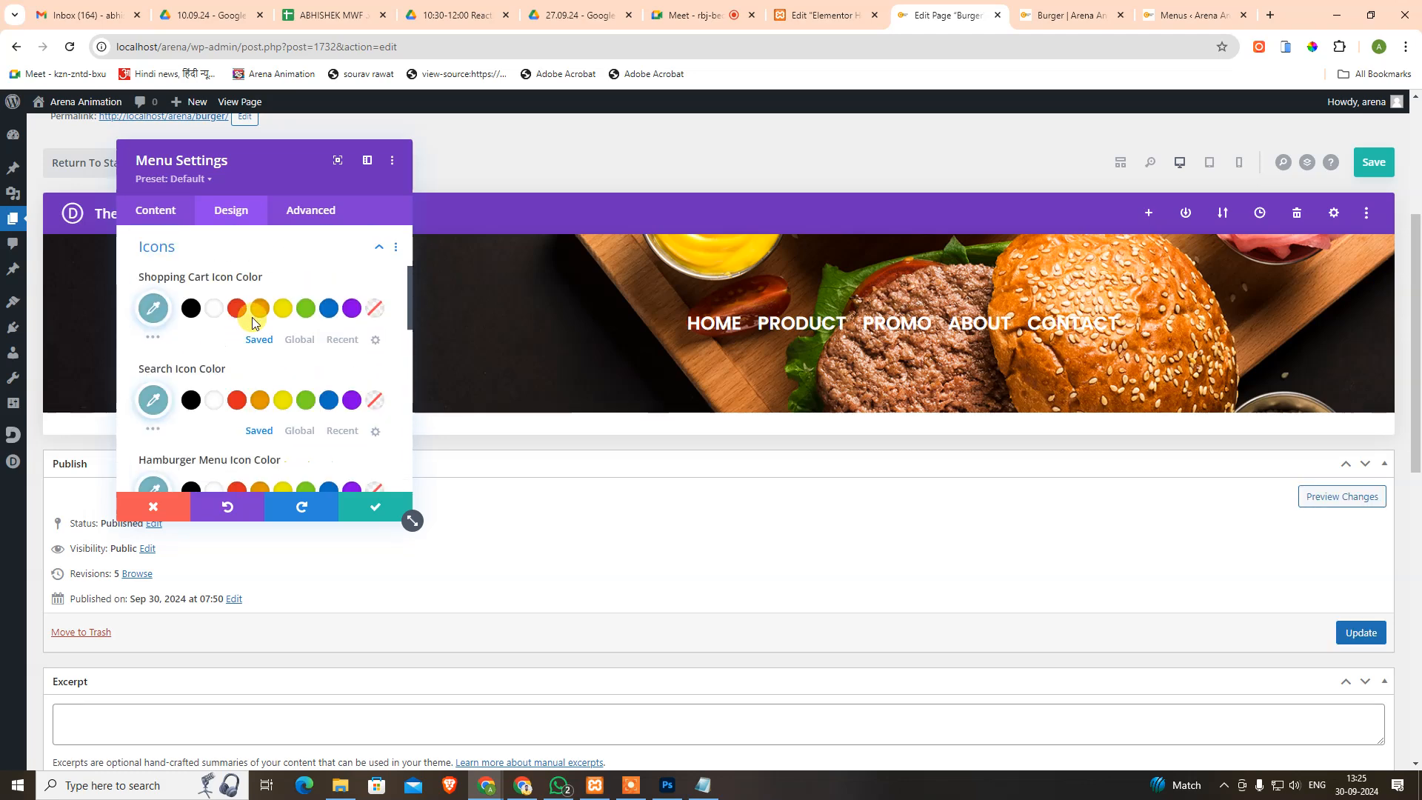
{"action": "scroll", "coordinate": [255, 387], "scroll_direction": "down", "scroll_amount": 2}
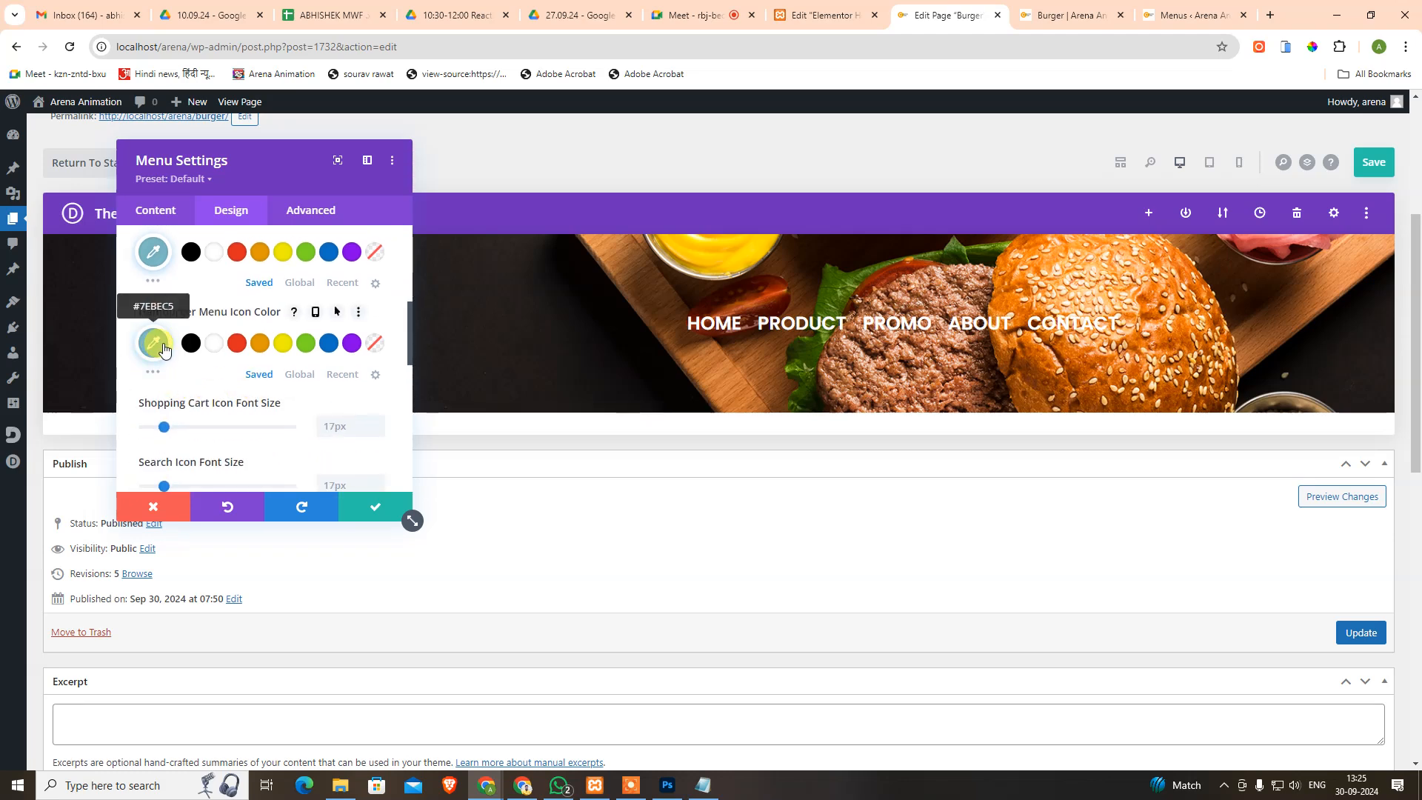
{"action": "left_click", "coordinate": [364, 512]}
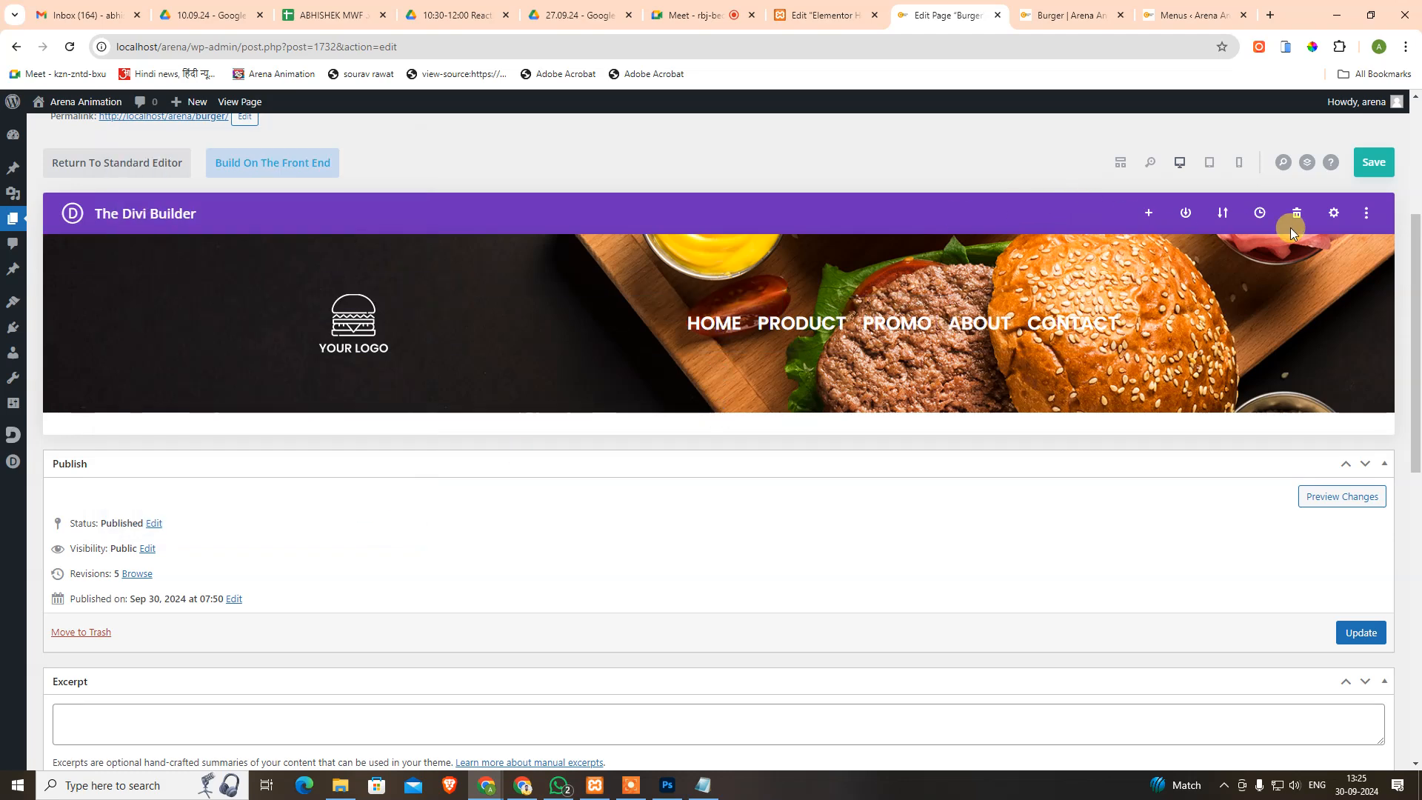
Save the Burger page and check its header on the published page.
{"action": "left_click", "coordinate": [1375, 162]}
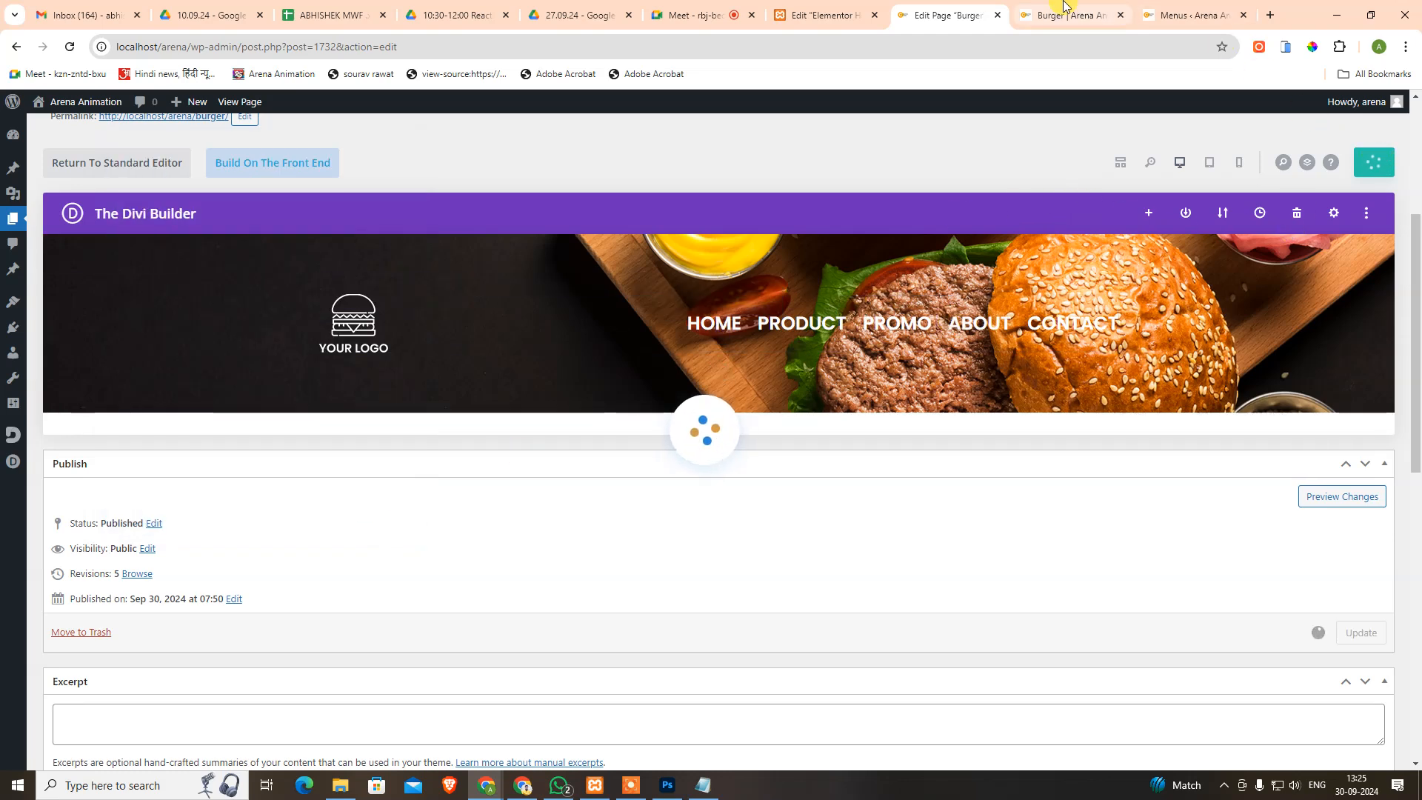
{"action": "left_click", "coordinate": [1067, 6]}
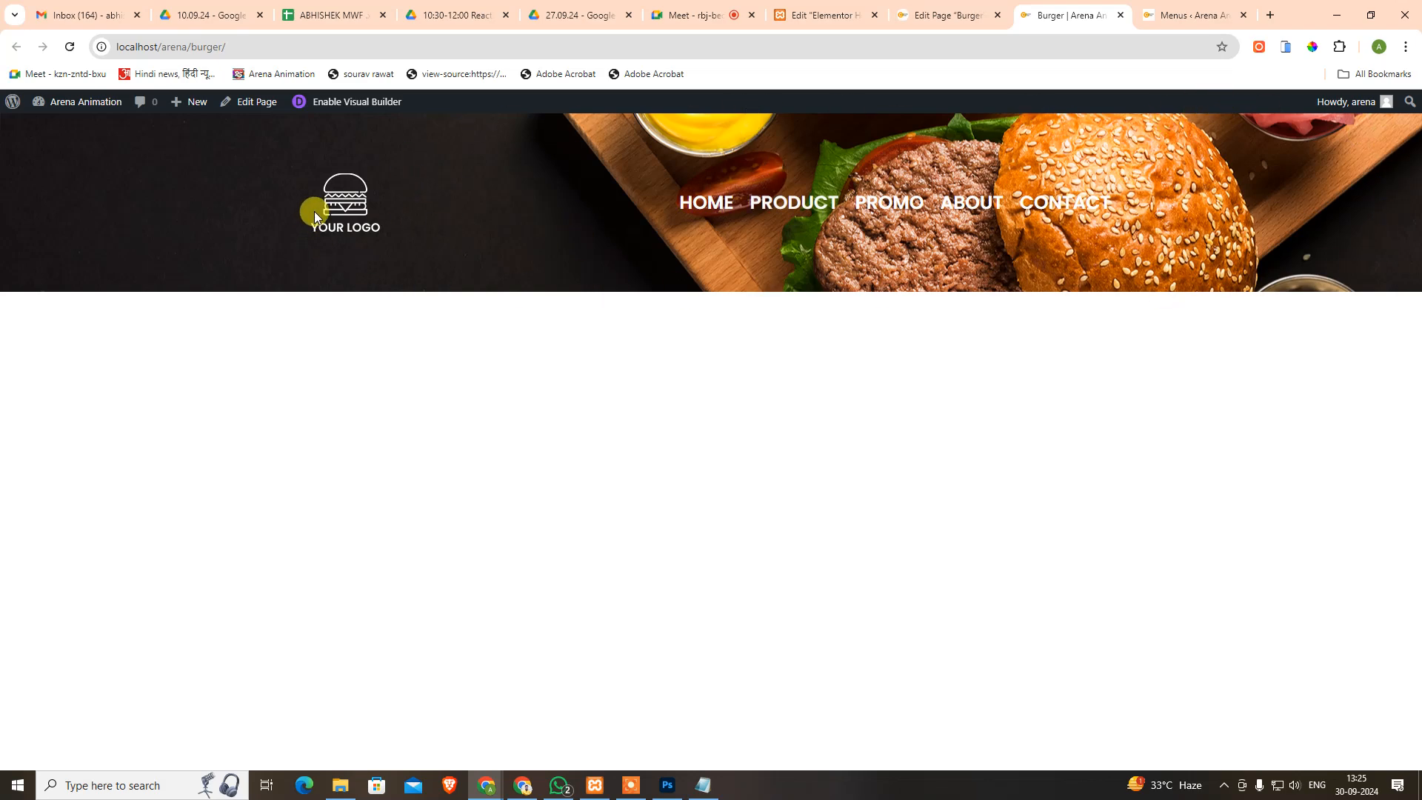
{"action": "left_click", "coordinate": [831, 16]}
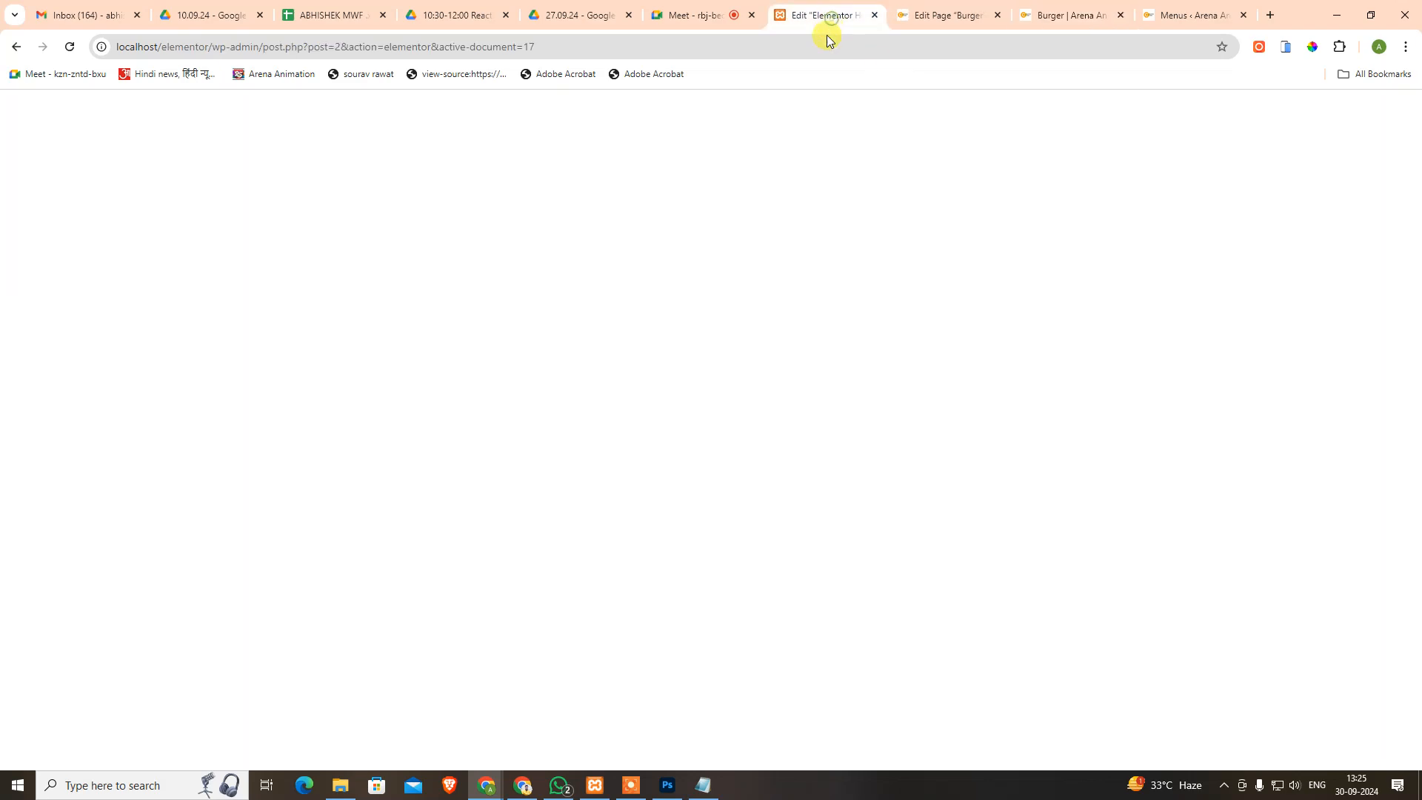
{"action": "left_click", "coordinate": [942, 8]}
{"action": "left_click", "coordinate": [1049, 12]}
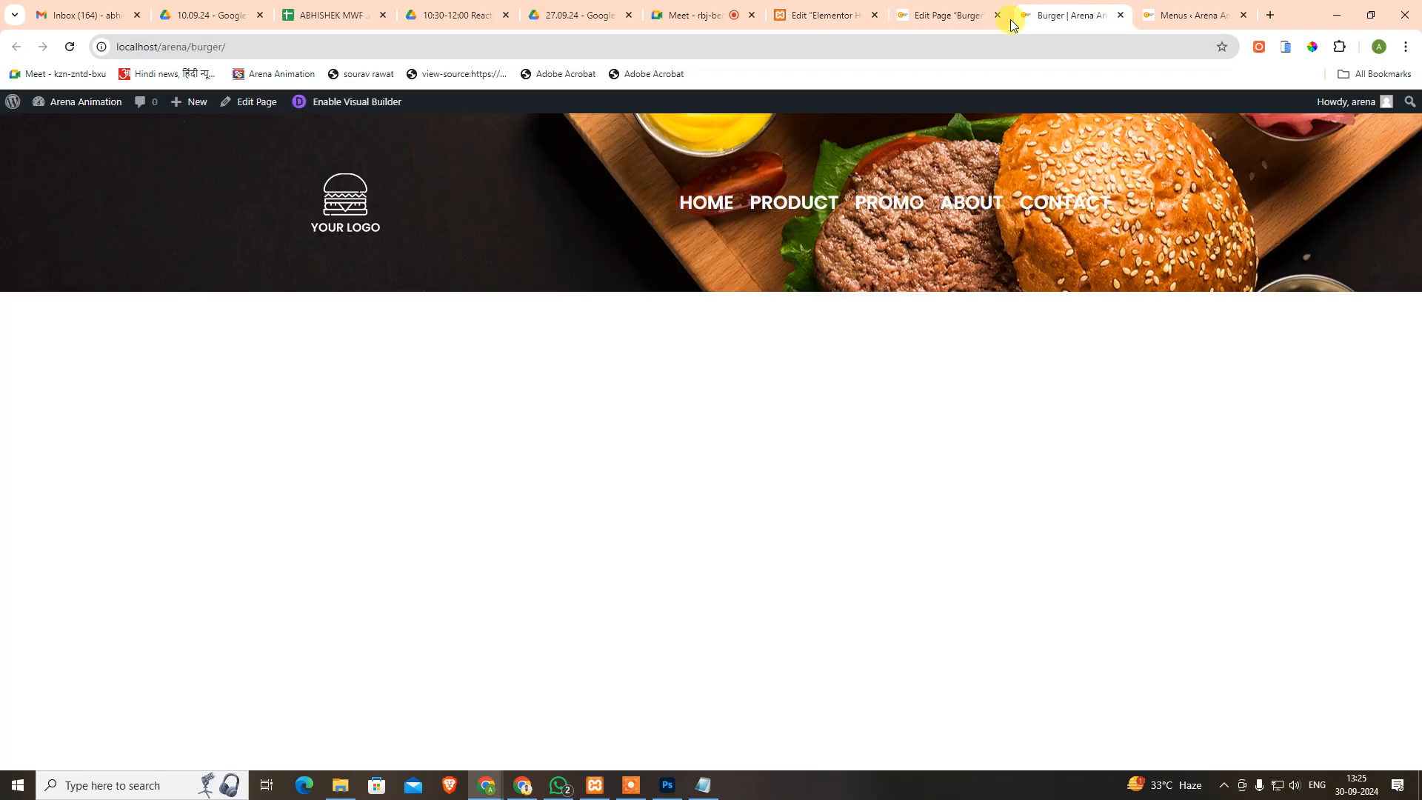
Close the browser tab with the Elementor header editor and return to the Burger page editor.
{"action": "left_click", "coordinate": [924, 16]}
{"action": "left_click", "coordinate": [833, 8]}
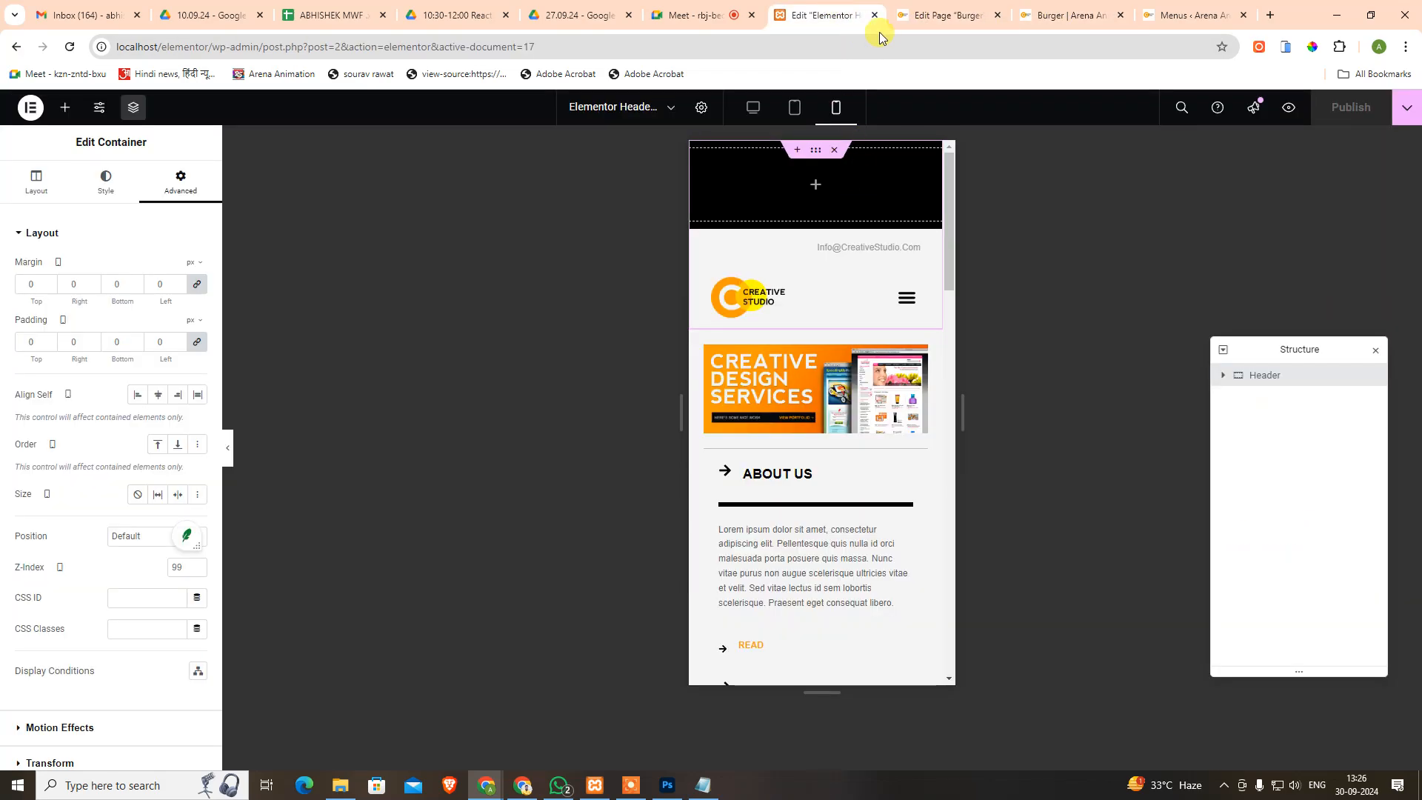
{"action": "middle_click", "coordinate": [837, 19]}
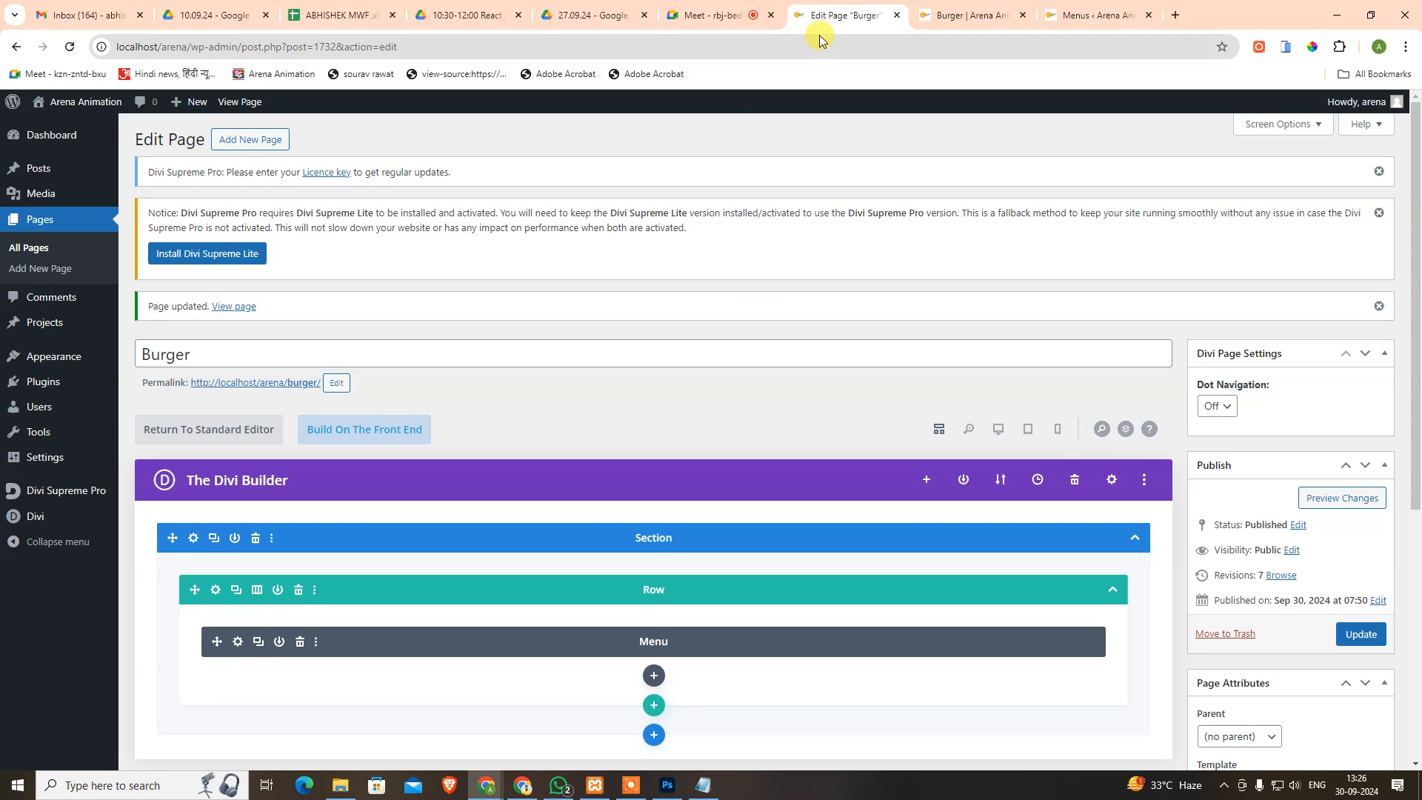
Add a background gradient to the header section and set its first gradient stop to #000000.
{"action": "scroll", "coordinate": [541, 429], "scroll_direction": "down", "scroll_amount": 3}
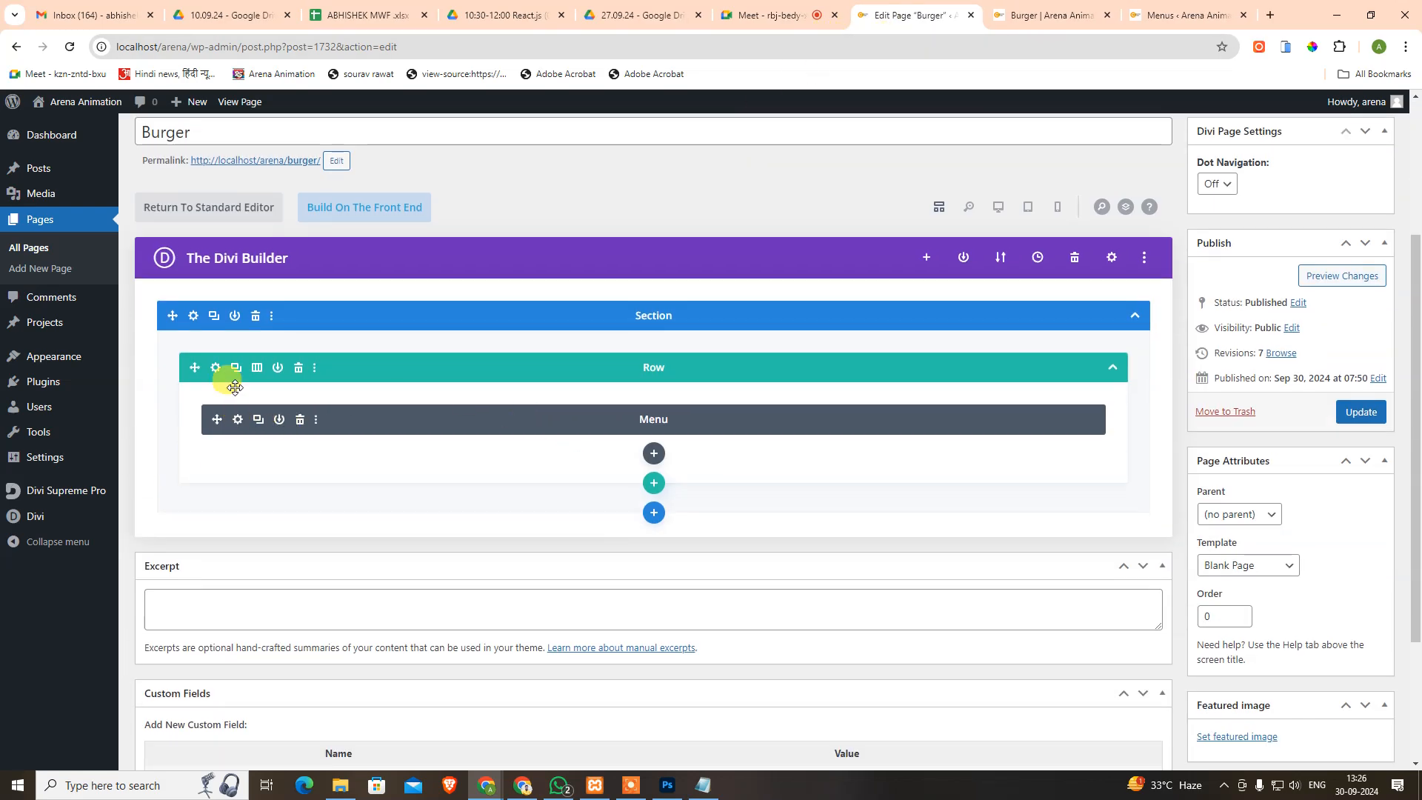
{"action": "left_click", "coordinate": [192, 315]}
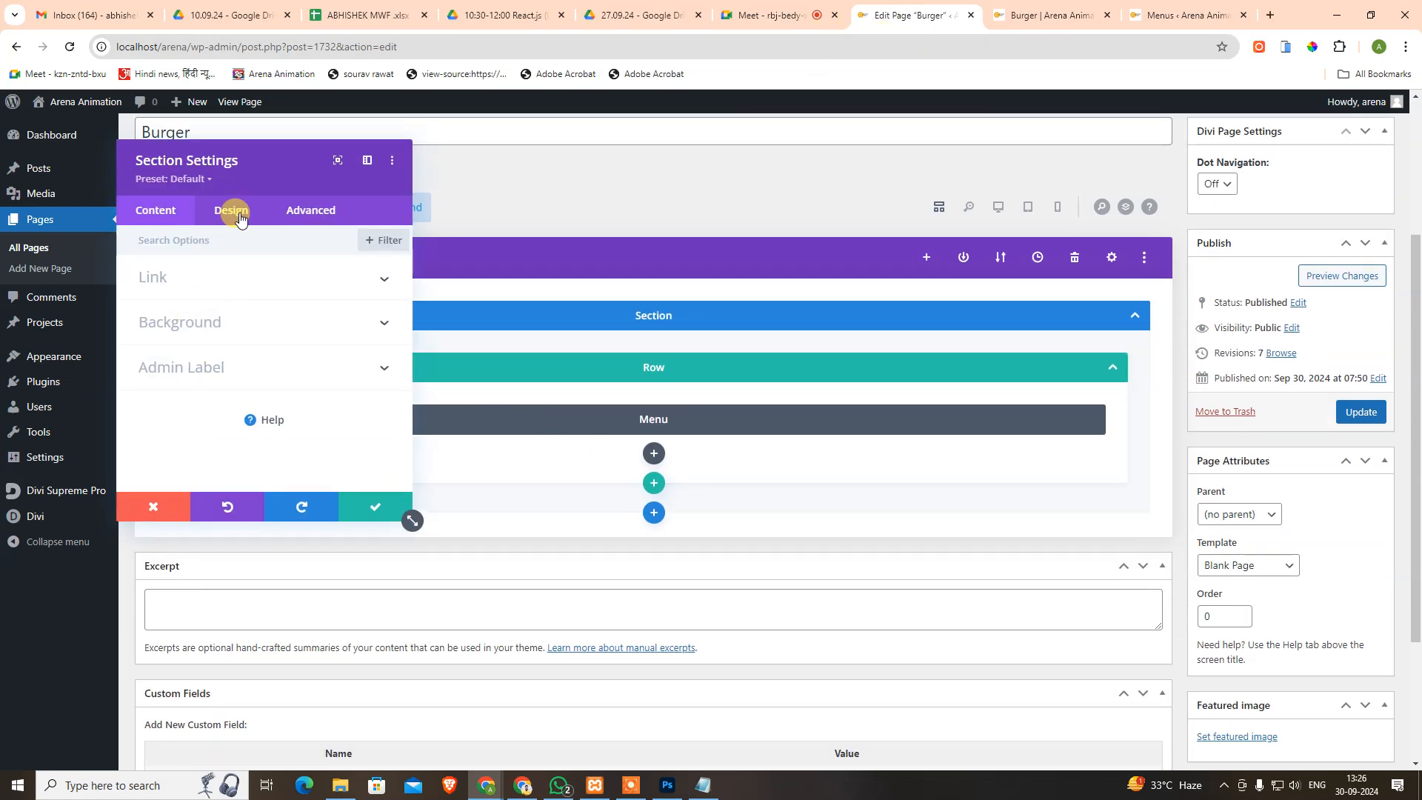
{"action": "left_click", "coordinate": [201, 322]}
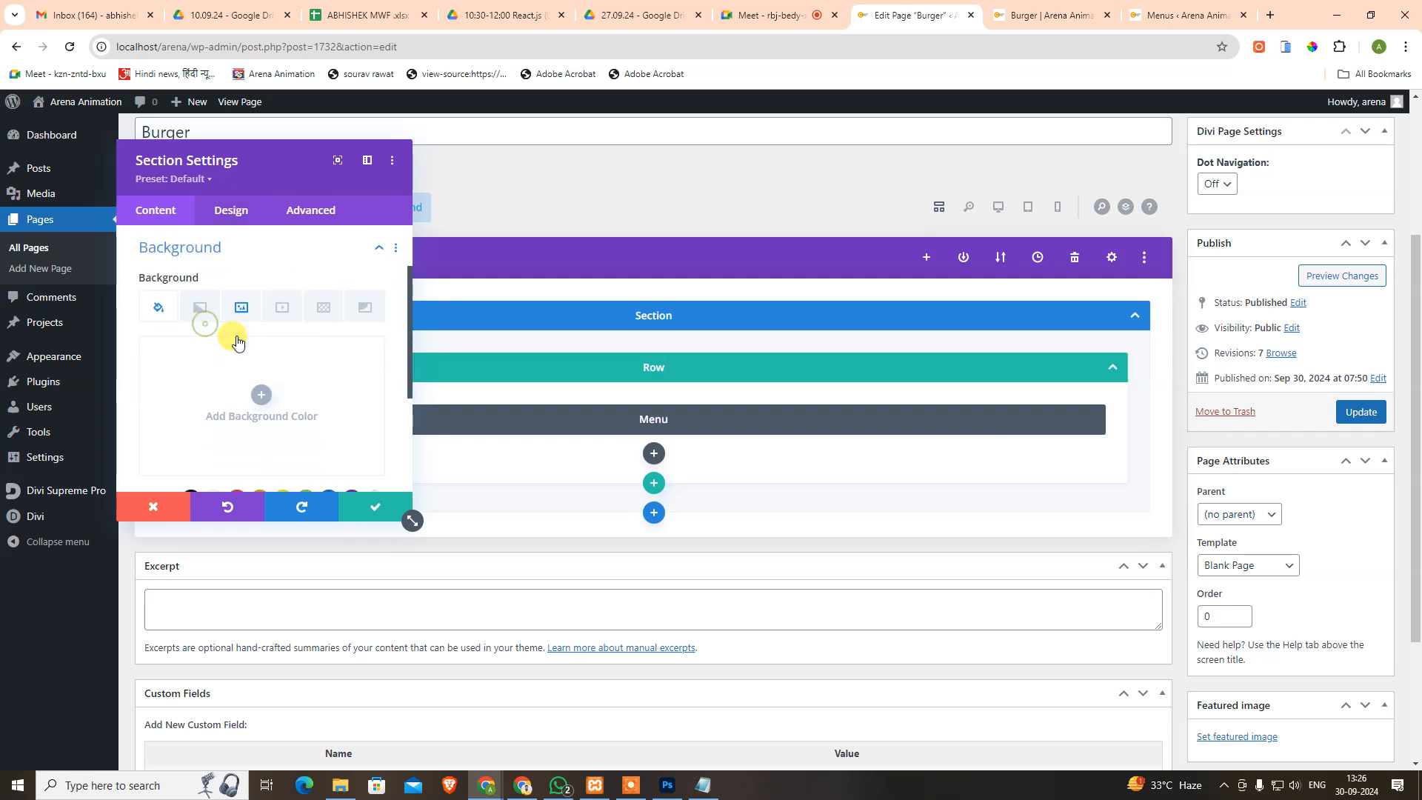
{"action": "left_click", "coordinate": [200, 309]}
{"action": "left_click", "coordinate": [265, 396]}
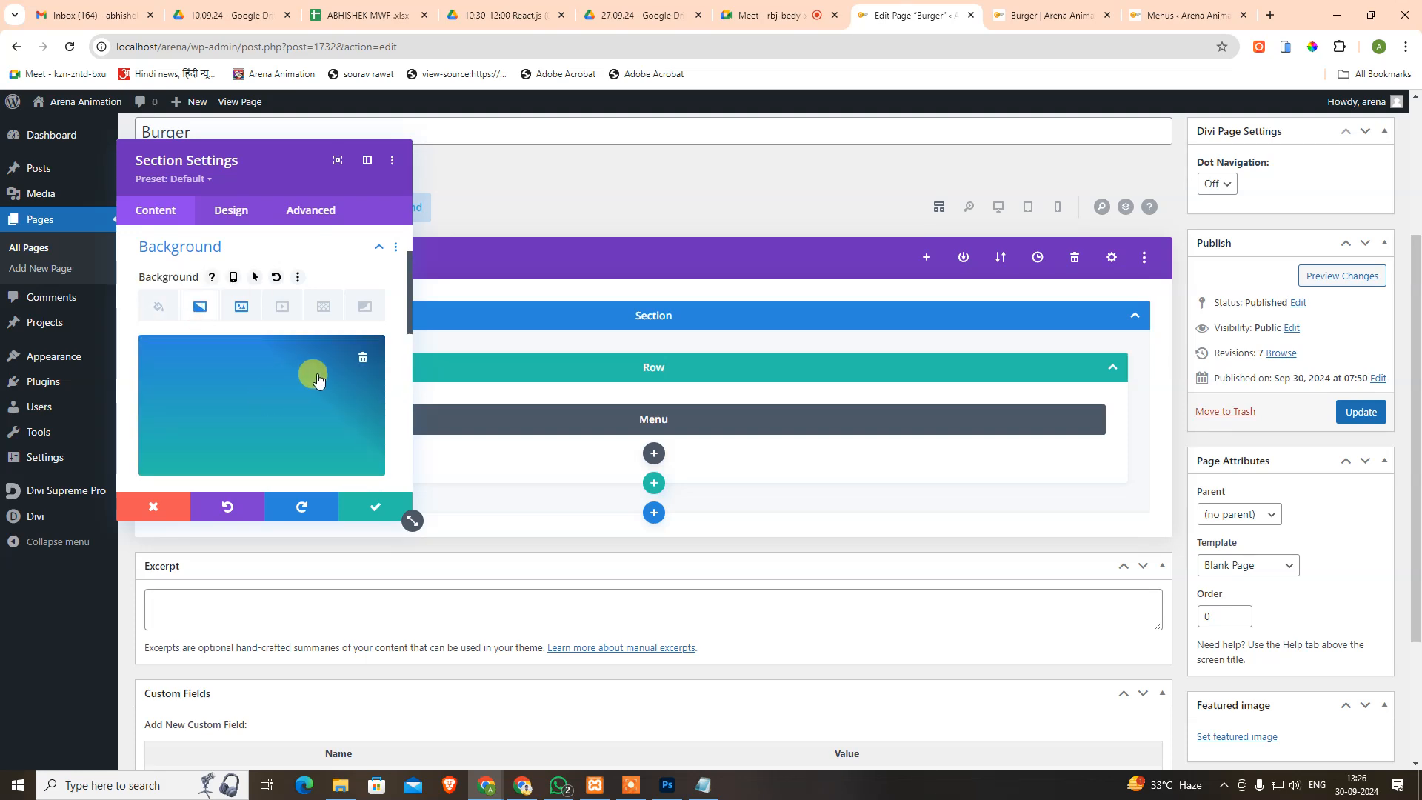
{"action": "scroll", "coordinate": [207, 404], "scroll_direction": "down", "scroll_amount": 1}
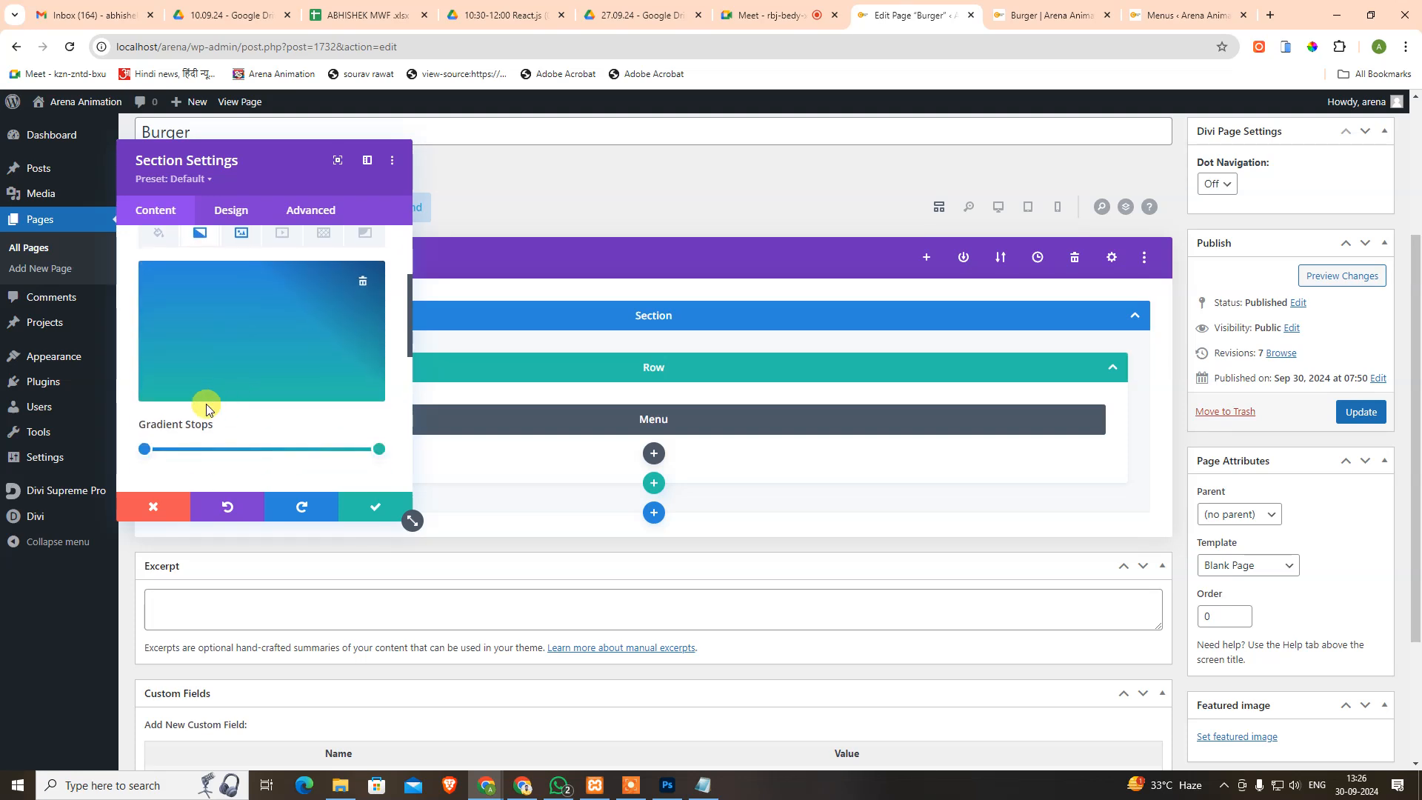
{"action": "left_click", "coordinate": [145, 450]}
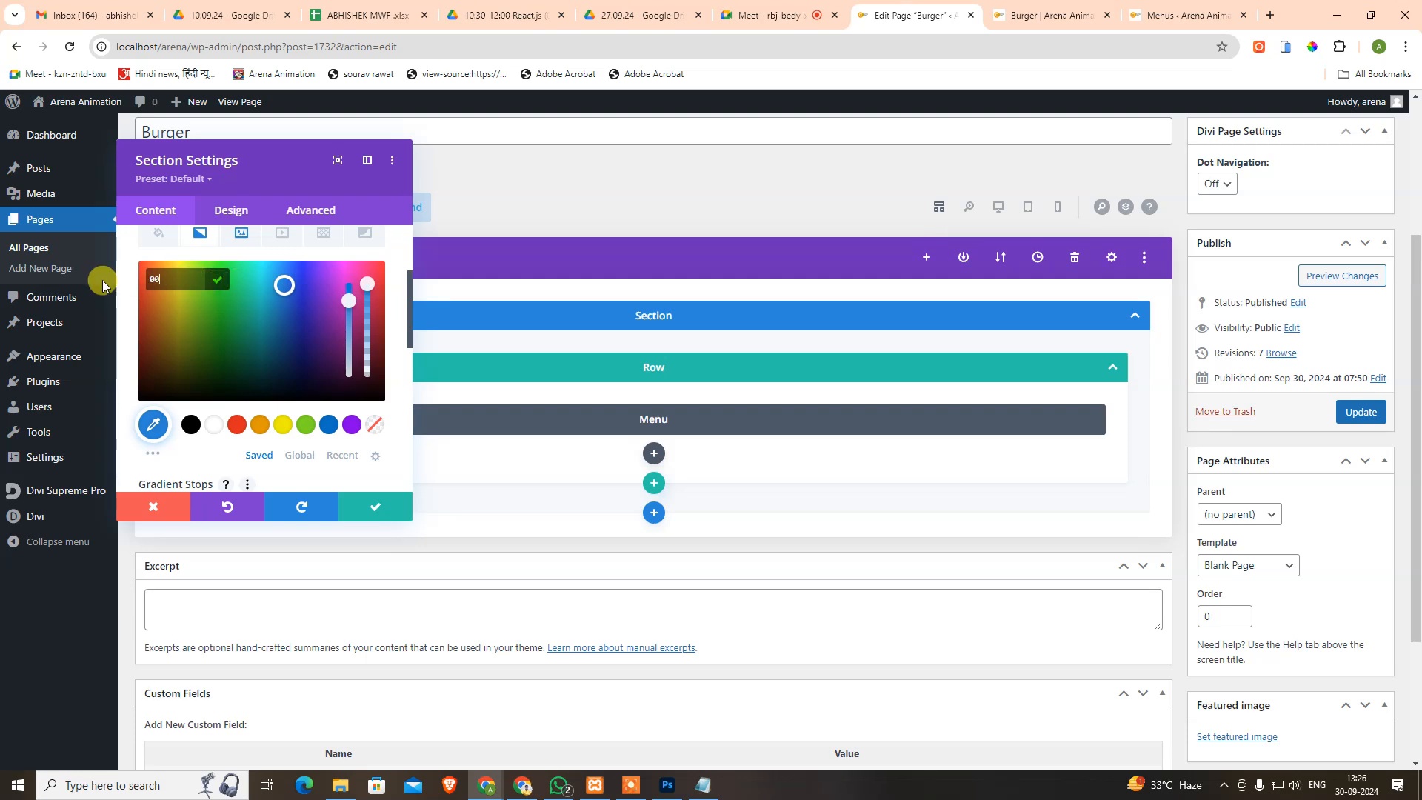
{"action": "key", "text": "Return"}
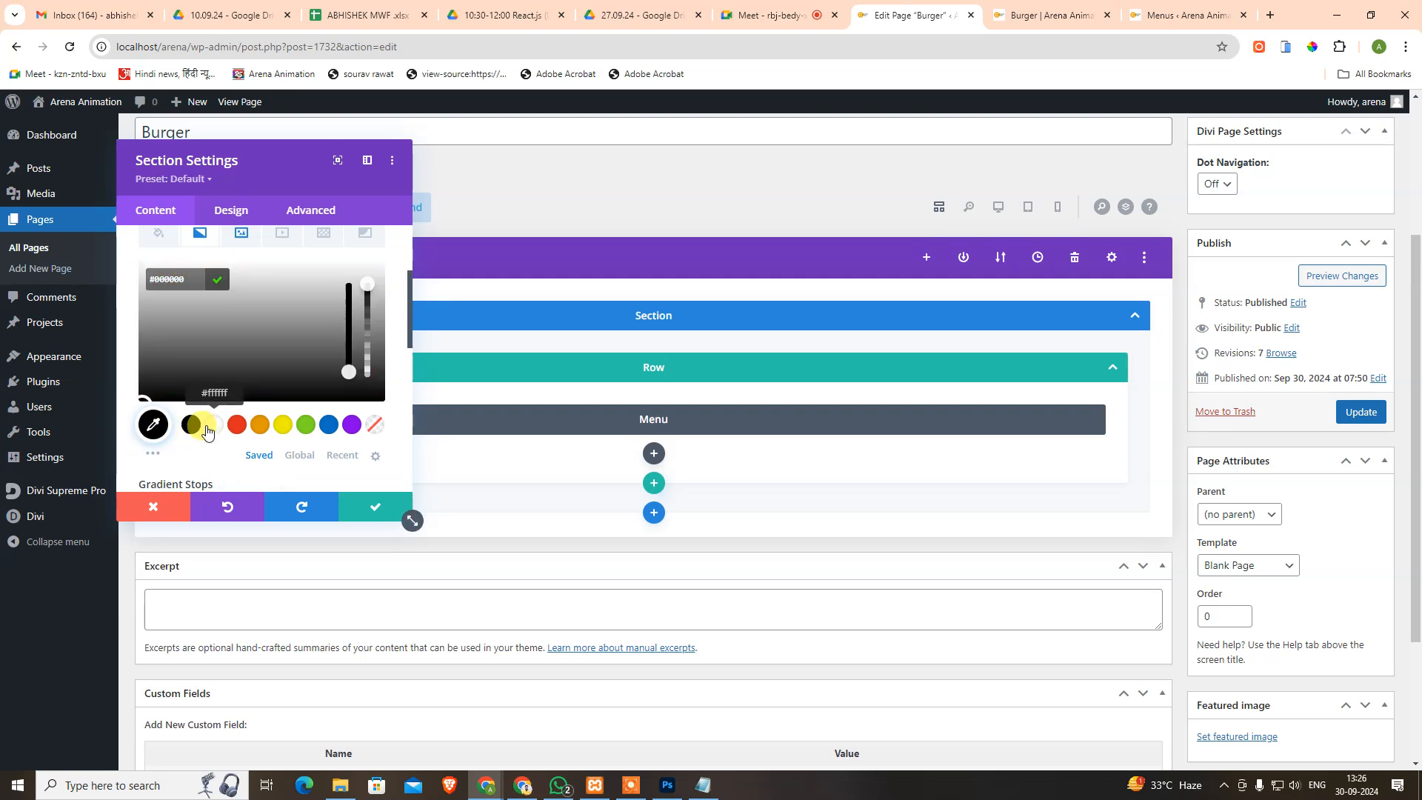
Set the gradient's end stop to #000000 with full transparency and save the section settings.
{"action": "scroll", "coordinate": [353, 416], "scroll_direction": "down", "scroll_amount": 2}
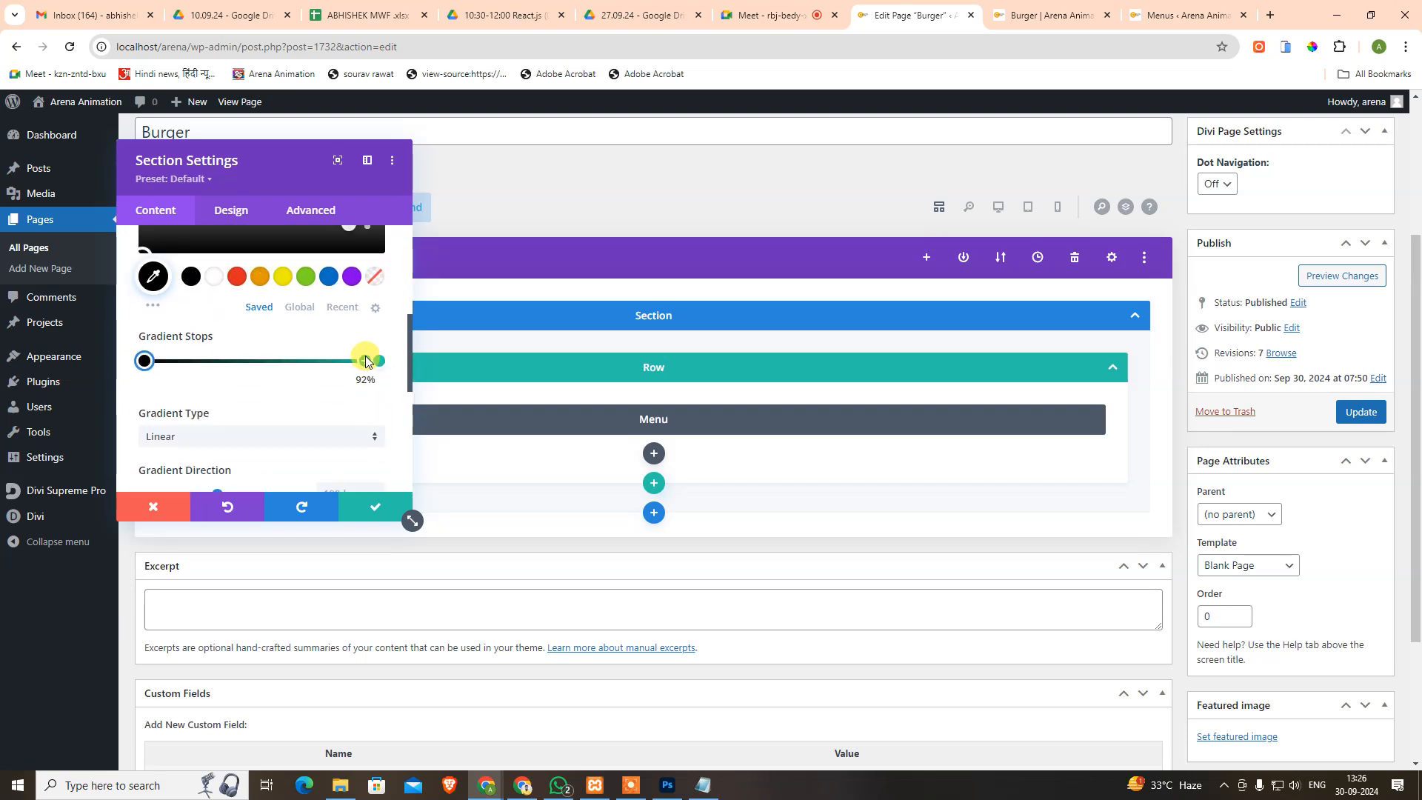
{"action": "left_click", "coordinate": [379, 362]}
{"action": "left_click", "coordinate": [191, 277]}
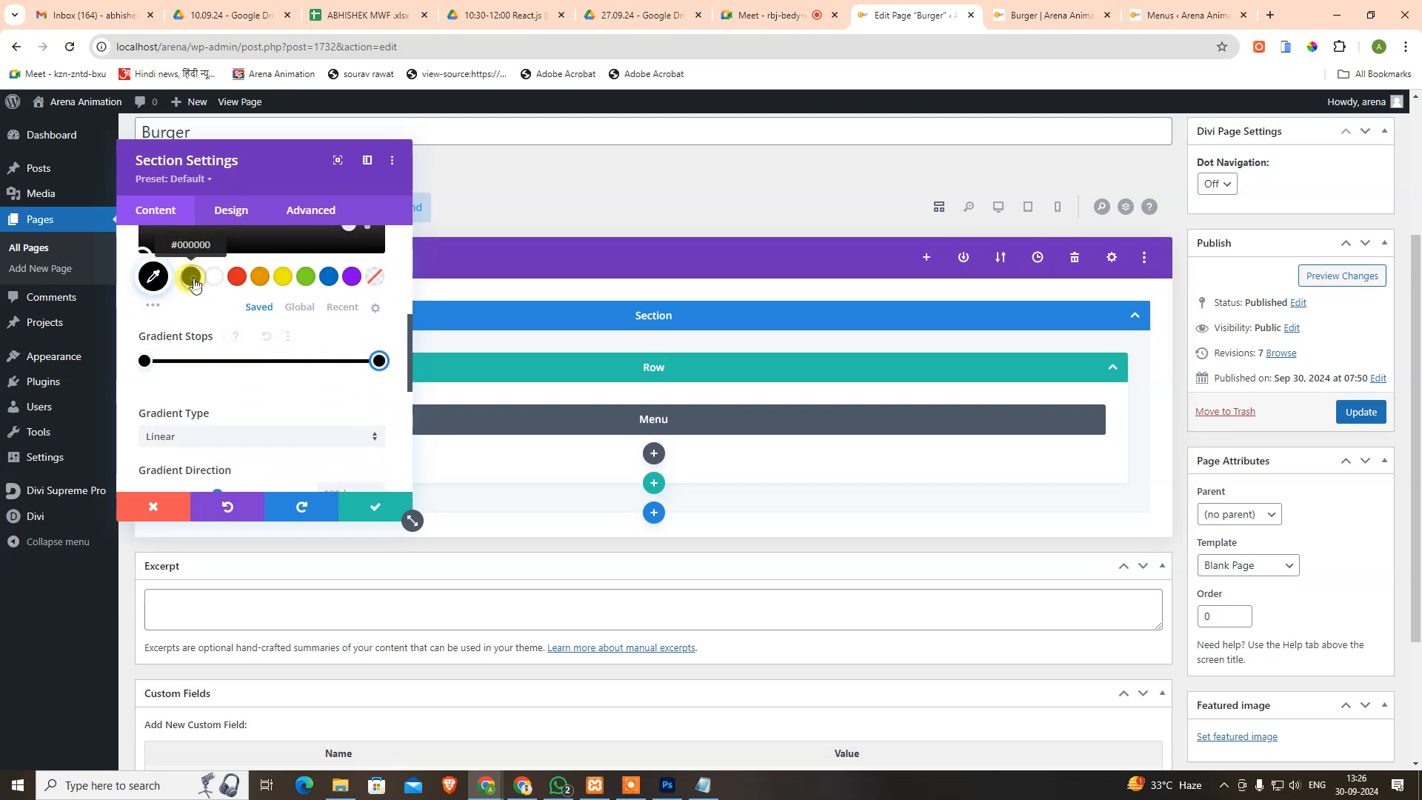
{"action": "scroll", "coordinate": [306, 316], "scroll_direction": "up", "scroll_amount": 2}
{"action": "left_click_drag", "start_coordinate": [371, 276], "coordinate": [368, 359]}
{"action": "scroll", "coordinate": [334, 363], "scroll_direction": "down", "scroll_amount": 2}
{"action": "left_click", "coordinate": [145, 363]}
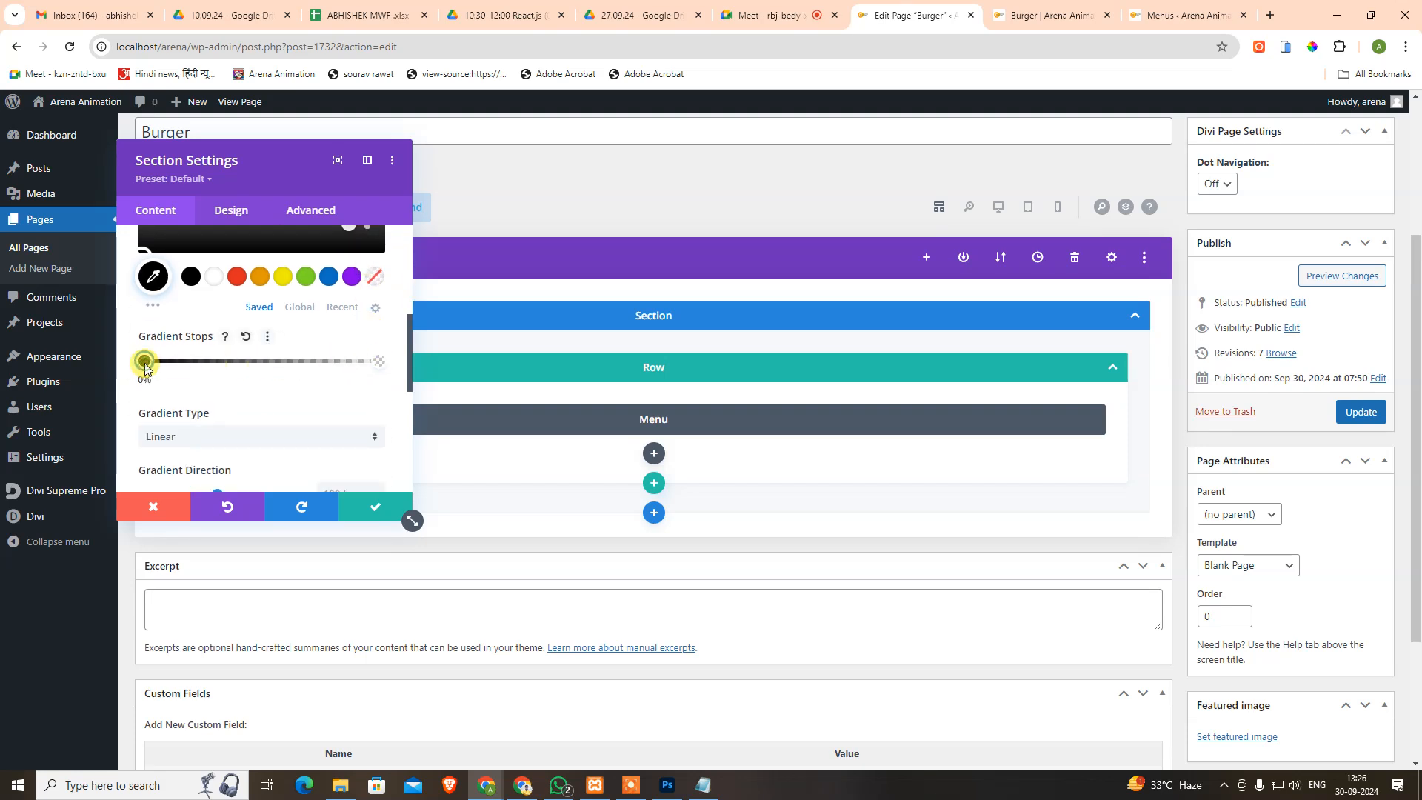
{"action": "left_click", "coordinate": [381, 511]}
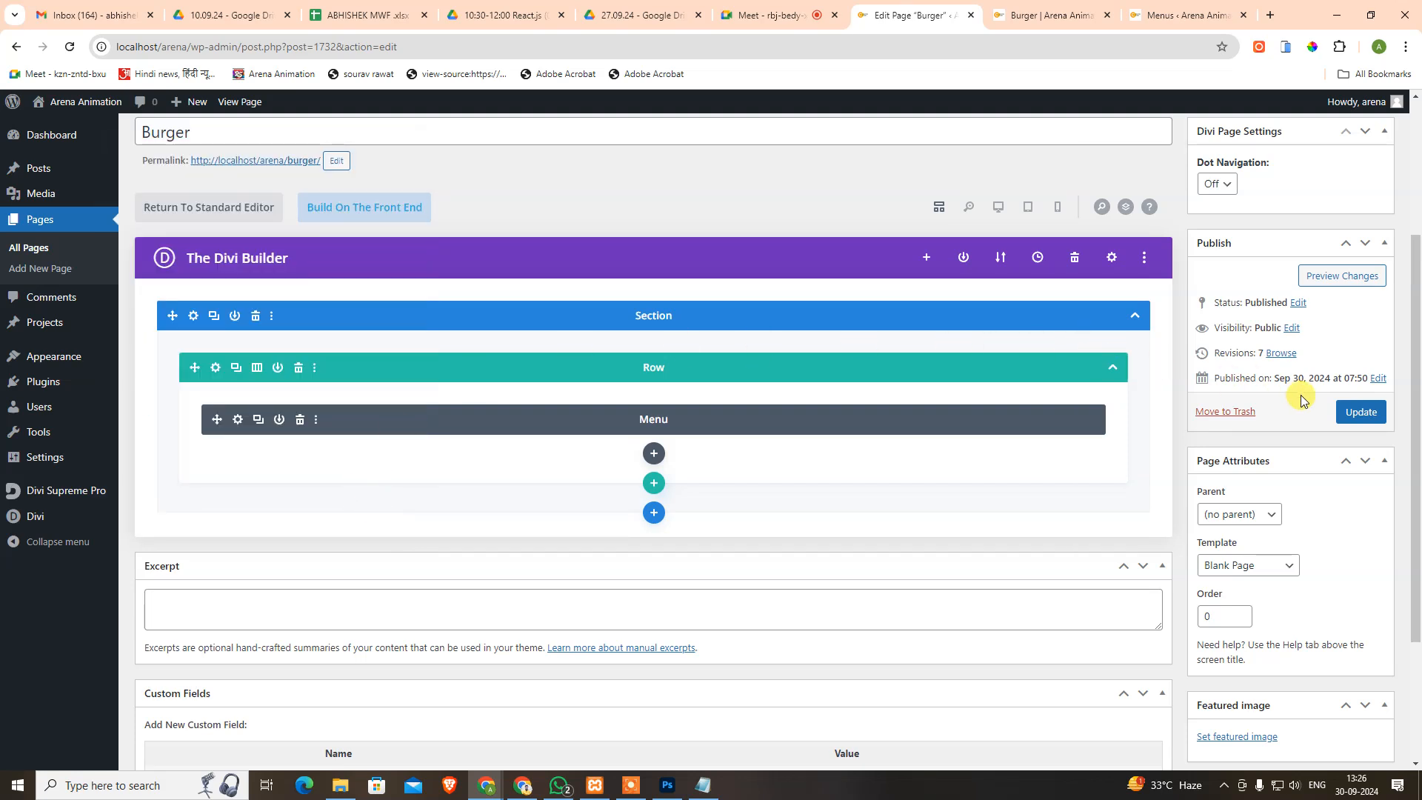
Update the Burger page and reload the published page to check the header background.
{"action": "left_click", "coordinate": [1347, 413]}
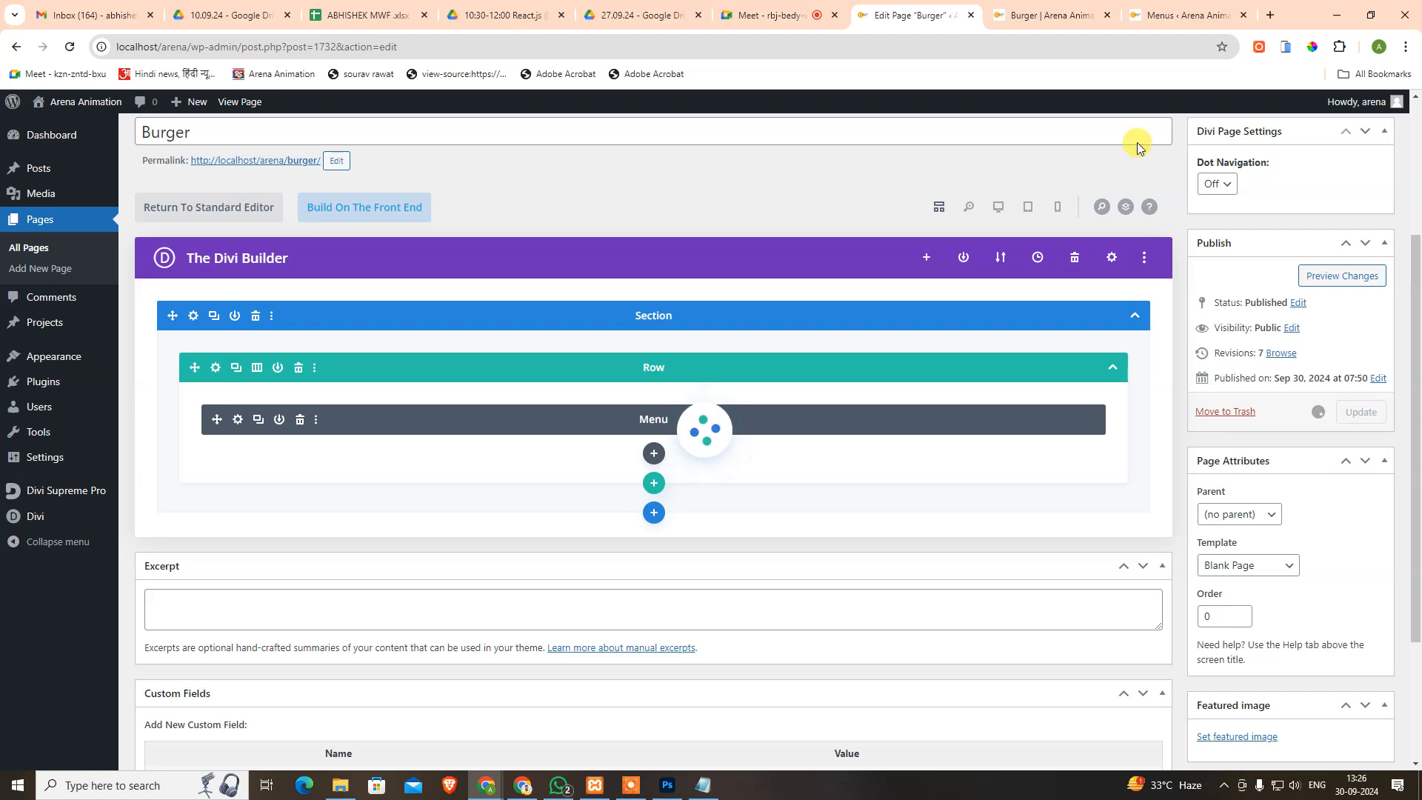
{"action": "left_click", "coordinate": [1064, 6]}
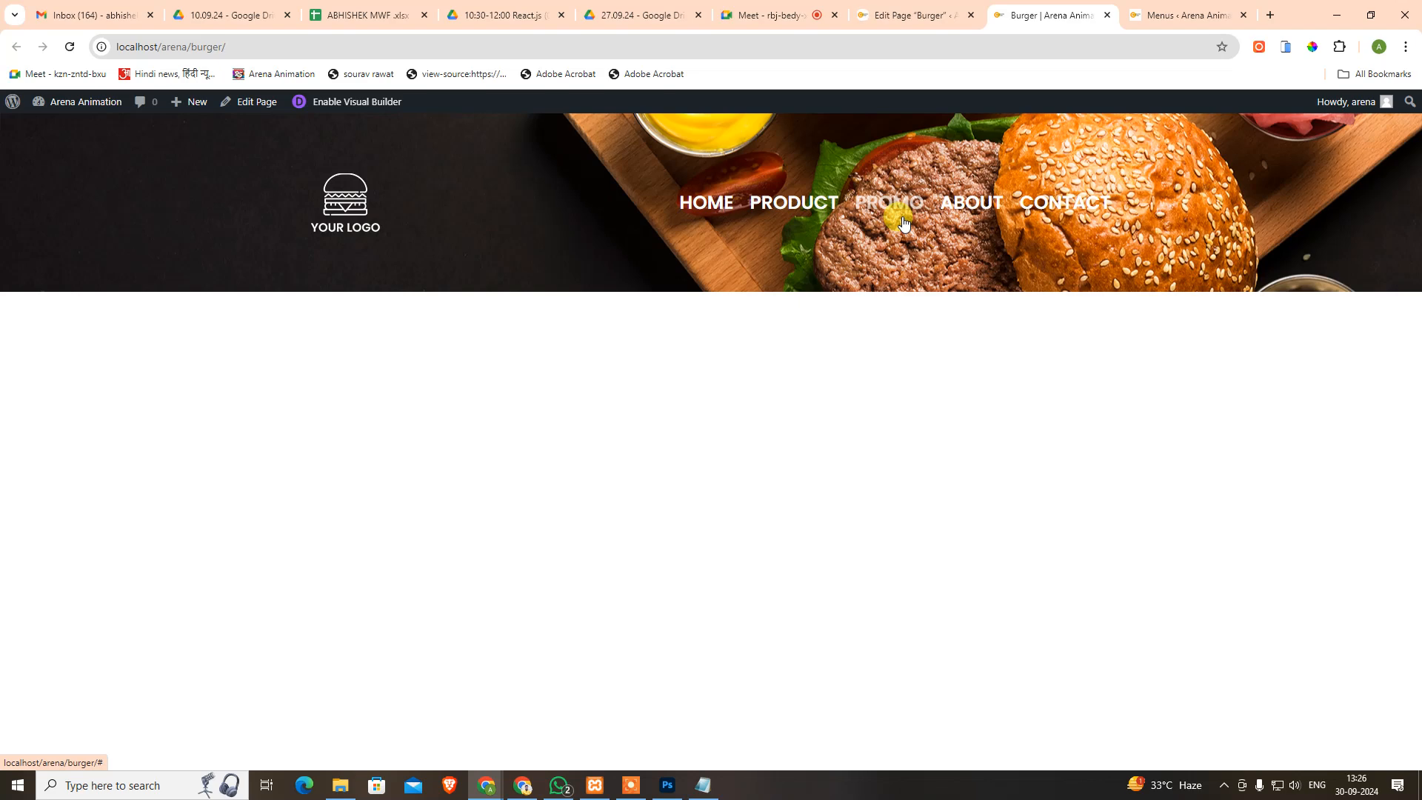
{"action": "left_click", "coordinate": [70, 48]}
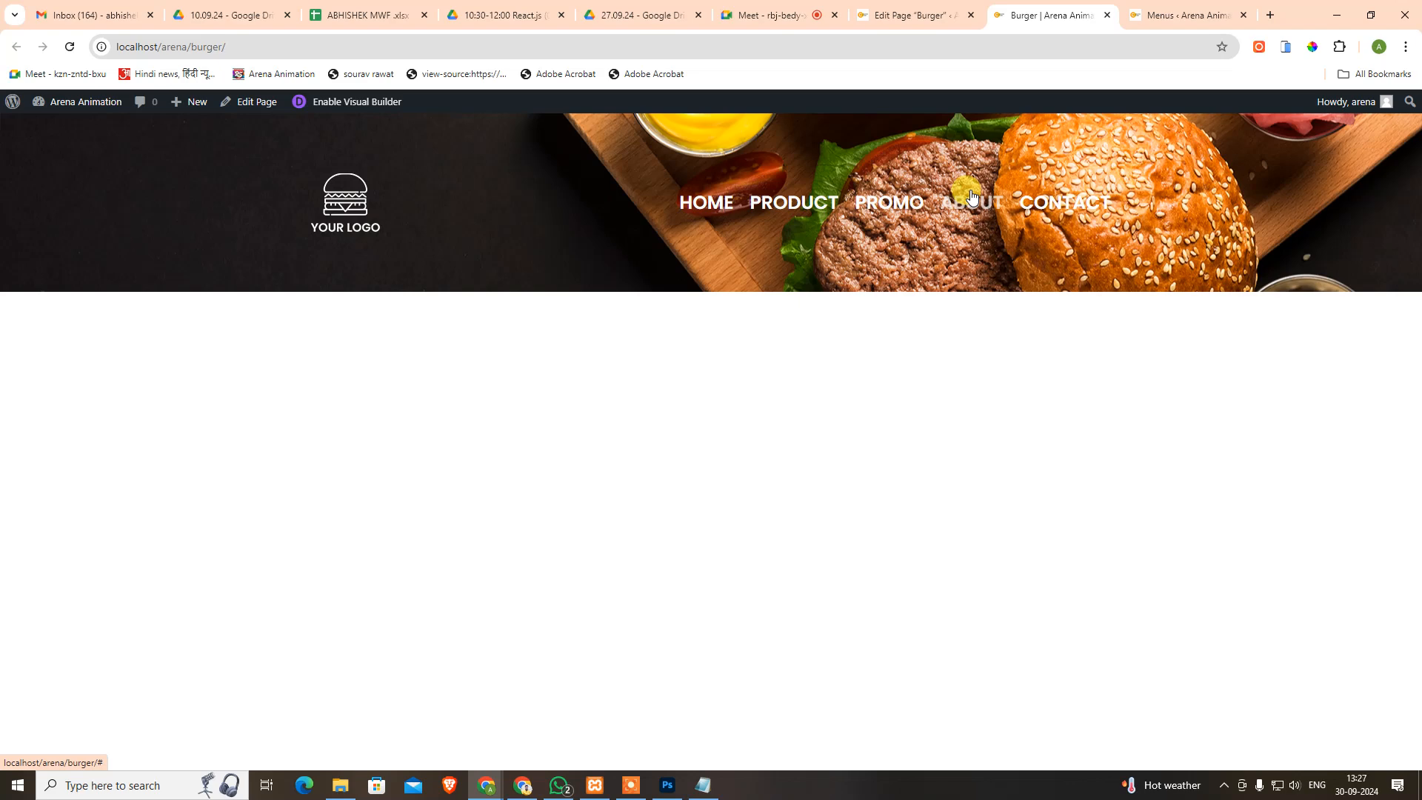
Remove the burger background image from the header section and save the section settings.
{"action": "left_click", "coordinate": [900, 15]}
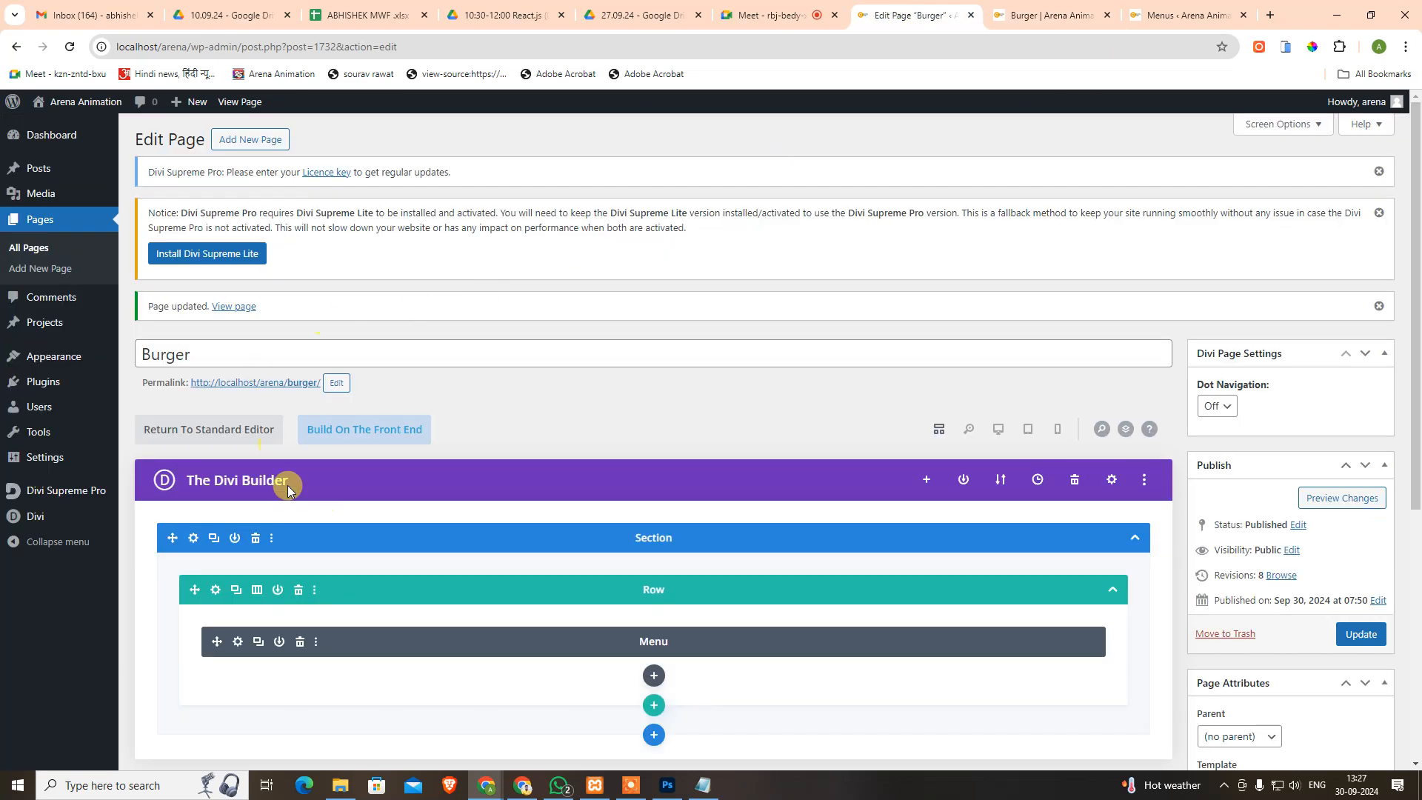
{"action": "left_click", "coordinate": [193, 539]}
{"action": "left_click", "coordinate": [243, 211]}
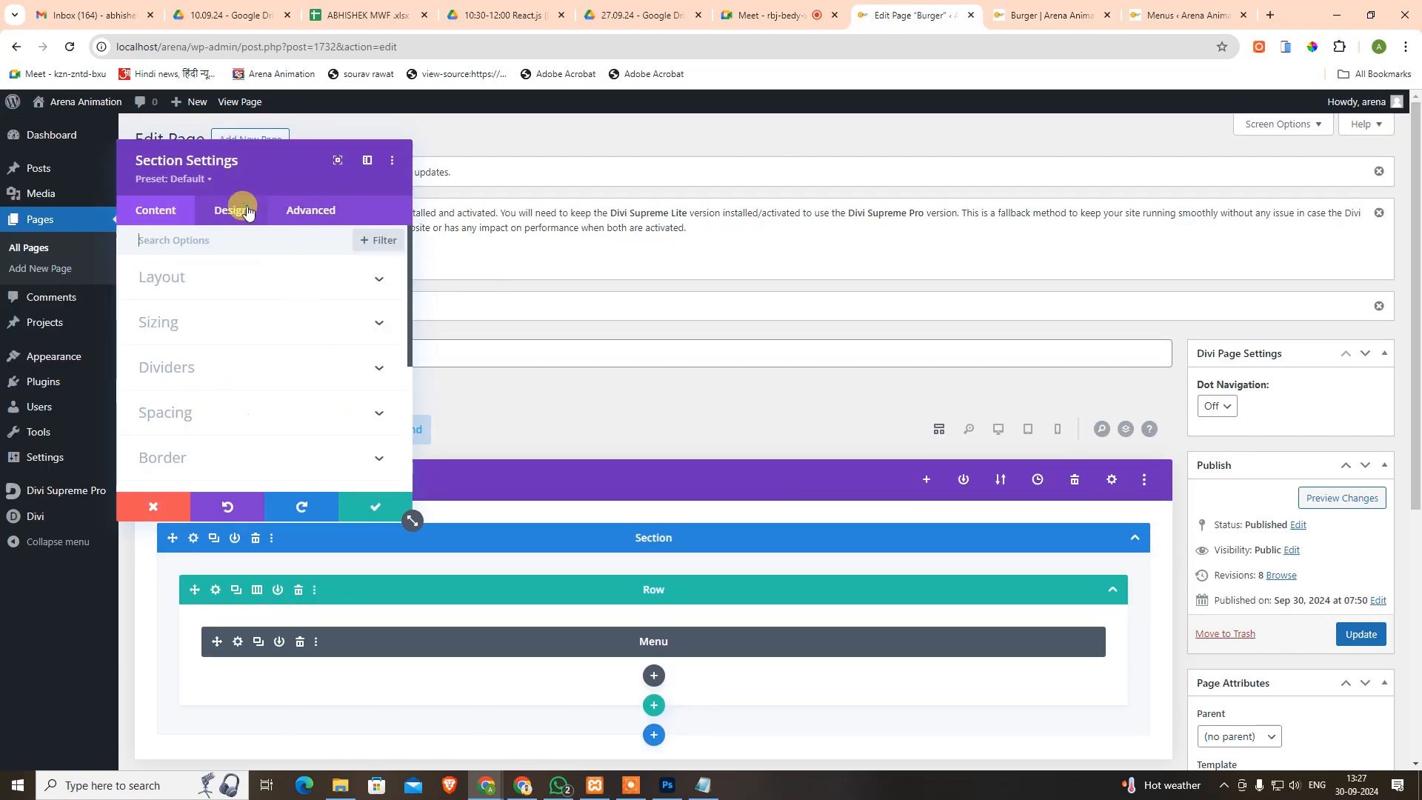
{"action": "left_click", "coordinate": [148, 212]}
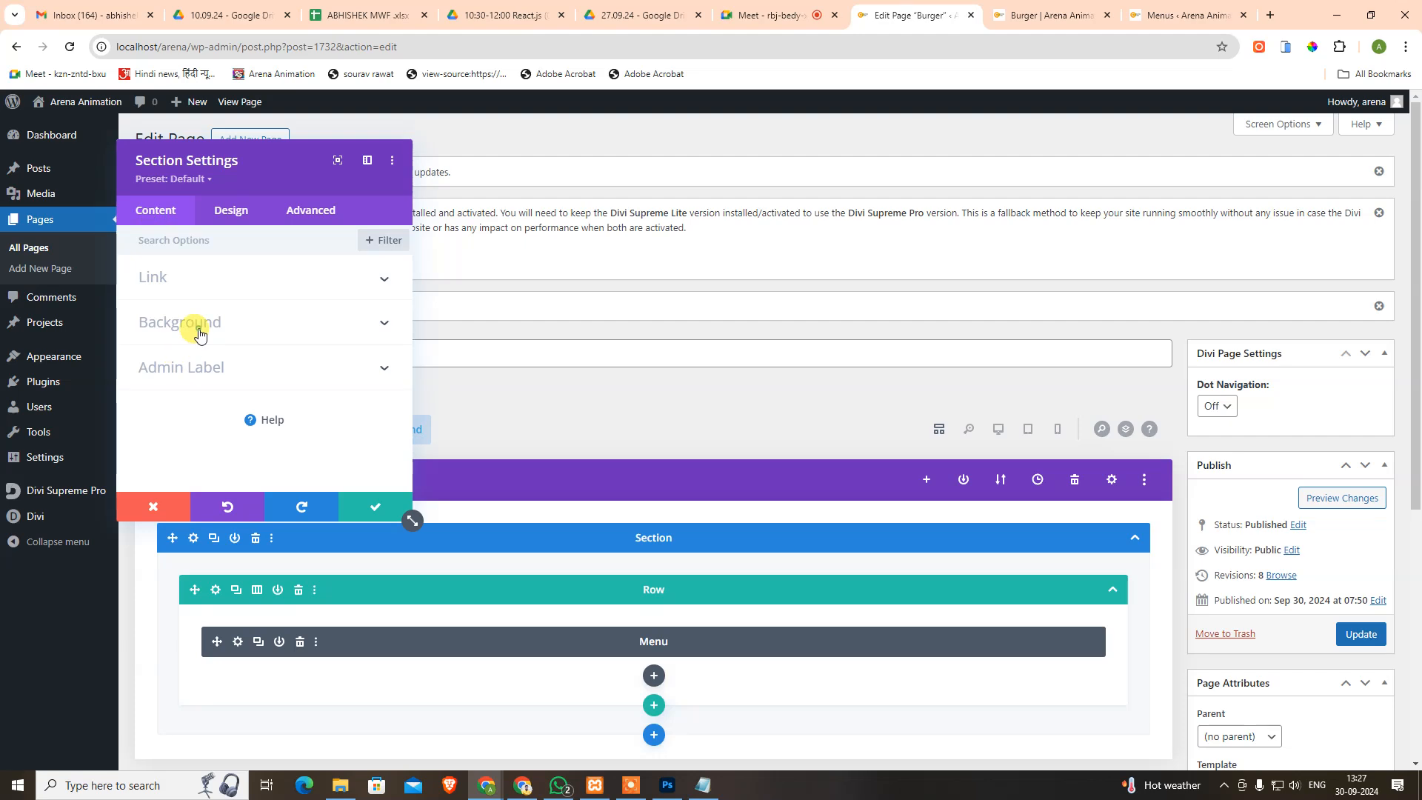
{"action": "left_click", "coordinate": [198, 323]}
{"action": "left_click", "coordinate": [240, 308]}
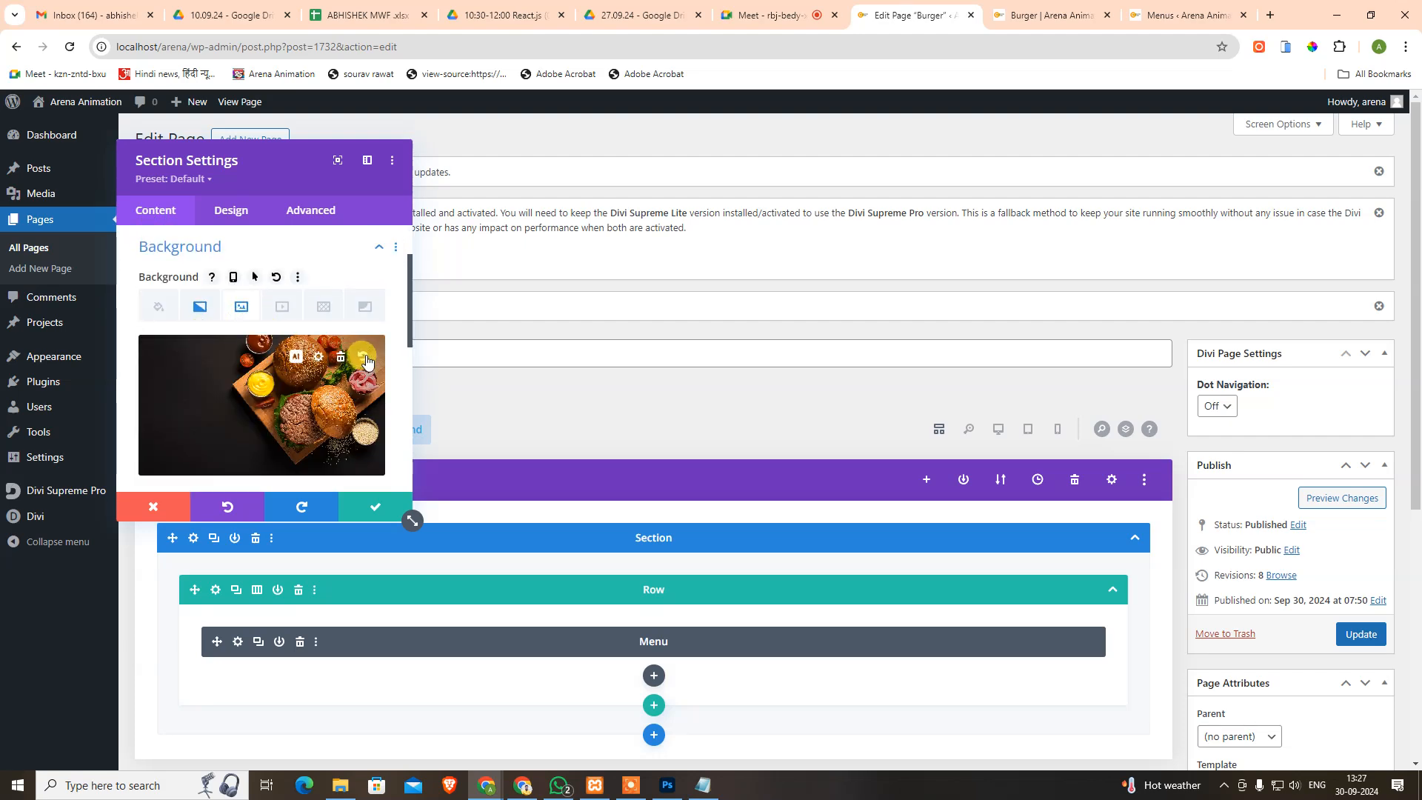
{"action": "left_click", "coordinate": [362, 361]}
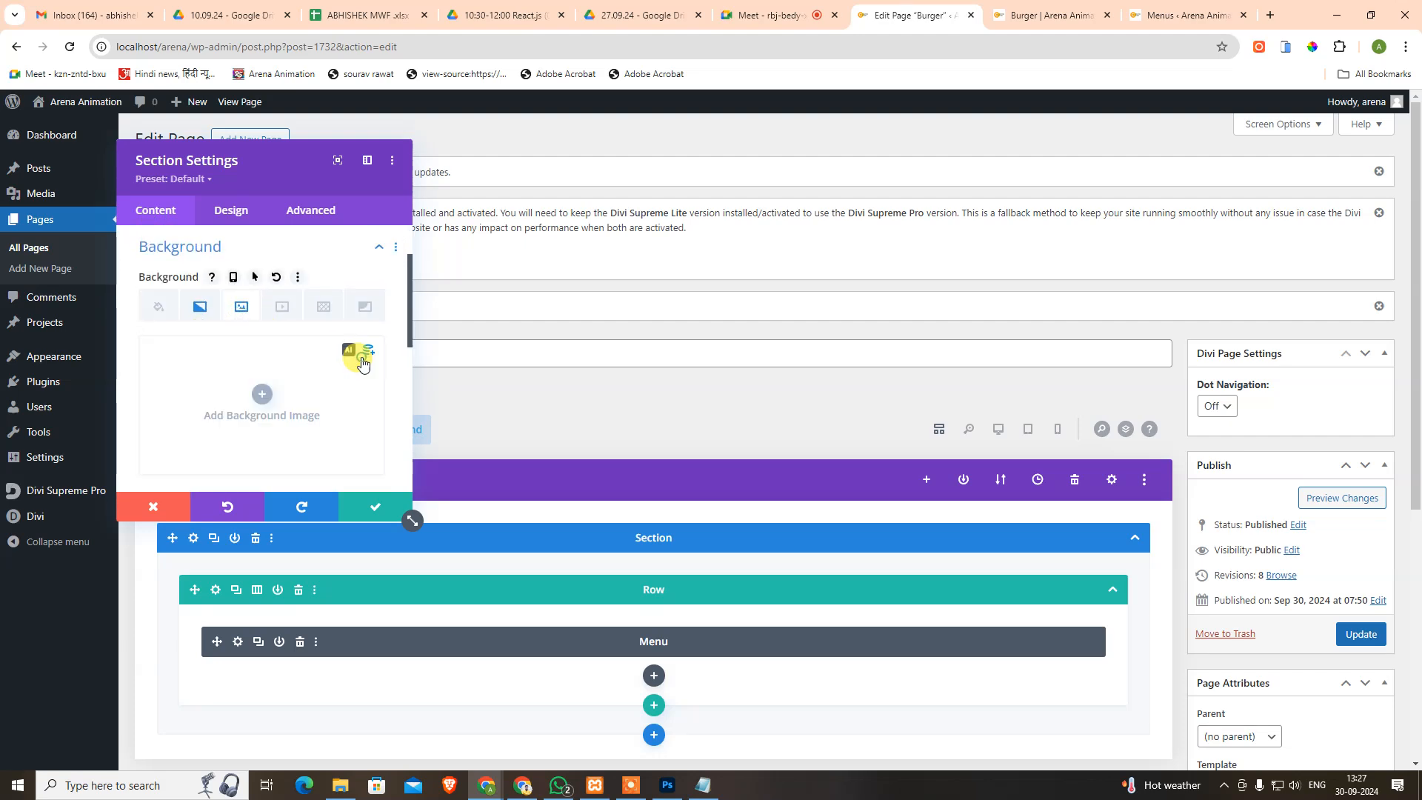
{"action": "left_click", "coordinate": [375, 503]}
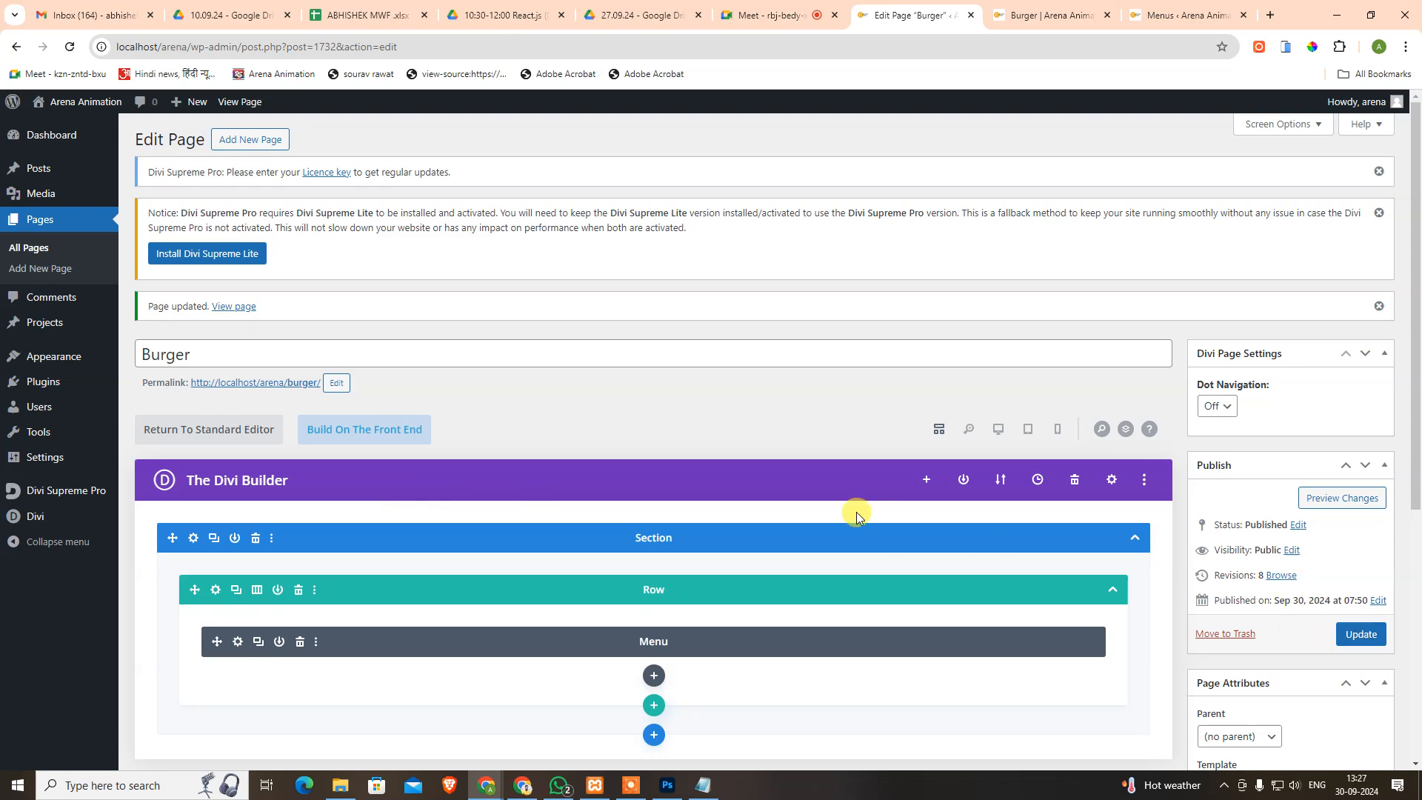
Save the Burger page, check the gradient without the image on the published page, and return to the editor.
{"action": "key", "text": "ctrl+s"}
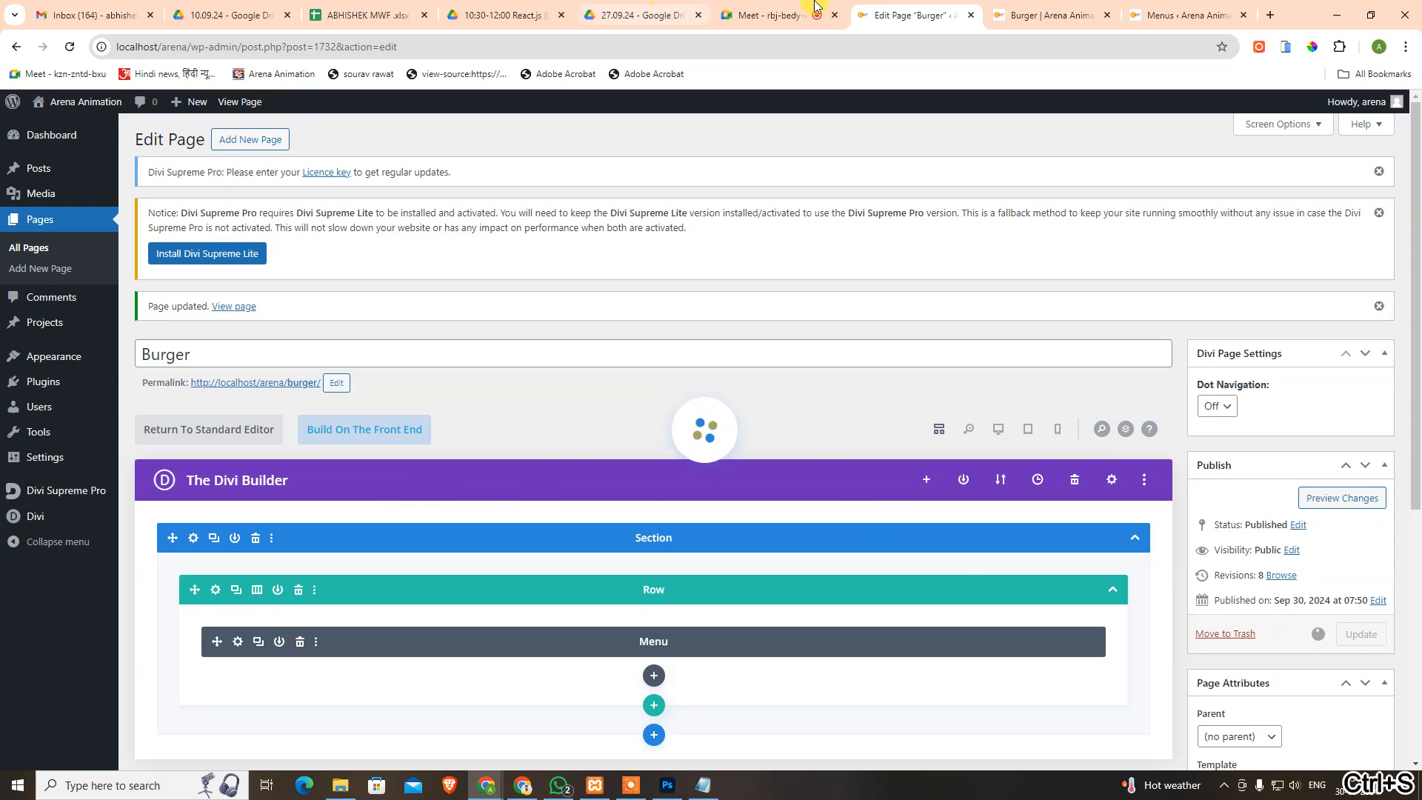
{"action": "left_click", "coordinate": [1034, 16]}
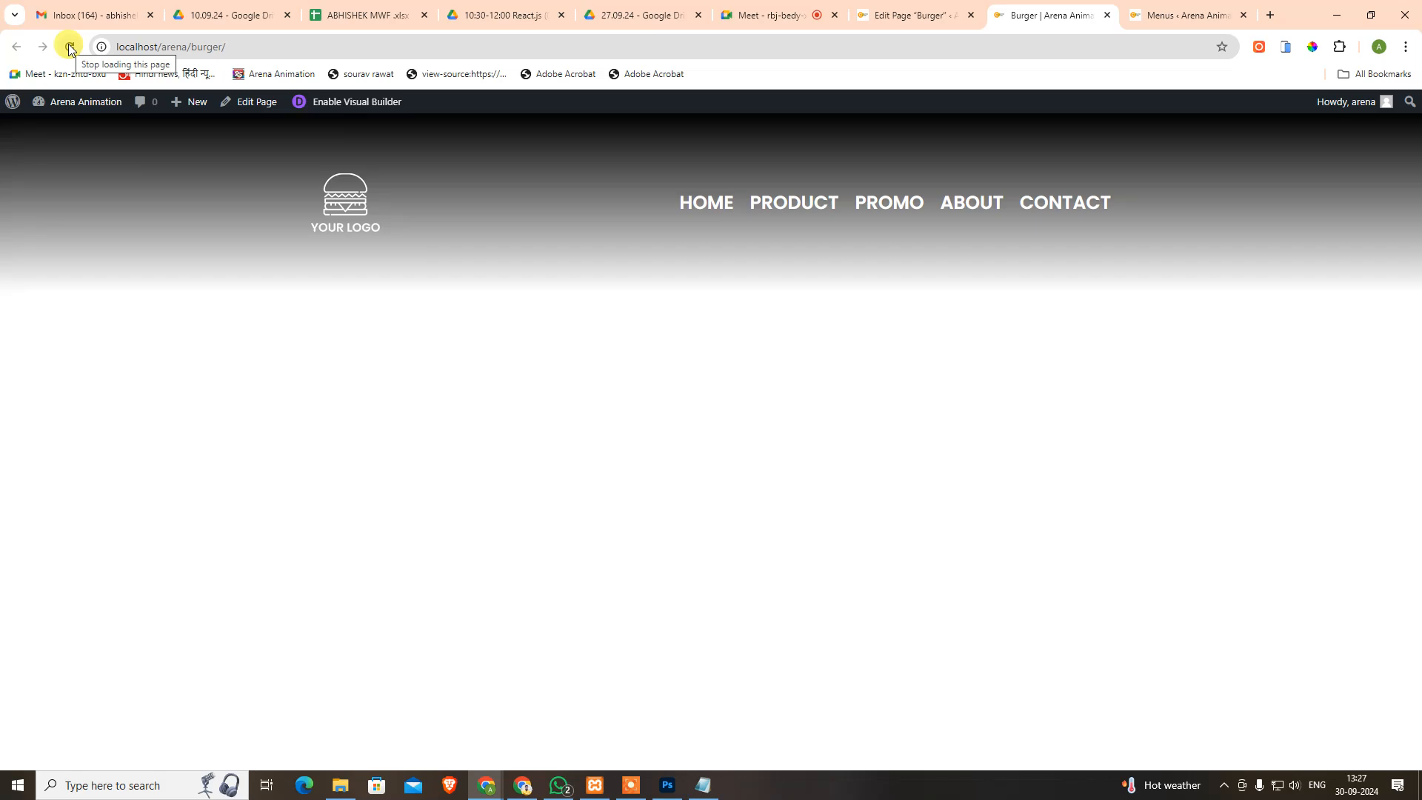
{"action": "left_click", "coordinate": [888, 15]}
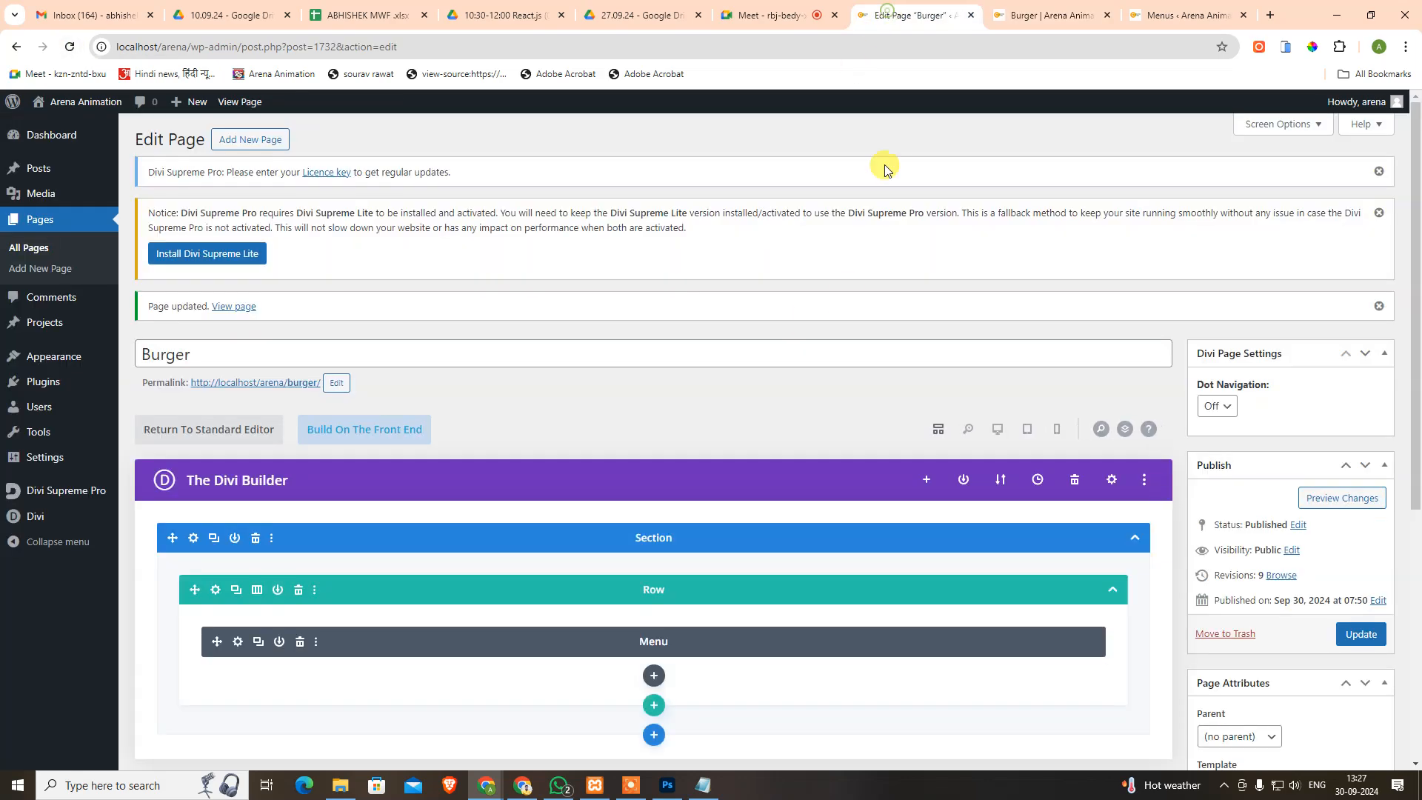
Set header-base-hd.jpg from the media library as the header section's background image.
{"action": "left_click", "coordinate": [194, 538]}
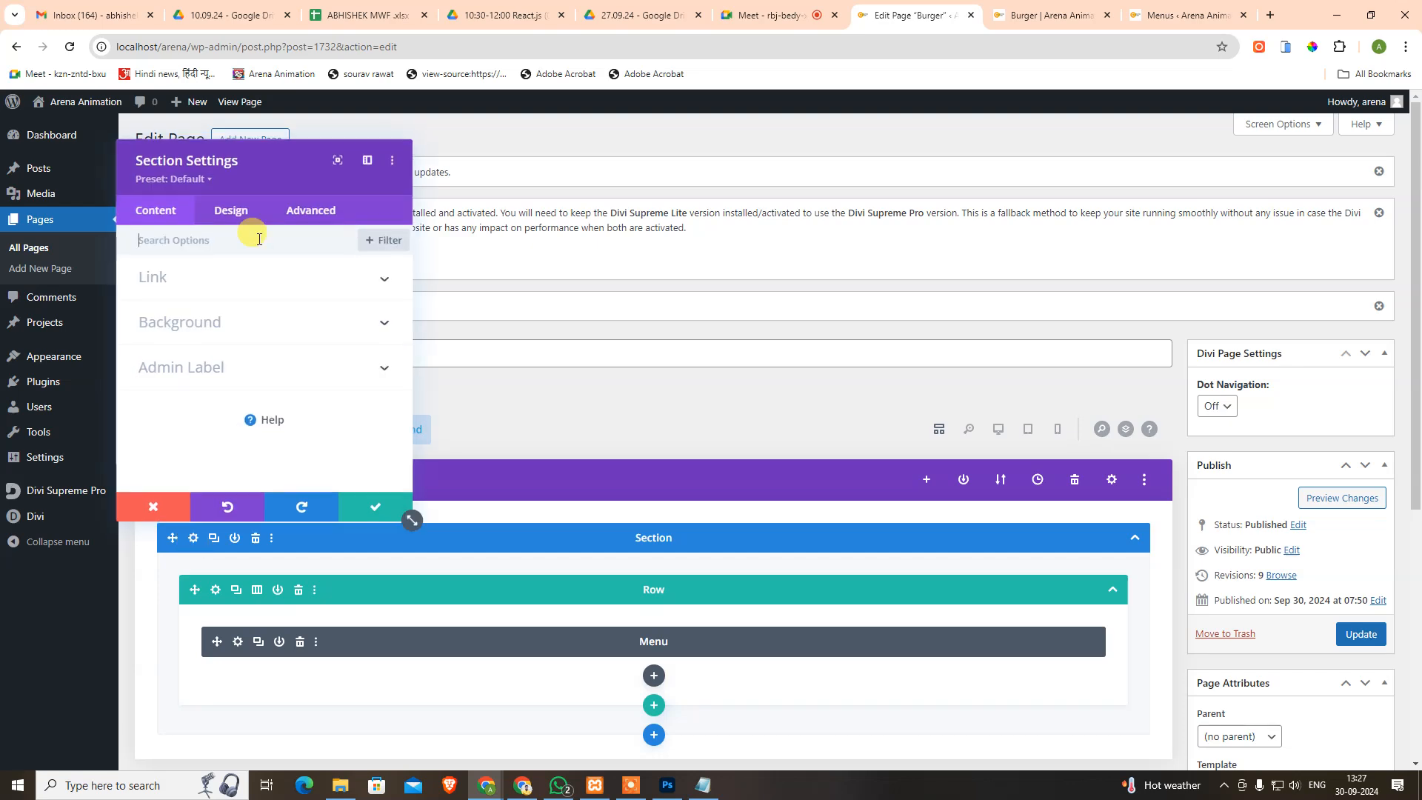
{"action": "left_click", "coordinate": [231, 211]}
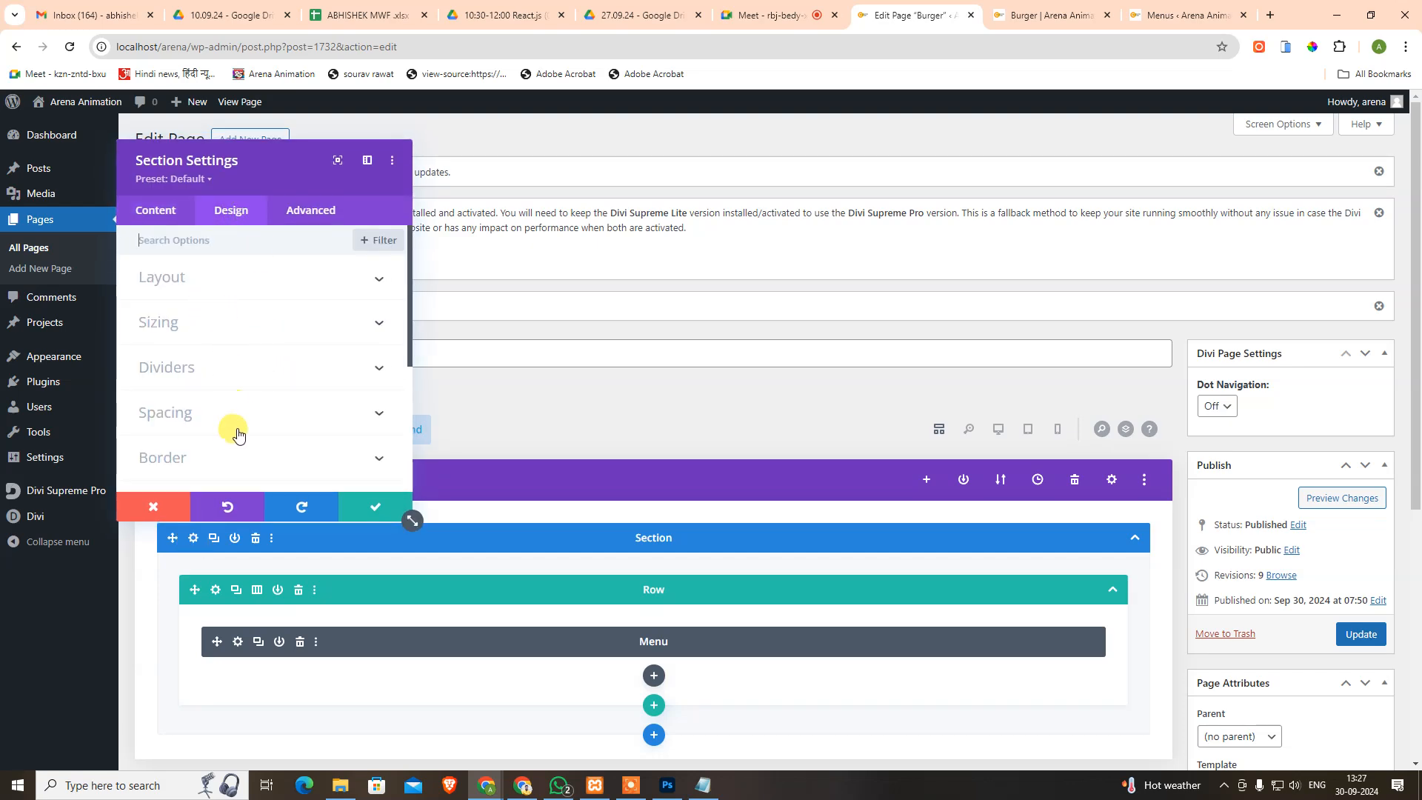
{"action": "left_click", "coordinate": [155, 210]}
{"action": "left_click", "coordinate": [217, 323]}
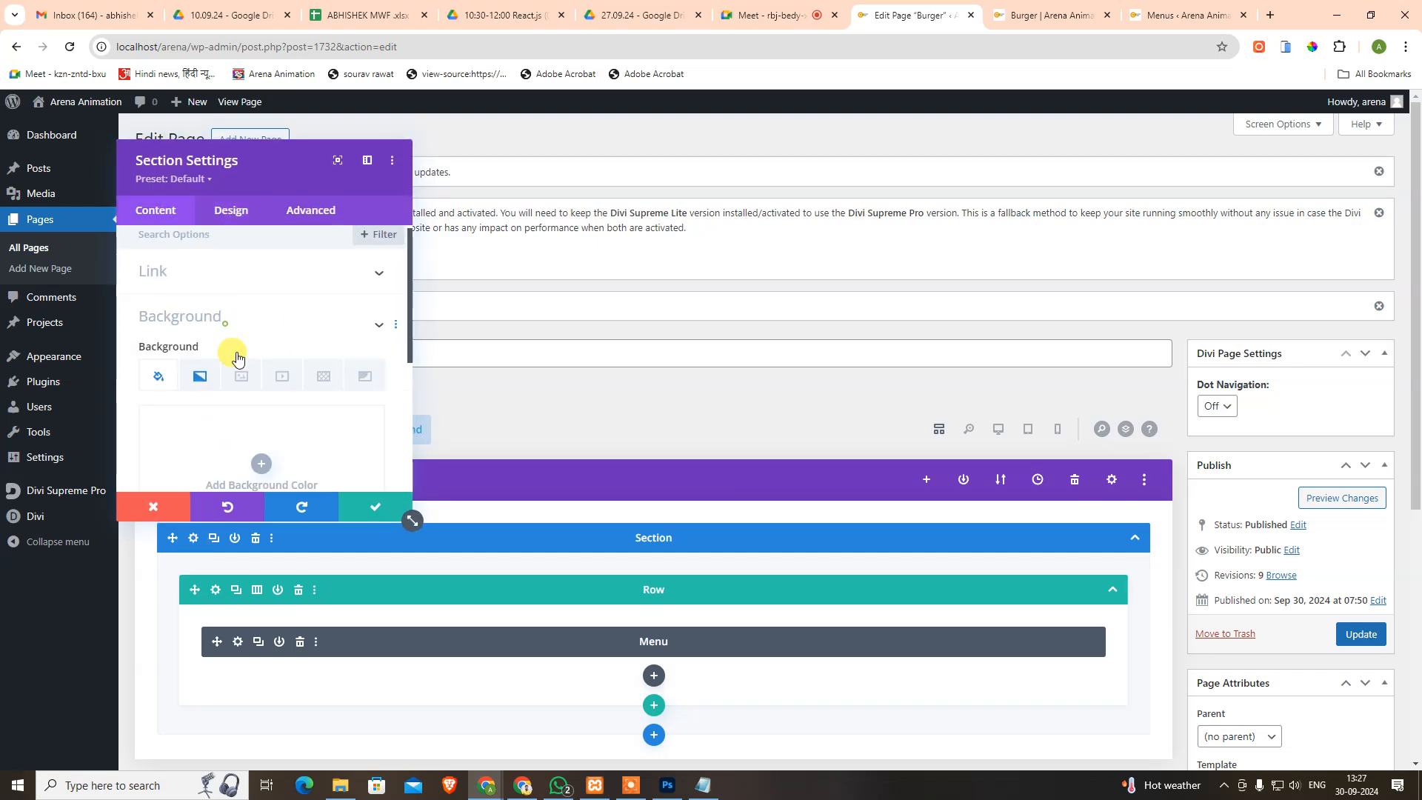
{"action": "left_click", "coordinate": [242, 309]}
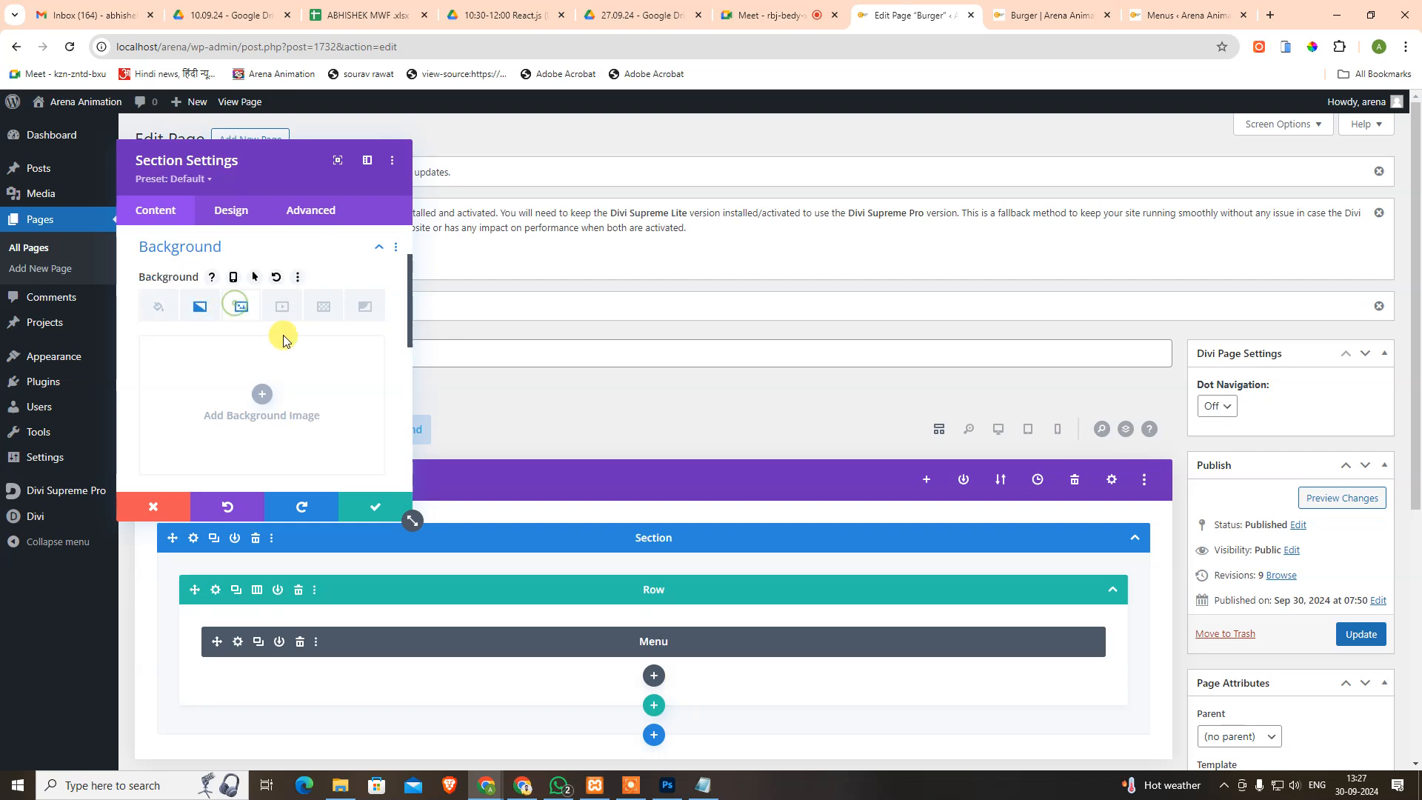
{"action": "left_click", "coordinate": [198, 308]}
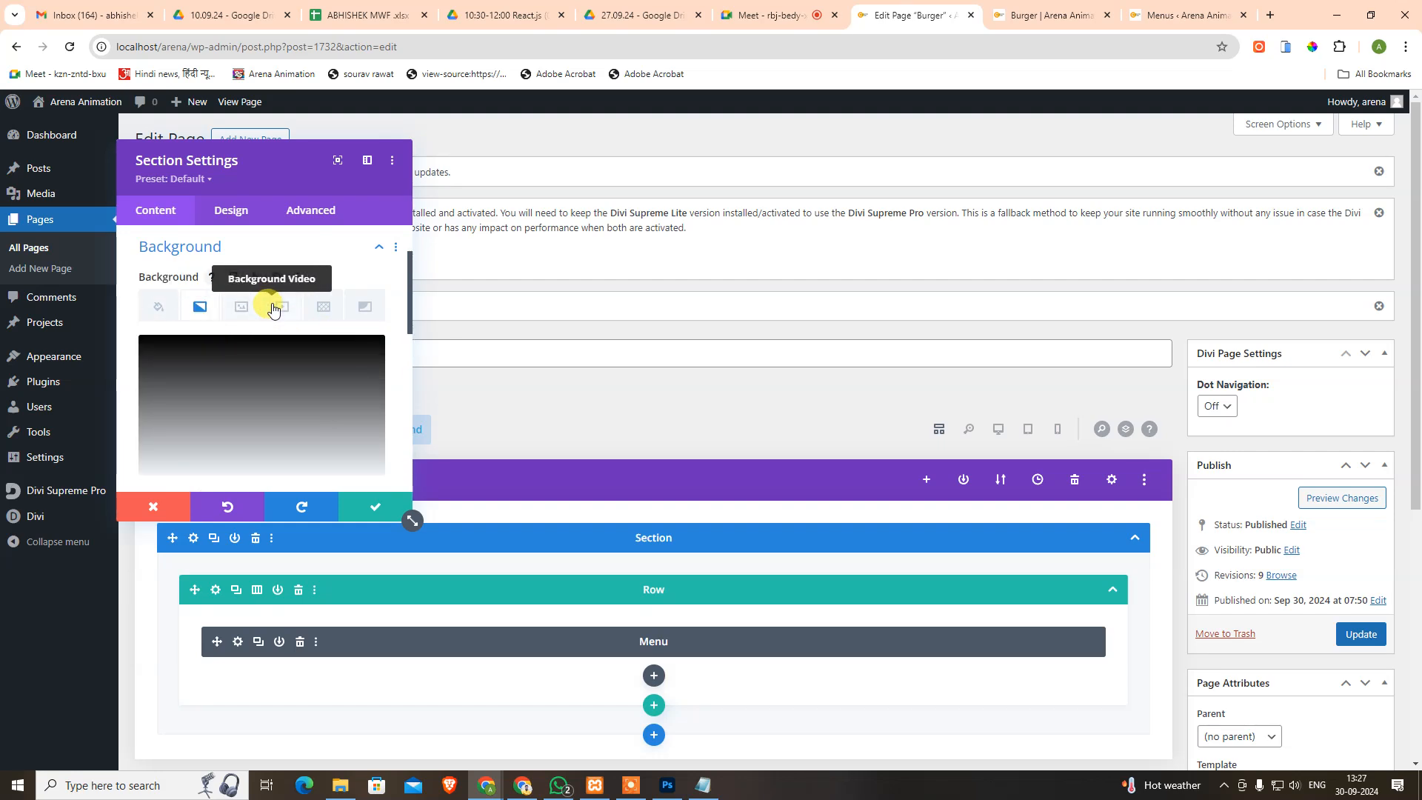
{"action": "left_click", "coordinate": [240, 308]}
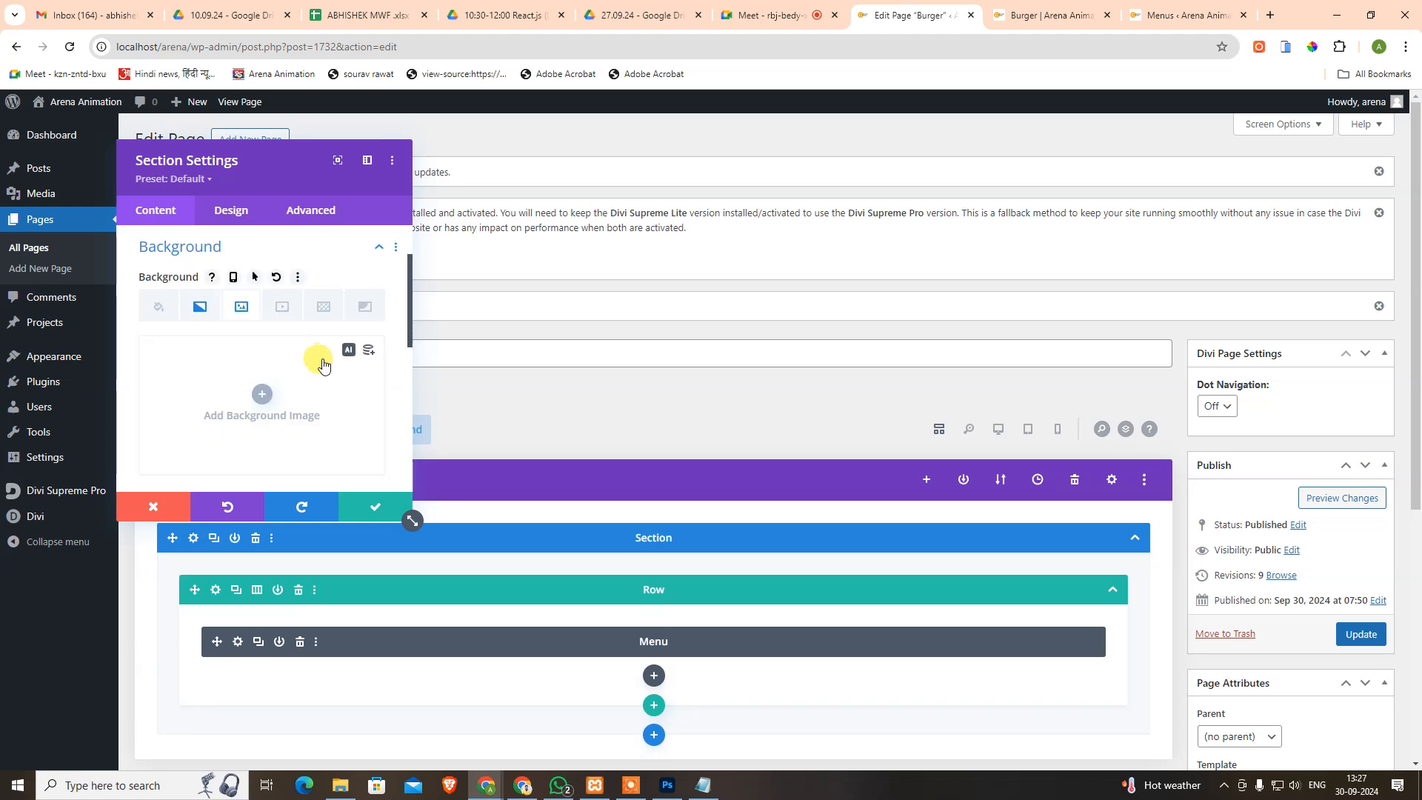
{"action": "left_click", "coordinate": [267, 401]}
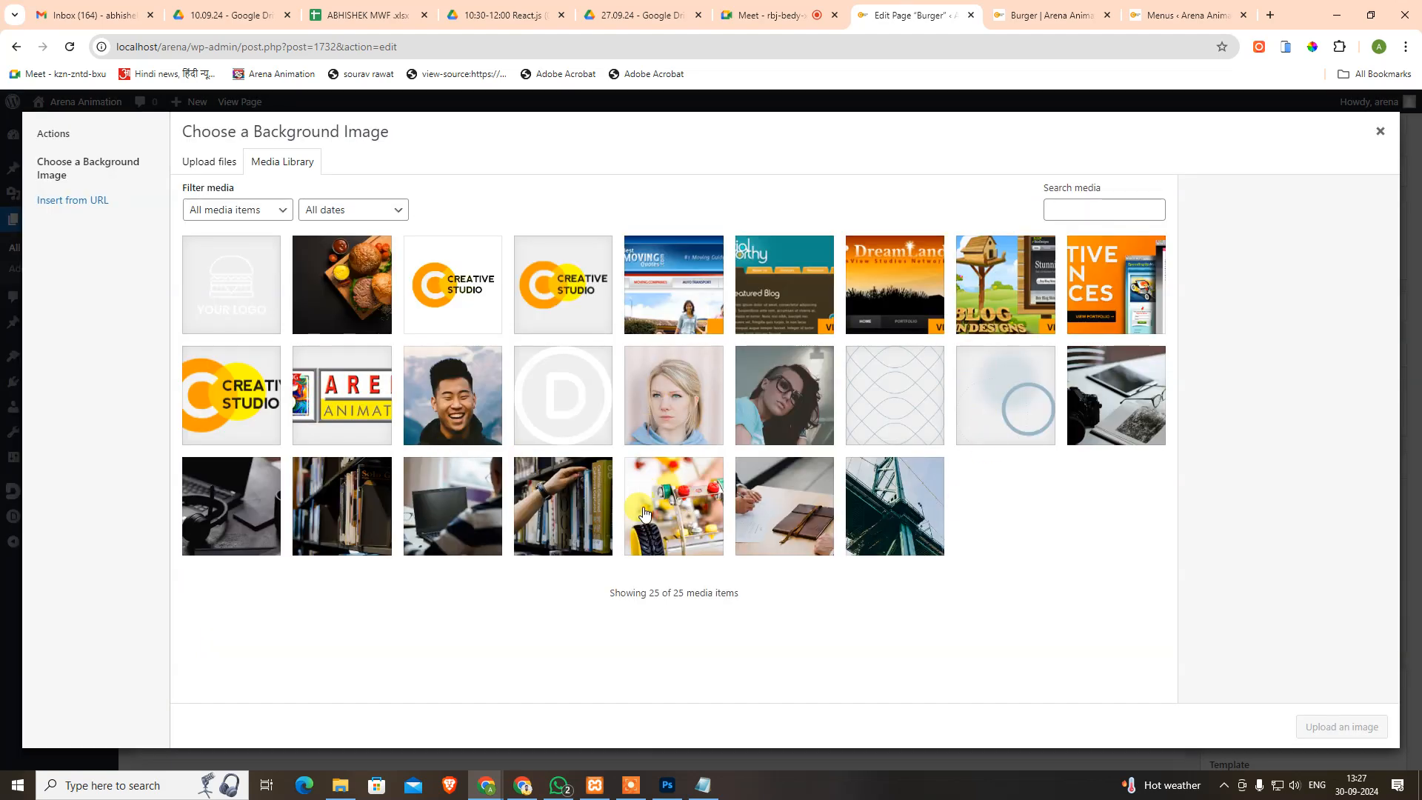
{"action": "left_click", "coordinate": [331, 296]}
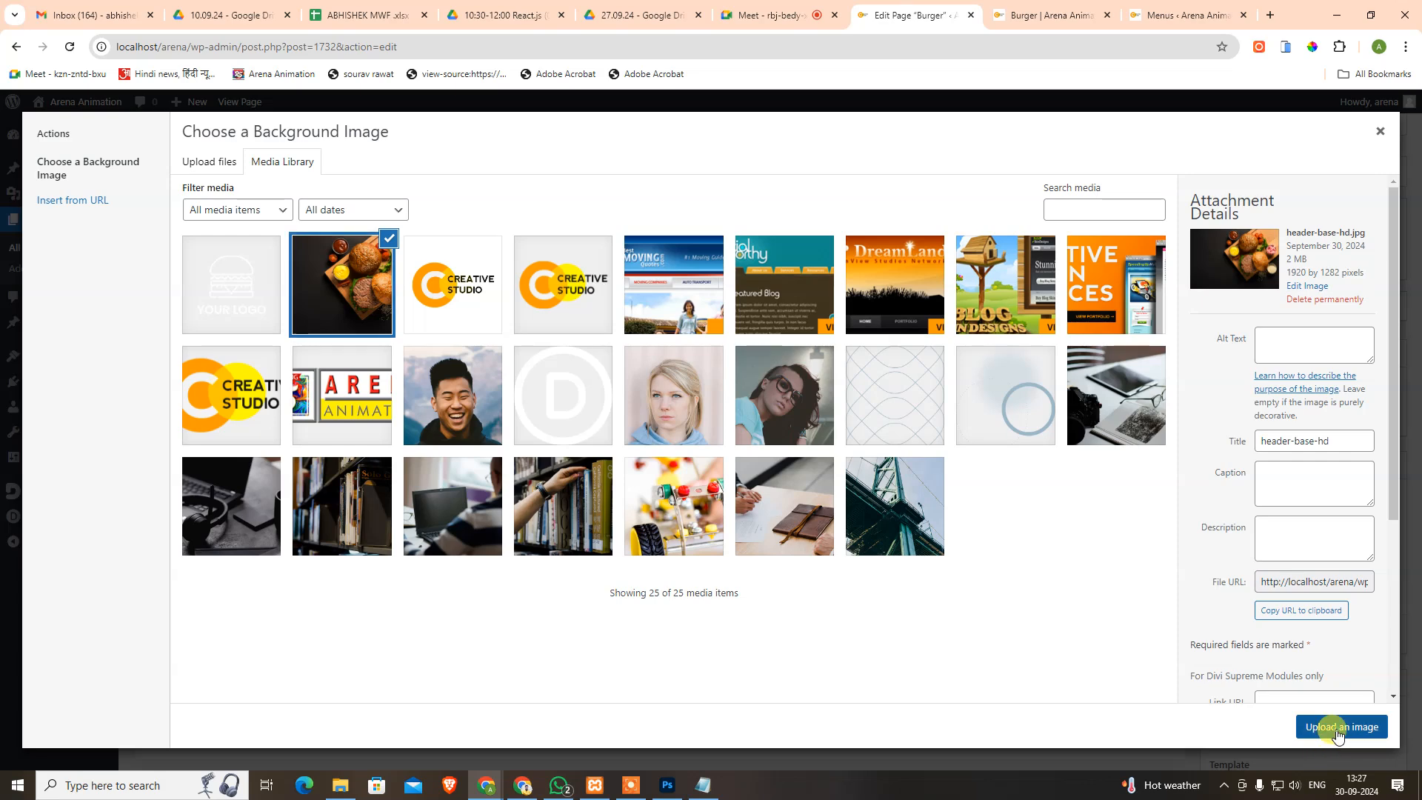
{"action": "left_click", "coordinate": [1339, 728]}
{"action": "left_click", "coordinate": [321, 361]}
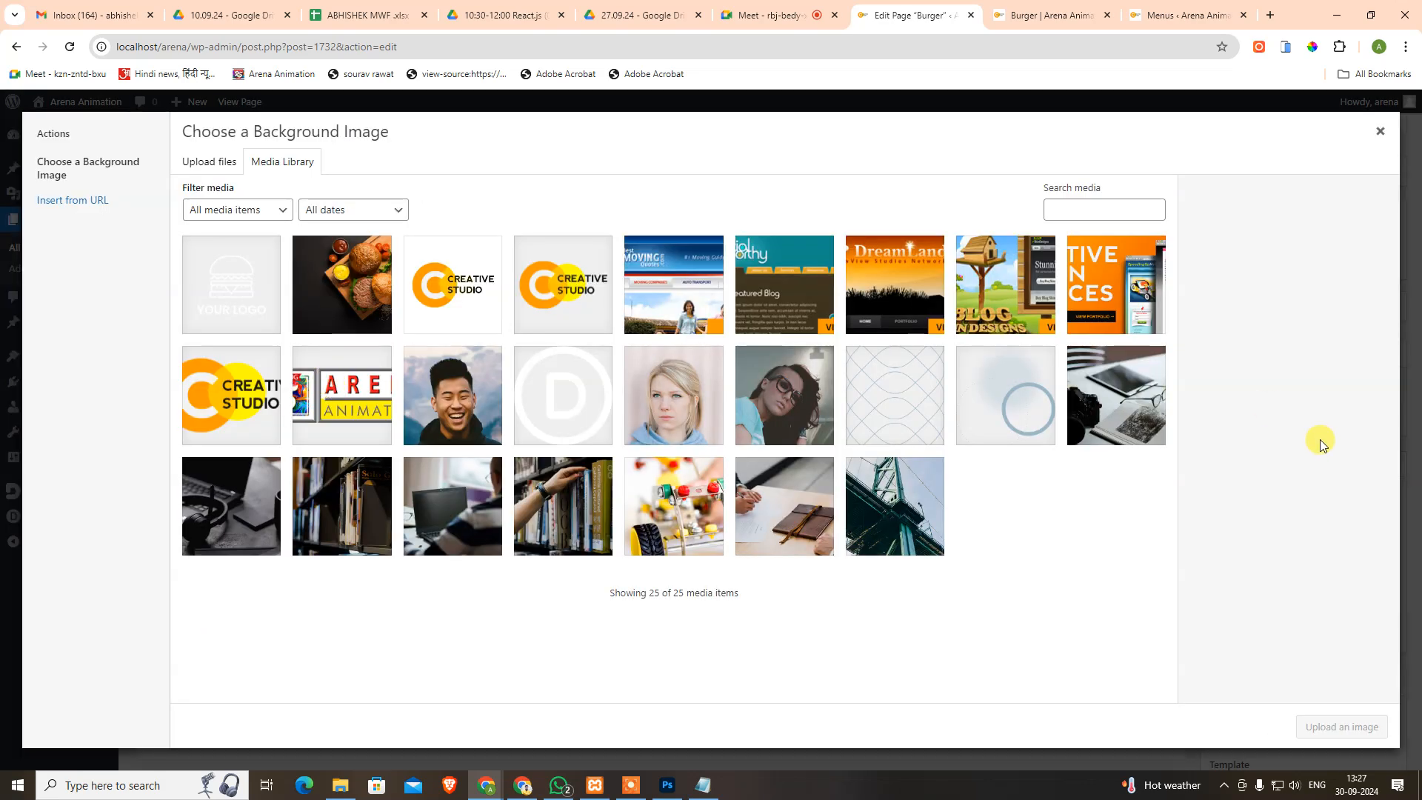
{"action": "left_click", "coordinate": [1380, 131]}
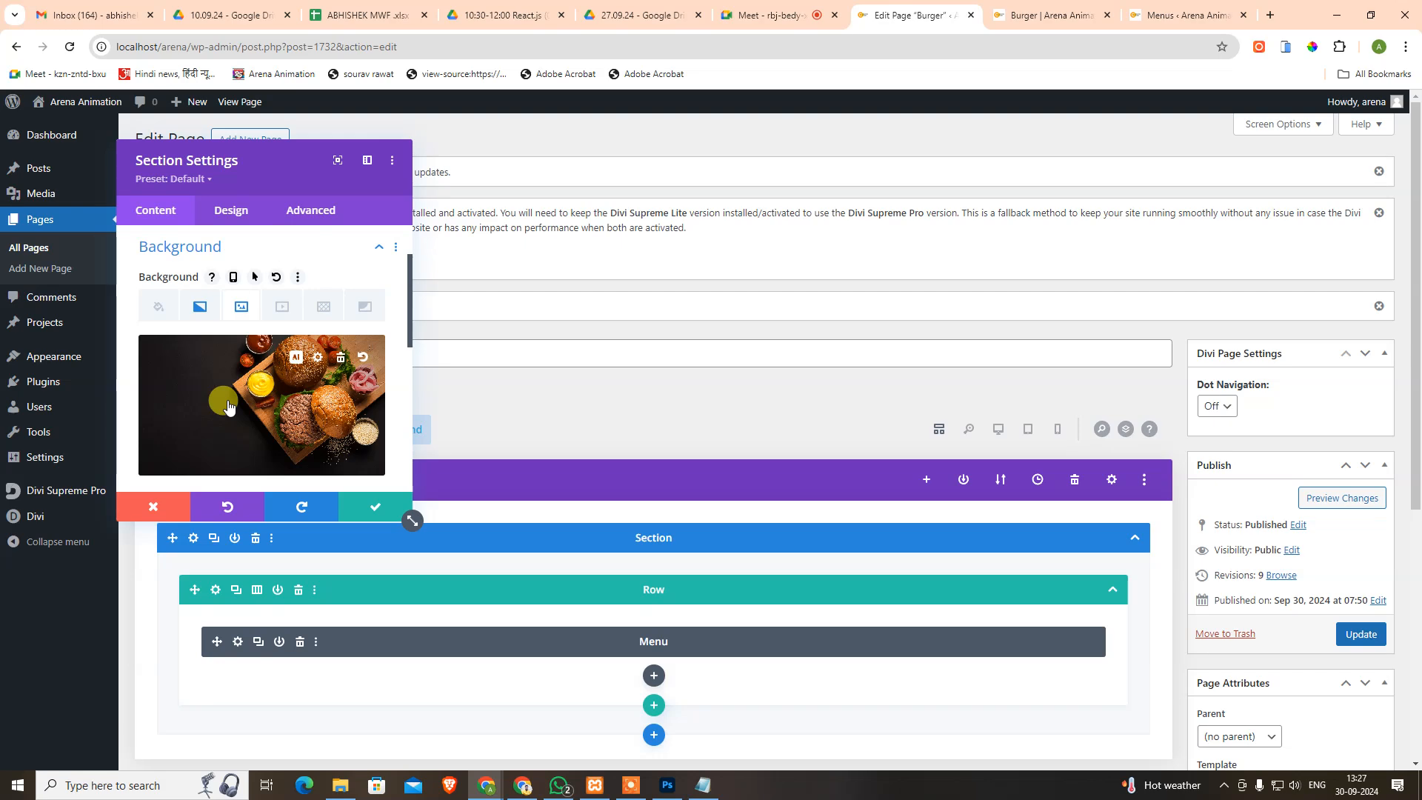
Save the section settings with the background image and update the Burger page.
{"action": "left_click", "coordinate": [1186, 13]}
{"action": "left_click", "coordinate": [1057, 8]}
{"action": "left_click", "coordinate": [908, 11]}
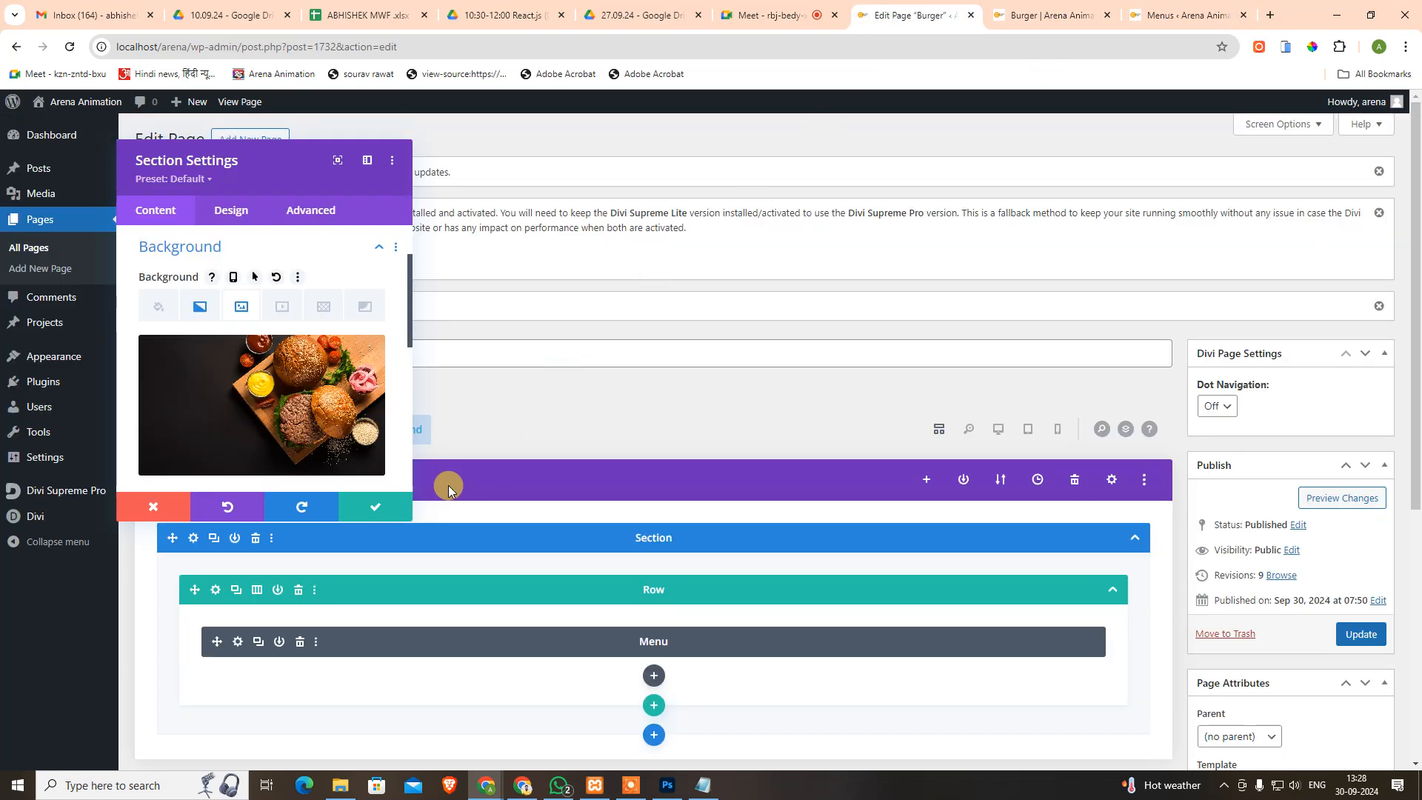
{"action": "left_click", "coordinate": [400, 507]}
{"action": "left_click", "coordinate": [1347, 636]}
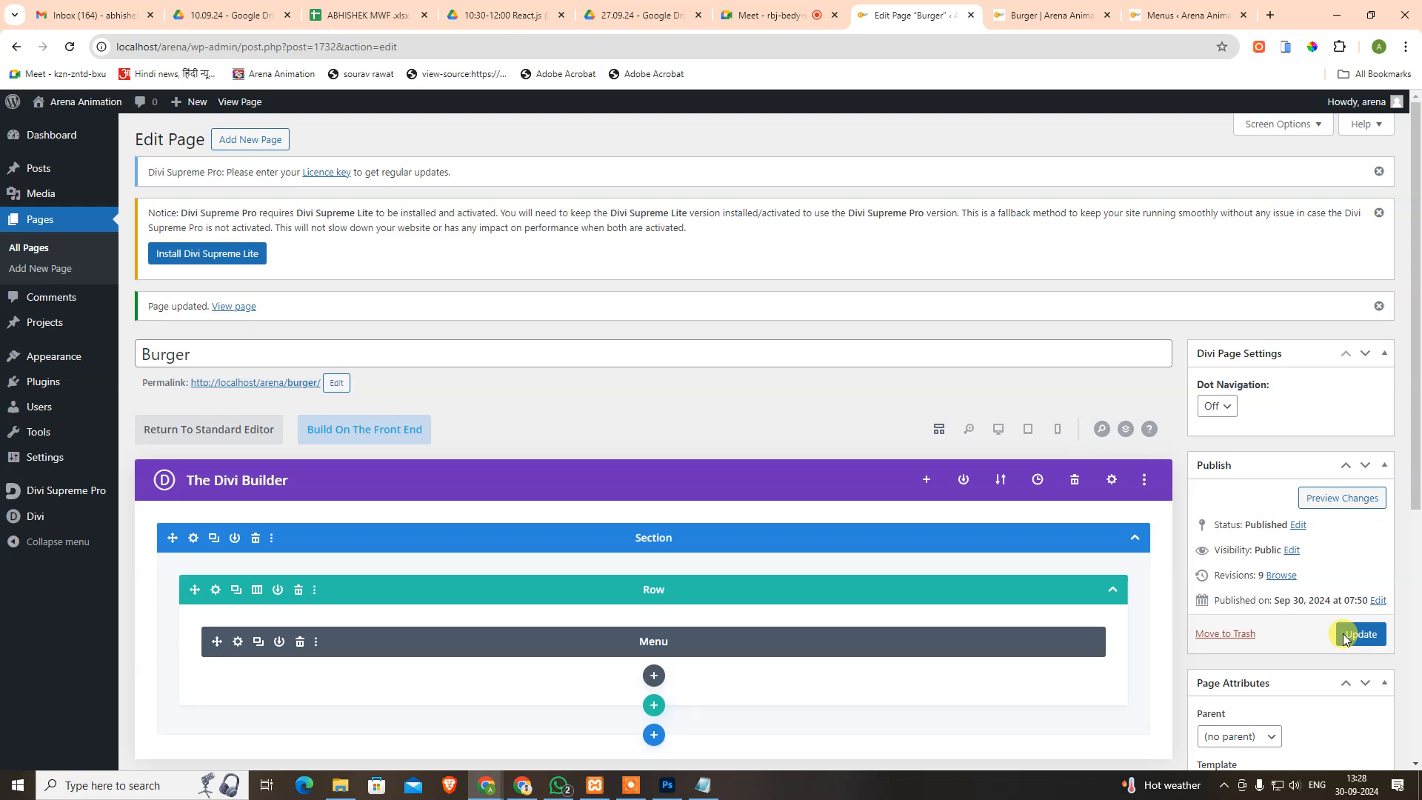
Inspect the header section's element on the published Burger page and examine its background-image CSS rule.
{"action": "left_click", "coordinate": [1048, 15]}
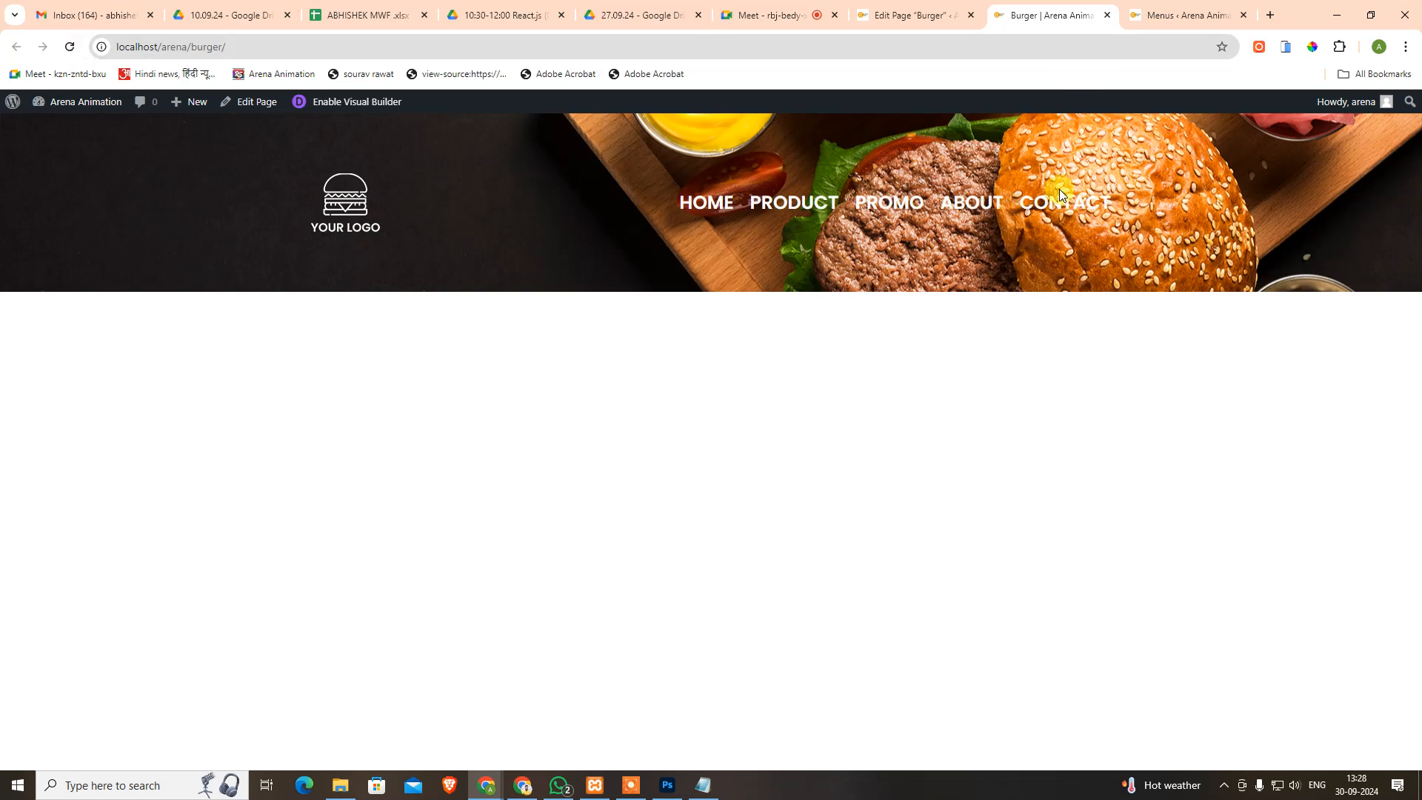
{"action": "right_click", "coordinate": [622, 231]}
{"action": "left_click", "coordinate": [725, 691]}
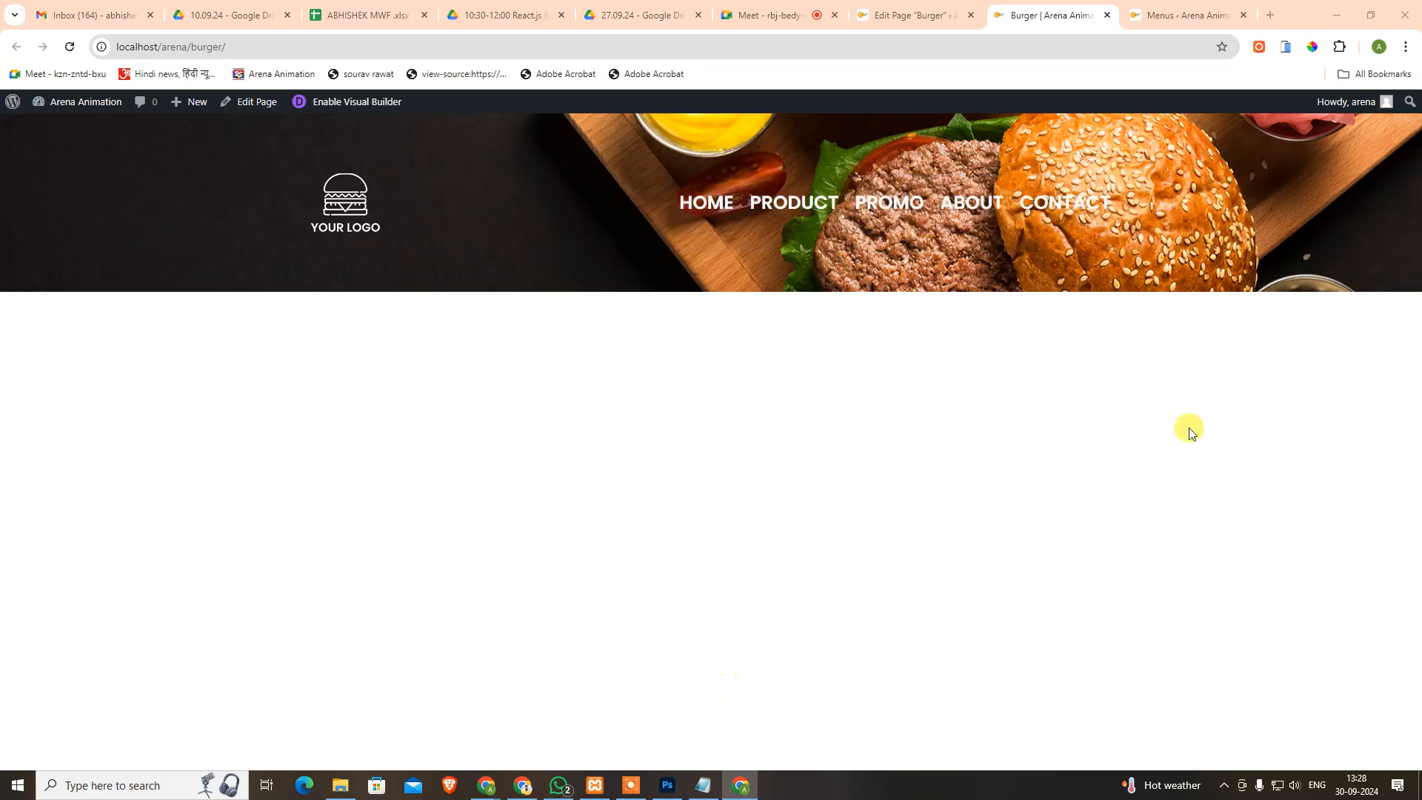
{"action": "left_click_drag", "start_coordinate": [1421, 261], "coordinate": [281, 277]}
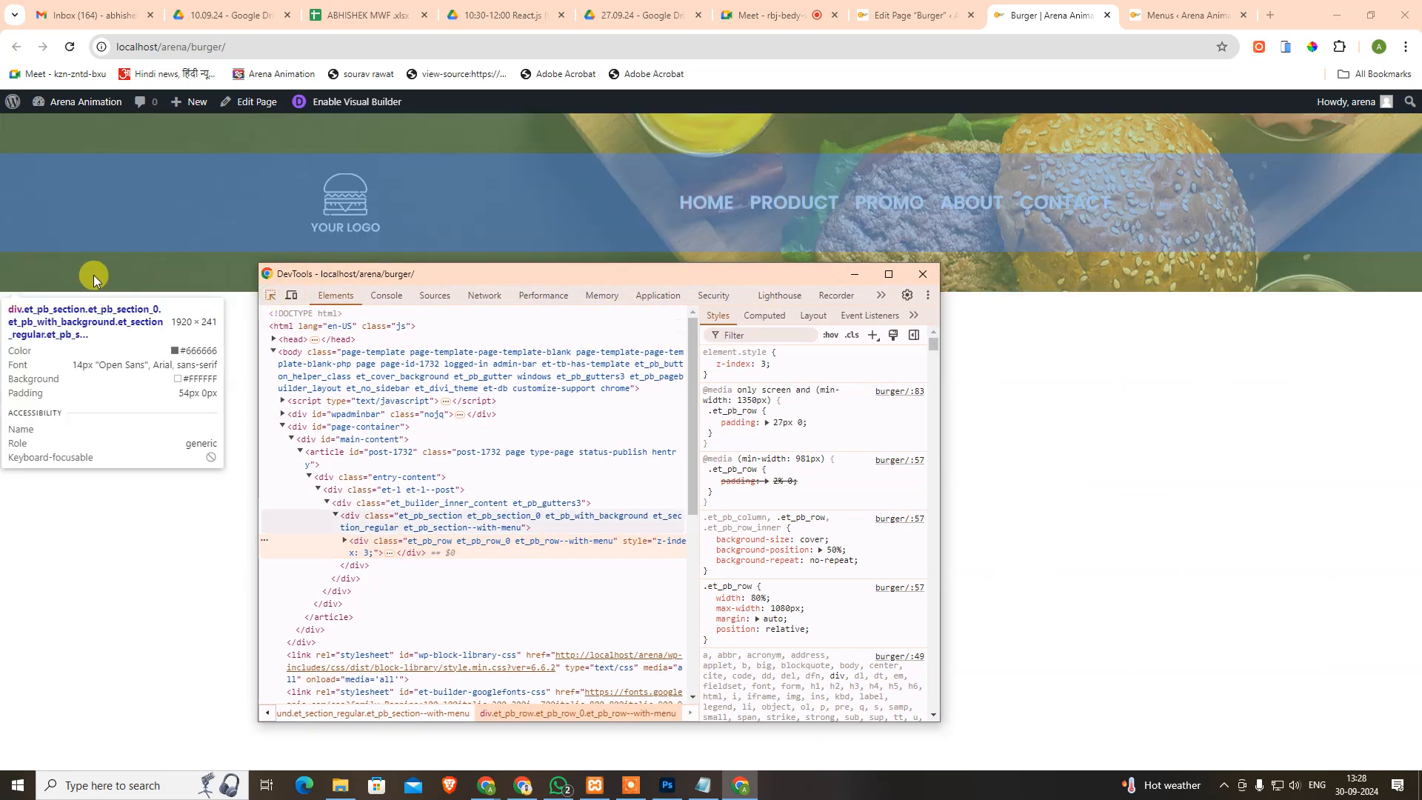
{"action": "left_click", "coordinate": [93, 277]}
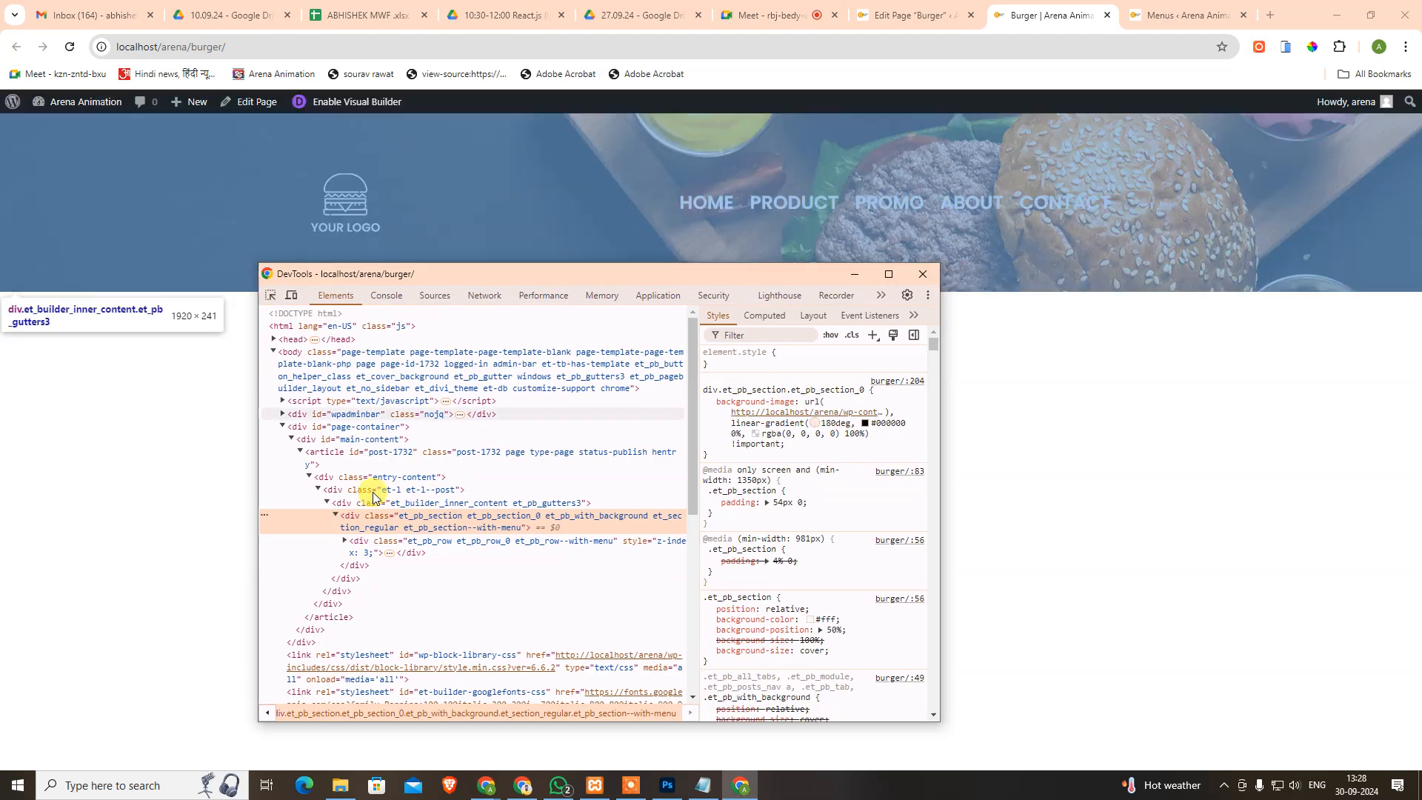
{"action": "left_click", "coordinate": [363, 478]}
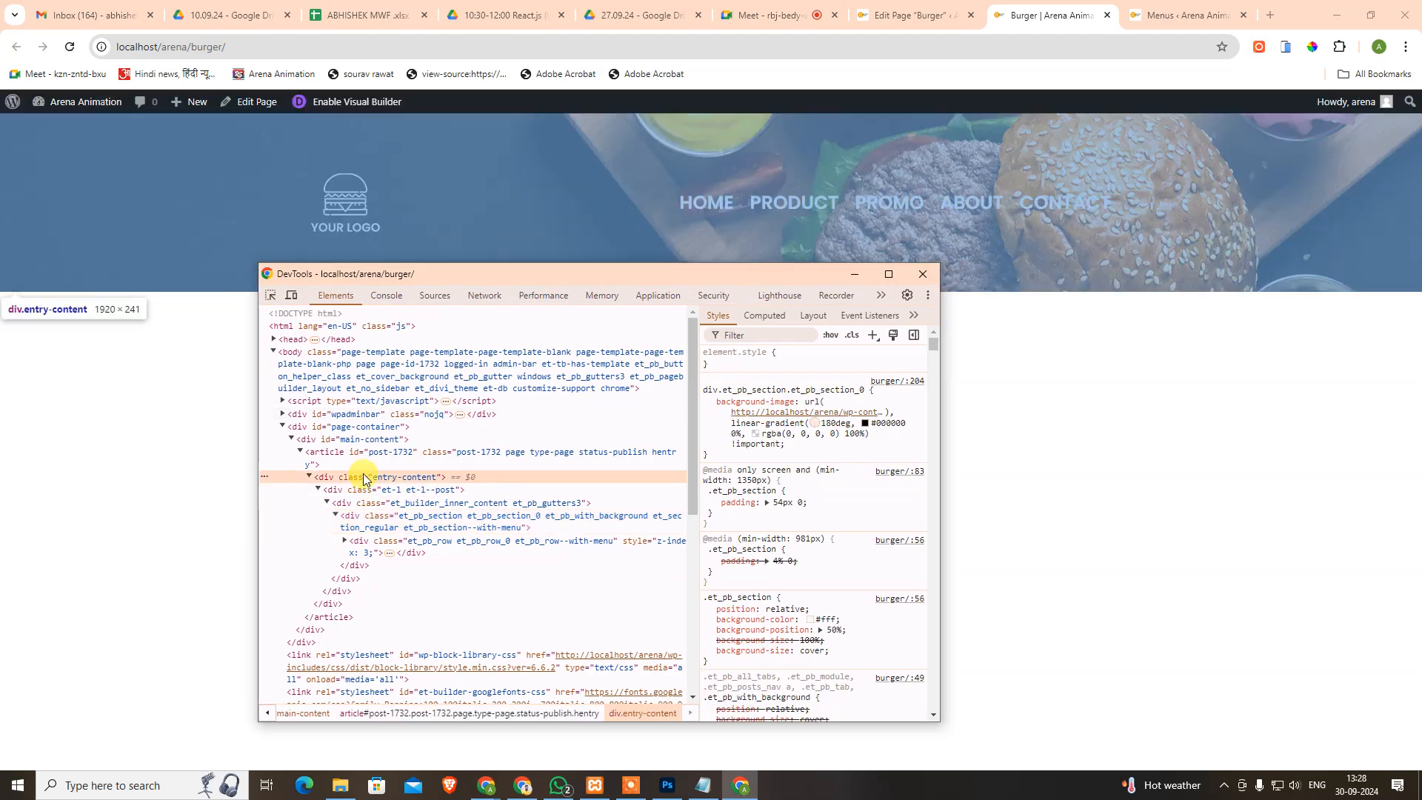
{"action": "left_click", "coordinate": [366, 491]}
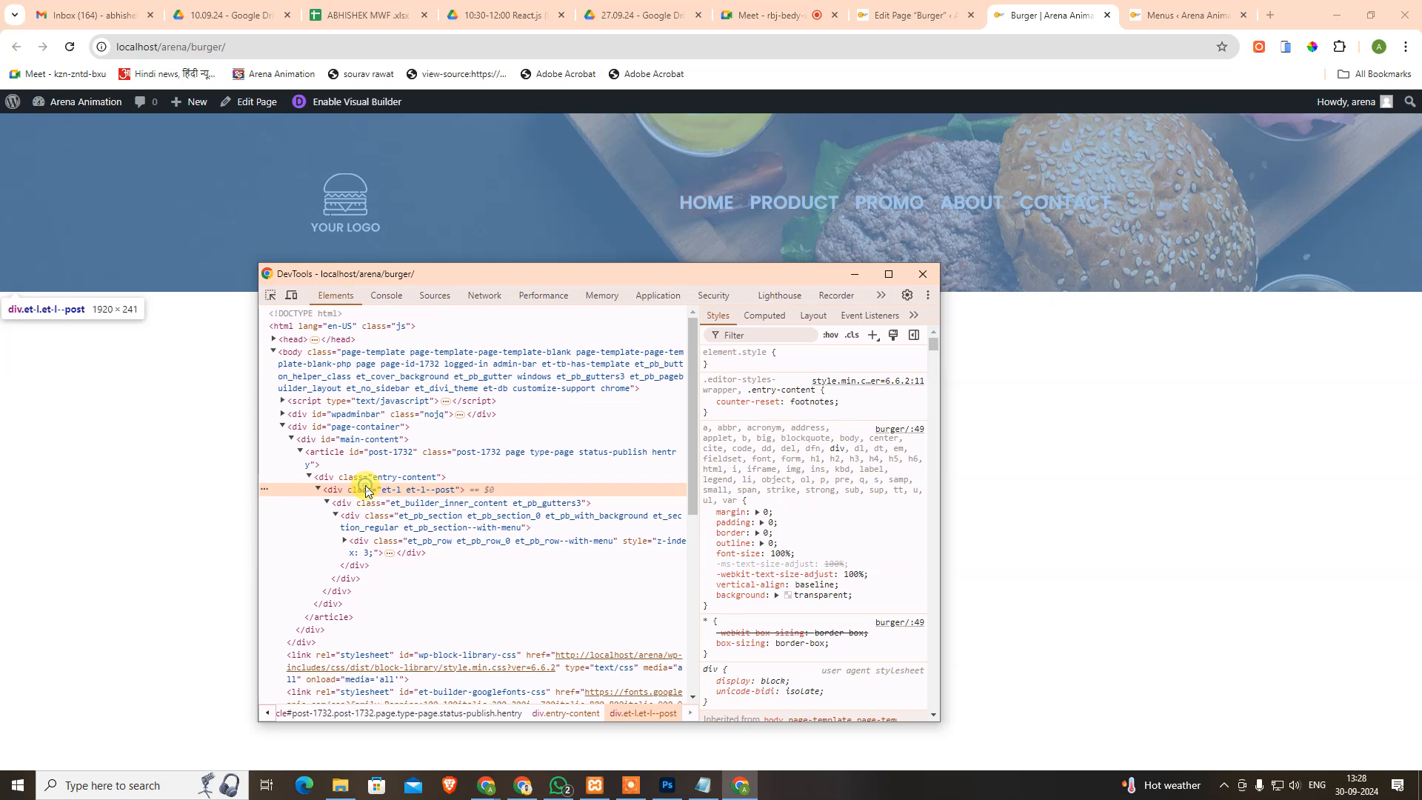
{"action": "left_click", "coordinate": [368, 504]}
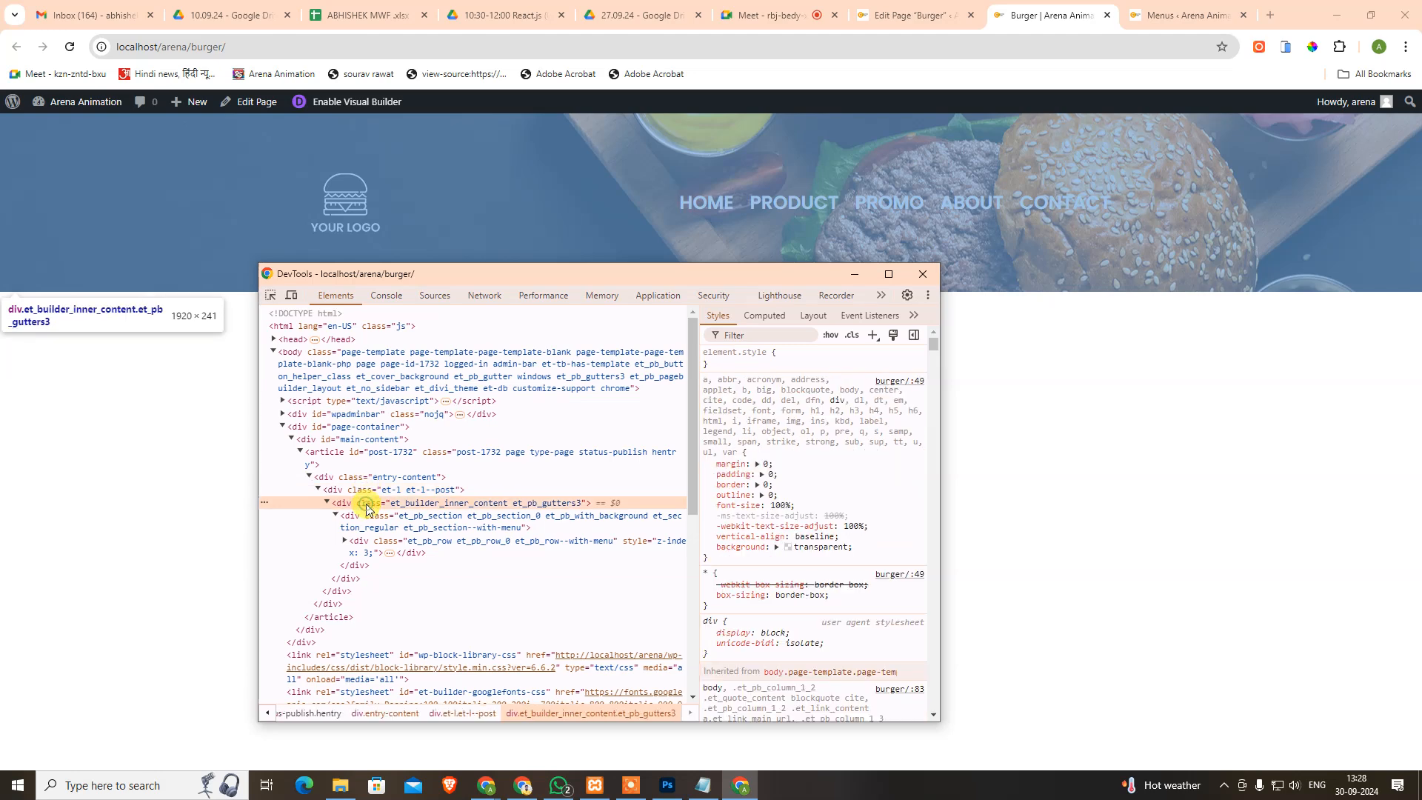
{"action": "left_click", "coordinate": [371, 525]}
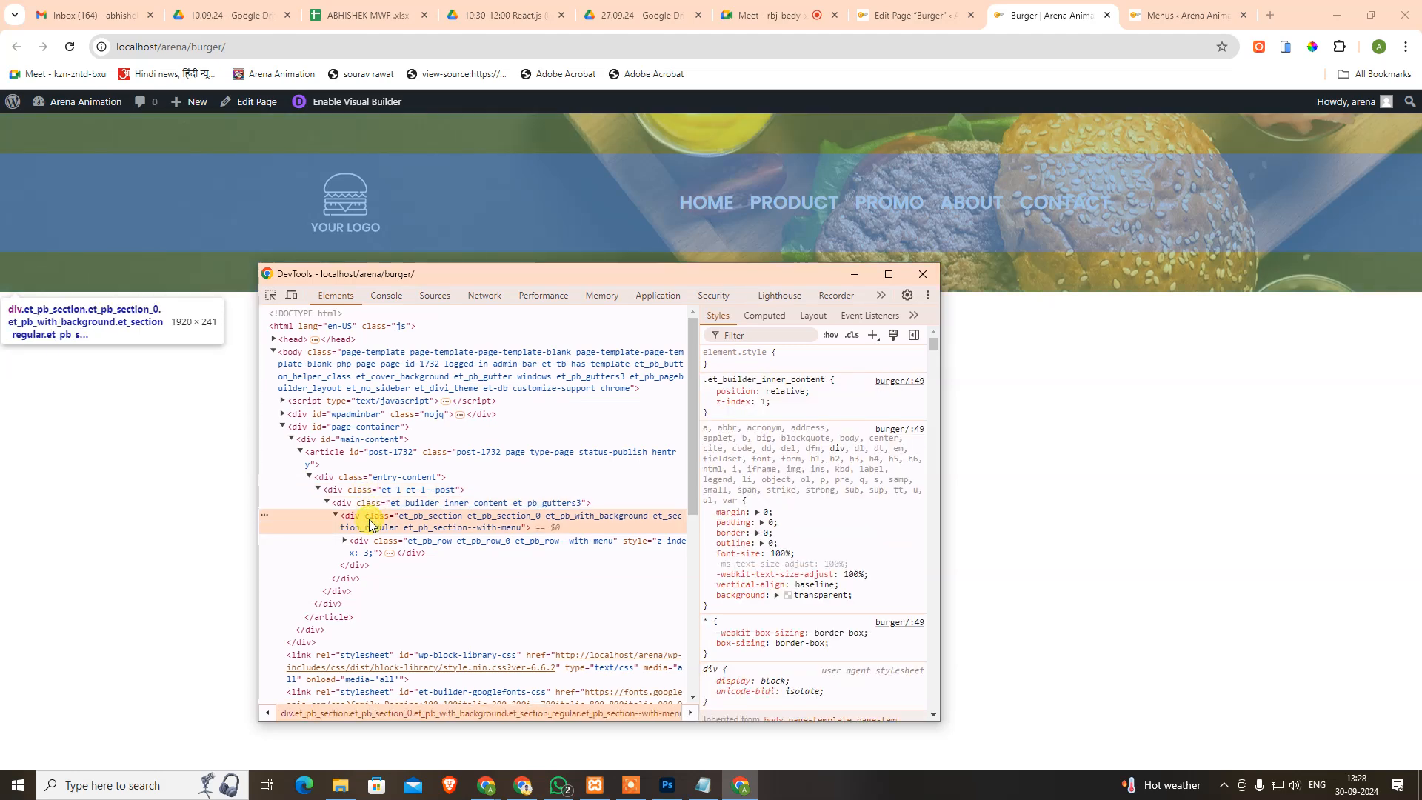
{"action": "mouse_move", "coordinate": [857, 422]}
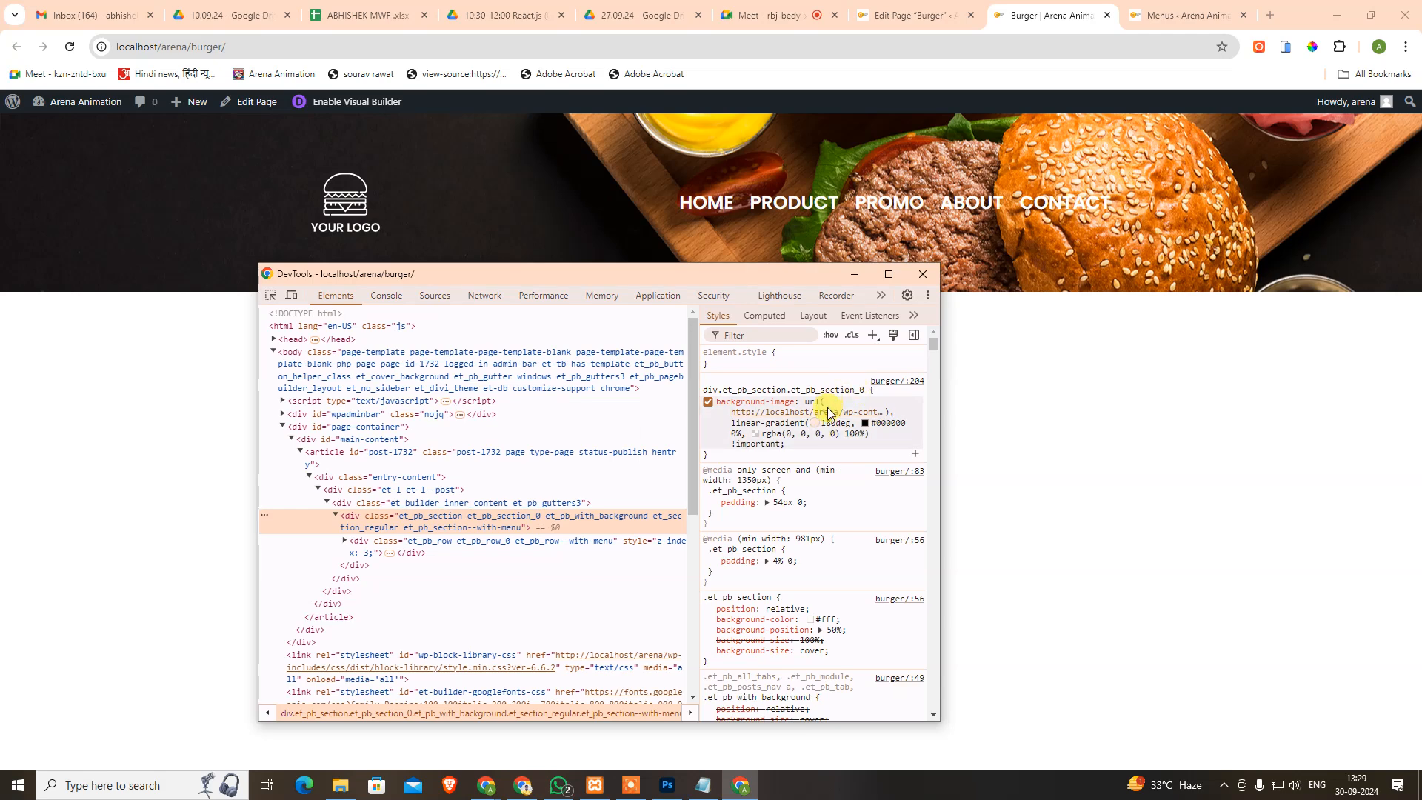
Open header-base-hd.jpg from the section's background-image rule, copy its URL, and close the image page.
{"action": "mouse_move", "coordinate": [814, 412]}
{"action": "left_click", "coordinate": [822, 532]}
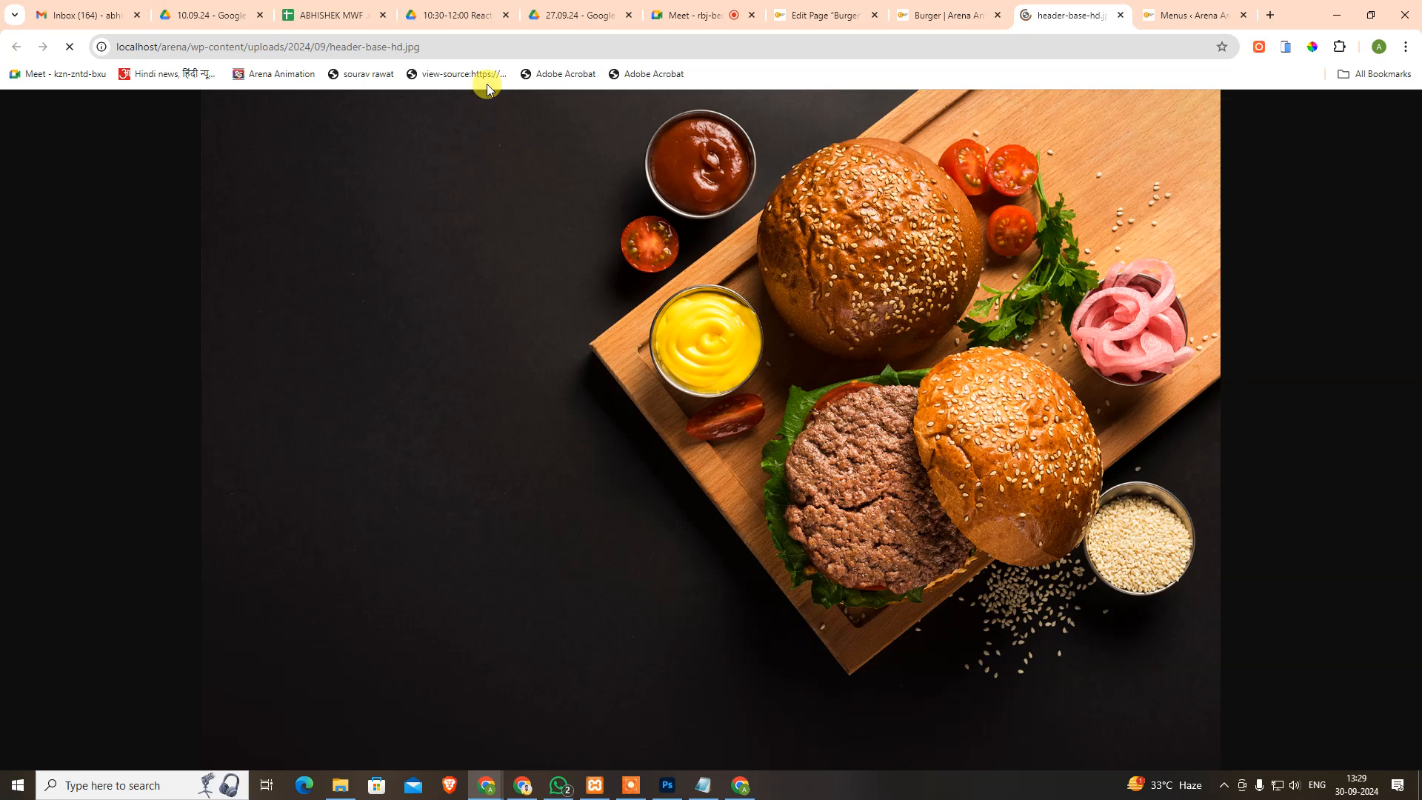
{"action": "left_click", "coordinate": [481, 42]}
{"action": "key", "text": "ctrl+c"}
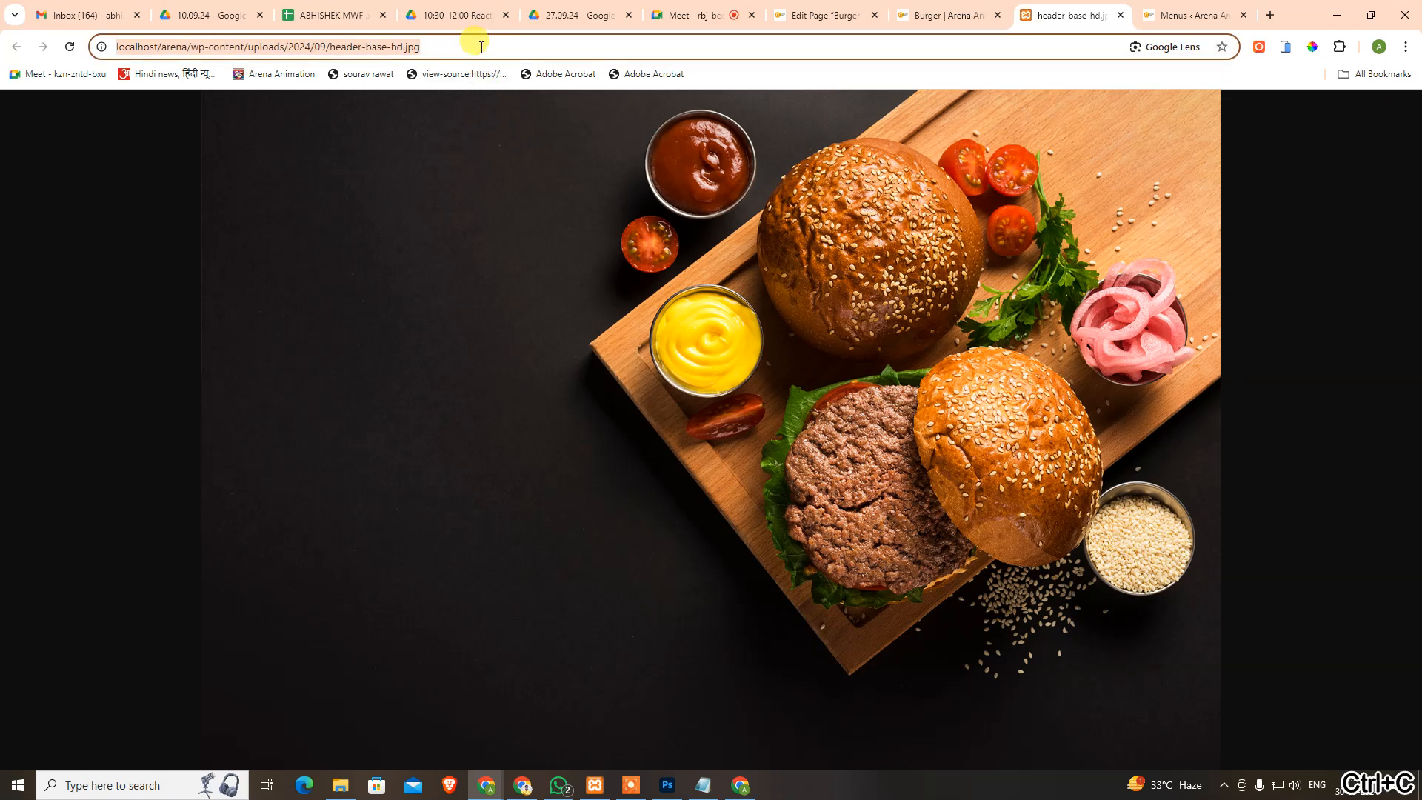
{"action": "middle_click", "coordinate": [1091, 13]}
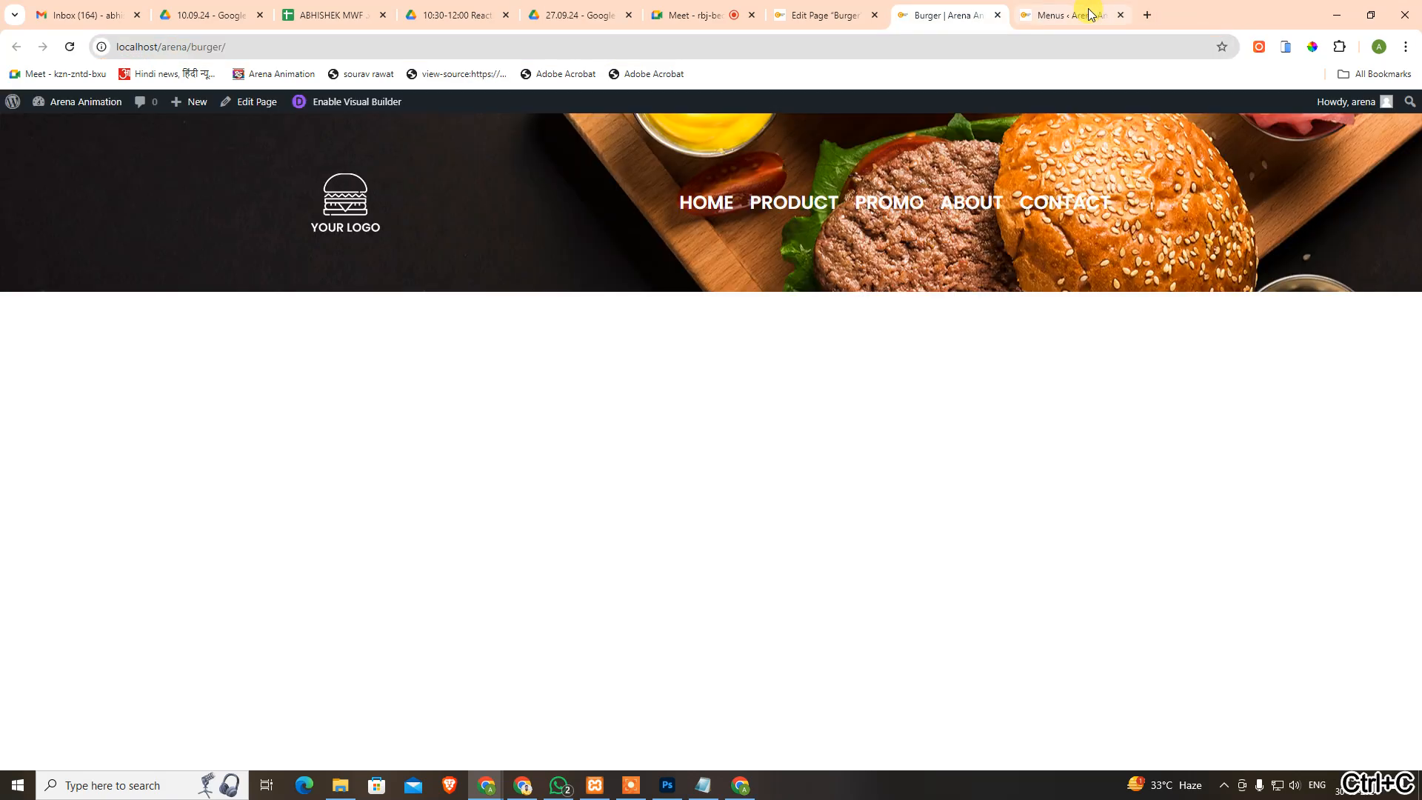
Return to the Burger page editor and remove the header section's background gradient and background image.
{"action": "left_click", "coordinate": [1076, 20]}
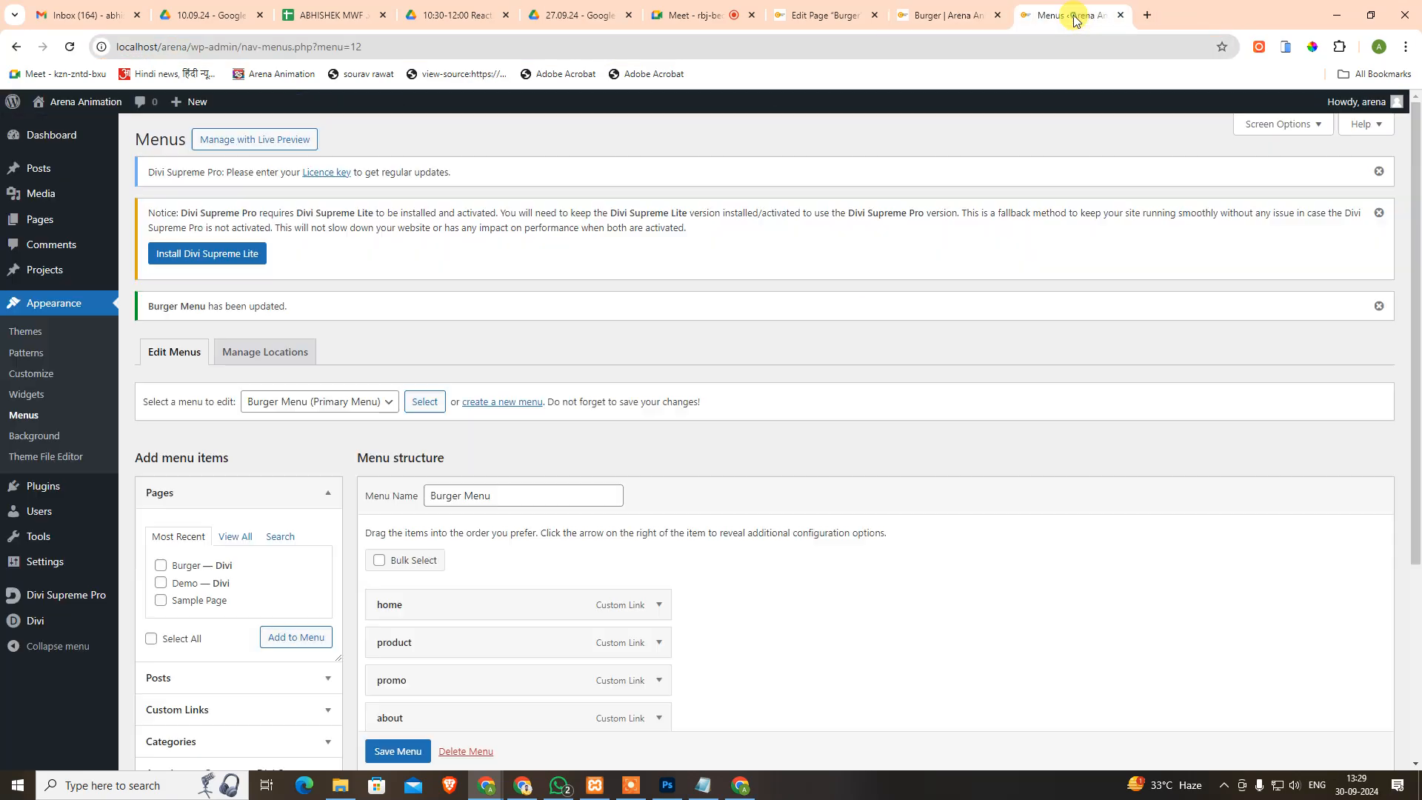
{"action": "left_click", "coordinate": [923, 14]}
{"action": "left_click", "coordinate": [821, 15]}
{"action": "scroll", "coordinate": [327, 584], "scroll_direction": "down", "scroll_amount": 1}
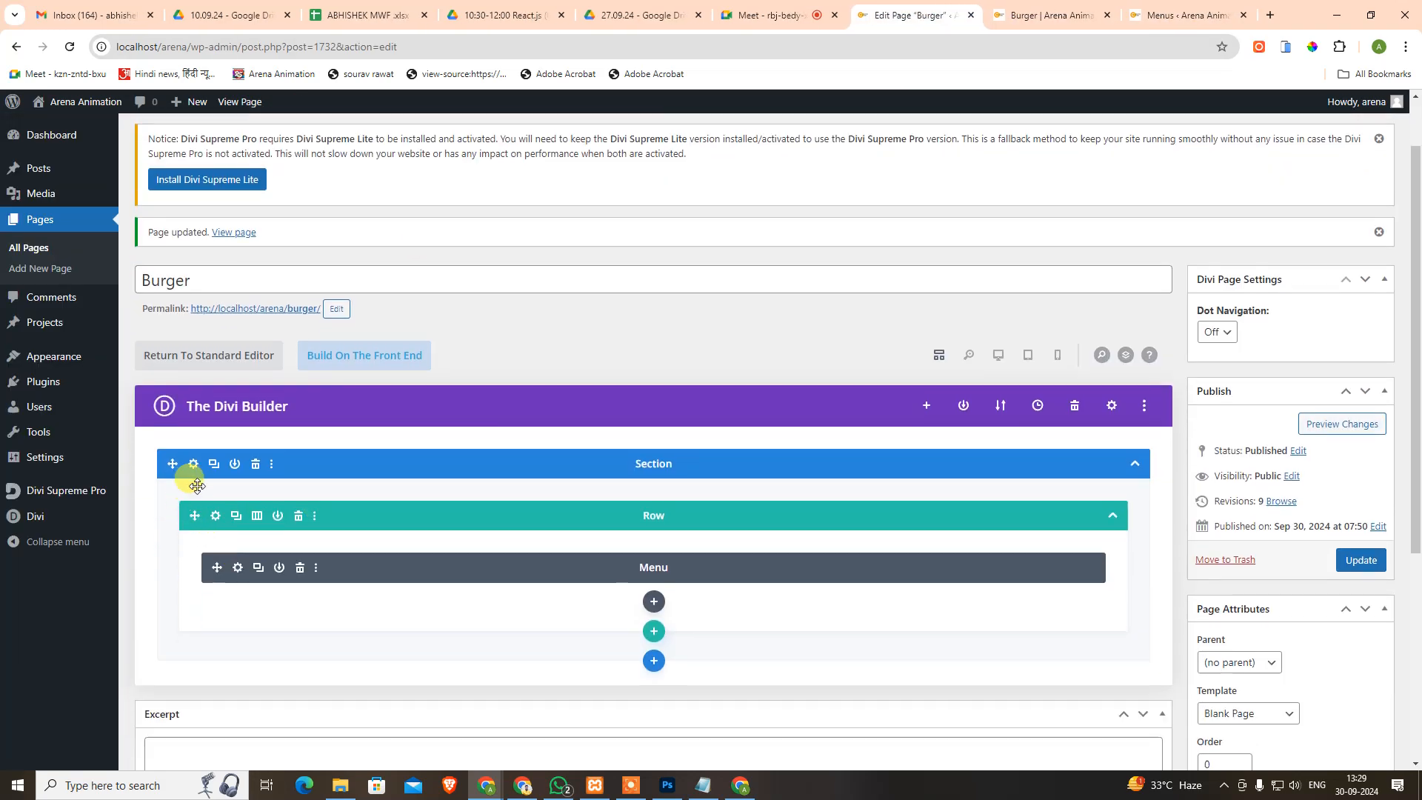
{"action": "left_click", "coordinate": [193, 464]}
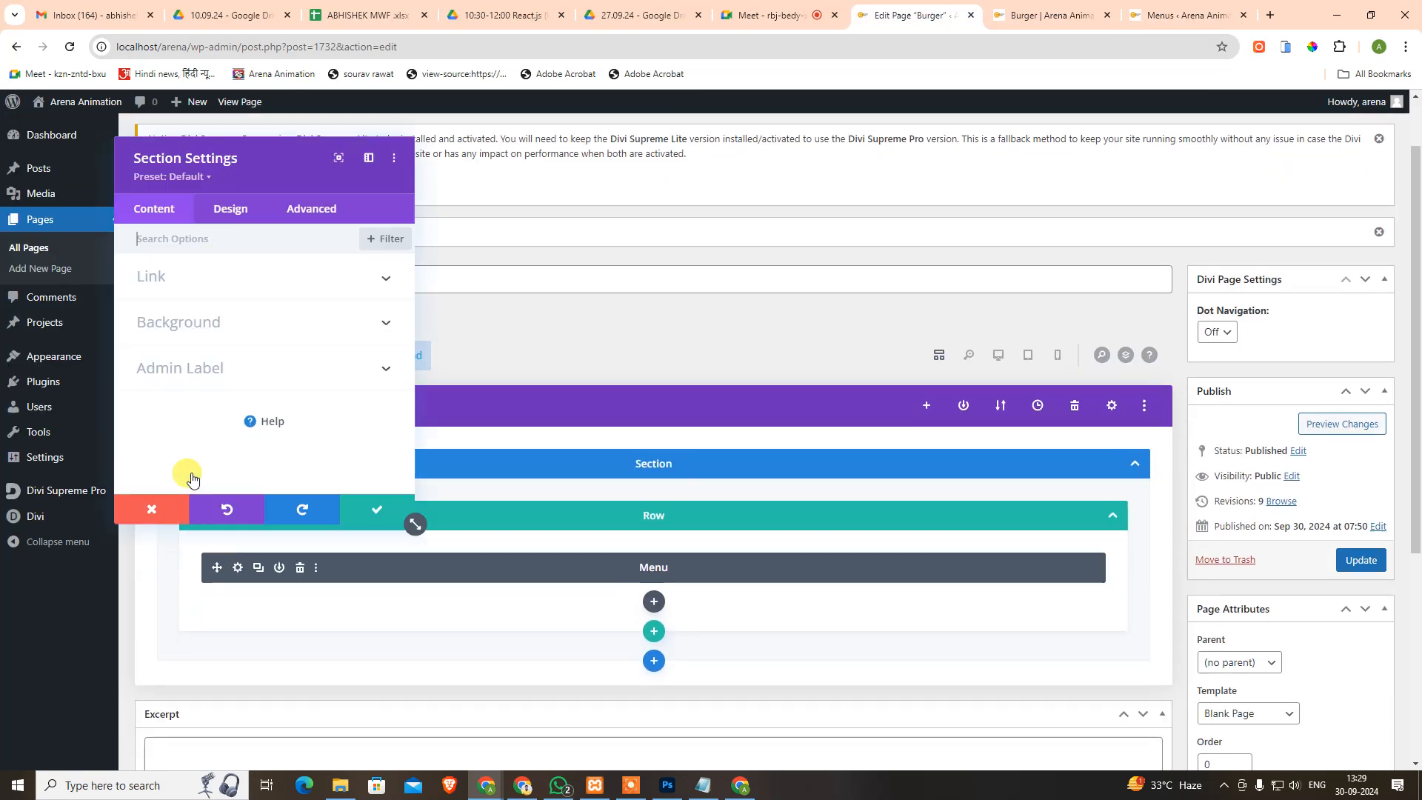
{"action": "left_click", "coordinate": [200, 322]}
{"action": "left_click", "coordinate": [200, 310]}
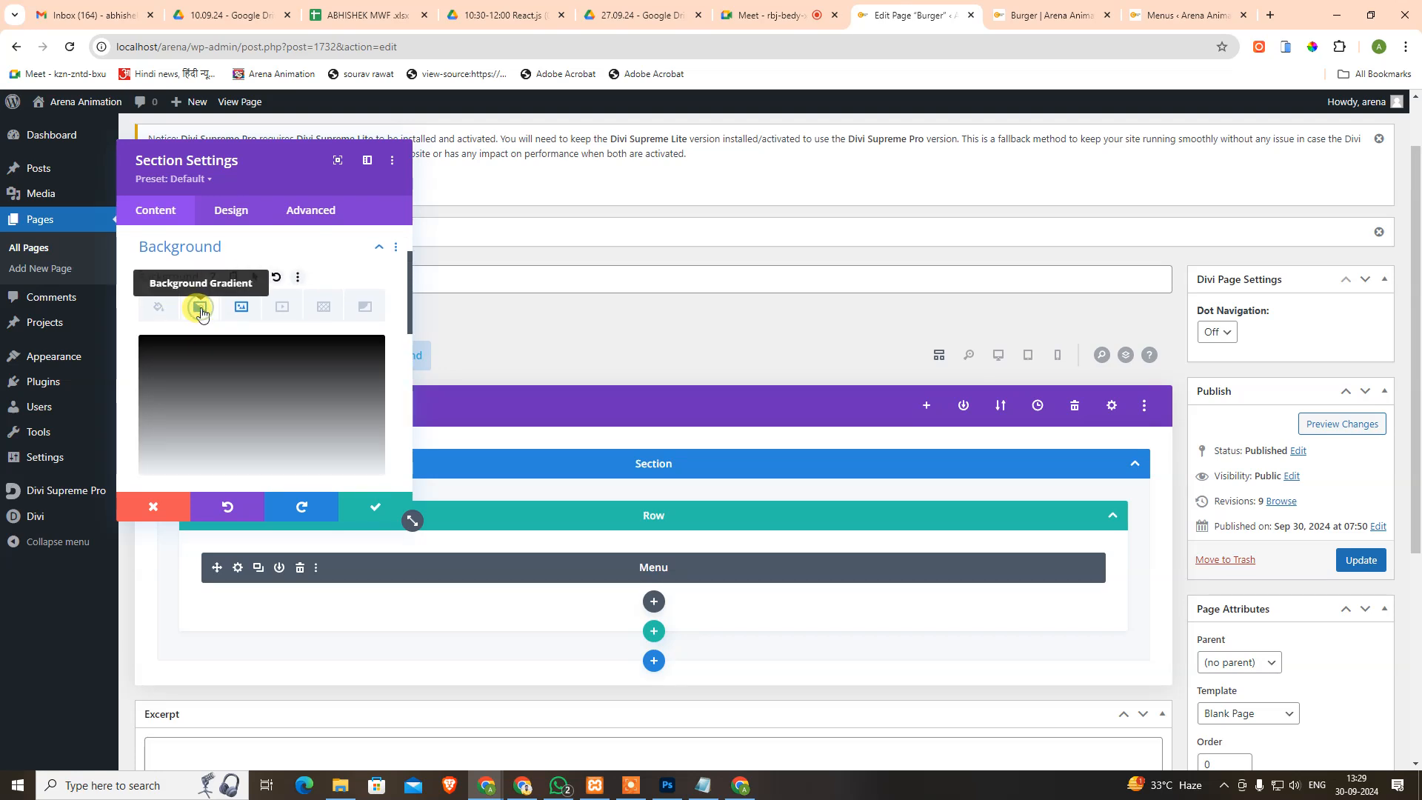
{"action": "left_click", "coordinate": [361, 359]}
{"action": "left_click", "coordinate": [252, 320]}
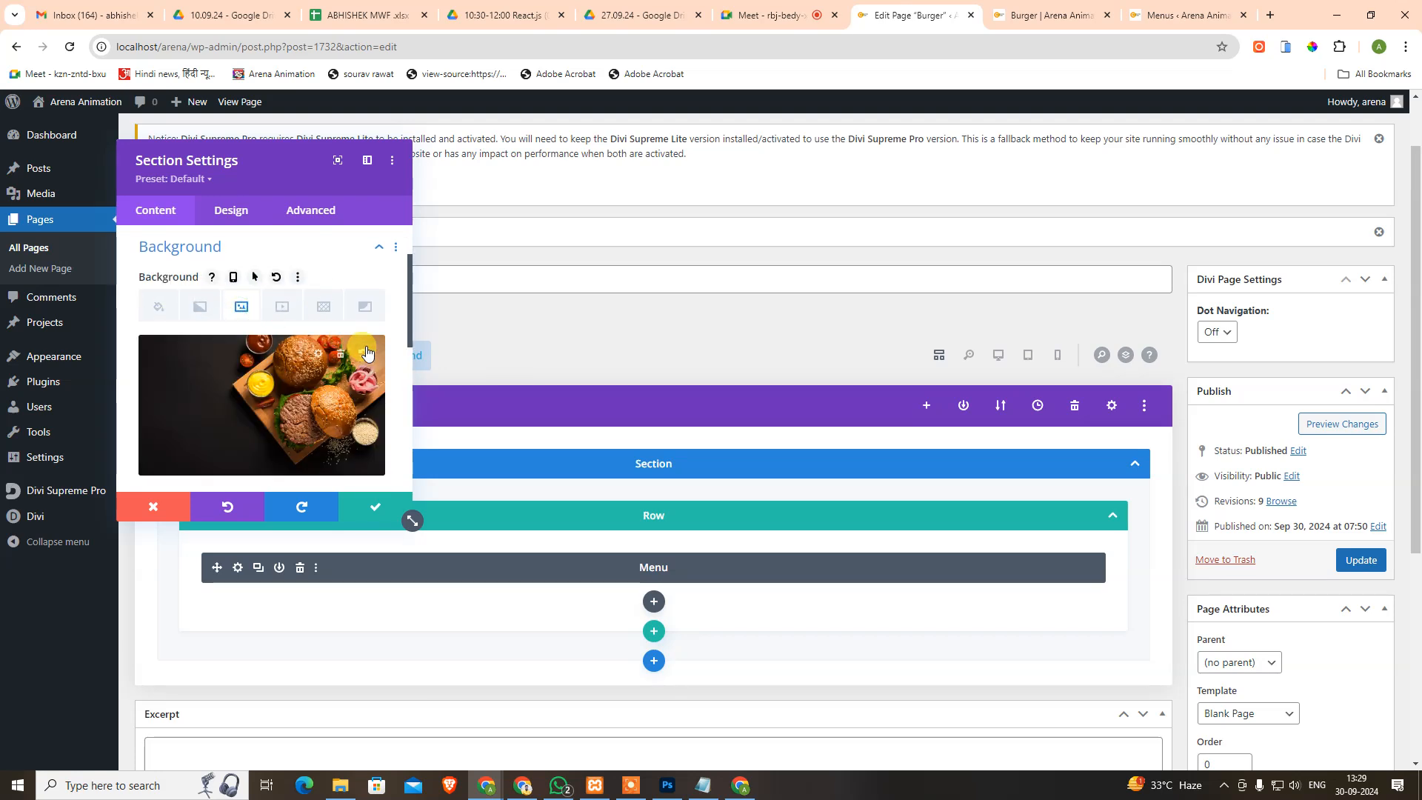
{"action": "left_click", "coordinate": [343, 361]}
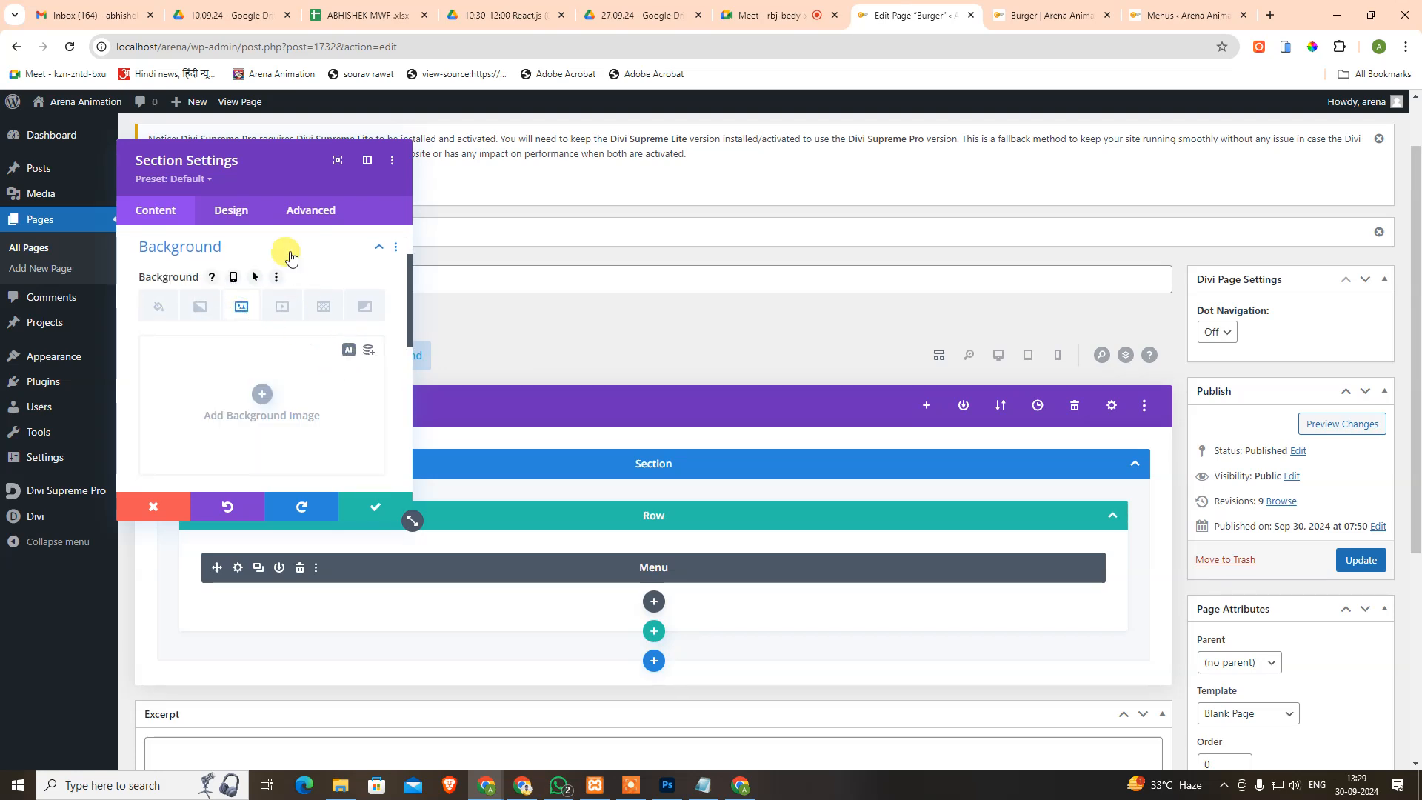
Enlarge the section settings and start a background: linear-gradient declaration in the section's Main Element custom CSS.
{"action": "left_click", "coordinate": [313, 210]}
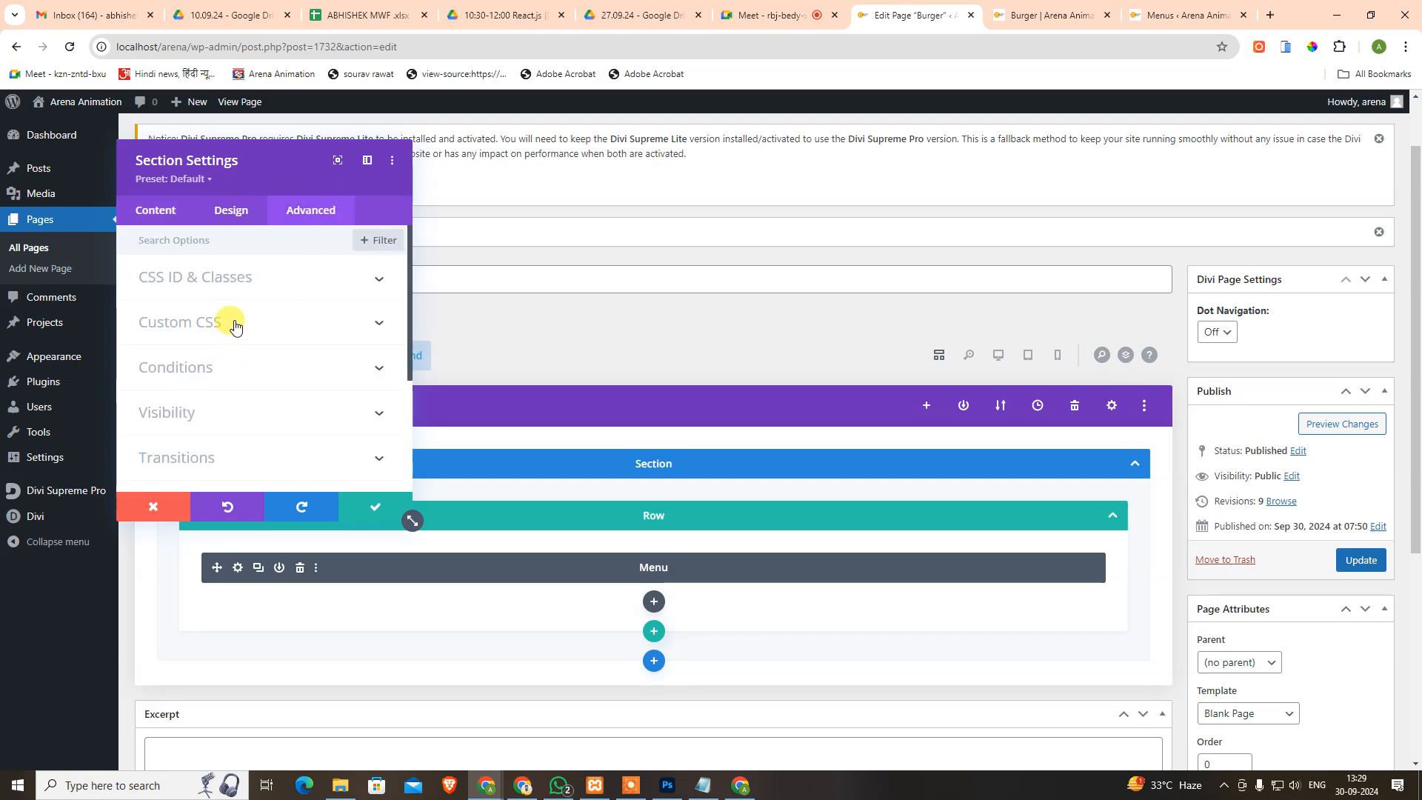
{"action": "left_click", "coordinate": [338, 162]}
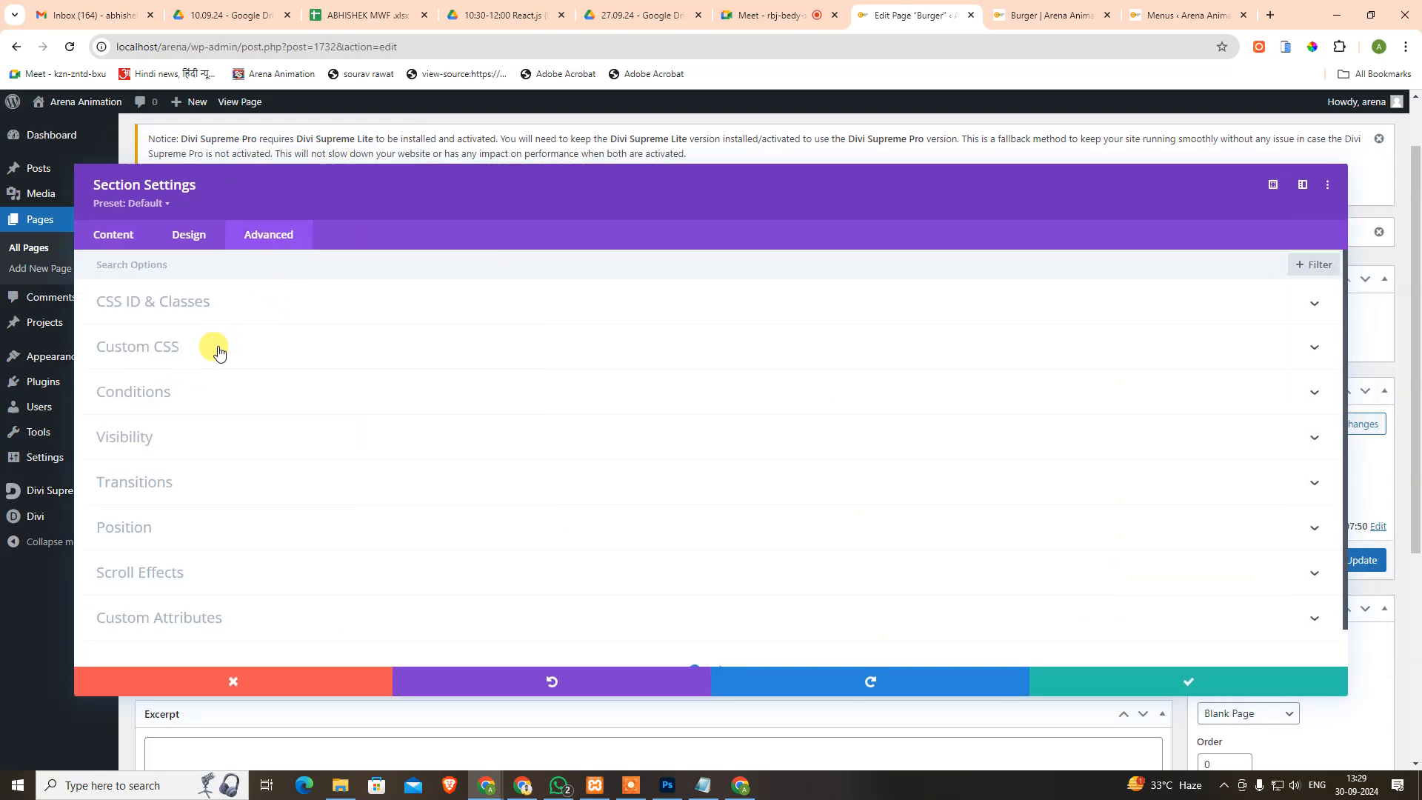
{"action": "left_click", "coordinate": [213, 343]}
{"action": "left_click", "coordinate": [911, 320]}
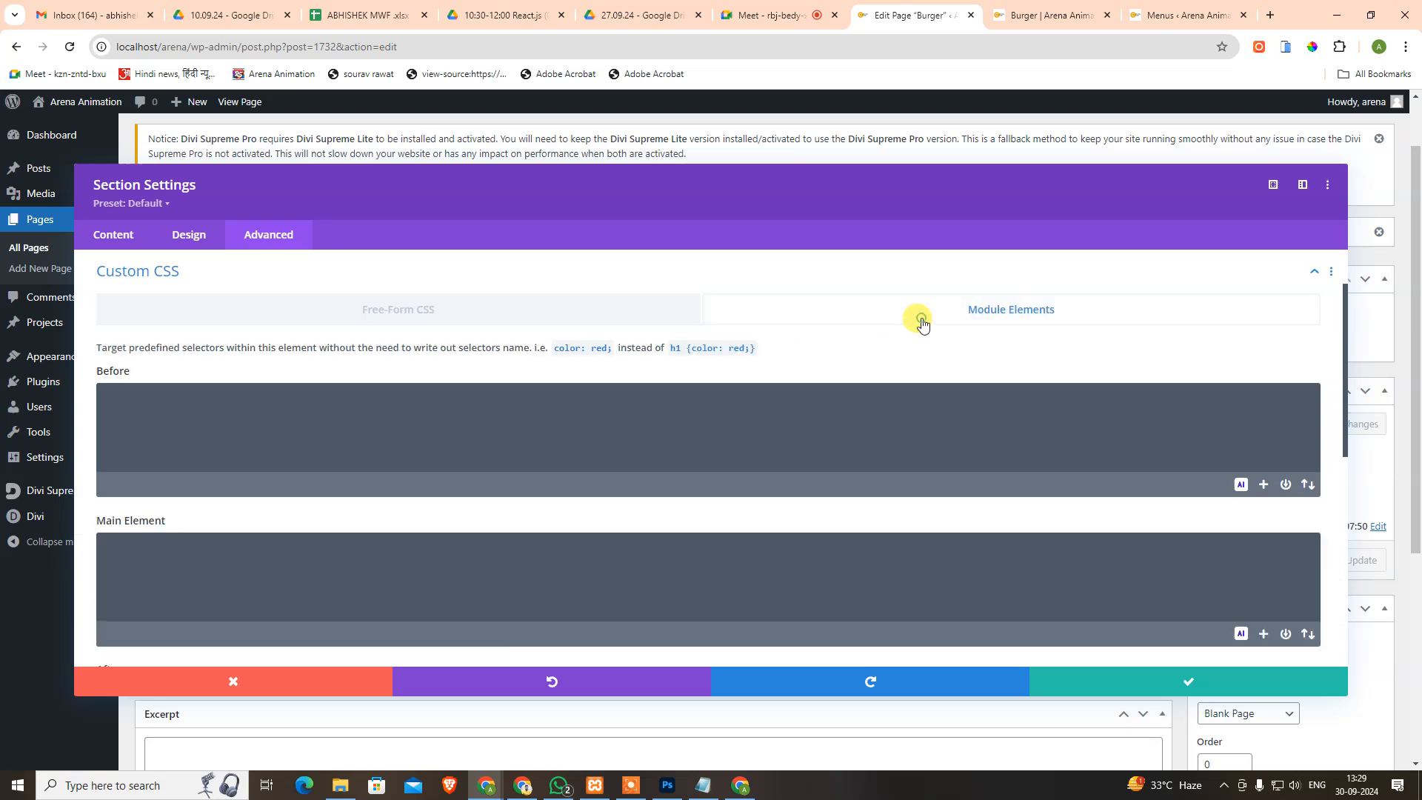
{"action": "scroll", "coordinate": [345, 482], "scroll_direction": "down", "scroll_amount": 2}
{"action": "left_click", "coordinate": [302, 442]}
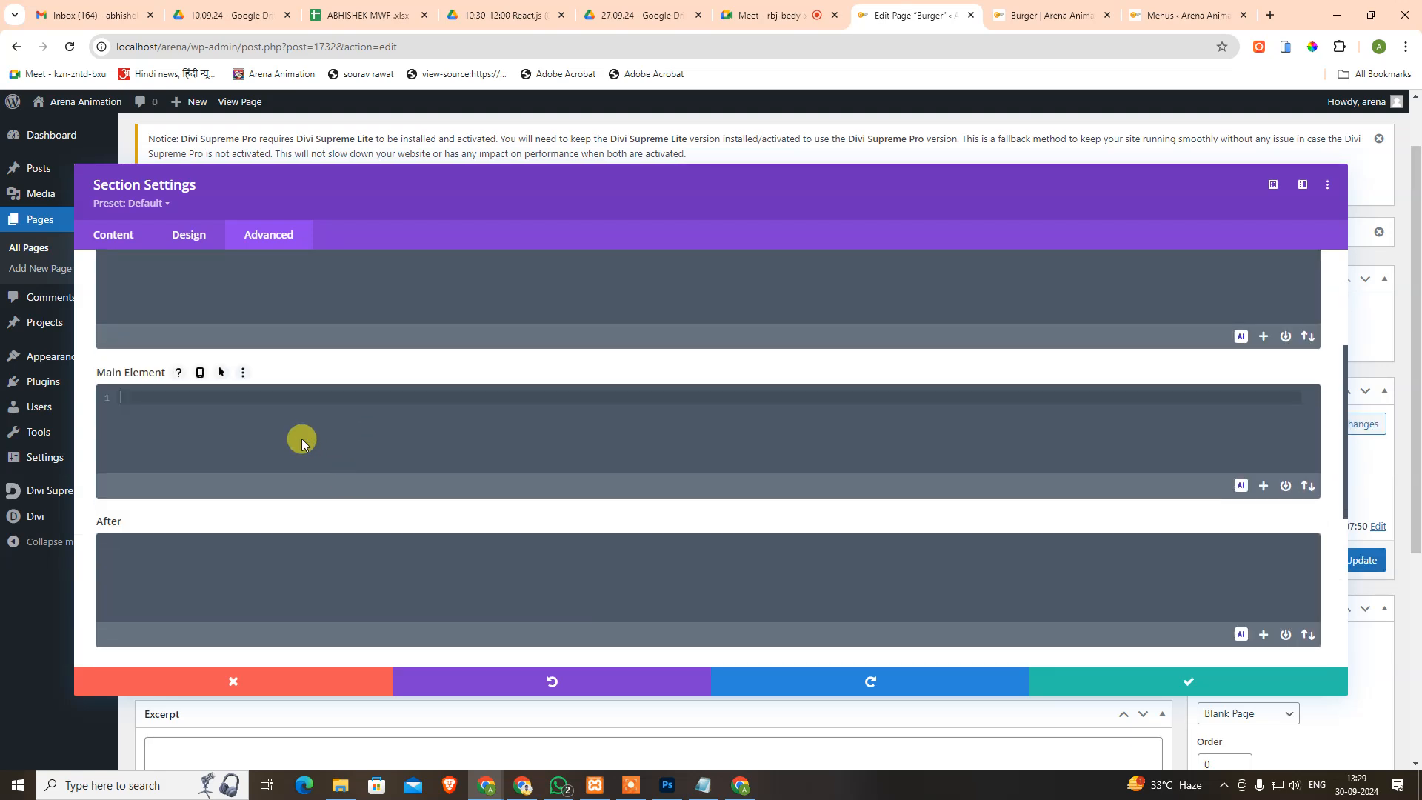
{"action": "type", "text": "background:"}
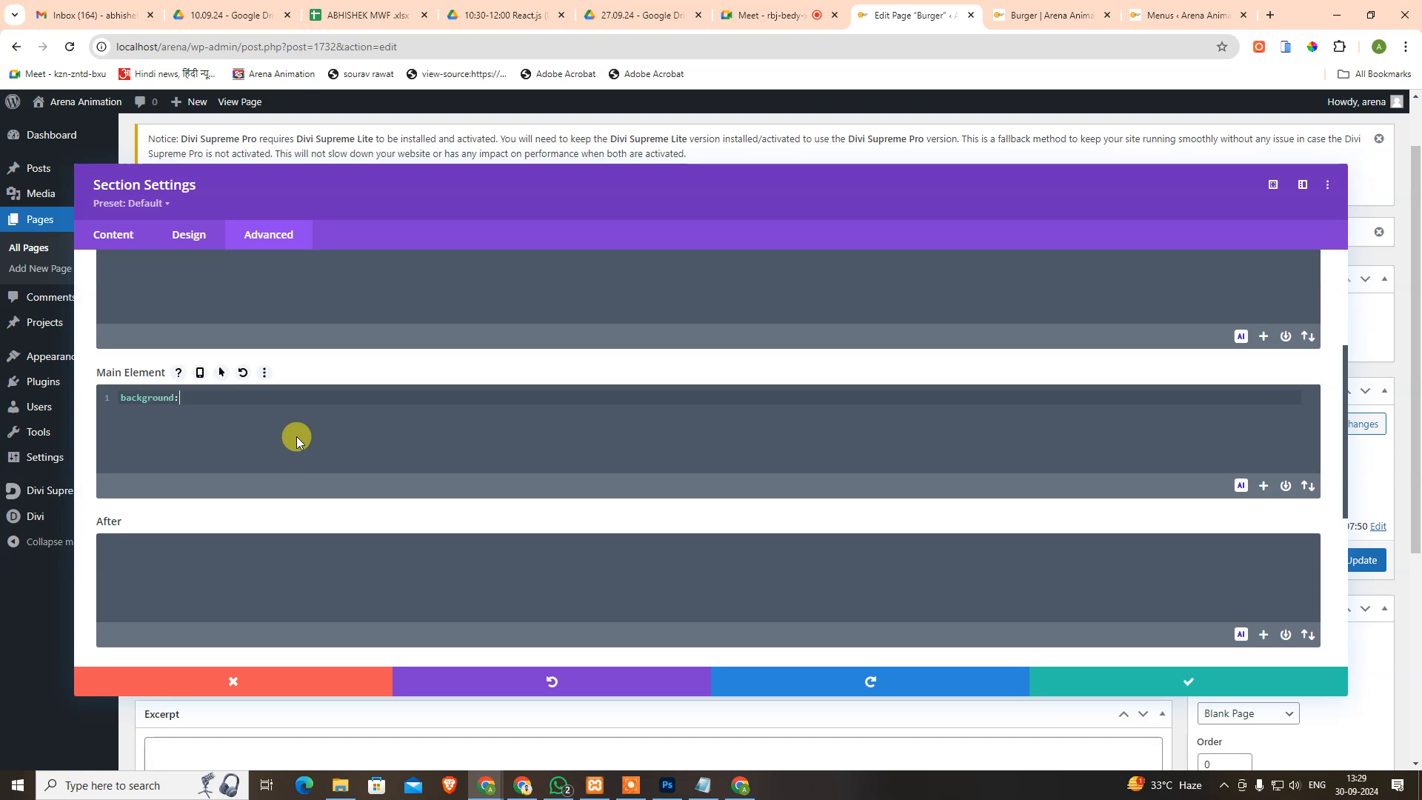
{"action": "type", "text": "line"}
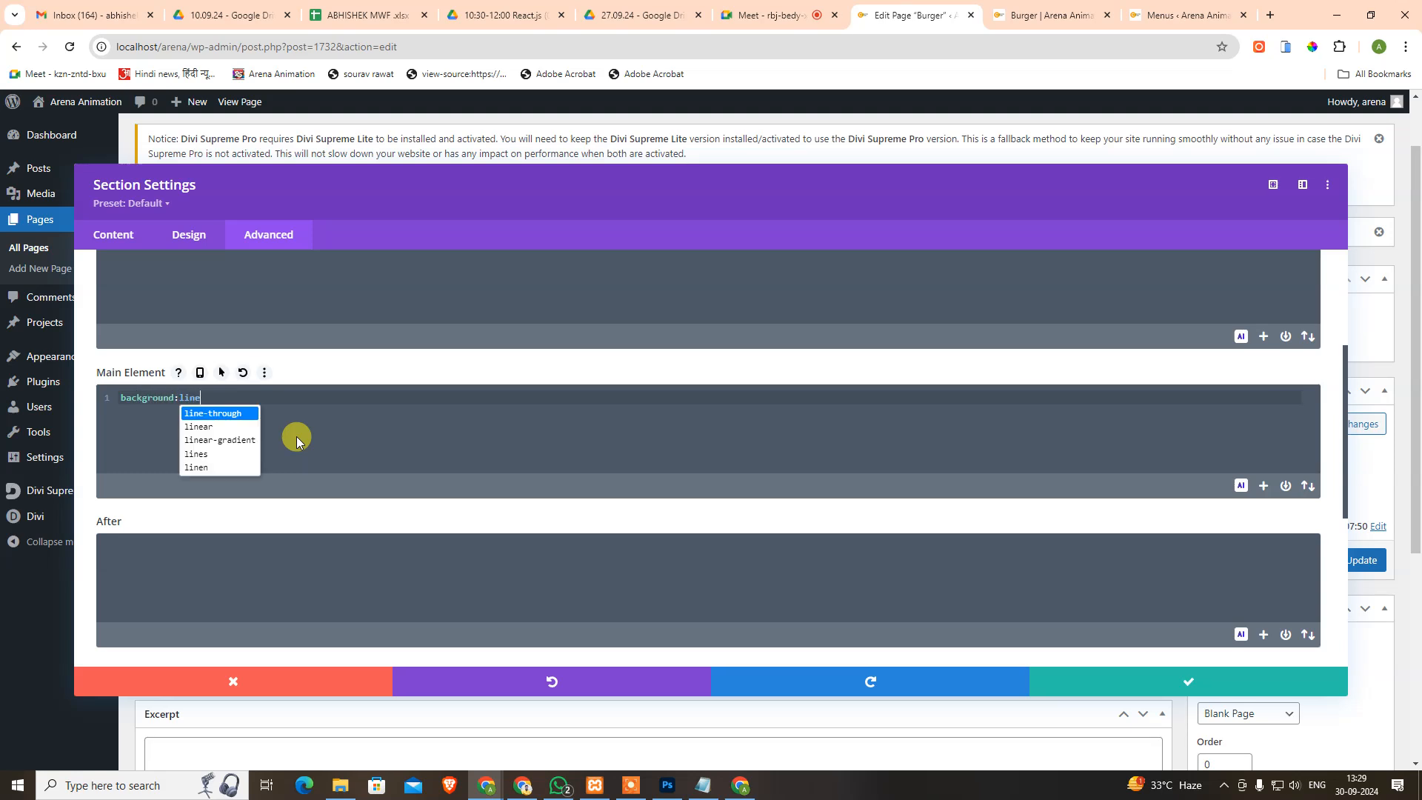
{"action": "key", "text": "Down"}
{"action": "key", "text": "Return"}
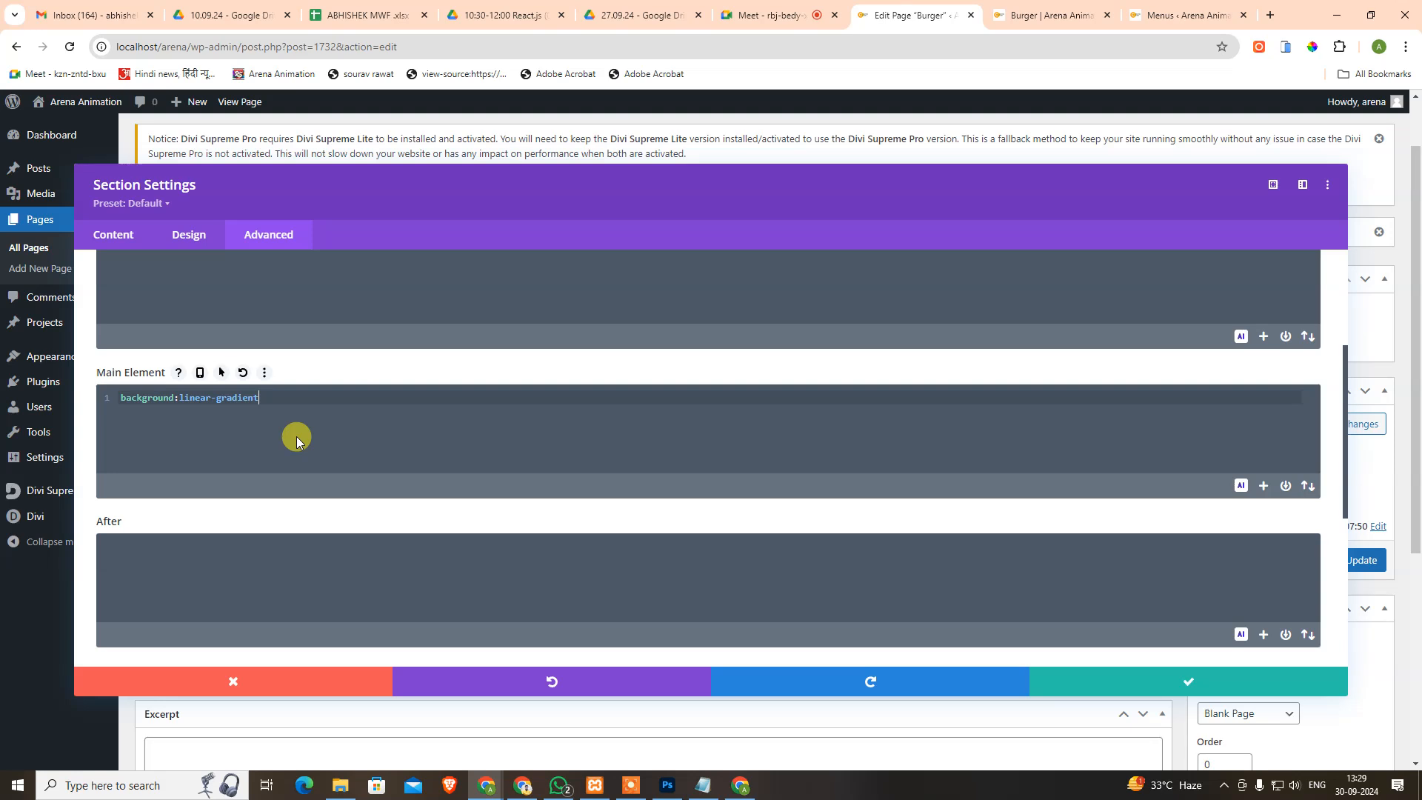
Enter rgba(0,0,0,1) as the first colour of the linear-gradient in the Main Element CSS.
{"action": "type", "text": "r"}
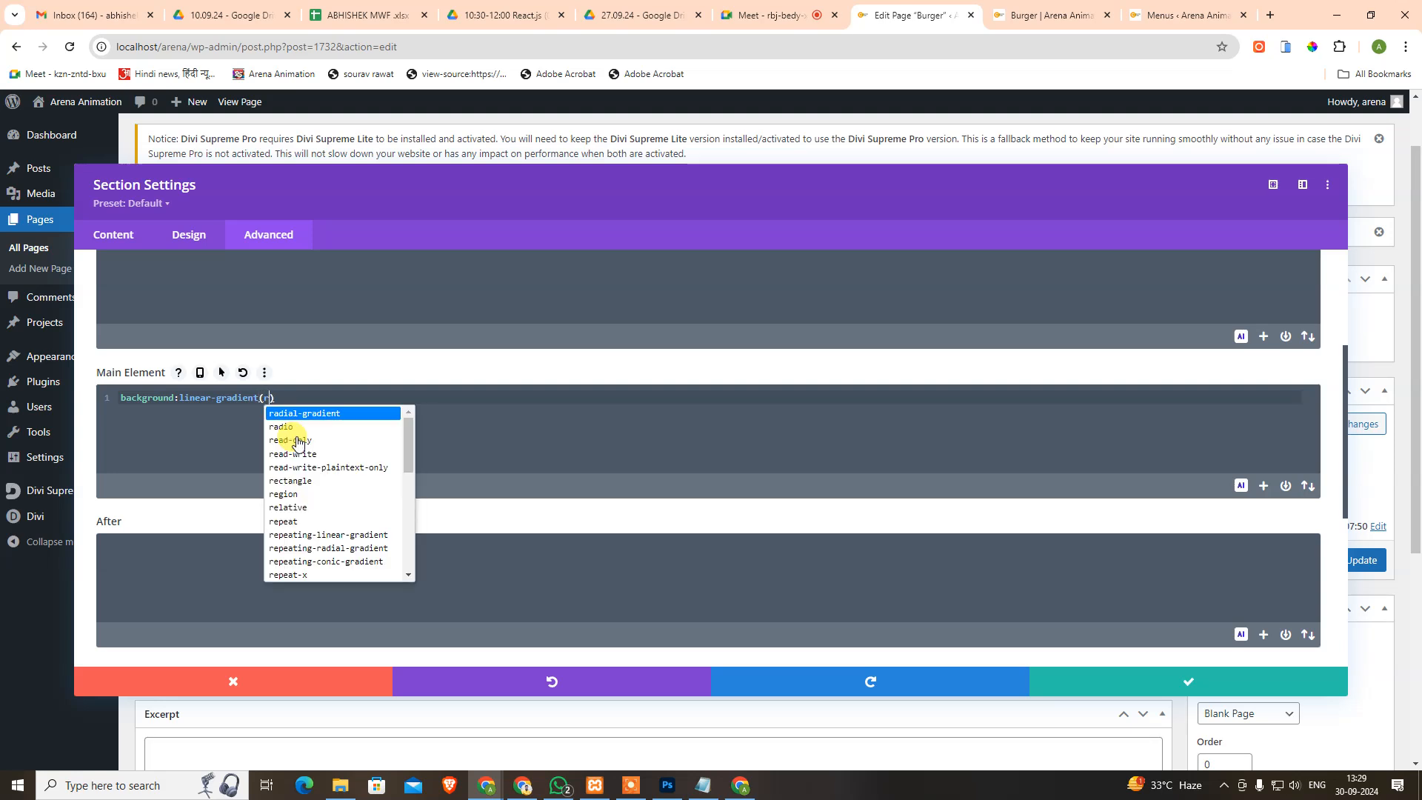
{"action": "type", "text": "gba("}
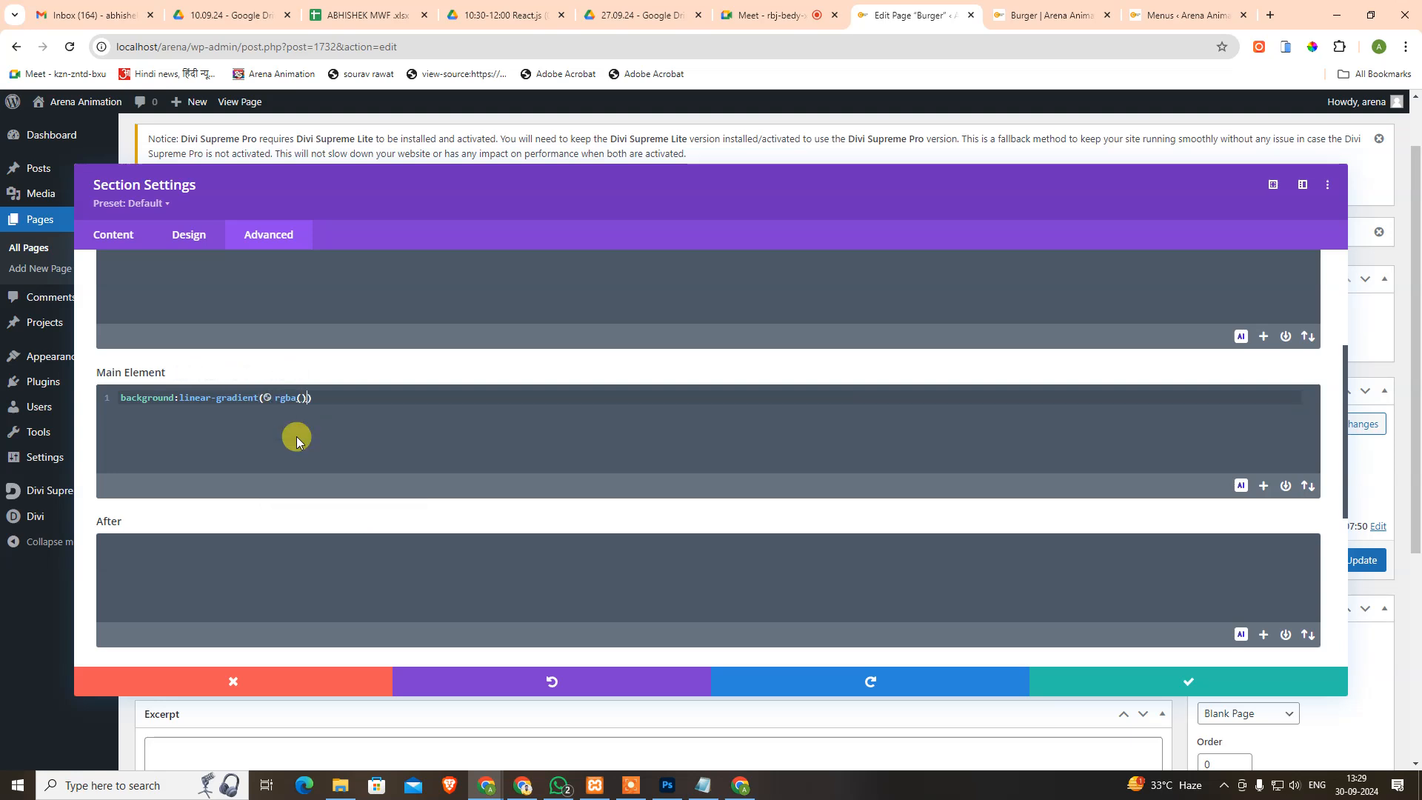
{"action": "type", "text": ".,0"}
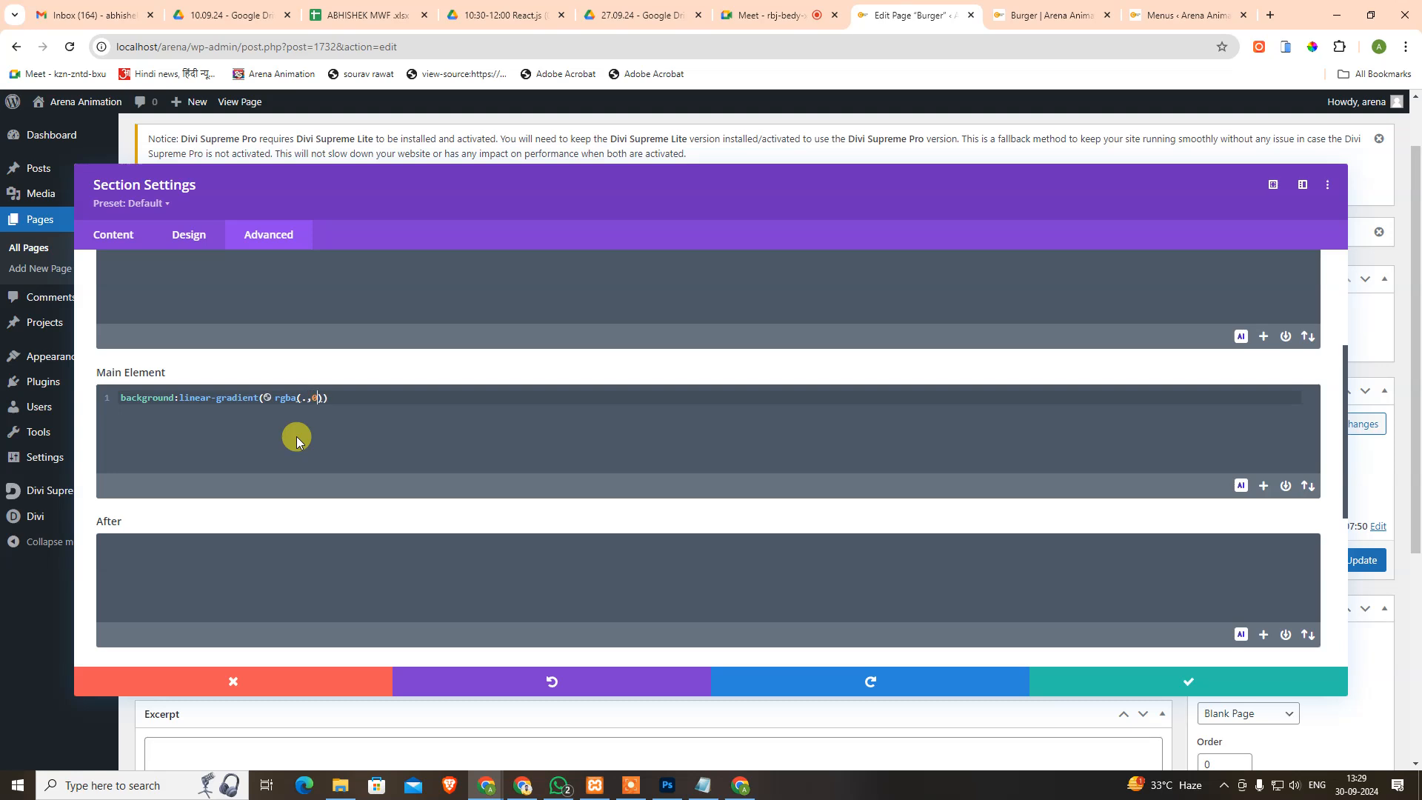
{"action": "key", "text": "BackSpace"}
{"action": "type", "text": "0,0,0"}
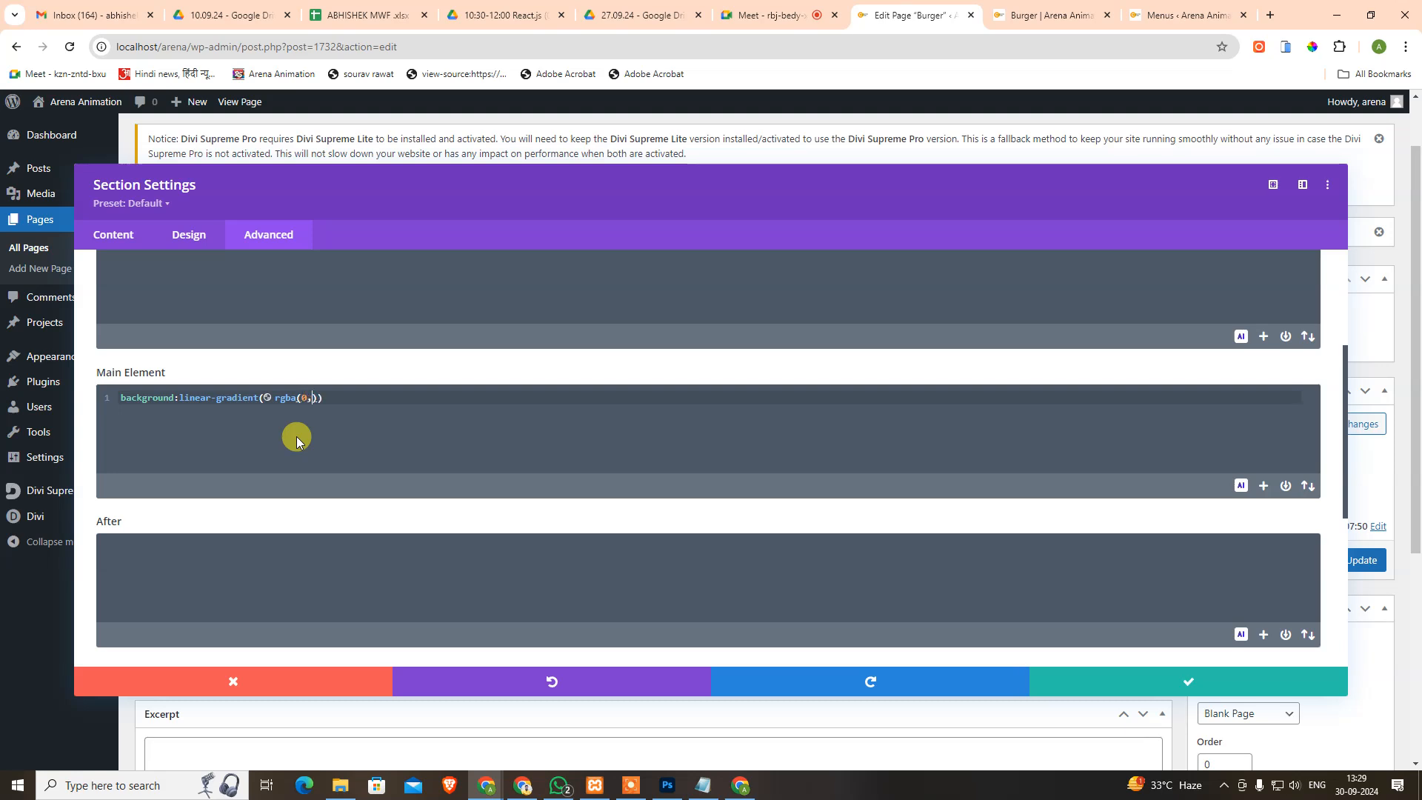
{"action": "type", "text": ","}
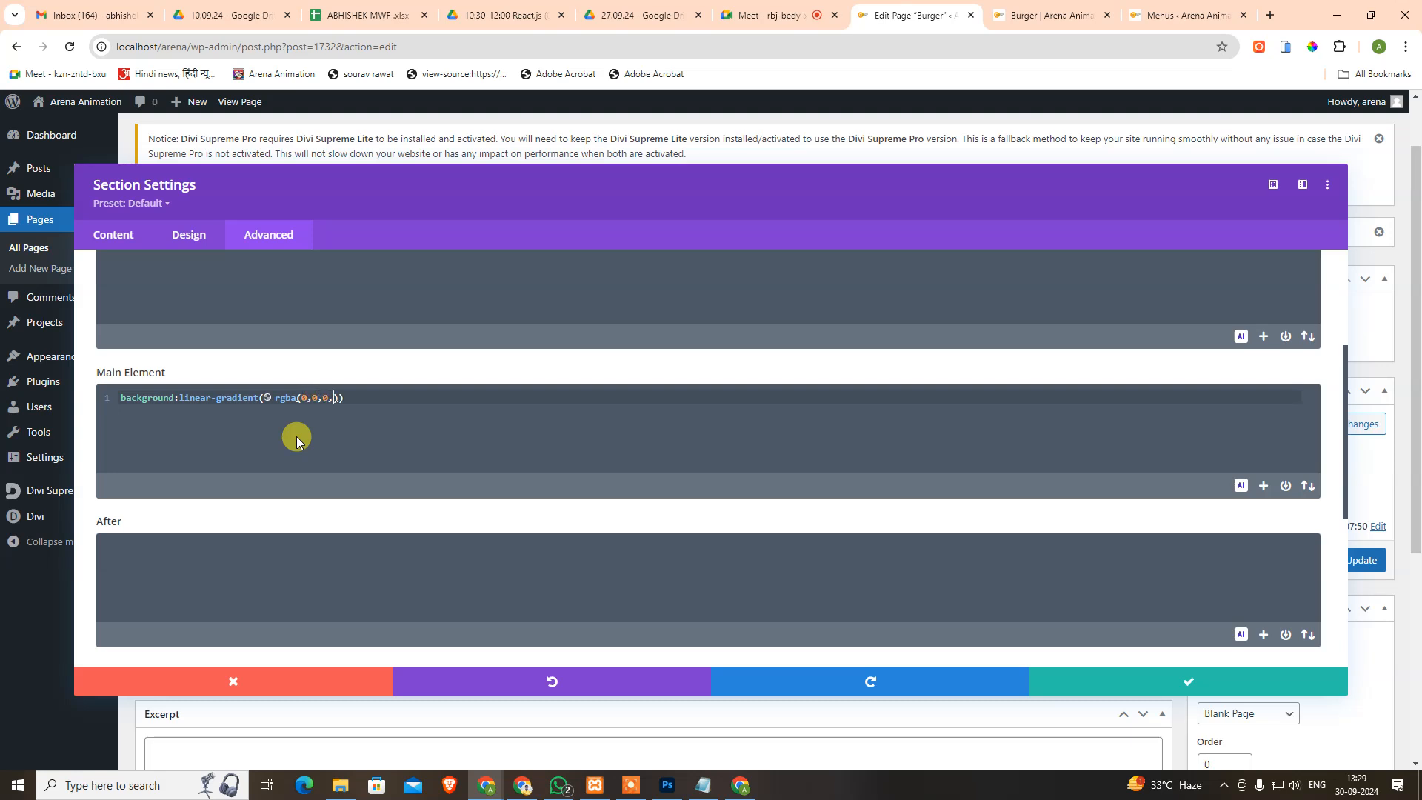
{"action": "type", "text": "1) "}
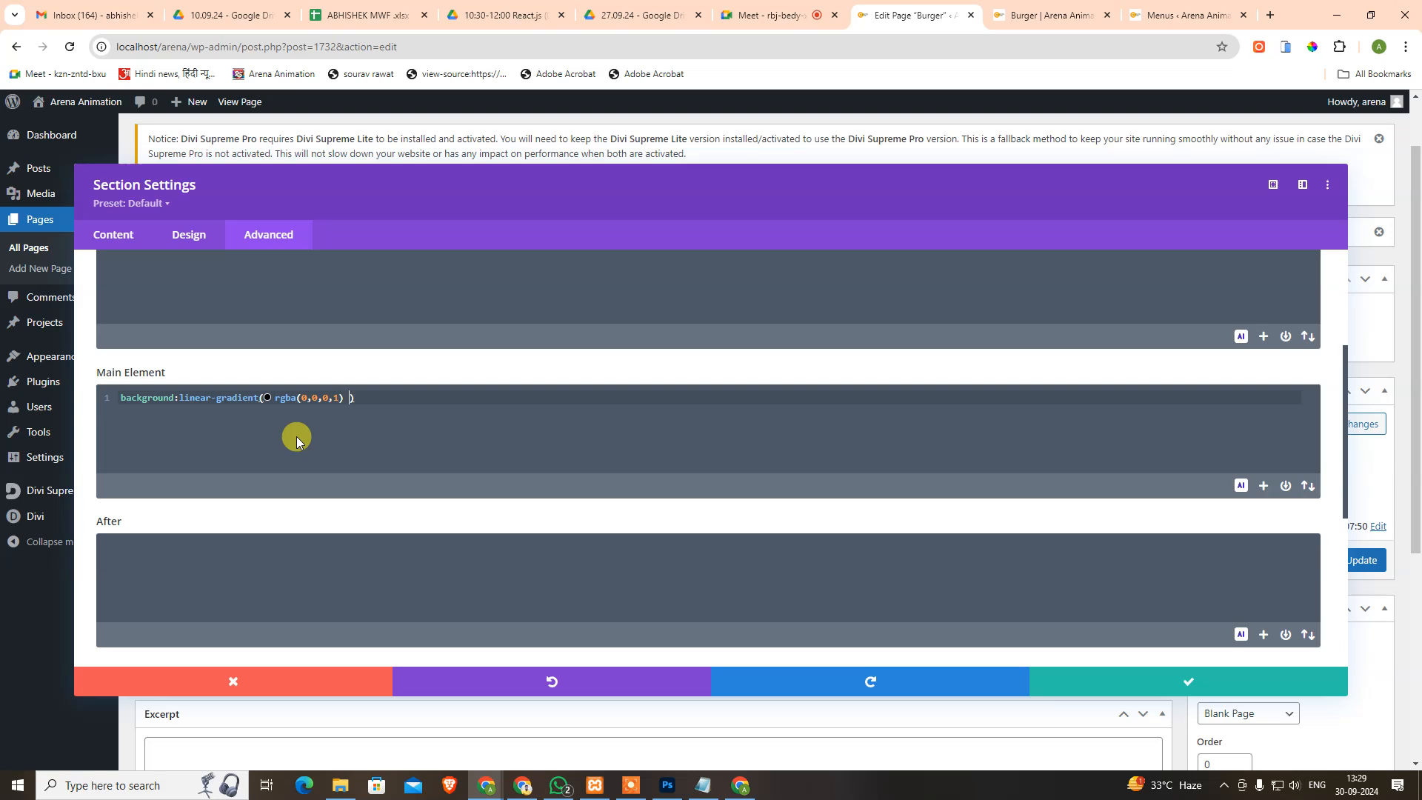
Add rgba(0,0,0,0) with a 233px stop as the second colour of the linear-gradient in the Main Element CSS.
{"action": "type", "text": "rgba("}
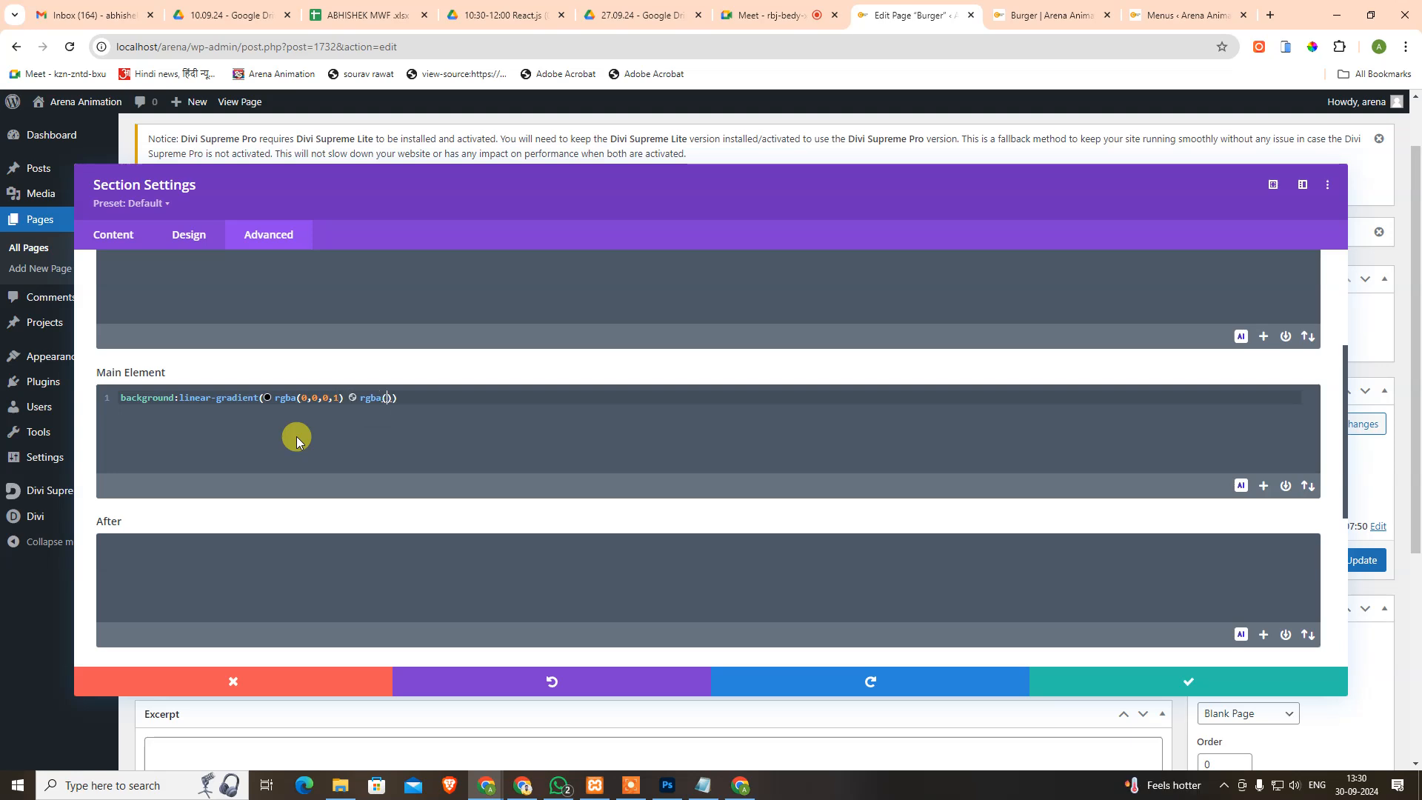
{"action": "type", "text": "0,0,0,"}
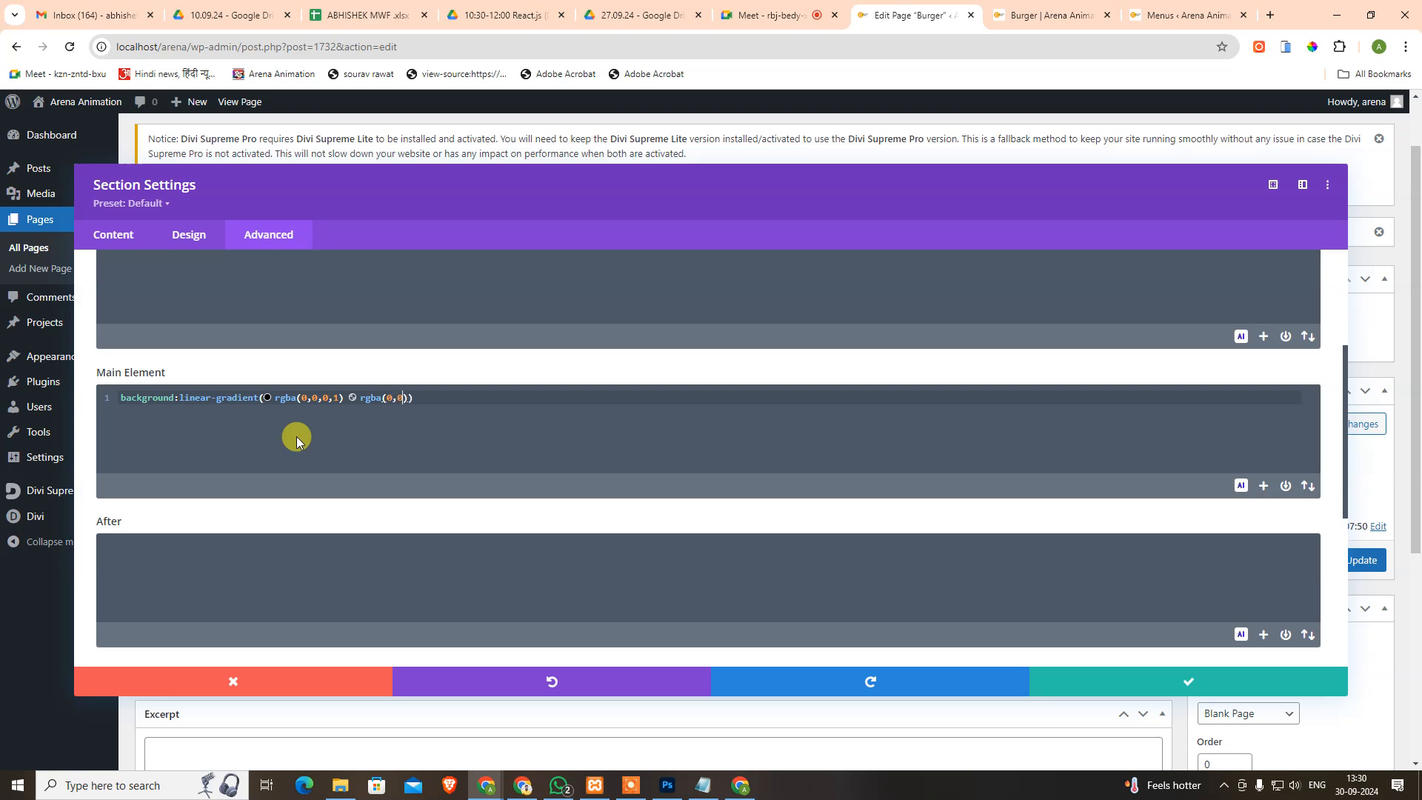
{"action": "type", "text": "0)233px"}
{"action": "key", "text": "Right"}
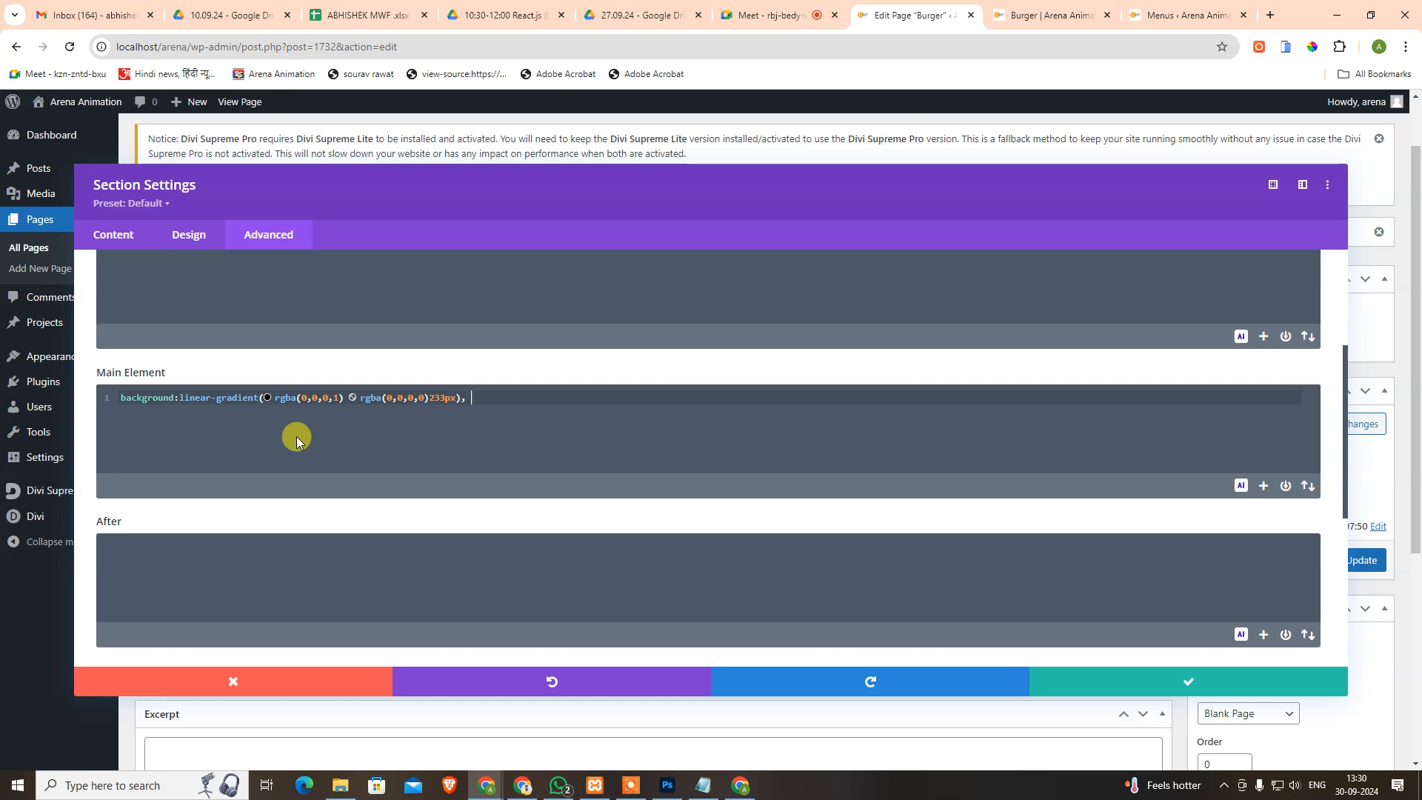
{"action": "type", "text": ", bac"}
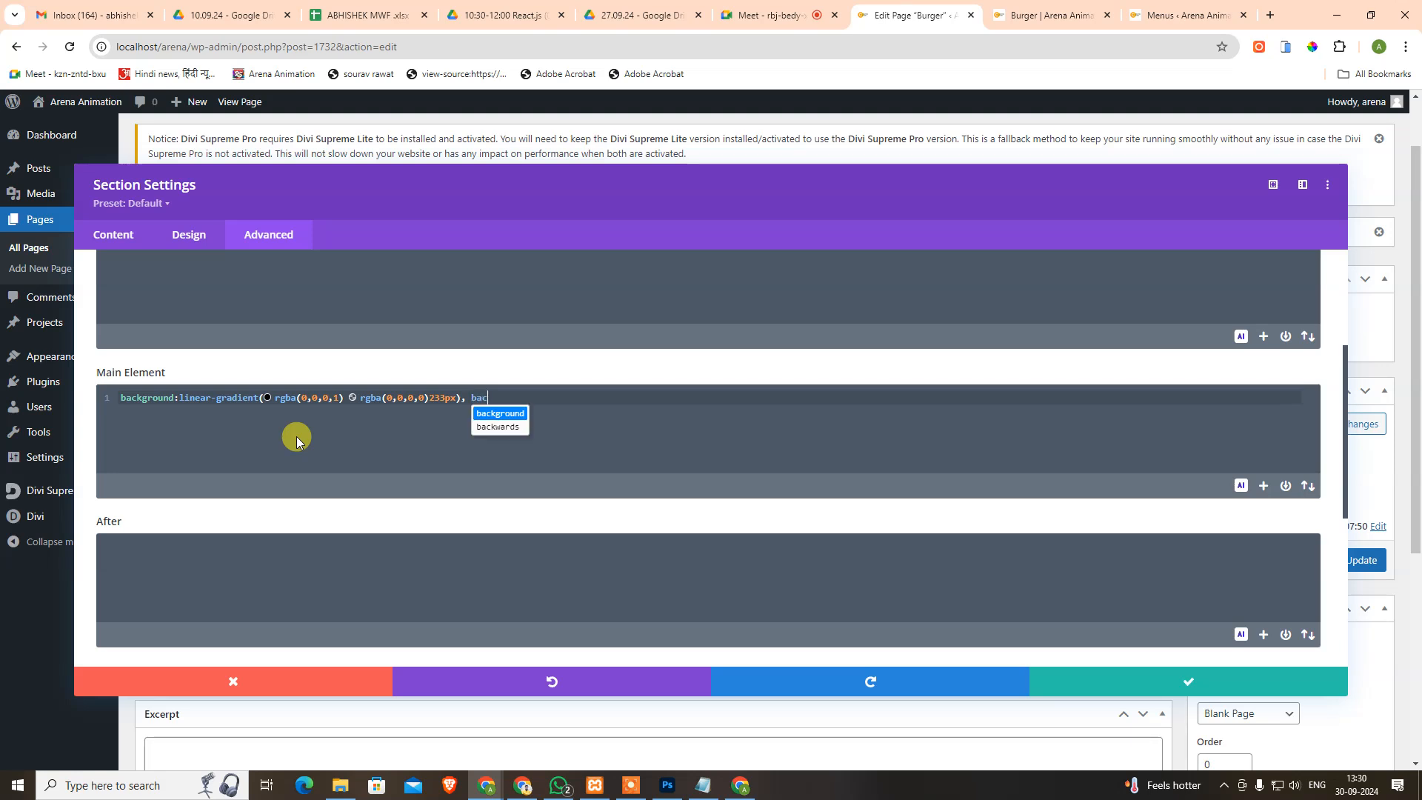
{"action": "key", "text": "BackSpace"}
{"action": "key", "text": "BackSpace"}
{"action": "key", "text": "BackSpace"}
{"action": "type", "text": "u"}
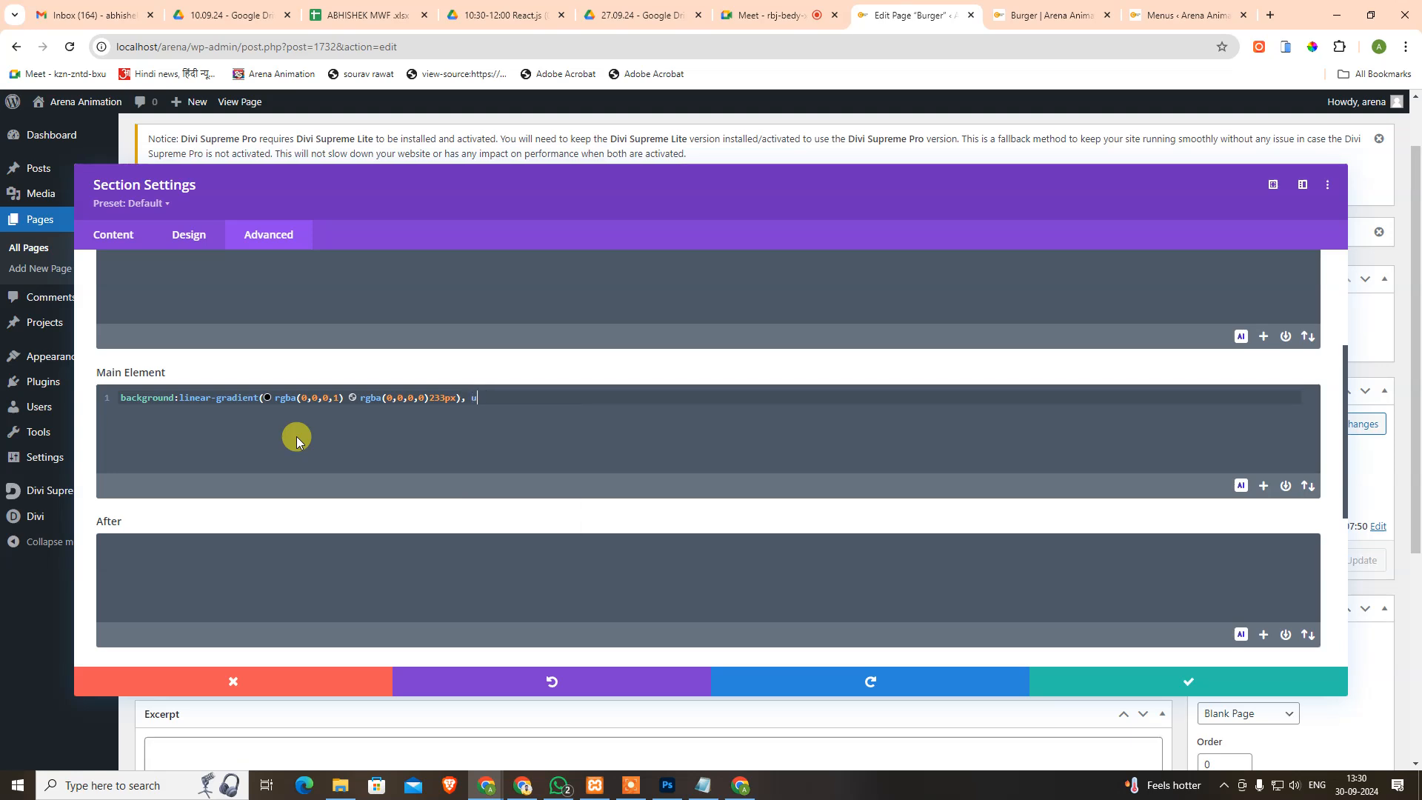
{"action": "type", "text": "rl("}
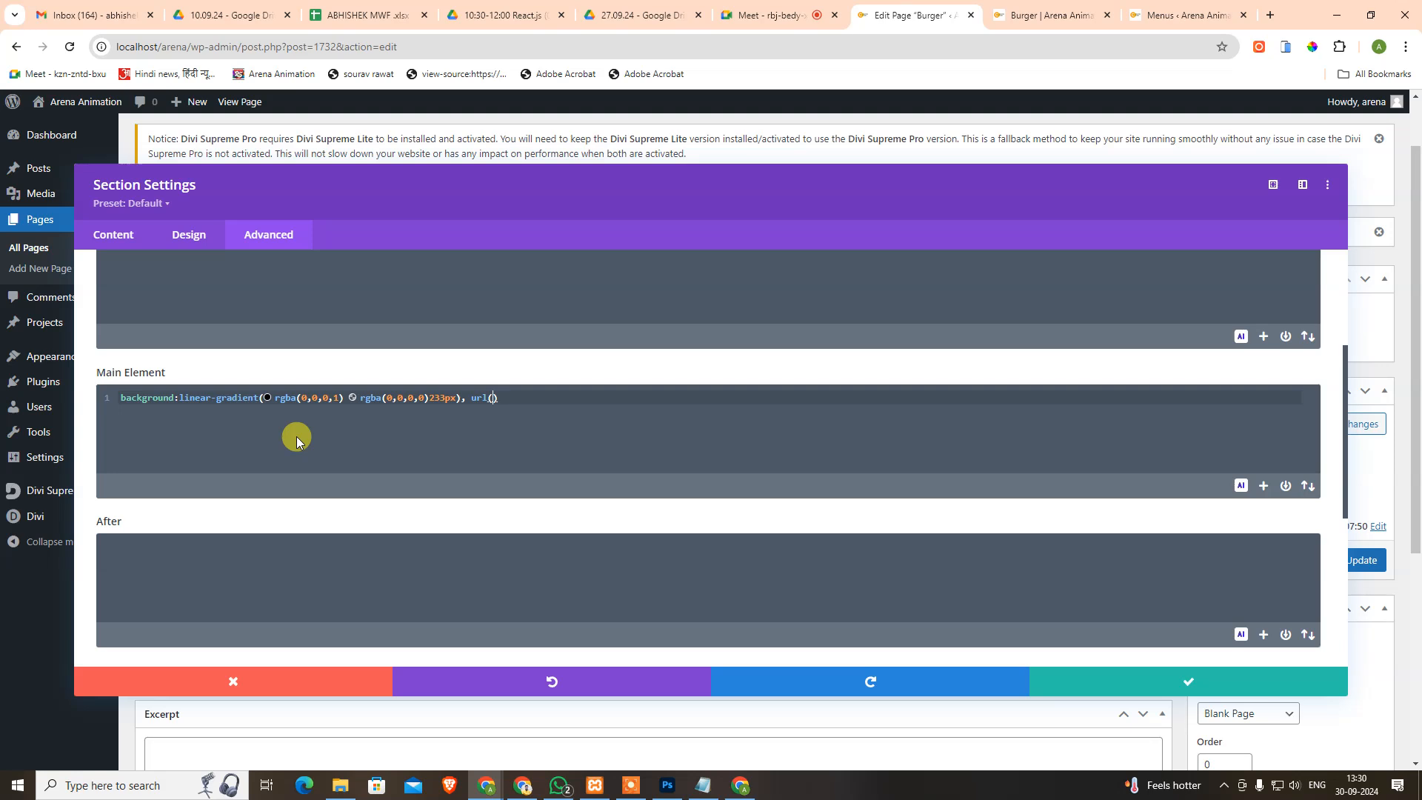
{"action": "type", "text": "'"}
{"action": "type", "text": "http://localhost/arena/wp-content/uploads/2024/09/header-base-hd.jpg"}
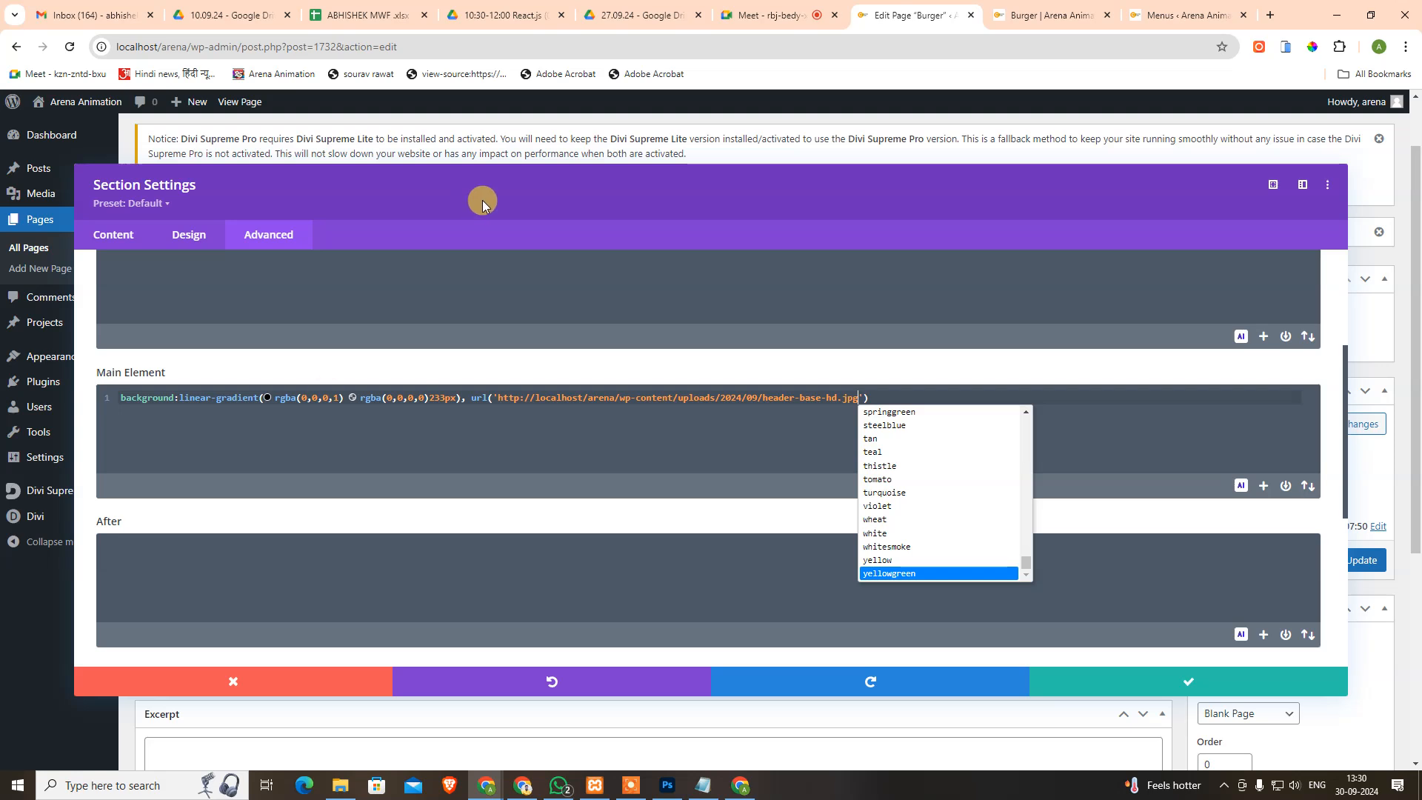
{"action": "left_click", "coordinate": [671, 454]}
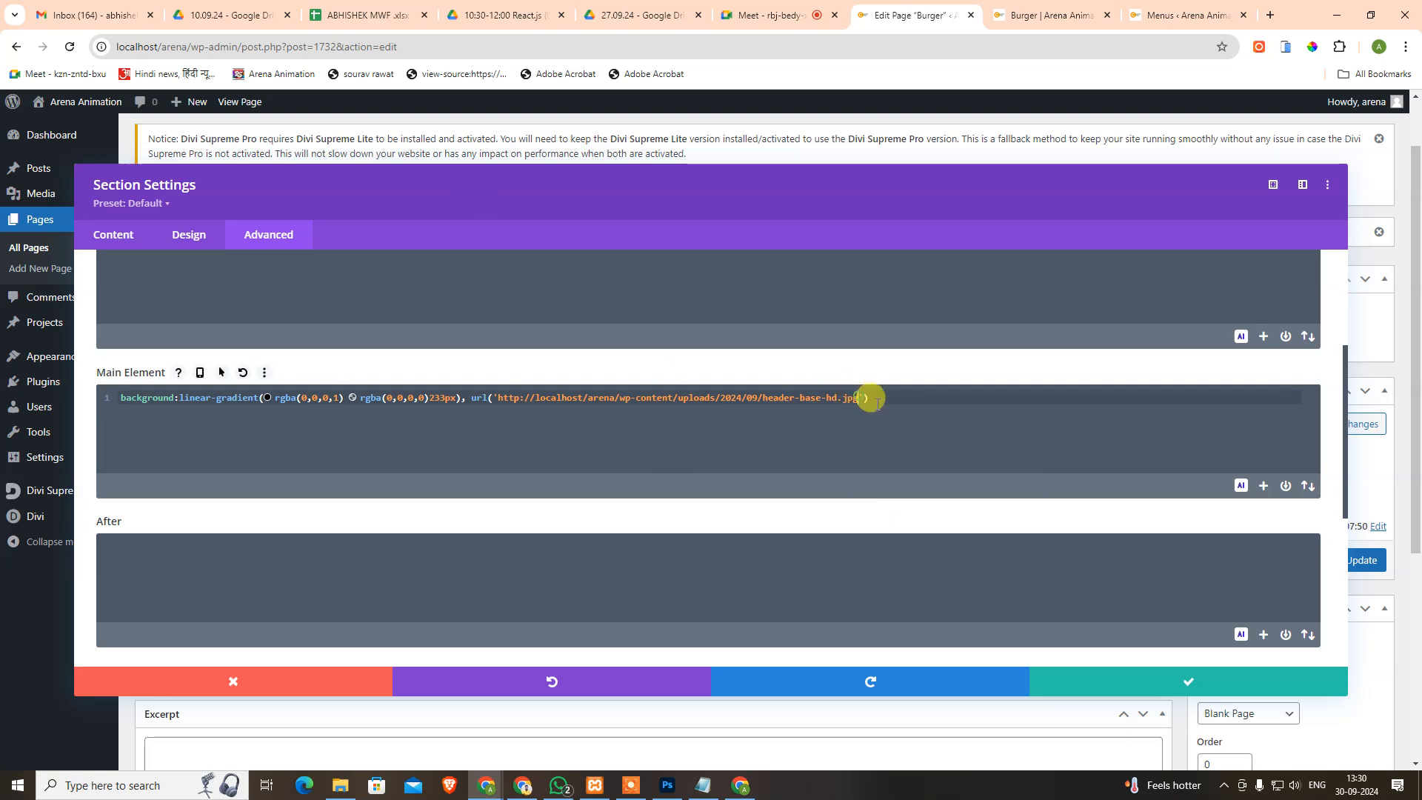
Finish the background declaration with center/cover no-repeat, save the section, and update the Burger page to preview it.
{"action": "left_click", "coordinate": [860, 398]}
{"action": "type", "text": "center"}
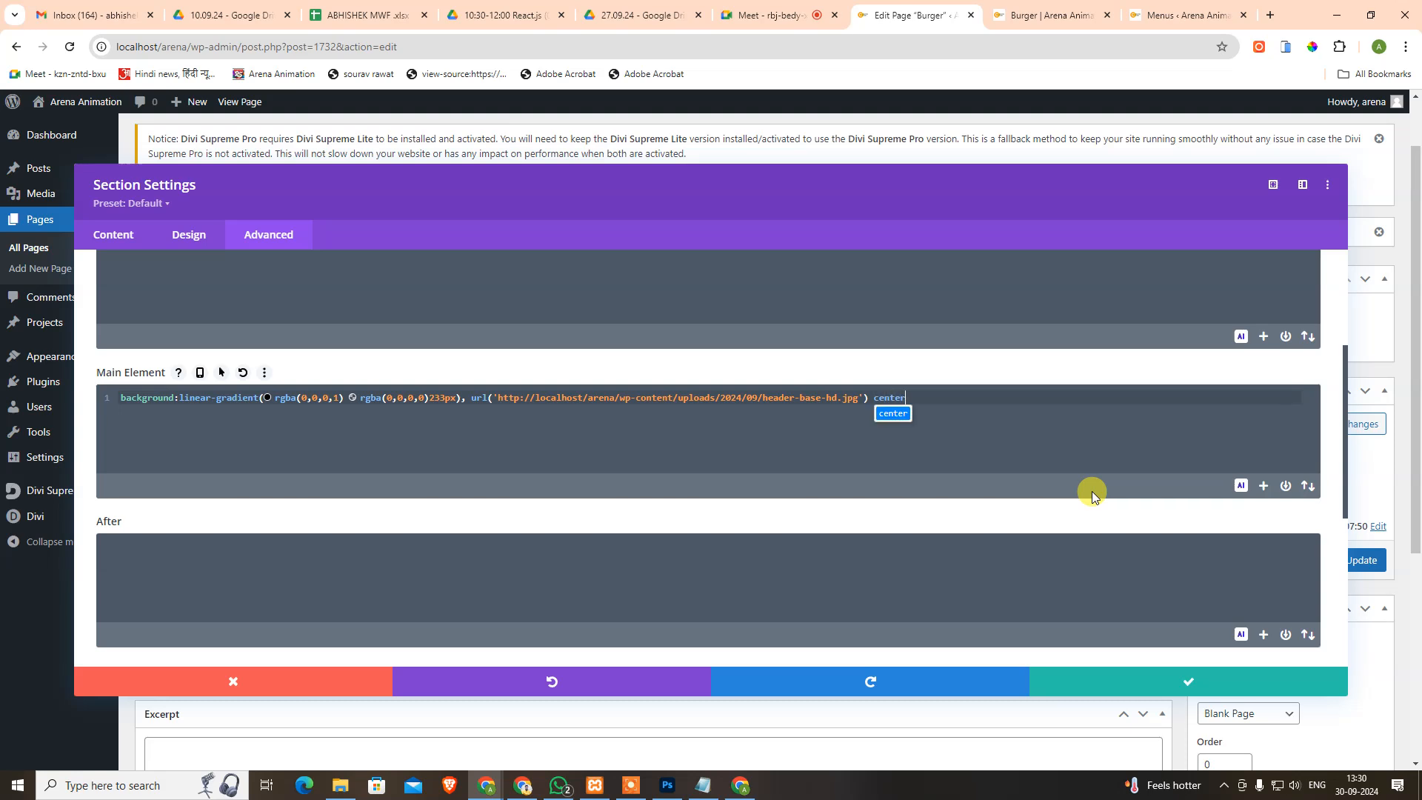
{"action": "type", "text": "/cover"}
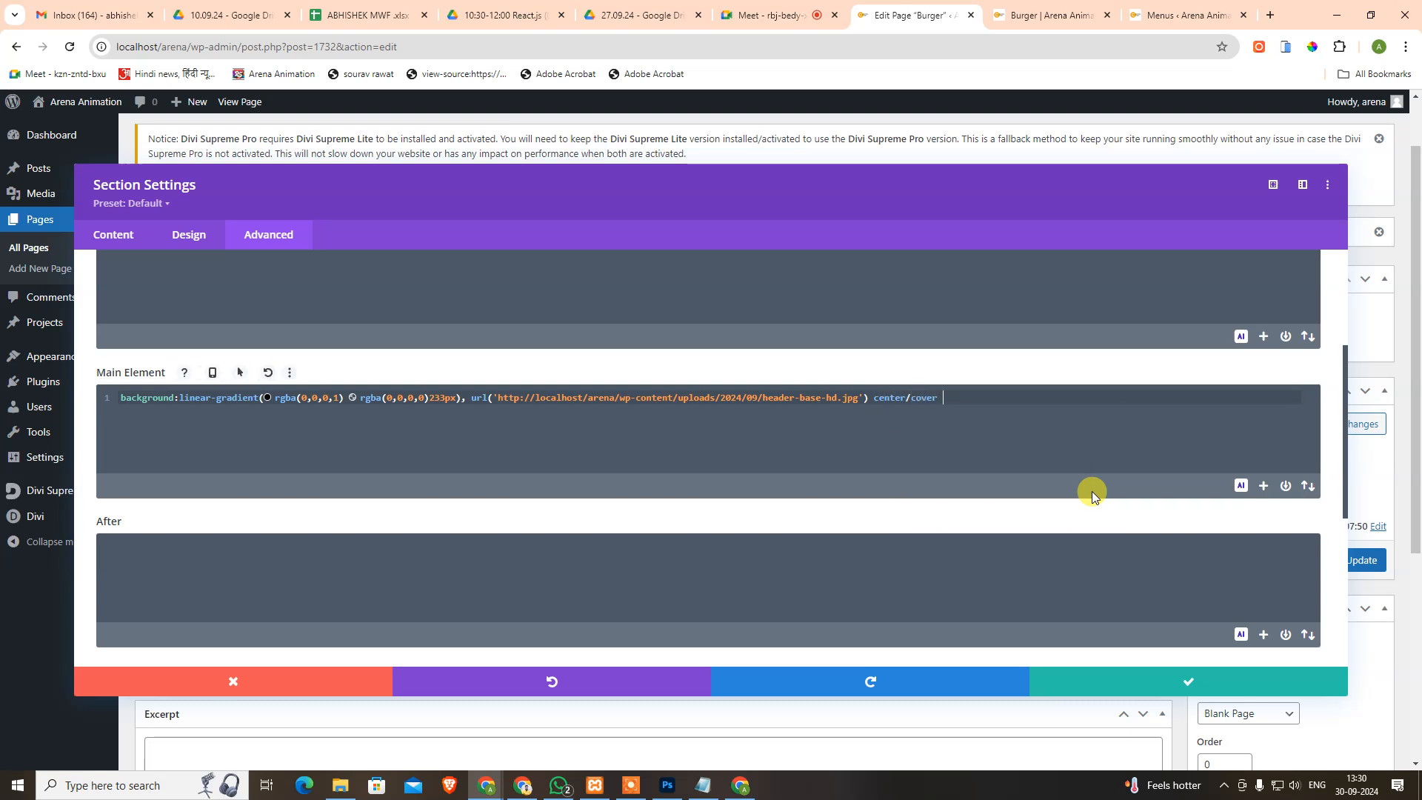
{"action": "type", "text": " no-repeat;"}
{"action": "left_click", "coordinate": [1188, 681]}
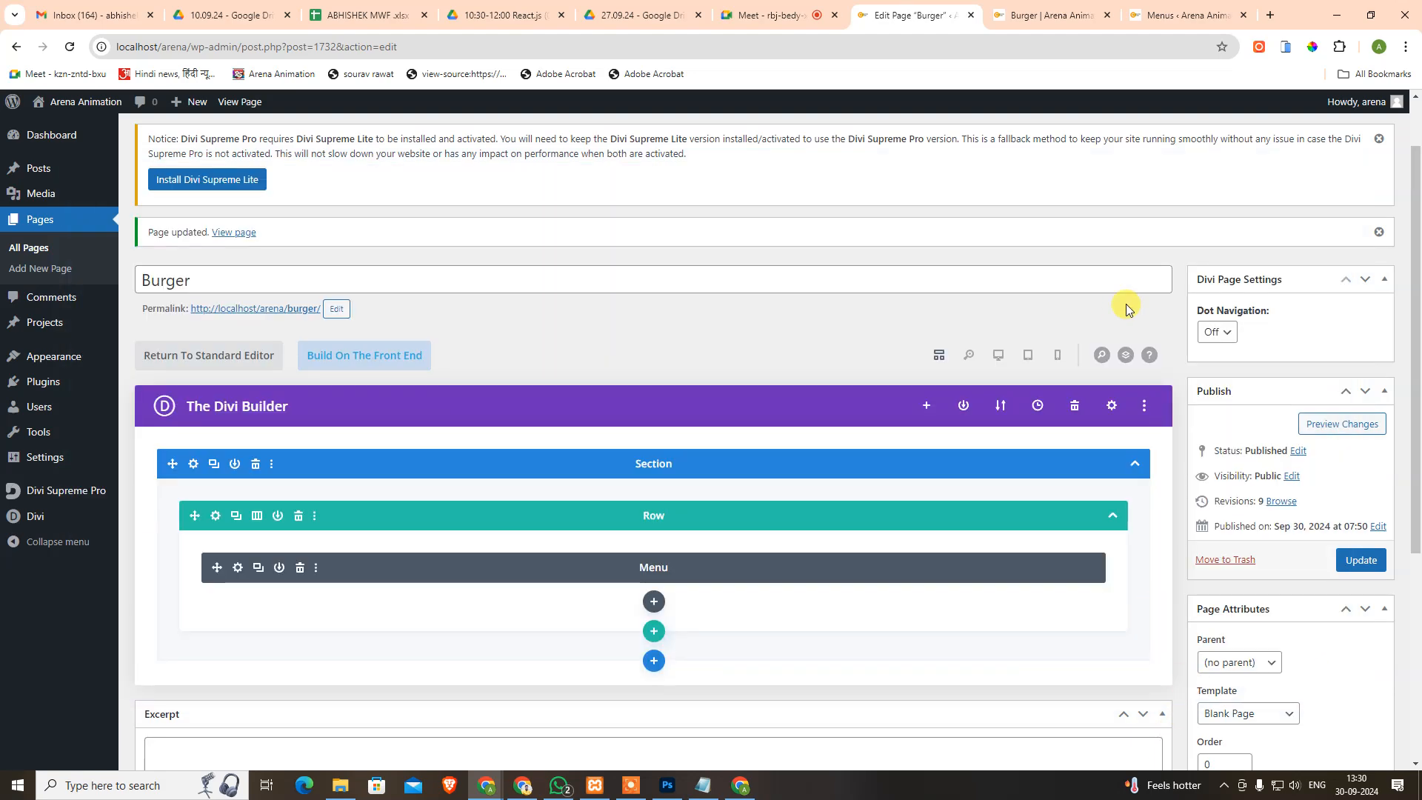
{"action": "key", "text": "ctrl+s"}
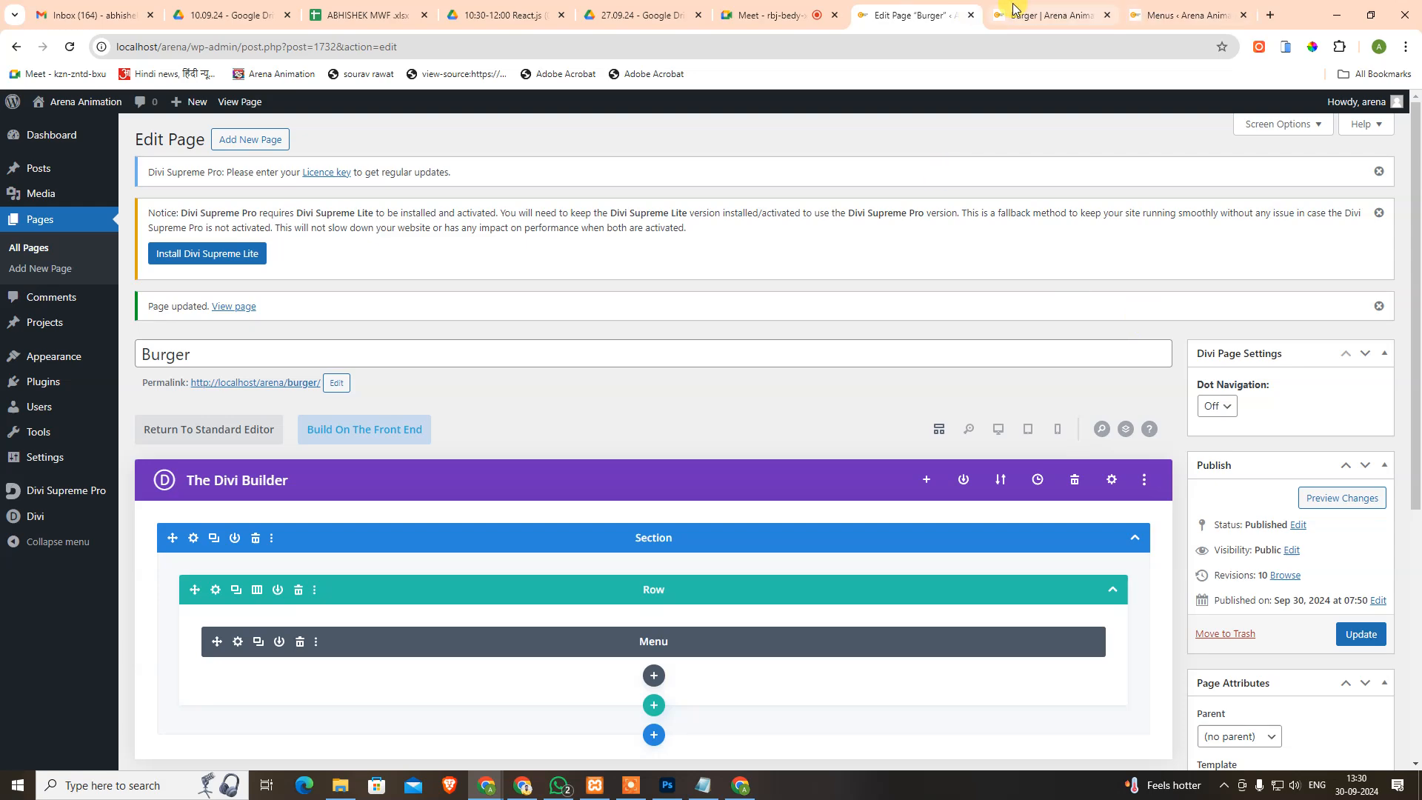
{"action": "left_click", "coordinate": [1052, 15]}
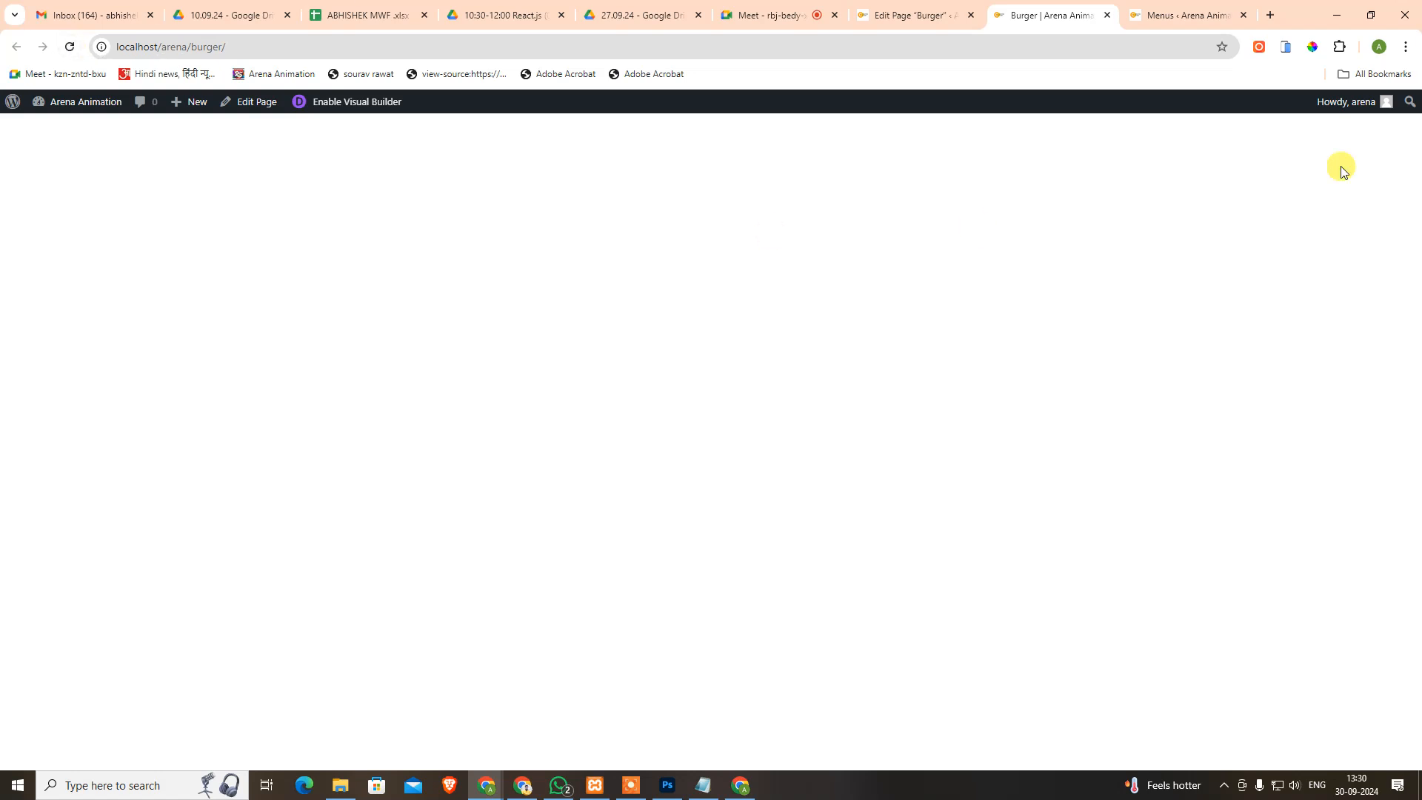
Cut the header-base-hd.jpg layer and its center/cover no-repeat from the section's Main Element CSS, and update the page to preview the gradient alone.
{"action": "left_click", "coordinate": [919, 6]}
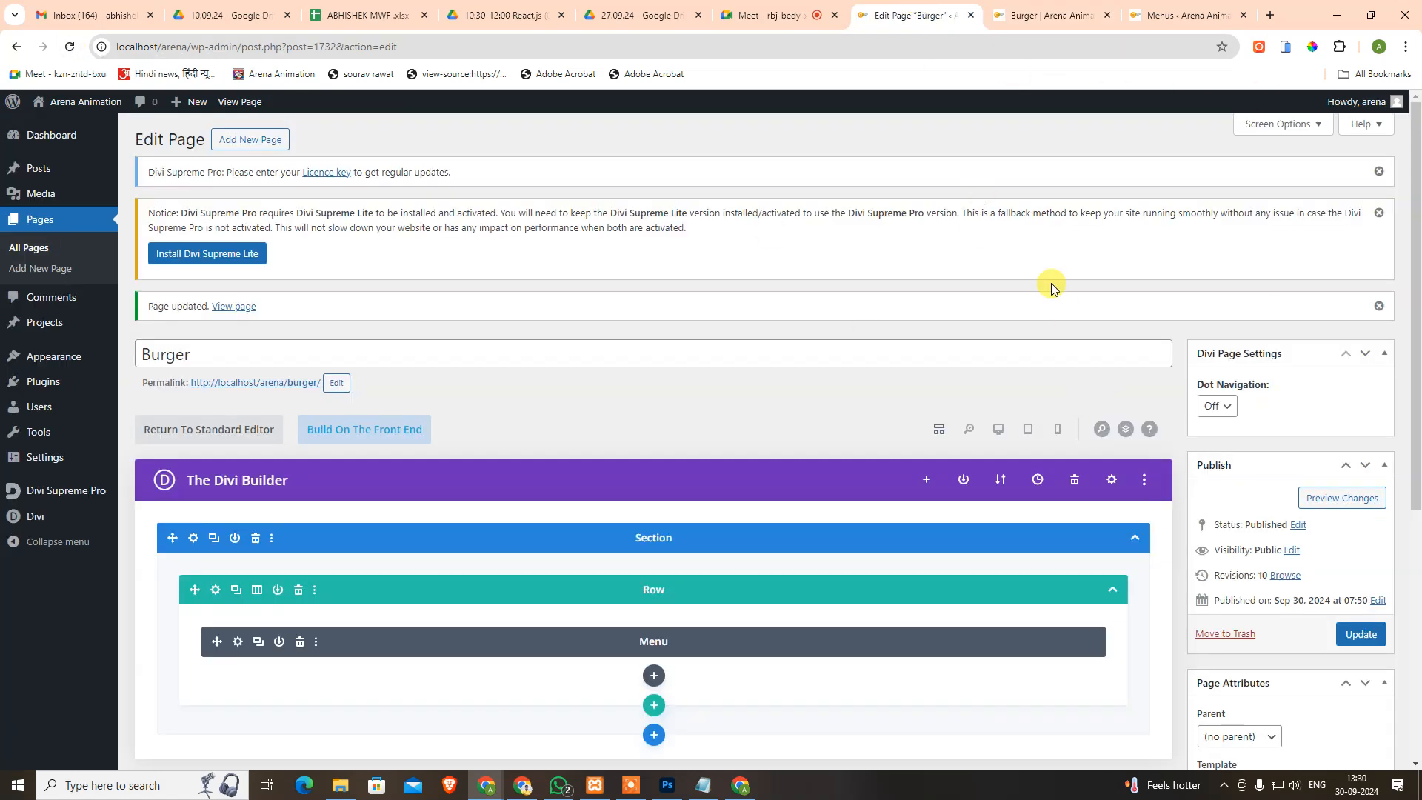
{"action": "left_click", "coordinate": [192, 539]}
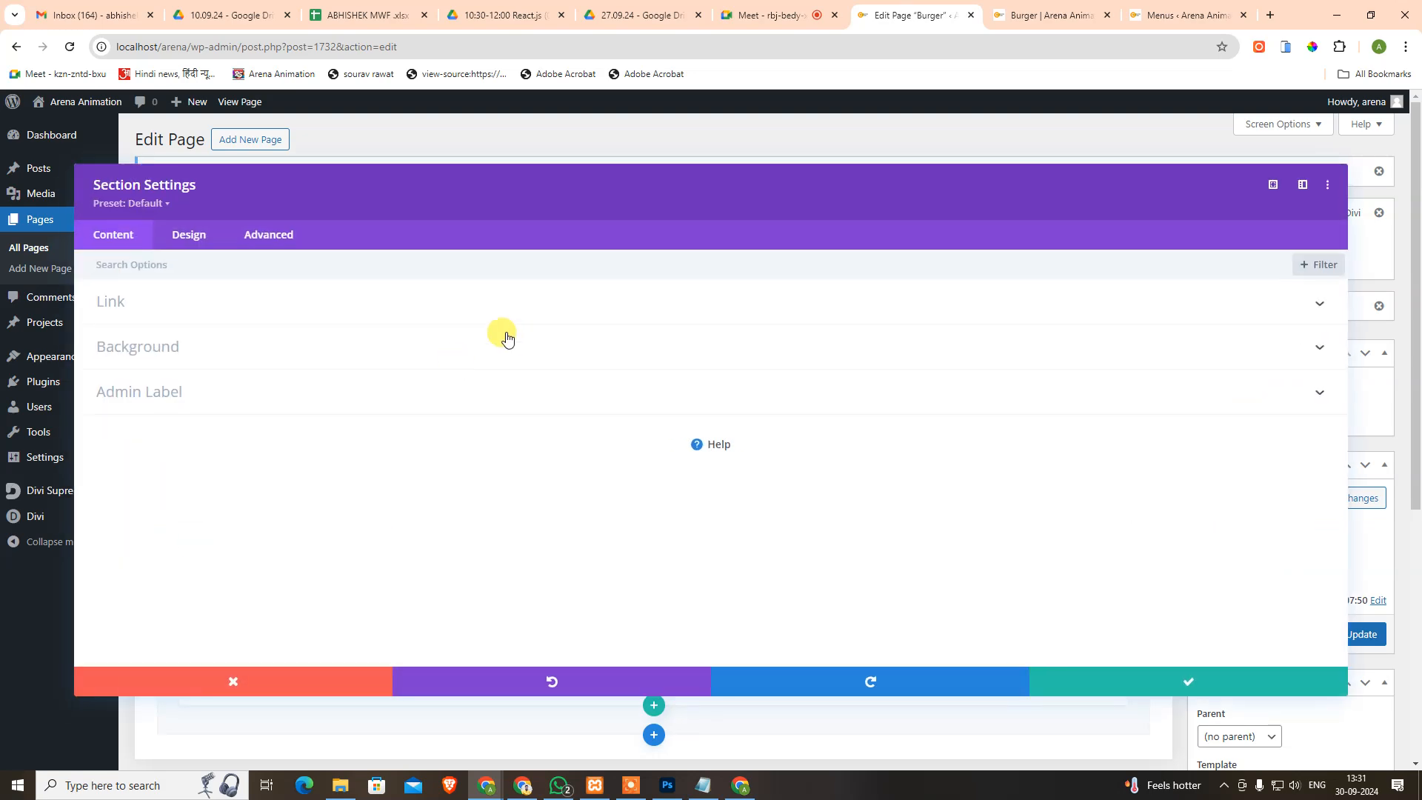
{"action": "left_click", "coordinate": [169, 248]}
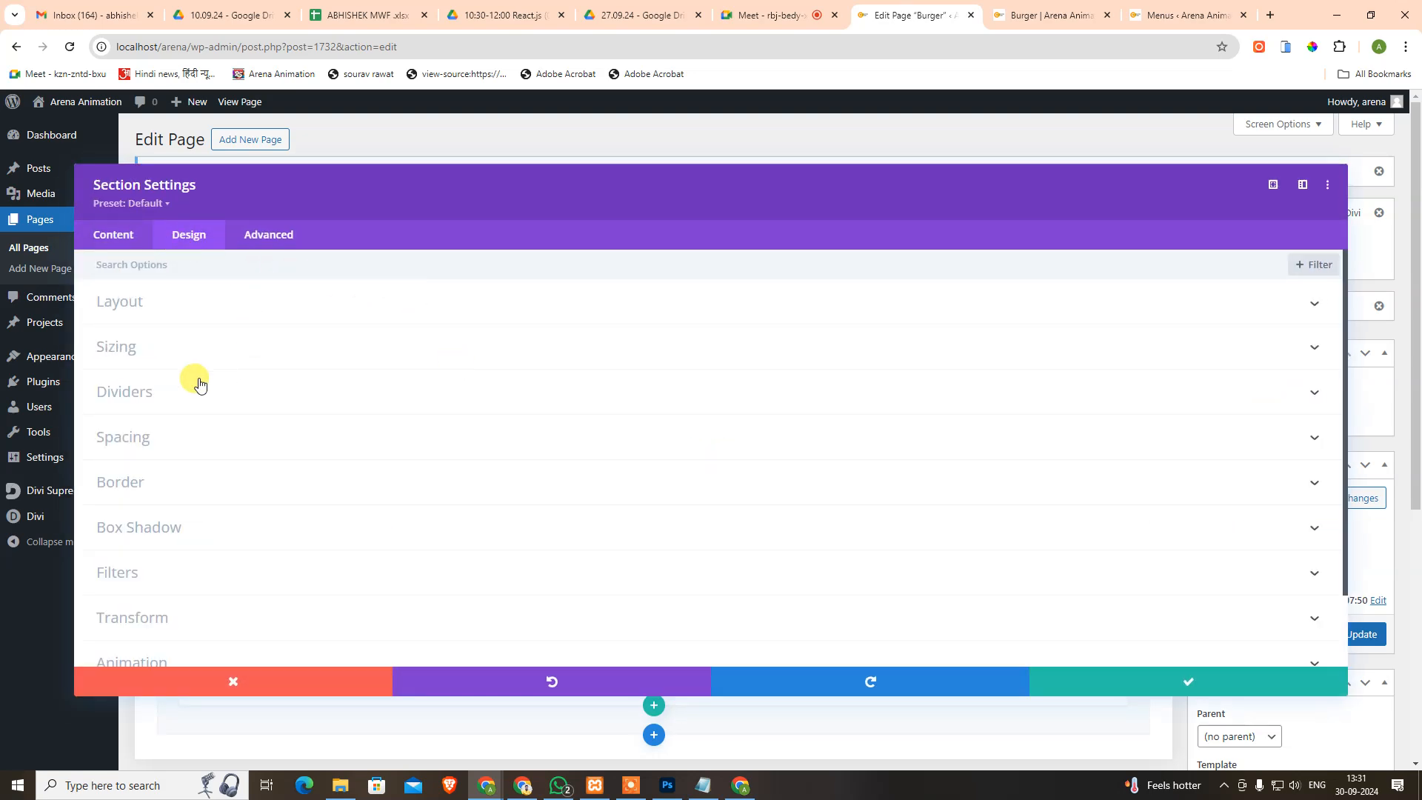
{"action": "left_click", "coordinate": [278, 230]}
{"action": "left_click", "coordinate": [215, 348]}
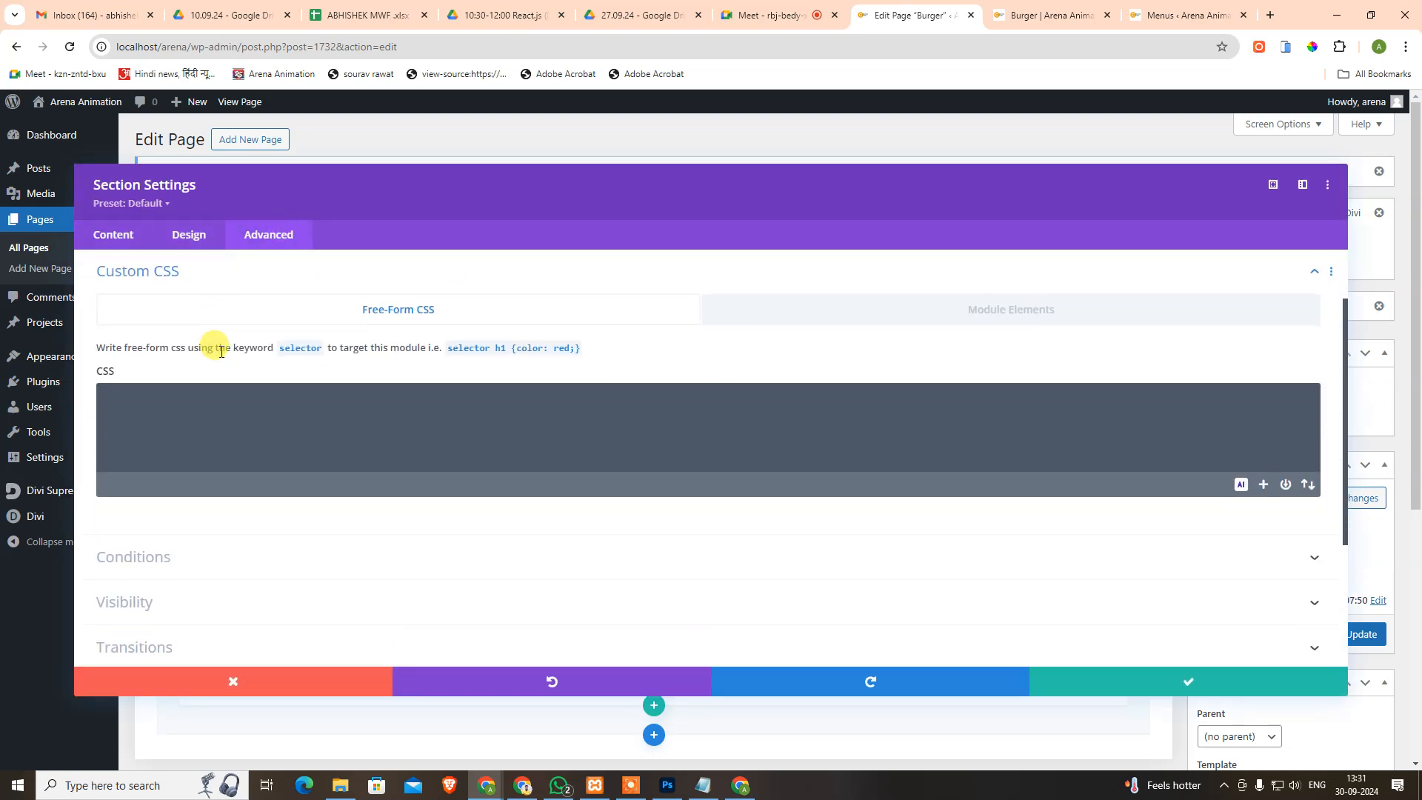
{"action": "left_click", "coordinate": [1008, 313]}
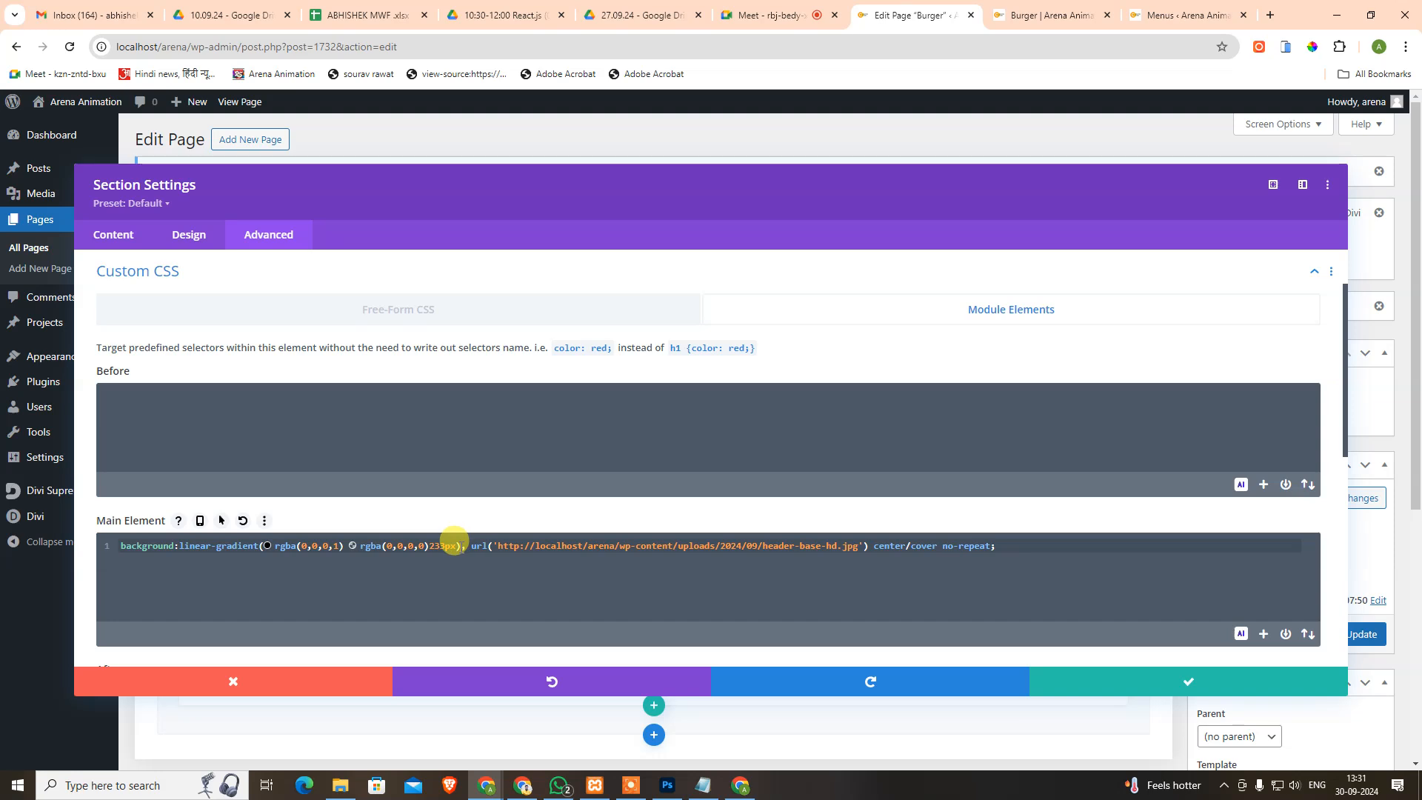
{"action": "left_click_drag", "start_coordinate": [460, 546], "coordinate": [1012, 552]}
{"action": "key", "text": "ctrl+x"}
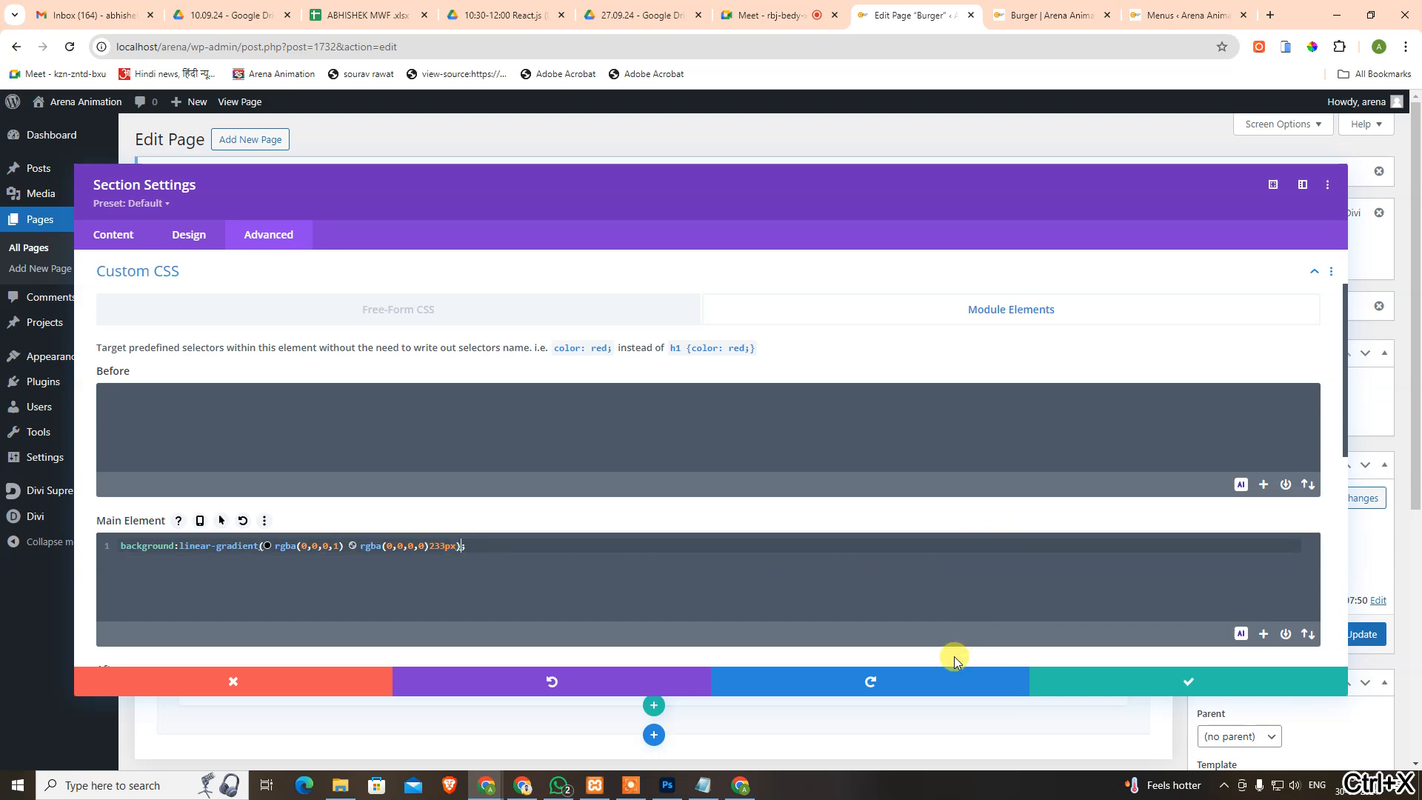
{"action": "left_click", "coordinate": [1108, 676]}
{"action": "key", "text": "ctrl+s"}
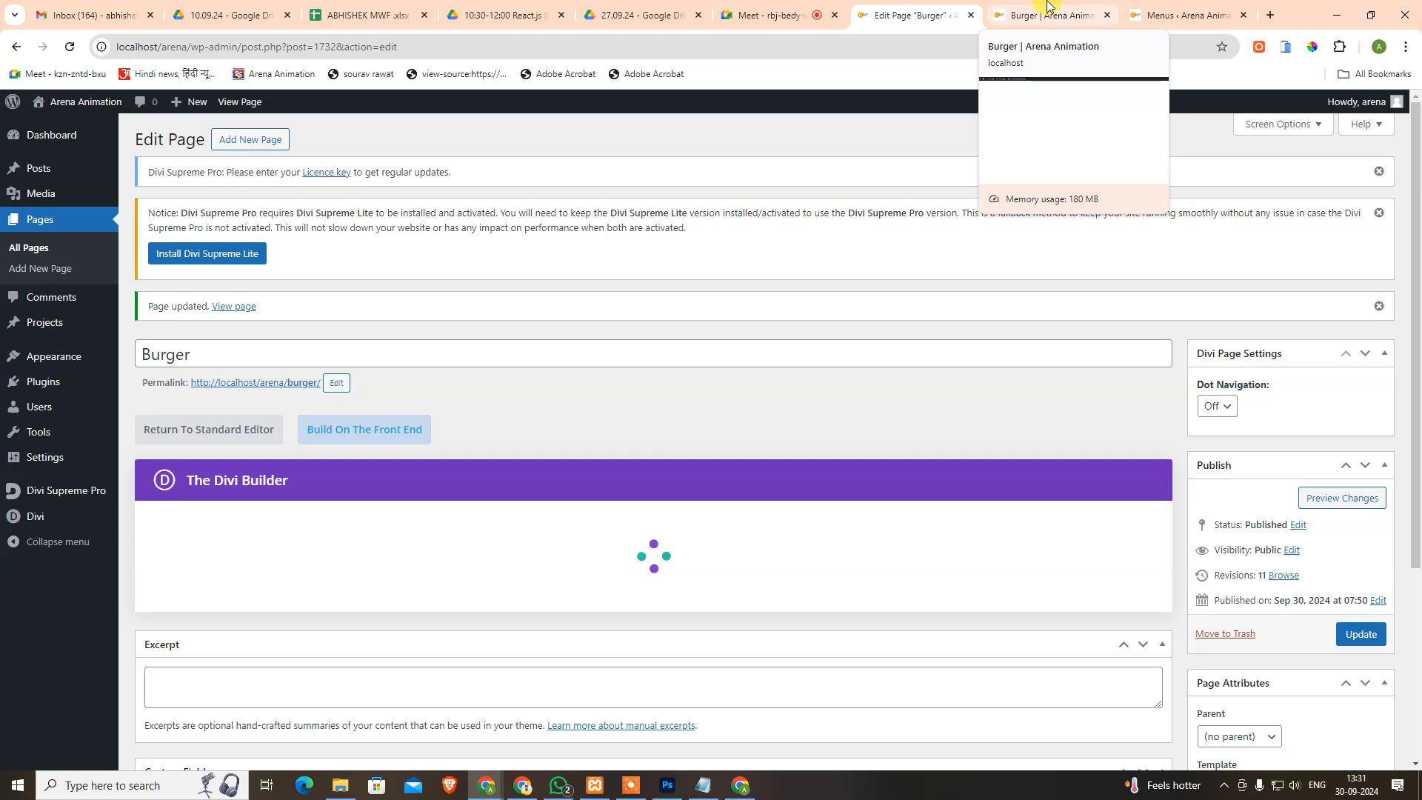
{"action": "left_click", "coordinate": [1047, 9]}
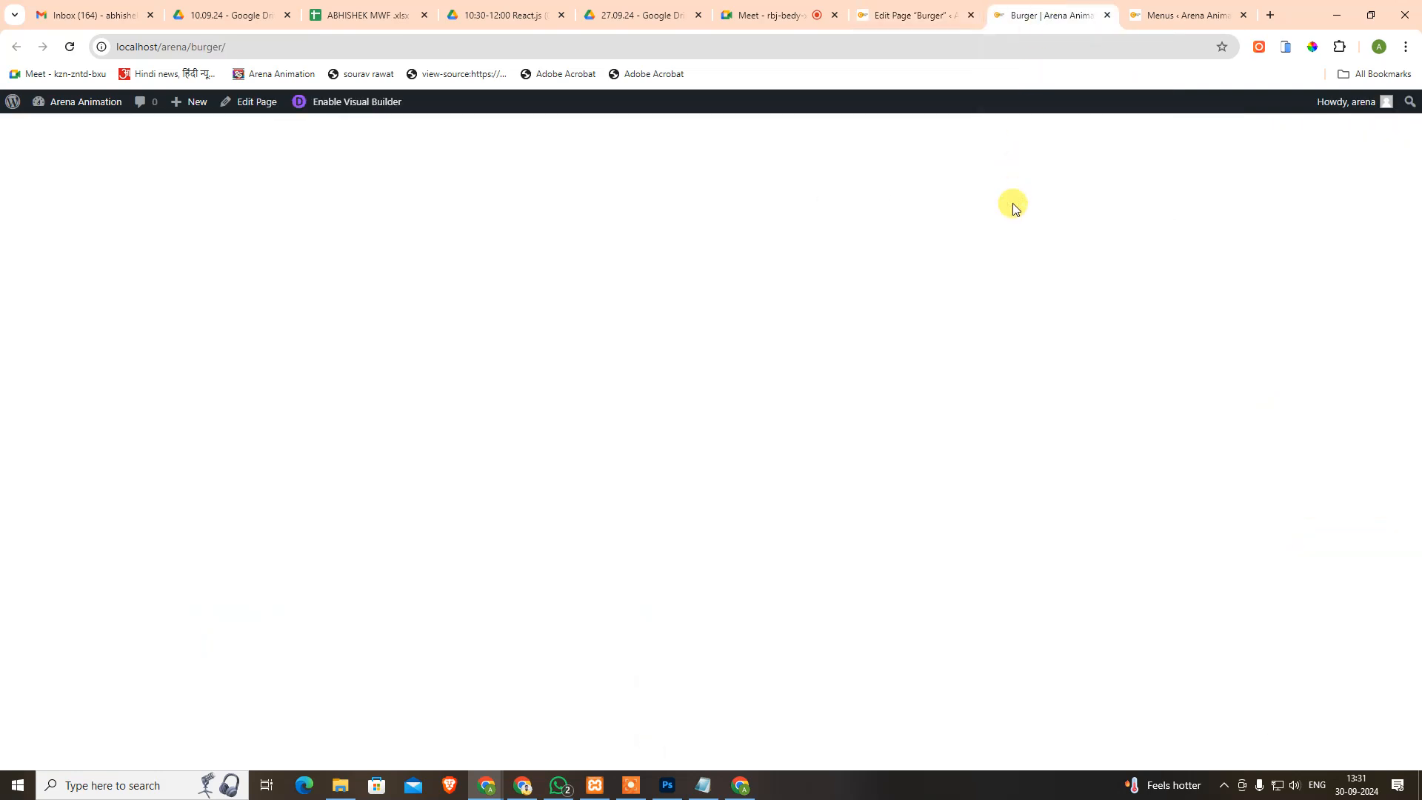
Paste the header-base-hd.jpg layer back after the gradient in the section's Main Element CSS and remove the duplicate comma.
{"action": "left_click", "coordinate": [913, 9]}
{"action": "left_click", "coordinate": [205, 535]}
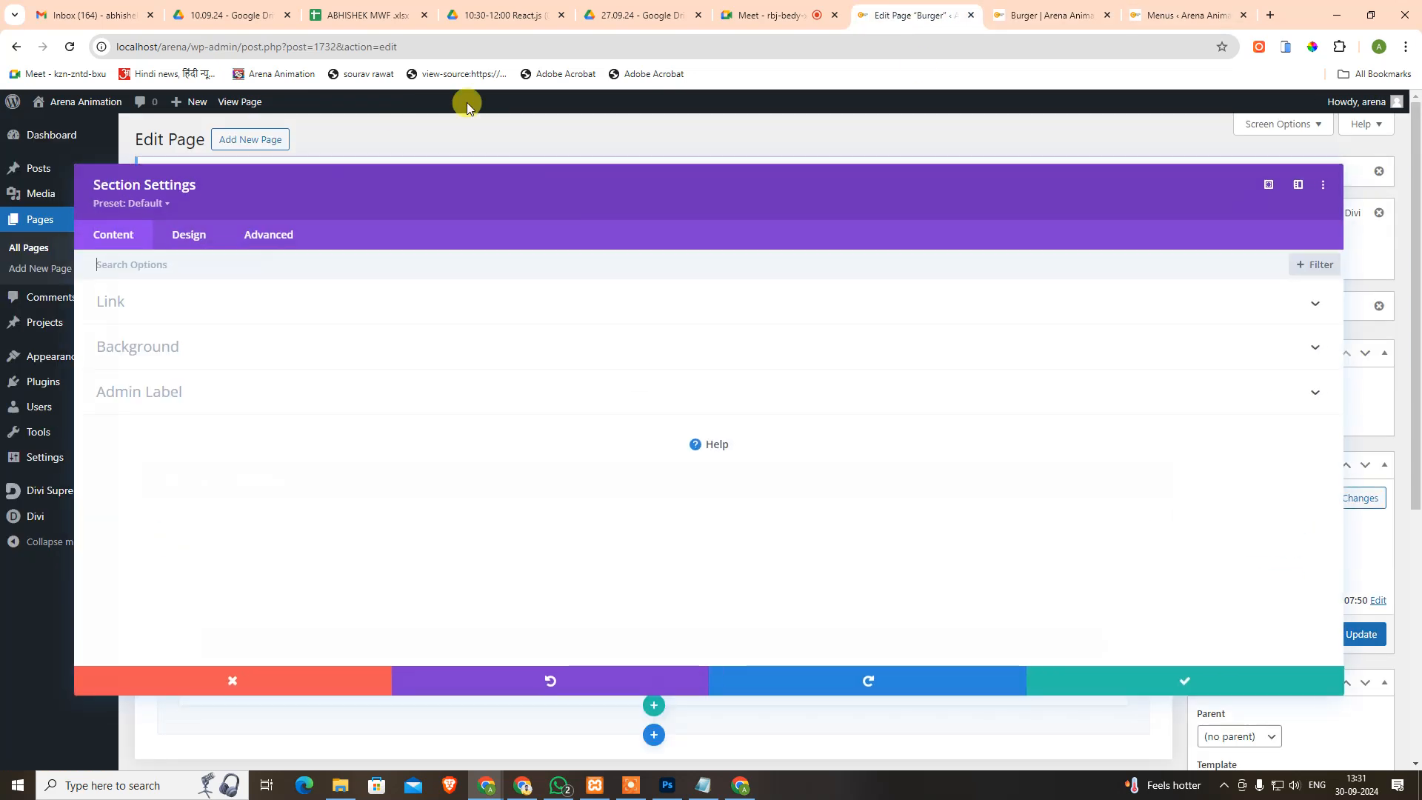
{"action": "left_click", "coordinate": [260, 232]}
{"action": "left_click", "coordinate": [165, 394]}
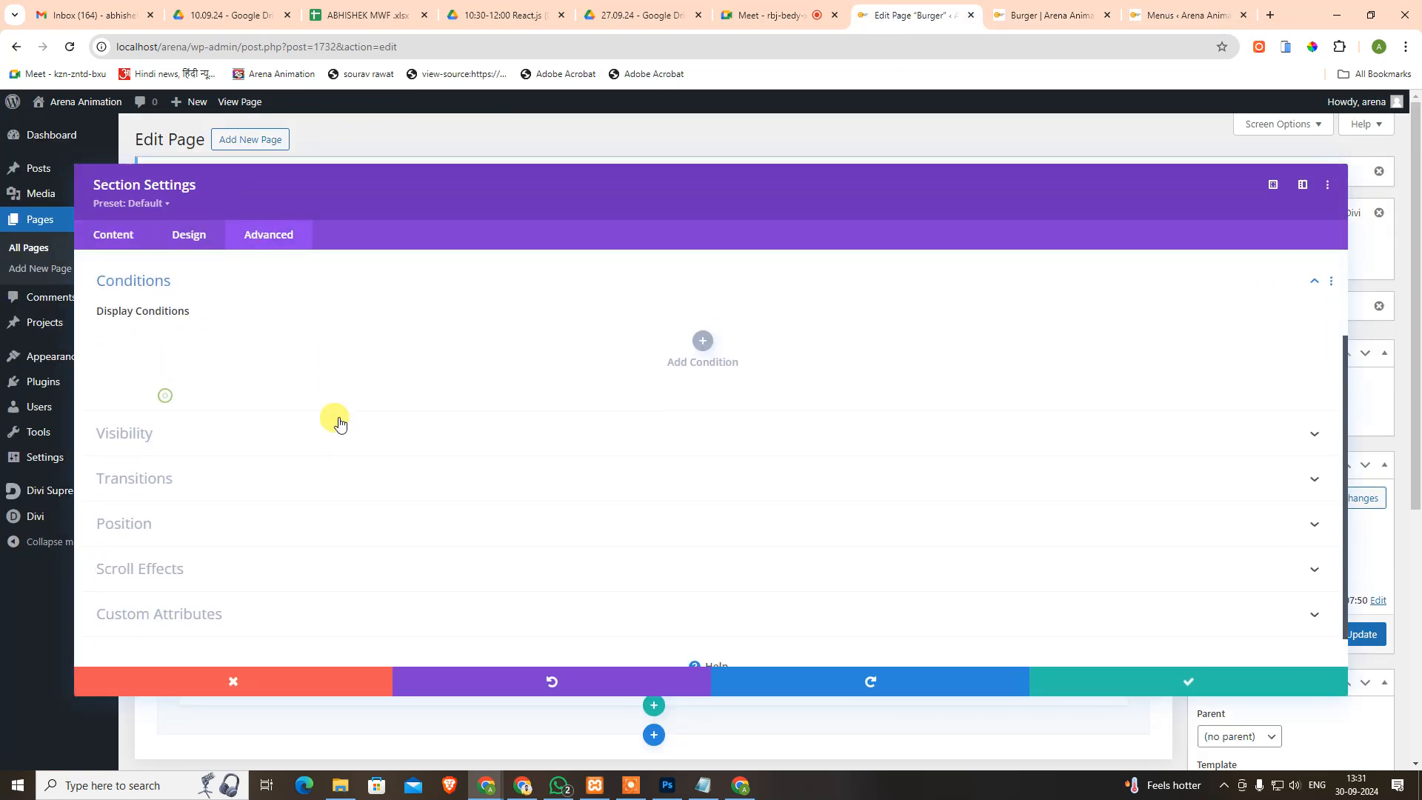
{"action": "scroll", "coordinate": [158, 298], "scroll_direction": "up", "scroll_amount": 2}
{"action": "left_click", "coordinate": [117, 346]}
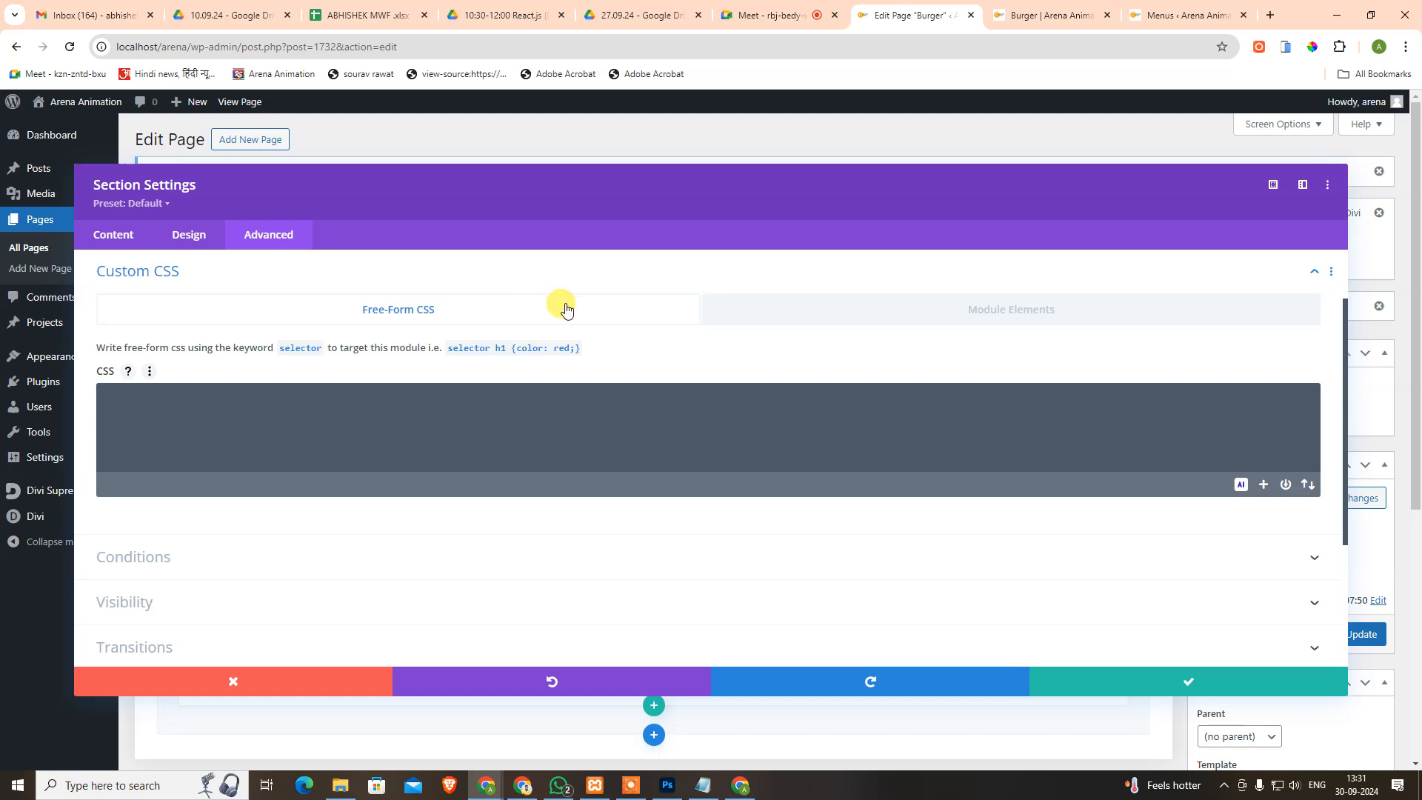
{"action": "left_click", "coordinate": [834, 302]}
{"action": "scroll", "coordinate": [240, 571], "scroll_direction": "down", "scroll_amount": 2}
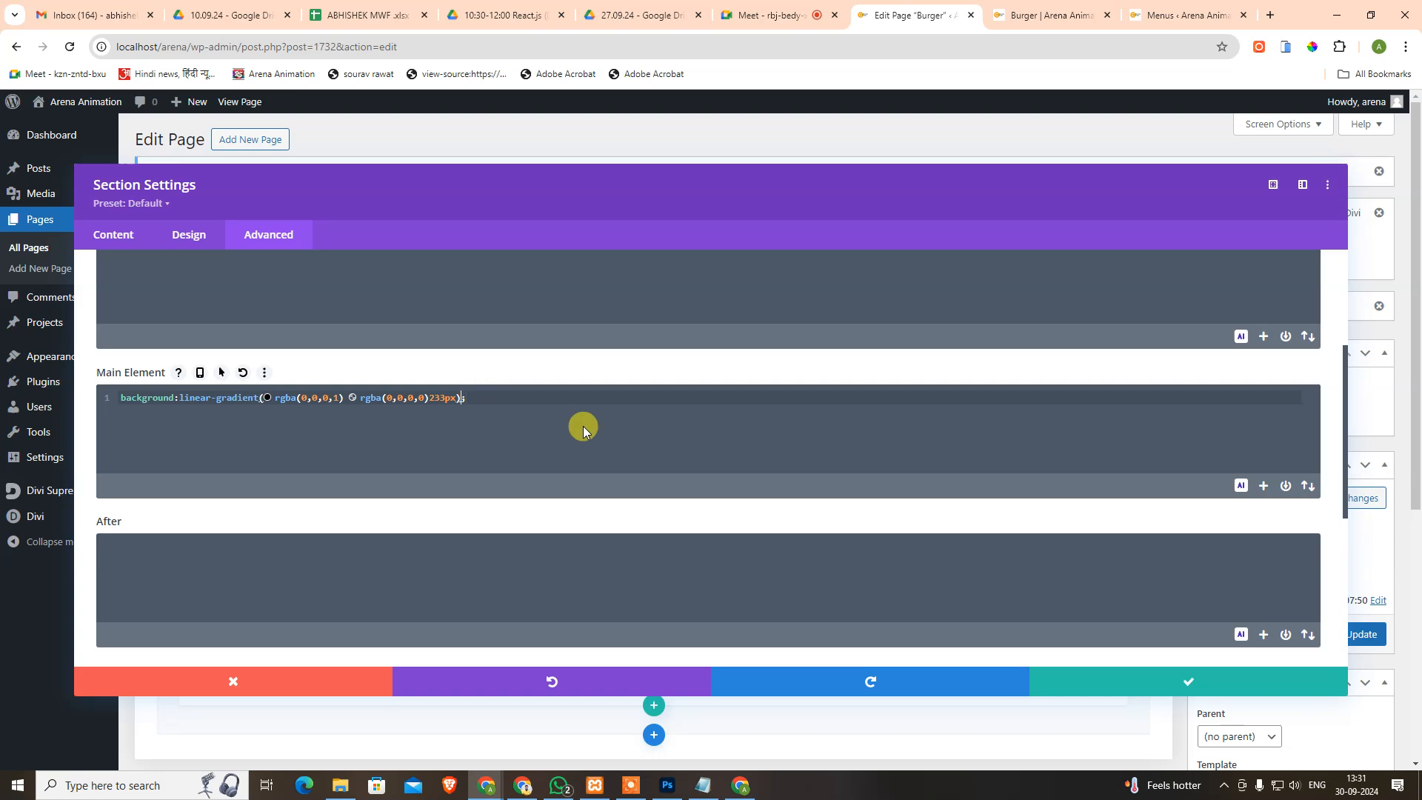
{"action": "type", "text": ","}
{"action": "key", "text": "ctrl+v"}
{"action": "key", "text": "ctrl+Right"}
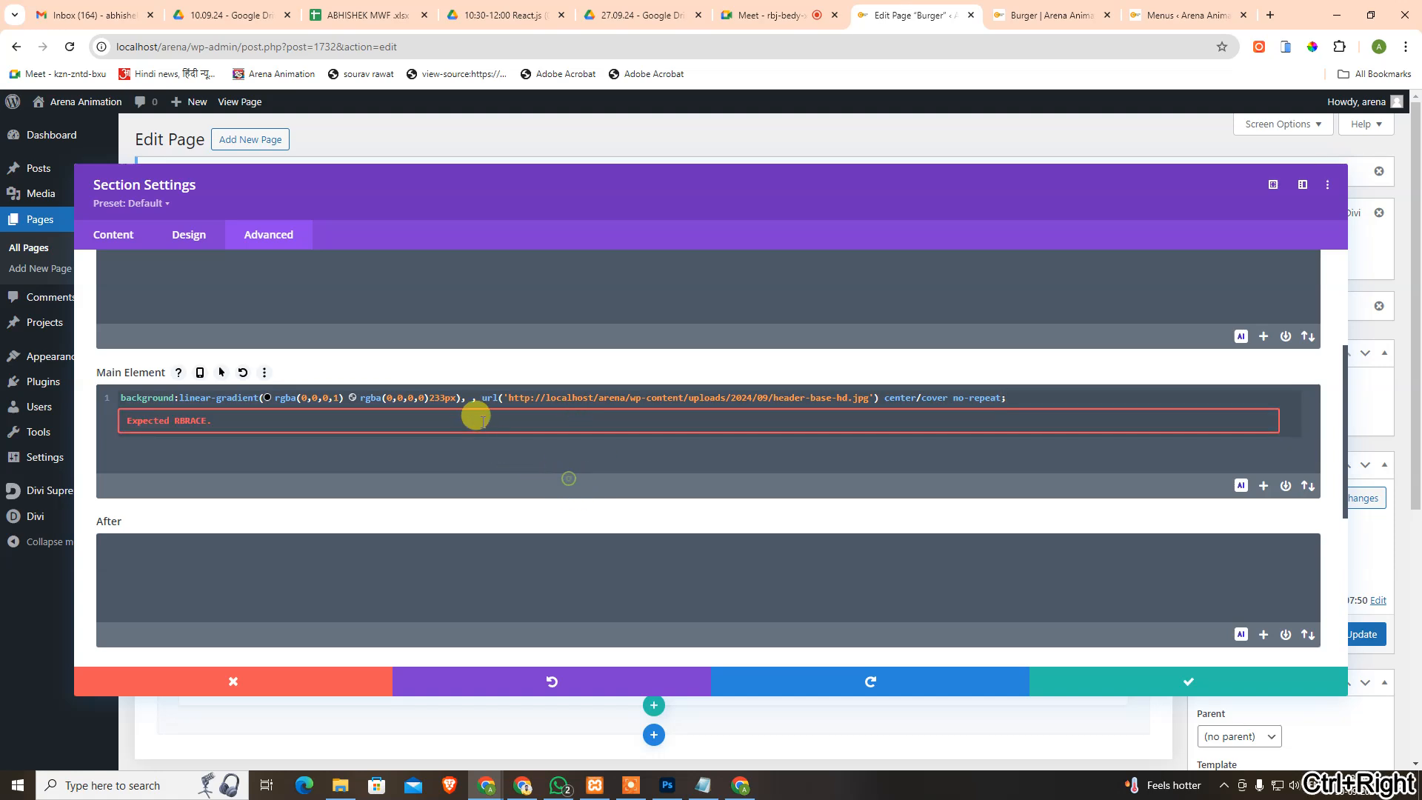
{"action": "left_click", "coordinate": [470, 398]}
{"action": "key", "text": "BackSpace"}
{"action": "key", "text": "BackSpace"}
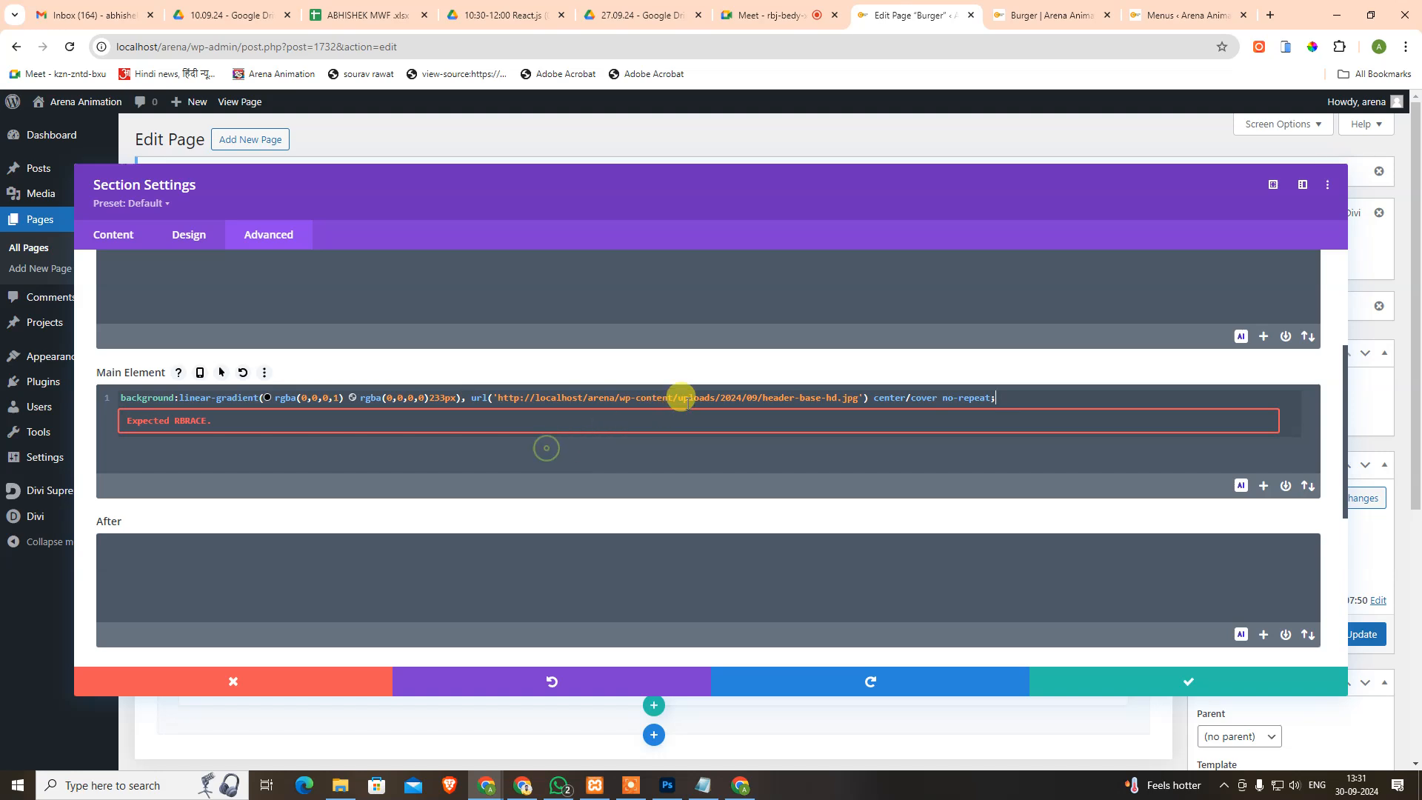
Cut the entire background declaration from the section's Main Element CSS and save the section settings.
{"action": "left_click", "coordinate": [1011, 391]}
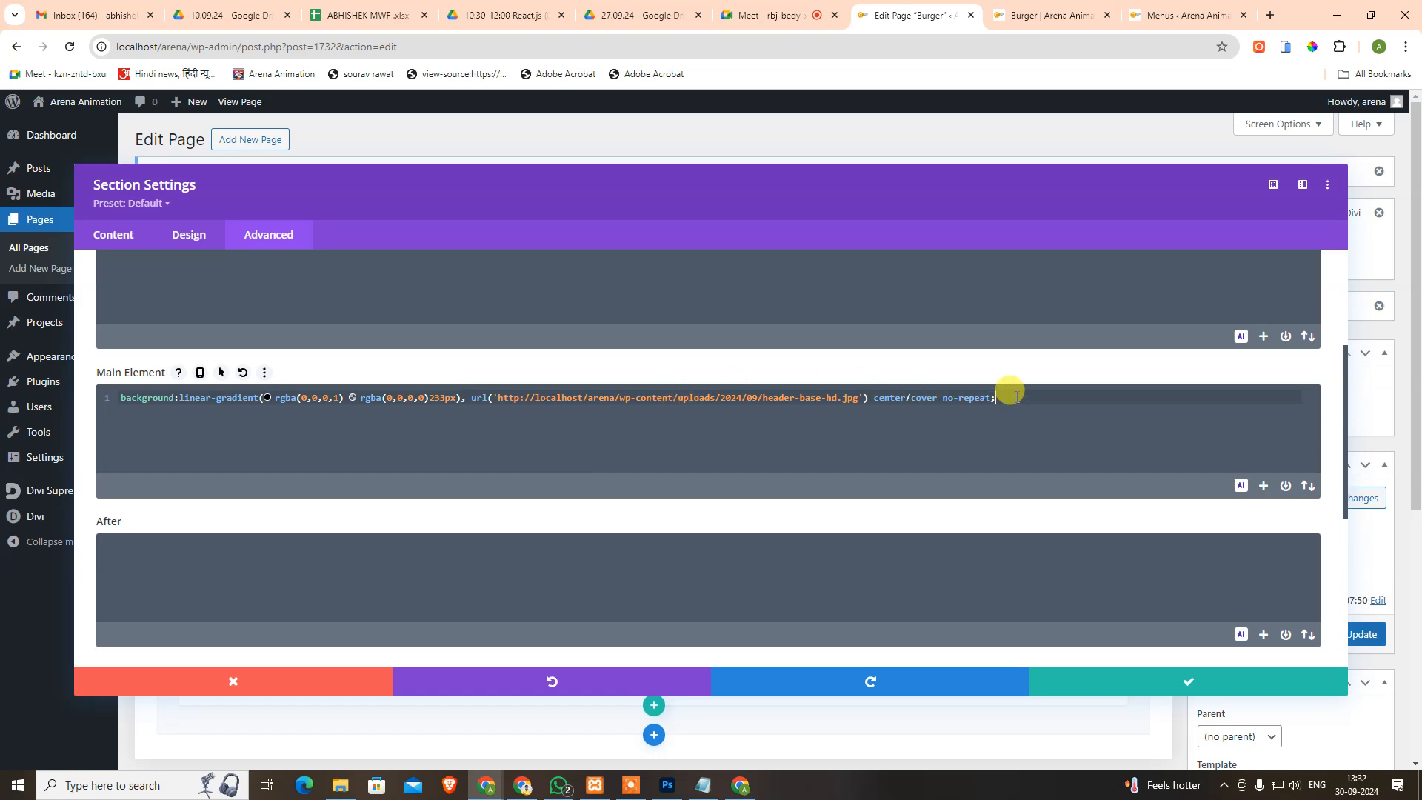
{"action": "key", "text": "ctrl+a"}
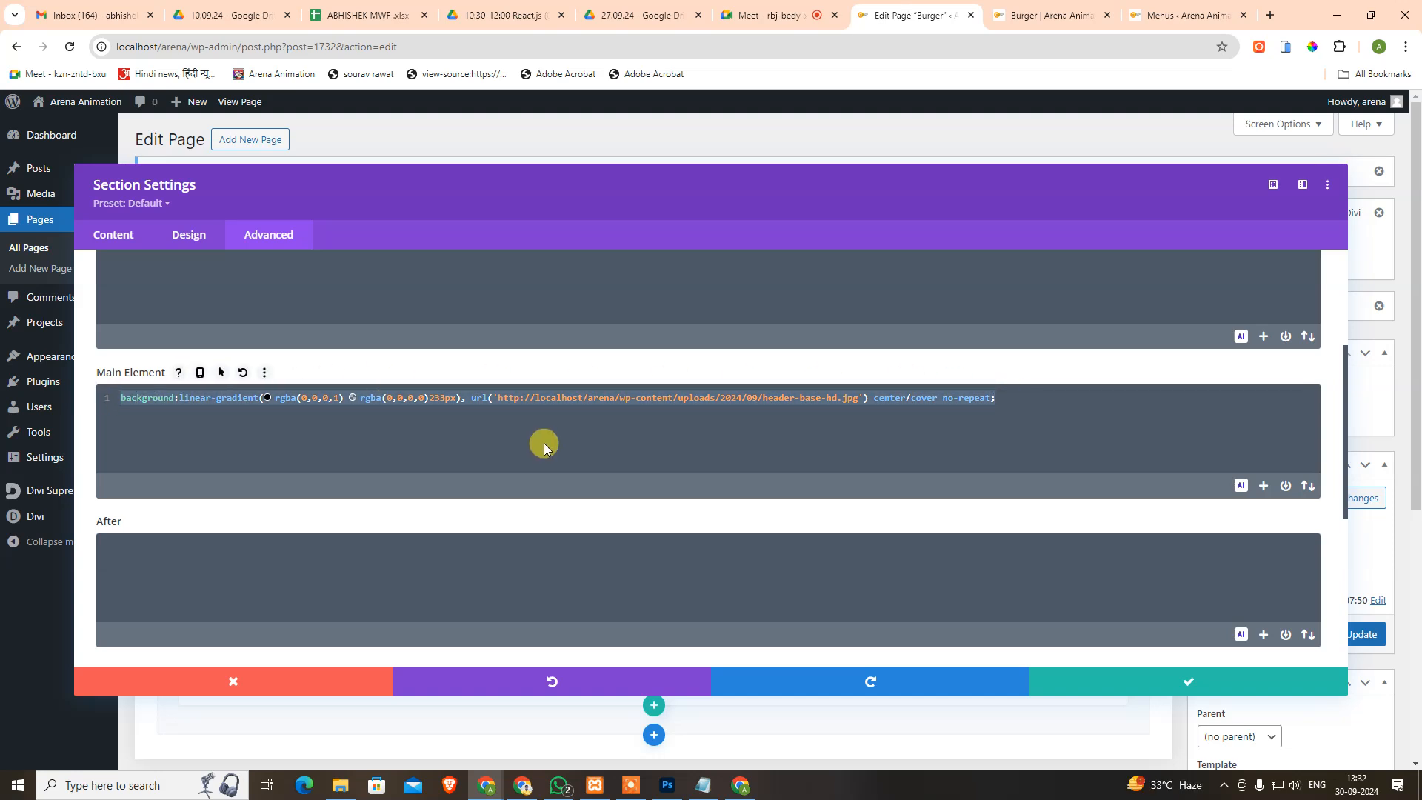
{"action": "key", "text": "ctrl+x"}
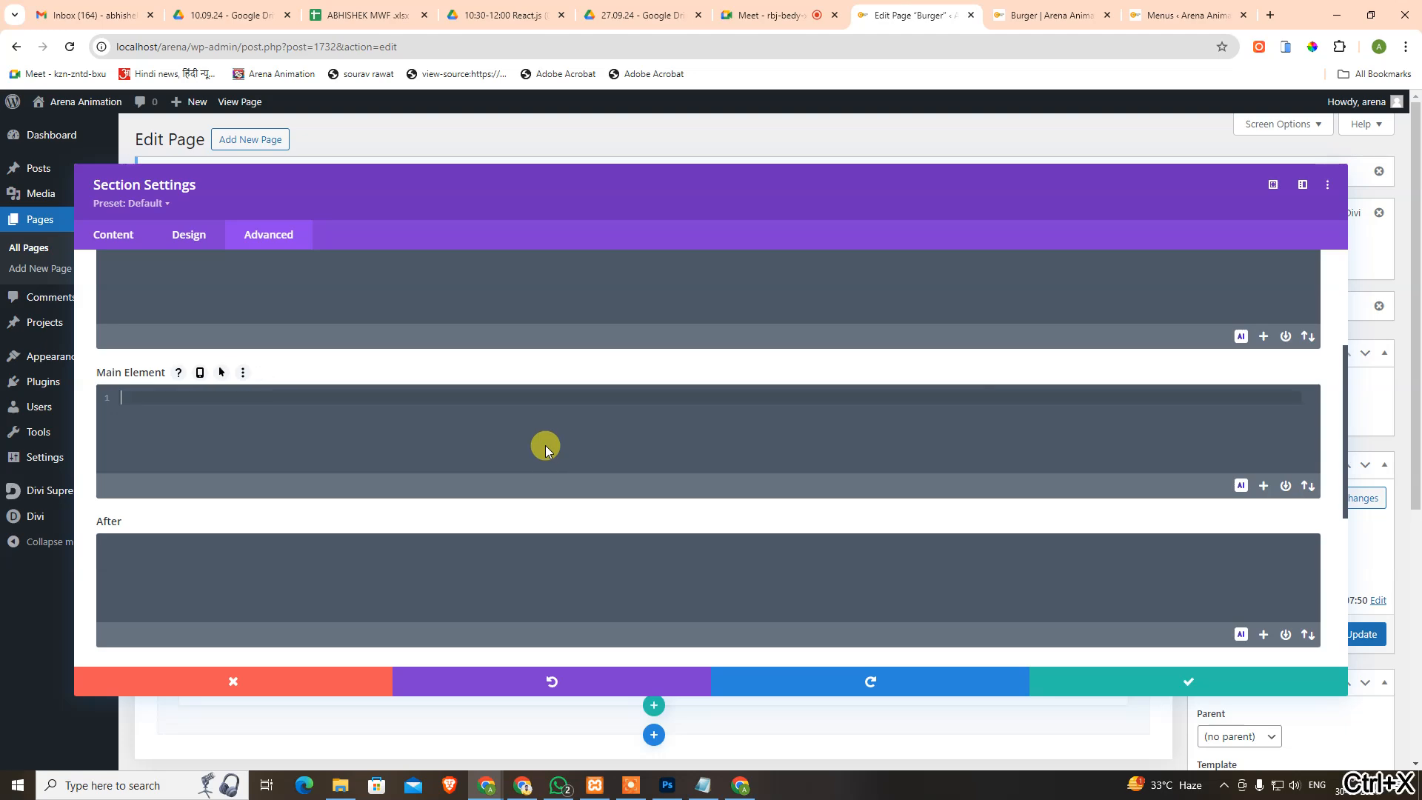
{"action": "left_click", "coordinate": [1128, 682]}
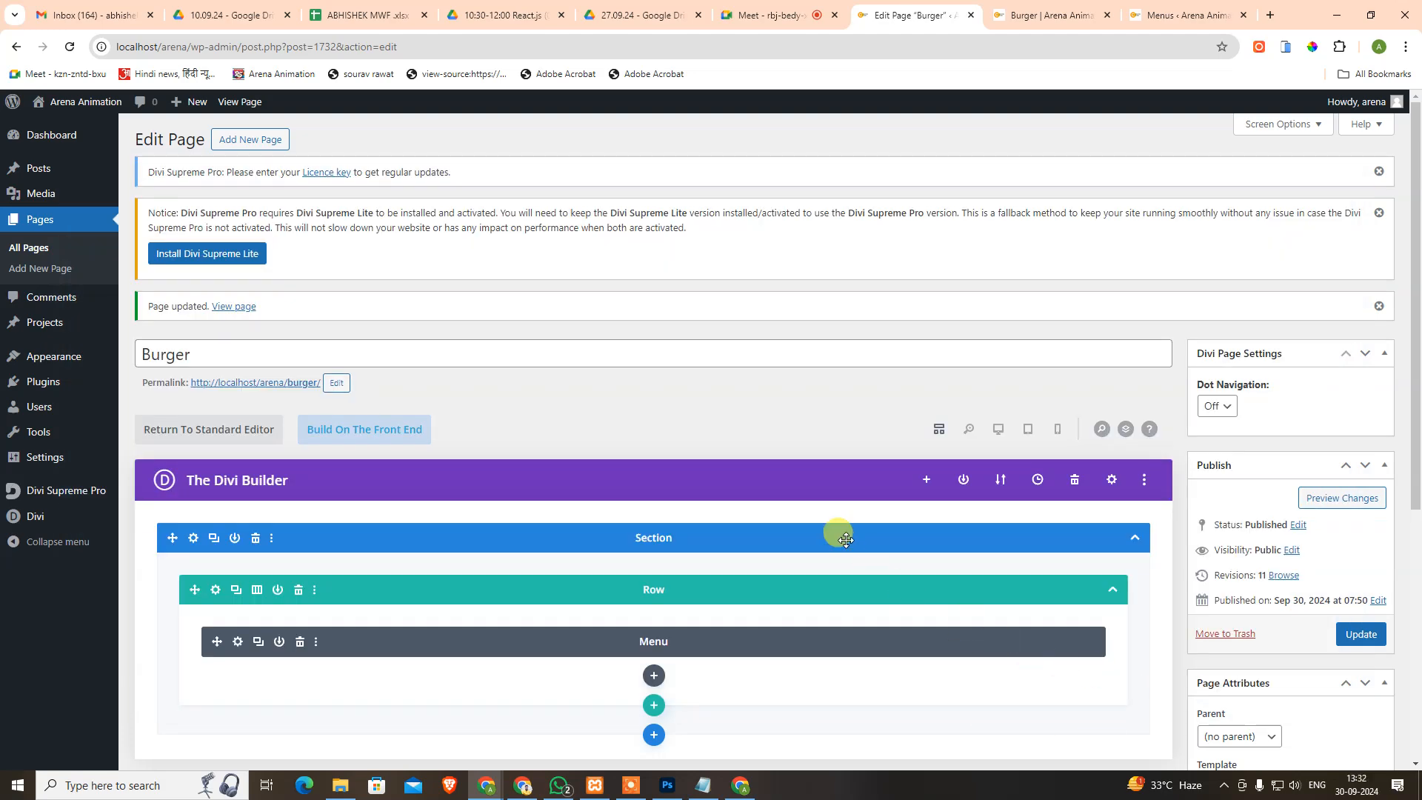
Set the burger header photo from the Media Library as the section's background image.
{"action": "left_click", "coordinate": [191, 539]}
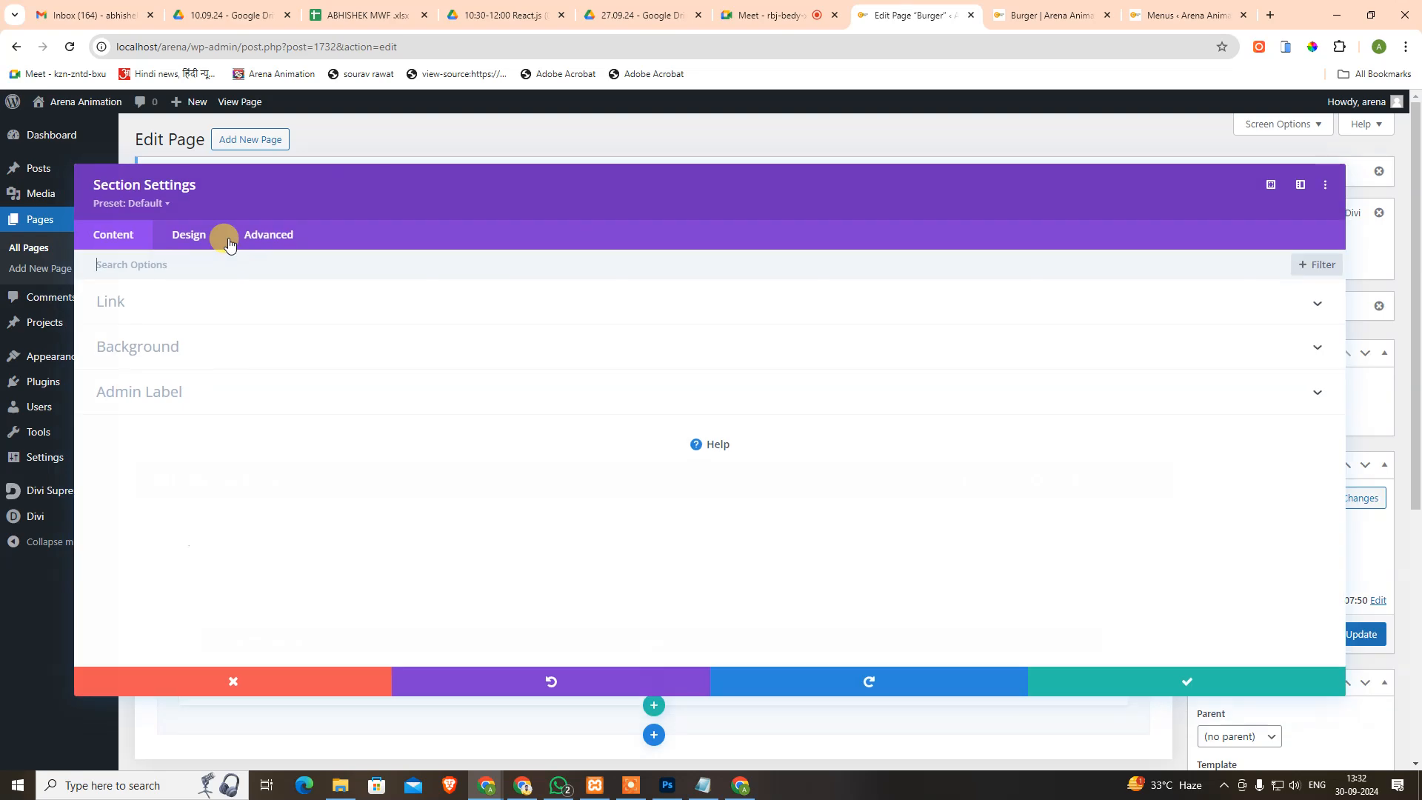
{"action": "left_click", "coordinate": [142, 343]}
{"action": "left_click", "coordinate": [604, 330]}
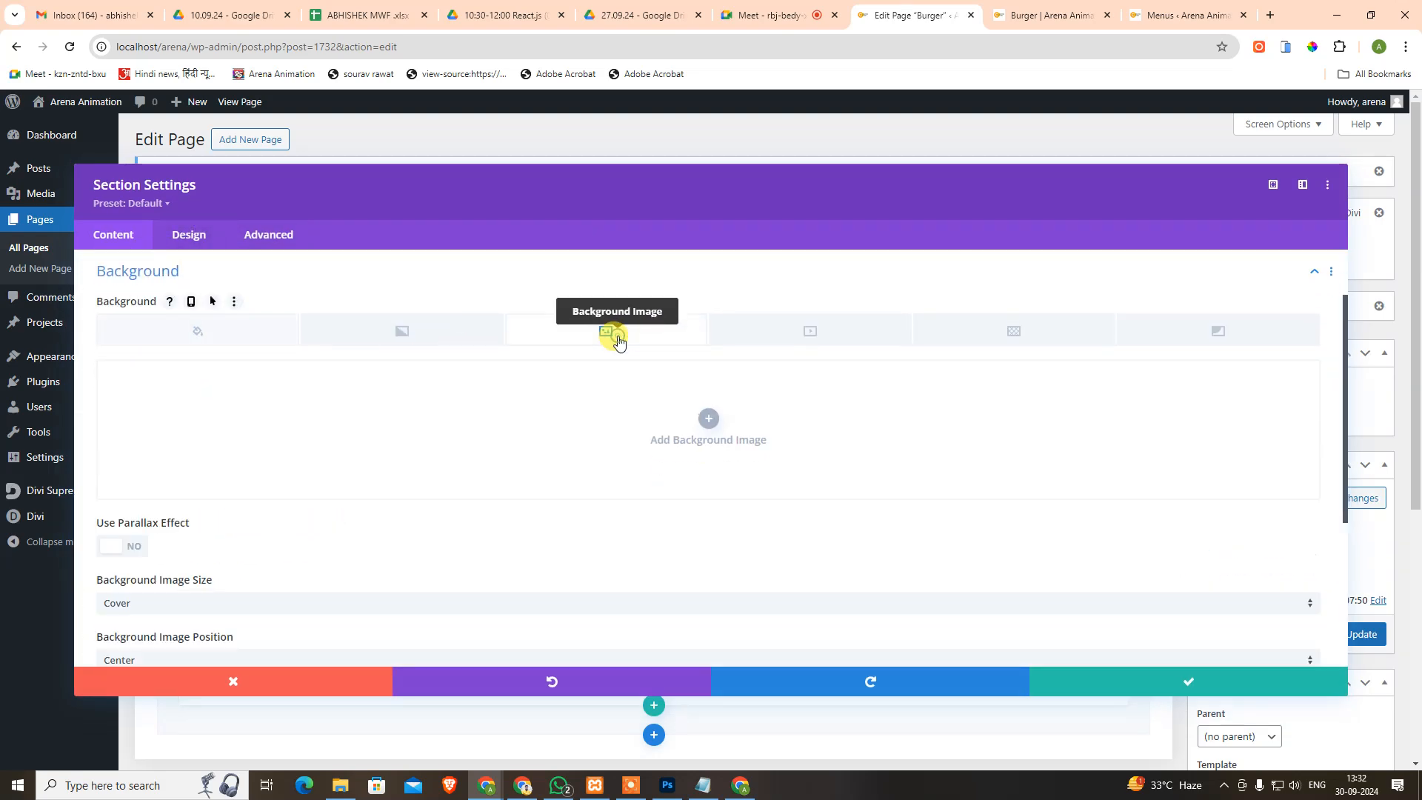
{"action": "left_click", "coordinate": [712, 422]}
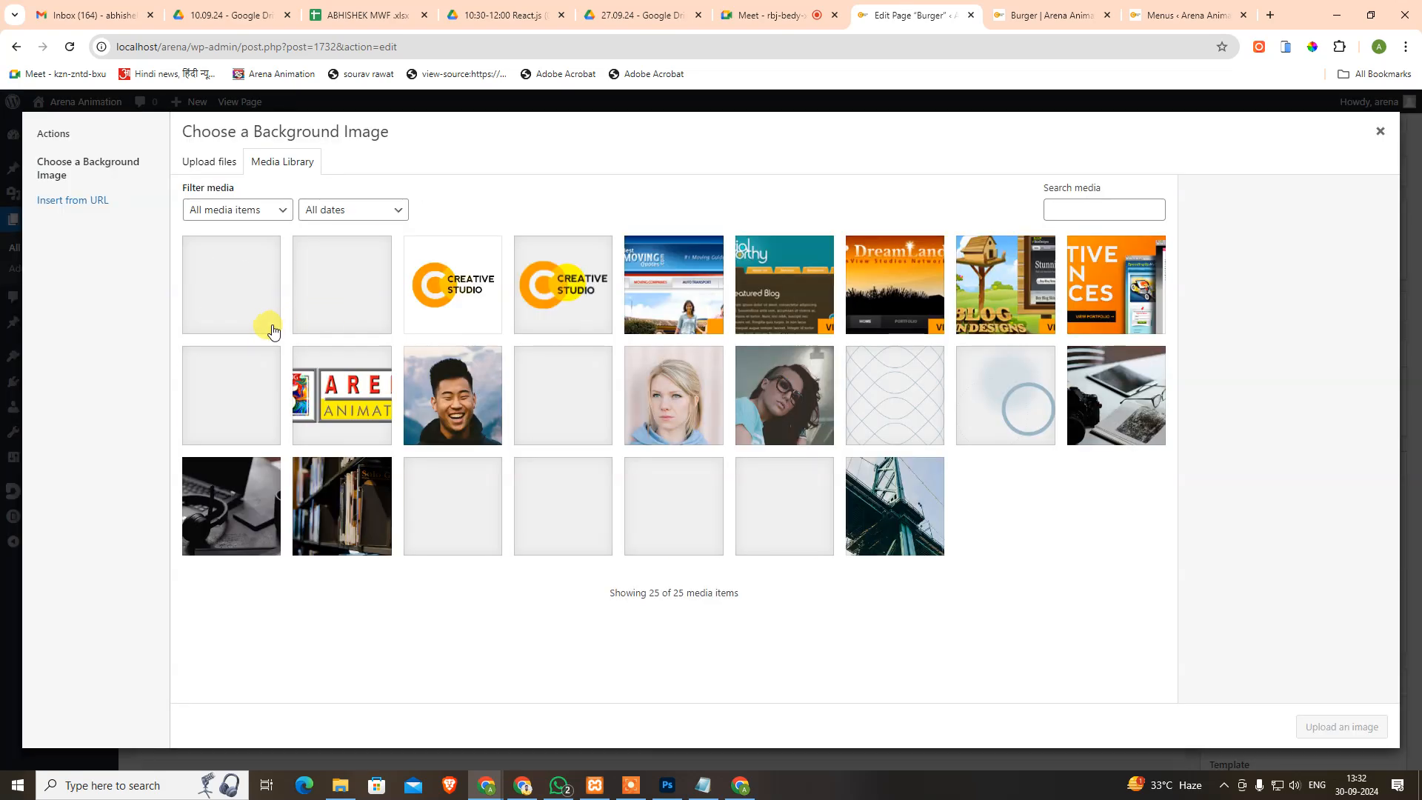
{"action": "left_click", "coordinate": [340, 305]}
{"action": "left_click", "coordinate": [1332, 727]}
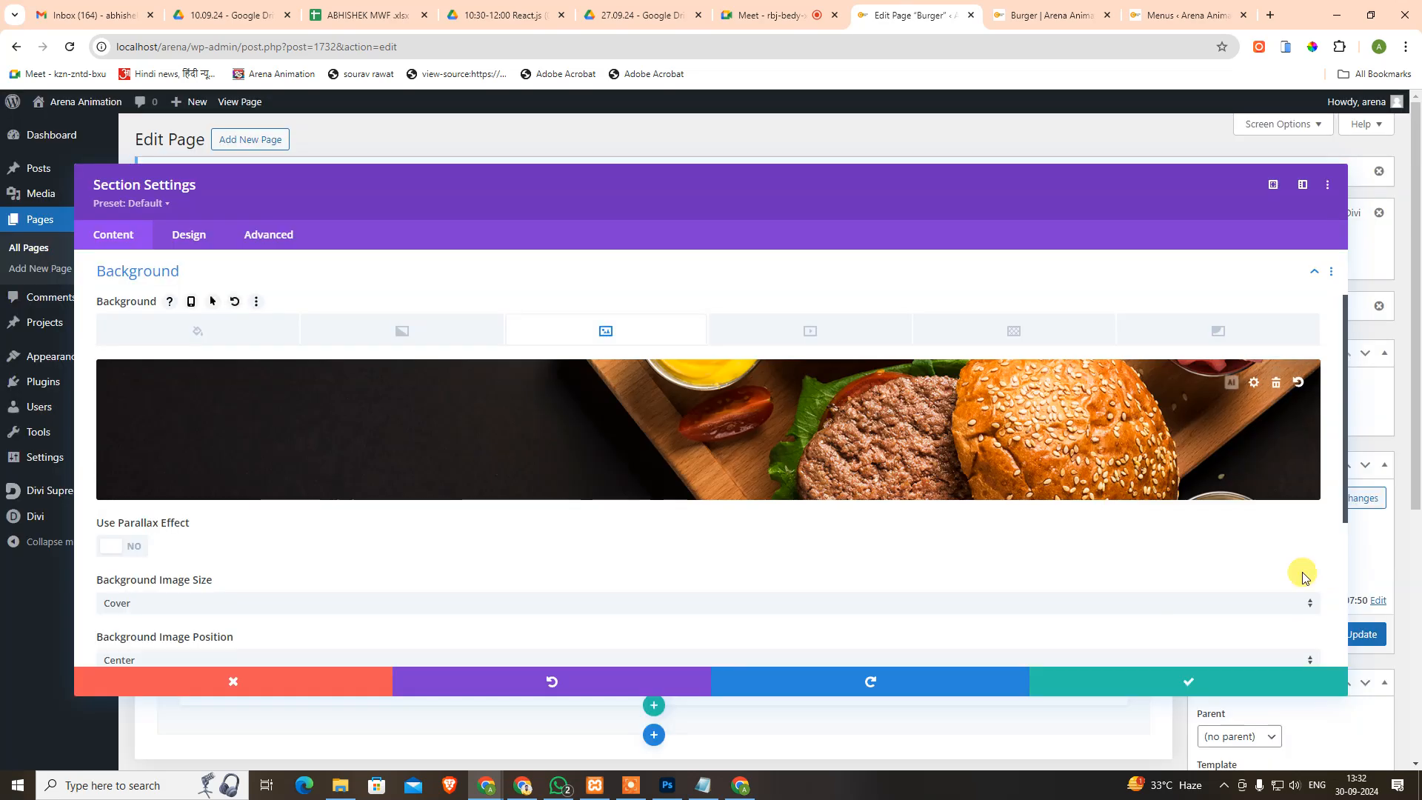
Save the section settings with the burger background image, update the page and open the live Burger page.
{"action": "left_click", "coordinate": [1262, 687]}
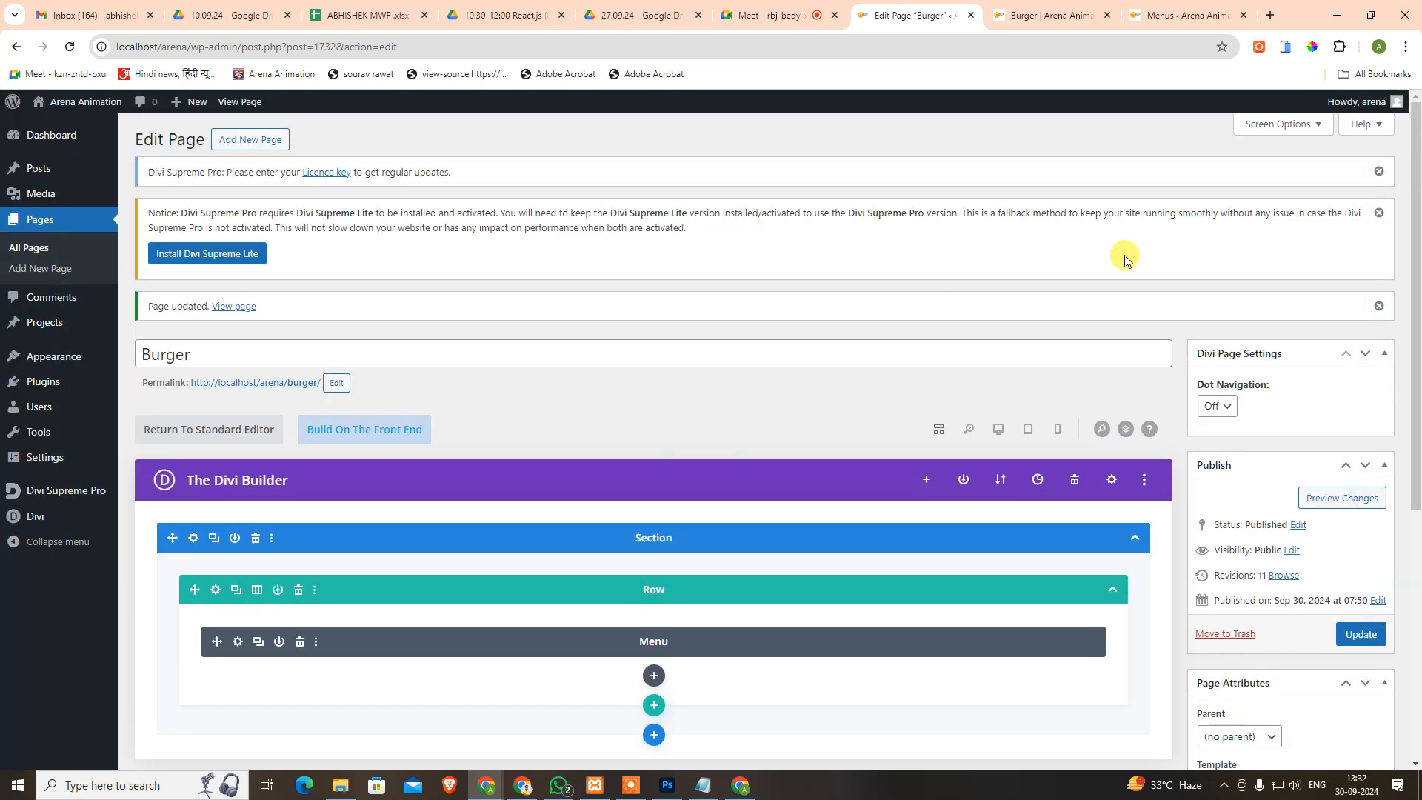
{"action": "key", "text": "ctrl+s"}
{"action": "left_click", "coordinate": [1048, 14]}
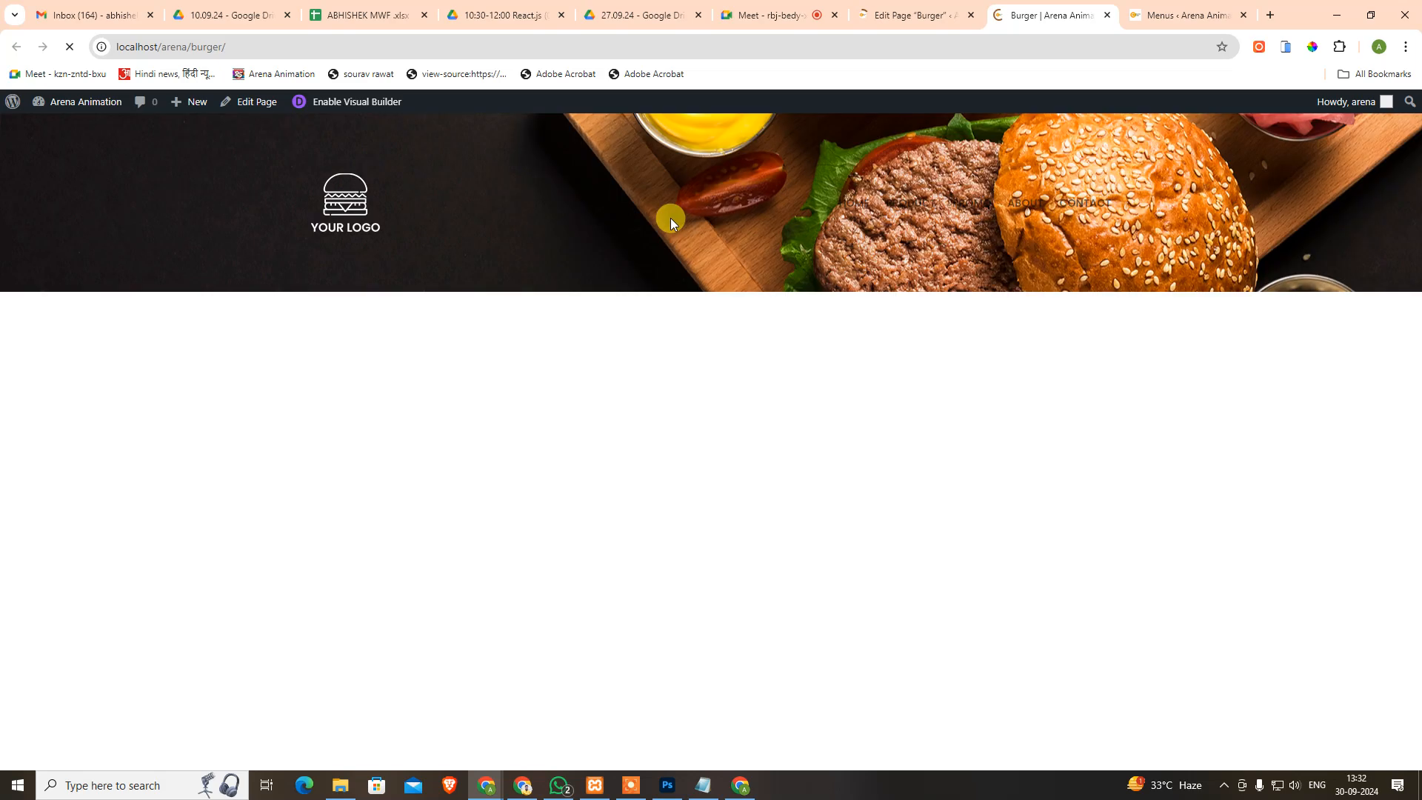
Inspect the header section in DevTools and toggle its background-image declaration off and back on.
{"action": "right_click", "coordinate": [505, 267]}
{"action": "left_click", "coordinate": [548, 724]}
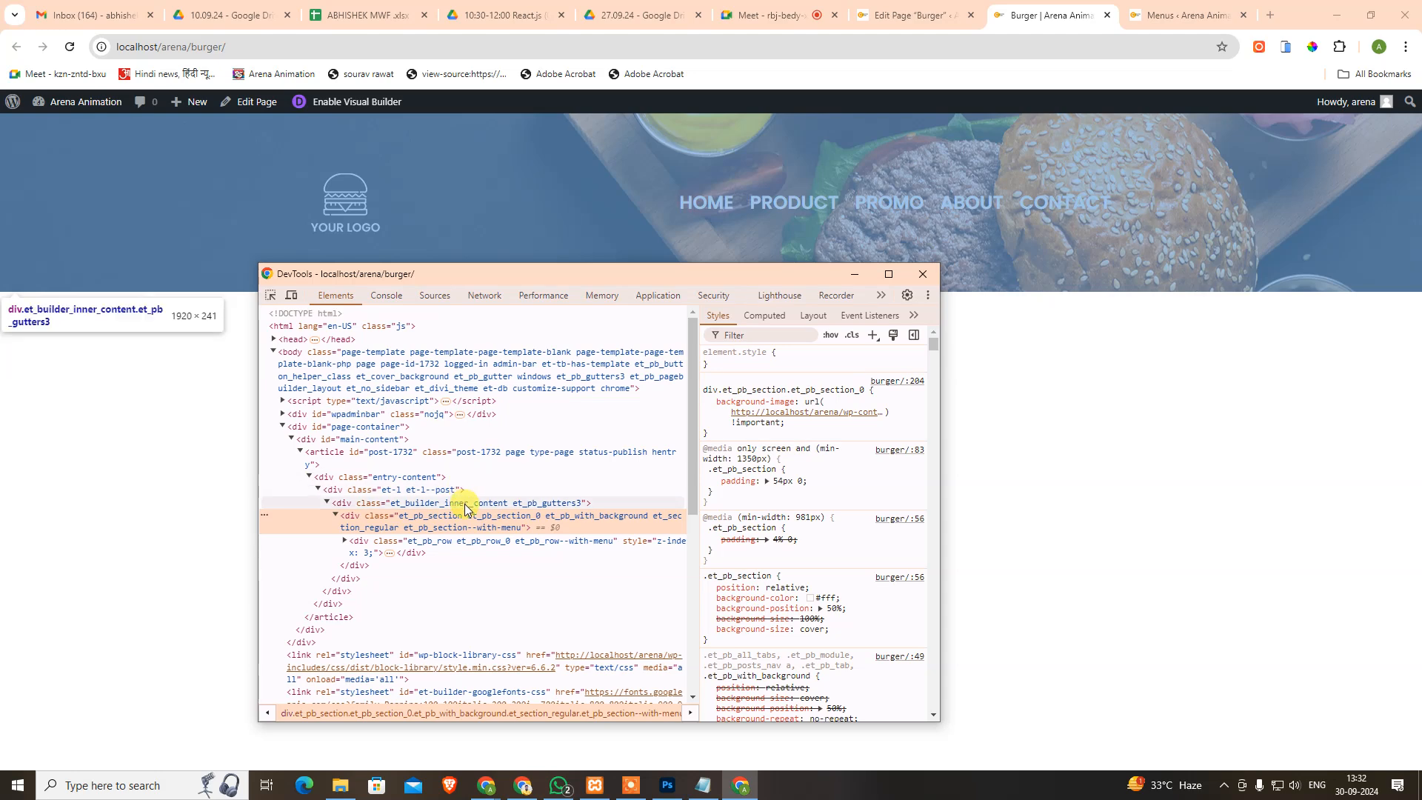
{"action": "left_click", "coordinate": [446, 545]}
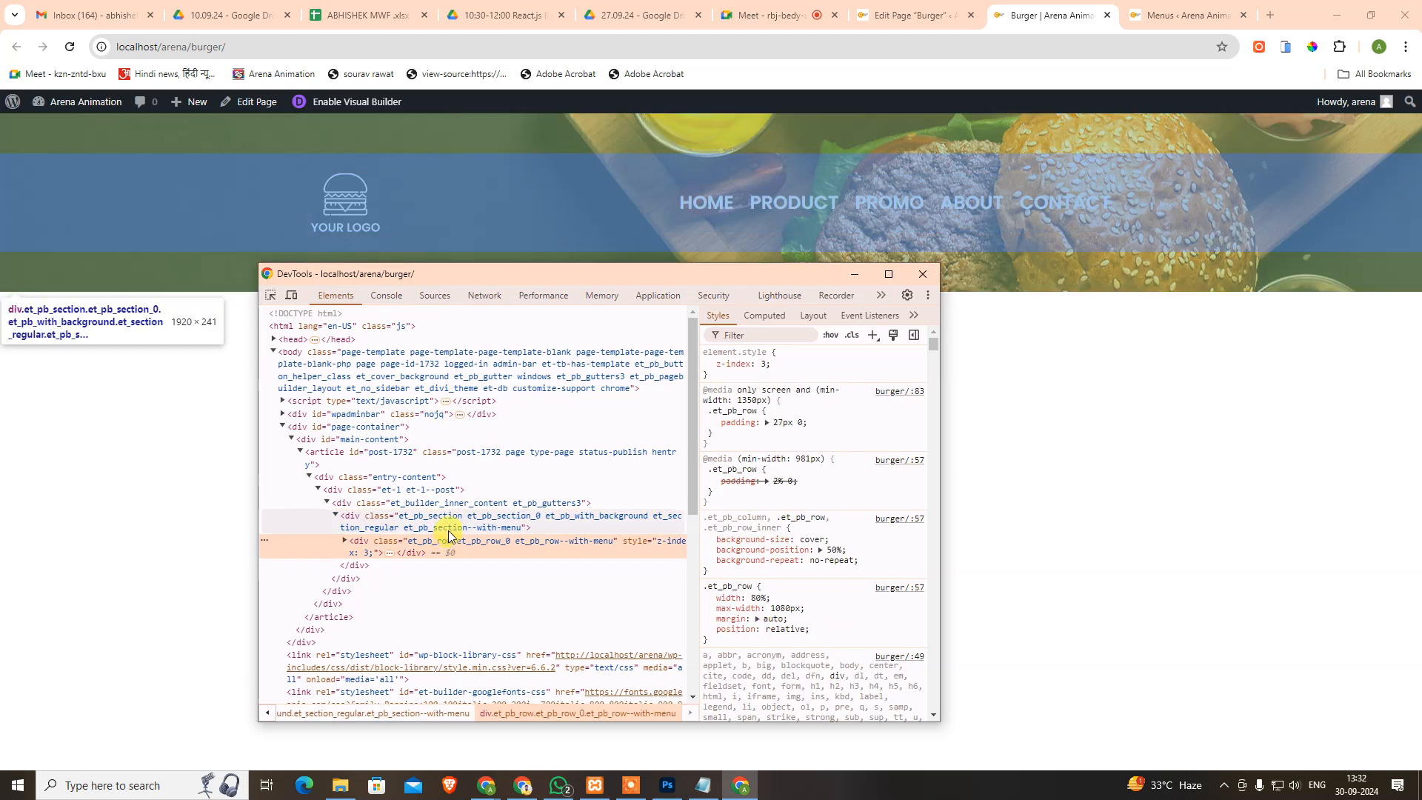
{"action": "left_click", "coordinate": [453, 527]}
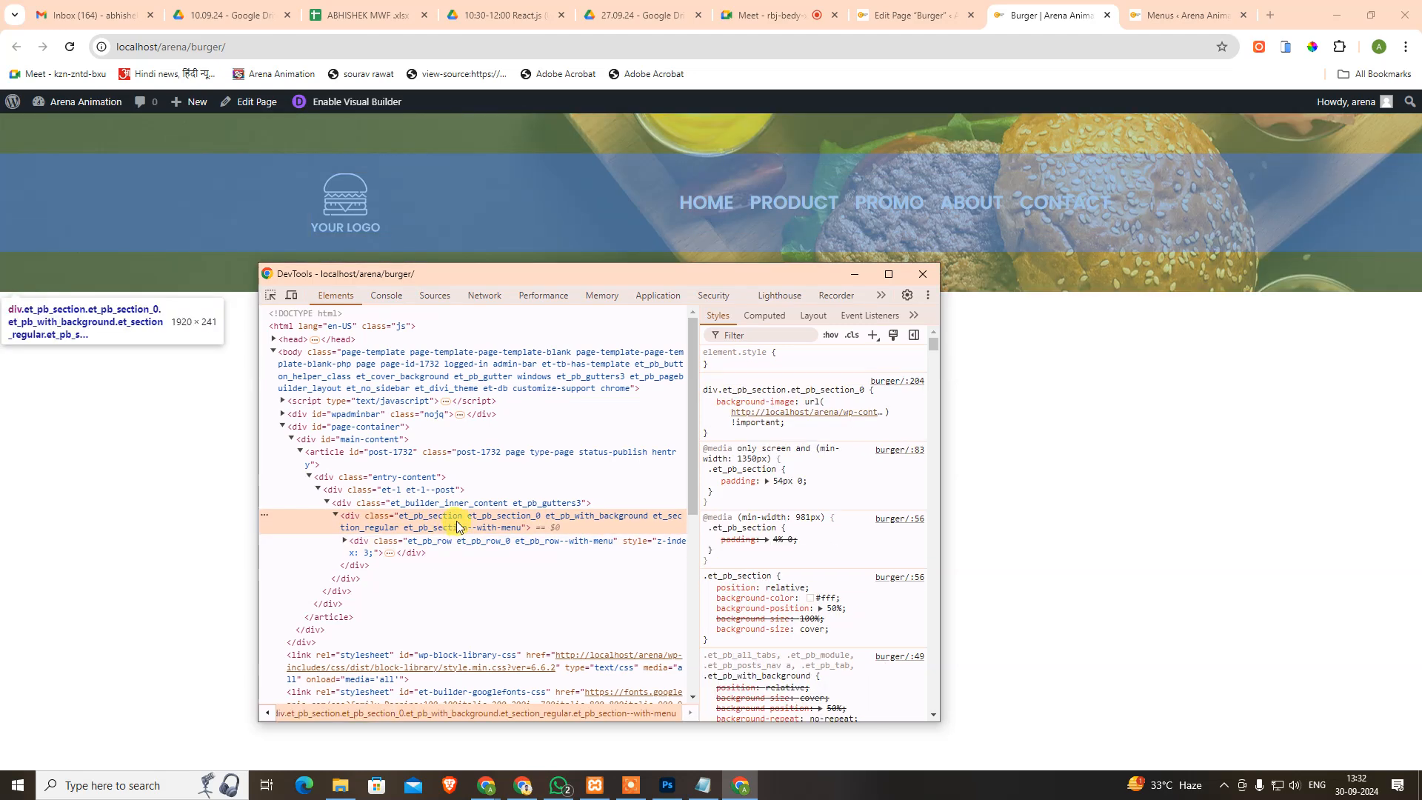
{"action": "left_click", "coordinate": [710, 402]}
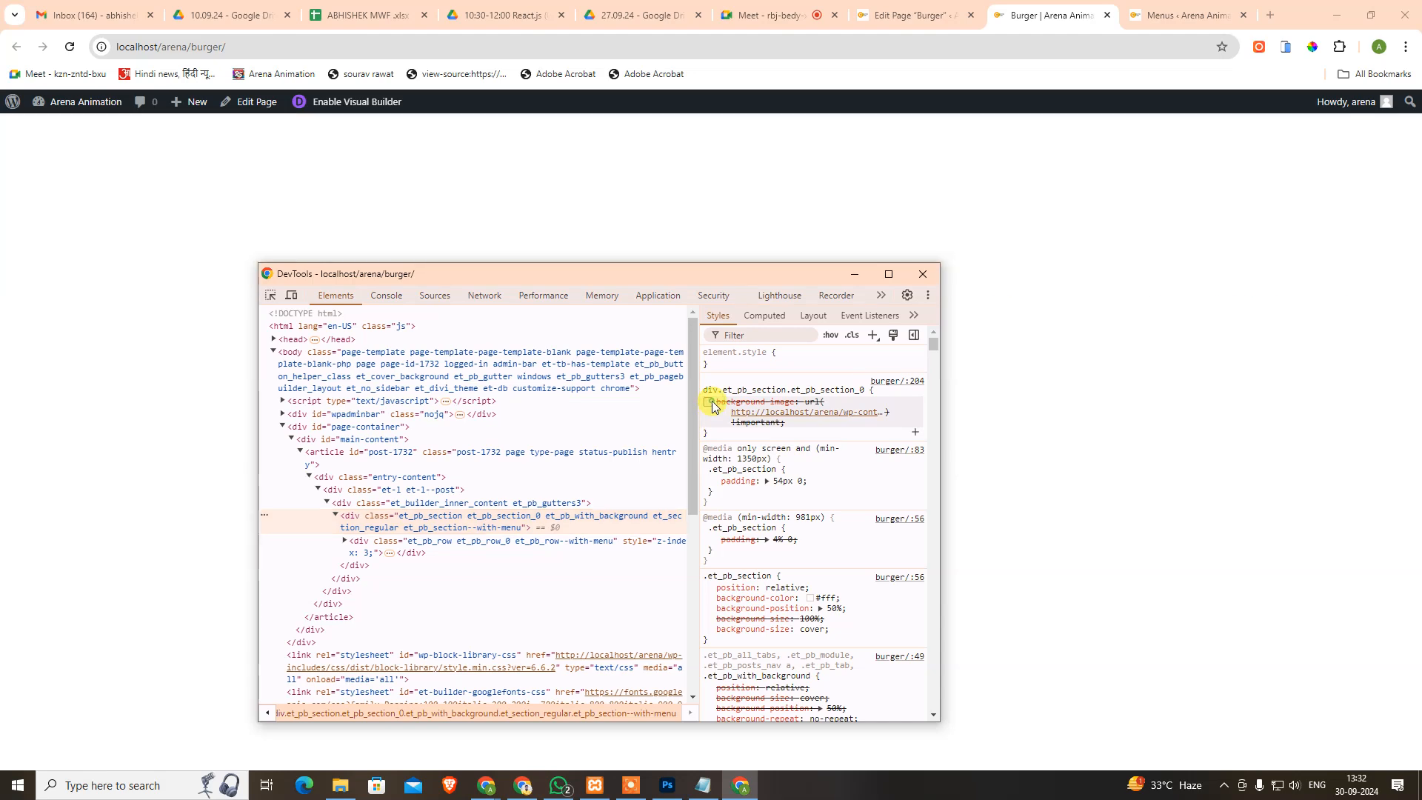
{"action": "left_click", "coordinate": [710, 402]}
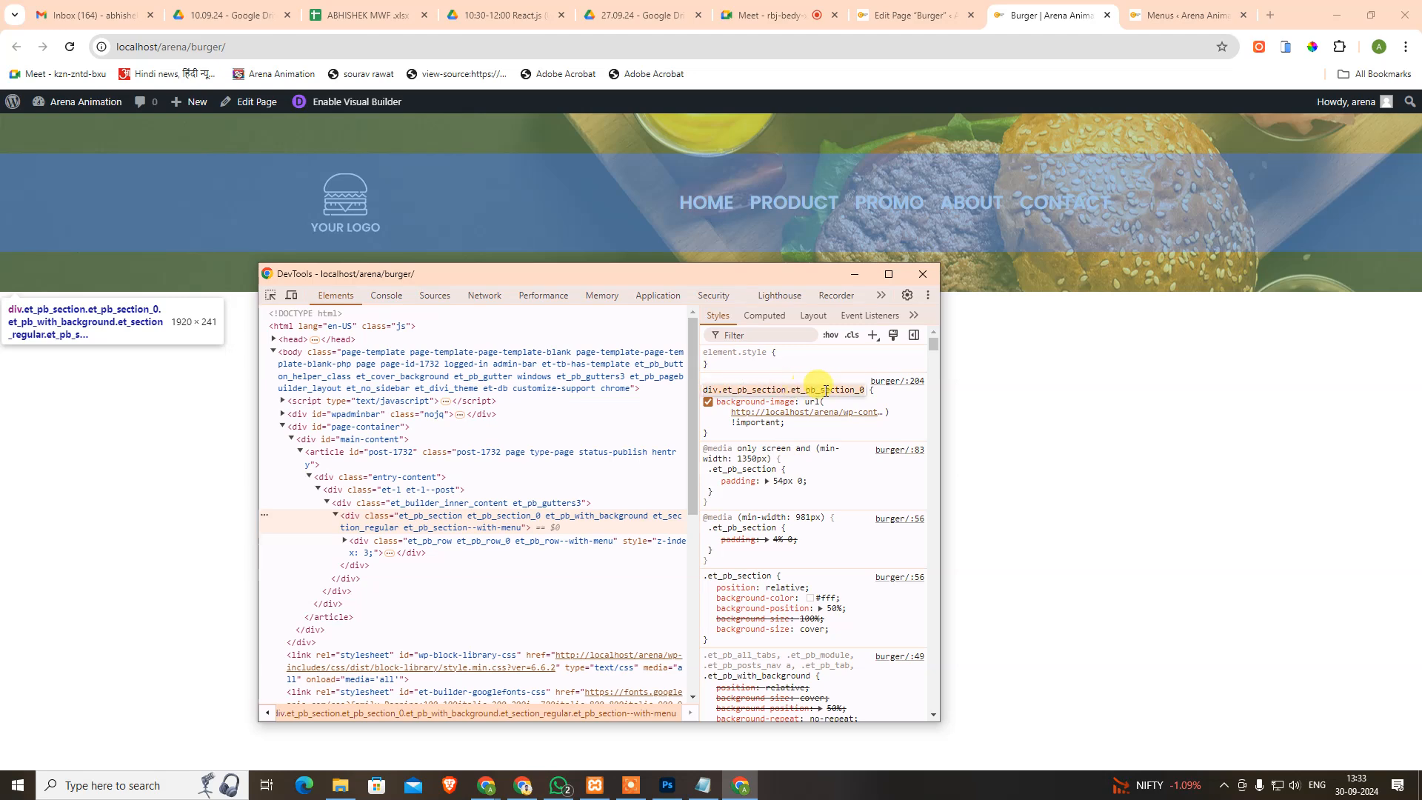
Shorten the selector of the section's background-image rule in DevTools to div.et_pb_section.
{"action": "left_click", "coordinate": [821, 390]}
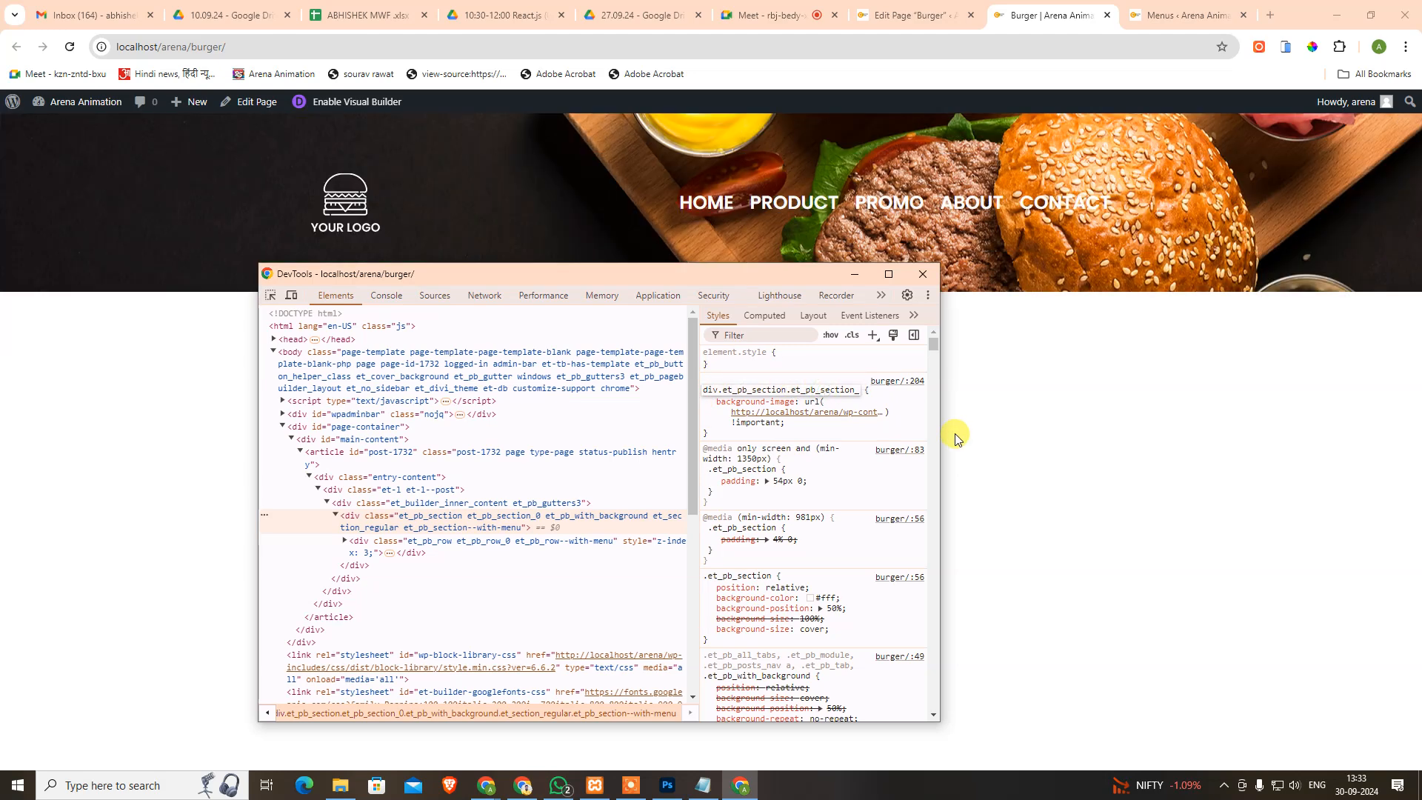
{"action": "key", "text": "BackSpace"}
{"action": "key", "text": "BackSpace"}
{"action": "key", "text": "BackSpace"}
{"action": "key", "text": "BackSpace"}
{"action": "key", "text": "BackSpace"}
{"action": "key", "text": "BackSpace"}
{"action": "key", "text": "BackSpace"}
{"action": "key", "text": "BackSpace"}
{"action": "key", "text": "BackSpace"}
{"action": "key", "text": "BackSpace"}
{"action": "key", "text": "BackSpace"}
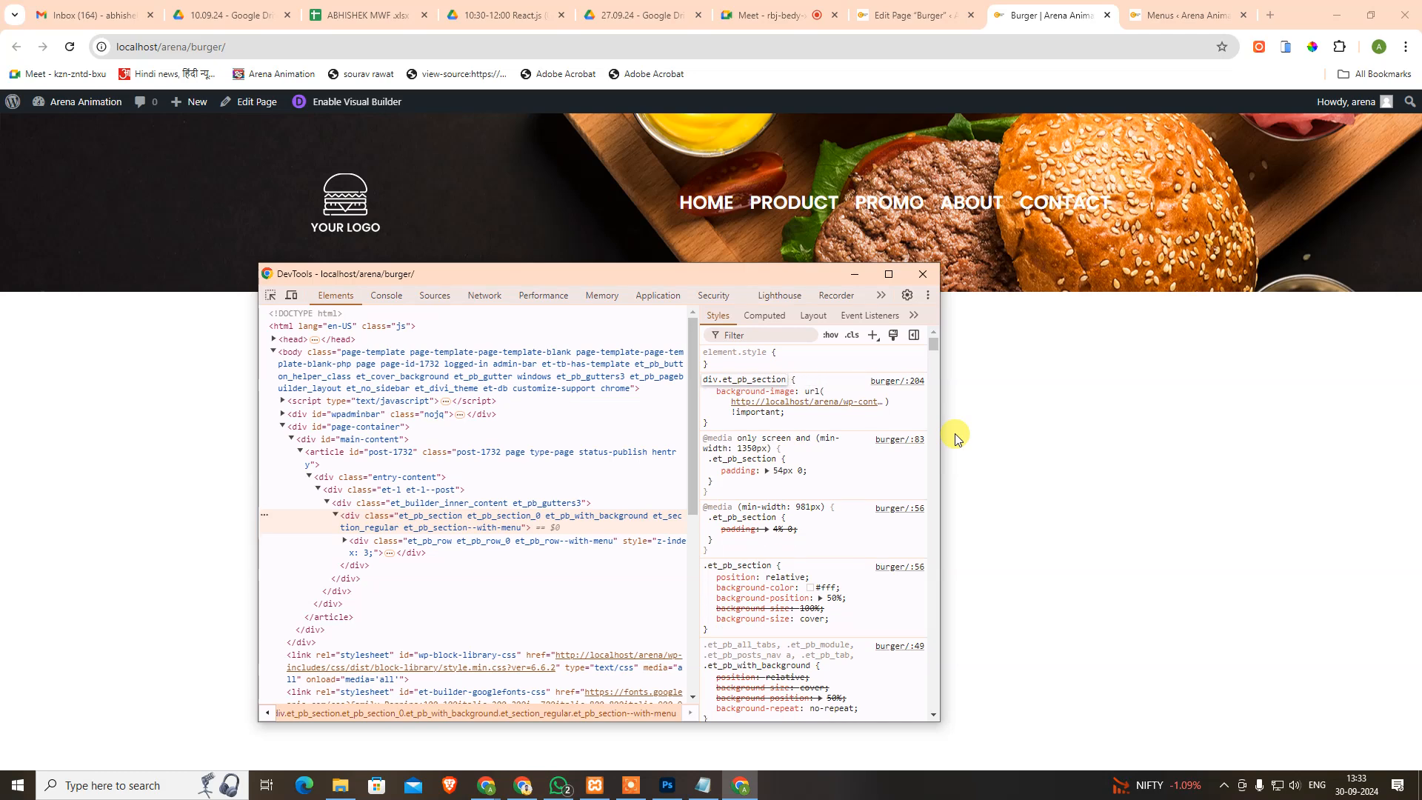
{"action": "key", "text": "Return"}
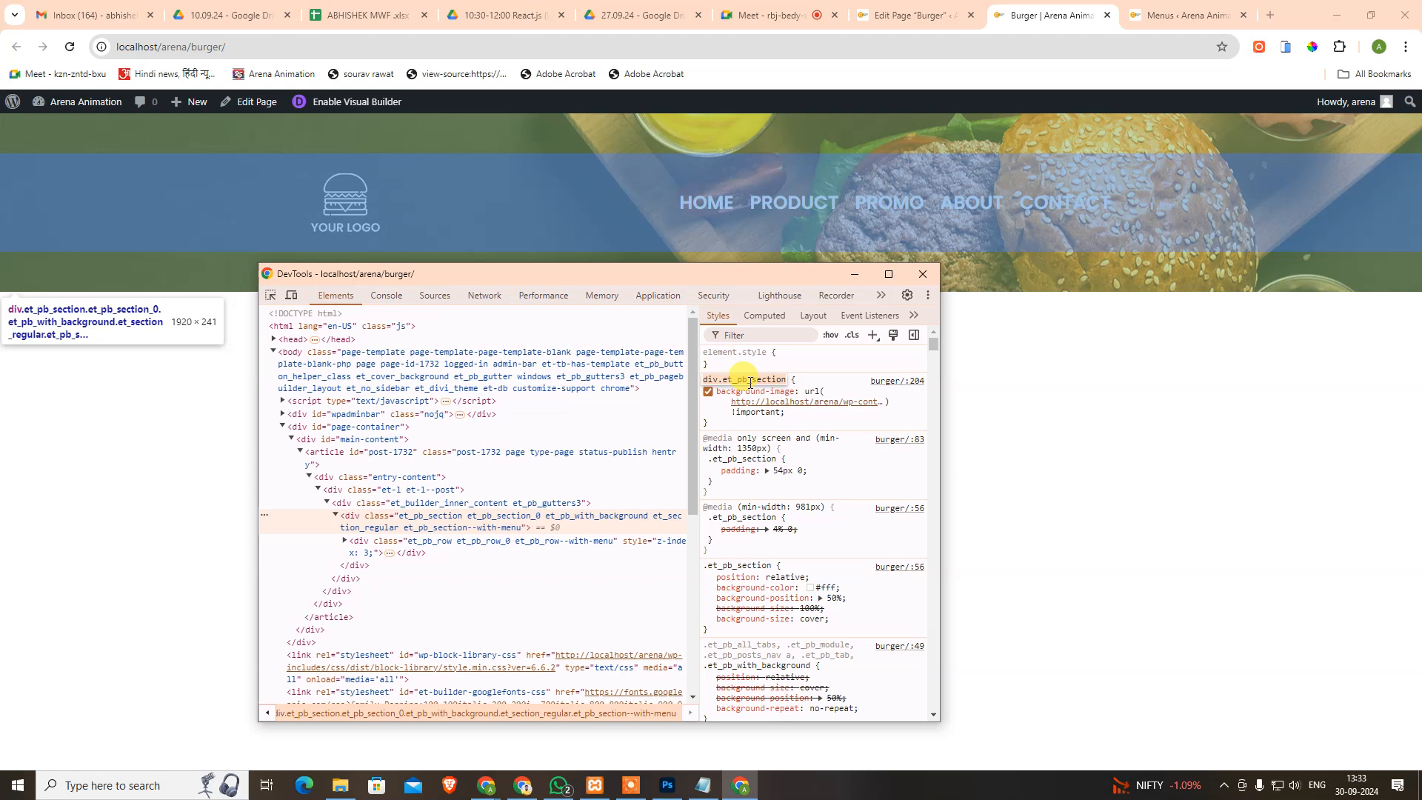
Copy the et_pb_section class name from DevTools and paste it into the section's Free-Form CSS in the page editor.
{"action": "mouse_move", "coordinate": [847, 404]}
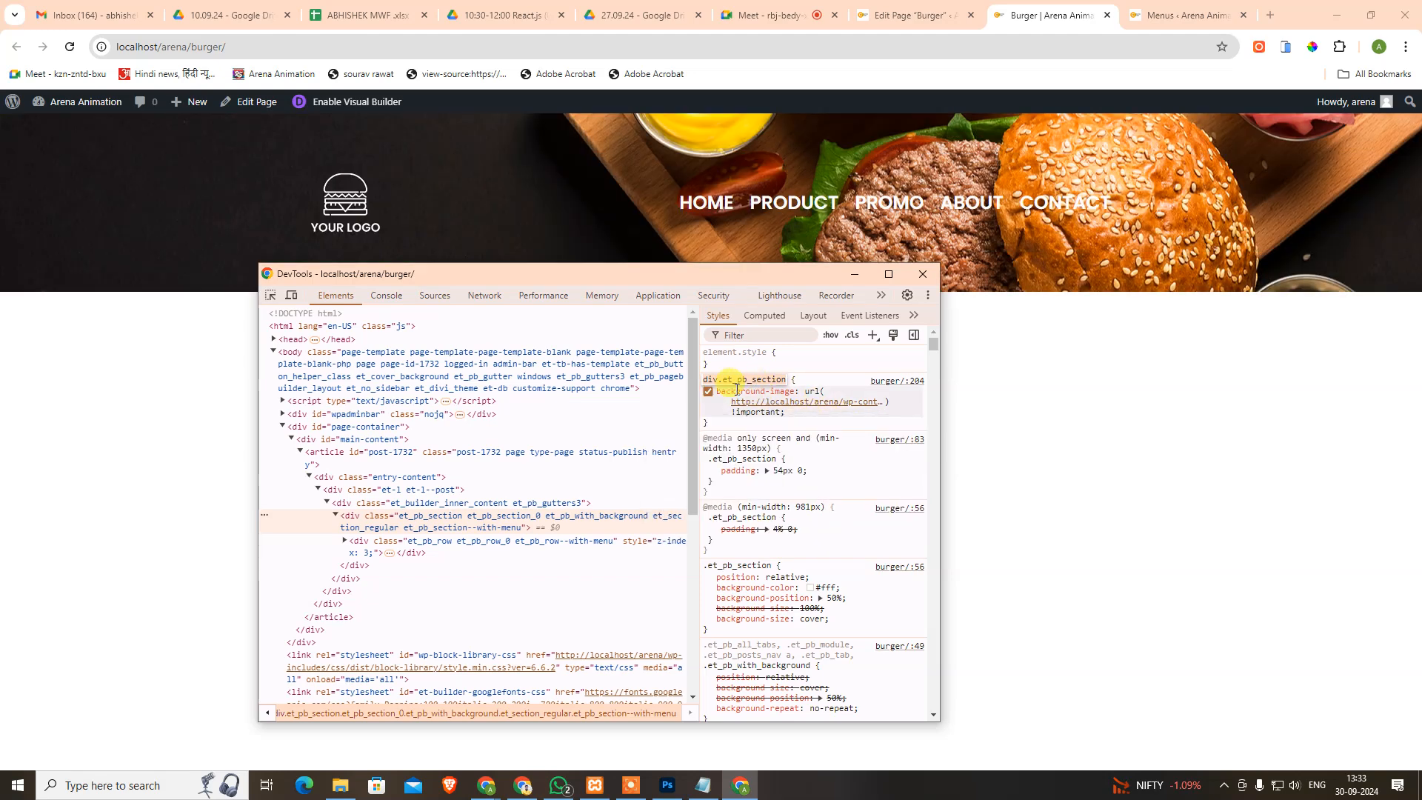
{"action": "left_click_drag", "start_coordinate": [724, 379], "coordinate": [787, 379]}
{"action": "key", "text": "ctrl+c"}
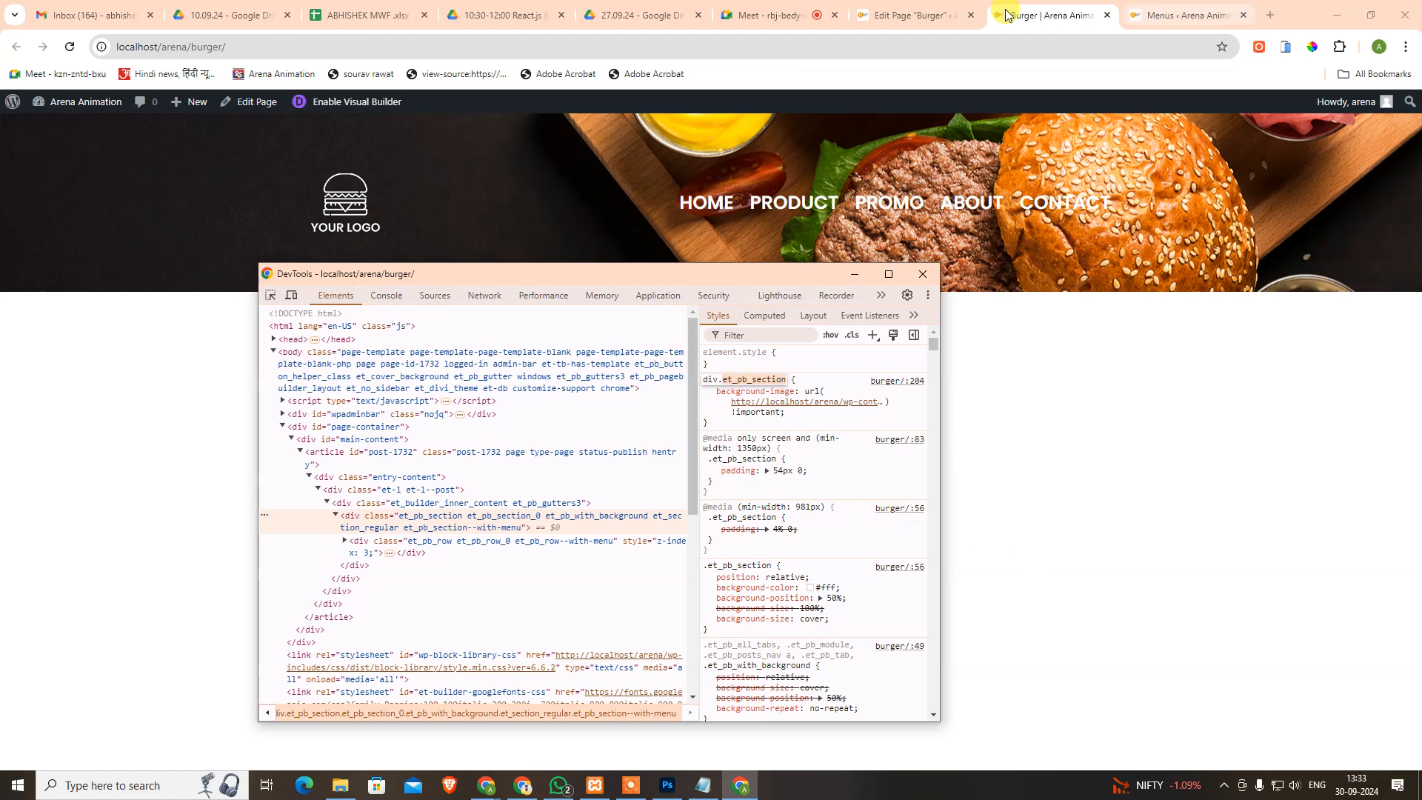
{"action": "left_click", "coordinate": [918, 15]}
{"action": "left_click", "coordinate": [195, 537]}
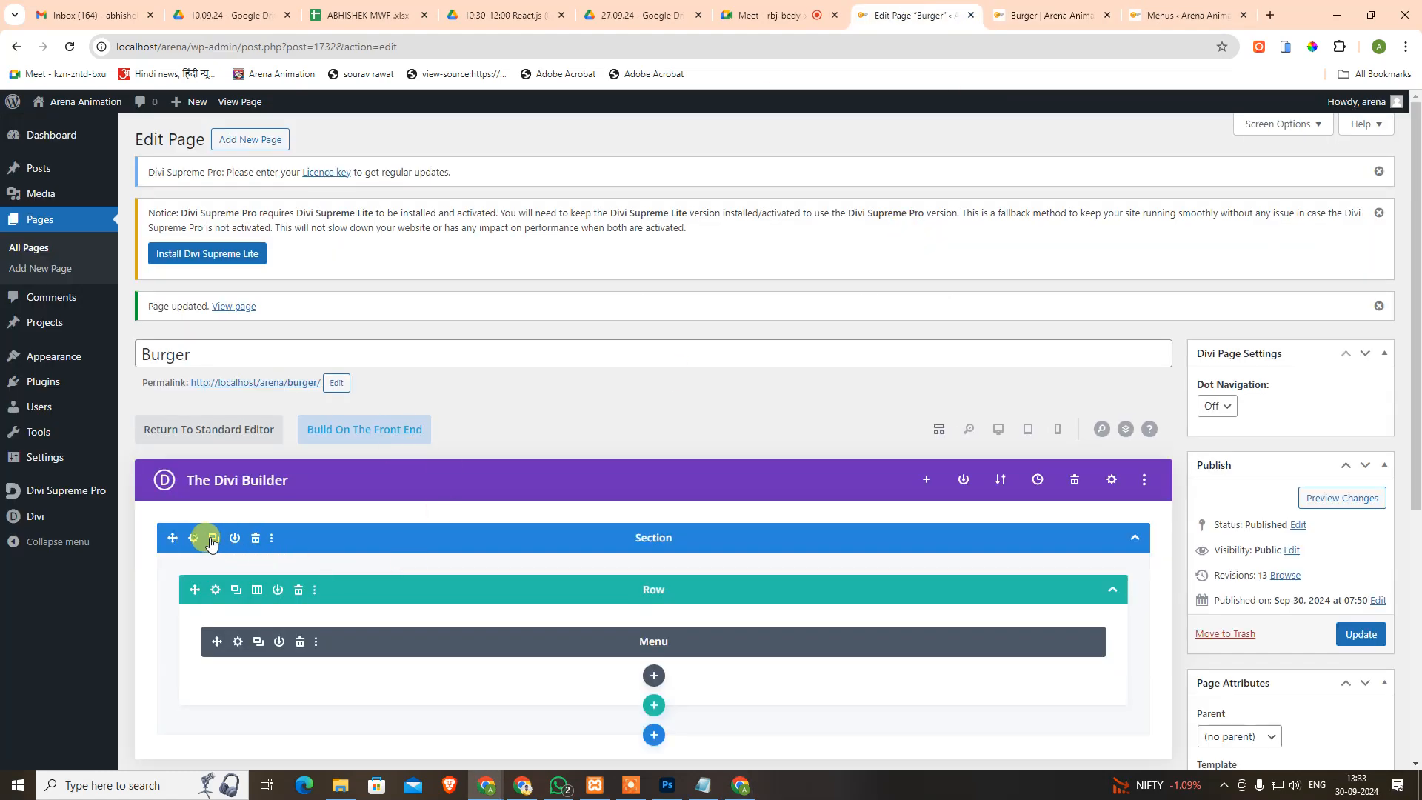
{"action": "left_click", "coordinate": [238, 235]}
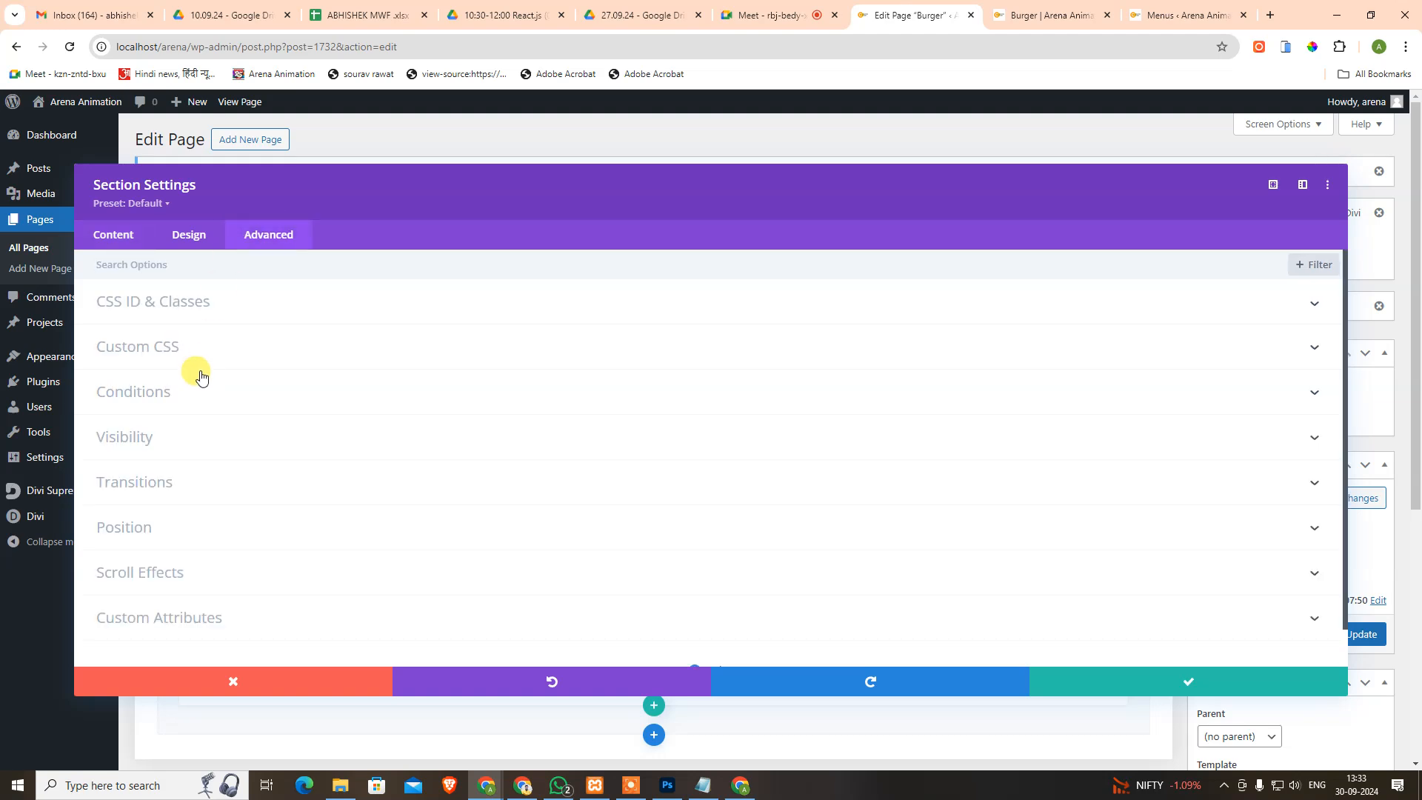
{"action": "left_click", "coordinate": [197, 349]}
{"action": "left_click", "coordinate": [271, 426]}
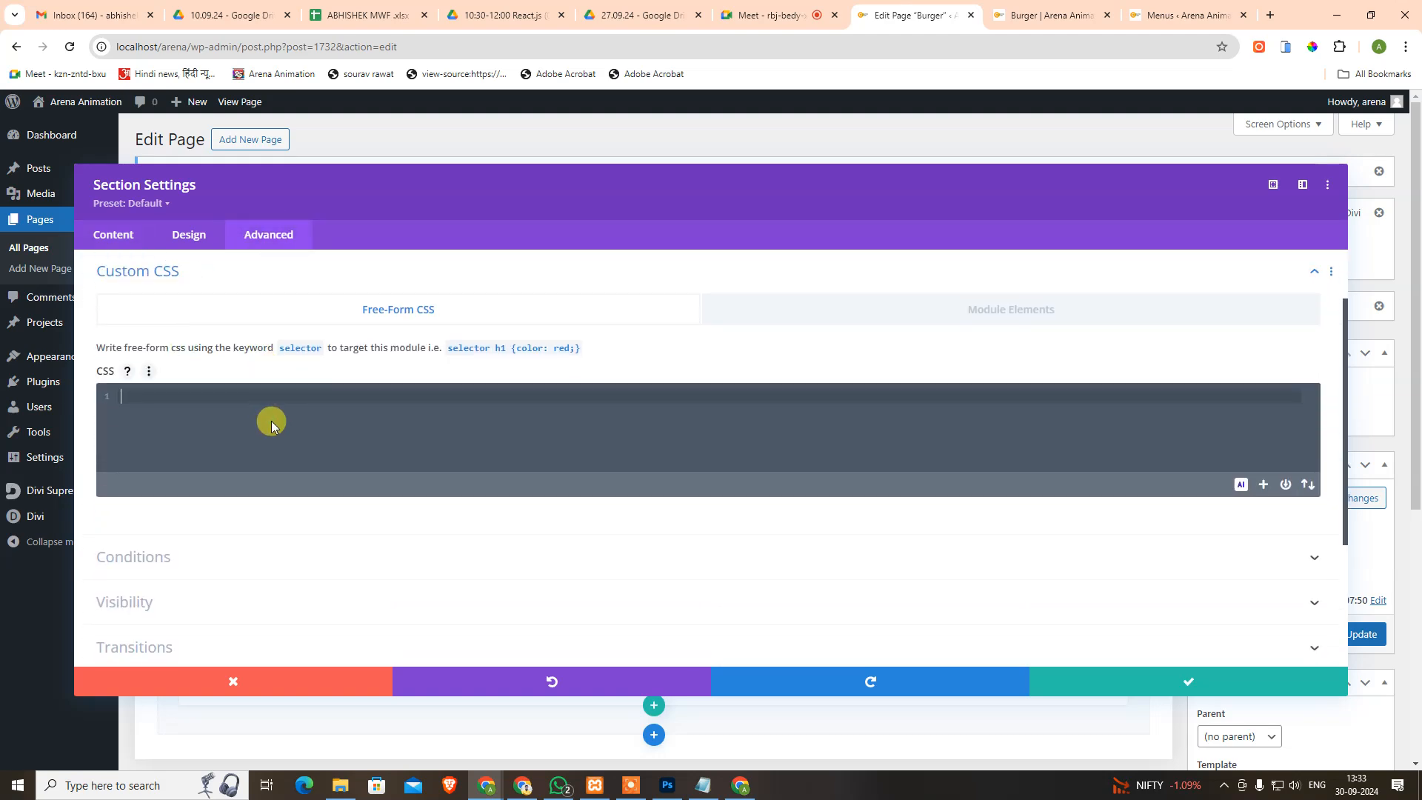
{"action": "key", "text": "ctrl+v"}
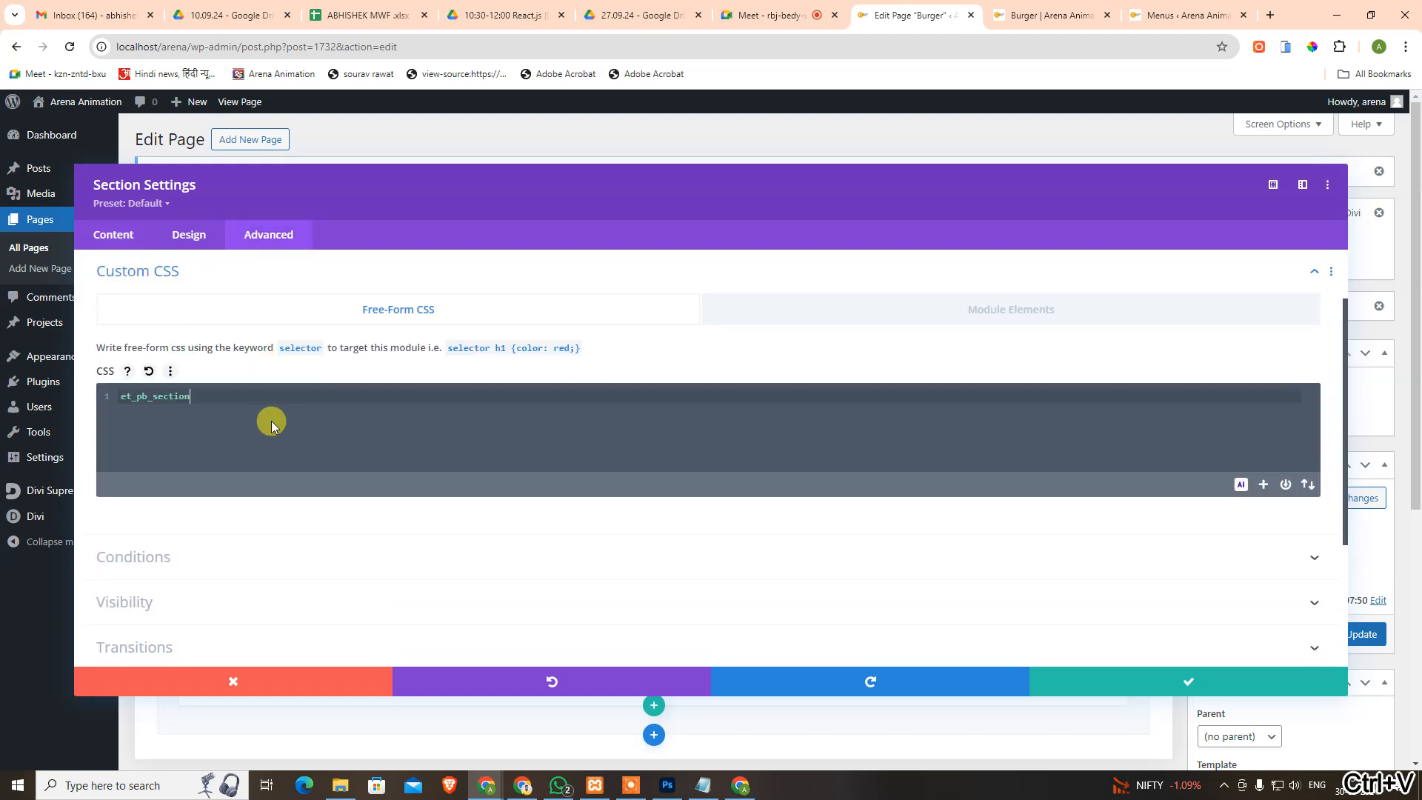
Complete the .et_pb_section rule in the Free-Form CSS with the previously cut background declaration combining the black linear gradient and header-base-hd.jpg.
{"action": "type", "text": "{"}
{"action": "key", "text": "Return"}
{"action": "key", "text": "super+v"}
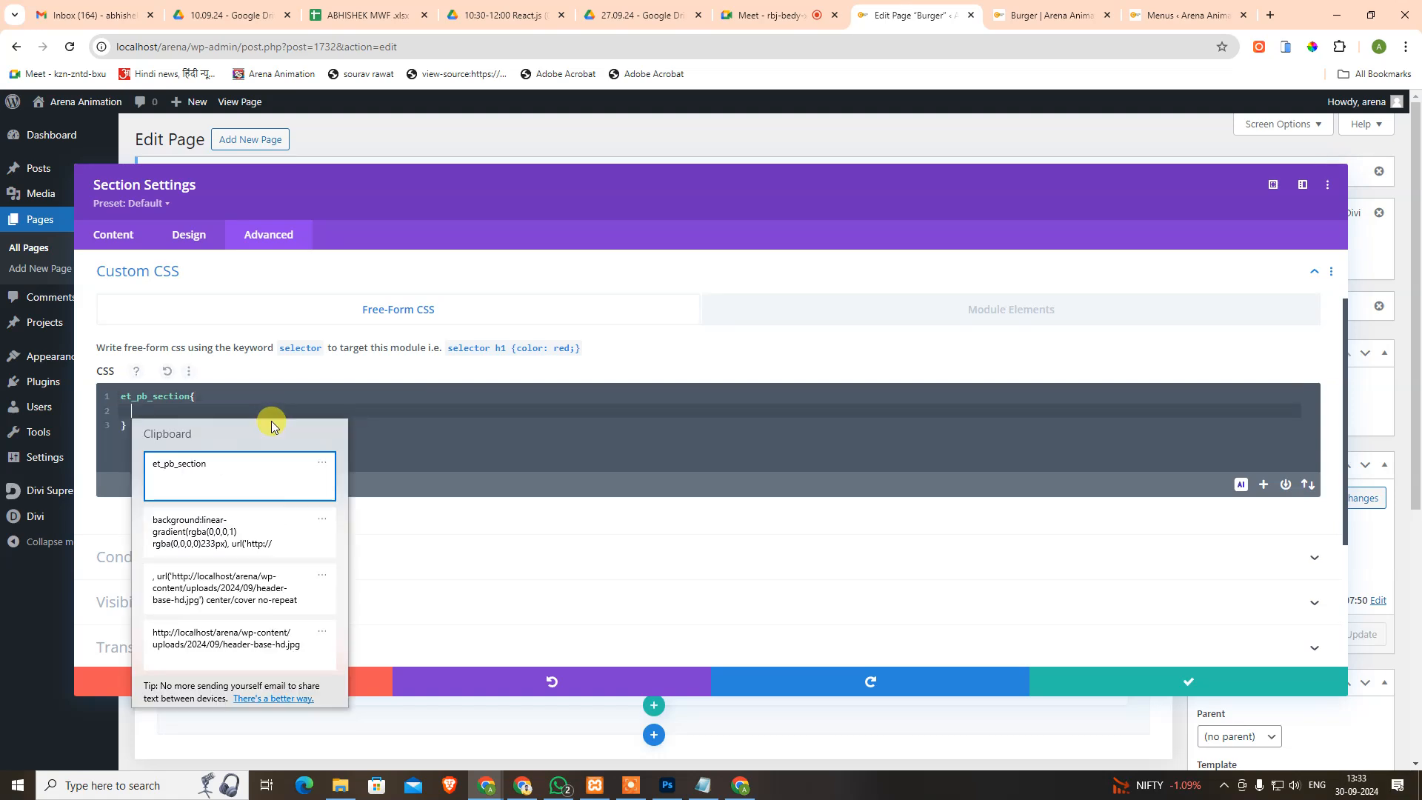
{"action": "key", "text": "Down"}
{"action": "key", "text": "Return"}
{"action": "key", "text": "Up"}
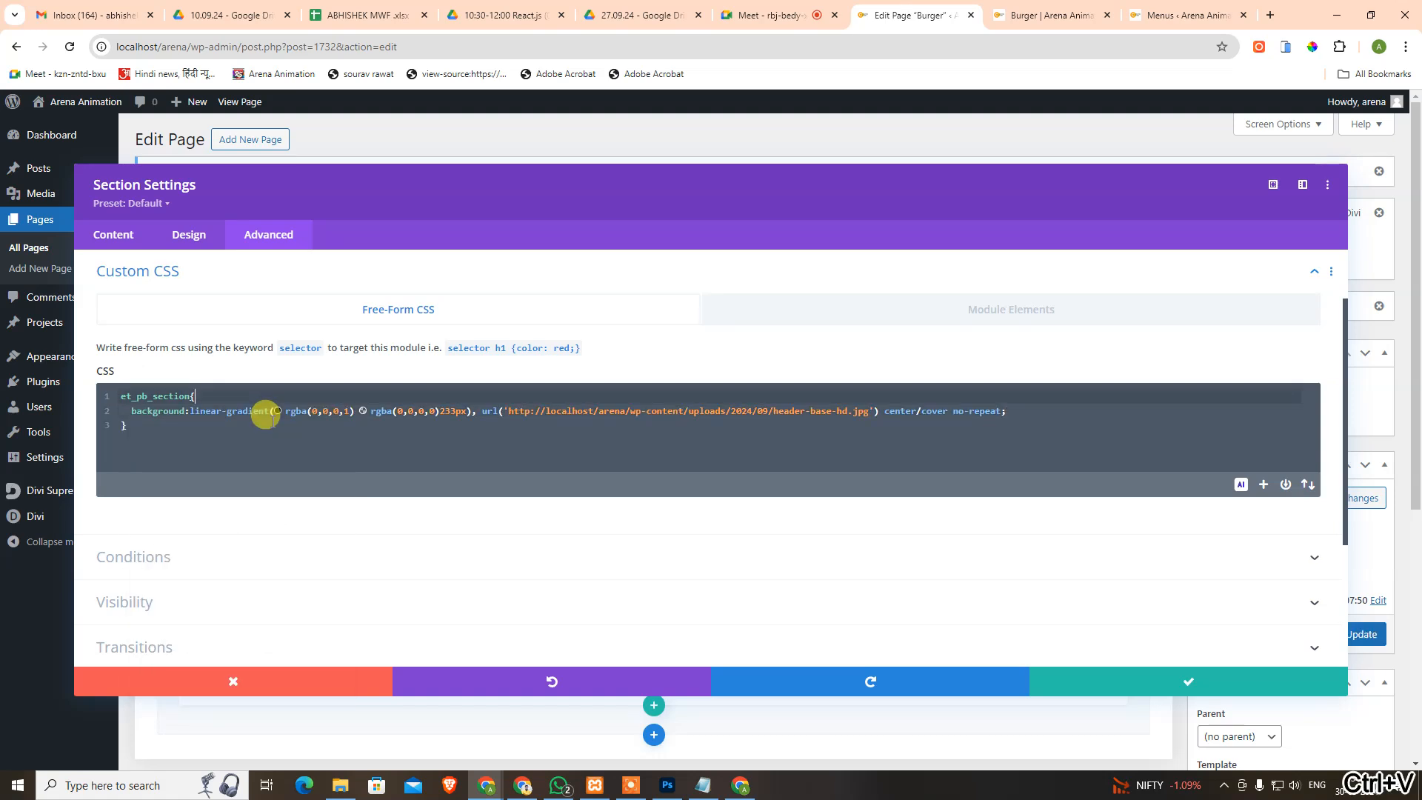
{"action": "type", "text": "."}
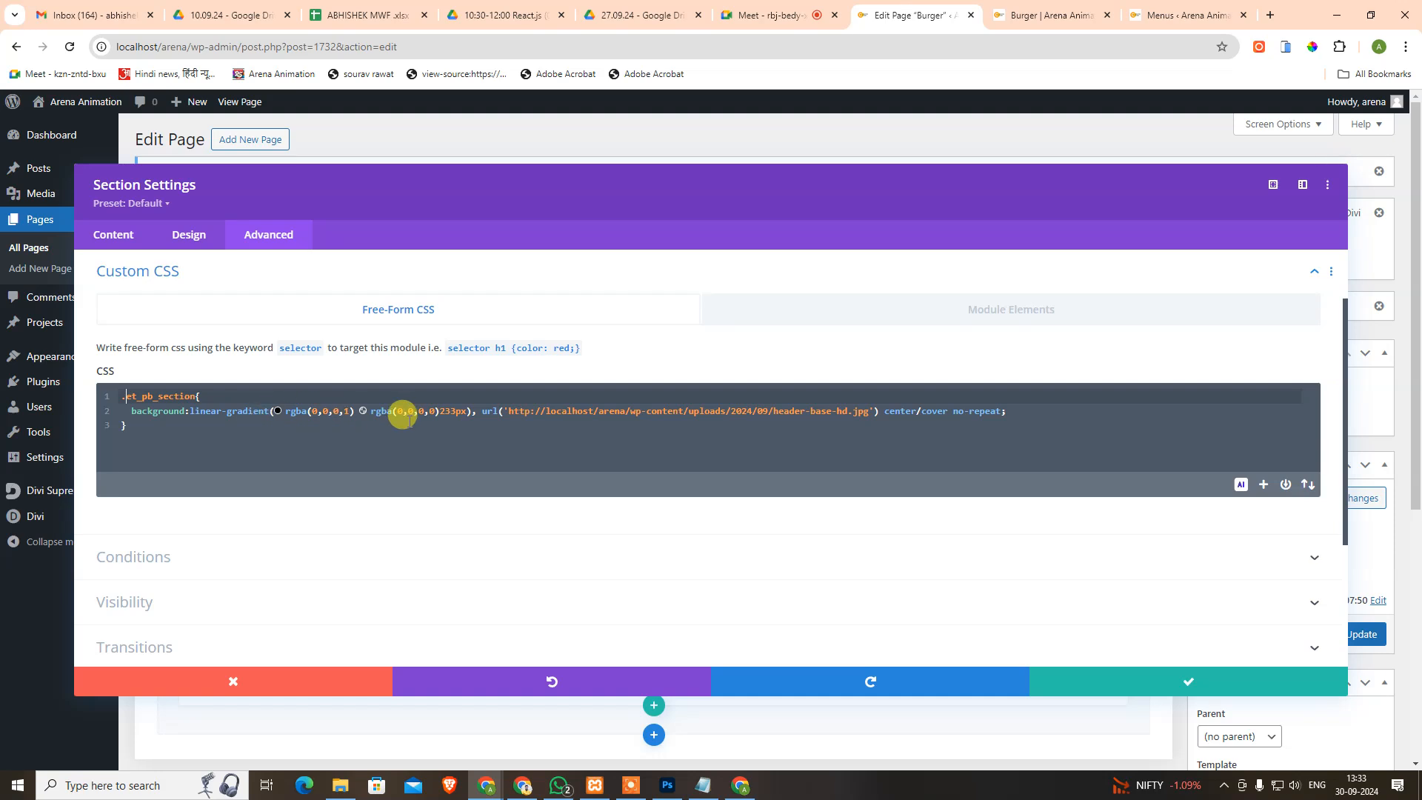
{"action": "left_click", "coordinate": [1052, 680]}
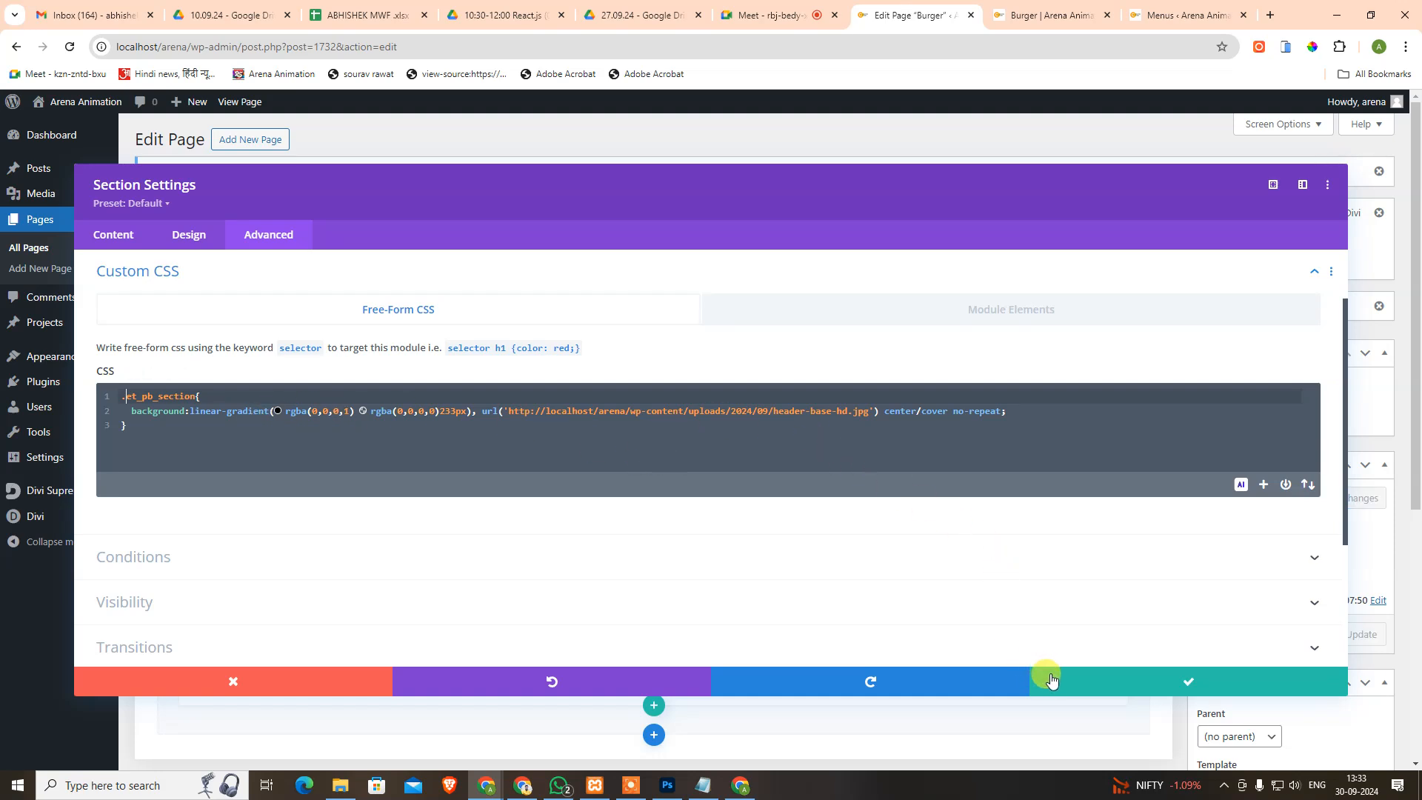
Remove the section's background image and update the page to preview the live Burger page.
{"action": "left_click", "coordinate": [107, 234]}
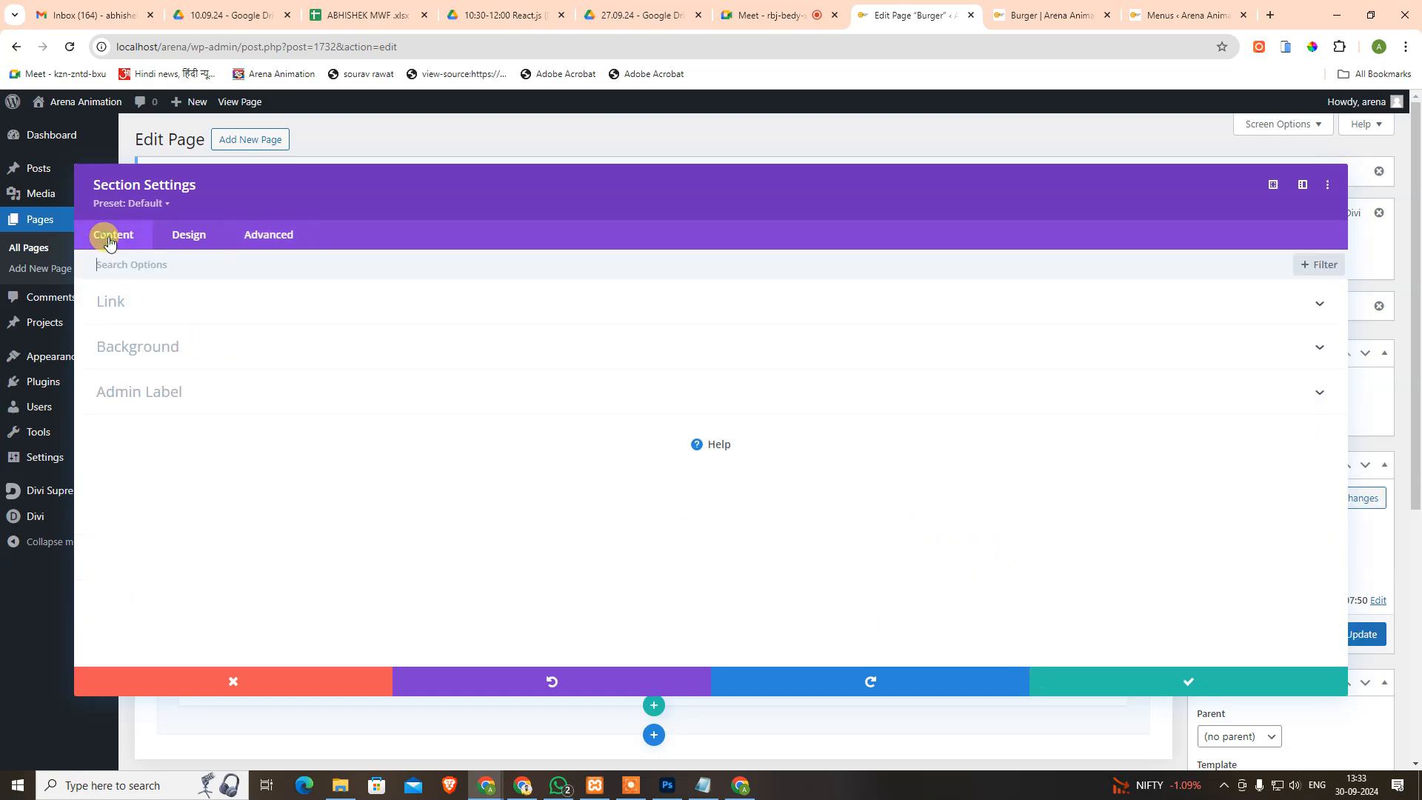
{"action": "left_click", "coordinate": [200, 352]}
{"action": "left_click", "coordinate": [575, 330]}
{"action": "mouse_move", "coordinate": [1190, 409]}
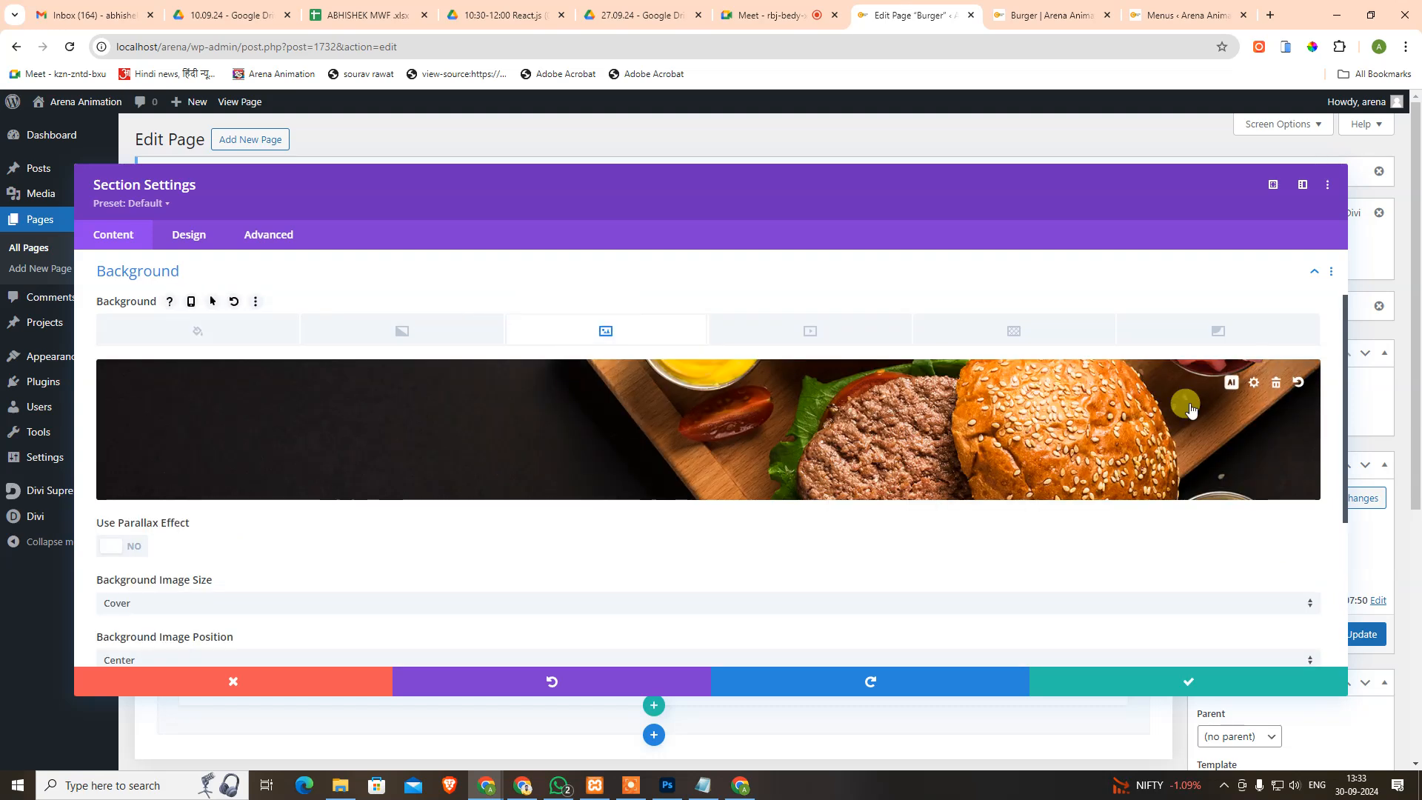
{"action": "left_click", "coordinate": [1275, 382]}
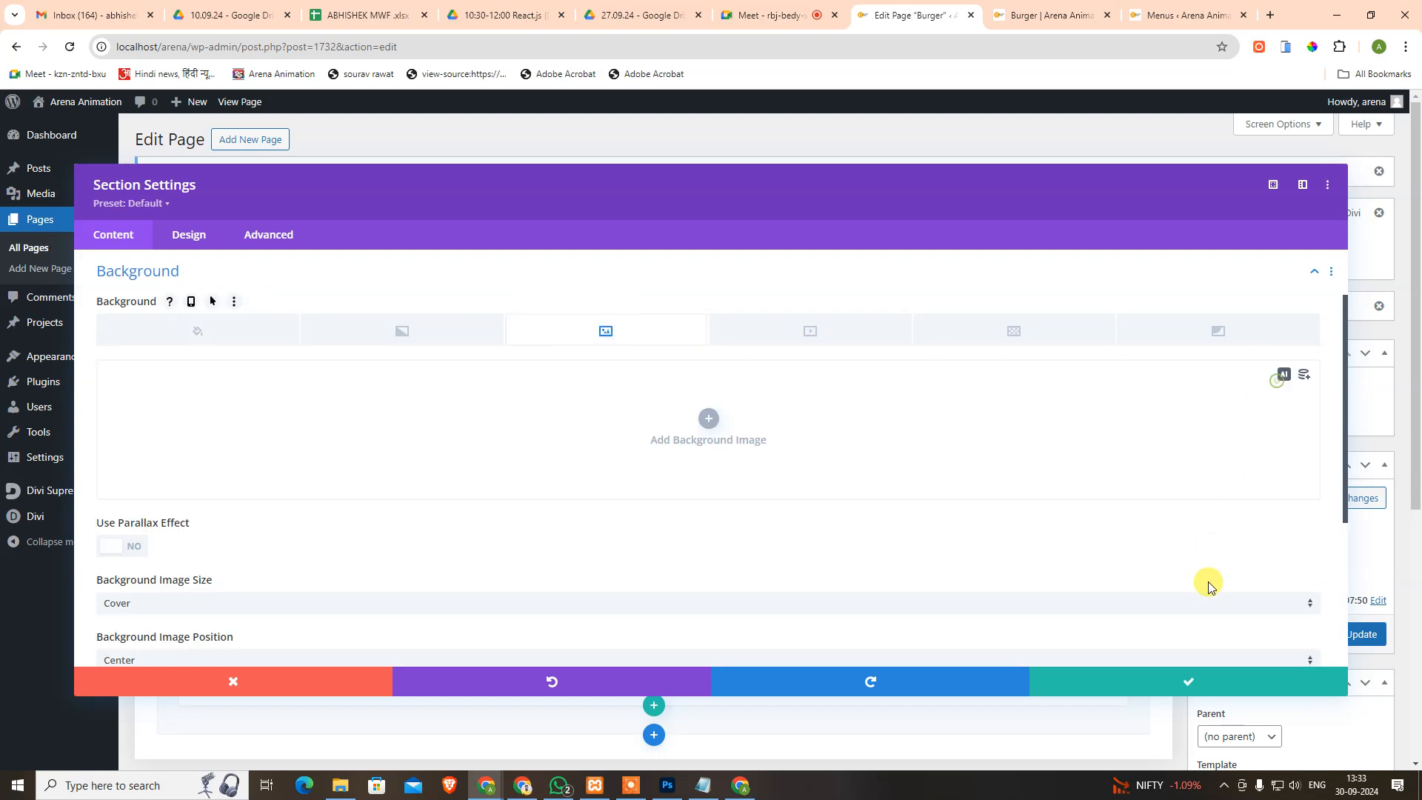
{"action": "left_click", "coordinate": [1202, 682]}
{"action": "key", "text": "ctrl+s"}
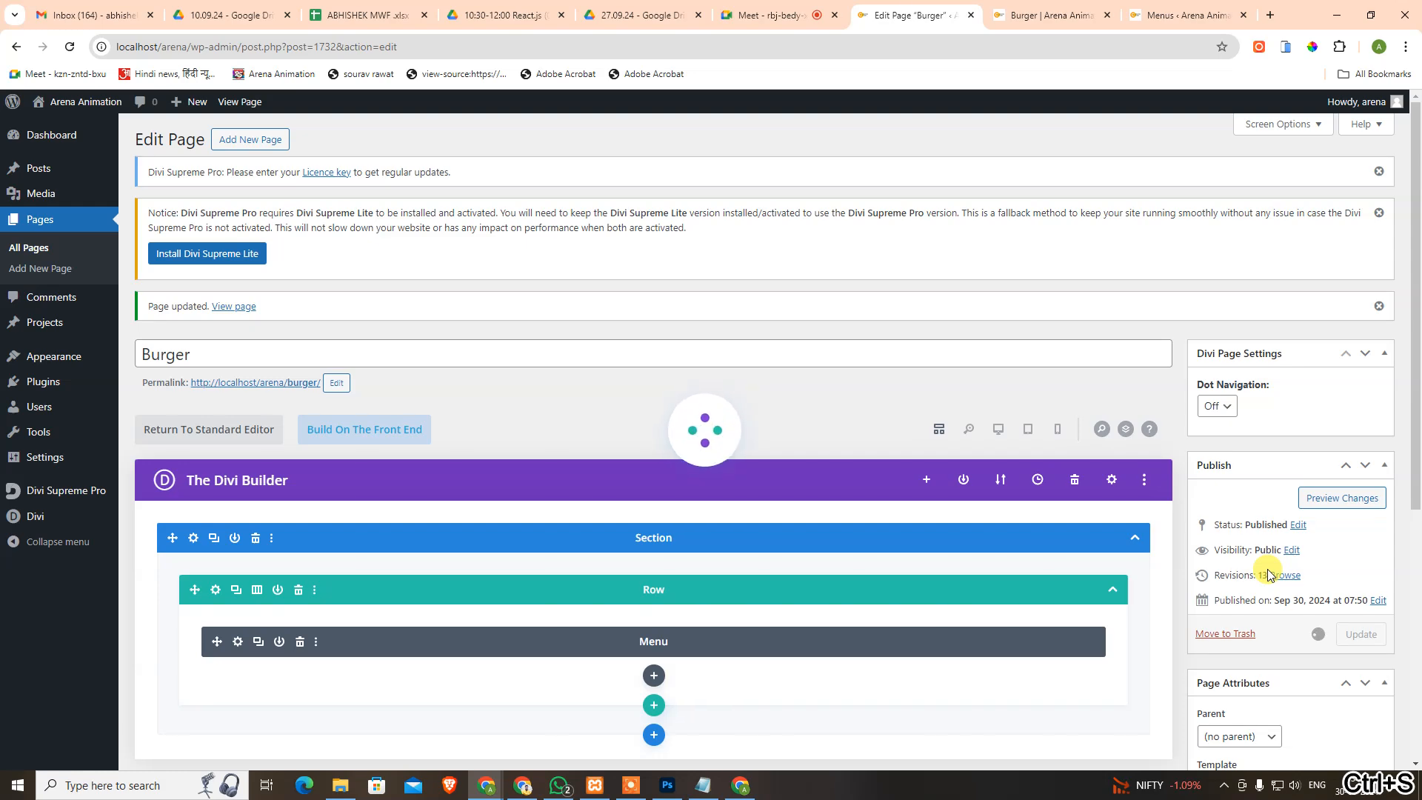
{"action": "left_click", "coordinate": [1052, 15]}
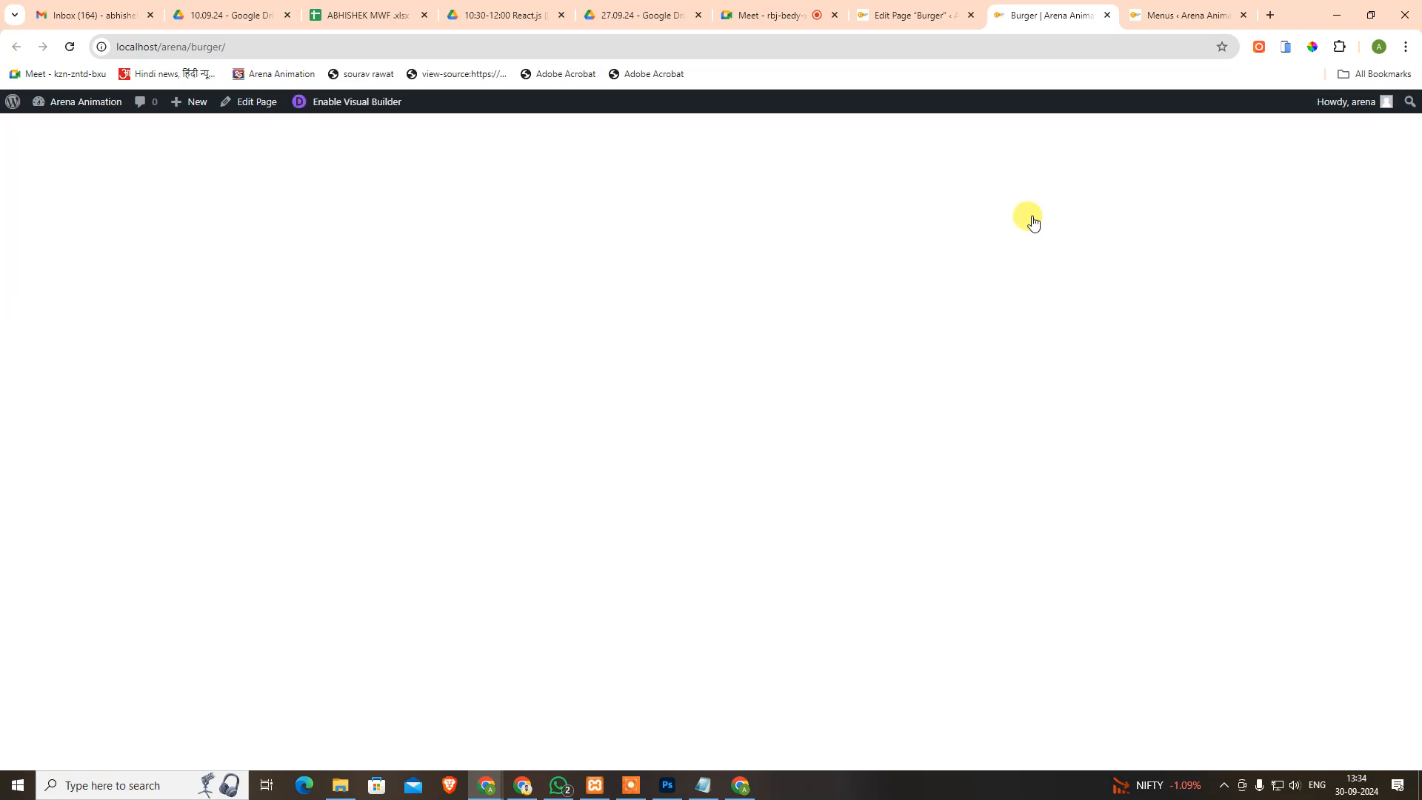
Add !important after no-repeat in the .et_pb_section background declaration of the section's Free-Form CSS.
{"action": "left_click", "coordinate": [874, 14]}
{"action": "left_click", "coordinate": [216, 593]}
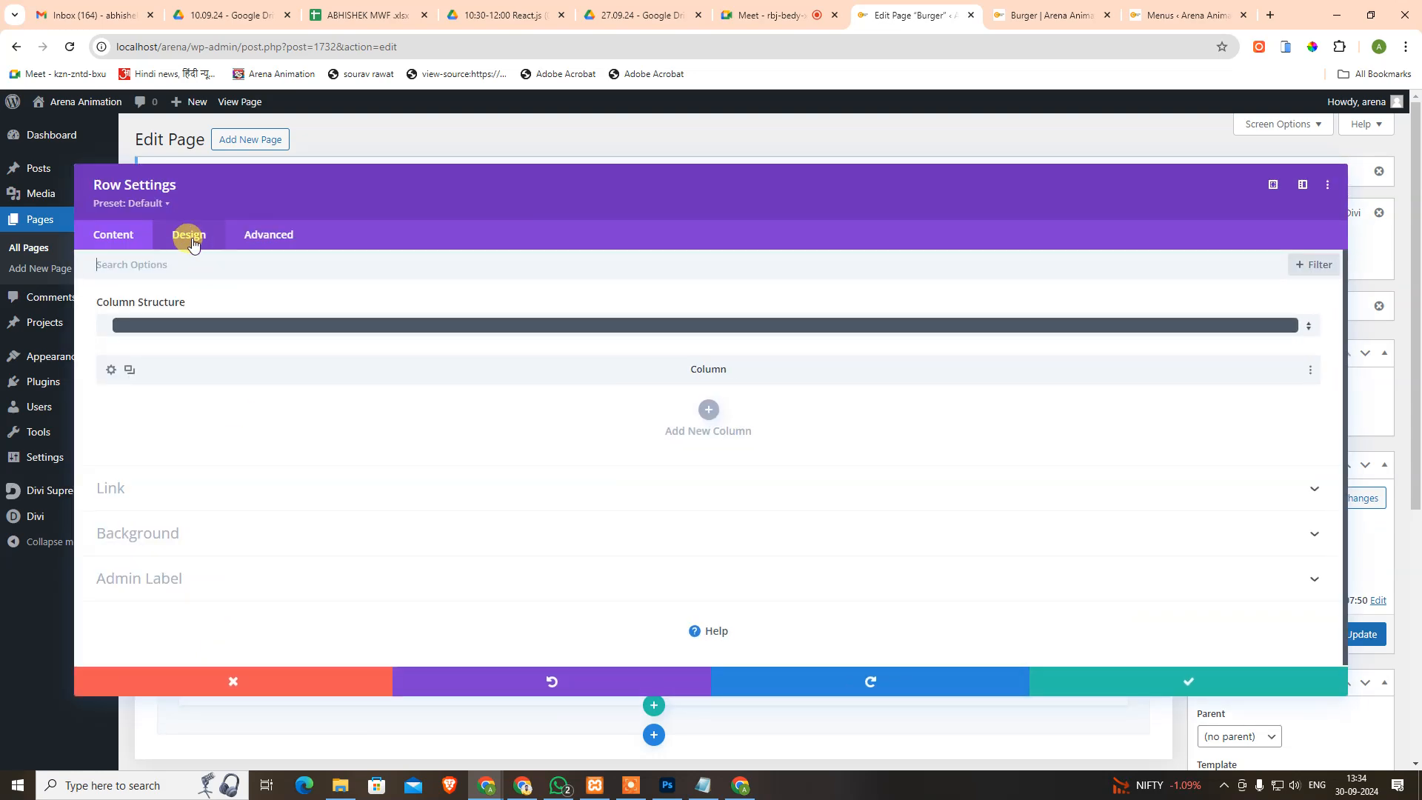
{"action": "key", "text": "Escape"}
{"action": "left_click", "coordinate": [194, 539]}
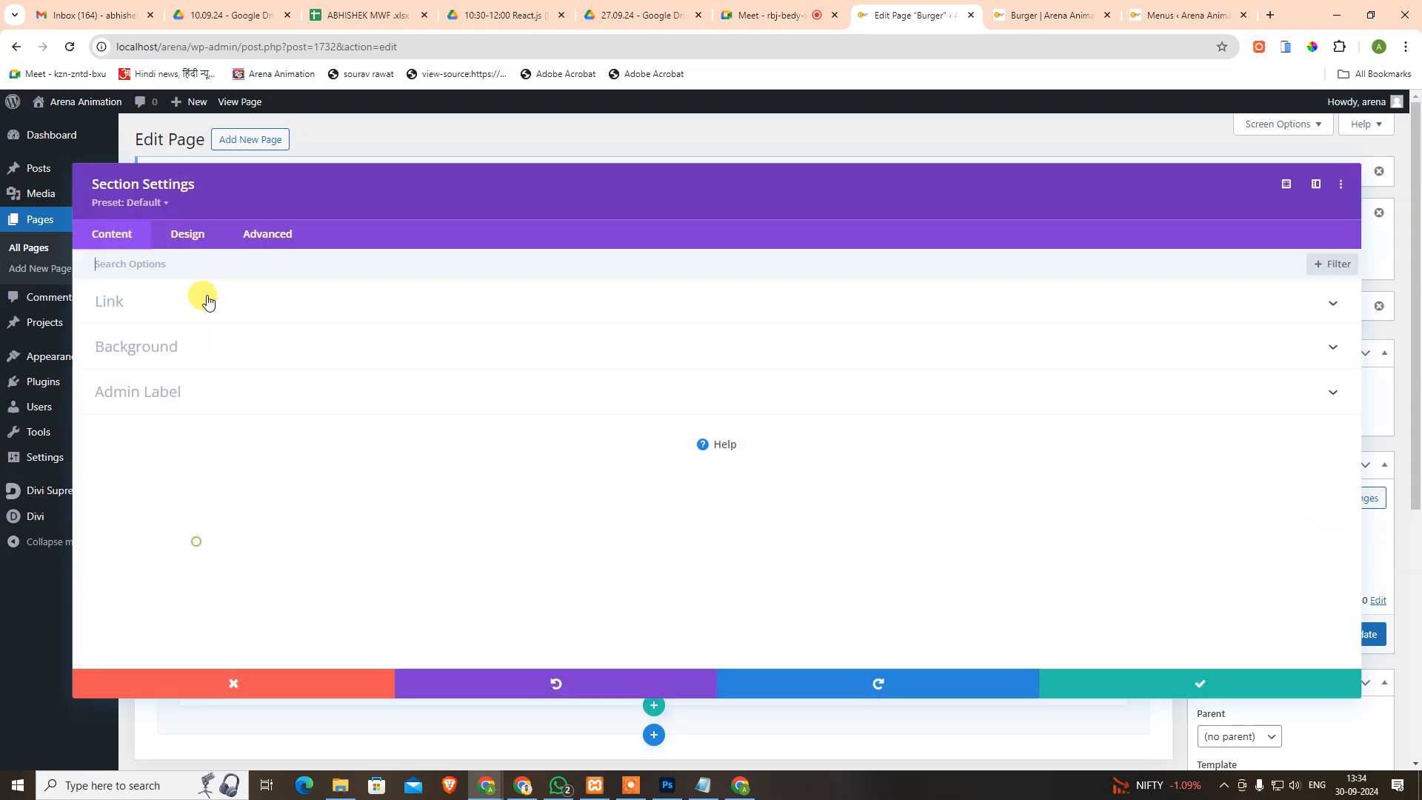
{"action": "left_click", "coordinate": [191, 233]}
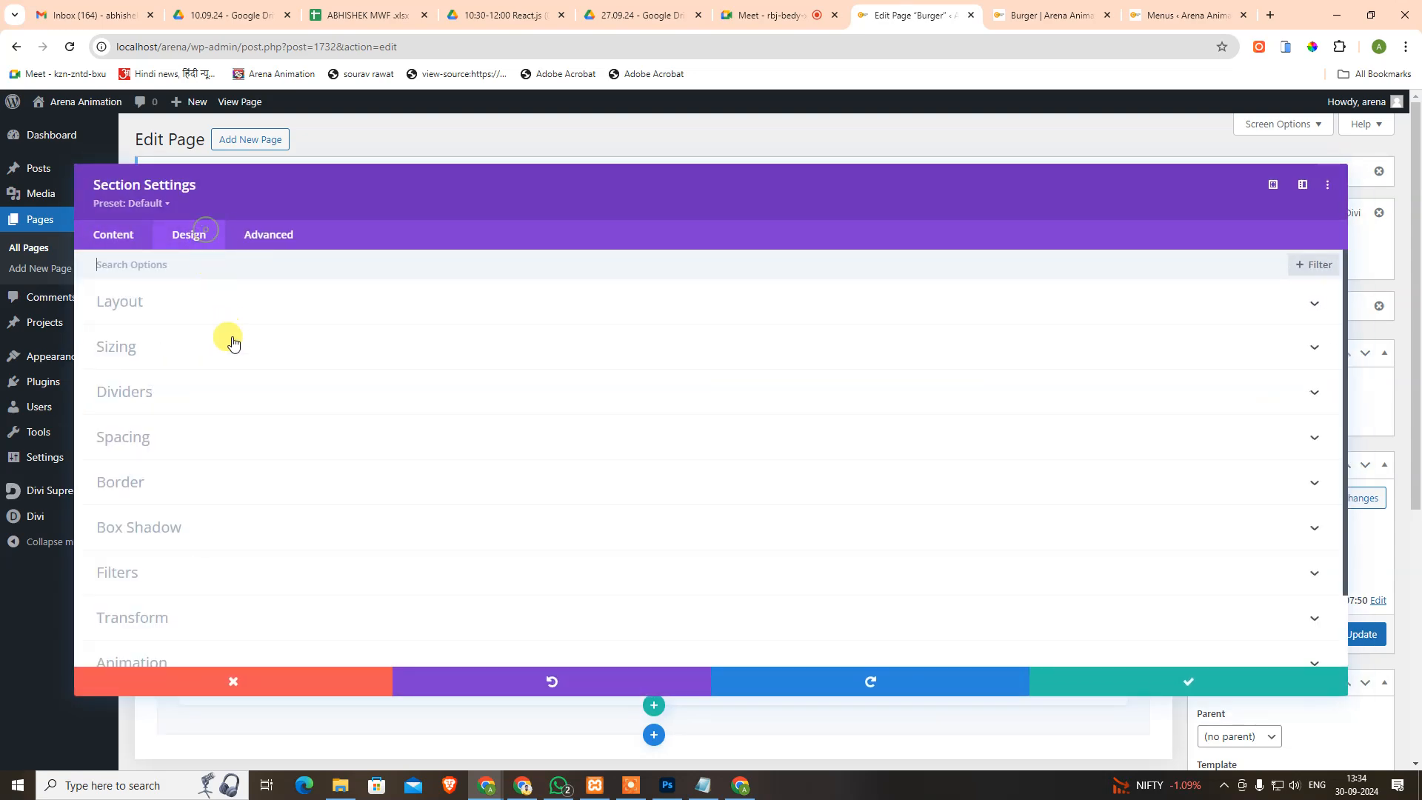
{"action": "left_click", "coordinate": [270, 238]}
{"action": "left_click", "coordinate": [163, 391]}
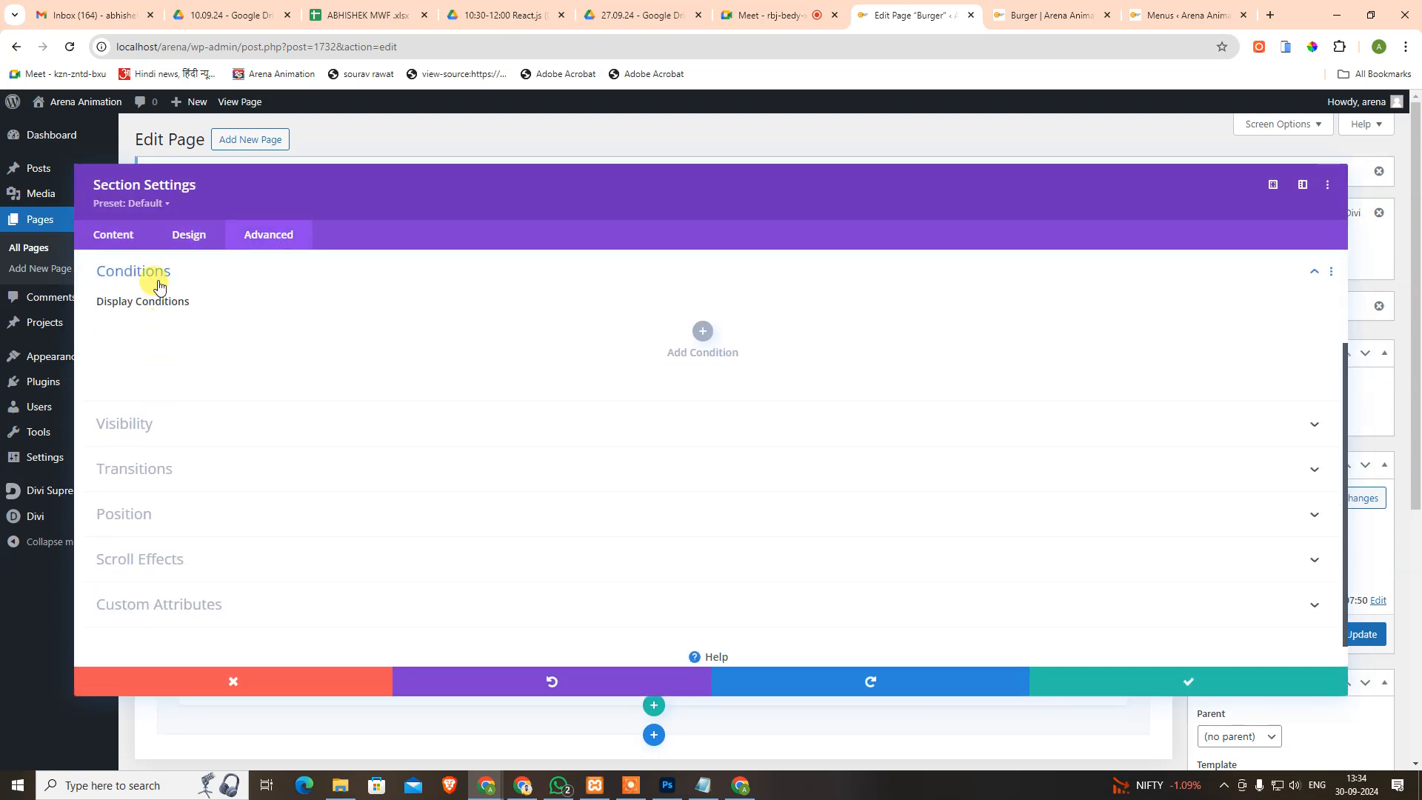
{"action": "left_click", "coordinate": [159, 276]}
{"action": "left_click", "coordinate": [152, 298]}
{"action": "left_click", "coordinate": [681, 411]}
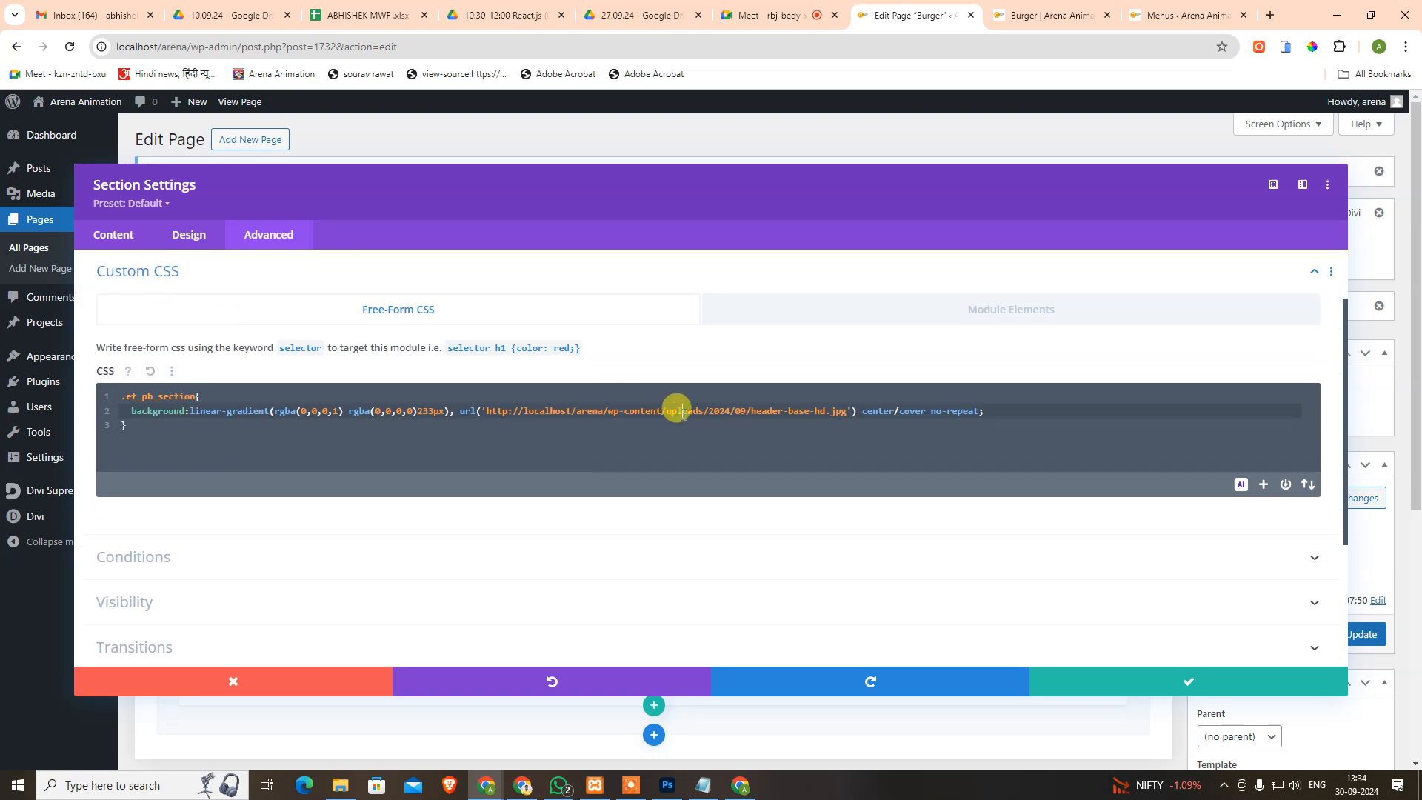
{"action": "key", "text": "End"}
{"action": "key", "text": "Left"}
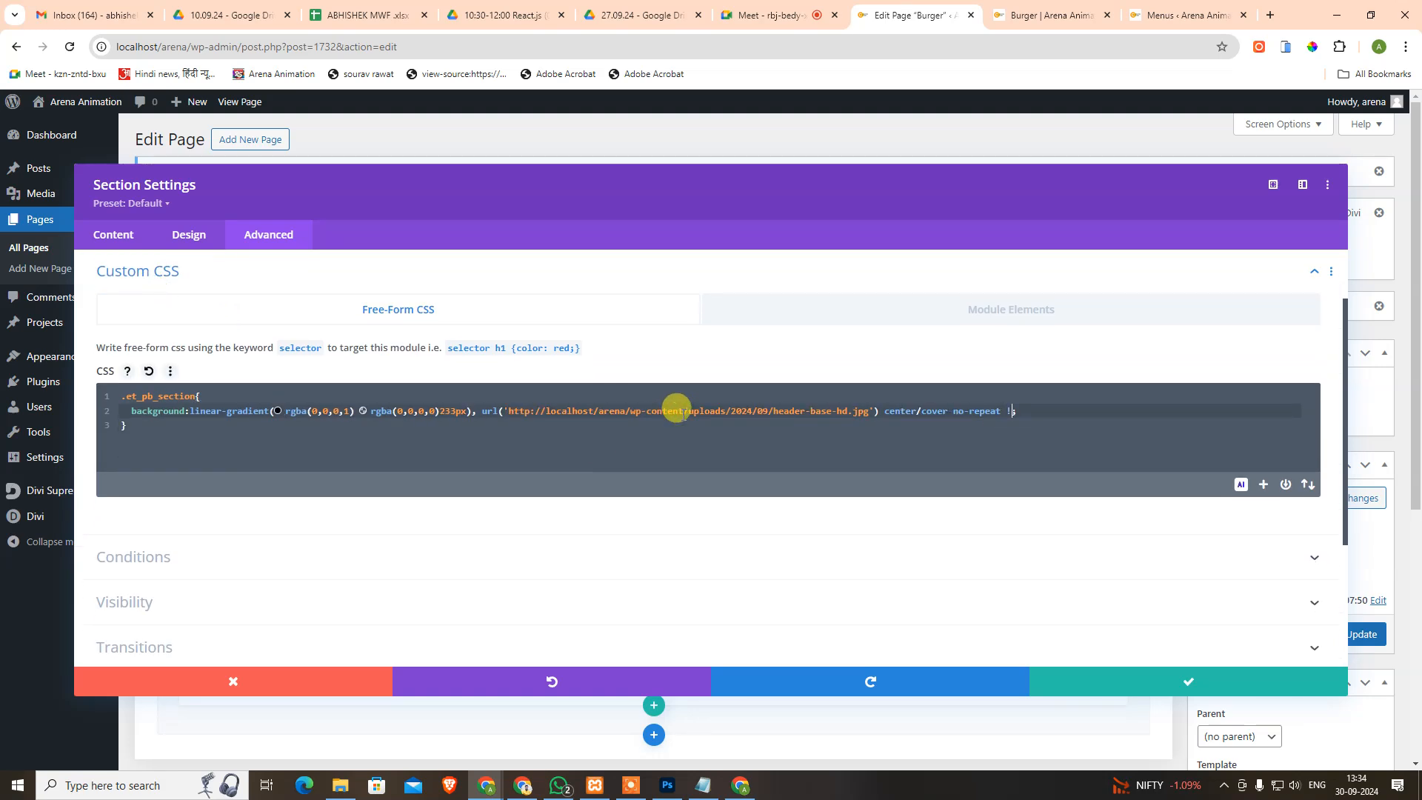
{"action": "type", "text": "!im"}
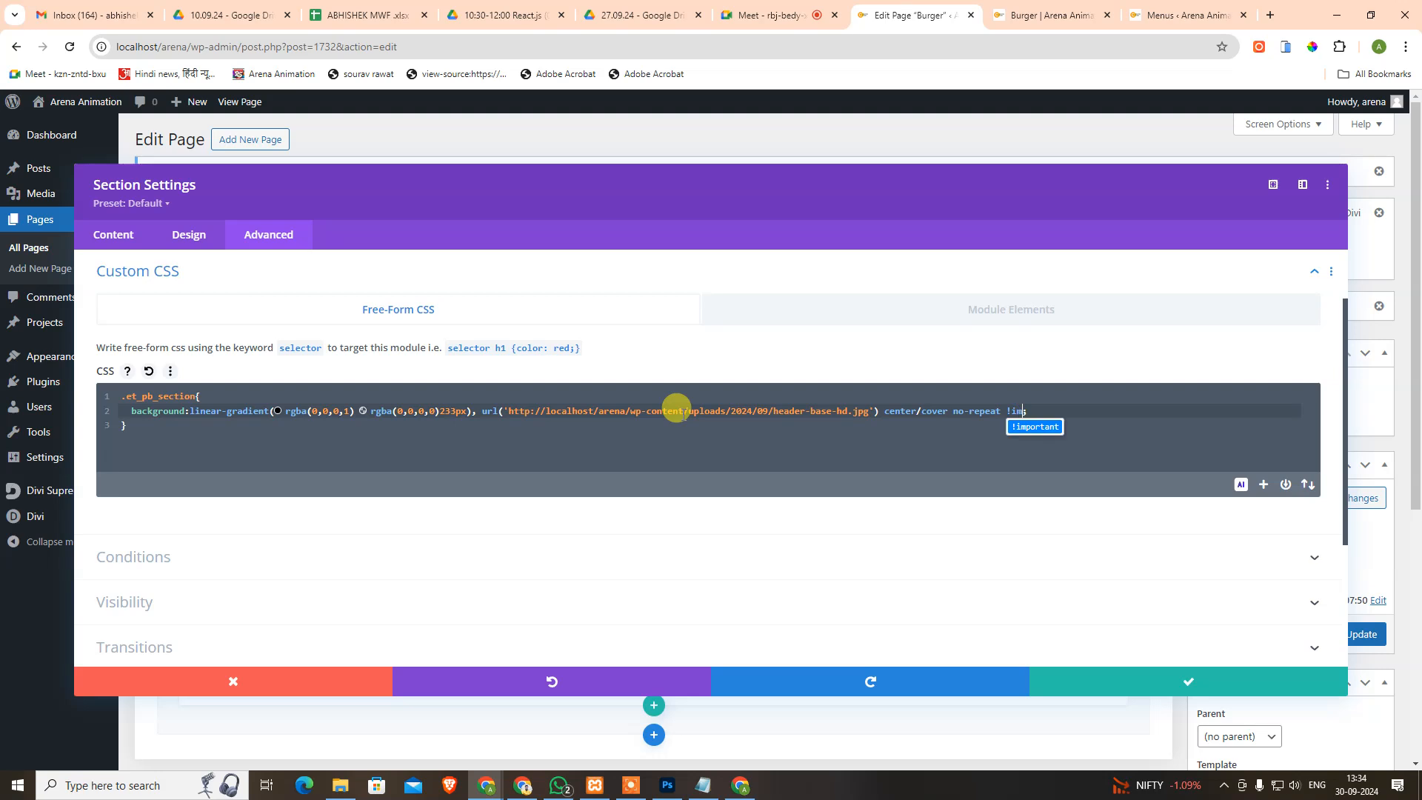
{"action": "key", "text": "Return"}
Save the section settings, update the page and check the live Burger page.
{"action": "left_click", "coordinate": [1111, 676]}
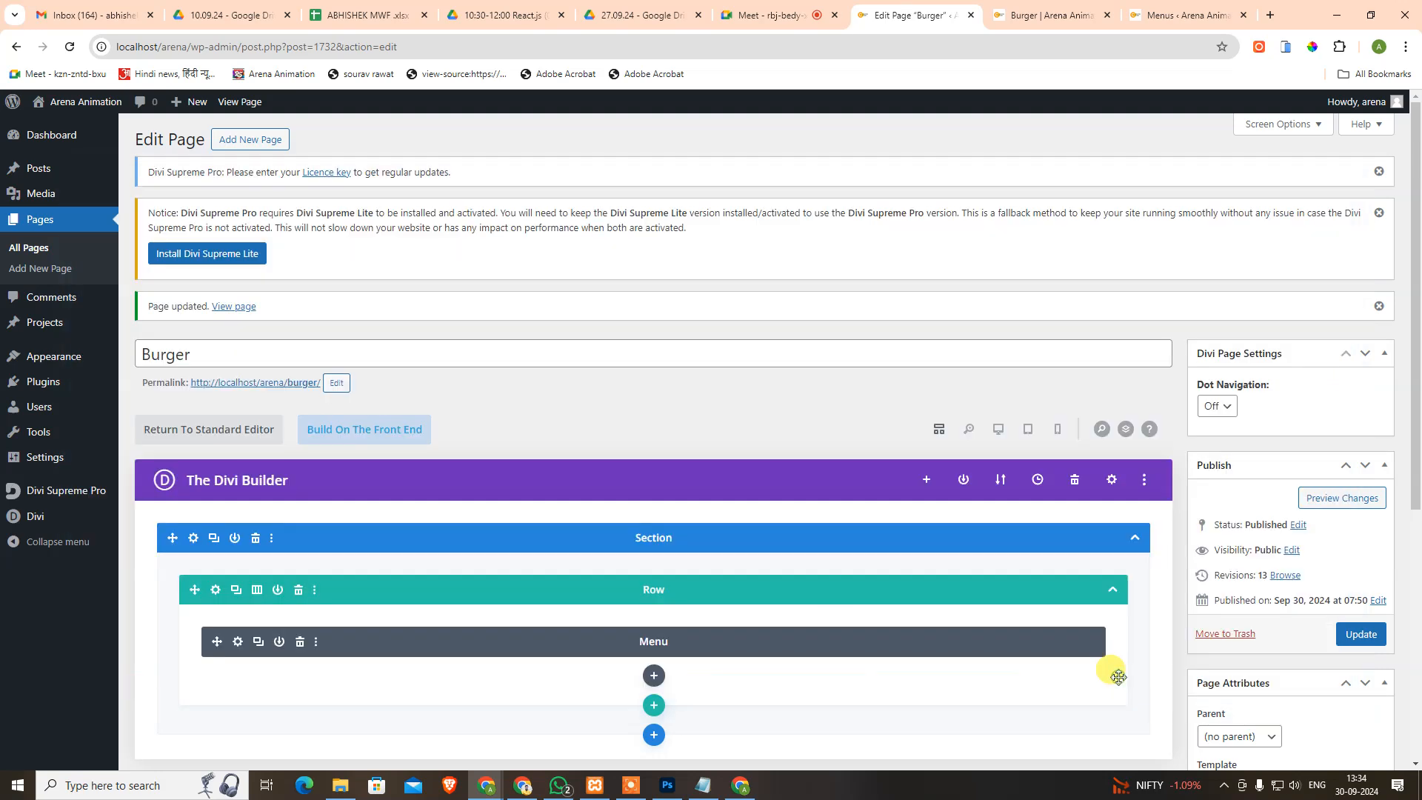
{"action": "left_click", "coordinate": [1356, 638]}
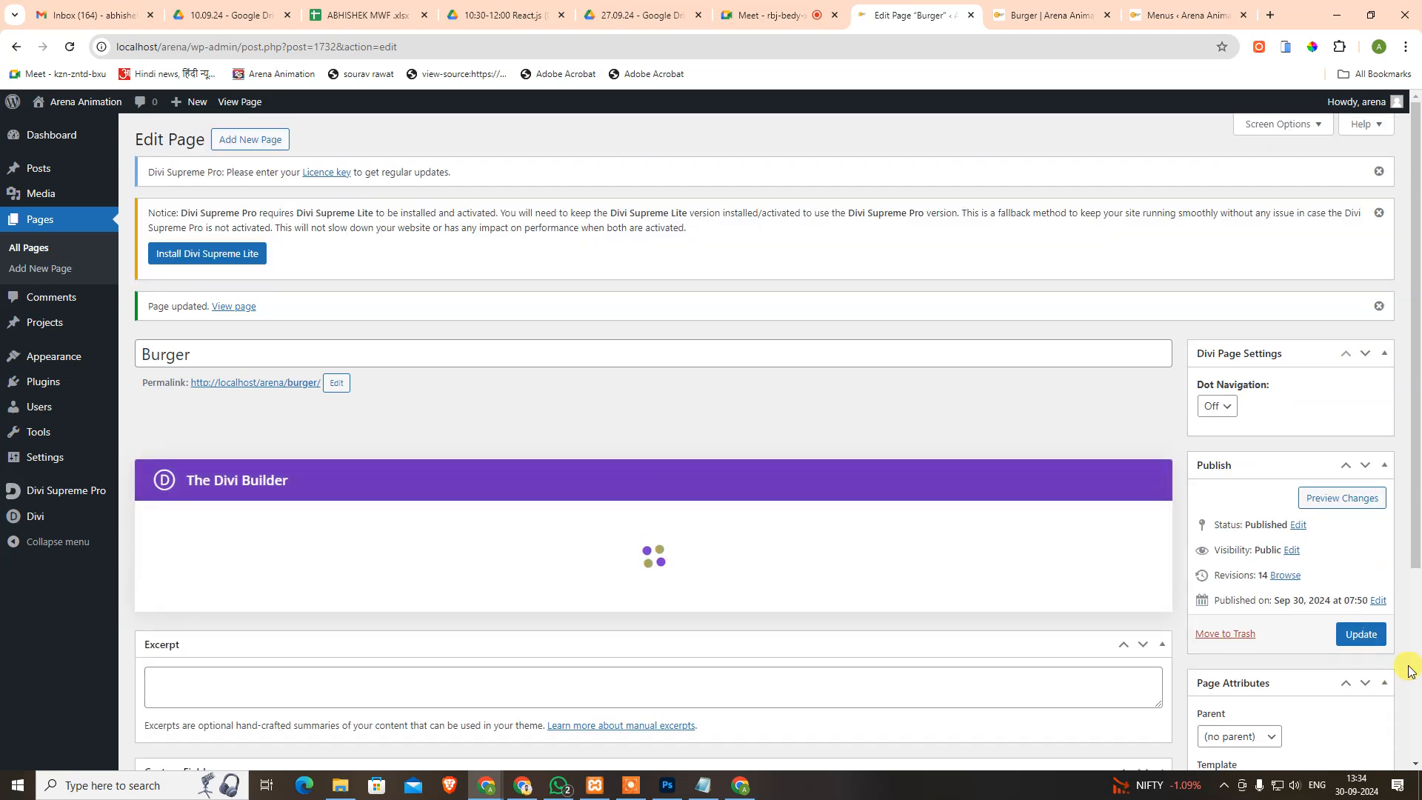
{"action": "left_click", "coordinate": [1077, 10]}
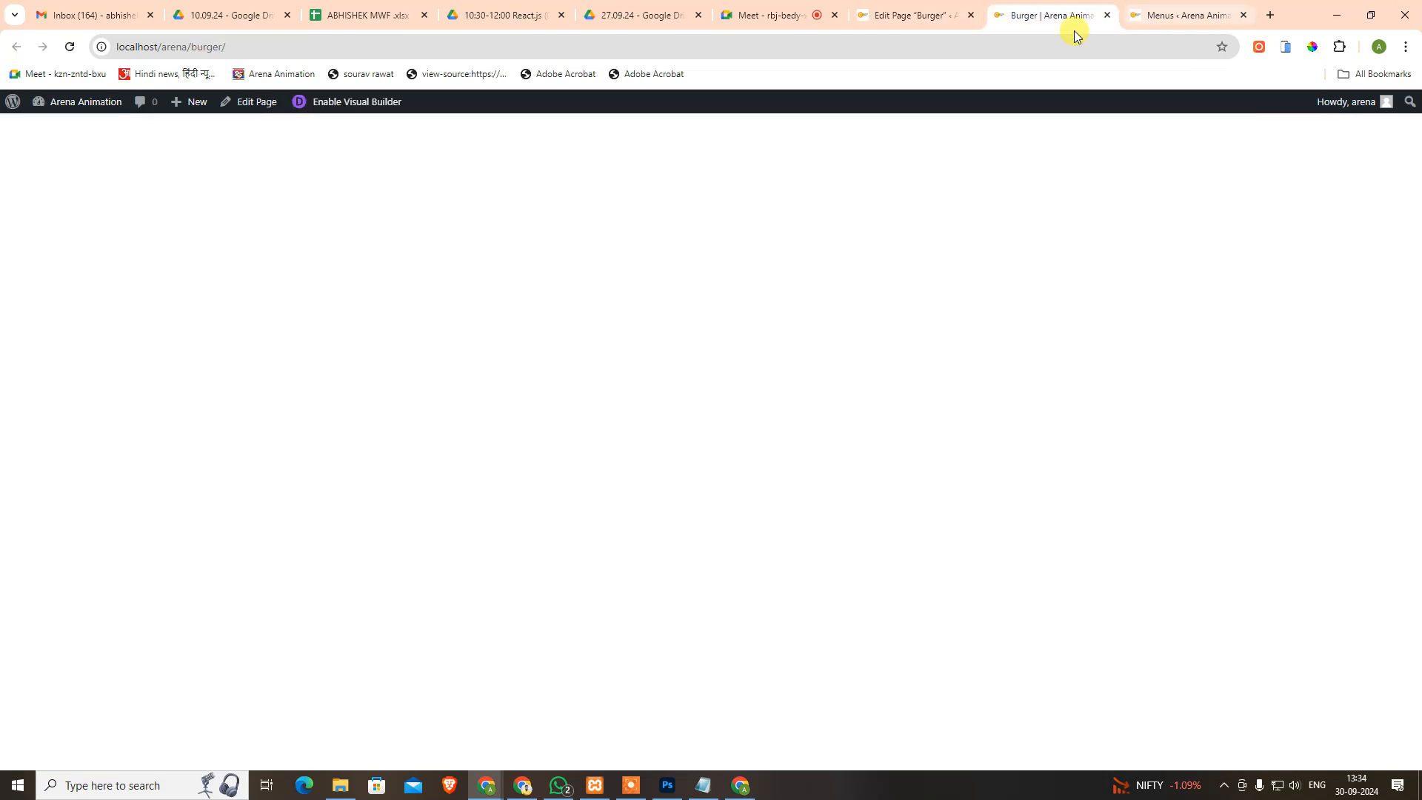
Reload the live Burger page and return to its editor.
{"action": "left_click", "coordinate": [70, 46]}
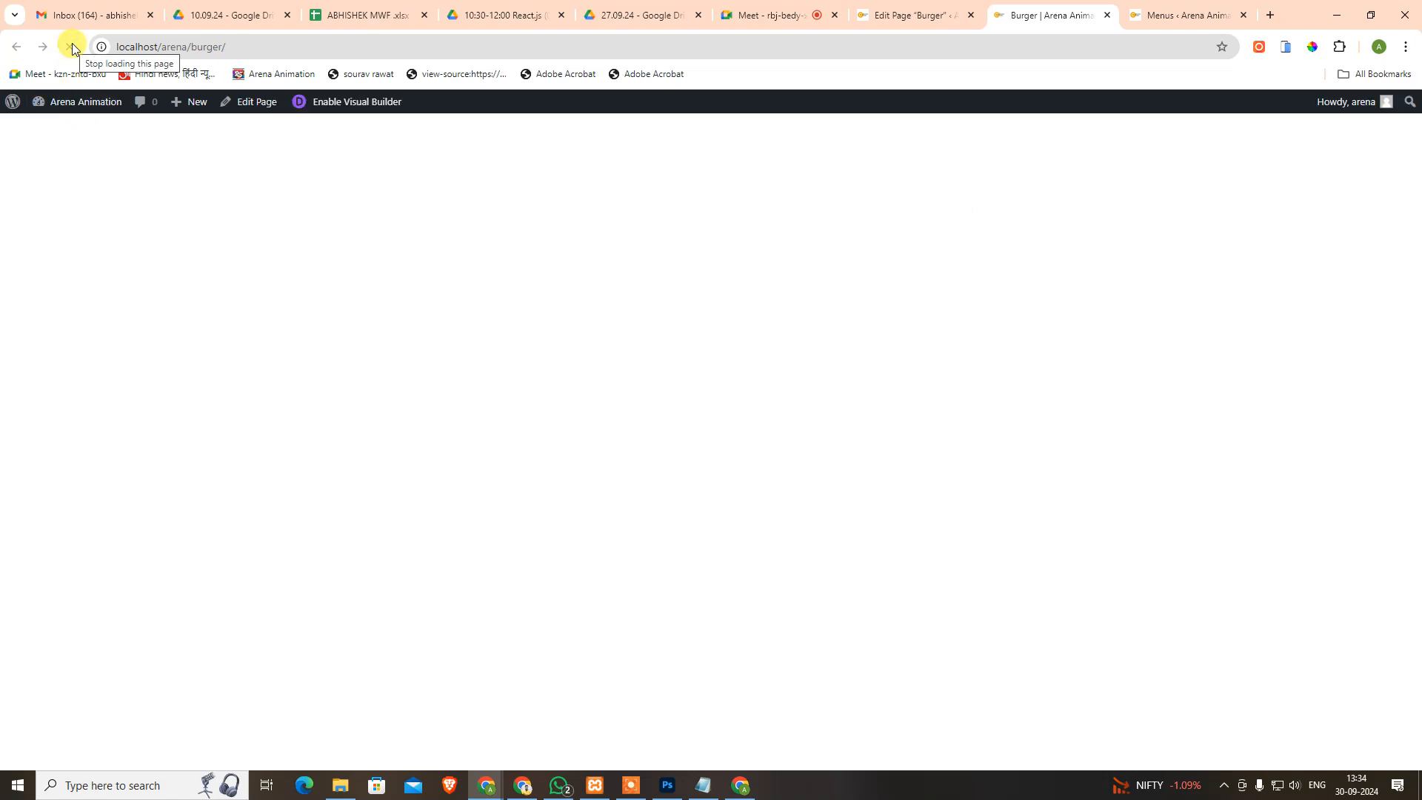
{"action": "left_click", "coordinate": [912, 14]}
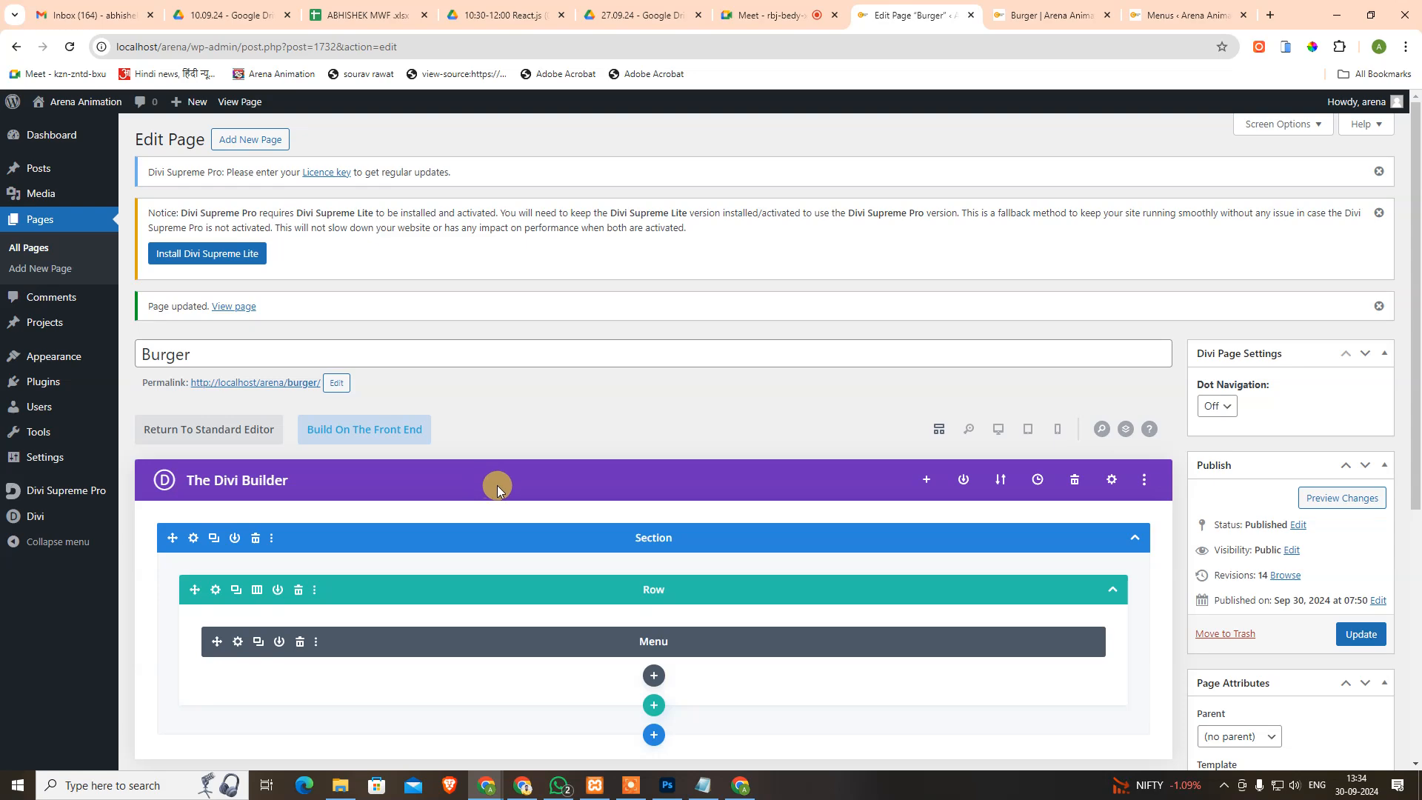
Copy the background declaration from the section's Free-Form CSS and delete the whole .et_pb_section rule.
{"action": "left_click", "coordinate": [211, 539]}
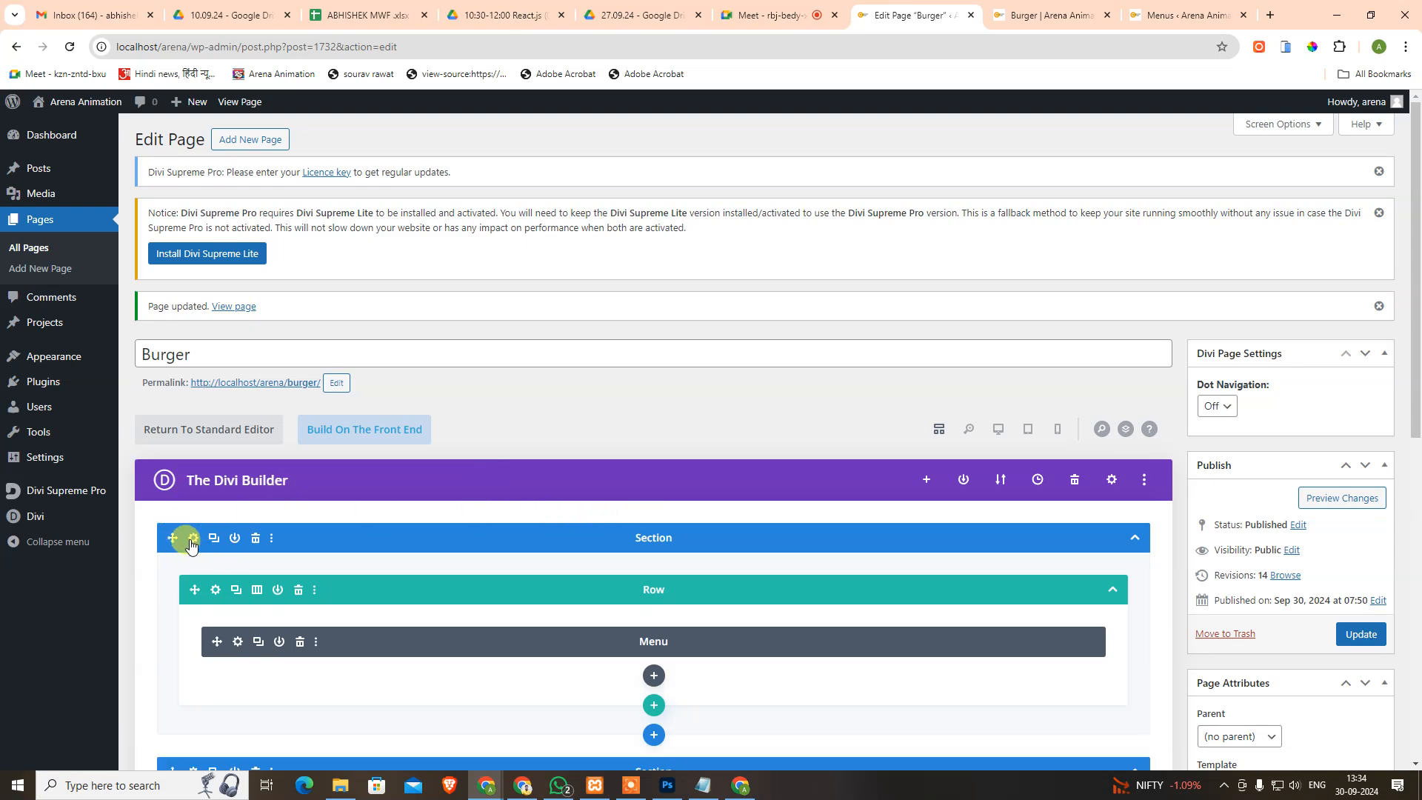
{"action": "key", "text": "ctrl+z"}
{"action": "left_click", "coordinate": [194, 537]}
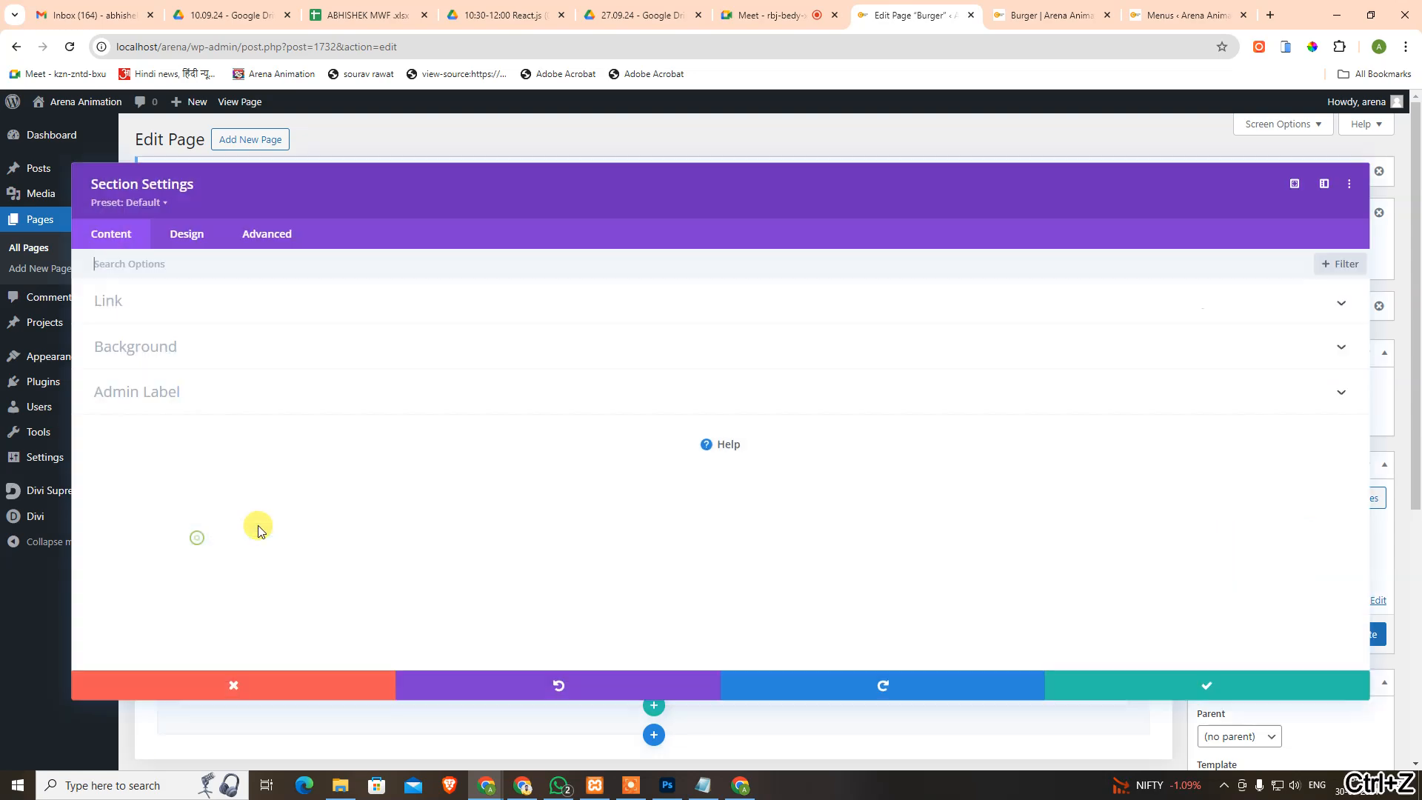
{"action": "left_click", "coordinate": [187, 235]}
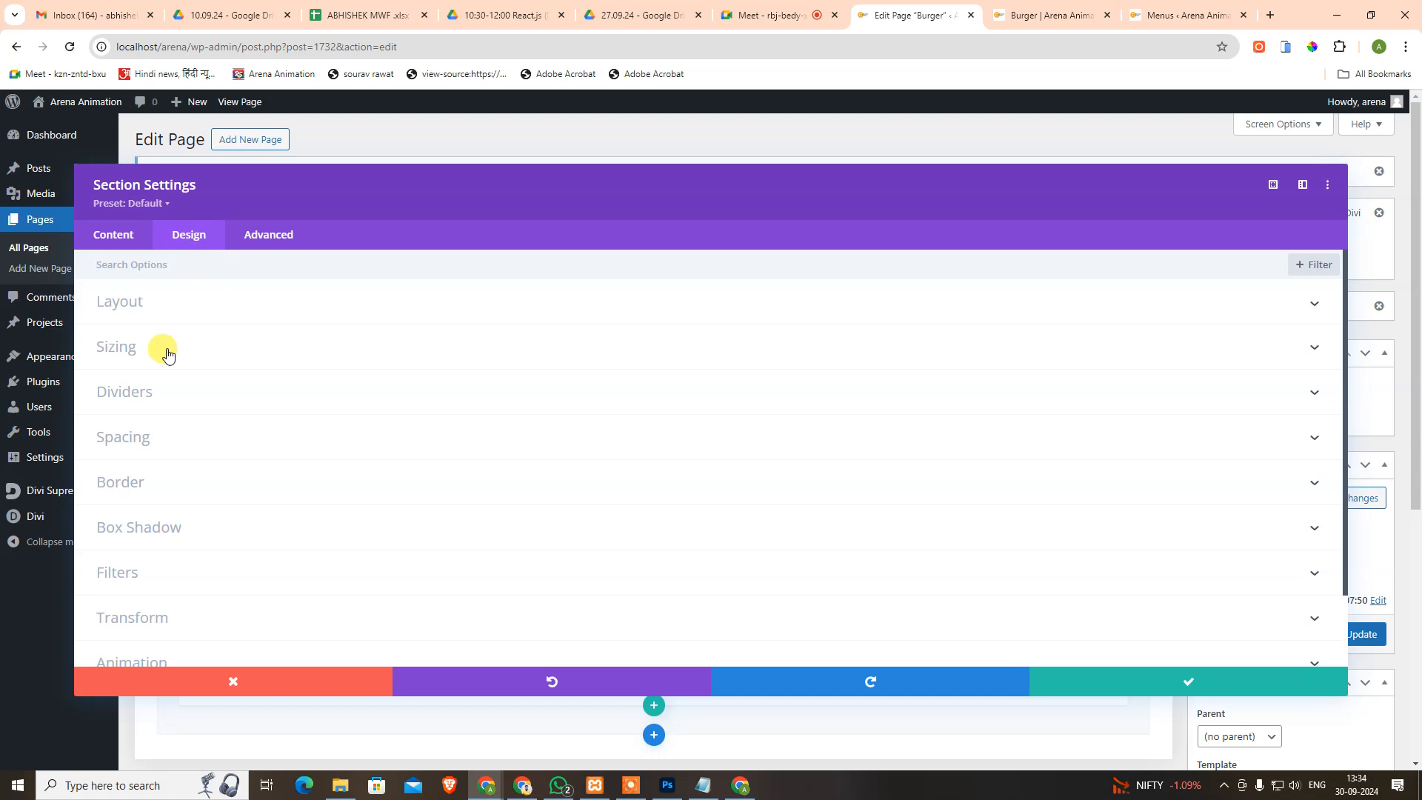
{"action": "left_click", "coordinate": [268, 236]}
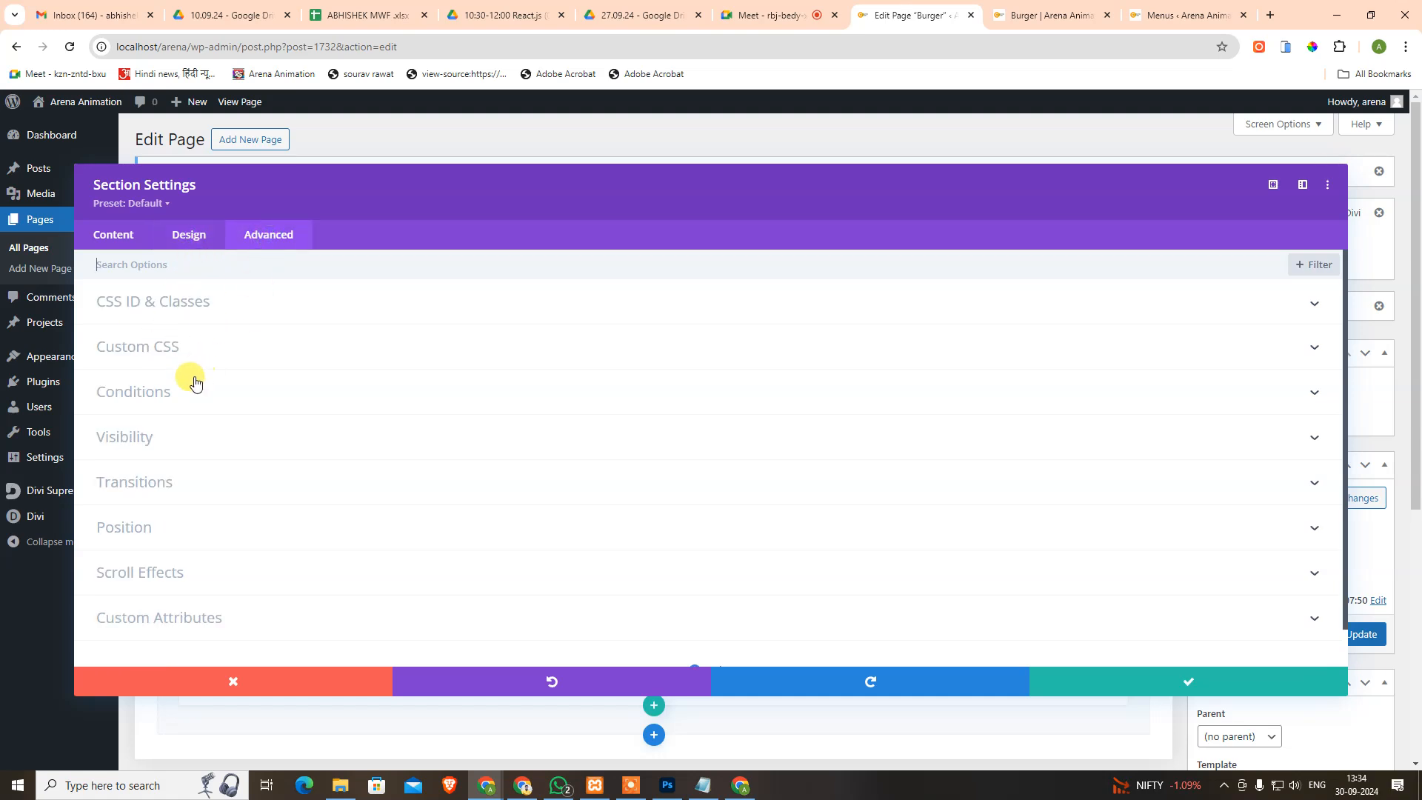
{"action": "left_click", "coordinate": [194, 352]}
{"action": "left_click", "coordinate": [385, 410]}
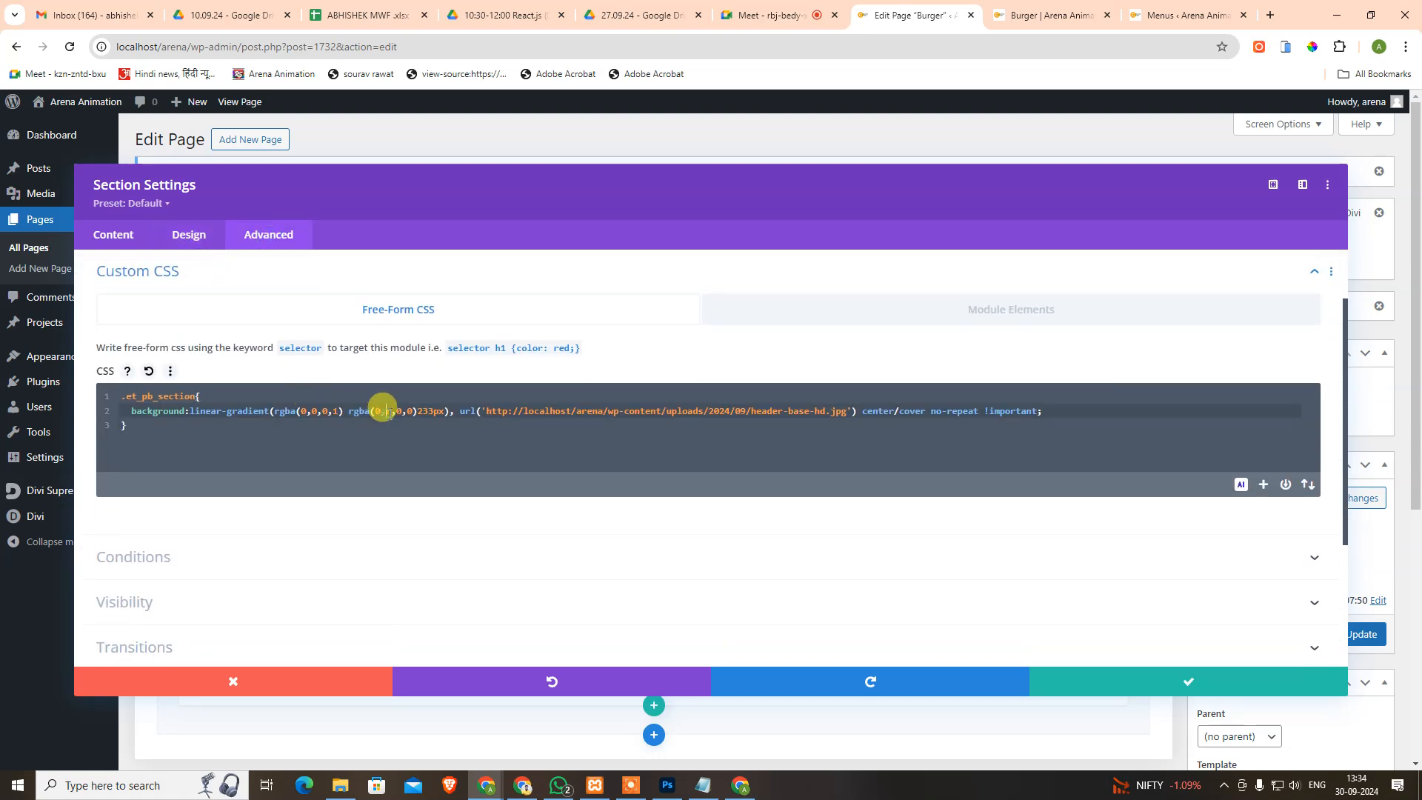
{"action": "key", "text": "shift+End"}
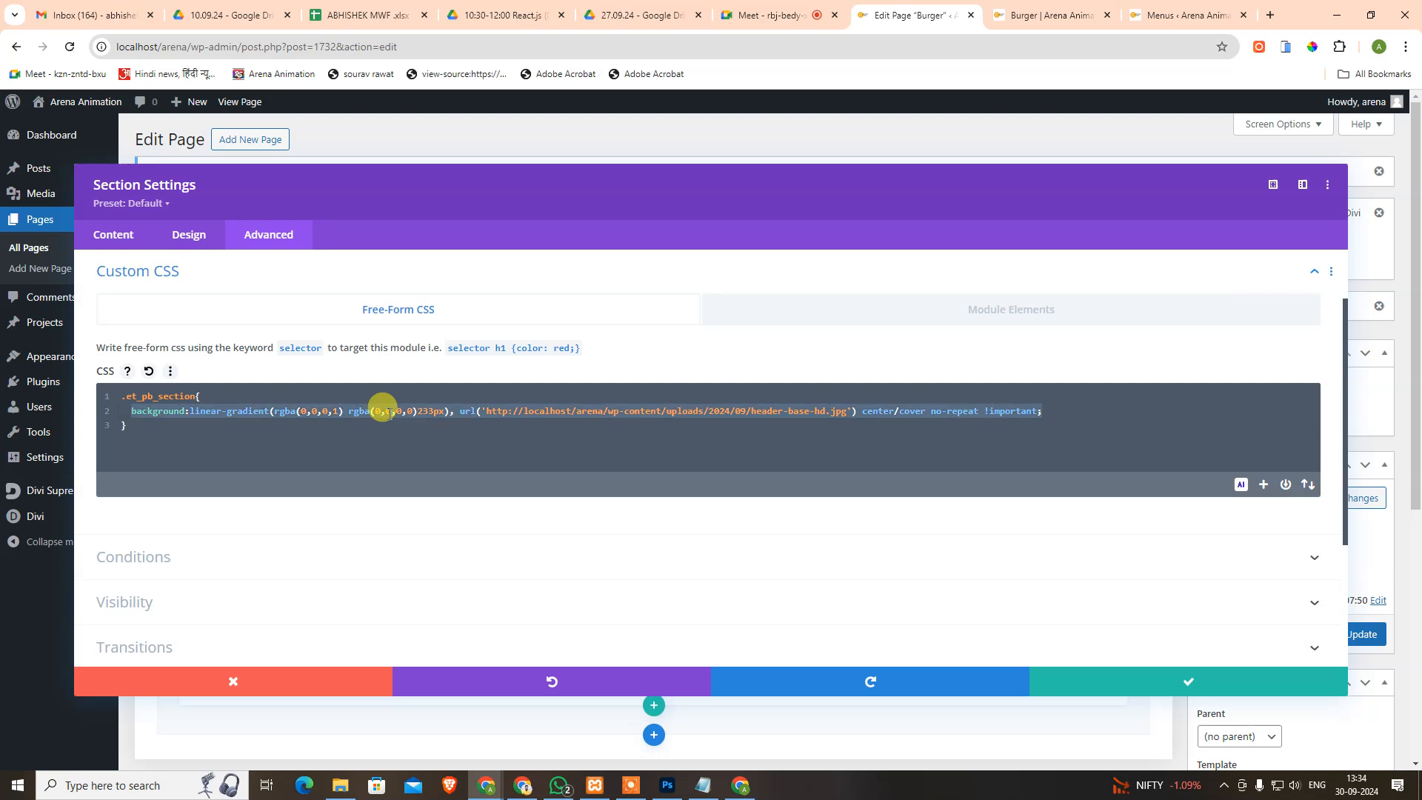
{"action": "key", "text": "ctrl+a"}
{"action": "key", "text": "ctrl+c"}
{"action": "key", "text": "BackSpace"}
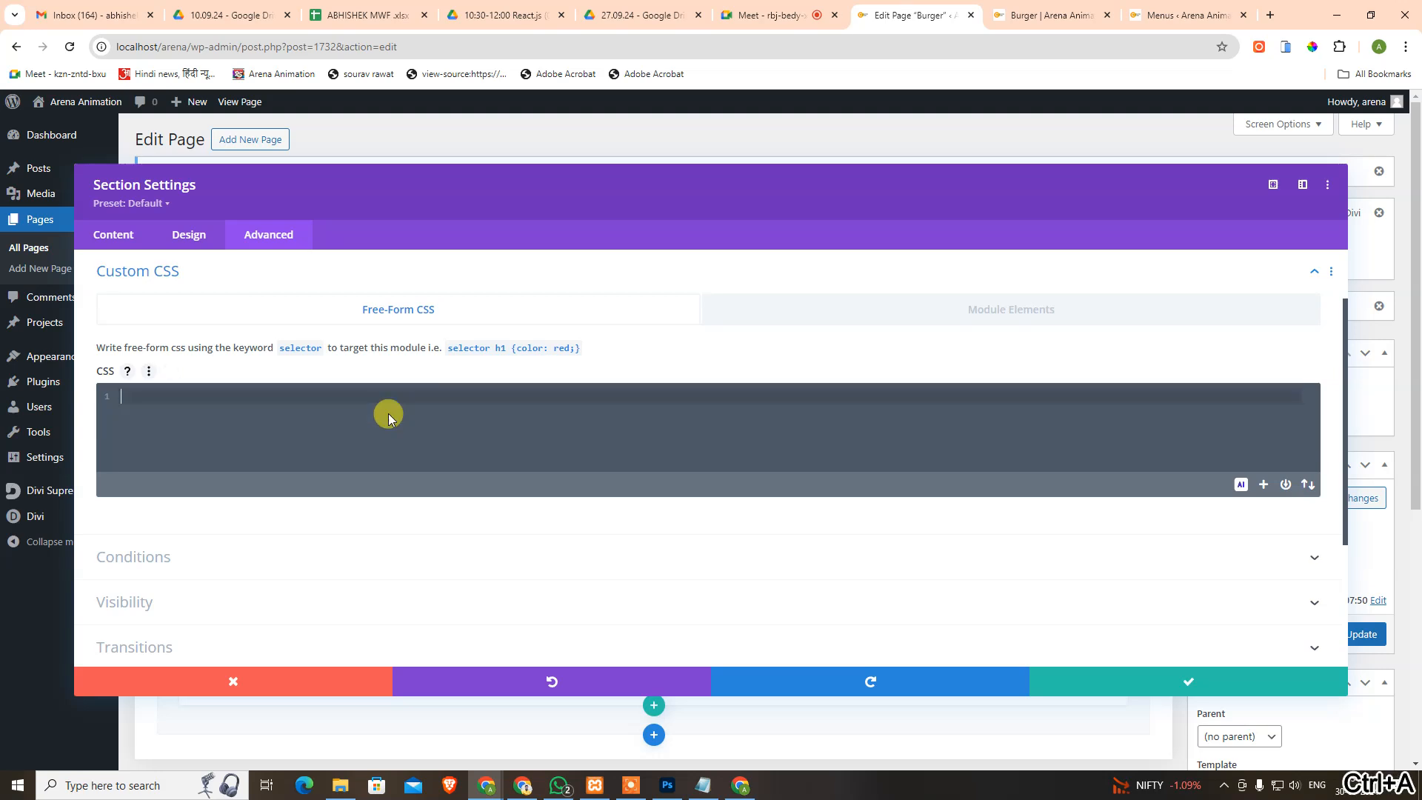
Paste the copied gradient and header-base-hd.jpg background declaration into the Main Element CSS of the section's Module Elements.
{"action": "left_click", "coordinate": [954, 319]}
{"action": "scroll", "coordinate": [309, 486], "scroll_direction": "down", "scroll_amount": 5}
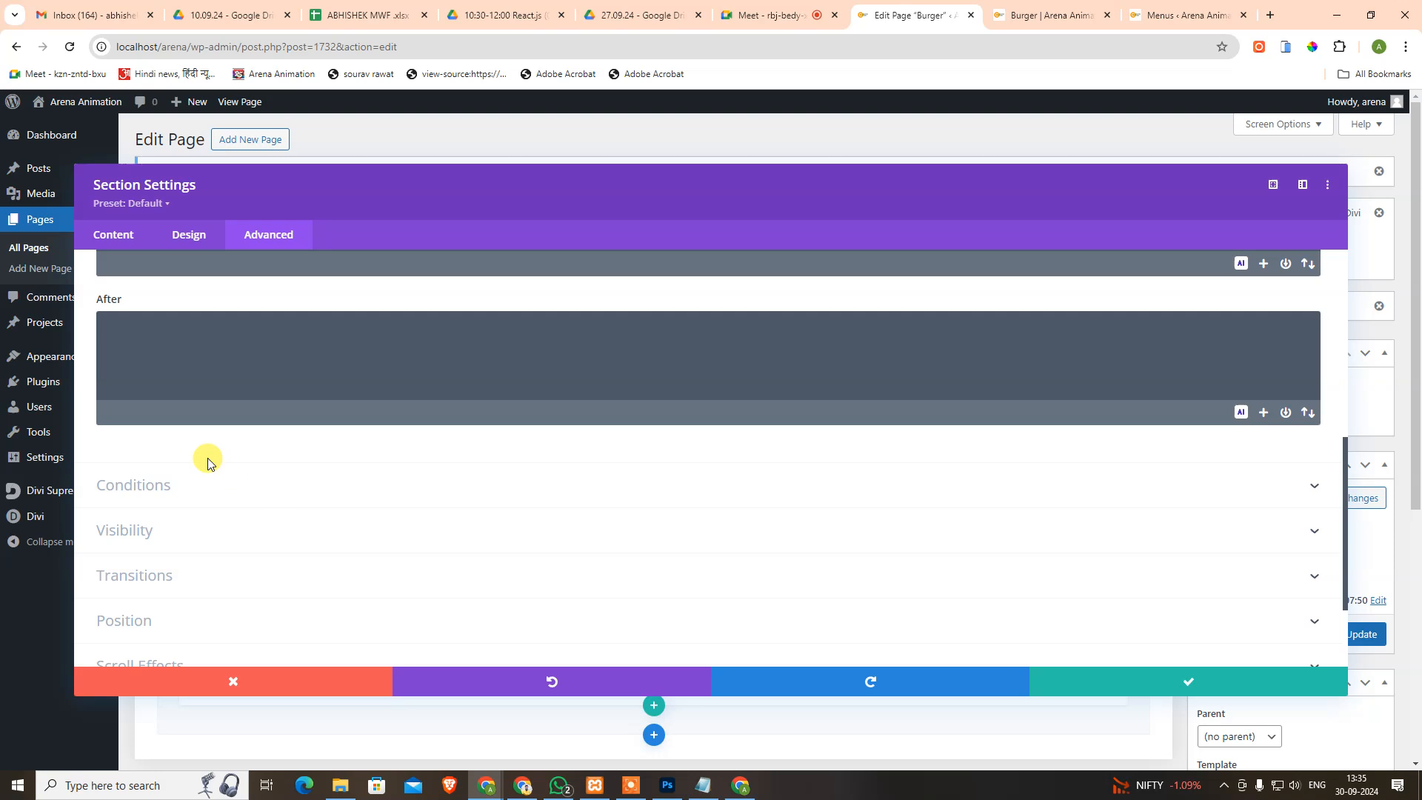
{"action": "scroll", "coordinate": [207, 460], "scroll_direction": "up", "scroll_amount": 4}
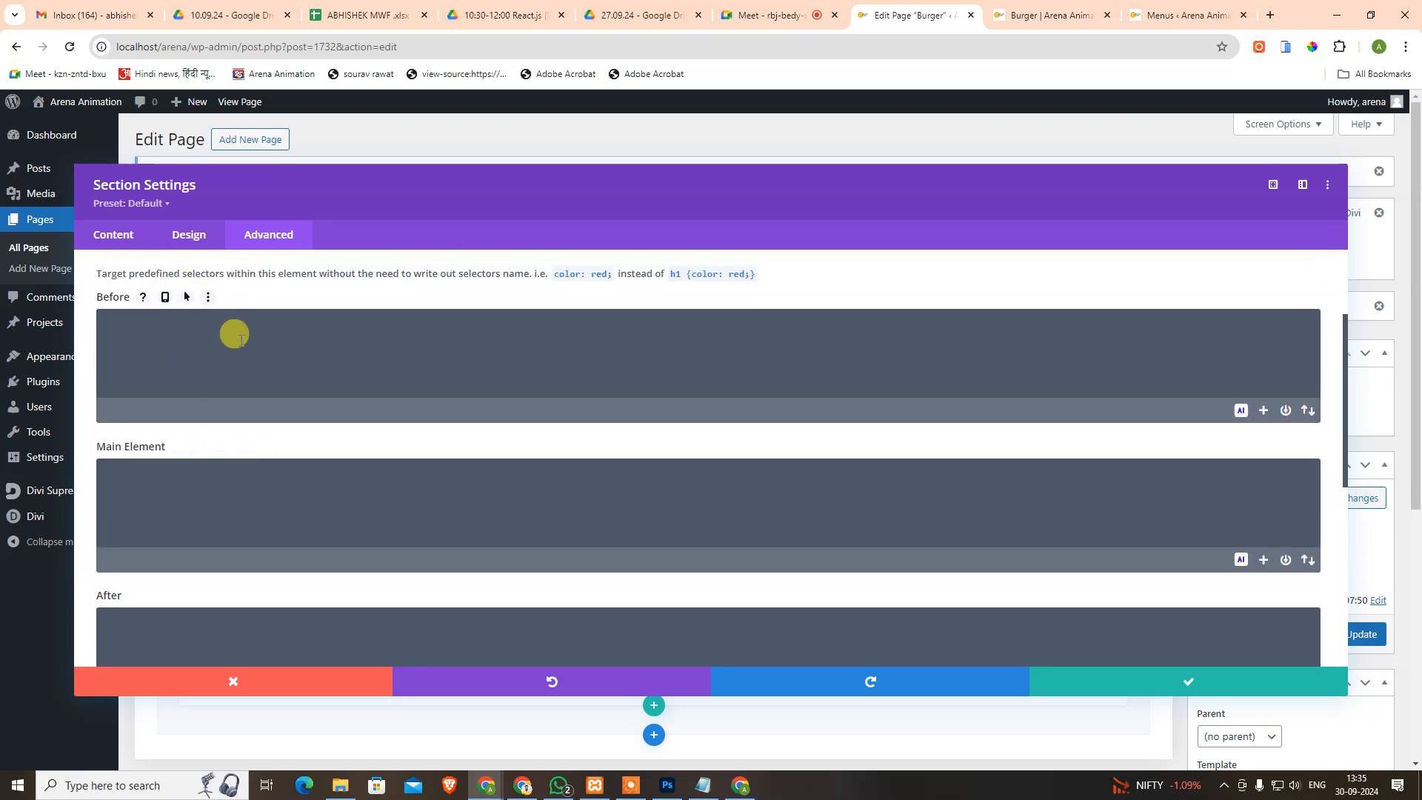
{"action": "left_click", "coordinate": [236, 491]}
{"action": "key", "text": "ctrl+v"}
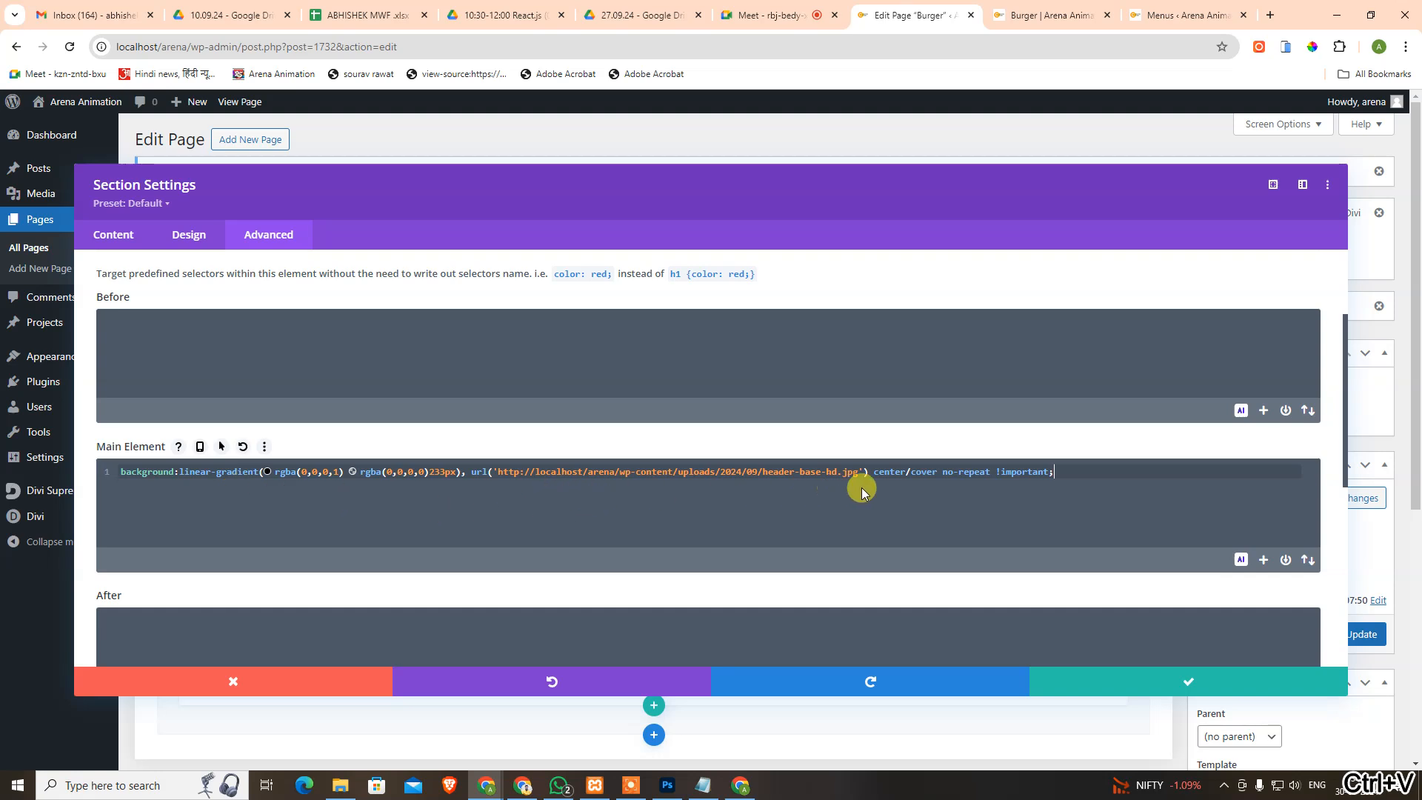
Remove !important after no-repeat from the Main Element background declaration.
{"action": "double_click", "coordinate": [1022, 471]}
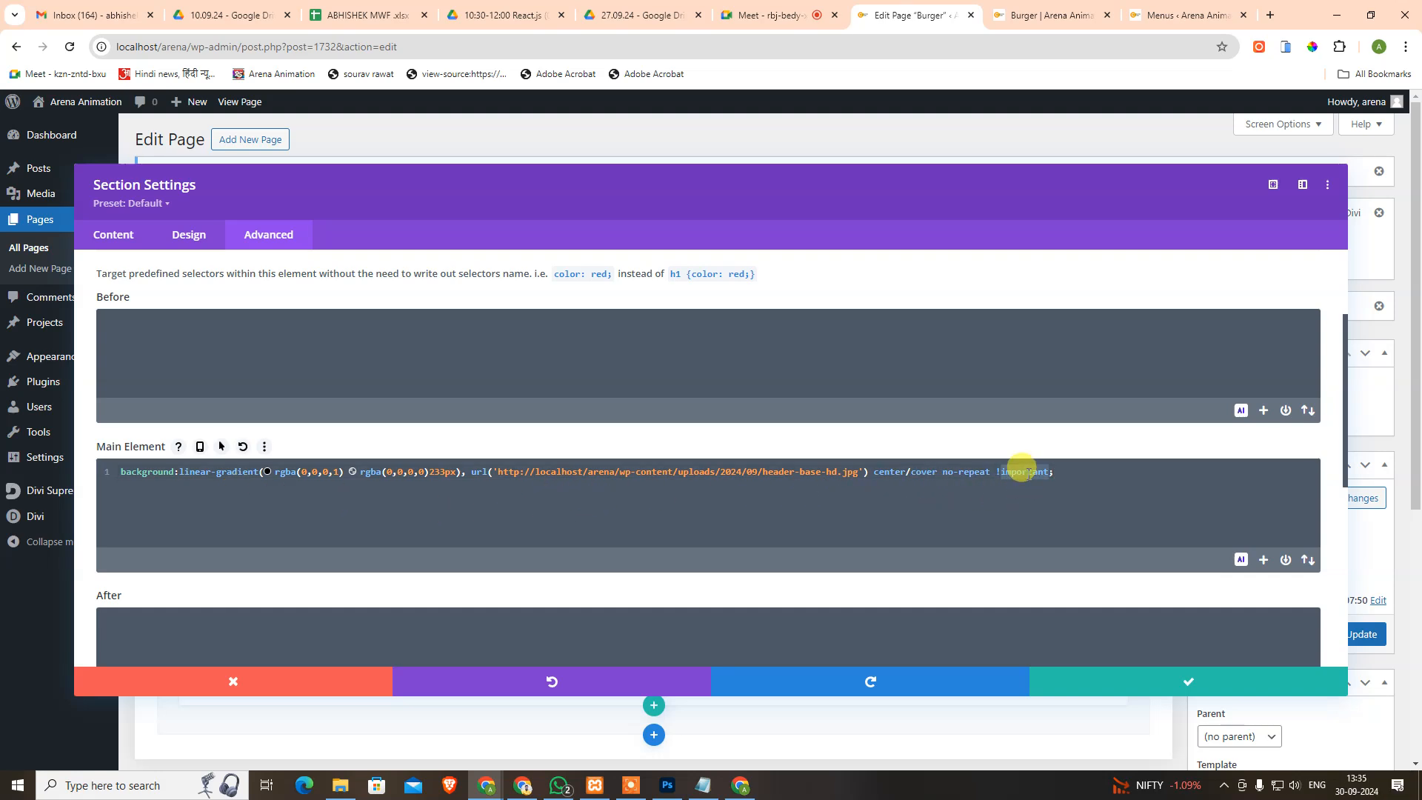
{"action": "key", "text": "BackSpace"}
{"action": "key", "text": "BackSpace"}
{"action": "key", "text": "BackSpace"}
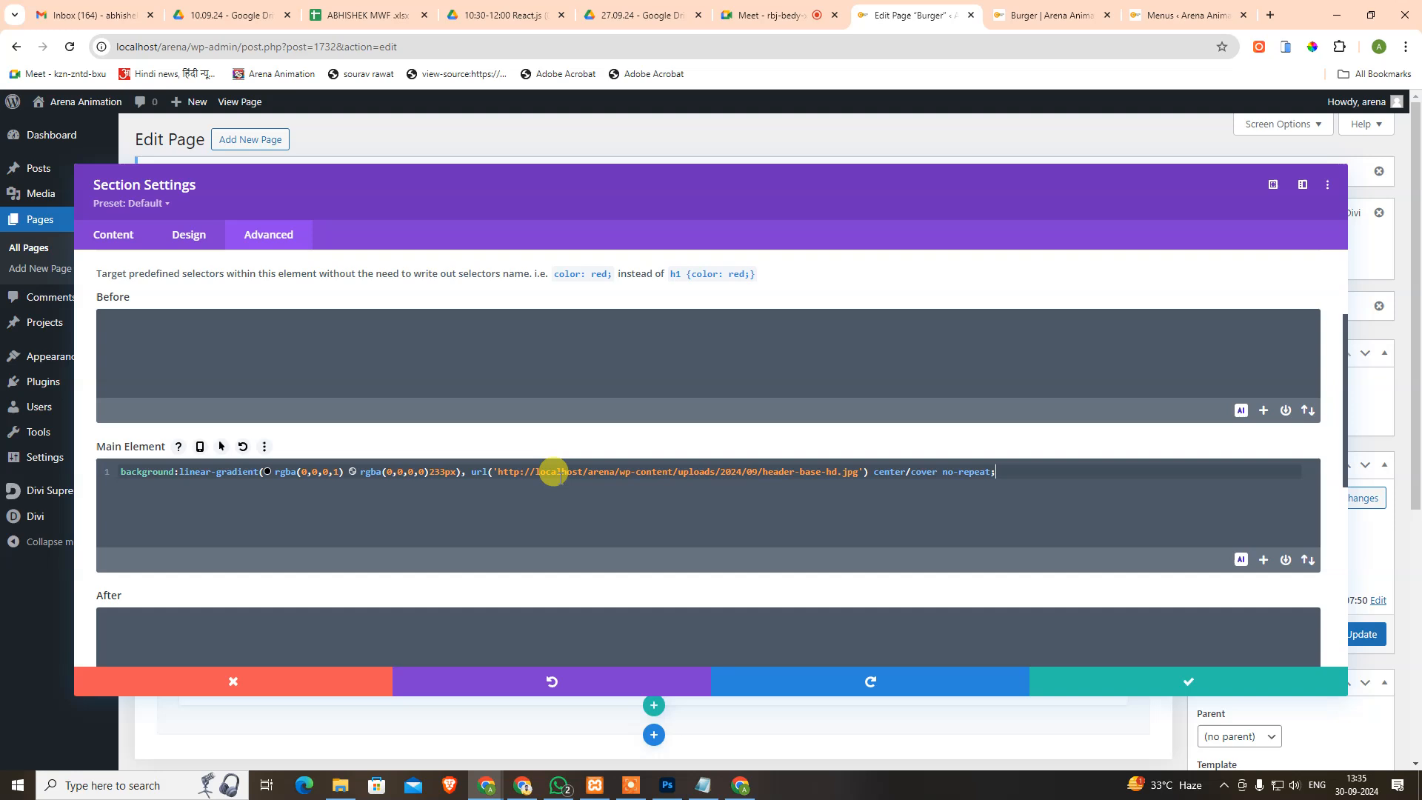
{"action": "left_click", "coordinate": [863, 471]}
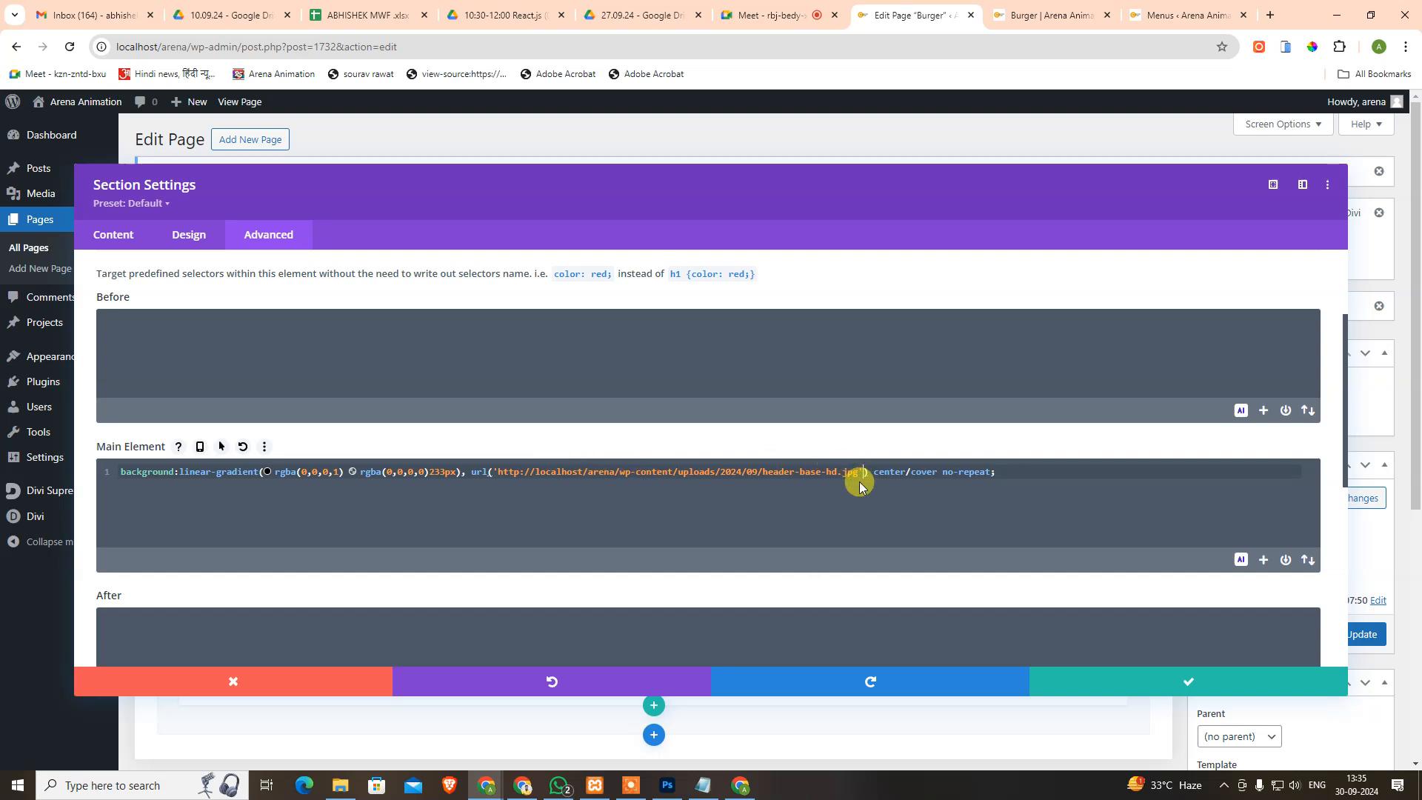
Save the section settings, update the Burger page and view the live page.
{"action": "left_click", "coordinate": [1162, 680]}
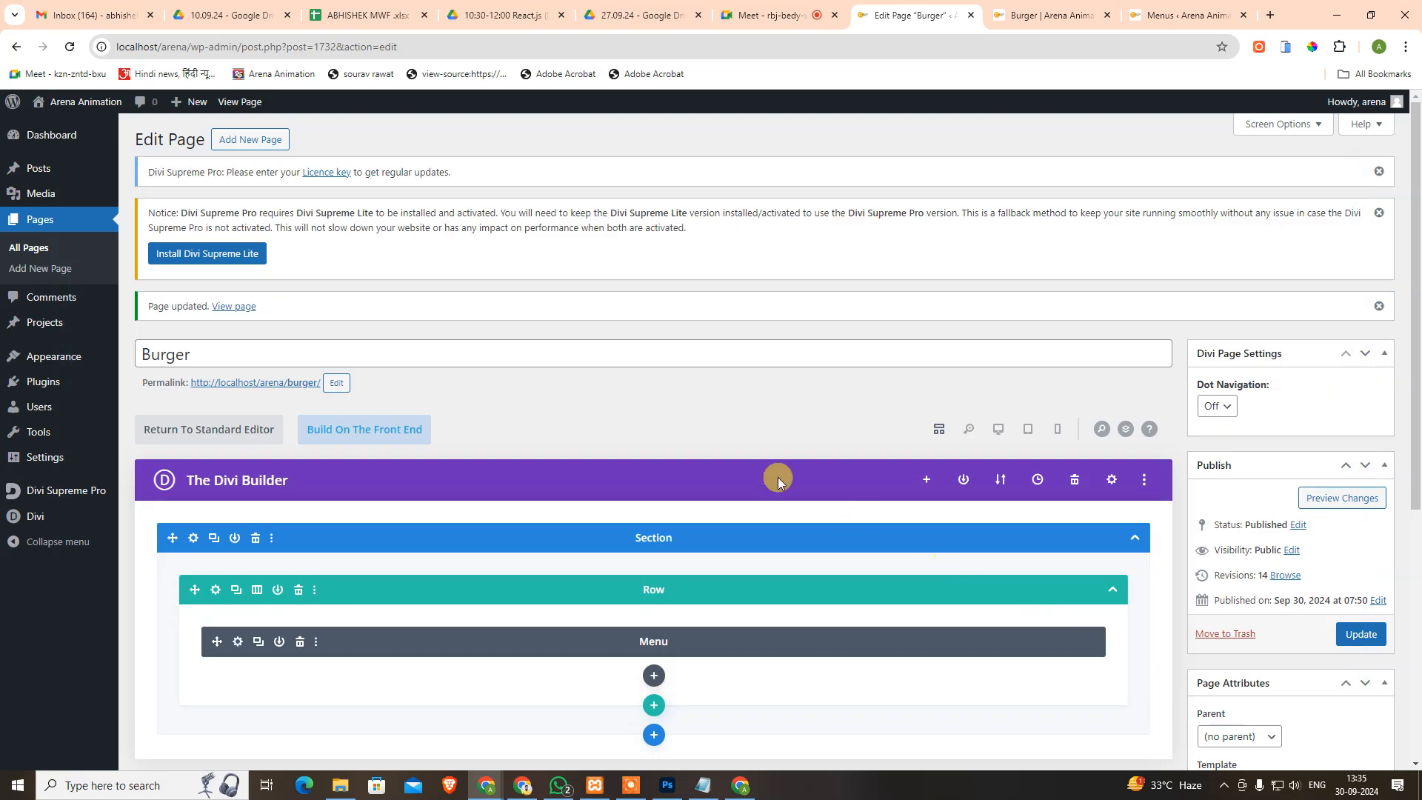
{"action": "key", "text": "ctrl+s"}
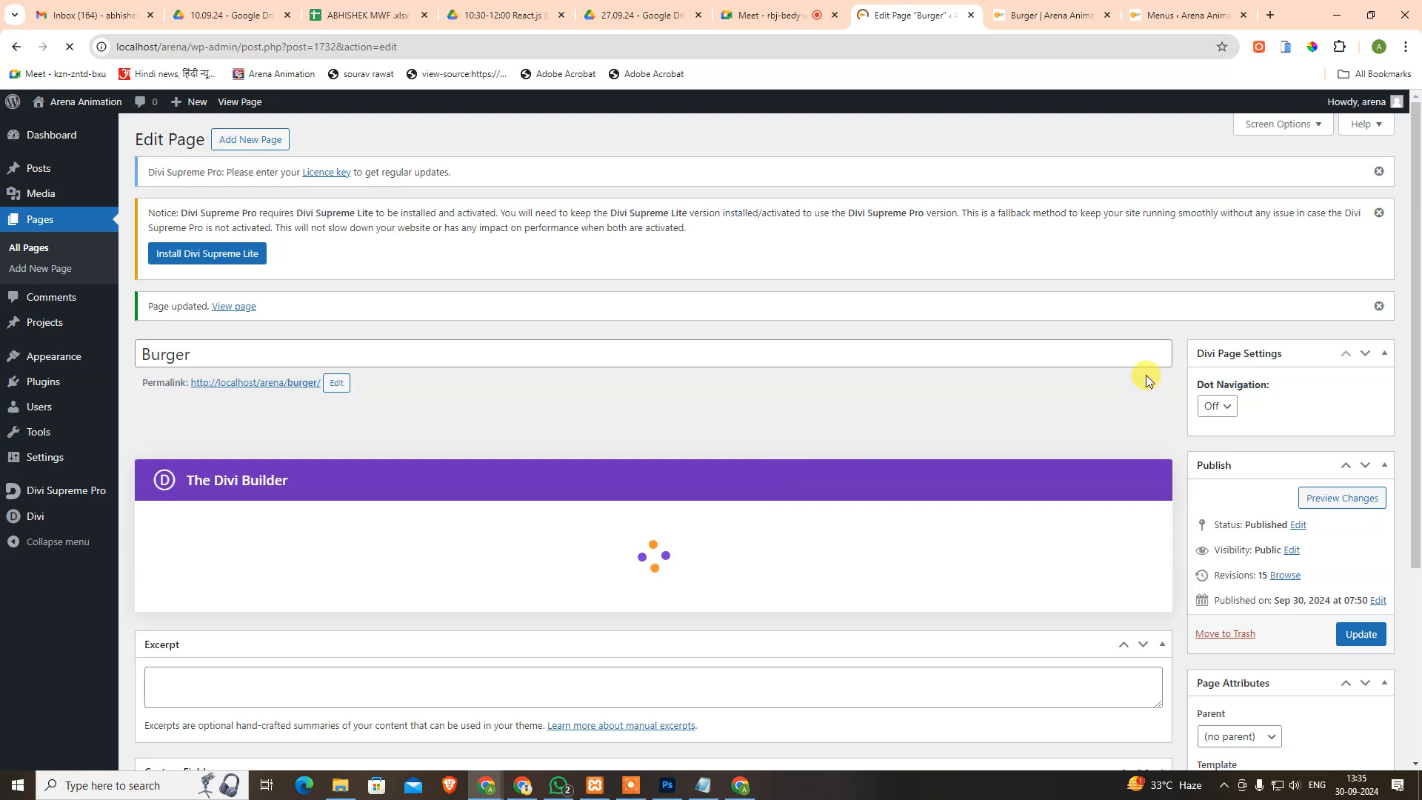
{"action": "left_click", "coordinate": [1051, 16]}
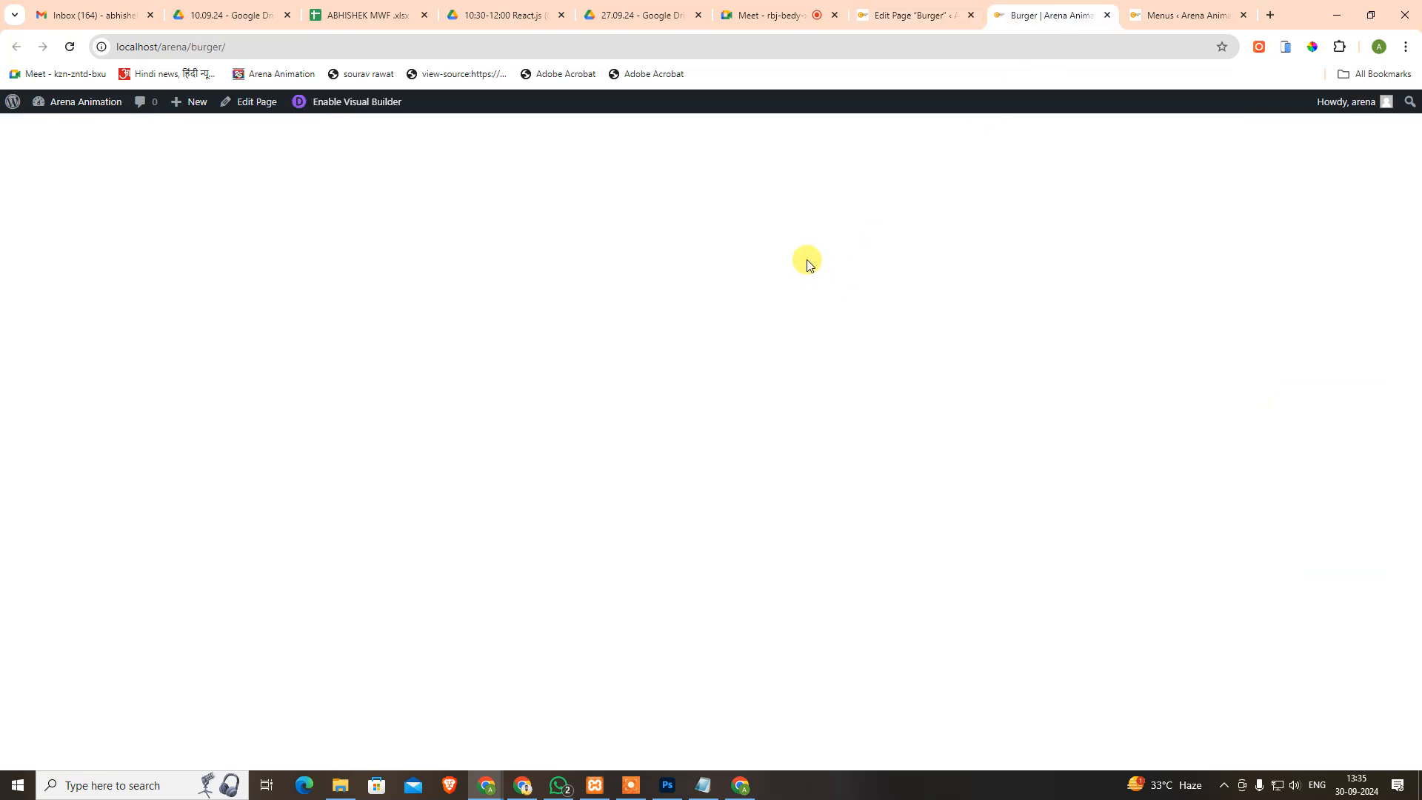
Inspect the live page in DevTools and select the et_pb_section_0 element to examine its background styles.
{"action": "right_click", "coordinate": [879, 203]}
{"action": "left_click", "coordinate": [946, 467]}
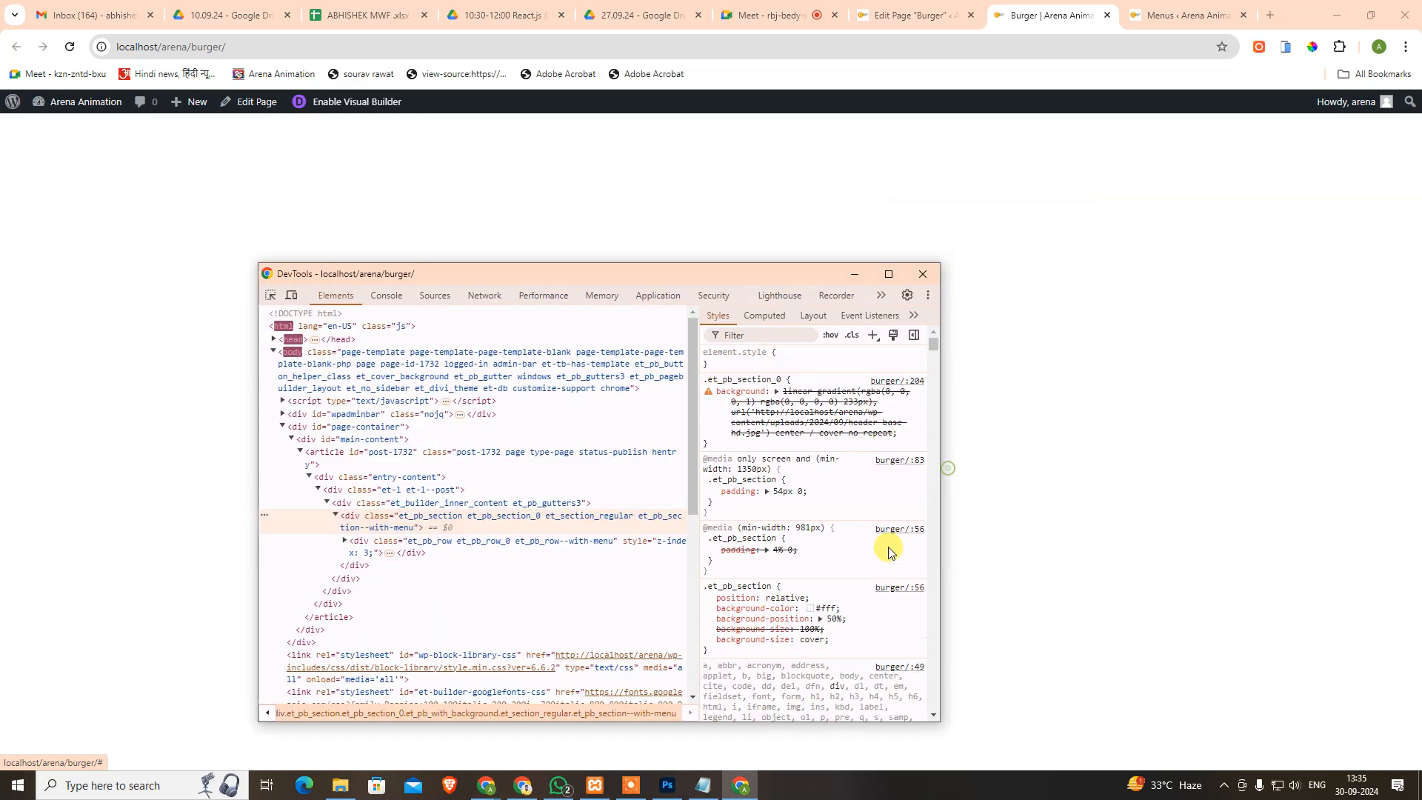
{"action": "left_click", "coordinate": [271, 293]}
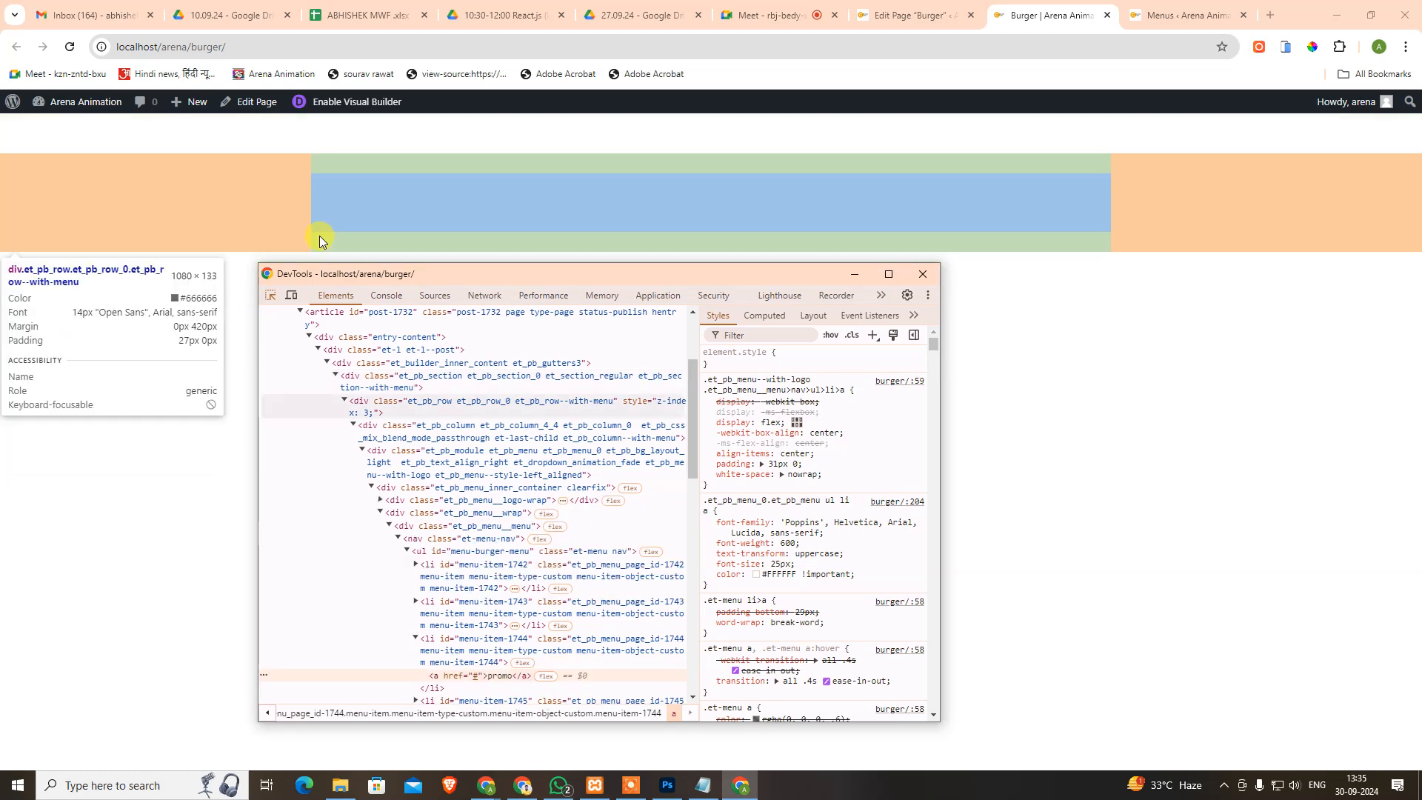
{"action": "left_click", "coordinate": [319, 236]}
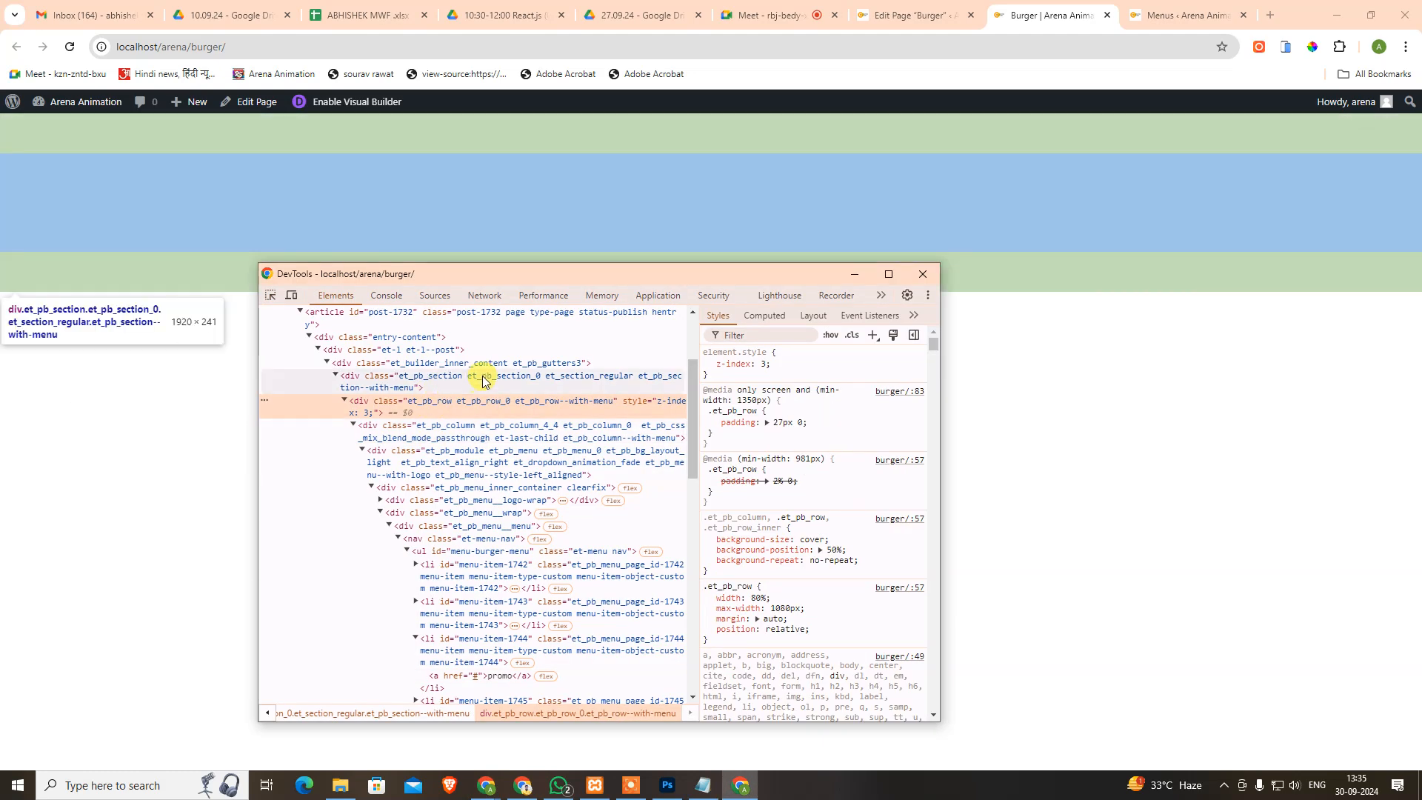
{"action": "left_click", "coordinate": [483, 380]}
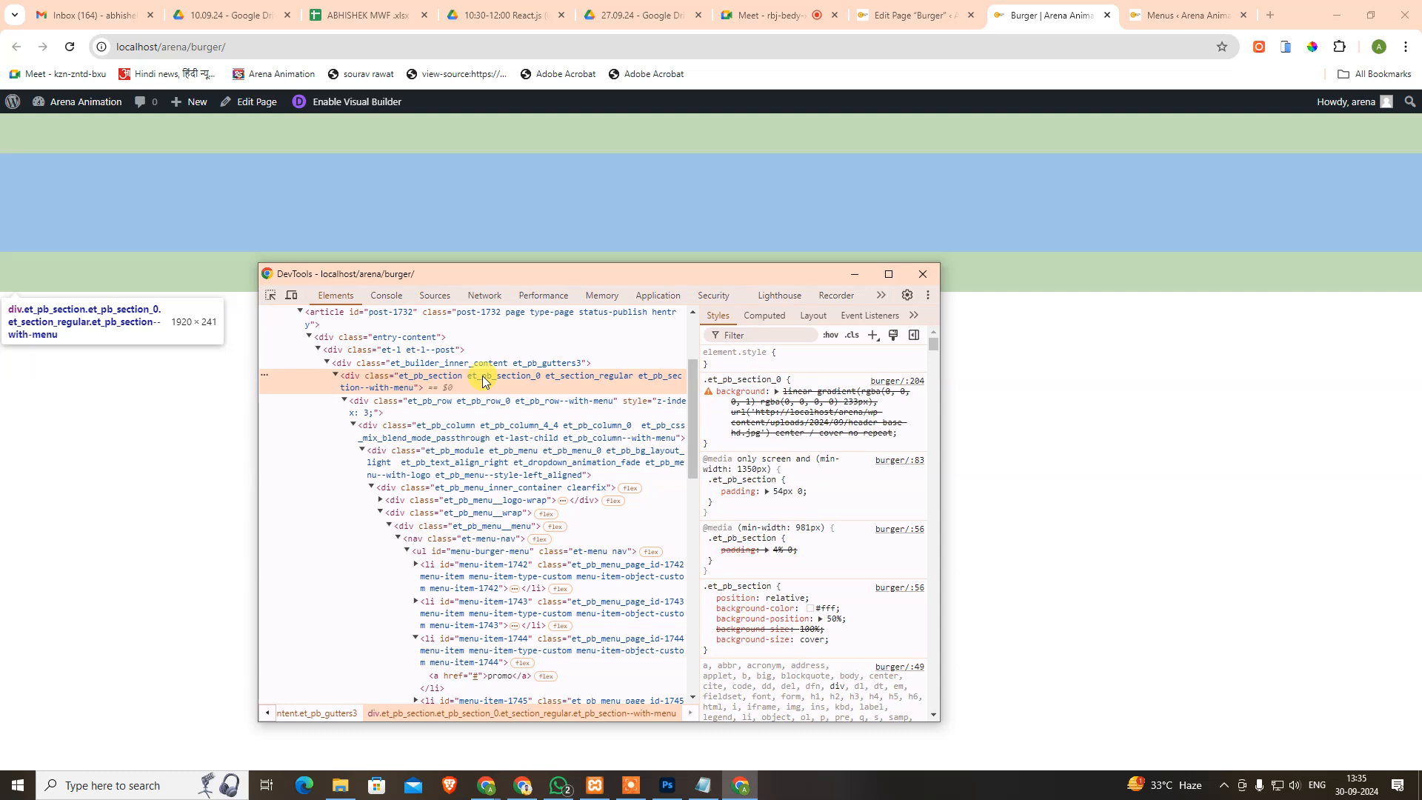
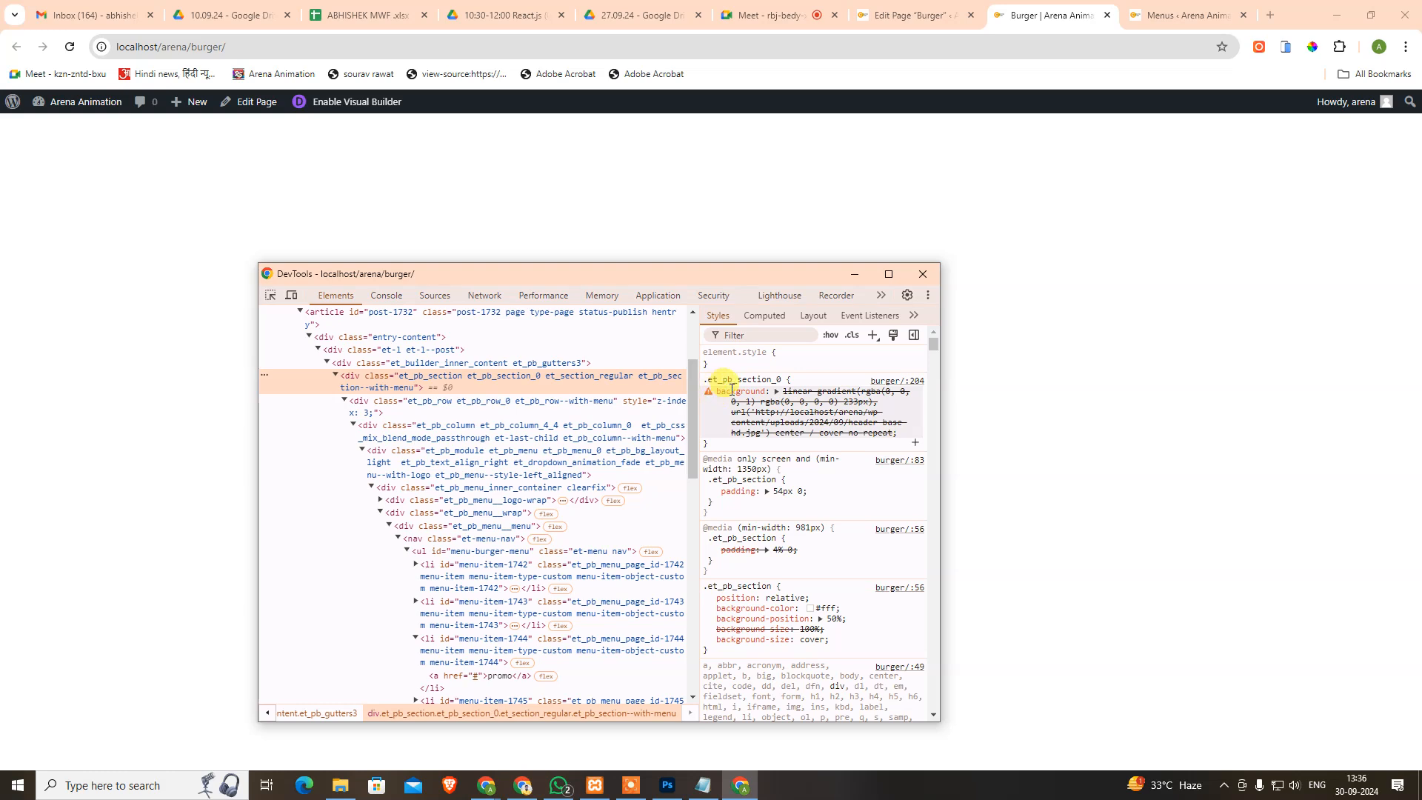
Try the selector .et_pb_section on the header background rule in DevTools and examine its background declaration.
{"action": "left_click", "coordinate": [736, 385]}
{"action": "left_click", "coordinate": [751, 379]}
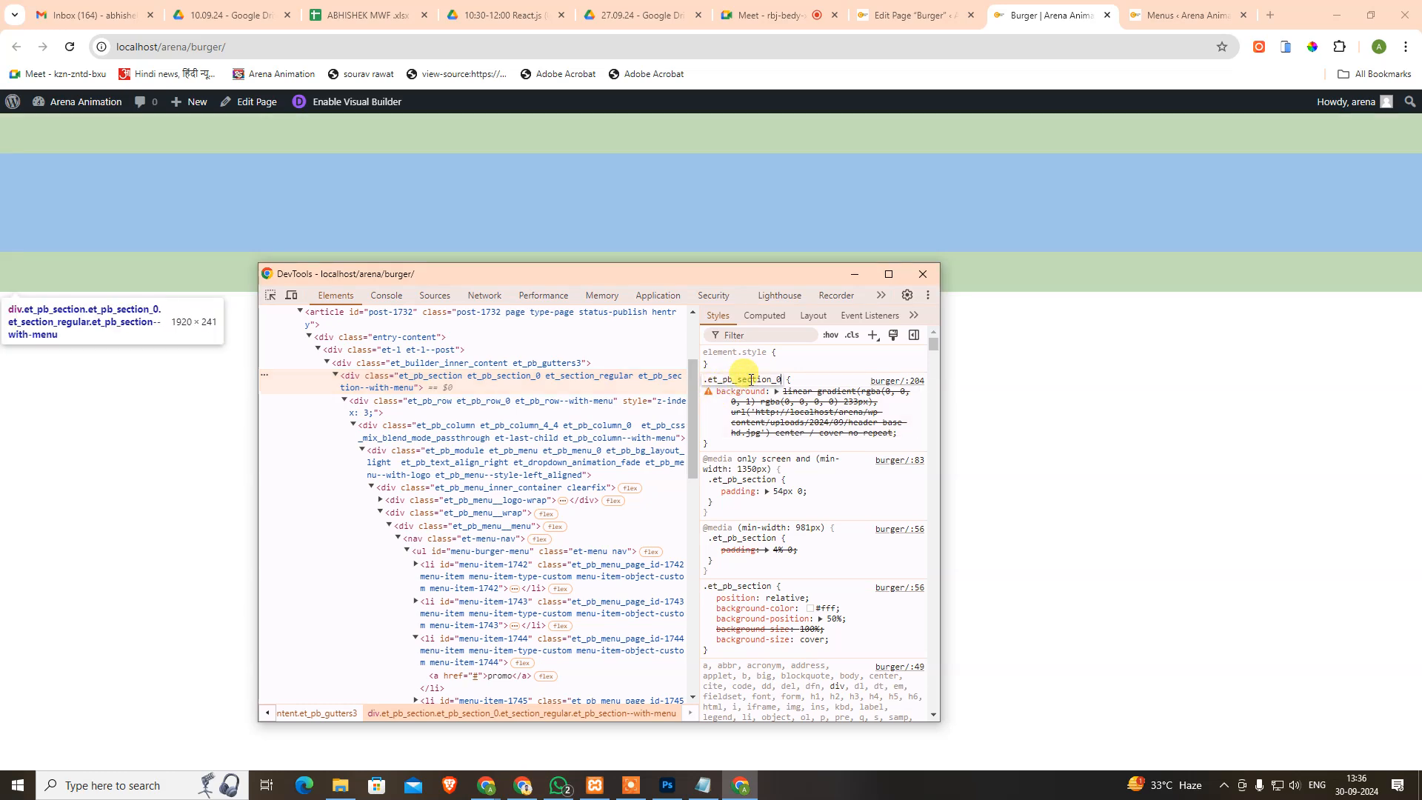
{"action": "key", "text": "Return"}
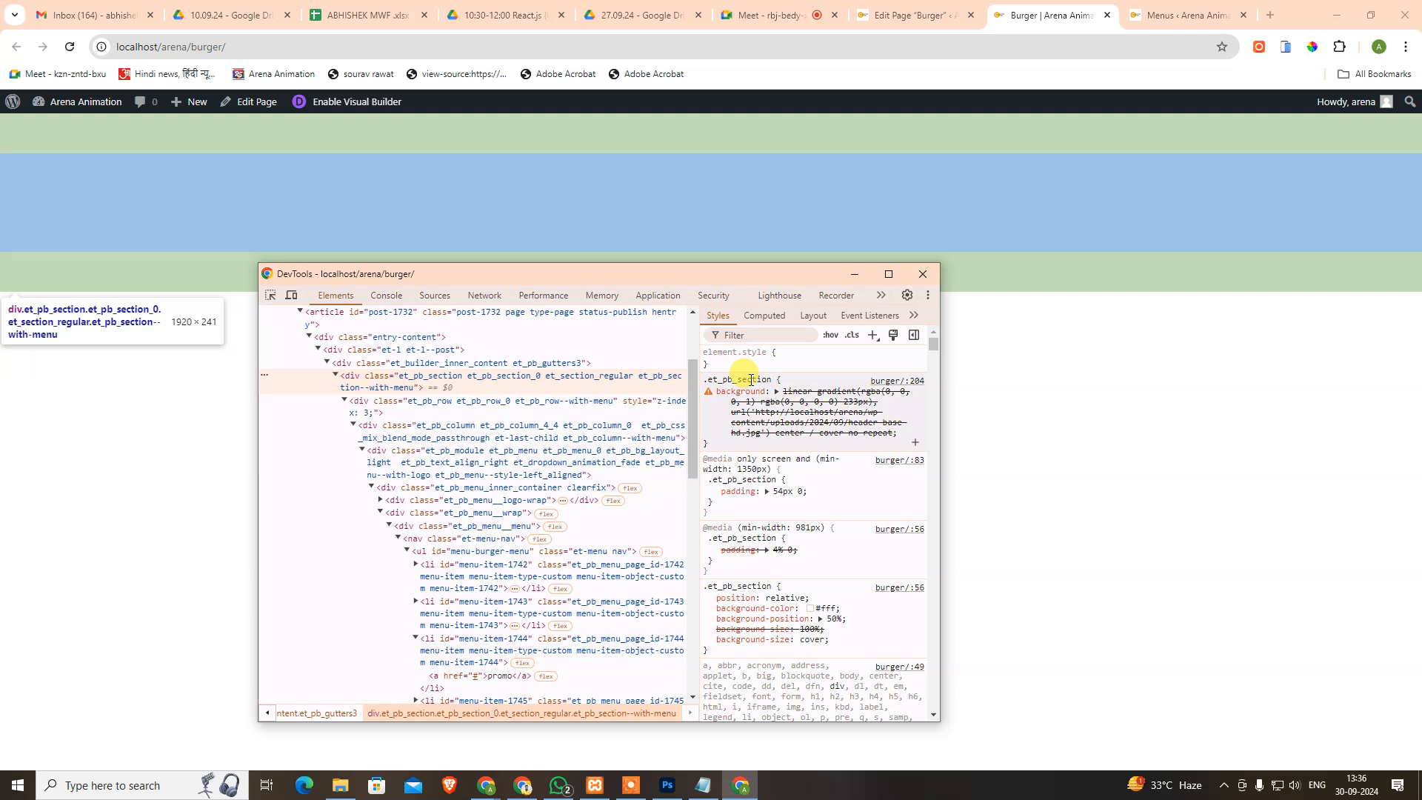
{"action": "left_click", "coordinate": [749, 391]}
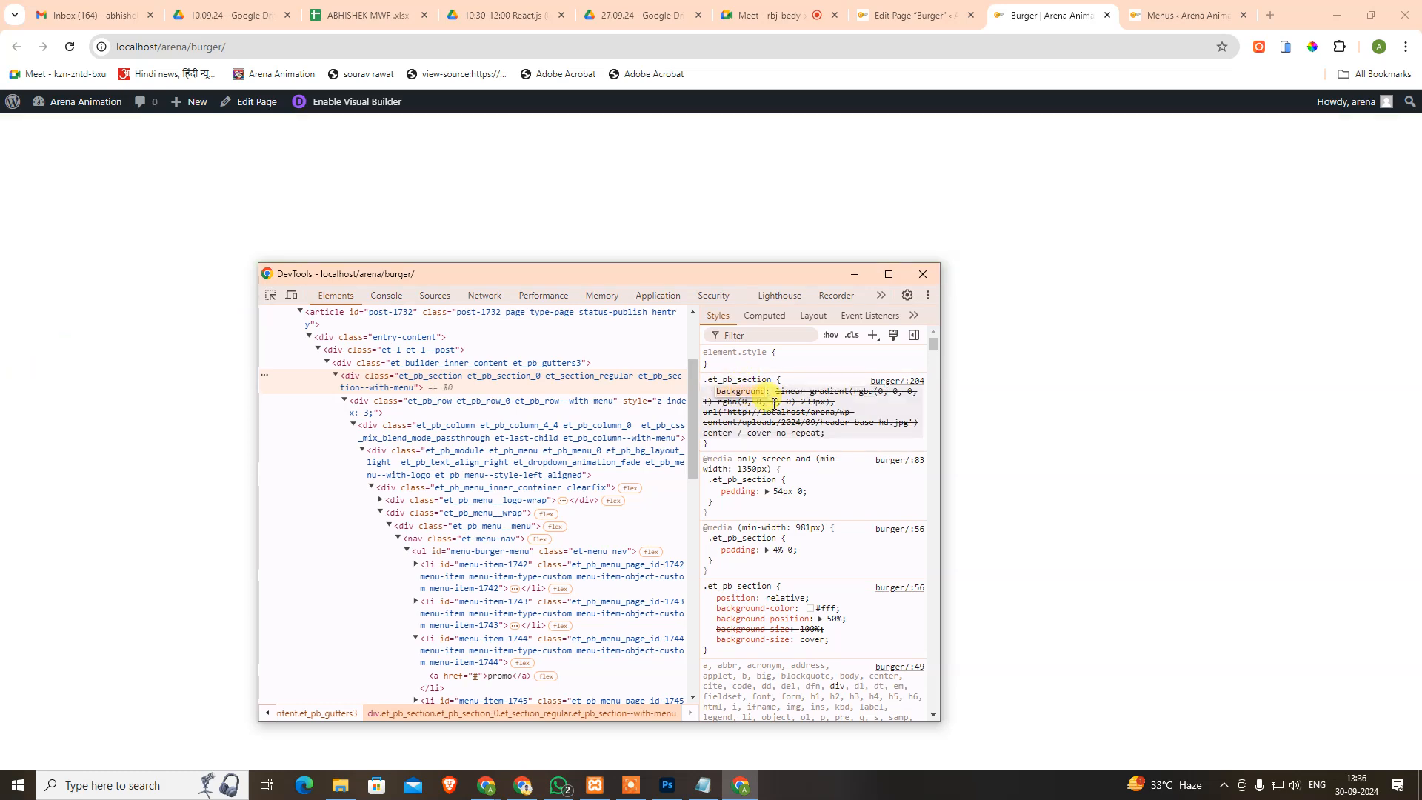
{"action": "left_click", "coordinate": [779, 396]}
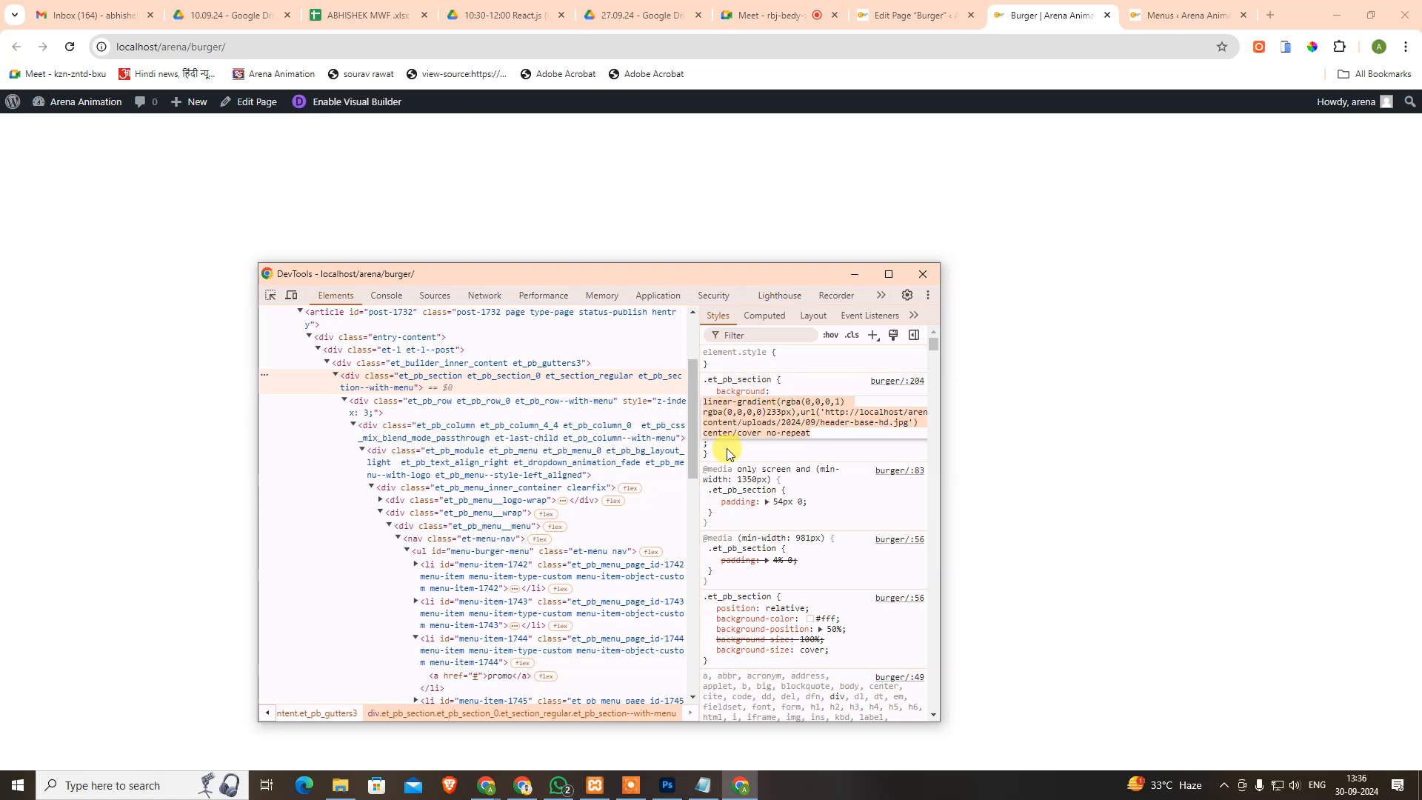
{"action": "left_click", "coordinate": [730, 451]}
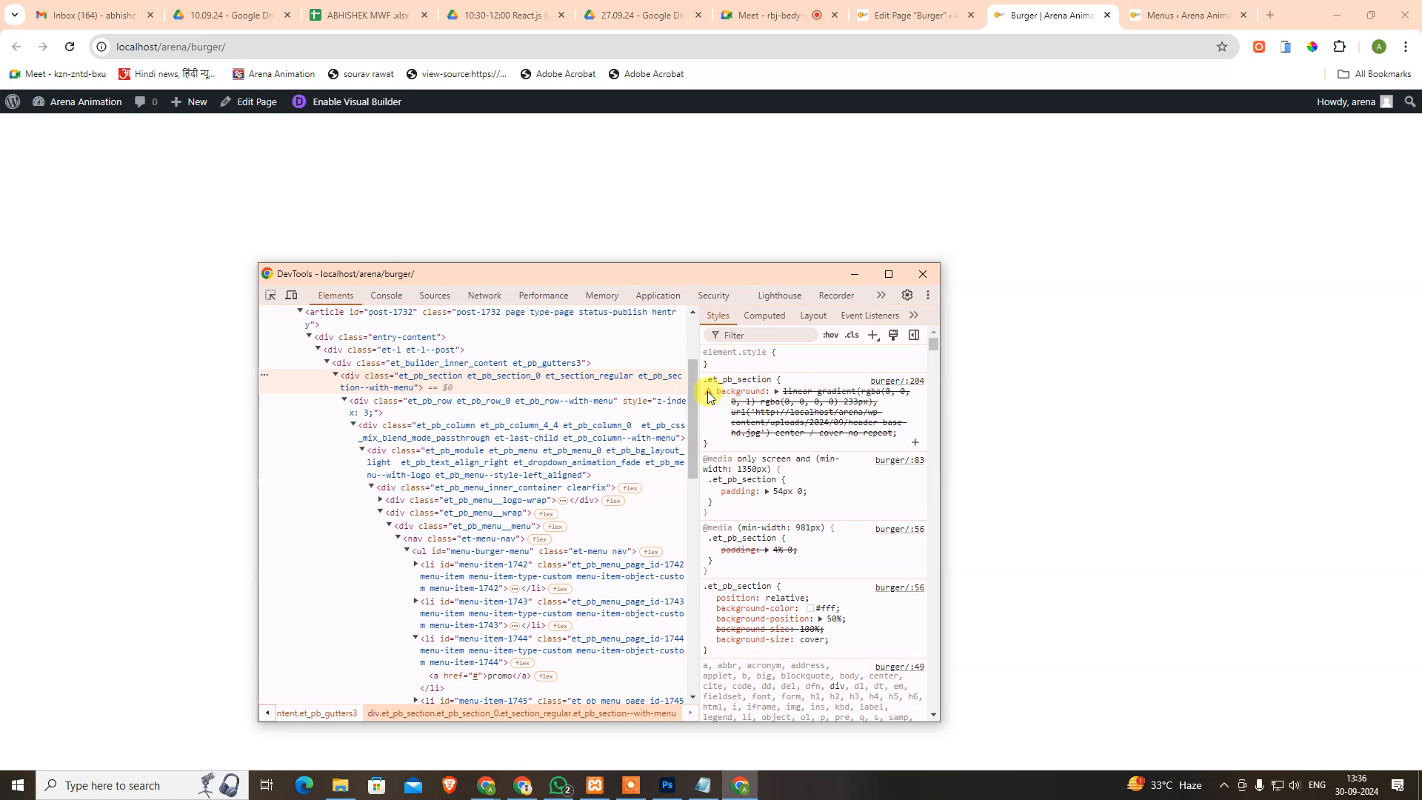
{"action": "mouse_move", "coordinate": [708, 393]}
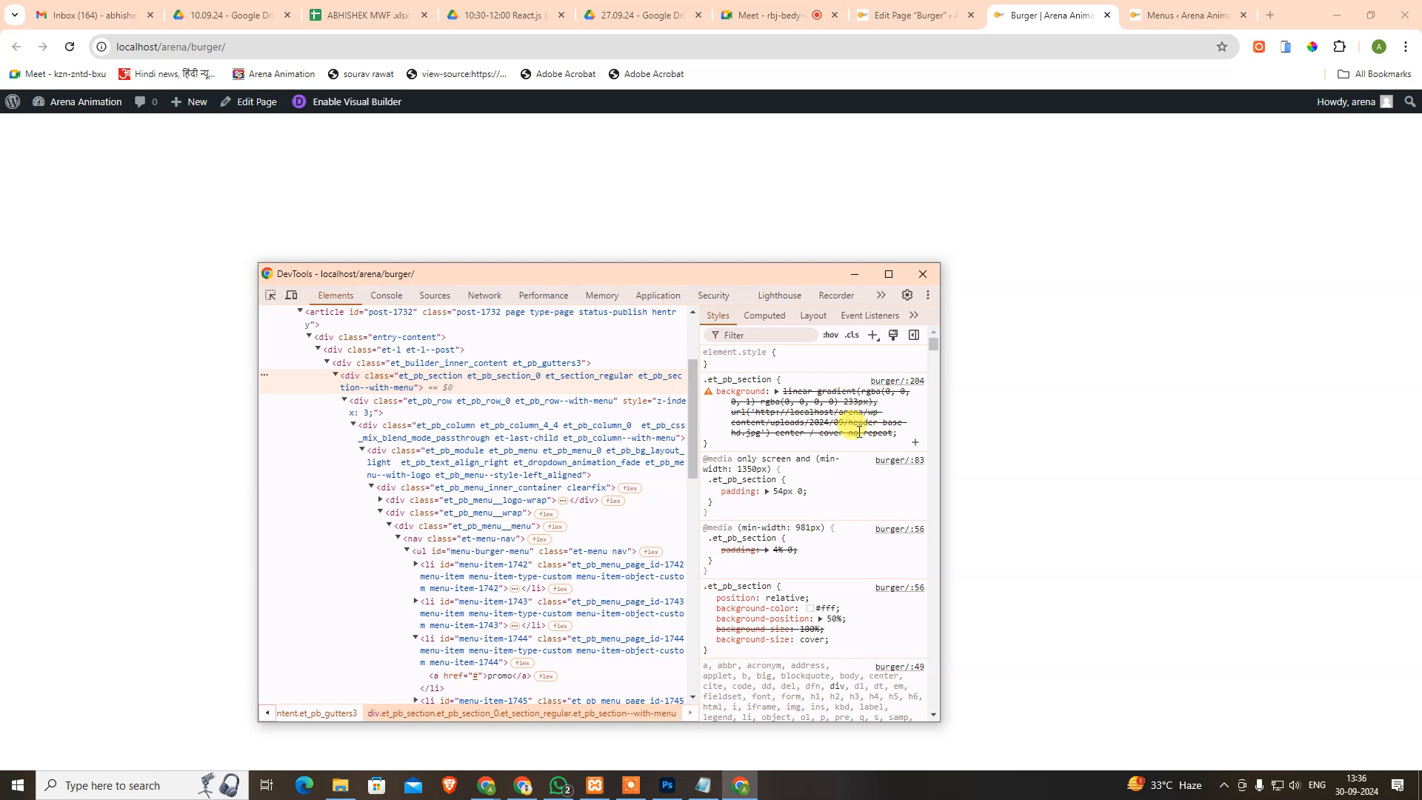
Restore the background rule's selector to .et_pb_section_0 in the DevTools styles.
{"action": "left_click", "coordinate": [713, 391]}
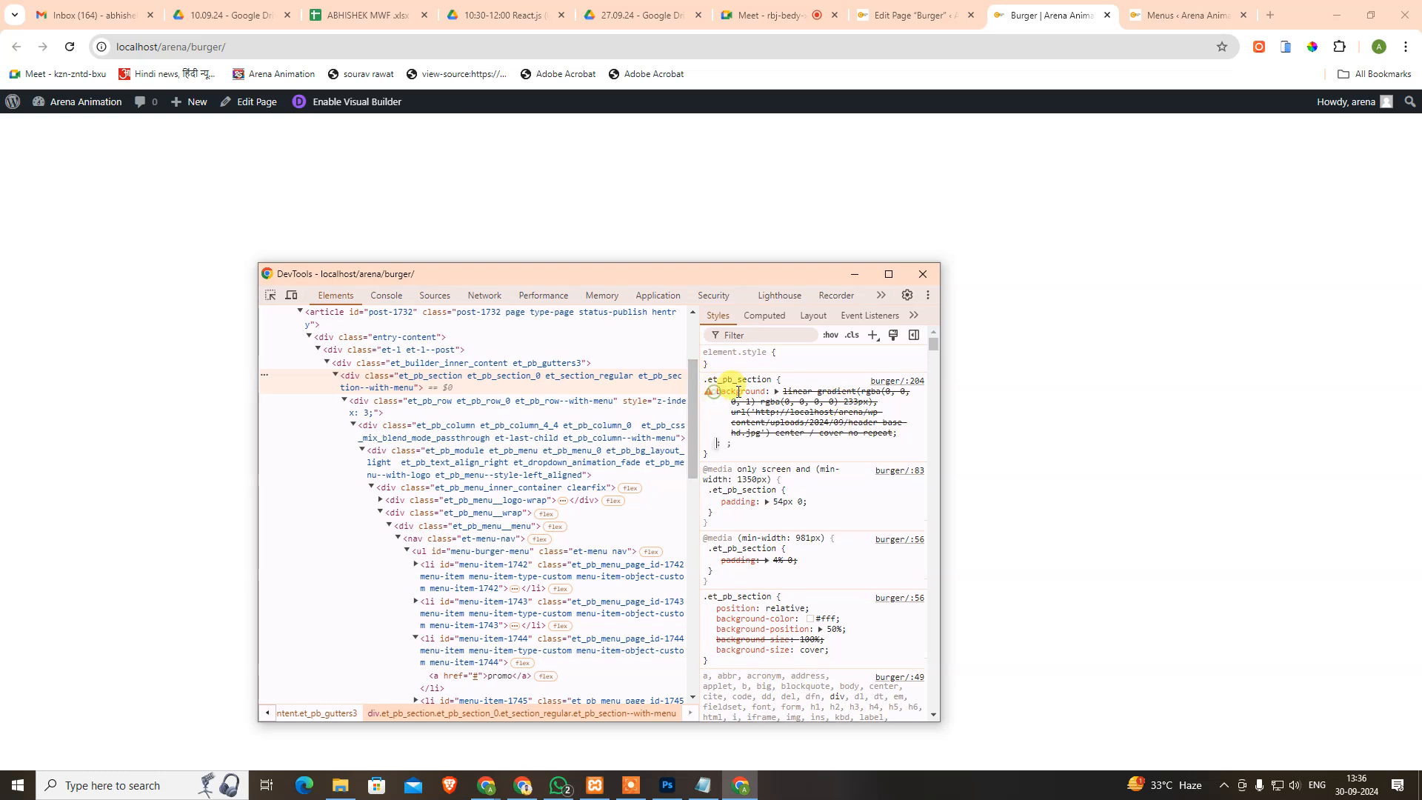
{"action": "left_click", "coordinate": [740, 391]}
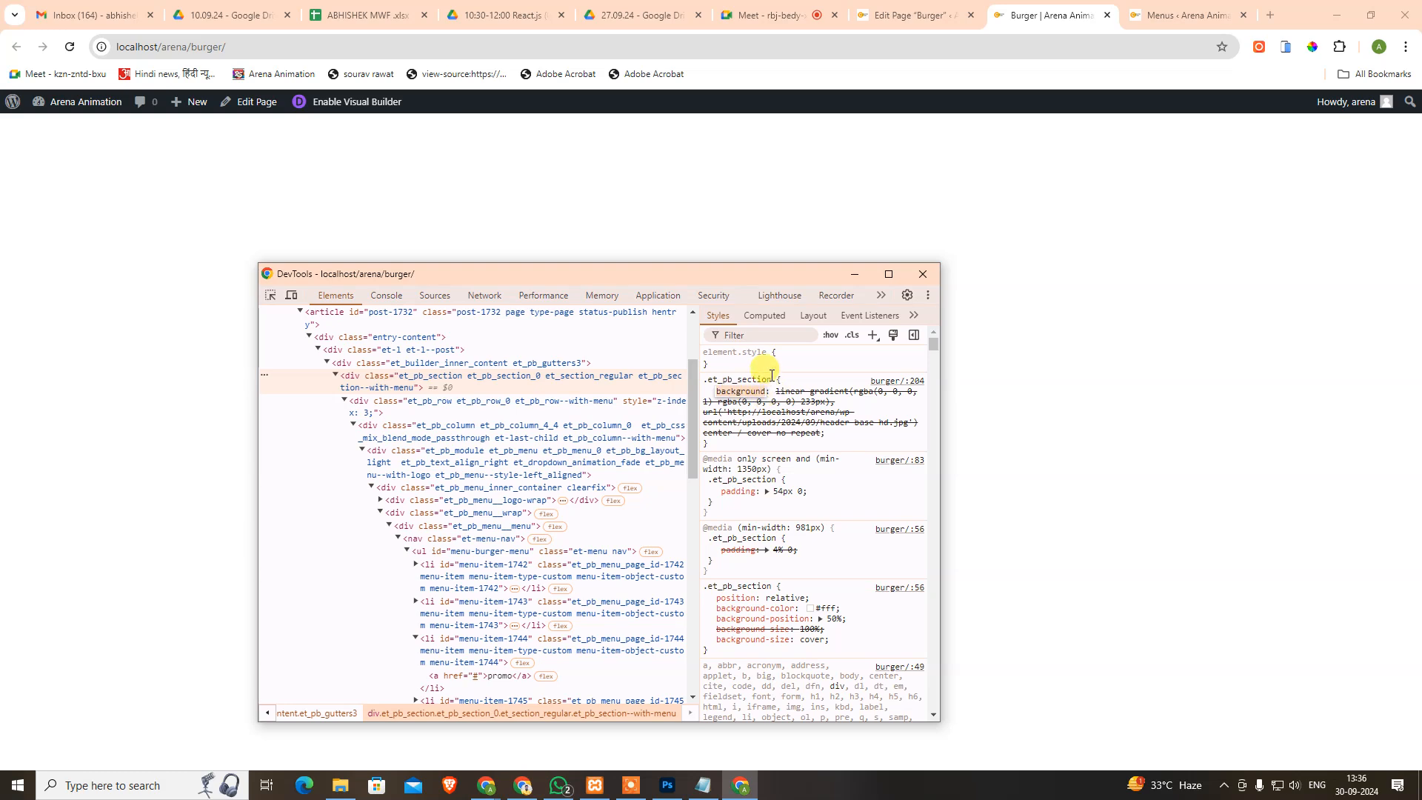
{"action": "left_click", "coordinate": [764, 377]}
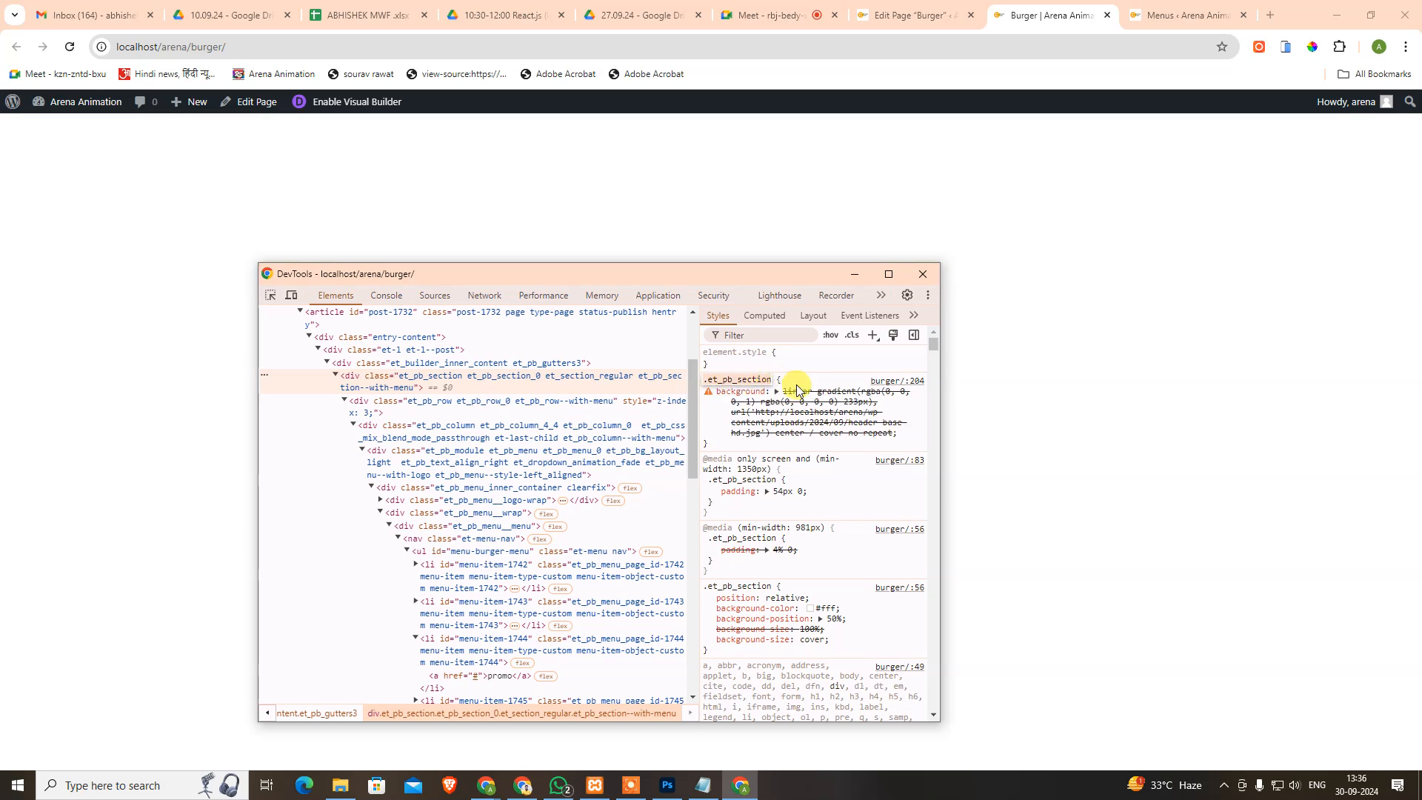
{"action": "key", "text": "End"}
{"action": "type", "text": "_0"}
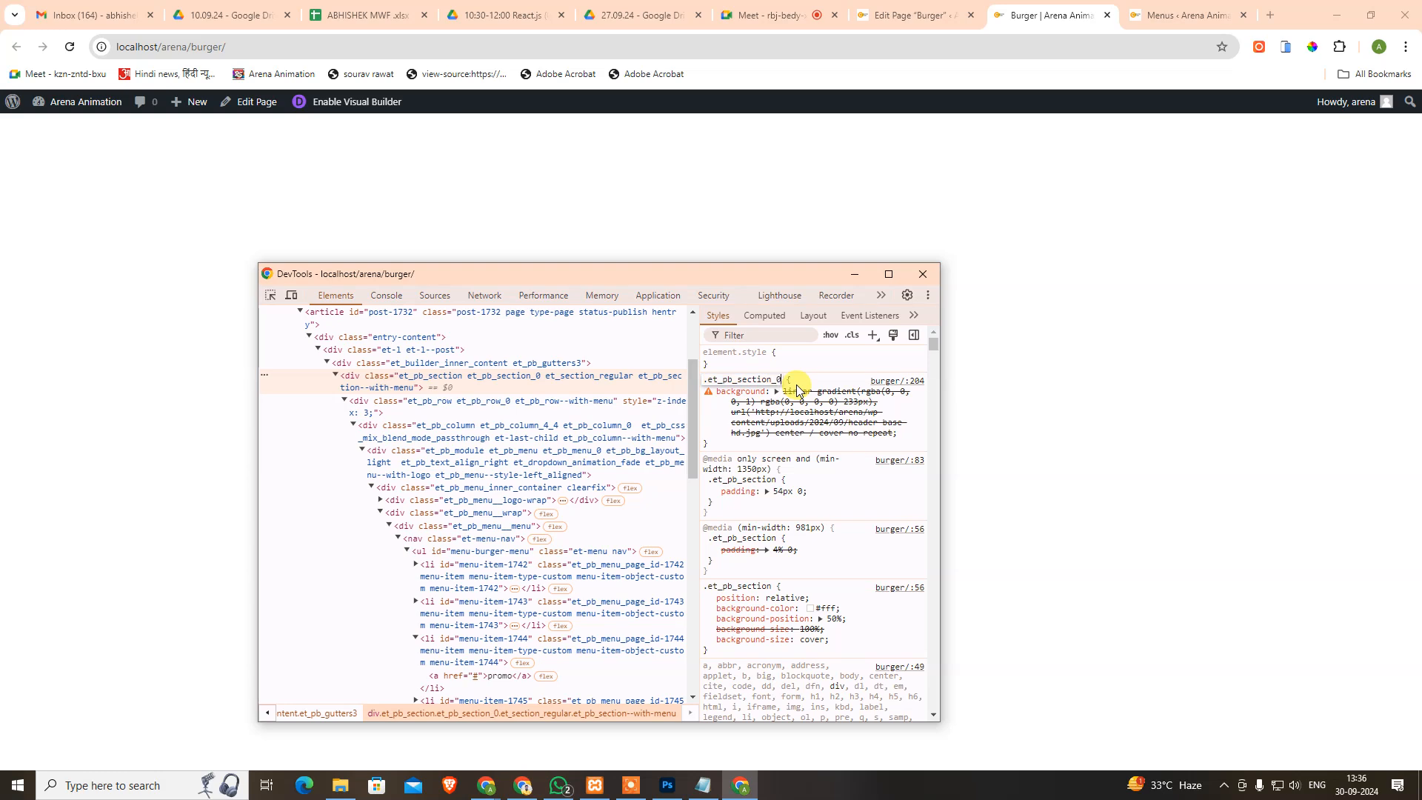
Try a solid #000 background on the .et_pb_section_0 rule in DevTools.
{"action": "left_click", "coordinate": [798, 389]}
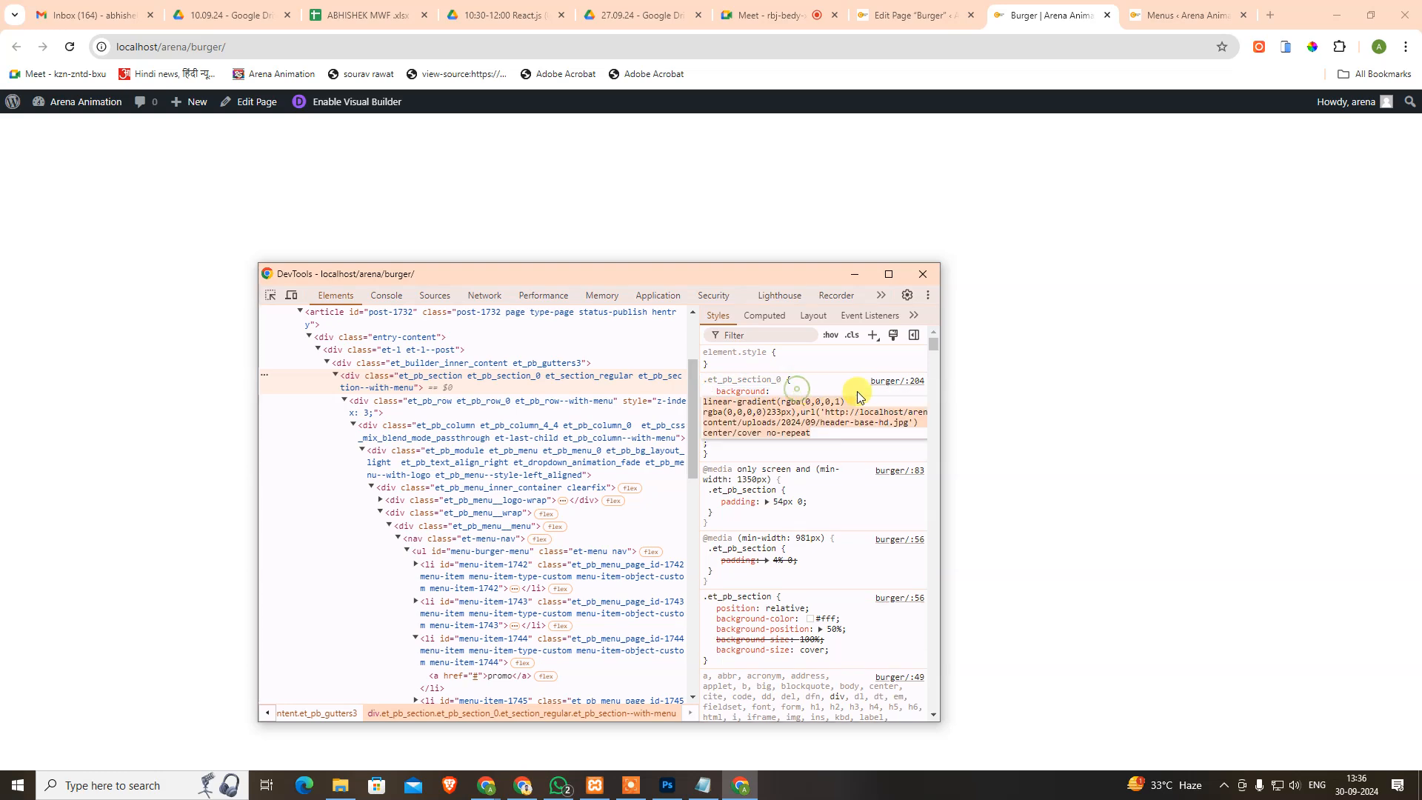
{"action": "key", "text": "BackSpace"}
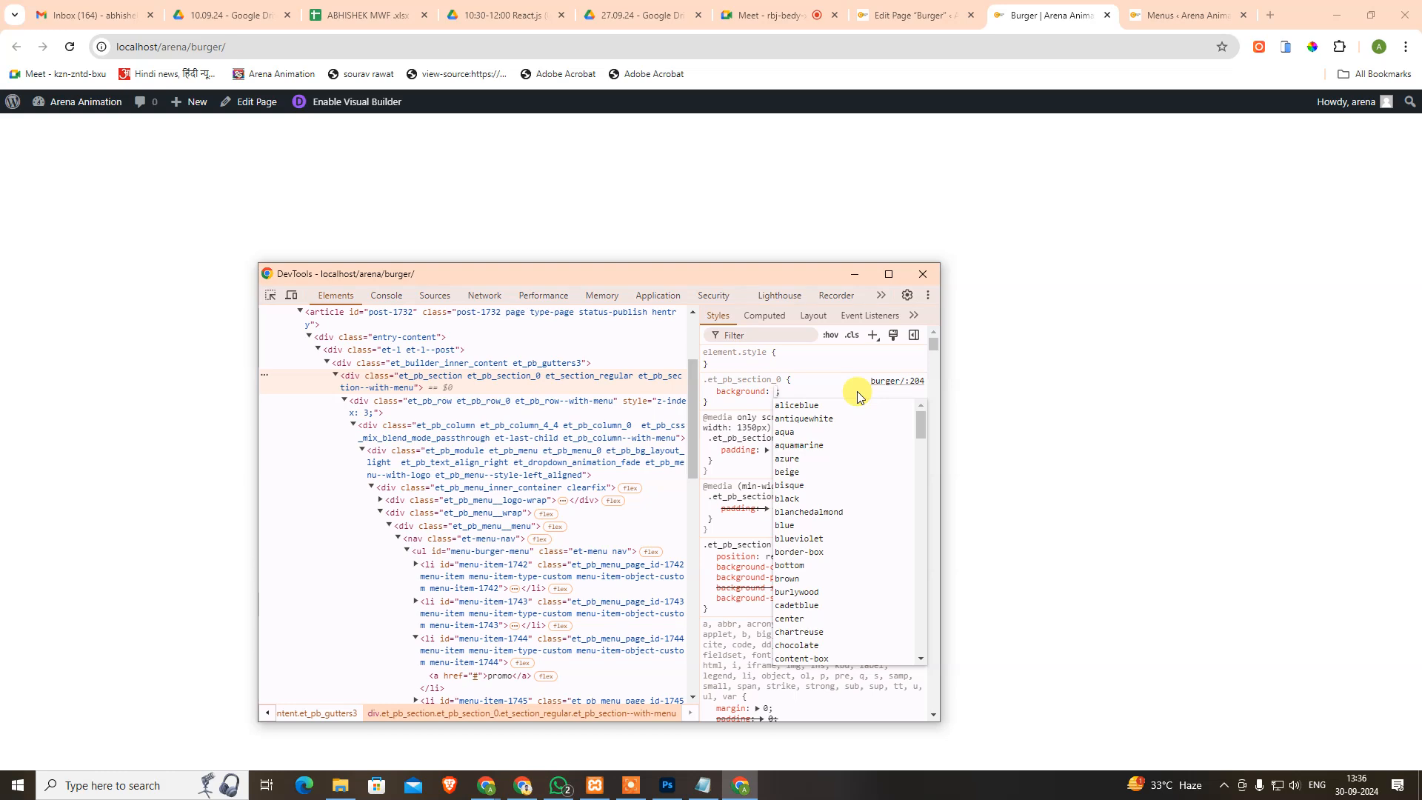
{"action": "type", "text": "#000"}
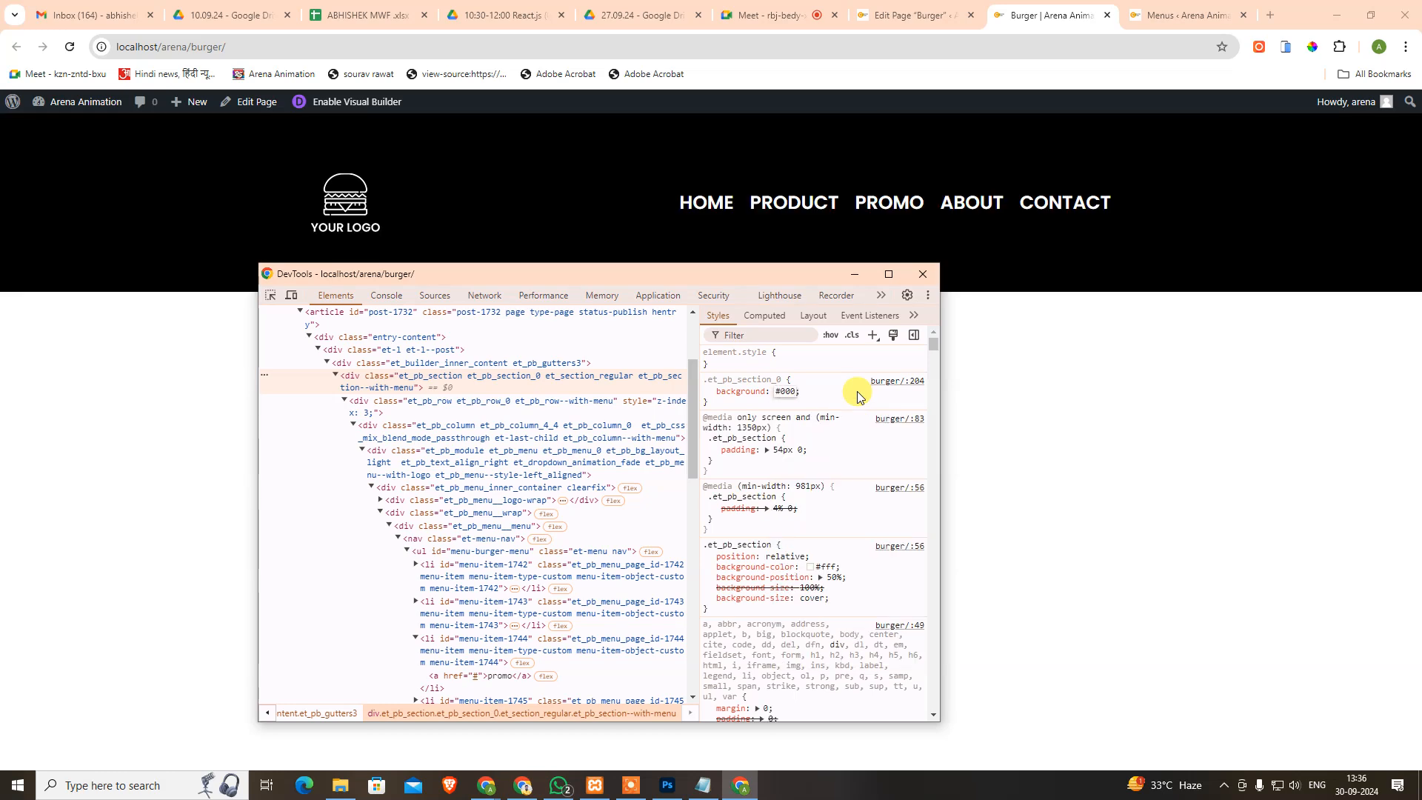
{"action": "key", "text": "BackSpace"}
{"action": "key", "text": "BackSpace"}
{"action": "key", "text": "BackSpace"}
{"action": "key", "text": "BackSpace"}
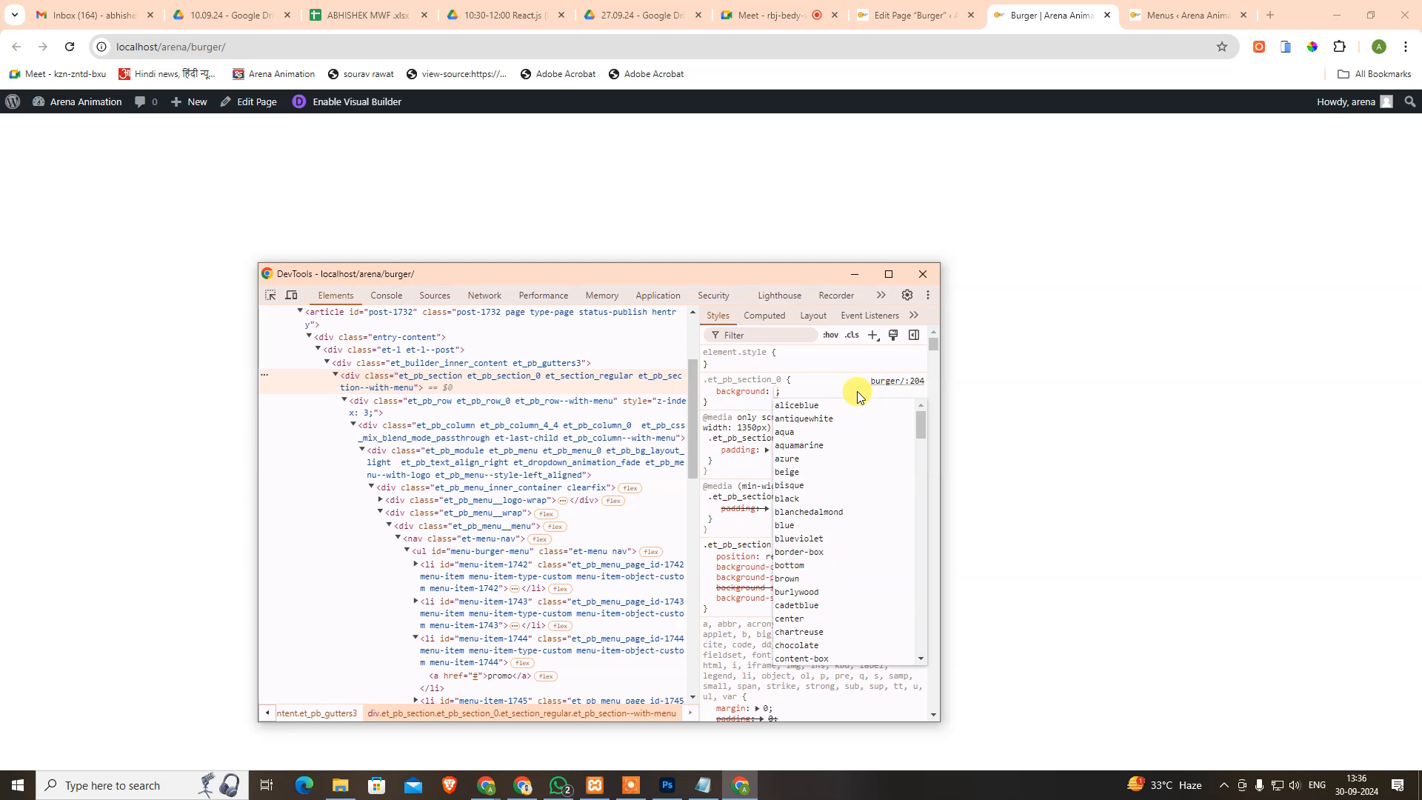
Set the .et_pb_section_0 background to a linear-gradient function and clear its default arguments.
{"action": "type", "text": "line"}
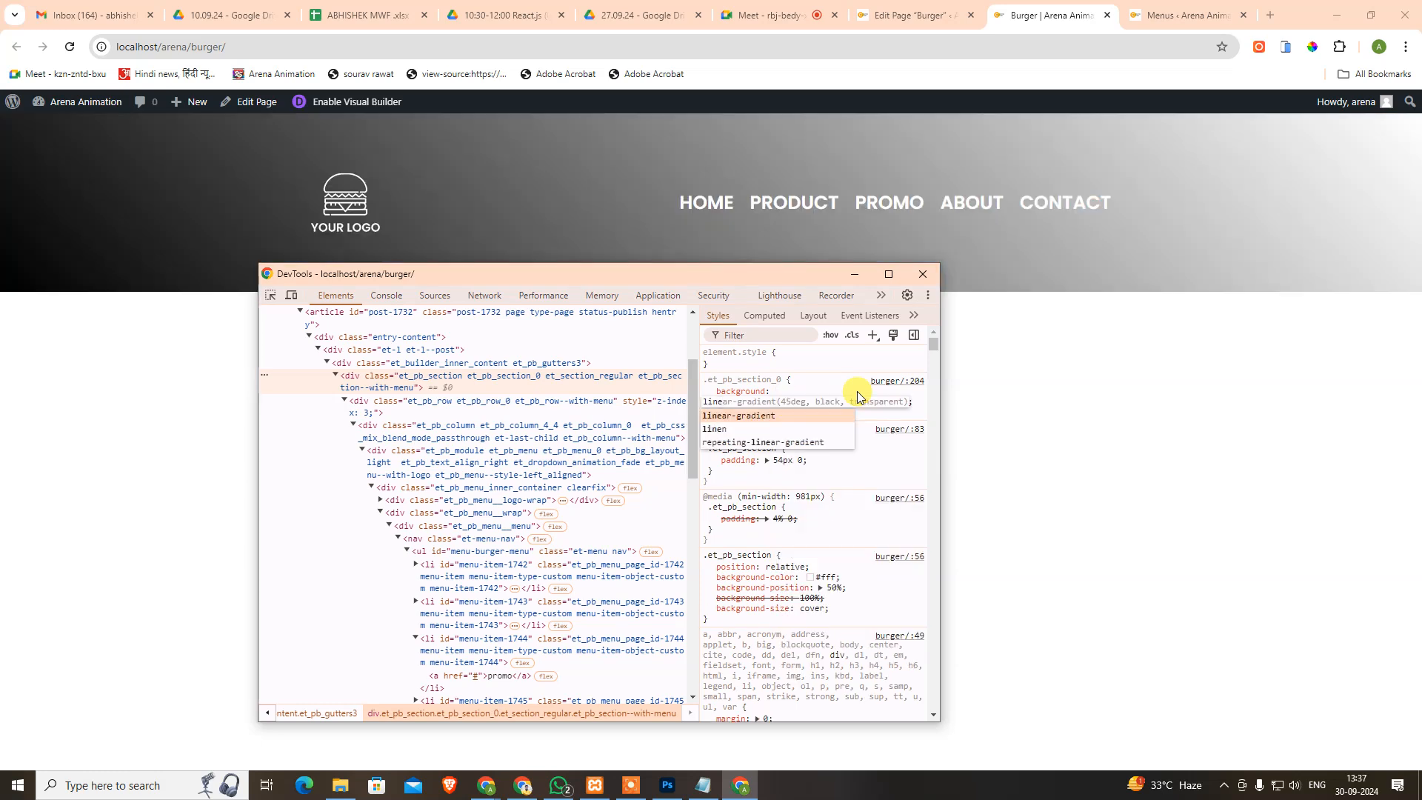
{"action": "key", "text": "Return"}
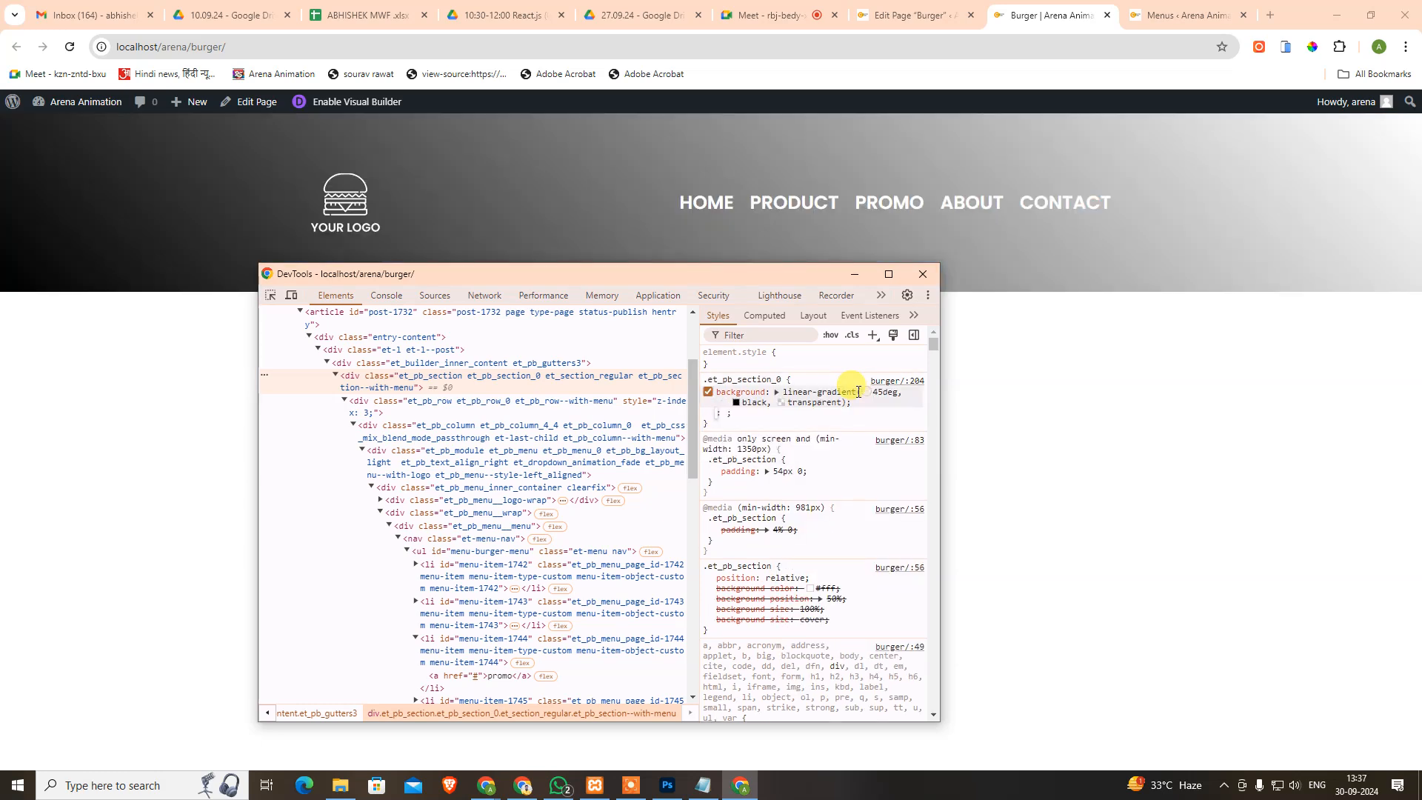
{"action": "left_click", "coordinate": [886, 393]}
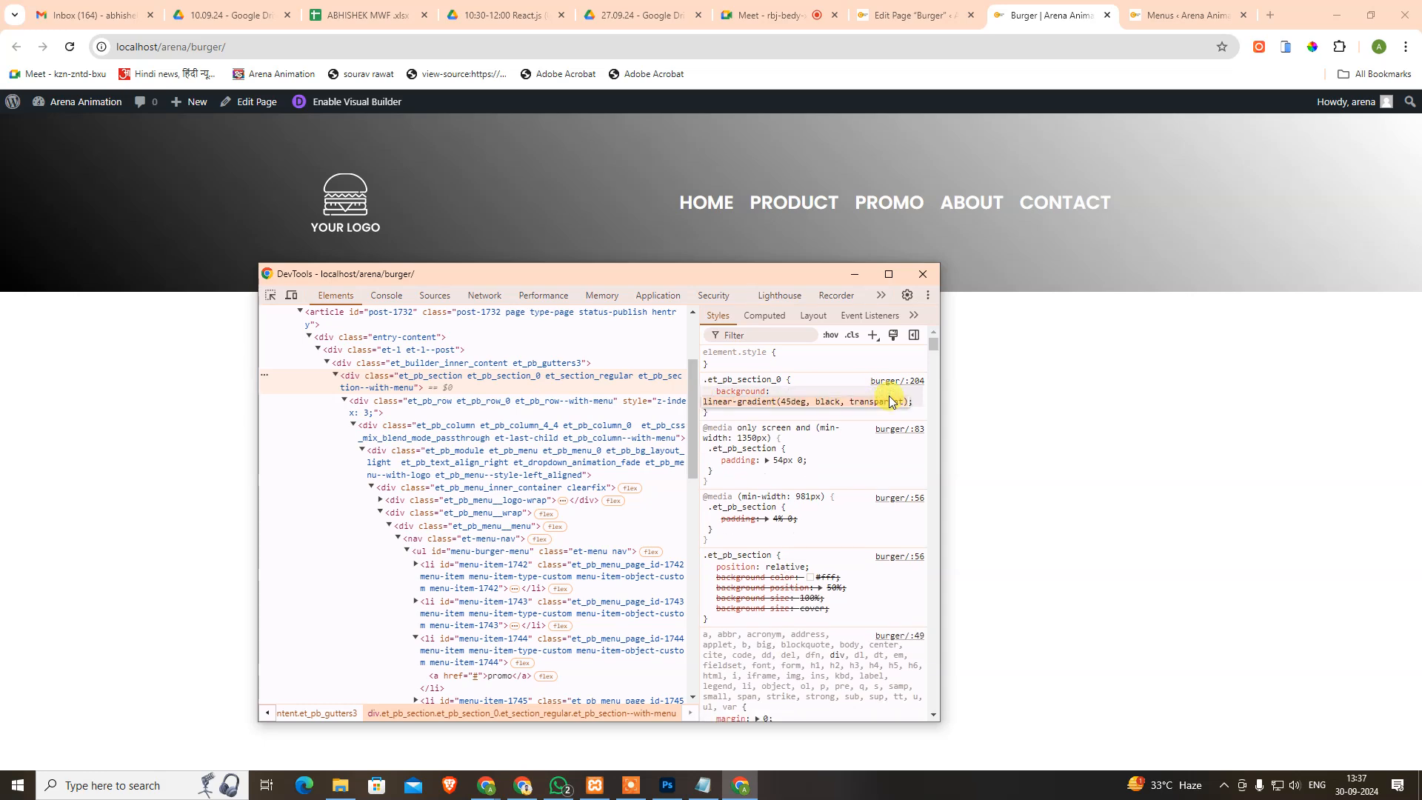
{"action": "key", "text": "Home"}
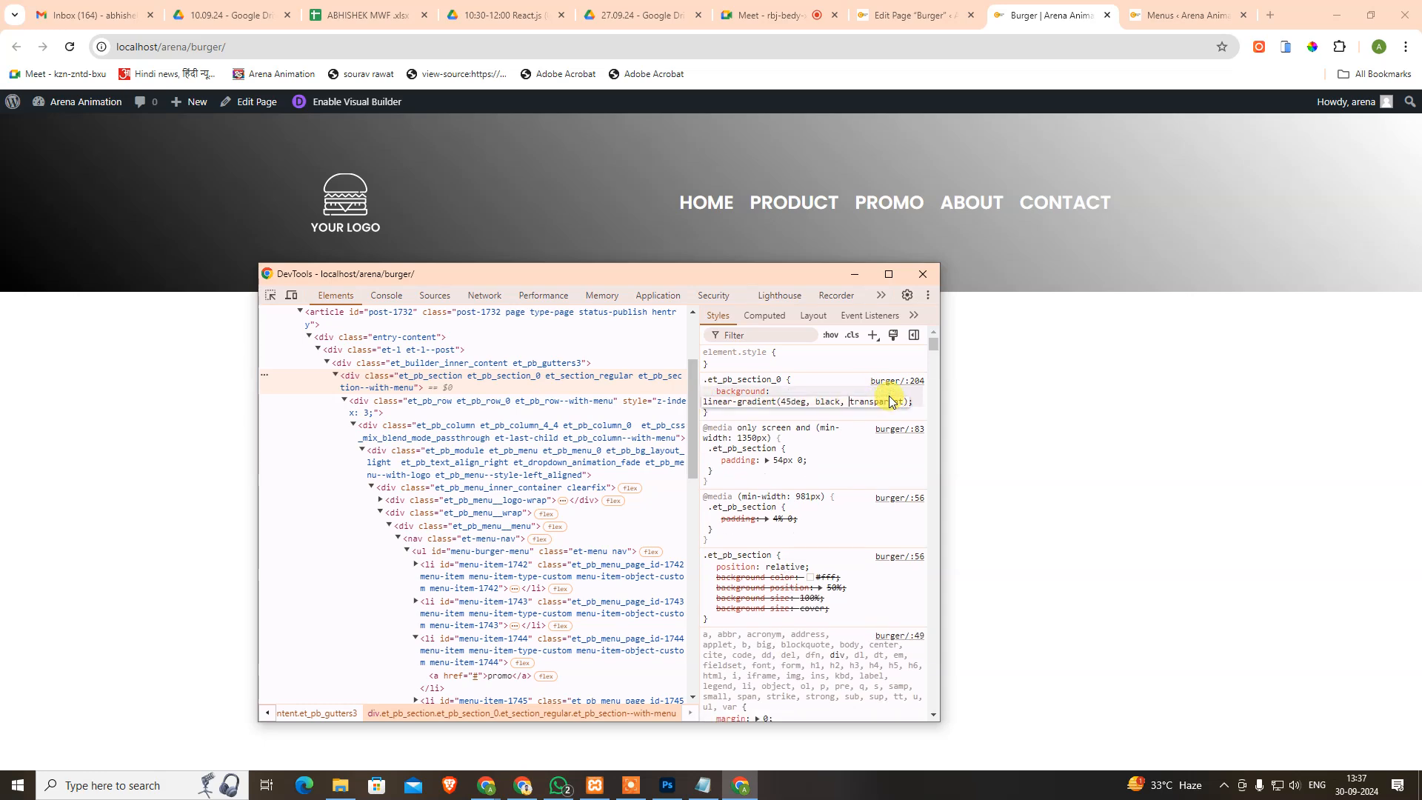
{"action": "key", "text": "Left"}
{"action": "key", "text": "shift+End"}
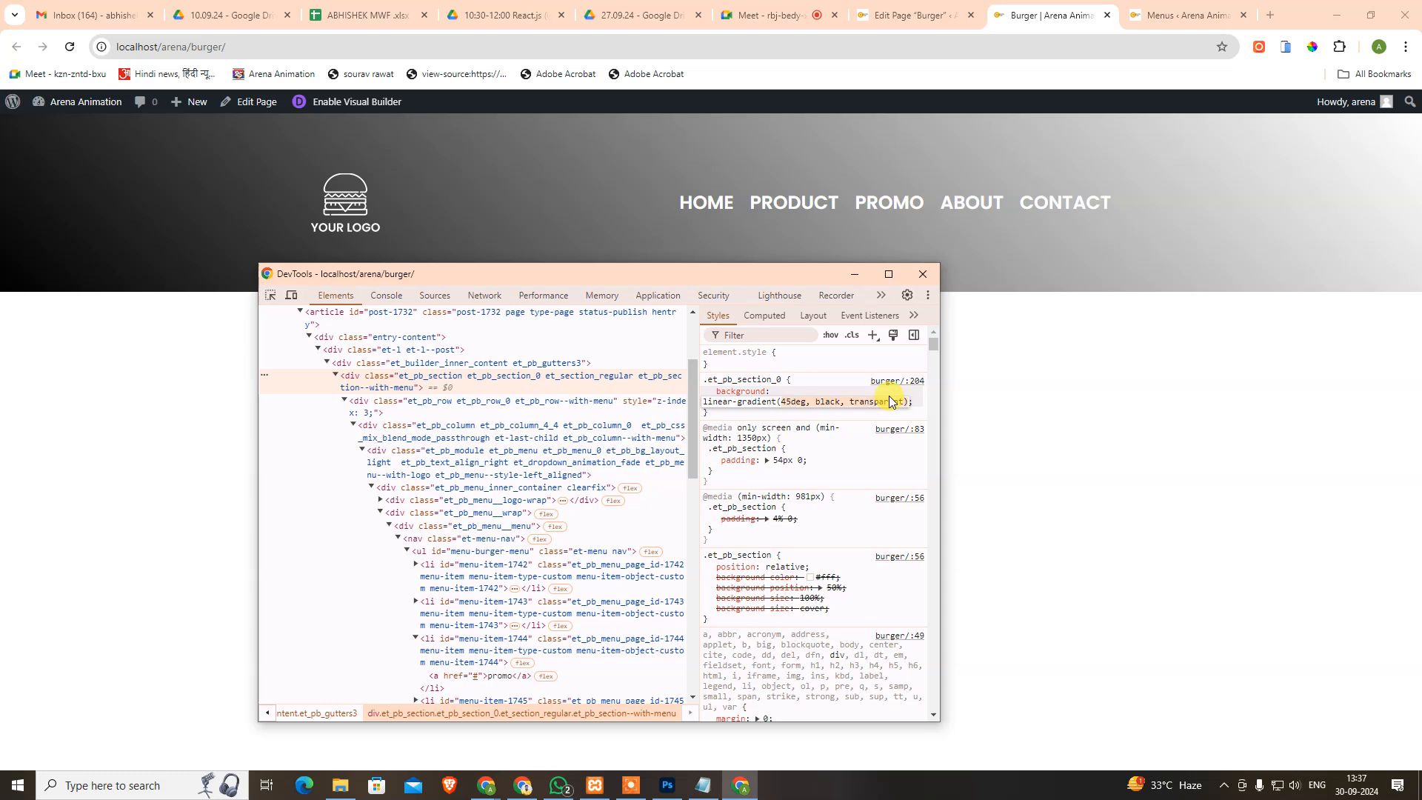
{"action": "key", "text": "BackSpace"}
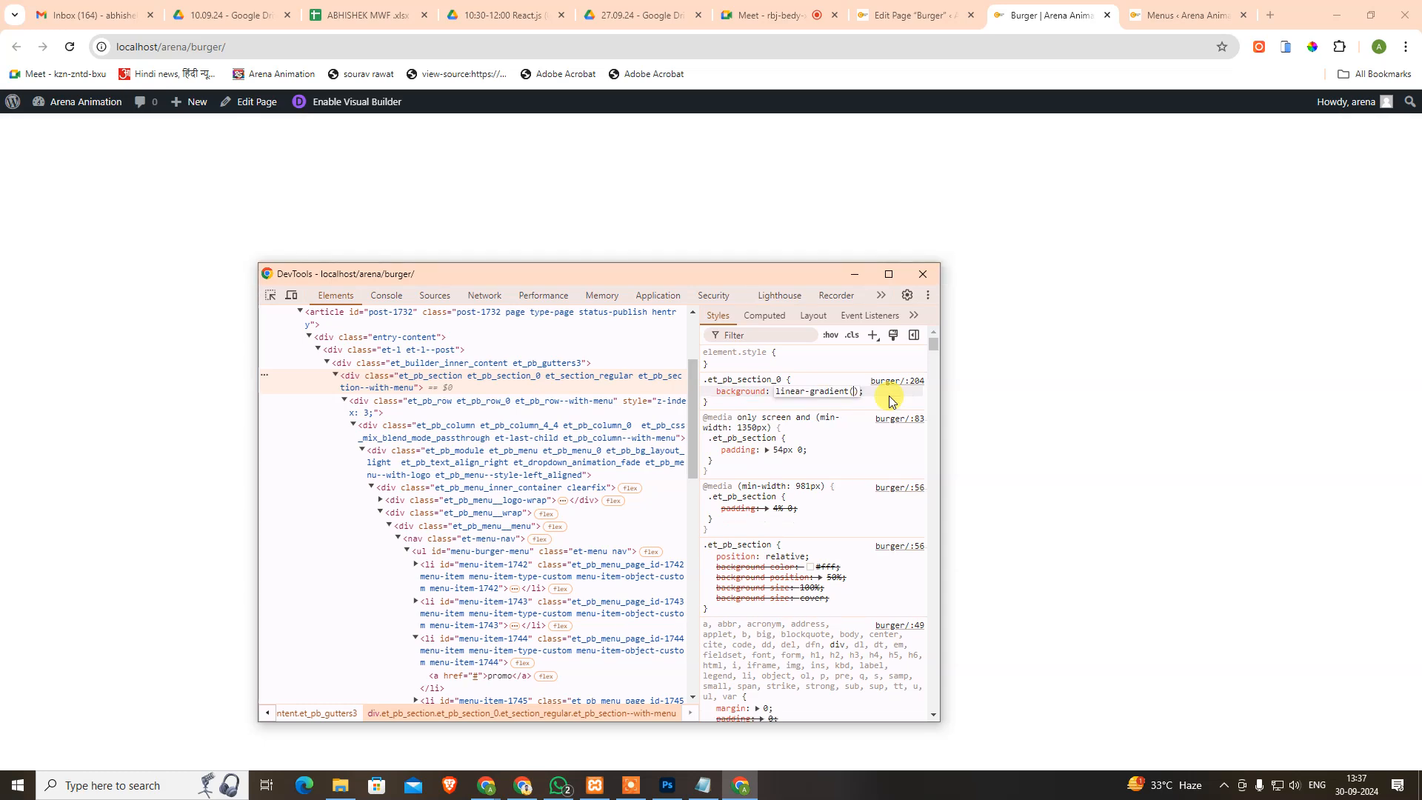
Fill the gradient with rgba(0,0,0,1) and rgba(0,0,0,0) 233px as its colour stops.
{"action": "type", "text": "rgba(0"}
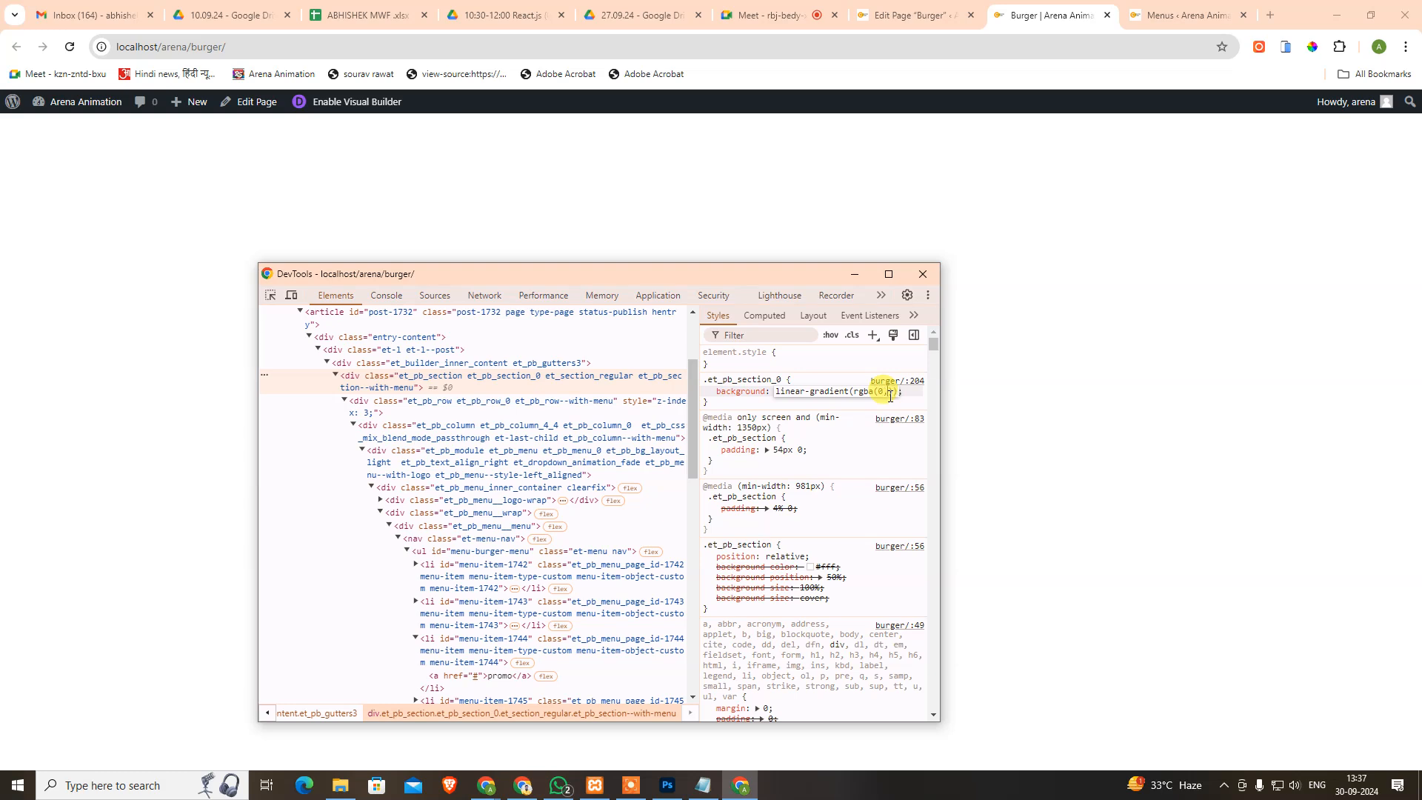
{"action": "type", "text": ",0,0,1"}
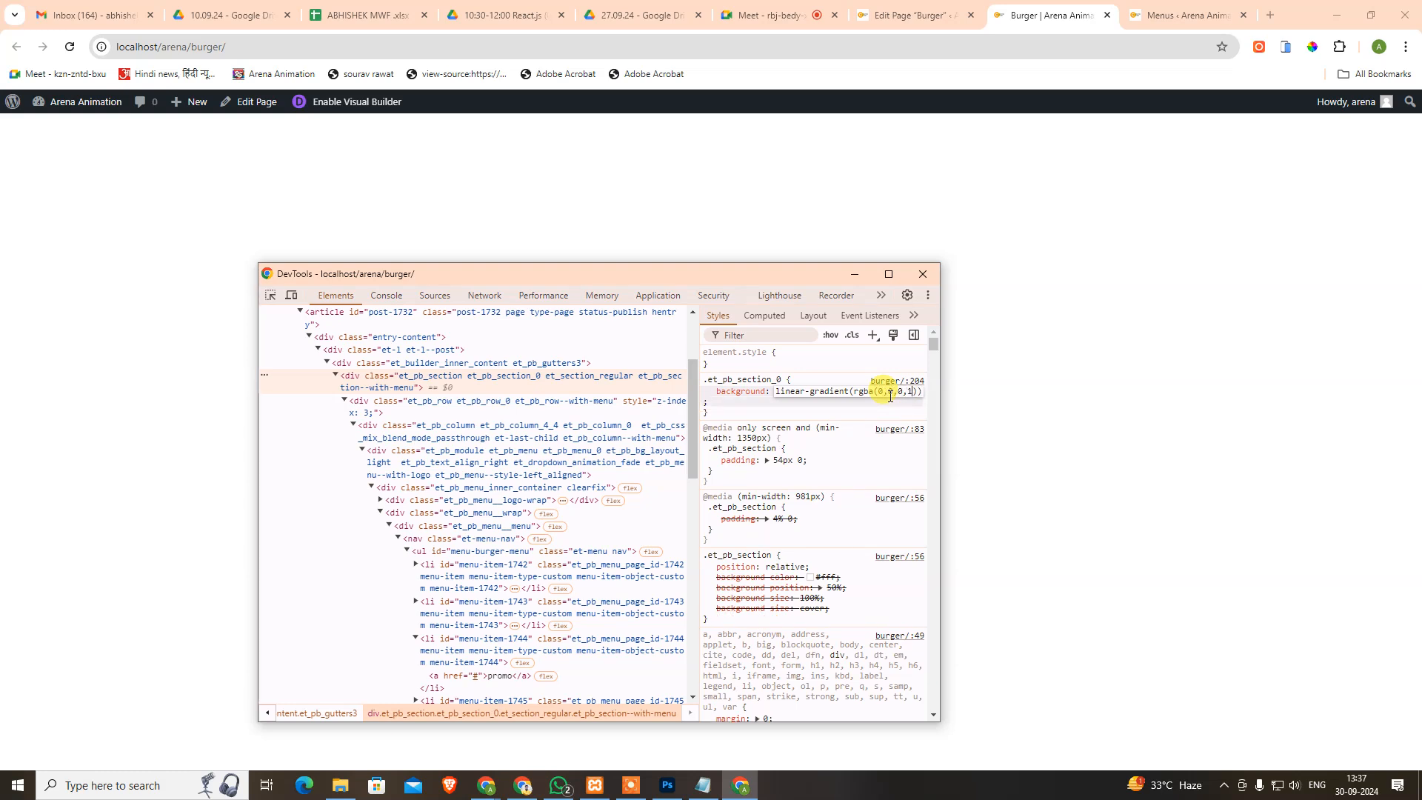
{"action": "key", "text": "Right"}
{"action": "type", "text": ","}
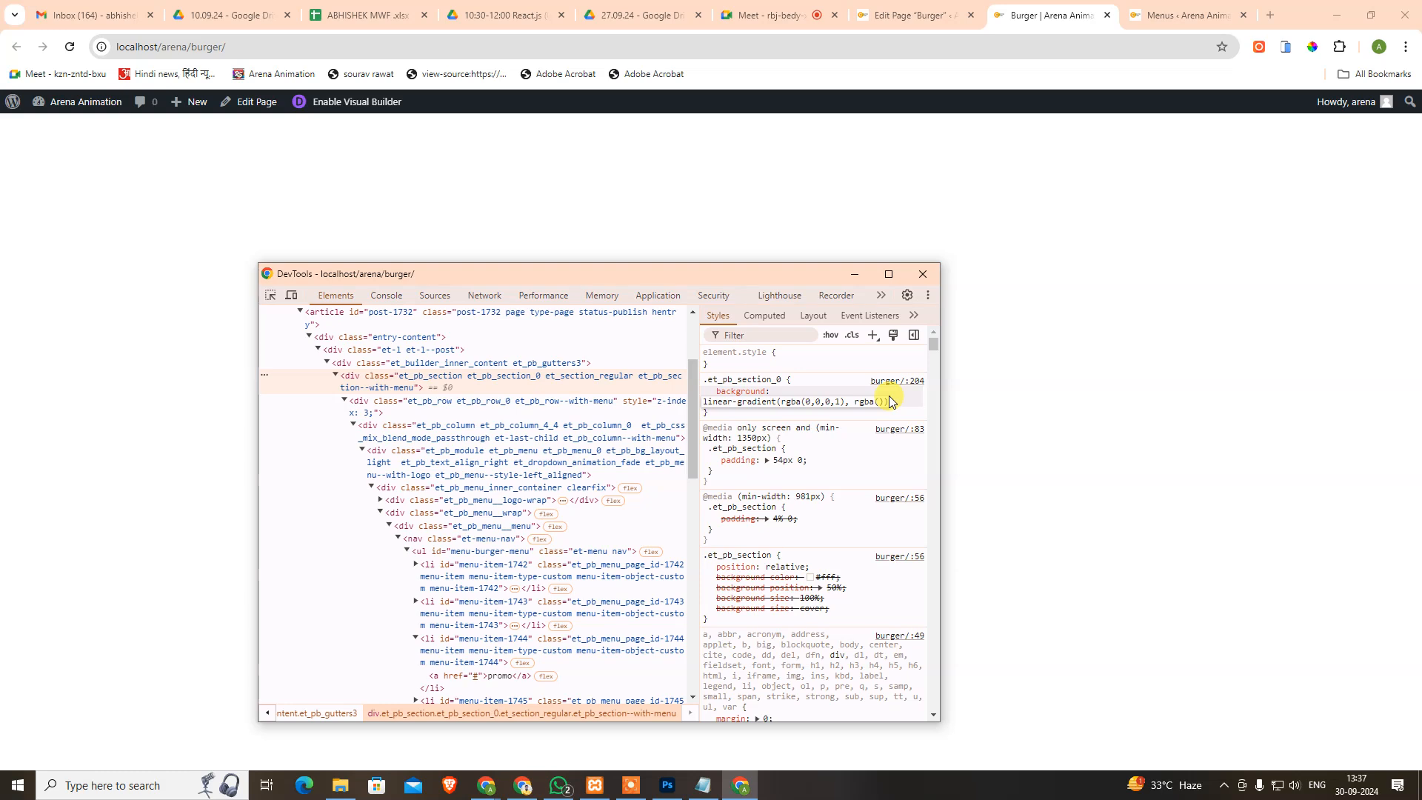
{"action": "type", "text": "0,0,0,0"}
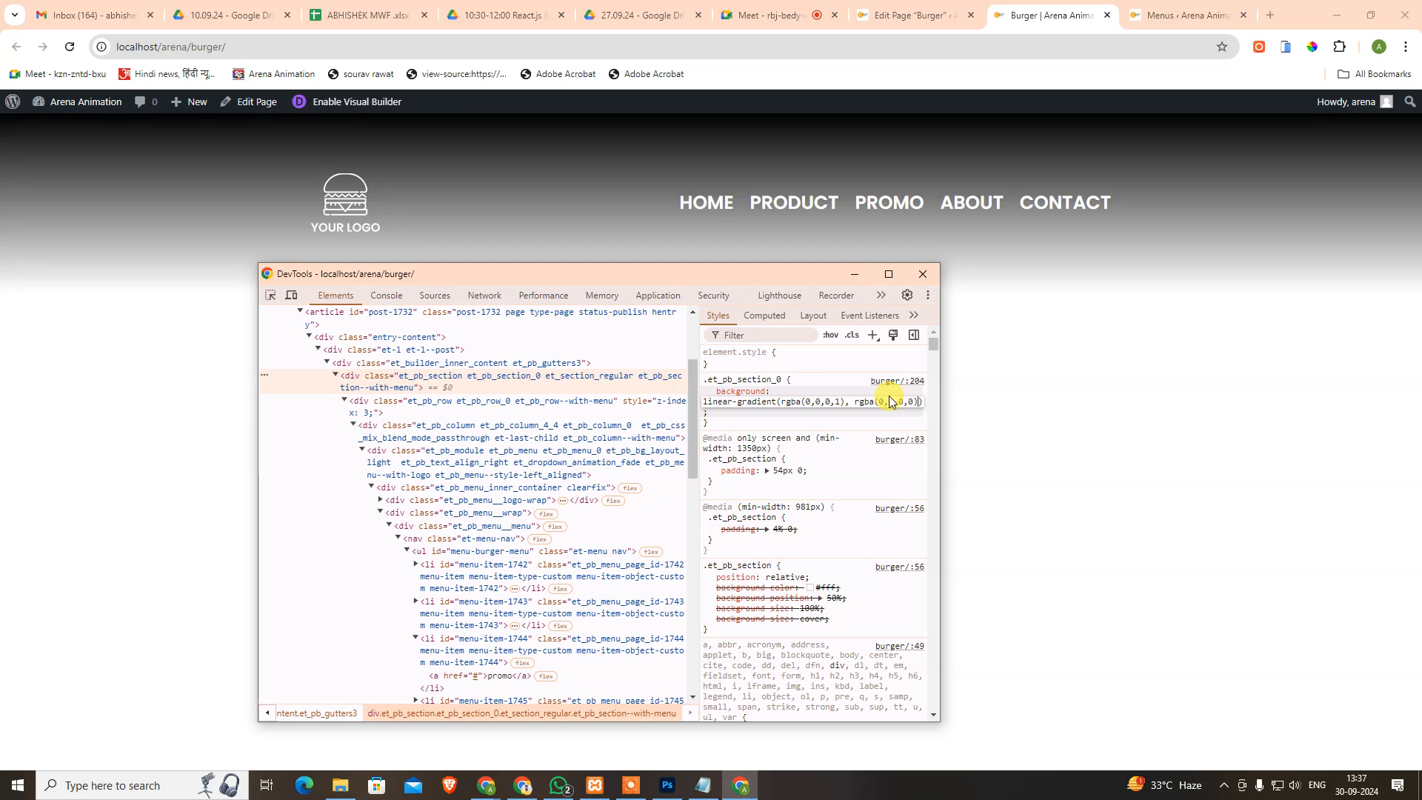
{"action": "type", "text": "233"}
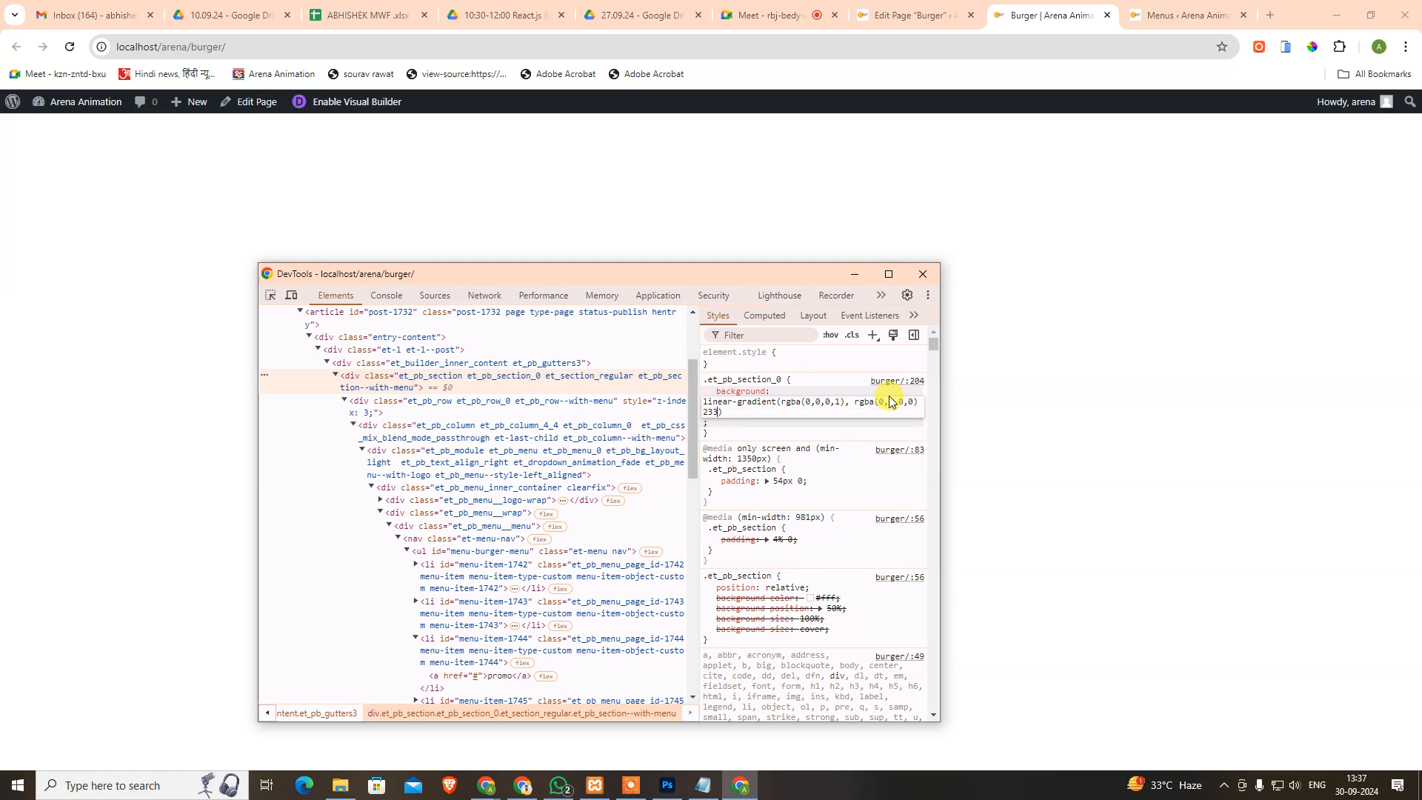
{"action": "type", "text": "px"}
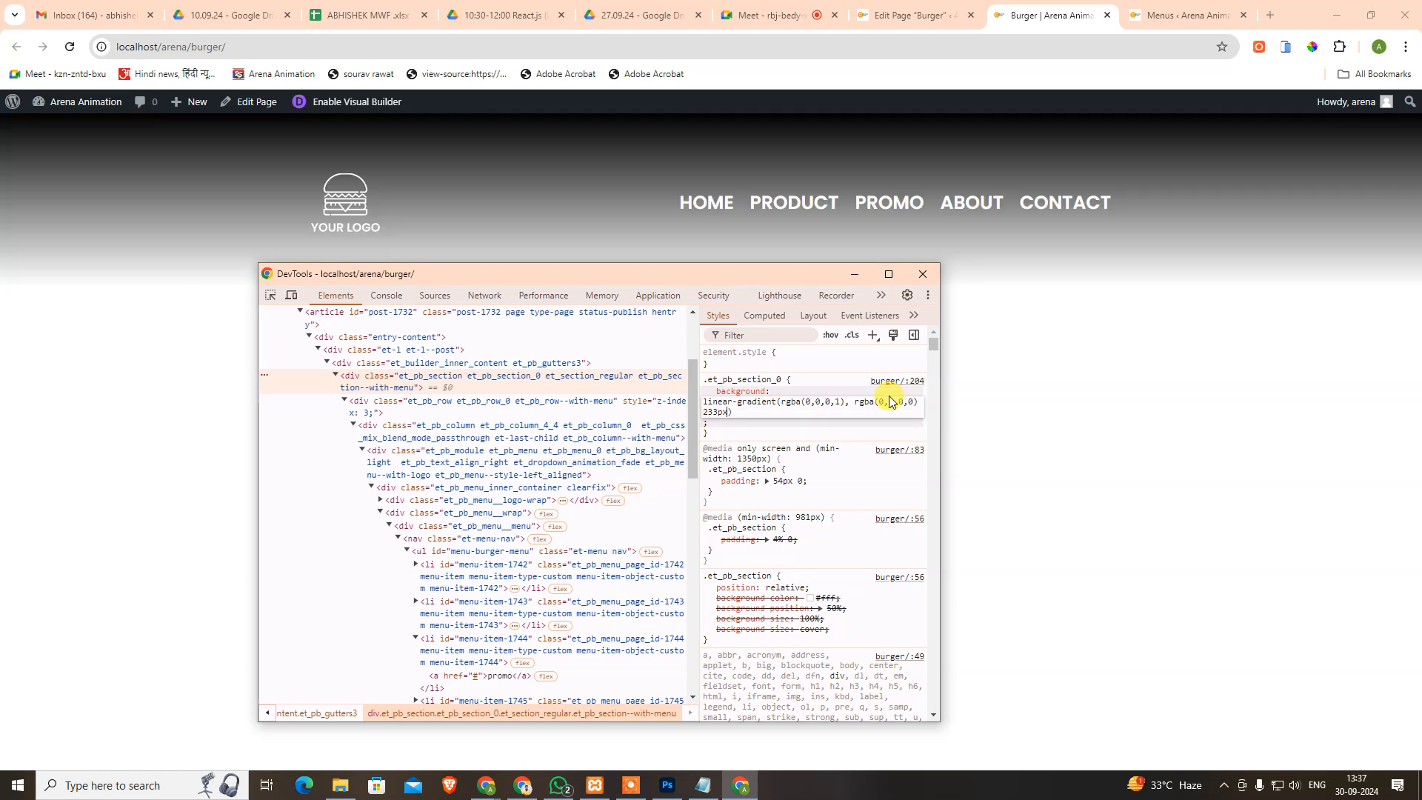
Add a url() layer after the gradient and paste the header-base-hd.jpg address into it from the clipboard history.
{"action": "type", "text": "), "}
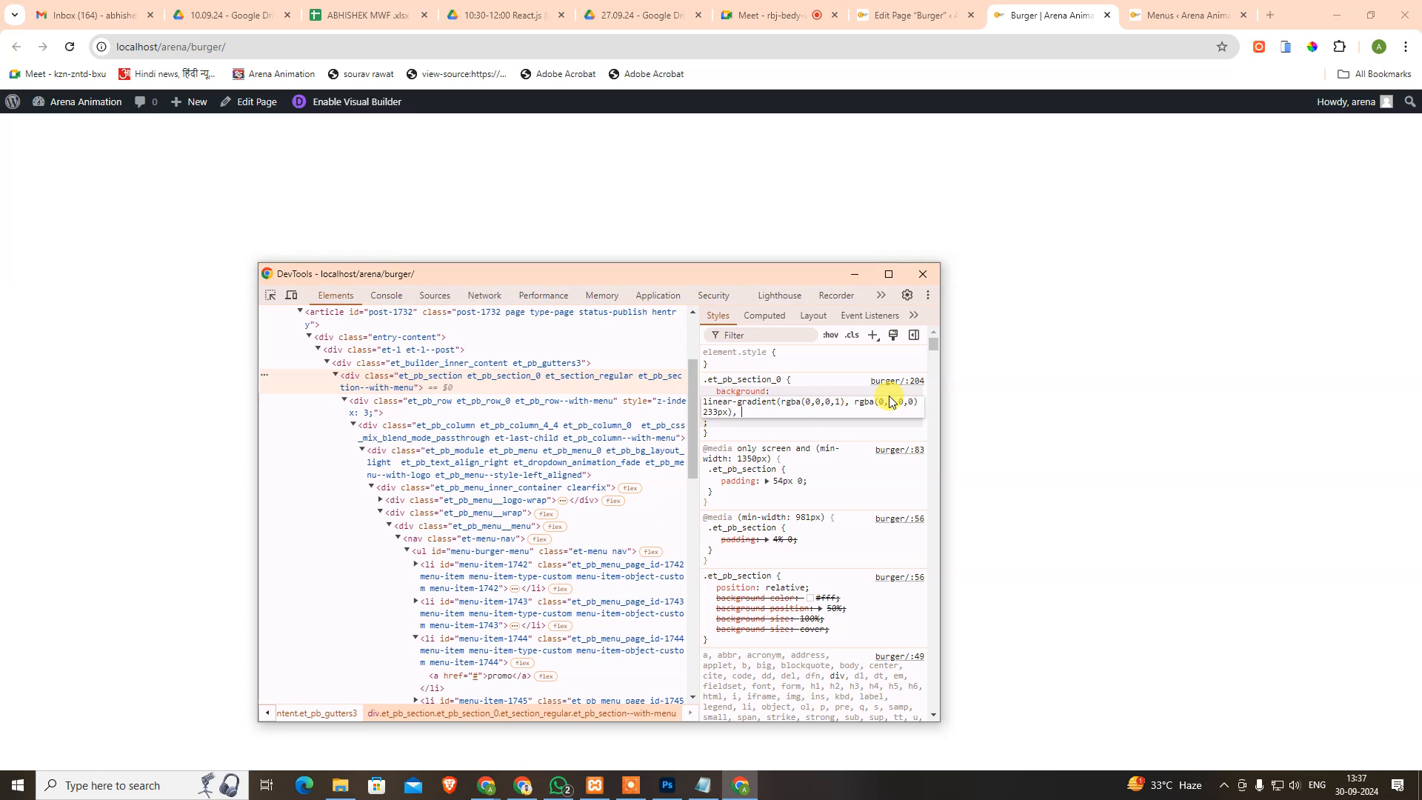
{"action": "type", "text": "url("}
{"action": "key", "text": "Return"}
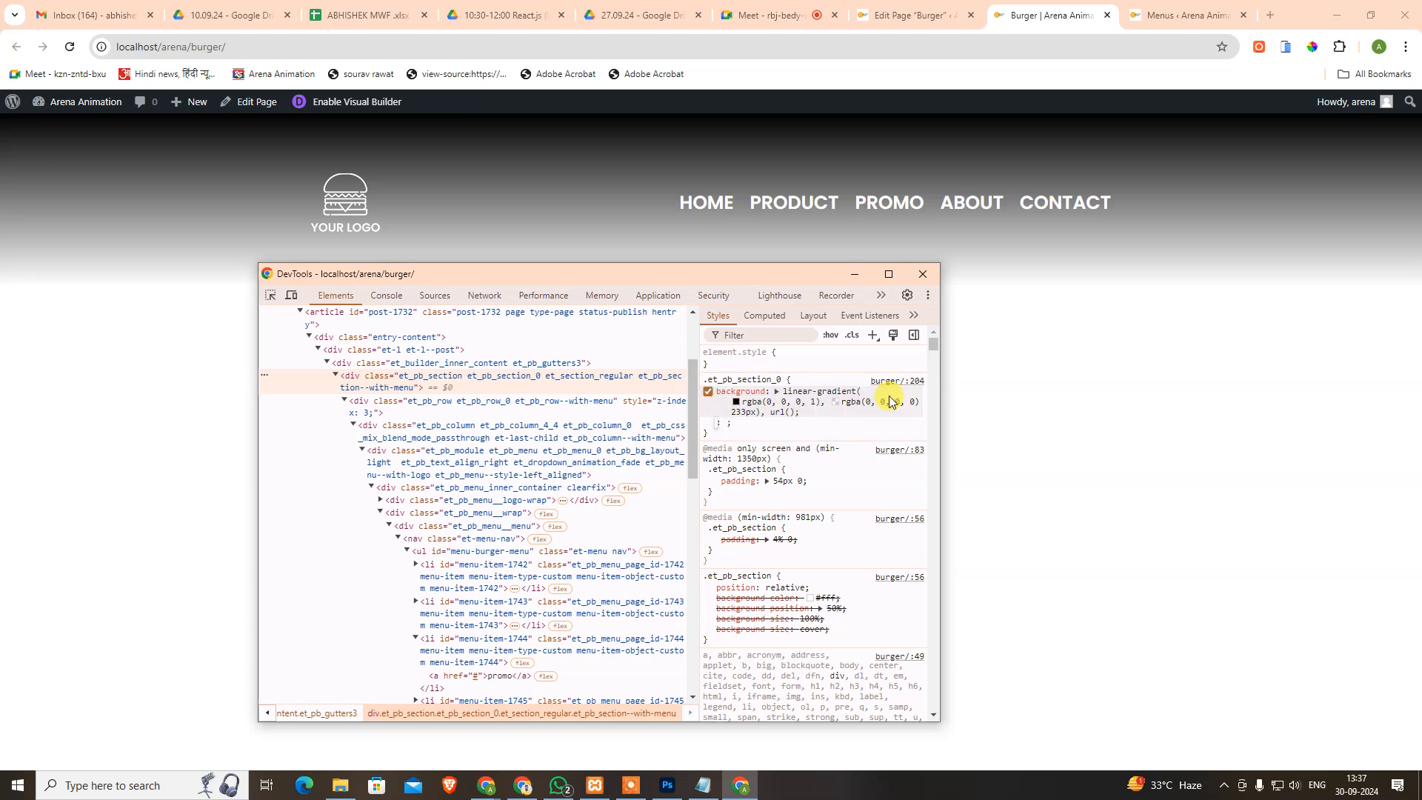
{"action": "left_click", "coordinate": [787, 413]}
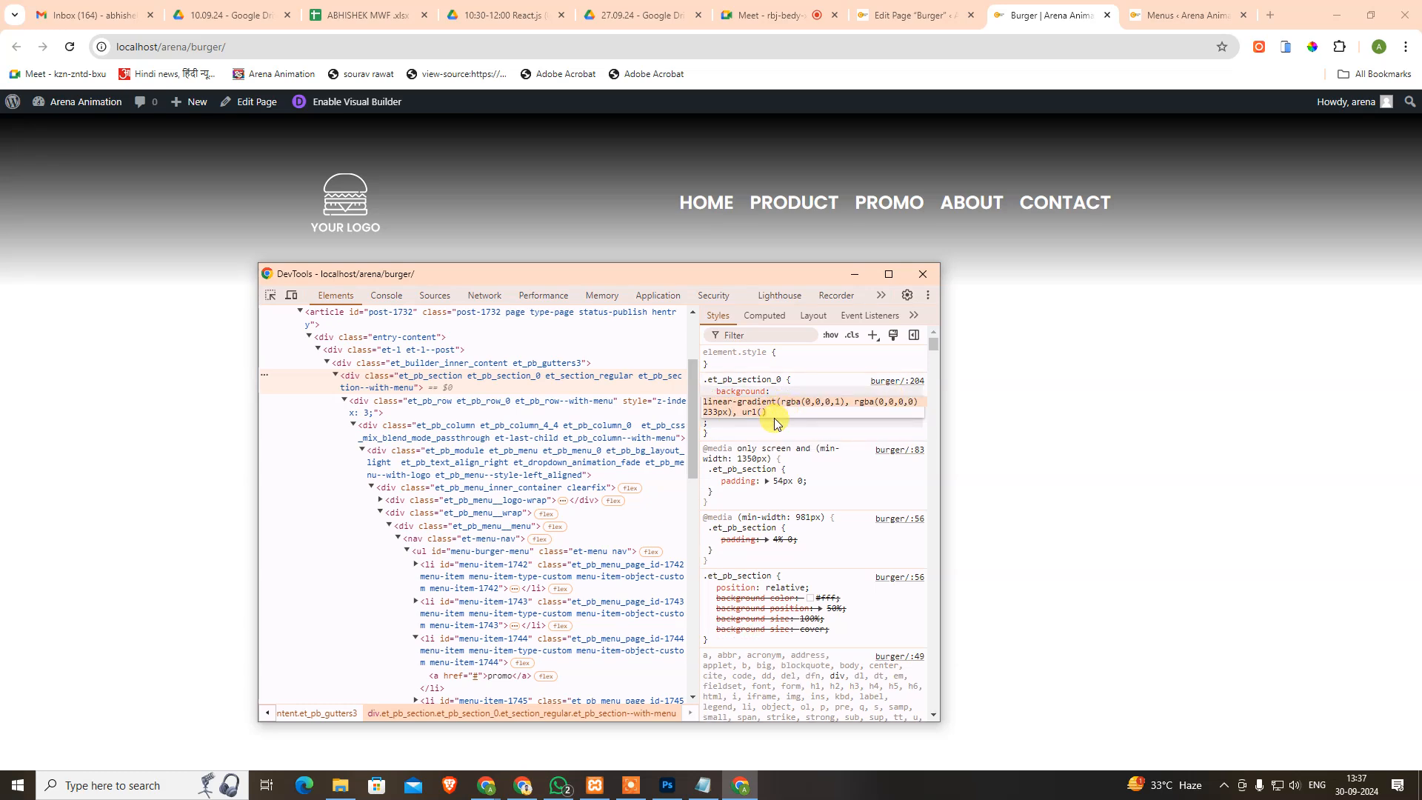
{"action": "left_click", "coordinate": [762, 412]}
{"action": "key", "text": "super+v"}
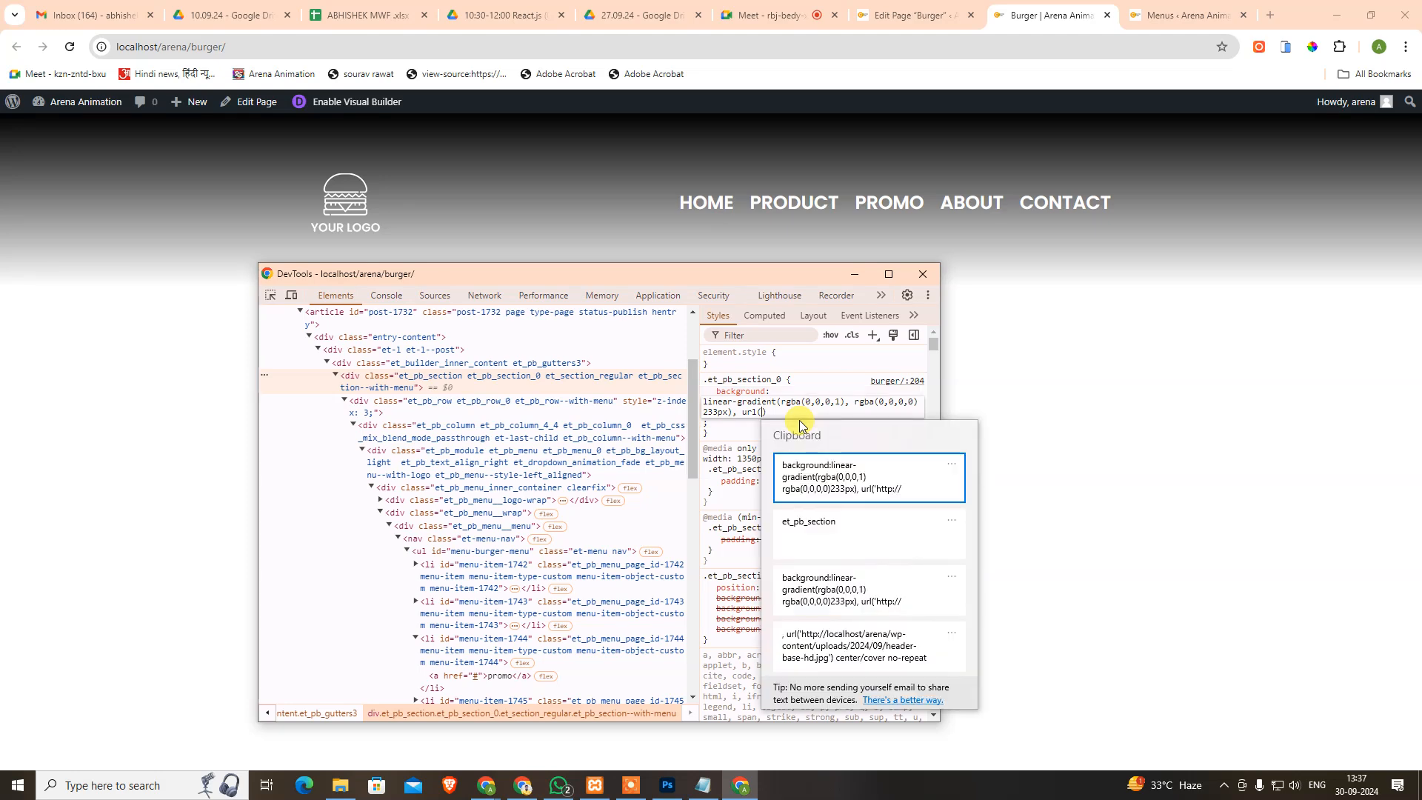
{"action": "key", "text": "Down"}
{"action": "key", "text": "Down"}
{"action": "key", "text": "Down"}
{"action": "key", "text": "Down"}
{"action": "key", "text": "Down"}
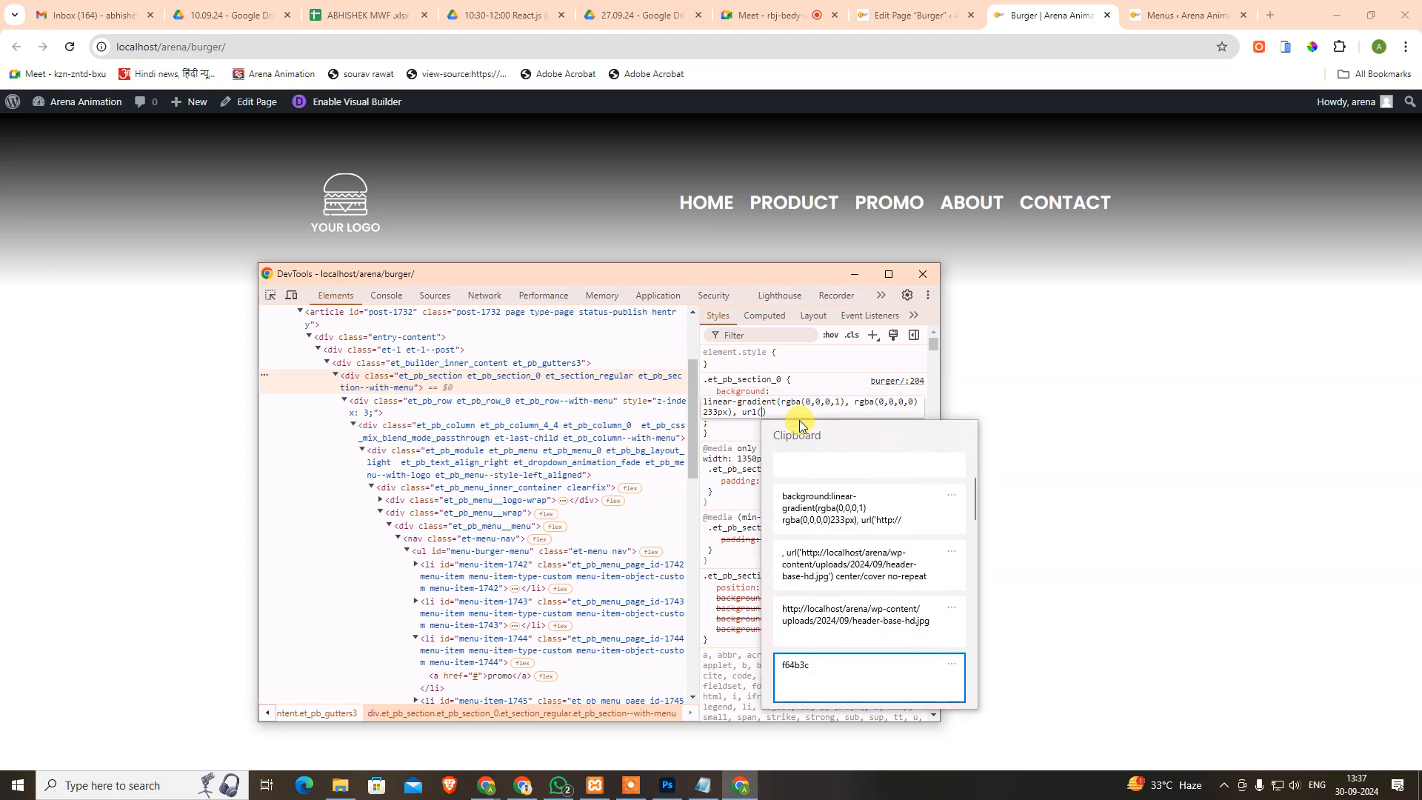
{"action": "key", "text": "Up"}
{"action": "key", "text": "Return"}
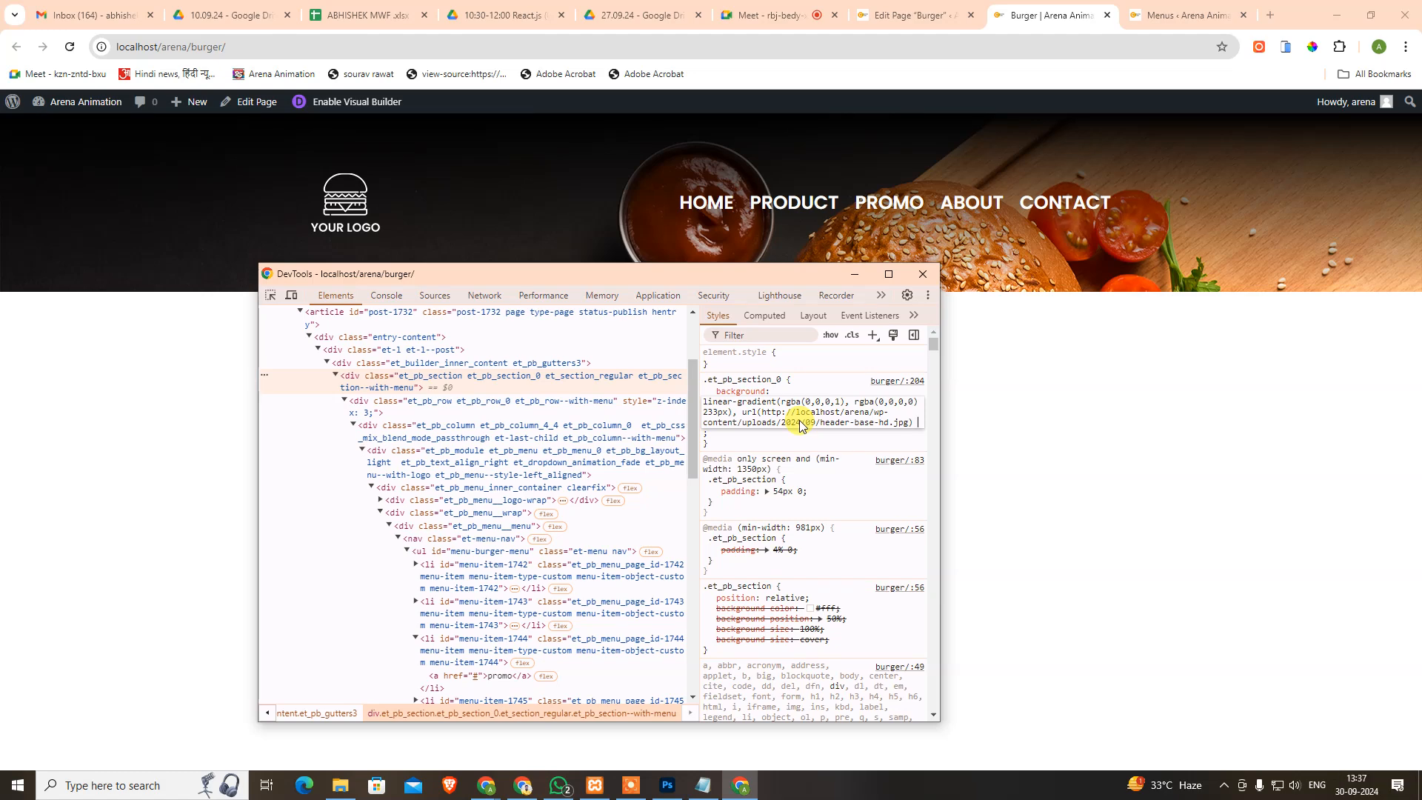
Append center/cover no-repeat to the background image layer and commit the declaration.
{"action": "type", "text": "cemter"}
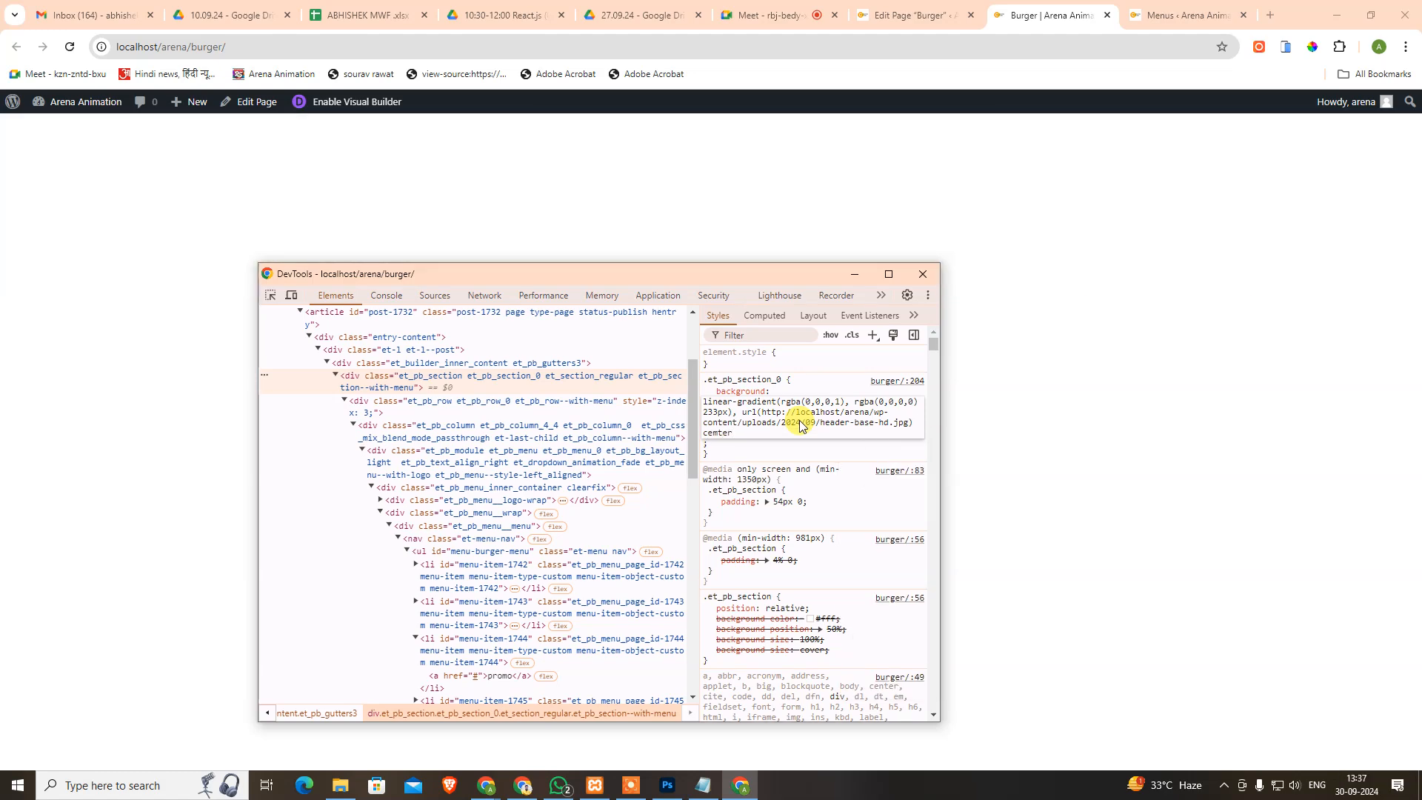
{"action": "key", "text": "BackSpace"}
{"action": "key", "text": "BackSpace"}
{"action": "key", "text": "BackSpace"}
{"action": "key", "text": "BackSpace"}
{"action": "type", "text": "nt"}
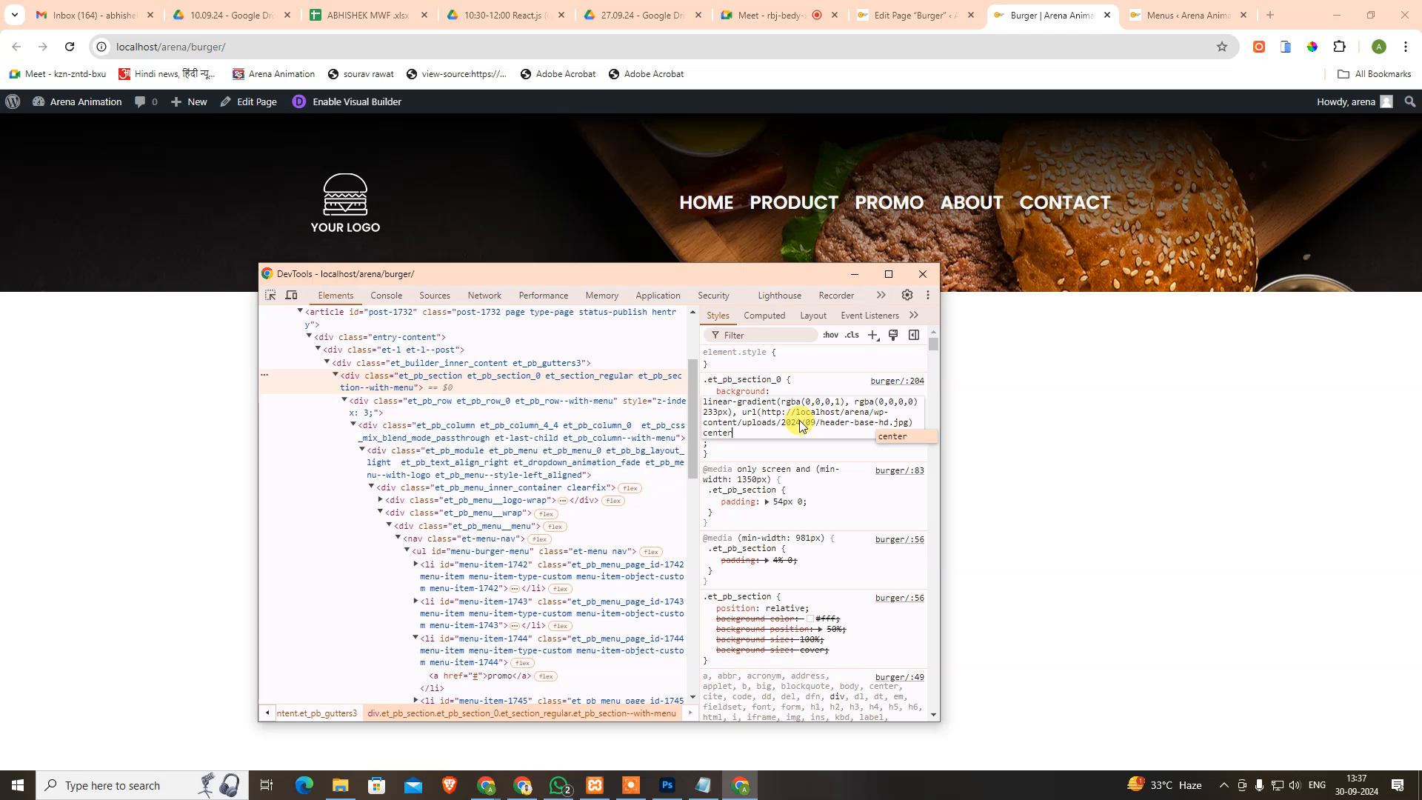
{"action": "type", "text": "er / cover no-re"}
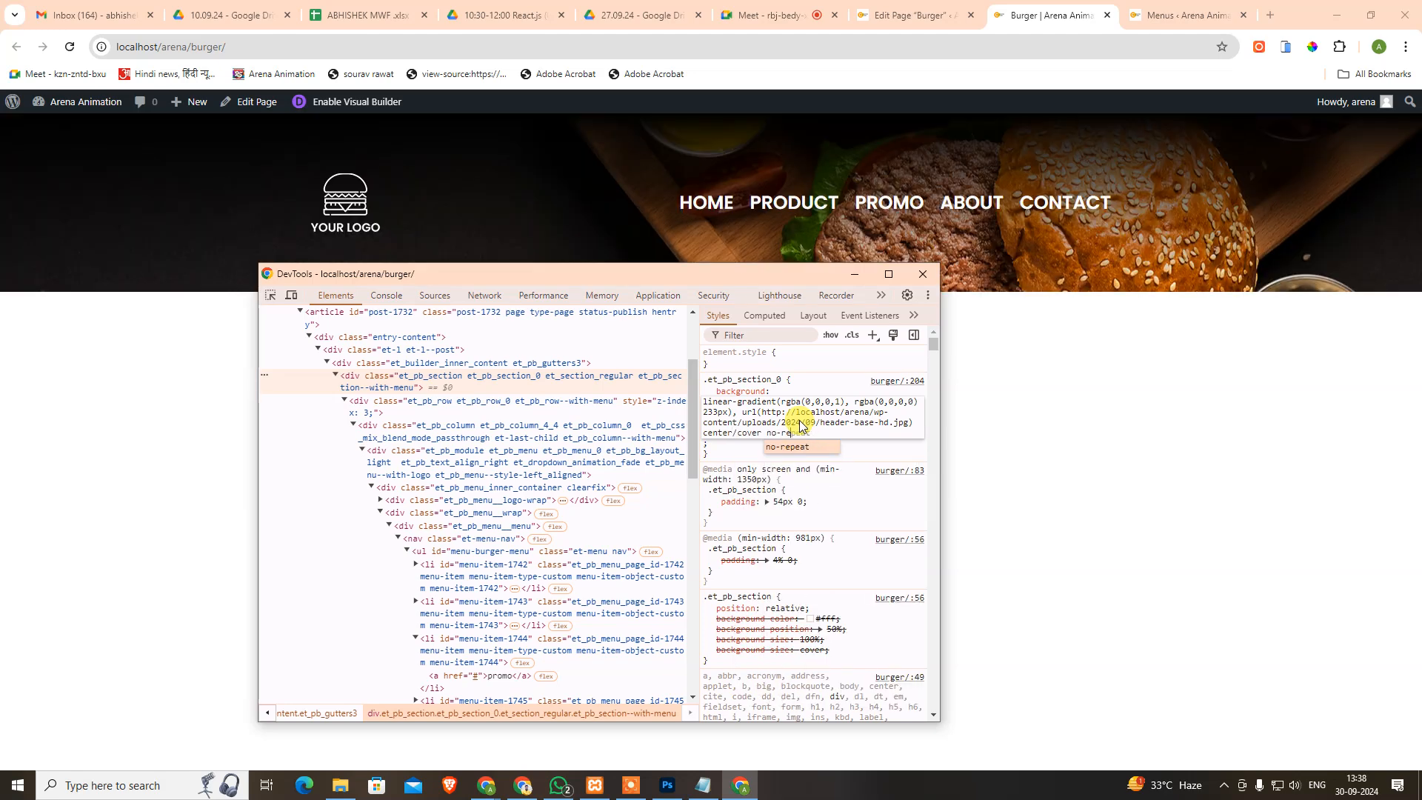
{"action": "type", "text": "p"}
{"action": "key", "text": "Return"}
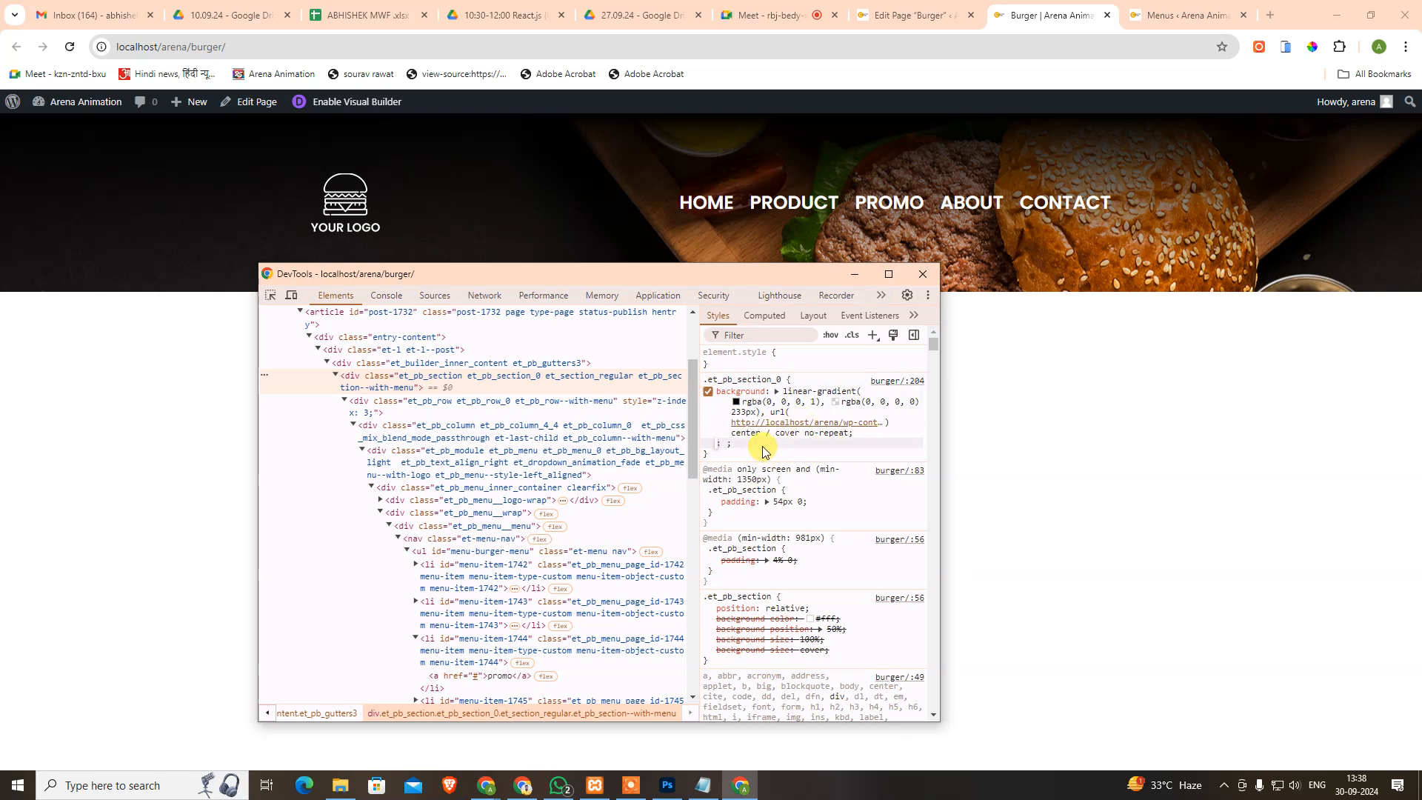
{"action": "key", "text": "Escape"}
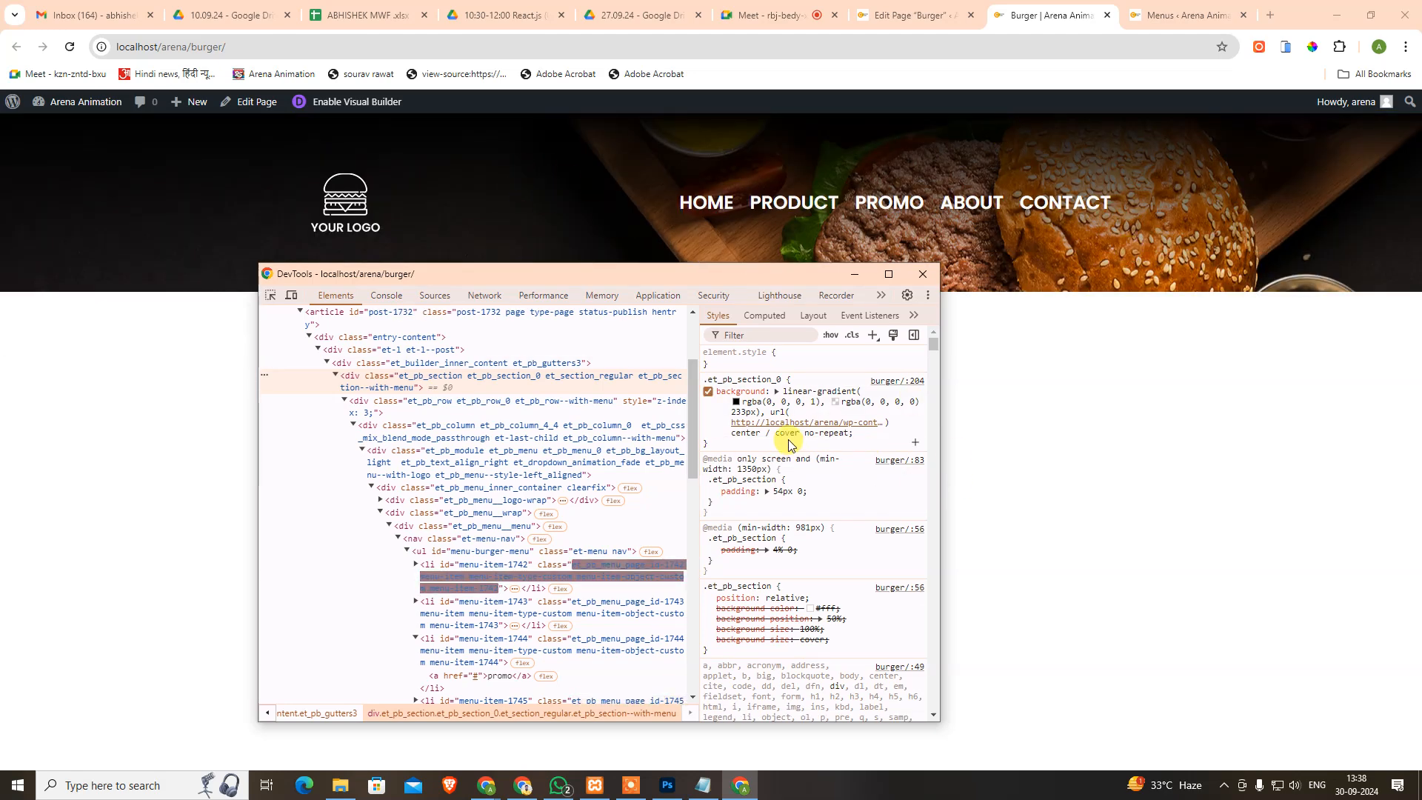
Toggle the background declaration off and on, and copy its complete value.
{"action": "left_click", "coordinate": [709, 392]}
{"action": "left_click", "coordinate": [709, 393]}
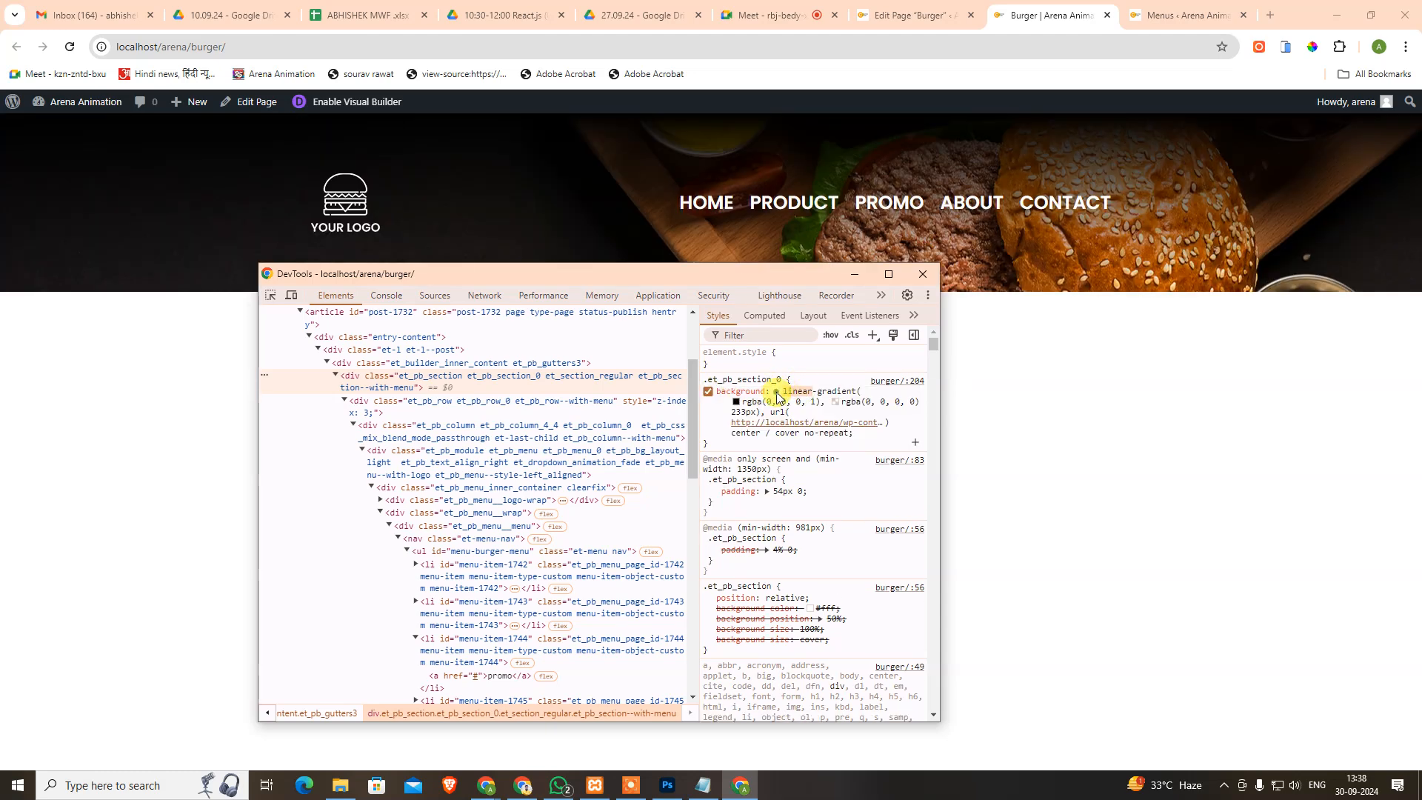
{"action": "left_click", "coordinate": [744, 386]}
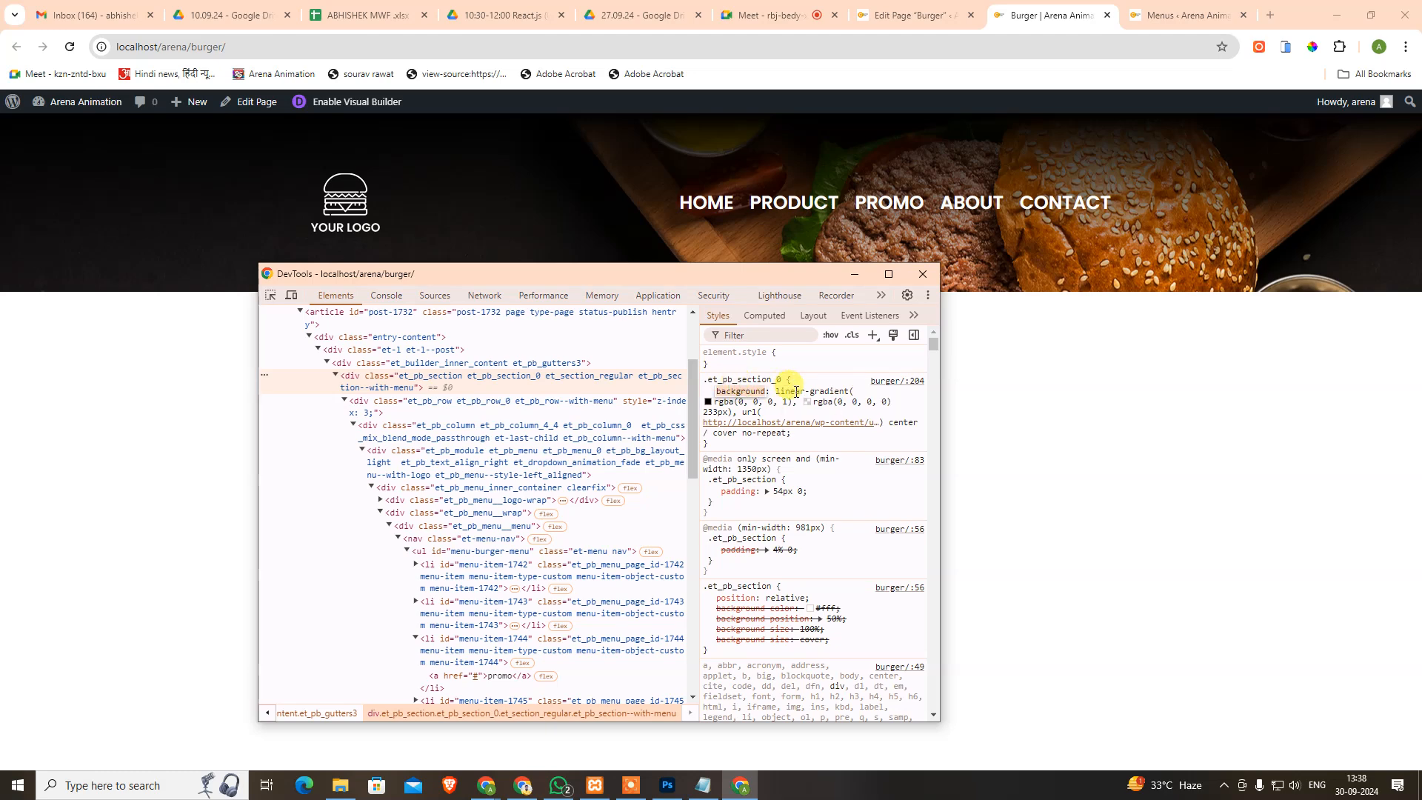
{"action": "left_click", "coordinate": [789, 430]}
{"action": "double_click", "coordinate": [796, 394]}
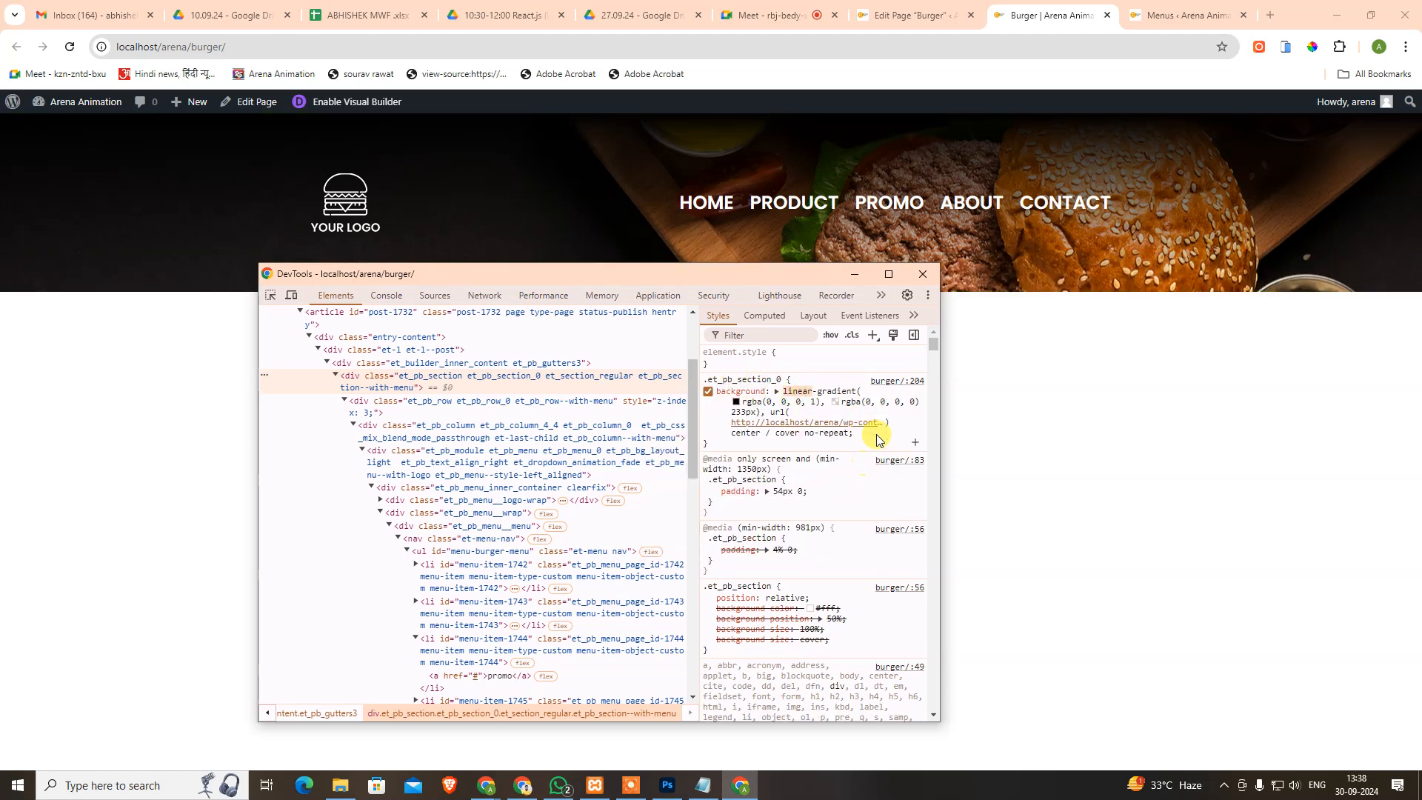
{"action": "left_click", "coordinate": [813, 396]}
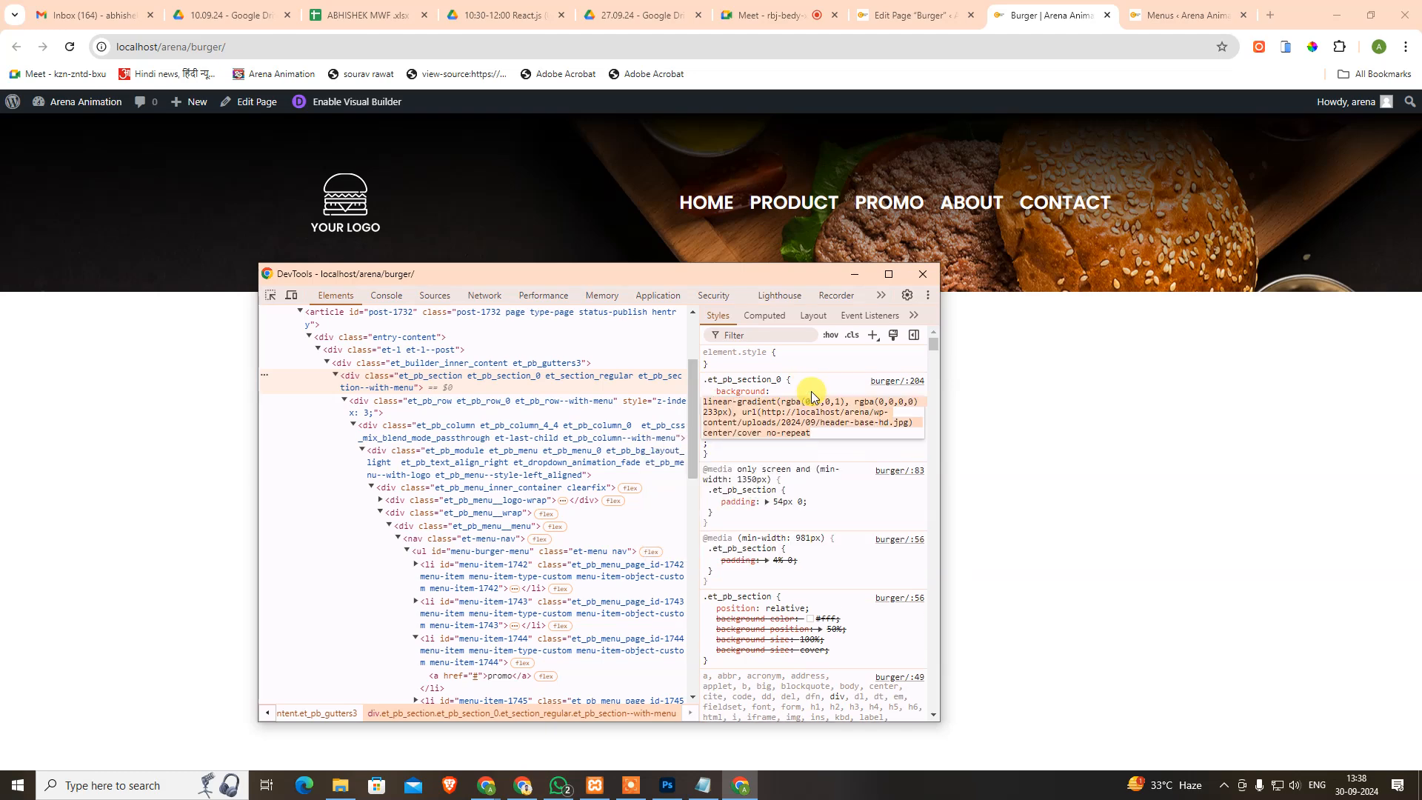
{"action": "key", "text": "ctrl+c"}
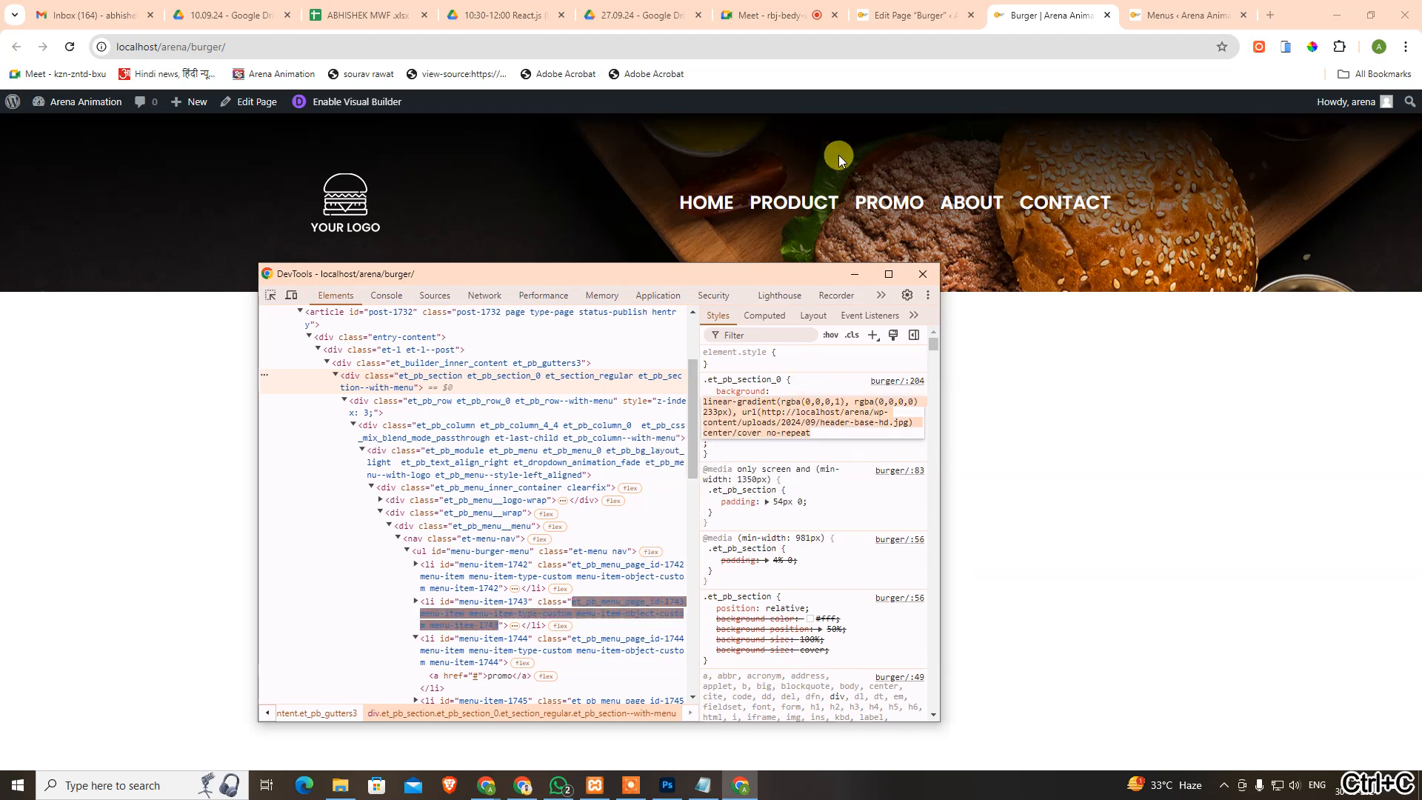
Open the section's custom CSS on the Burger edit page and clear the Main Element code.
{"action": "left_click", "coordinate": [868, 10]}
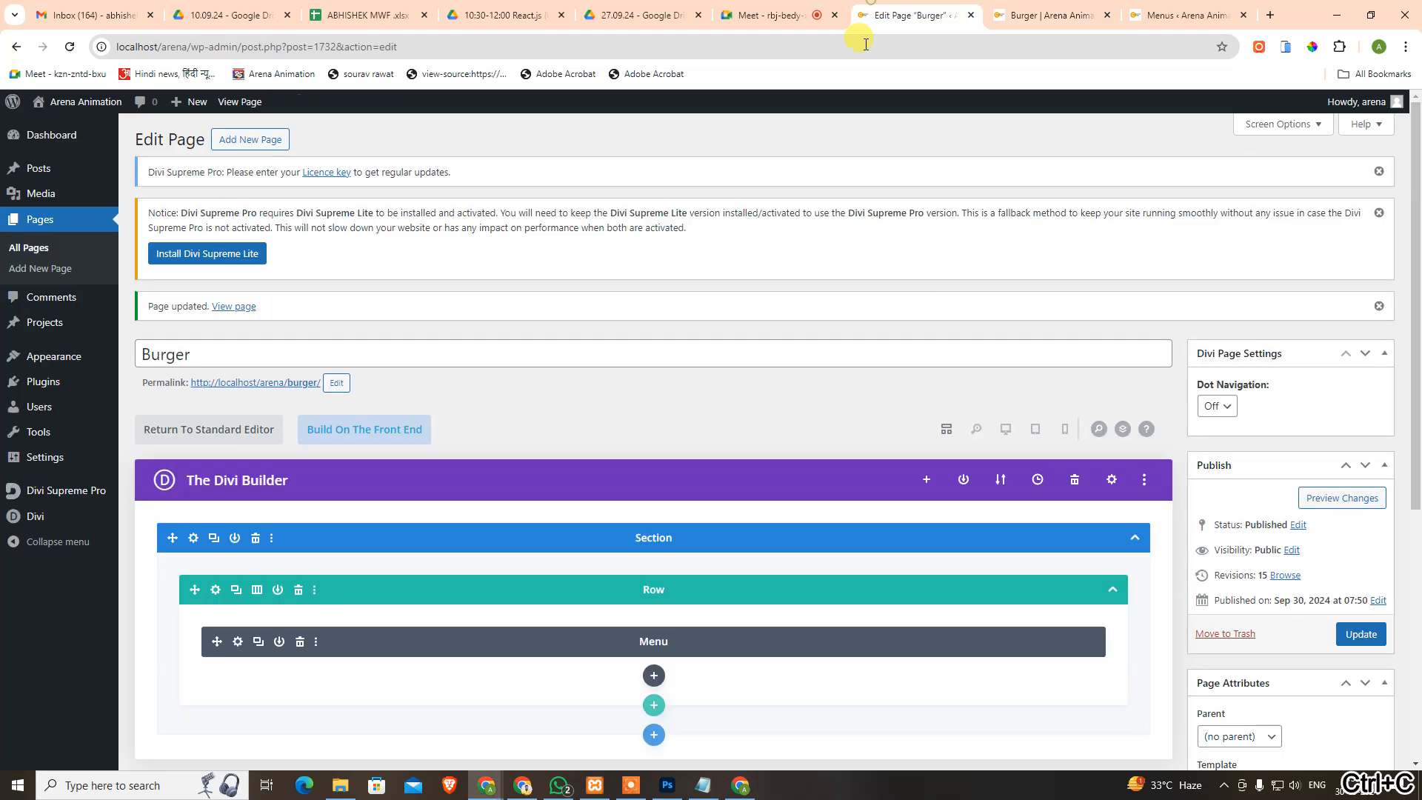
{"action": "left_click", "coordinate": [194, 538]}
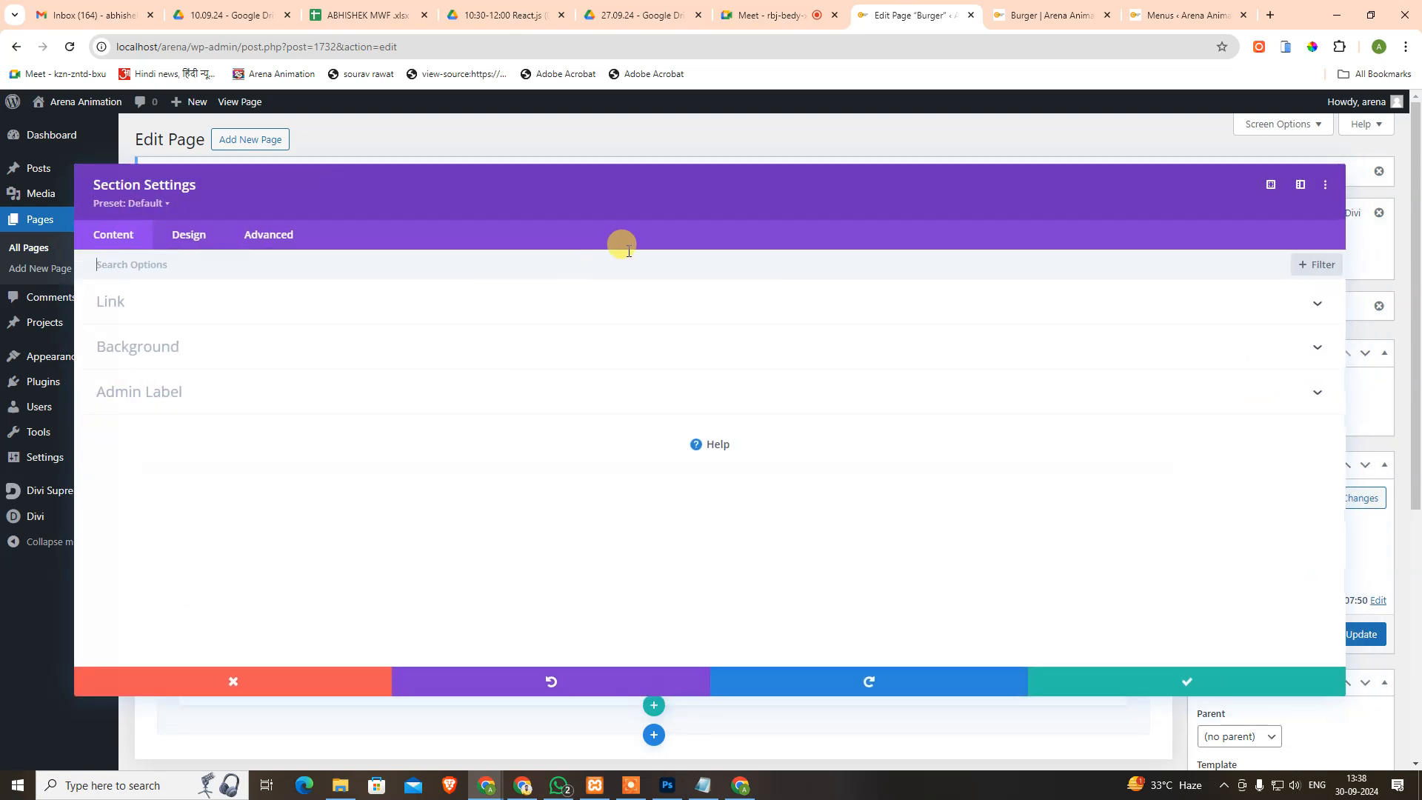
{"action": "left_click", "coordinate": [234, 243]}
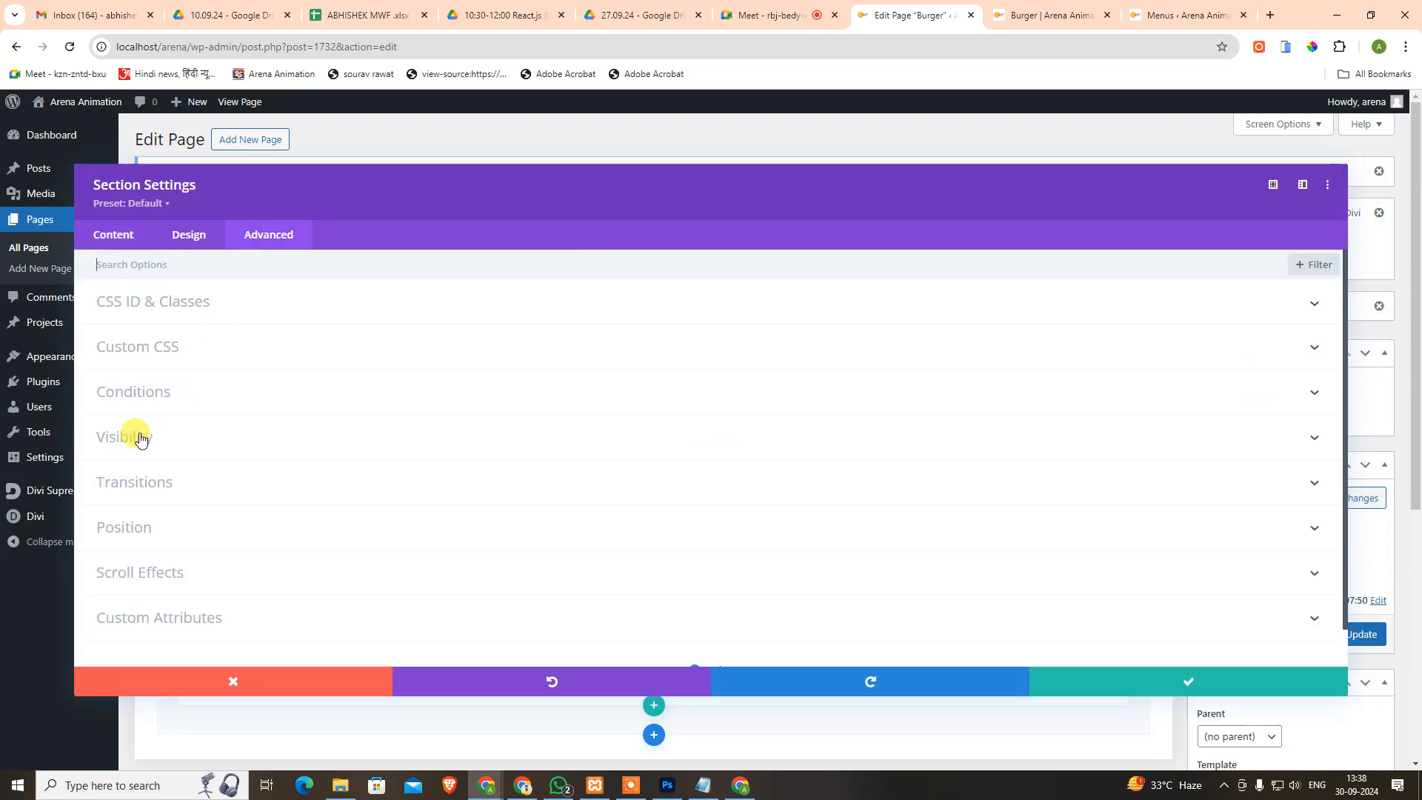
{"action": "left_click", "coordinate": [207, 348]}
{"action": "left_click", "coordinate": [1162, 315]}
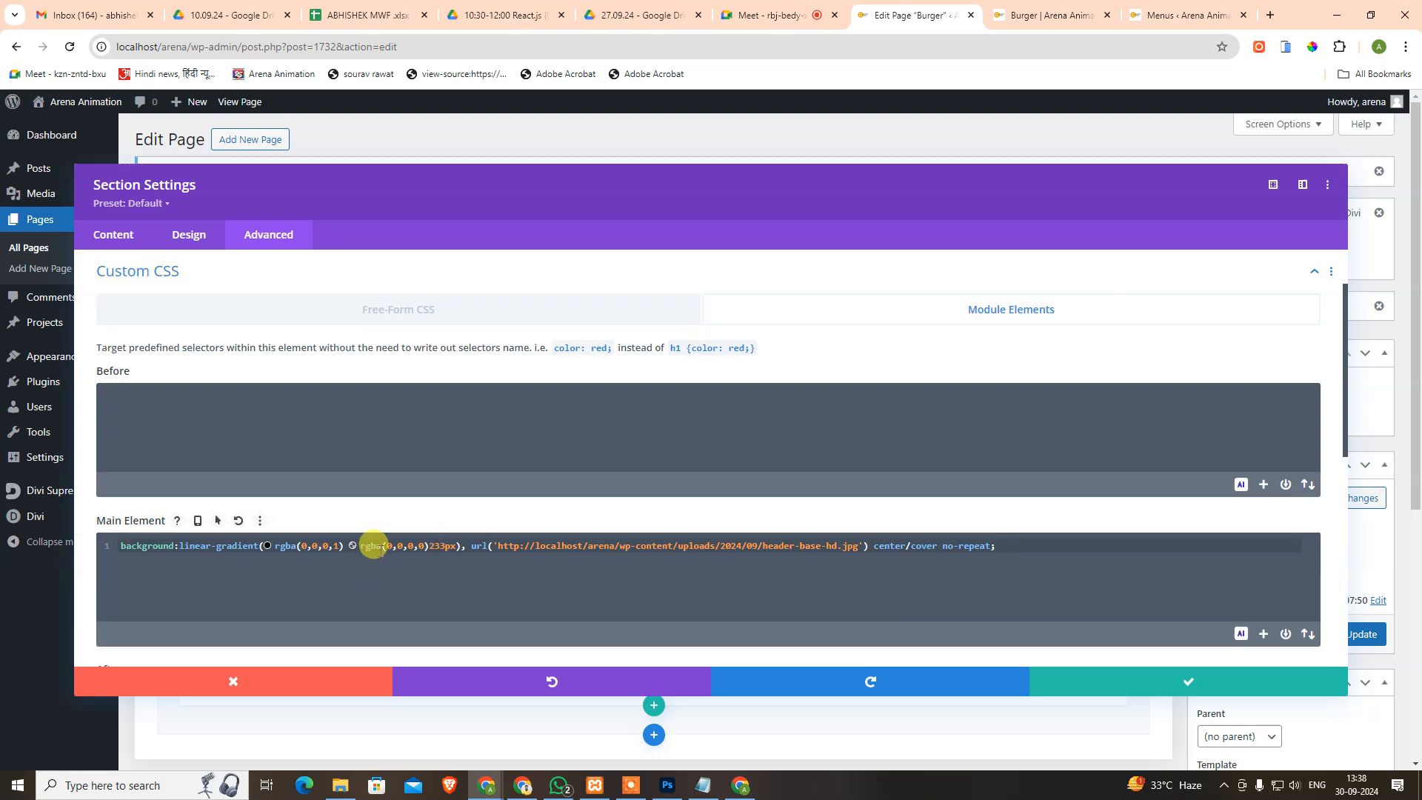
{"action": "key", "text": "ctrl+a"}
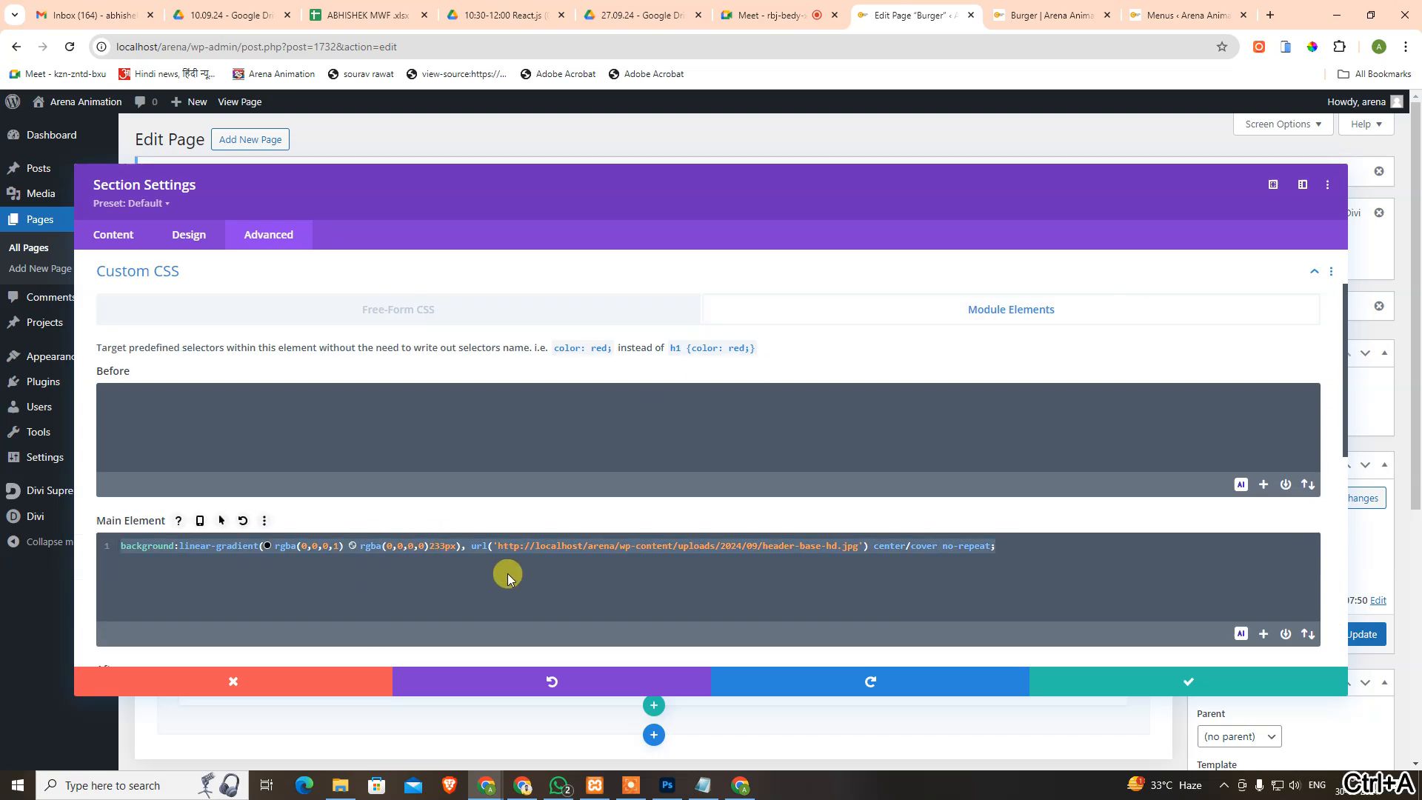
{"action": "key", "text": "BackSpace"}
Paste the copied gradient-and-image value into Main Element as a complete background: declaration ending in a semicolon, and save the section and page.
{"action": "type", "text": "ba"}
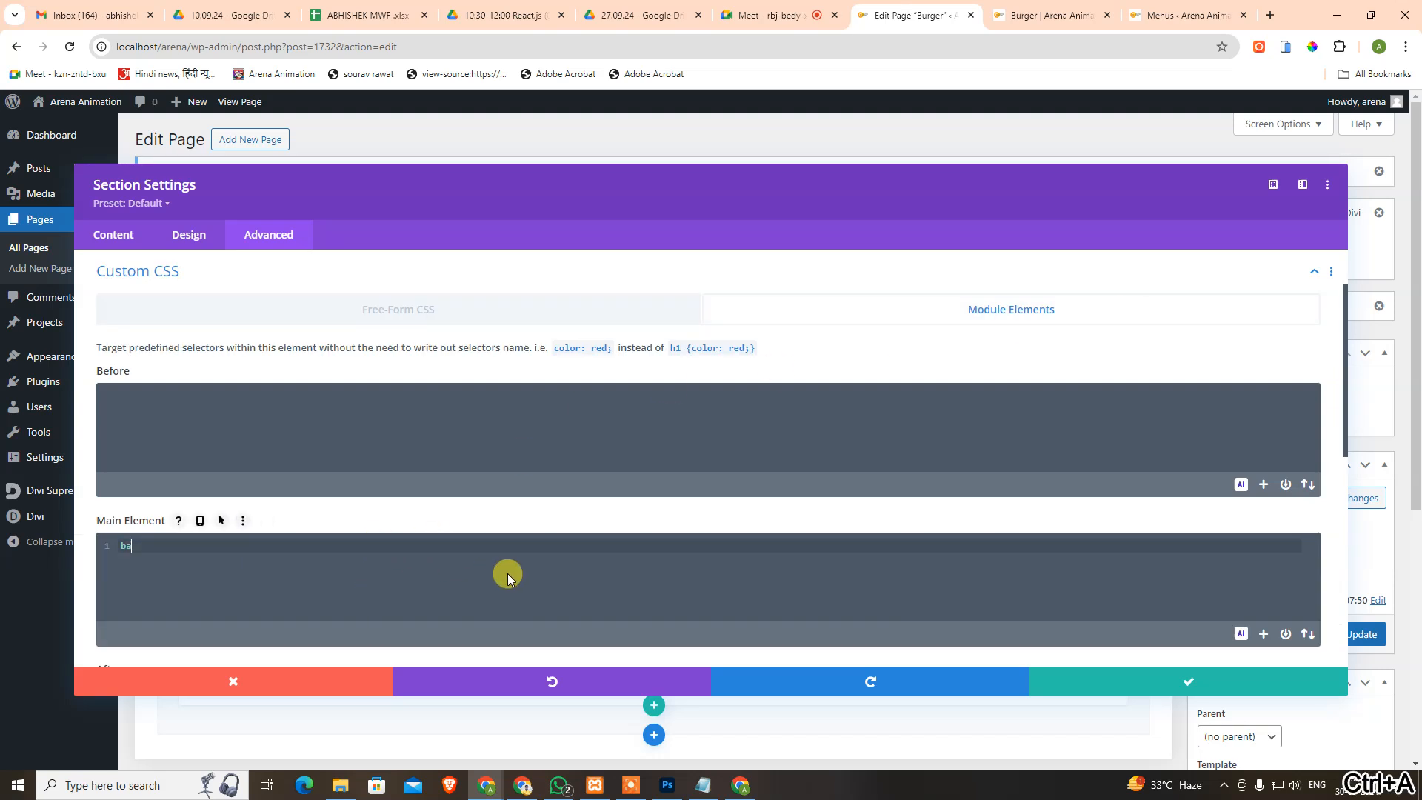
{"action": "key", "text": "BackSpace"}
{"action": "key", "text": "BackSpace"}
{"action": "key", "text": "ctrl+v"}
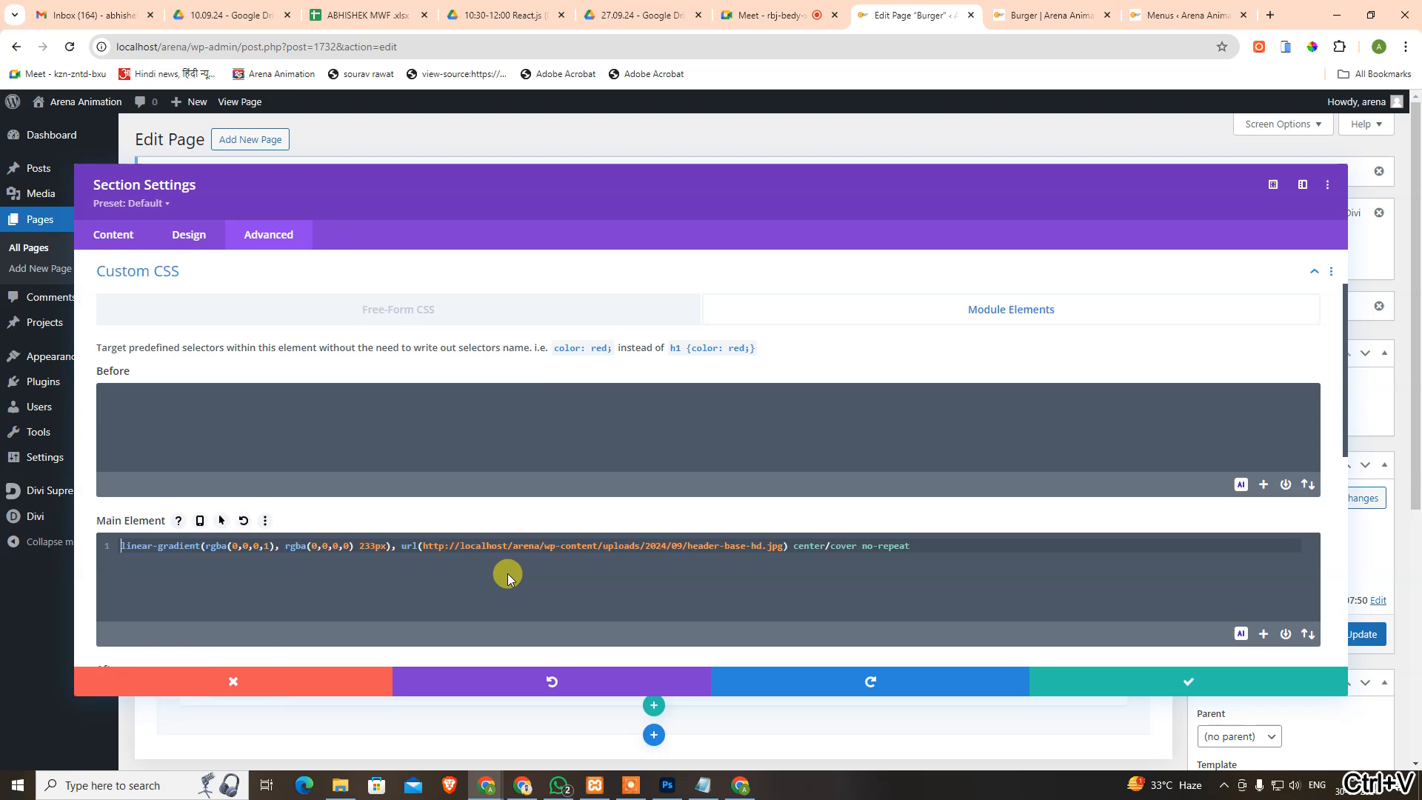
{"action": "type", "text": "background"}
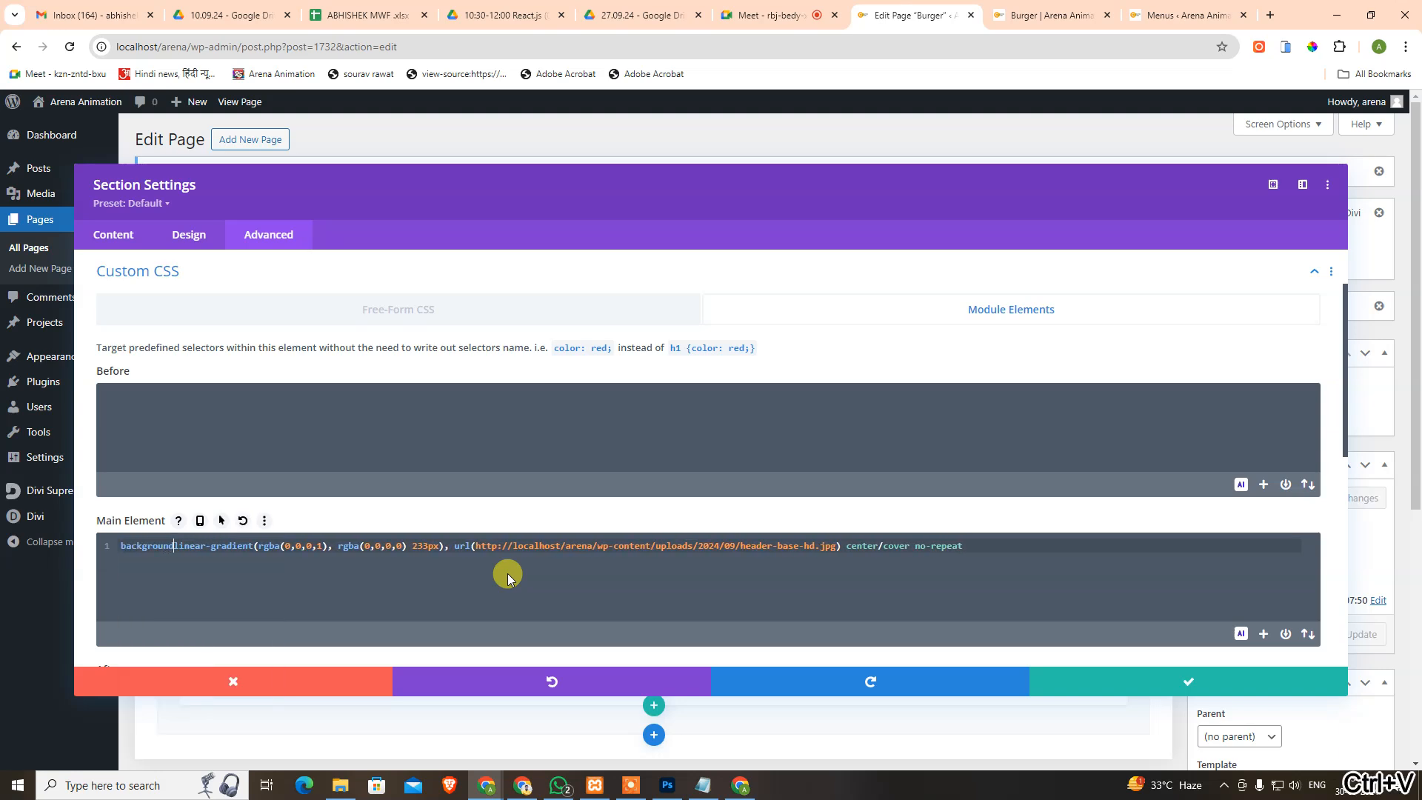
{"action": "type", "text": ":"}
{"action": "key", "text": "End"}
{"action": "type", "text": ";"}
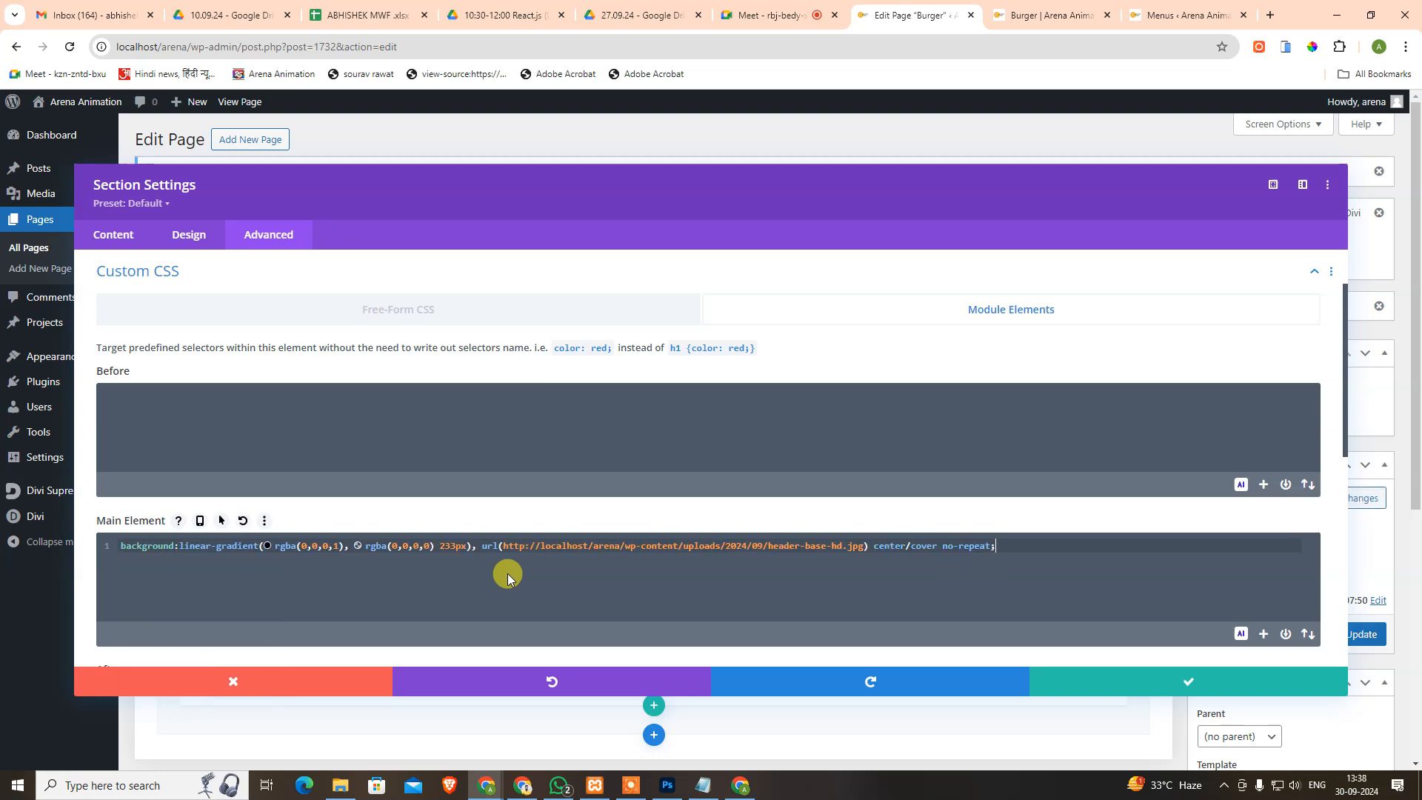
{"action": "left_click", "coordinate": [1175, 686]}
{"action": "key", "text": "ctrl+s"}
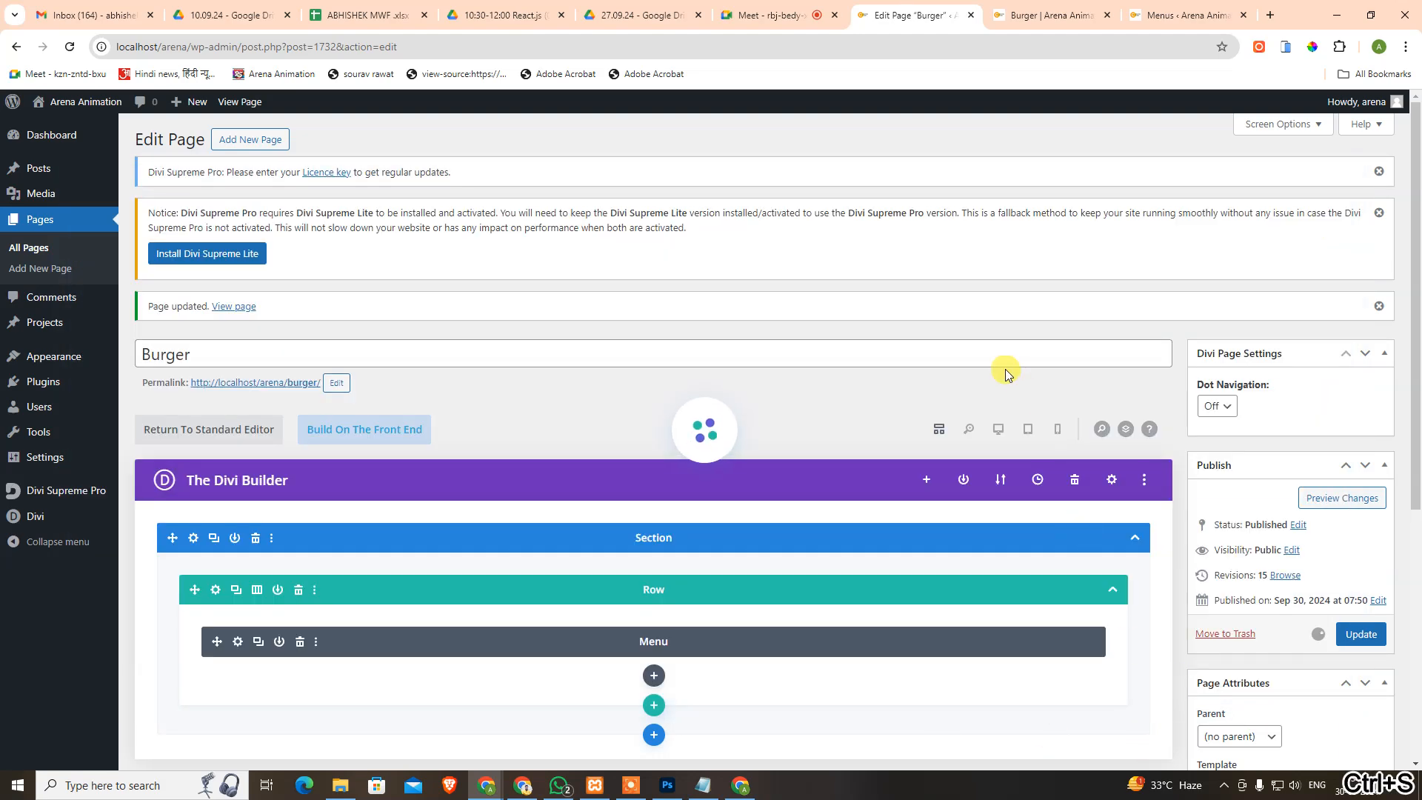
Reload the live Burger page without cache to check the header background, and close the Menus tab.
{"action": "left_click", "coordinate": [1070, 15]}
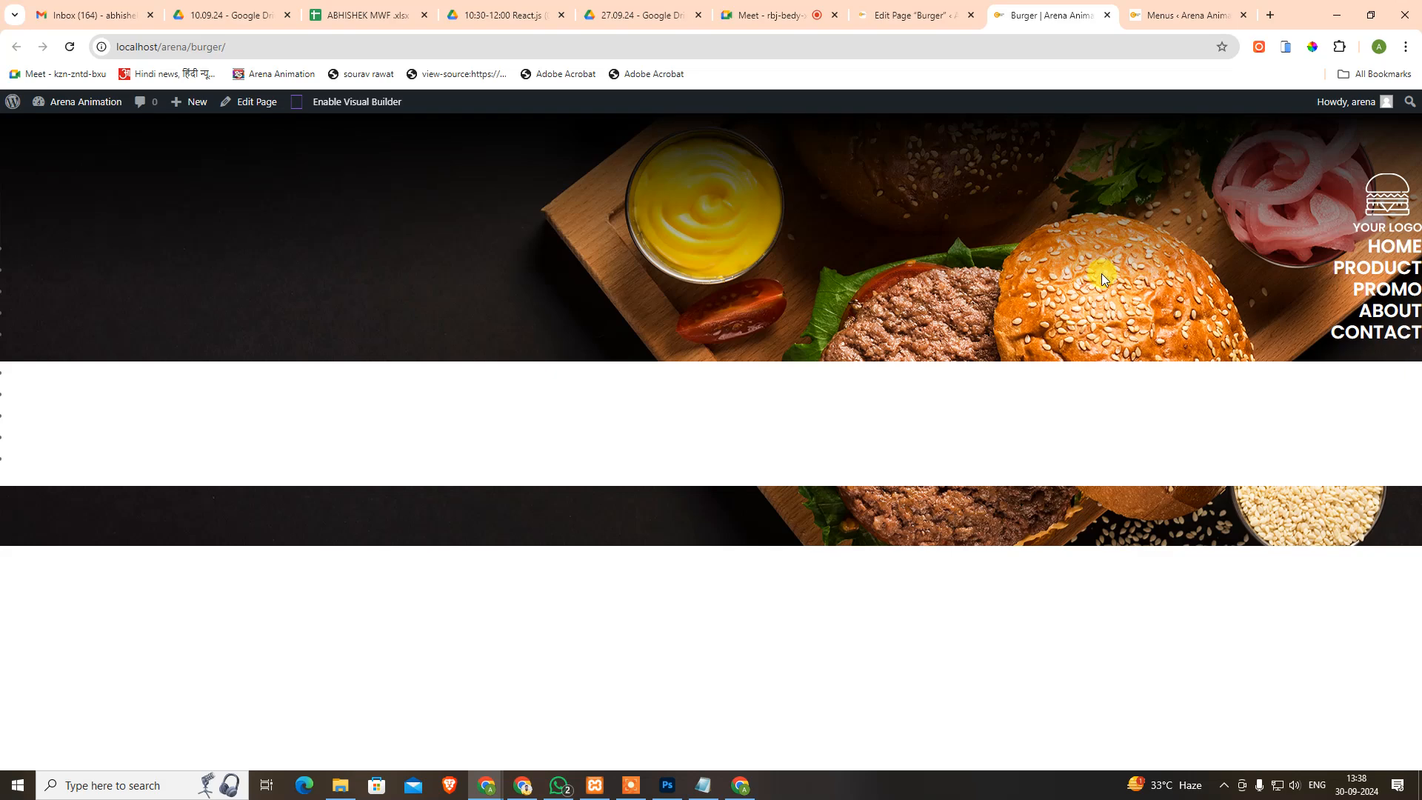
{"action": "left_click", "coordinate": [1144, 15]}
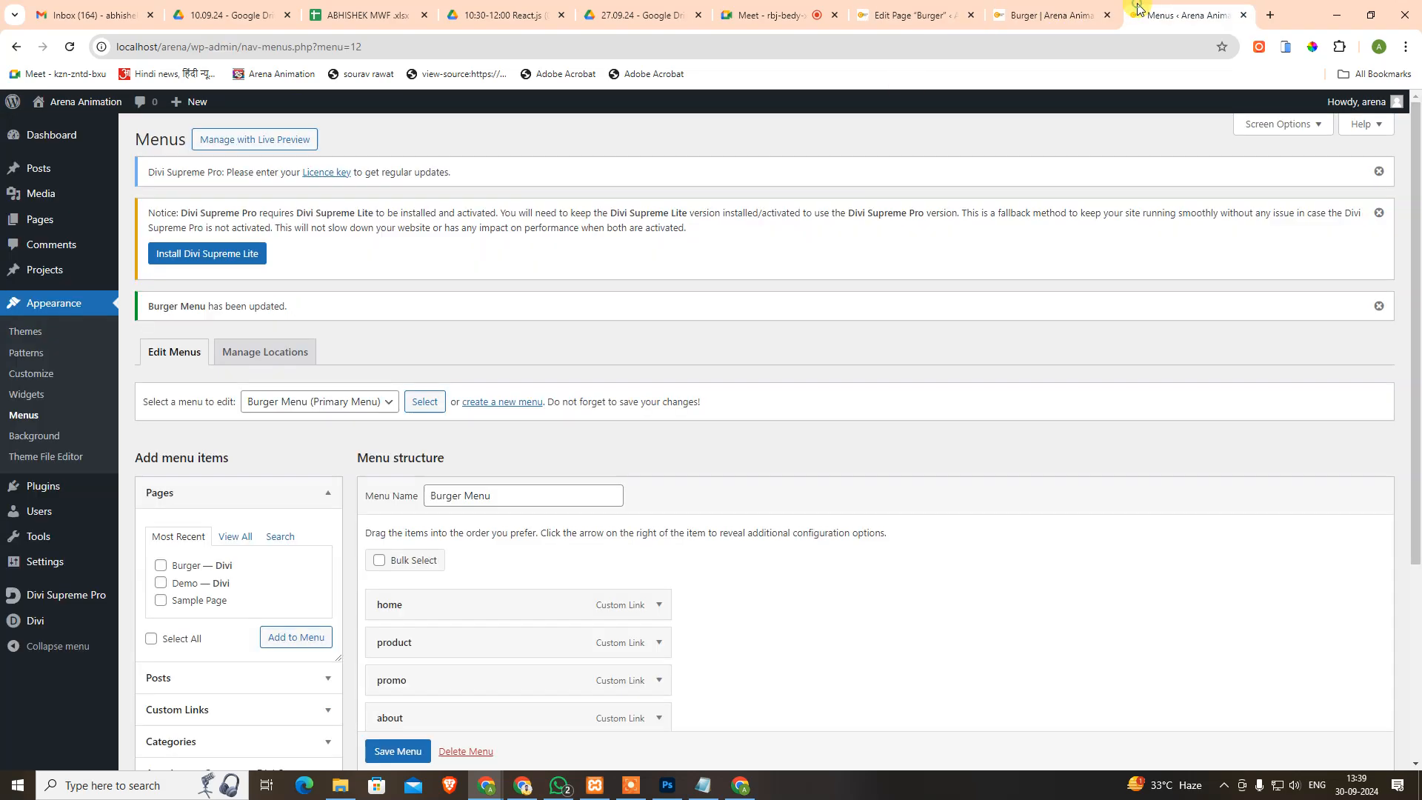
{"action": "left_click", "coordinate": [1052, 15]}
{"action": "left_click", "coordinate": [926, 14]}
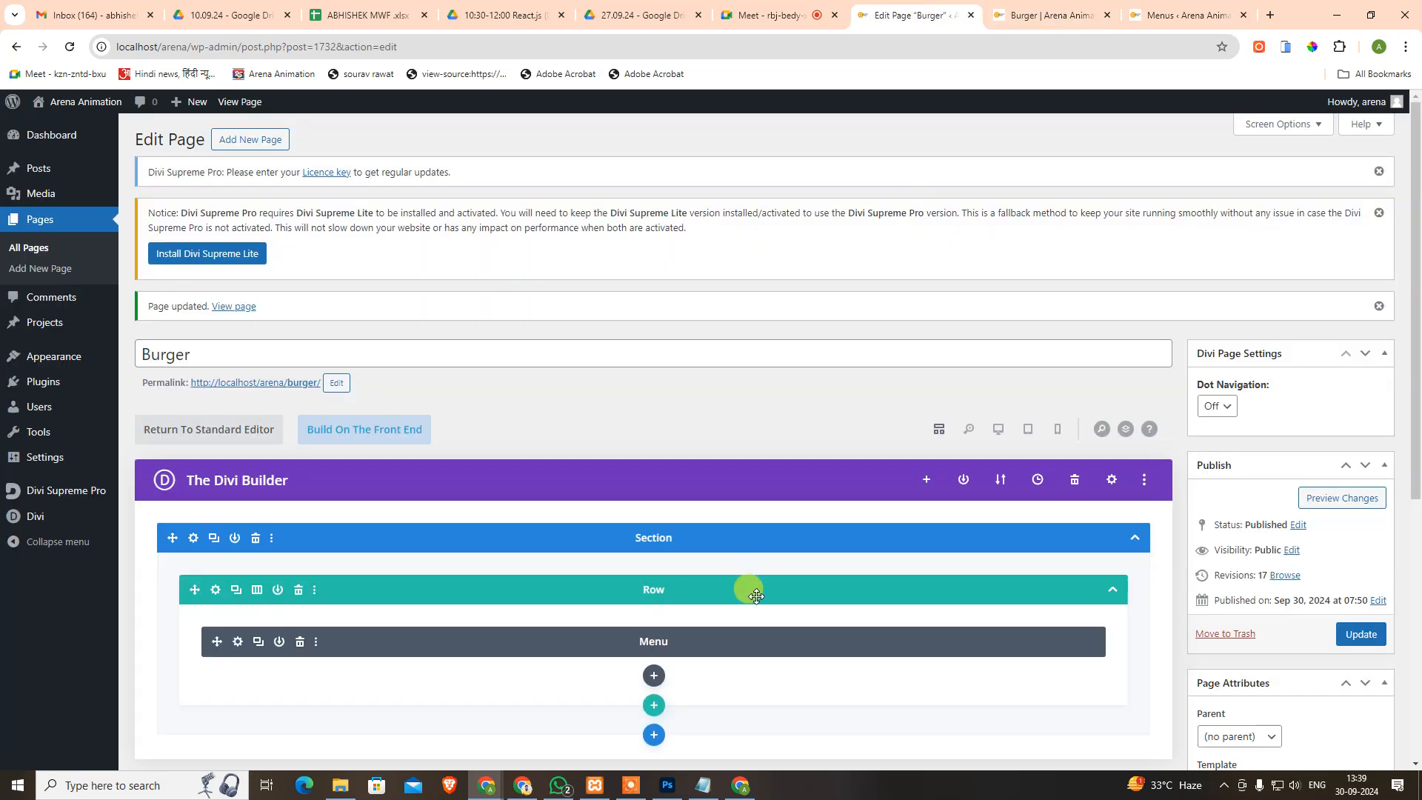
{"action": "left_click", "coordinate": [1081, 15]}
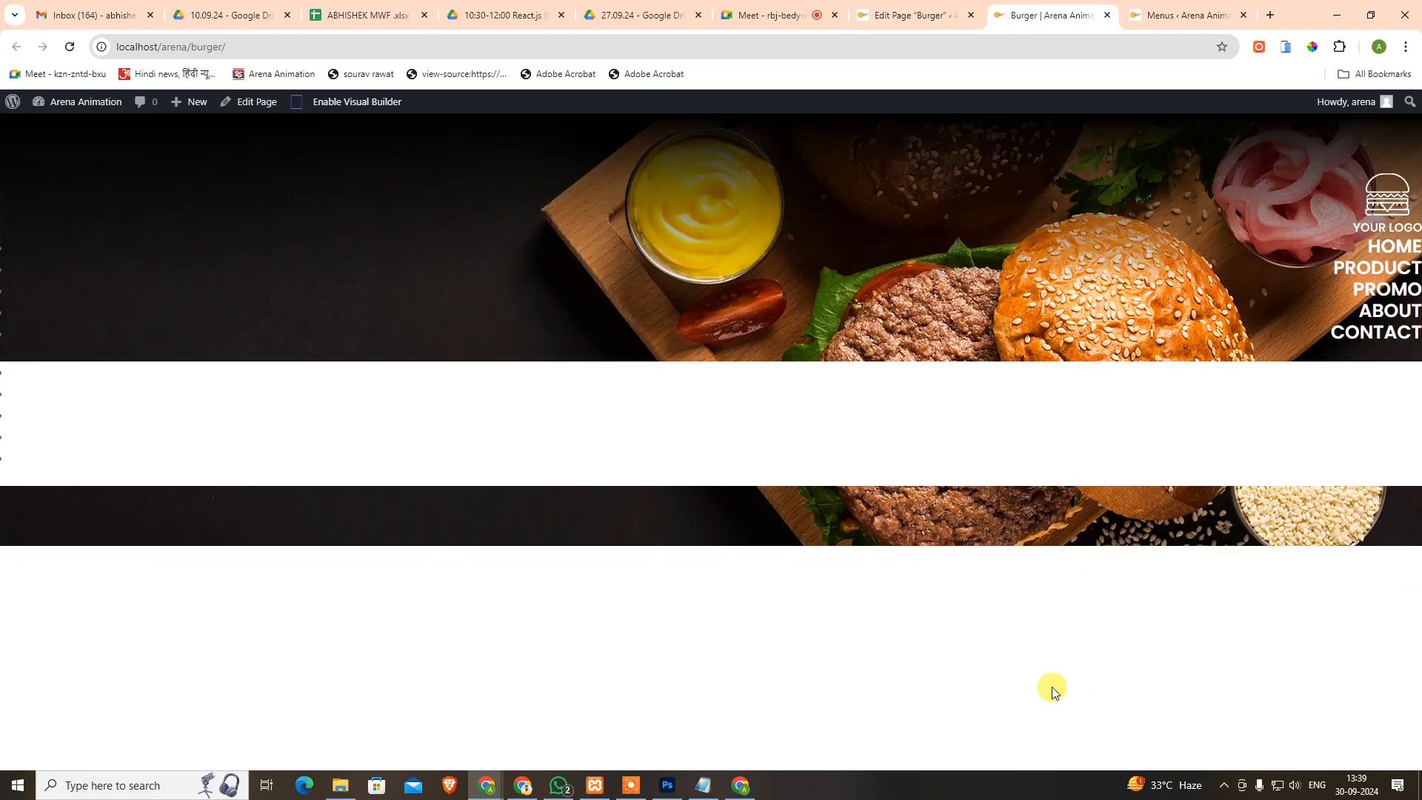
{"action": "key", "text": "ctrl+F5"}
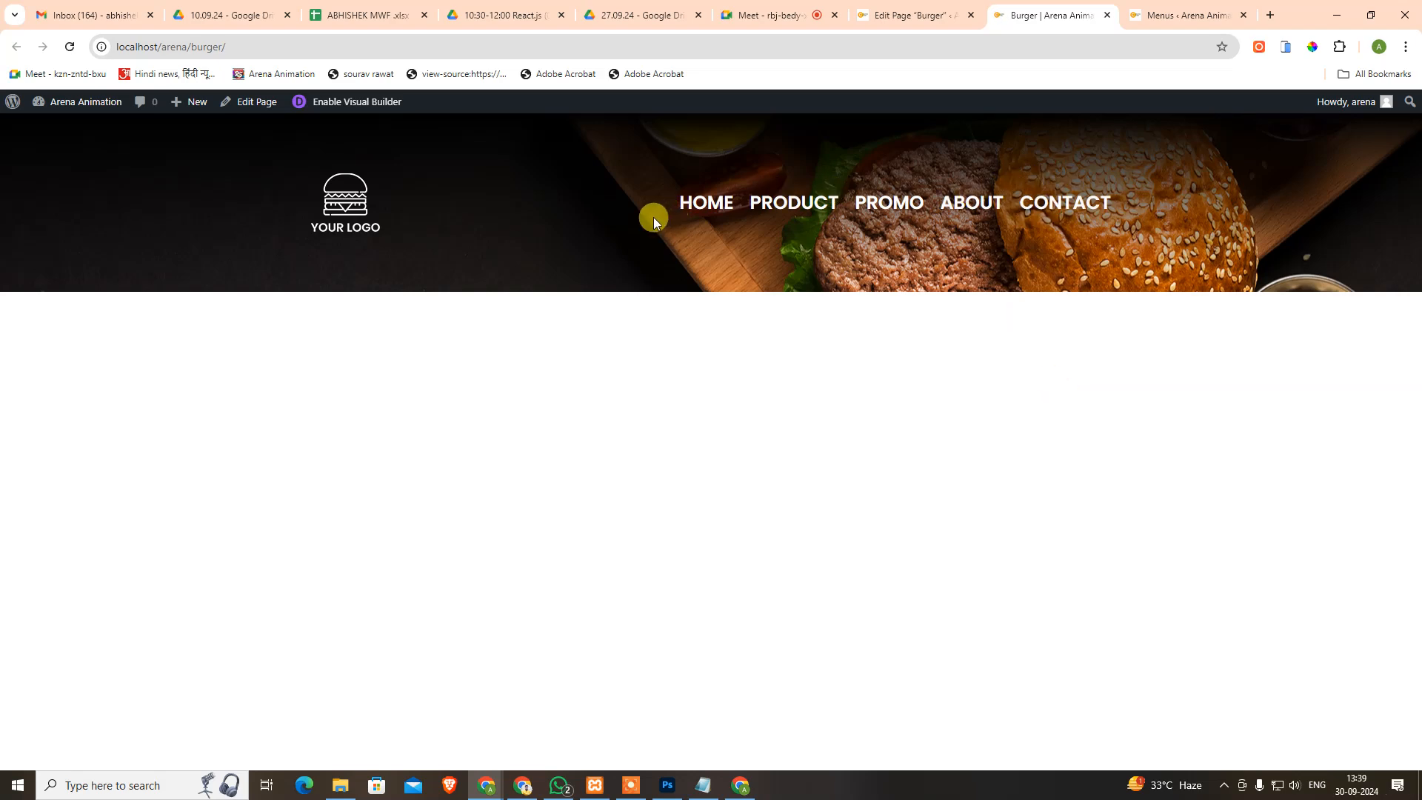
{"action": "left_click", "coordinate": [1181, 8]}
{"action": "middle_click", "coordinate": [1179, 3]}
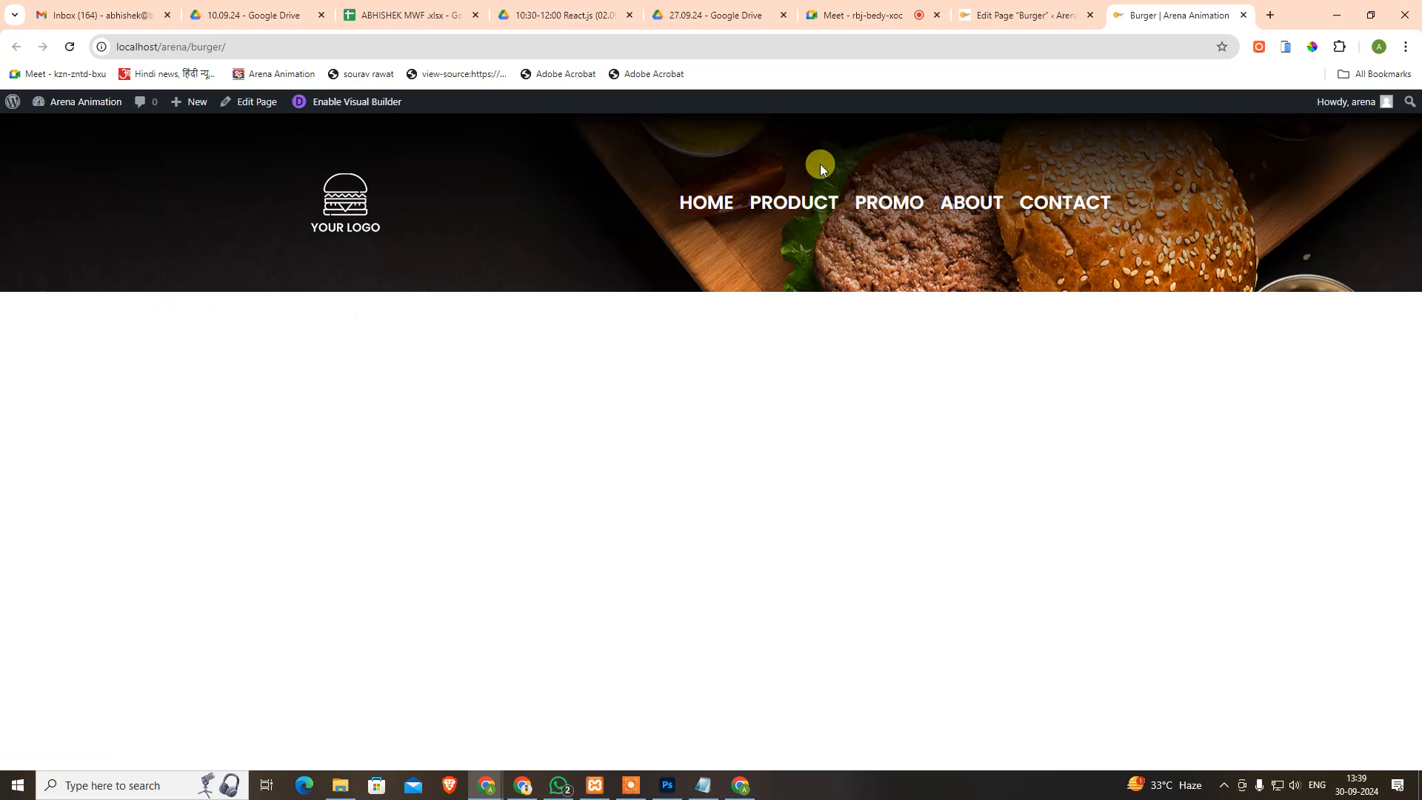
Start inserting a new module below the Menu module on the Burger edit page and search the modules for "text".
{"action": "left_click", "coordinate": [1043, 6]}
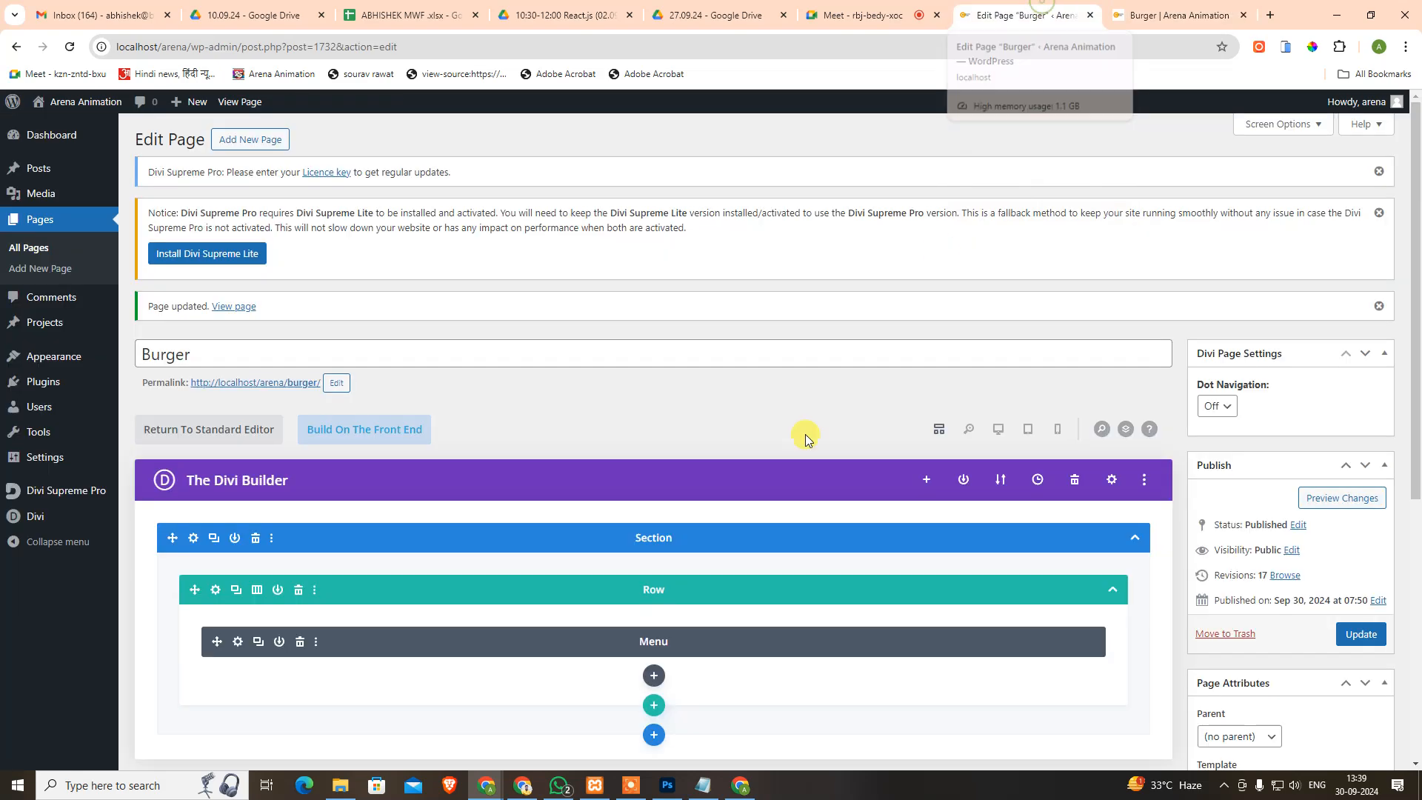
{"action": "scroll", "coordinate": [806, 434], "scroll_direction": "down", "scroll_amount": 4}
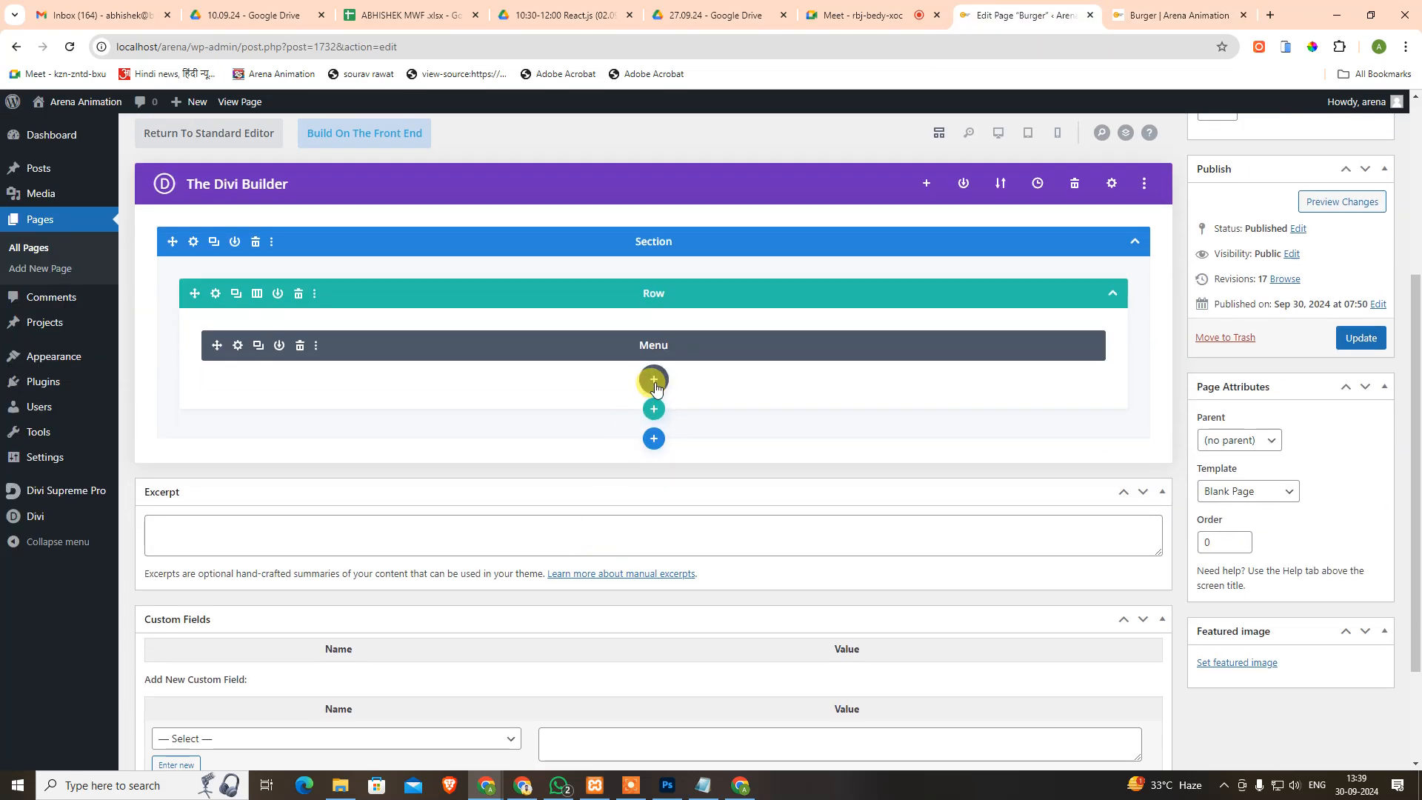
{"action": "left_click", "coordinate": [654, 381]}
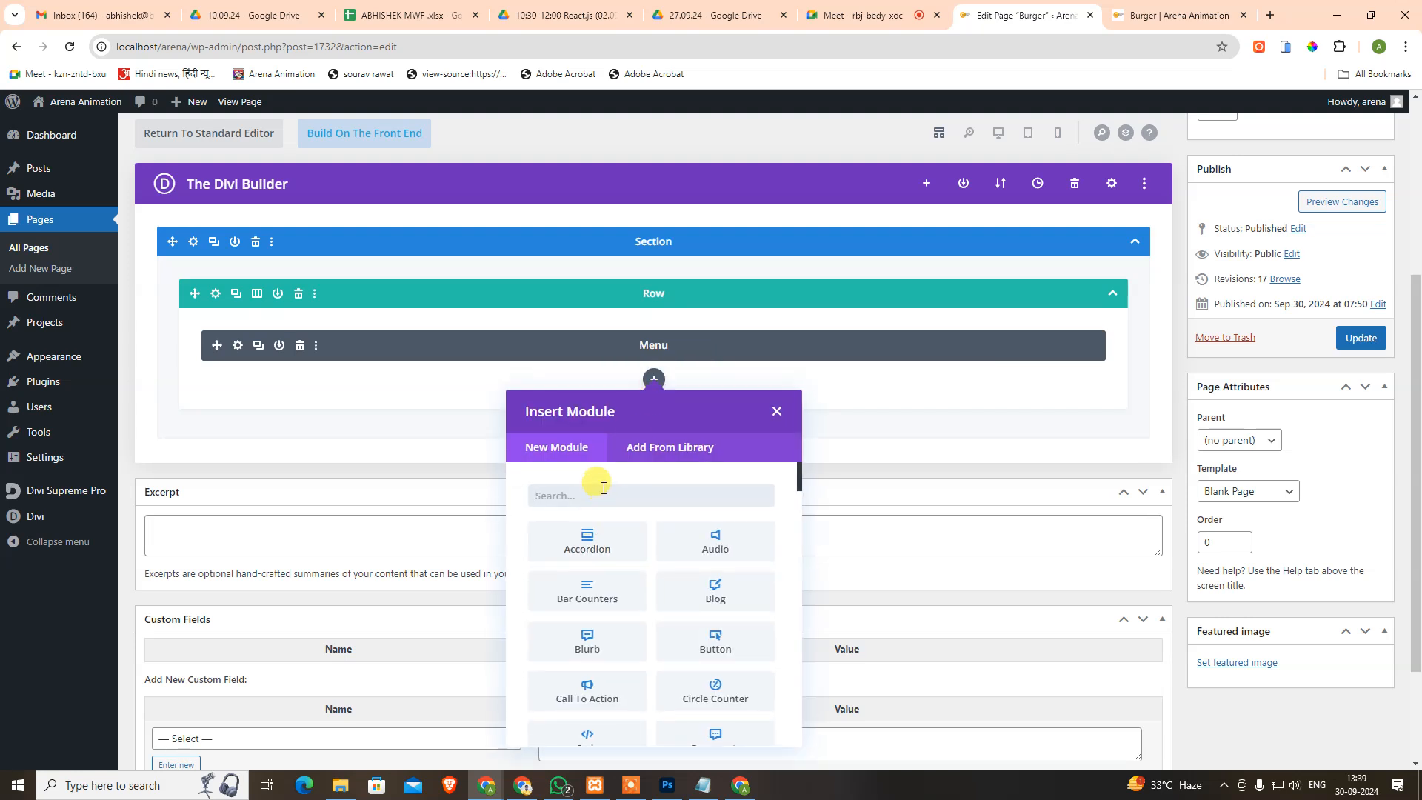
{"action": "type", "text": "text"}
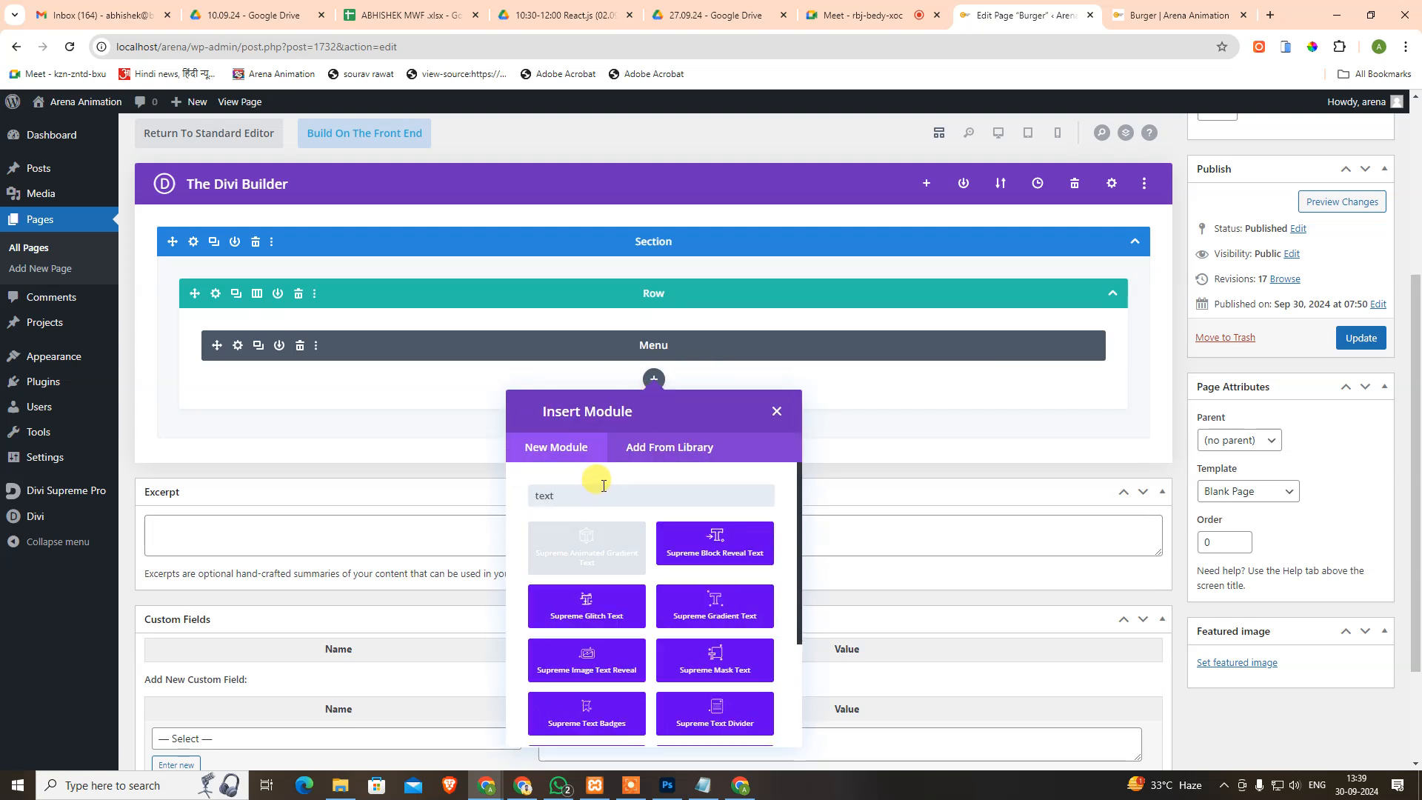
Retry the module search with "te", clear it and look through the unfiltered module list.
{"action": "left_click_drag", "start_coordinate": [593, 503], "coordinate": [413, 492]}
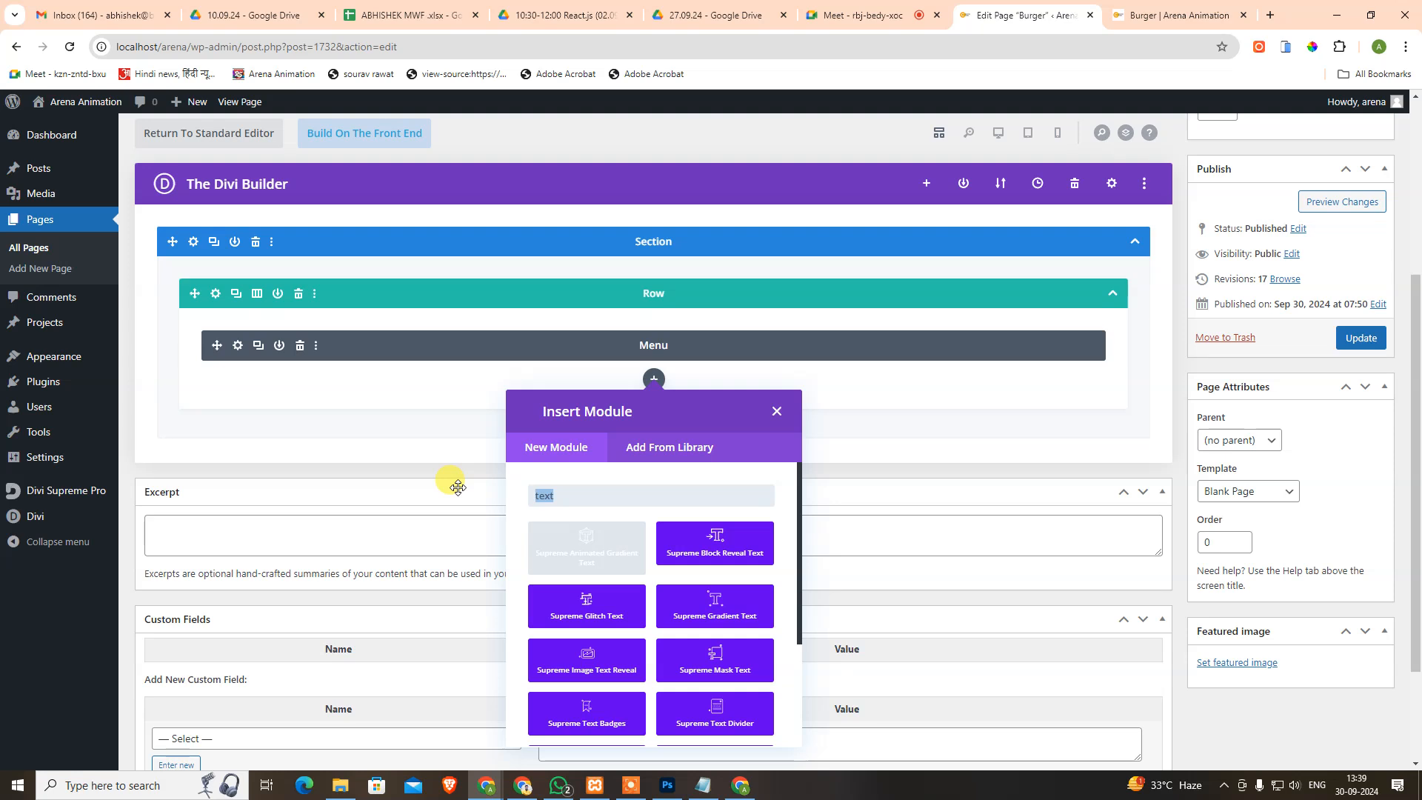
{"action": "type", "text": "te"}
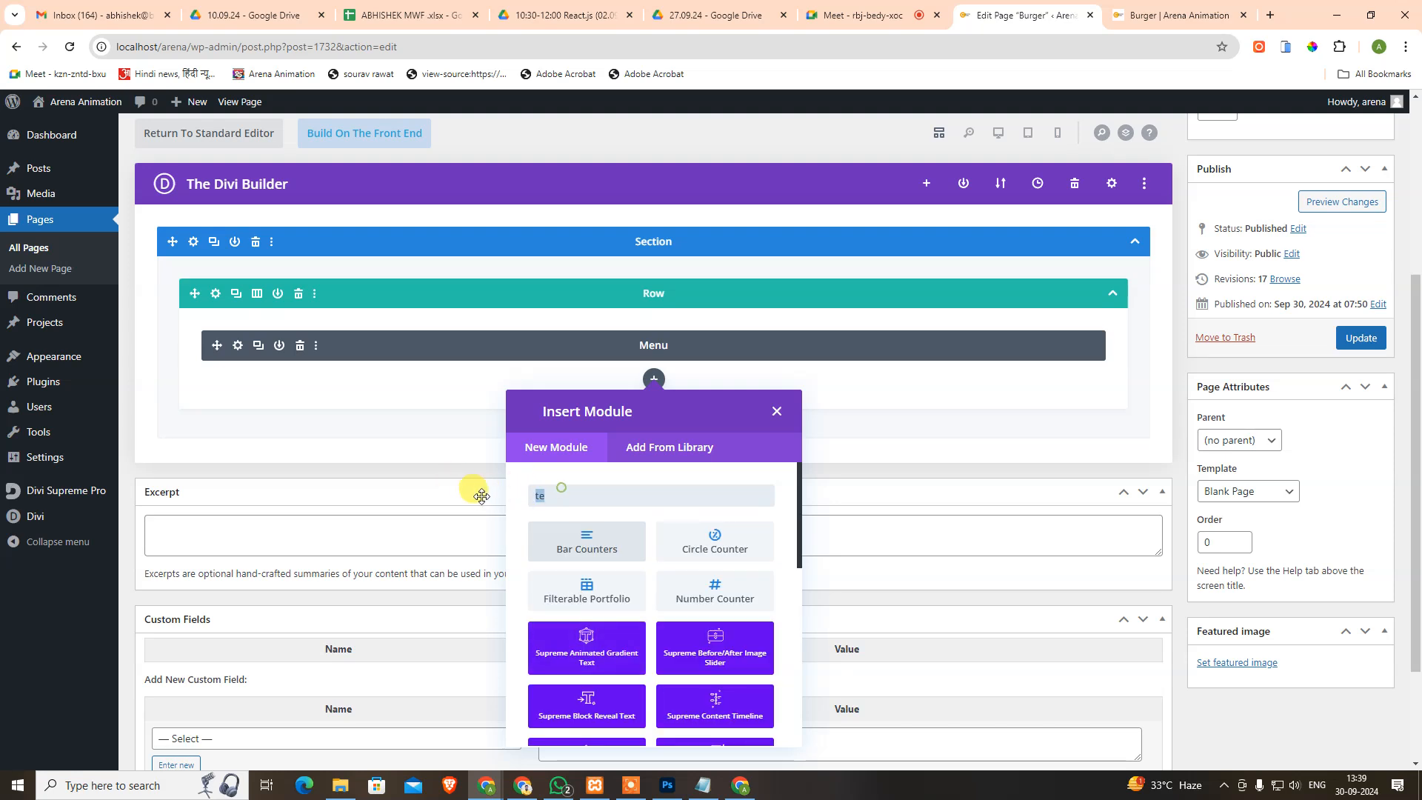
{"action": "key", "text": "BackSpace"}
{"action": "scroll", "coordinate": [567, 497], "scroll_direction": "down", "scroll_amount": 1}
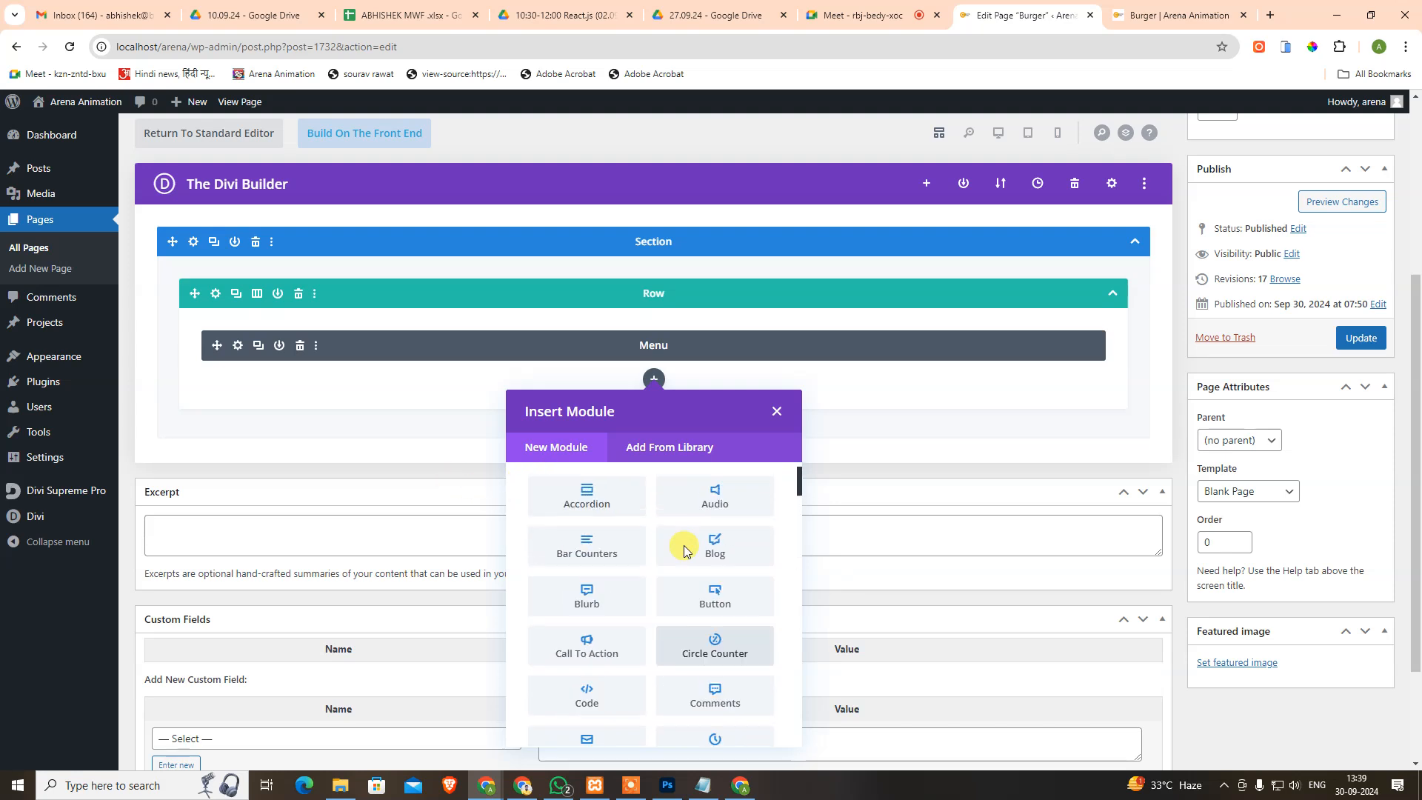
{"action": "scroll", "coordinate": [683, 548], "scroll_direction": "up", "scroll_amount": 2}
{"action": "scroll", "coordinate": [756, 596], "scroll_direction": "down", "scroll_amount": 3}
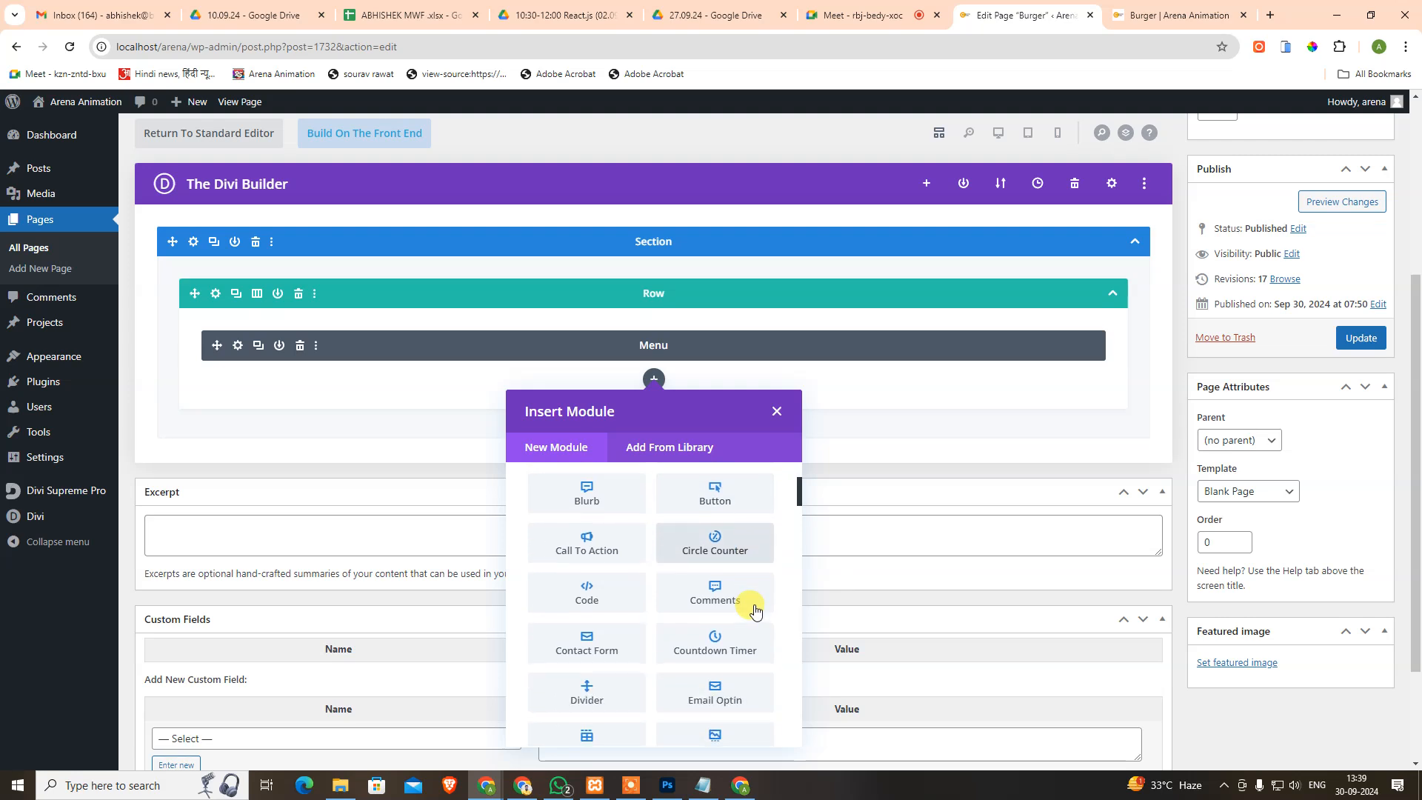
{"action": "scroll", "coordinate": [754, 615], "scroll_direction": "down", "scroll_amount": 5}
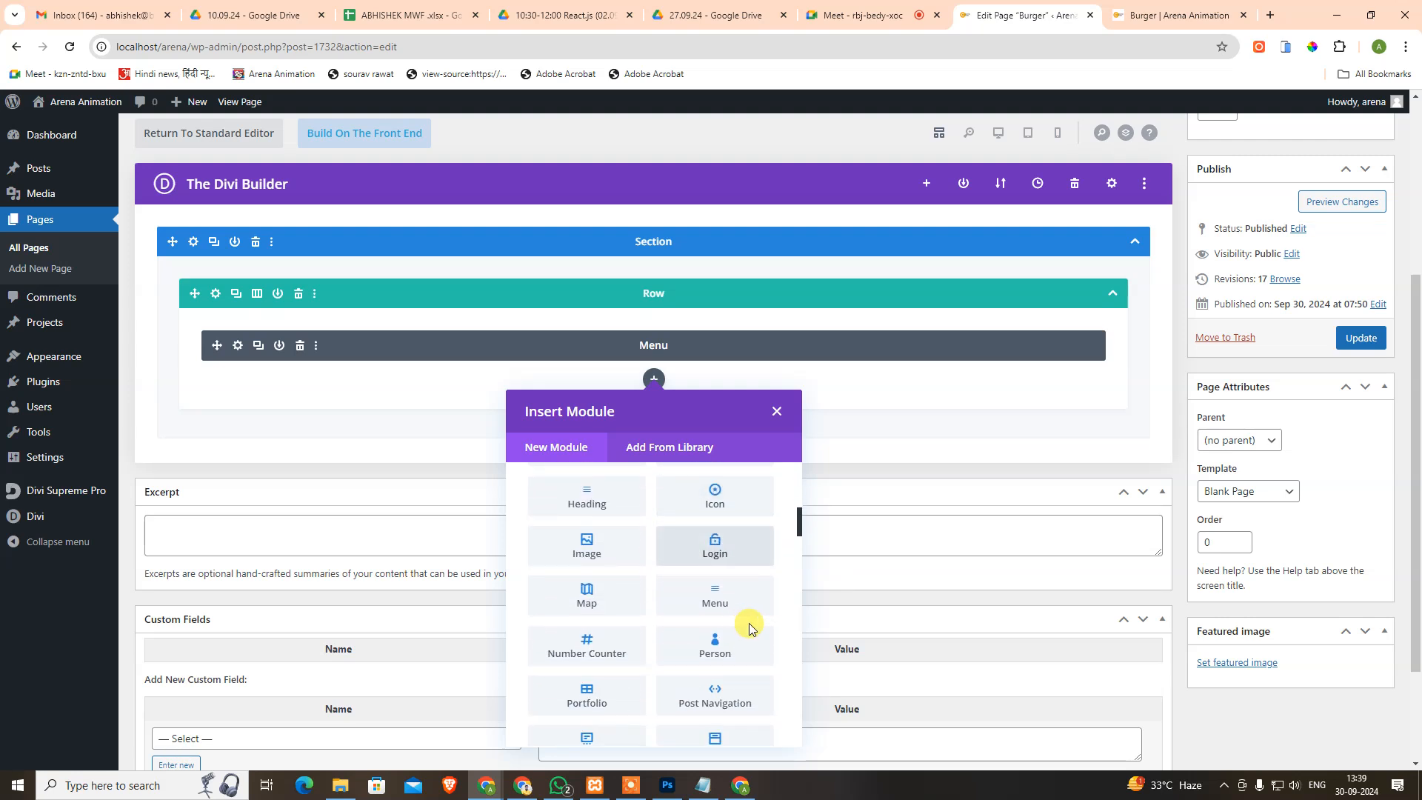
{"action": "scroll", "coordinate": [741, 615], "scroll_direction": "up", "scroll_amount": 8}
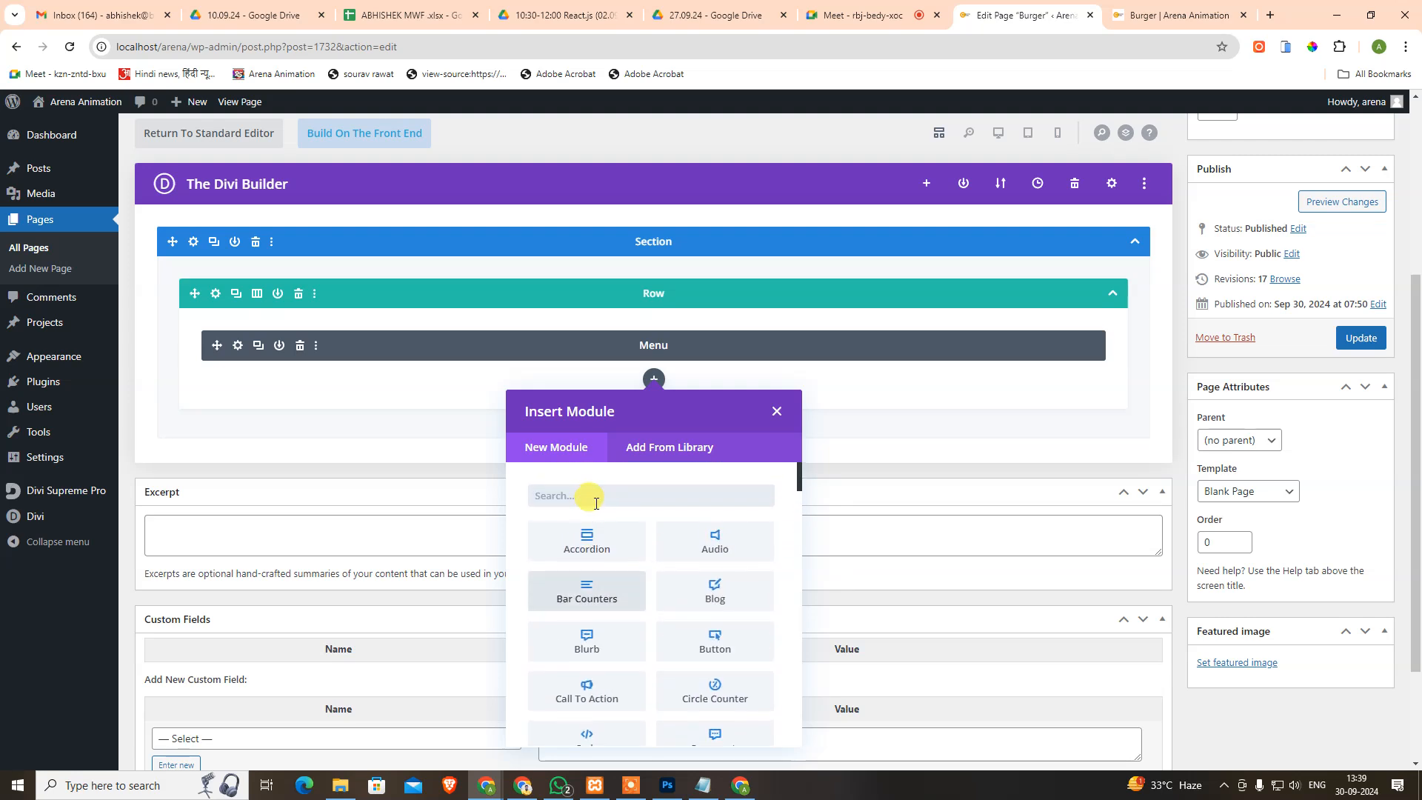
Filter the module list by "te", look over the matching modules and clear the search again.
{"action": "left_click", "coordinate": [596, 498]}
{"action": "type", "text": "t"}
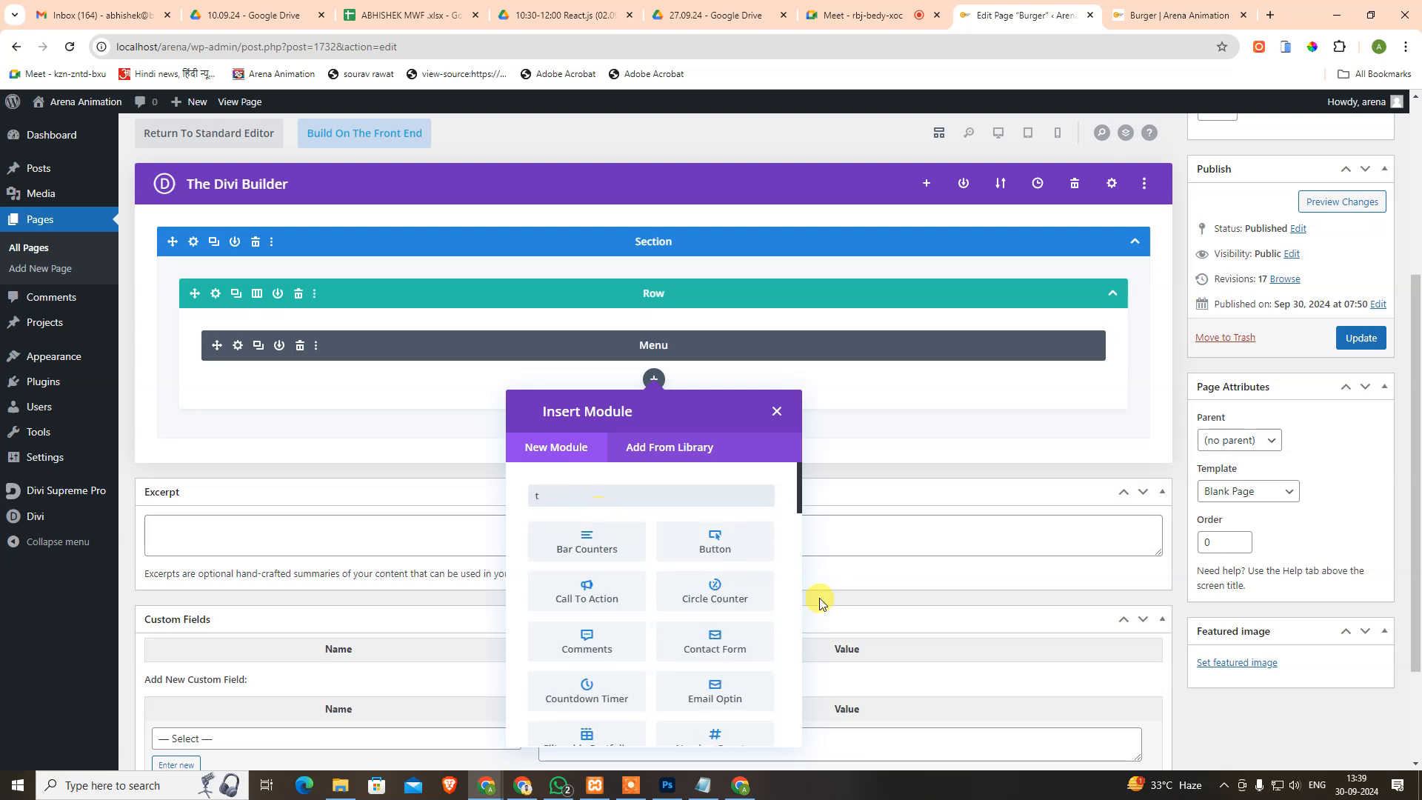
{"action": "type", "text": "r"}
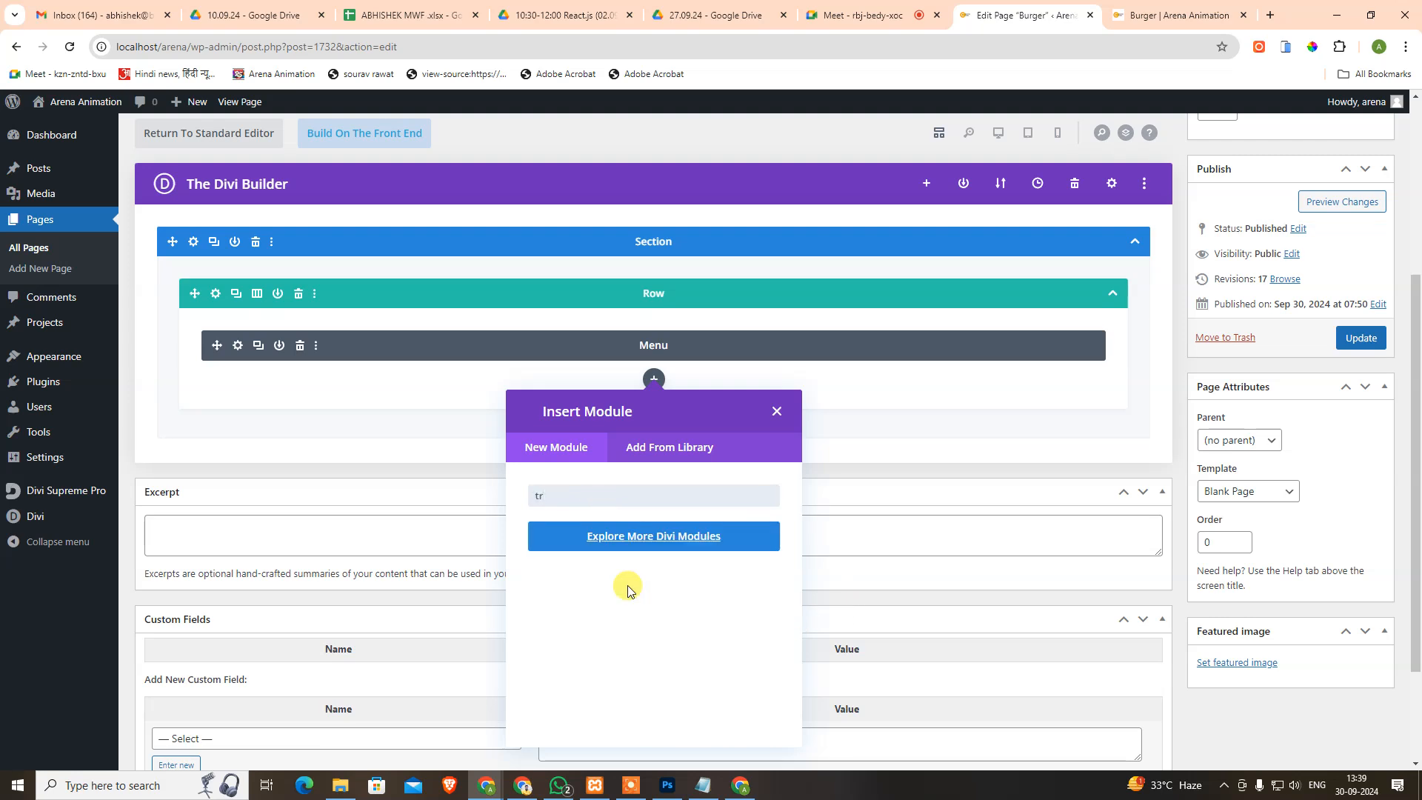
{"action": "key", "text": "BackSpace"}
{"action": "type", "text": "e"}
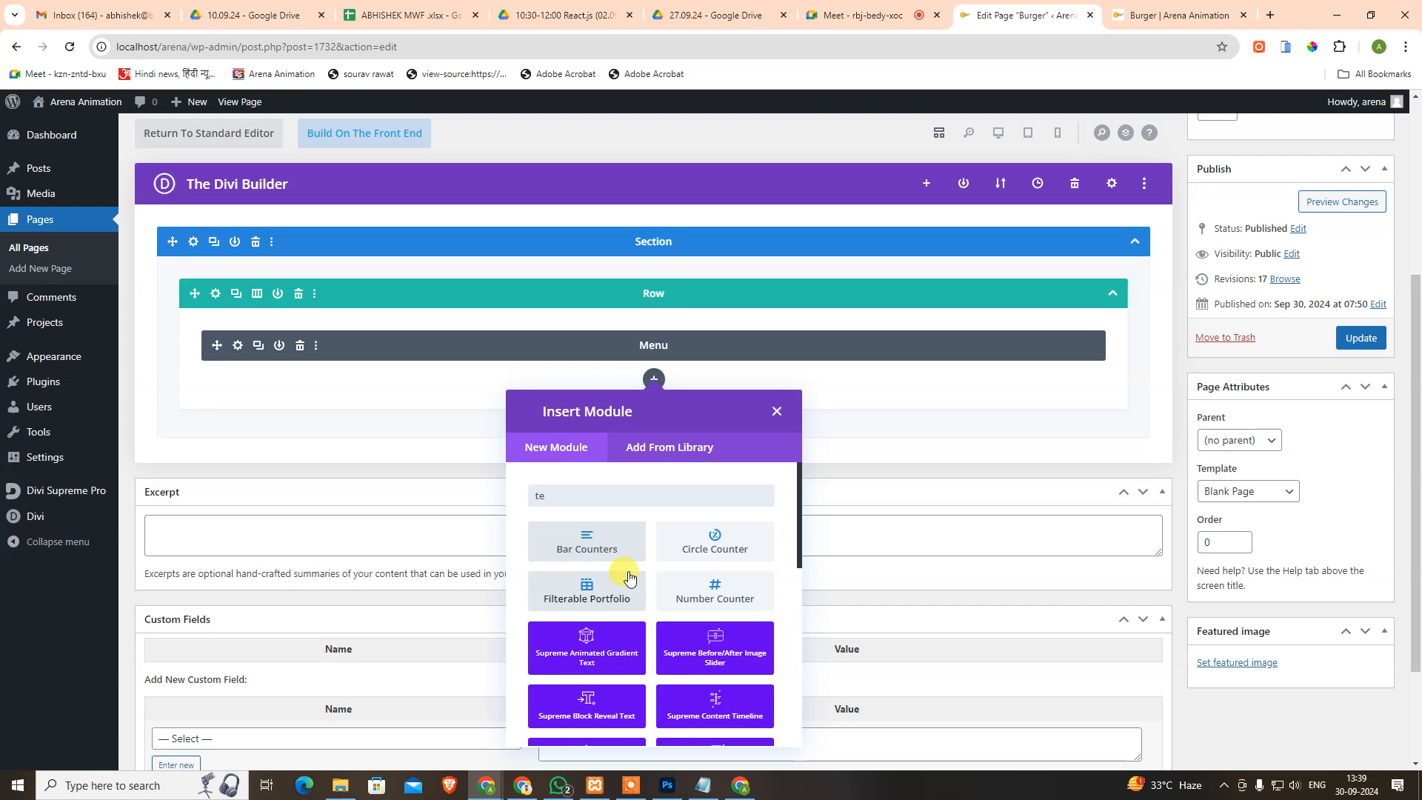
{"action": "scroll", "coordinate": [628, 577], "scroll_direction": "down", "scroll_amount": 2}
{"action": "scroll", "coordinate": [622, 527], "scroll_direction": "up", "scroll_amount": 2}
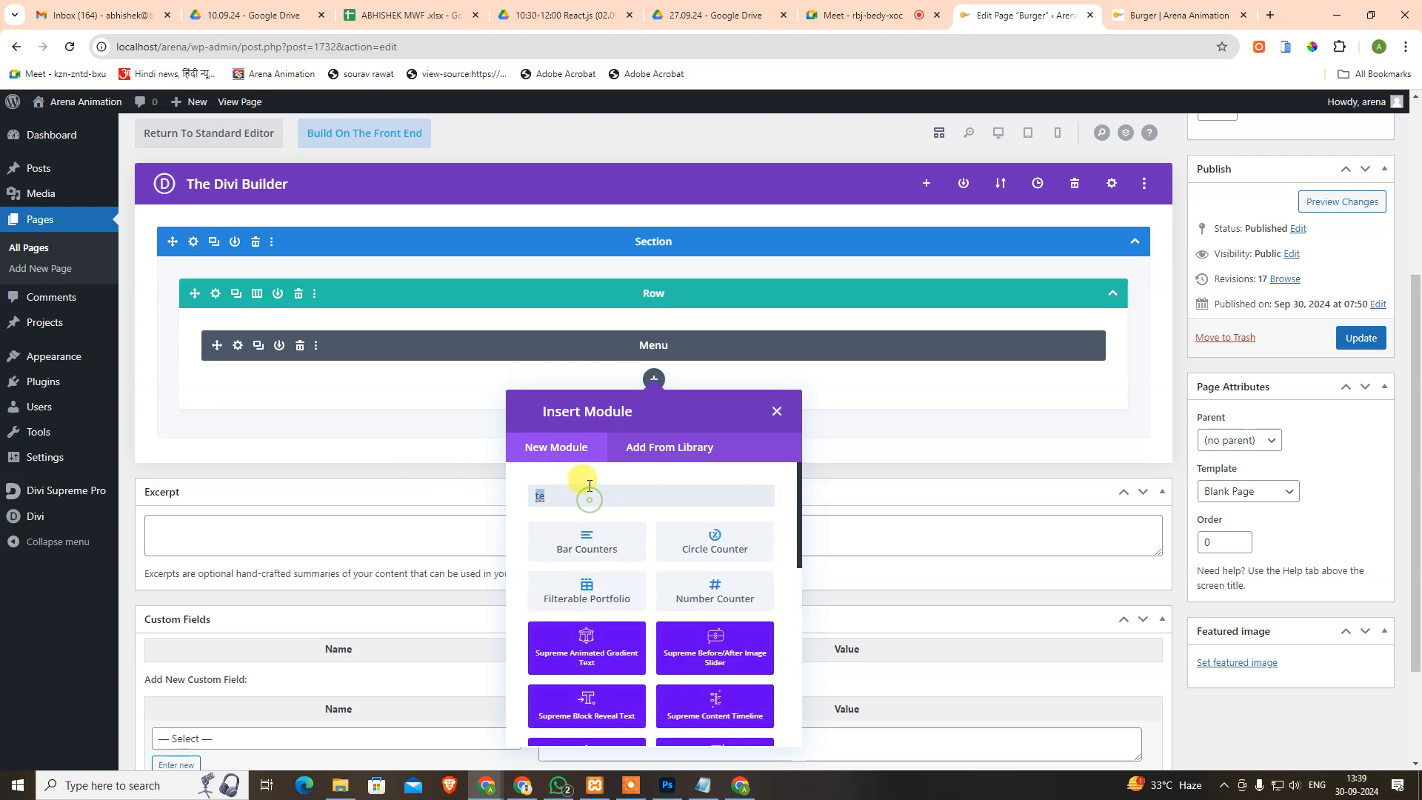
{"action": "key", "text": "BackSpace"}
Look through the full list of available modules for a plain text module.
{"action": "scroll", "coordinate": [692, 593], "scroll_direction": "down", "scroll_amount": 2}
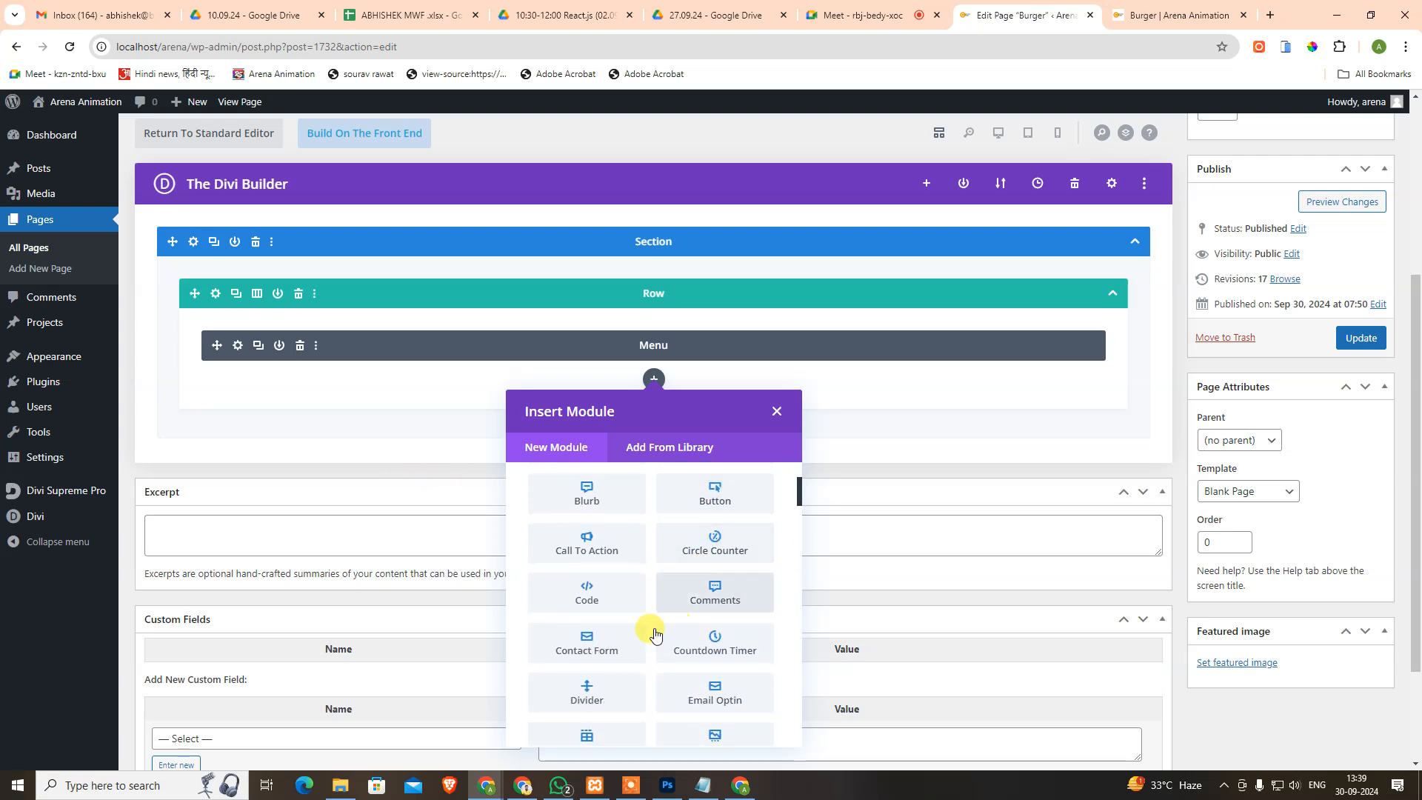
{"action": "scroll", "coordinate": [630, 659], "scroll_direction": "down", "scroll_amount": 4}
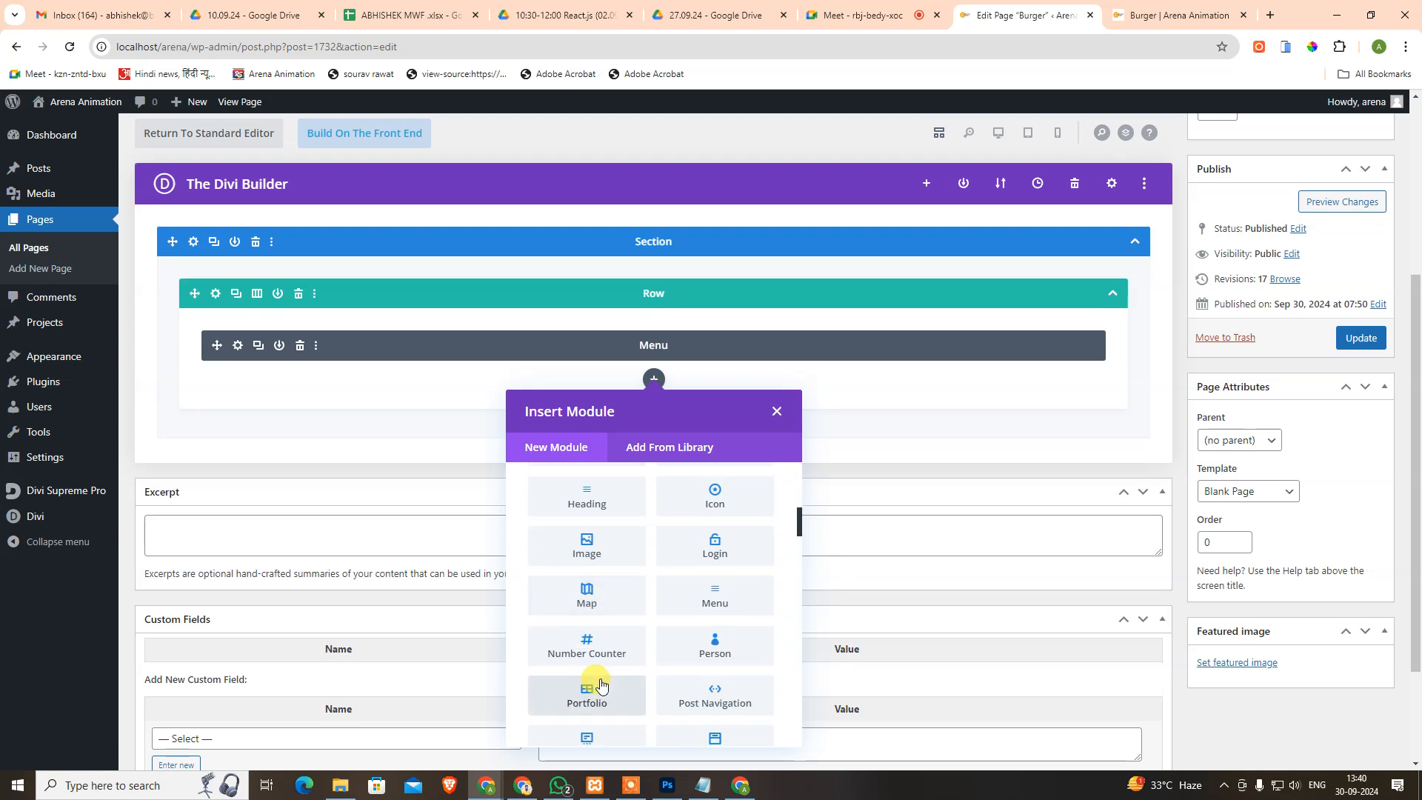
{"action": "scroll", "coordinate": [600, 684], "scroll_direction": "down", "scroll_amount": 4}
{"action": "scroll", "coordinate": [613, 689], "scroll_direction": "up", "scroll_amount": 6}
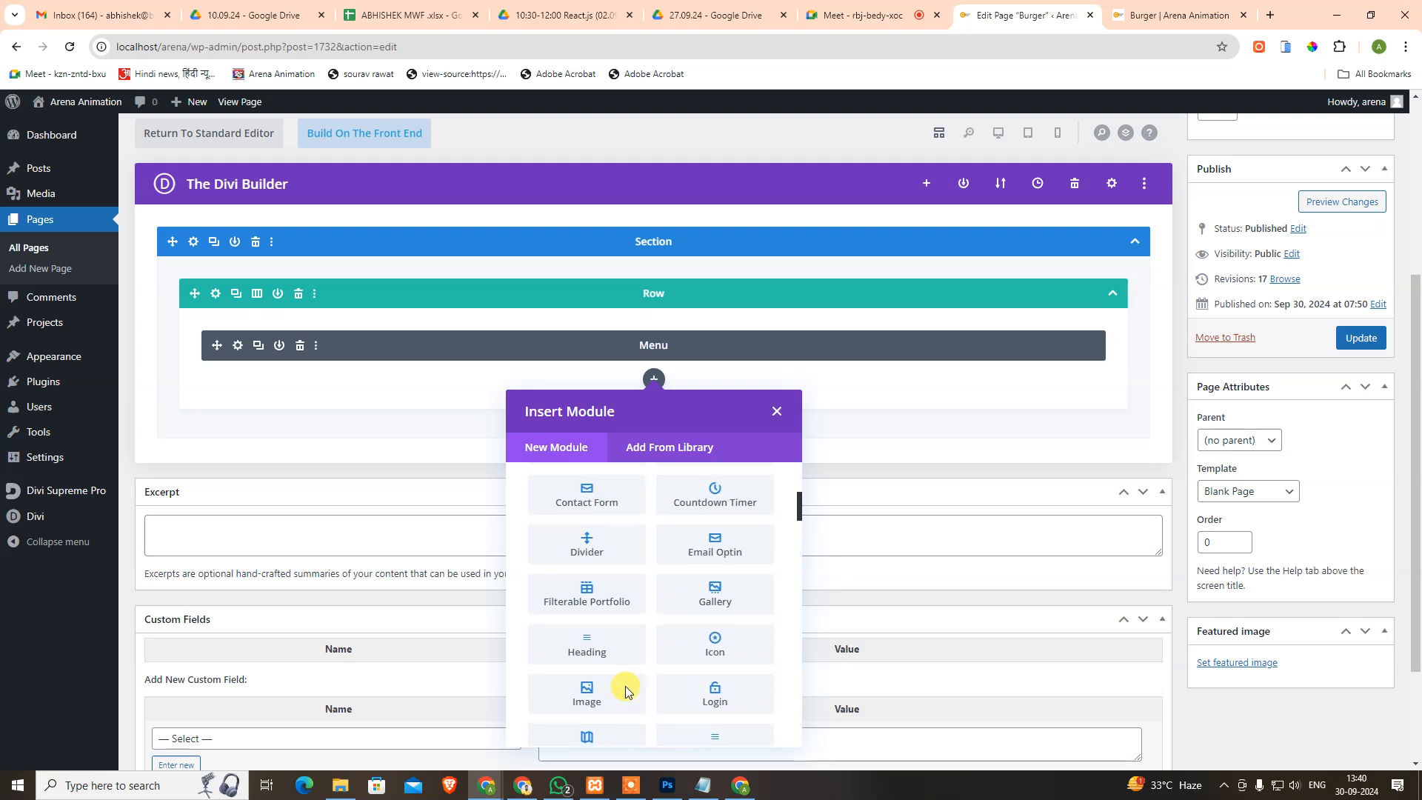
{"action": "scroll", "coordinate": [625, 691], "scroll_direction": "up", "scroll_amount": 4}
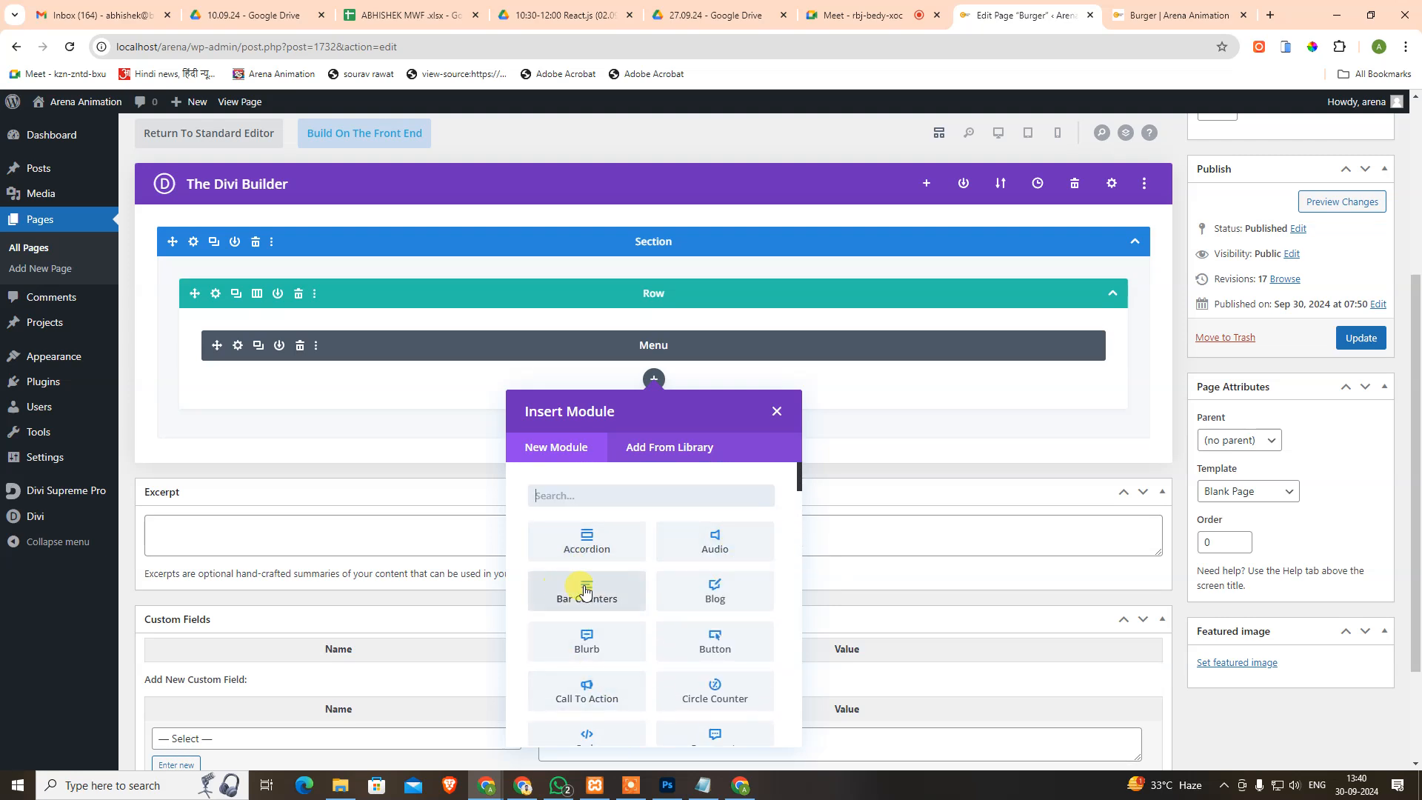
{"action": "scroll", "coordinate": [681, 621], "scroll_direction": "down", "scroll_amount": 2}
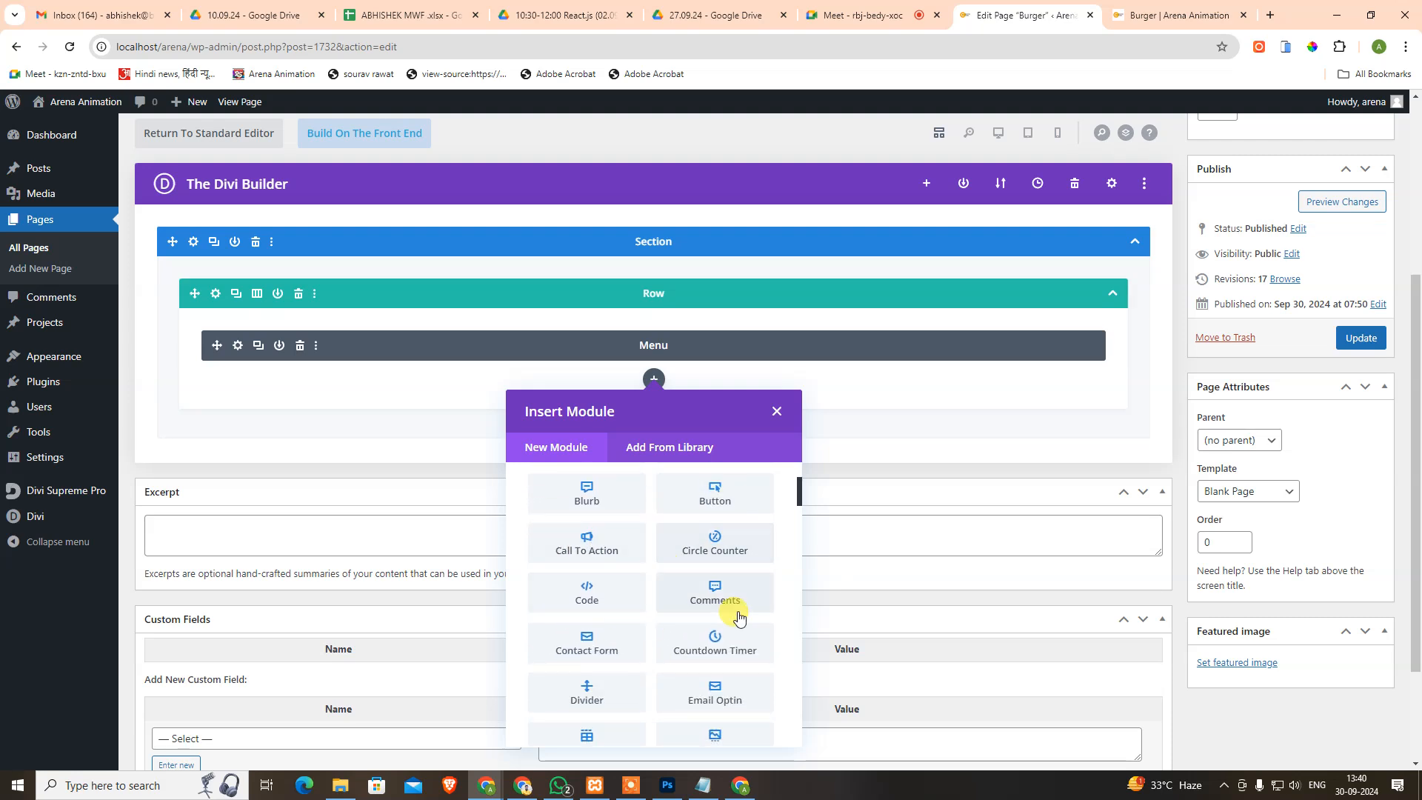
{"action": "scroll", "coordinate": [677, 606], "scroll_direction": "down", "scroll_amount": 1}
{"action": "scroll", "coordinate": [637, 600], "scroll_direction": "down", "scroll_amount": 1}
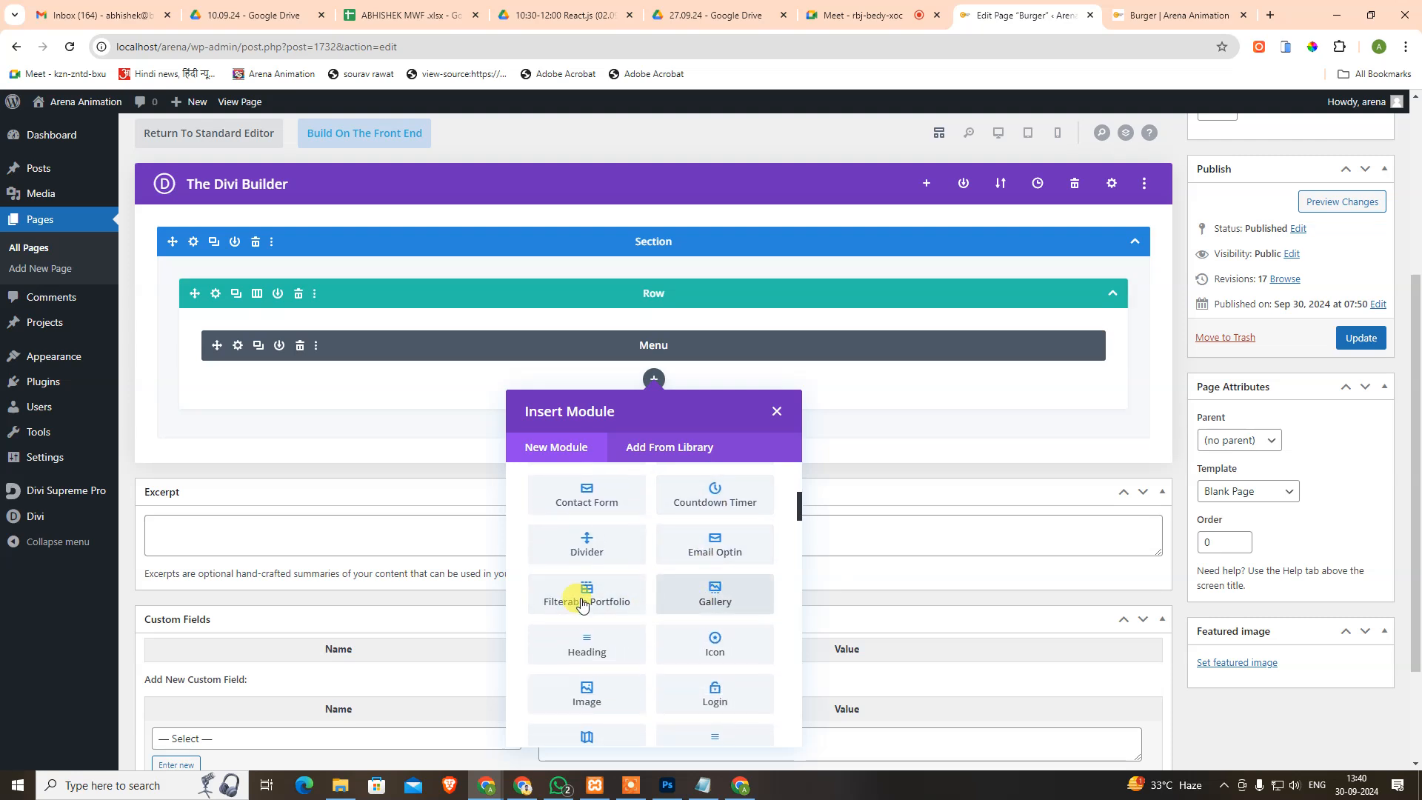
{"action": "scroll", "coordinate": [667, 615], "scroll_direction": "down", "scroll_amount": 1}
{"action": "scroll", "coordinate": [704, 606], "scroll_direction": "down", "scroll_amount": 1}
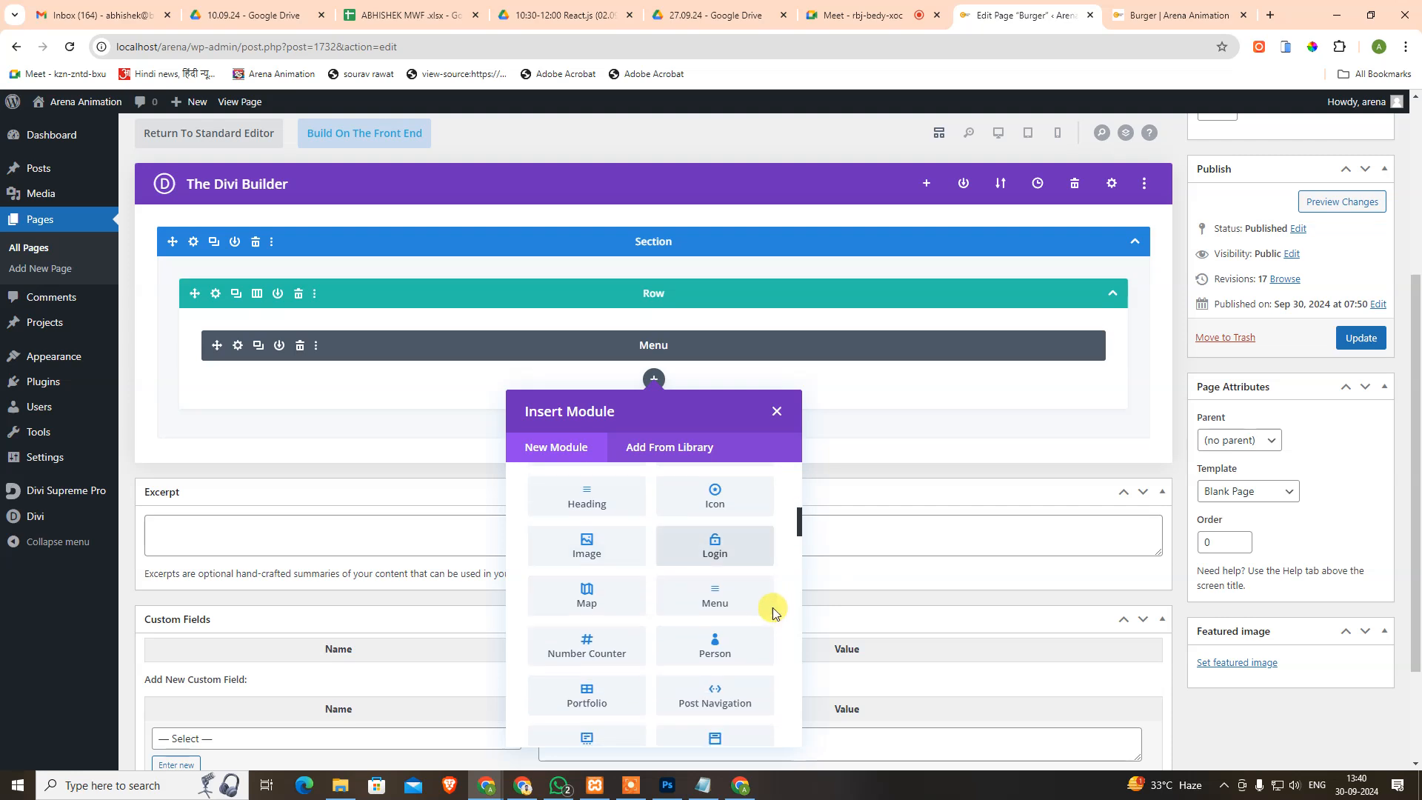
{"action": "scroll", "coordinate": [630, 618], "scroll_direction": "down", "scroll_amount": 2}
{"action": "scroll", "coordinate": [722, 626], "scroll_direction": "down", "scroll_amount": 5}
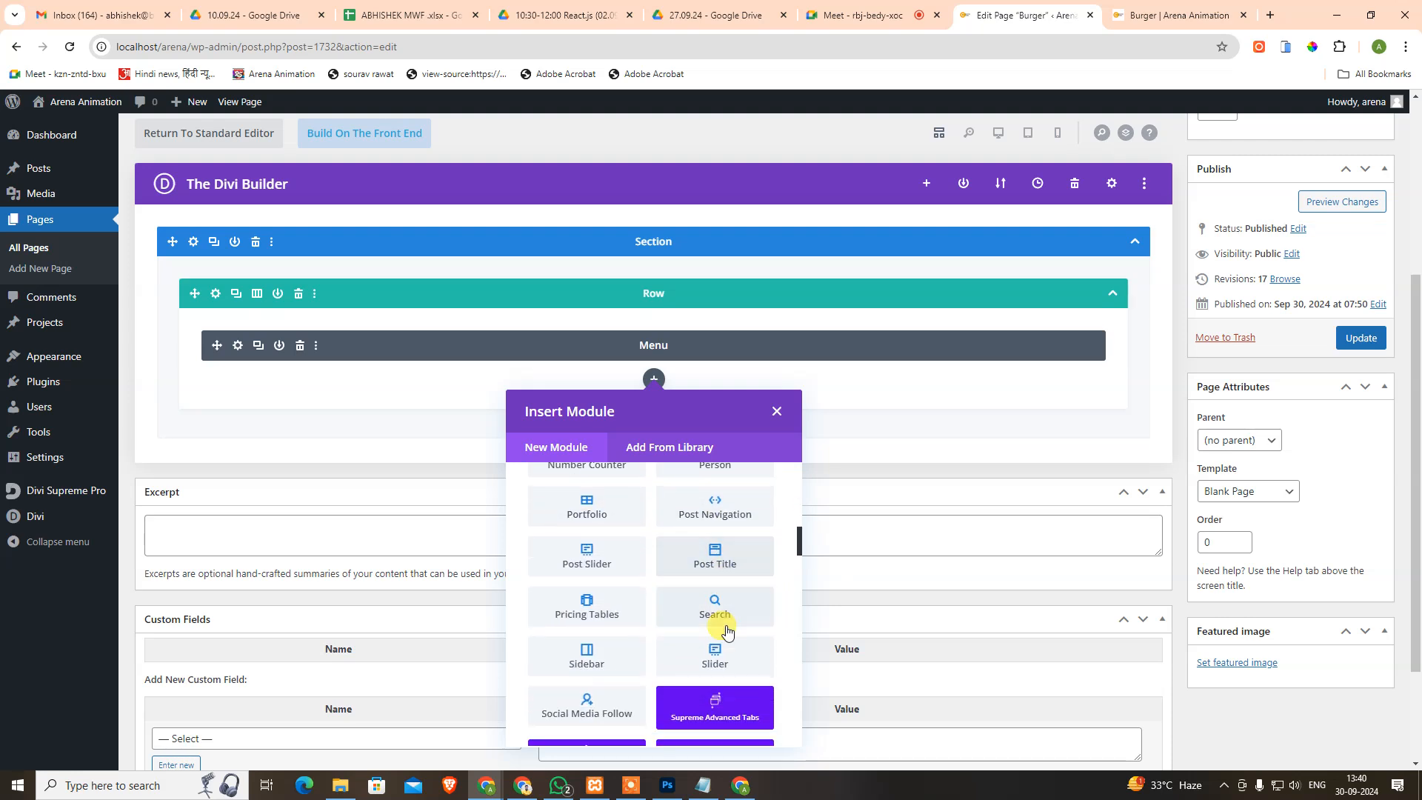
{"action": "scroll", "coordinate": [722, 614], "scroll_direction": "up", "scroll_amount": 15}
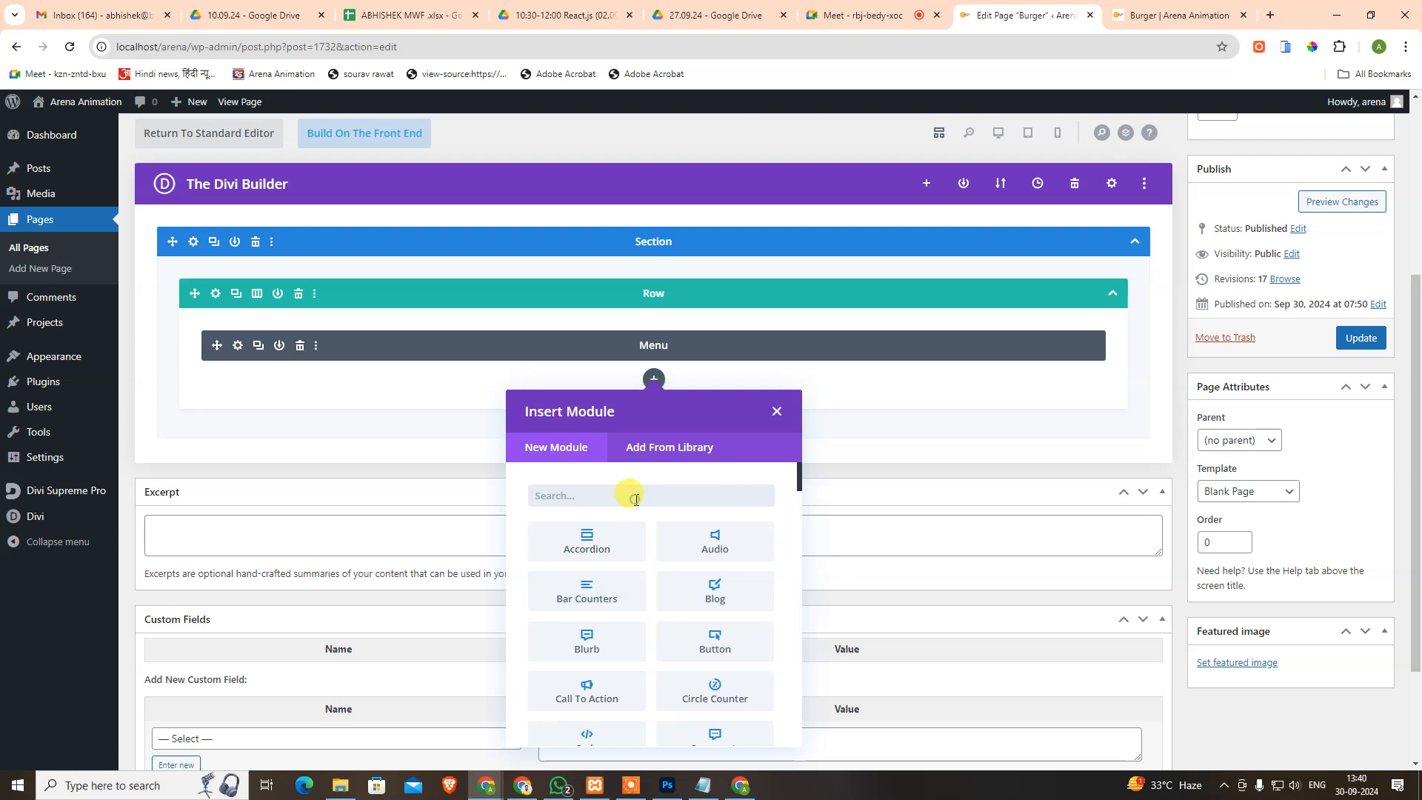
Search the modules for "text" and insert the standard Text module below the Menu module.
{"action": "left_click", "coordinate": [636, 500]}
{"action": "type", "text": "text"}
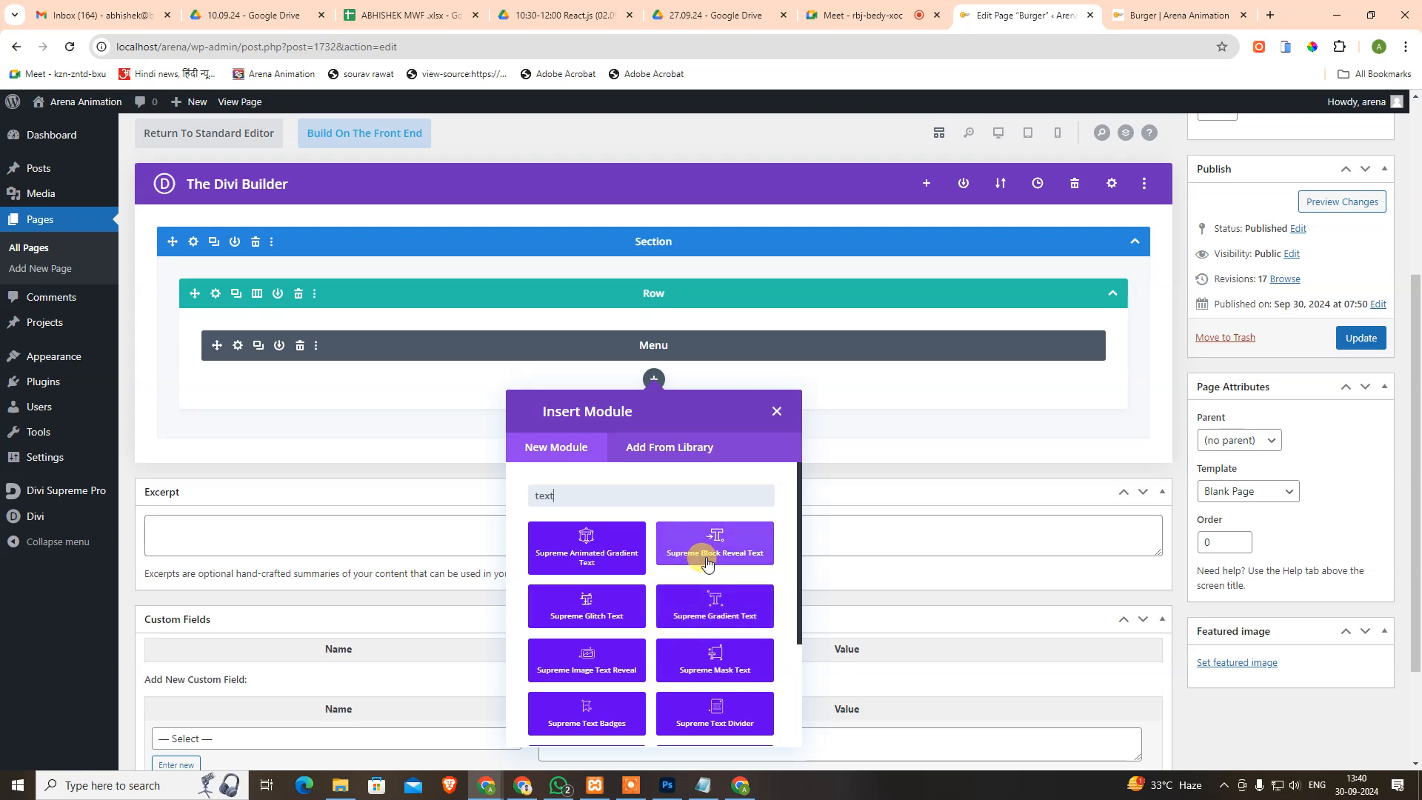
{"action": "scroll", "coordinate": [569, 659], "scroll_direction": "down", "scroll_amount": 3}
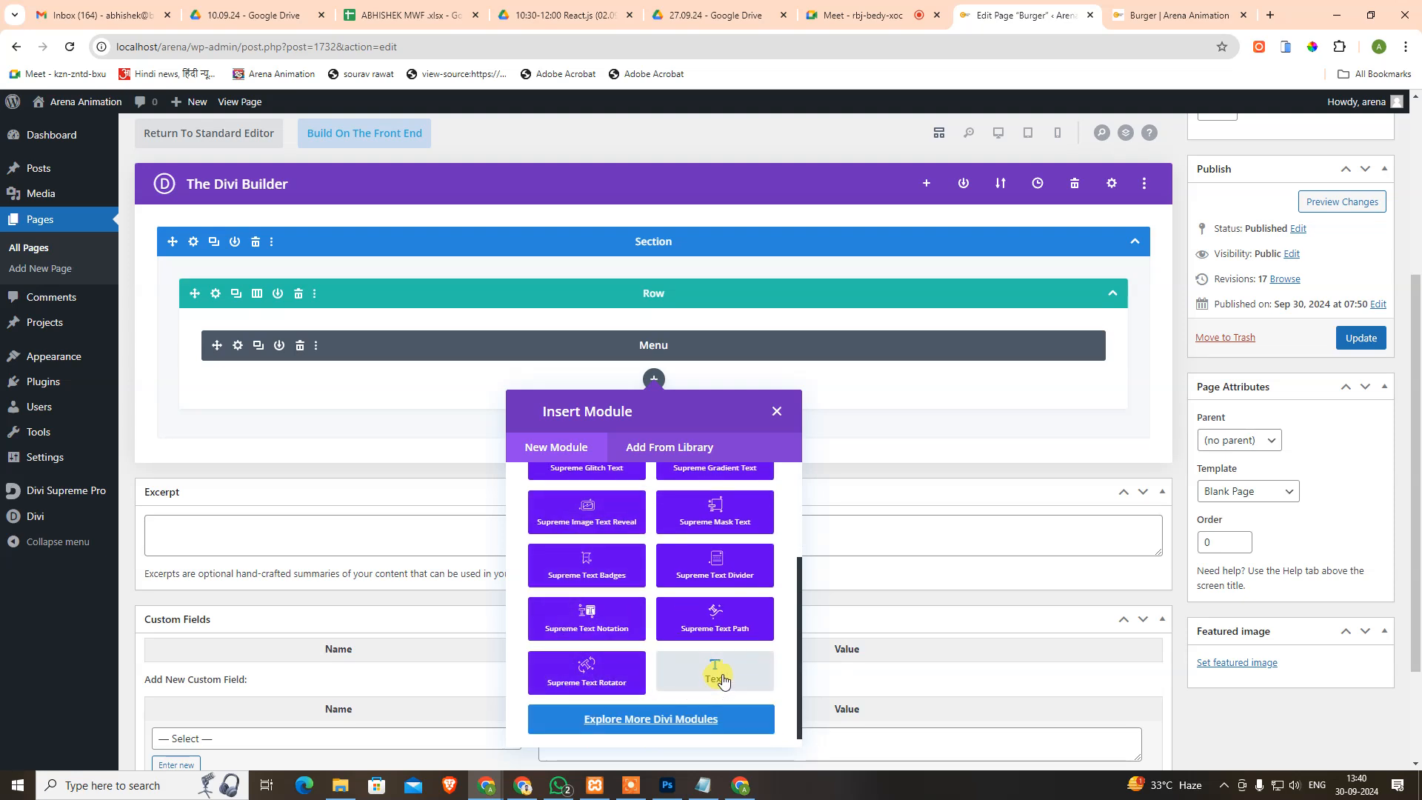
{"action": "left_click", "coordinate": [715, 673]}
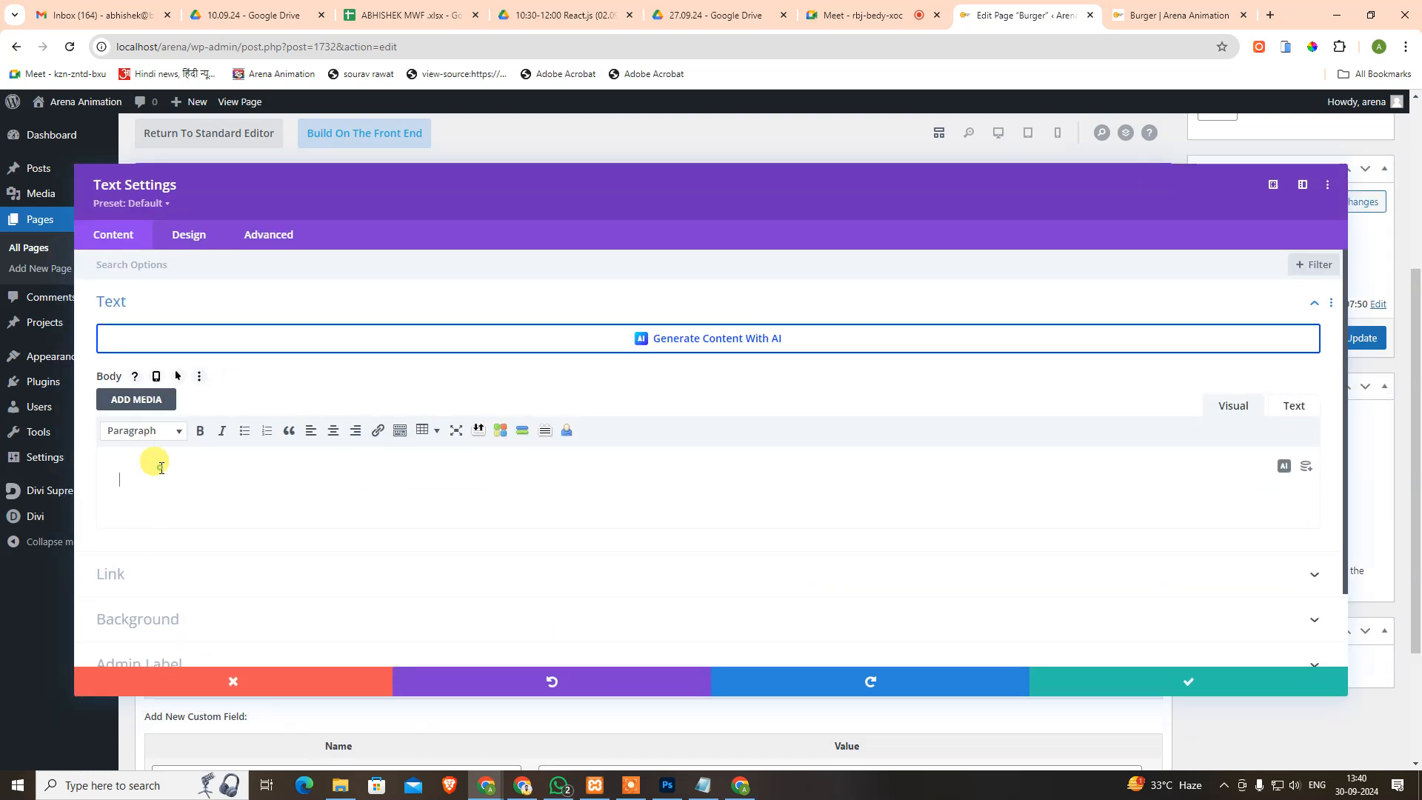
Switch to the Photoshop template, replace the header title's missing font with the default and copy the title text "Get Cashback up to 50%".
{"action": "left_click", "coordinate": [667, 785]}
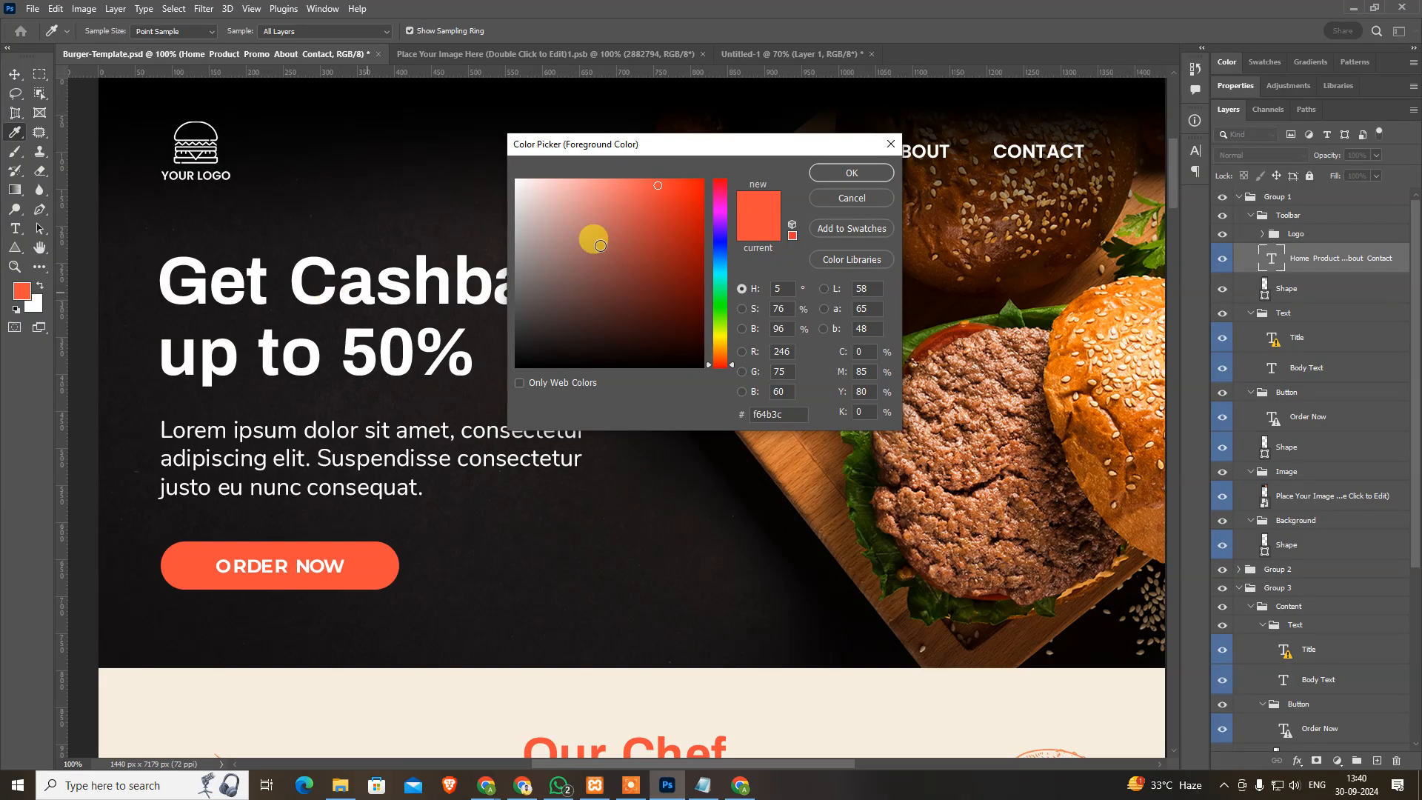
{"action": "key", "text": "Escape"}
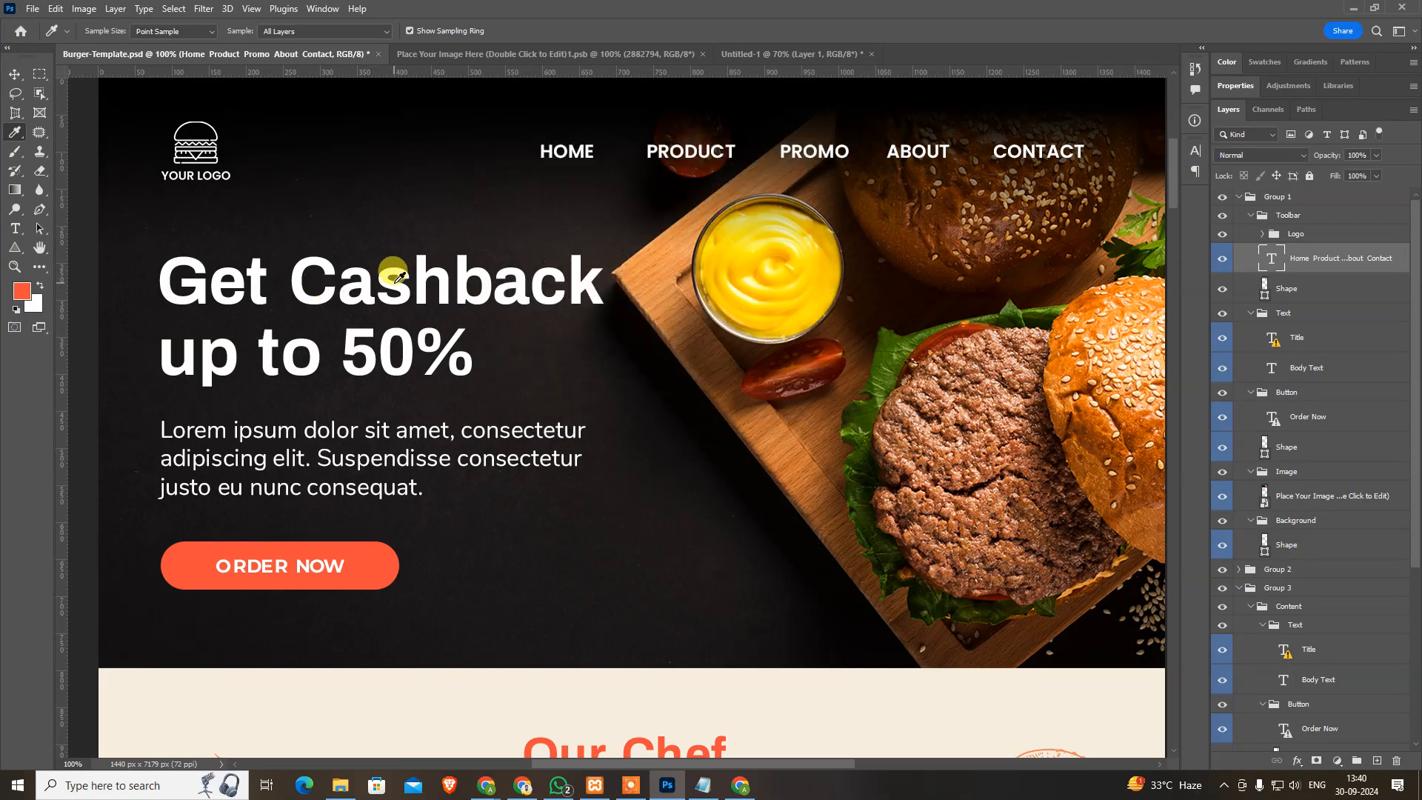
{"action": "key", "text": "t"}
{"action": "left_click", "coordinate": [370, 285]}
{"action": "left_click", "coordinate": [813, 350]}
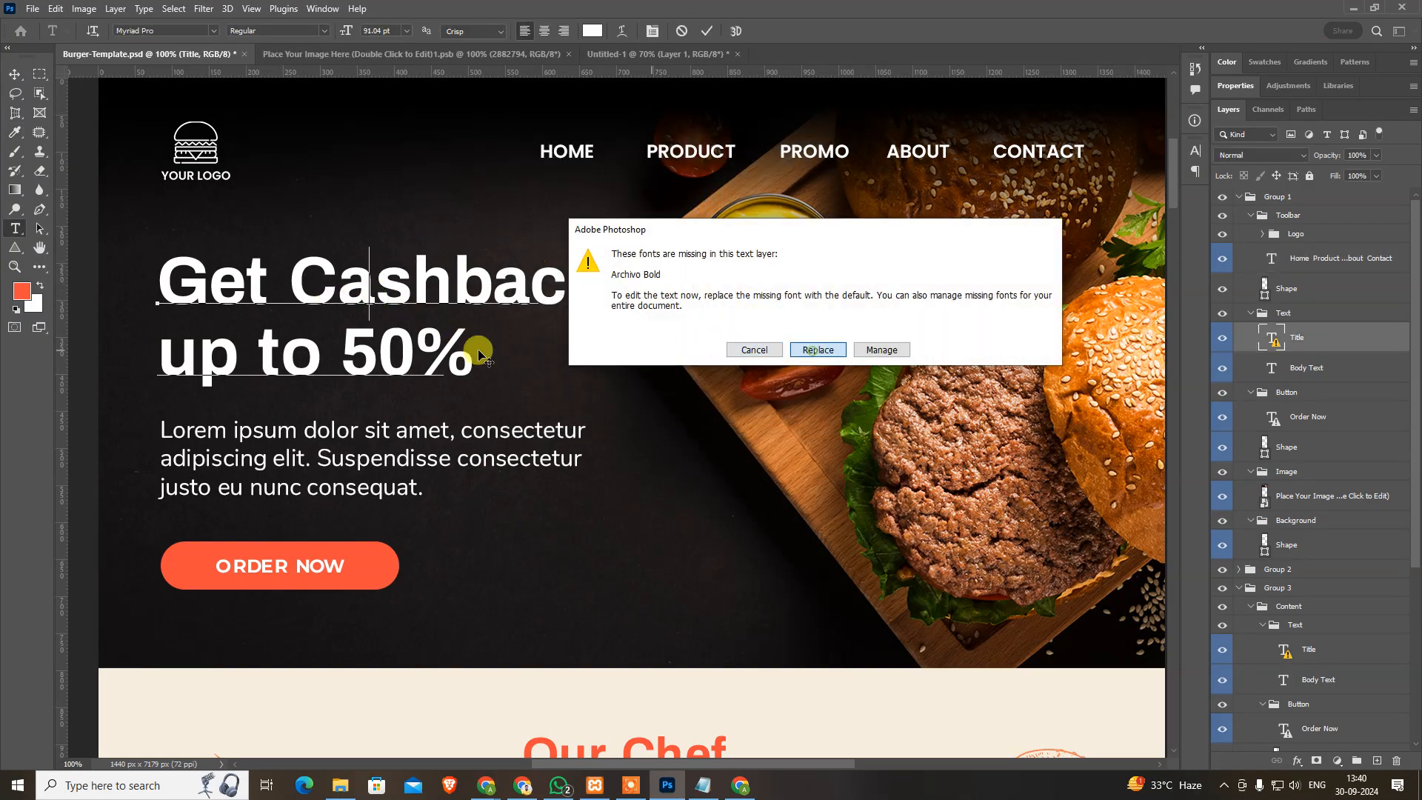
{"action": "key", "text": "ctrl+a"}
{"action": "key", "text": "ctrl+c"}
Return to the browser, paste the copied title into the Text module's body and check its HTML source.
{"action": "key", "text": "alt+Tab"}
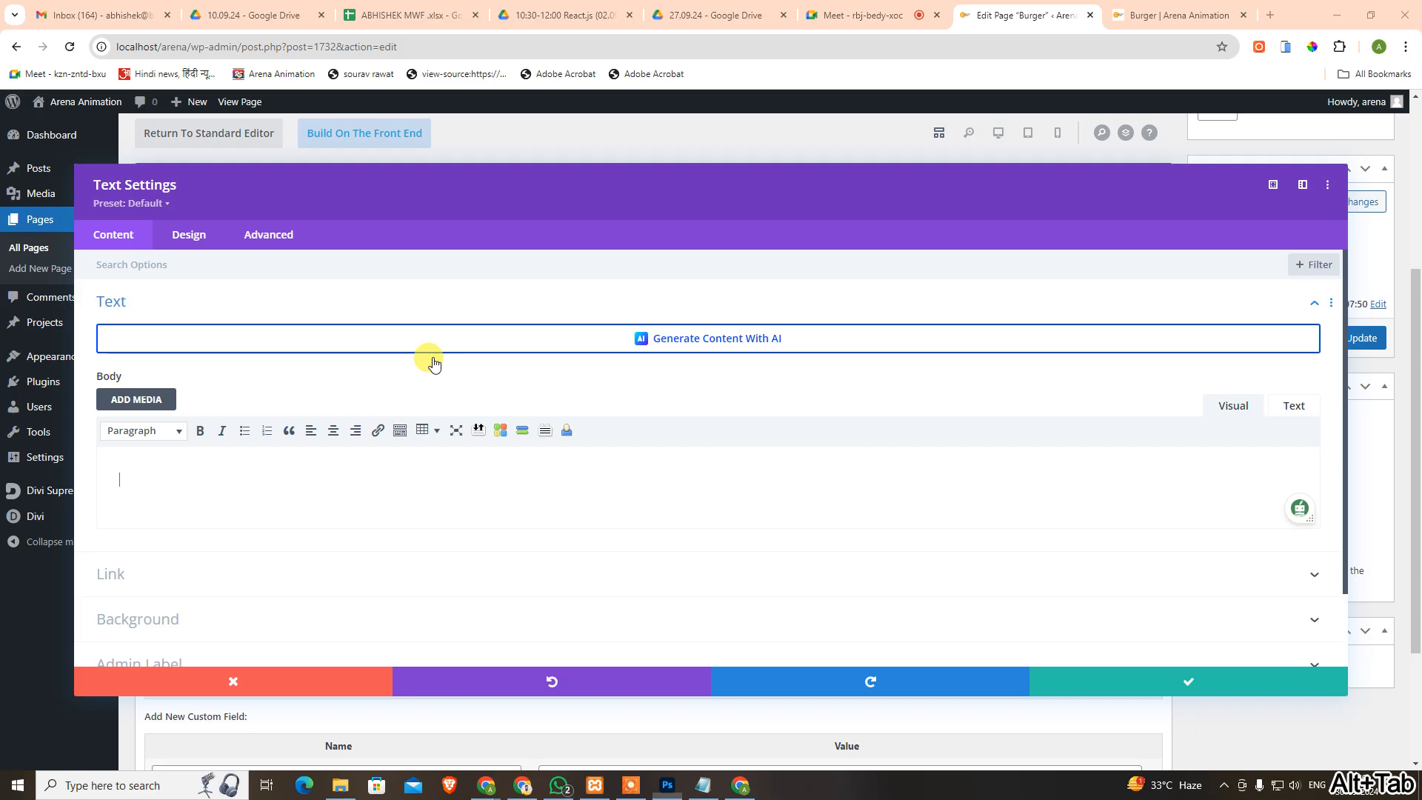
{"action": "key", "text": "ctrl+v"}
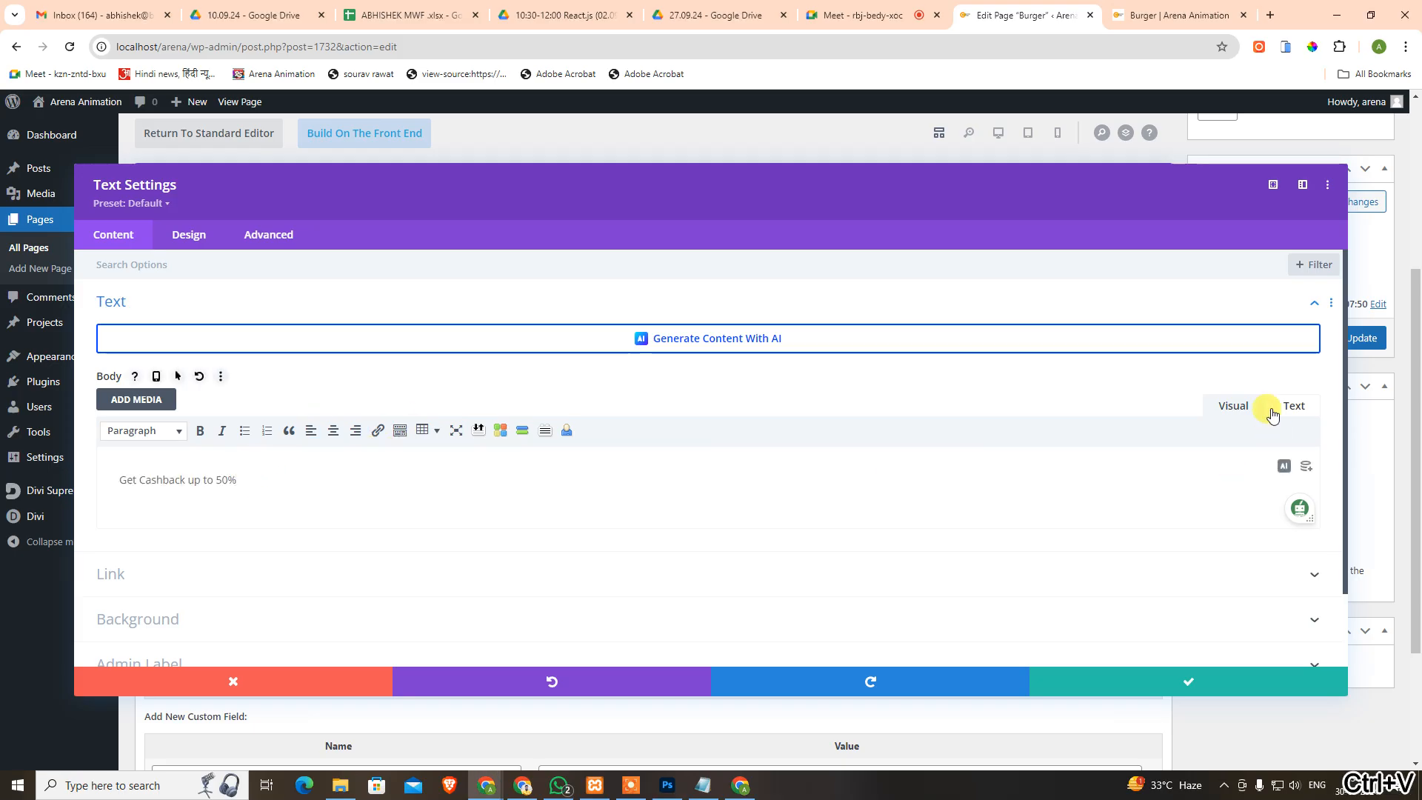
{"action": "left_click", "coordinate": [1272, 414]}
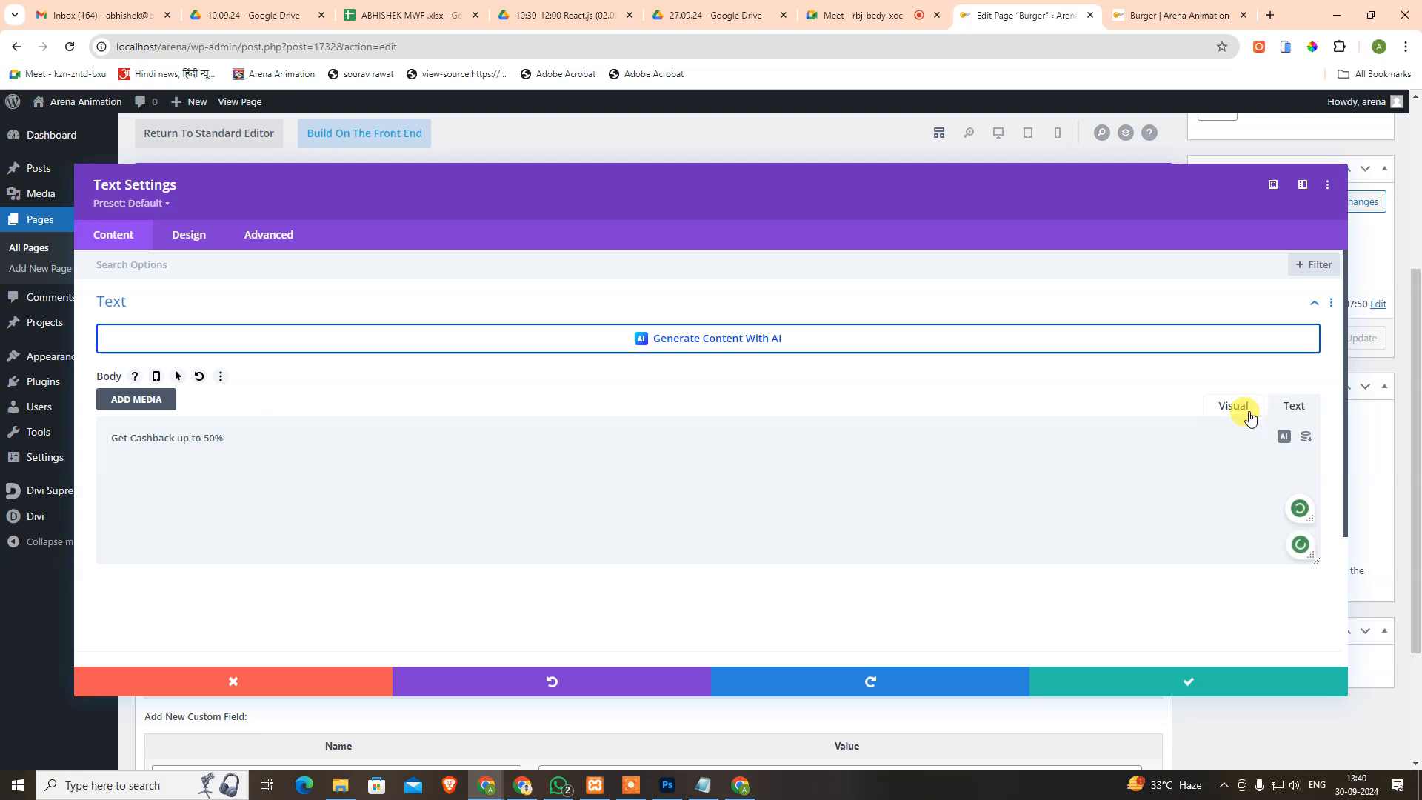
{"action": "left_click", "coordinate": [1222, 408]}
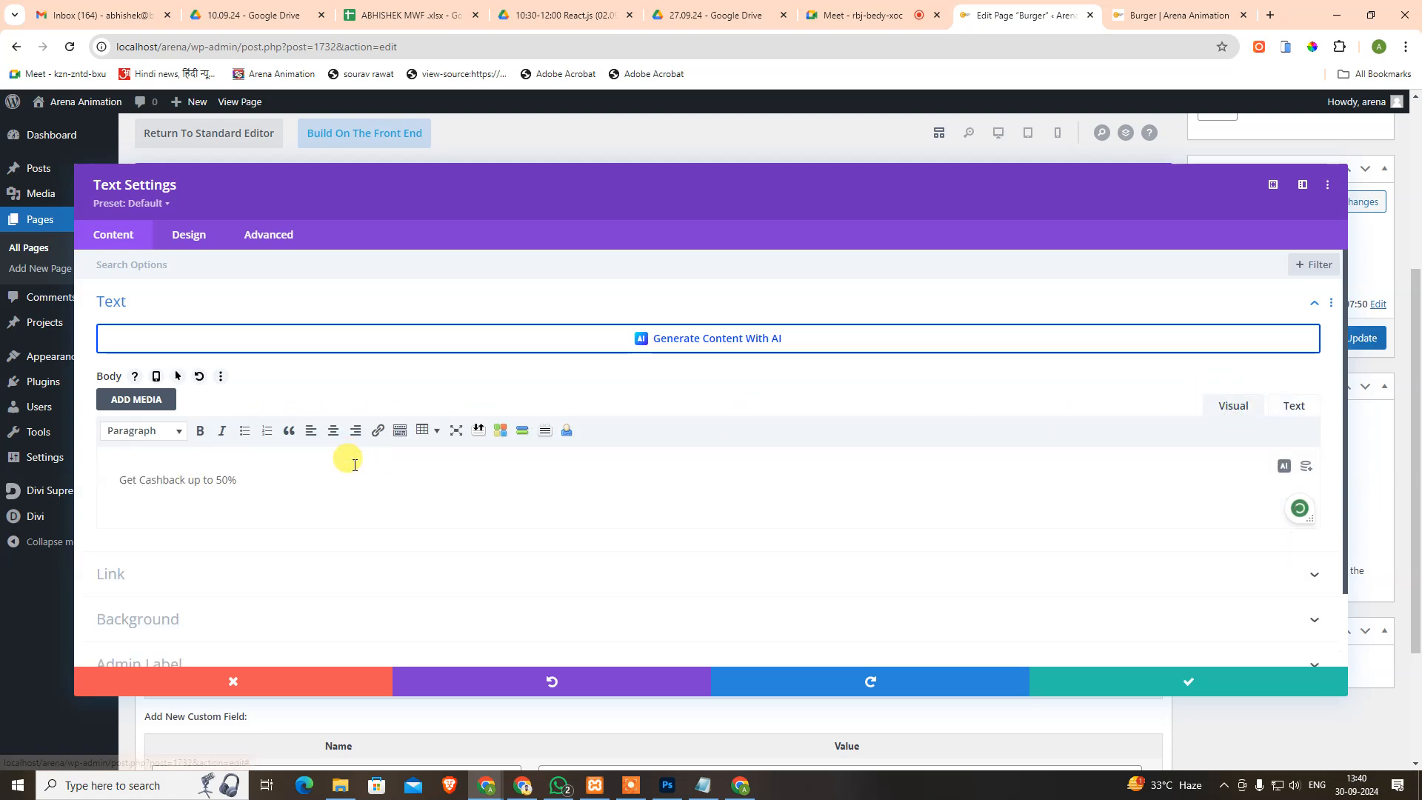
Cut the body text, set the format to Heading 1 and paste "Get Cashback up to 50%" back in.
{"action": "key", "text": "ctrl+a"}
{"action": "key", "text": "ctrl+x"}
{"action": "left_click", "coordinate": [142, 435]}
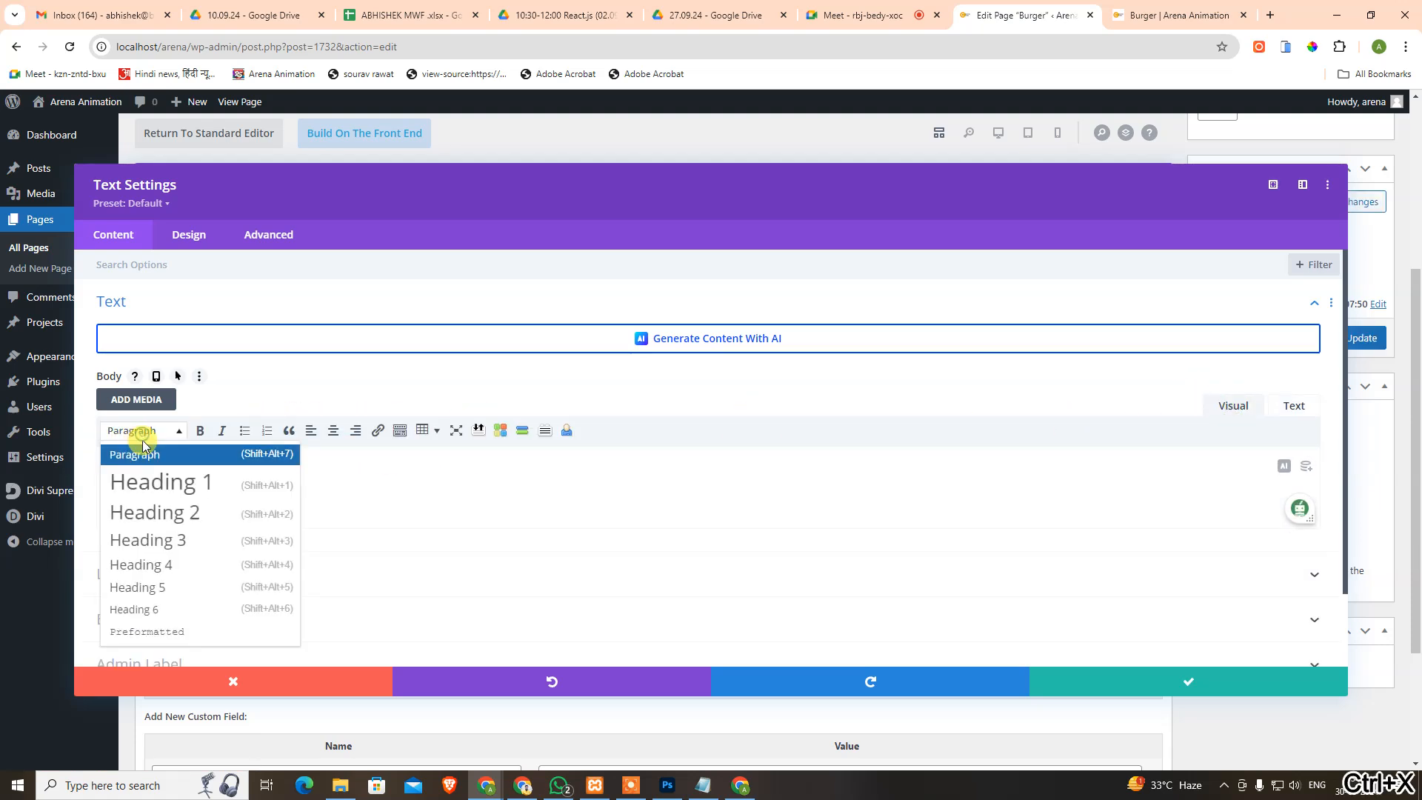
{"action": "left_click", "coordinate": [152, 481]}
{"action": "key", "text": "ctrl+v"}
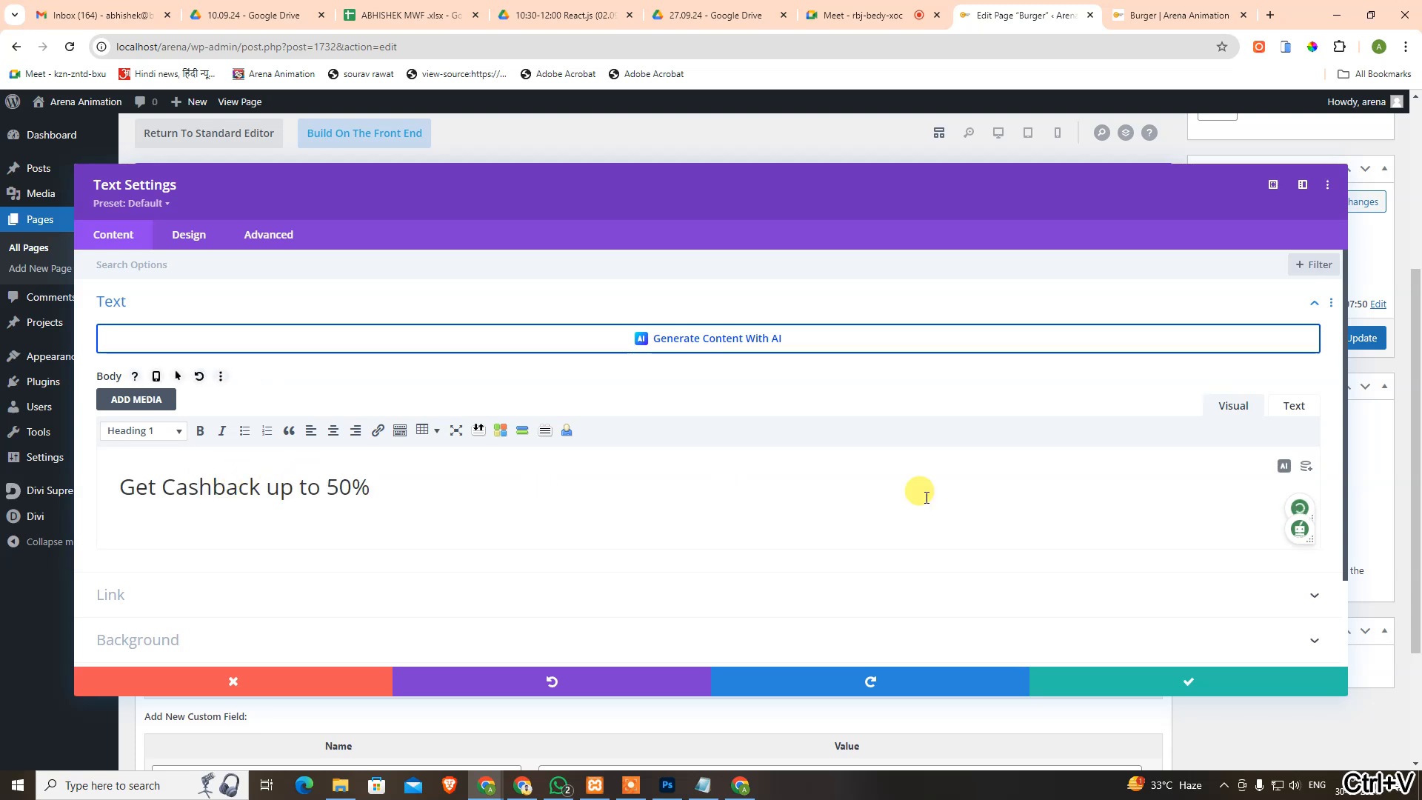
Replace the space after "Cashback" in the heading's HTML with a <br> tag and return to the visual editor.
{"action": "left_click", "coordinate": [1281, 407]}
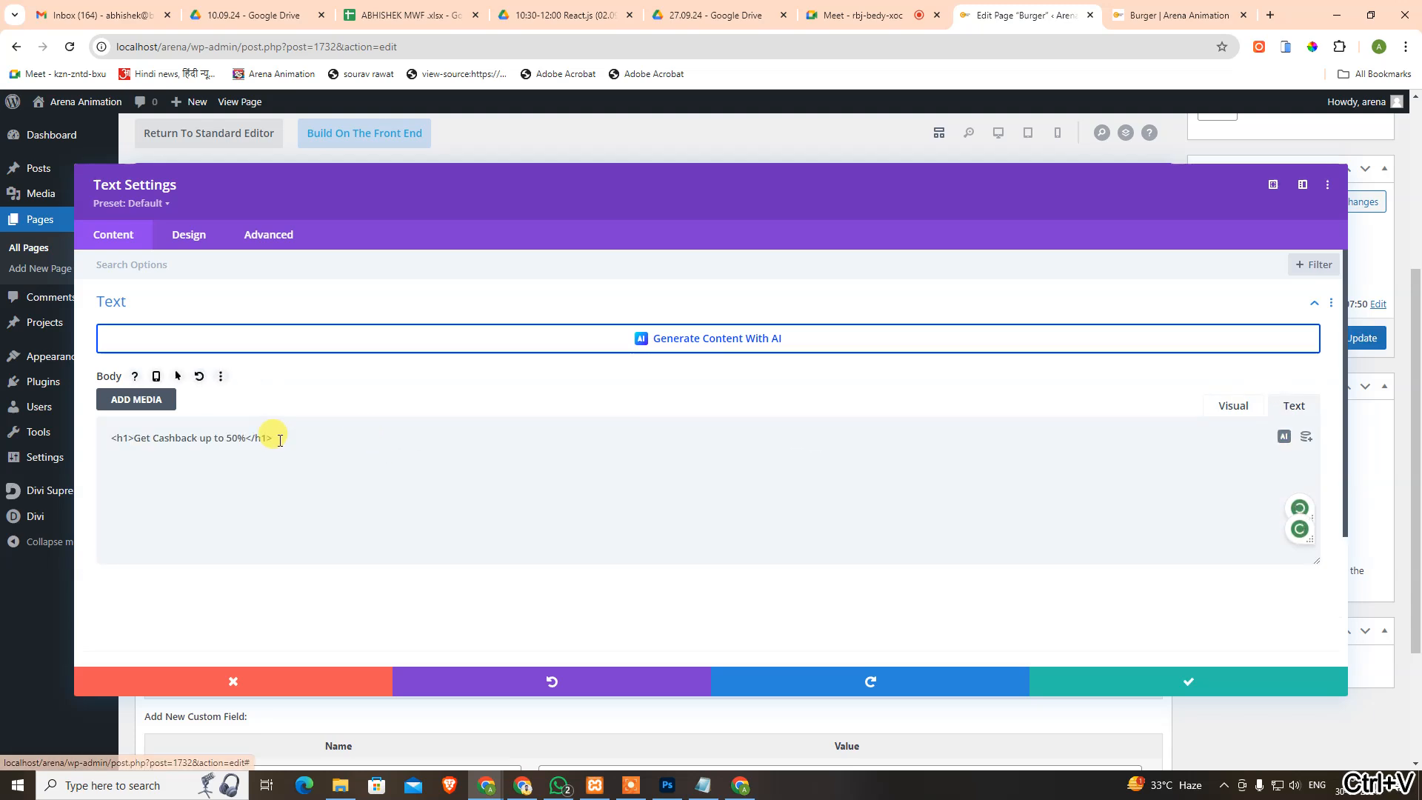
{"action": "left_click", "coordinate": [202, 438]}
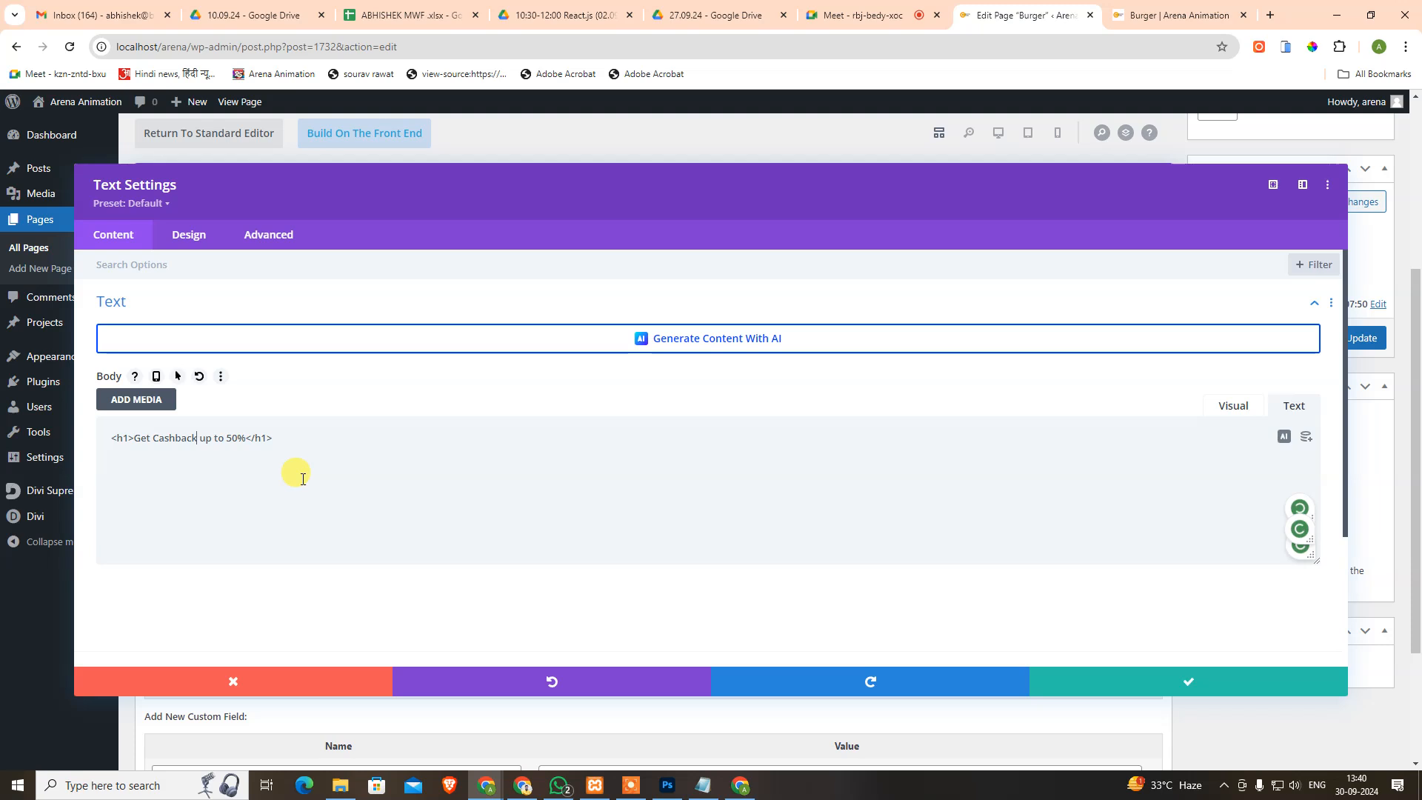
{"action": "key", "text": "Delete"}
{"action": "key", "text": "Left"}
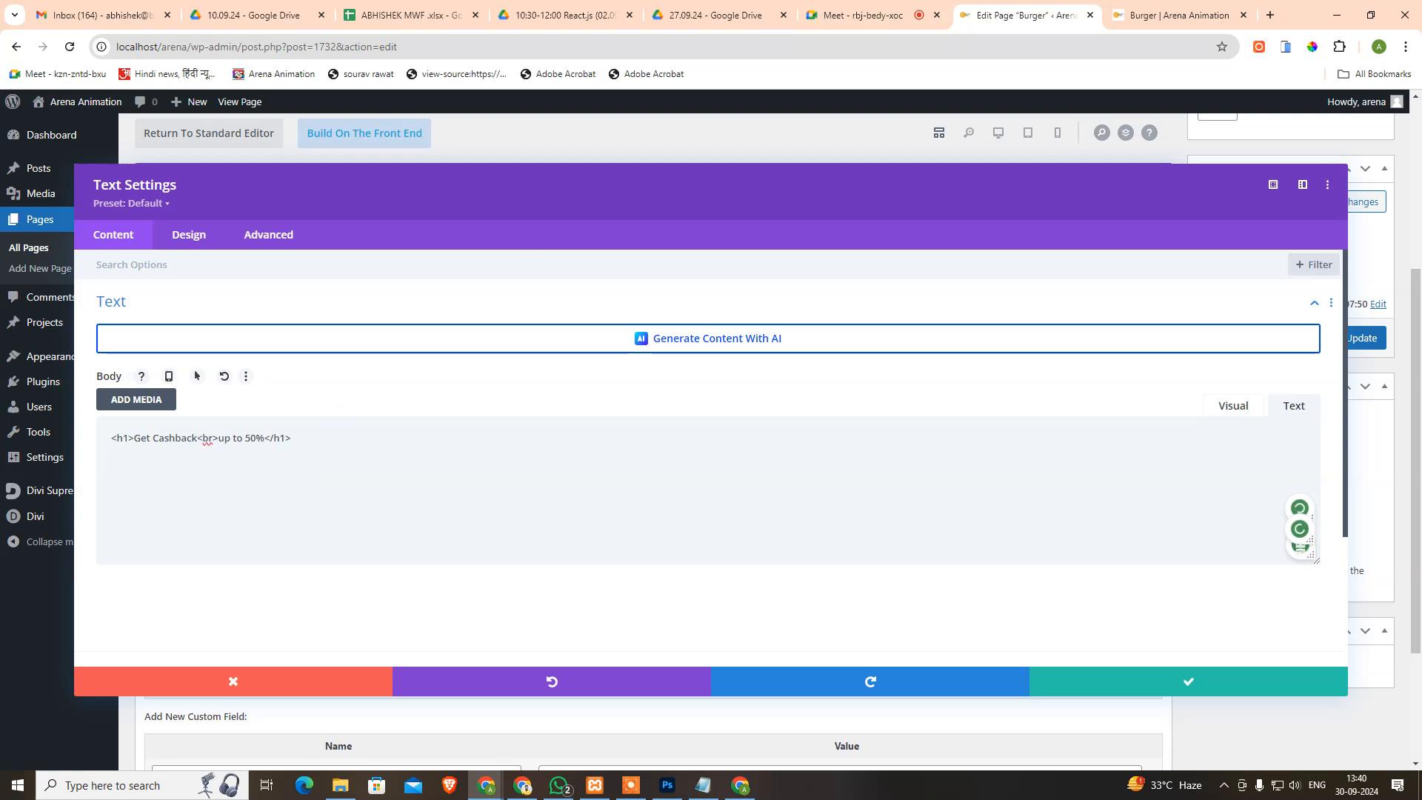
{"action": "left_click", "coordinate": [1218, 404]}
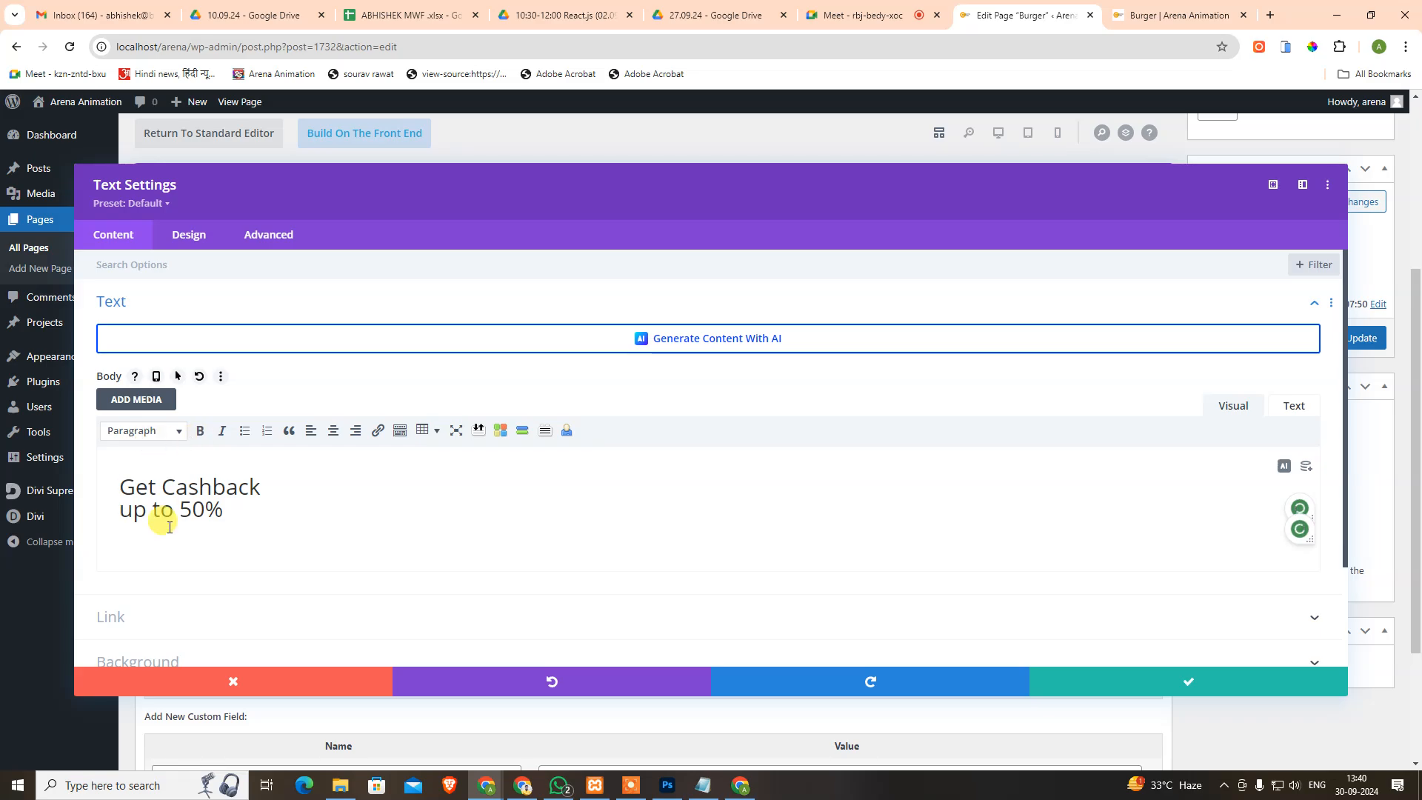
Copy the Lorem ipsum body text from the Photoshop template and paste it as a new paragraph below the Text module's heading.
{"action": "key", "text": "alt+Tab"}
{"action": "left_click", "coordinate": [289, 456]}
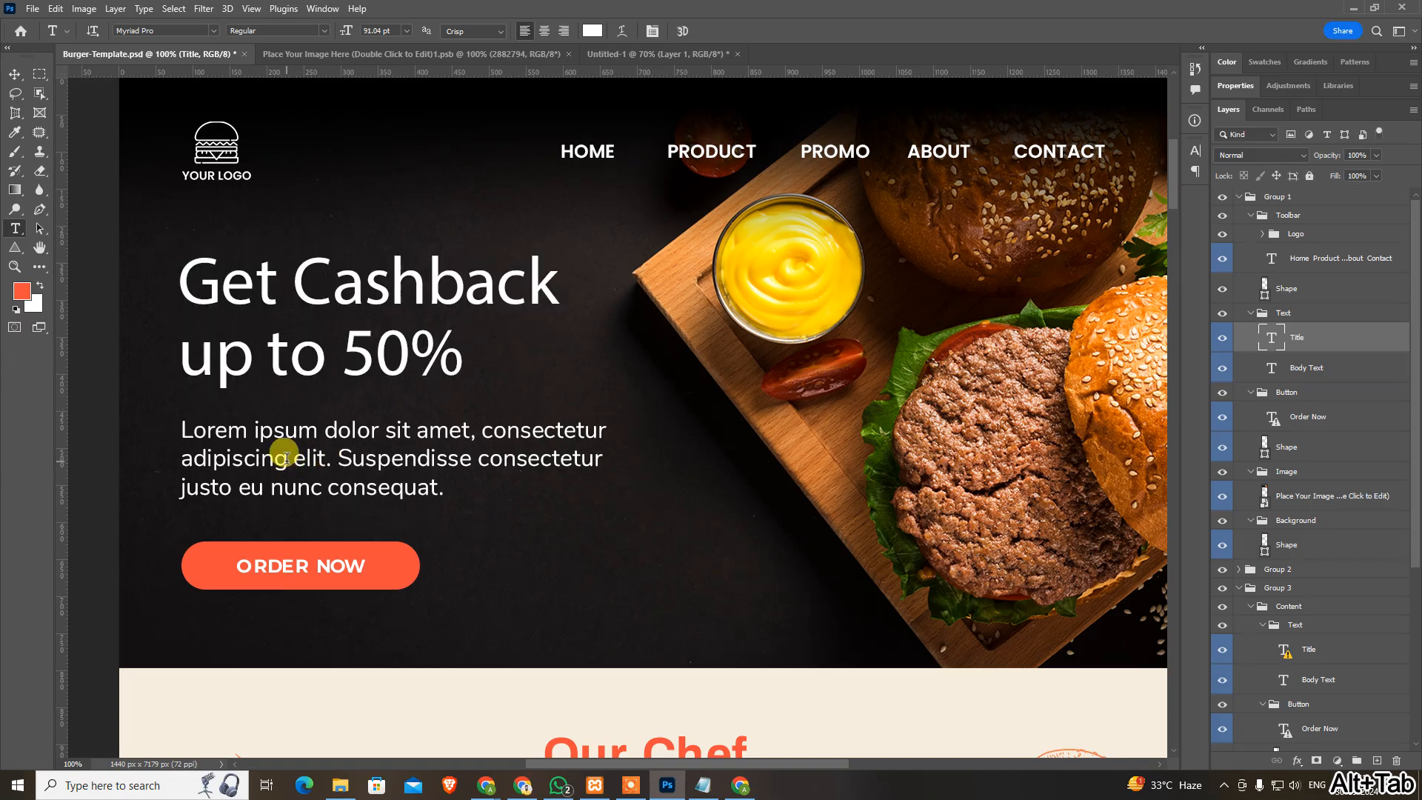
{"action": "key", "text": "ctrl+a"}
{"action": "key", "text": "ctrl+c"}
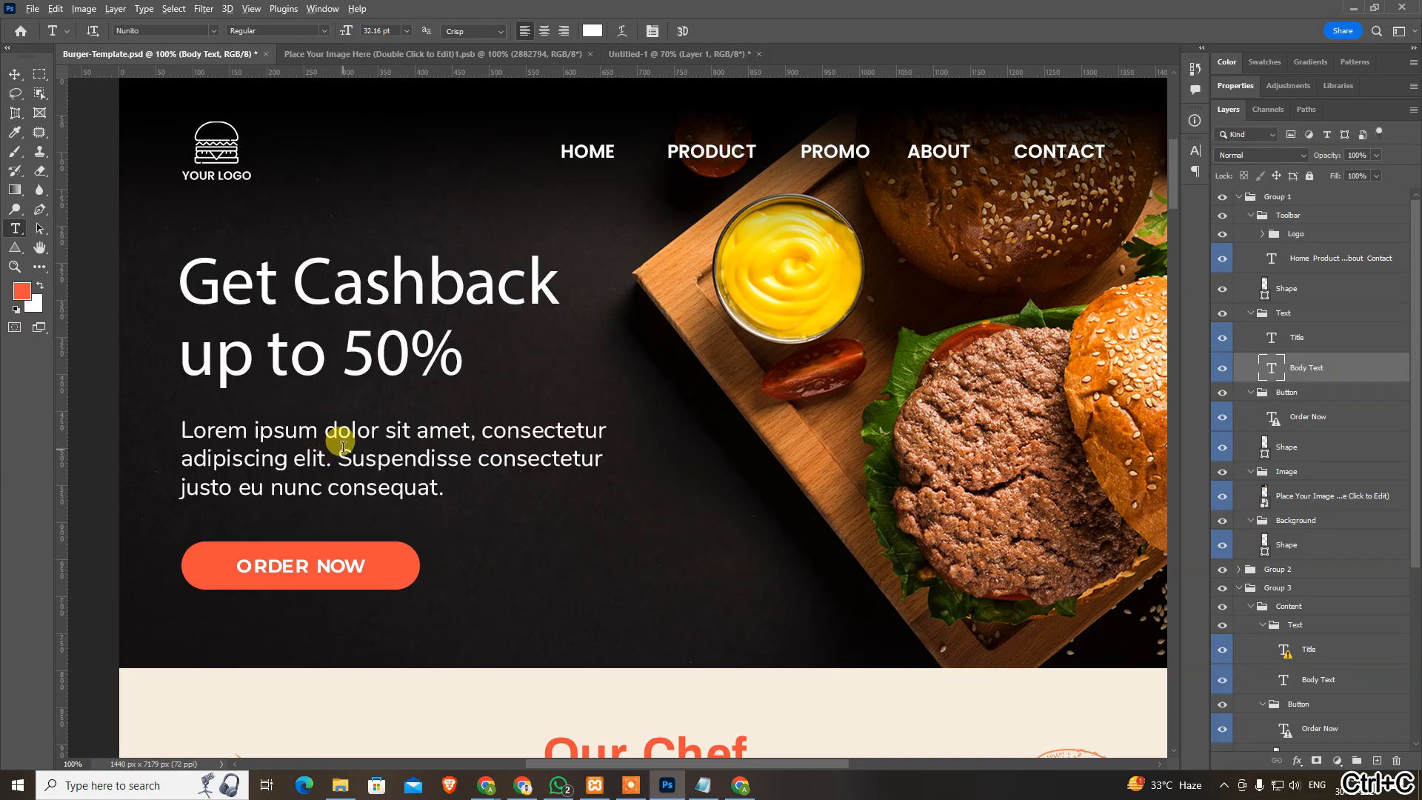
{"action": "key", "text": "alt+Tab"}
{"action": "left_click", "coordinate": [297, 531]}
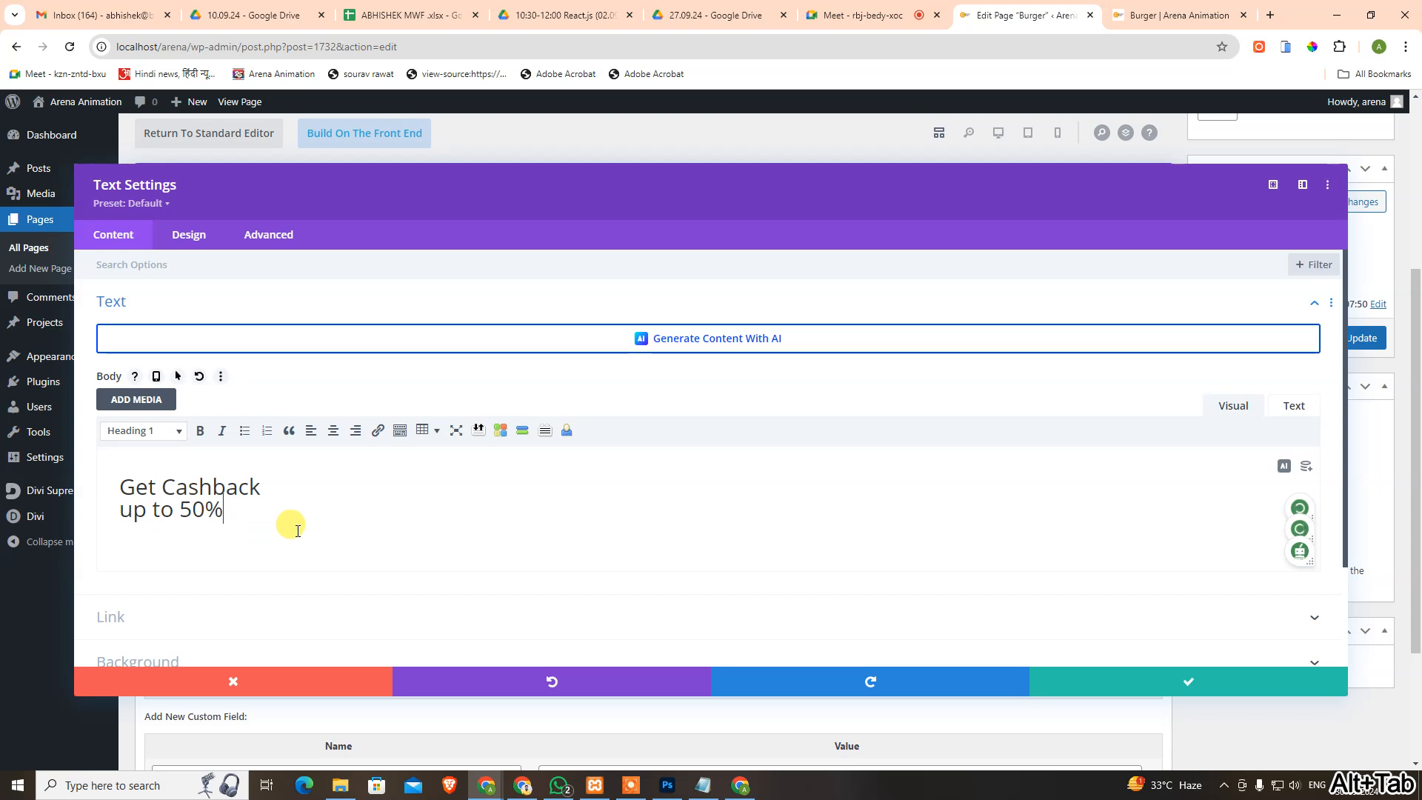
{"action": "key", "text": "Return"}
{"action": "key", "text": "ctrl+v"}
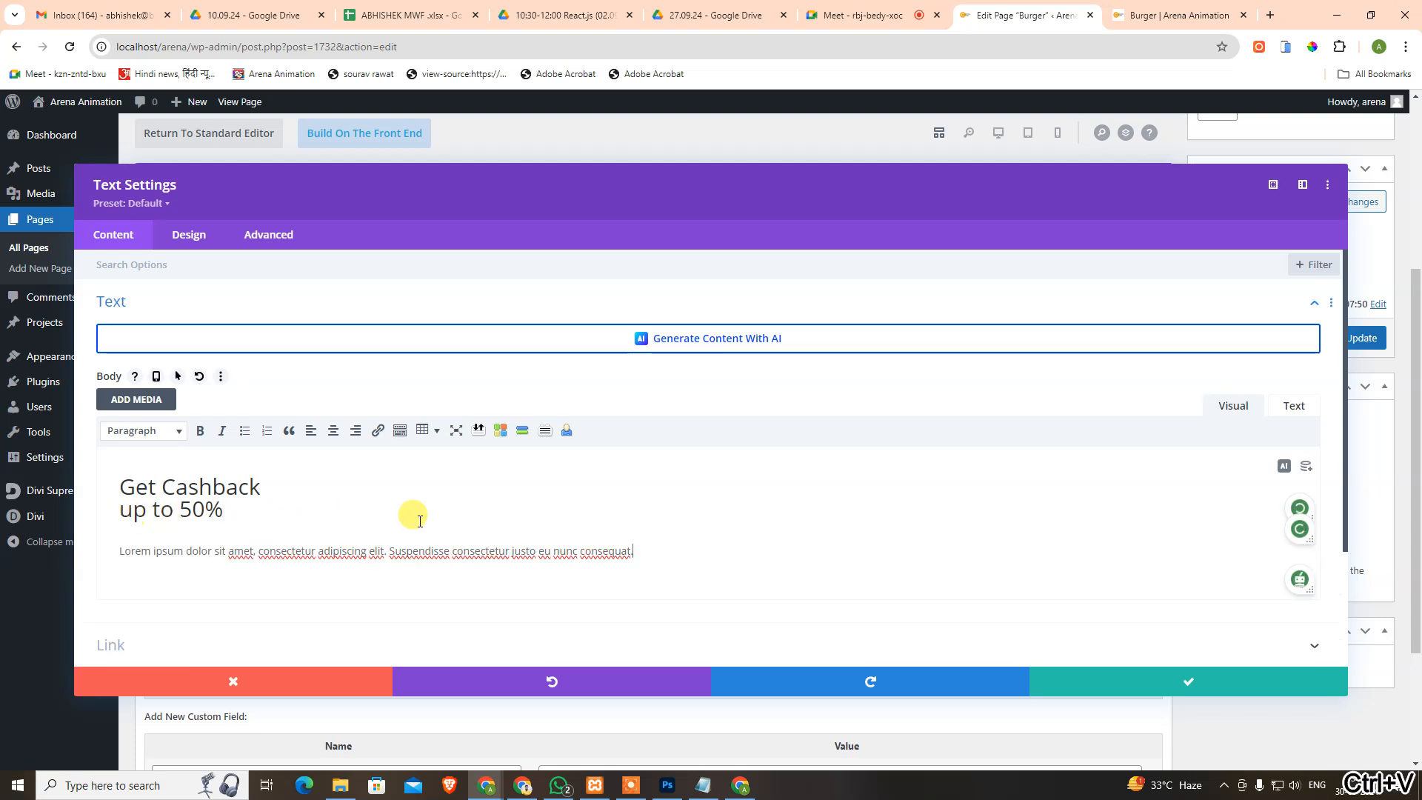
Wrap the Lorem ipsum text in <p> and </p> tags in the Text module's HTML source.
{"action": "left_click", "coordinate": [1289, 405]}
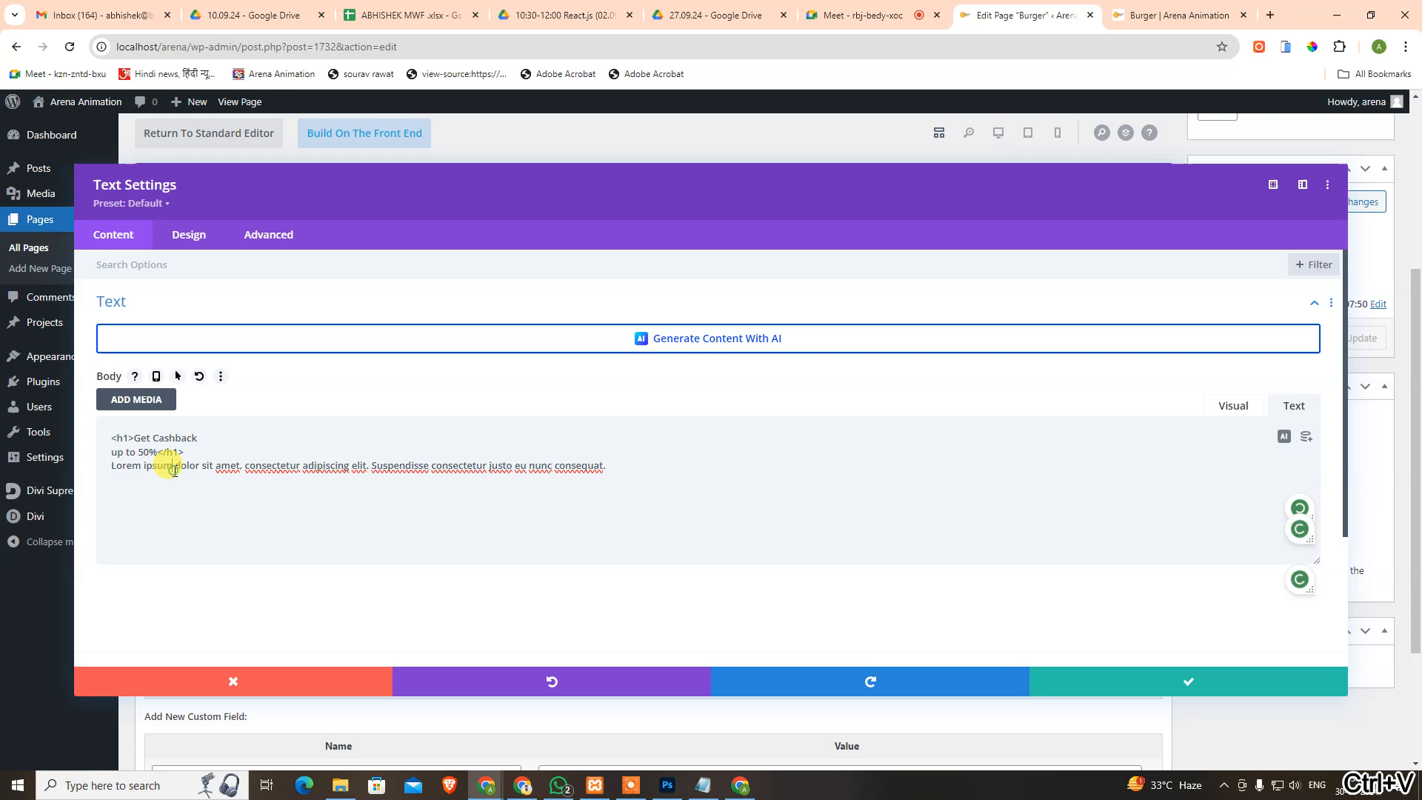
{"action": "type", "text": "<p>"}
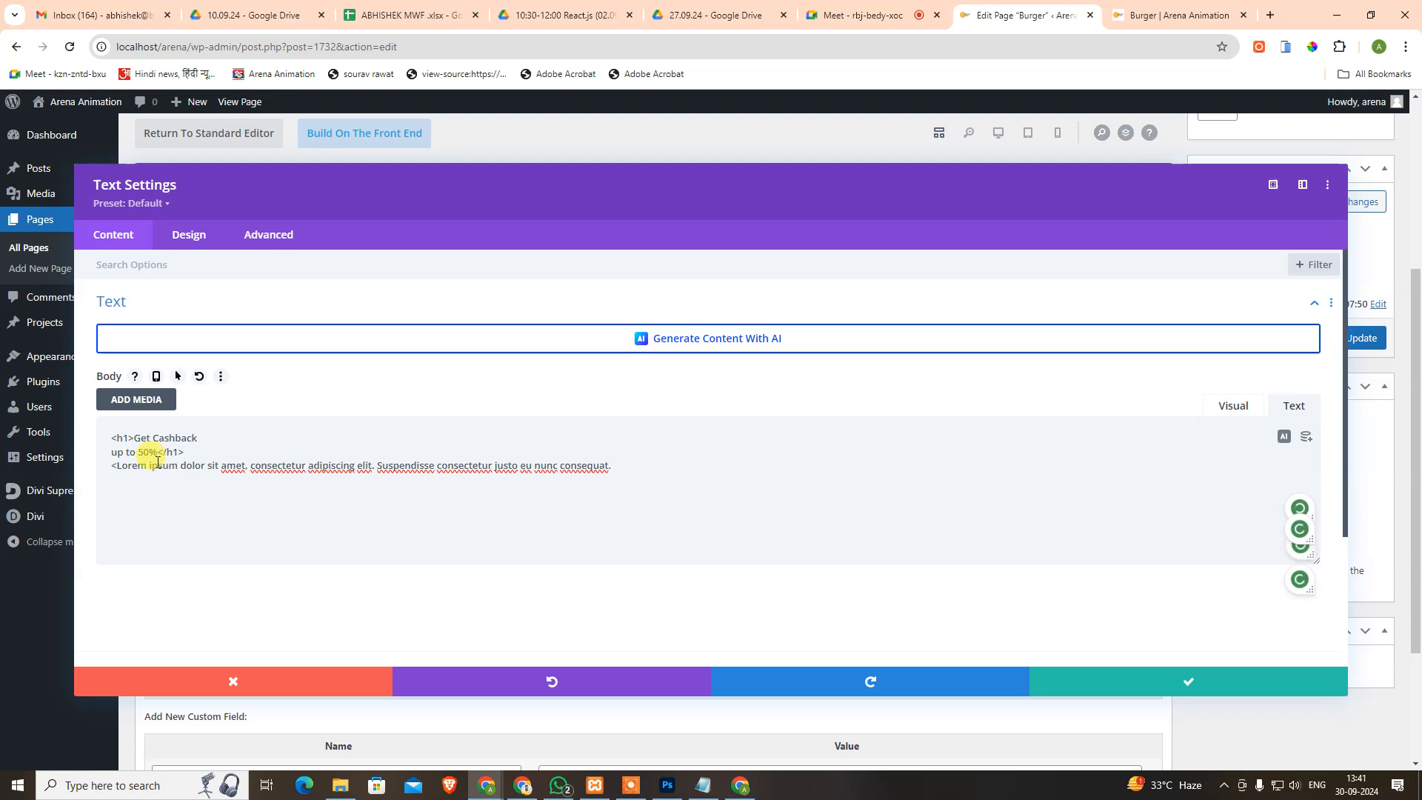
{"action": "key", "text": "End"}
{"action": "type", "text": "</p"}
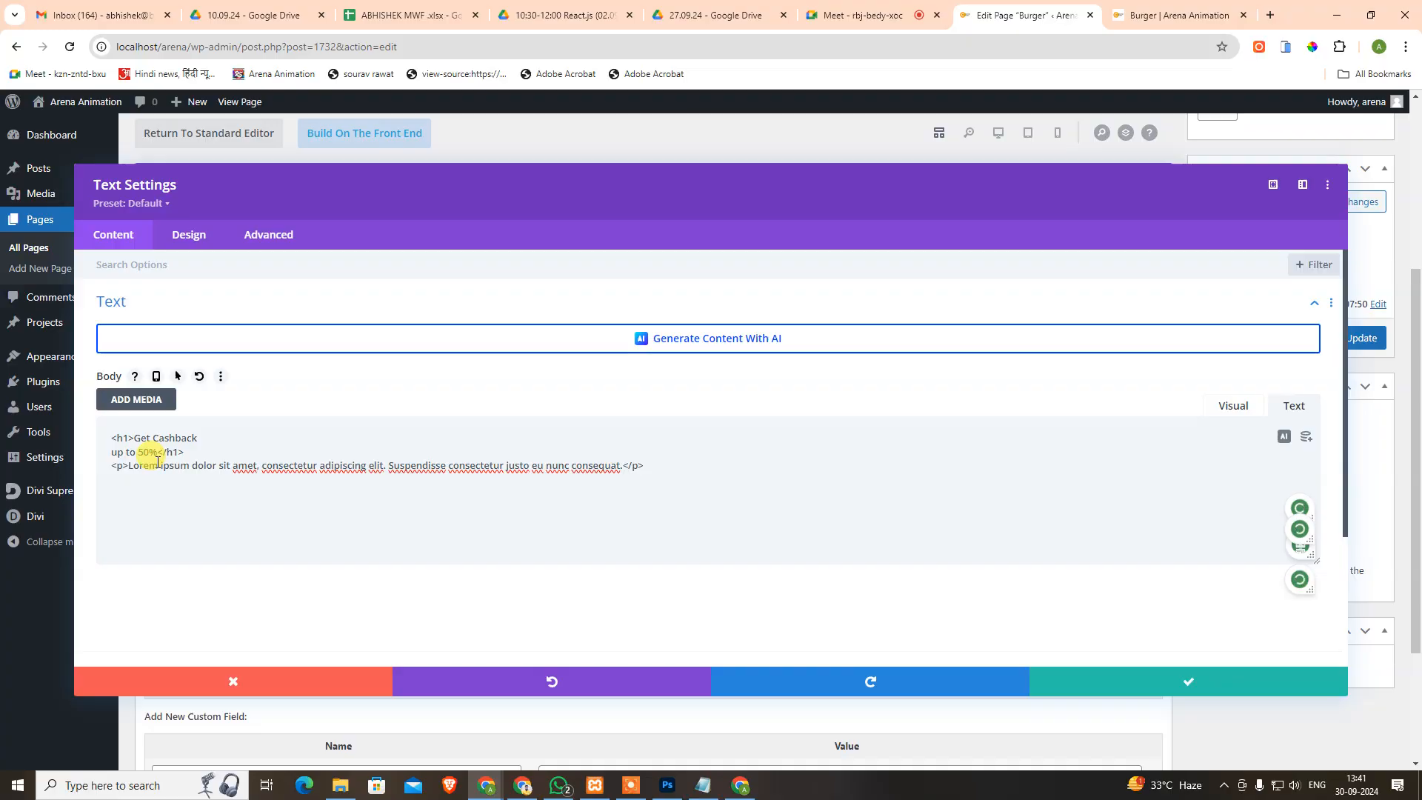
Check the line breaks in the Photoshop template, return to the browser and replace the space before "adipiscing" with a <br> tag.
{"action": "key", "text": "alt+Tab"}
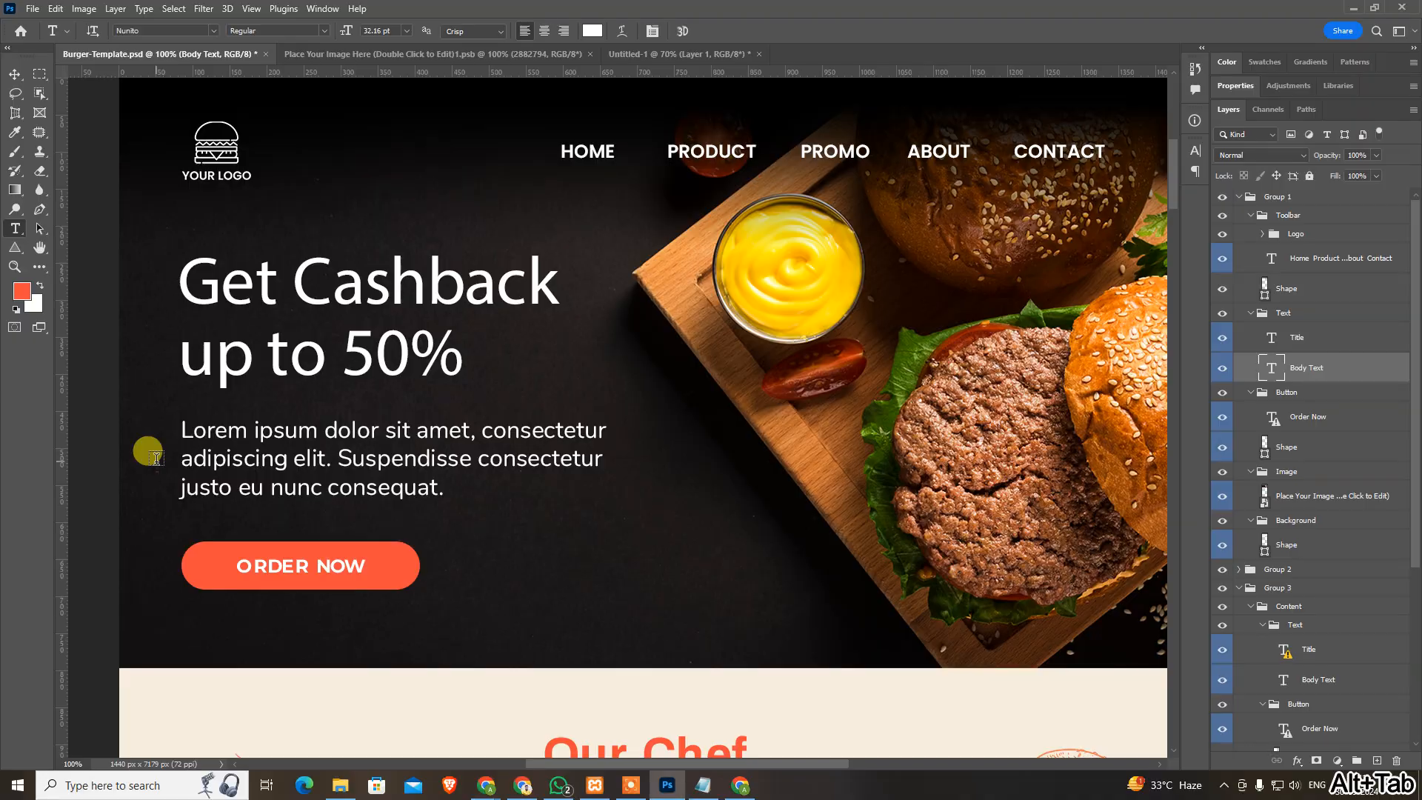
{"action": "key", "text": "alt+Tab"}
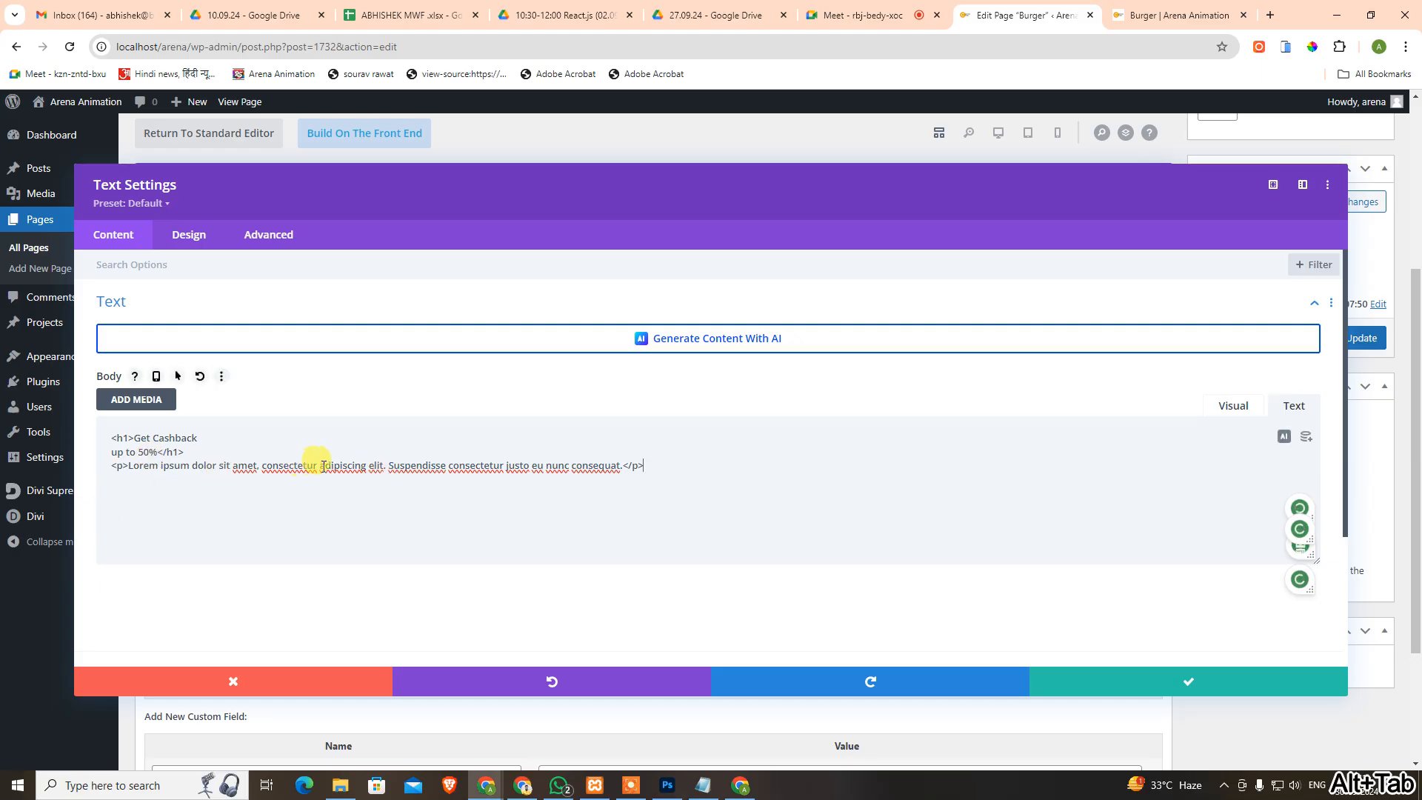
{"action": "key", "text": "BackSpace"}
{"action": "type", "text": "<>"}
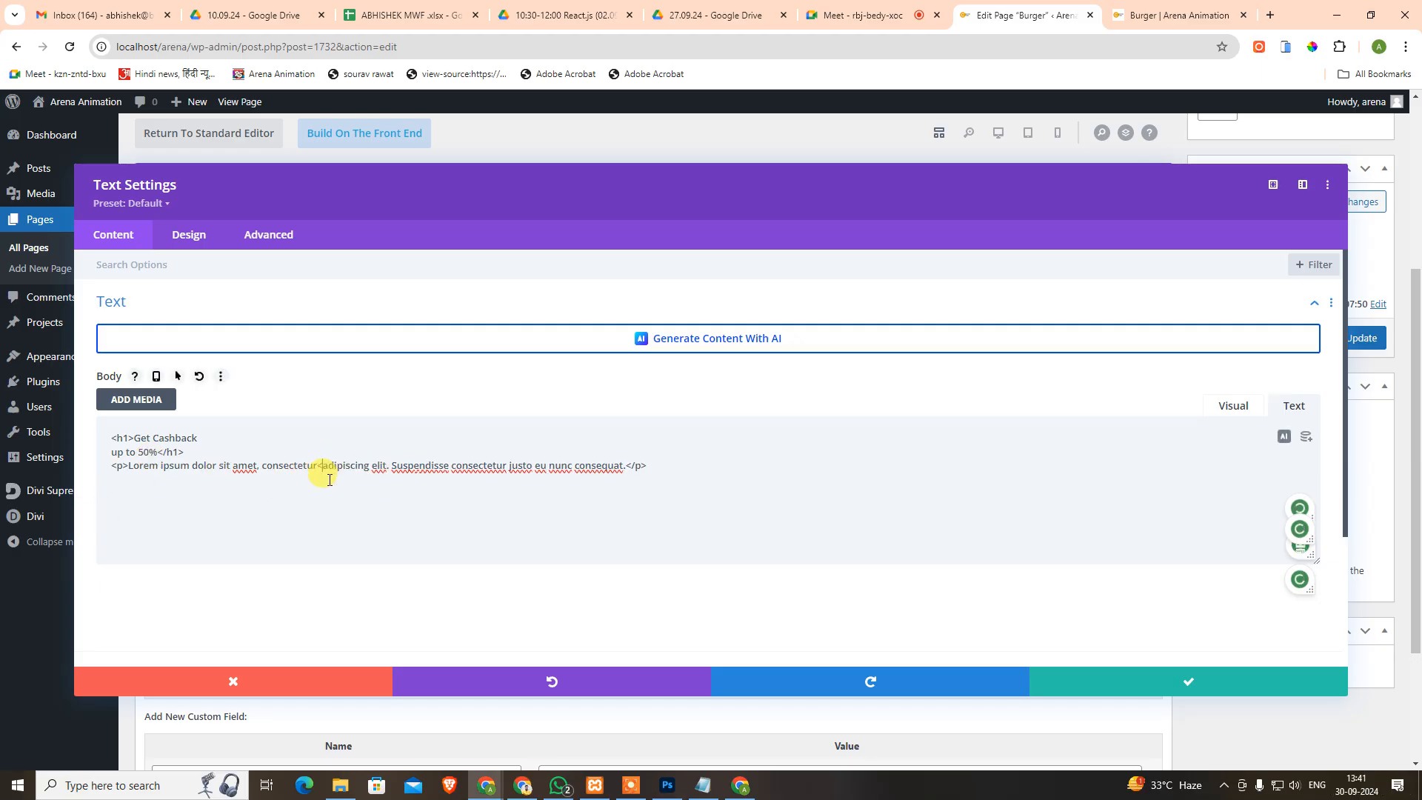
{"action": "key", "text": "Left"}
{"action": "type", "text": "br"}
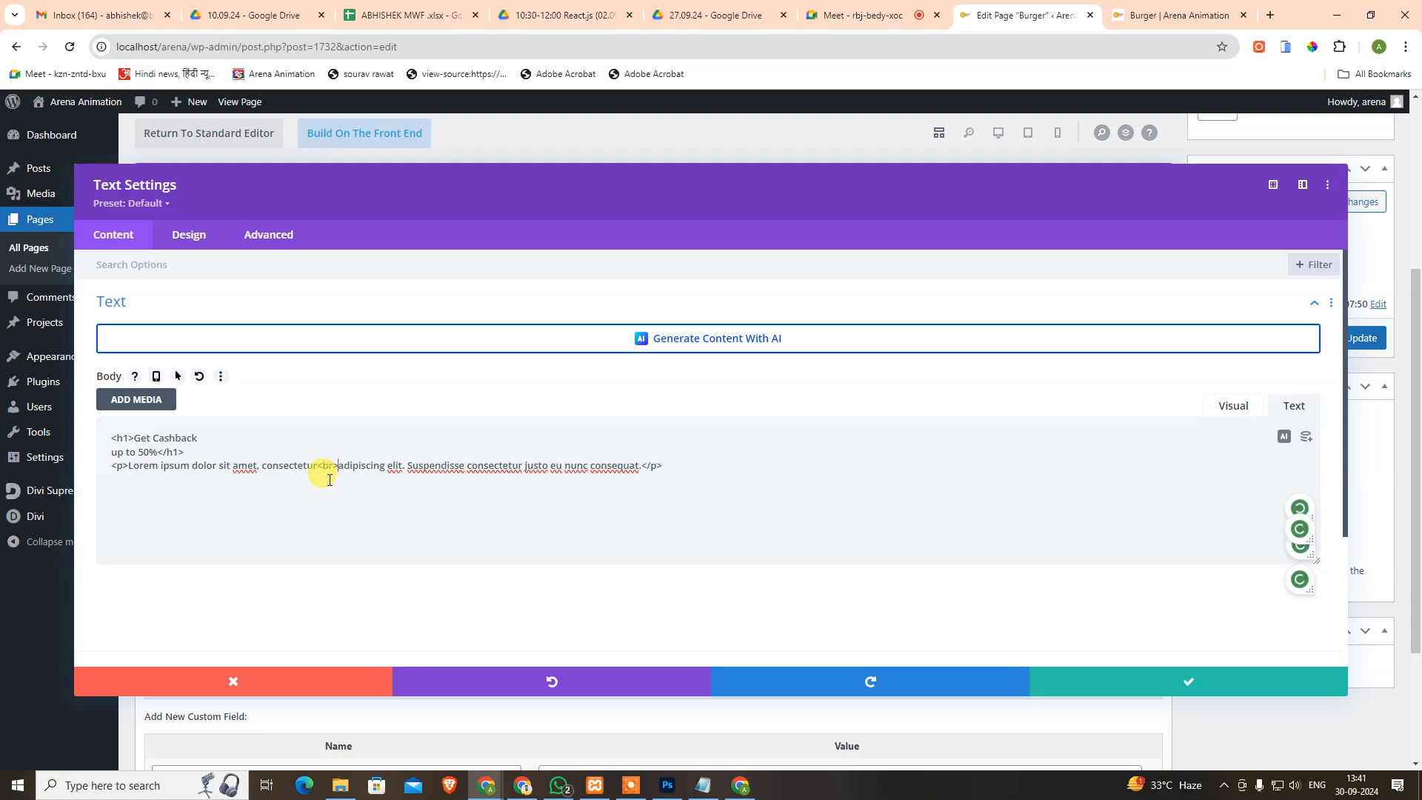
Copy the <br> tag over the space between the second "consectetur" and "justo", and save the Text module.
{"action": "key", "text": "shift+Left"}
{"action": "key", "text": "shift+Left"}
{"action": "key", "text": "shift+Left"}
{"action": "key", "text": "ctrl+Right"}
{"action": "key", "text": "ctrl+Right"}
{"action": "key", "text": "ctrl+Right"}
{"action": "key", "text": "ctrl+Right"}
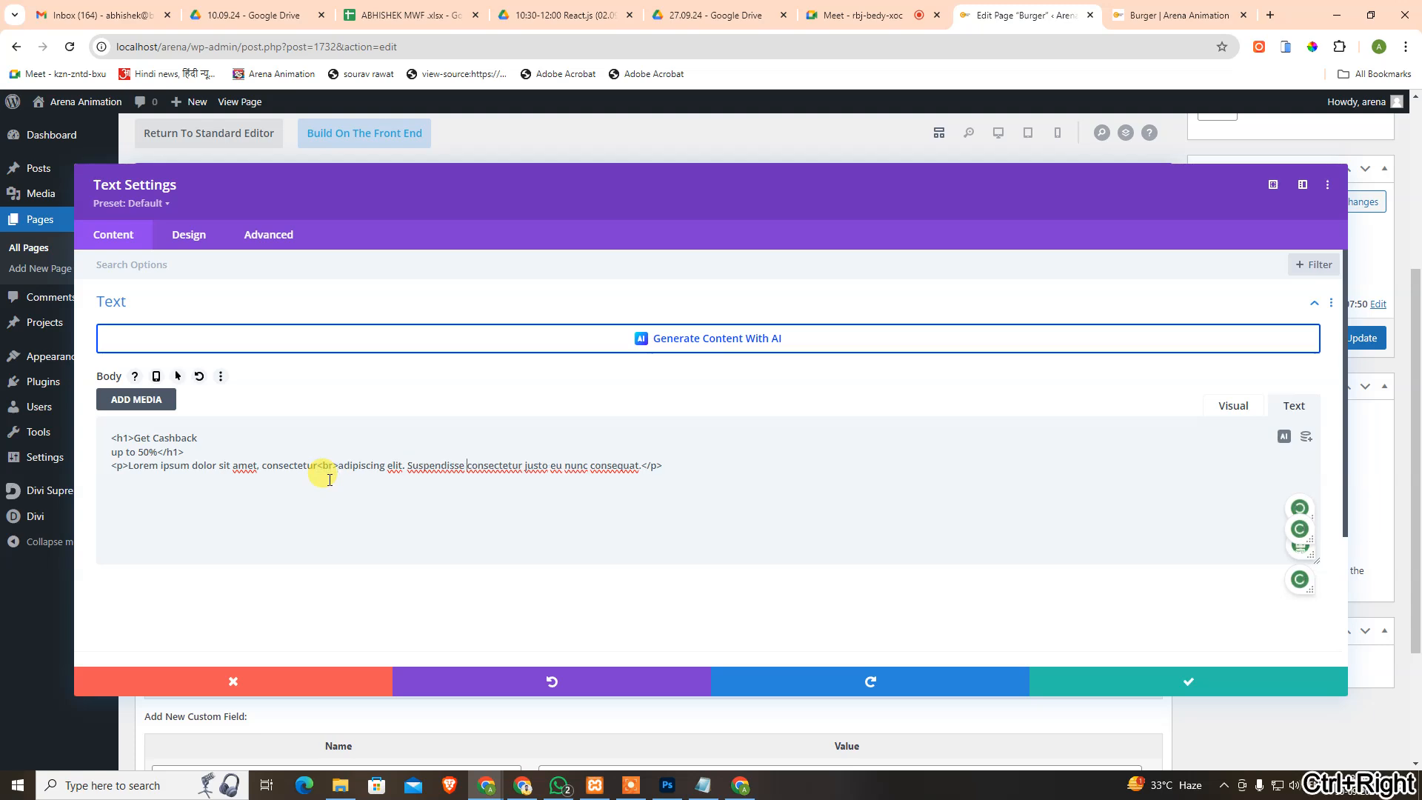
{"action": "key", "text": "ctrl+Left"}
{"action": "key", "text": "ctrl+Left"}
{"action": "key", "text": "BackSpace"}
{"action": "key", "text": "ctrl+v"}
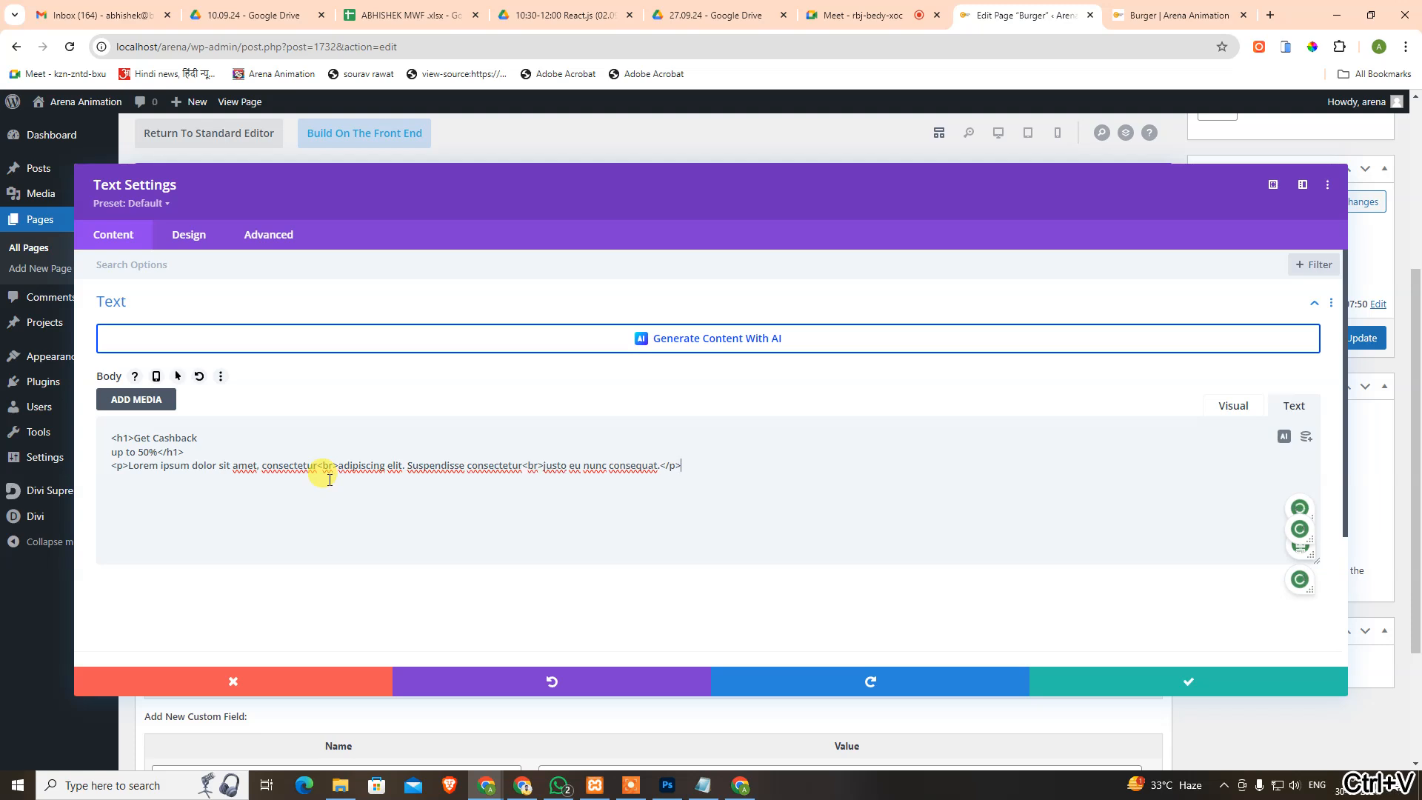
{"action": "left_click", "coordinate": [1152, 682]}
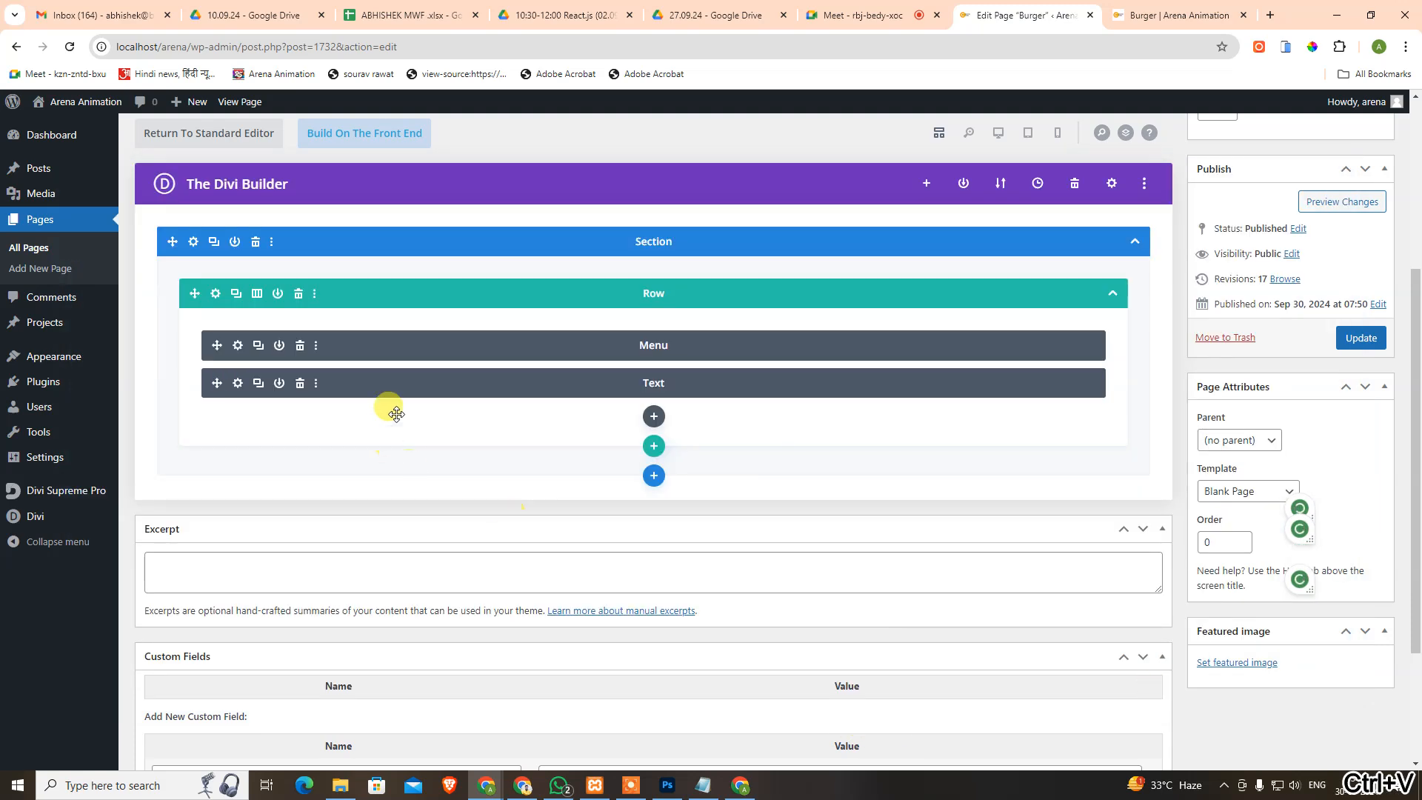
Add a Button module below the Text module with the text "order now" and save it.
{"action": "left_click", "coordinate": [653, 416]}
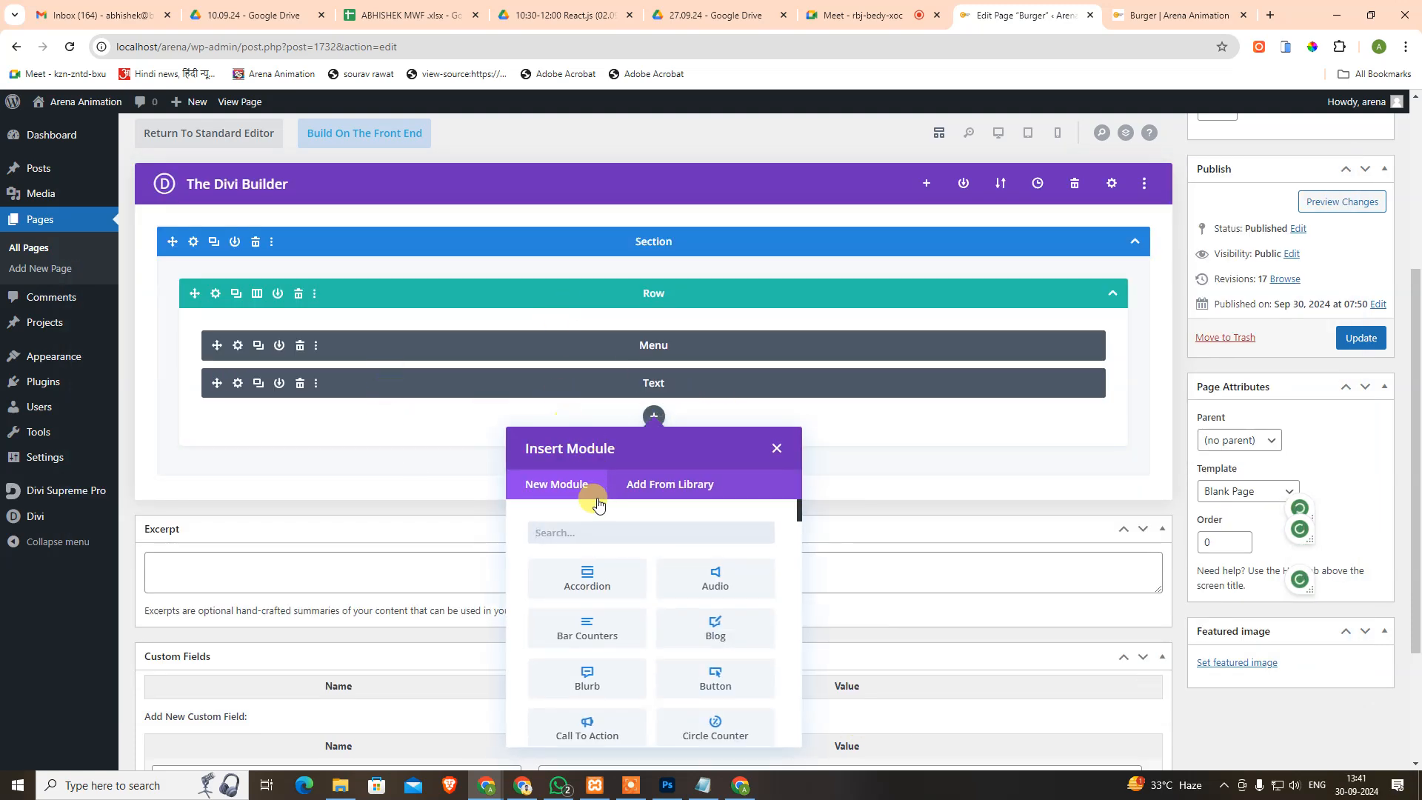
{"action": "type", "text": "button"}
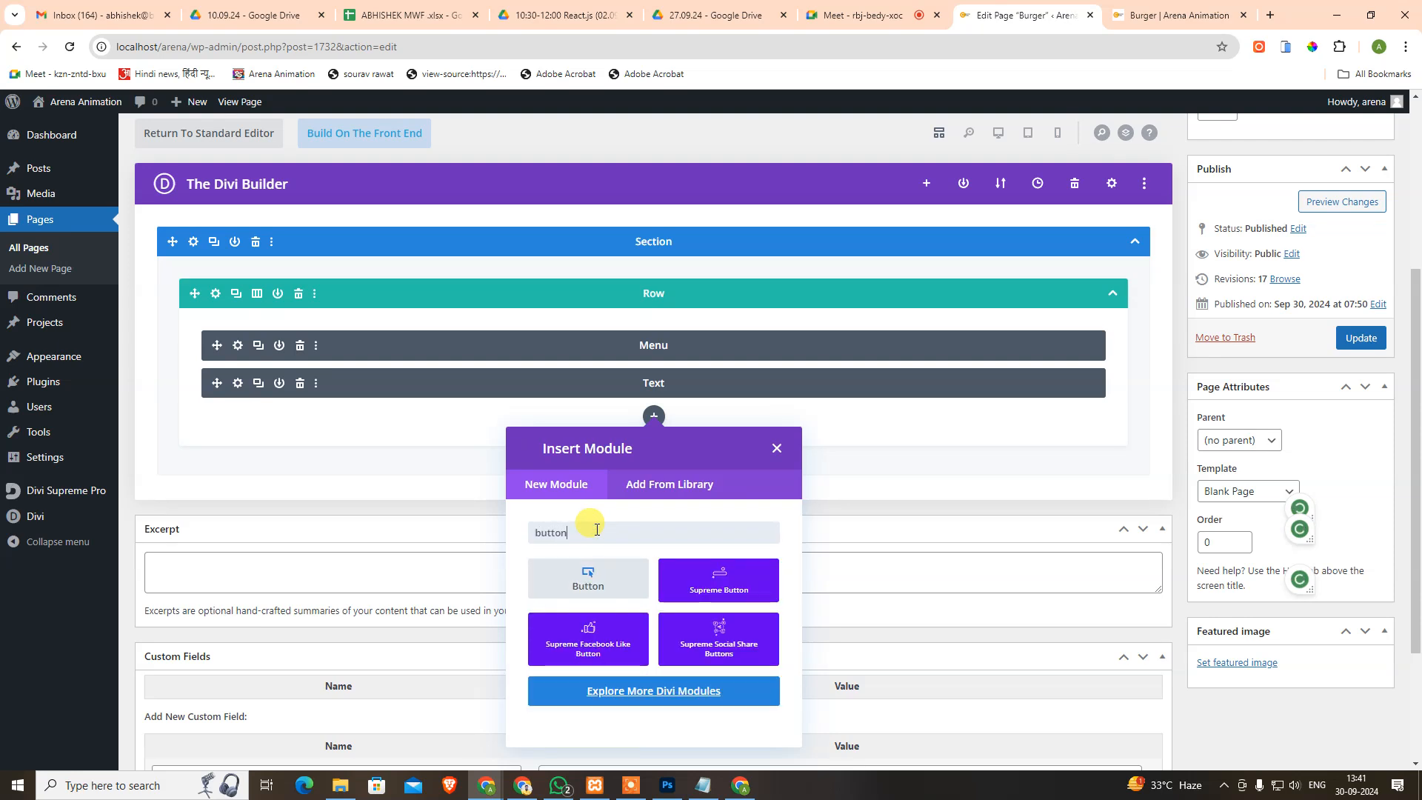
{"action": "left_click", "coordinate": [587, 581]}
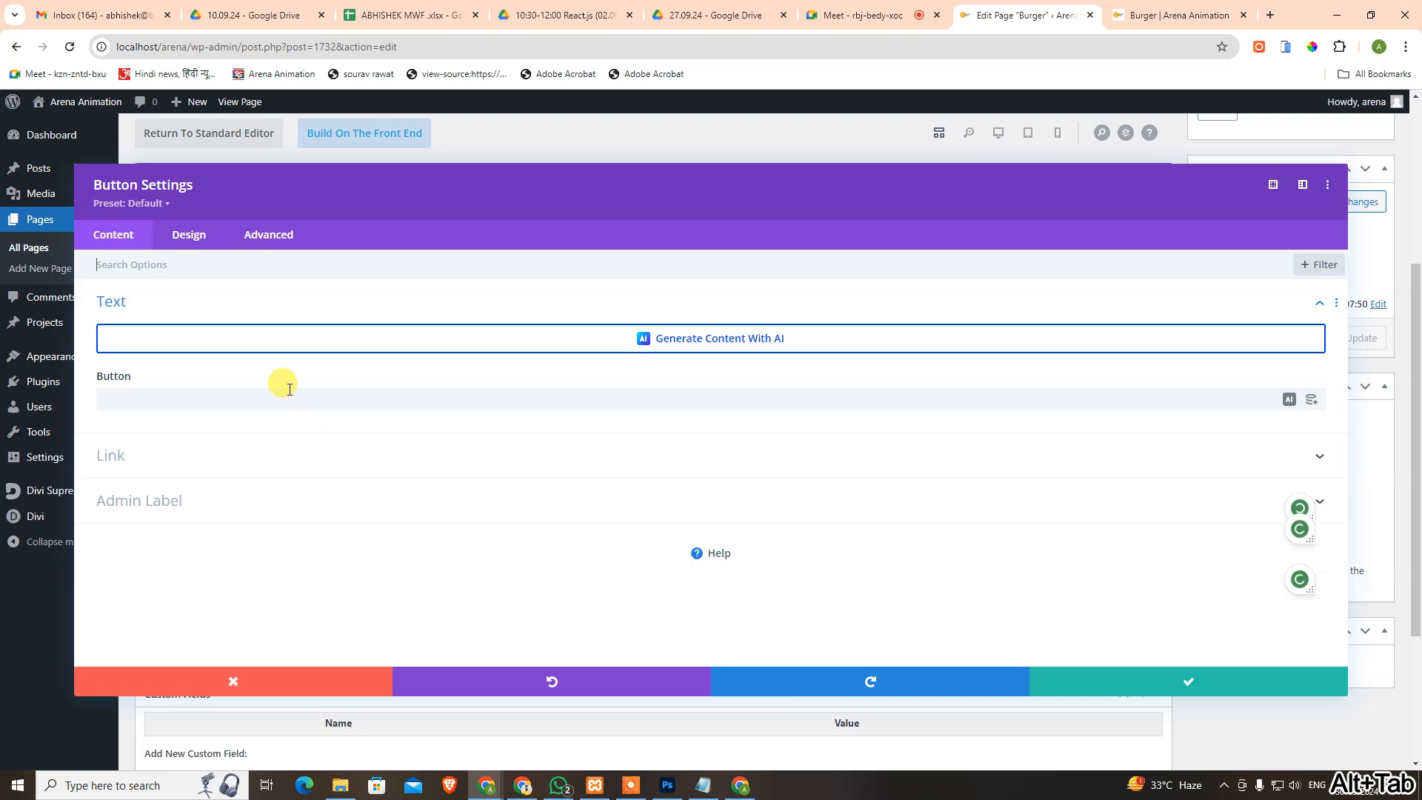
{"action": "left_click", "coordinate": [289, 392]}
{"action": "type", "text": "order no"}
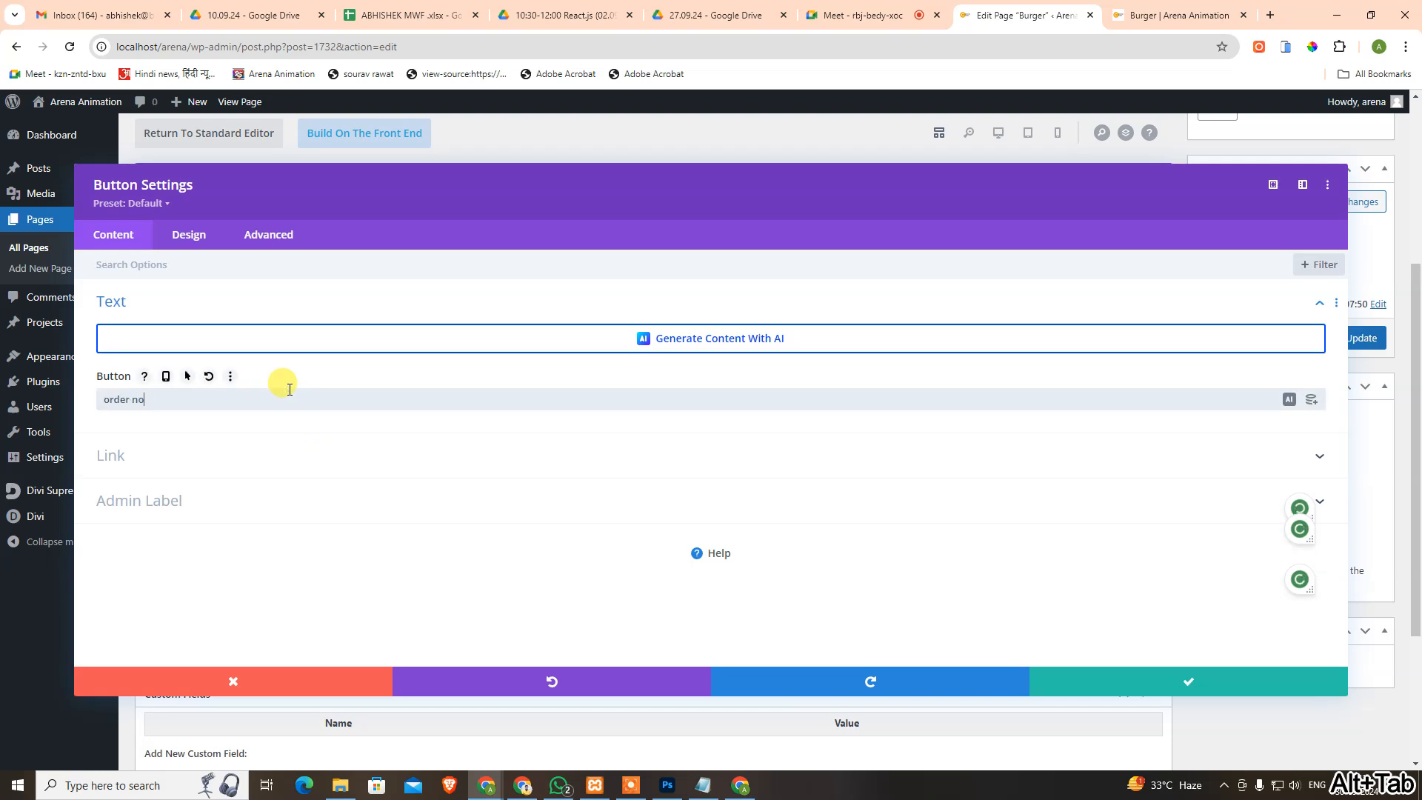
{"action": "type", "text": "w"}
{"action": "left_click", "coordinate": [1126, 681]}
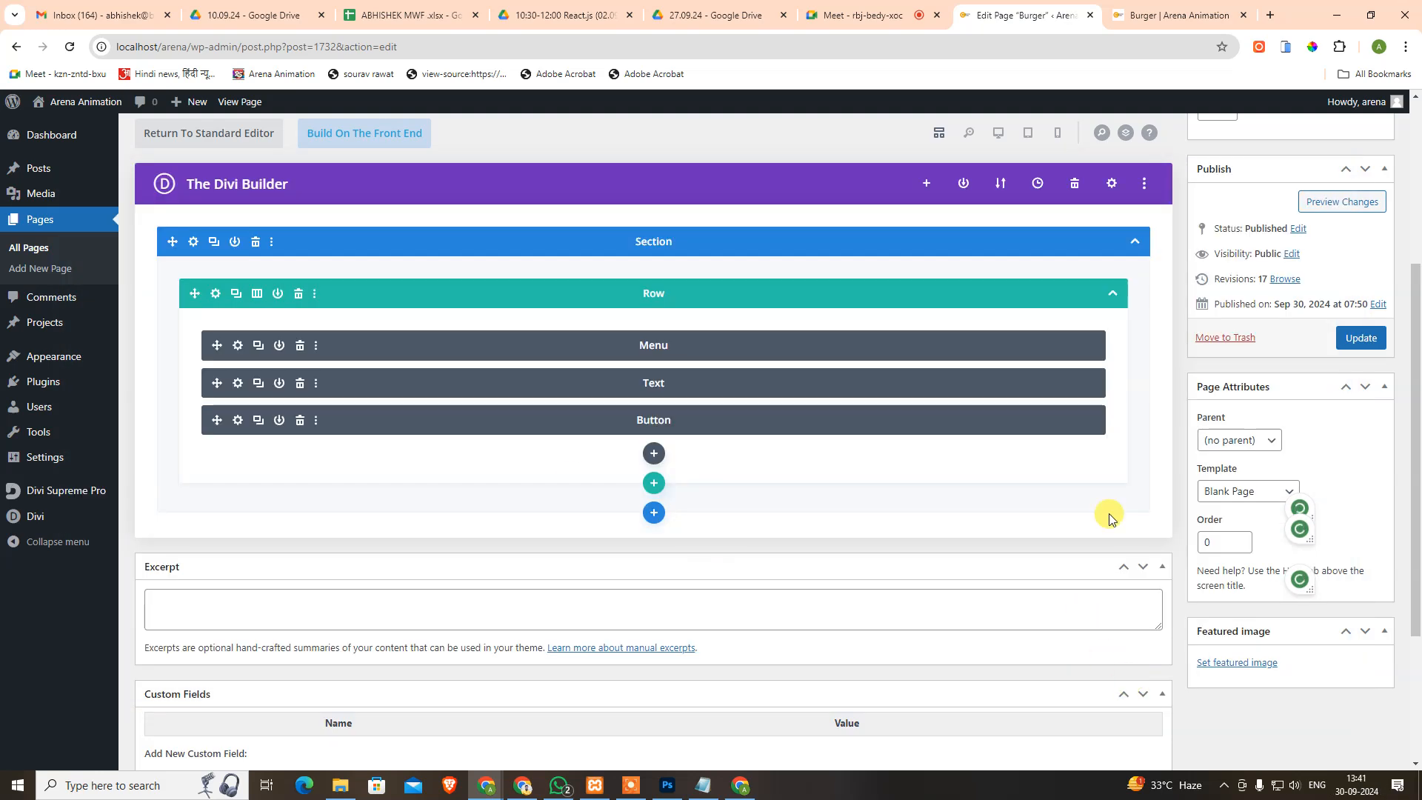
Update the page and reload the live Burger page to check the new heading, paragraph and button.
{"action": "left_click", "coordinate": [1359, 341]}
{"action": "left_click", "coordinate": [1150, 16]}
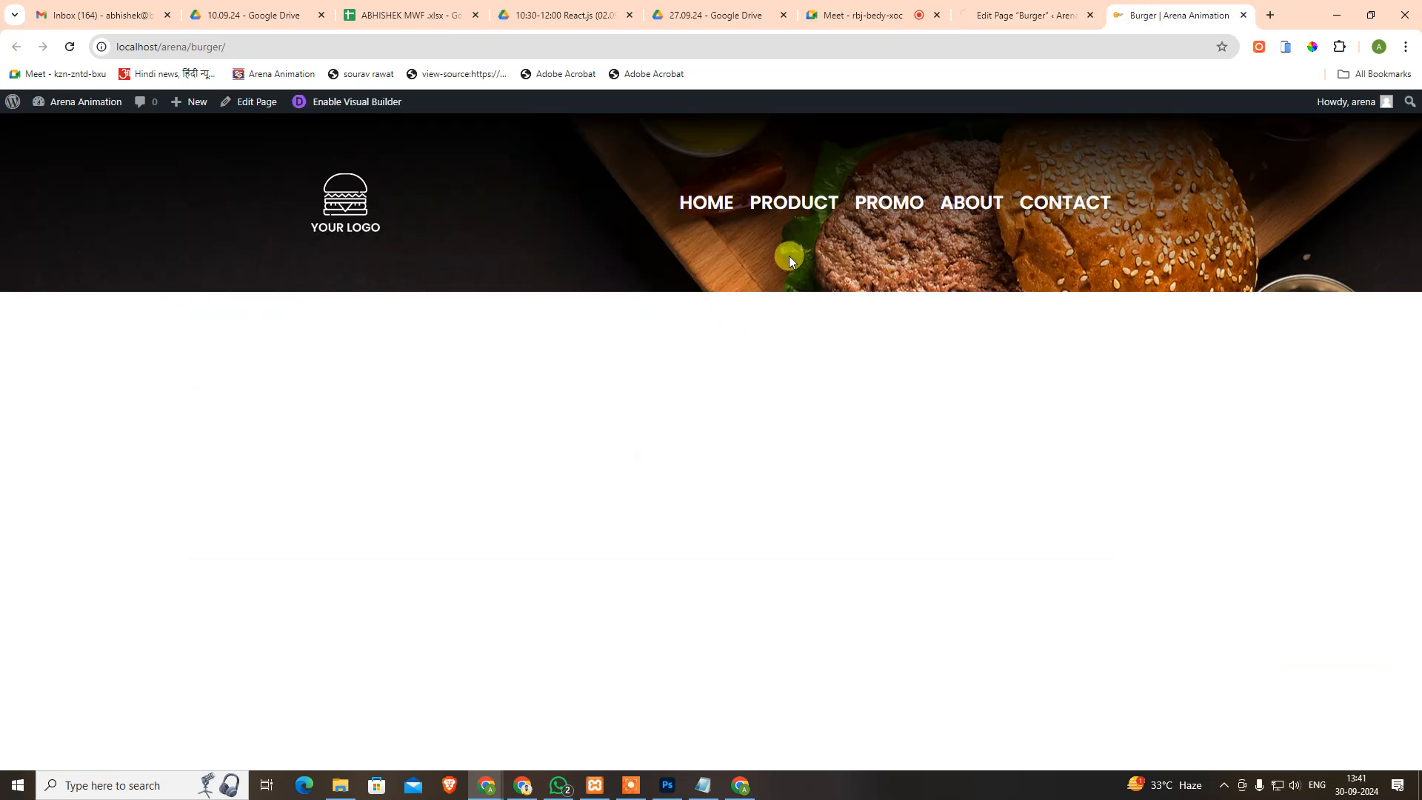
{"action": "key", "text": "F5"}
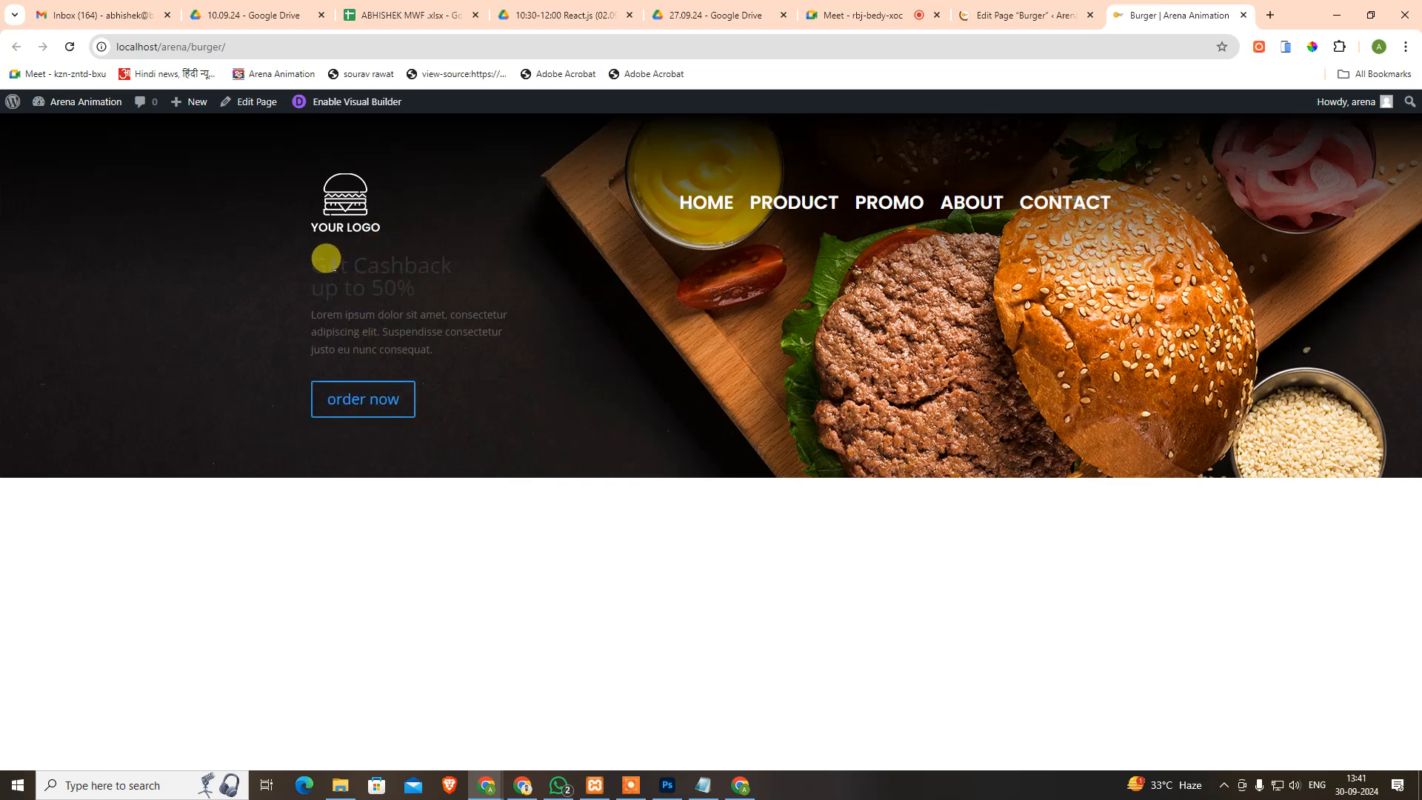
{"action": "left_click_drag", "start_coordinate": [314, 261], "coordinate": [498, 381]}
{"action": "left_click", "coordinate": [502, 384]}
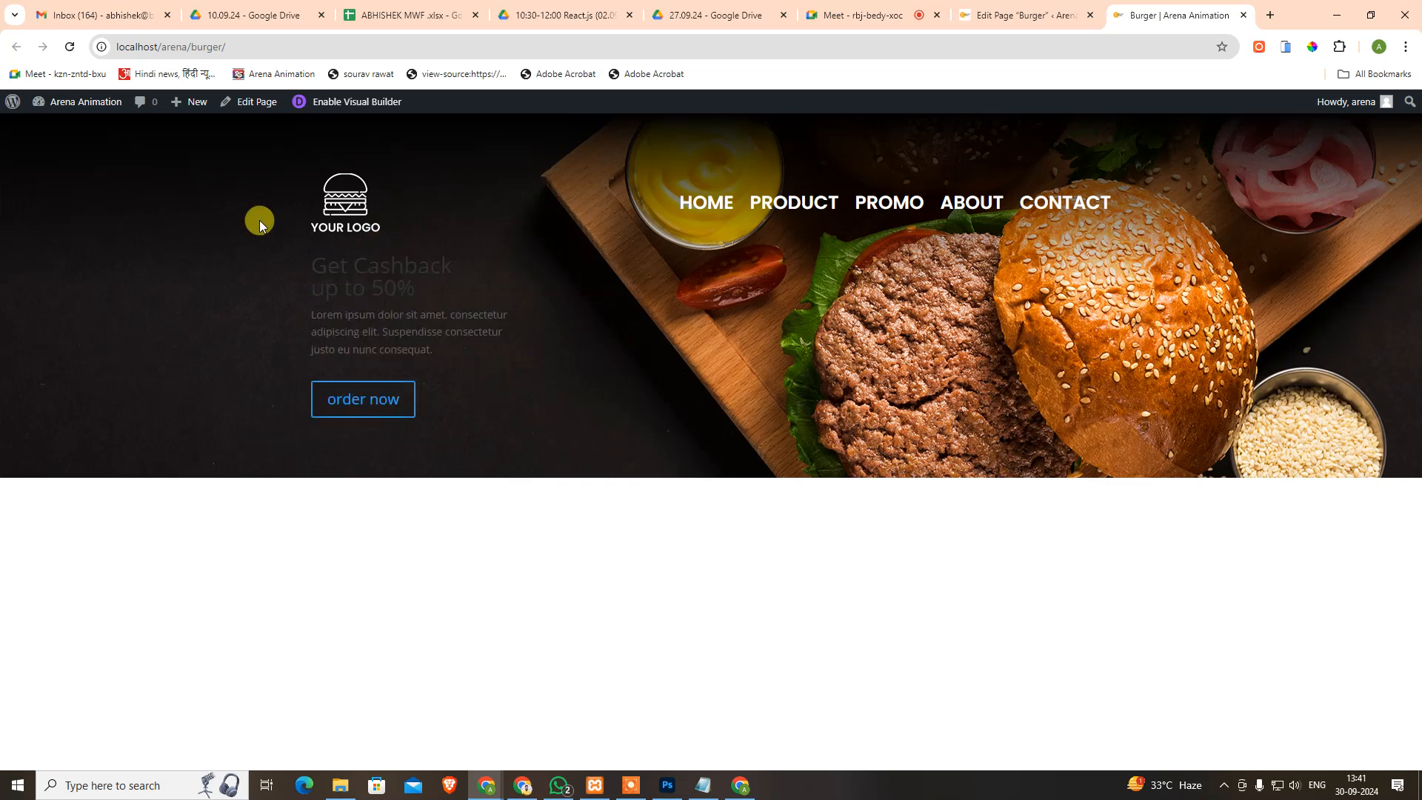